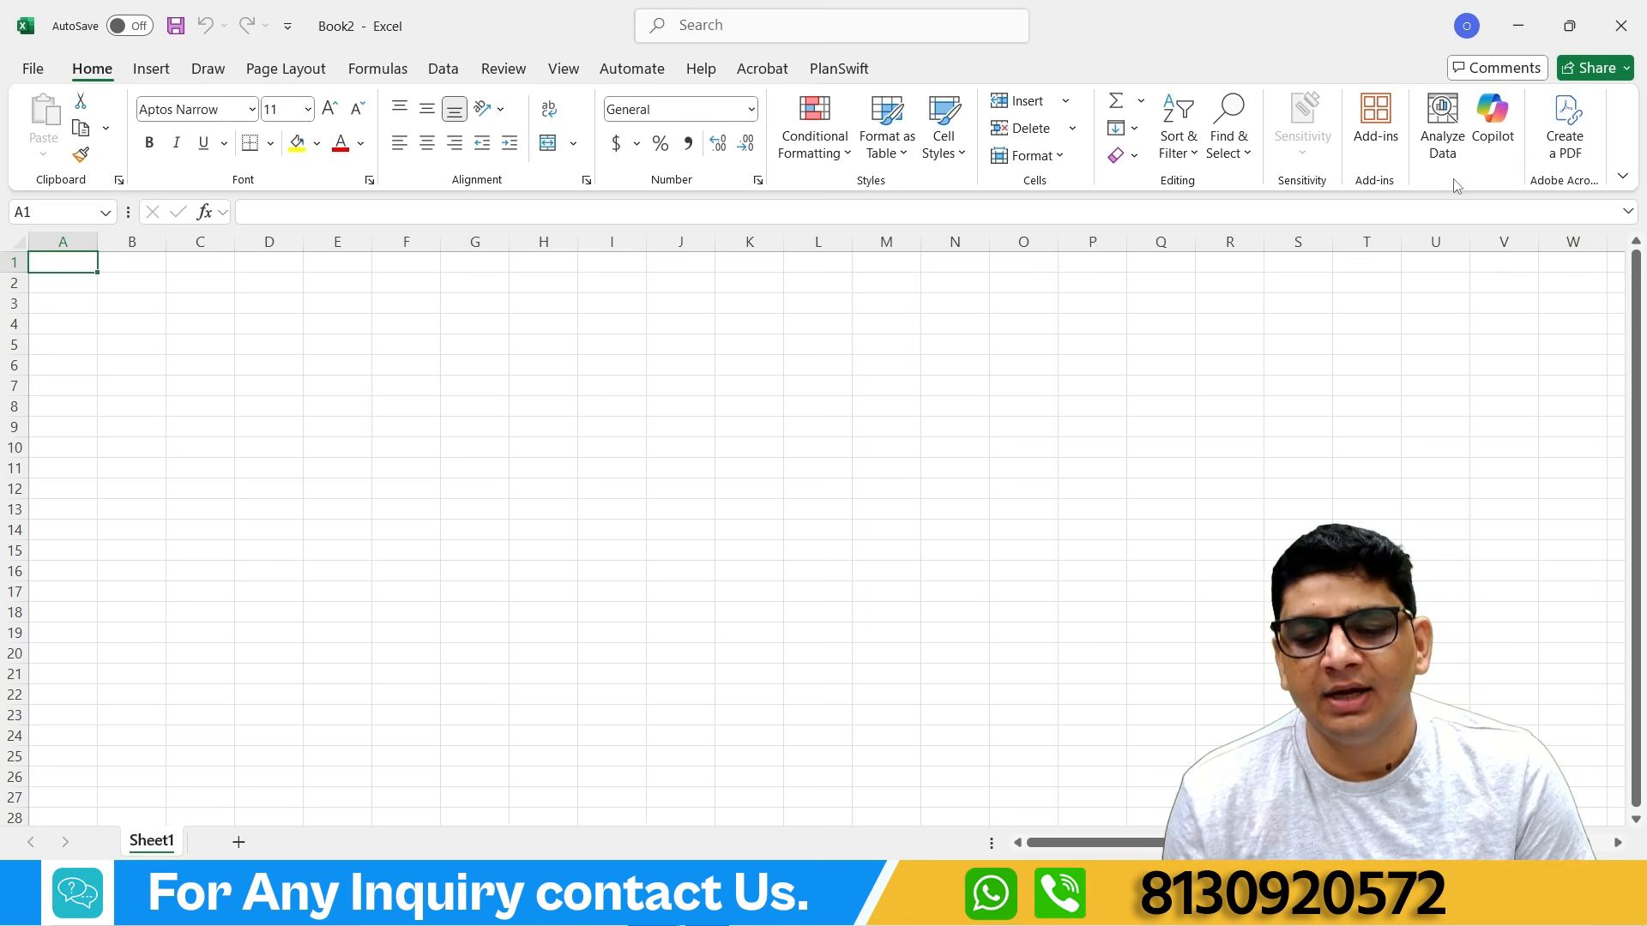
Step: Draw a freehand yellow highlighter stroke across the middle of the sheet and undo it
{"action": "left_click", "coordinate": [149, 69]}
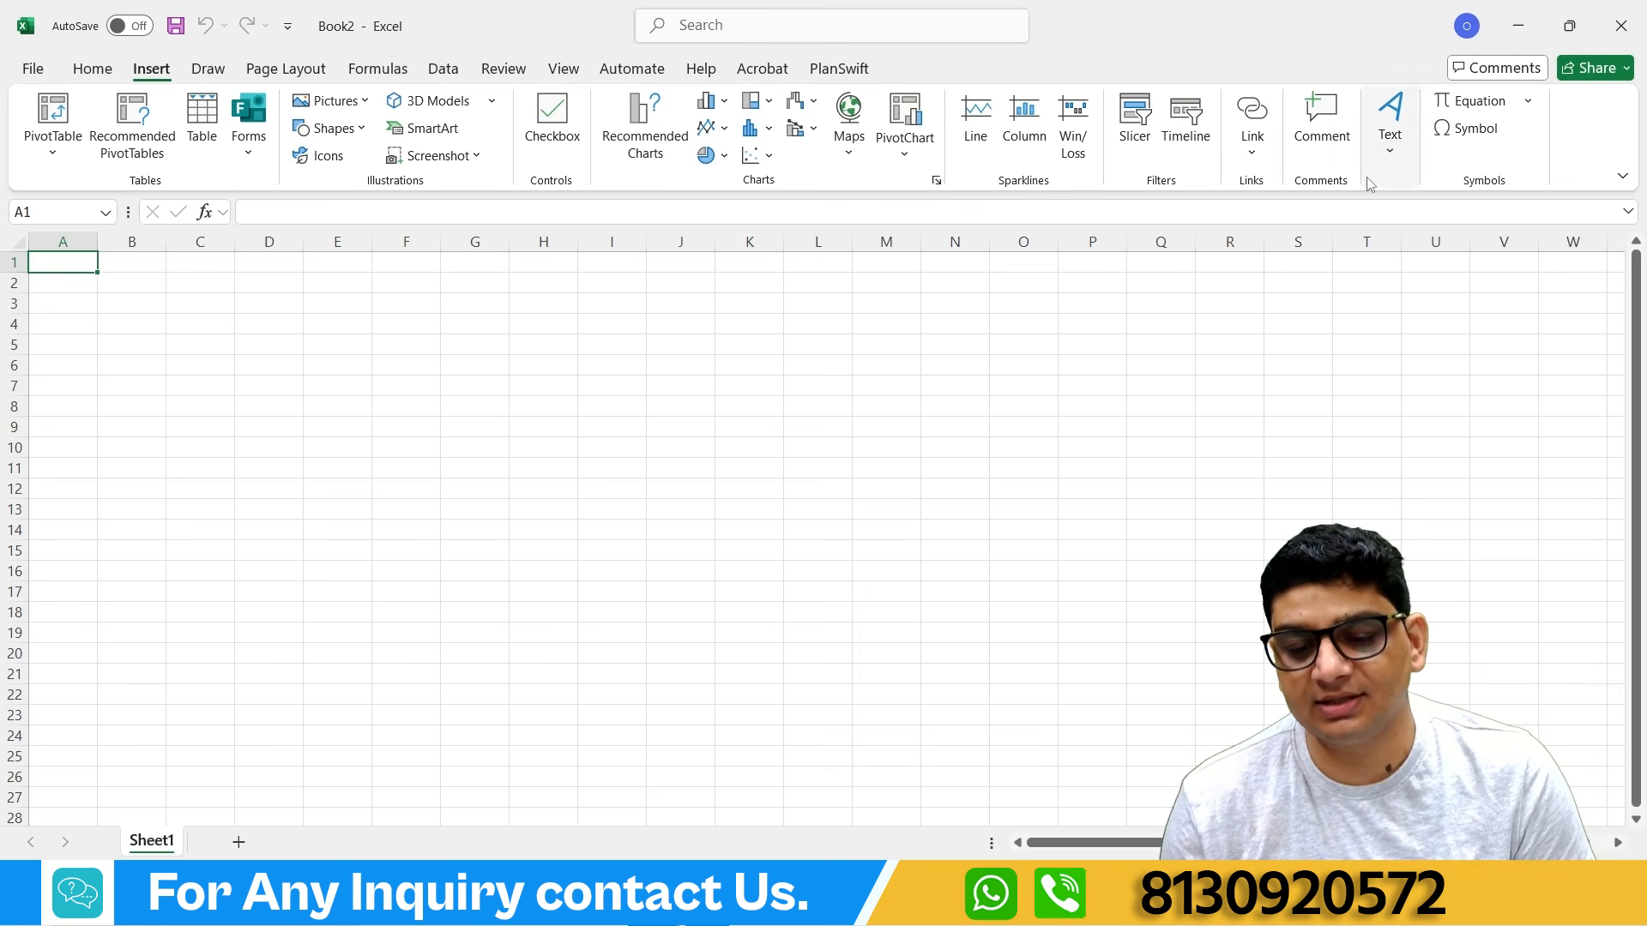
{"action": "left_click", "coordinate": [204, 71]}
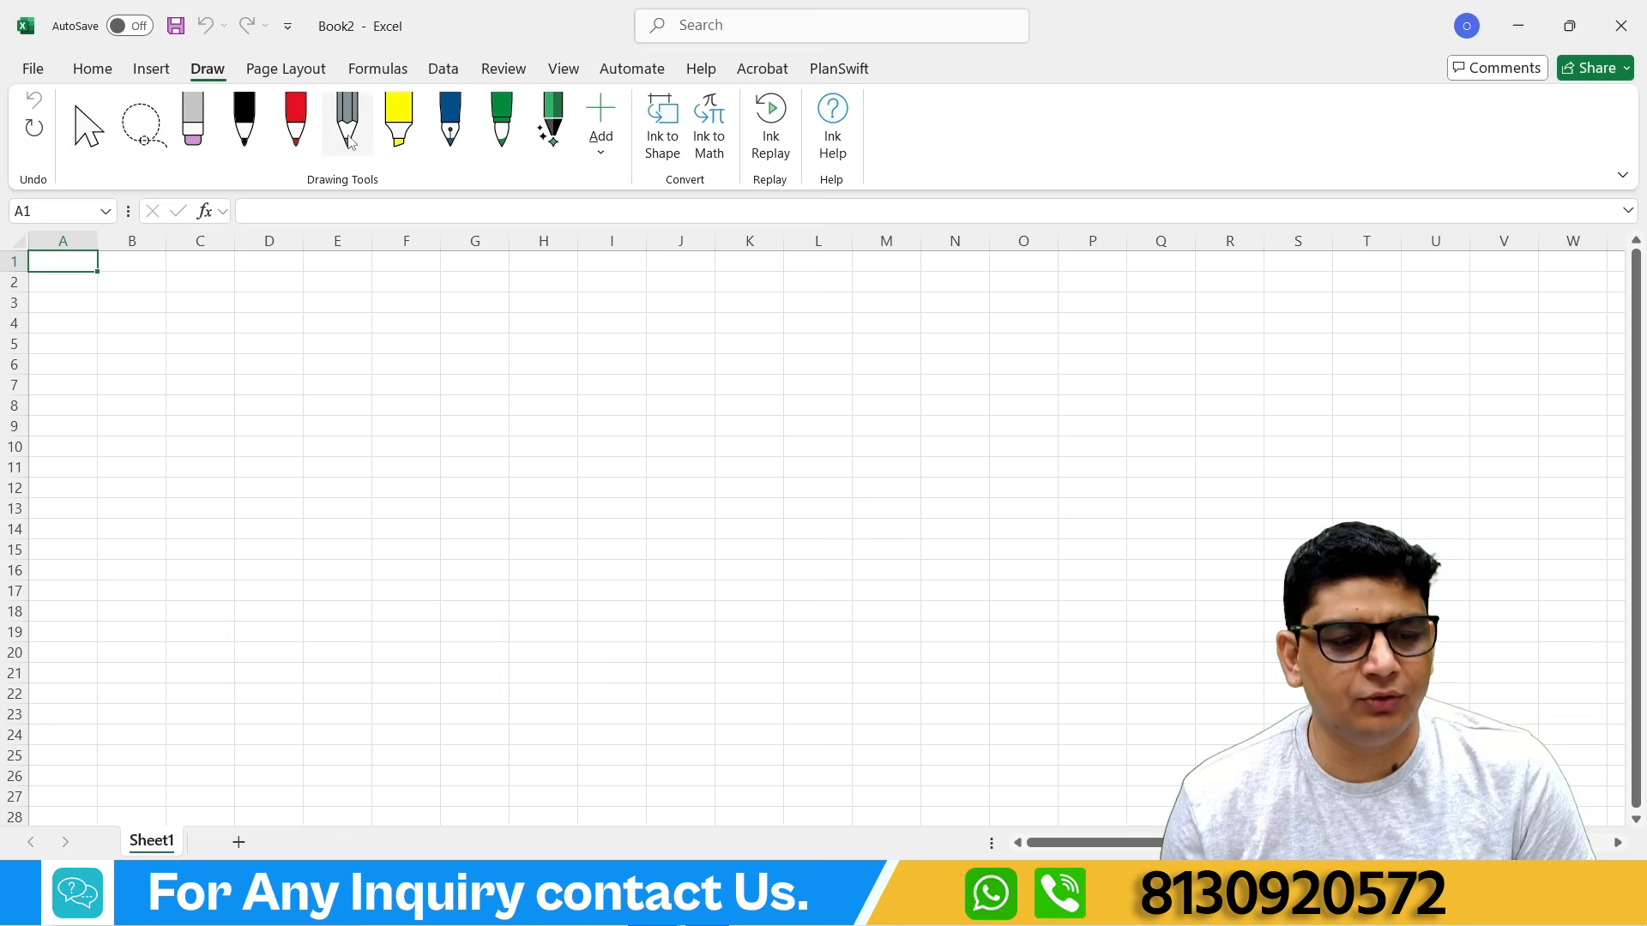
{"action": "left_click", "coordinate": [399, 120]}
{"action": "mouse_move", "coordinate": [335, 446]}
{"action": "left_mouse_down"}
{"action": "mouse_move", "coordinate": [485, 346]}
{"action": "mouse_move", "coordinate": [330, 568]}
{"action": "mouse_move", "coordinate": [746, 444]}
{"action": "left_mouse_up"}
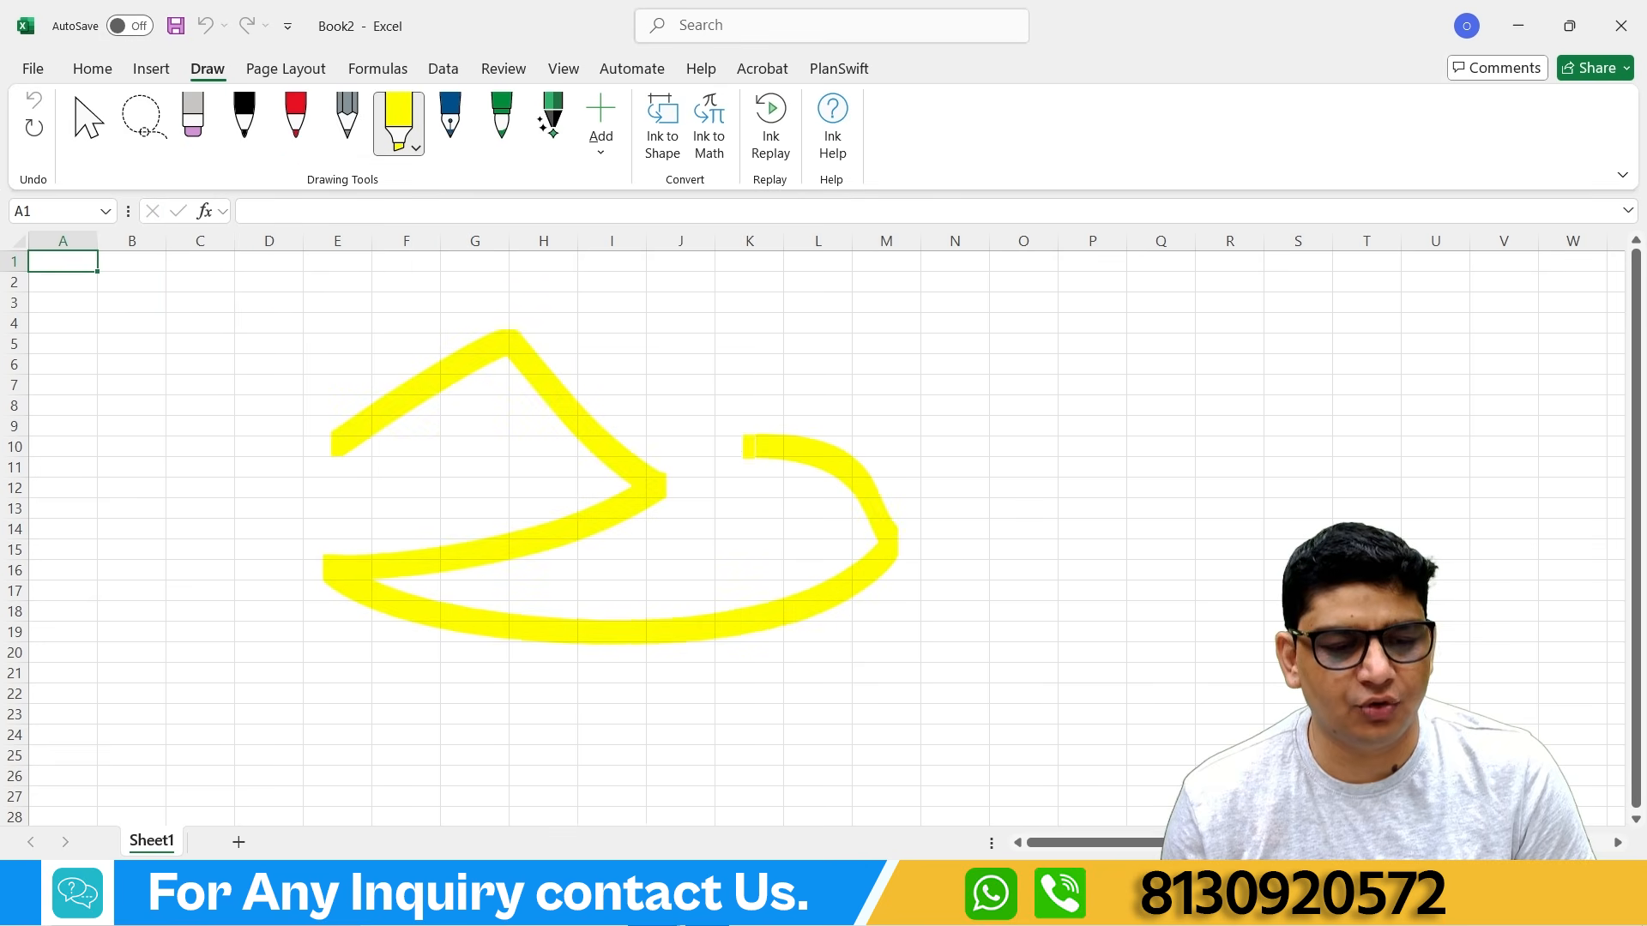
{"action": "left_click", "coordinate": [33, 99]}
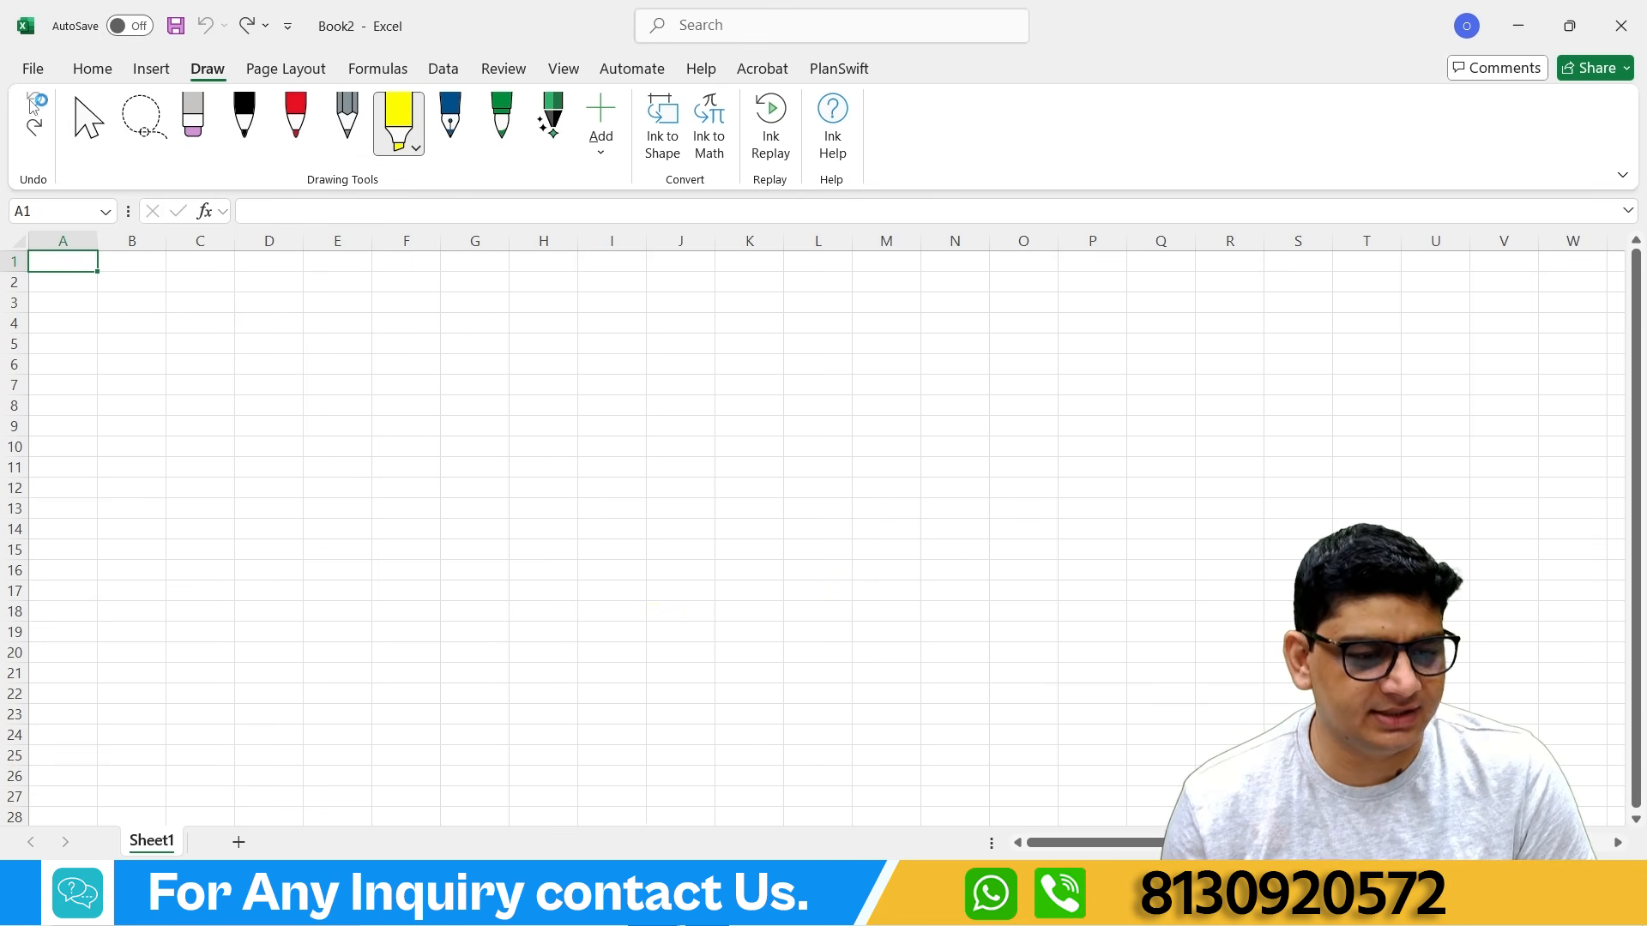
Step: Look through the page setup, theme, formula, data and review commands available for the workbook
{"action": "left_click", "coordinate": [283, 68]}
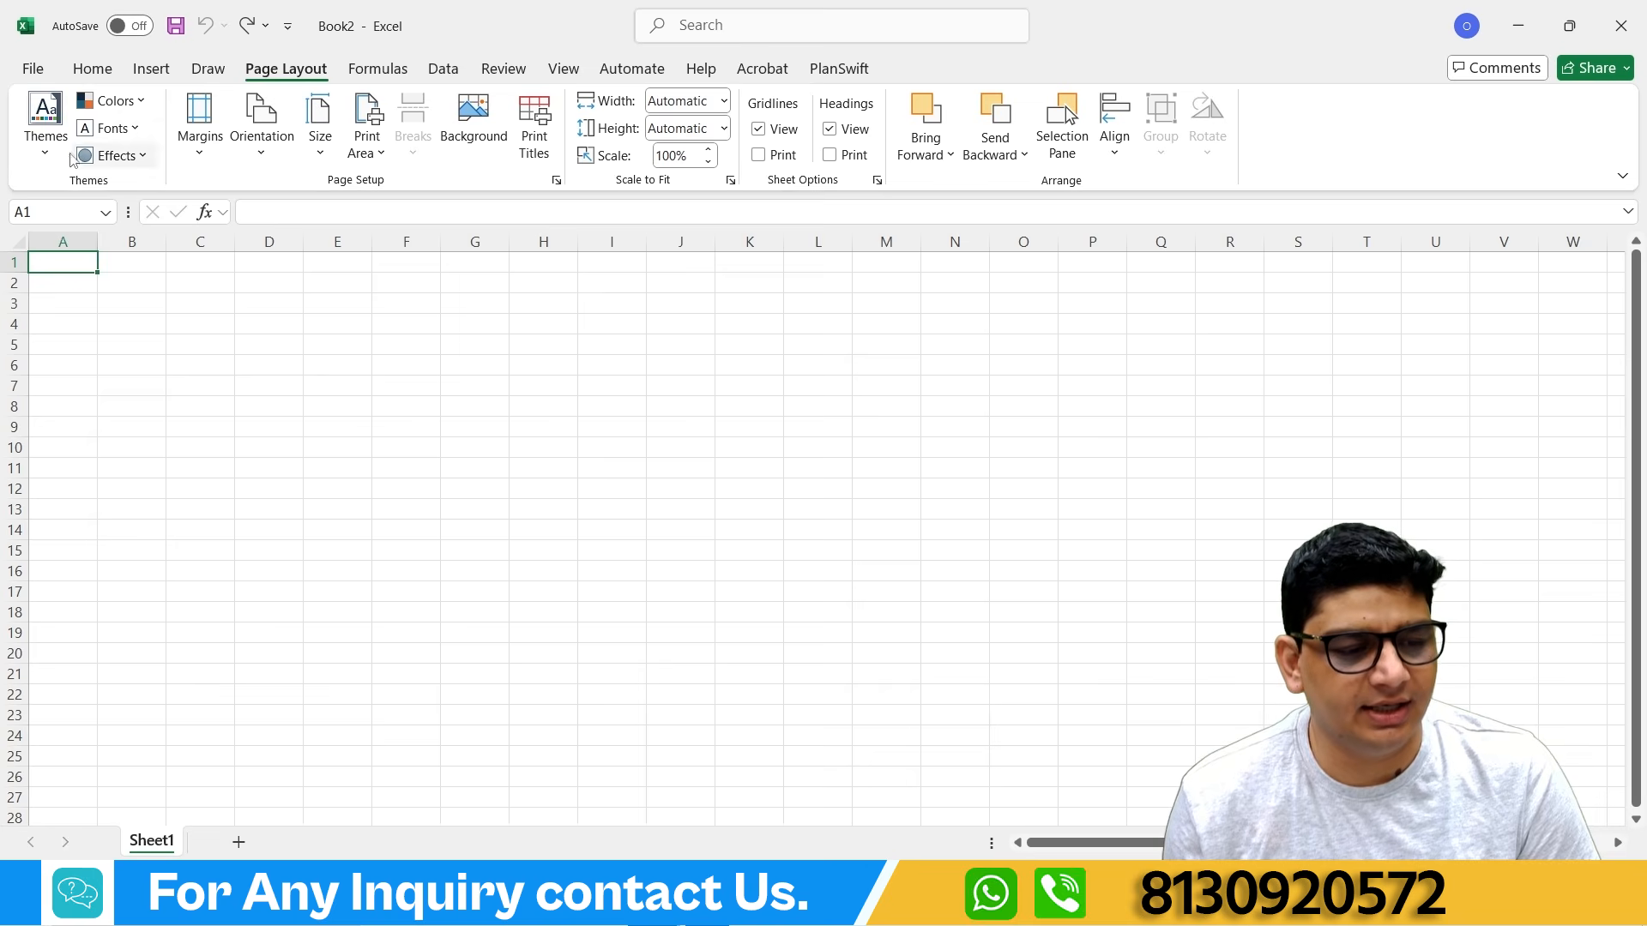
{"action": "left_click", "coordinate": [30, 159]}
{"action": "left_click", "coordinate": [435, 423]}
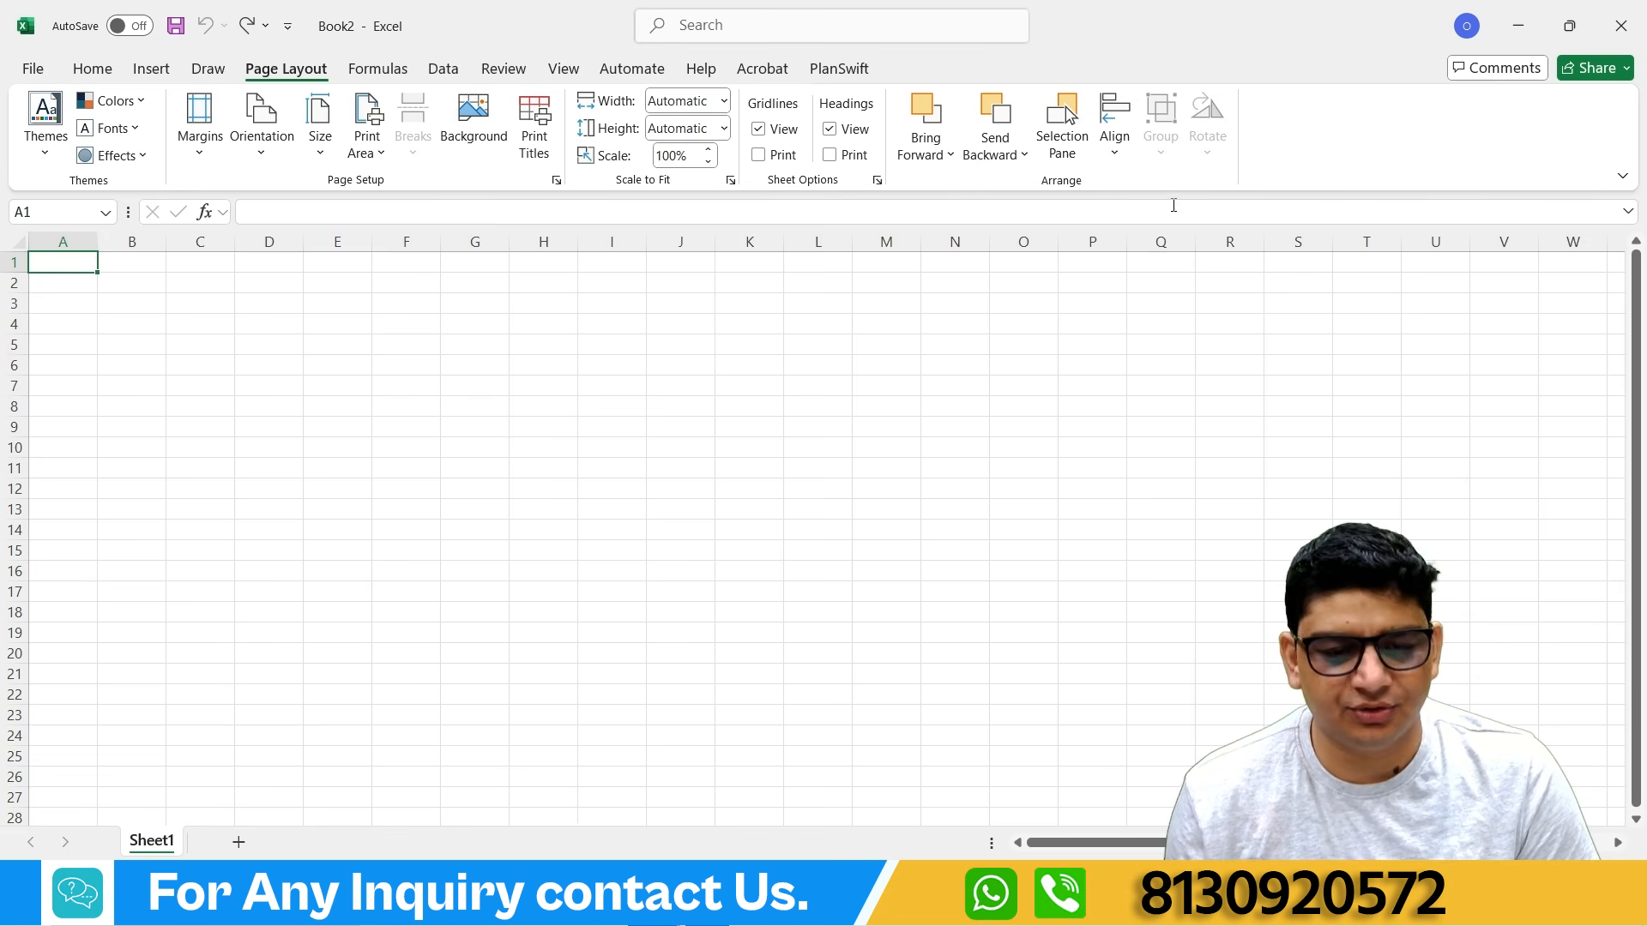
{"action": "left_click", "coordinate": [377, 69]}
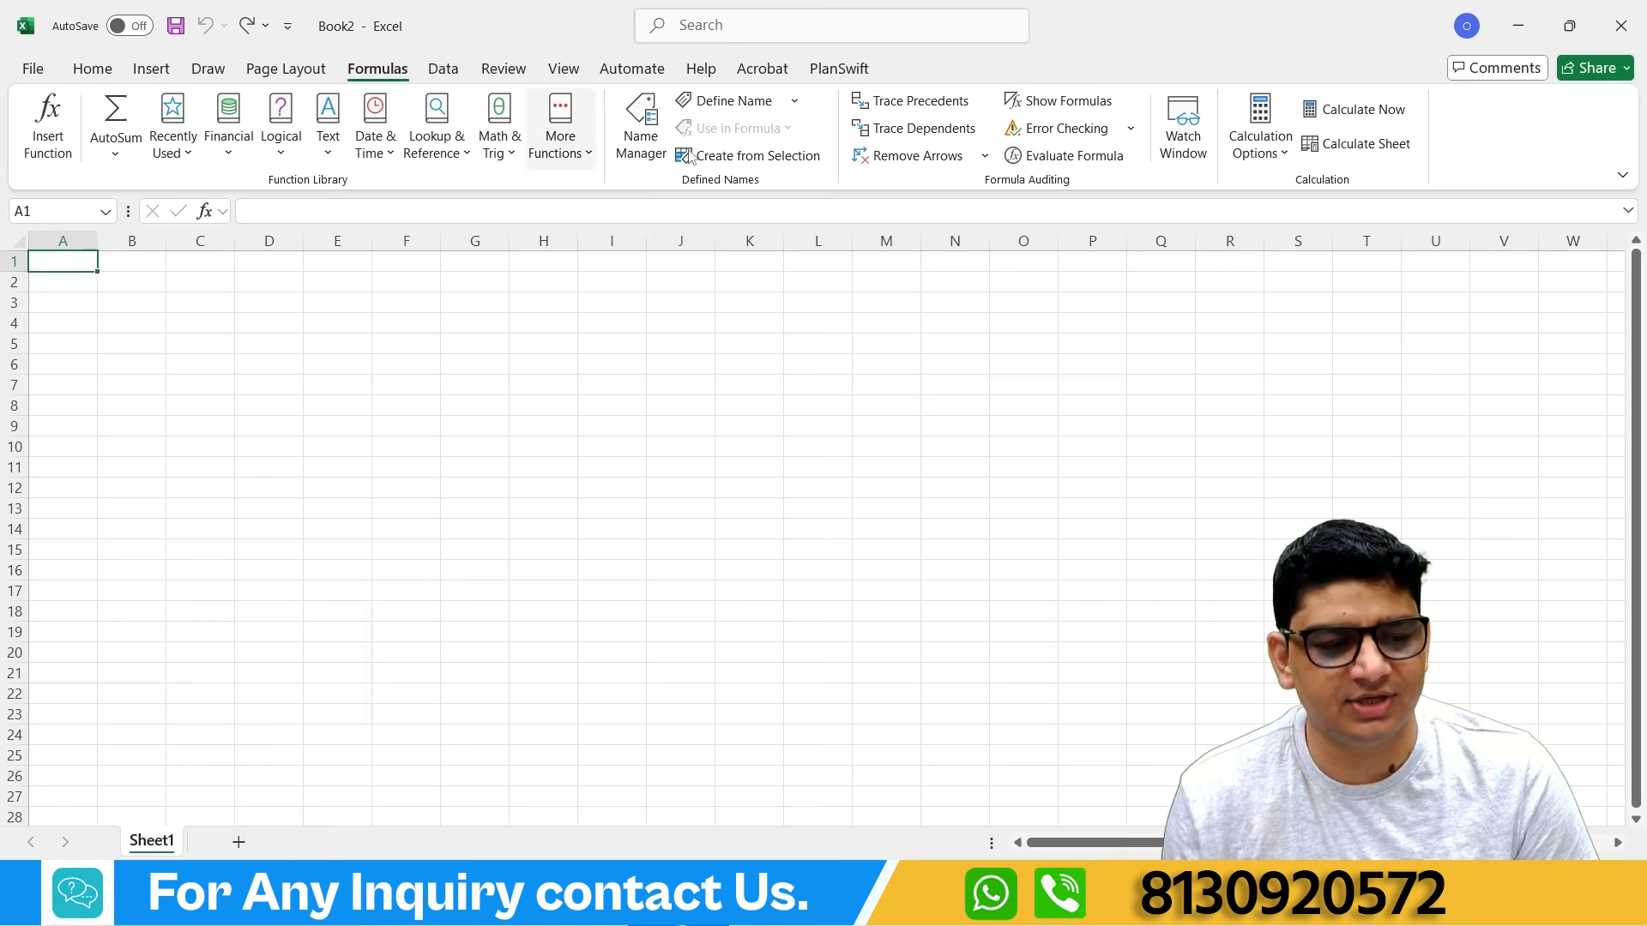
{"action": "left_click", "coordinate": [444, 73]}
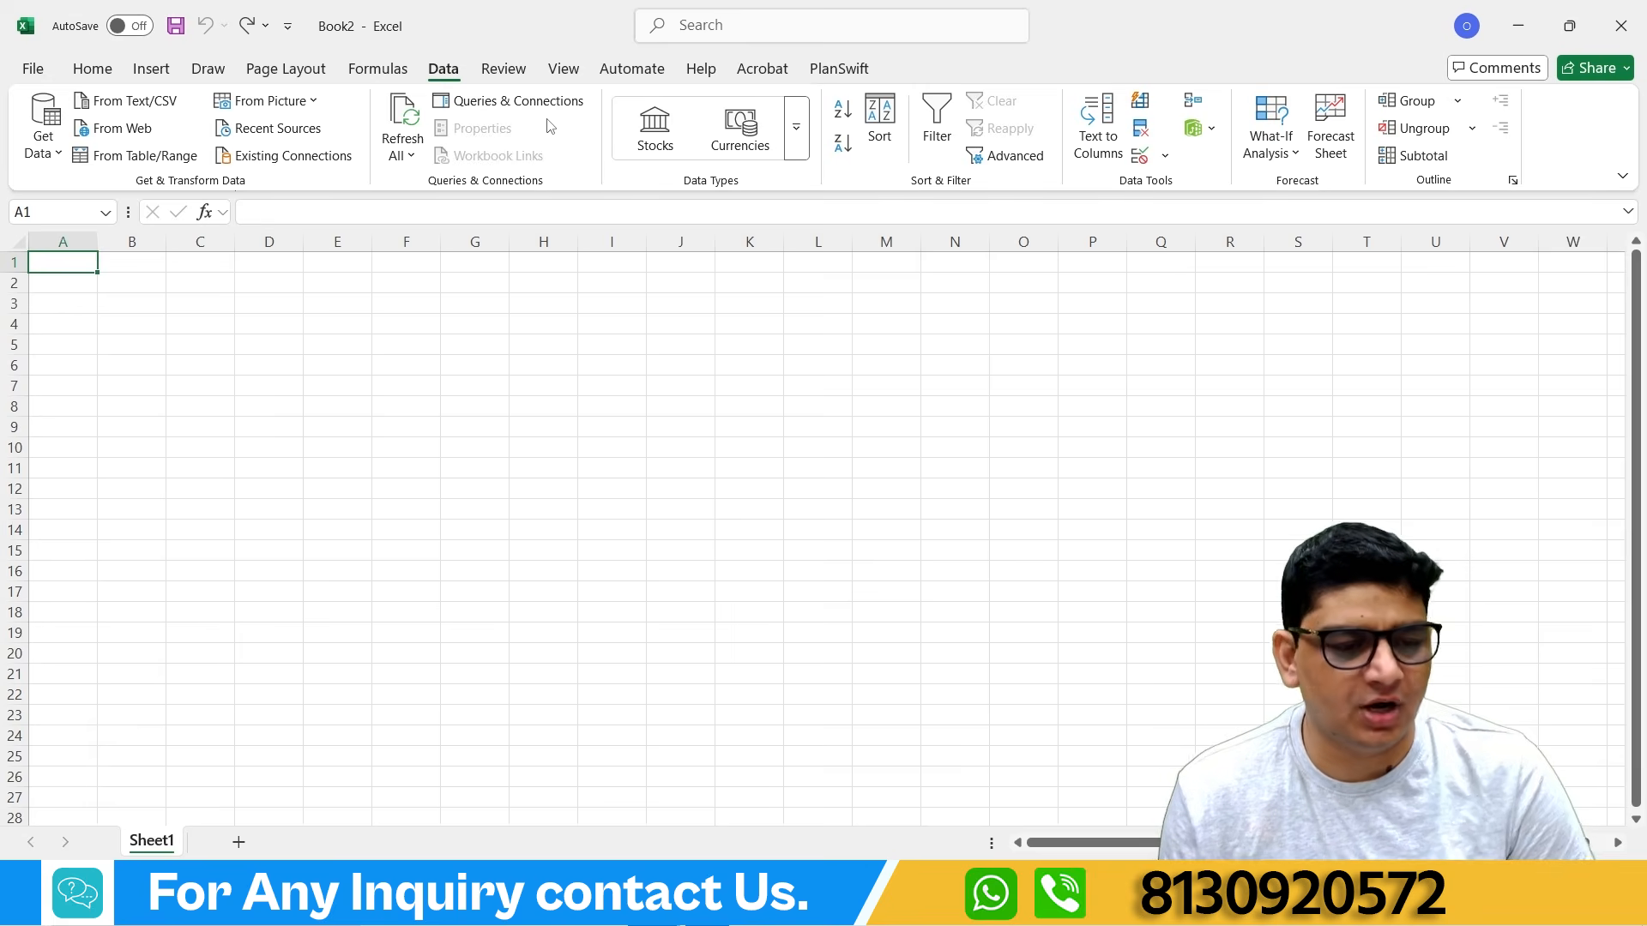
{"action": "left_click", "coordinate": [503, 69]}
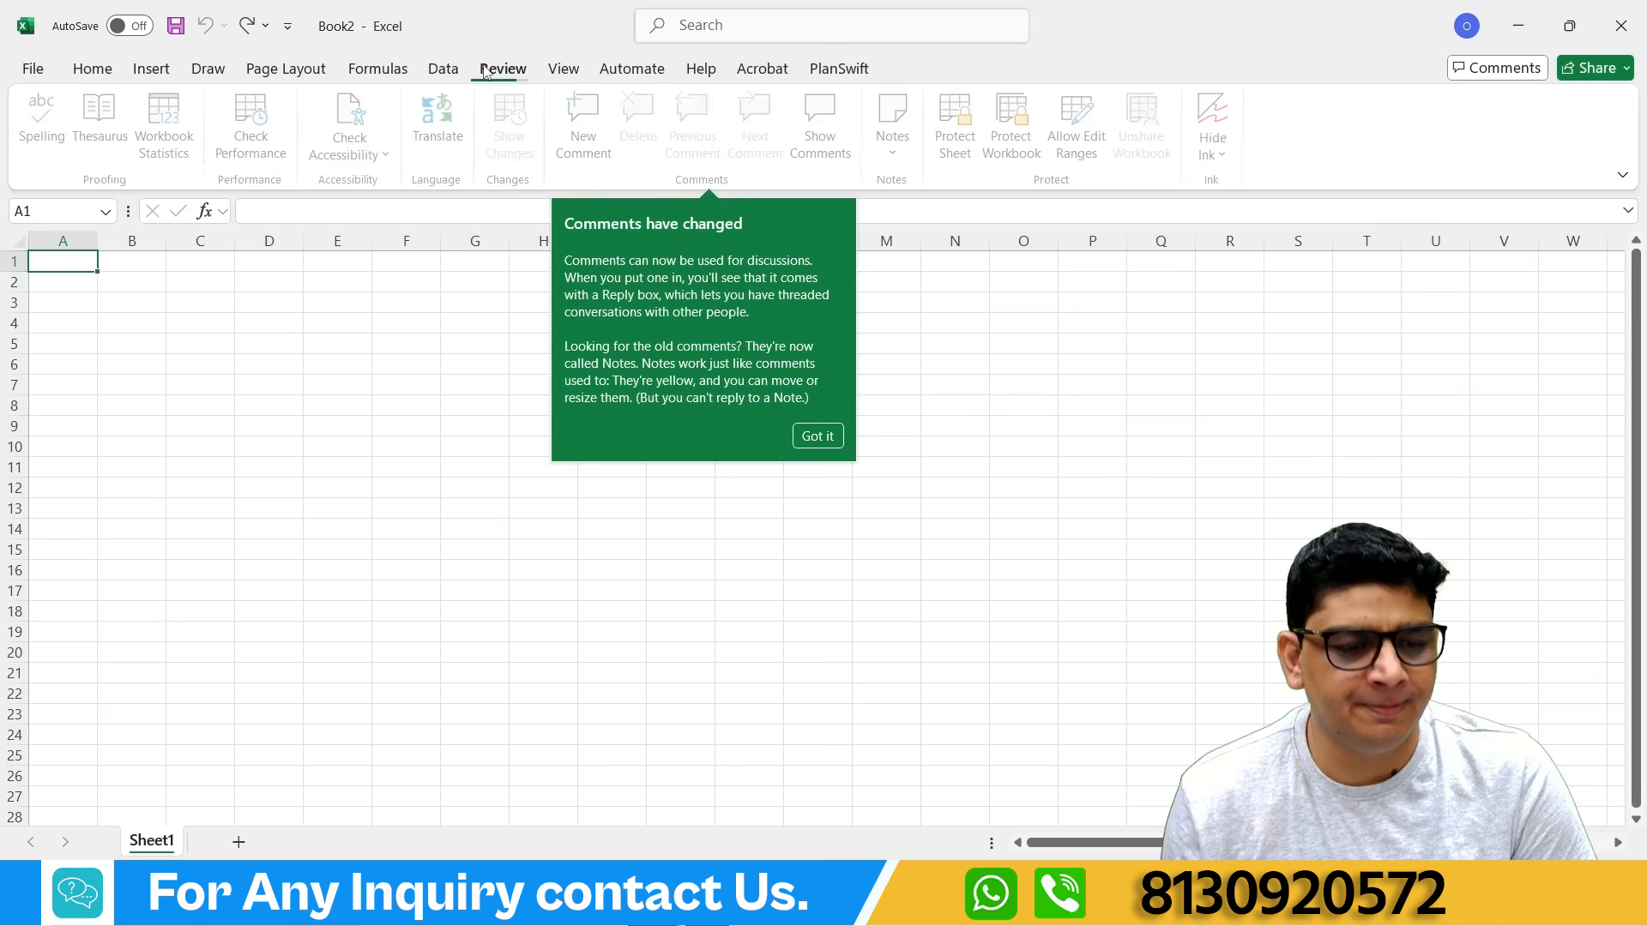
{"action": "left_click", "coordinate": [816, 438]}
Step: View the sheet in Page Break Preview and Page Layout, check the custom views, and return to Normal view
{"action": "left_click", "coordinate": [565, 69]}
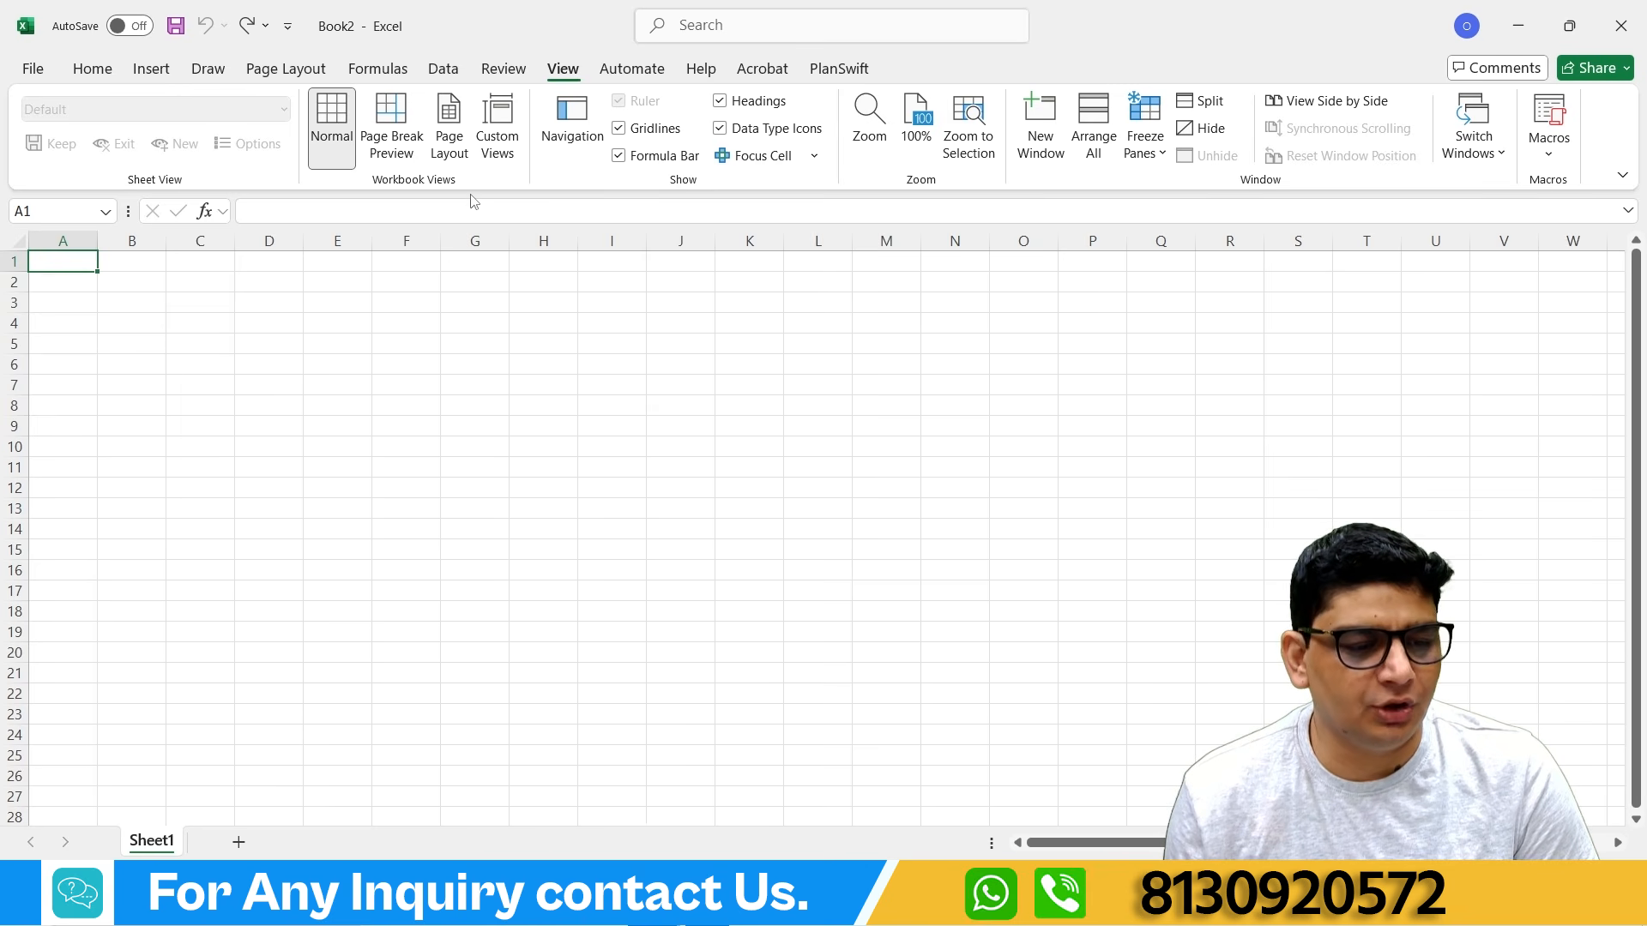
{"action": "left_click", "coordinate": [377, 124]}
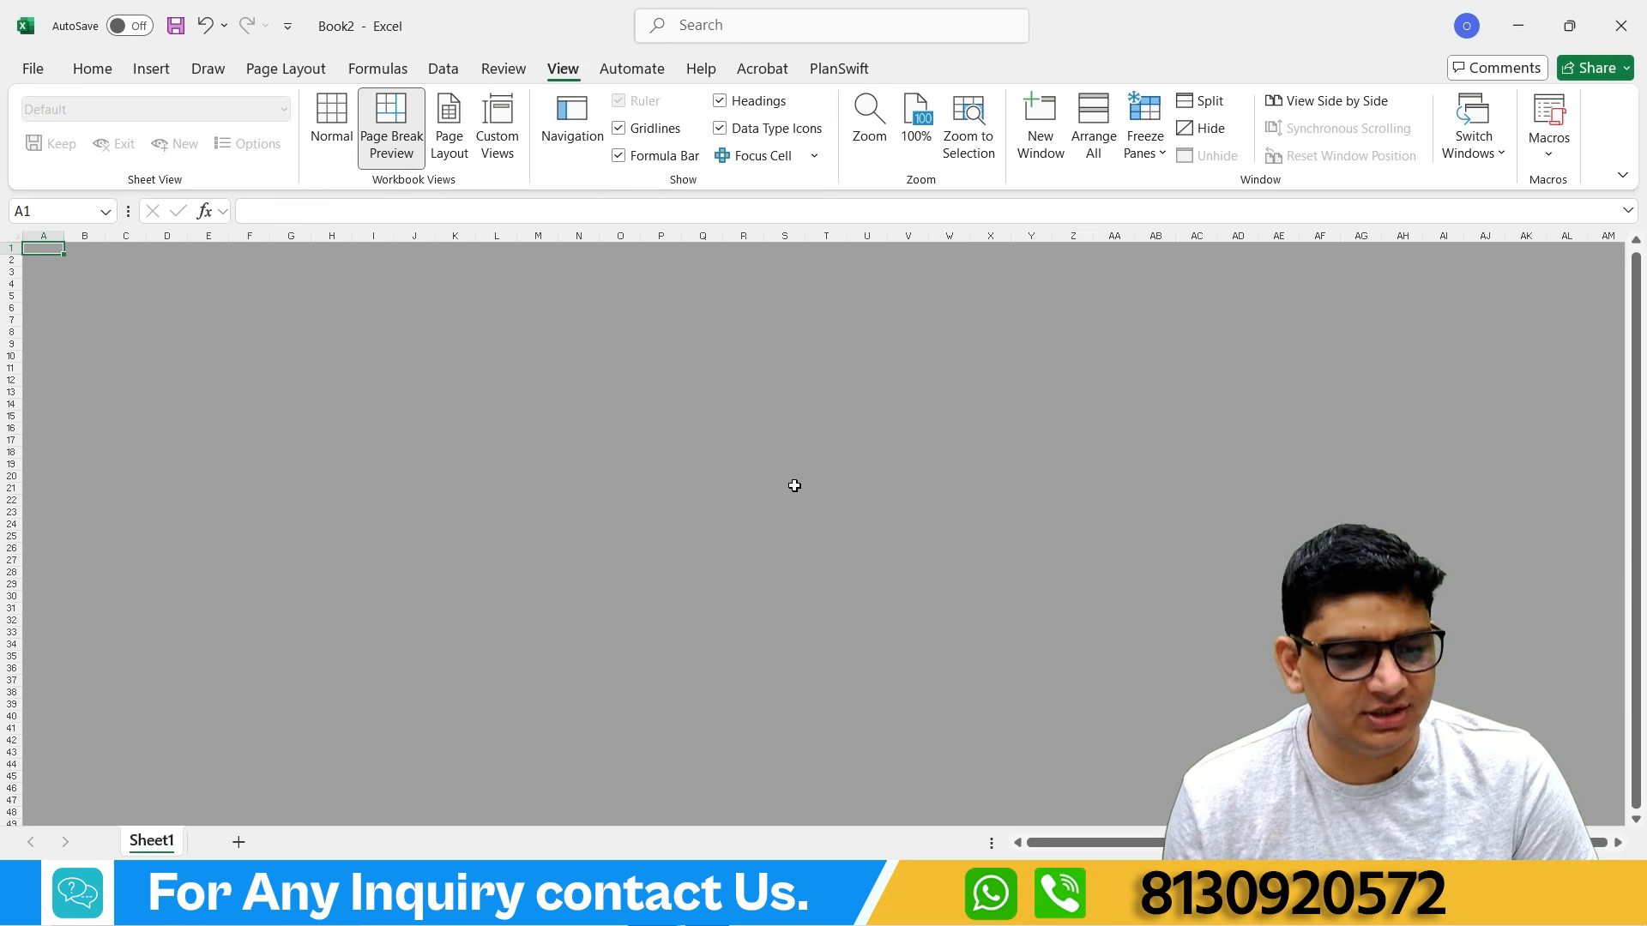
{"action": "left_click", "coordinate": [450, 129]}
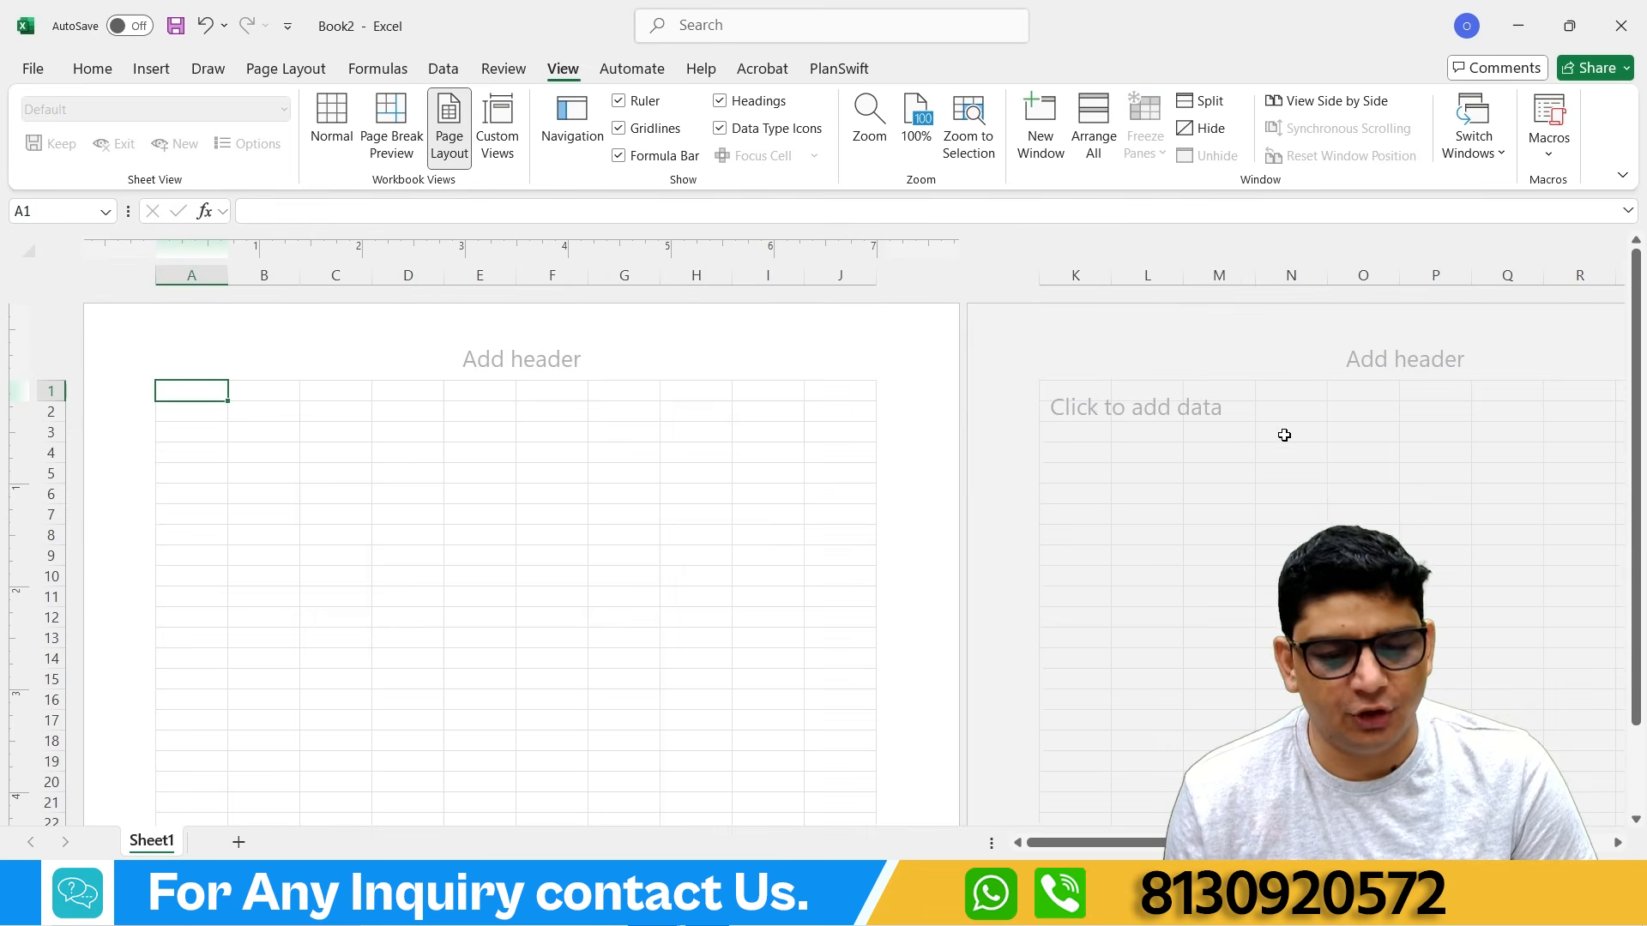
{"action": "left_click", "coordinate": [497, 129]}
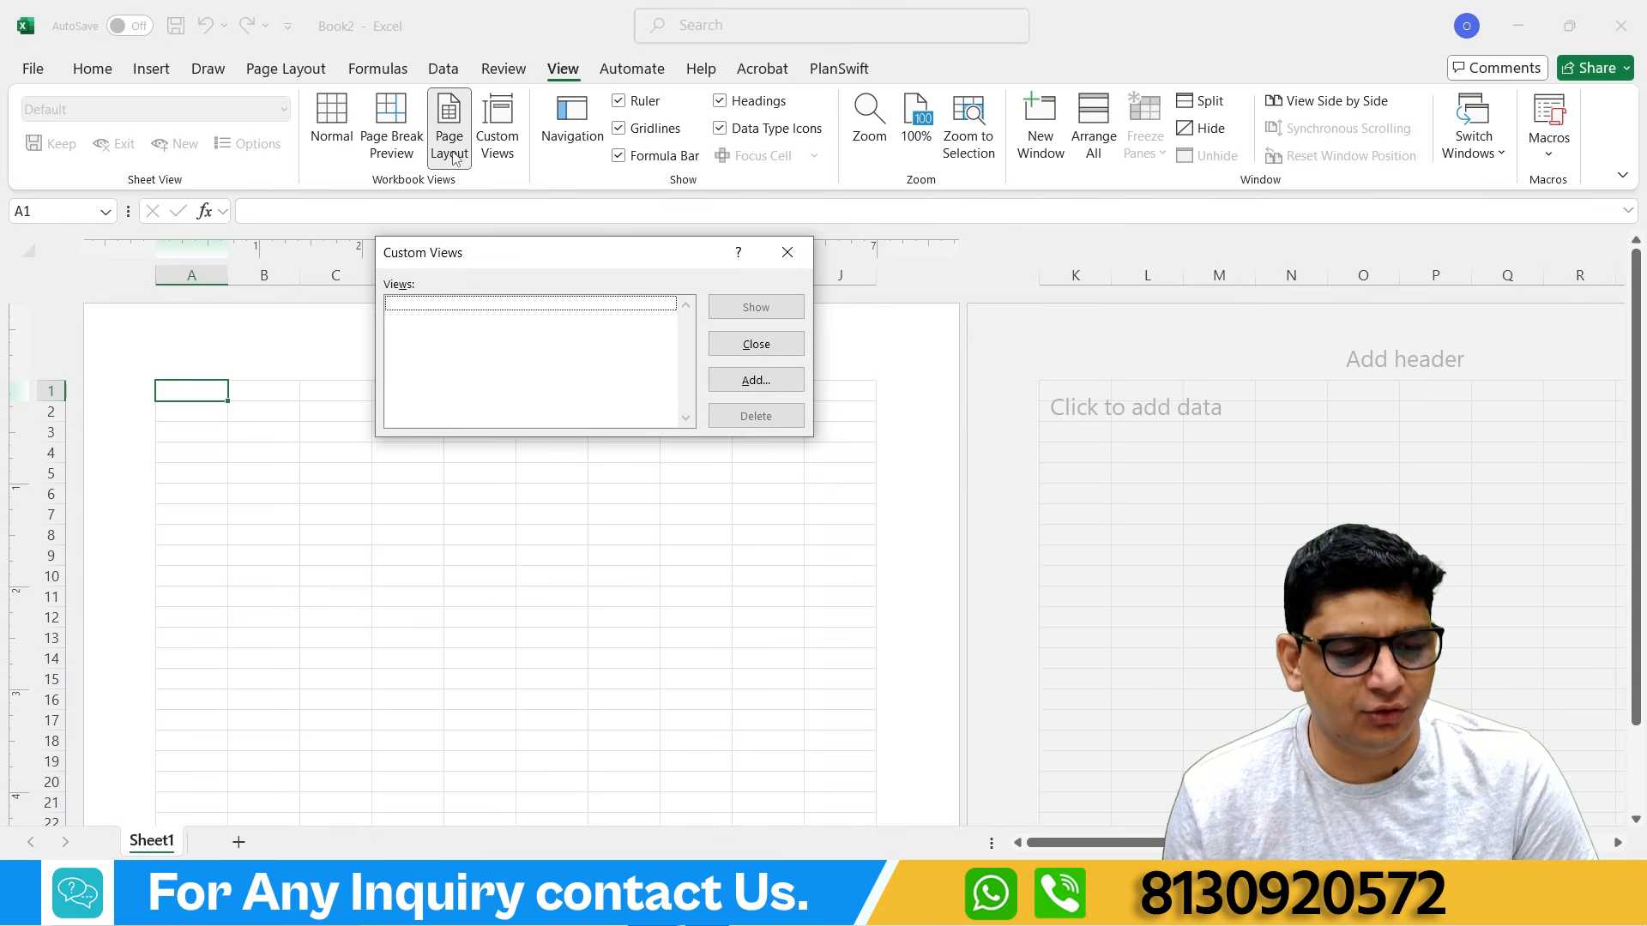
{"action": "left_click", "coordinate": [786, 252]}
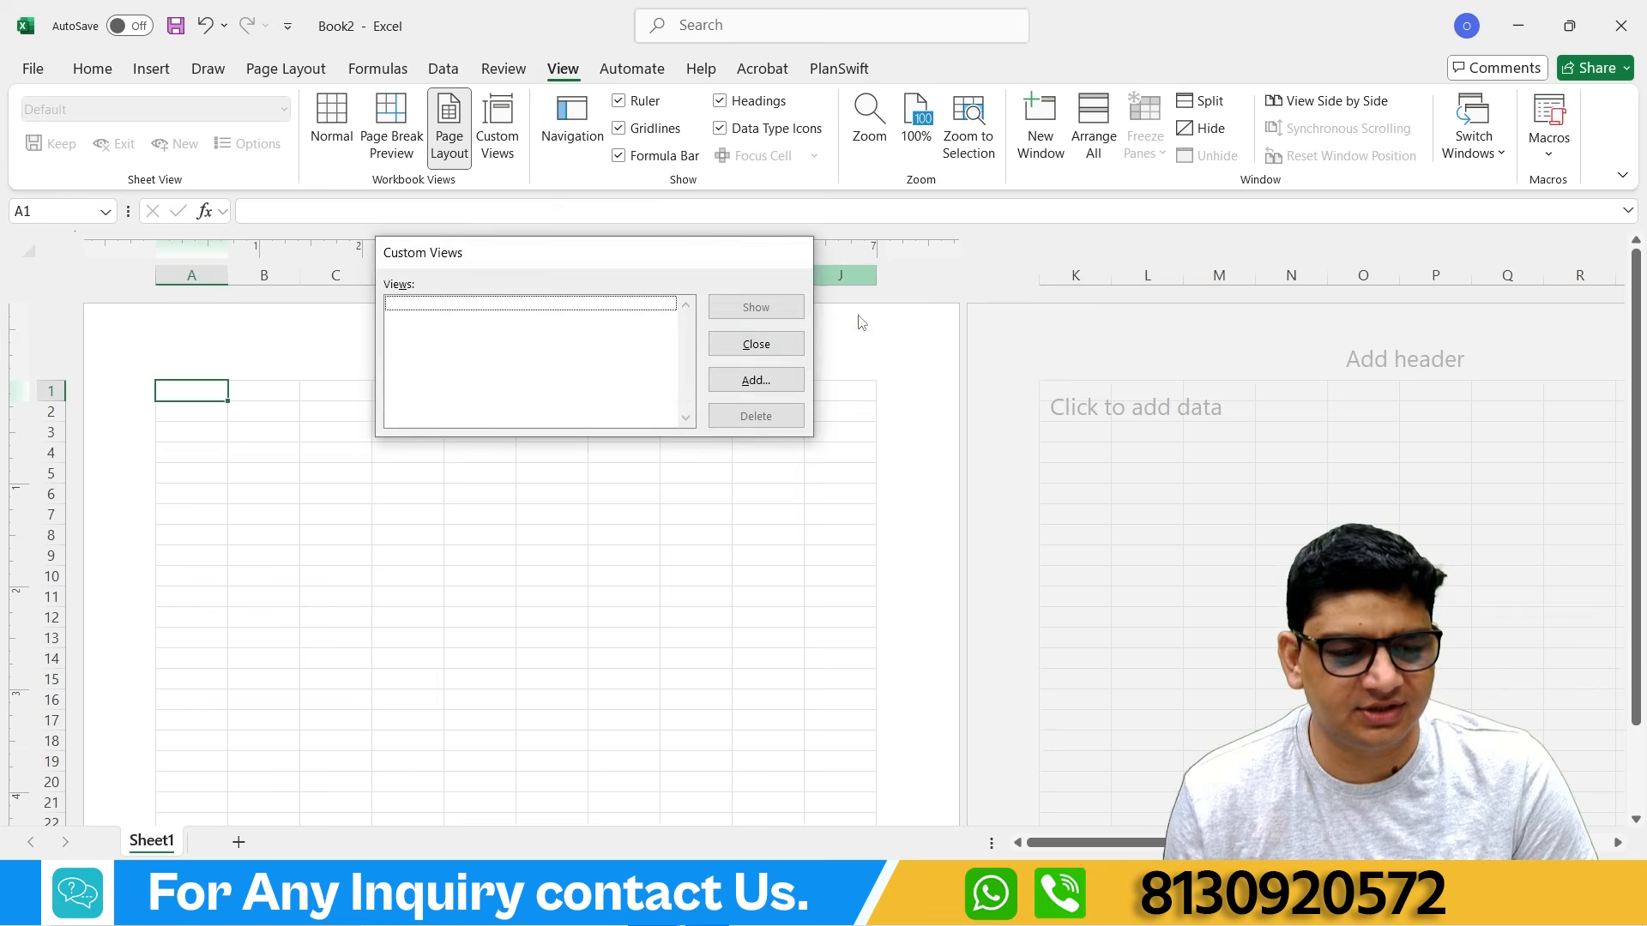
{"action": "left_click", "coordinate": [331, 129]}
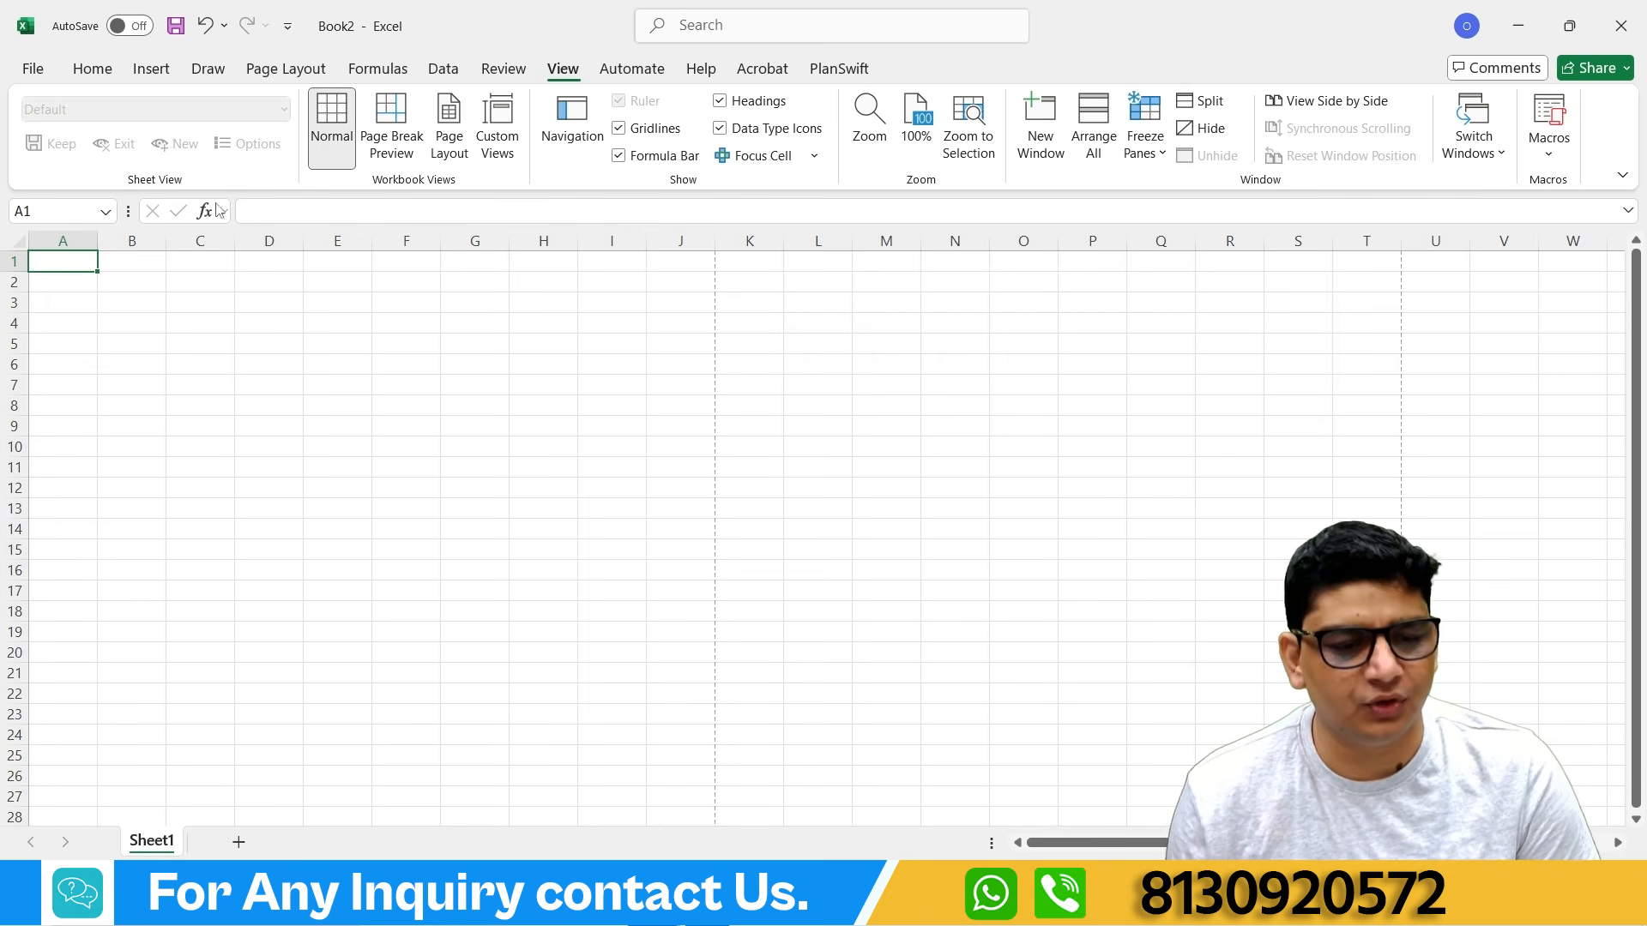
Step: Hide and restore the sheet's gridlines, the formula bar, and the row and column headings
{"action": "left_click", "coordinate": [619, 129]}
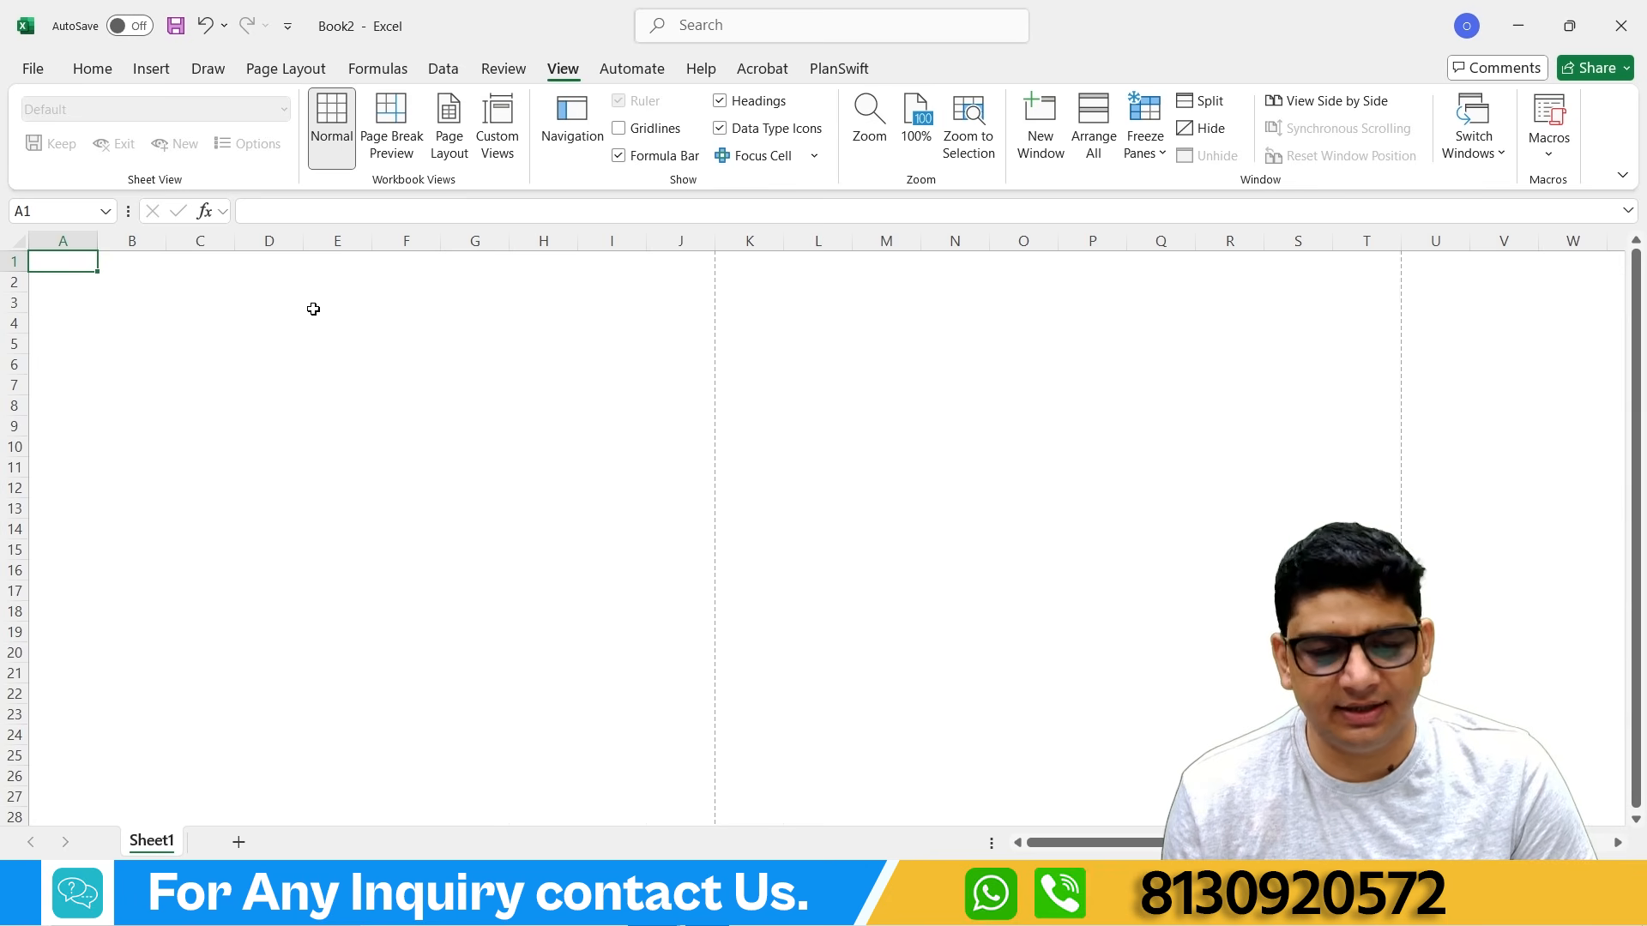
{"action": "left_click", "coordinate": [626, 131]}
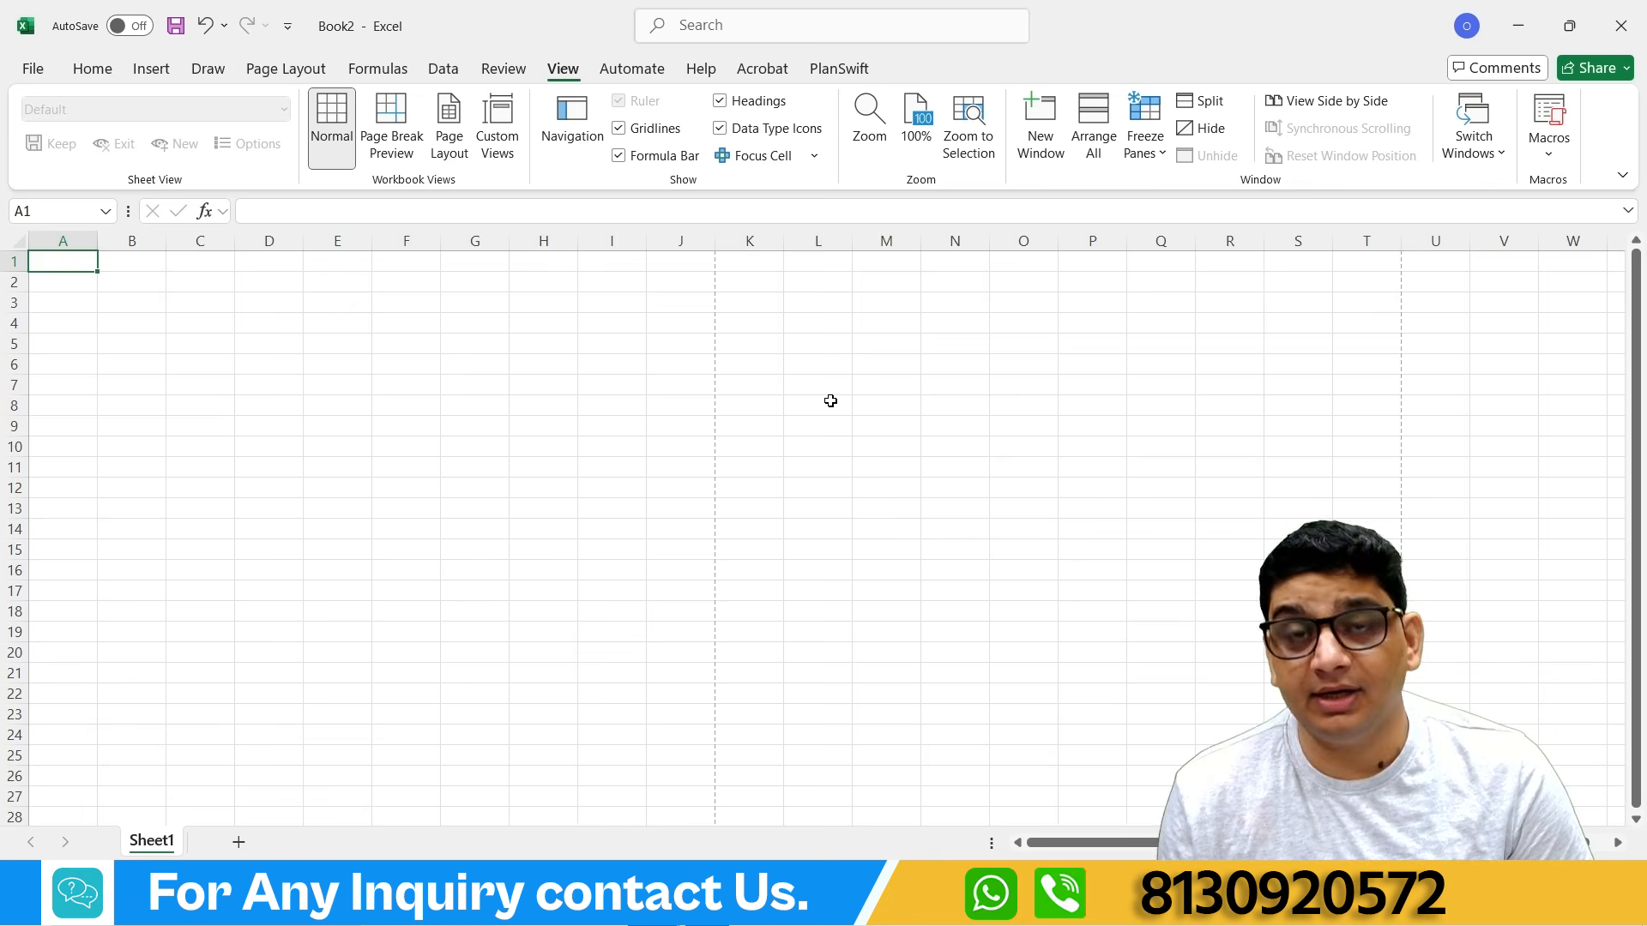
{"action": "left_click", "coordinate": [619, 156]}
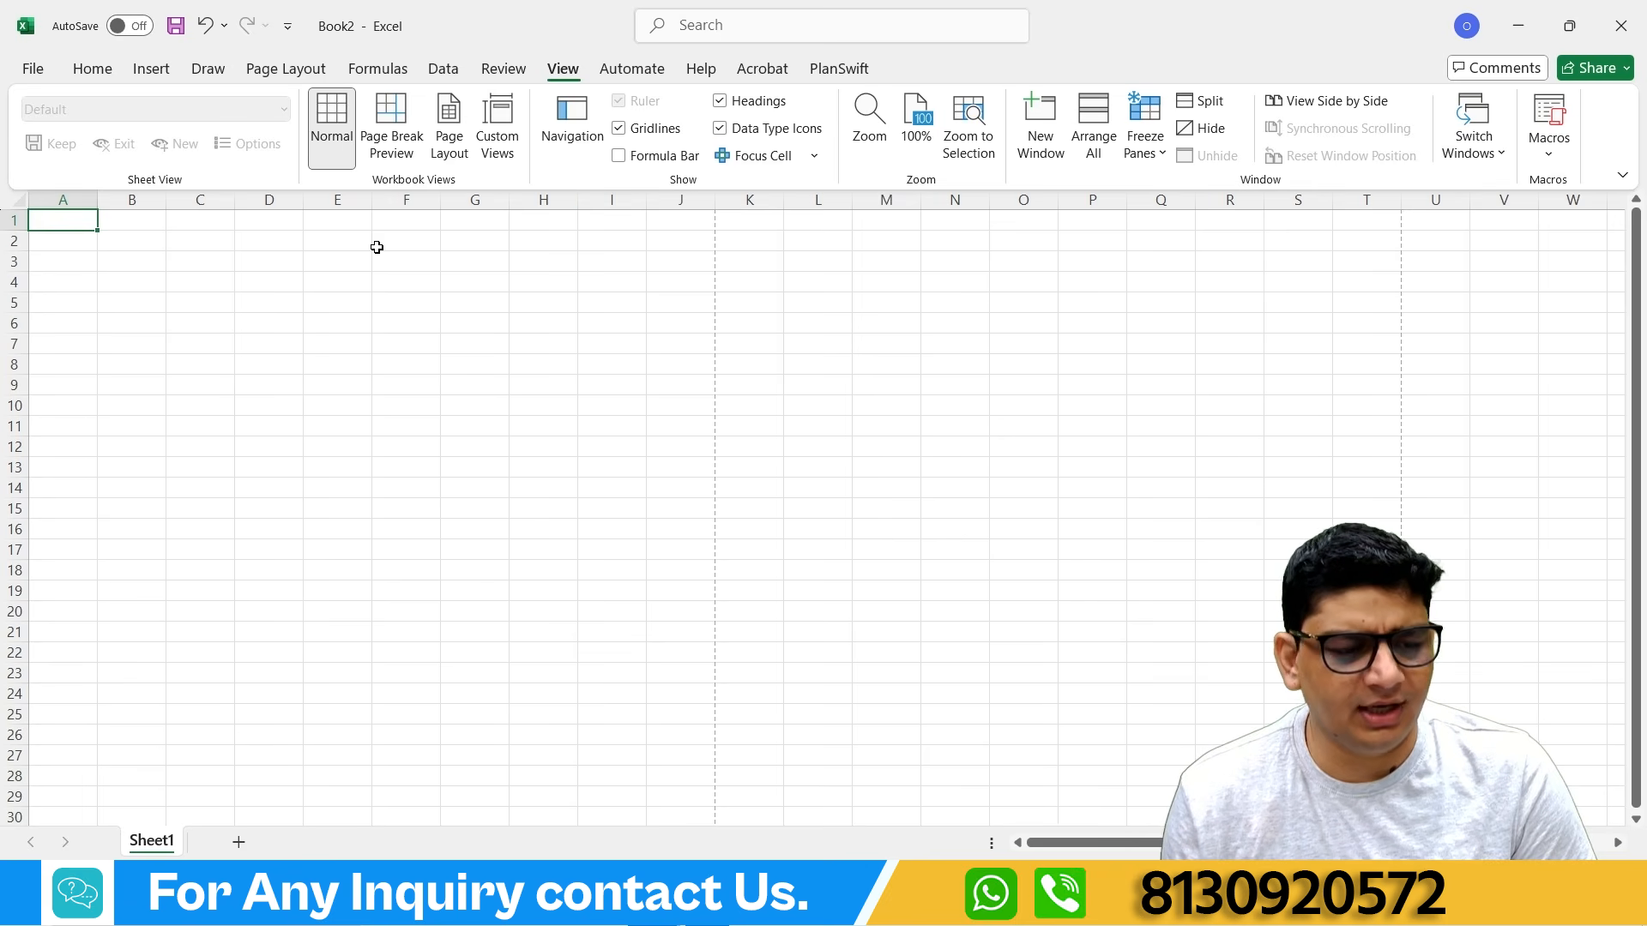
{"action": "left_click", "coordinate": [620, 156]}
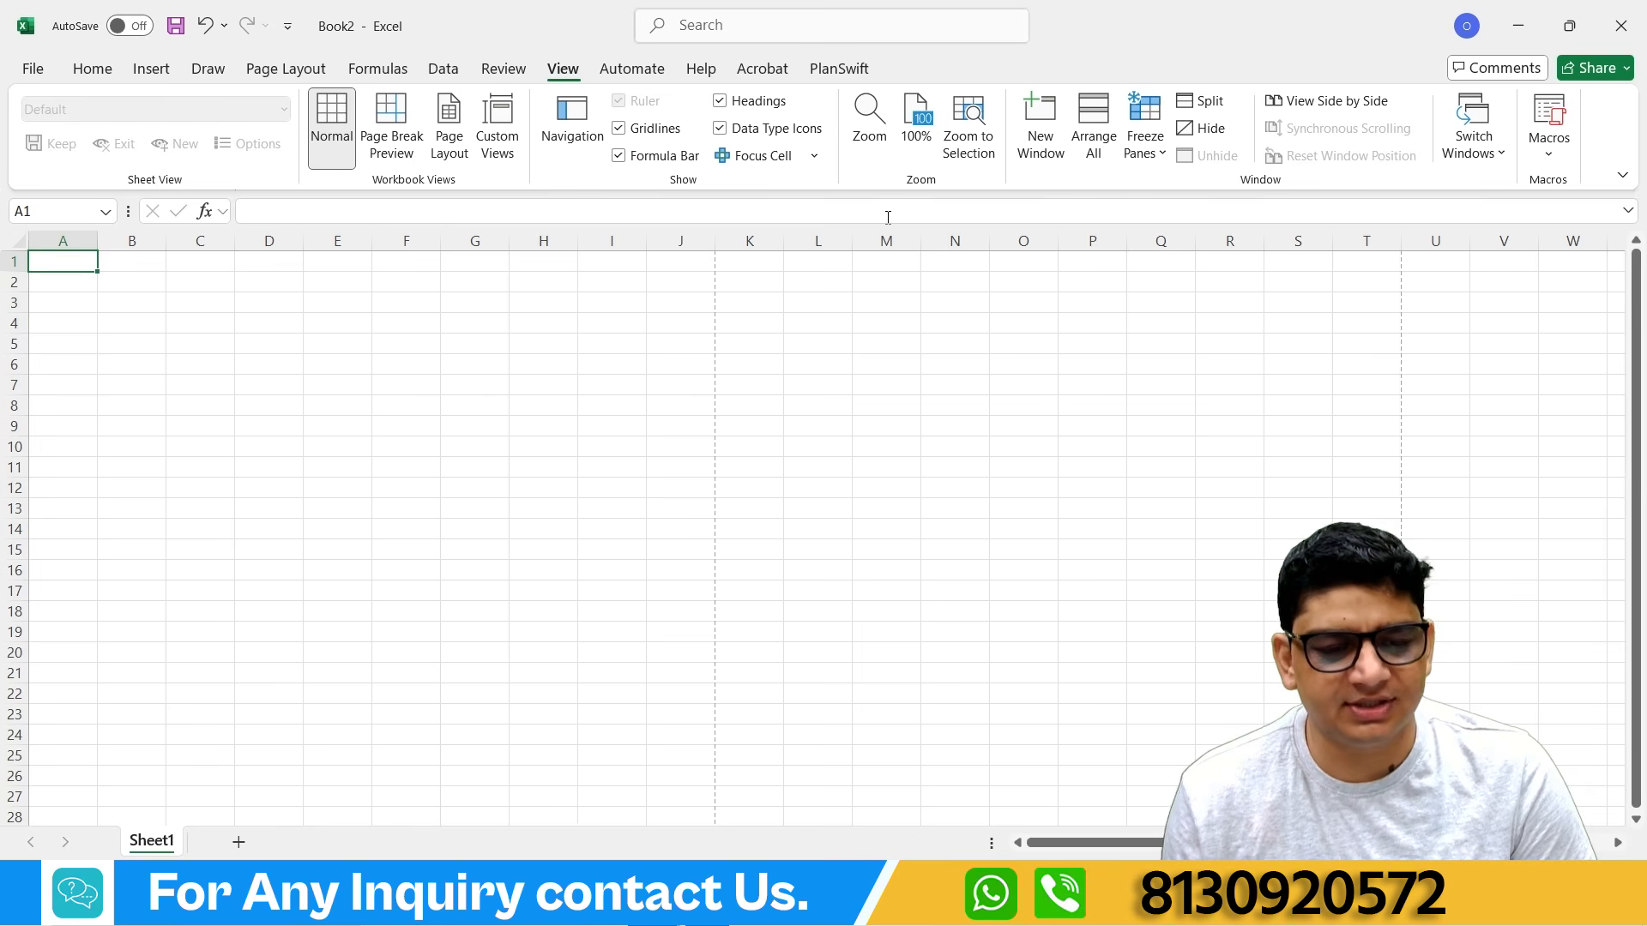
{"action": "left_click", "coordinate": [721, 101]}
{"action": "left_click", "coordinate": [720, 101]}
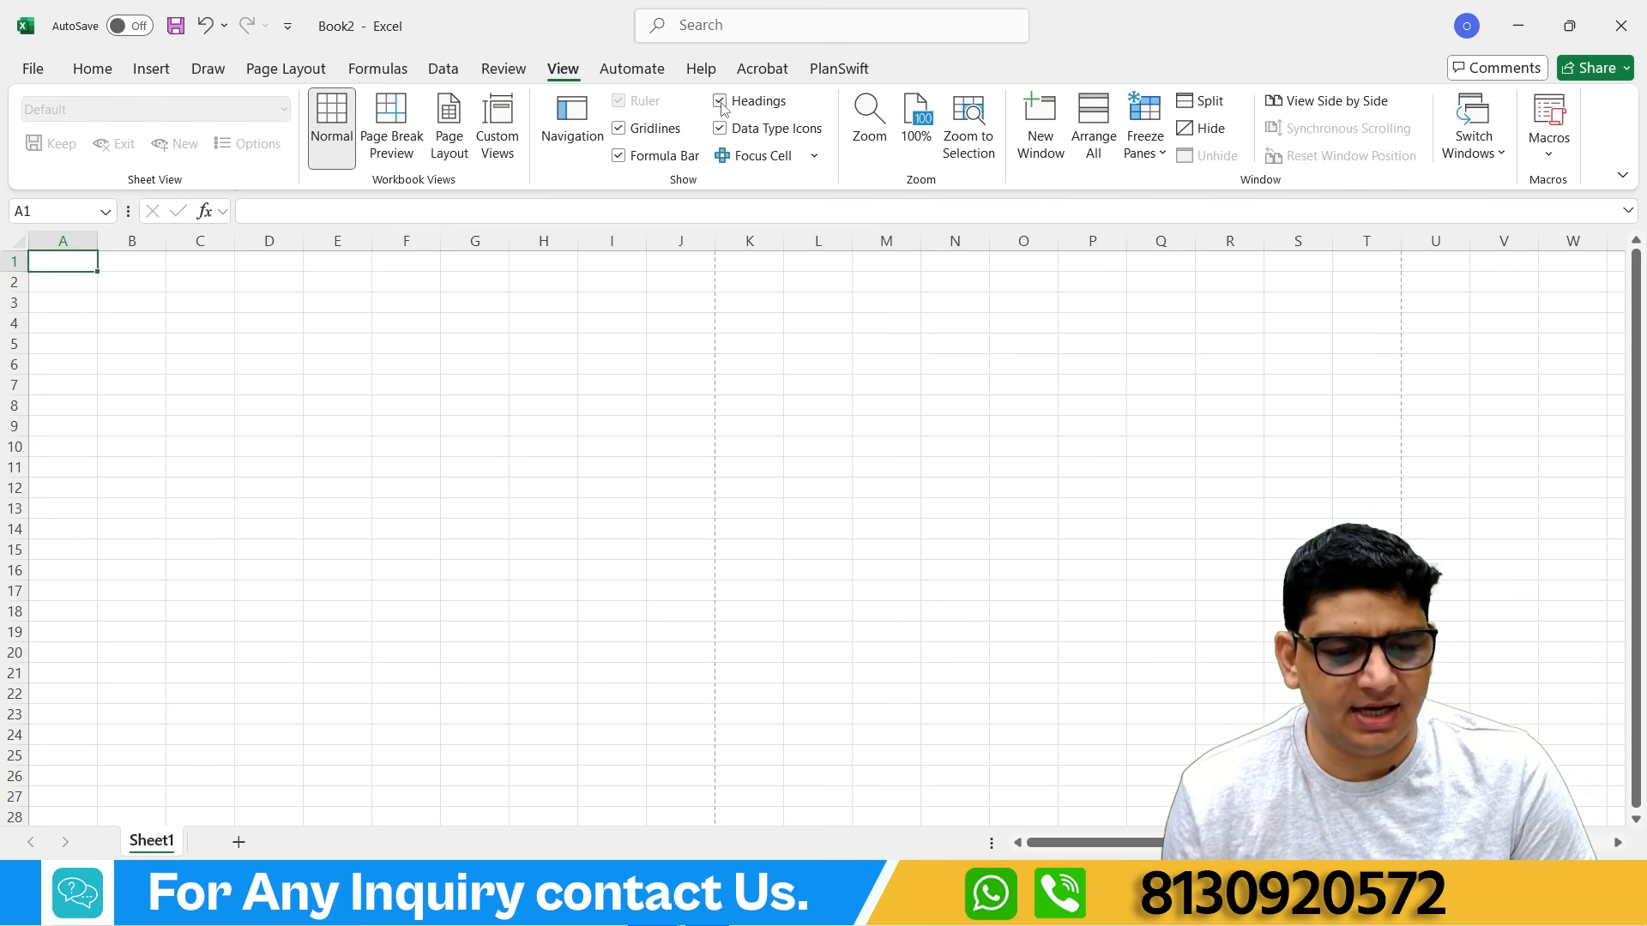
{"action": "left_click", "coordinate": [721, 101]}
{"action": "left_click", "coordinate": [720, 102]}
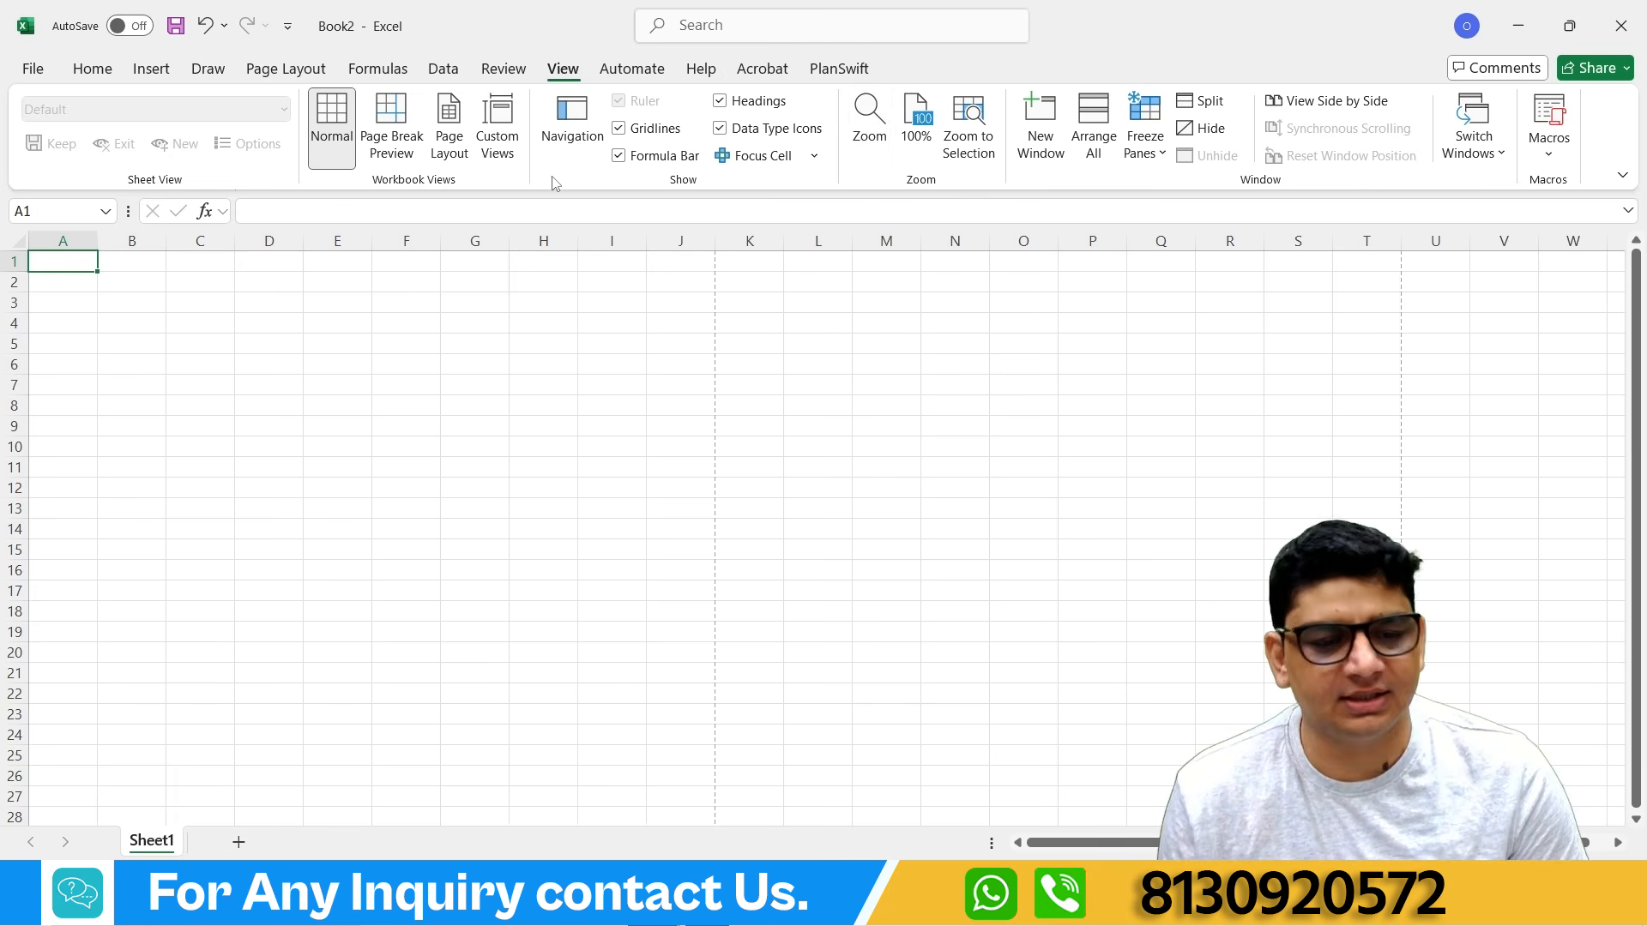
Step: Look through the script automation, help, PlanSwift and Acrobat commands available for the workbook
{"action": "left_click", "coordinate": [632, 69]}
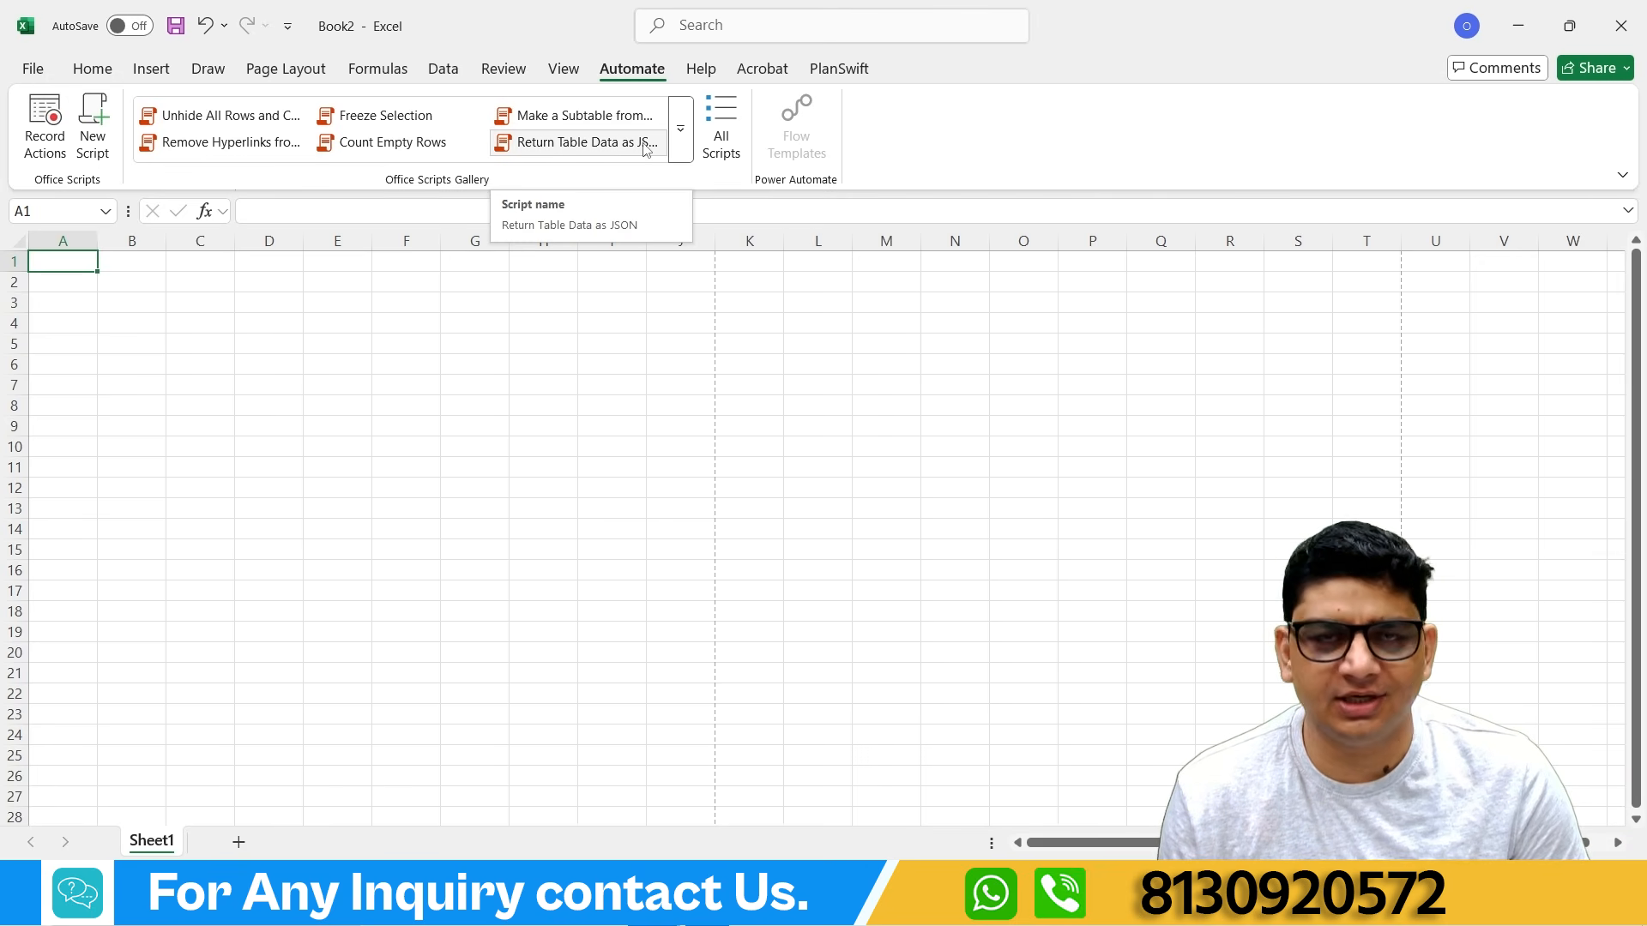
{"action": "left_click", "coordinate": [700, 69]}
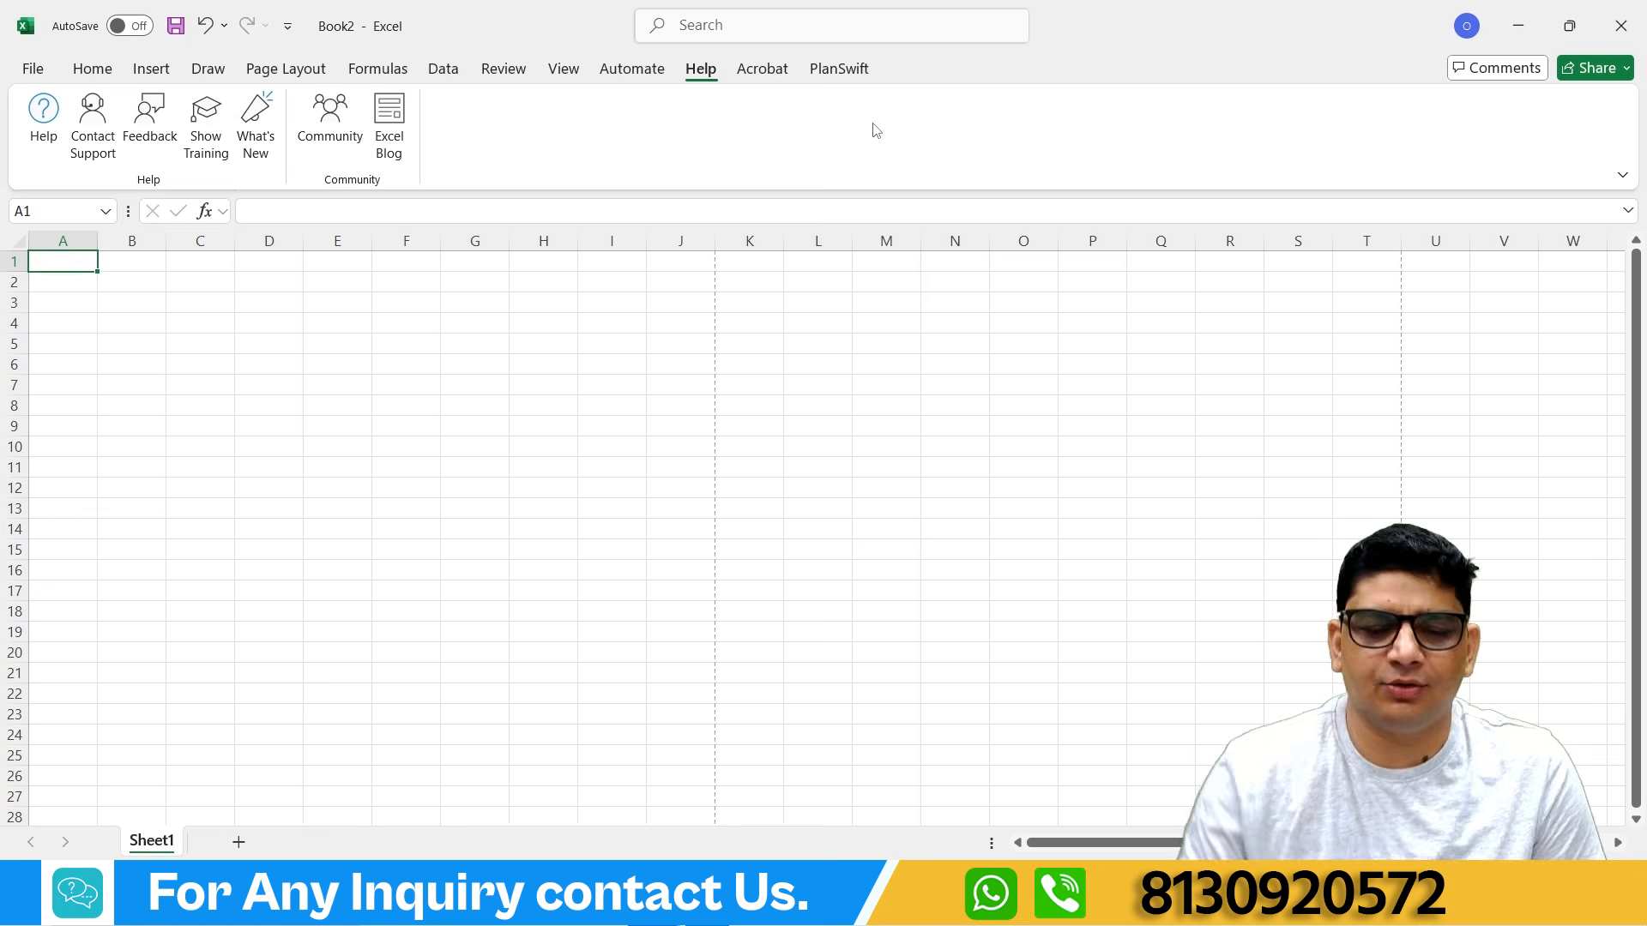
{"action": "left_click", "coordinate": [844, 75]}
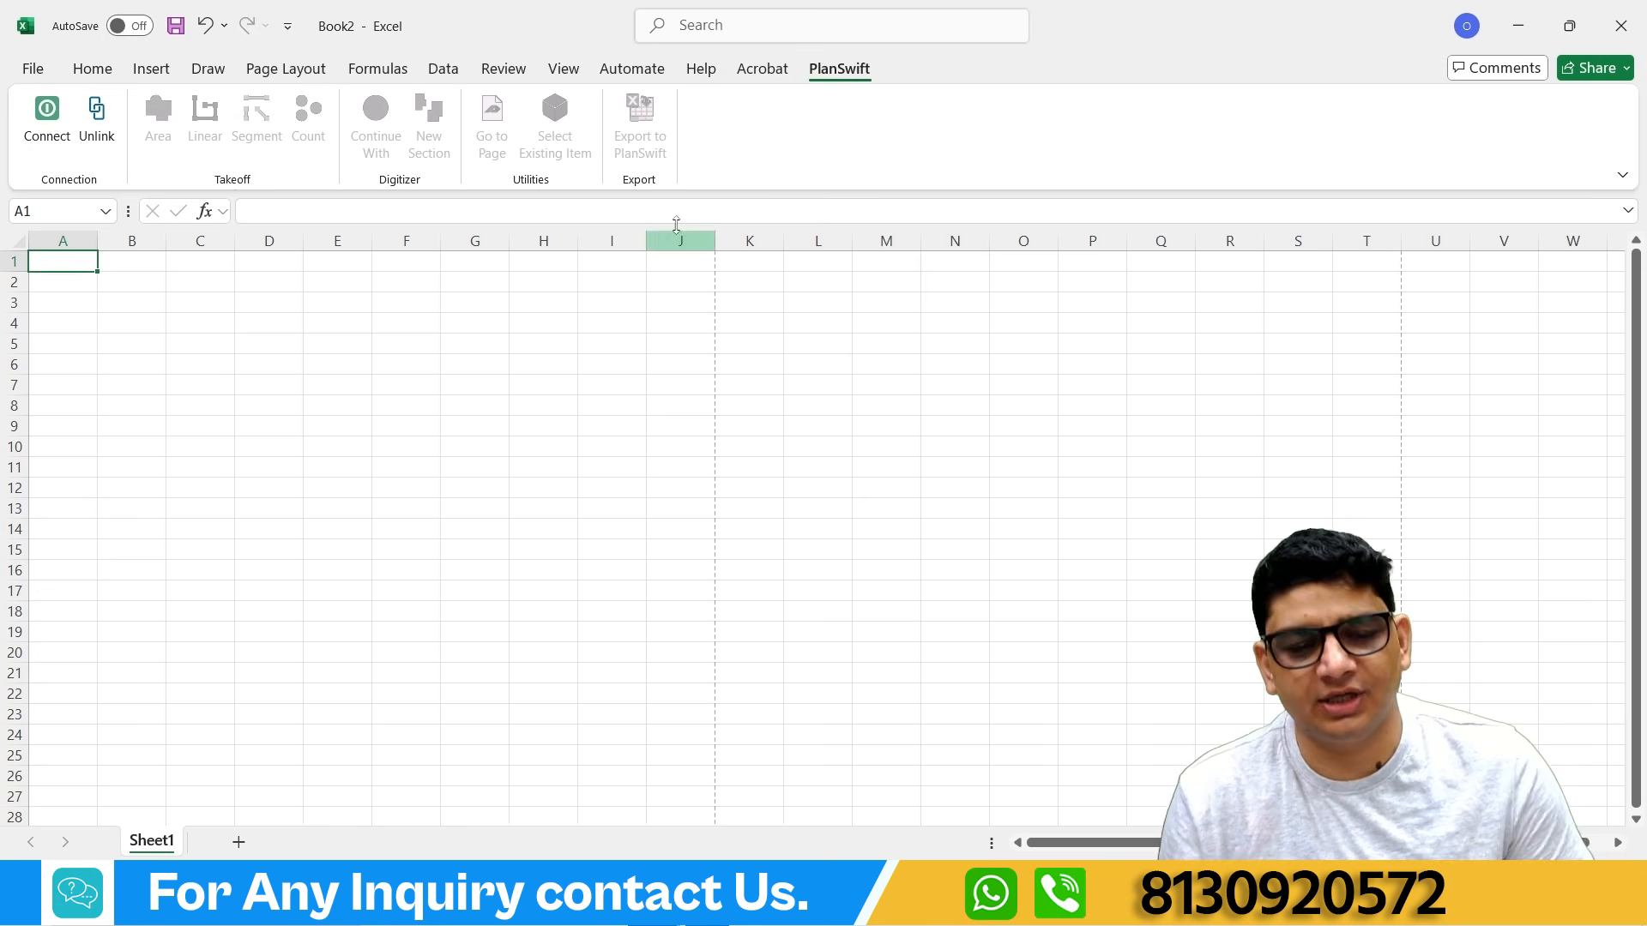
{"action": "left_click", "coordinate": [761, 69]}
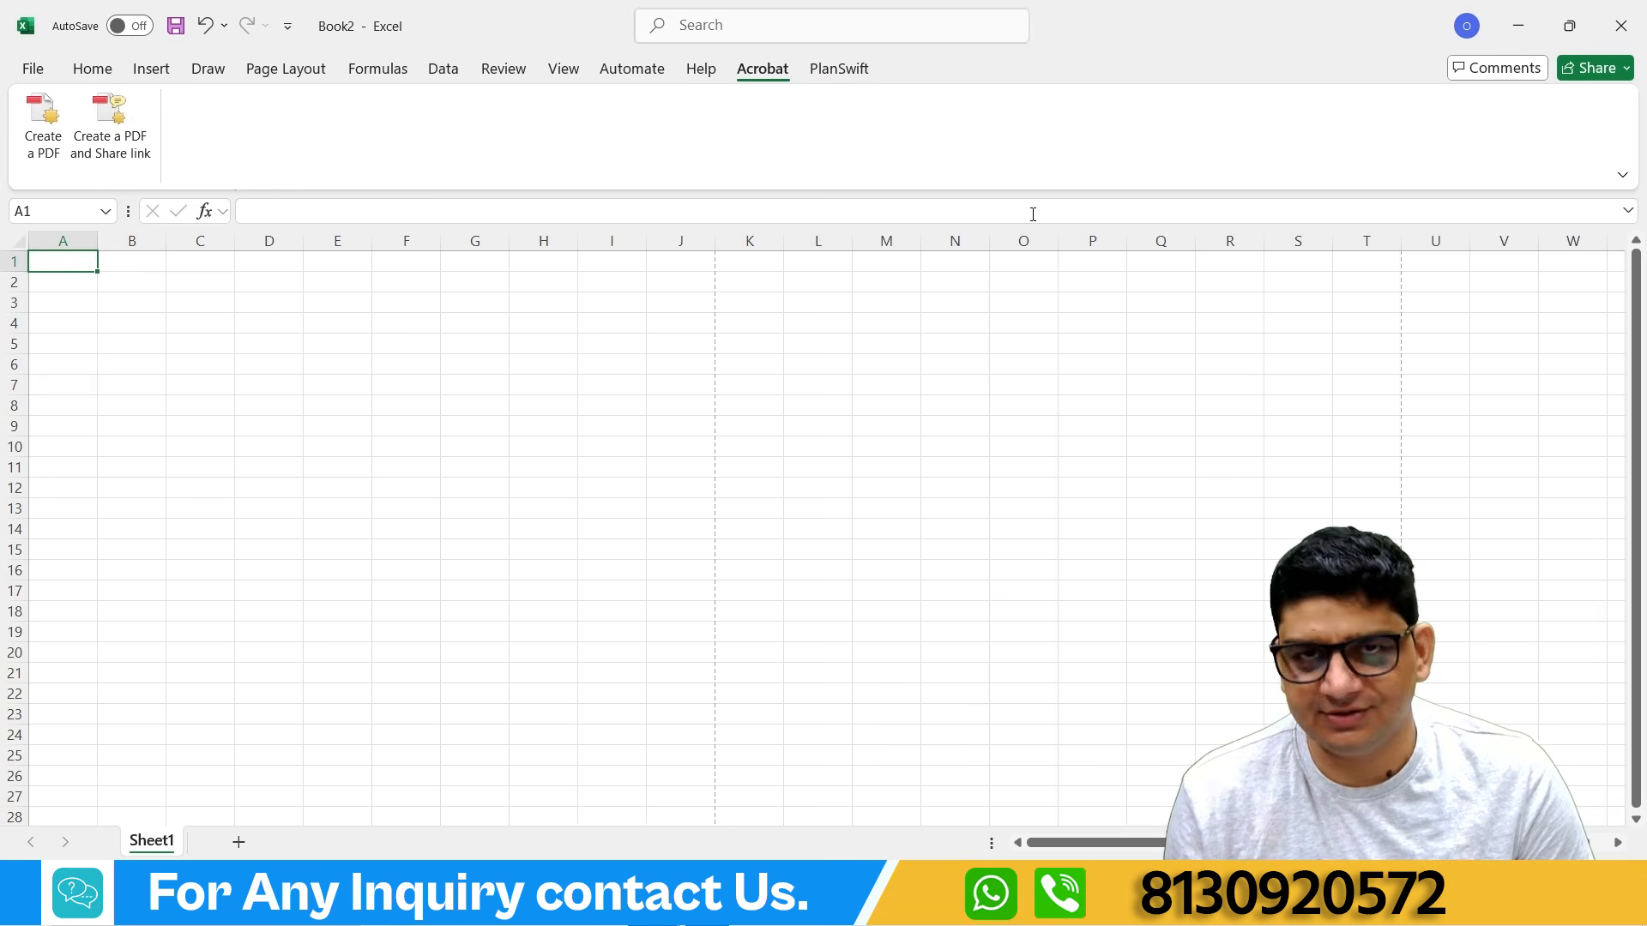
{"action": "left_click", "coordinate": [89, 72]}
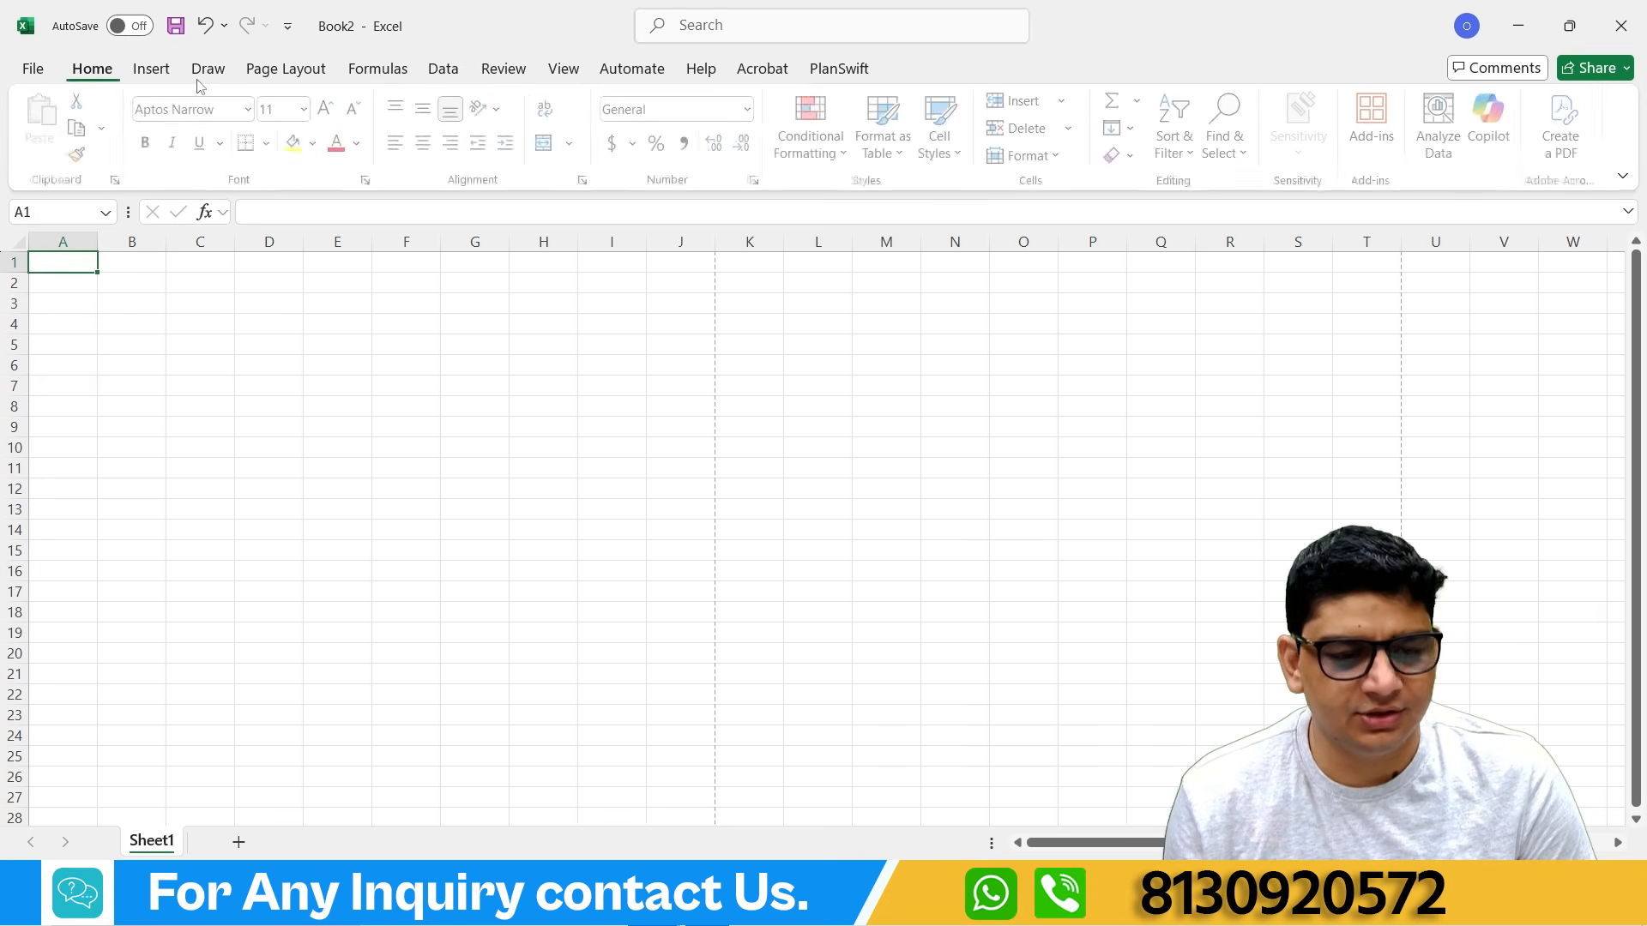
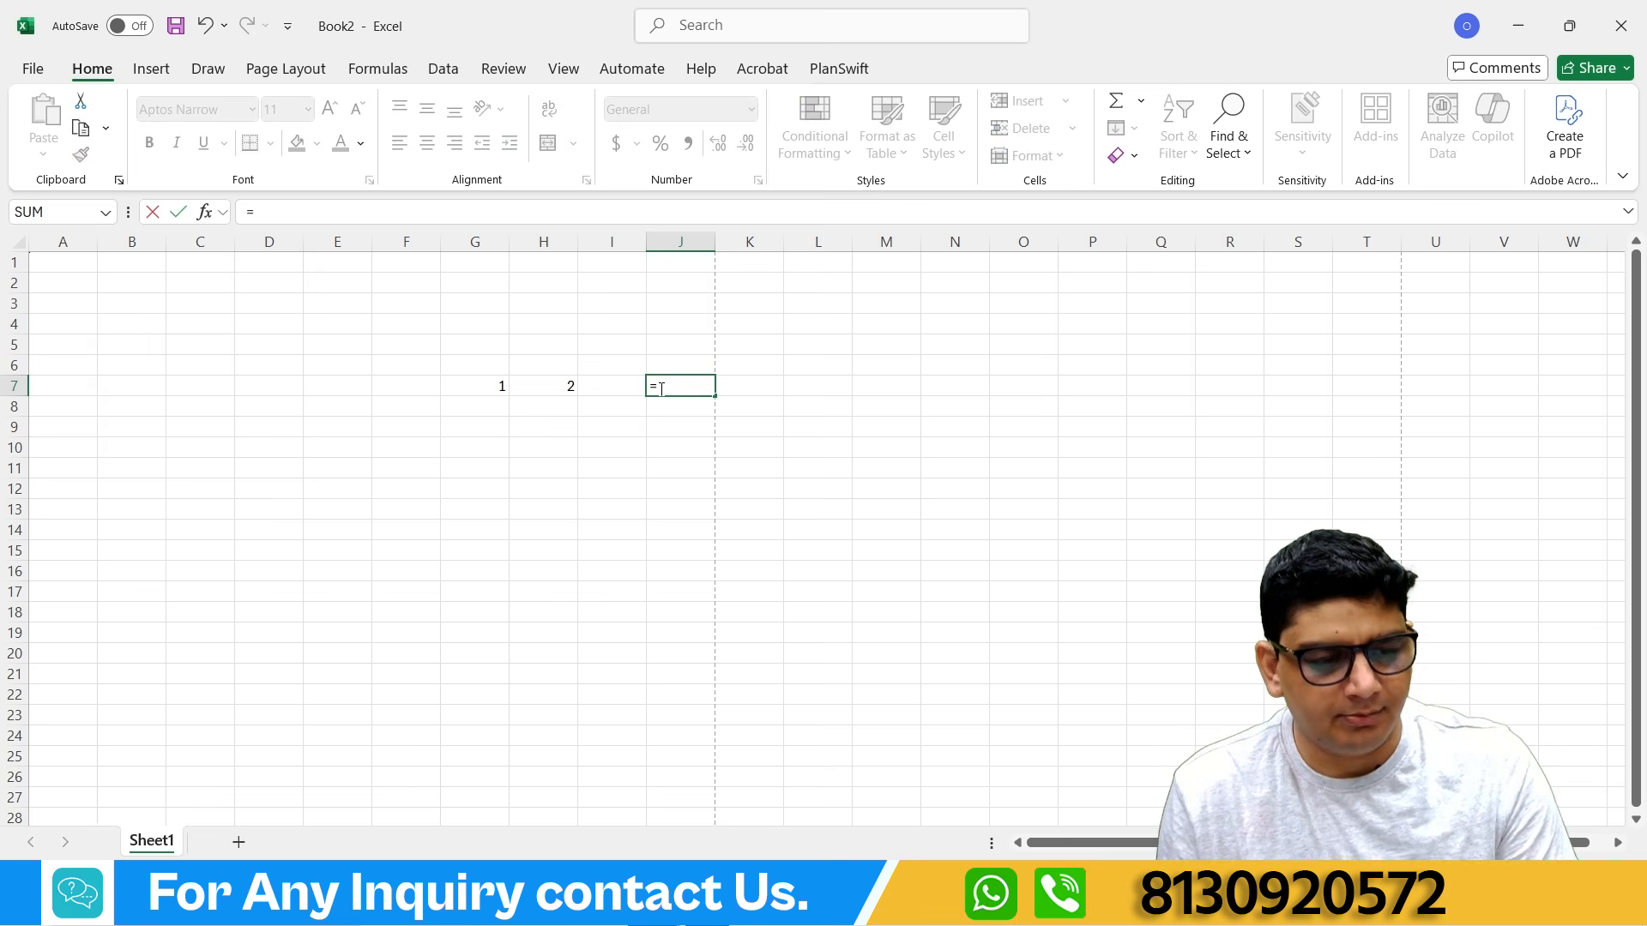
Step: Complete the formula in cell J7 as =G7+H7 and check it in the formula bar
{"action": "left_click", "coordinate": [494, 388]}
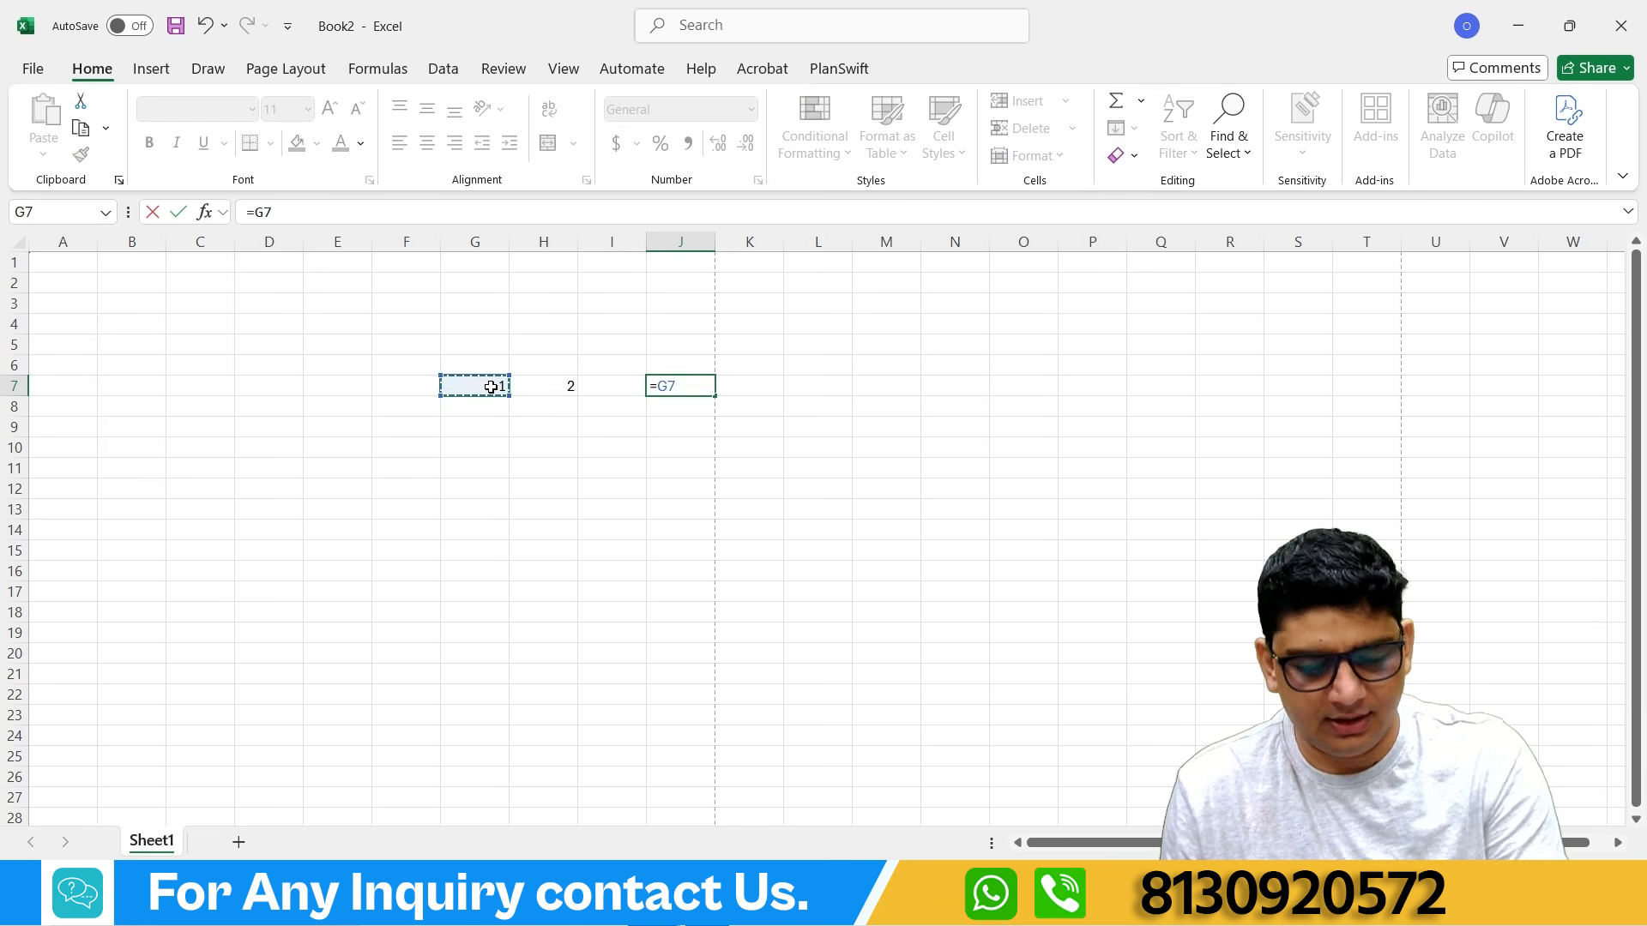
{"action": "type", "text": "+"}
{"action": "left_click", "coordinate": [573, 390]}
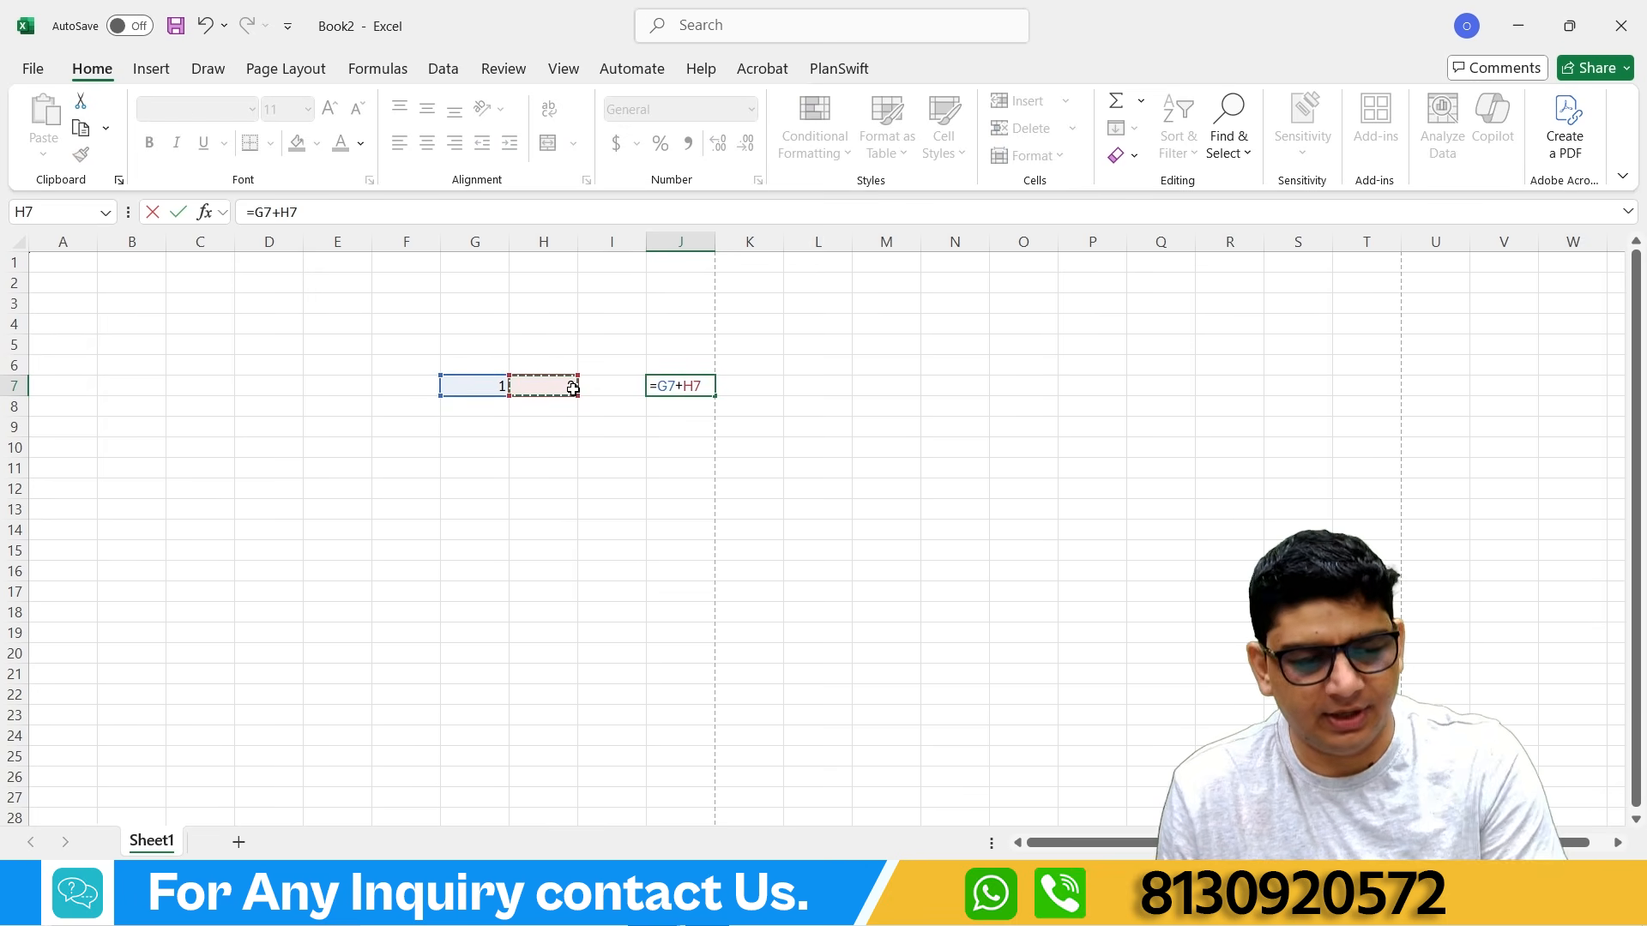
{"action": "left_click_drag", "start_coordinate": [346, 206], "coordinate": [247, 210]}
{"action": "left_click", "coordinate": [270, 211]}
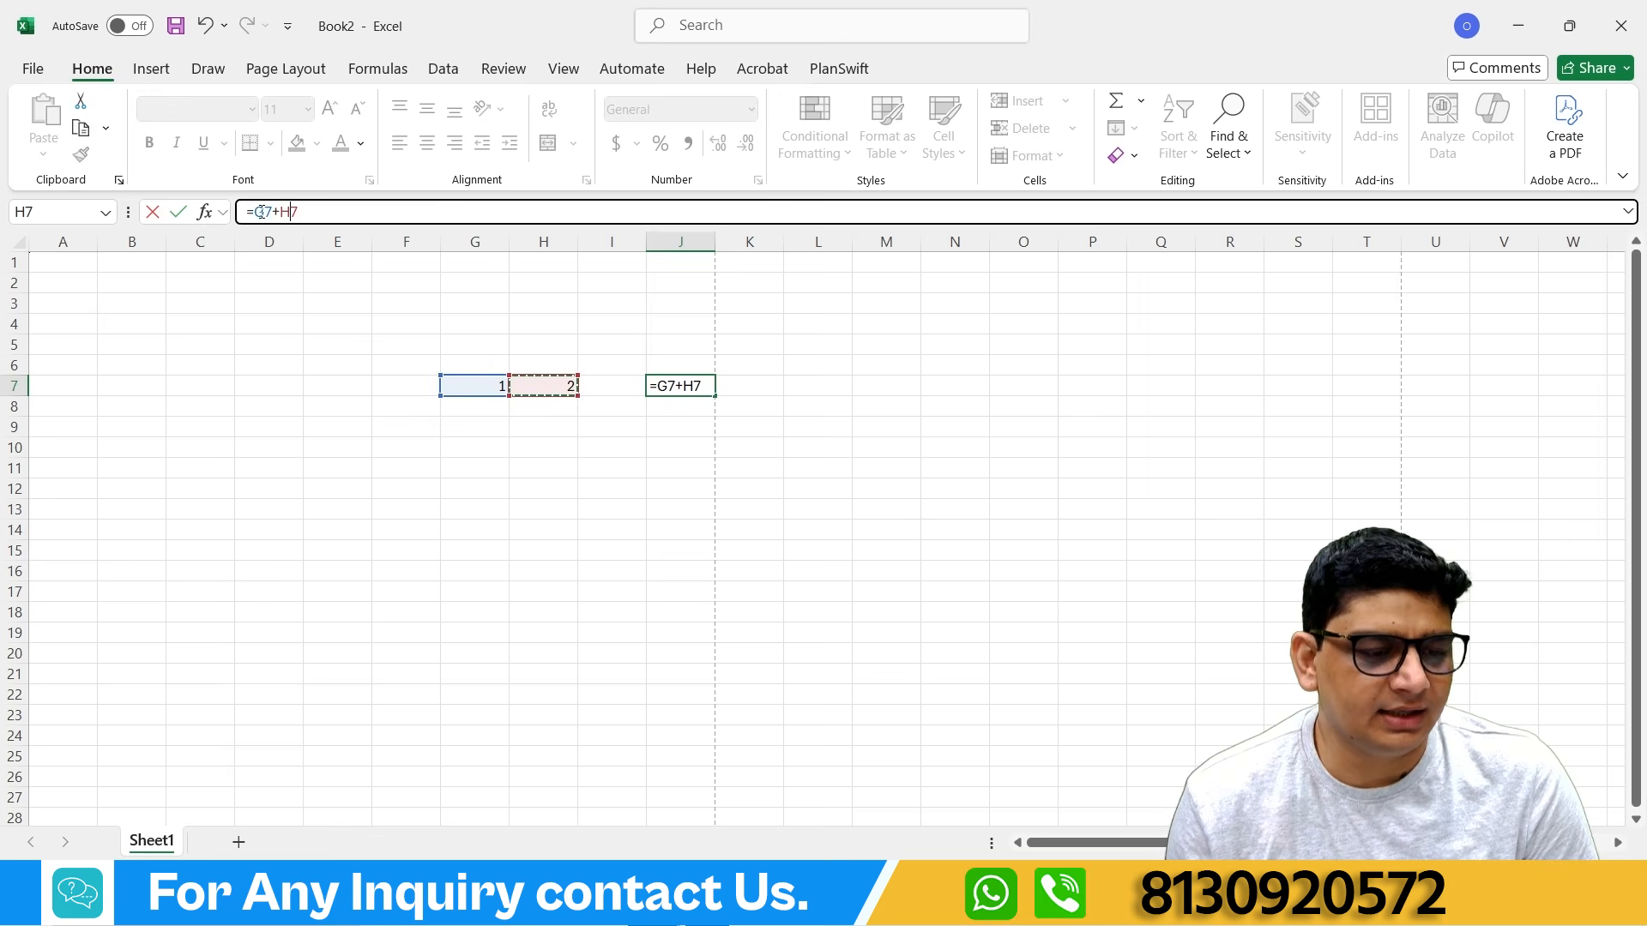
{"action": "double_click", "coordinate": [270, 210]}
{"action": "left_click", "coordinate": [323, 212]}
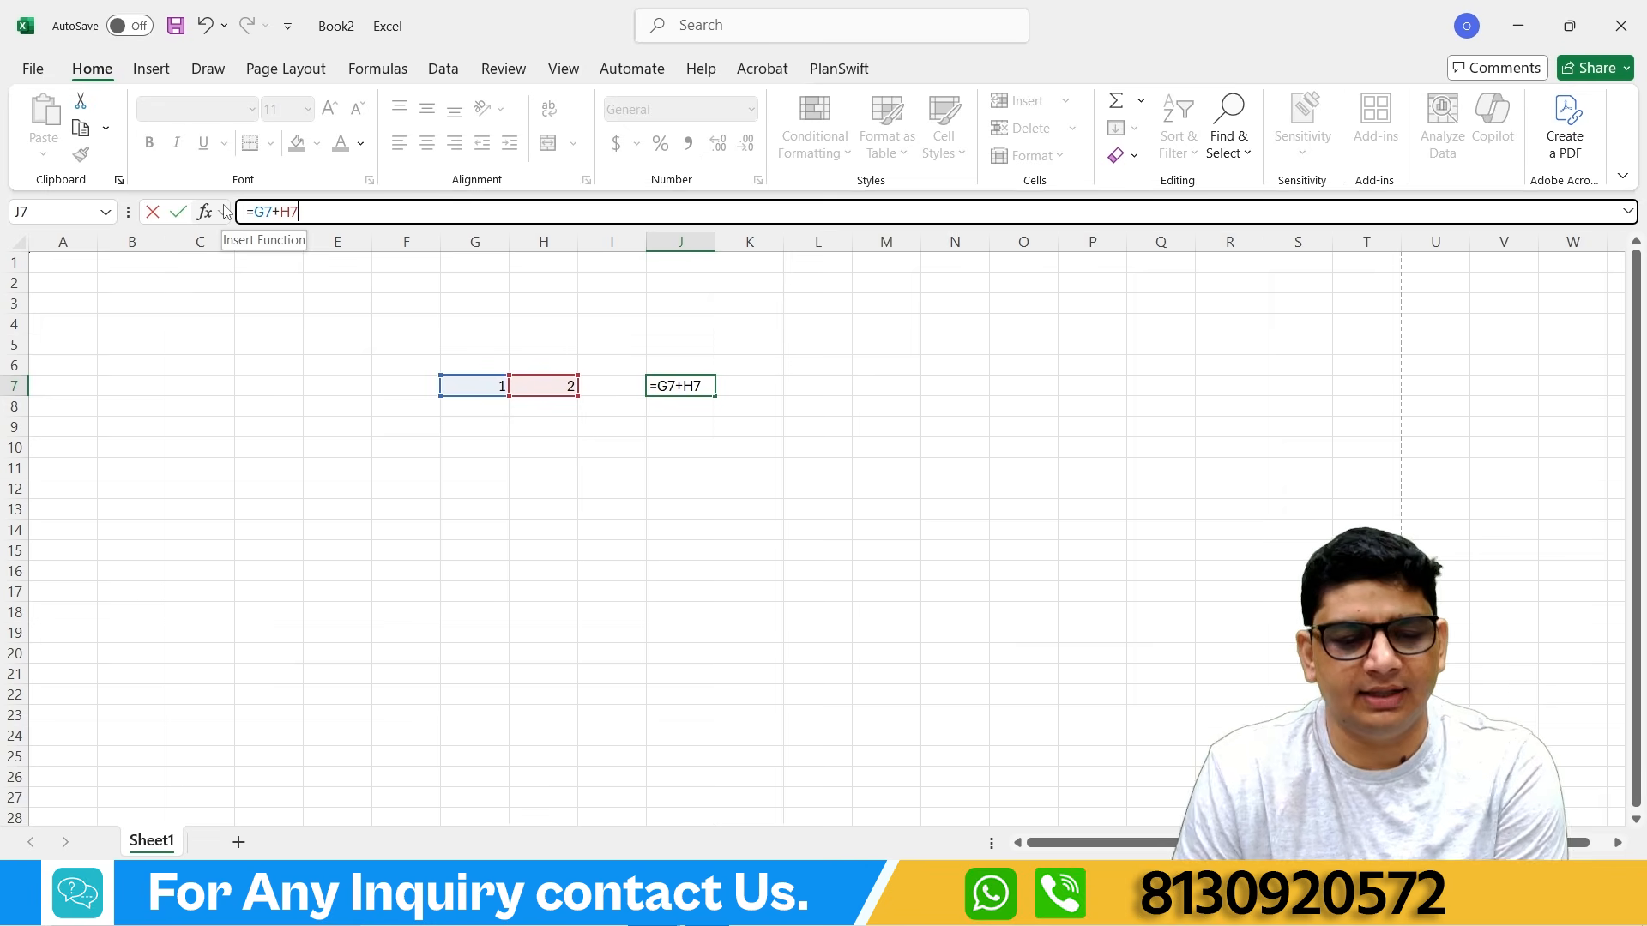
{"action": "key", "text": "Return"}
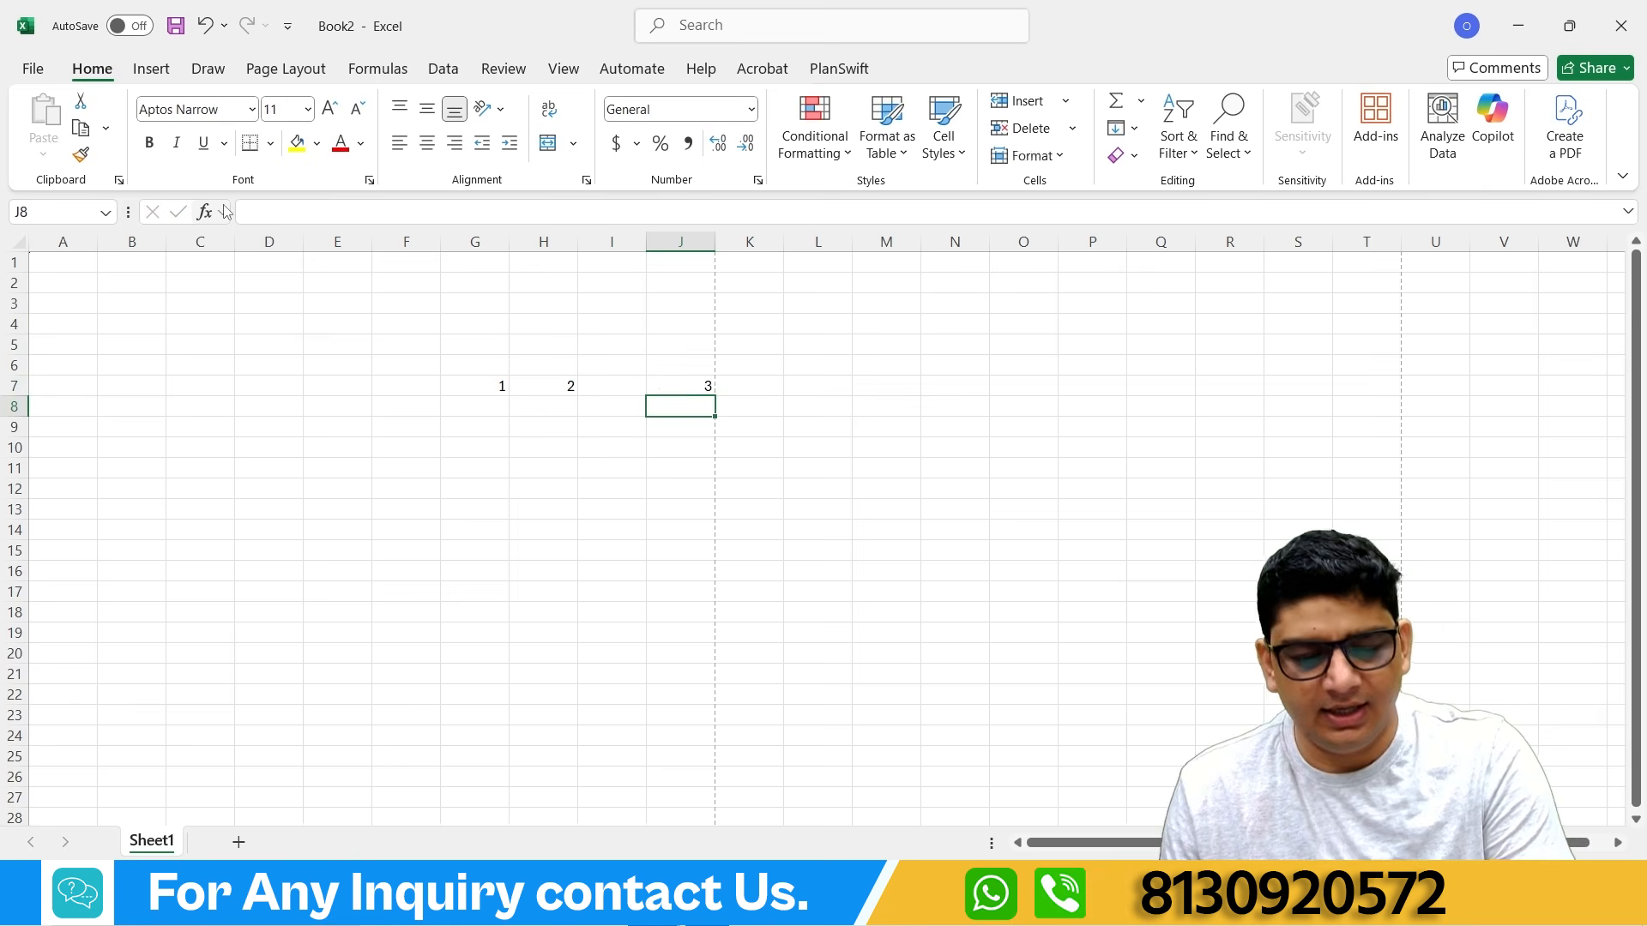
{"action": "left_click", "coordinate": [670, 383]}
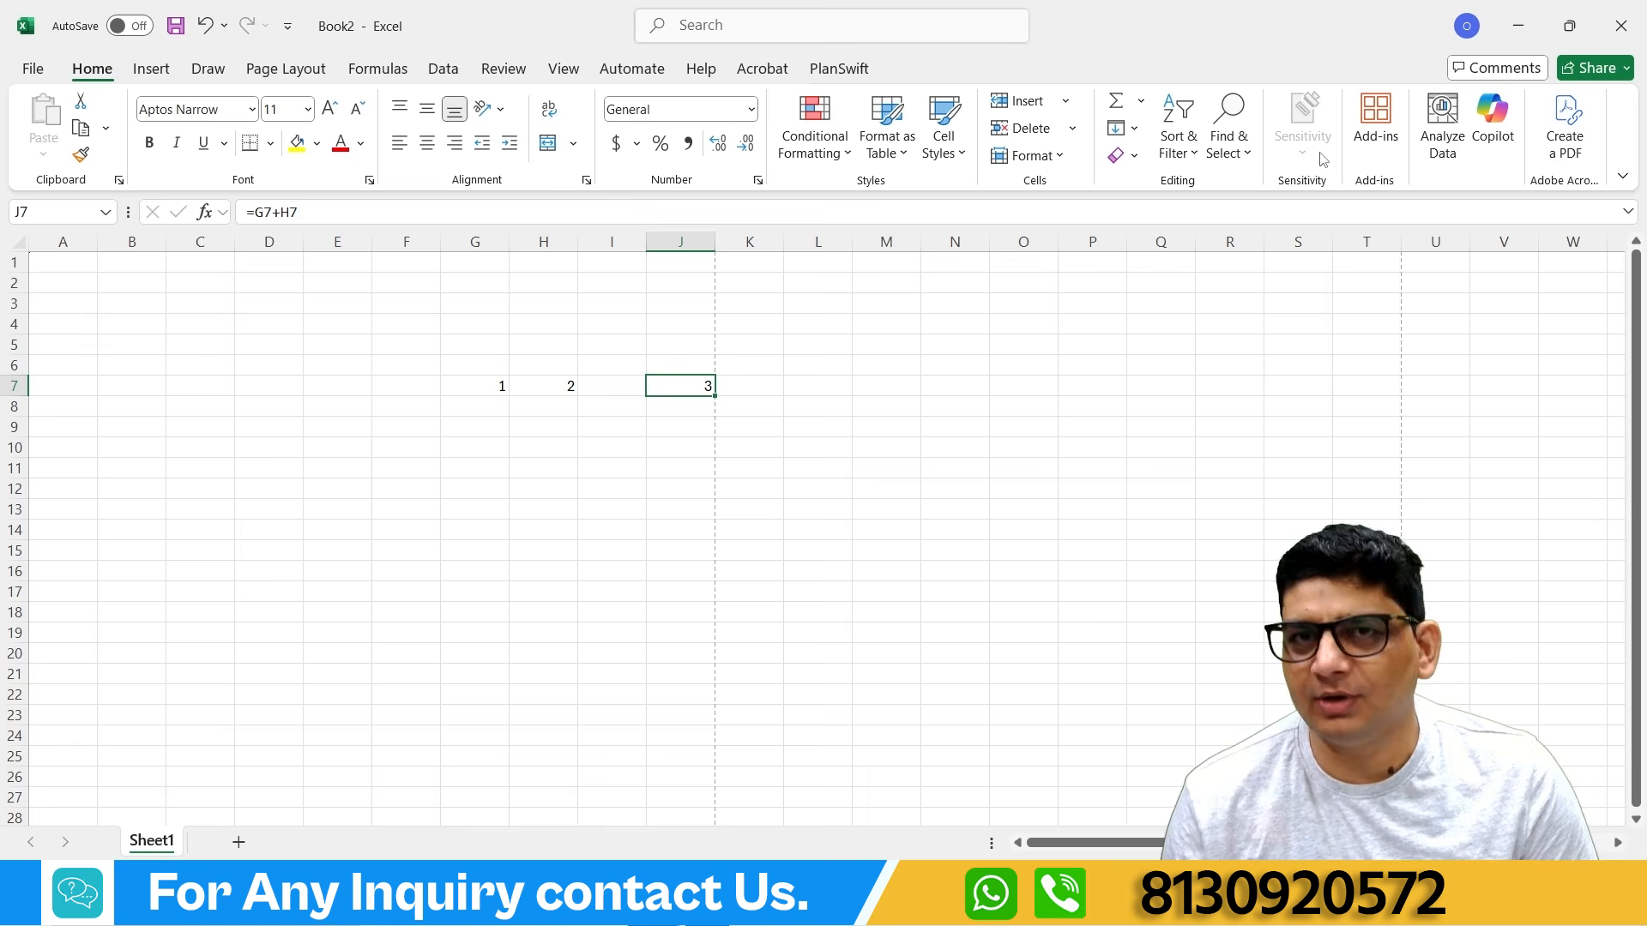
{"action": "left_click", "coordinate": [1000, 698]}
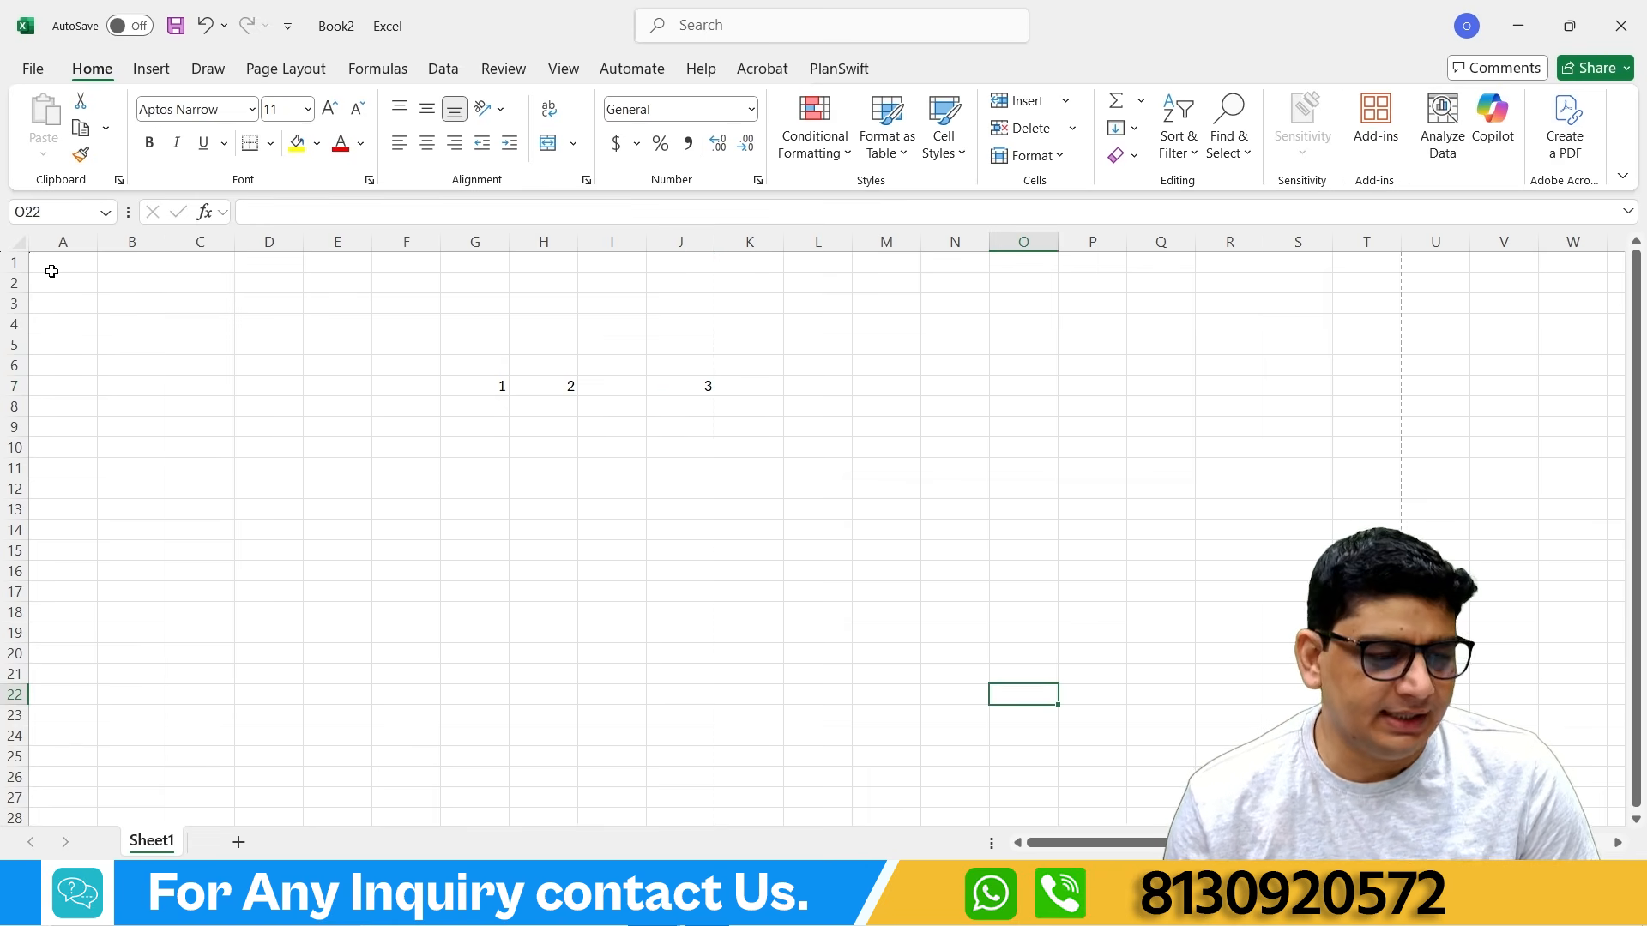
{"action": "left_click_drag", "start_coordinate": [52, 269], "coordinate": [1518, 798]}
{"action": "left_click", "coordinate": [248, 436]}
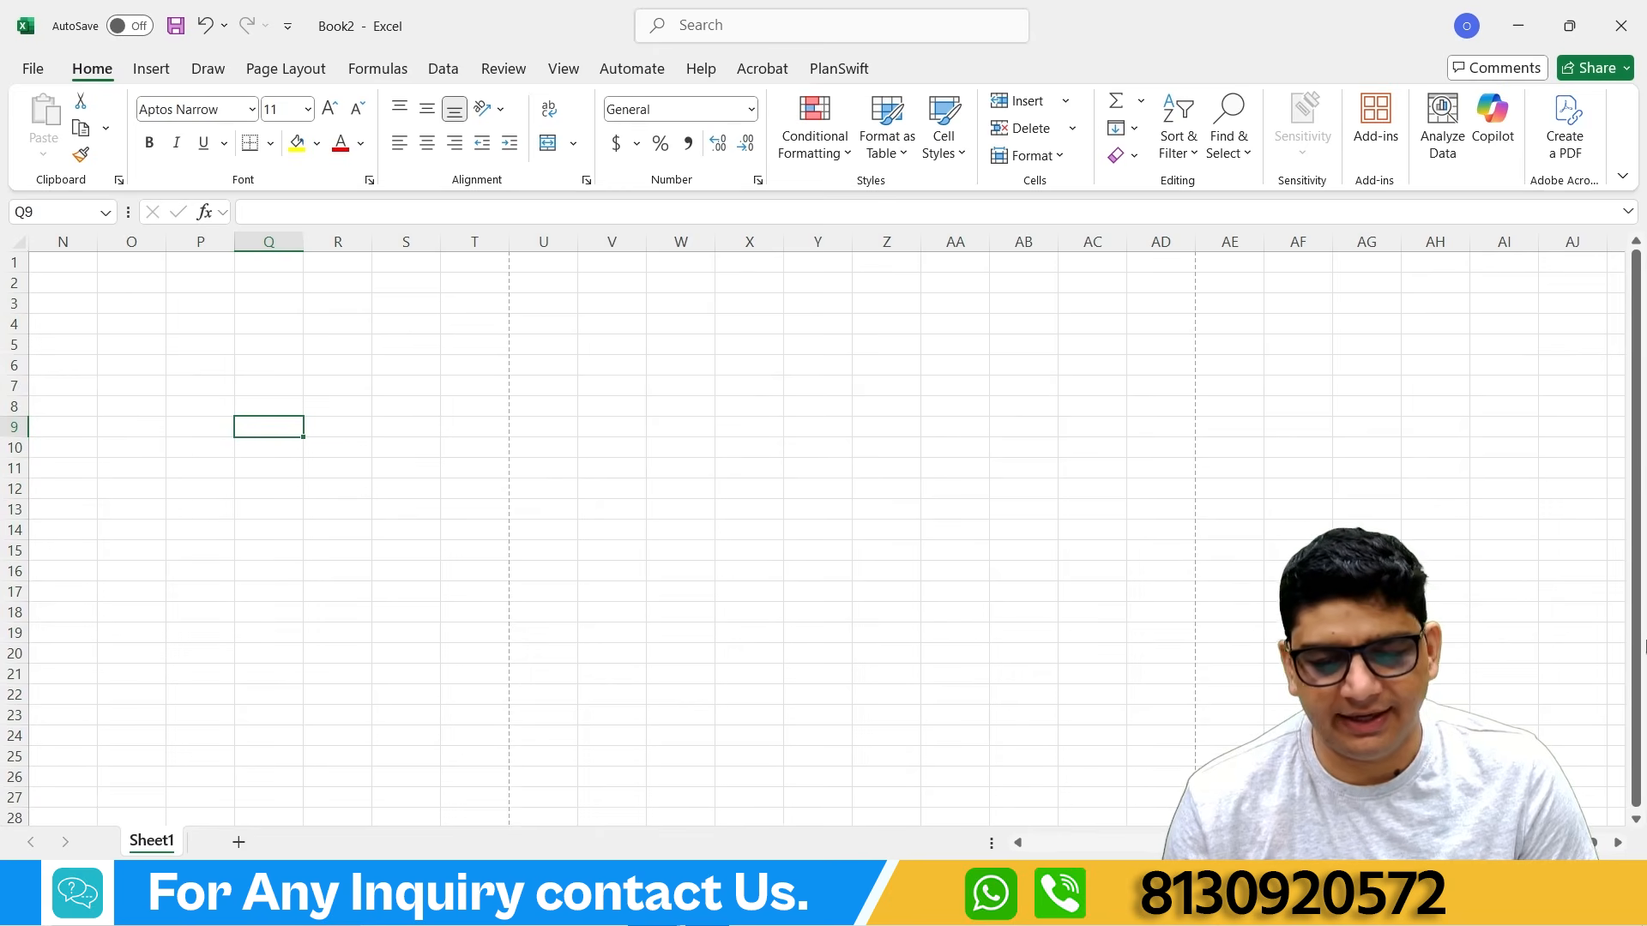
Step: Go back to cell A1 and select the whole worksheet twice, clearing the selection each time
{"action": "scroll", "coordinate": [823, 514], "scroll_direction": "left", "scroll_amount": 5}
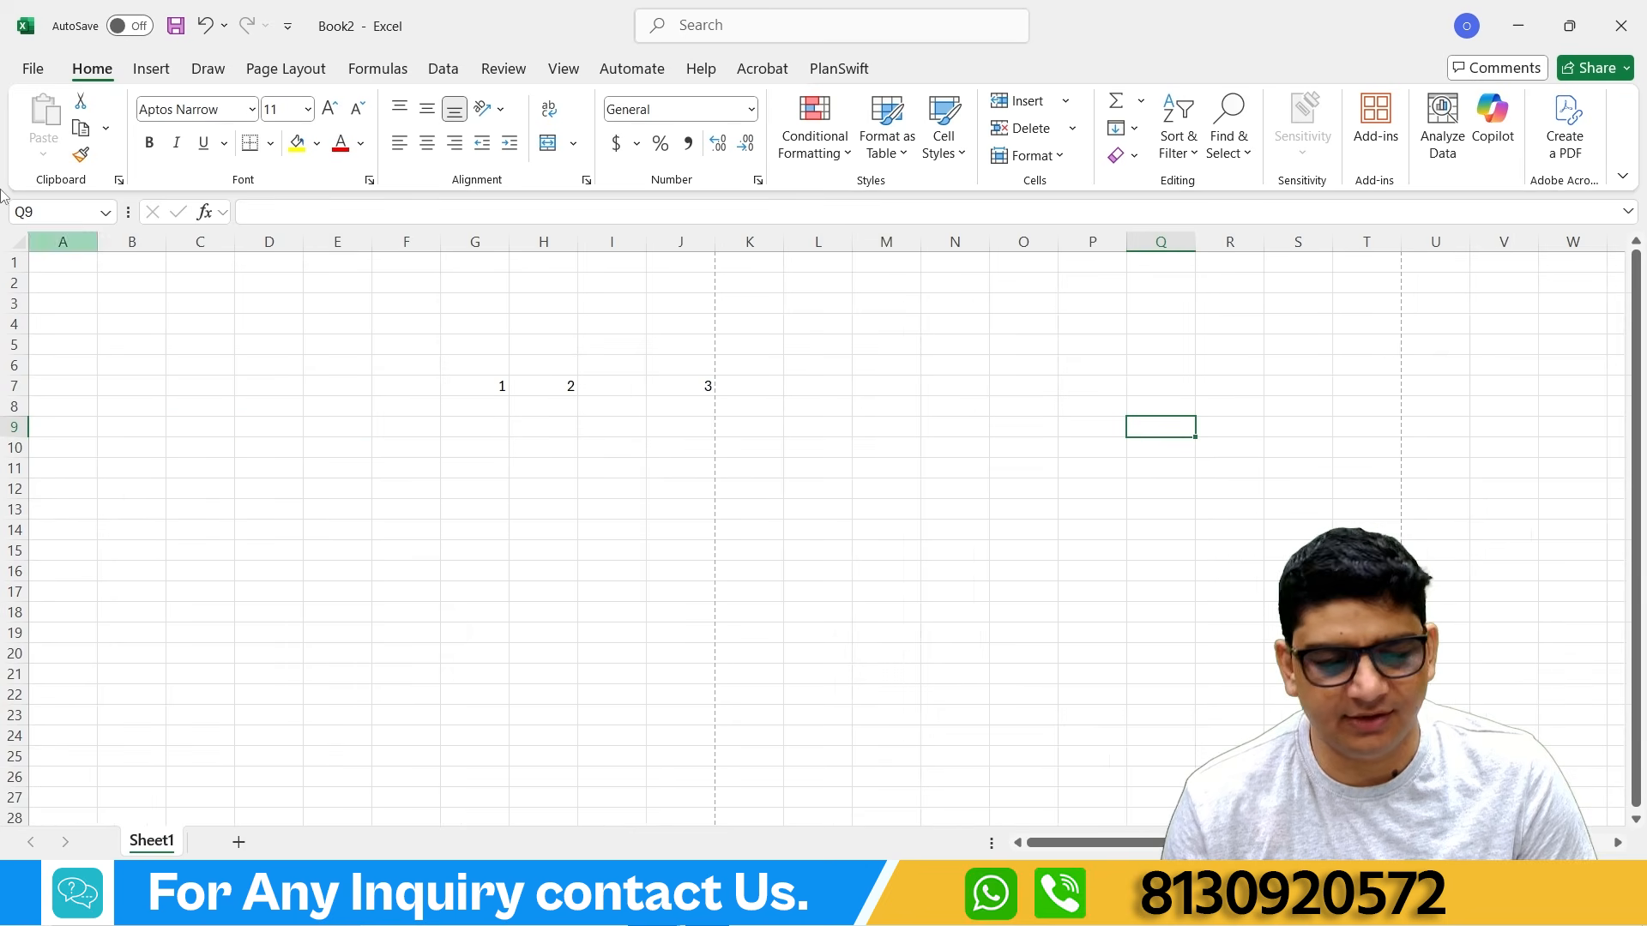
{"action": "left_click", "coordinate": [48, 265]}
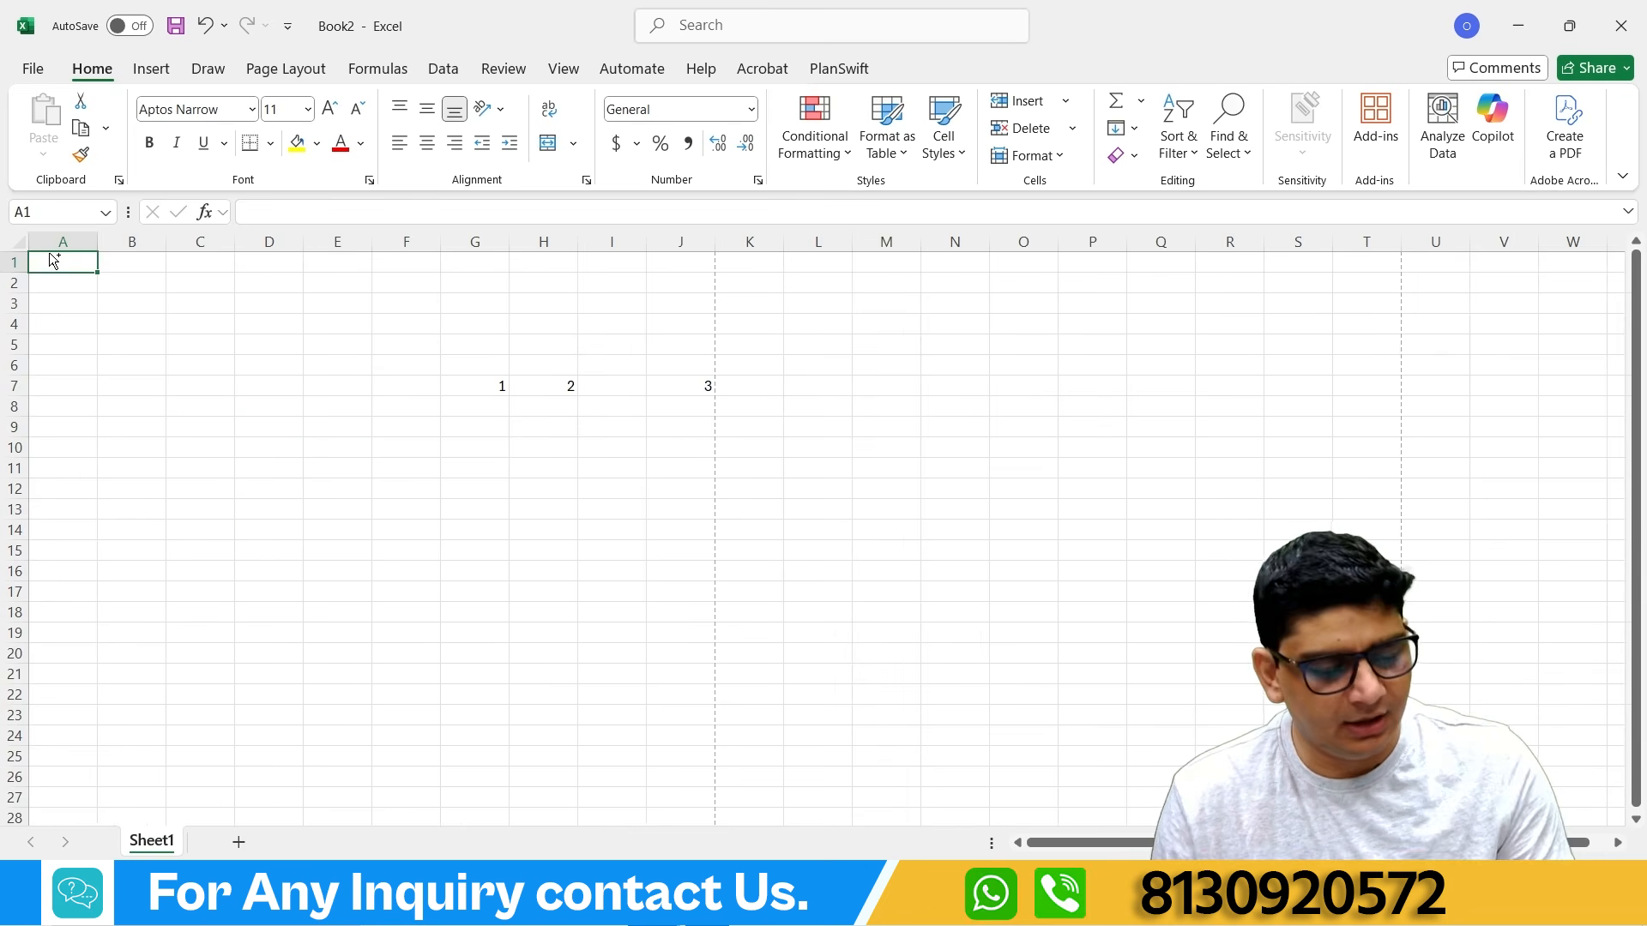
{"action": "key", "text": "ctrl+a"}
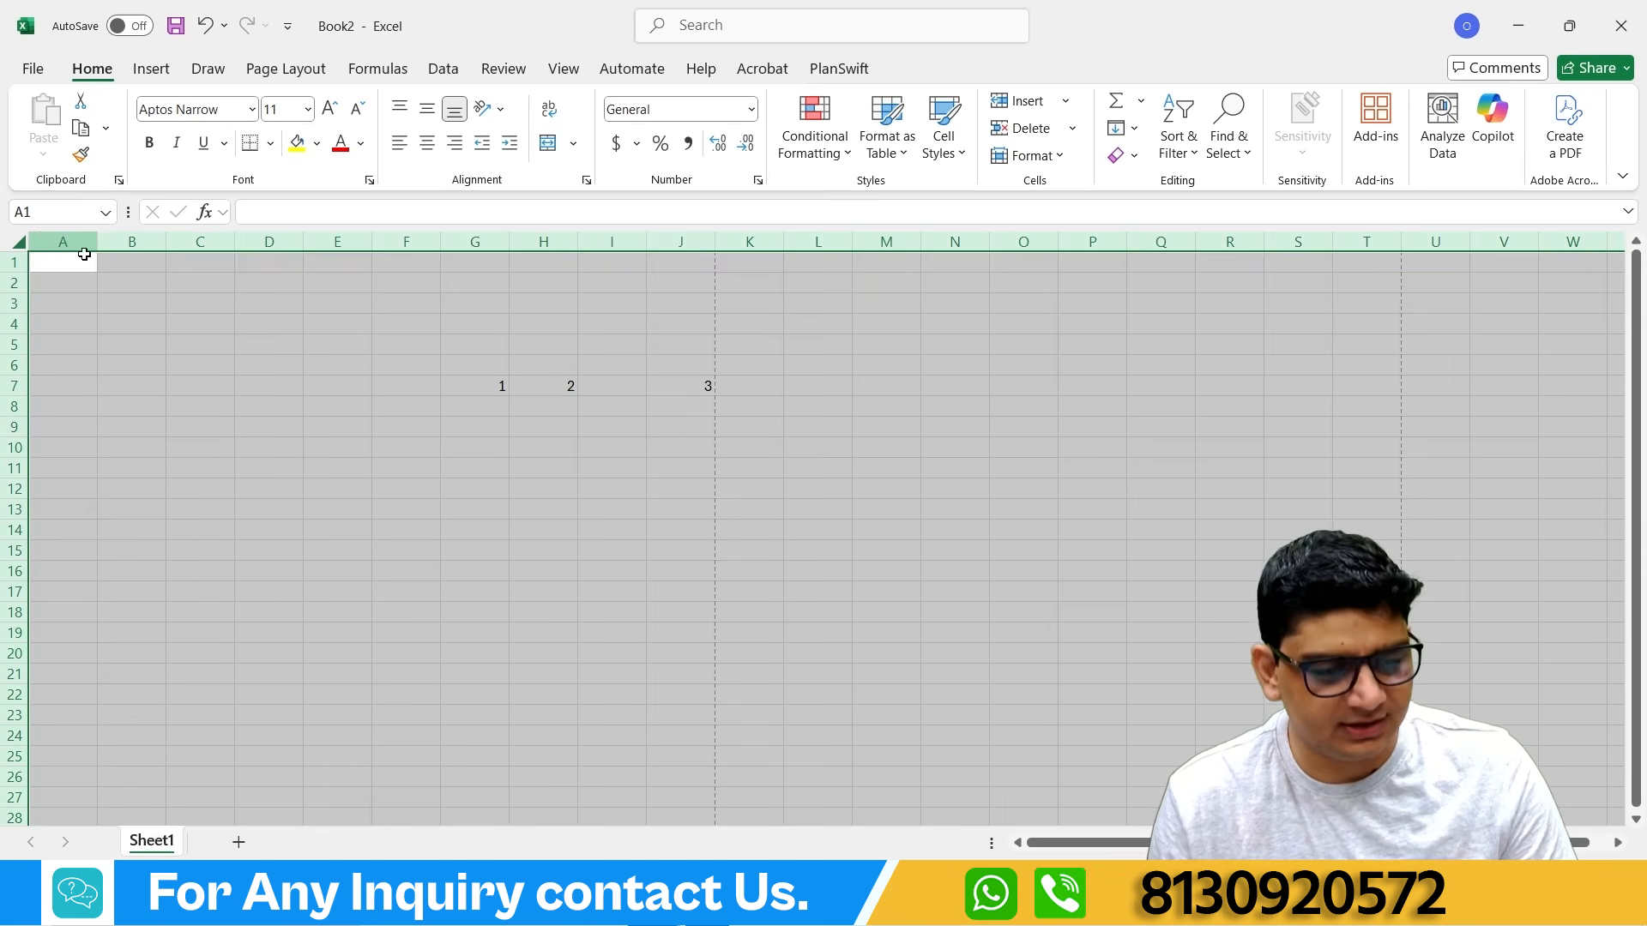
{"action": "left_click", "coordinate": [103, 298]}
{"action": "left_click", "coordinate": [60, 263]}
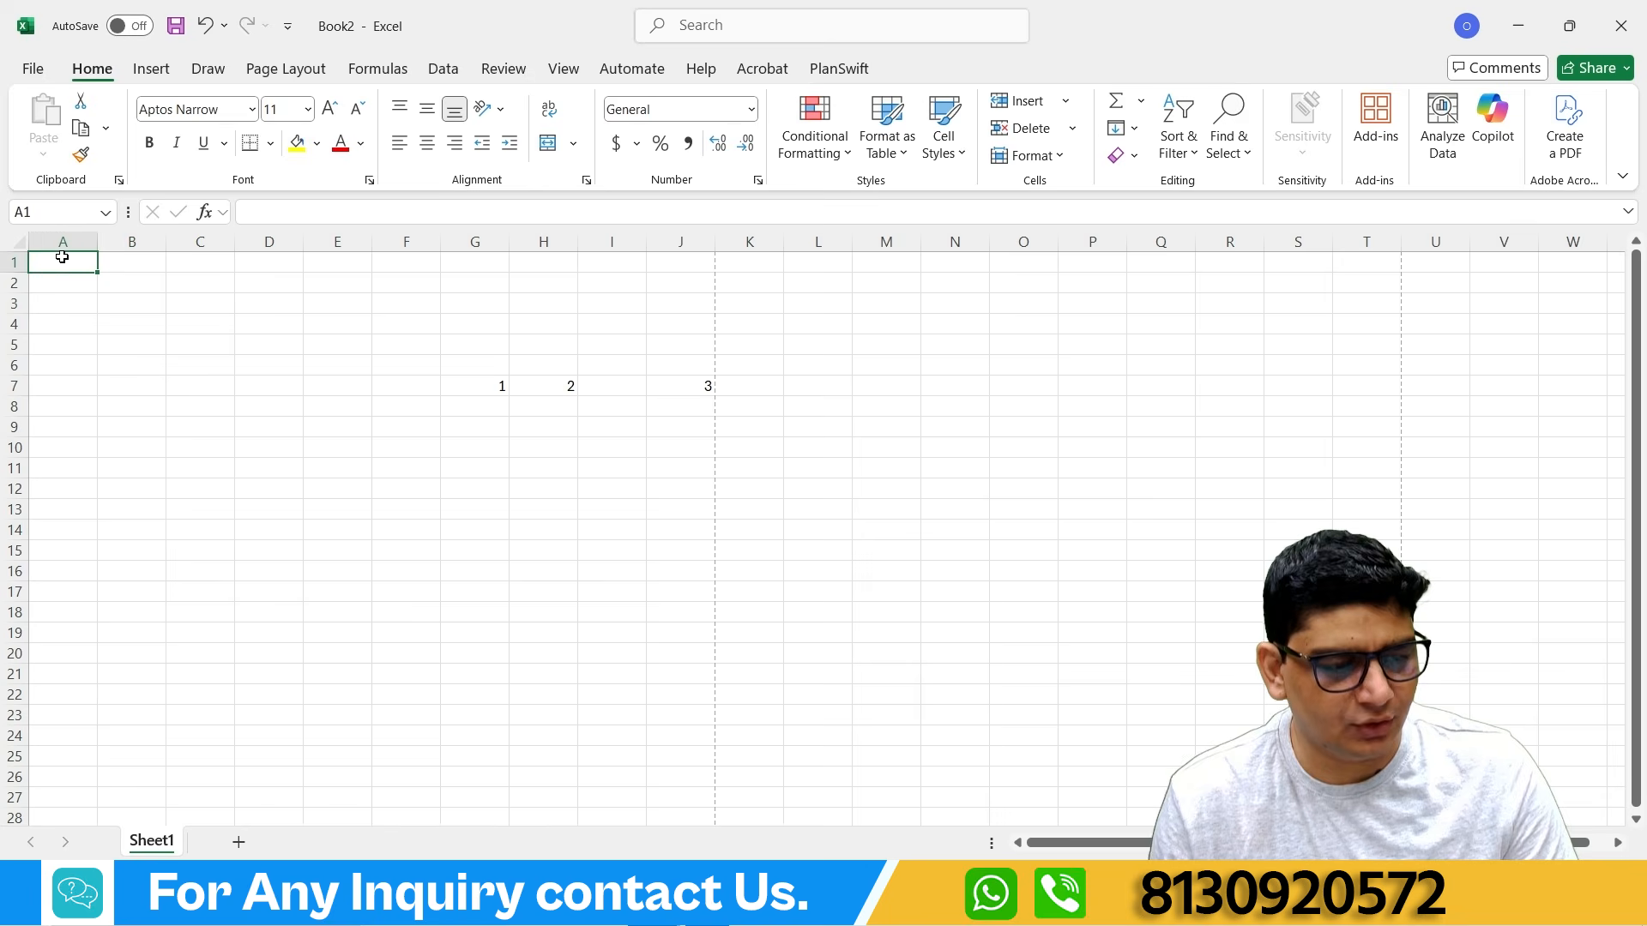
{"action": "key", "text": "ctrl+a"}
{"action": "left_click", "coordinate": [366, 570]}
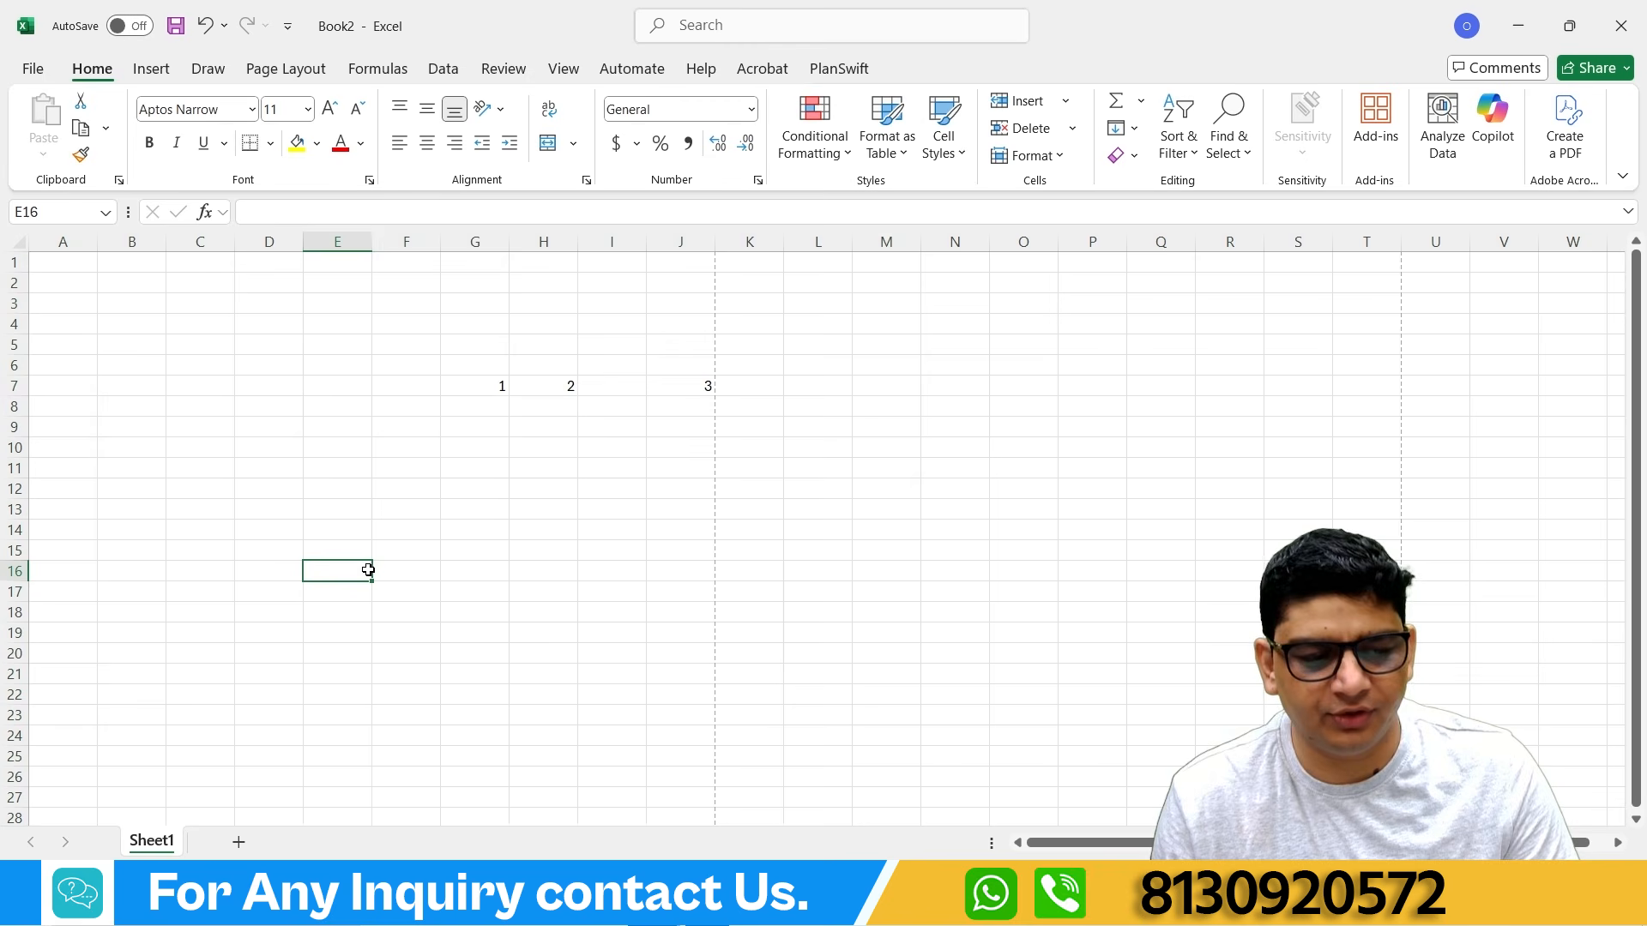
Step: Jump from cell A1 to the last row and back, go to the last column and select it, and return to A1
{"action": "left_click", "coordinate": [48, 263]}
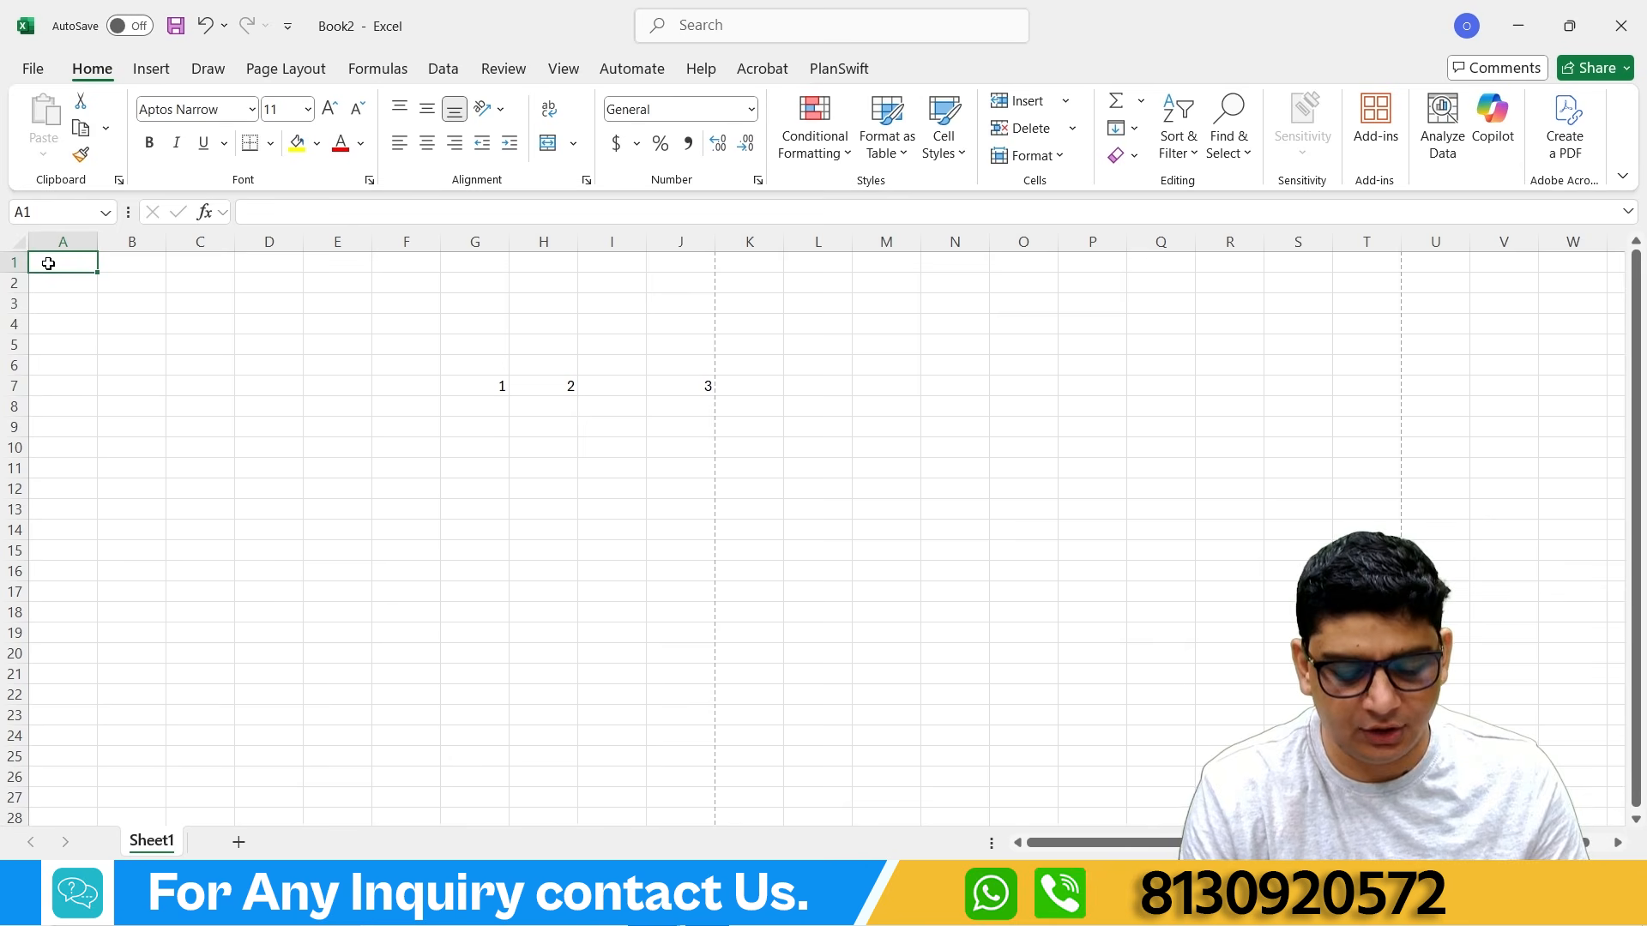
{"action": "key", "text": "ctrl+Down"}
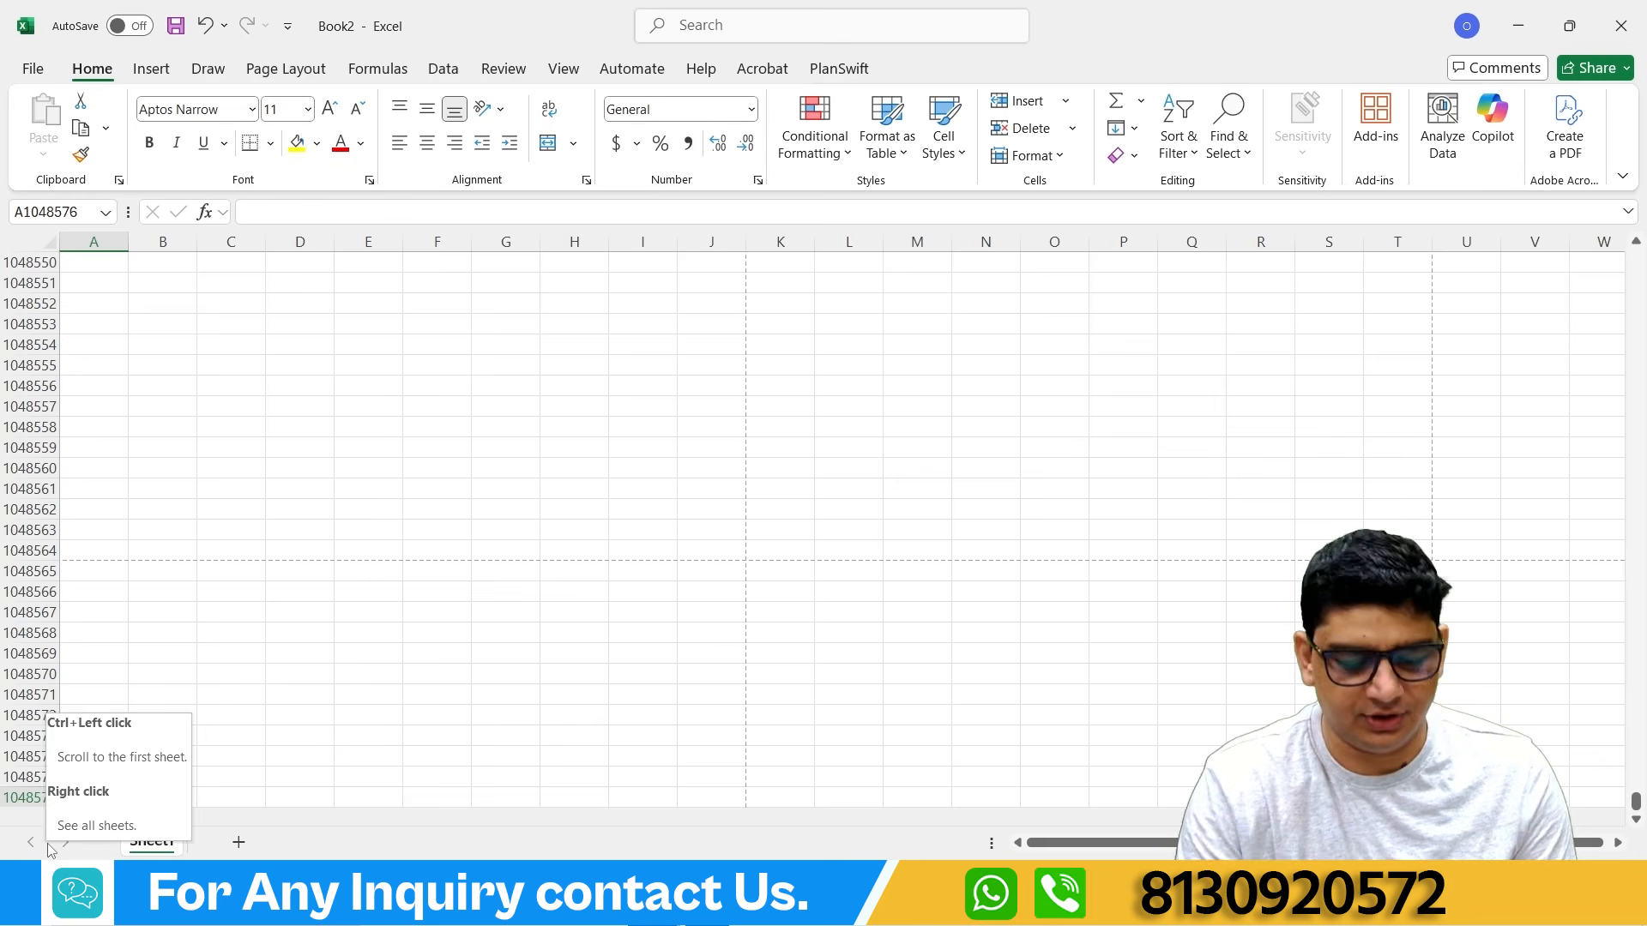
{"action": "key", "text": "ctrl+Up"}
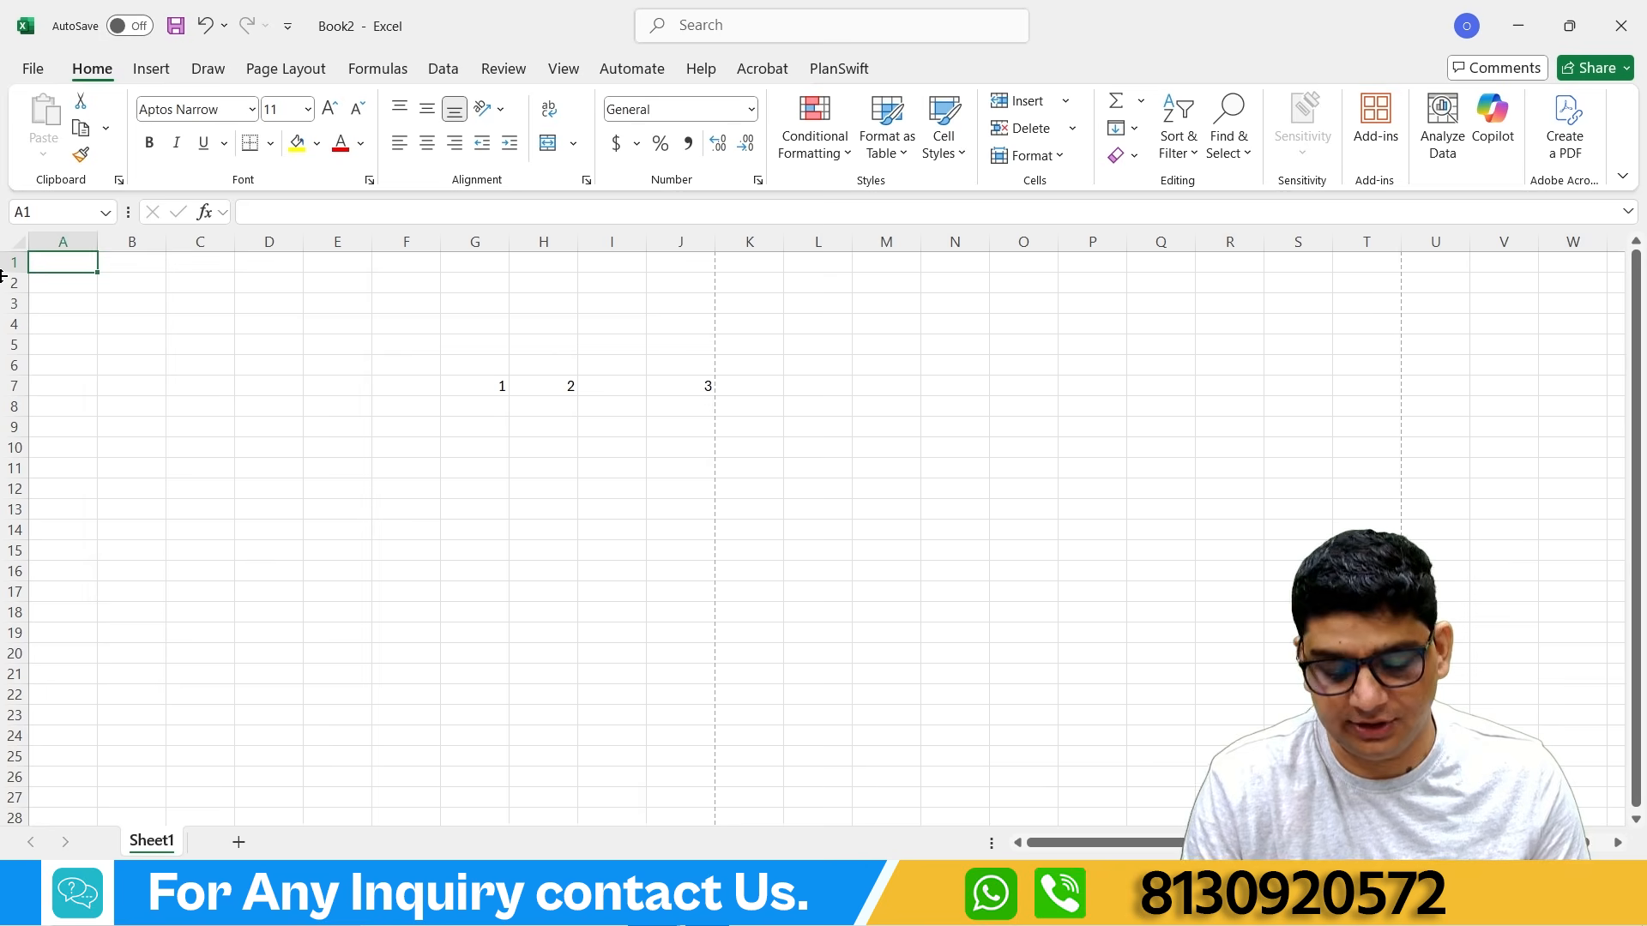
{"action": "key", "text": "ctrl+Right"}
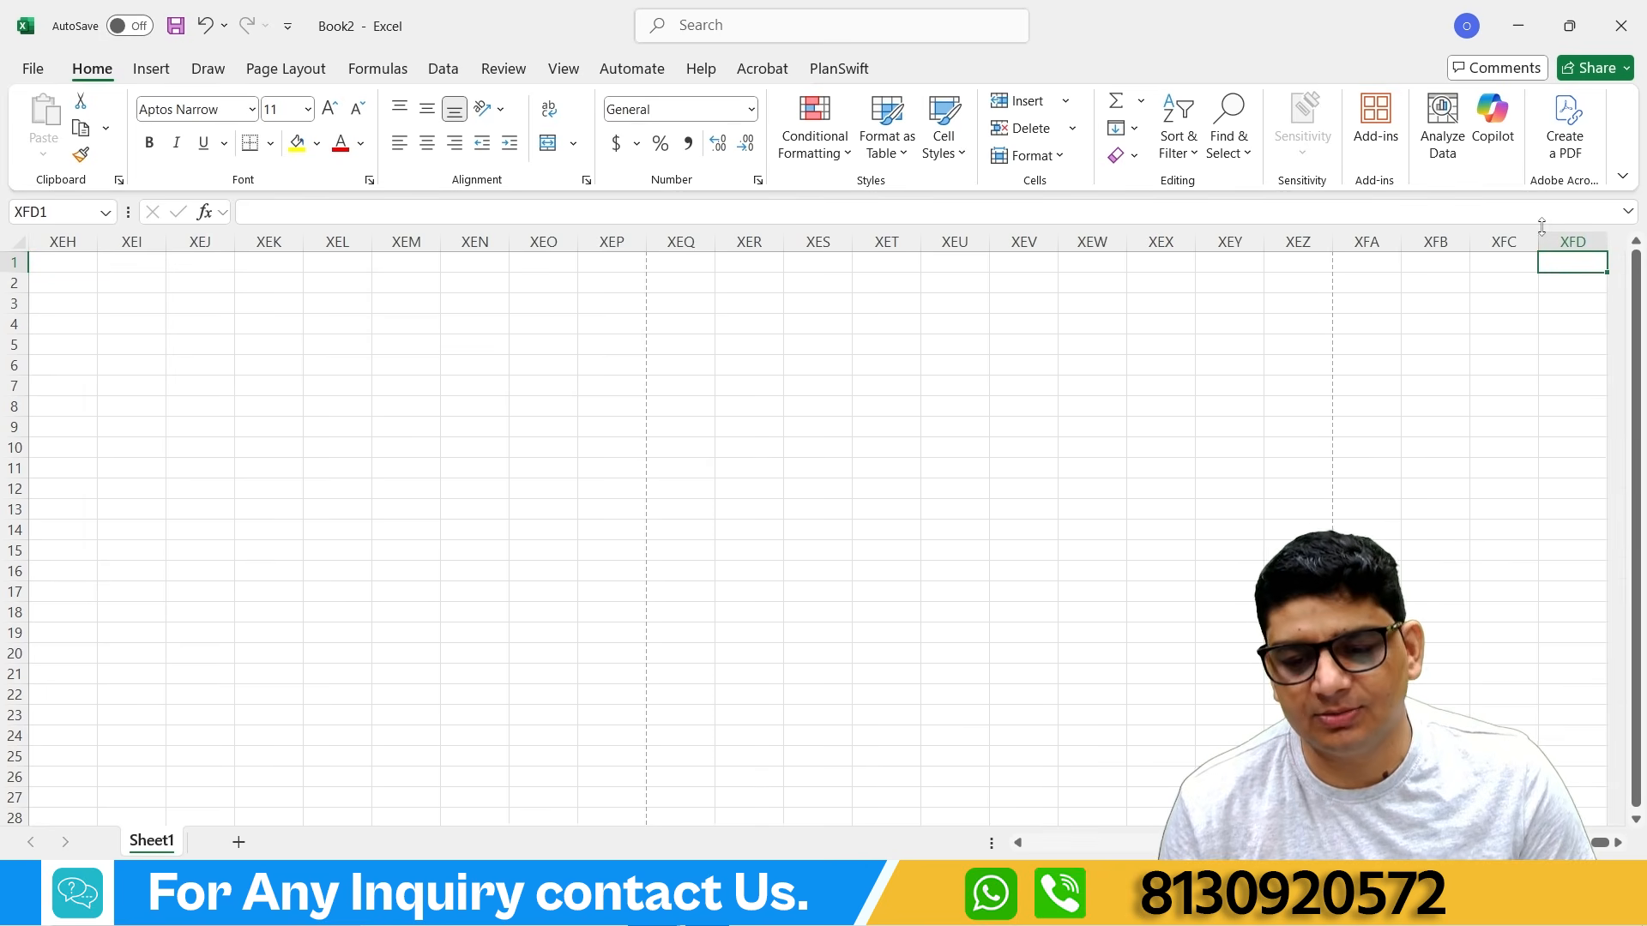
{"action": "left_click", "coordinate": [1567, 239]}
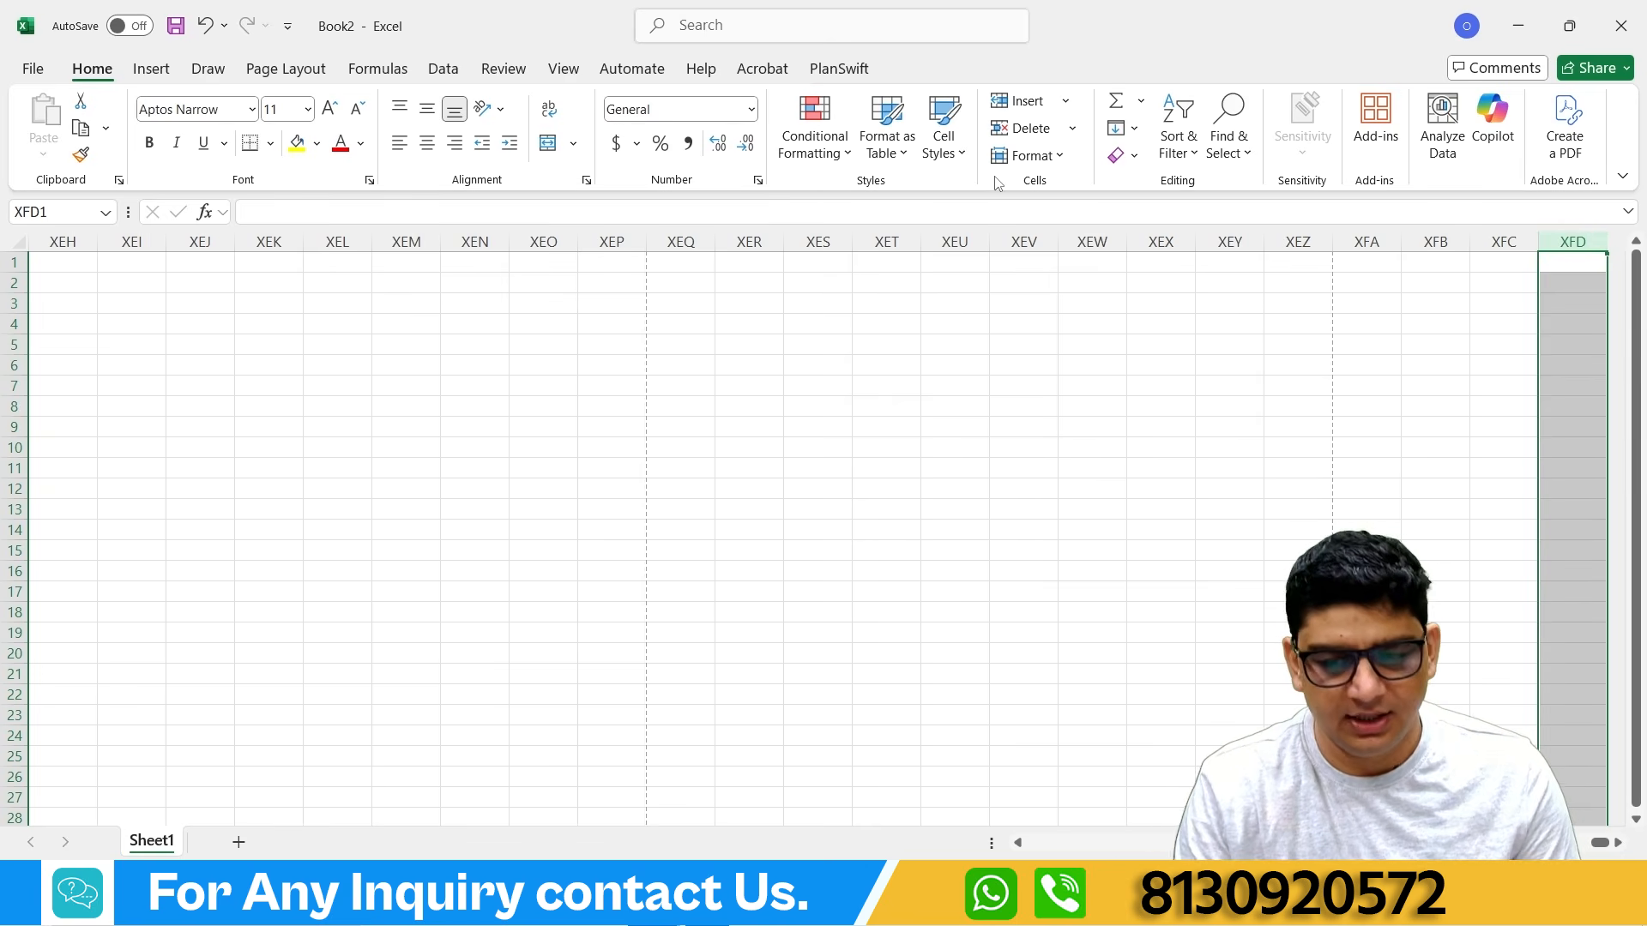
{"action": "key", "text": "ctrl+Home"}
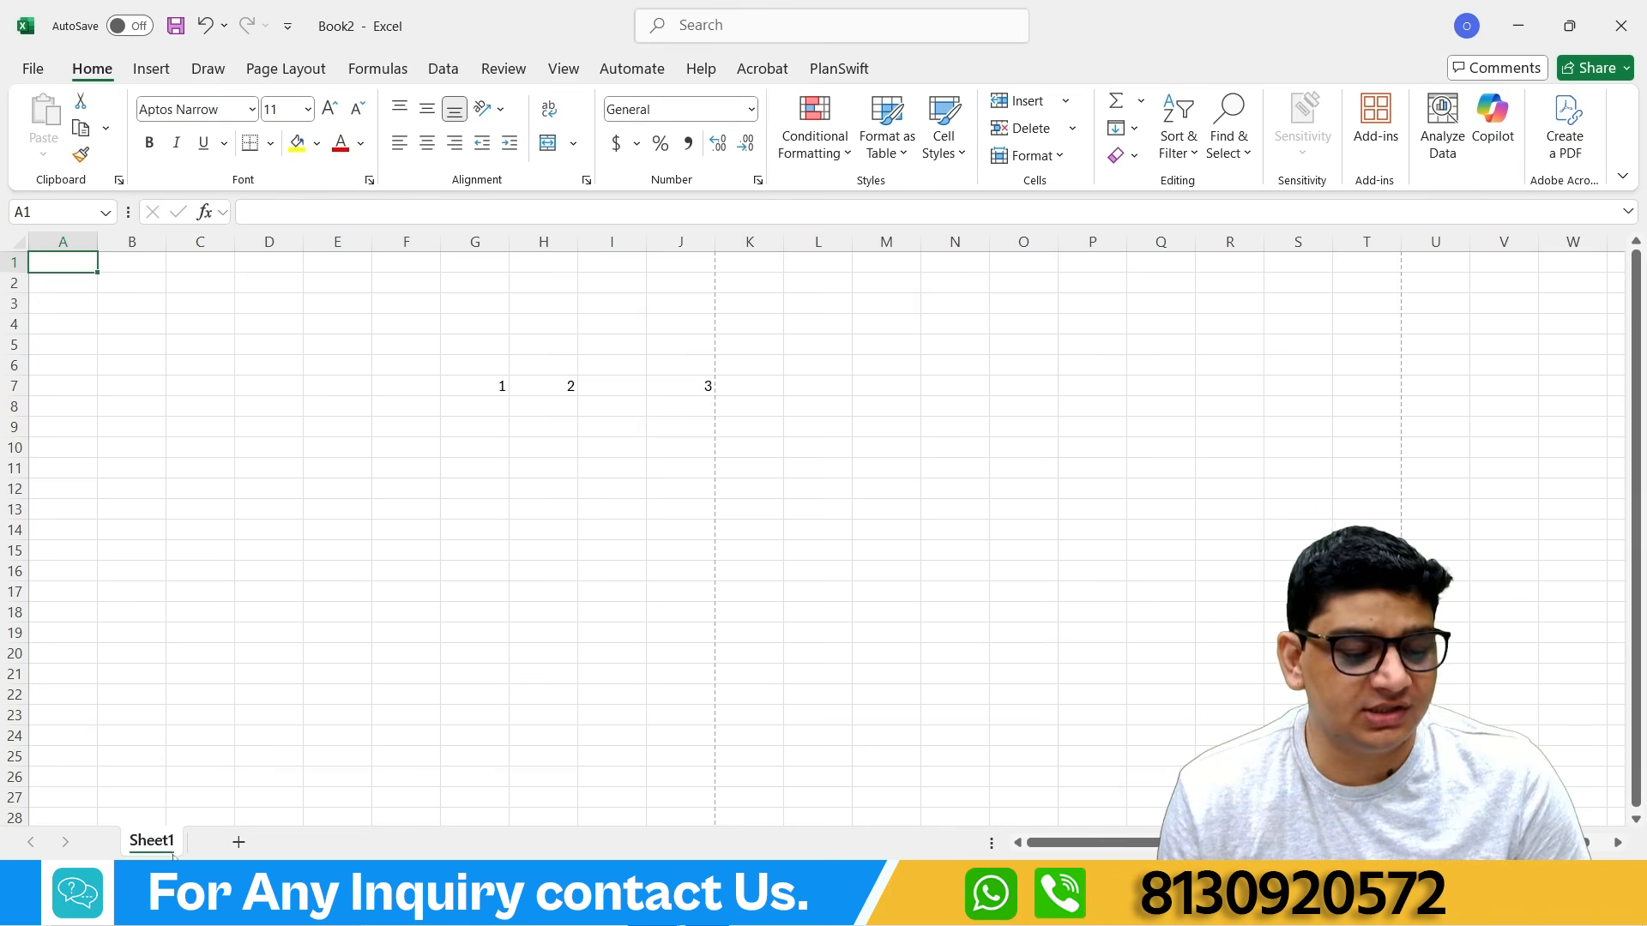
Step: Add three new blank worksheets after Sheet1
{"action": "left_click", "coordinate": [238, 842]}
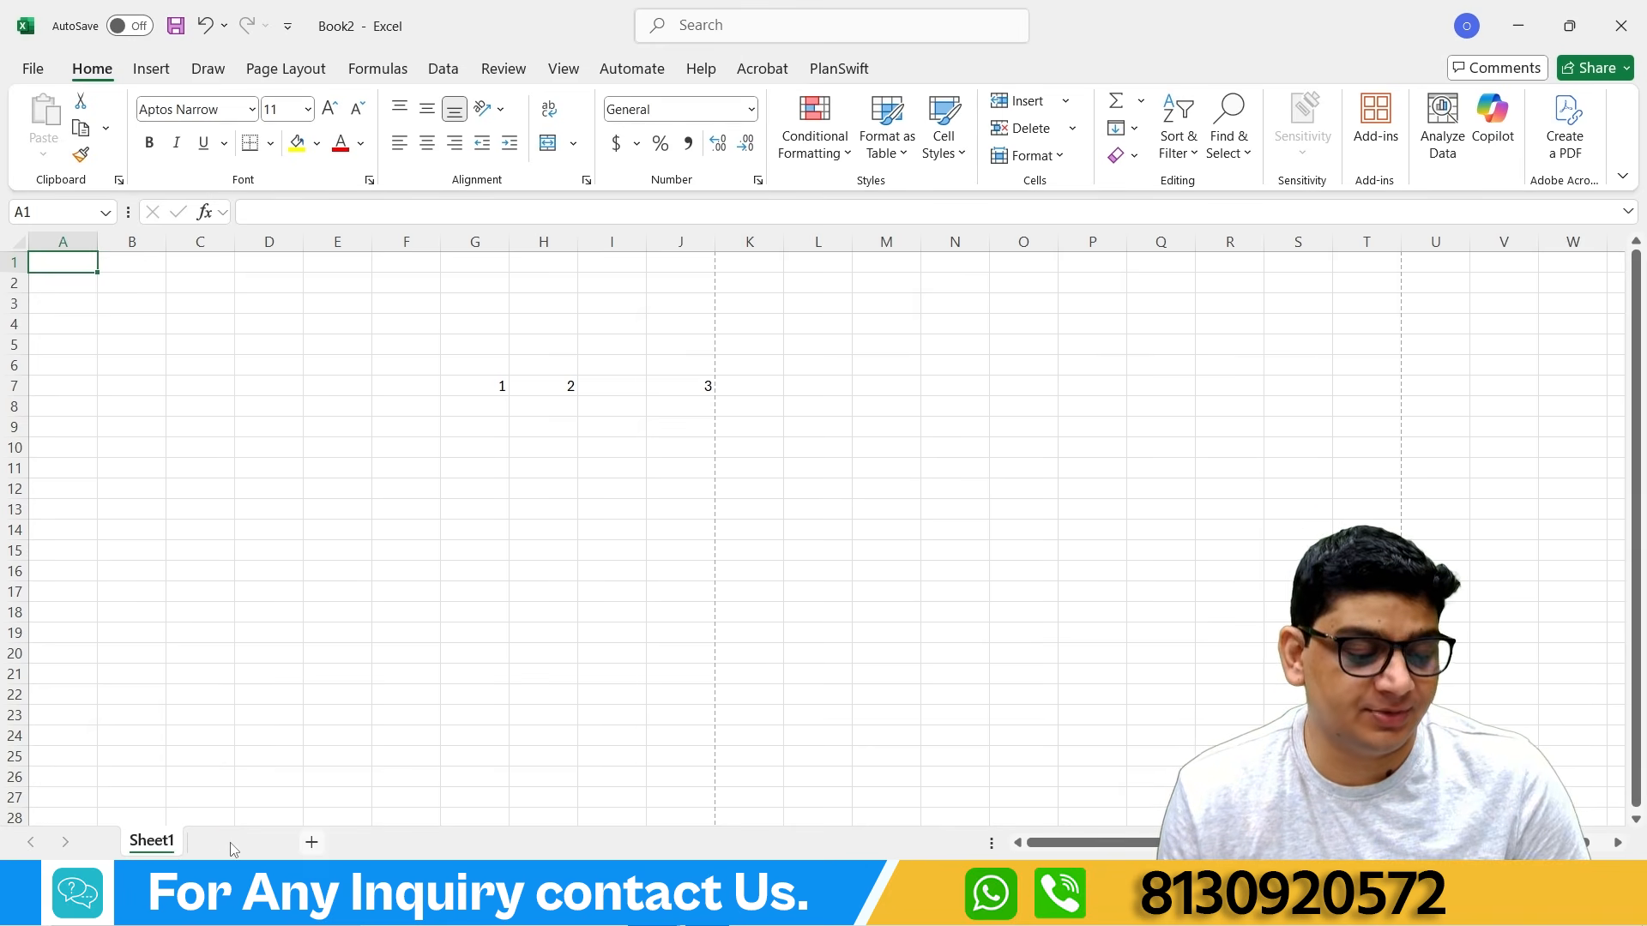
{"action": "left_click", "coordinate": [311, 842]}
{"action": "left_click", "coordinate": [385, 843]}
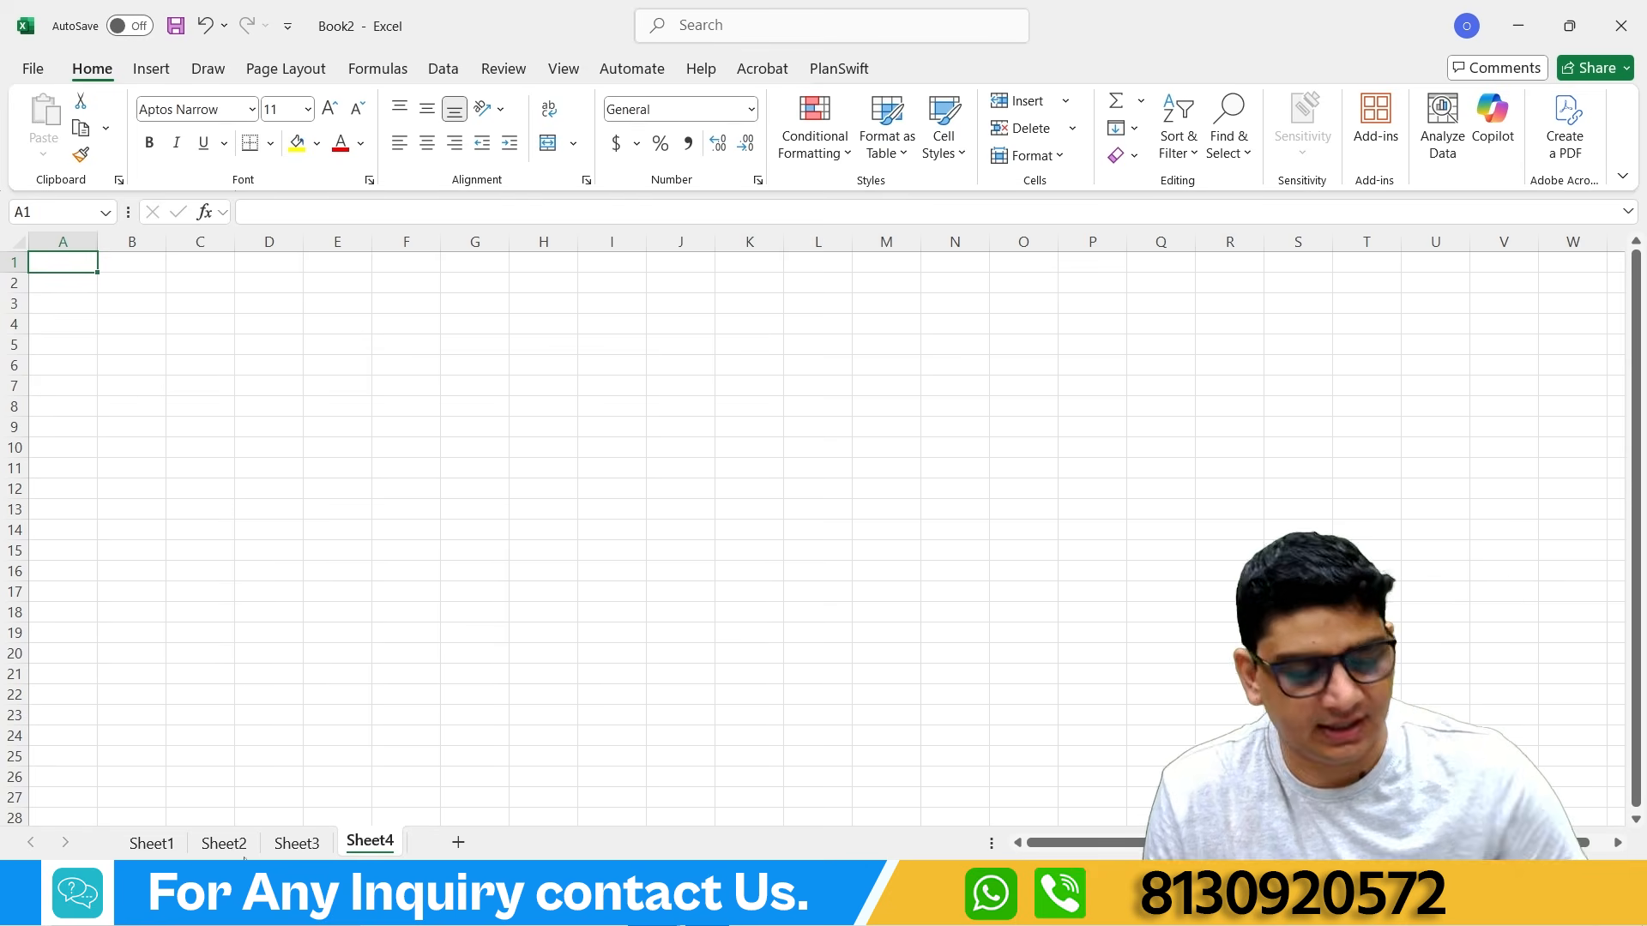
Step: Look at the sheet types that can be inserted at Sheet1, such as Worksheet and Chart, without inserting any
{"action": "left_click", "coordinate": [163, 845]}
{"action": "right_click", "coordinate": [163, 846]}
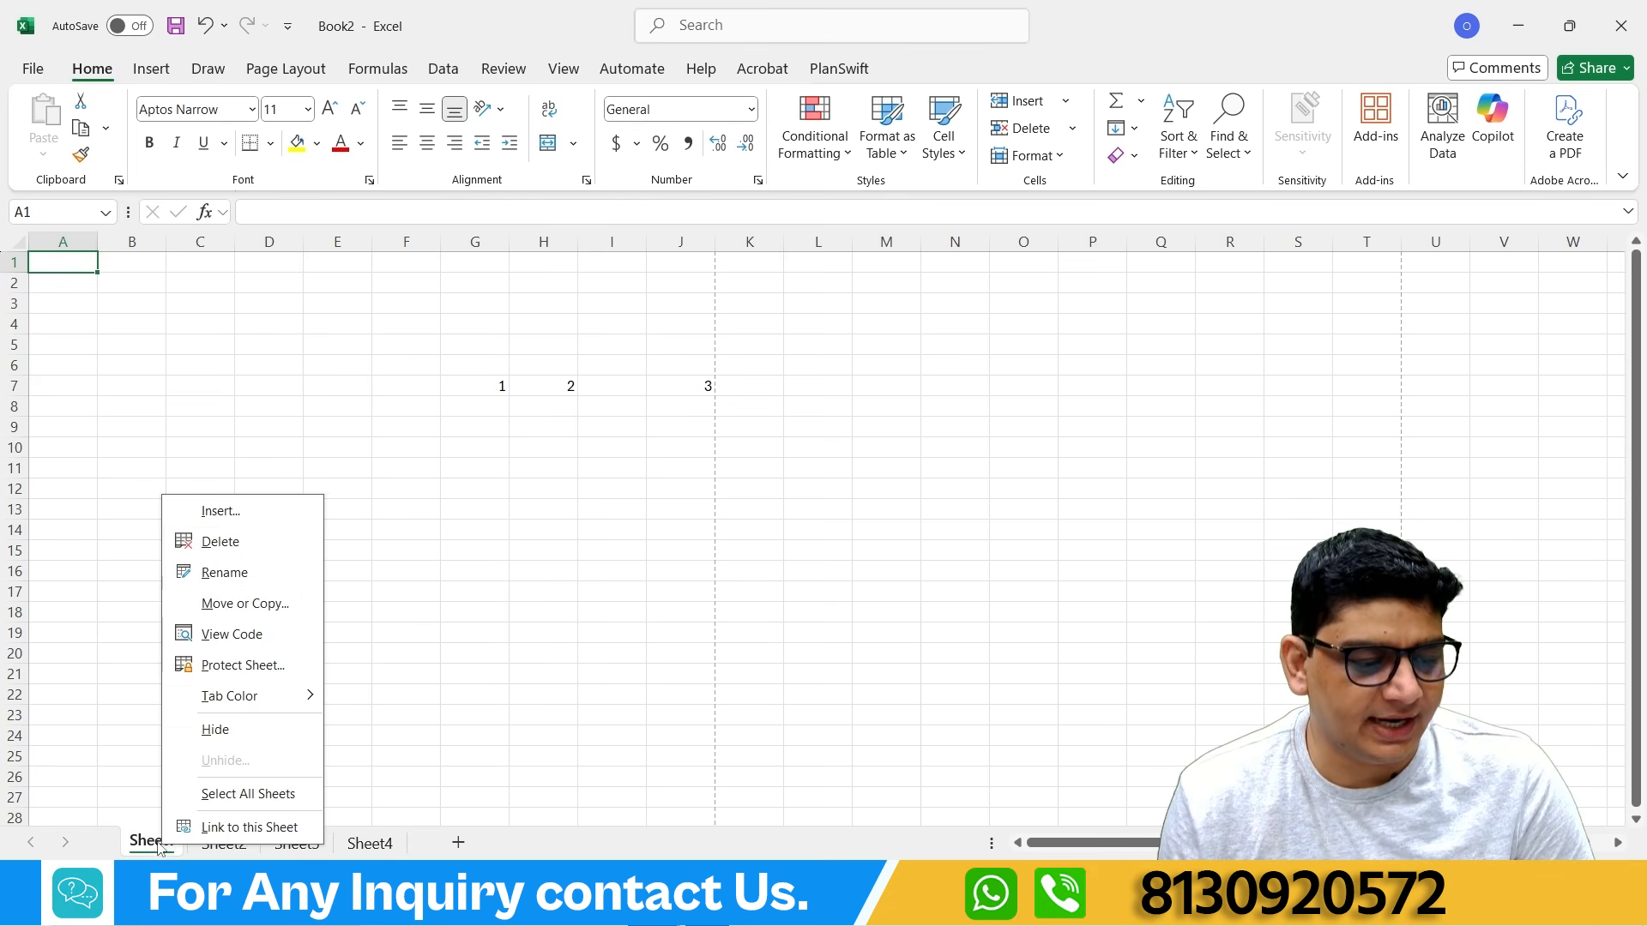
{"action": "left_click", "coordinate": [233, 512]}
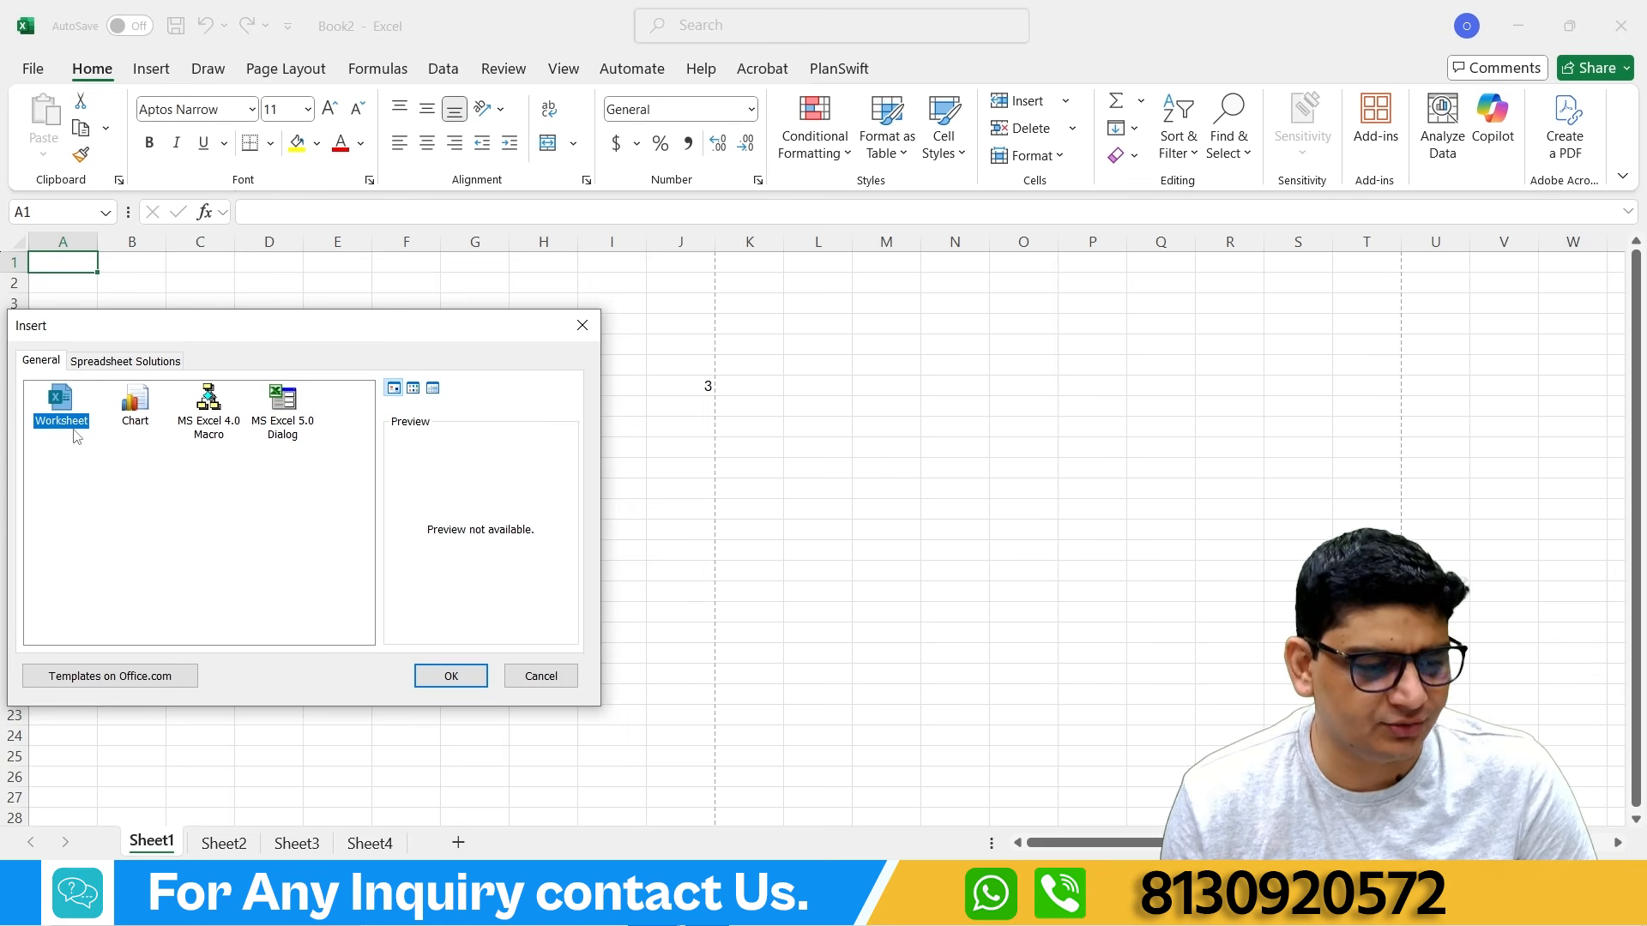
{"action": "left_click", "coordinate": [135, 422]}
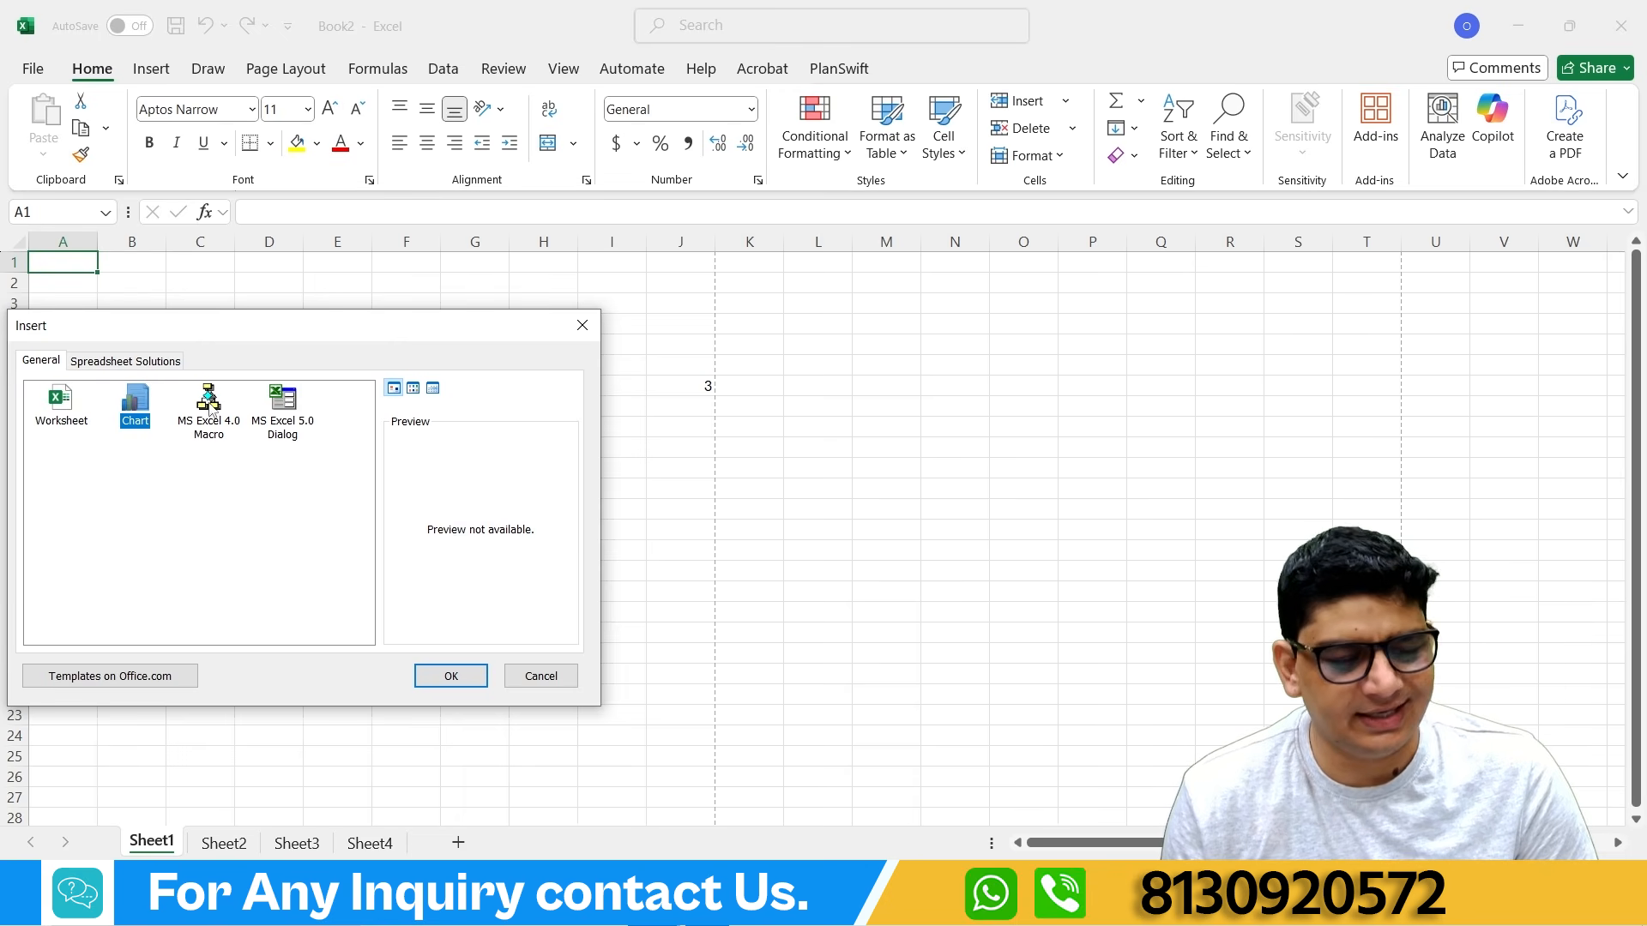
{"action": "left_click", "coordinate": [583, 325]}
Step: Delete Sheet1 permanently from the workbook and add a new blank sheet after Sheet2
{"action": "right_click", "coordinate": [149, 852]}
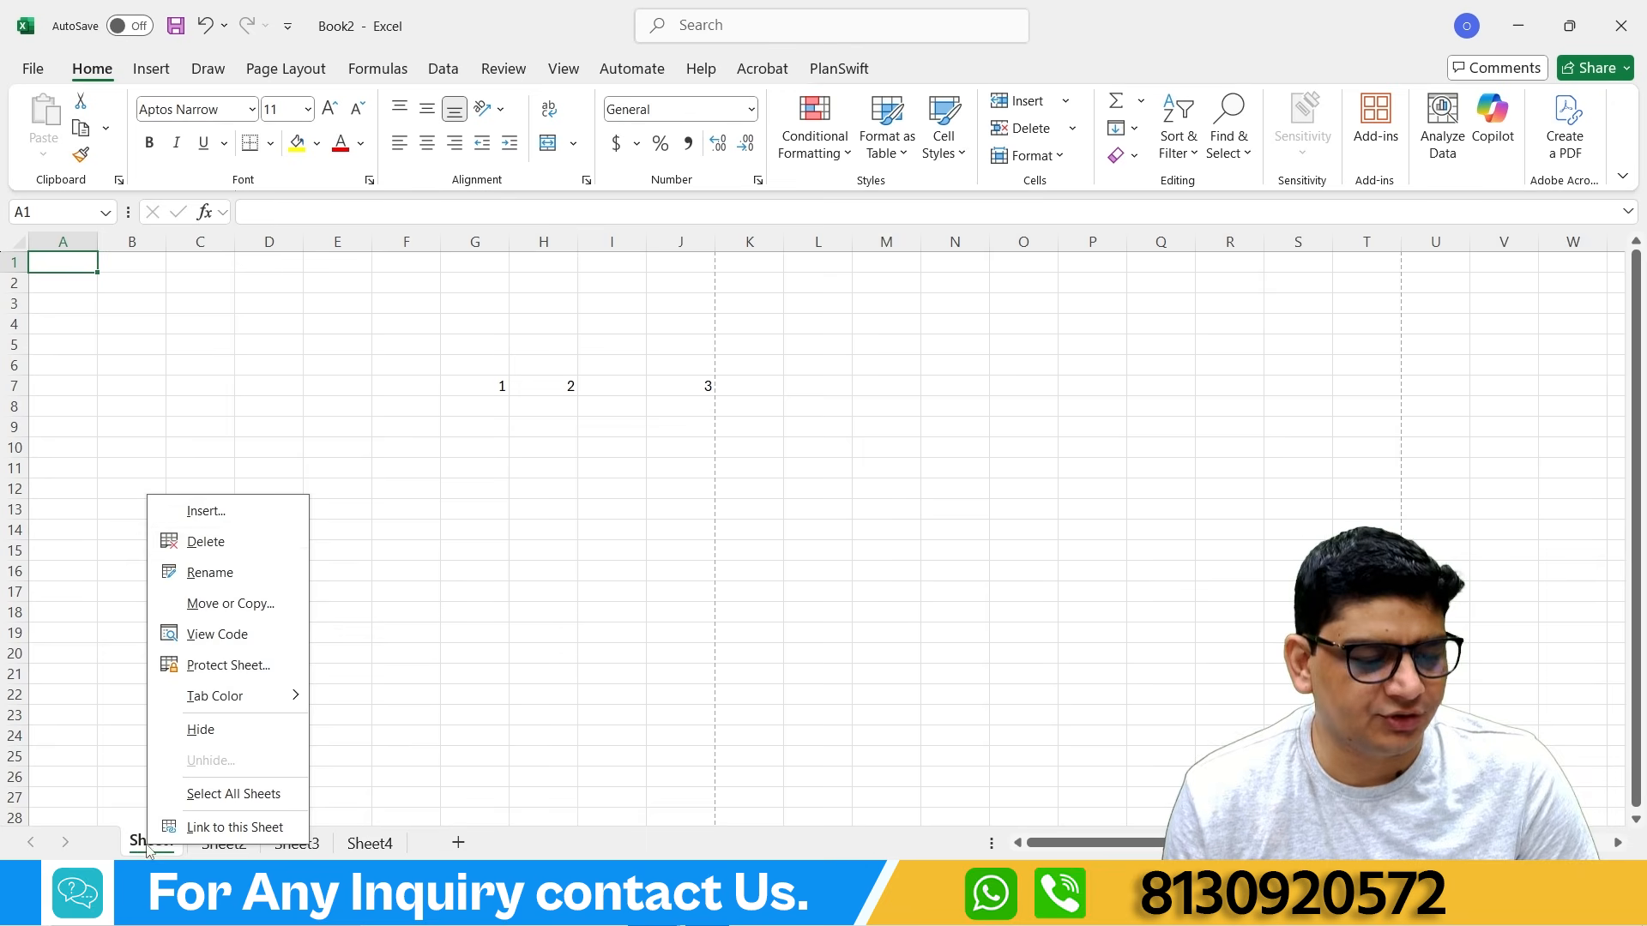
{"action": "left_click", "coordinate": [206, 542]}
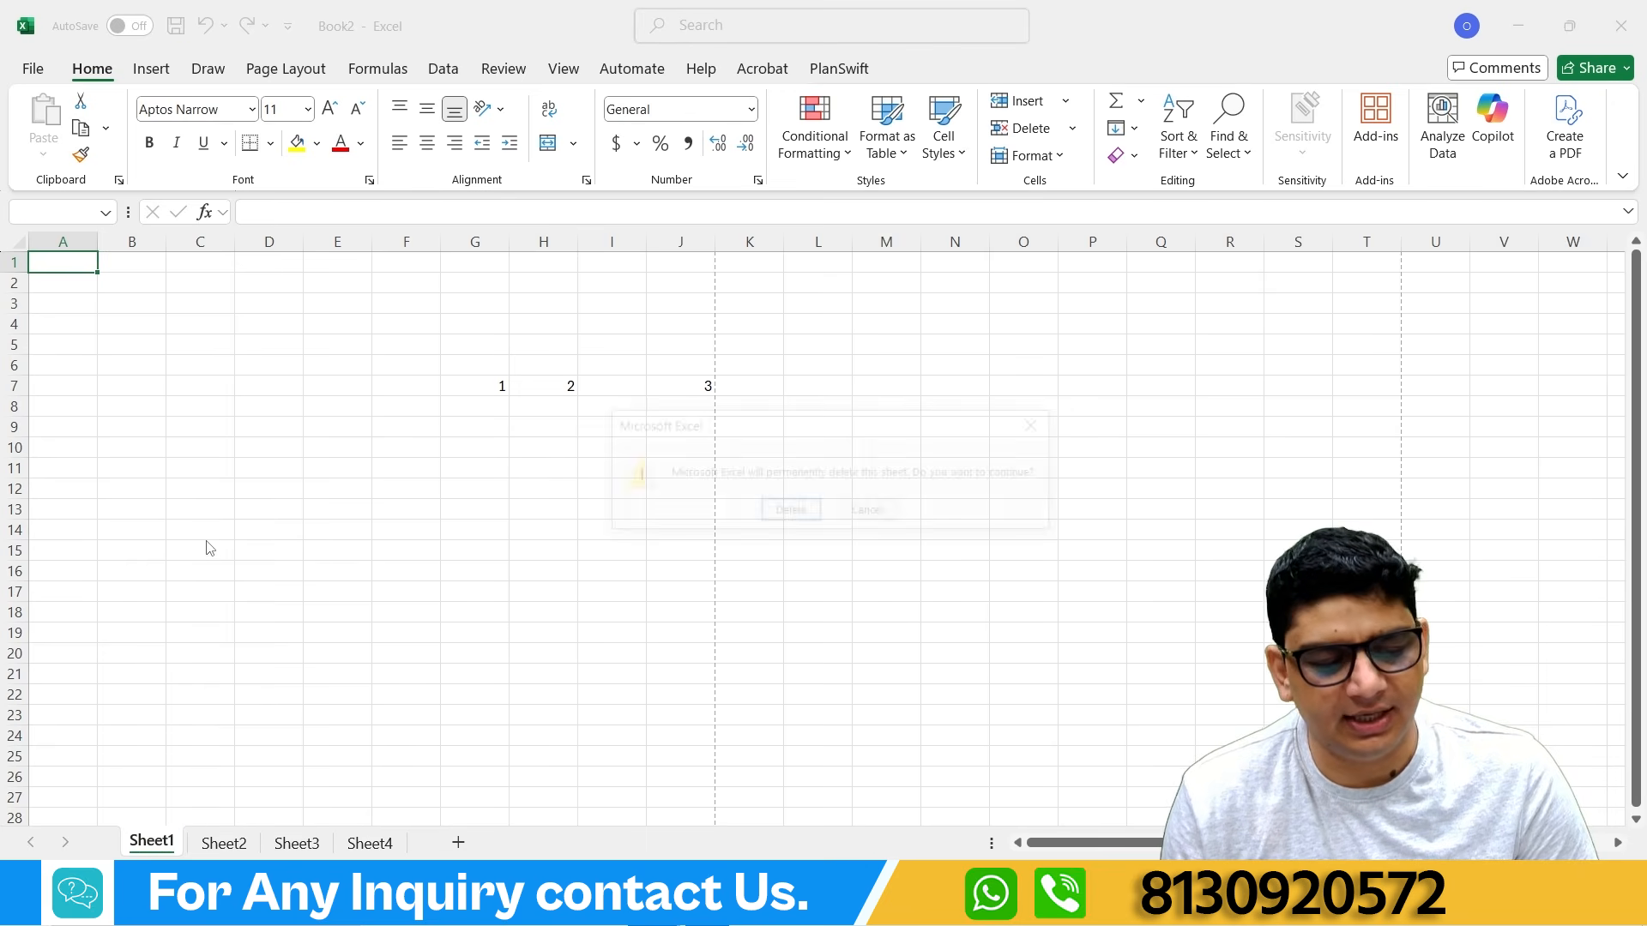
{"action": "left_click", "coordinate": [790, 512]}
{"action": "left_click", "coordinate": [388, 843]}
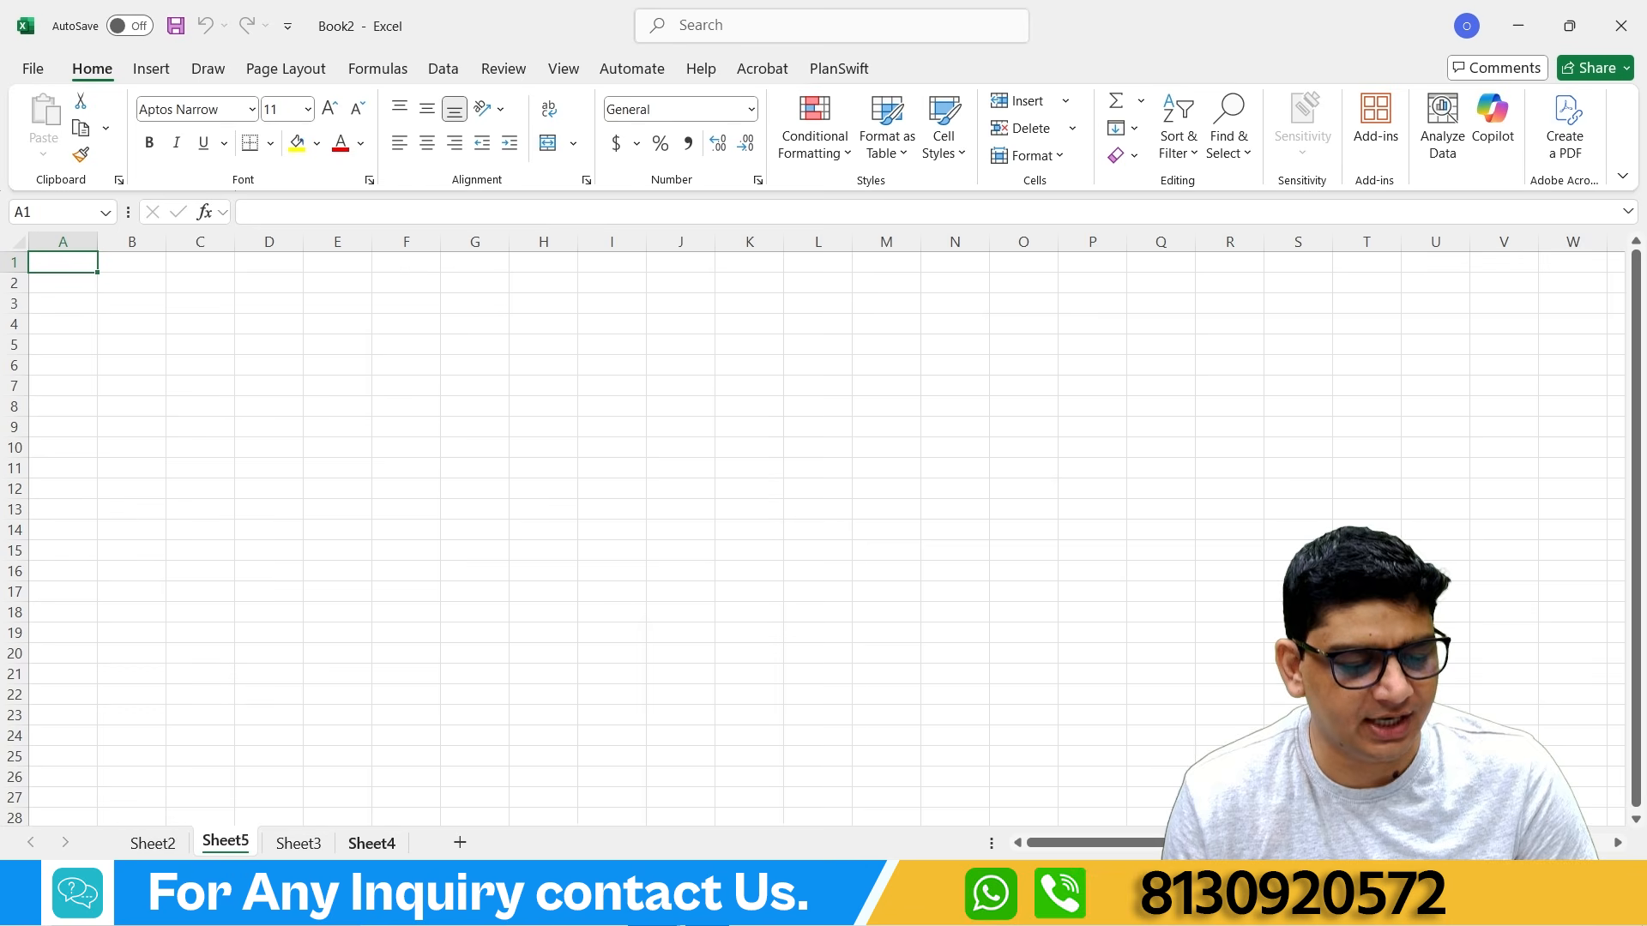
Step: Rename the new sheet between Sheet2 and Sheet3 as class
{"action": "right_click", "coordinate": [225, 849]}
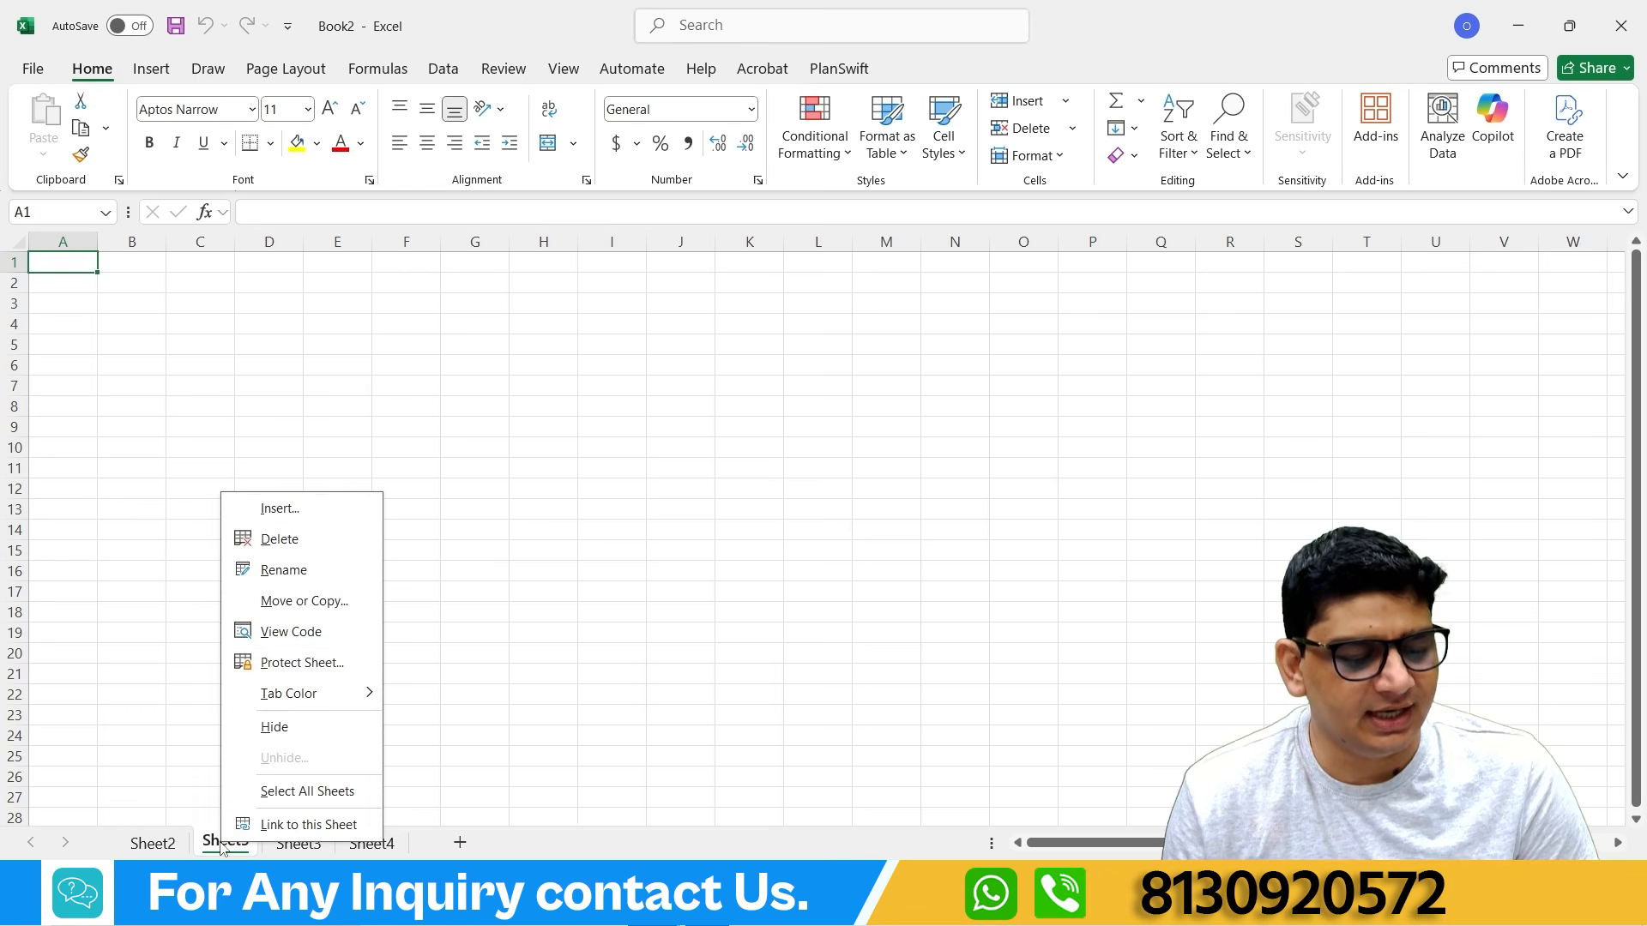
{"action": "left_click", "coordinate": [283, 570]}
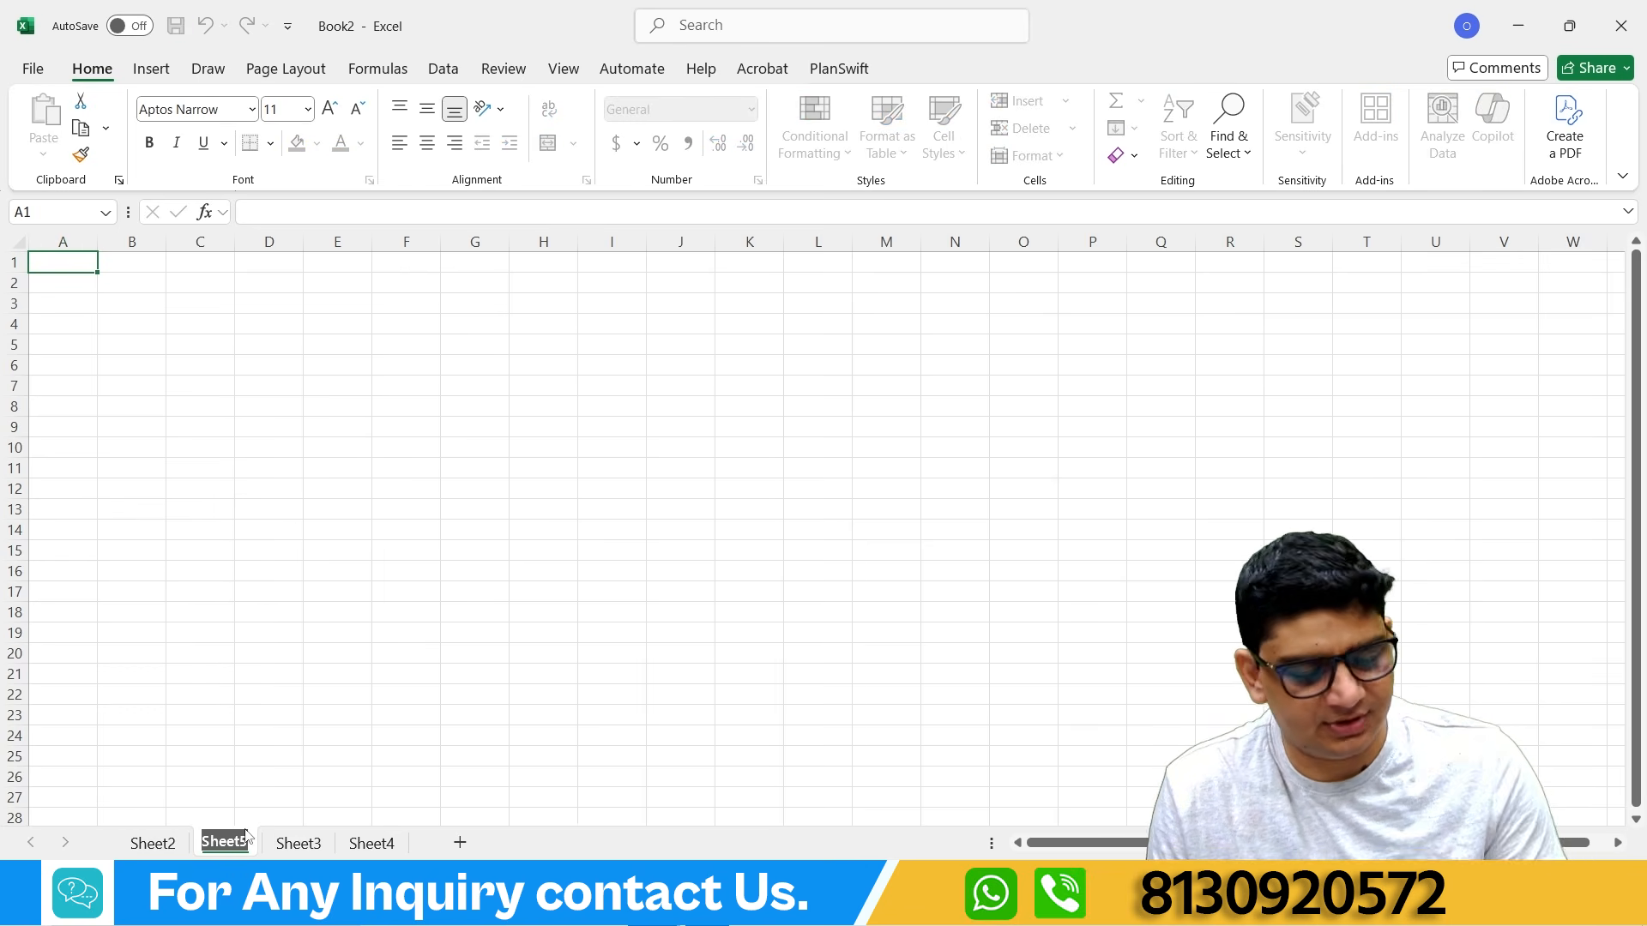
{"action": "type", "text": "class"}
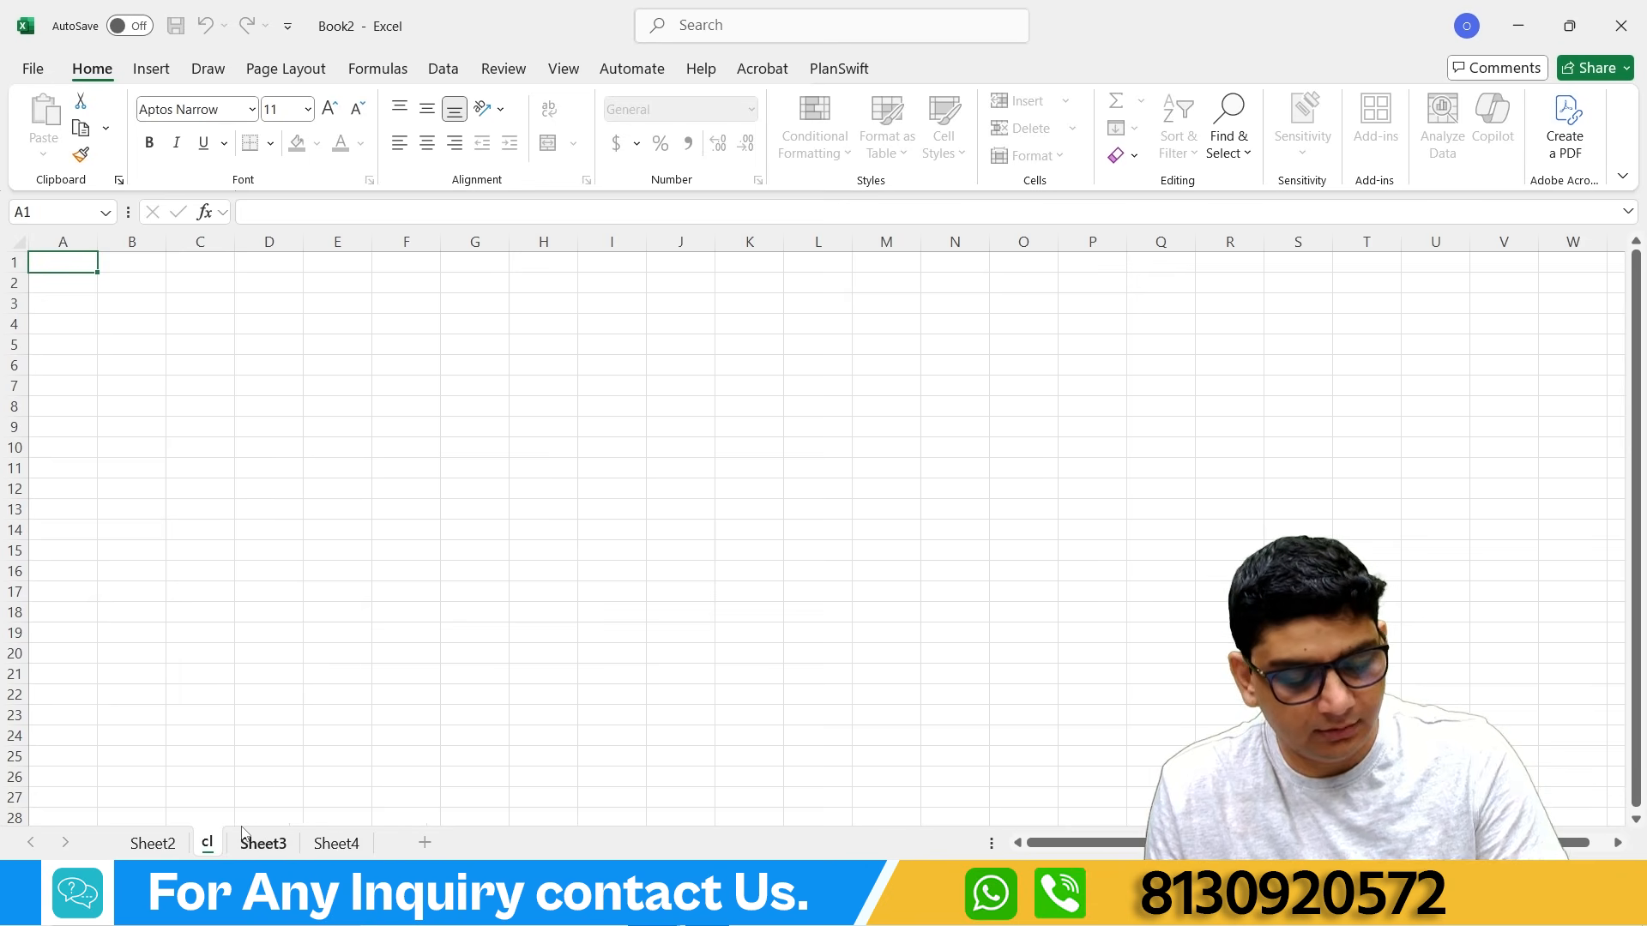
{"action": "left_click", "coordinate": [280, 717]}
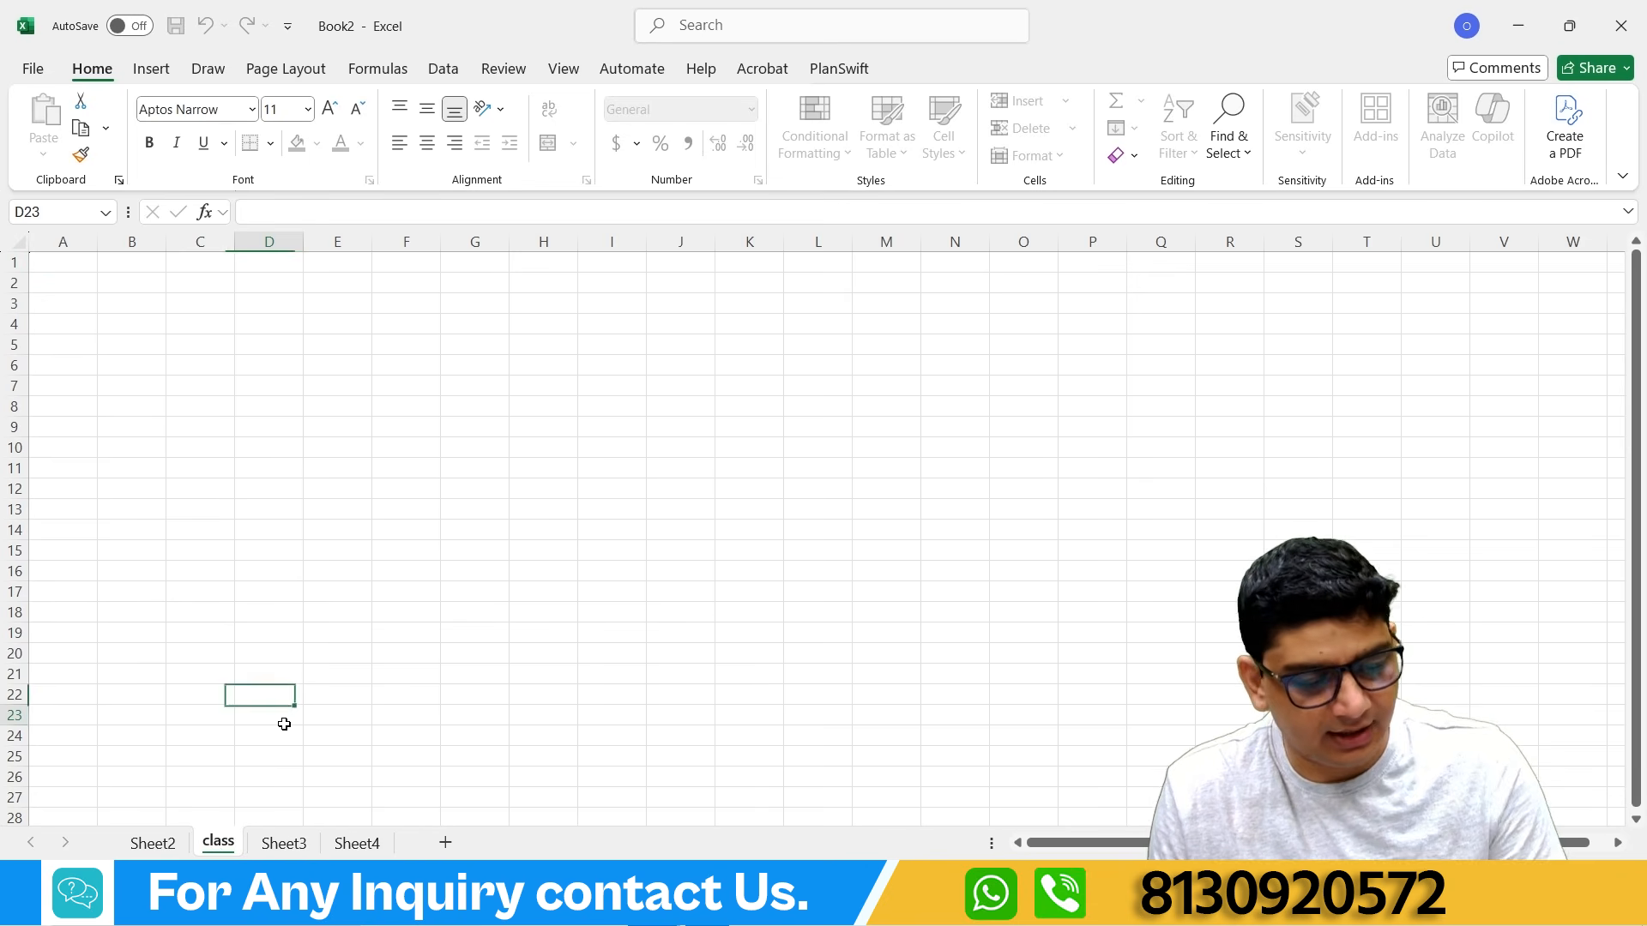
Step: Create a copy of the class sheet in Book2, placed before Sheet2
{"action": "right_click", "coordinate": [218, 845]}
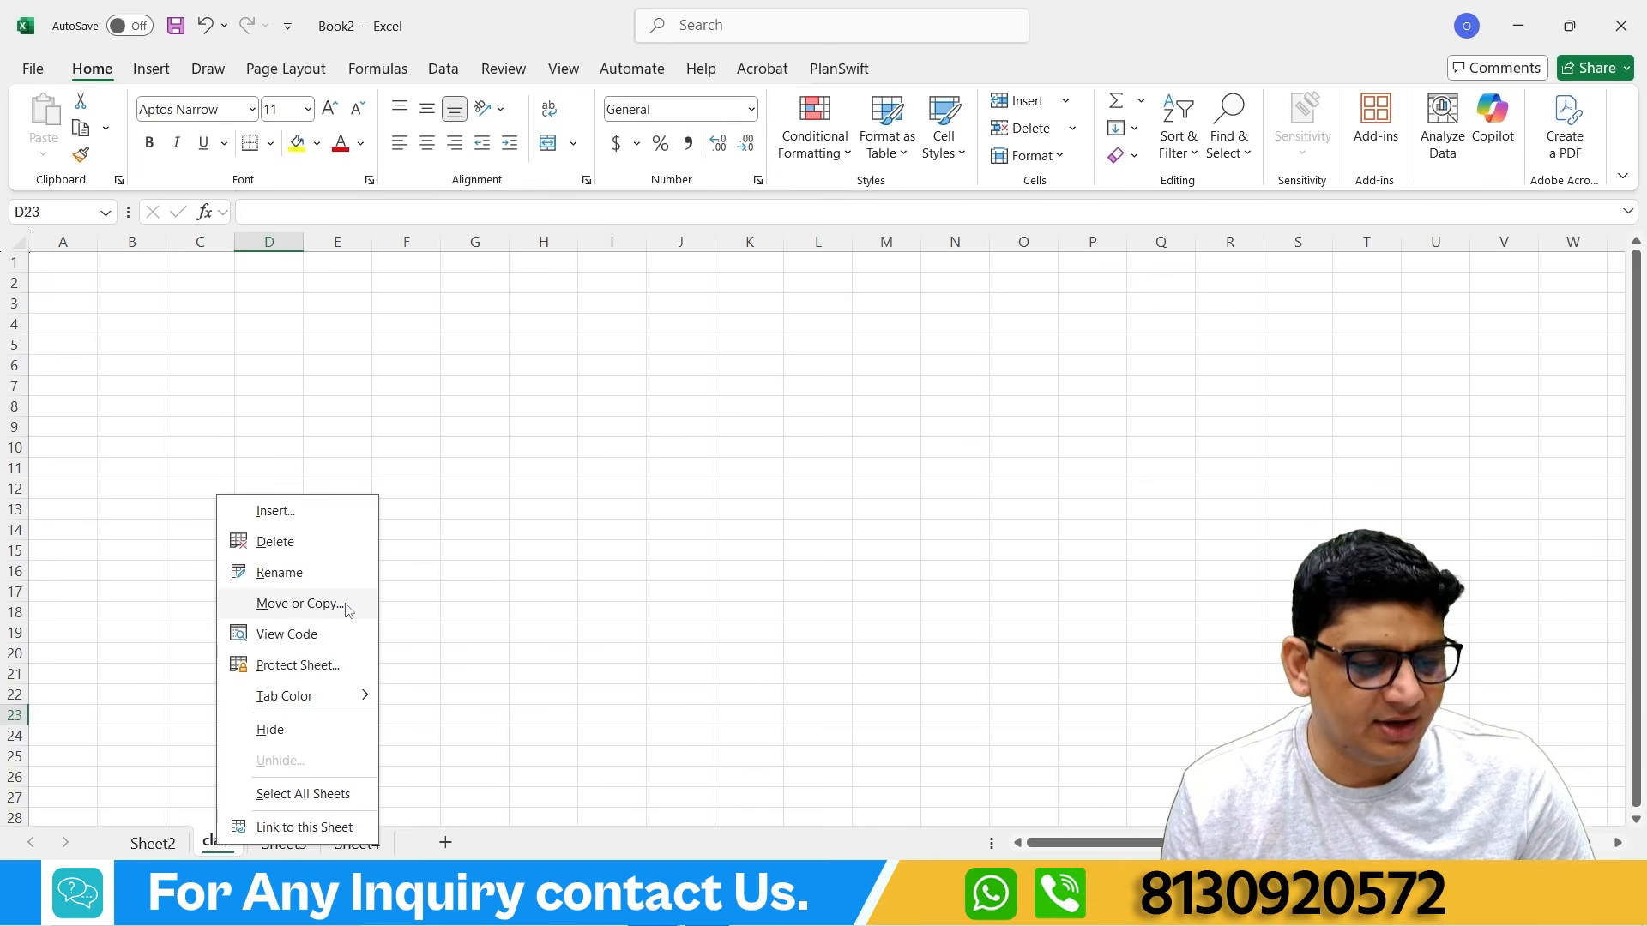
{"action": "left_click", "coordinate": [320, 605]}
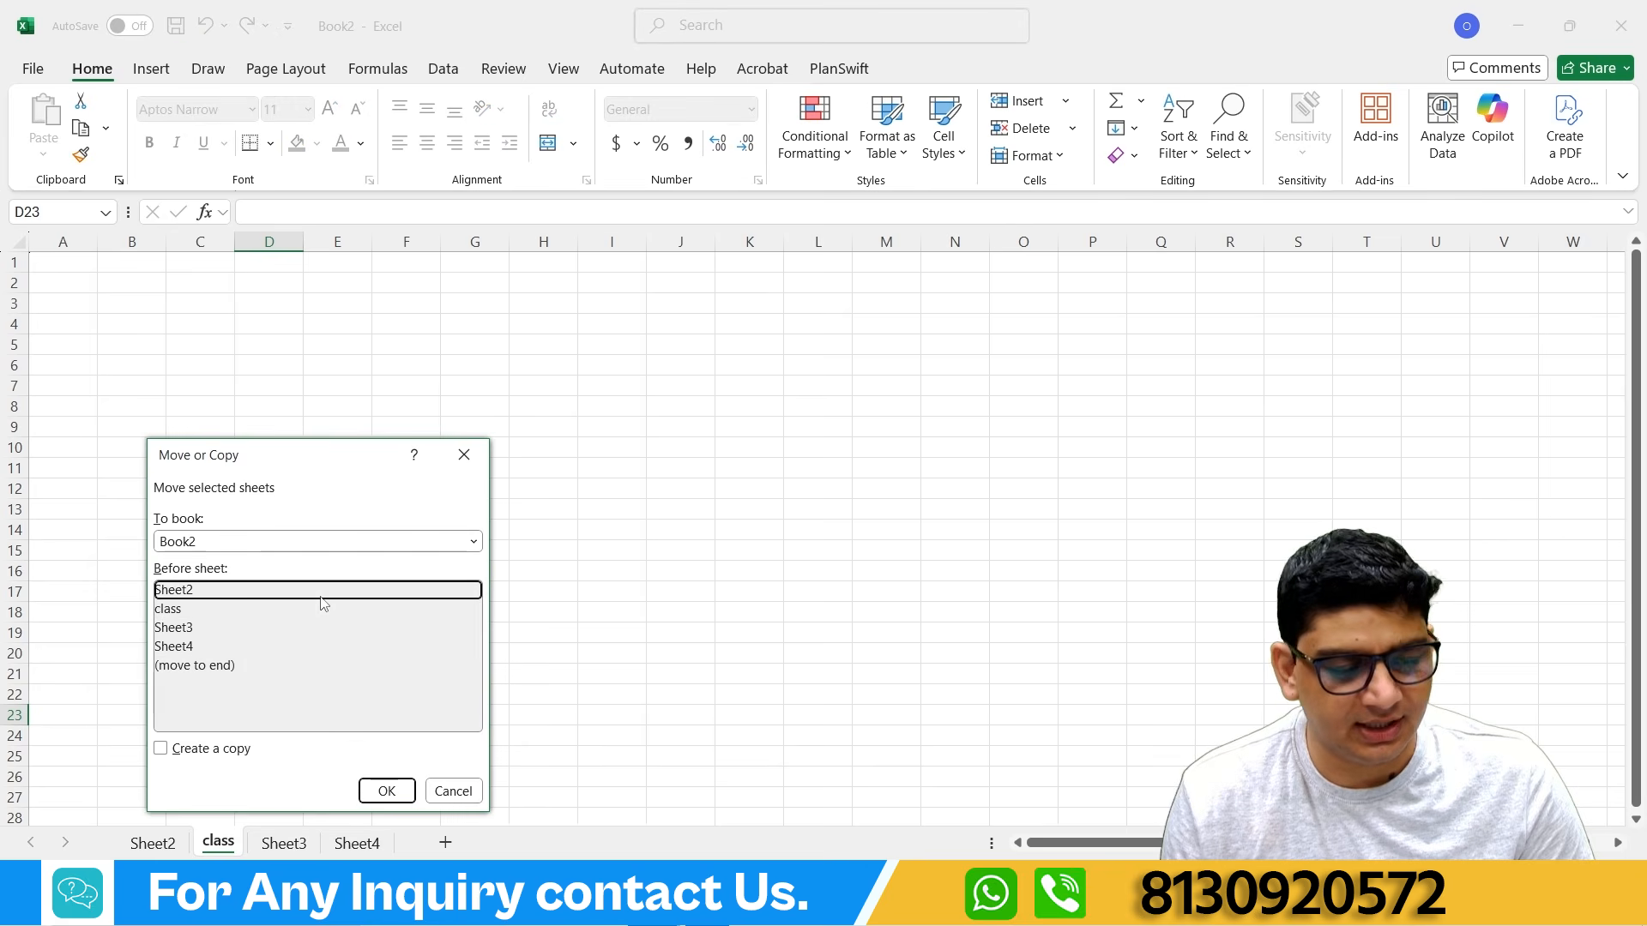
{"action": "left_click", "coordinate": [160, 748]}
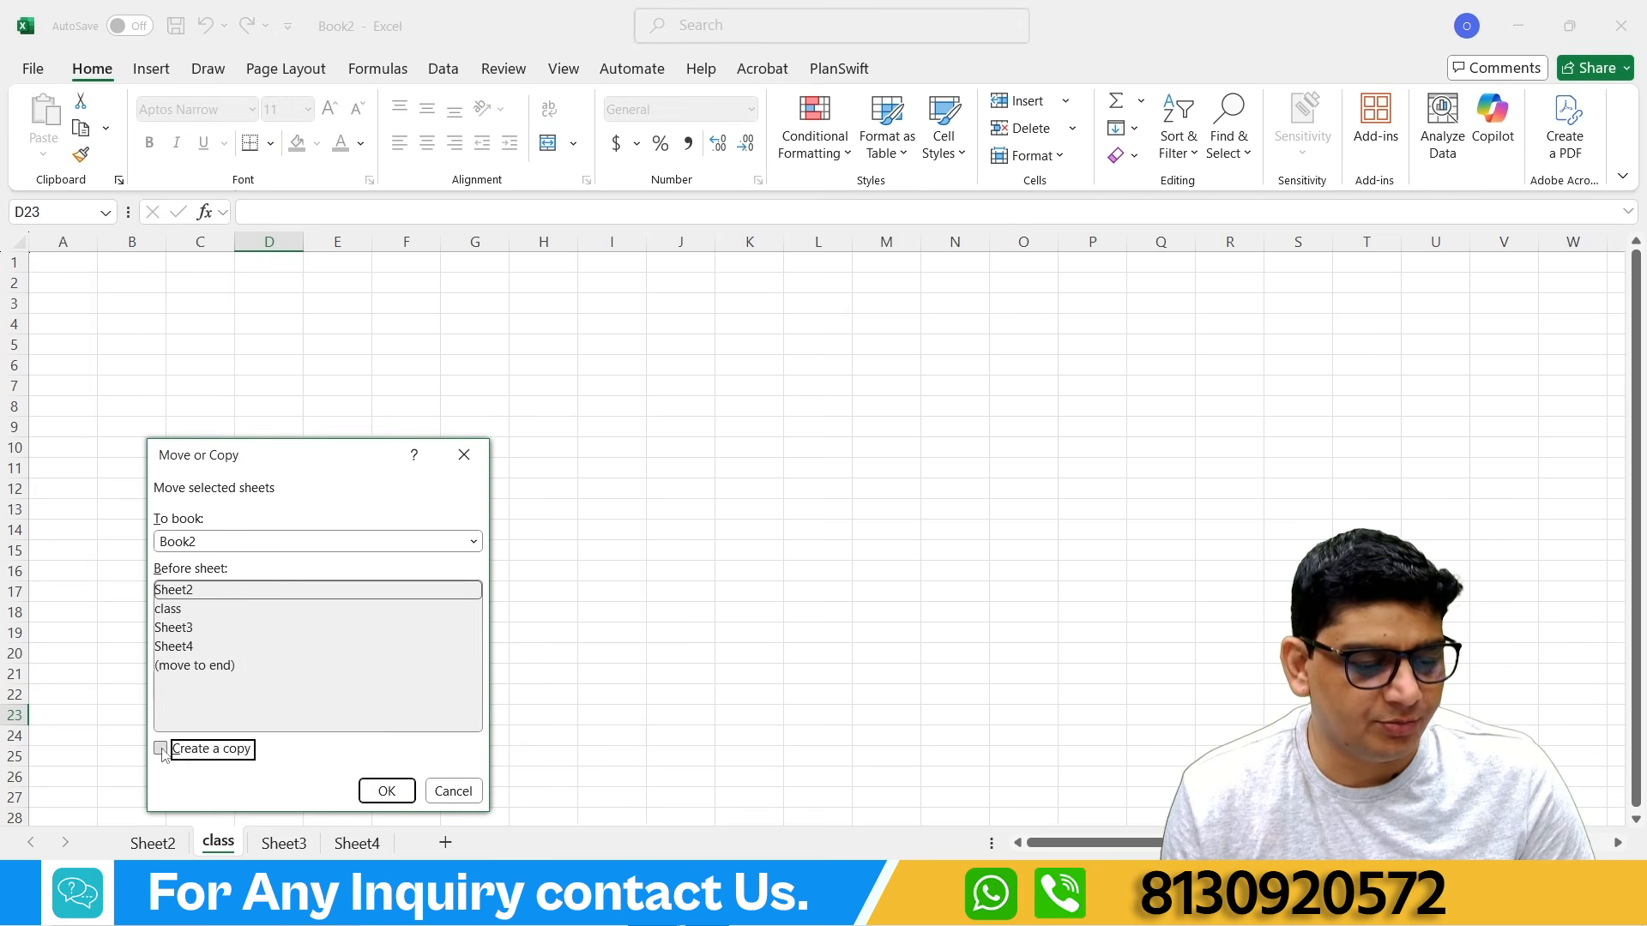
{"action": "left_click", "coordinate": [385, 791]}
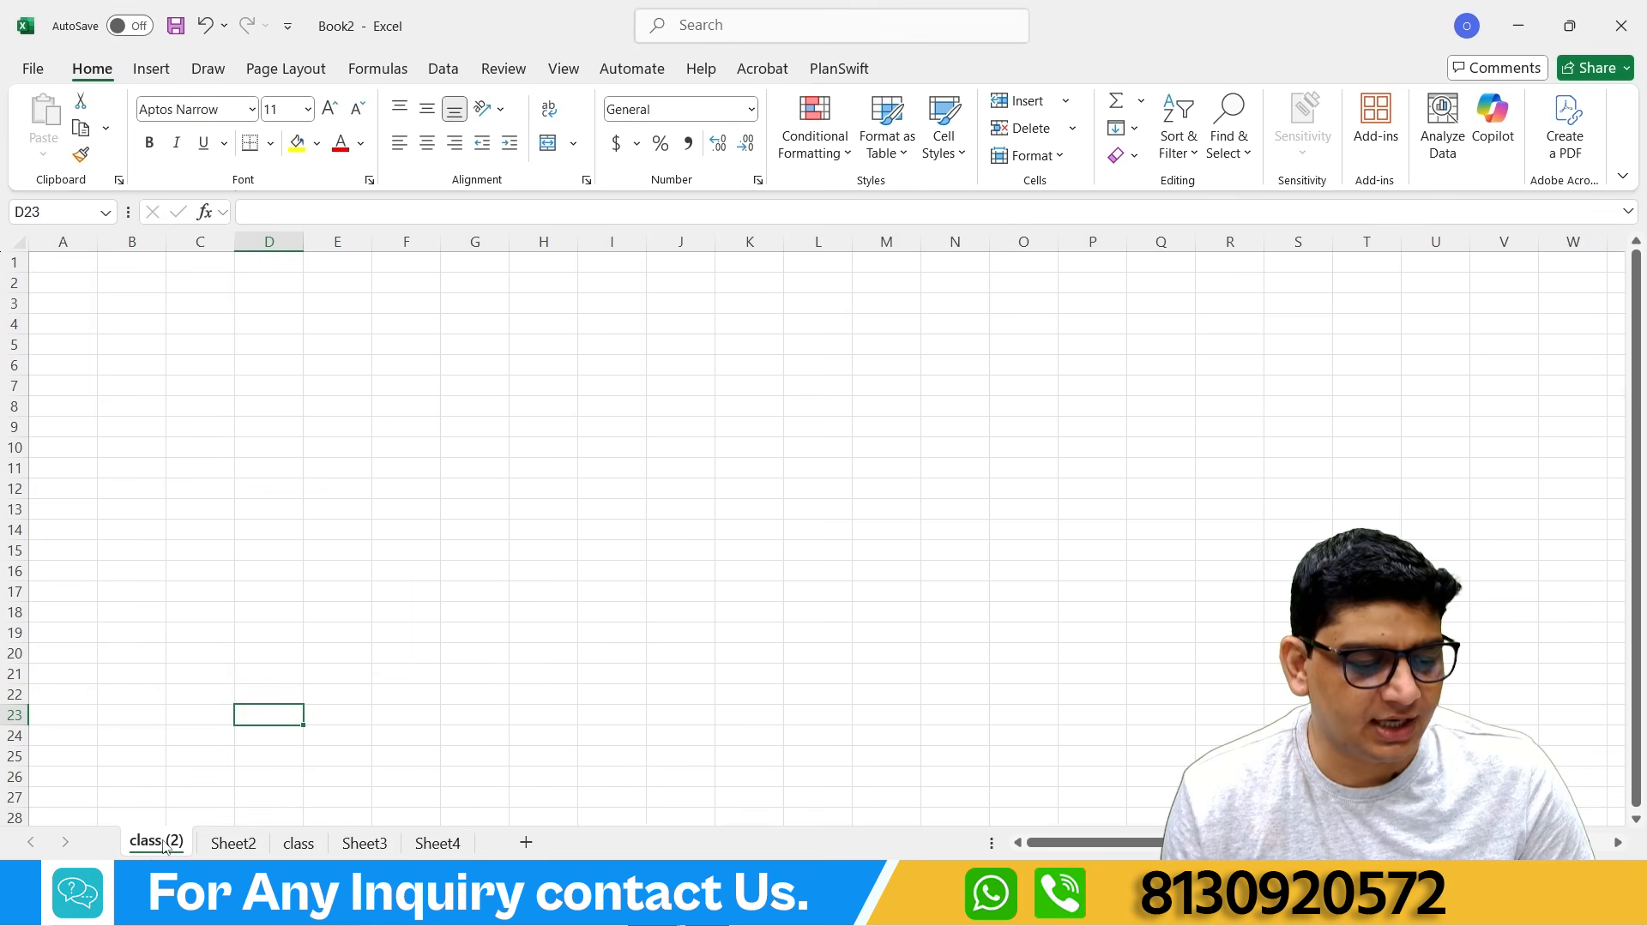
Step: View the Protect Sheet options and the sheet link sharing options for the class (2) sheet, closing both without changes
{"action": "right_click", "coordinate": [183, 847]}
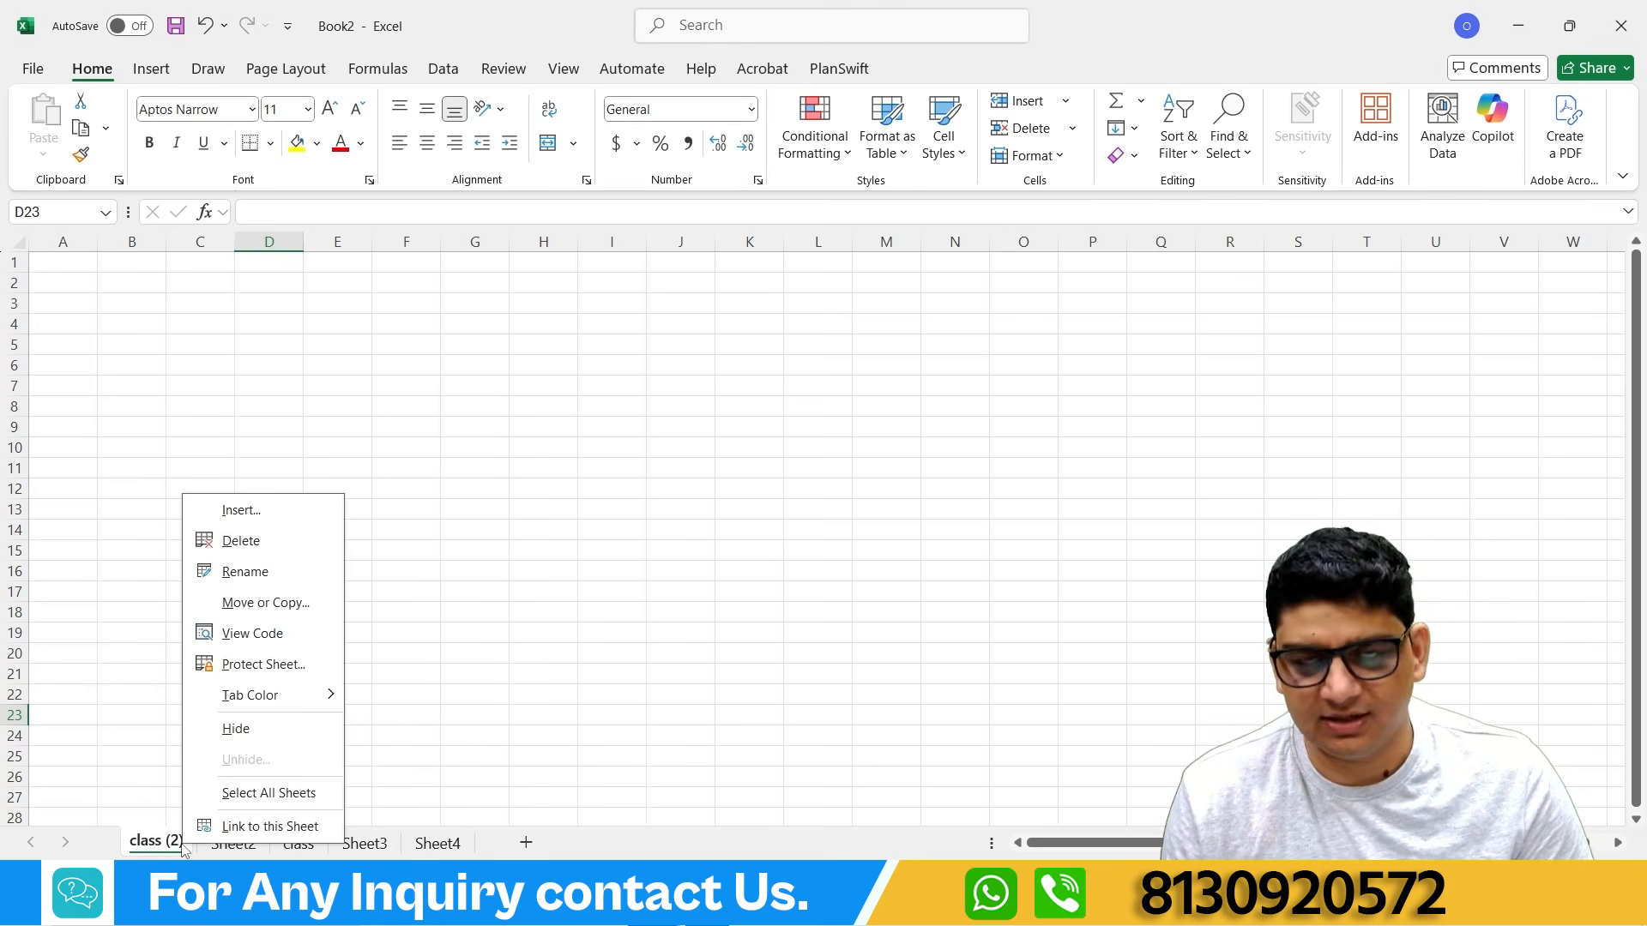
{"action": "left_click", "coordinate": [263, 665]}
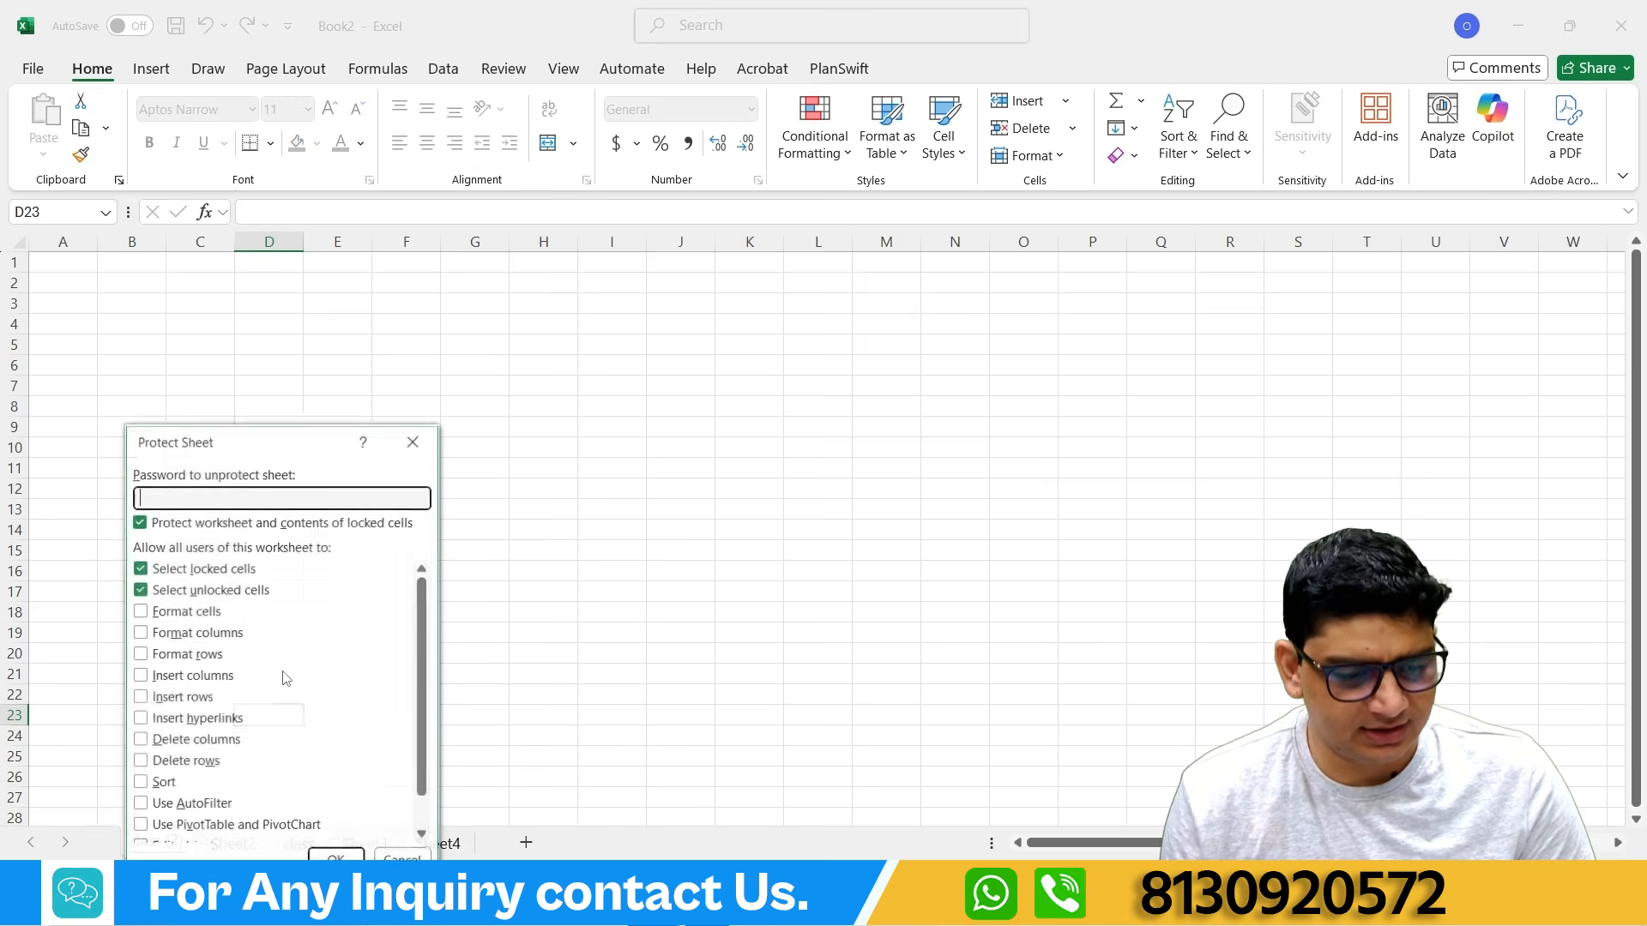
{"action": "left_click", "coordinate": [414, 441]}
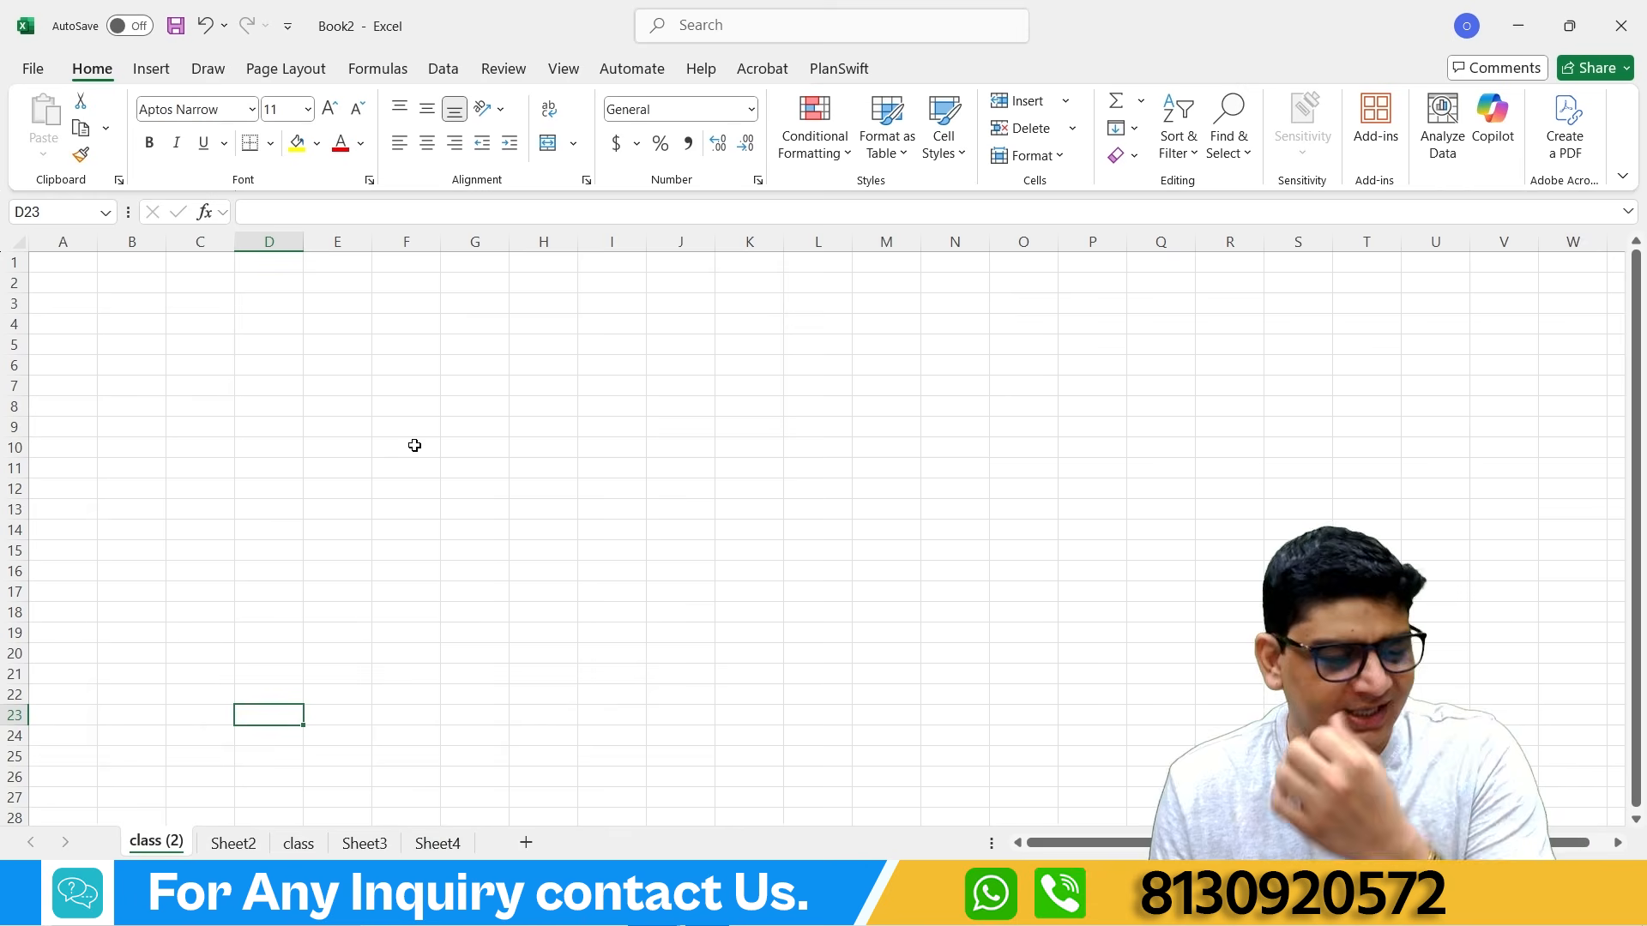
{"action": "right_click", "coordinate": [134, 852]}
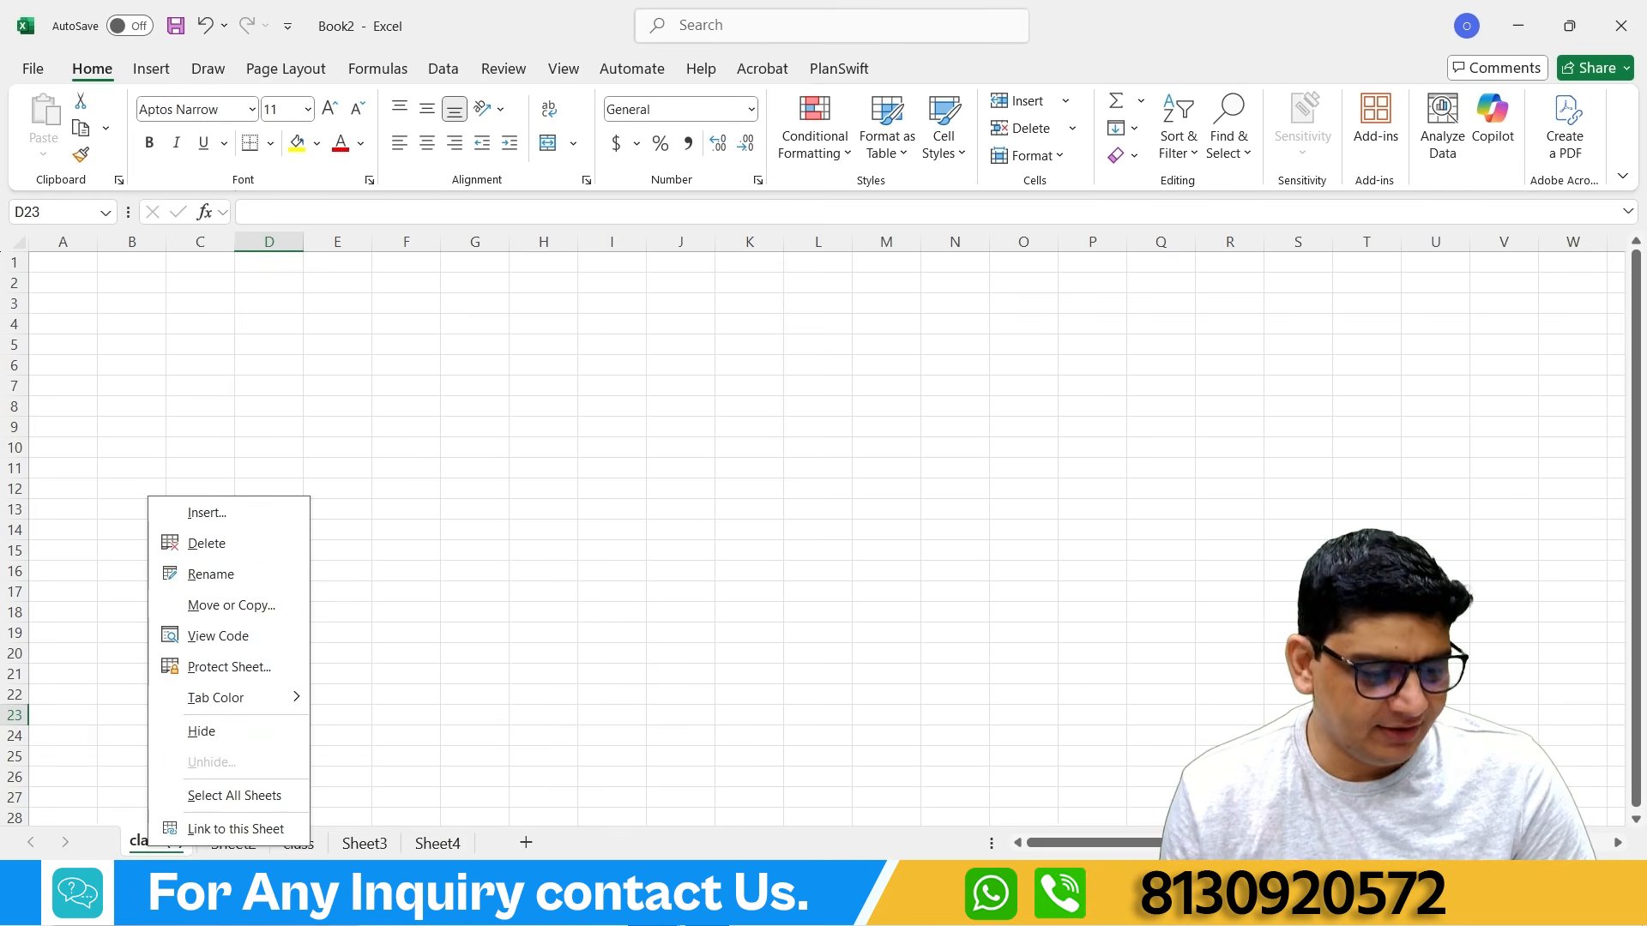
{"action": "left_click", "coordinate": [203, 832]}
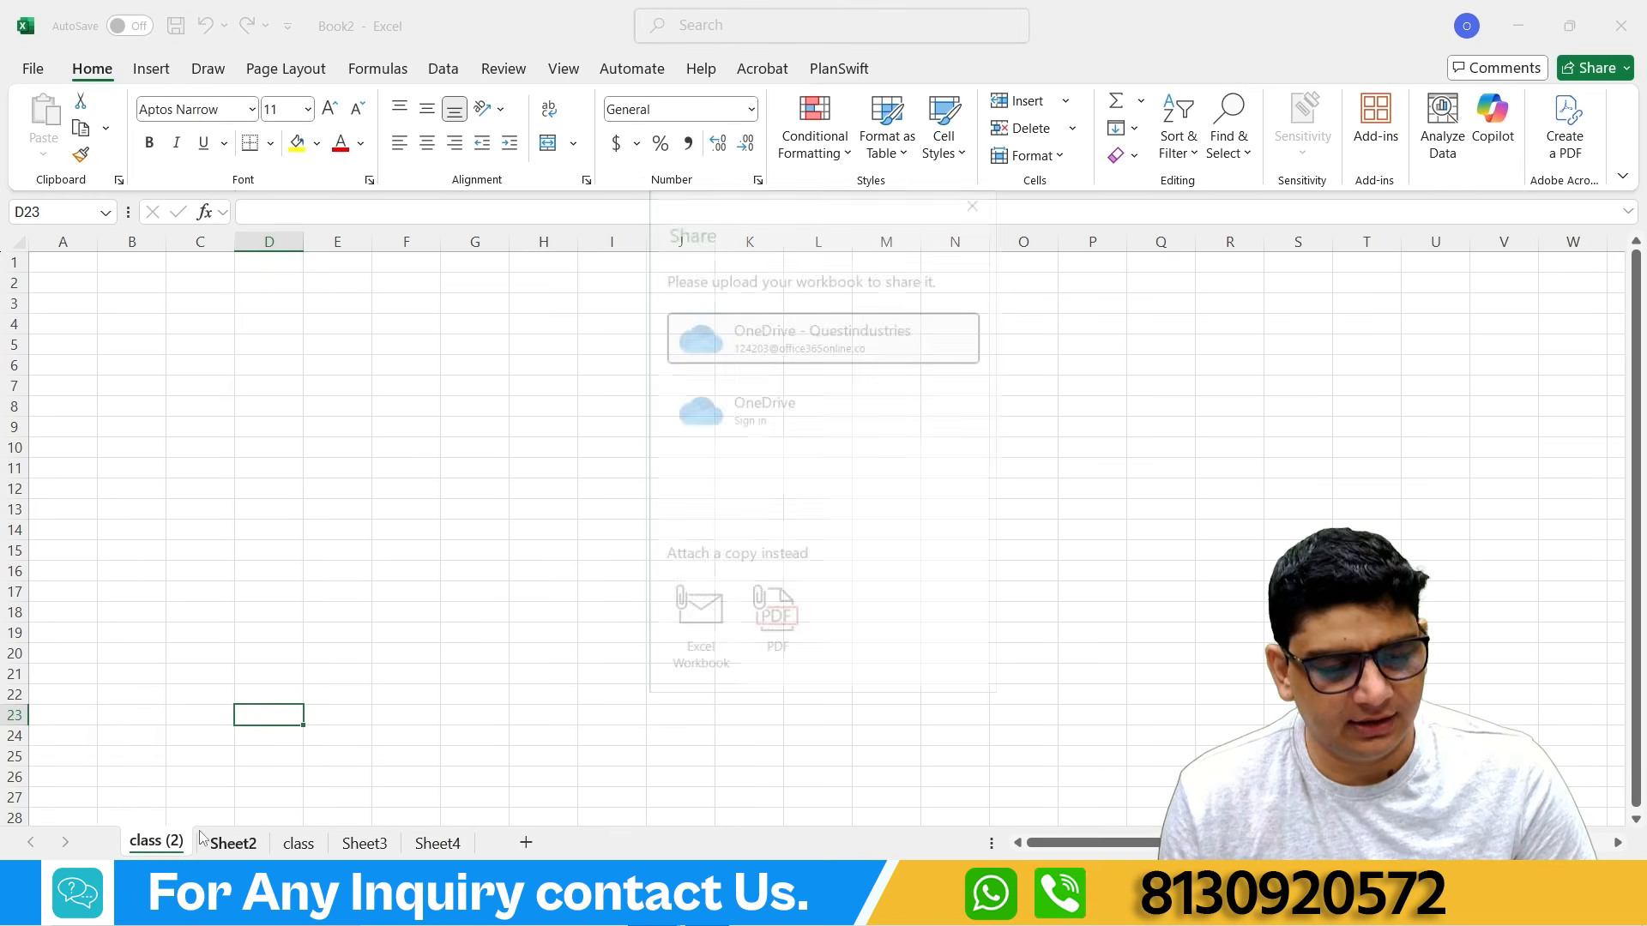
{"action": "left_click", "coordinate": [978, 197]}
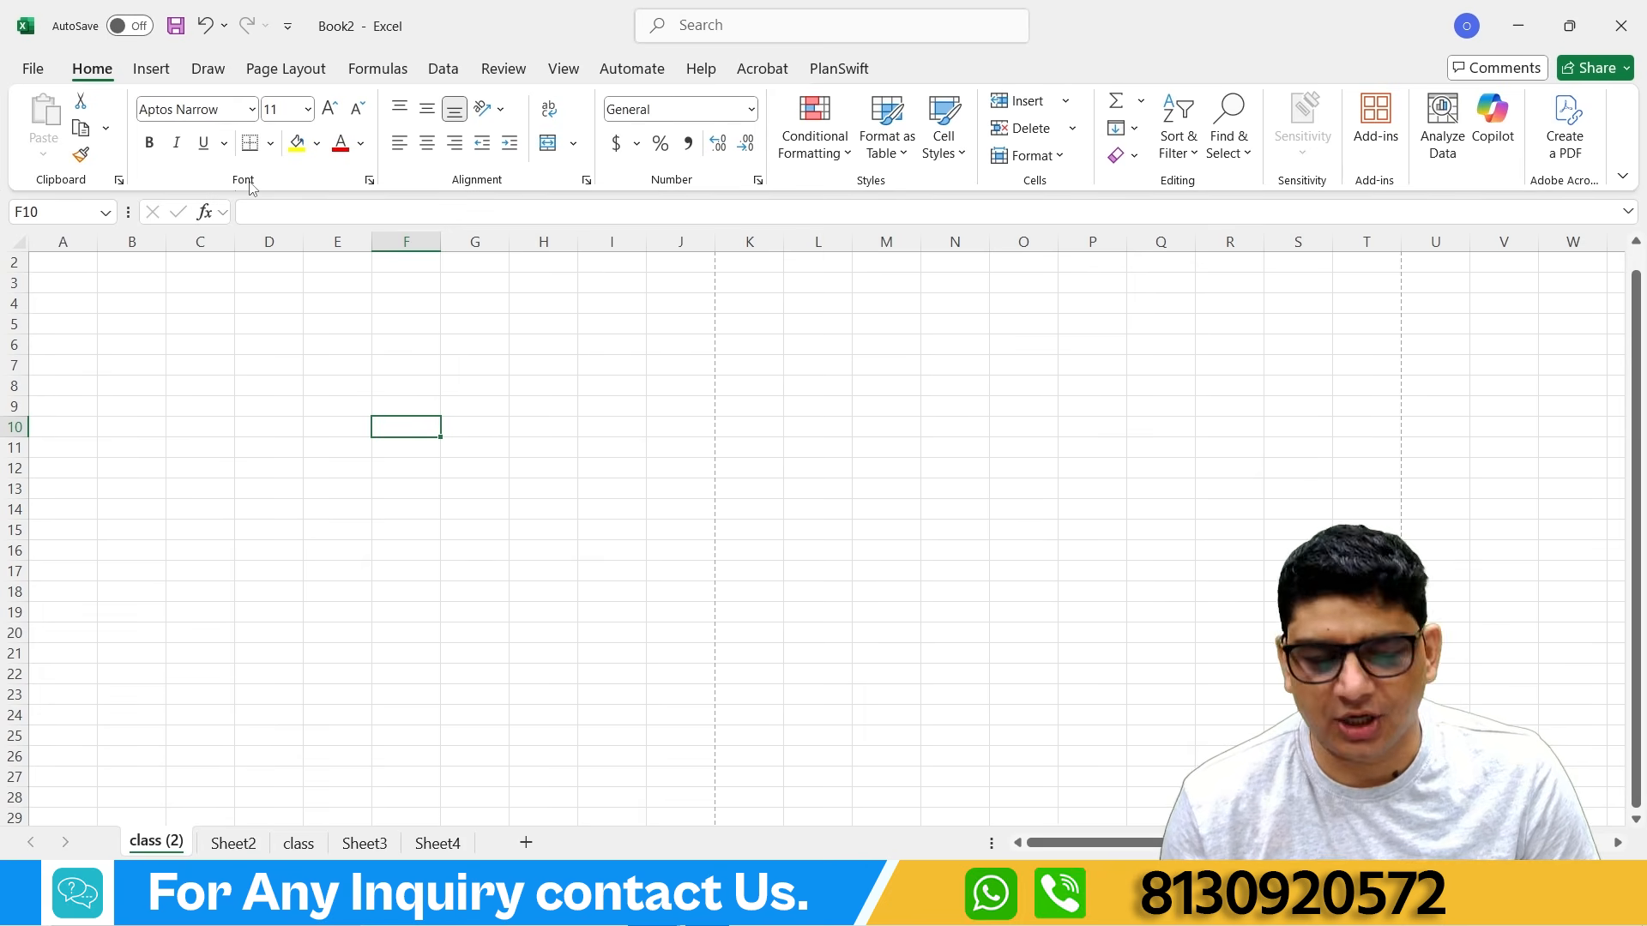
Step: Enter the text Solitude Education in cell E5 of the class (2) sheet
{"action": "left_click", "coordinate": [333, 321]}
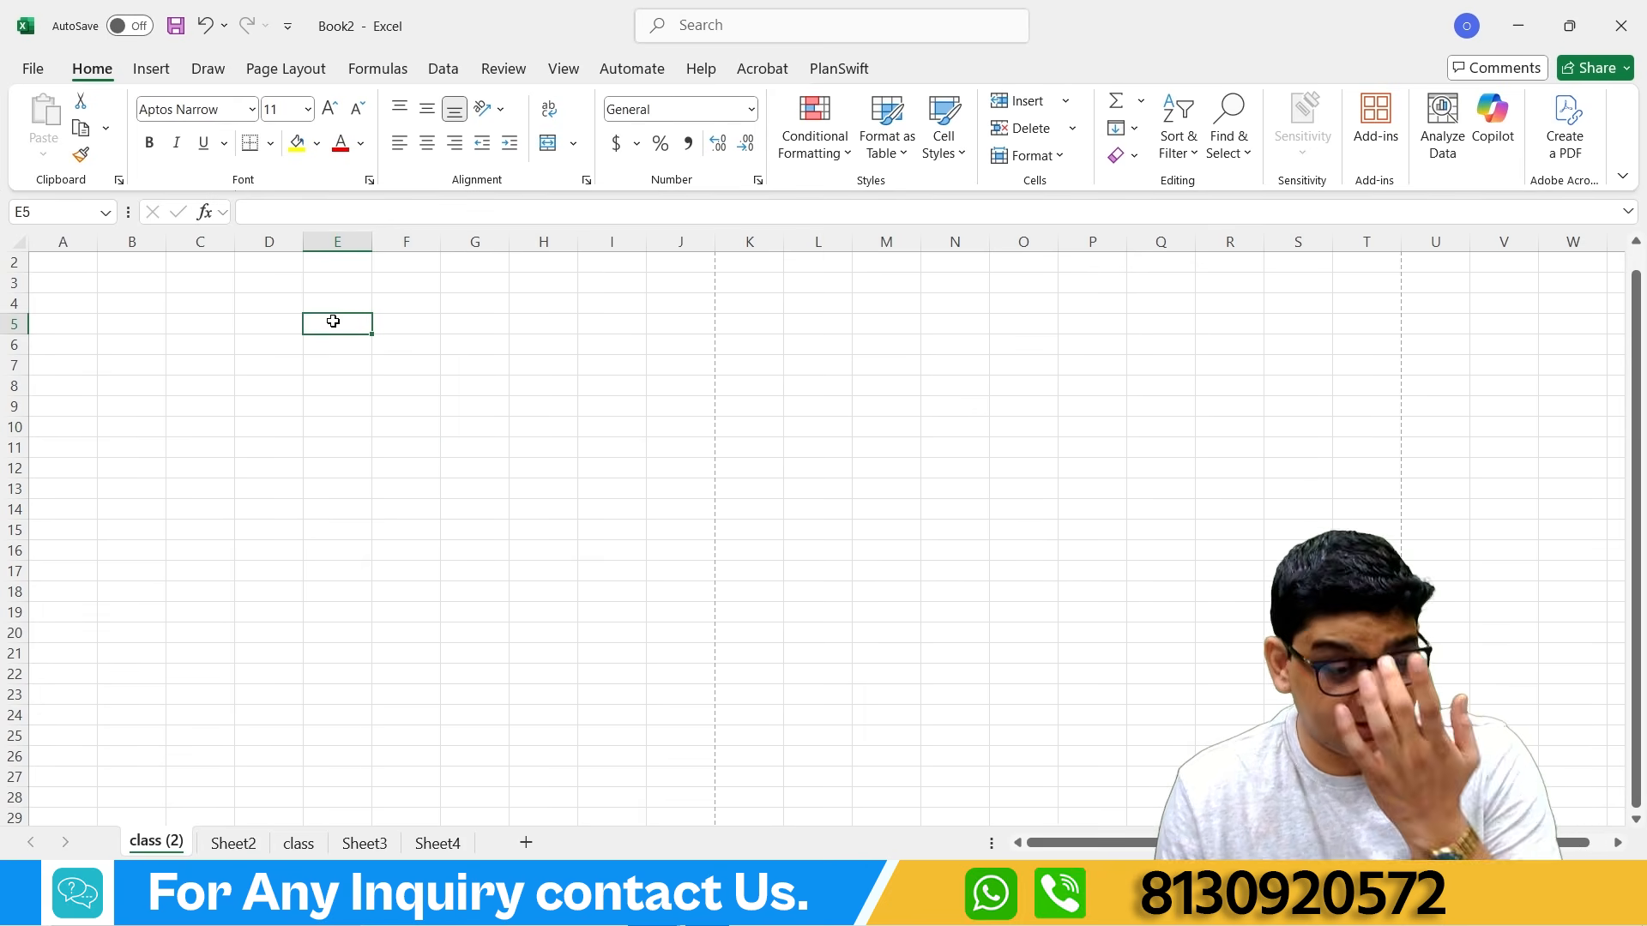
{"action": "type", "text": "Solitud"}
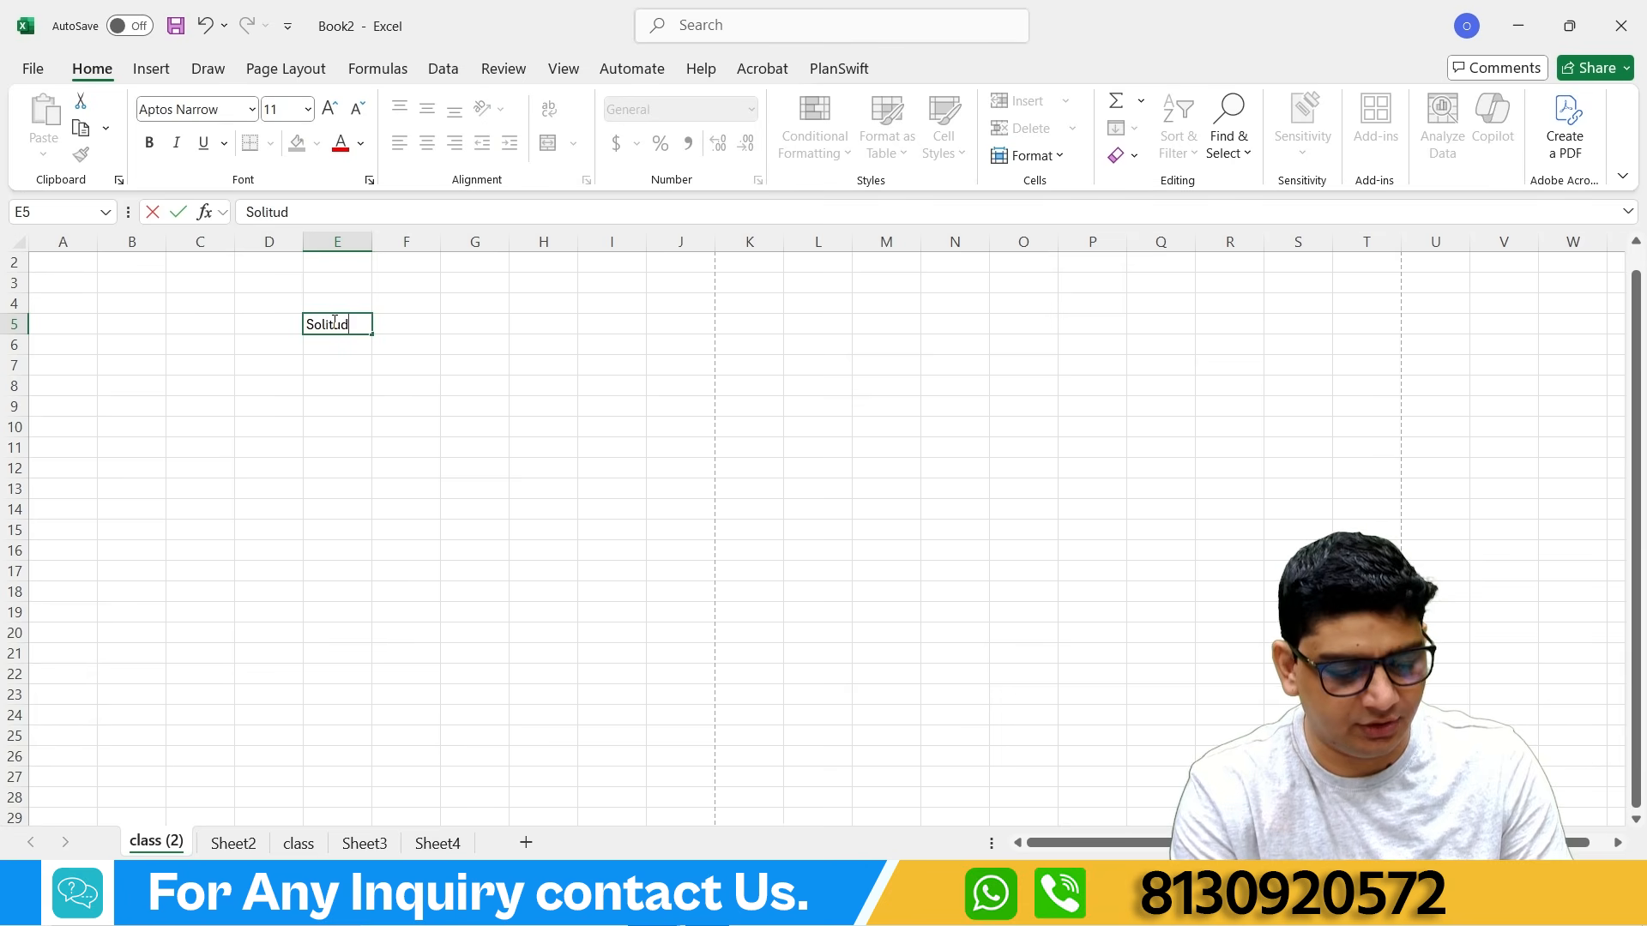
{"action": "type", "text": "e Education"}
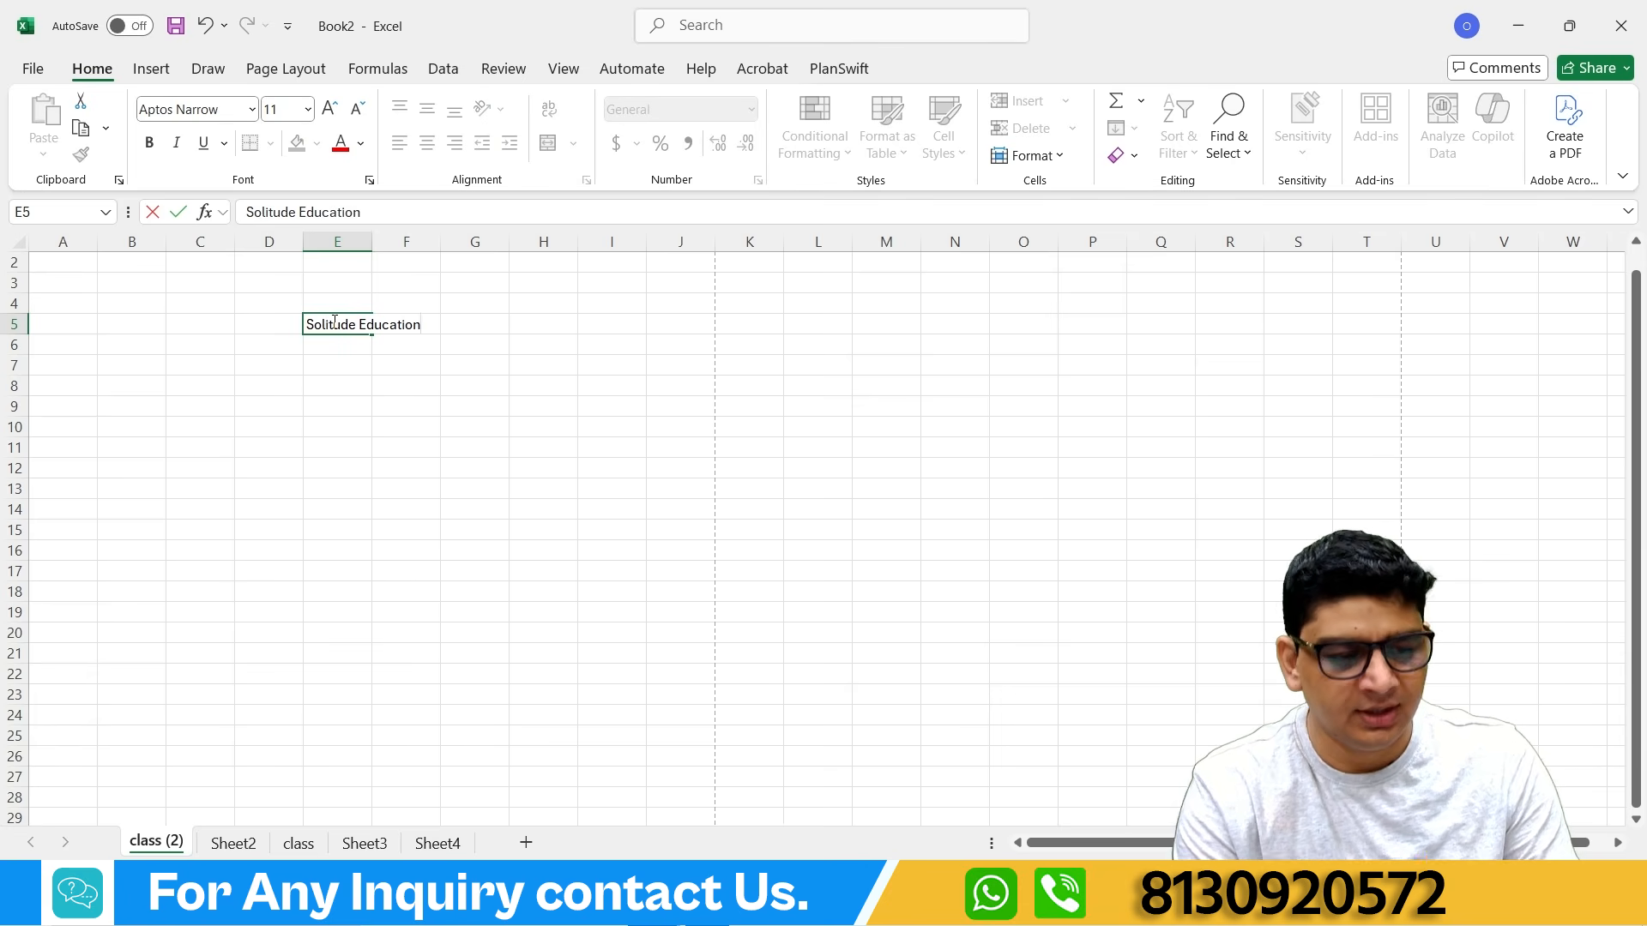
{"action": "left_click", "coordinate": [337, 369]}
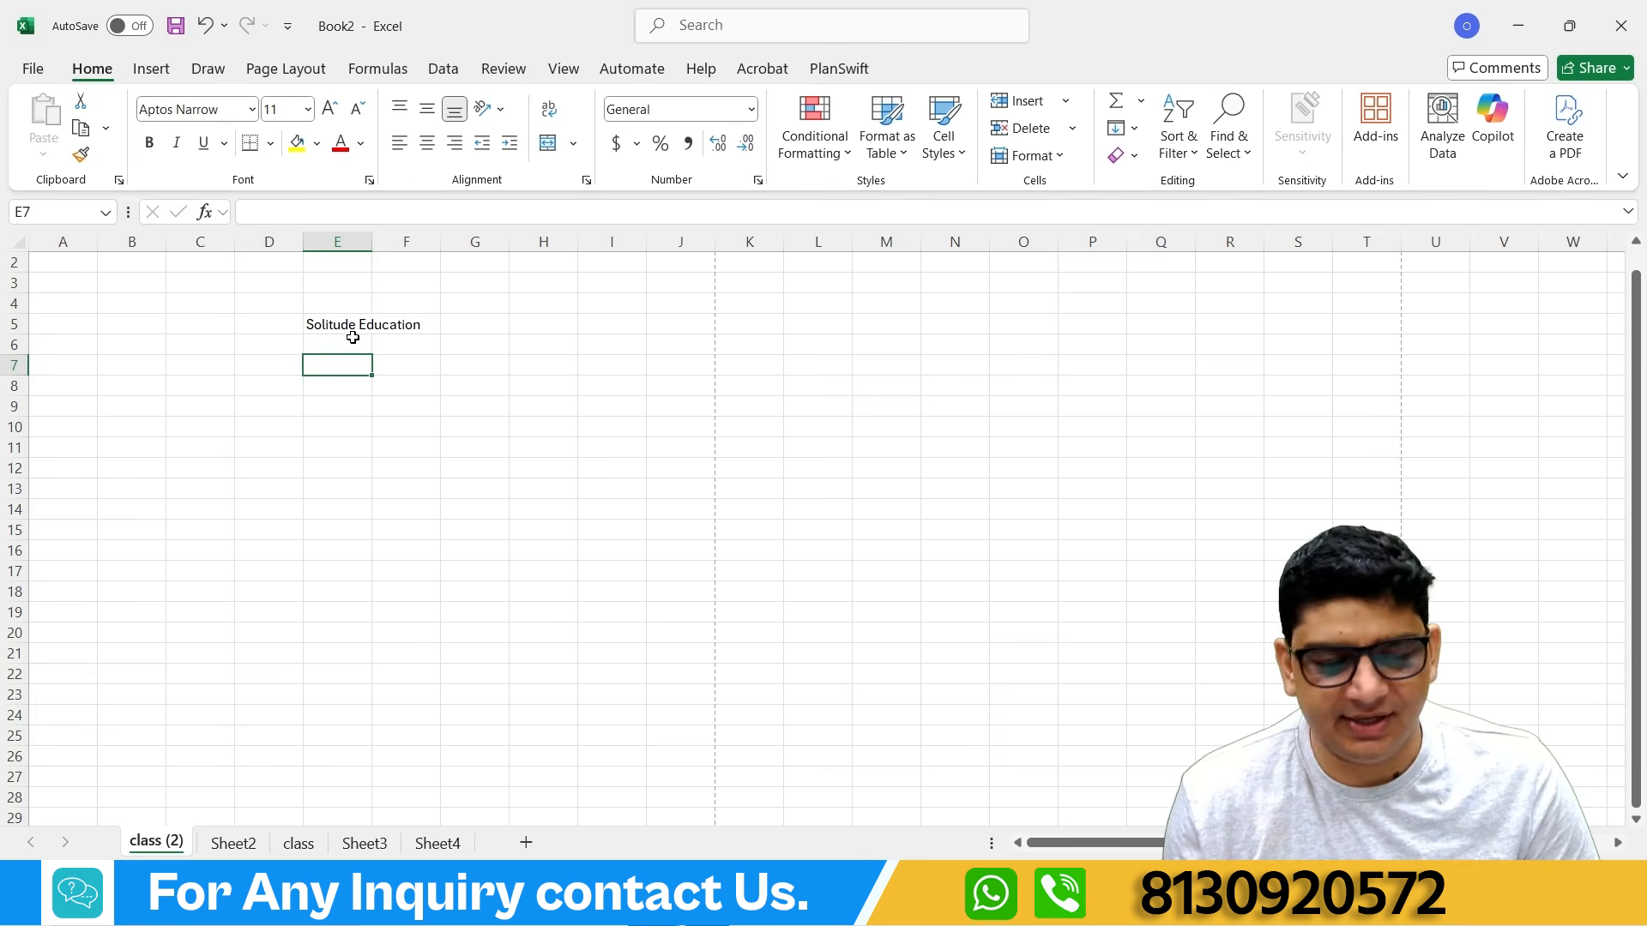
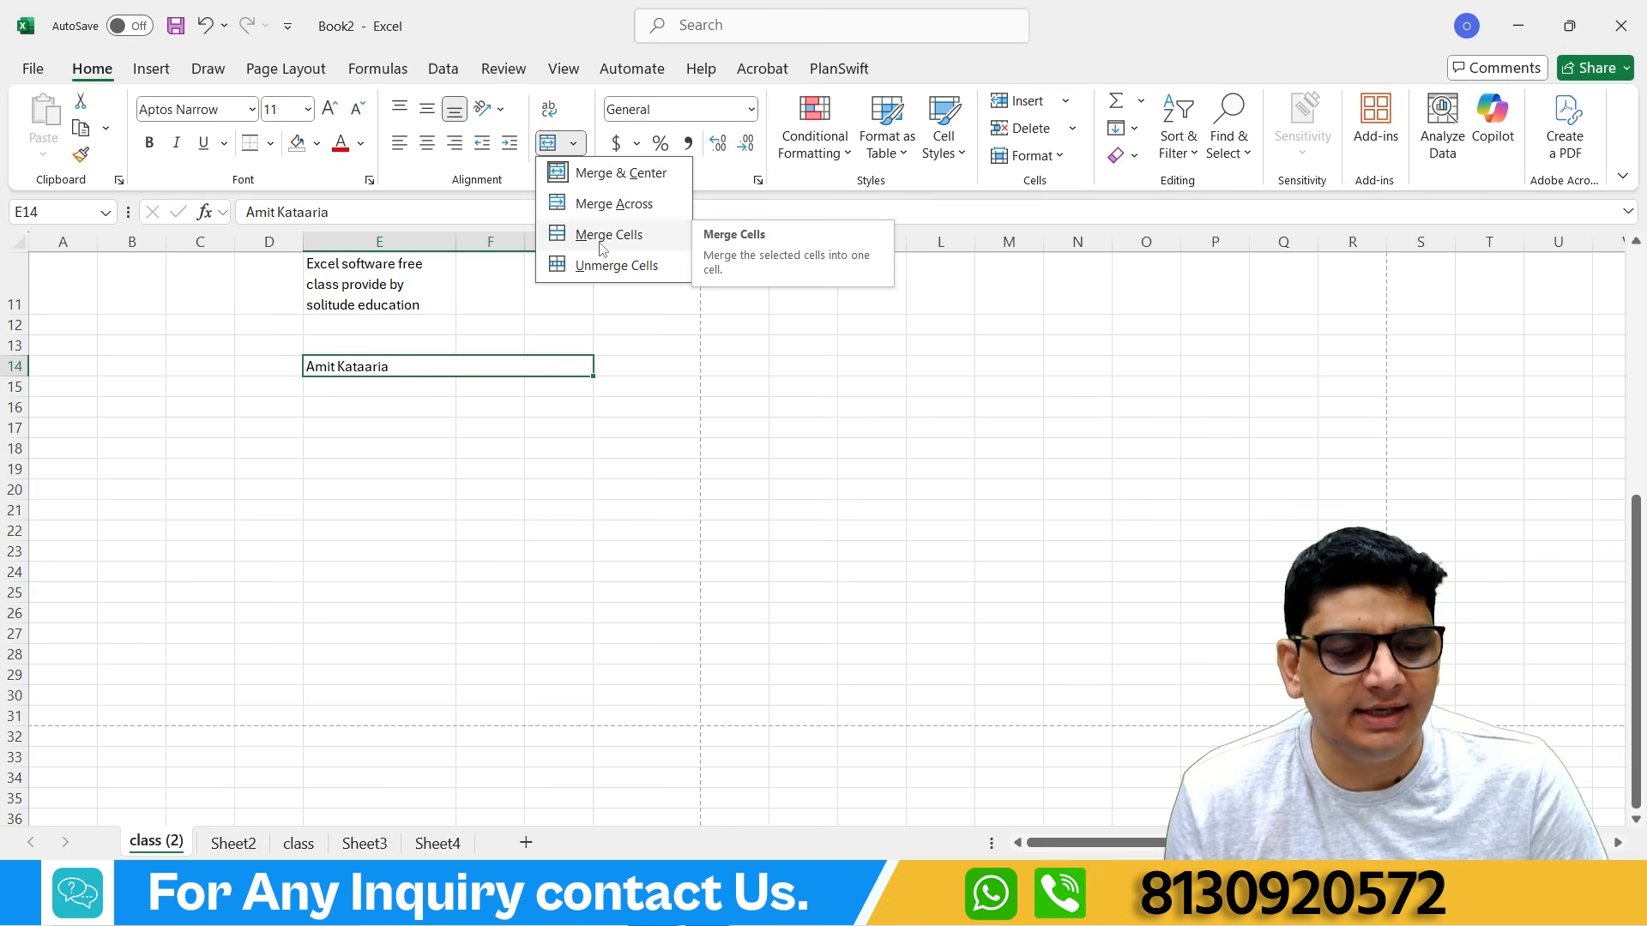
Step: Switch the range E14:G14 between merged and unmerged, finishing with the cells unmerged
{"action": "left_click", "coordinate": [603, 248]}
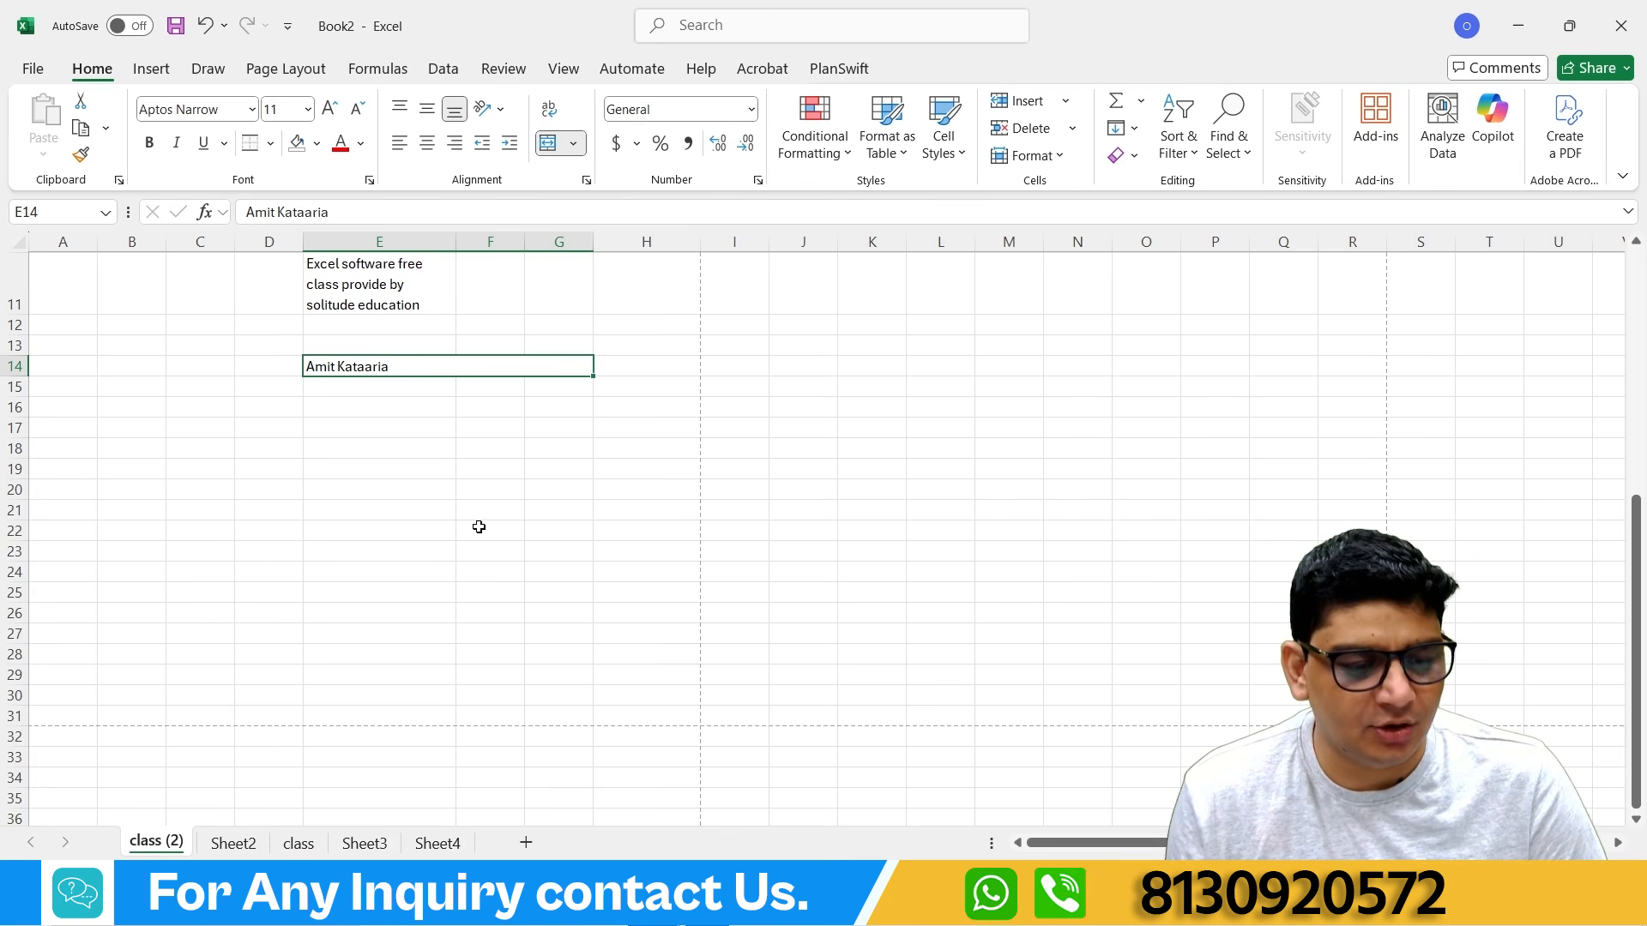
{"action": "left_click", "coordinate": [573, 143]}
{"action": "left_click", "coordinate": [554, 176]}
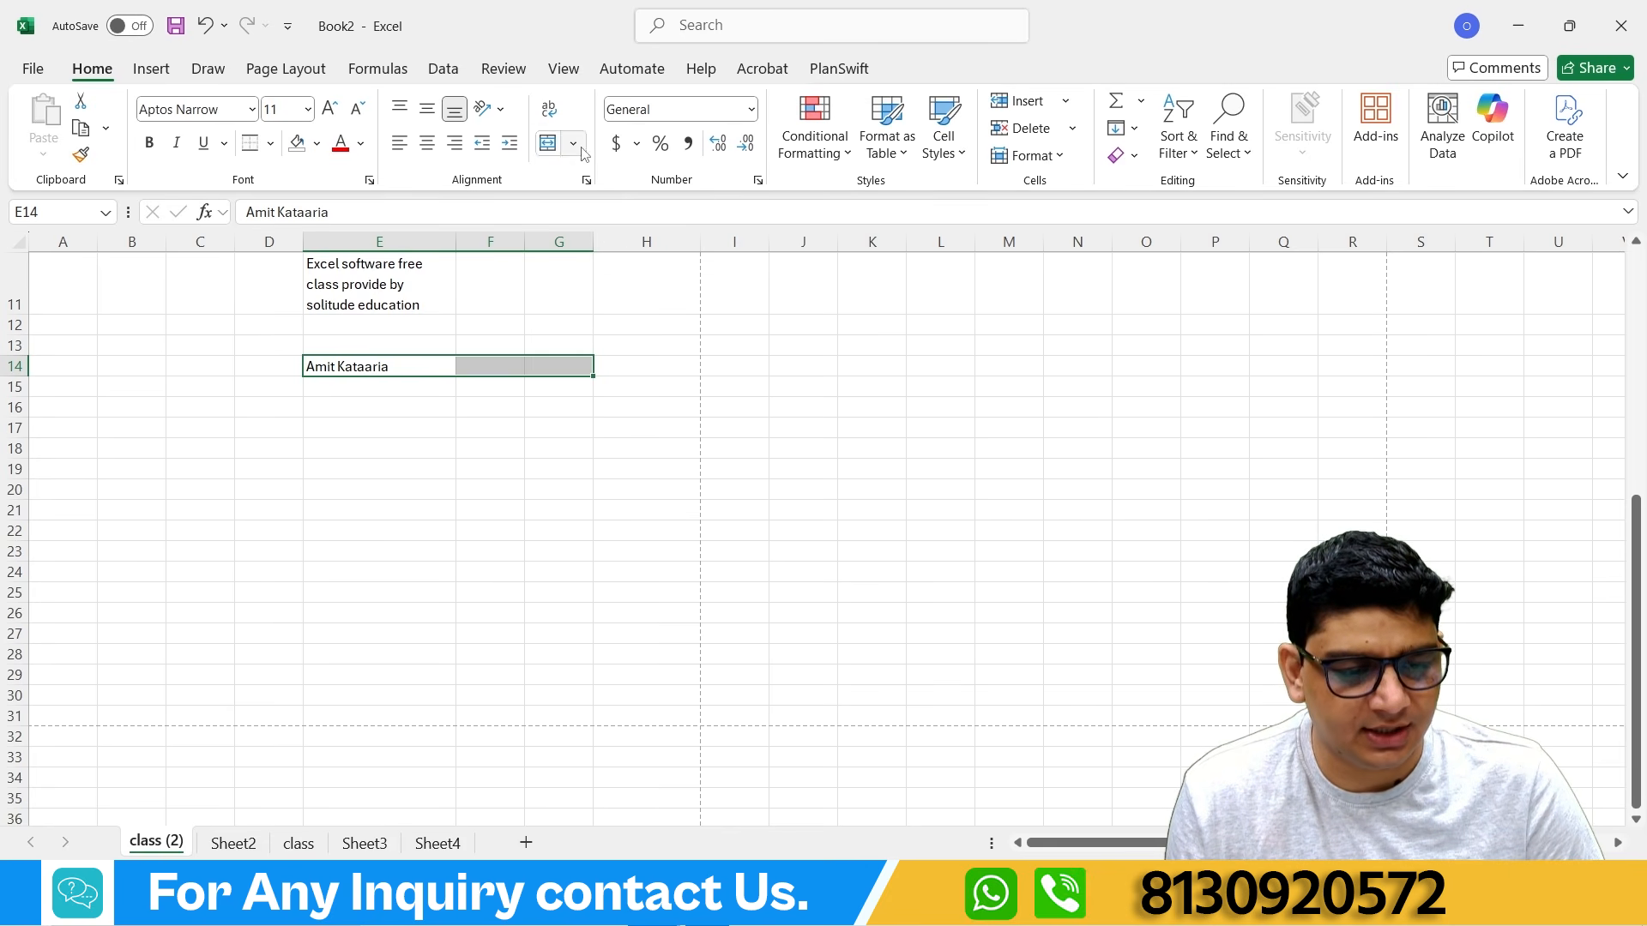
{"action": "left_click", "coordinate": [573, 142]}
{"action": "left_click", "coordinate": [603, 239]}
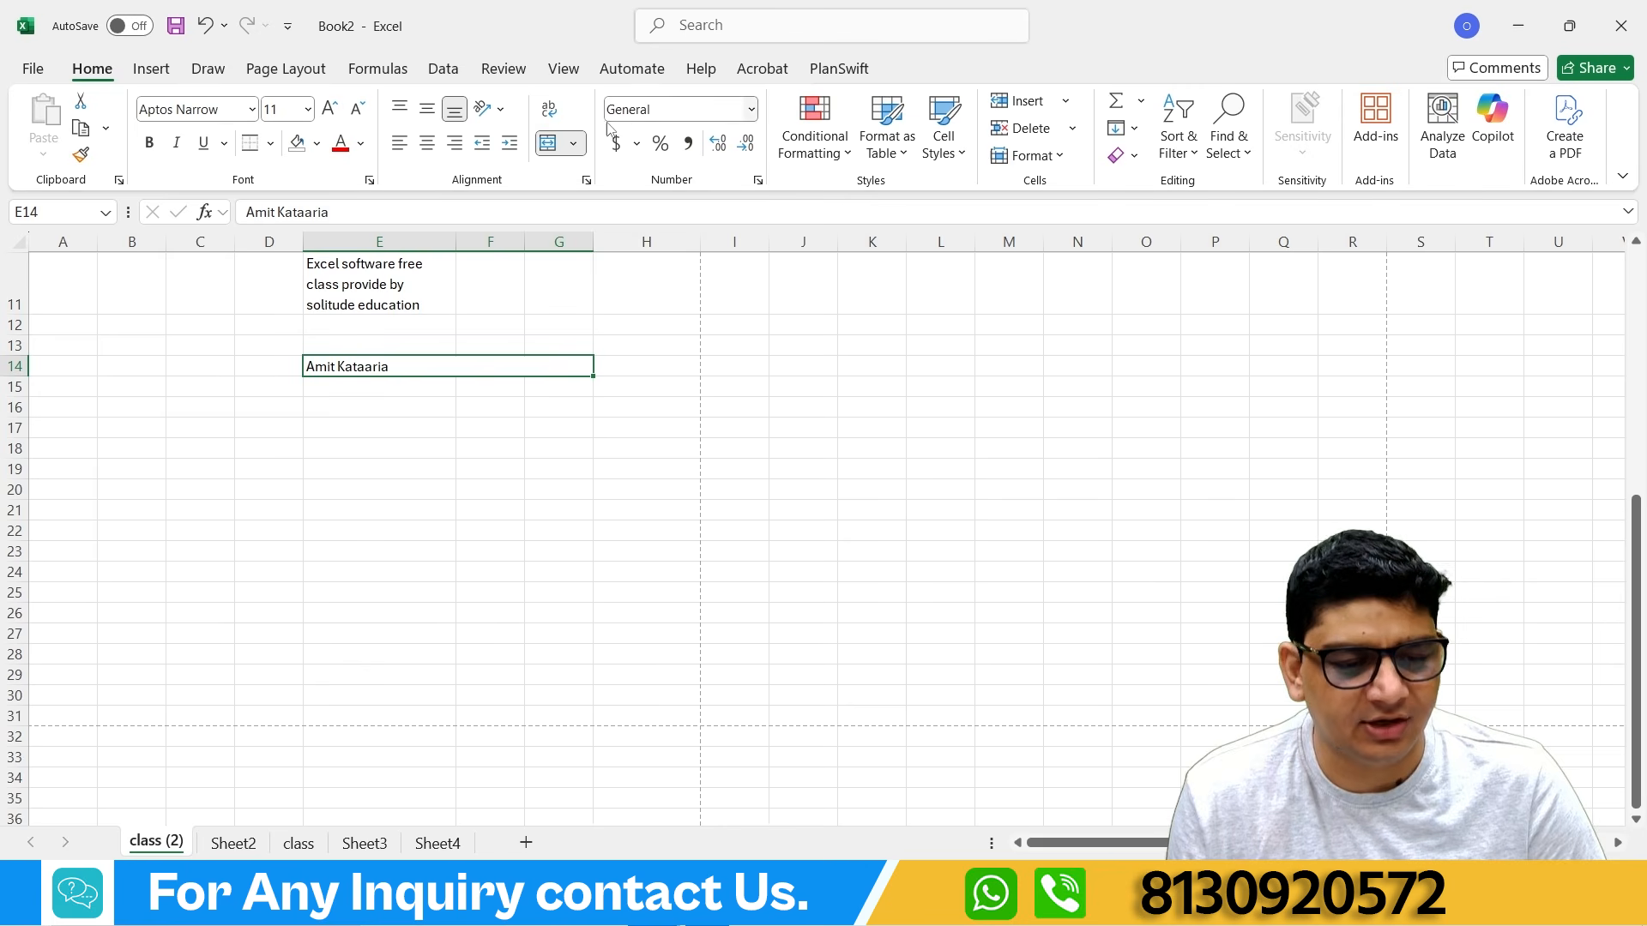
{"action": "left_click", "coordinate": [573, 142]}
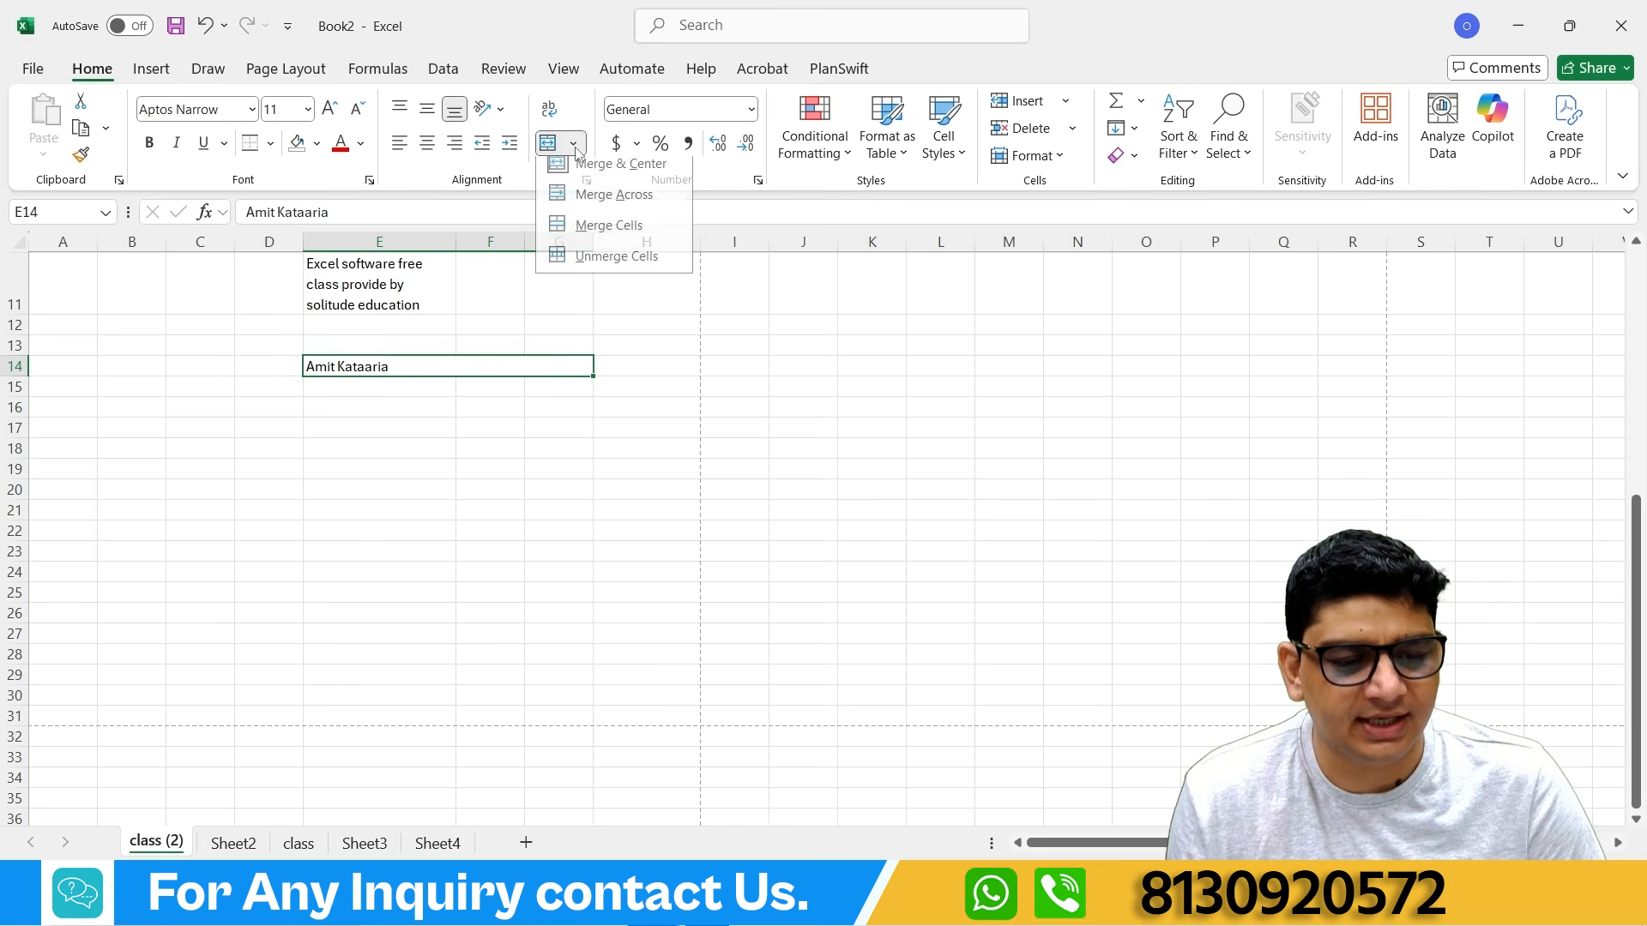
{"action": "left_click", "coordinate": [590, 268]}
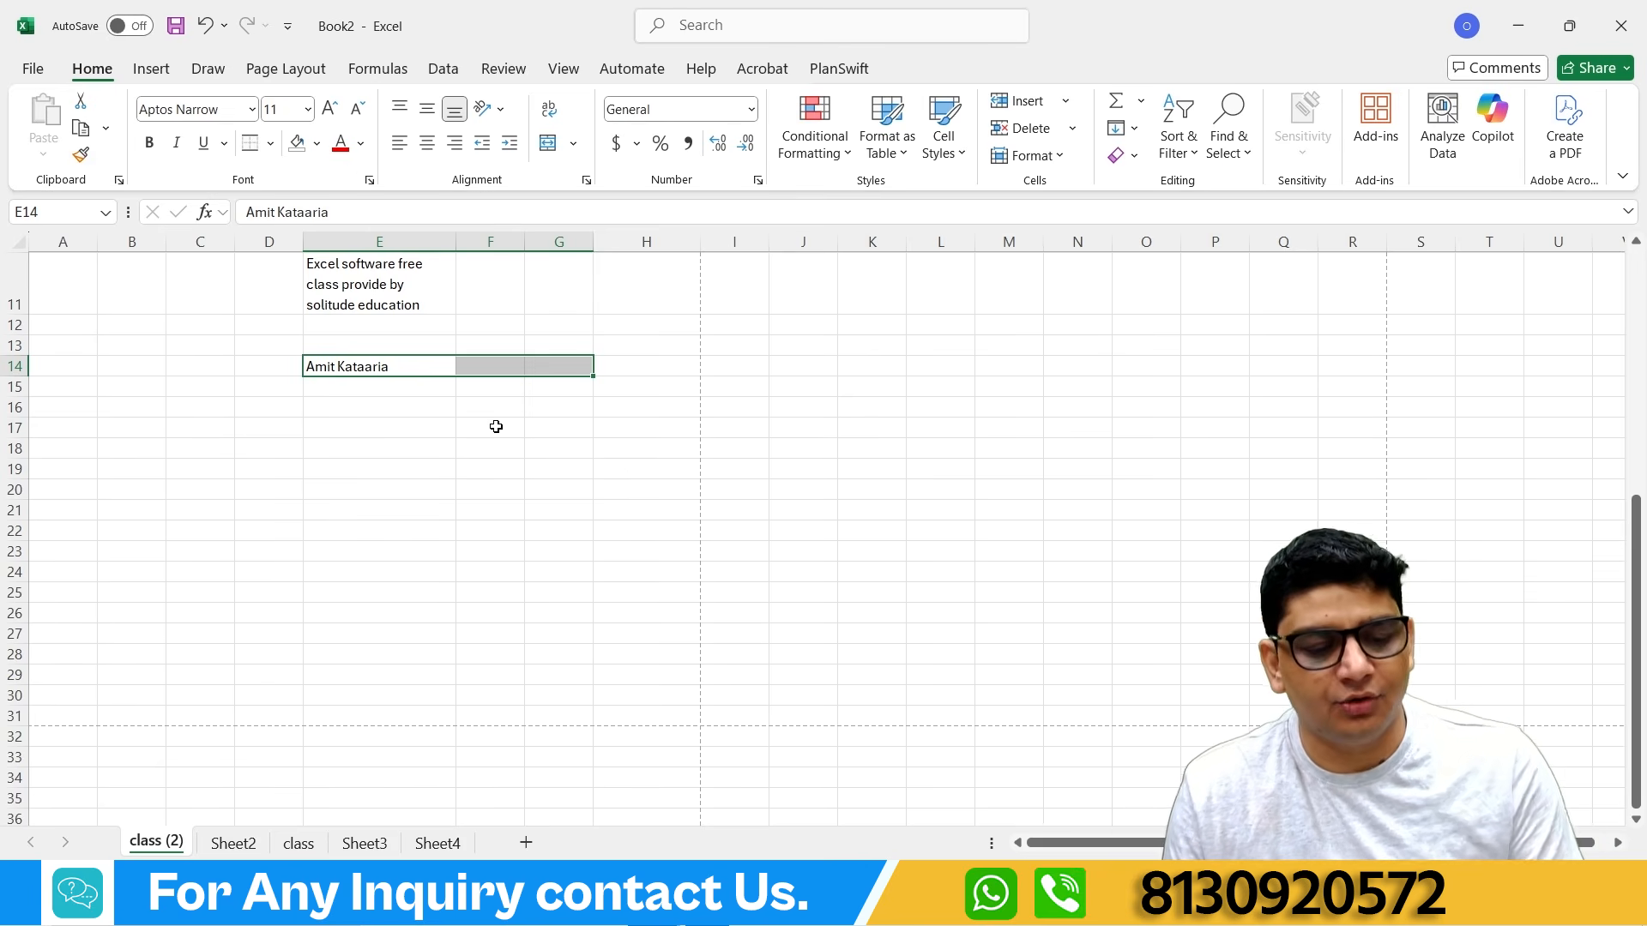
Step: Open the recent workbook Customer Data from the Practice set data folder
{"action": "scroll", "coordinate": [357, 488], "scroll_direction": "up", "scroll_amount": 4}
{"action": "scroll", "coordinate": [360, 488], "scroll_direction": "down", "scroll_amount": 2}
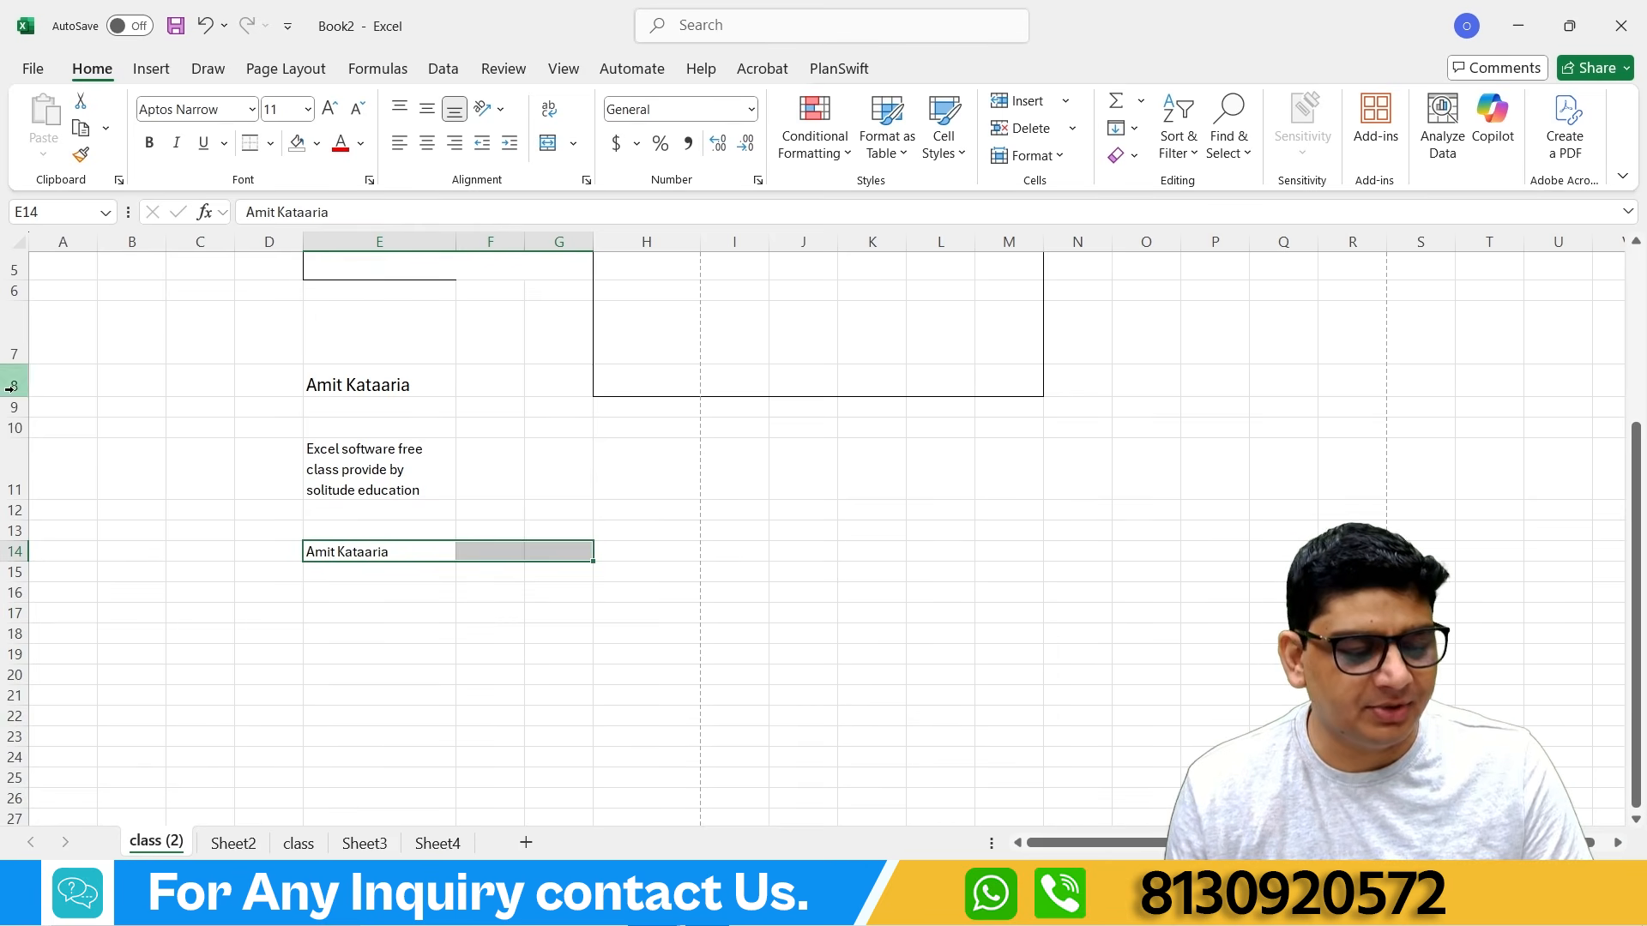
{"action": "left_click", "coordinate": [33, 68]}
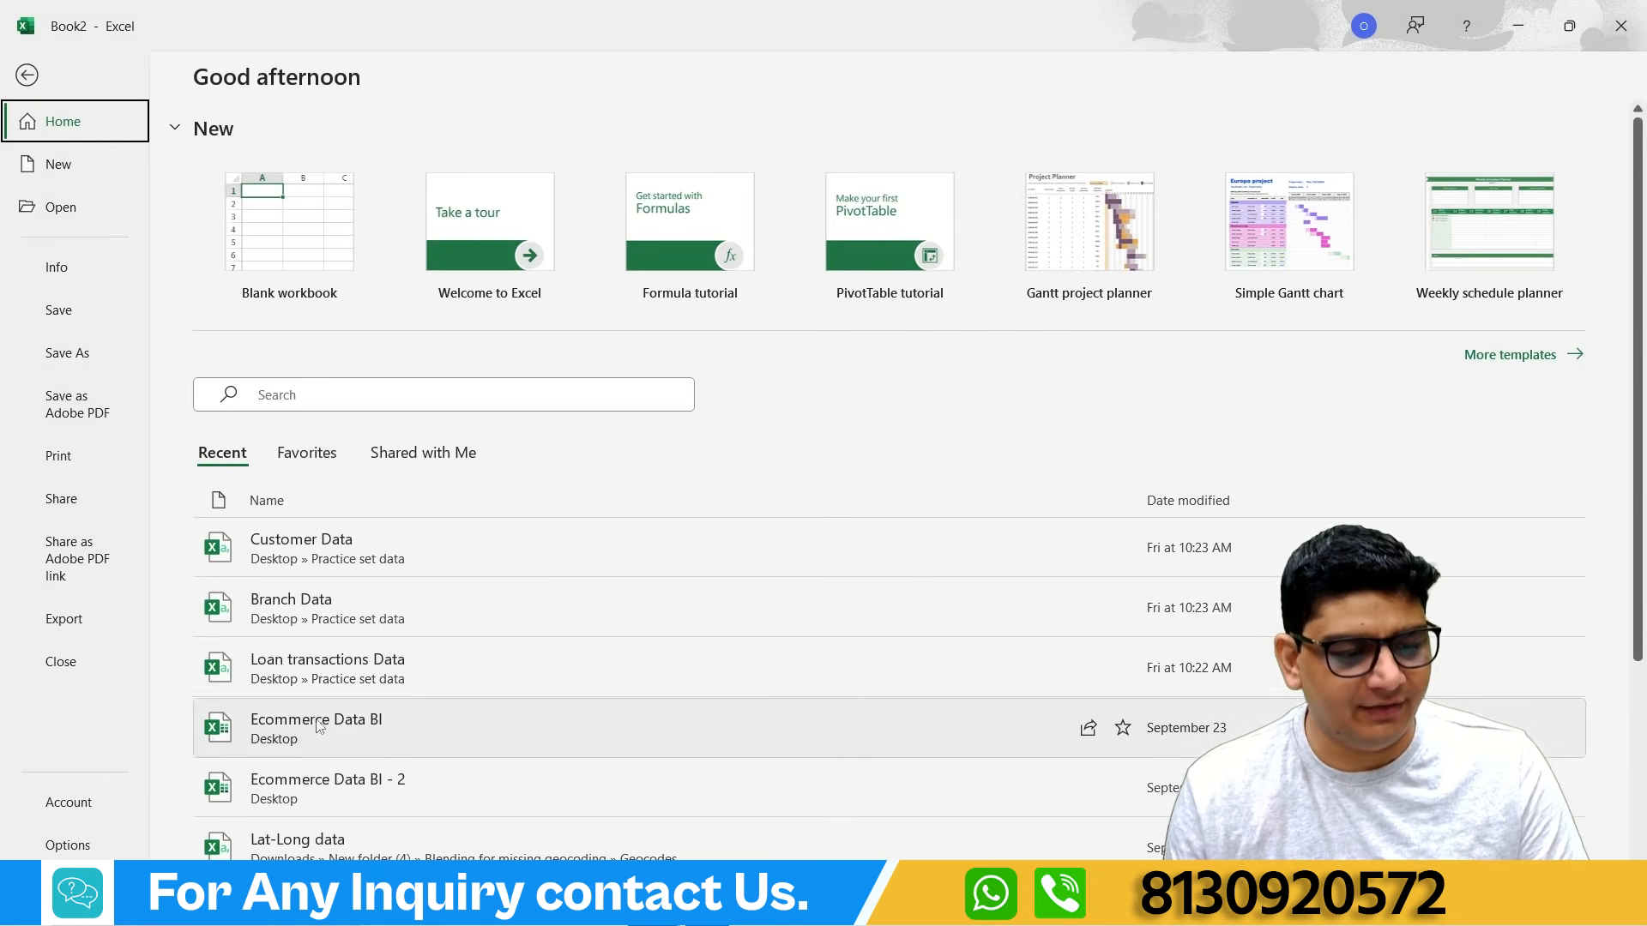
{"action": "left_click", "coordinate": [307, 549]}
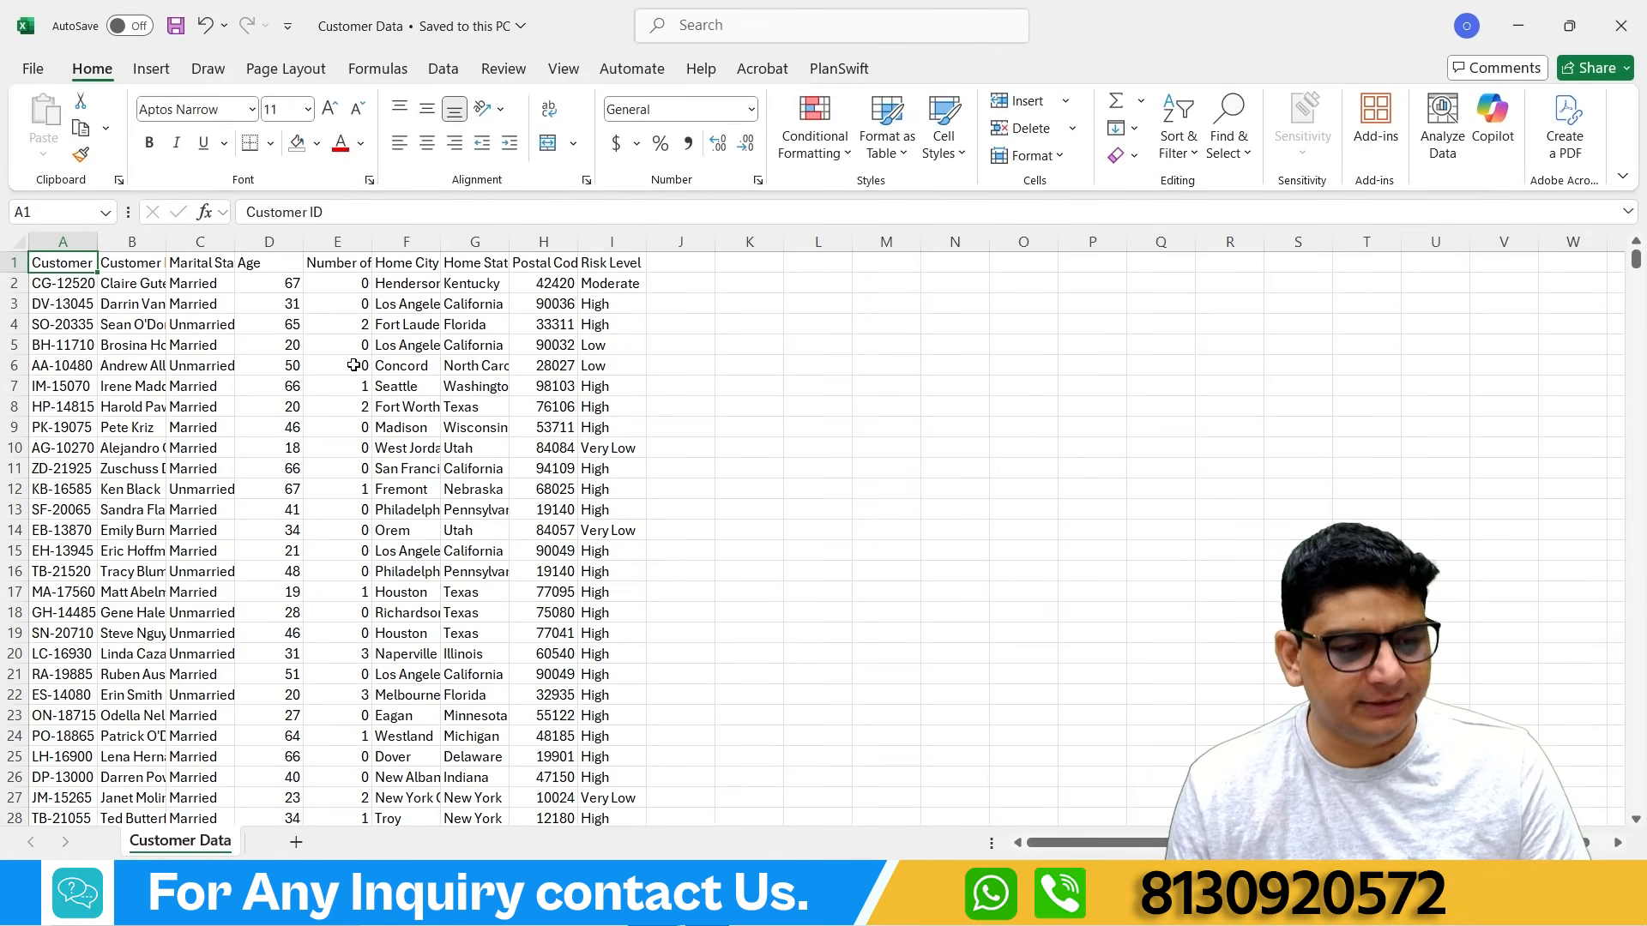
Step: Insert a blank row above the header row of the Customer Data sheet
{"action": "right_click", "coordinate": [5, 265]}
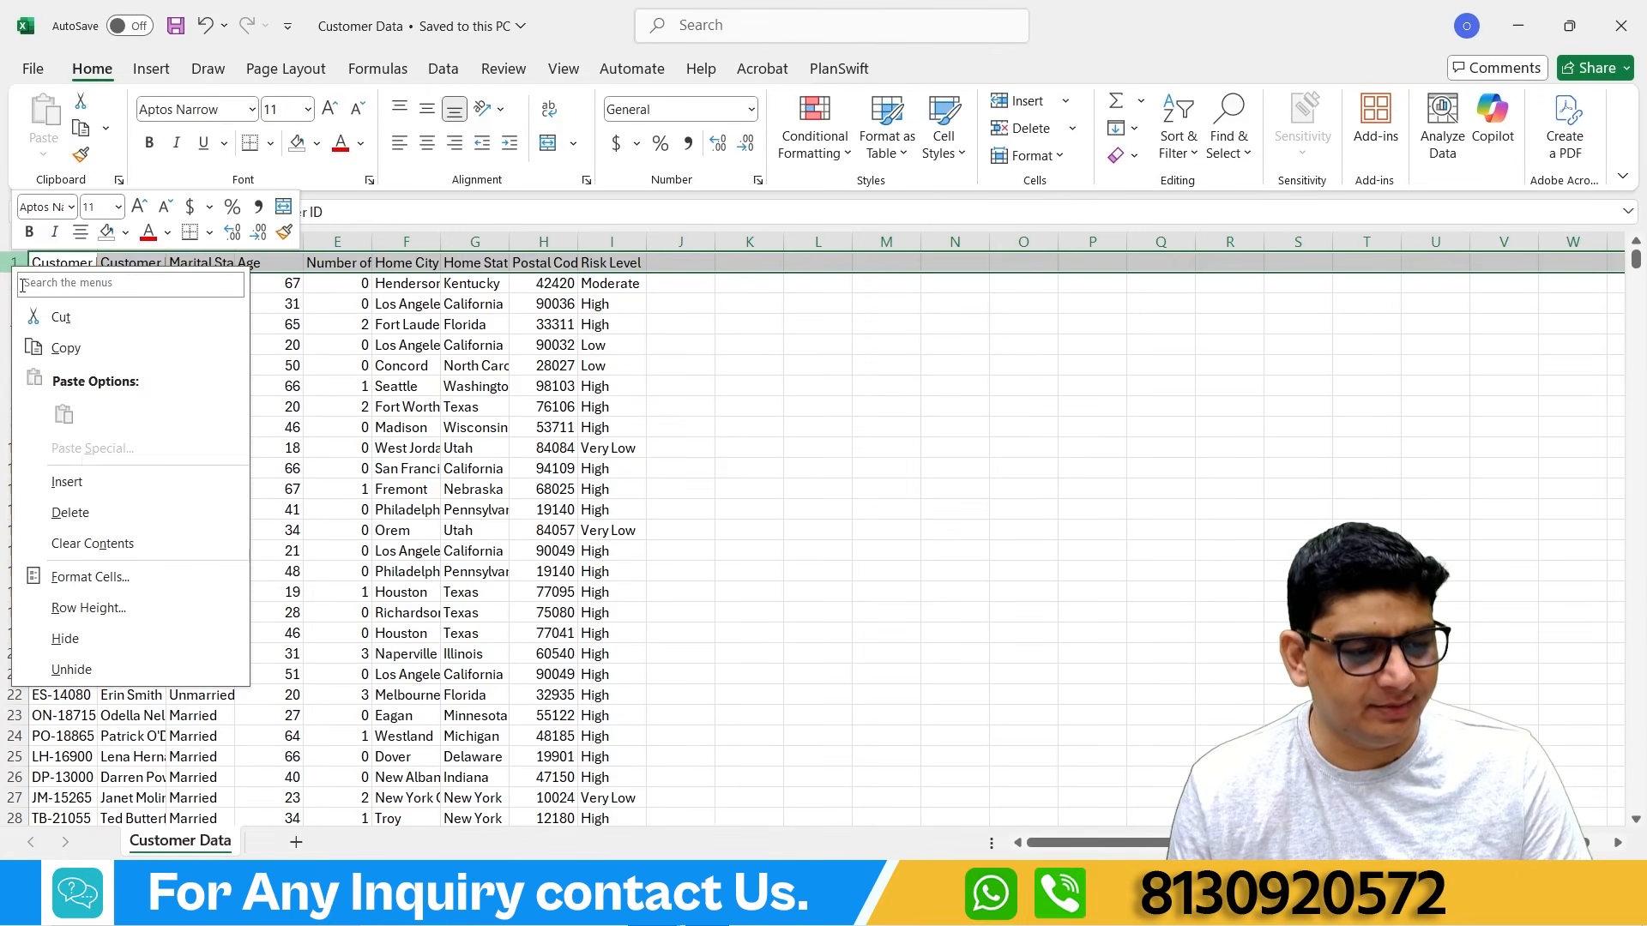
{"action": "left_click", "coordinate": [80, 468]}
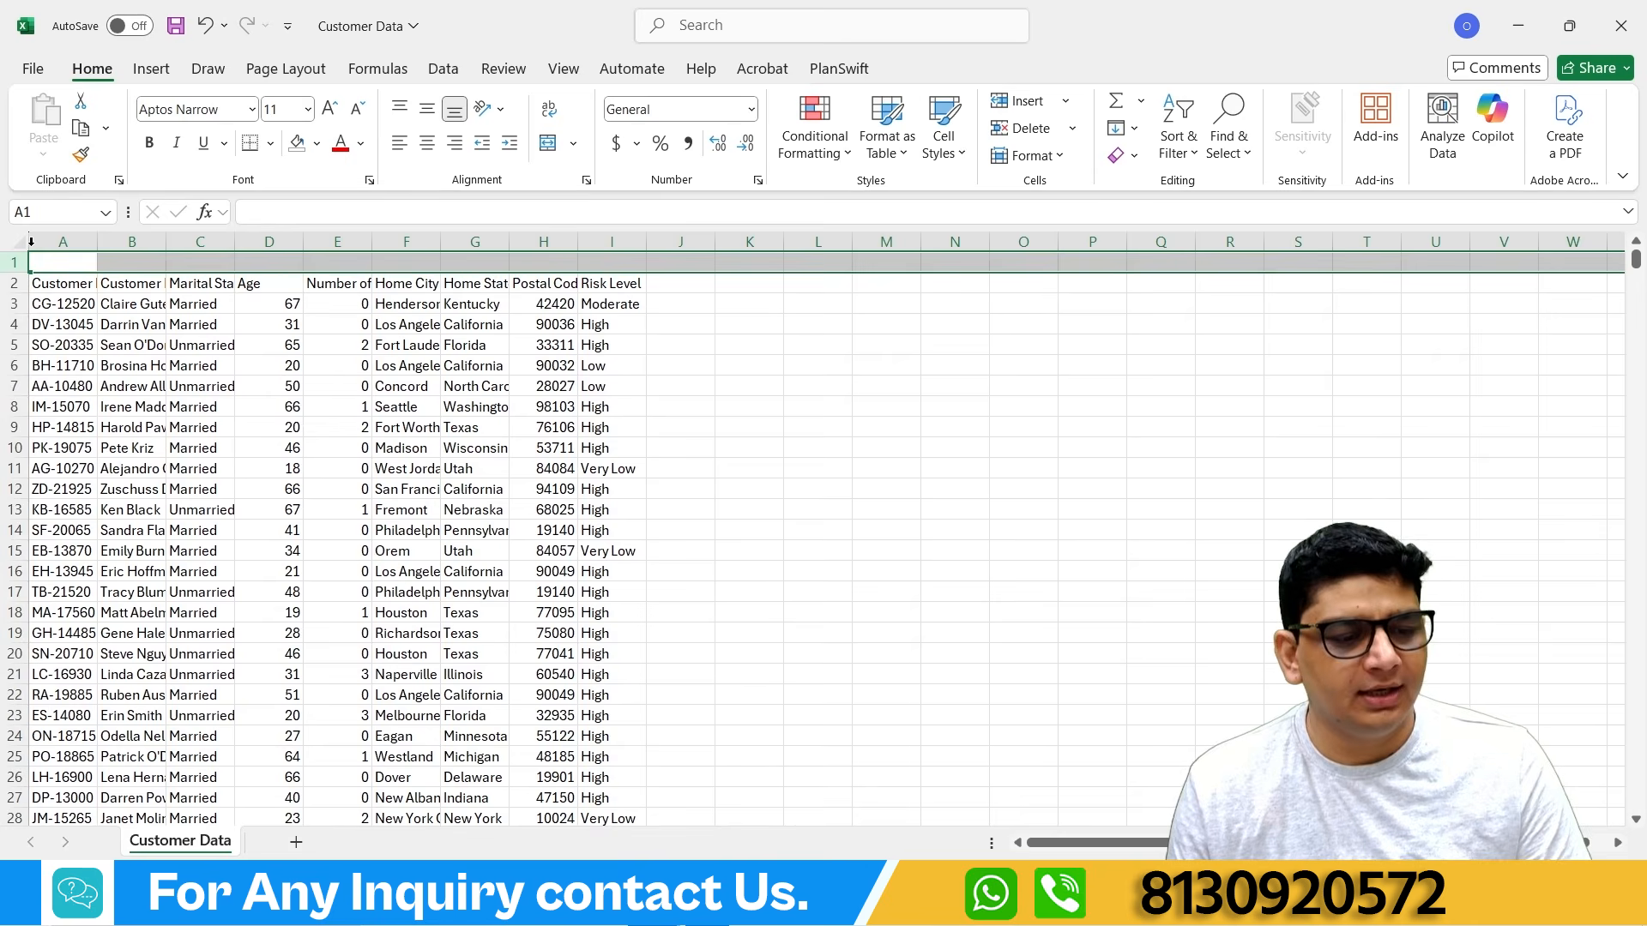
{"action": "left_click", "coordinate": [240, 351]}
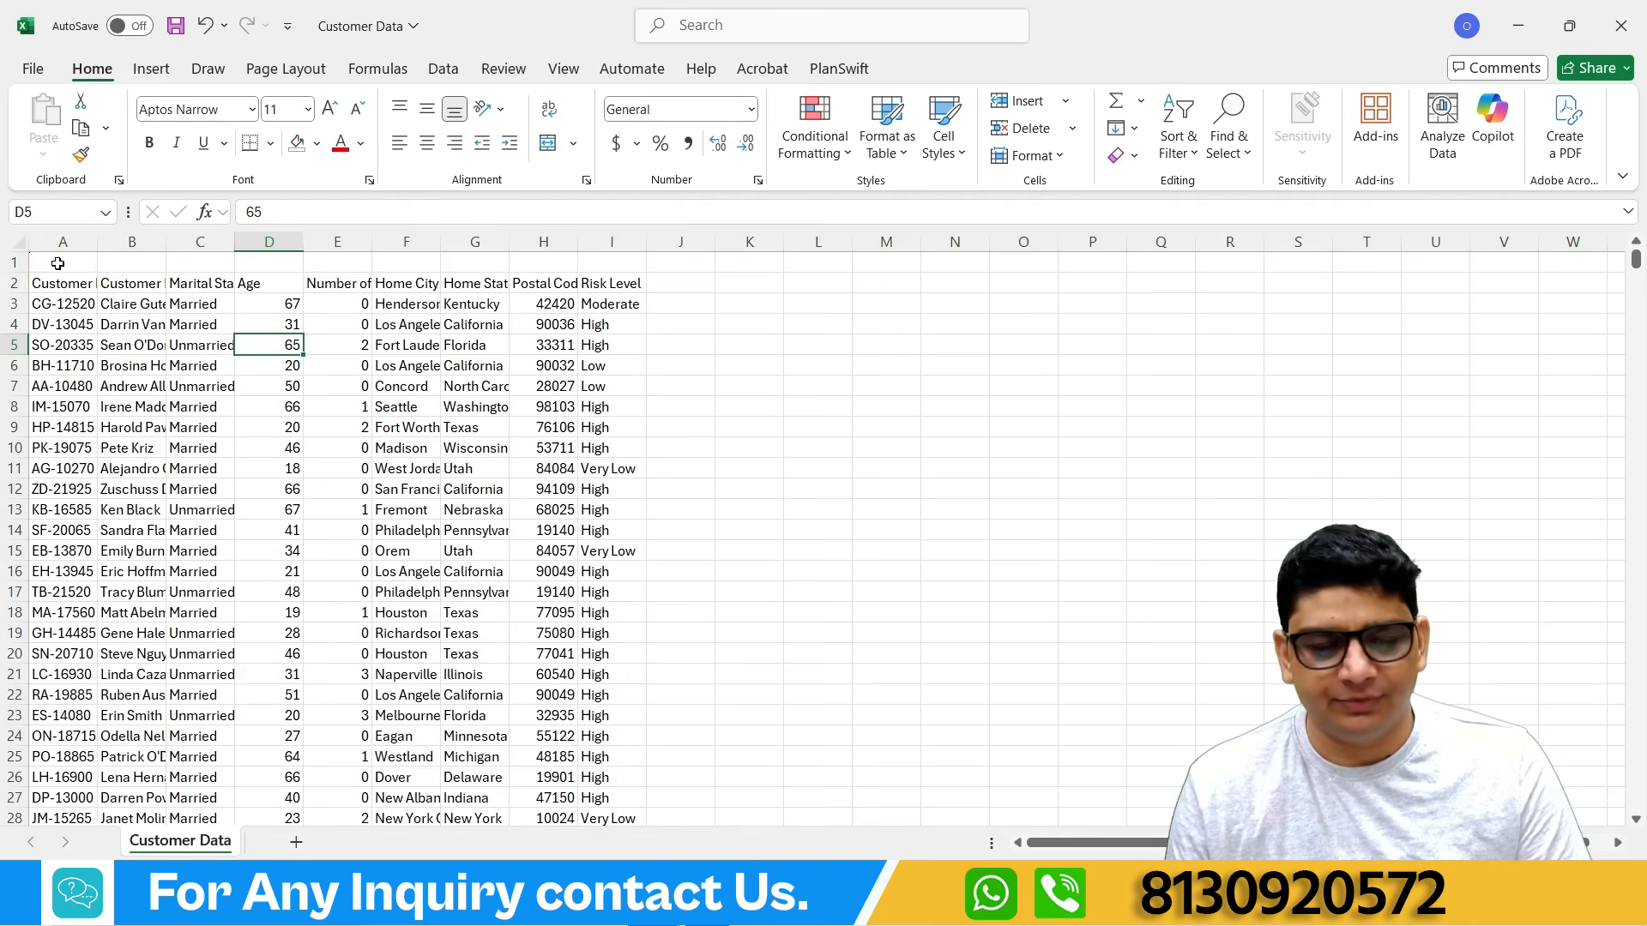
Step: Merge and center cells A1 to I1 across the width of the customer table
{"action": "left_click_drag", "start_coordinate": [67, 264], "coordinate": [608, 259]}
{"action": "left_click", "coordinate": [573, 144]}
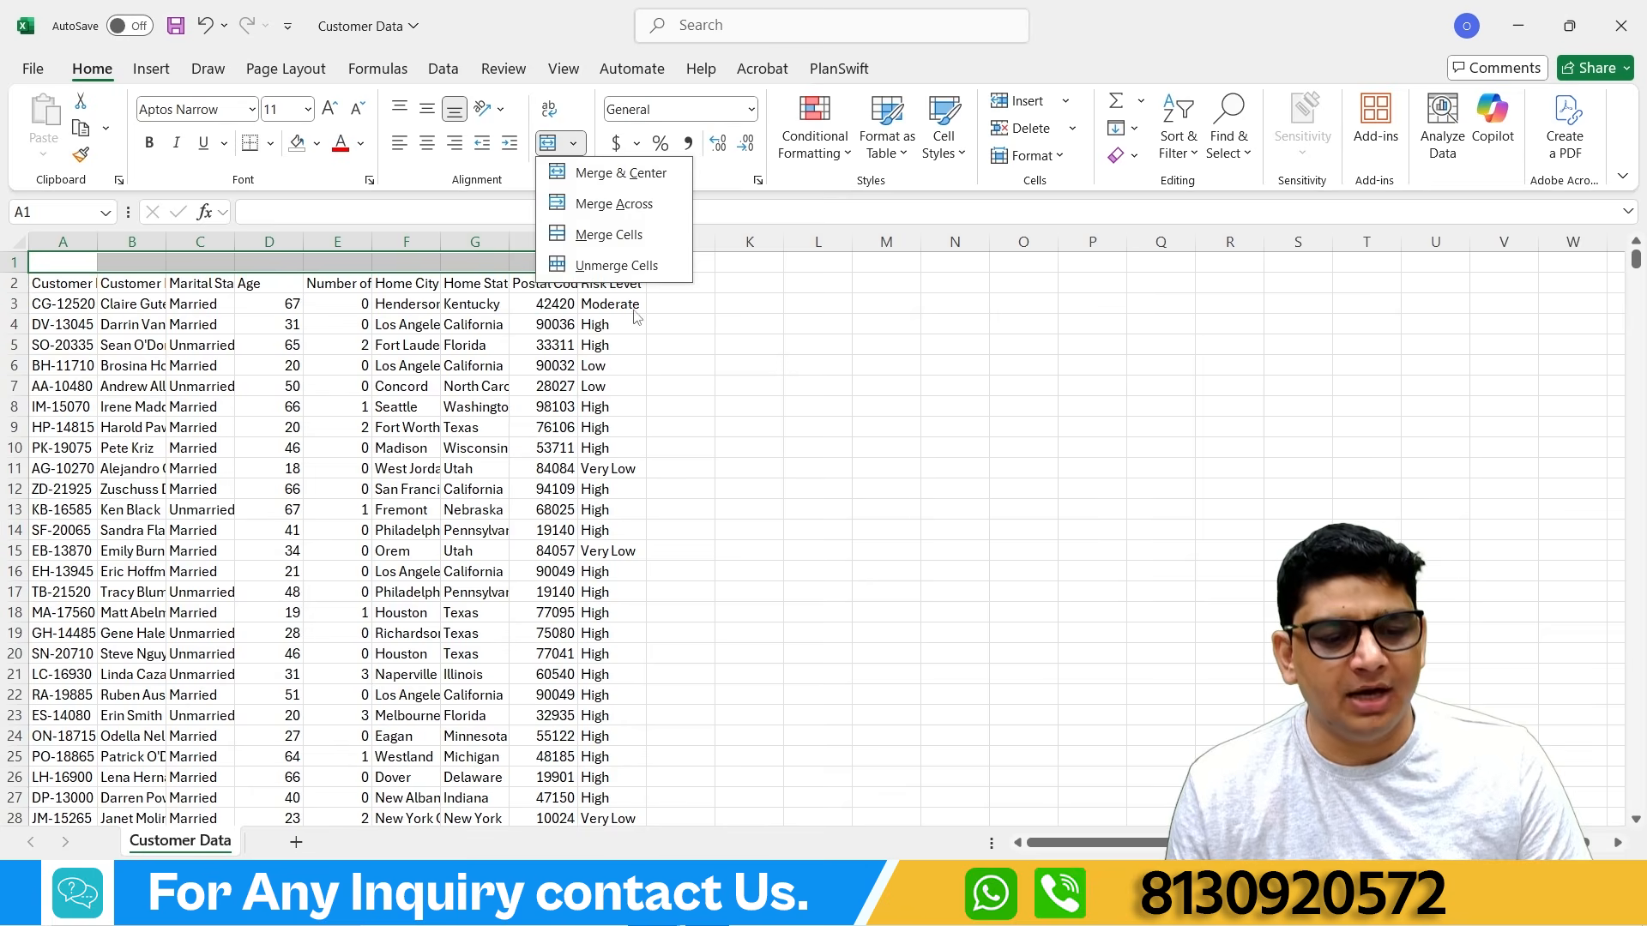
{"action": "left_click", "coordinate": [616, 172]}
{"action": "left_click", "coordinate": [806, 422]}
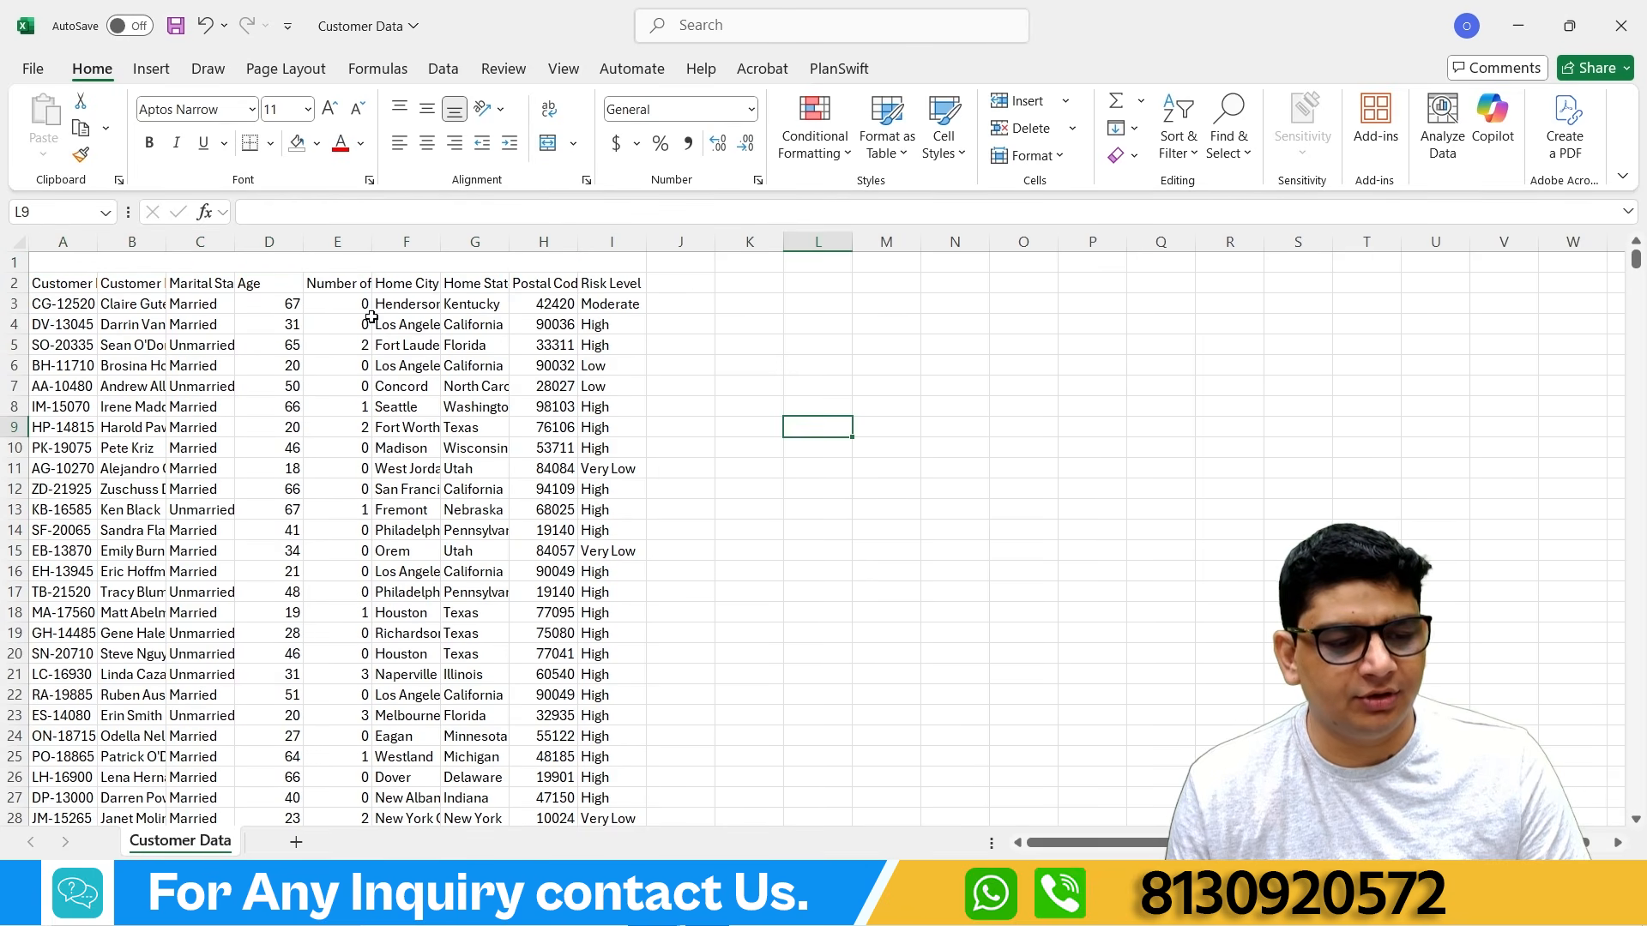
Step: Enter the title Customer Data in the merged cell above the table headers
{"action": "left_click", "coordinate": [243, 265]}
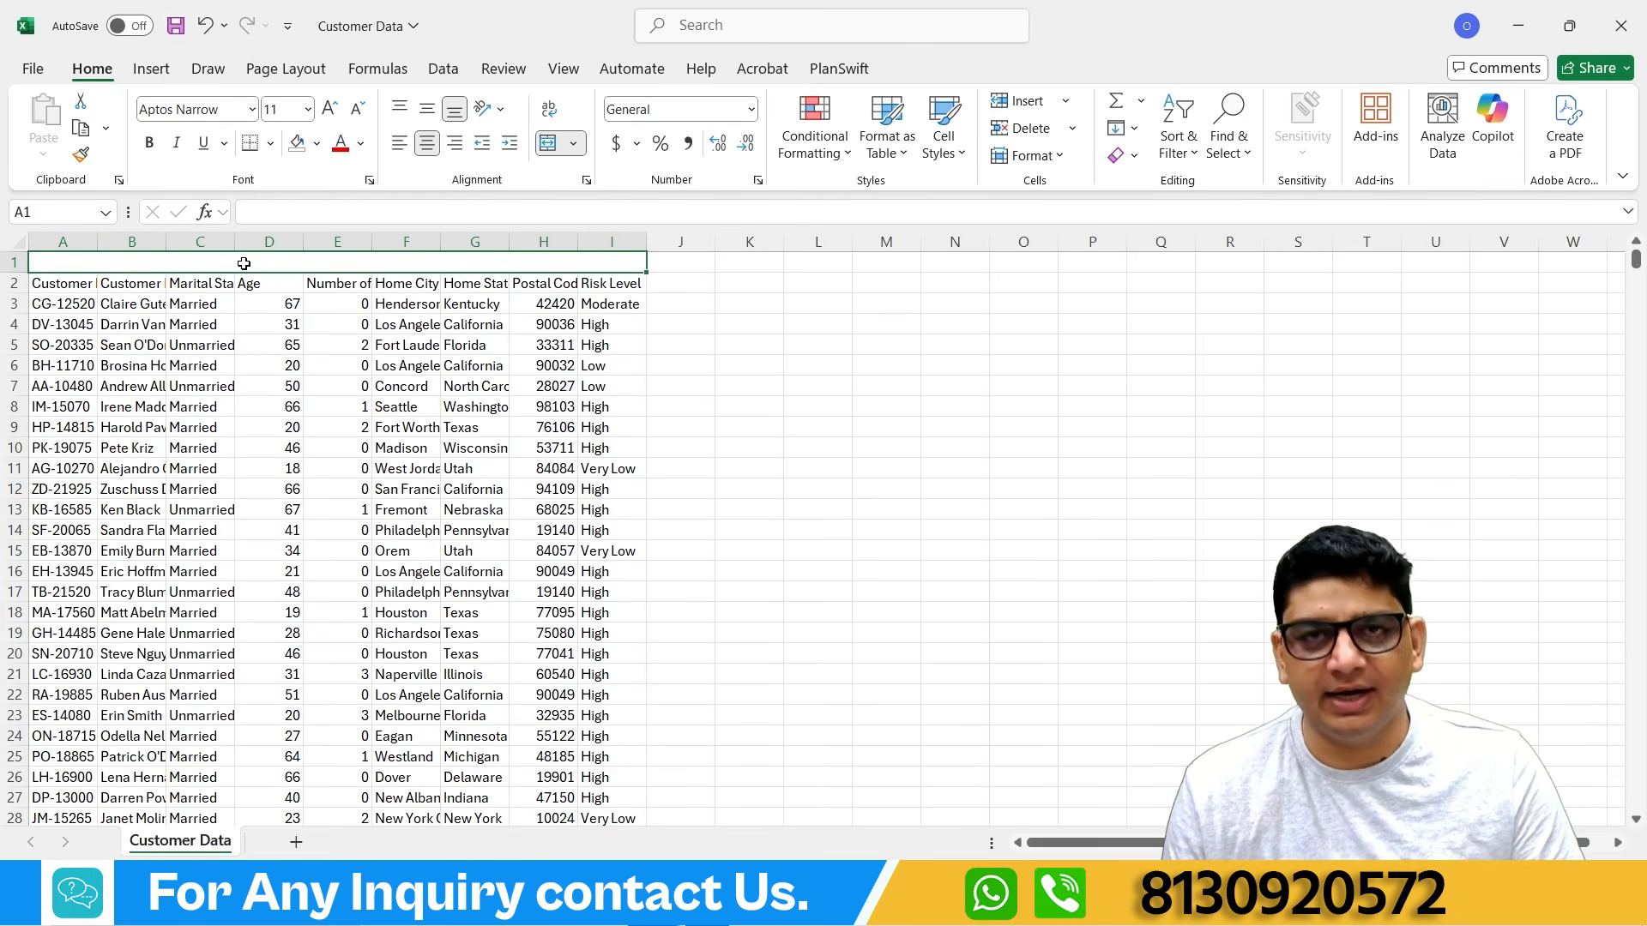
{"action": "type", "text": "Cus"}
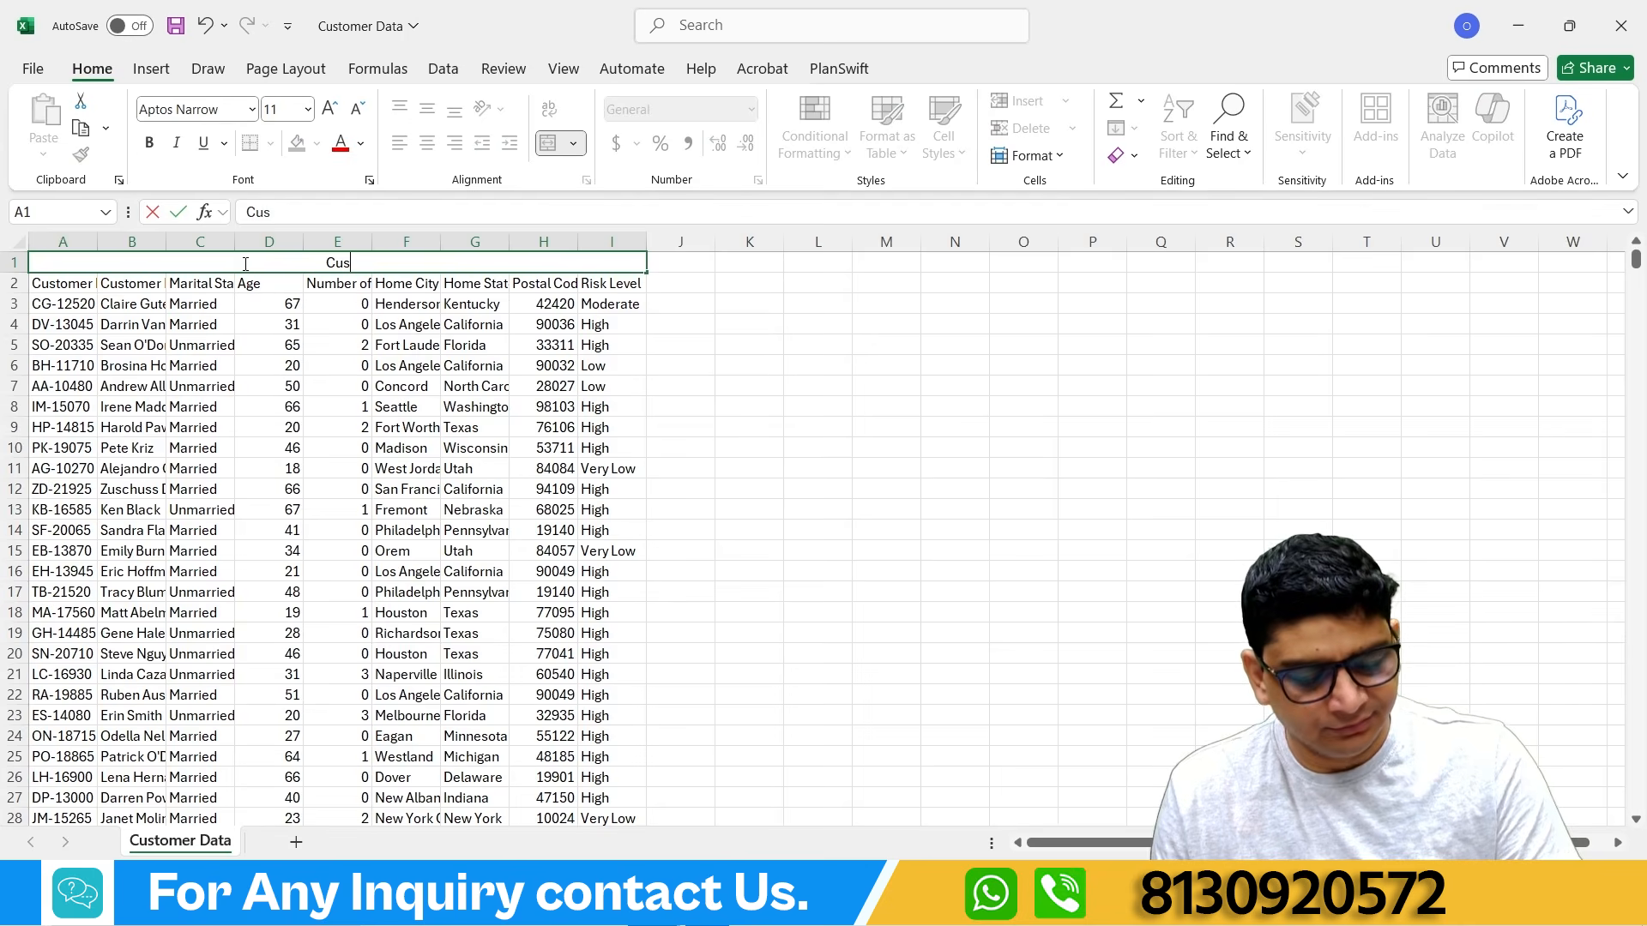
{"action": "type", "text": "tomer Data"}
{"action": "left_click", "coordinate": [817, 714]}
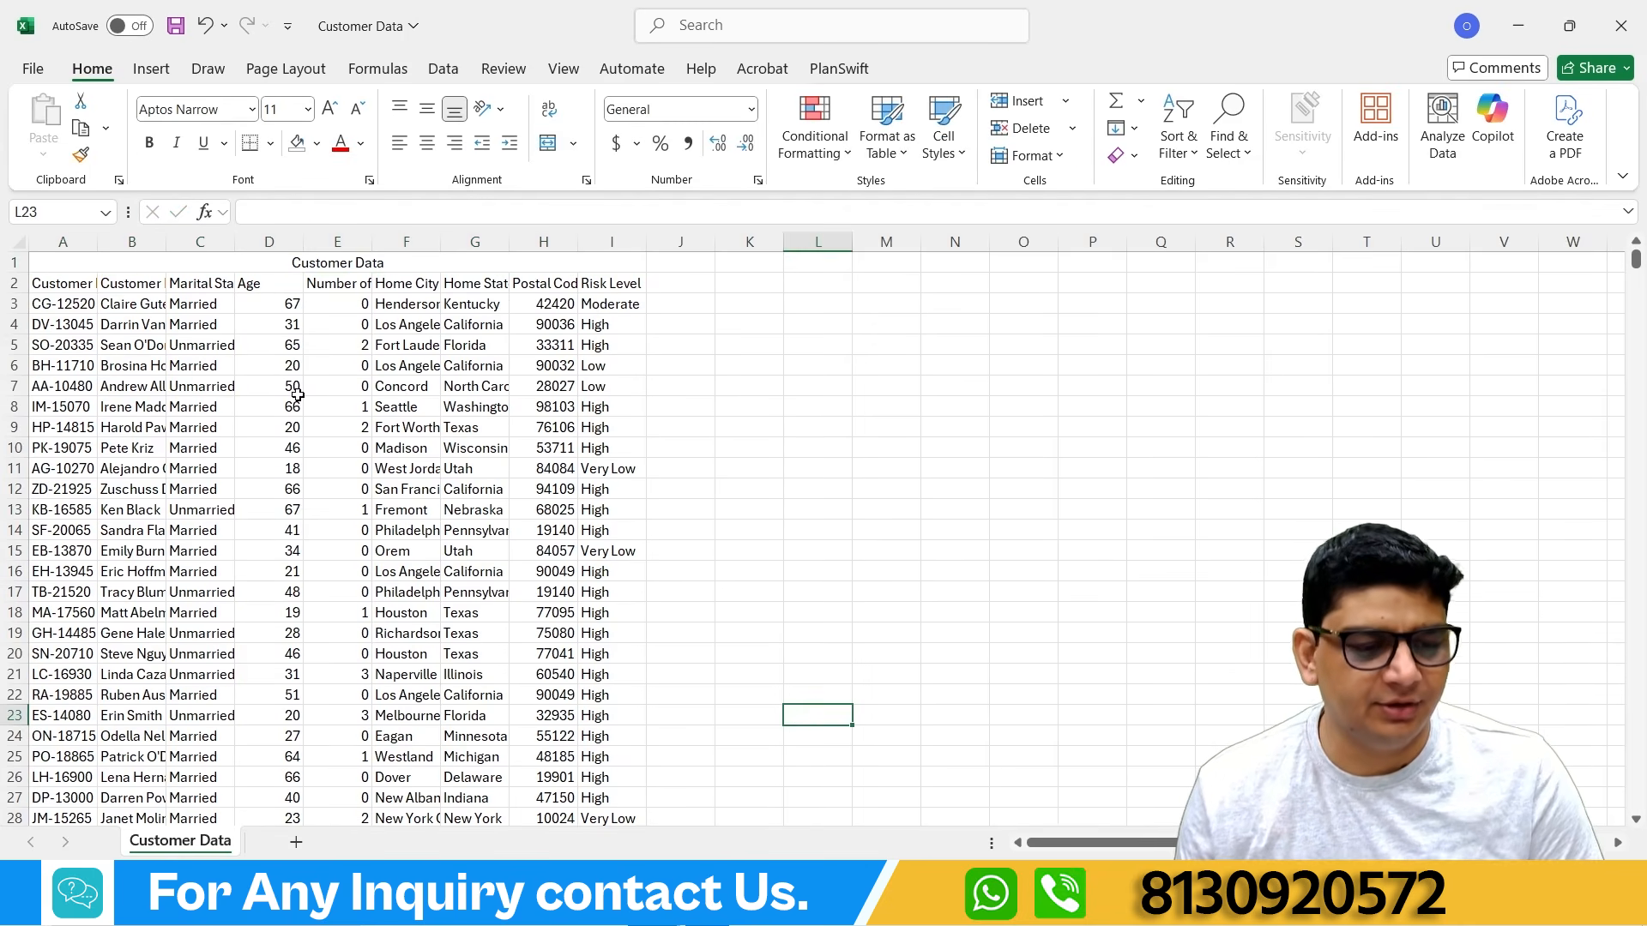
Step: Format the Customer Data title in bold, size 14, with the orange theme font color
{"action": "left_click", "coordinate": [293, 264]}
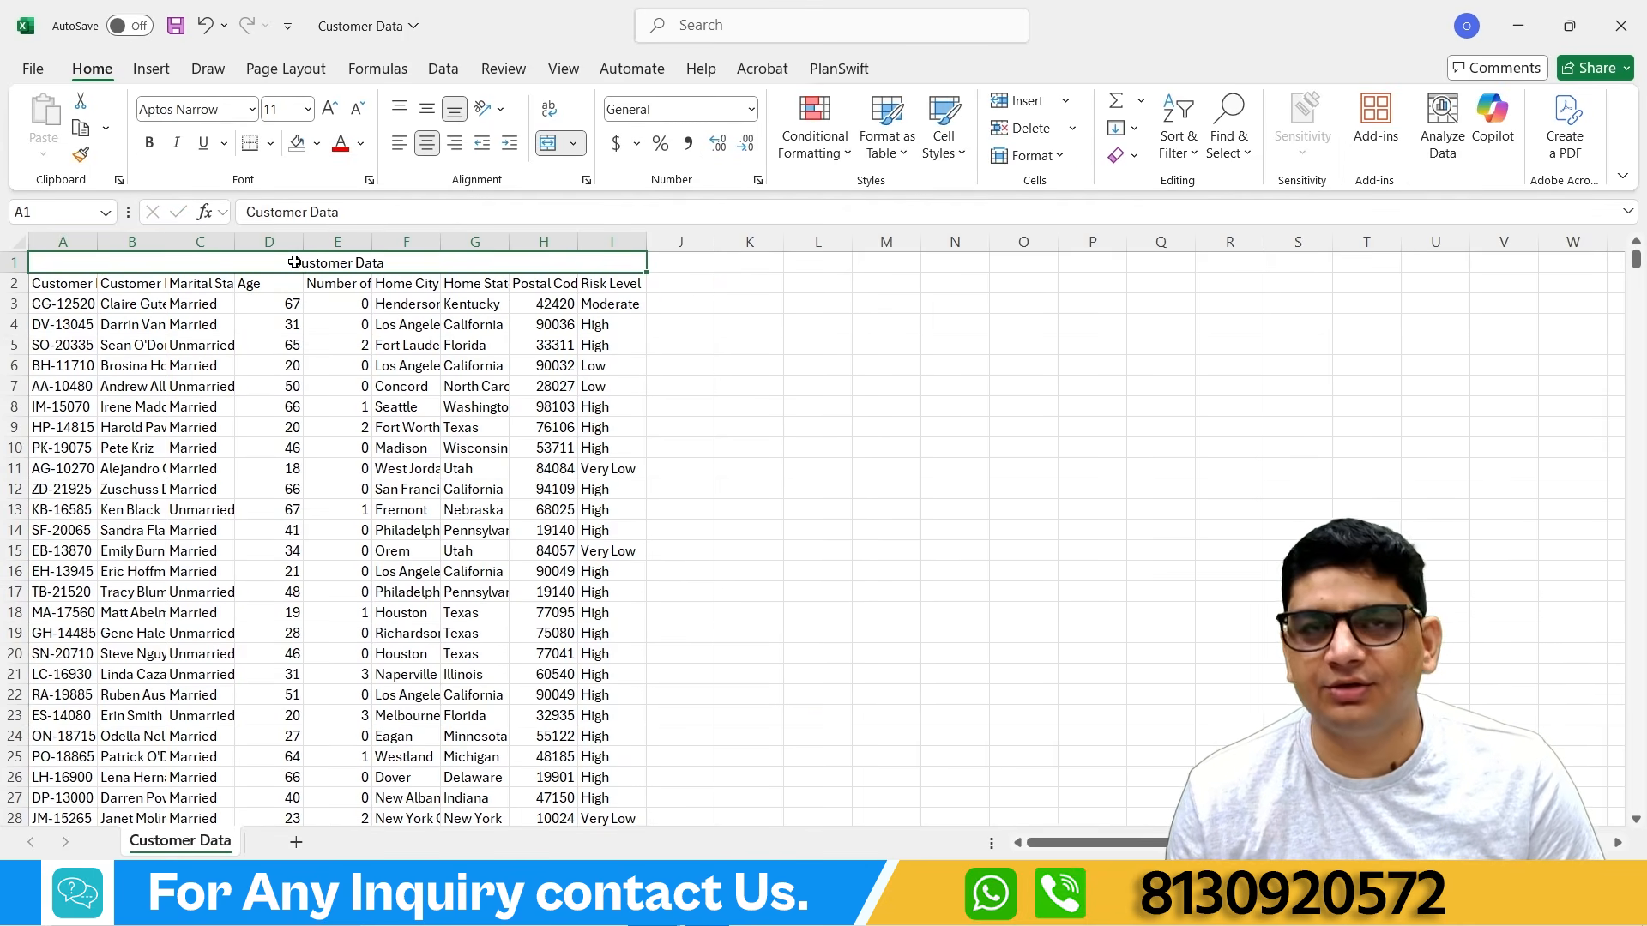
{"action": "left_click", "coordinate": [150, 142]}
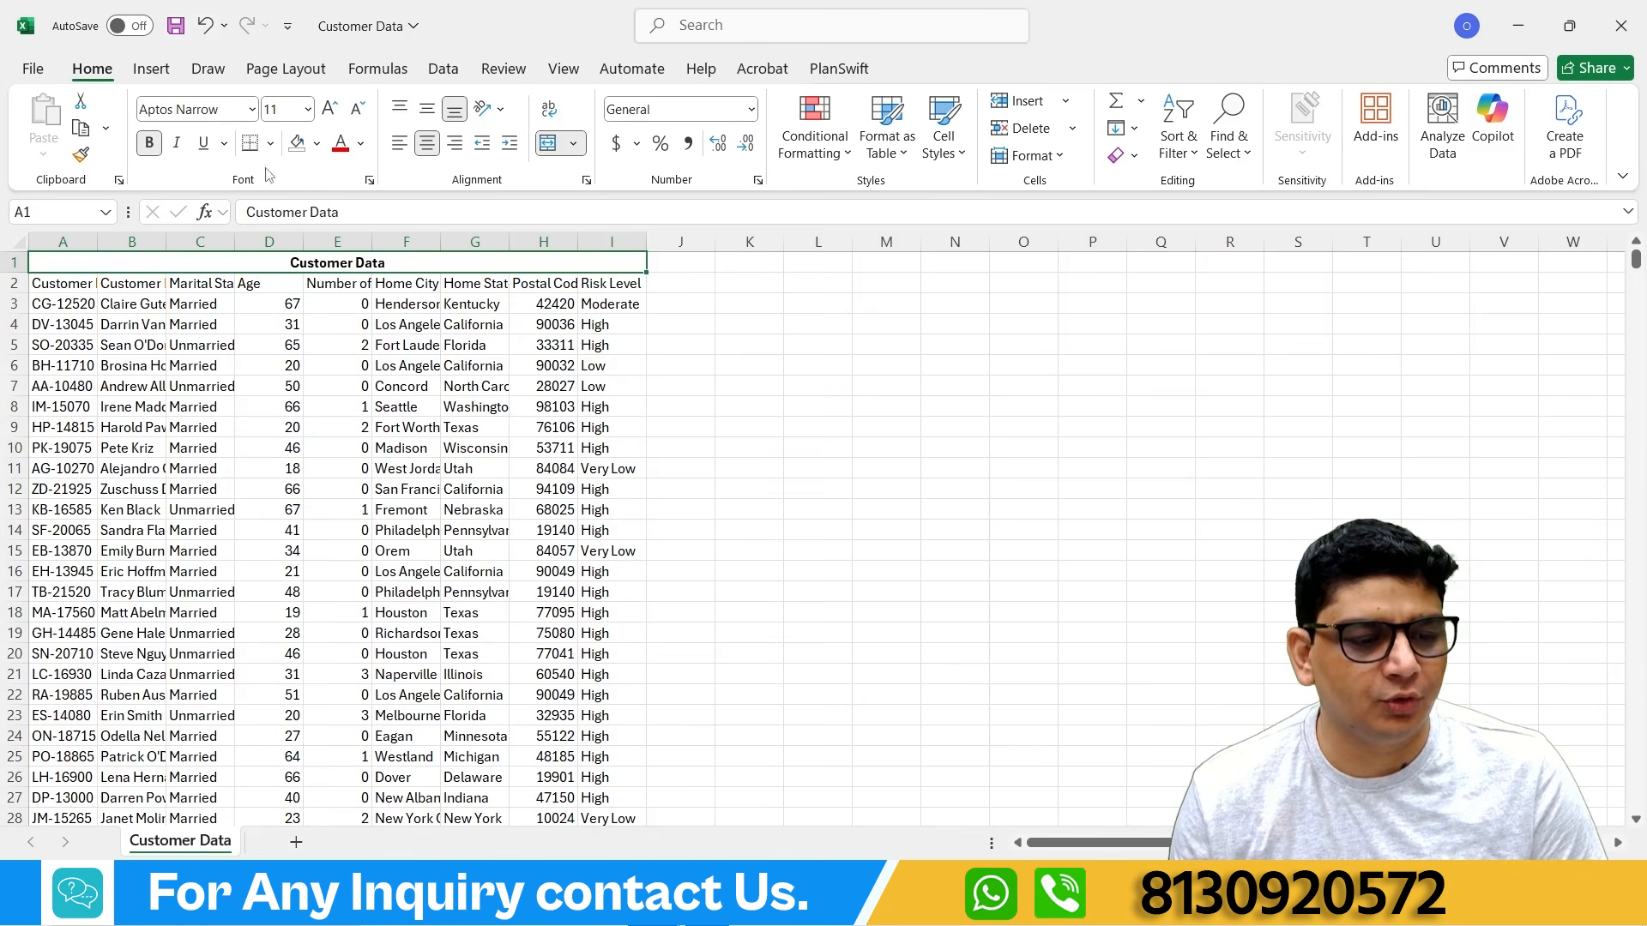
{"action": "left_click", "coordinate": [331, 110]}
{"action": "left_click", "coordinate": [331, 110]}
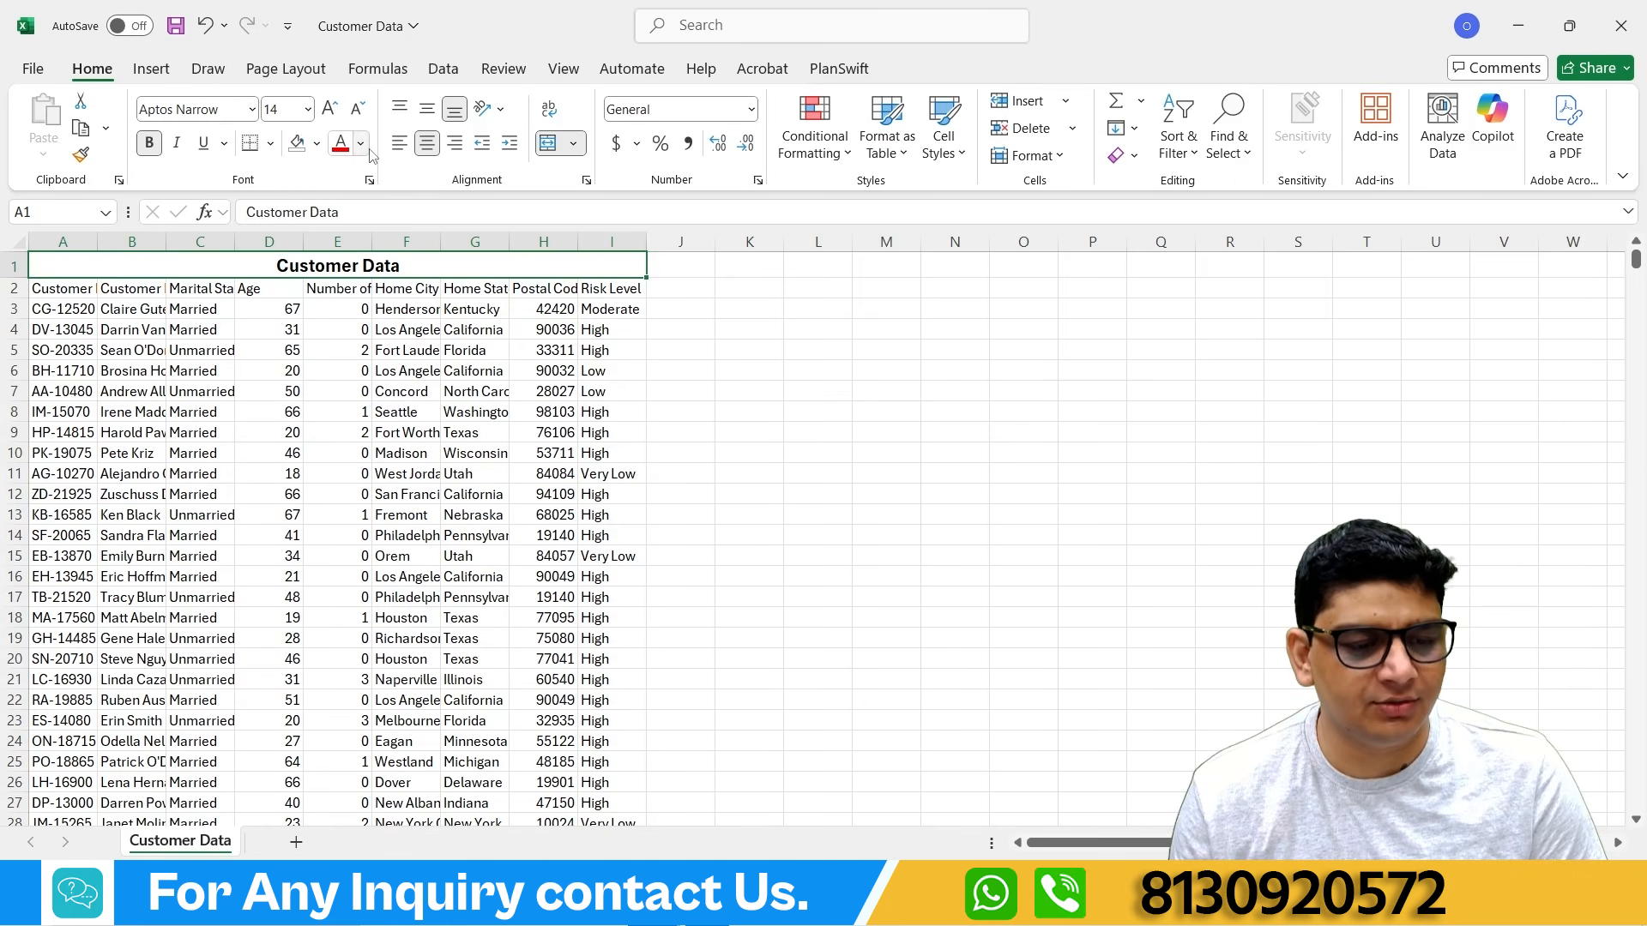
{"action": "left_click", "coordinate": [362, 145]}
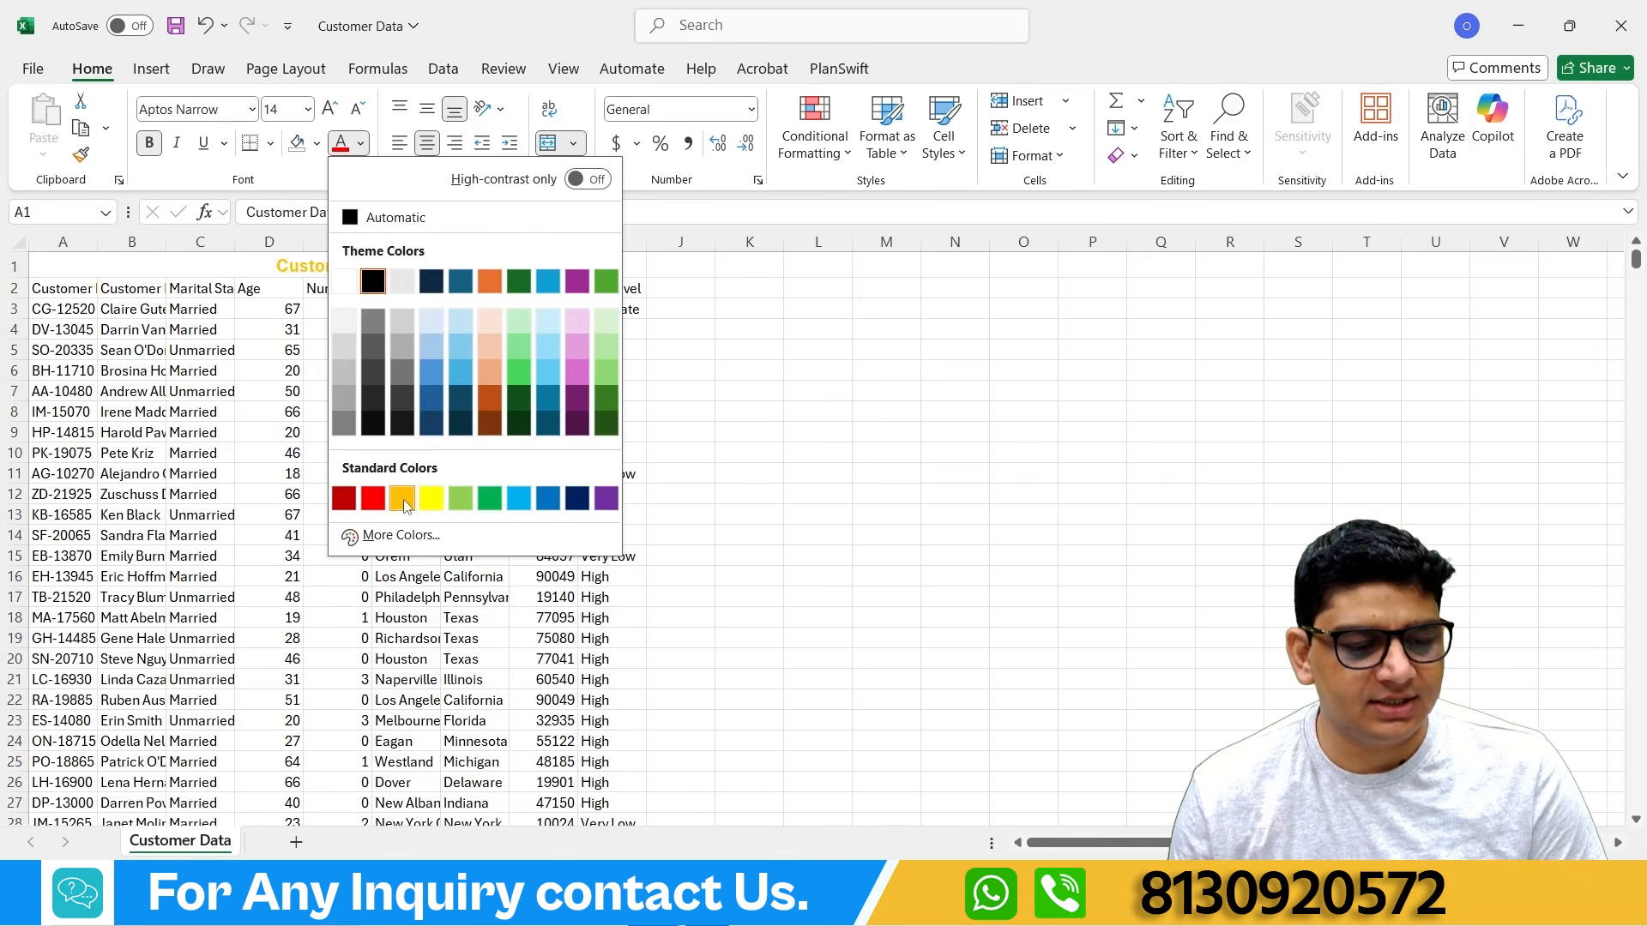
{"action": "left_click", "coordinate": [489, 287]}
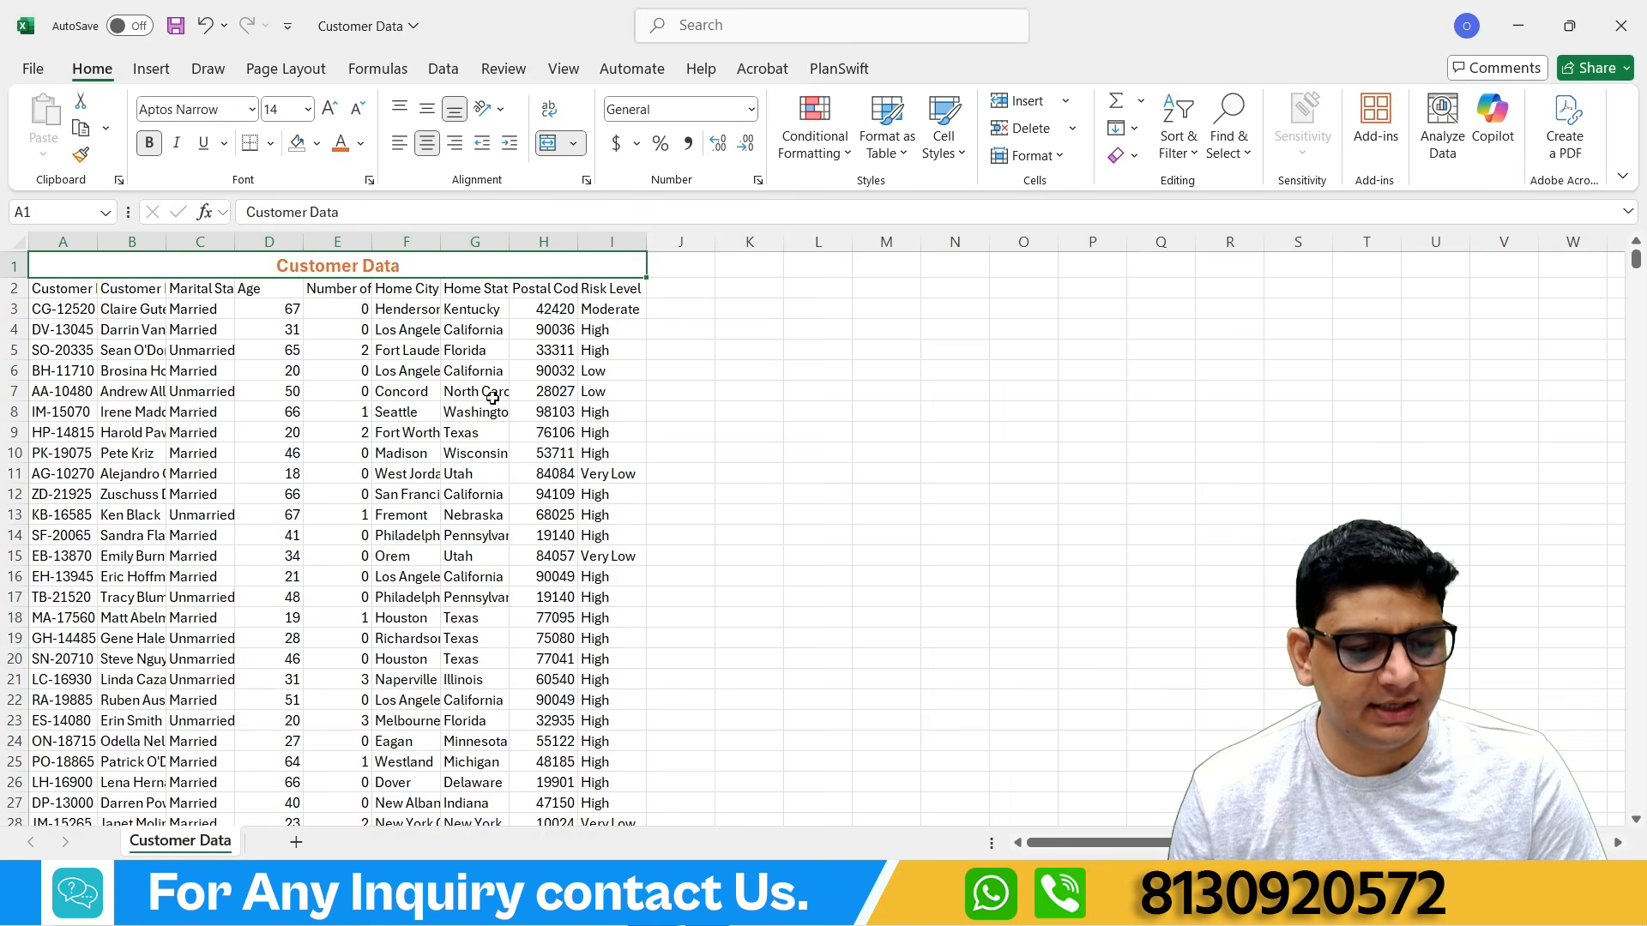
Step: Fill the merged title cell with the light gray theme color
{"action": "left_click", "coordinate": [317, 143]}
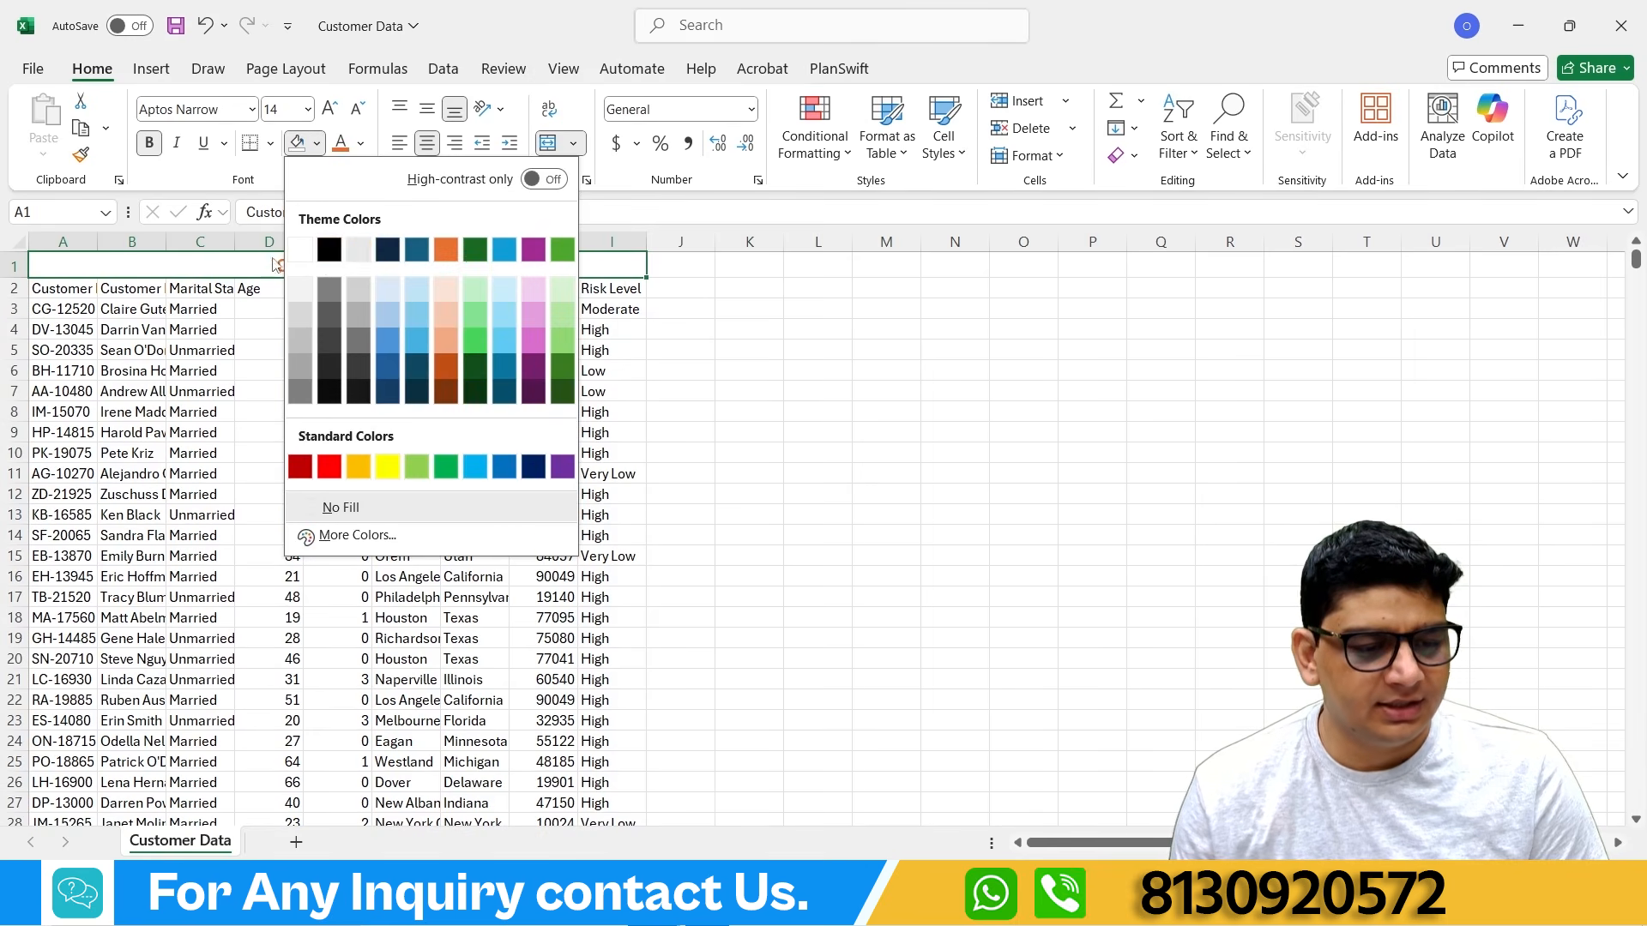
{"action": "left_click", "coordinate": [359, 248]}
{"action": "left_click", "coordinate": [858, 412]}
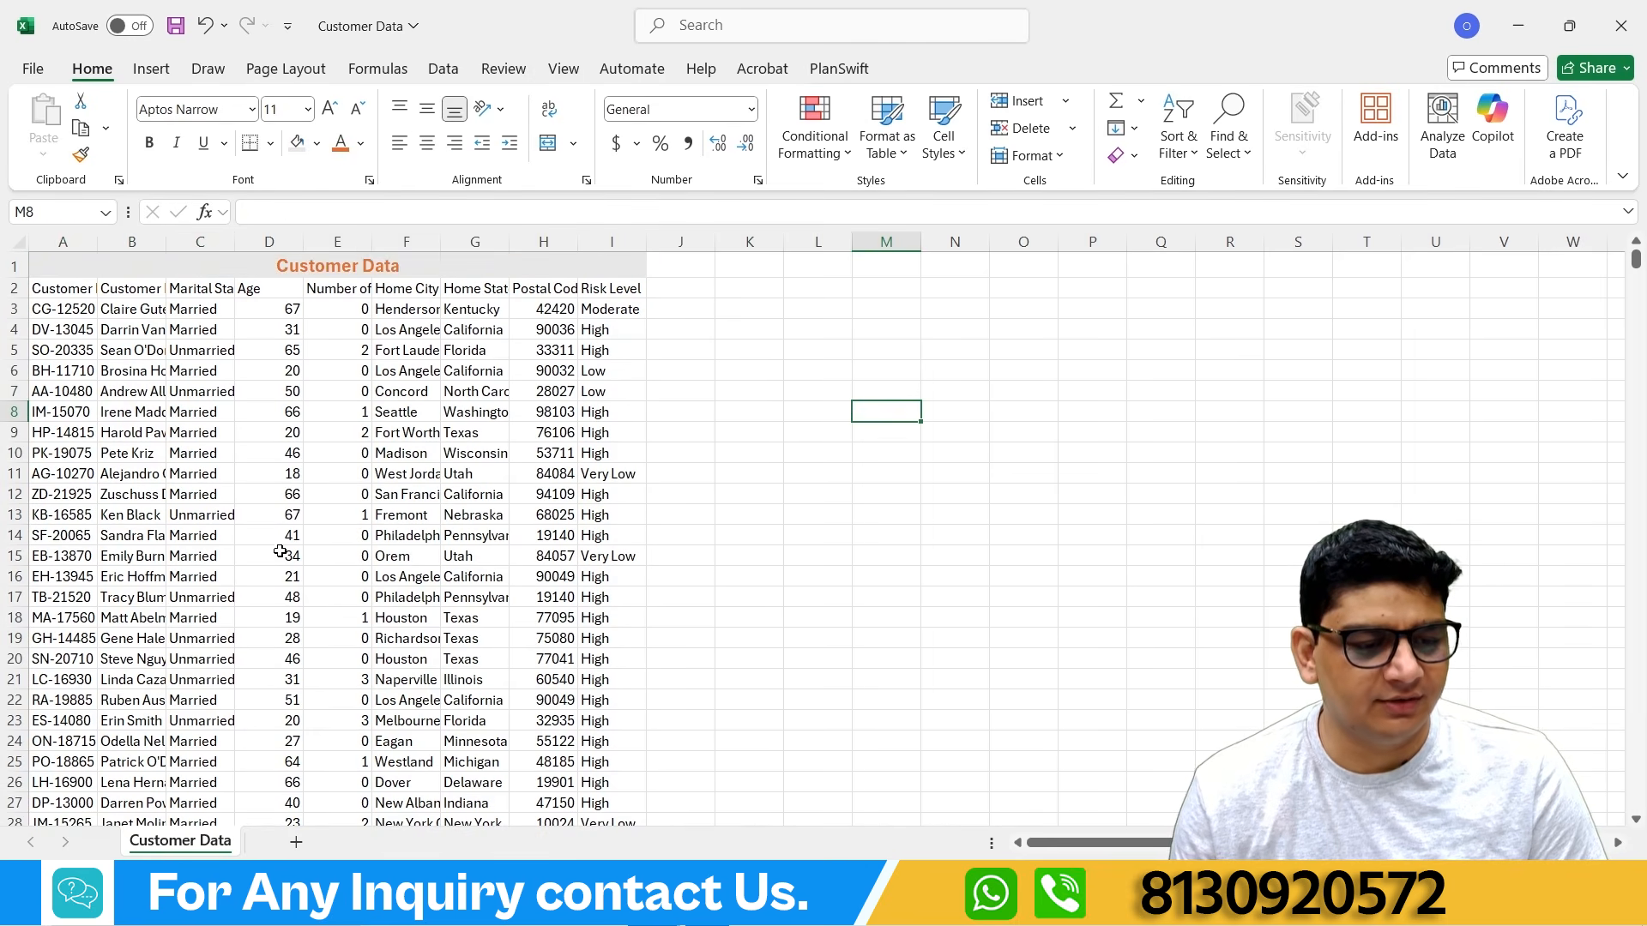
{"action": "left_click", "coordinate": [420, 262]}
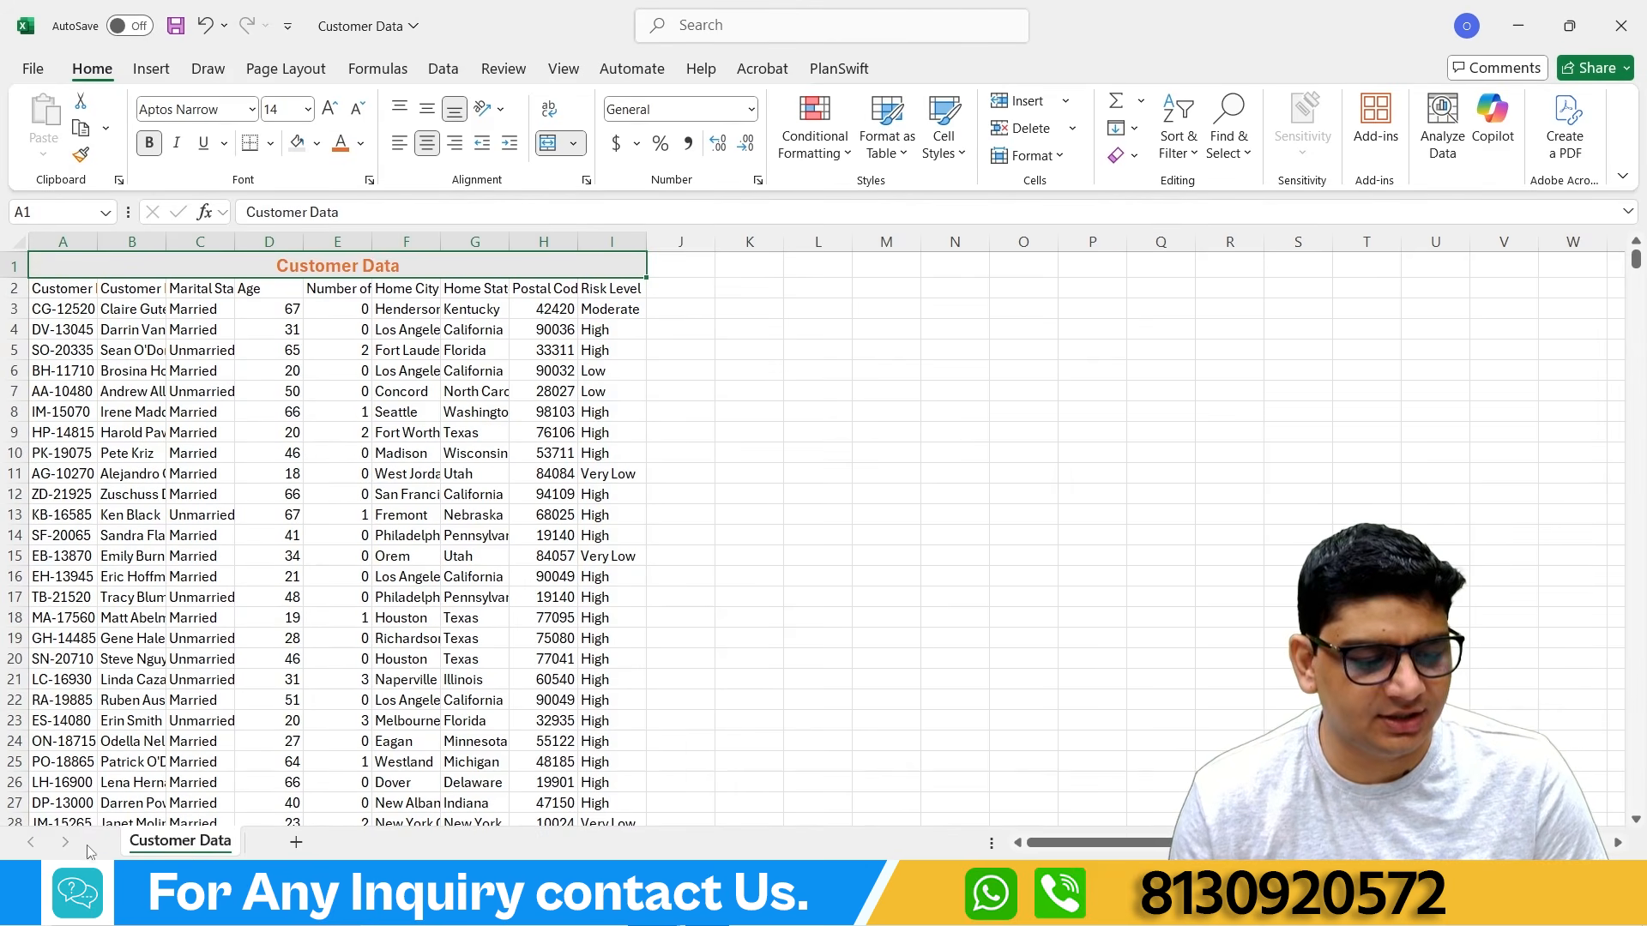
Step: Create a new blank workbook
{"action": "left_click", "coordinate": [31, 70]}
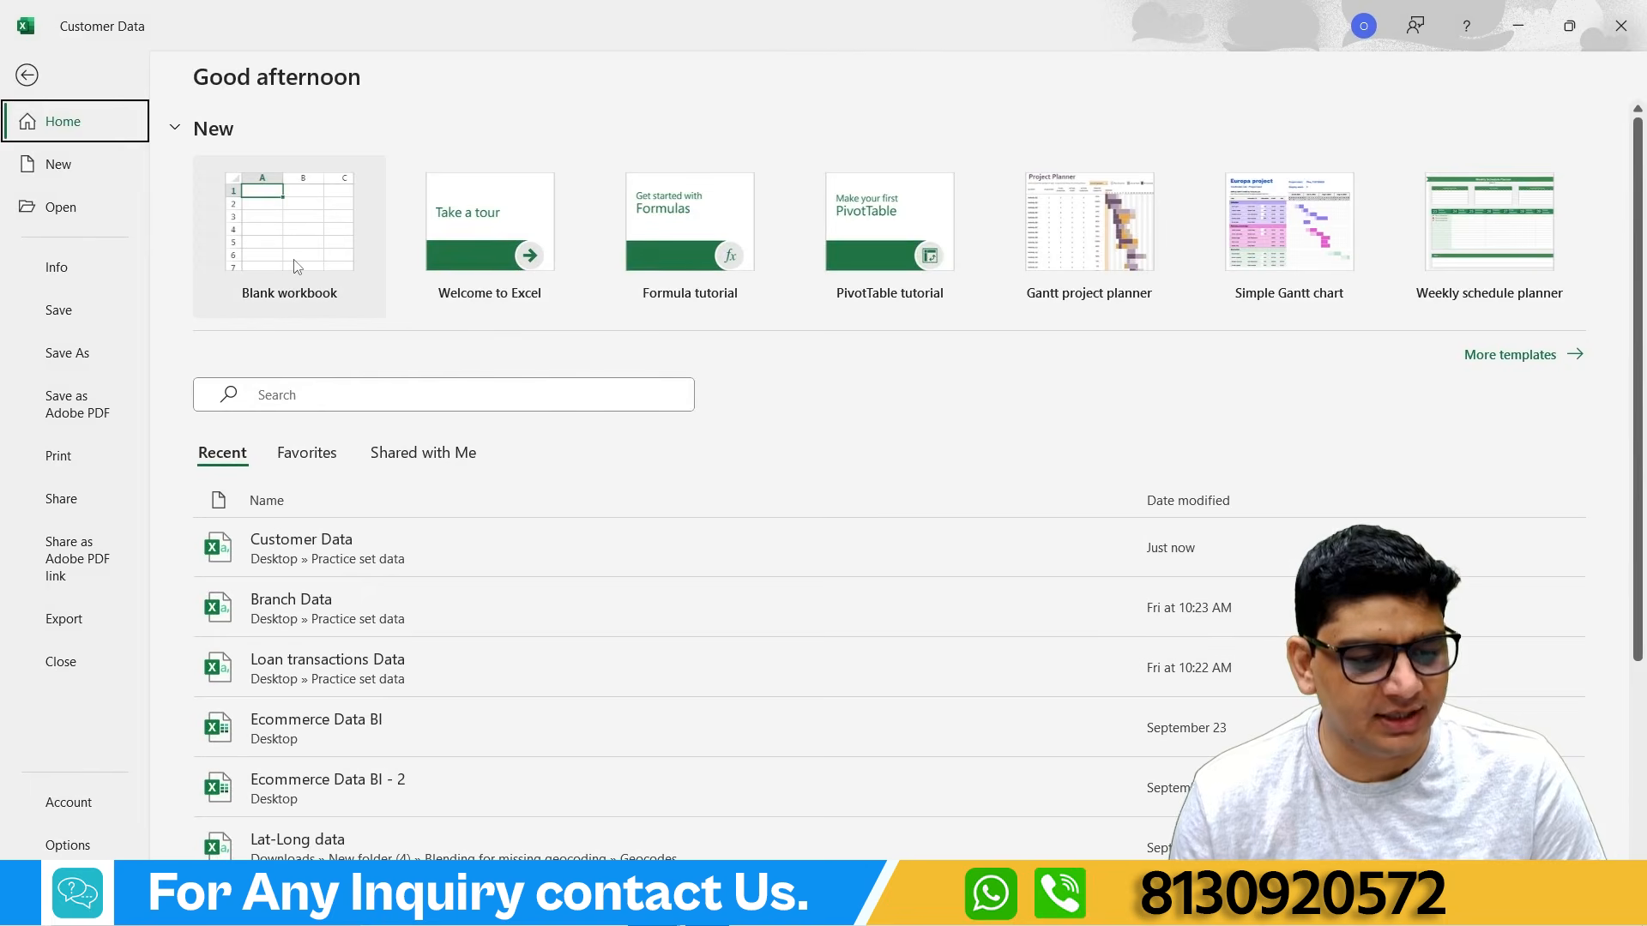
{"action": "left_click", "coordinate": [296, 266]}
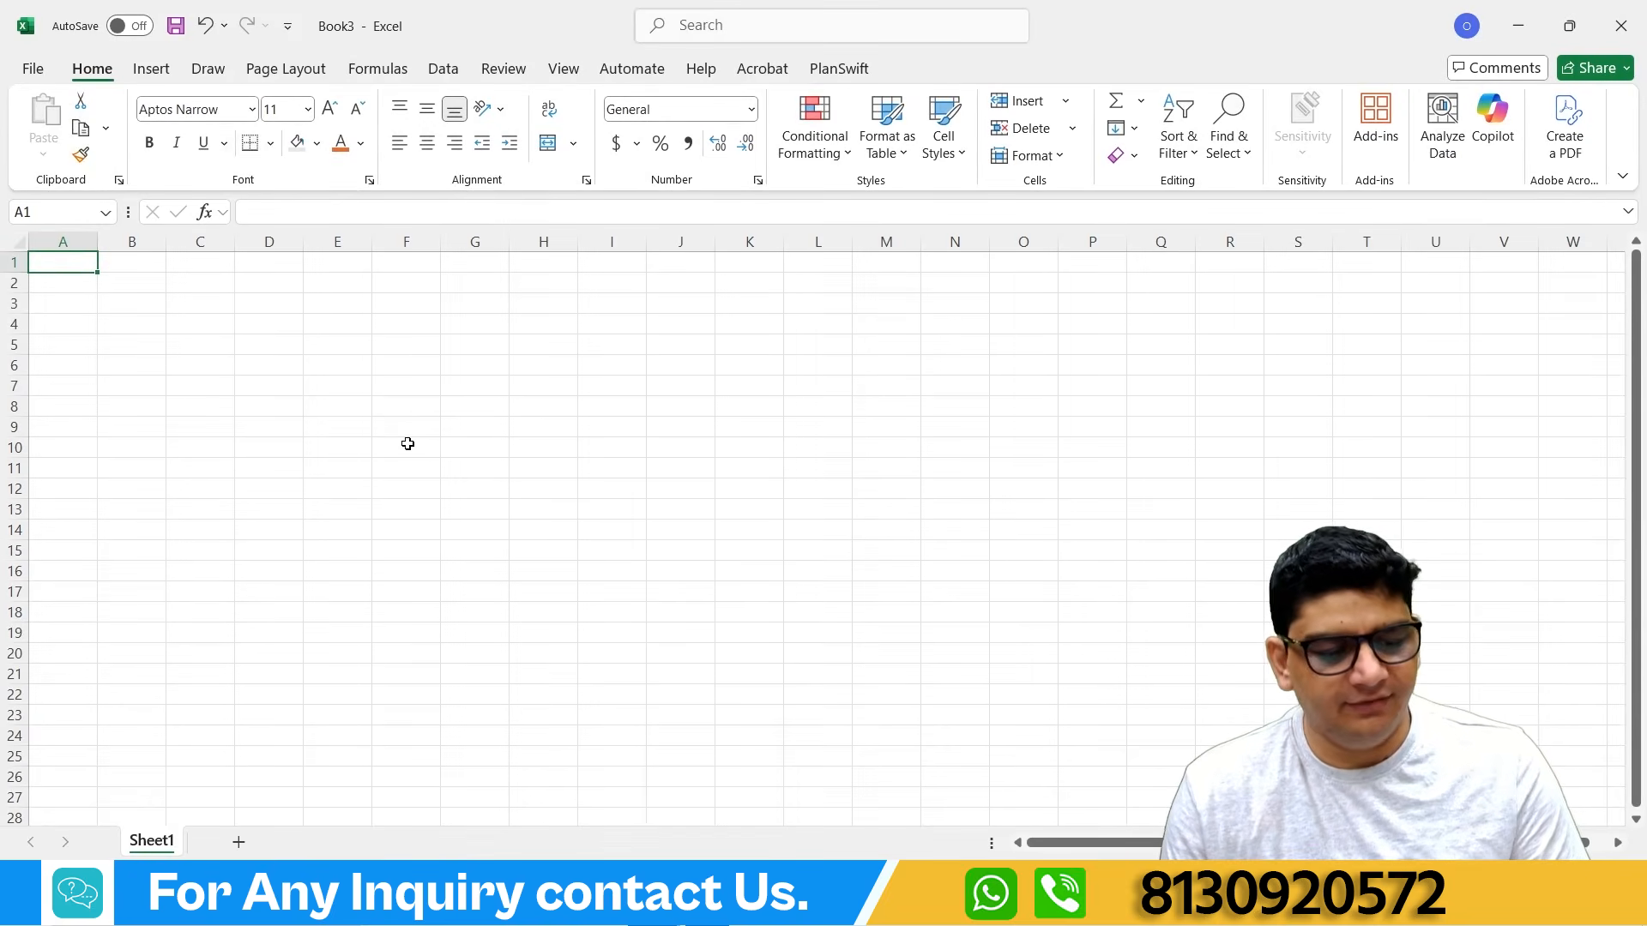
Step: Switch to the Book2 workbook to view its class (2) sheet, and return to the Customer Data workbook
{"action": "mouse_move", "coordinate": [654, 907]}
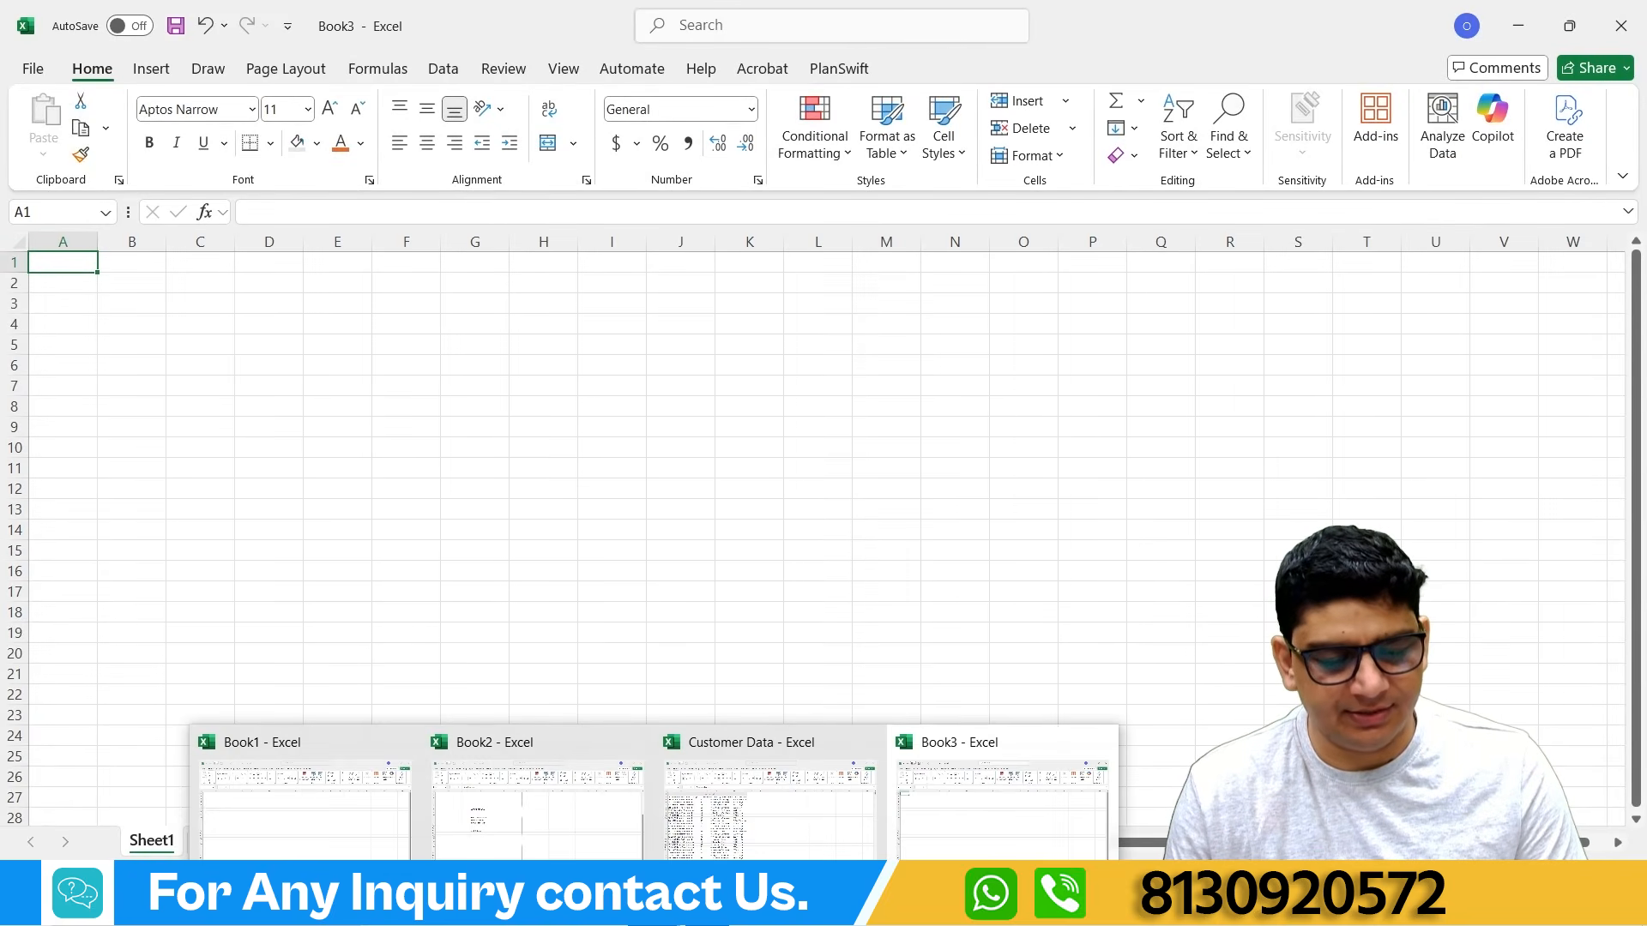
{"action": "left_click", "coordinate": [514, 839]}
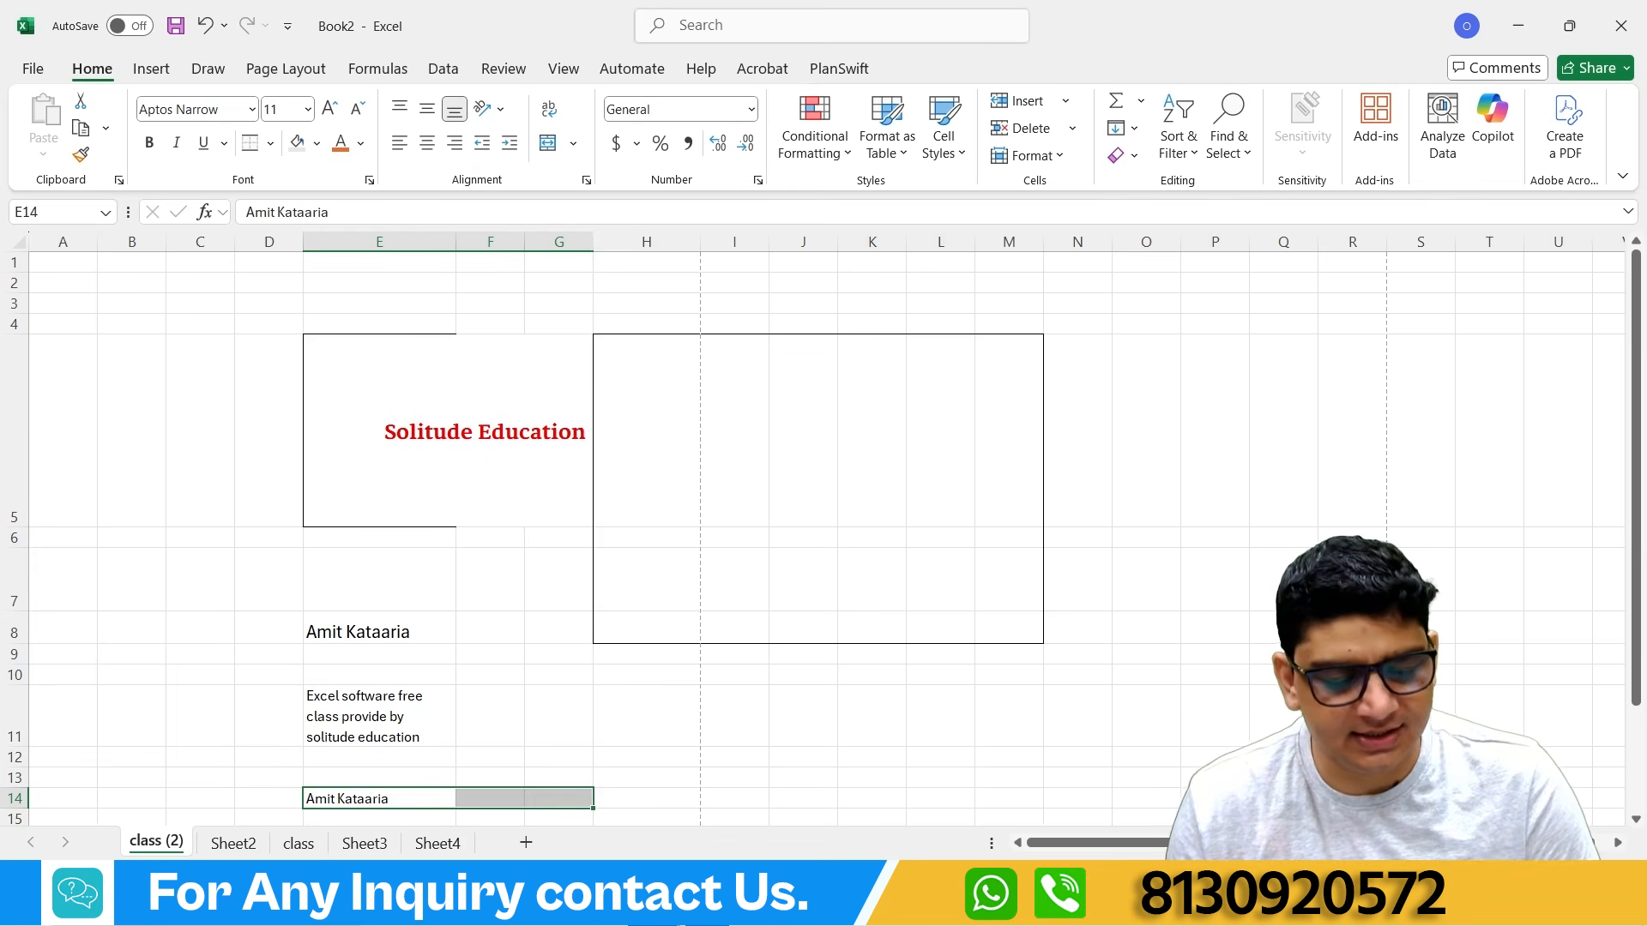
{"action": "left_click", "coordinate": [653, 909]}
{"action": "left_click", "coordinate": [712, 847]}
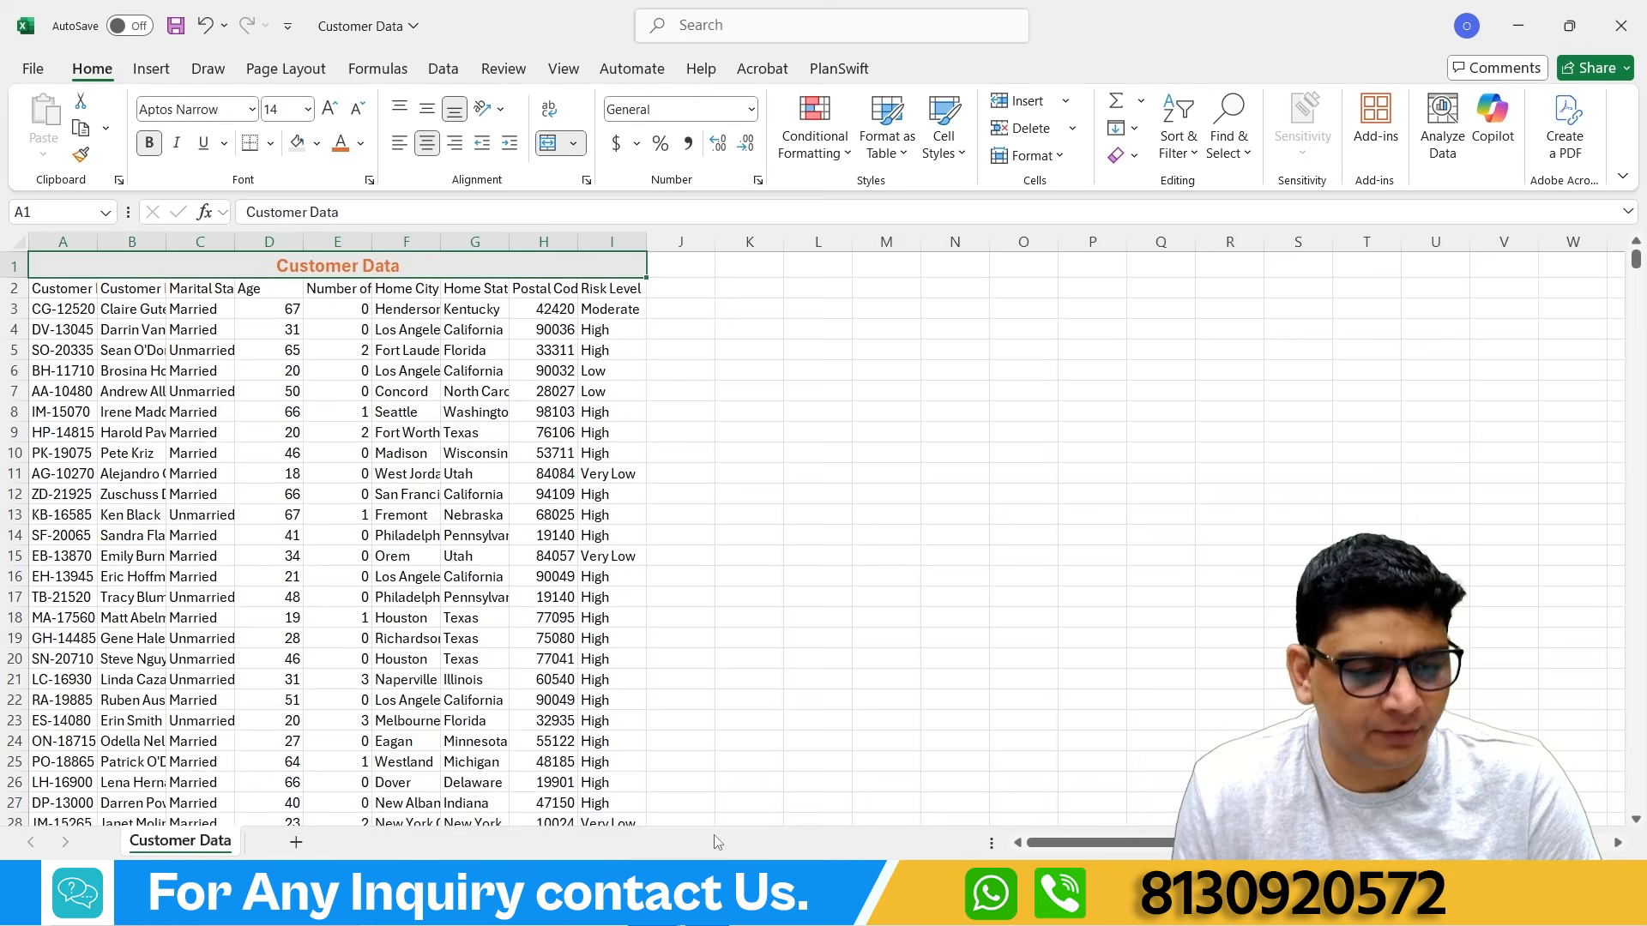
Step: Insert a blank column before the Home State column
{"action": "left_click", "coordinate": [384, 352]}
{"action": "left_click", "coordinate": [459, 241]}
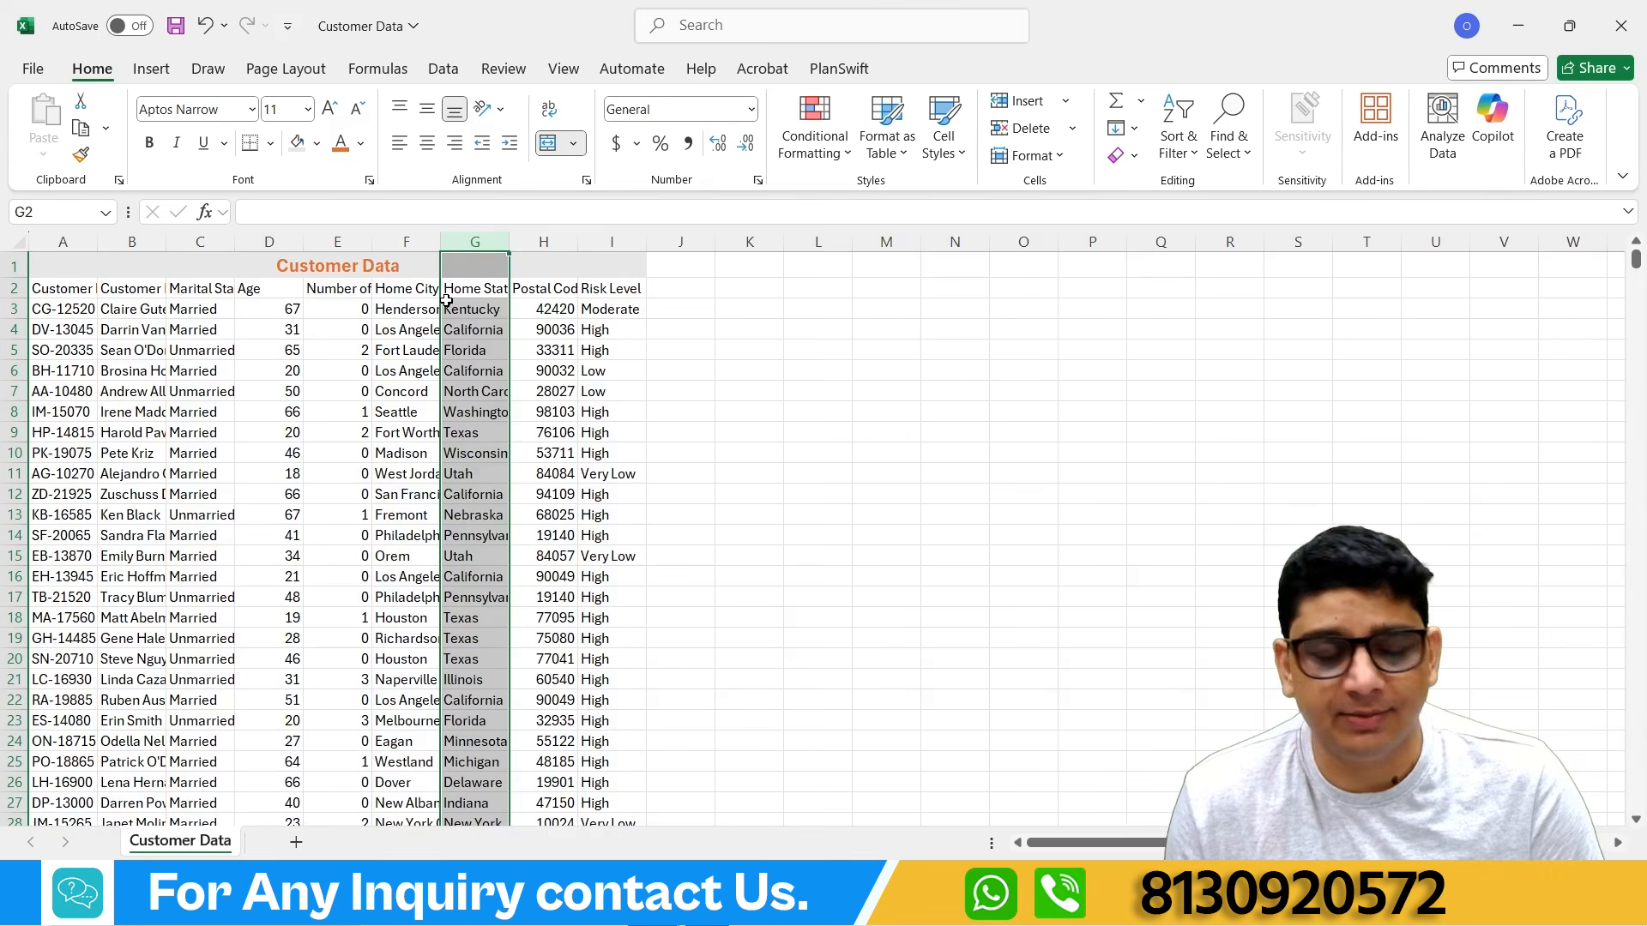
{"action": "right_click", "coordinate": [465, 247]}
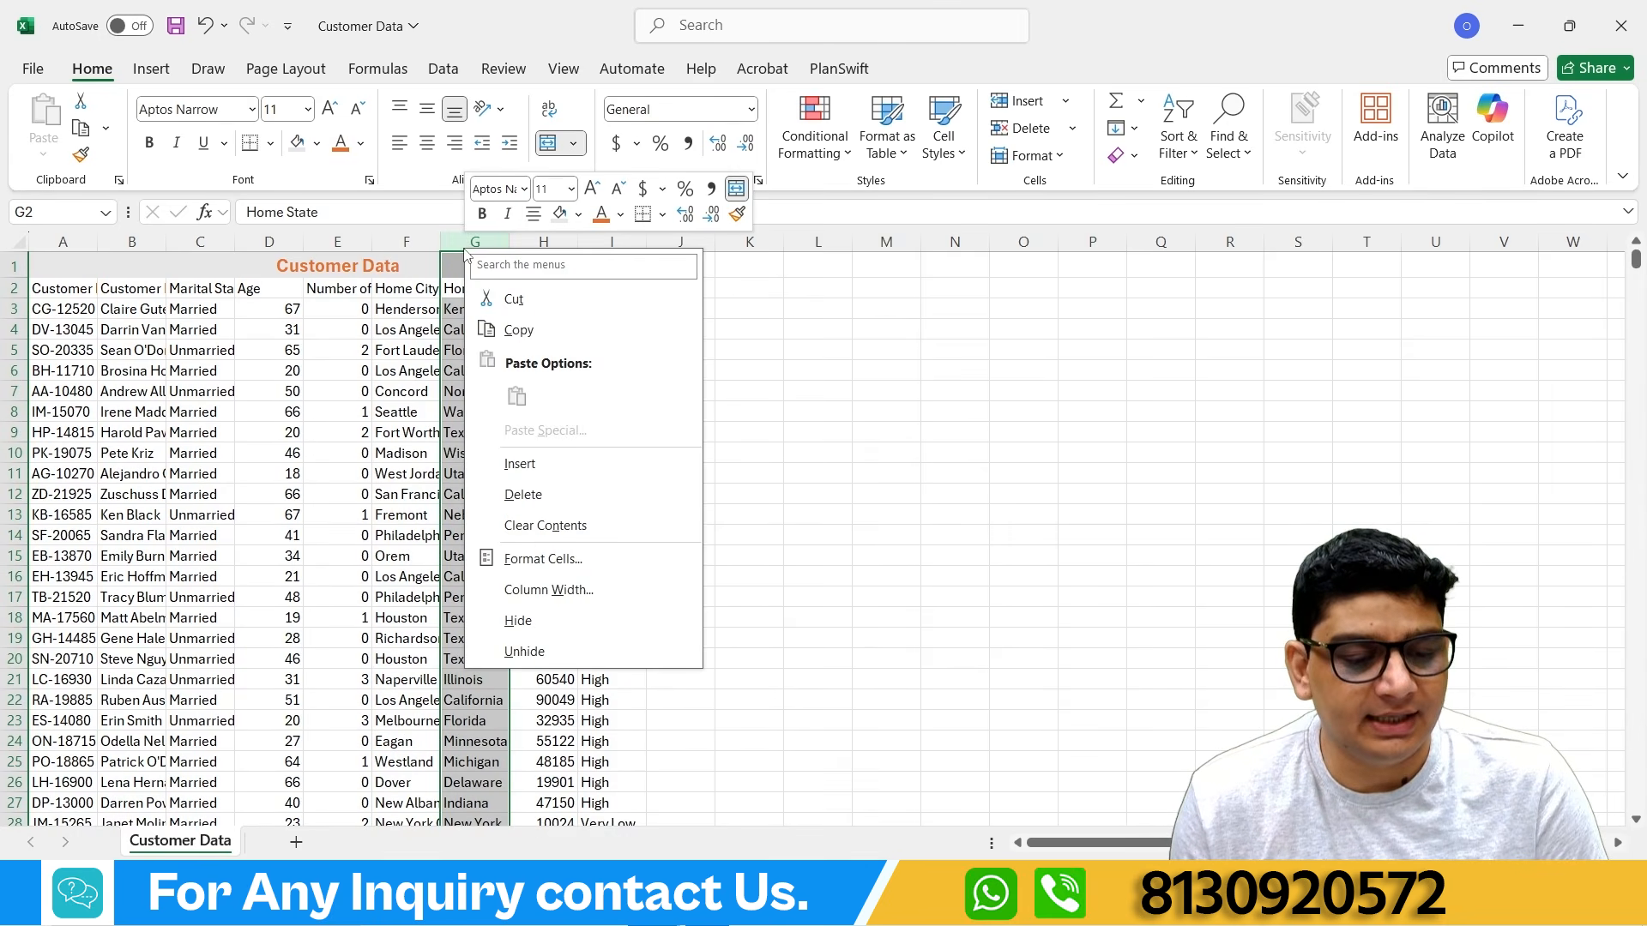
{"action": "left_click", "coordinate": [516, 464]}
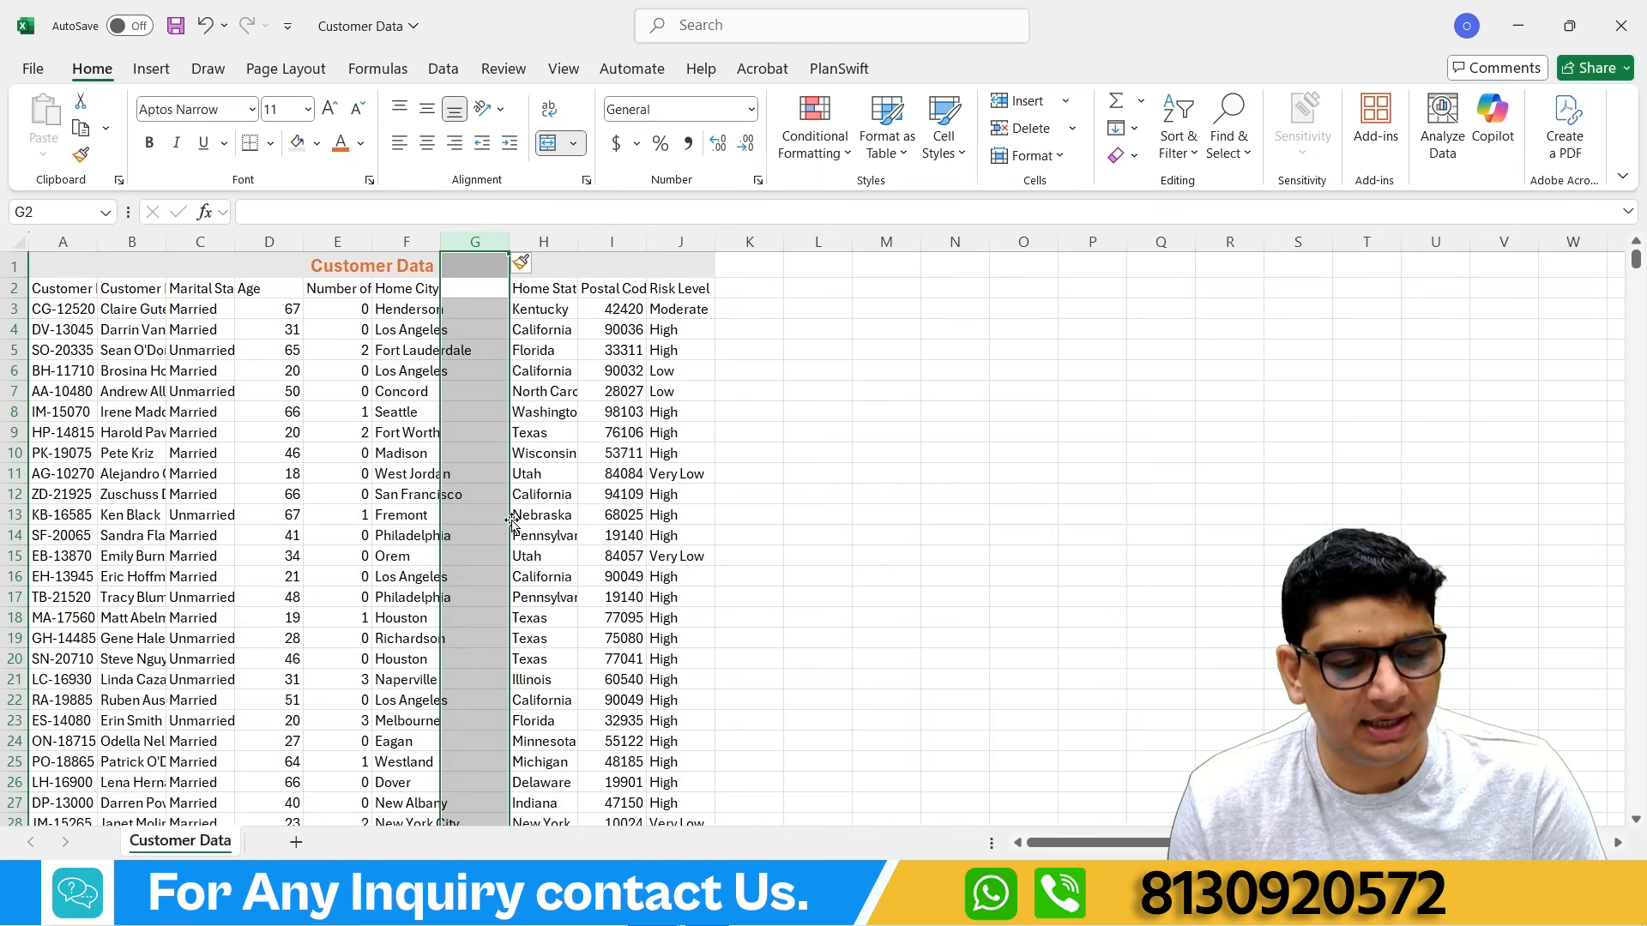
Step: Insert a second blank column at column G, after Home City
{"action": "left_click_drag", "start_coordinate": [464, 263], "coordinate": [474, 819]}
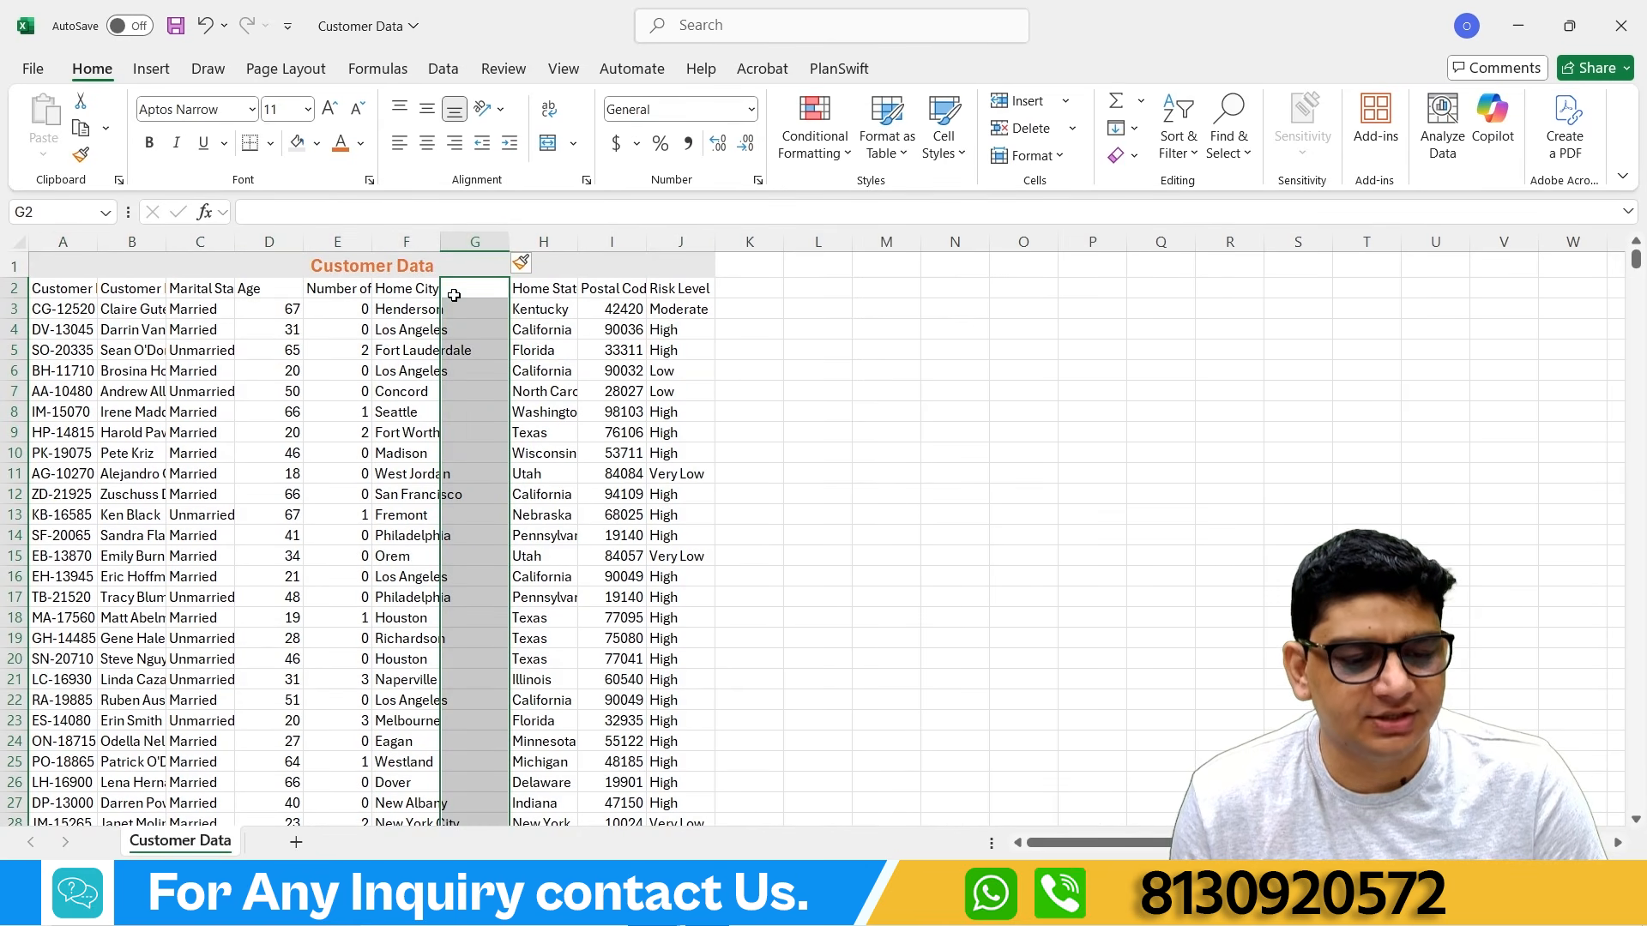
{"action": "right_click", "coordinate": [471, 249]}
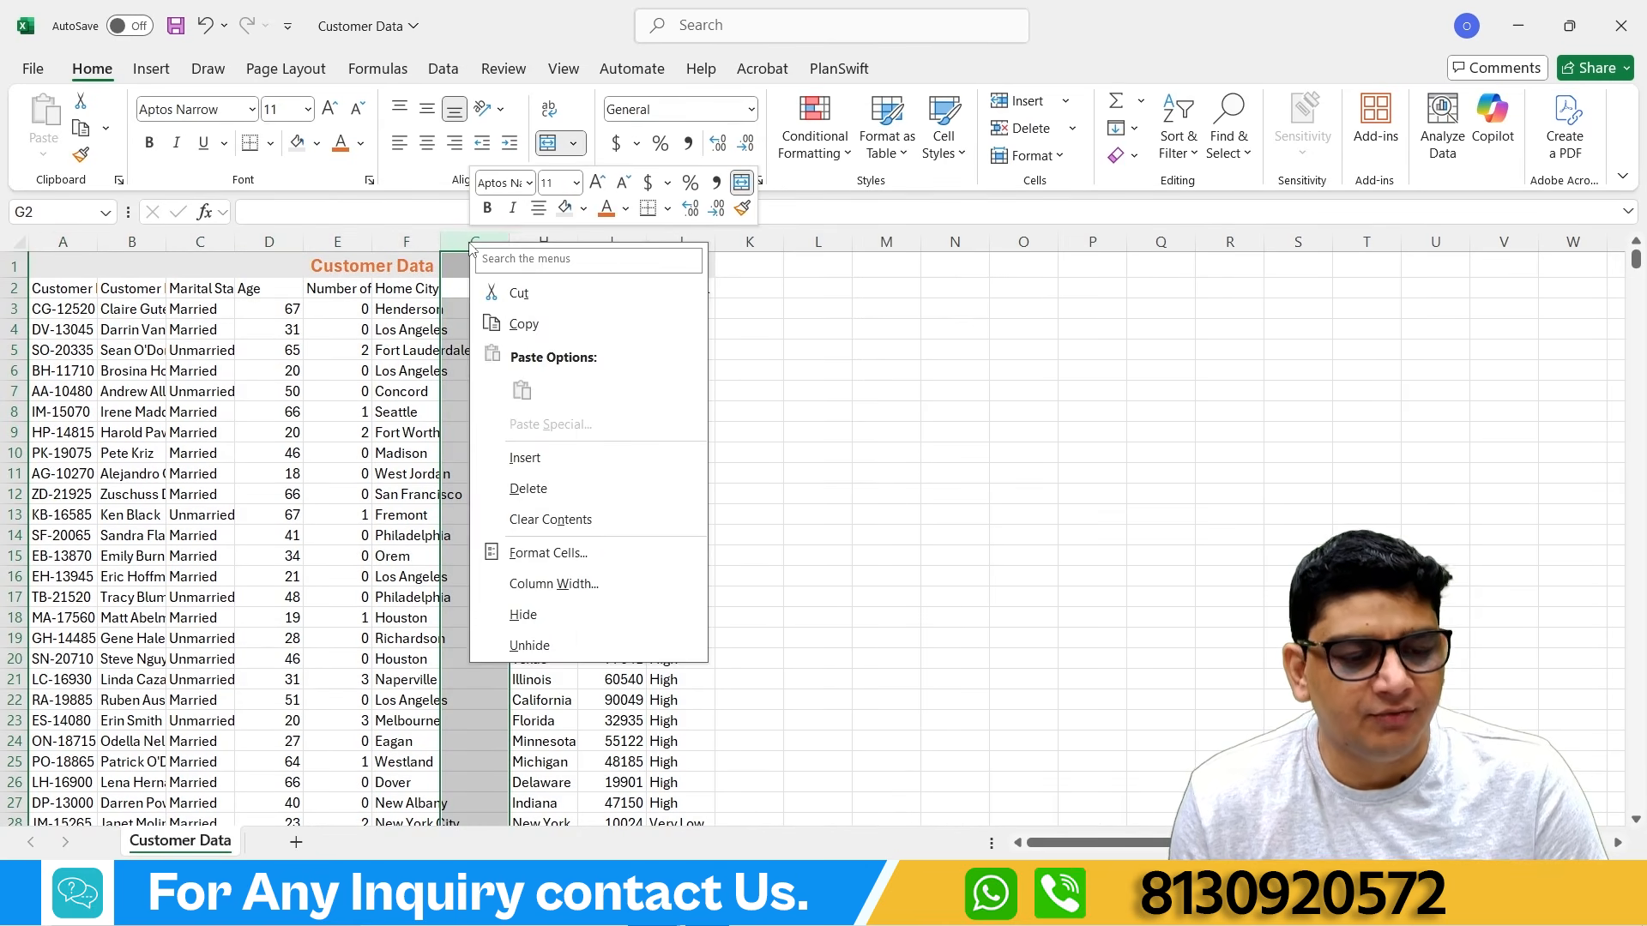
{"action": "left_click", "coordinate": [506, 459]}
{"action": "left_click", "coordinate": [497, 535]}
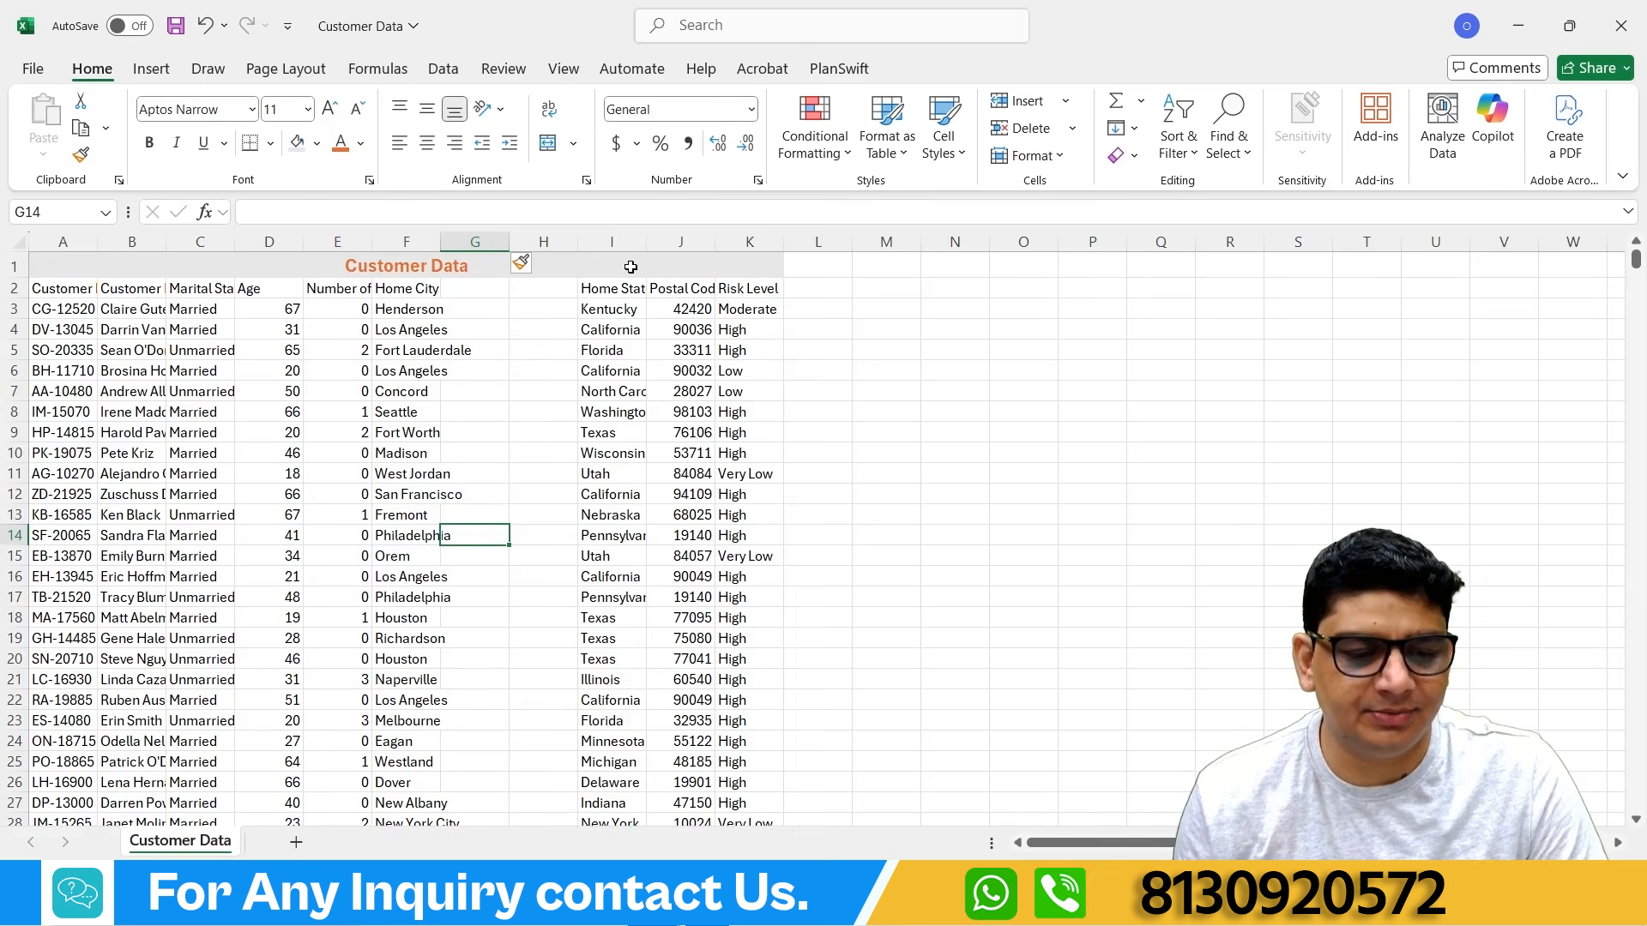
Step: Insert three blank columns at once before column G, based on a selection of columns G to I
{"action": "left_click", "coordinate": [606, 241]}
{"action": "left_click_drag", "start_coordinate": [605, 241], "coordinate": [481, 241]}
{"action": "right_click", "coordinate": [481, 241]}
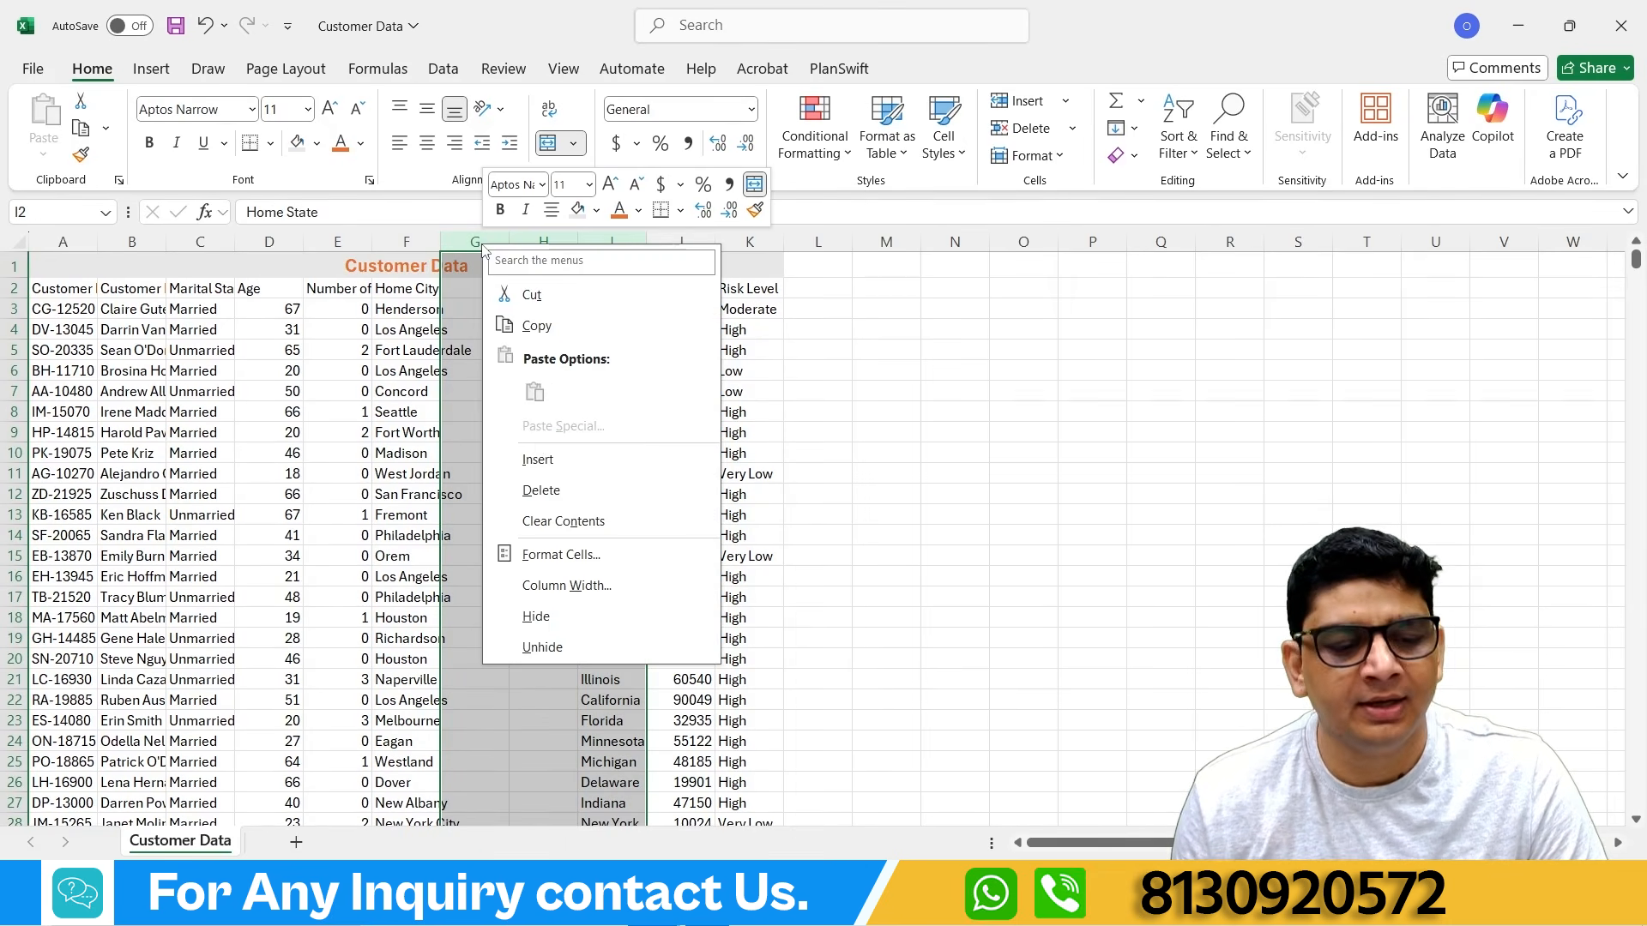
{"action": "left_click", "coordinate": [536, 451]}
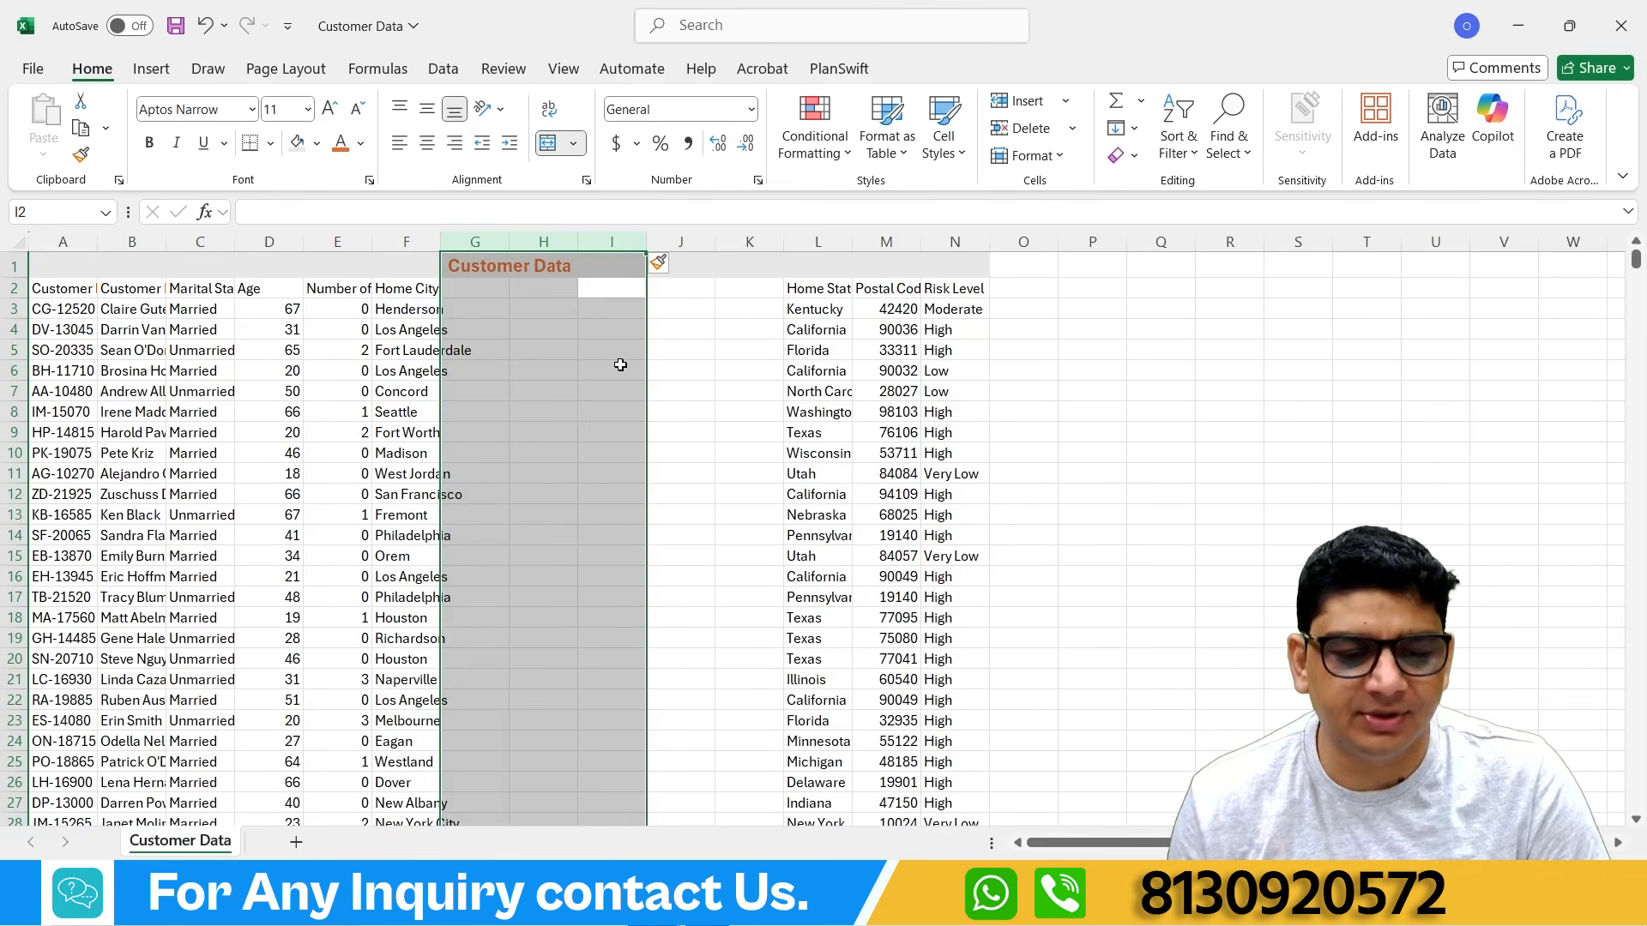
Step: Insert seven blank columns at once before column H, based on a selection of columns H to N
{"action": "left_click_drag", "start_coordinate": [960, 240], "coordinate": [549, 262]}
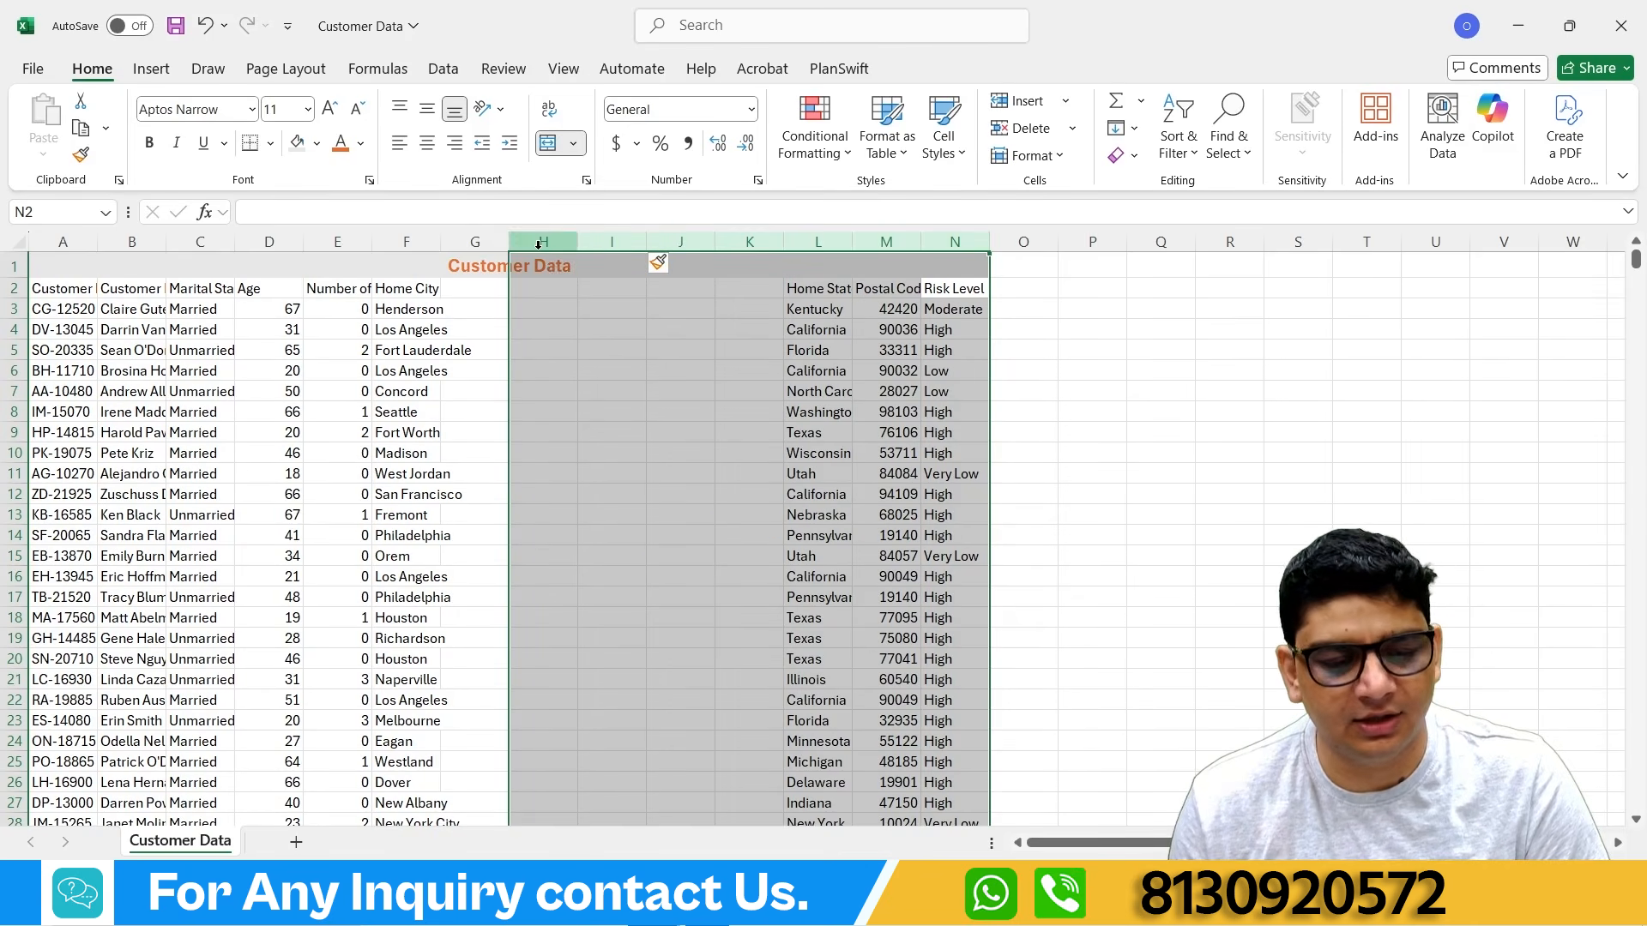
{"action": "right_click", "coordinate": [542, 254]}
{"action": "left_click", "coordinate": [596, 464]}
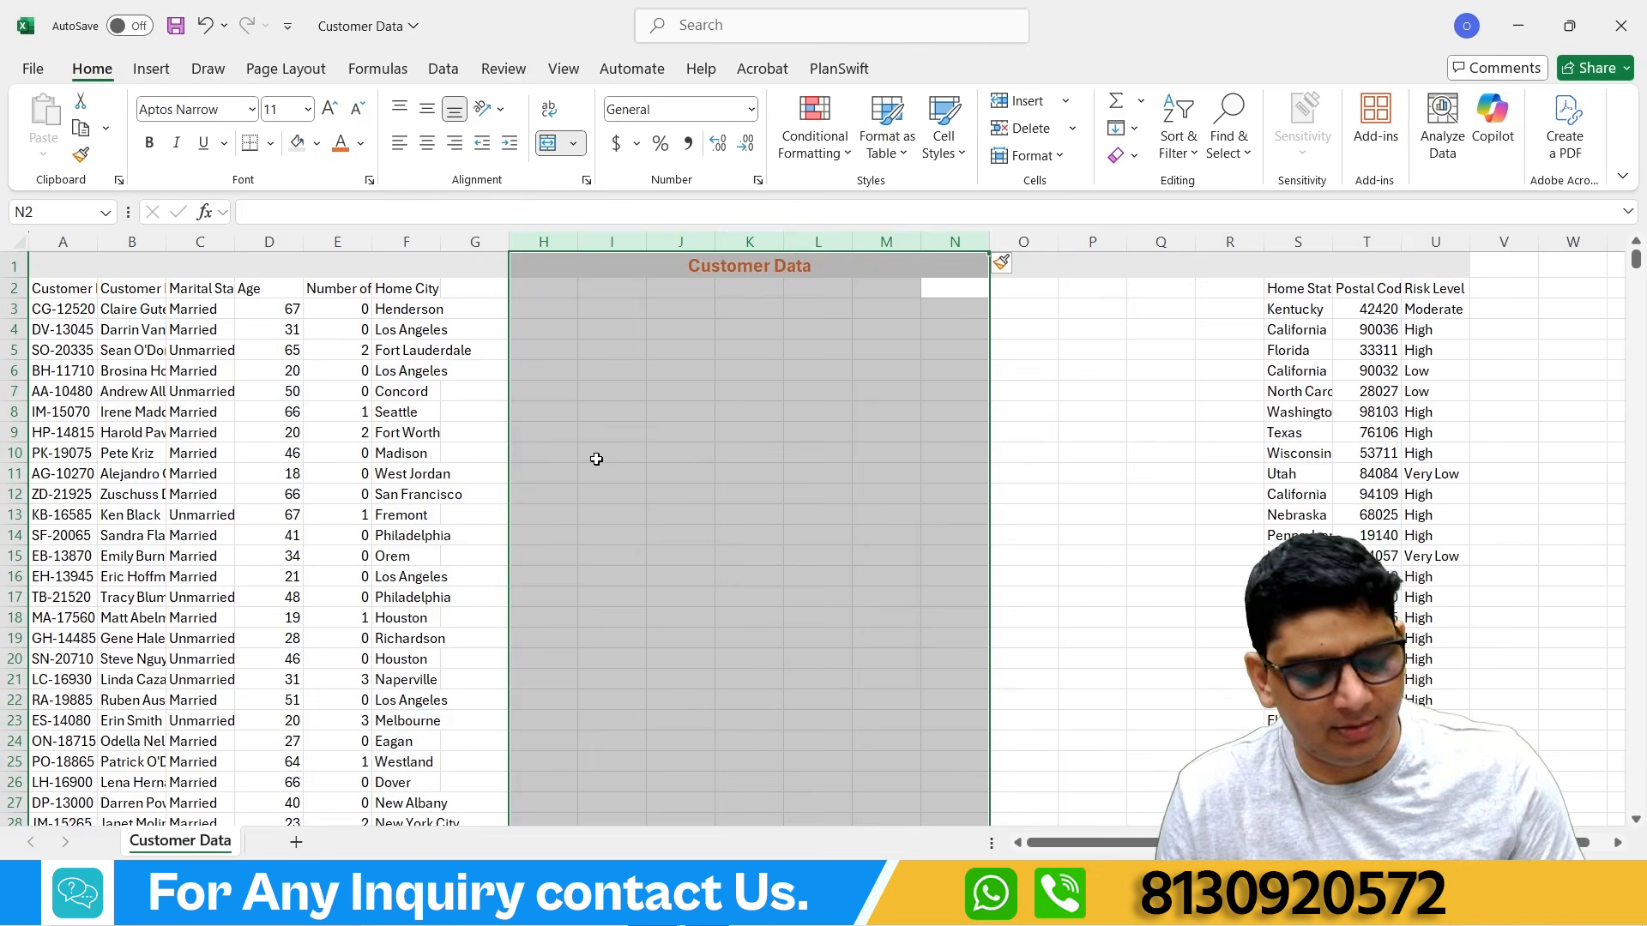
Step: Undo all four column insertions in the customer table
{"action": "key", "text": "ctrl+z"}
{"action": "key", "text": "ctrl+z"}
{"action": "key", "text": "ctrl+z"}
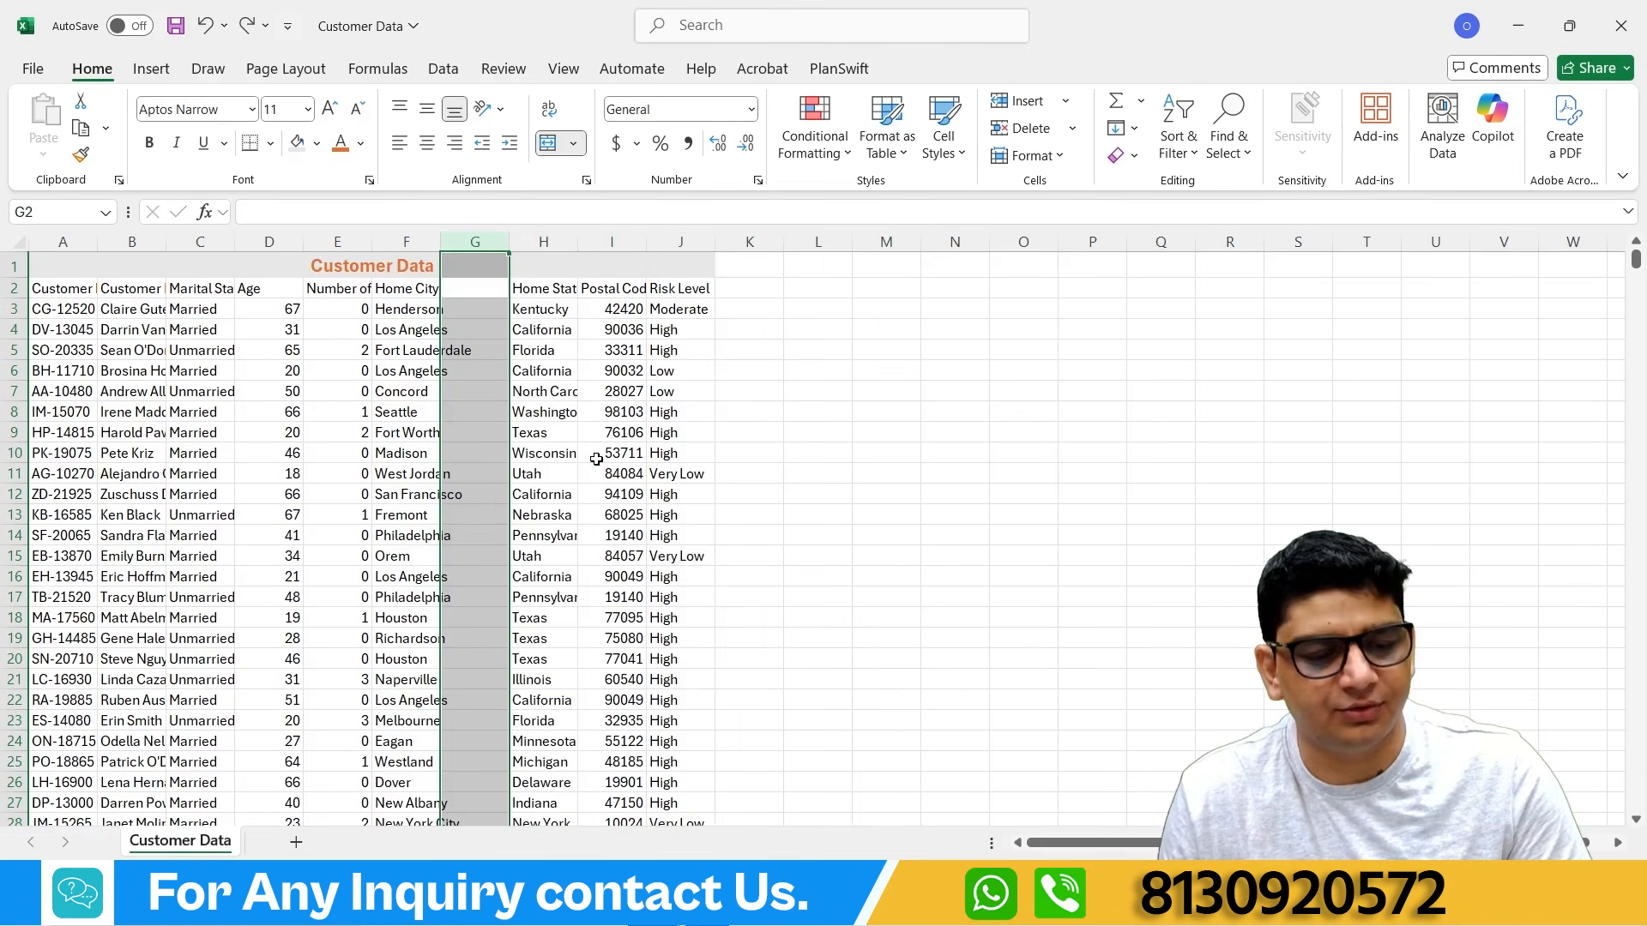
{"action": "key", "text": "ctrl+z"}
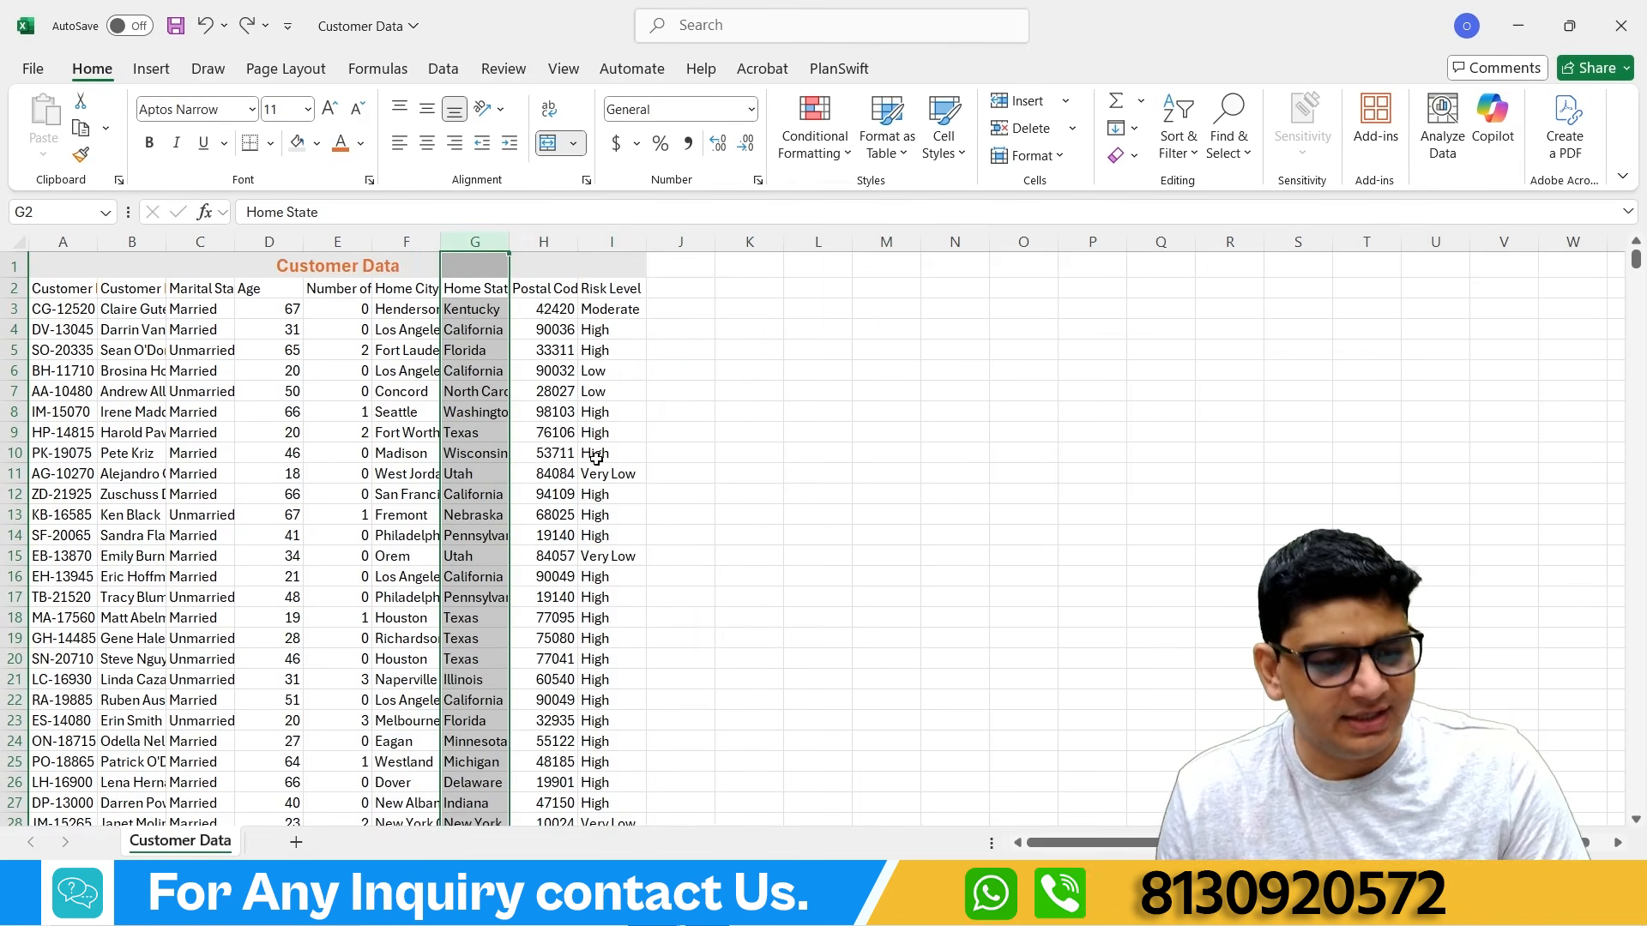
{"action": "left_click", "coordinate": [125, 453]}
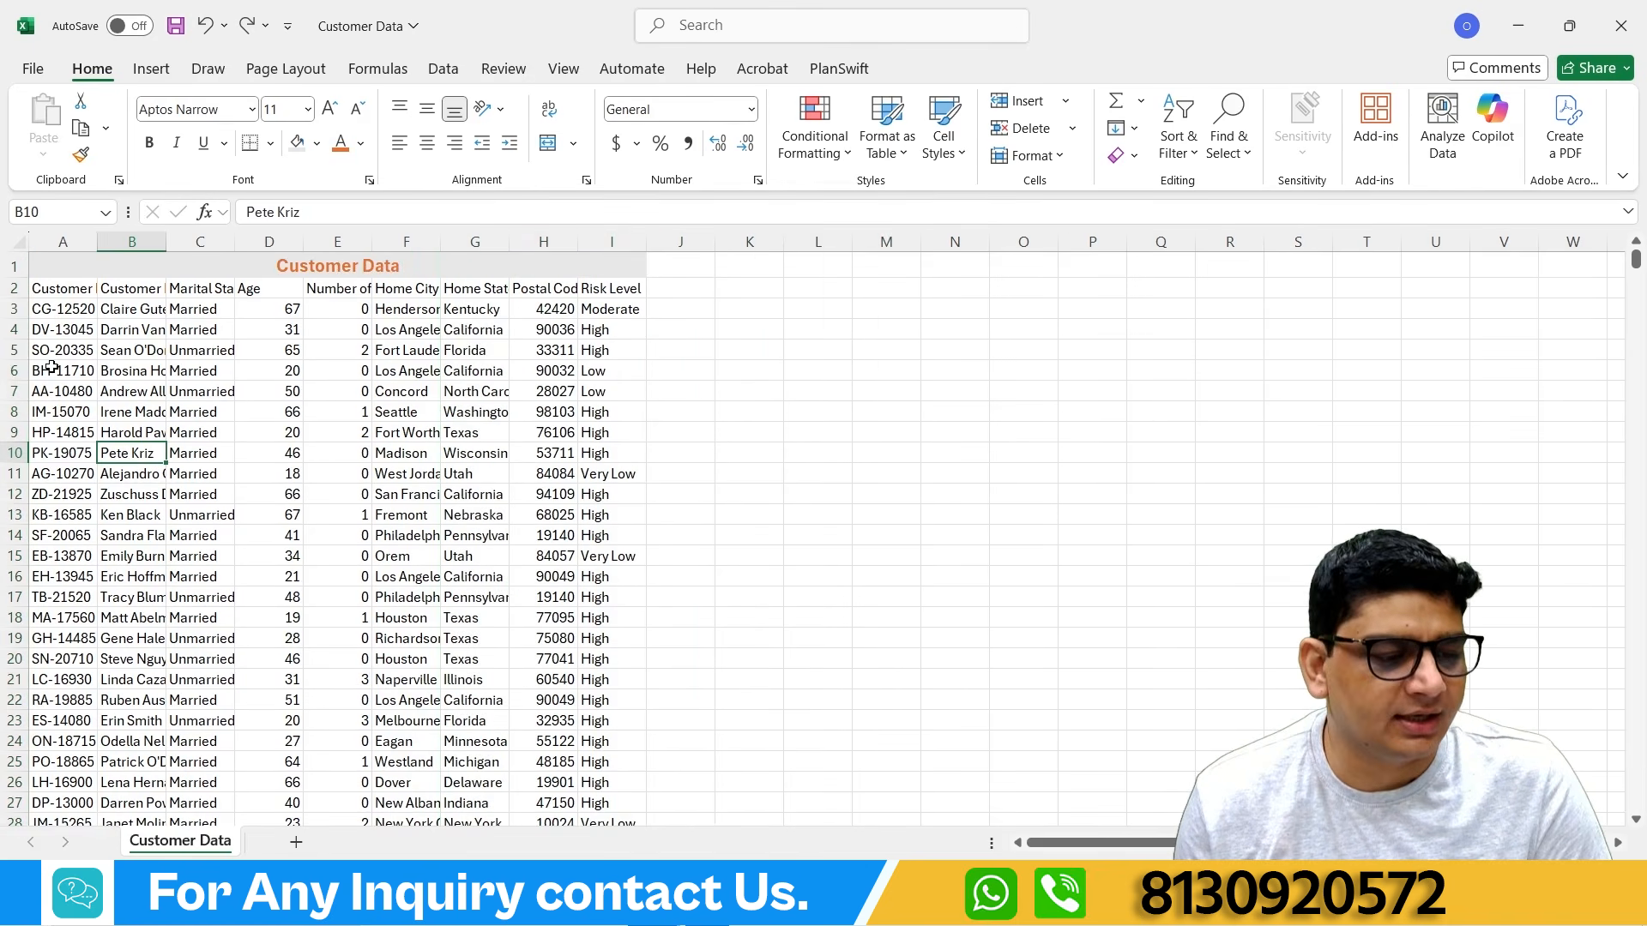
Step: Insert a blank row at row 3, between the column headings and the first customer record
{"action": "left_click", "coordinate": [13, 306]}
{"action": "right_click", "coordinate": [14, 306]}
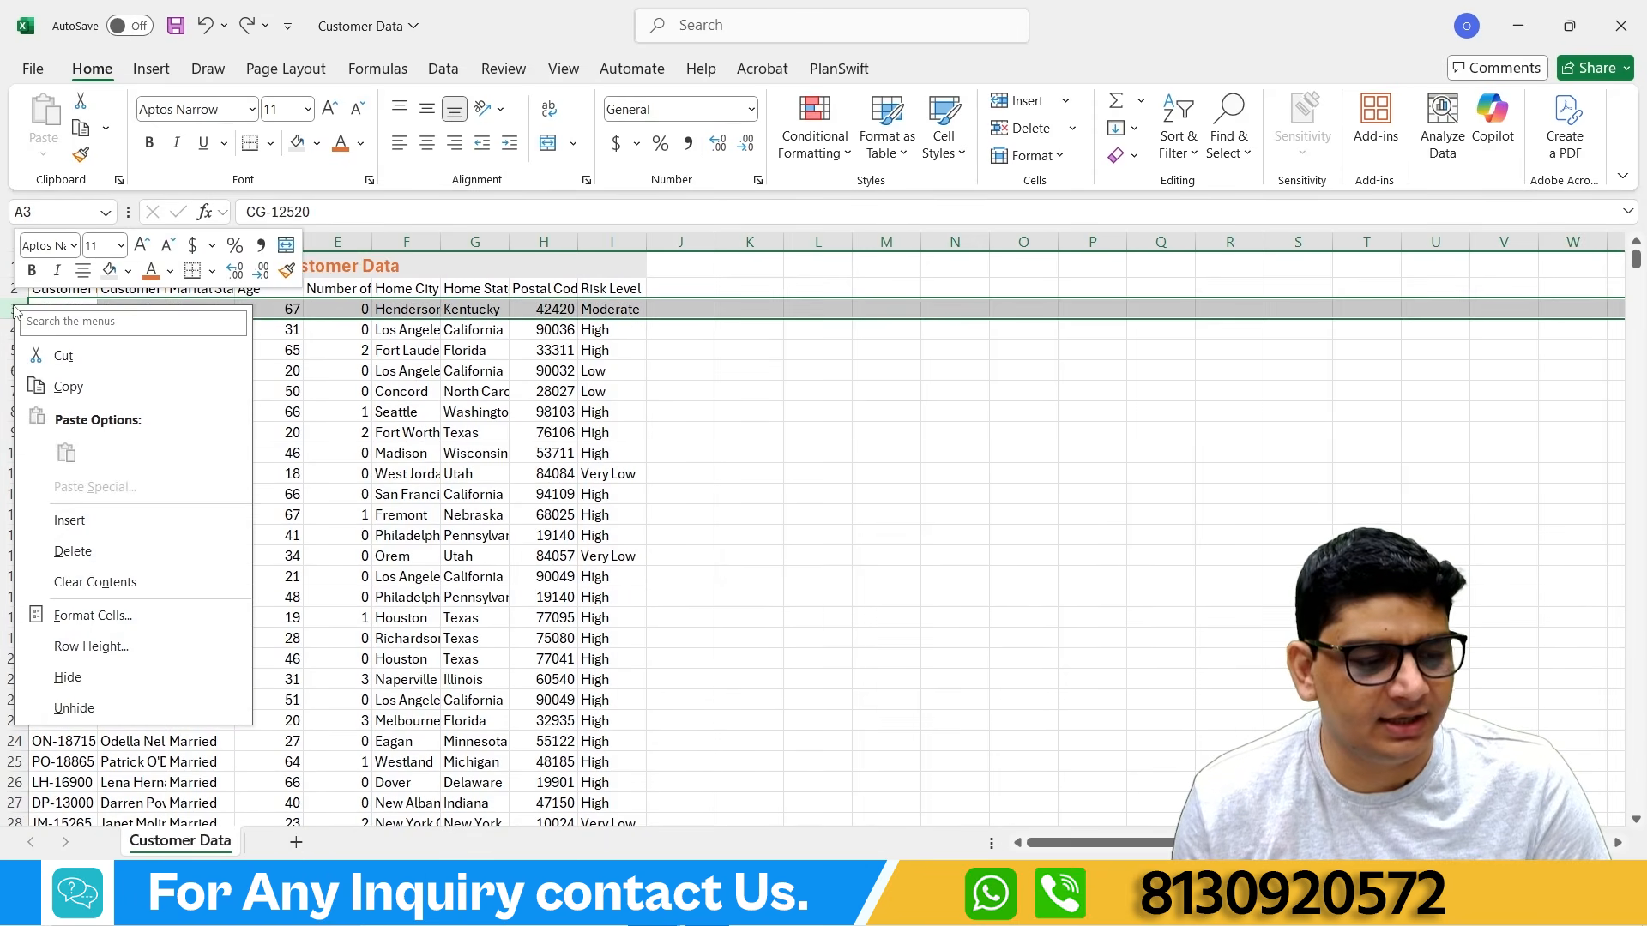
{"action": "left_click", "coordinate": [66, 520]}
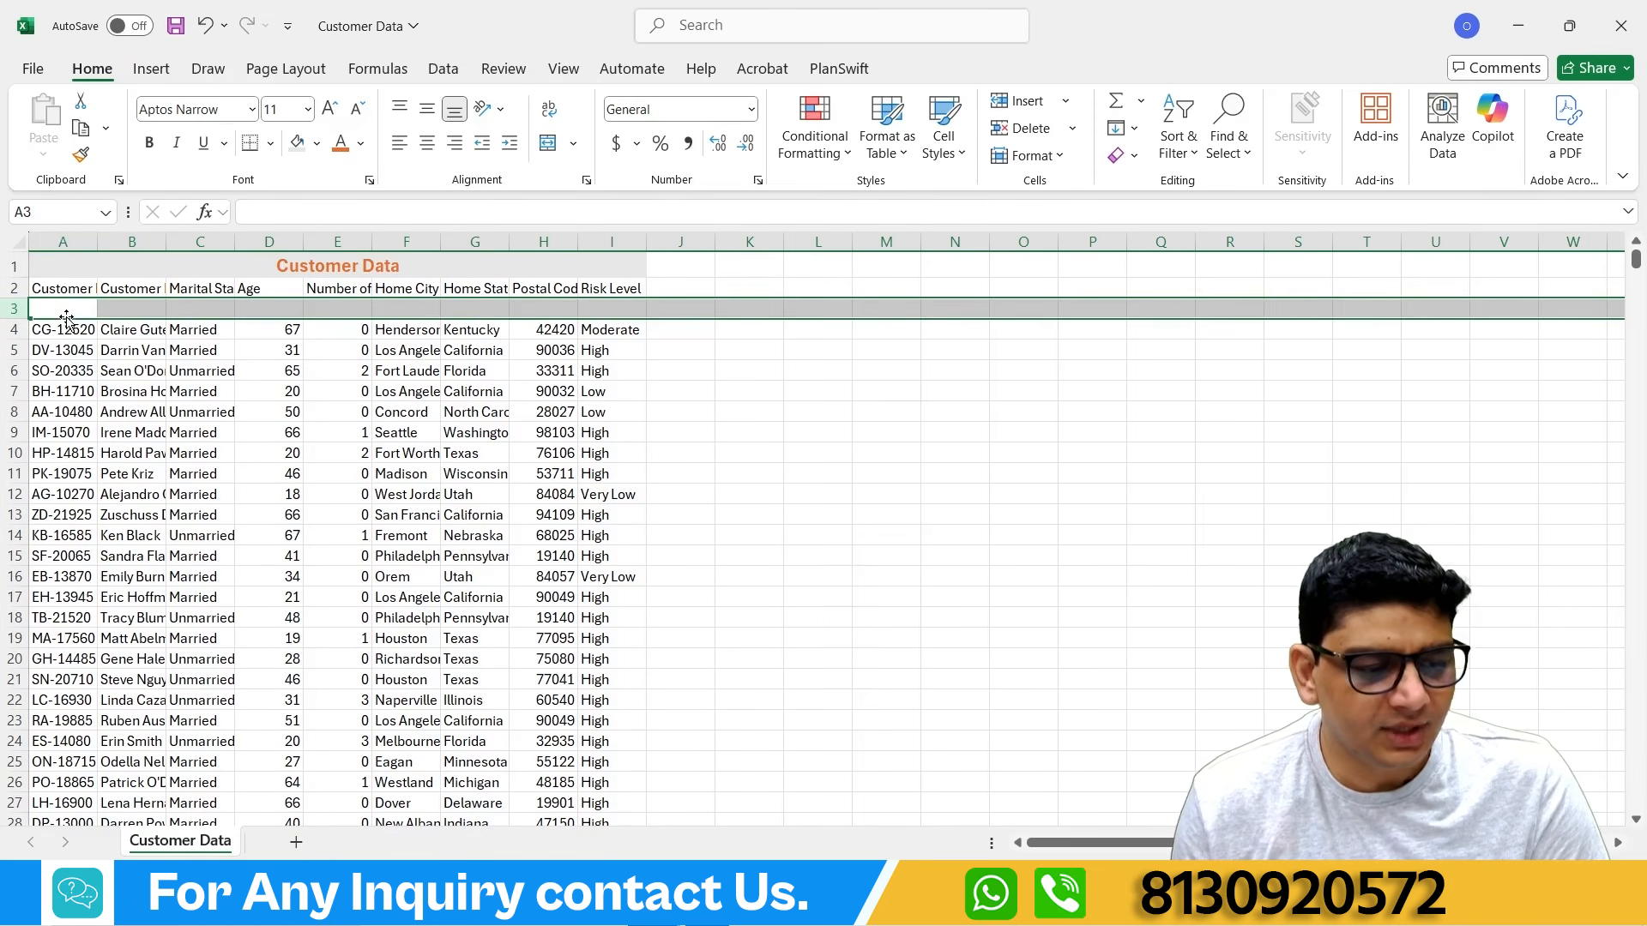
{"action": "left_click", "coordinate": [67, 311]}
{"action": "left_click_drag", "start_coordinate": [67, 311], "coordinate": [744, 309]}
{"action": "left_click", "coordinate": [818, 432]}
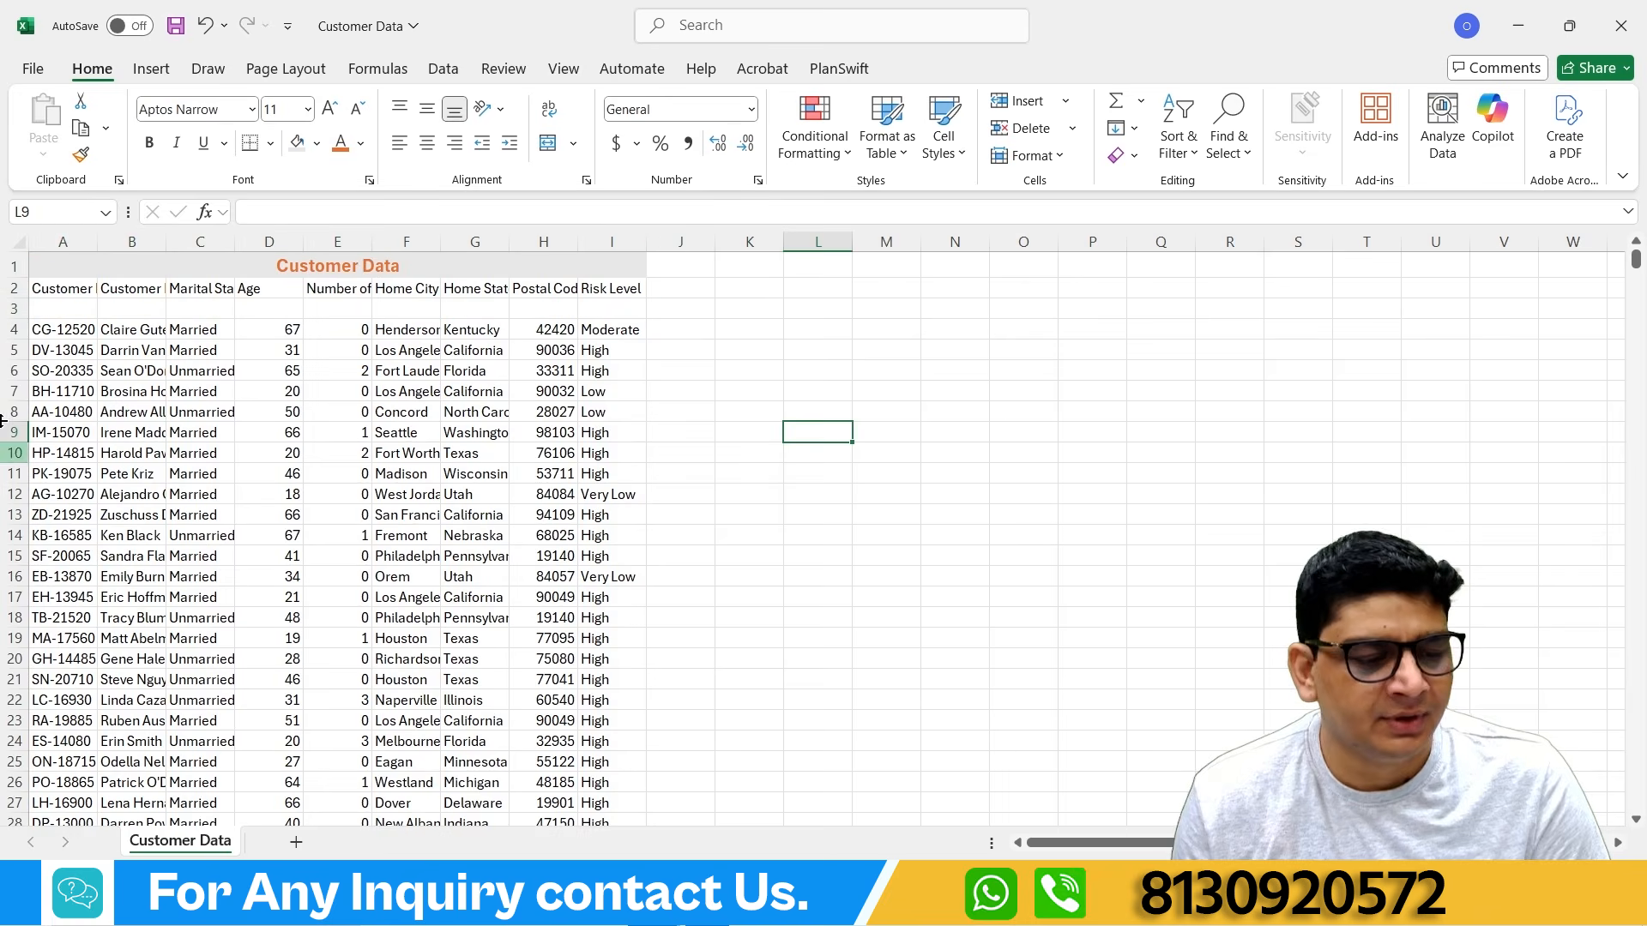
Step: Insert seven blank rows at once above row 3, based on a selection of rows 3 to 9
{"action": "left_click_drag", "start_coordinate": [14, 311], "coordinate": [10, 431]}
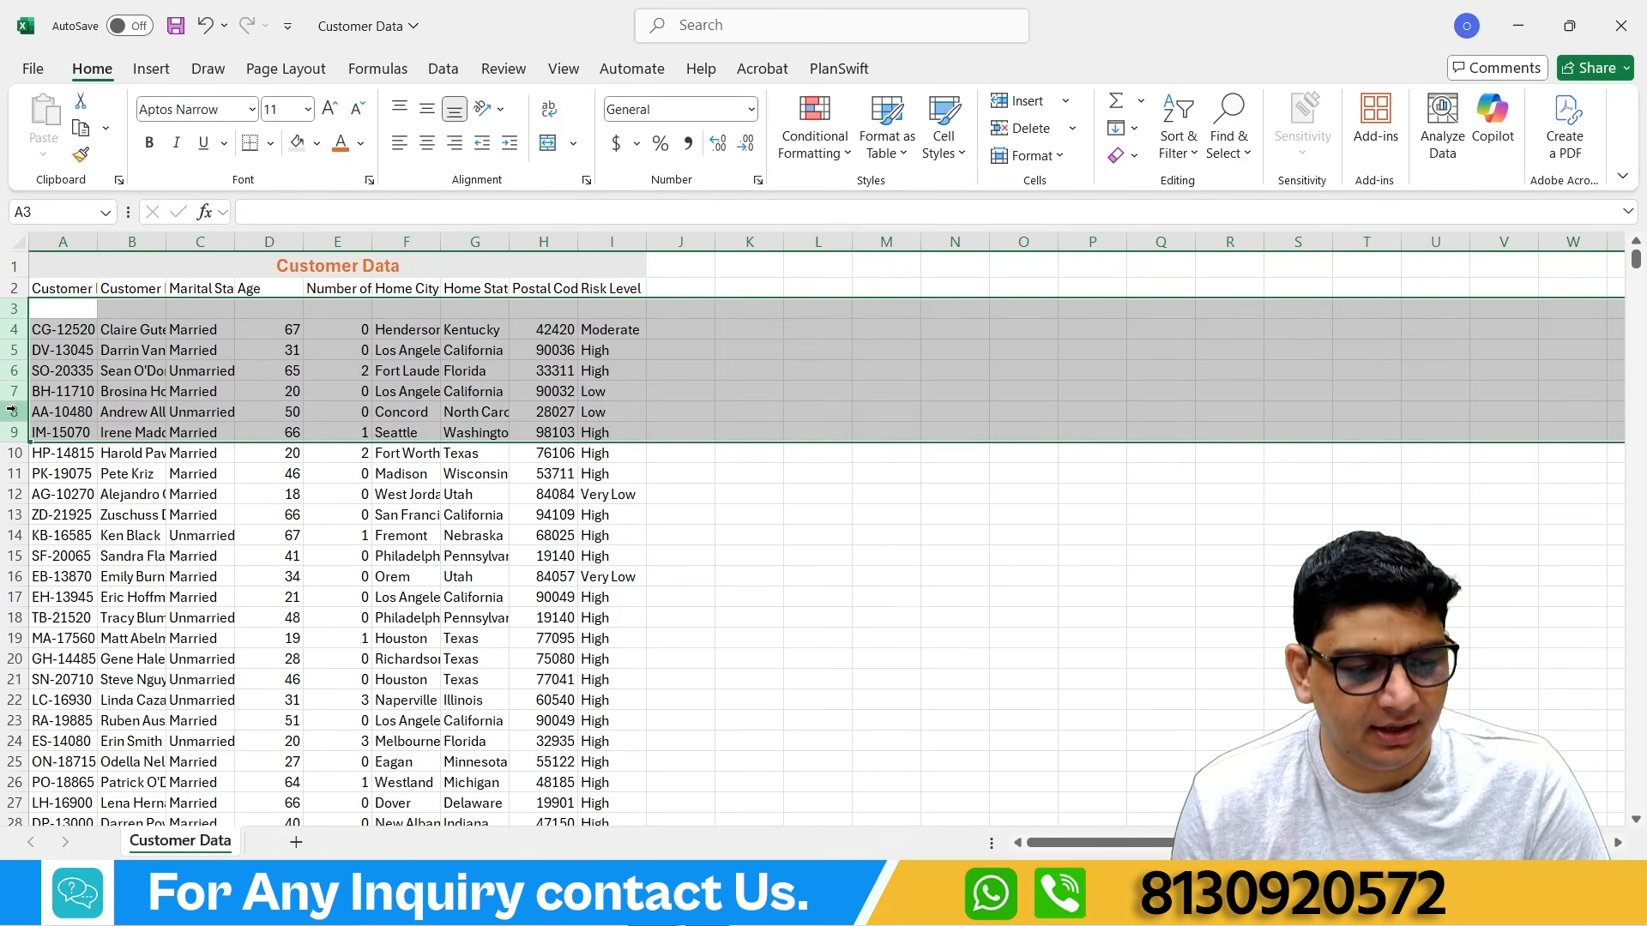
{"action": "right_click", "coordinate": [15, 412]}
{"action": "left_click", "coordinate": [72, 625]}
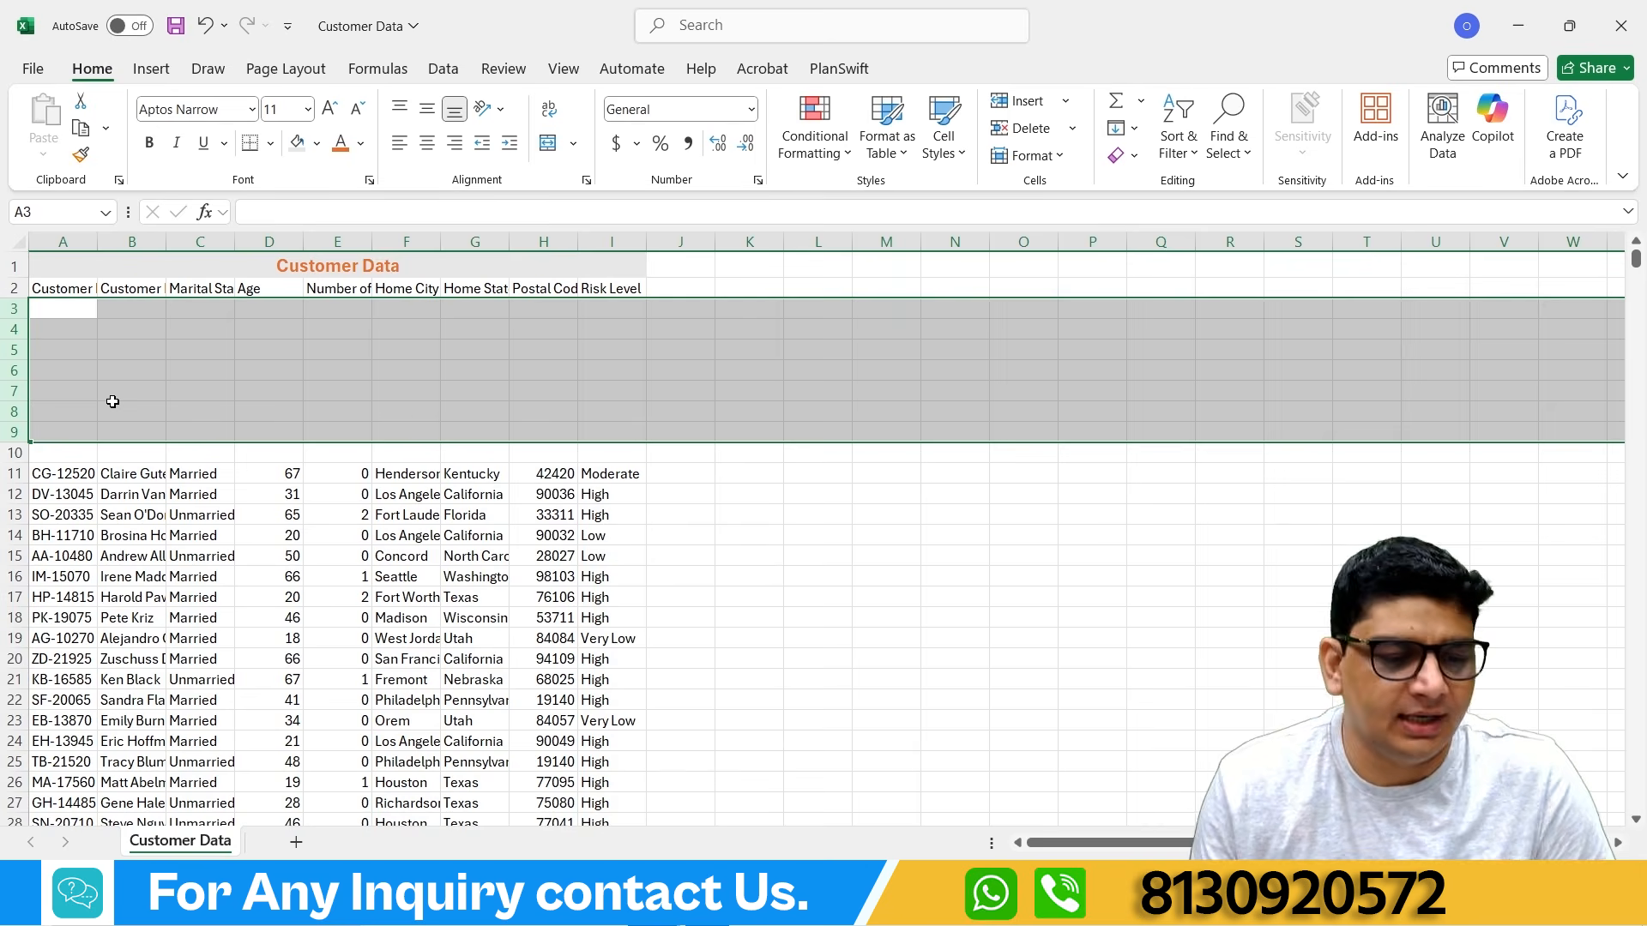
Step: Undo both row insertions in the customer table
{"action": "key", "text": "ctrl+z"}
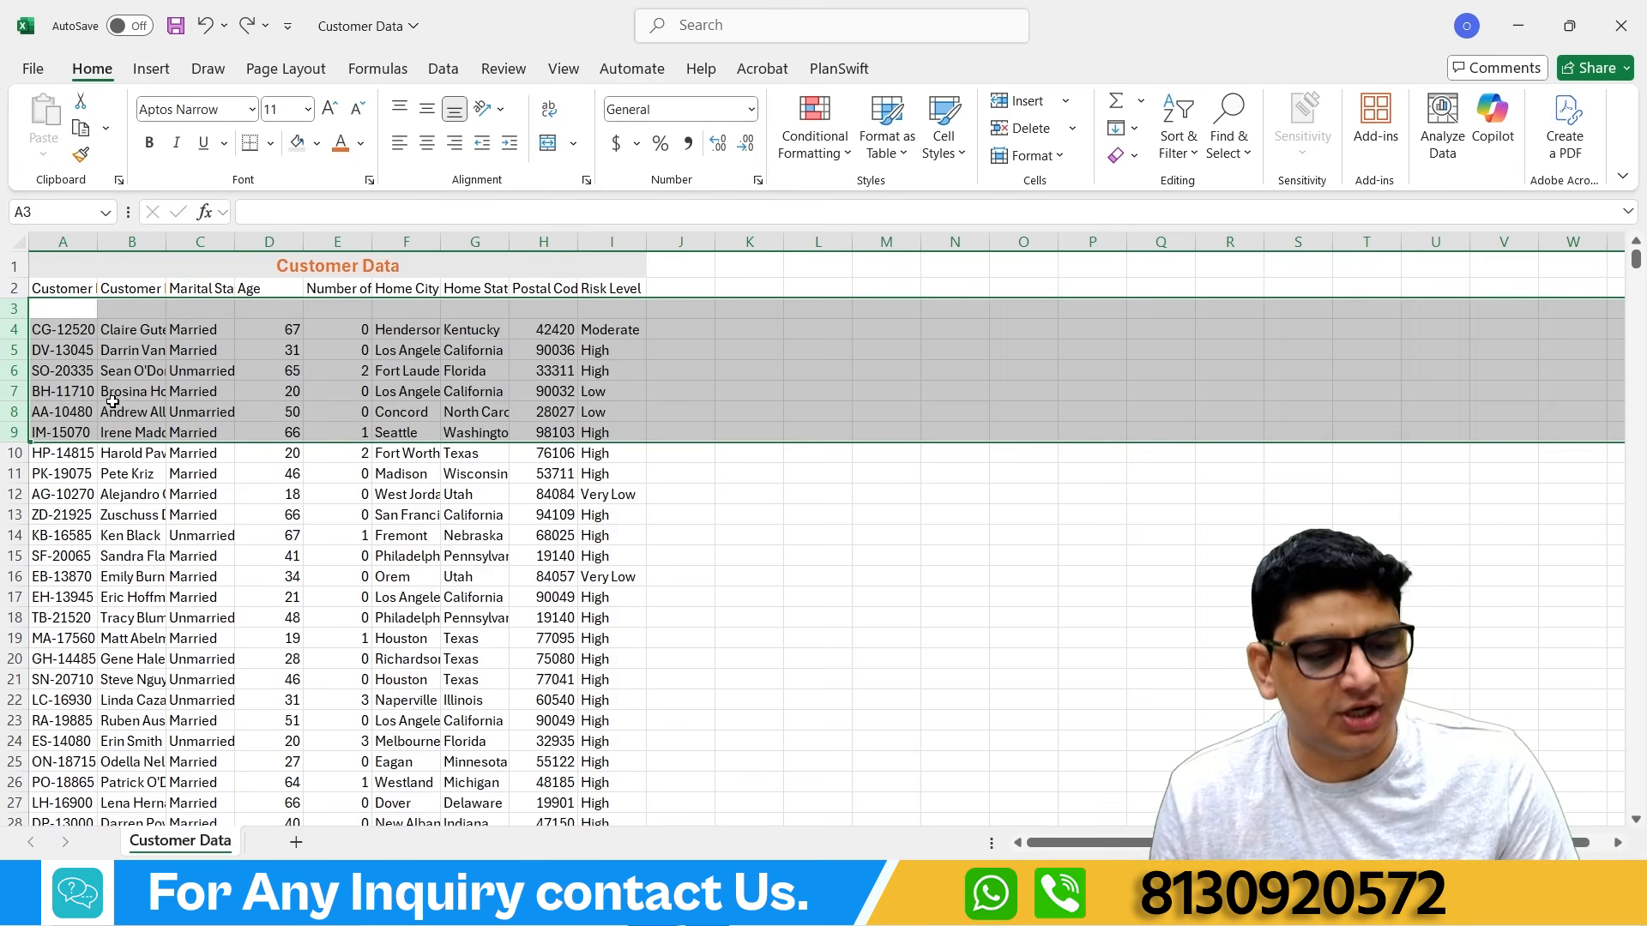
{"action": "key", "text": "ctrl+z"}
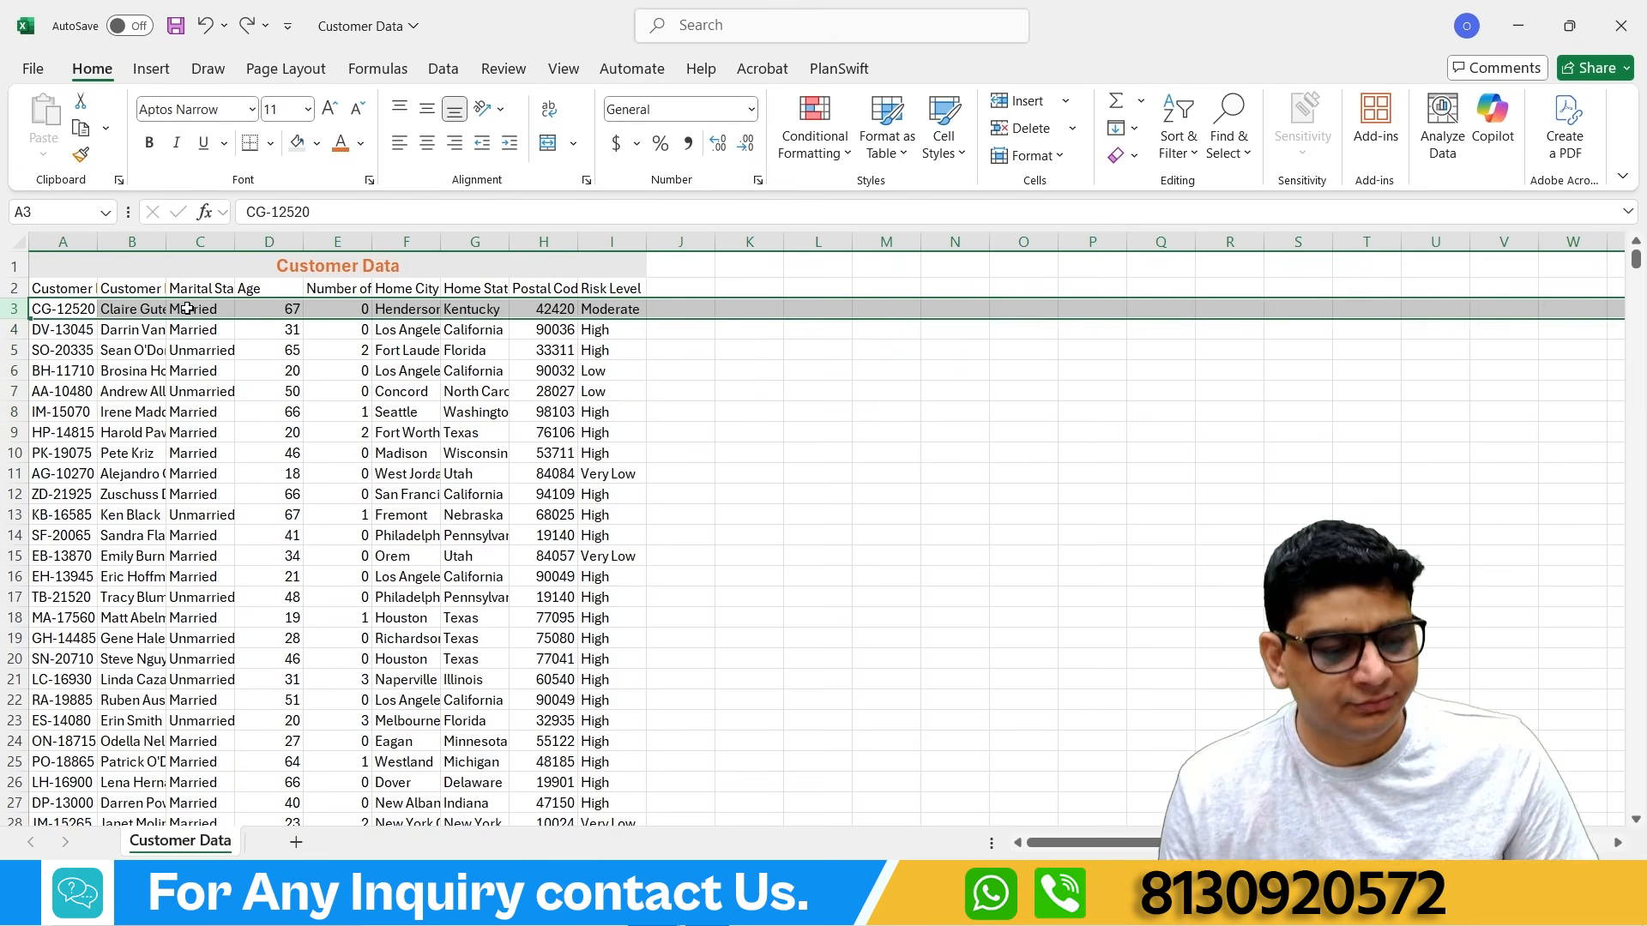
{"action": "key", "text": "ctrl+Home"}
{"action": "left_click", "coordinate": [359, 375]}
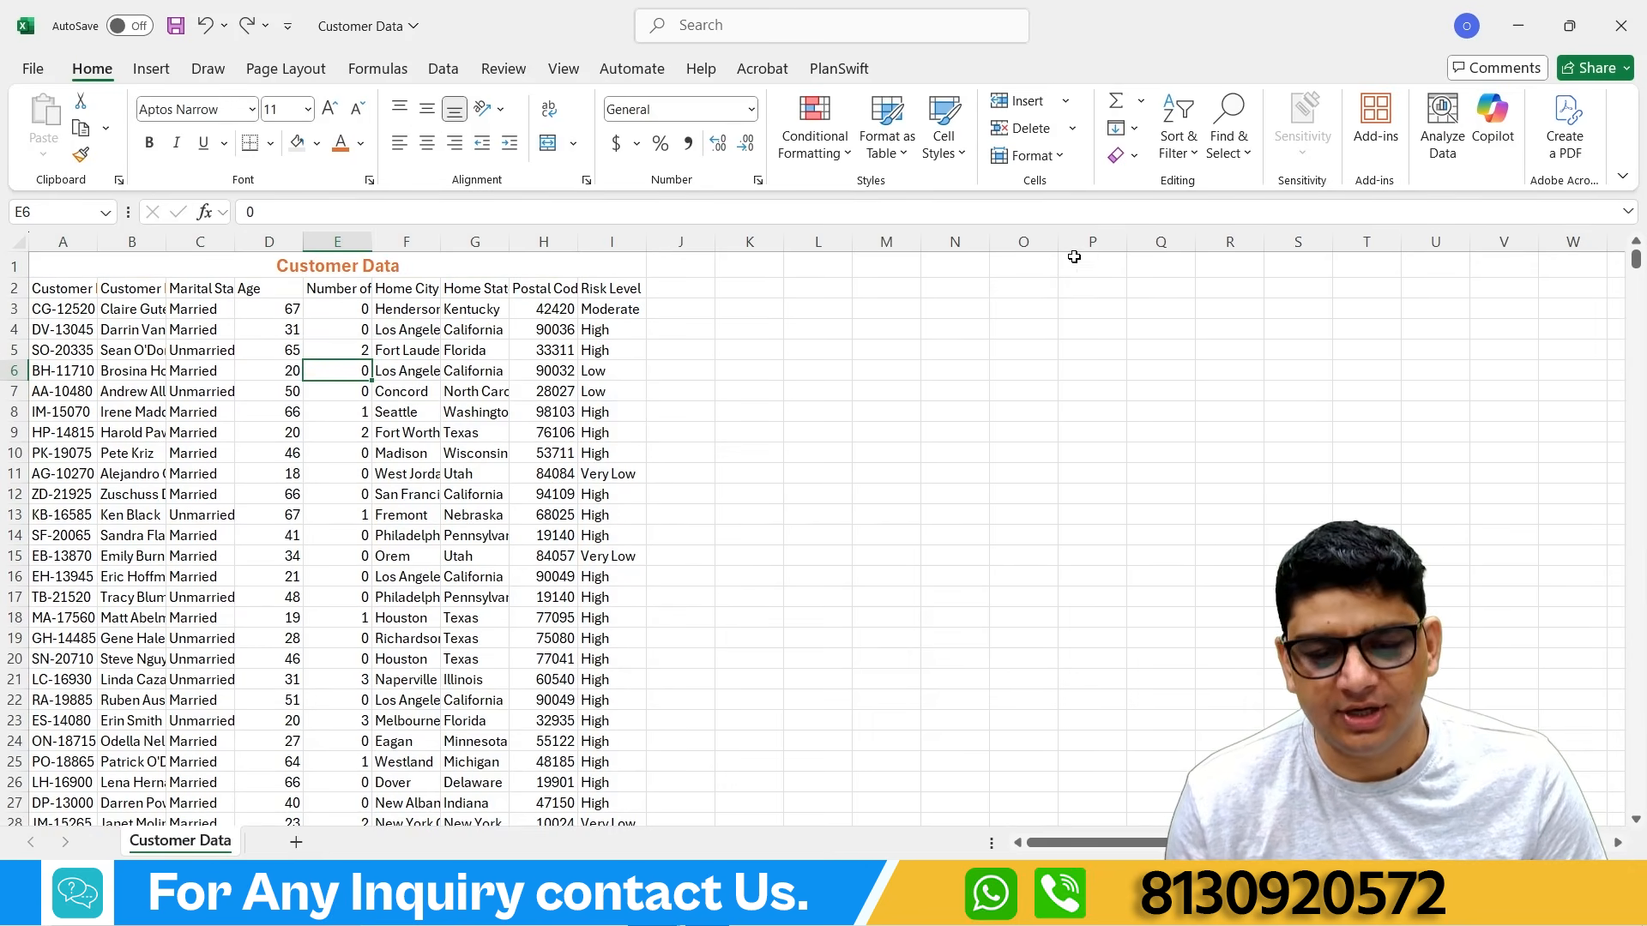
Step: Add two new blank worksheets to the workbook and return to the Customer Data sheet
{"action": "left_click", "coordinate": [1066, 103]}
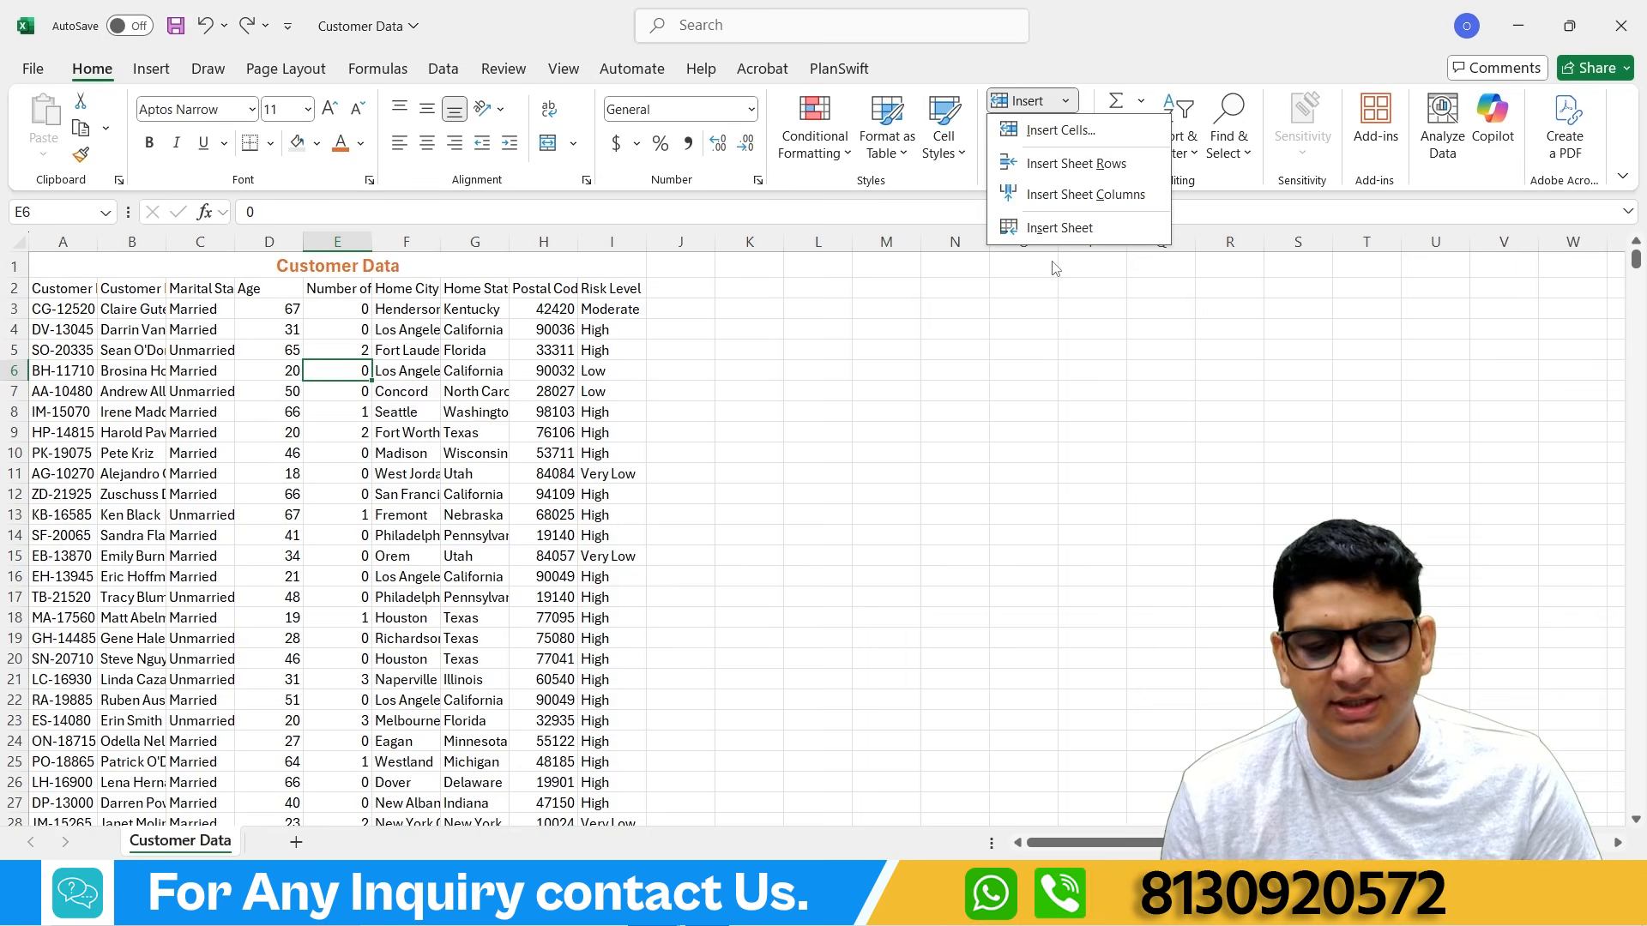
{"action": "left_click", "coordinate": [1063, 279]}
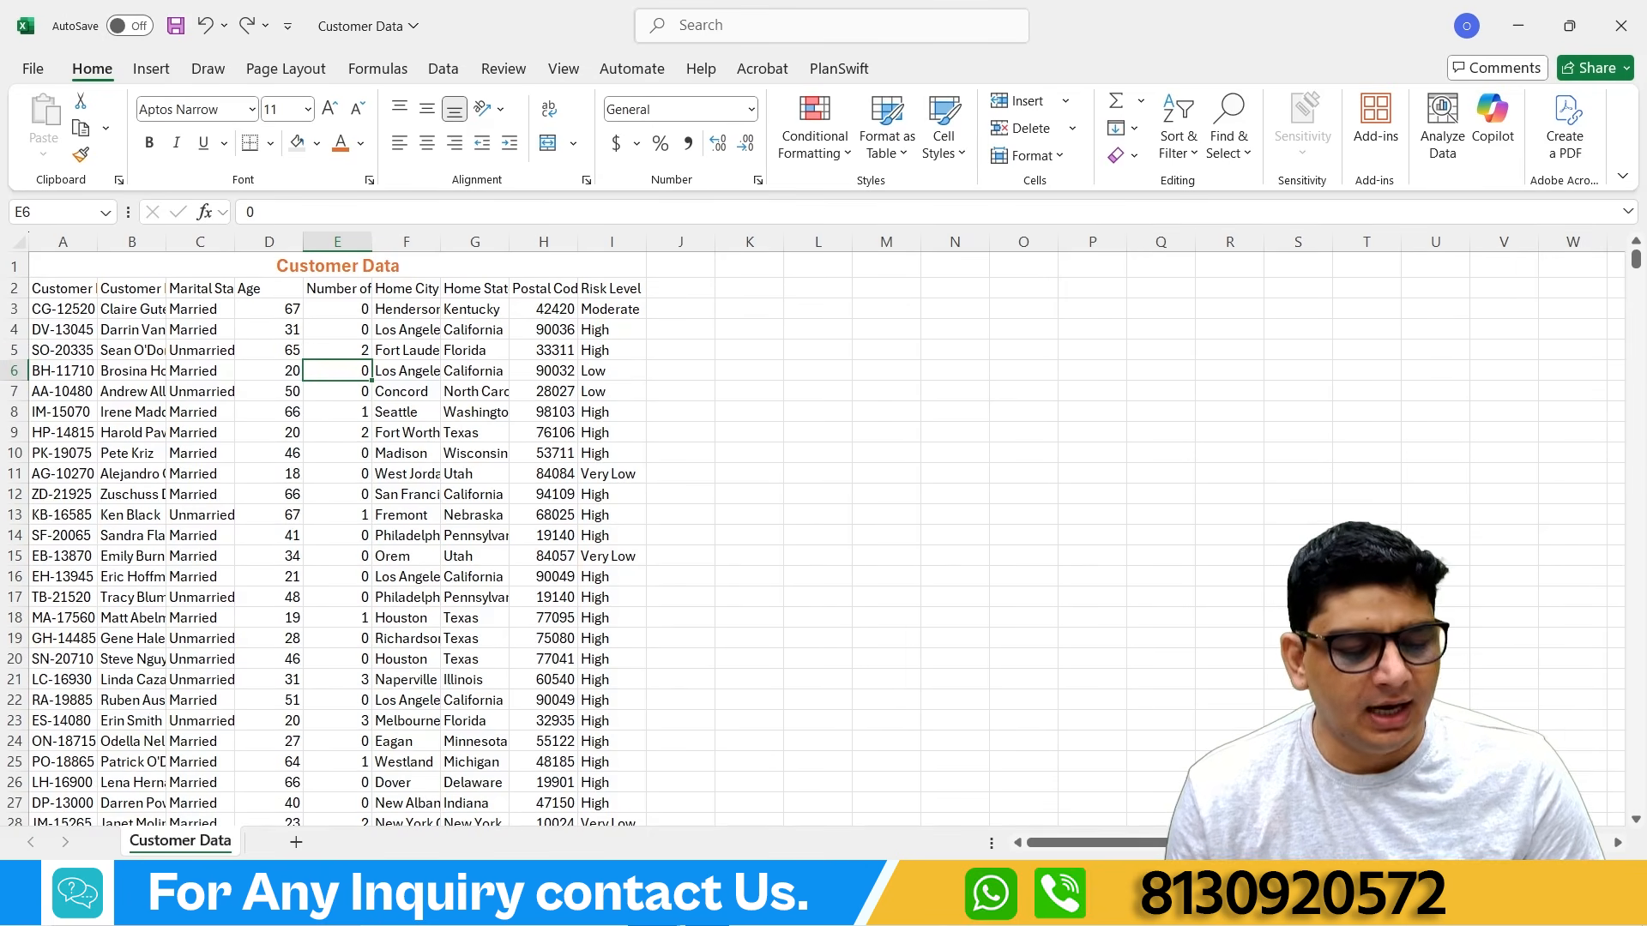
{"action": "left_click", "coordinate": [1065, 101]}
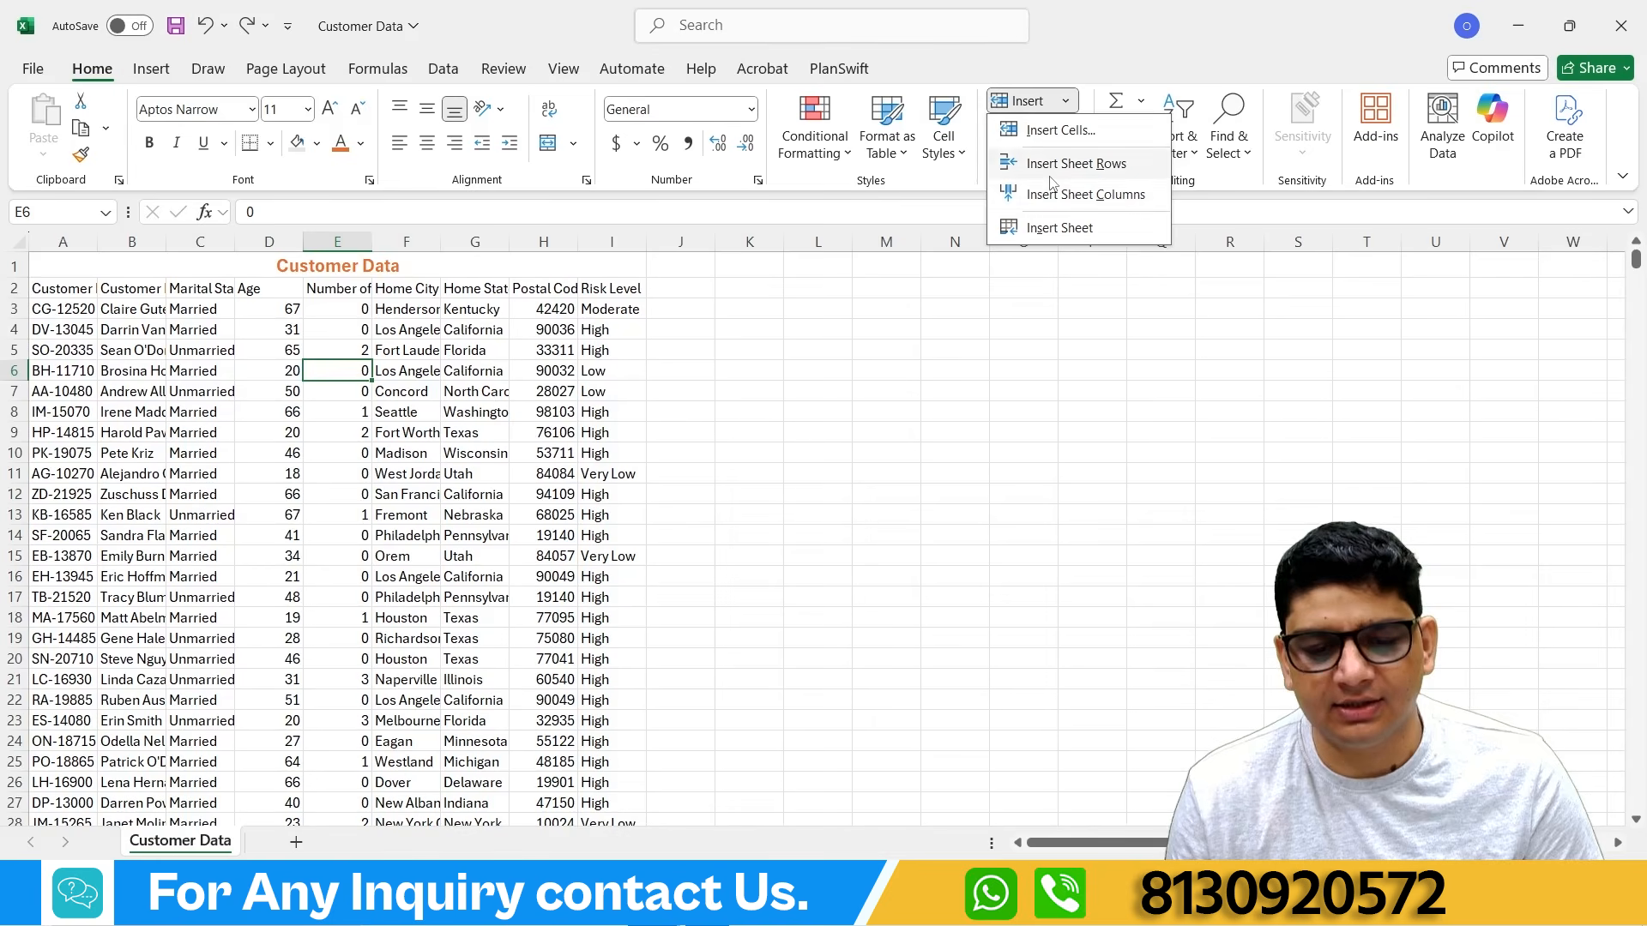
{"action": "left_click", "coordinate": [1059, 227]}
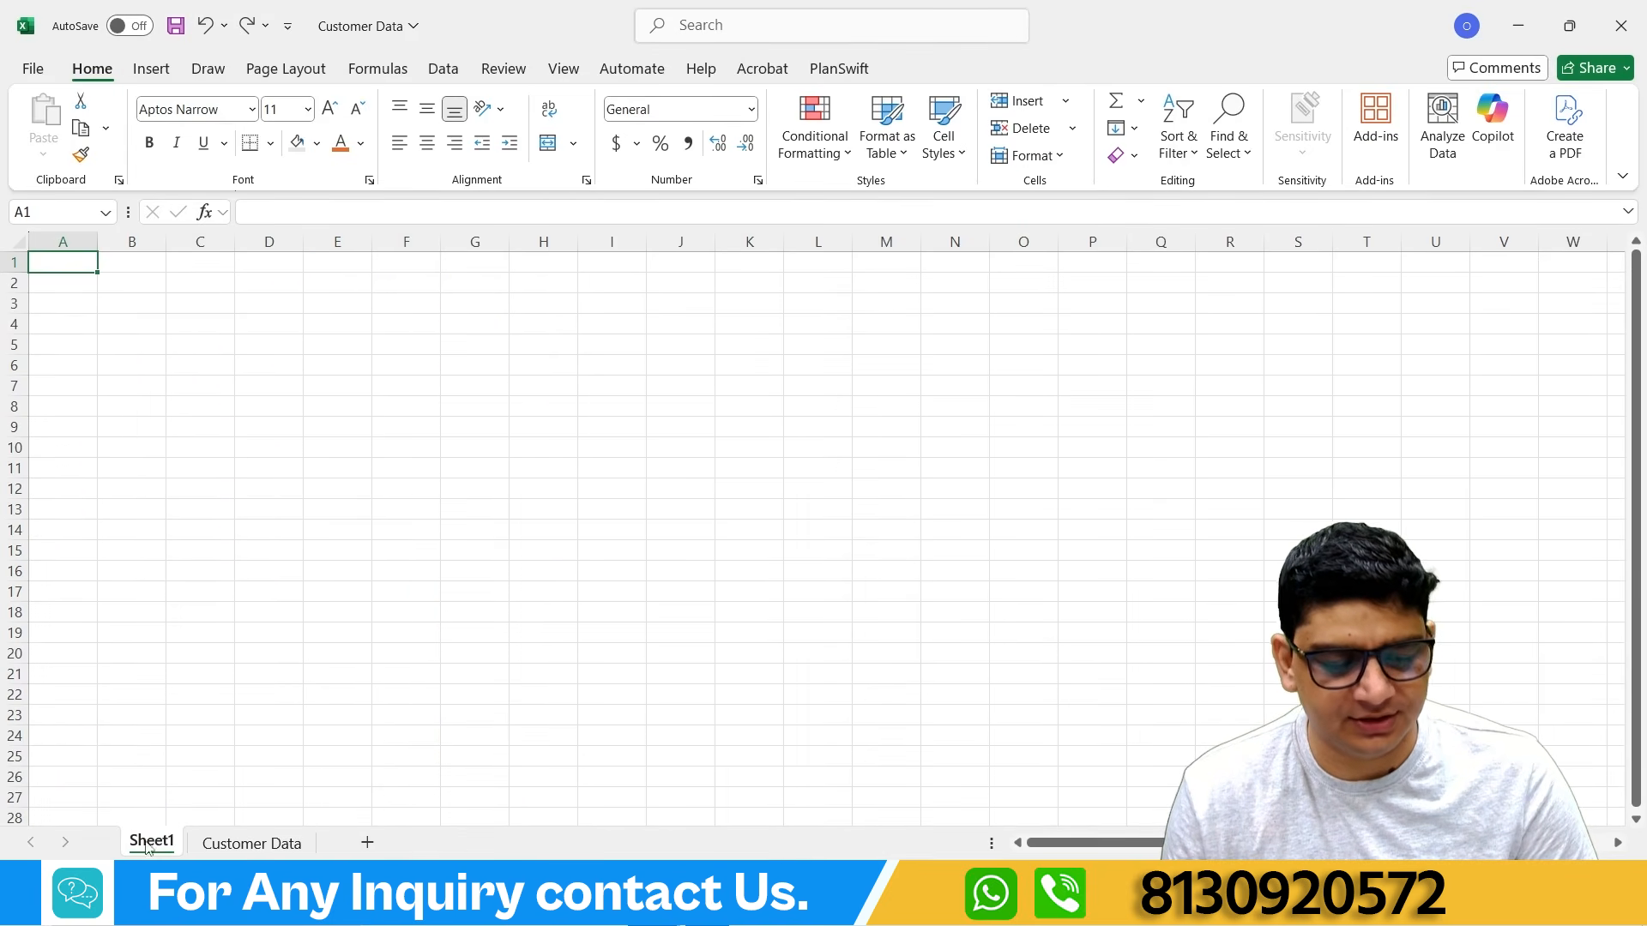
{"action": "left_click", "coordinate": [367, 842]}
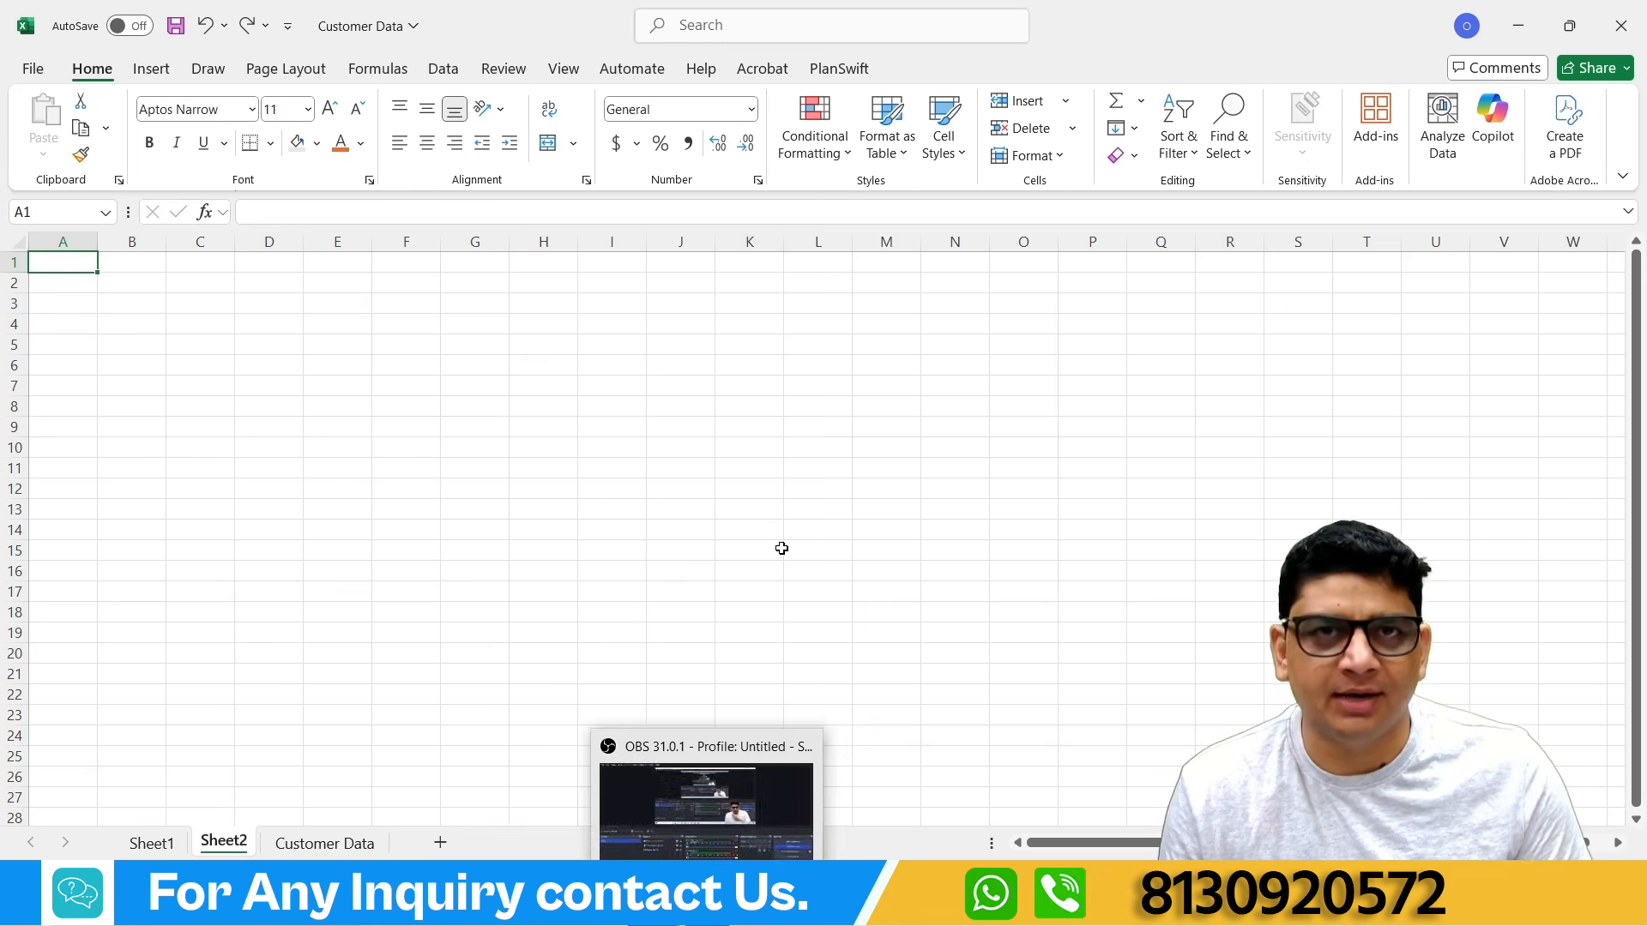
{"action": "key", "text": "ctrl+Page_Down"}
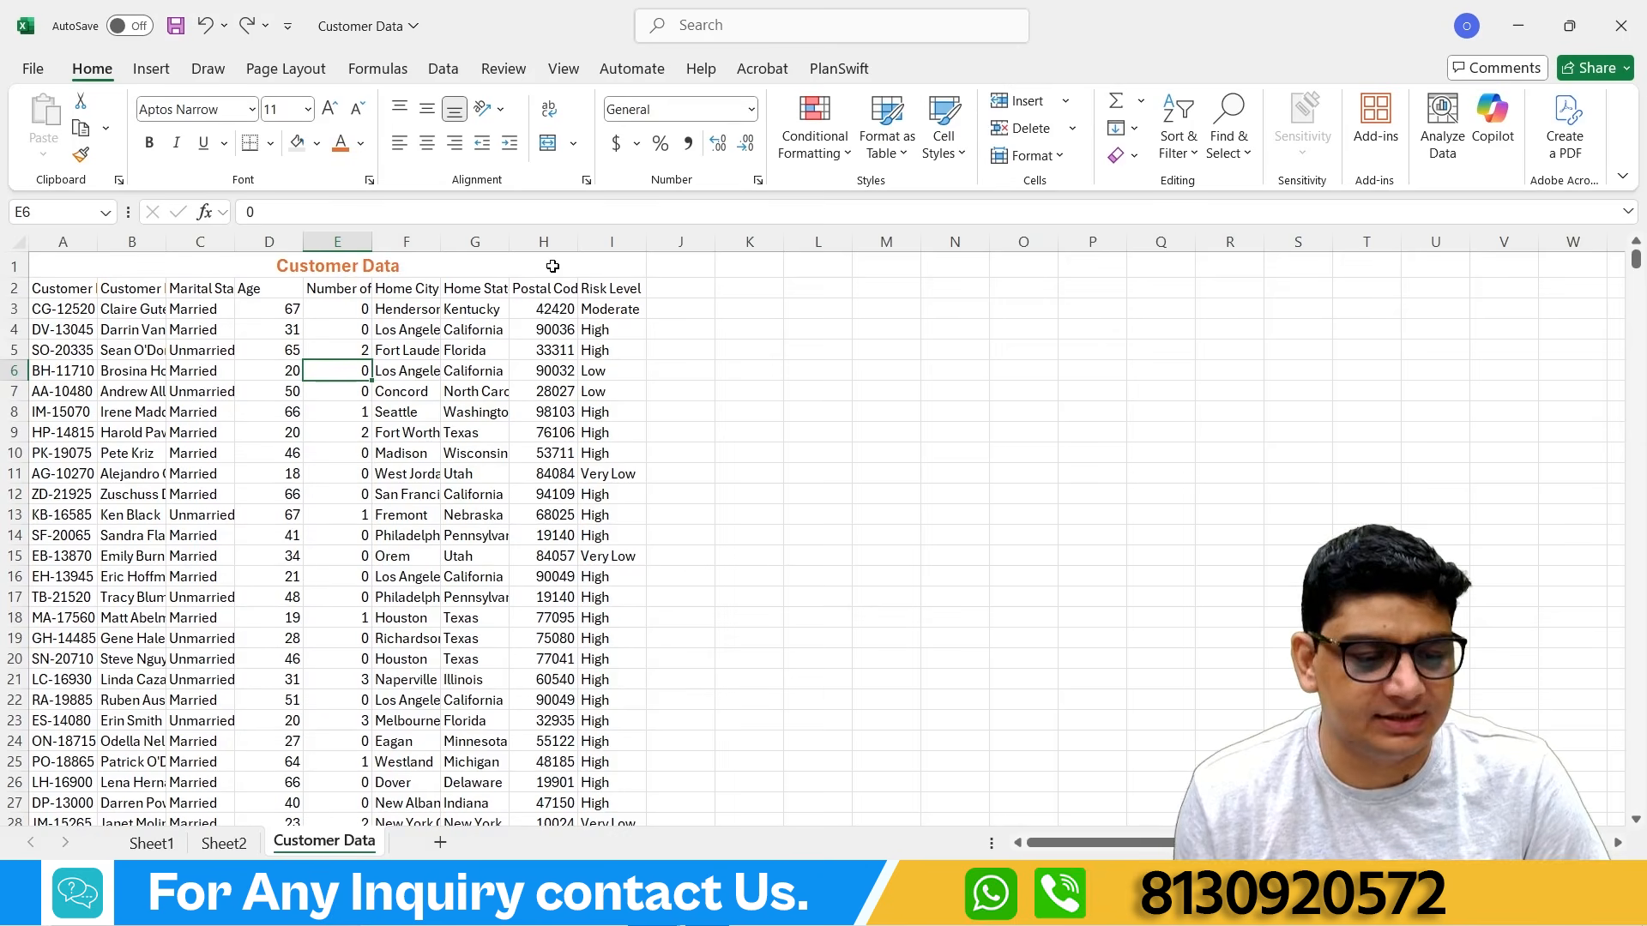
Step: Try to delete column G, Home State, directly from its column selection
{"action": "left_click", "coordinate": [471, 240]}
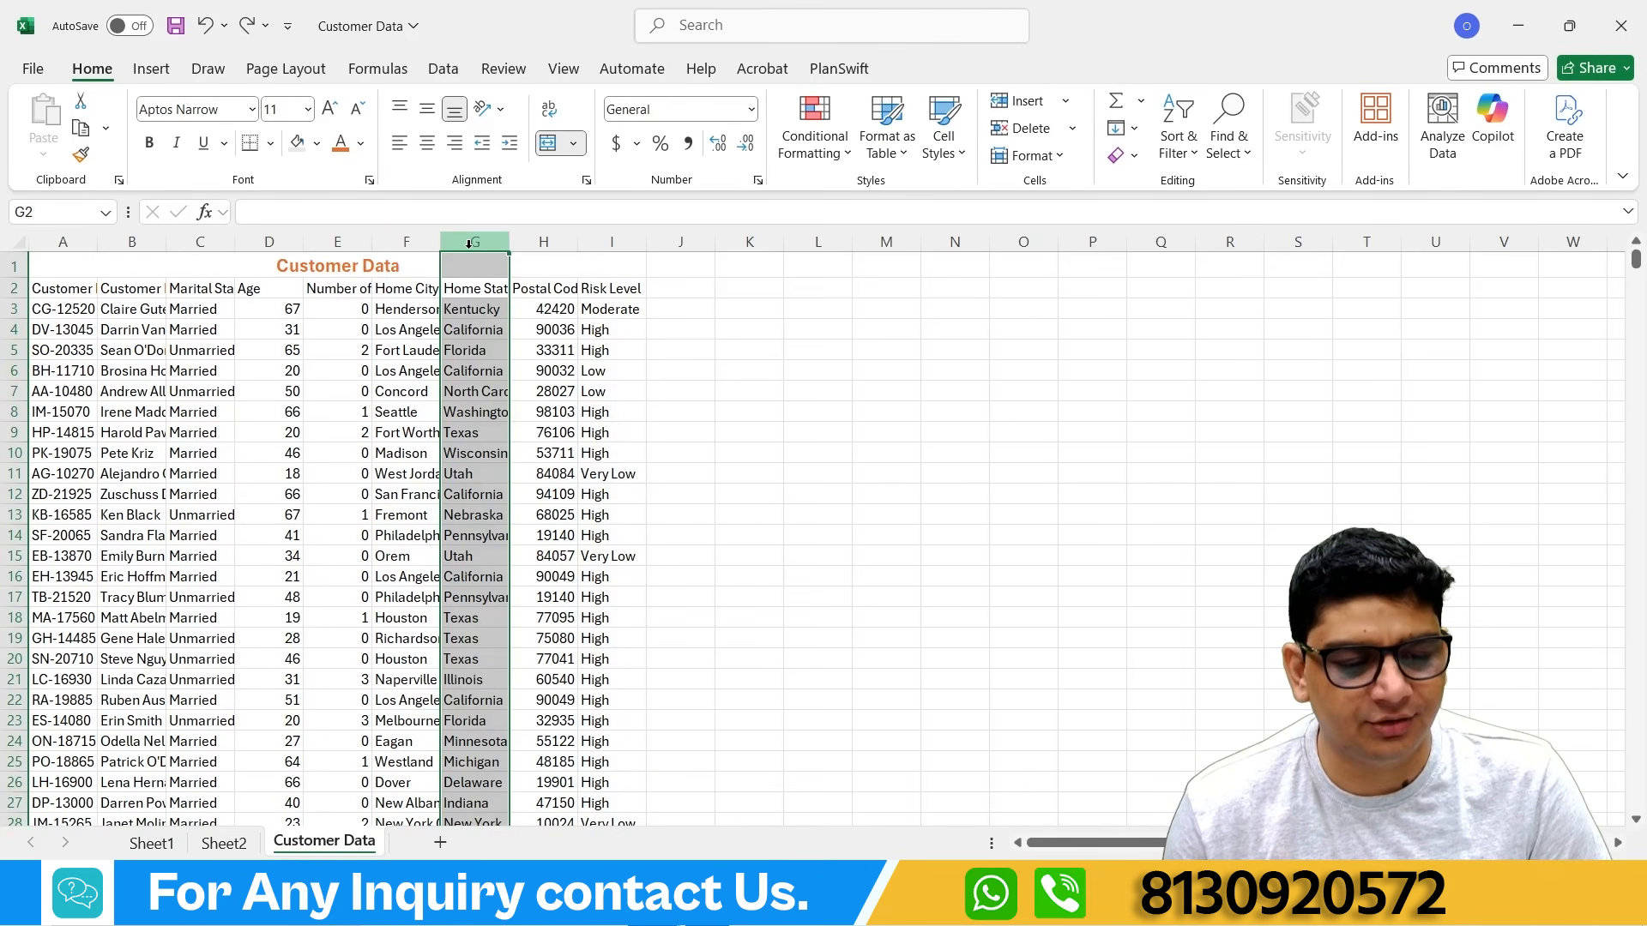
{"action": "right_click", "coordinate": [469, 243]}
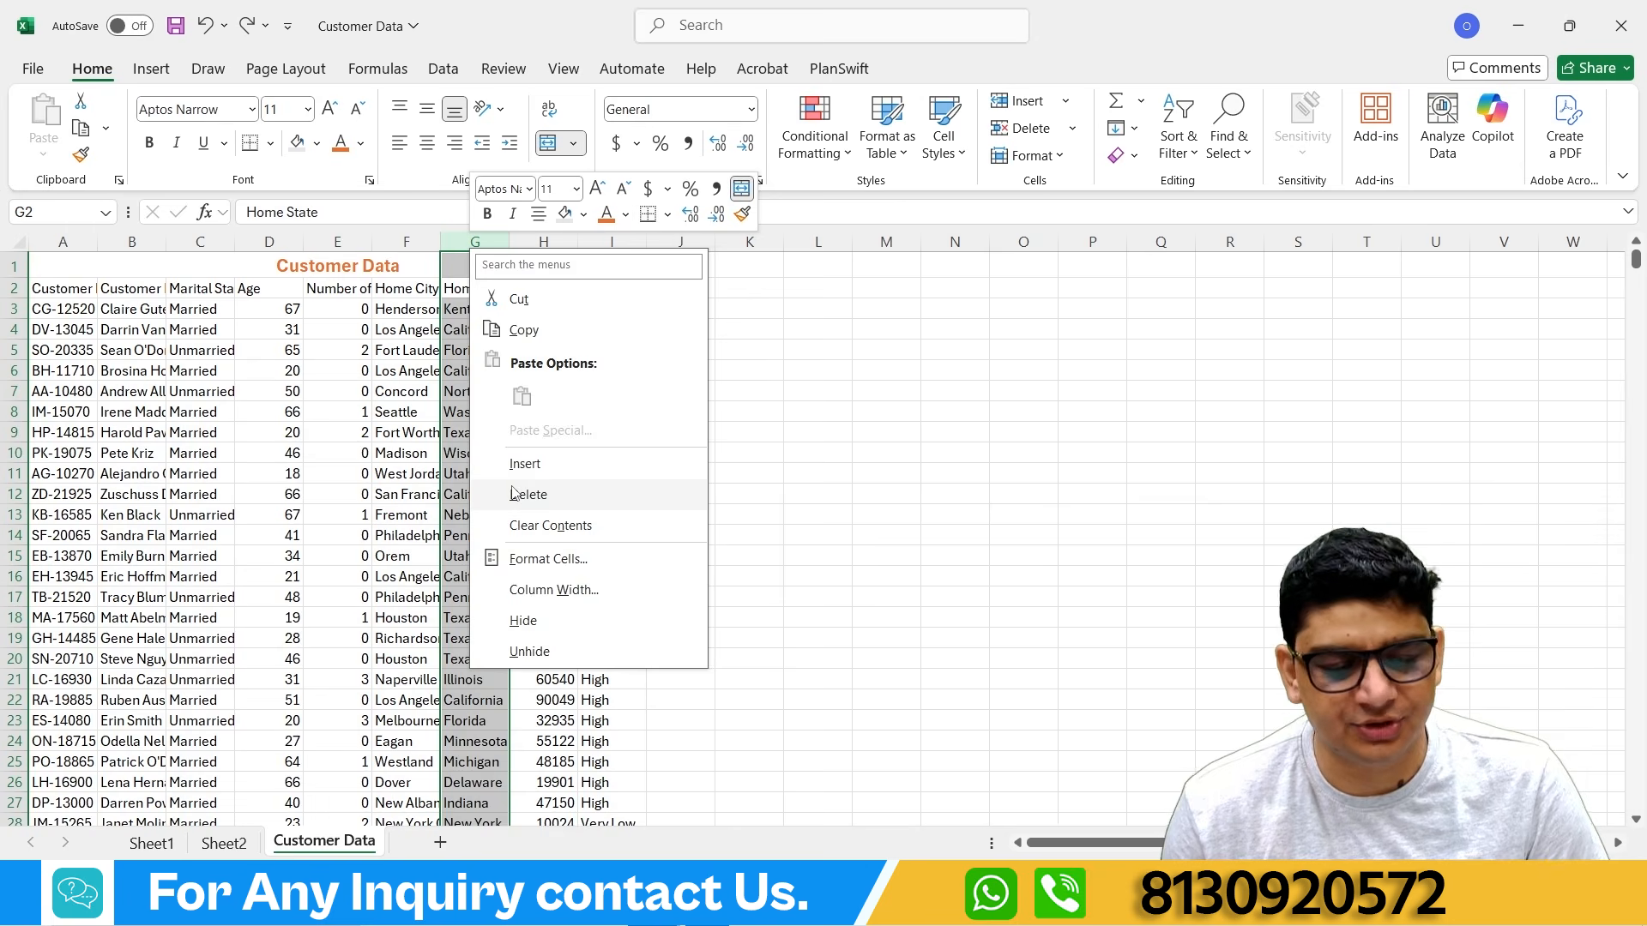
{"action": "left_click", "coordinate": [492, 240]}
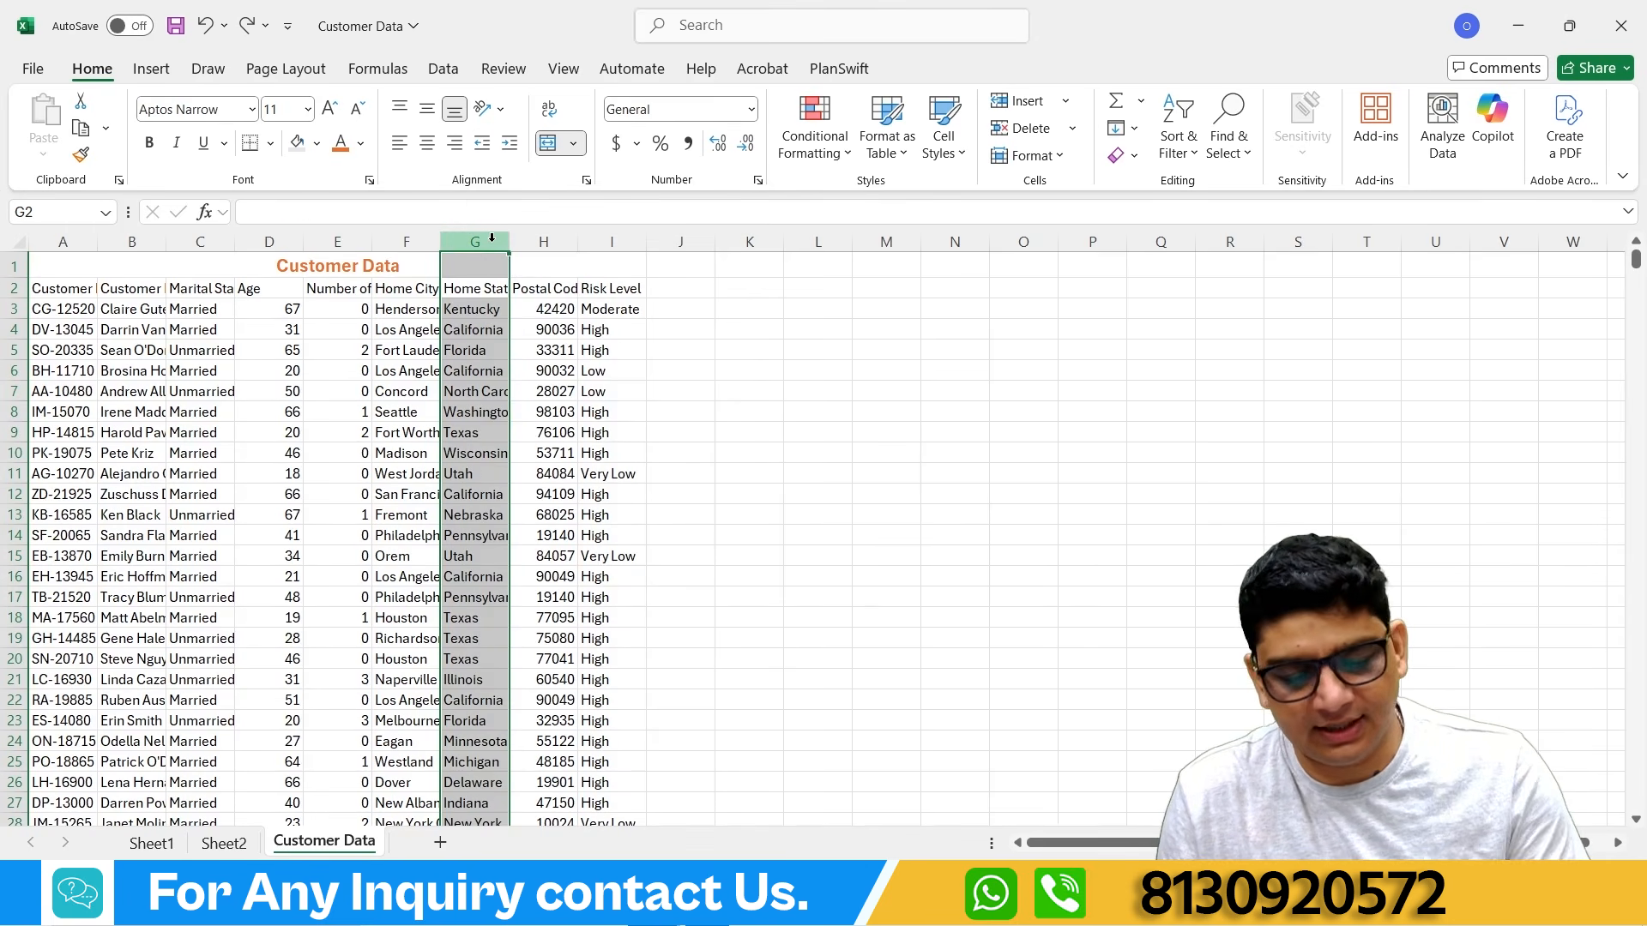
{"action": "key", "text": "ctrl+minus"}
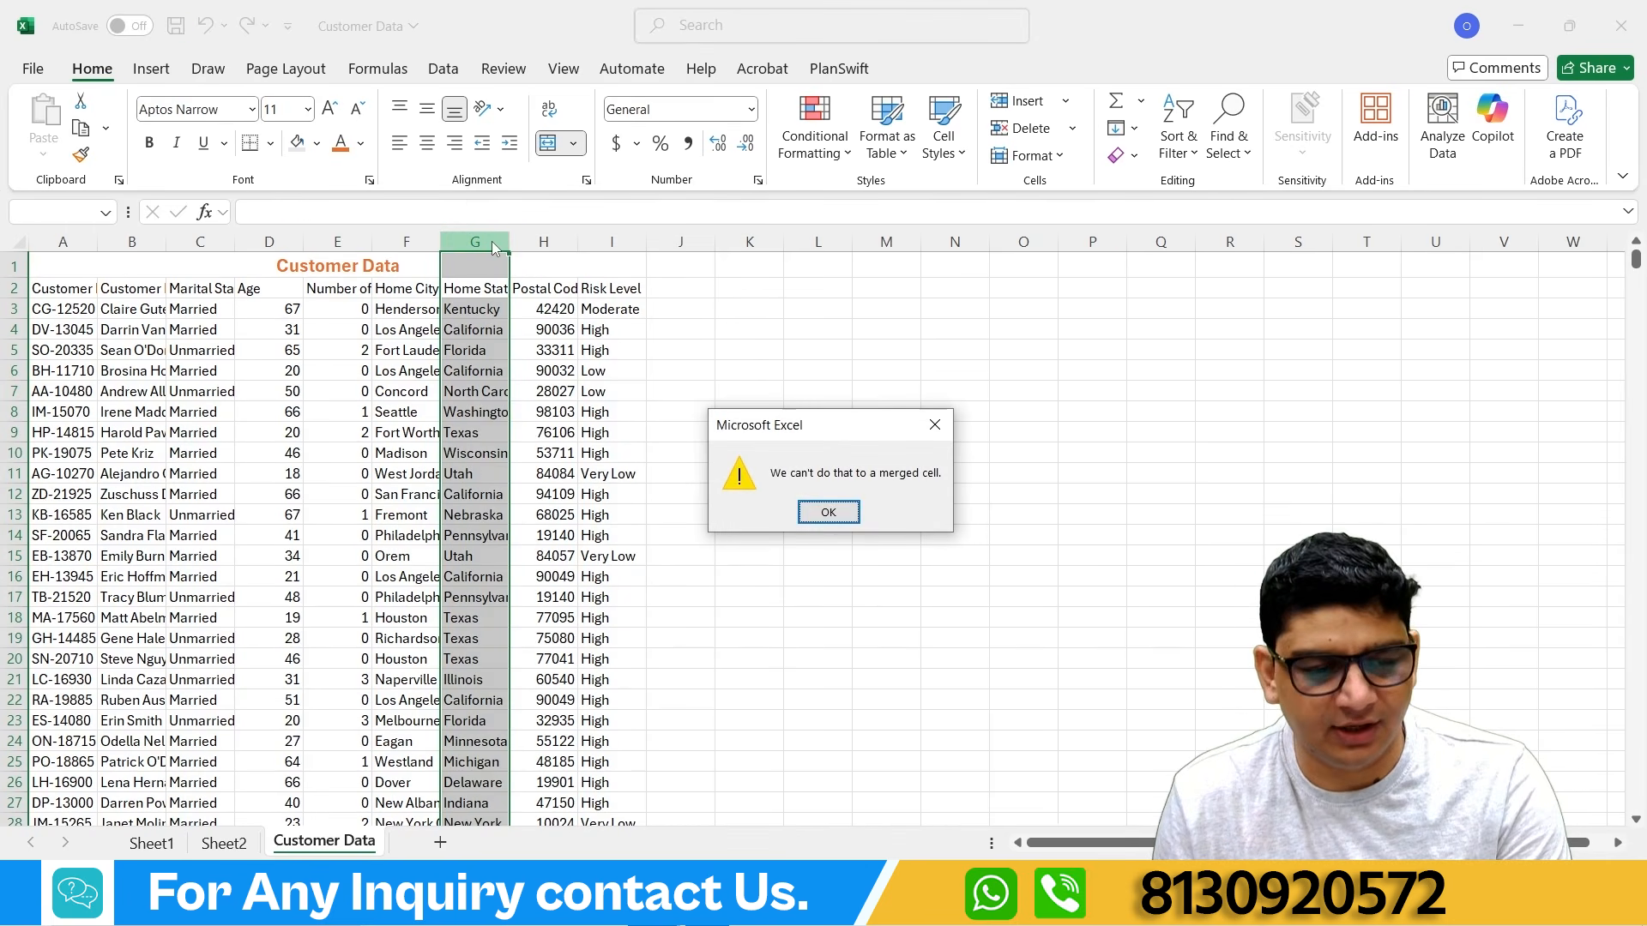
{"action": "left_click", "coordinate": [813, 520]}
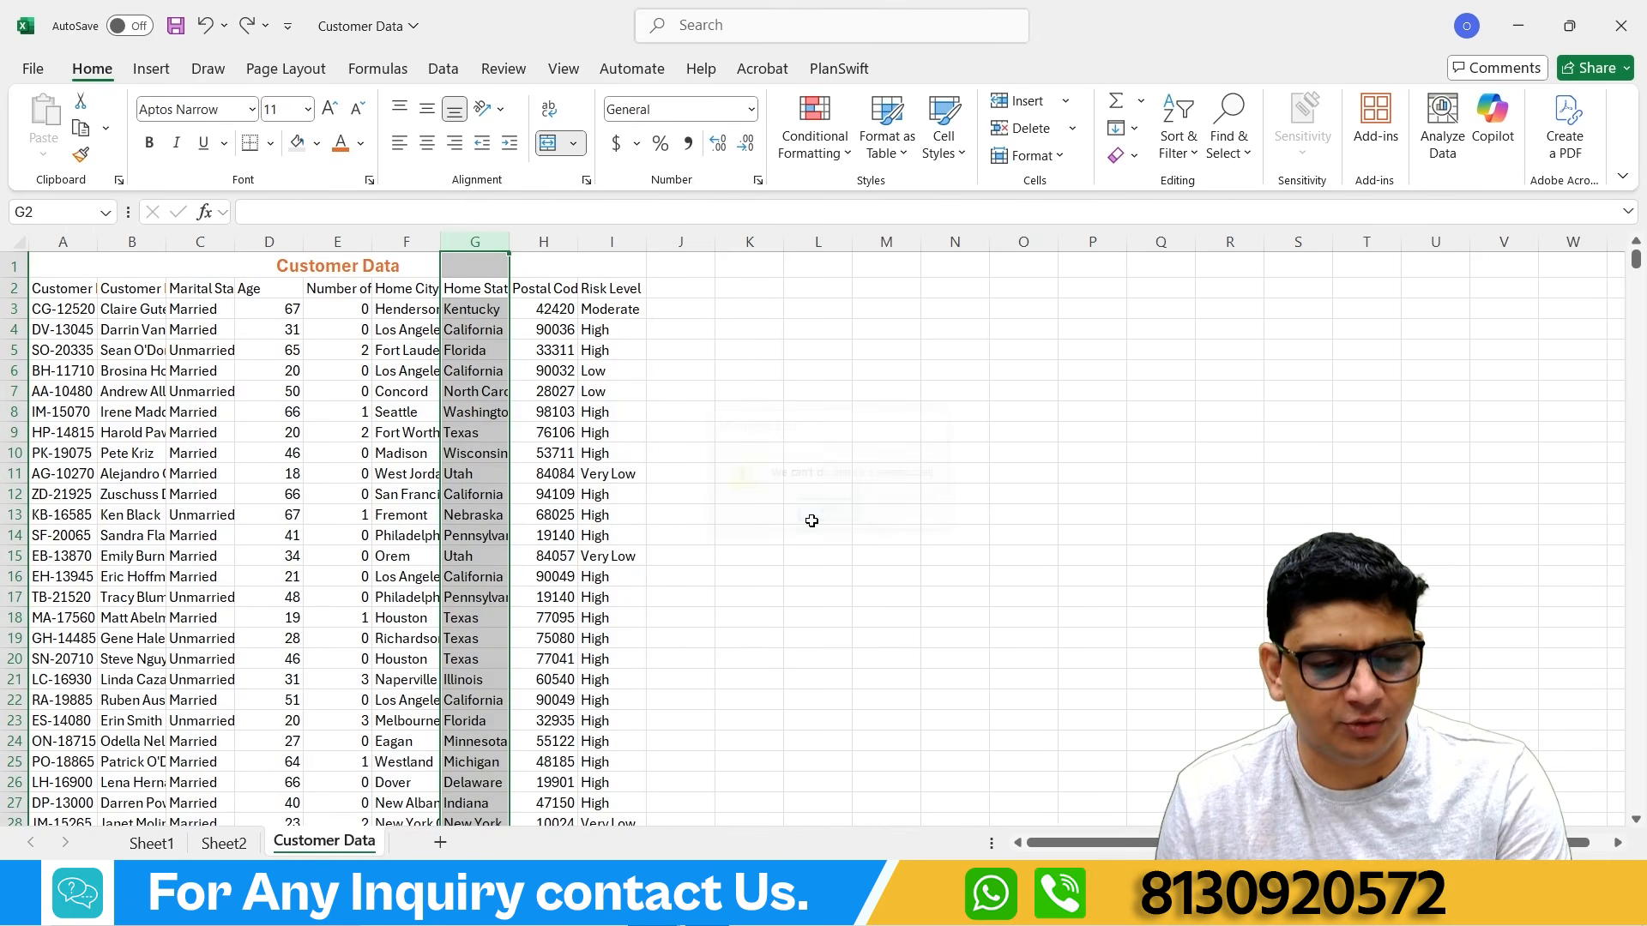
Step: Delete the Home State column from the Customer Data sheet
{"action": "right_click", "coordinate": [468, 245]}
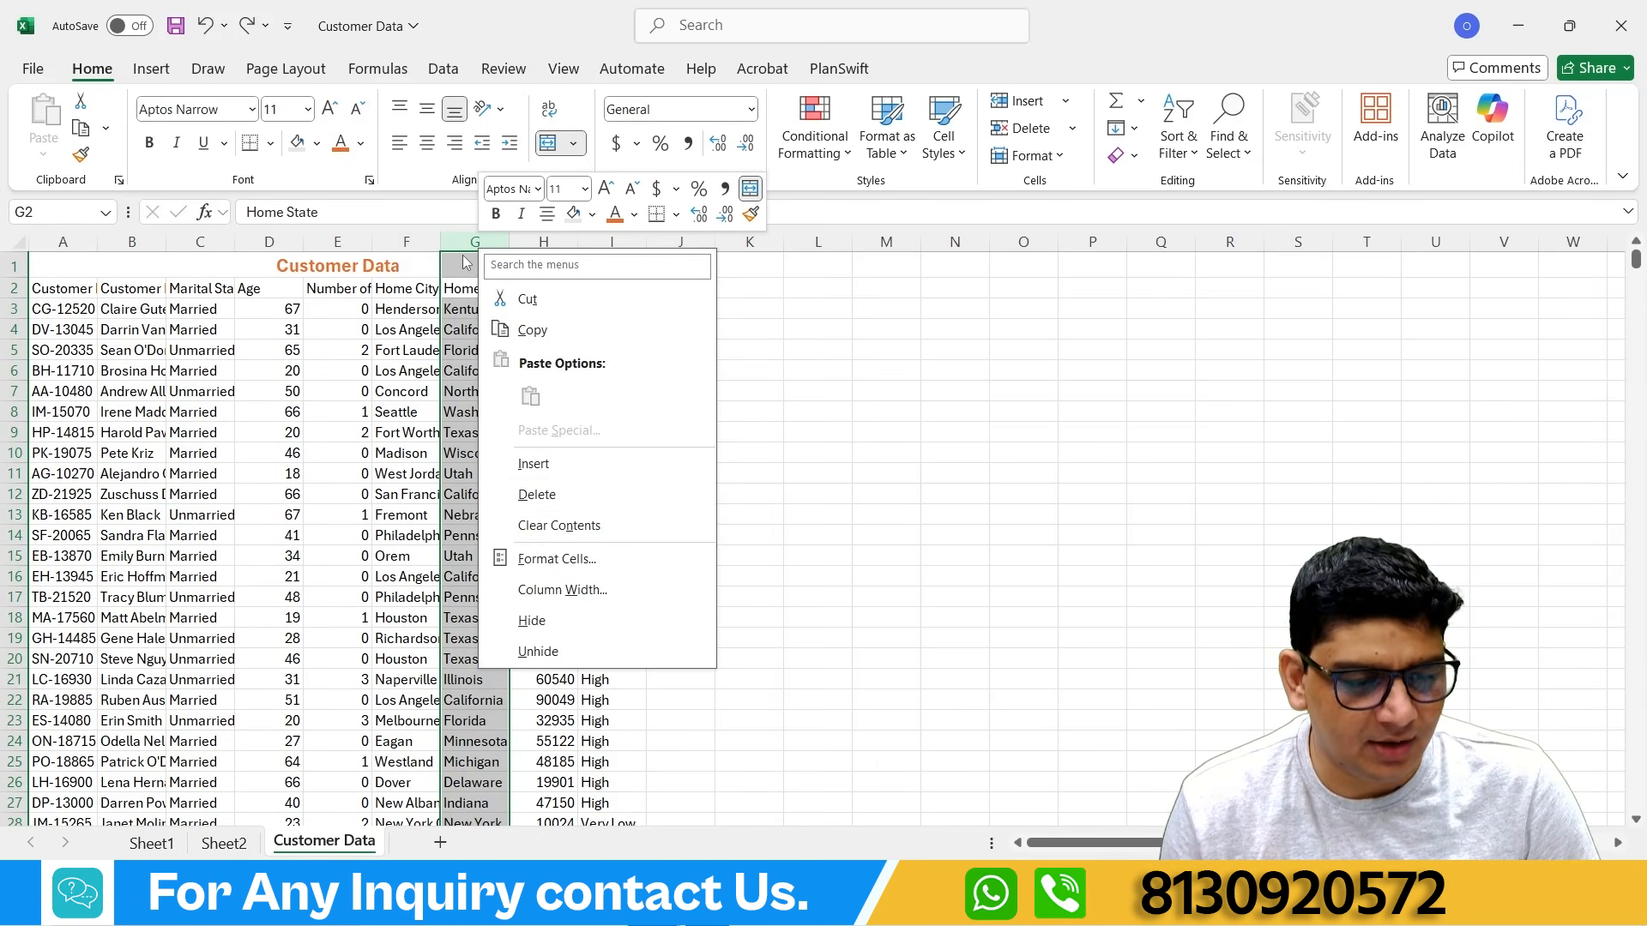
{"action": "left_click", "coordinate": [537, 495]}
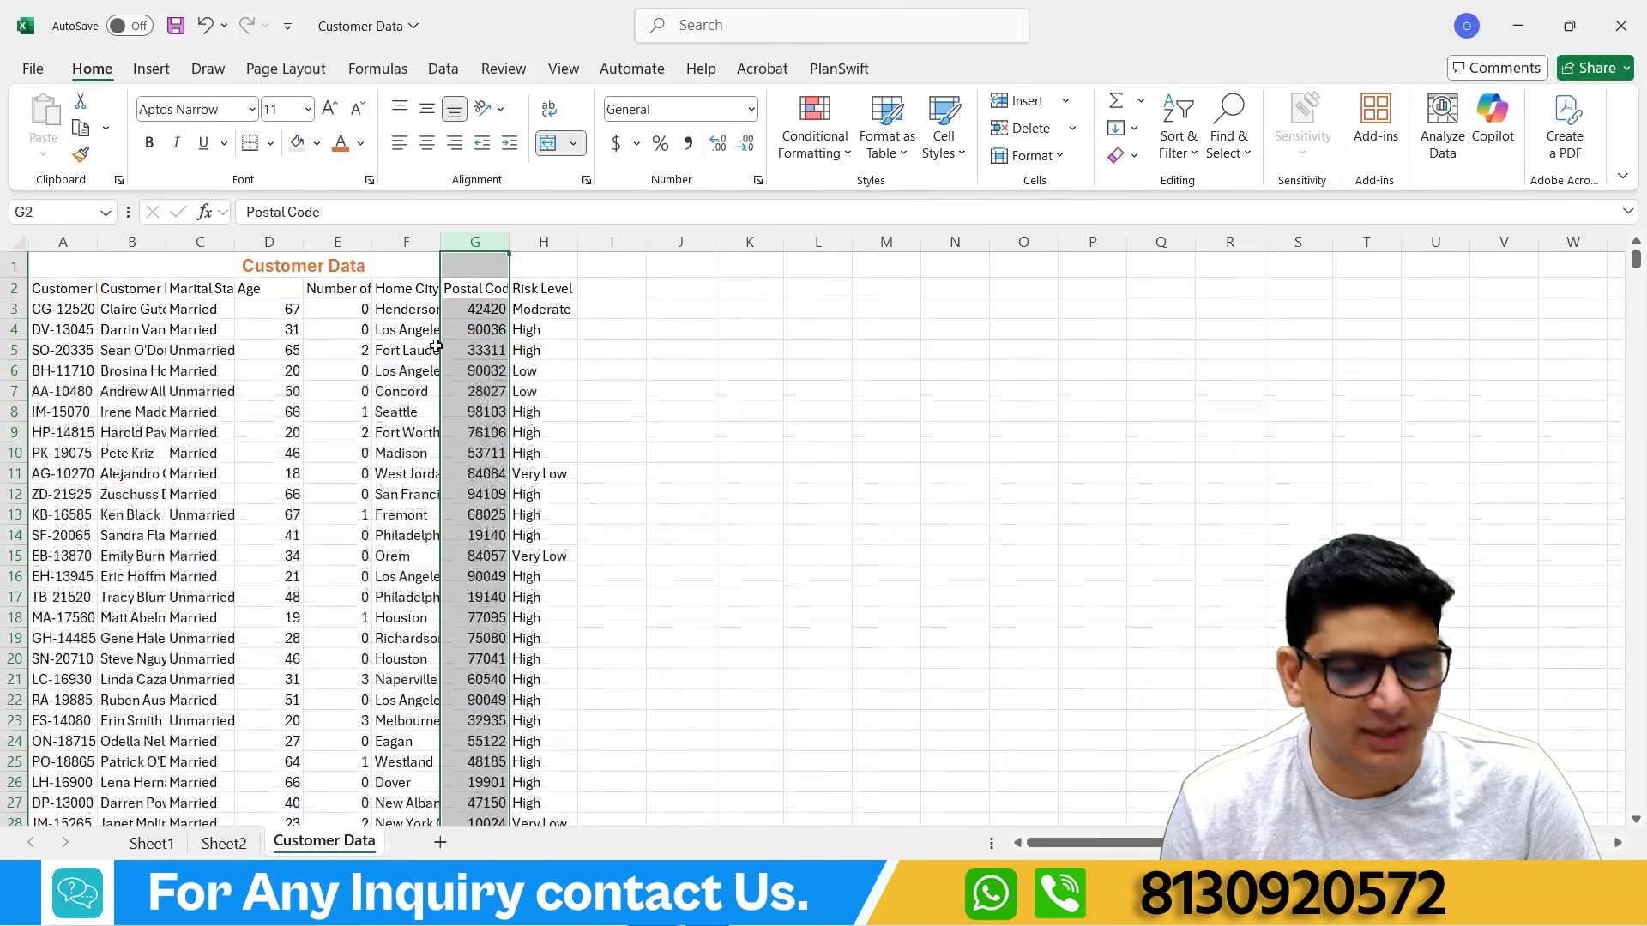
Step: Delete the Postal Code column and rows 3 to 7 from the Customer Data sheet
{"action": "right_click", "coordinate": [474, 244]}
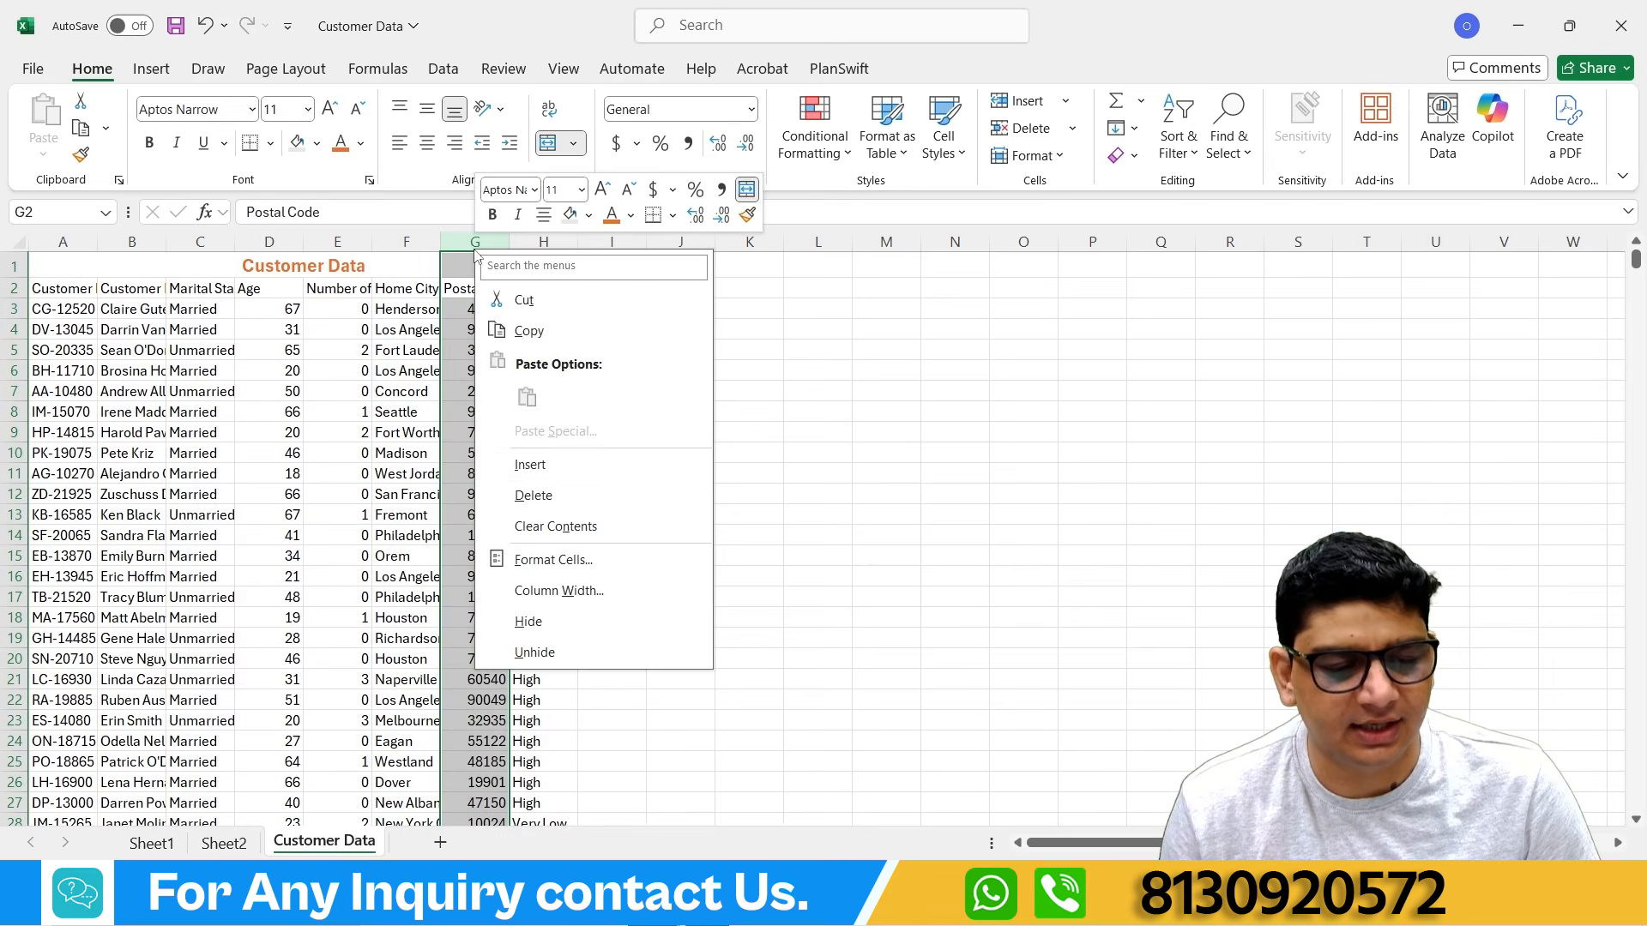
{"action": "left_click", "coordinate": [531, 493]}
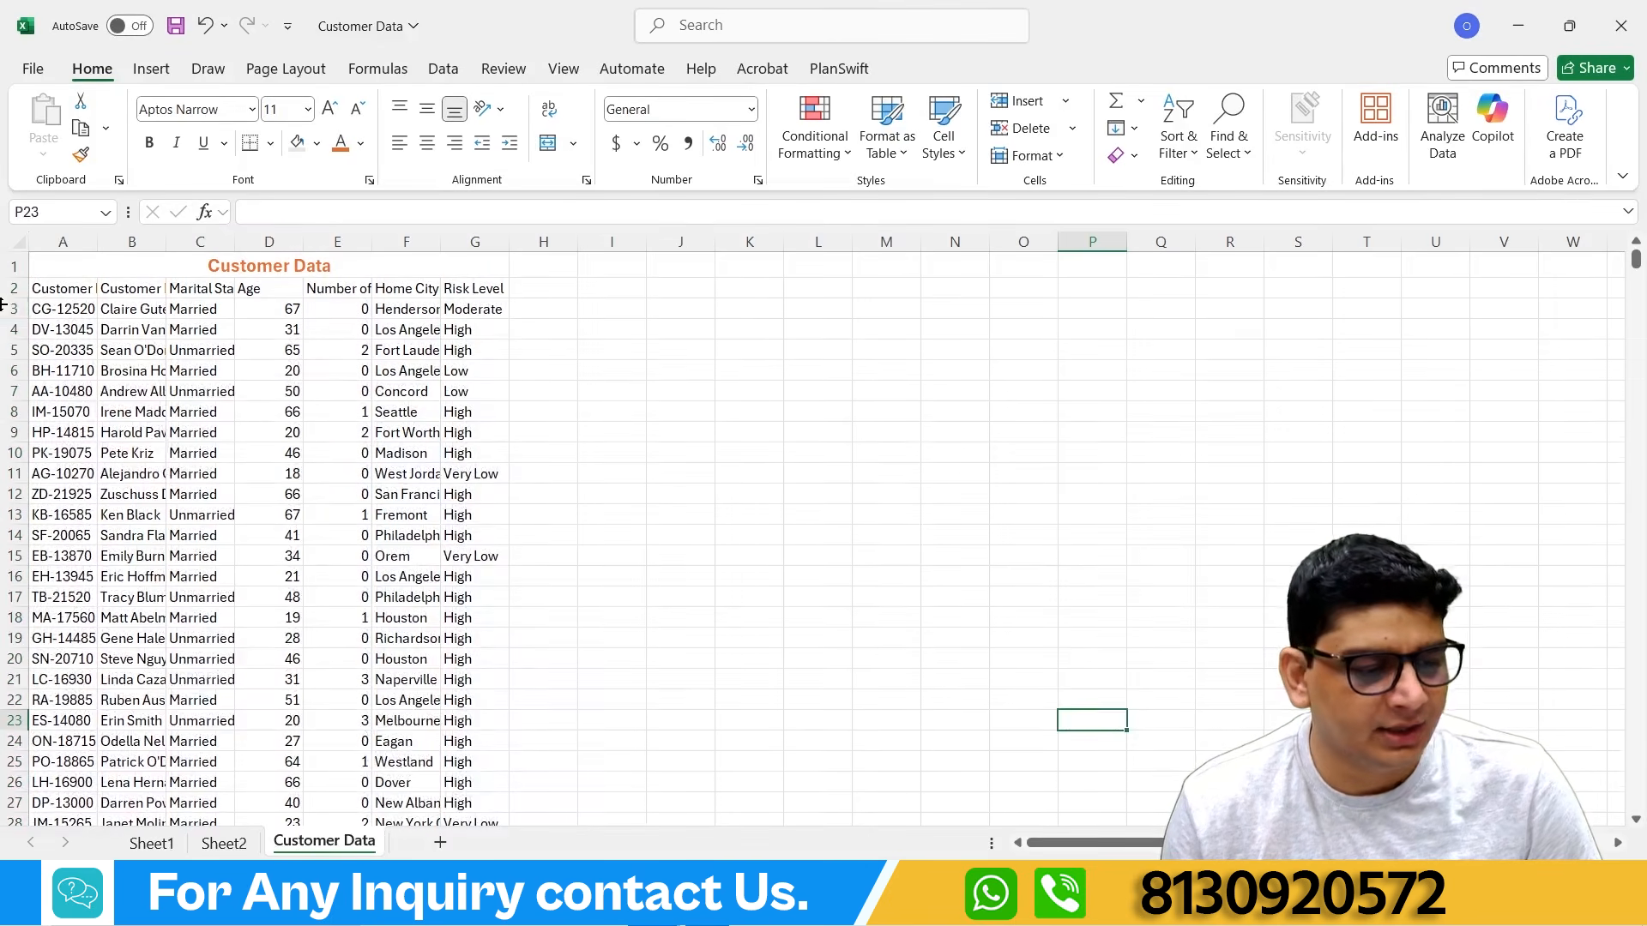
{"action": "left_click_drag", "start_coordinate": [14, 309], "coordinate": [6, 391]}
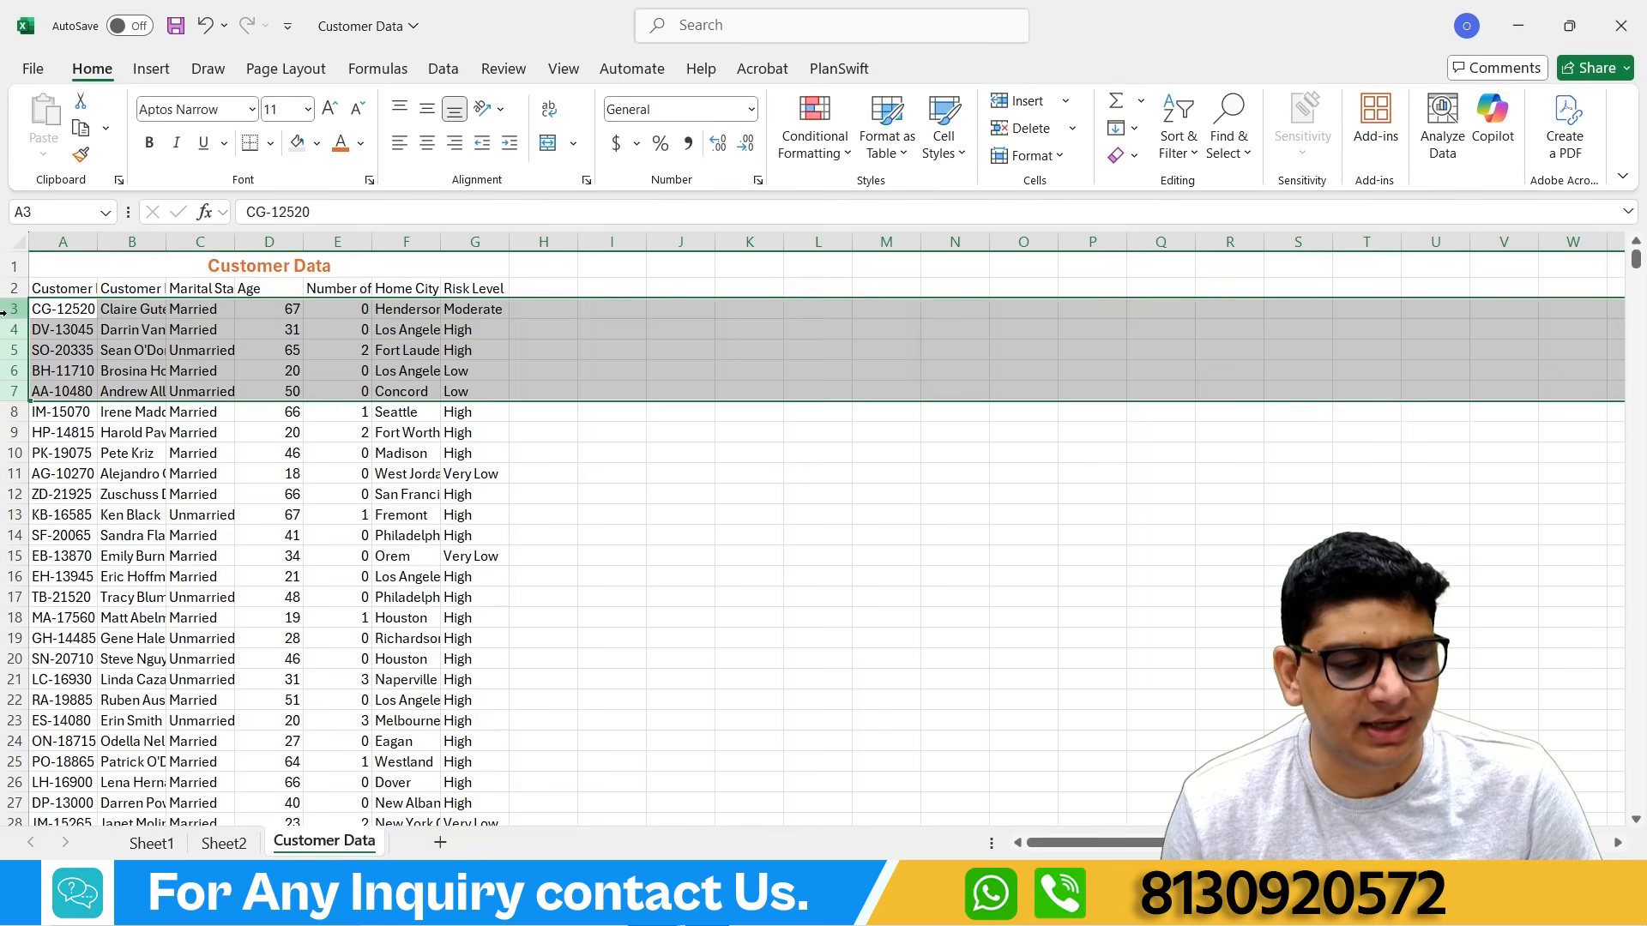
{"action": "left_click_drag", "start_coordinate": [9, 309], "coordinate": [8, 391]}
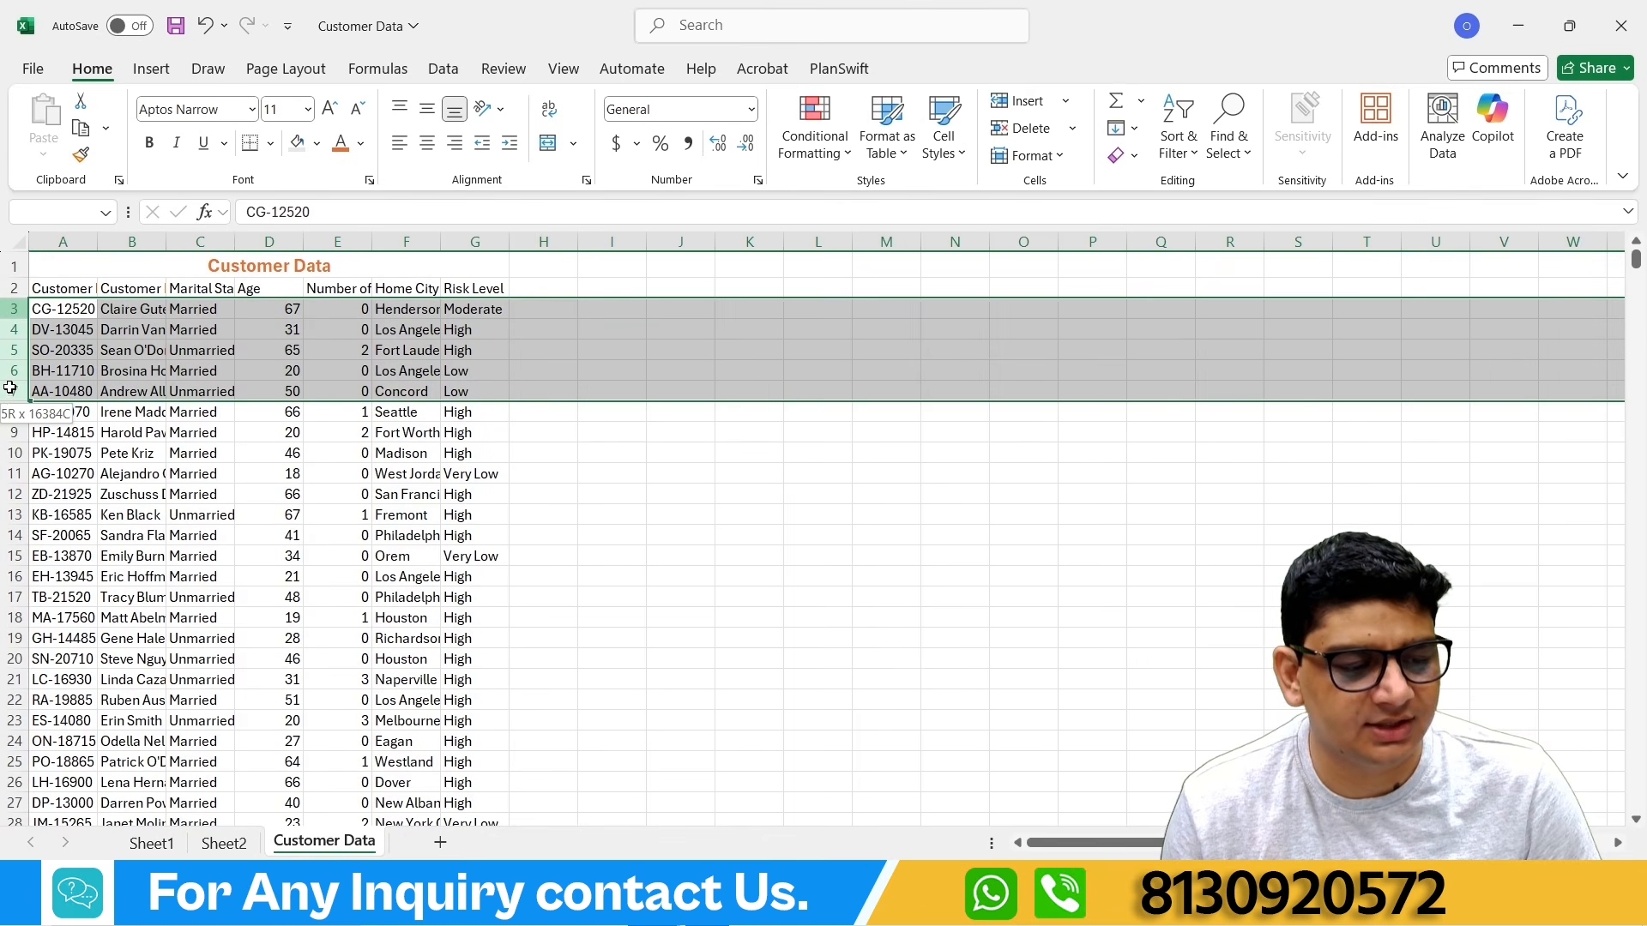
{"action": "right_click", "coordinate": [14, 362]}
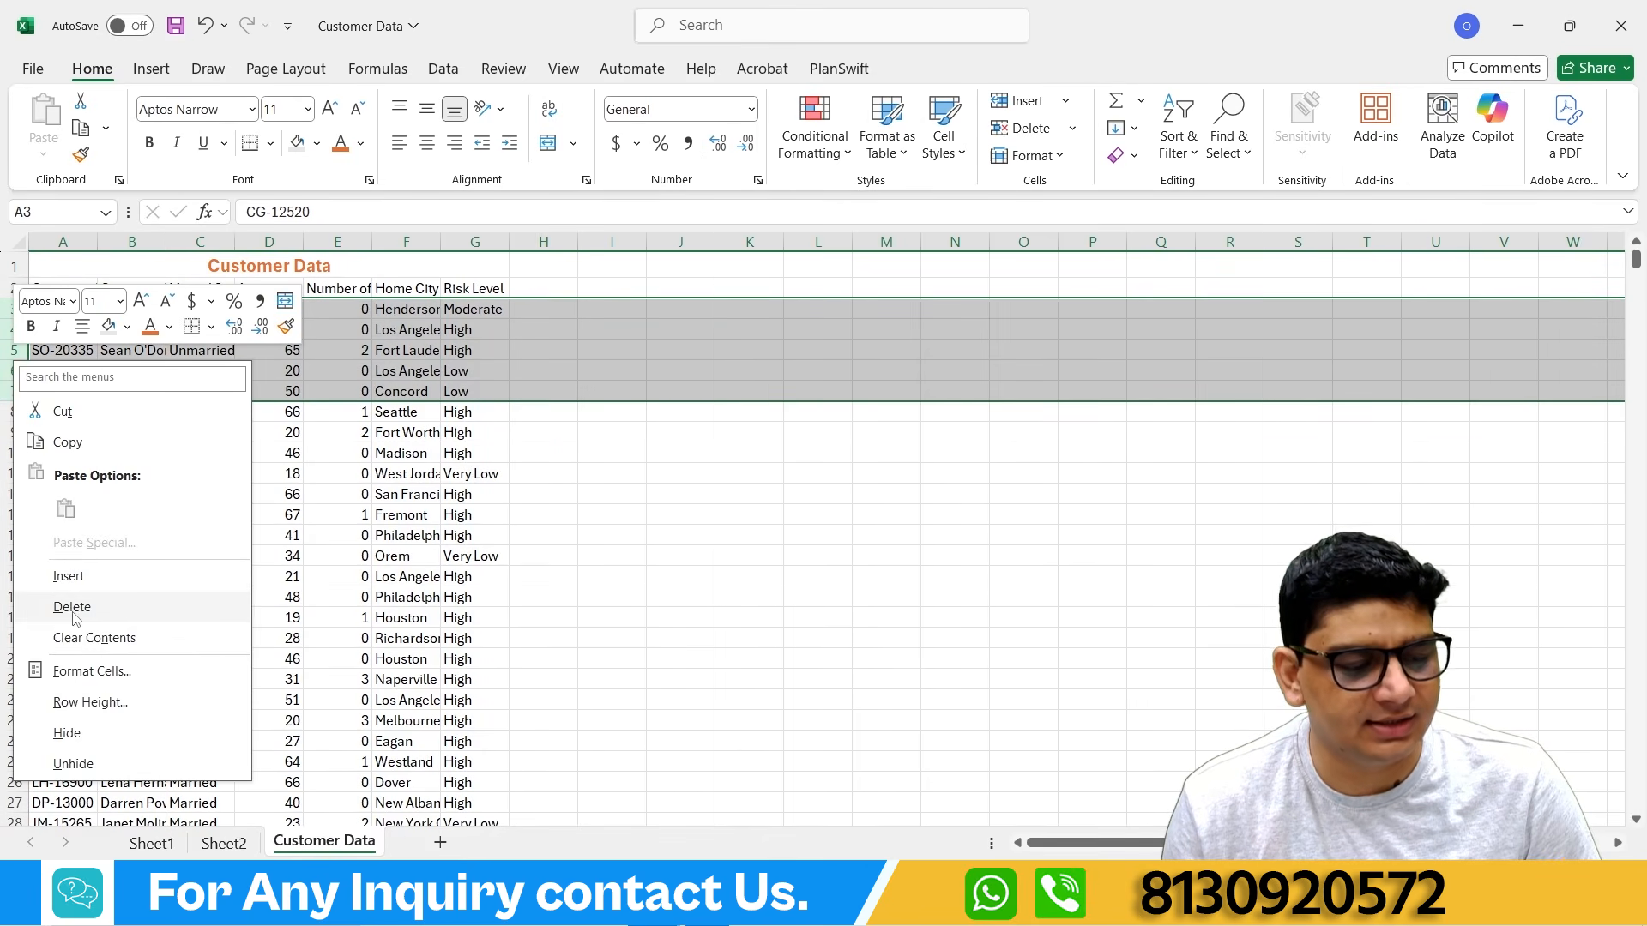
{"action": "left_click", "coordinate": [72, 607]}
{"action": "left_click", "coordinate": [63, 454]}
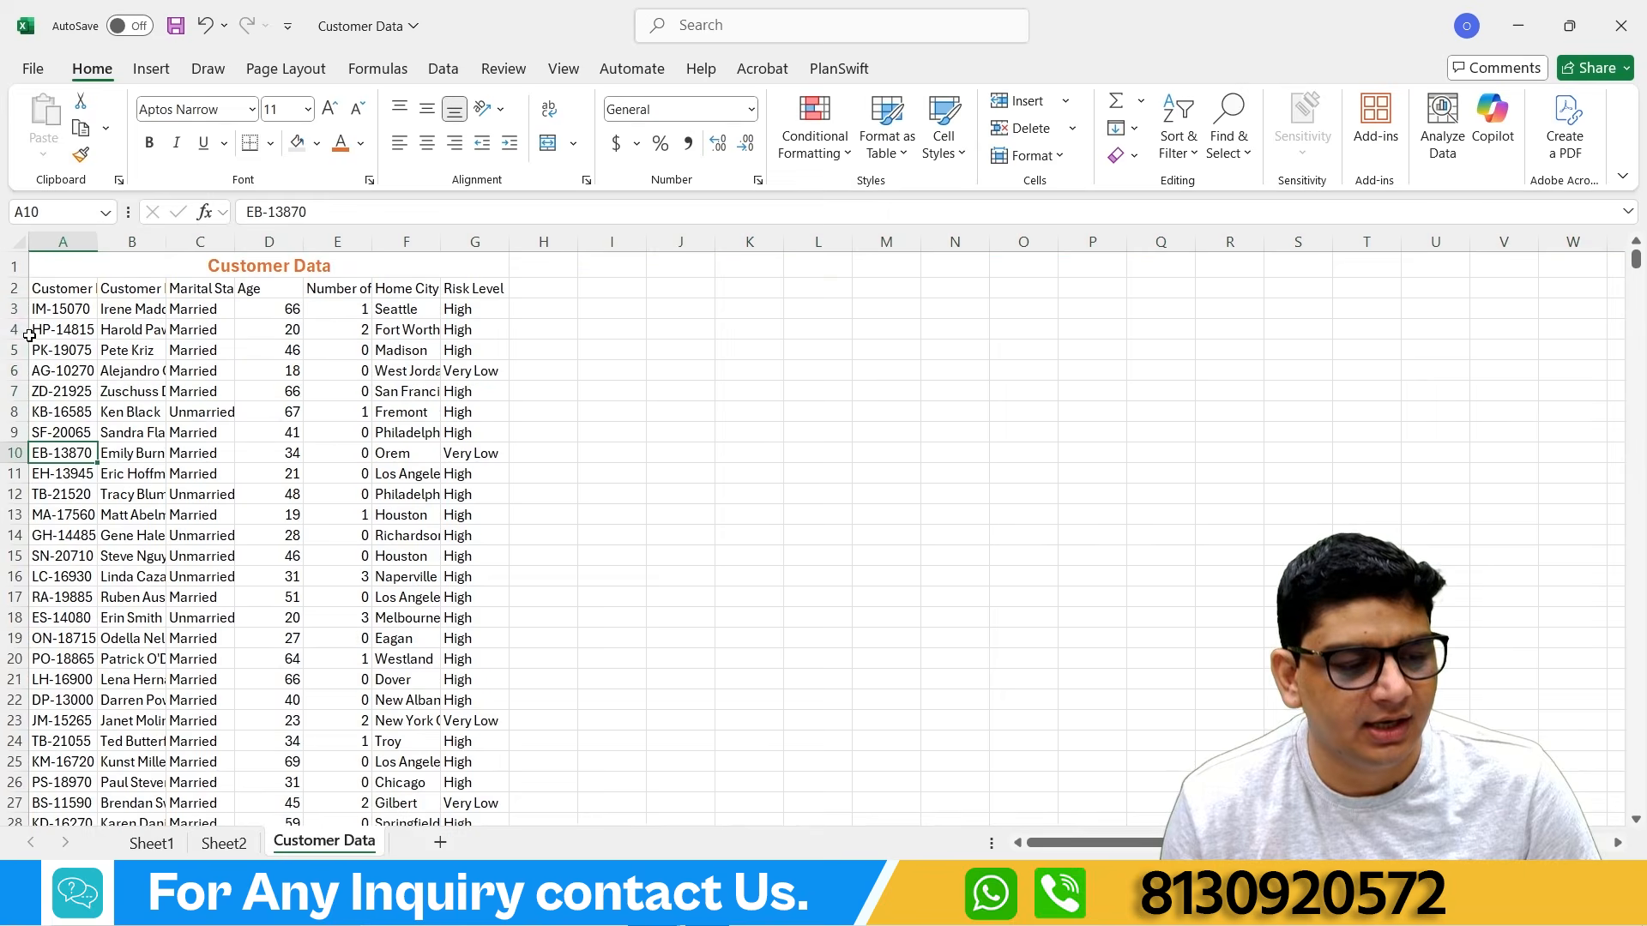
Step: Delete rows 4 to 7 from the customer table
{"action": "left_click_drag", "start_coordinate": [10, 329], "coordinate": [10, 400]}
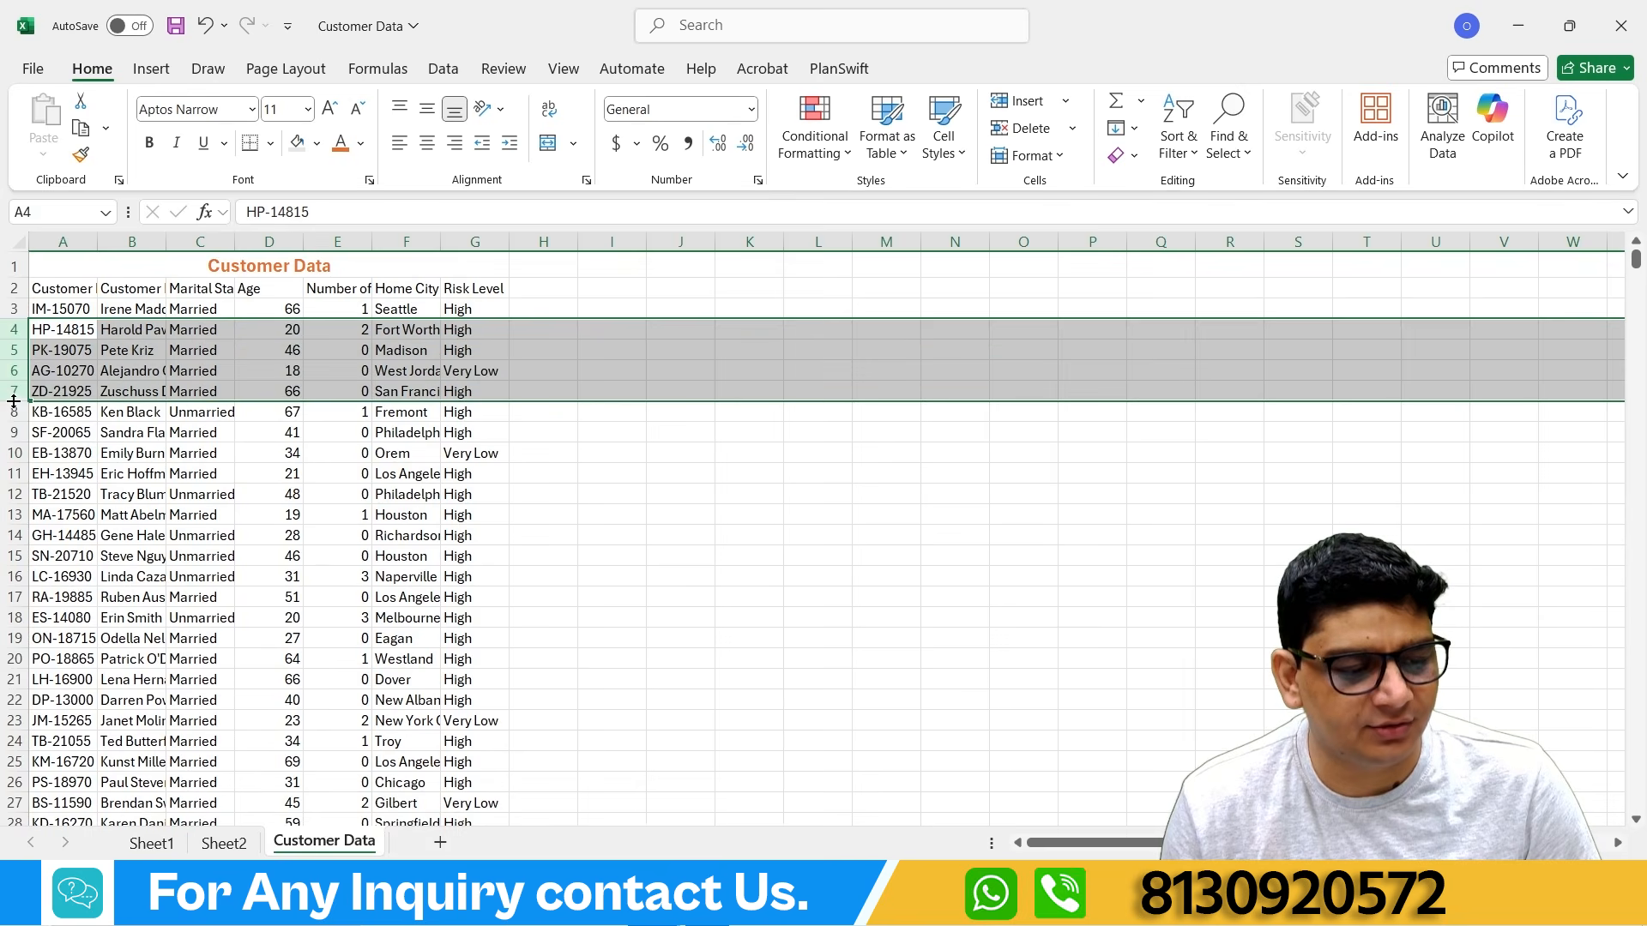
{"action": "right_click", "coordinate": [14, 392]}
{"action": "left_click", "coordinate": [77, 638]}
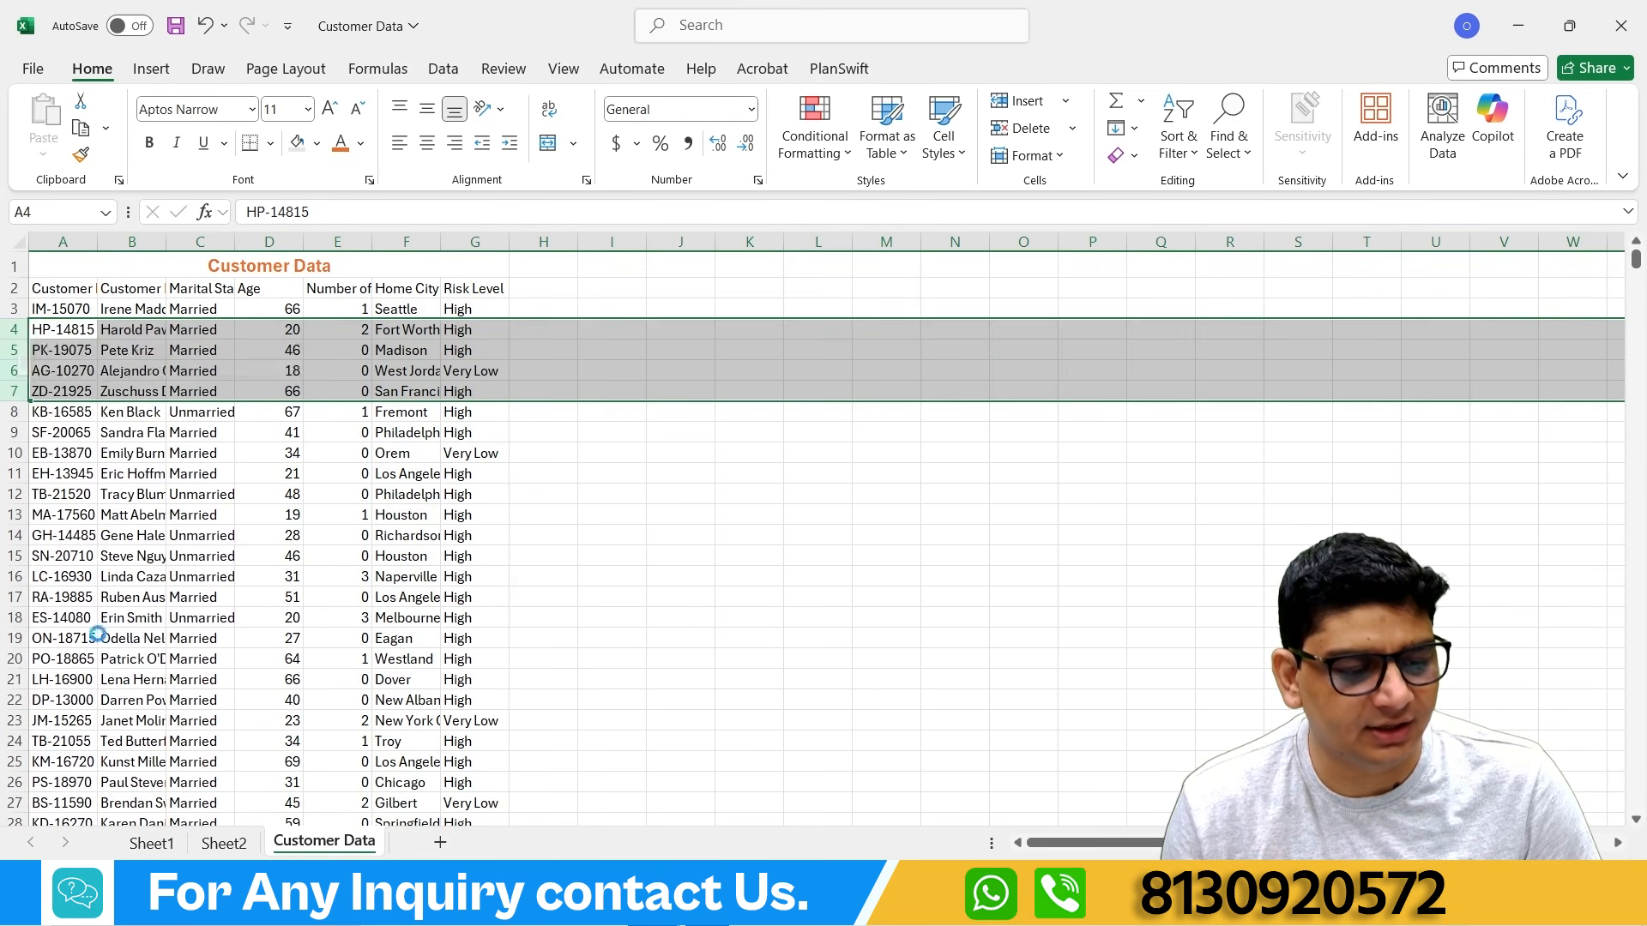
Step: Undo the row deletions and the Postal Code column deletion
{"action": "key", "text": "ctrl+z"}
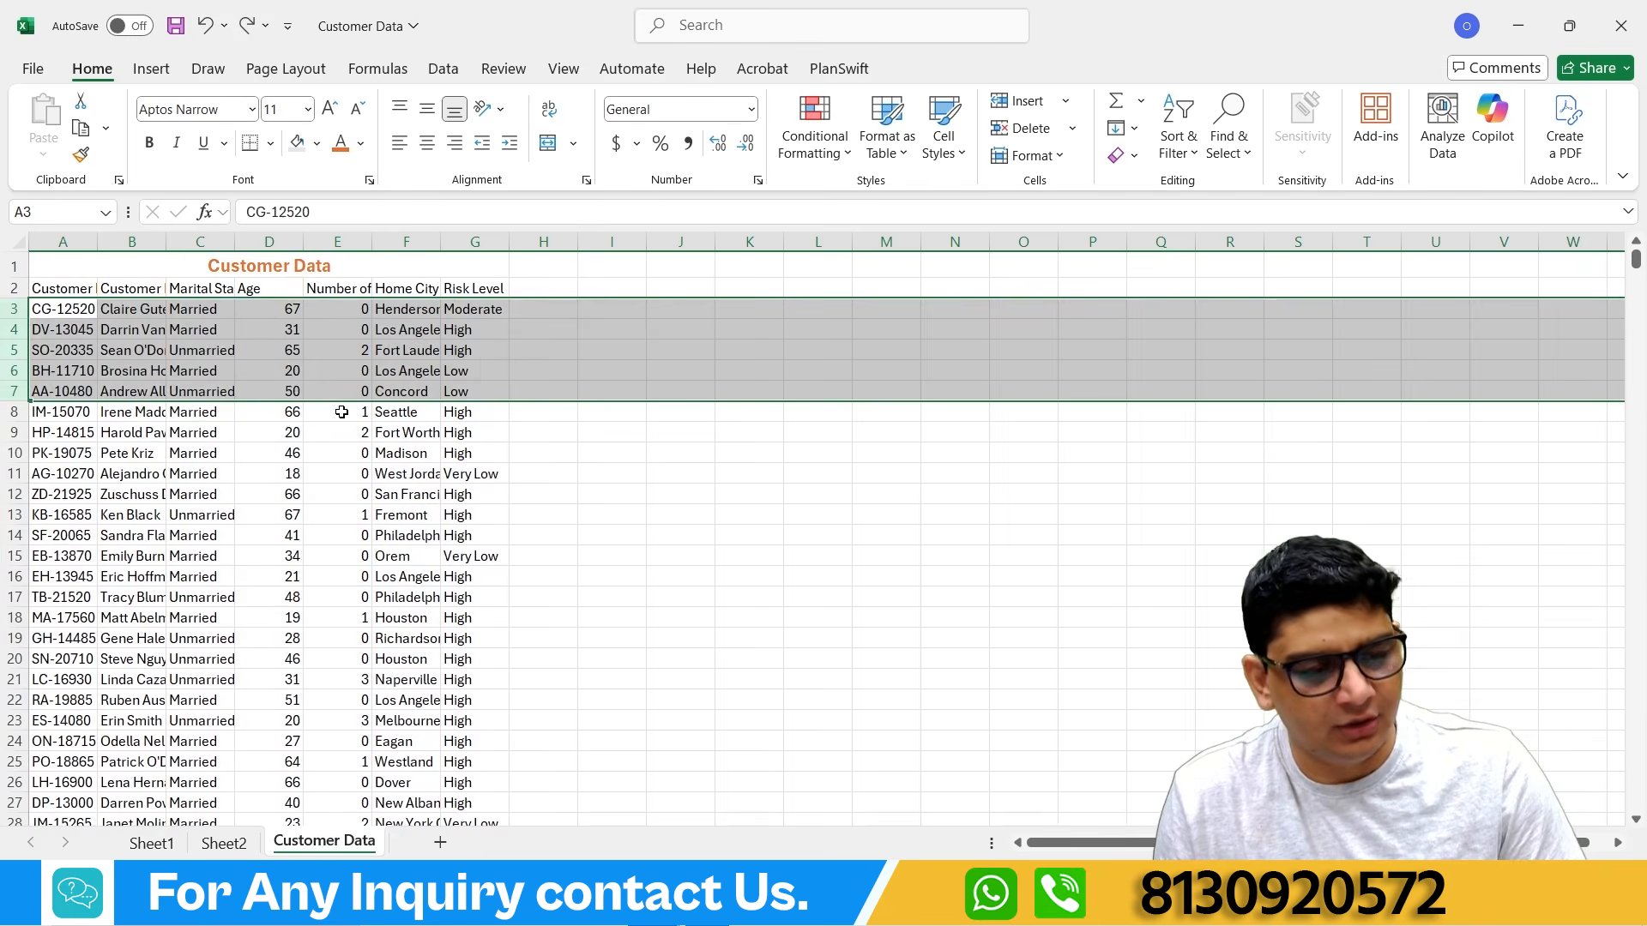
{"action": "key", "text": "ctrl+z"}
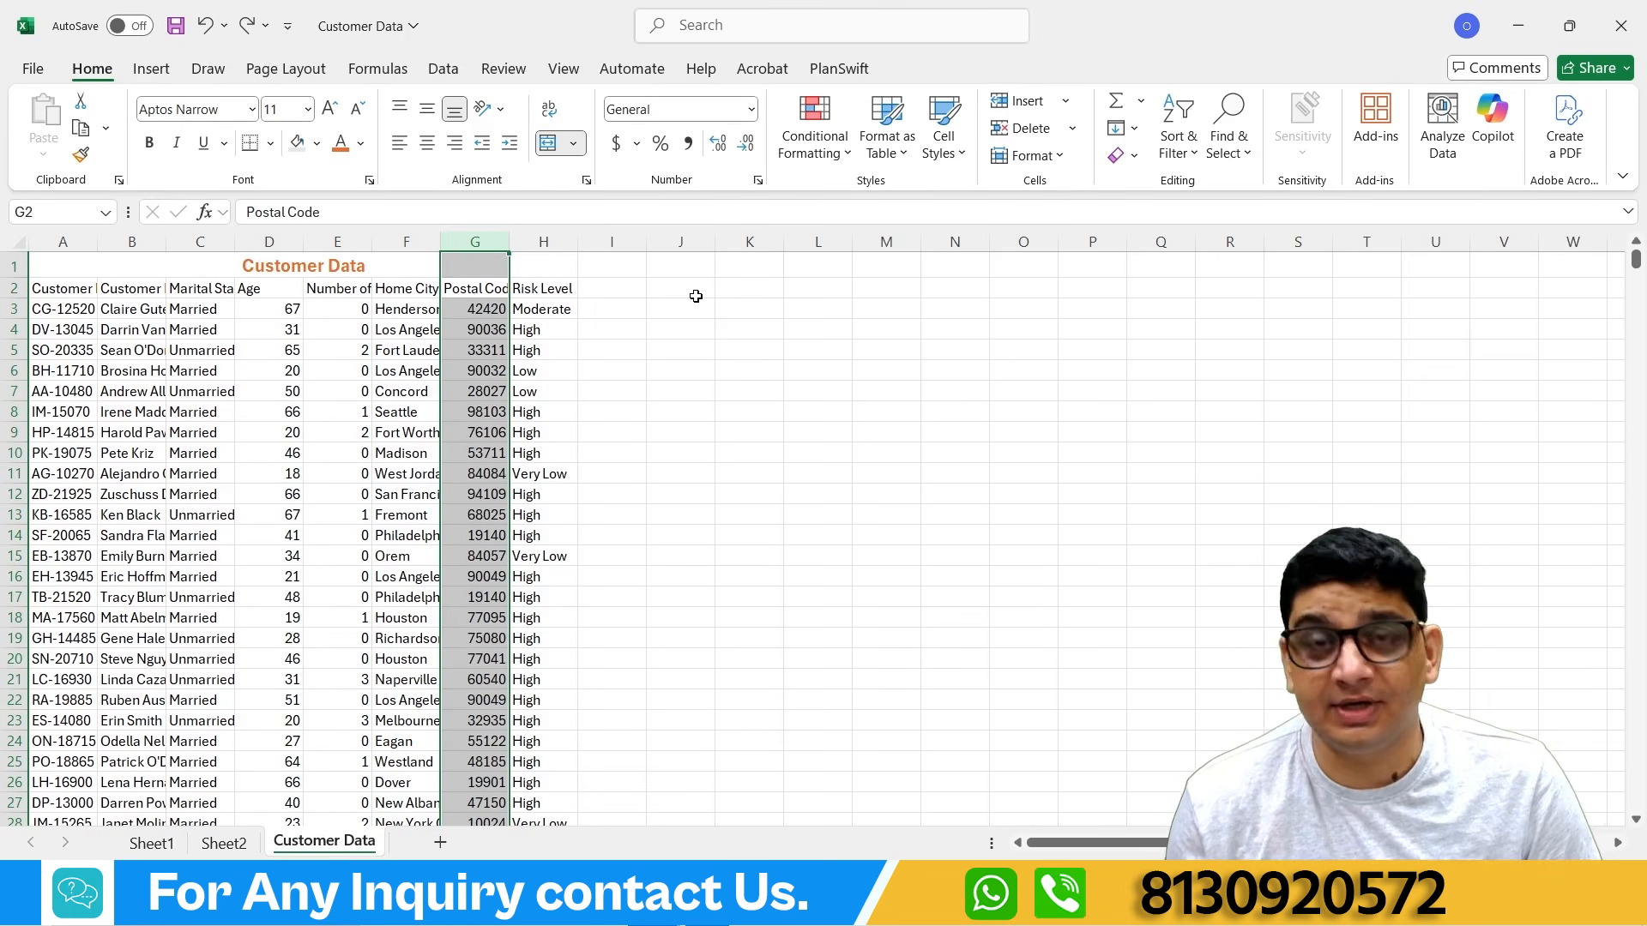
Step: Enter Solitude Education in cell F6 of Sheet2 and auto-fit column F to the text
{"action": "left_click", "coordinate": [222, 843]}
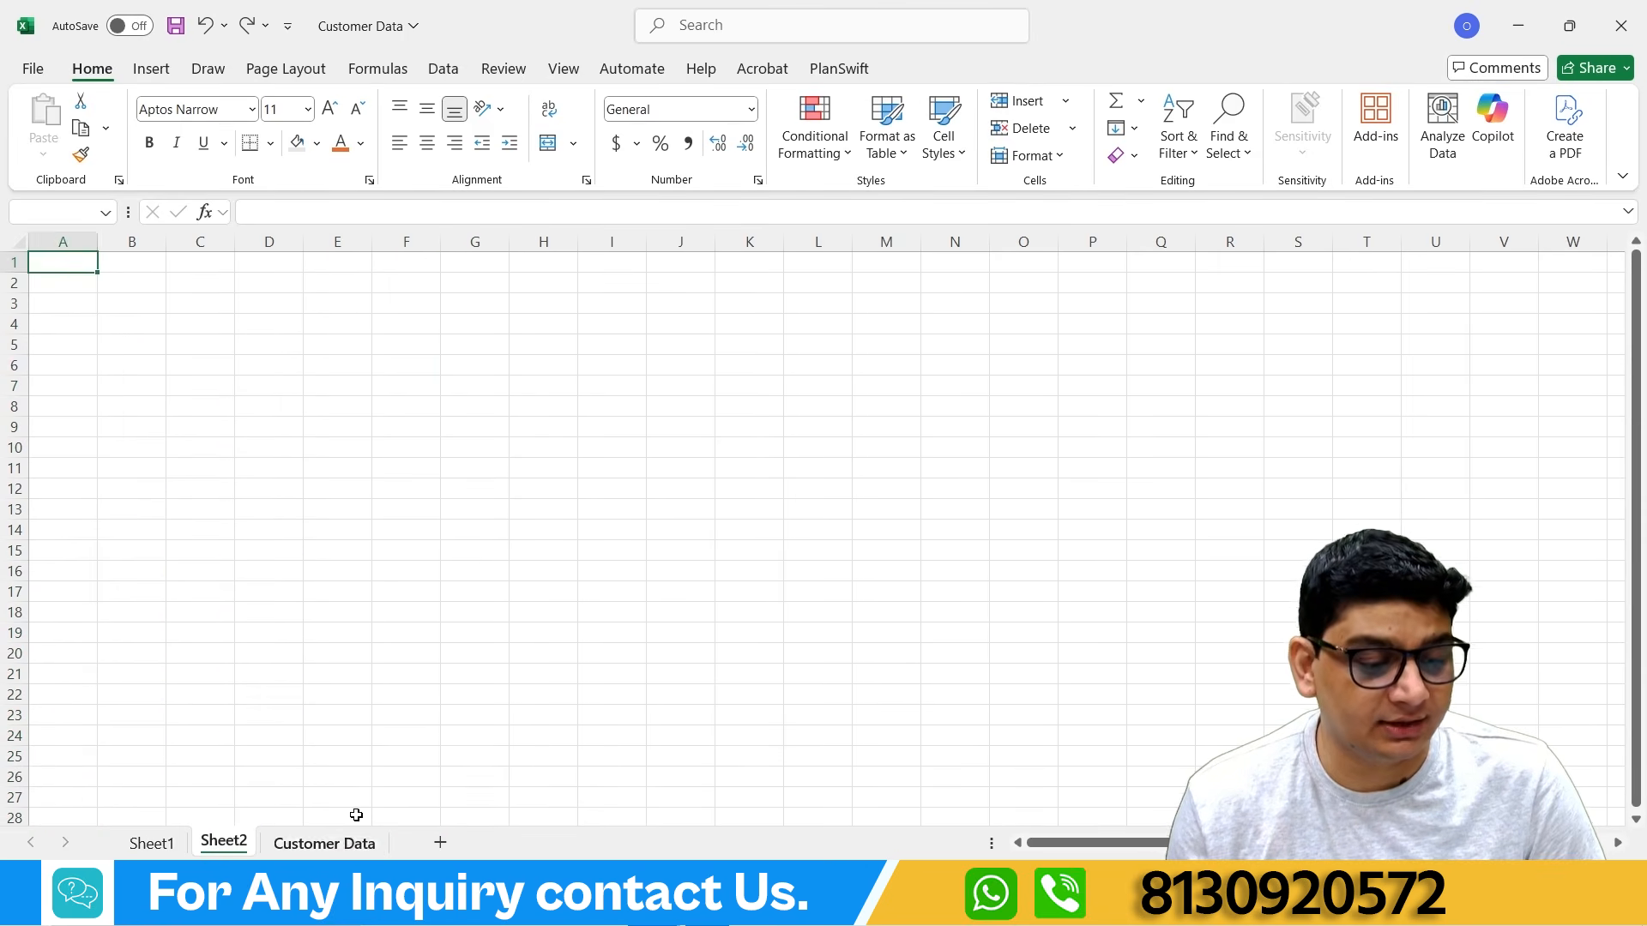
{"action": "left_click", "coordinate": [410, 367]}
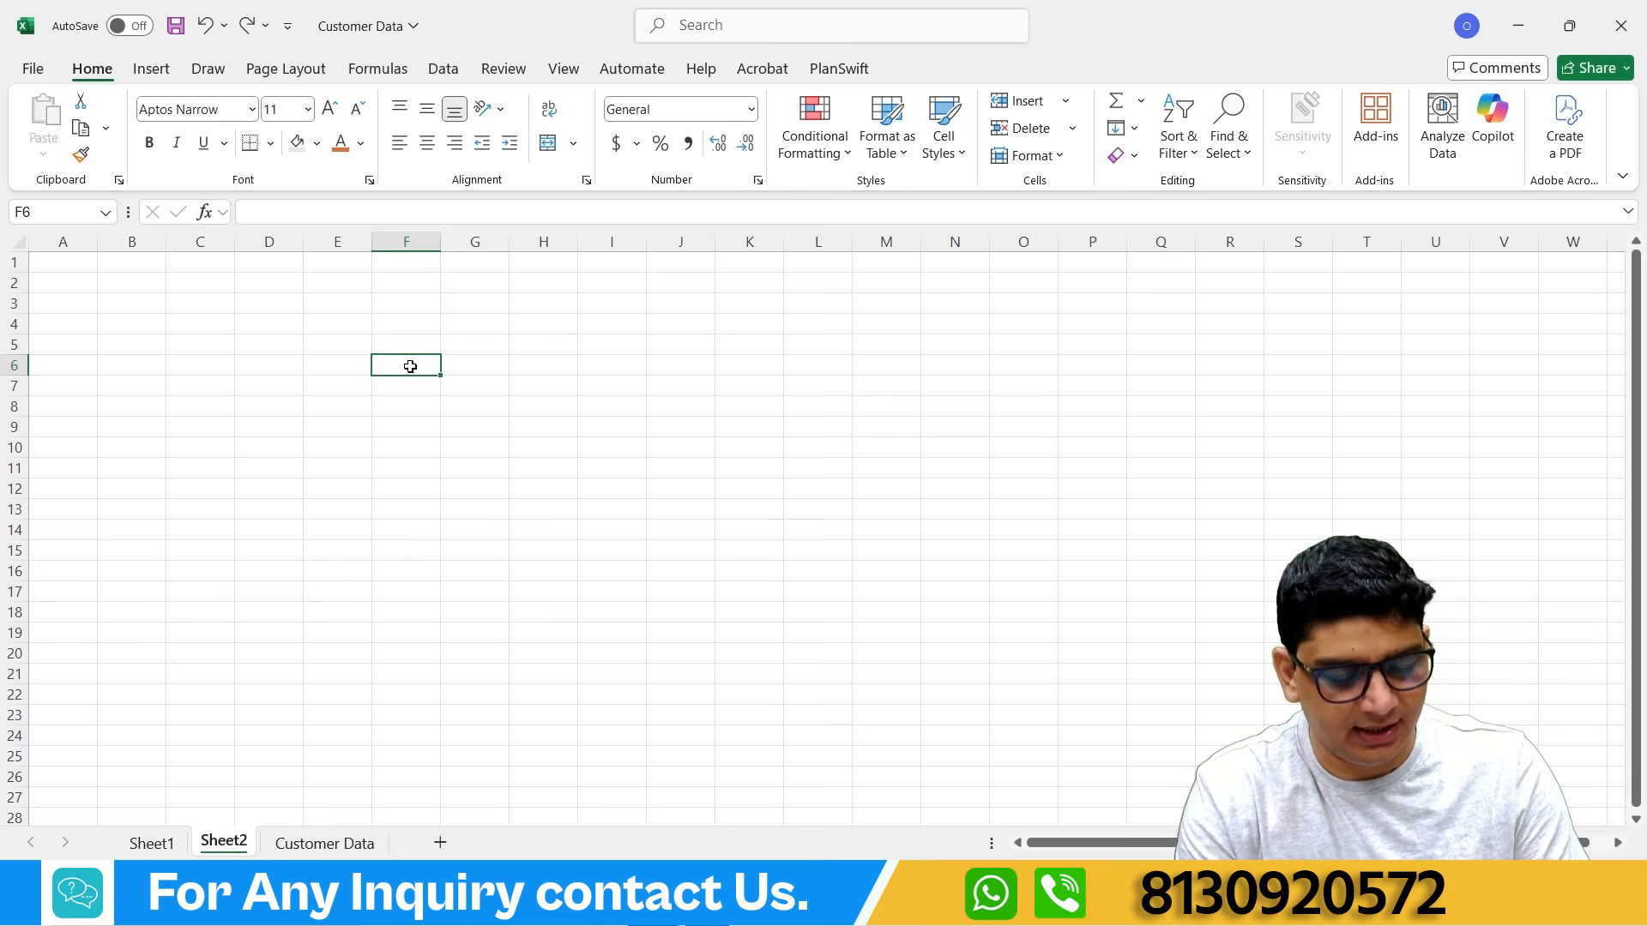
{"action": "type", "text": "Solitude E"}
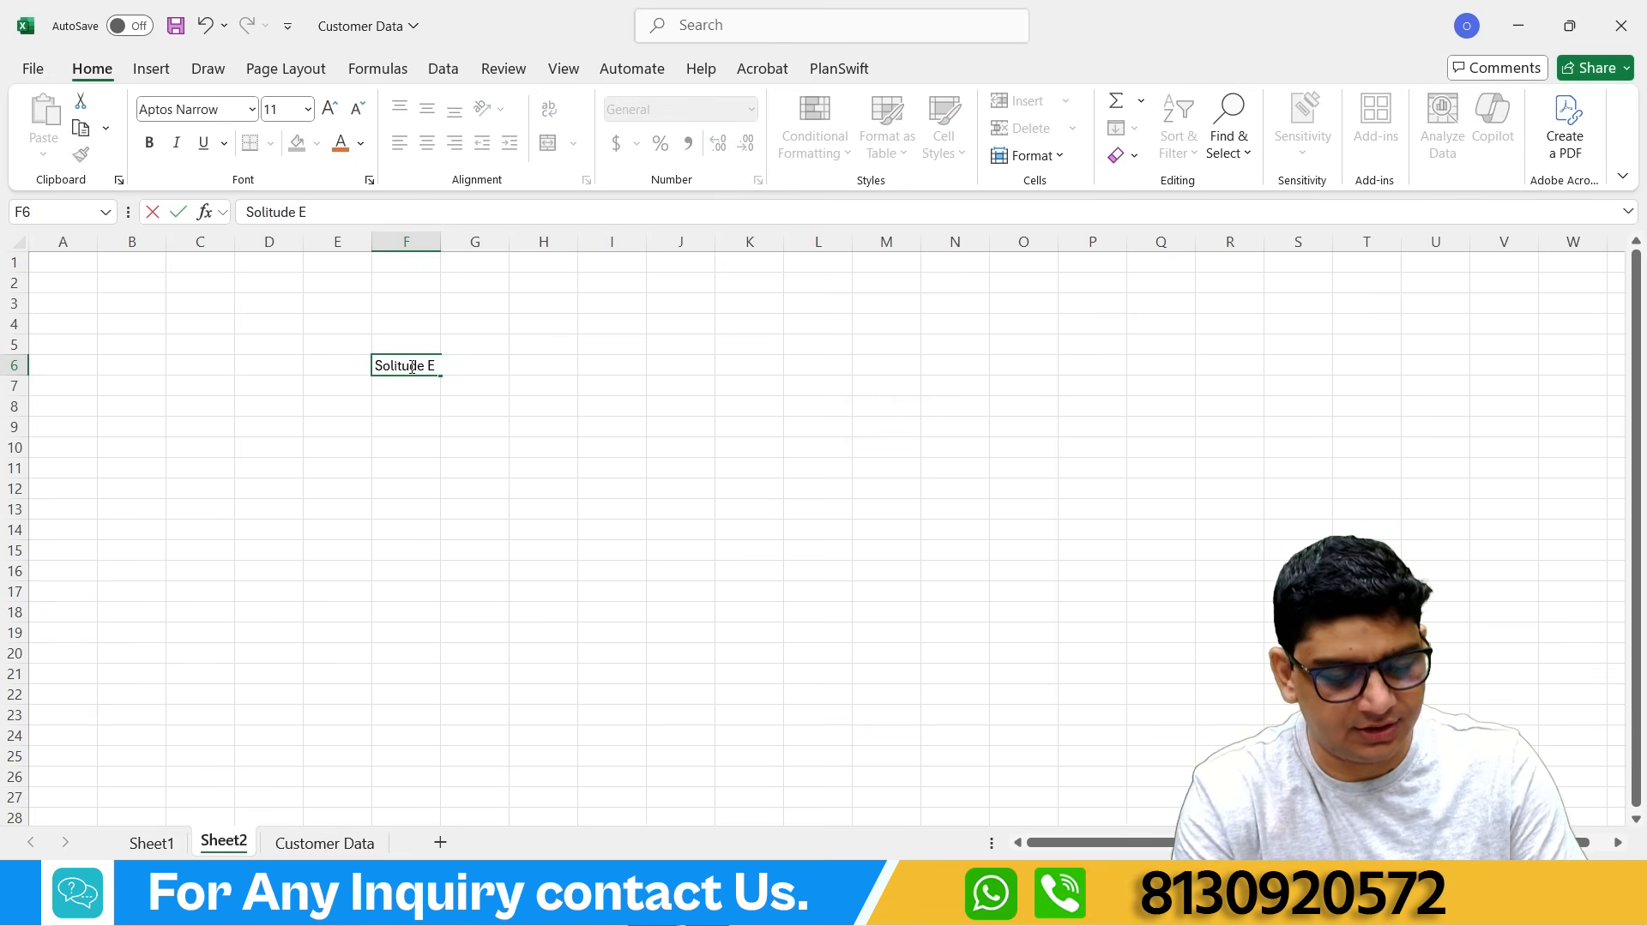
{"action": "type", "text": "ducati"}
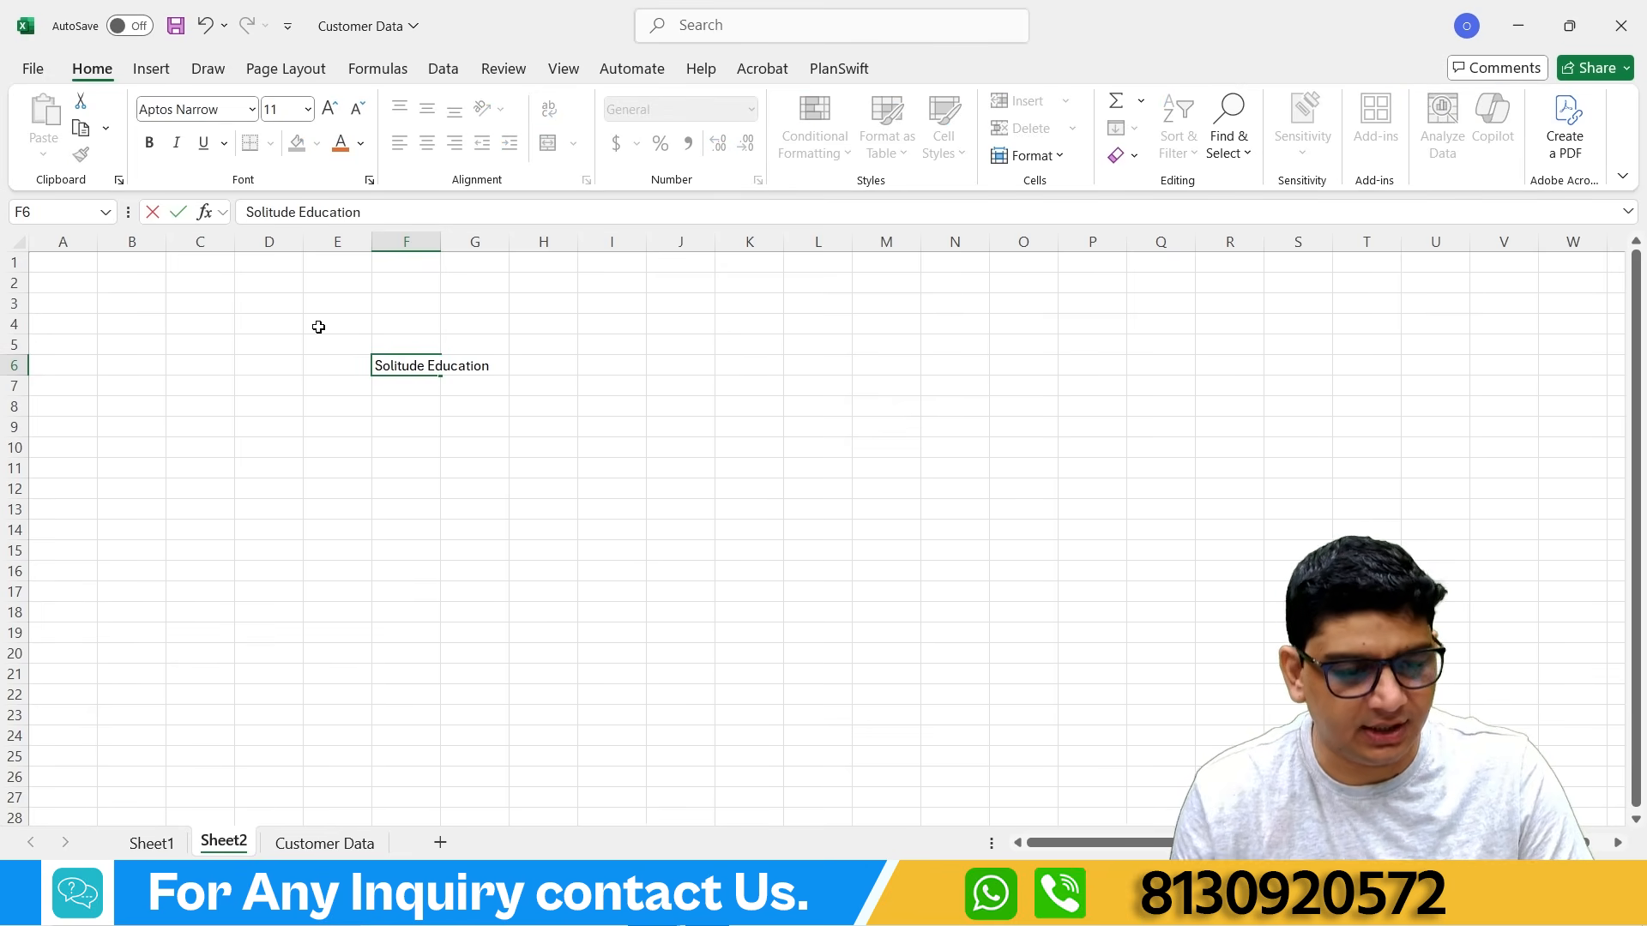
{"action": "type", "text": "on"}
{"action": "left_click", "coordinate": [536, 548]}
{"action": "double_click", "coordinate": [440, 242]}
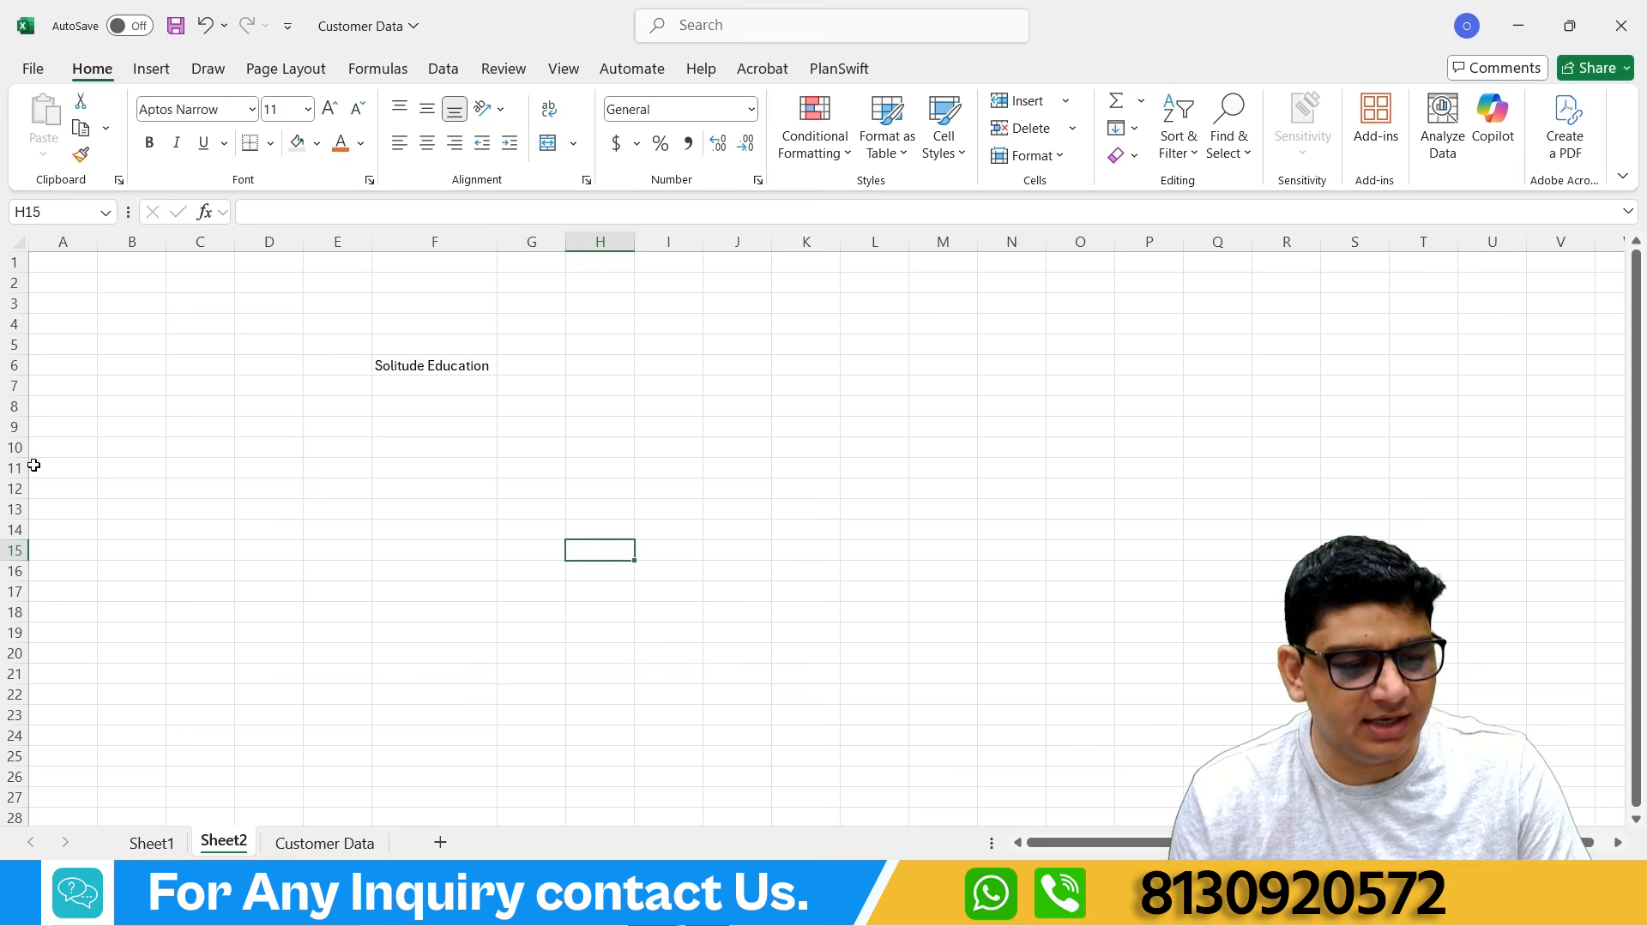
Step: Copy the Solitude Education text from F6 into I6 and widen column I to fit it
{"action": "left_click", "coordinate": [405, 365]}
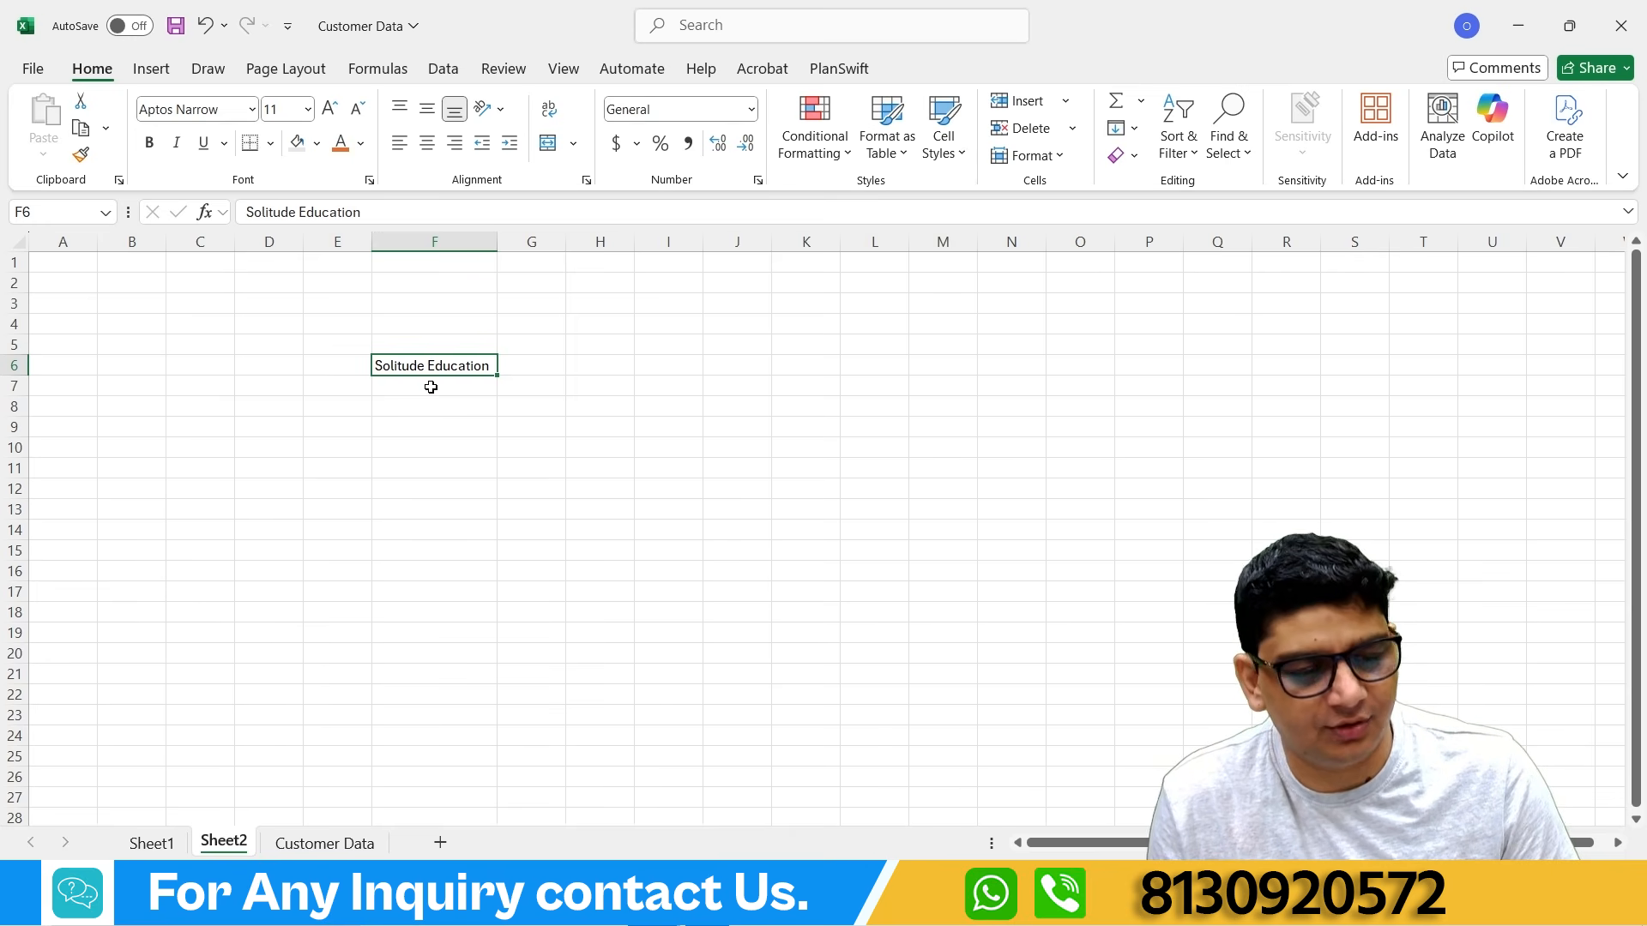
{"action": "key", "text": "ctrl+c"}
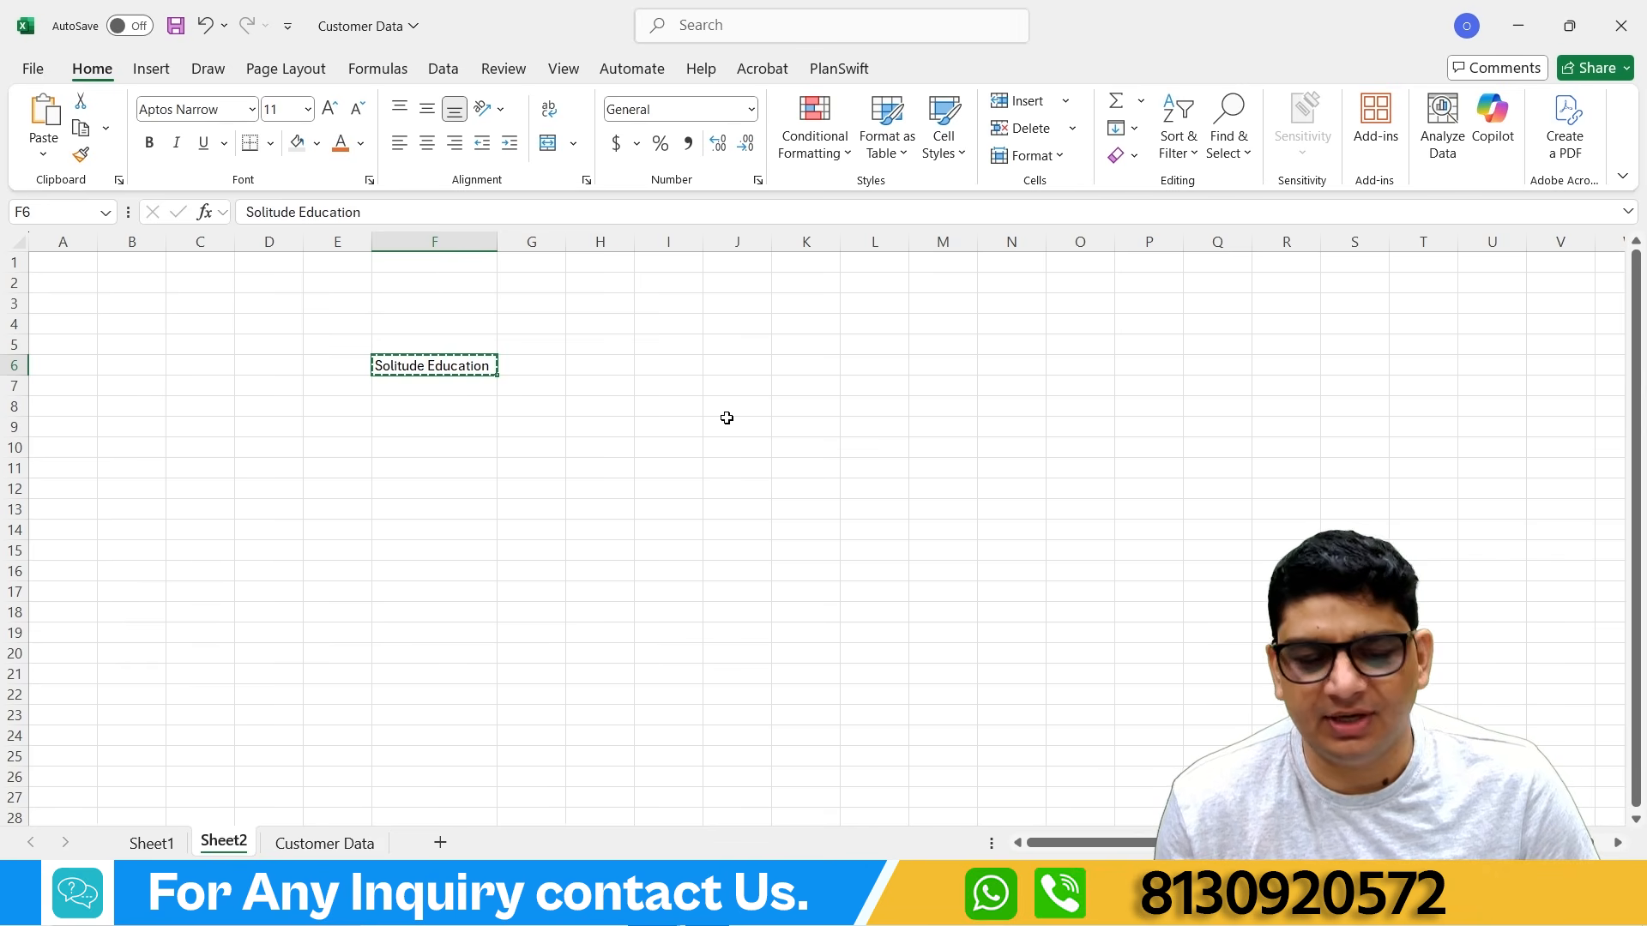
{"action": "left_click", "coordinate": [670, 367]}
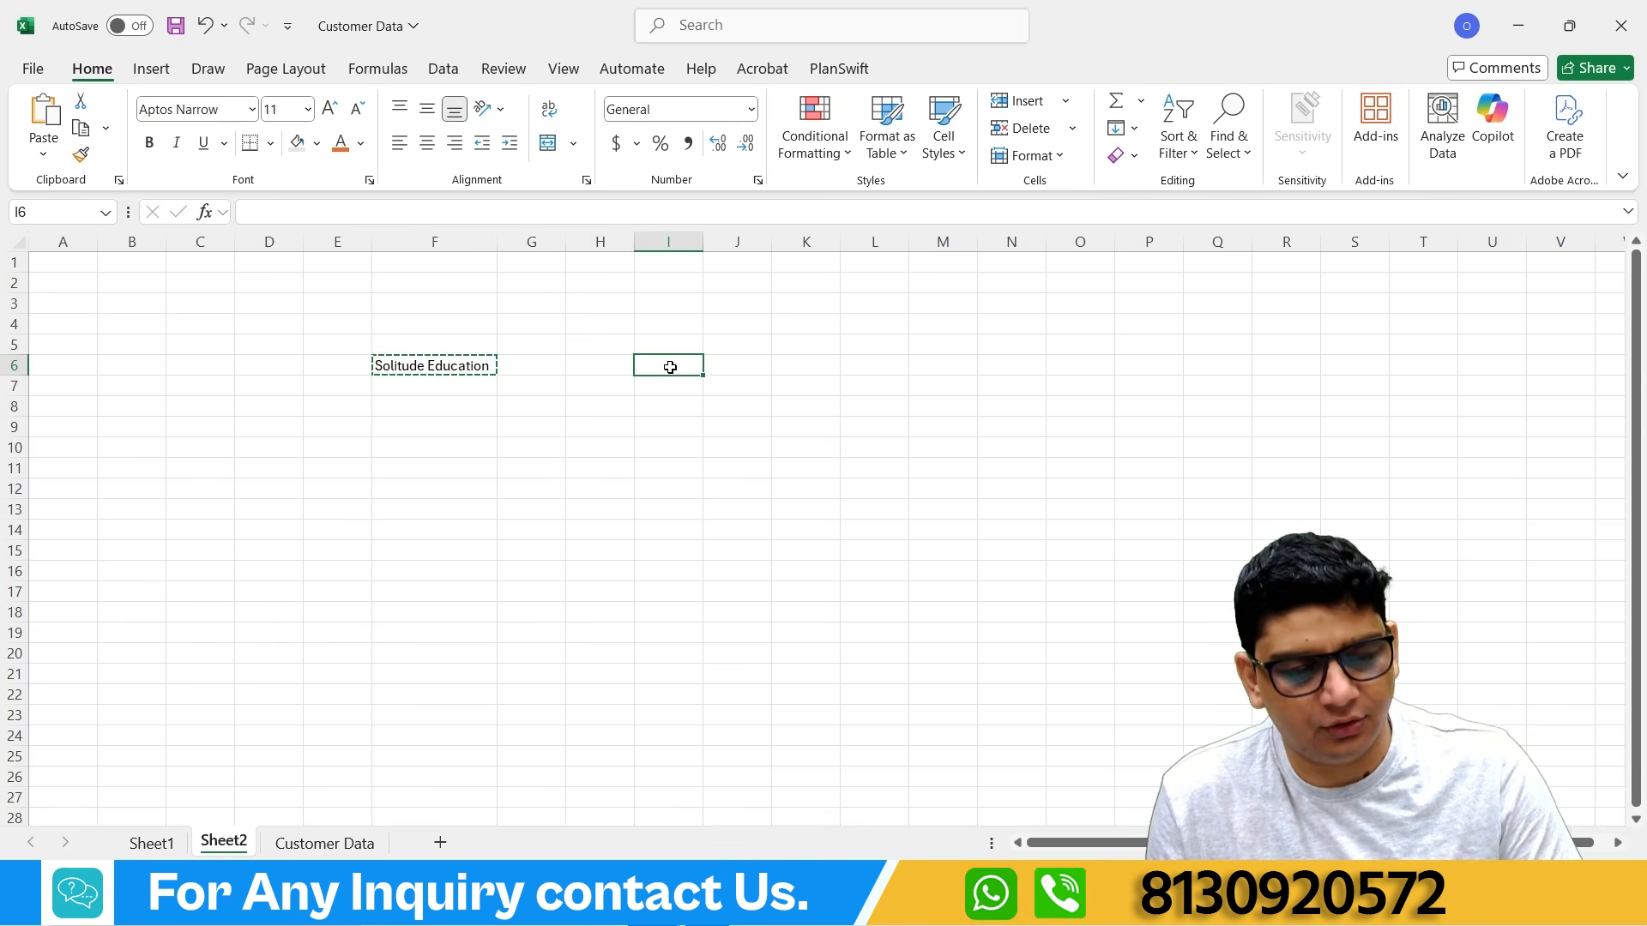
{"action": "key", "text": "ctrl+v"}
{"action": "double_click", "coordinate": [702, 241]}
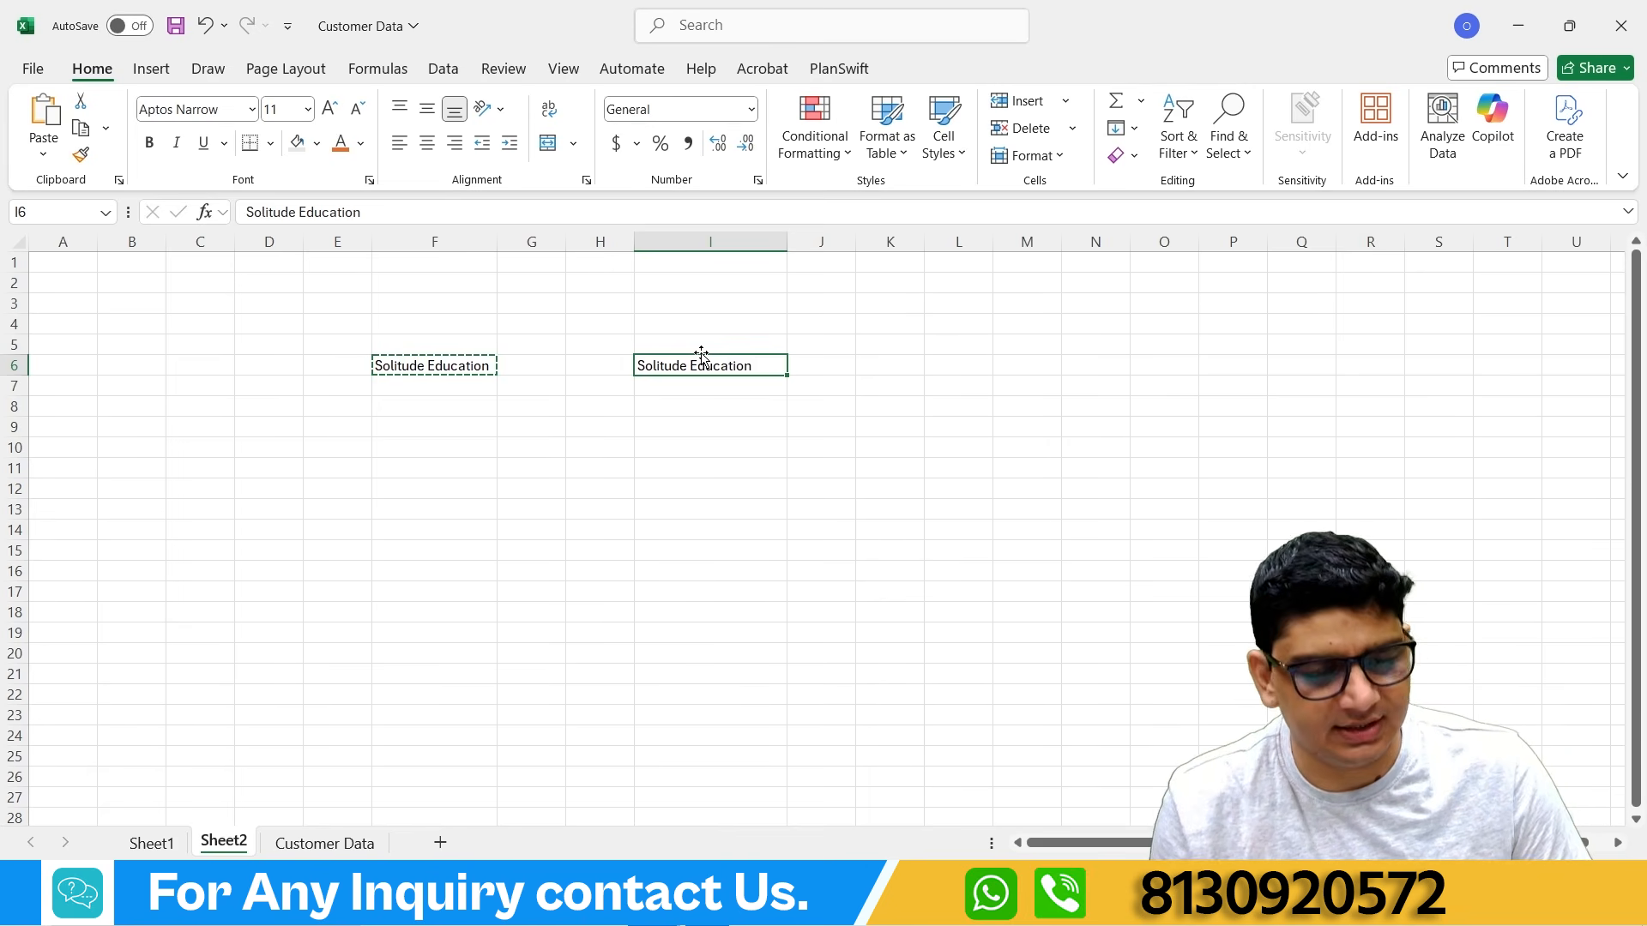
Step: Undo and redo the widening of column I, and clear the copy marquee around F6
{"action": "key", "text": "ctrl+z"}
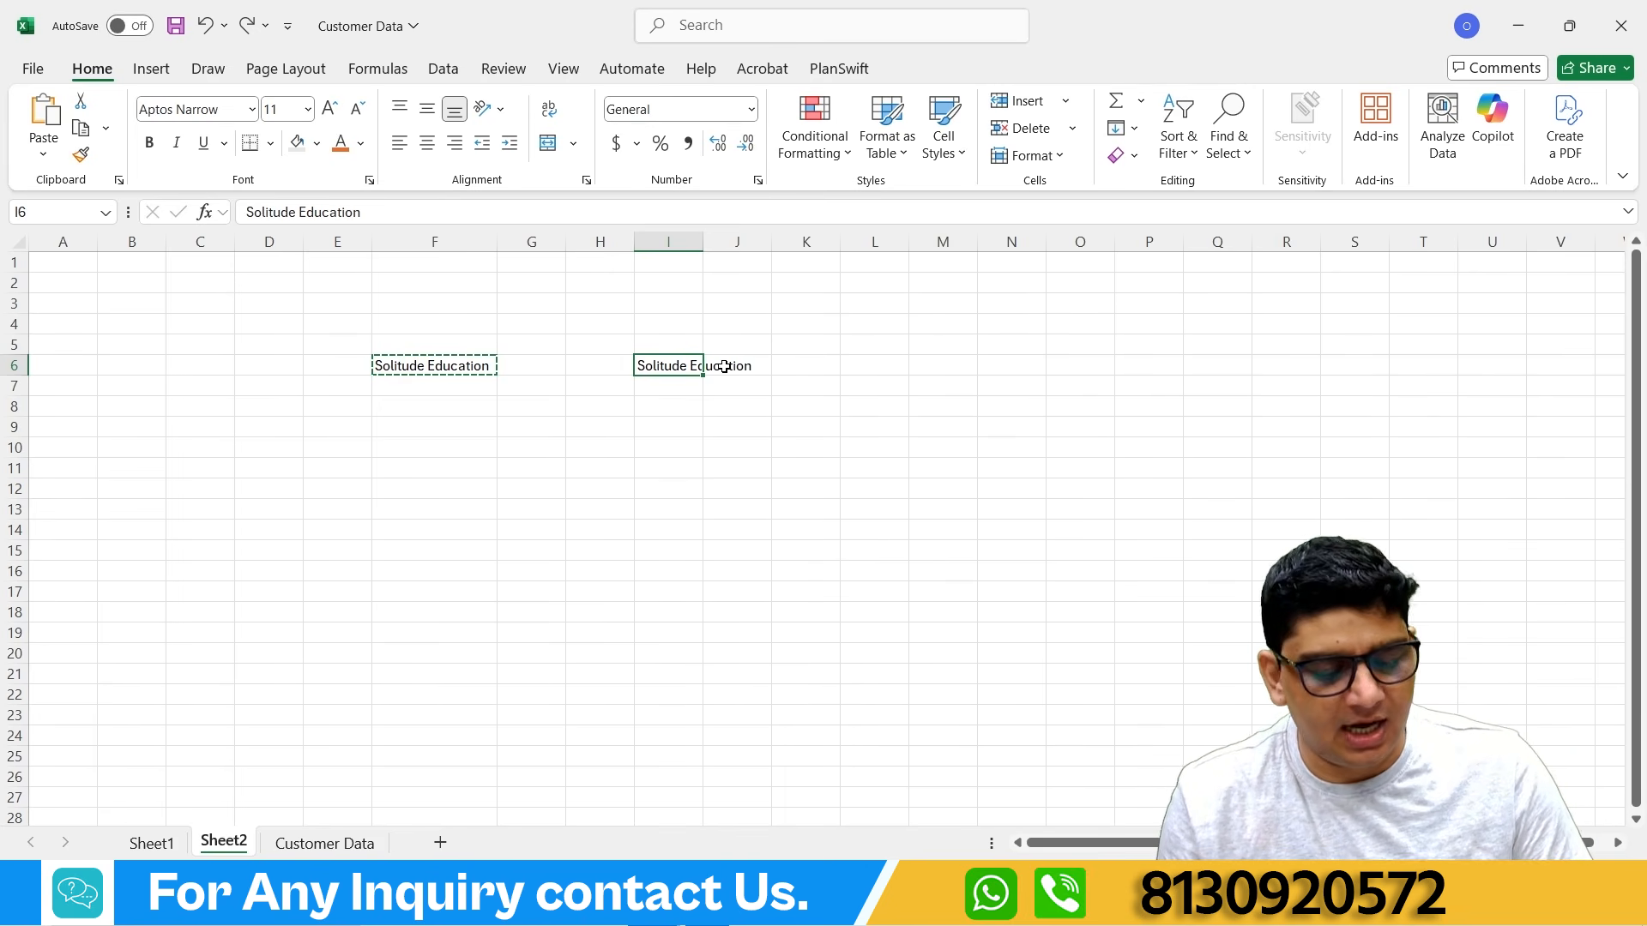
{"action": "key", "text": "ctrl+y"}
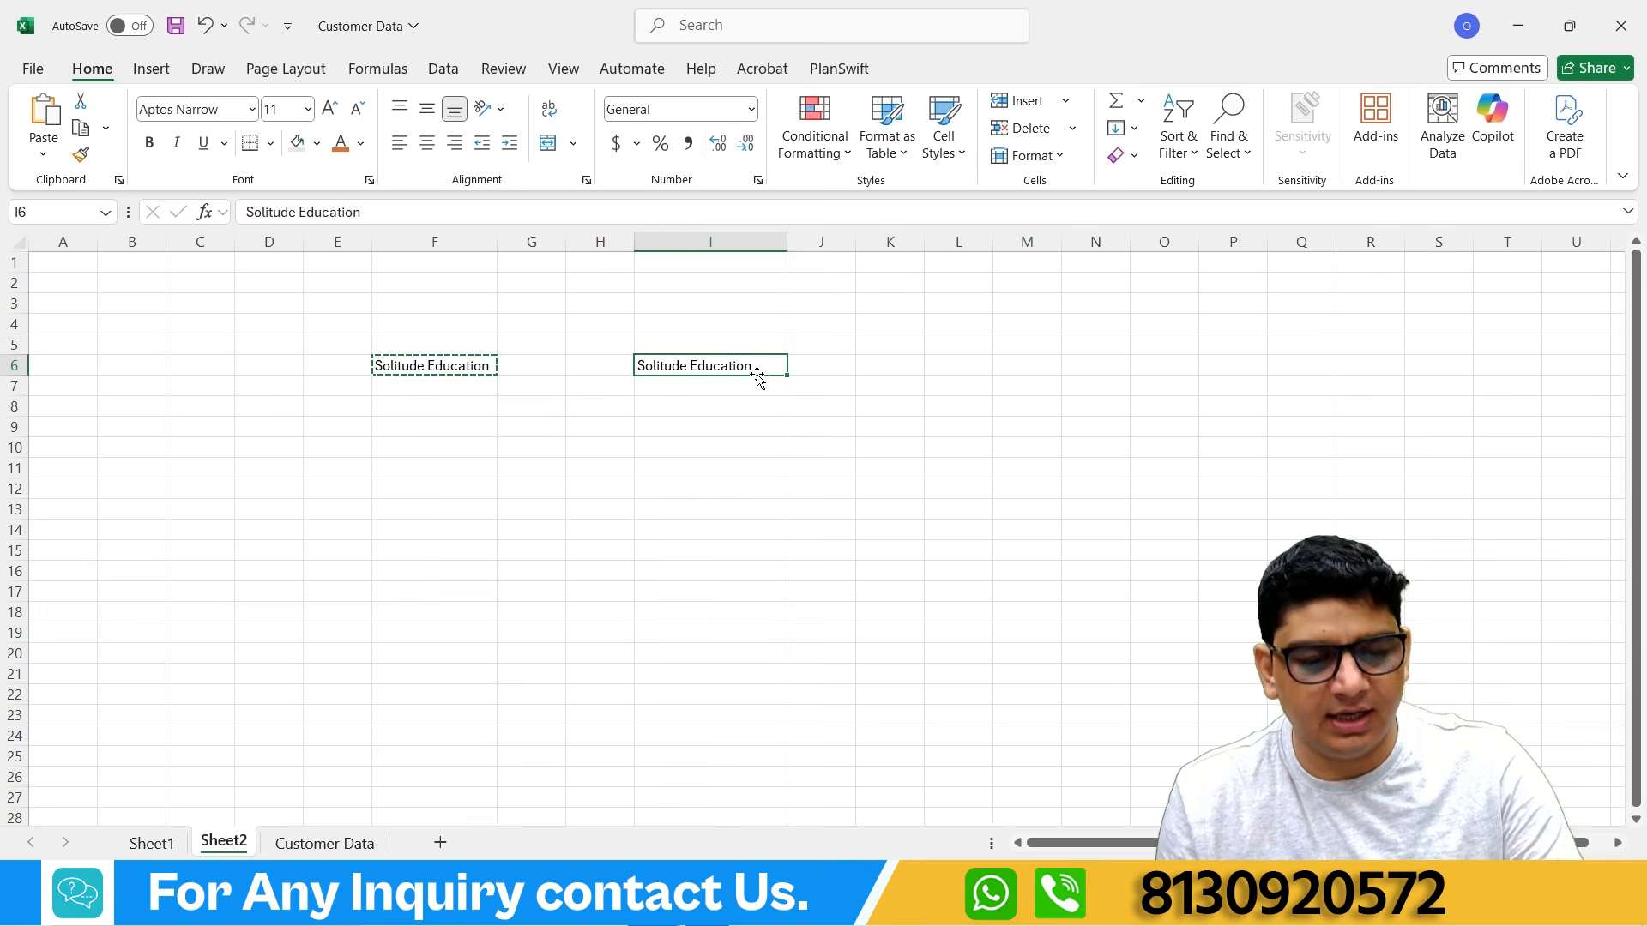
{"action": "left_click", "coordinate": [437, 451]}
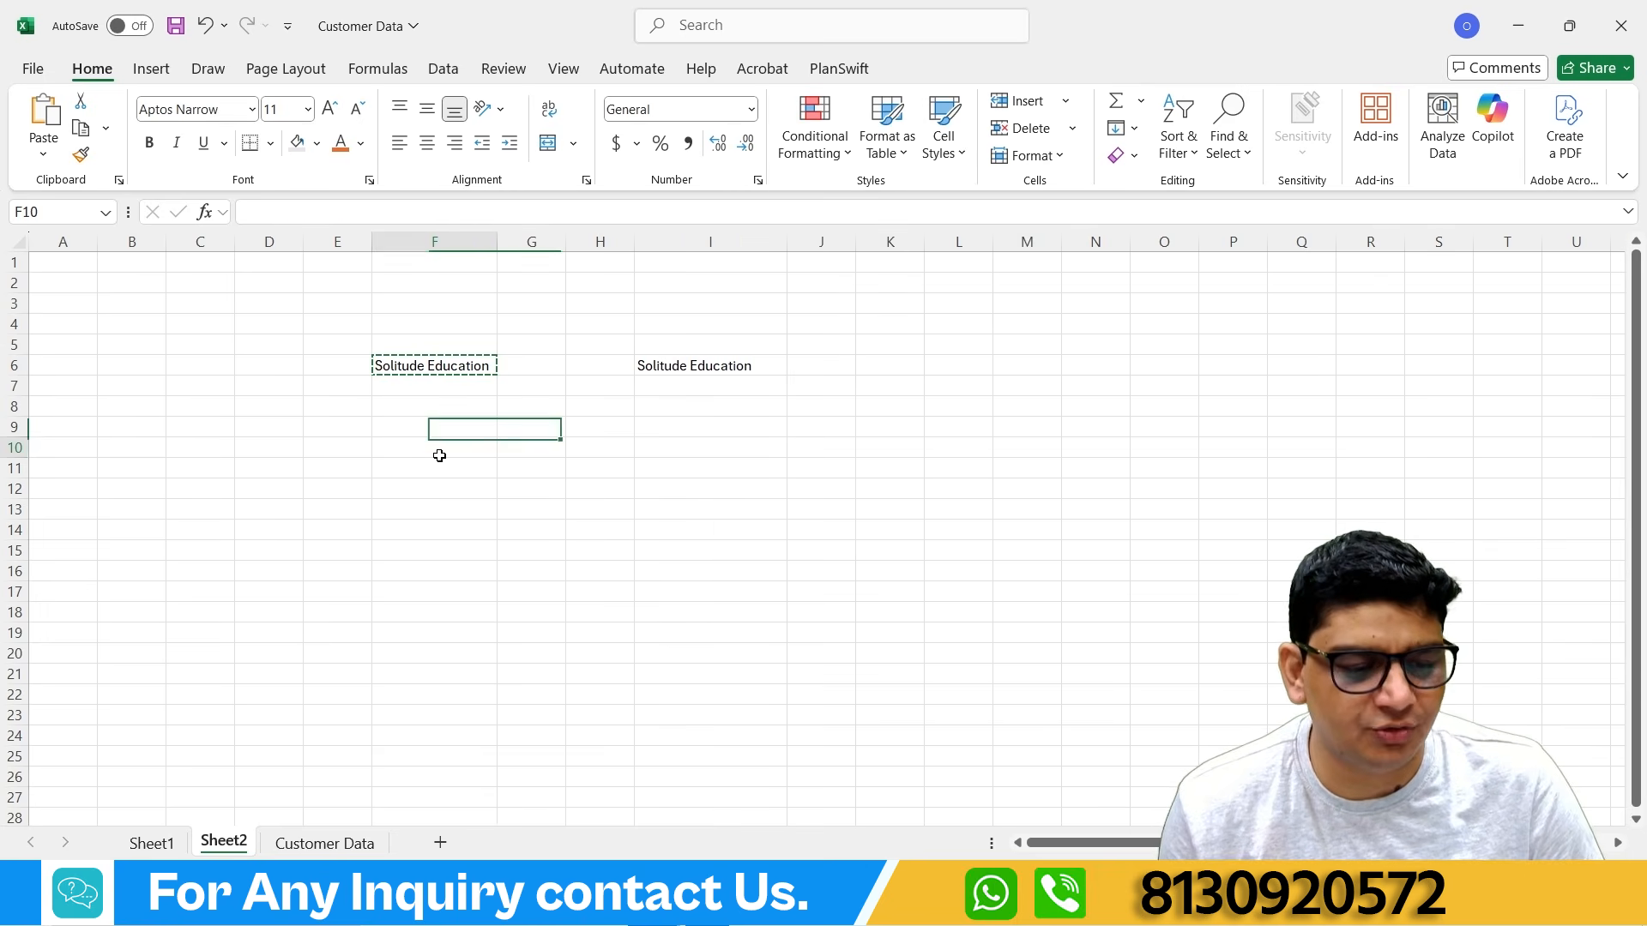
{"action": "key", "text": "Escape"}
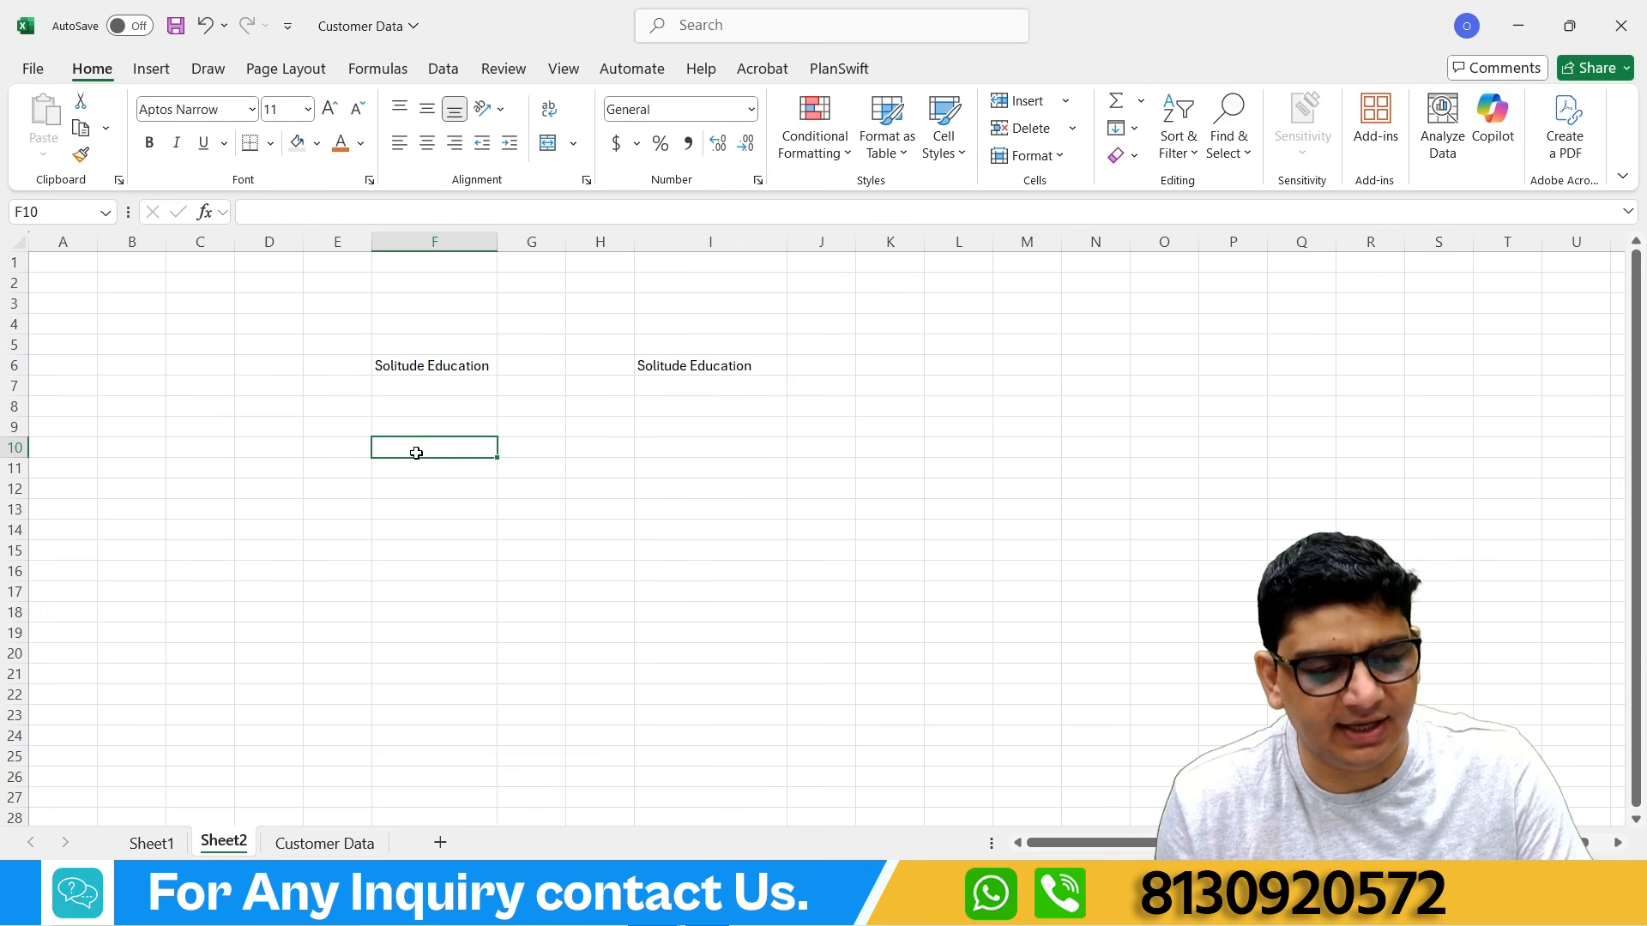
Step: Cut the Solitude Education text from F6 and paste it into I10
{"action": "left_click", "coordinate": [417, 364]}
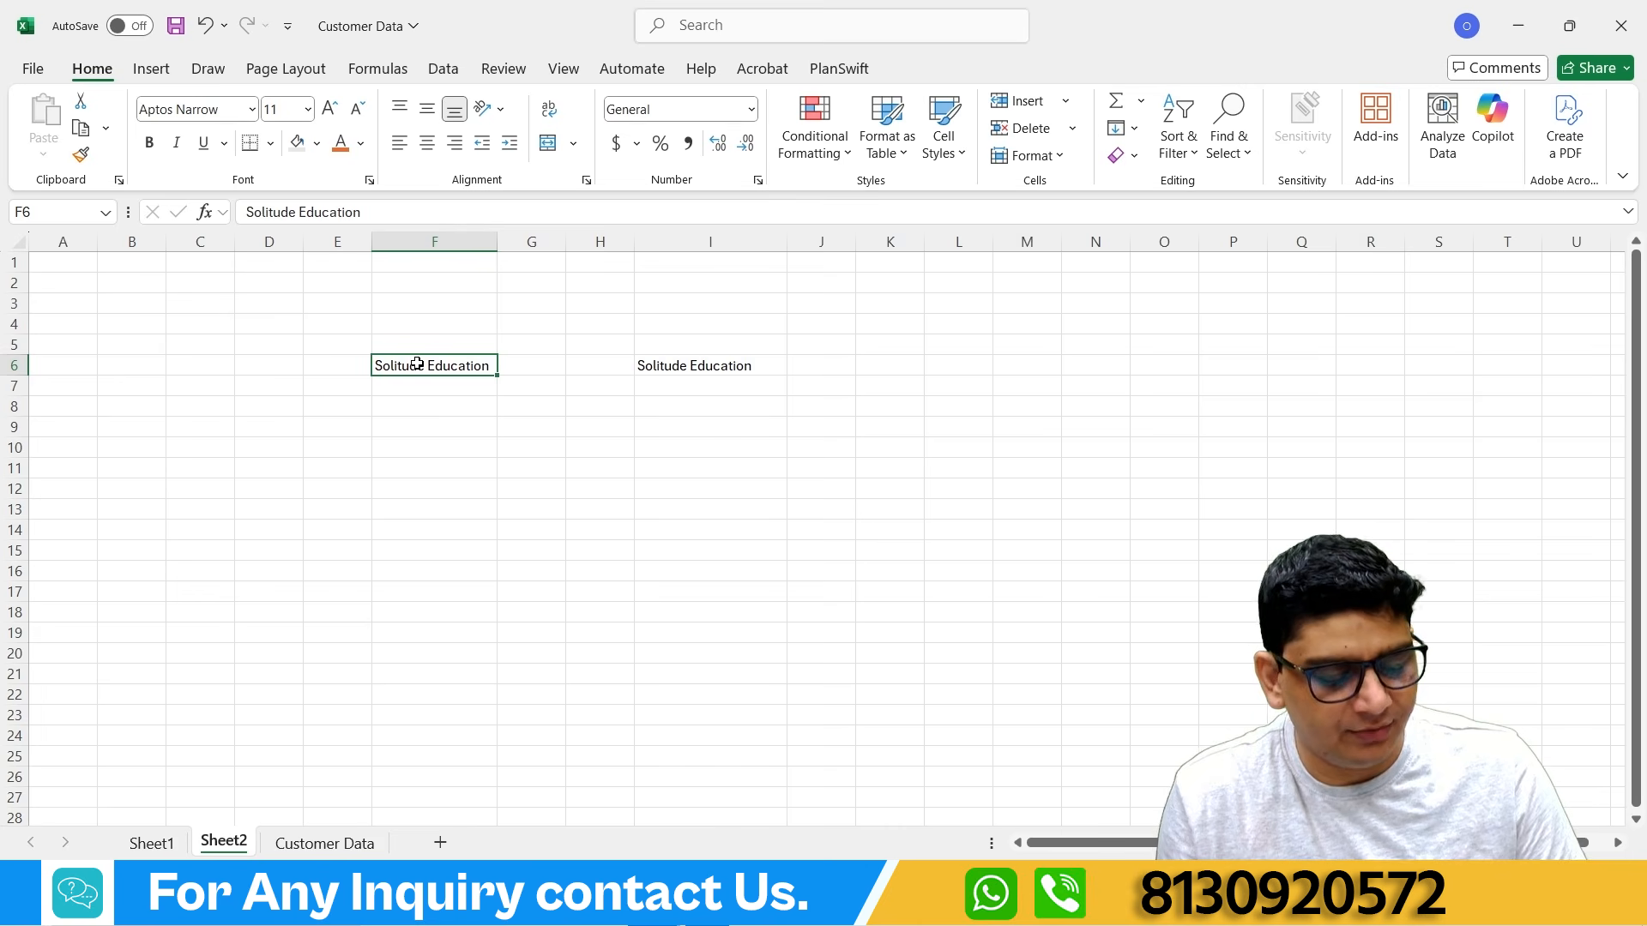
{"action": "key", "text": "ctrl+c"}
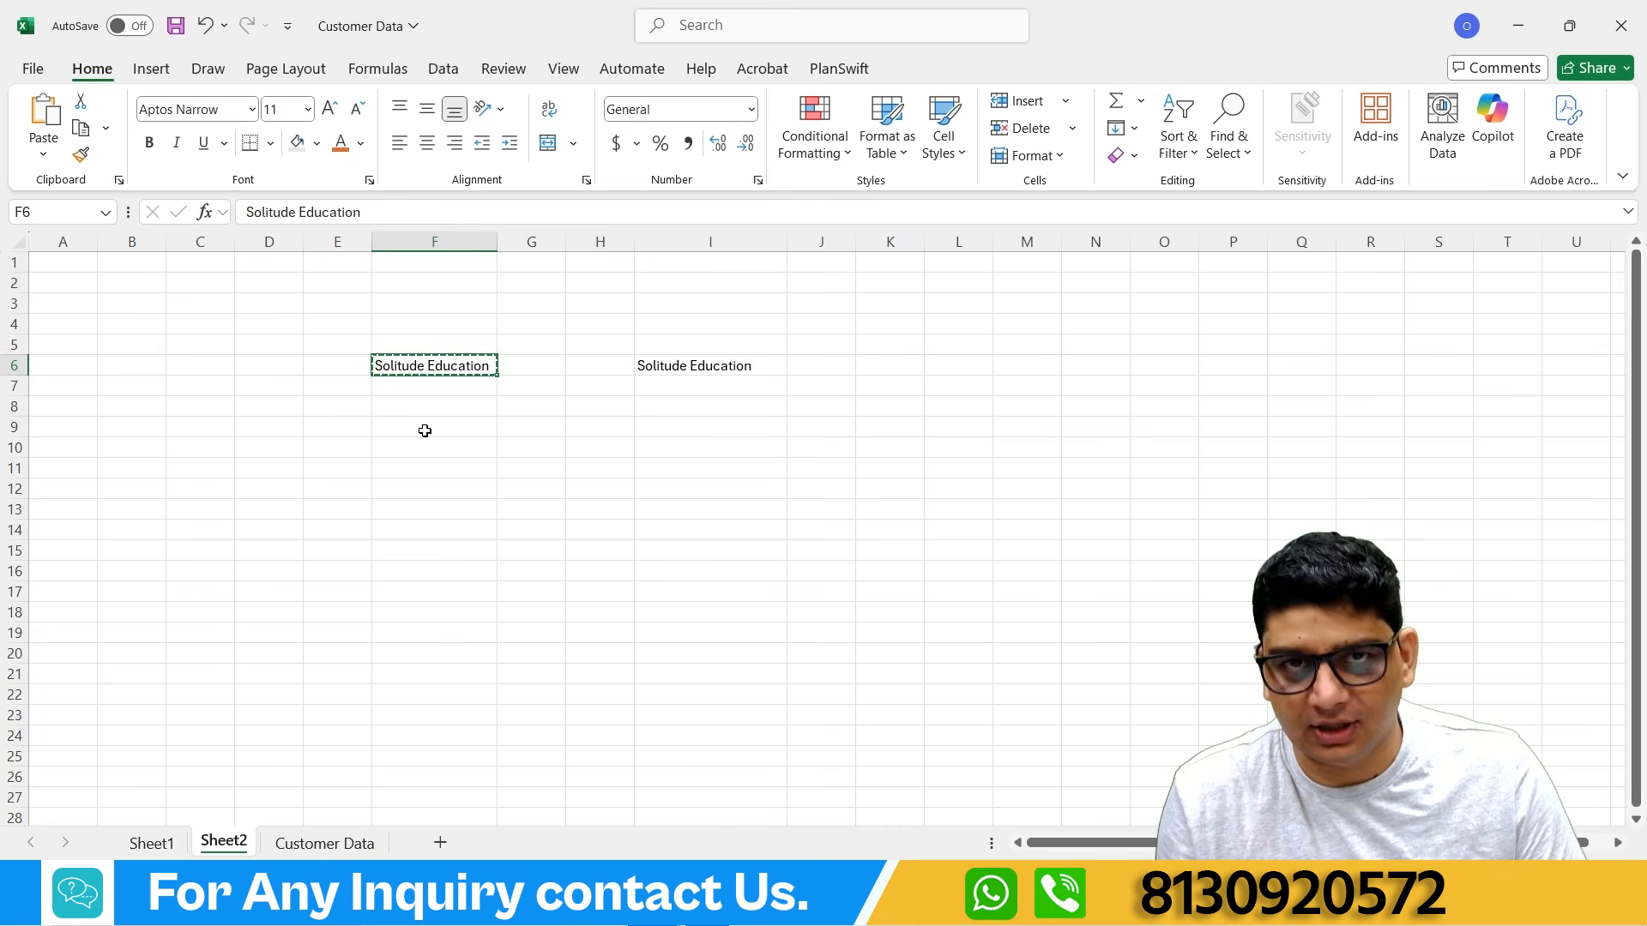
{"action": "left_click", "coordinate": [704, 448]}
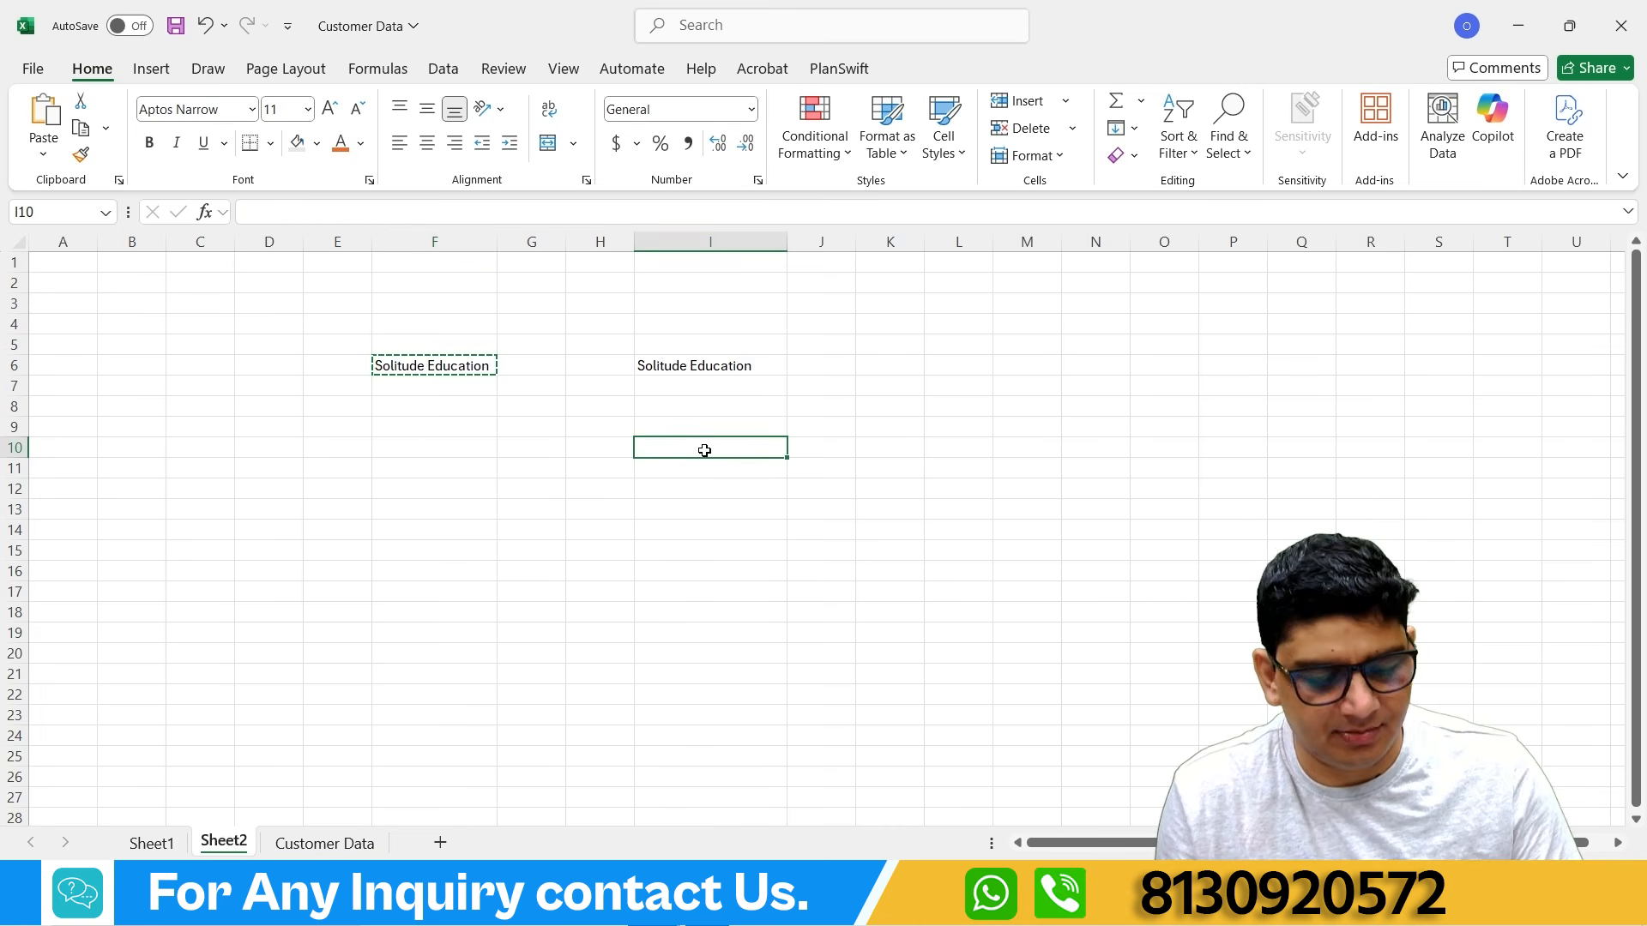
{"action": "key", "text": "ctrl+v"}
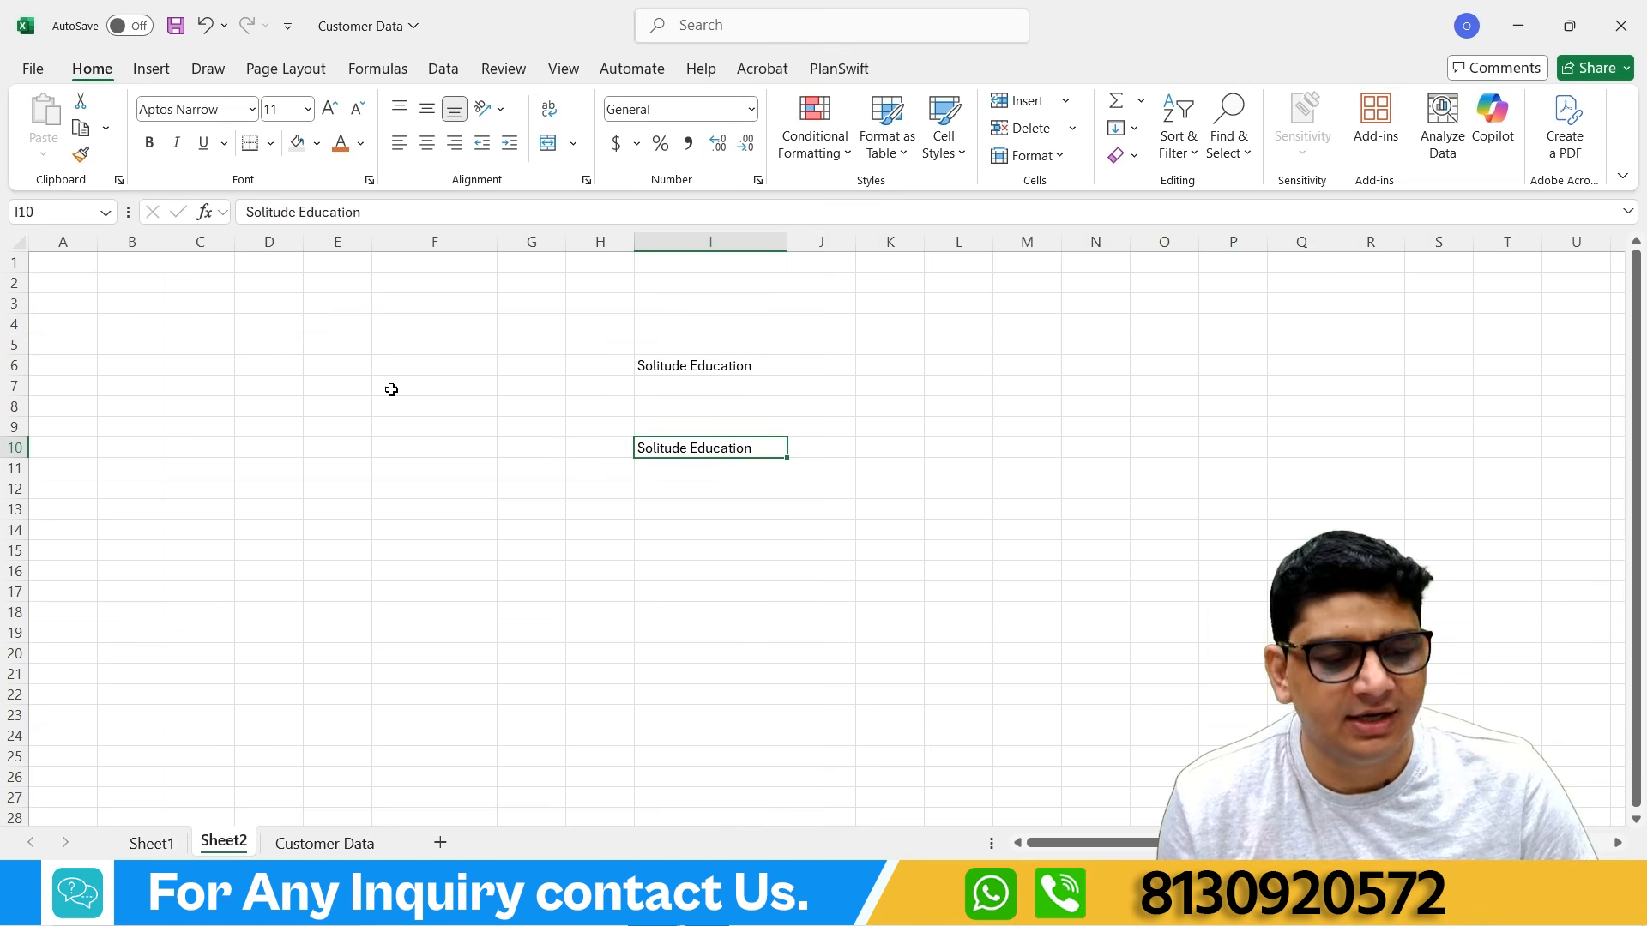
Step: Undo the move of the F6 text into I10 and cancel the pending cut selection
{"action": "key", "text": "ctrl+z"}
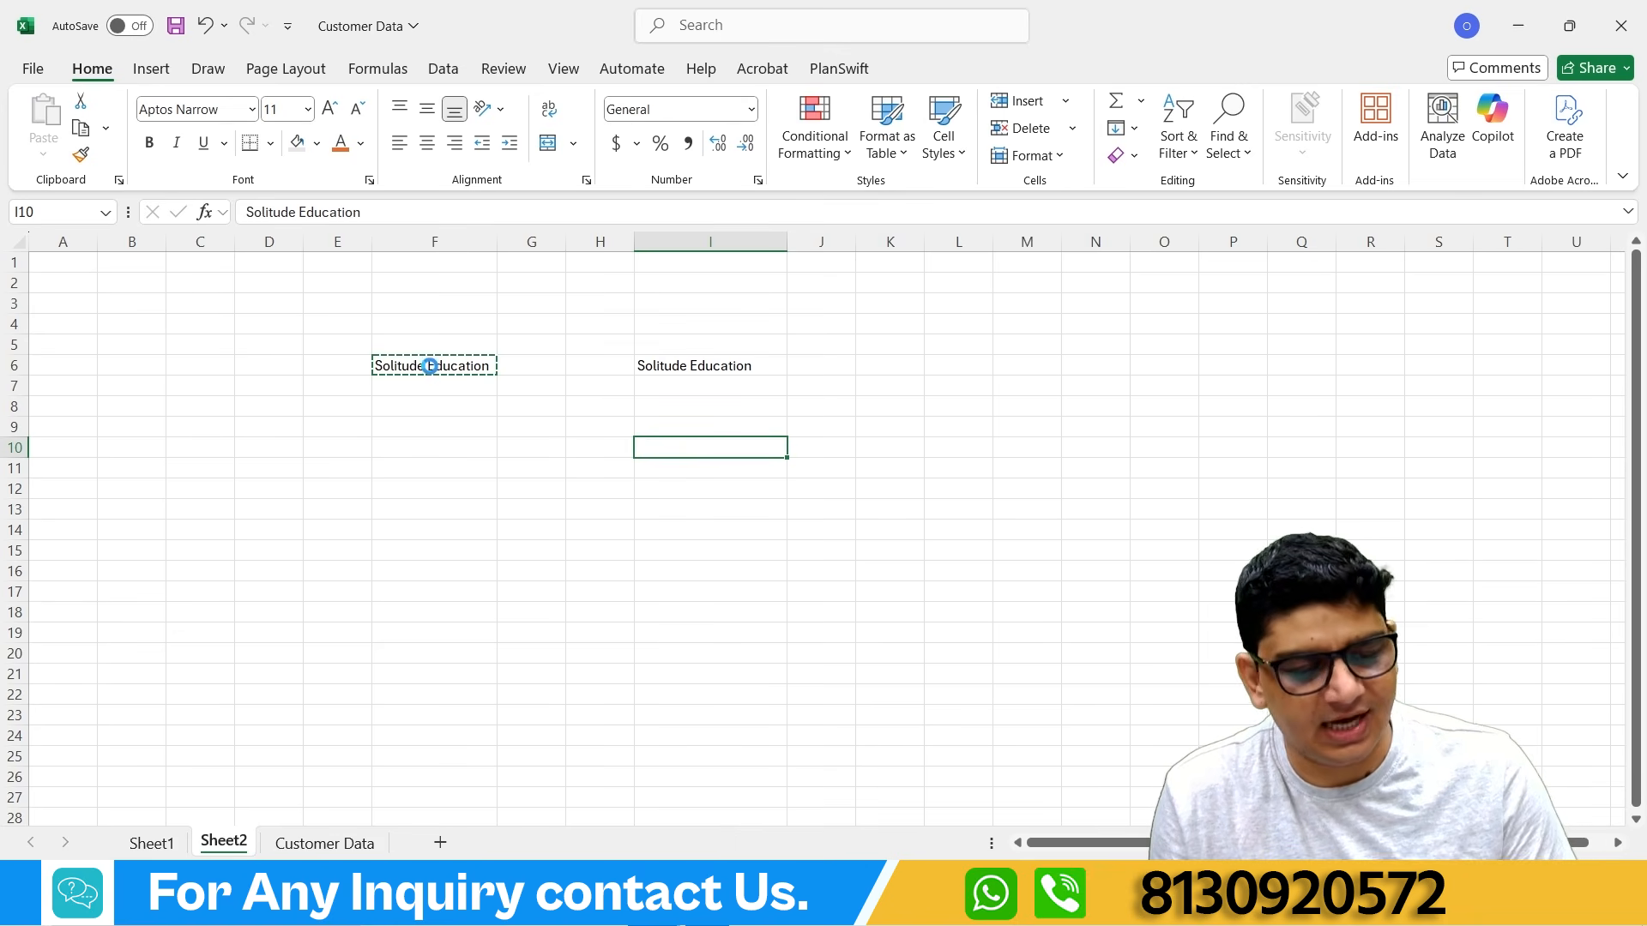
{"action": "left_click", "coordinate": [453, 491]}
{"action": "key", "text": "Escape"}
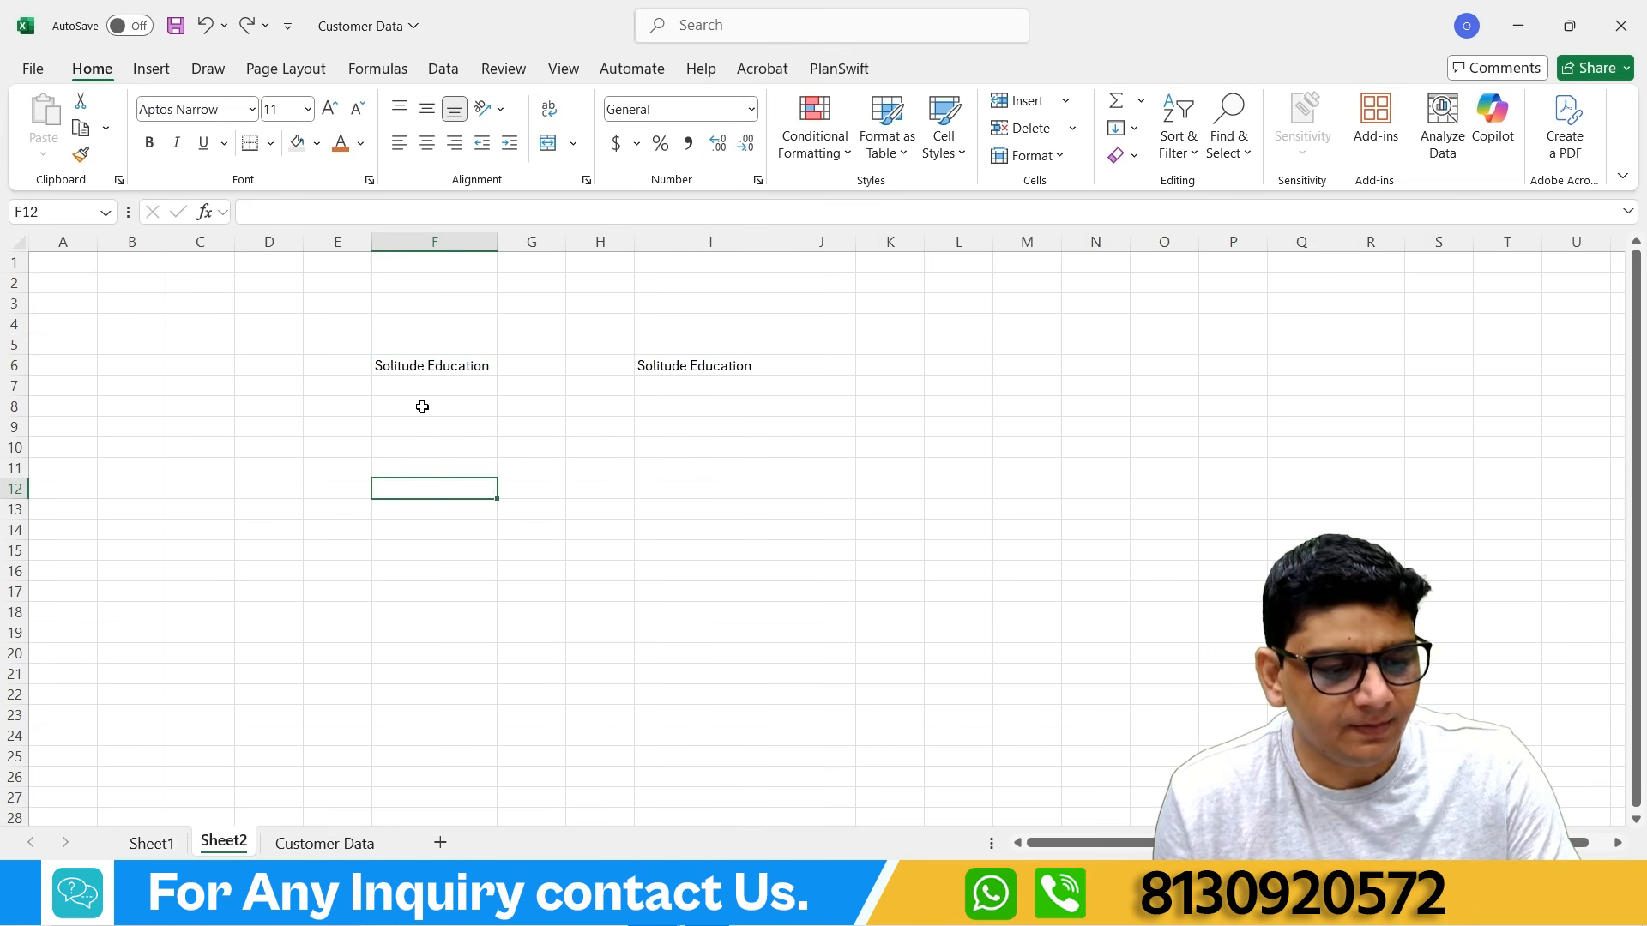
Step: Copy the Solitude Education text from F6 into G10 with a normal paste, and reselect F6 with the copy marquee cleared
{"action": "left_click", "coordinate": [418, 365]}
{"action": "right_click", "coordinate": [419, 365]}
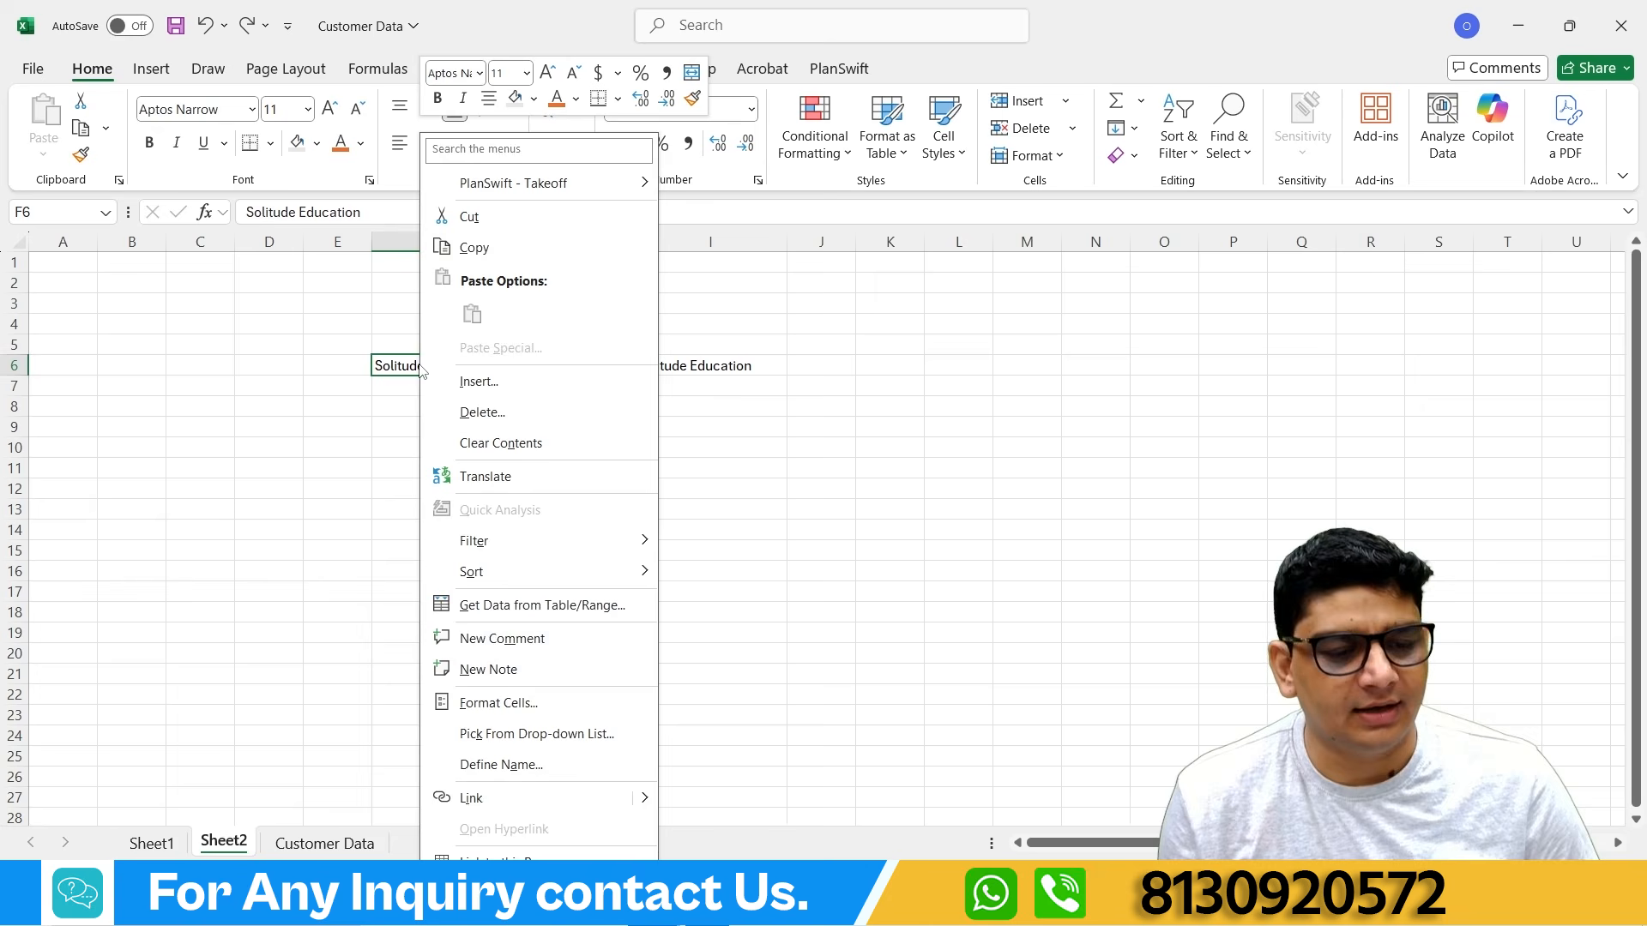
{"action": "left_click", "coordinate": [466, 249]}
{"action": "left_click", "coordinate": [525, 450]}
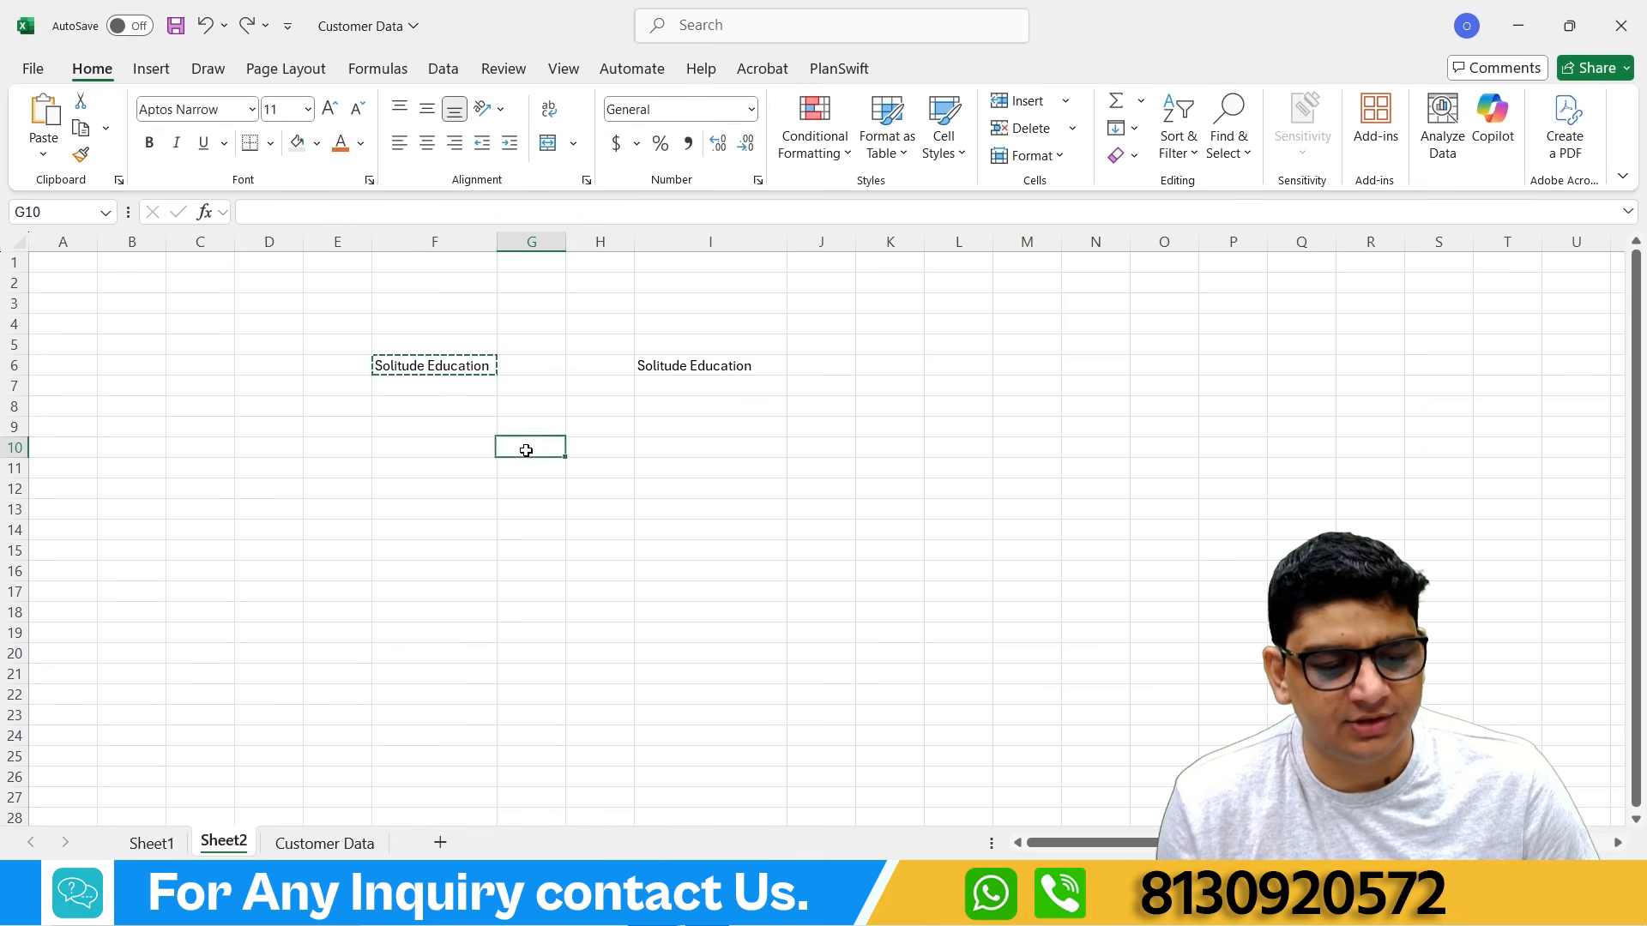
{"action": "right_click", "coordinate": [526, 450]}
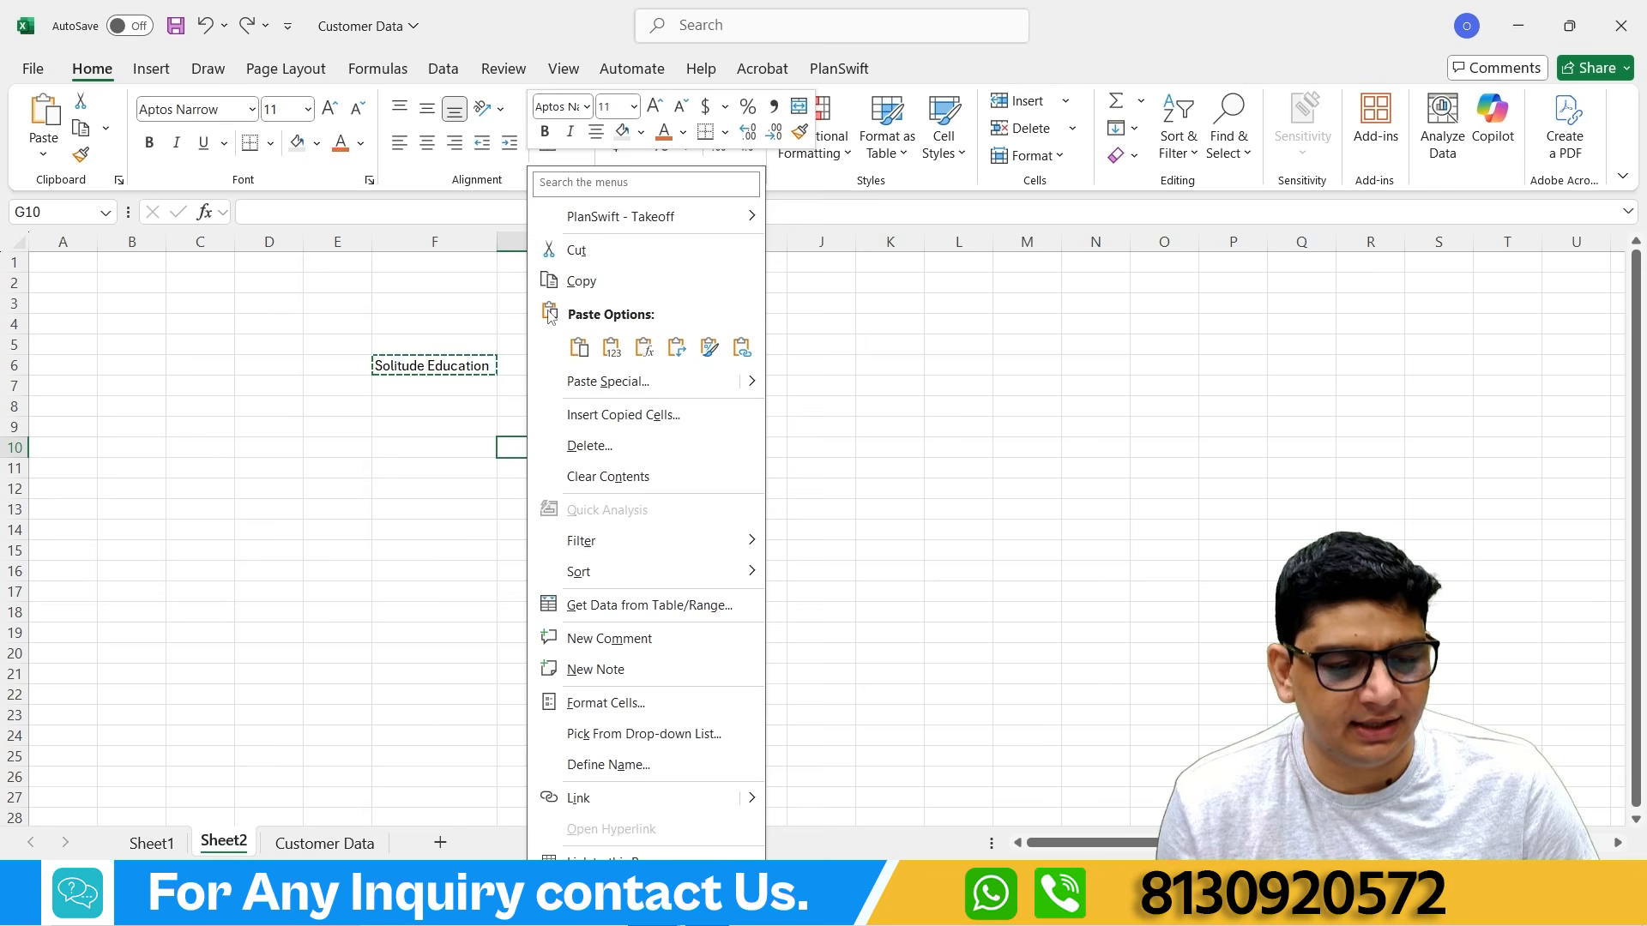
{"action": "left_click", "coordinate": [579, 347]}
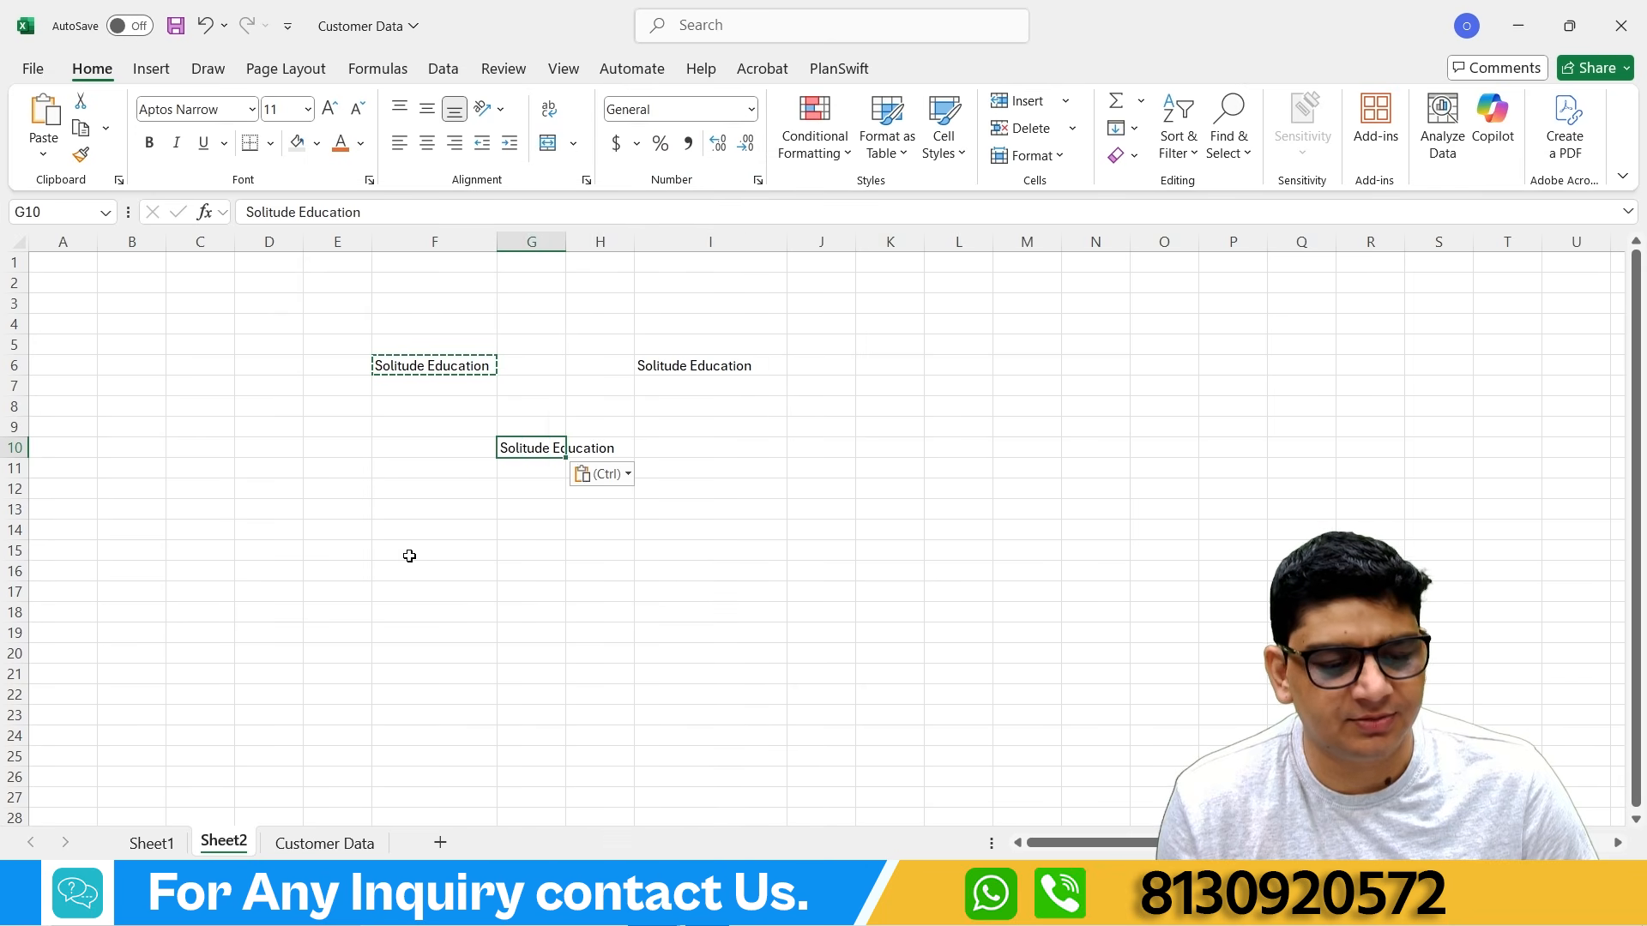
{"action": "left_click", "coordinate": [570, 521]}
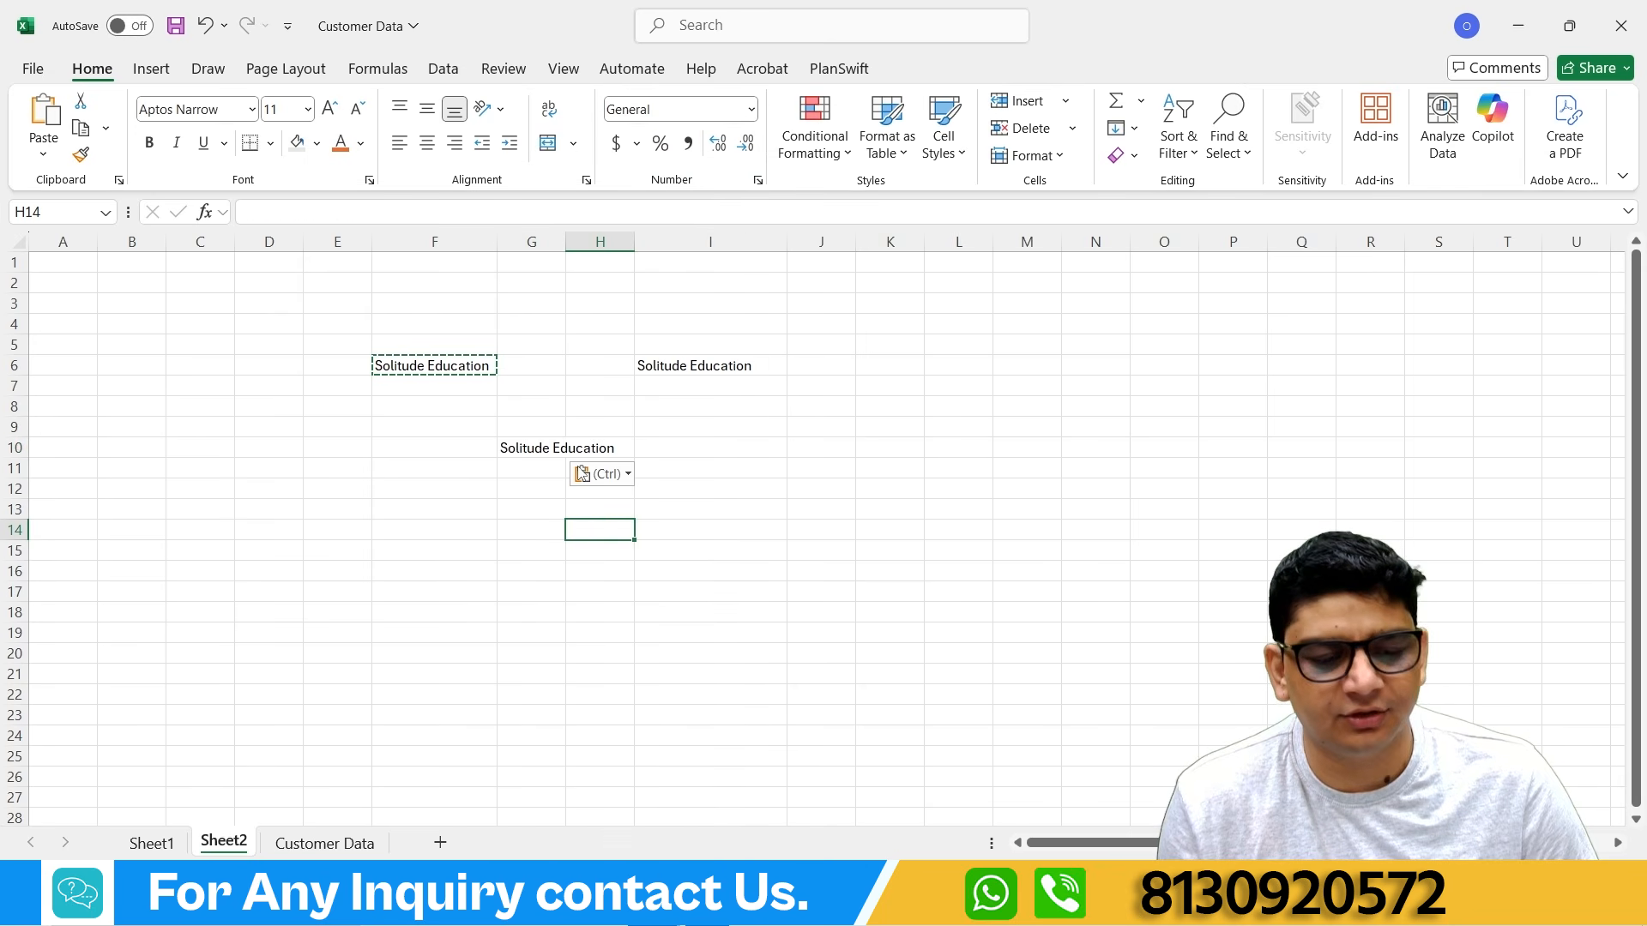
{"action": "key", "text": "Escape"}
{"action": "left_click", "coordinate": [442, 368]}
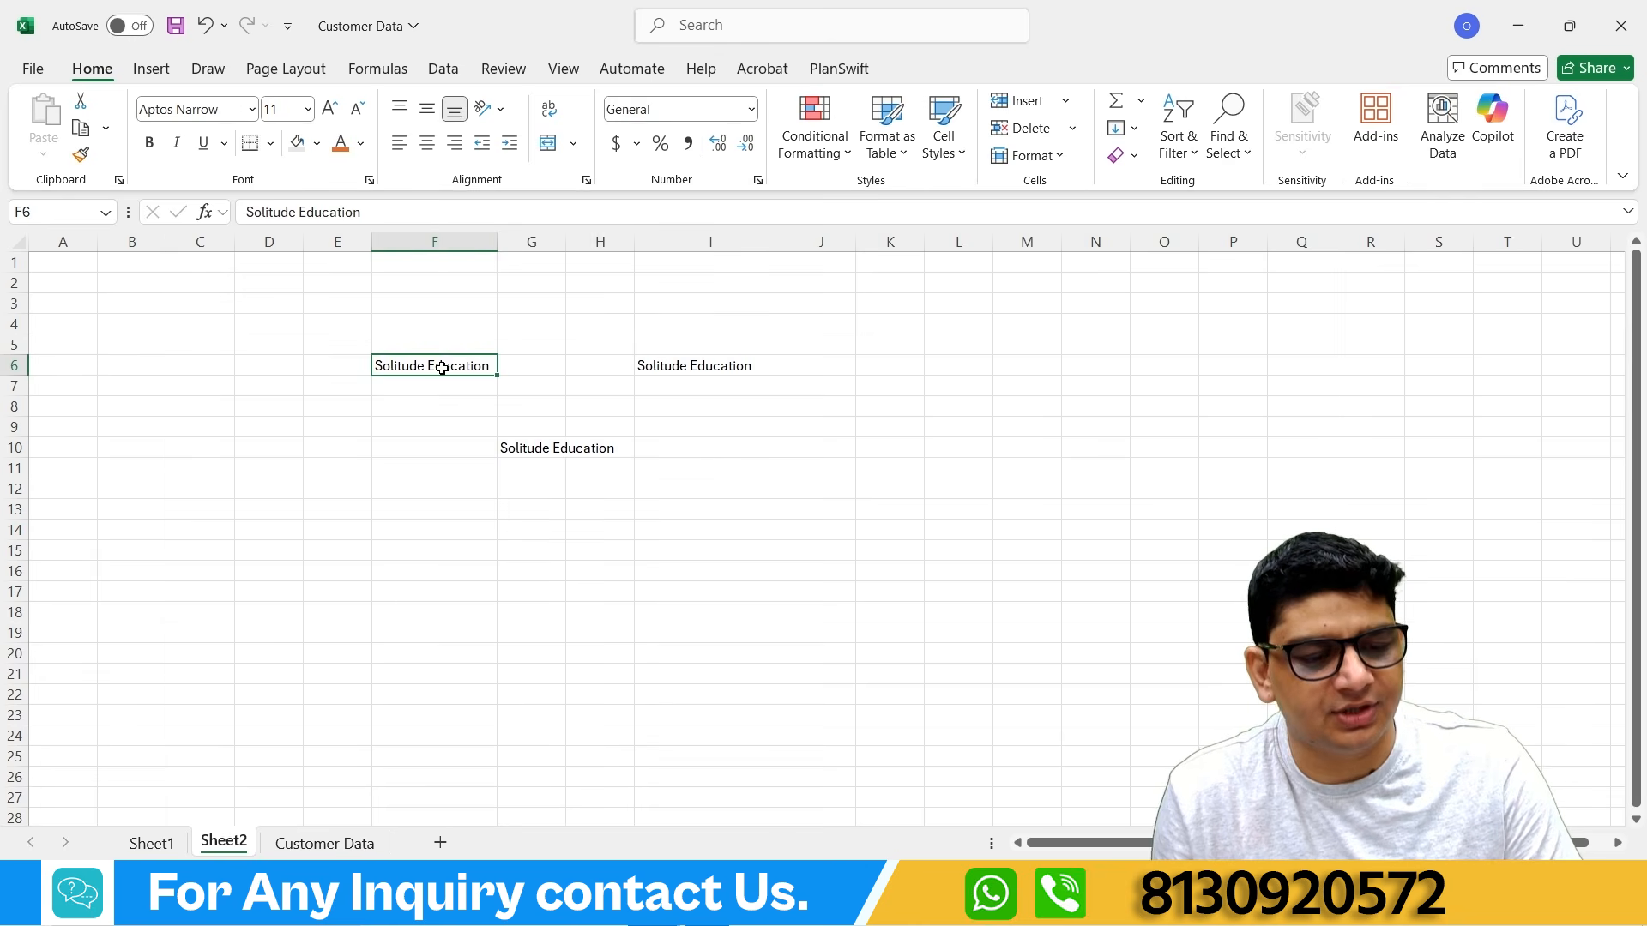
Step: Cut the Solitude Education text from F6 into I11, and undo the move with the cut selection cleared
{"action": "right_click", "coordinate": [442, 368]}
{"action": "left_click", "coordinate": [486, 250]}
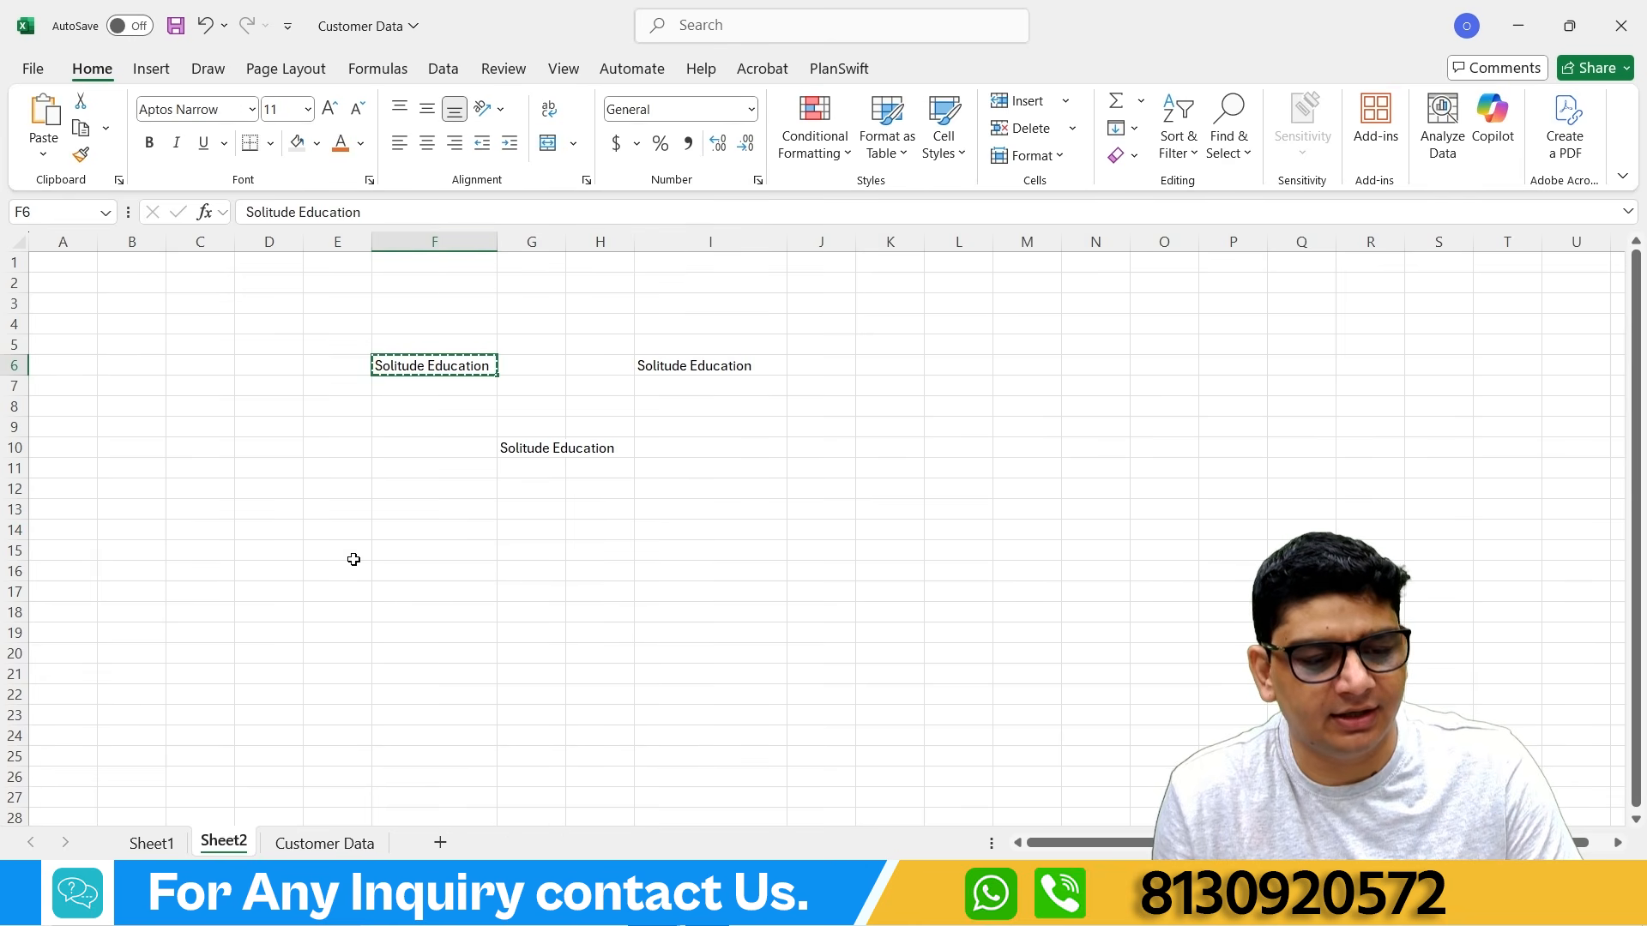
{"action": "left_click", "coordinate": [664, 467]}
{"action": "right_click", "coordinate": [664, 468]}
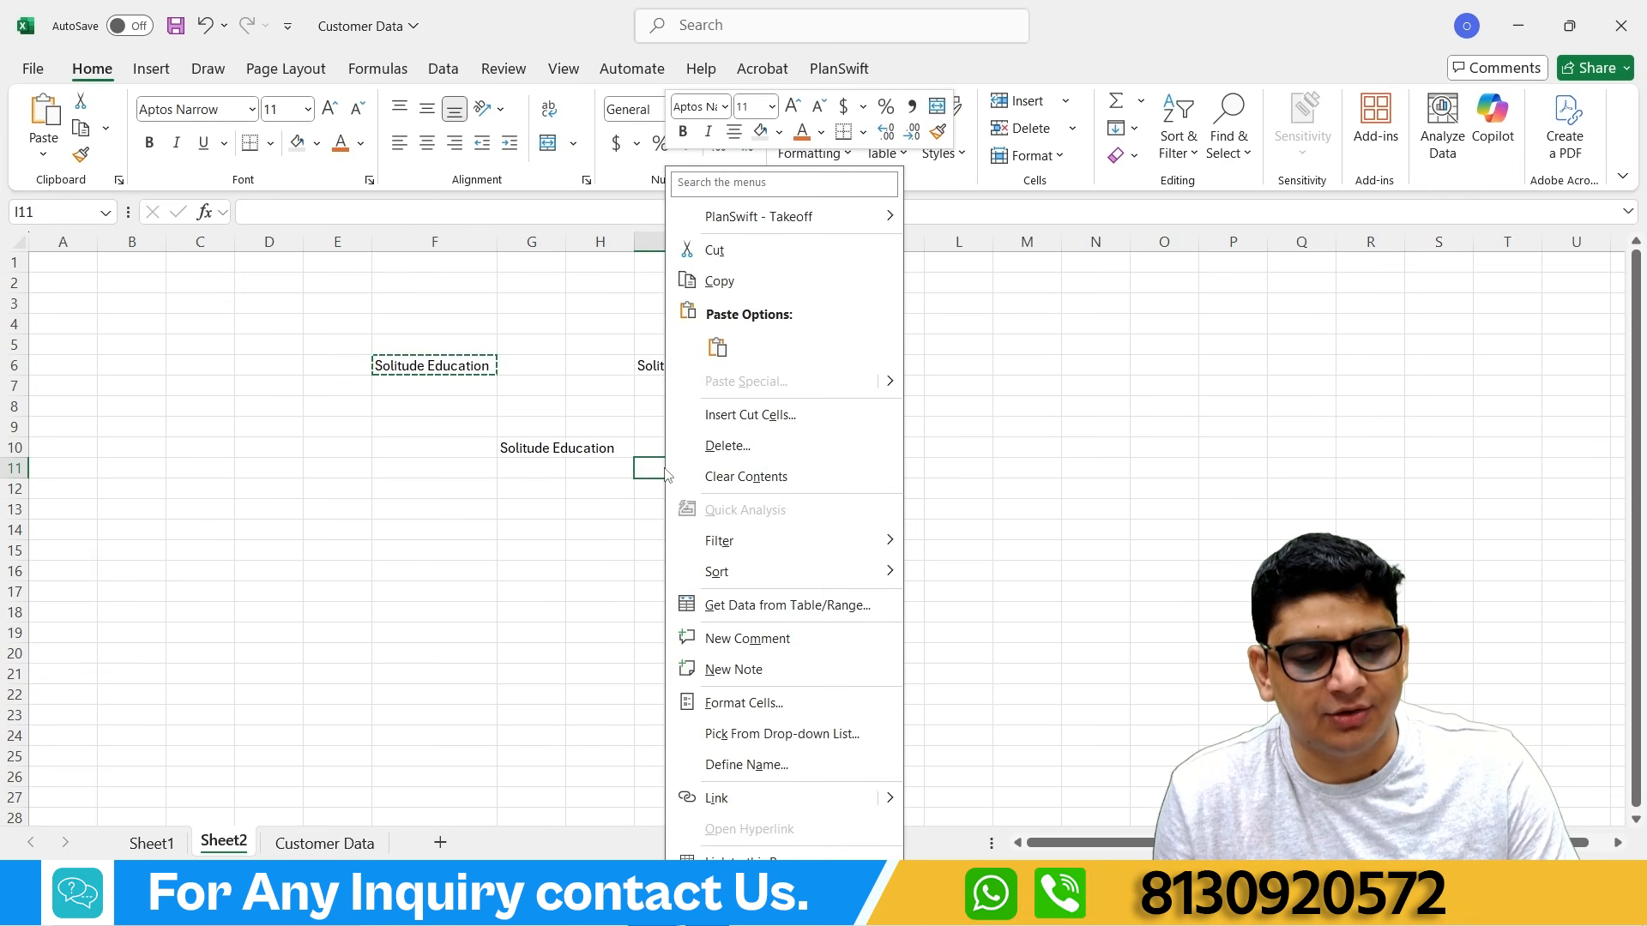
{"action": "left_click", "coordinate": [715, 348]}
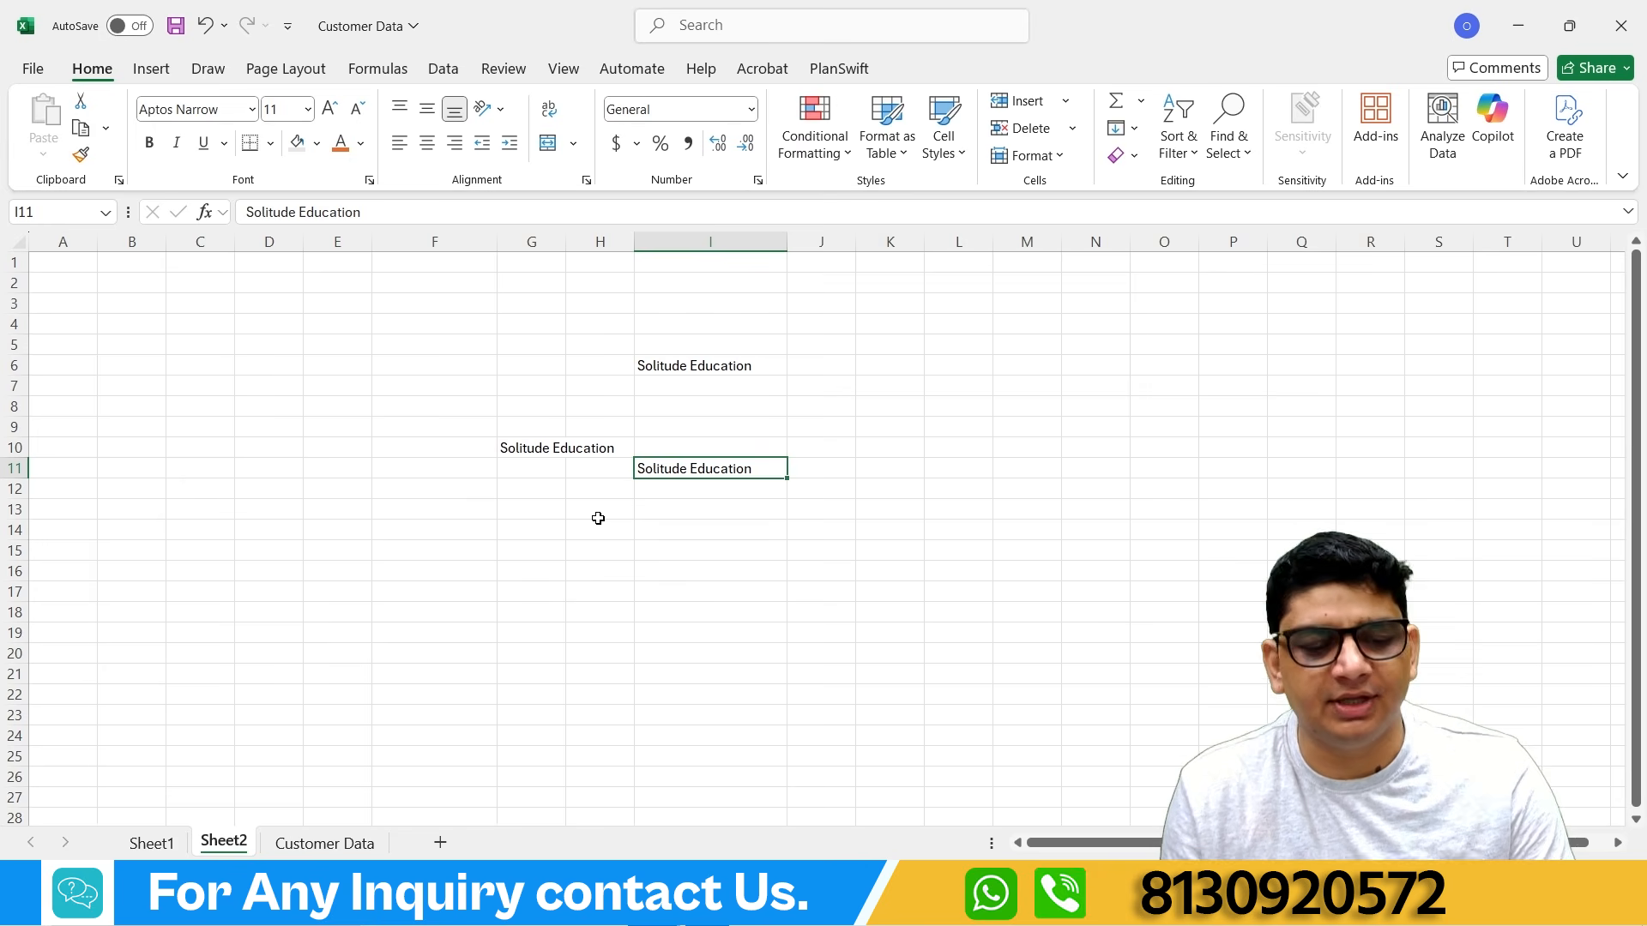
{"action": "key", "text": "ctrl+z"}
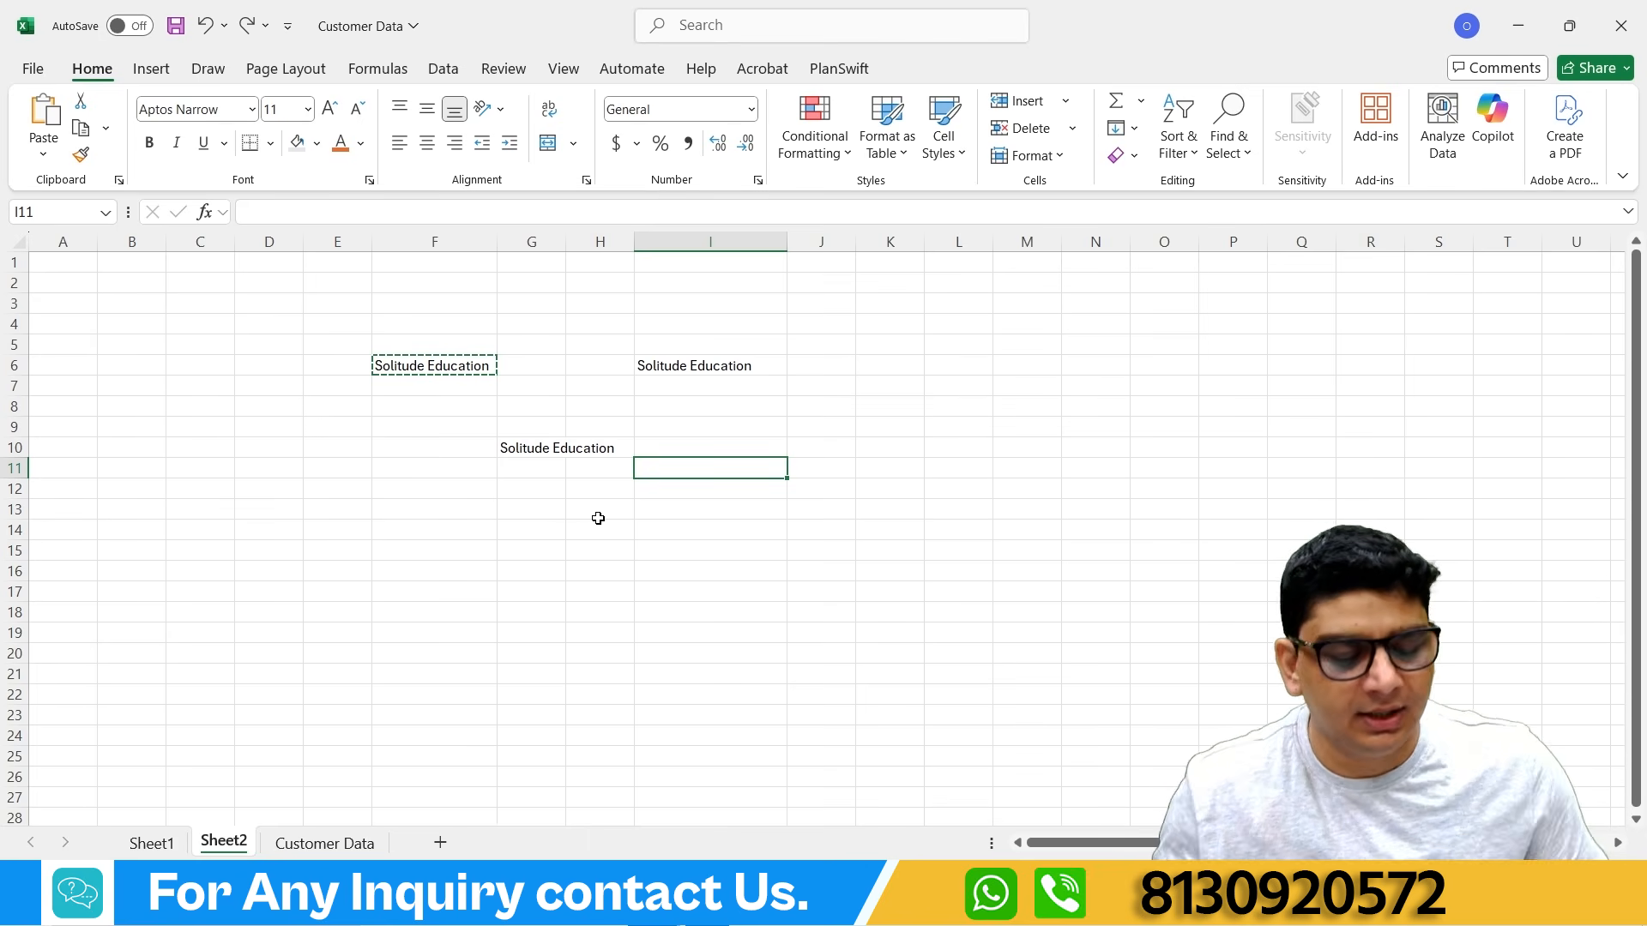
{"action": "key", "text": "Escape"}
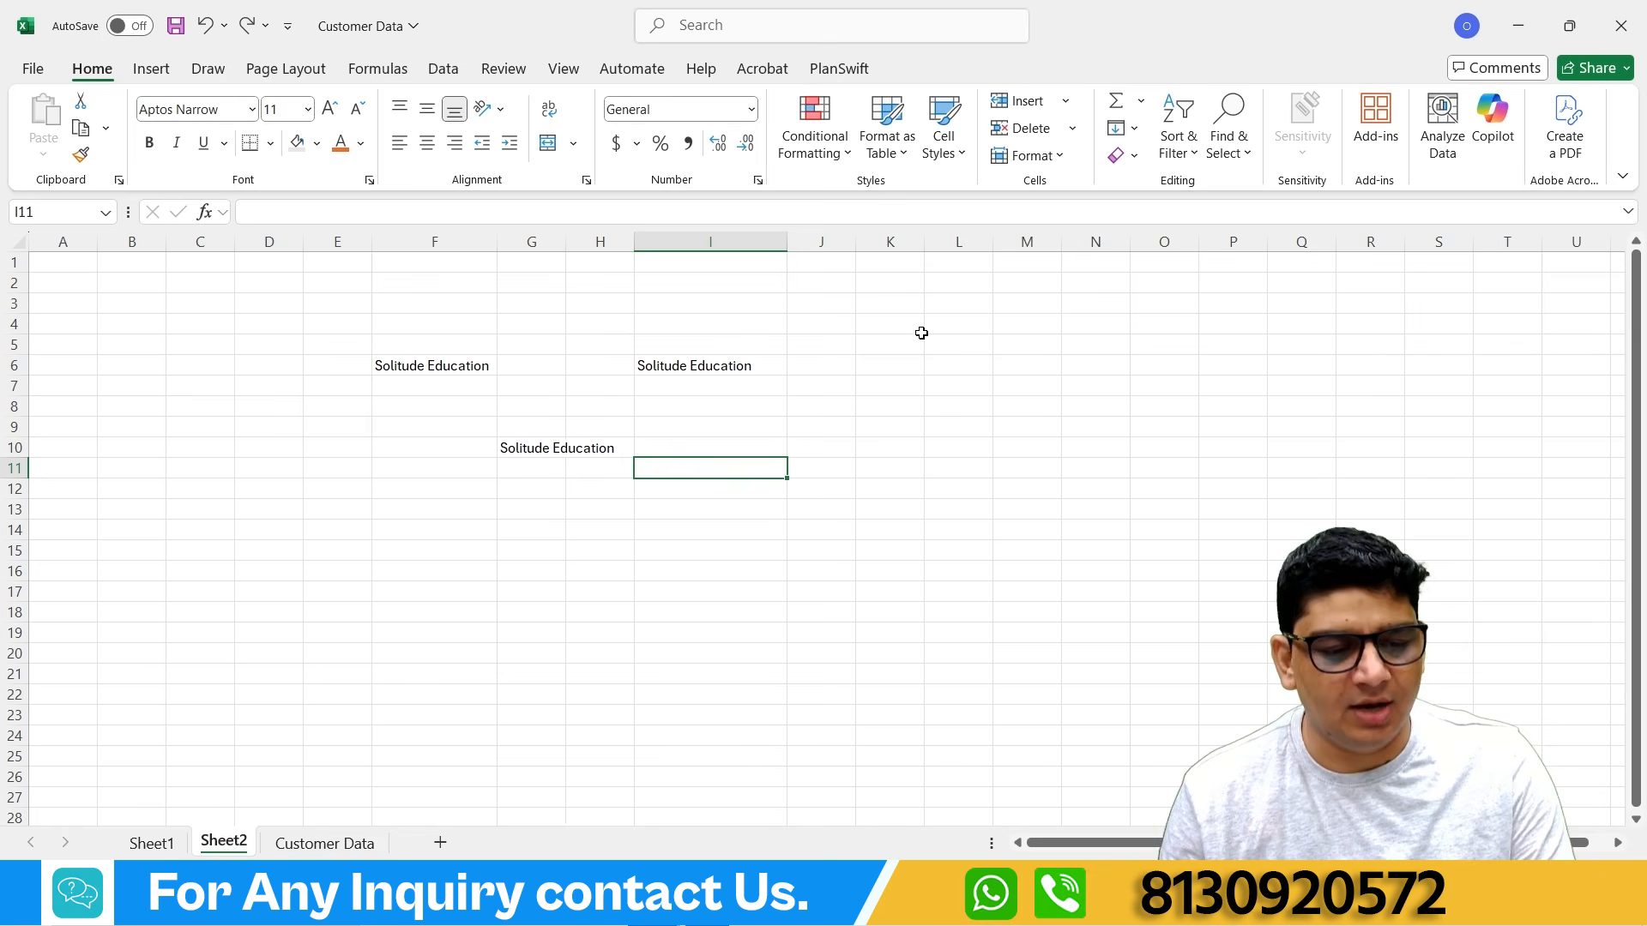
Step: Widen column K and link K6 to the text in F6 with the formula =F6, leaving K6 selected
{"action": "left_click_drag", "start_coordinate": [924, 242], "coordinate": [1027, 242]}
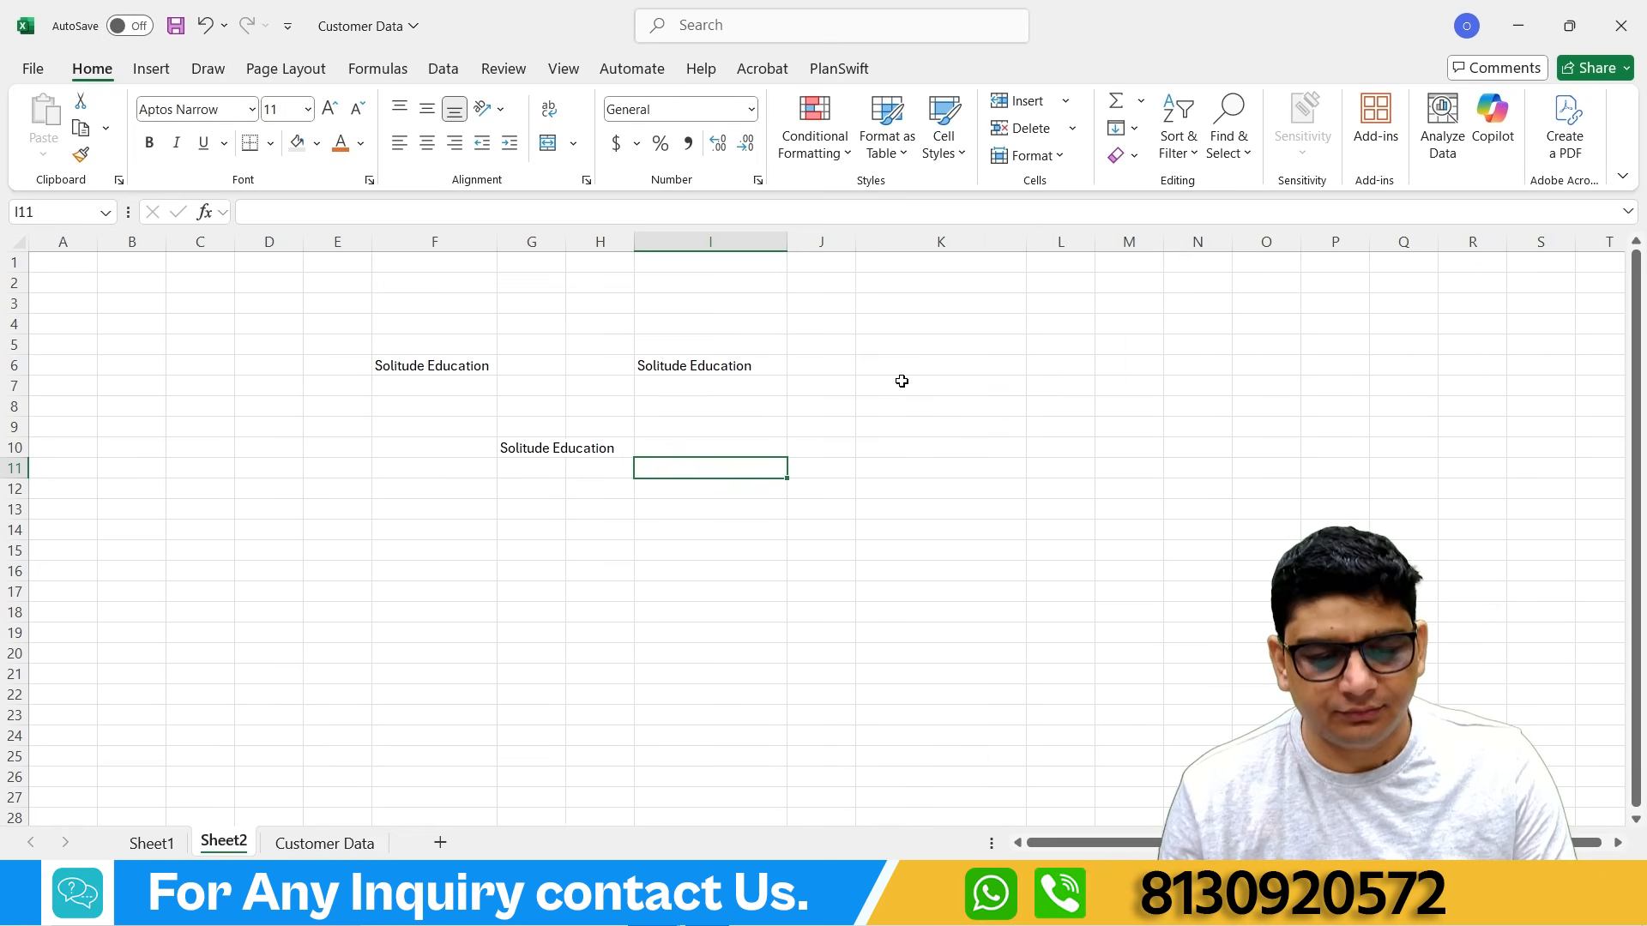
{"action": "left_click", "coordinate": [900, 367]}
{"action": "type", "text": "="}
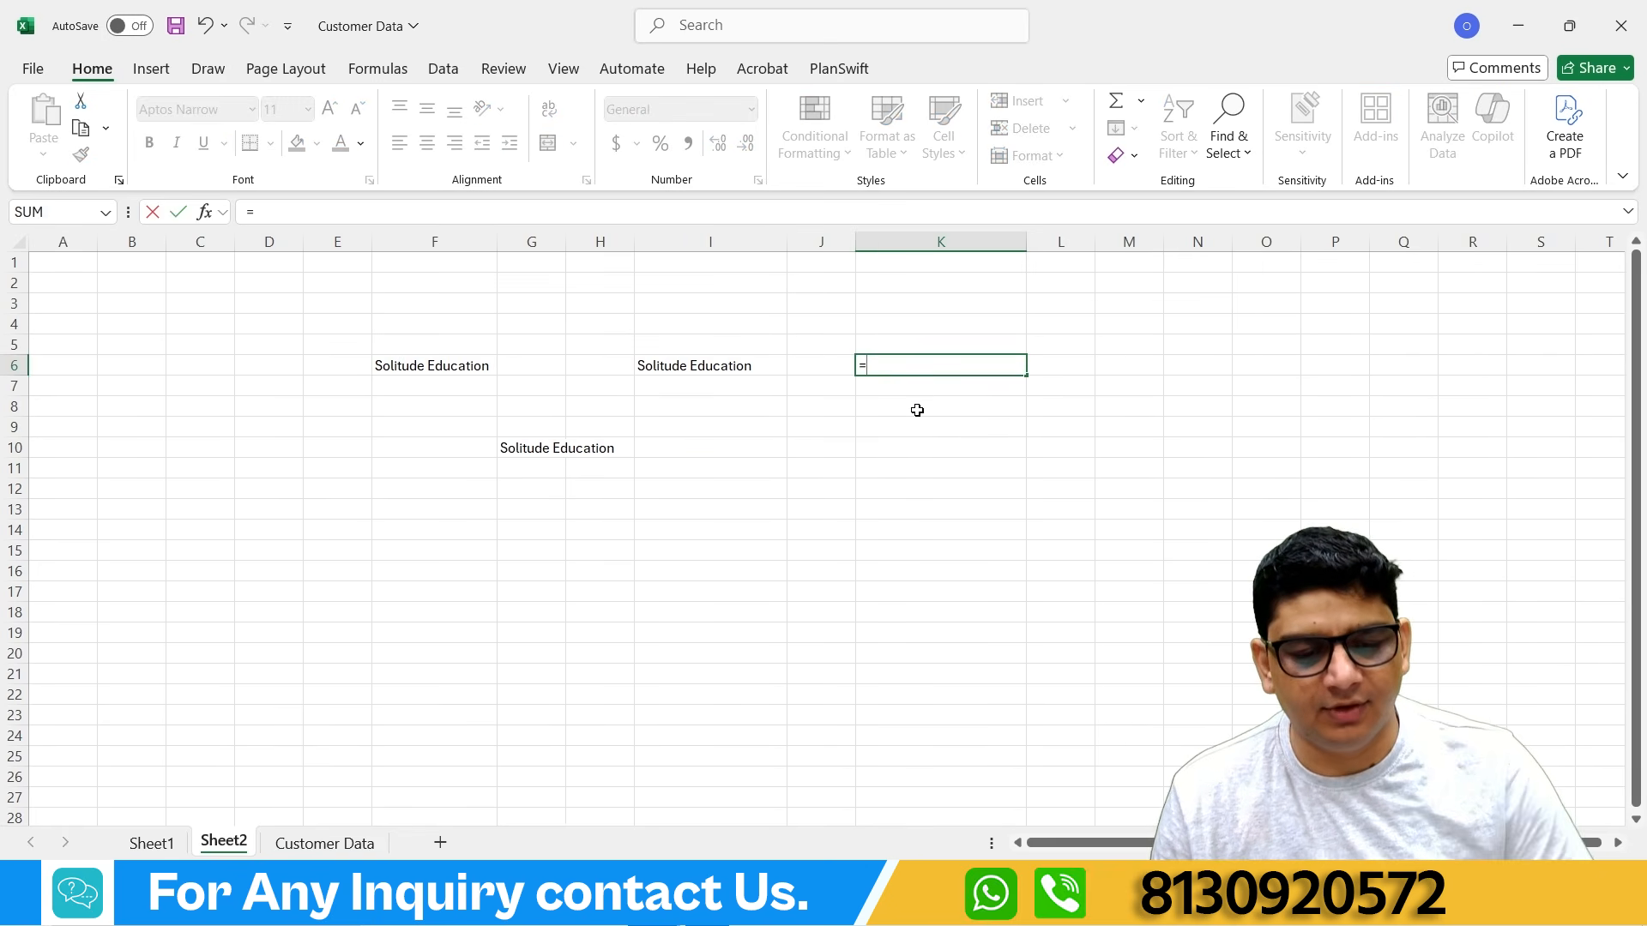
{"action": "left_click", "coordinate": [443, 363]}
{"action": "key", "text": "Return"}
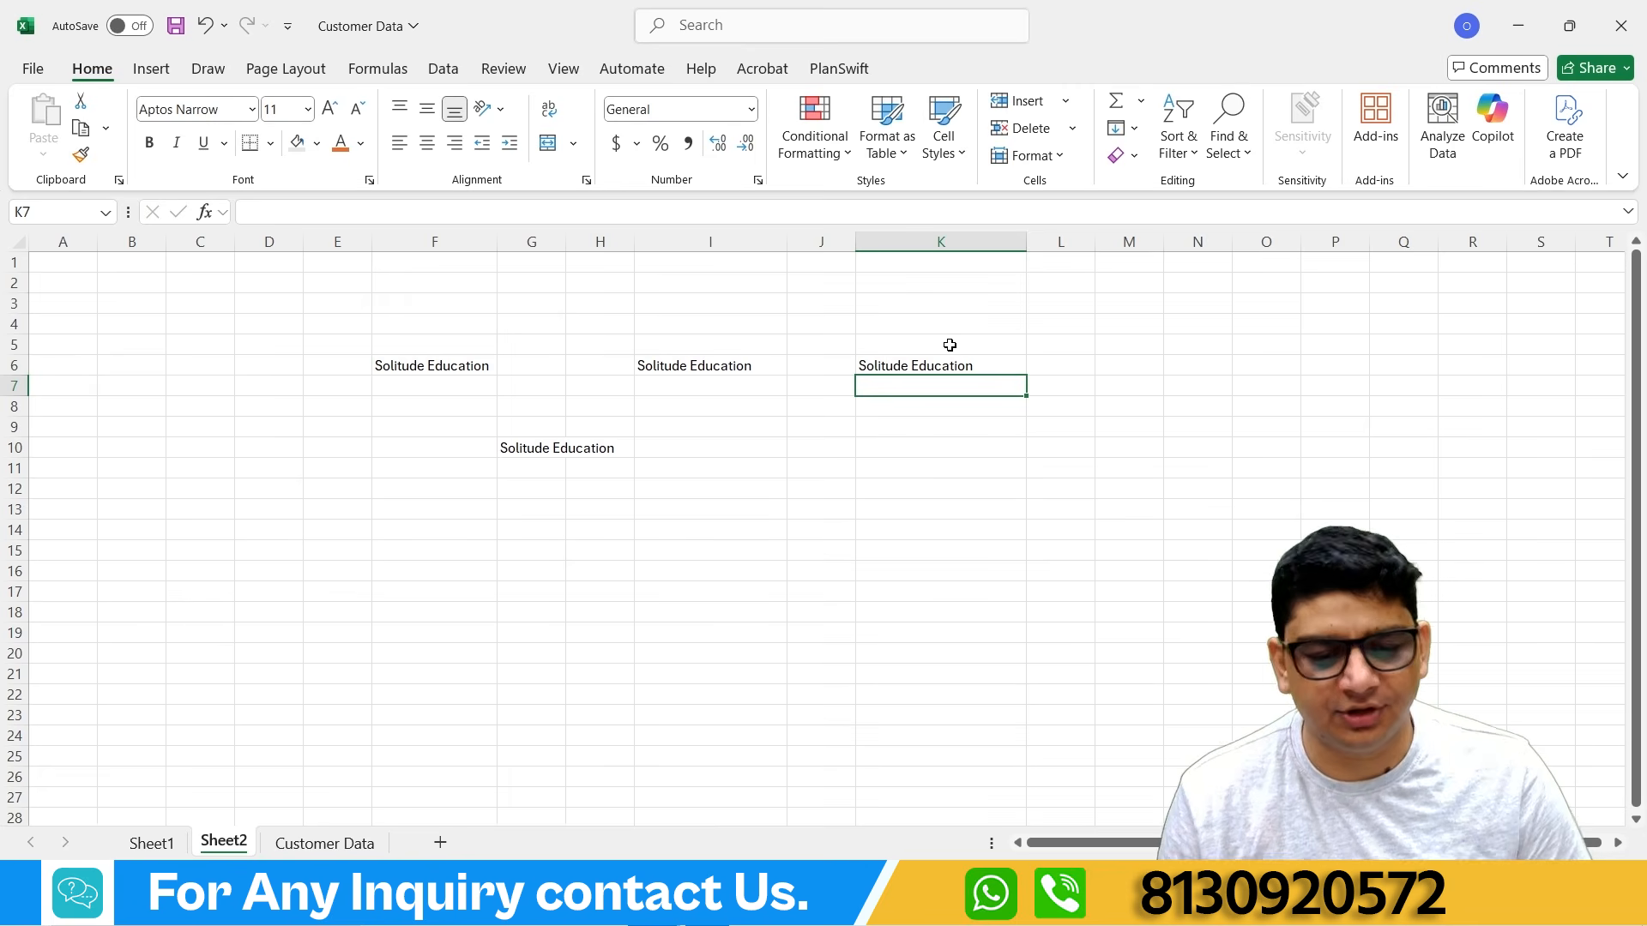
{"action": "left_click", "coordinate": [903, 368]}
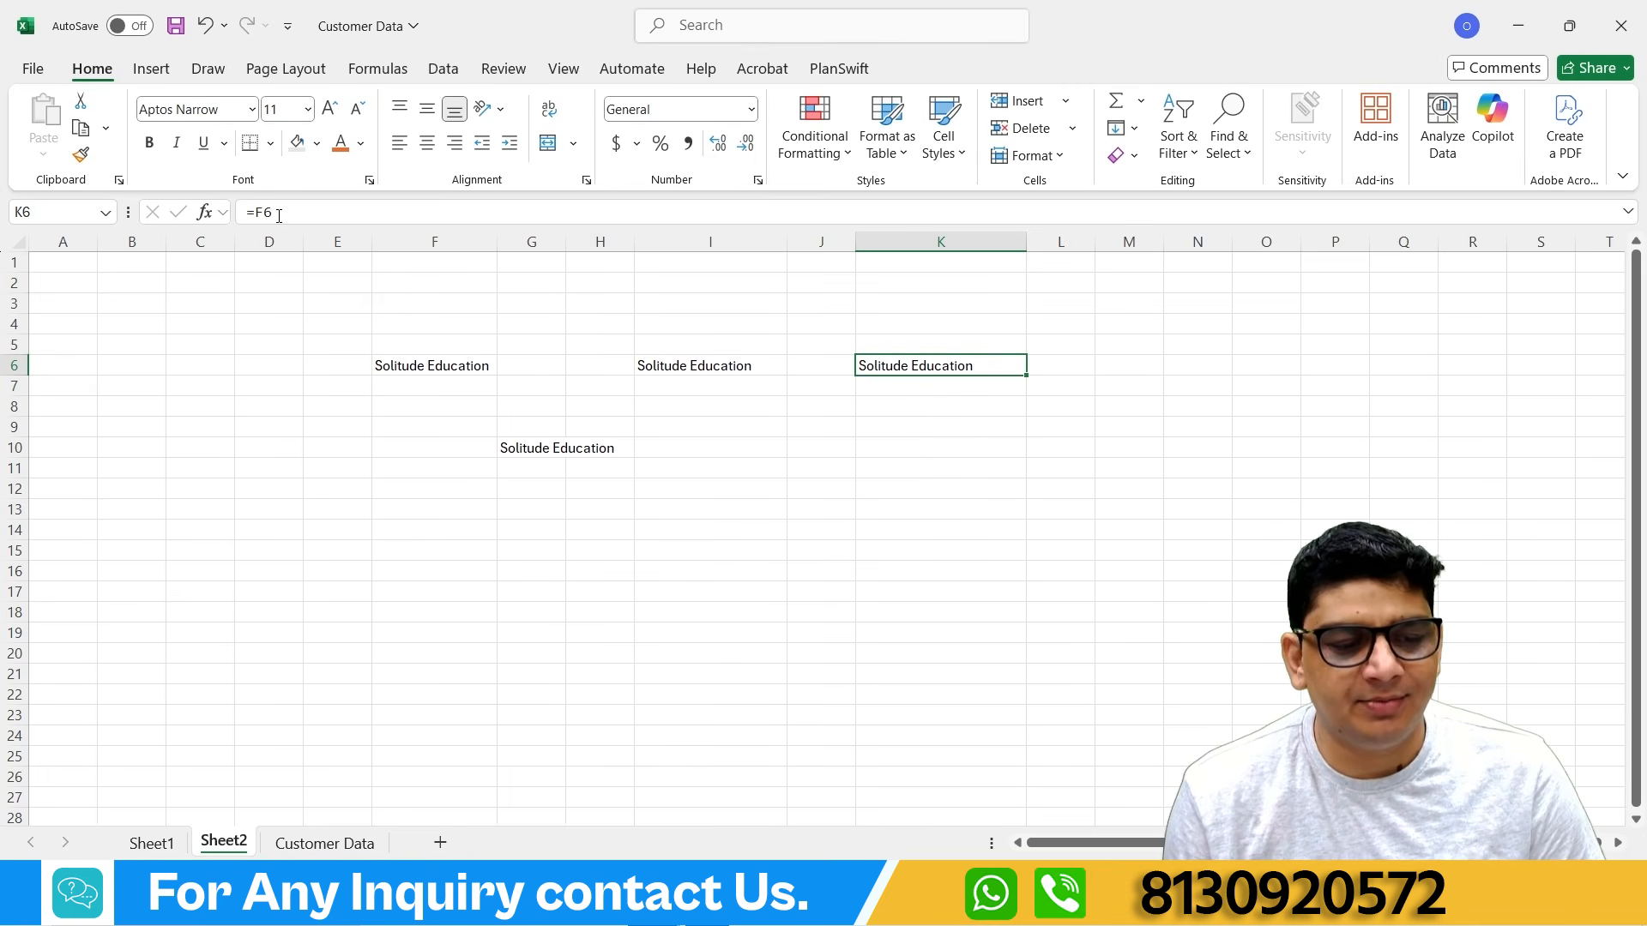
Step: Clear F6 to compare the pasted copies in I6 and G10 with the linked cell K6, and undo the deletion
{"action": "left_click", "coordinate": [1033, 549]}
{"action": "left_click", "coordinate": [410, 368]}
{"action": "key", "text": "Delete"}
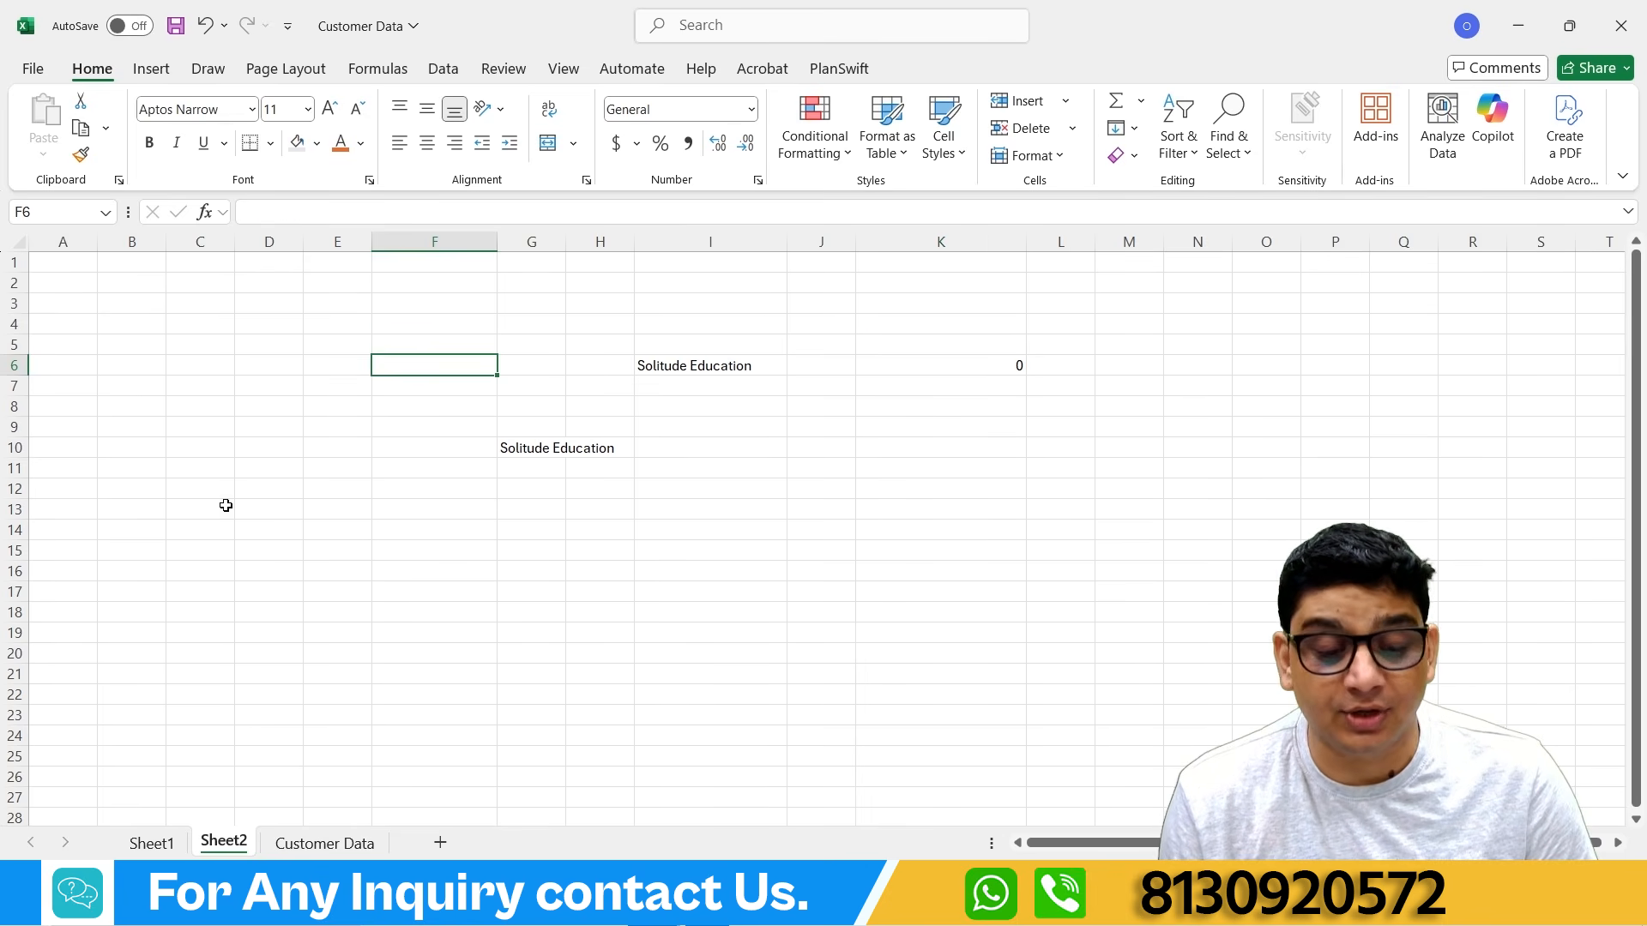
{"action": "left_click", "coordinate": [684, 368]}
{"action": "left_click", "coordinate": [573, 446]}
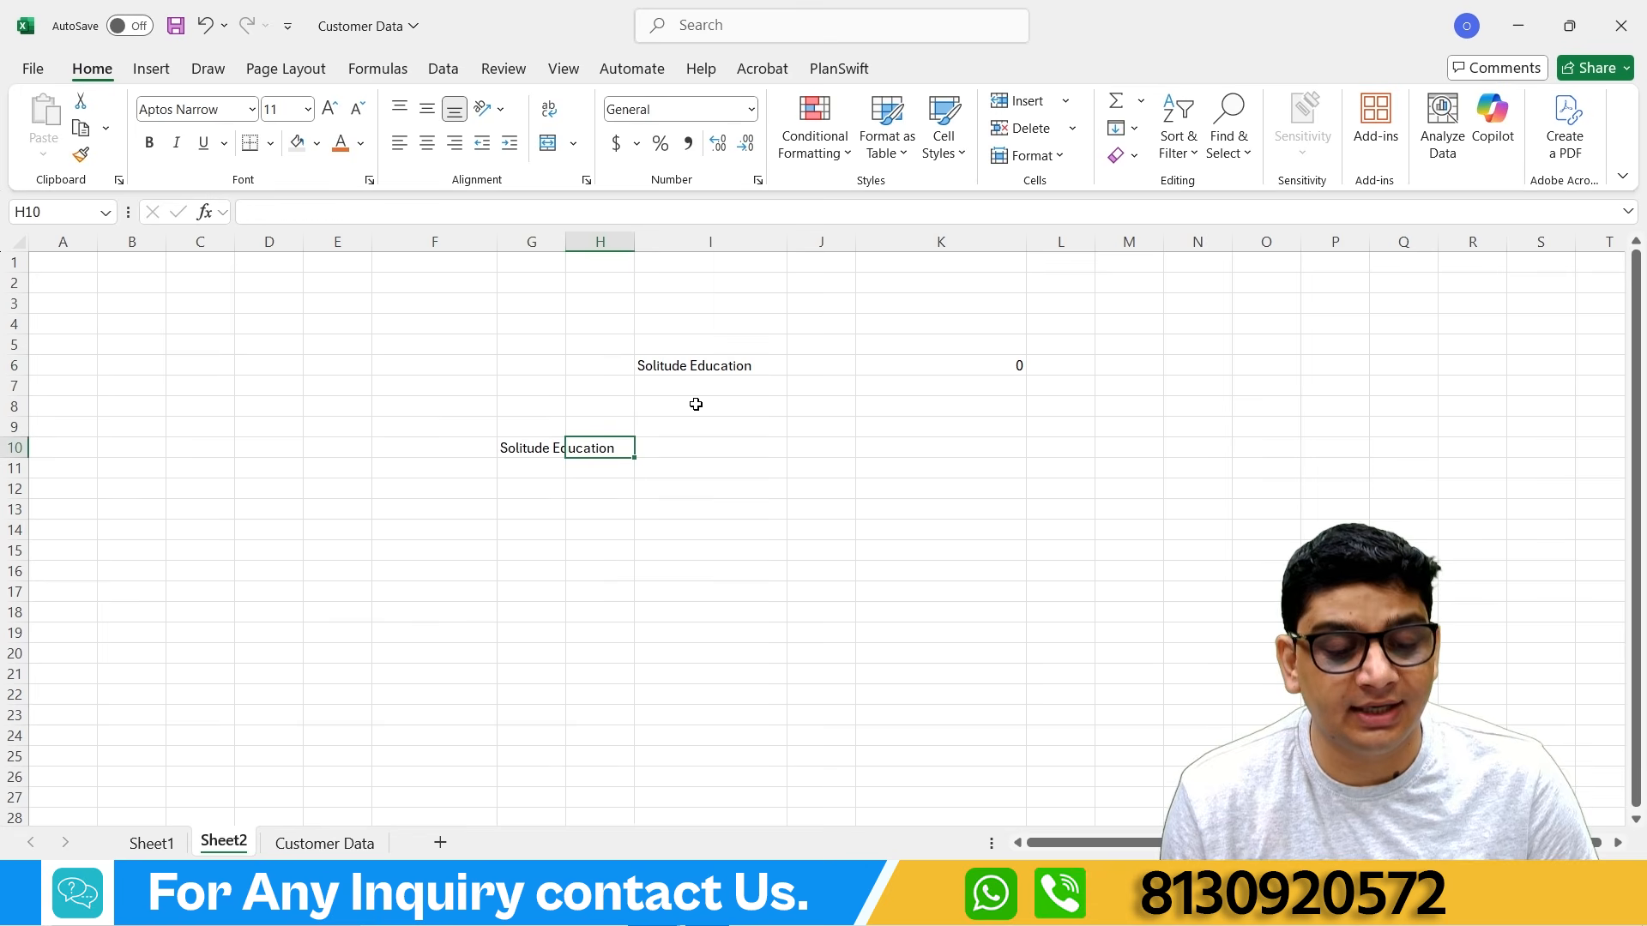
{"action": "left_click", "coordinate": [697, 369]}
{"action": "left_click", "coordinate": [498, 445]}
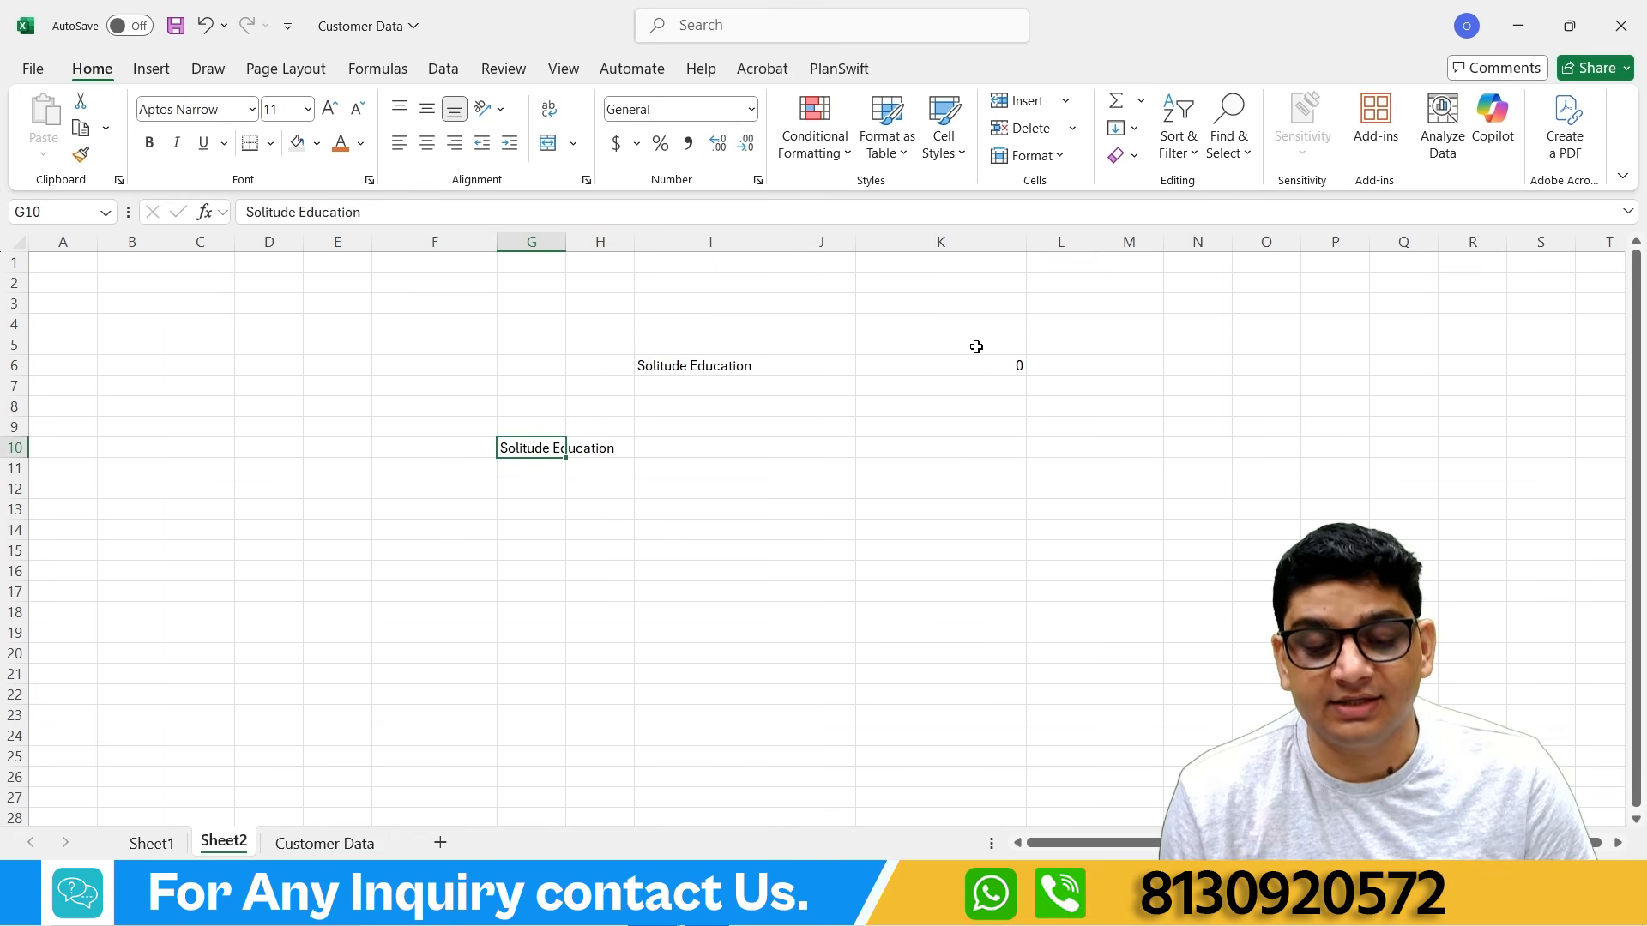
{"action": "left_click", "coordinate": [957, 375]}
{"action": "key", "text": "ctrl+z"}
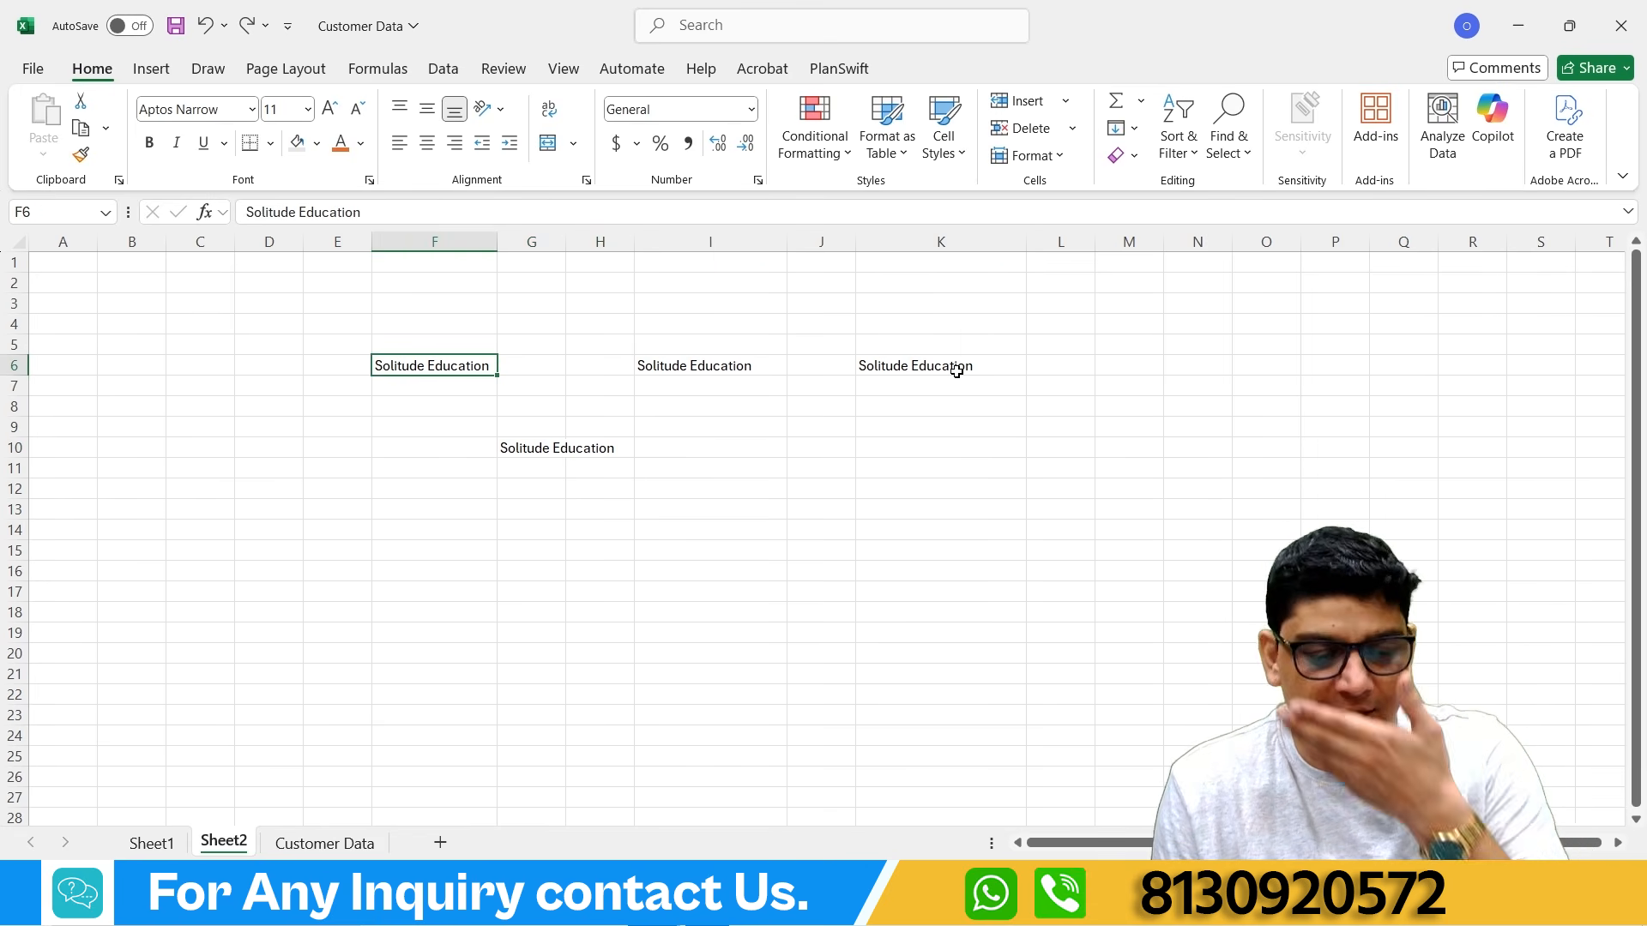
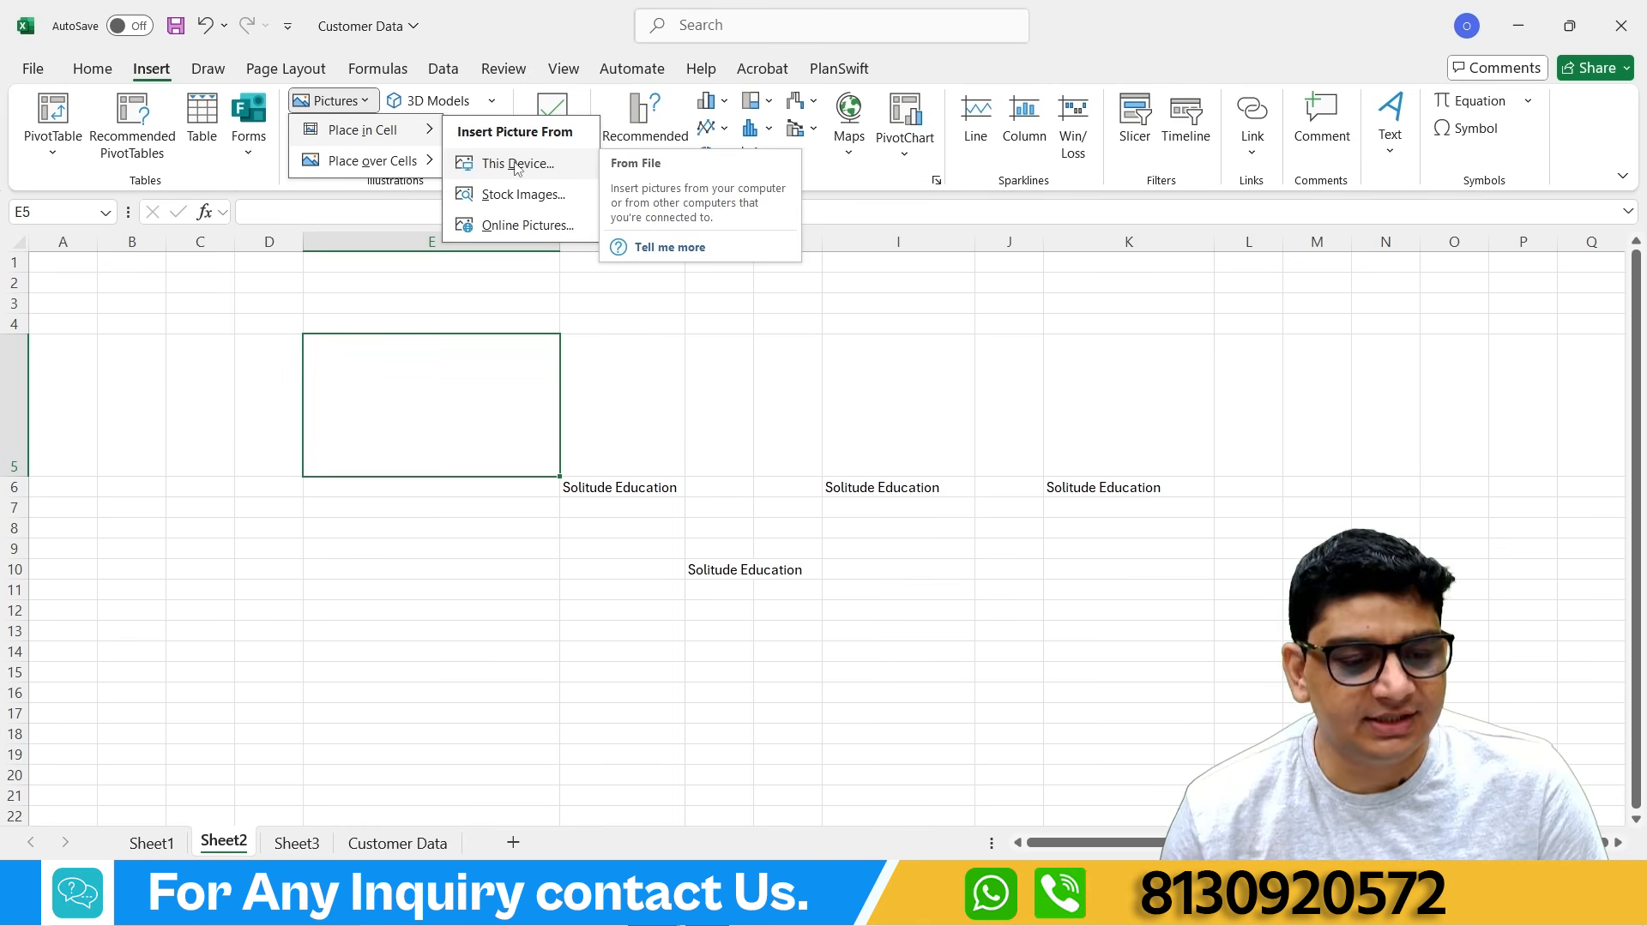
Step: Insert the stock image of a person planking into cell E5 as a picture placed in the cell
{"action": "left_click", "coordinate": [517, 164]}
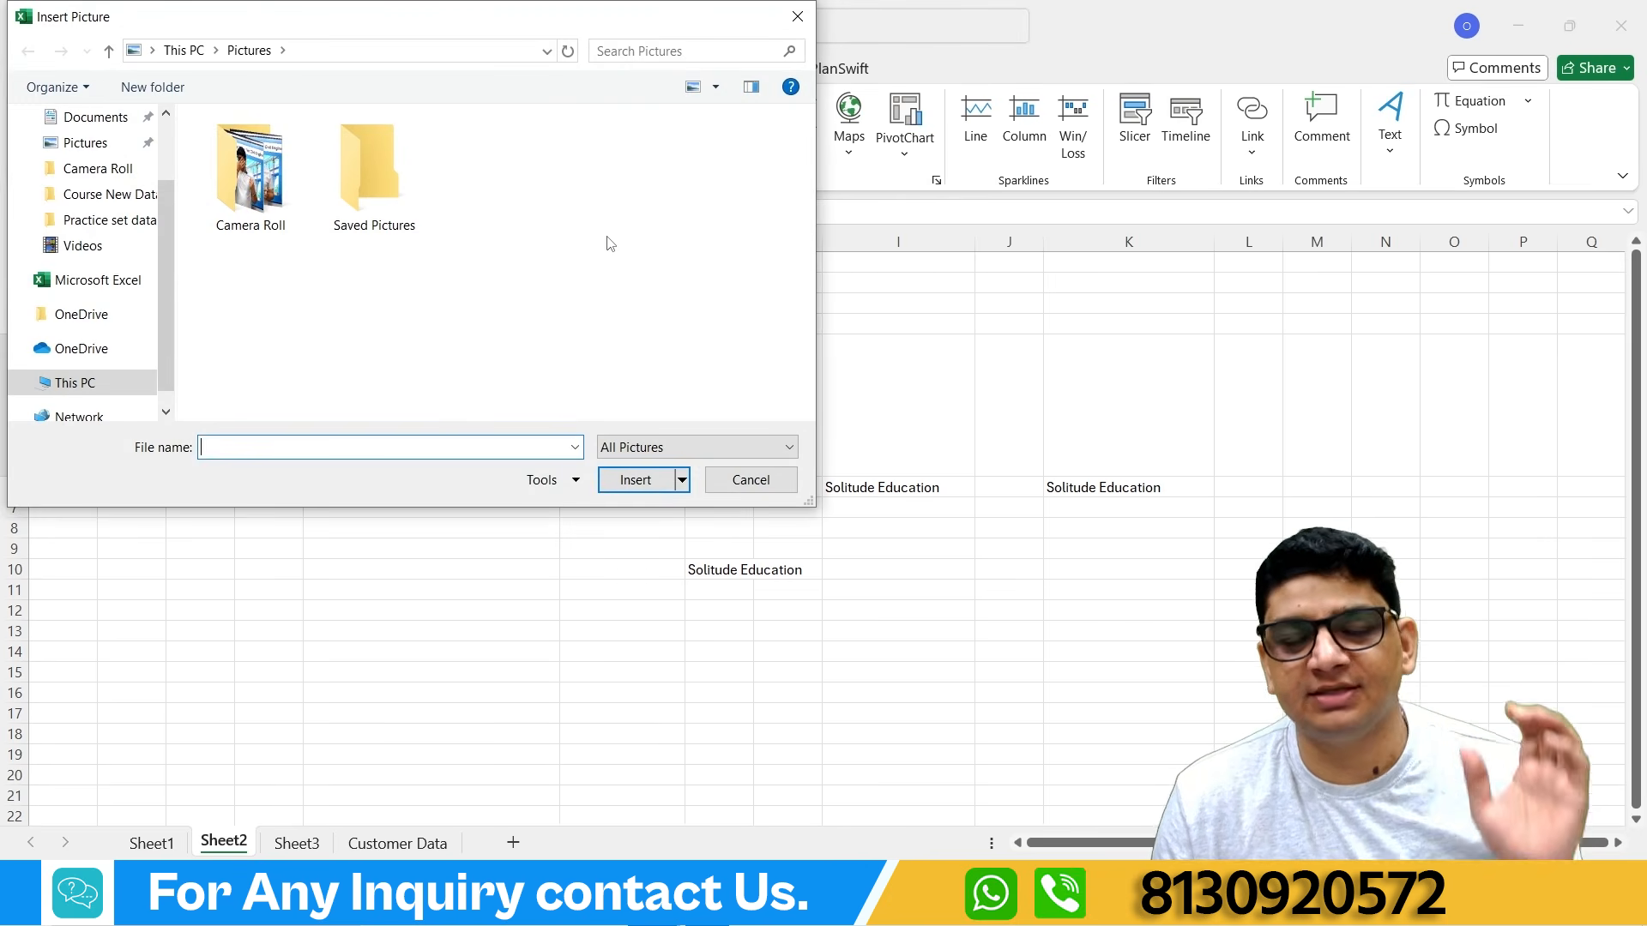
{"action": "left_click", "coordinate": [798, 15]}
{"action": "left_click", "coordinate": [365, 103]}
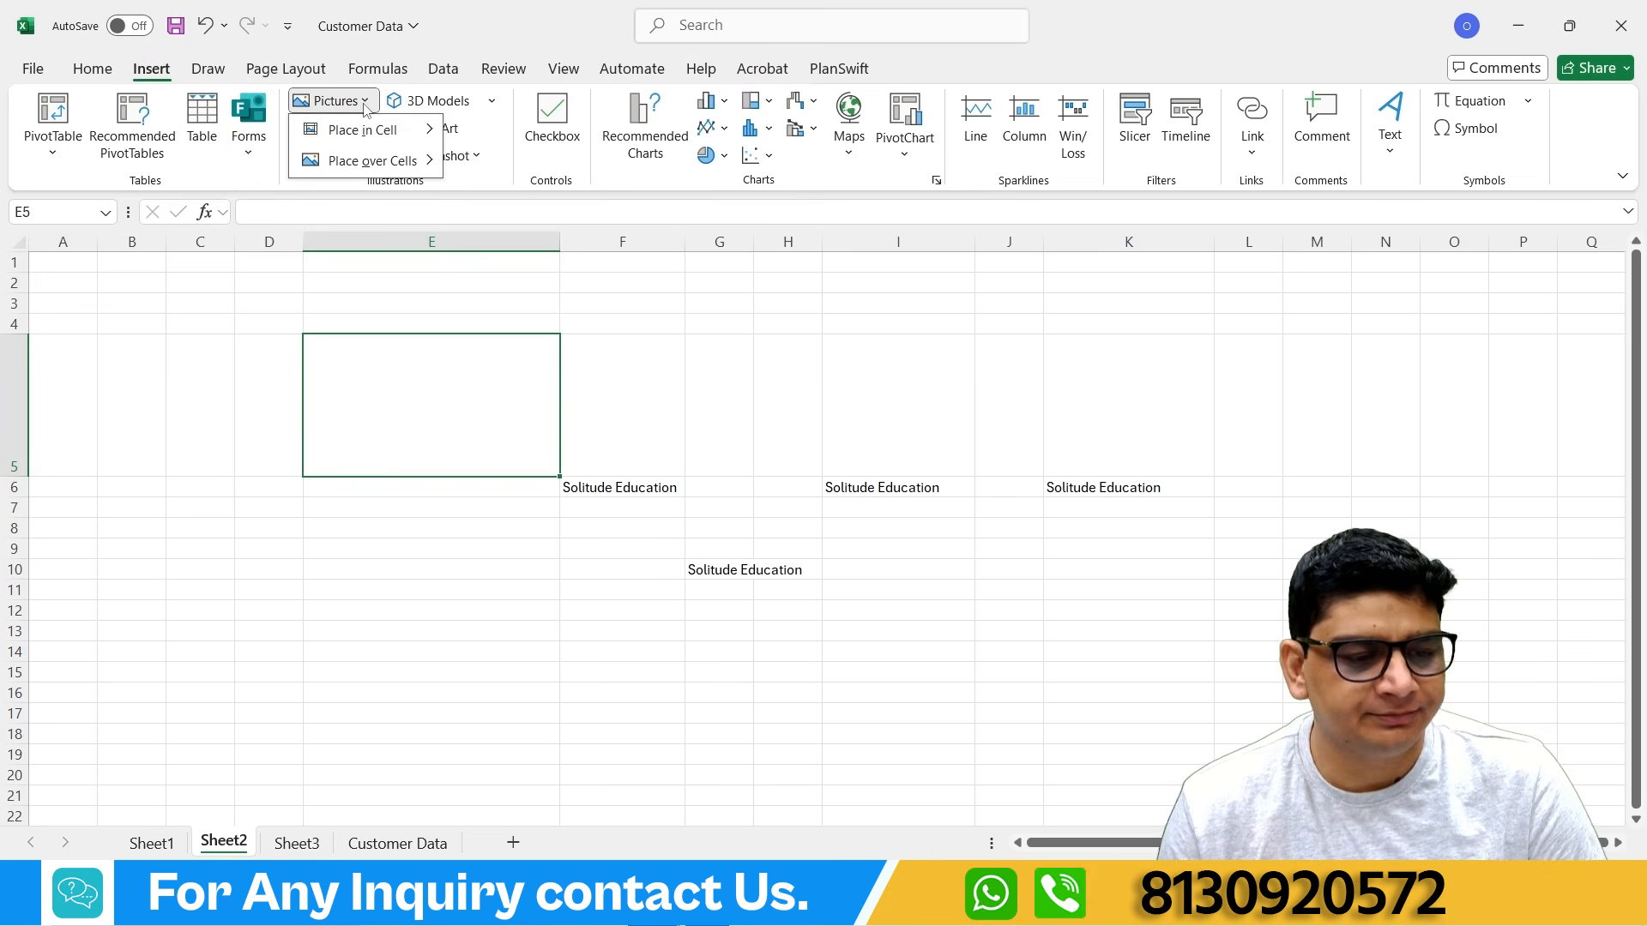
{"action": "mouse_move", "coordinate": [378, 130]}
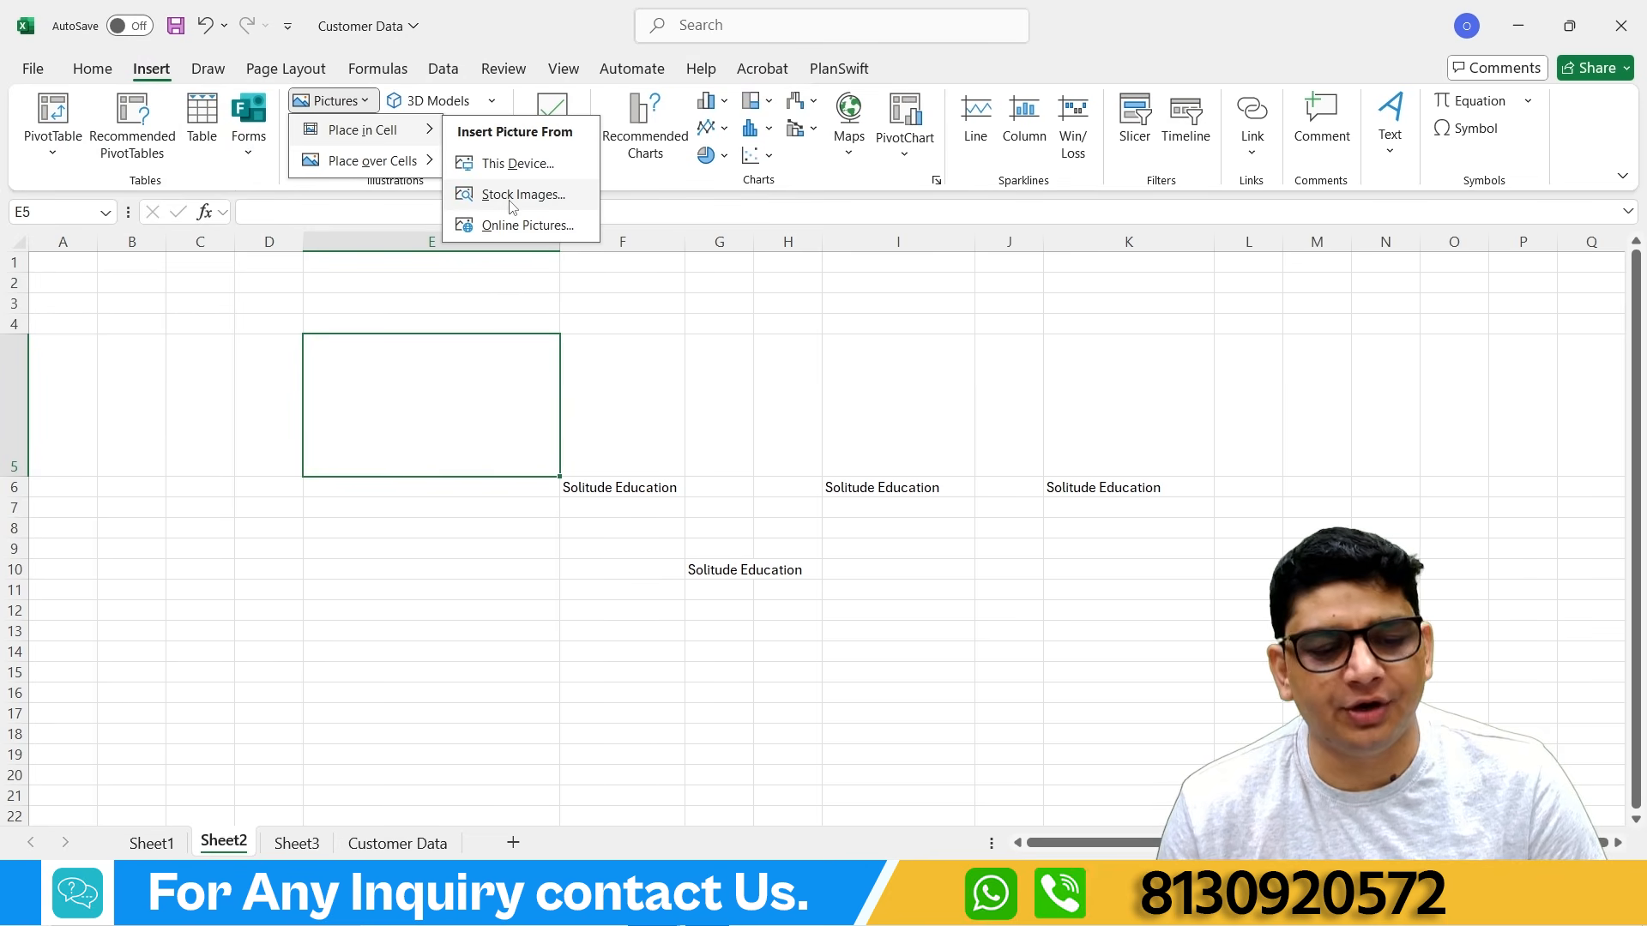
{"action": "left_click", "coordinate": [514, 195]}
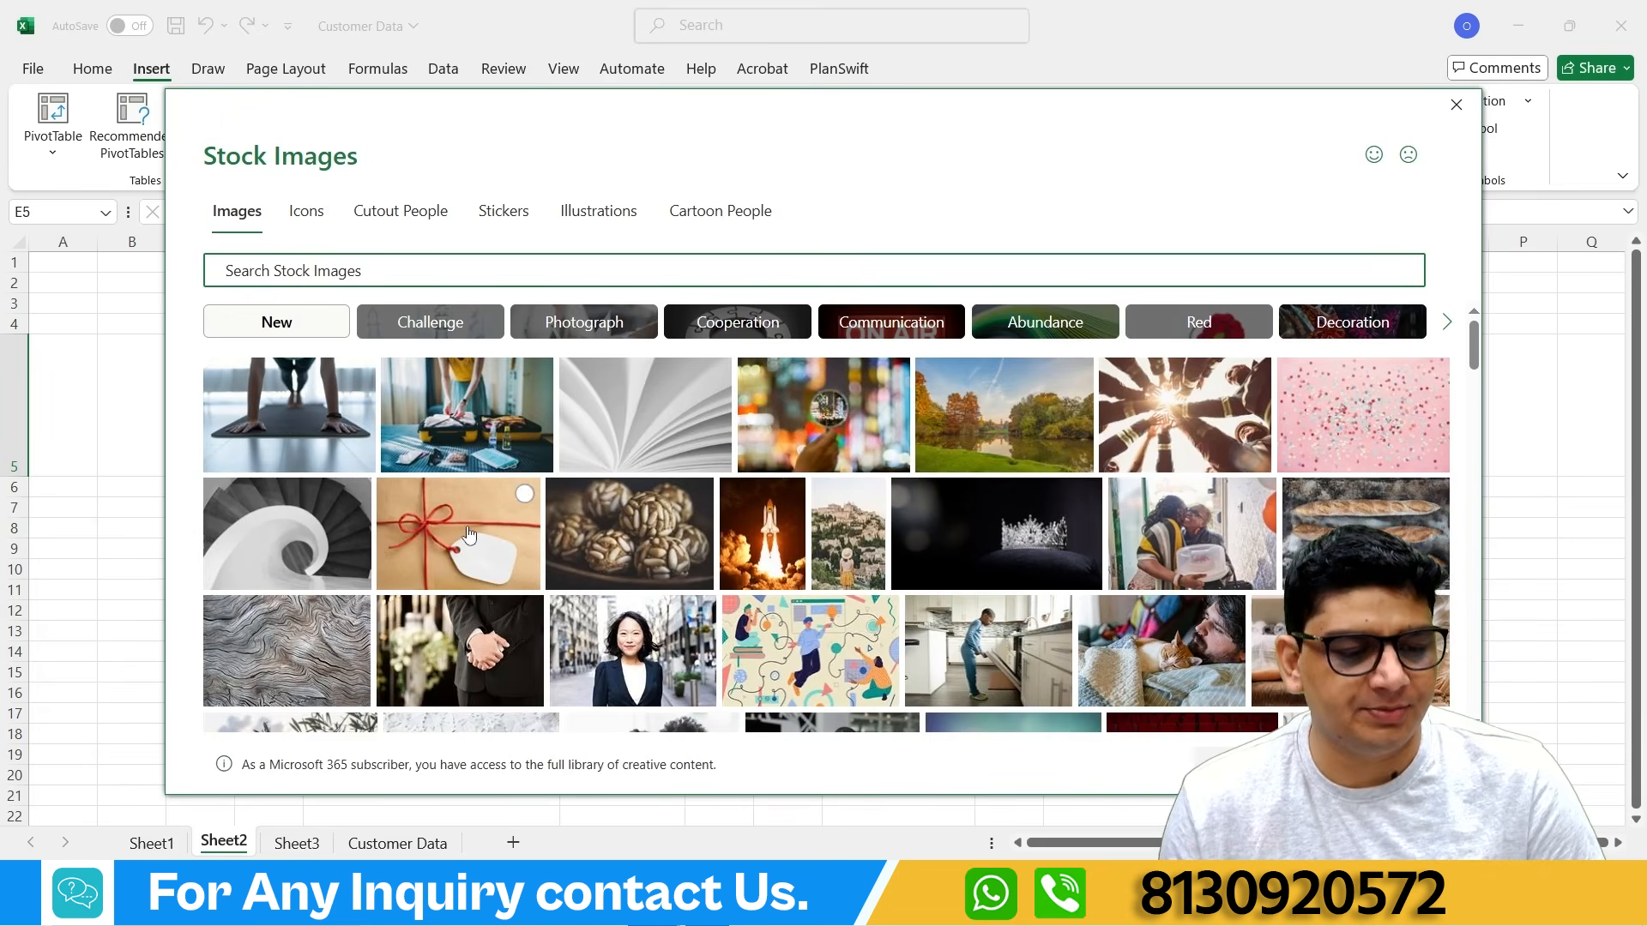
{"action": "left_click", "coordinate": [255, 439]}
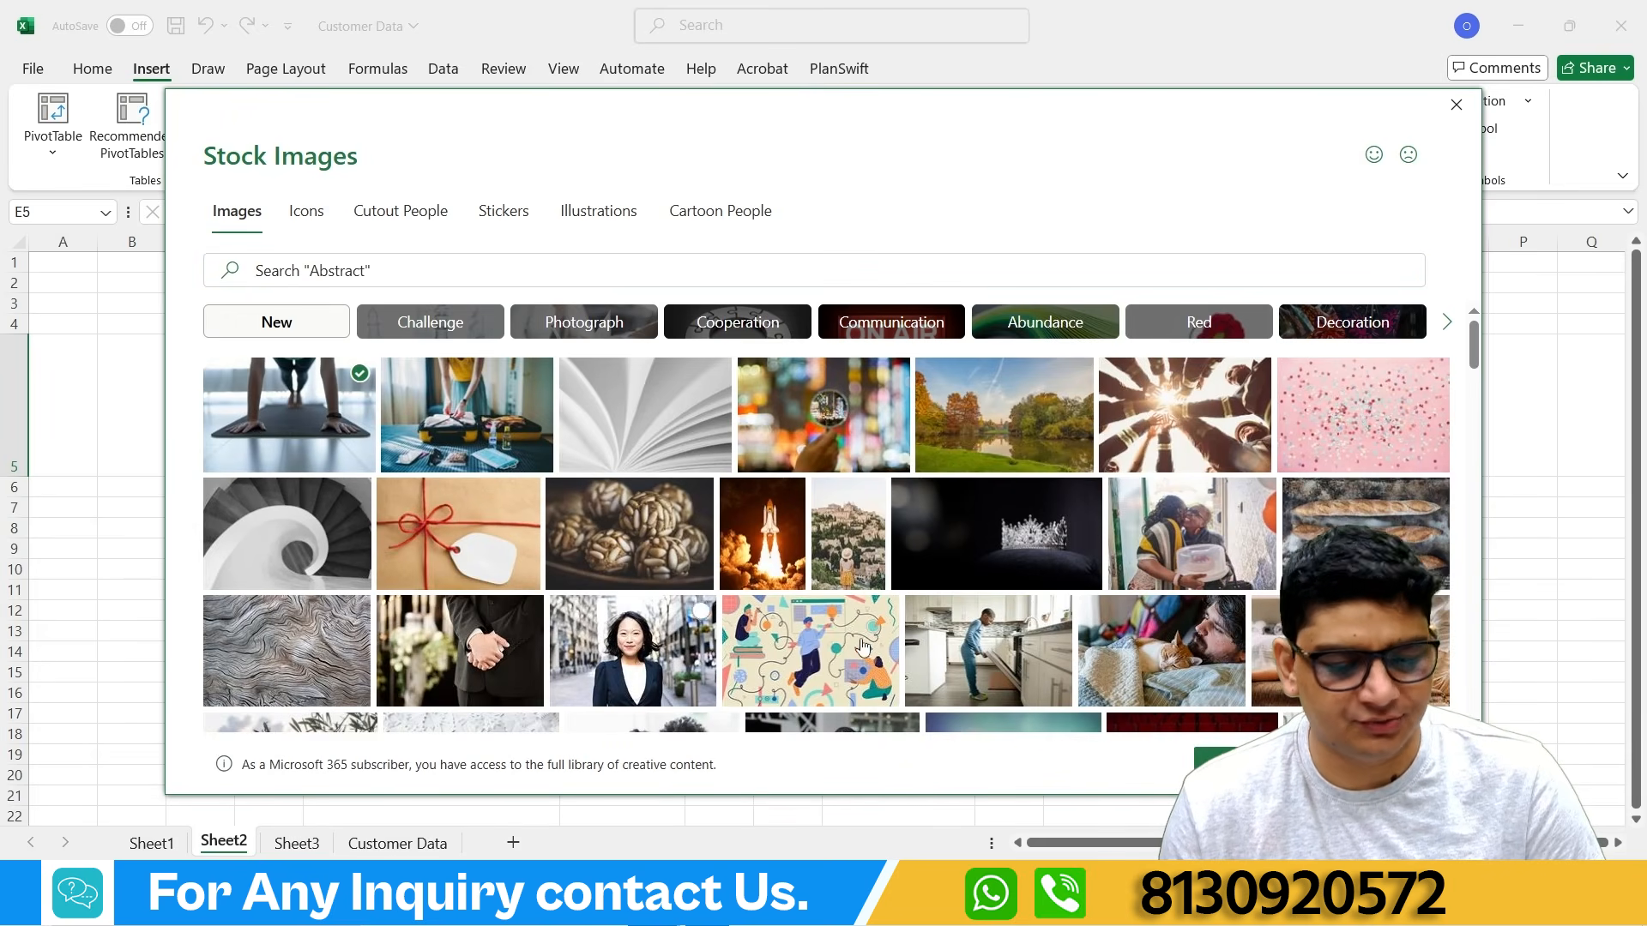
{"action": "left_click", "coordinate": [1235, 761]}
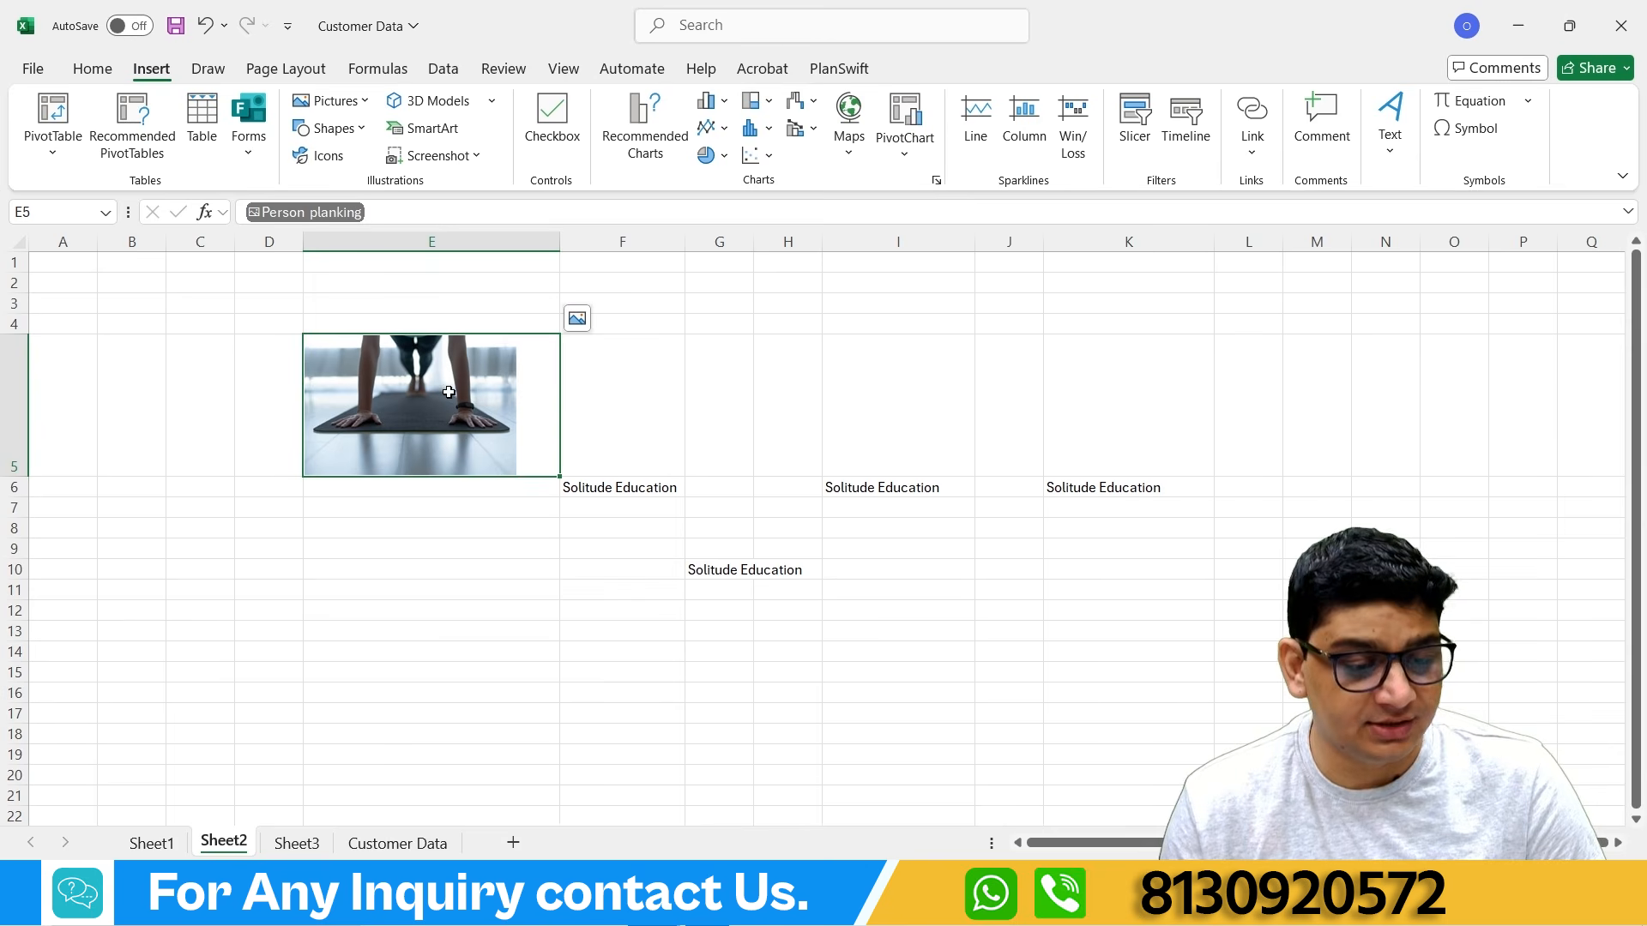
Step: Narrow column E and reduce the height of row 5 around the in-cell picture, and select E5
{"action": "left_click", "coordinate": [443, 580]}
{"action": "left_click_drag", "start_coordinate": [562, 241], "coordinate": [523, 247]}
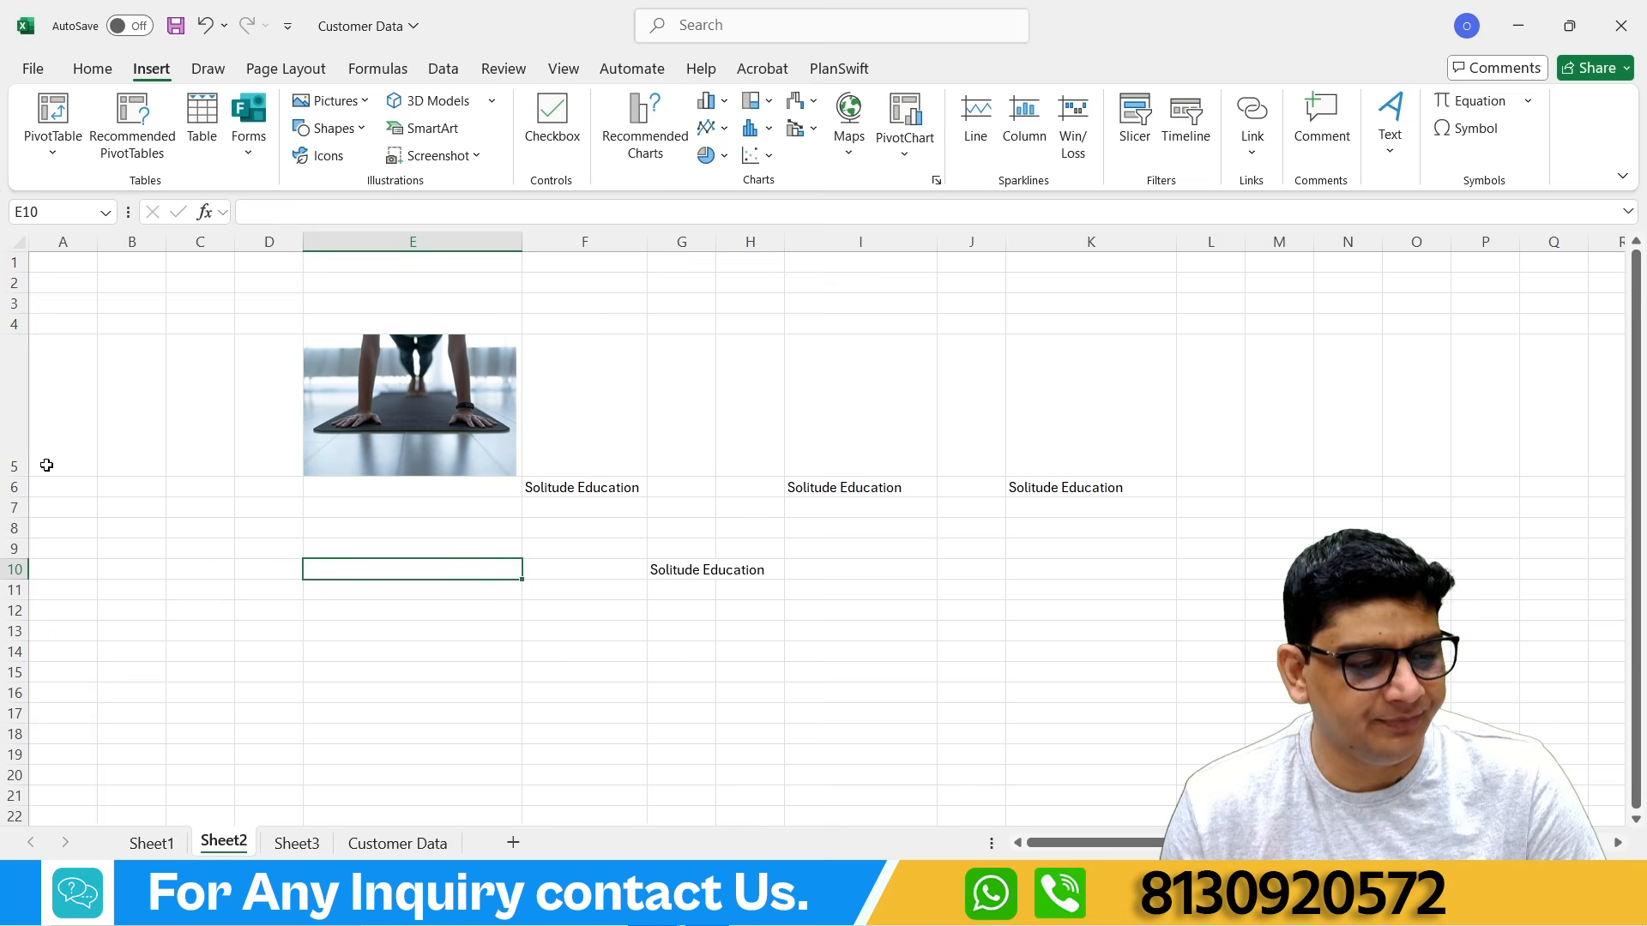
{"action": "left_click_drag", "start_coordinate": [19, 482], "coordinate": [19, 462]}
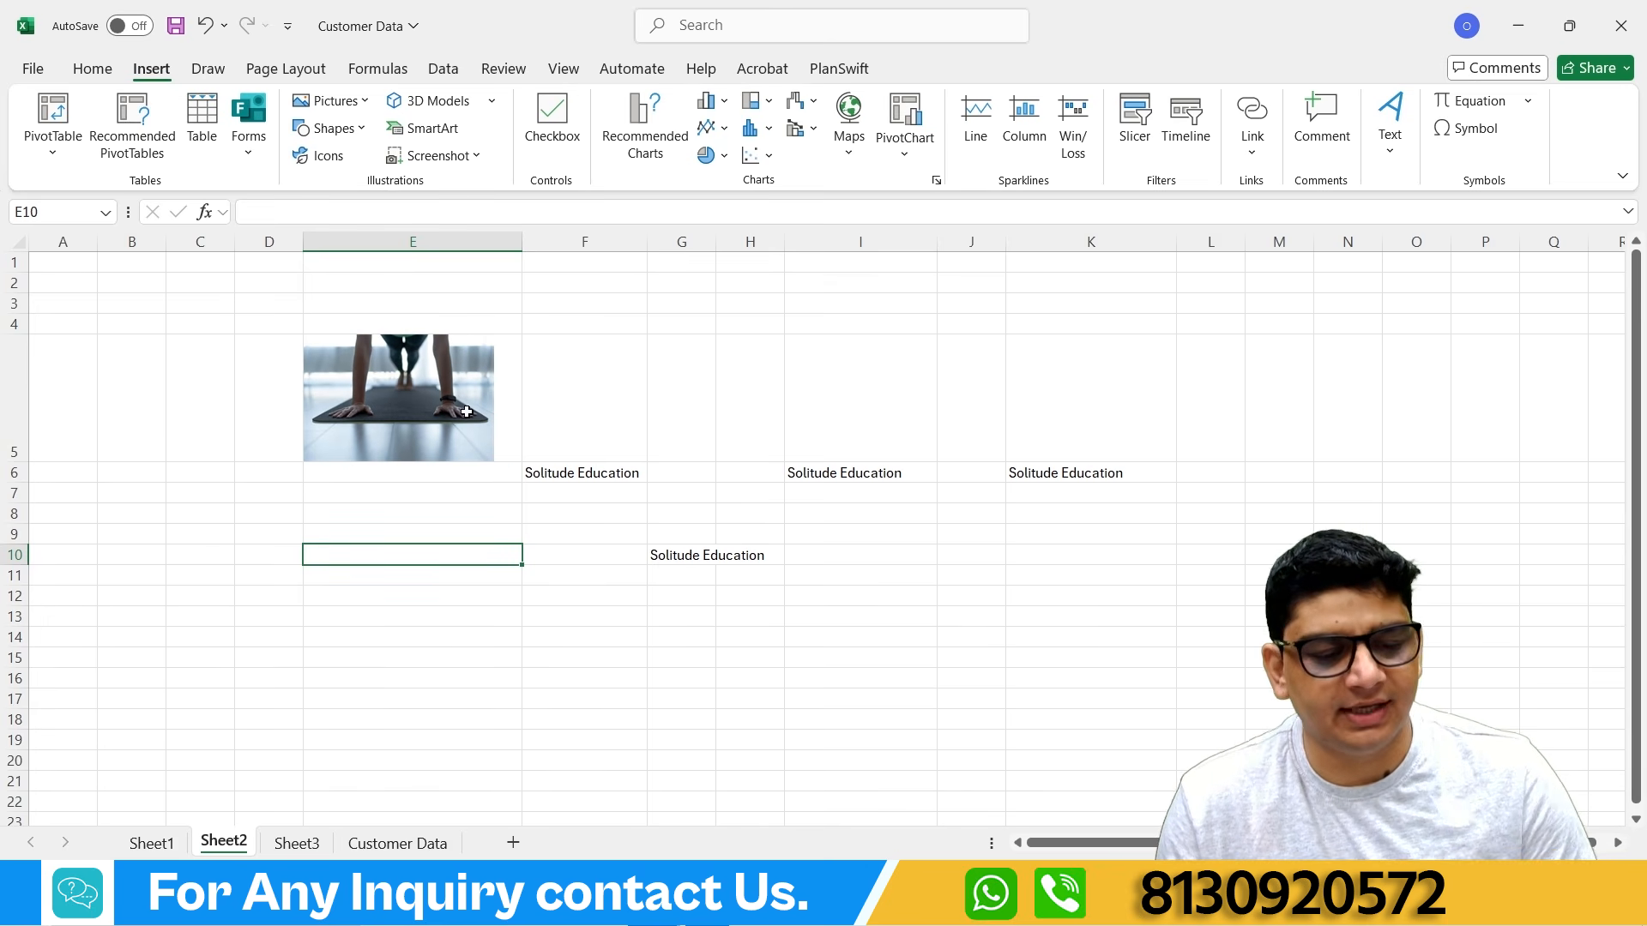
{"action": "left_click", "coordinate": [466, 411]}
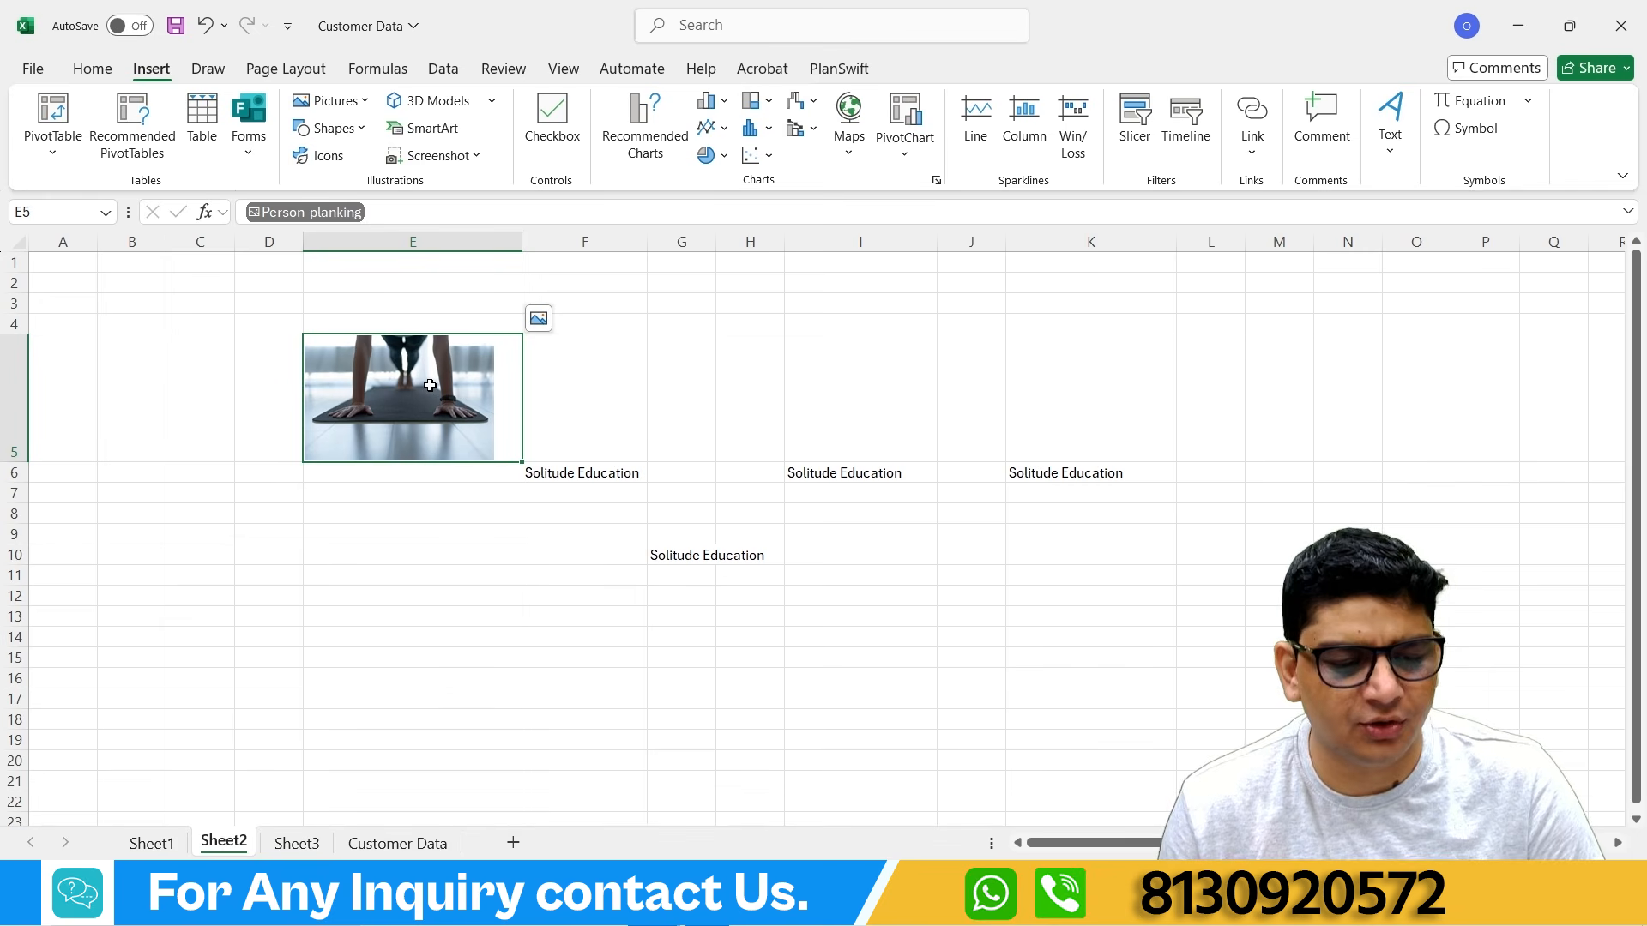
Step: Increase the height of row 7 and insert the same person planking stock image at E7, placed over the cells
{"action": "left_click_drag", "start_coordinate": [19, 505], "coordinate": [18, 599]}
{"action": "left_click", "coordinate": [349, 548]}
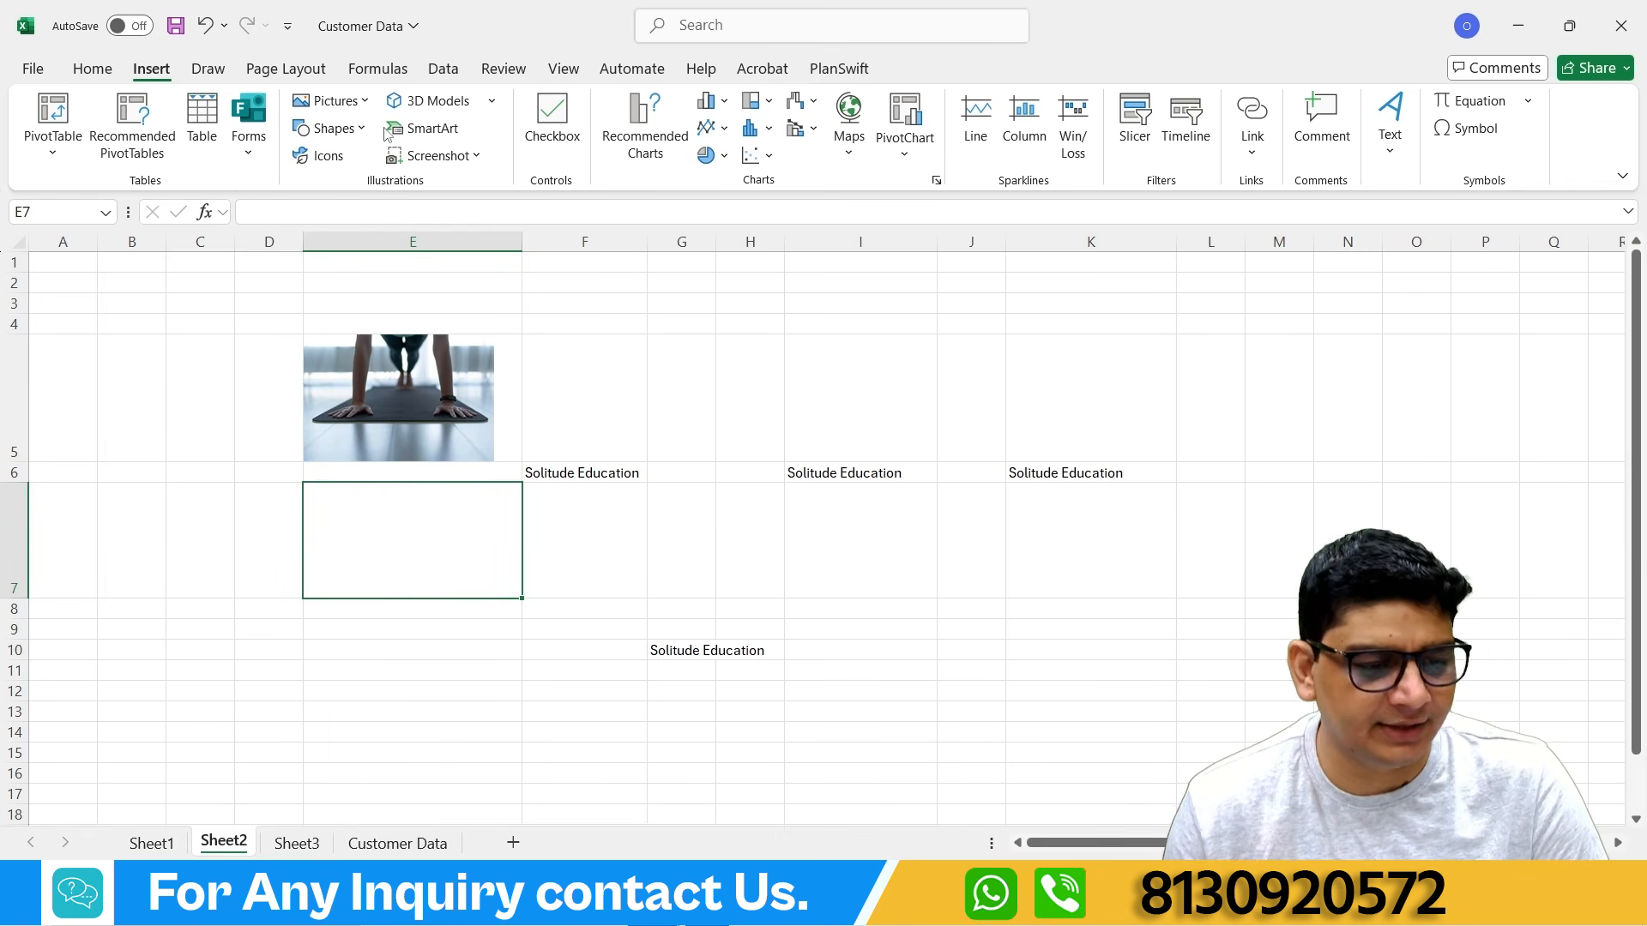
{"action": "left_click", "coordinate": [330, 100]}
{"action": "mouse_move", "coordinate": [375, 163]}
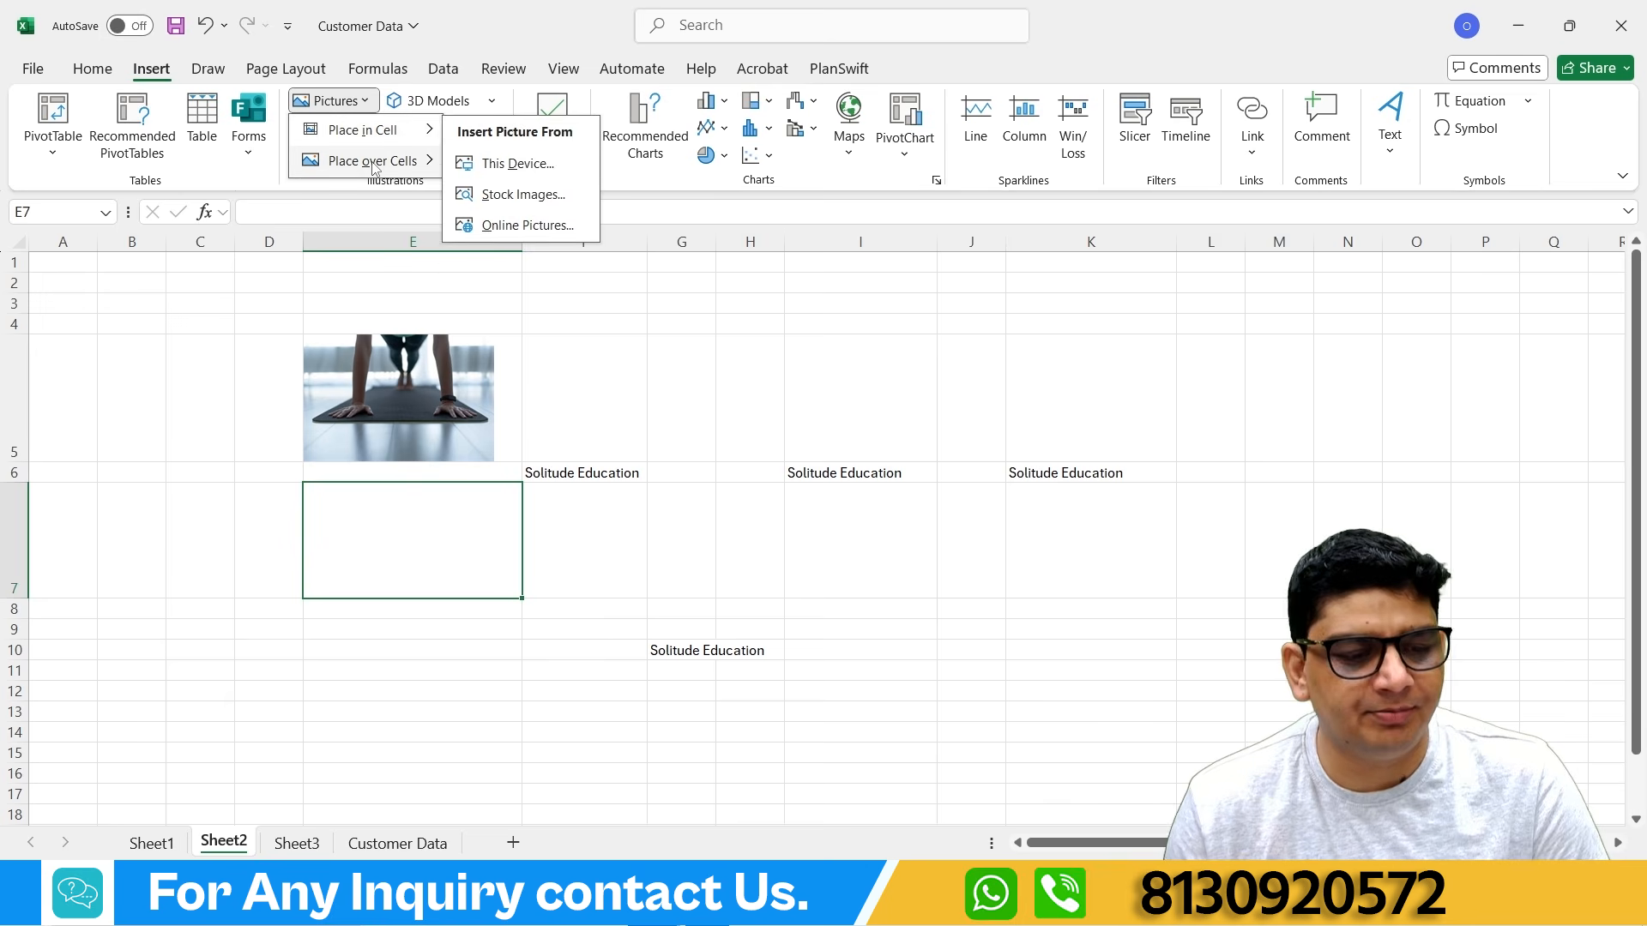
{"action": "left_click", "coordinate": [517, 226]}
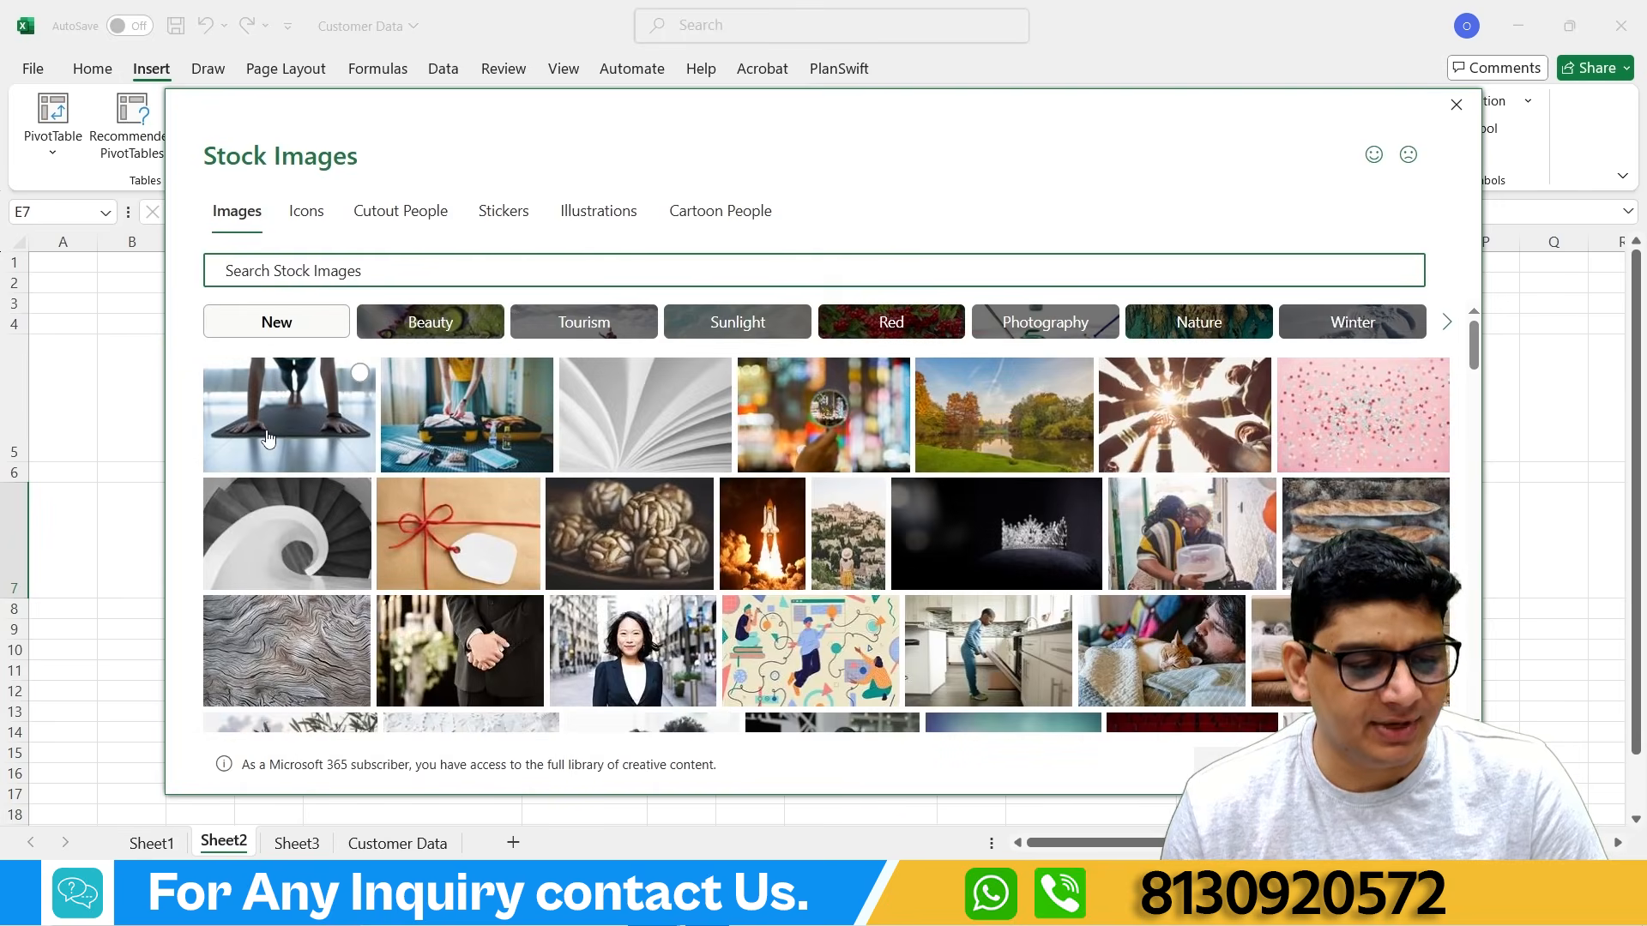
{"action": "left_click", "coordinate": [359, 373]}
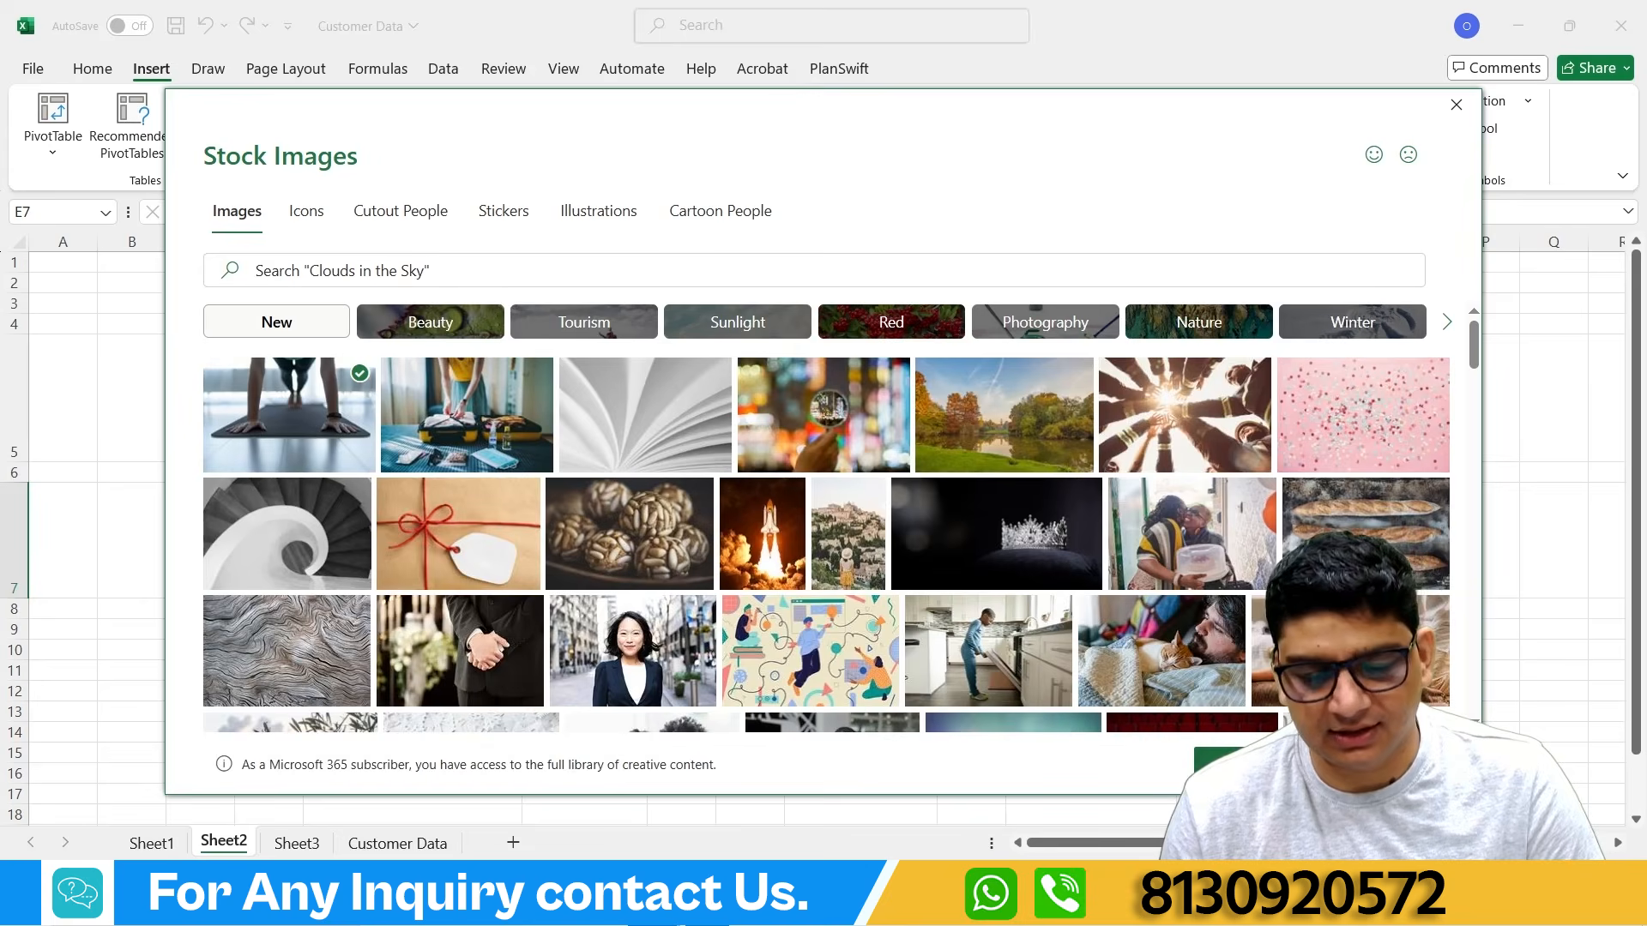
{"action": "left_click", "coordinate": [1215, 759]}
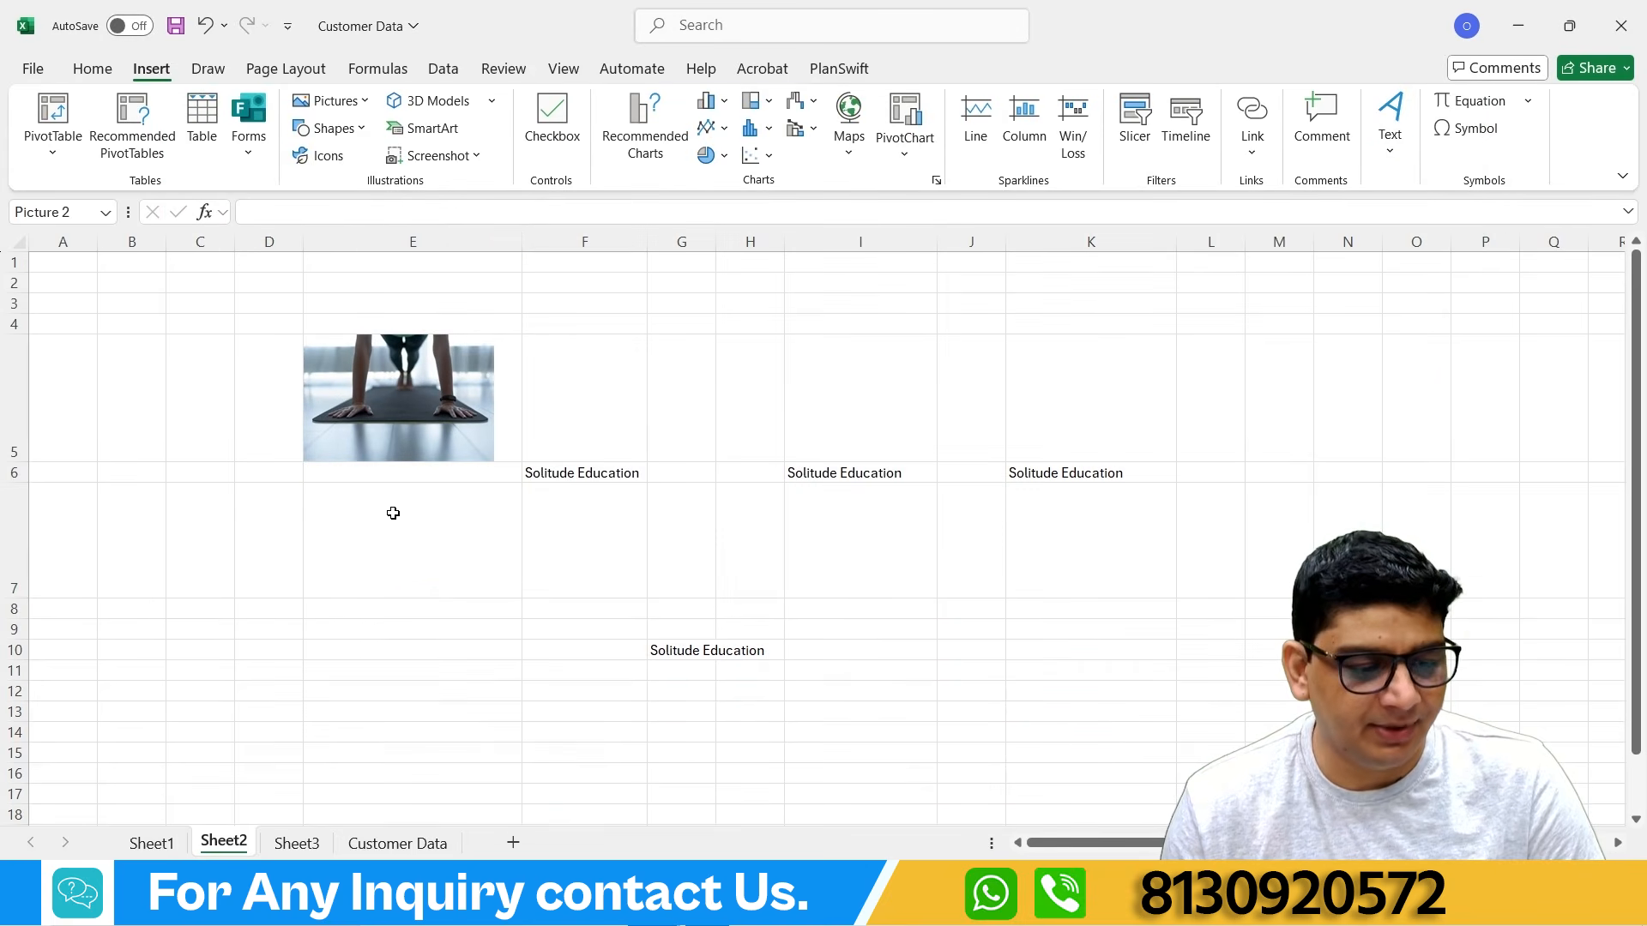
Step: Reposition the floating planking picture and scale it down to about 2.02 inches high by 3.03 inches wide
{"action": "left_click_drag", "start_coordinate": [642, 601], "coordinate": [736, 436]}
{"action": "left_click_drag", "start_coordinate": [388, 316], "coordinate": [750, 551]}
{"action": "left_click_drag", "start_coordinate": [959, 641], "coordinate": [709, 415]}
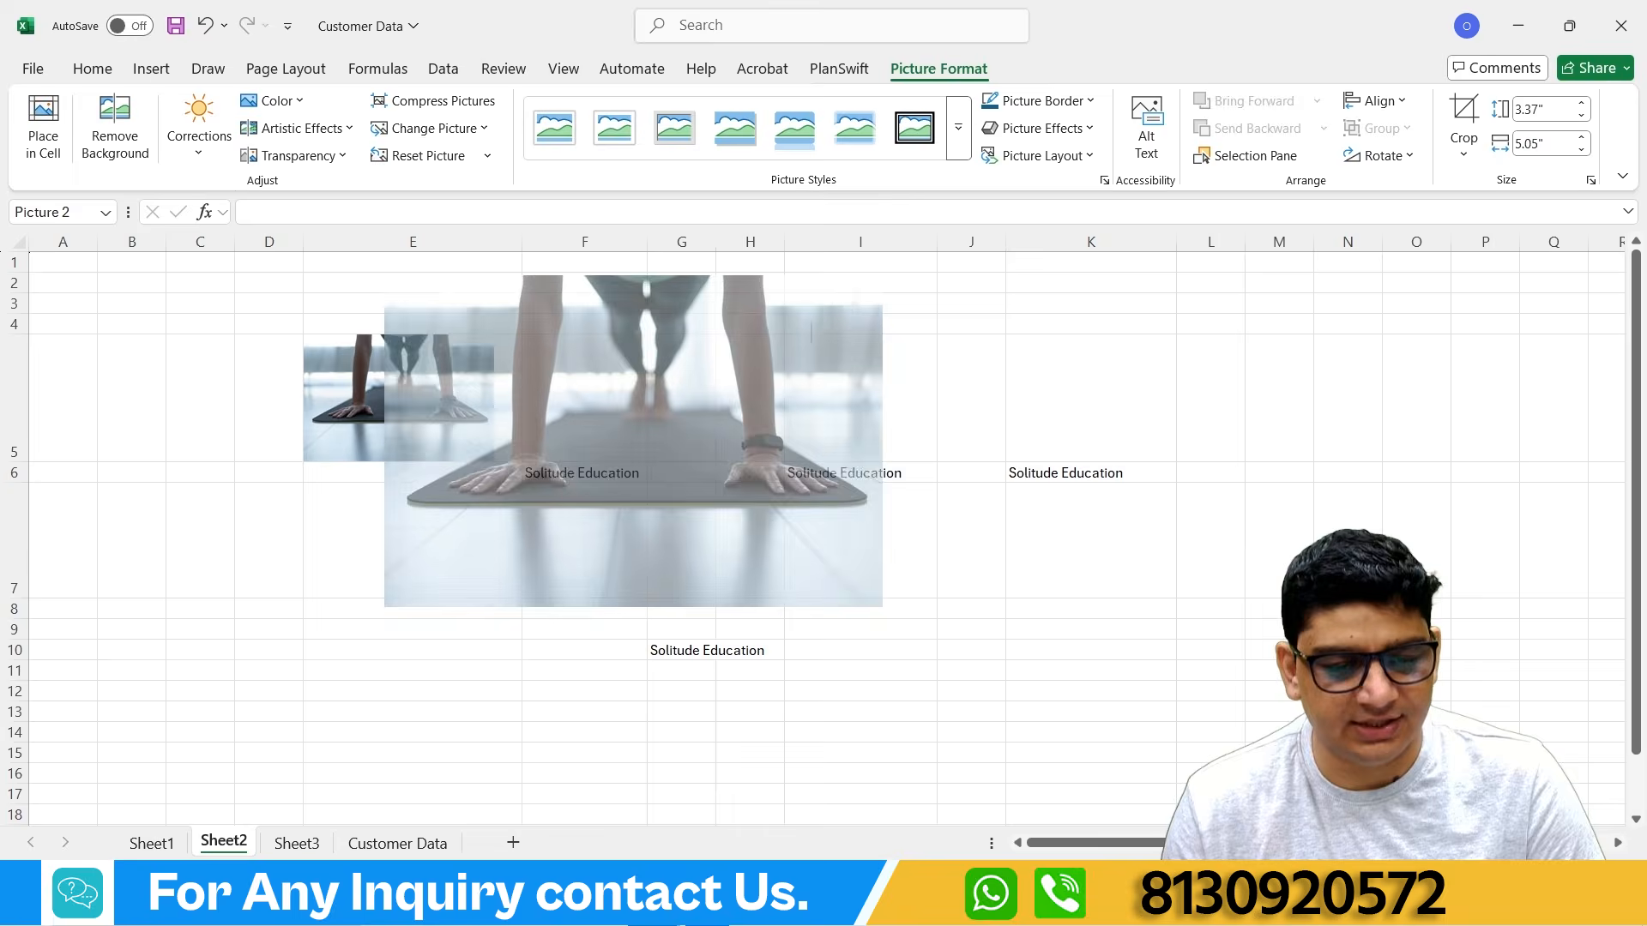
{"action": "left_click_drag", "start_coordinate": [588, 504], "coordinate": [673, 504]}
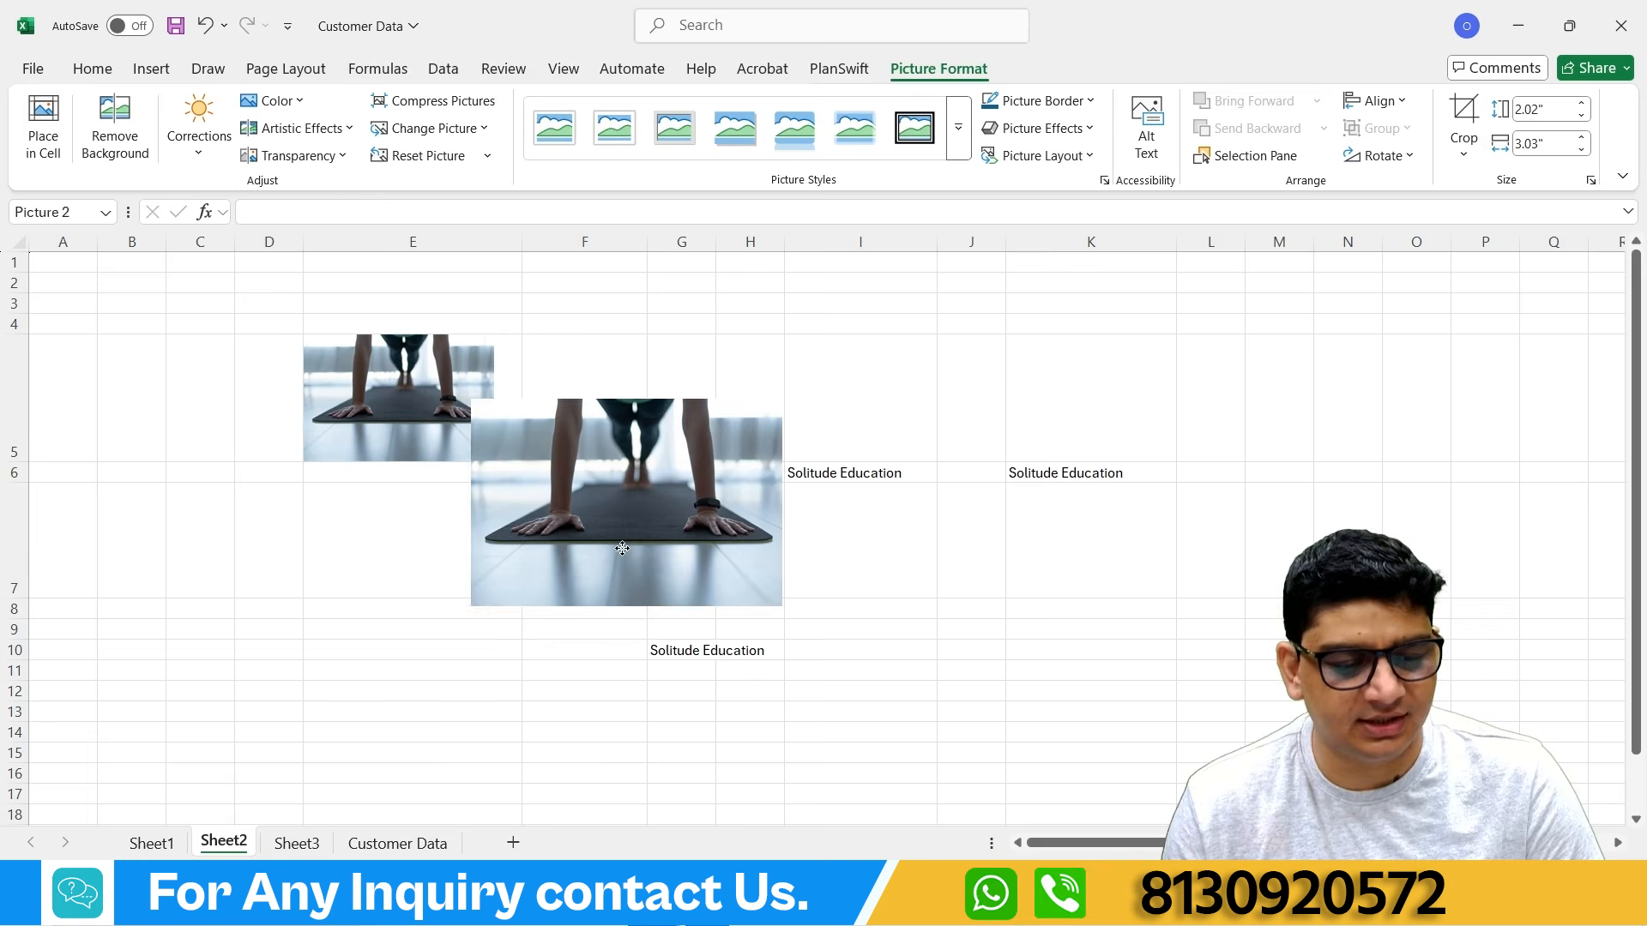
Step: Stretch and shrink the floating picture to about 2.05 inches high by 1.96 inches wide, and move it over columns F to H beside the in-cell picture
{"action": "left_click_drag", "start_coordinate": [627, 608], "coordinate": [598, 707]}
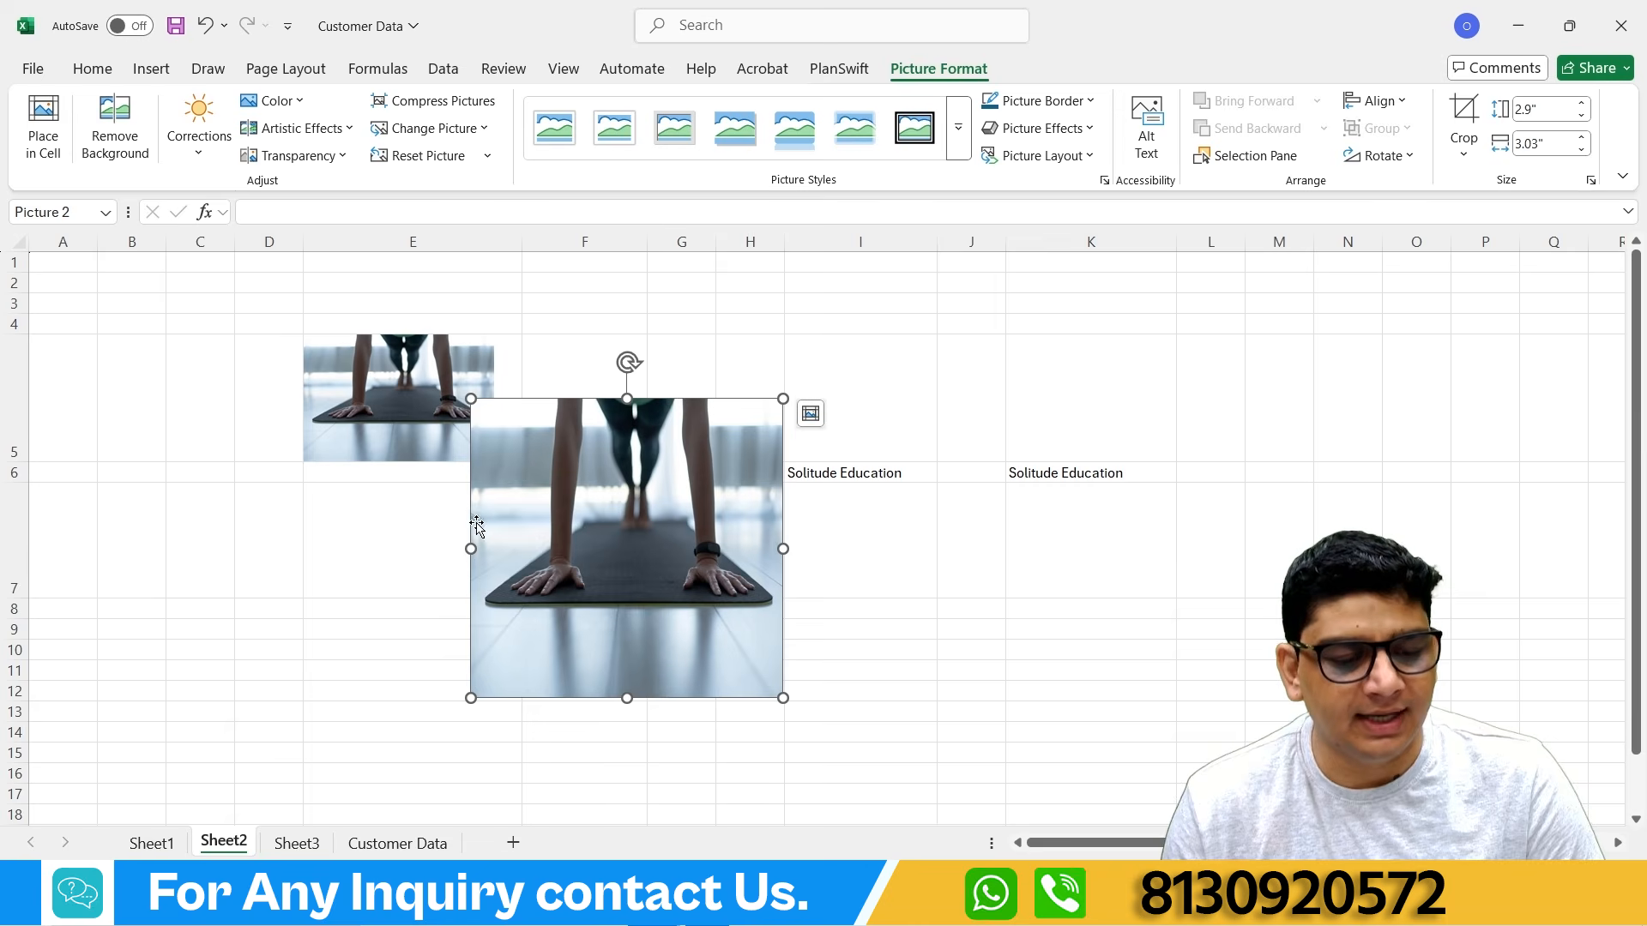
{"action": "left_click_drag", "start_coordinate": [471, 549], "coordinate": [321, 548]}
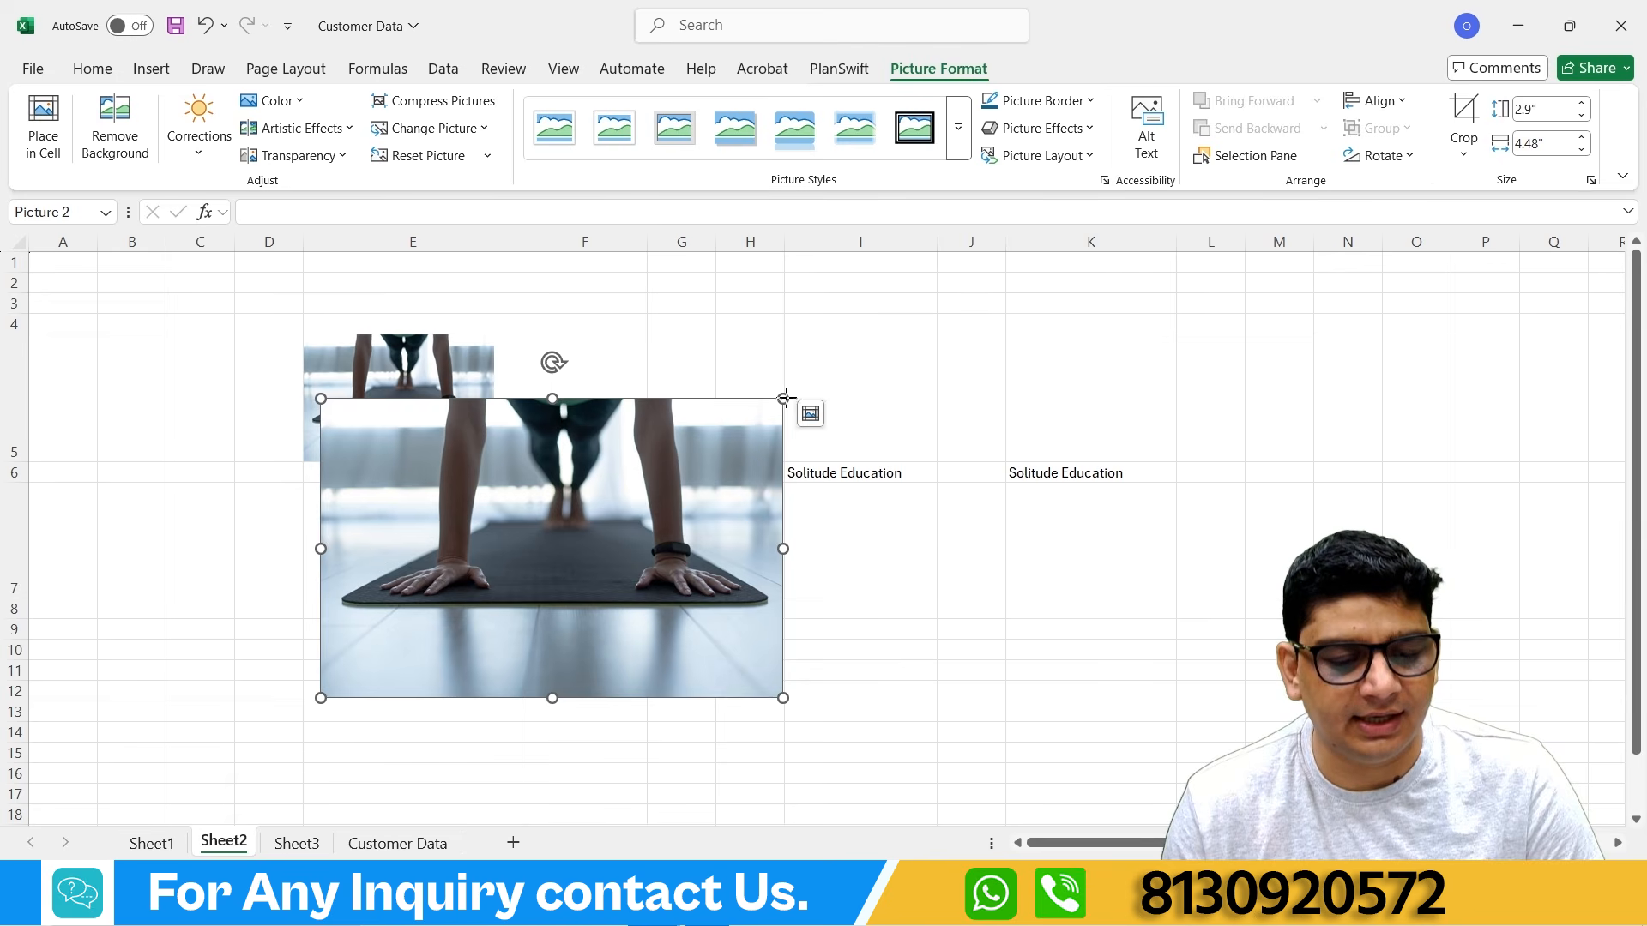
{"action": "mouse_move", "coordinate": [786, 398]}
{"action": "left_mouse_down"}
{"action": "mouse_move", "coordinate": [944, 286]}
{"action": "mouse_move", "coordinate": [761, 415]}
{"action": "left_mouse_up"}
{"action": "left_click_drag", "start_coordinate": [623, 551], "coordinate": [671, 474]}
{"action": "left_click_drag", "start_coordinate": [804, 481], "coordinate": [640, 481]}
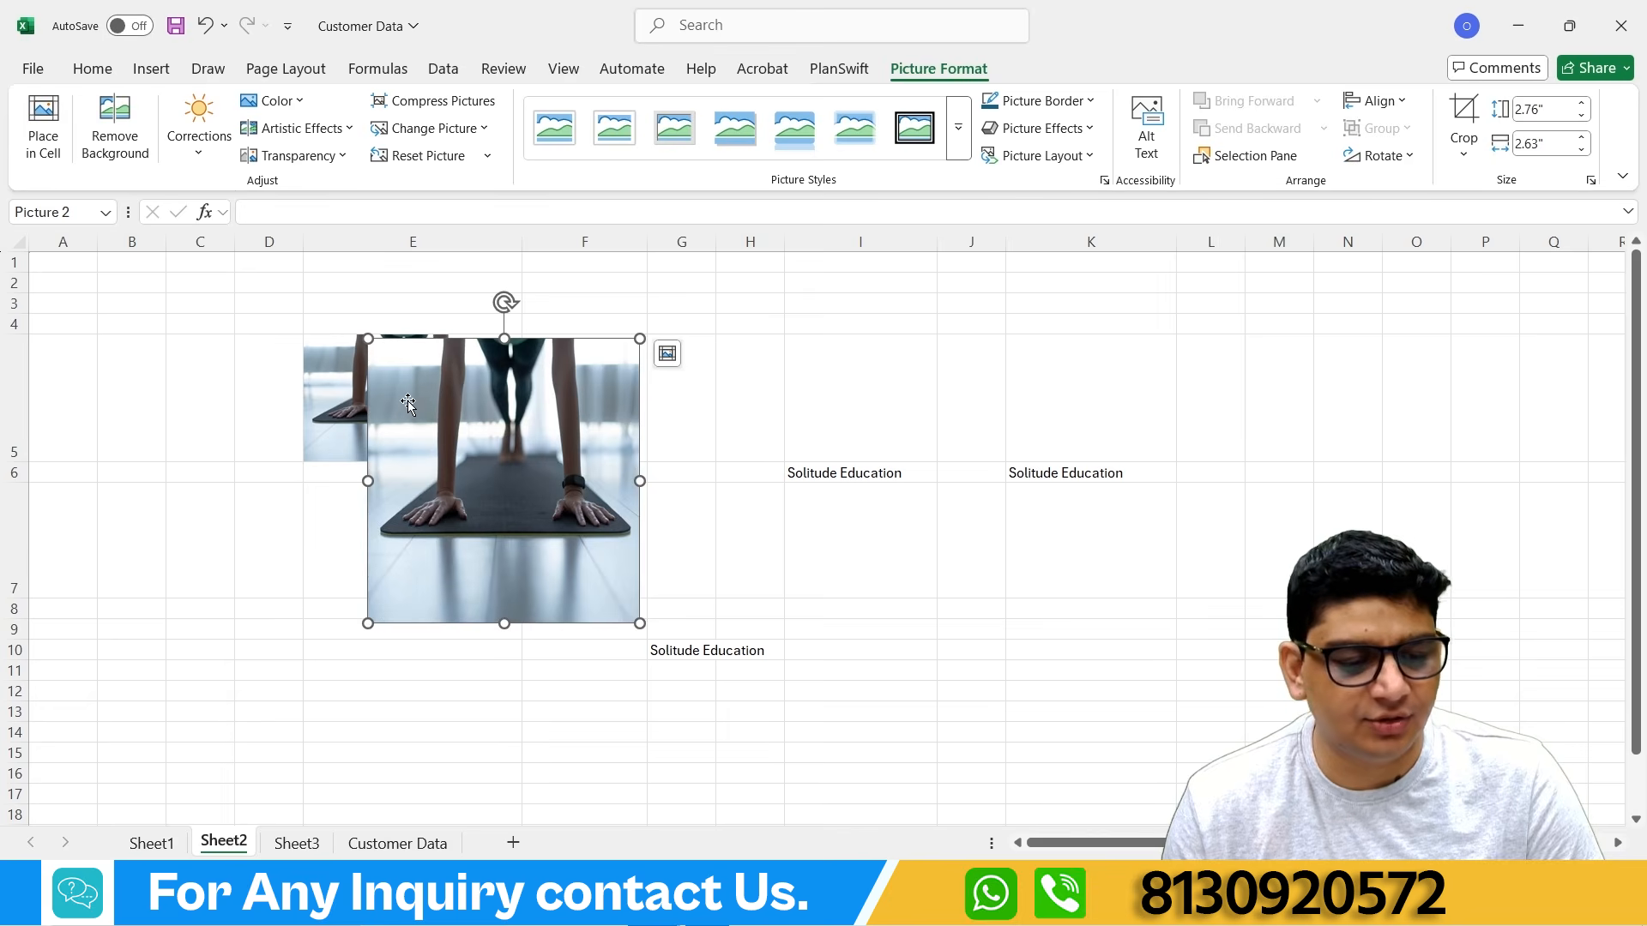
{"action": "left_click_drag", "start_coordinate": [368, 339], "coordinate": [437, 412]}
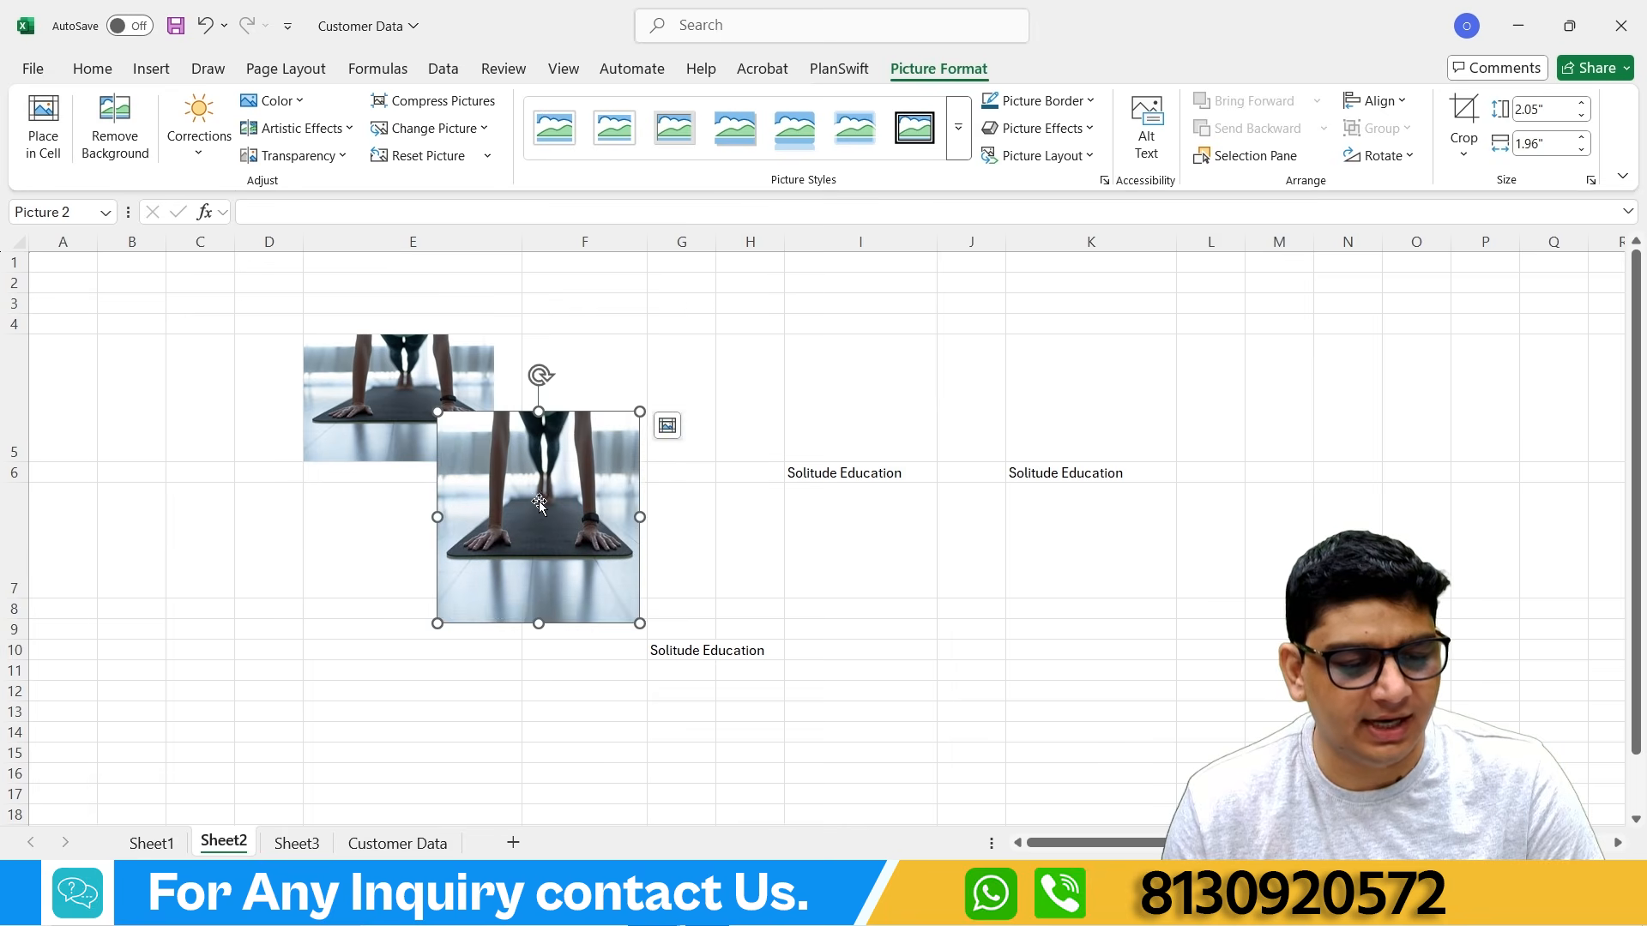
{"action": "left_click_drag", "start_coordinate": [533, 504], "coordinate": [634, 407]}
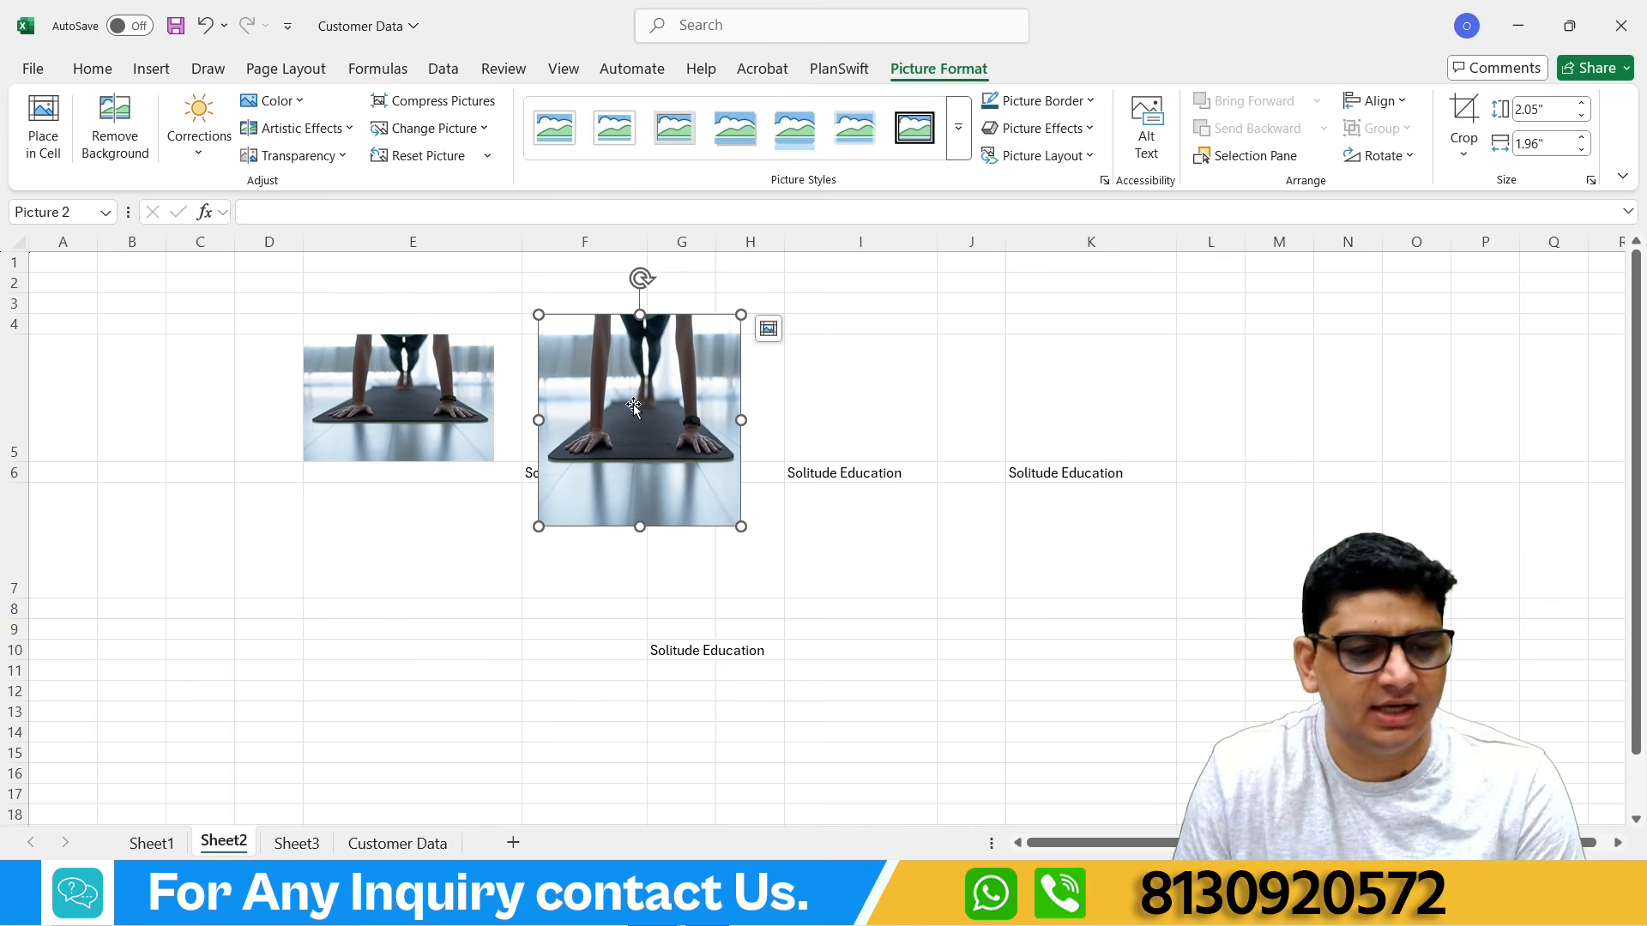
Step: Delete the floating planking picture and select cell E5 holding the in-cell picture
{"action": "key", "text": "Delete"}
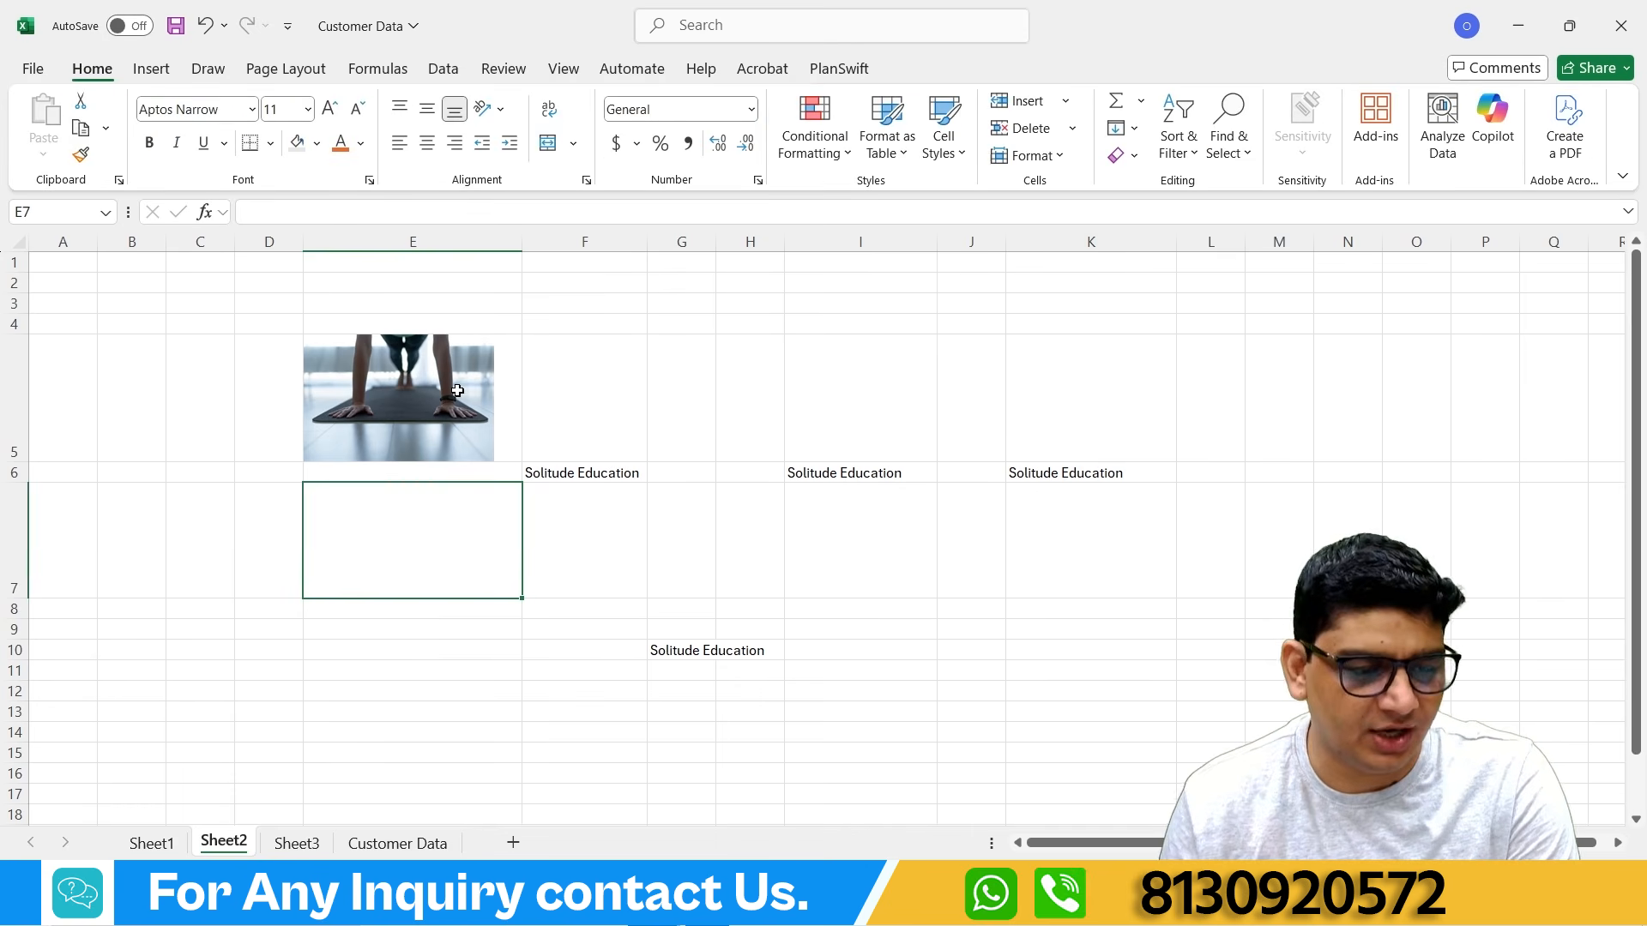
{"action": "left_click", "coordinate": [457, 390]}
{"action": "left_click", "coordinate": [162, 78]}
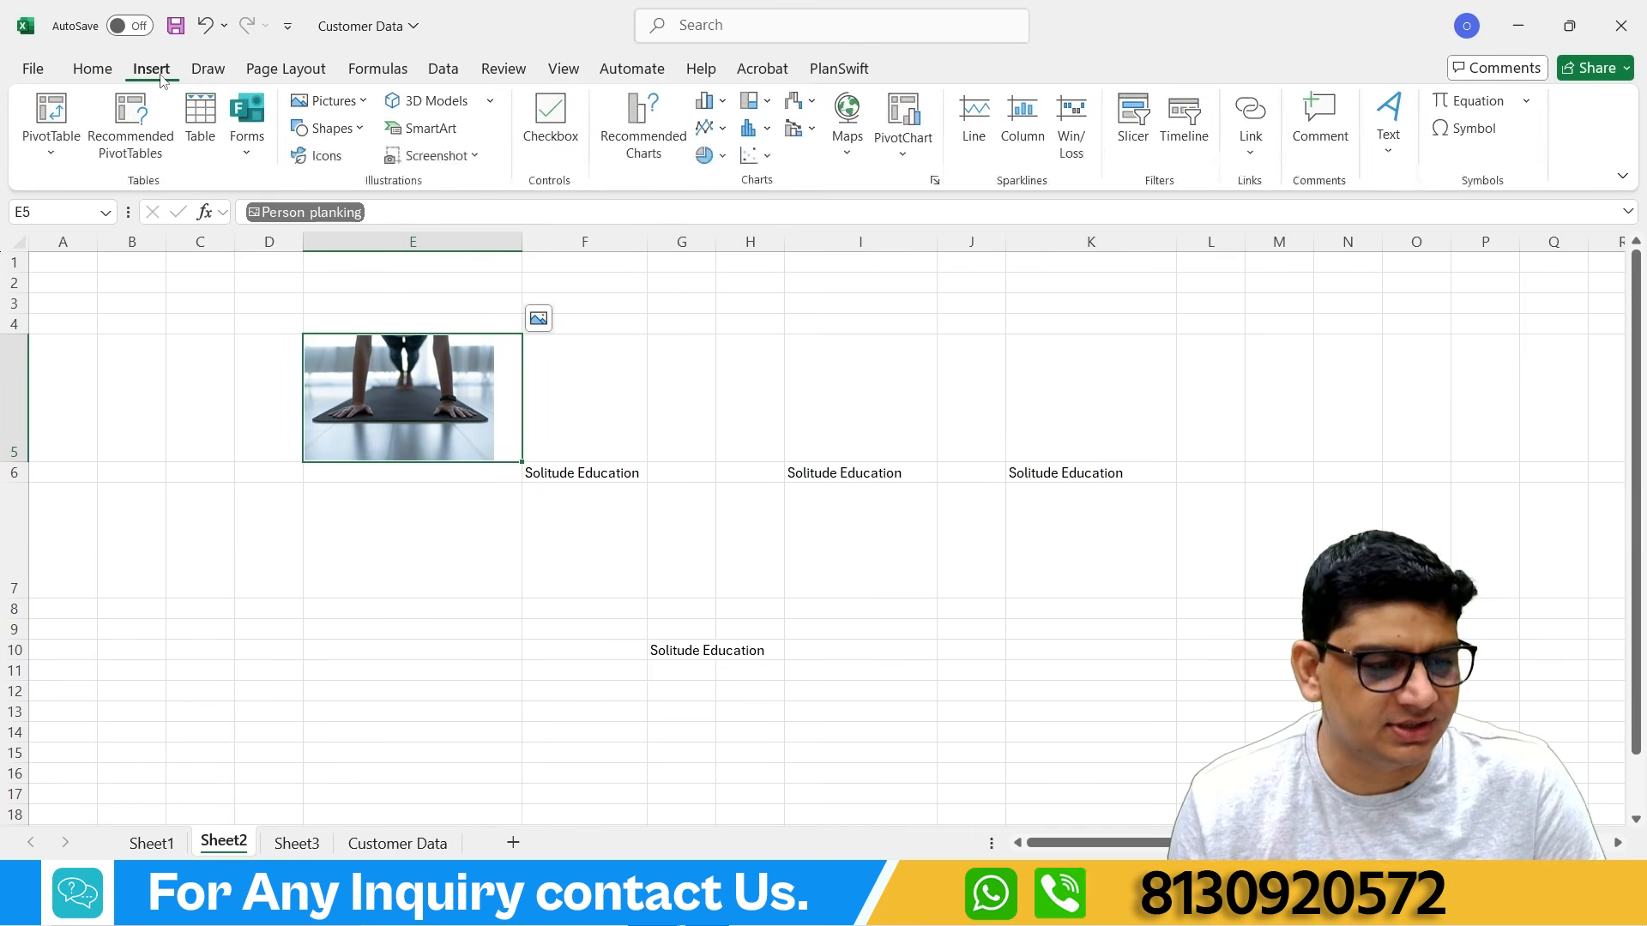
{"action": "left_click", "coordinate": [493, 102]}
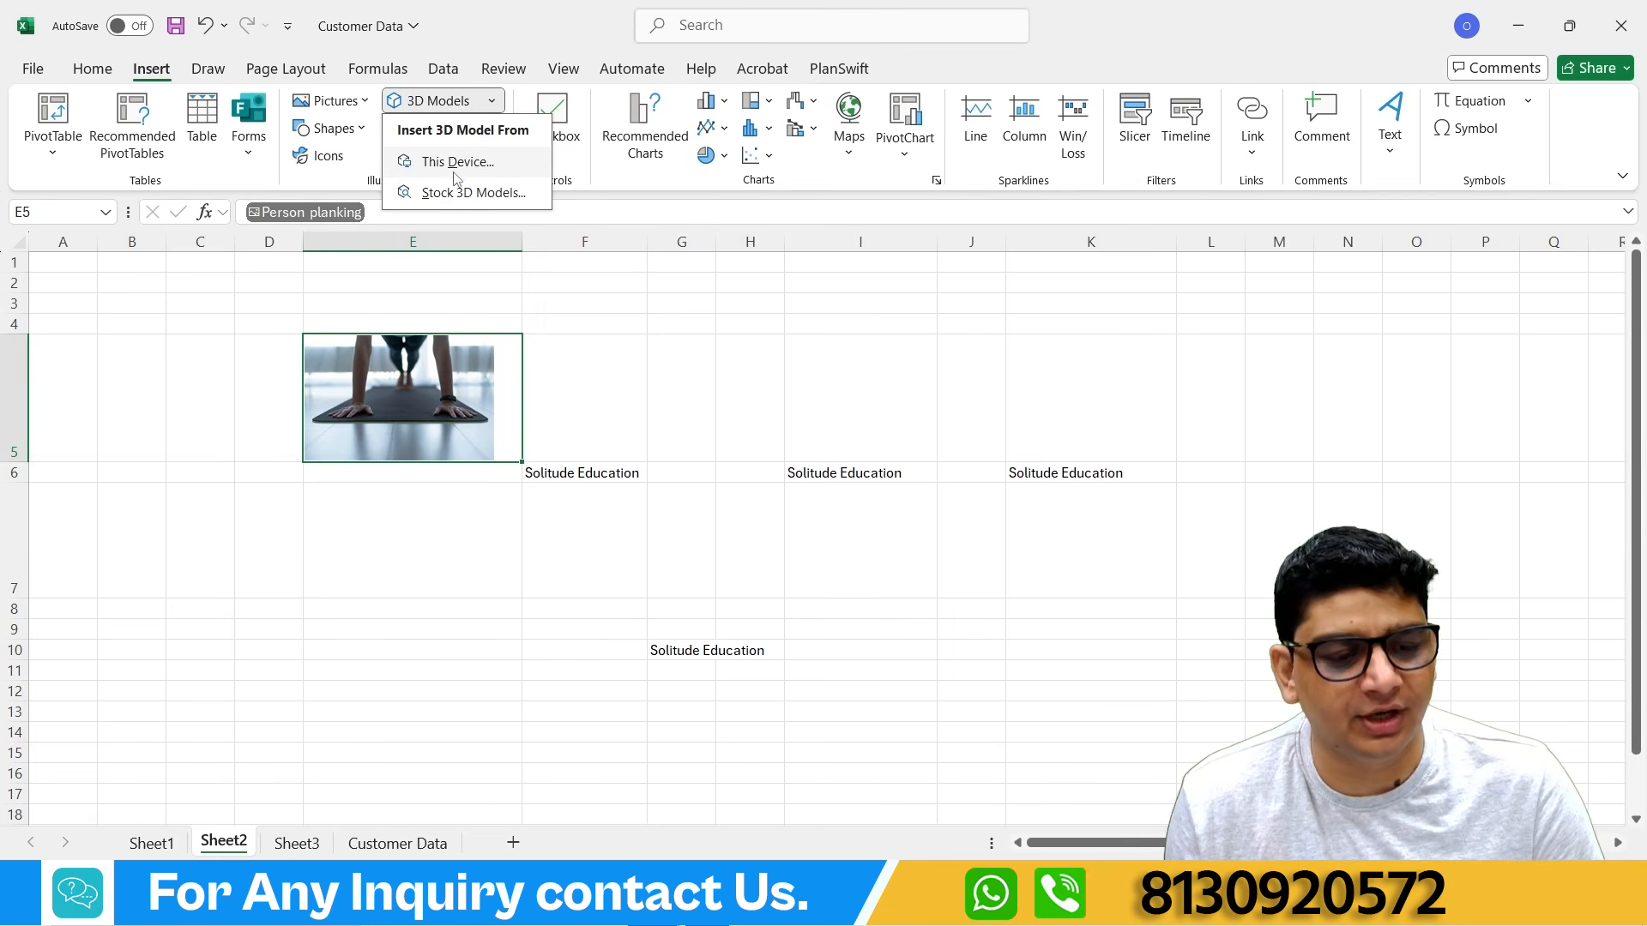
{"action": "left_click", "coordinate": [454, 172]}
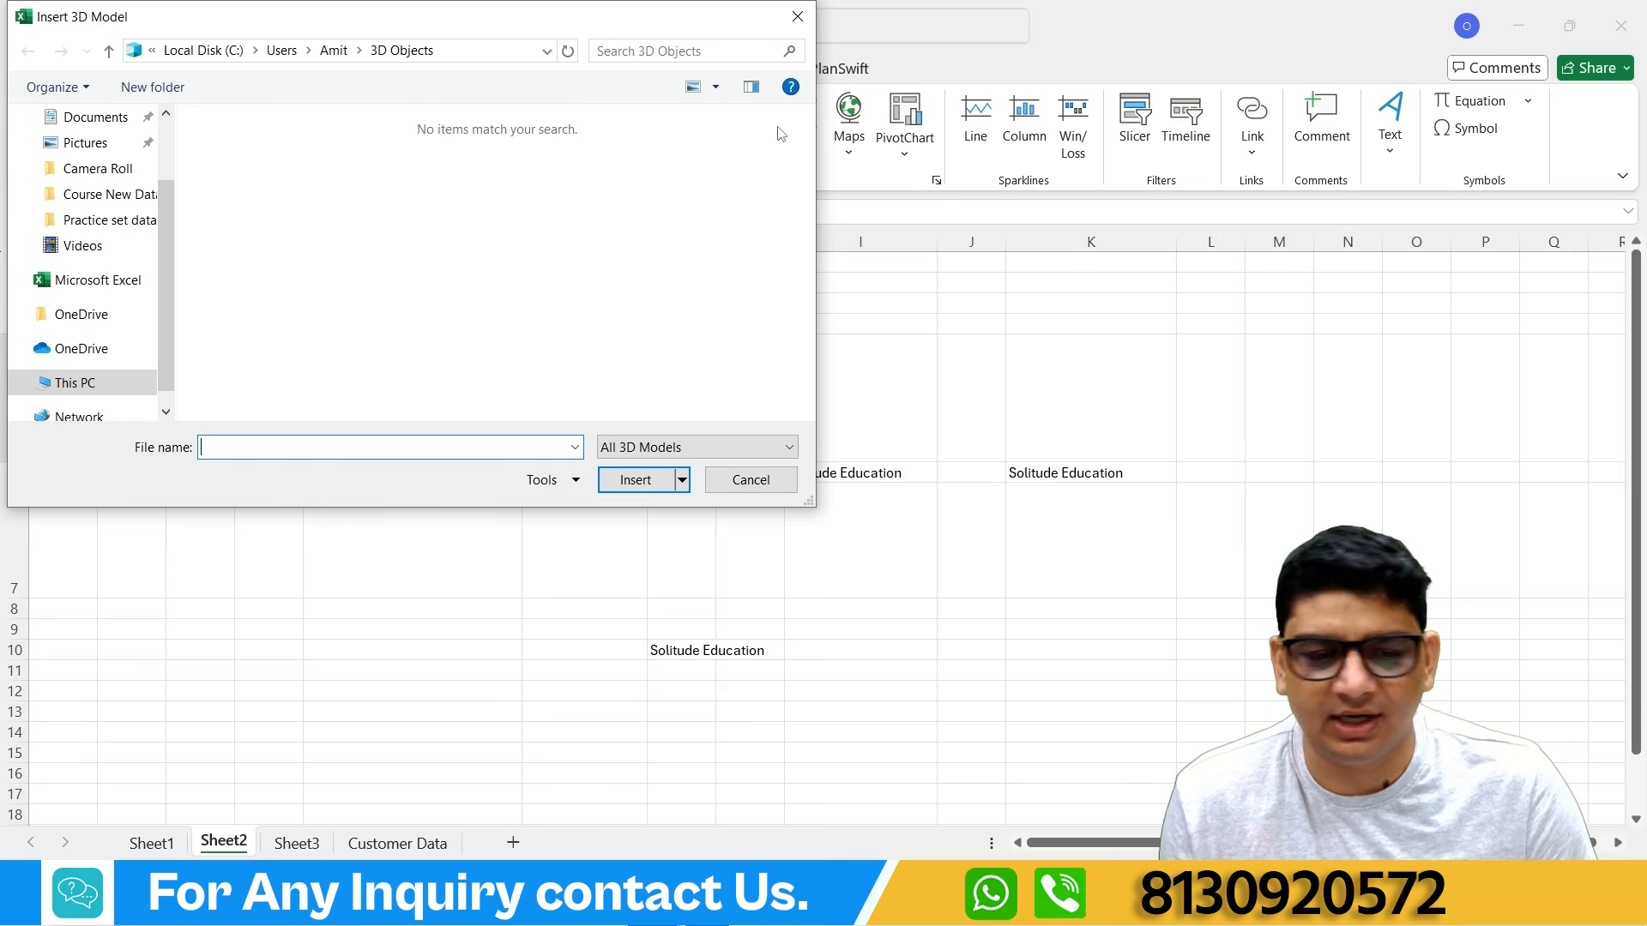
{"action": "left_click", "coordinate": [798, 17]}
Step: Insert the red and white barrel from the Industrial category of the stock 3D models
{"action": "left_click", "coordinate": [489, 103]}
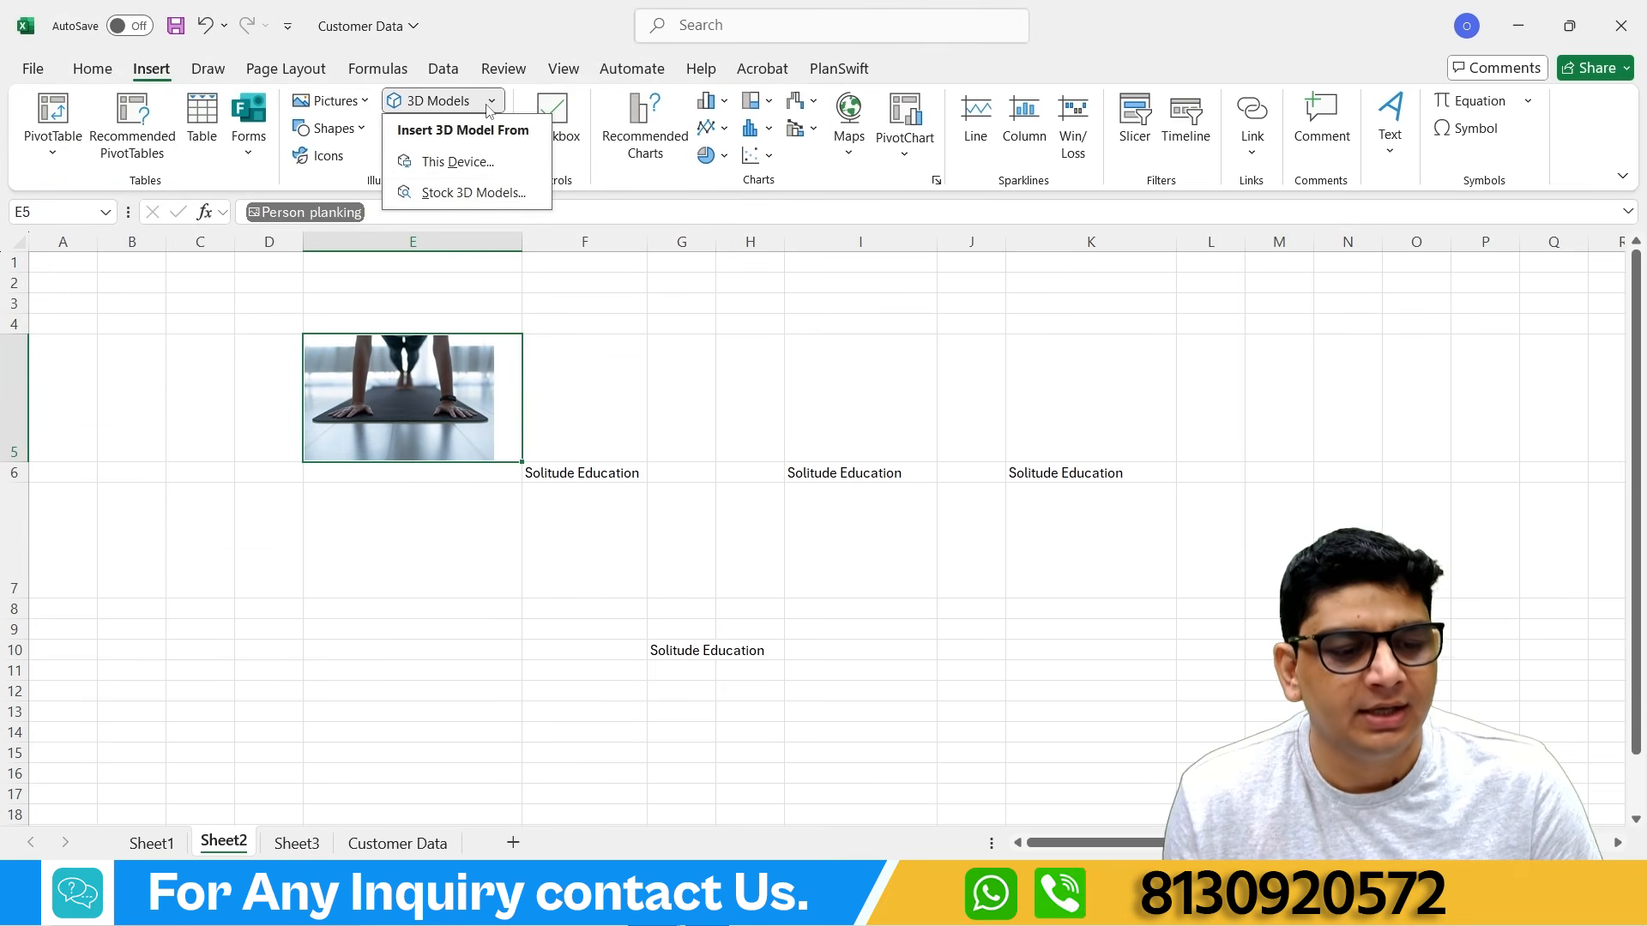
{"action": "left_click", "coordinate": [463, 192]}
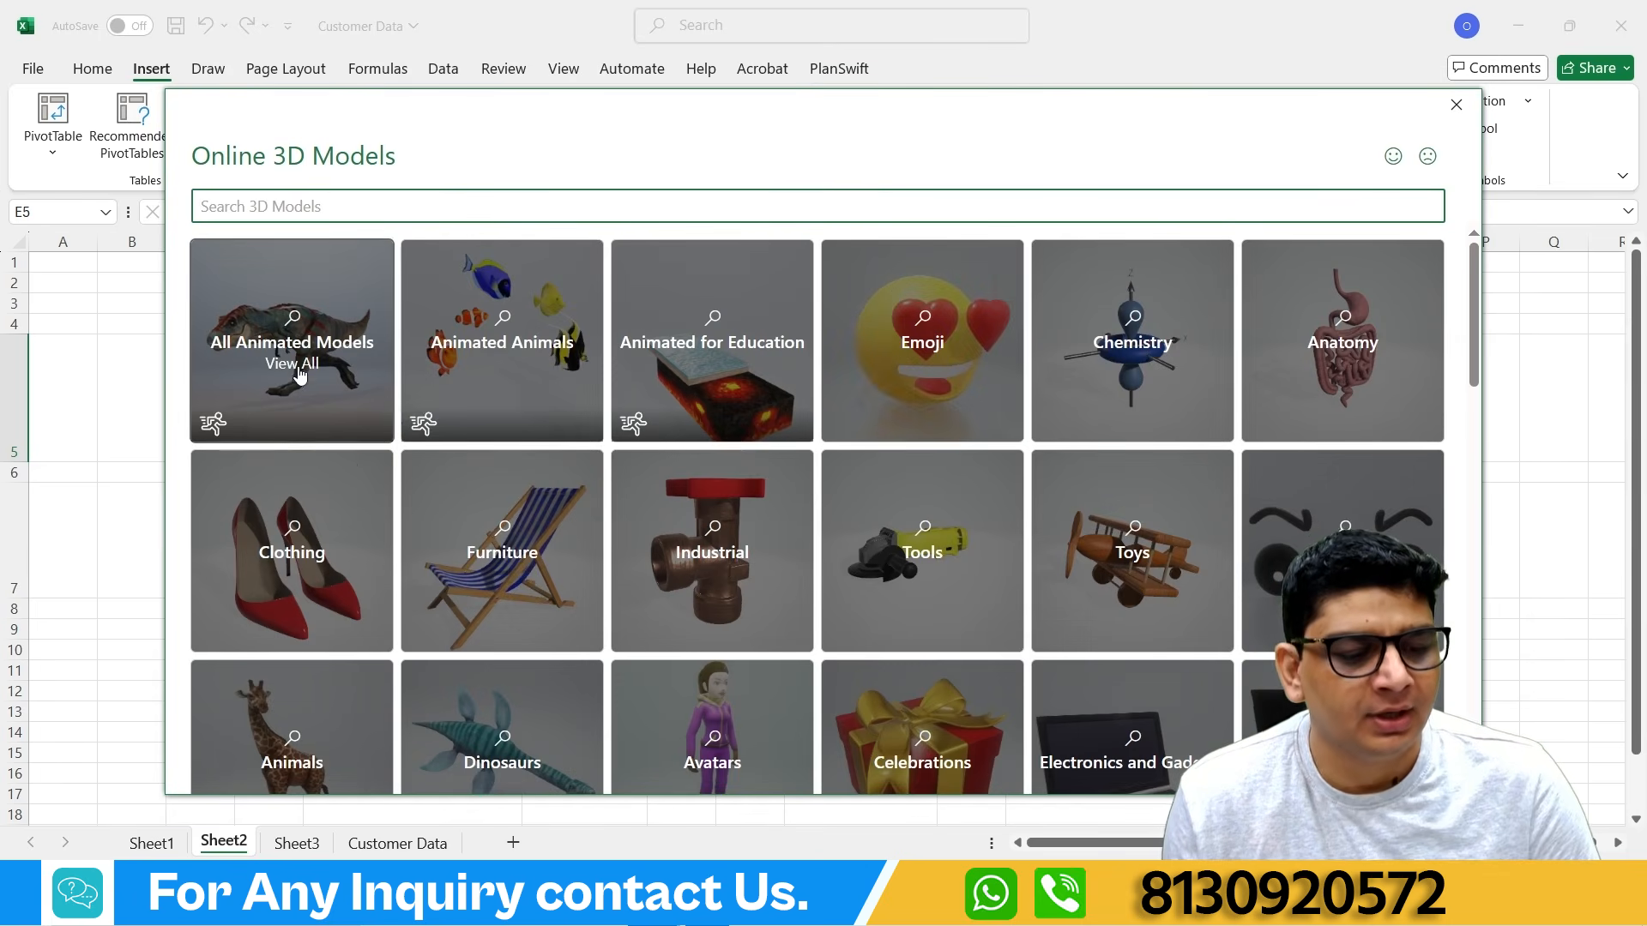
{"action": "scroll", "coordinate": [666, 618], "scroll_direction": "down", "scroll_amount": 5}
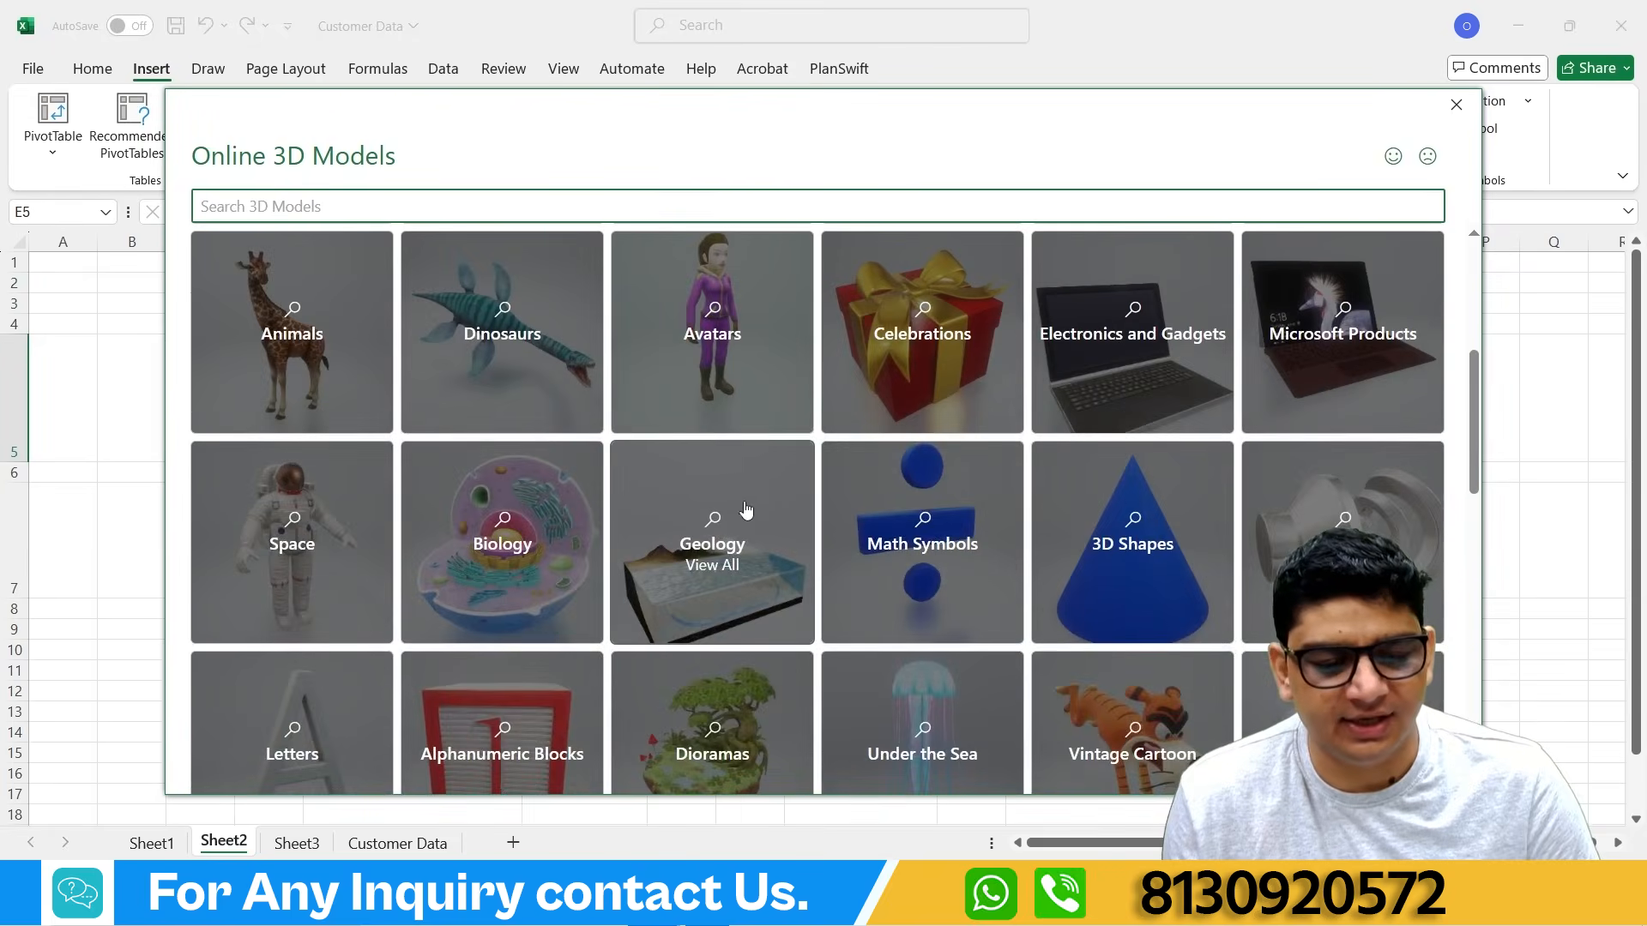
{"action": "scroll", "coordinate": [743, 497], "scroll_direction": "up", "scroll_amount": 4}
{"action": "scroll", "coordinate": [744, 498], "scroll_direction": "up", "scroll_amount": 1}
{"action": "scroll", "coordinate": [647, 589], "scroll_direction": "down", "scroll_amount": 1}
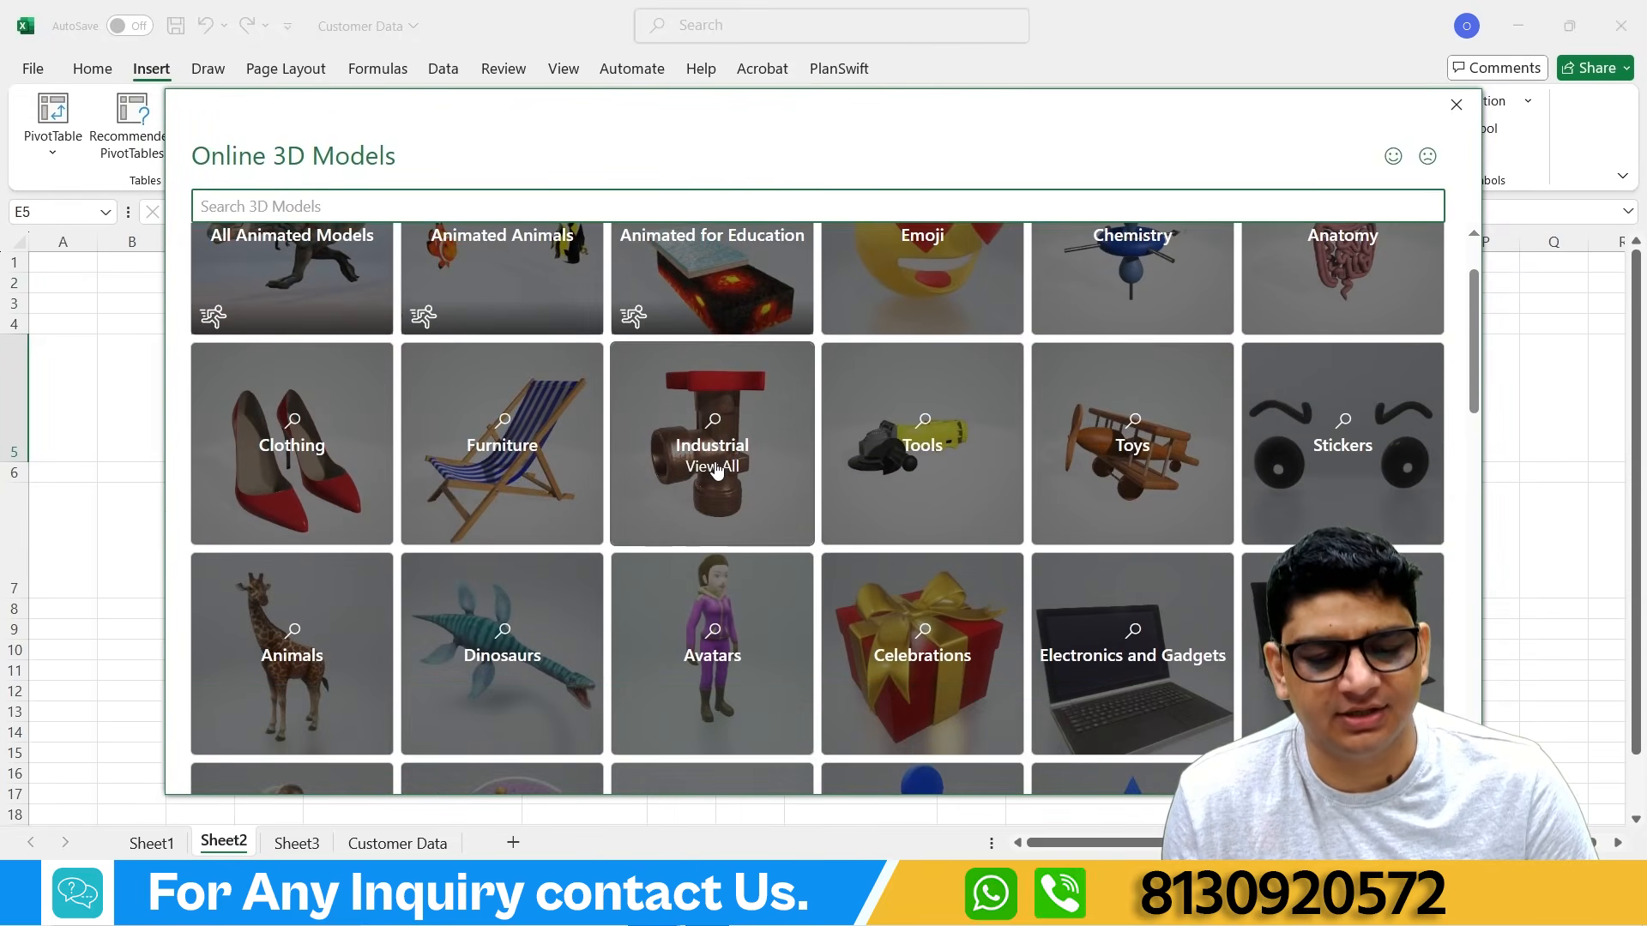
{"action": "left_click", "coordinate": [719, 469]}
{"action": "scroll", "coordinate": [838, 416], "scroll_direction": "down", "scroll_amount": 2}
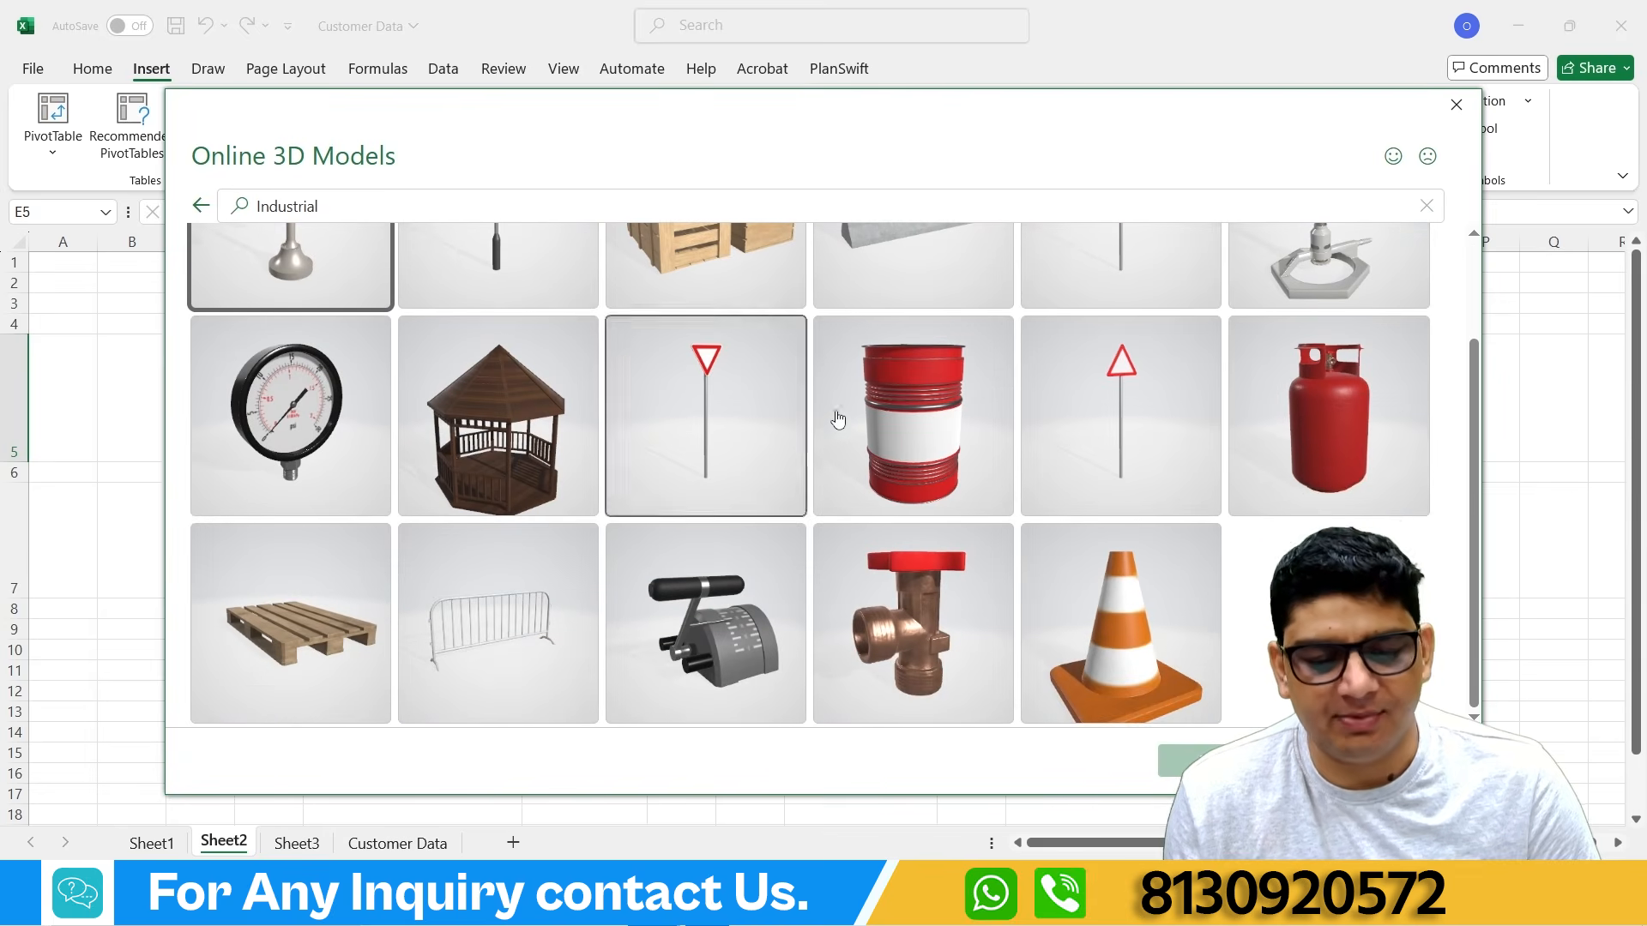
{"action": "left_click", "coordinate": [891, 426]}
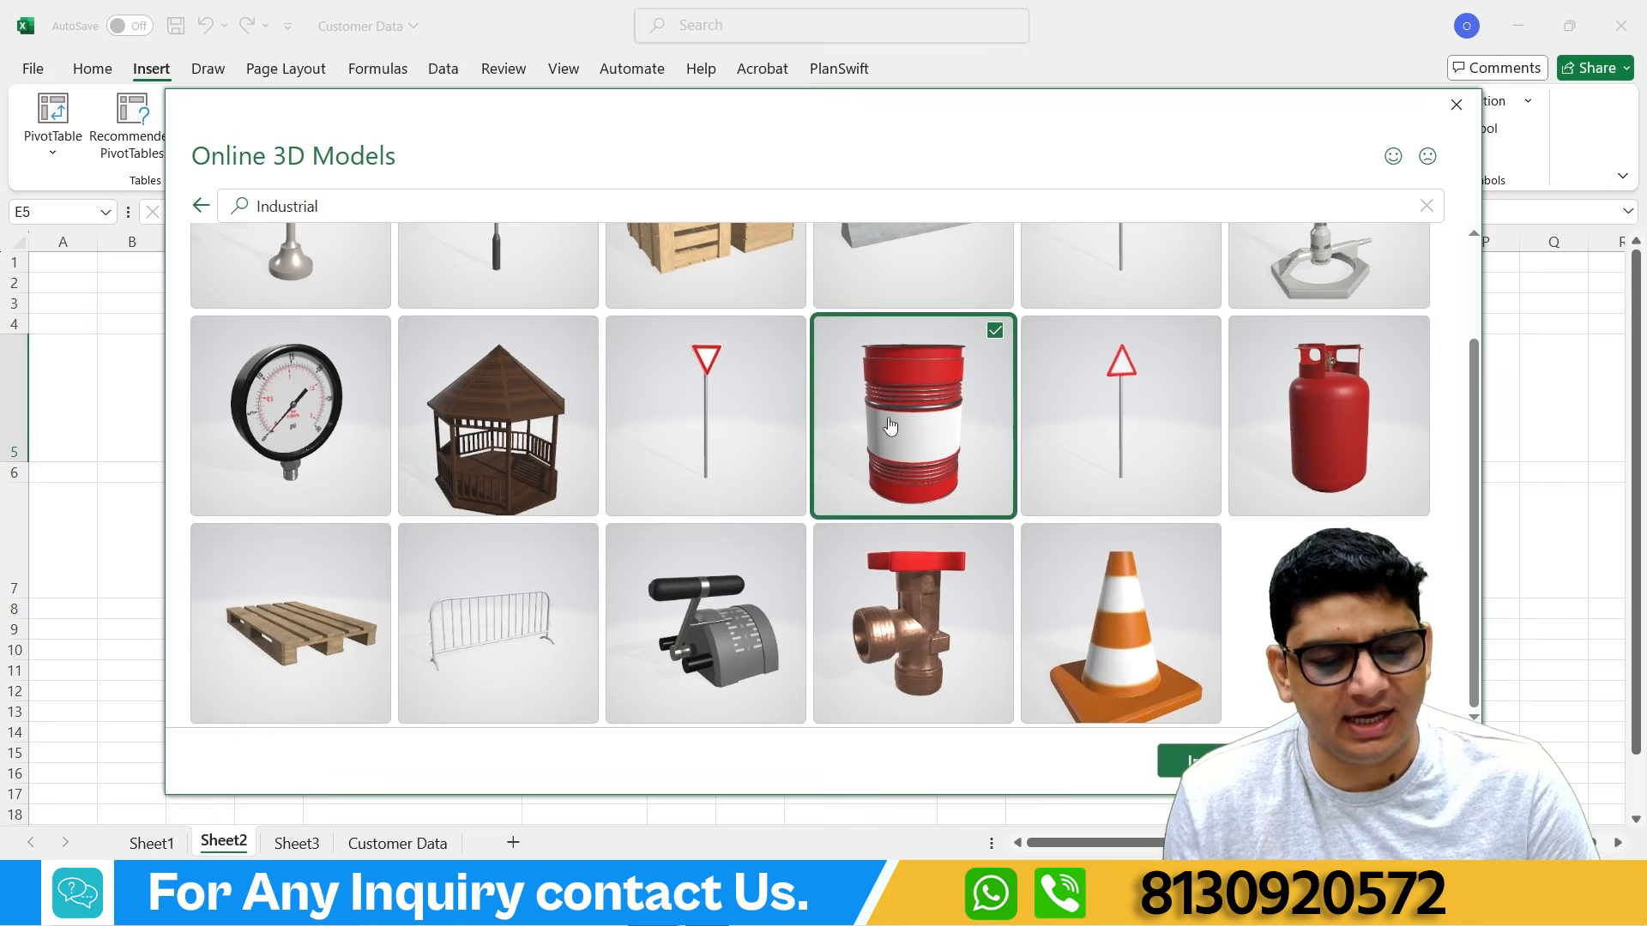
{"action": "key", "text": "Escape"}
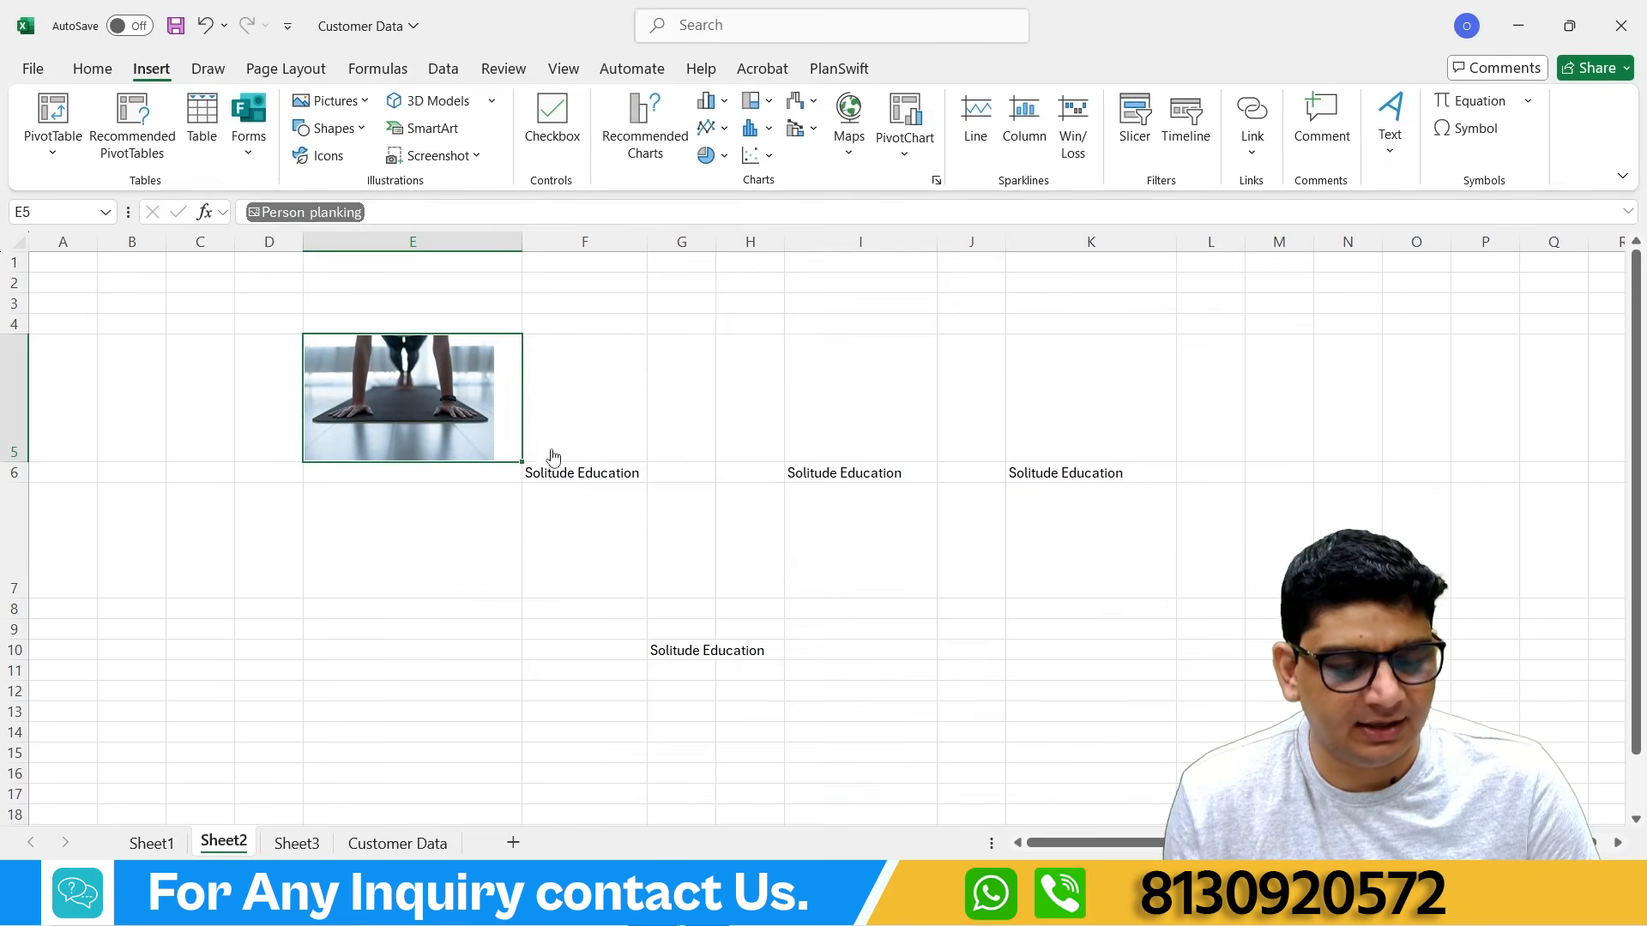
Step: Enlarge the barrel model and reposition it over columns F and G beside the in-cell picture
{"action": "left_click_drag", "start_coordinate": [798, 515], "coordinate": [619, 409]}
{"action": "left_click_drag", "start_coordinate": [558, 317], "coordinate": [414, 253]}
{"action": "left_click_drag", "start_coordinate": [715, 558], "coordinate": [775, 621]}
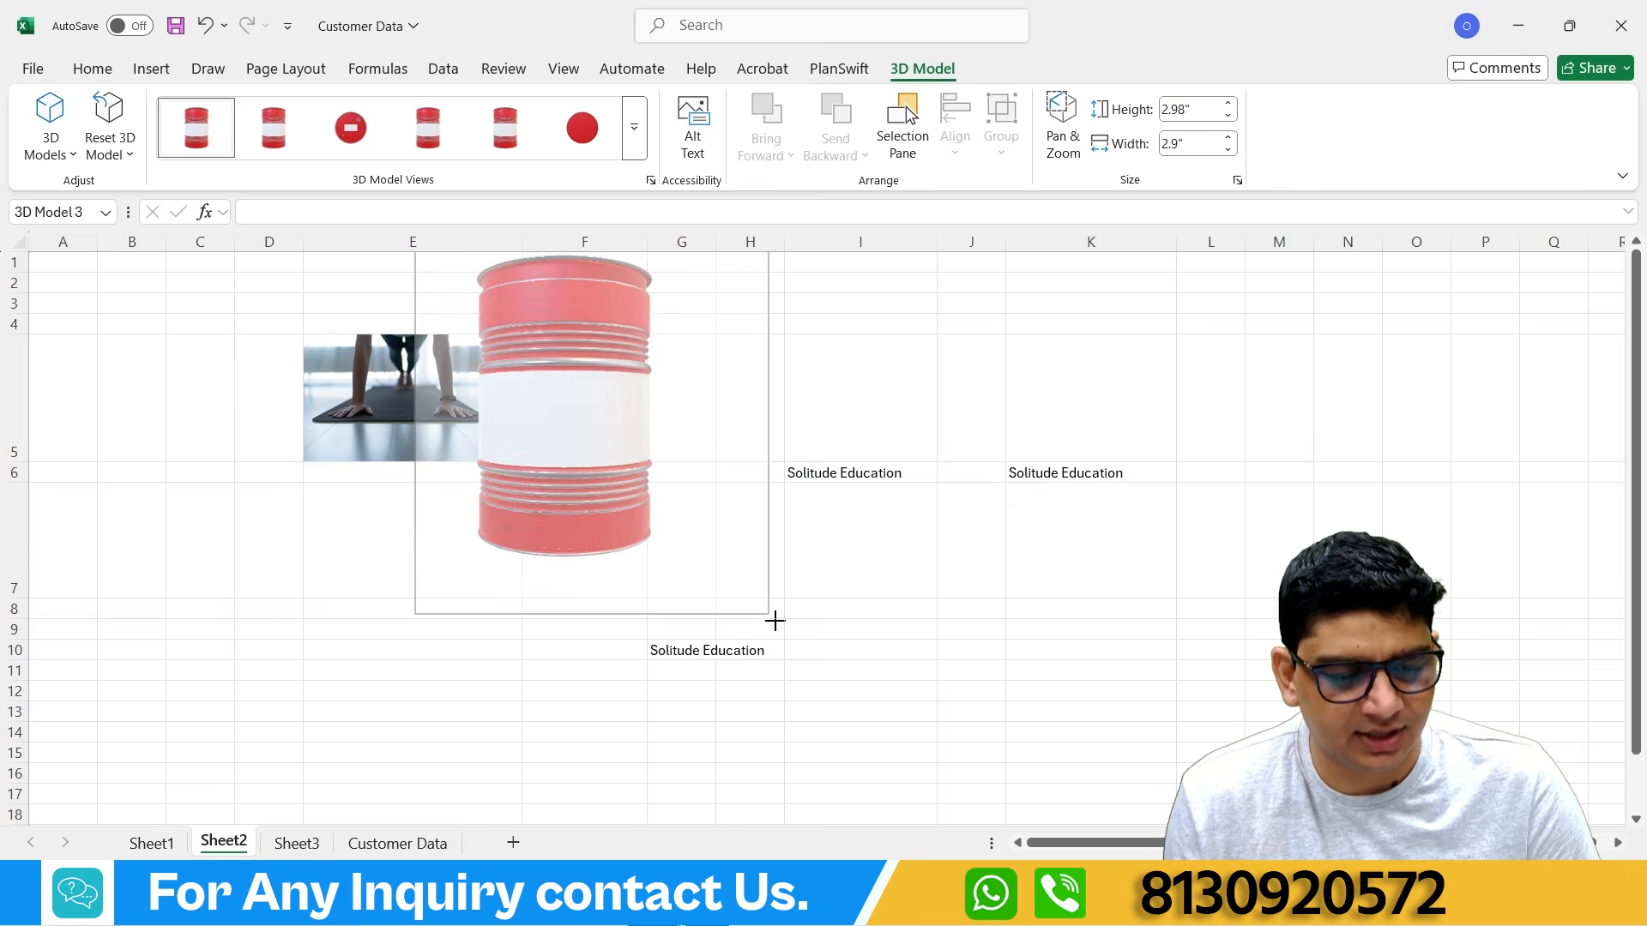
{"action": "left_click_drag", "start_coordinate": [734, 445], "coordinate": [739, 497]}
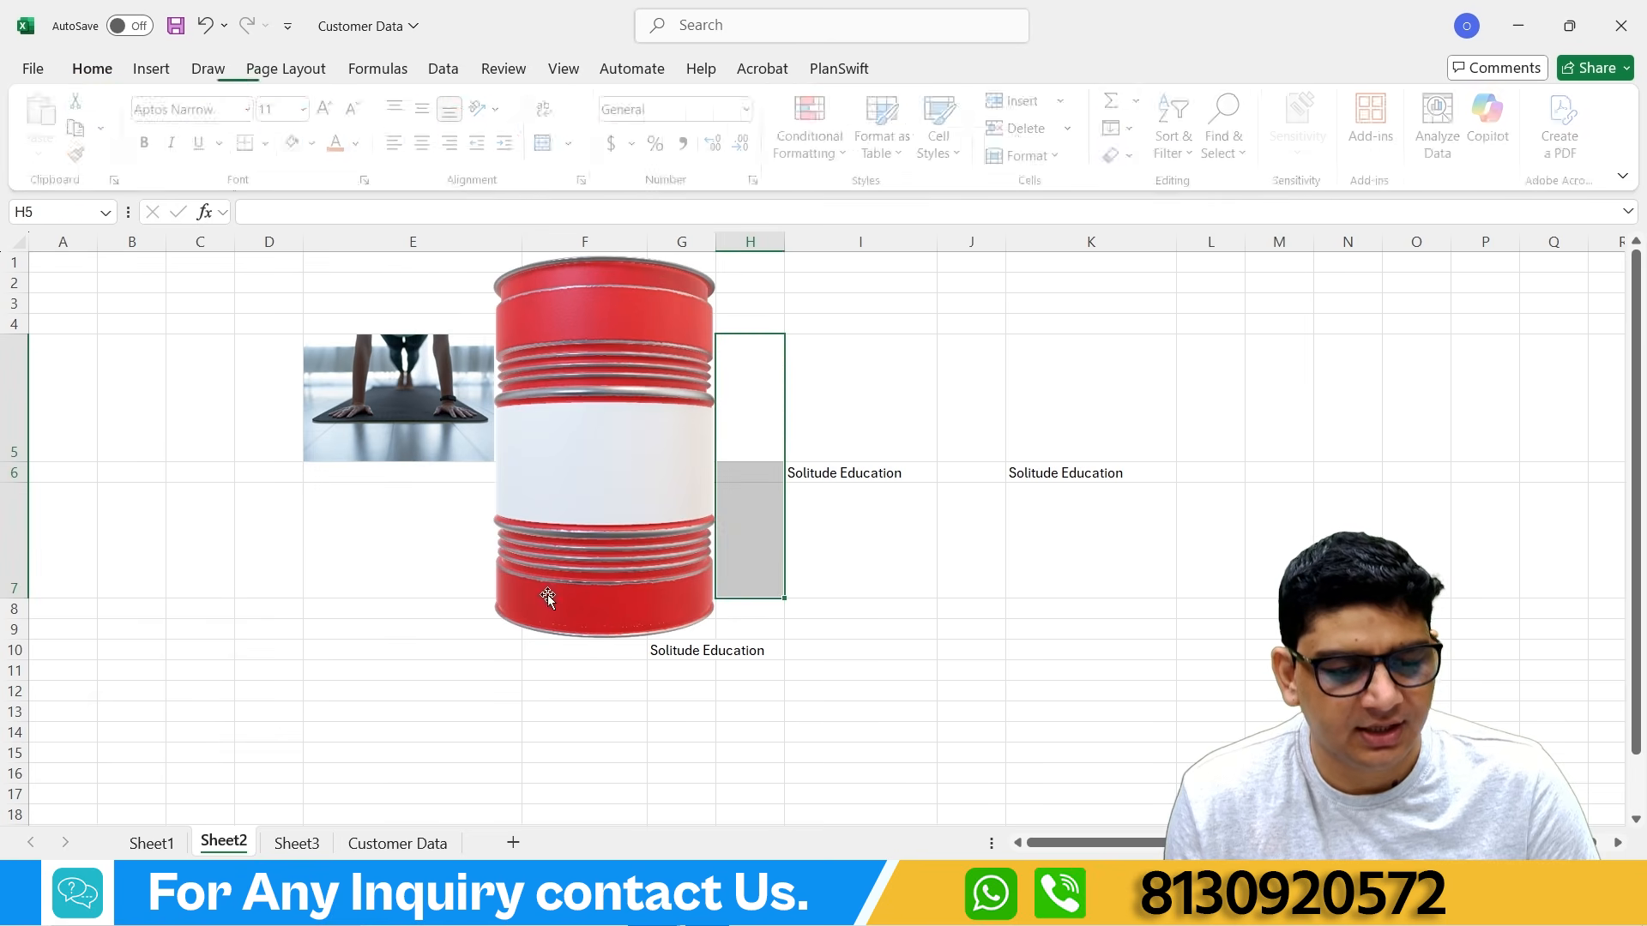
{"action": "left_click", "coordinate": [426, 625]}
{"action": "left_click", "coordinate": [592, 325]}
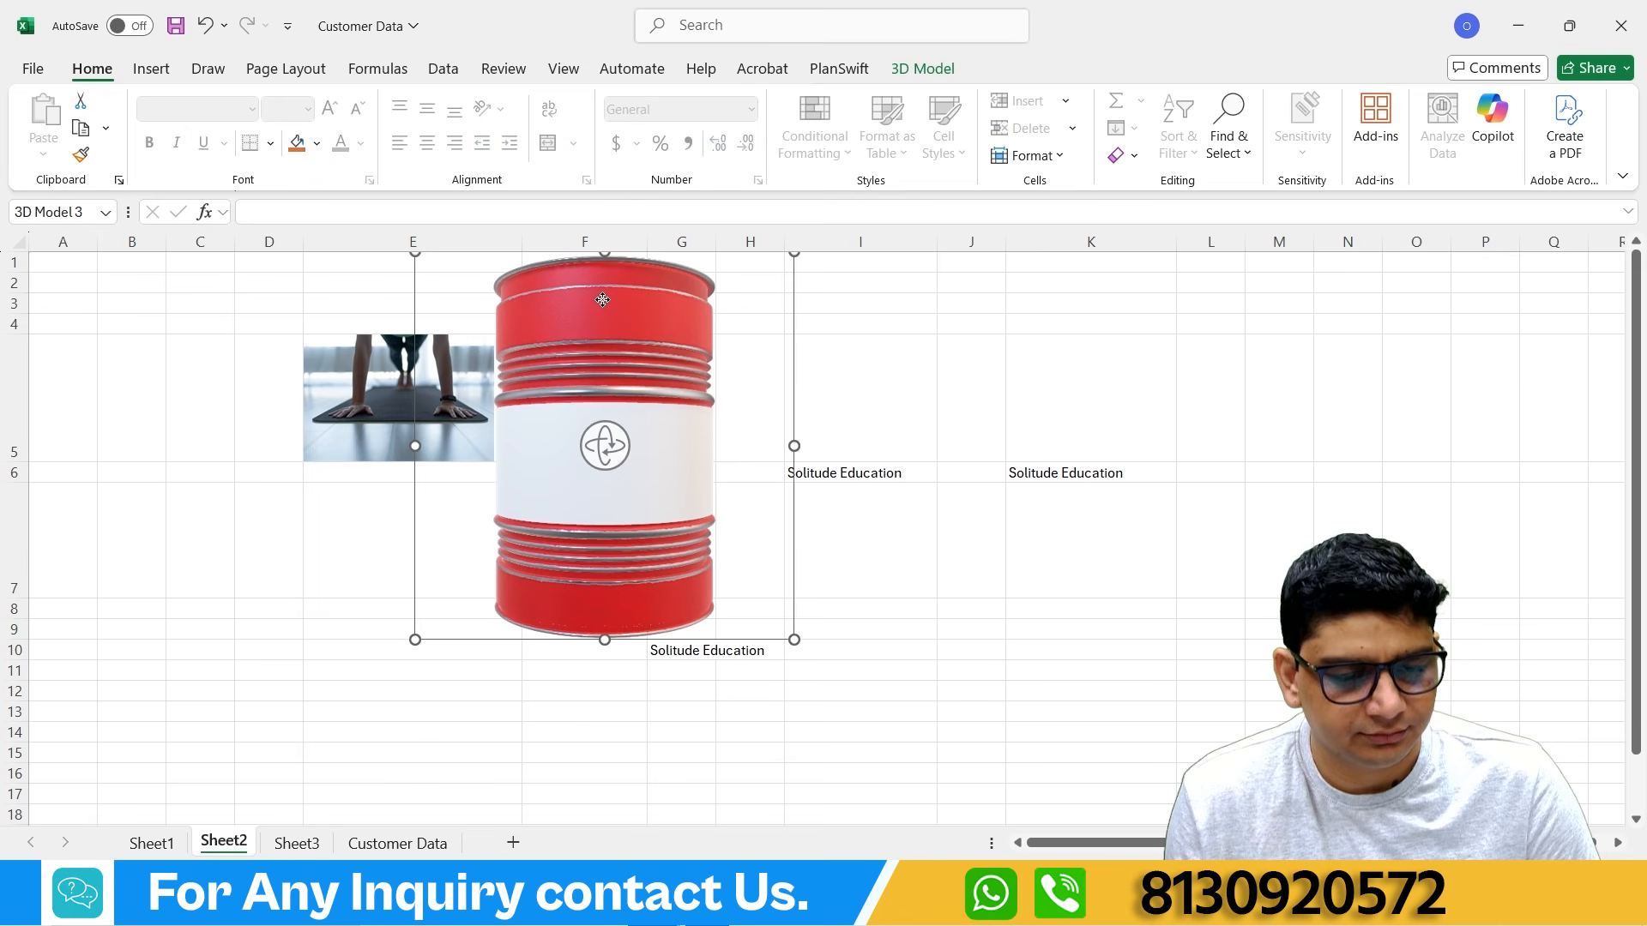
{"action": "left_click_drag", "start_coordinate": [602, 300], "coordinate": [601, 365]}
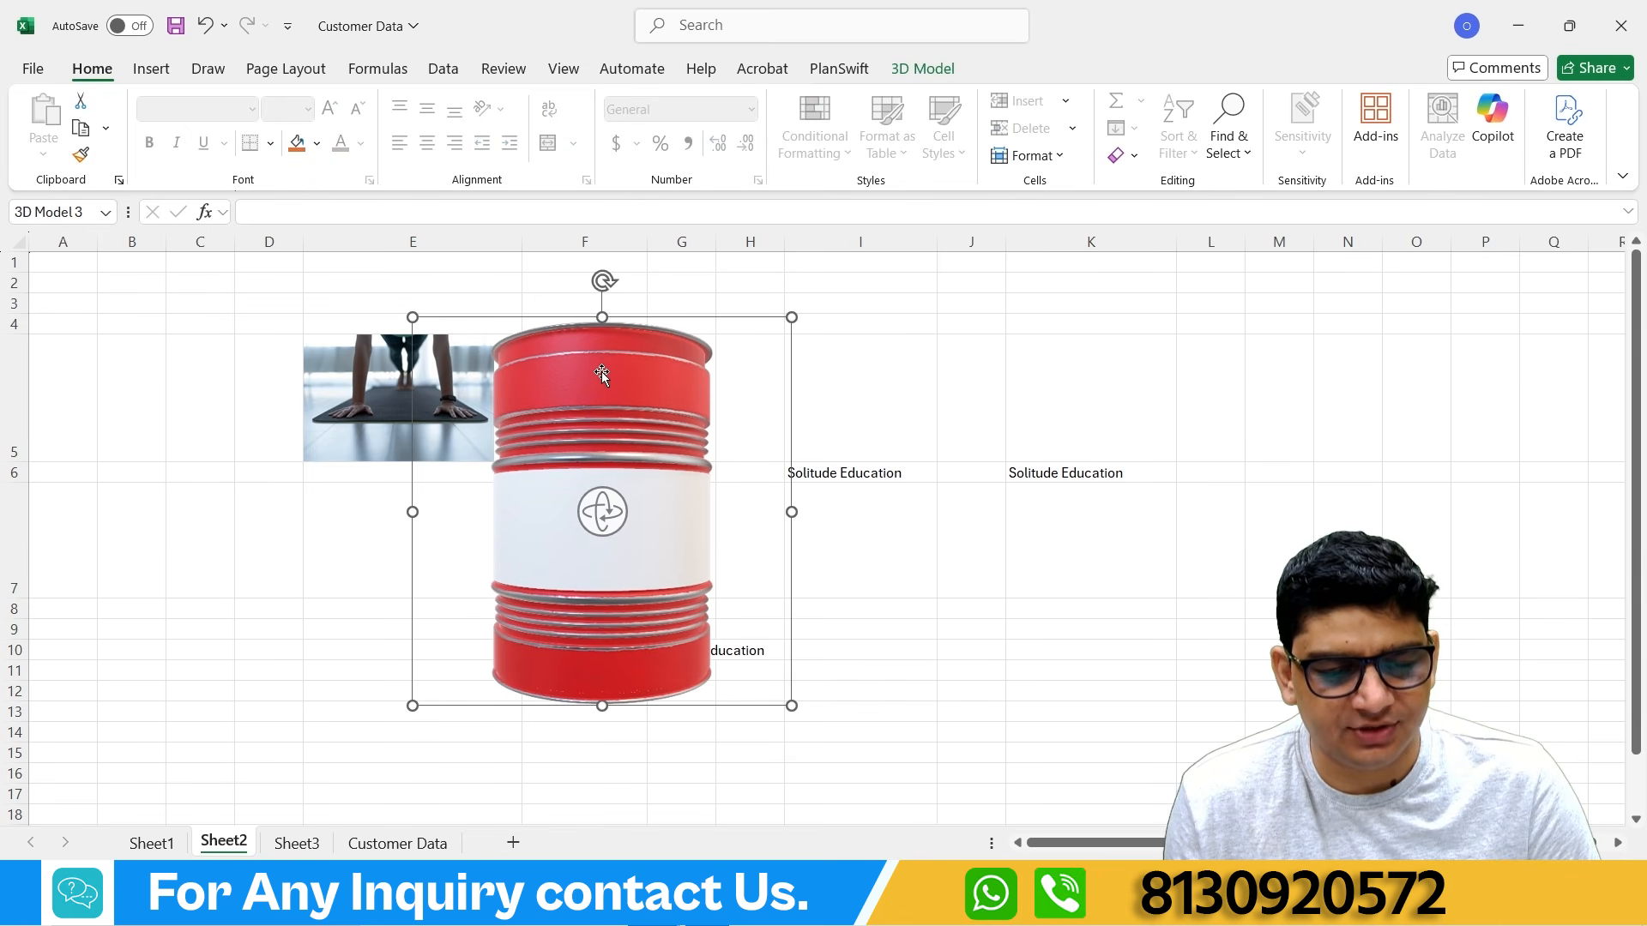
{"action": "left_click_drag", "start_coordinate": [602, 374], "coordinate": [612, 329]}
Step: Rotate the barrel model in 3D to show its top and sides, and delete it from the sheet
{"action": "left_click_drag", "start_coordinate": [595, 467], "coordinate": [481, 506]}
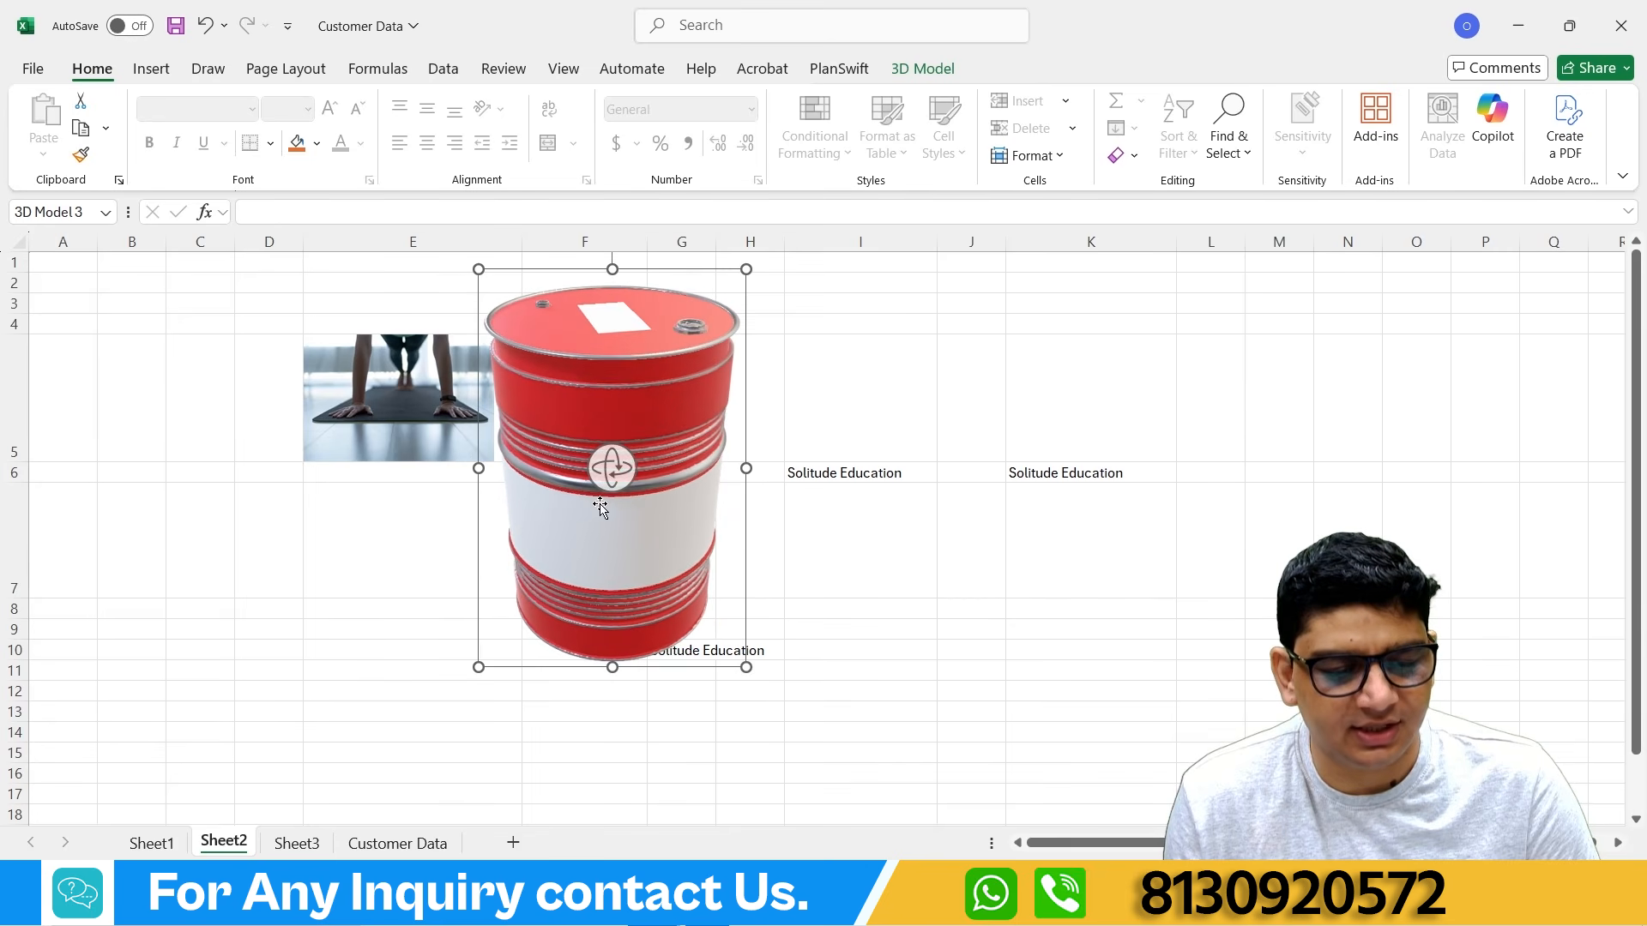
{"action": "mouse_move", "coordinate": [605, 506]}
{"action": "left_mouse_down"}
{"action": "mouse_move", "coordinate": [460, 489]}
{"action": "mouse_move", "coordinate": [608, 504]}
{"action": "mouse_move", "coordinate": [592, 498]}
{"action": "left_mouse_up"}
{"action": "left_click_drag", "start_coordinate": [592, 498], "coordinate": [595, 450]}
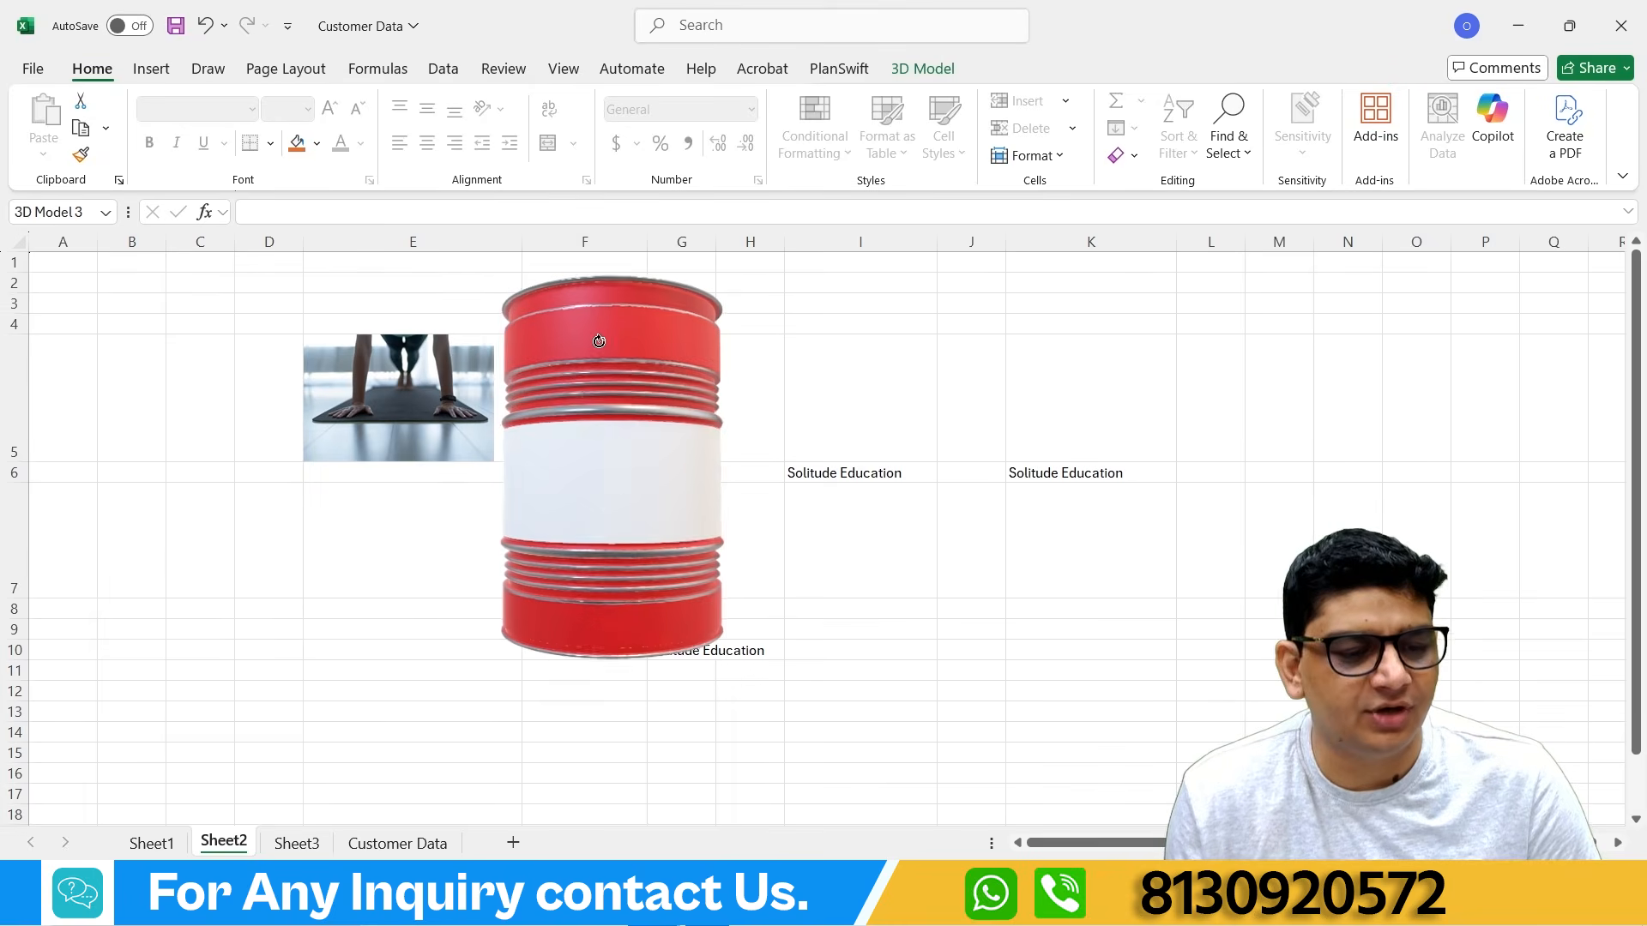
{"action": "key", "text": "Delete"}
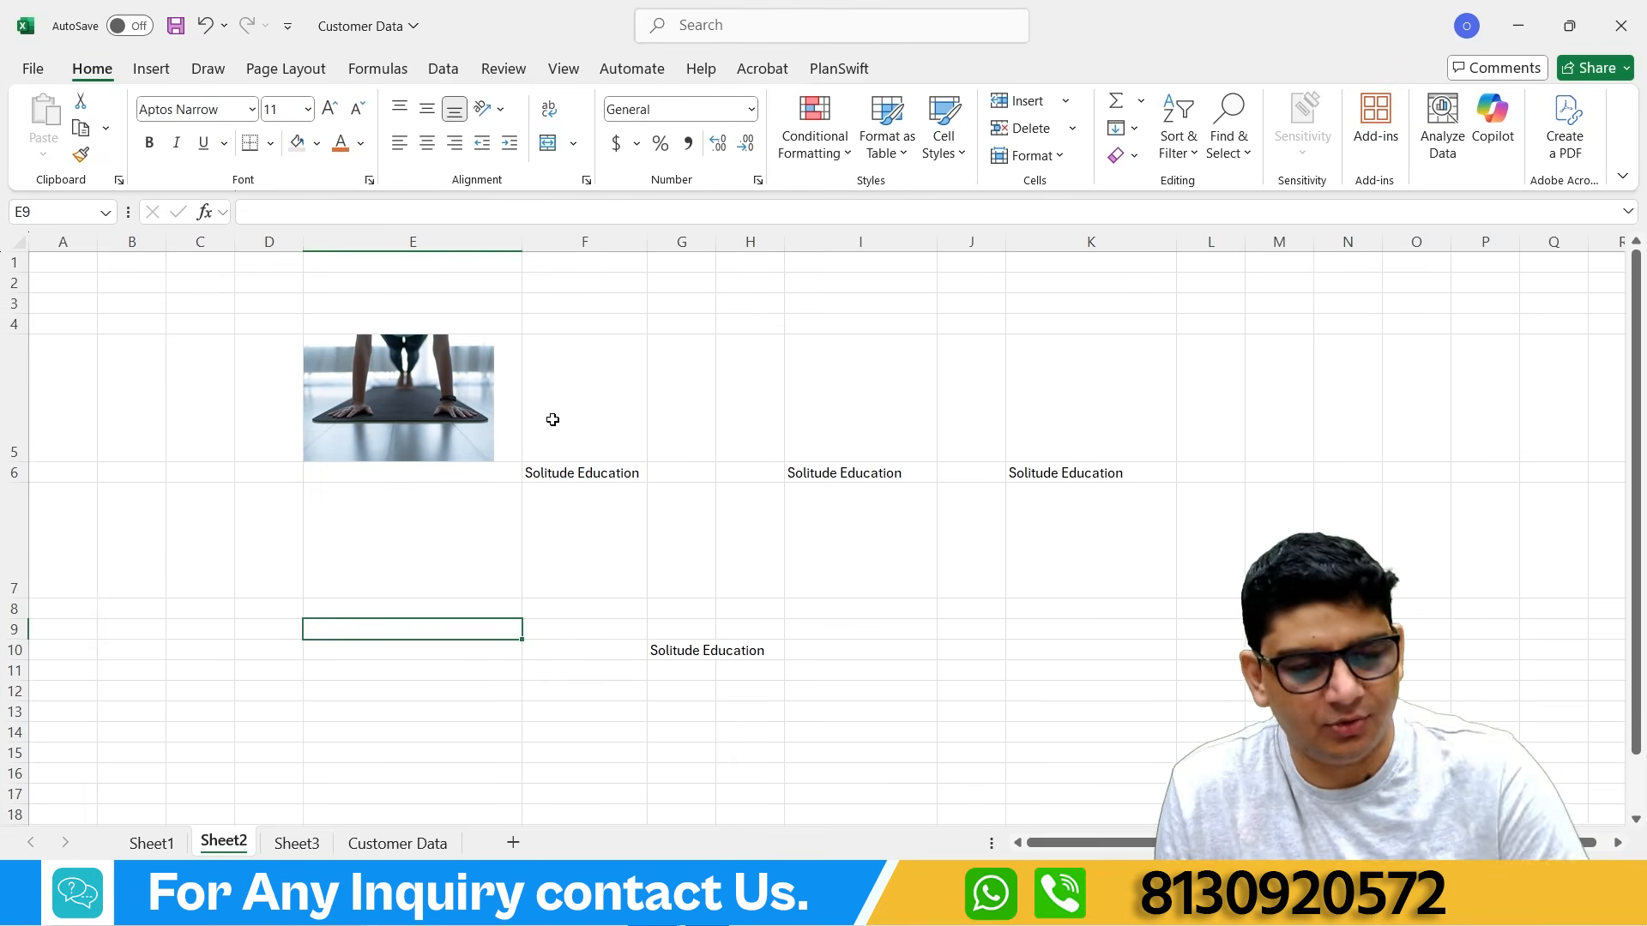
Step: Insert the kidneys and bladder model from the Anatomy category of the stock 3D models
{"action": "left_click", "coordinate": [151, 68]}
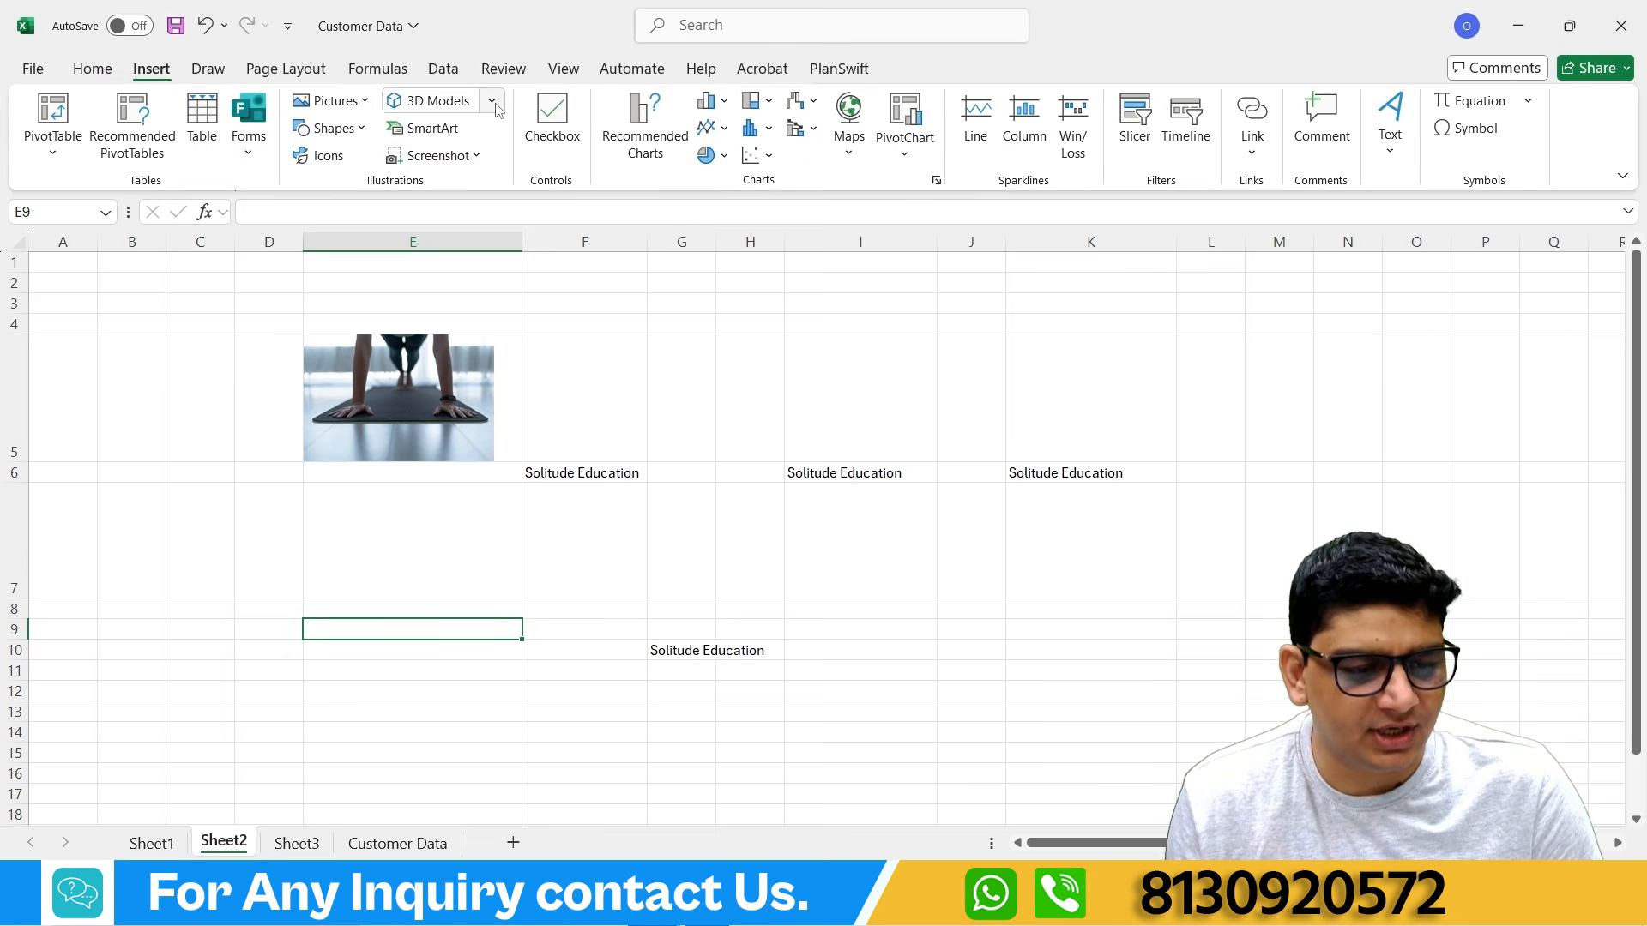
{"action": "left_click", "coordinate": [433, 101]}
{"action": "left_click", "coordinate": [468, 200]}
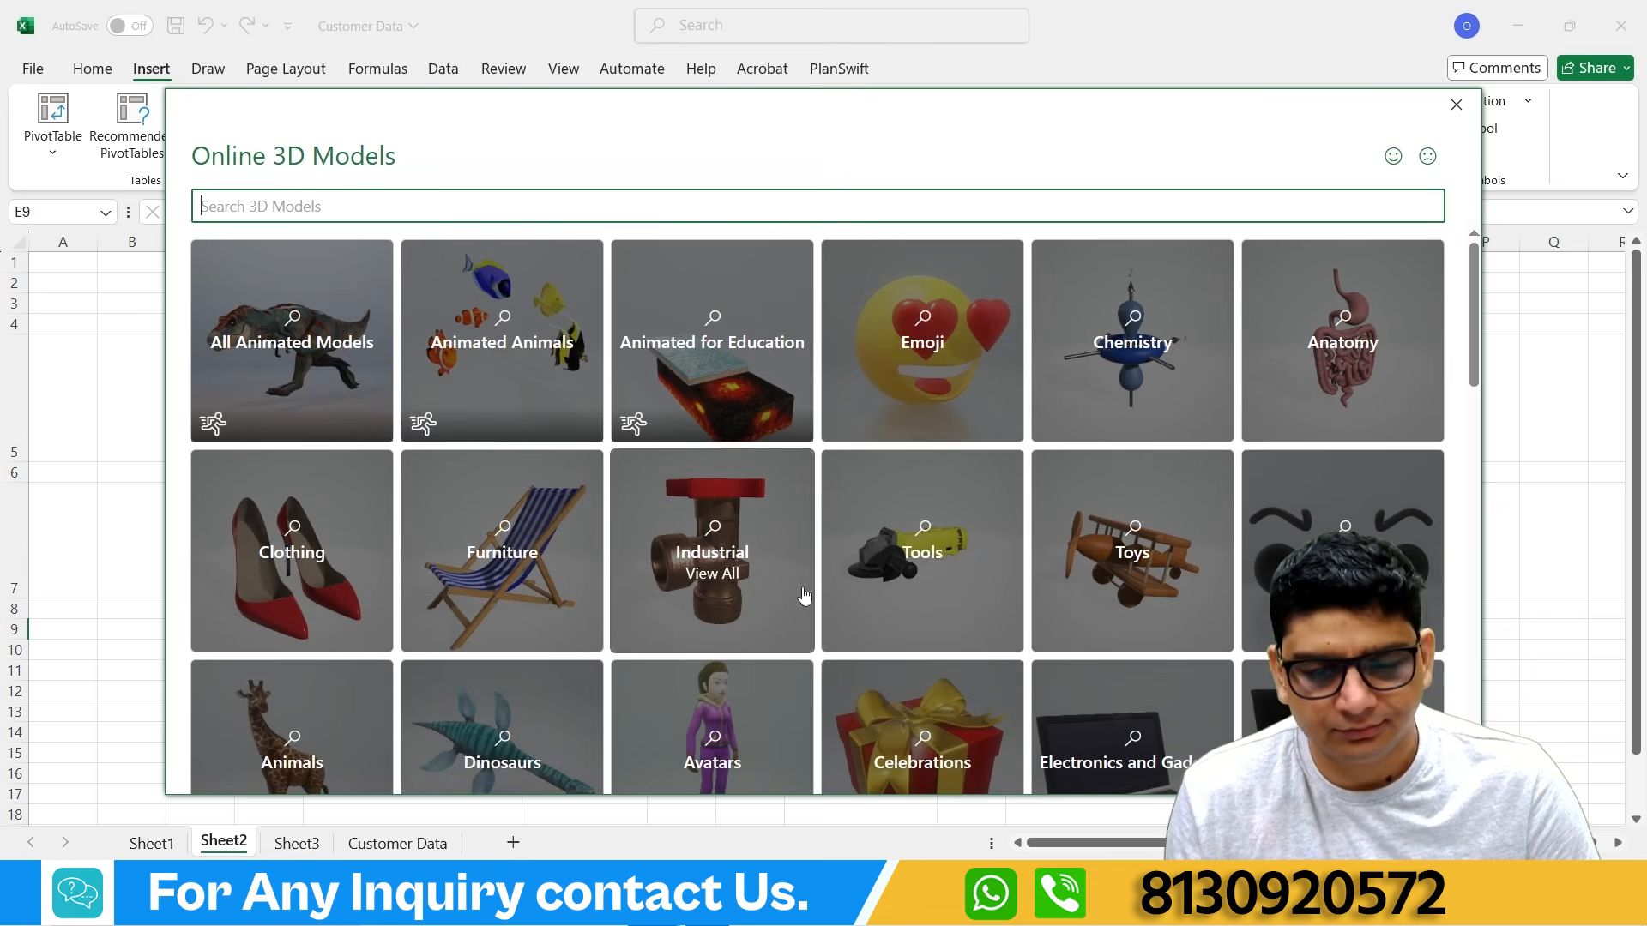
{"action": "left_click", "coordinate": [1374, 420]}
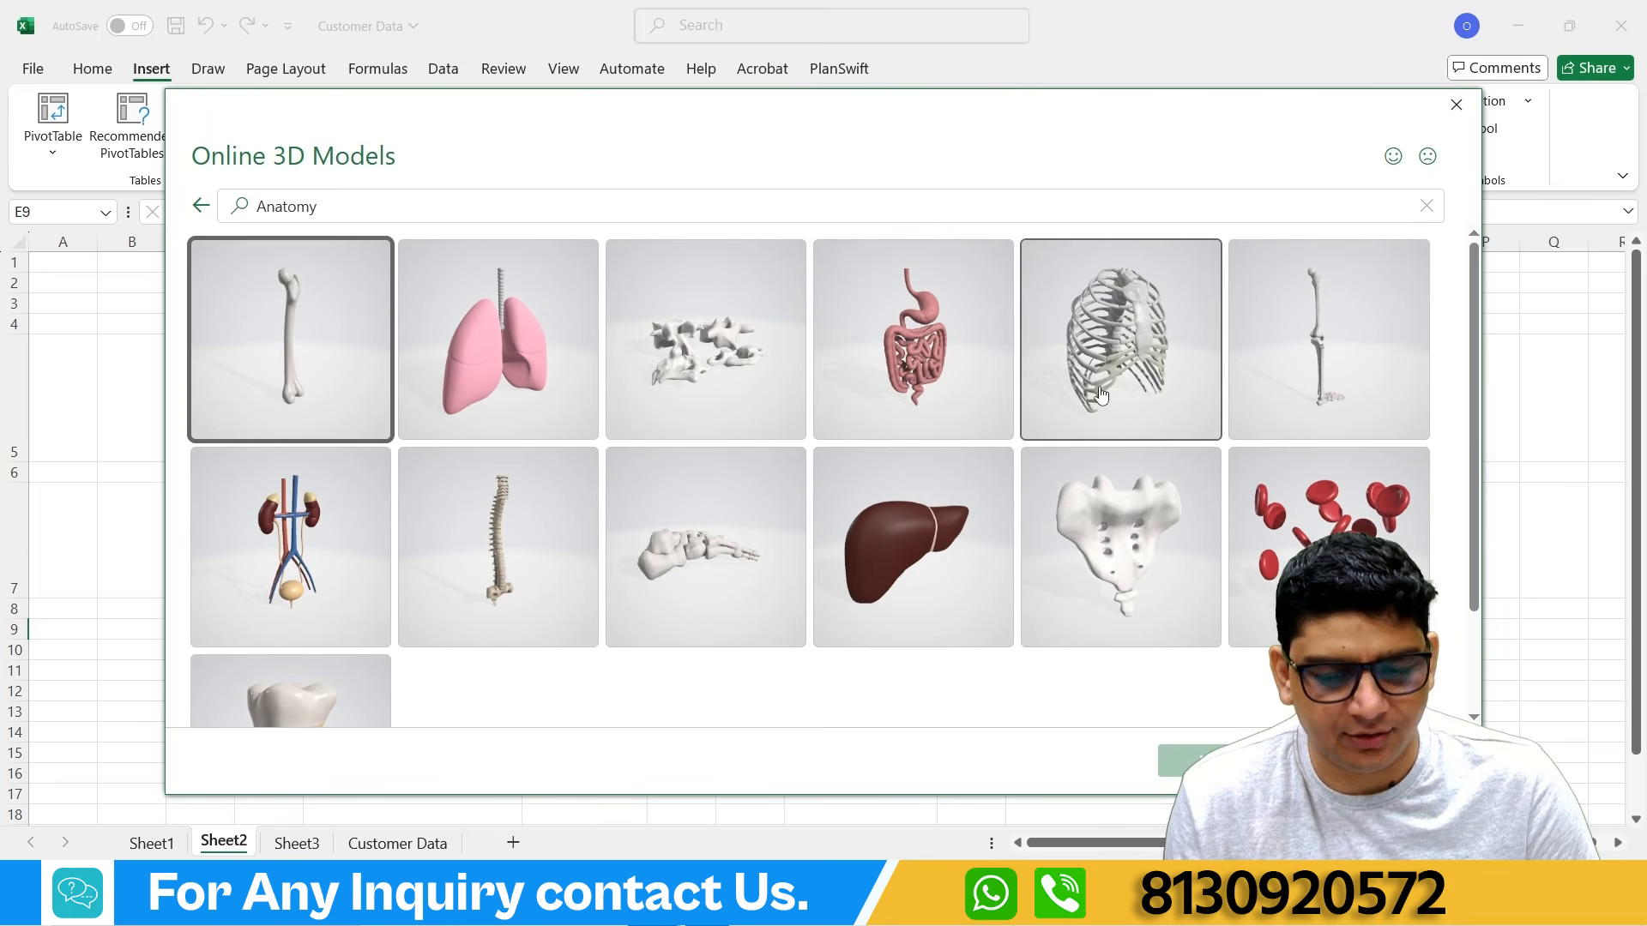
{"action": "scroll", "coordinate": [589, 549], "scroll_direction": "down", "scroll_amount": 2}
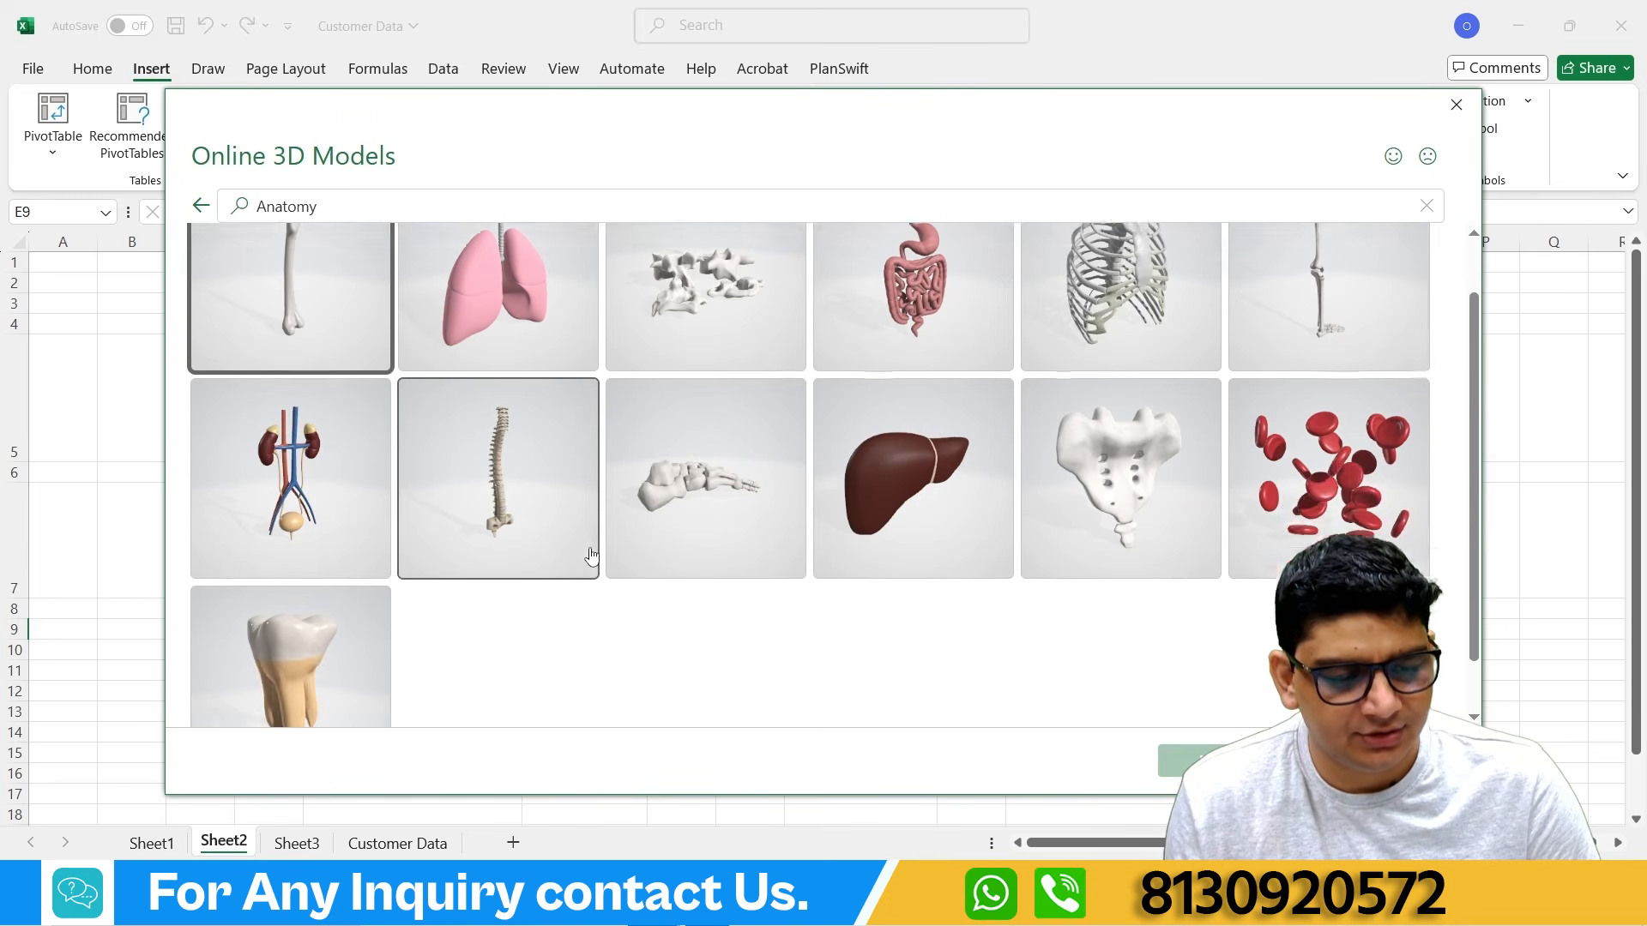
{"action": "scroll", "coordinate": [589, 549], "scroll_direction": "up", "scroll_amount": 2}
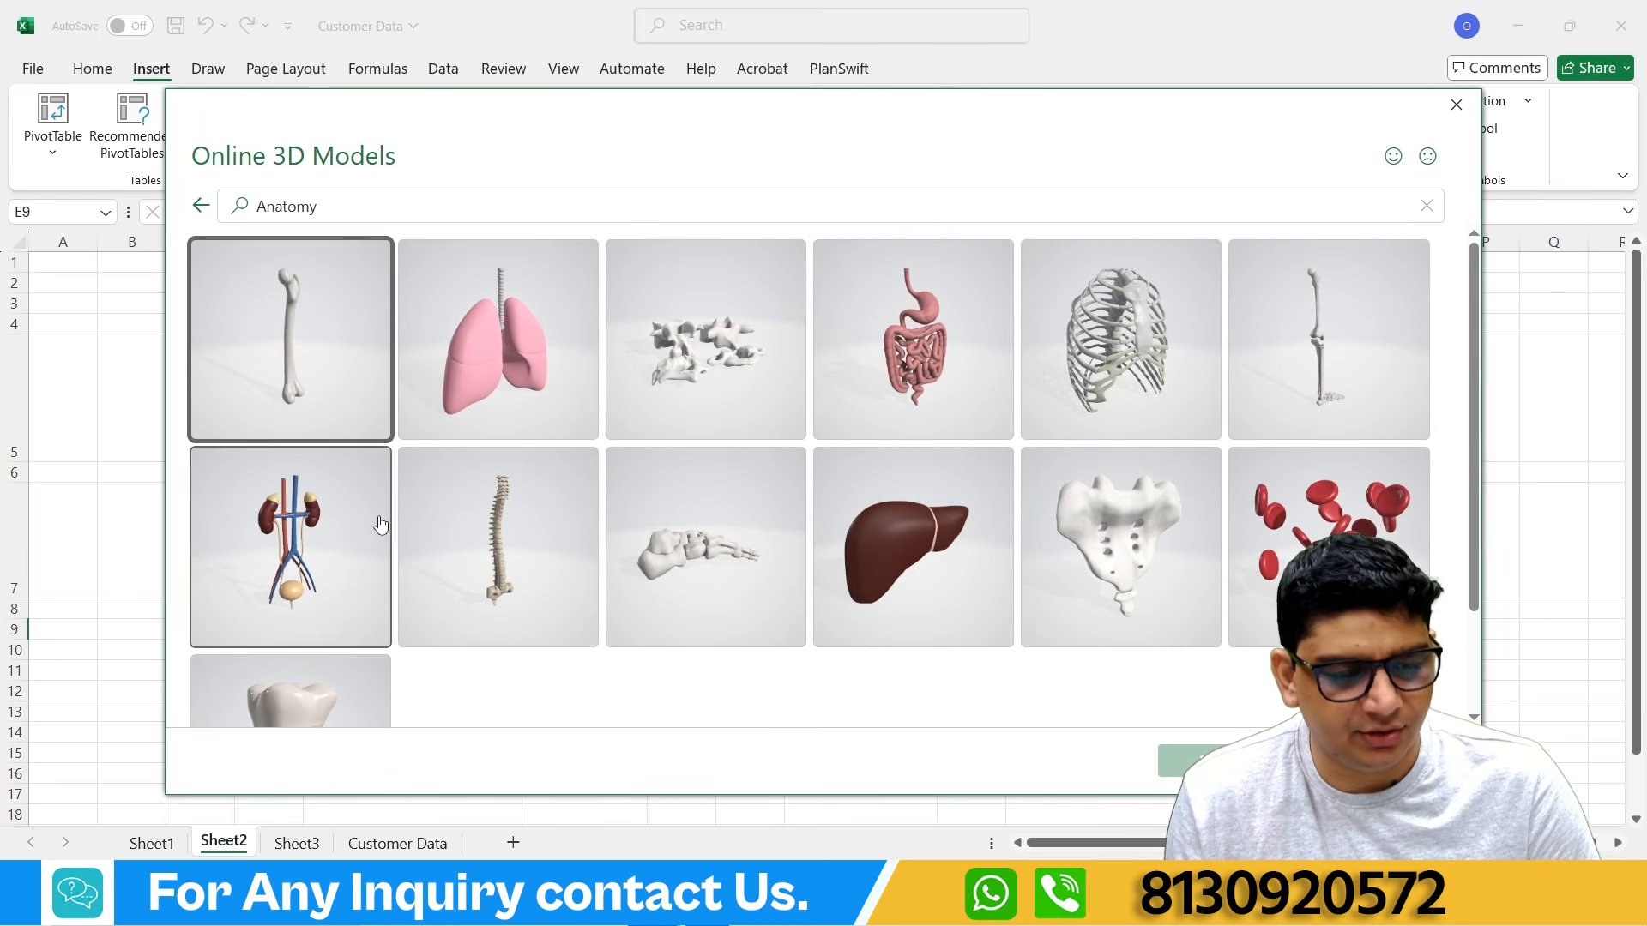
{"action": "left_click", "coordinate": [281, 622]}
{"action": "left_click", "coordinate": [1201, 761]}
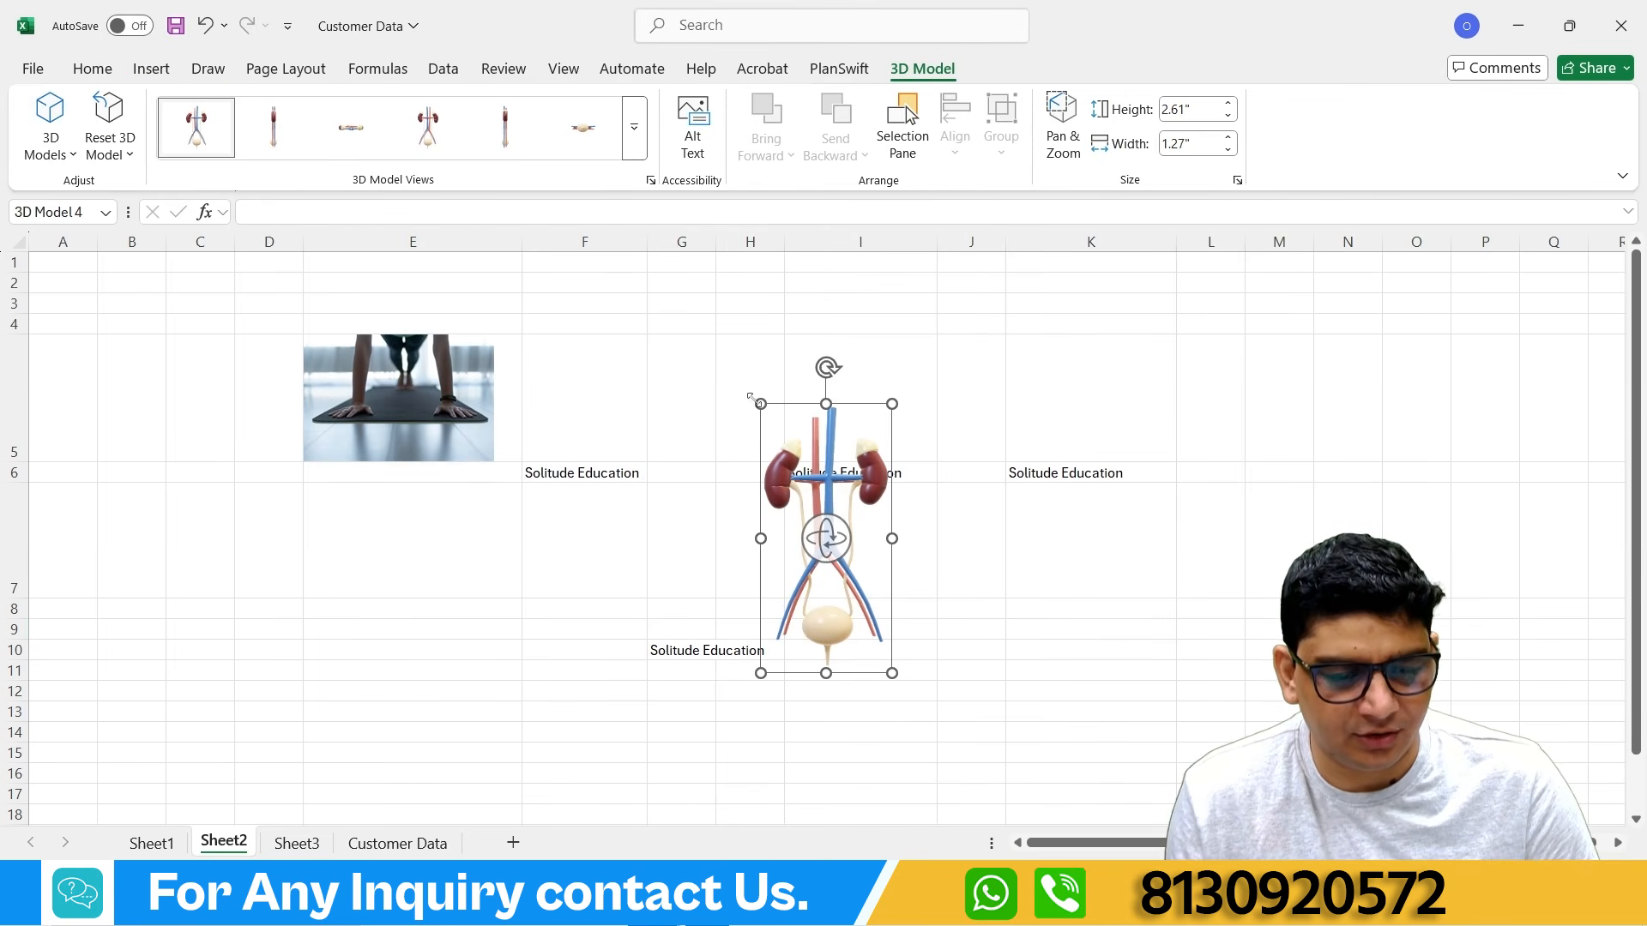
Step: Enlarge the kidneys and bladder model to about 4.09 inches high by 3.36 inches wide, and rotate it in 3D
{"action": "left_click_drag", "start_coordinate": [751, 397], "coordinate": [558, 319]}
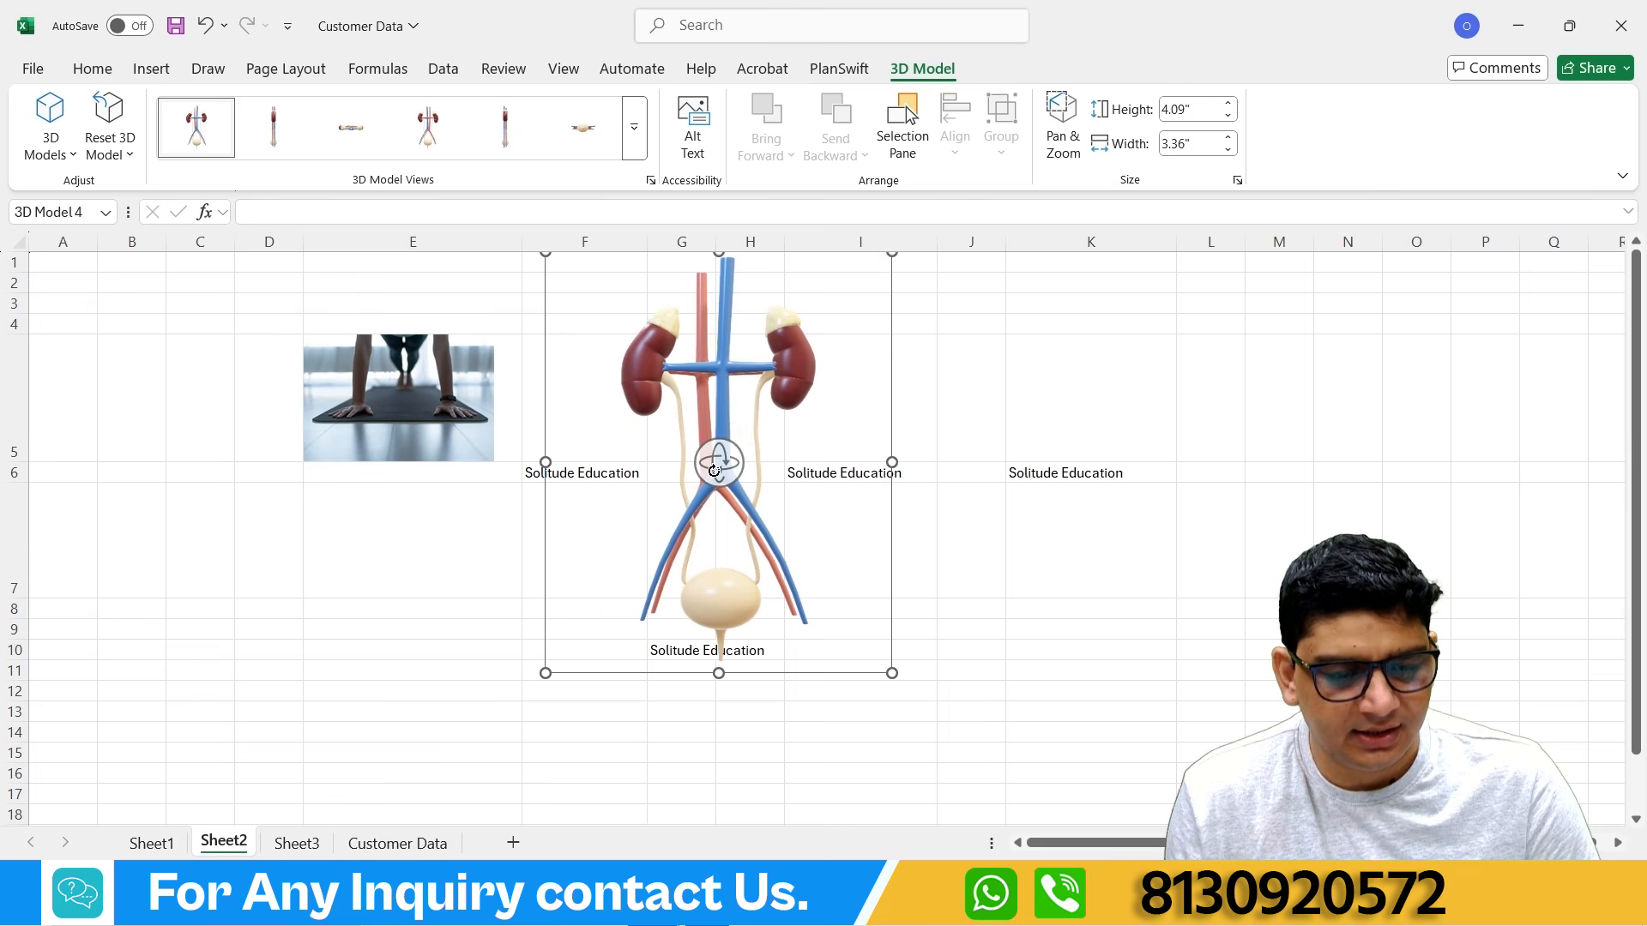
{"action": "left_click_drag", "start_coordinate": [714, 470], "coordinate": [658, 565]}
{"action": "left_click_drag", "start_coordinate": [722, 469], "coordinate": [655, 497]}
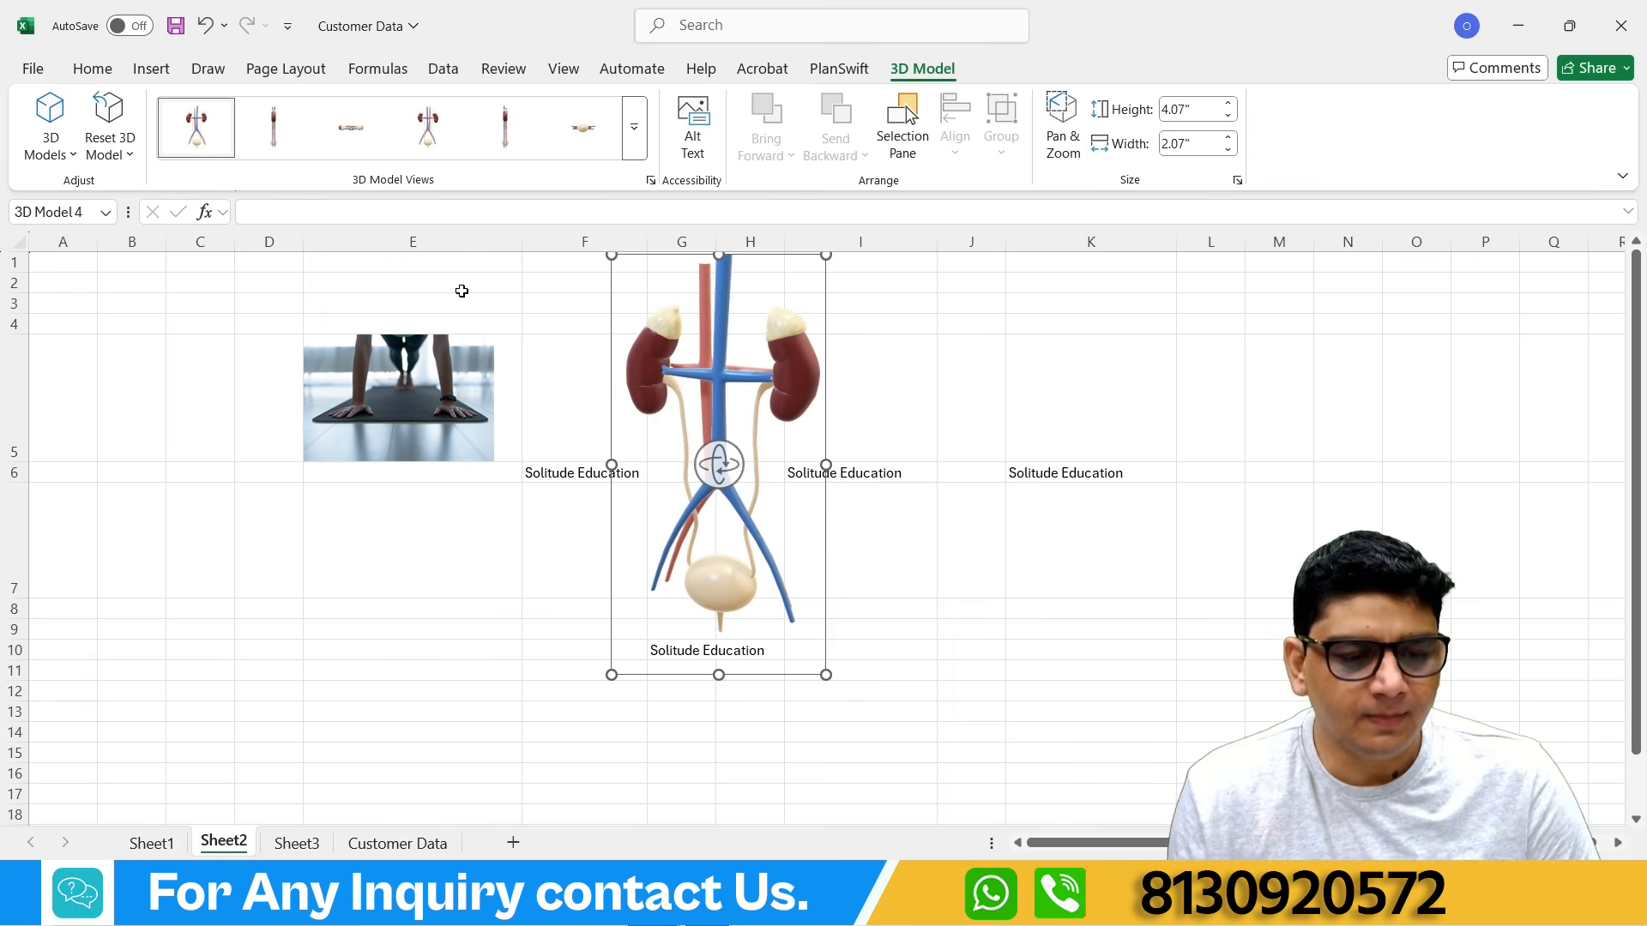
Step: Apply several preset 3D views, including back and side views, to the kidneys and bladder model, and delete the model
{"action": "left_click", "coordinate": [634, 127]}
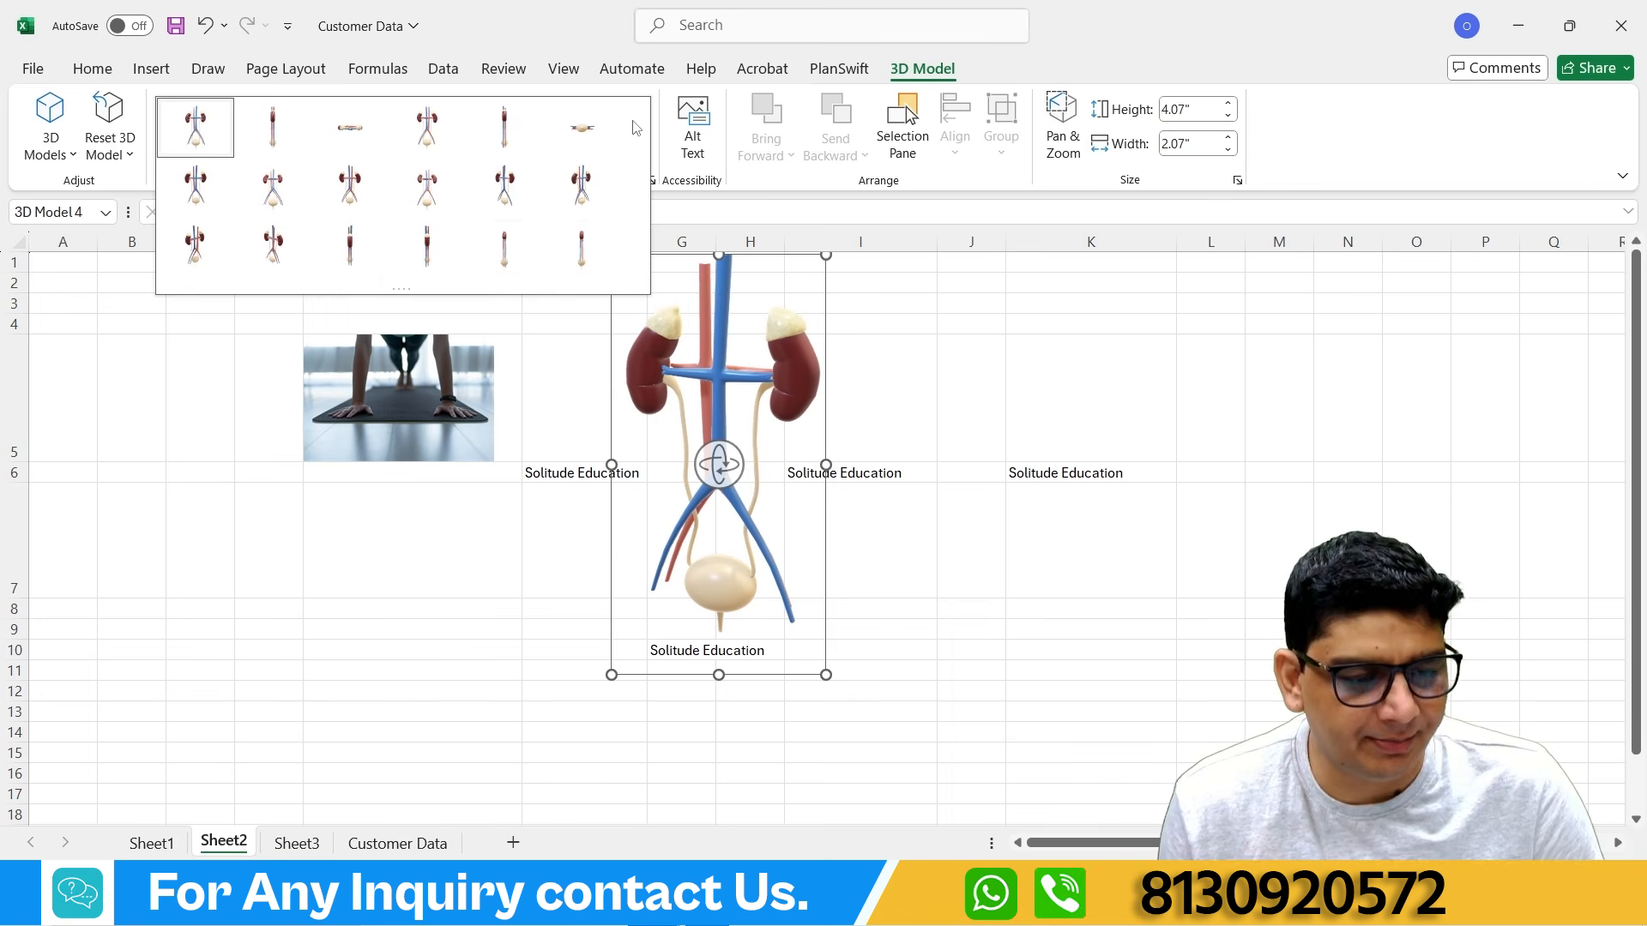
{"action": "left_click", "coordinate": [350, 127]}
{"action": "left_click", "coordinate": [430, 141]}
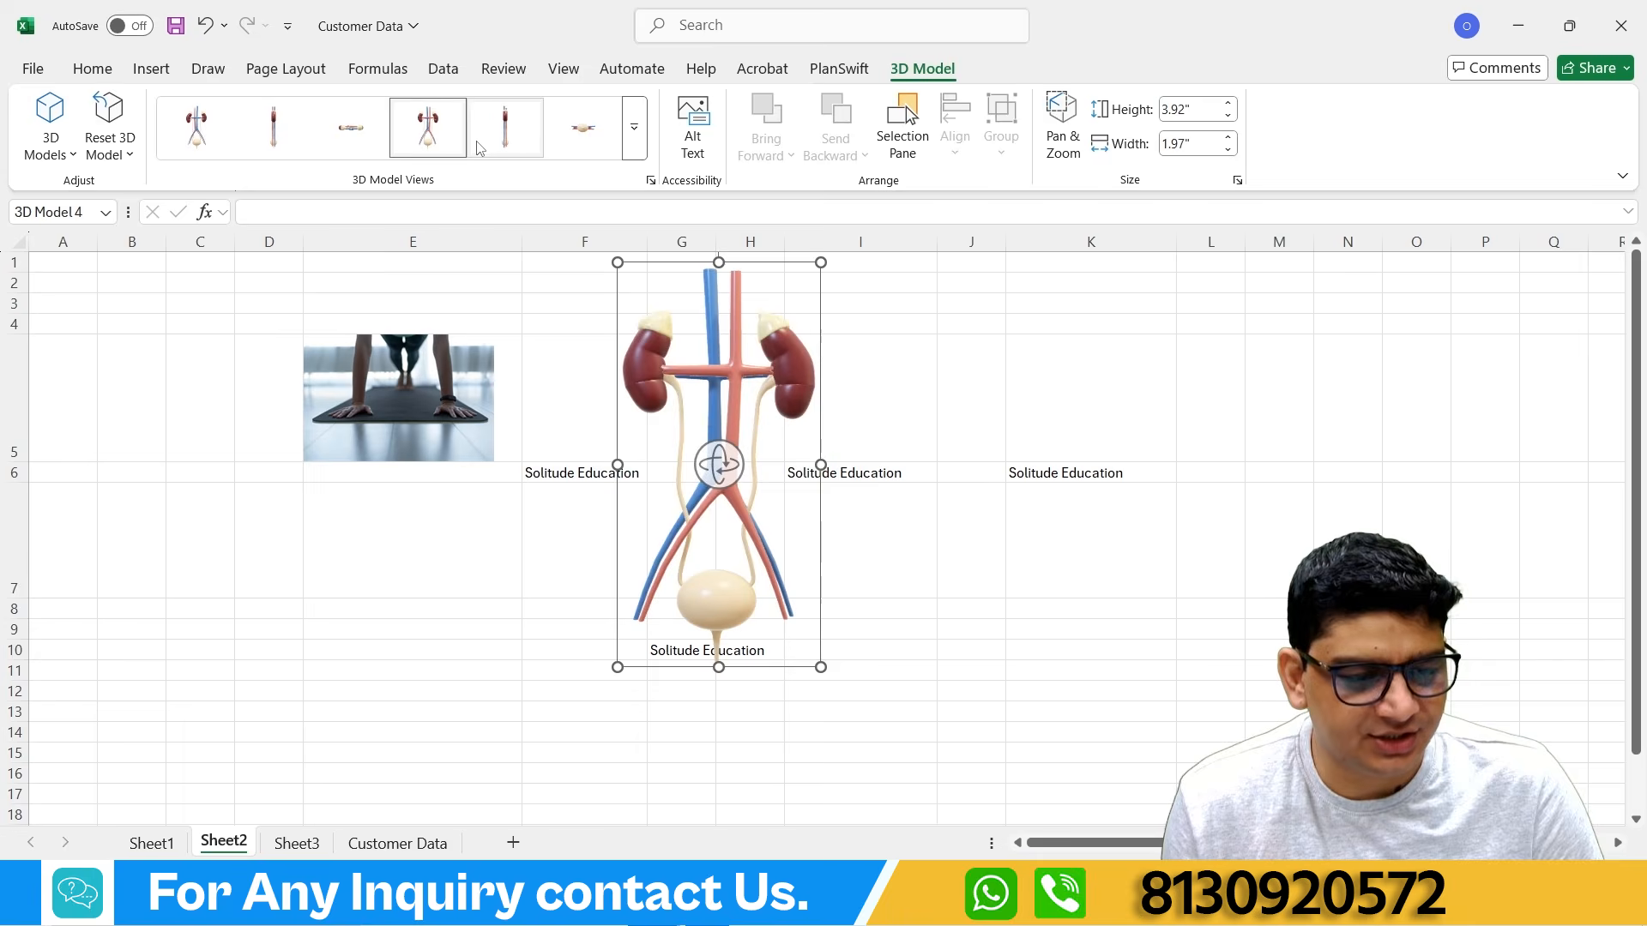
{"action": "left_click", "coordinate": [506, 130]}
{"action": "left_click", "coordinate": [582, 130]}
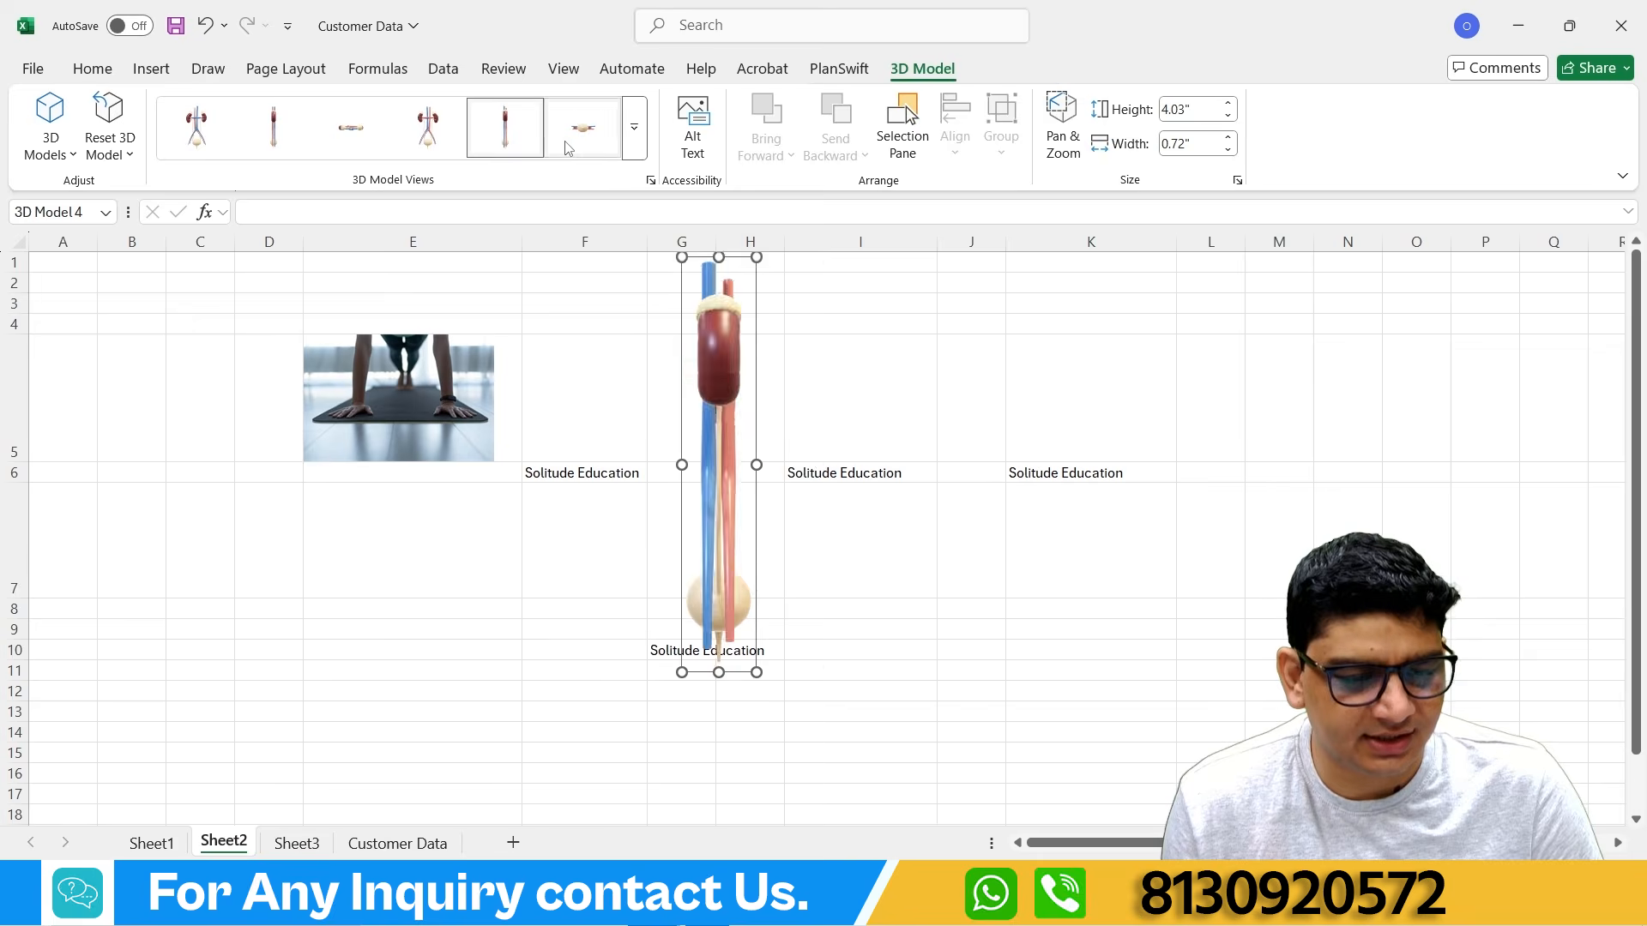
{"action": "left_click", "coordinate": [634, 129]}
{"action": "left_click", "coordinate": [348, 213]}
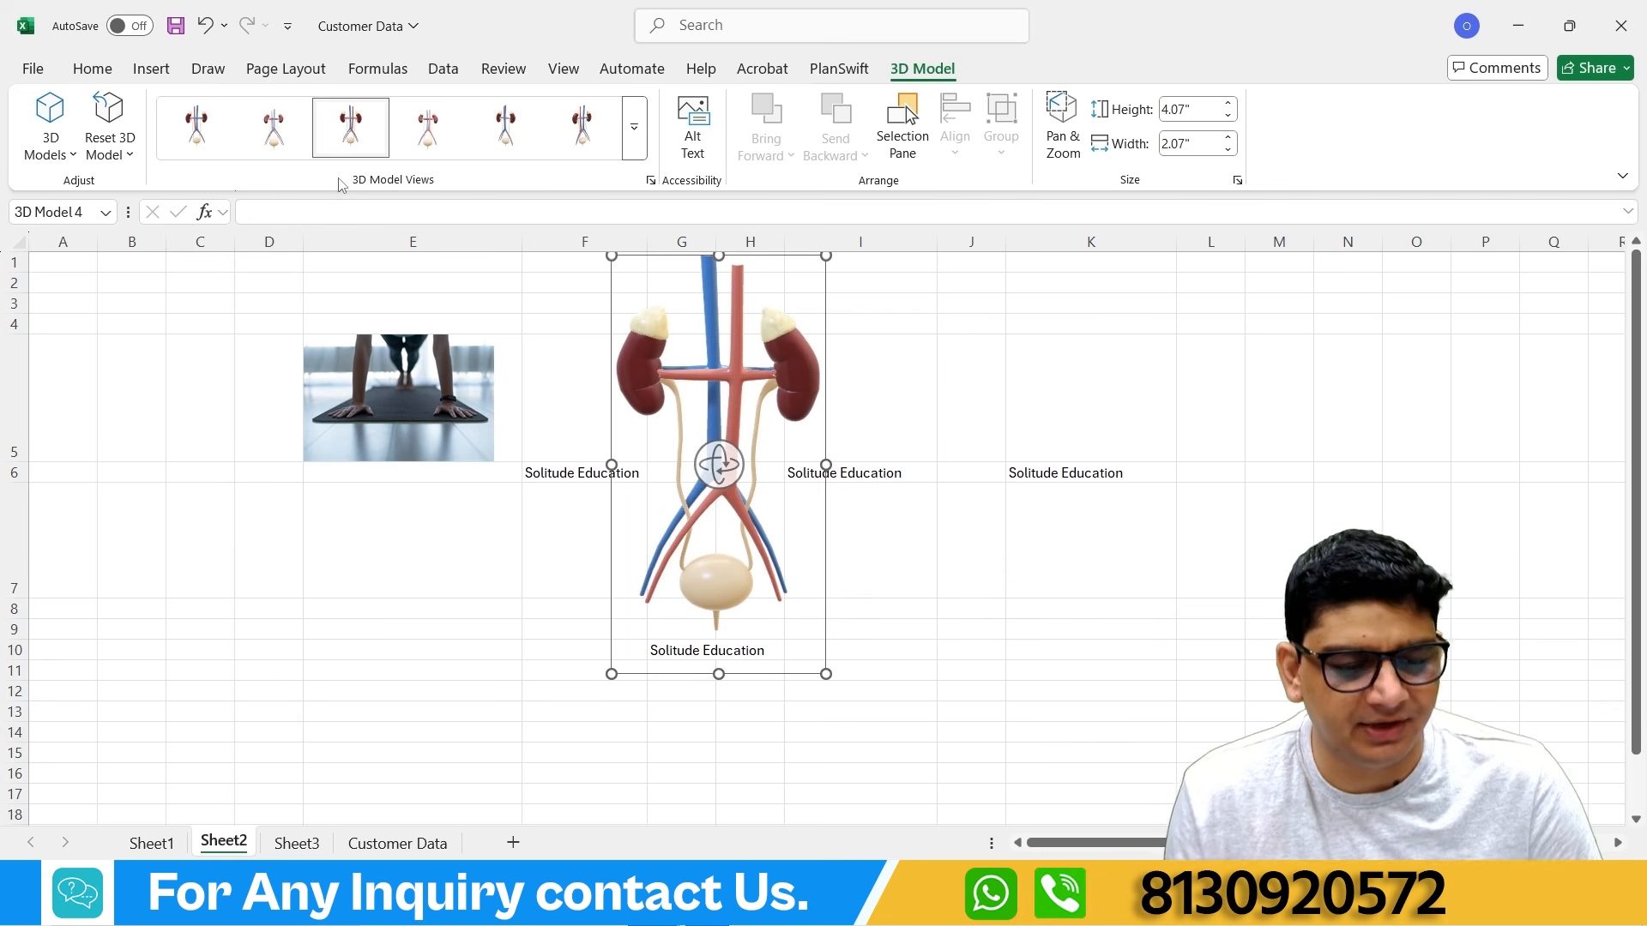
{"action": "key", "text": "Delete"}
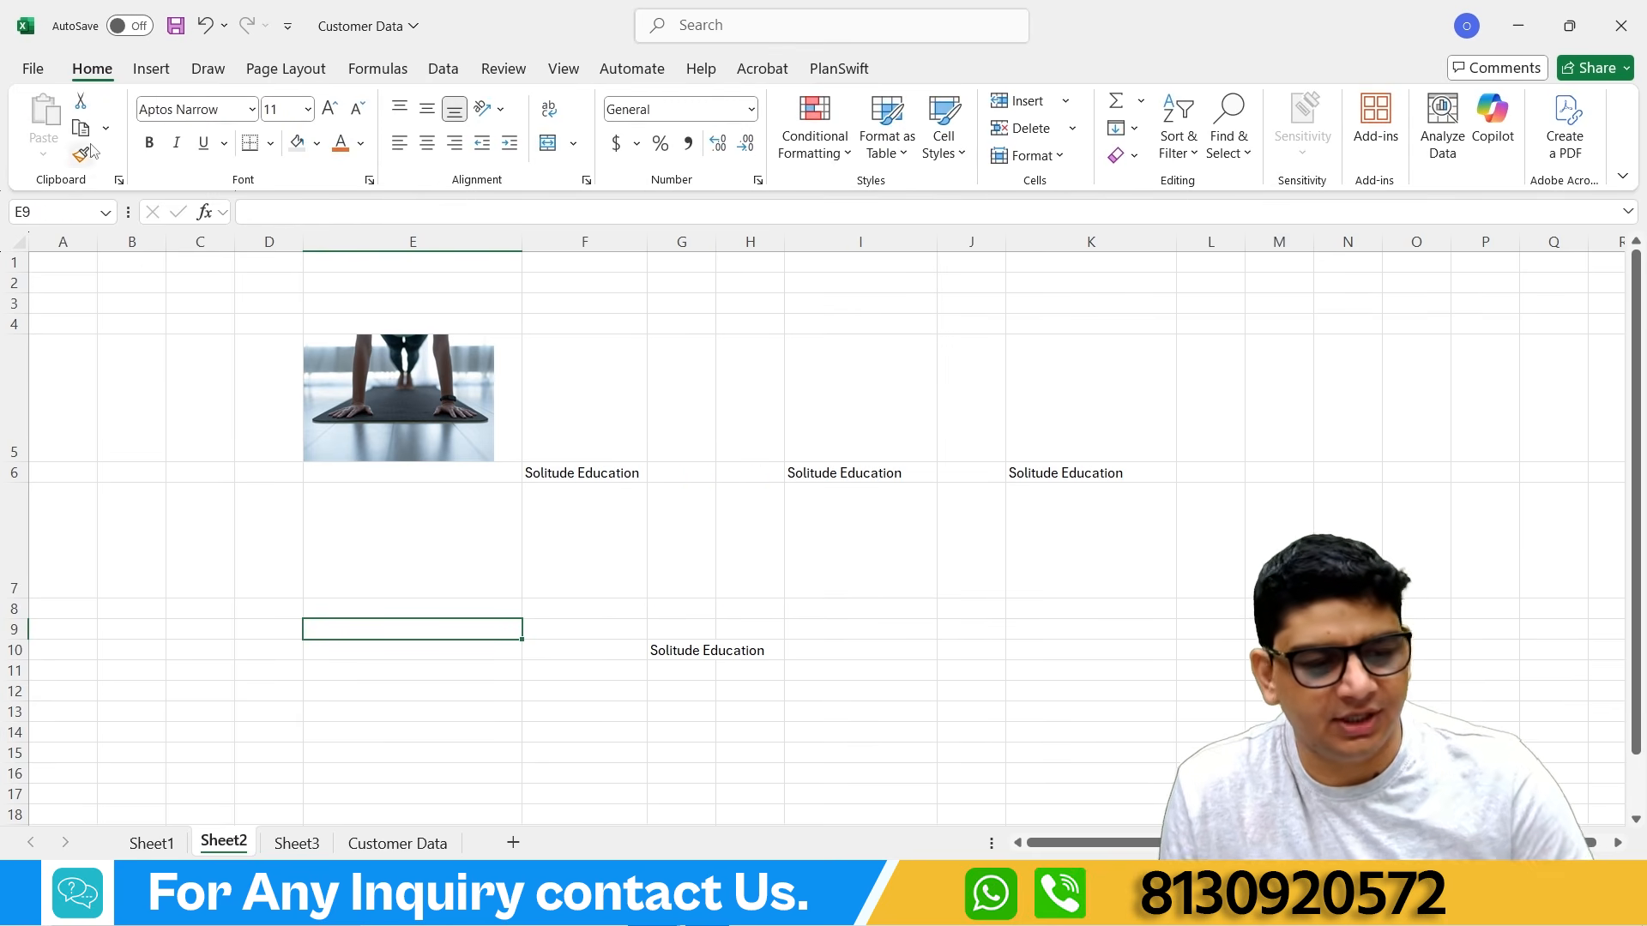
Step: Look over the available shapes, including lines, rectangles, block arrows and flowchart symbols
{"action": "left_click", "coordinate": [155, 70]}
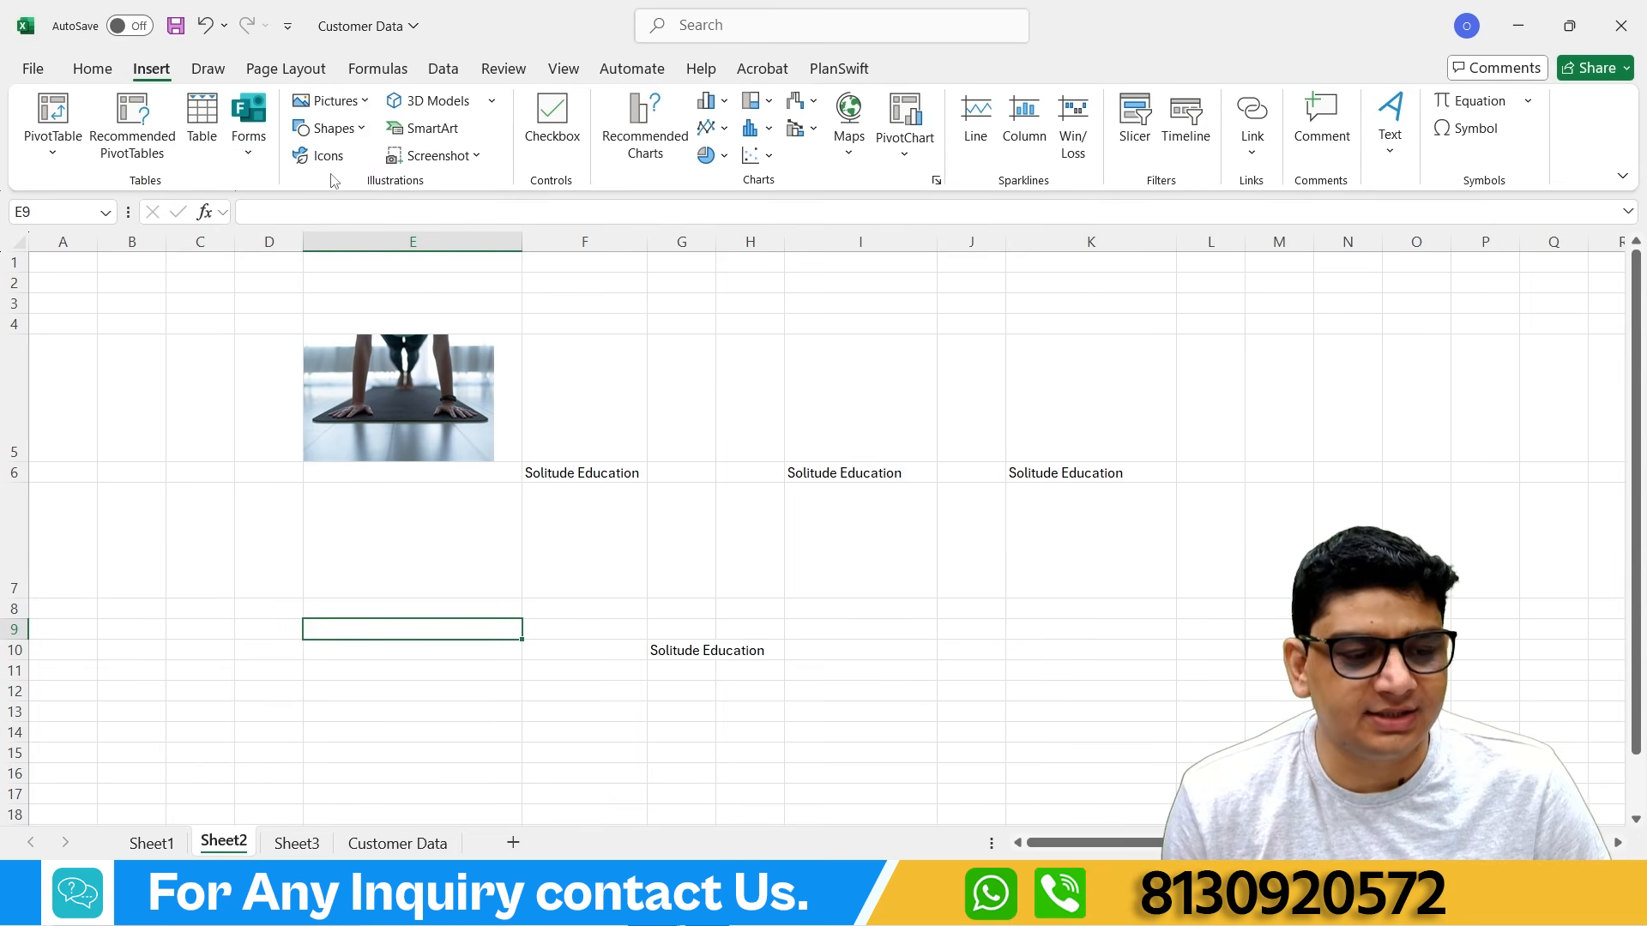
{"action": "left_click", "coordinate": [366, 130]}
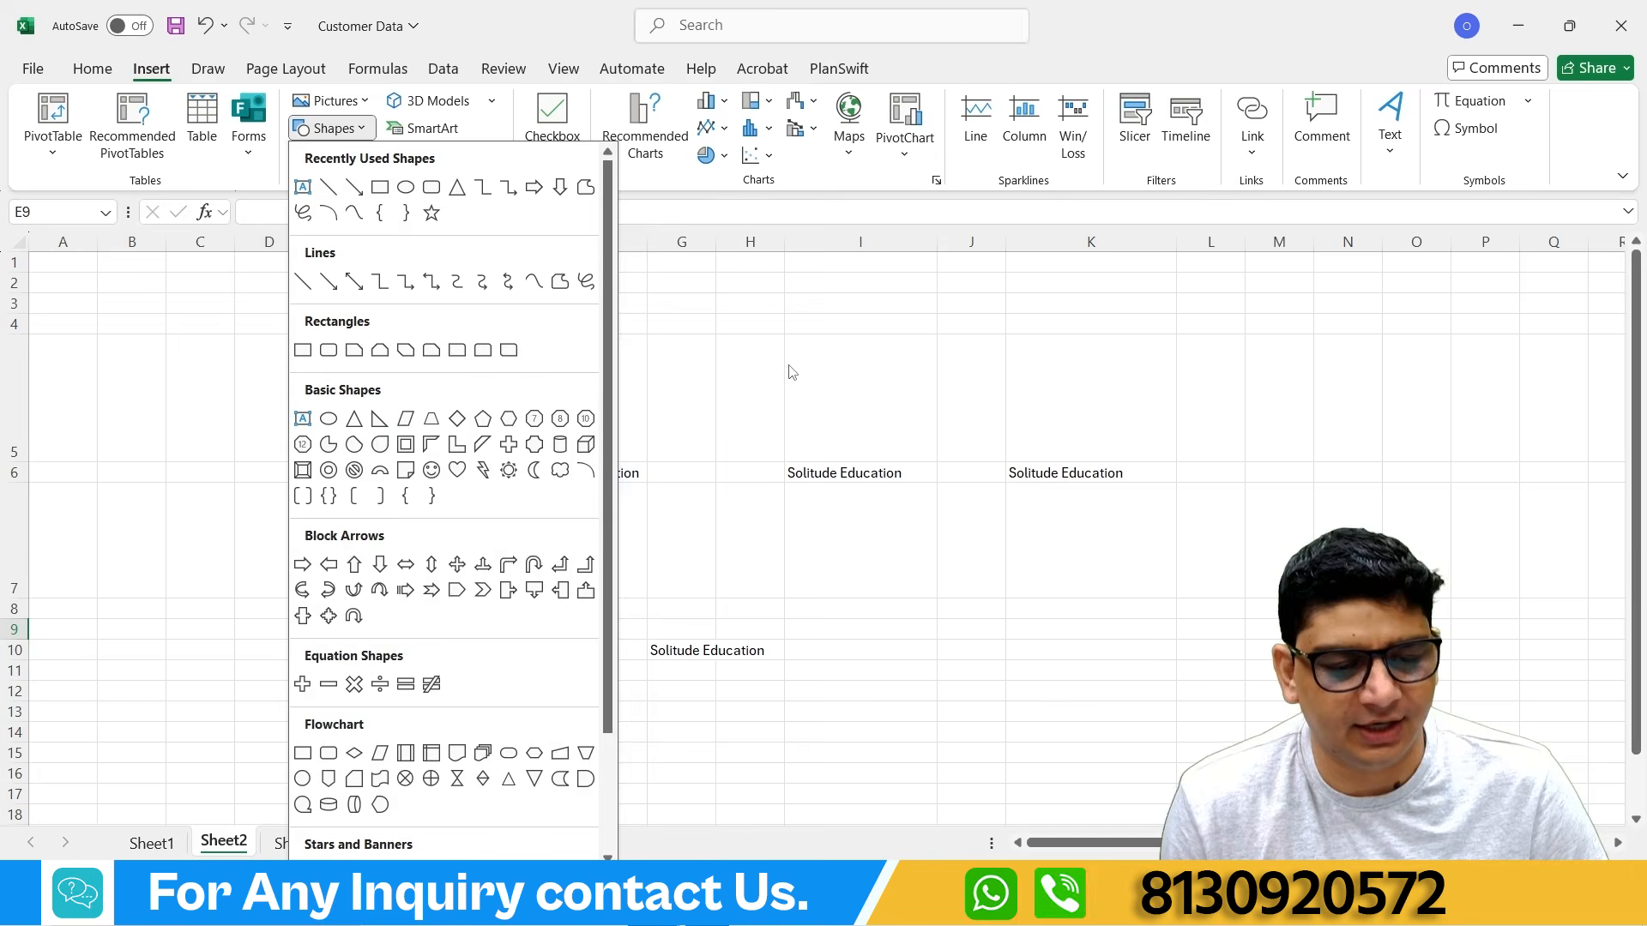
{"action": "key", "text": "Escape"}
Step: Clear the linked text from cells F7:G8 on Sheet3
{"action": "left_click", "coordinate": [297, 845]}
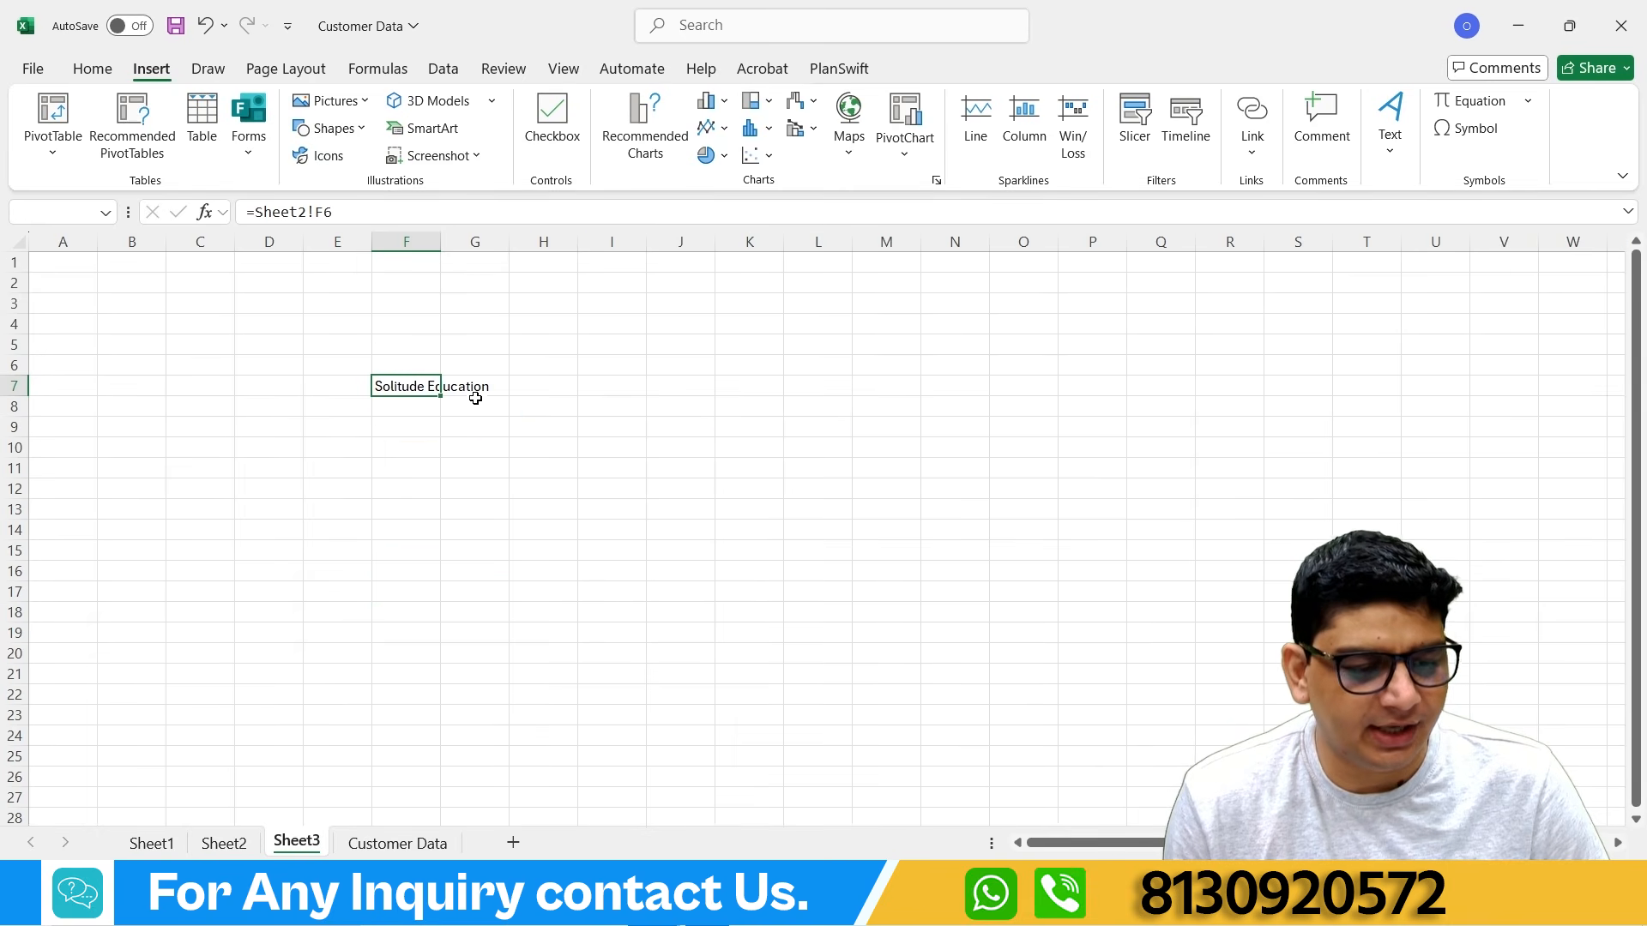
{"action": "left_click_drag", "start_coordinate": [435, 388], "coordinate": [499, 397]}
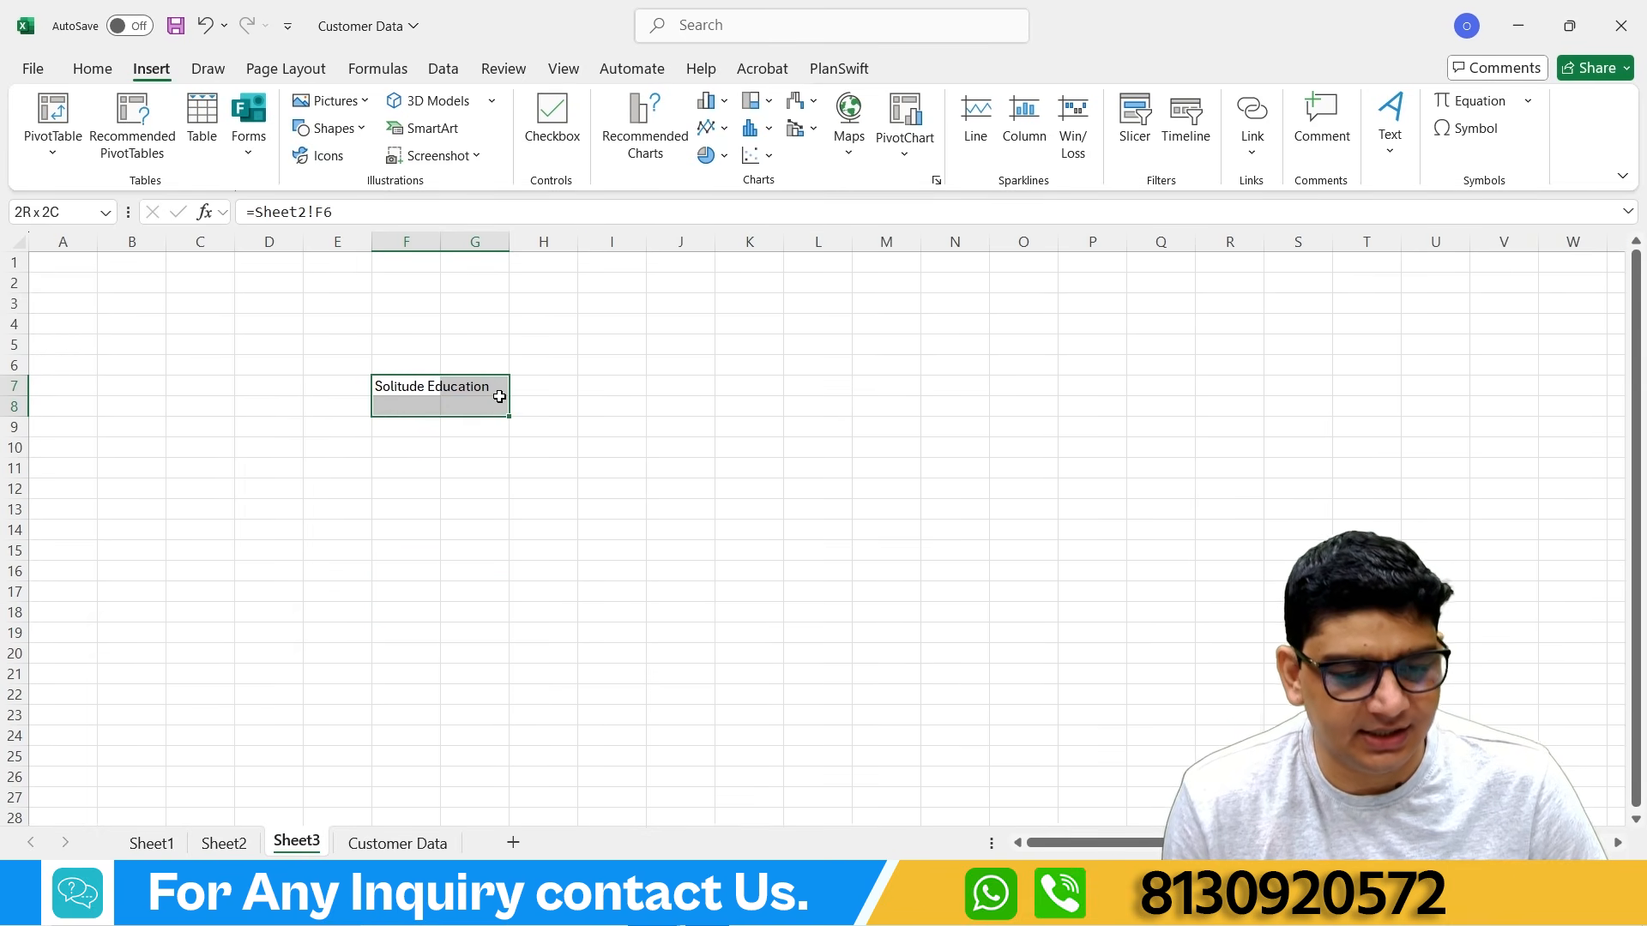
{"action": "key", "text": "Delete"}
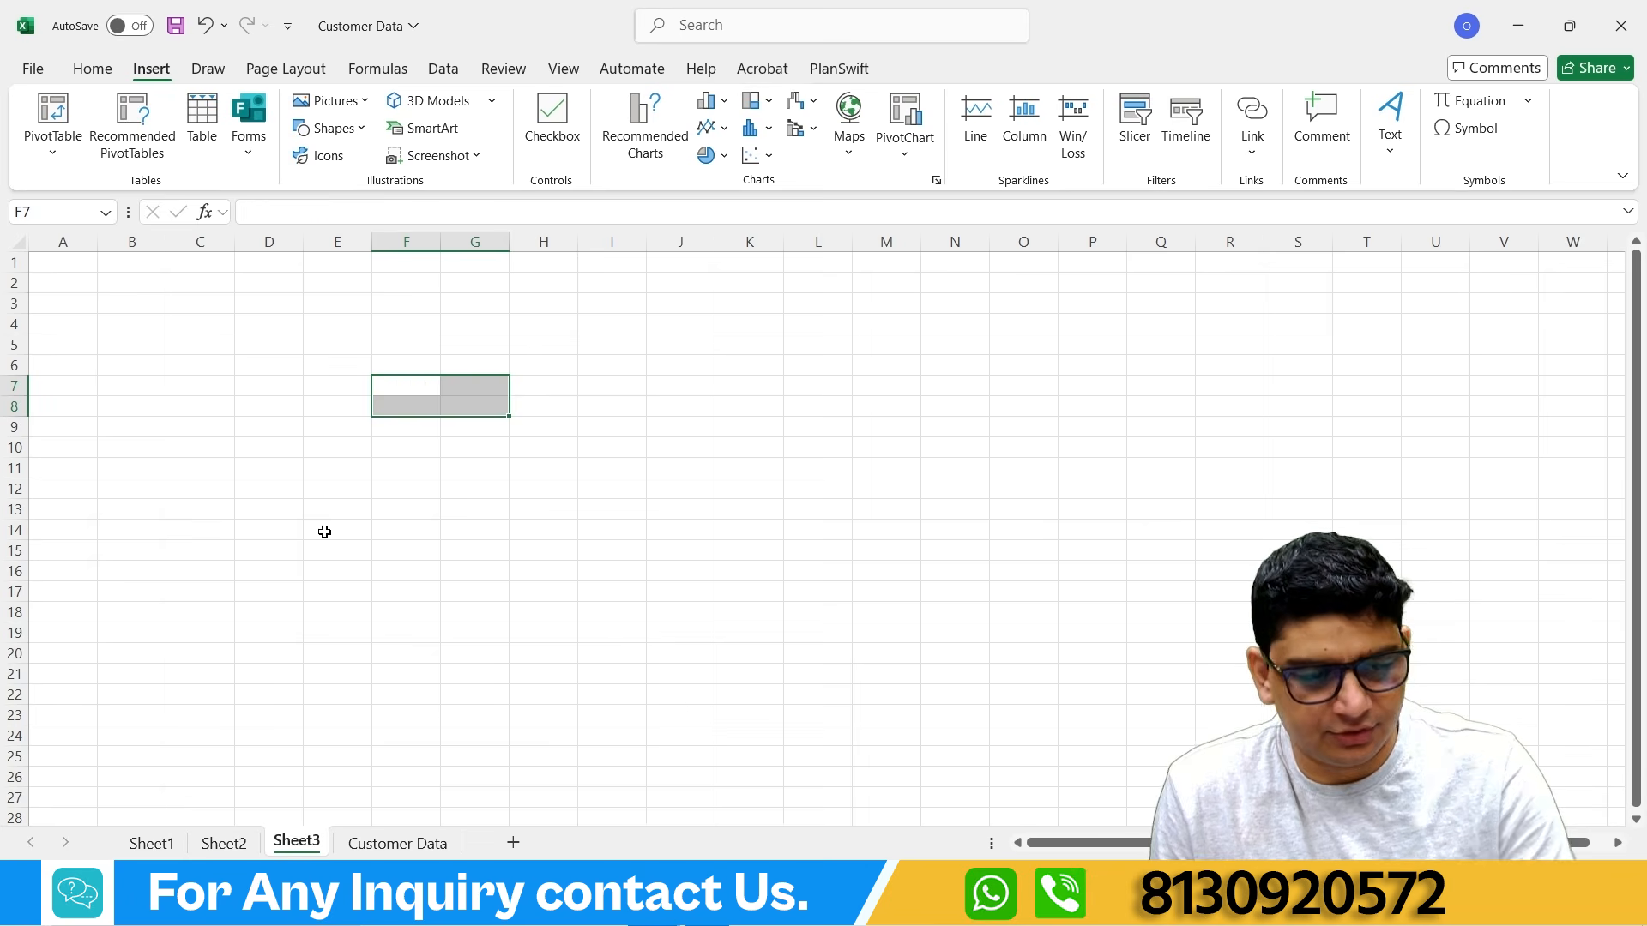
Step: Make row 7 much taller and columns F and G much wider, and select cell F7
{"action": "left_click_drag", "start_coordinate": [18, 397], "coordinate": [19, 542]}
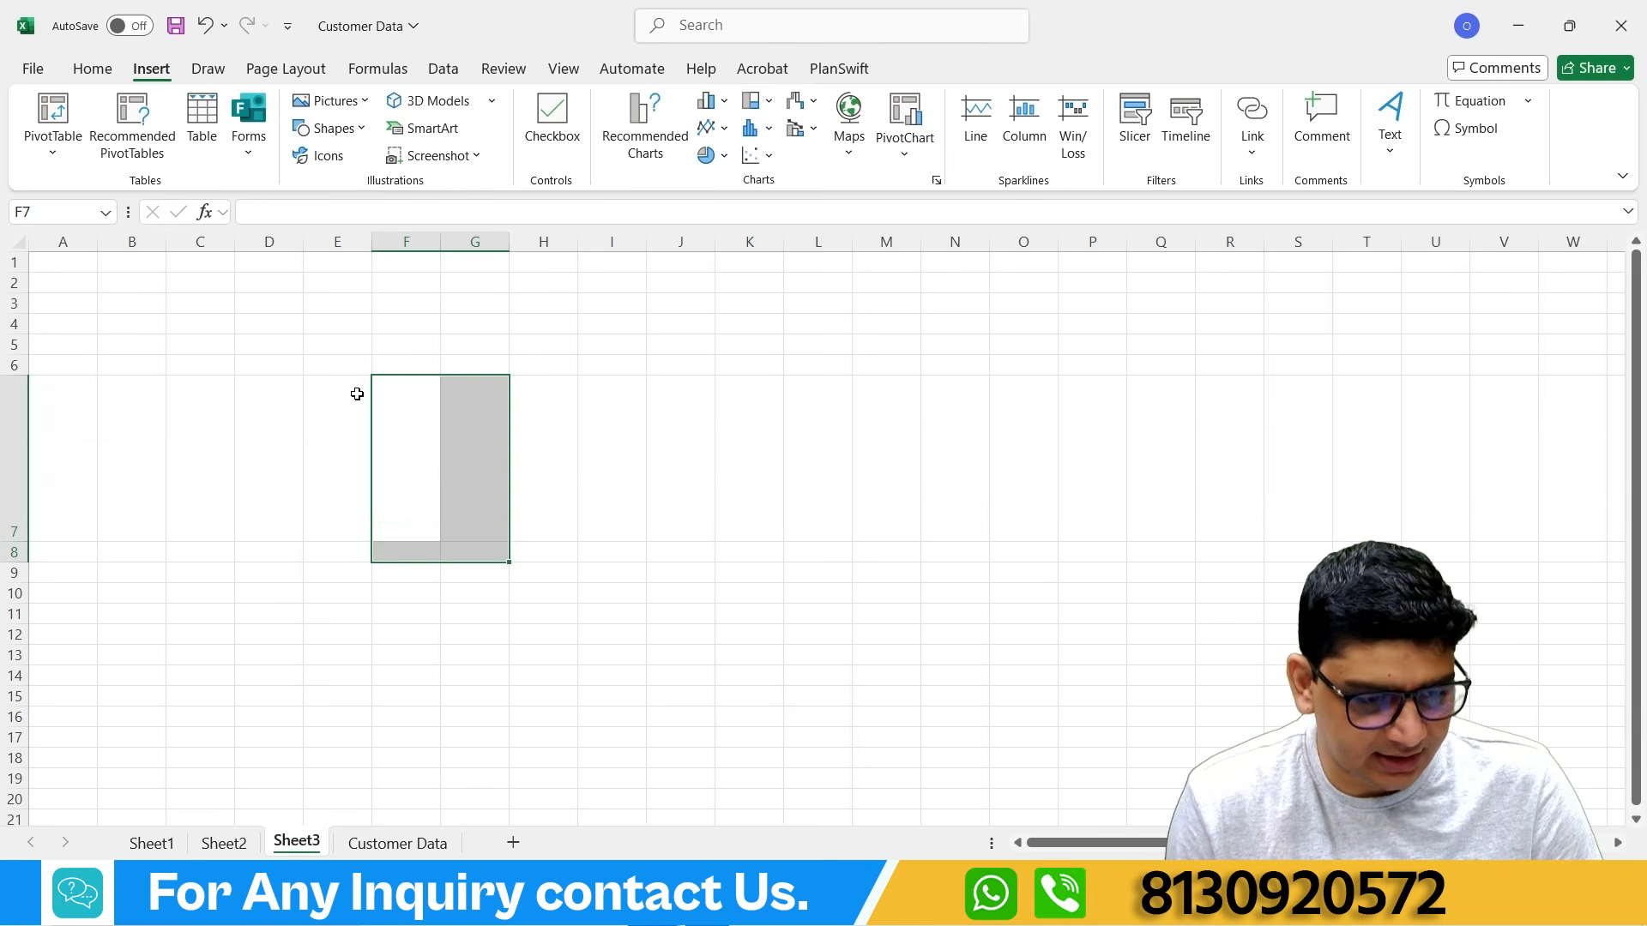
{"action": "left_click_drag", "start_coordinate": [510, 242], "coordinate": [779, 257]}
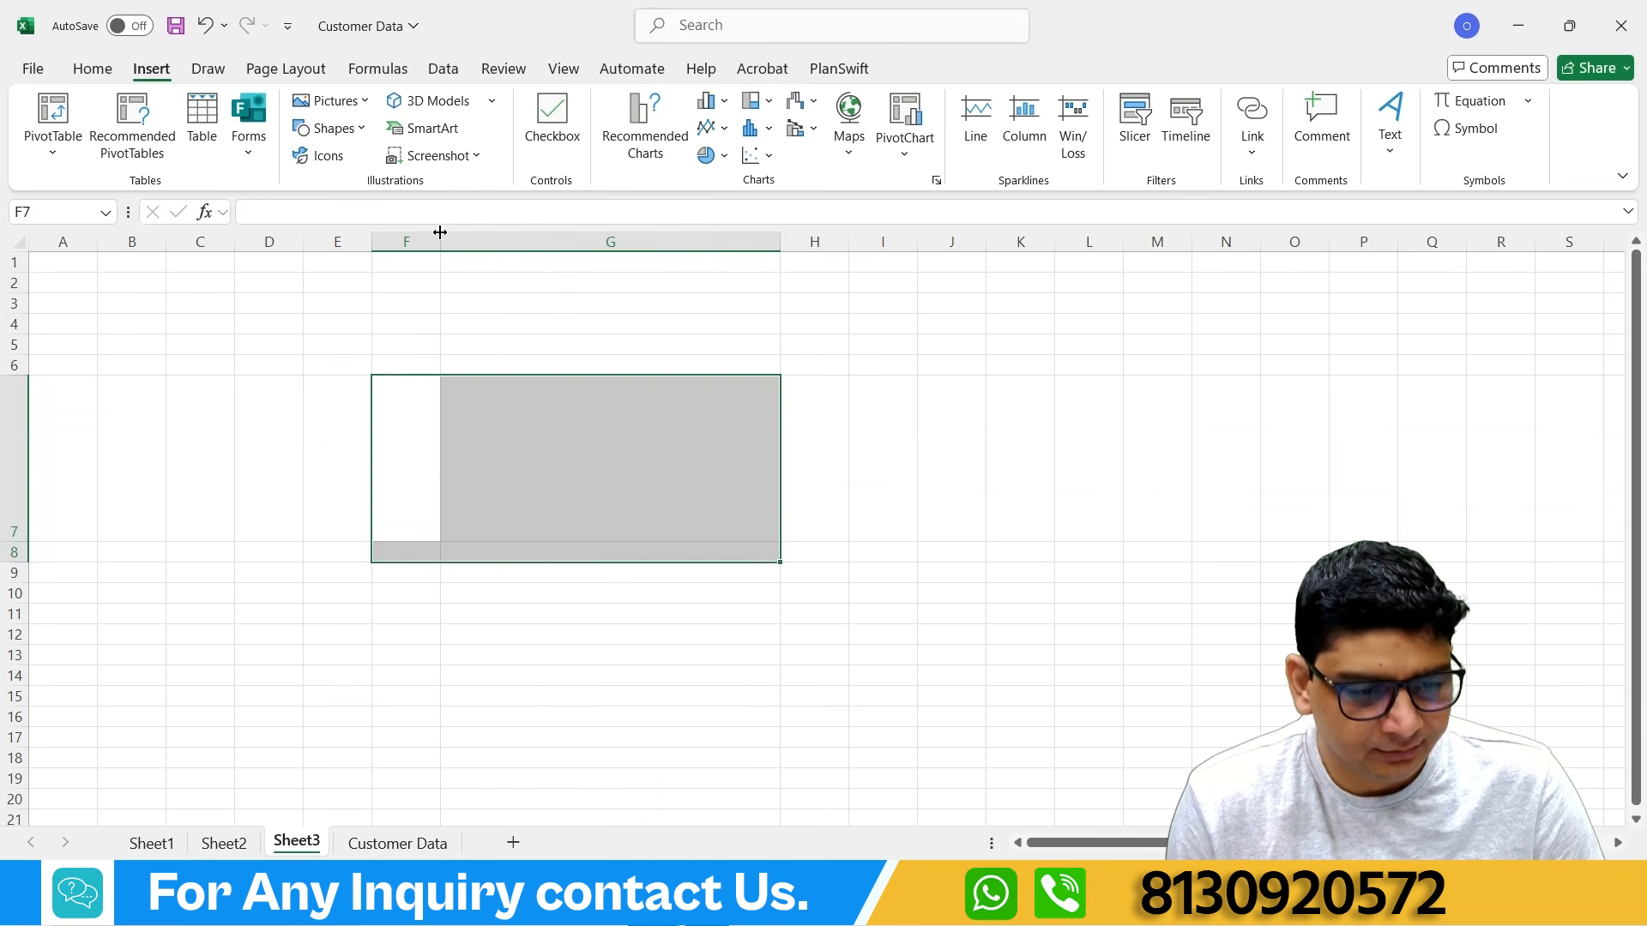
{"action": "left_click_drag", "start_coordinate": [440, 232], "coordinate": [770, 258]}
{"action": "left_click", "coordinate": [510, 452]}
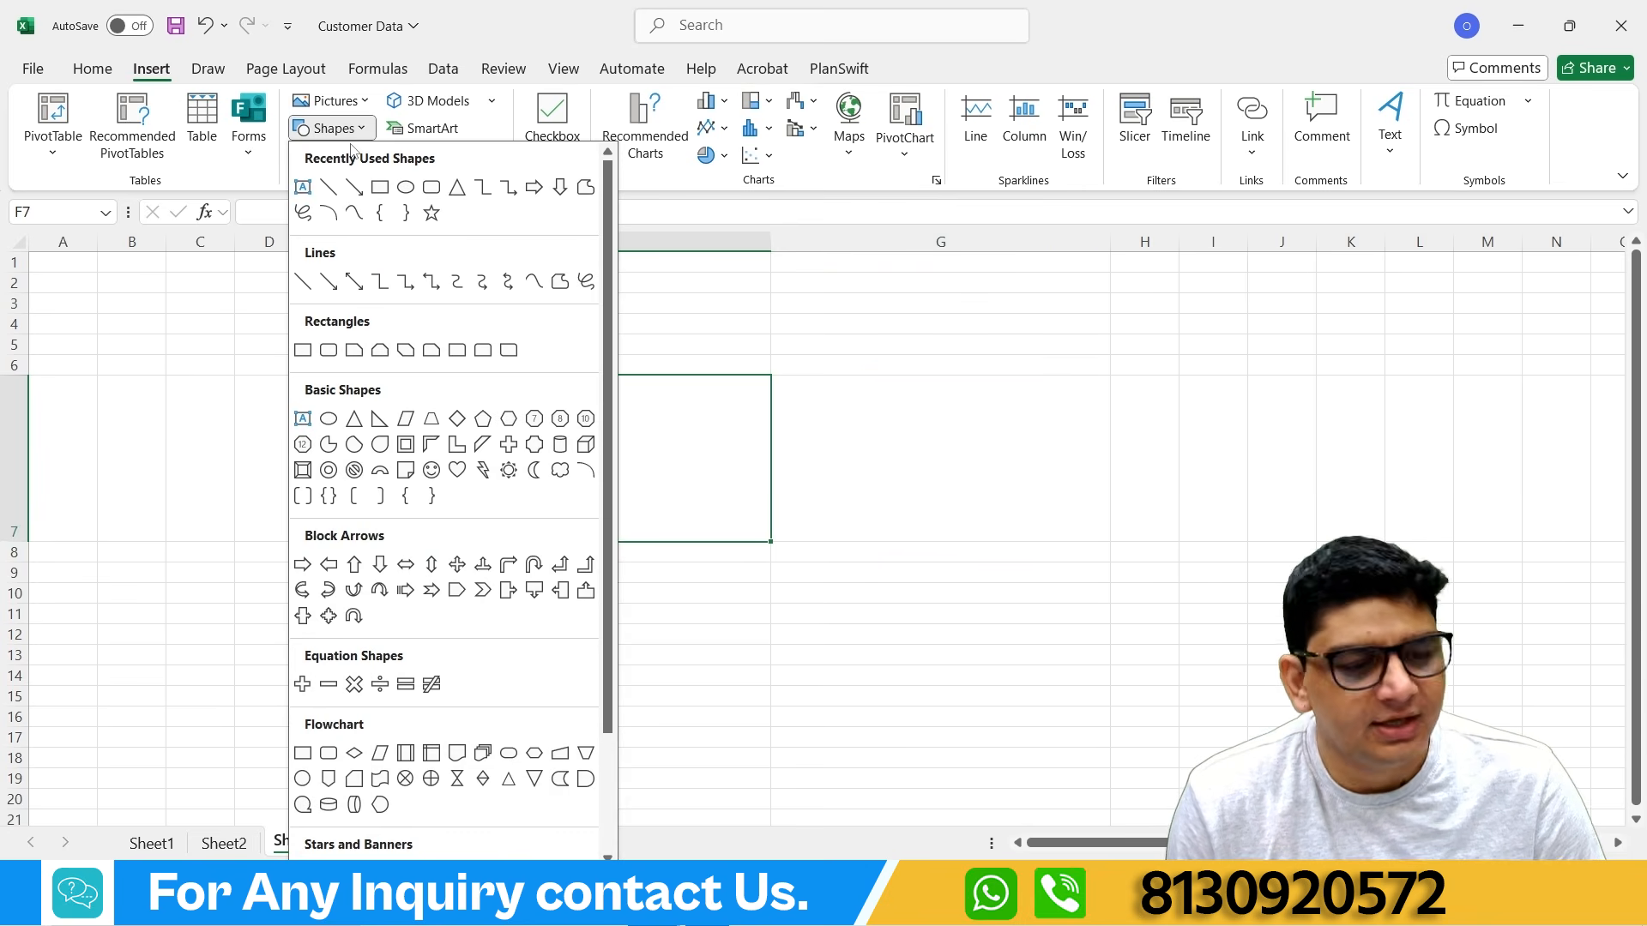
Step: Draw a rectangle about 1.02 inches high by 2.15 inches wide in cell F7, and shift it slightly upward
{"action": "left_click", "coordinate": [380, 187]}
{"action": "mouse_move", "coordinate": [442, 404]}
{"action": "left_mouse_down"}
{"action": "mouse_move", "coordinate": [625, 470]}
{"action": "mouse_move", "coordinate": [662, 506]}
{"action": "left_mouse_up"}
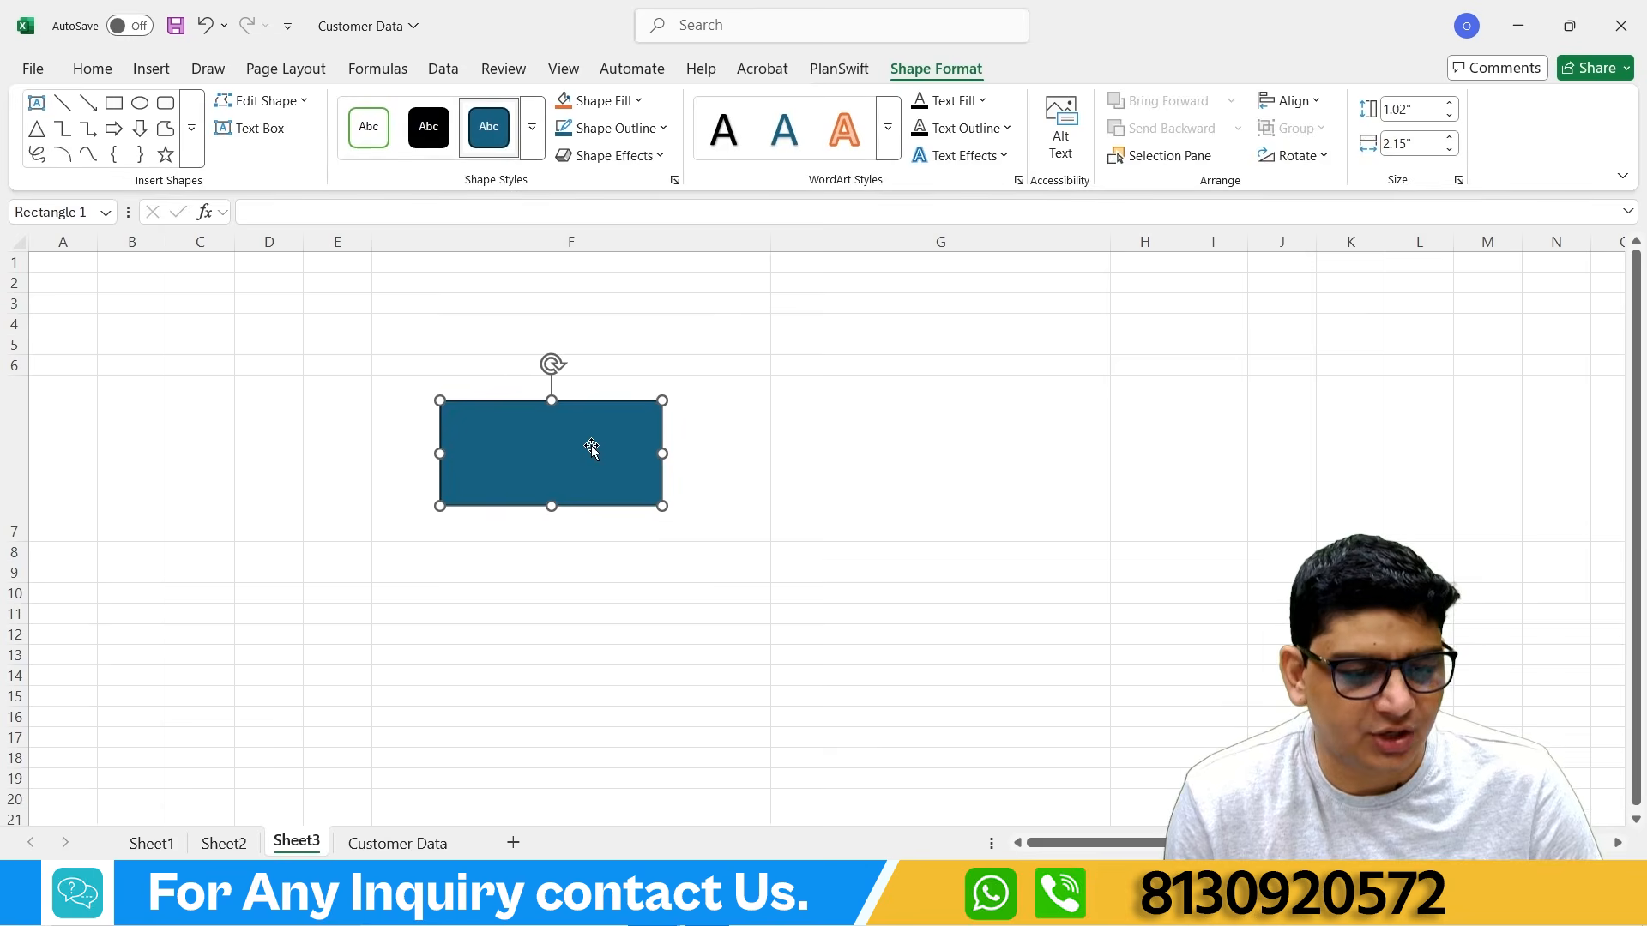
{"action": "mouse_move", "coordinate": [591, 446]}
{"action": "left_mouse_down"}
{"action": "mouse_move", "coordinate": [321, 363]}
{"action": "mouse_move", "coordinate": [653, 459]}
{"action": "mouse_move", "coordinate": [600, 453]}
{"action": "mouse_move", "coordinate": [585, 420]}
{"action": "left_mouse_up"}
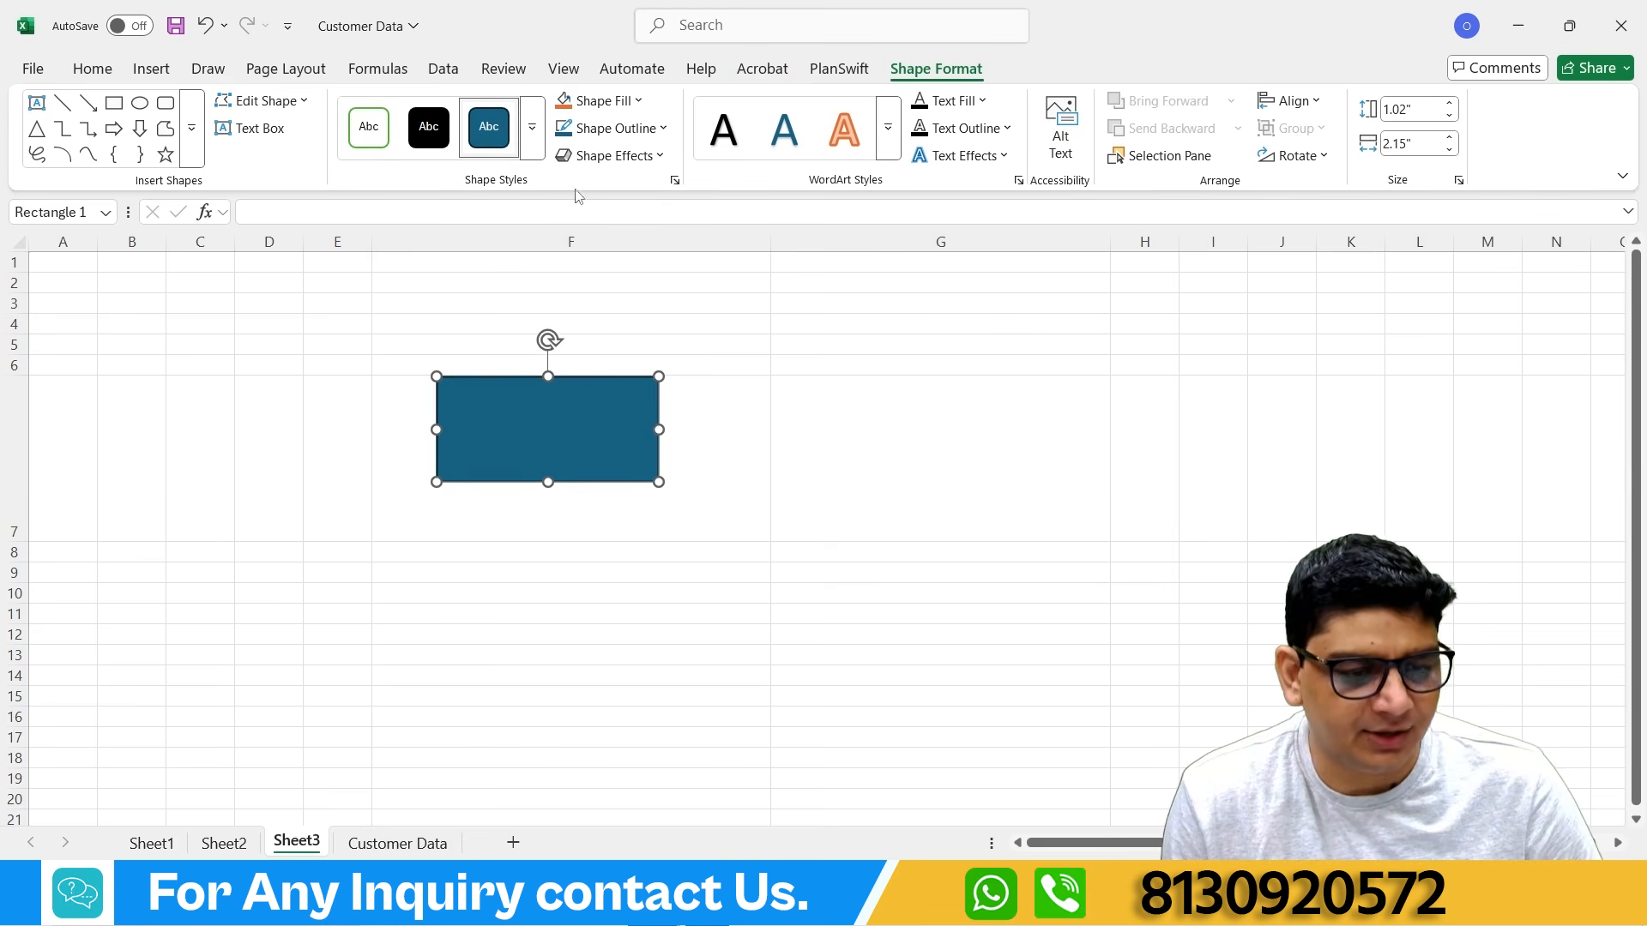
Step: Apply a blue outline style, a solid green style and a light blue gradient style in turn to the rectangle
{"action": "left_click", "coordinate": [532, 127]}
{"action": "left_click", "coordinate": [424, 185]}
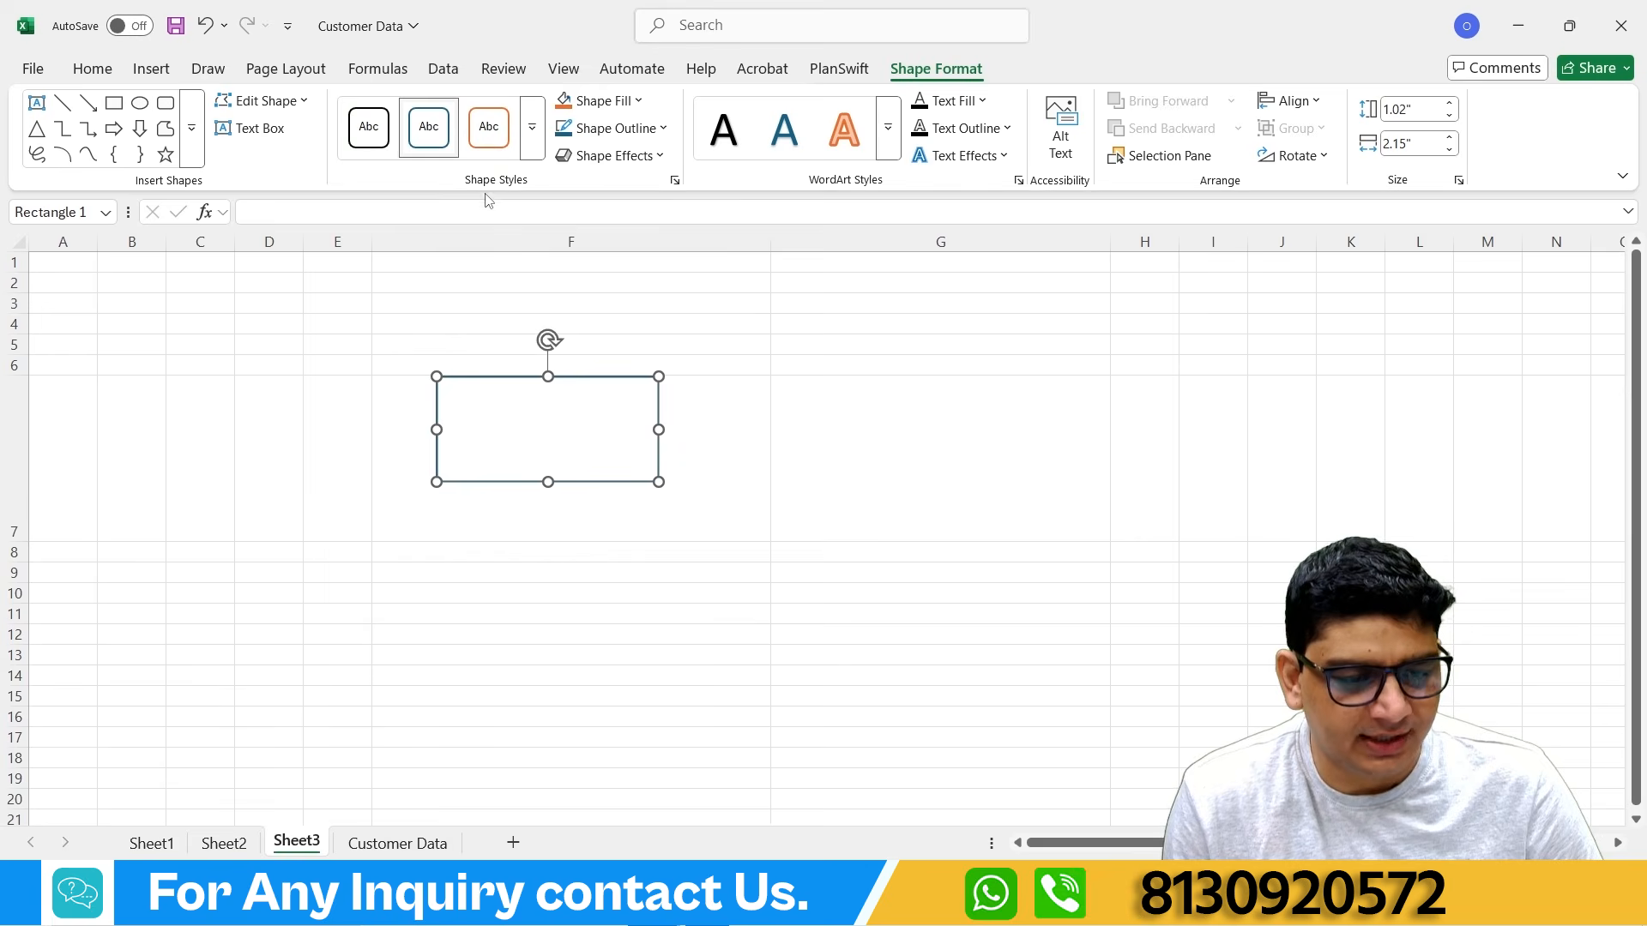
{"action": "left_click", "coordinate": [532, 127]}
{"action": "left_click", "coordinate": [502, 701]}
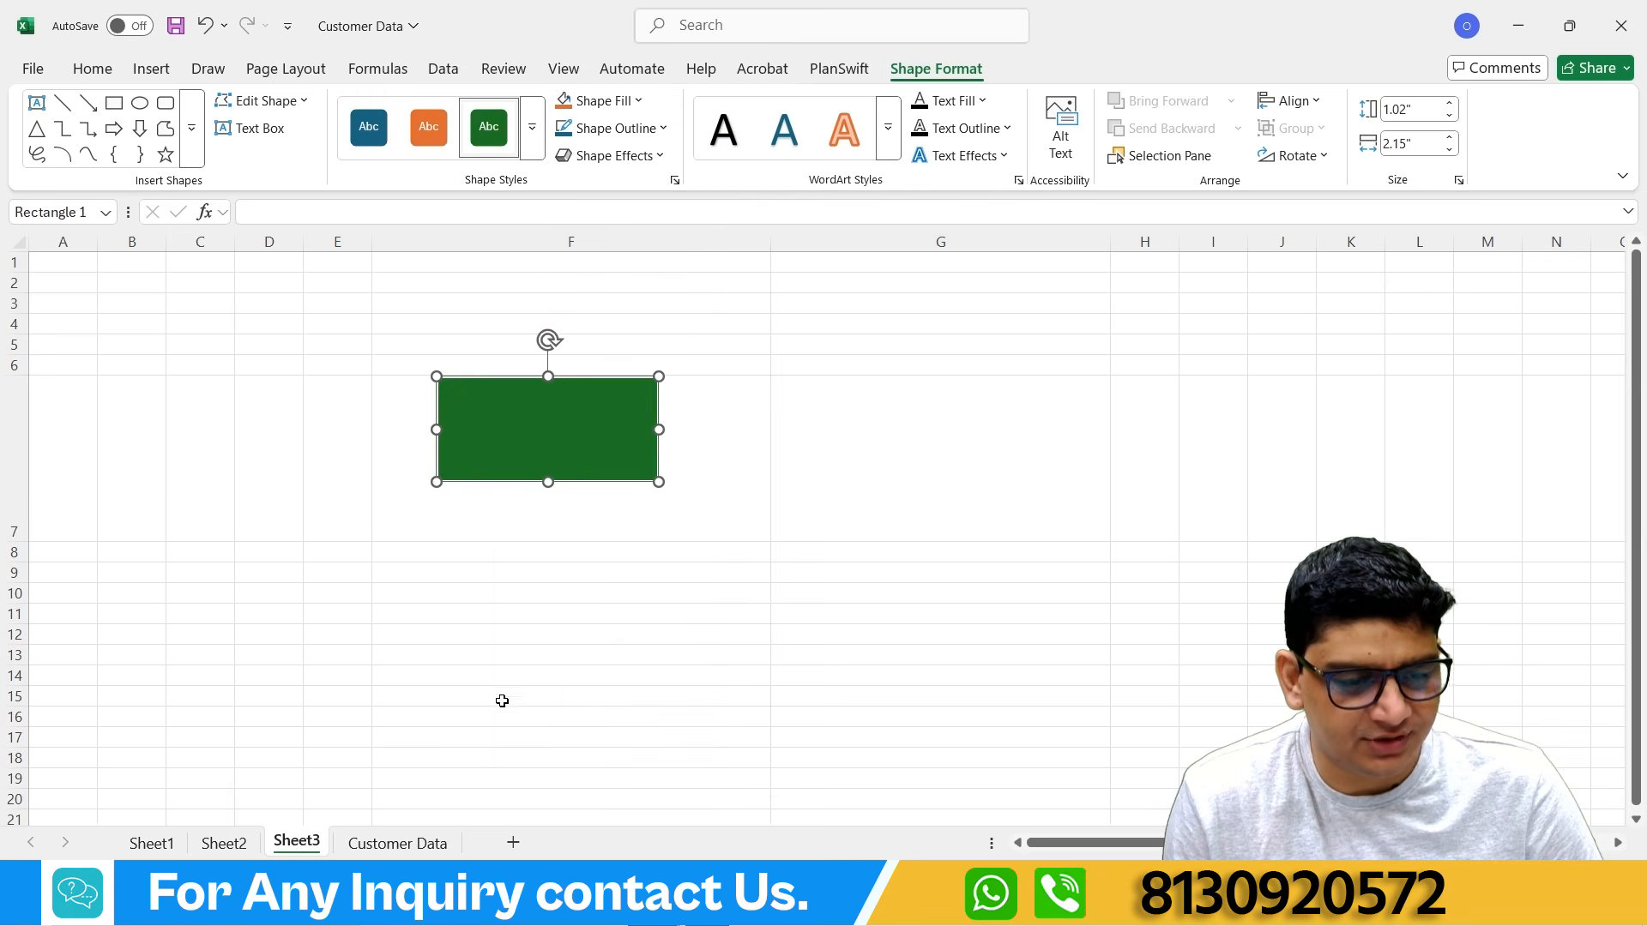
{"action": "left_click", "coordinate": [532, 127]}
{"action": "left_click", "coordinate": [603, 428]}
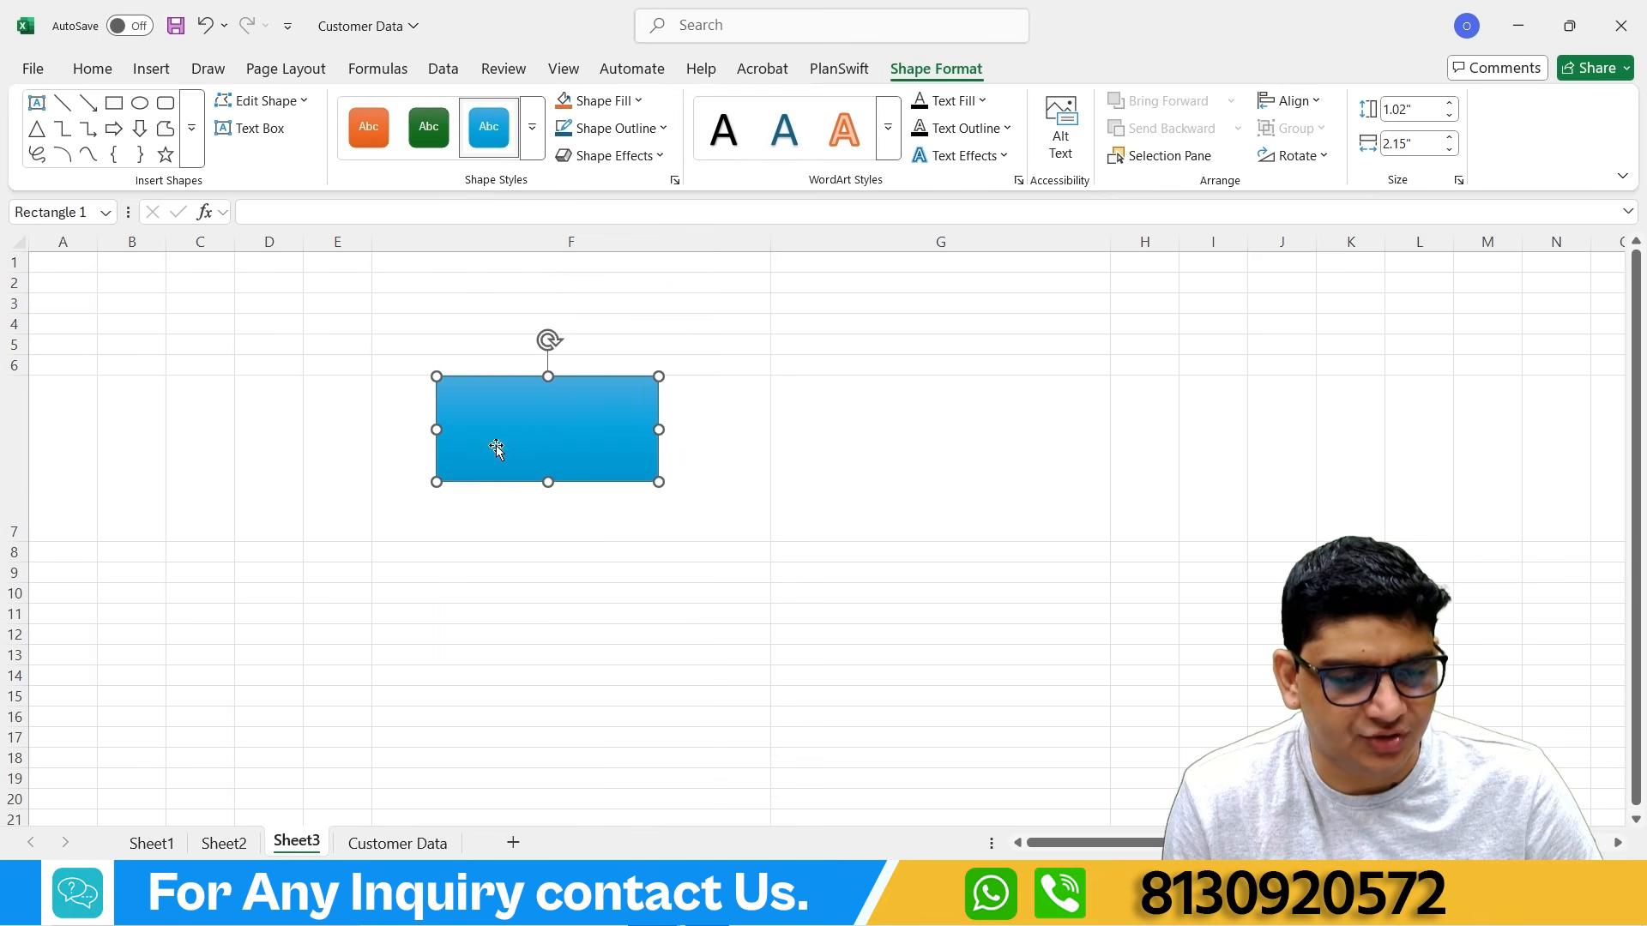
Step: Give the rectangle a black outline with a weight of 4½ pt, and delete the rectangle
{"action": "left_click", "coordinate": [600, 100]}
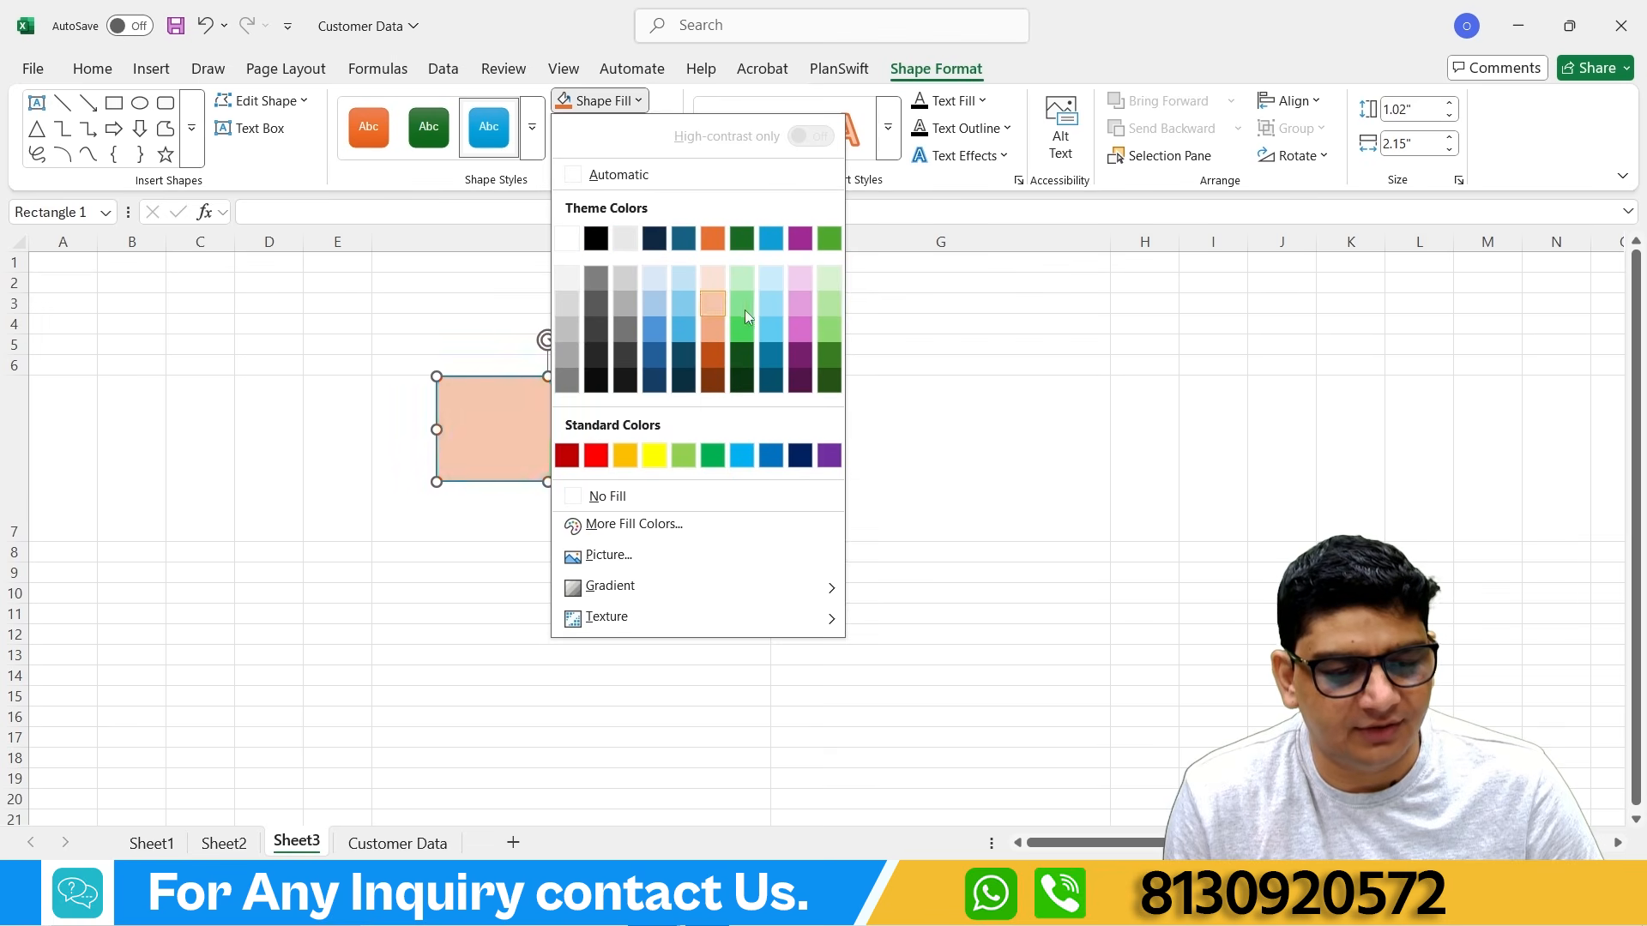
{"action": "left_click", "coordinate": [663, 108]}
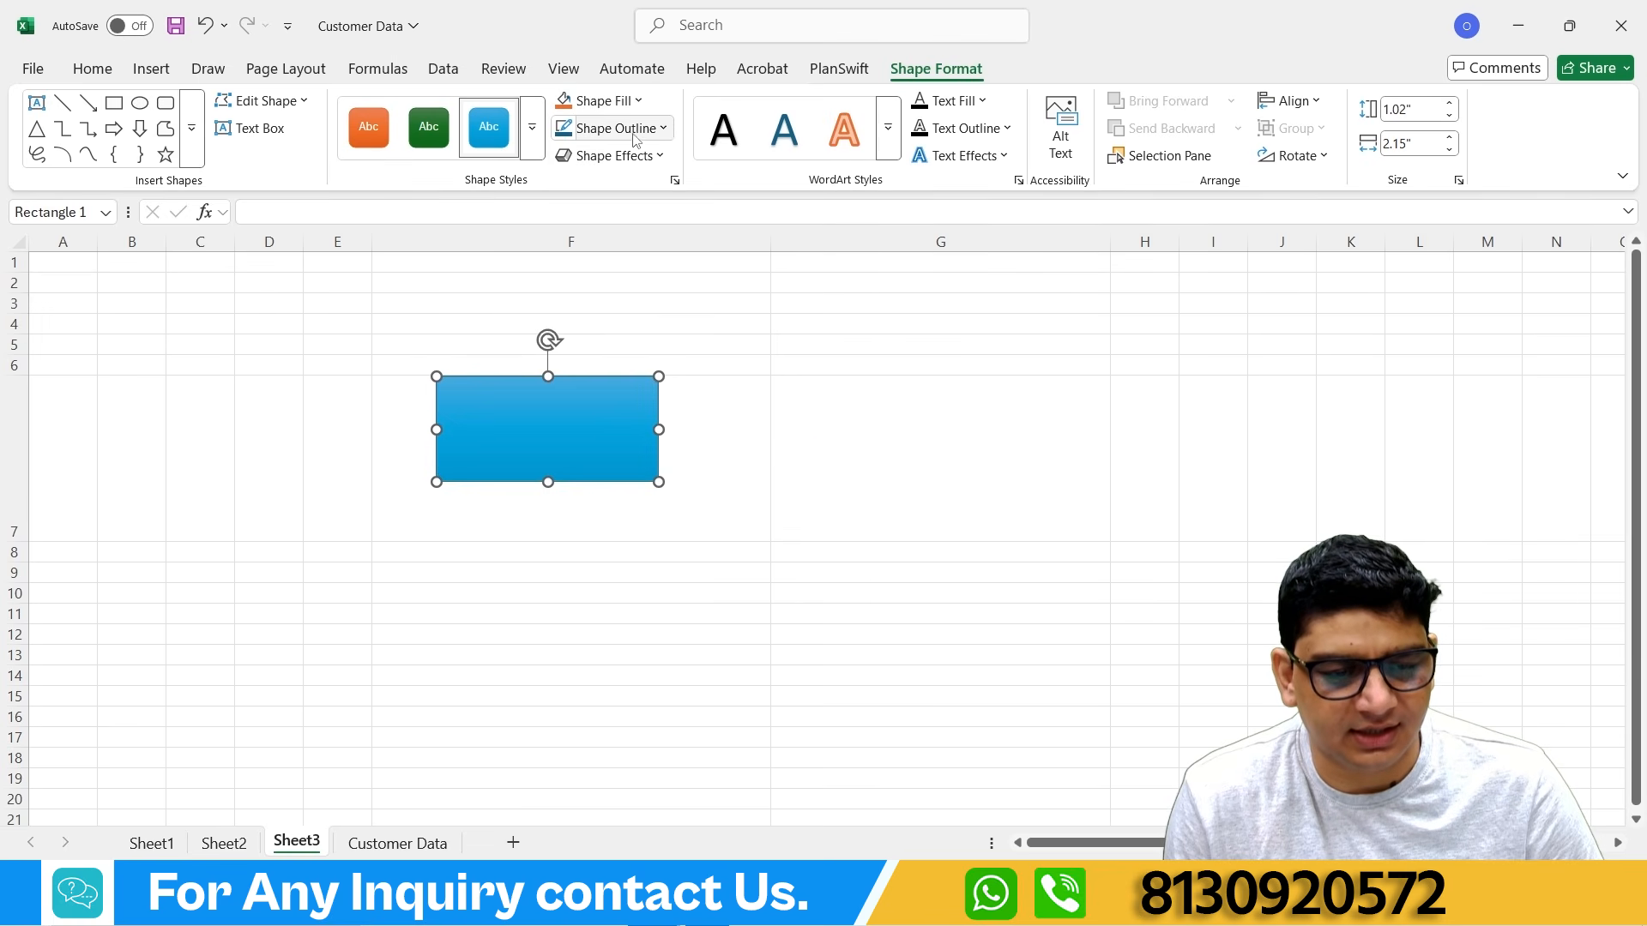
{"action": "left_click", "coordinate": [663, 128]}
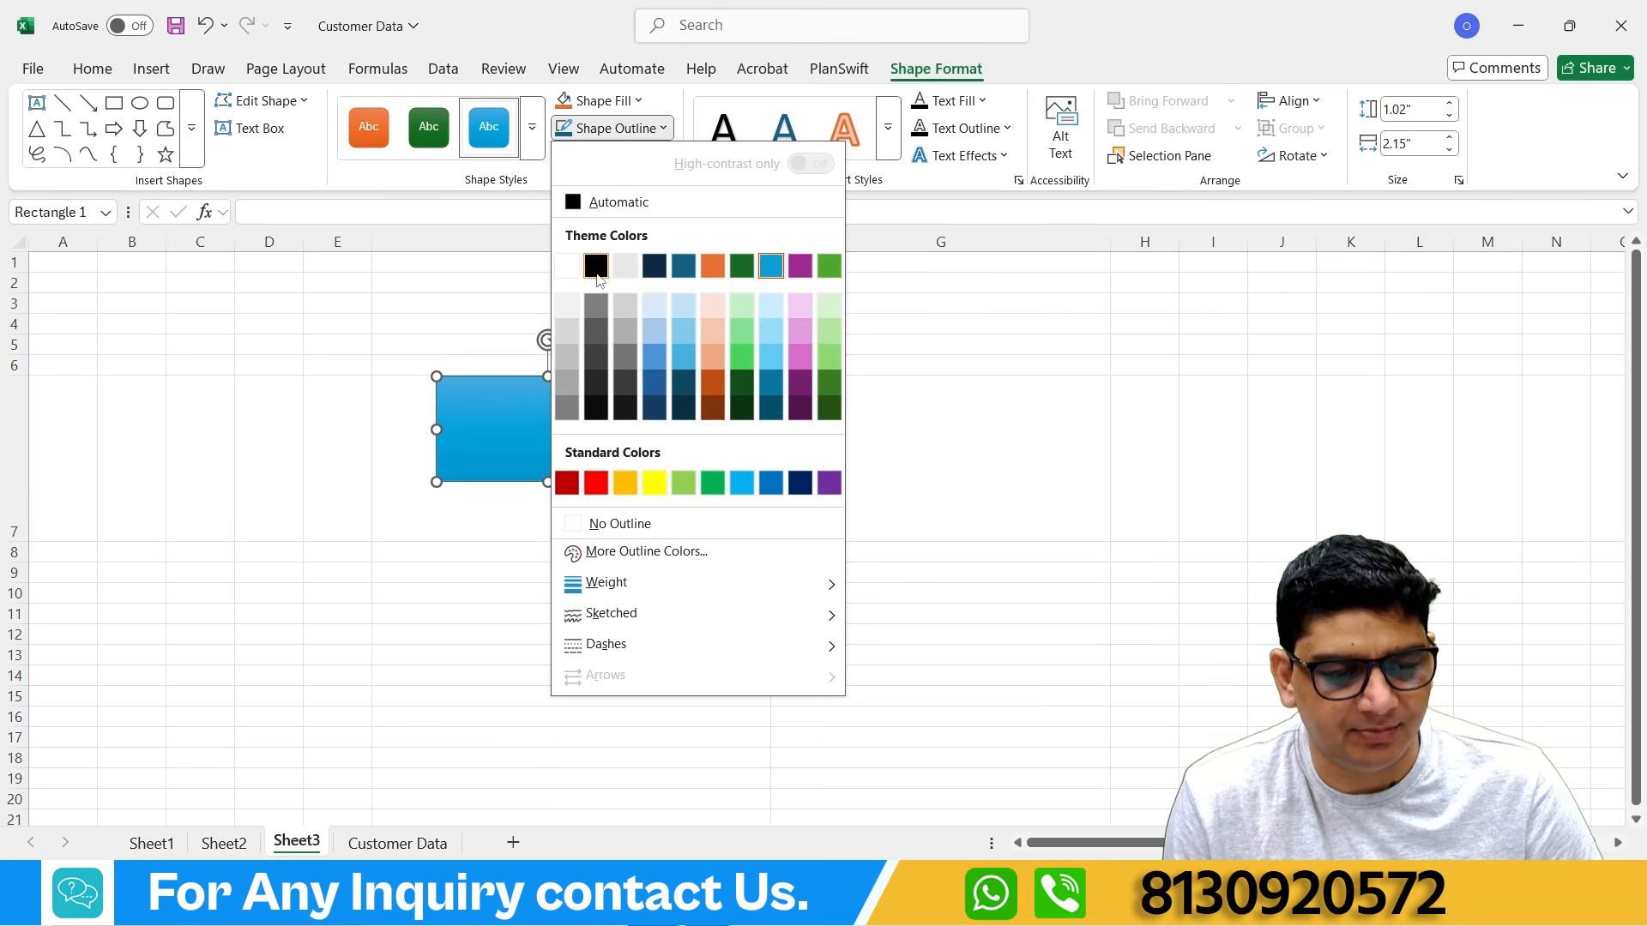
{"action": "left_click", "coordinate": [597, 273]}
{"action": "left_click", "coordinate": [616, 128]}
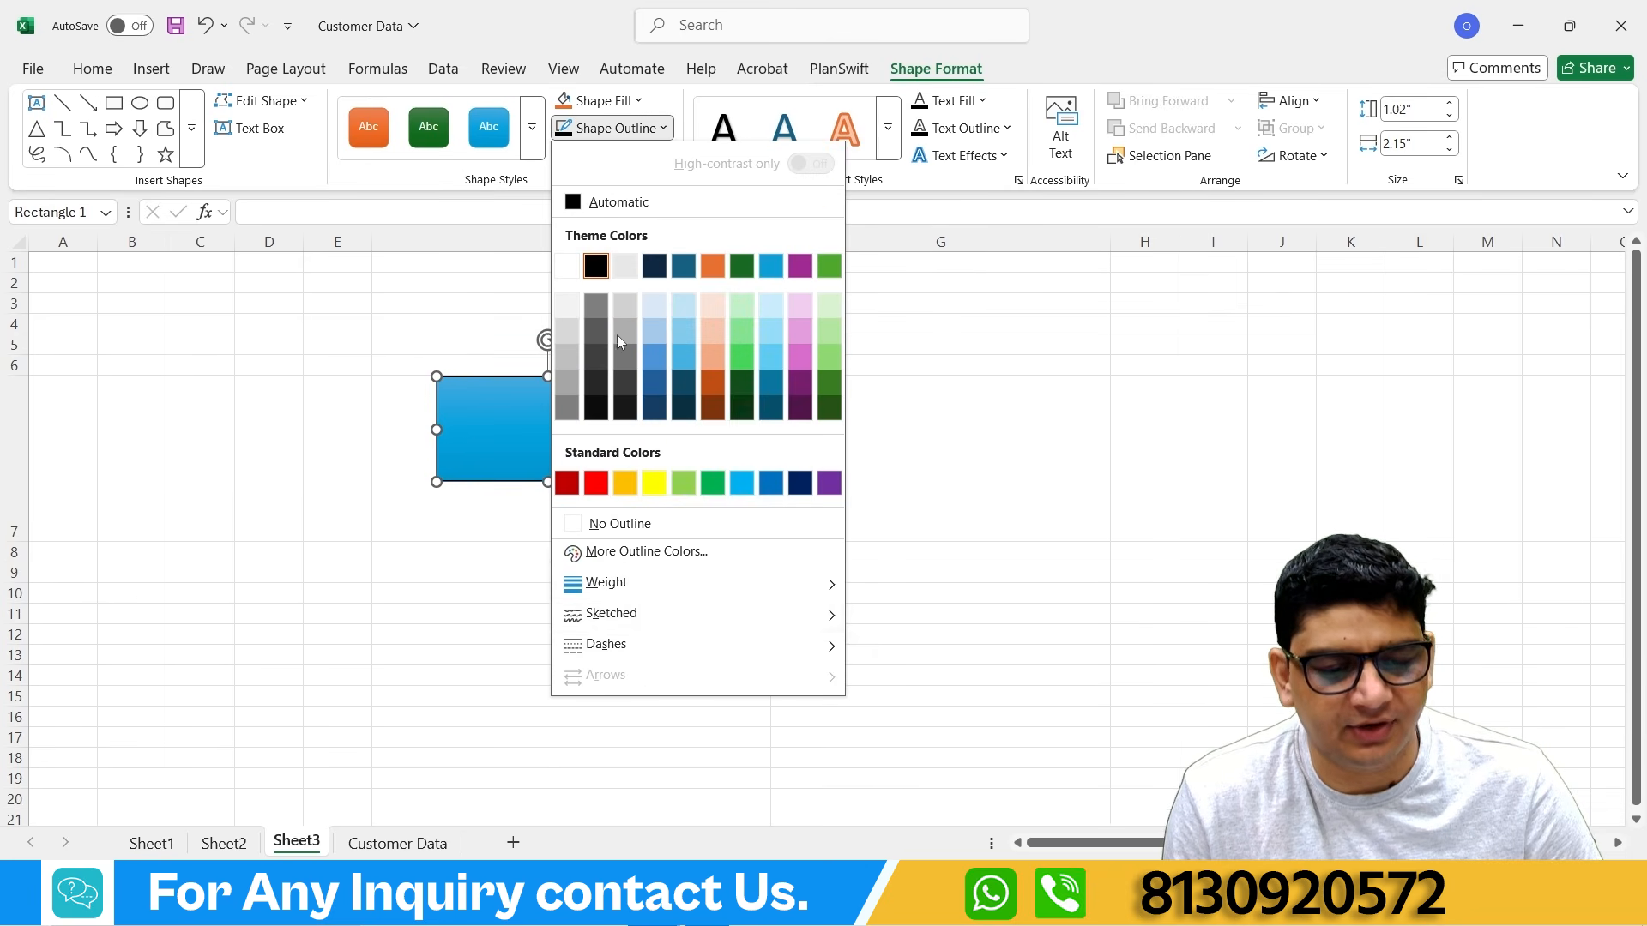
{"action": "mouse_move", "coordinate": [696, 606]}
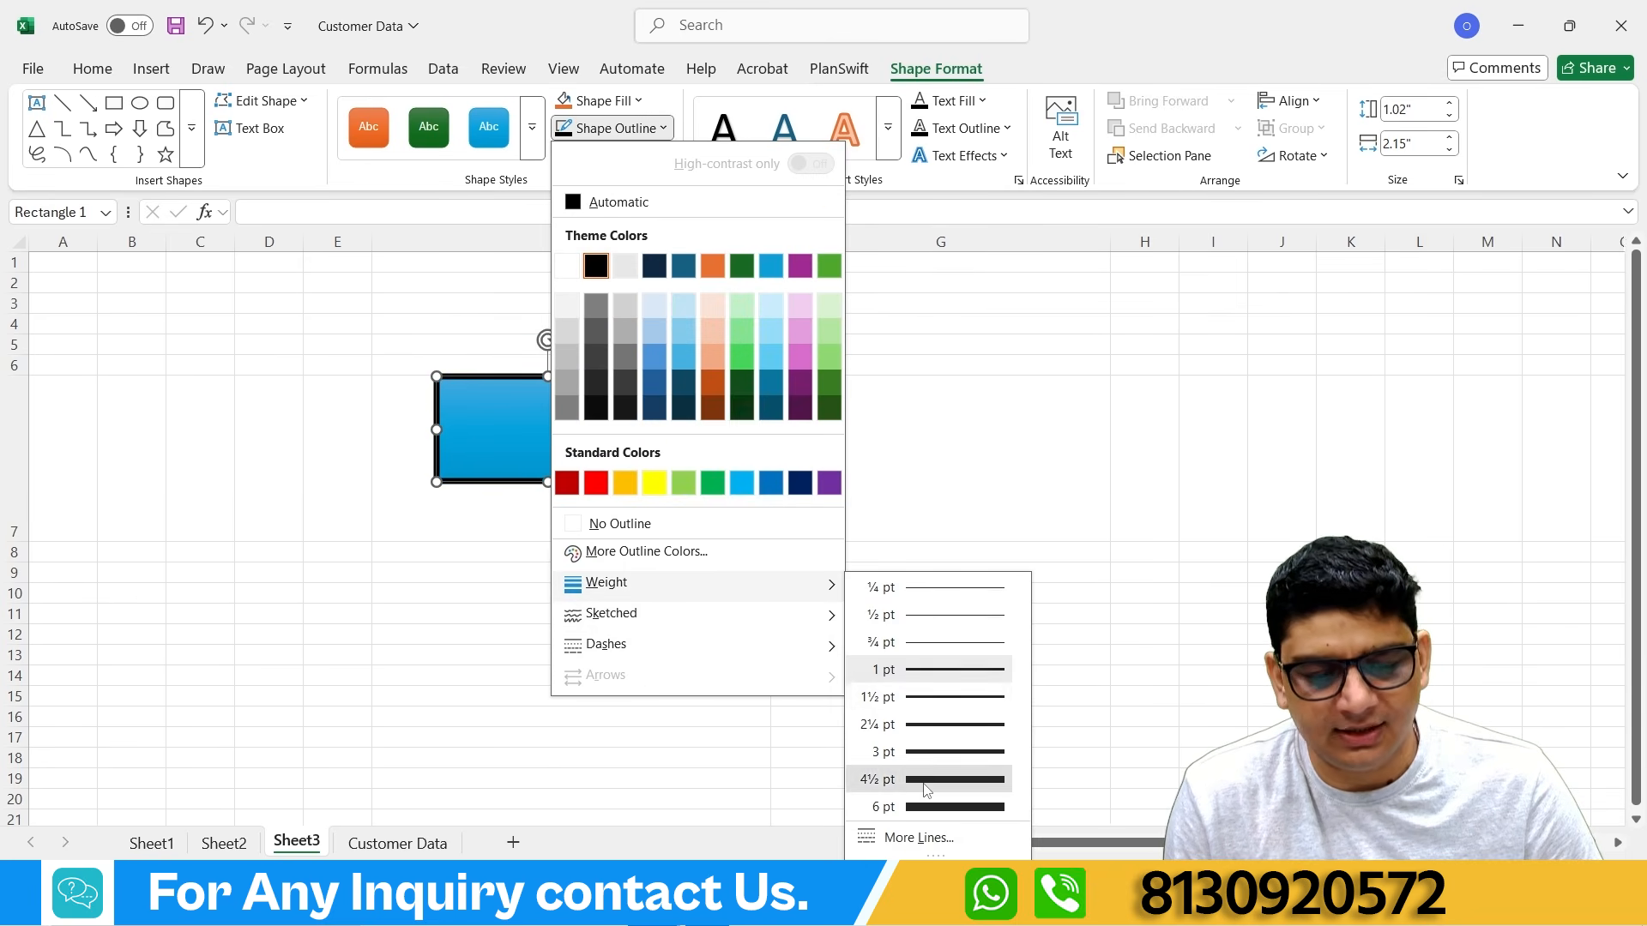
{"action": "left_click", "coordinate": [940, 779]}
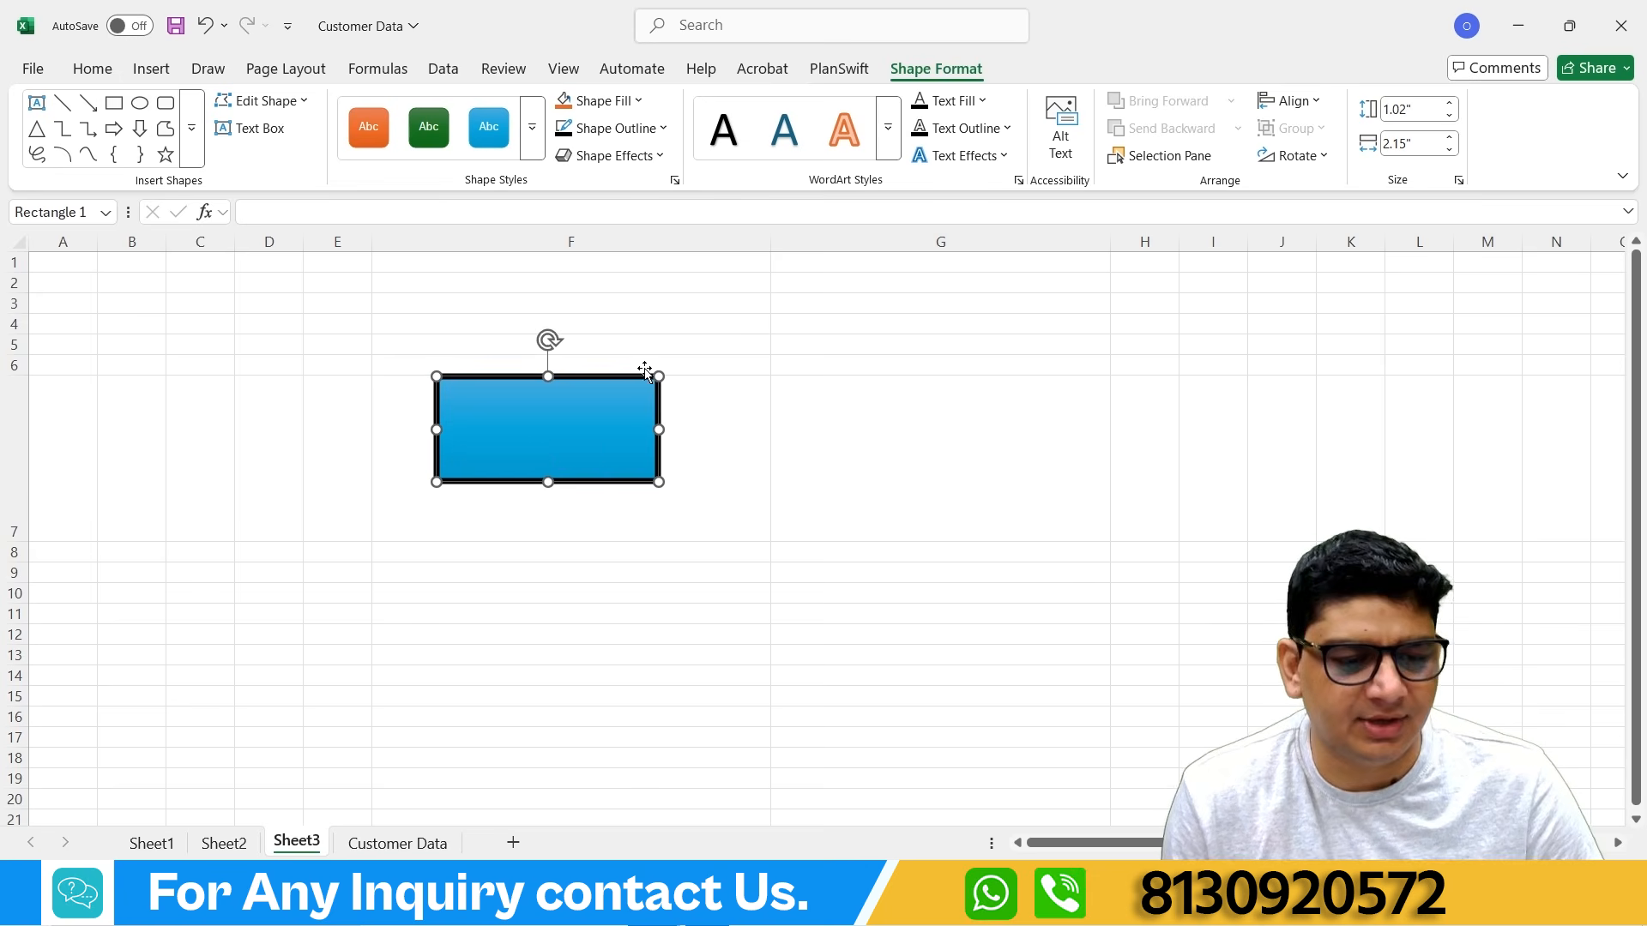
{"action": "mouse_move", "coordinate": [532, 423]}
{"action": "left_mouse_down"}
{"action": "mouse_move", "coordinate": [526, 461]}
{"action": "mouse_move", "coordinate": [526, 430]}
{"action": "left_mouse_up"}
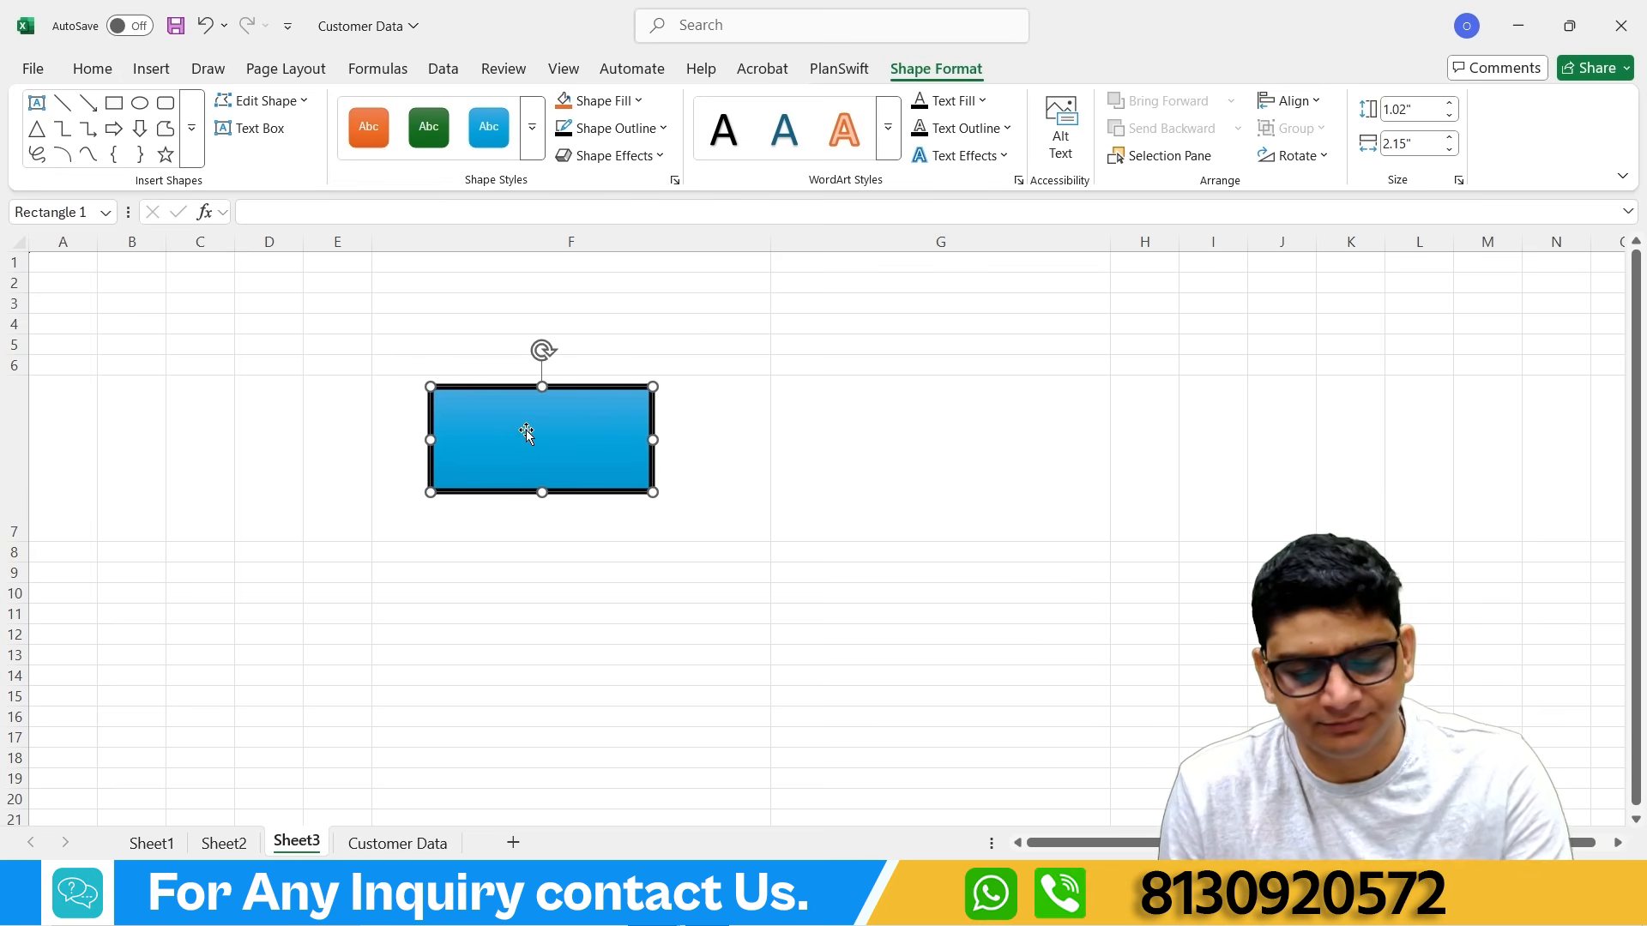
{"action": "key", "text": "Delete"}
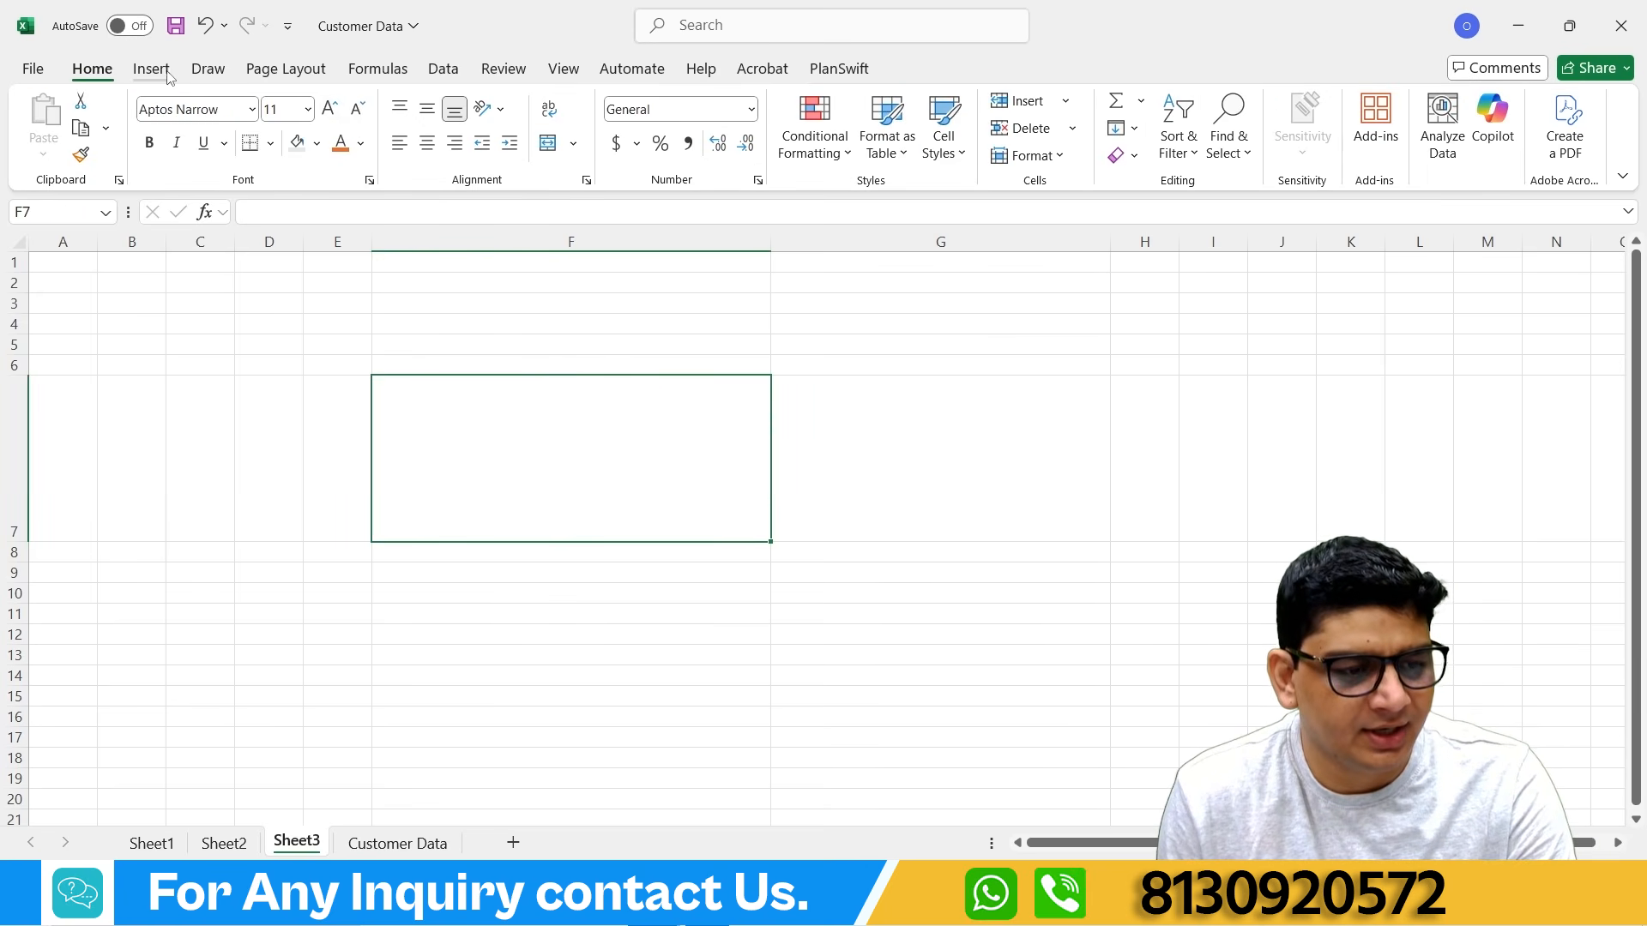
Step: Draw a nearly horizontal straight line about 1.74 inches wide in cell F7
{"action": "left_click", "coordinate": [151, 69]}
{"action": "left_click", "coordinate": [335, 128]}
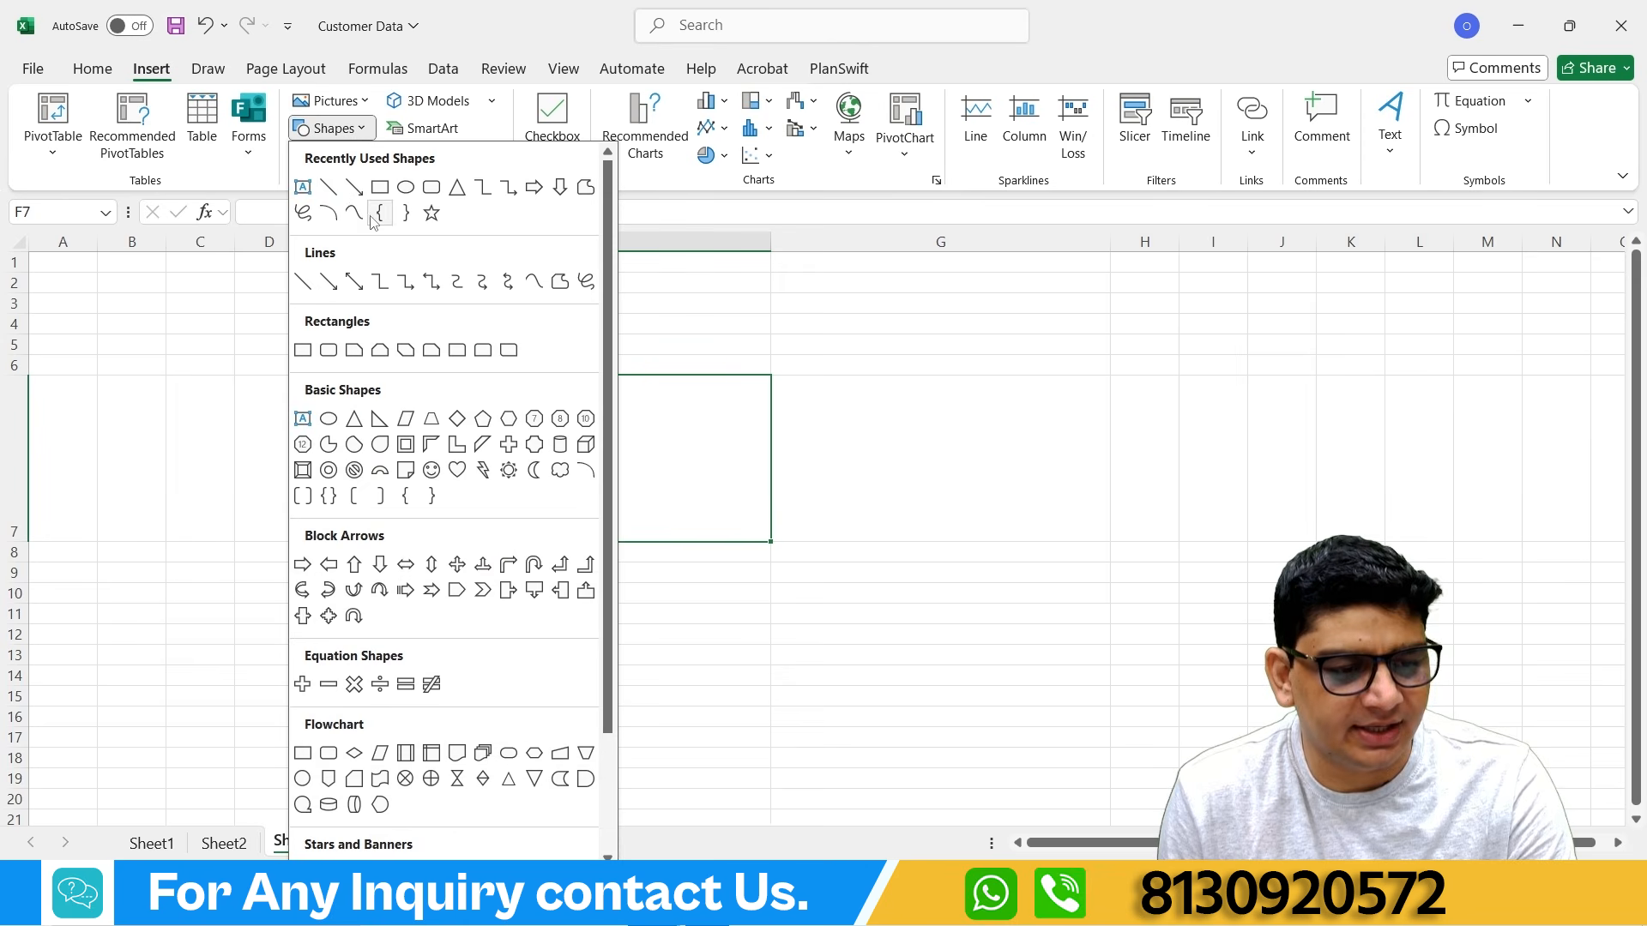
{"action": "left_click", "coordinate": [328, 187]}
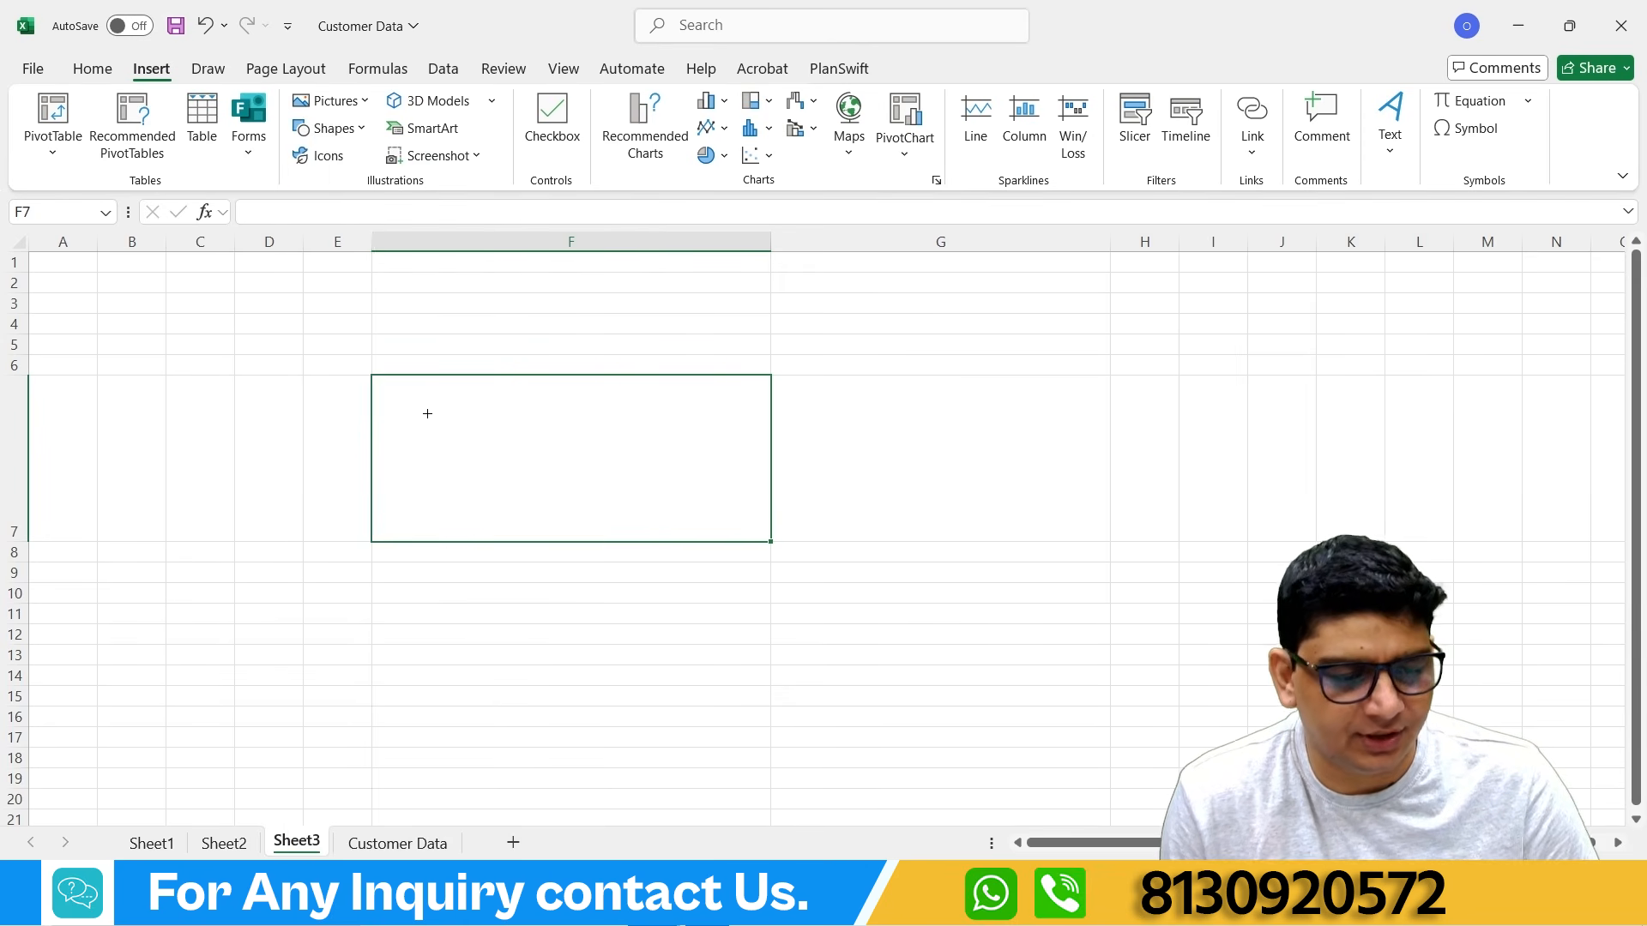
{"action": "mouse_move", "coordinate": [427, 415]}
{"action": "left_mouse_down"}
{"action": "mouse_move", "coordinate": [489, 455]}
{"action": "mouse_move", "coordinate": [532, 518]}
{"action": "left_mouse_up"}
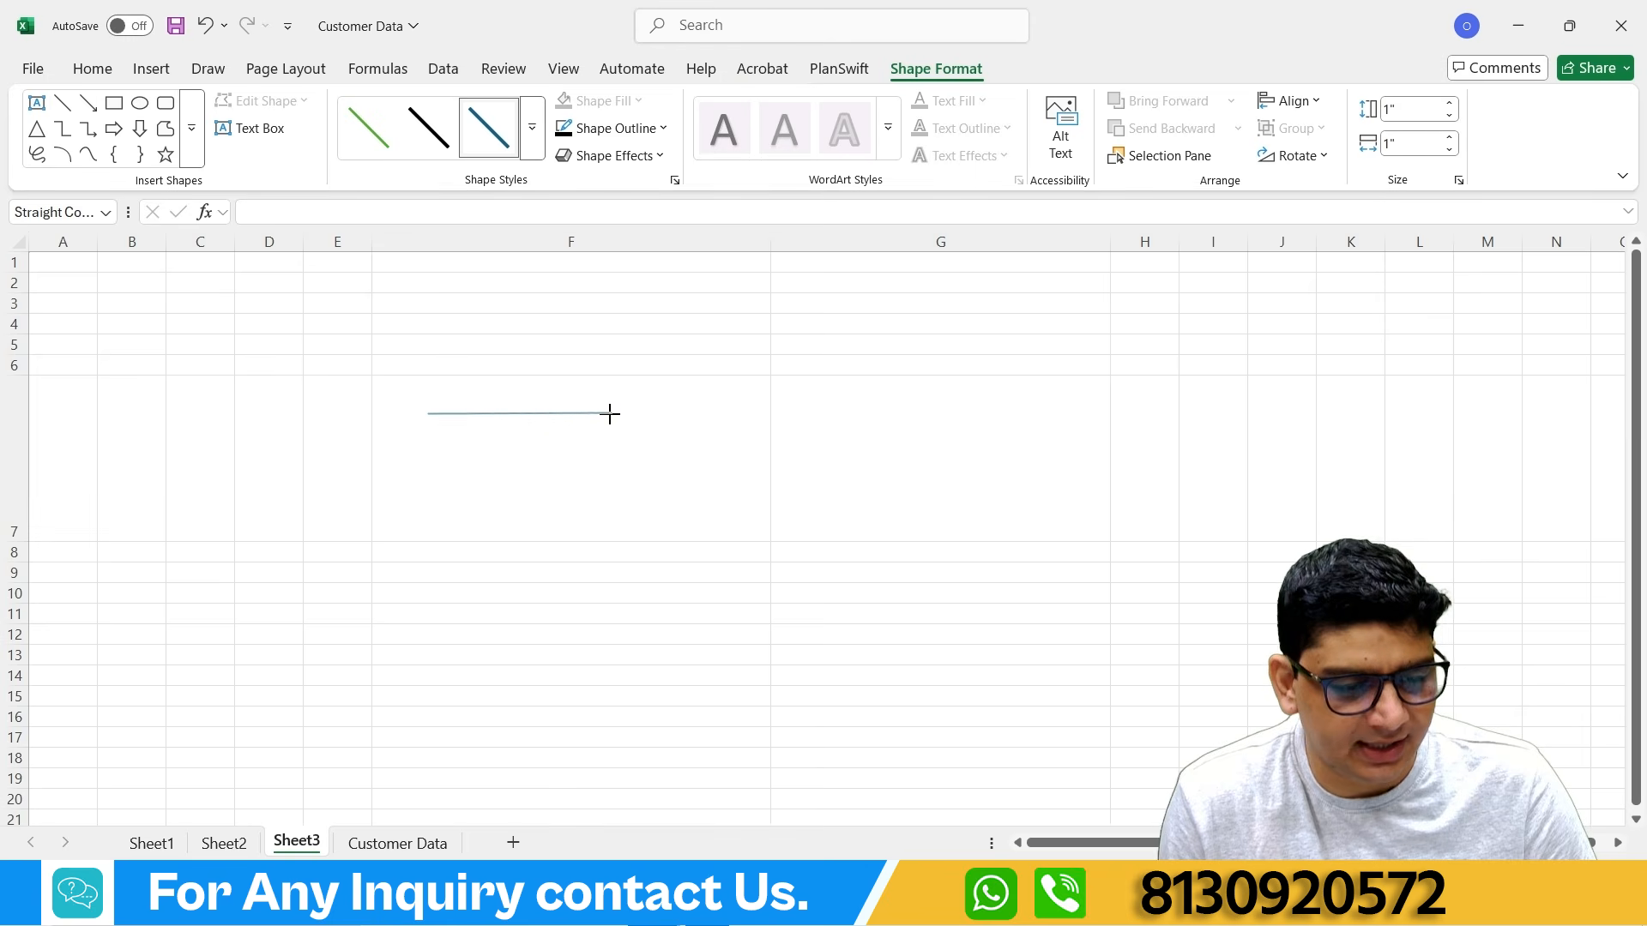
{"action": "left_click_drag", "start_coordinate": [608, 417], "coordinate": [607, 417]}
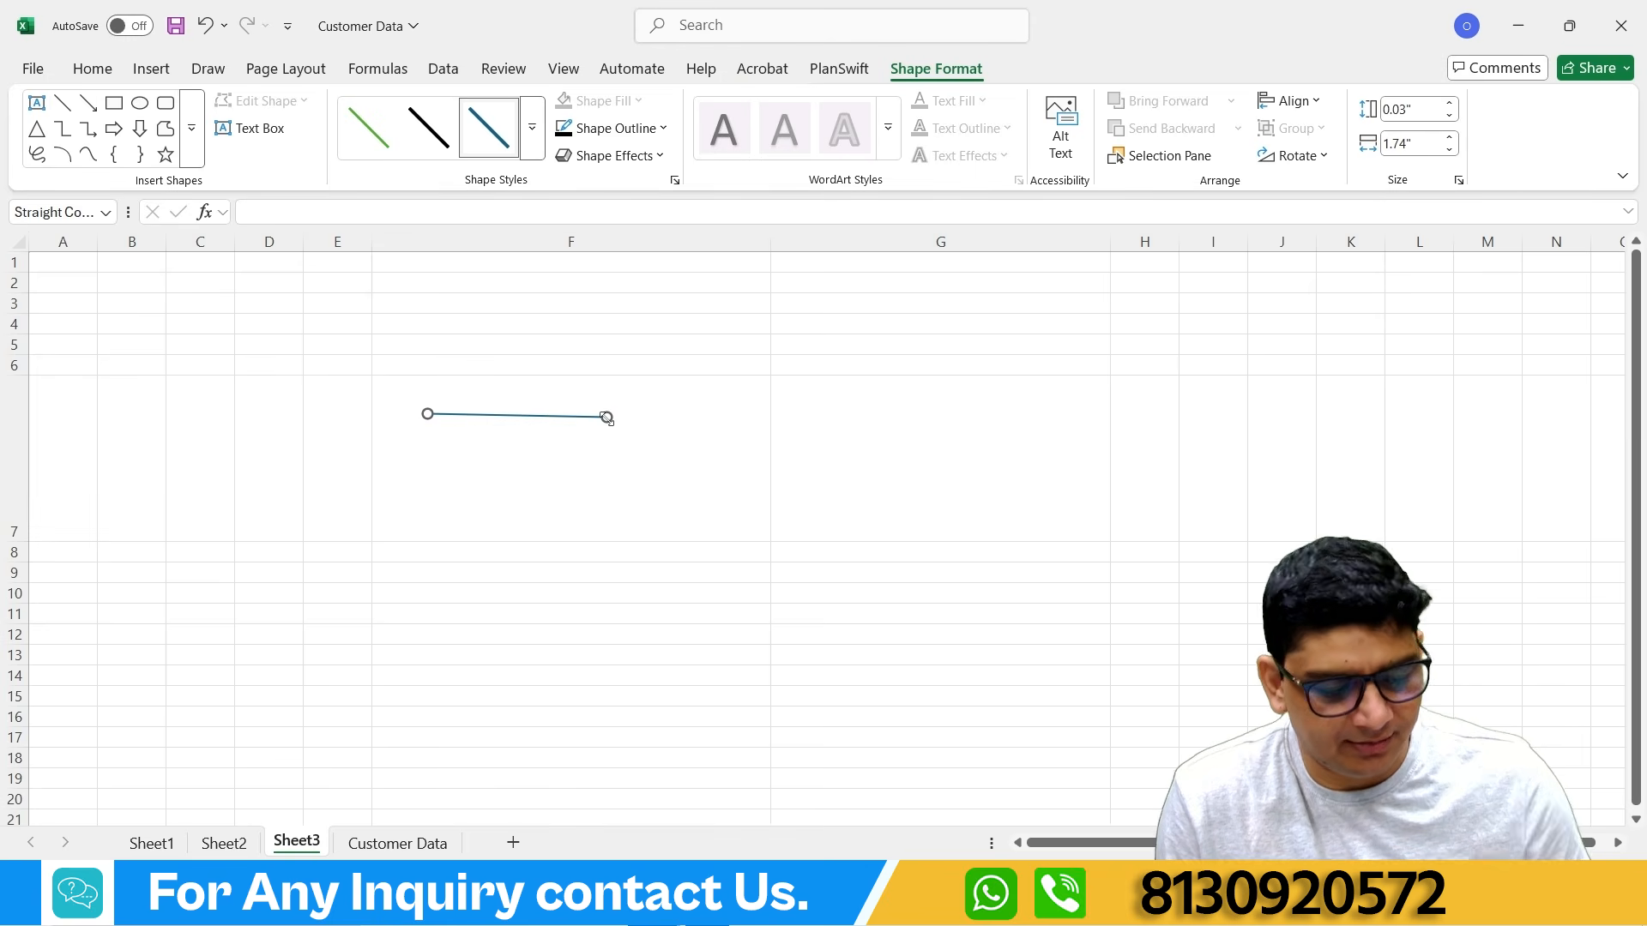
Step: Duplicate the line and attach the copy to the first line's end, sloping down about 0.53 by 0.75 inches
{"action": "key", "text": "ctrl+d"}
{"action": "left_click", "coordinate": [436, 434]}
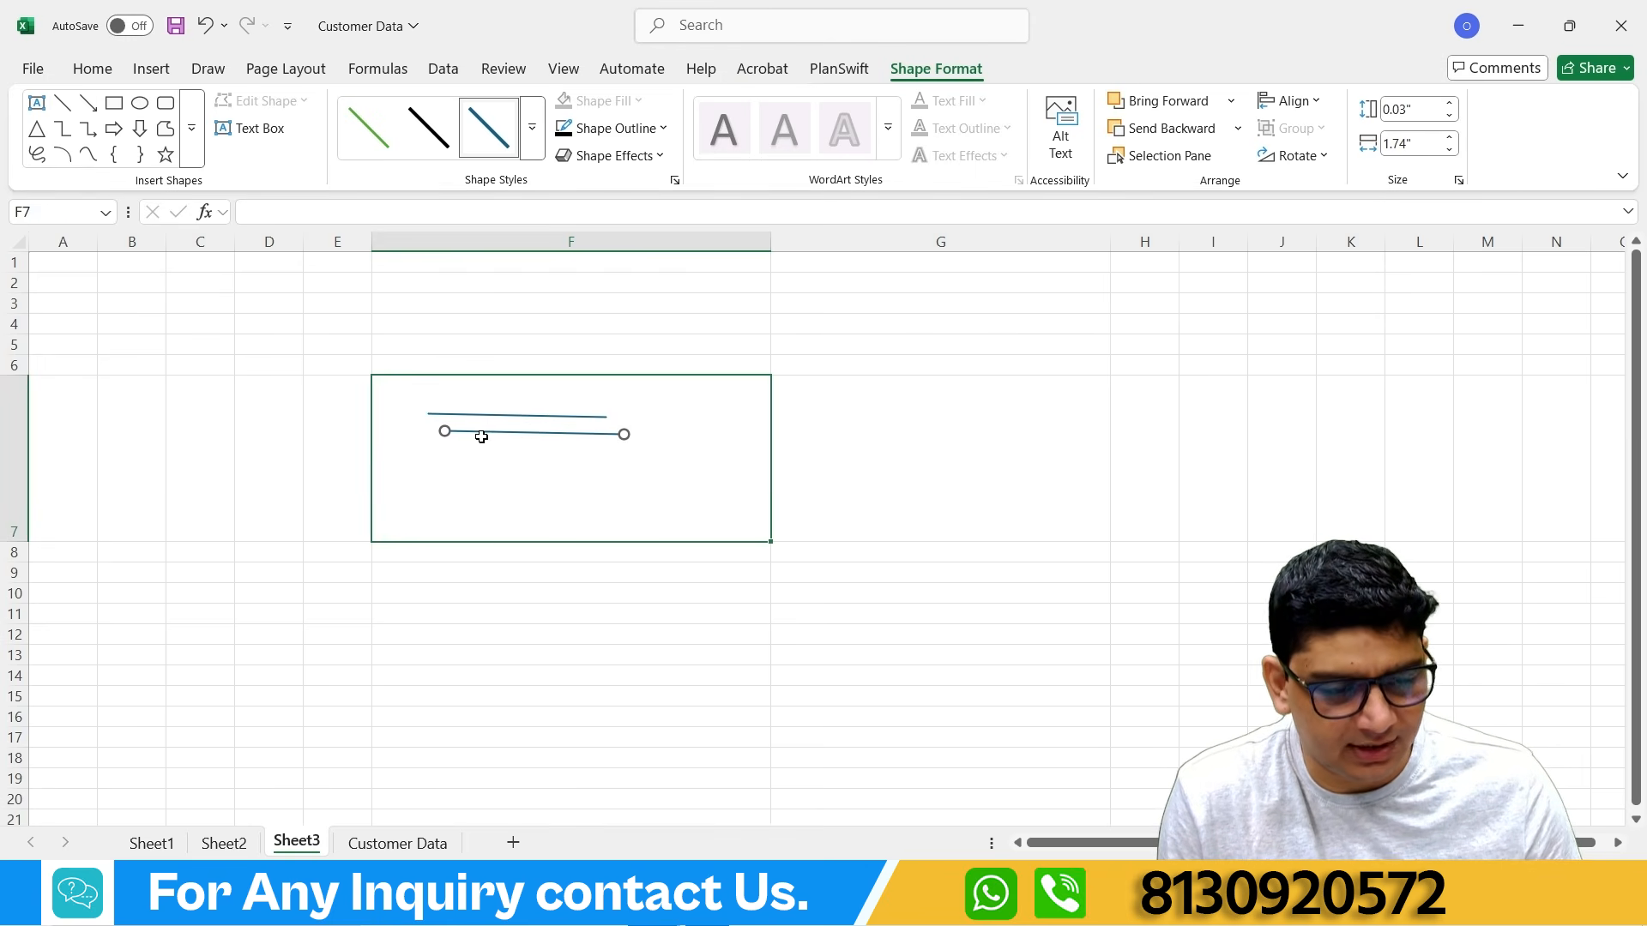
{"action": "left_click", "coordinate": [443, 431]}
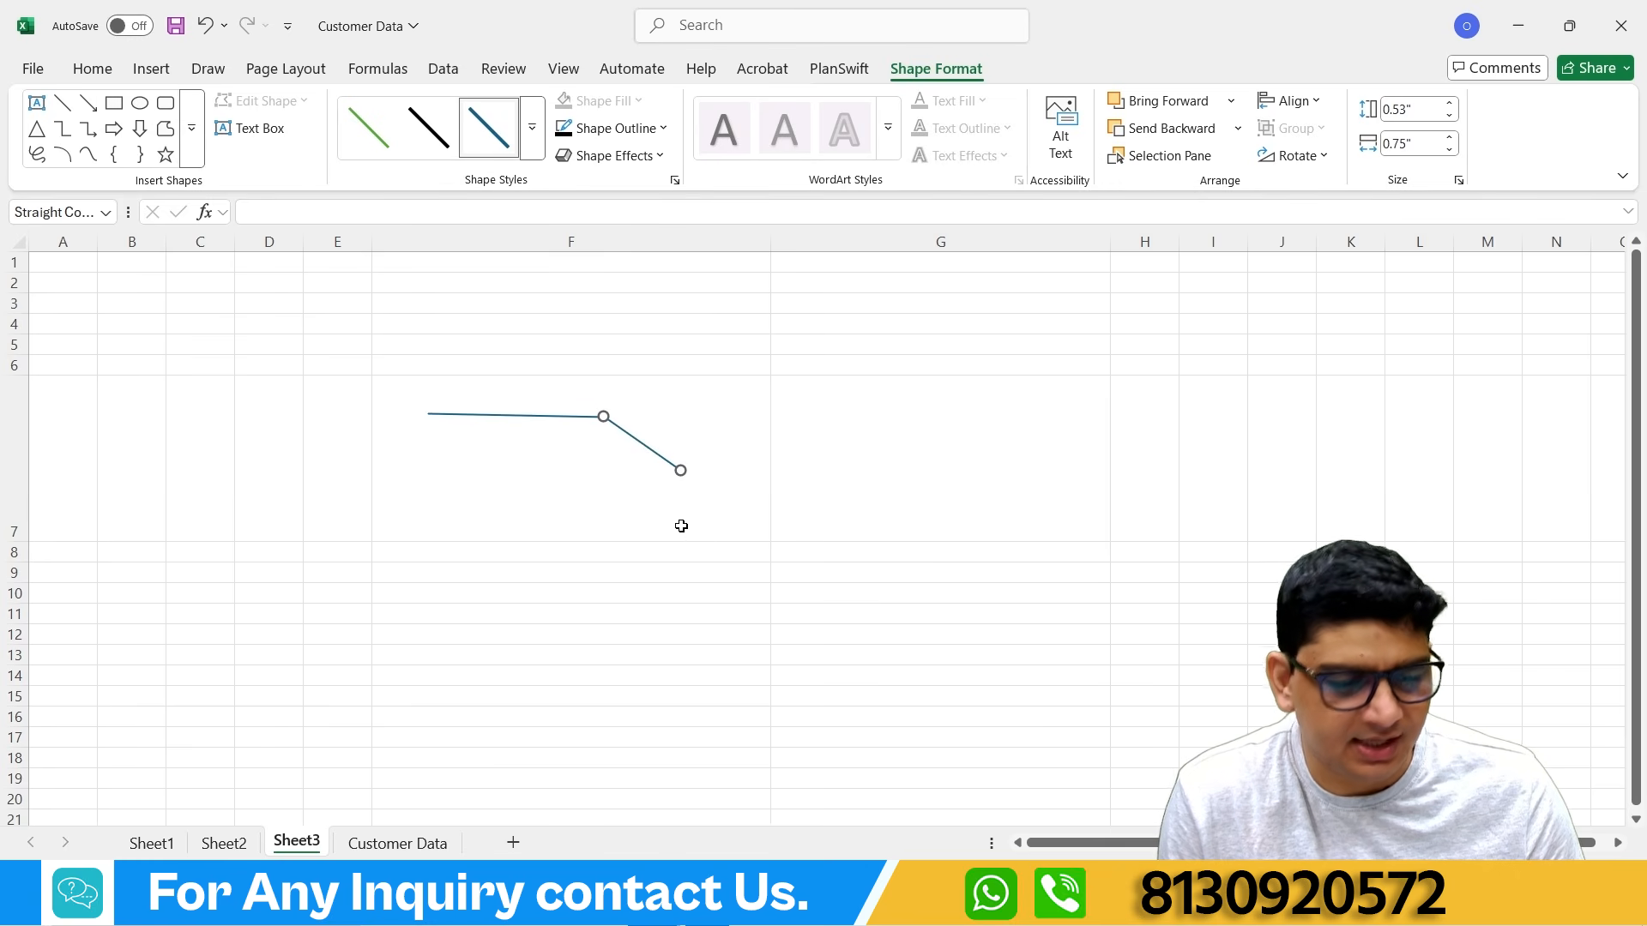
Step: Delete both connected lines from cell F7
{"action": "left_click", "coordinate": [664, 493]}
{"action": "left_click", "coordinate": [662, 455]}
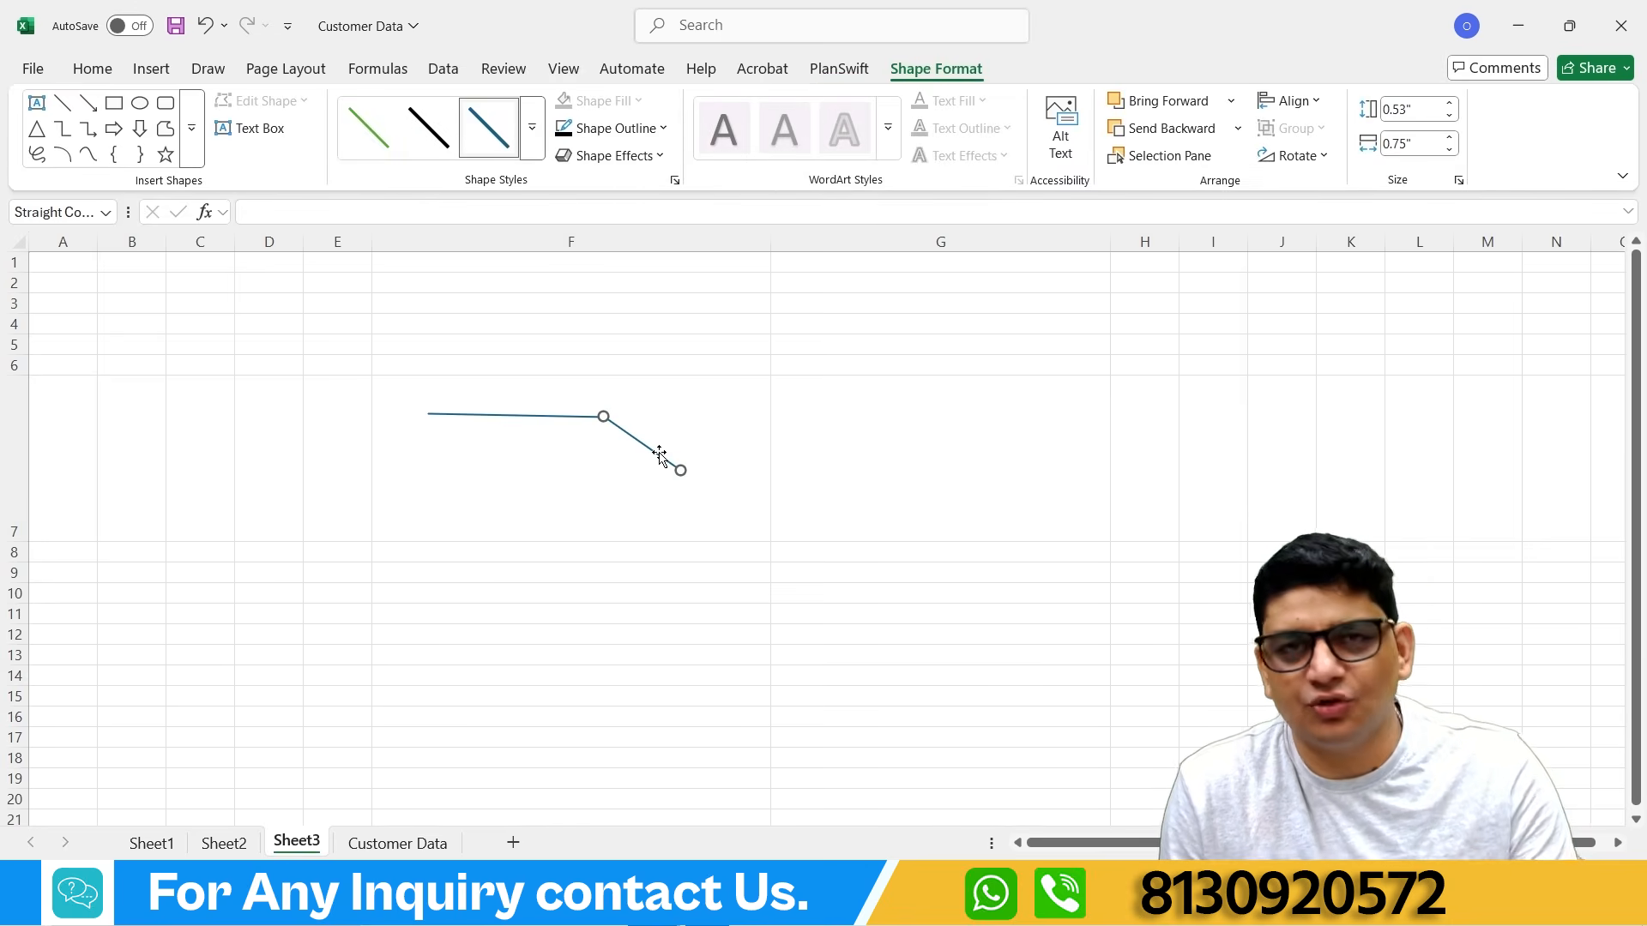
{"action": "key", "text": "Delete"}
{"action": "left_click", "coordinate": [544, 418]}
{"action": "key", "text": "Delete"}
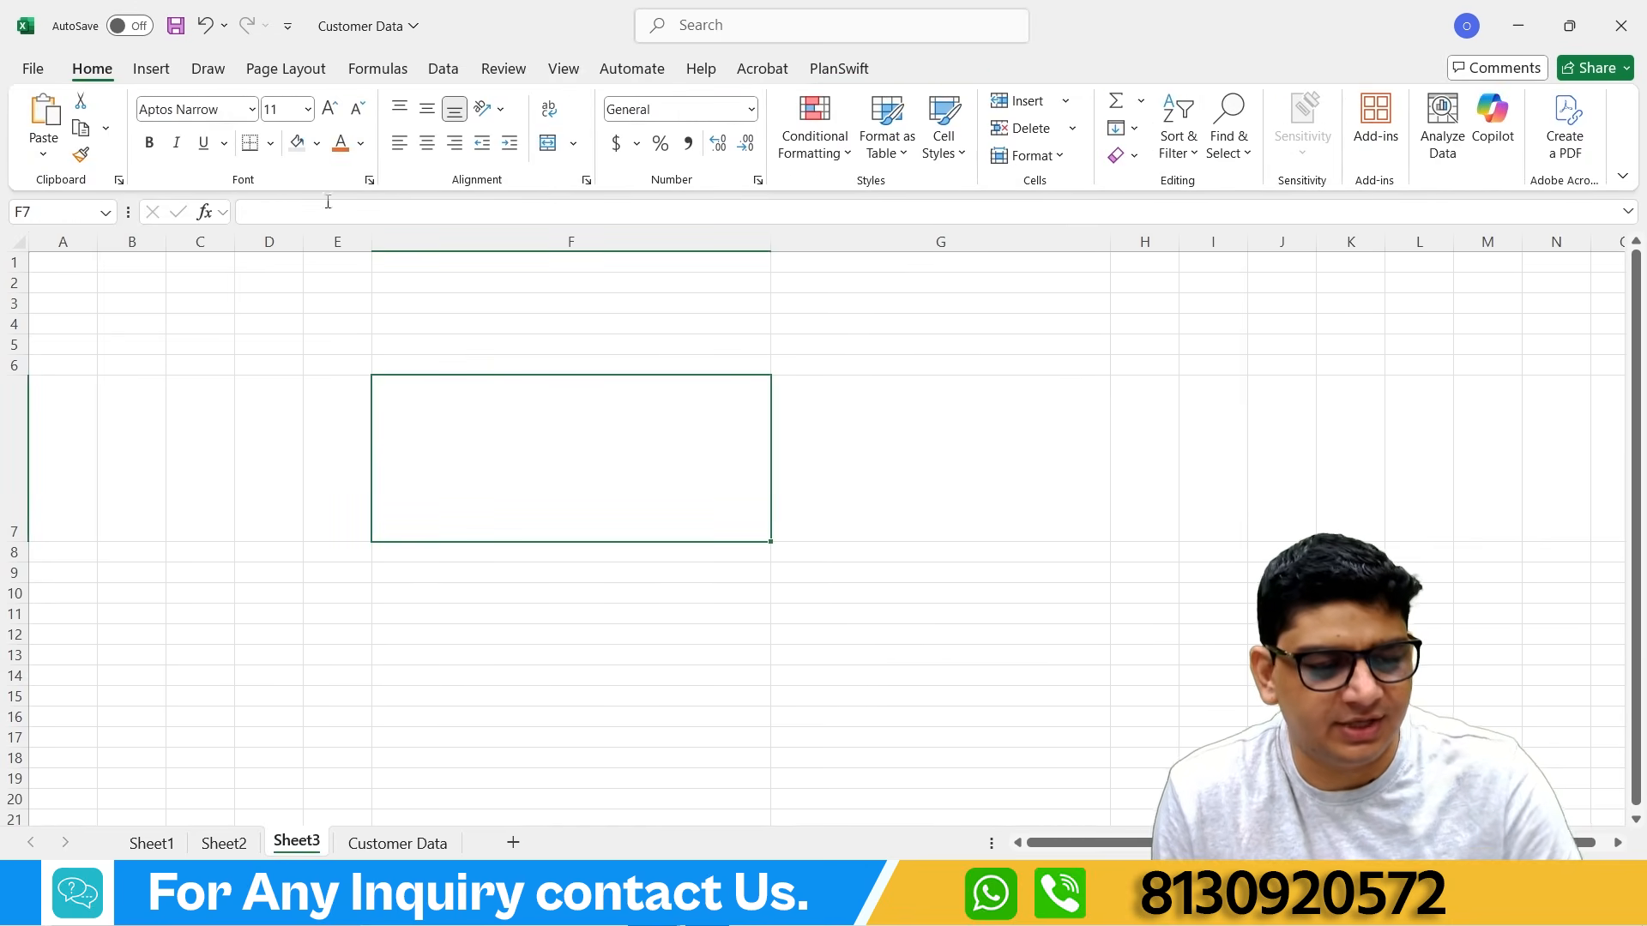
Step: Draw a straight arrow rising through cell F7, about 0.48 inches high by 1.3 inches wide
{"action": "left_click", "coordinate": [163, 72]}
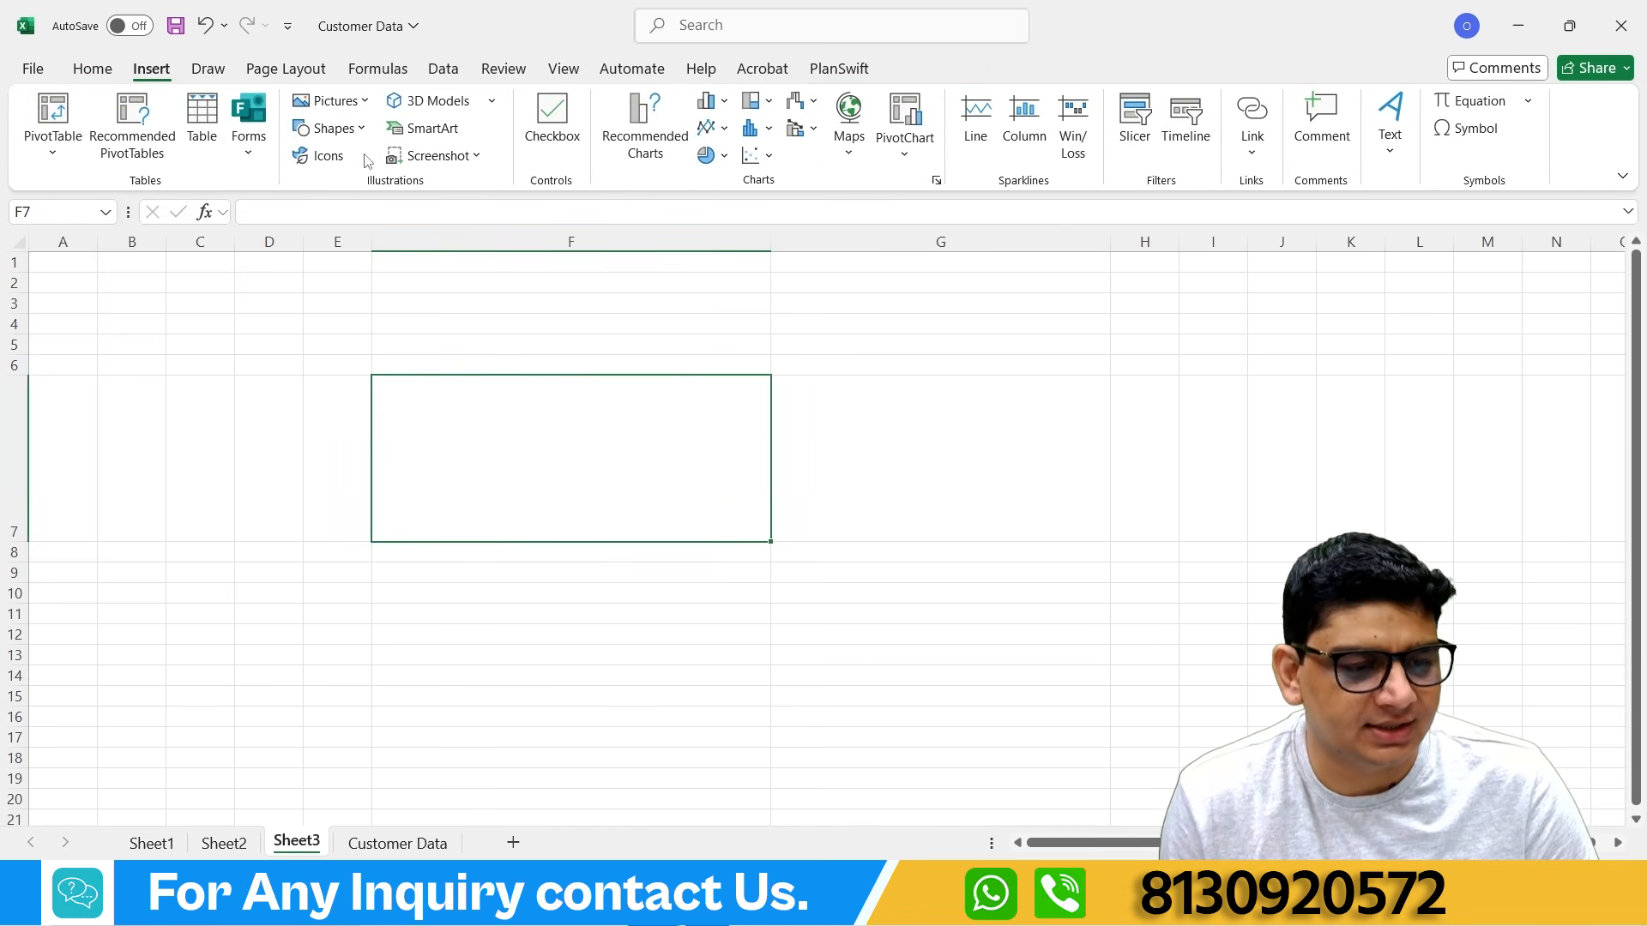
{"action": "left_click", "coordinate": [331, 128]}
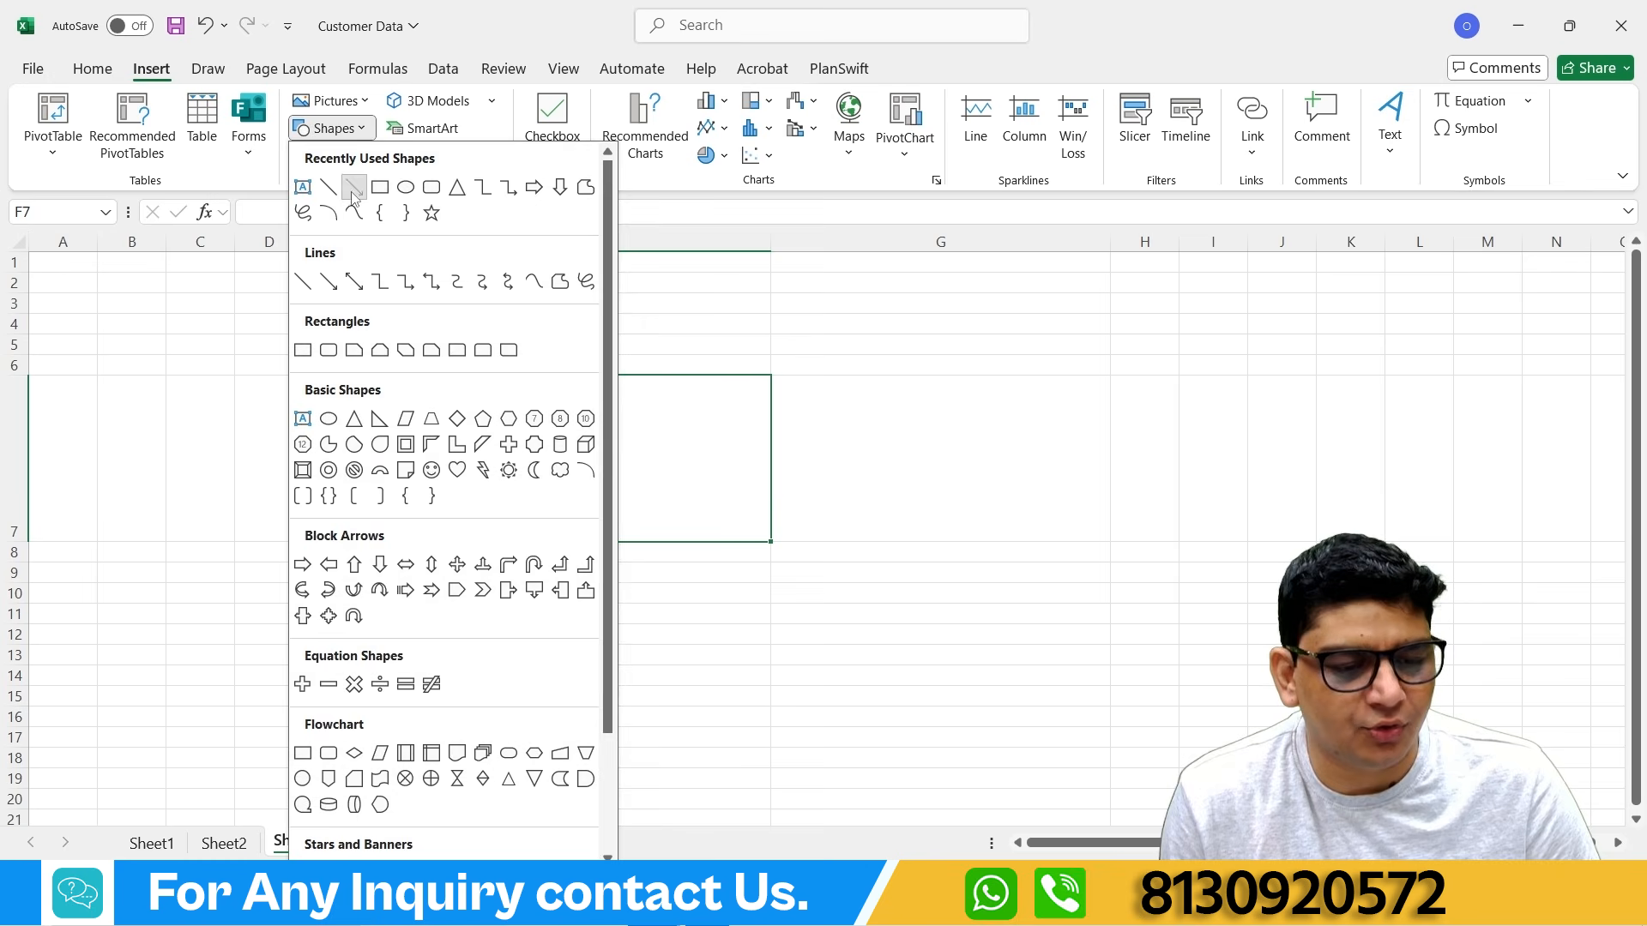
{"action": "left_click", "coordinate": [353, 189]}
{"action": "left_click_drag", "start_coordinate": [566, 416], "coordinate": [572, 420]}
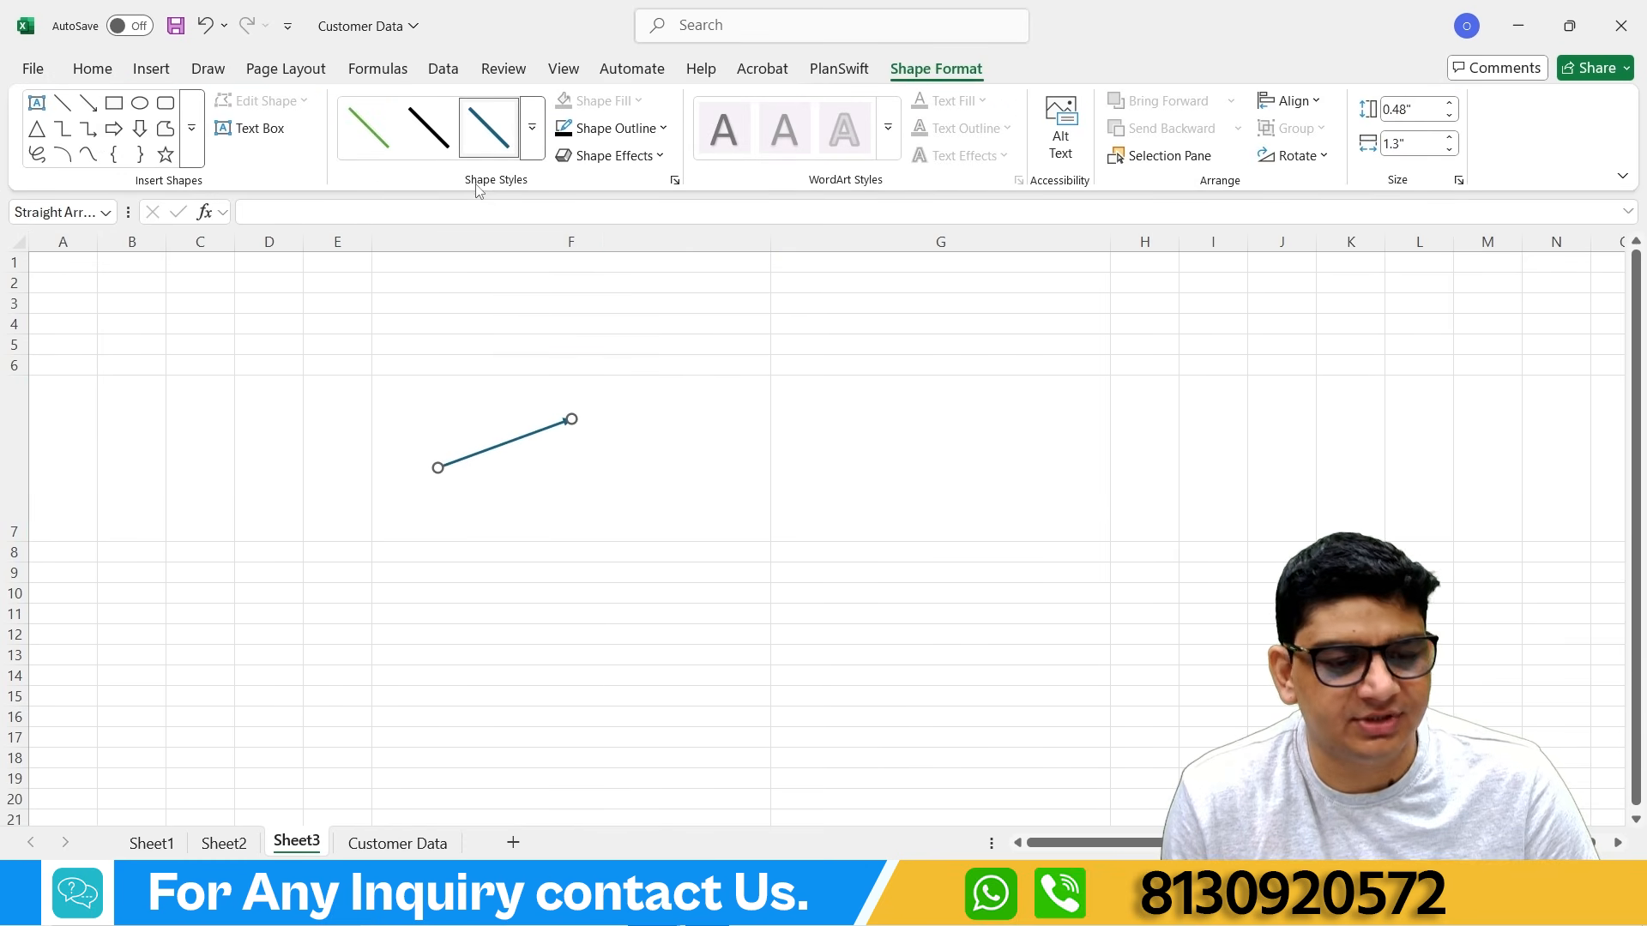
Step: Apply the dark blue single-headed arrow preset style to the arrow line
{"action": "left_click", "coordinate": [666, 129]}
{"action": "left_click", "coordinate": [592, 268]}
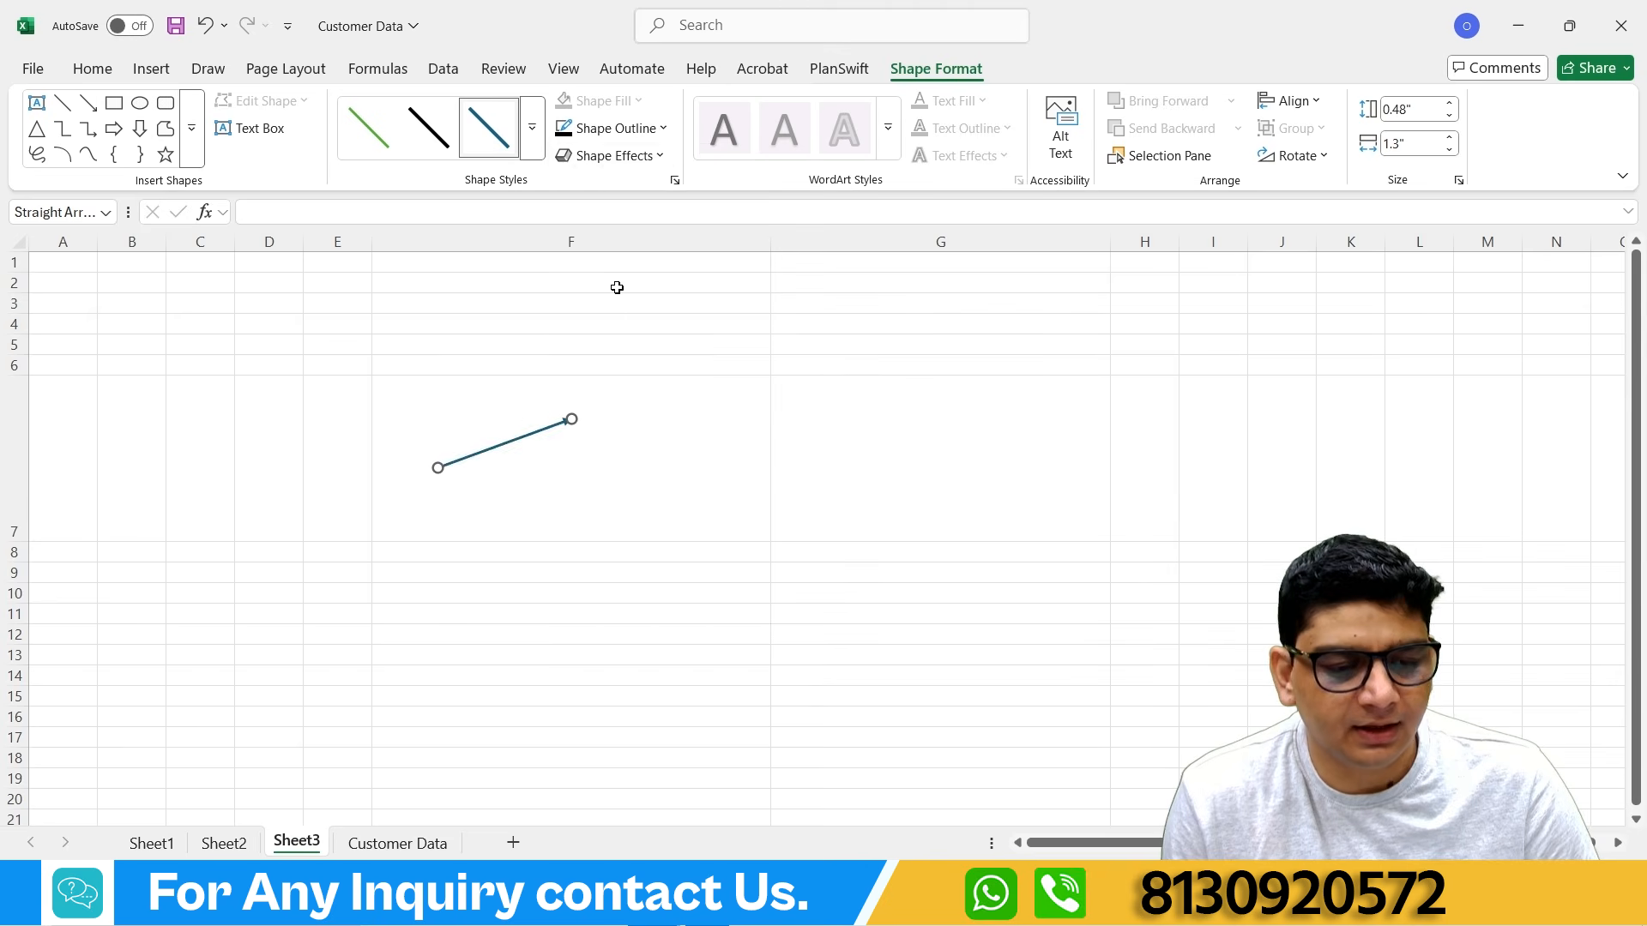
{"action": "left_click", "coordinate": [532, 142]}
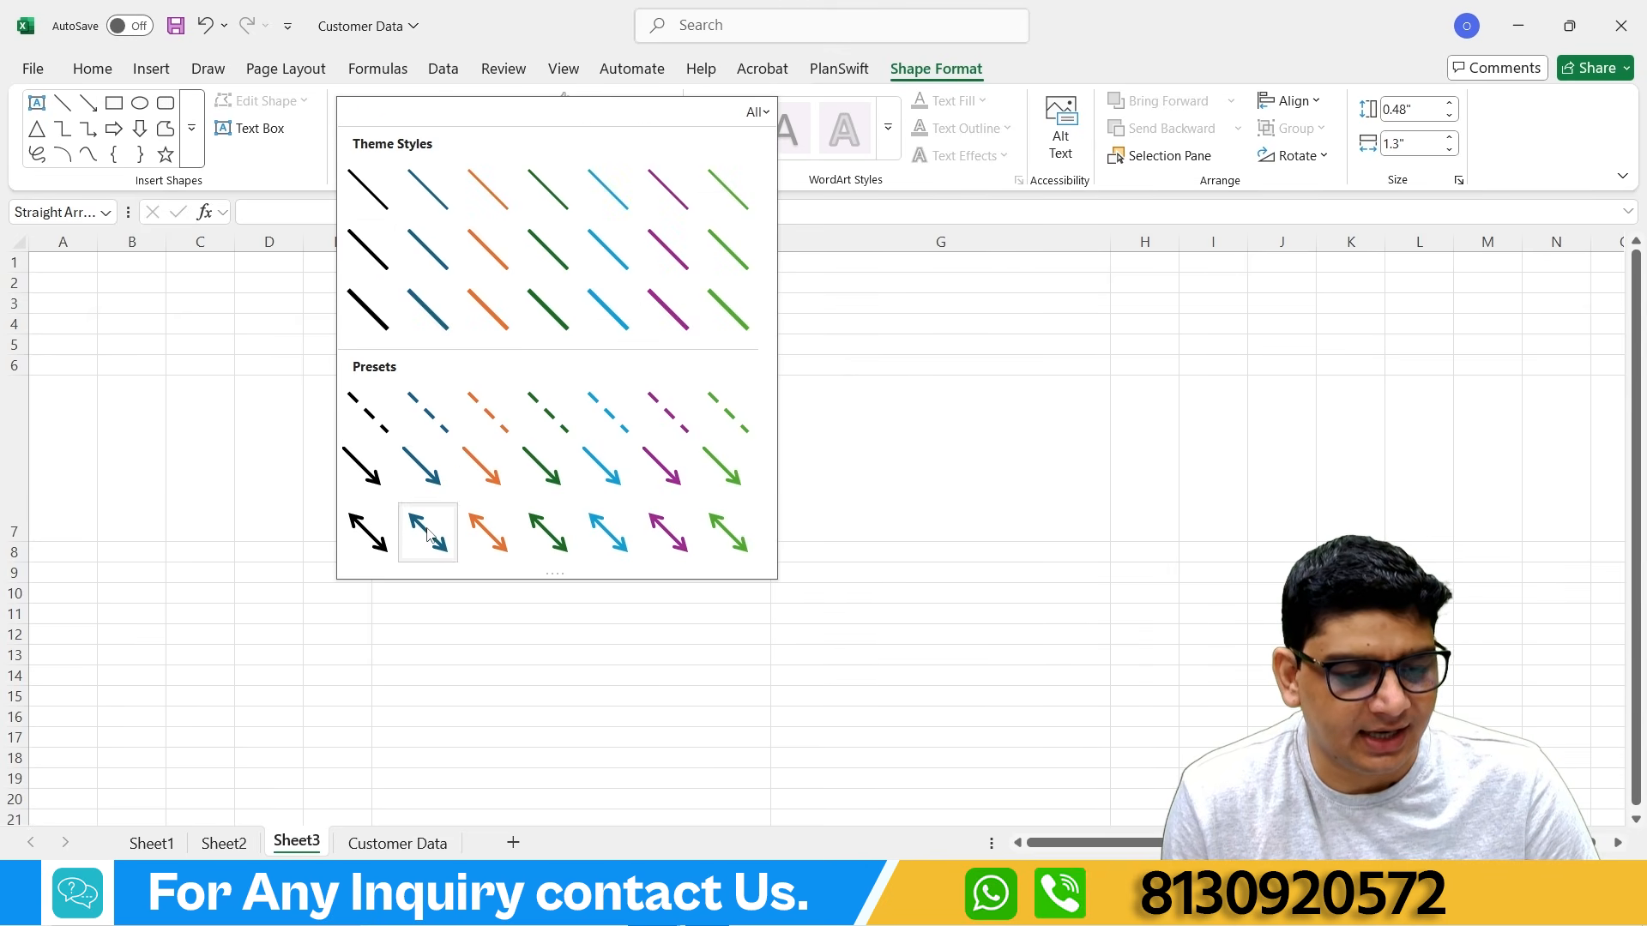
{"action": "left_click", "coordinate": [427, 464]}
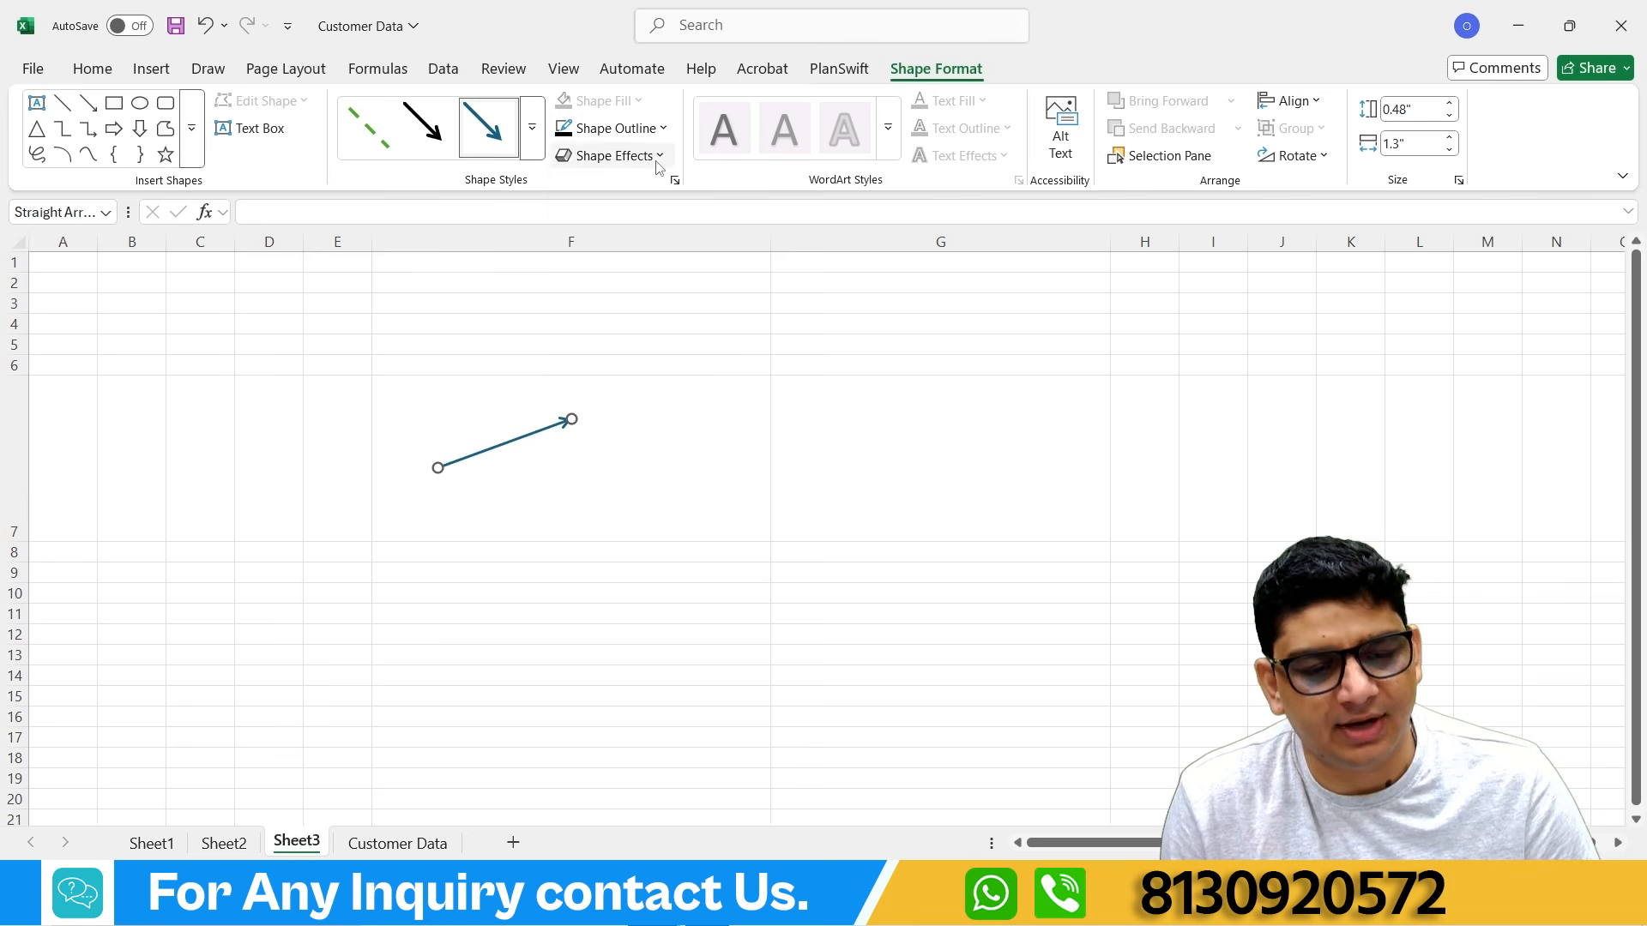
Step: Thicken the straight arrow's outline and delete the arrow from cell F7
{"action": "left_click", "coordinate": [611, 156]}
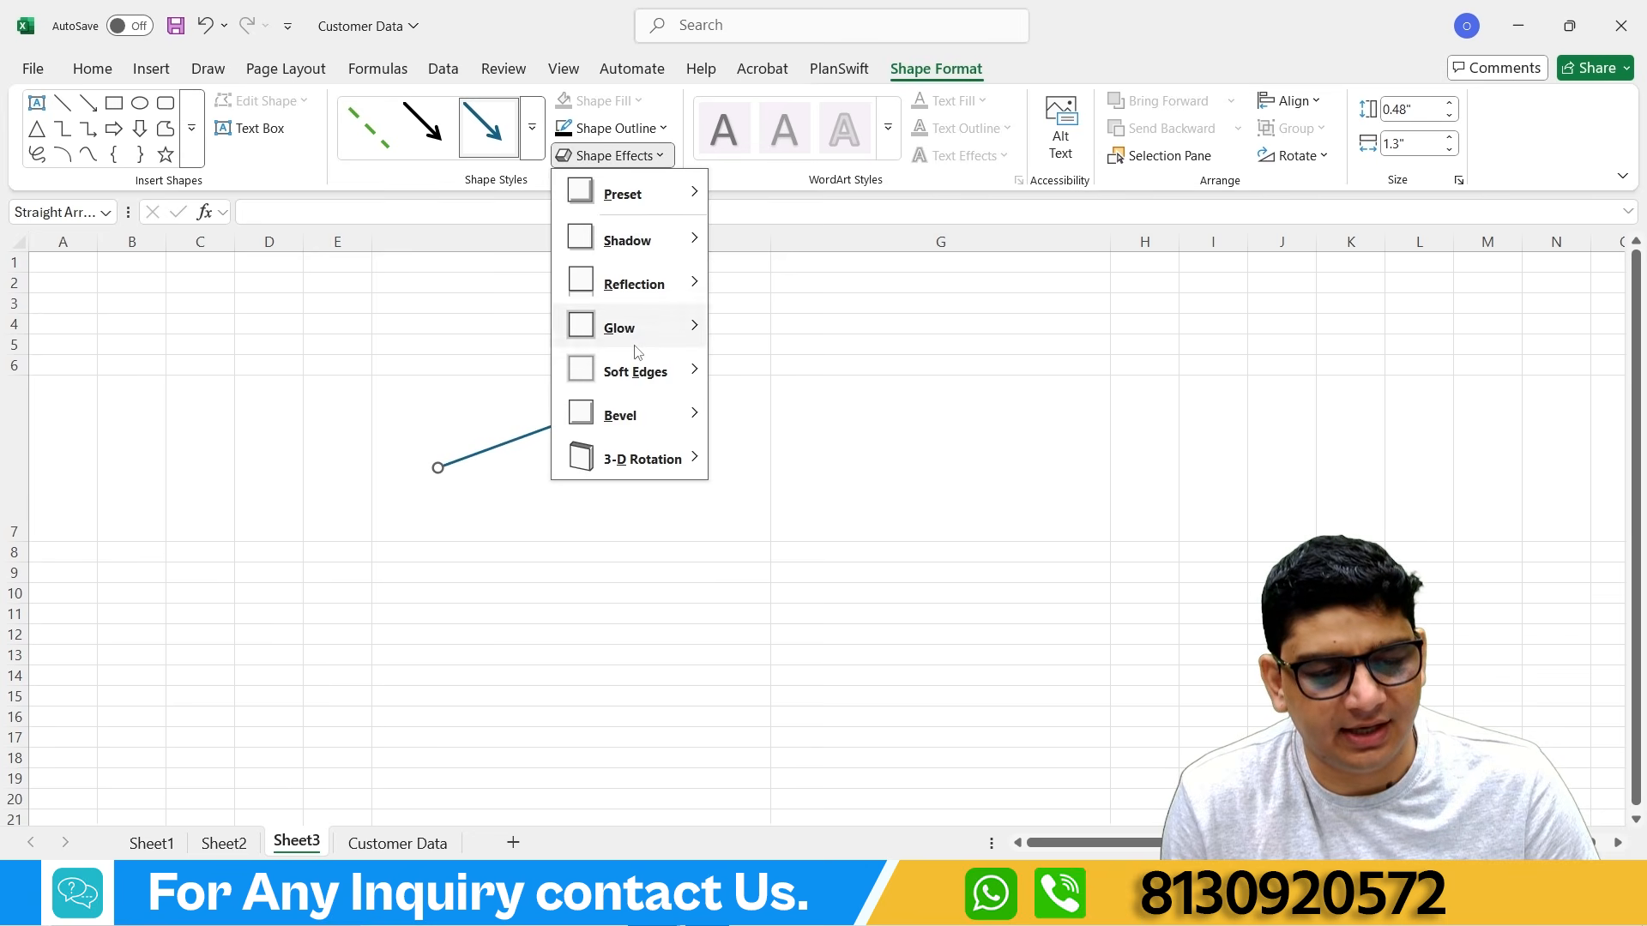
{"action": "left_click", "coordinate": [833, 311]}
{"action": "left_click", "coordinate": [666, 131]}
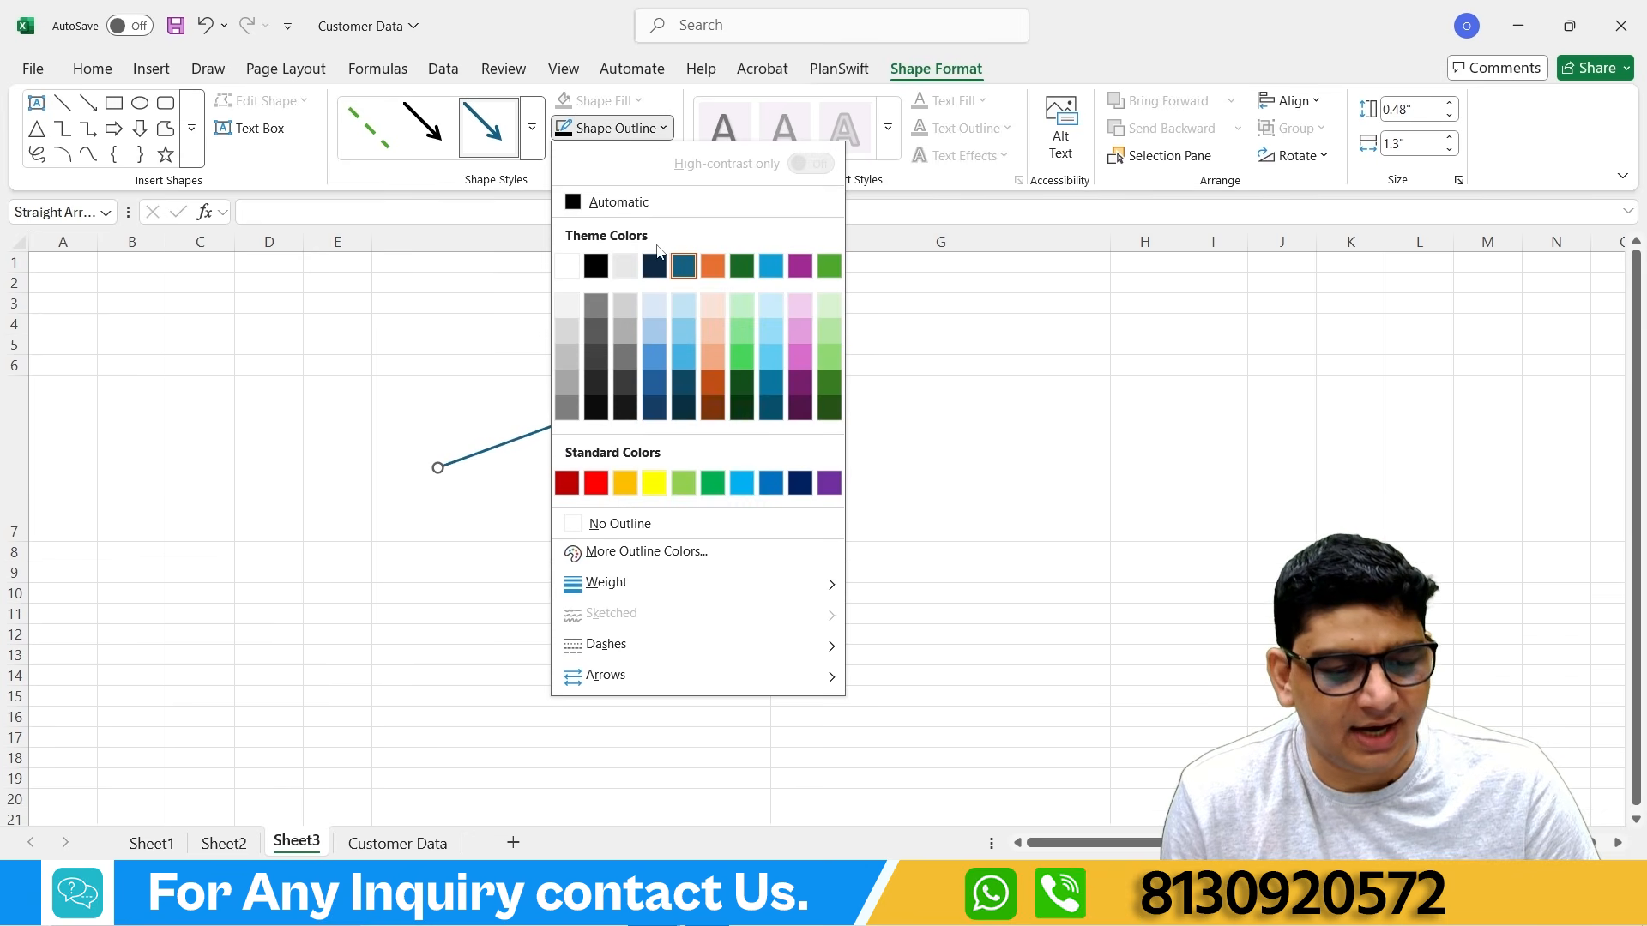
{"action": "left_click", "coordinate": [901, 776]}
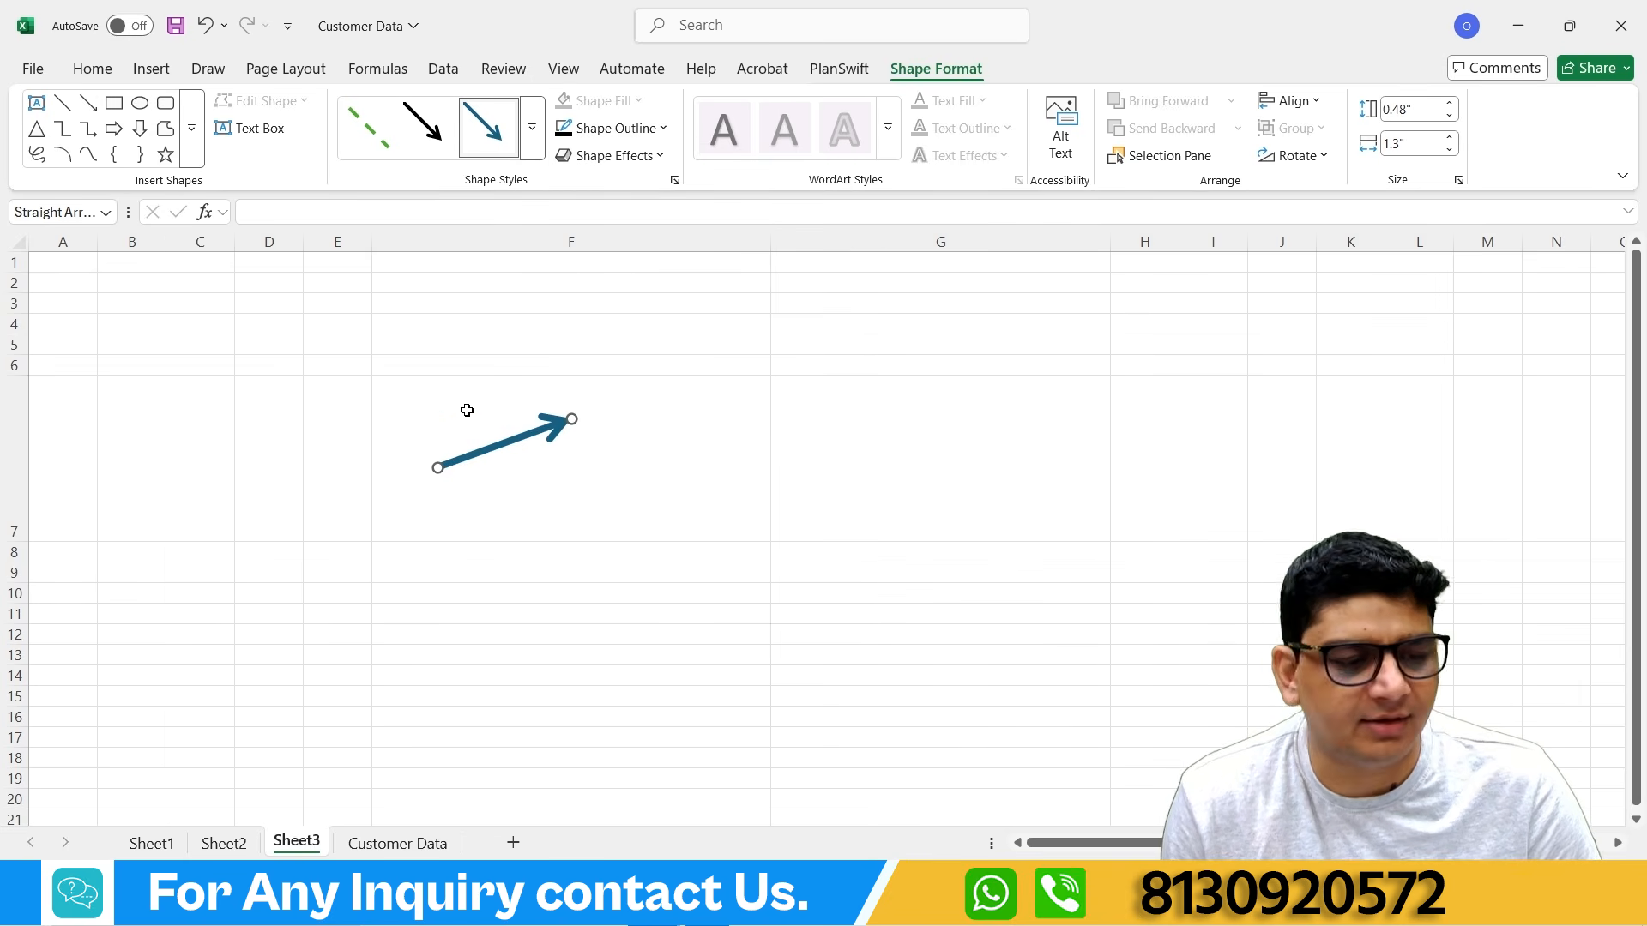
{"action": "key", "text": "Delete"}
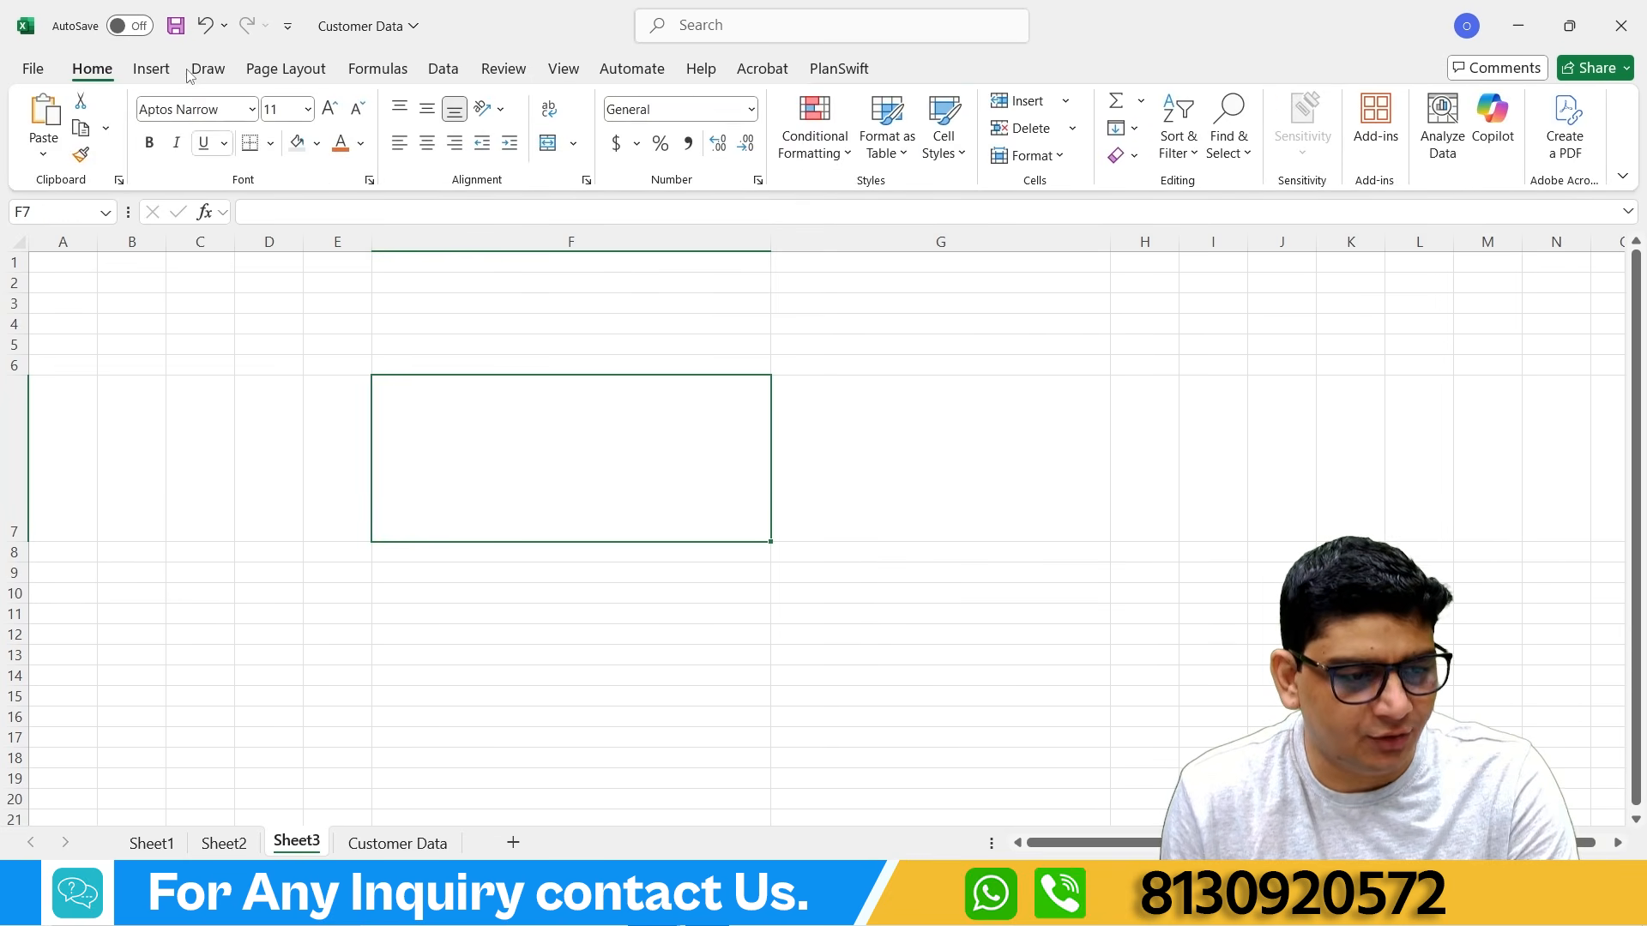
Step: Draw a rectangle with both top corners snipped in the middle of cell F7
{"action": "left_click", "coordinate": [152, 70]}
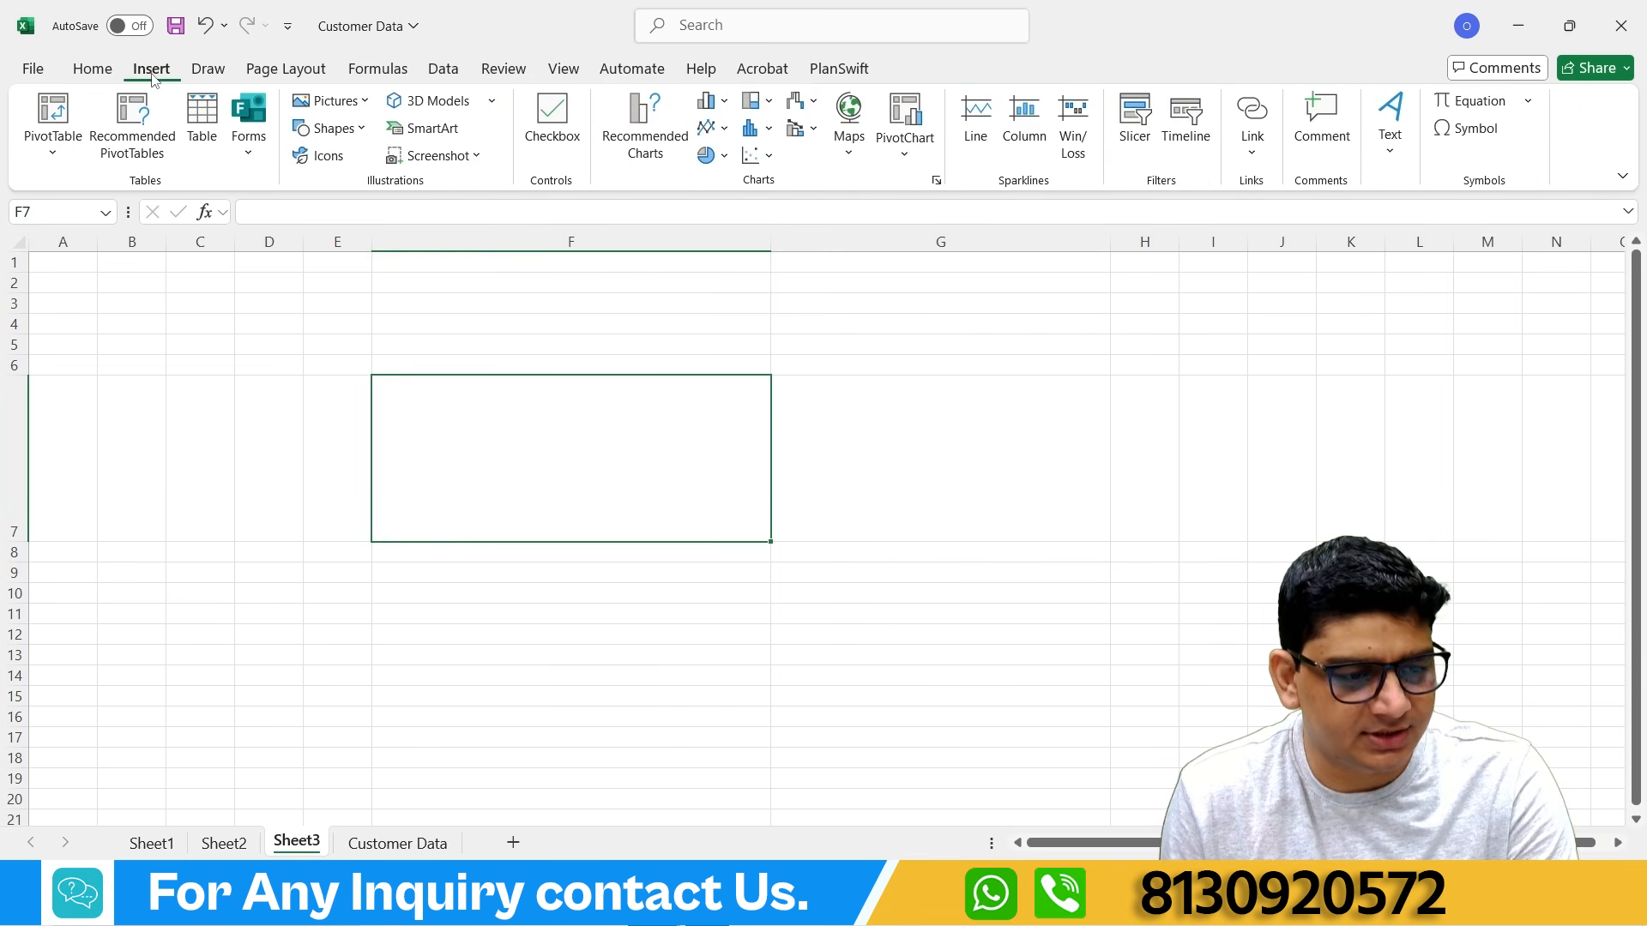
{"action": "left_click", "coordinate": [365, 130]}
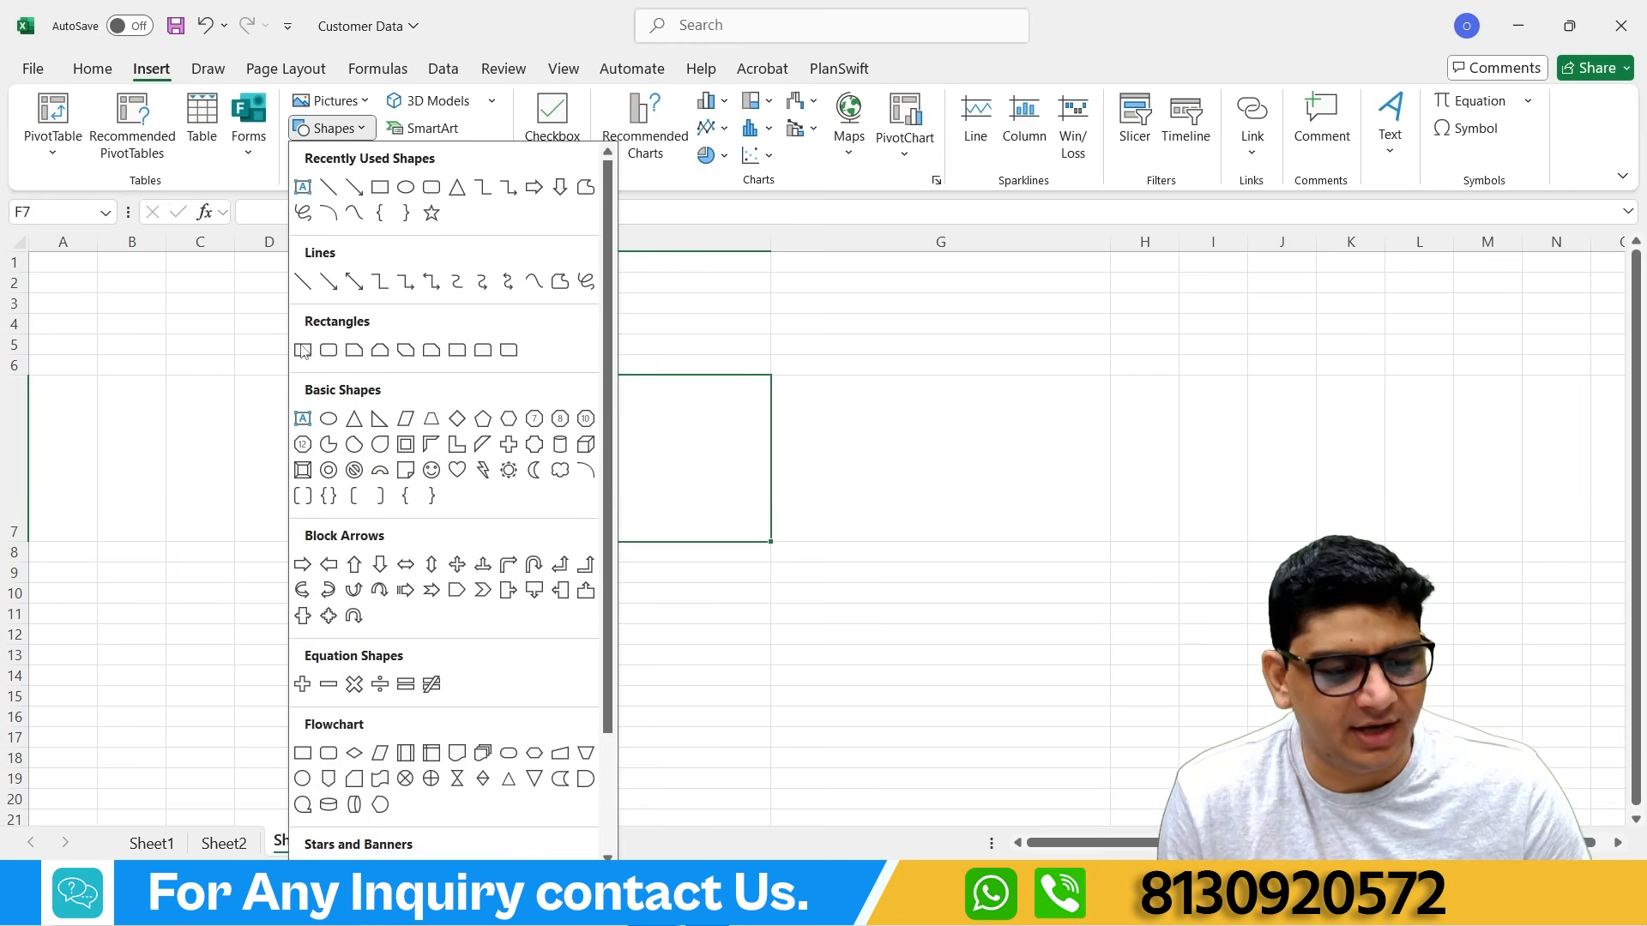
{"action": "key", "text": "Escape"}
{"action": "mouse_move", "coordinate": [498, 403]}
{"action": "left_mouse_down"}
{"action": "mouse_move", "coordinate": [640, 489]}
{"action": "mouse_move", "coordinate": [645, 509]}
{"action": "left_mouse_up"}
{"action": "left_click", "coordinate": [948, 468]}
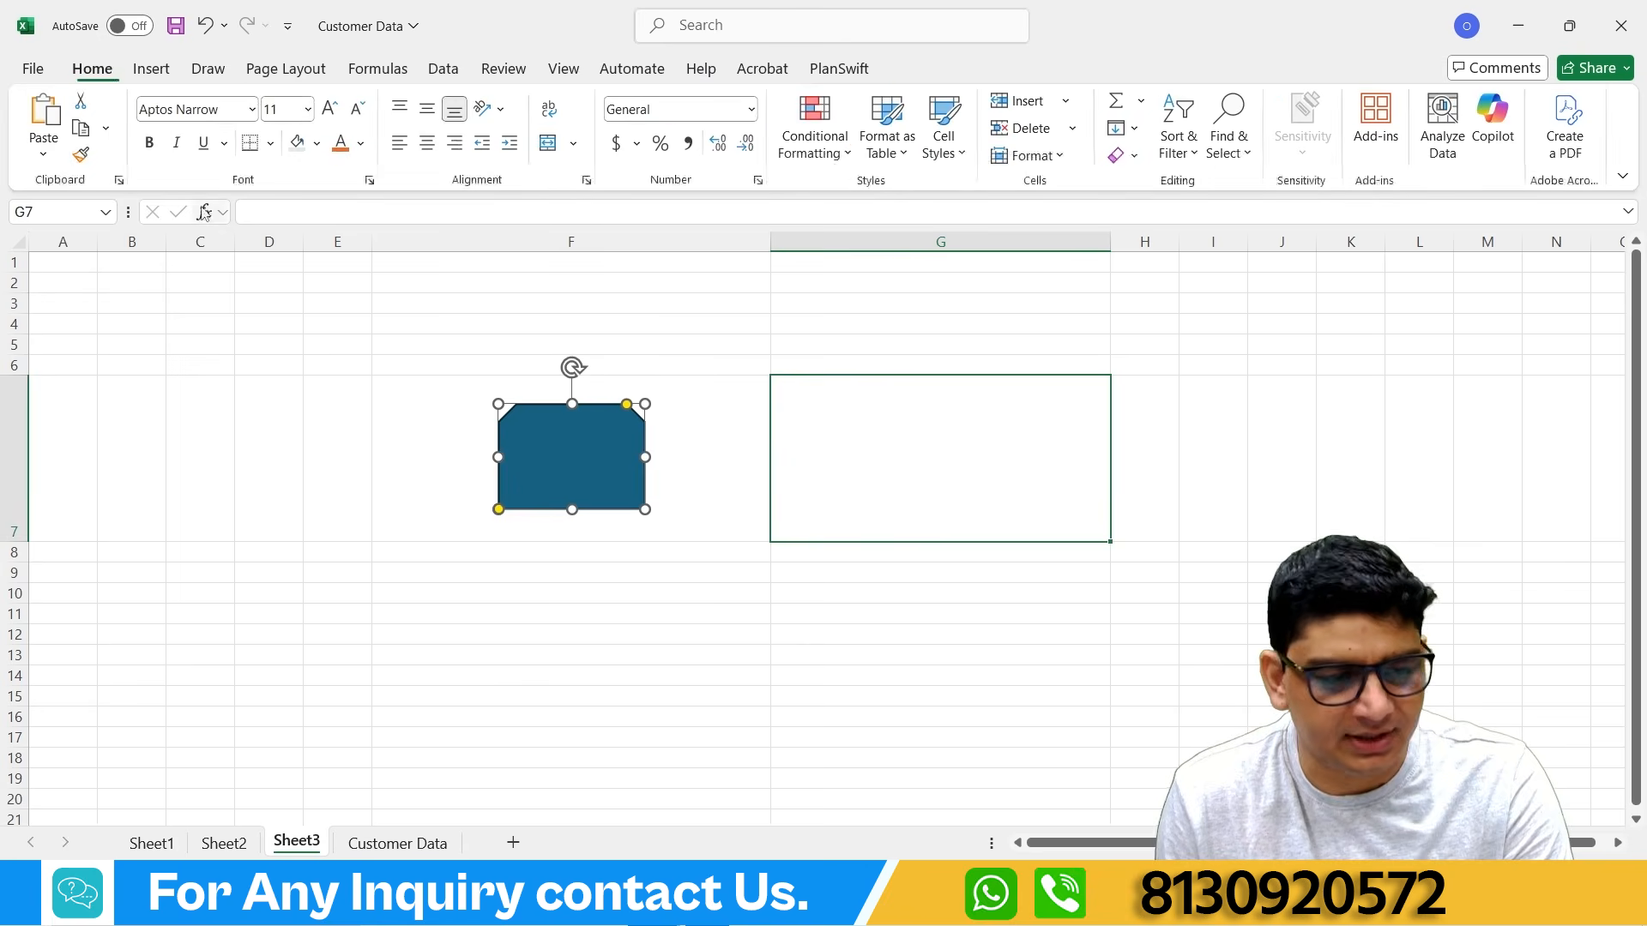
Step: Draw a curved left block arrow across columns C to F from row 7 to 11, about 1.55 inches high by 1.88 inches wide
{"action": "left_click", "coordinate": [166, 67]}
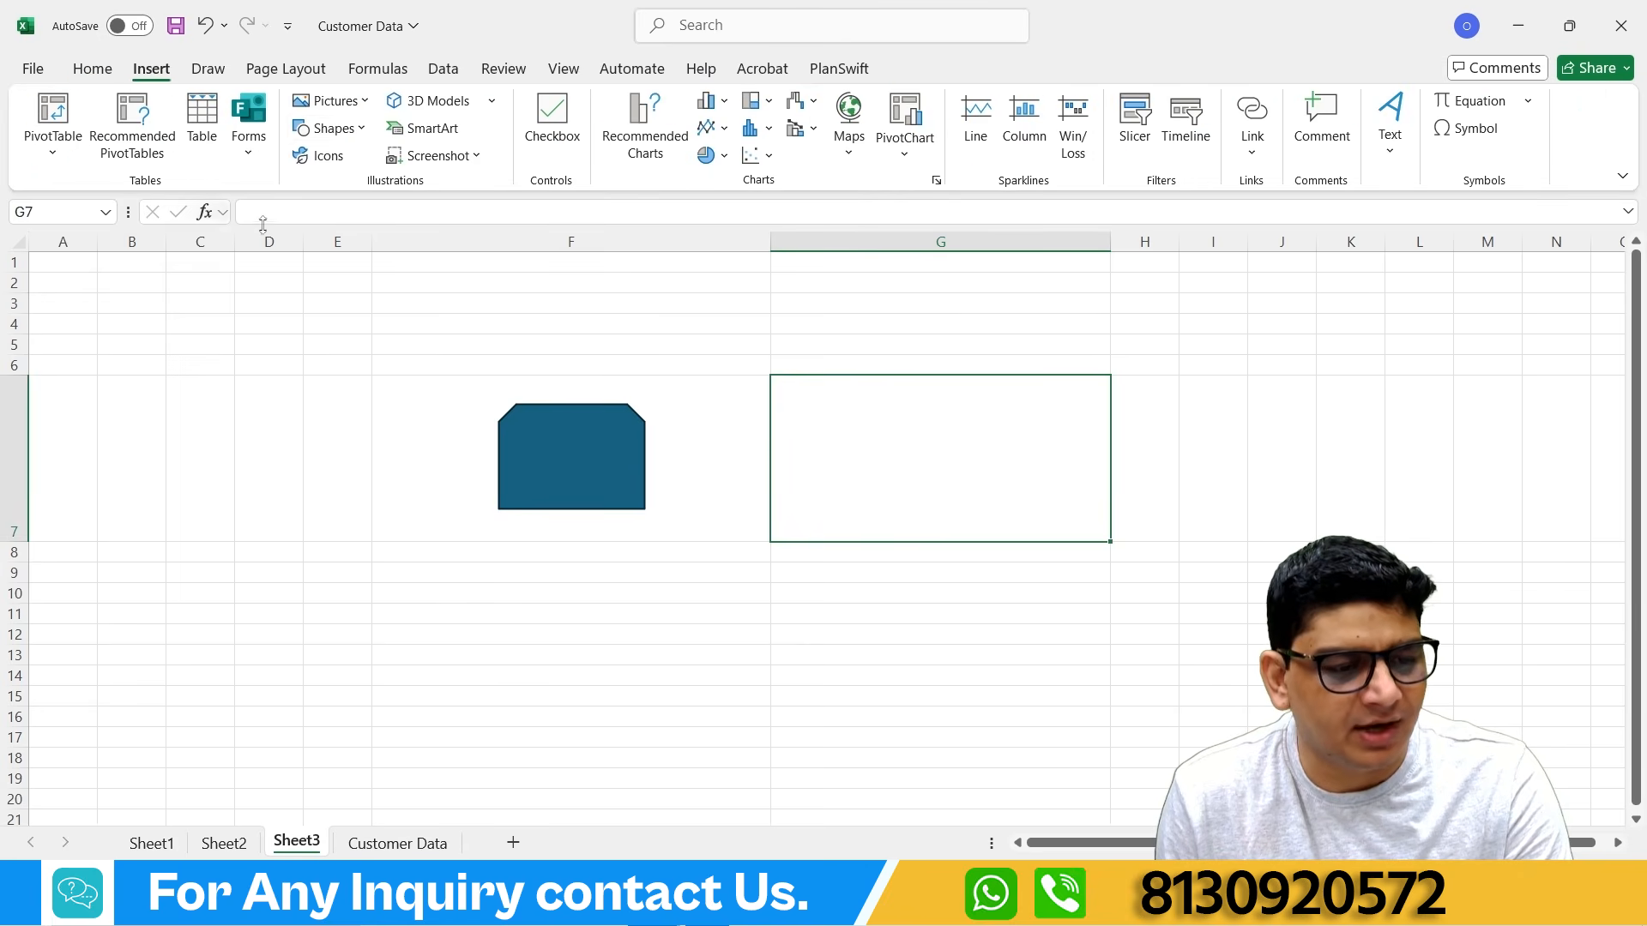
{"action": "left_click", "coordinate": [360, 133]}
{"action": "left_click", "coordinate": [328, 567]}
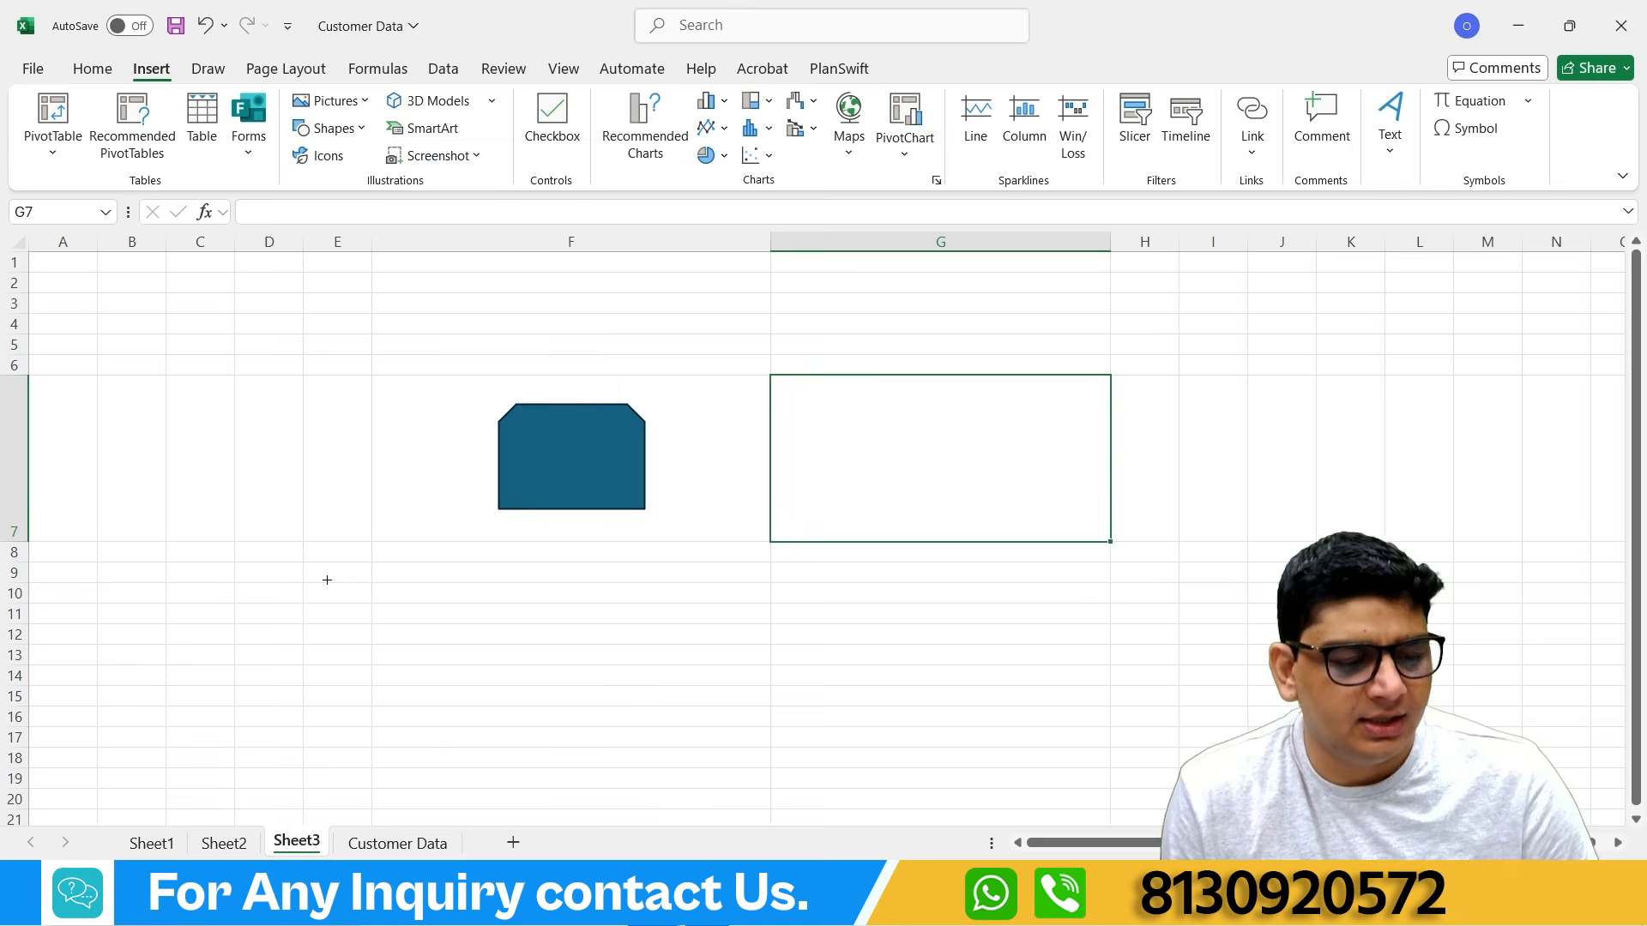
{"action": "mouse_move", "coordinate": [214, 456]}
{"action": "left_mouse_down"}
{"action": "mouse_move", "coordinate": [375, 507]}
{"action": "mouse_move", "coordinate": [378, 658]}
{"action": "mouse_move", "coordinate": [401, 551]}
{"action": "mouse_move", "coordinate": [409, 617]}
{"action": "left_mouse_up"}
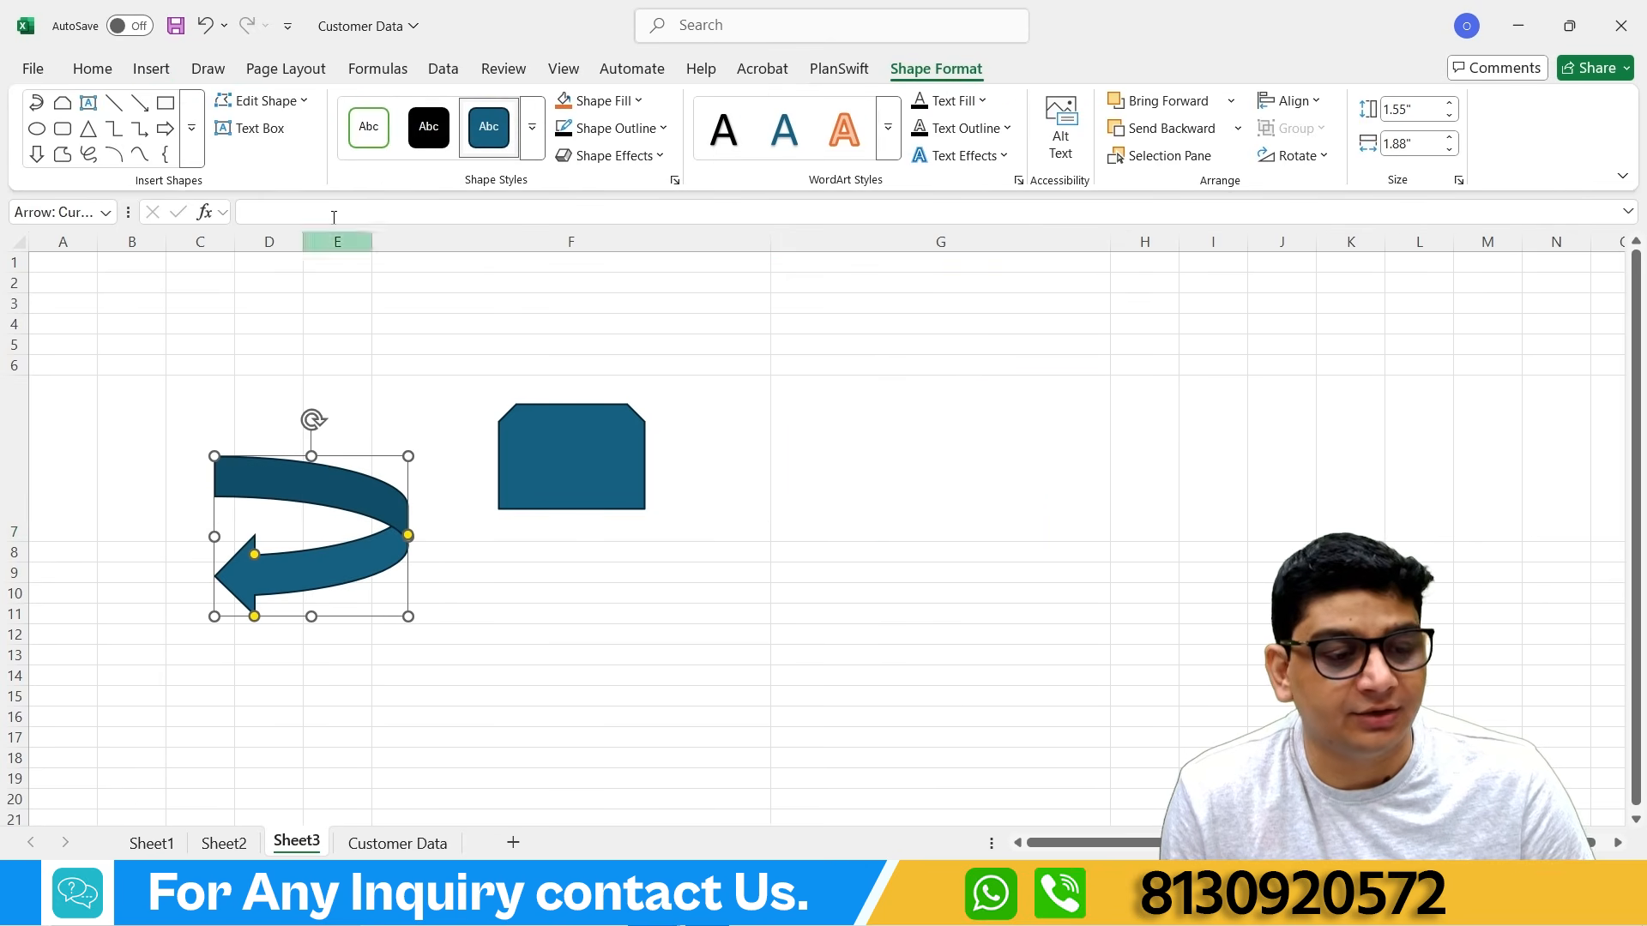
Step: Draw a plus sign equation shape in cell G7, about 1.23 inches high by 1.5 inches wide
{"action": "left_click", "coordinate": [155, 70]}
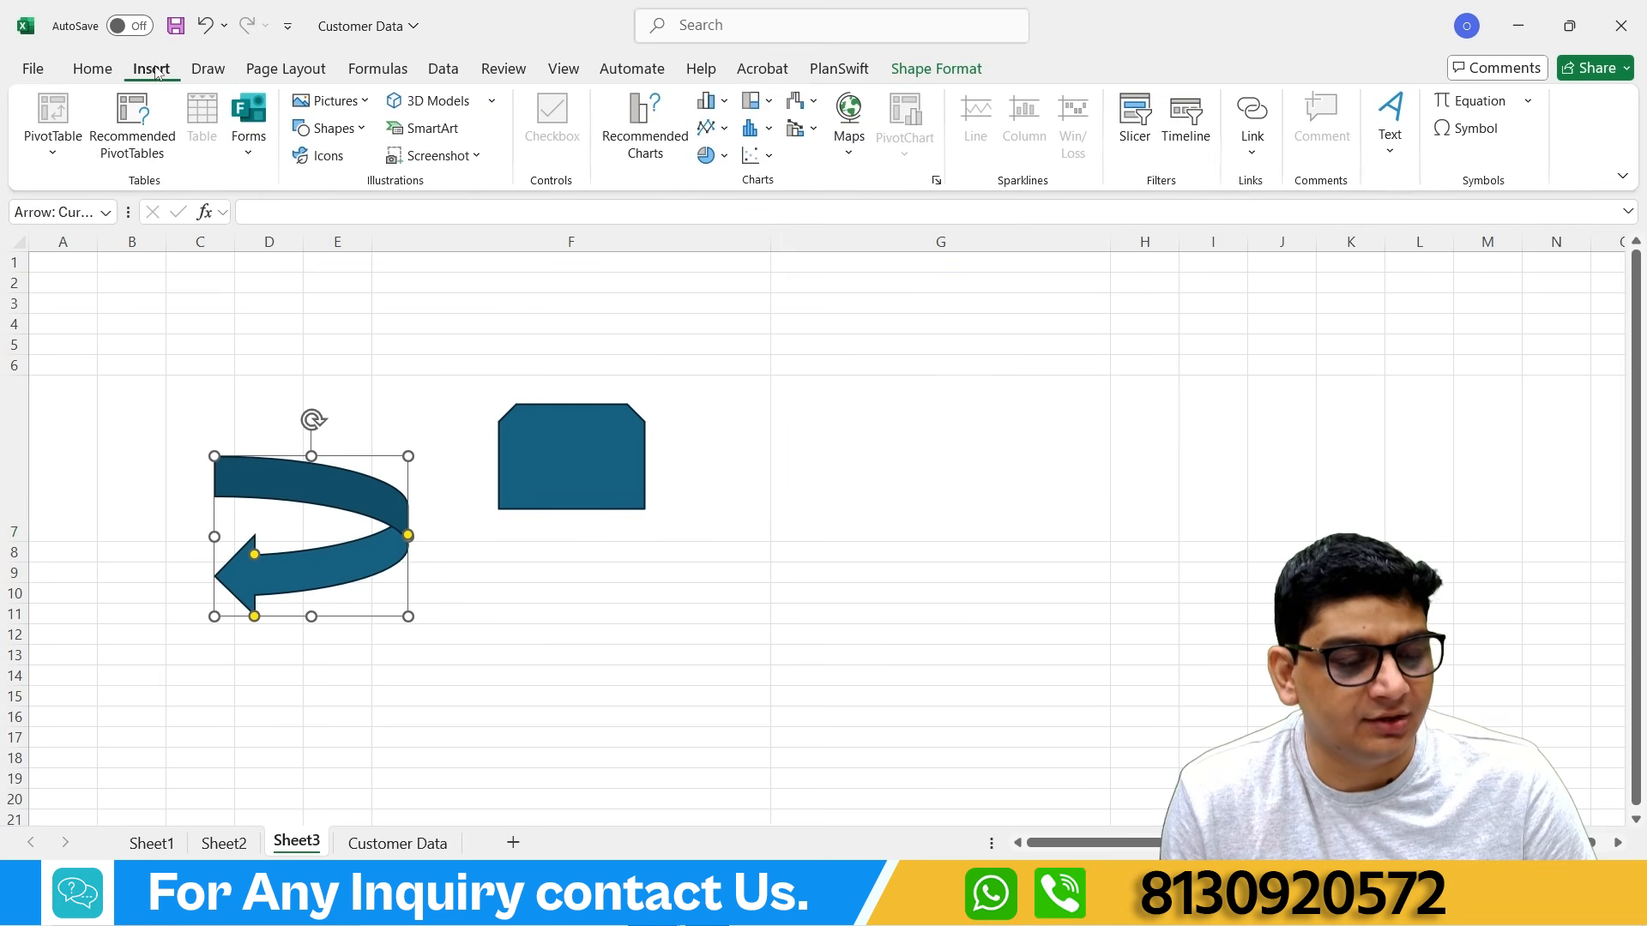
{"action": "left_click", "coordinate": [362, 130]}
{"action": "scroll", "coordinate": [436, 773], "scroll_direction": "down", "scroll_amount": 3}
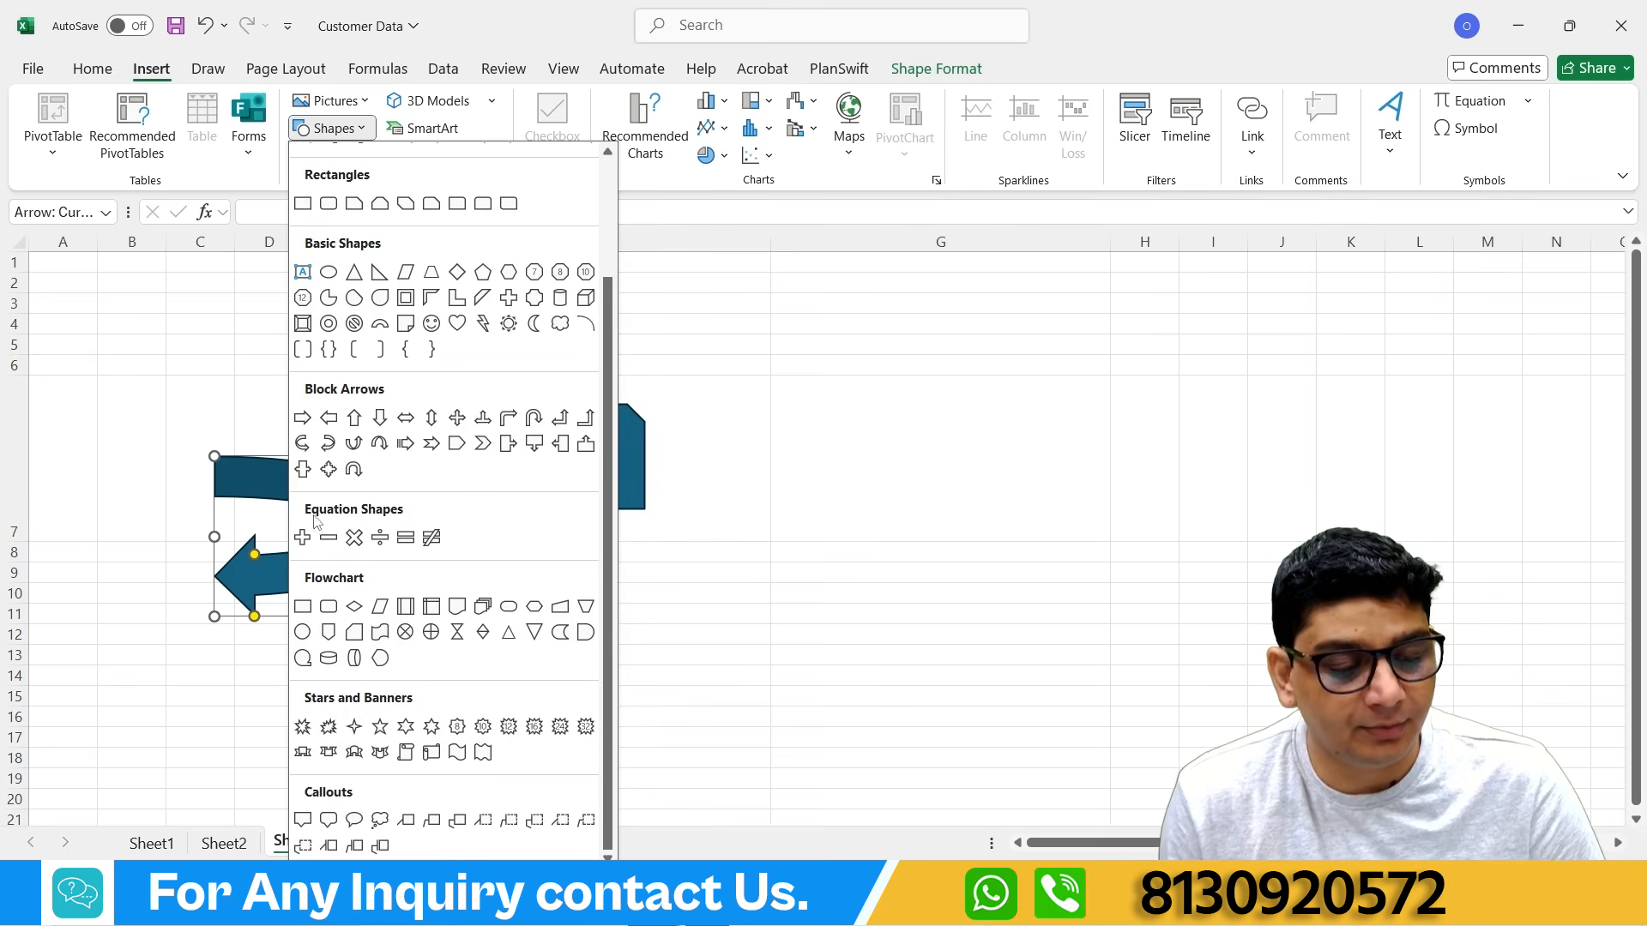
{"action": "left_click", "coordinate": [304, 537]}
{"action": "left_click_drag", "start_coordinate": [824, 400], "coordinate": [979, 529]}
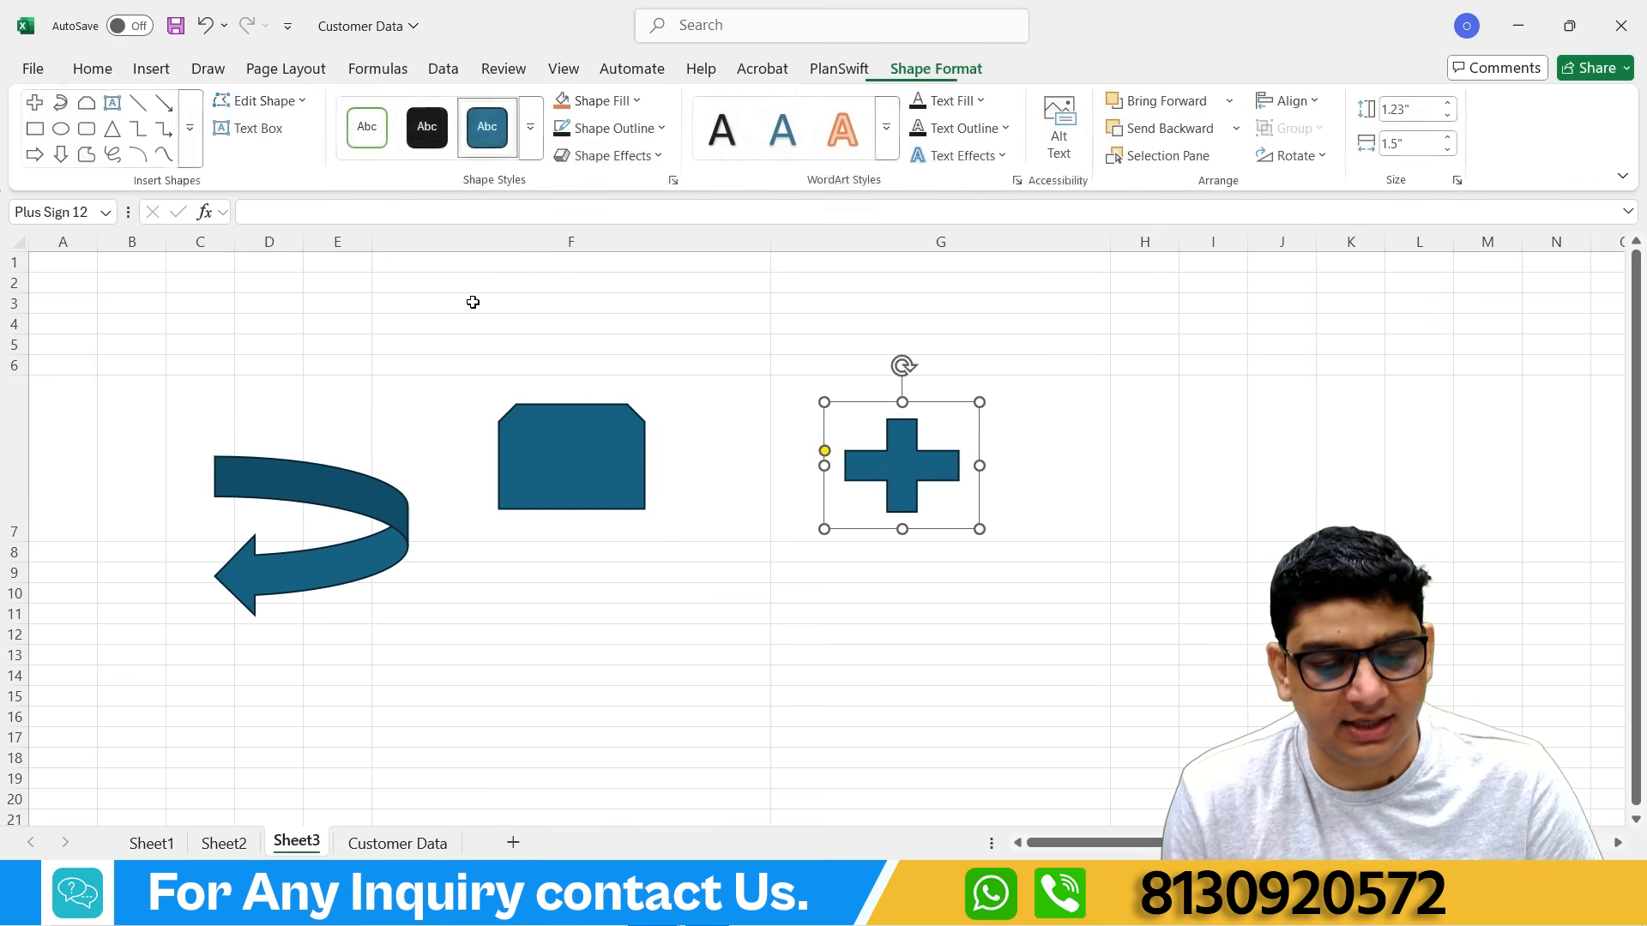
Step: Select cell F1 and browse the stock library's icons, cutout people, illustrations, cartoon people and images
{"action": "left_click", "coordinate": [149, 72]}
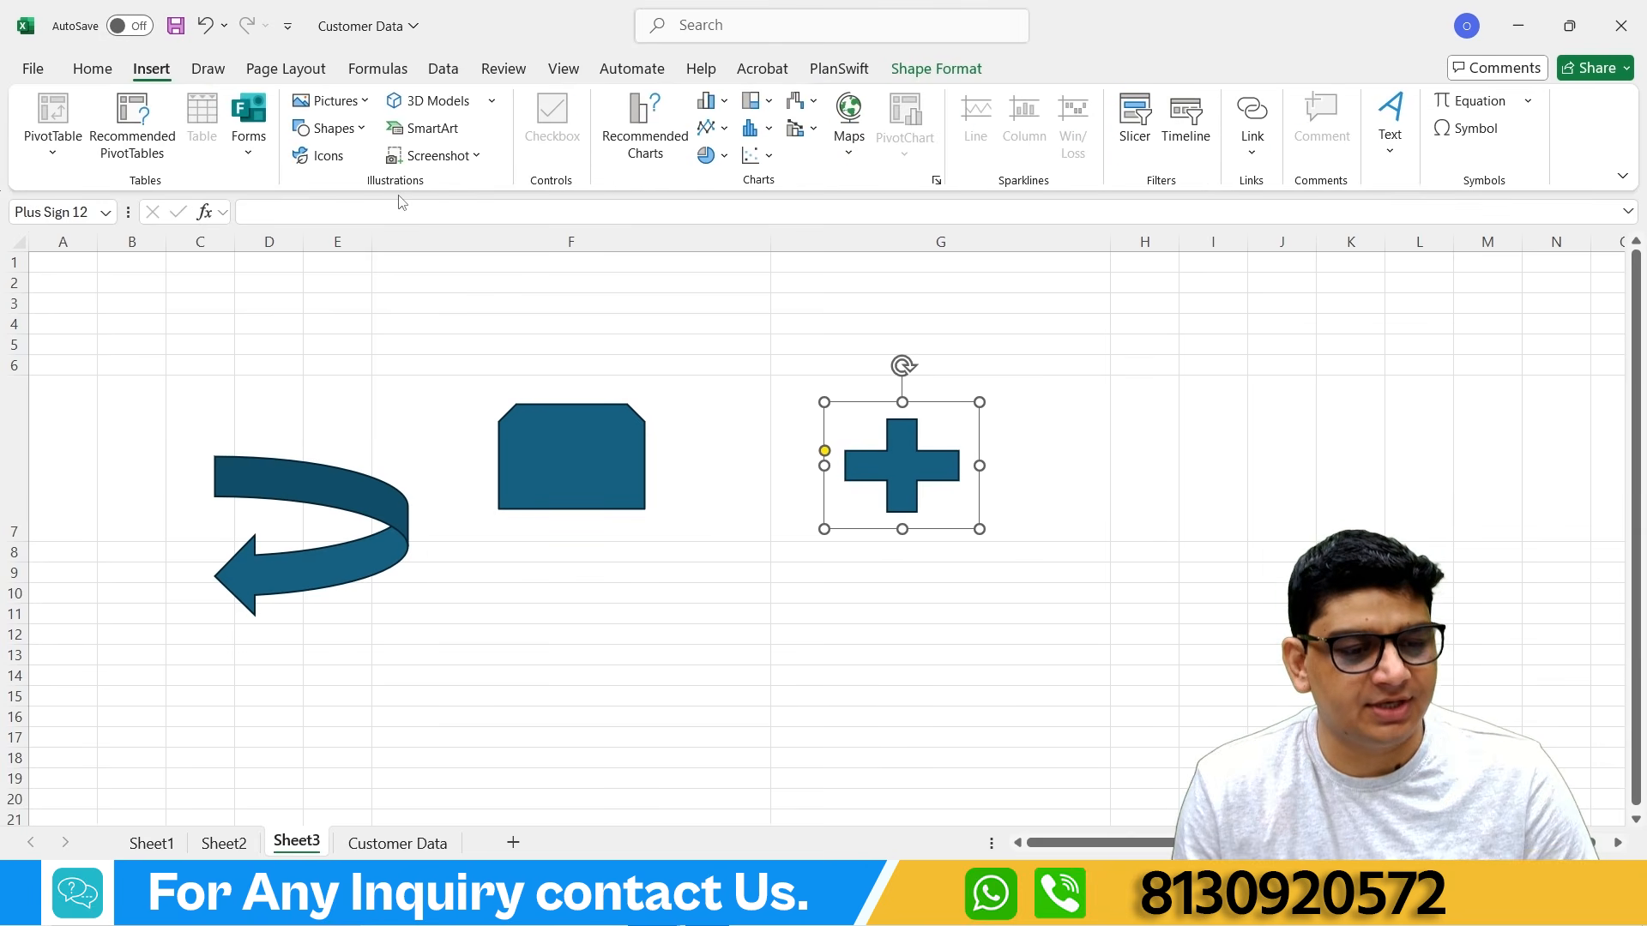
{"action": "left_click", "coordinate": [438, 266]}
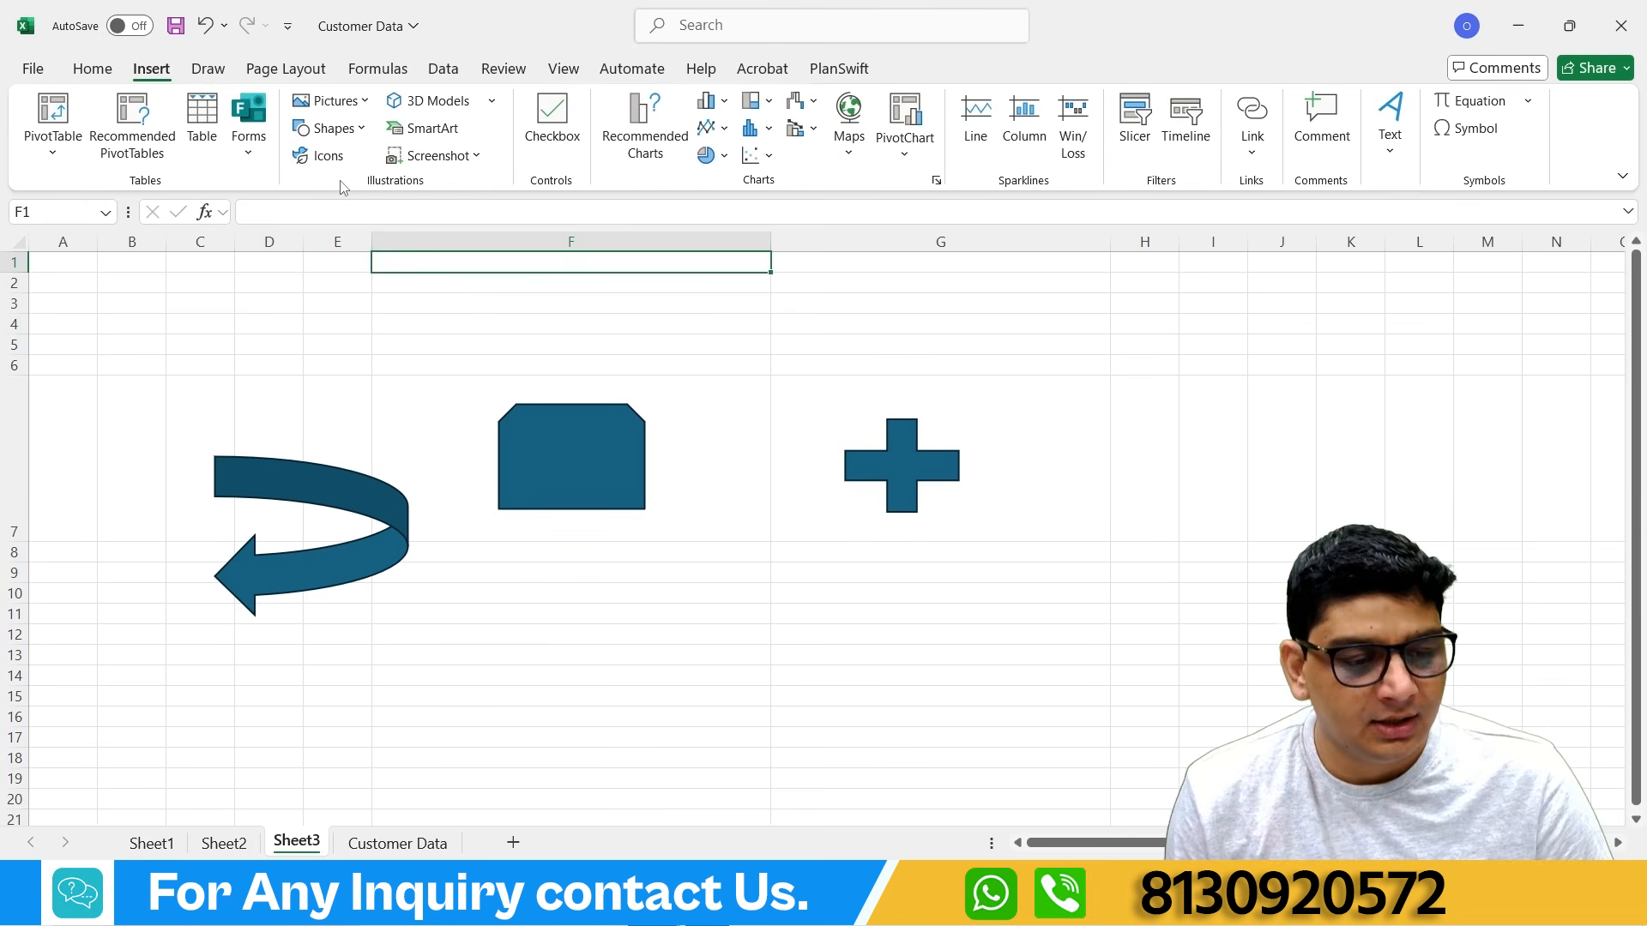
{"action": "left_click", "coordinate": [326, 158]}
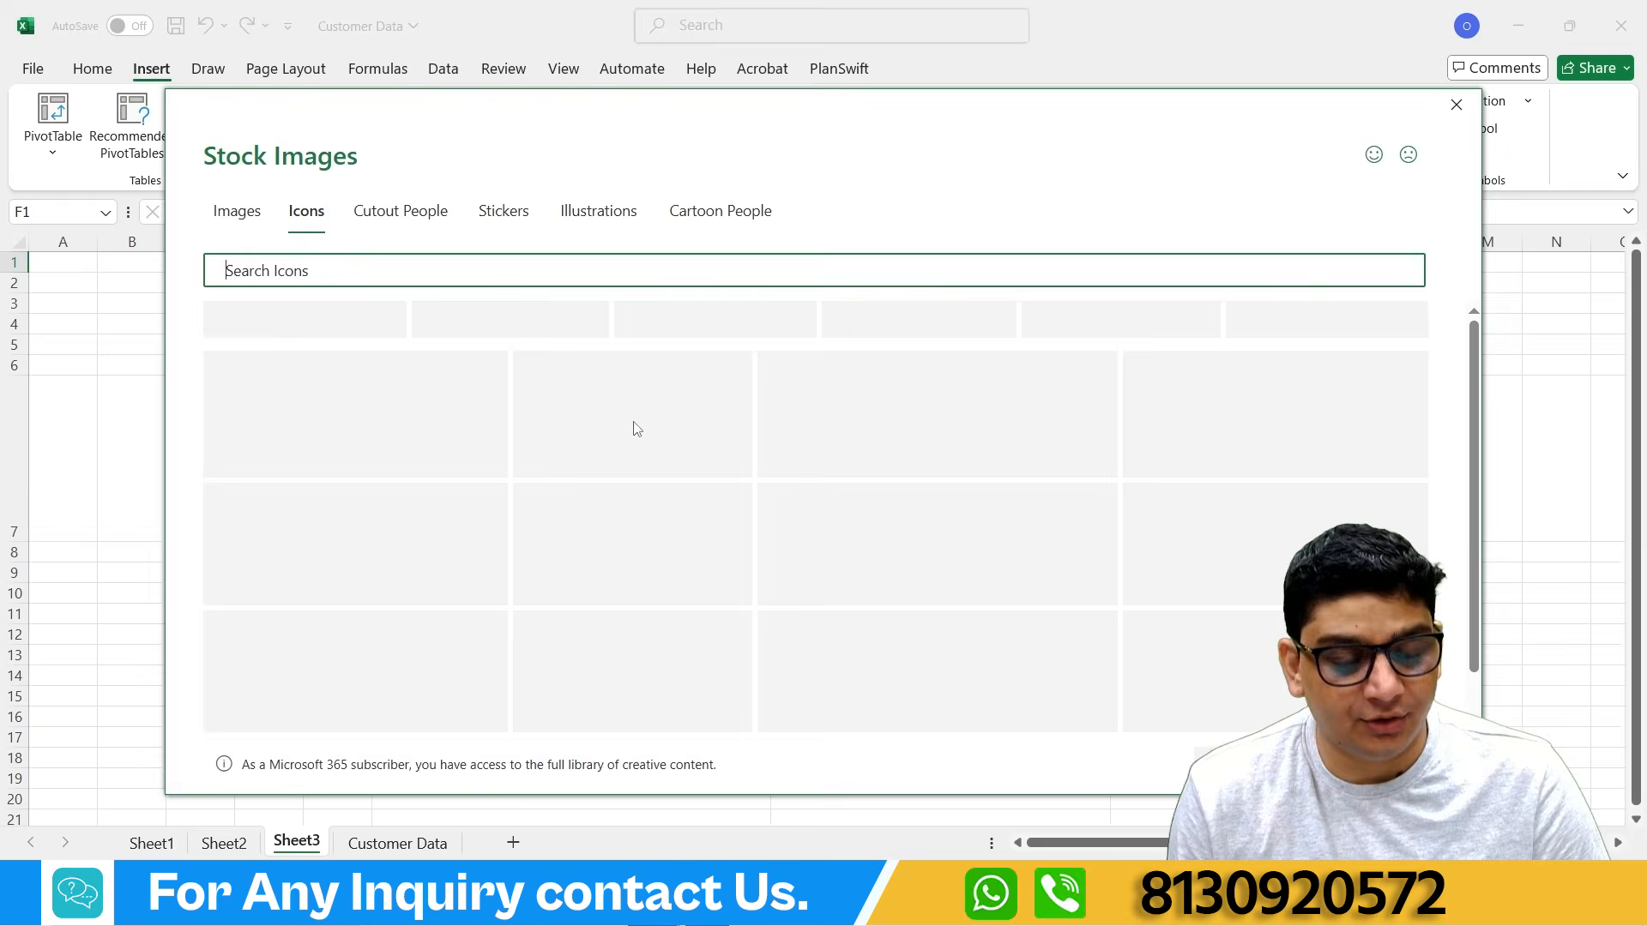
{"action": "scroll", "coordinate": [511, 461], "scroll_direction": "down", "scroll_amount": 10}
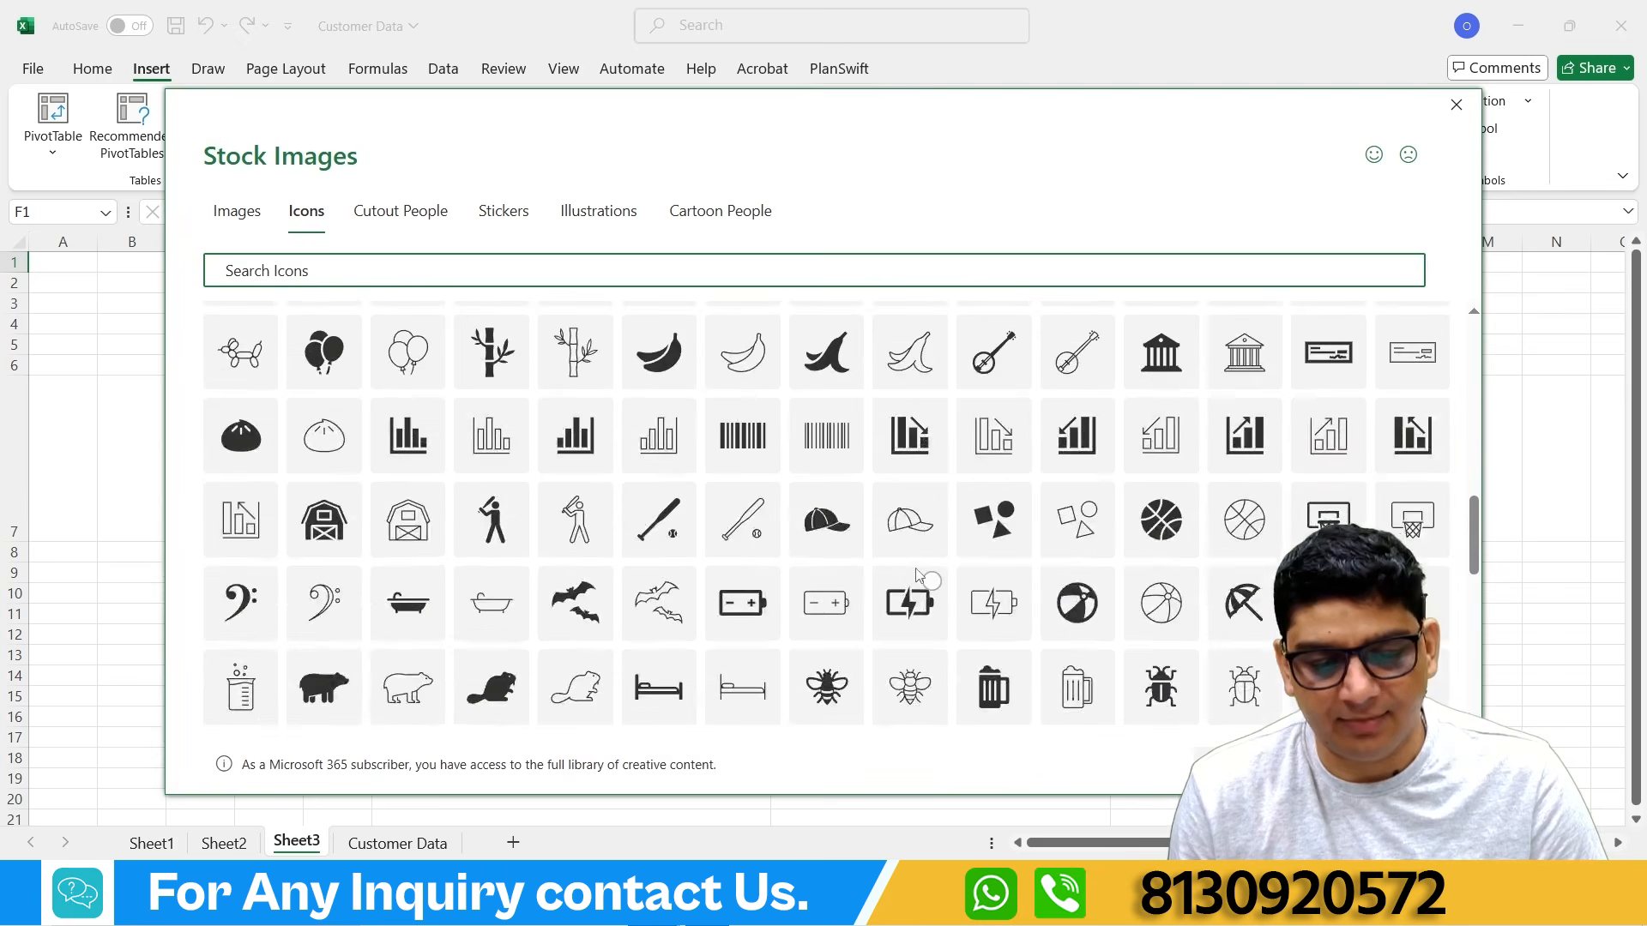
{"action": "left_click", "coordinate": [430, 210]}
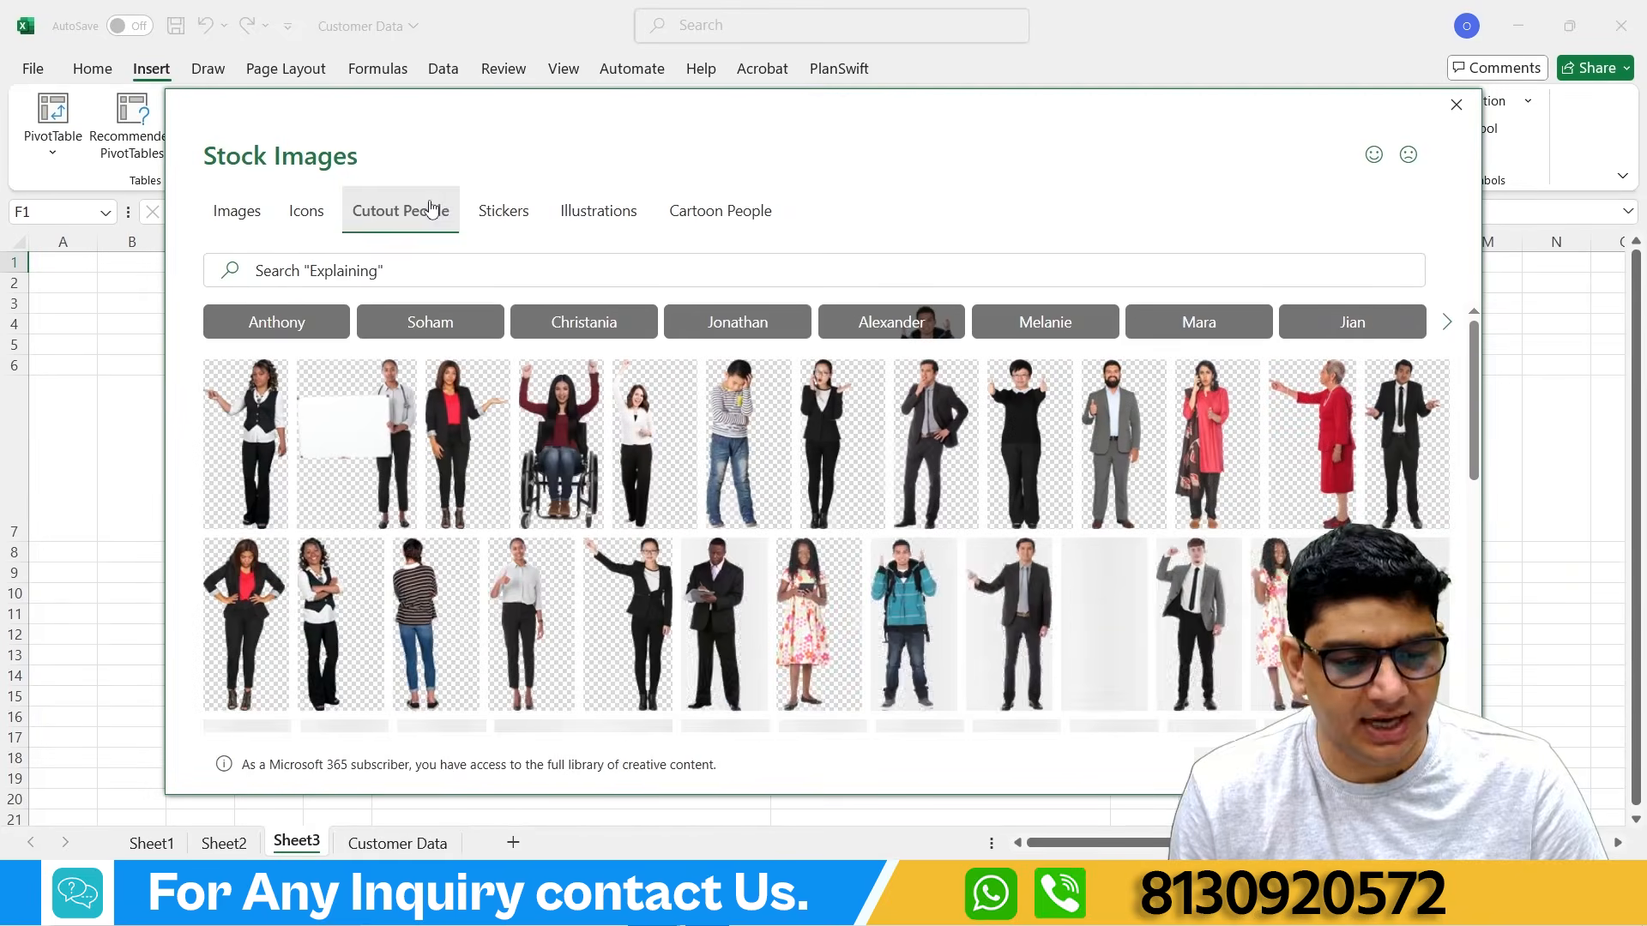
{"action": "scroll", "coordinate": [1032, 531], "scroll_direction": "down", "scroll_amount": 5}
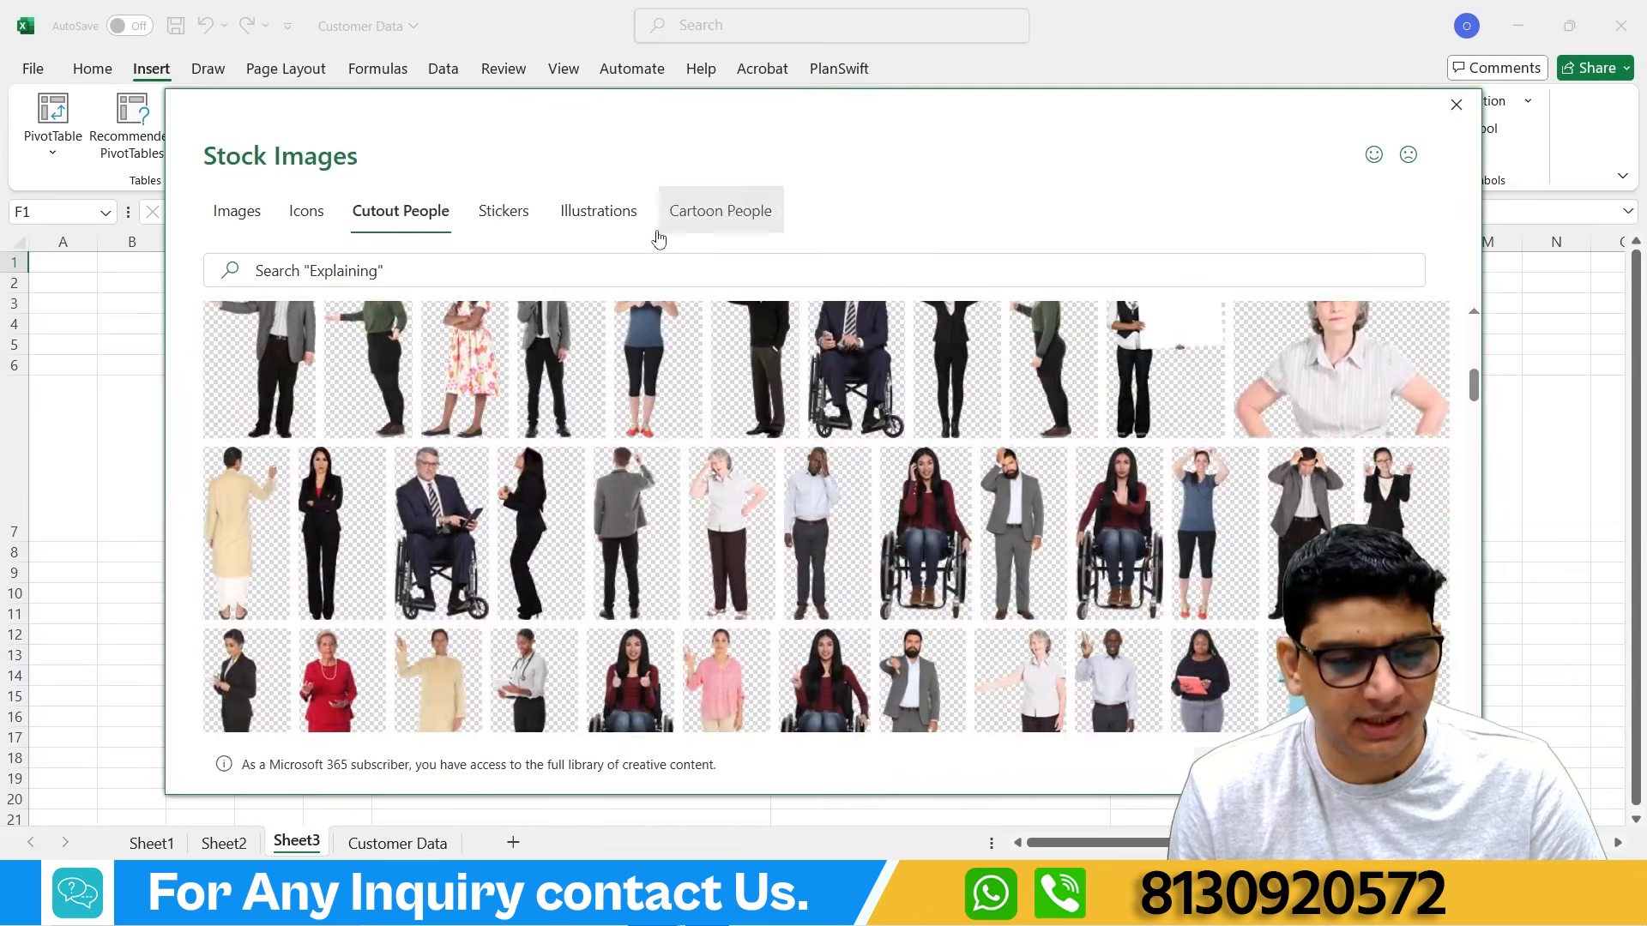
{"action": "left_click", "coordinate": [598, 211]}
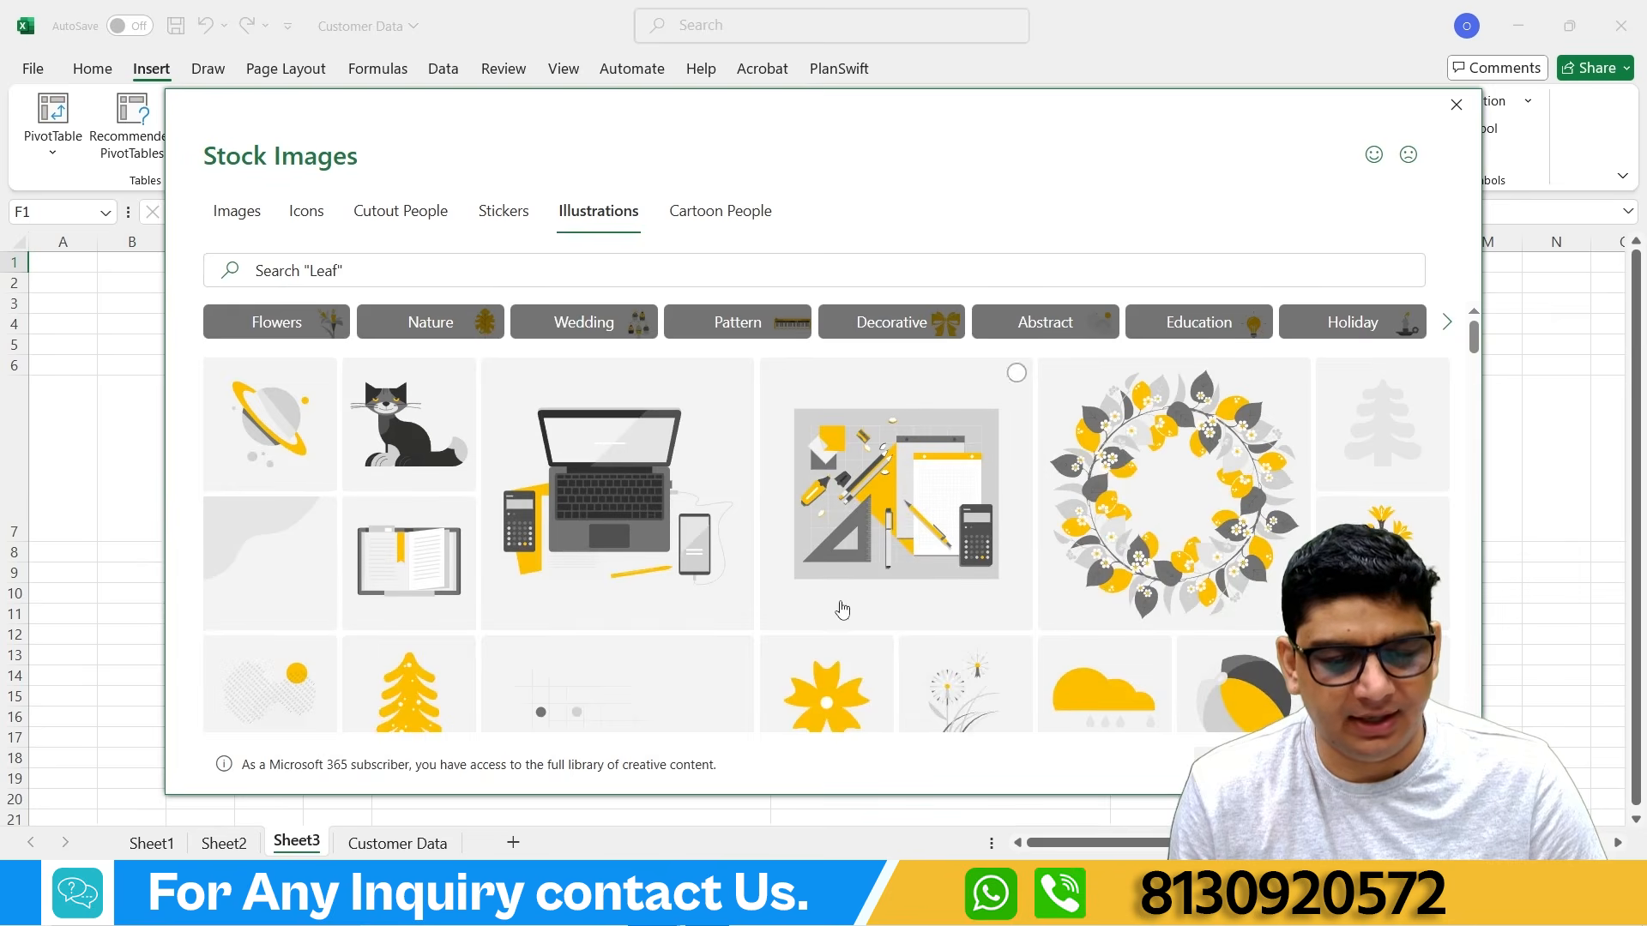
{"action": "left_click", "coordinate": [721, 211]}
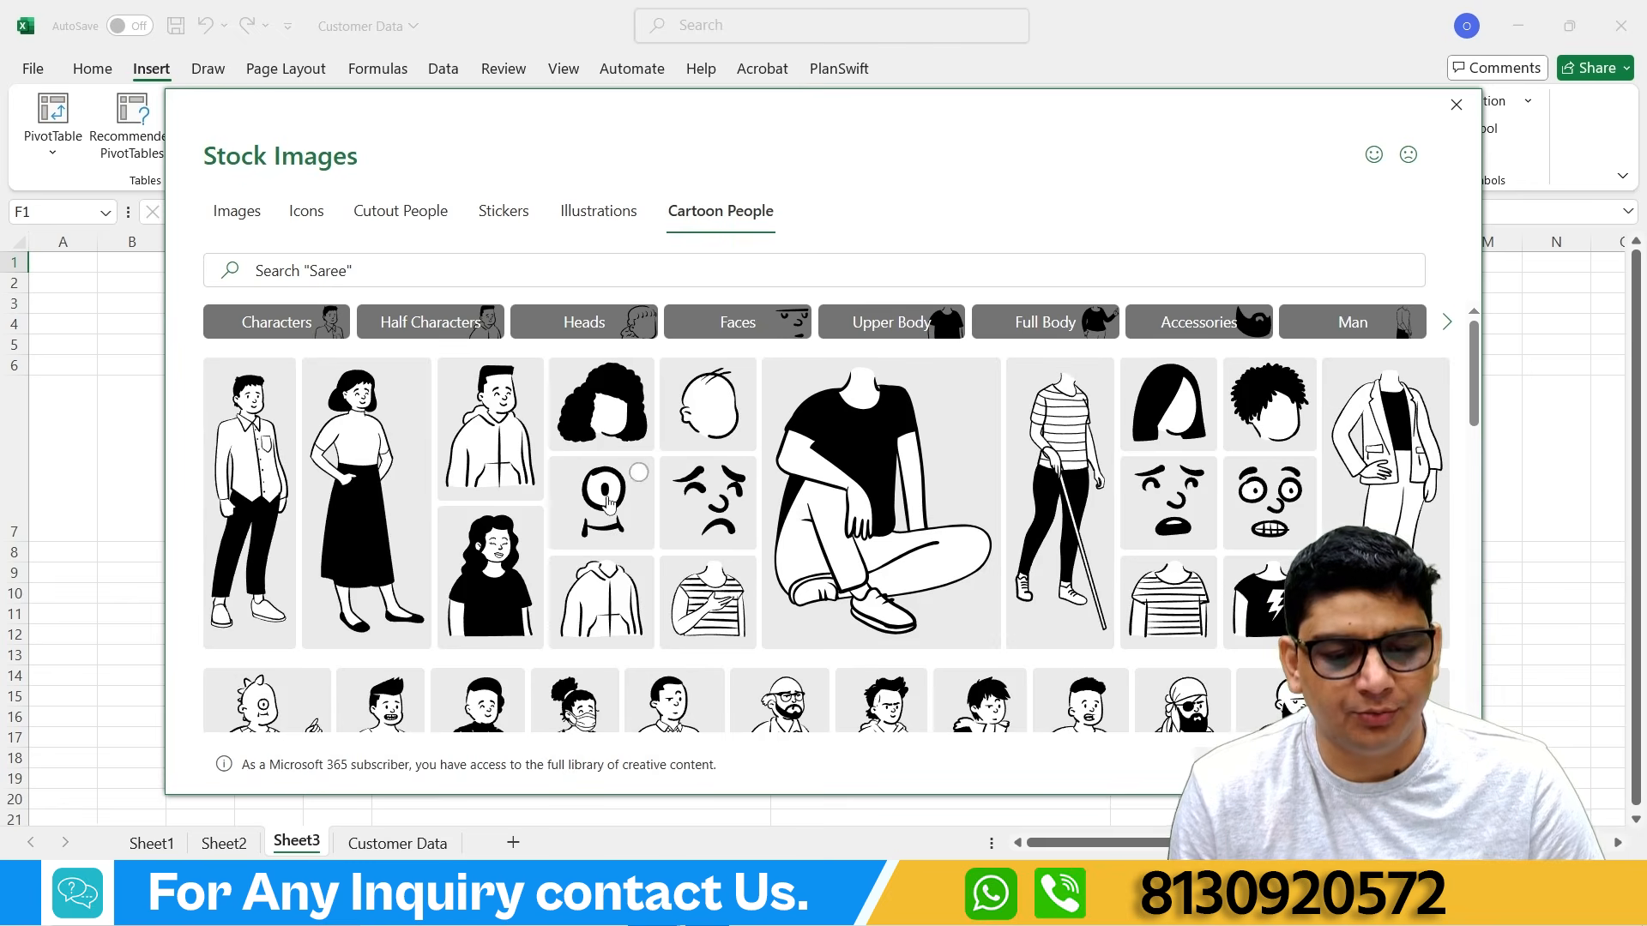
{"action": "left_click", "coordinate": [302, 211]}
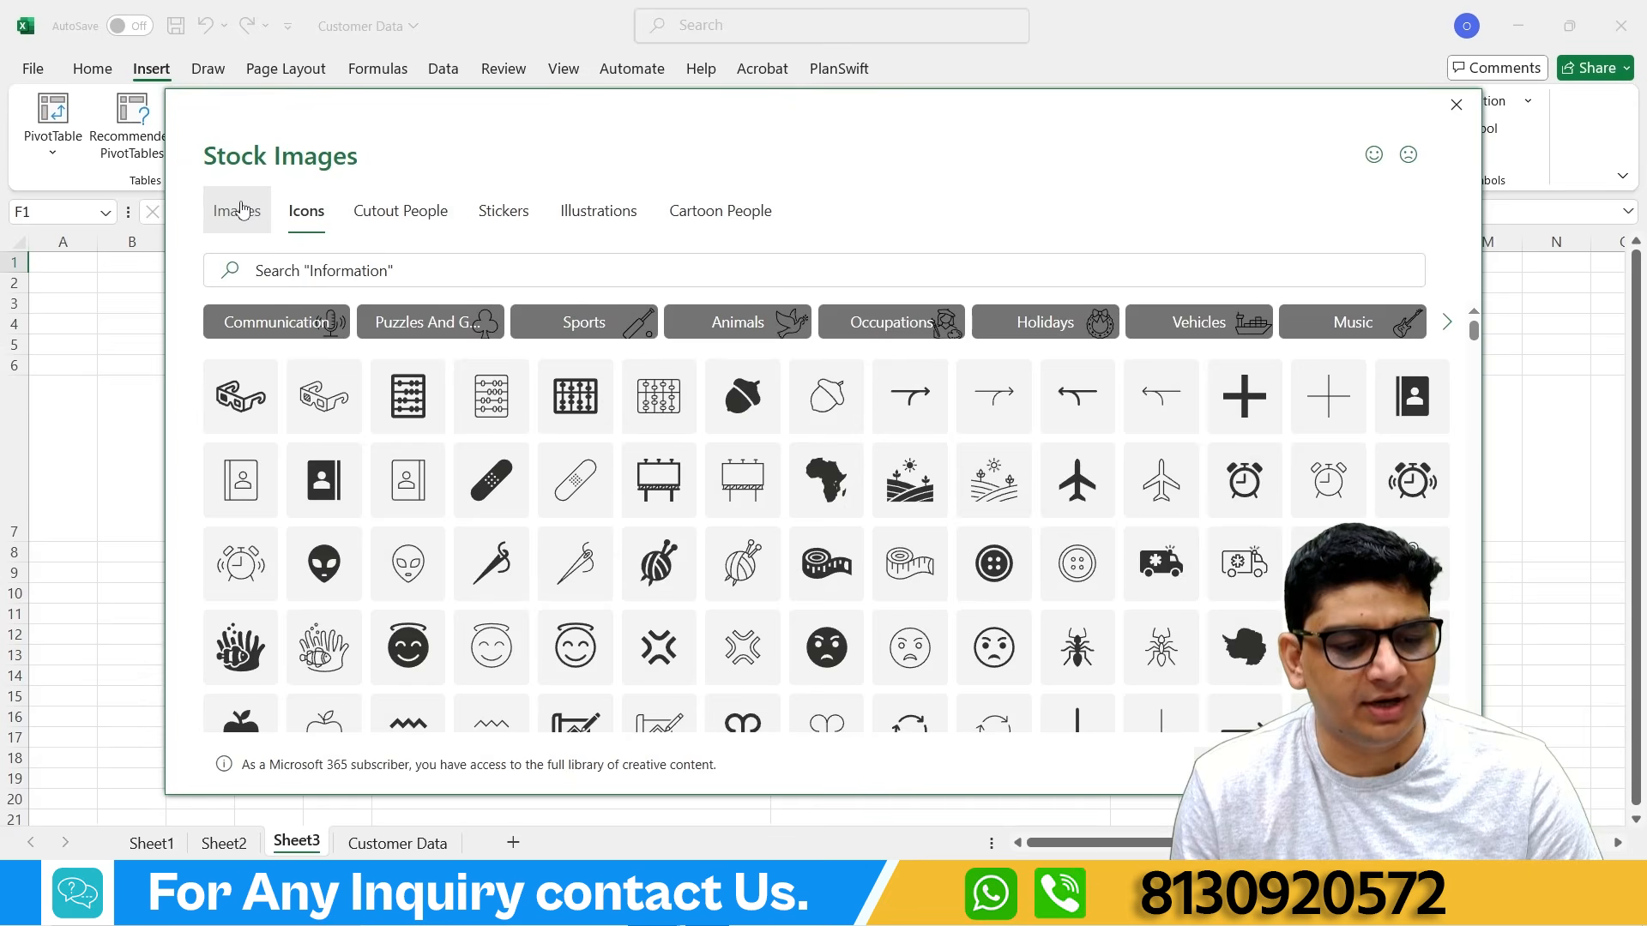
{"action": "left_click", "coordinate": [243, 210]}
Step: Insert the solid 3D glasses icon, enlarge it to about 1.21 inches square and place it across the border between columns F and G
{"action": "left_click", "coordinate": [302, 215]}
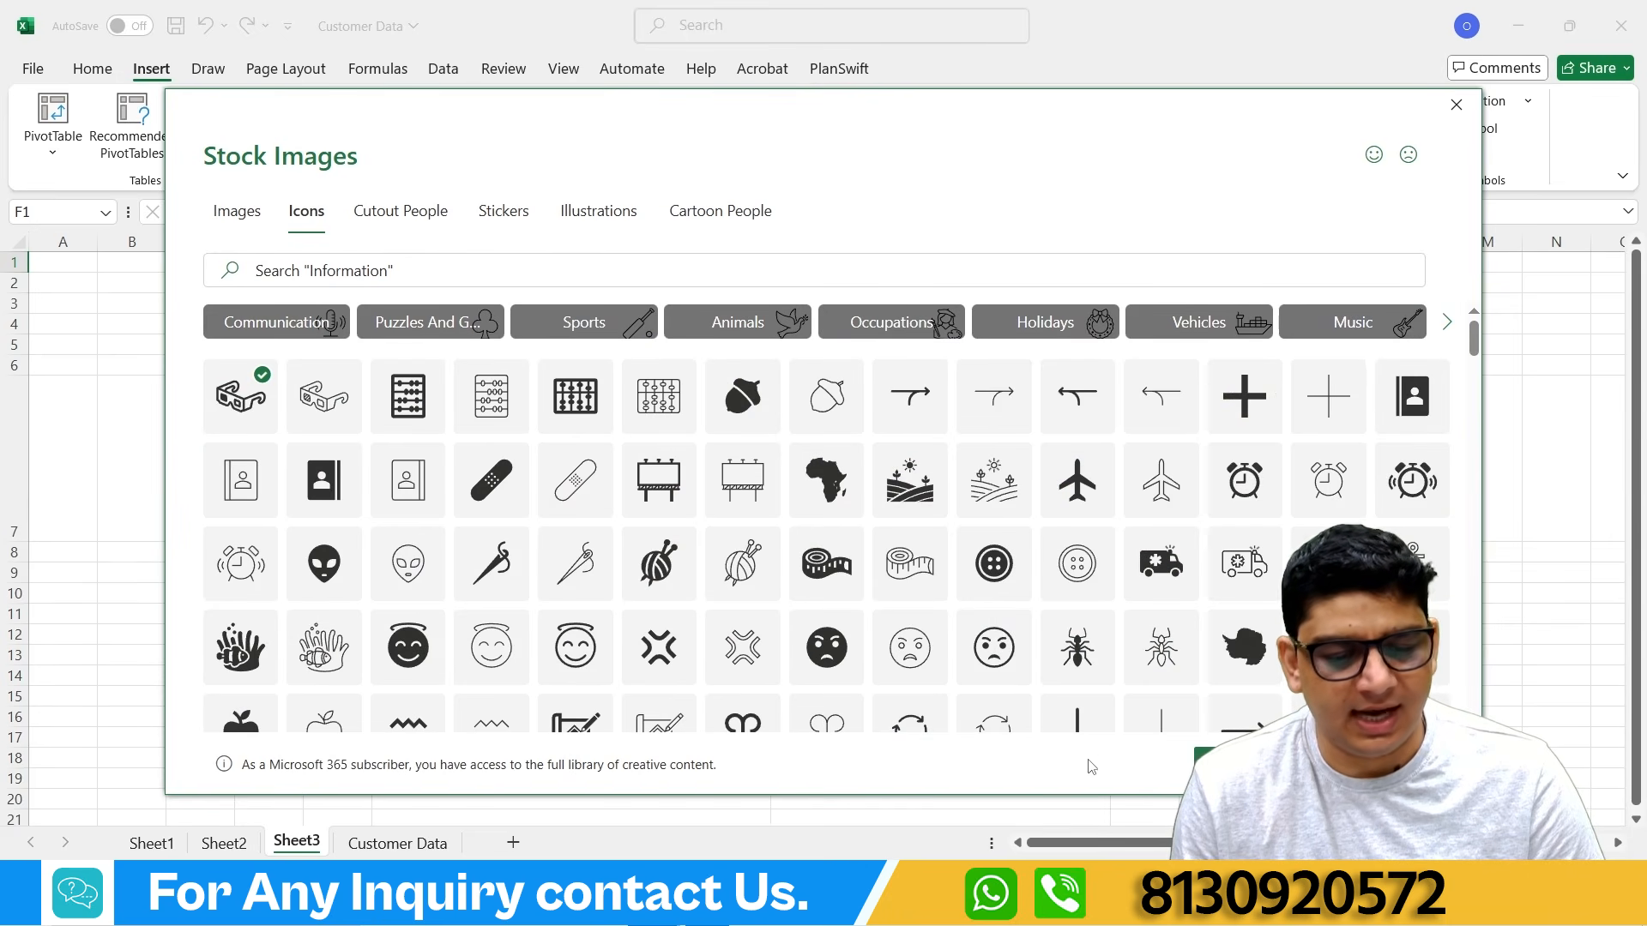
{"action": "left_click", "coordinate": [1248, 763]}
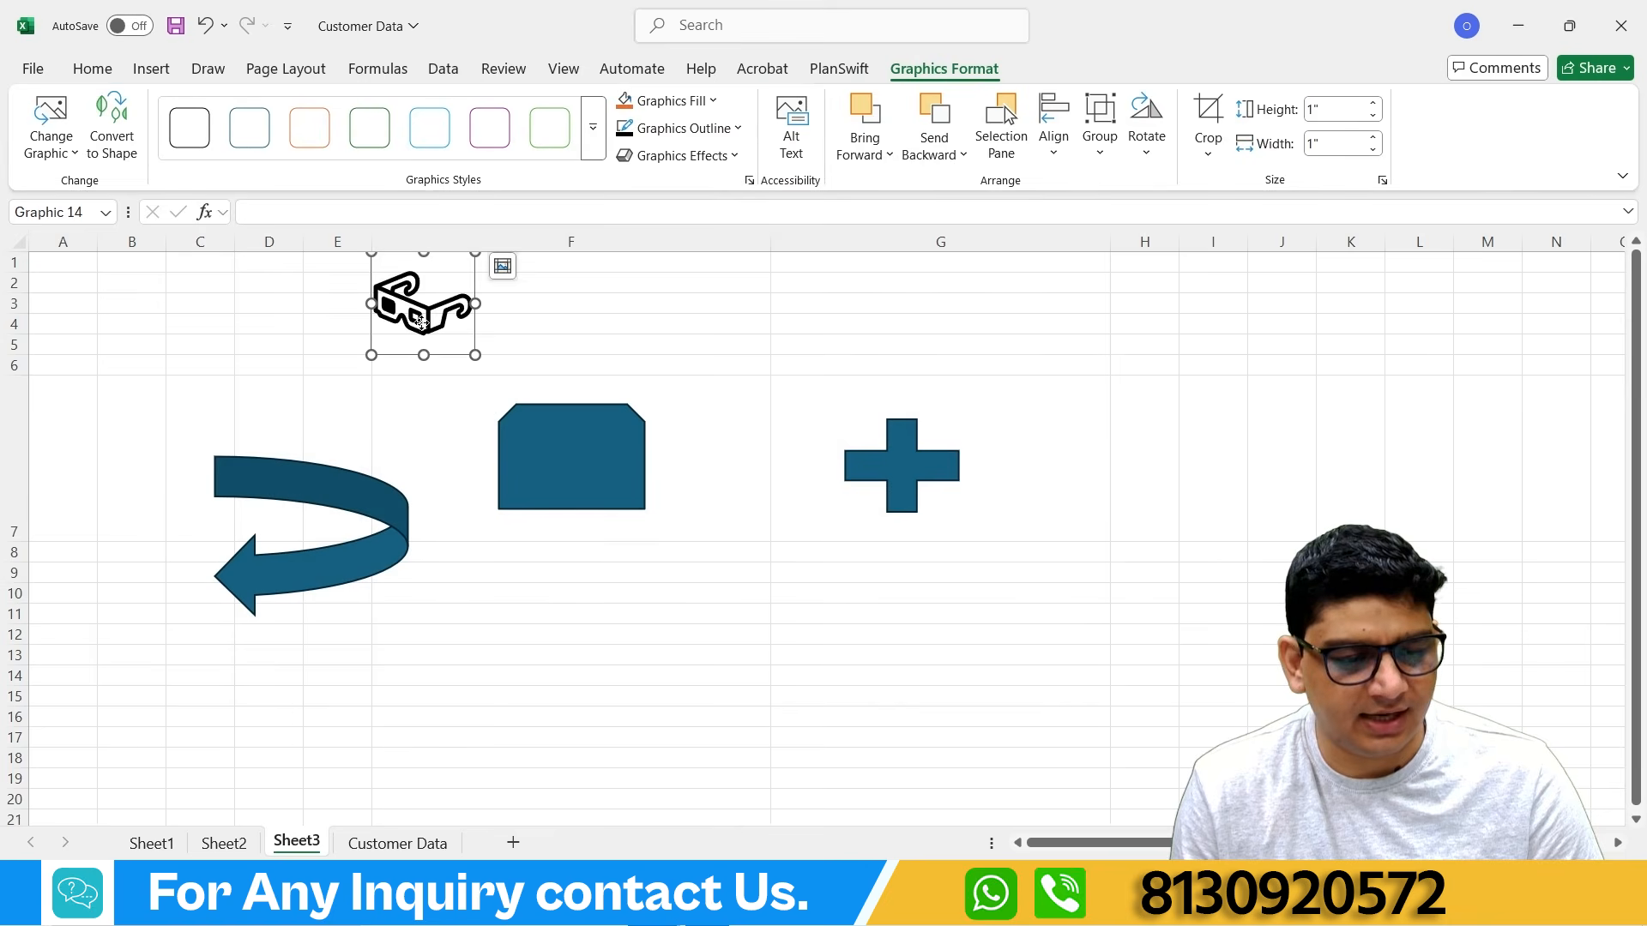
{"action": "left_click_drag", "start_coordinate": [420, 322], "coordinate": [850, 448]}
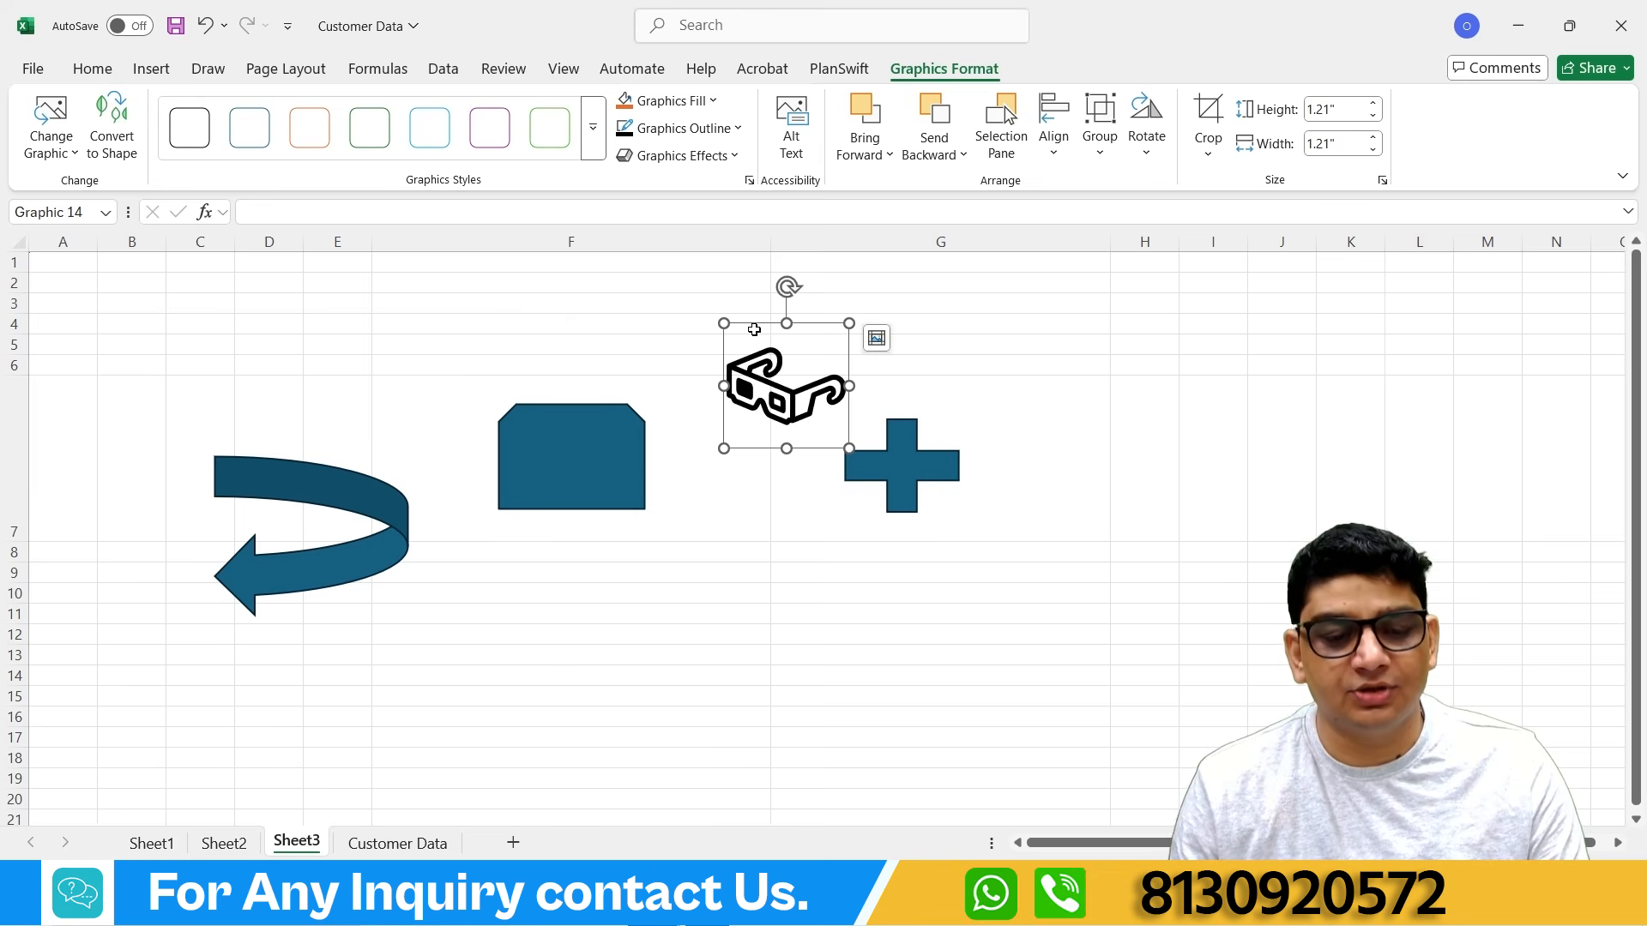
Step: Try a red fill on the glasses icon, replace it with dark green and add a black outline
{"action": "left_click", "coordinate": [714, 101]}
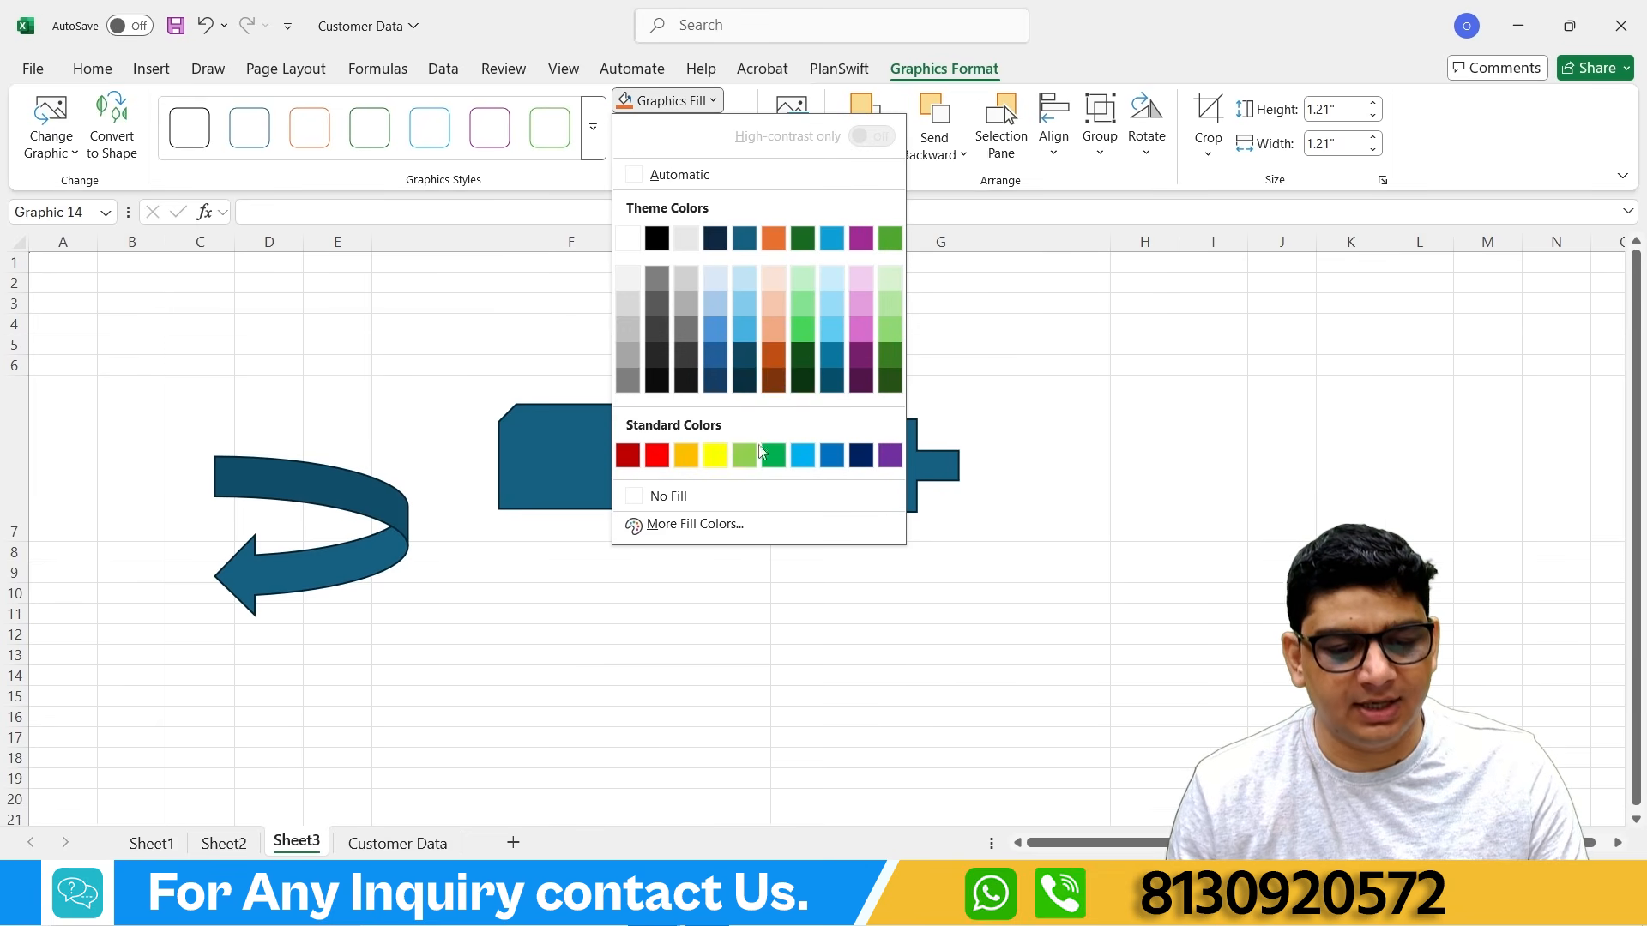
{"action": "left_click", "coordinate": [658, 457]}
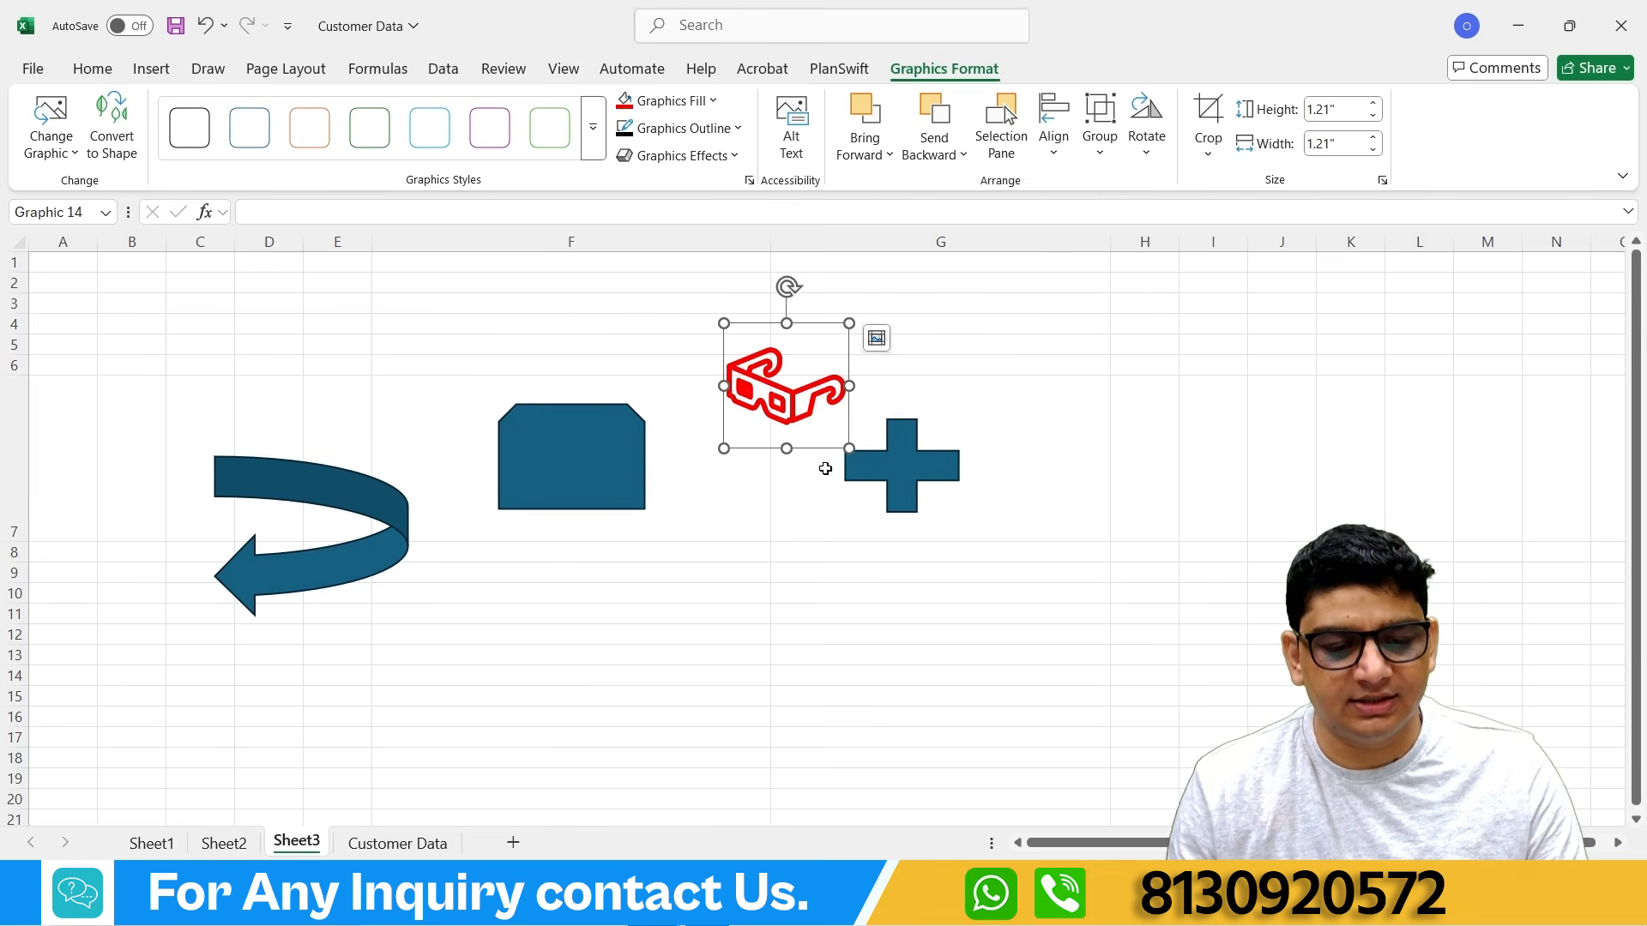
{"action": "left_click", "coordinate": [714, 102]}
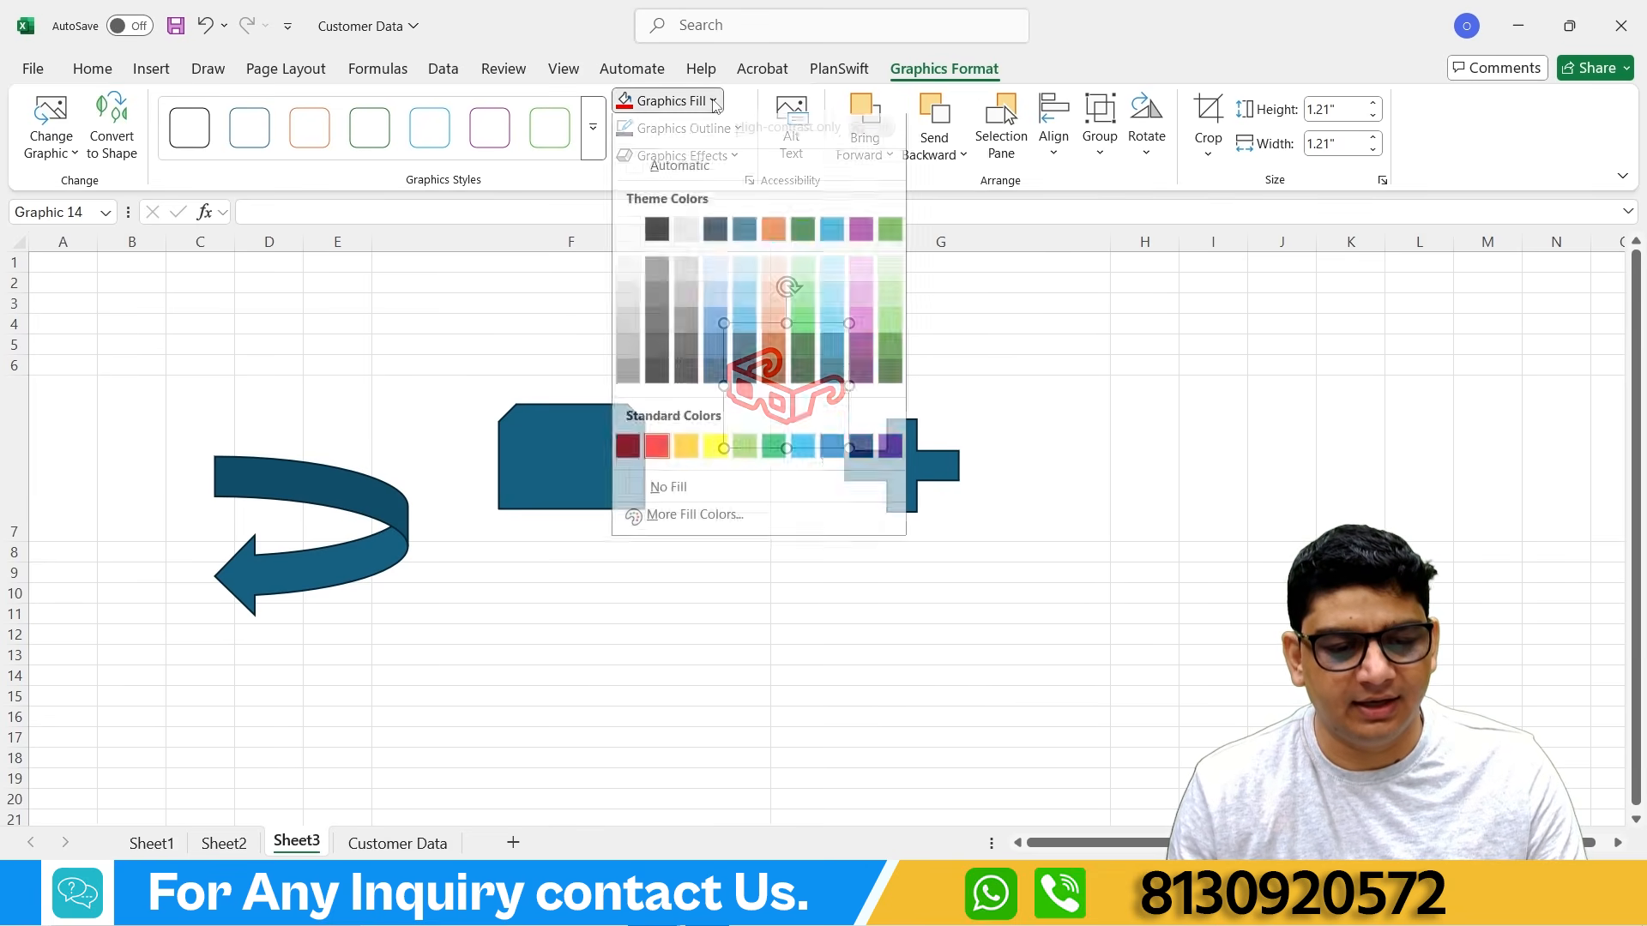
{"action": "left_click", "coordinate": [811, 243]}
{"action": "left_click", "coordinate": [683, 129]}
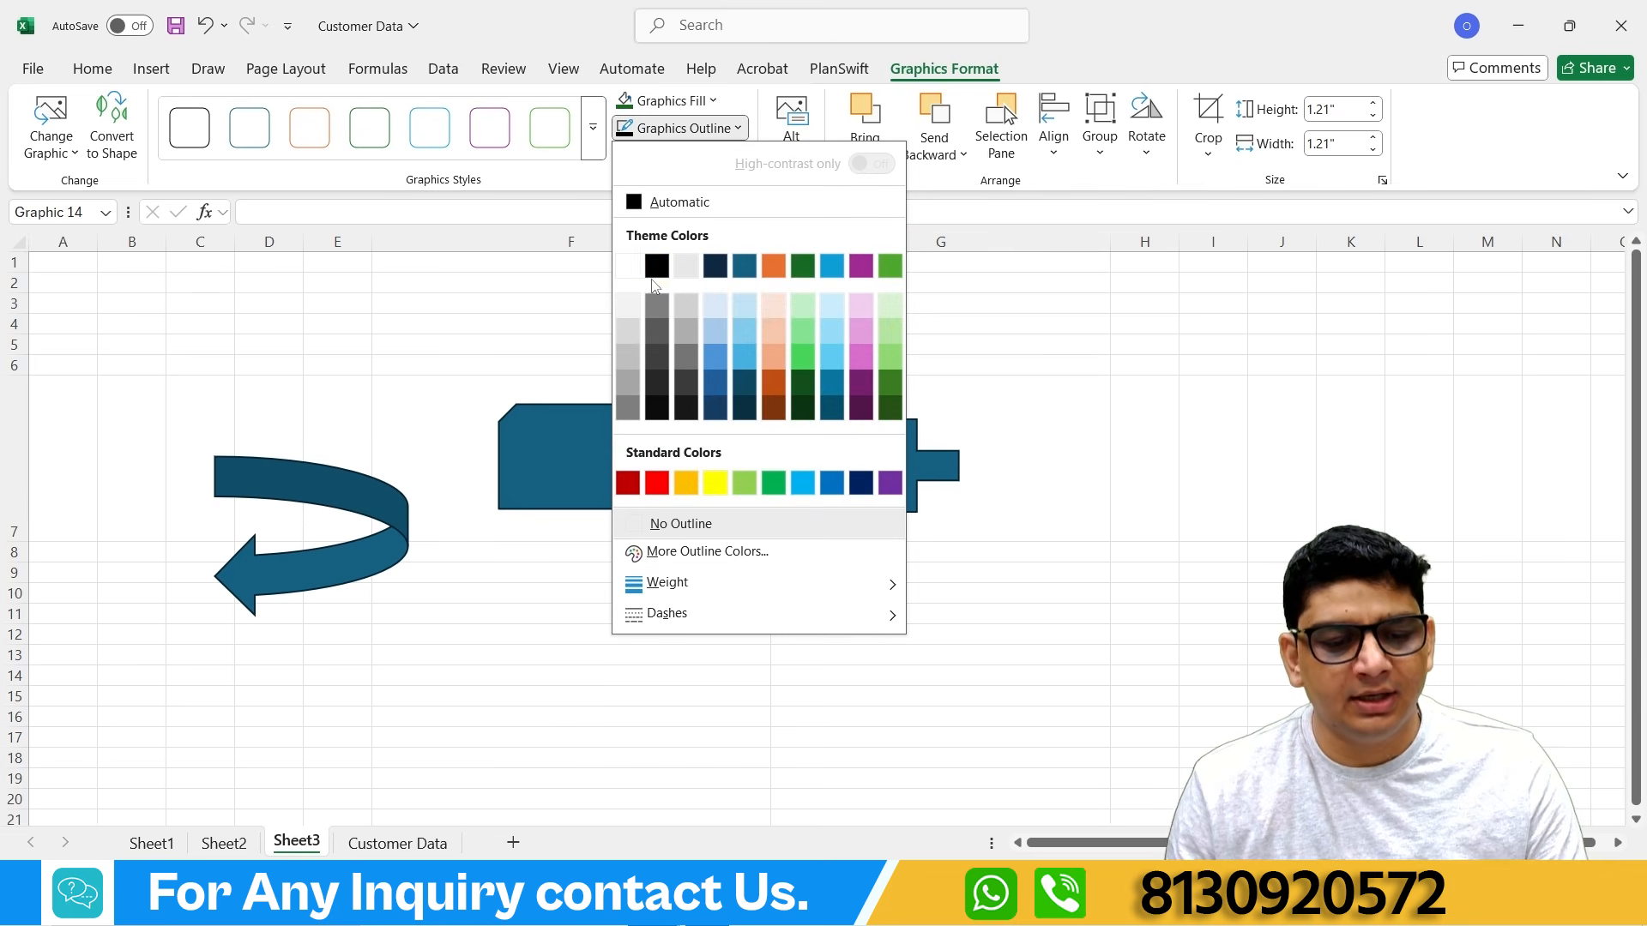
{"action": "left_click", "coordinate": [656, 270]}
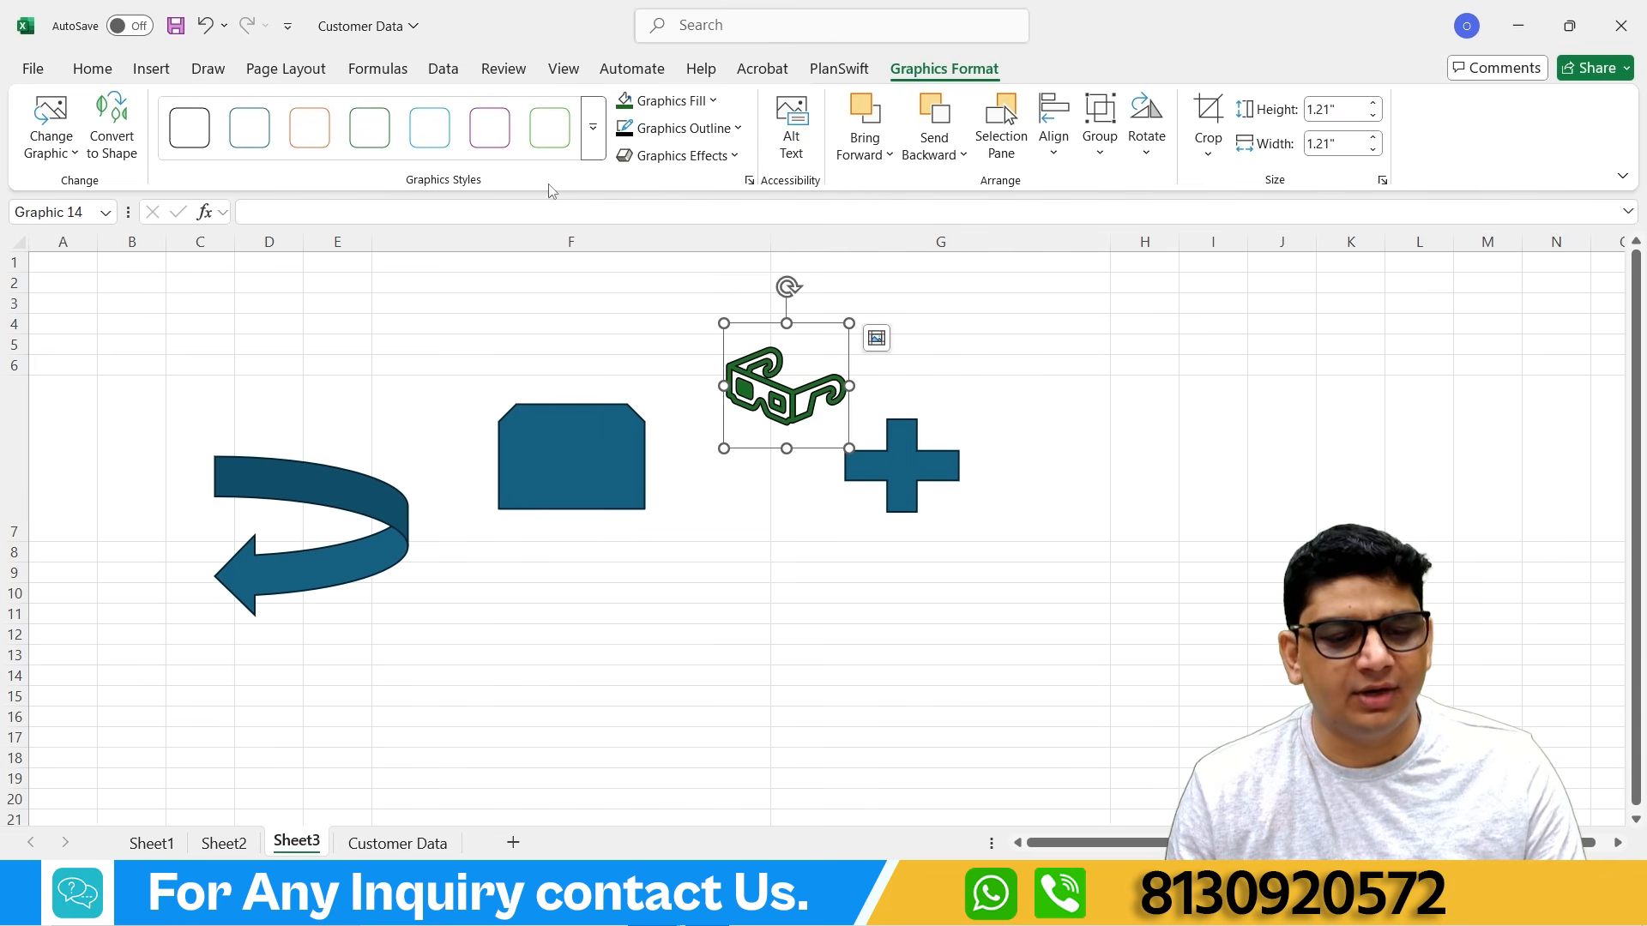
Step: Apply the dark green filled preset to the glasses icon and replace it with the purple preset that has a dark outline
{"action": "left_click", "coordinate": [592, 128]}
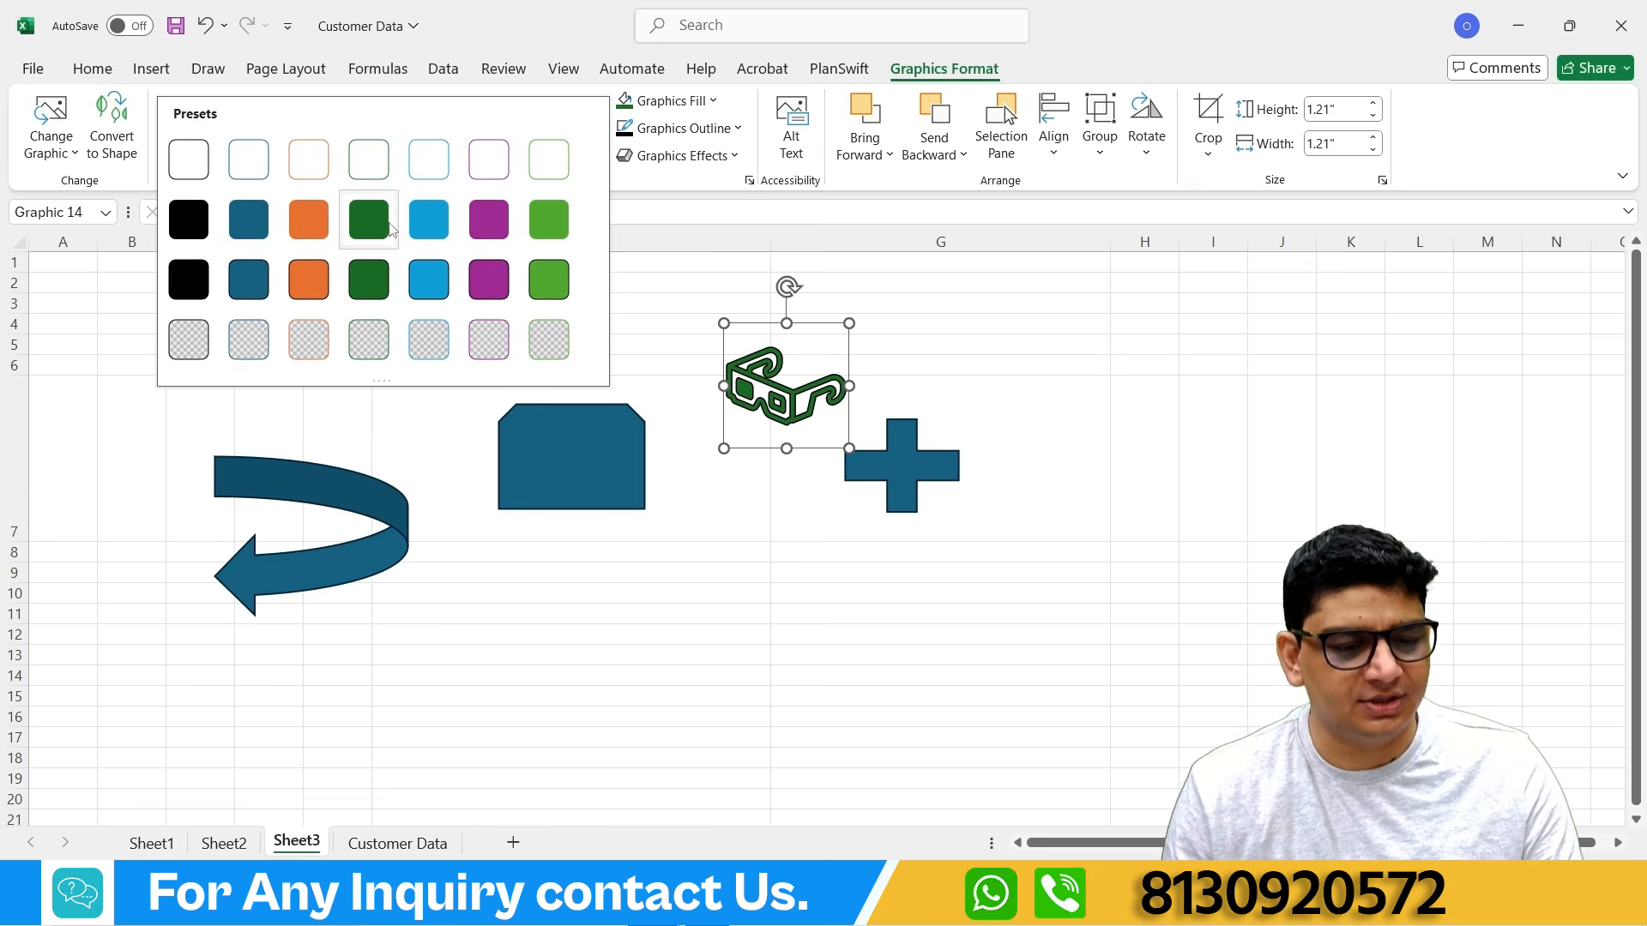
{"action": "left_click", "coordinate": [369, 217]}
{"action": "left_click", "coordinate": [598, 143]}
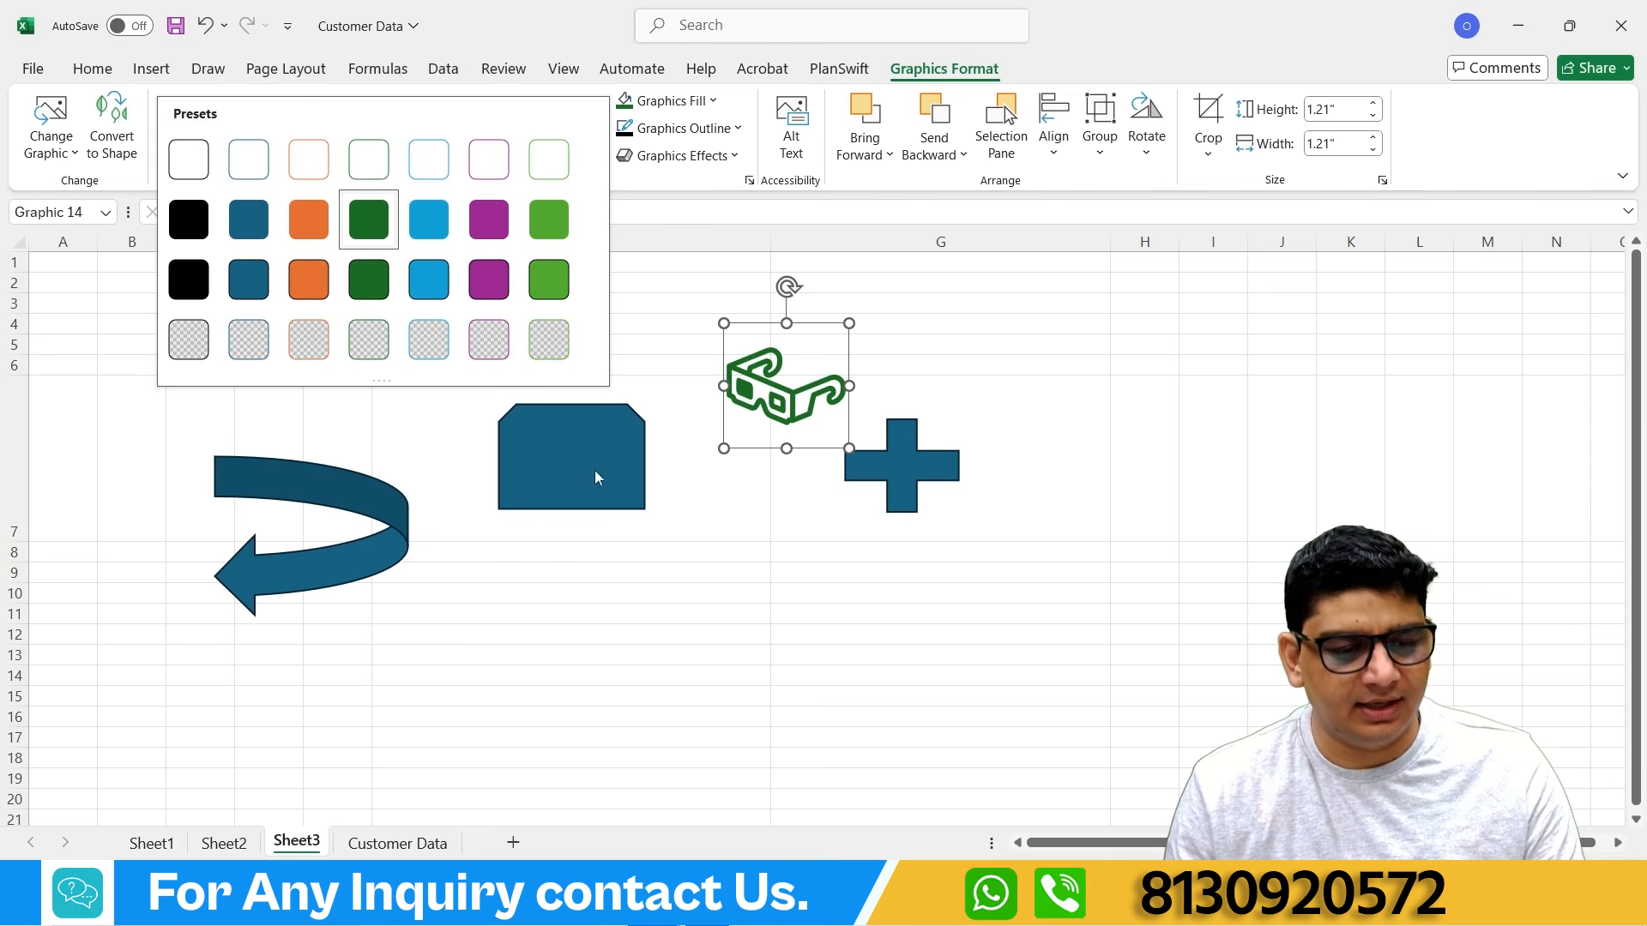
{"action": "left_click", "coordinate": [489, 272]}
{"action": "left_click", "coordinate": [730, 544]}
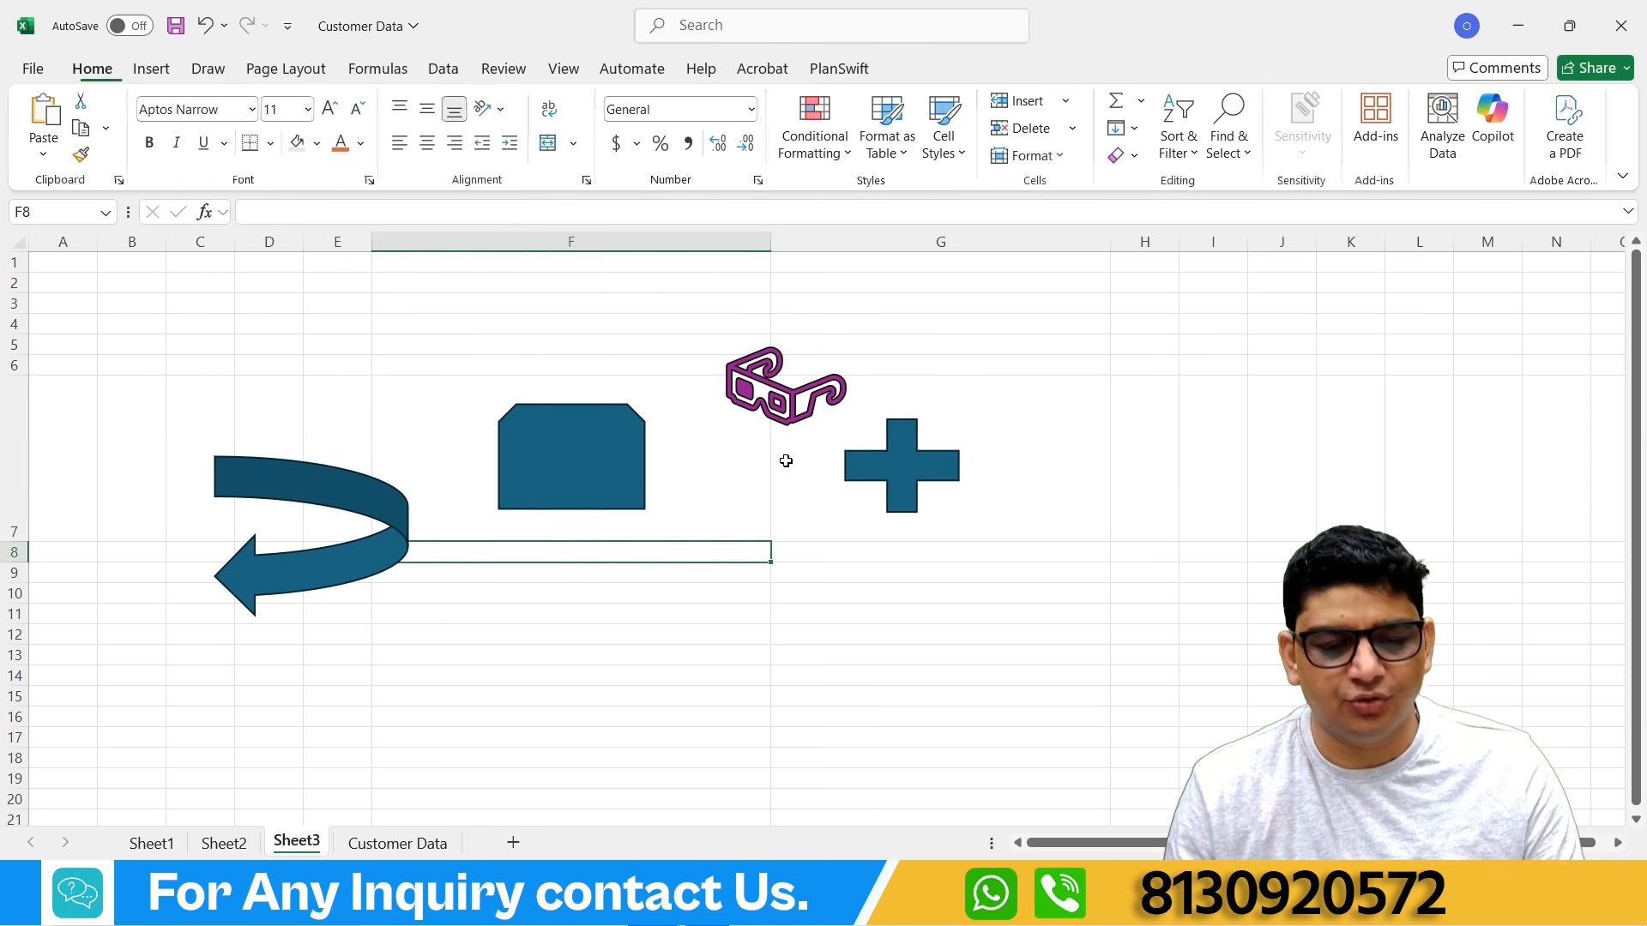
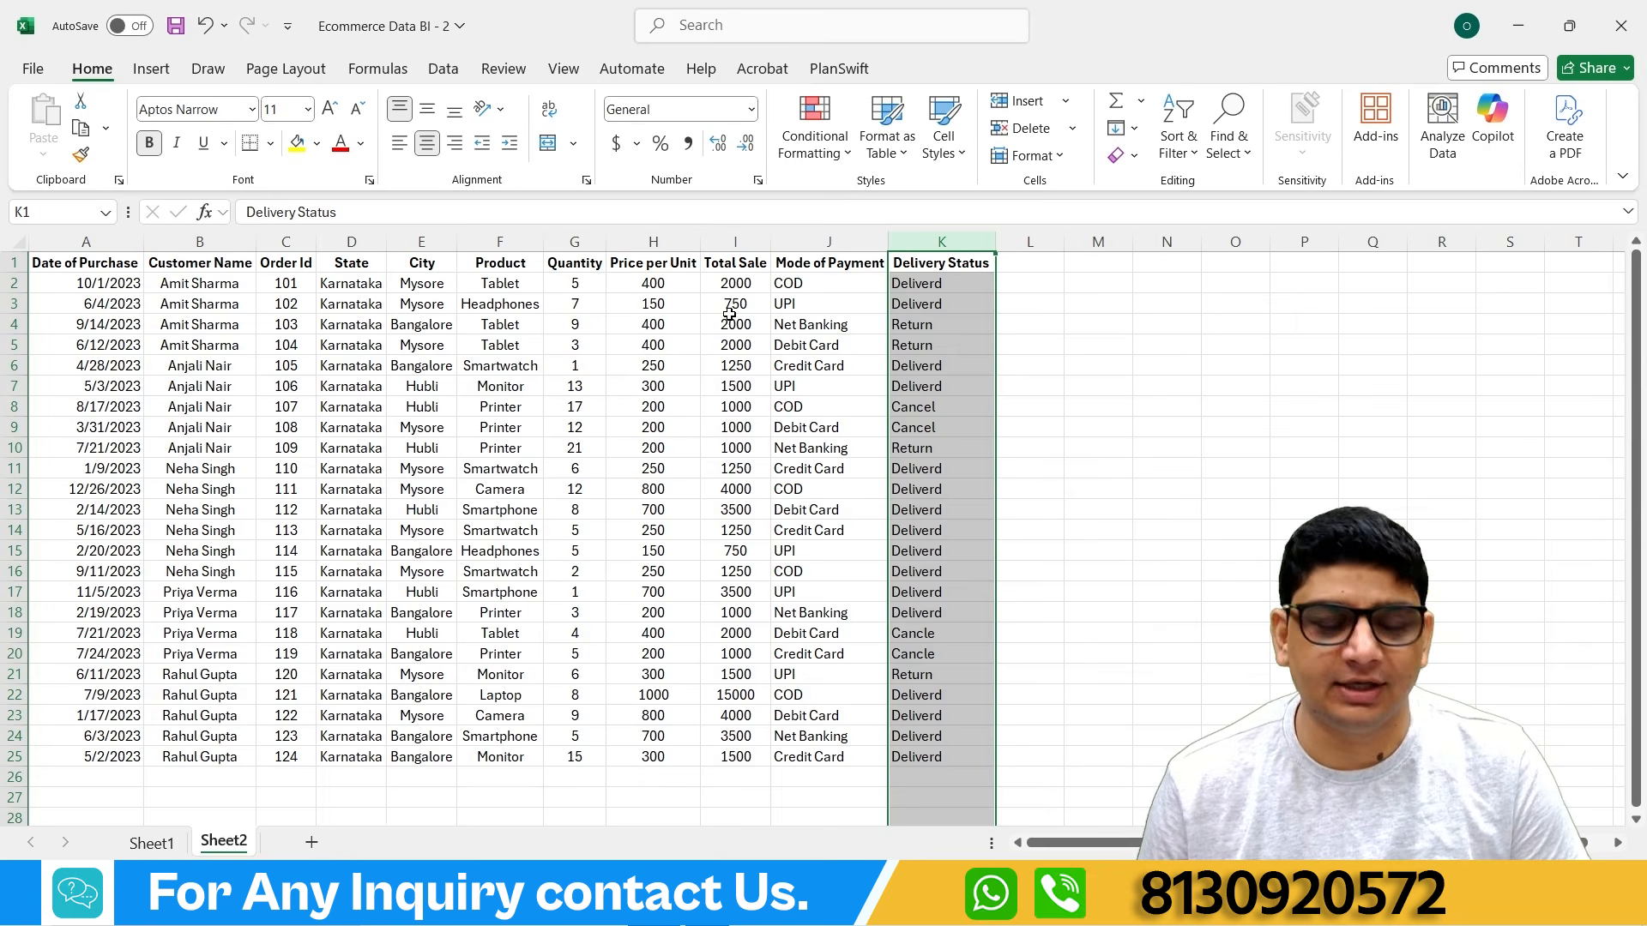
Step: Select the Total Sale values in I2:I25 on Sheet2 of the Ecommerce Data BI - 2 workbook
{"action": "left_click_drag", "start_coordinate": [729, 289], "coordinate": [730, 759]}
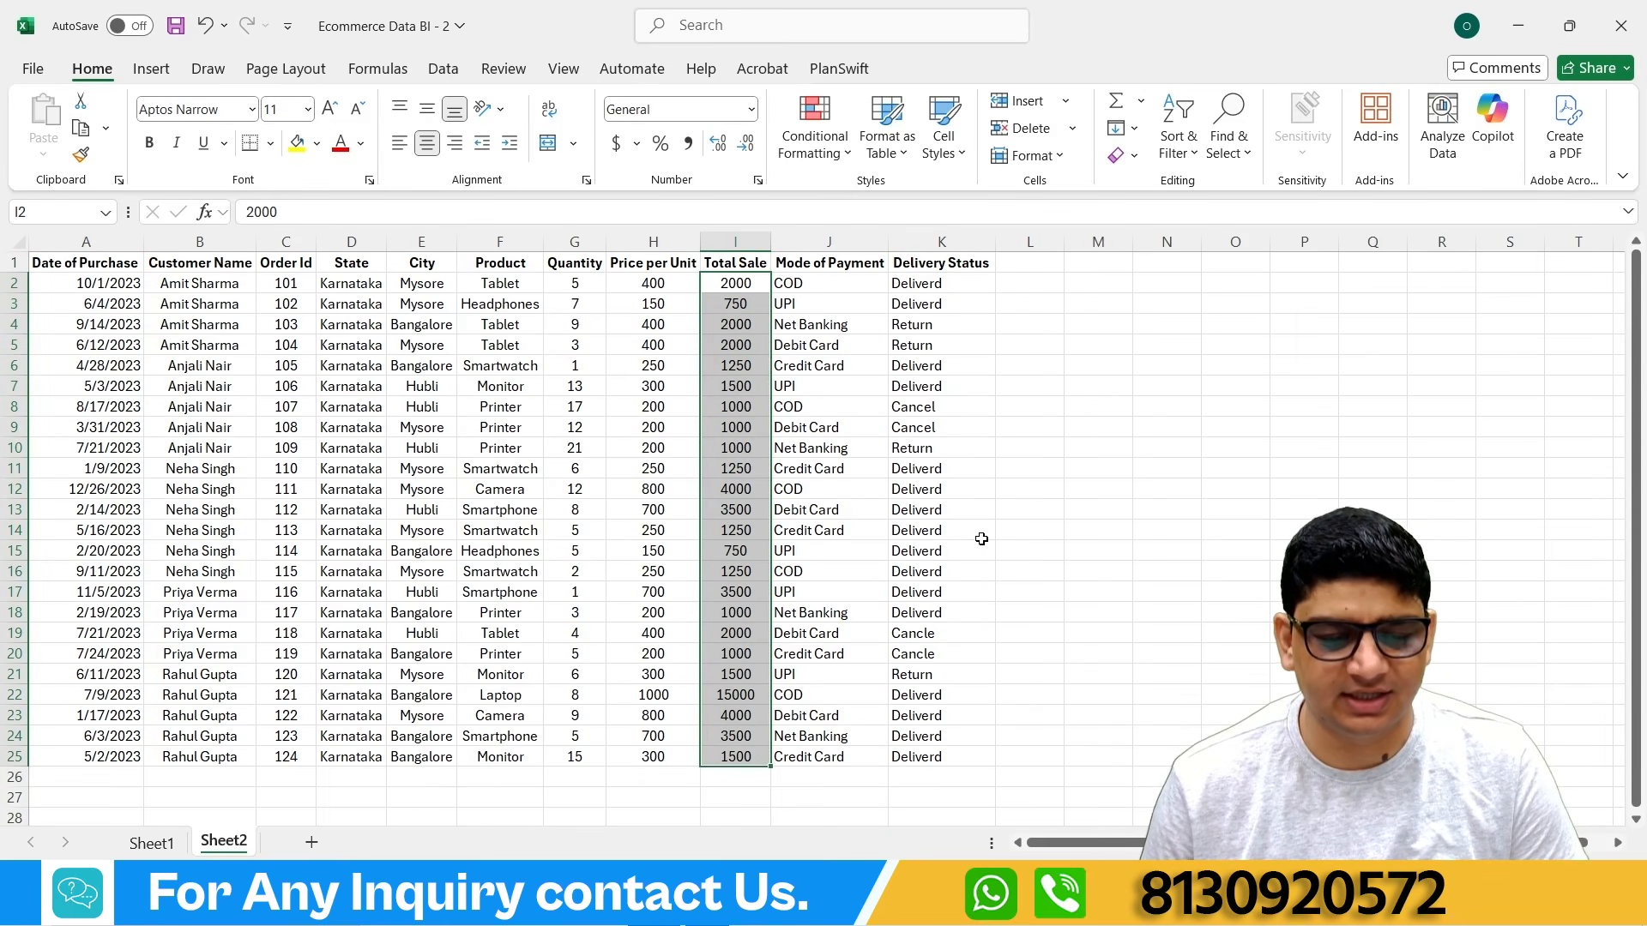
{"action": "scroll", "coordinate": [1072, 346], "scroll_direction": "down", "scroll_amount": 1}
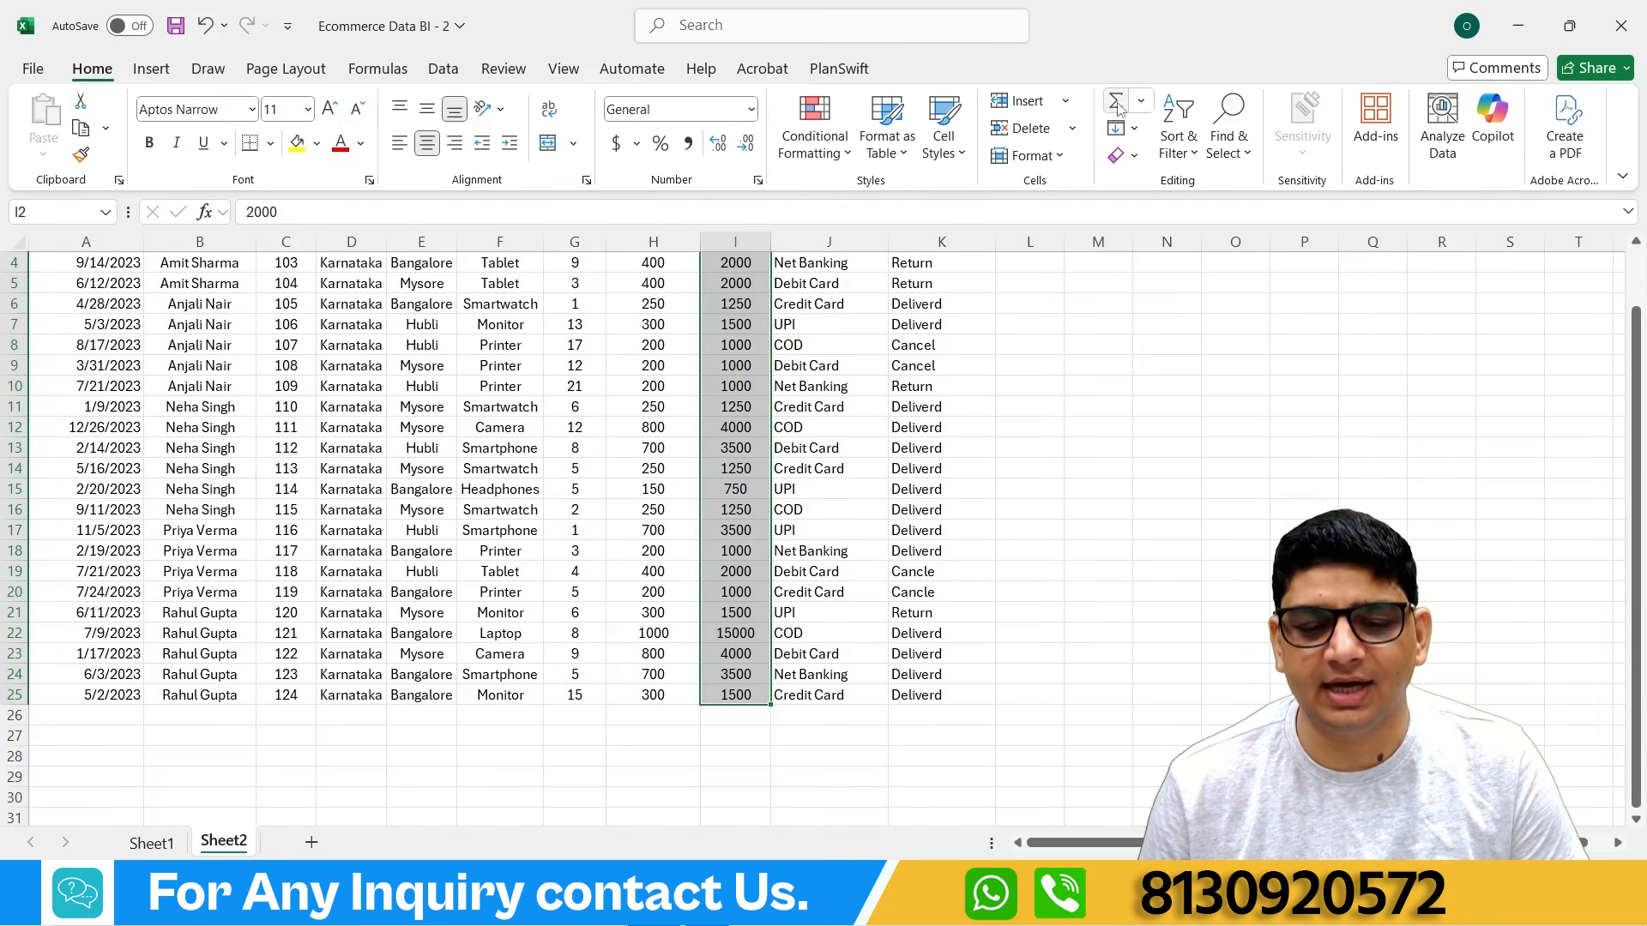
{"action": "left_click", "coordinate": [1144, 104]}
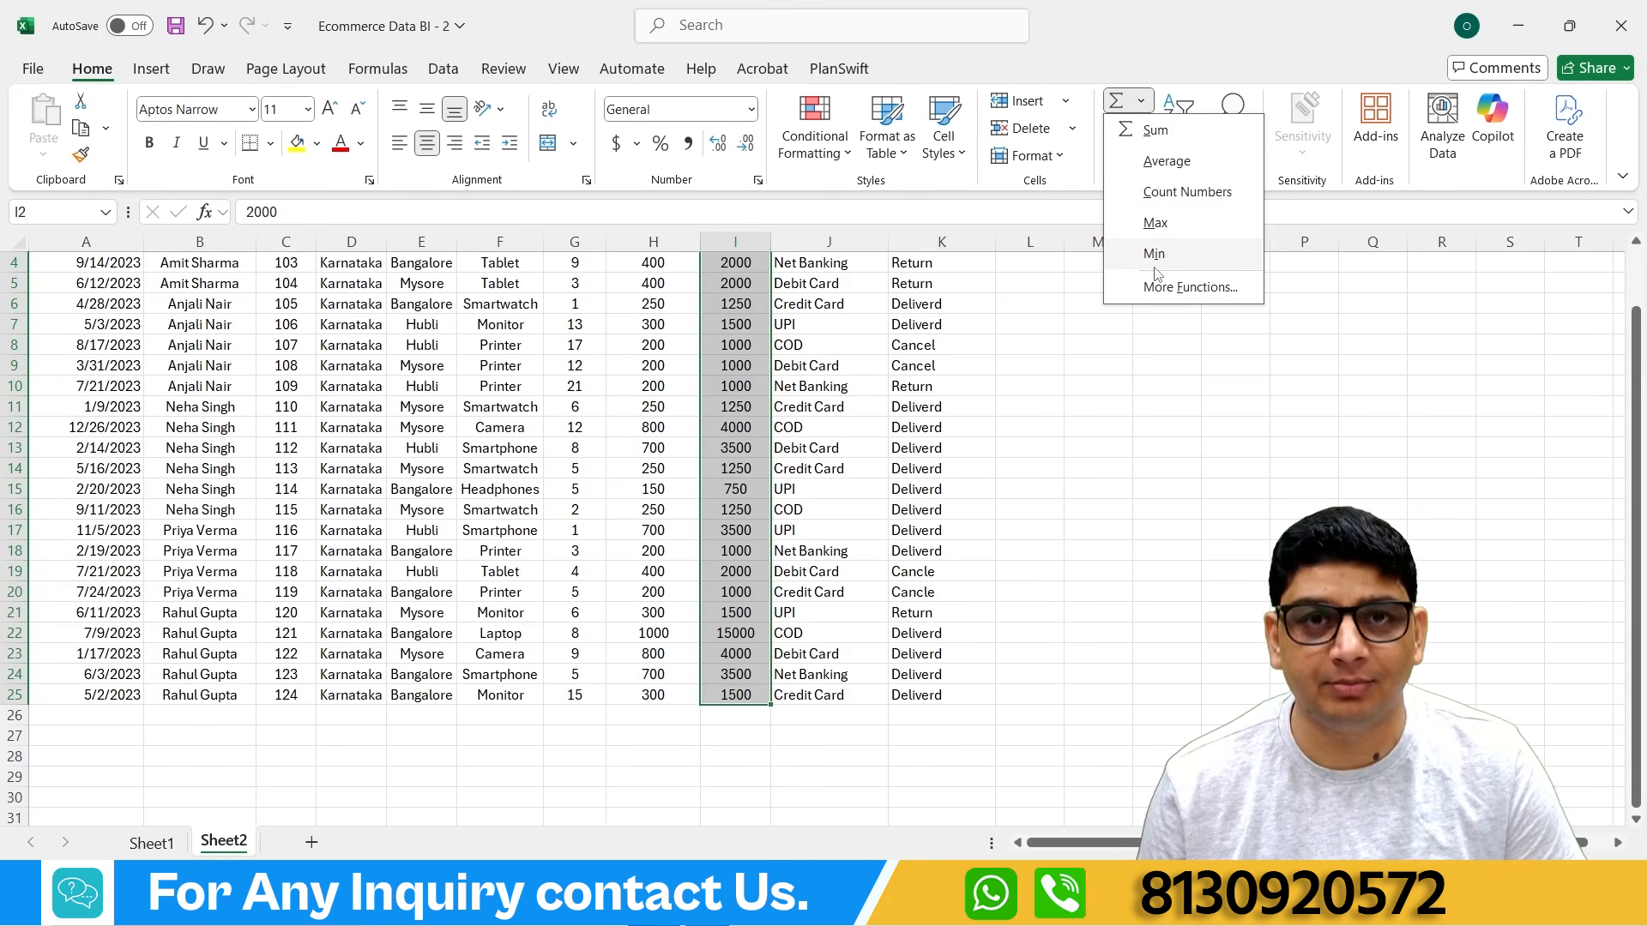
{"action": "key", "text": "Escape"}
{"action": "scroll", "coordinate": [1055, 399], "scroll_direction": "up", "scroll_amount": 1}
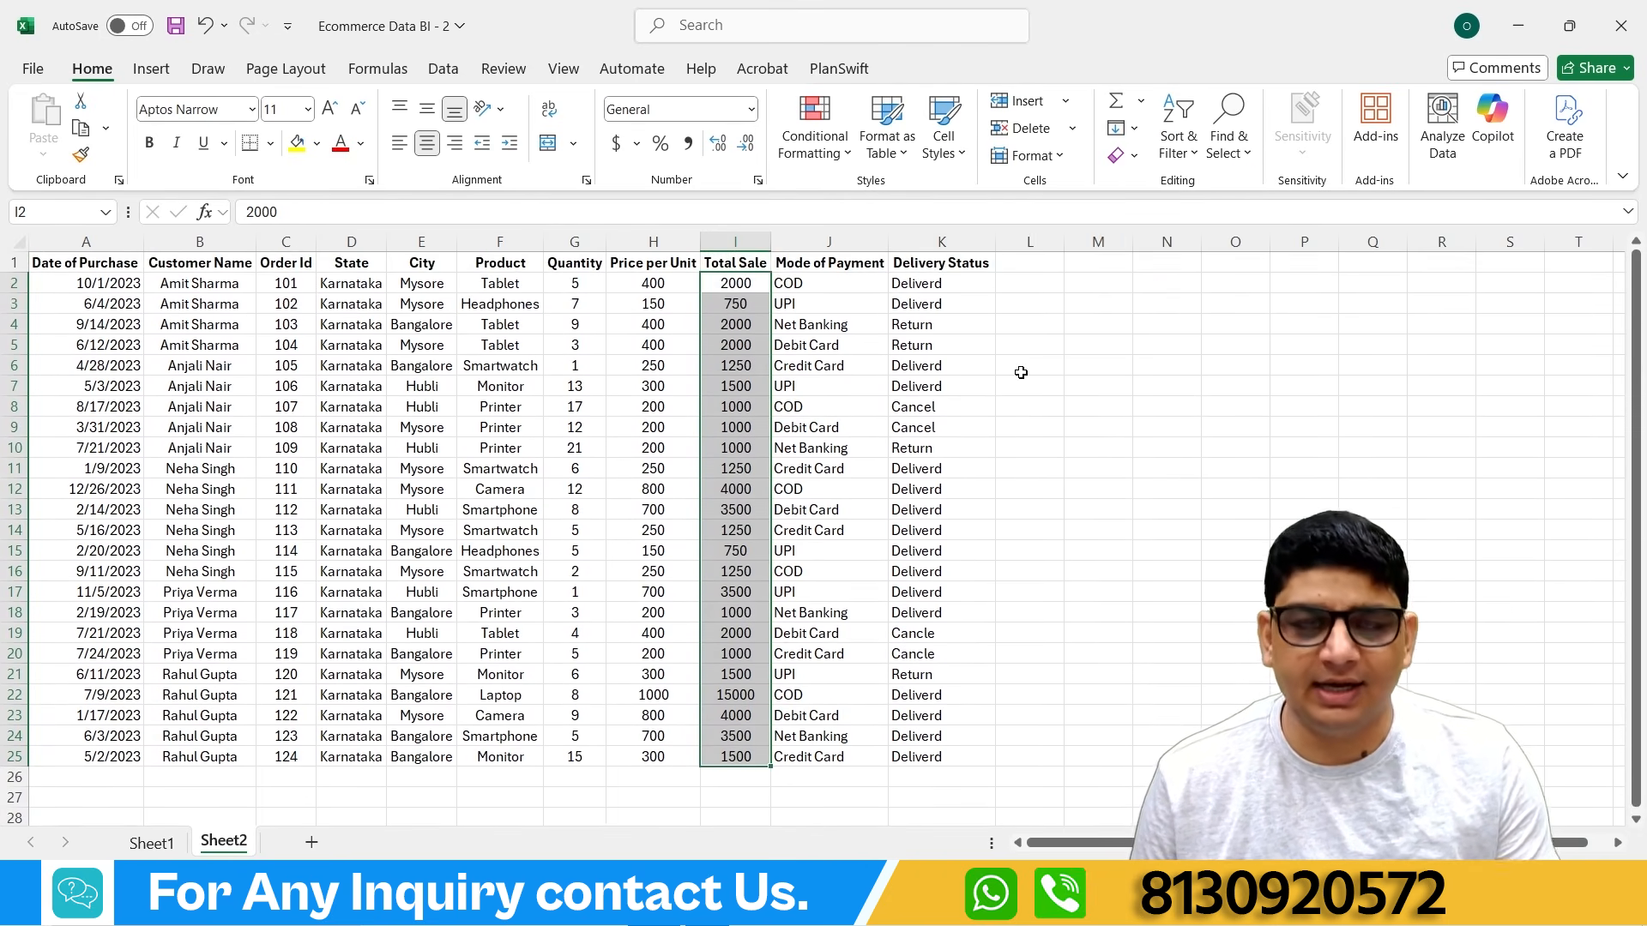
Step: Widen column M and enter the formula =SUM(H2:H25) in cell M4 to total the Price per Unit values
{"action": "left_click_drag", "start_coordinate": [1133, 241], "coordinate": [1211, 235]}
{"action": "left_click", "coordinate": [1138, 319]}
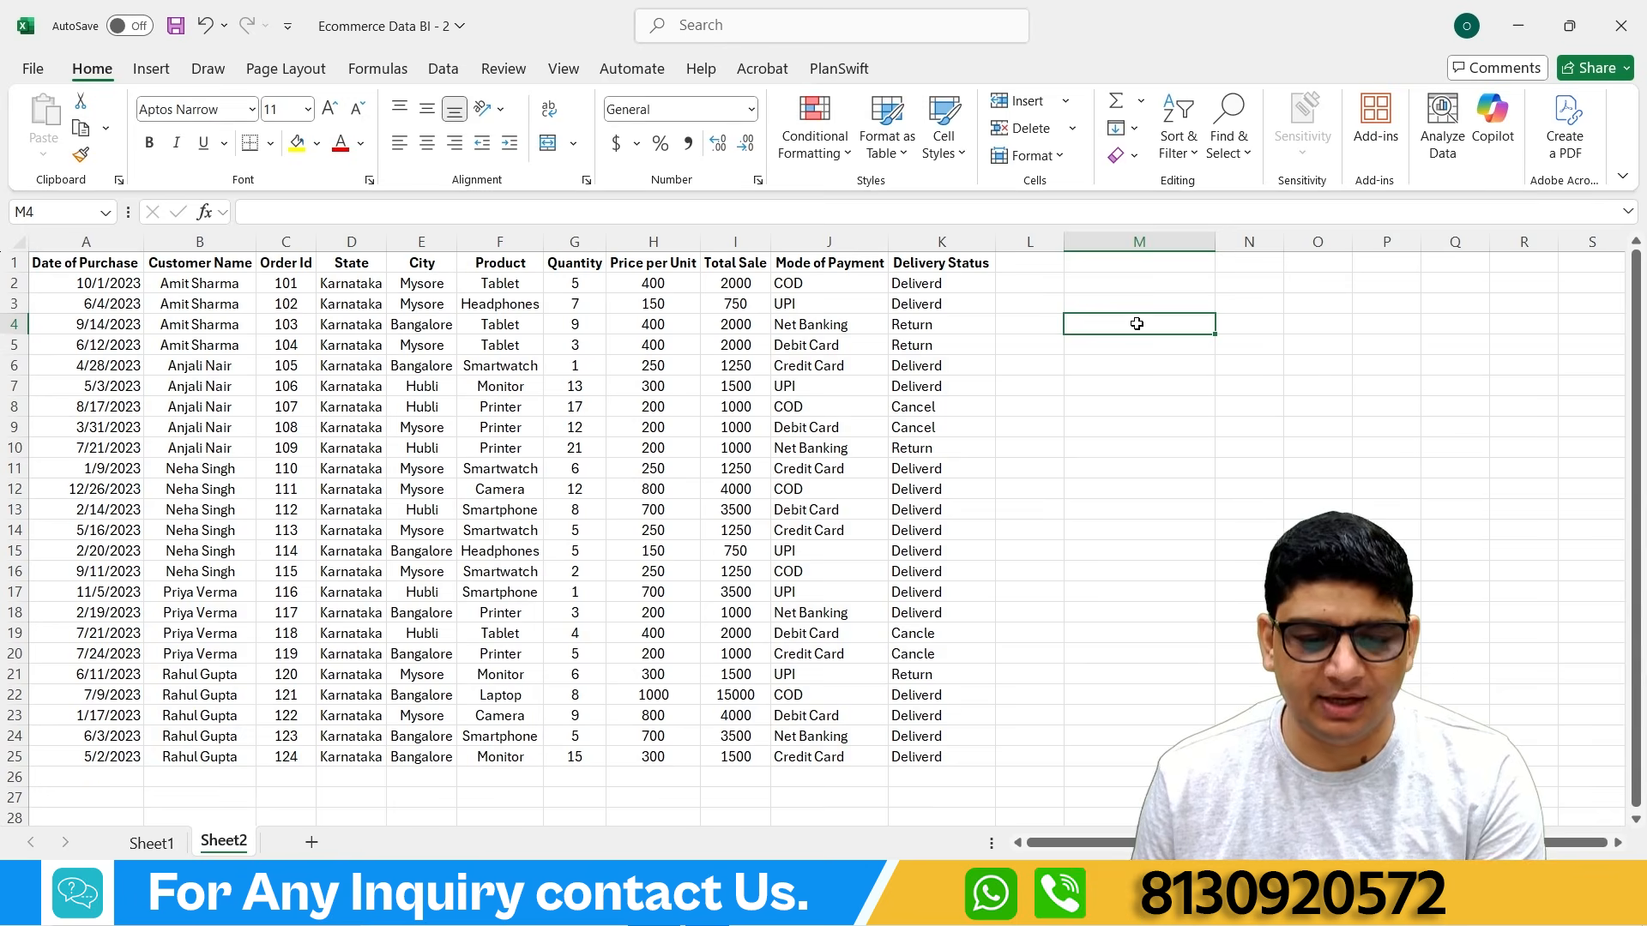
{"action": "type", "text": "=su"}
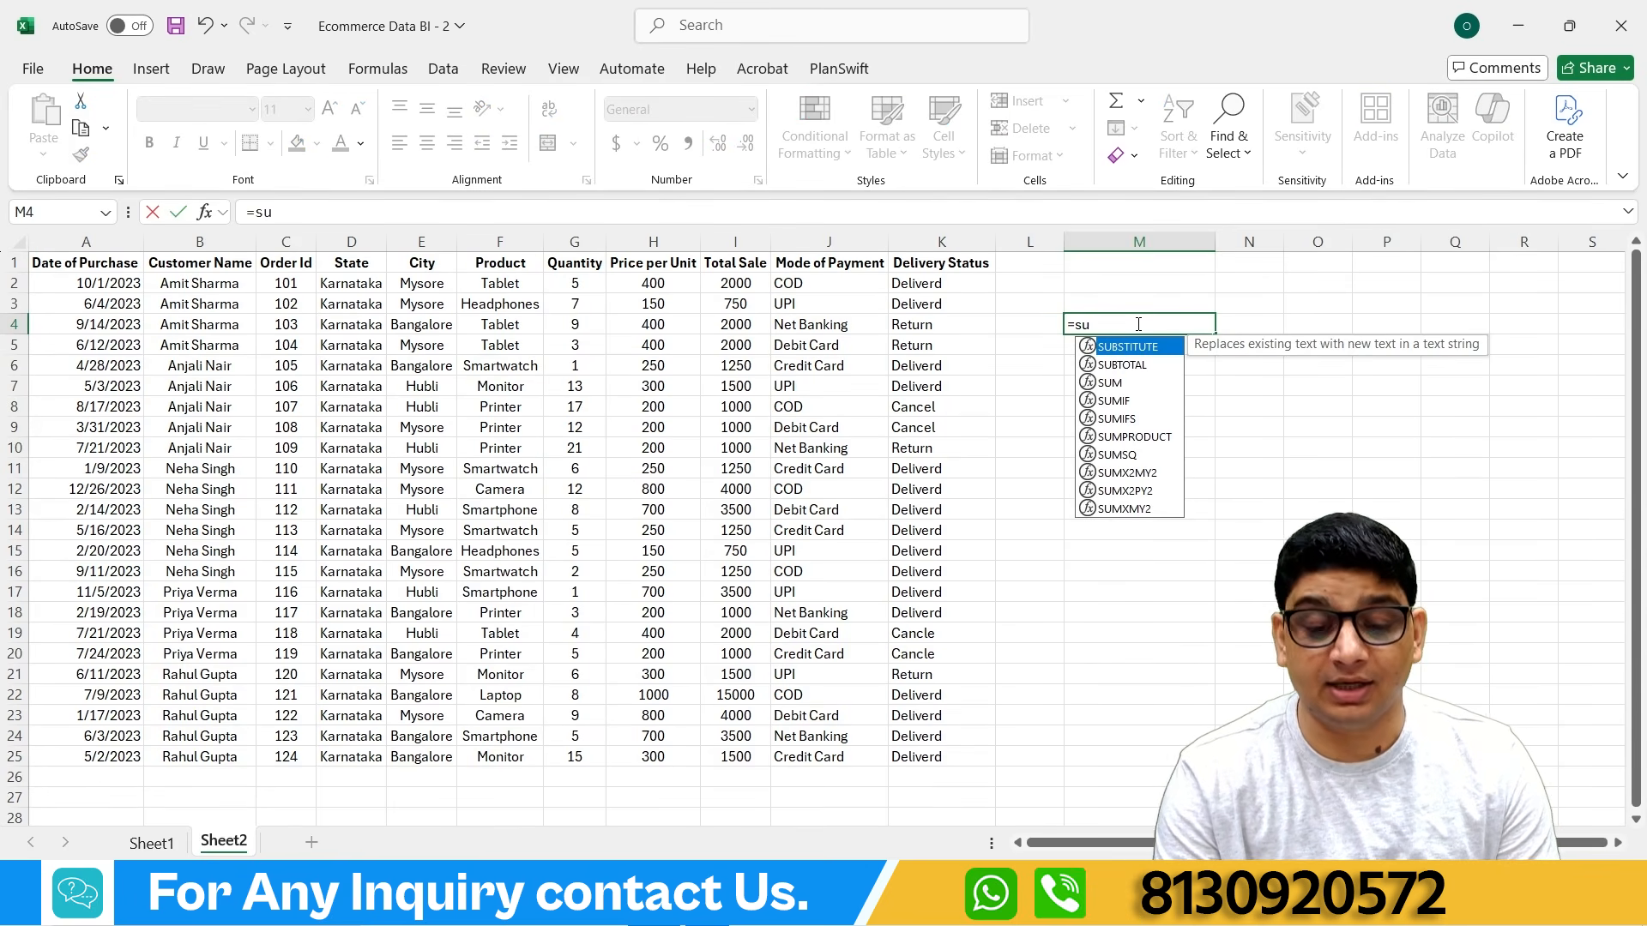
{"action": "type", "text": "m"}
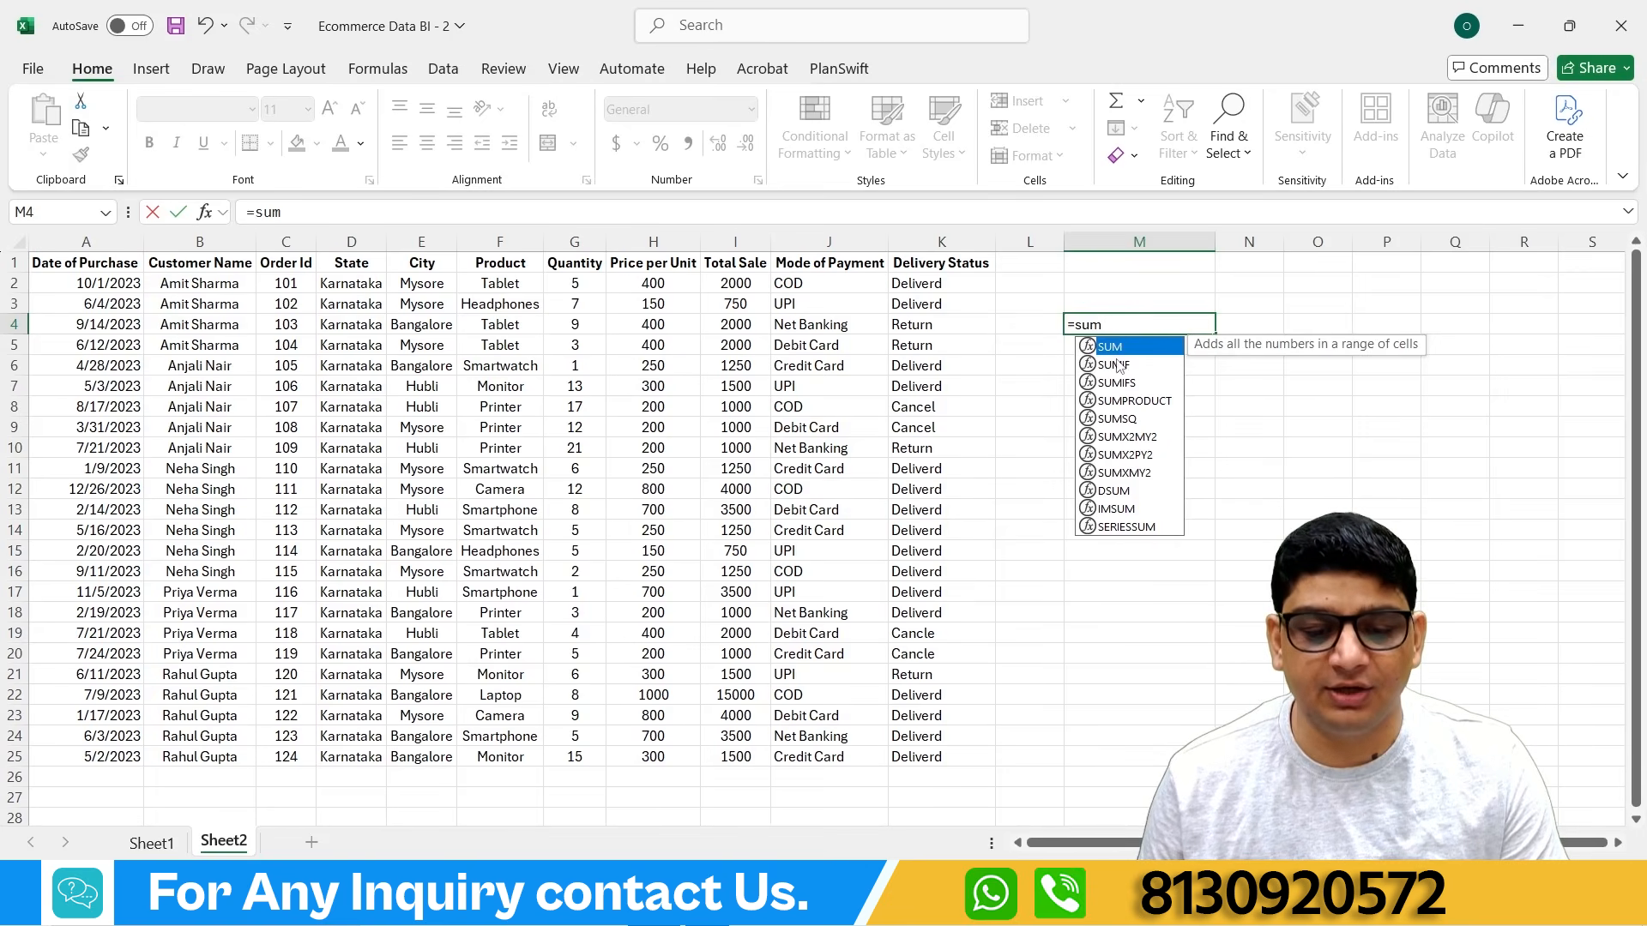
{"action": "double_click", "coordinate": [1110, 348]}
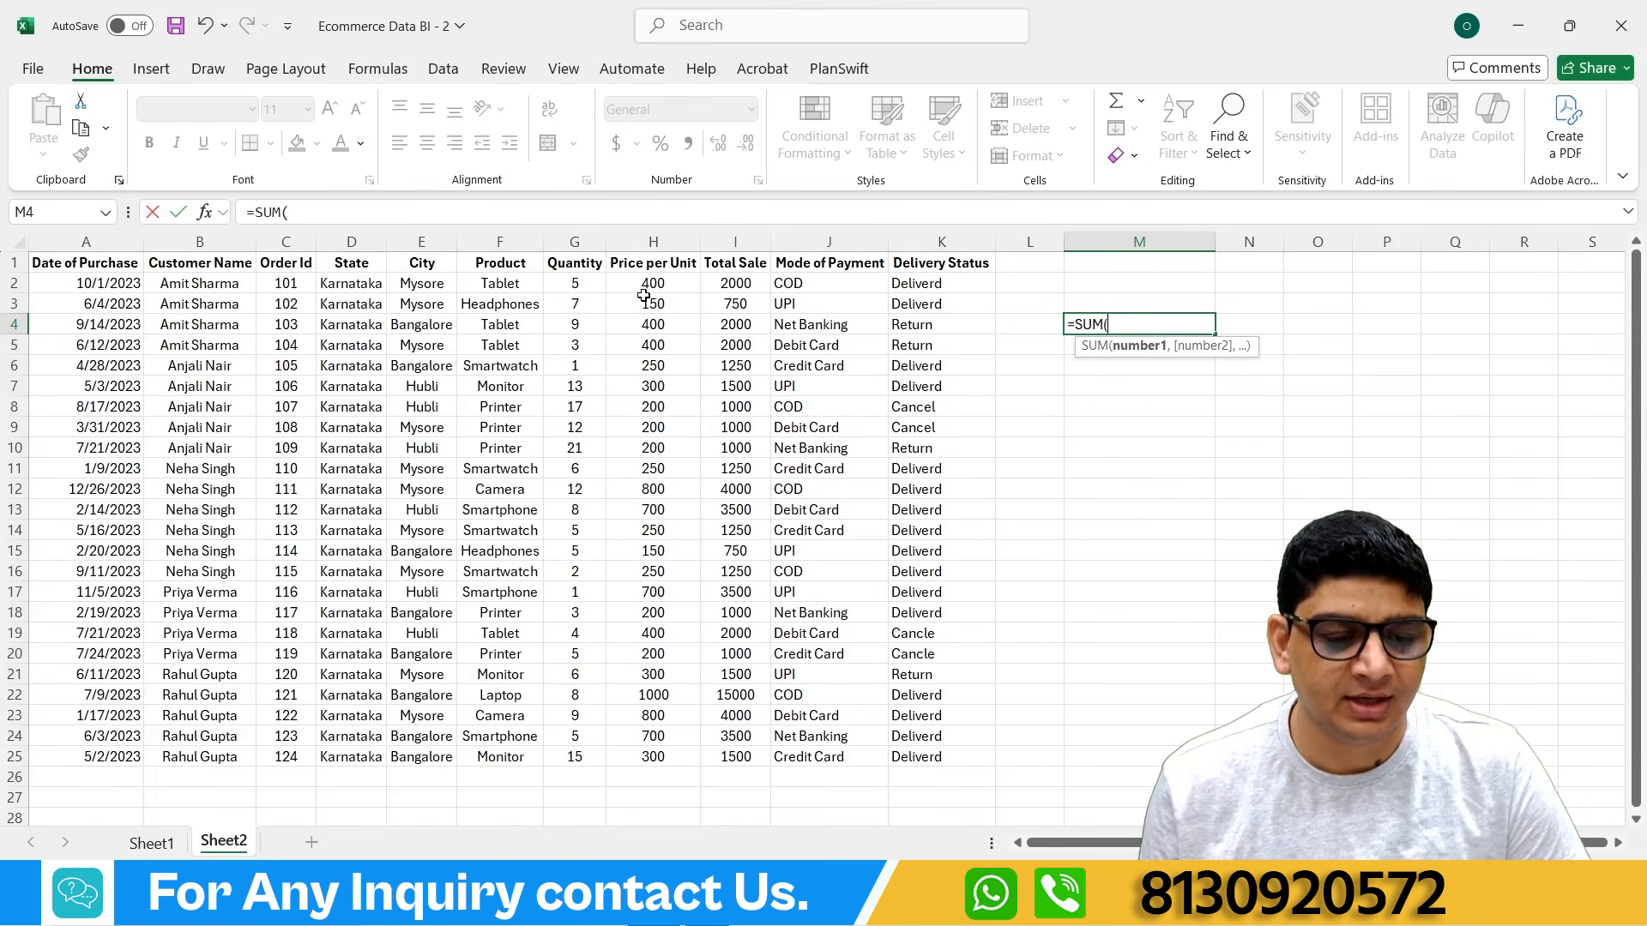
{"action": "left_click_drag", "start_coordinate": [639, 279], "coordinate": [649, 758]}
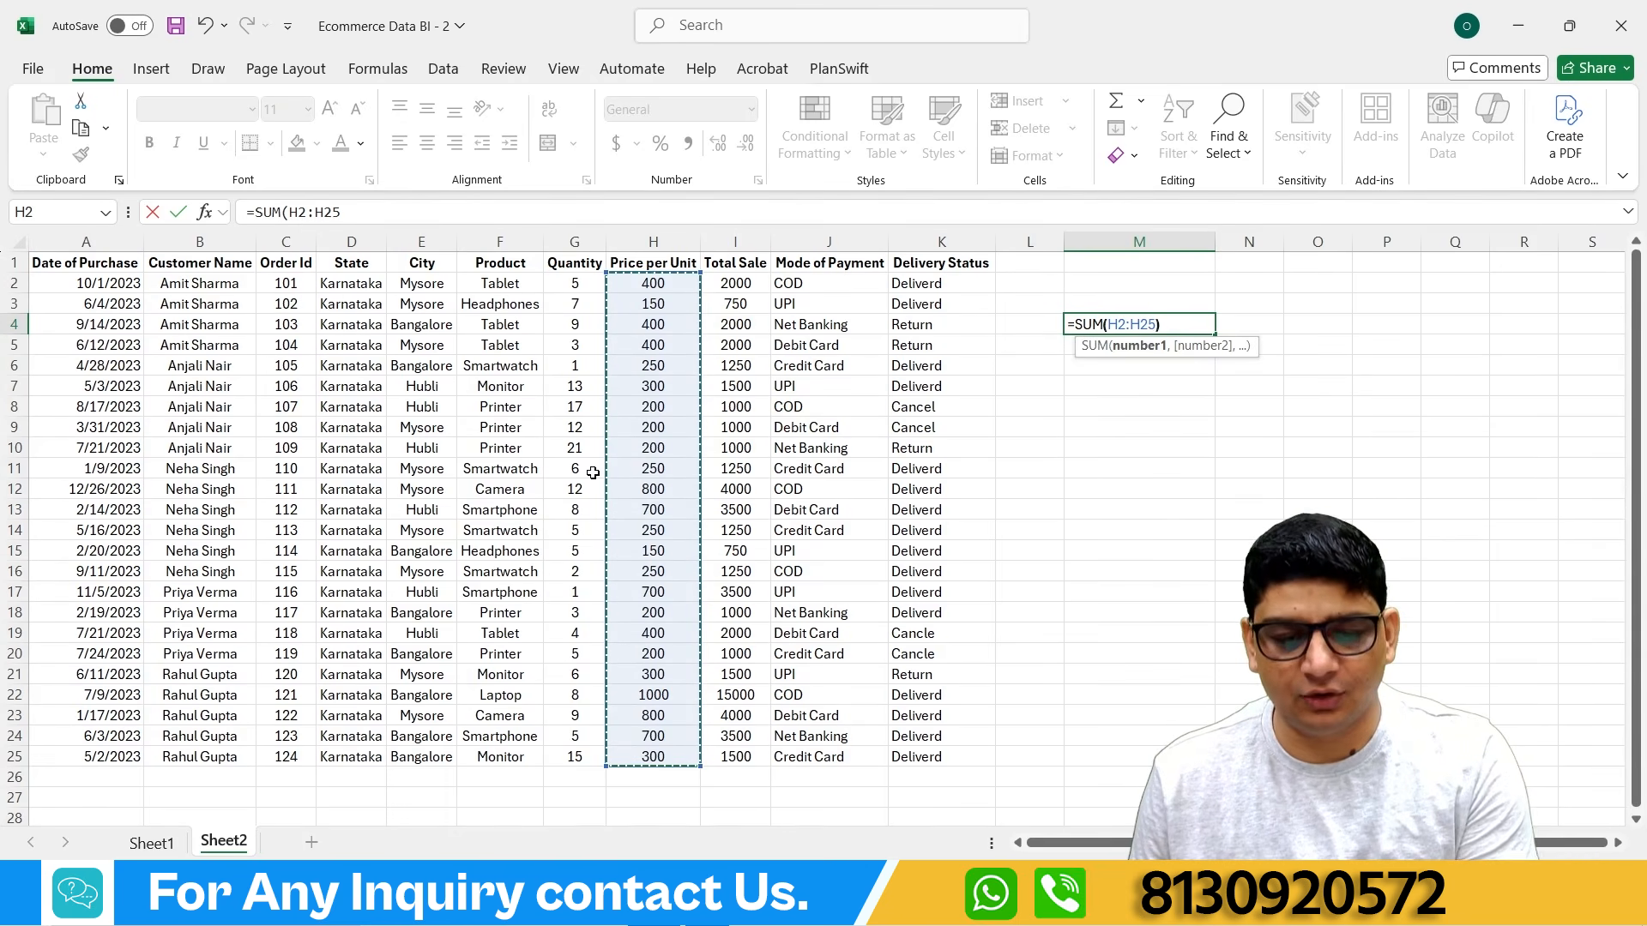
{"action": "type", "text": ")"}
{"action": "key", "text": "Return"}
{"action": "left_click", "coordinate": [1179, 324]}
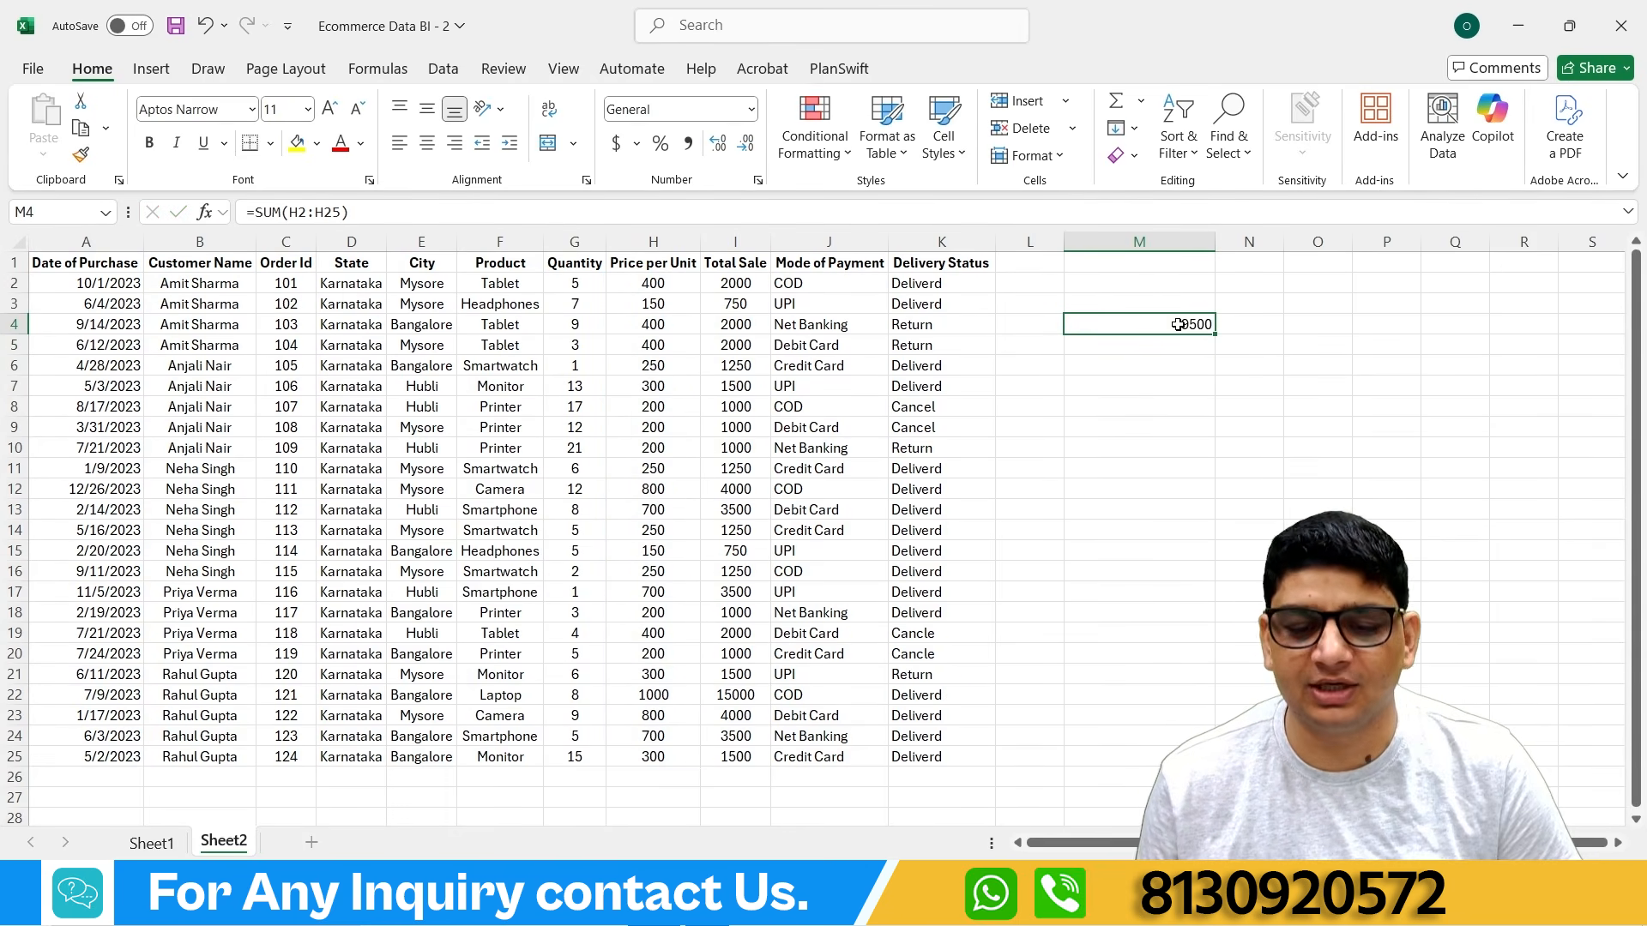
Step: AutoSum the Total Sale values in I2:I25 into cell I26 and select the result cell
{"action": "left_click_drag", "start_coordinate": [725, 280], "coordinate": [735, 757]}
{"action": "left_click", "coordinate": [1141, 100]}
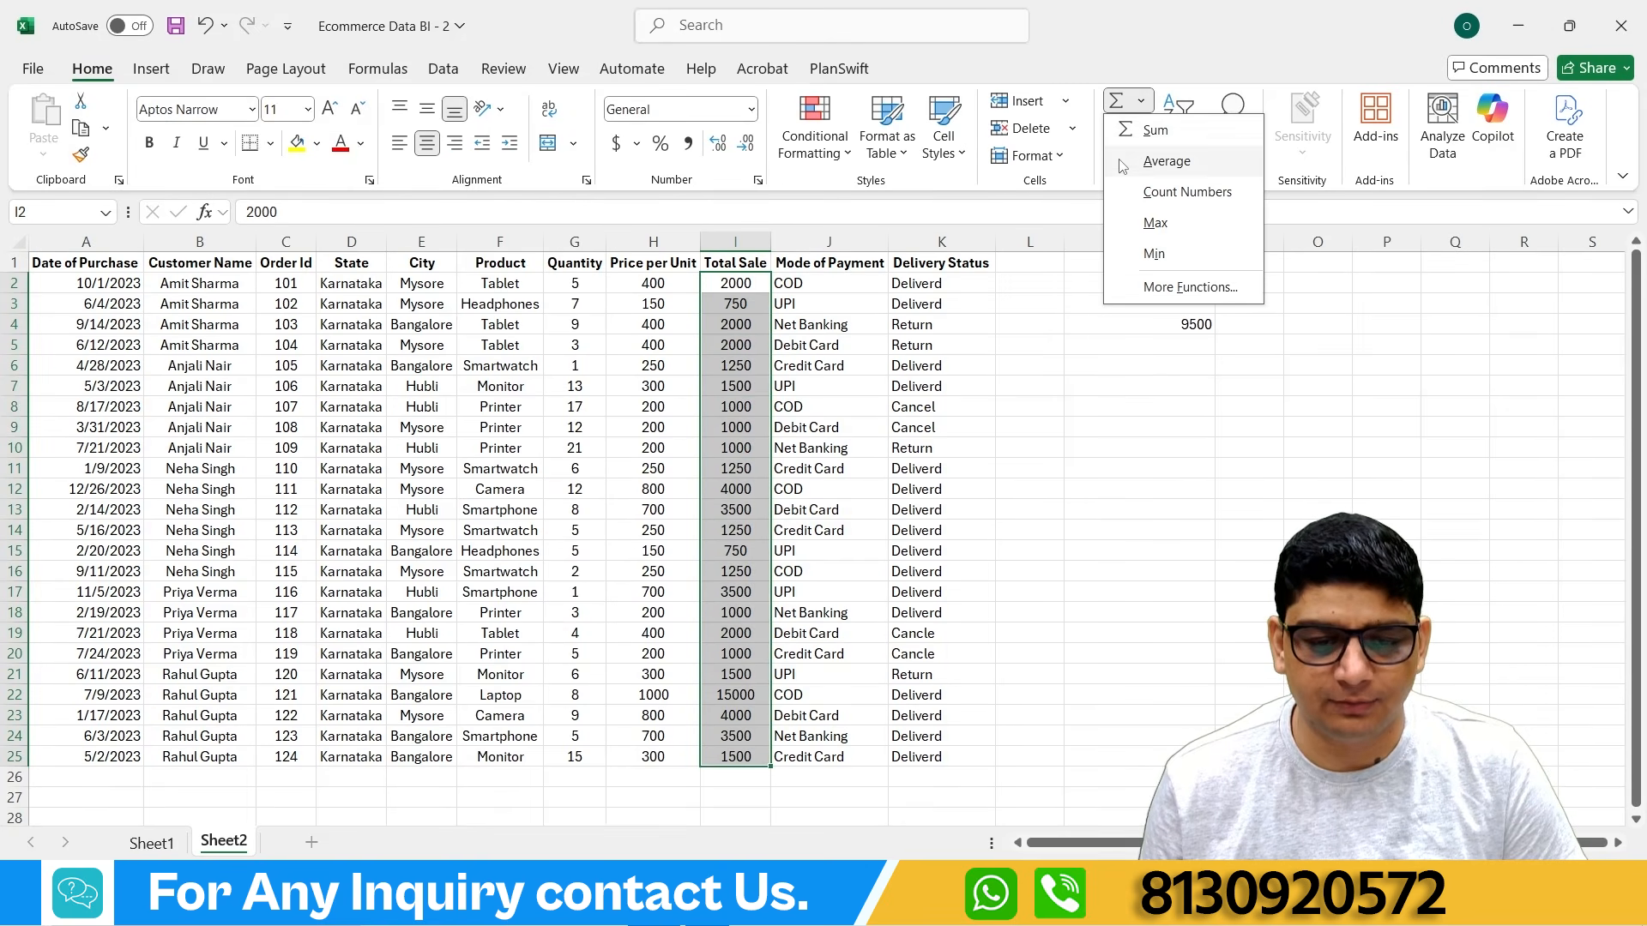
{"action": "left_click", "coordinate": [1131, 129]}
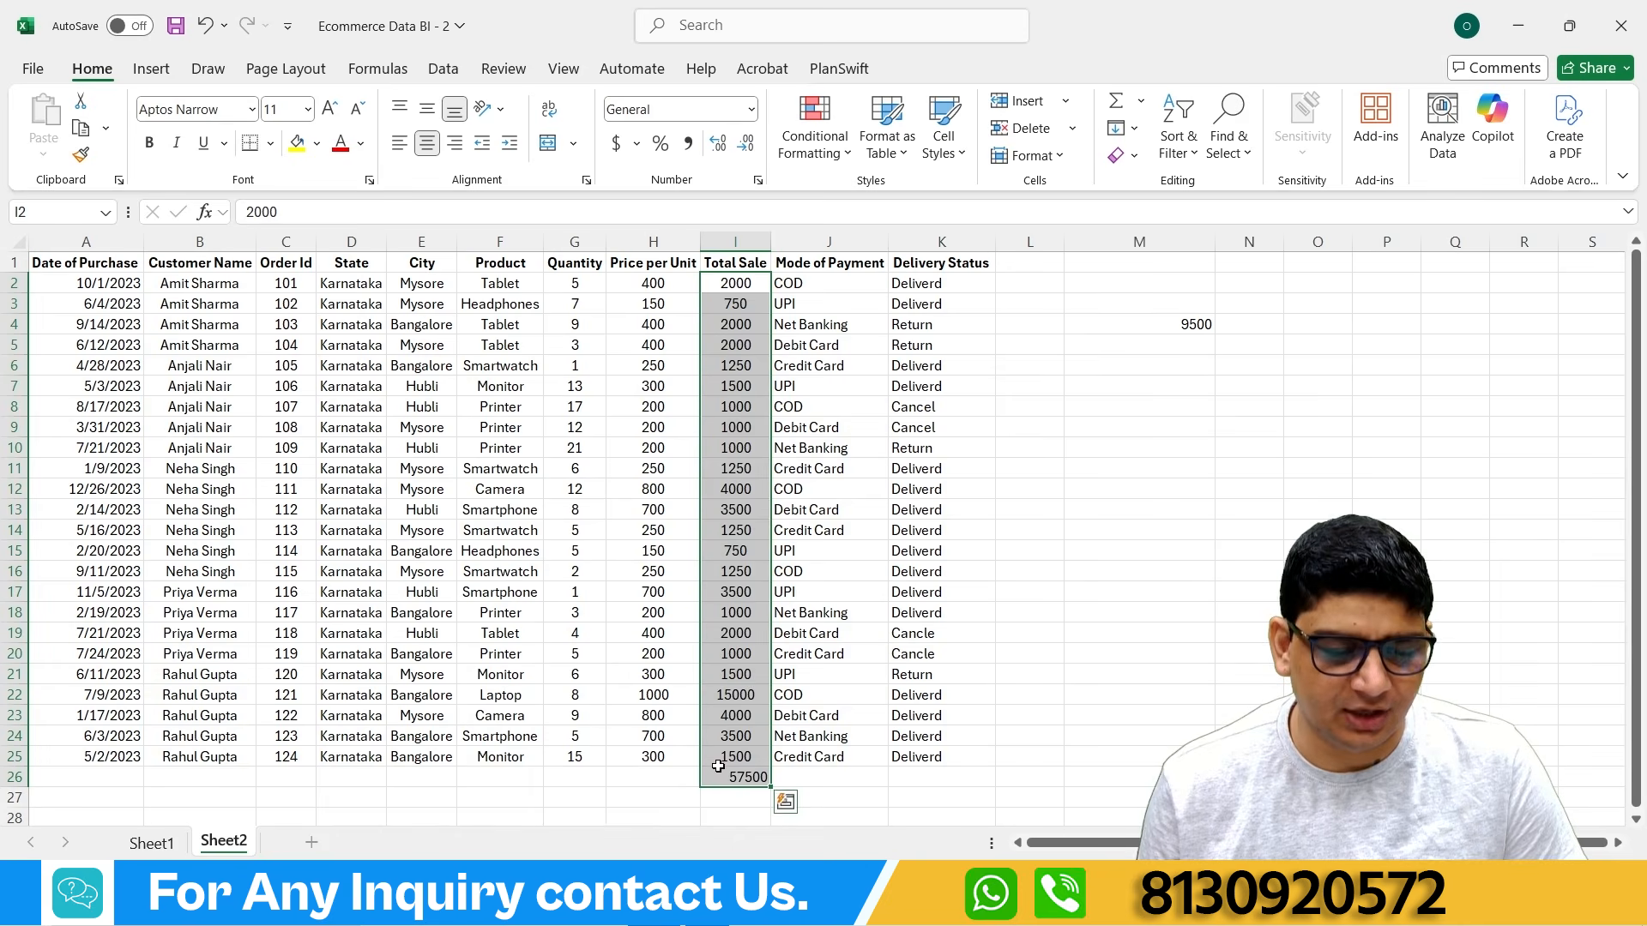
{"action": "left_click", "coordinate": [719, 781]}
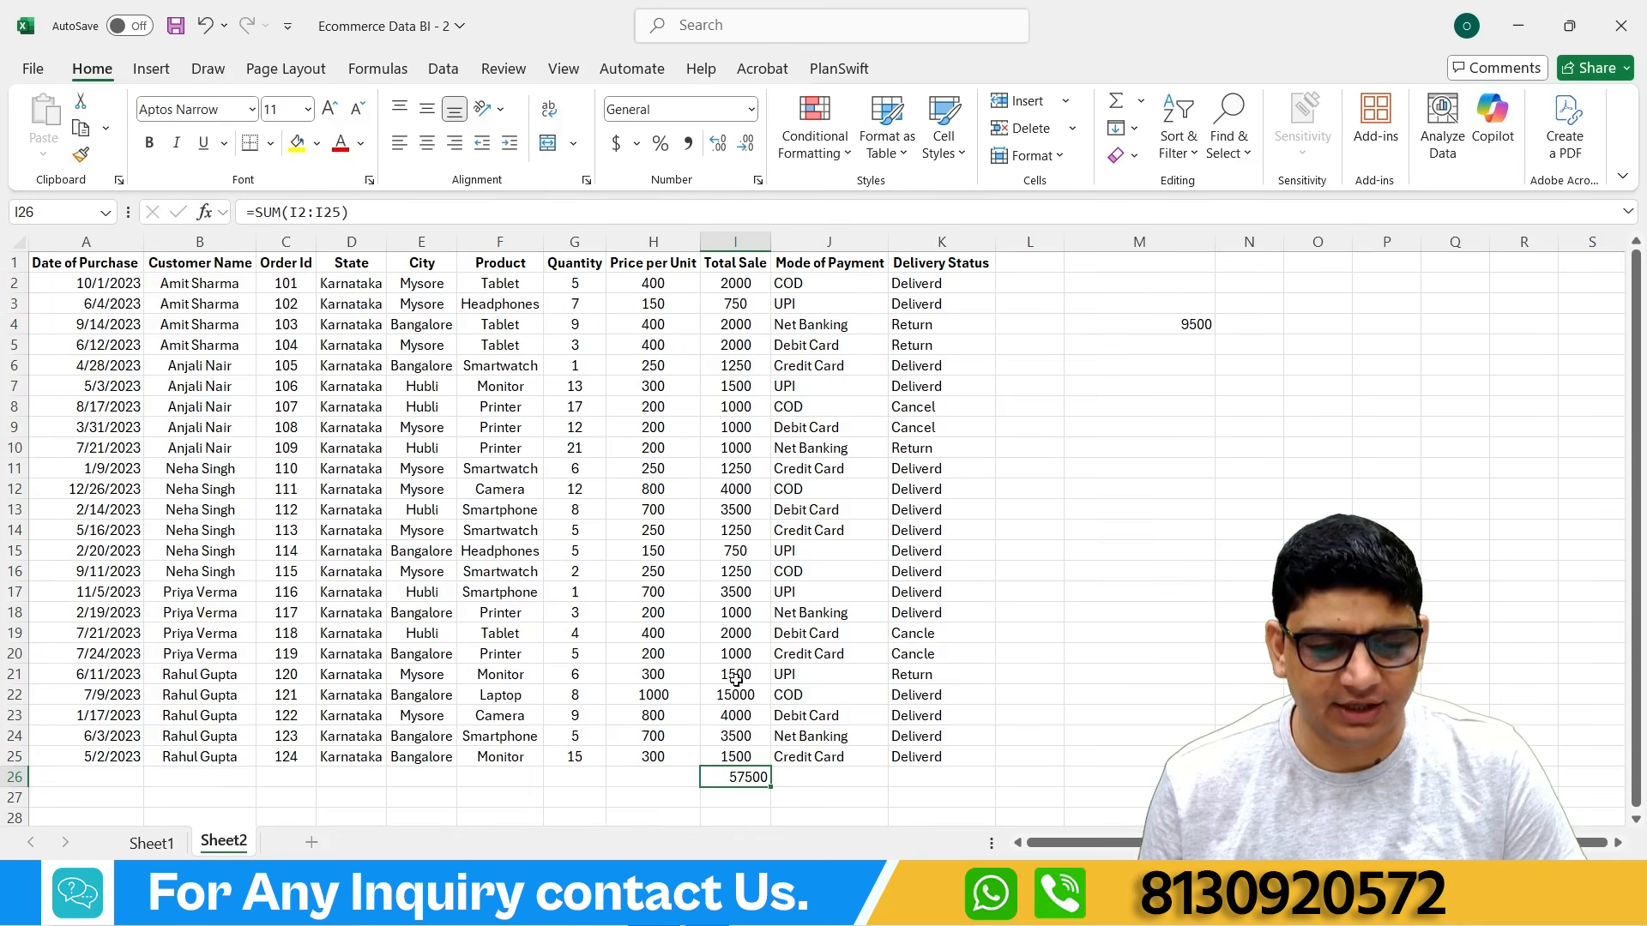
Step: Delete the sum formulas from cells I26 and M4
{"action": "key", "text": "Delete"}
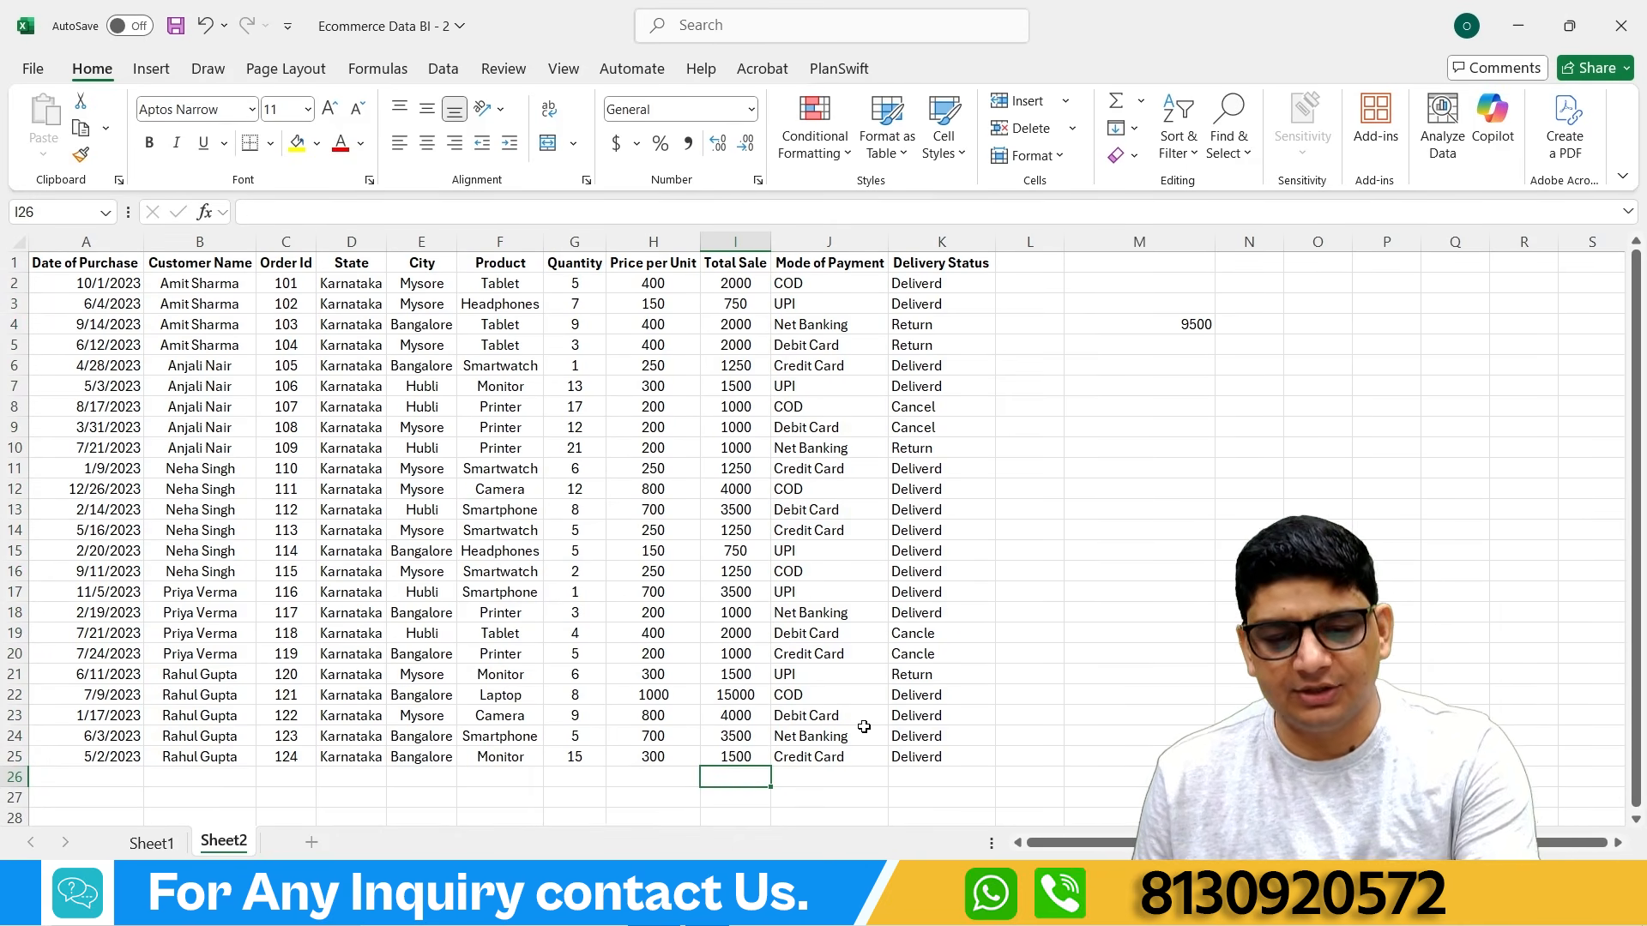
{"action": "left_click", "coordinate": [1174, 328]}
{"action": "key", "text": "Delete"}
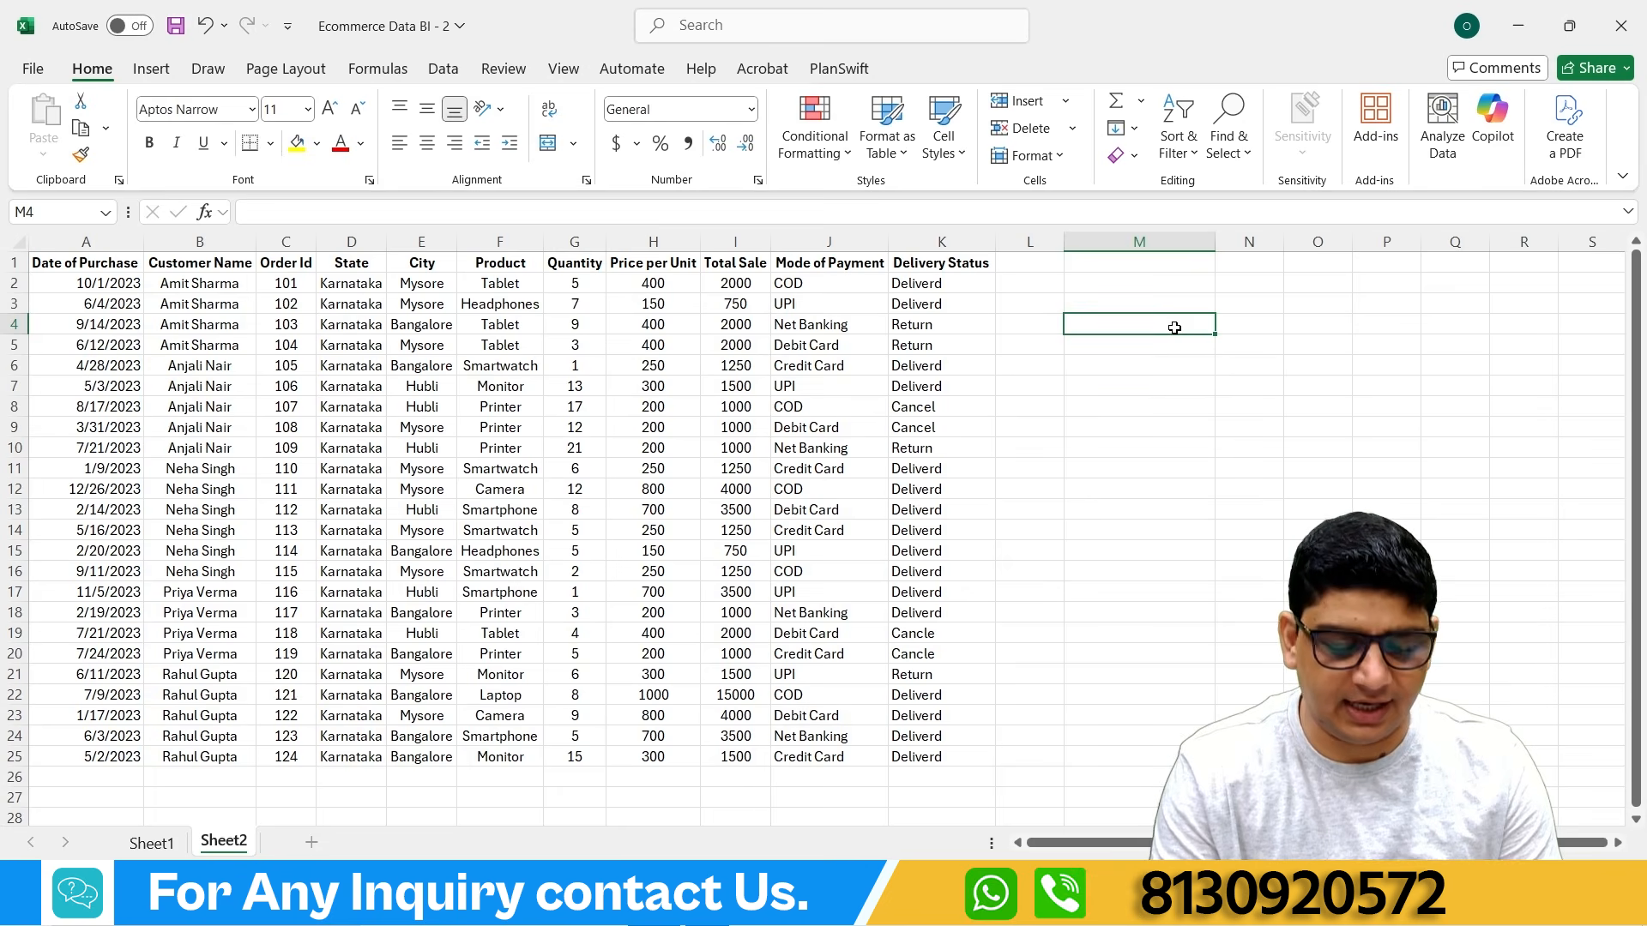
Step: Enter the addition formula =I2+I3 in cell M4 to add the first two Total Sale values
{"action": "type", "text": "=s"}
{"action": "key", "text": "BackSpace"}
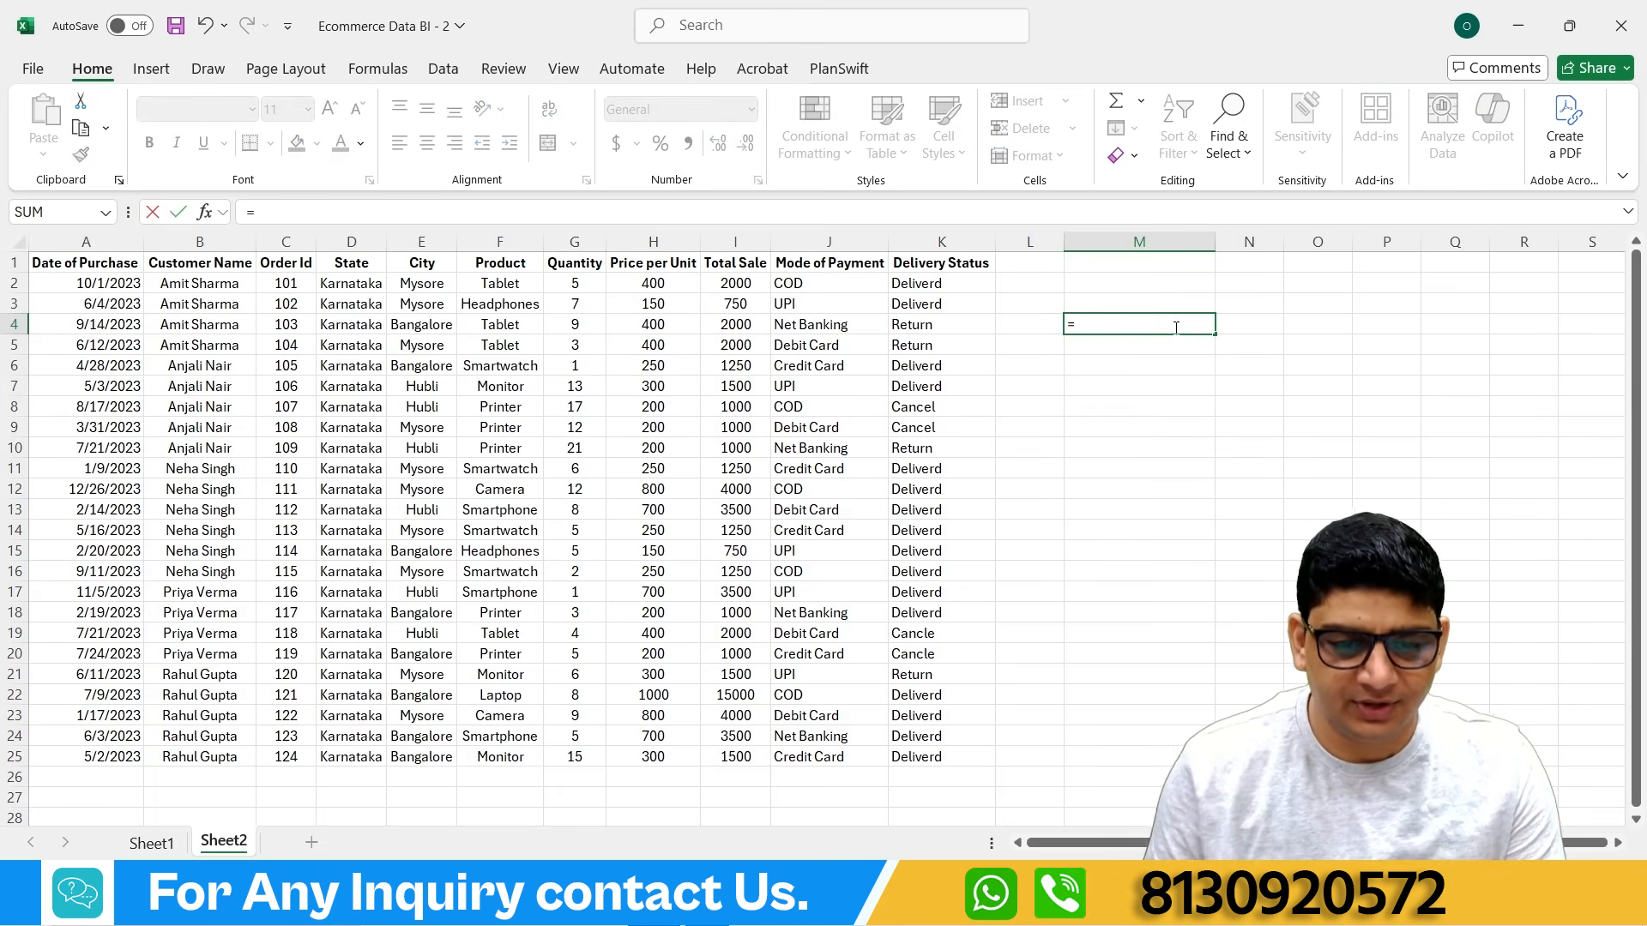
{"action": "left_click", "coordinate": [733, 285]}
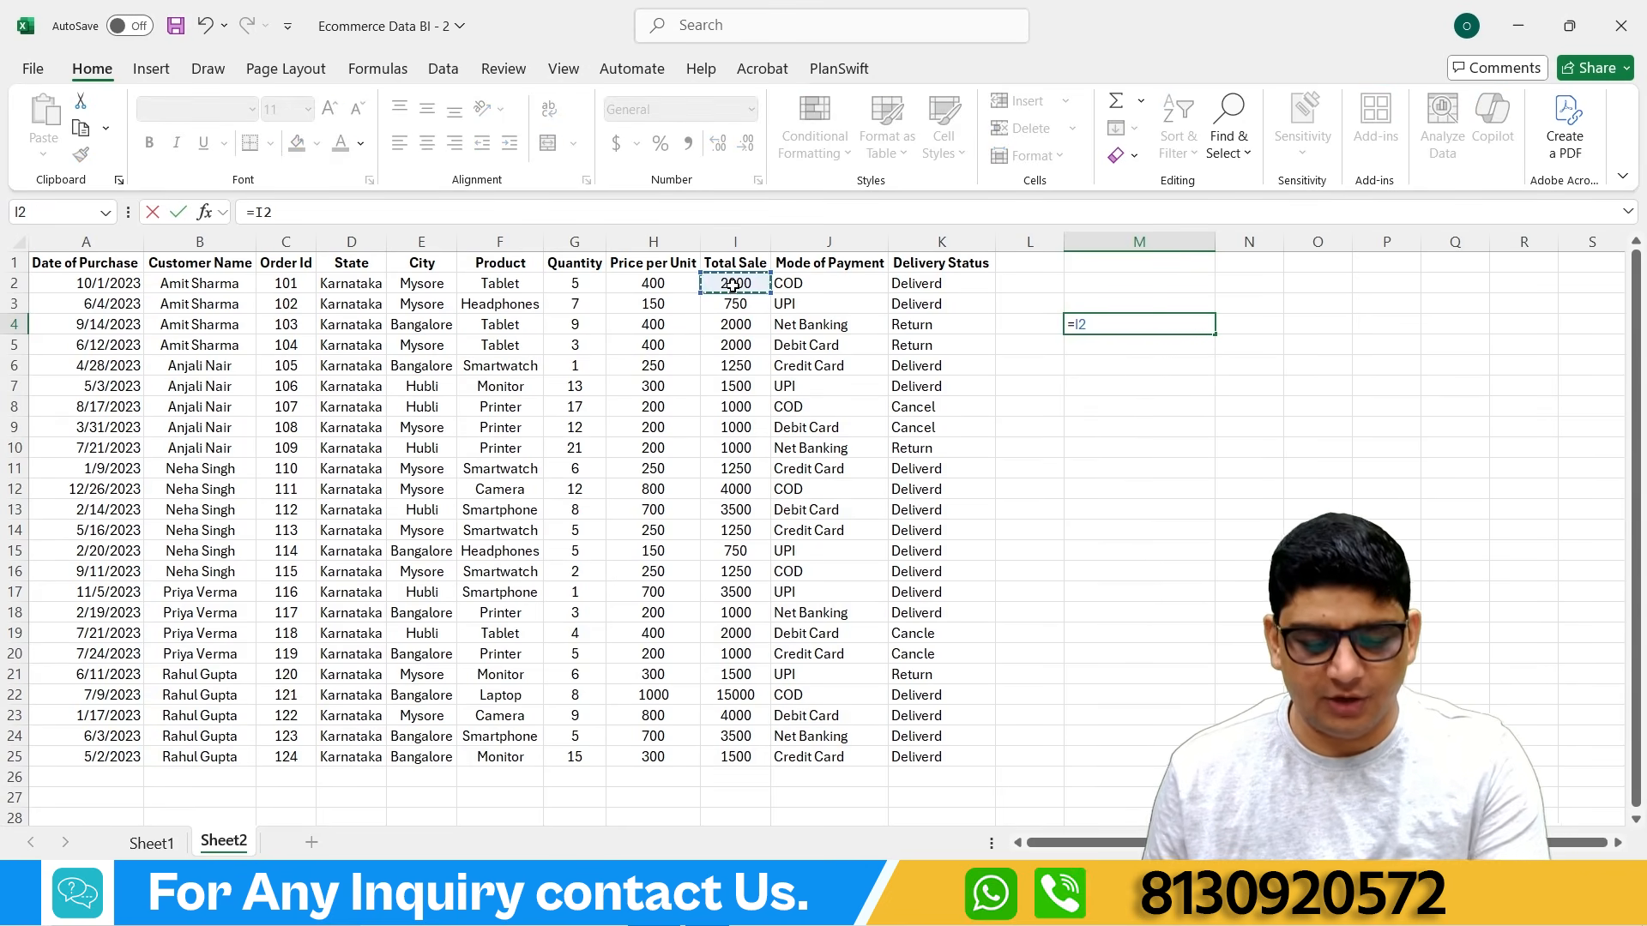
{"action": "type", "text": "+"}
{"action": "left_click", "coordinate": [714, 302]}
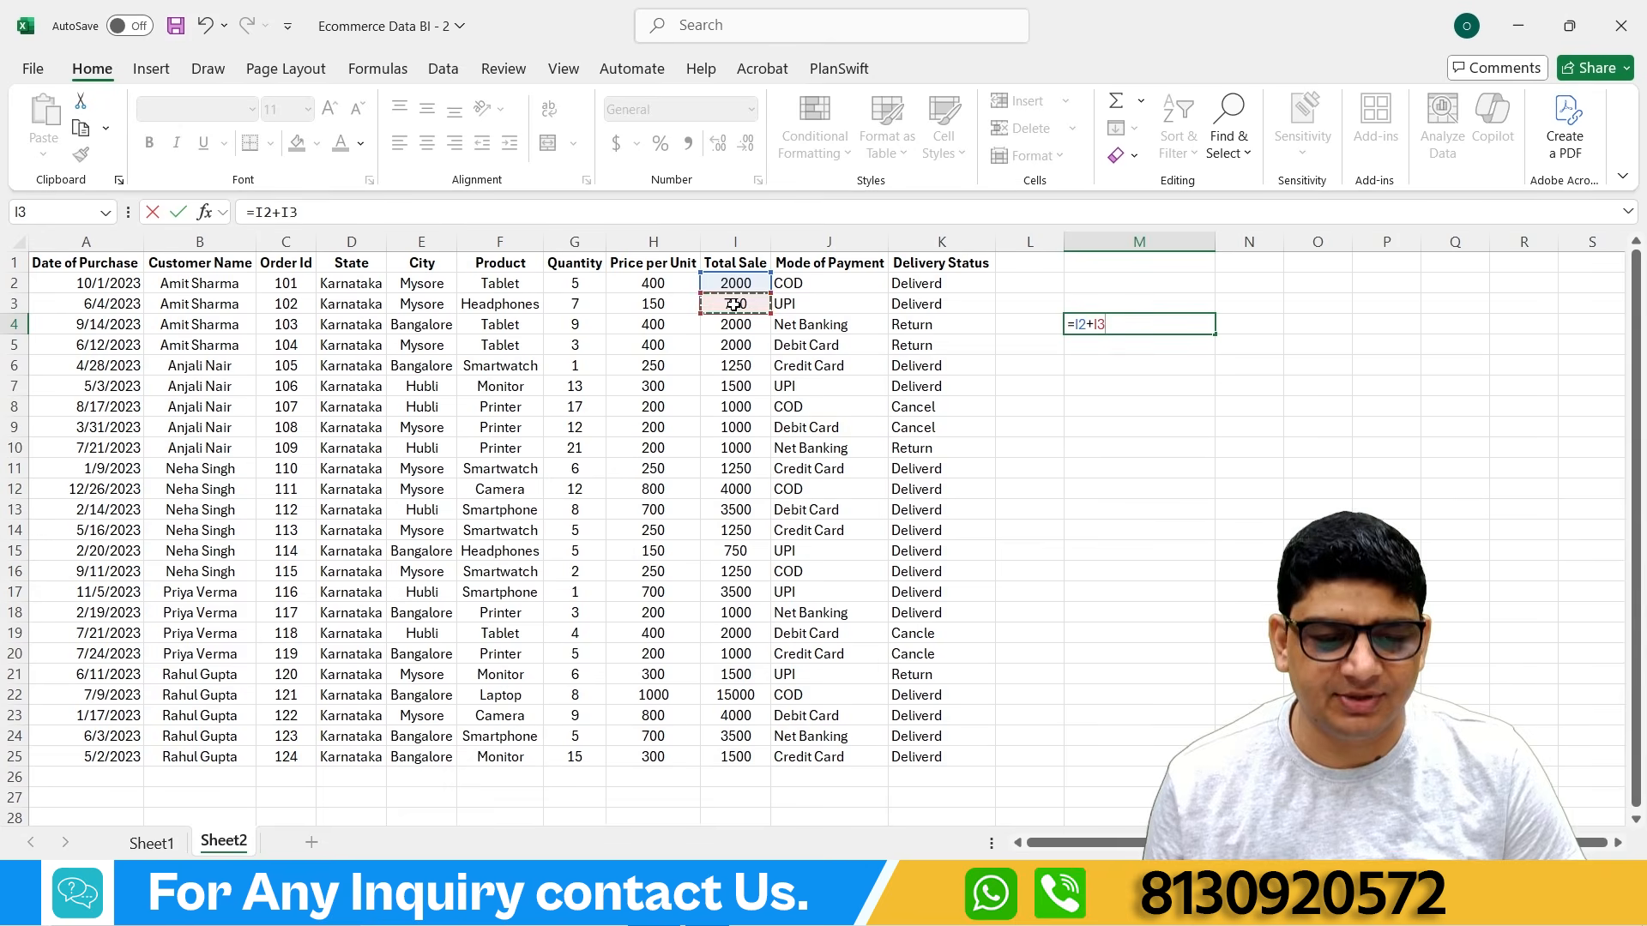
{"action": "key", "text": "Return"}
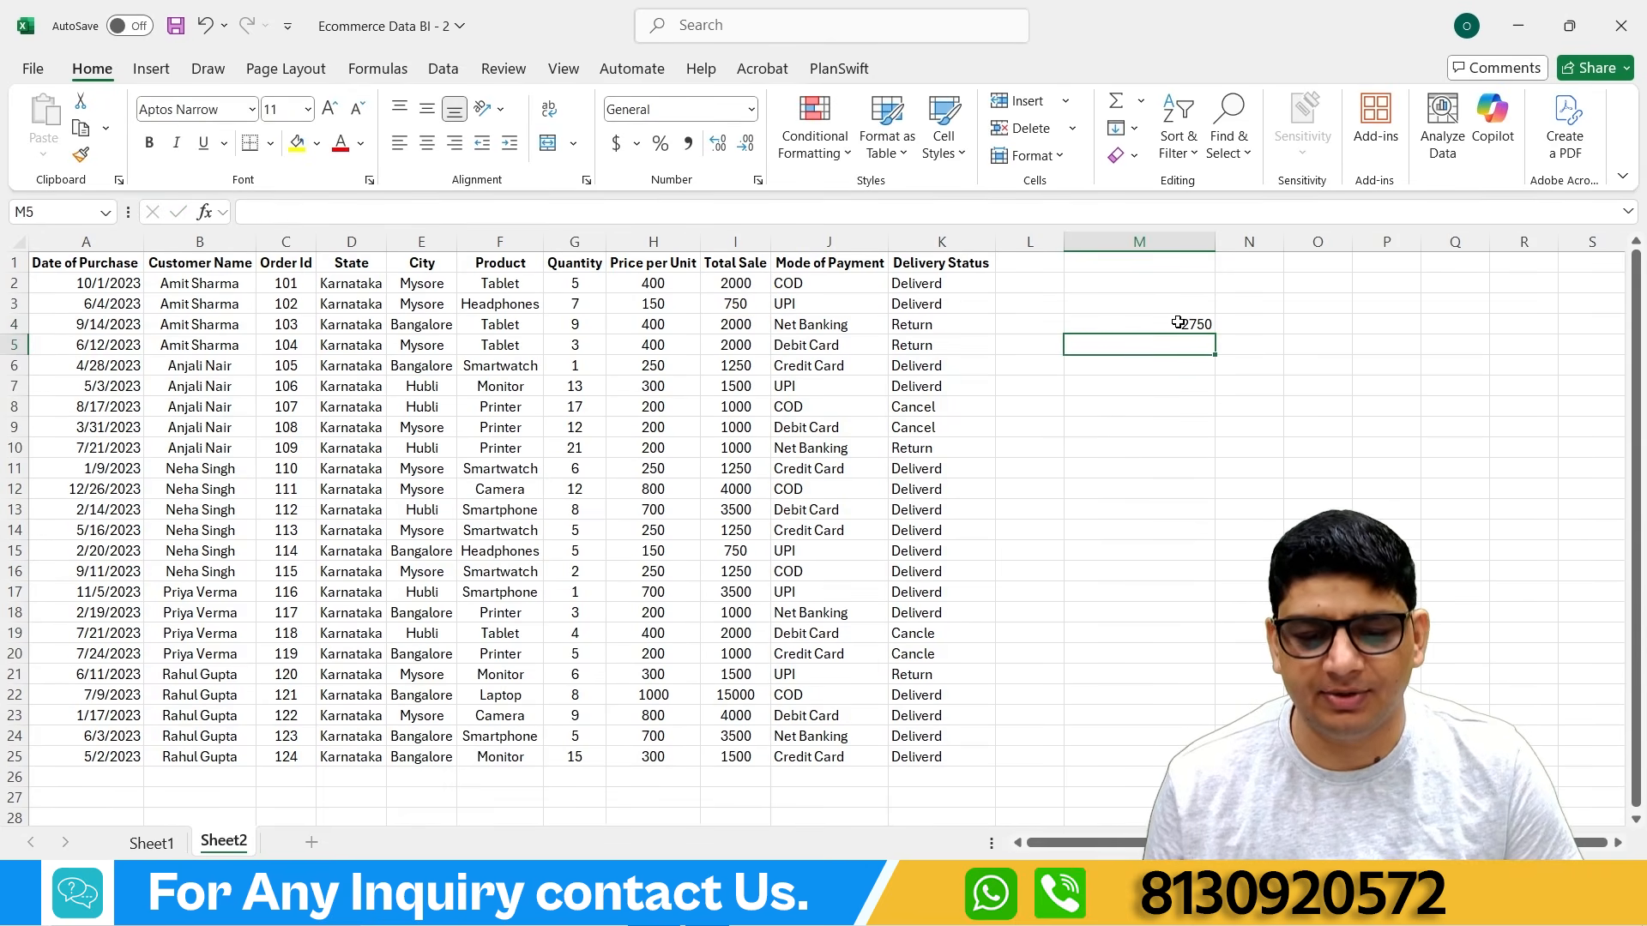
{"action": "left_click", "coordinate": [1176, 322]}
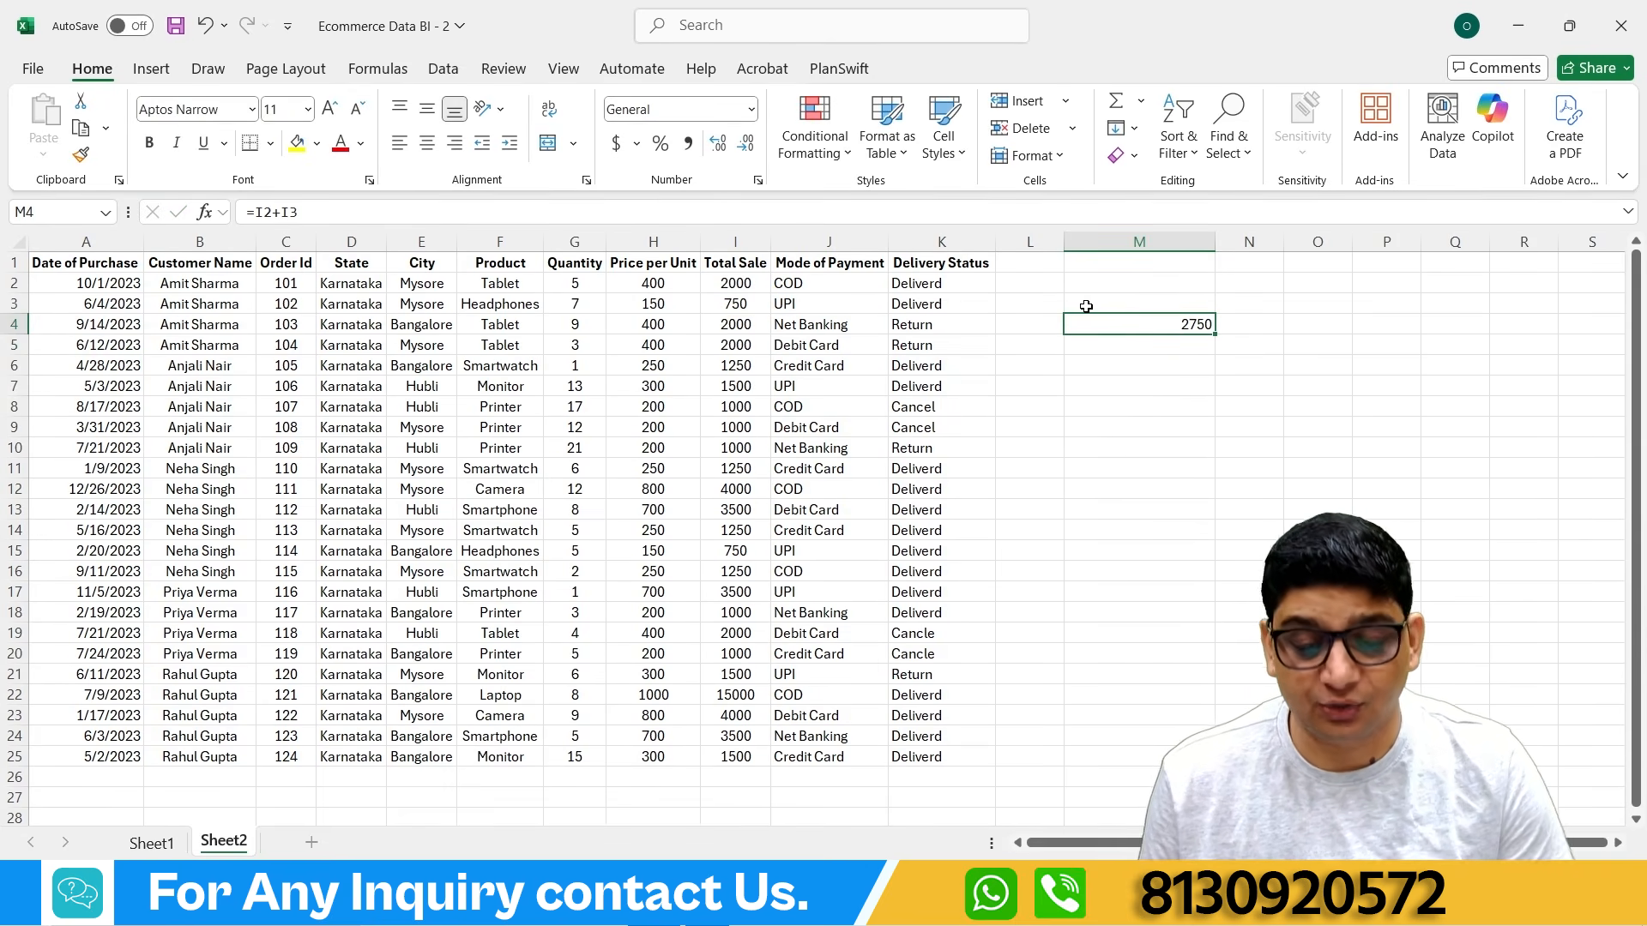
Step: Replace the formula in M4 with the subtraction =I2-I3
{"action": "type", "text": "="}
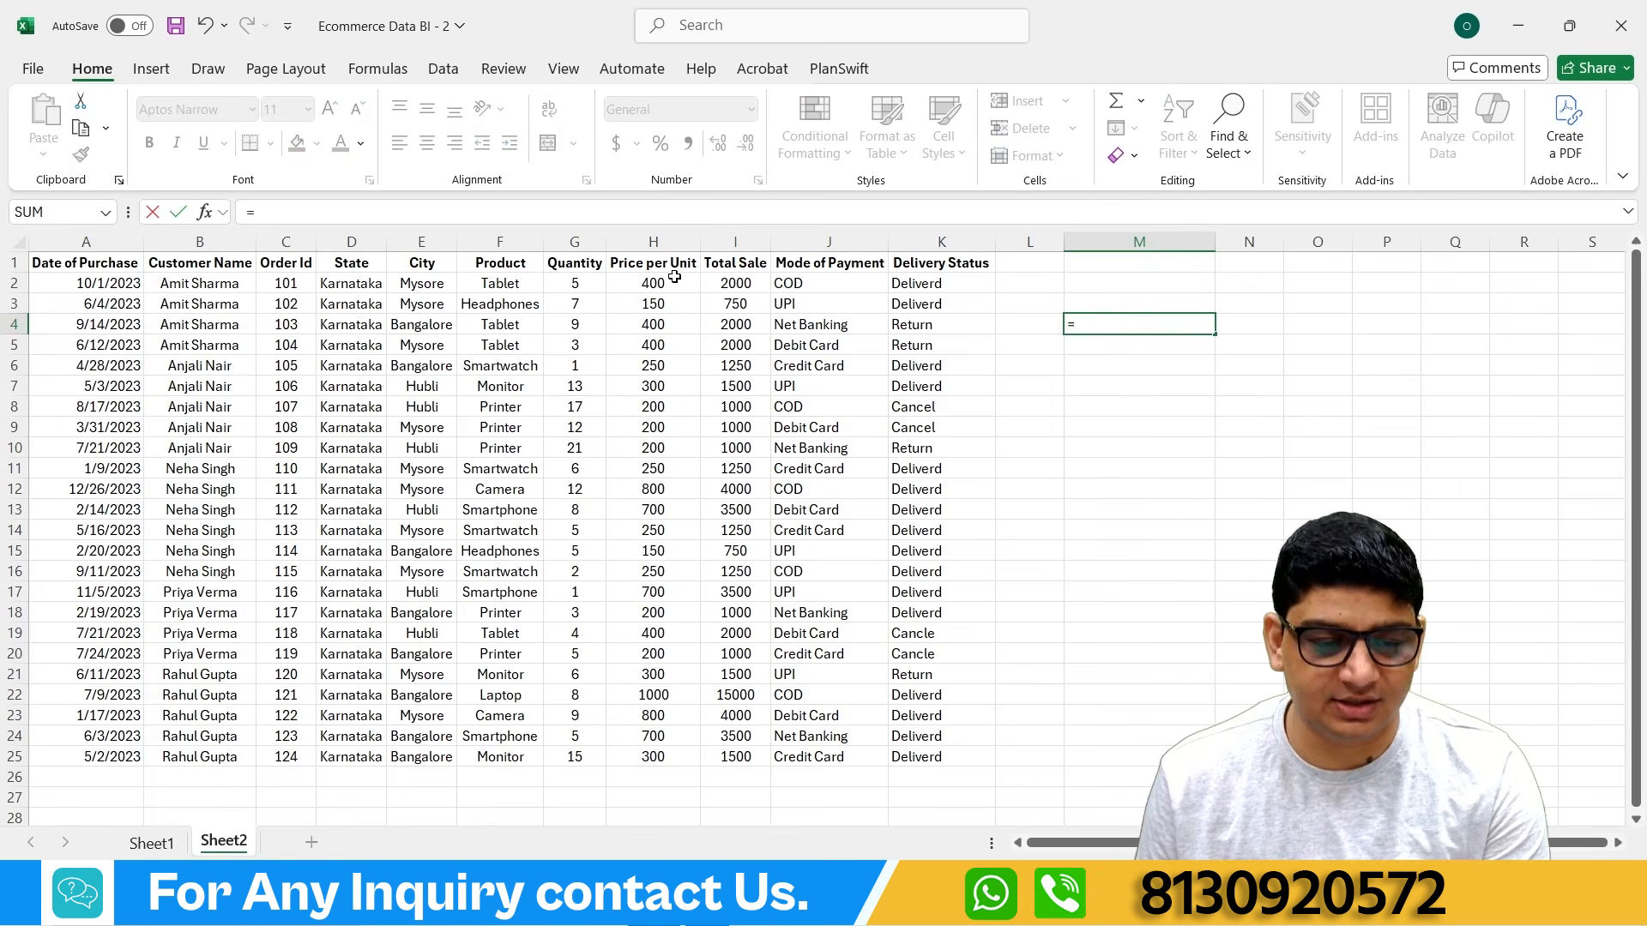
{"action": "left_click", "coordinate": [711, 281]}
{"action": "type", "text": "-"}
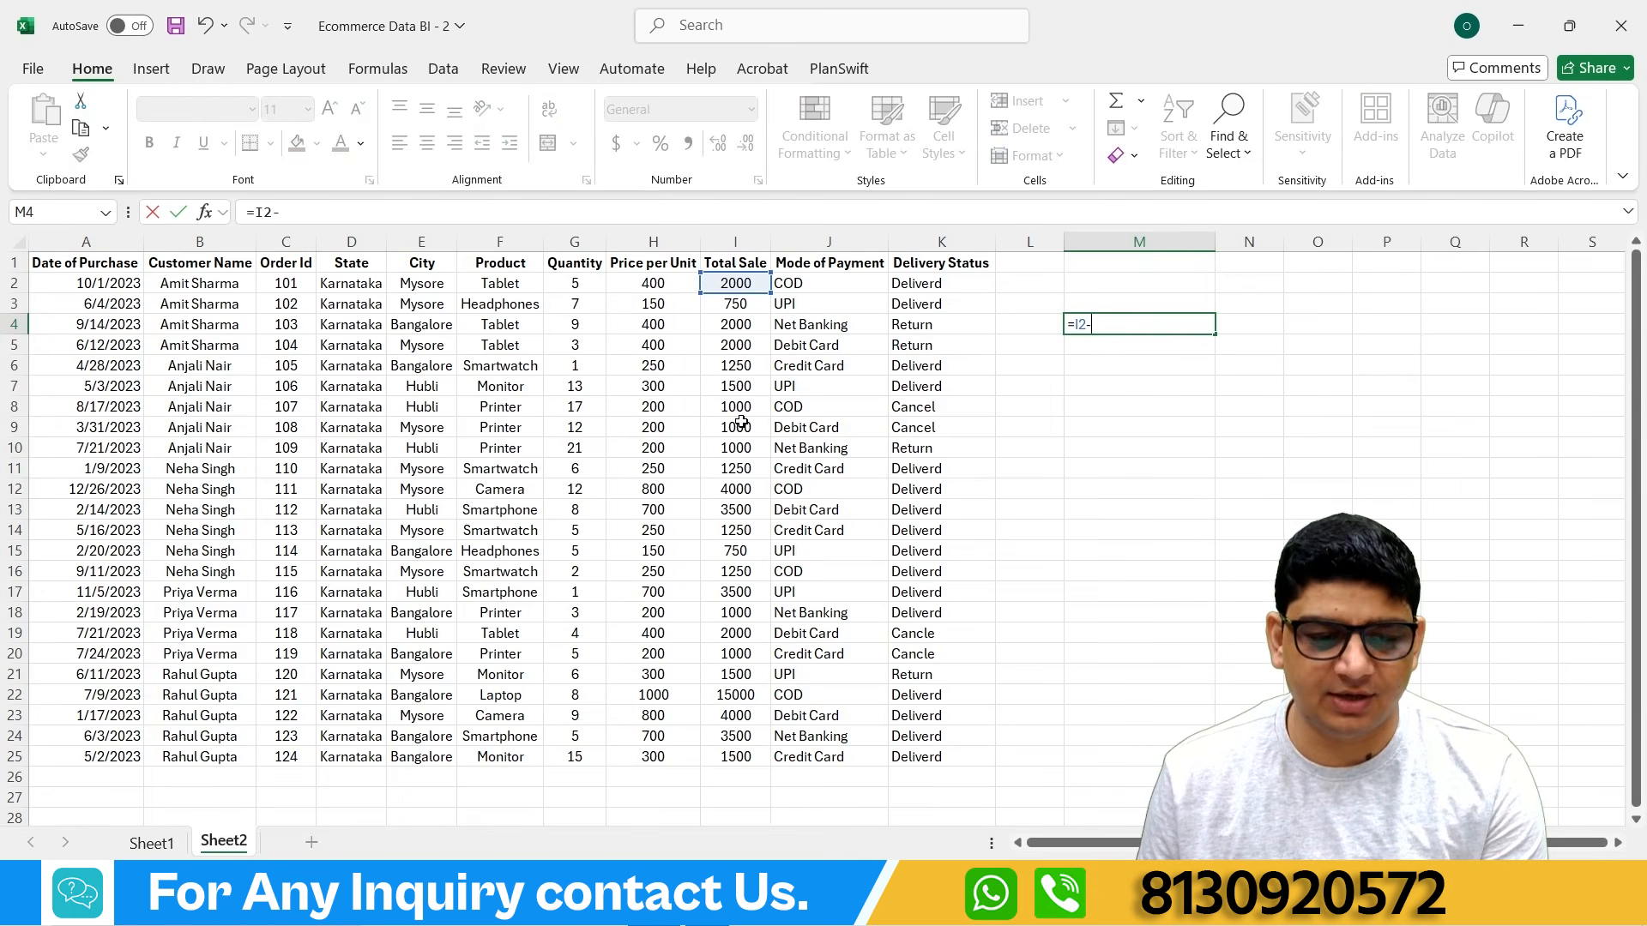
{"action": "left_click", "coordinate": [717, 308]}
{"action": "key", "text": "Return"}
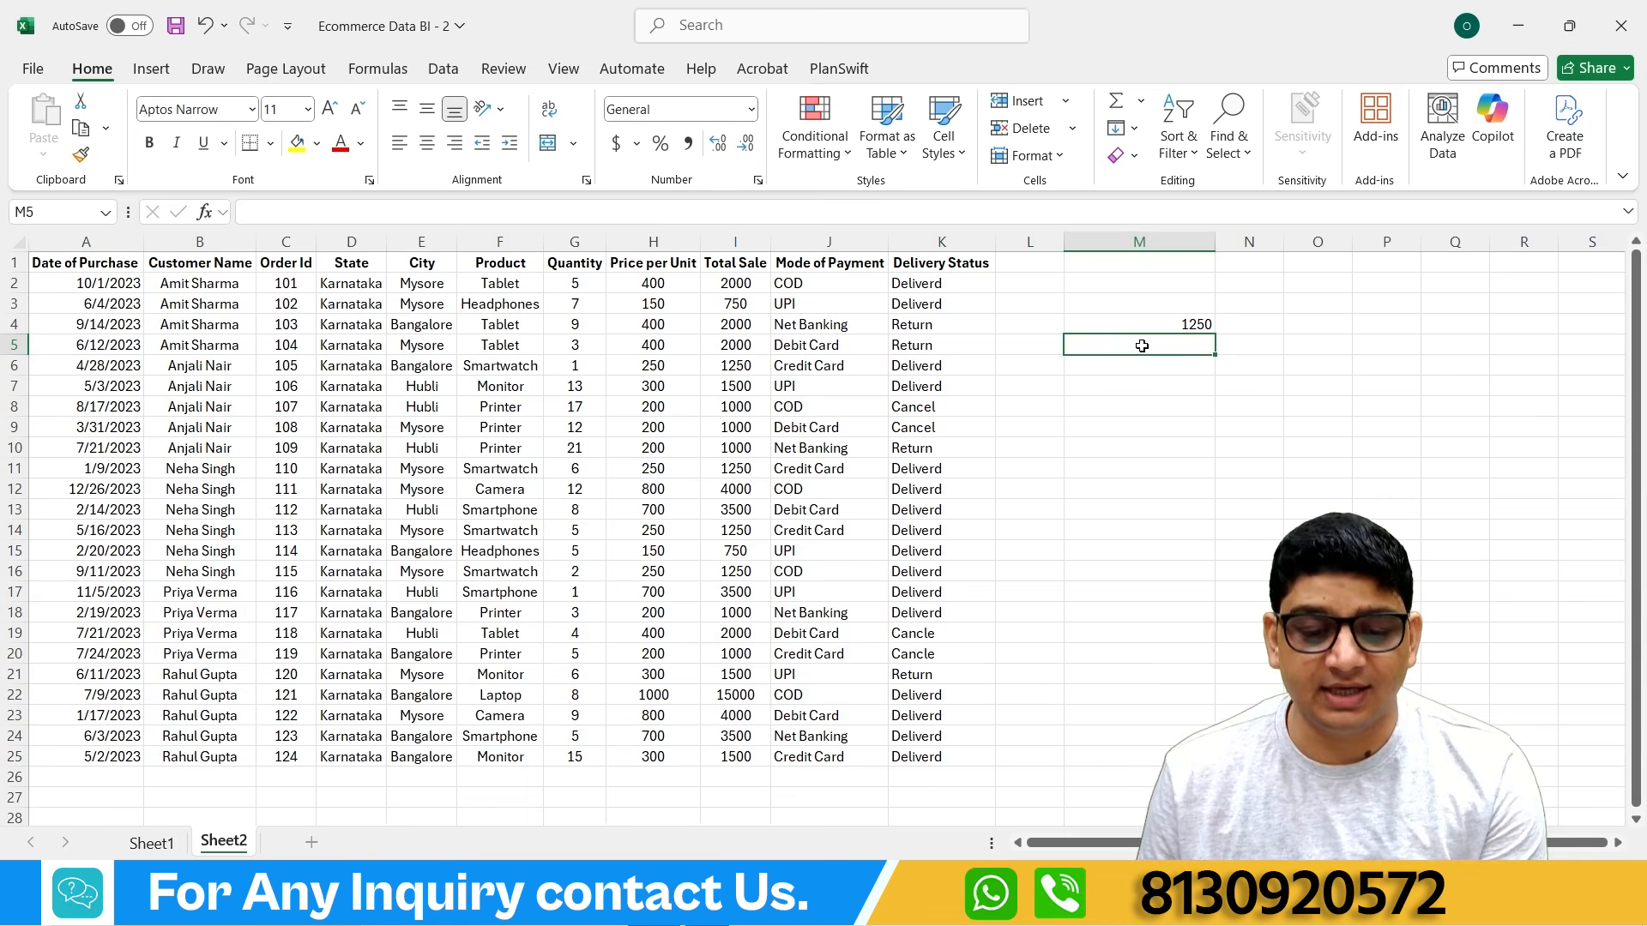
Step: Enter the multiplication formula =G2*G3 in cell M5 using the first two Quantity values
{"action": "type", "text": "="}
{"action": "left_click", "coordinate": [581, 284]}
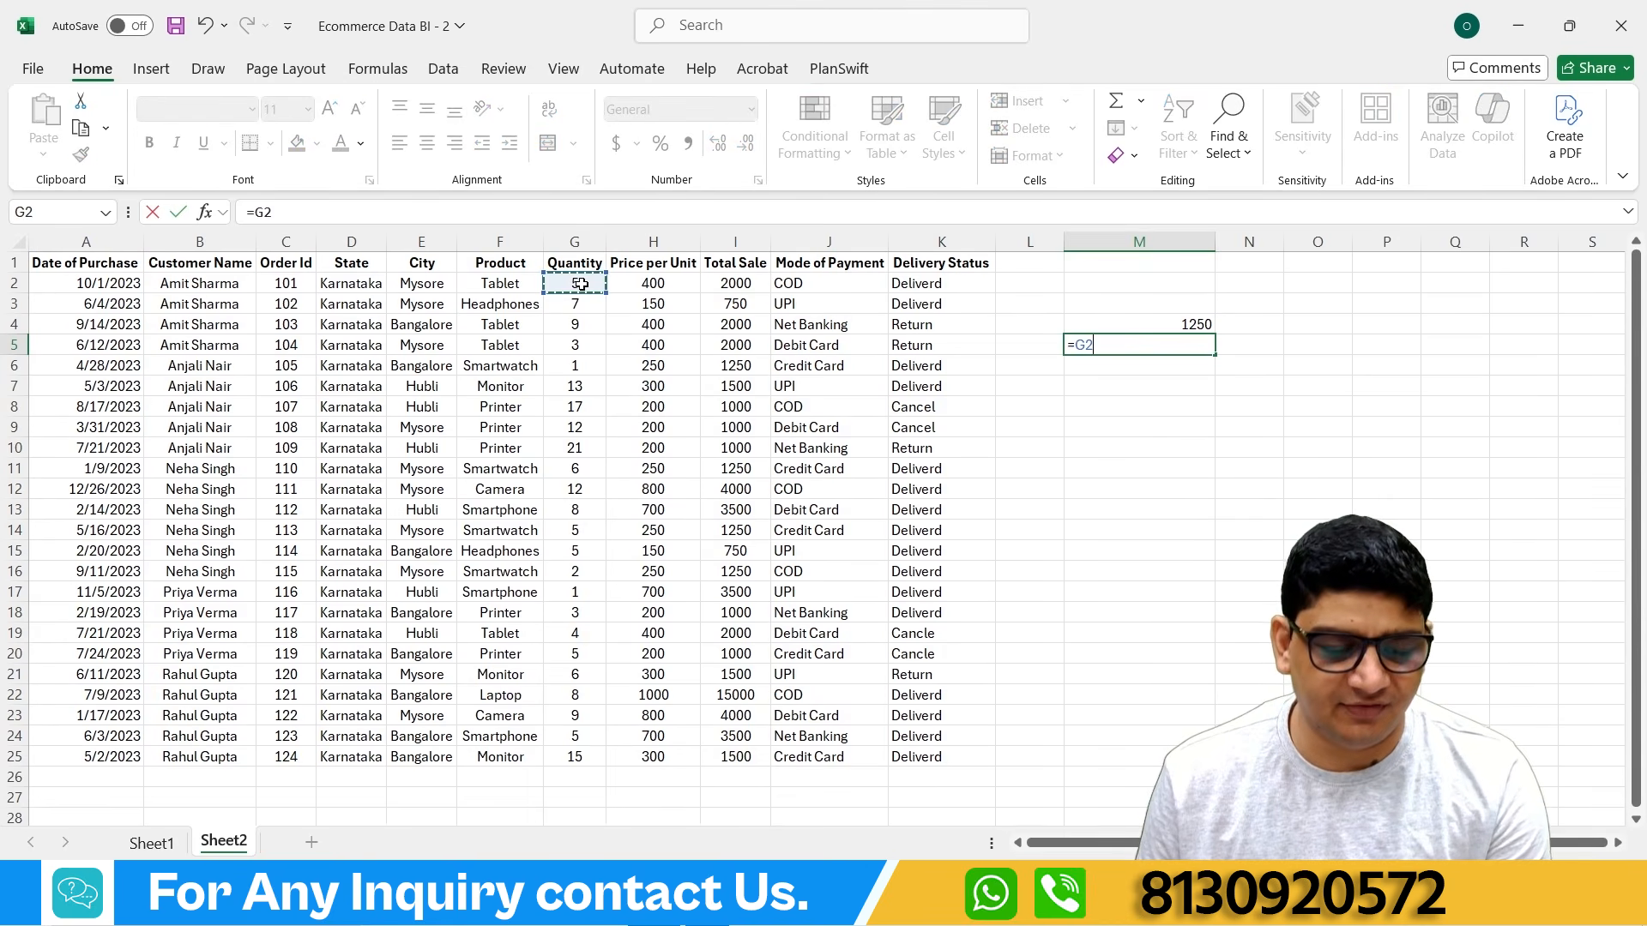
{"action": "type", "text": "*"}
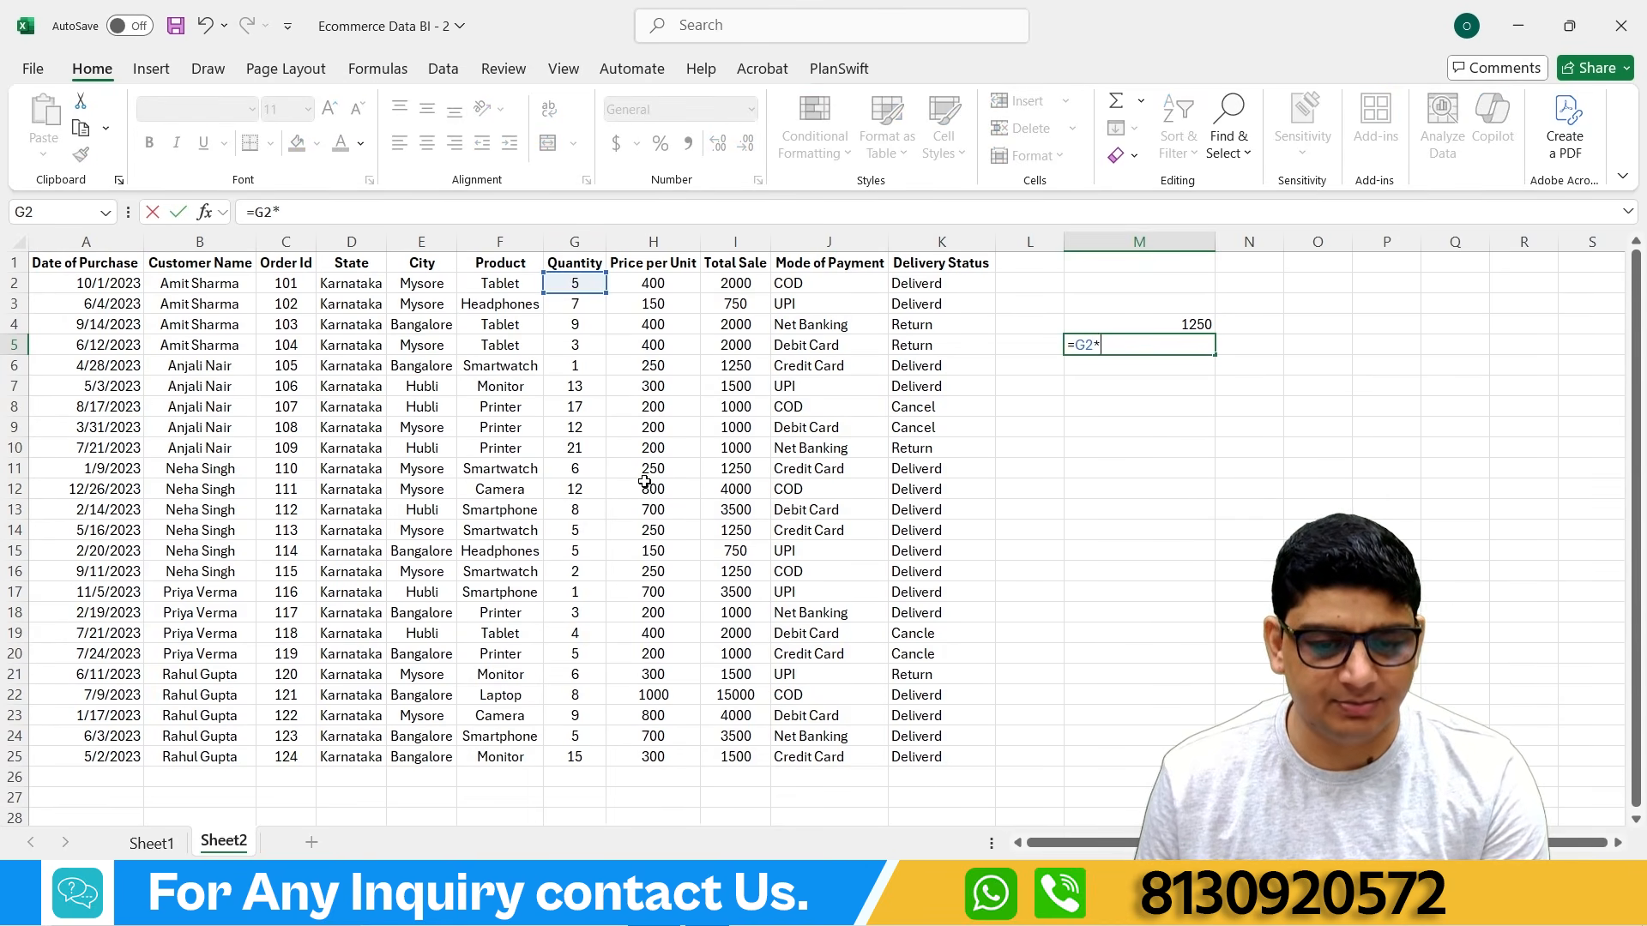
{"action": "left_click", "coordinate": [571, 304]}
{"action": "key", "text": "Return"}
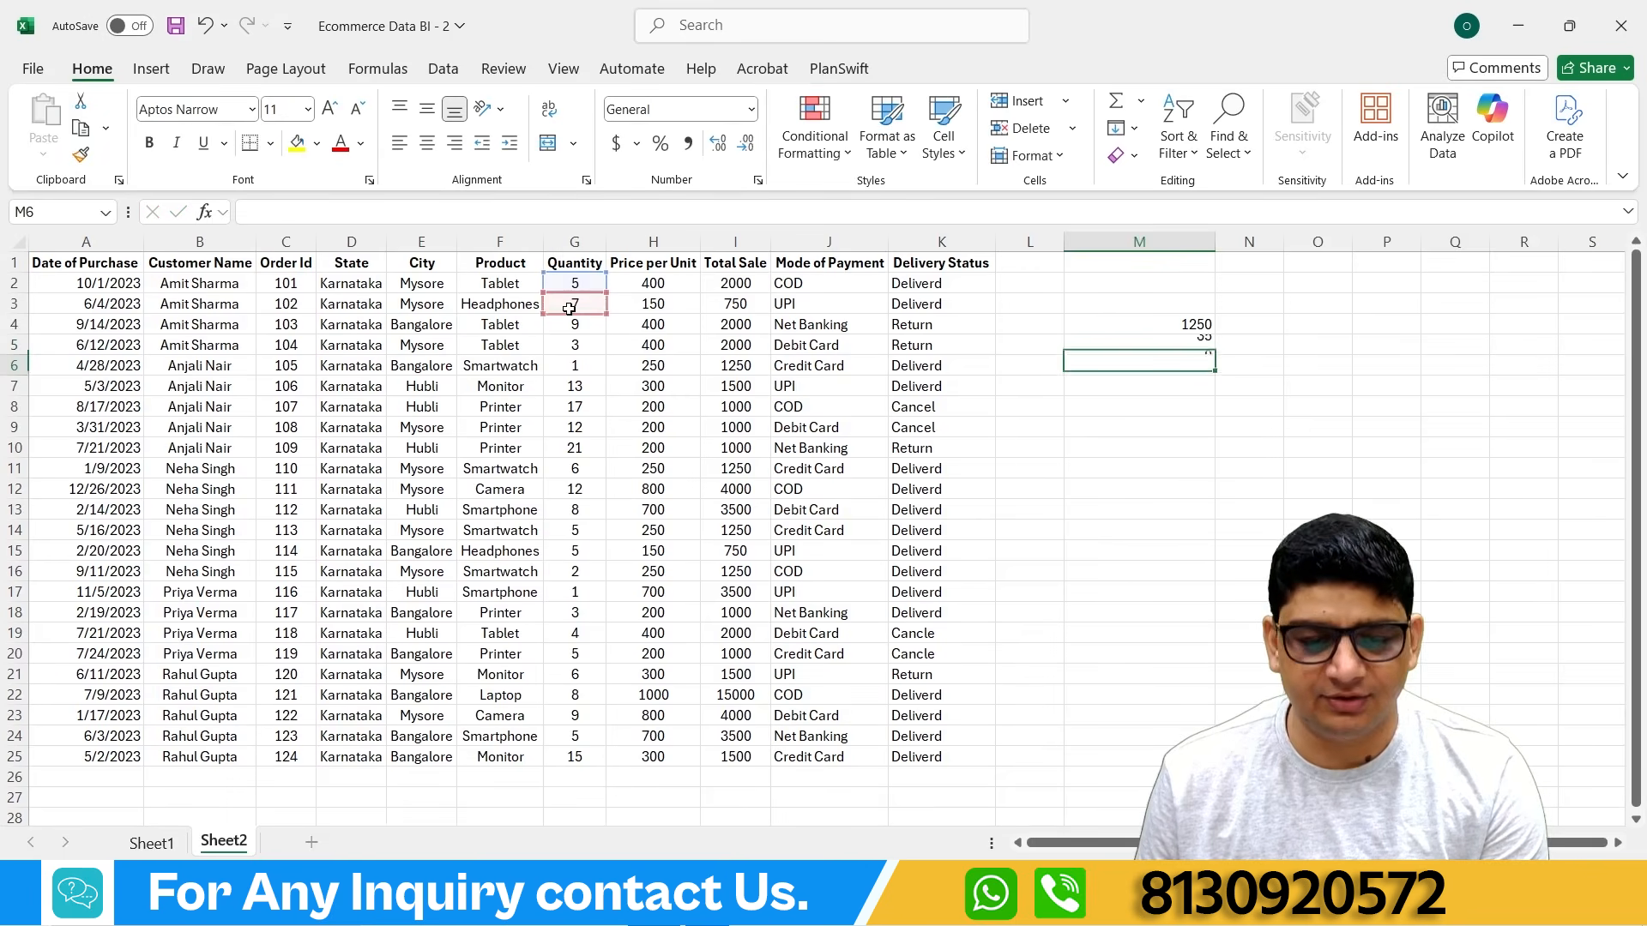
{"action": "left_click", "coordinate": [1172, 340]}
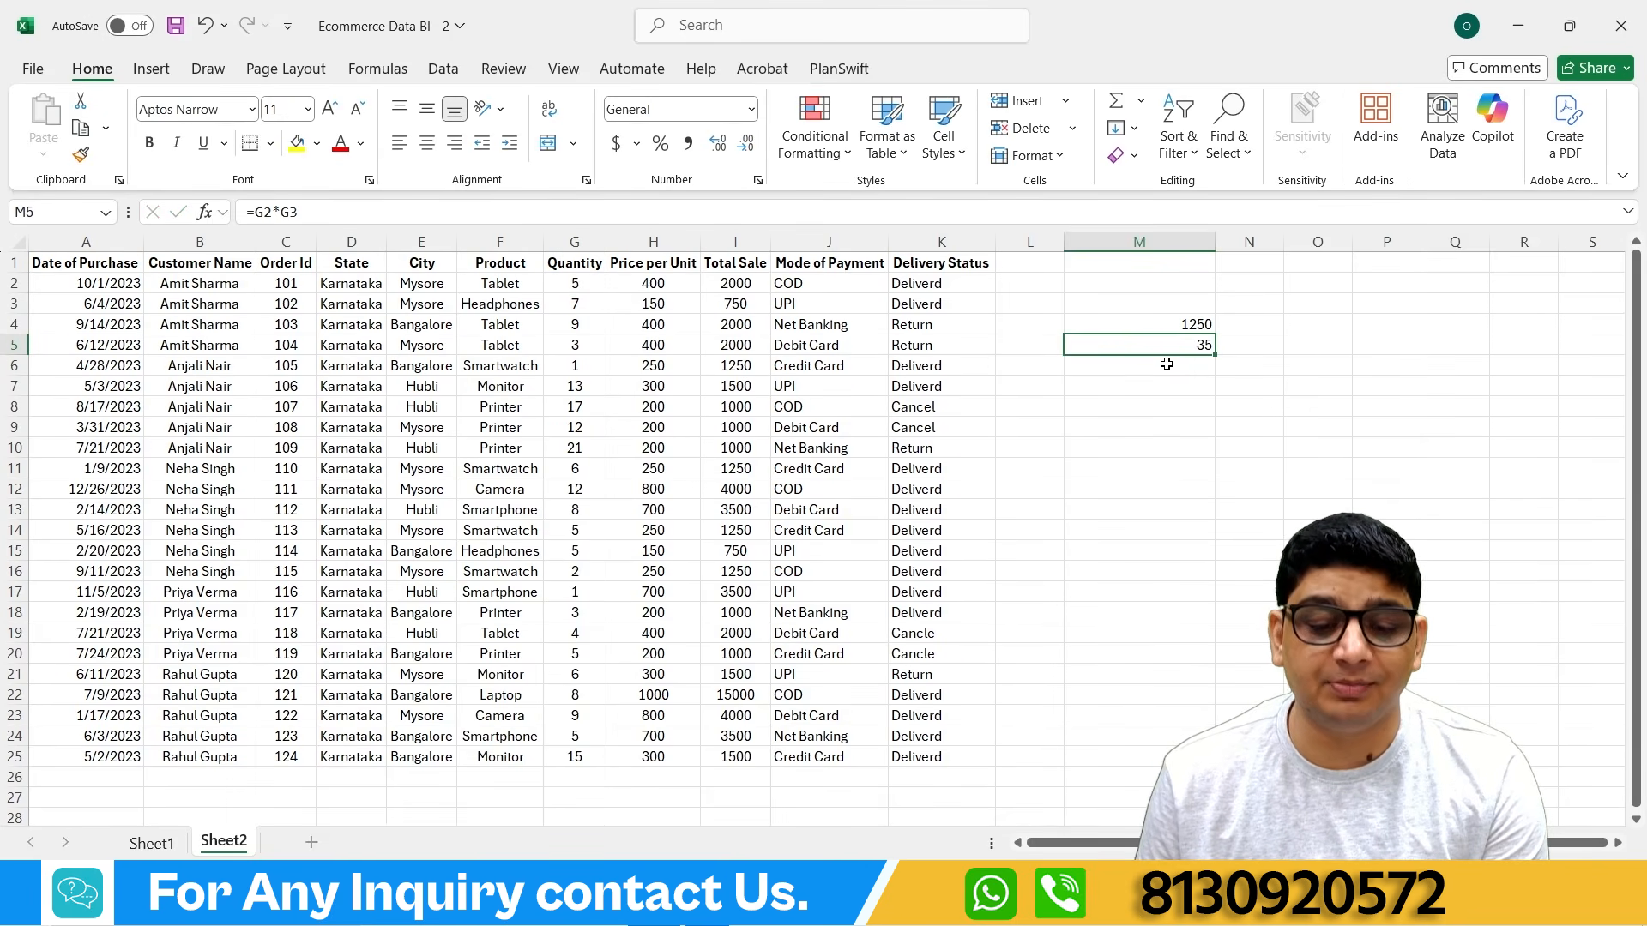
Step: Enter the division formula =H2/H3 in cell M6, and clear the practice formulas in M4:M6
{"action": "left_click", "coordinate": [1165, 367]}
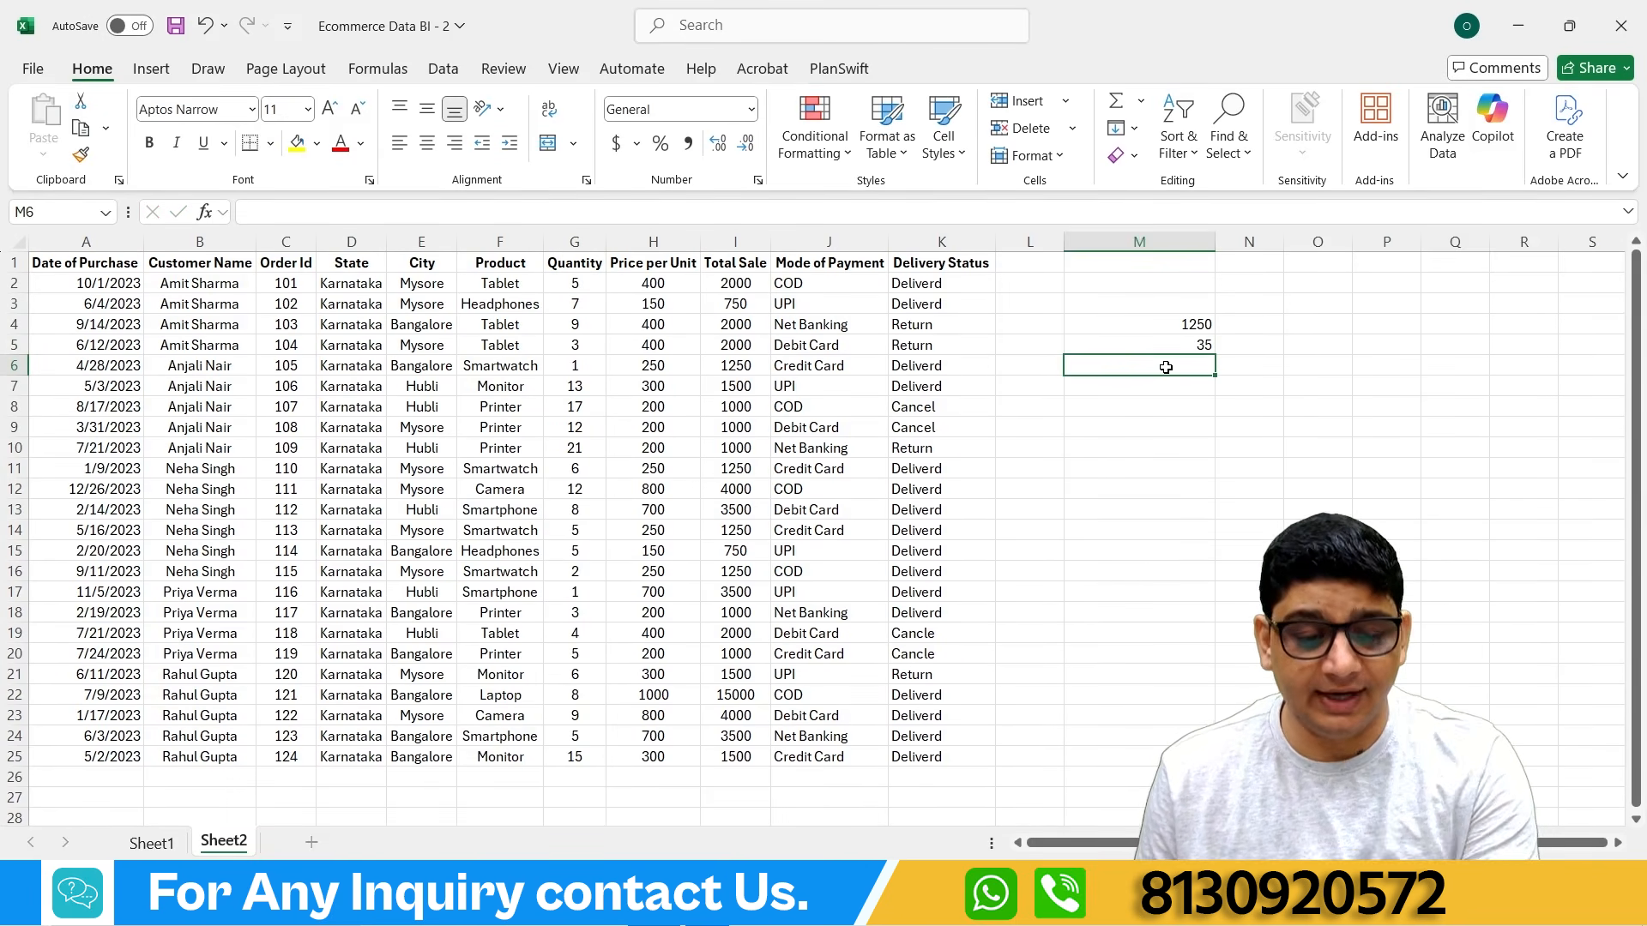
{"action": "type", "text": "="}
{"action": "left_click", "coordinate": [671, 283]}
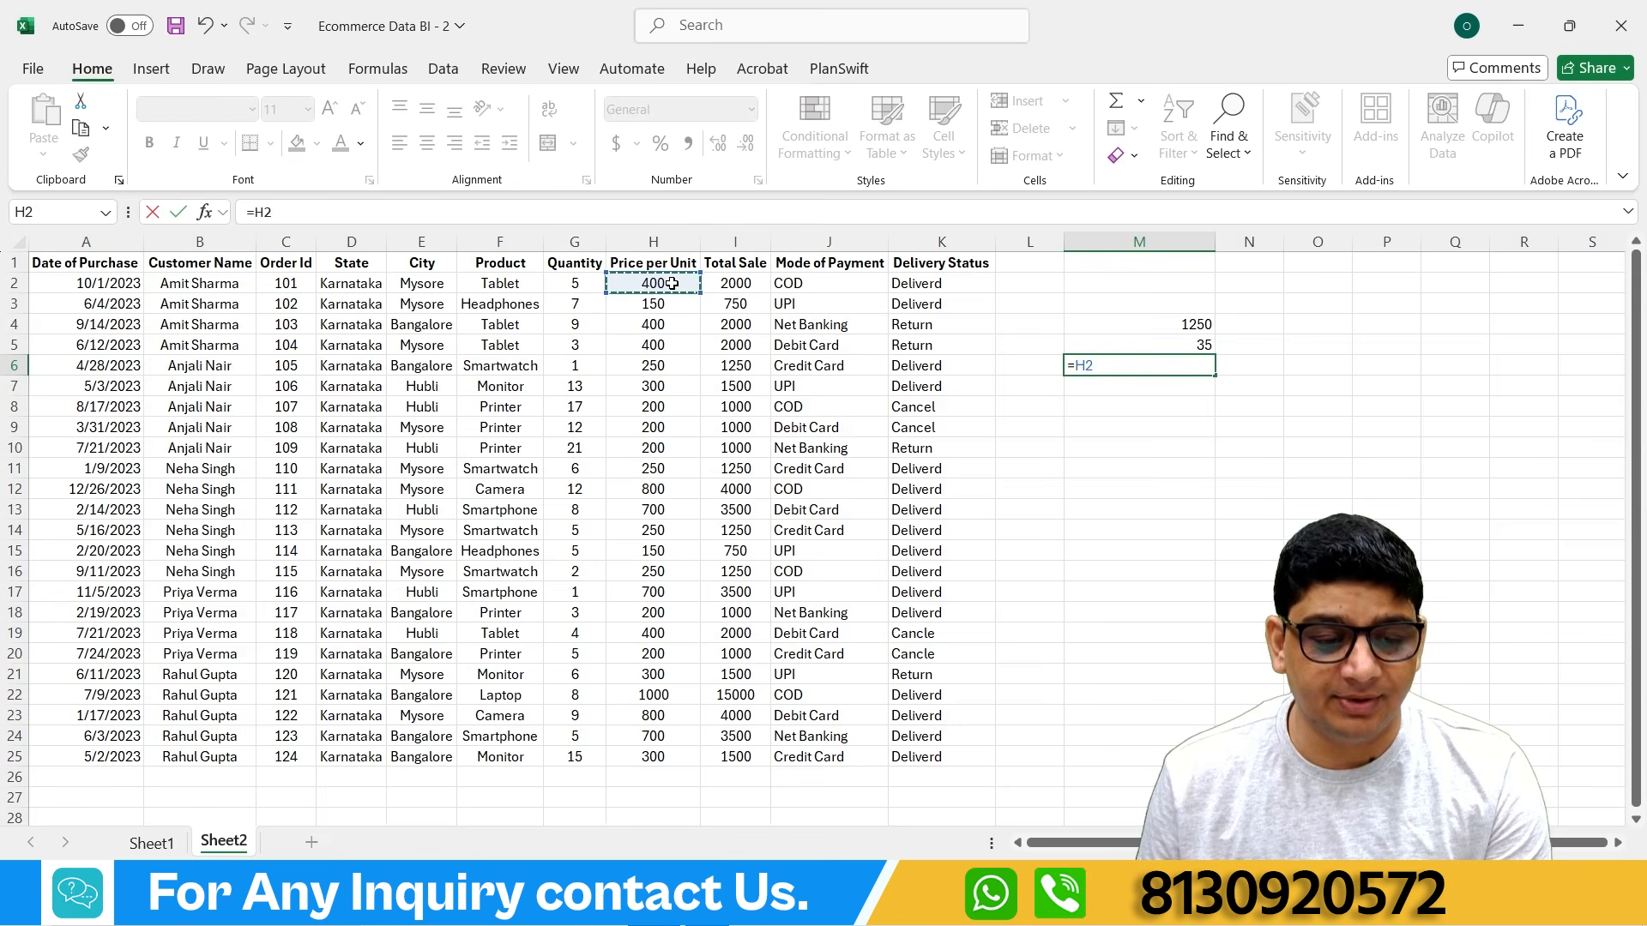
{"action": "type", "text": "/"}
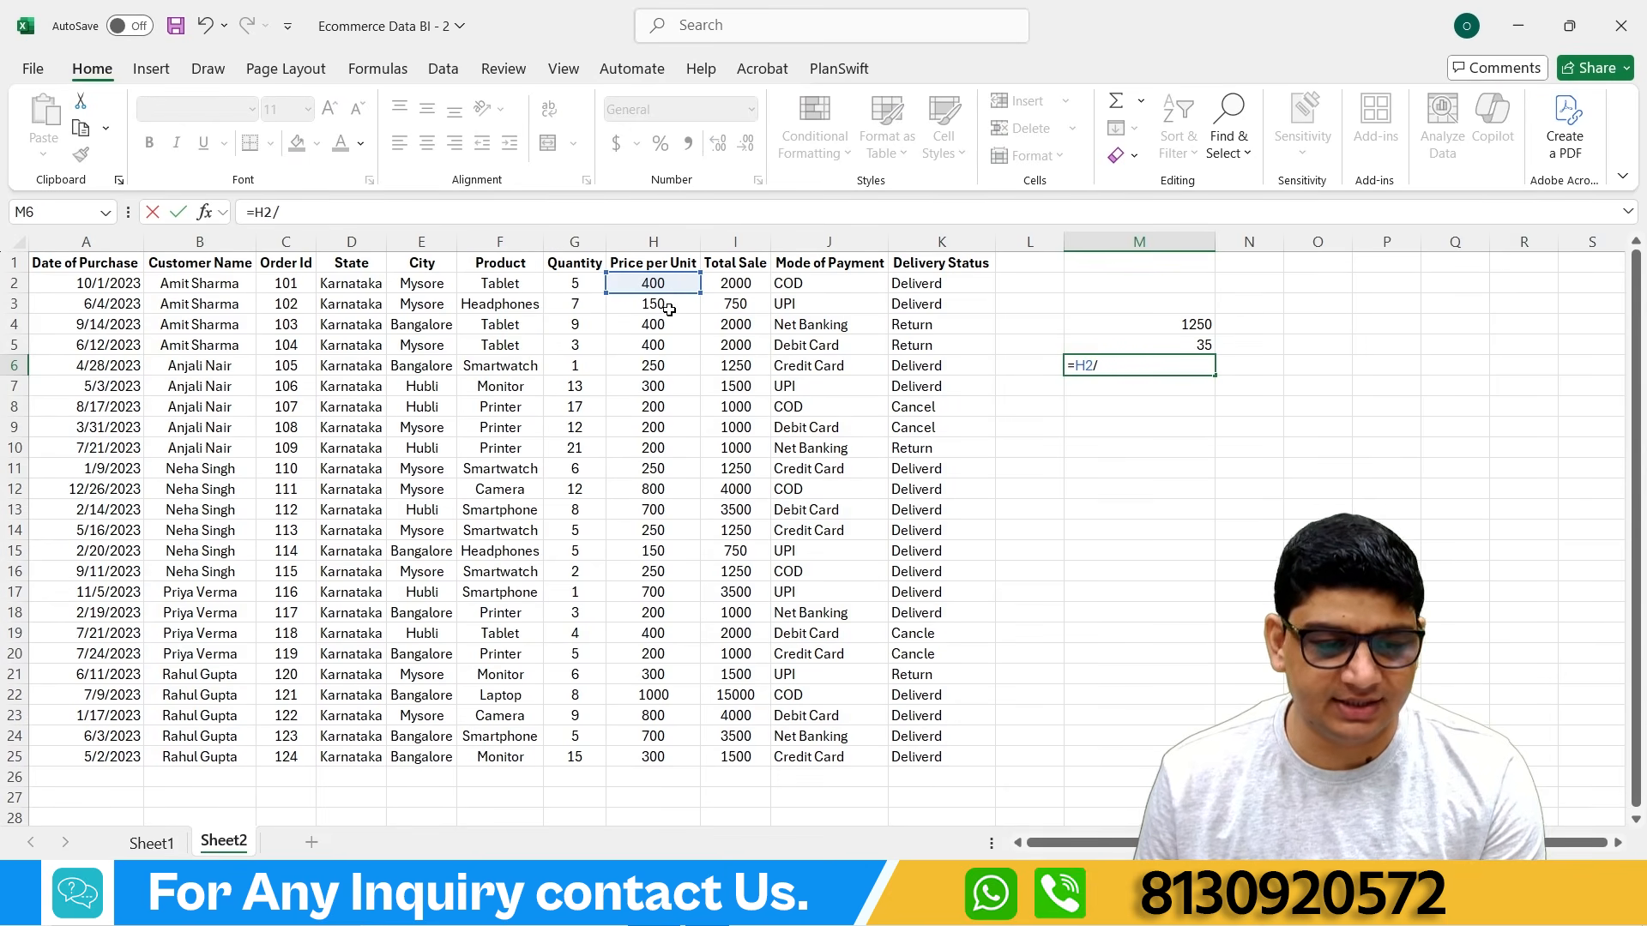
{"action": "left_click", "coordinate": [669, 307]}
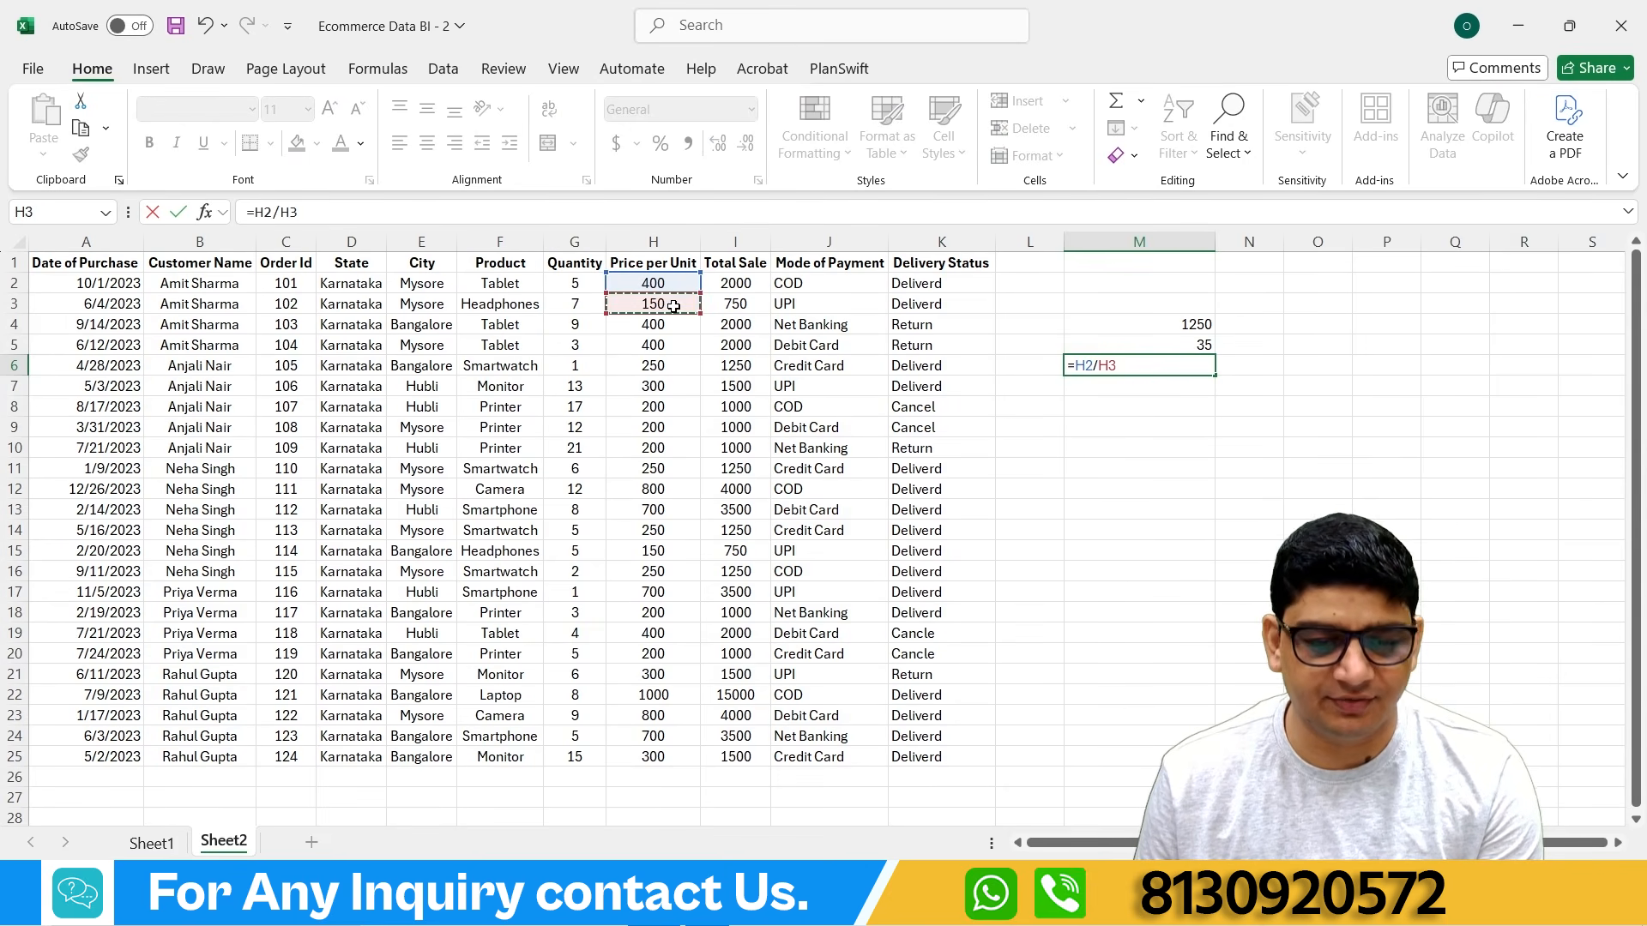
{"action": "key", "text": "Return"}
{"action": "left_click_drag", "start_coordinate": [1167, 325], "coordinate": [1150, 361]}
{"action": "key", "text": "Delete"}
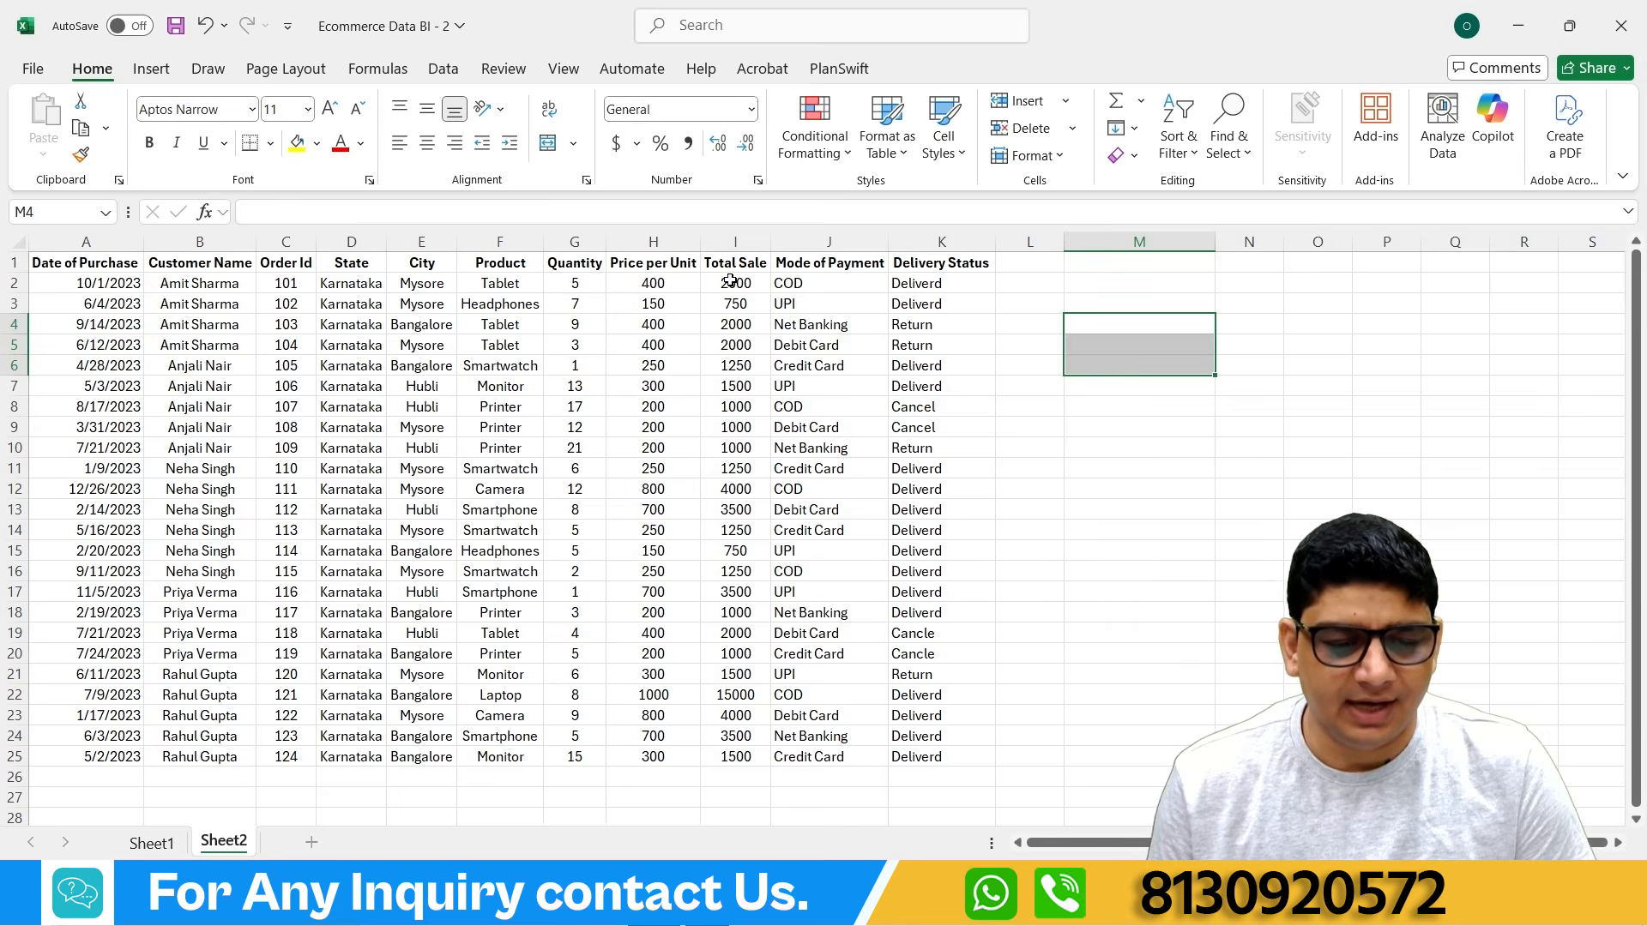
Step: Use AutoSum to total the Total Sale values in I2:I25 directly beneath them in cell I26
{"action": "left_click_drag", "start_coordinate": [730, 280], "coordinate": [735, 757]}
{"action": "left_click", "coordinate": [1141, 102]}
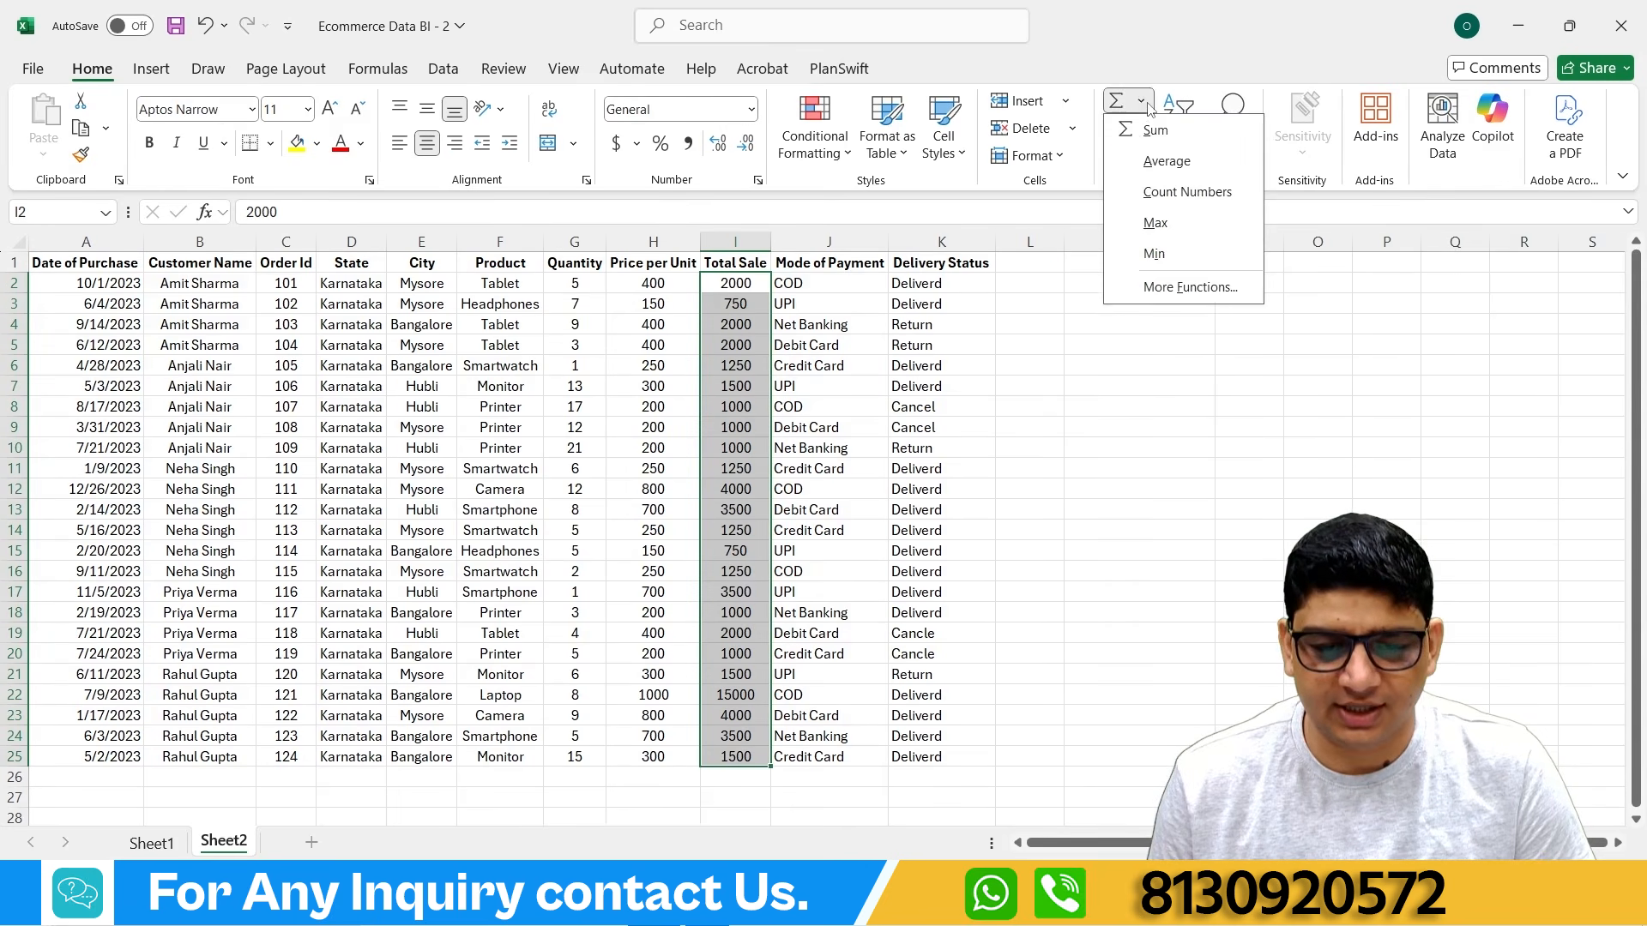
{"action": "left_click", "coordinate": [1155, 131]}
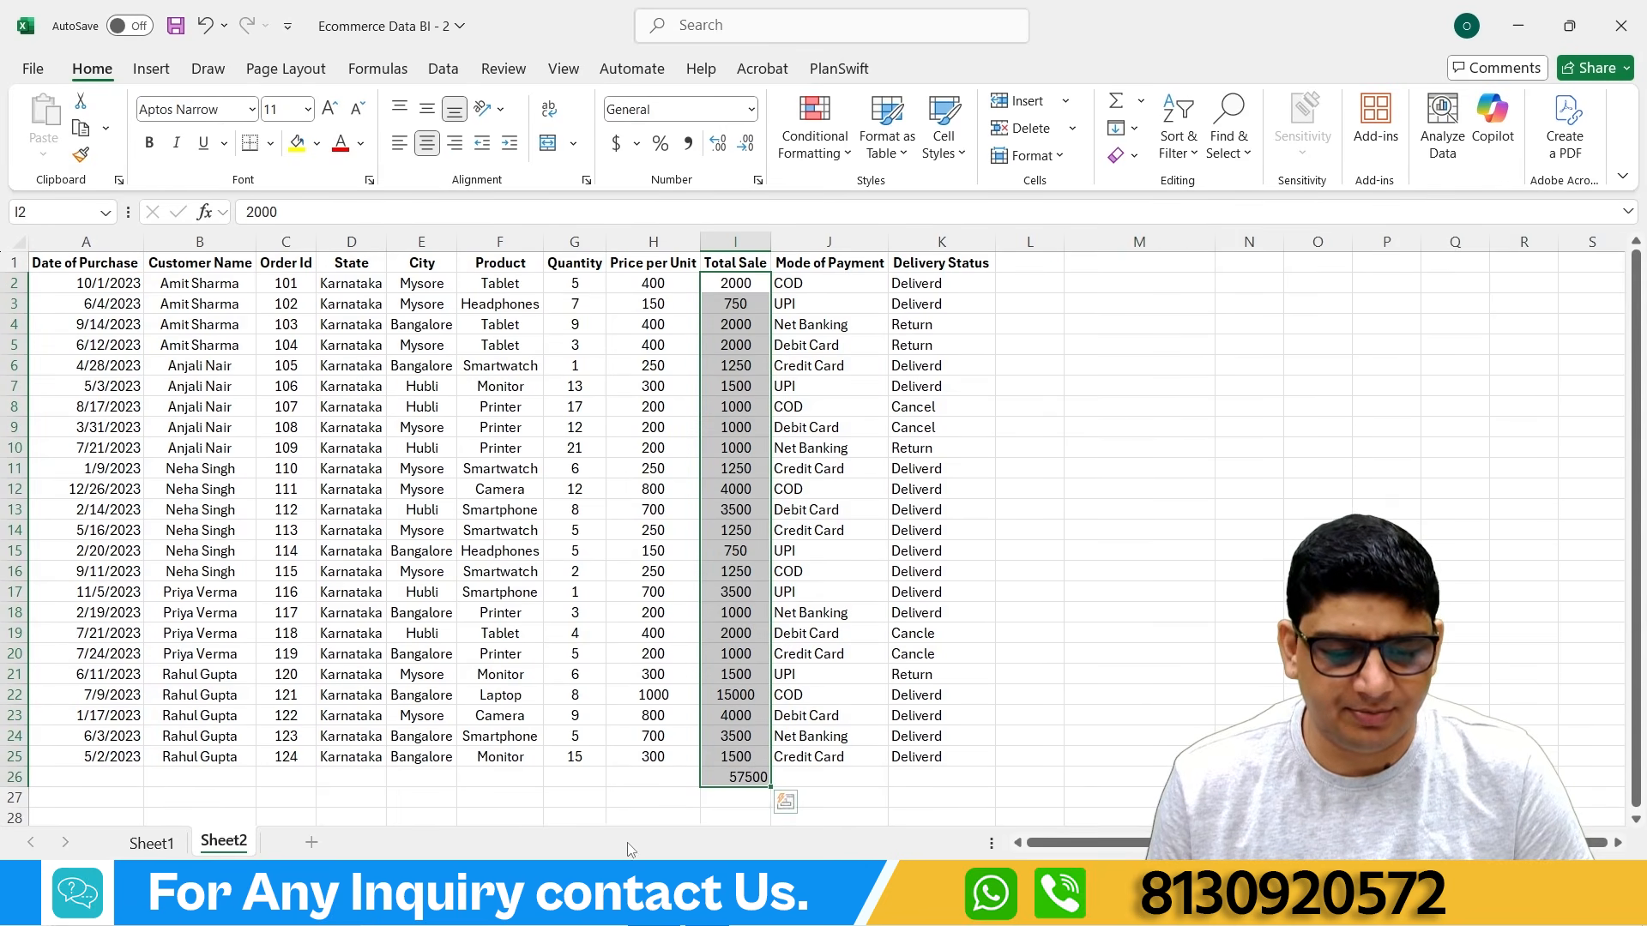
Step: Average the Quantity values in G2:G25 into cell G26 with the built-in Average function
{"action": "left_click", "coordinate": [737, 778]}
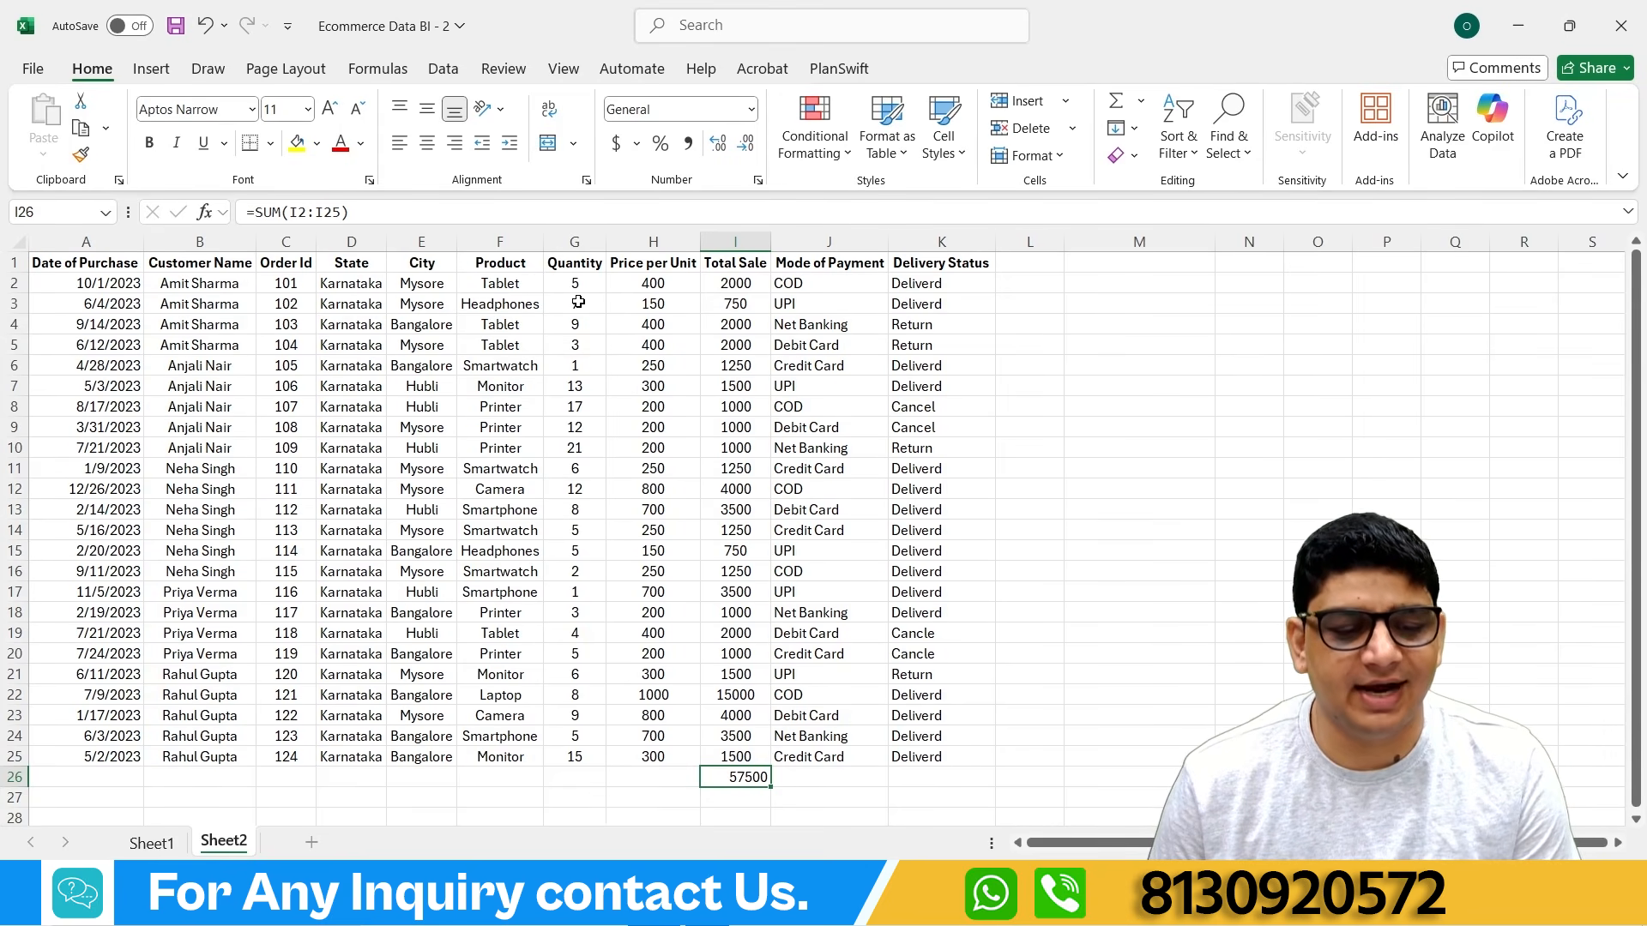
{"action": "left_click", "coordinate": [579, 301]}
{"action": "left_click", "coordinate": [568, 326]}
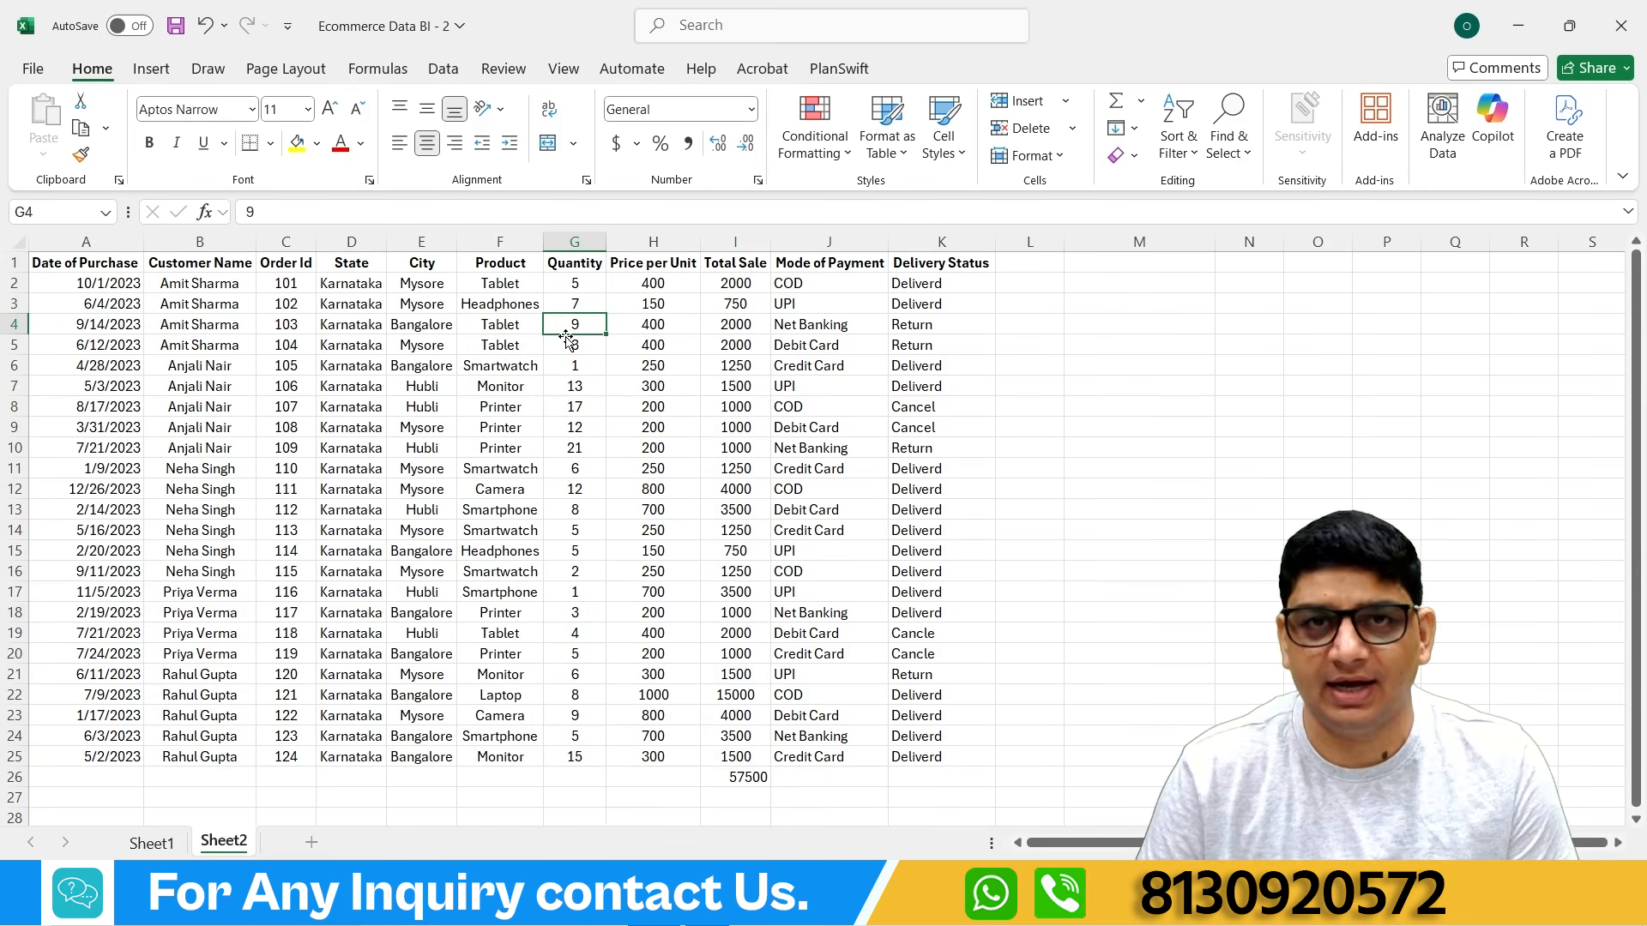
{"action": "left_click_drag", "start_coordinate": [571, 283], "coordinate": [575, 759]}
{"action": "left_click", "coordinate": [1141, 102]}
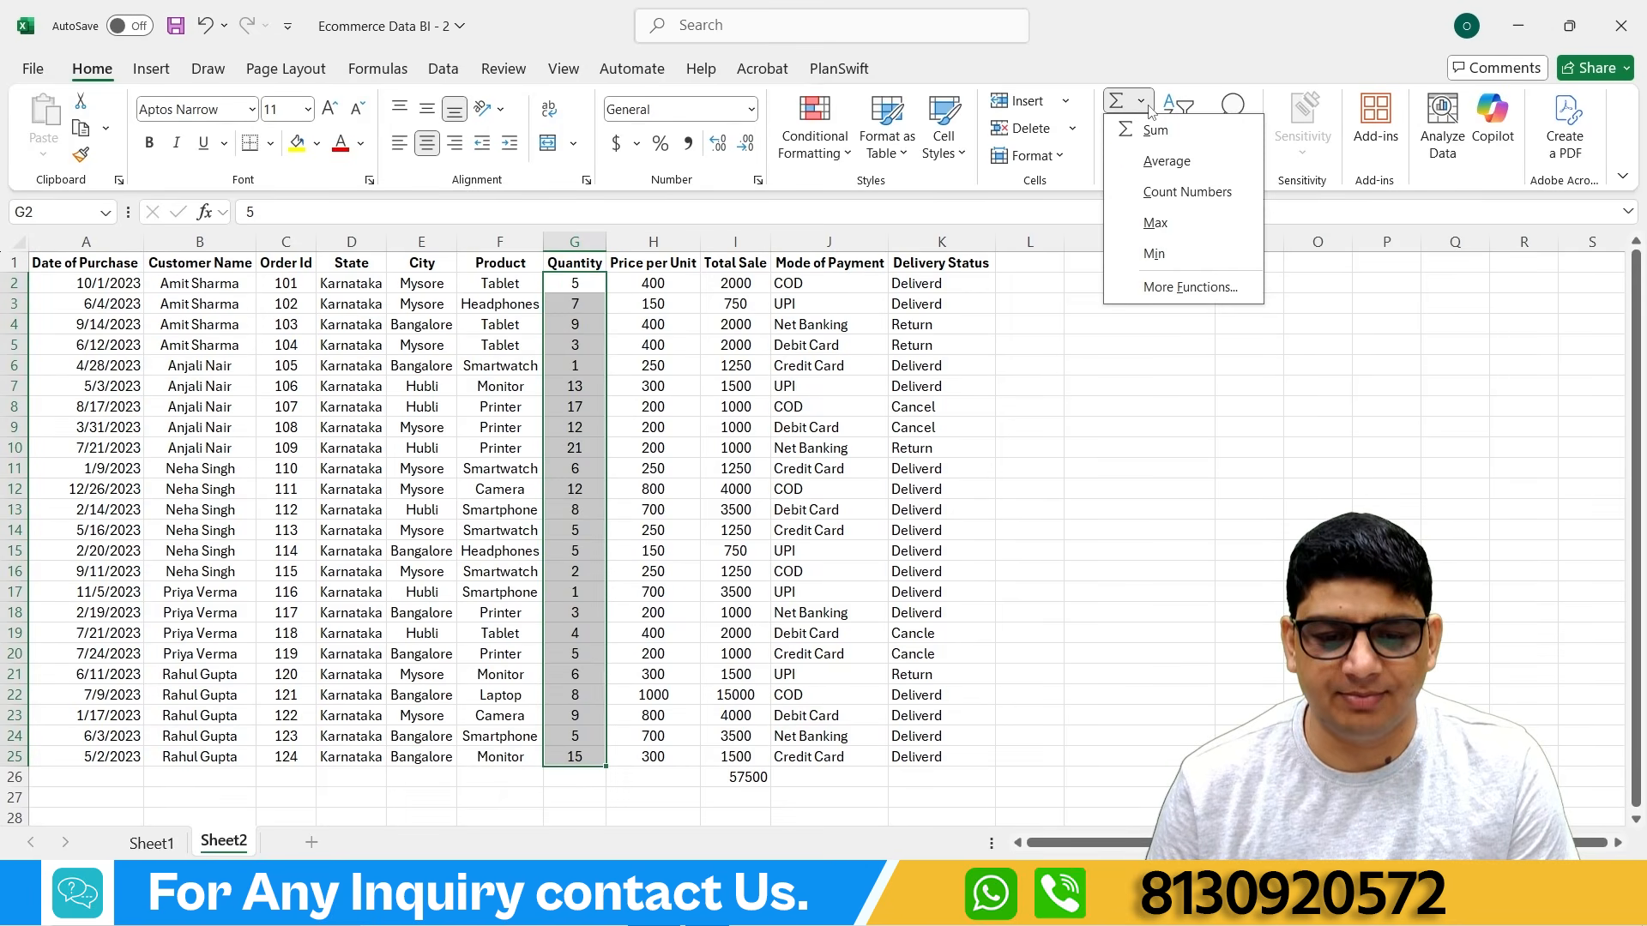
{"action": "left_click", "coordinate": [1164, 161]}
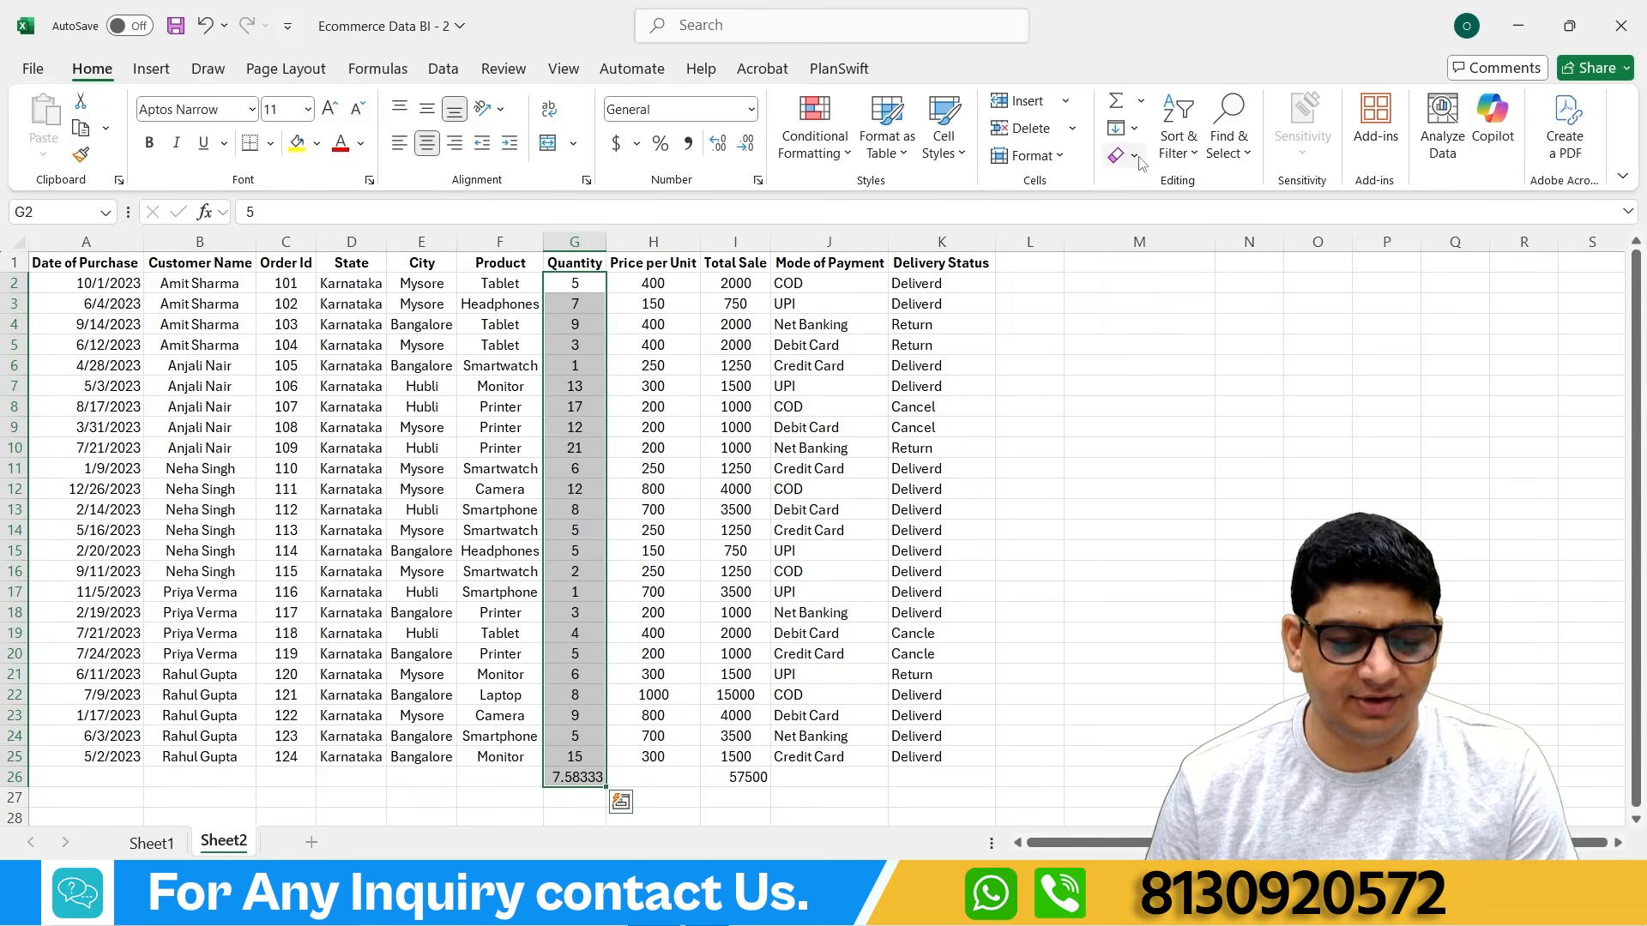
Step: Clear the average formula from cell G26 below the Quantity column
{"action": "left_click", "coordinate": [571, 778]}
{"action": "scroll", "coordinate": [570, 777], "scroll_direction": "down", "scroll_amount": 1}
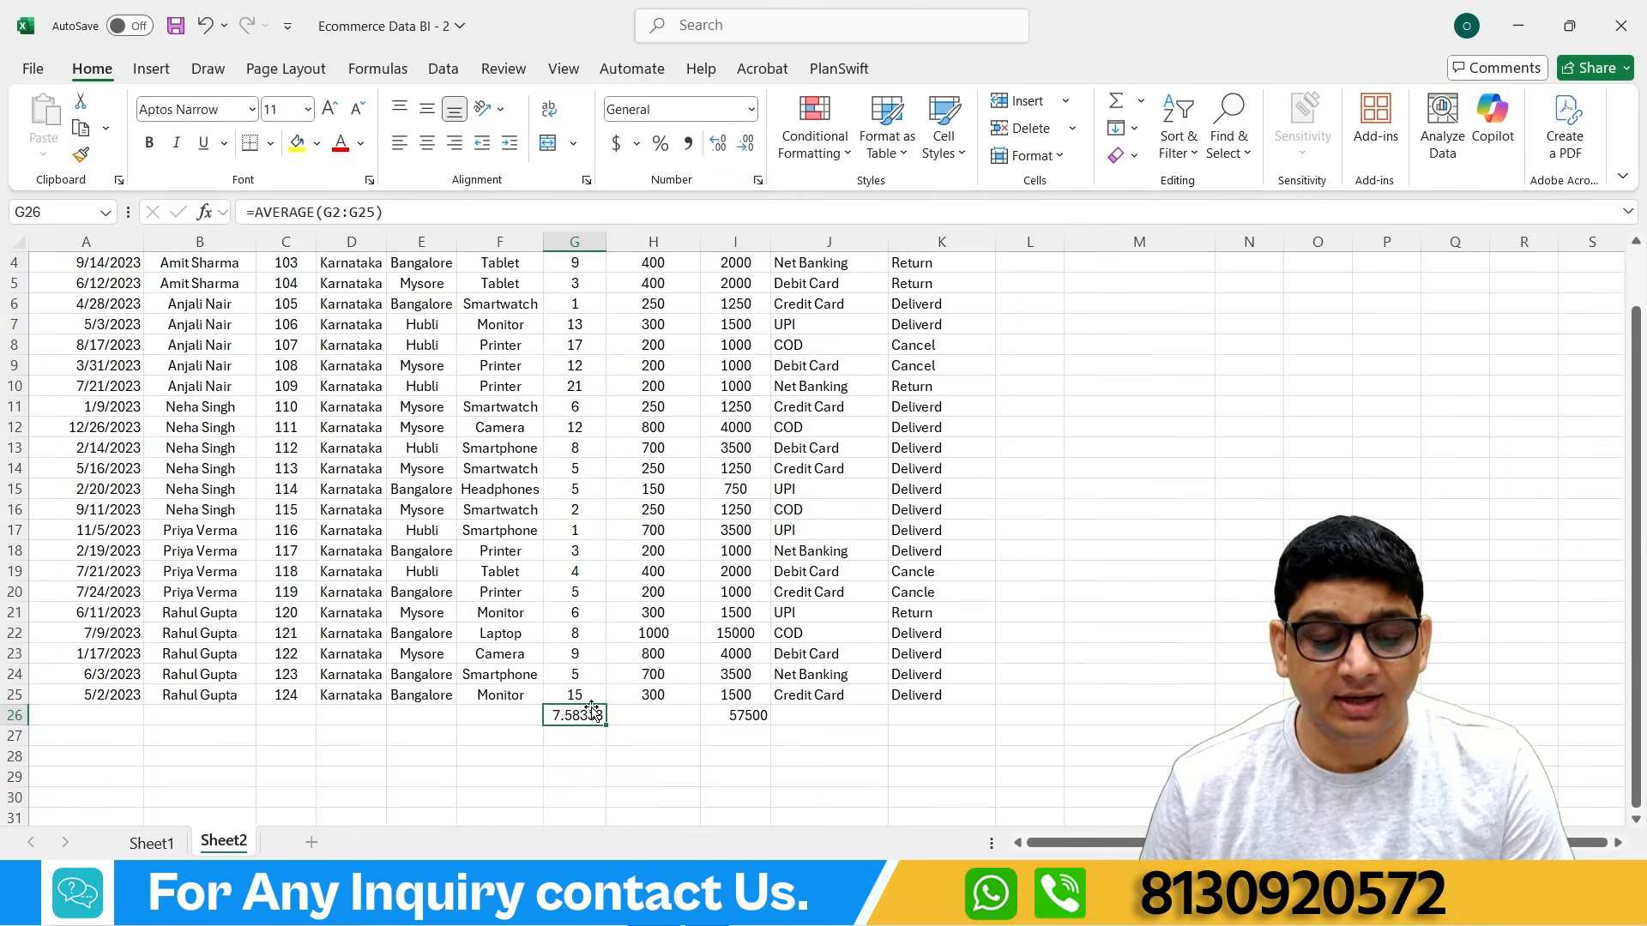
{"action": "key", "text": "Delete"}
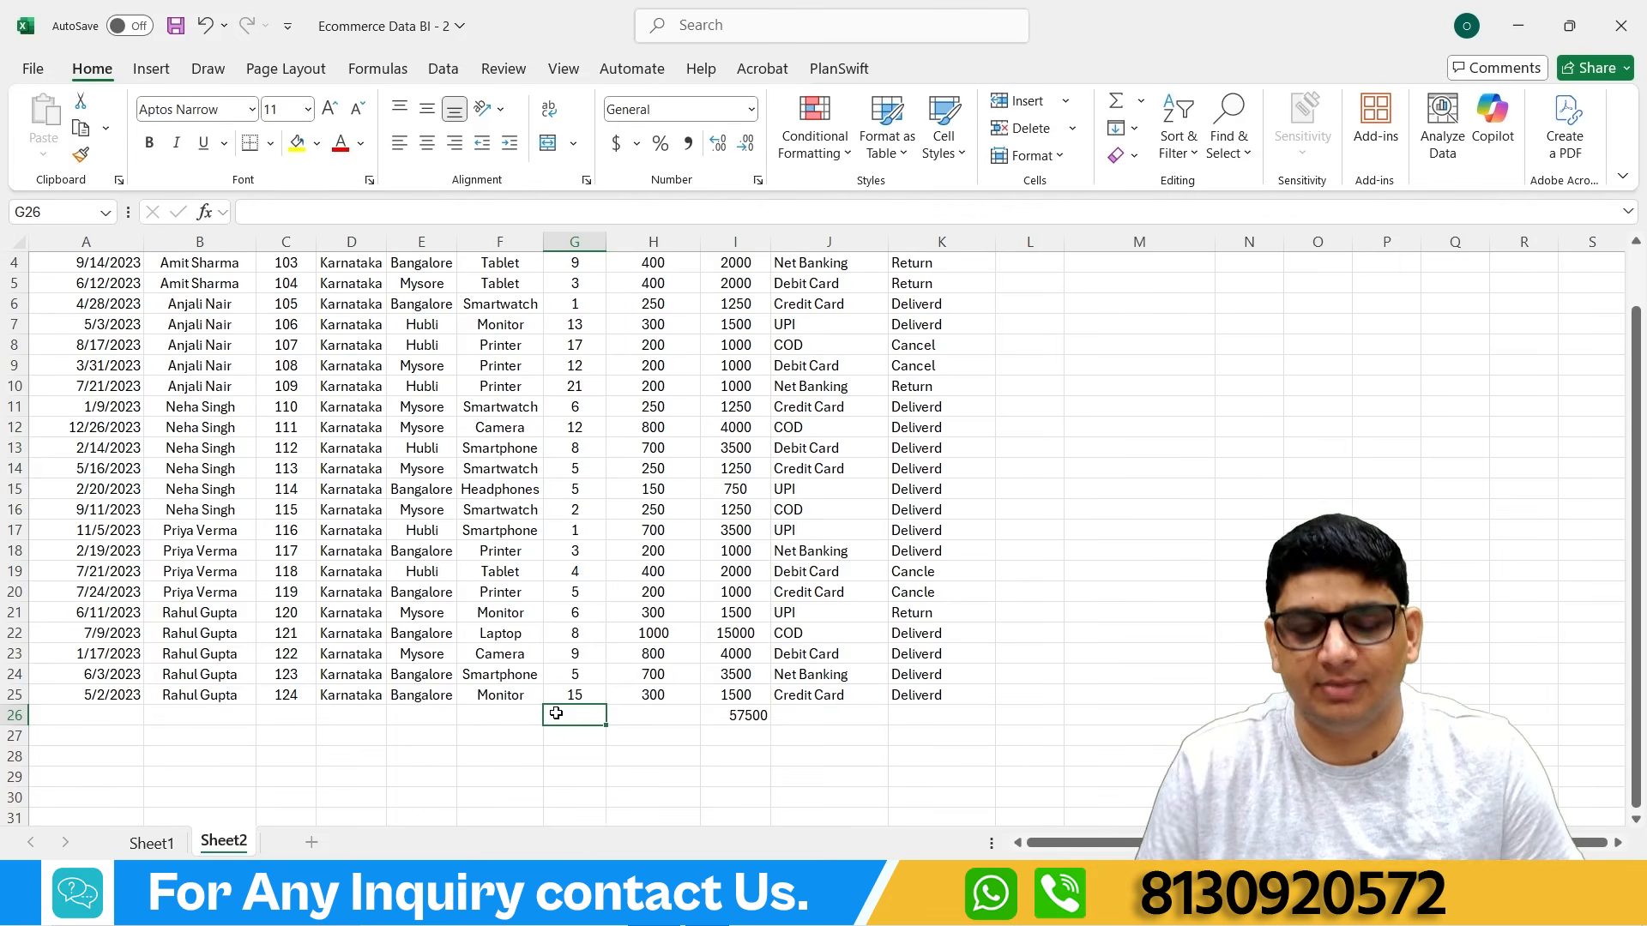
{"action": "scroll", "coordinate": [1064, 442], "scroll_direction": "up", "scroll_amount": 1}
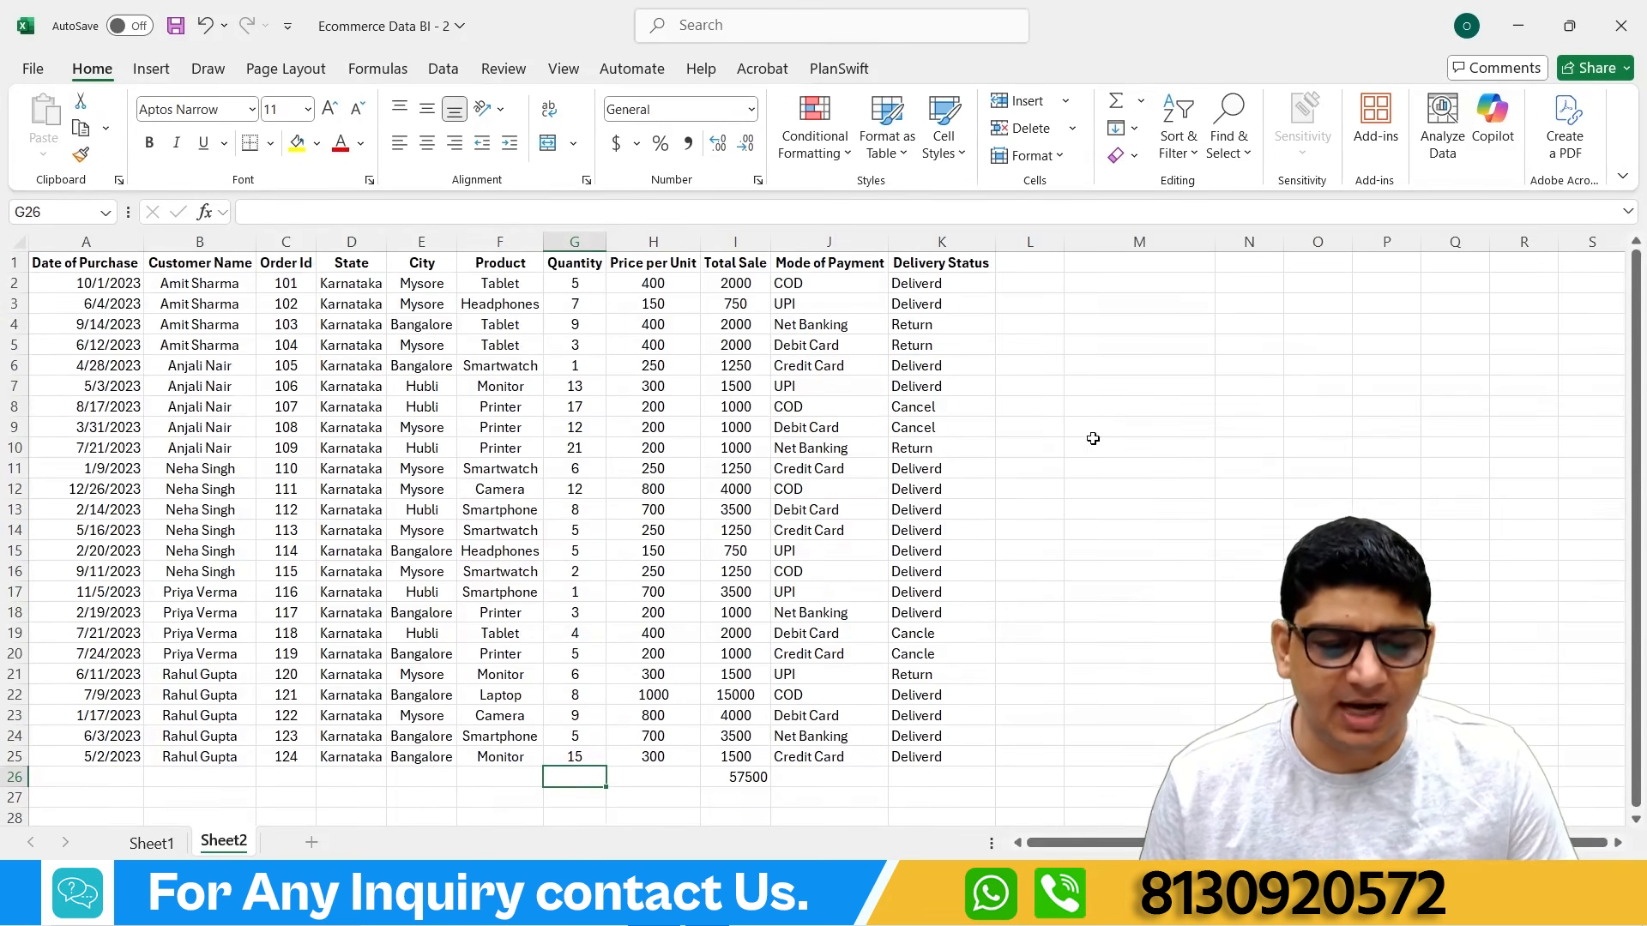
Step: Average the first three quantities manually by entering =(G2+G3+G4)/3 in cell M4
{"action": "left_click_drag", "start_coordinate": [569, 293], "coordinate": [569, 306]}
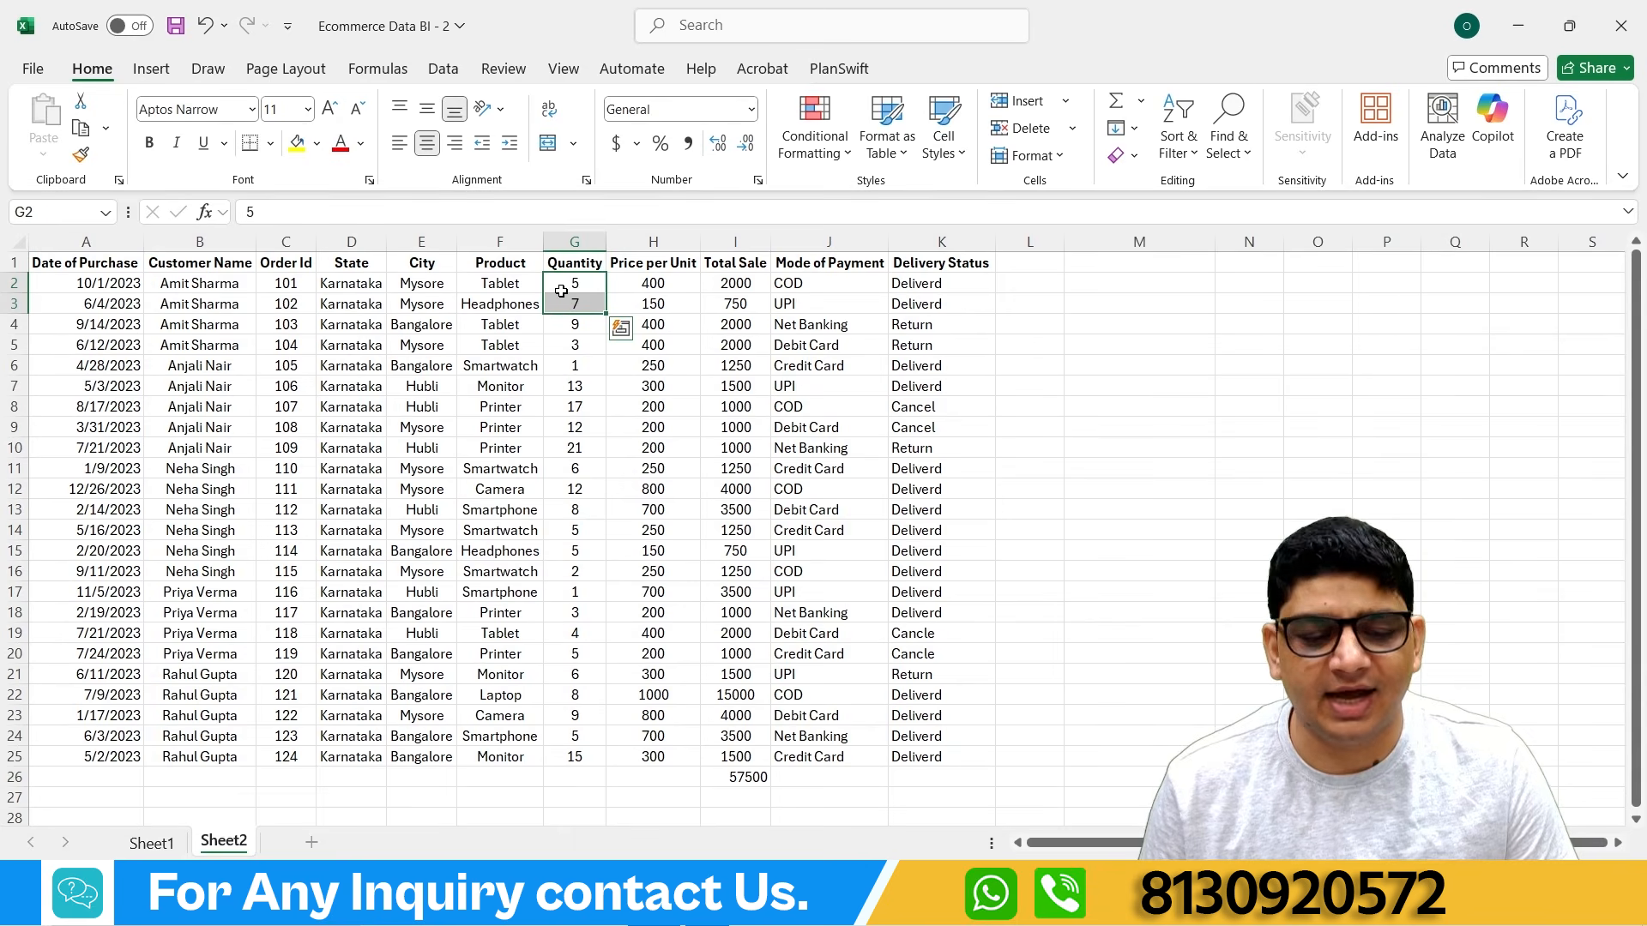
{"action": "left_click", "coordinate": [1099, 323]}
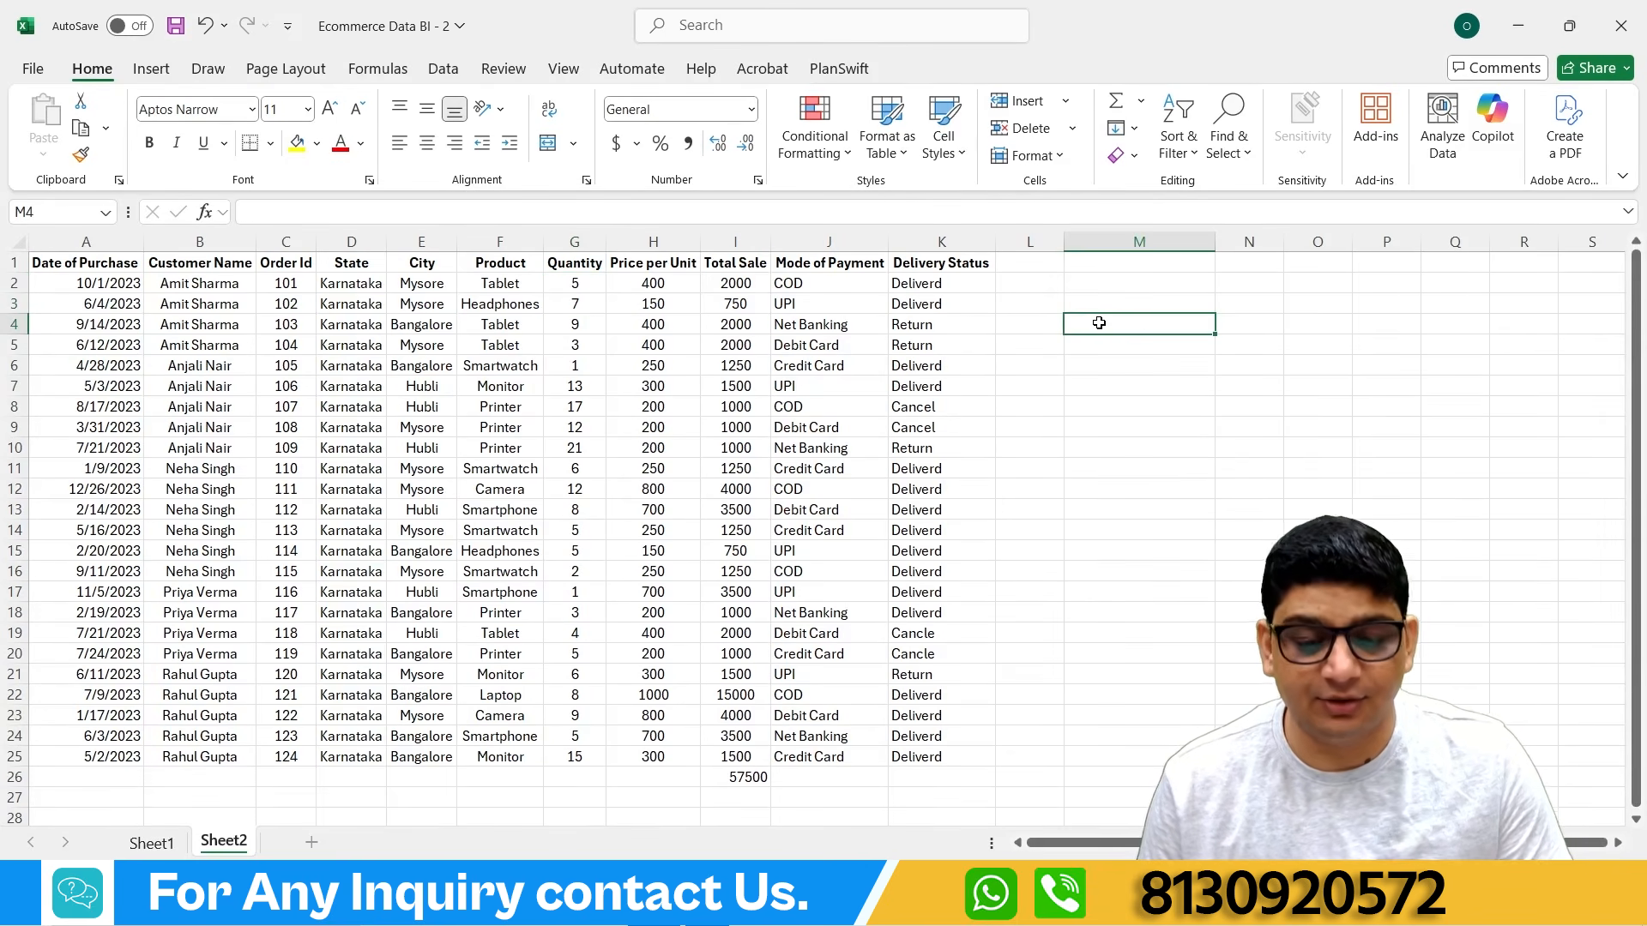
{"action": "double_click", "coordinate": [1099, 322]}
{"action": "type", "text": "="}
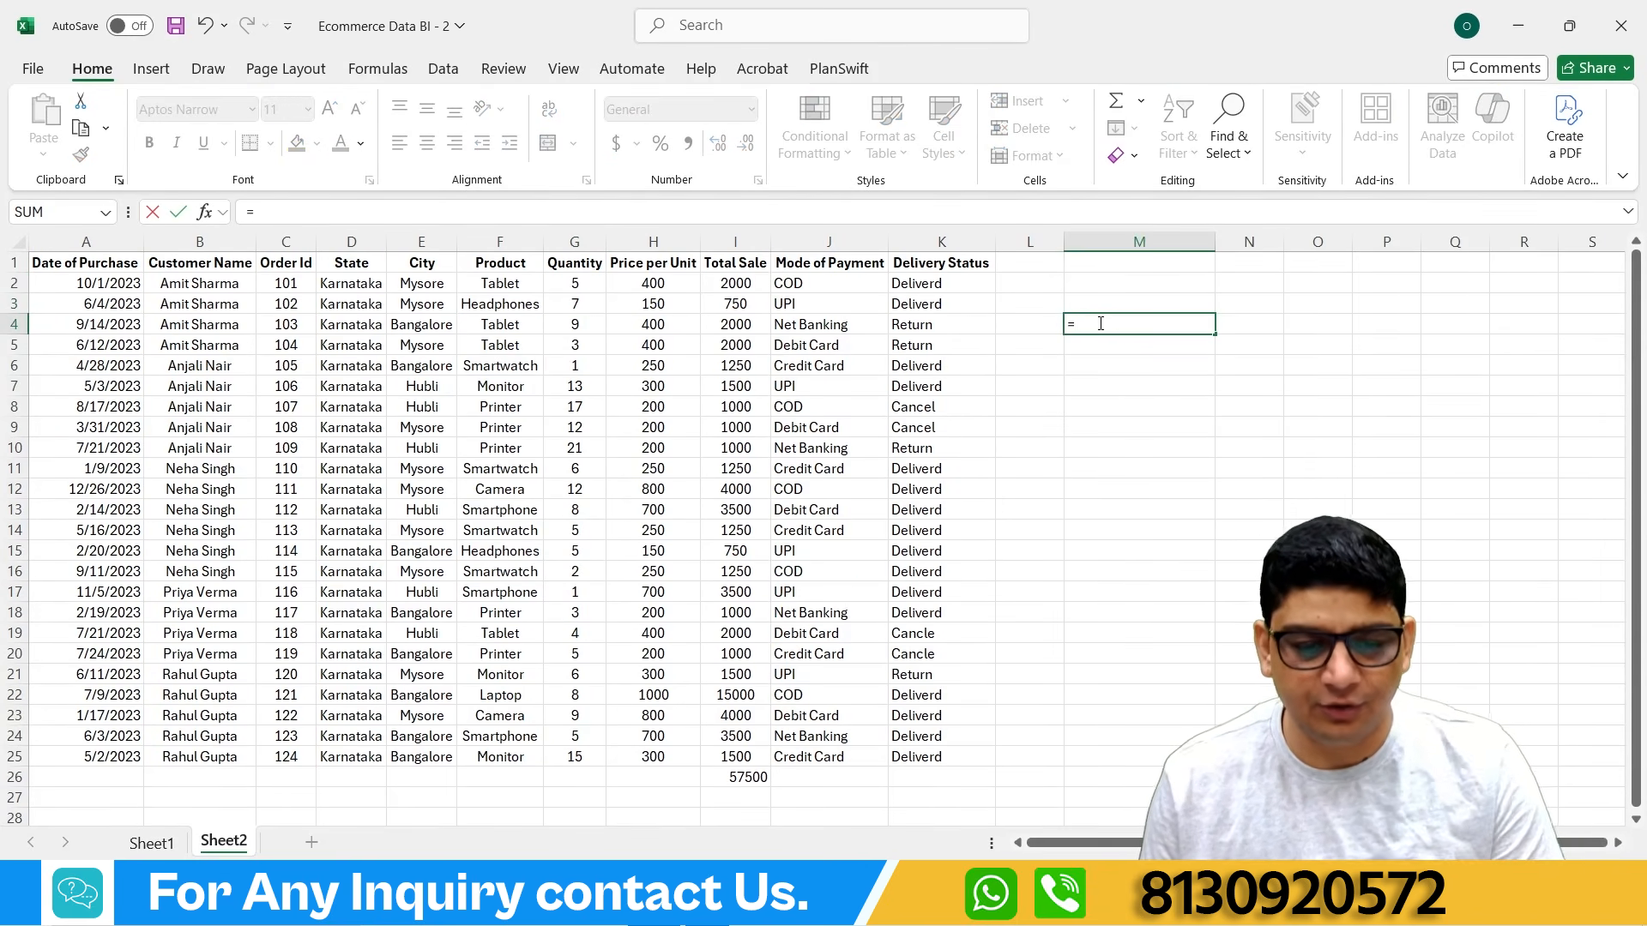
{"action": "type", "text": "("}
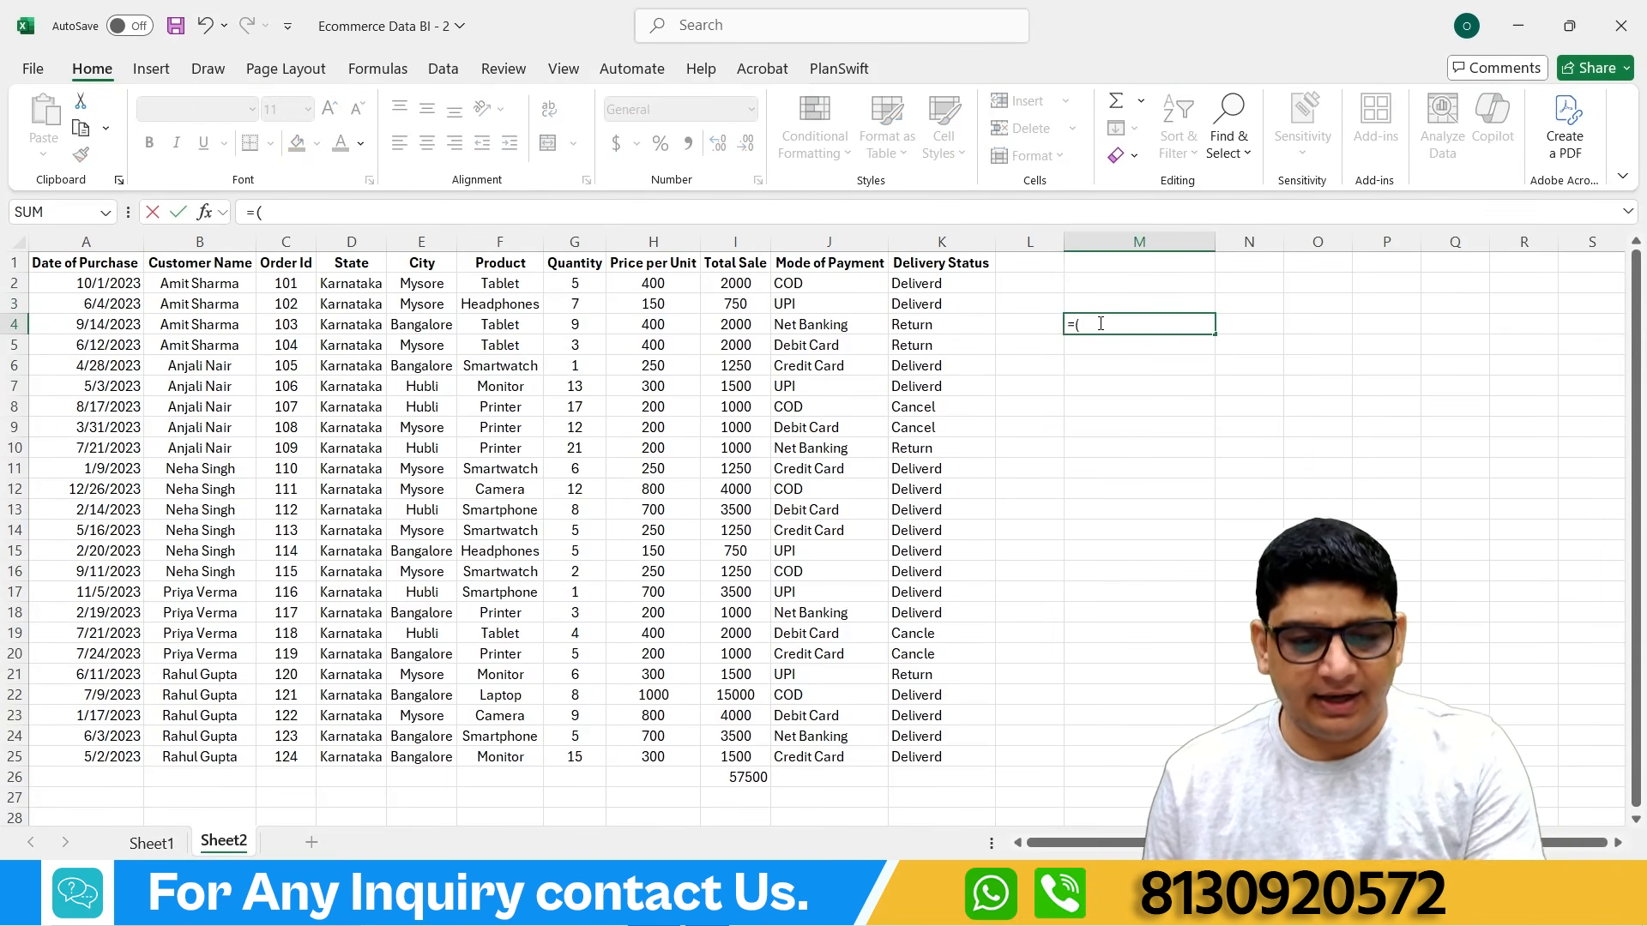
{"action": "left_click", "coordinate": [565, 290]}
{"action": "type", "text": "+"}
{"action": "left_click", "coordinate": [570, 304]}
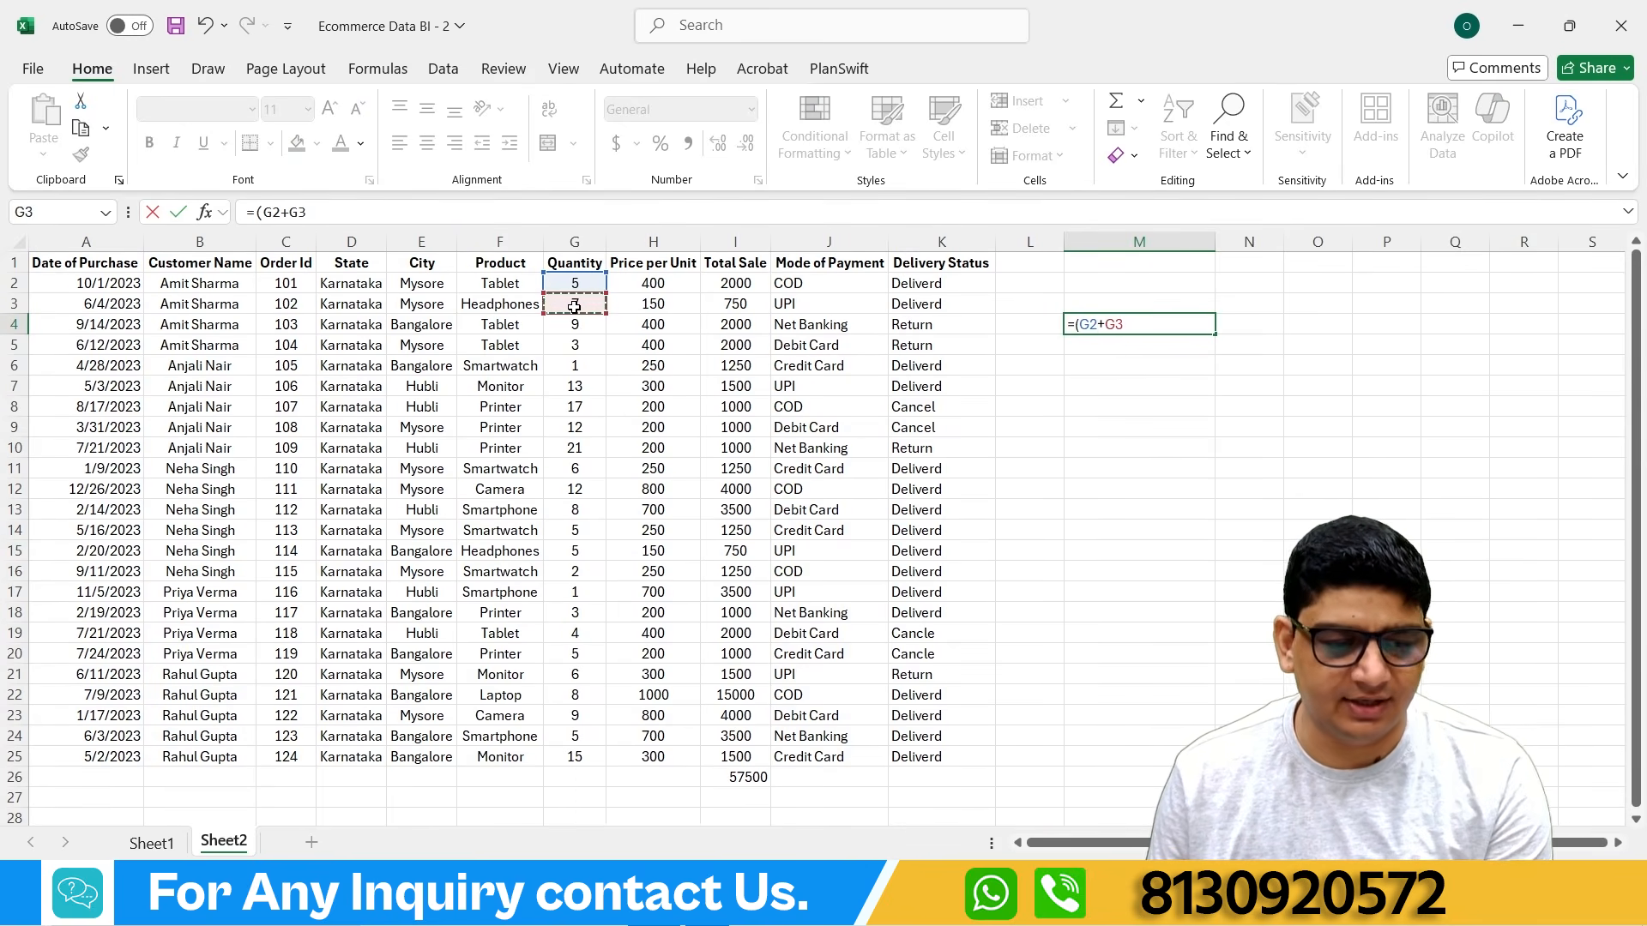
{"action": "type", "text": "+"}
{"action": "left_click", "coordinate": [576, 328]}
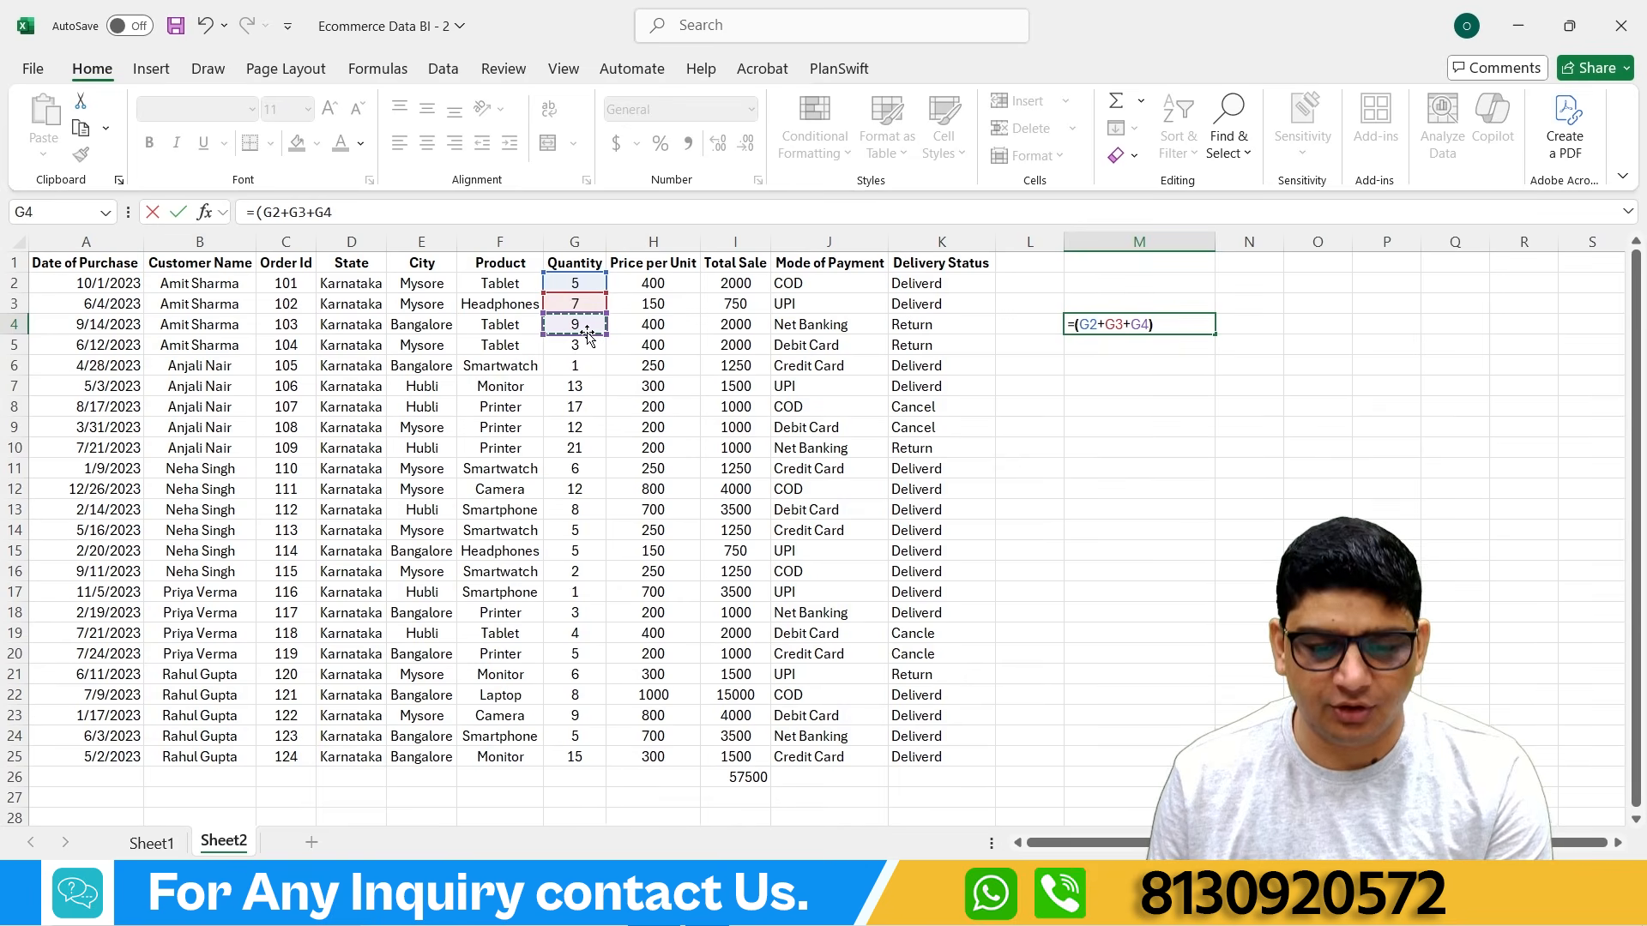
{"action": "type", "text": ")/3"}
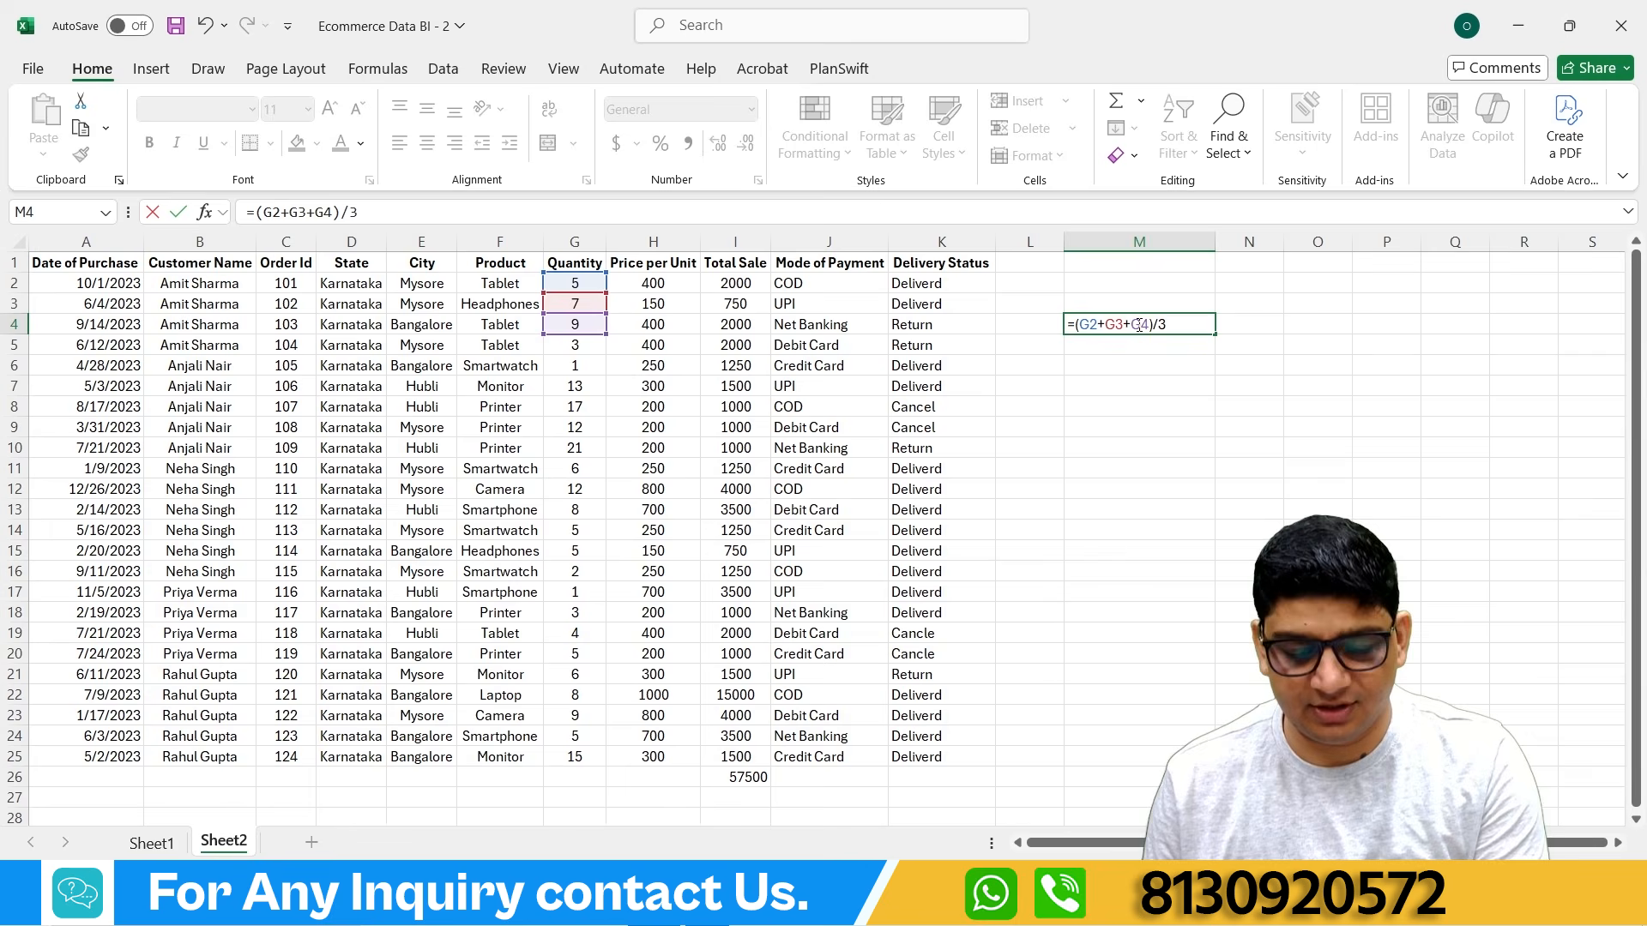
{"action": "key", "text": "ctrl+Return"}
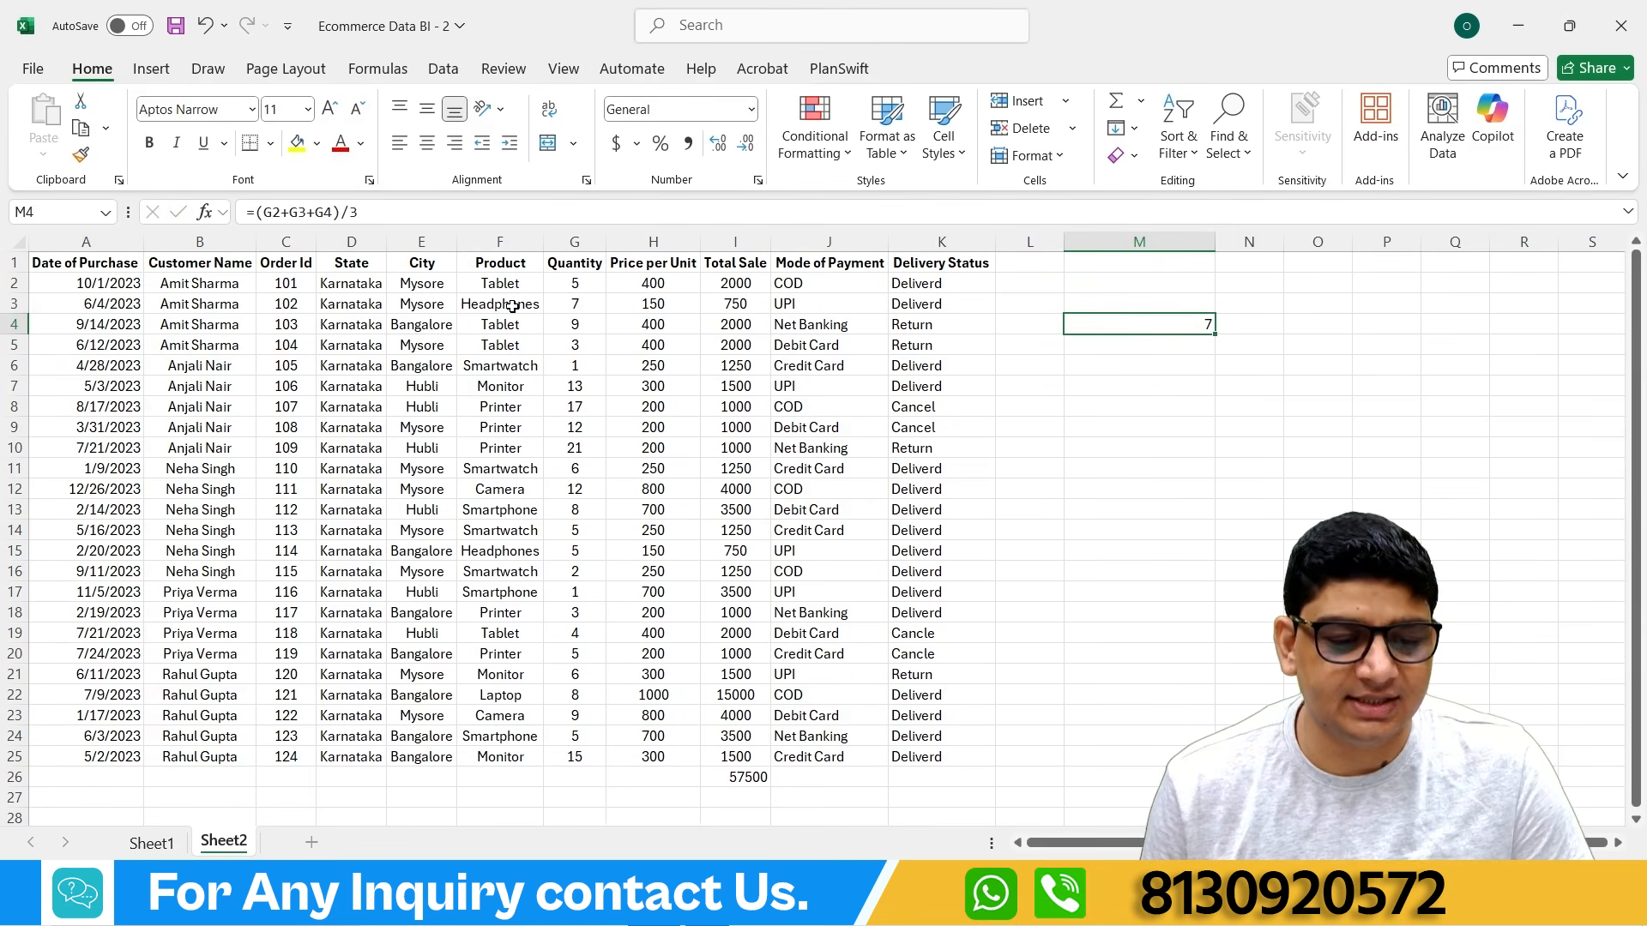
{"action": "left_click_drag", "start_coordinate": [576, 285], "coordinate": [573, 338]}
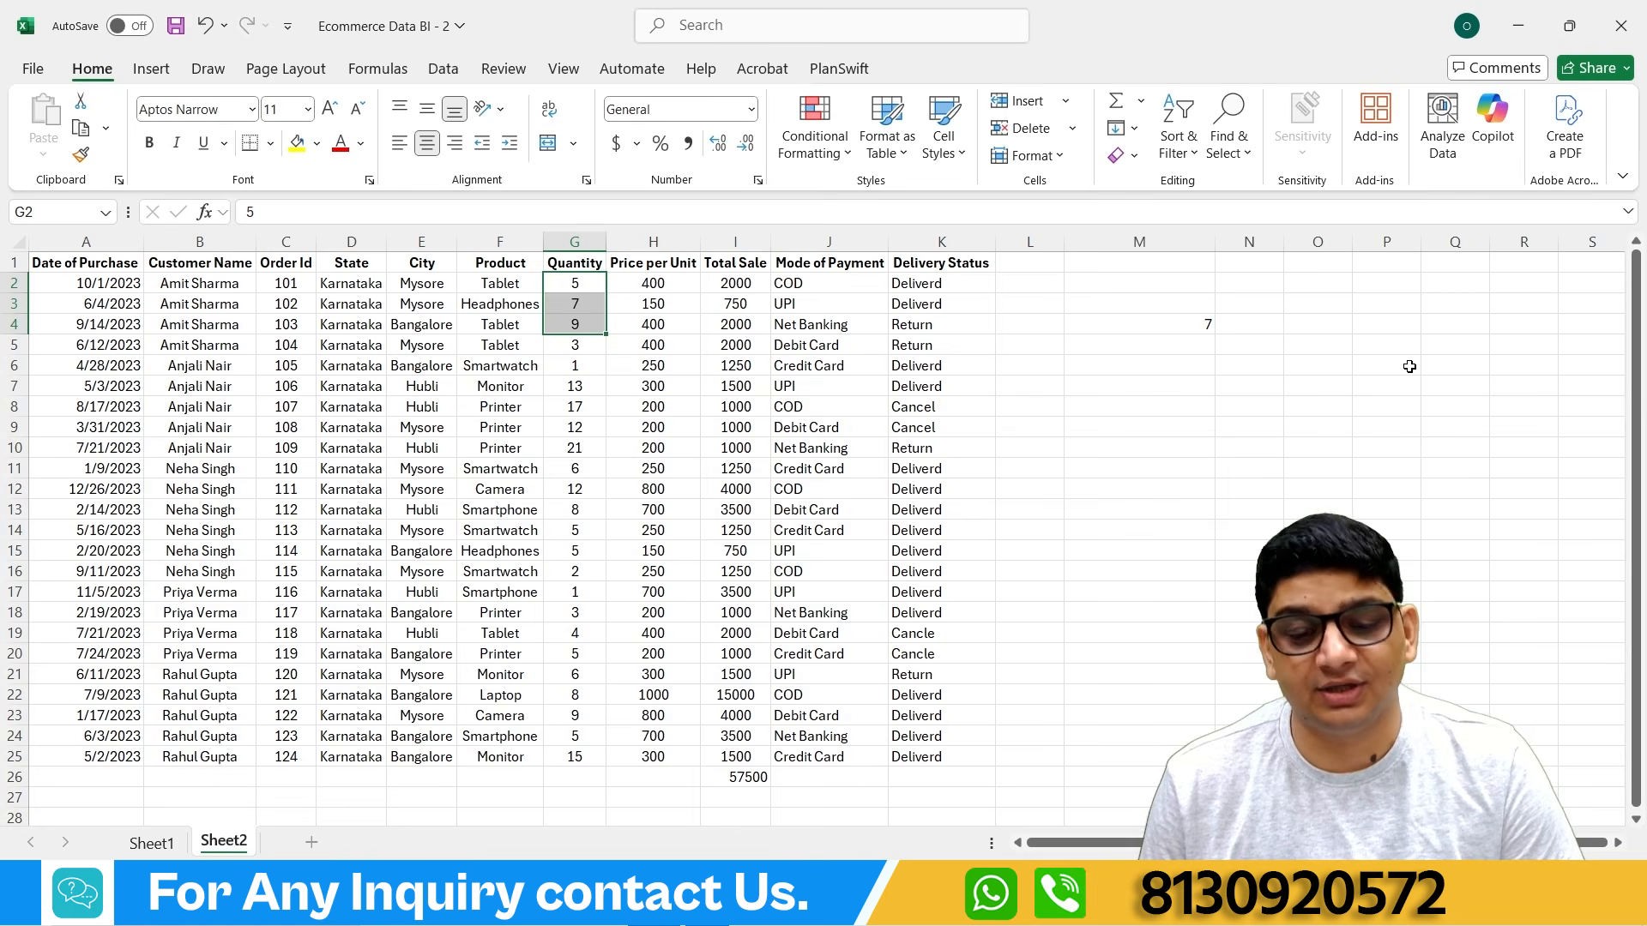
Step: Replace the manual formula in M4 with =AVERAGE(G2:G25) to average the whole Quantity column
{"action": "left_click", "coordinate": [1150, 326]}
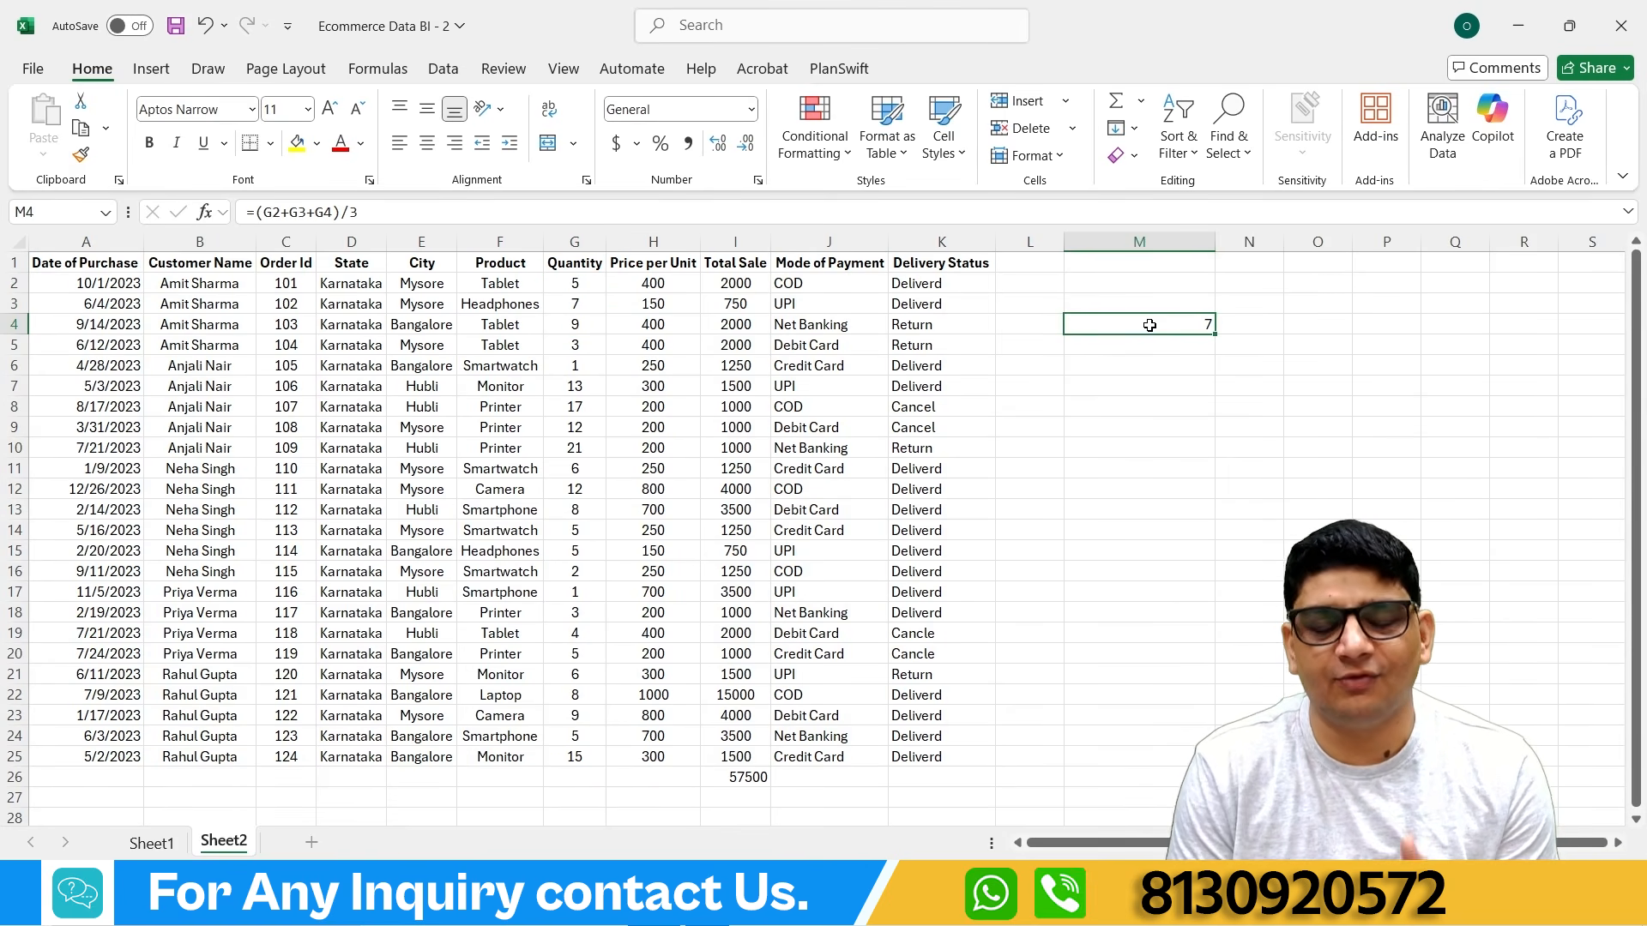
{"action": "key", "text": "Delete"}
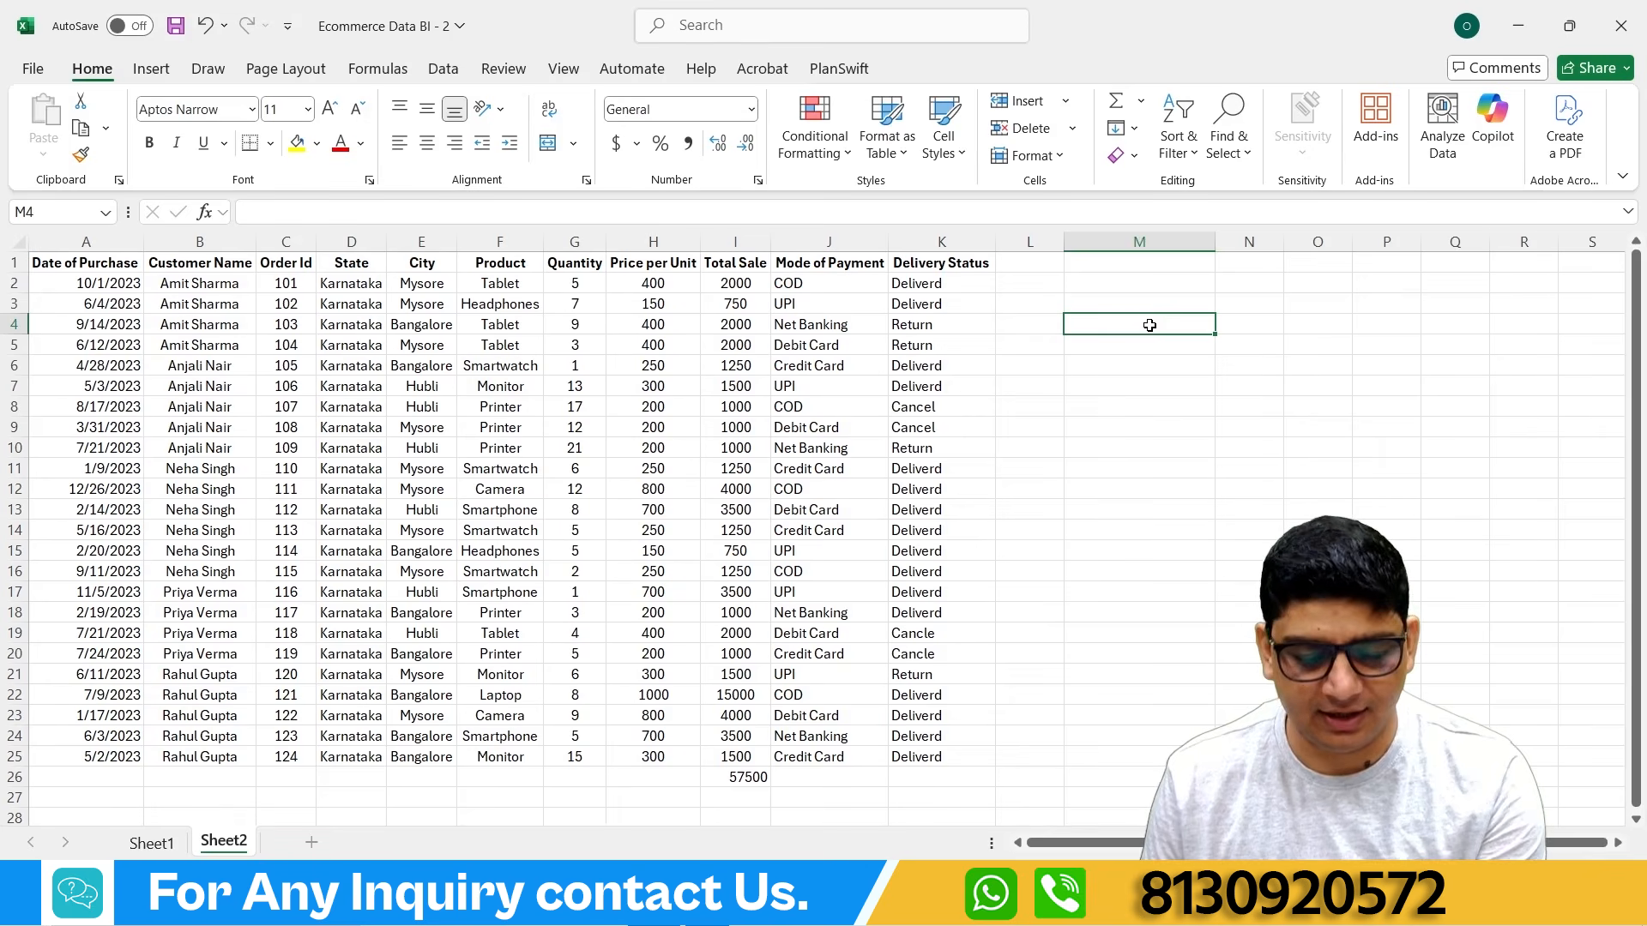
{"action": "type", "text": "=av"}
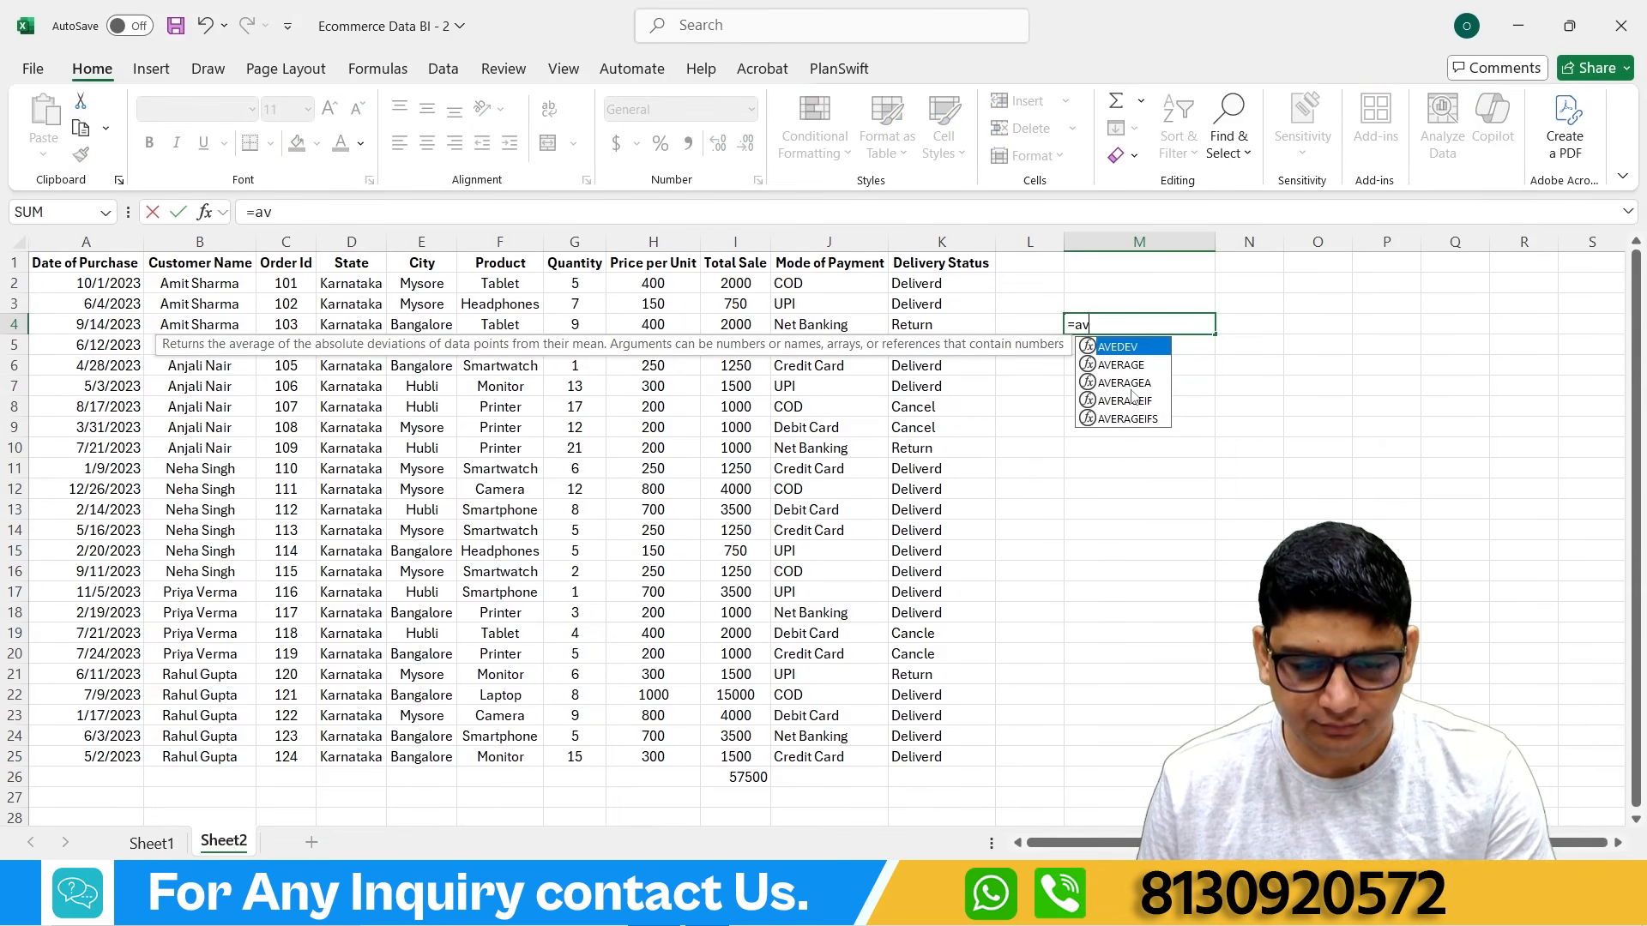
{"action": "double_click", "coordinate": [1132, 364]}
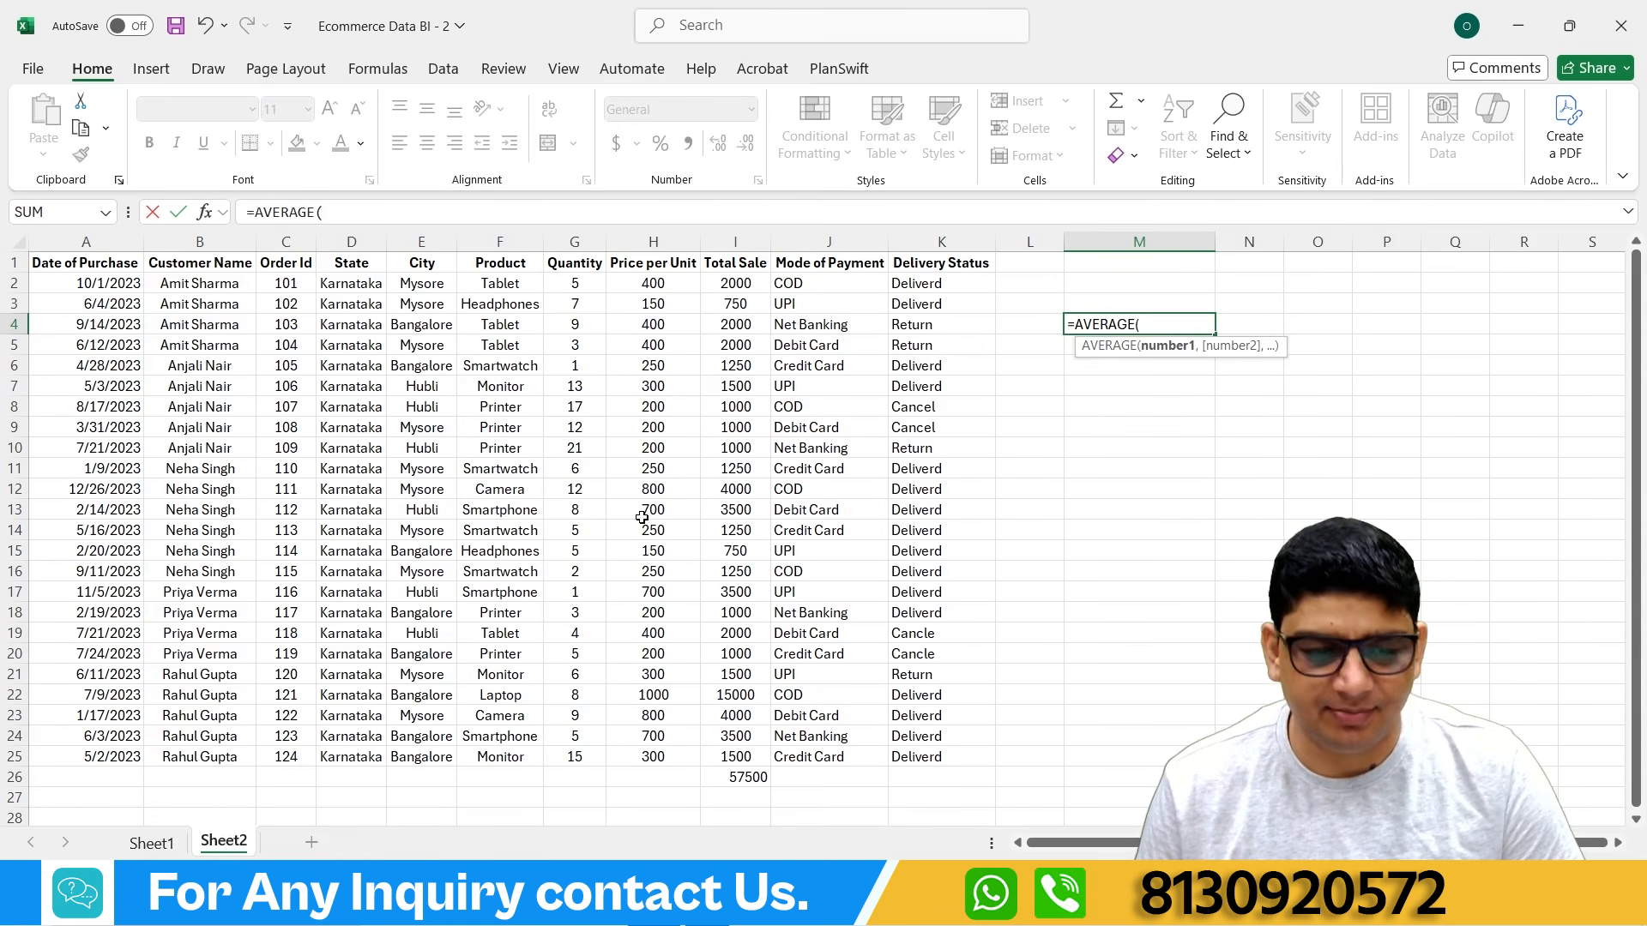
{"action": "left_click_drag", "start_coordinate": [572, 283], "coordinate": [575, 757]}
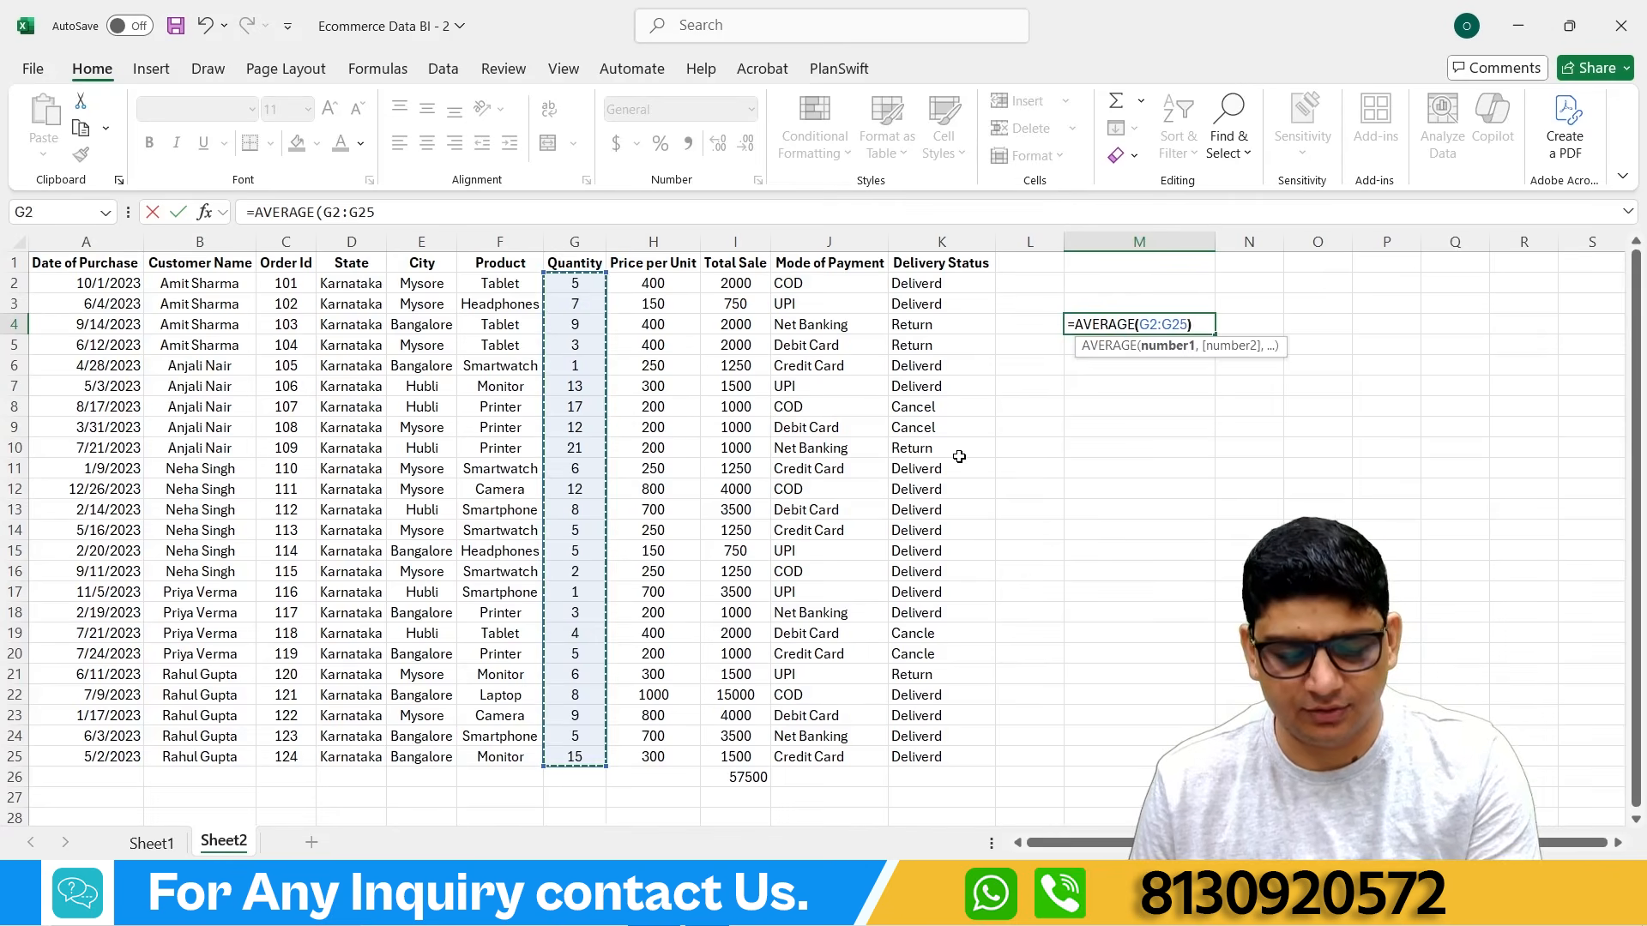
{"action": "key", "text": "Return"}
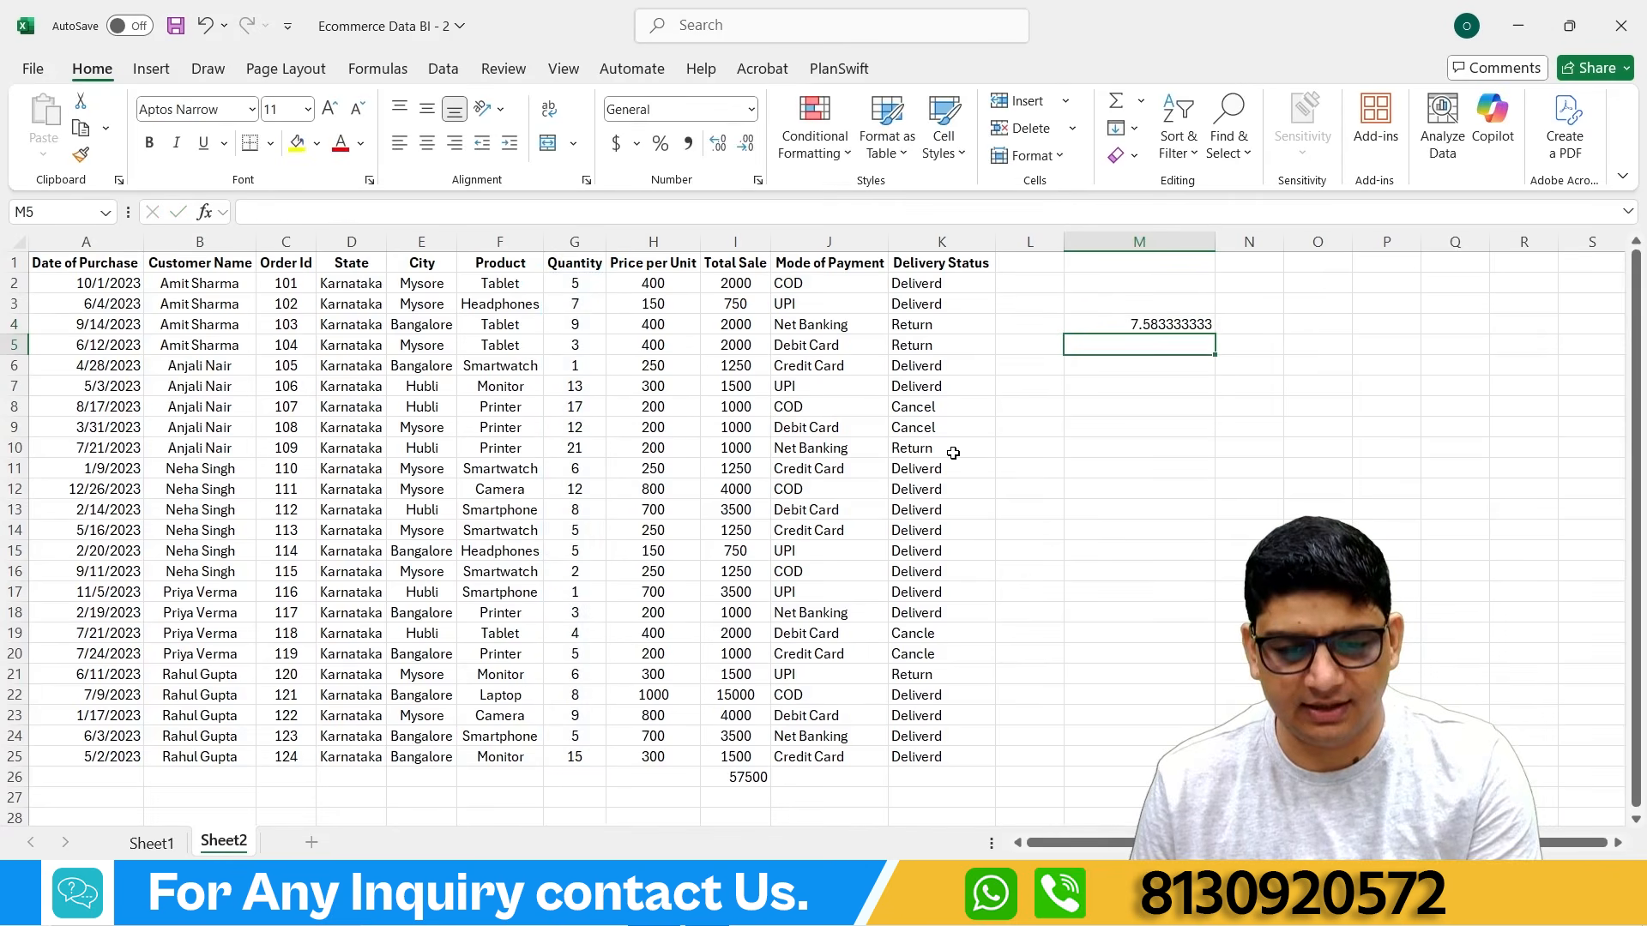
Step: Clear the AVERAGE formula from cell M4
{"action": "left_click", "coordinate": [1137, 325]}
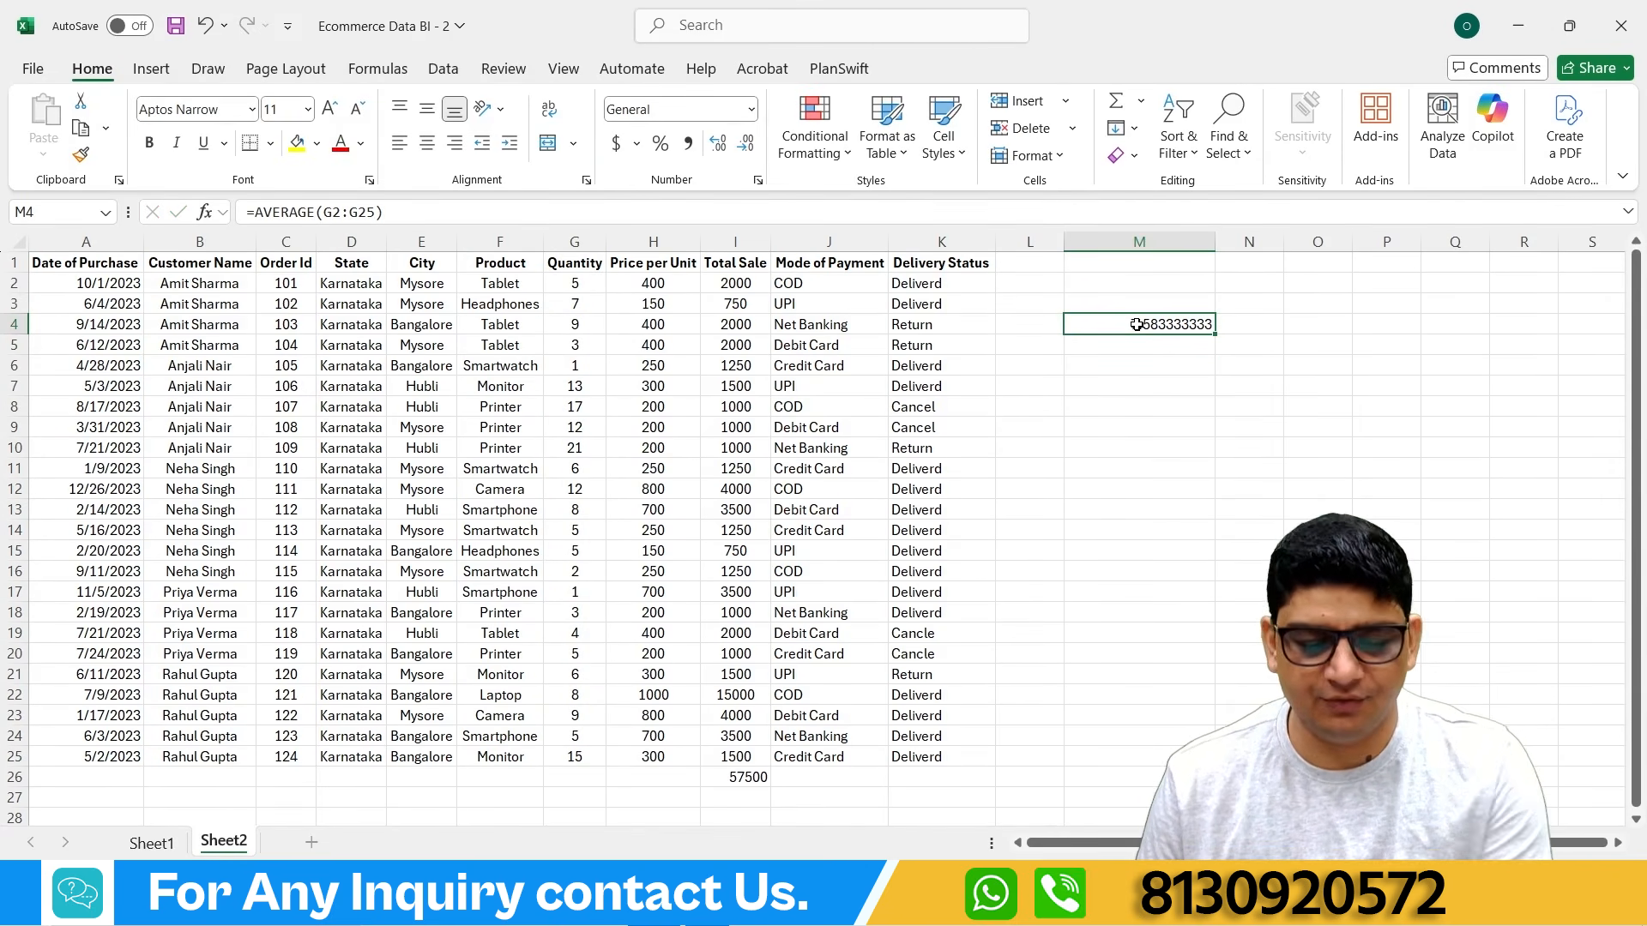
{"action": "key", "text": "Delete"}
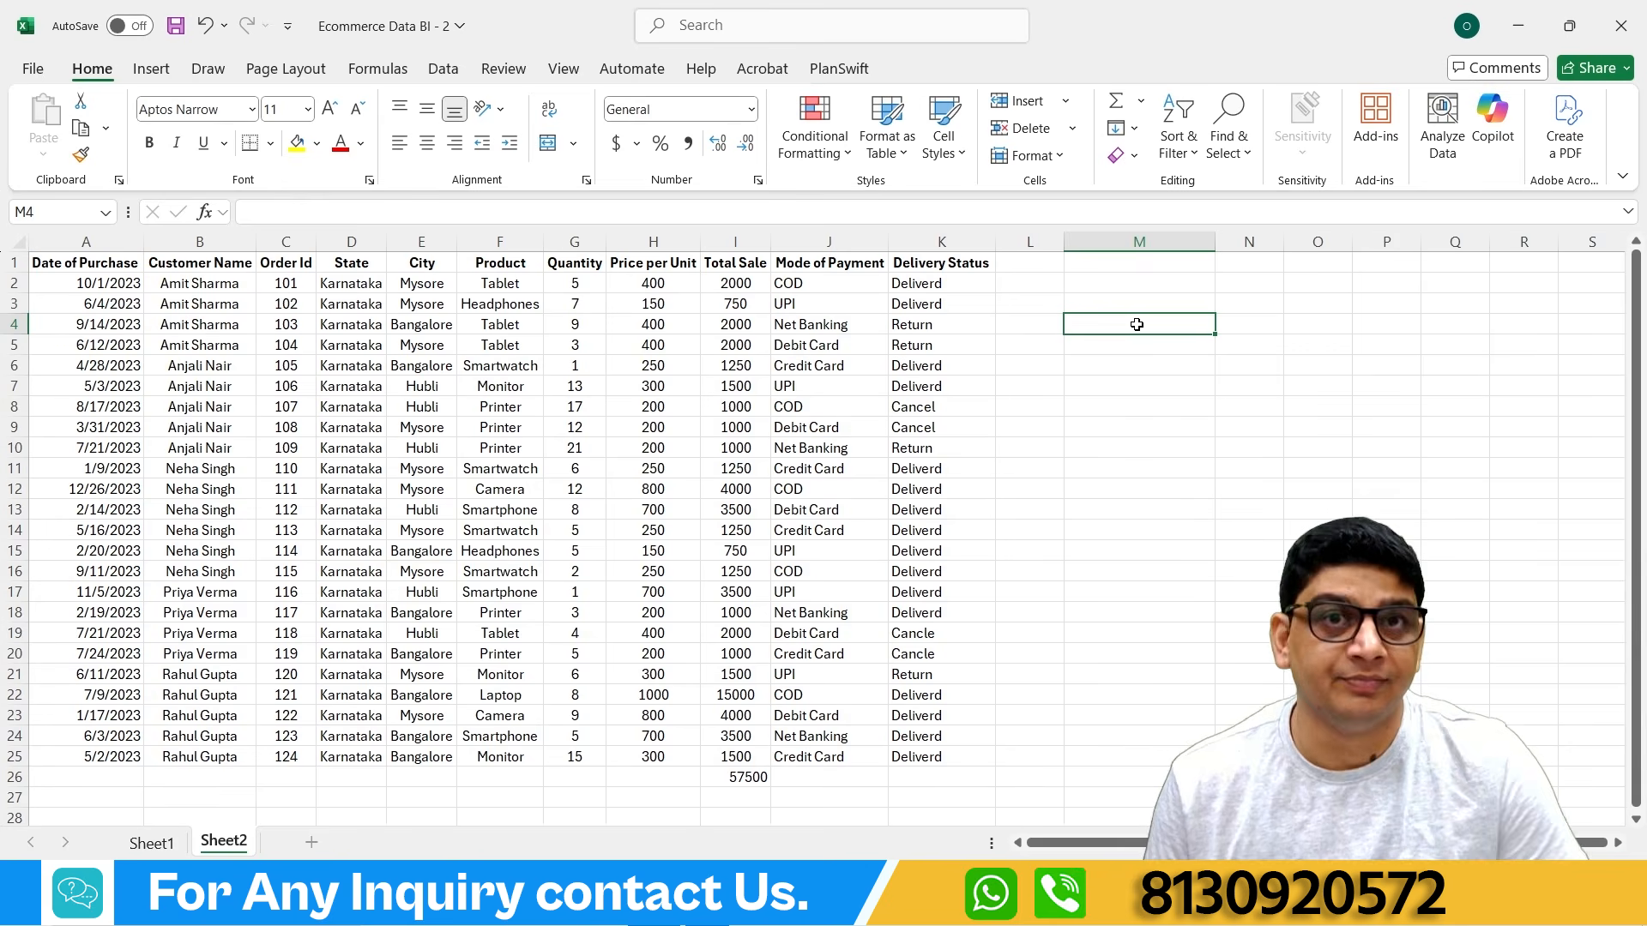
{"action": "left_click", "coordinate": [1140, 100]}
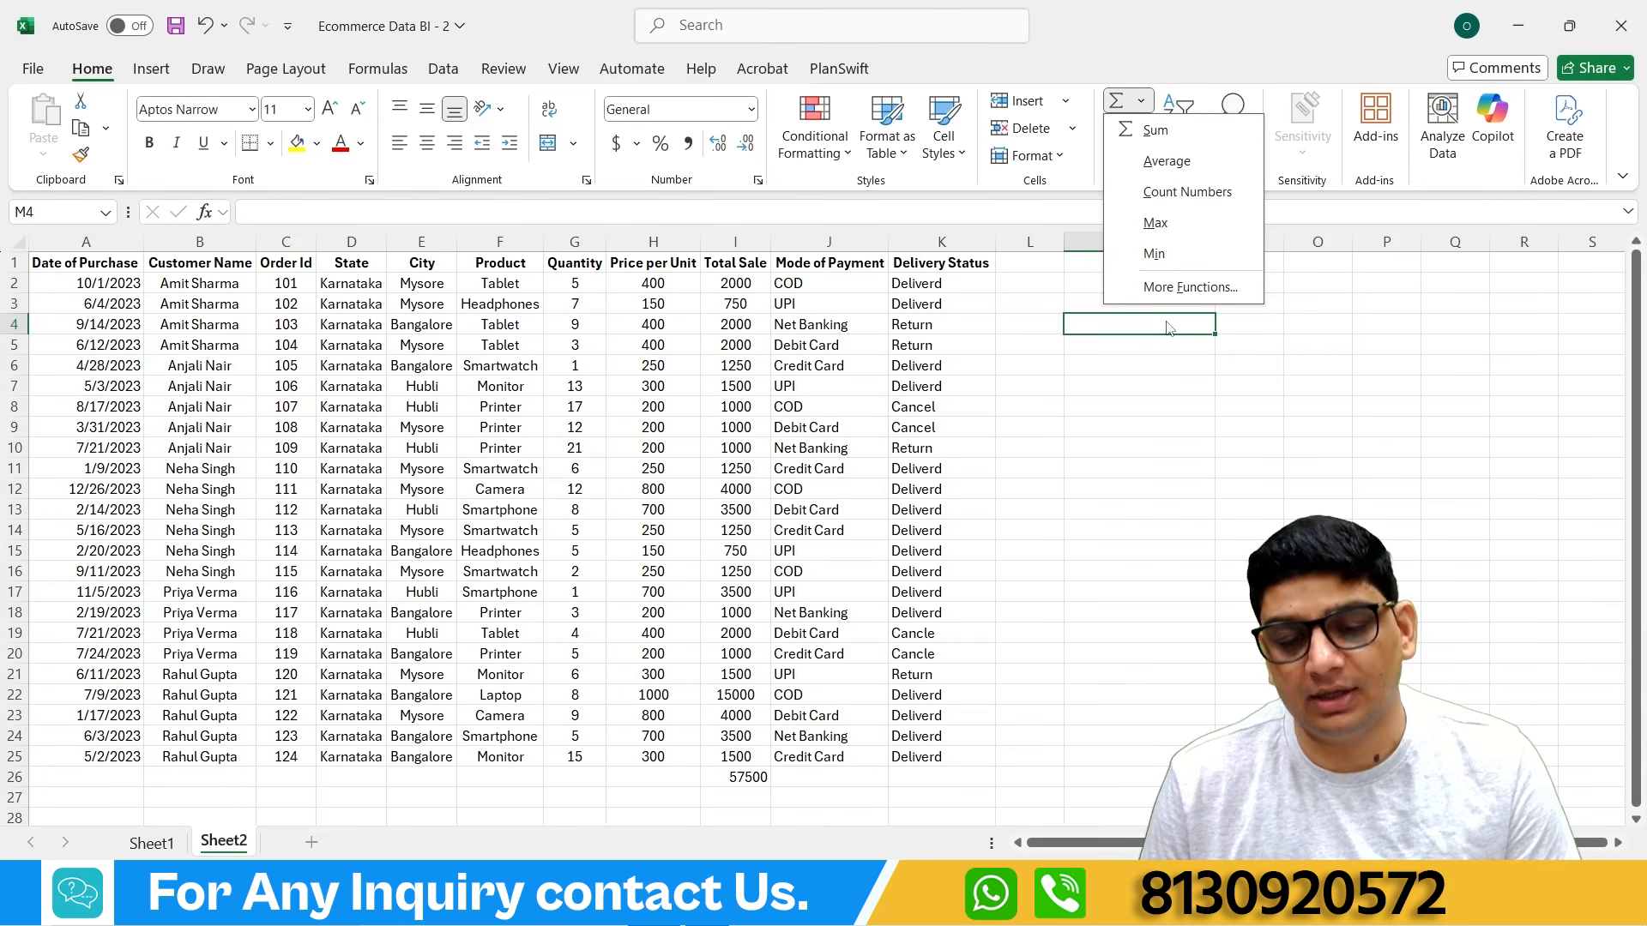
{"action": "left_click", "coordinate": [1157, 385]}
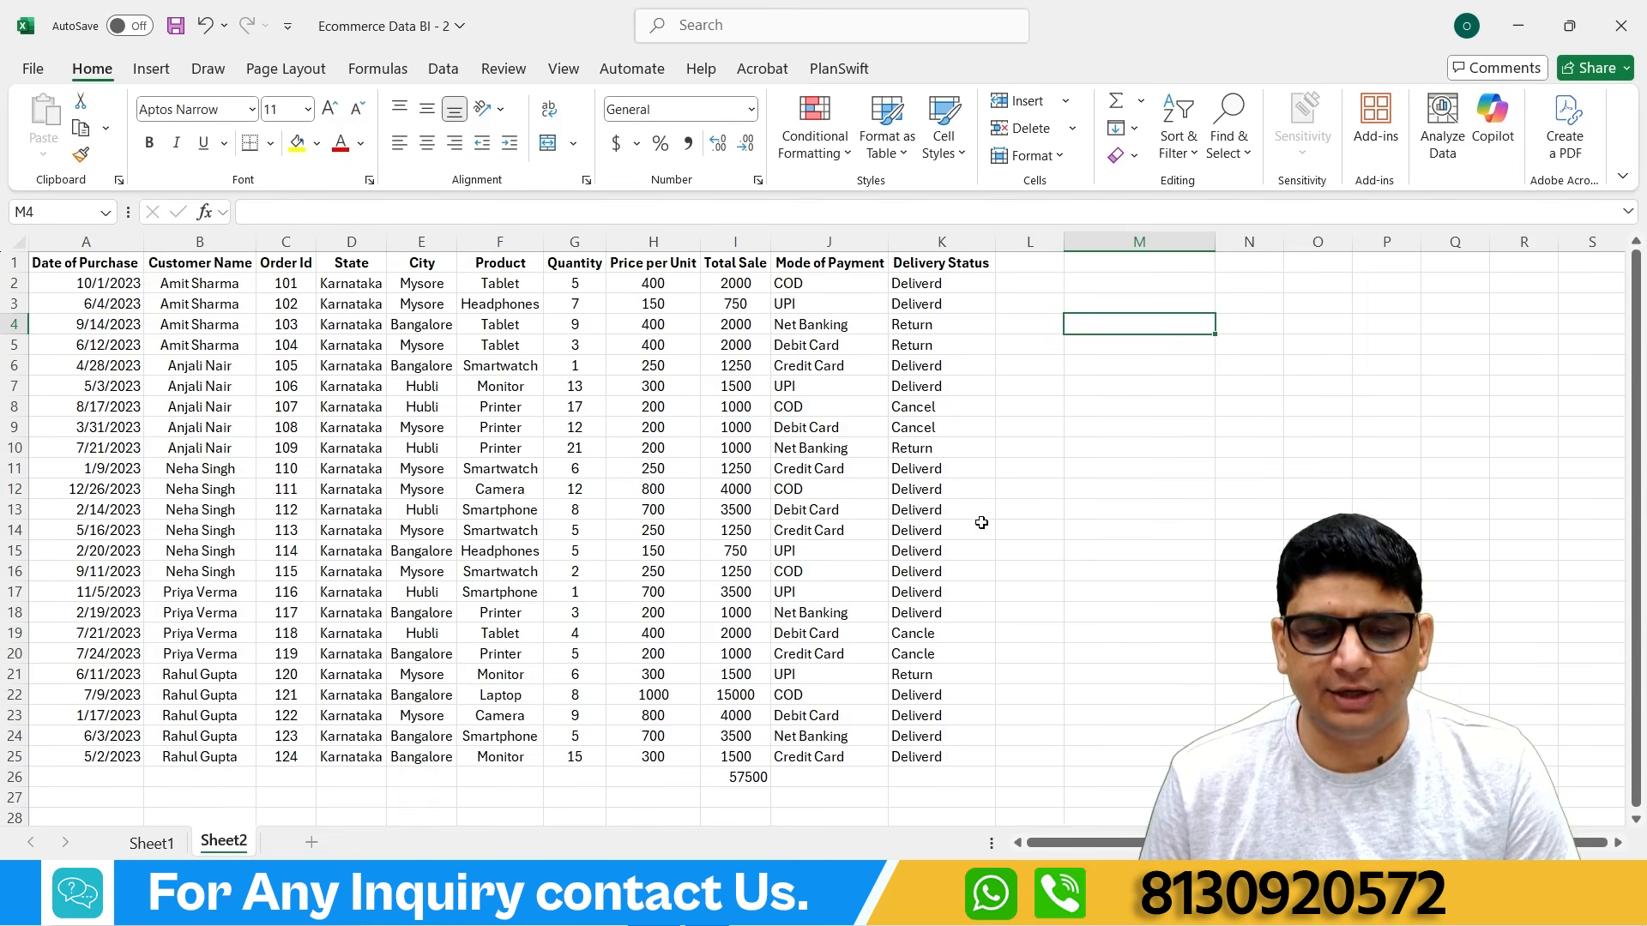
Step: Count the numeric entries in G2:G25 into cell G26 with the Count Numbers function
{"action": "left_click_drag", "start_coordinate": [575, 283], "coordinate": [574, 759]}
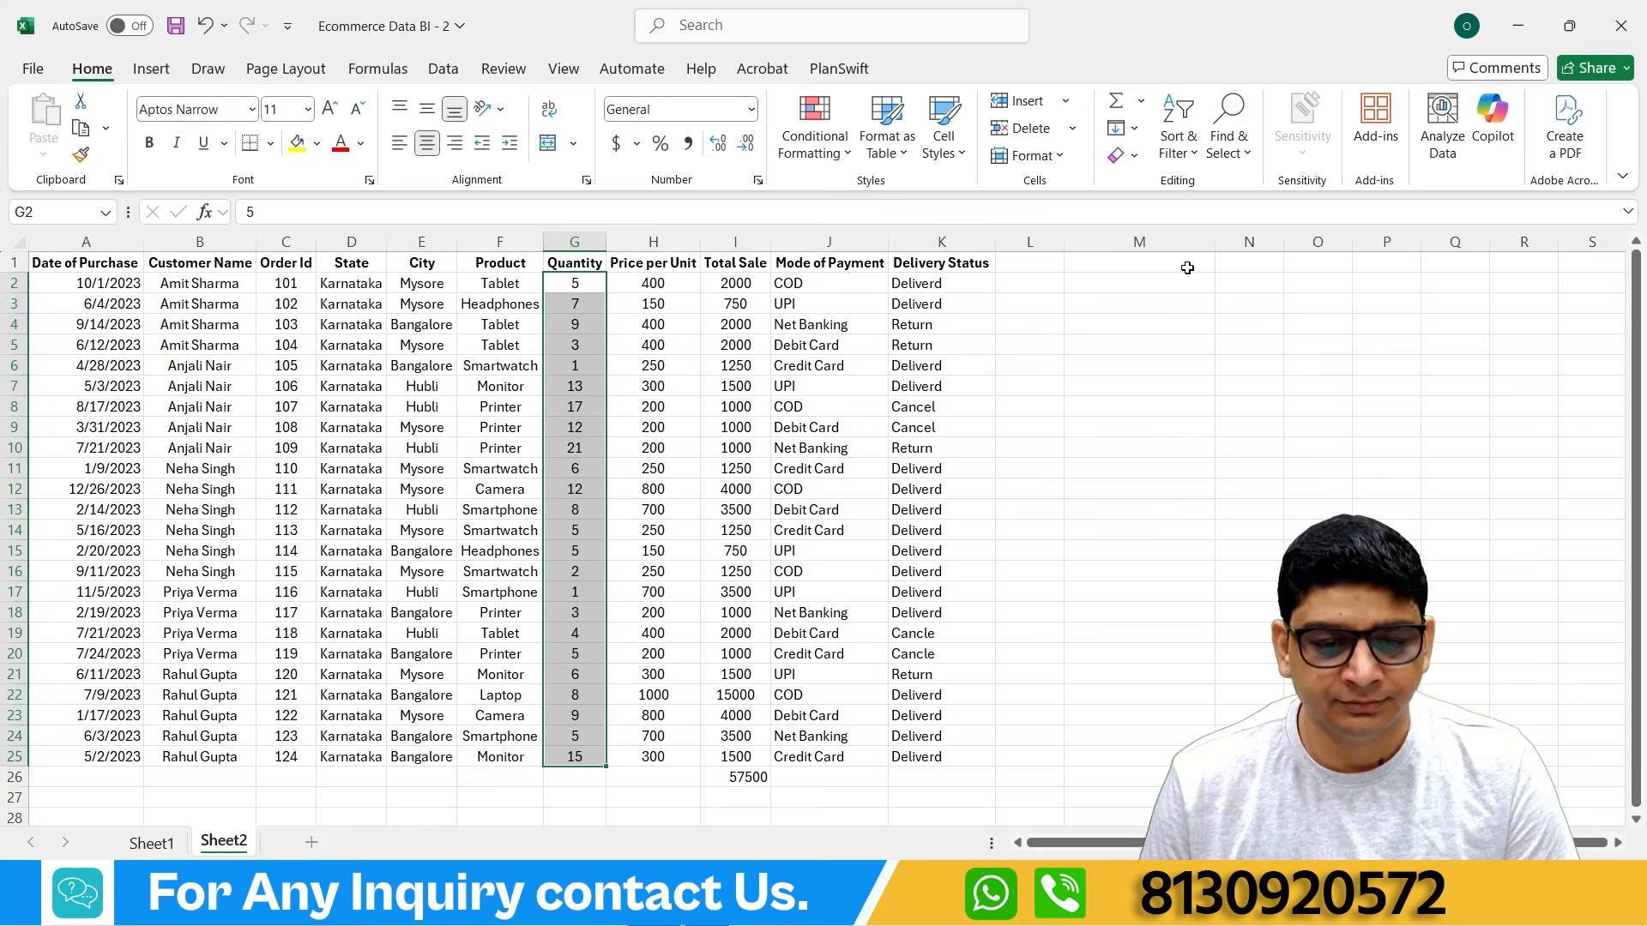
{"action": "left_click", "coordinate": [1141, 101]}
{"action": "left_click", "coordinate": [1141, 191]}
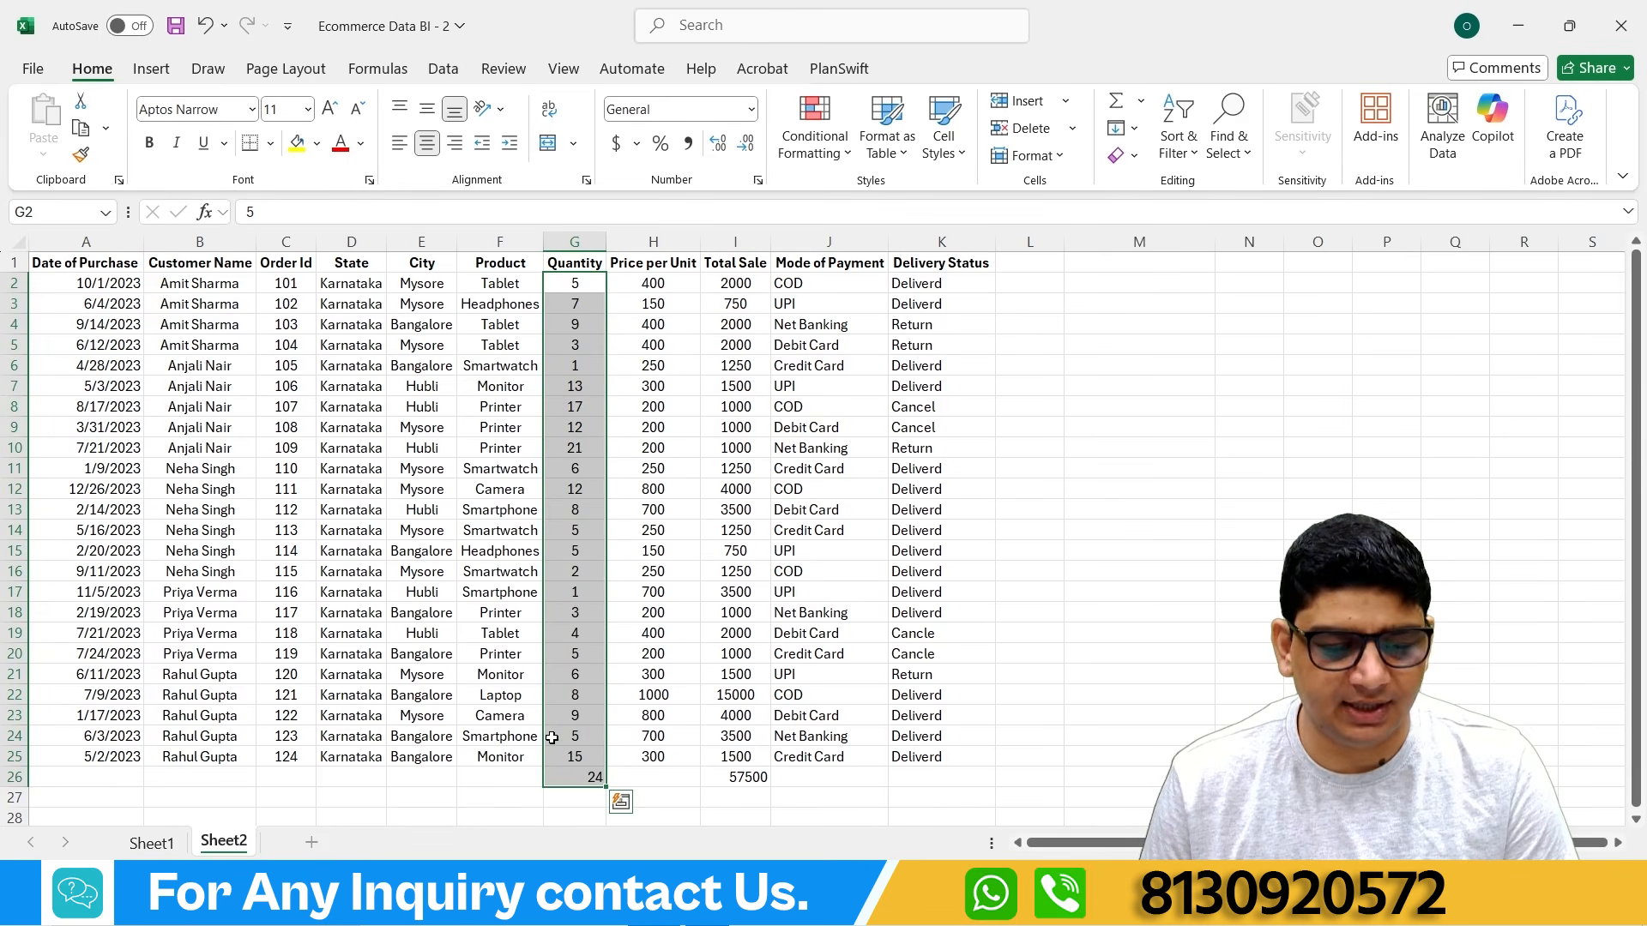
{"action": "left_click", "coordinate": [566, 777]}
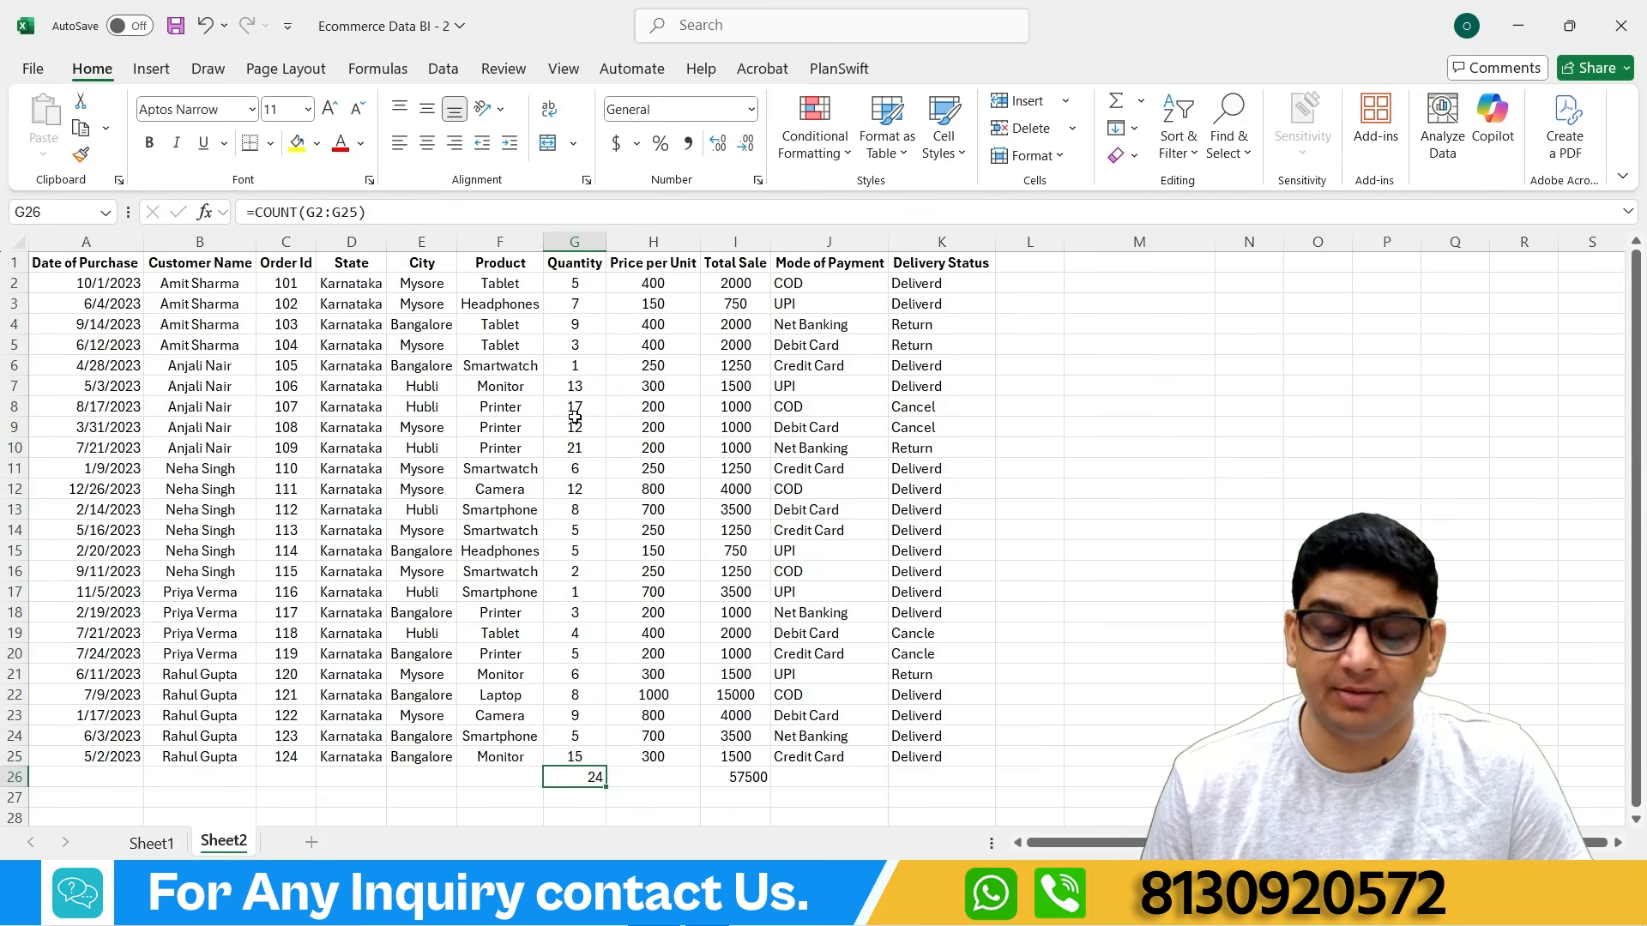
Step: Go through the Quantity values one by one from G3 to G25 and compare them with the count in G26
{"action": "left_click", "coordinate": [559, 300]}
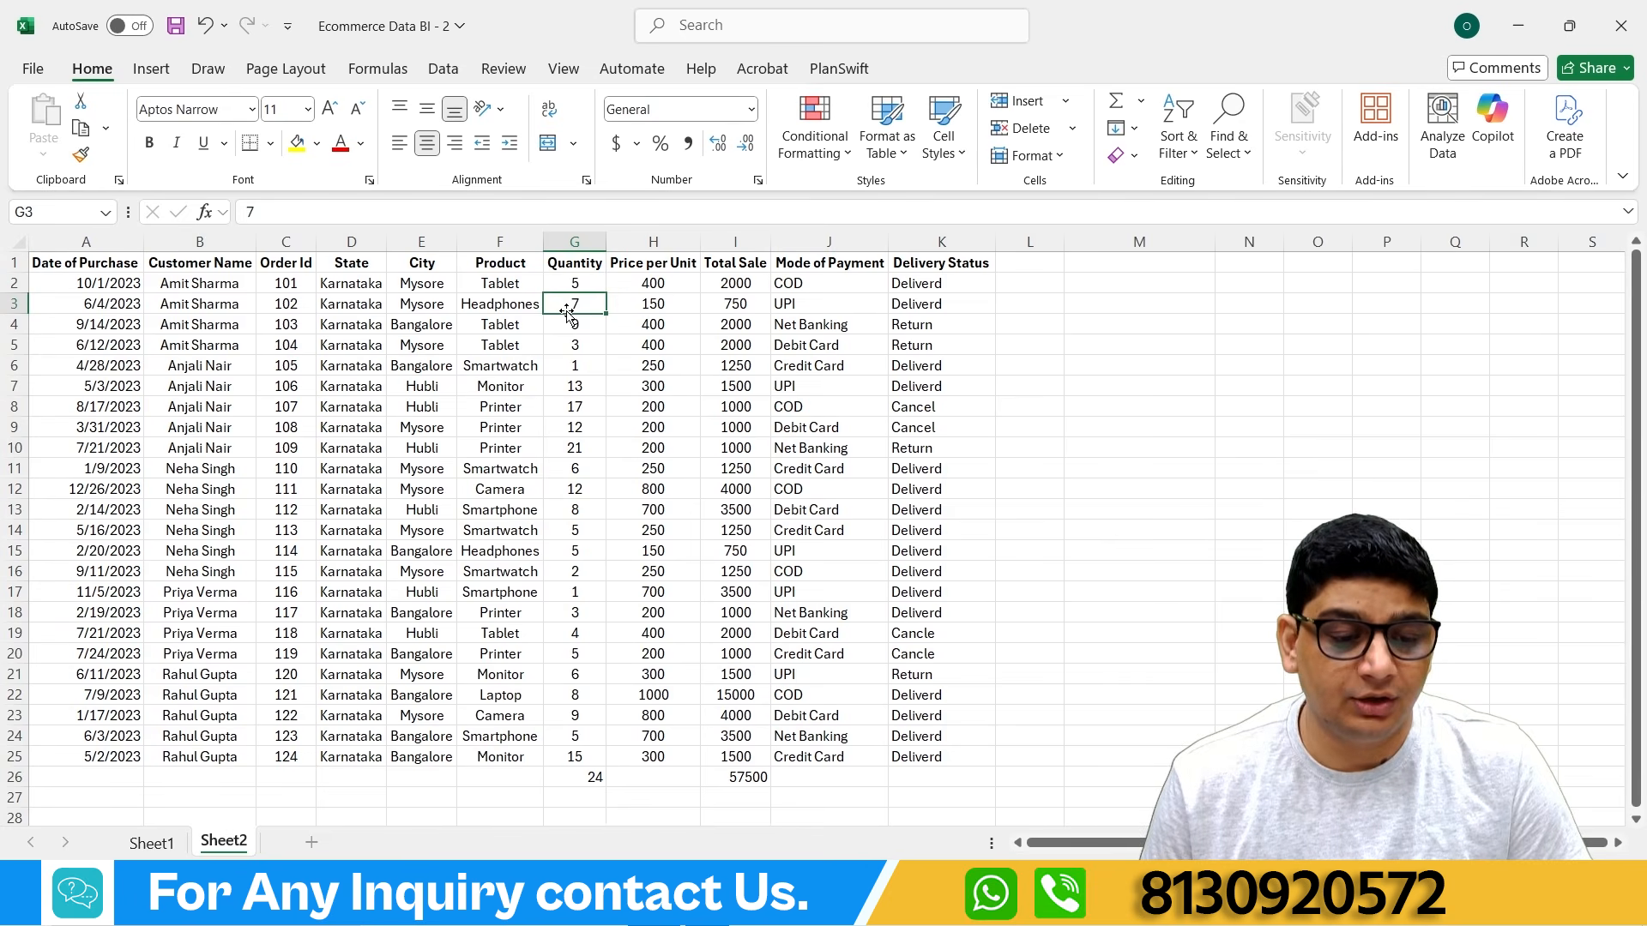
{"action": "left_click", "coordinate": [562, 326]}
{"action": "left_click", "coordinate": [564, 347]}
{"action": "left_click", "coordinate": [565, 367]}
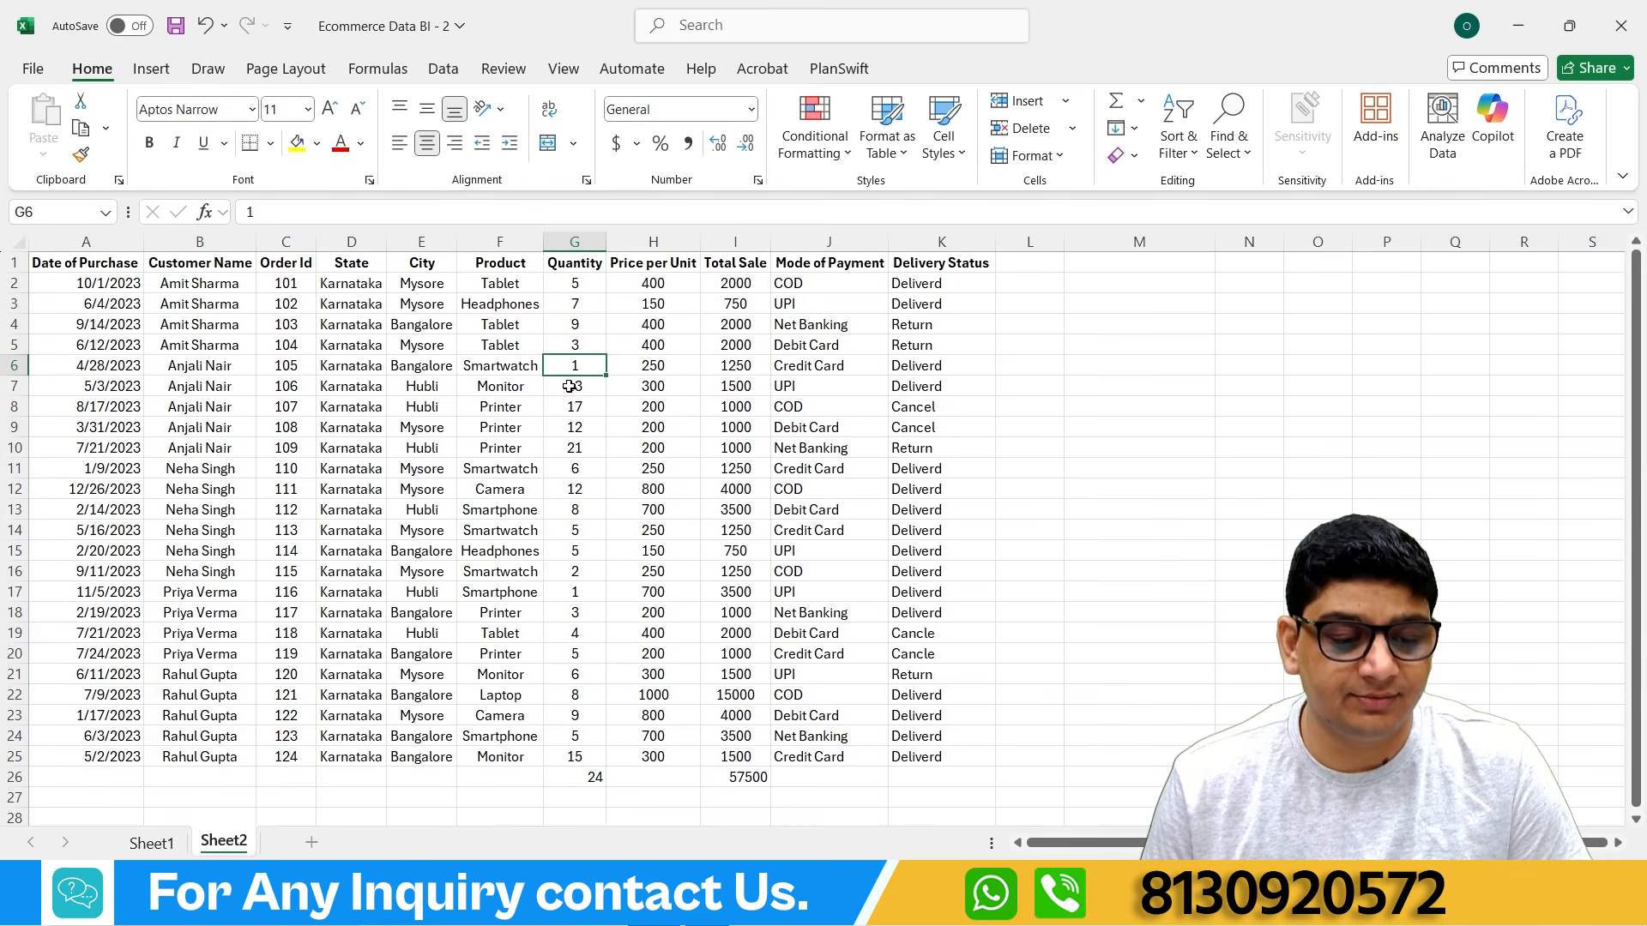
{"action": "left_click", "coordinate": [566, 387]}
{"action": "left_click", "coordinate": [568, 407]}
{"action": "left_click", "coordinate": [569, 427]}
{"action": "left_click", "coordinate": [570, 448]}
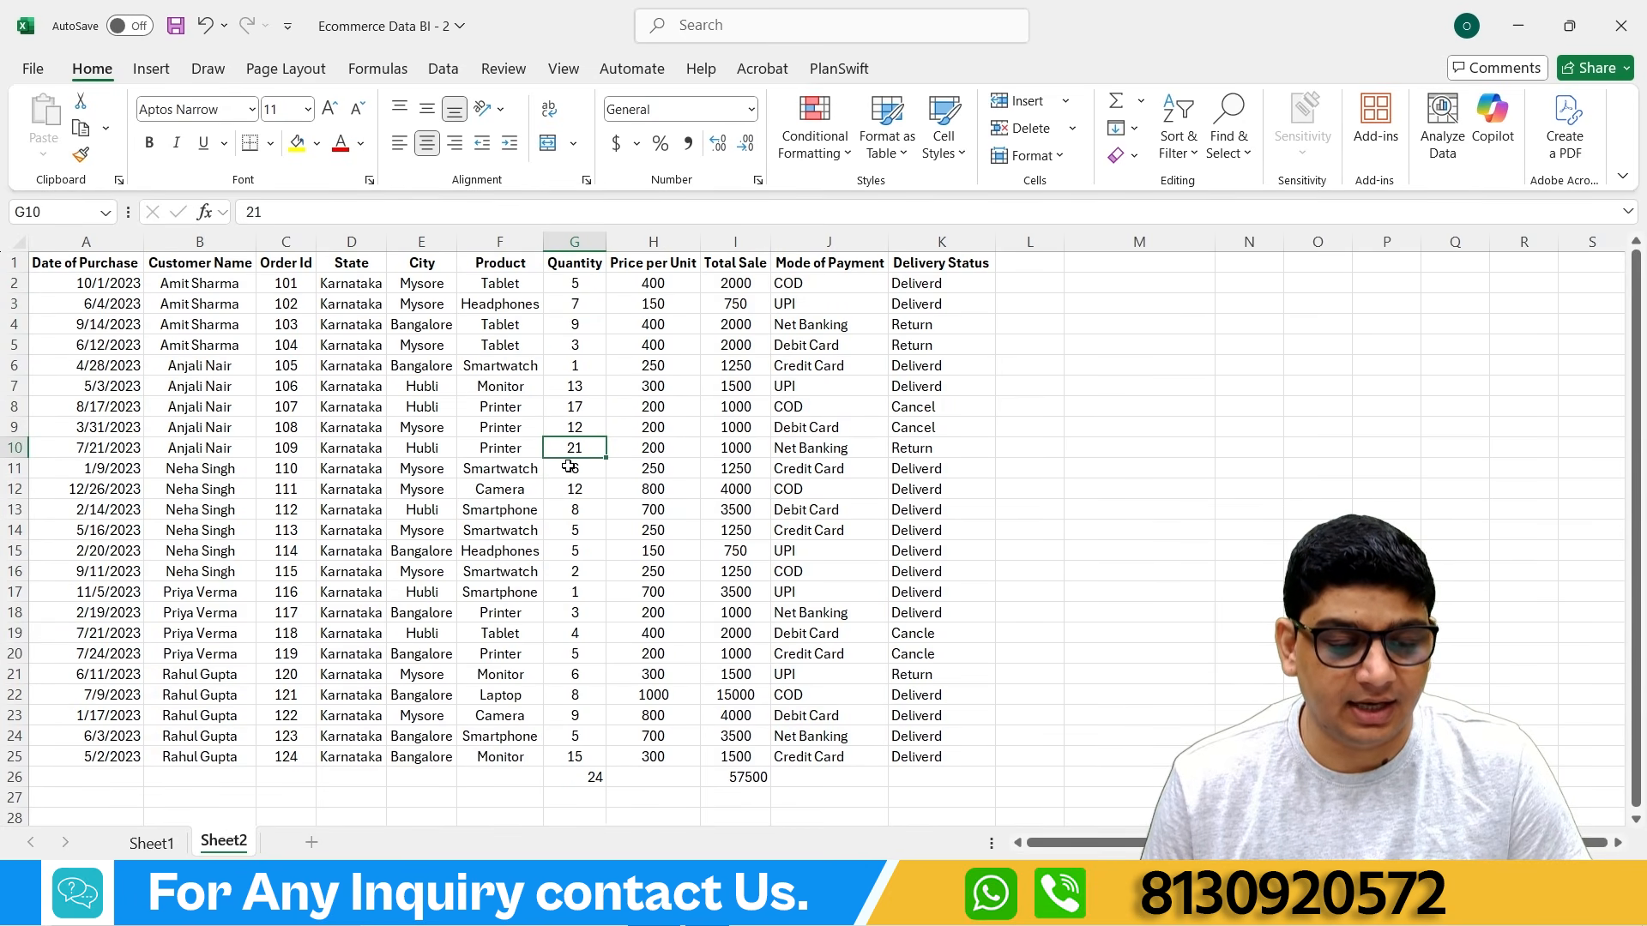
{"action": "left_click", "coordinate": [570, 468]}
{"action": "left_click", "coordinate": [570, 490]}
{"action": "left_click", "coordinate": [572, 508]}
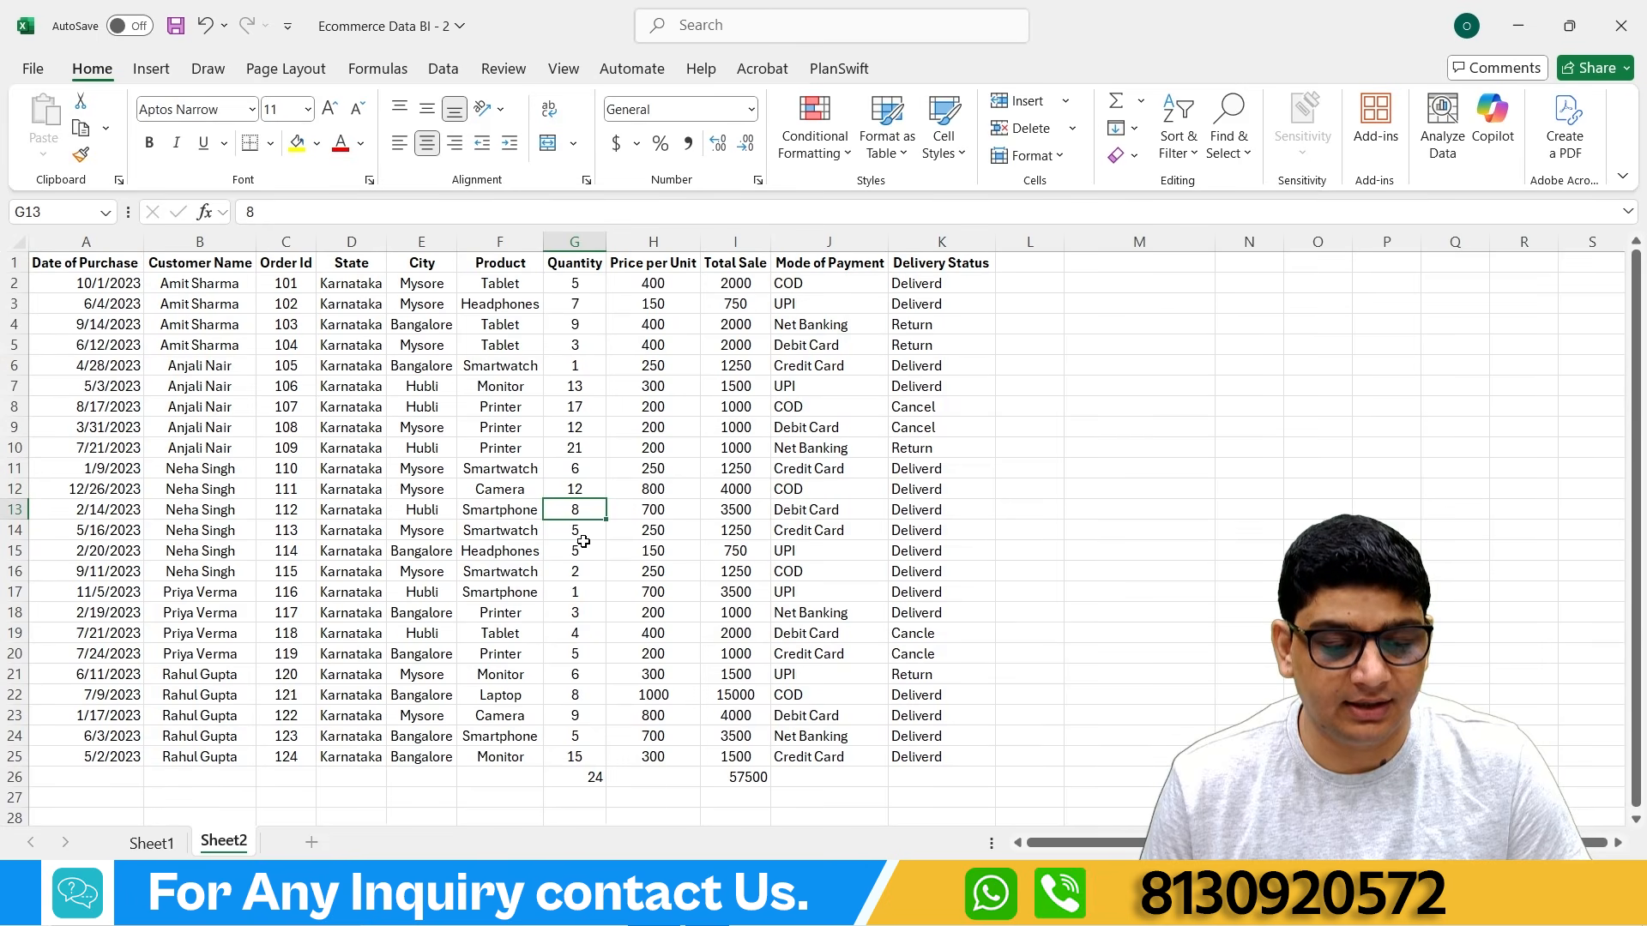
{"action": "left_click", "coordinate": [583, 534]}
{"action": "left_click", "coordinate": [583, 552]}
{"action": "left_click", "coordinate": [584, 570]}
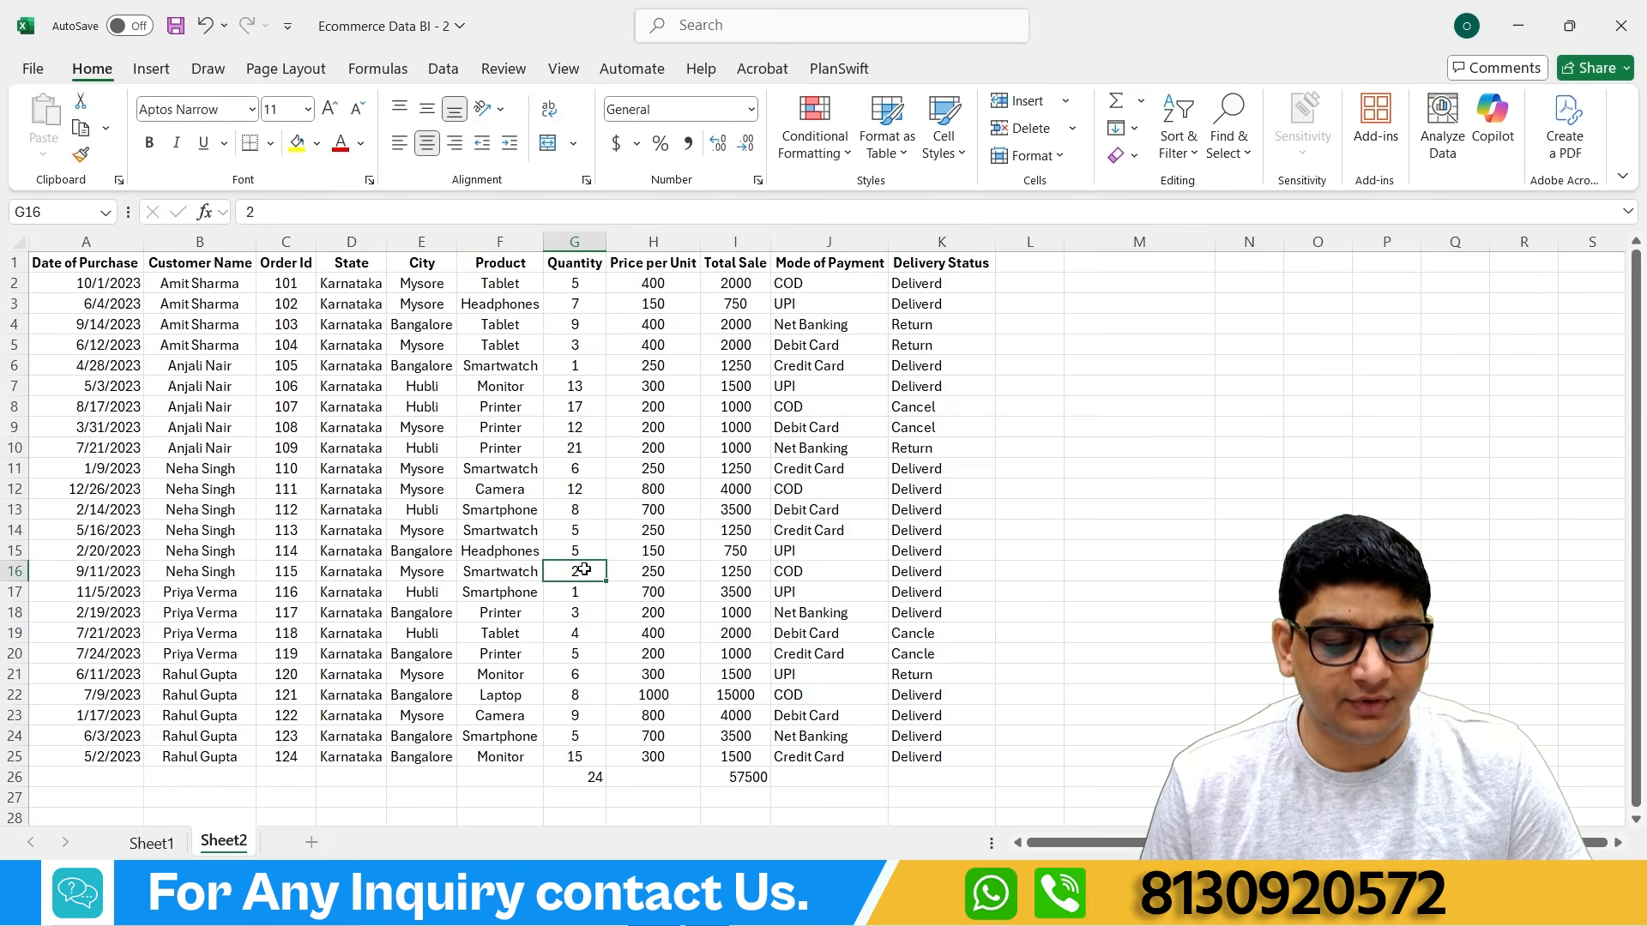
{"action": "left_click", "coordinate": [586, 590]}
{"action": "left_click", "coordinate": [587, 612]}
{"action": "left_click", "coordinate": [587, 633]}
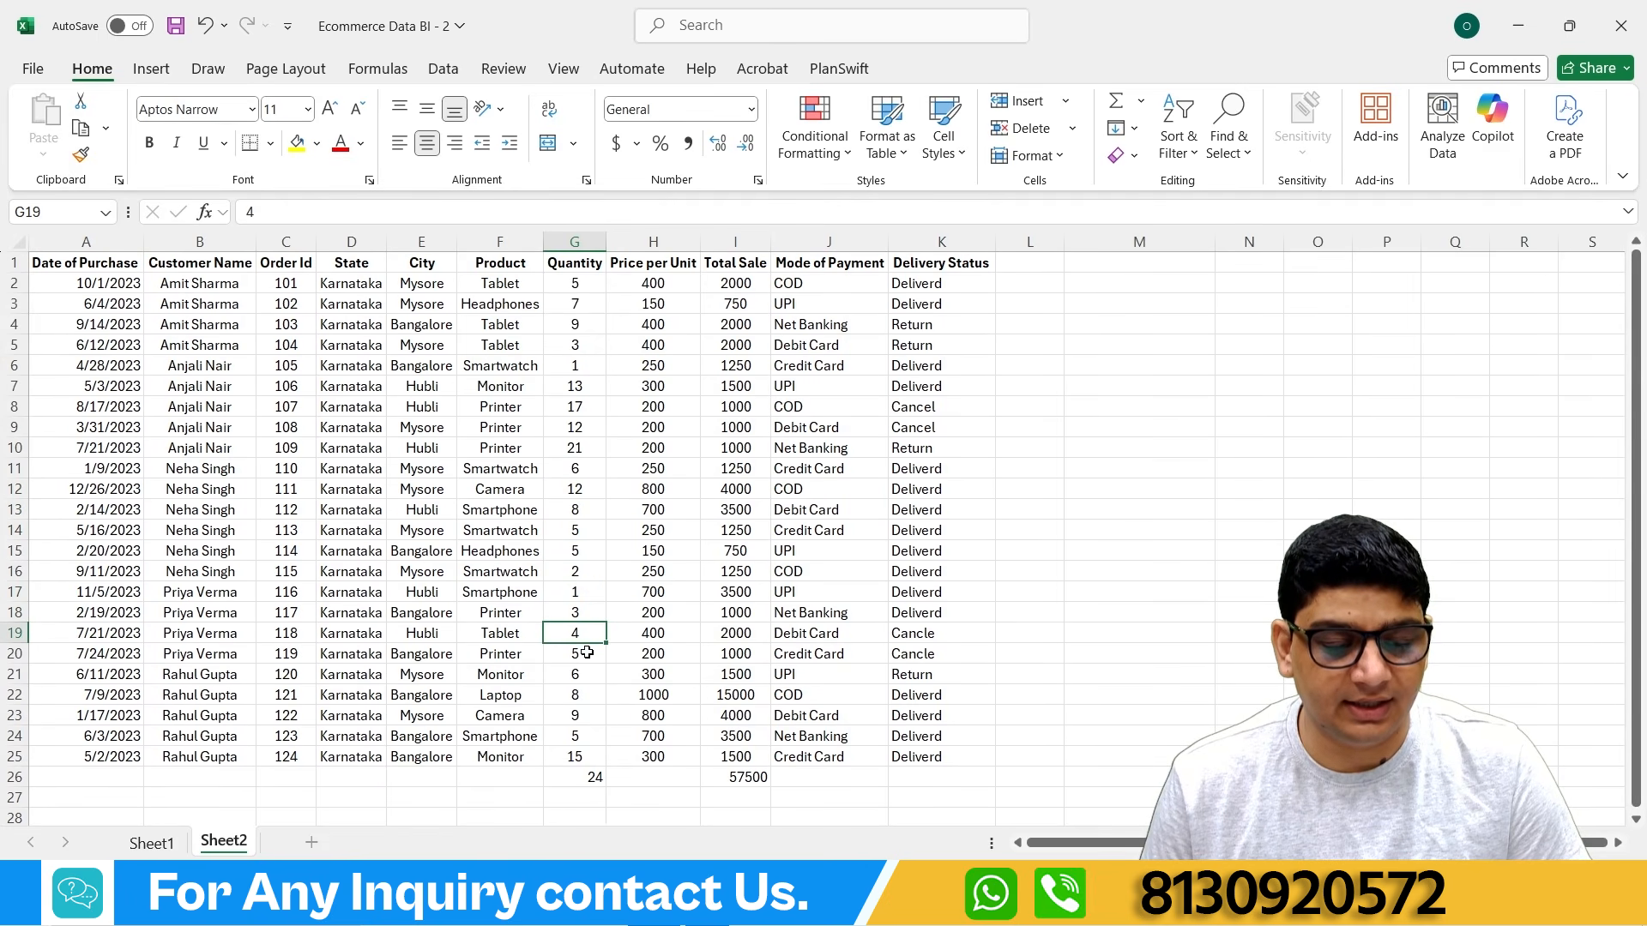
{"action": "left_click", "coordinate": [587, 653]}
{"action": "left_click", "coordinate": [587, 676]}
{"action": "left_click", "coordinate": [586, 696]}
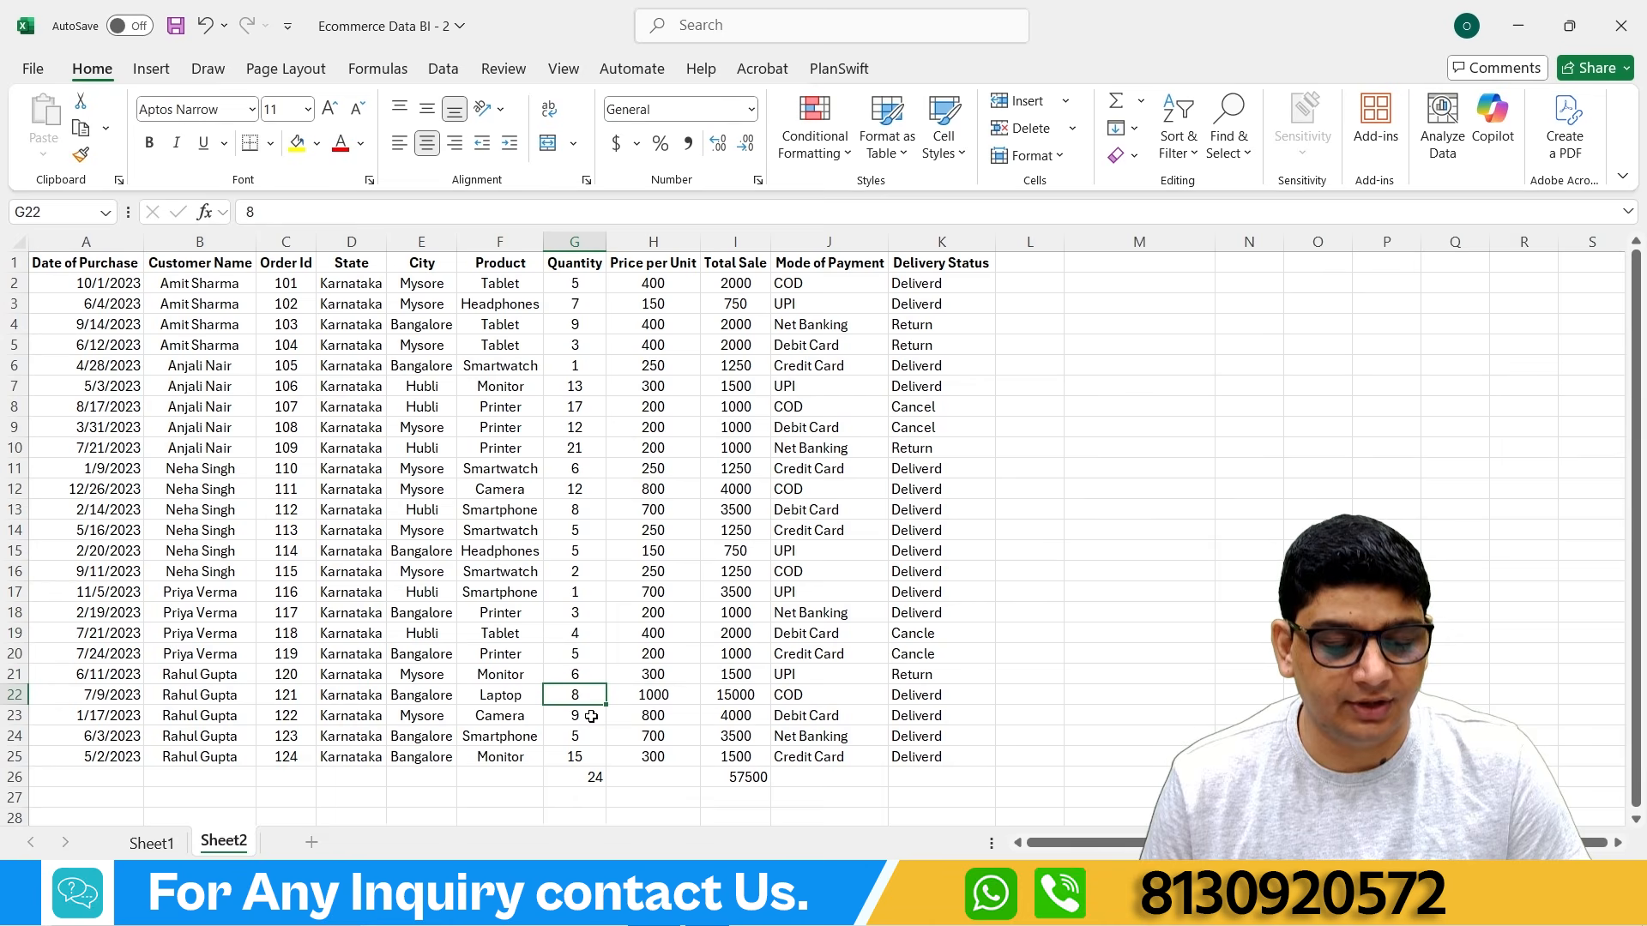
{"action": "left_click", "coordinate": [592, 716]}
{"action": "left_click", "coordinate": [581, 738]}
{"action": "left_click", "coordinate": [583, 758]}
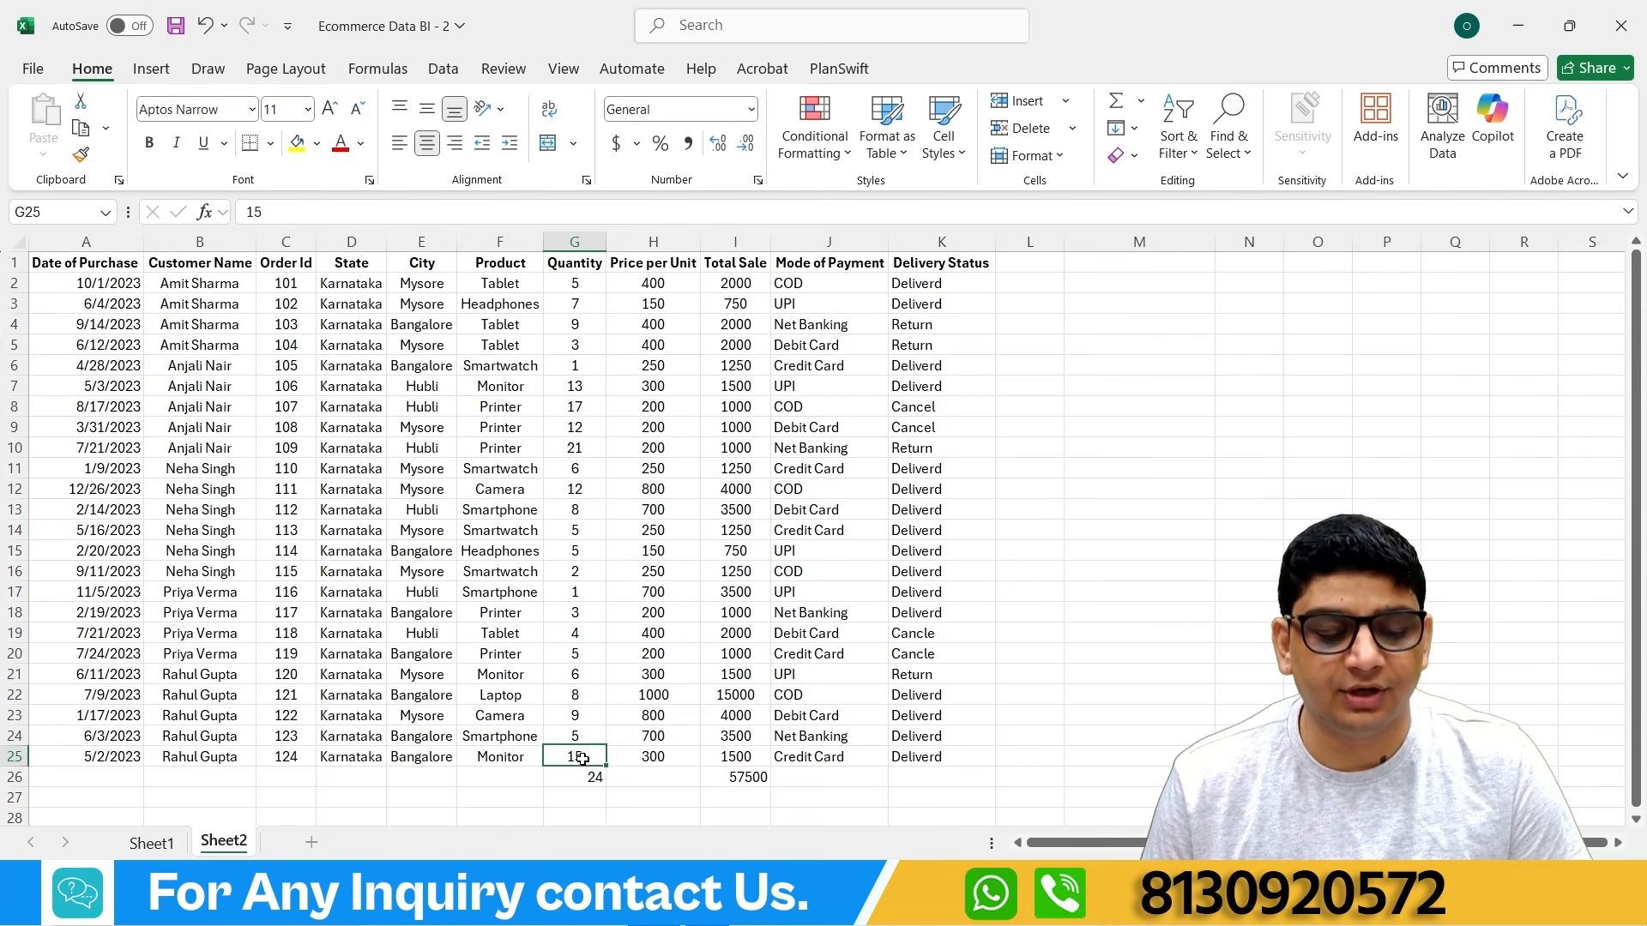
{"action": "left_click", "coordinate": [579, 786]}
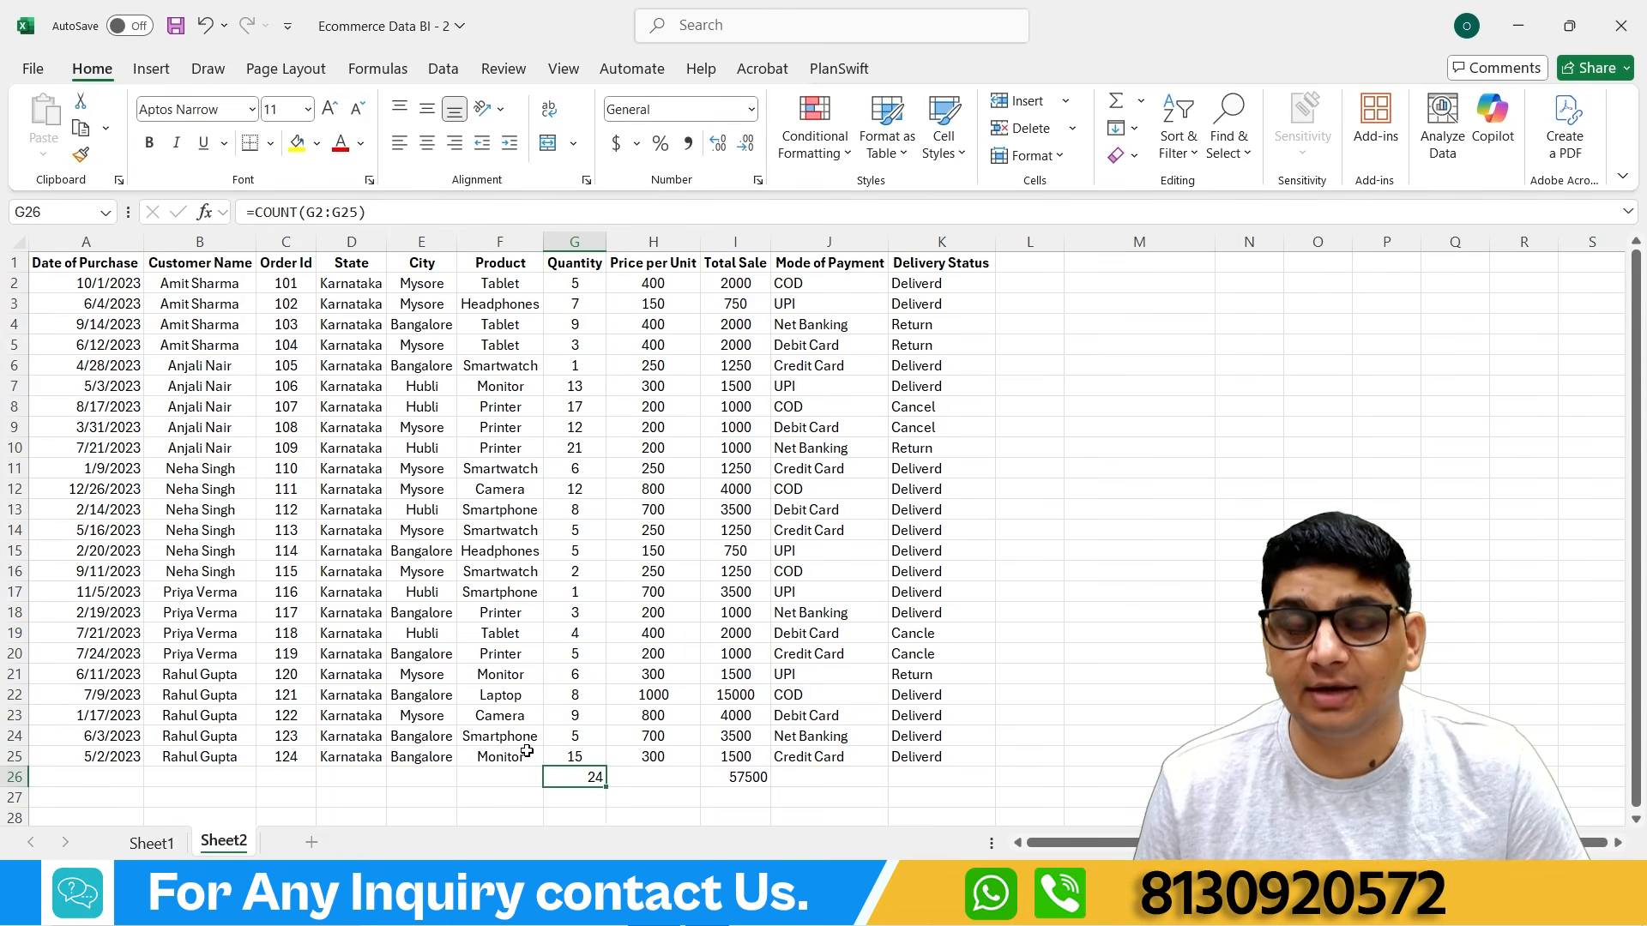
Step: Count the first three quantities with =COUNT(G2:G4) in cell M4, and clear that formula again
{"action": "left_click", "coordinate": [1106, 327]}
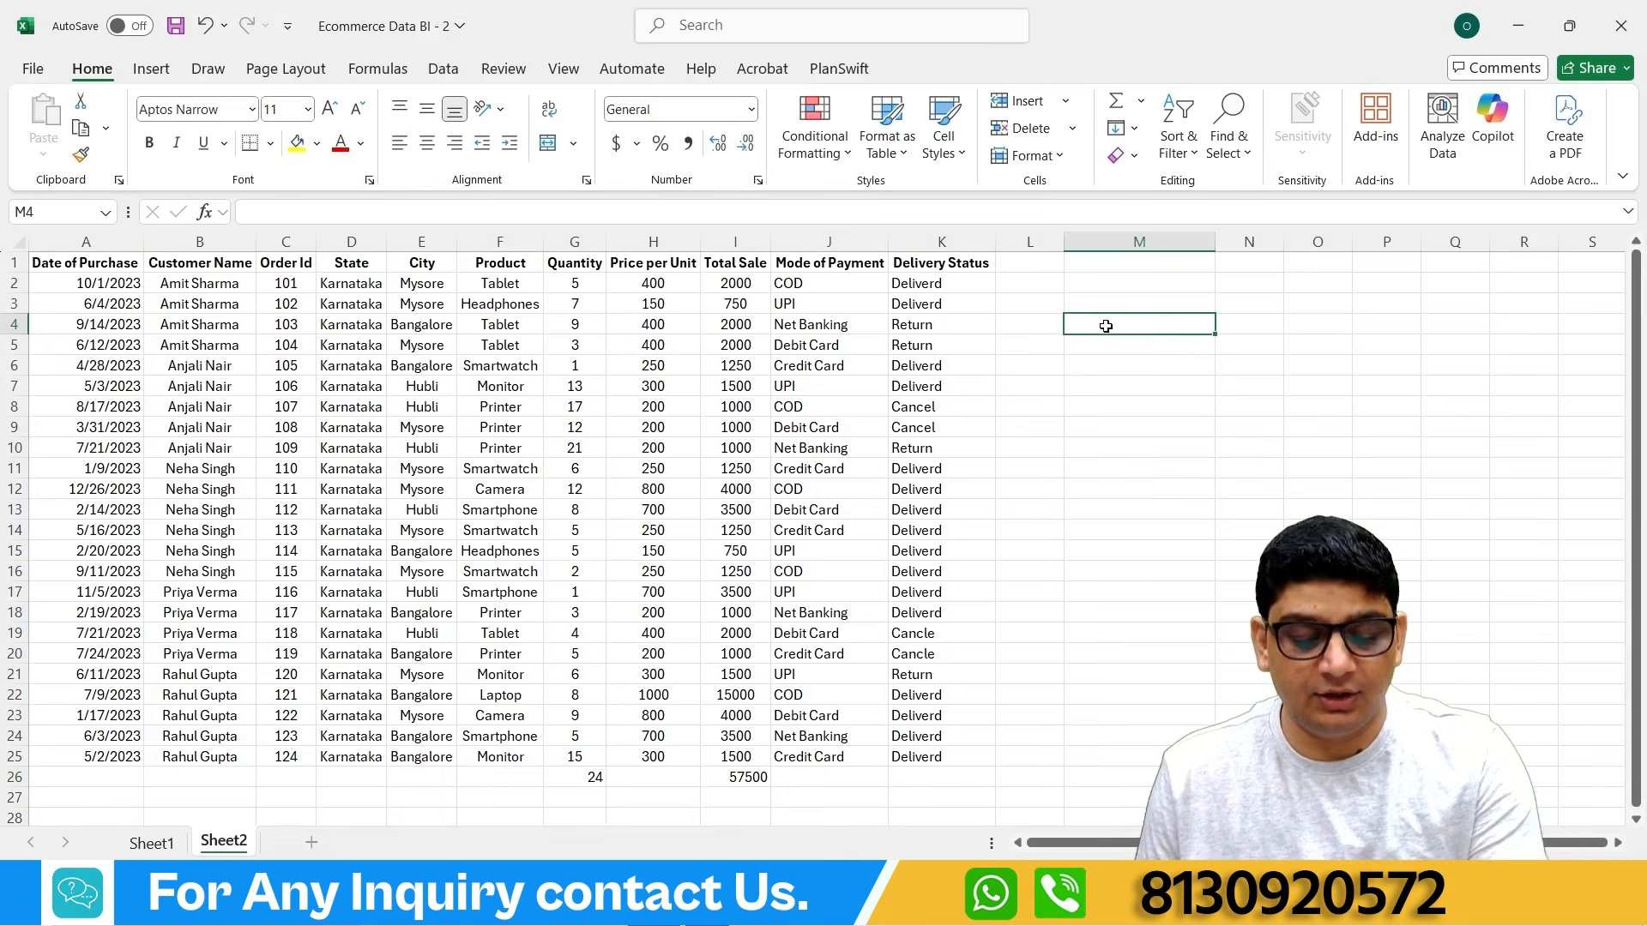
{"action": "type", "text": "=cp"}
{"action": "key", "text": "BackSpace"}
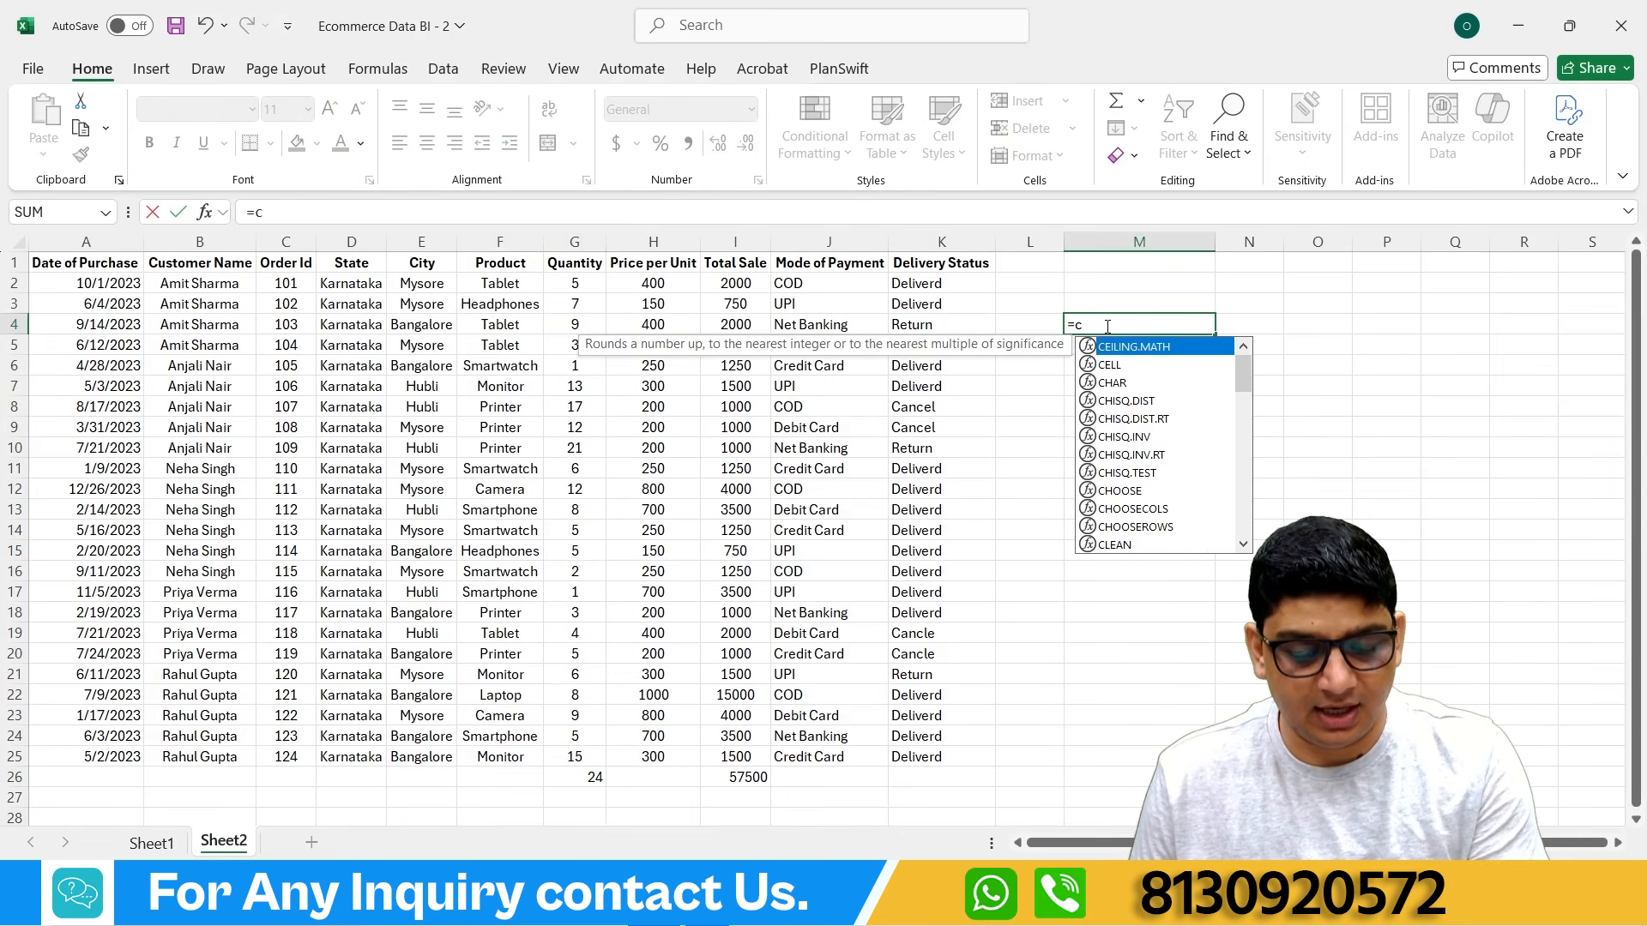
{"action": "type", "text": "ou"}
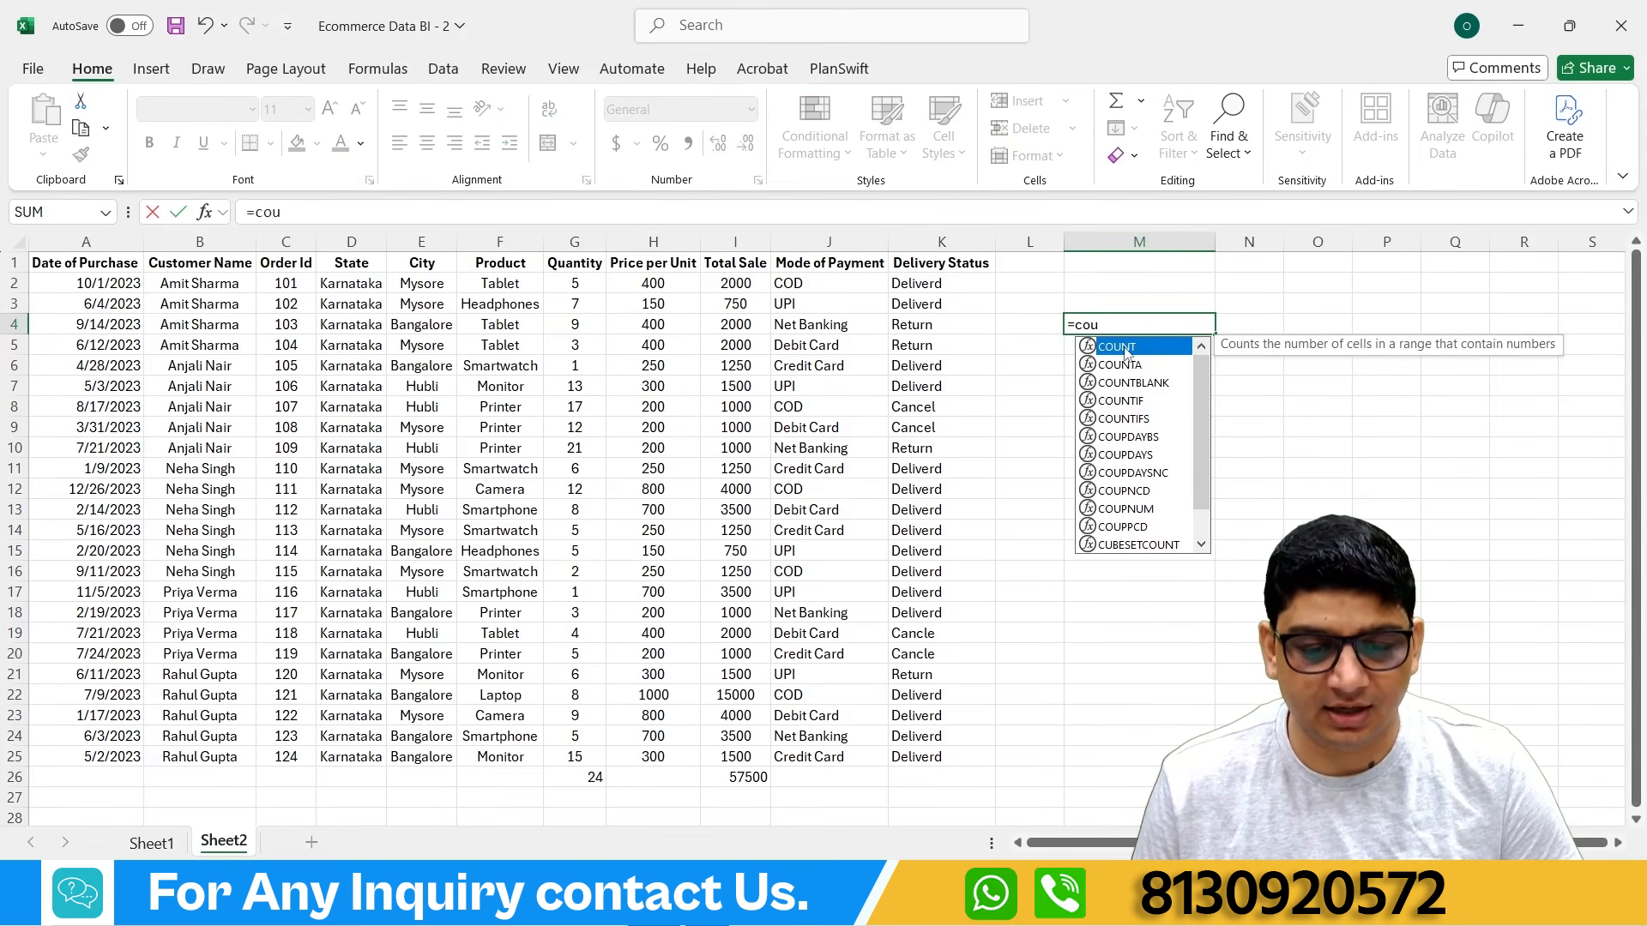
{"action": "double_click", "coordinate": [1126, 349]}
{"action": "left_click_drag", "start_coordinate": [576, 282], "coordinate": [573, 324]}
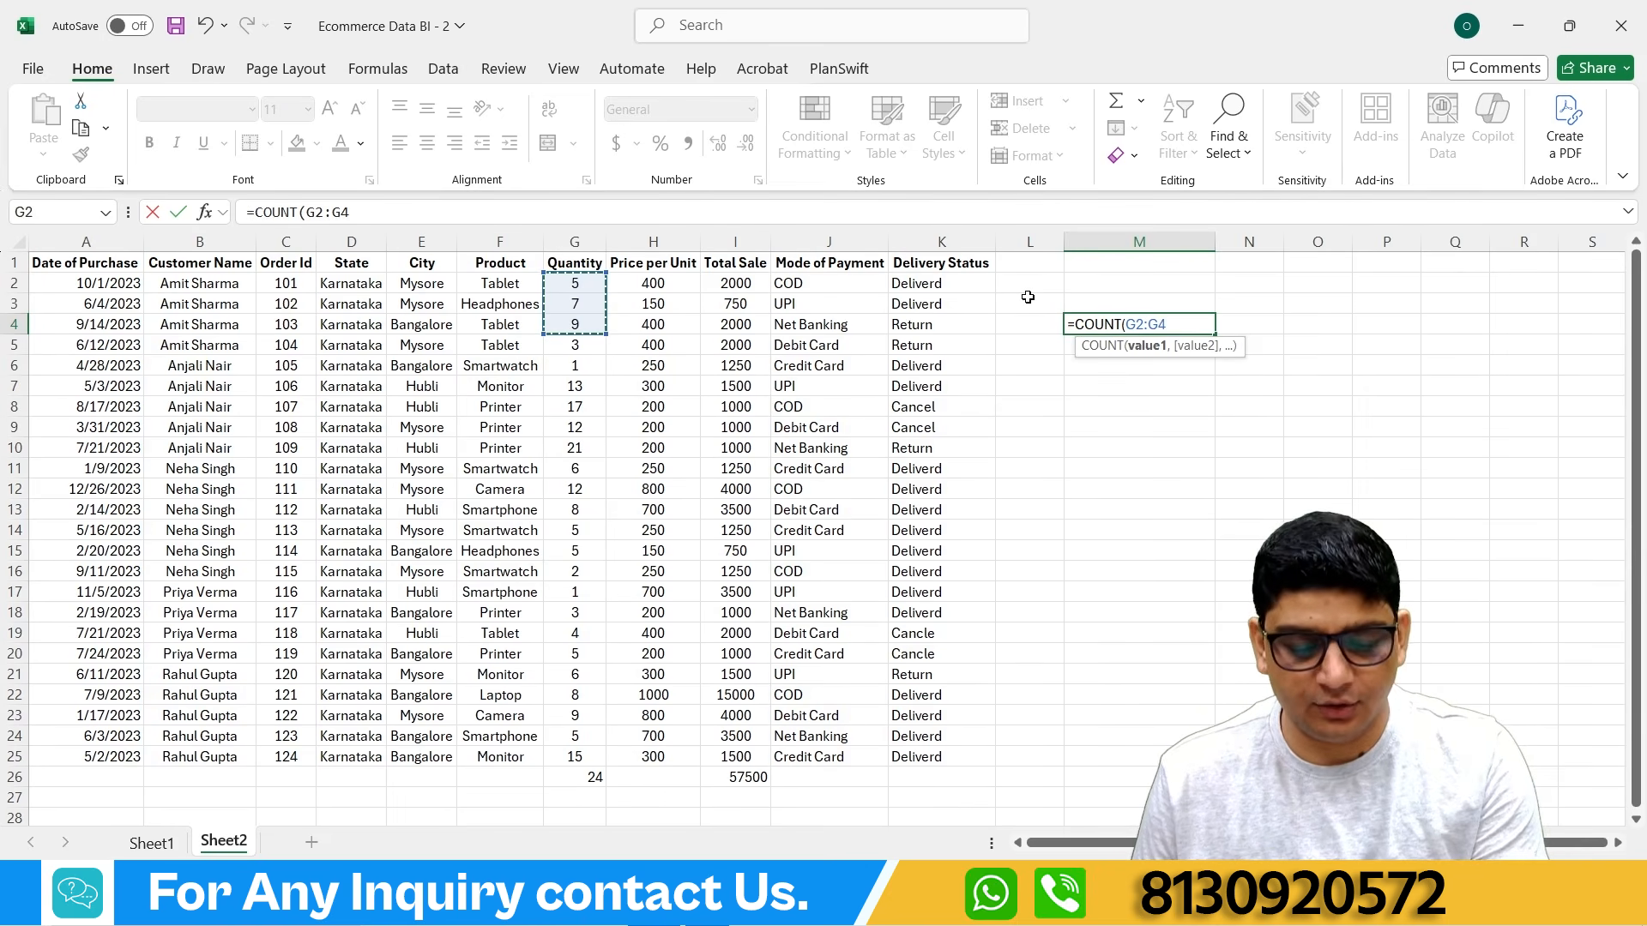
{"action": "key", "text": "Return"}
{"action": "left_click", "coordinate": [1140, 307]}
{"action": "left_click", "coordinate": [1130, 329]}
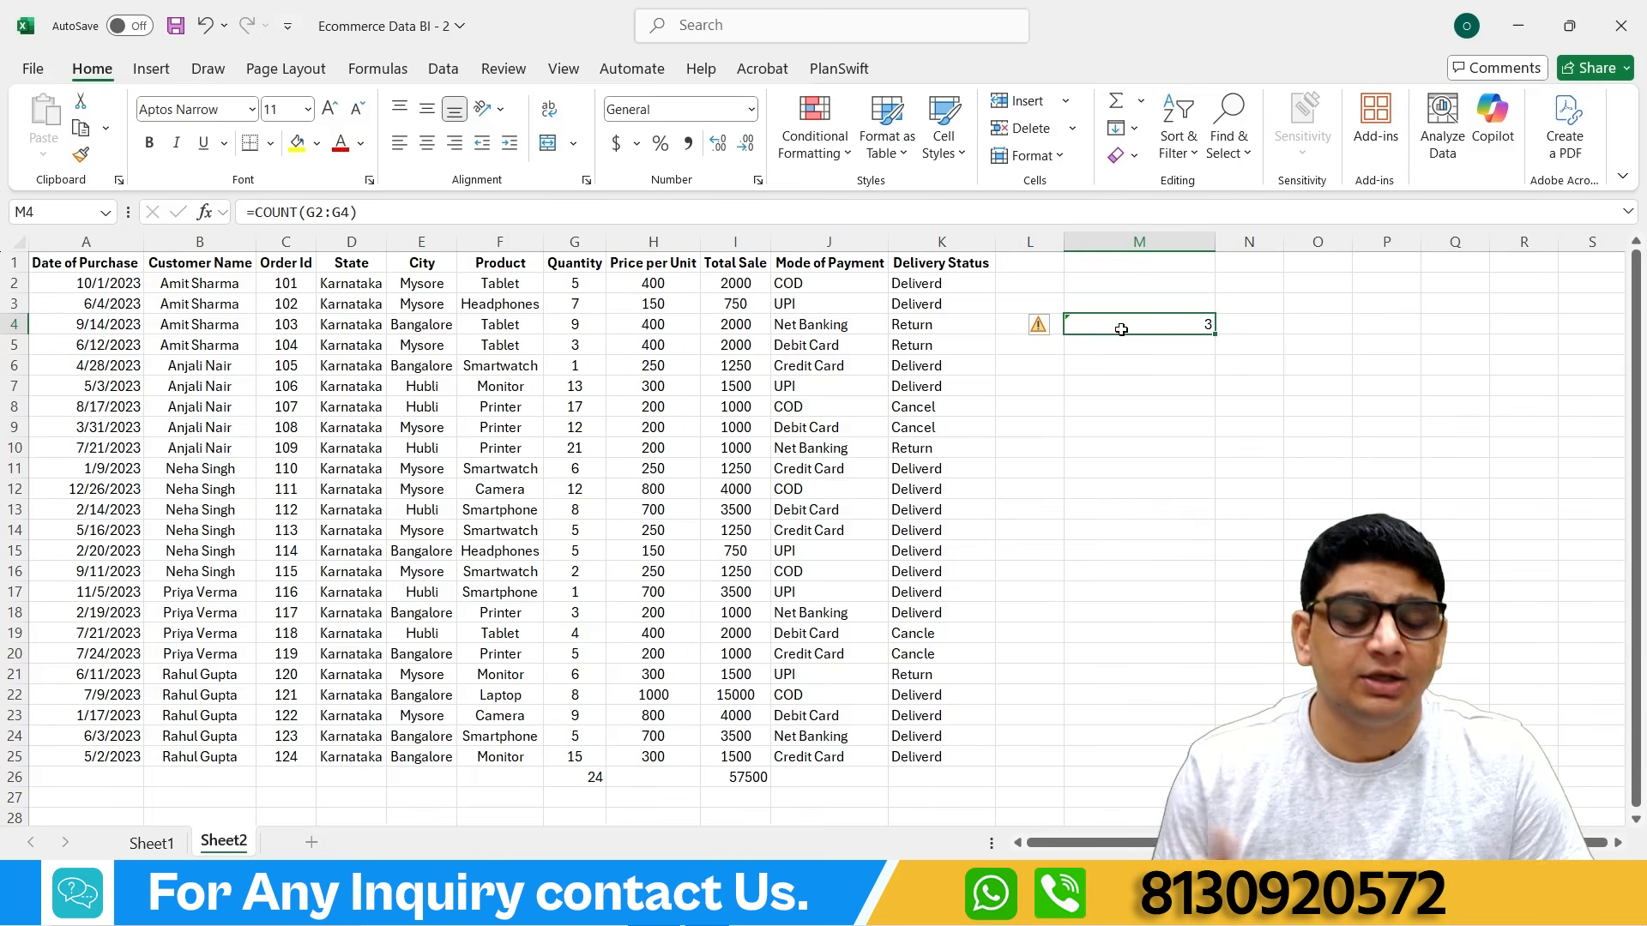
{"action": "left_click_drag", "start_coordinate": [648, 283], "coordinate": [667, 735]}
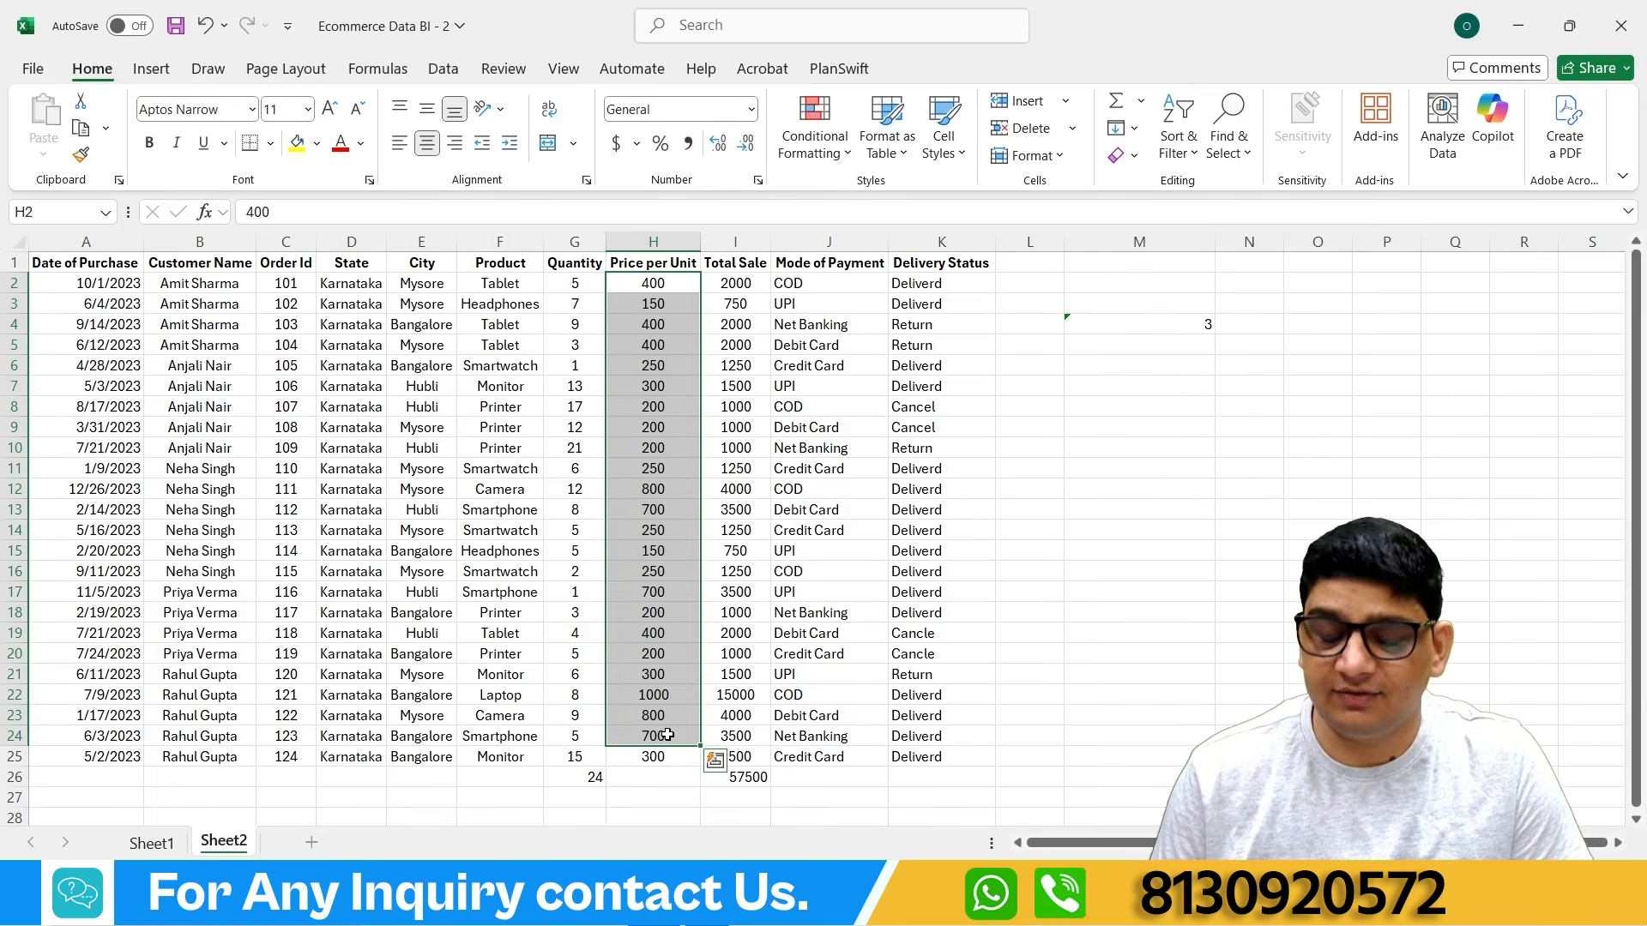
{"action": "left_click", "coordinate": [1143, 330]}
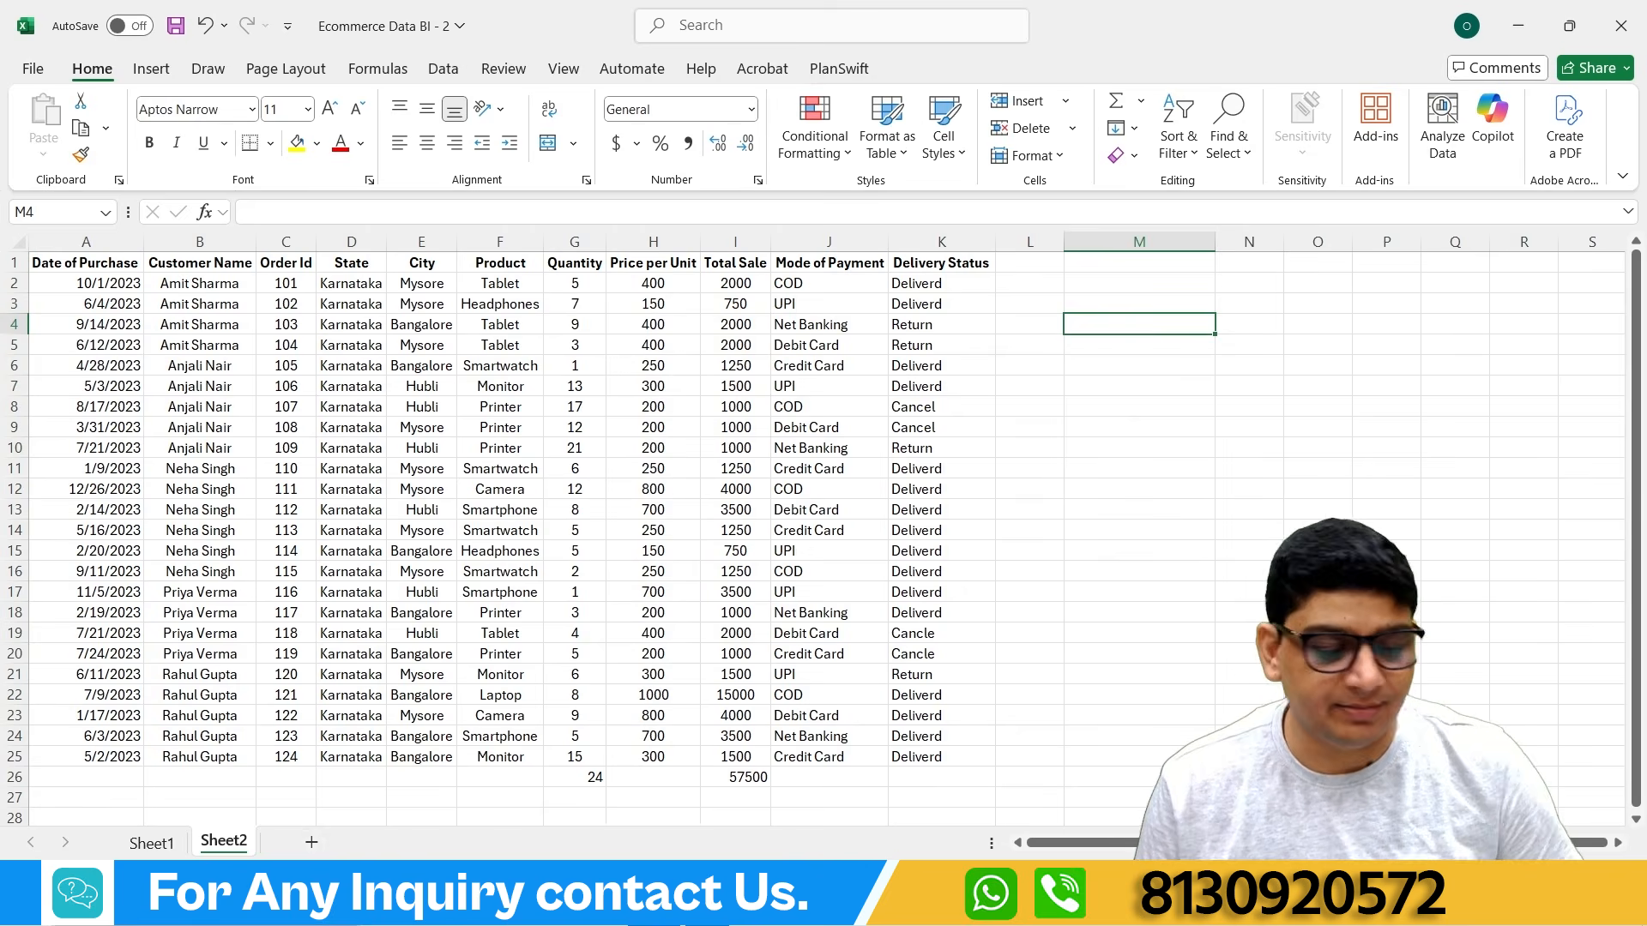
Step: Add a new worksheet after Sheet2 and widen its column G to more than double its width
{"action": "left_click", "coordinate": [312, 842]}
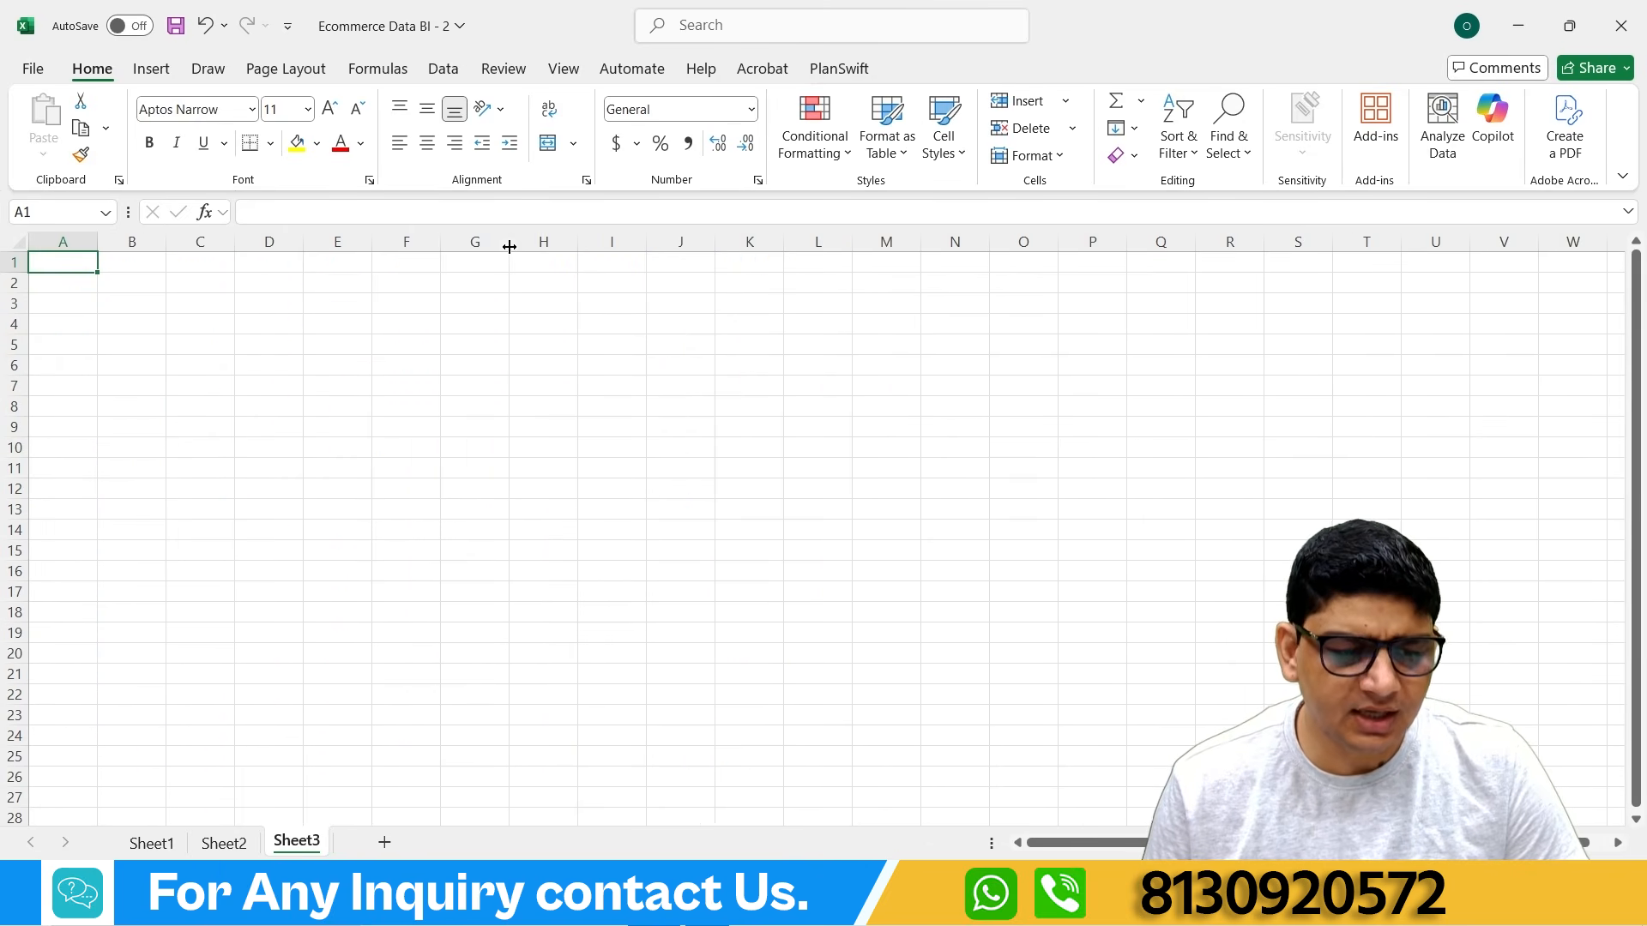
{"action": "left_click_drag", "start_coordinate": [508, 242], "coordinate": [603, 243]}
Step: Total Sheet2's Total Sale column in cell G4 of Sheet3 with =SUM(Sheet2!I2:I25)
{"action": "left_click", "coordinate": [533, 325]}
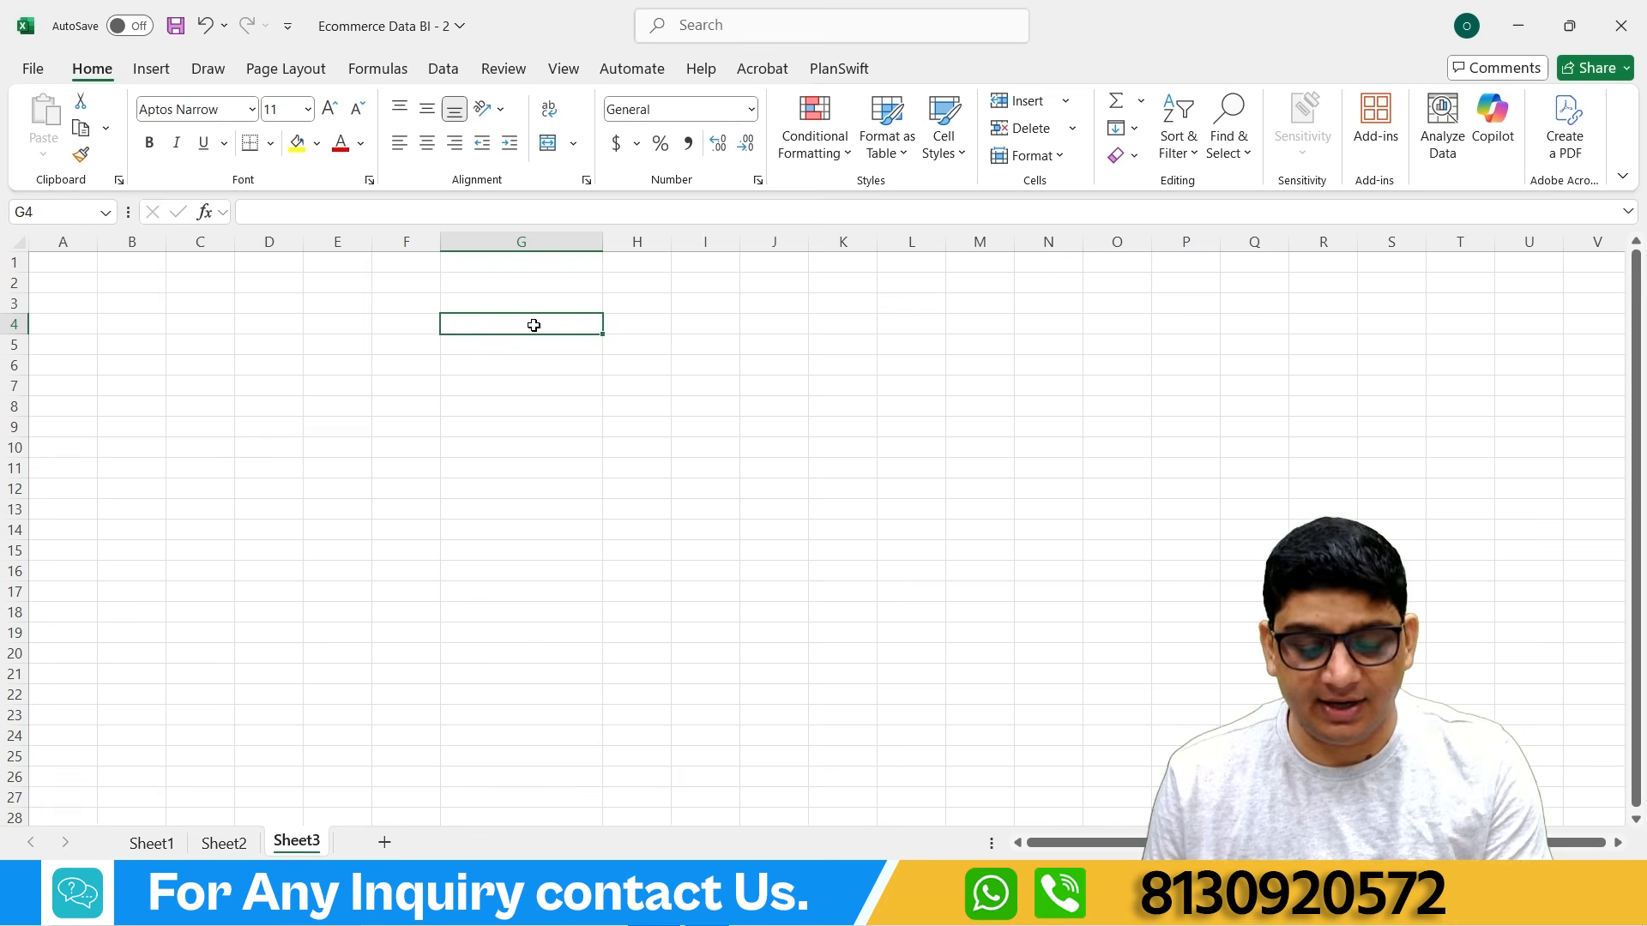
{"action": "left_click", "coordinate": [224, 843]}
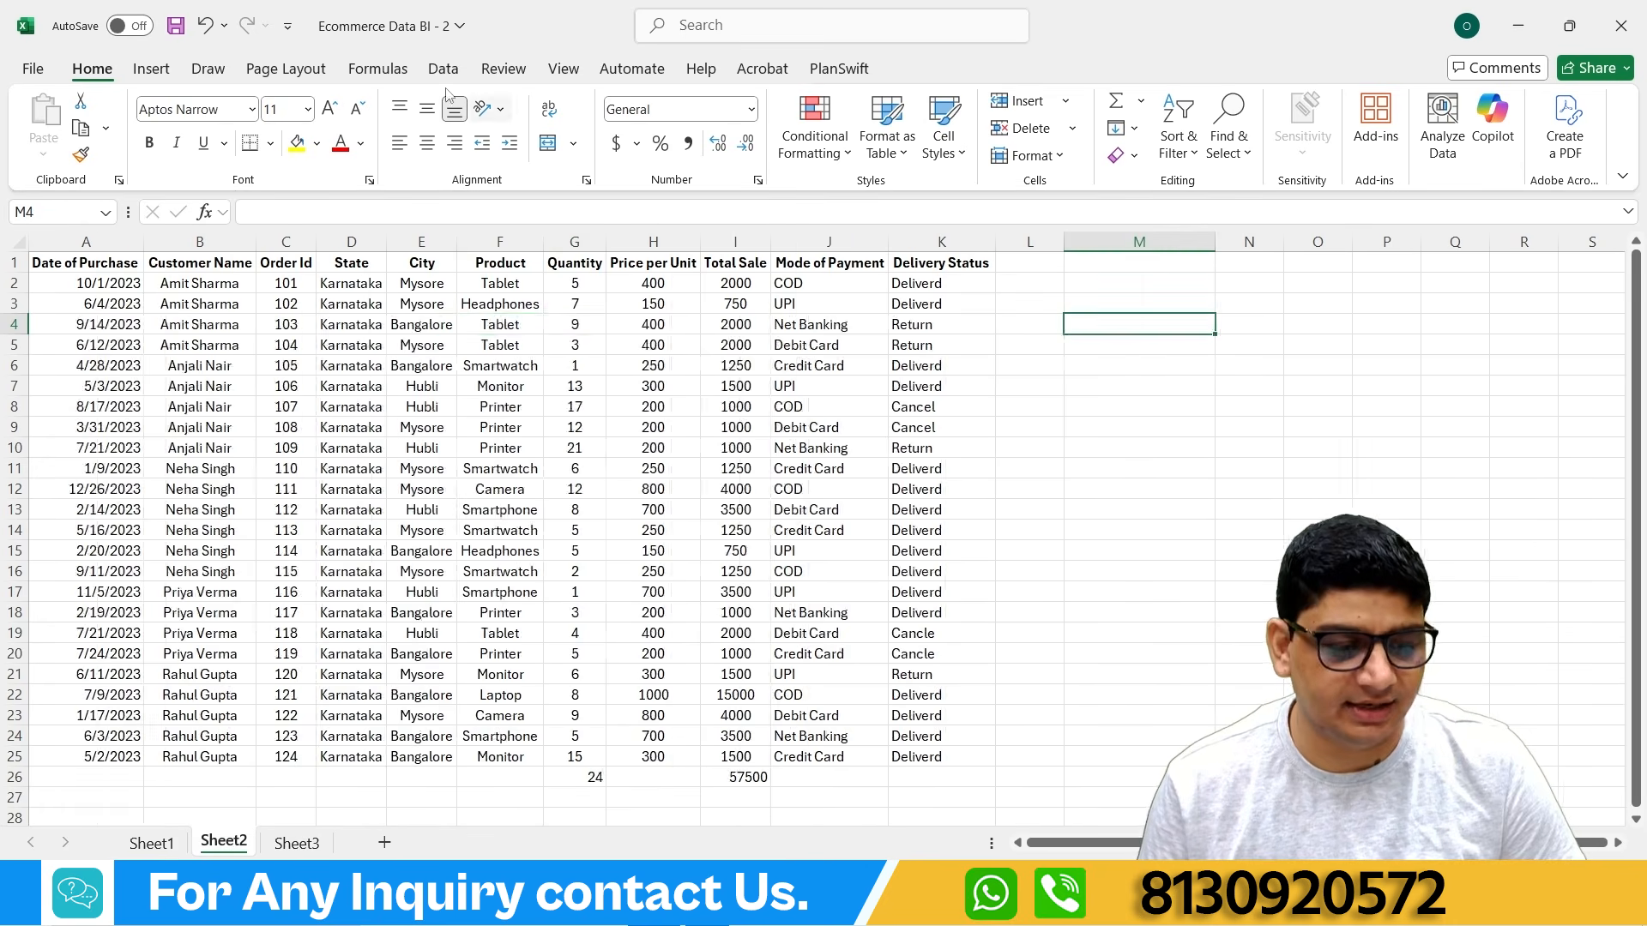
{"action": "left_click", "coordinate": [296, 843]}
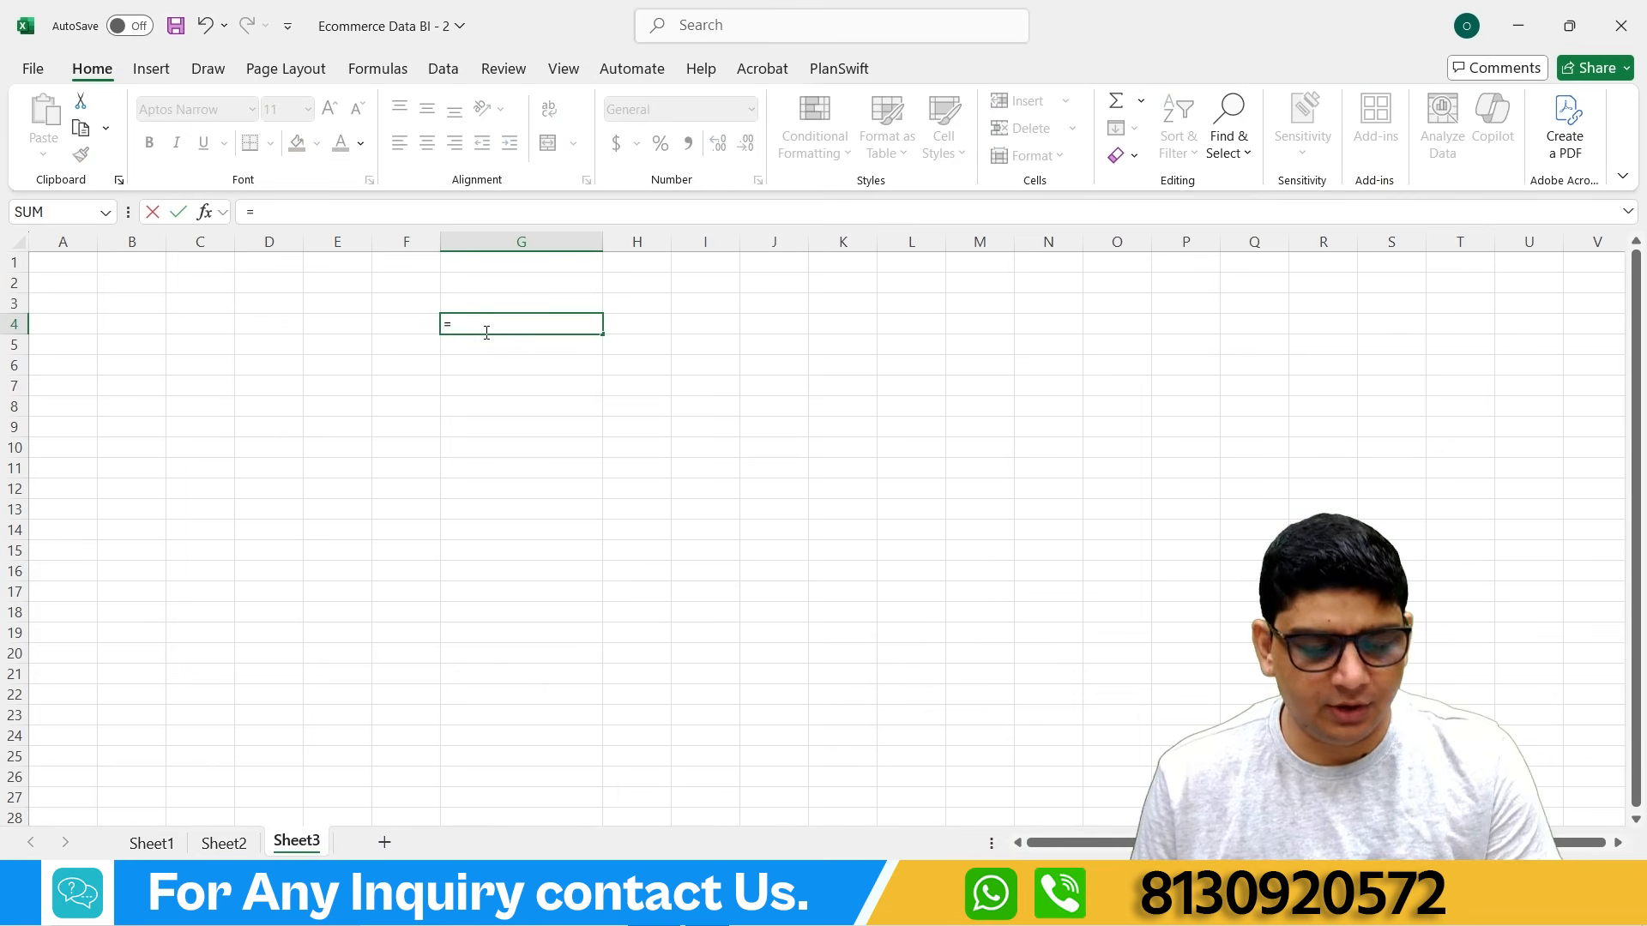
{"action": "type", "text": "sum"}
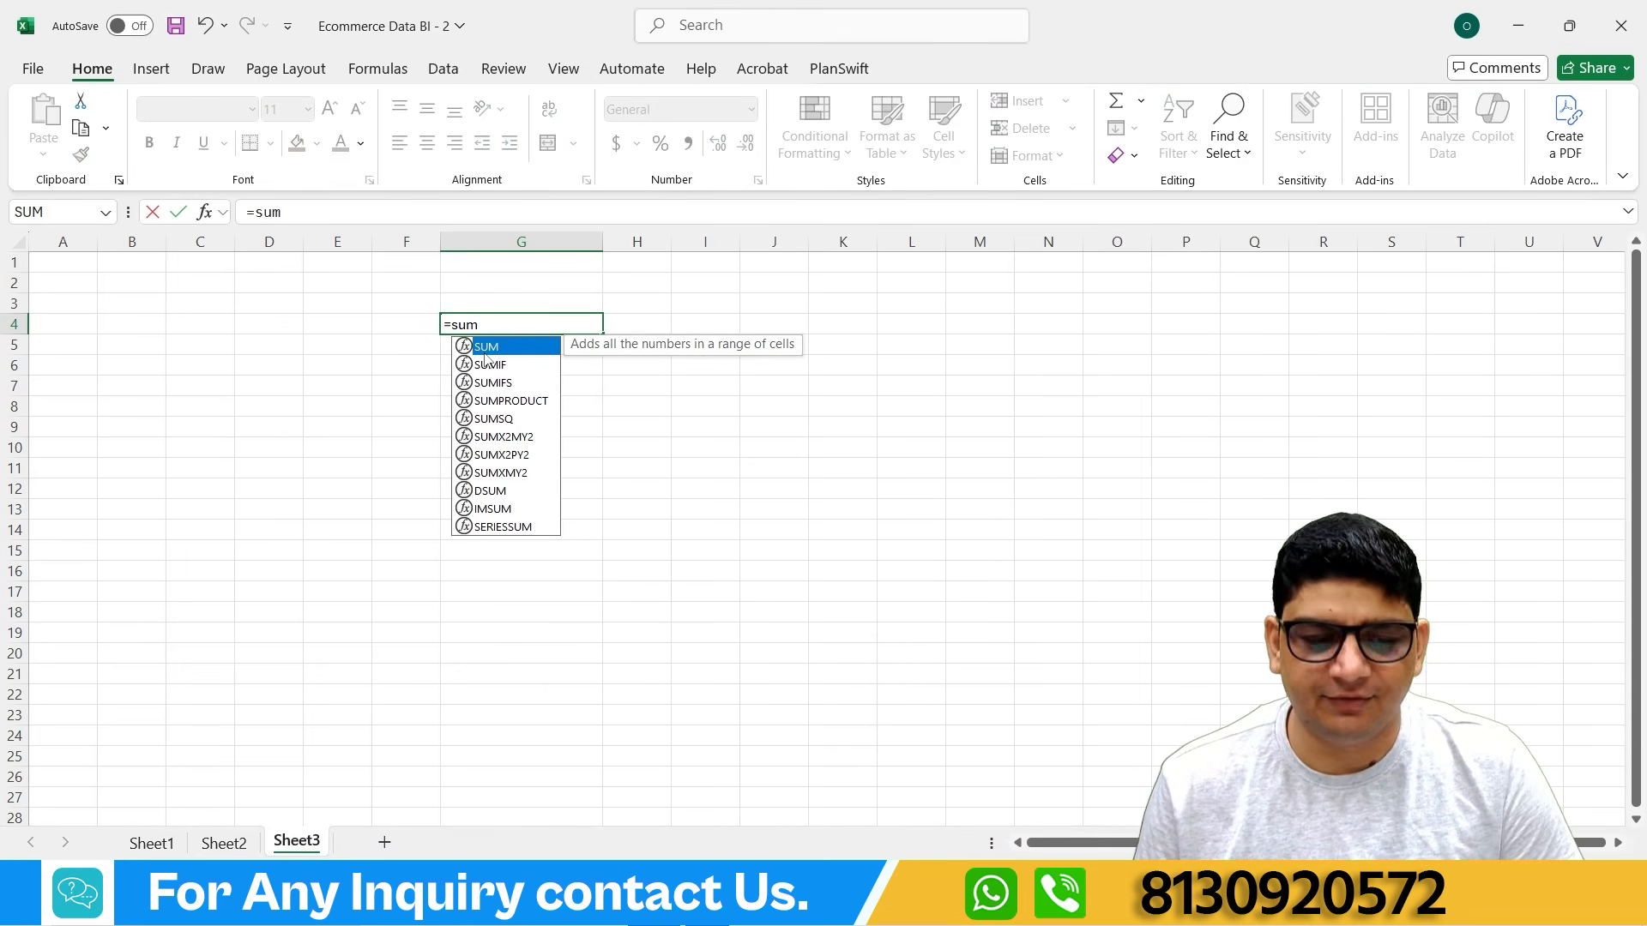
{"action": "key", "text": "Tab"}
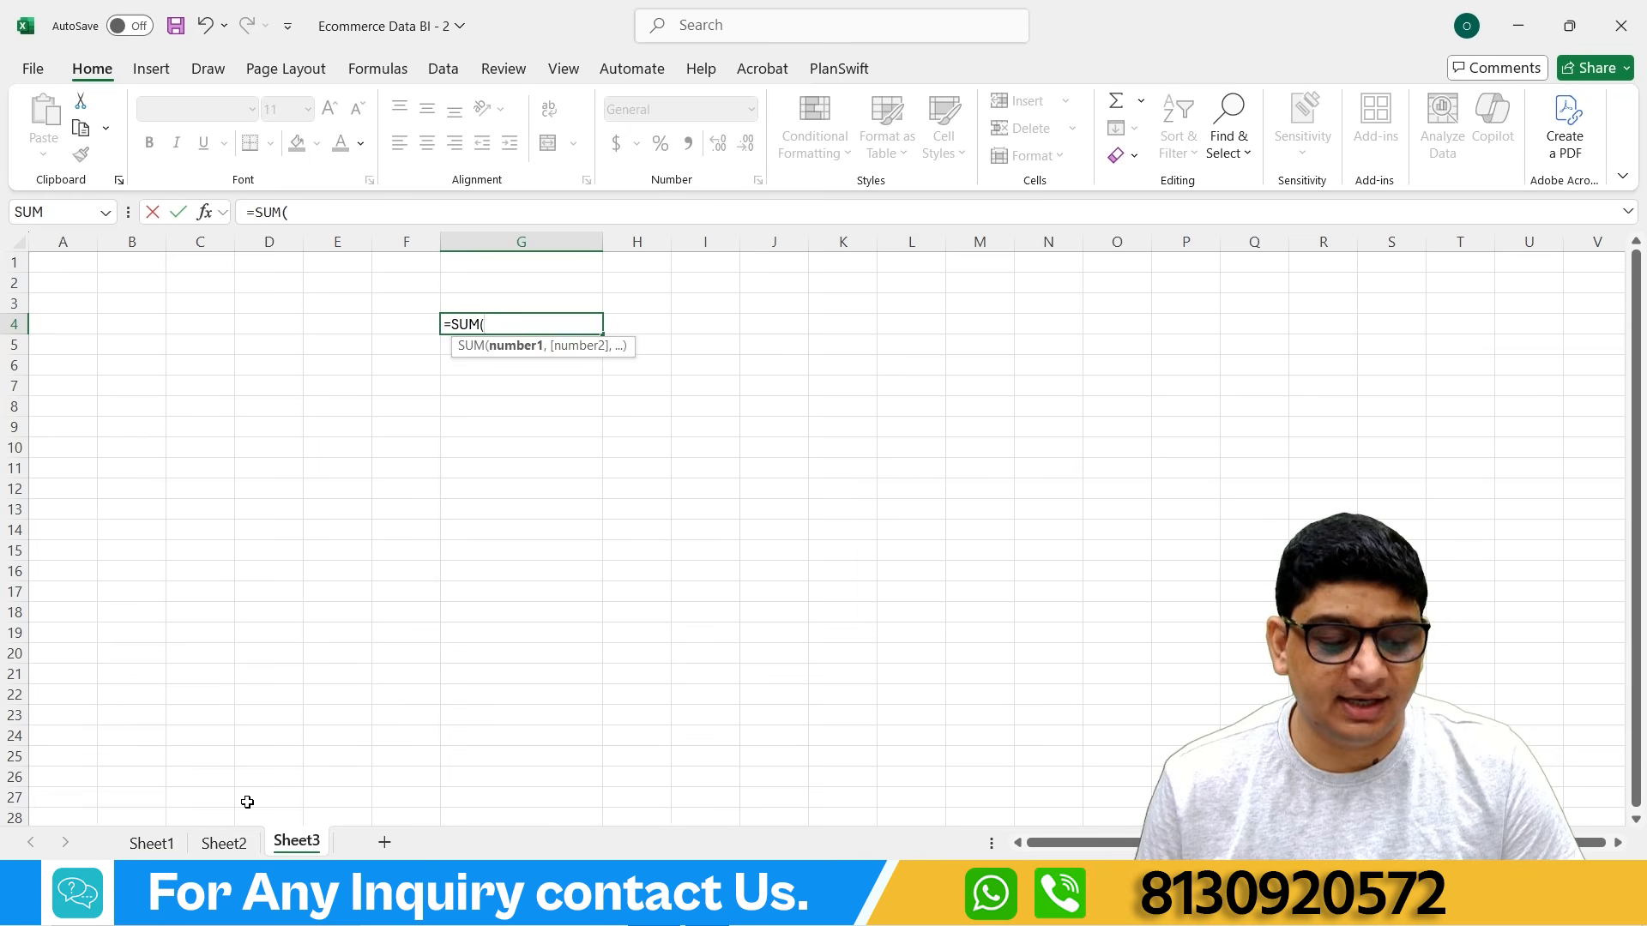
{"action": "left_click", "coordinate": [224, 842]}
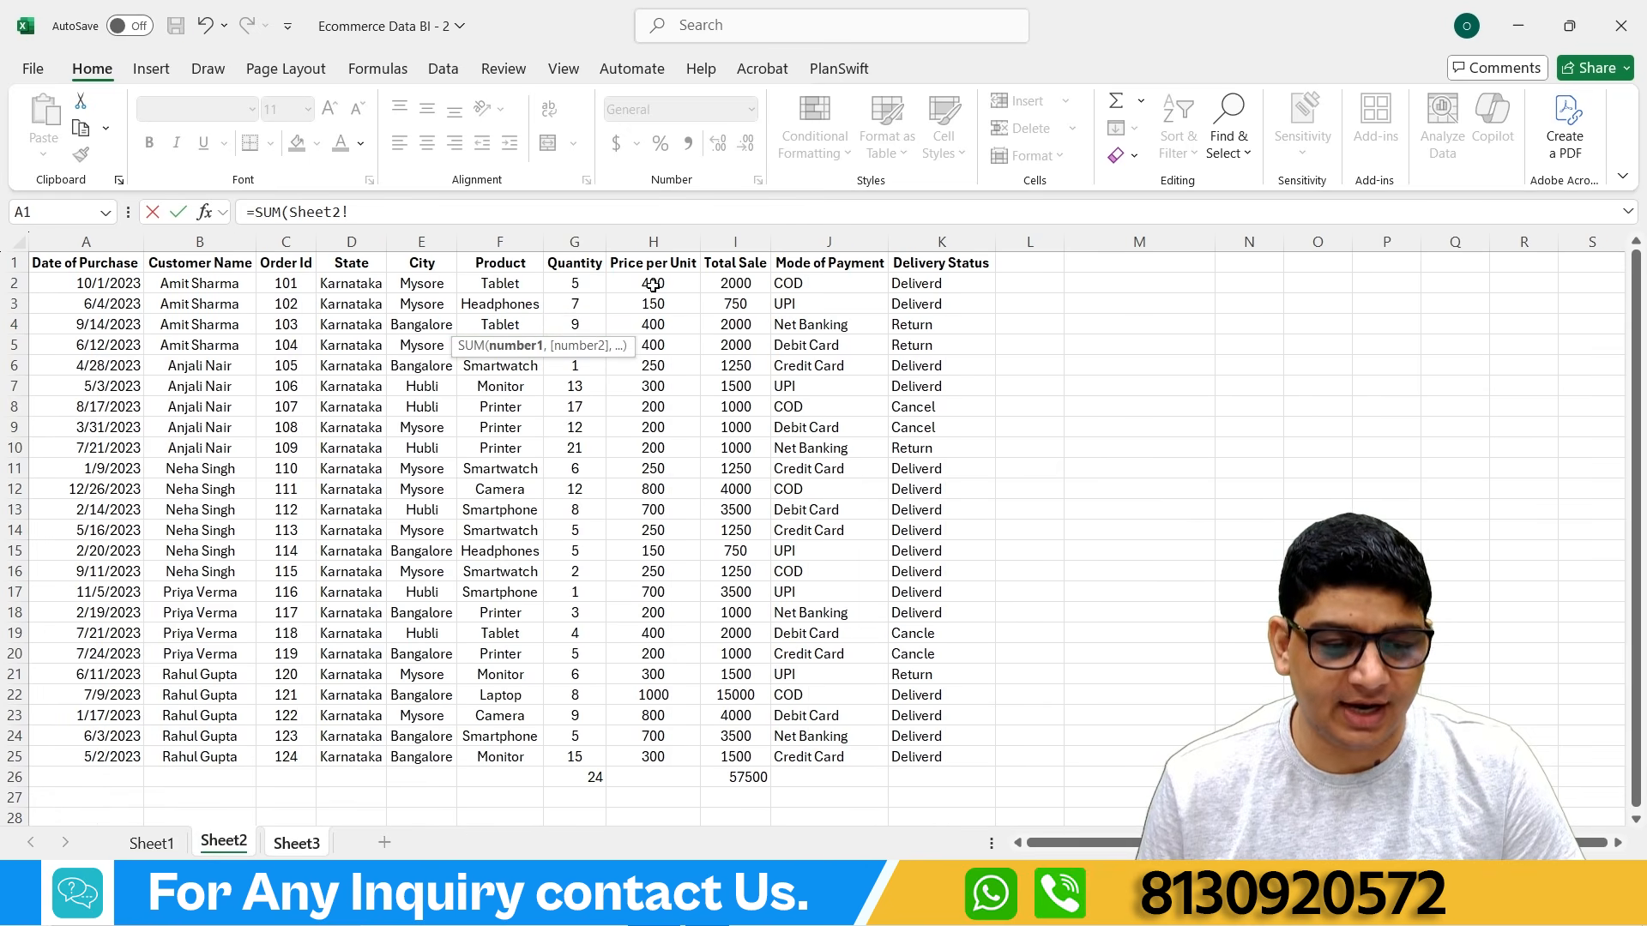
{"action": "left_click_drag", "start_coordinate": [734, 283], "coordinate": [725, 757]}
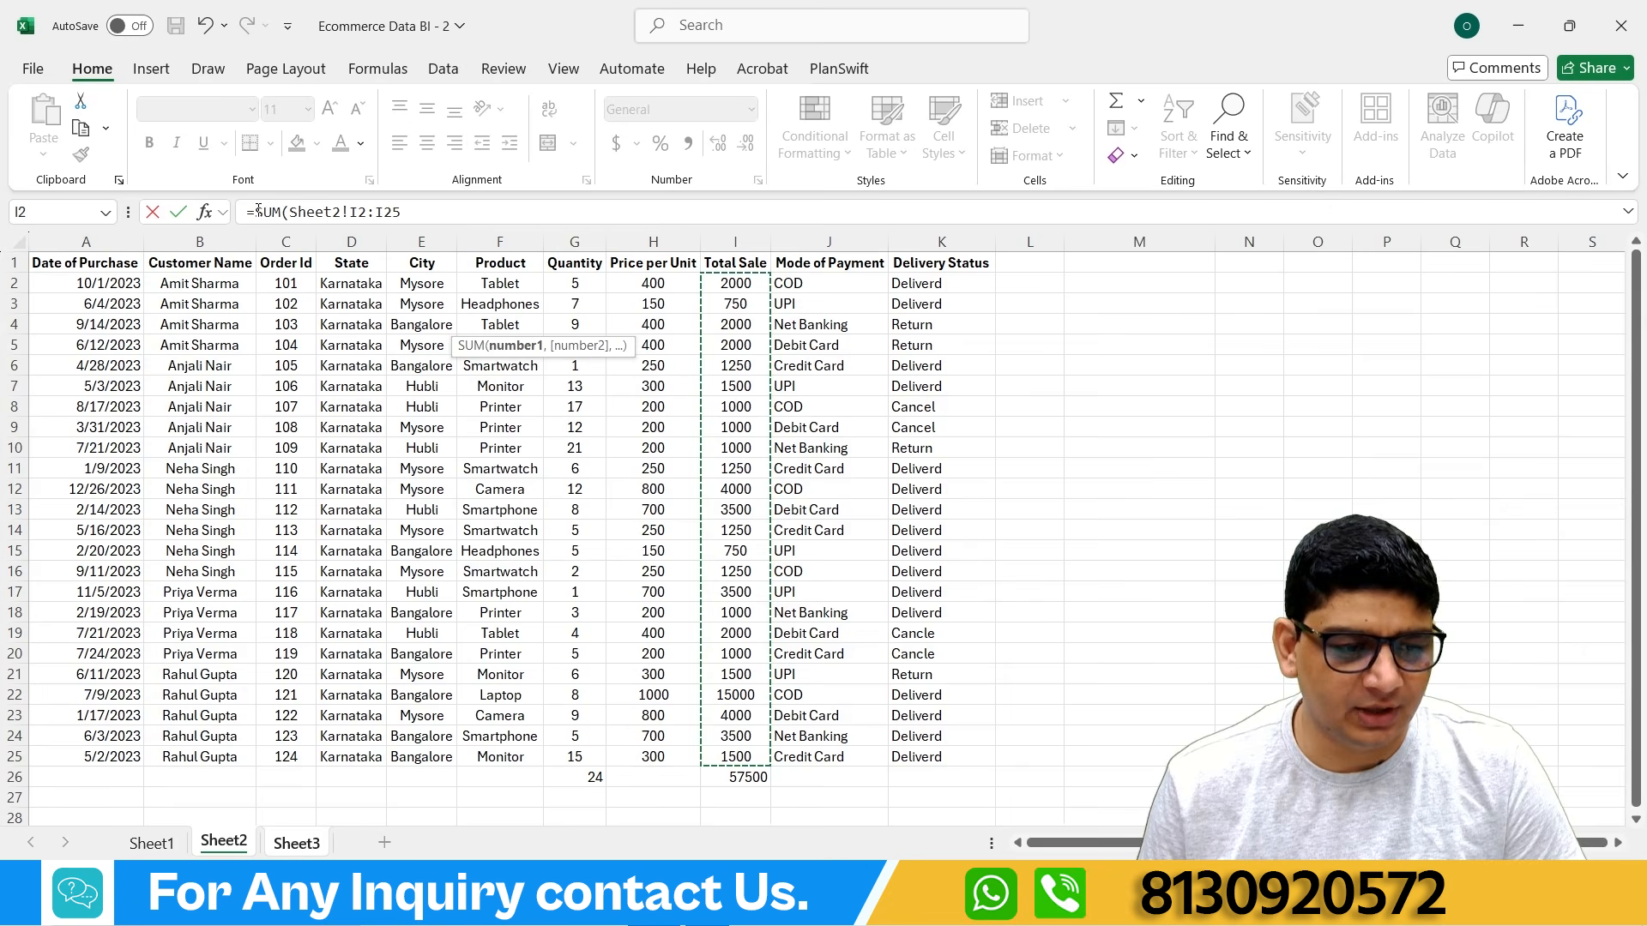
{"action": "left_click", "coordinate": [416, 211]}
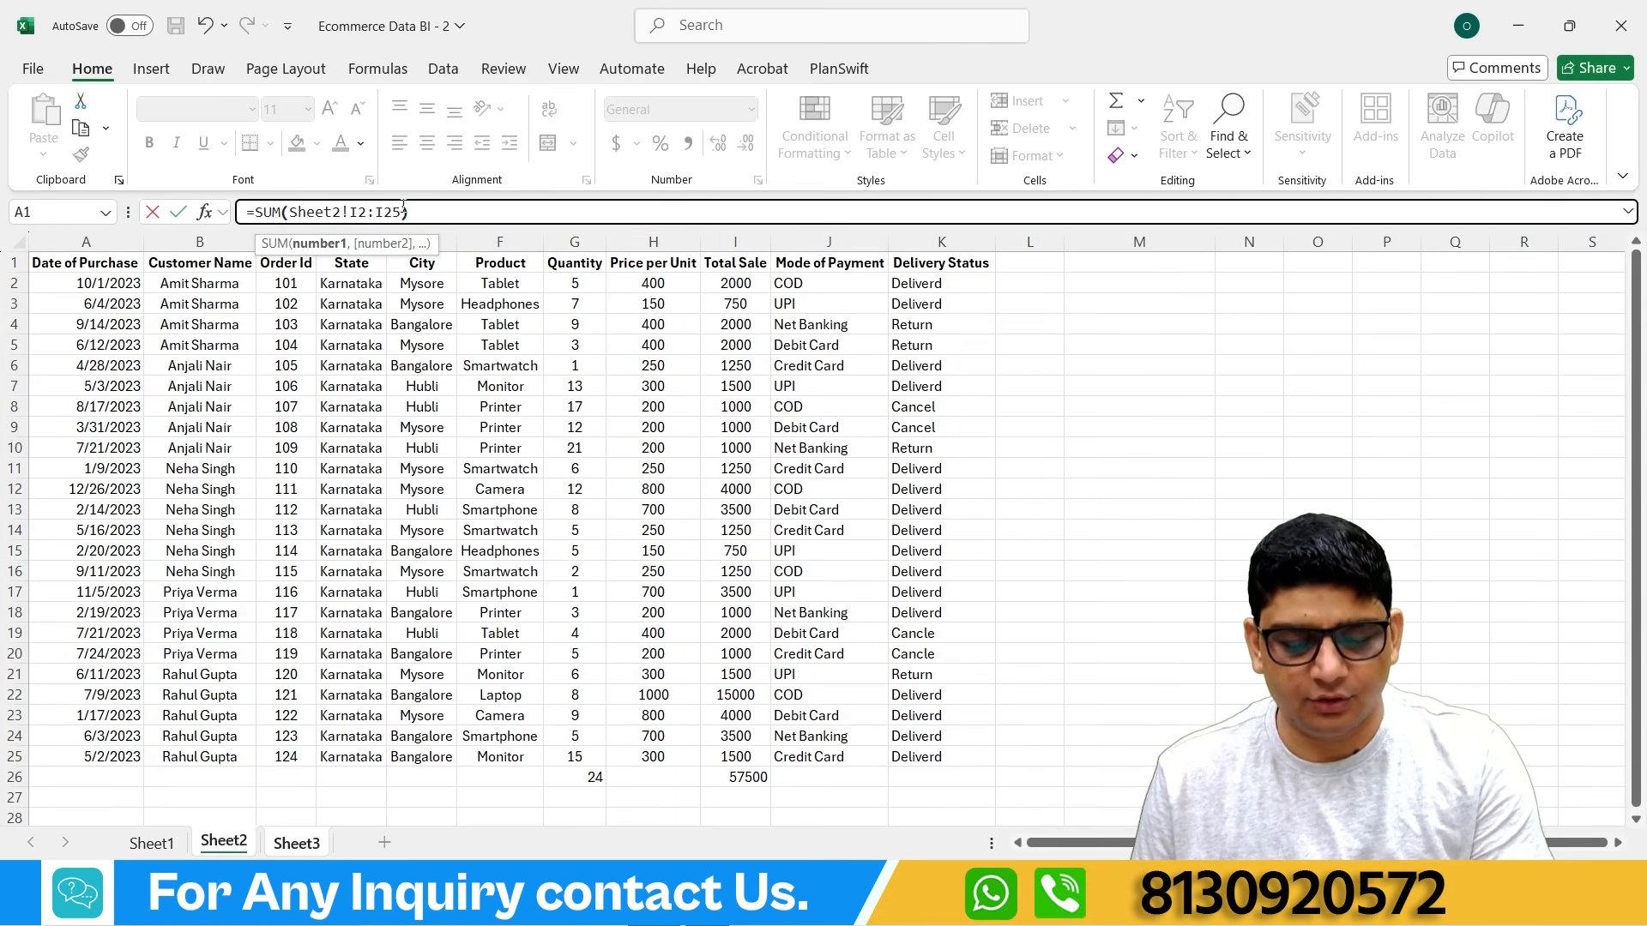
{"action": "type", "text": ")"}
{"action": "key", "text": "Return"}
{"action": "left_click", "coordinate": [553, 318]}
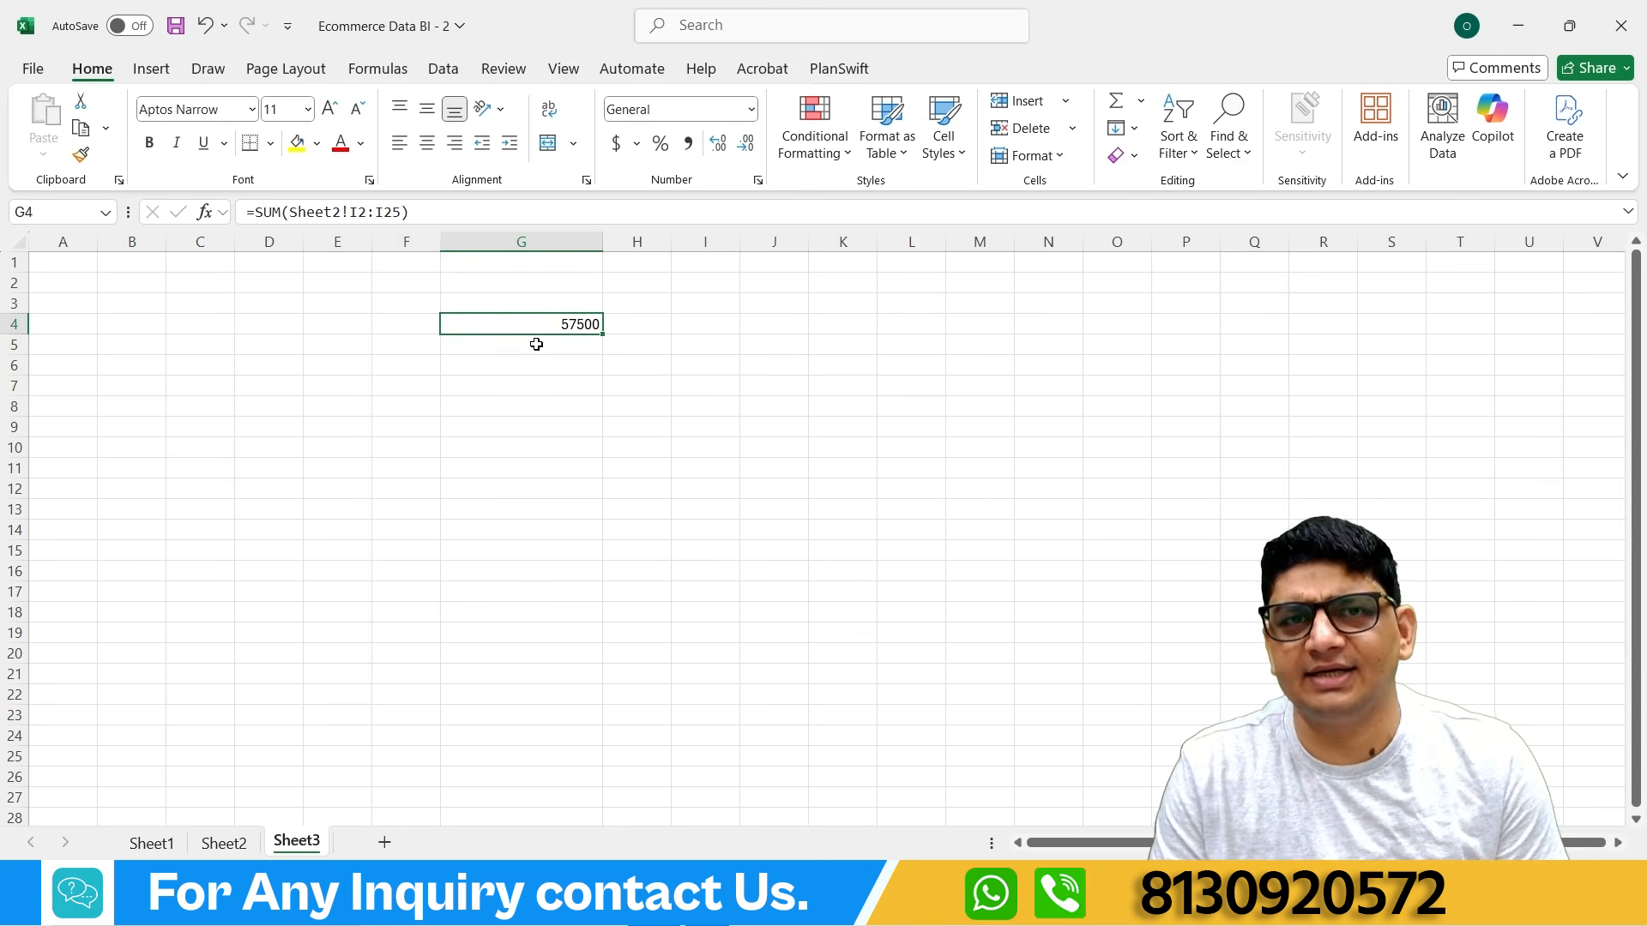
Step: Set the last Total Sale value in Sheet2, cell I25, to 2000 and check the linked total in Sheet3
{"action": "left_click", "coordinate": [240, 845]}
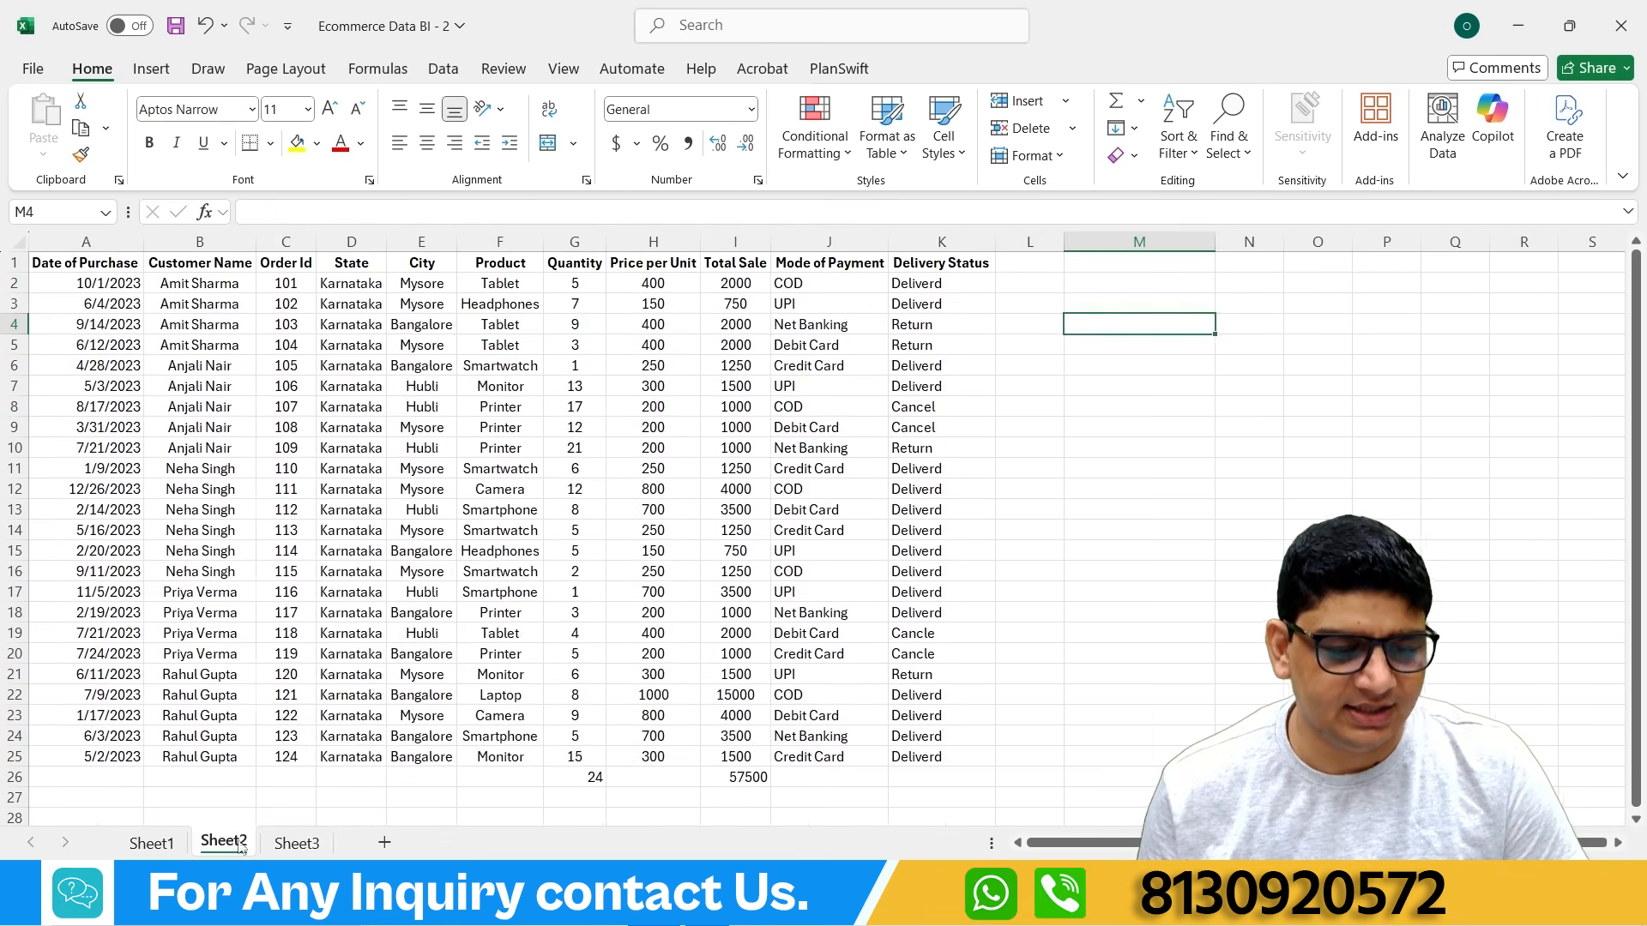
{"action": "scroll", "coordinate": [747, 628], "scroll_direction": "down", "scroll_amount": 2}
{"action": "left_click", "coordinate": [744, 633]}
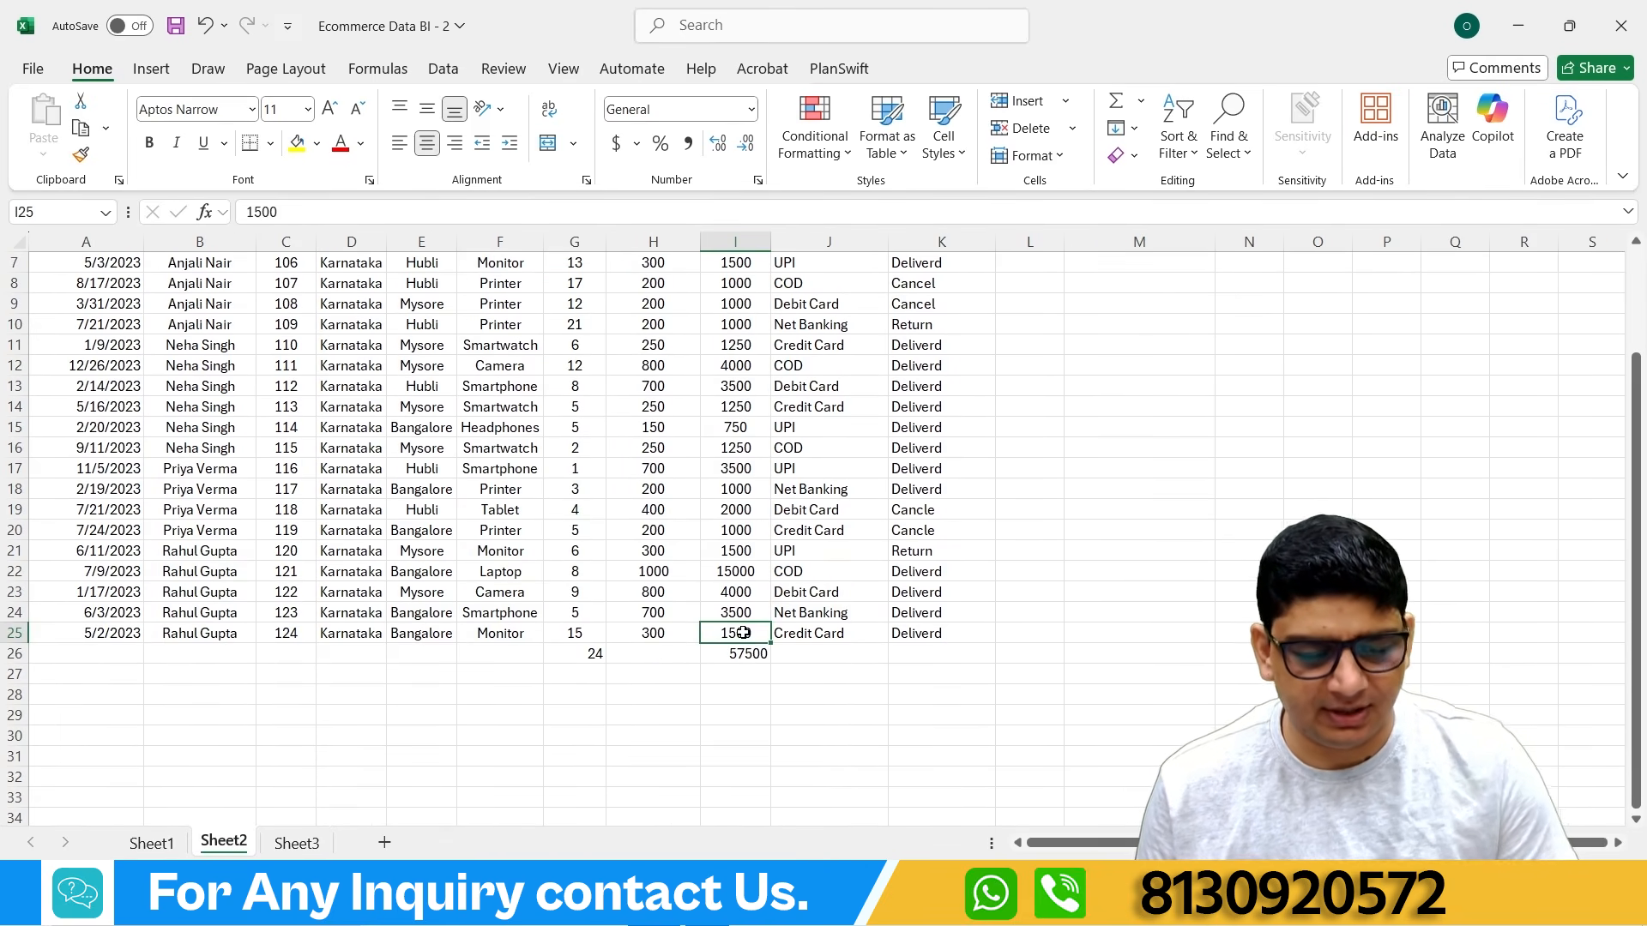
{"action": "type", "text": "2000"}
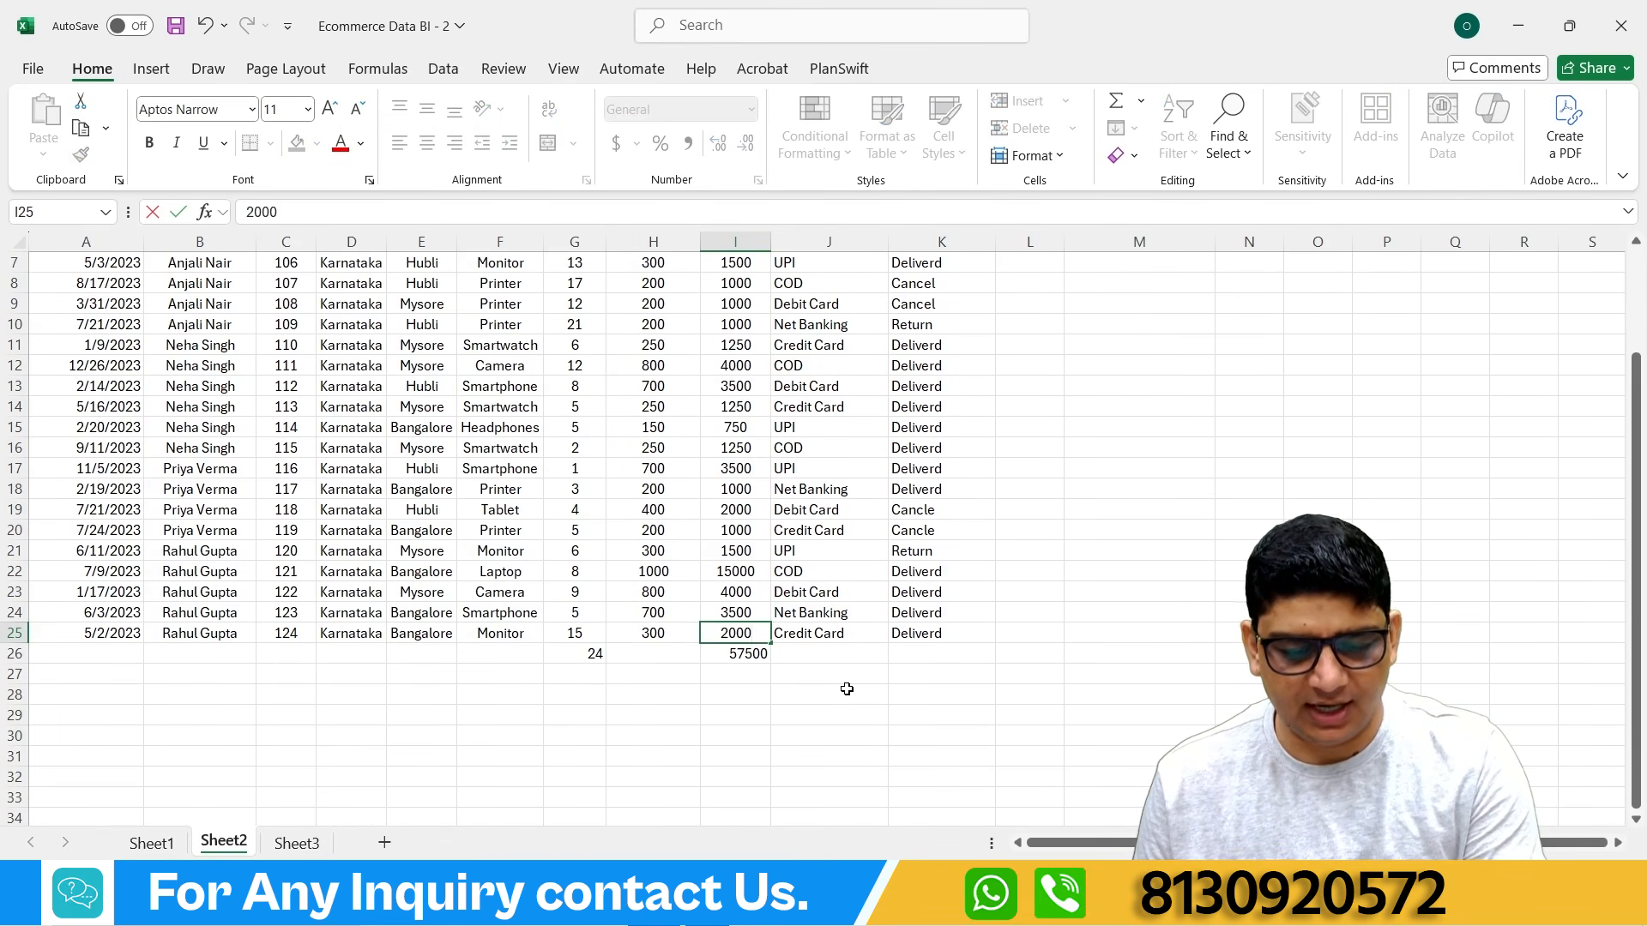
{"action": "key", "text": "Return"}
{"action": "left_click", "coordinate": [314, 843]}
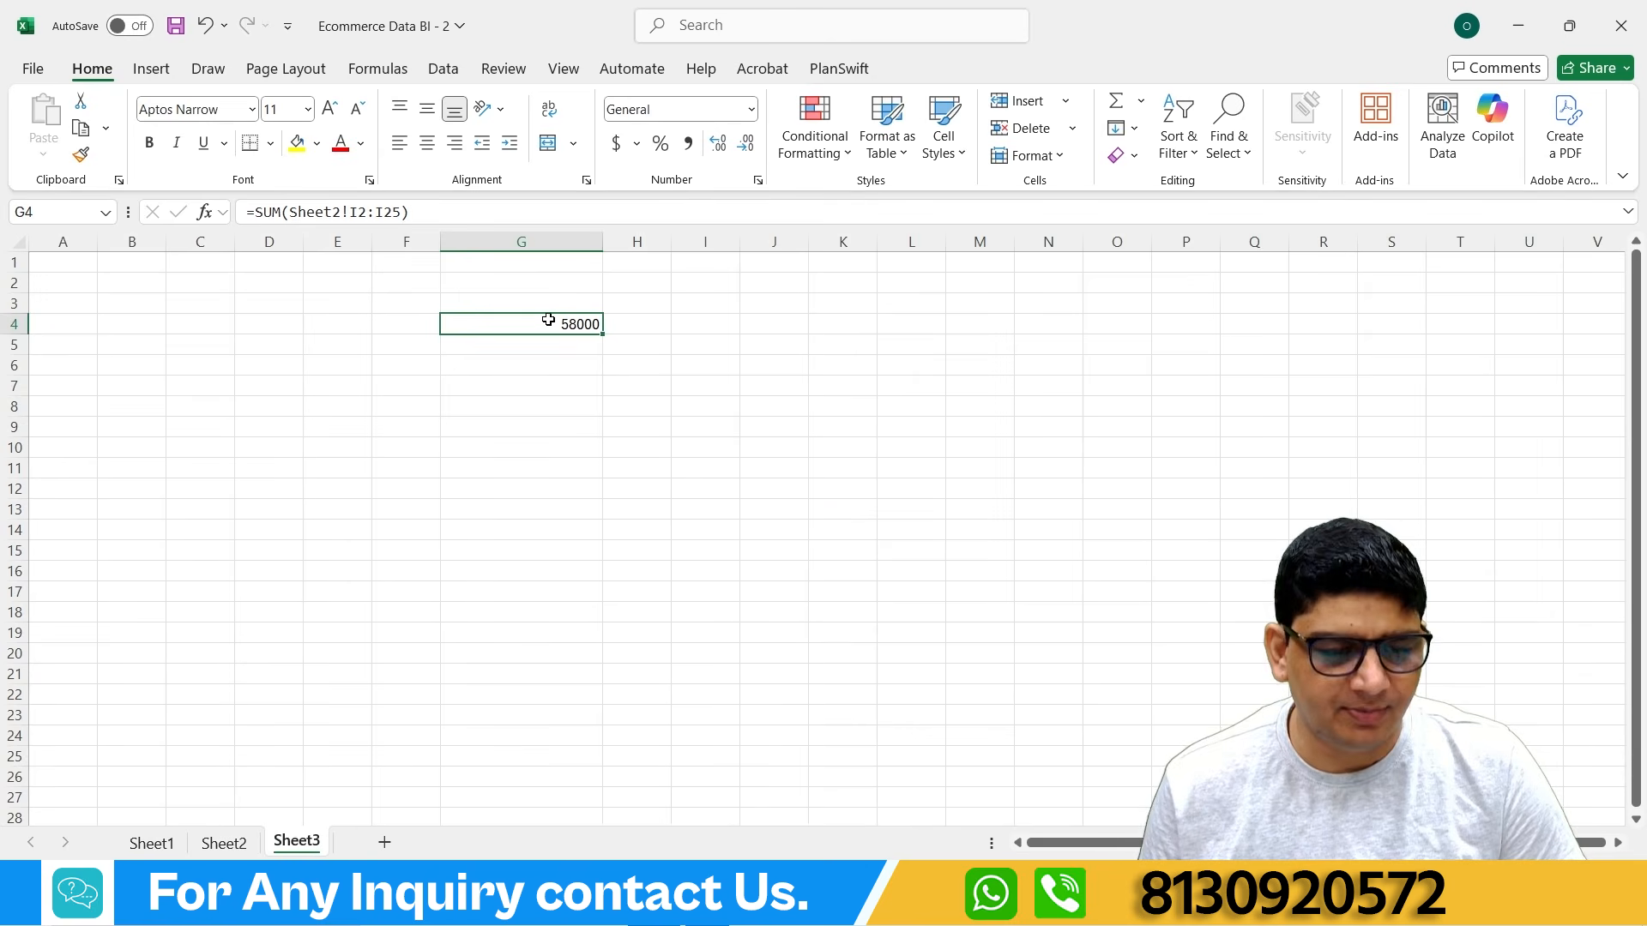
Step: Find the largest Total Sale value in cell M6 of Sheet2 with =MAX(I2:I25)
{"action": "left_click", "coordinate": [225, 842]}
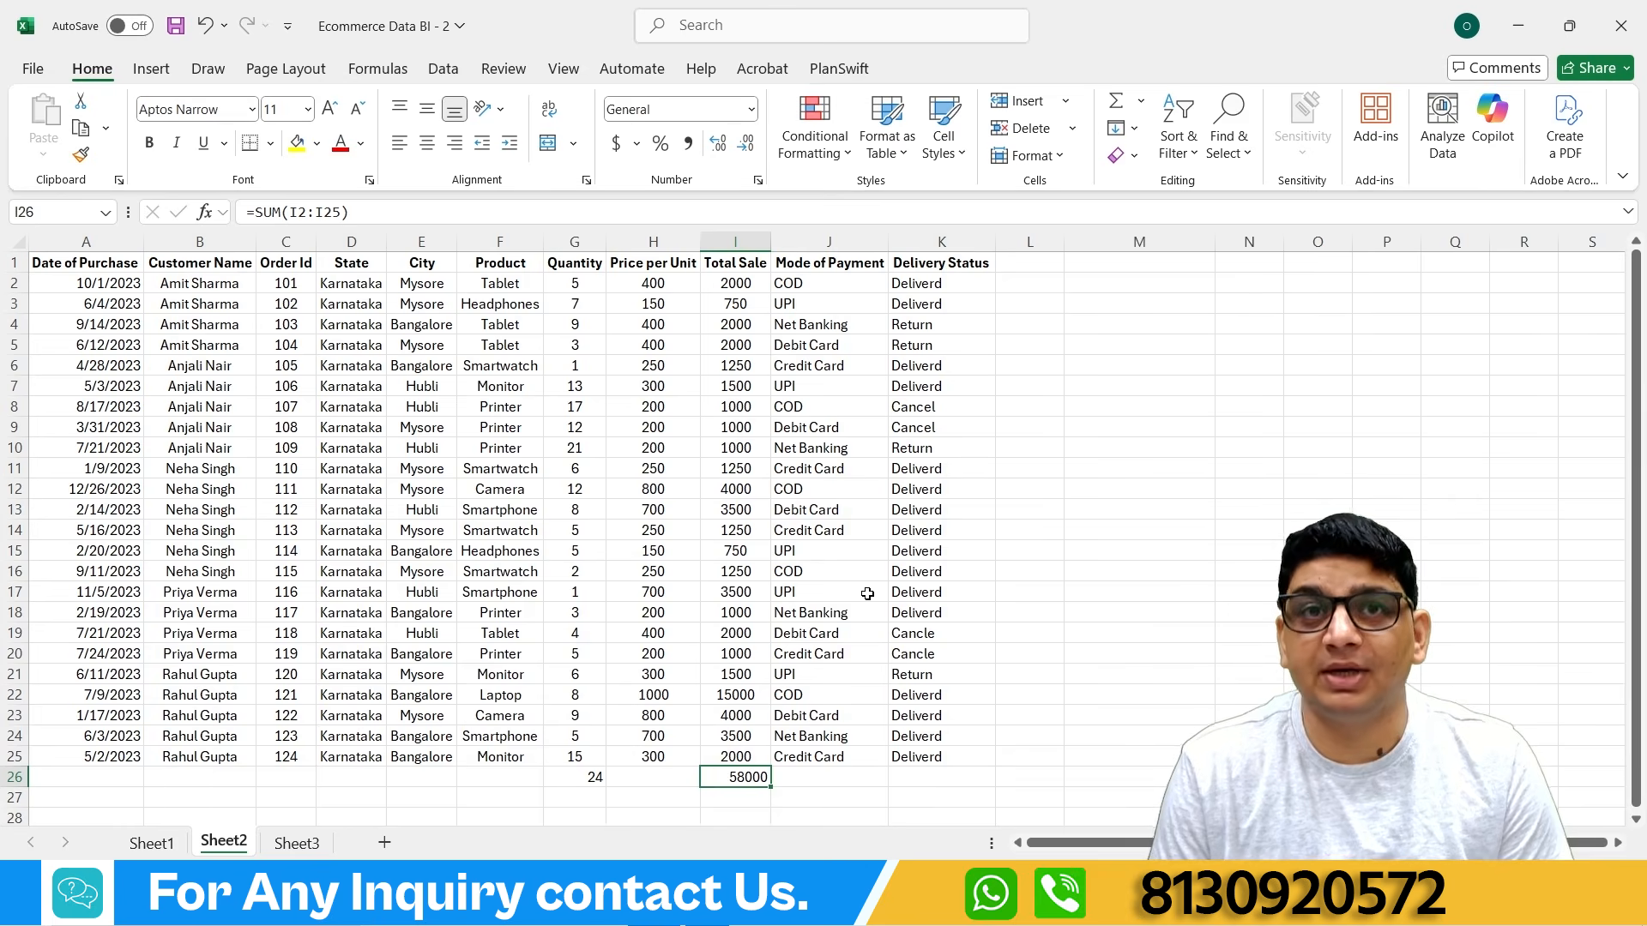
{"action": "left_click", "coordinate": [1138, 366]}
{"action": "type", "text": "=max"}
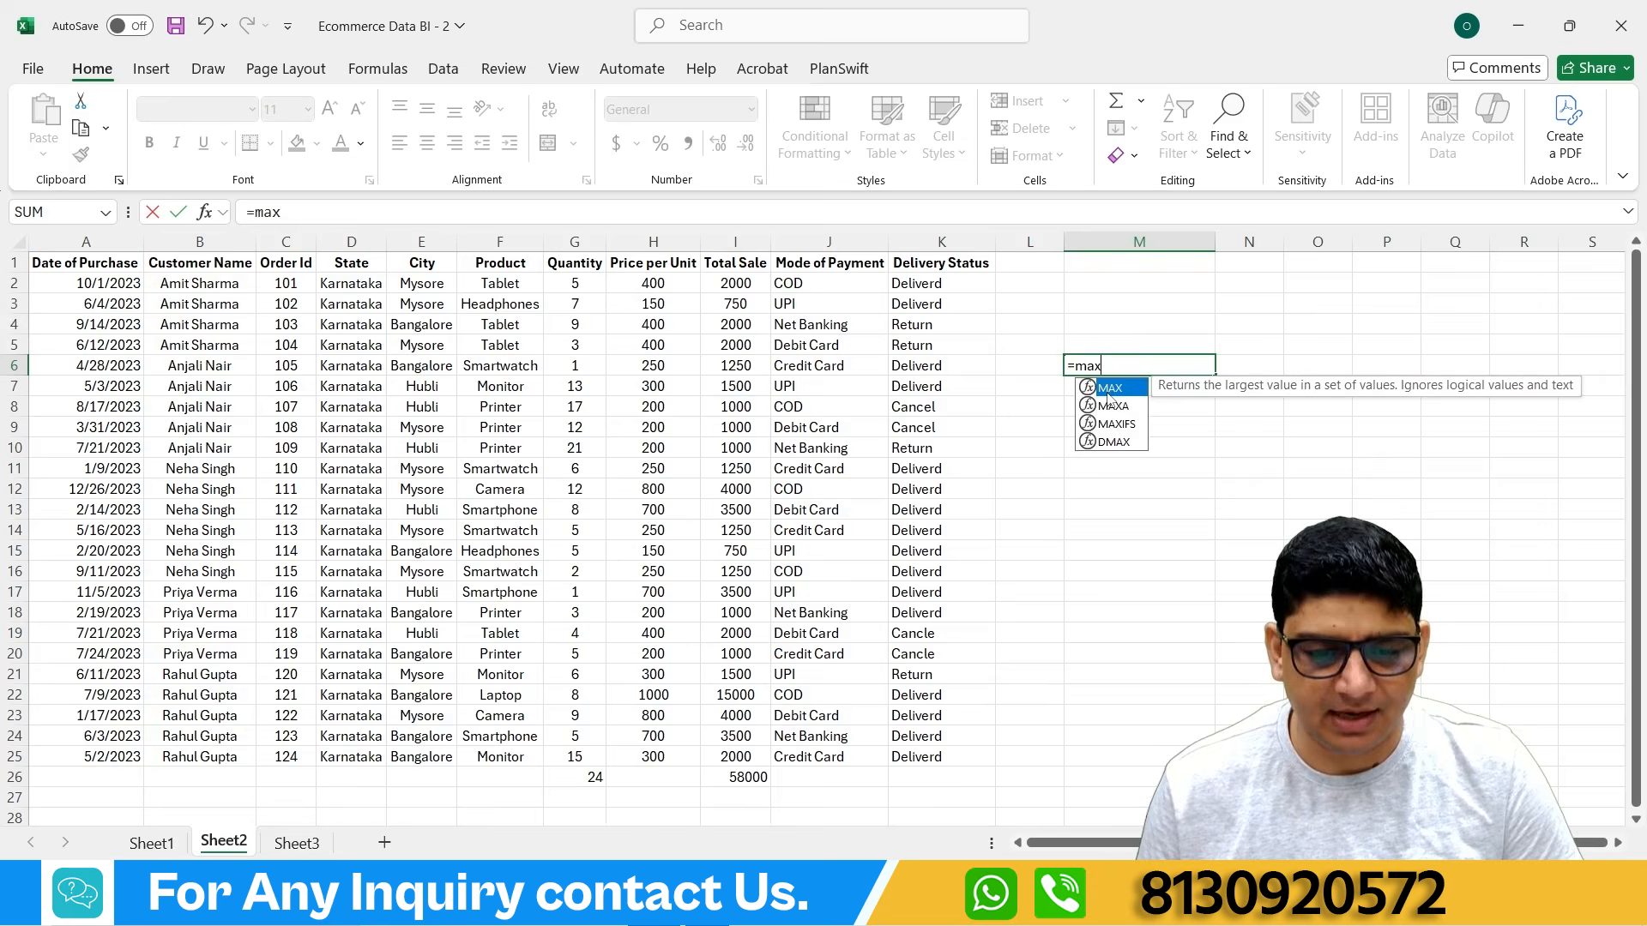
{"action": "key", "text": "Tab"}
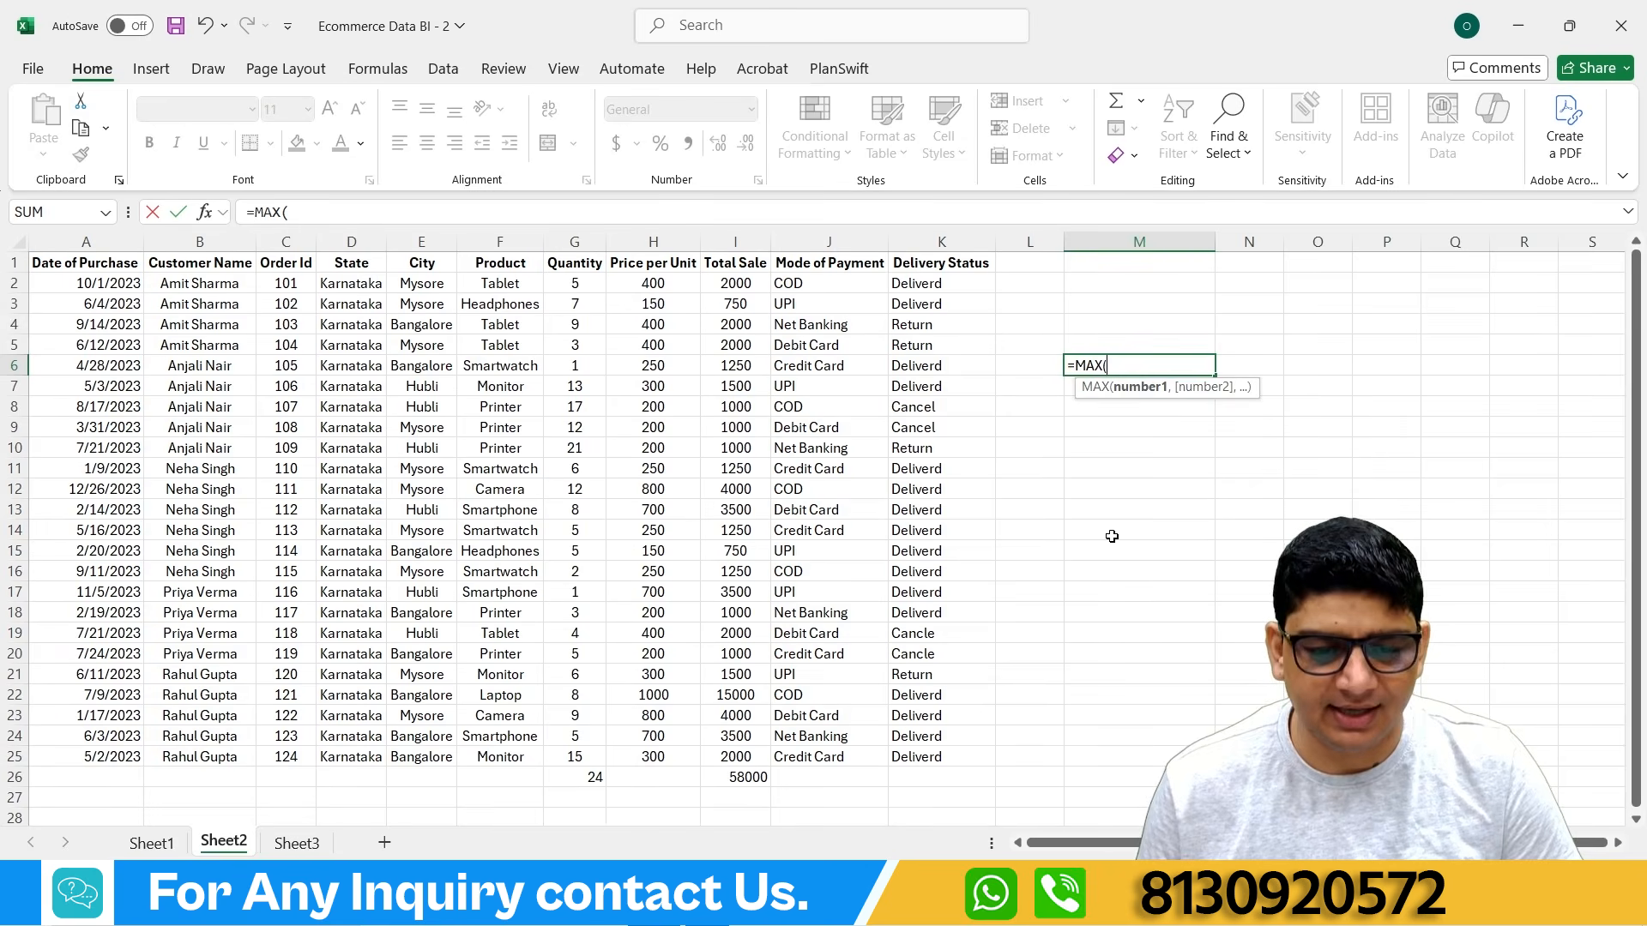
{"action": "left_click_drag", "start_coordinate": [729, 283], "coordinate": [777, 734]}
{"action": "key", "text": "Return"}
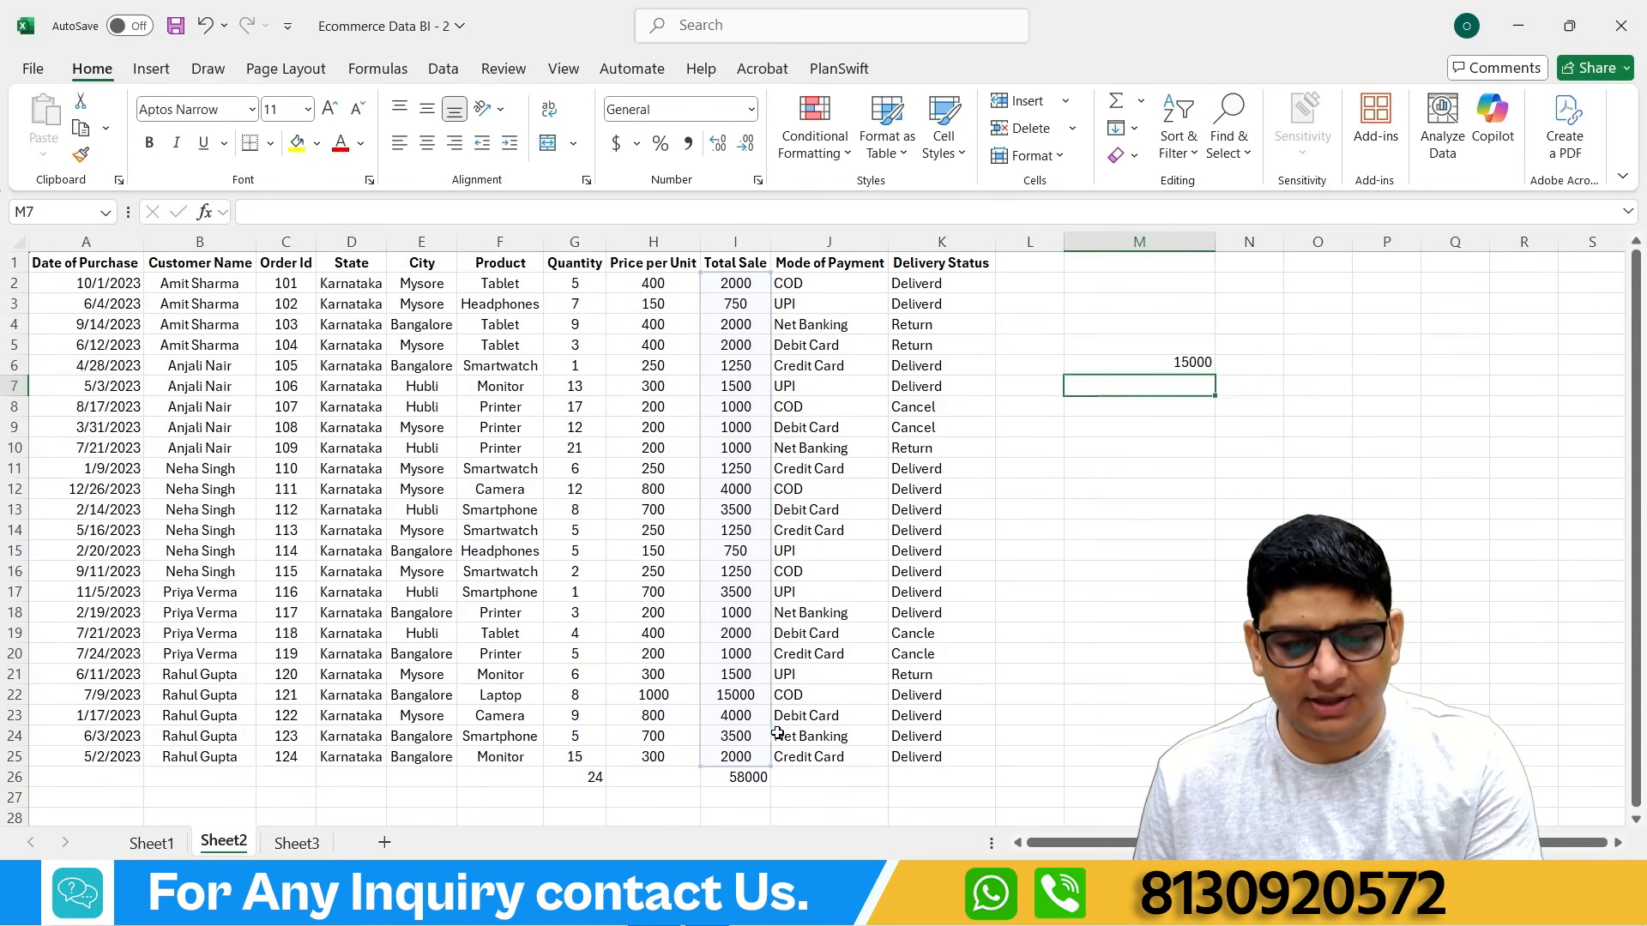
{"action": "left_click", "coordinate": [1175, 363]}
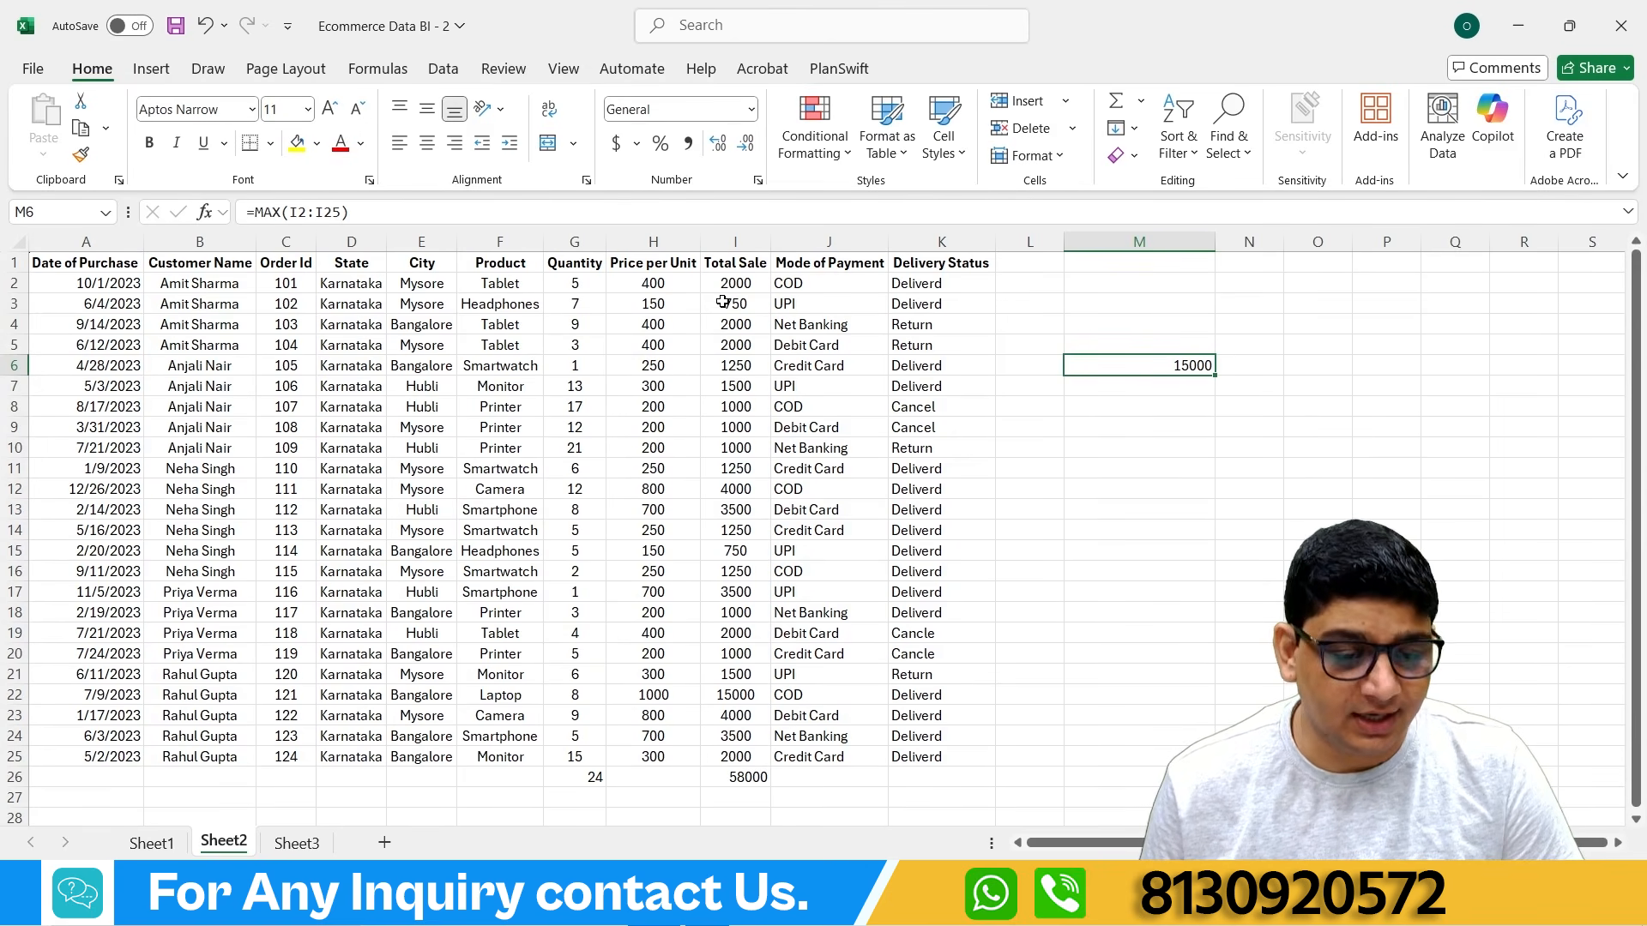
Step: Find the smallest Total Sale value in cell M7 of Sheet2 with =MIN(I2:I25)
{"action": "left_click", "coordinate": [714, 698]}
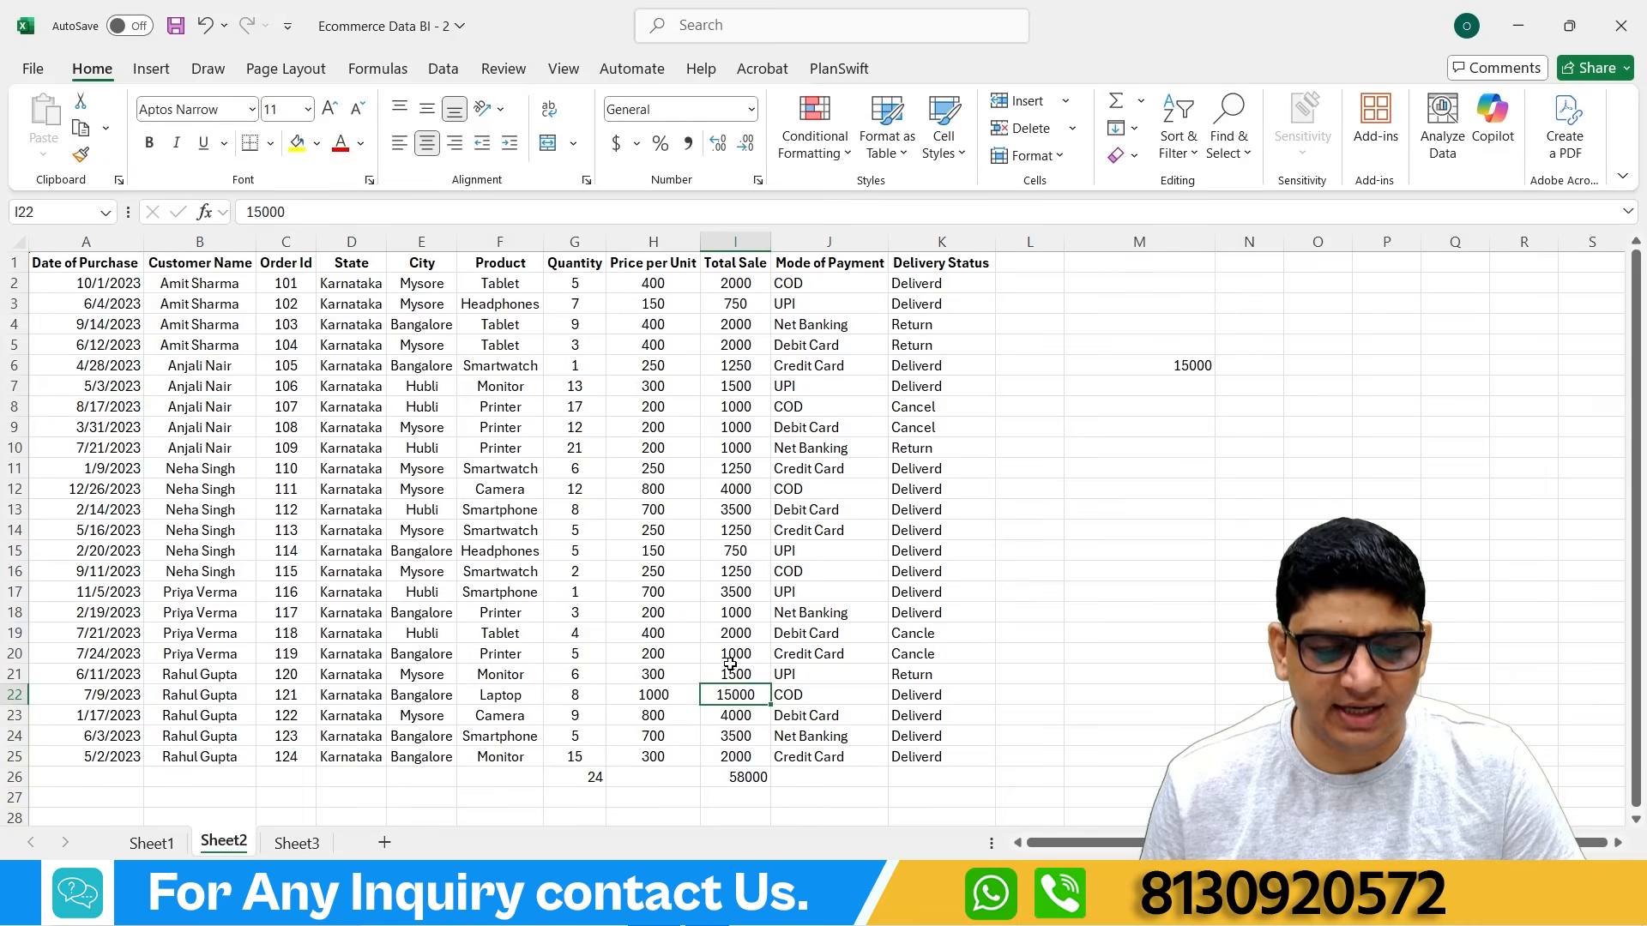
{"action": "left_click", "coordinate": [1162, 387]}
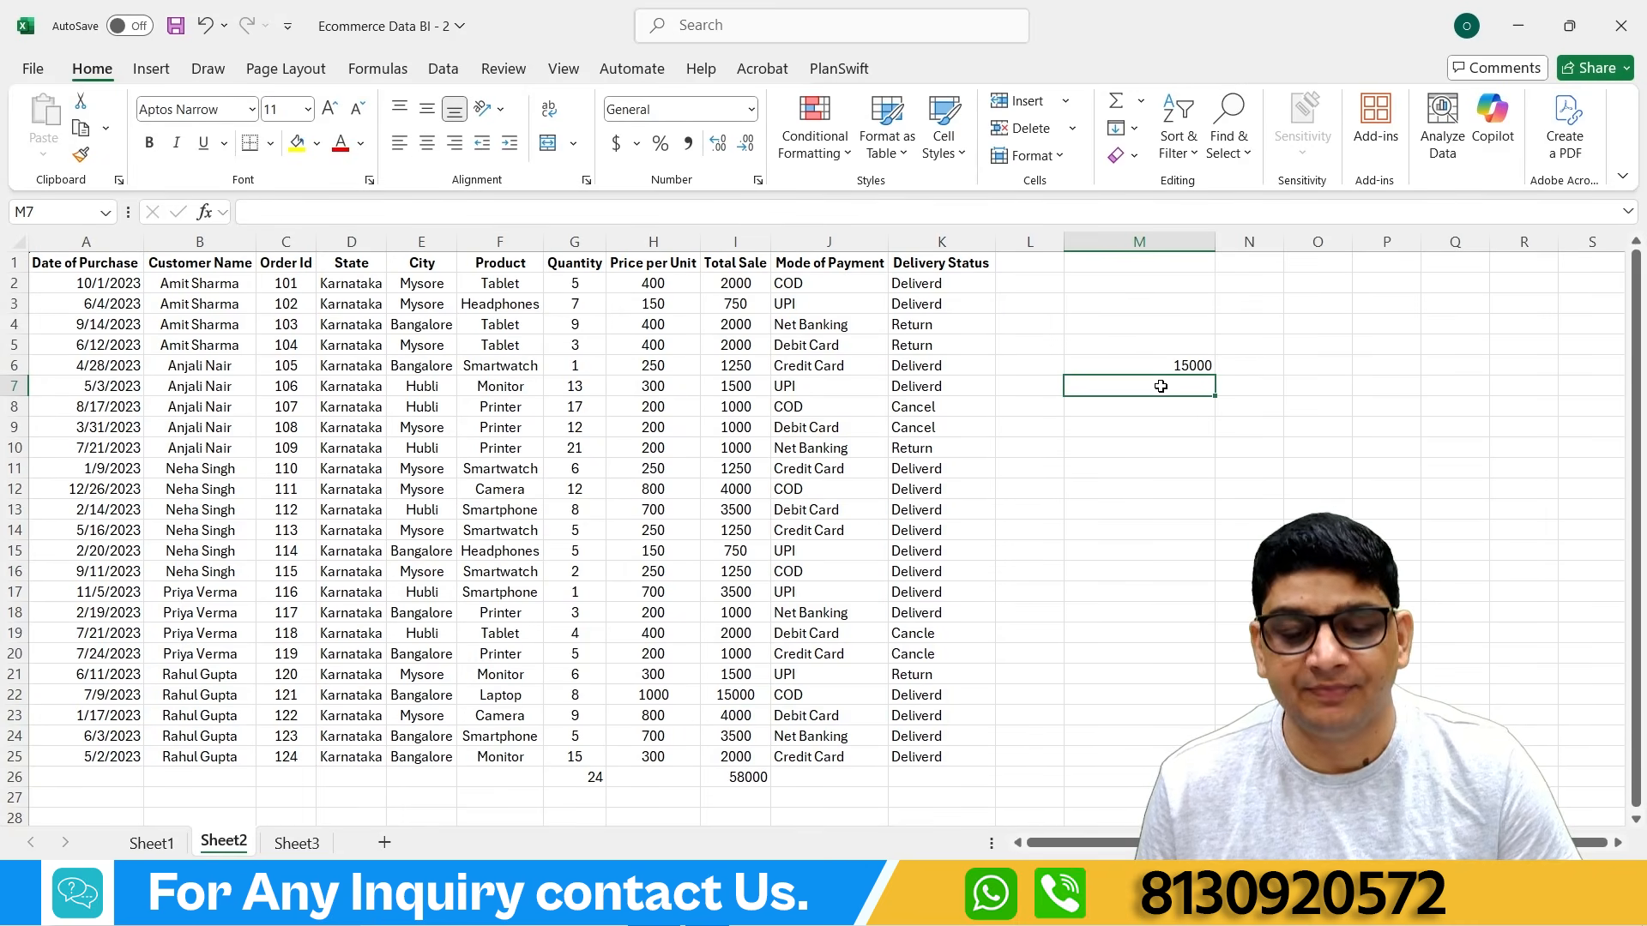
{"action": "type", "text": "="}
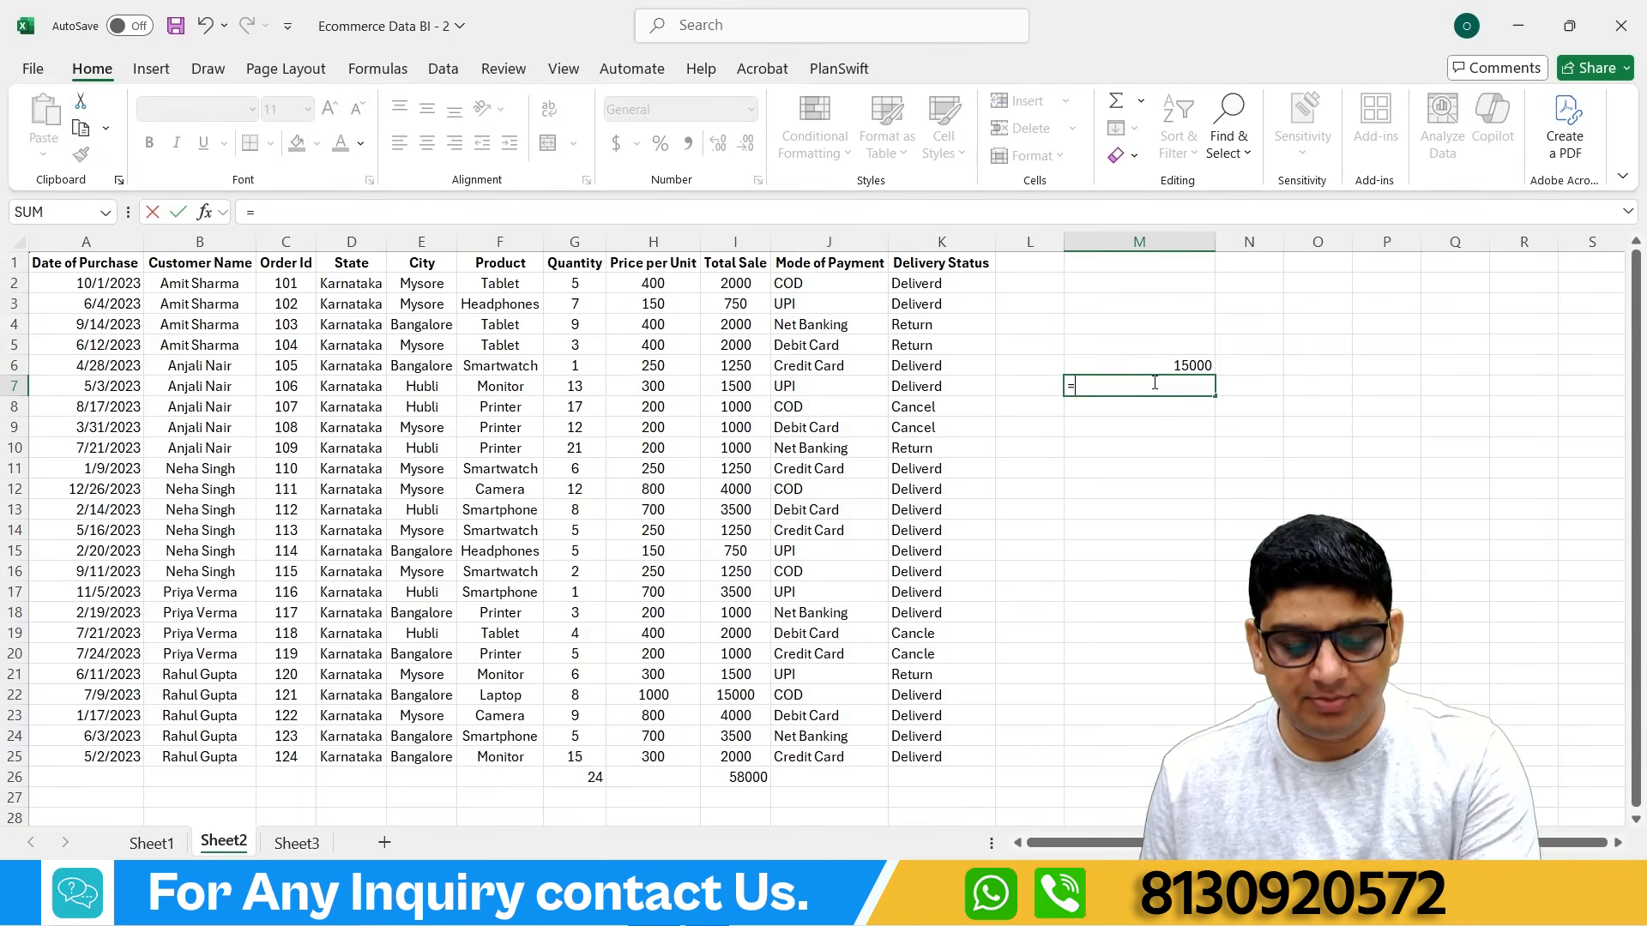
{"action": "type", "text": ",min"}
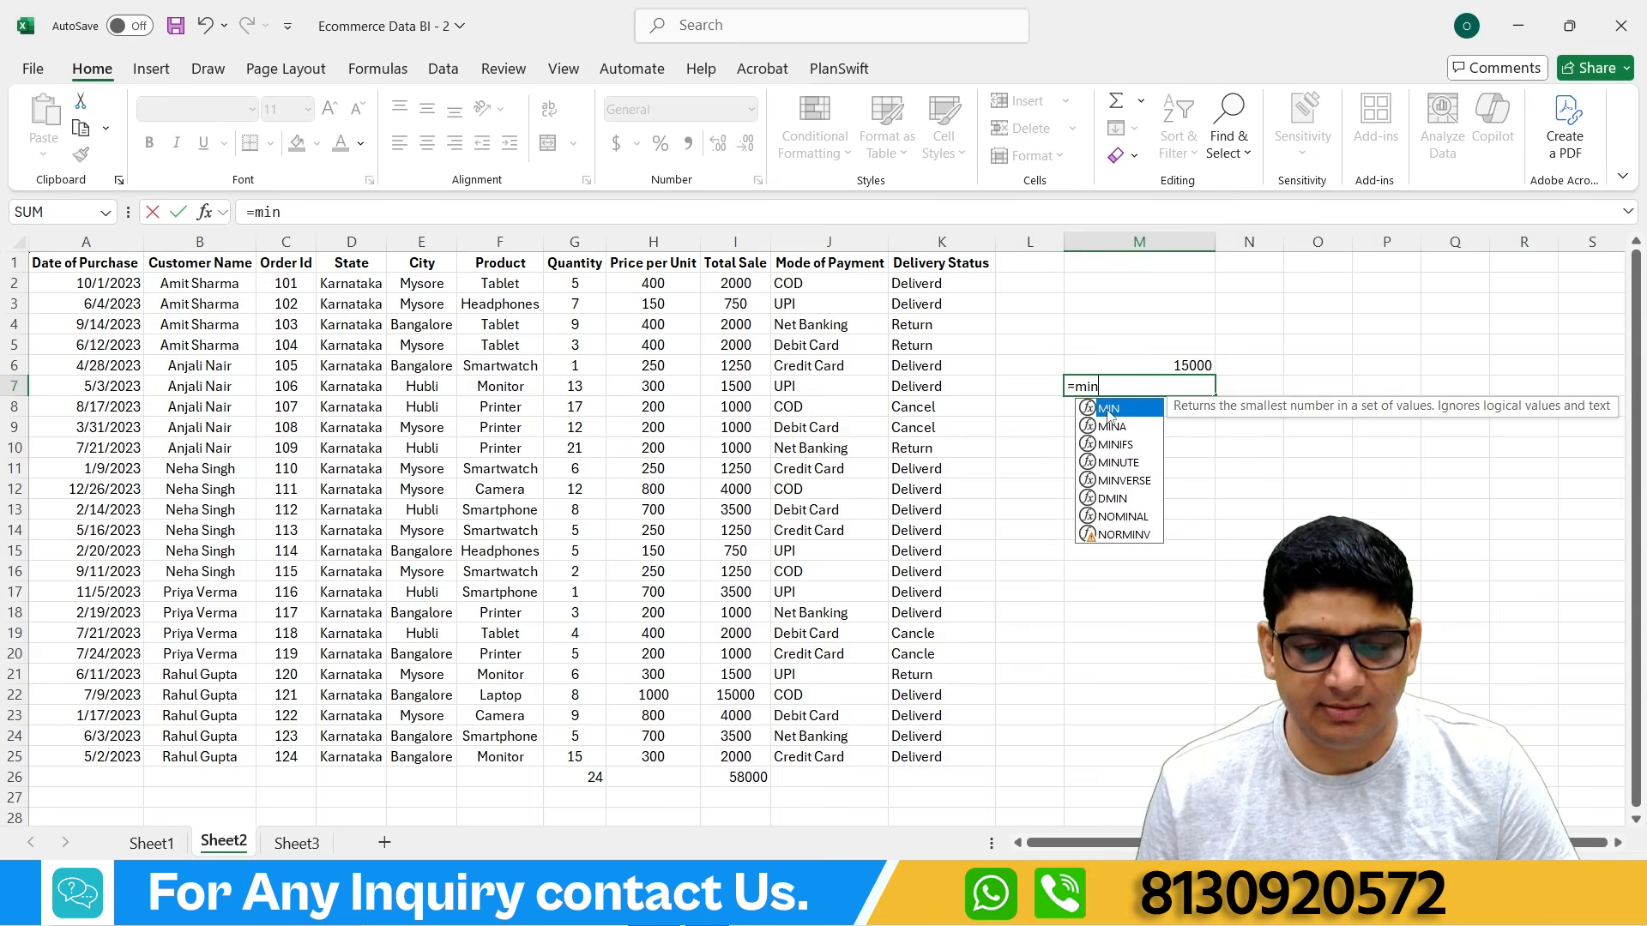
{"action": "double_click", "coordinate": [1108, 410]}
{"action": "left_click_drag", "start_coordinate": [729, 284], "coordinate": [736, 756]}
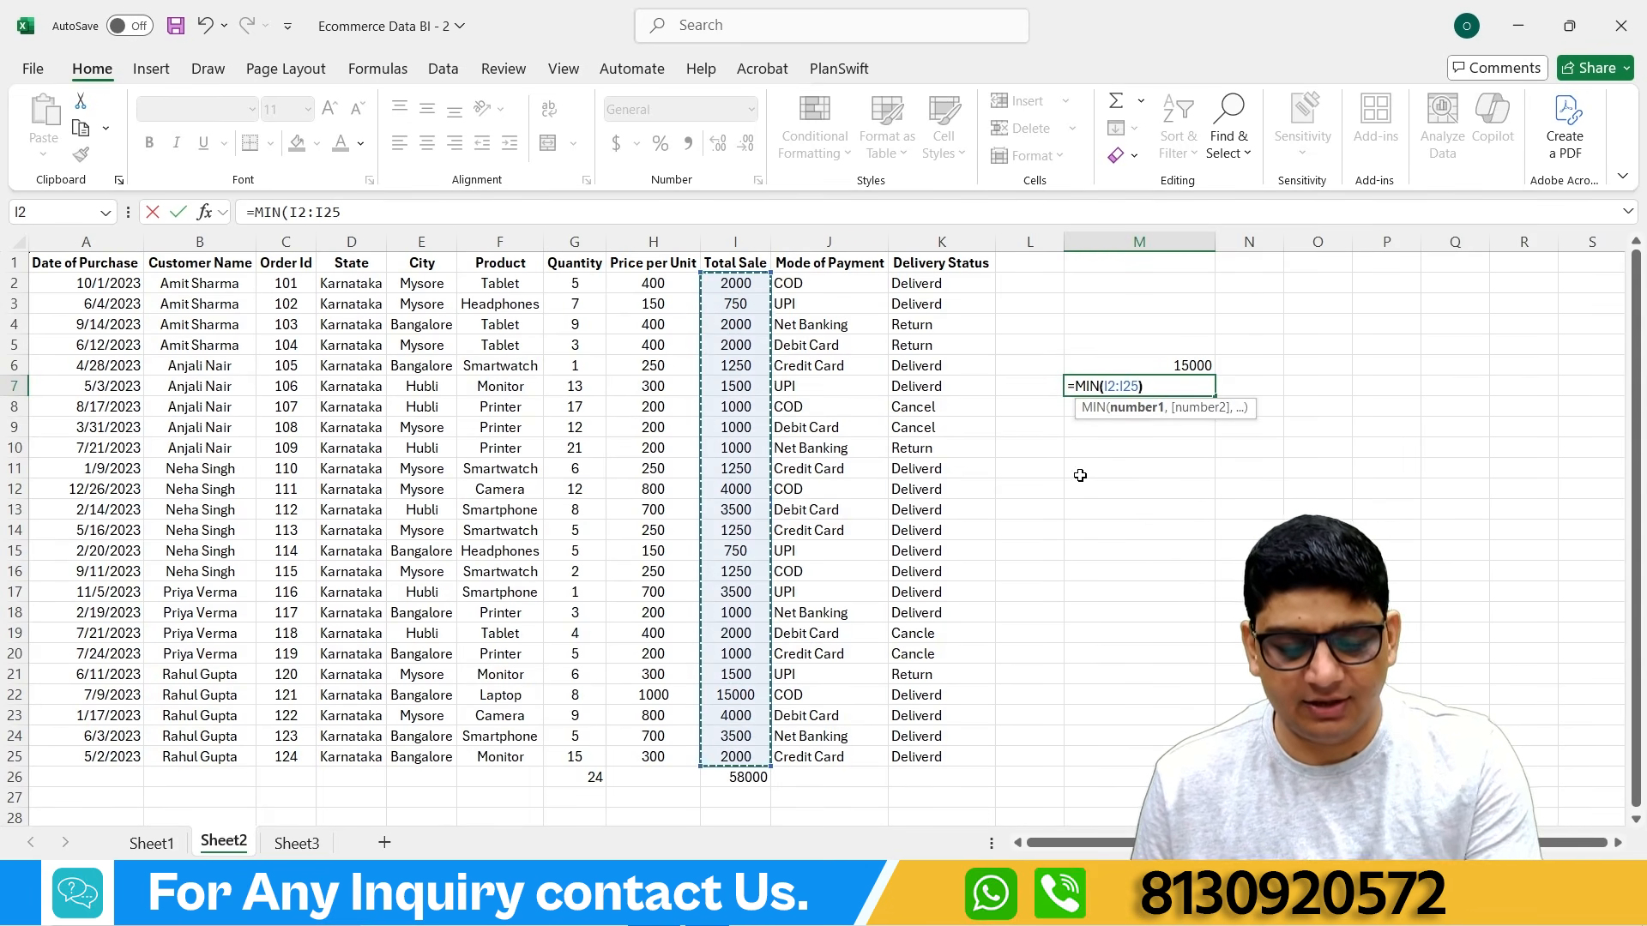
{"action": "key", "text": "Return"}
{"action": "left_click", "coordinate": [1163, 388]}
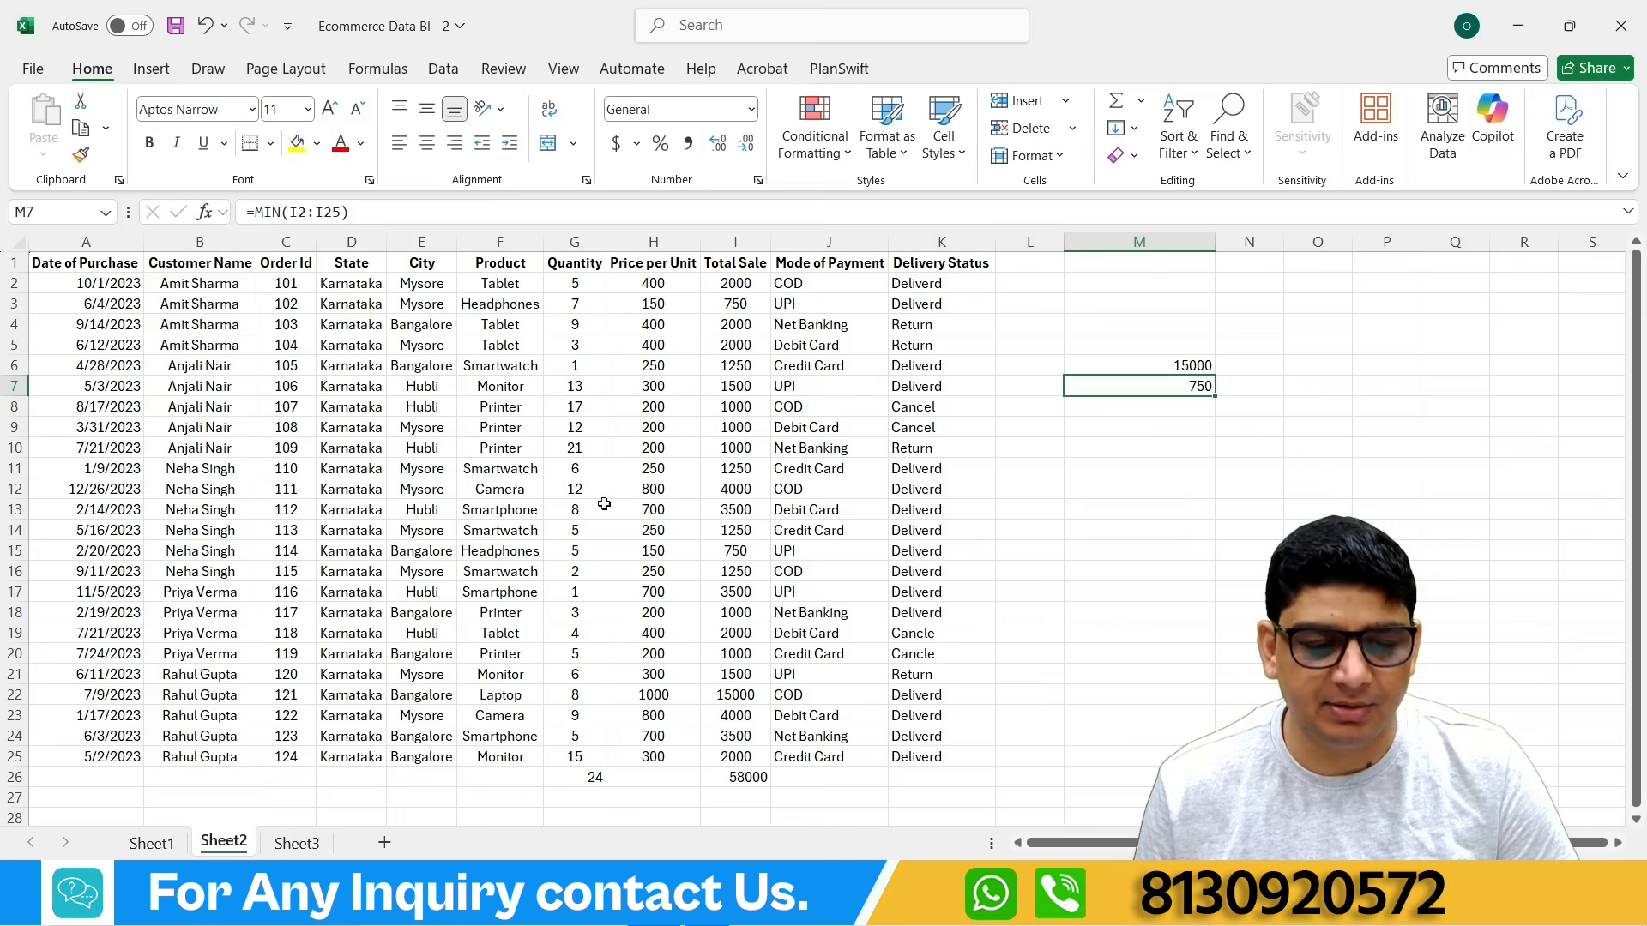
Step: Colour the text of the smallest Total Sale value in I3 red and the largest in I22 light green
{"action": "left_click", "coordinate": [728, 307]}
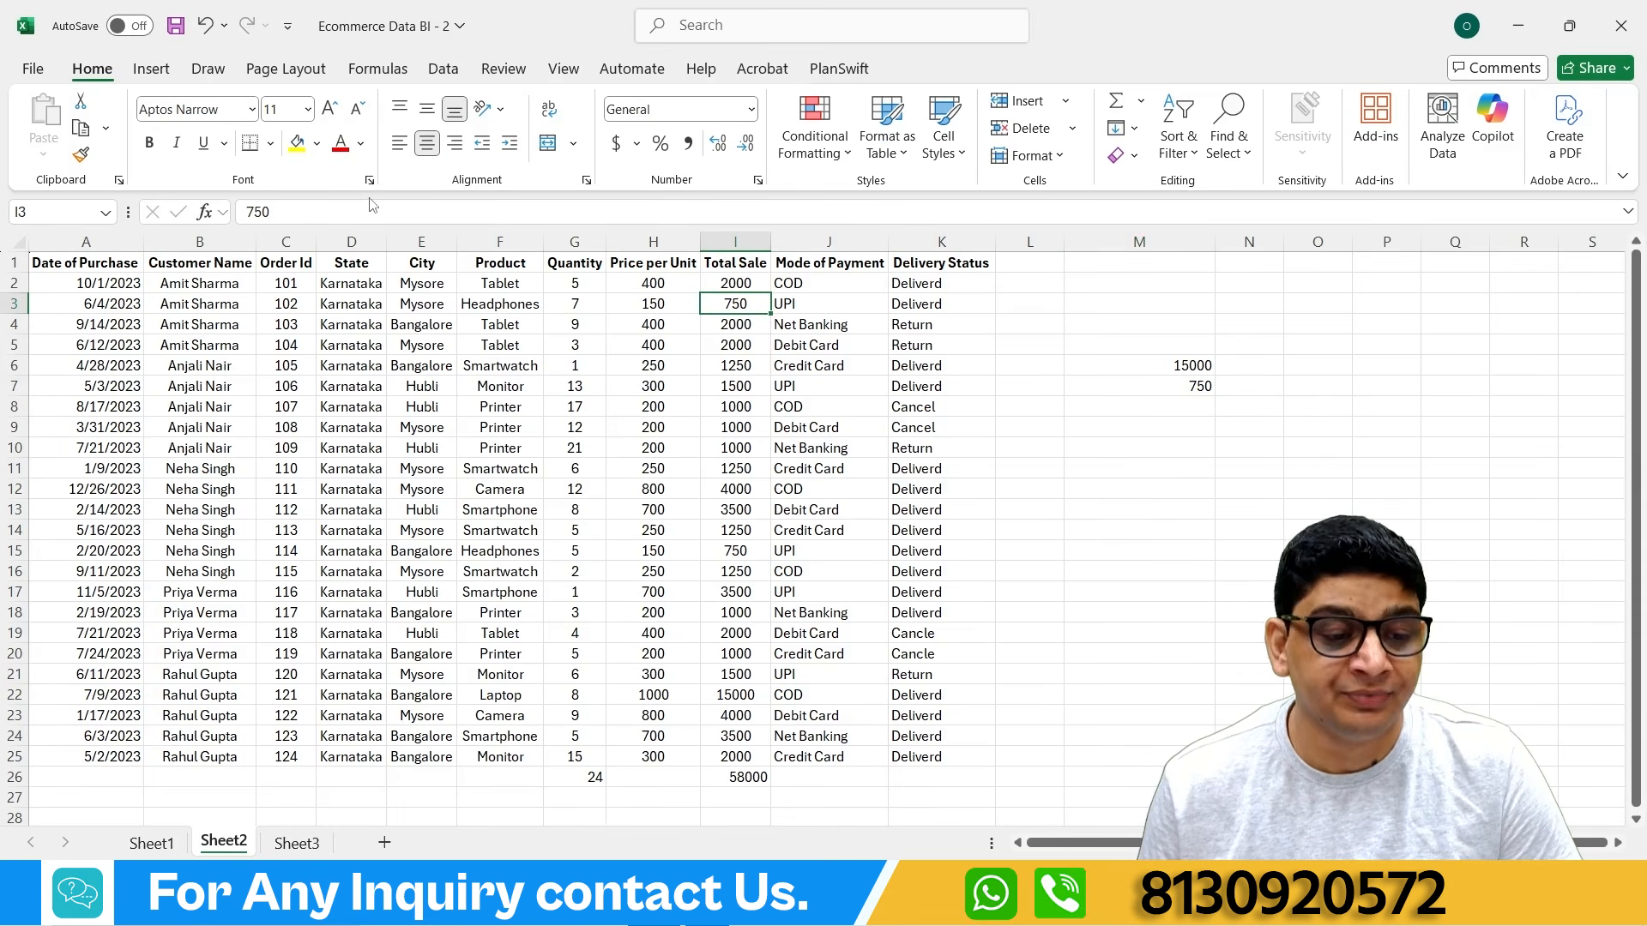
{"action": "left_click", "coordinate": [339, 143]}
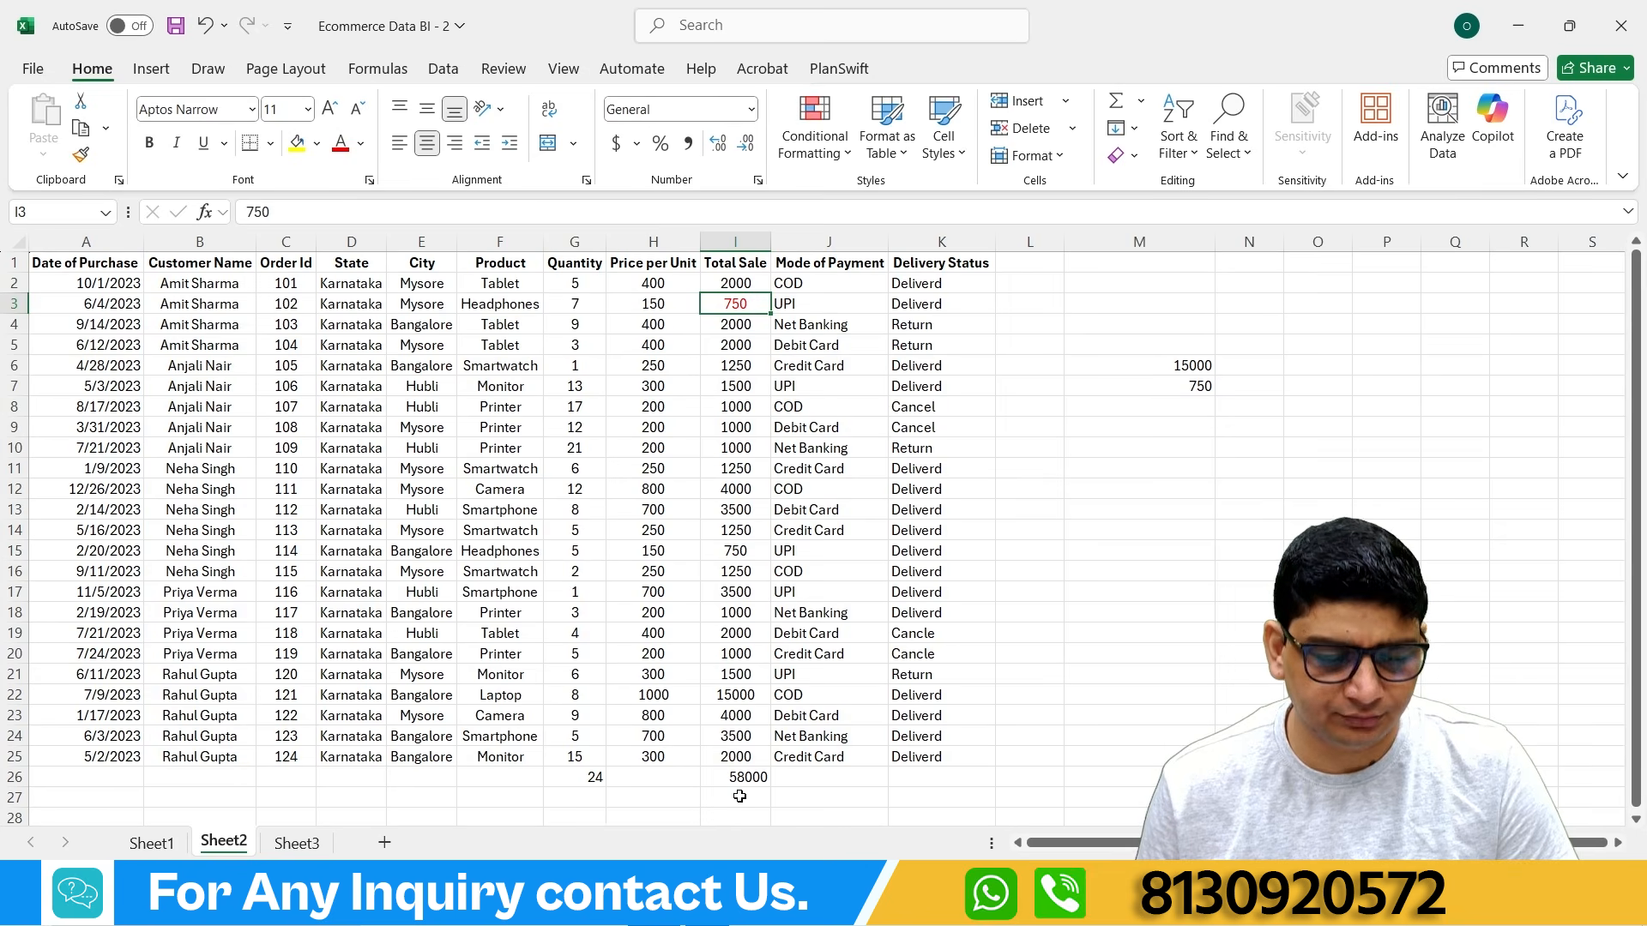
{"action": "left_click", "coordinate": [740, 697]}
{"action": "left_click", "coordinate": [360, 143]}
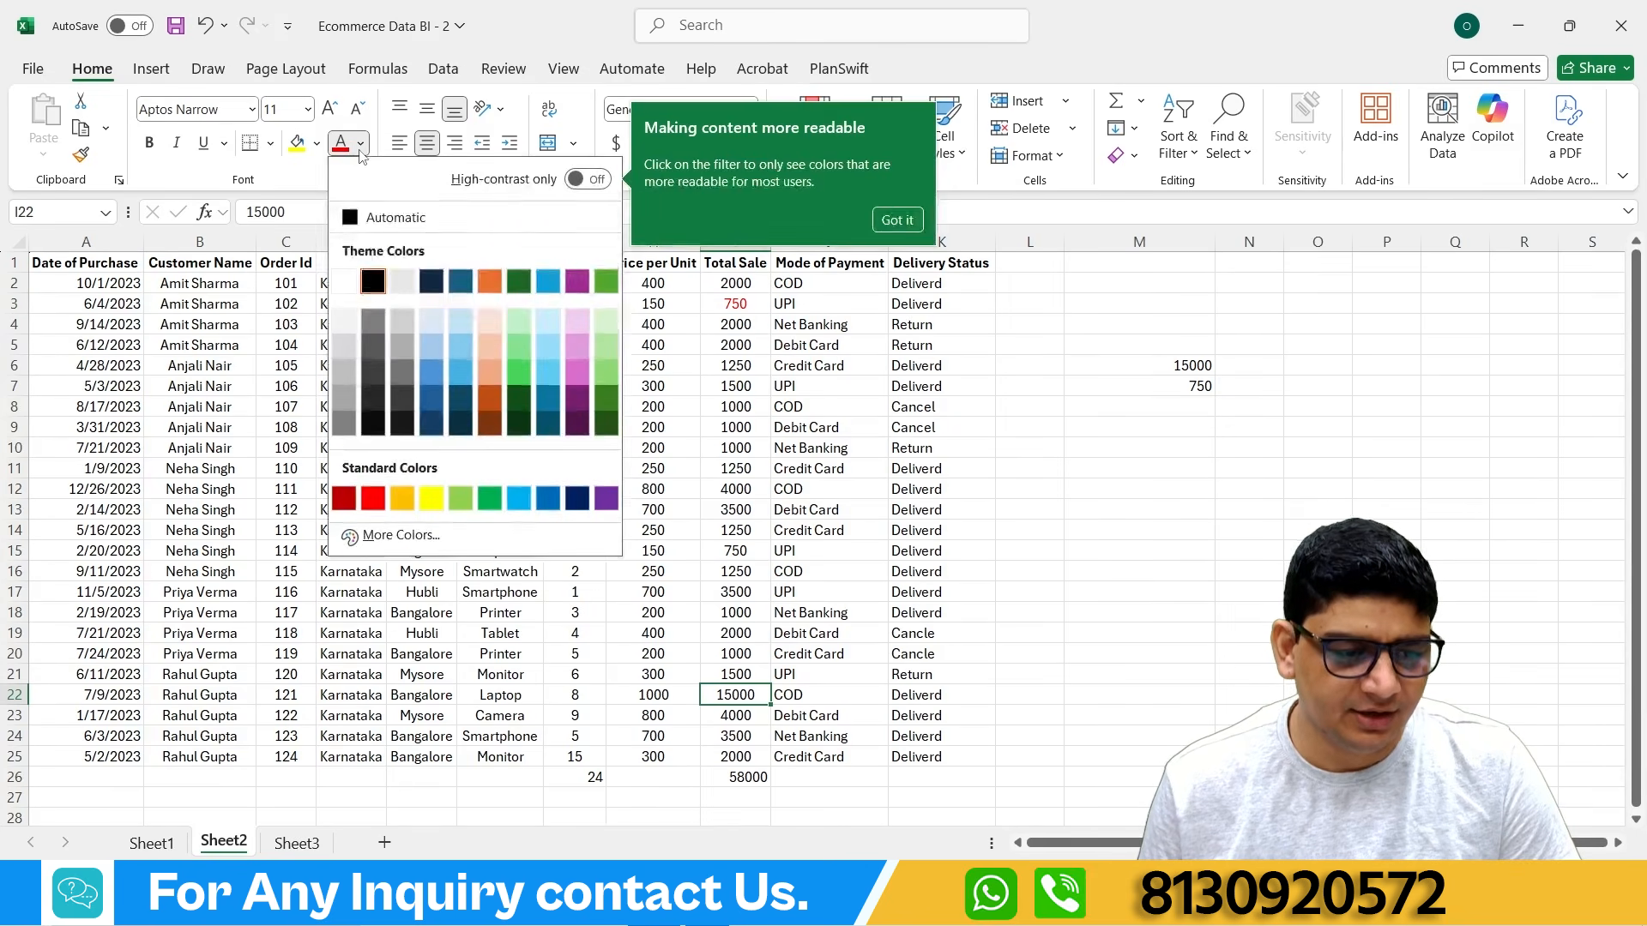
{"action": "left_click", "coordinate": [518, 396]}
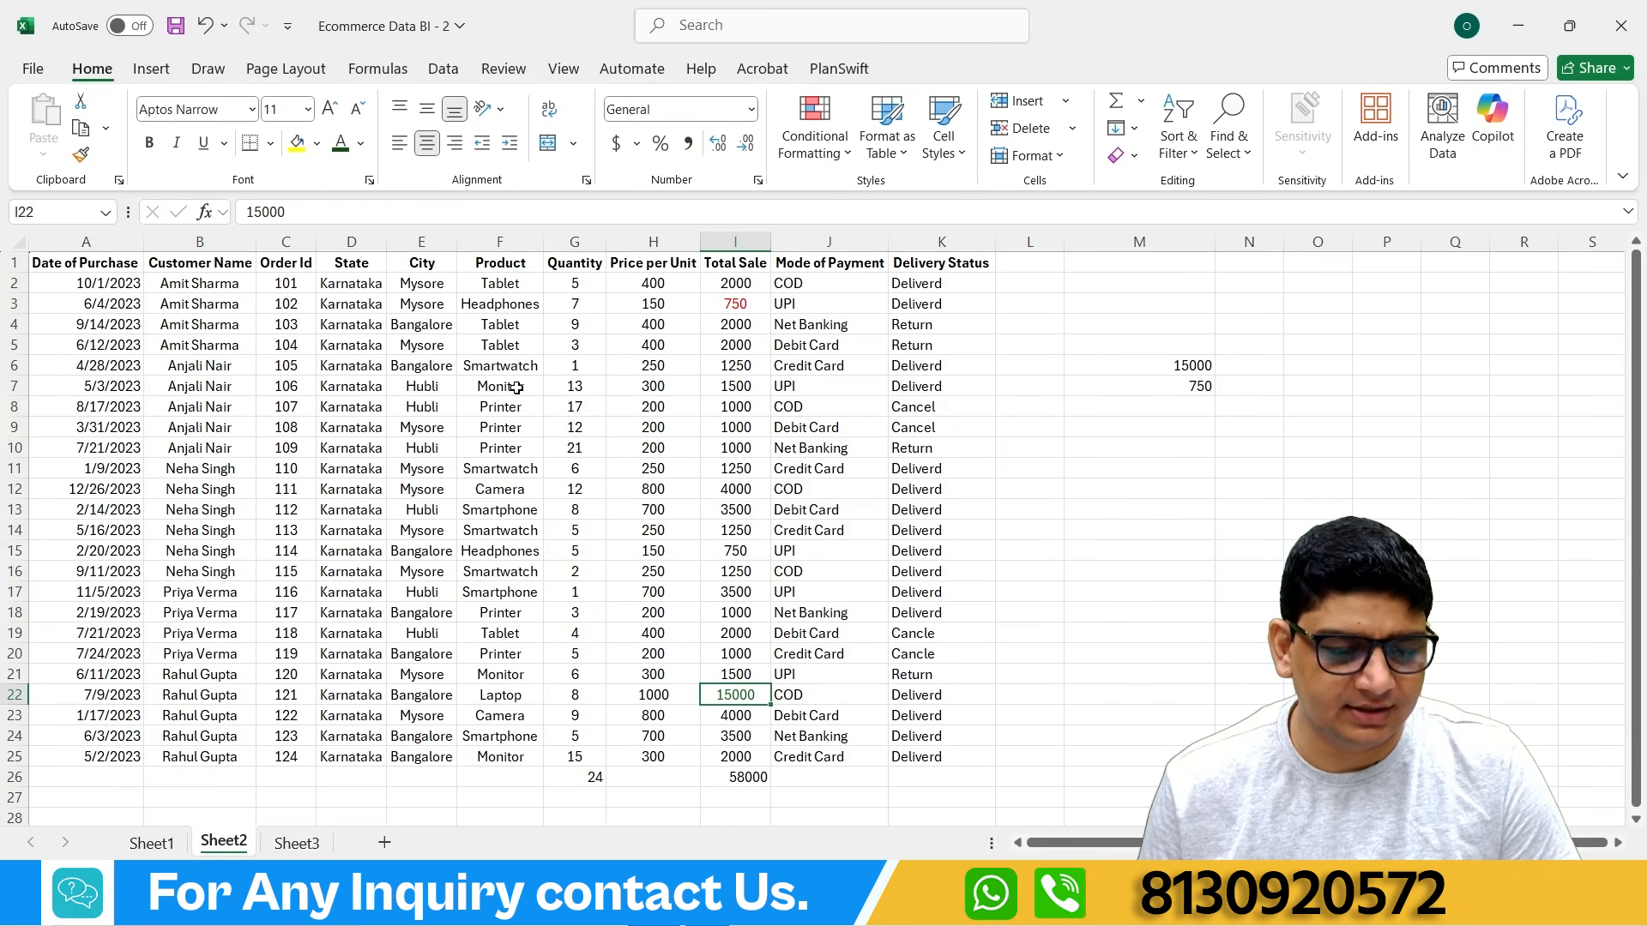
{"action": "left_click", "coordinate": [360, 143]}
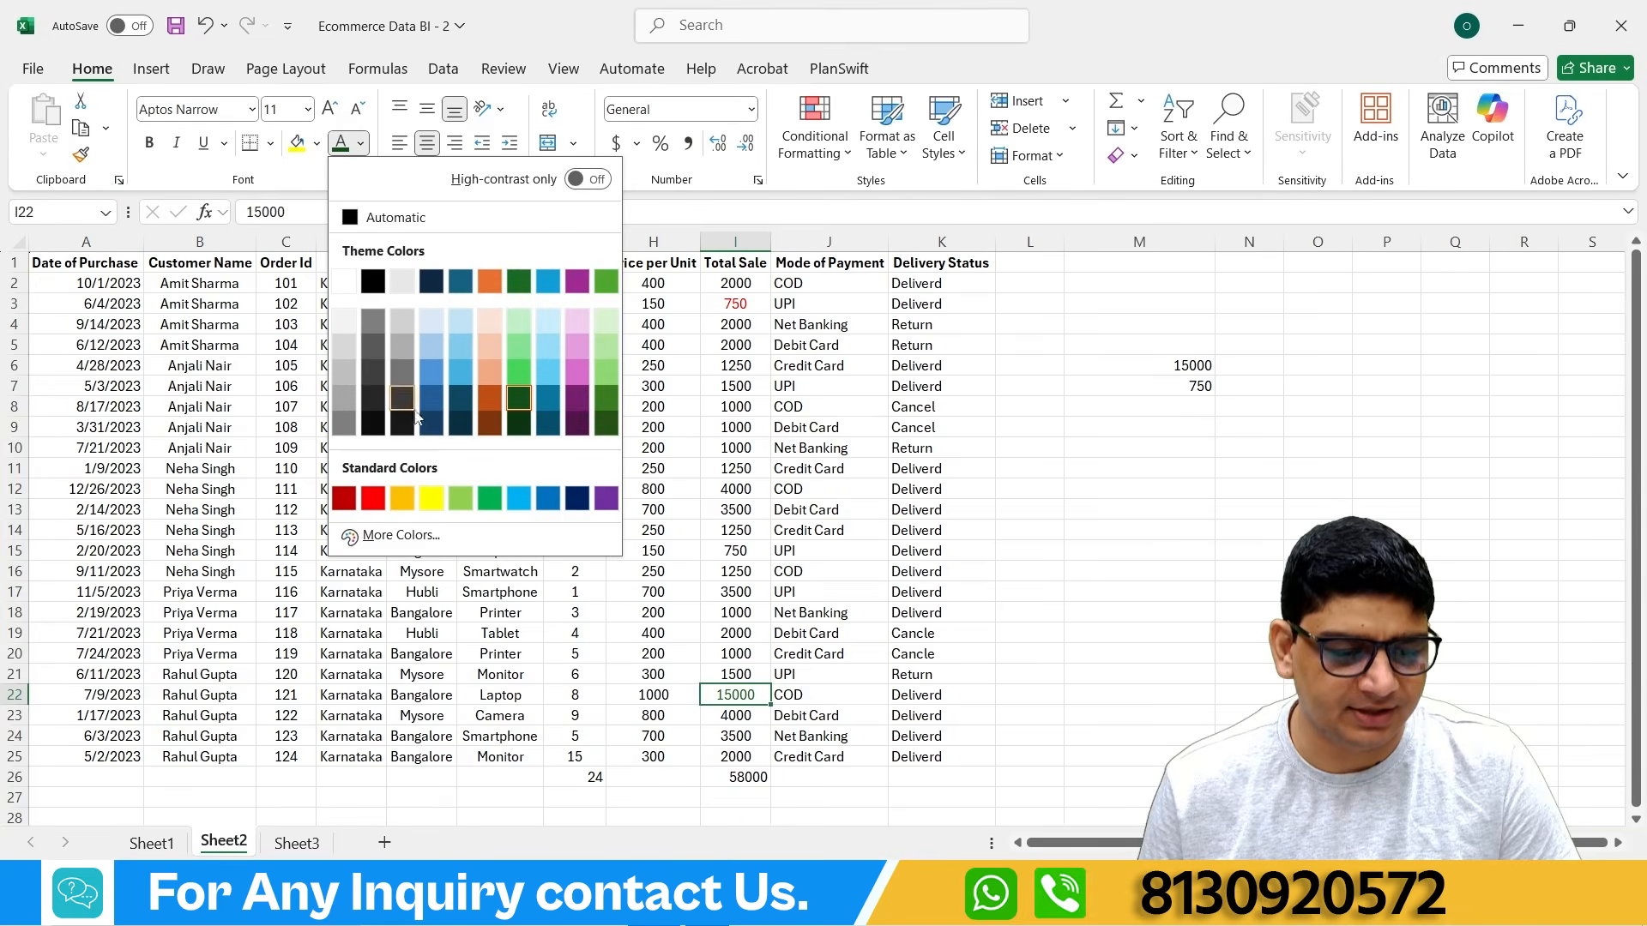
{"action": "left_click", "coordinate": [513, 384]}
{"action": "left_click", "coordinate": [1070, 700]}
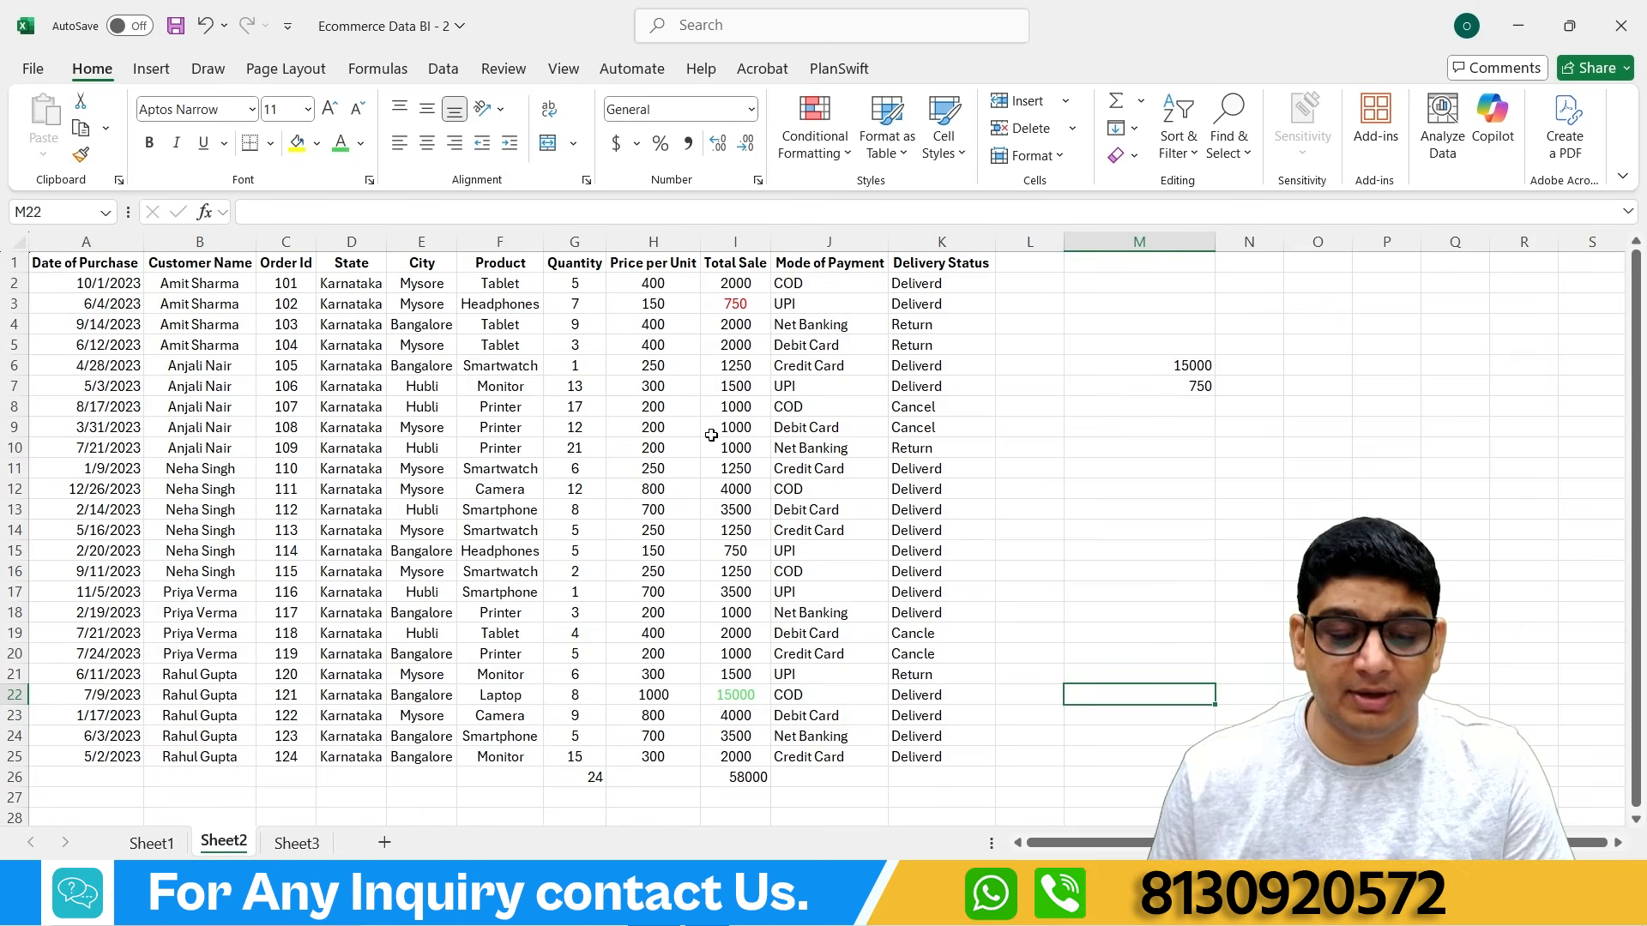
Step: Calculate the average Total Sale in cell M8 with =AVERAGE(I2:I25)
{"action": "left_click", "coordinate": [1120, 403]}
{"action": "type", "text": "=av"}
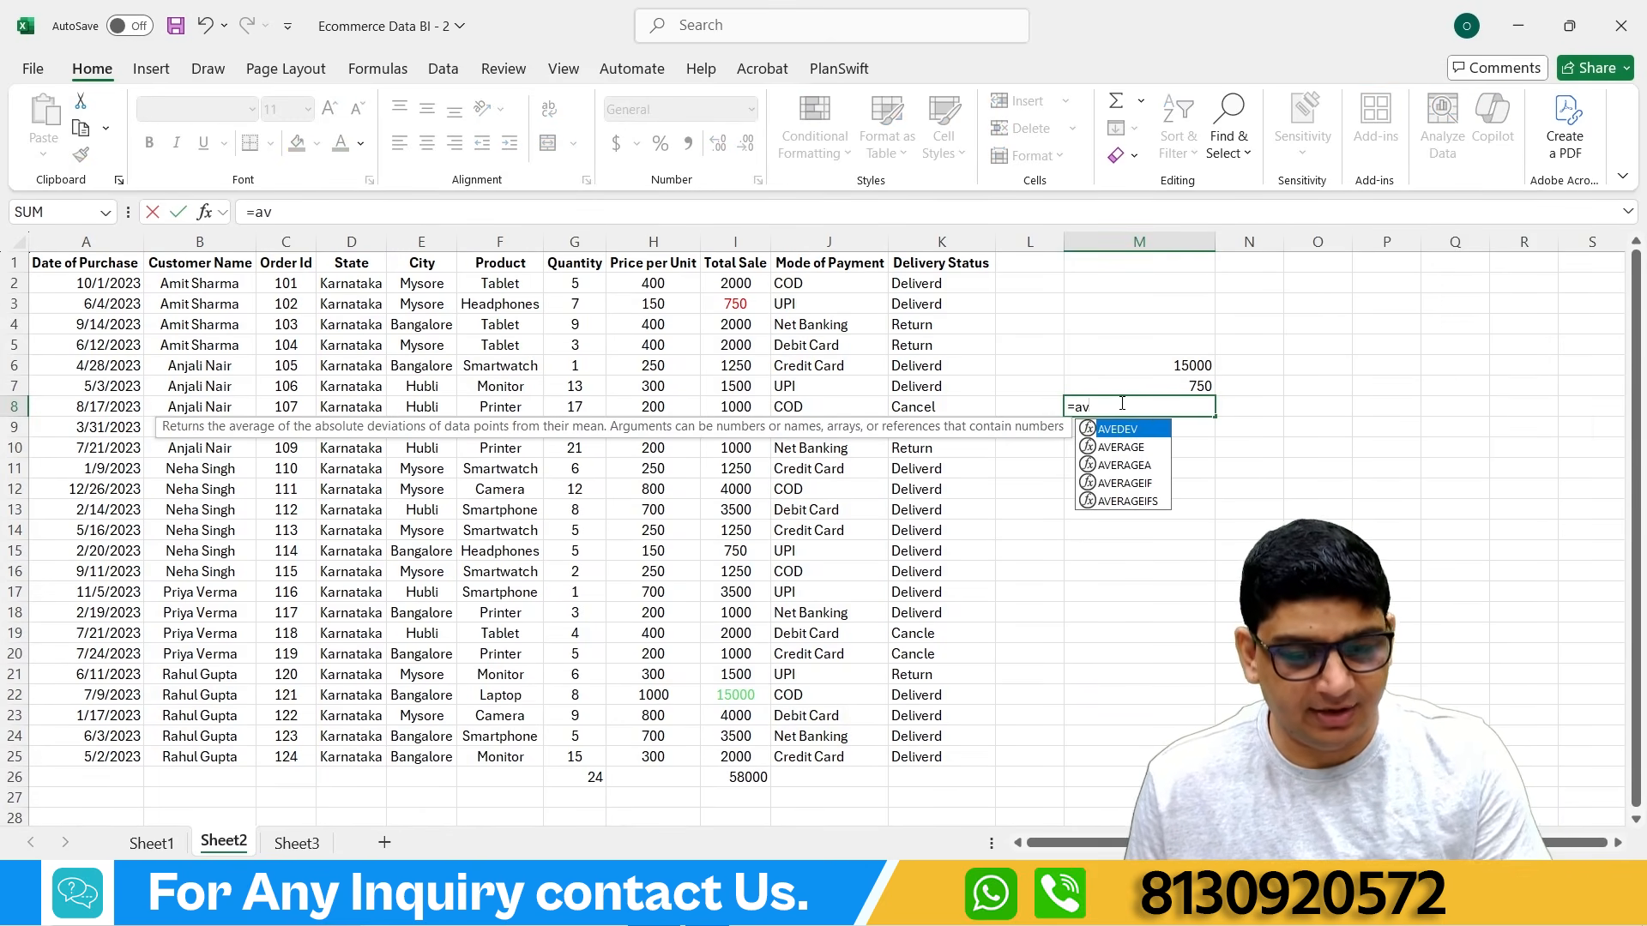
{"action": "double_click", "coordinate": [1119, 447]}
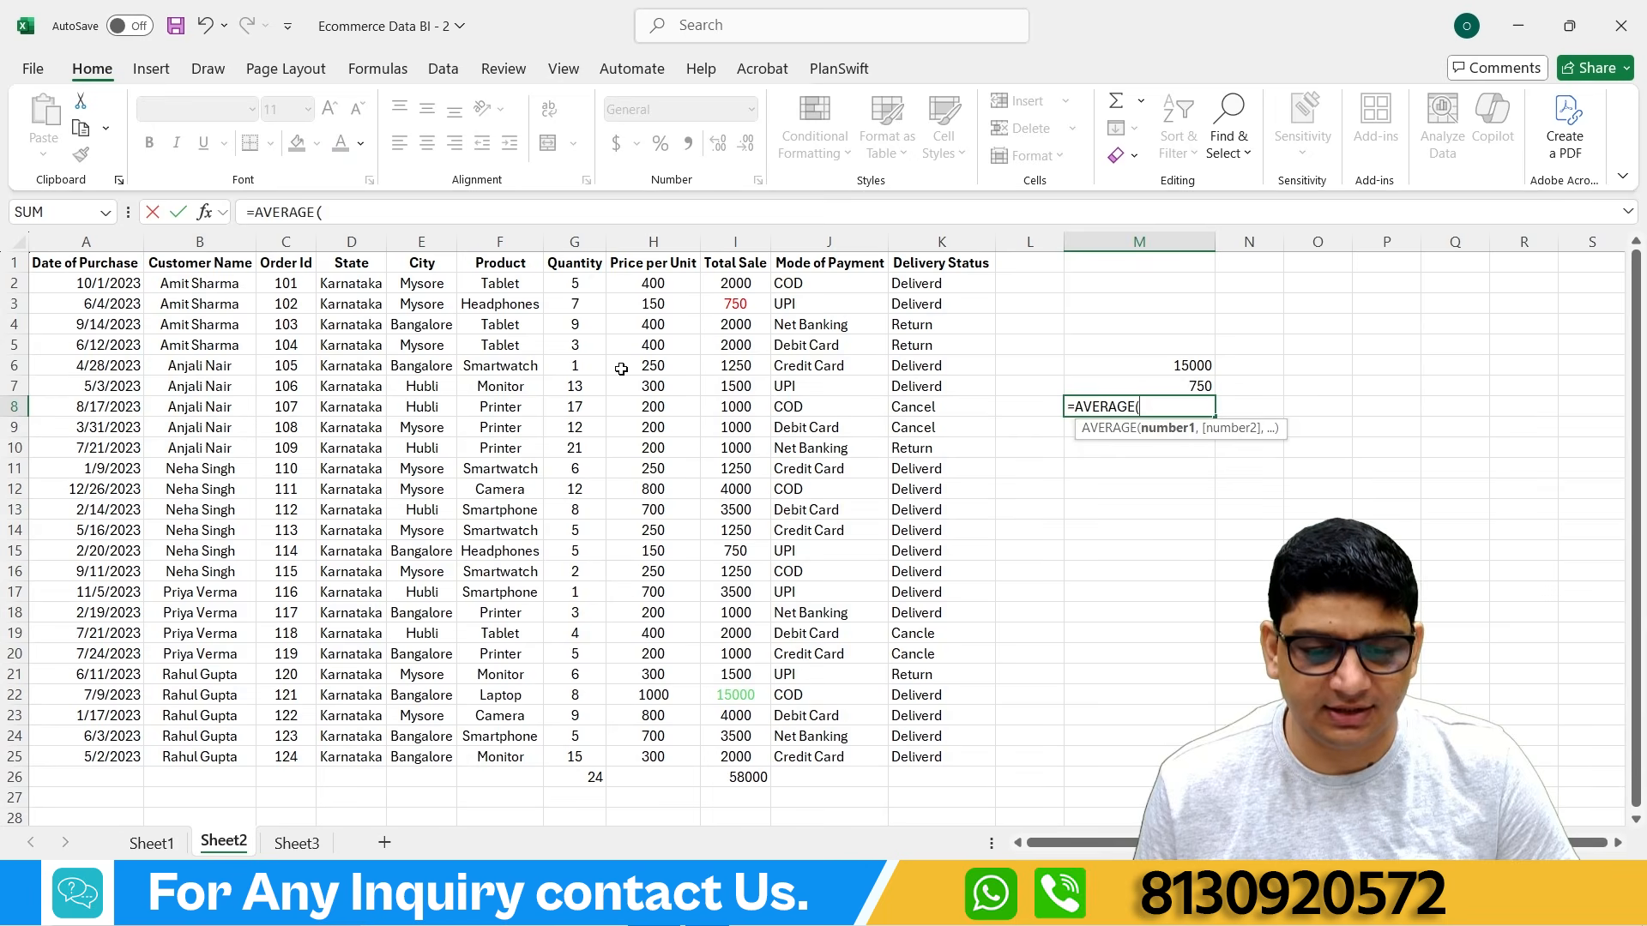
{"action": "left_click_drag", "start_coordinate": [706, 280], "coordinate": [736, 746]}
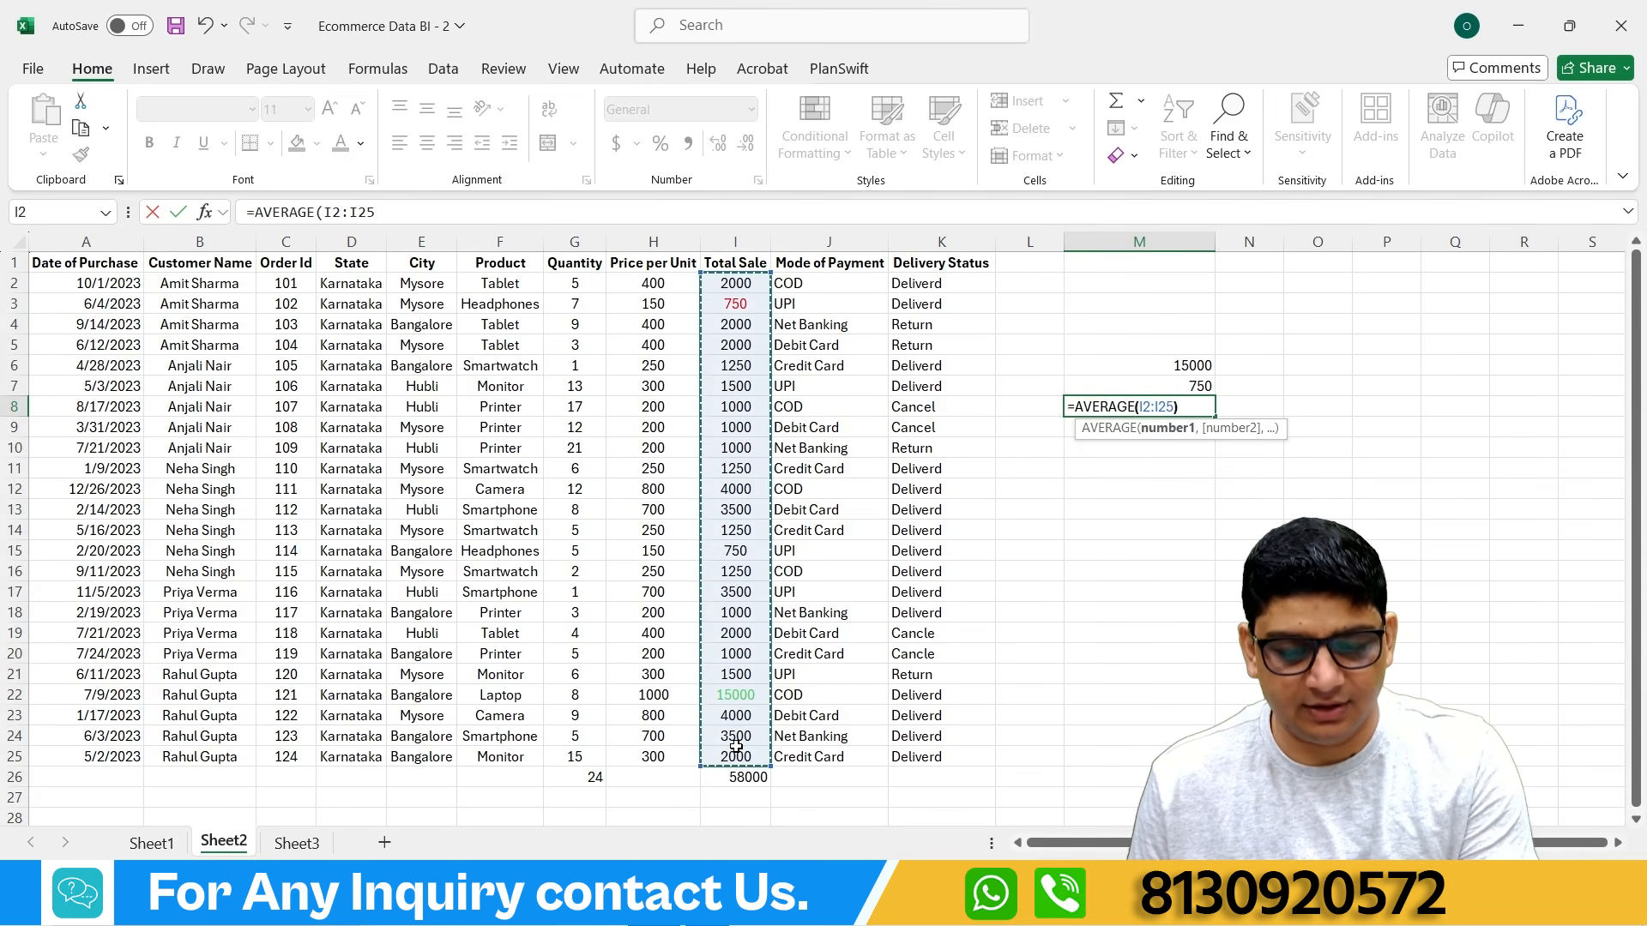
{"action": "key", "text": "Return"}
{"action": "left_click", "coordinate": [1129, 401]}
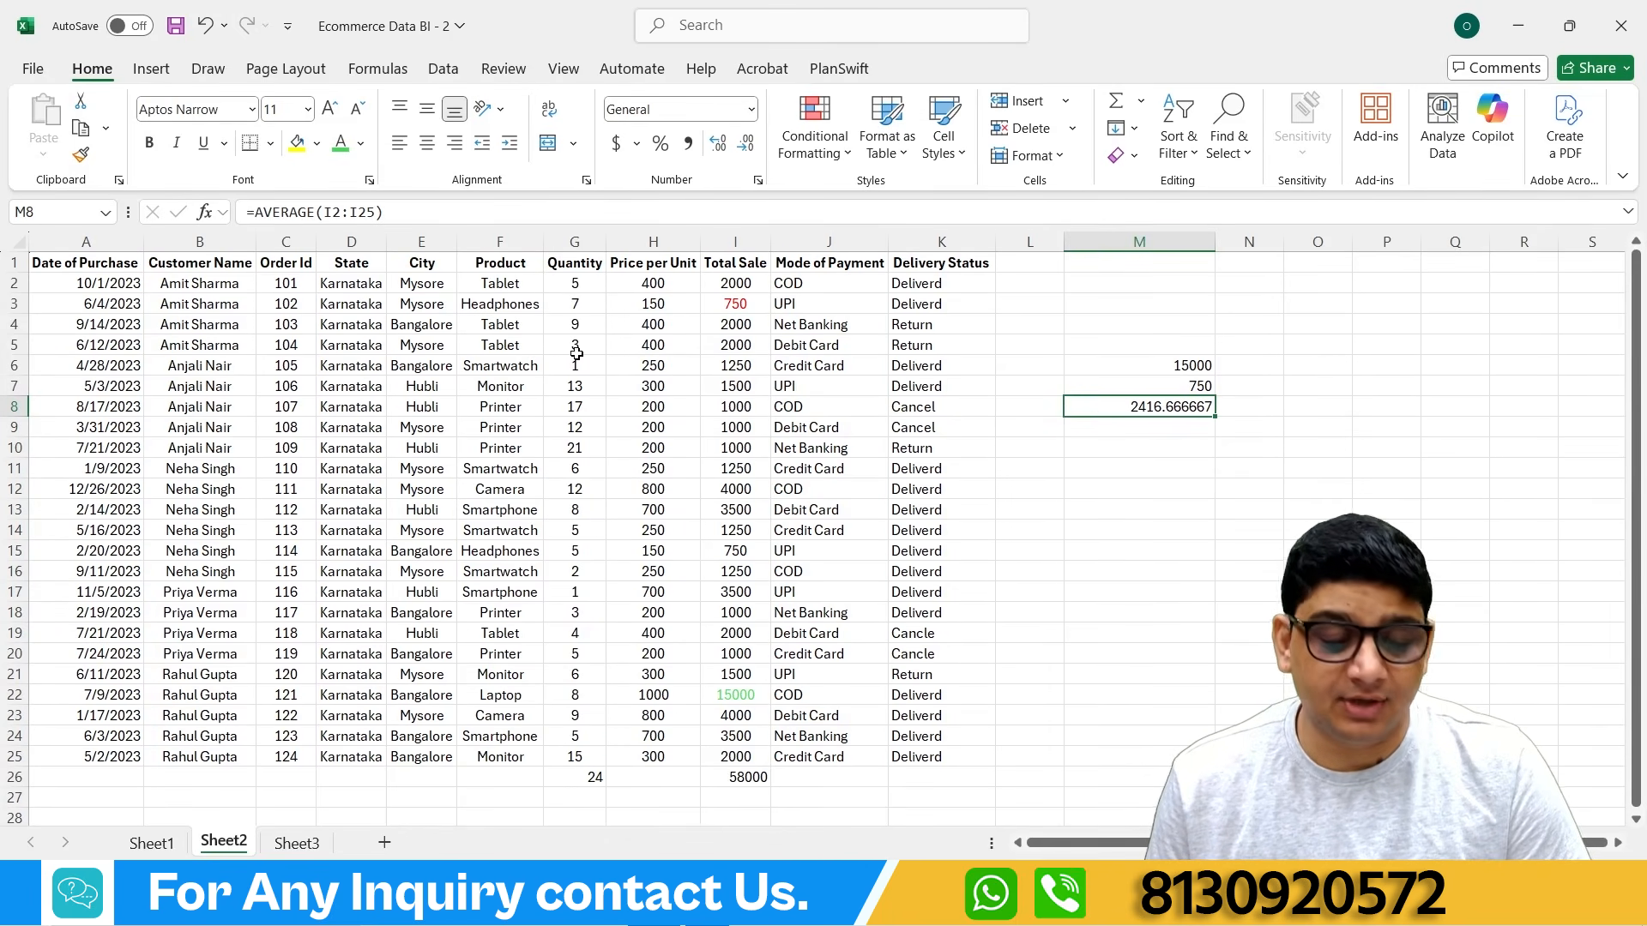
Step: Clear the count below the Quantity column and put the column's maximum in G26 with =MAX(G2:G25)
{"action": "left_click", "coordinate": [579, 777]}
{"action": "key", "text": "Delete"}
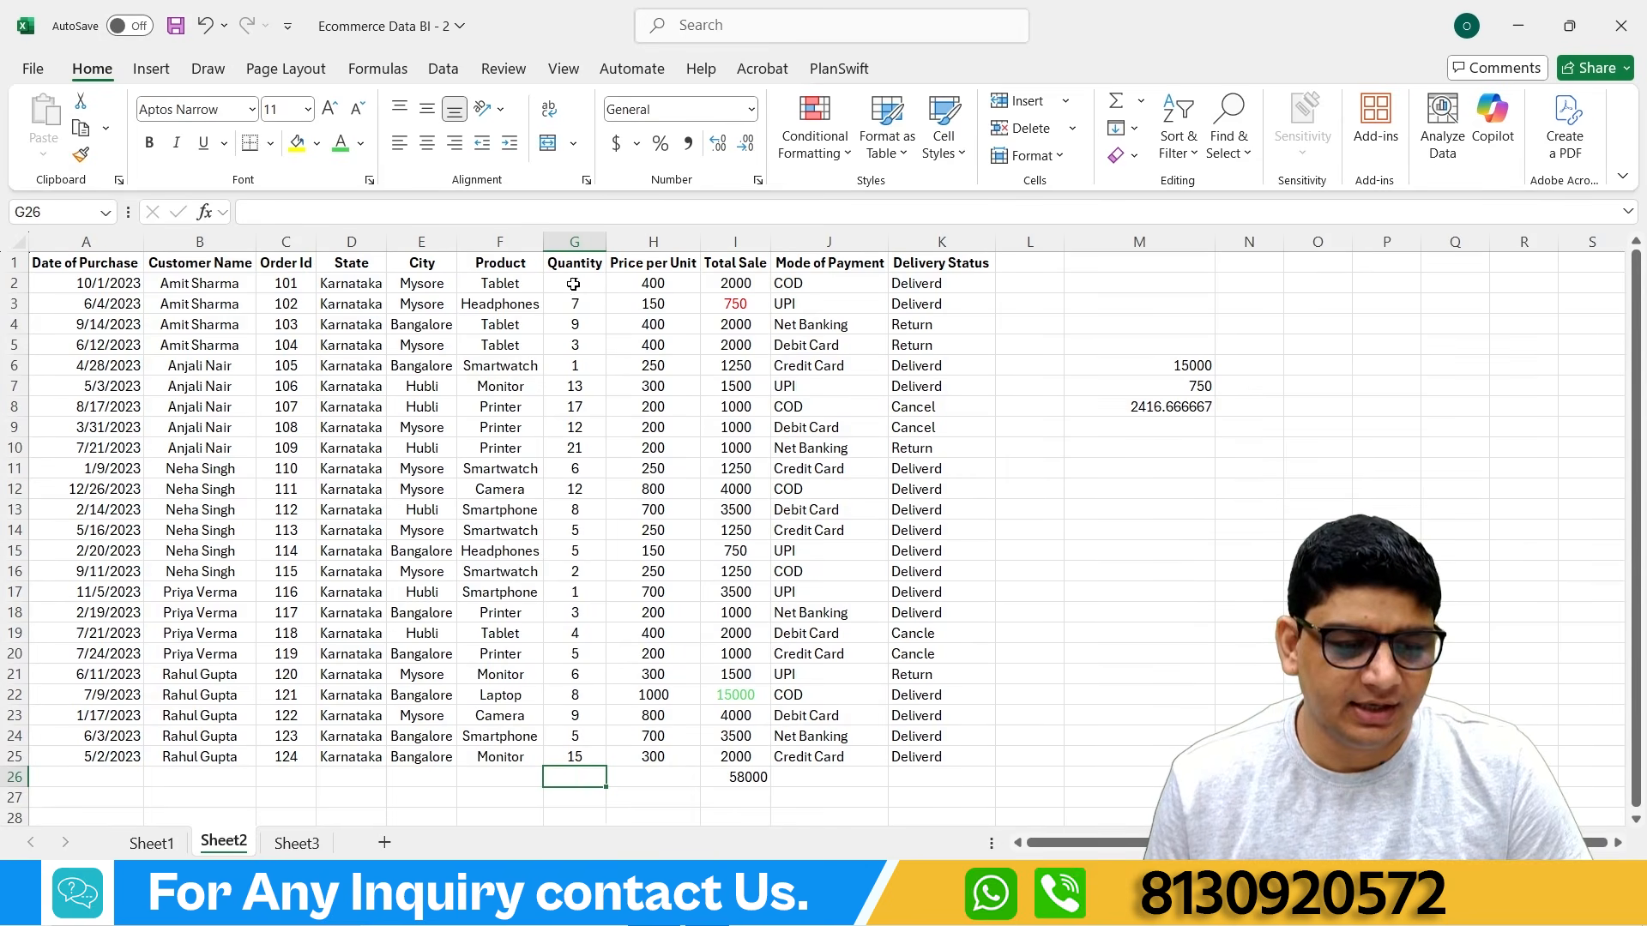
{"action": "left_click_drag", "start_coordinate": [573, 284], "coordinate": [575, 757]}
{"action": "left_click", "coordinate": [1141, 101]}
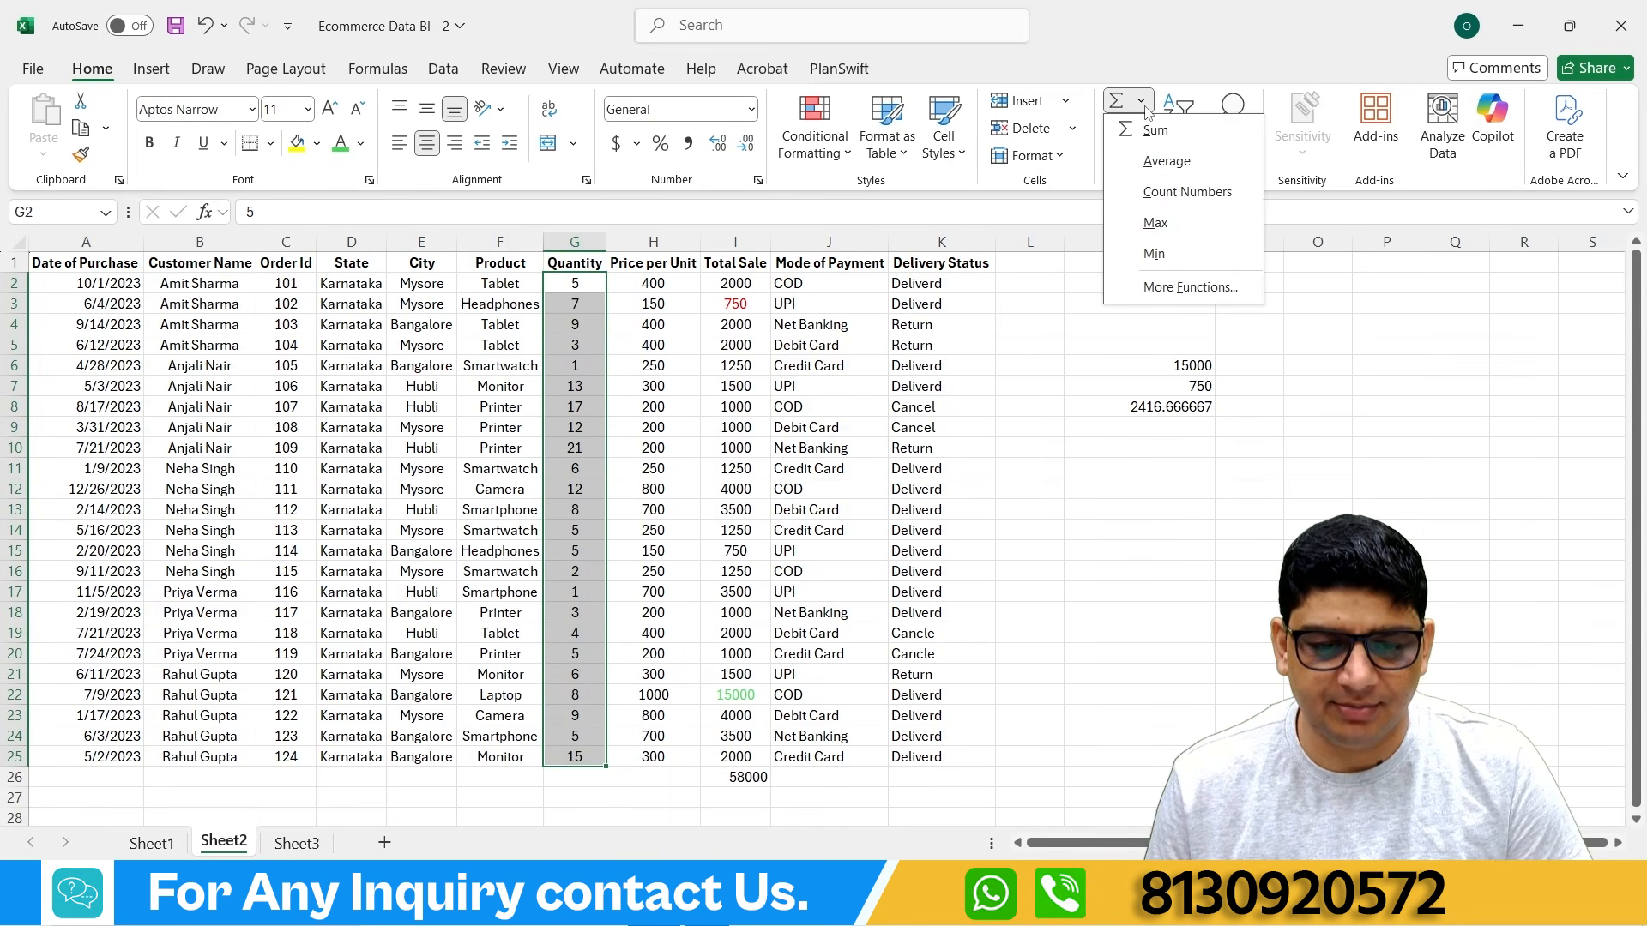
{"action": "left_click", "coordinate": [1156, 223]}
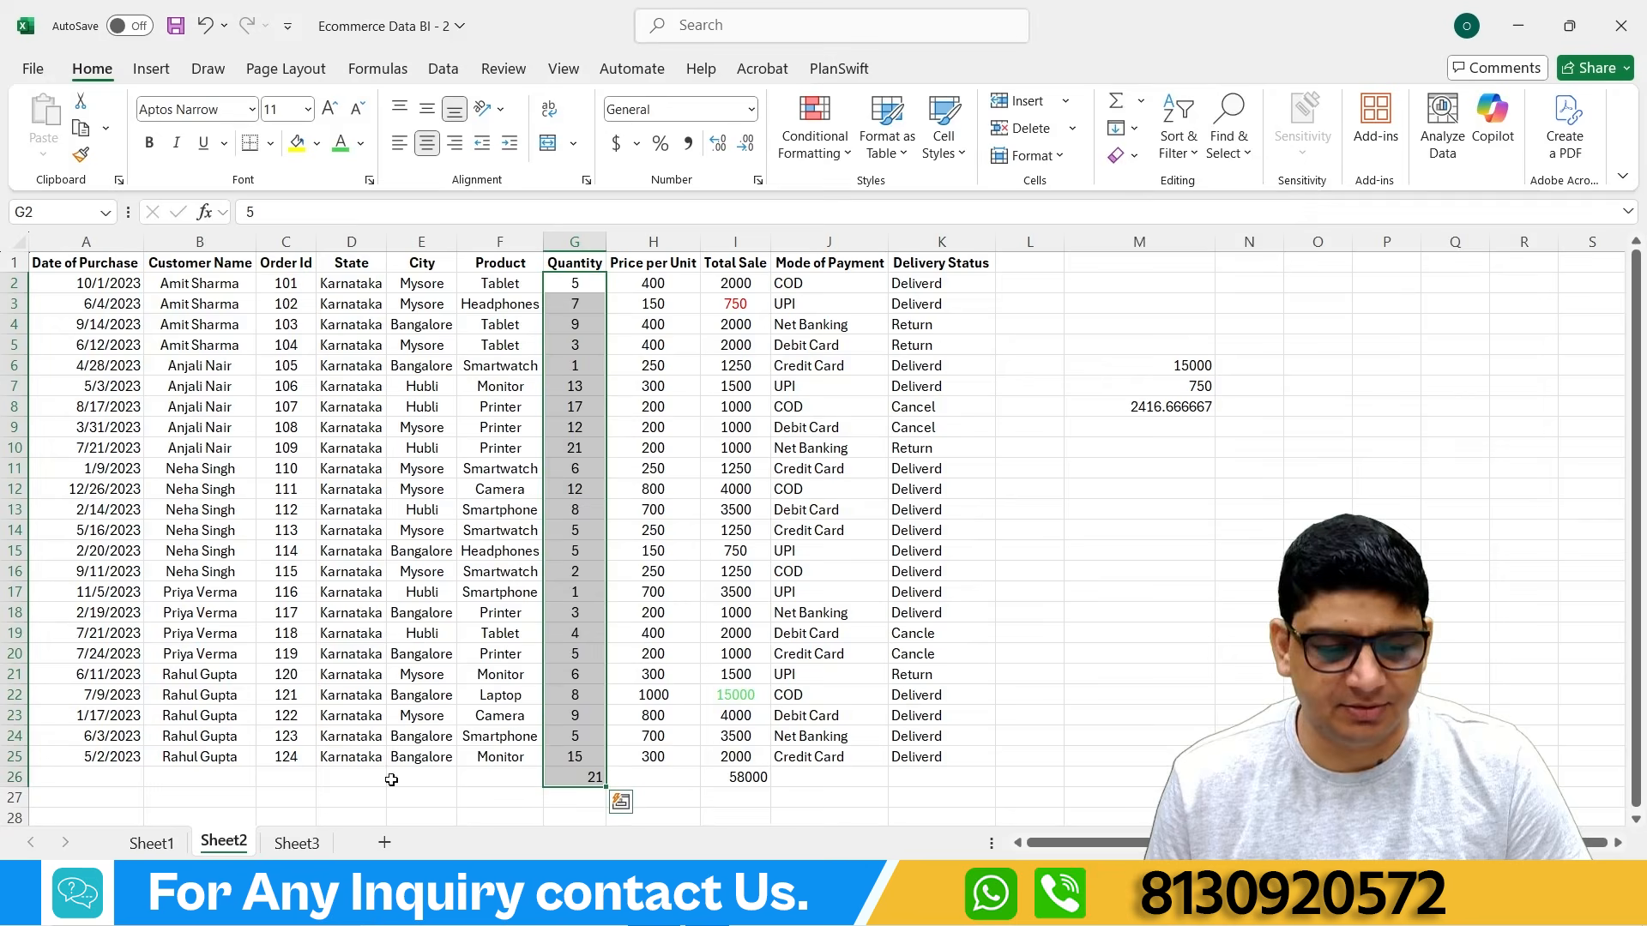
{"action": "left_click", "coordinate": [570, 775]}
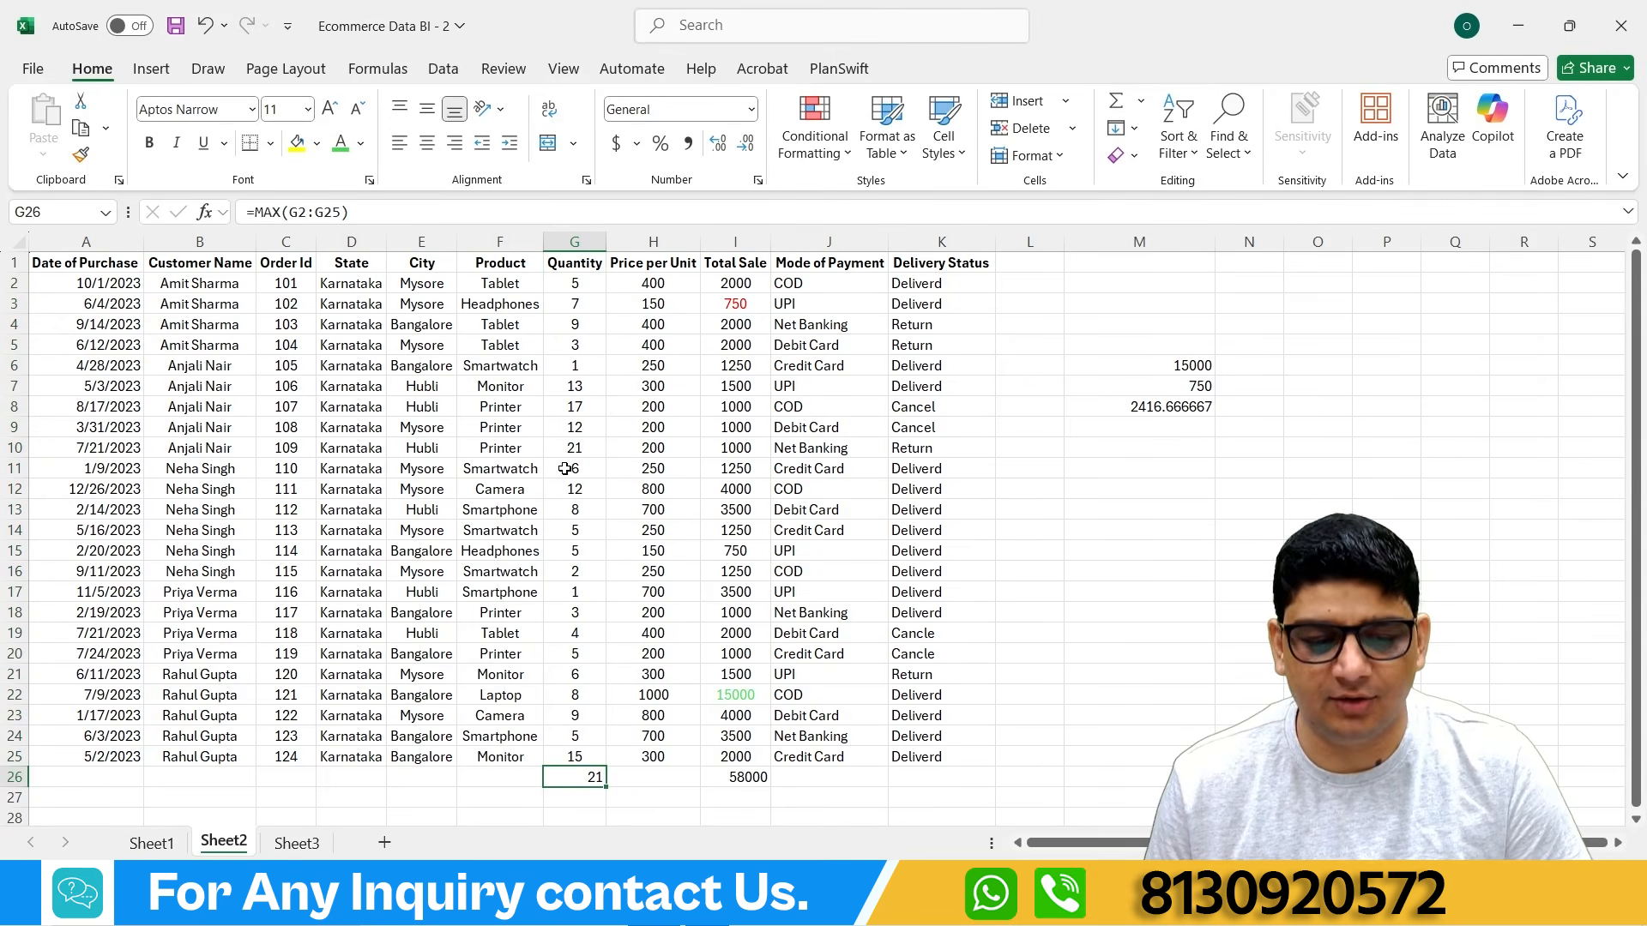
Step: Add the maximum Price per Unit in cell H26 with =MAX(H2:H25)
{"action": "left_click_drag", "start_coordinate": [656, 284], "coordinate": [654, 757]}
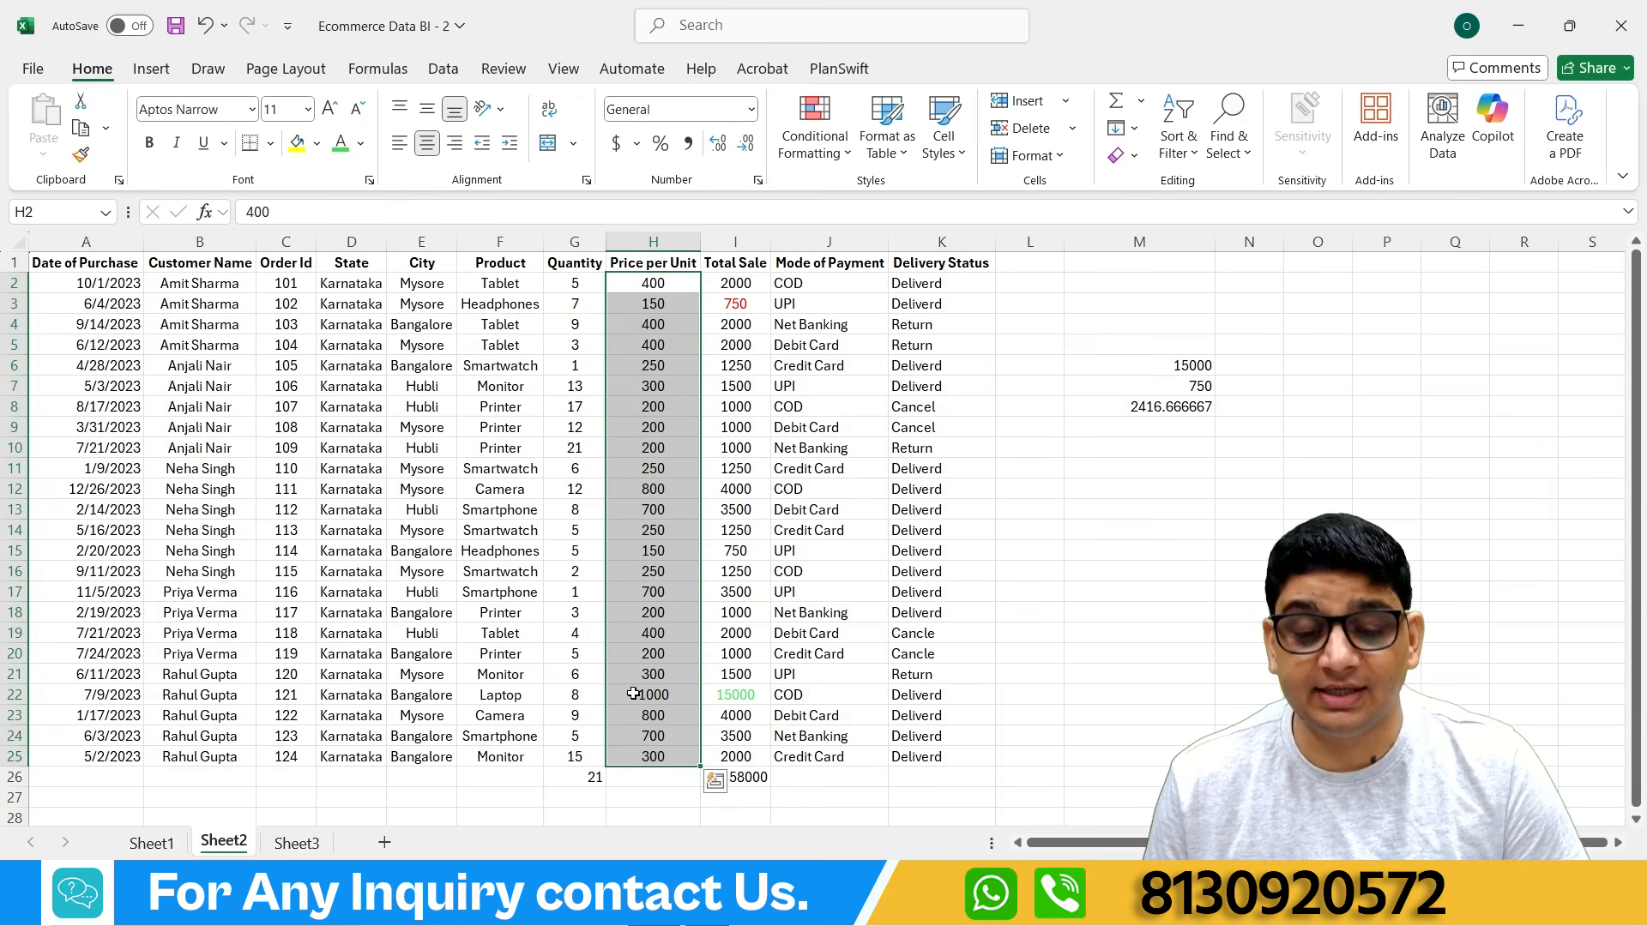
{"action": "left_click", "coordinate": [1147, 106]}
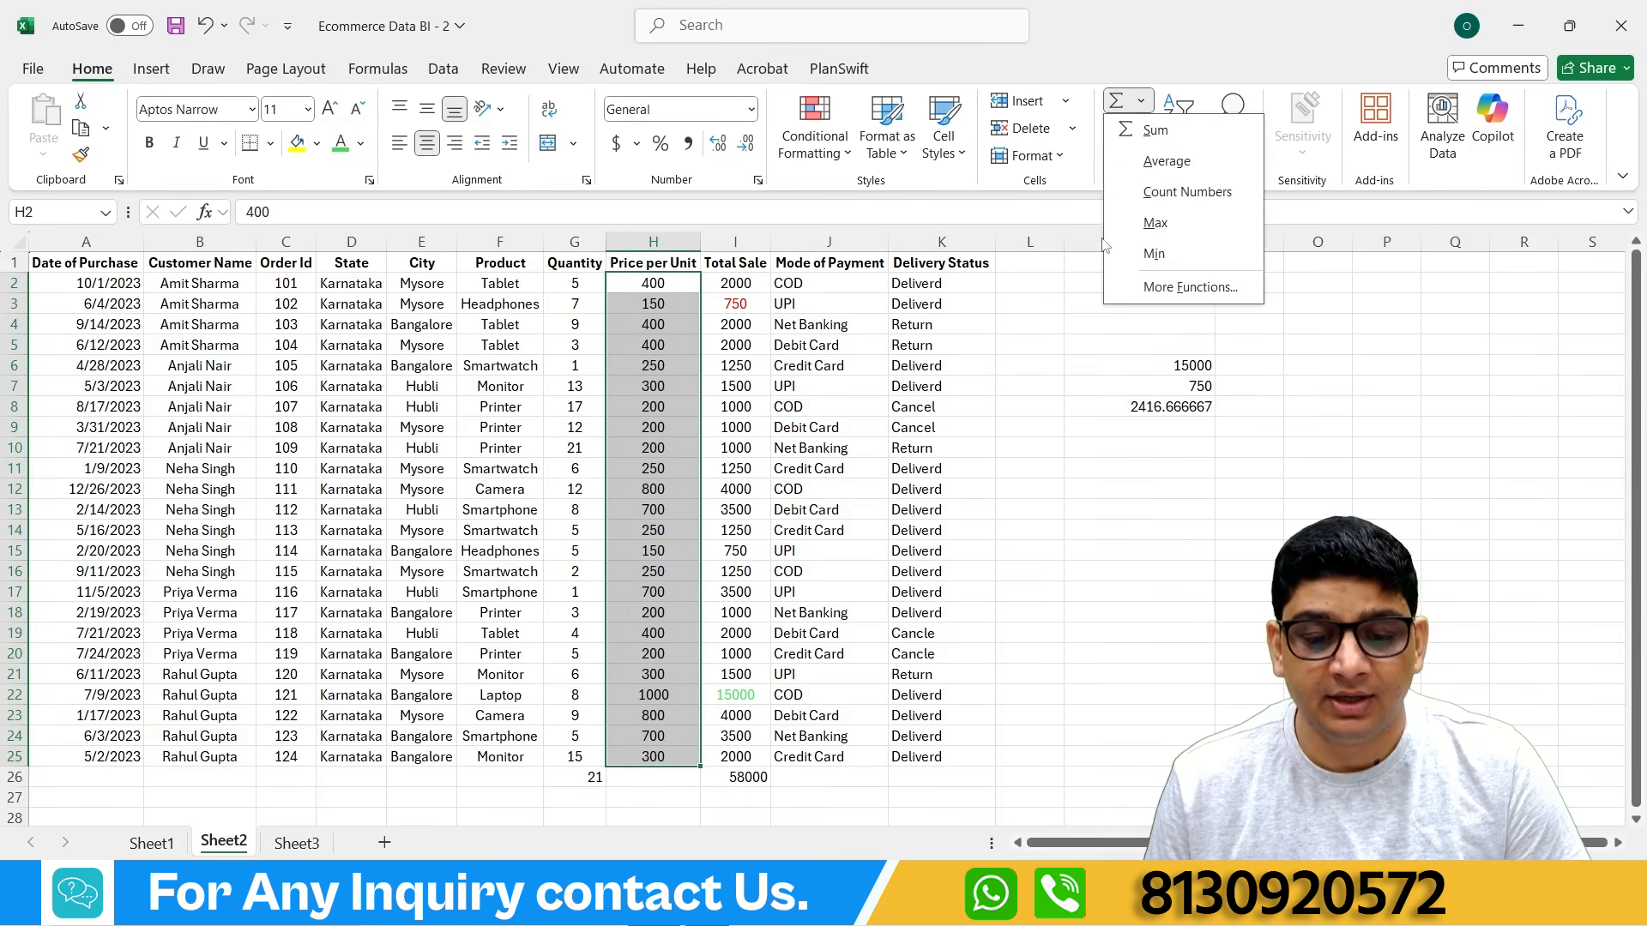
{"action": "left_click", "coordinate": [1141, 225]}
{"action": "left_click", "coordinate": [657, 777]}
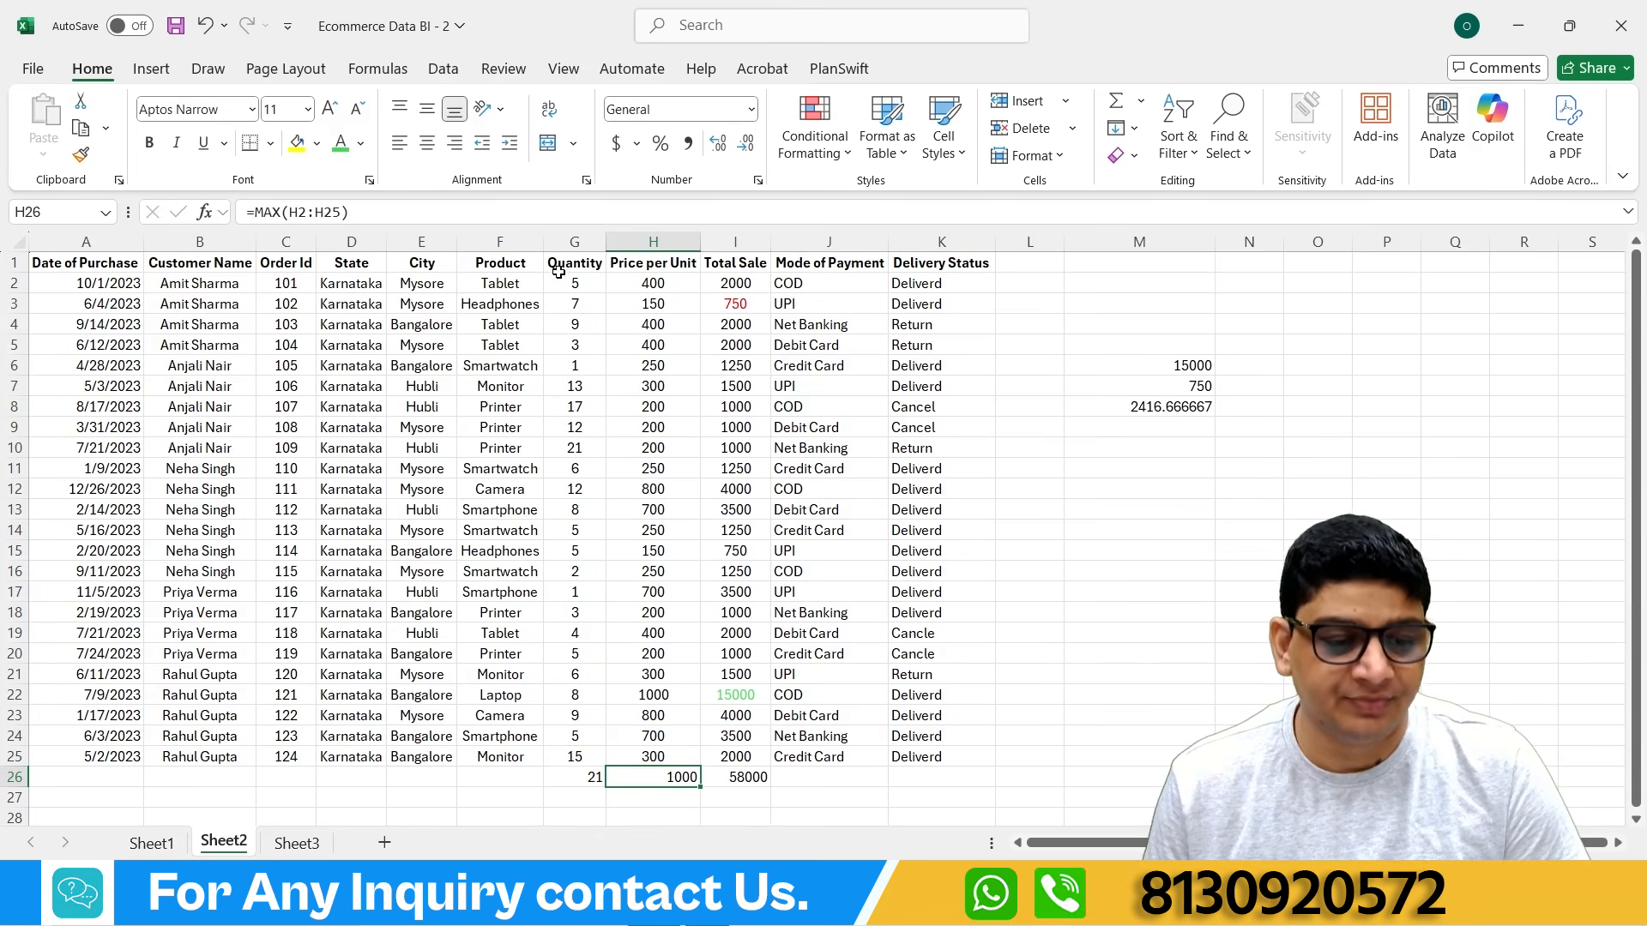
Step: Replace the Quantity maximum in G26 with the column's minimum, =MIN(G2:G25), and check it against the matching value in G17
{"action": "left_click", "coordinate": [573, 772]}
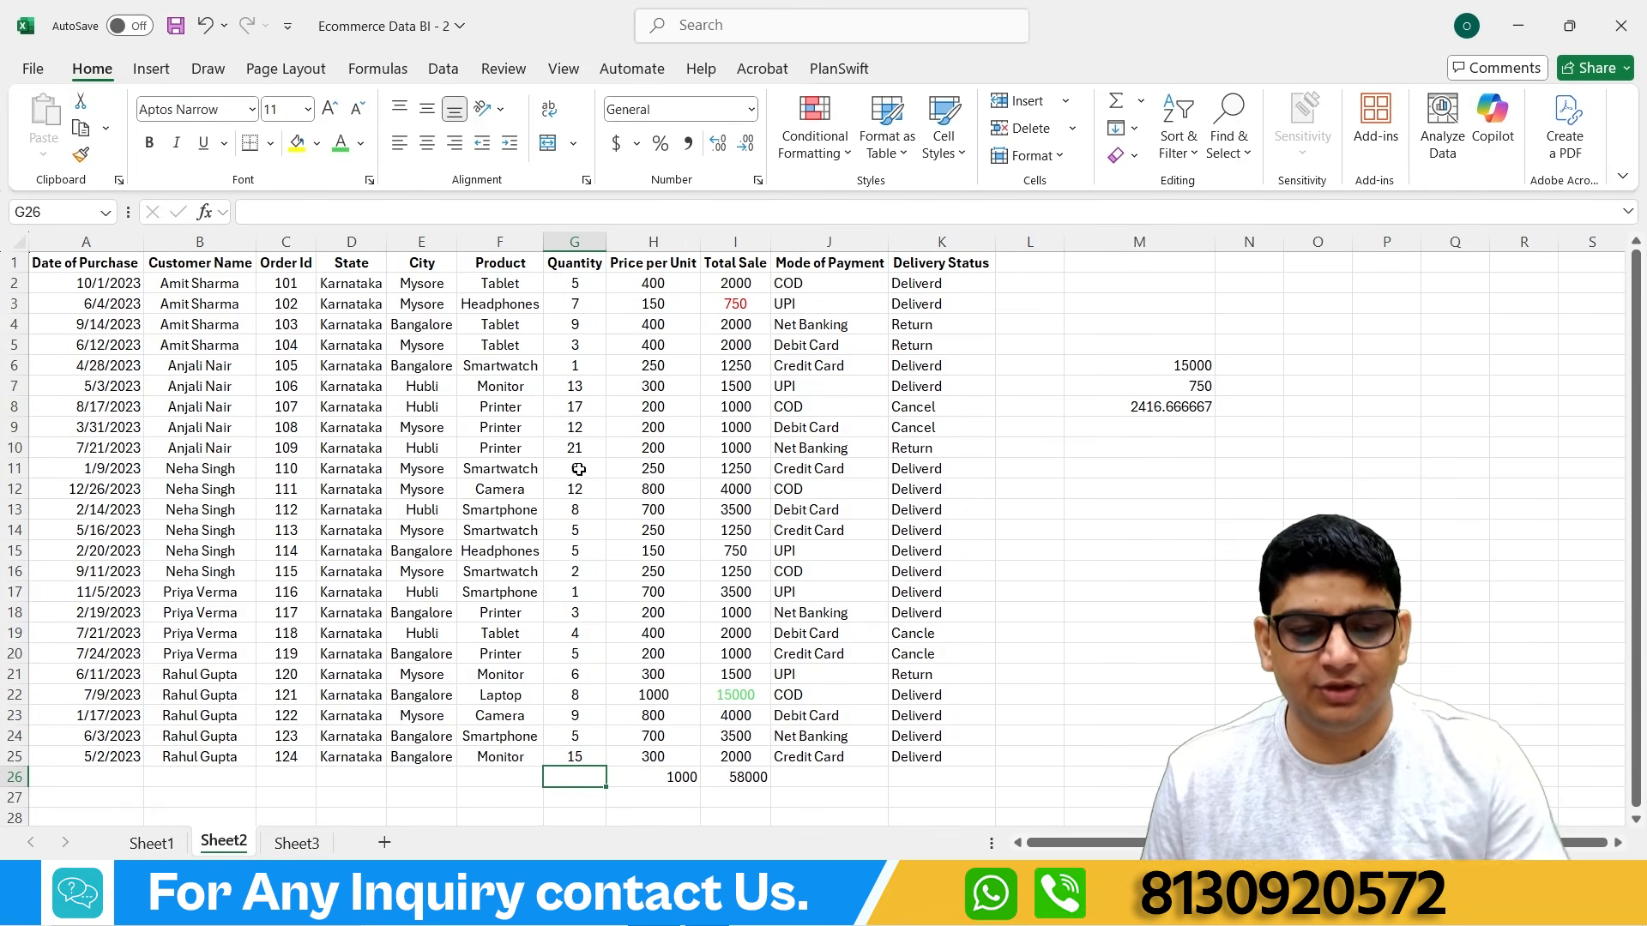
{"action": "left_click_drag", "start_coordinate": [575, 281], "coordinate": [592, 751]}
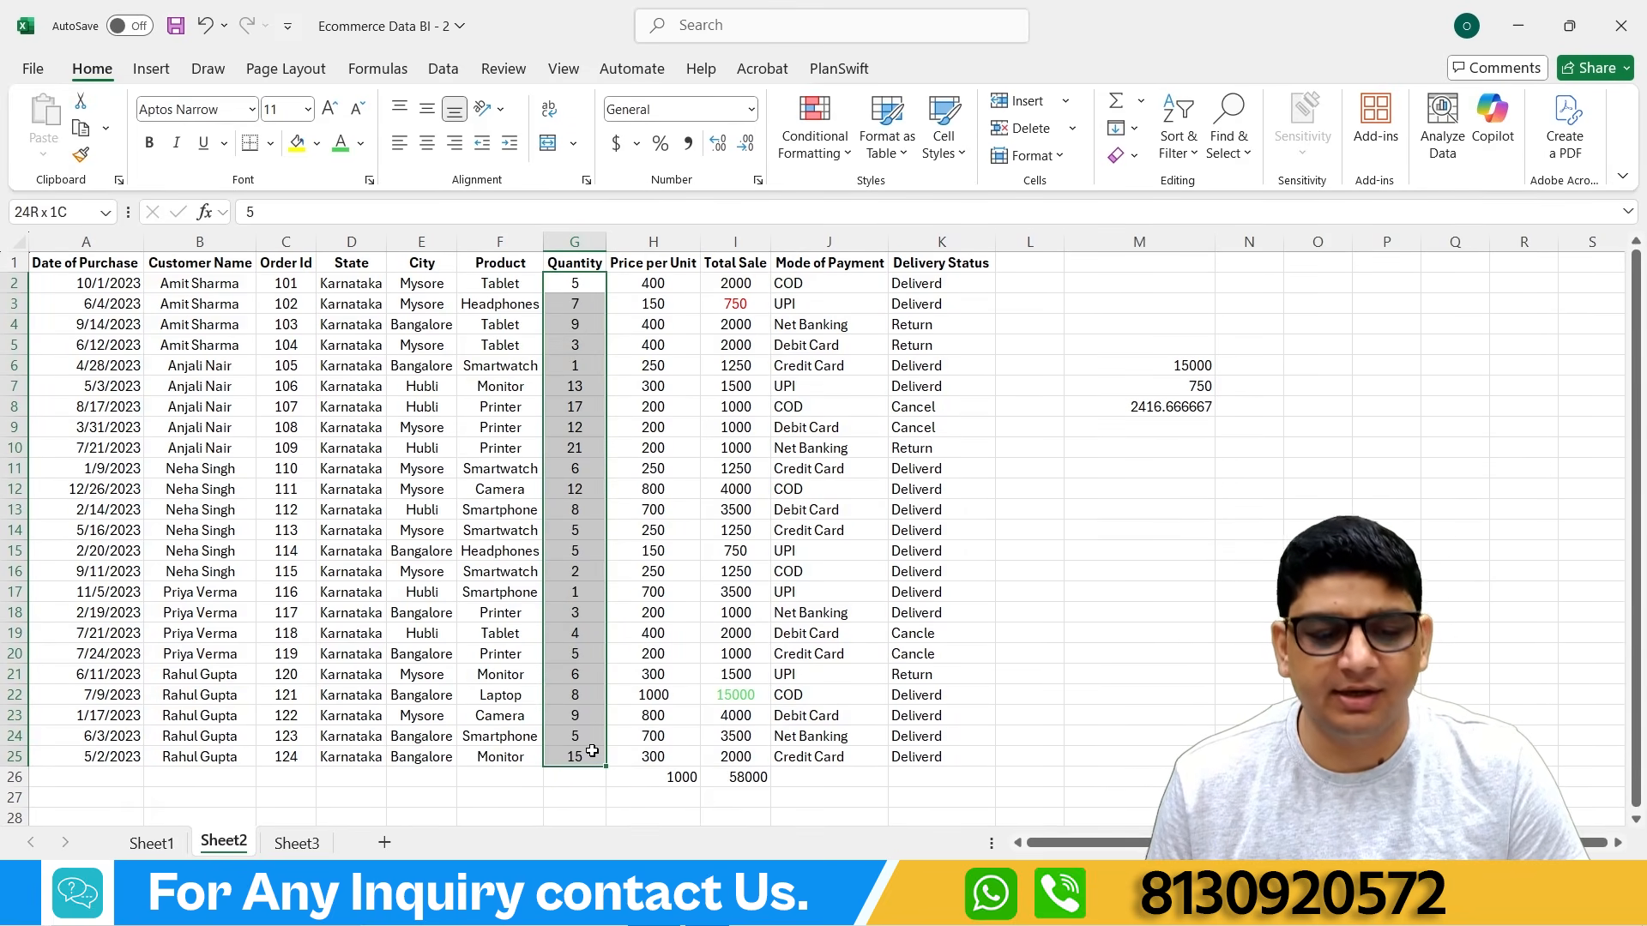
{"action": "left_click", "coordinate": [1141, 102]}
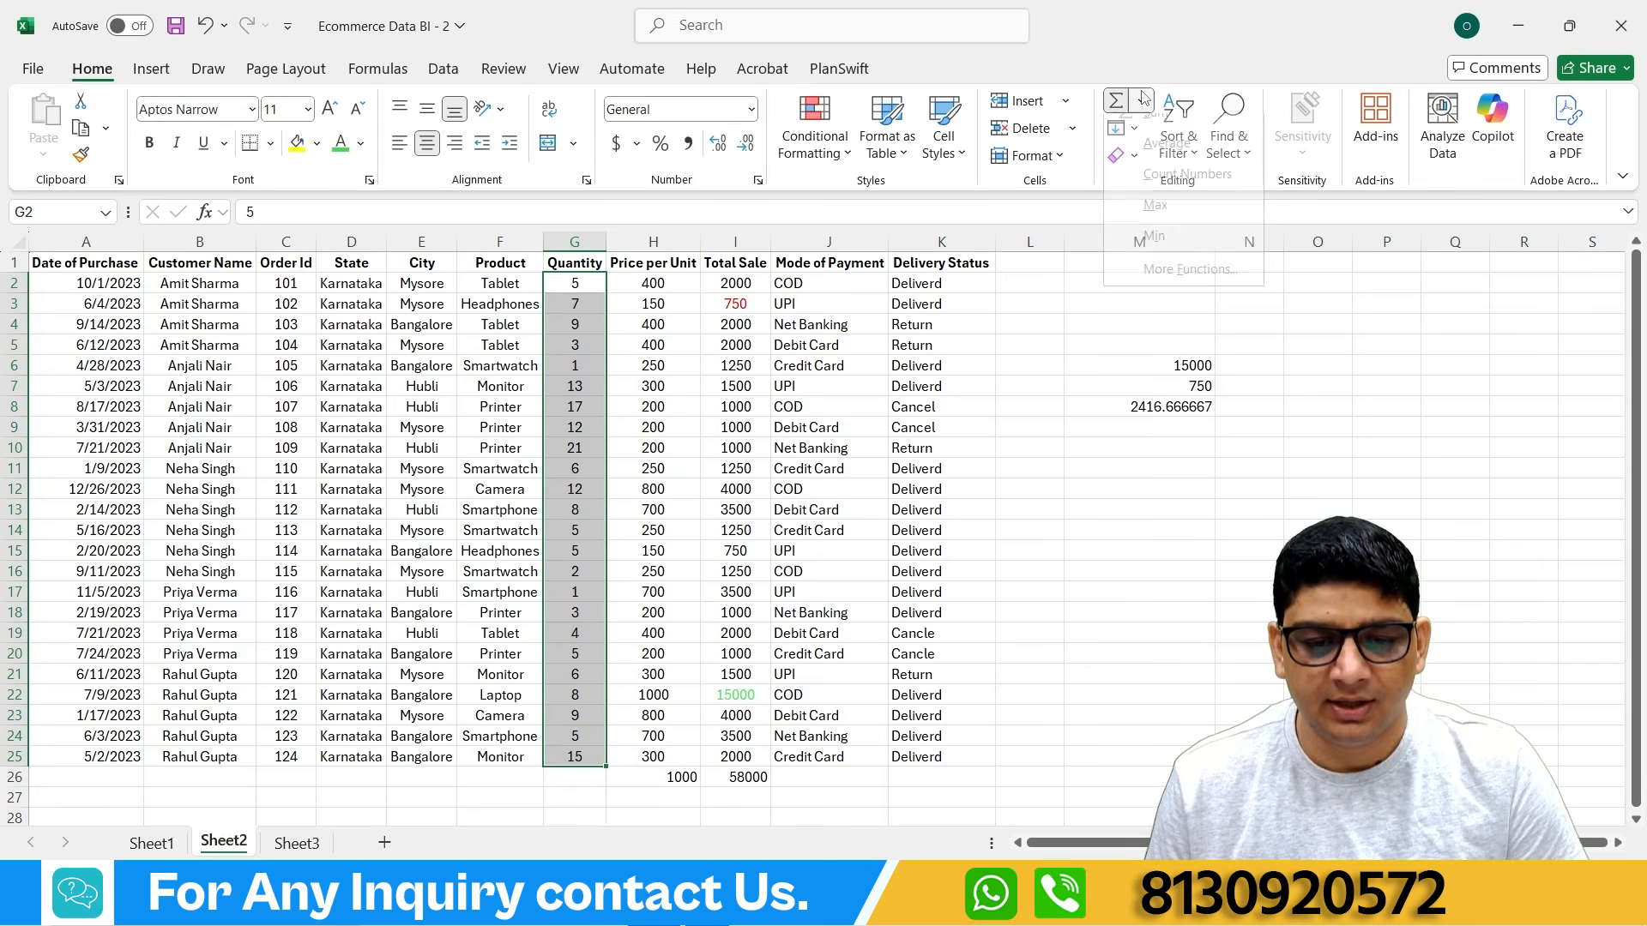
{"action": "left_click", "coordinate": [1155, 254]}
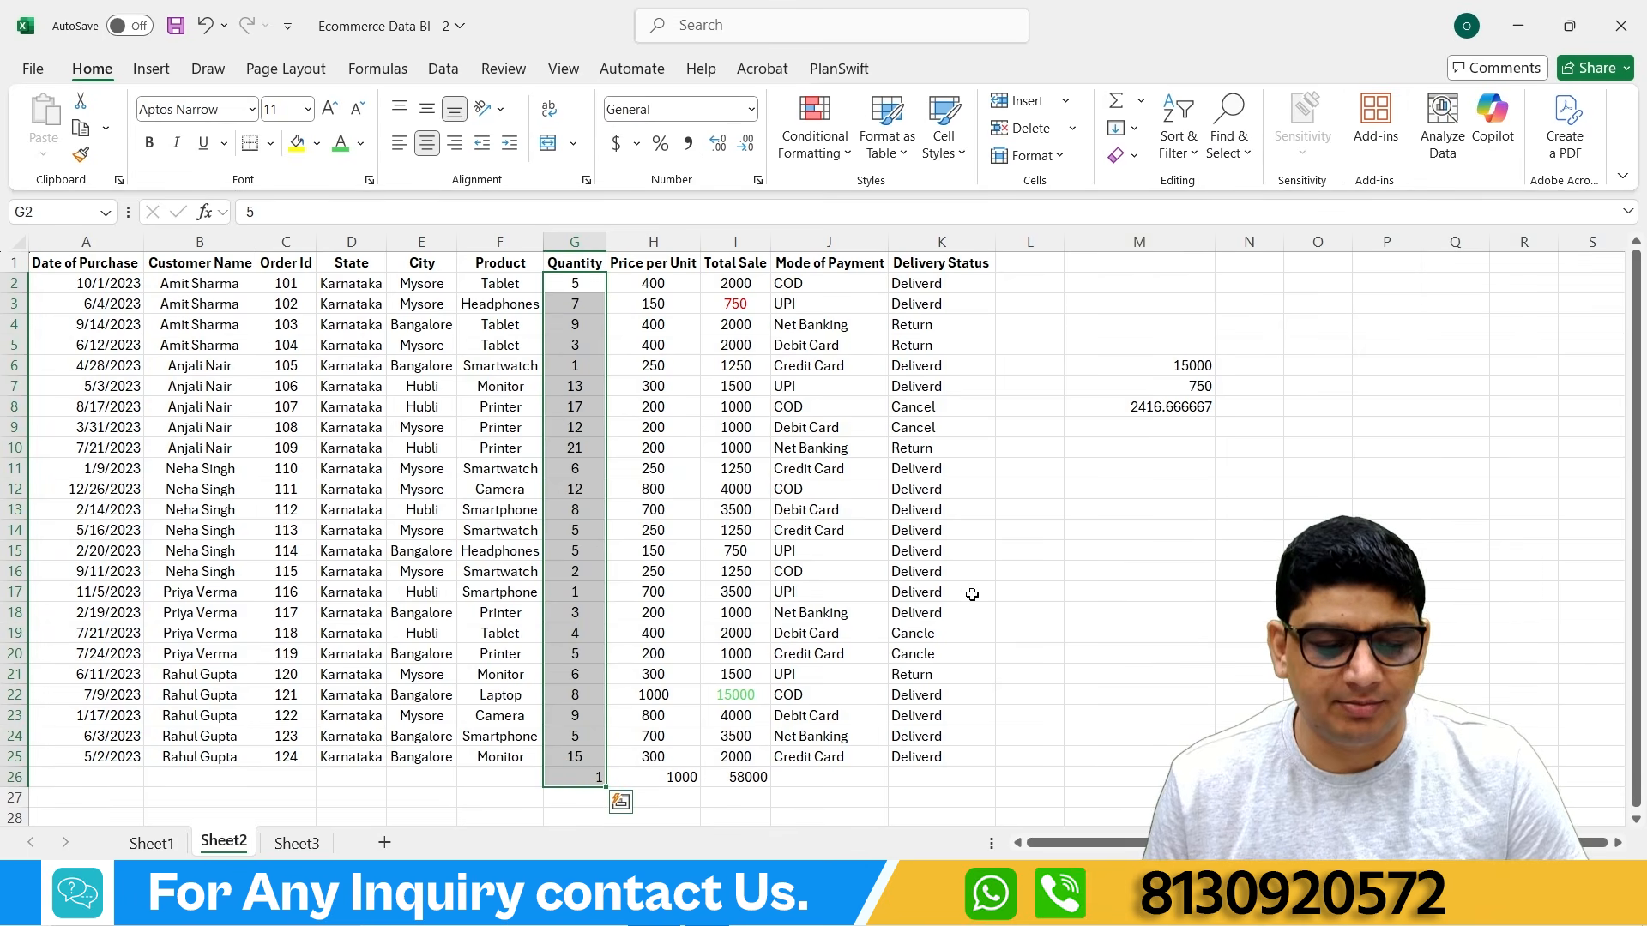
{"action": "left_click", "coordinate": [560, 779]}
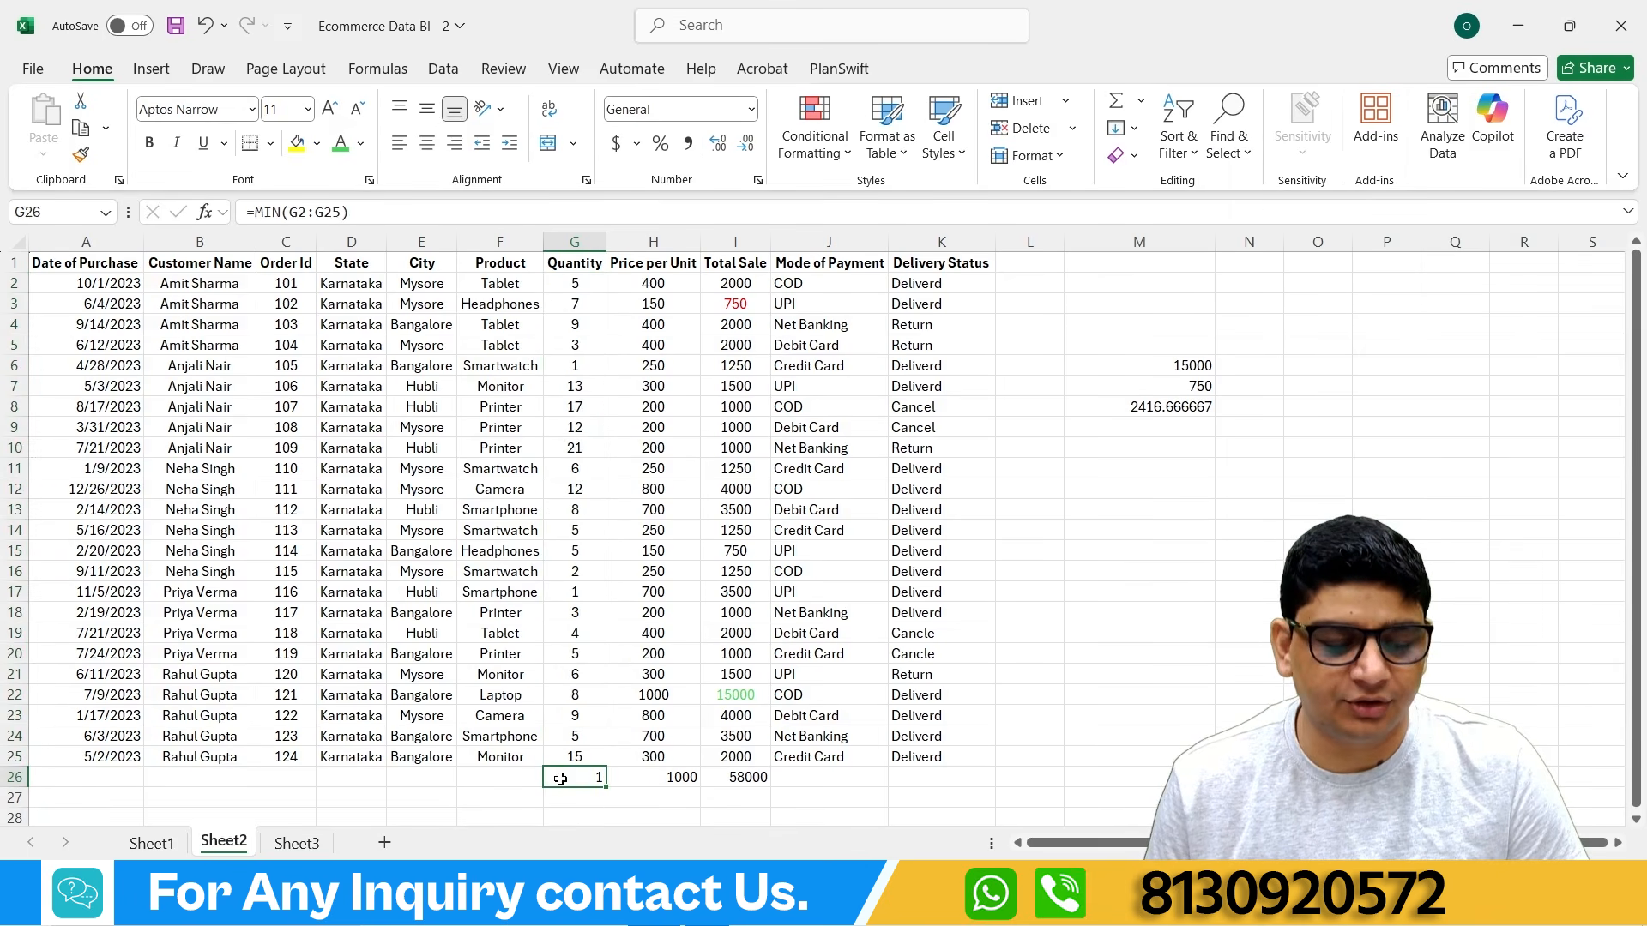
{"action": "left_click", "coordinate": [575, 593]}
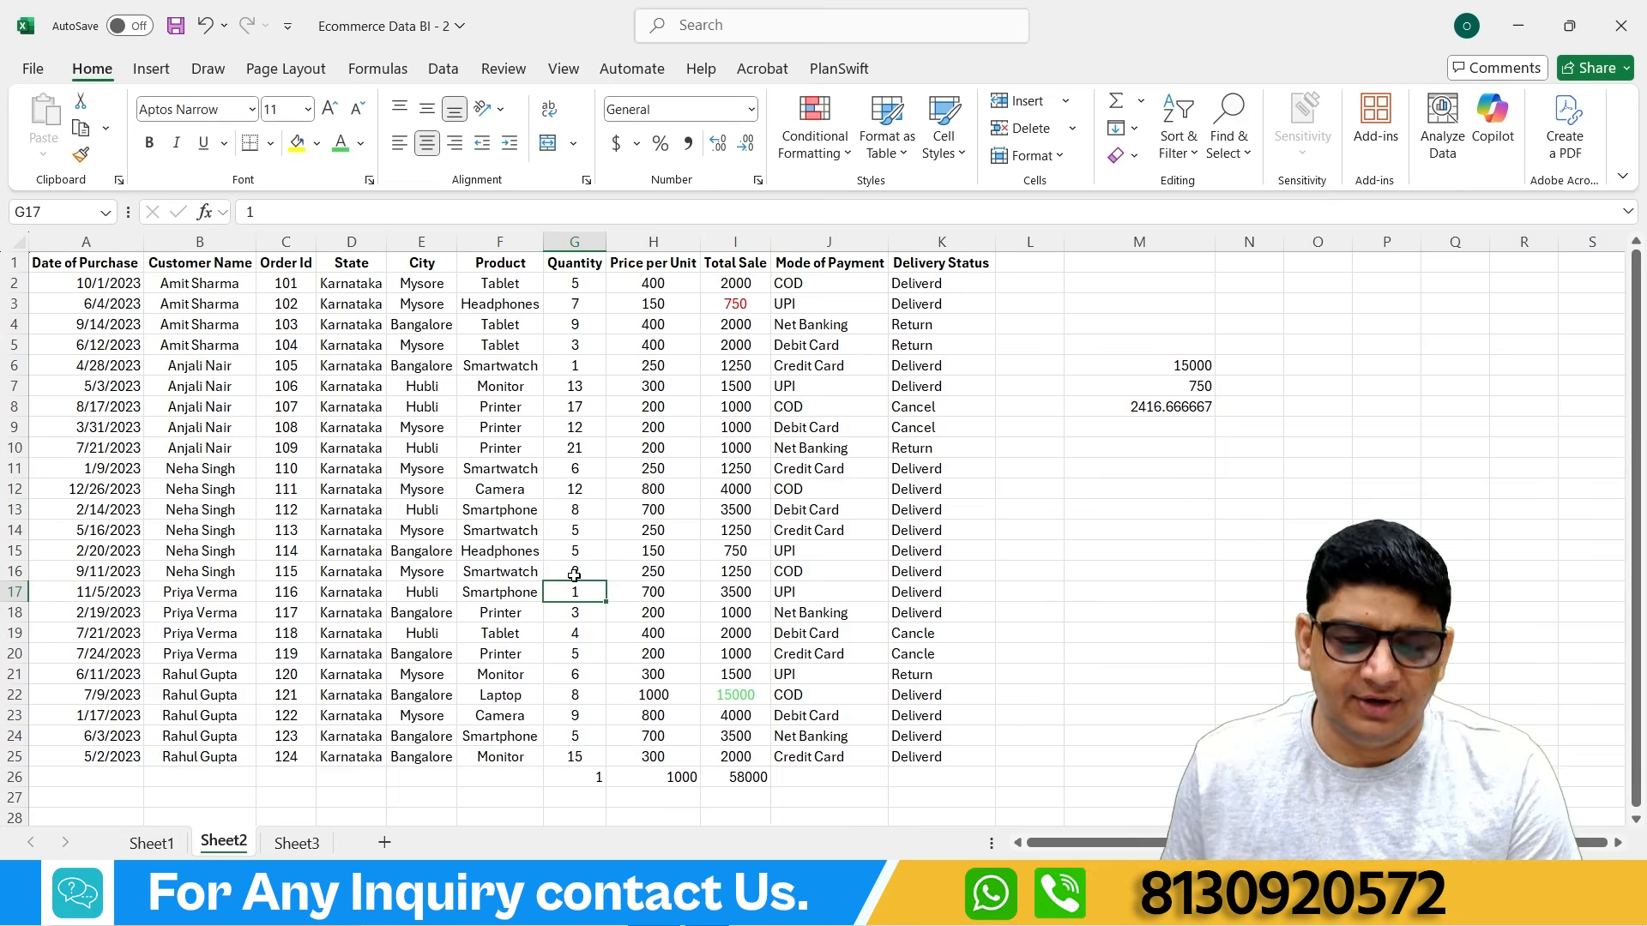
{"action": "left_click", "coordinate": [1143, 101]}
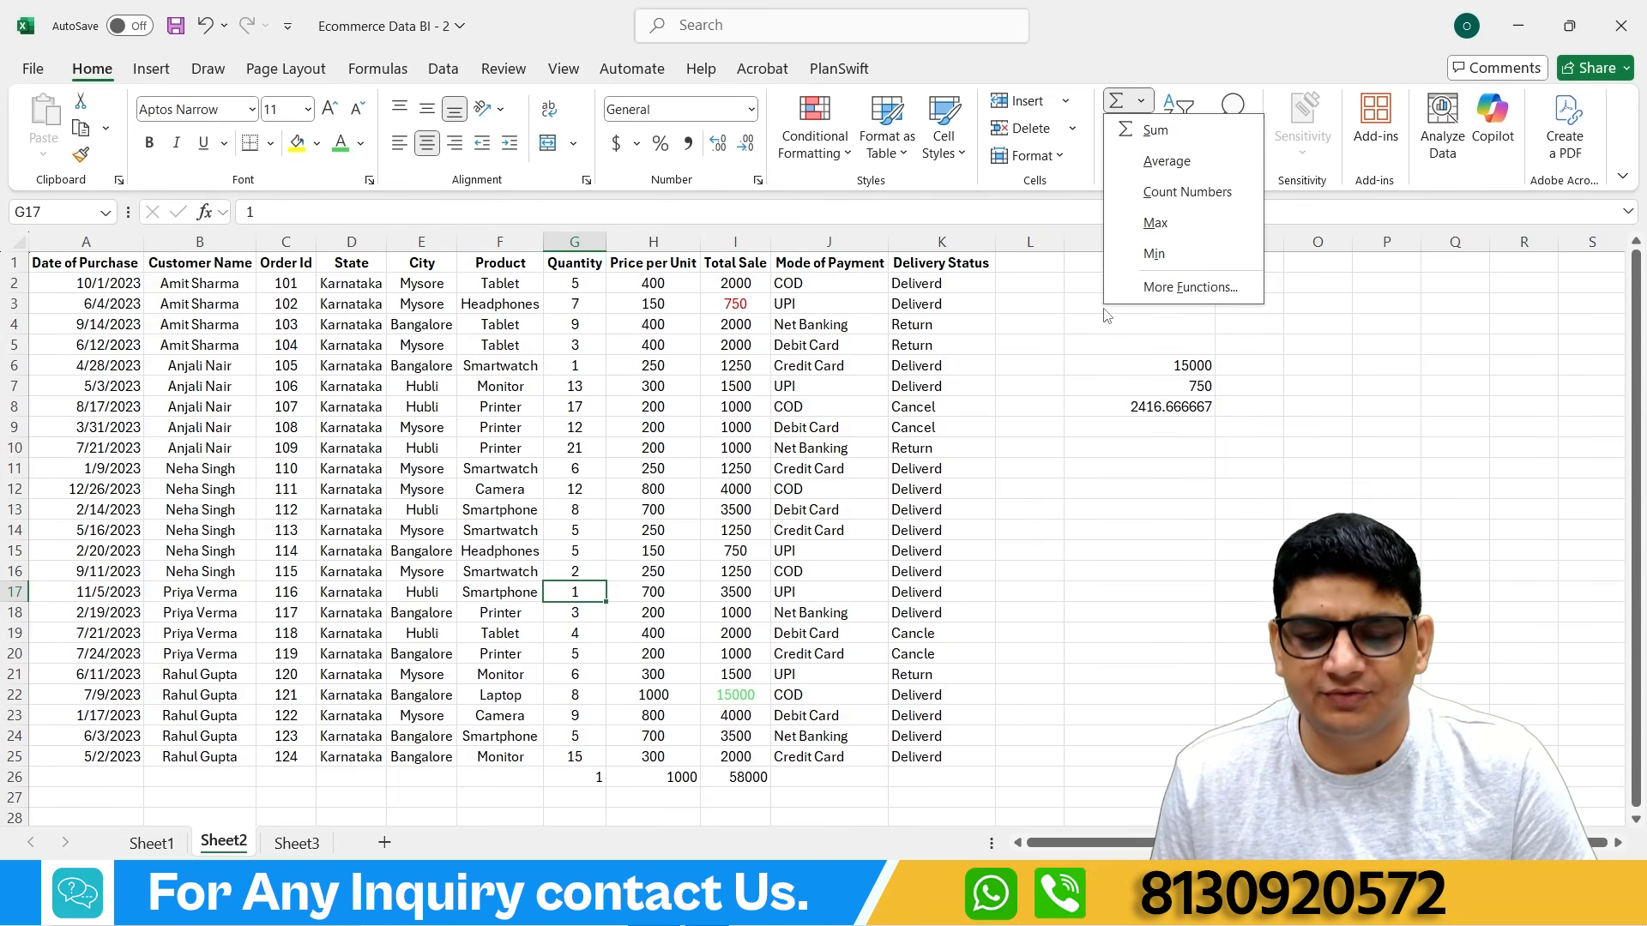
{"action": "left_click", "coordinate": [1104, 422]}
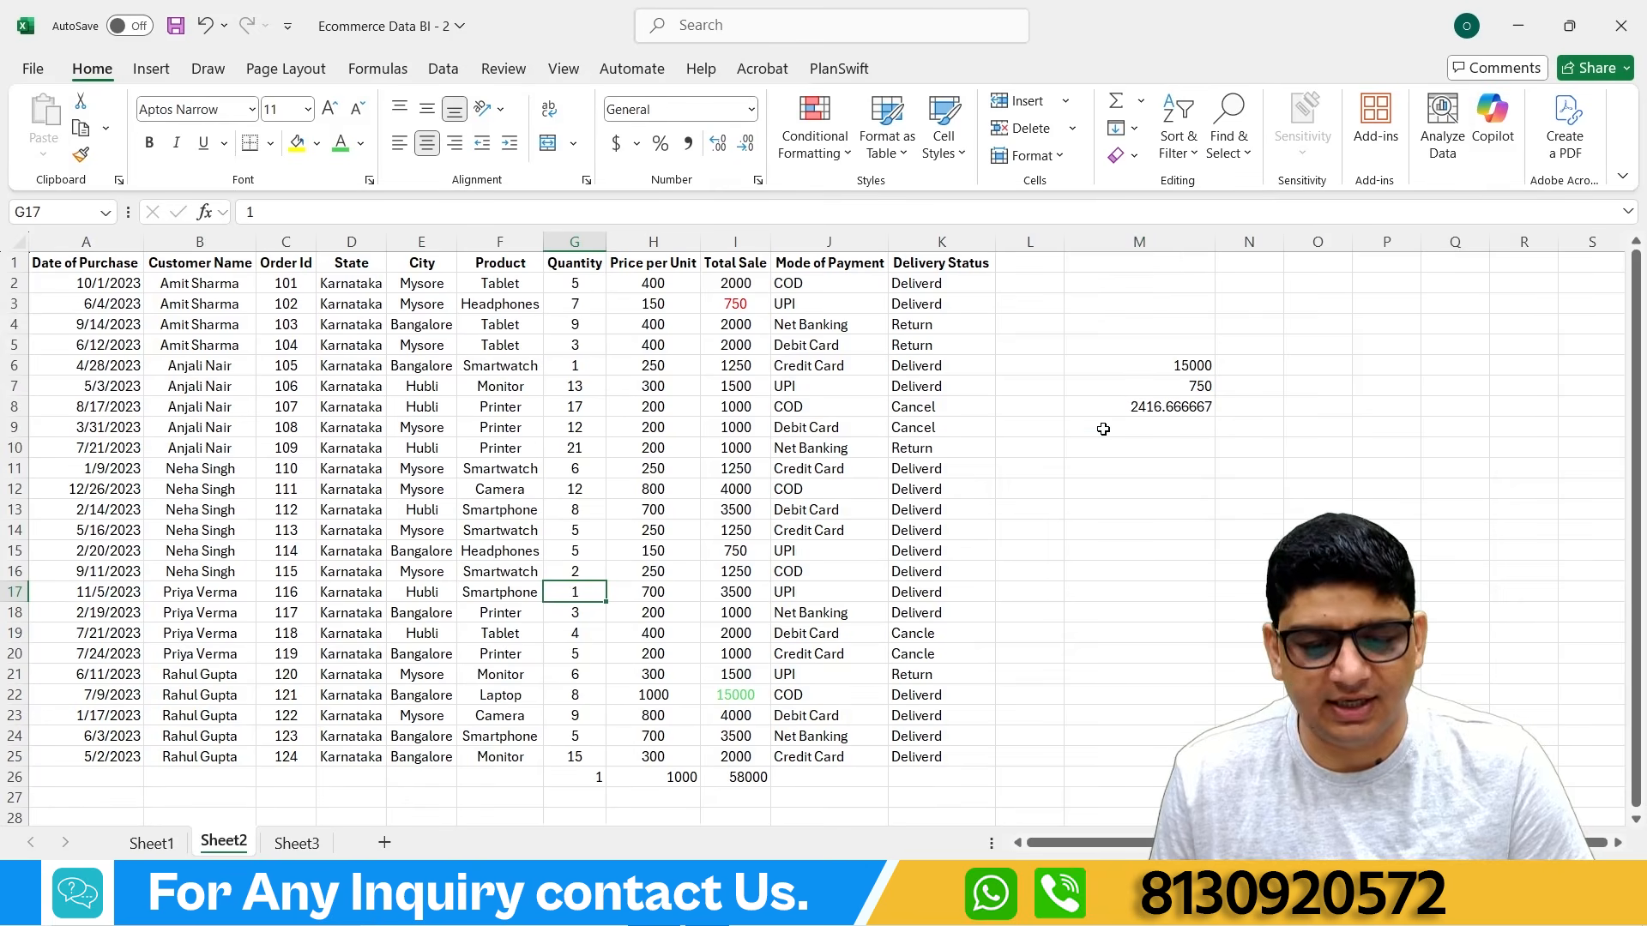
Step: Calculate in cell M9 the first Total Sale as a percentage of the second with =I2/I3*100
{"action": "left_click", "coordinate": [1104, 429]}
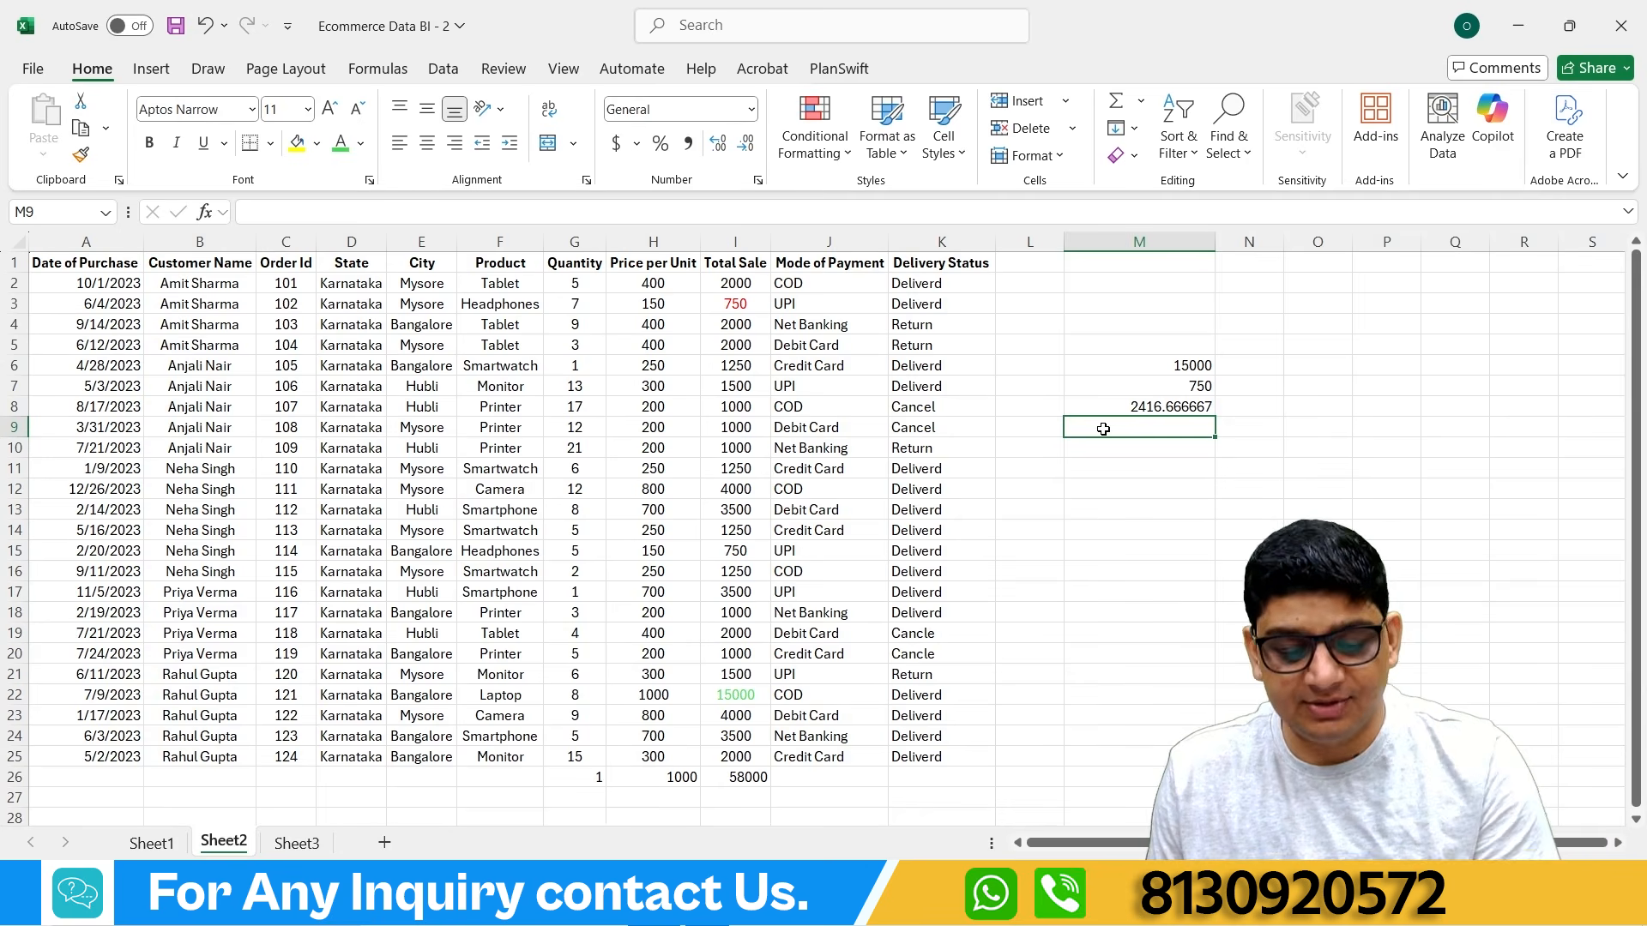
{"action": "type", "text": "="}
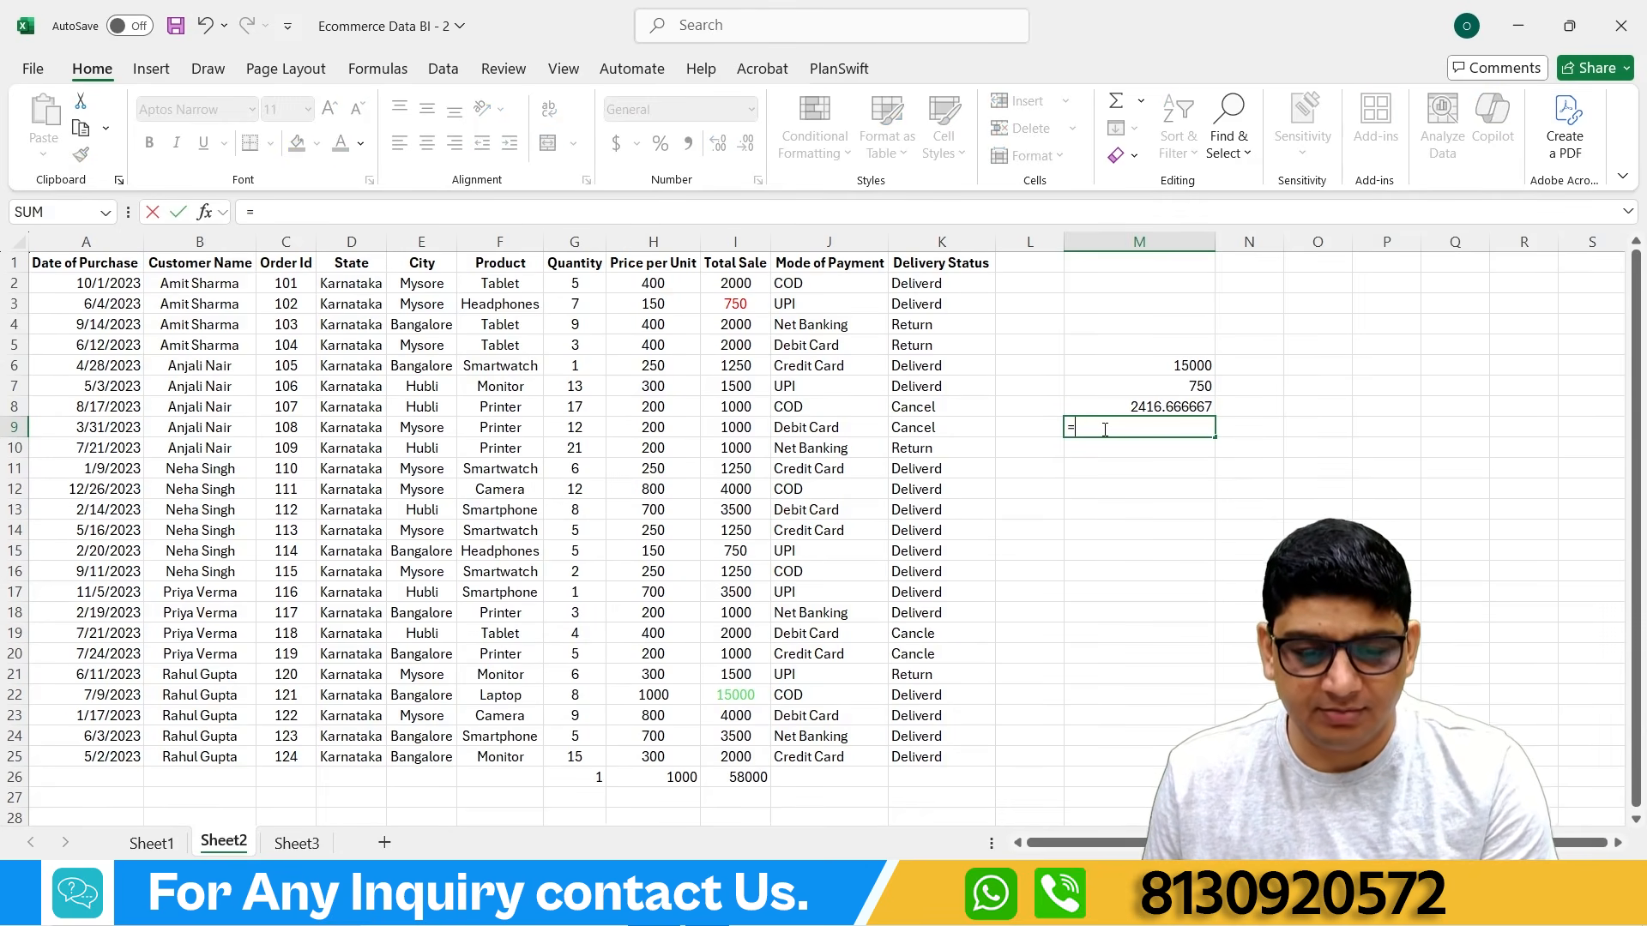
{"action": "type", "text": "pe"}
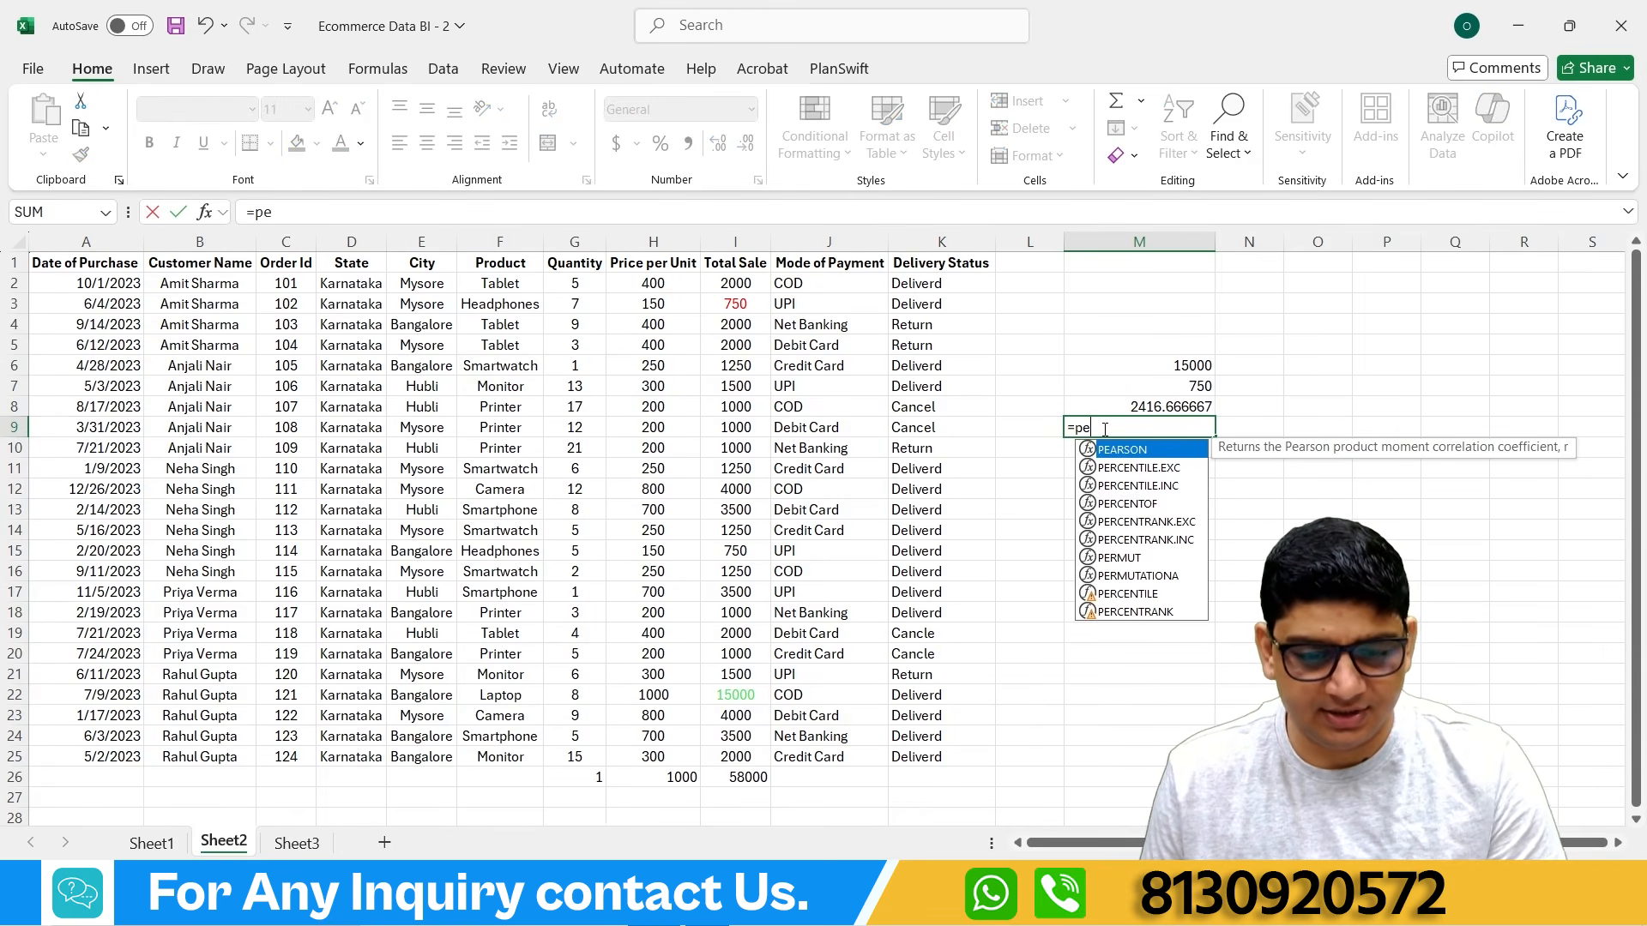
{"action": "key", "text": "BackSpace"}
{"action": "key", "text": "BackSpace"}
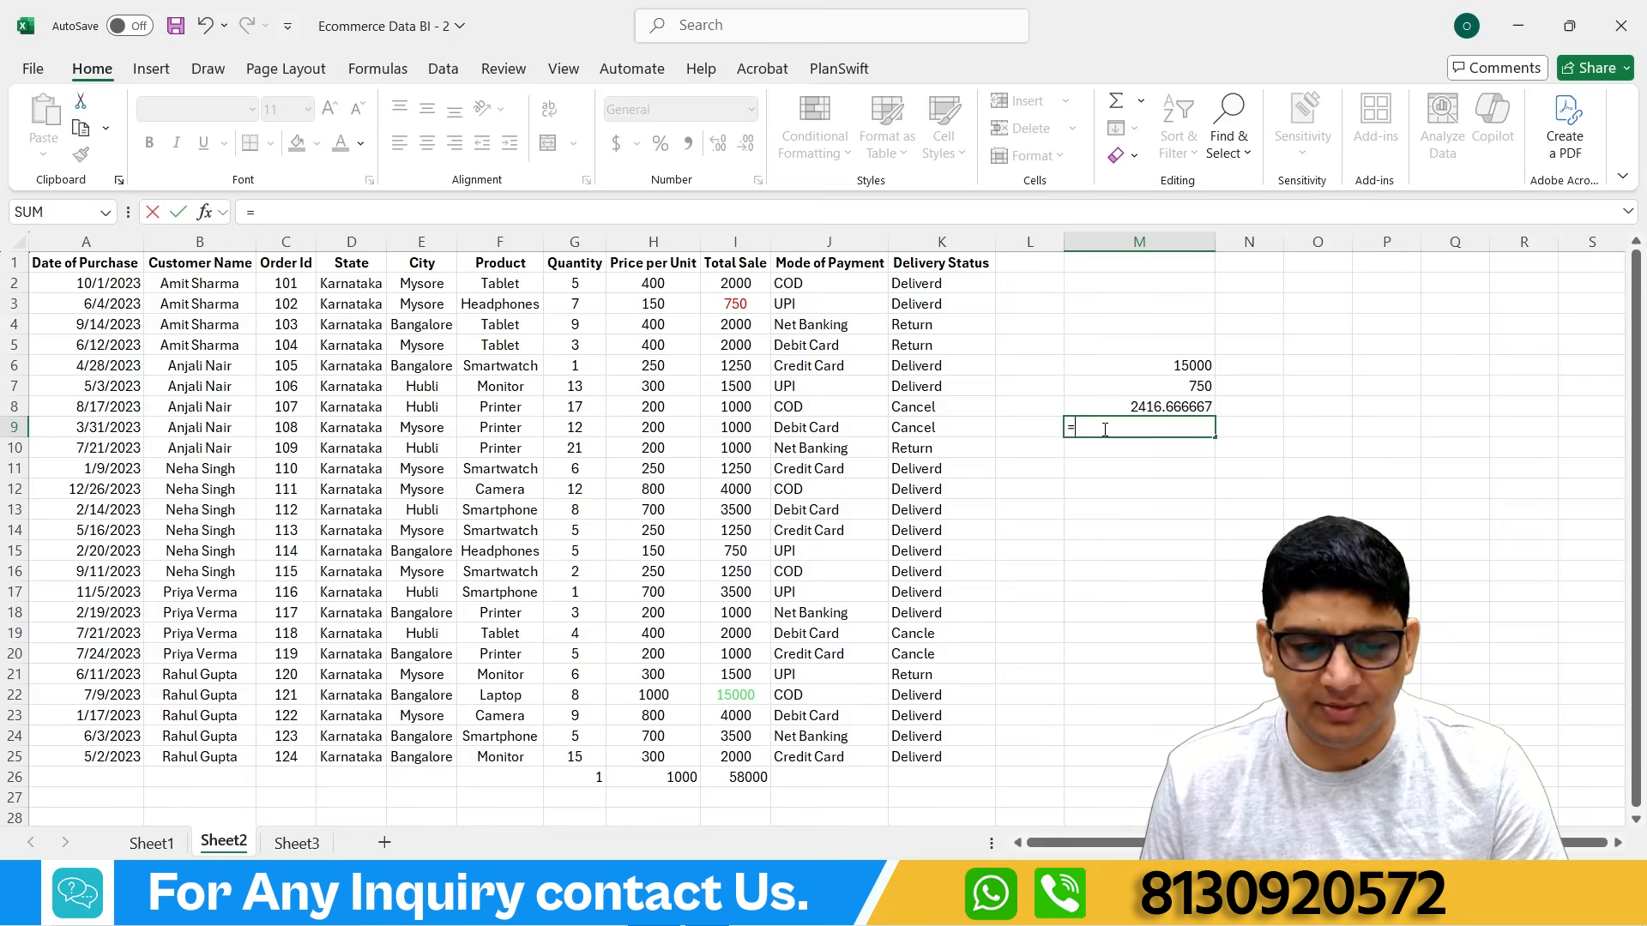
{"action": "left_click", "coordinate": [728, 282]}
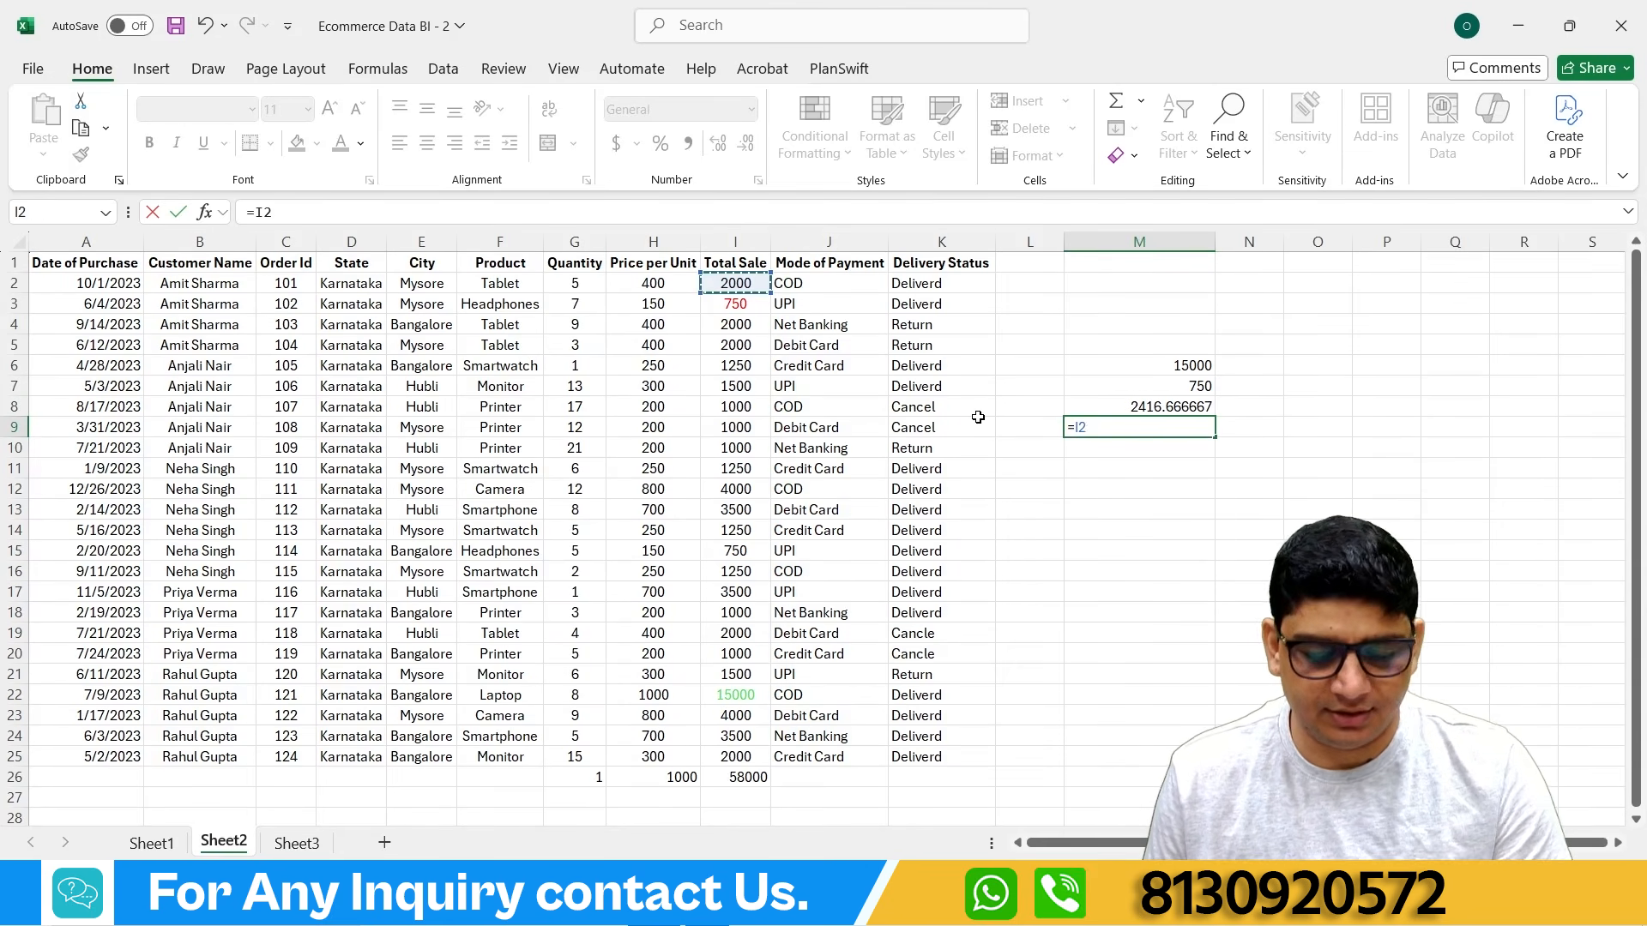
{"action": "type", "text": "/"}
{"action": "left_click", "coordinate": [739, 303]}
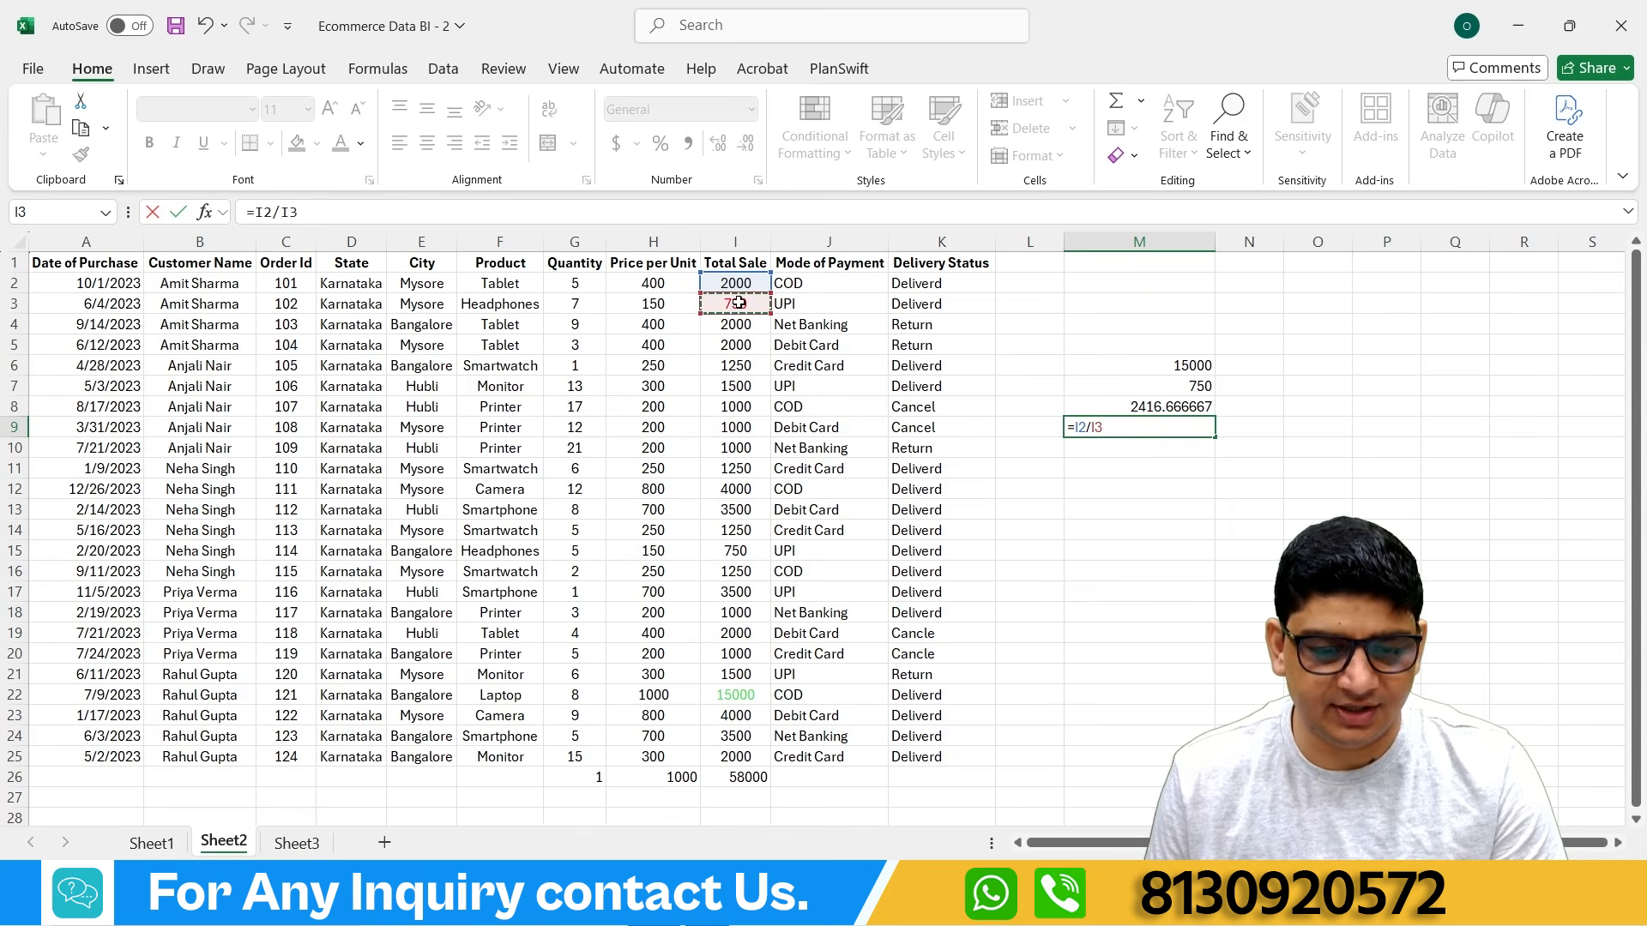
{"action": "type", "text": "*1000"}
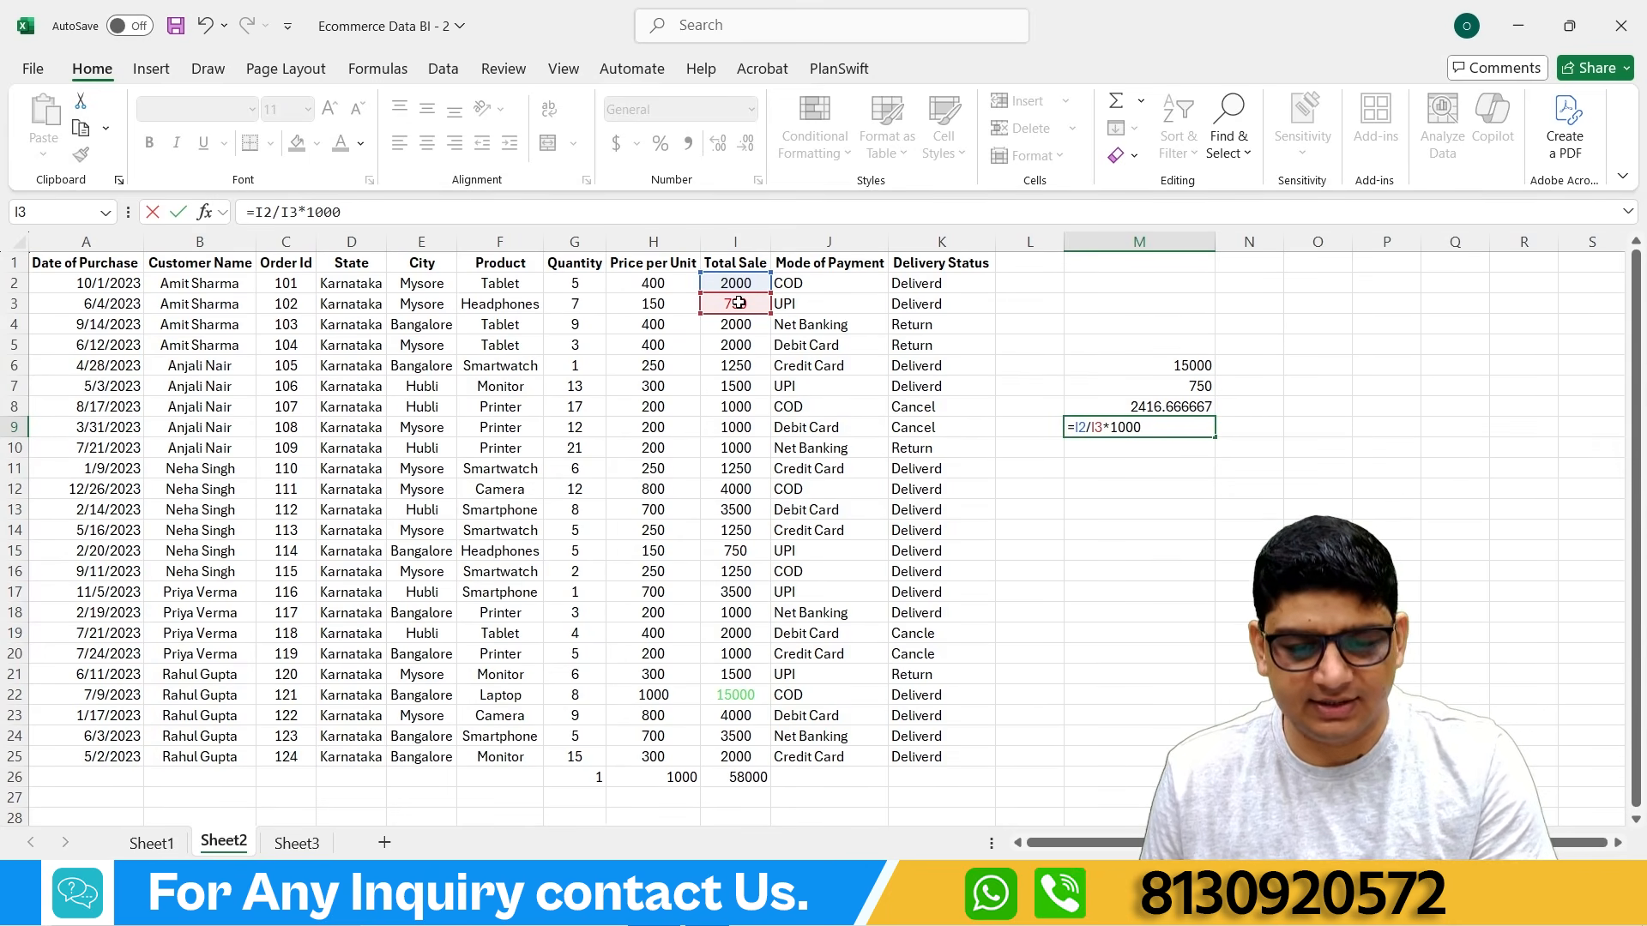
{"action": "key", "text": "BackSpace"}
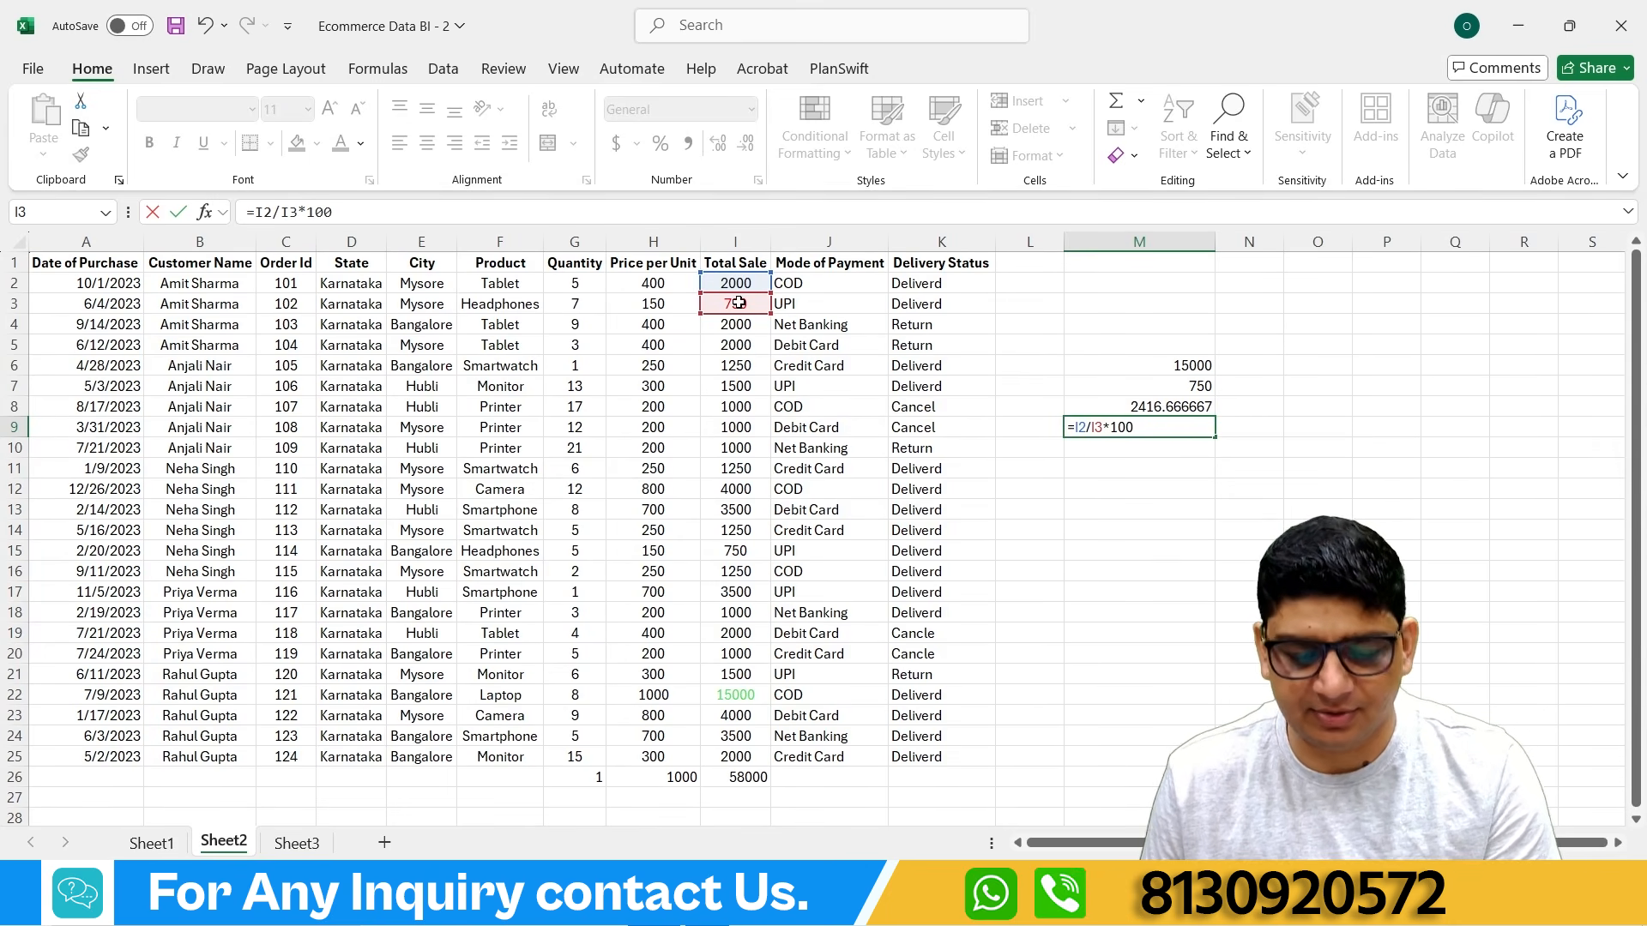
{"action": "key", "text": "Return"}
{"action": "left_click", "coordinate": [1150, 435]}
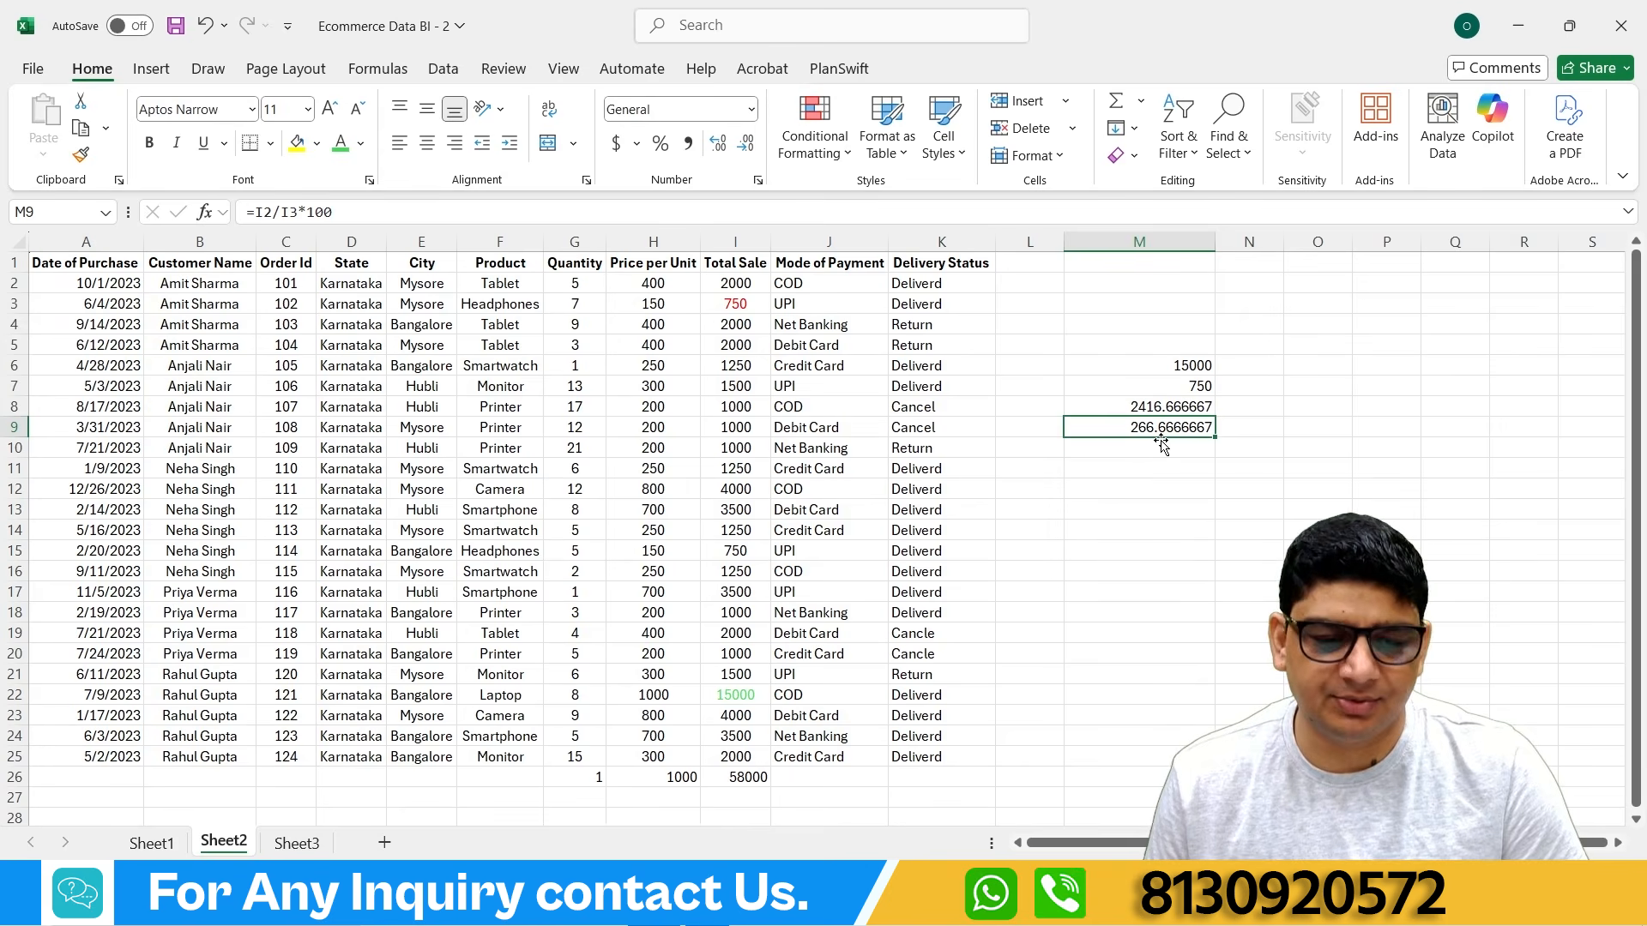
Step: Begin a formula in cell M10 that divides the second Total Sale by the first, =I3/I2
{"action": "left_click", "coordinate": [1125, 447]}
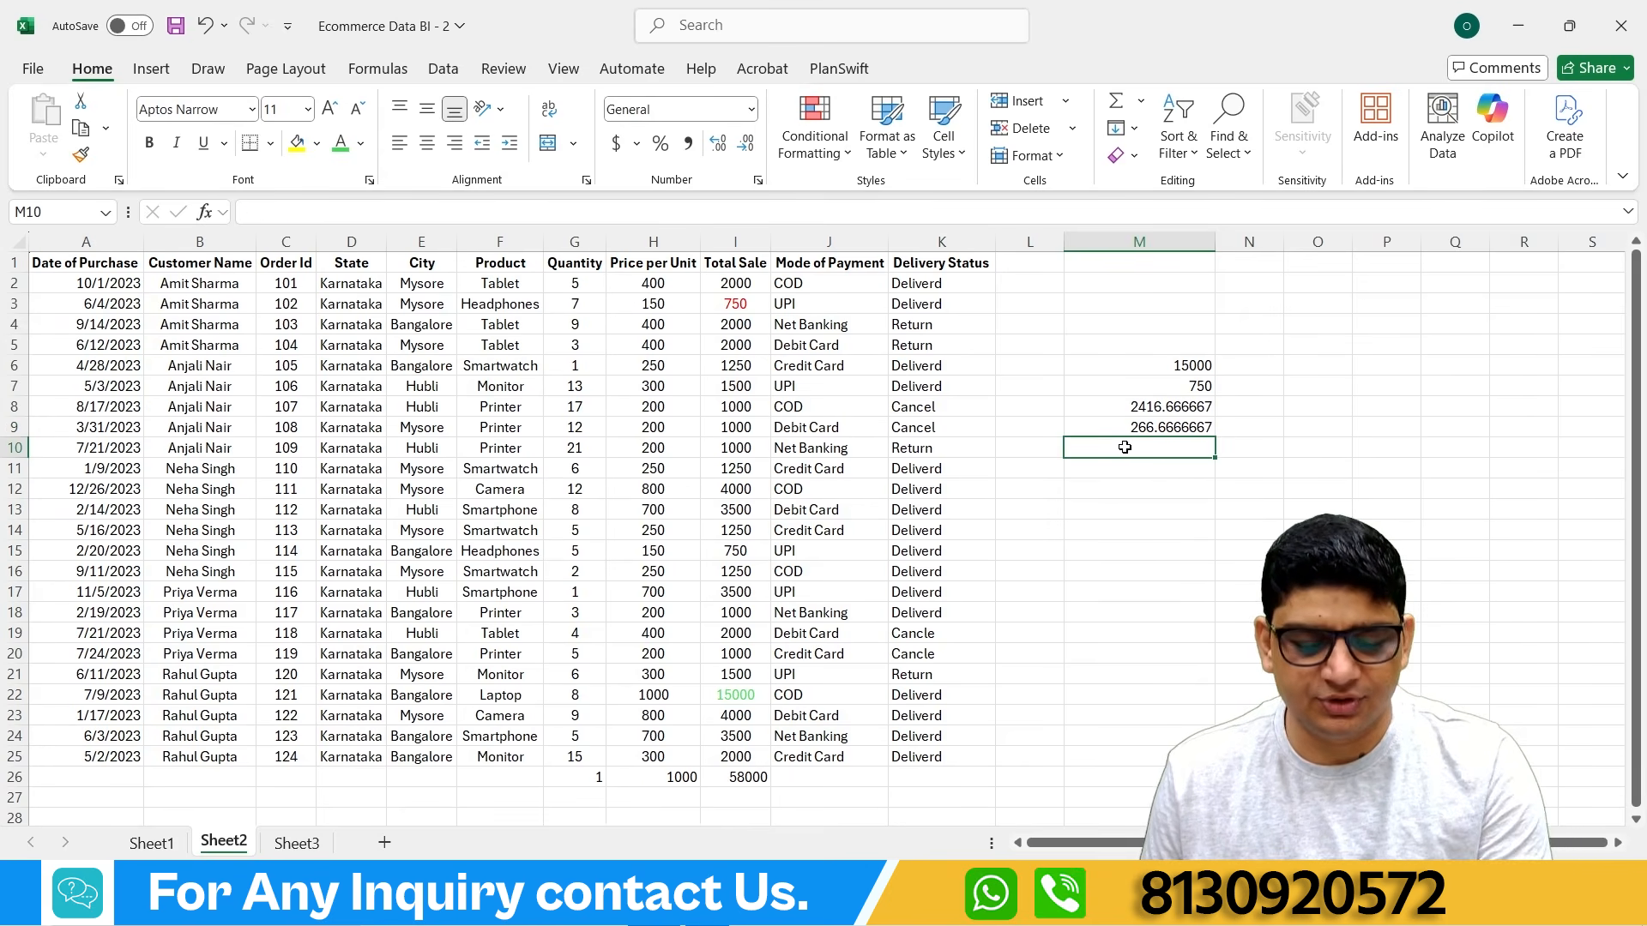
{"action": "type", "text": "="}
{"action": "left_click", "coordinate": [733, 304]}
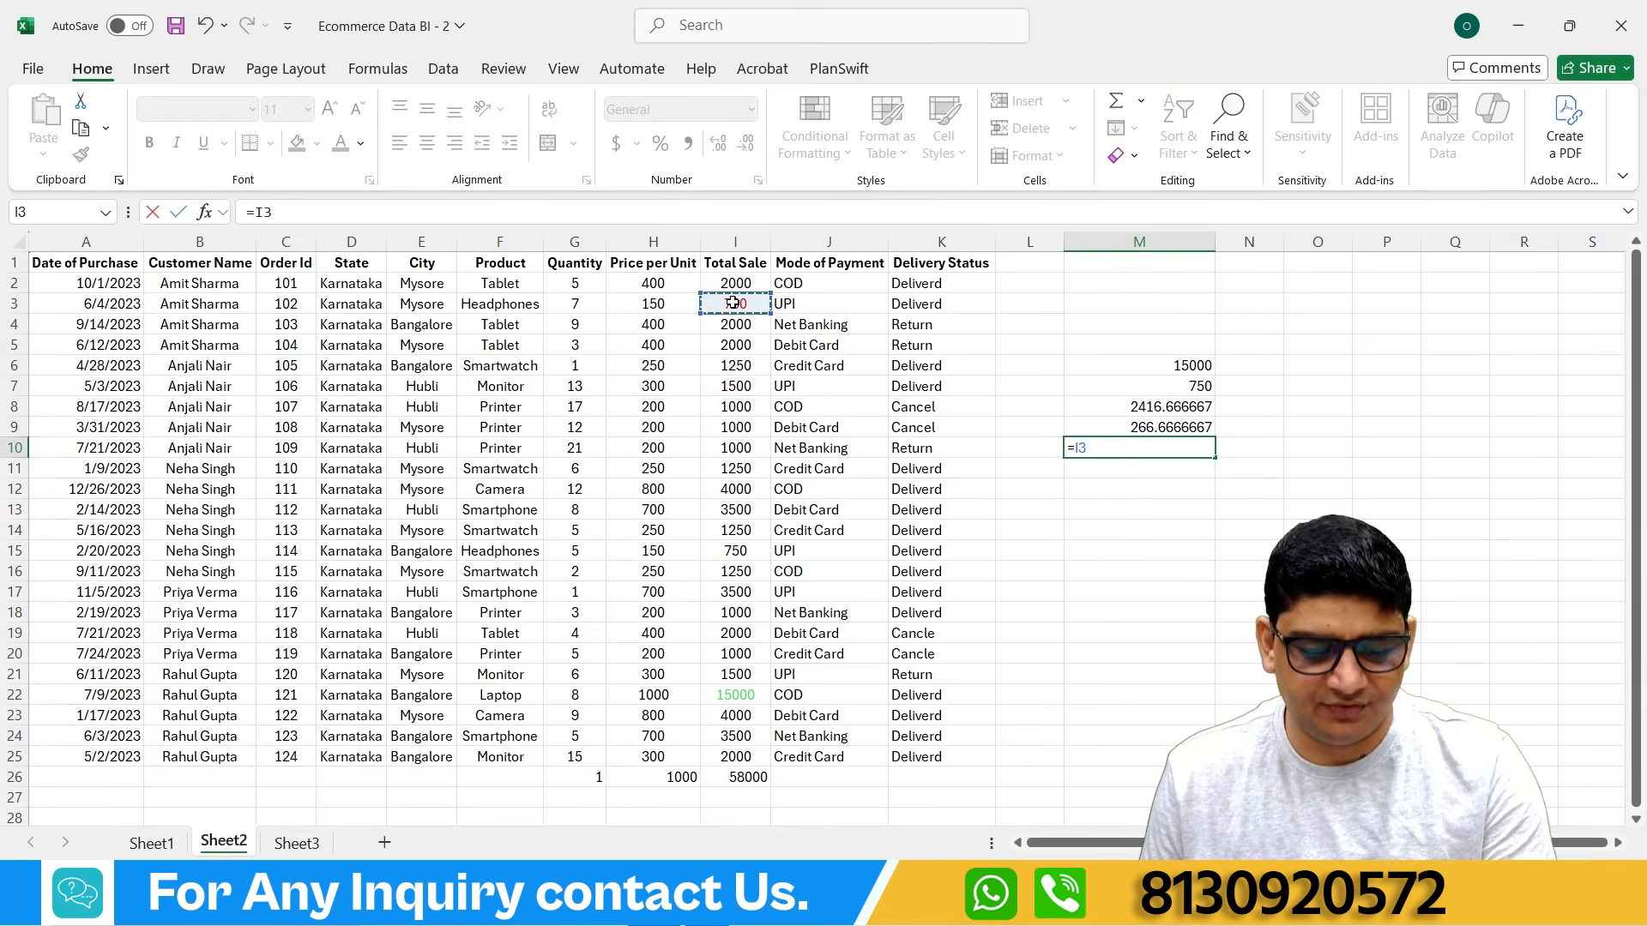
{"action": "type", "text": "="}
{"action": "key", "text": "BackSpace"}
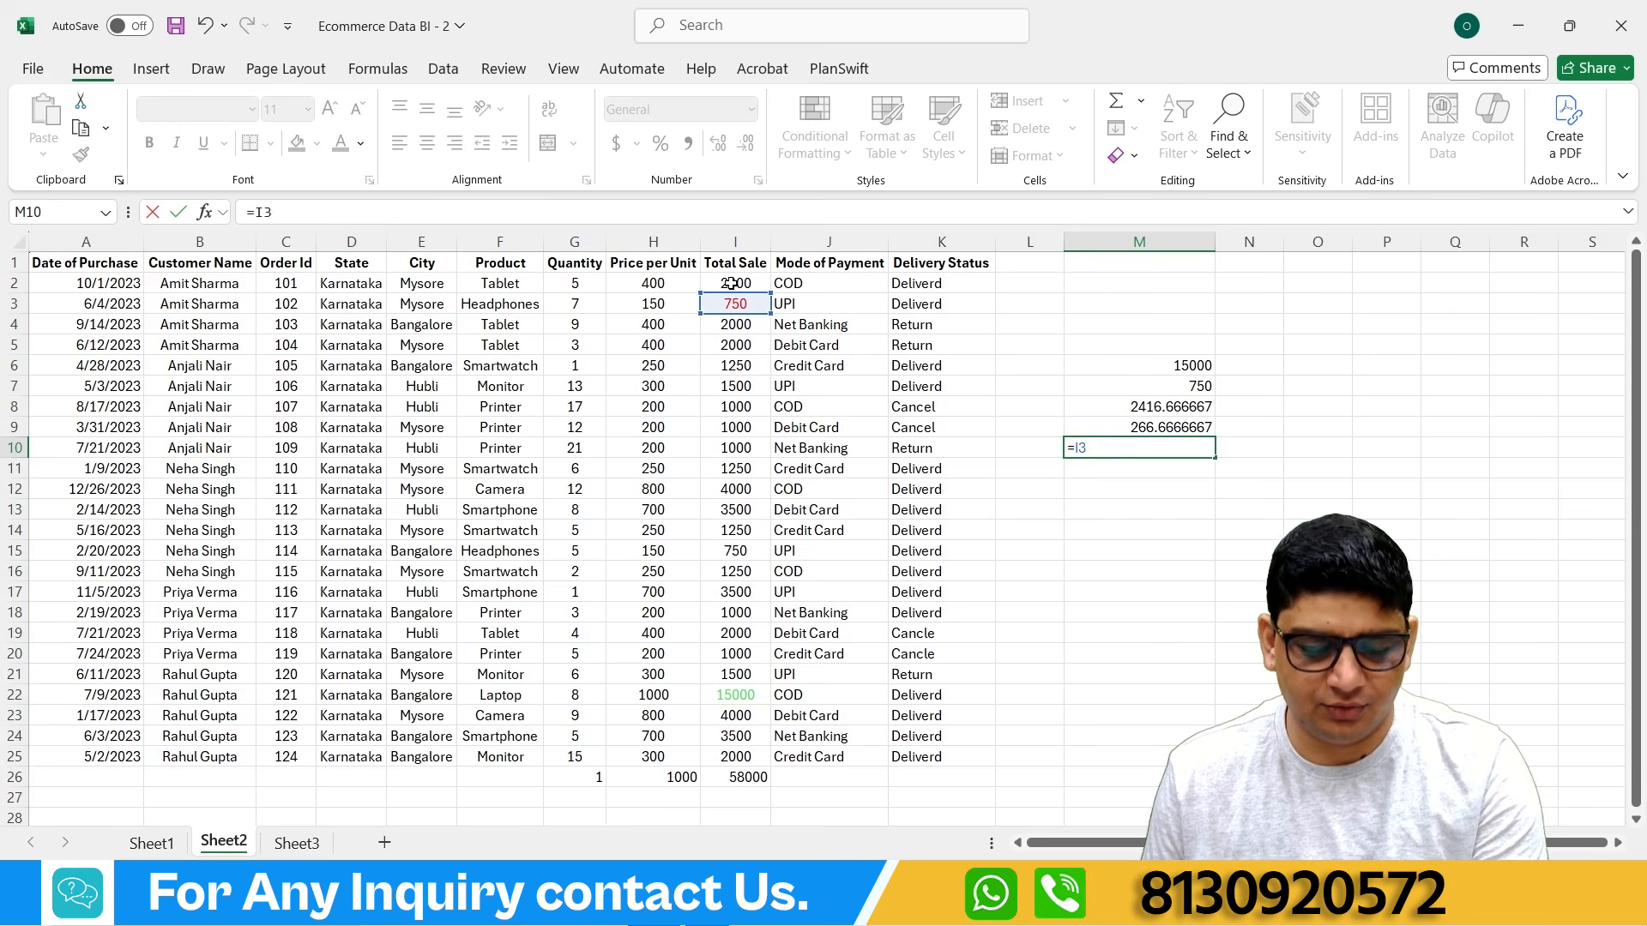
{"action": "type", "text": "/"}
{"action": "left_click", "coordinate": [730, 284]}
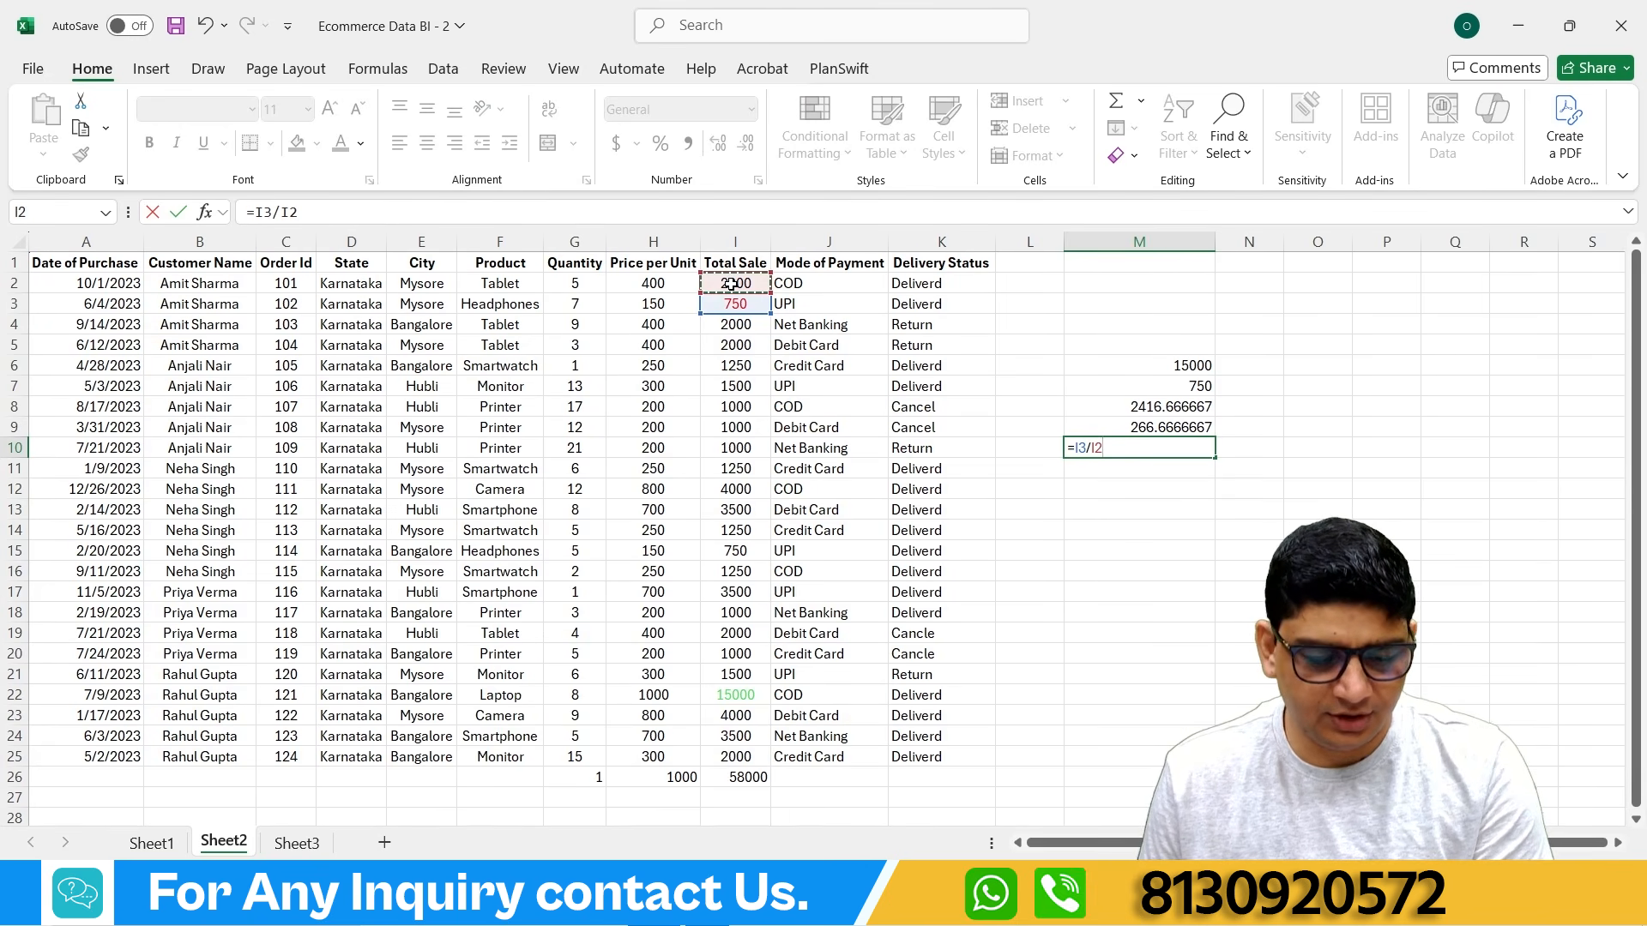
Step: Enclose the M10 division in parentheses and multiply it by 100, completing the formula as =(I3/I2)*100
{"action": "left_click", "coordinate": [1078, 448]}
{"action": "type", "text": "("}
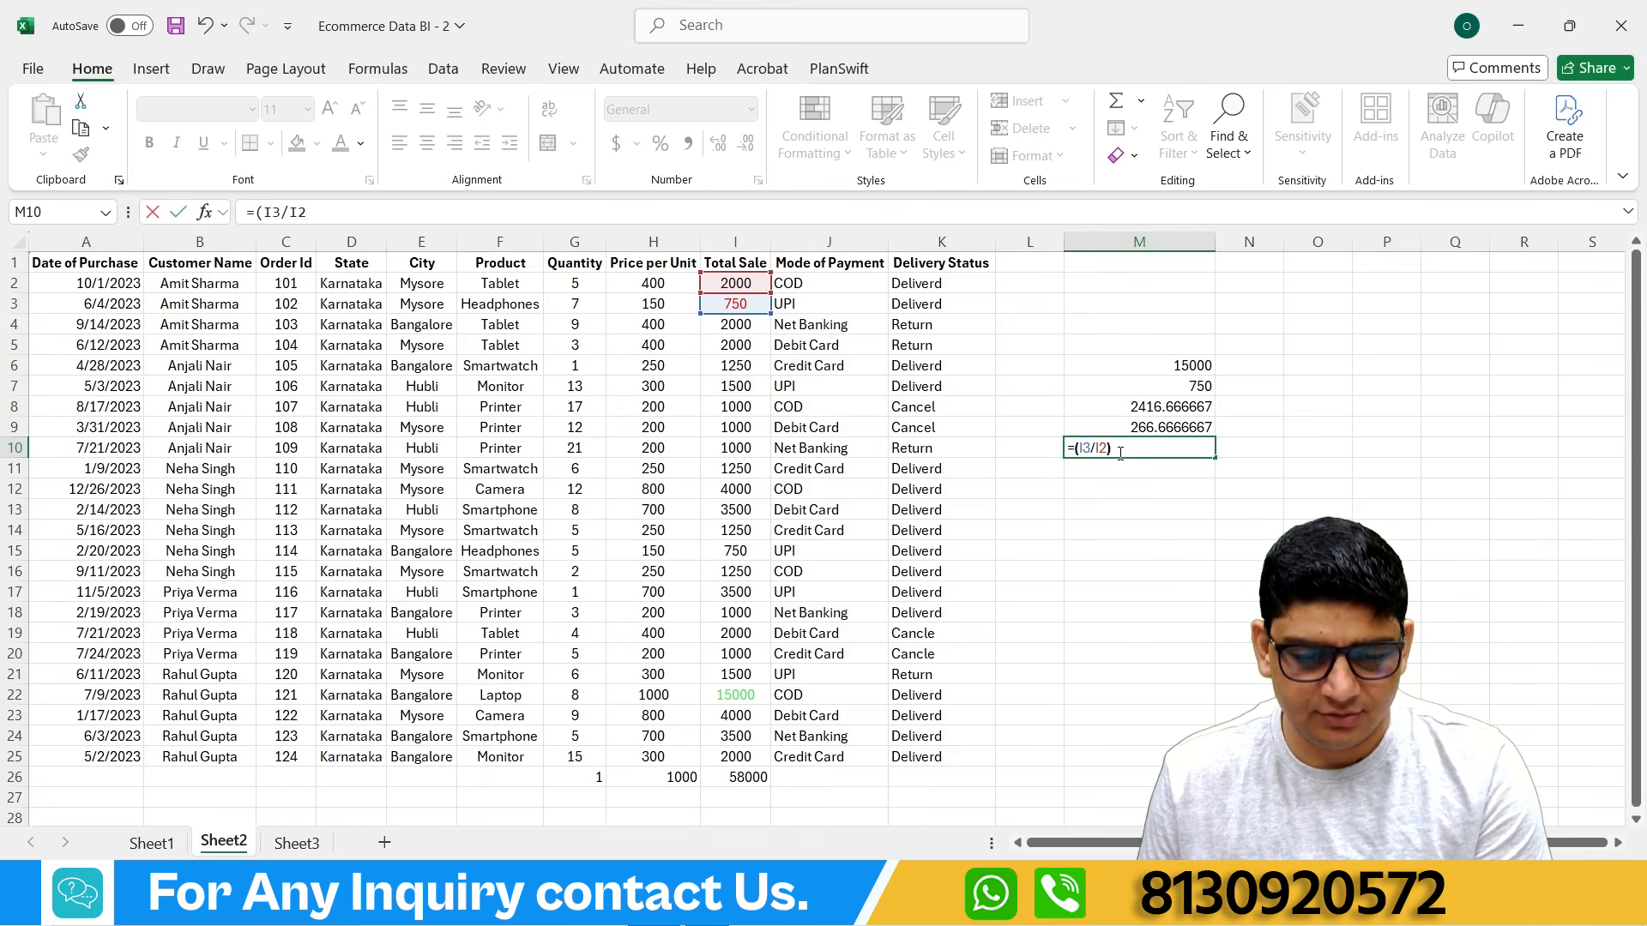
{"action": "type", "text": ")/1"}
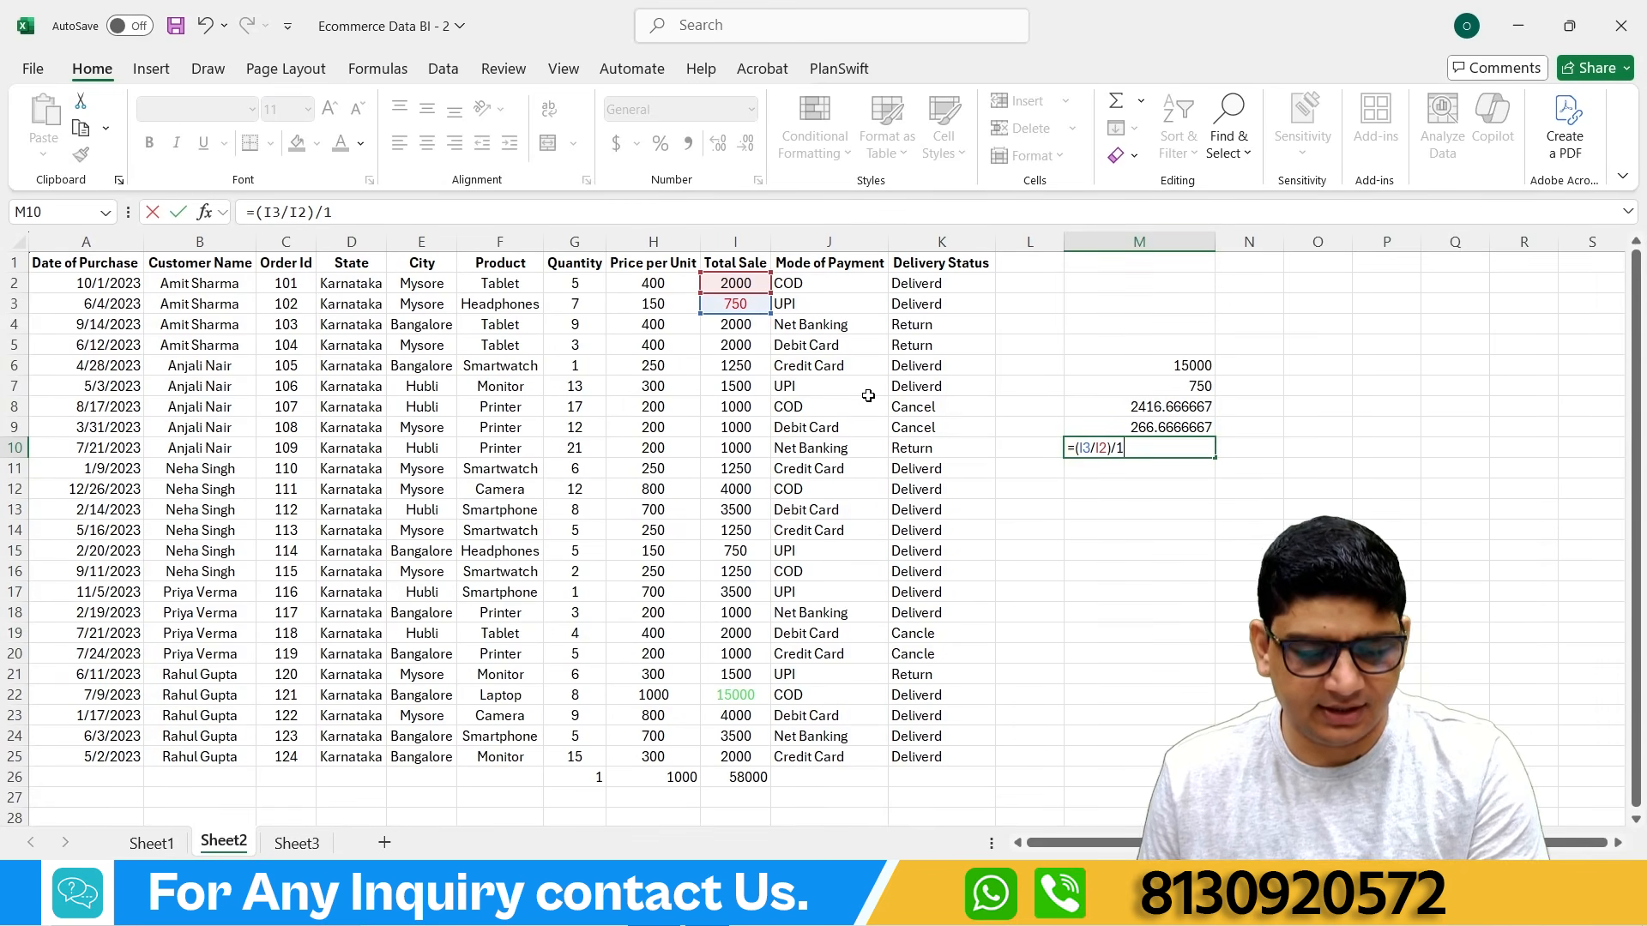
{"action": "key", "text": "BackSpace"}
{"action": "key", "text": "BackSpace"}
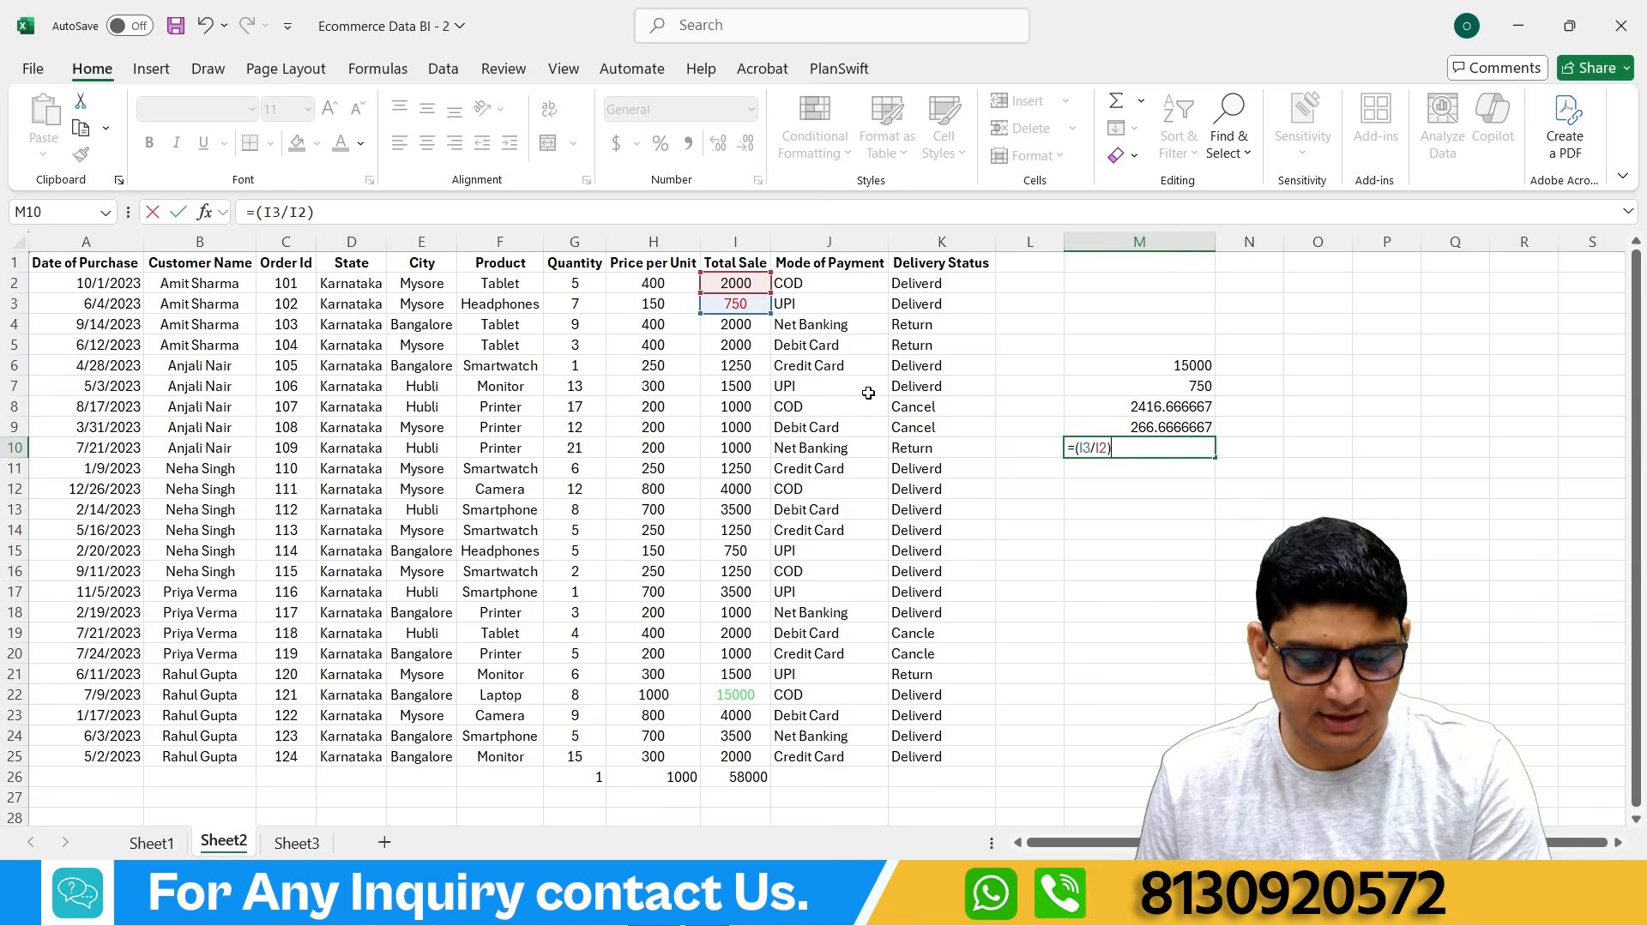
{"action": "type", "text": "*100"}
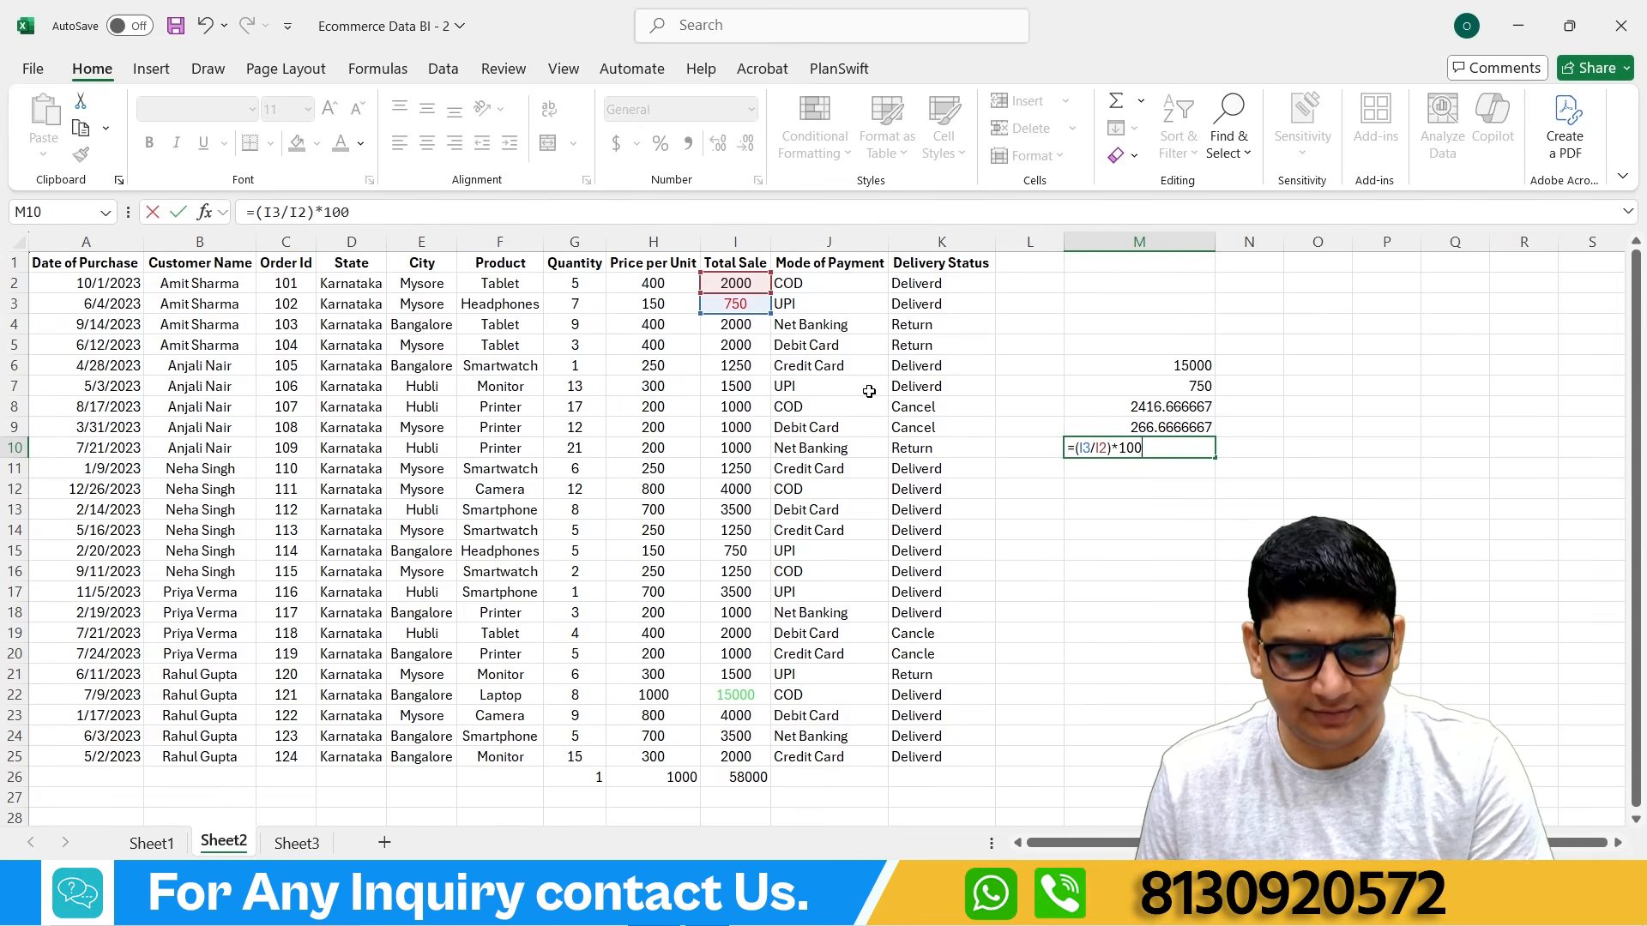
{"action": "key", "text": "Return"}
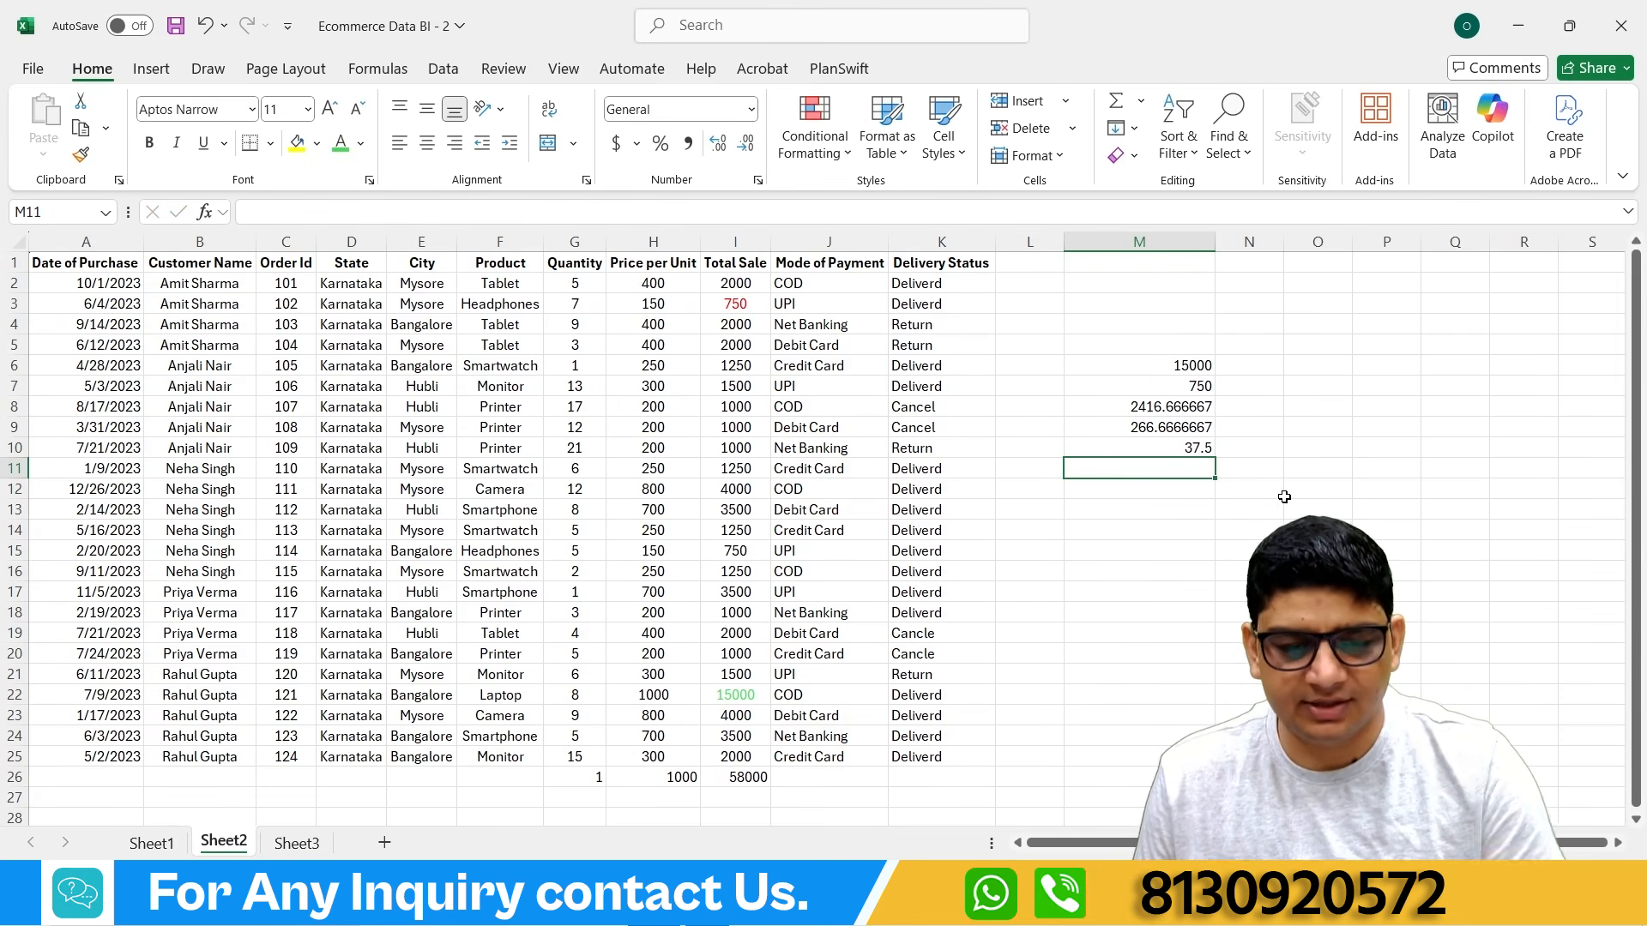
{"action": "left_click", "coordinate": [1213, 453]}
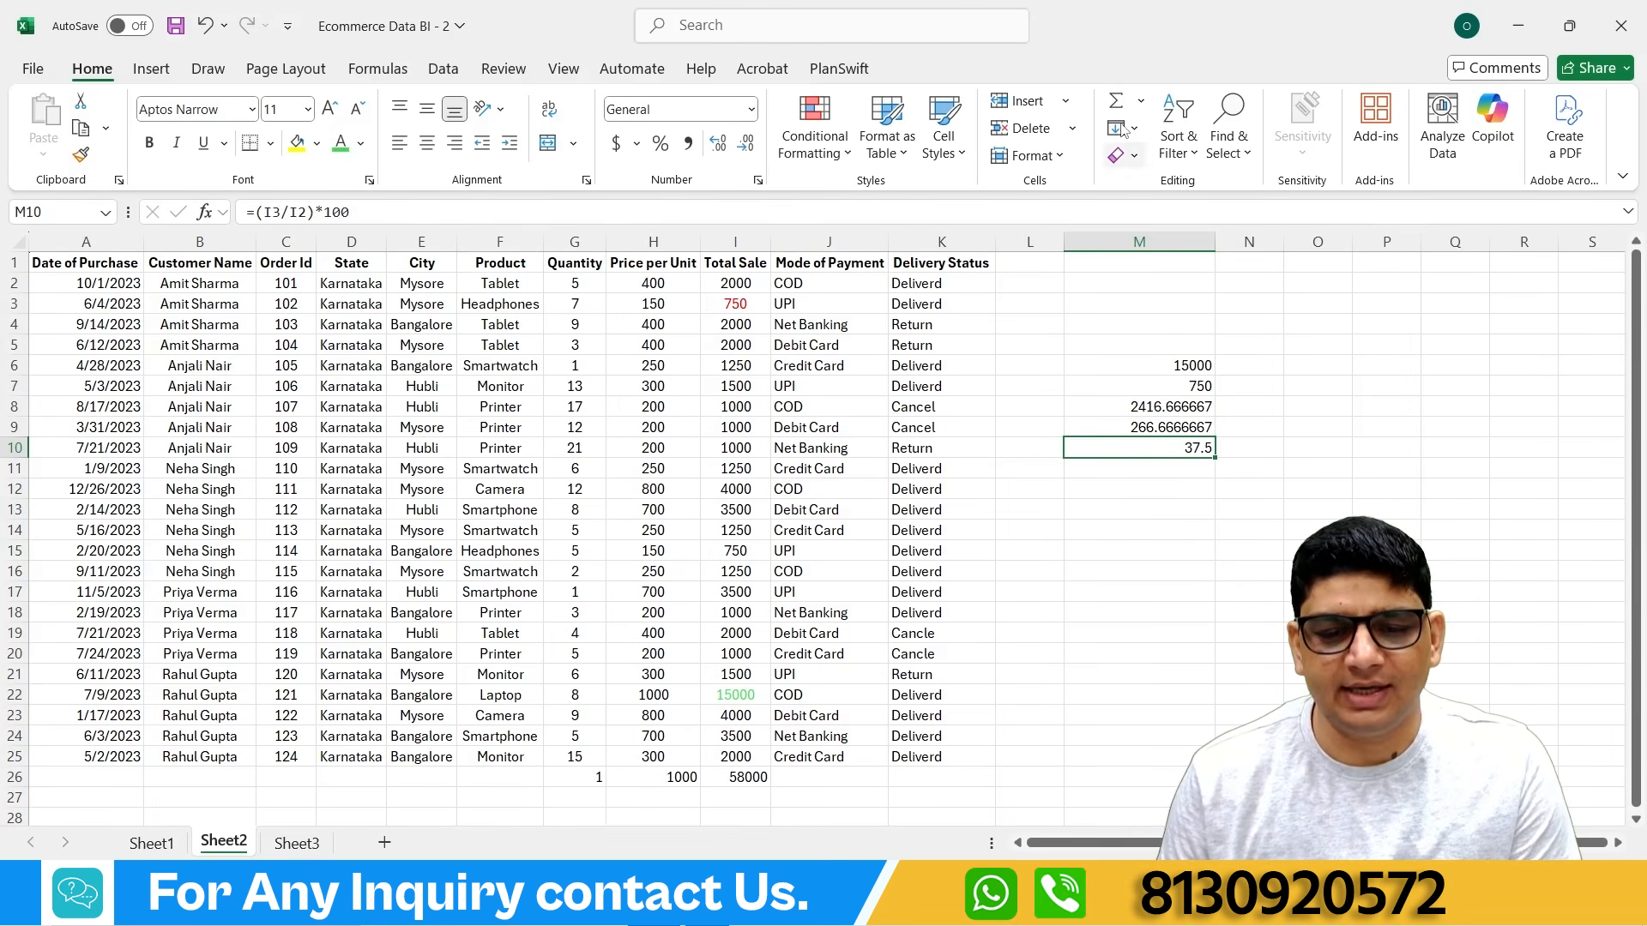
{"action": "left_click", "coordinate": [1140, 101]}
{"action": "left_click", "coordinate": [1128, 344]}
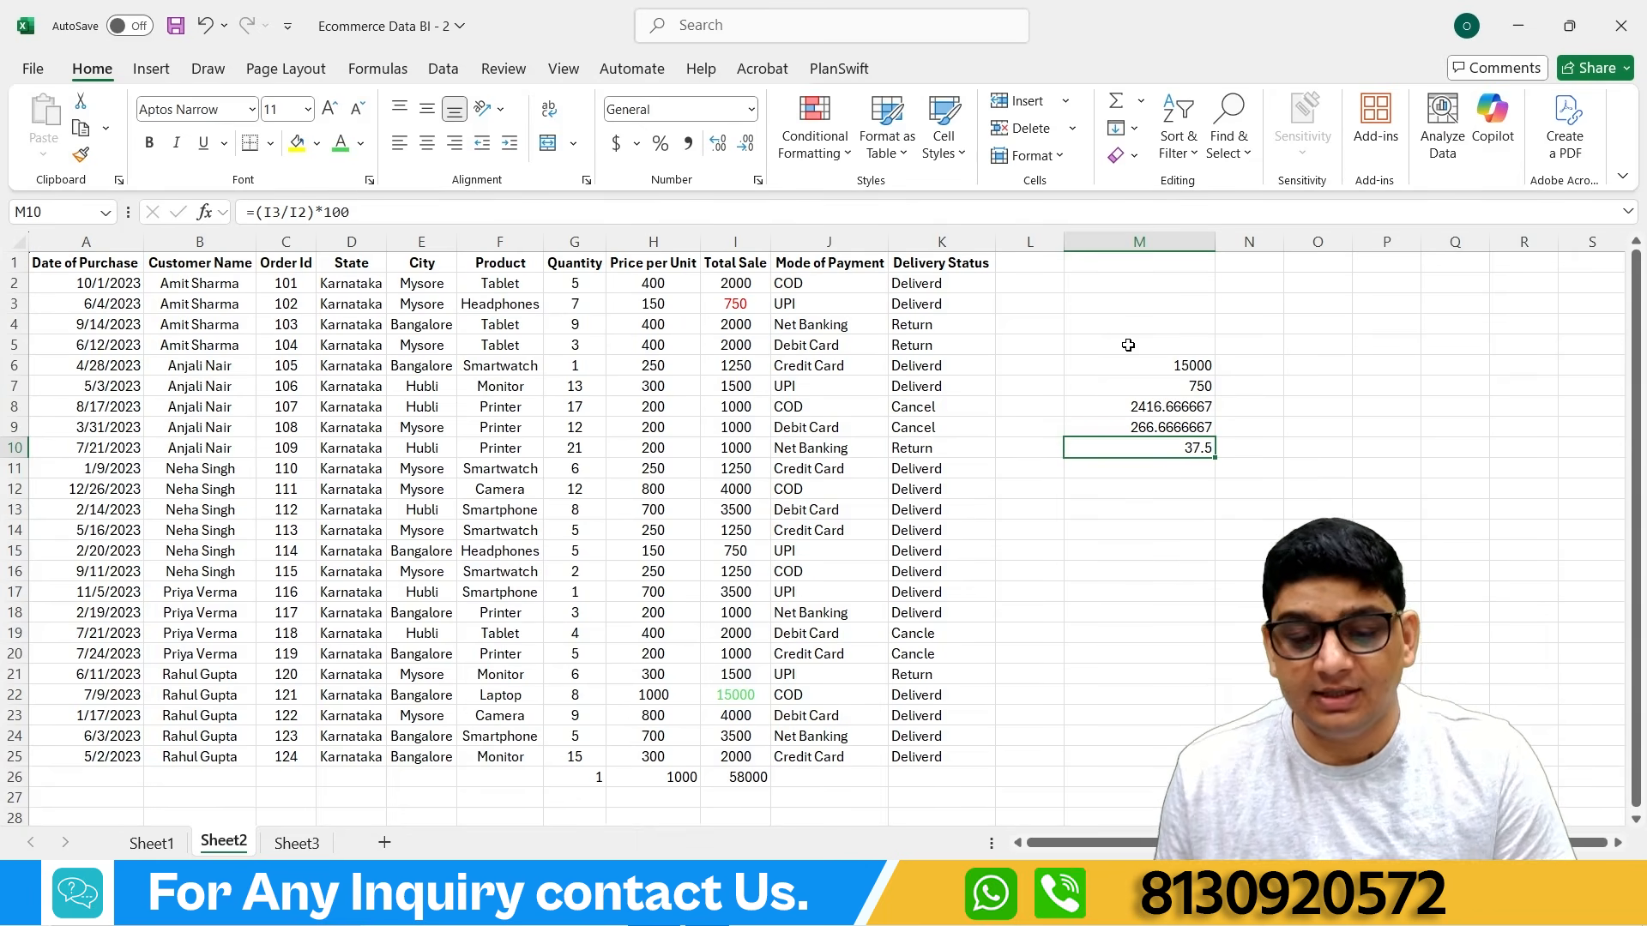
Step: Divide the first Total Sale by the second in cell M11 with =I2/I3
{"action": "left_click", "coordinate": [1147, 464]}
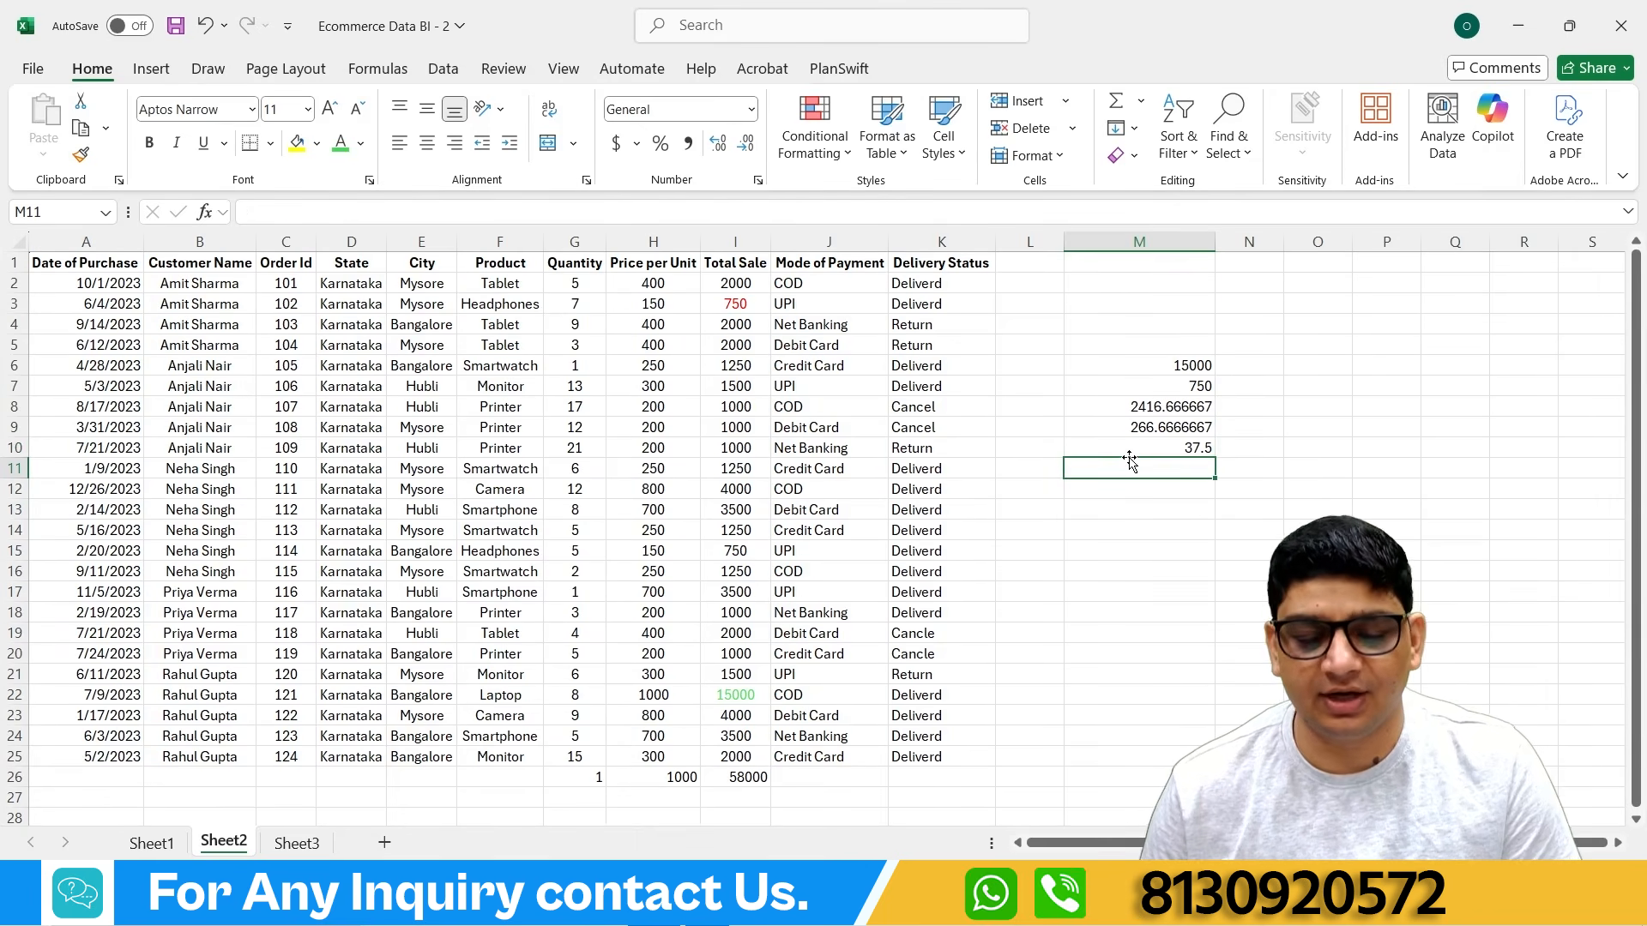
{"action": "type", "text": "="}
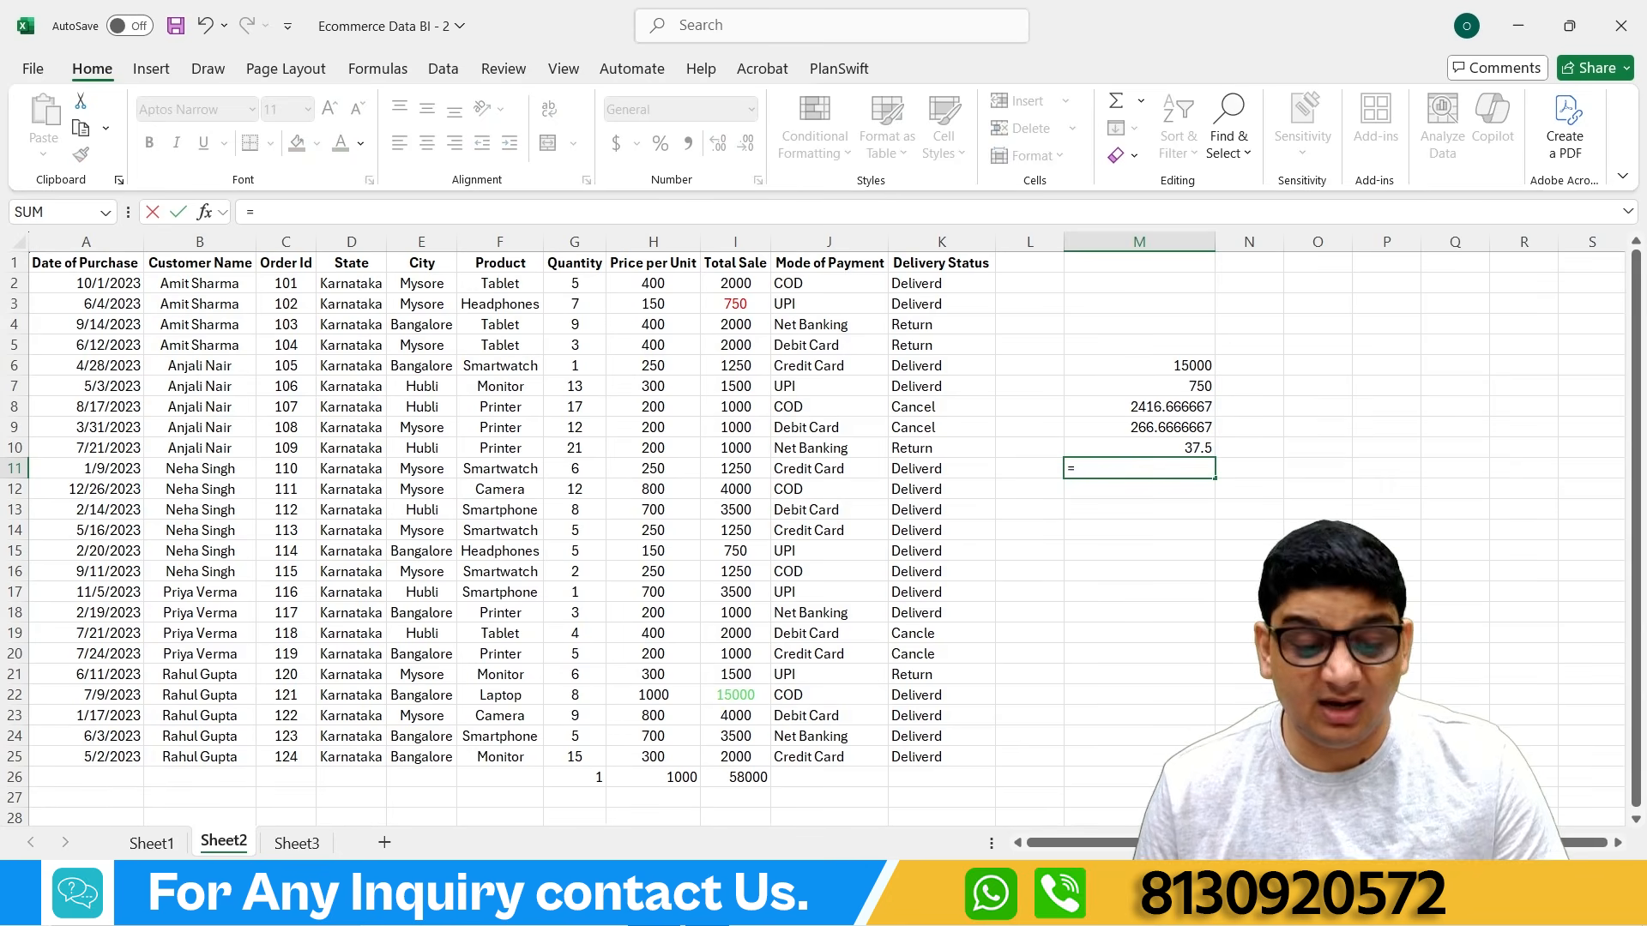
{"action": "left_click", "coordinate": [733, 287]}
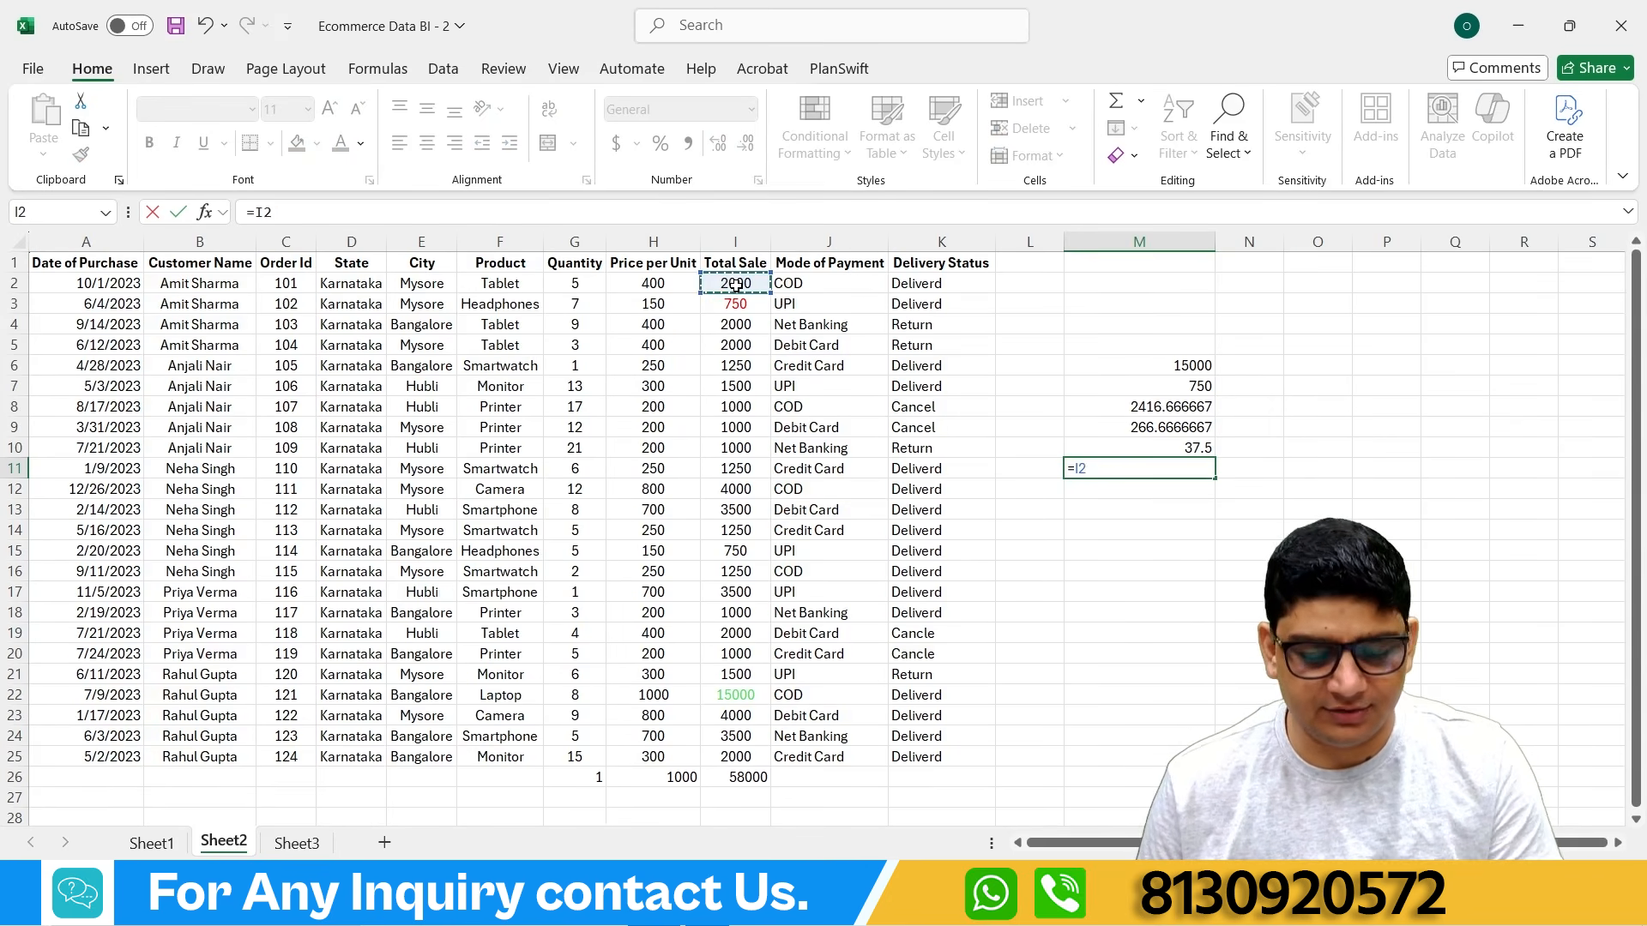
{"action": "type", "text": "/"}
{"action": "left_click", "coordinate": [728, 305]}
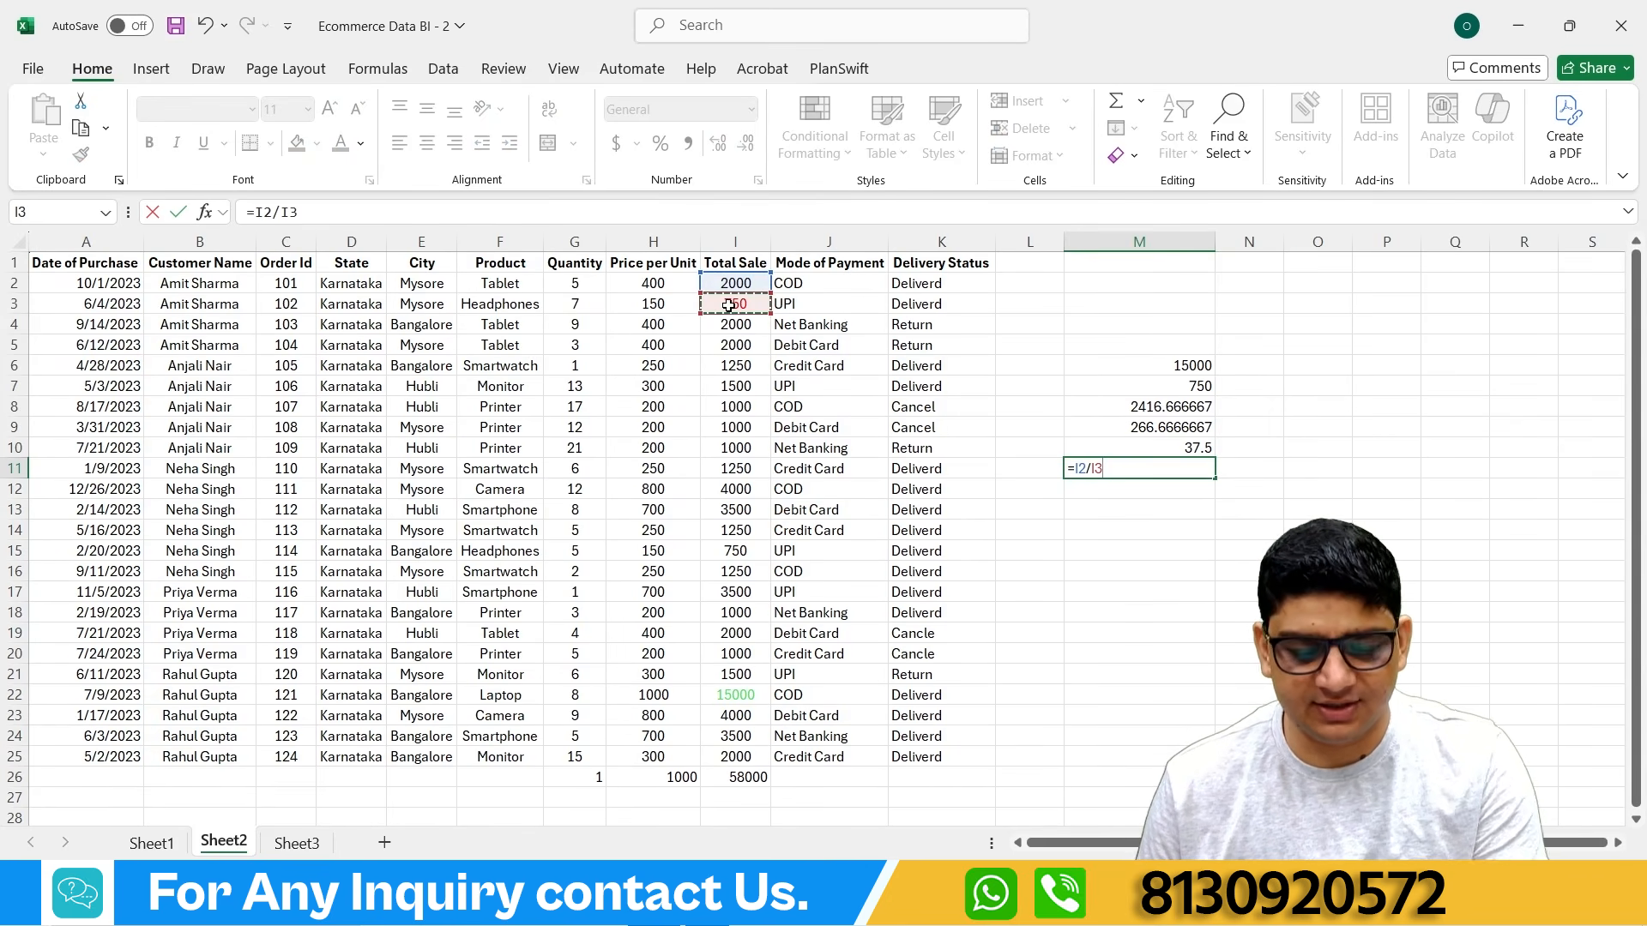
{"action": "key", "text": "Return"}
{"action": "left_click", "coordinate": [1145, 471]}
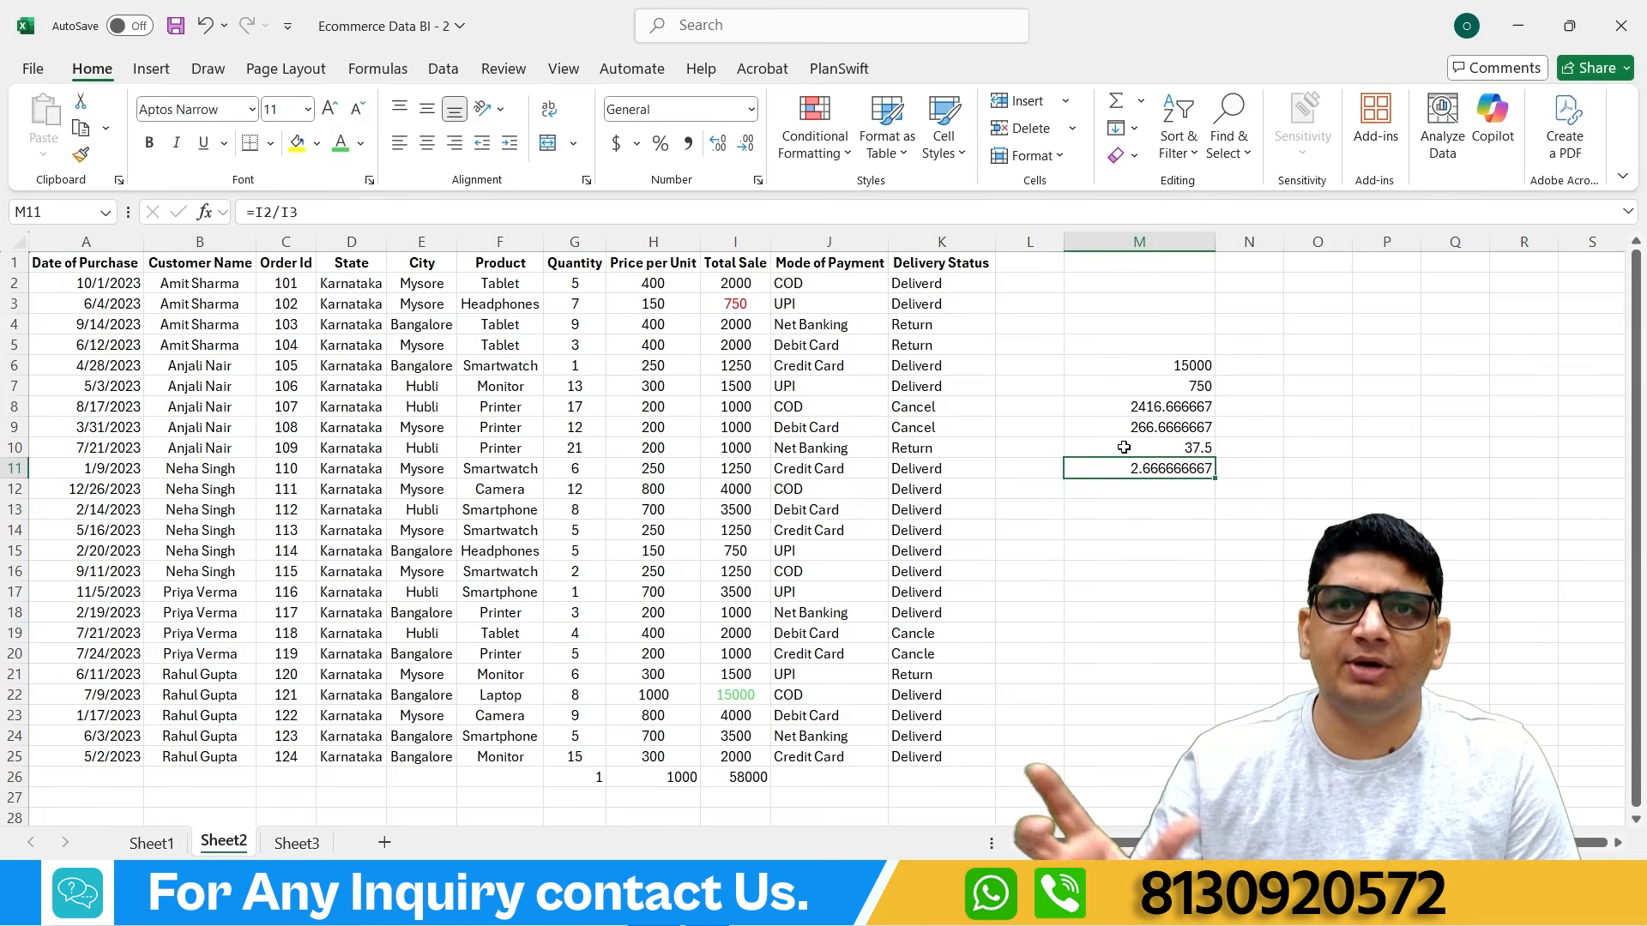
Step: Round the same division to zero decimal places in cell M12 with =ROUND(I2/I3,0)
{"action": "left_click", "coordinate": [1166, 486]}
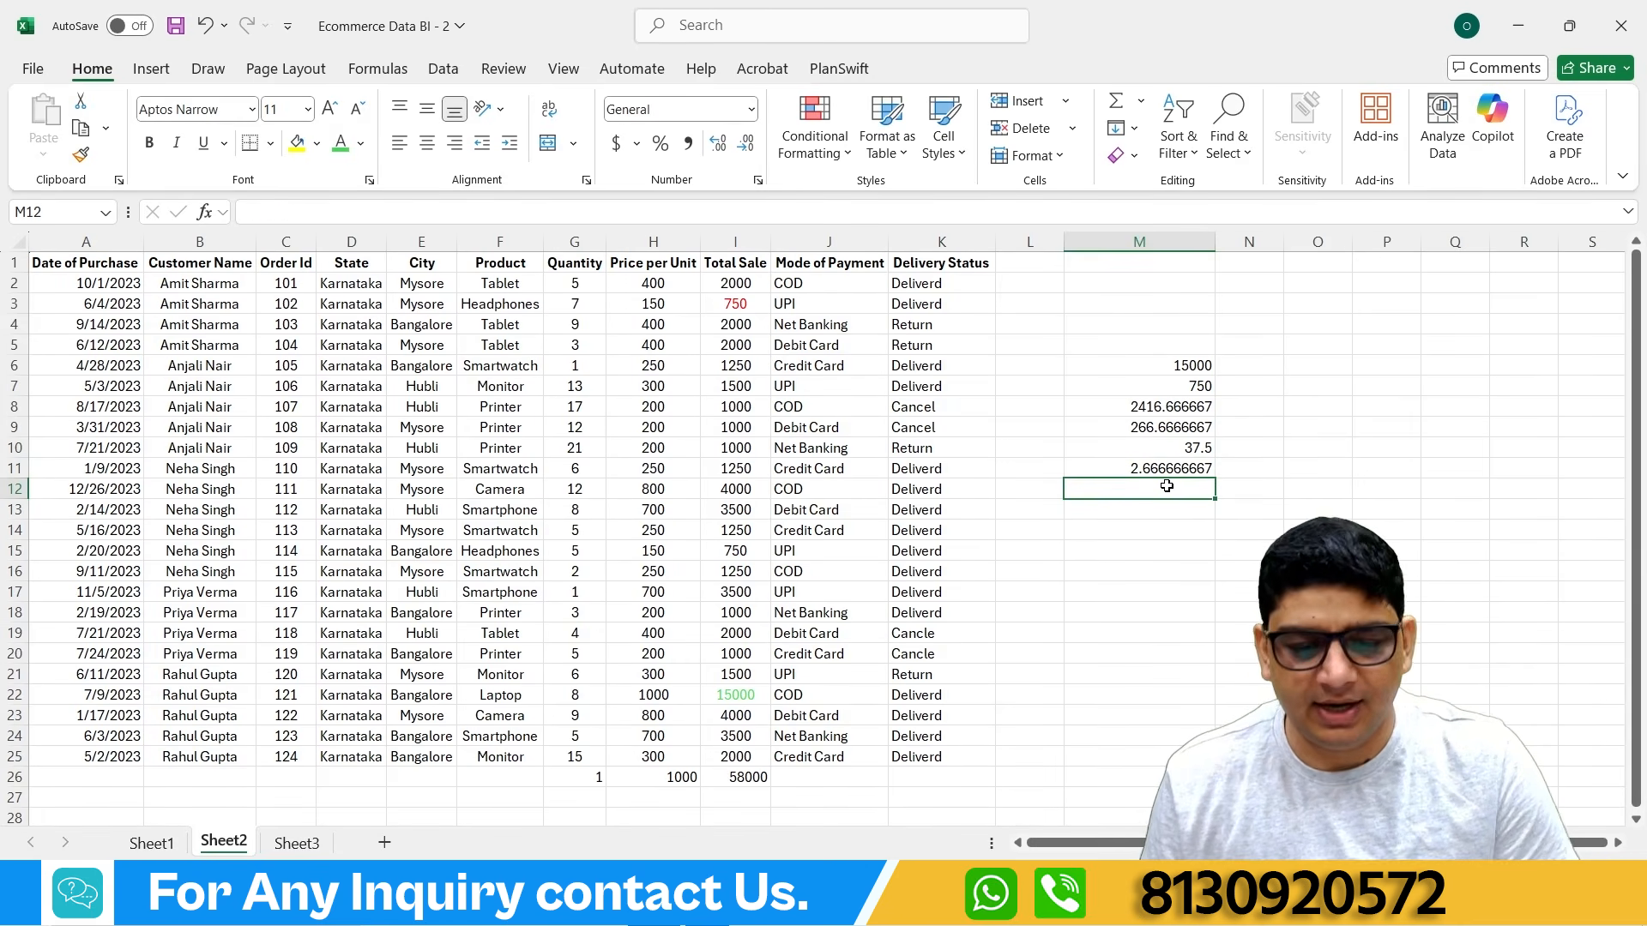
{"action": "type", "text": "=ro"}
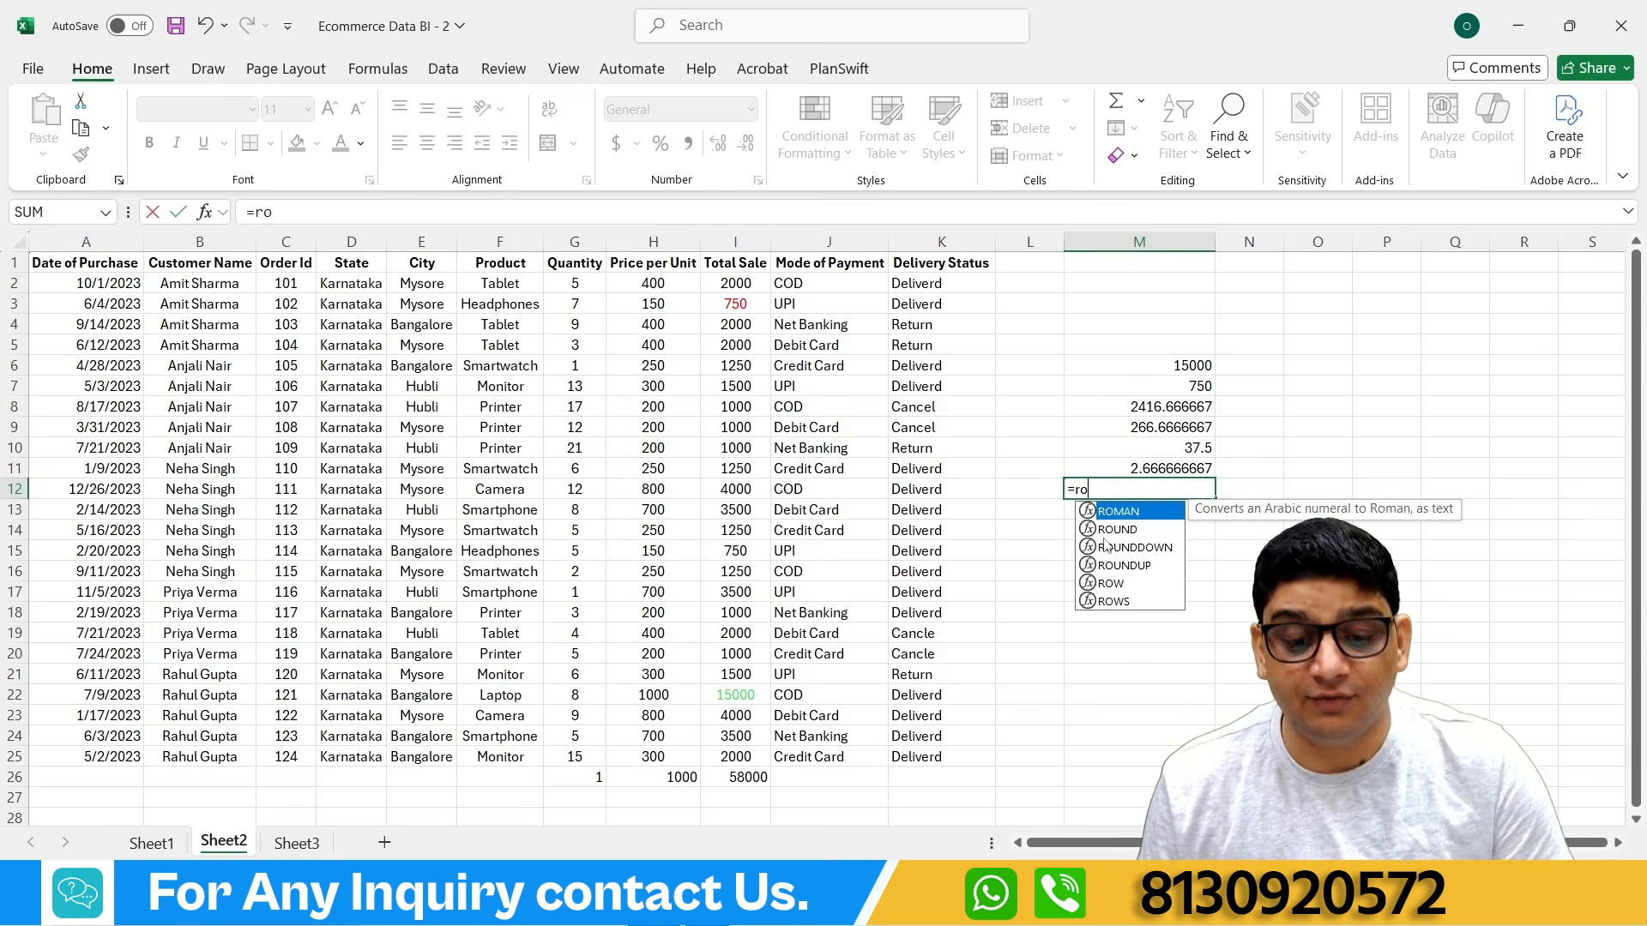
{"action": "double_click", "coordinate": [1118, 530]}
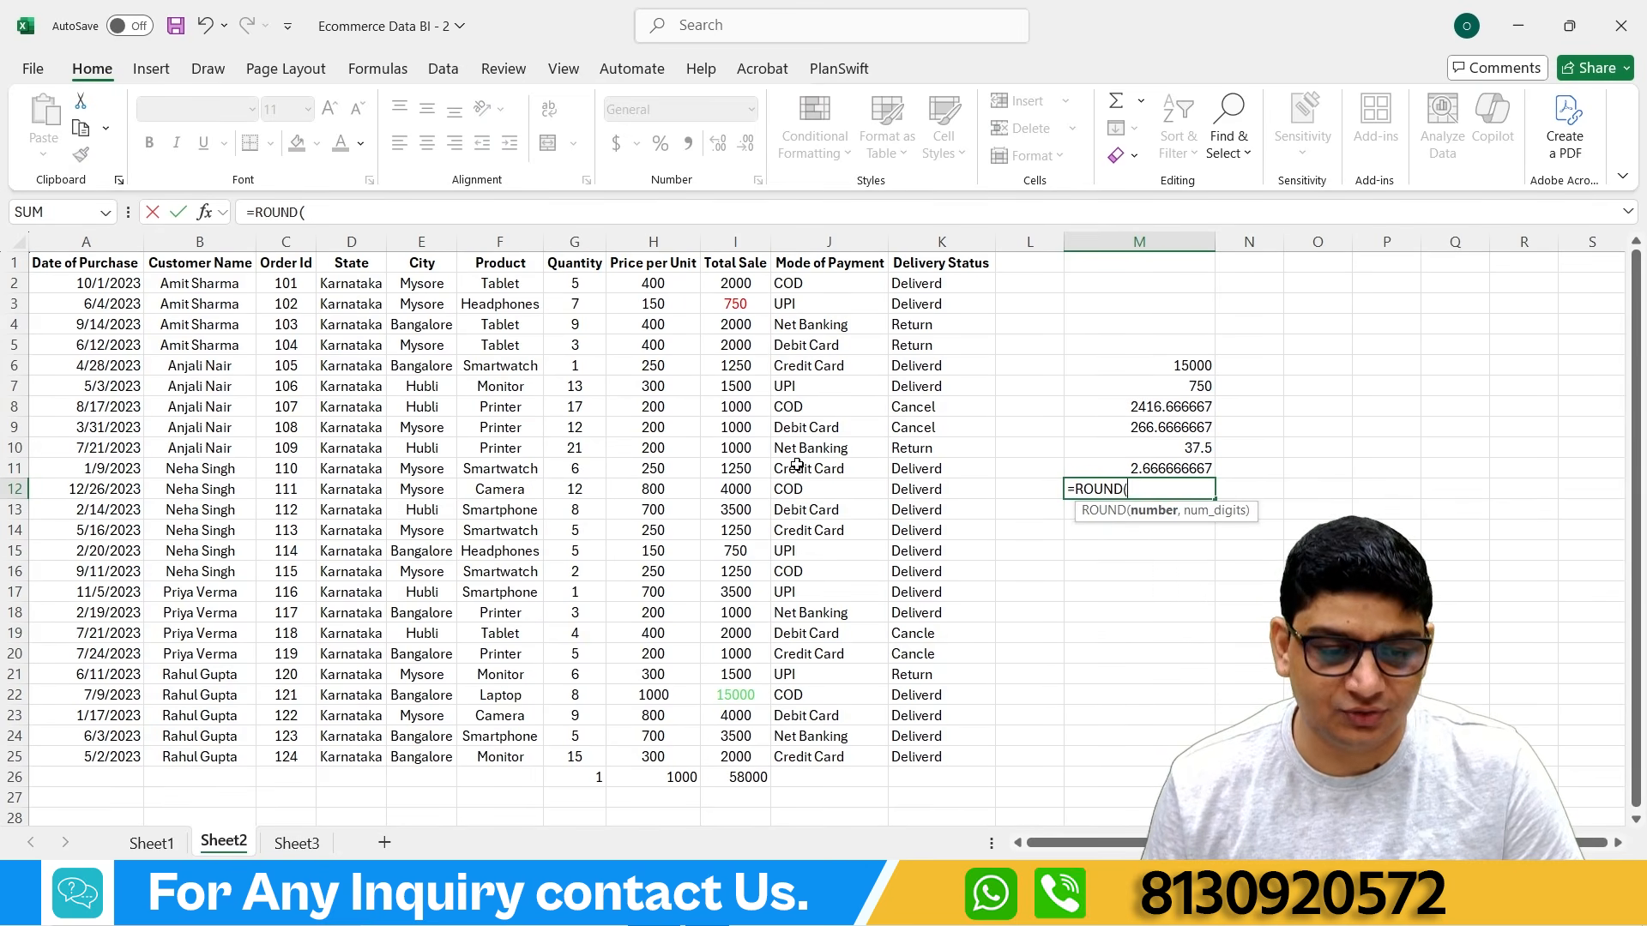
{"action": "left_click", "coordinate": [717, 288]}
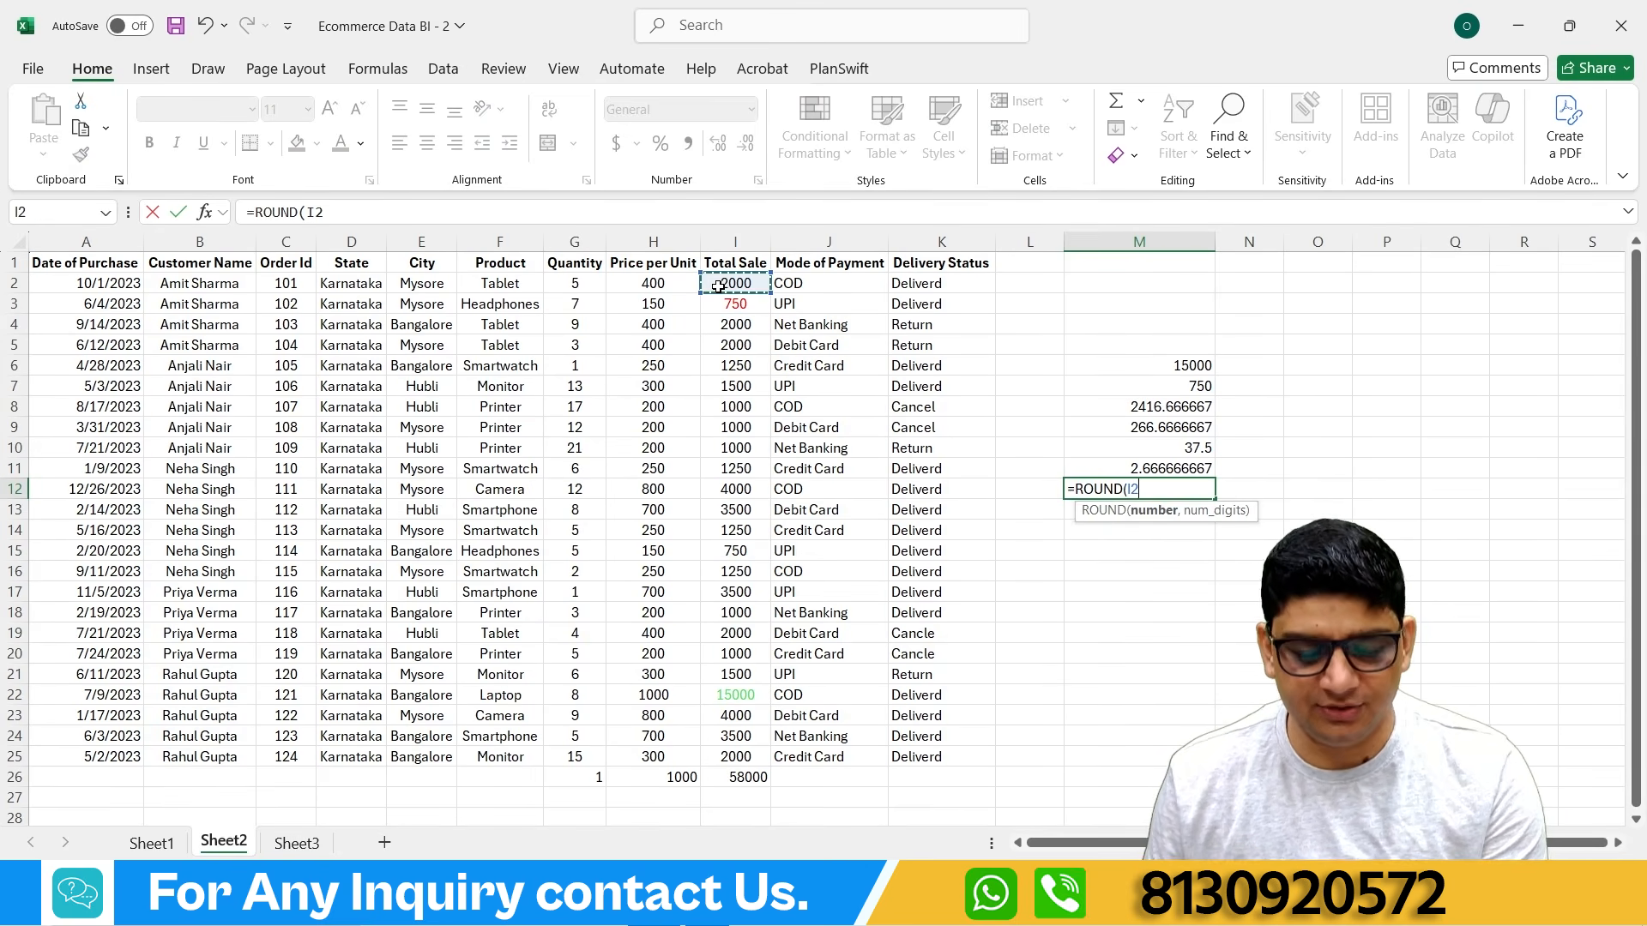
{"action": "type", "text": "/"}
{"action": "left_click", "coordinate": [724, 303]}
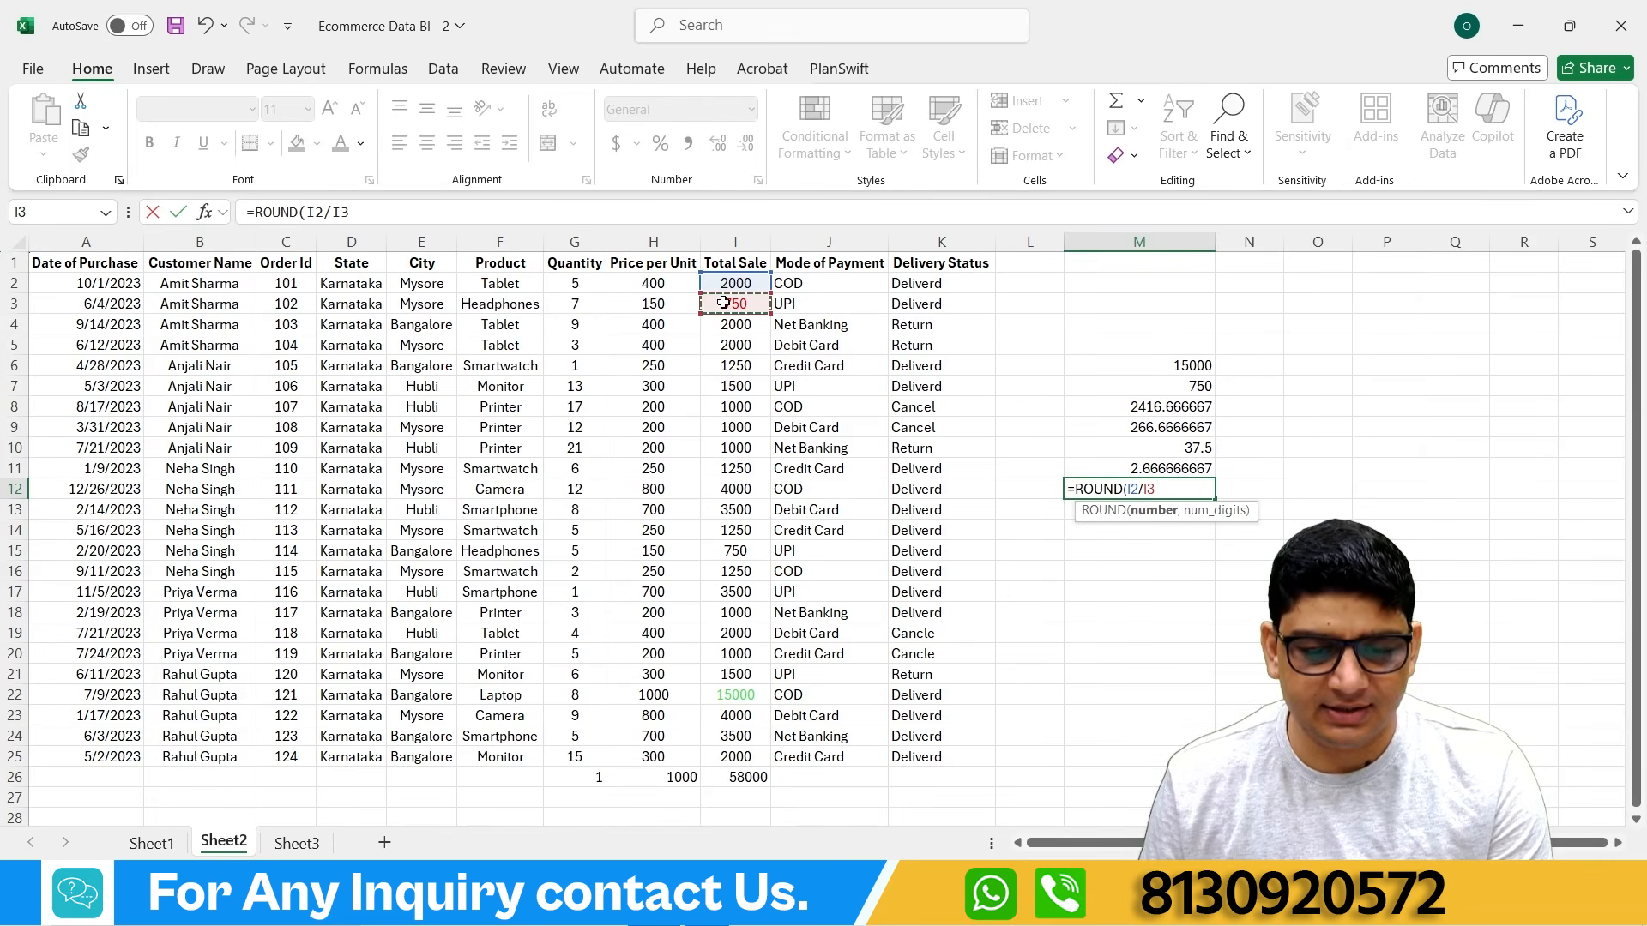
{"action": "type", "text": ","}
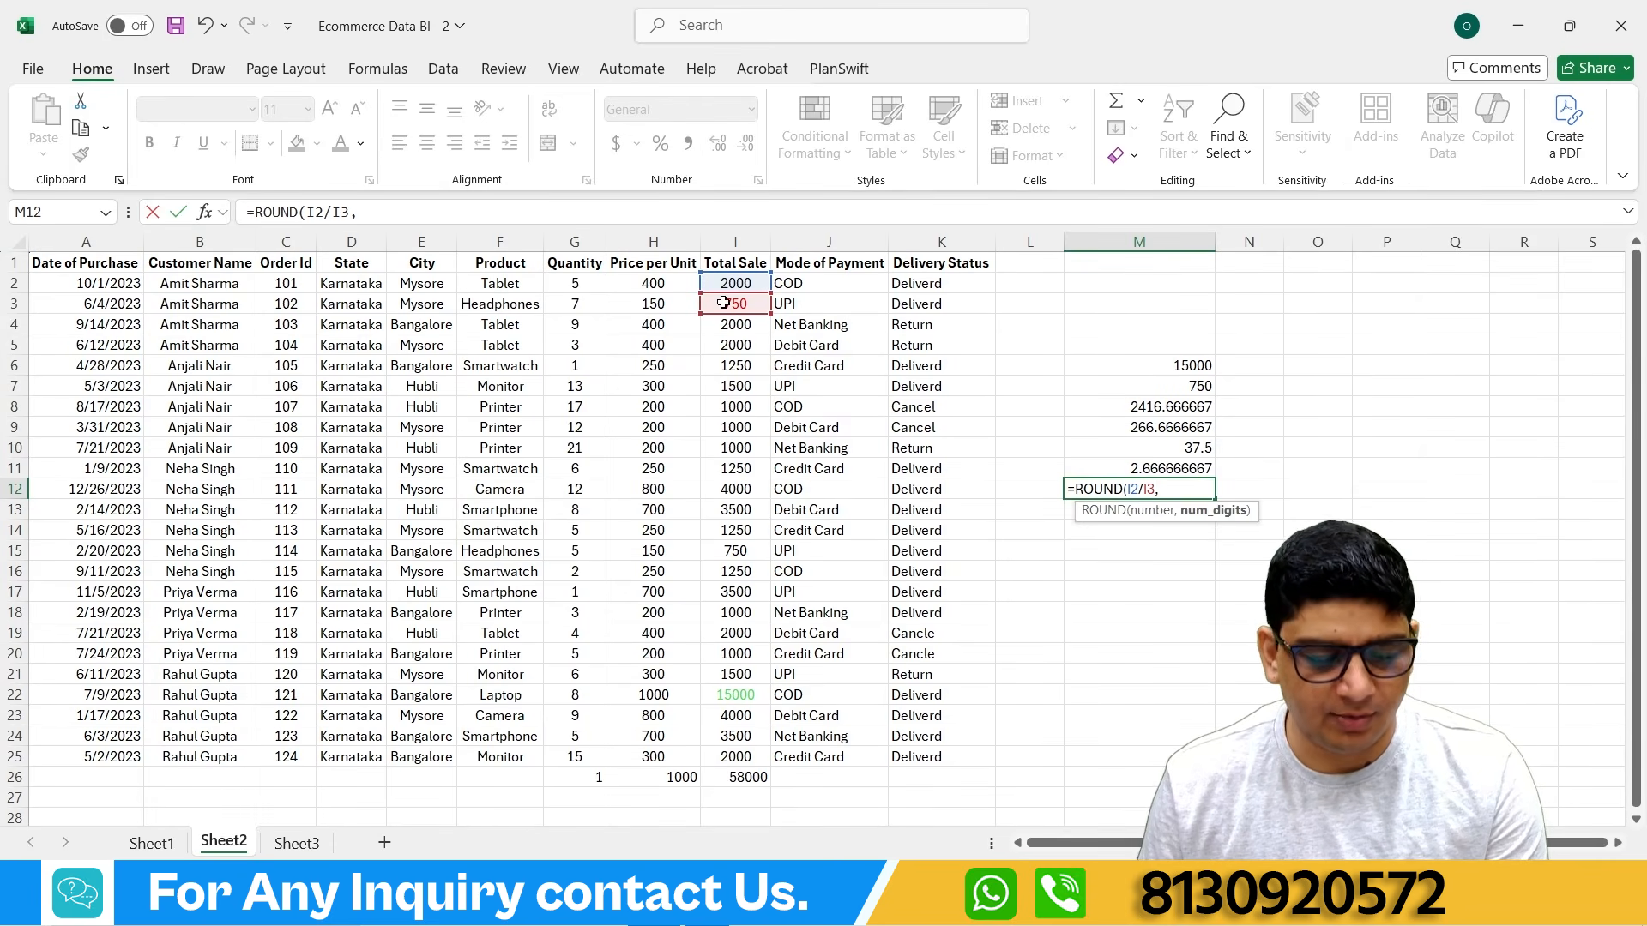
{"action": "type", "text": "0"}
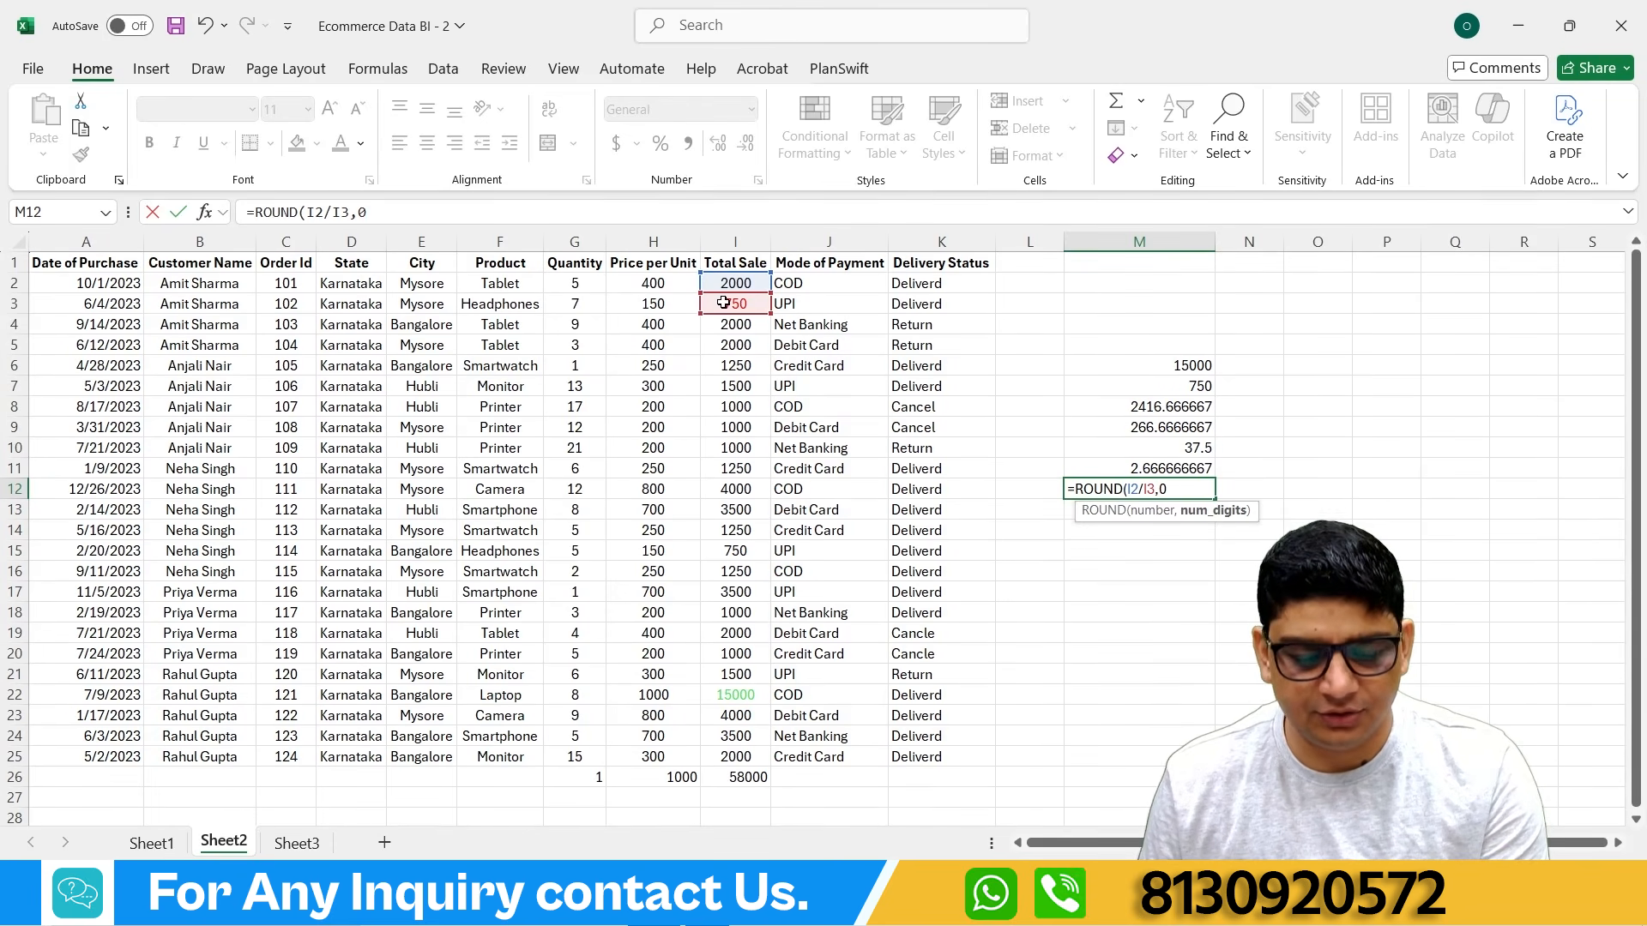
{"action": "type", "text": ")"}
{"action": "key", "text": "Return"}
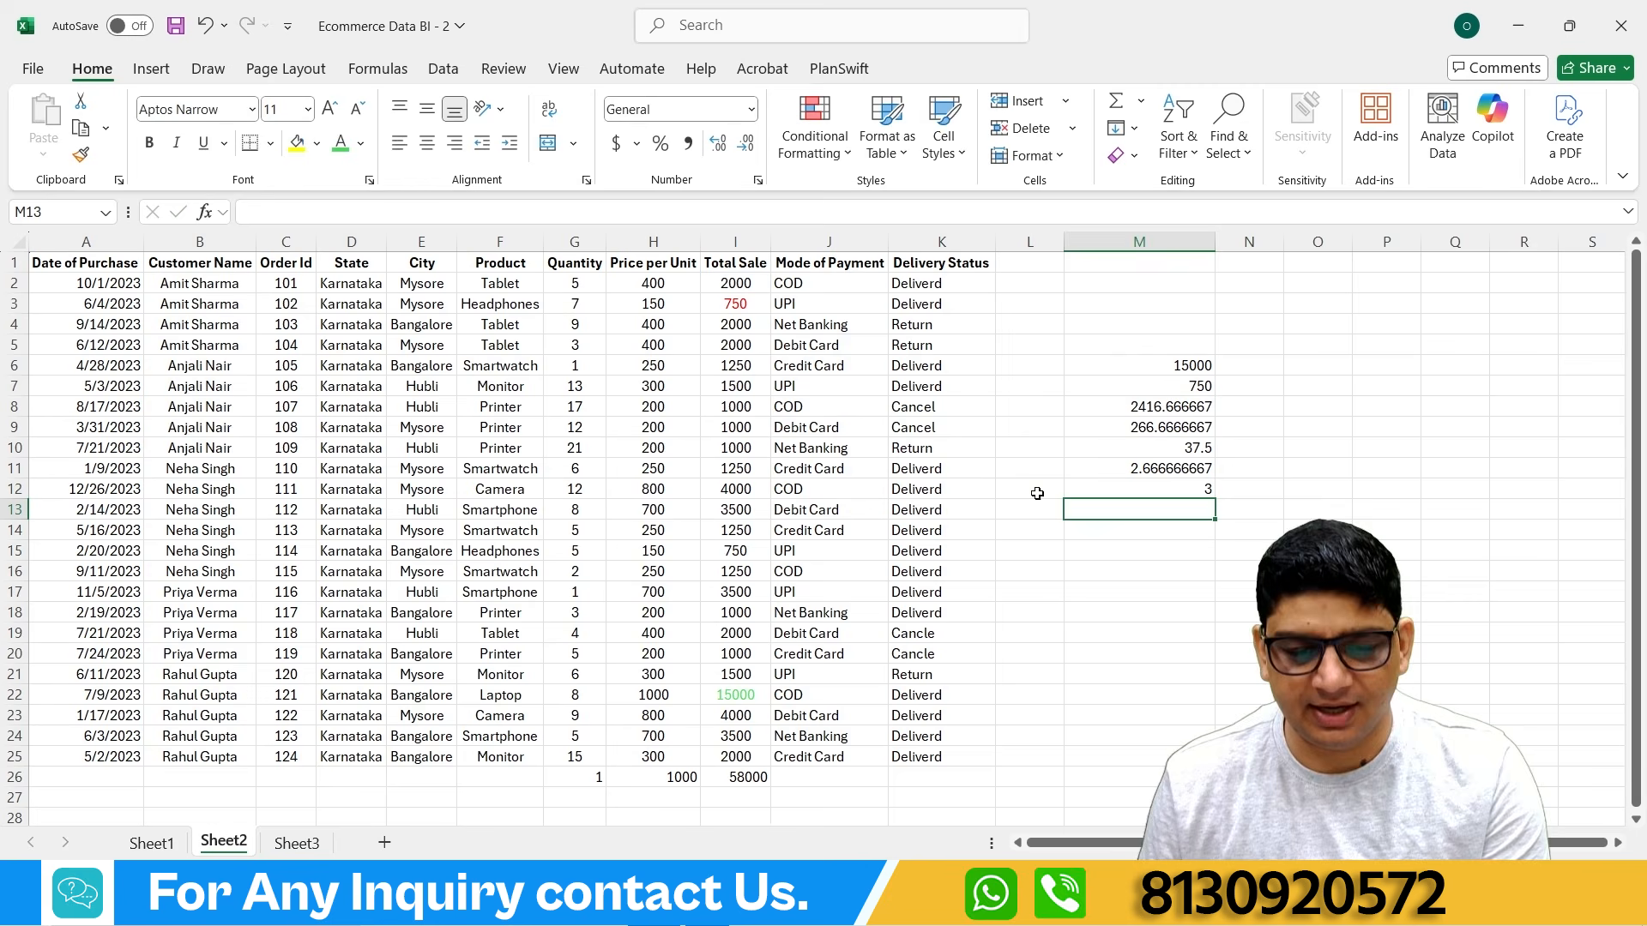
{"action": "left_click", "coordinate": [1175, 486]}
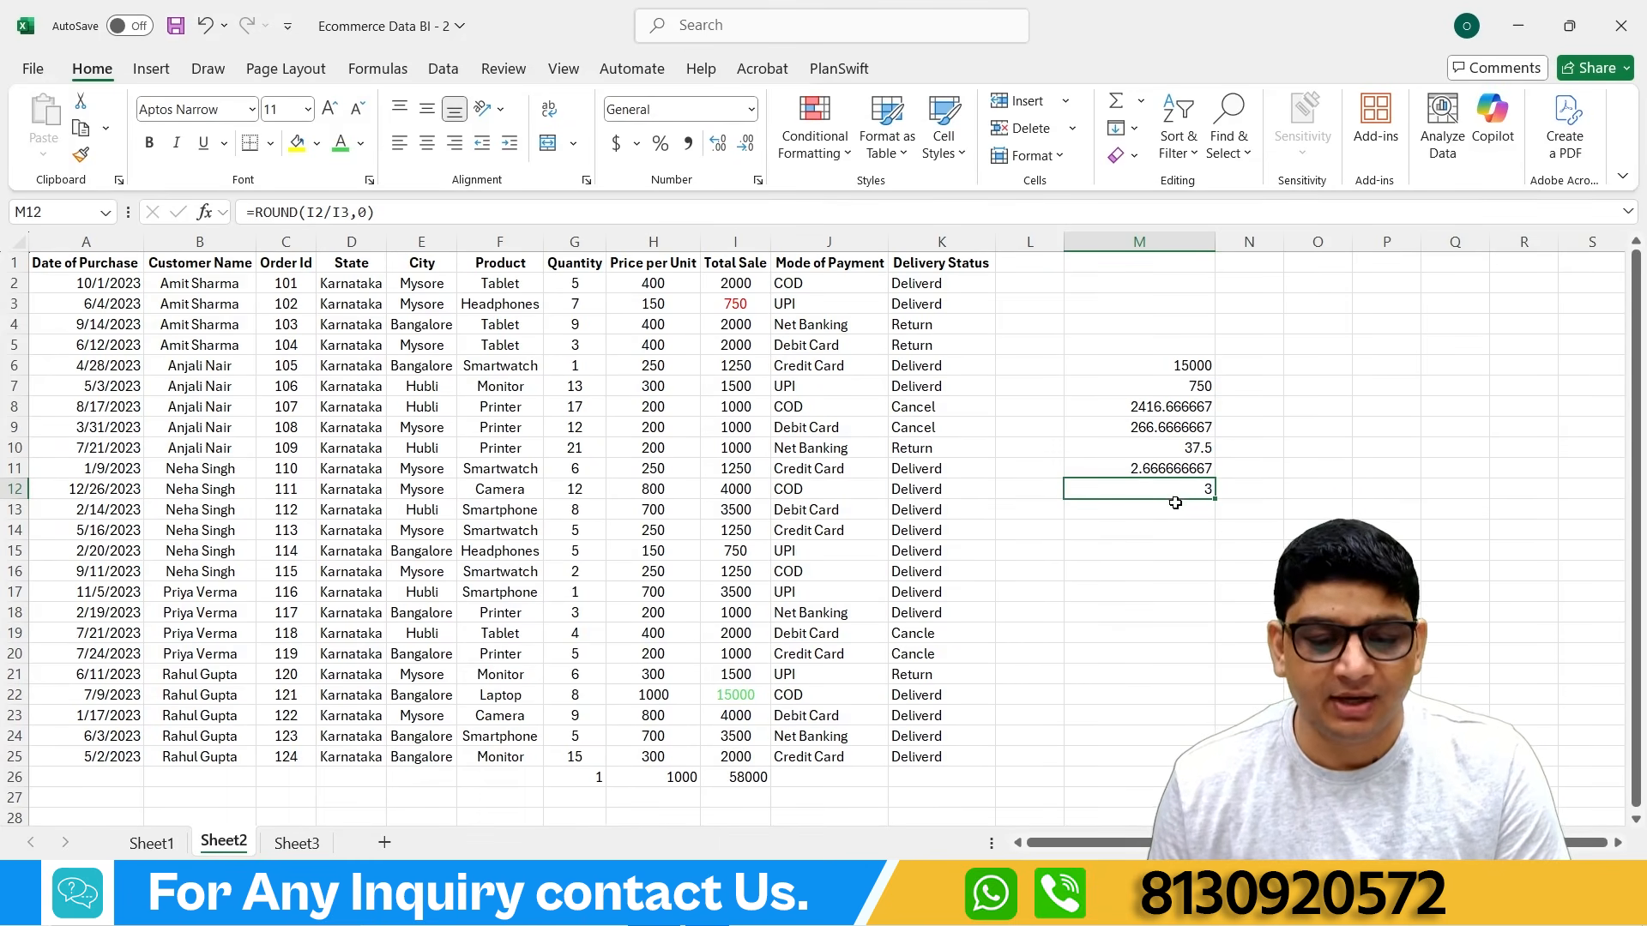
Step: Round the division of the first Total Sale by the second to two decimals in cell M13 with =ROUND(I2/I3,2)
{"action": "left_click", "coordinate": [1169, 509]}
{"action": "type", "text": "=ro"}
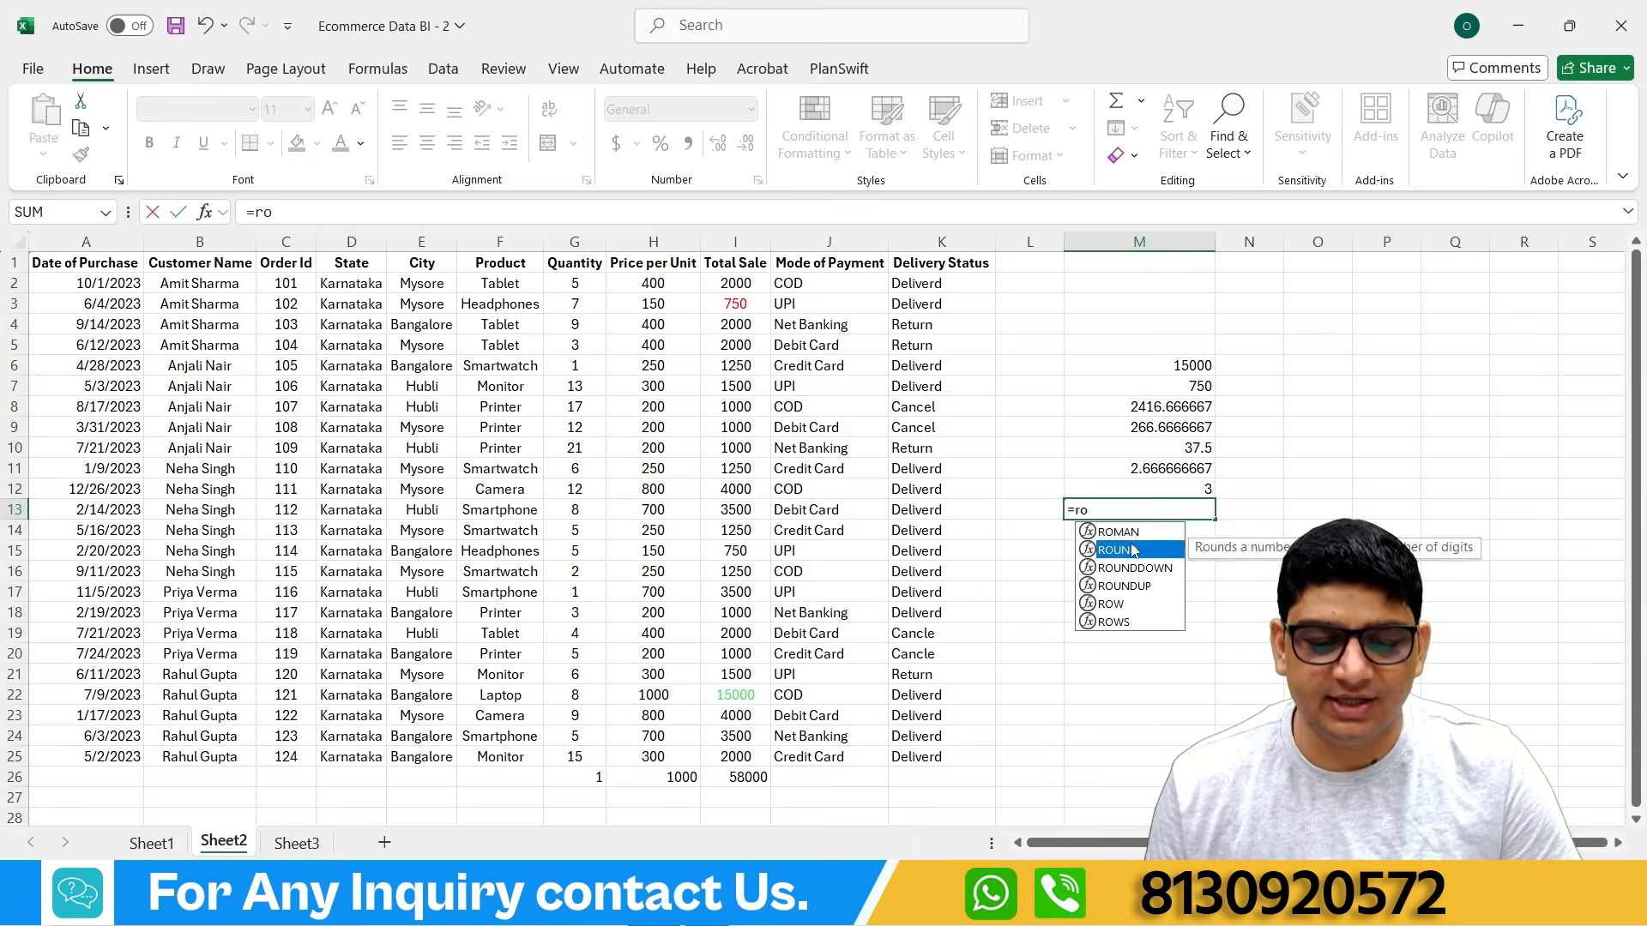
{"action": "double_click", "coordinate": [1132, 550]}
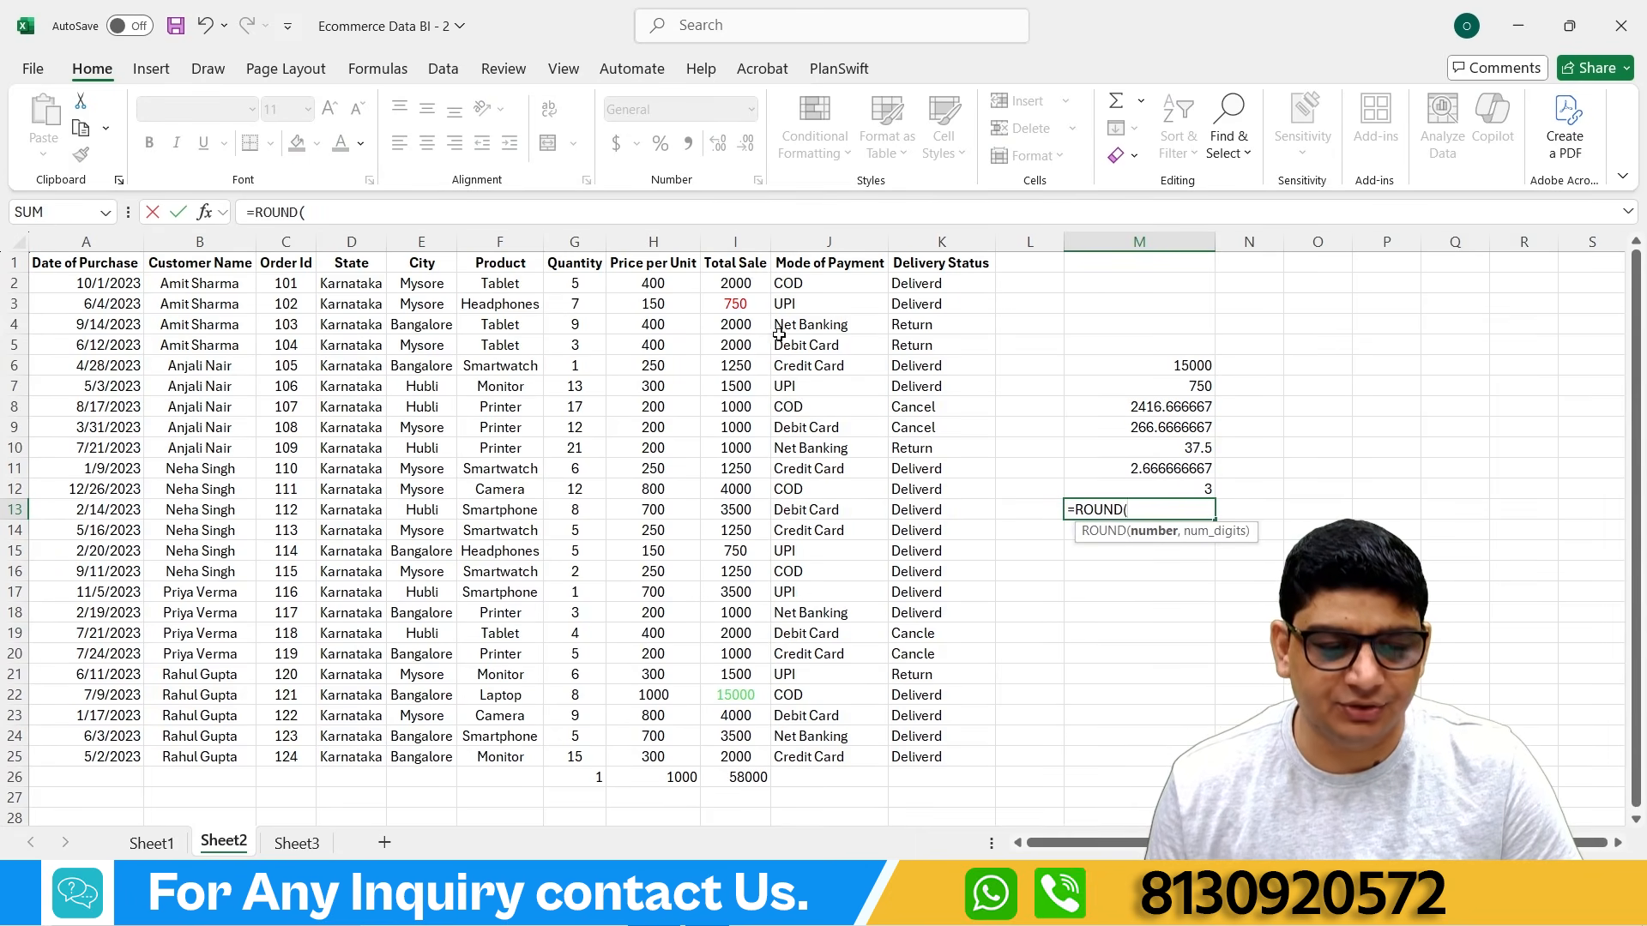
{"action": "left_click", "coordinate": [743, 284]}
{"action": "type", "text": "/"}
{"action": "left_click", "coordinate": [734, 303]}
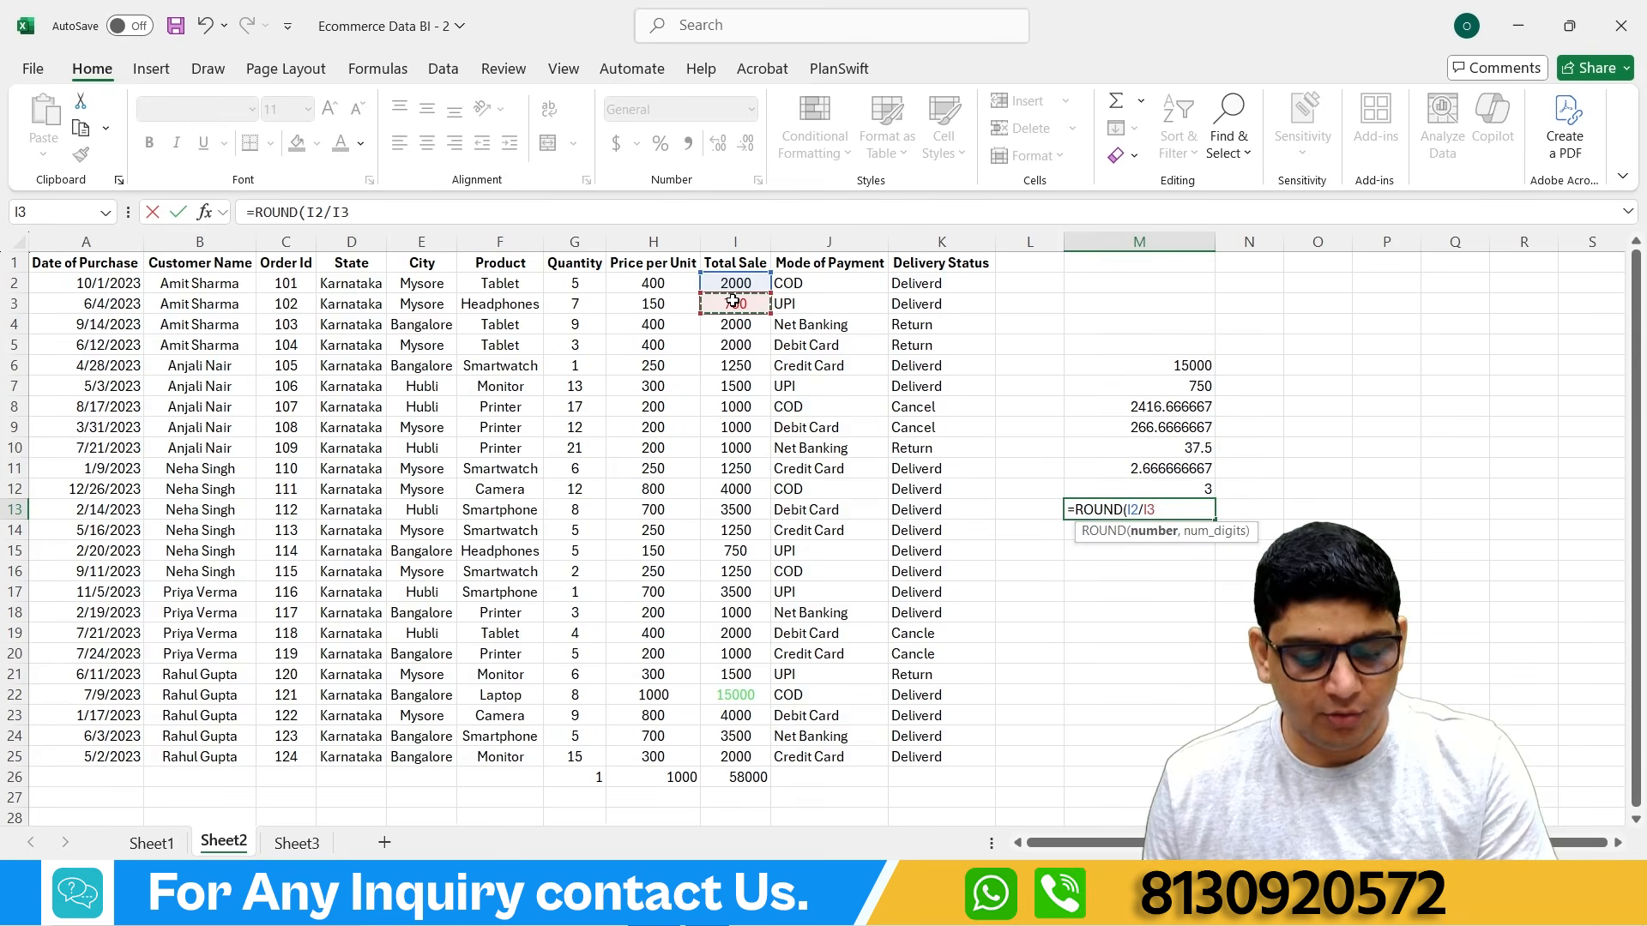
{"action": "type", "text": ",2)"}
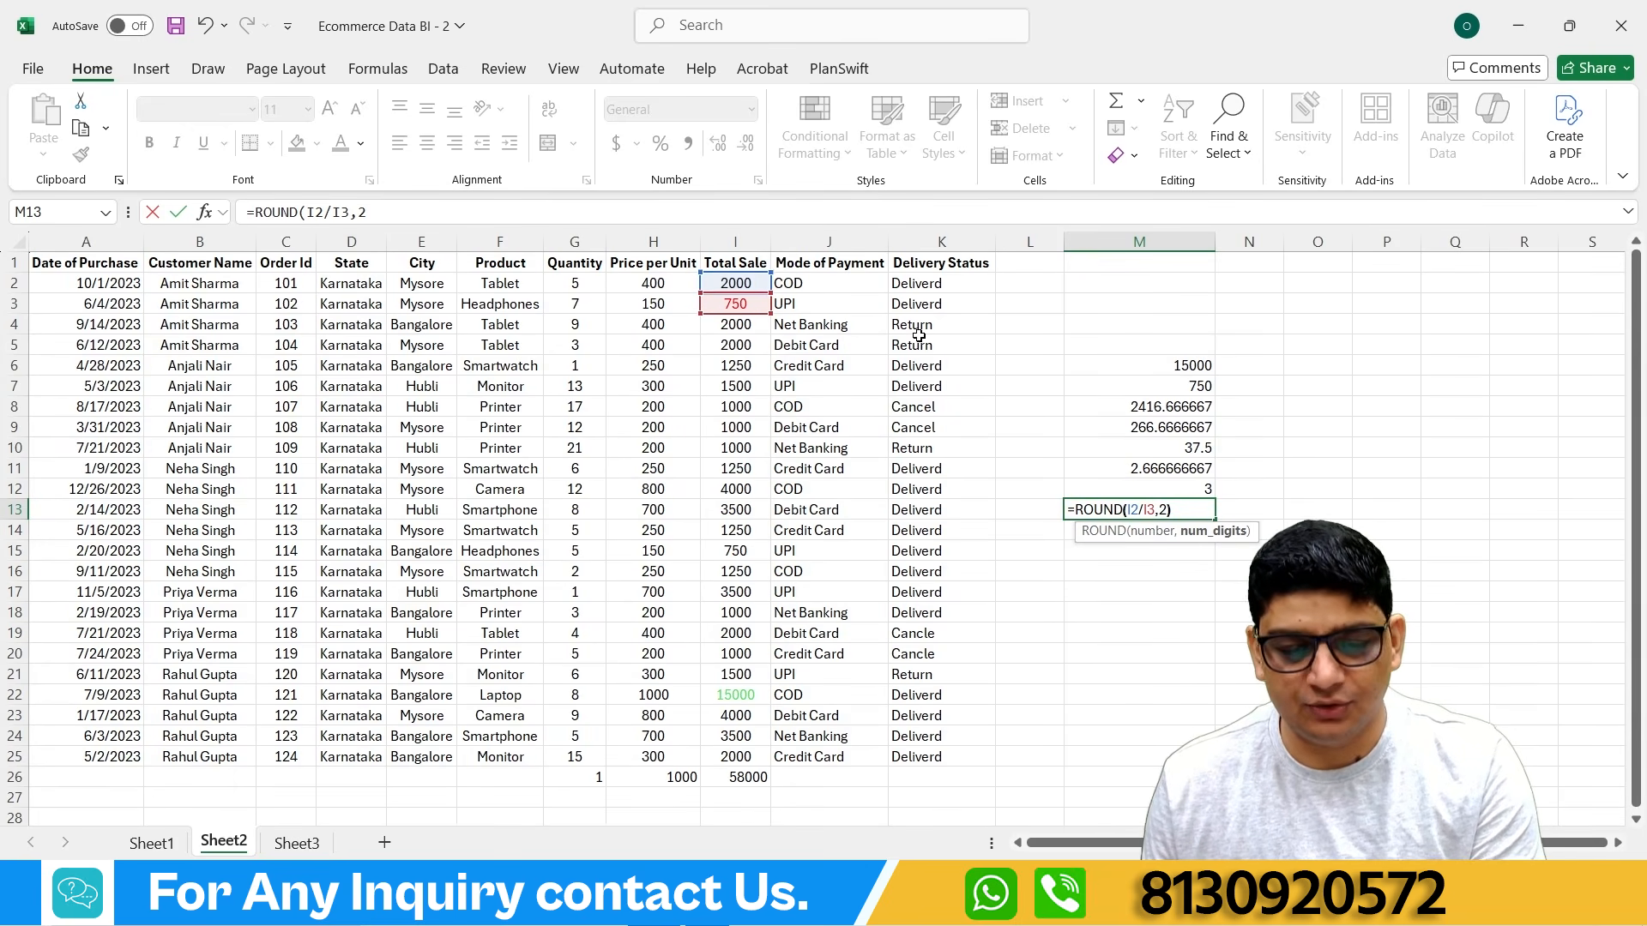
{"action": "key", "text": "Return"}
Step: Change the rounding in cell M13 to three decimal places, making the formula =ROUND(I2/I3,3)
{"action": "left_click", "coordinate": [1182, 511]}
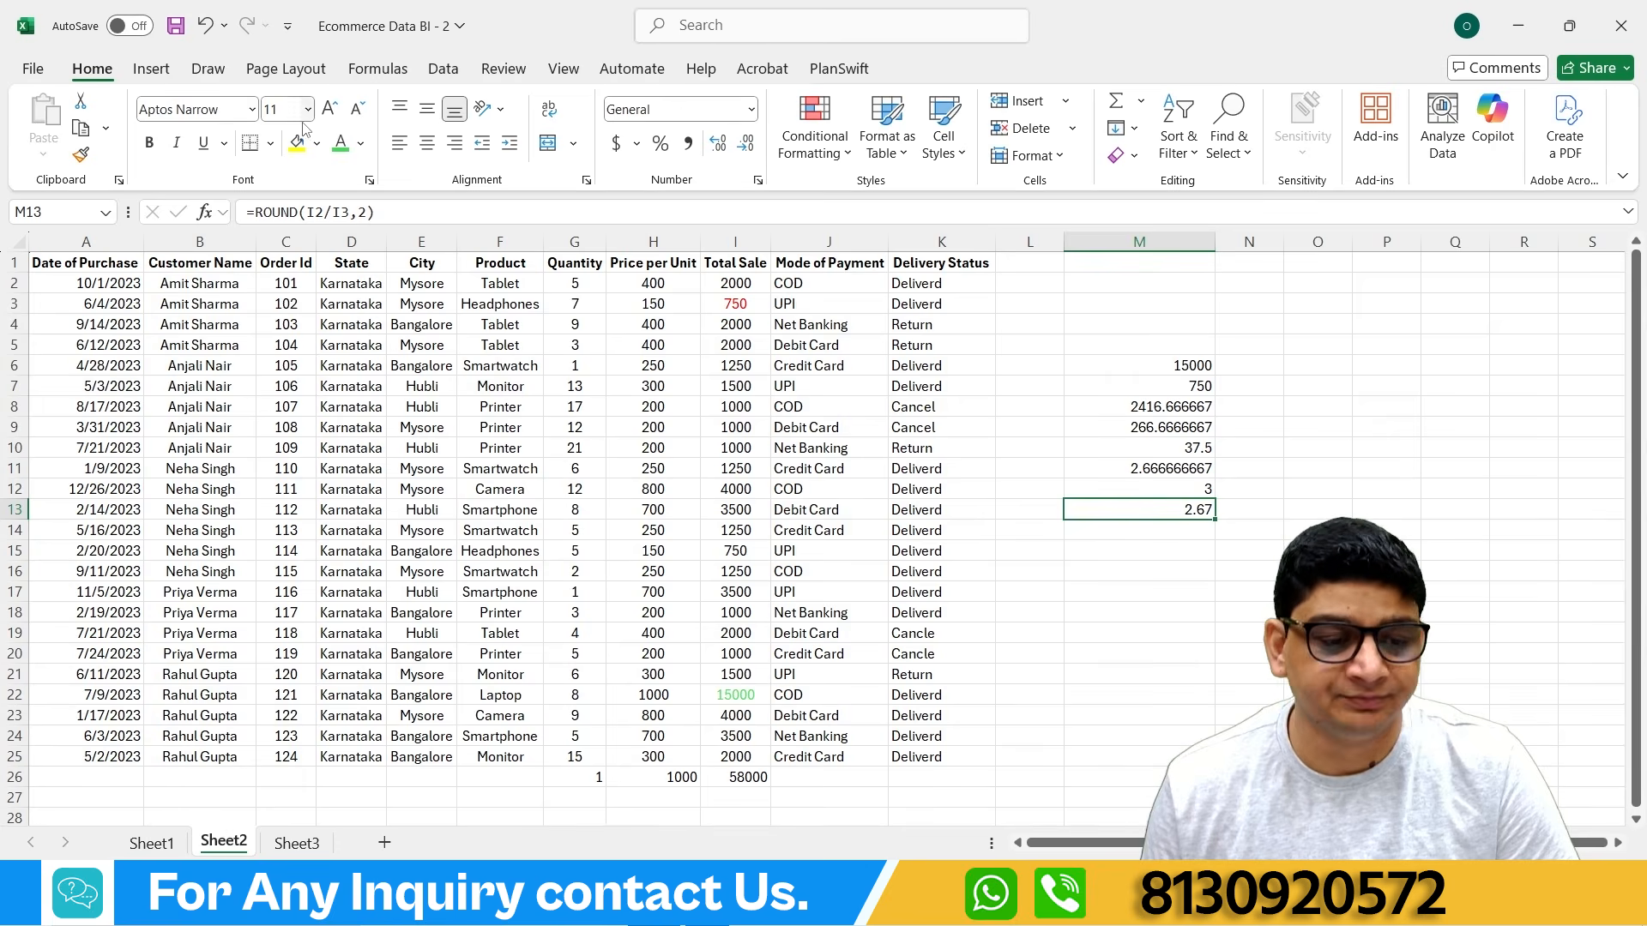
{"action": "left_click", "coordinate": [363, 212]}
{"action": "key", "text": "BackSpace"}
{"action": "type", "text": "3"}
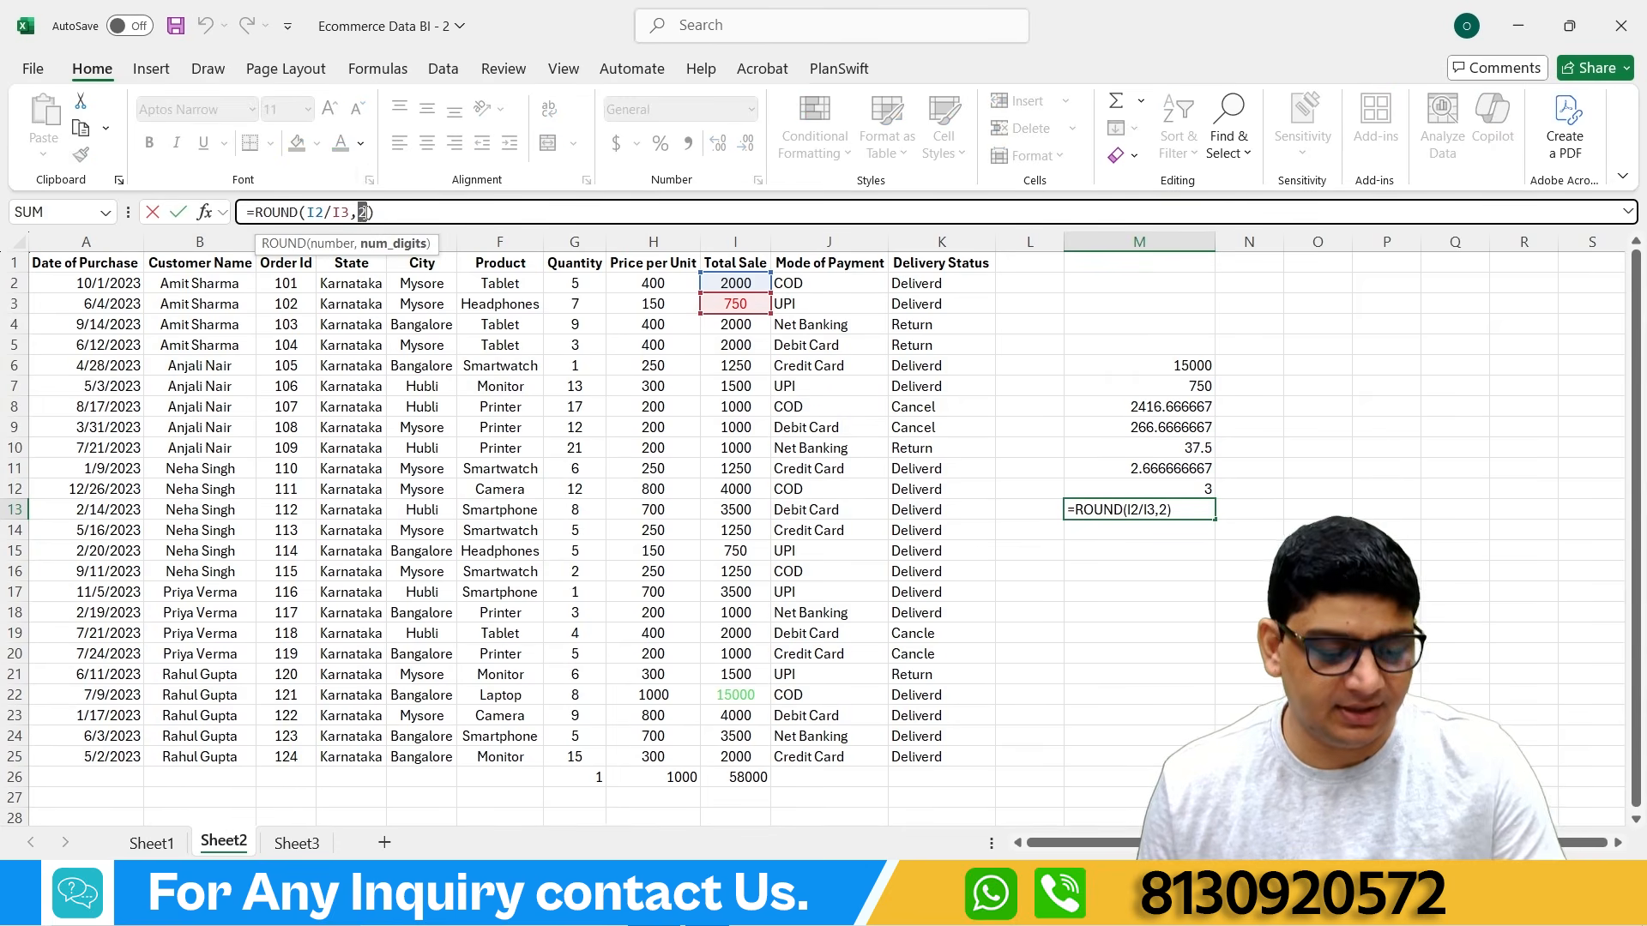
{"action": "key", "text": "Return"}
Step: Set the number of decimal places in the M13 ROUND formula to 4
{"action": "left_click", "coordinate": [1186, 510]}
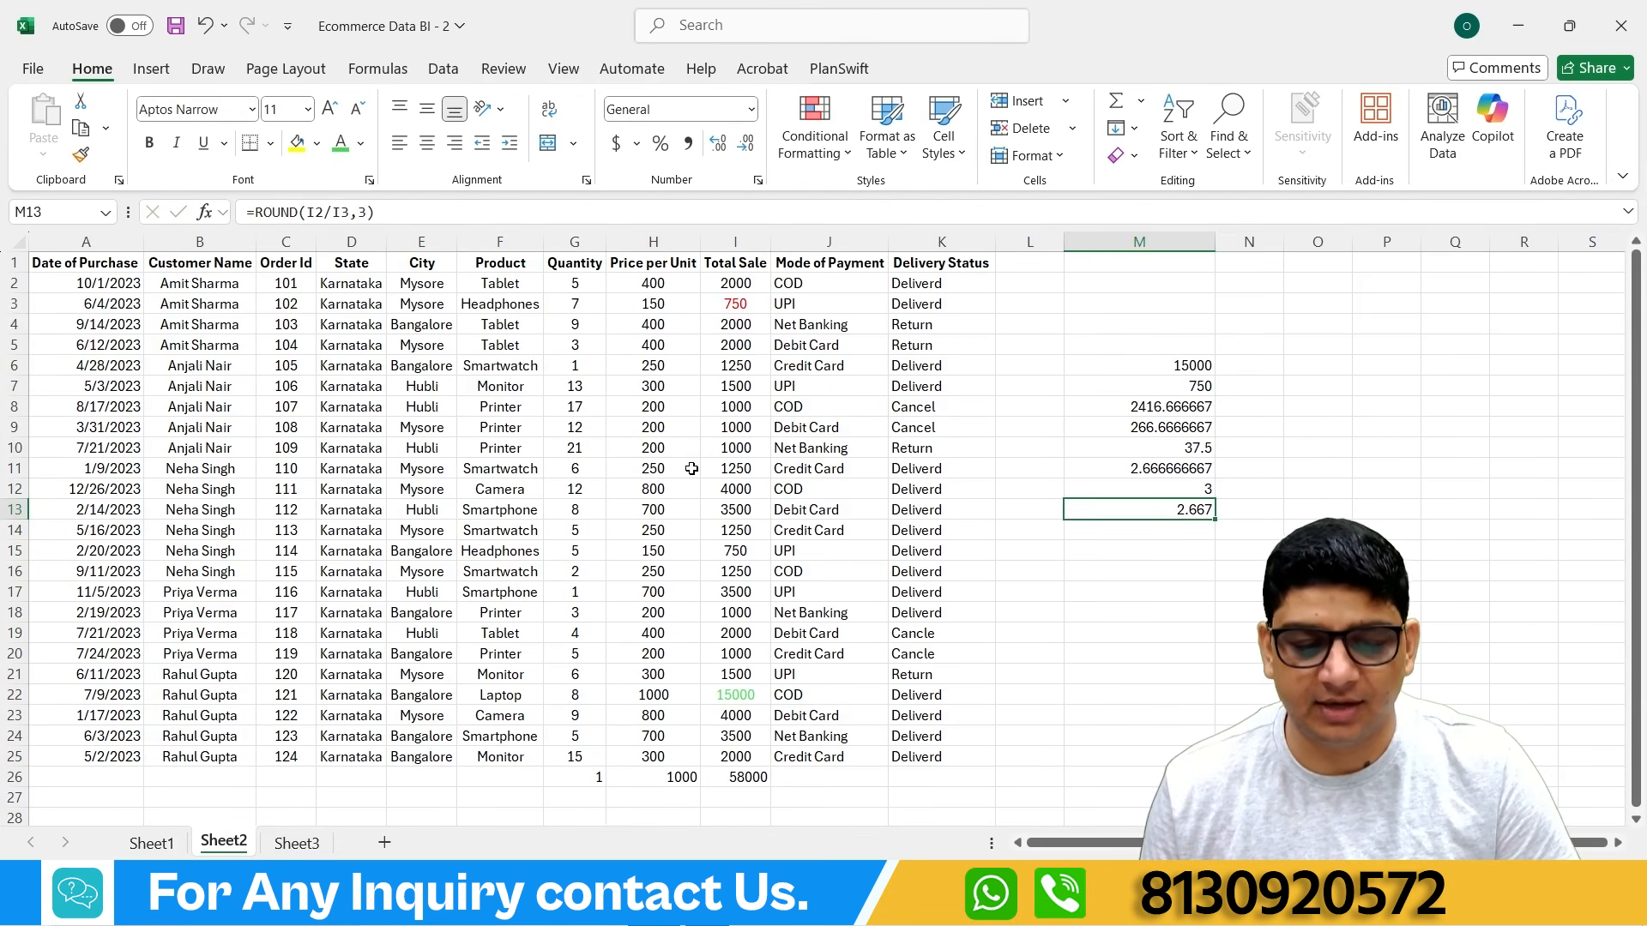
{"action": "left_click", "coordinate": [351, 212]}
{"action": "key", "text": "Right"}
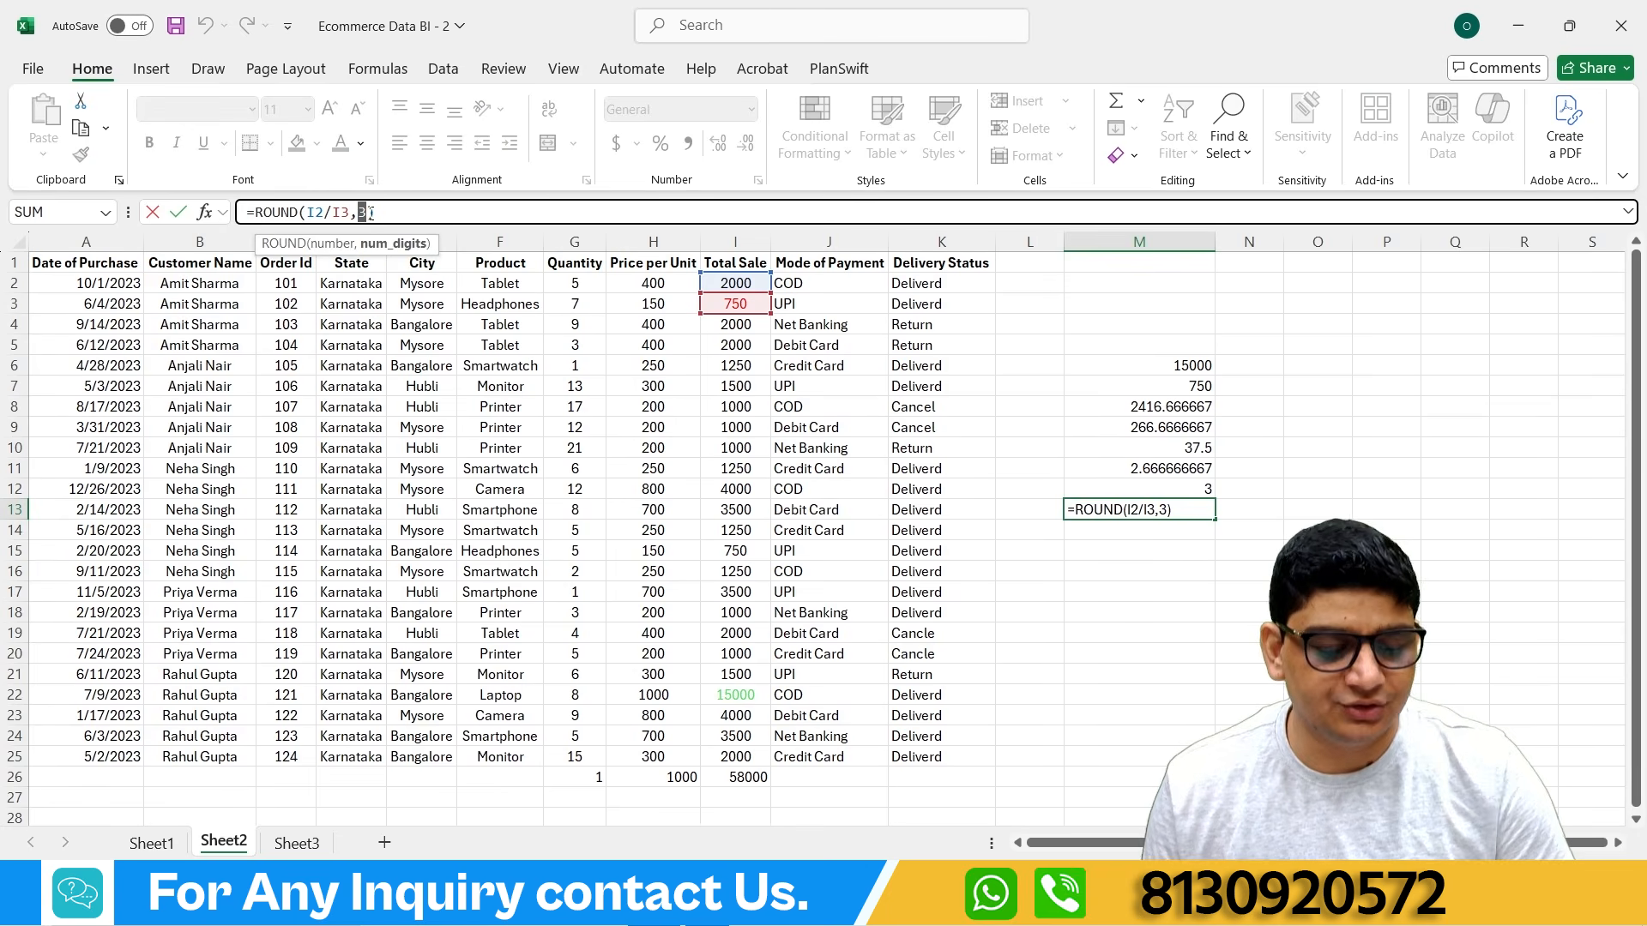
{"action": "key", "text": "BackSpace"}
{"action": "type", "text": "4"}
{"action": "key", "text": "Return"}
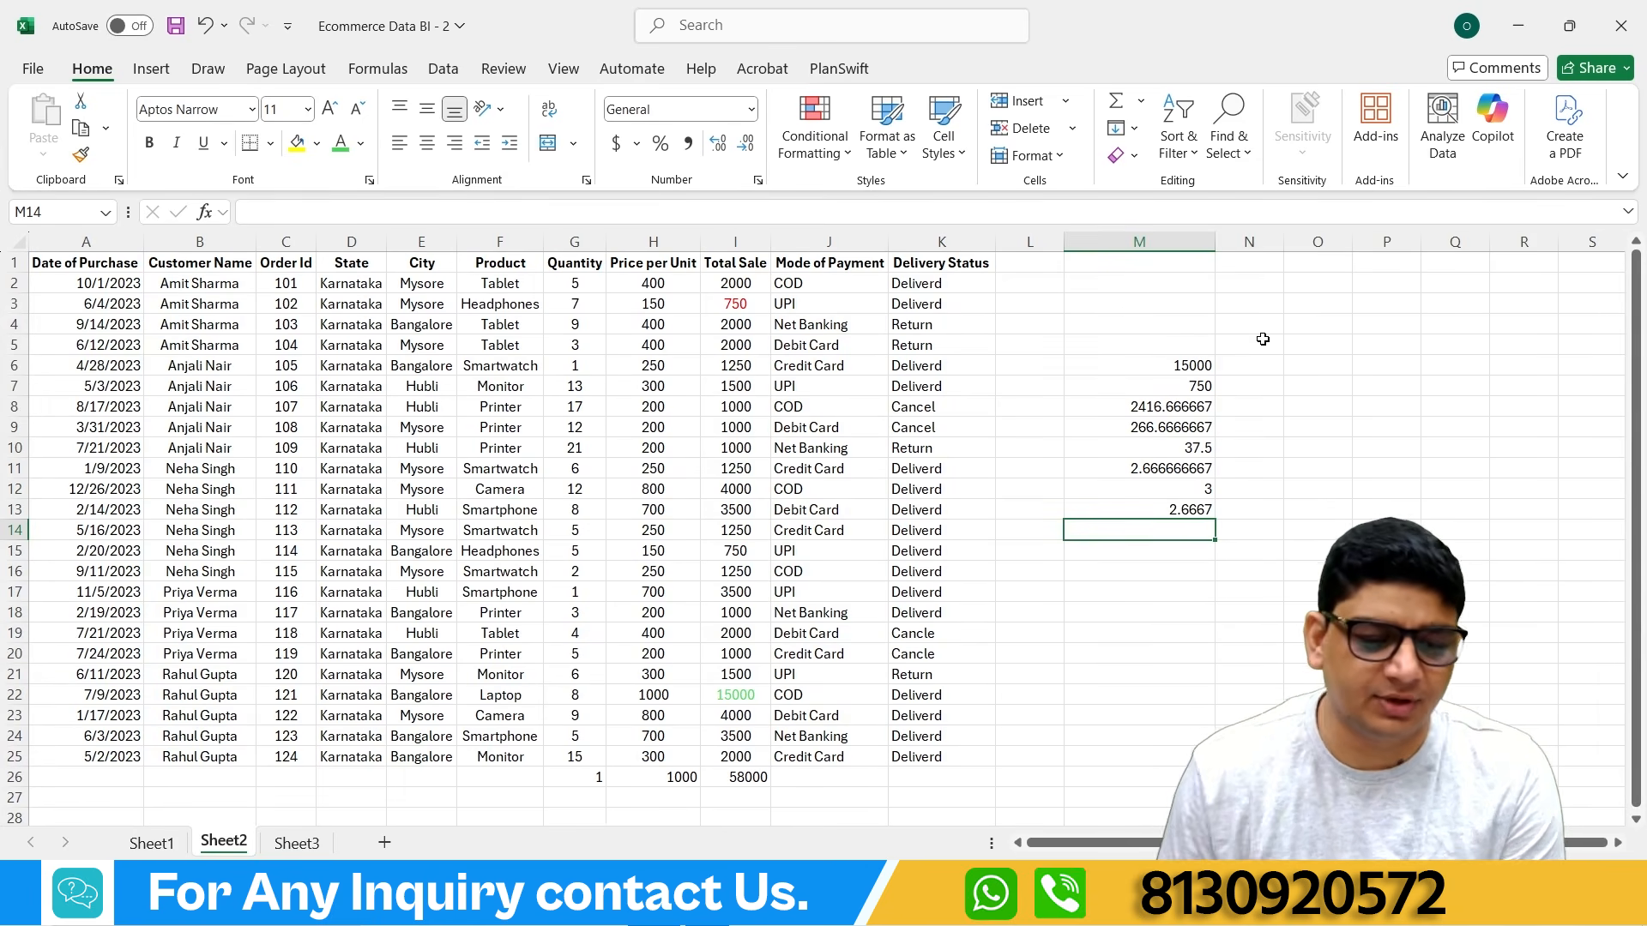
Step: Clear the summary formulas in G26:I26 below the table and switch to Sheet1
{"action": "left_click_drag", "start_coordinate": [599, 778], "coordinate": [728, 776]}
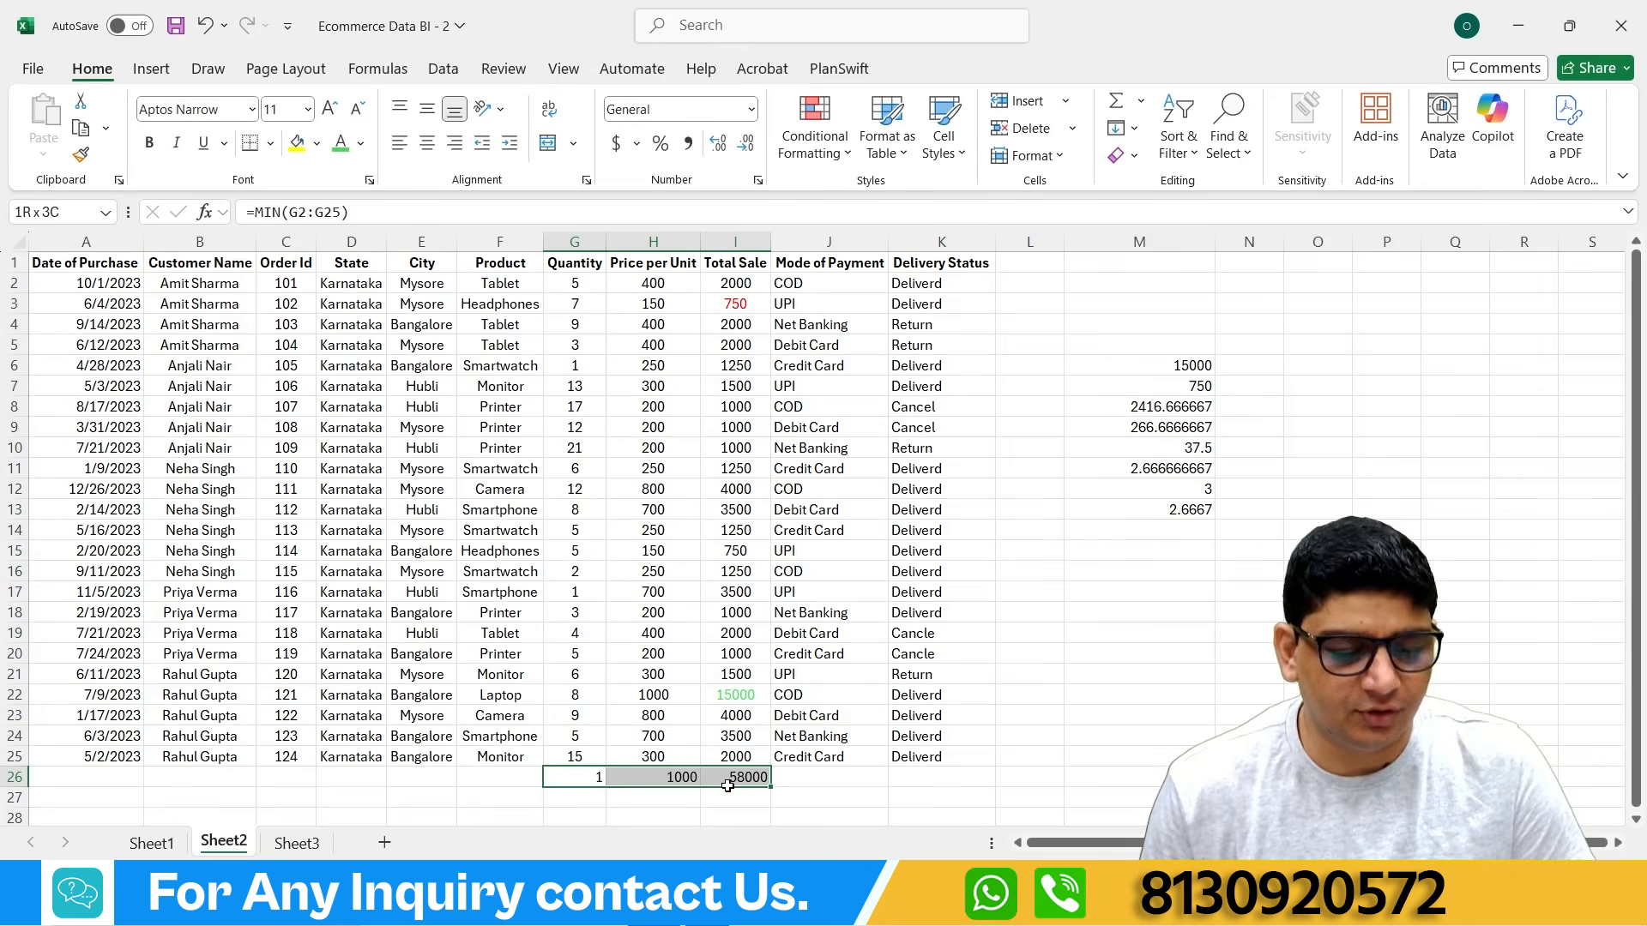
{"action": "key", "text": "Delete"}
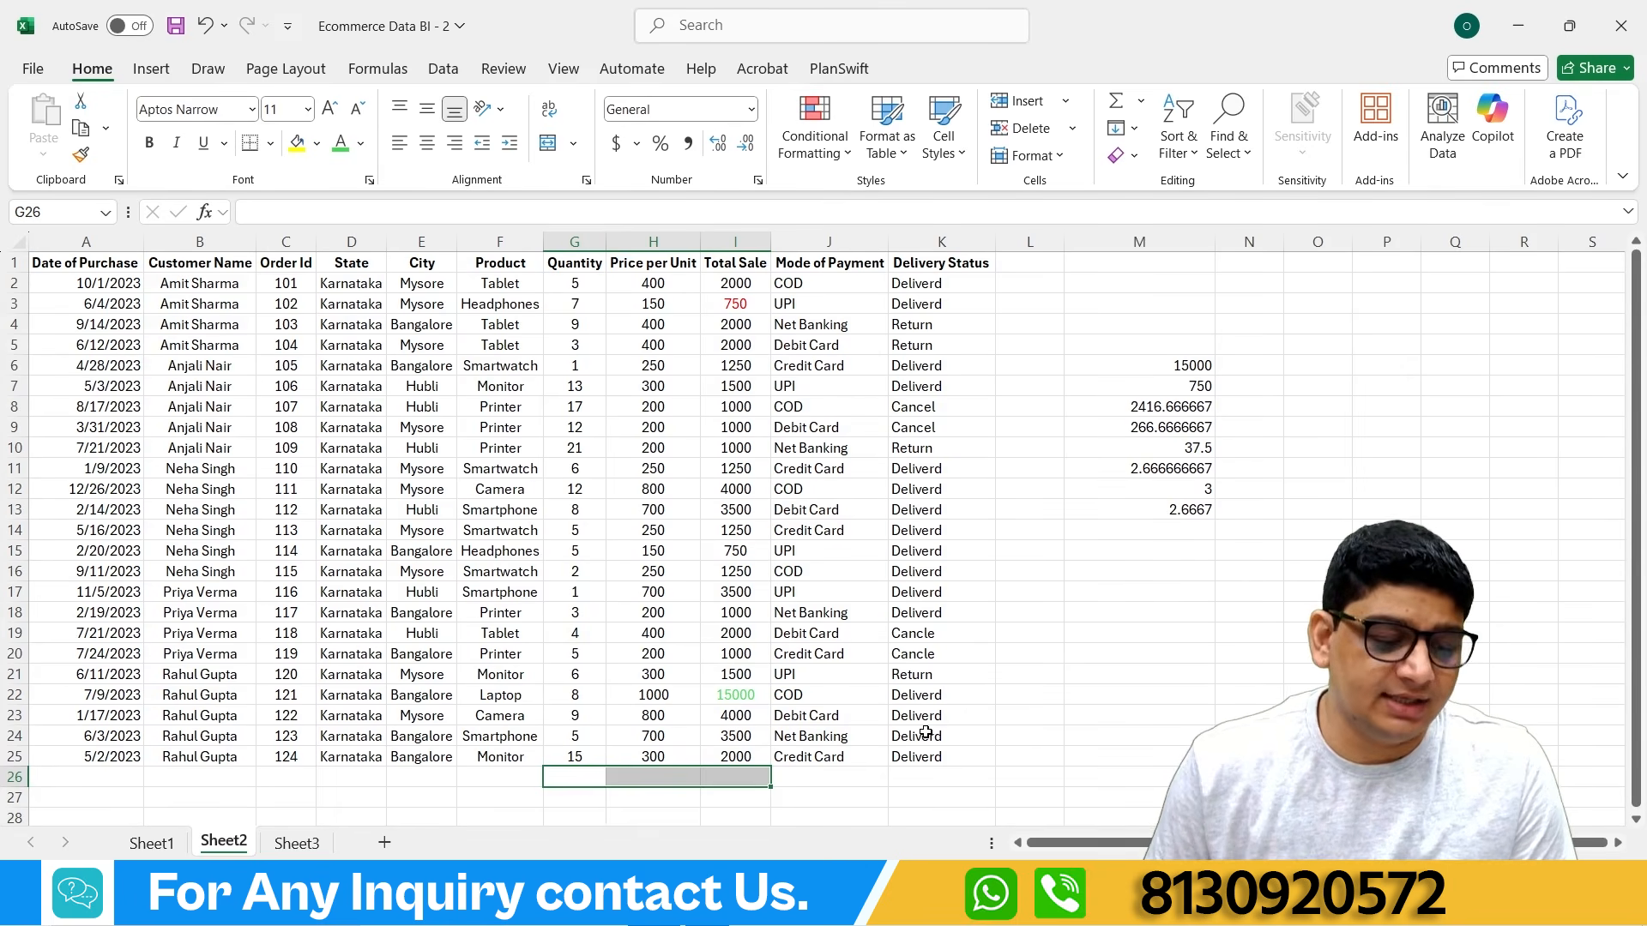
{"action": "left_click", "coordinate": [129, 847]}
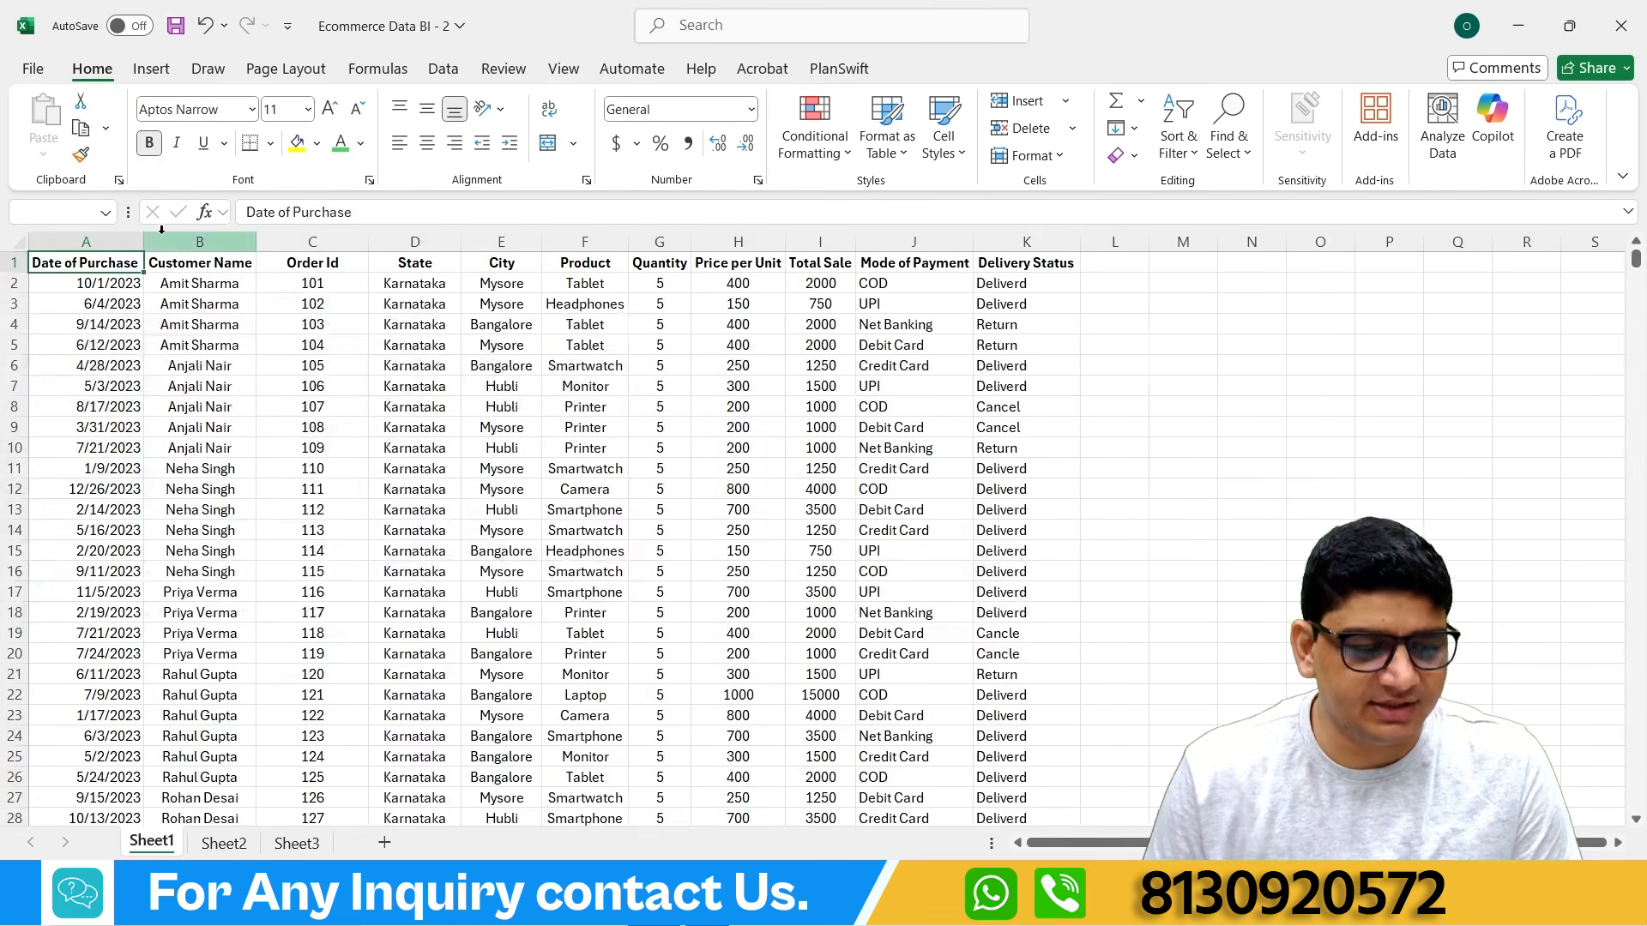
{"action": "left_click", "coordinate": [224, 843]}
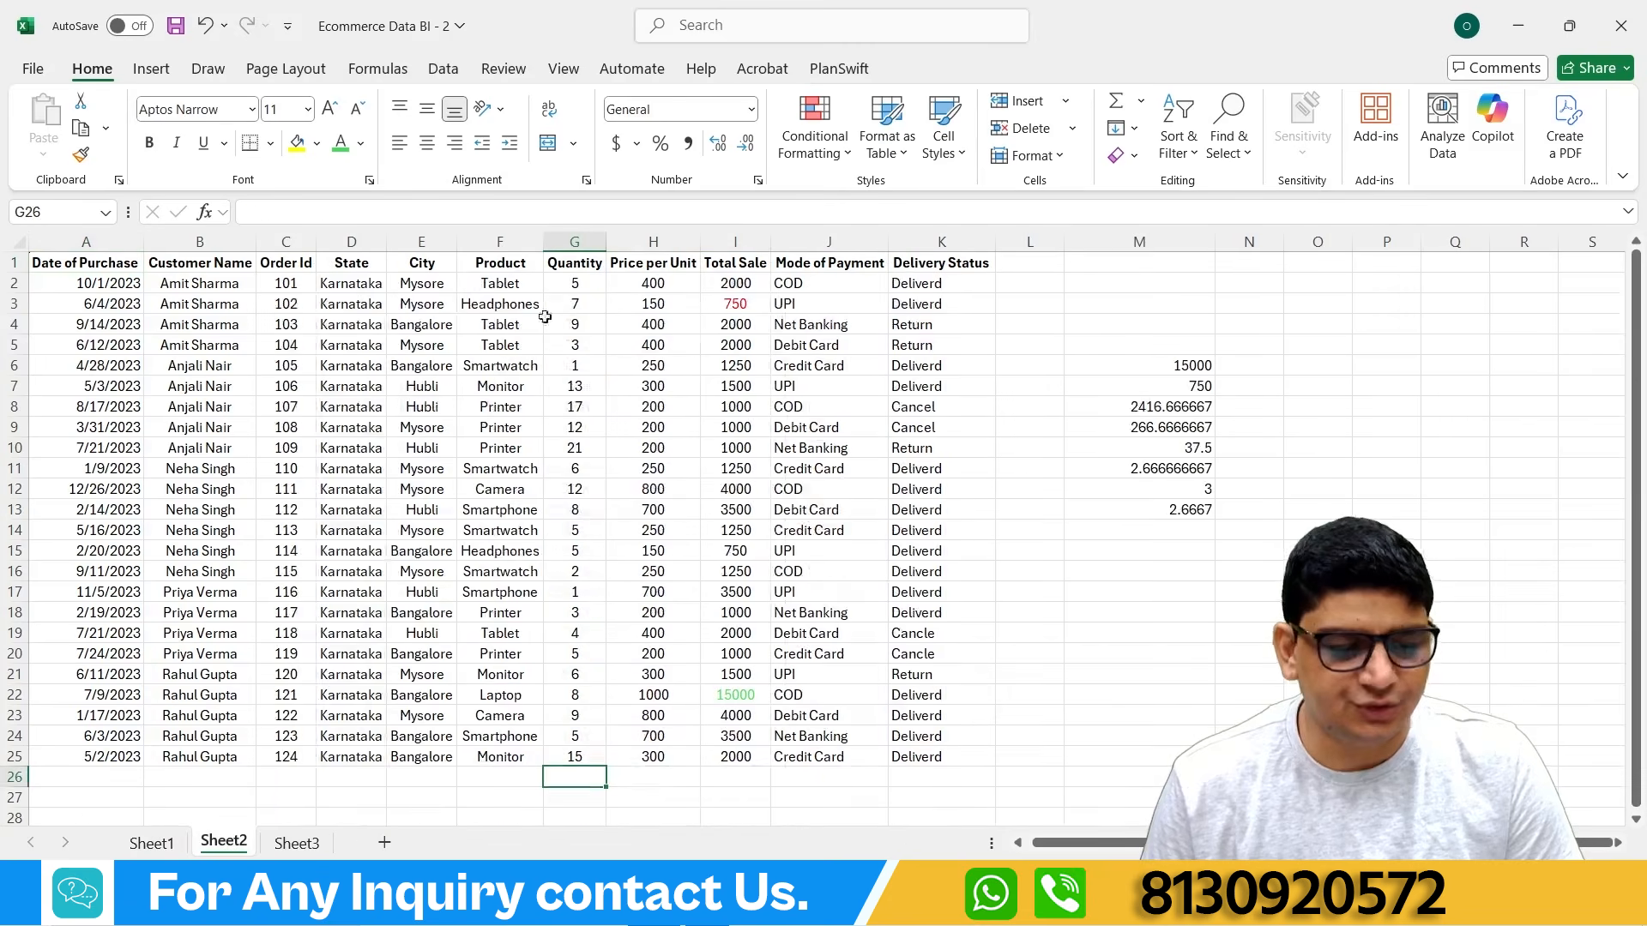
{"action": "left_click", "coordinate": [153, 843]}
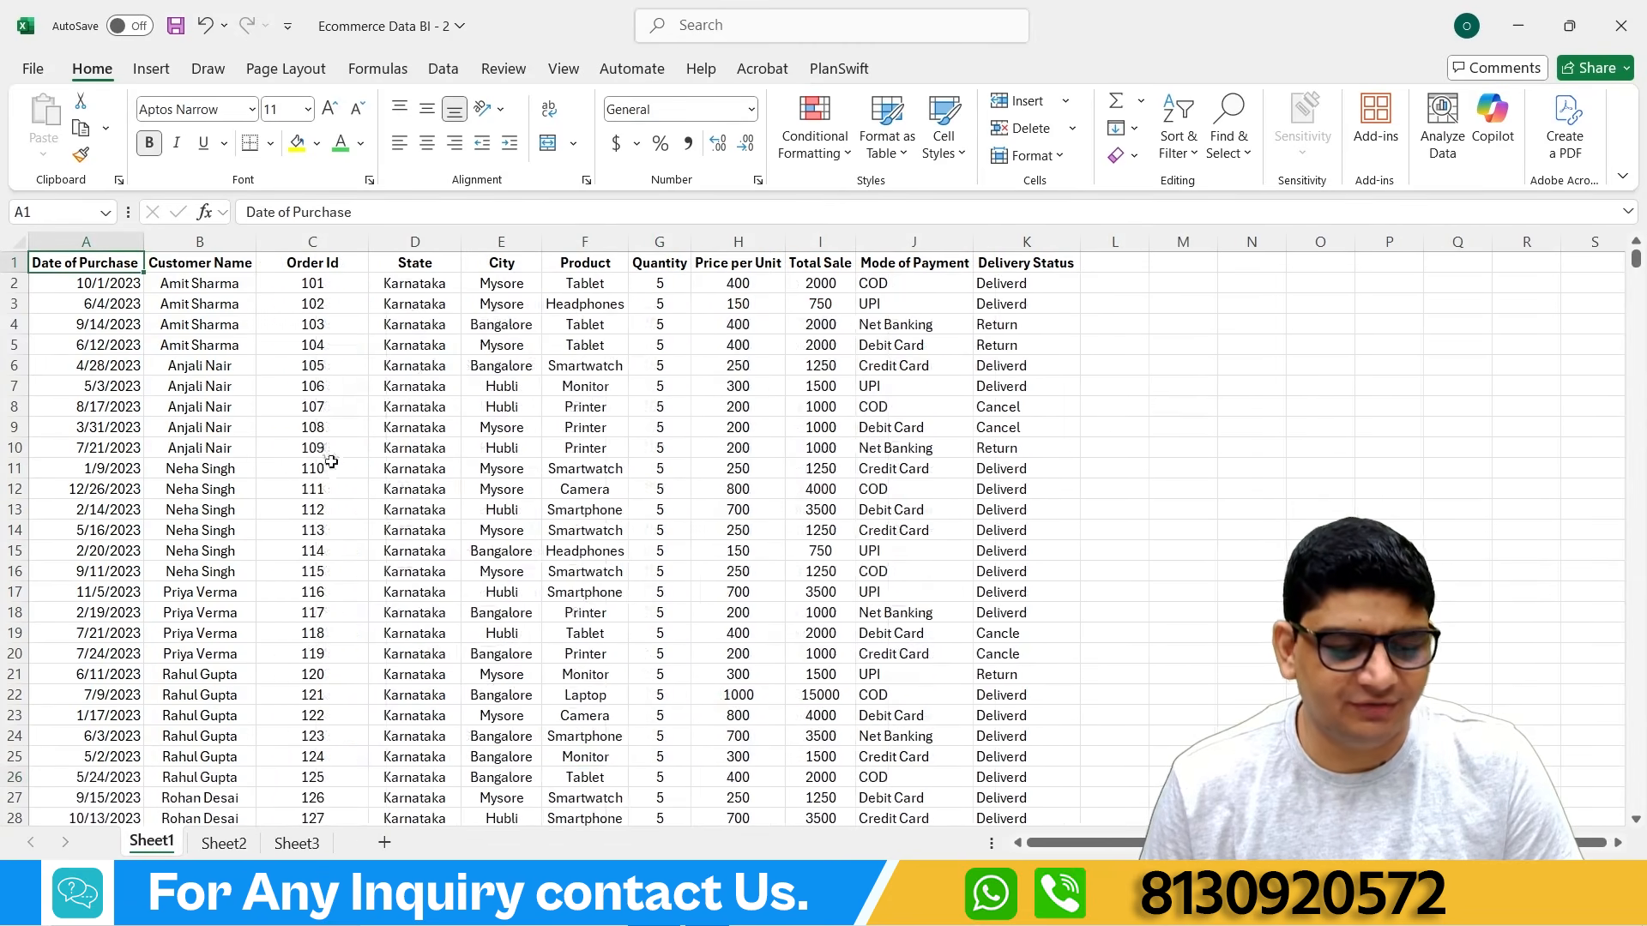
{"action": "scroll", "coordinate": [324, 440], "scroll_direction": "down", "scroll_amount": 20}
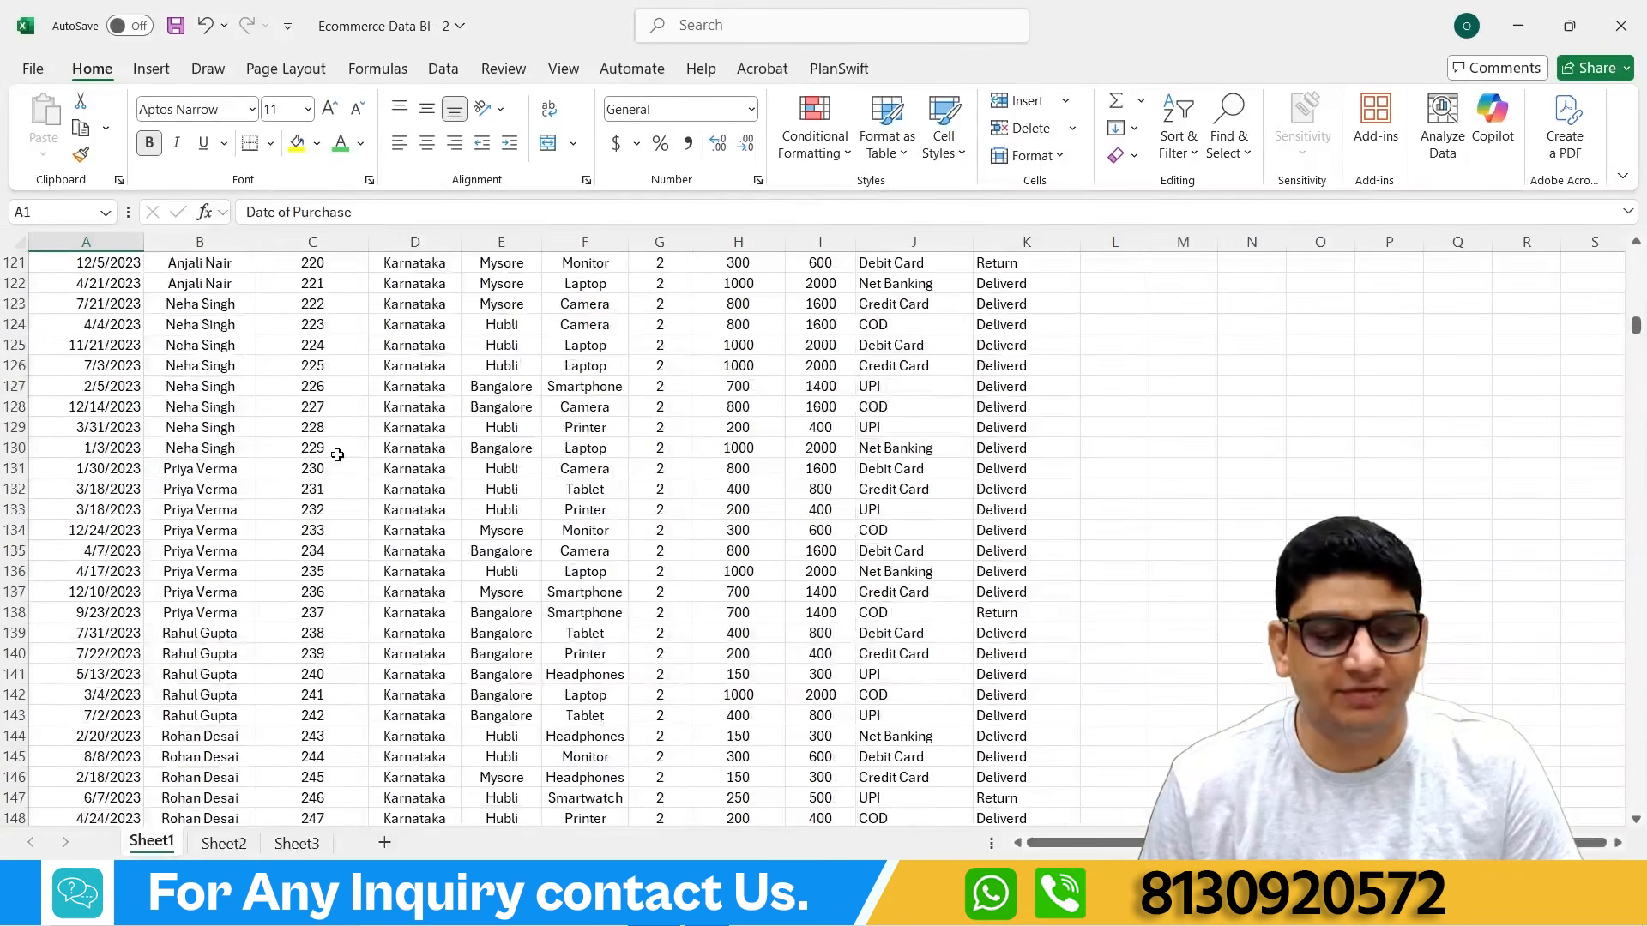
{"action": "scroll", "coordinate": [337, 454], "scroll_direction": "down", "scroll_amount": 9}
{"action": "scroll", "coordinate": [337, 455], "scroll_direction": "up", "scroll_amount": 20}
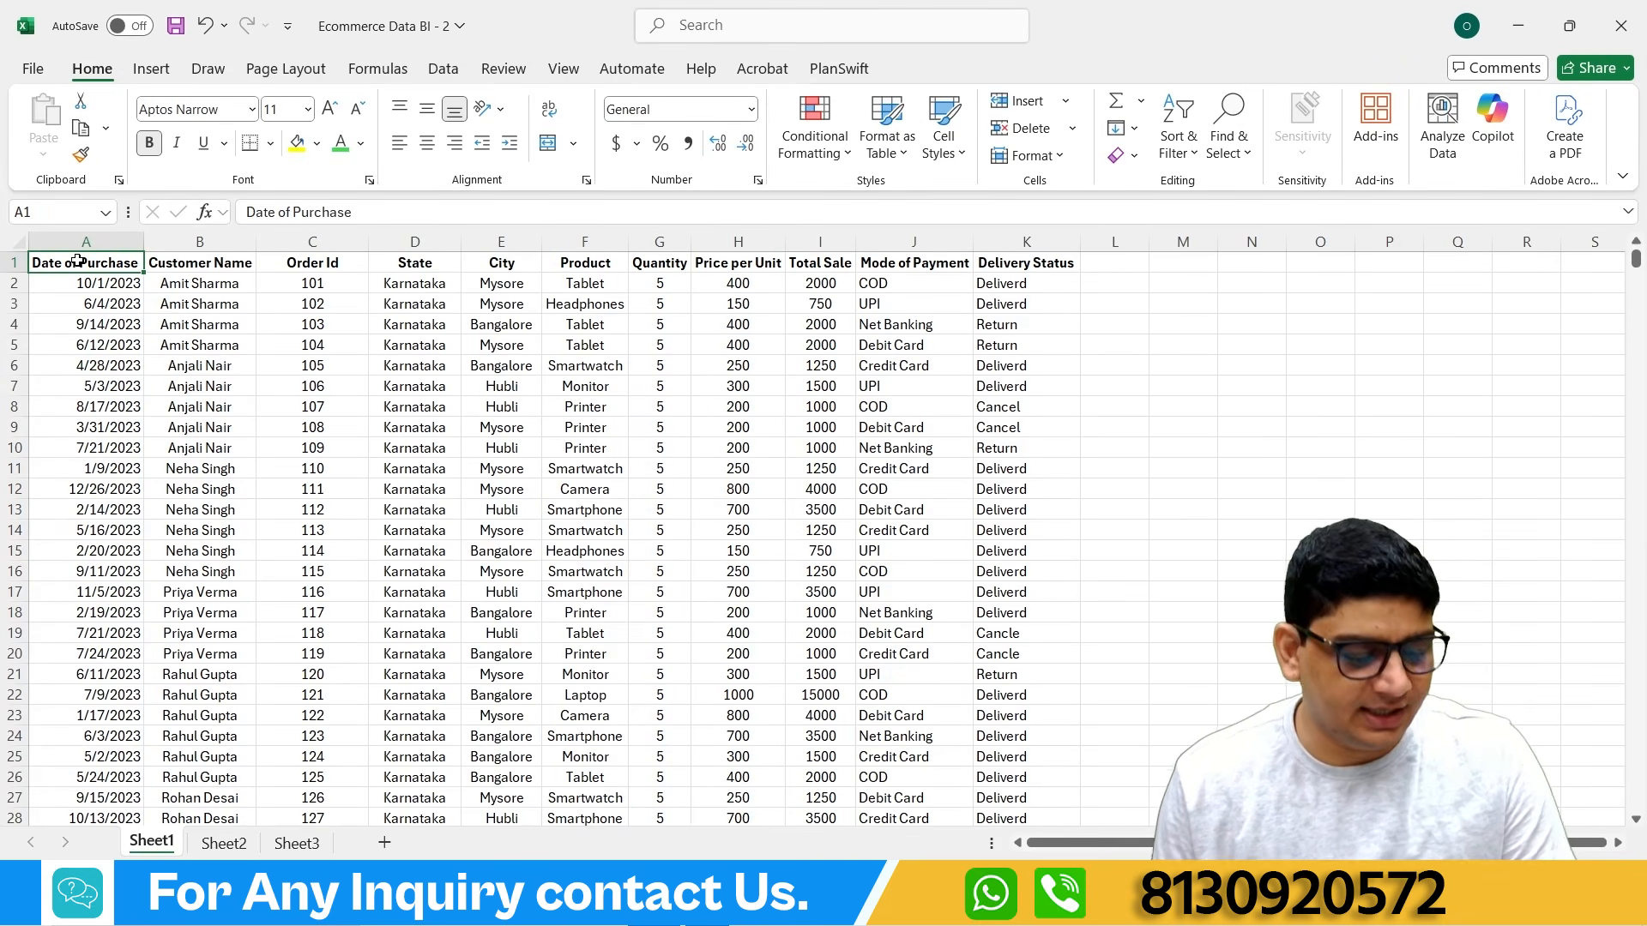
{"action": "key", "text": "ctrl+shift+End"}
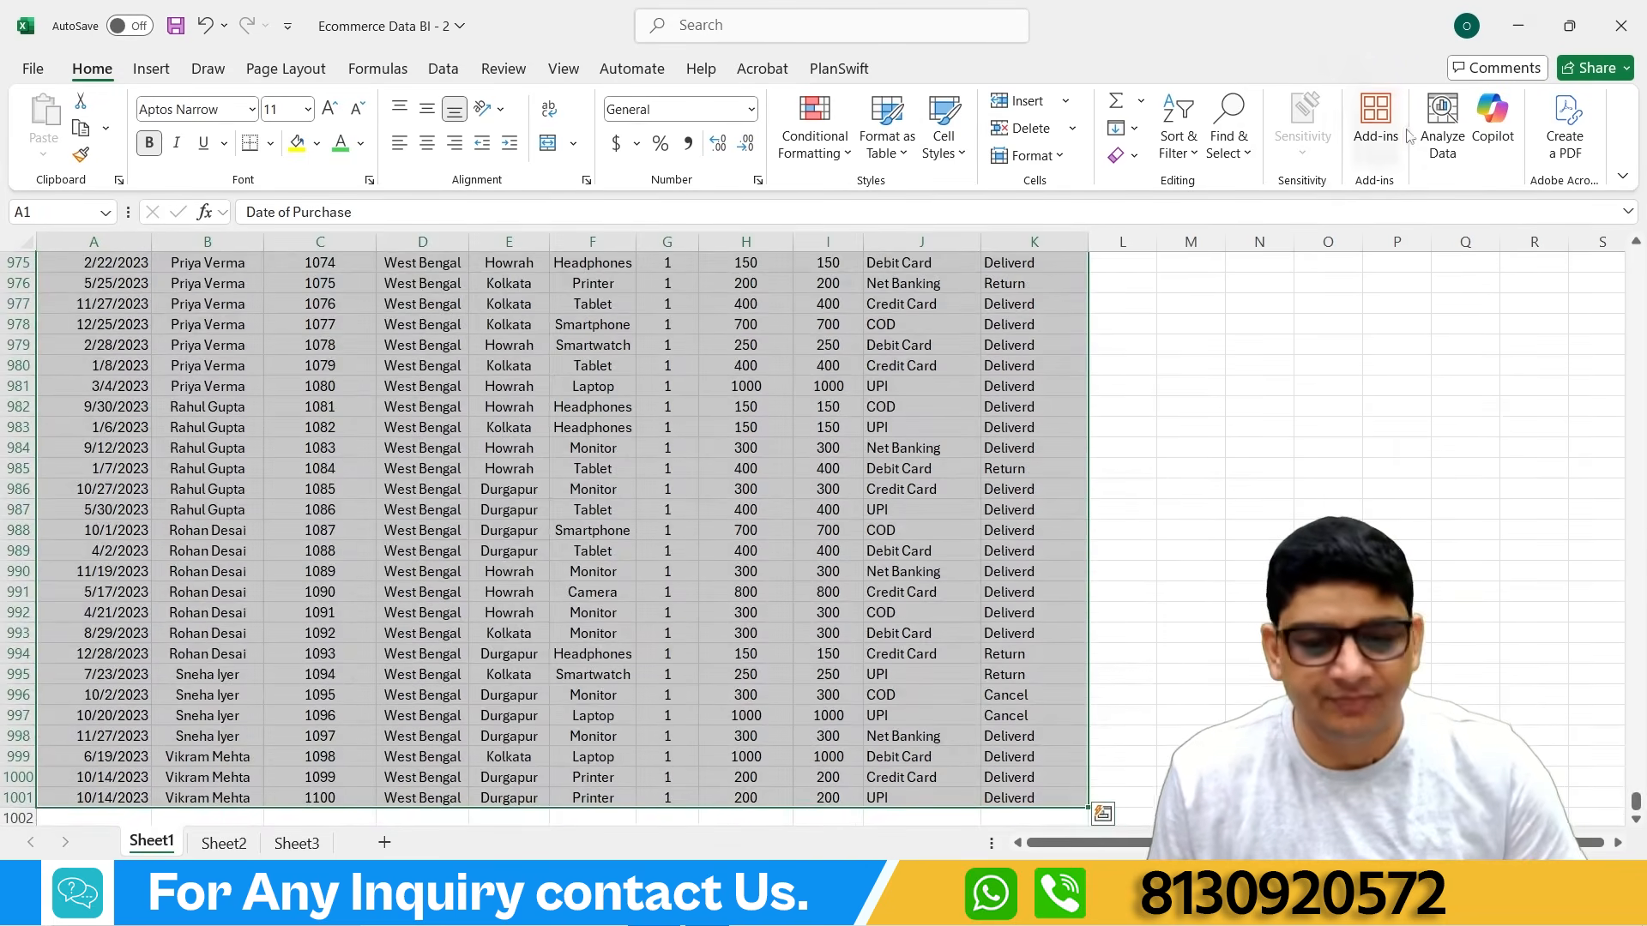
{"action": "left_click_drag", "start_coordinate": [1634, 811], "coordinate": [1644, 206]}
{"action": "double_click", "coordinate": [727, 489]}
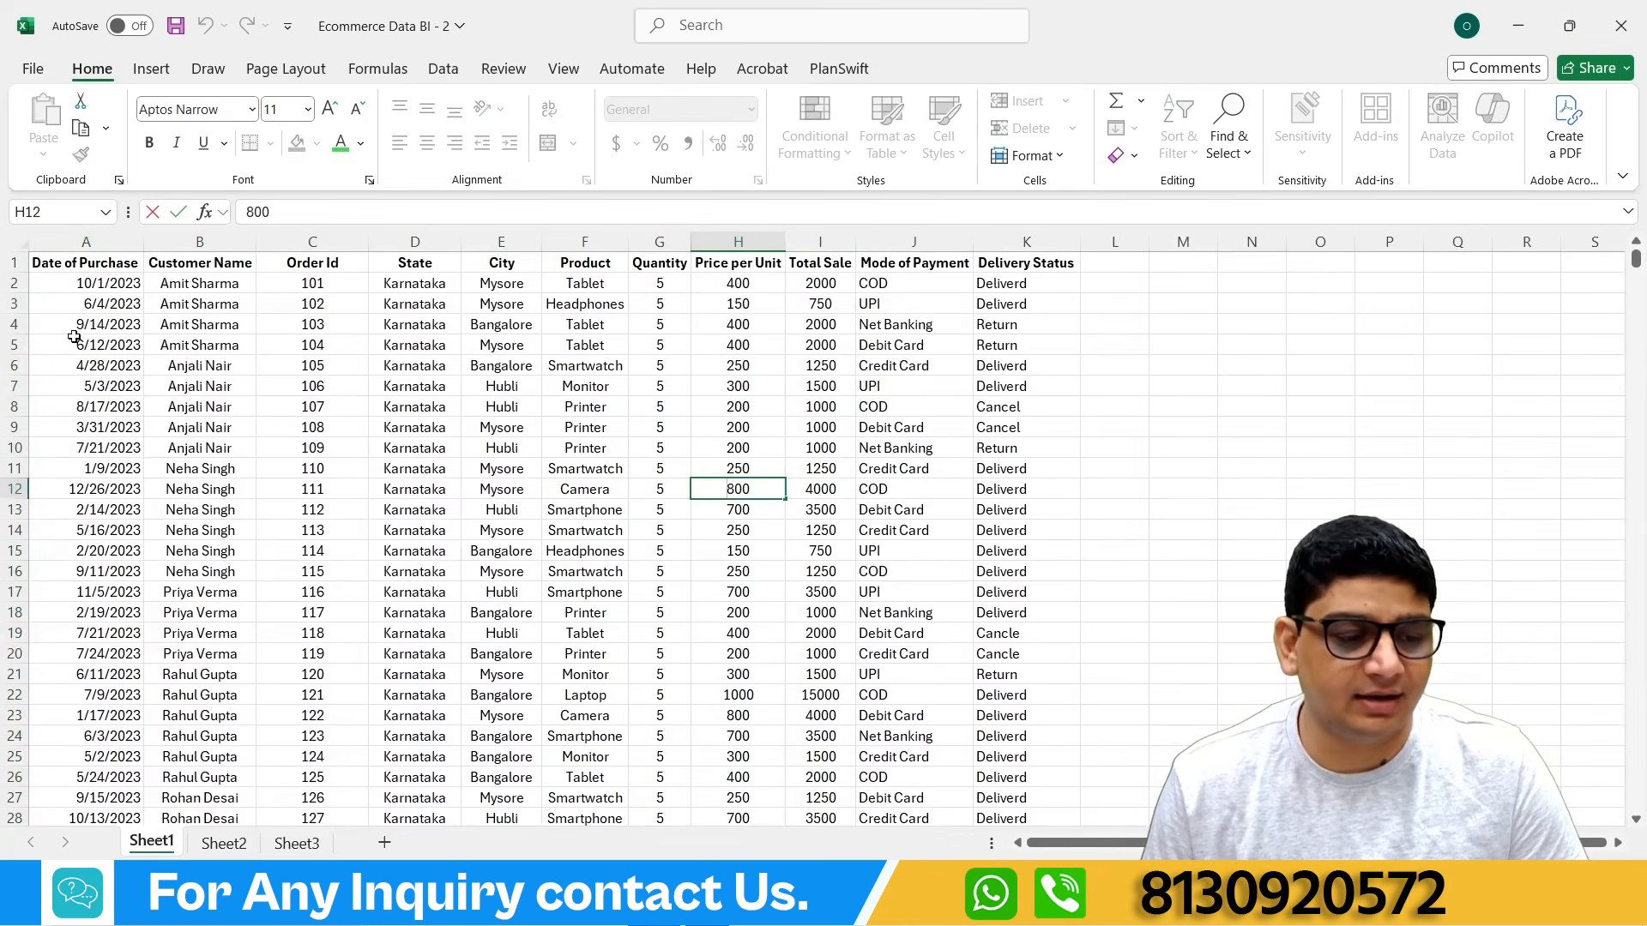
Step: Select the whole sales table A1:K1001 on Sheet1 and turn on filtering for its header row
{"action": "left_click", "coordinate": [55, 264]}
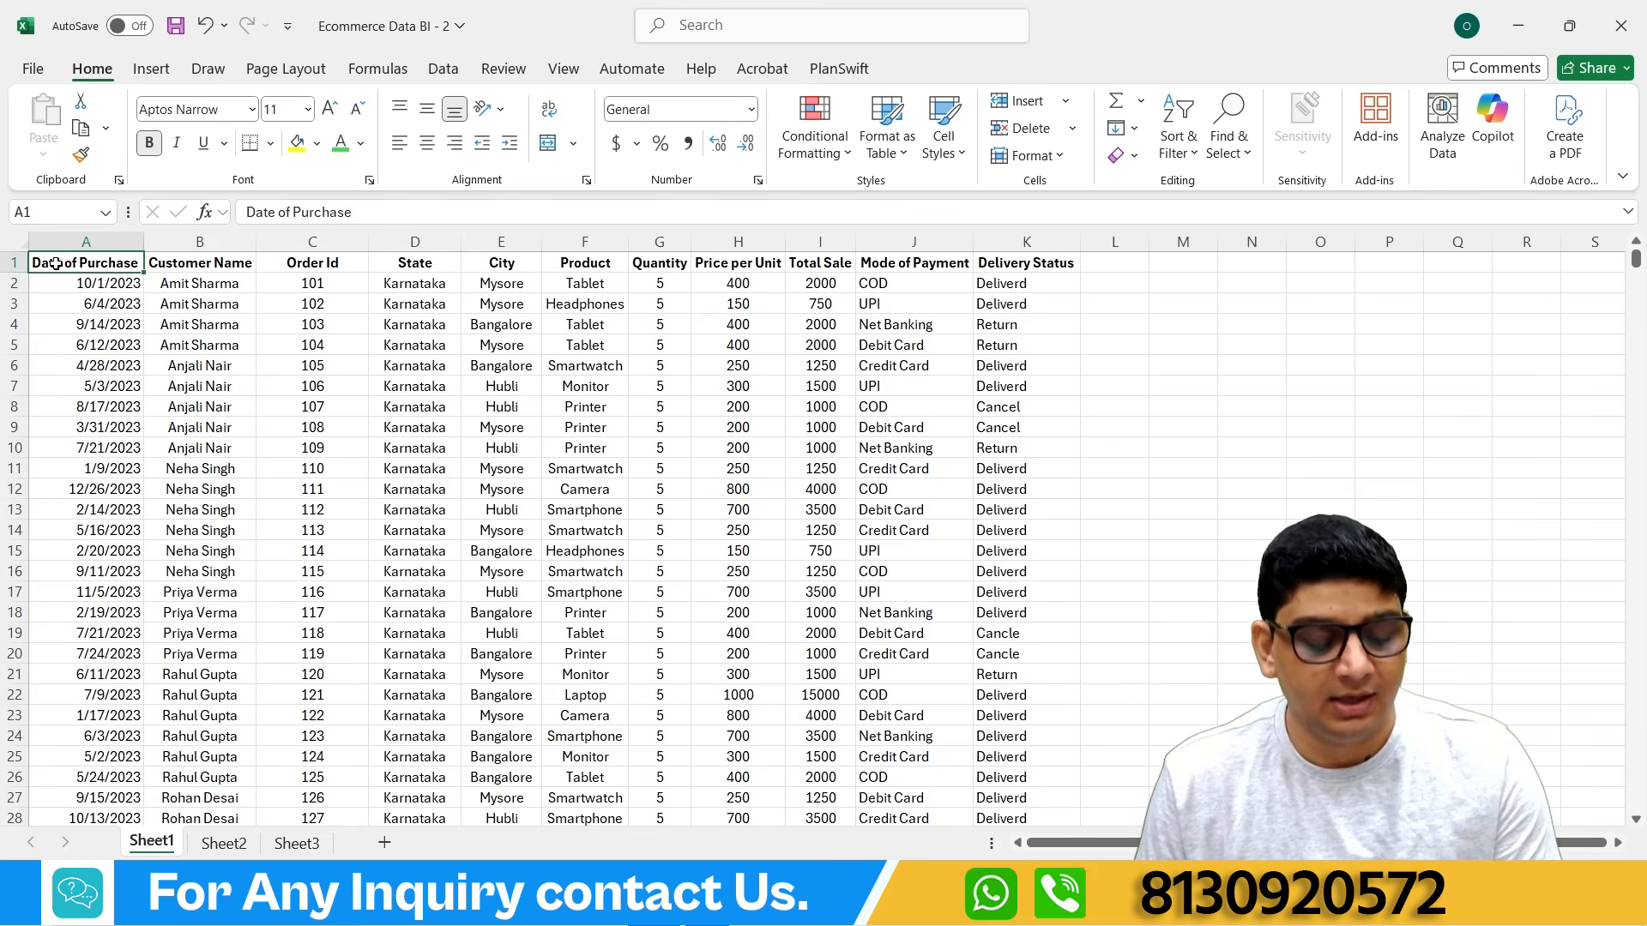
{"action": "key", "text": "ctrl+shift+End"}
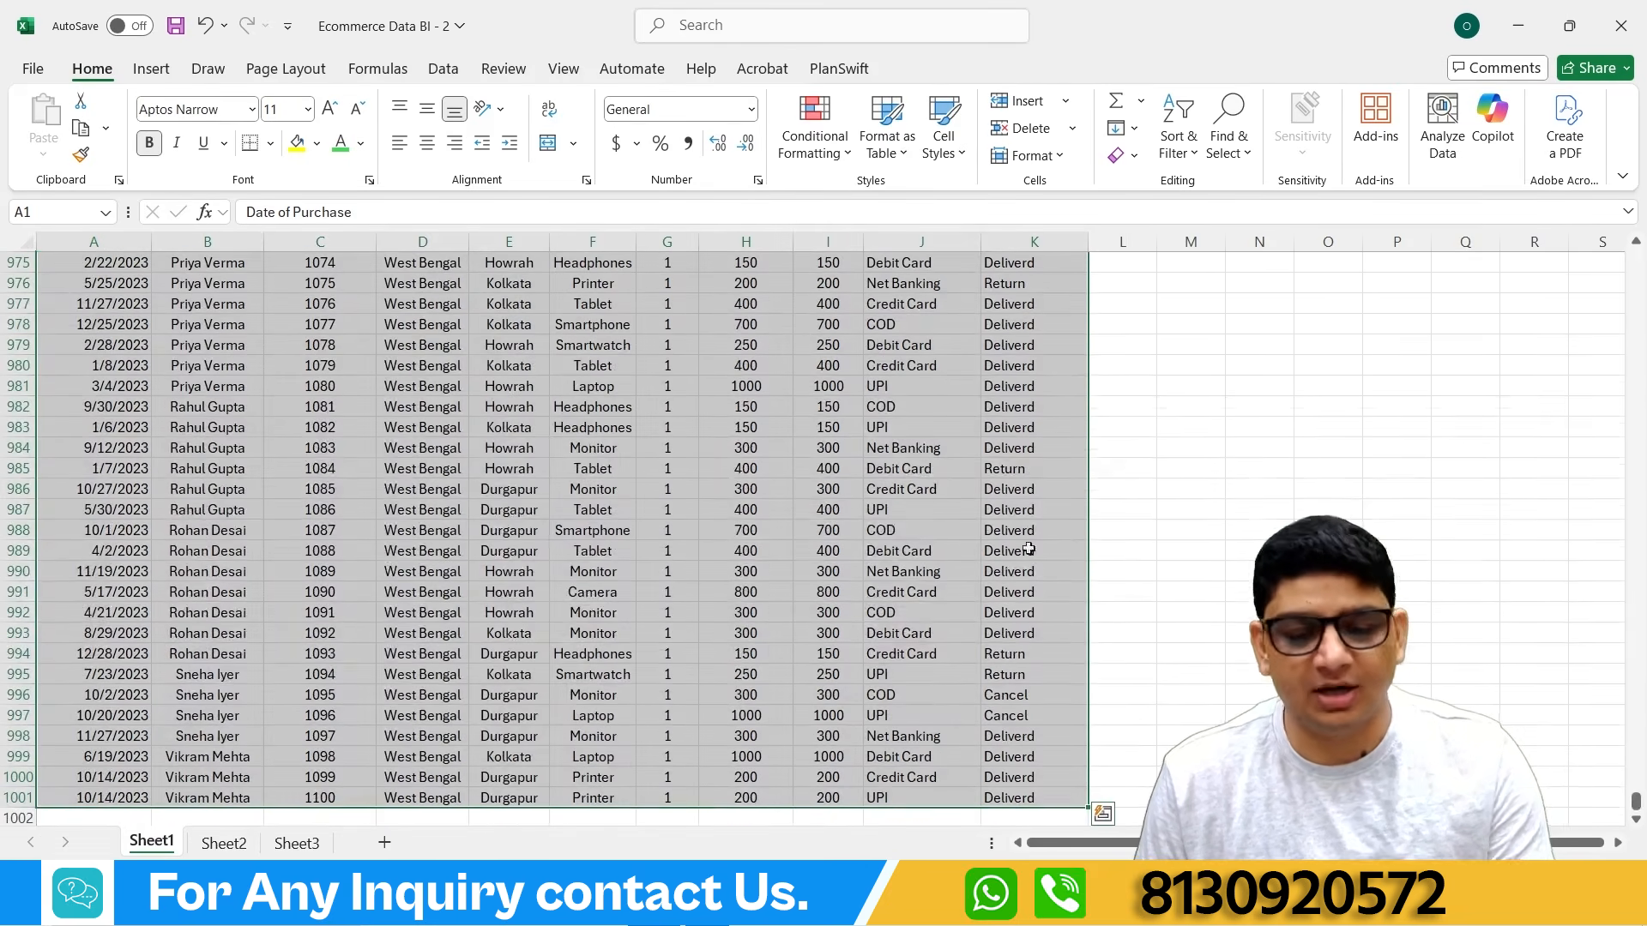
{"action": "left_click_drag", "start_coordinate": [1635, 806], "coordinate": [1635, 257]}
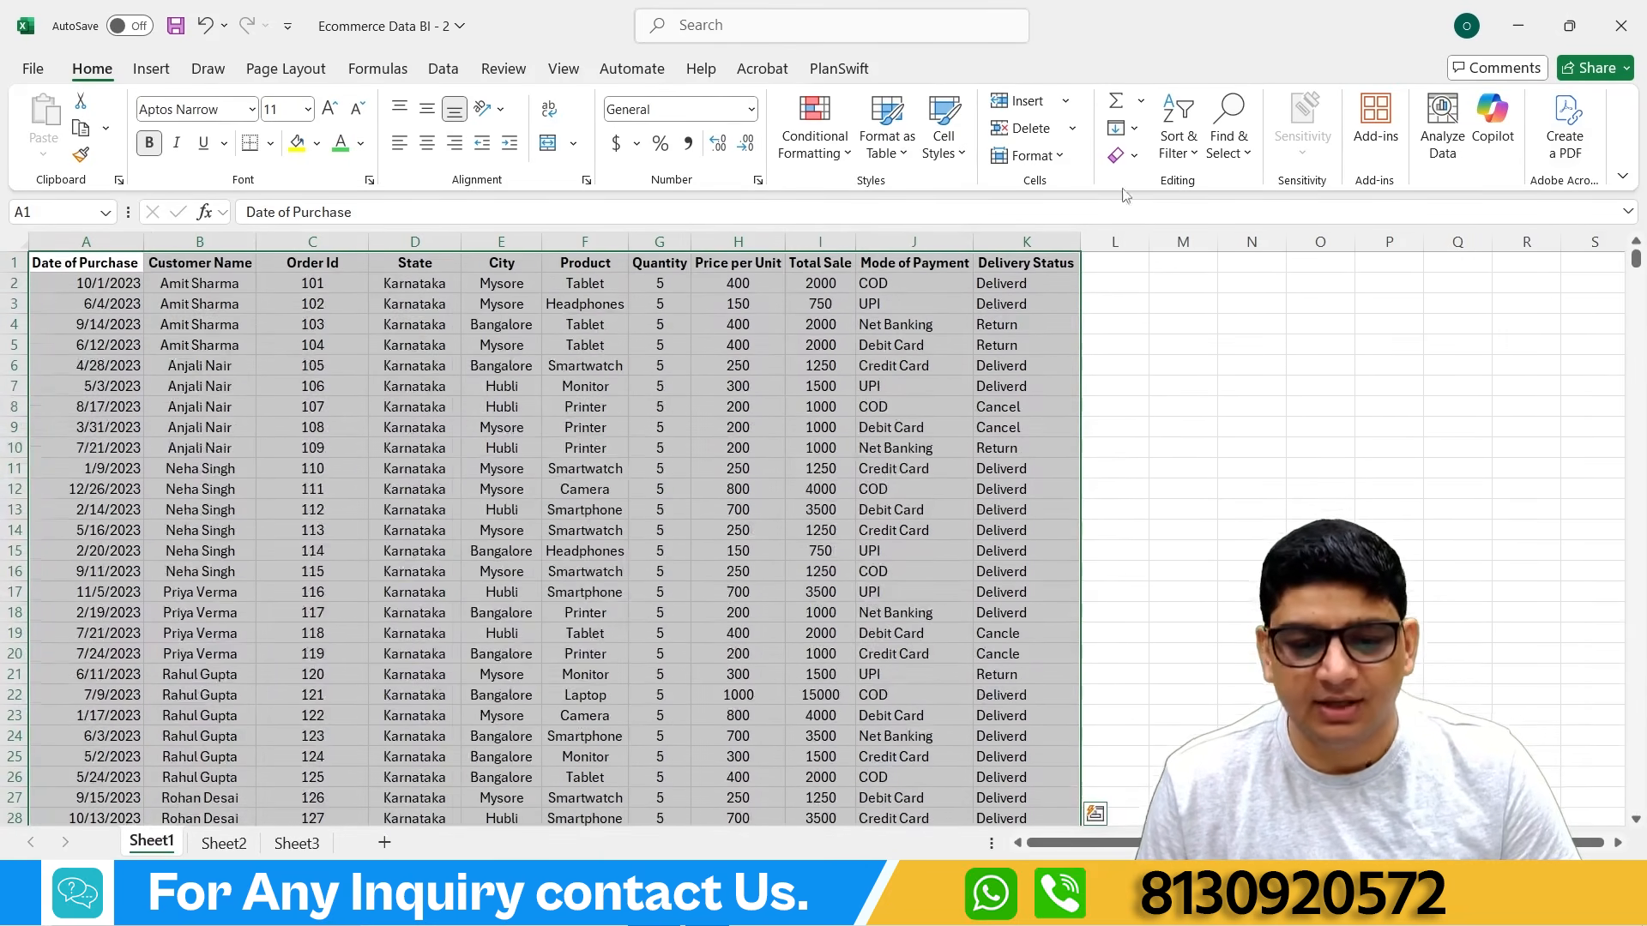
{"action": "left_click", "coordinate": [443, 69]}
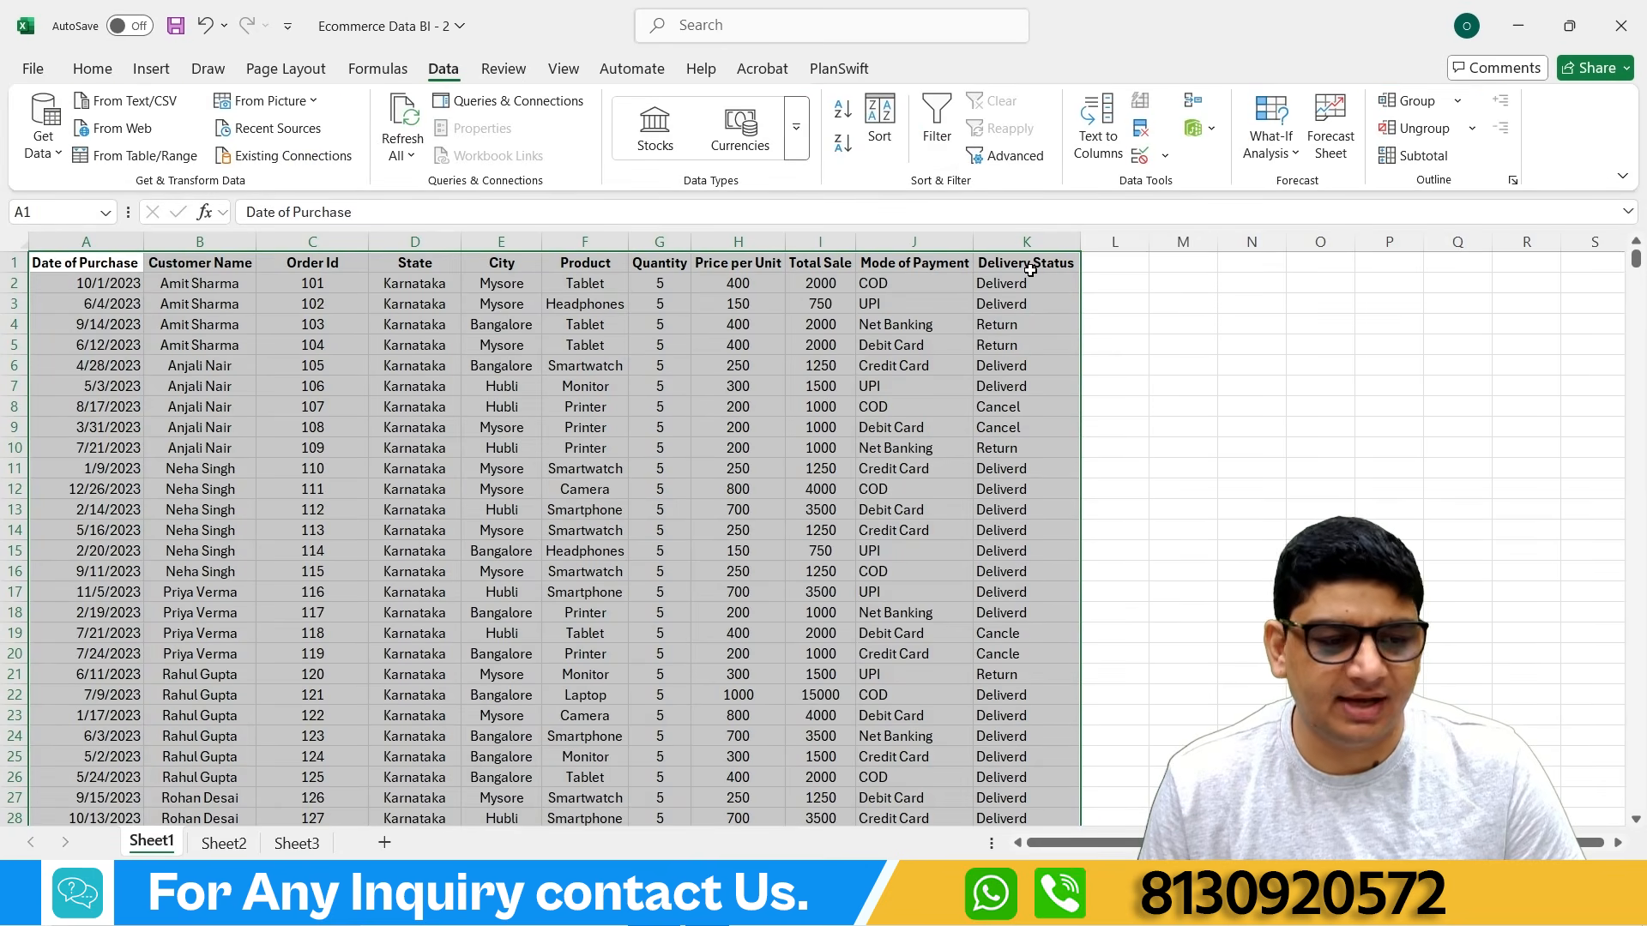
{"action": "left_click", "coordinate": [89, 68]}
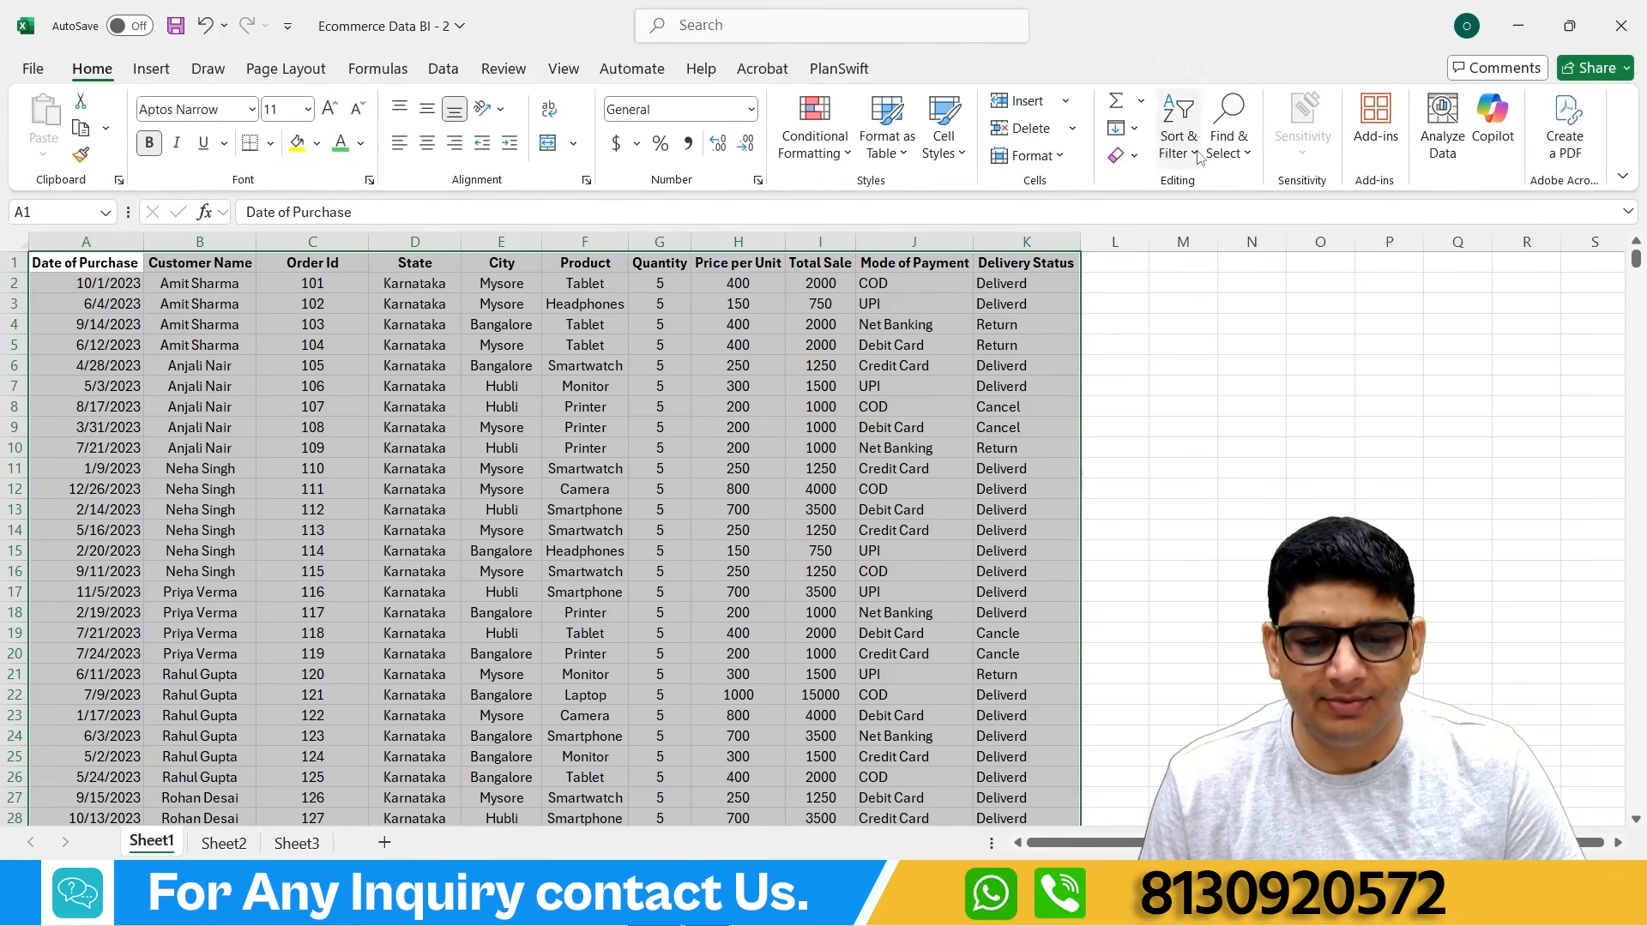
{"action": "left_click", "coordinate": [1178, 133]}
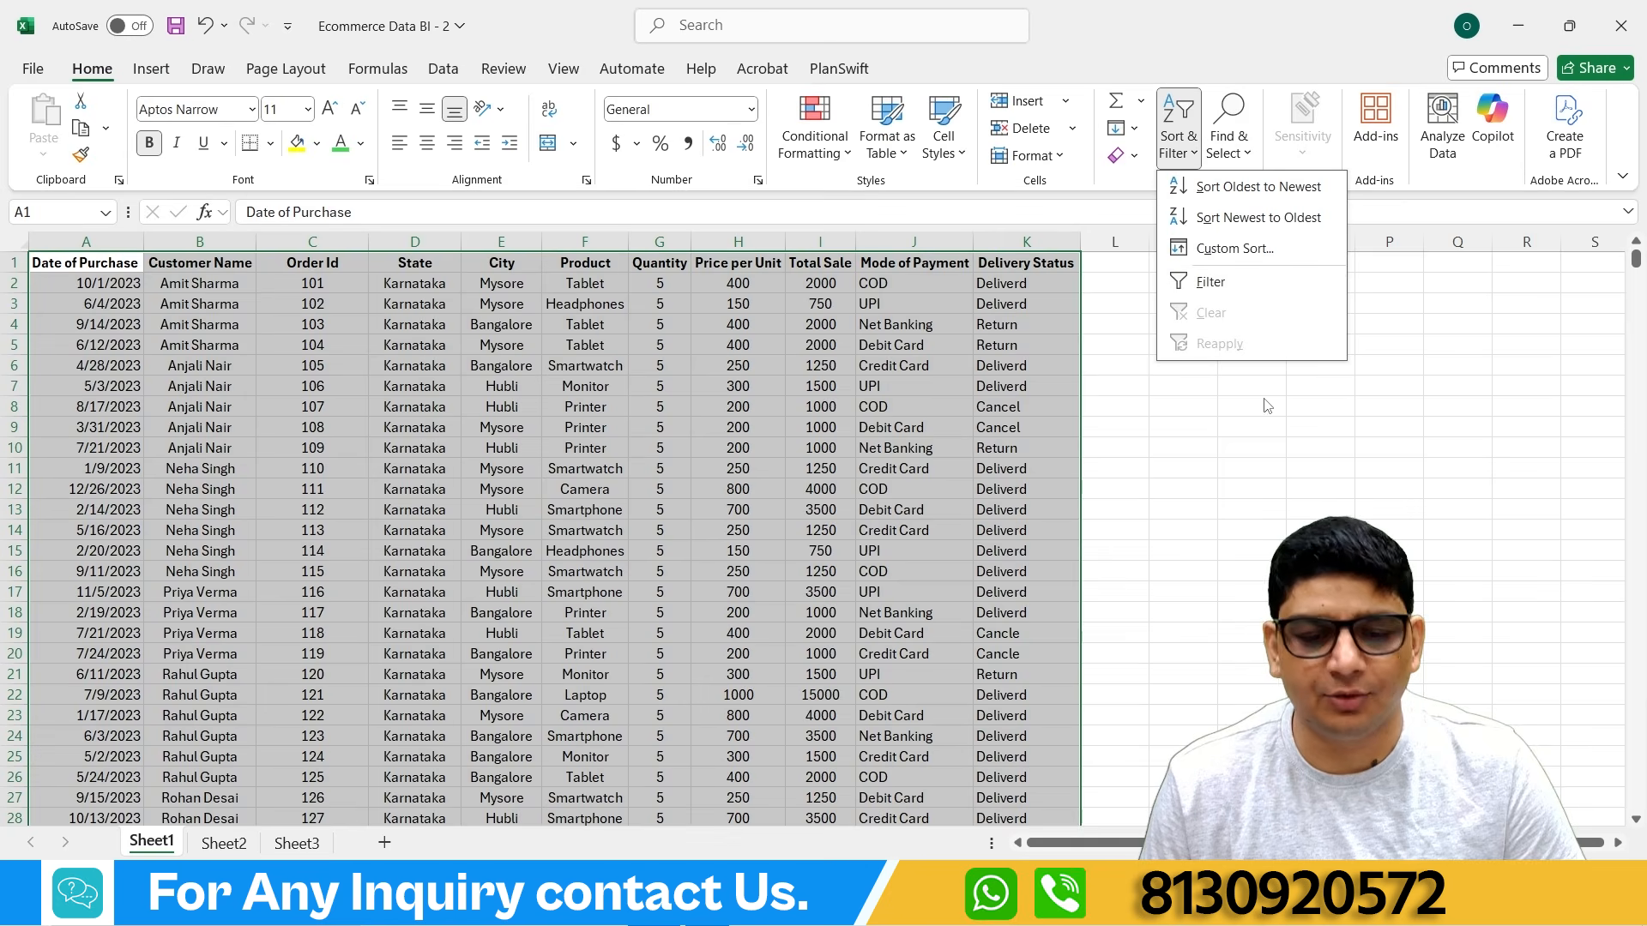
{"action": "left_click", "coordinate": [444, 69]}
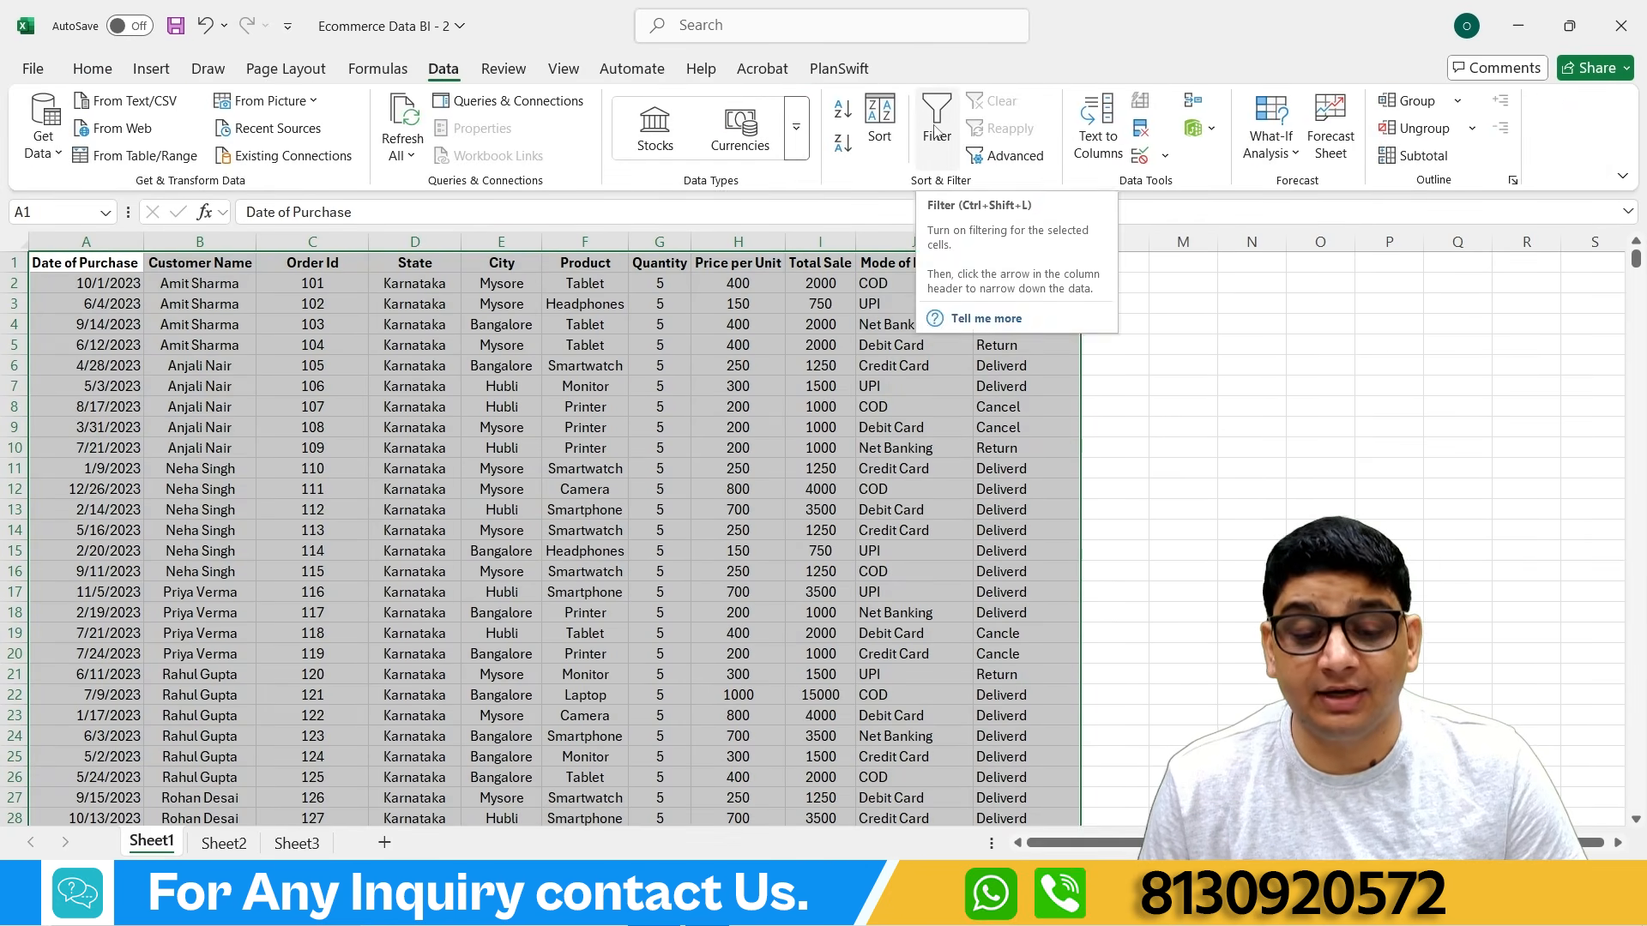
{"action": "left_click", "coordinate": [949, 140]}
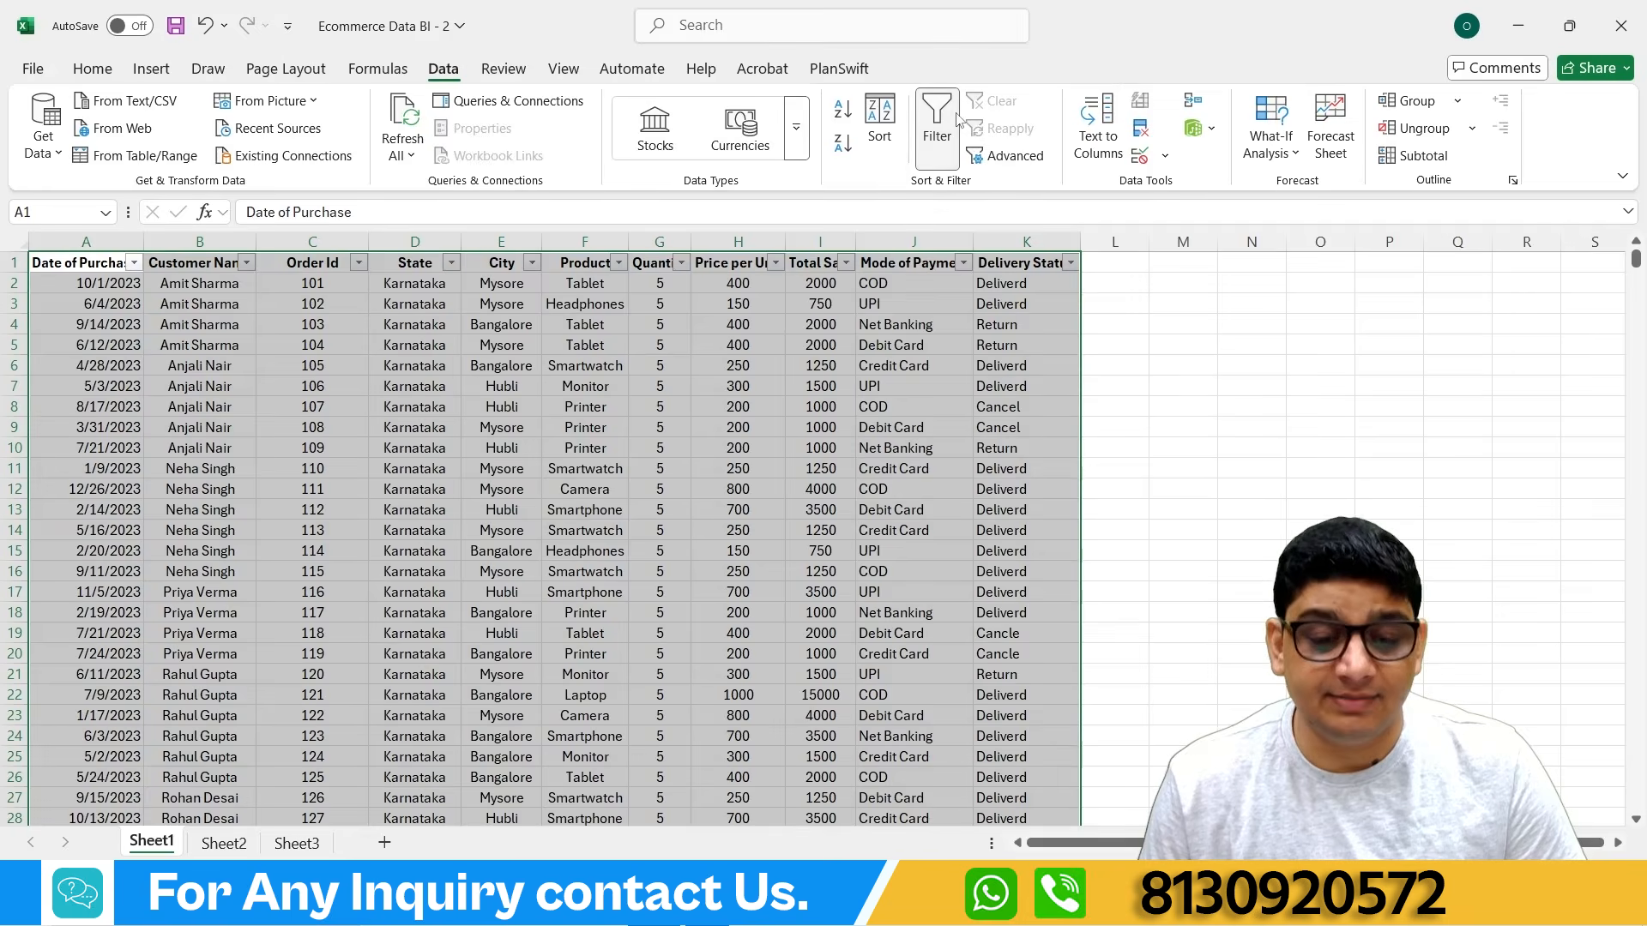
{"action": "left_click", "coordinate": [1244, 347]}
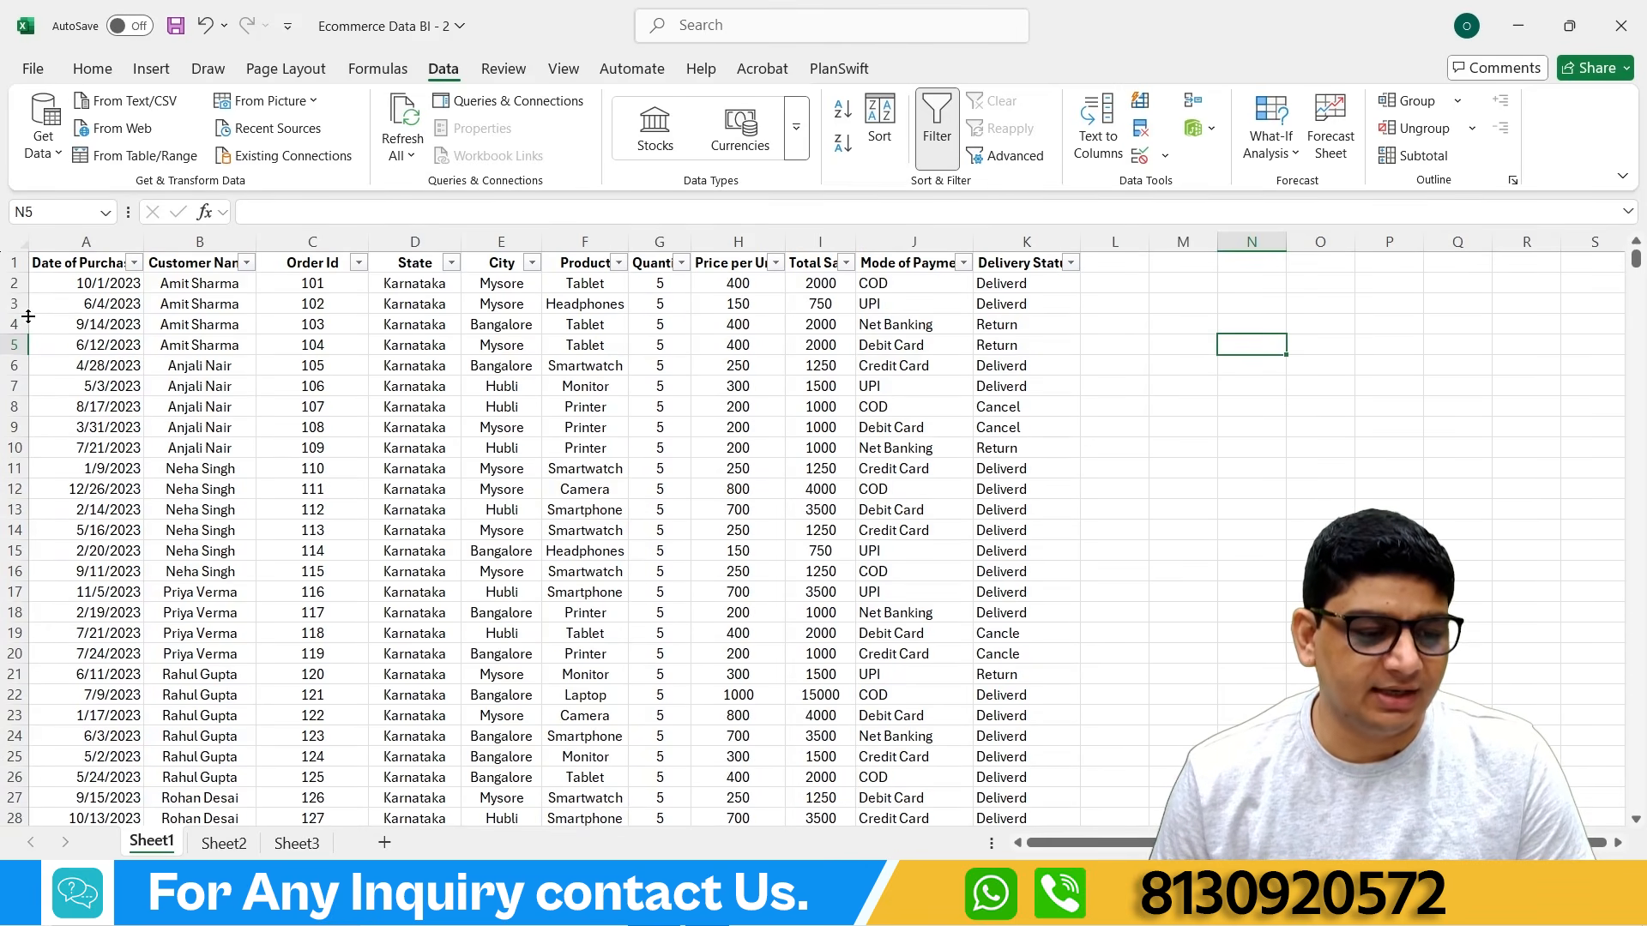
Step: Filter the Date of Purchase column to show only January 2023
{"action": "scroll", "coordinate": [78, 526], "scroll_direction": "down", "scroll_amount": 8}
{"action": "scroll", "coordinate": [80, 537], "scroll_direction": "up", "scroll_amount": 8}
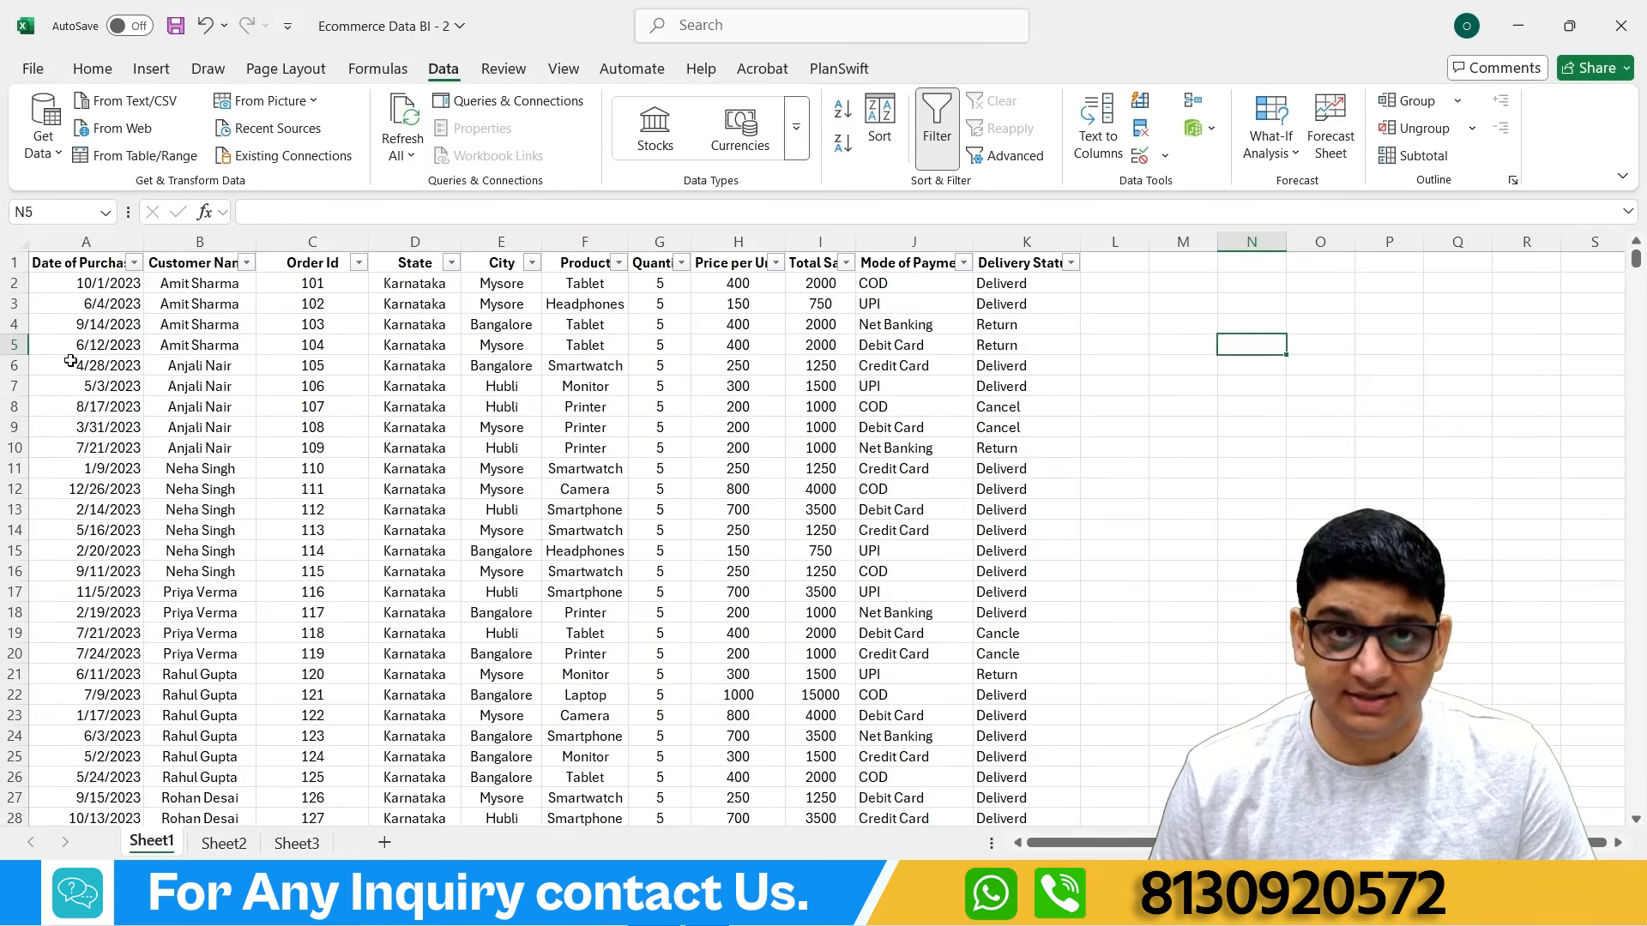
{"action": "left_click", "coordinate": [134, 263]}
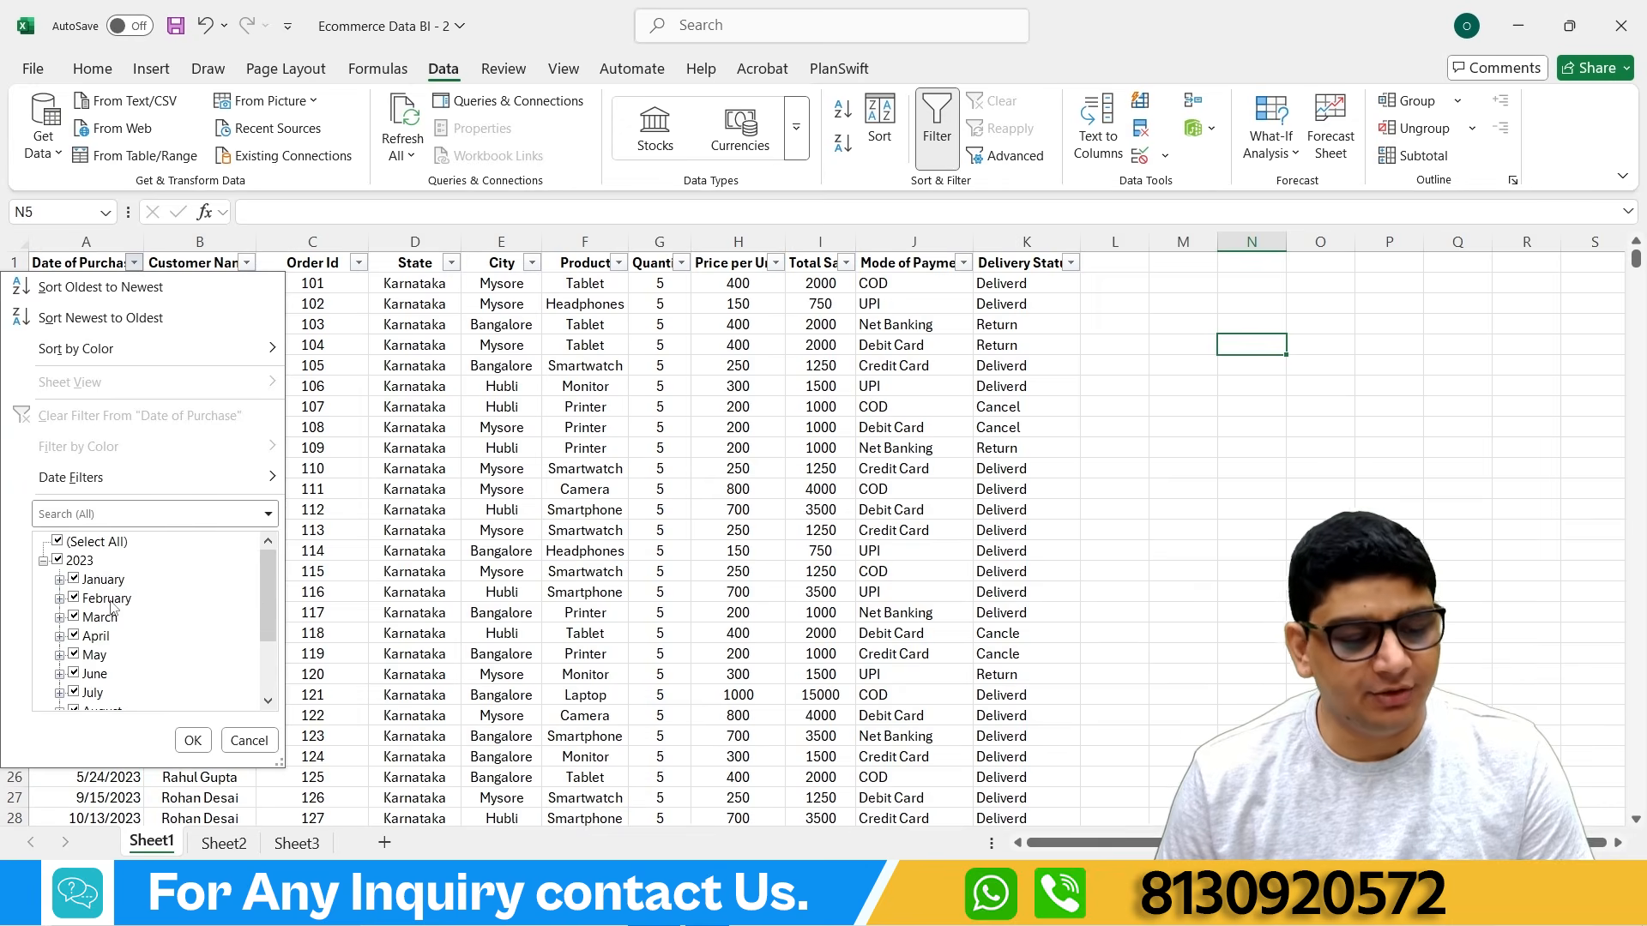
{"action": "scroll", "coordinate": [110, 678], "scroll_direction": "down", "scroll_amount": 1}
{"action": "scroll", "coordinate": [110, 678], "scroll_direction": "down", "scroll_amount": 1}
{"action": "scroll", "coordinate": [107, 645], "scroll_direction": "up", "scroll_amount": 2}
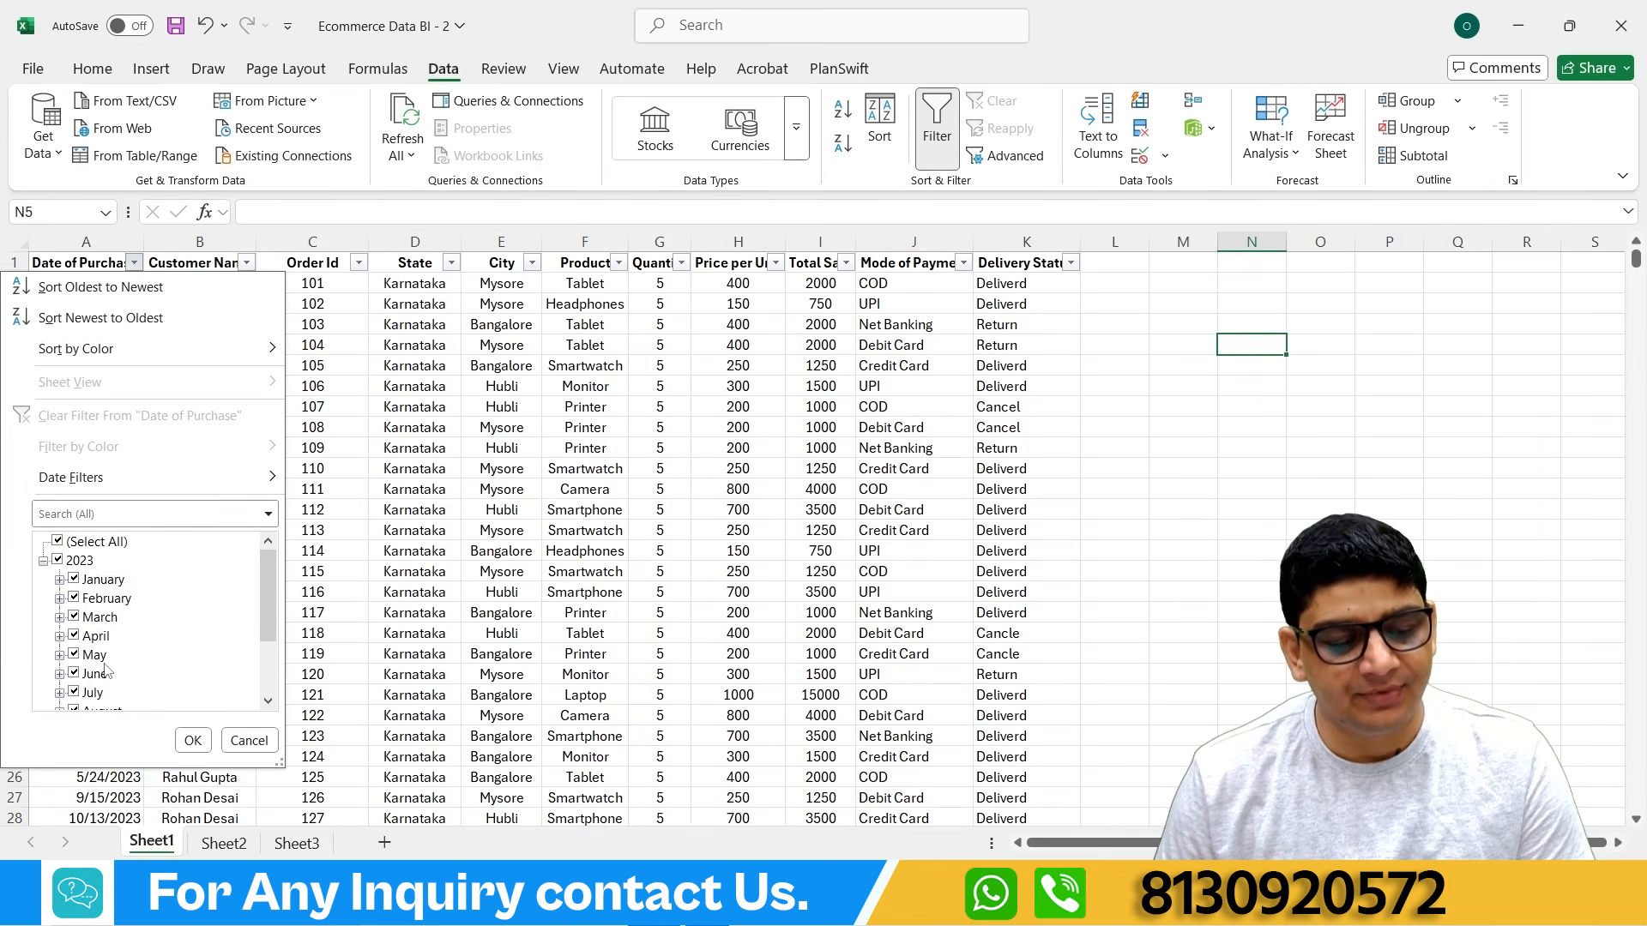
{"action": "left_click", "coordinate": [56, 562]}
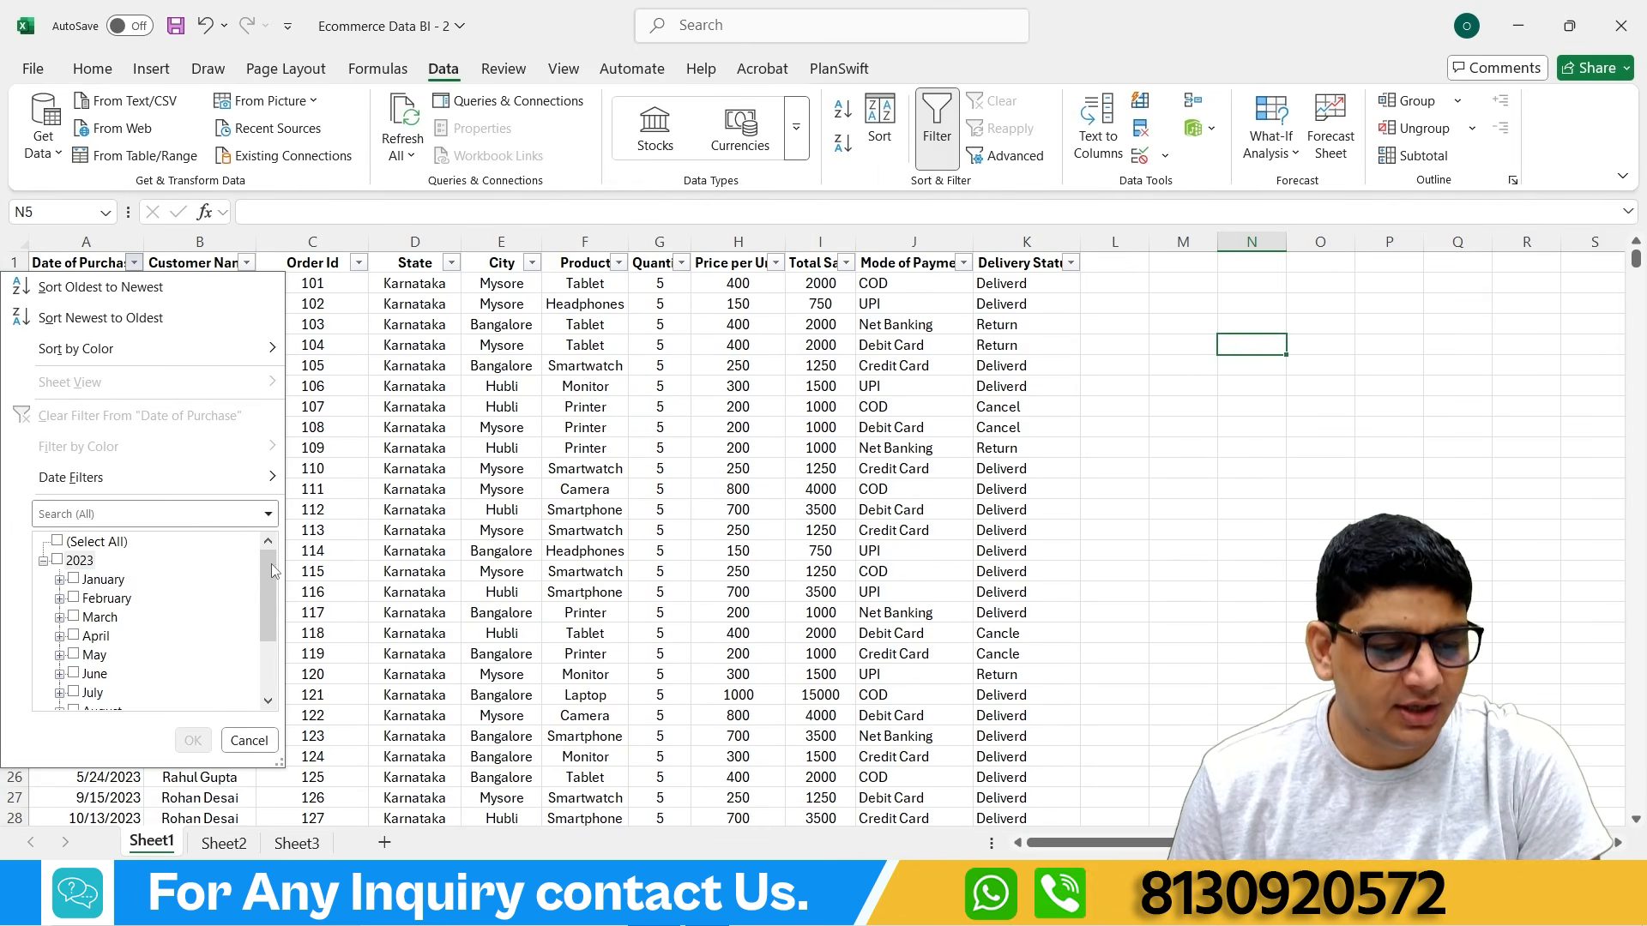
{"action": "left_click", "coordinate": [76, 583]}
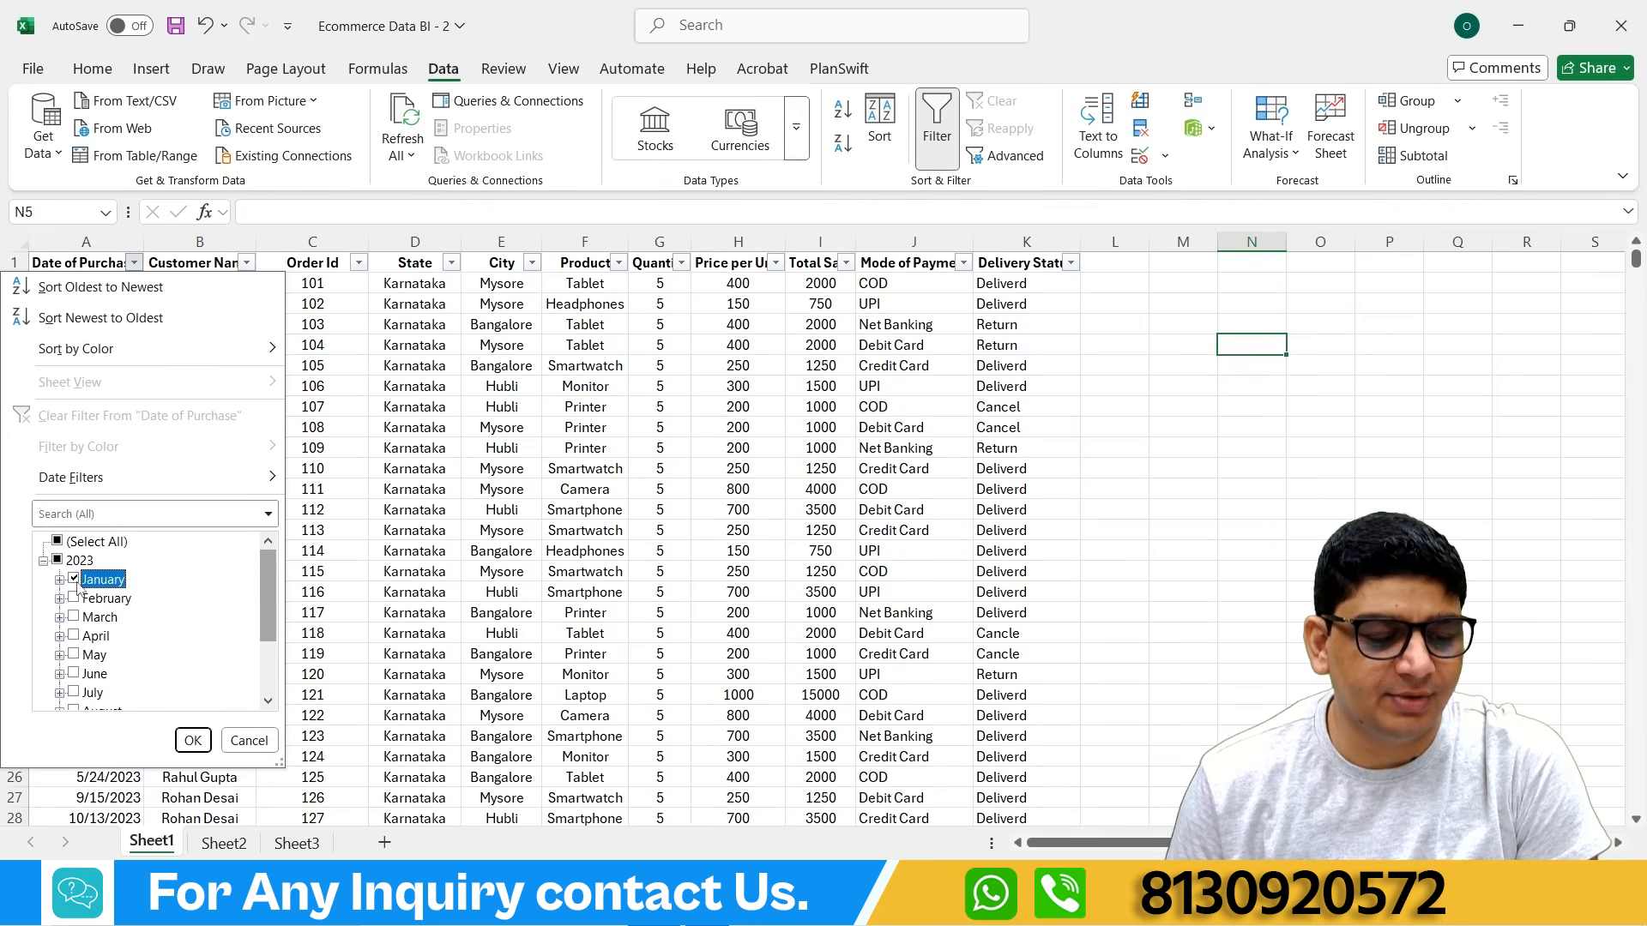
{"action": "left_click", "coordinate": [192, 740]}
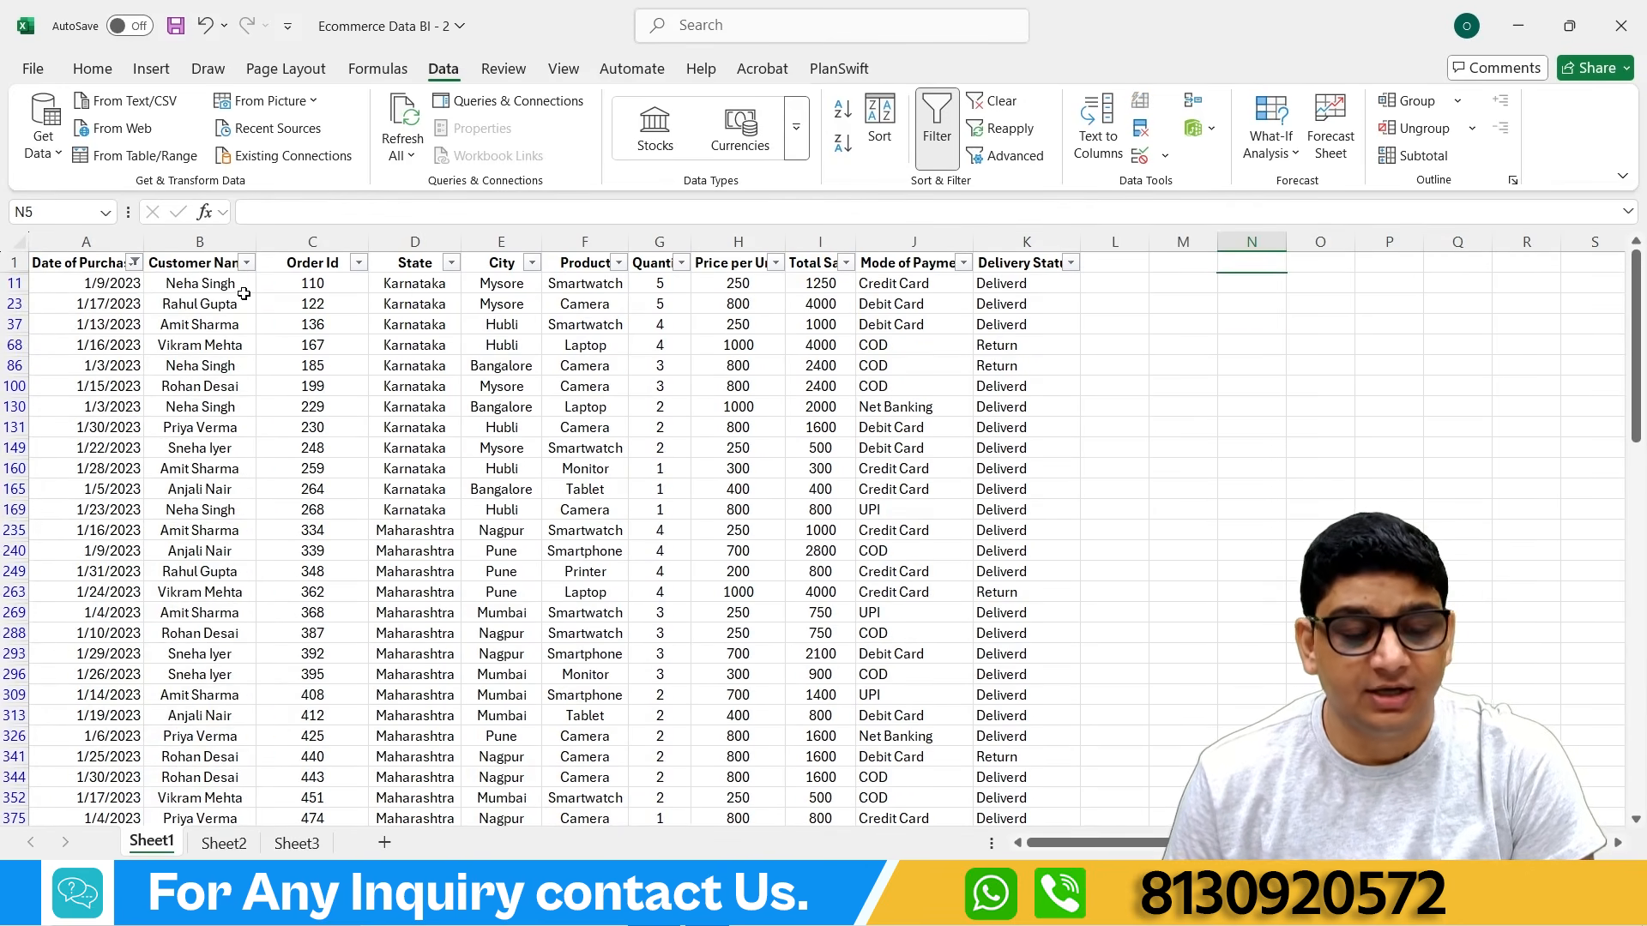
{"action": "scroll", "coordinate": [343, 351], "scroll_direction": "down", "scroll_amount": 20}
{"action": "scroll", "coordinate": [327, 540], "scroll_direction": "up", "scroll_amount": 20}
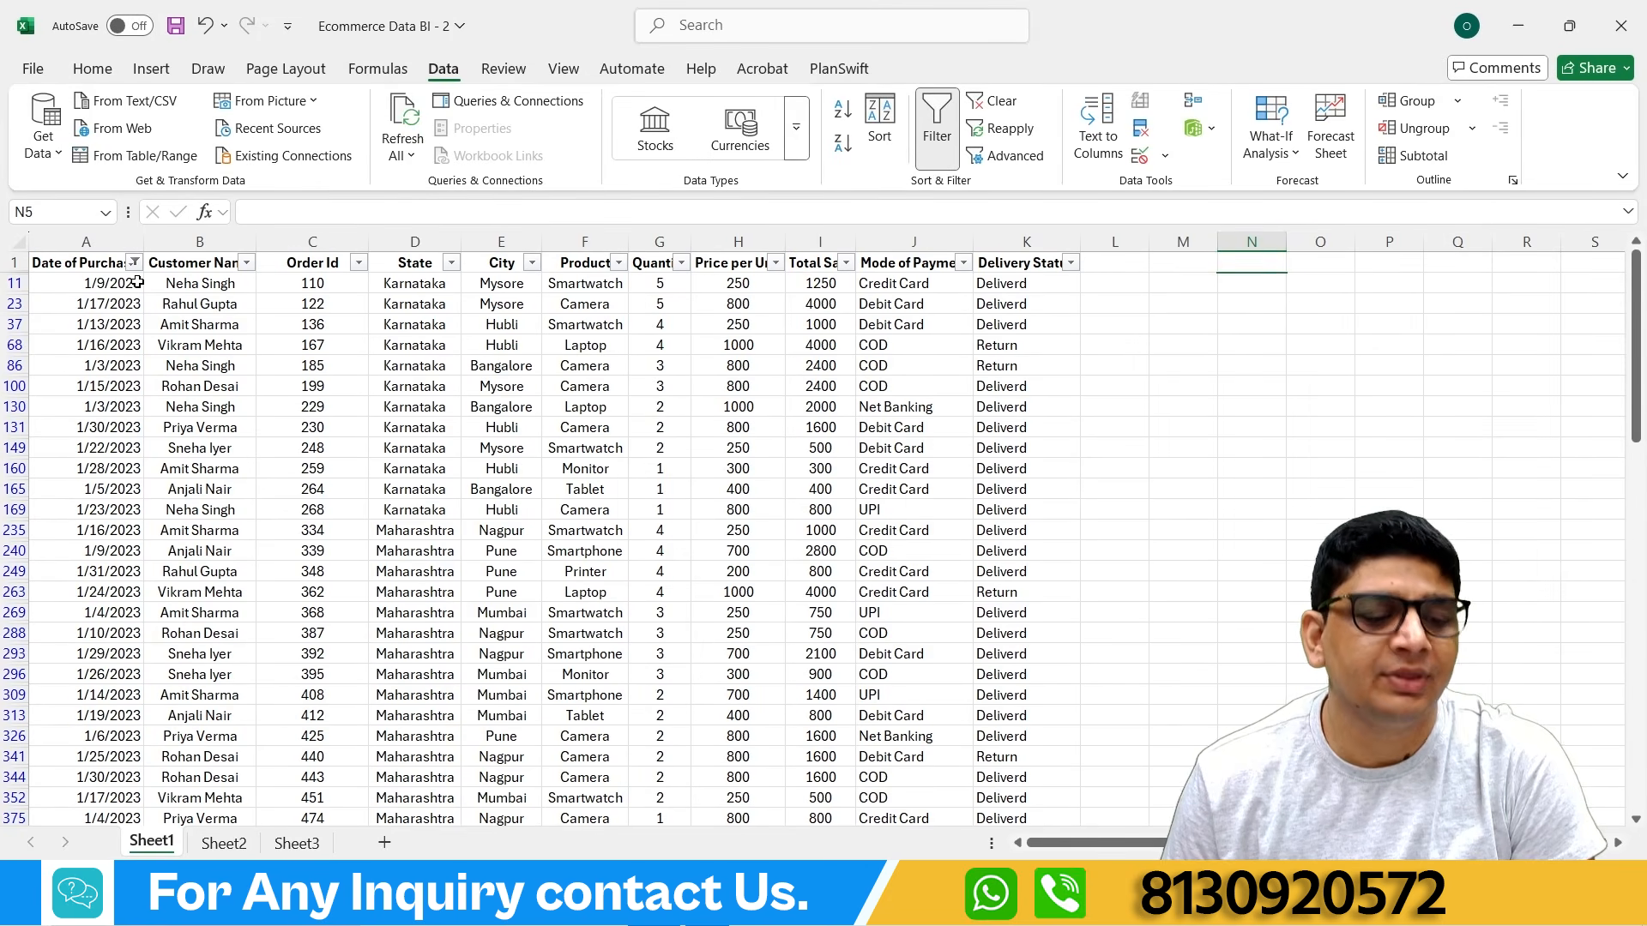
{"action": "scroll", "coordinate": [65, 369], "scroll_direction": "down", "scroll_amount": 9}
{"action": "scroll", "coordinate": [80, 580], "scroll_direction": "up", "scroll_amount": 9}
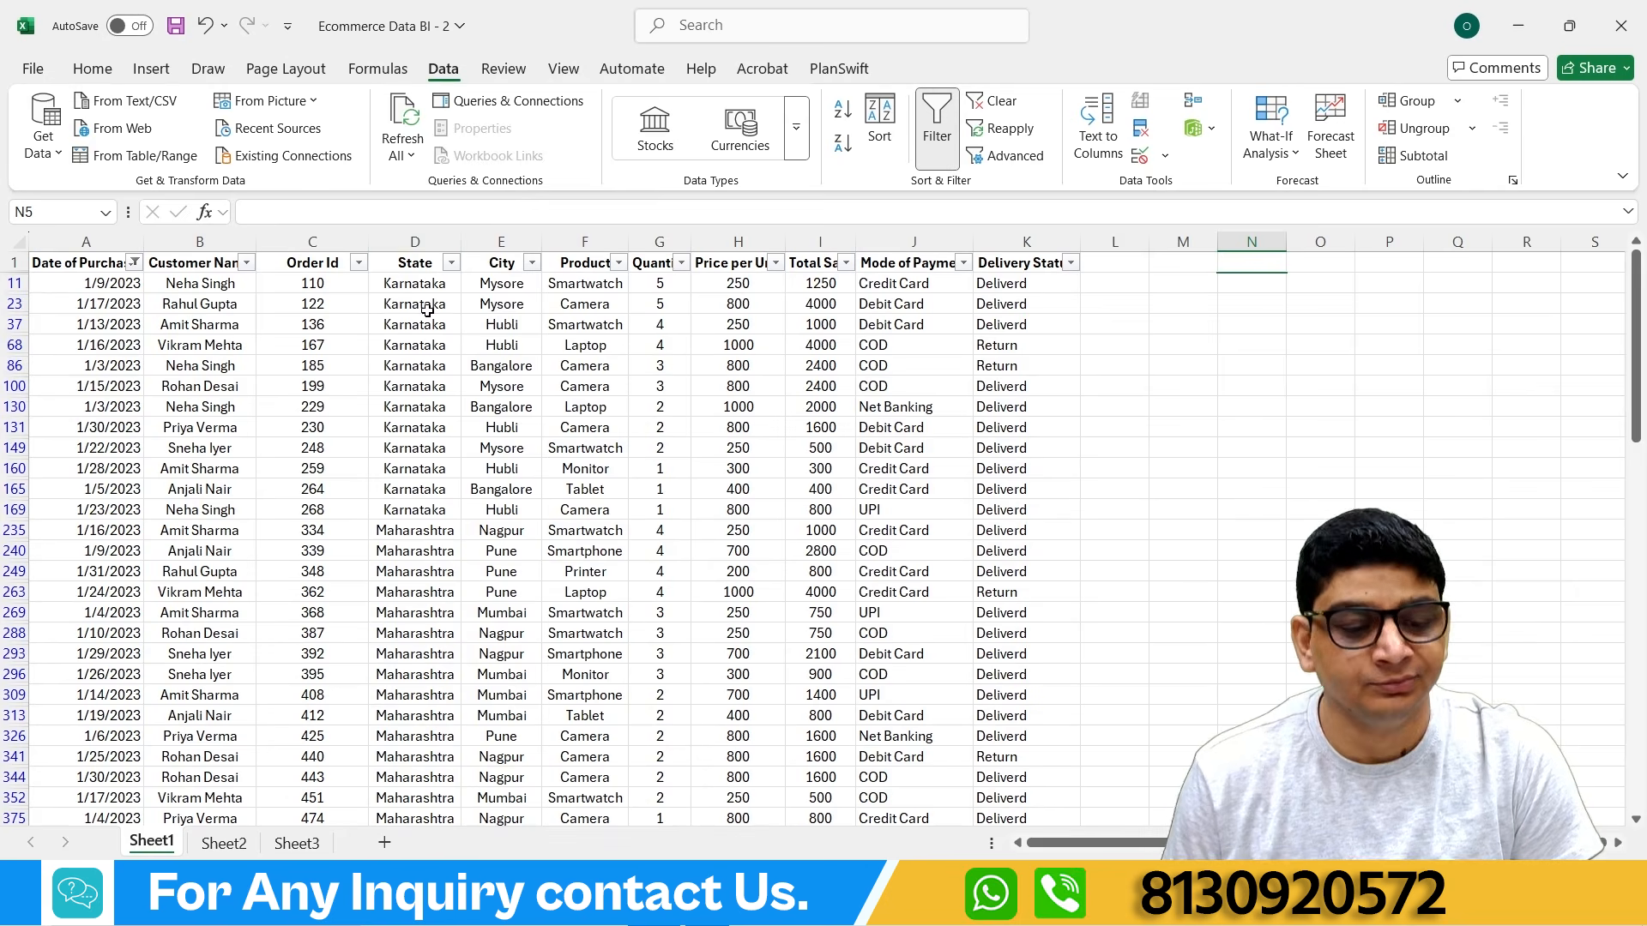
Step: Filter the State column to show only Uttar Pradesh and highlight the filtered dates and states for review
{"action": "left_click", "coordinate": [450, 262]}
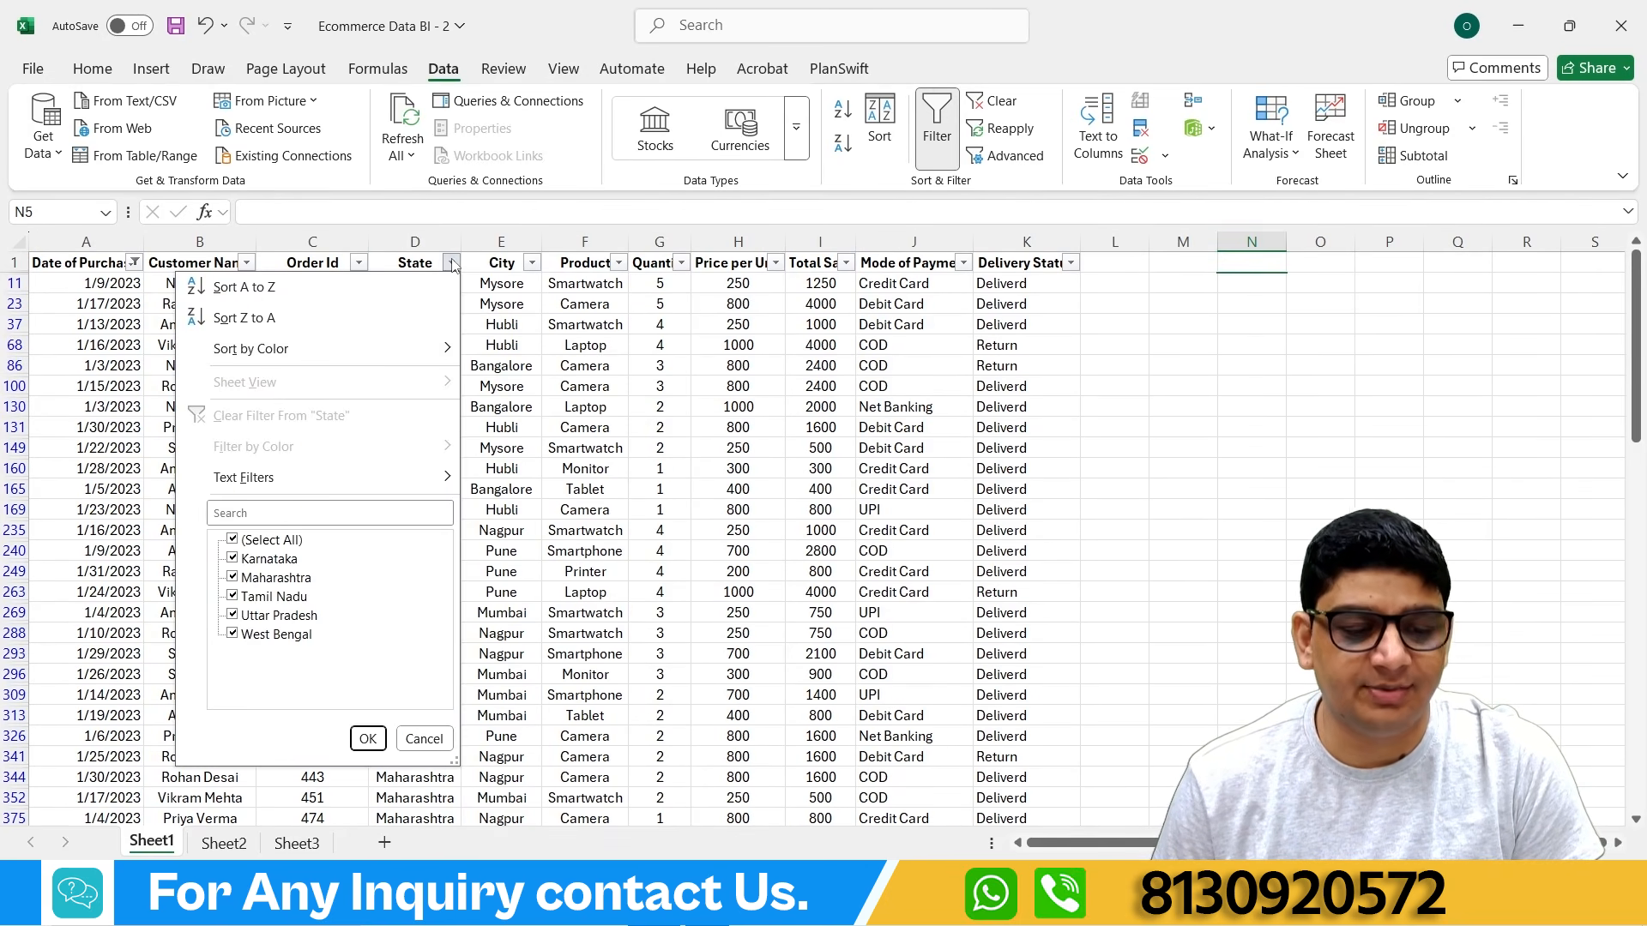
{"action": "left_click", "coordinate": [232, 539]}
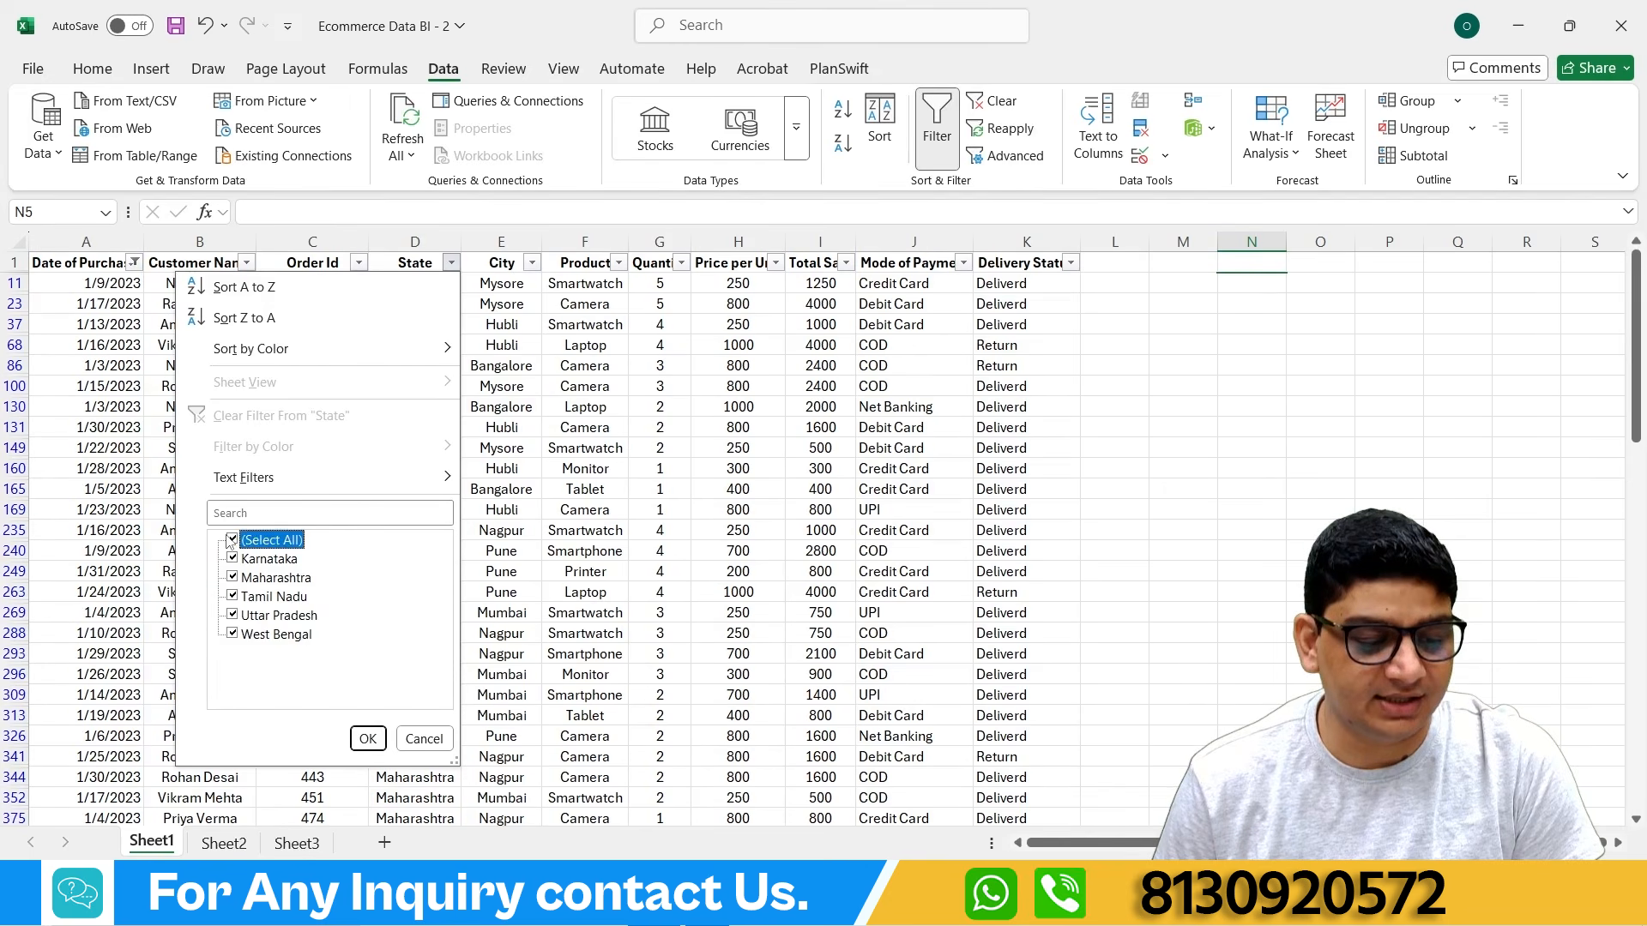
{"action": "left_click", "coordinate": [231, 616]}
{"action": "left_click", "coordinate": [368, 737]}
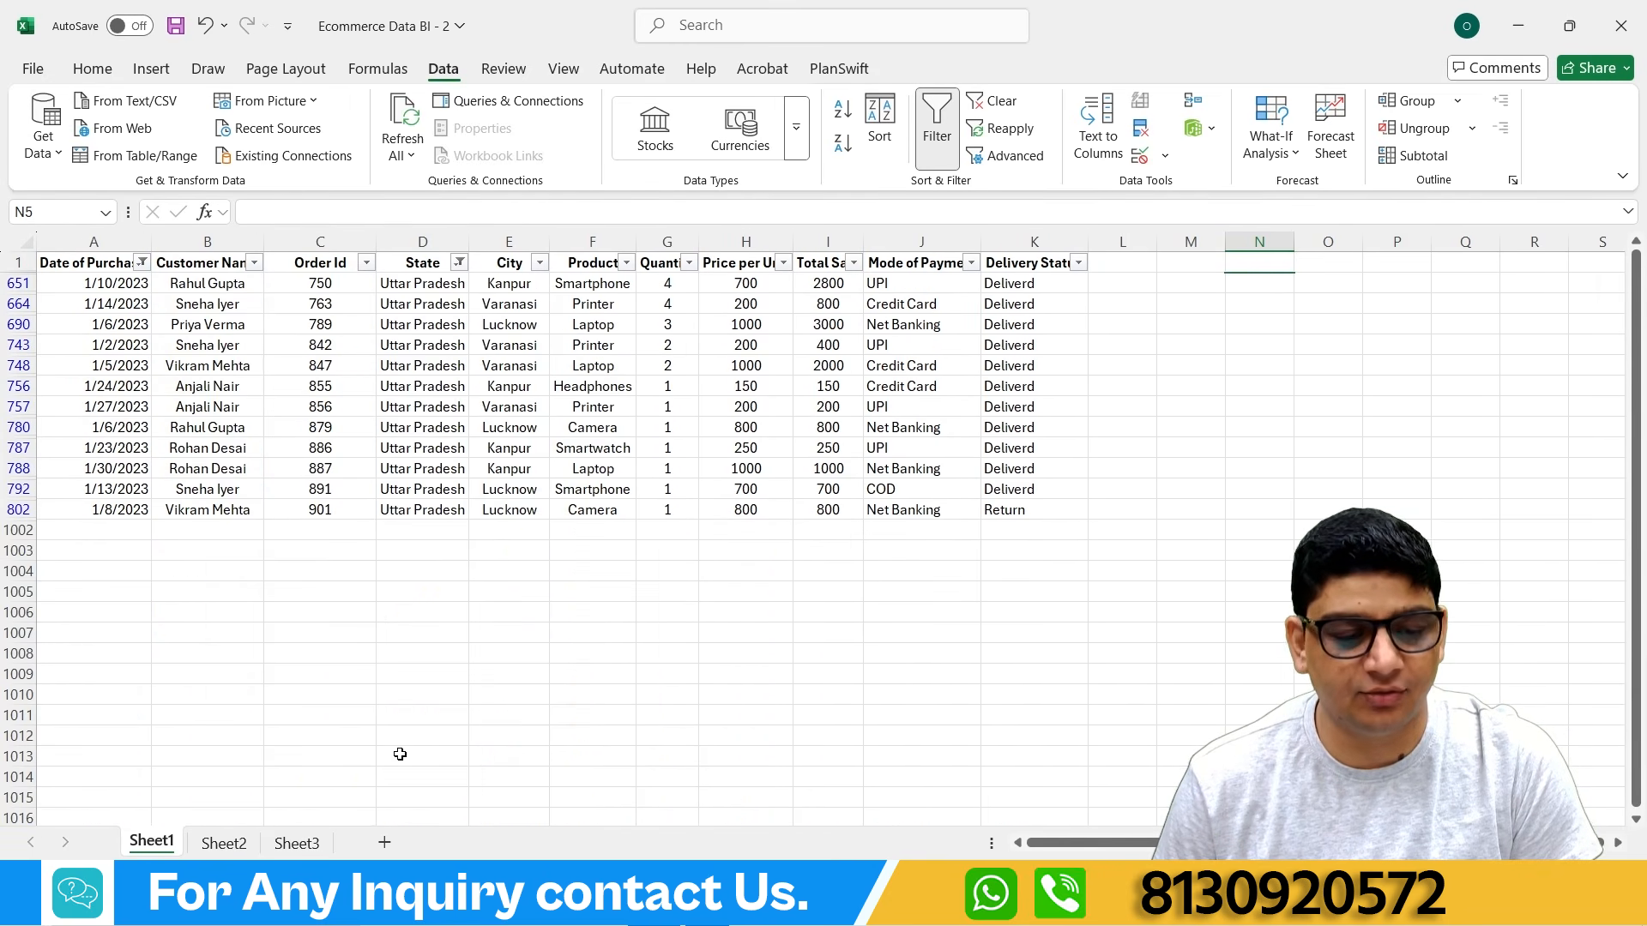
{"action": "left_click_drag", "start_coordinate": [85, 287], "coordinate": [97, 530]}
{"action": "left_click_drag", "start_coordinate": [388, 285], "coordinate": [396, 479]}
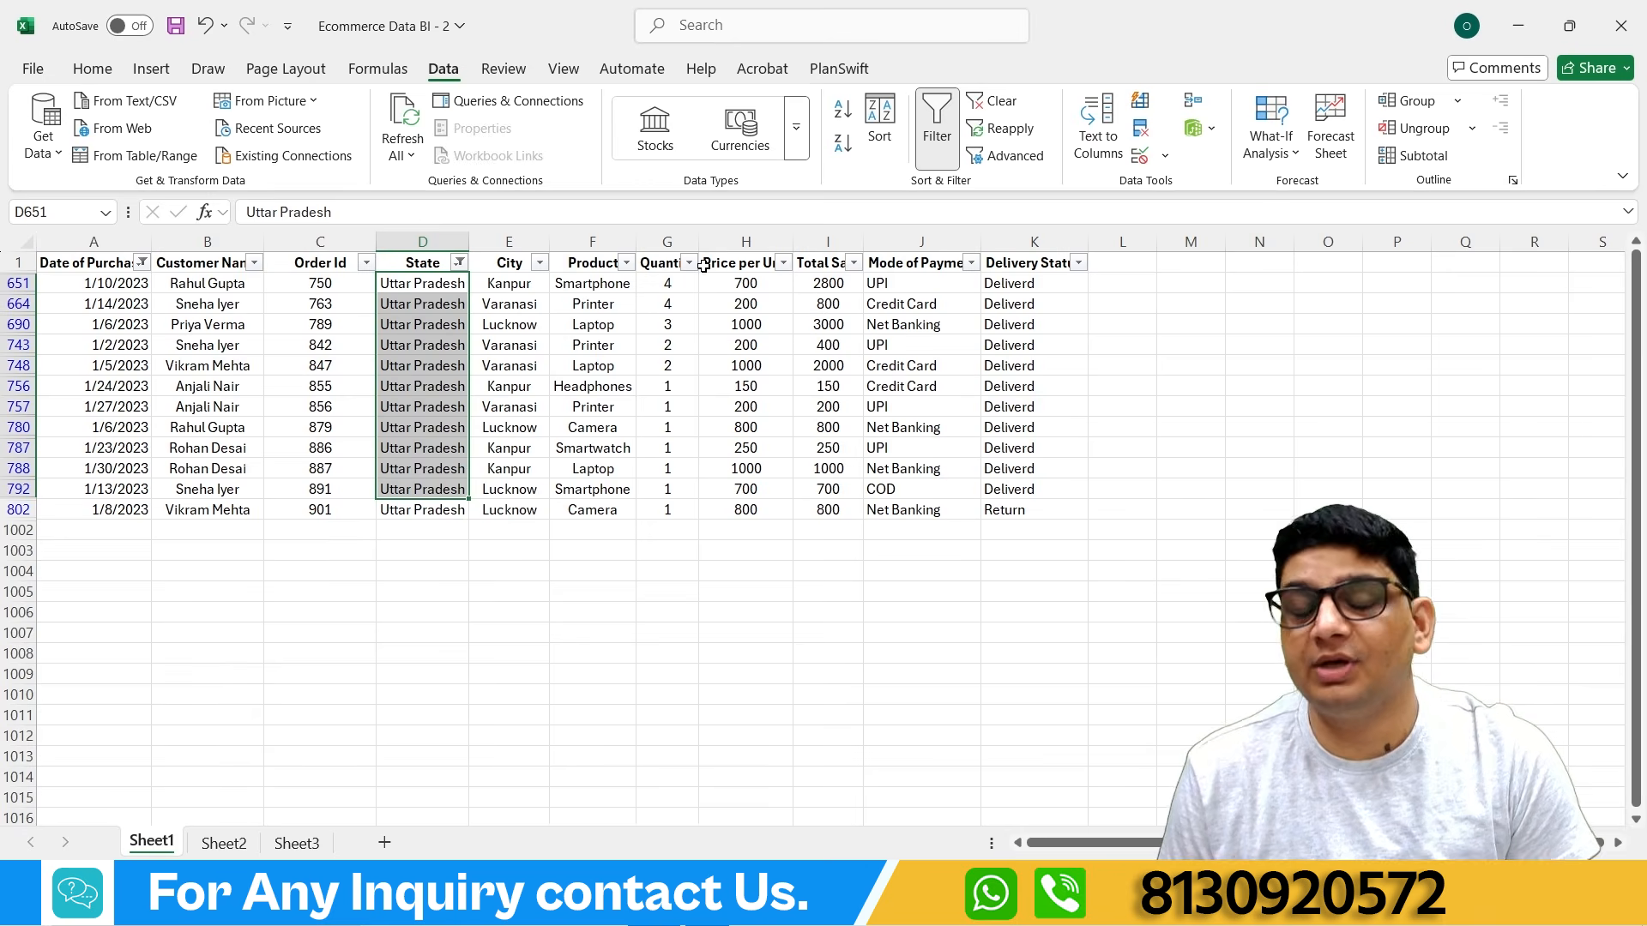
Step: Filter the Delivery Status column to show only Deliverd orders and highlight the filtered table for review
{"action": "left_click_drag", "start_coordinate": [1055, 345], "coordinate": [1033, 308]}
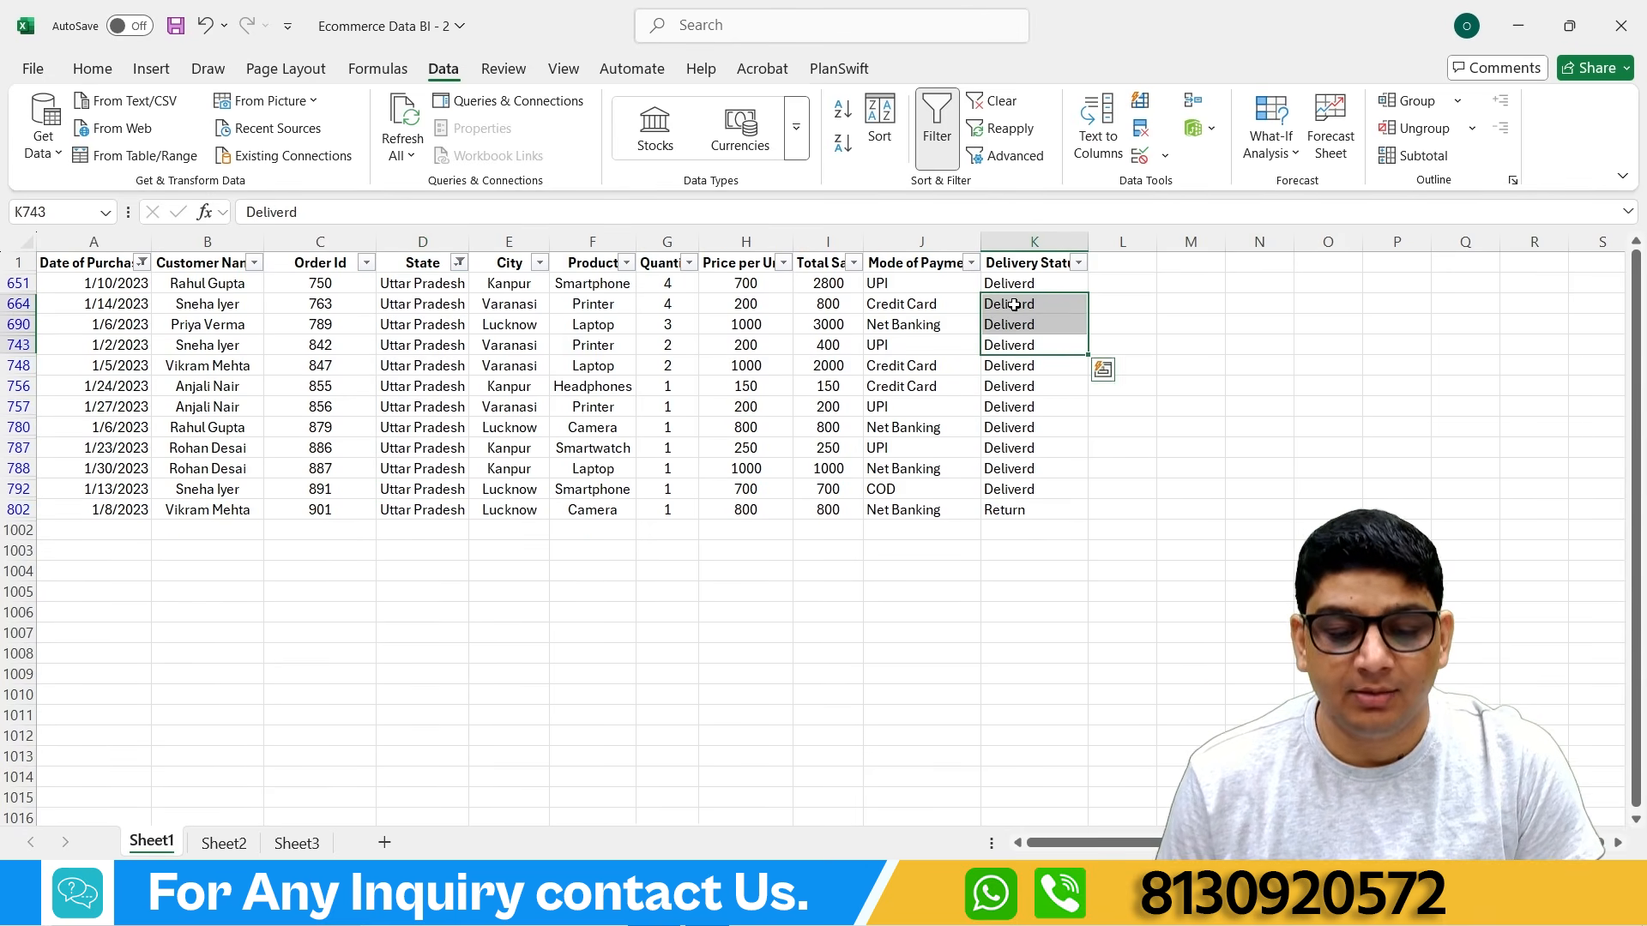
{"action": "left_click", "coordinate": [1022, 374]}
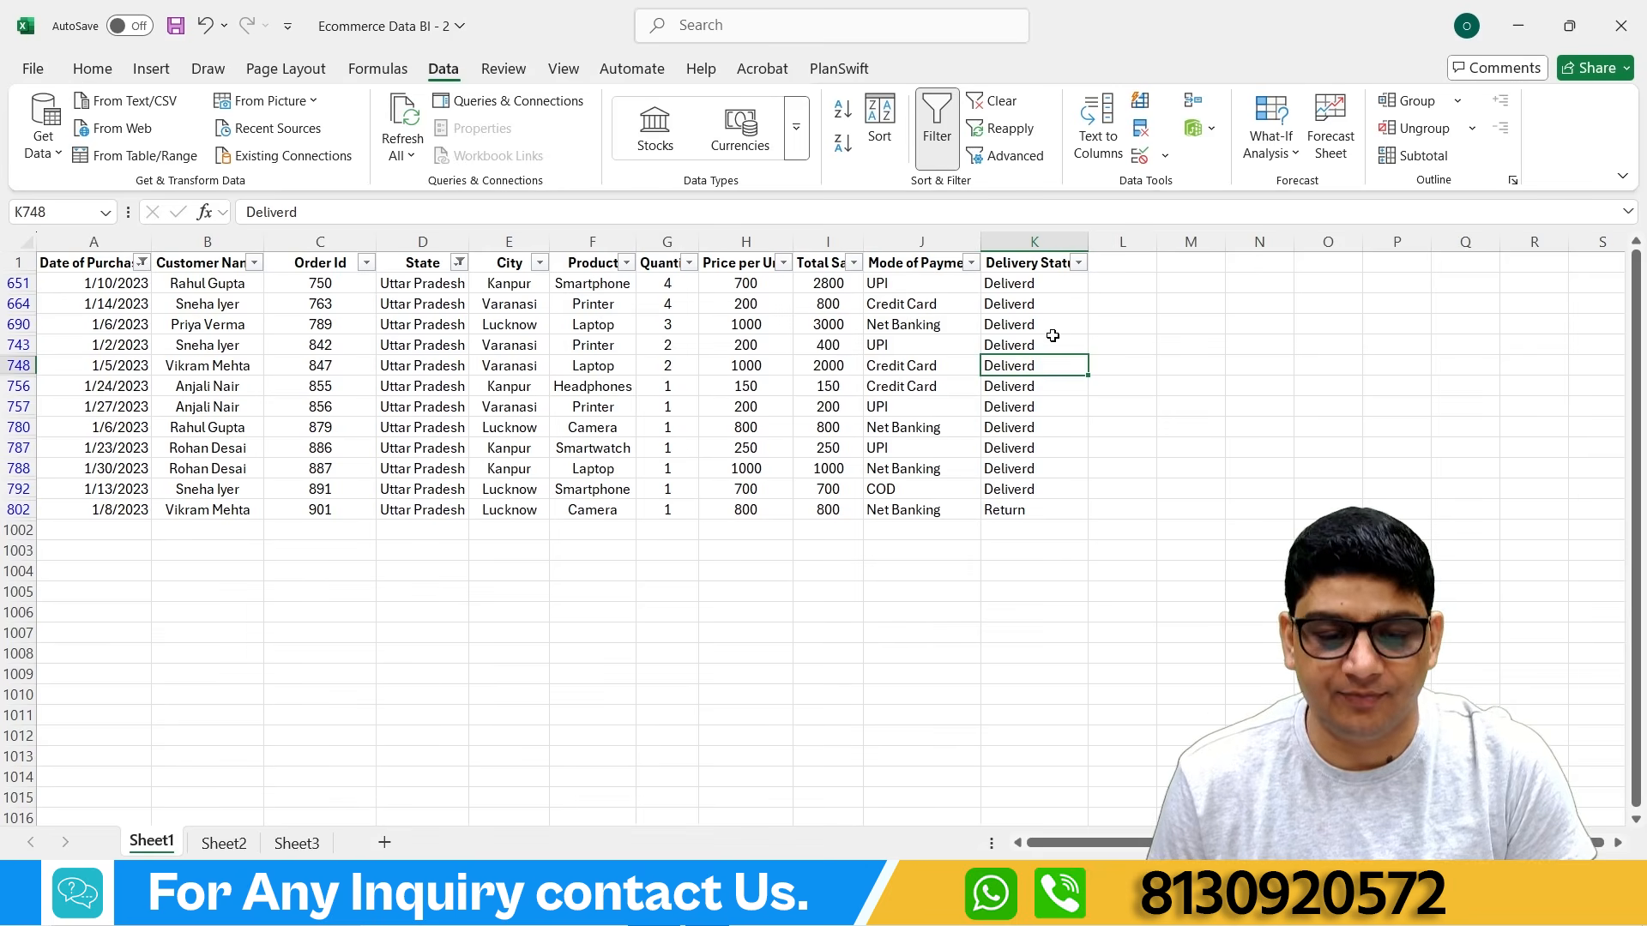
{"action": "left_click", "coordinate": [1080, 264]}
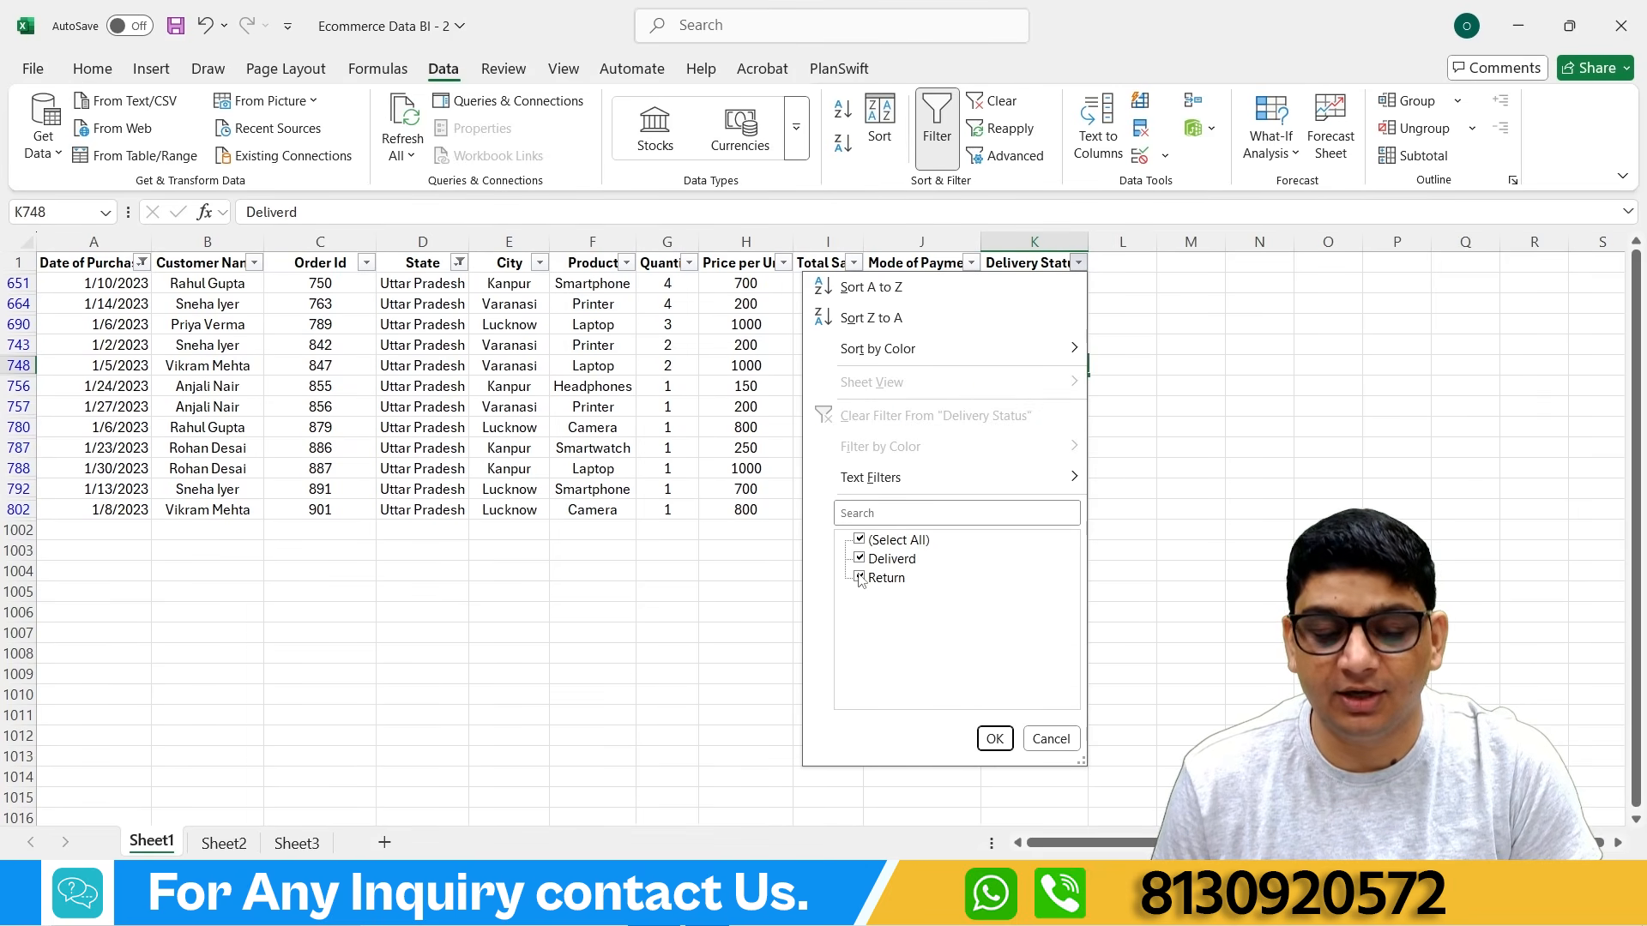
{"action": "left_click", "coordinate": [858, 539]}
{"action": "left_click", "coordinate": [858, 559]}
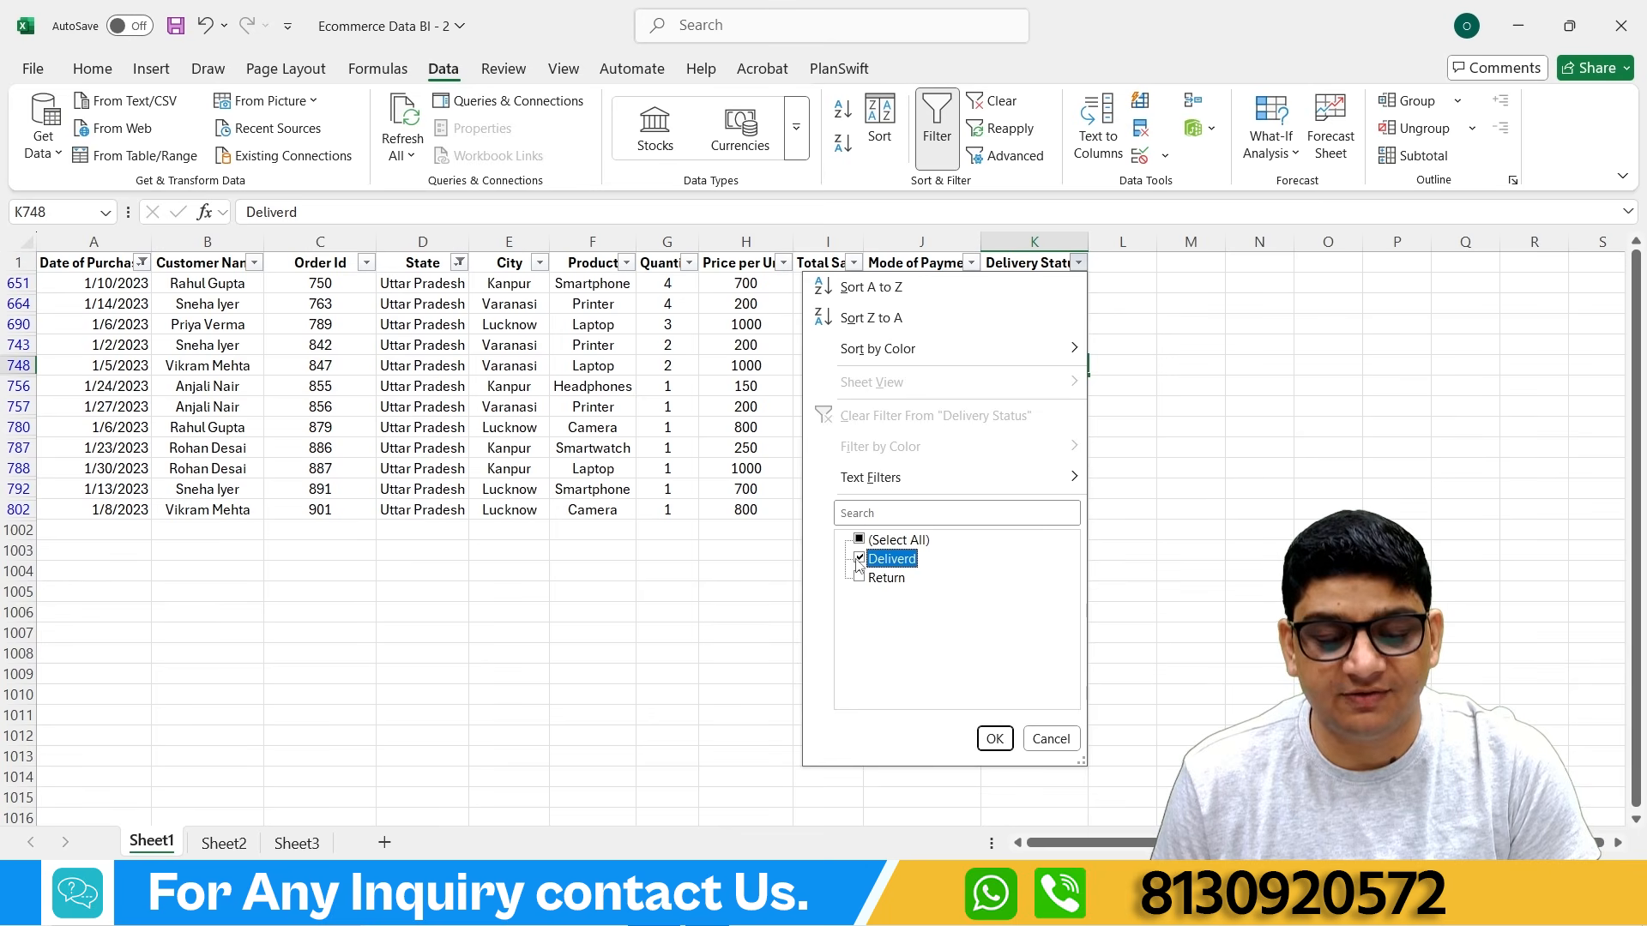
{"action": "left_click", "coordinate": [994, 740]}
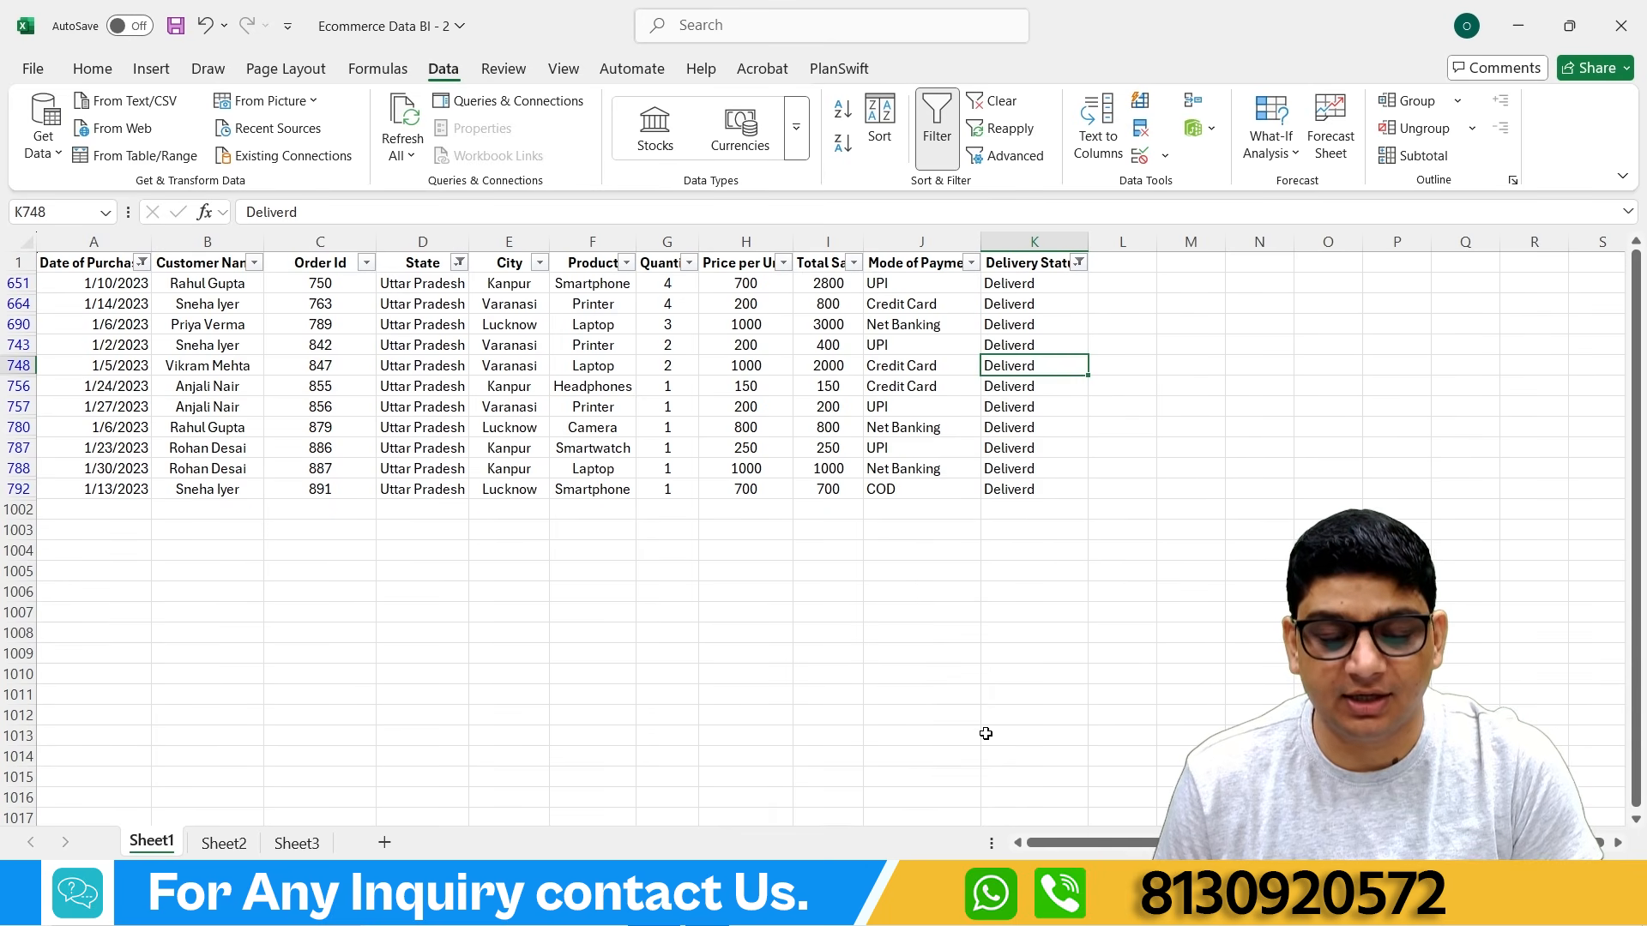
{"action": "left_click_drag", "start_coordinate": [61, 266], "coordinate": [1002, 510]}
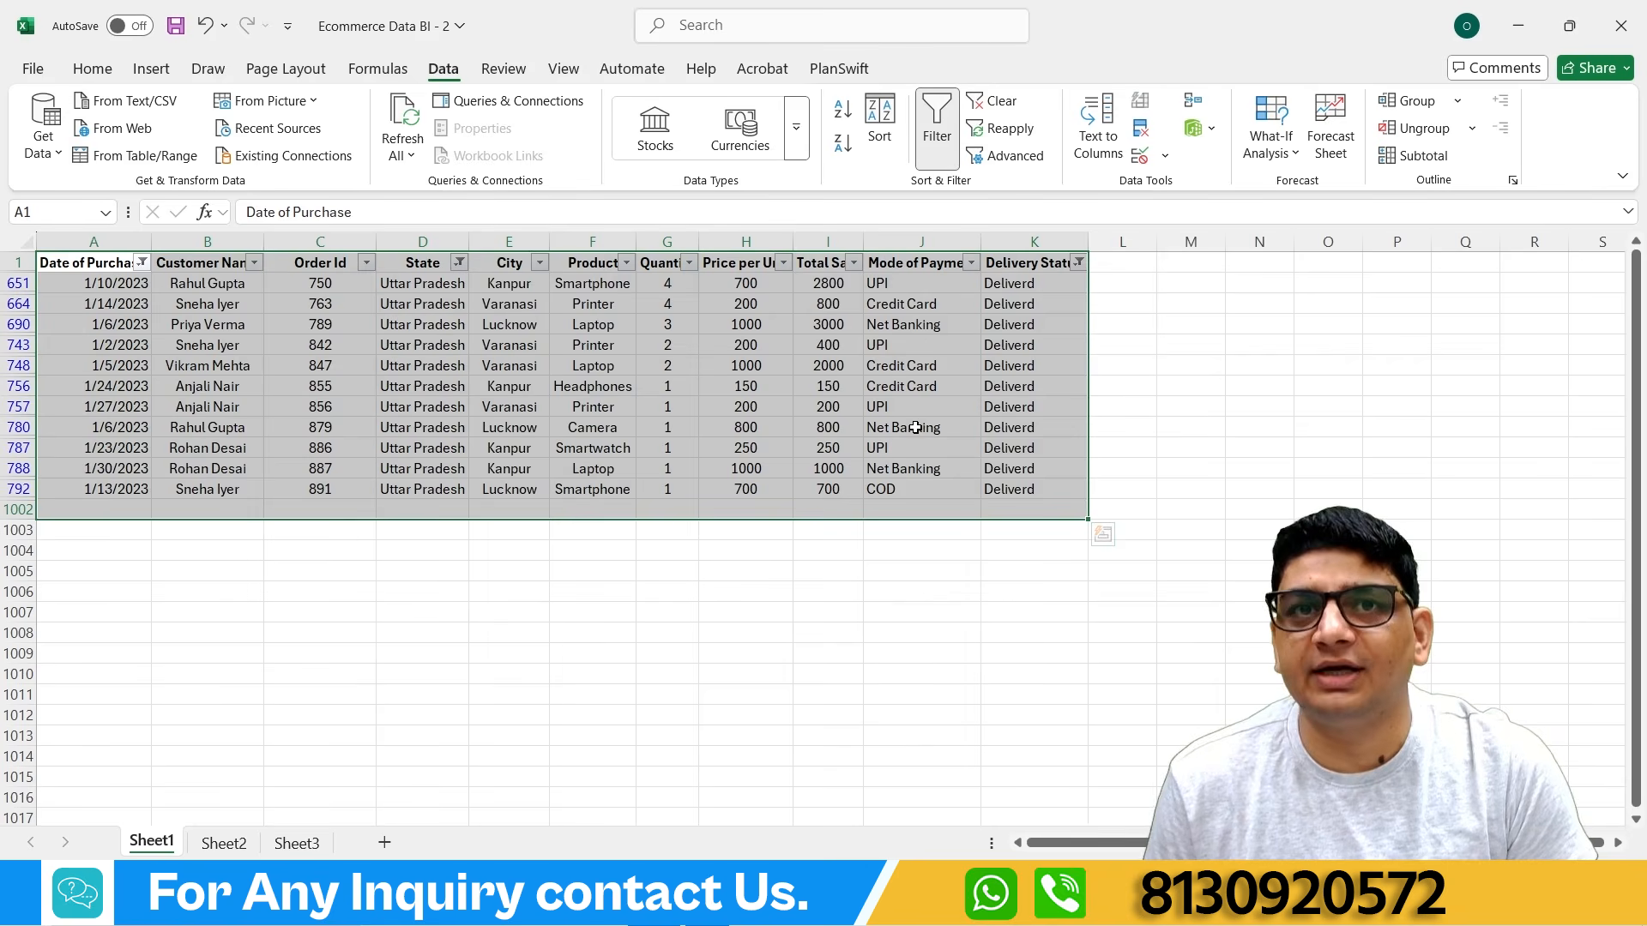
{"action": "left_click", "coordinate": [655, 405]}
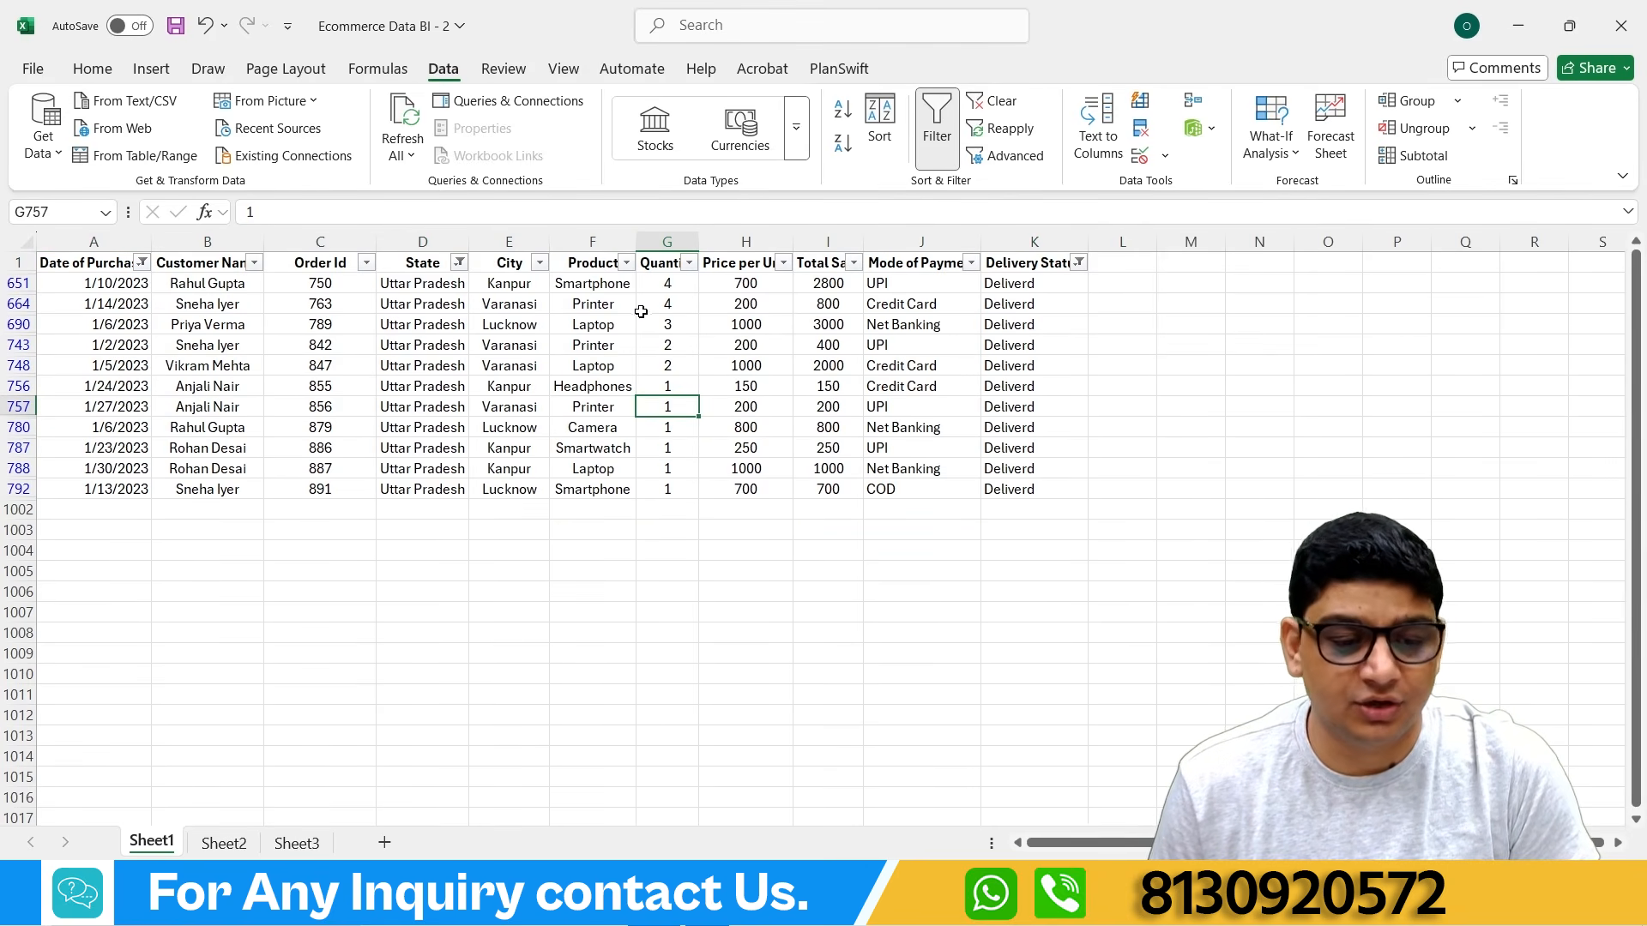
Step: Filter the Product column to show only Laptop and Printer, and select the filtered rows
{"action": "left_click", "coordinate": [627, 266]}
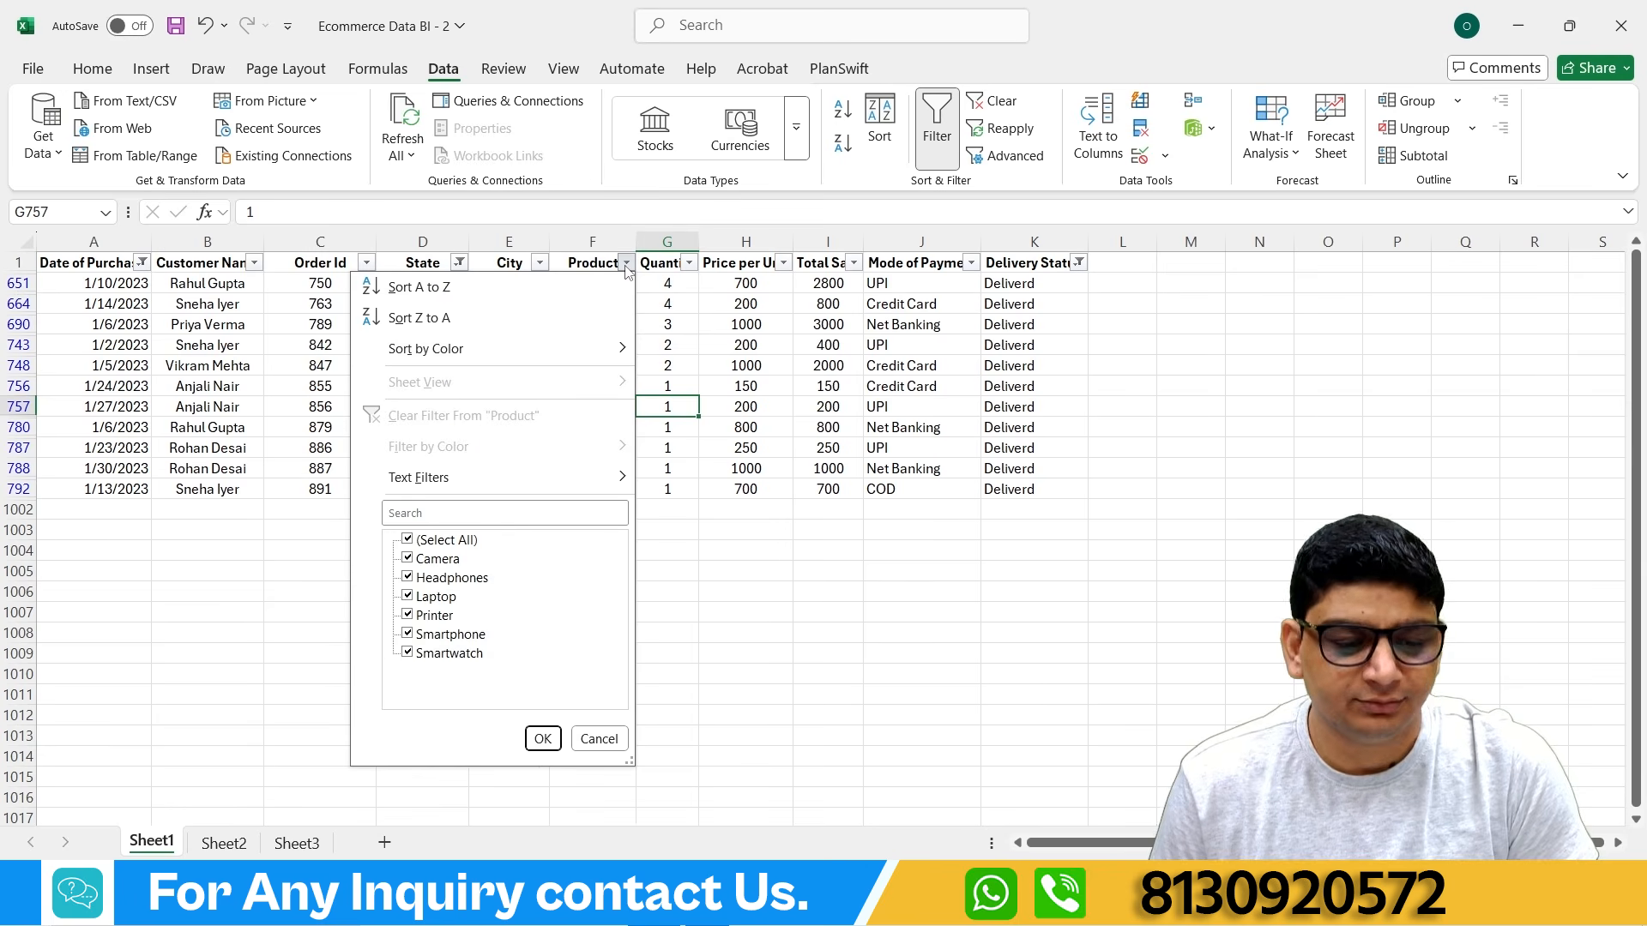
{"action": "left_click", "coordinate": [408, 541]}
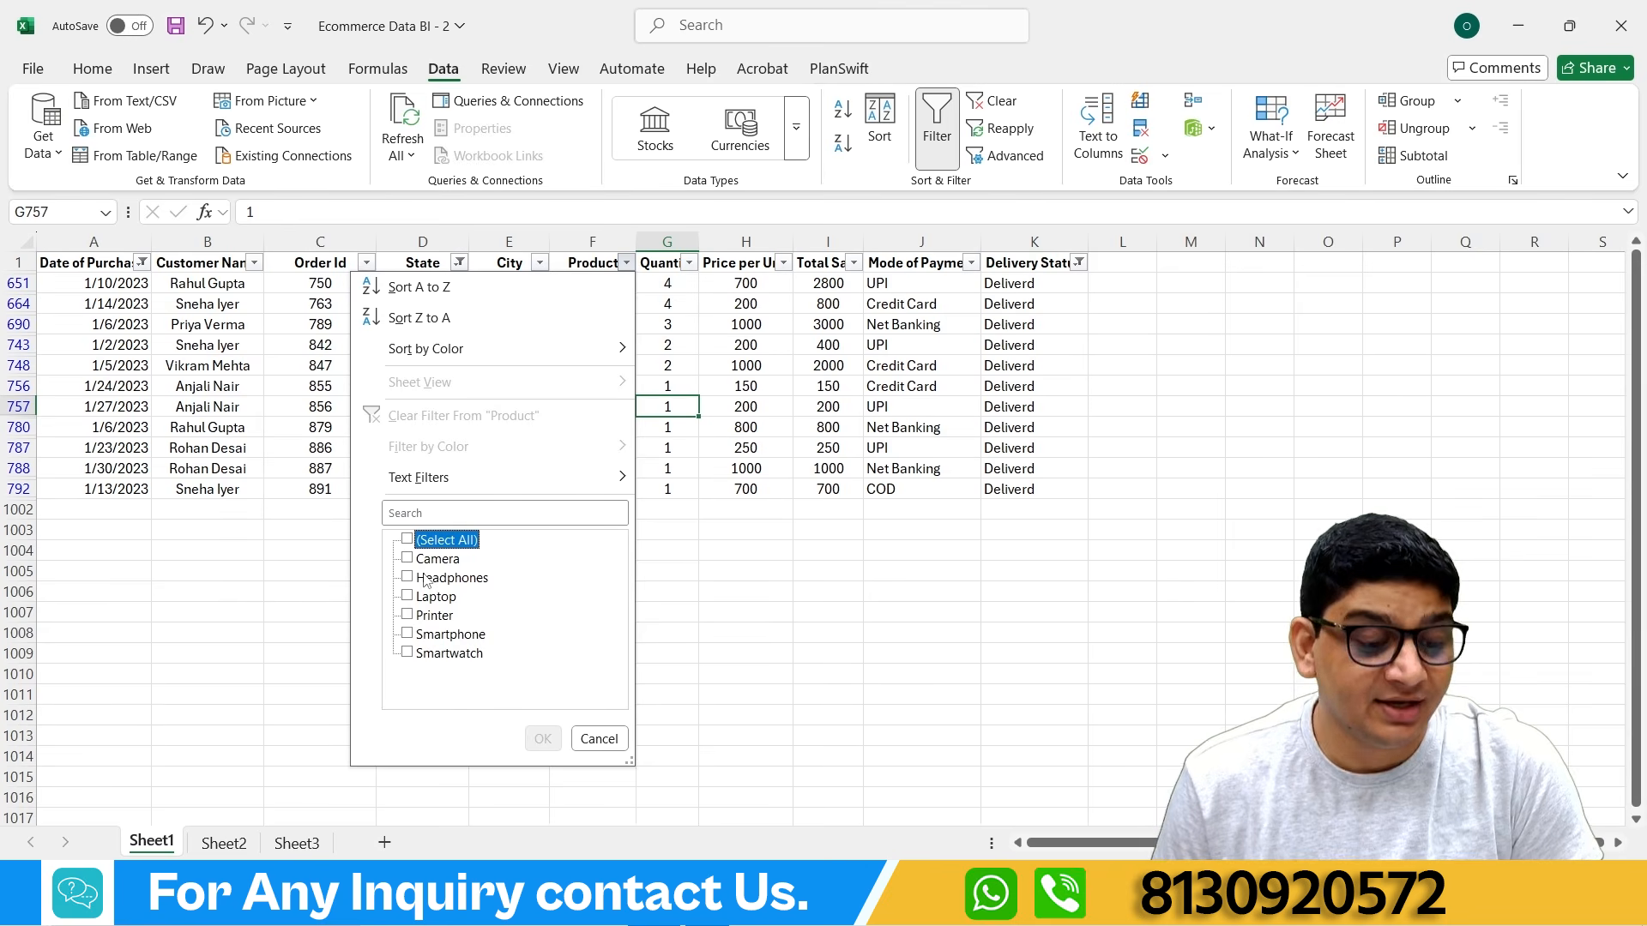
{"action": "left_click", "coordinate": [426, 603]}
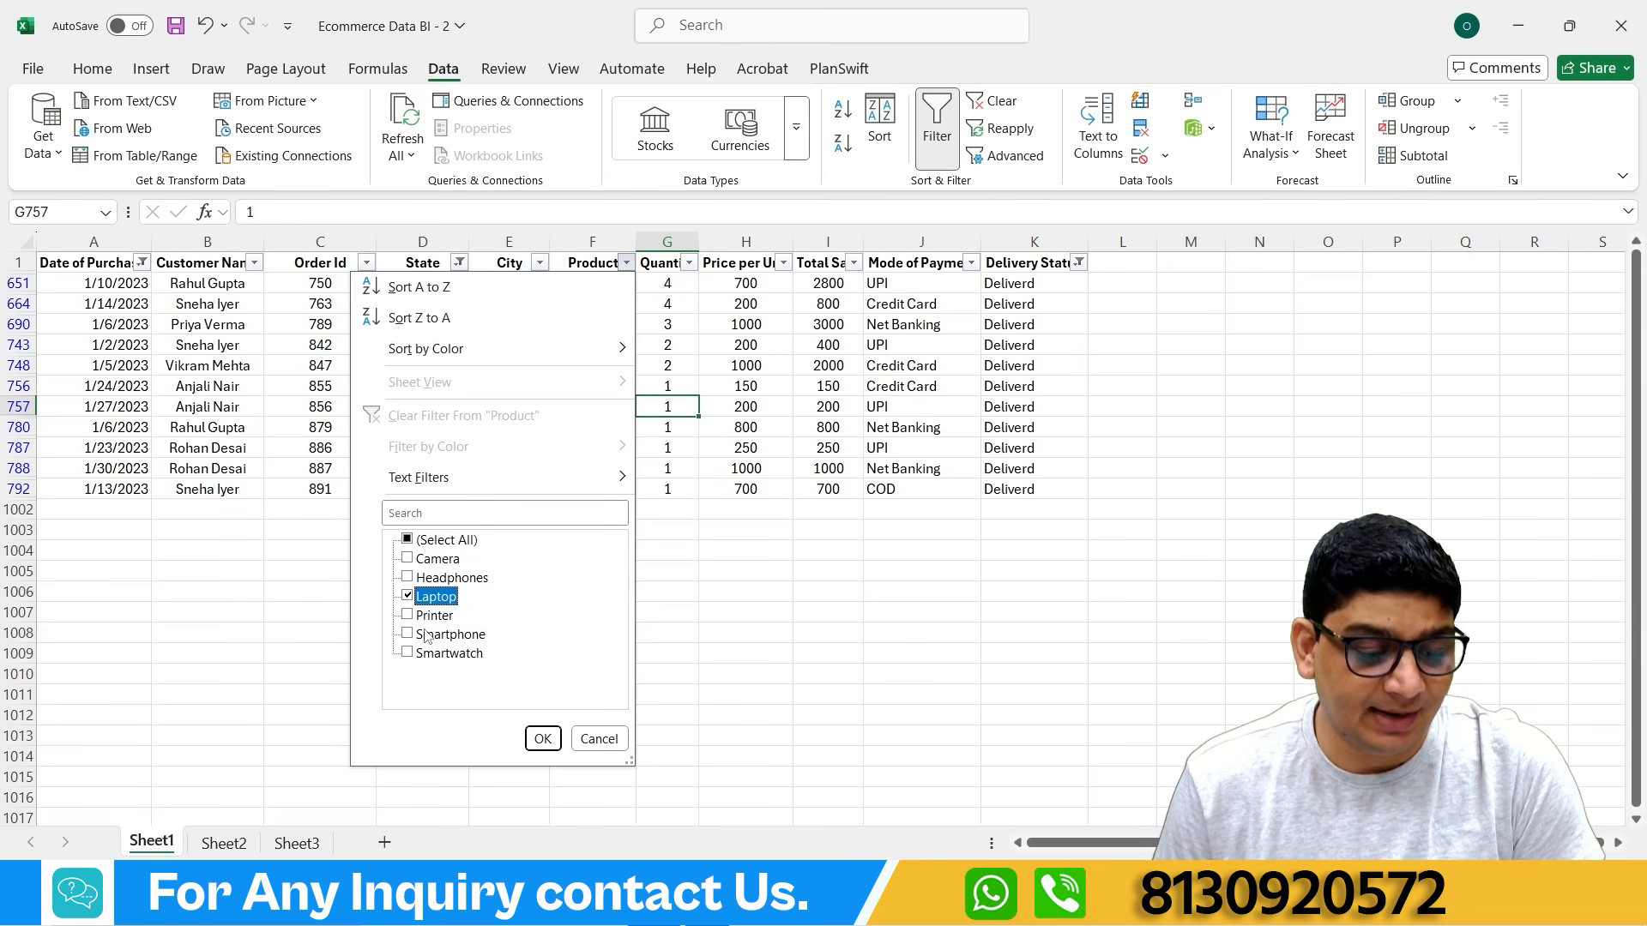
{"action": "left_click", "coordinate": [429, 616]}
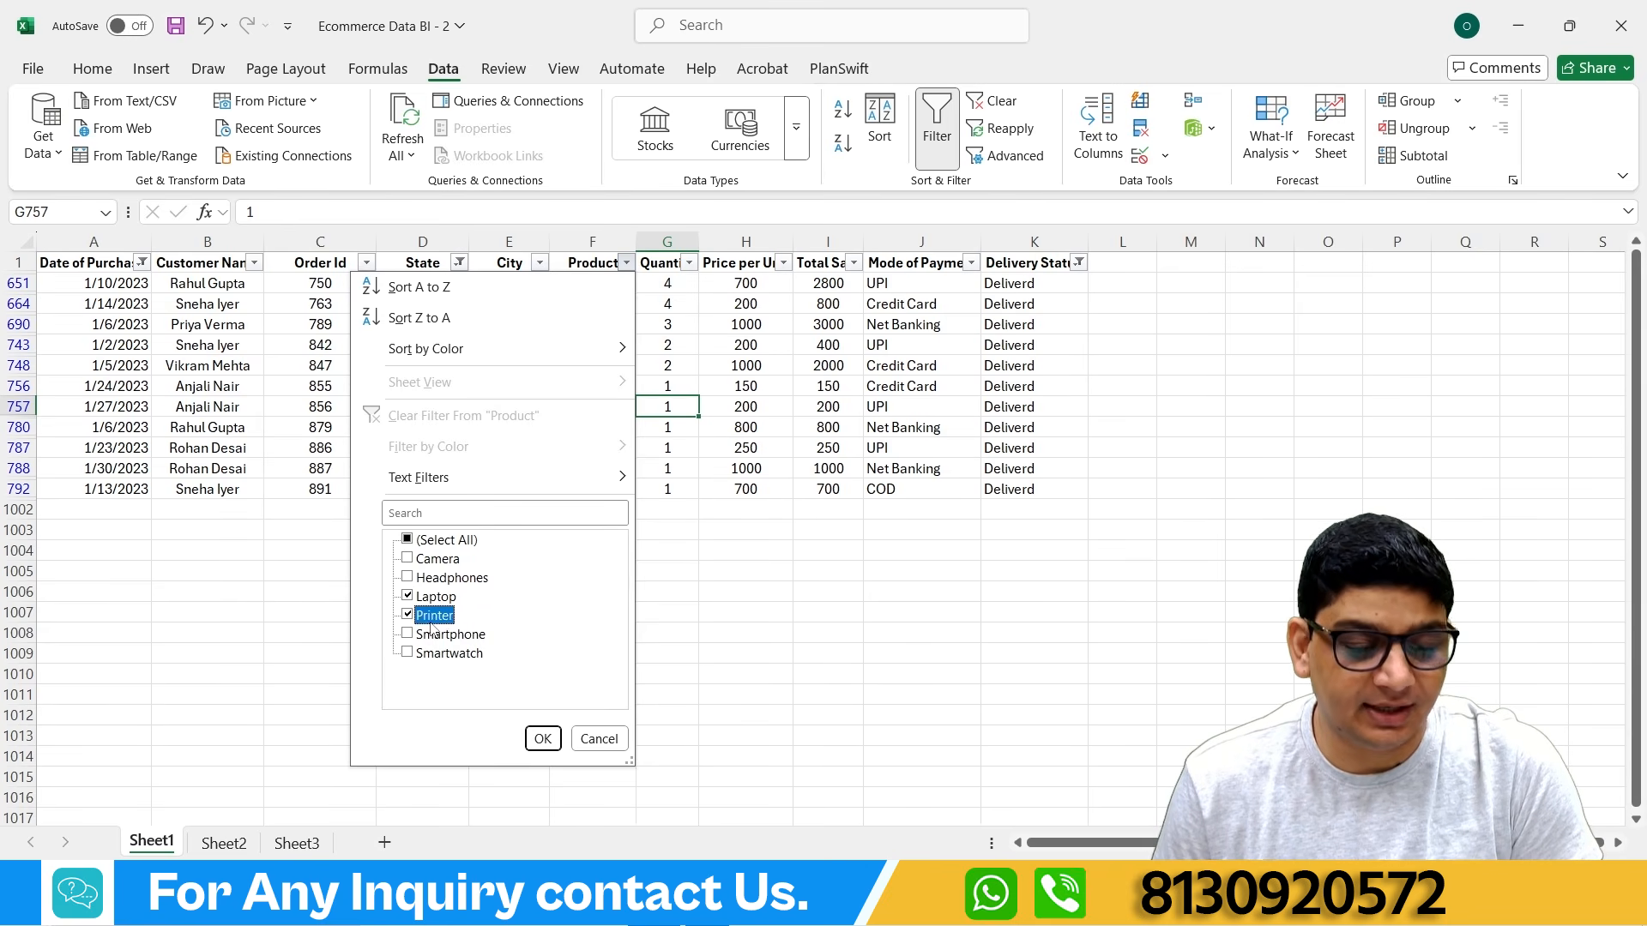
{"action": "left_click", "coordinate": [543, 739]}
{"action": "left_click_drag", "start_coordinate": [54, 283], "coordinate": [995, 377]}
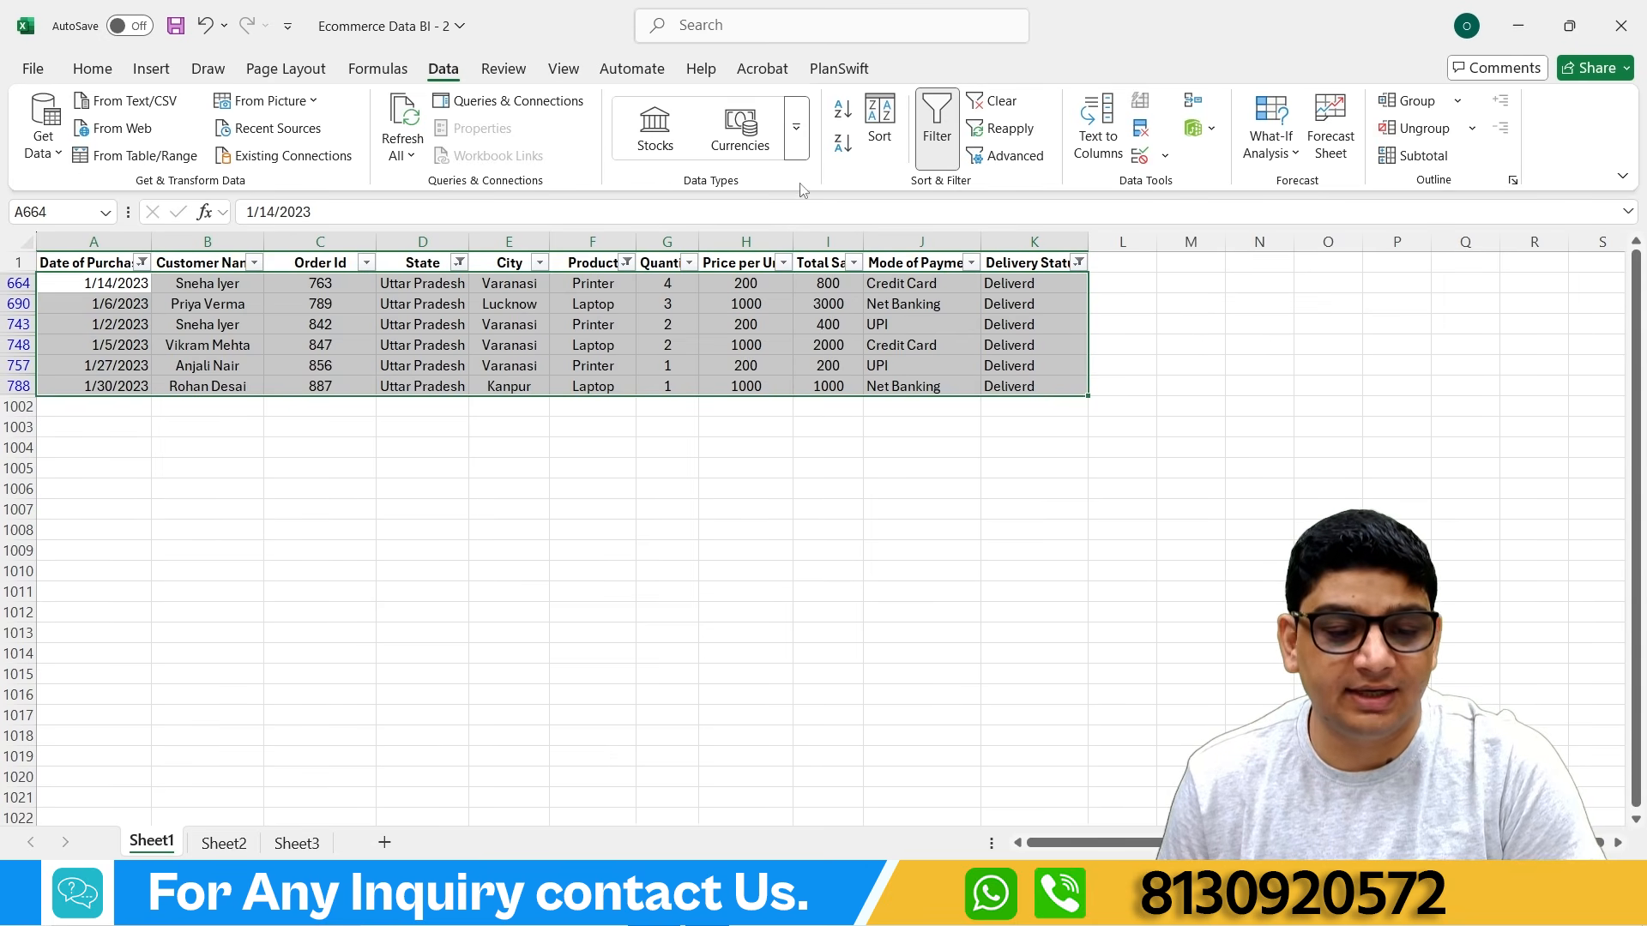
Step: Clear all column filters and filter Date of Purchase to show only January, February and March 2023
{"action": "left_click", "coordinate": [992, 114]}
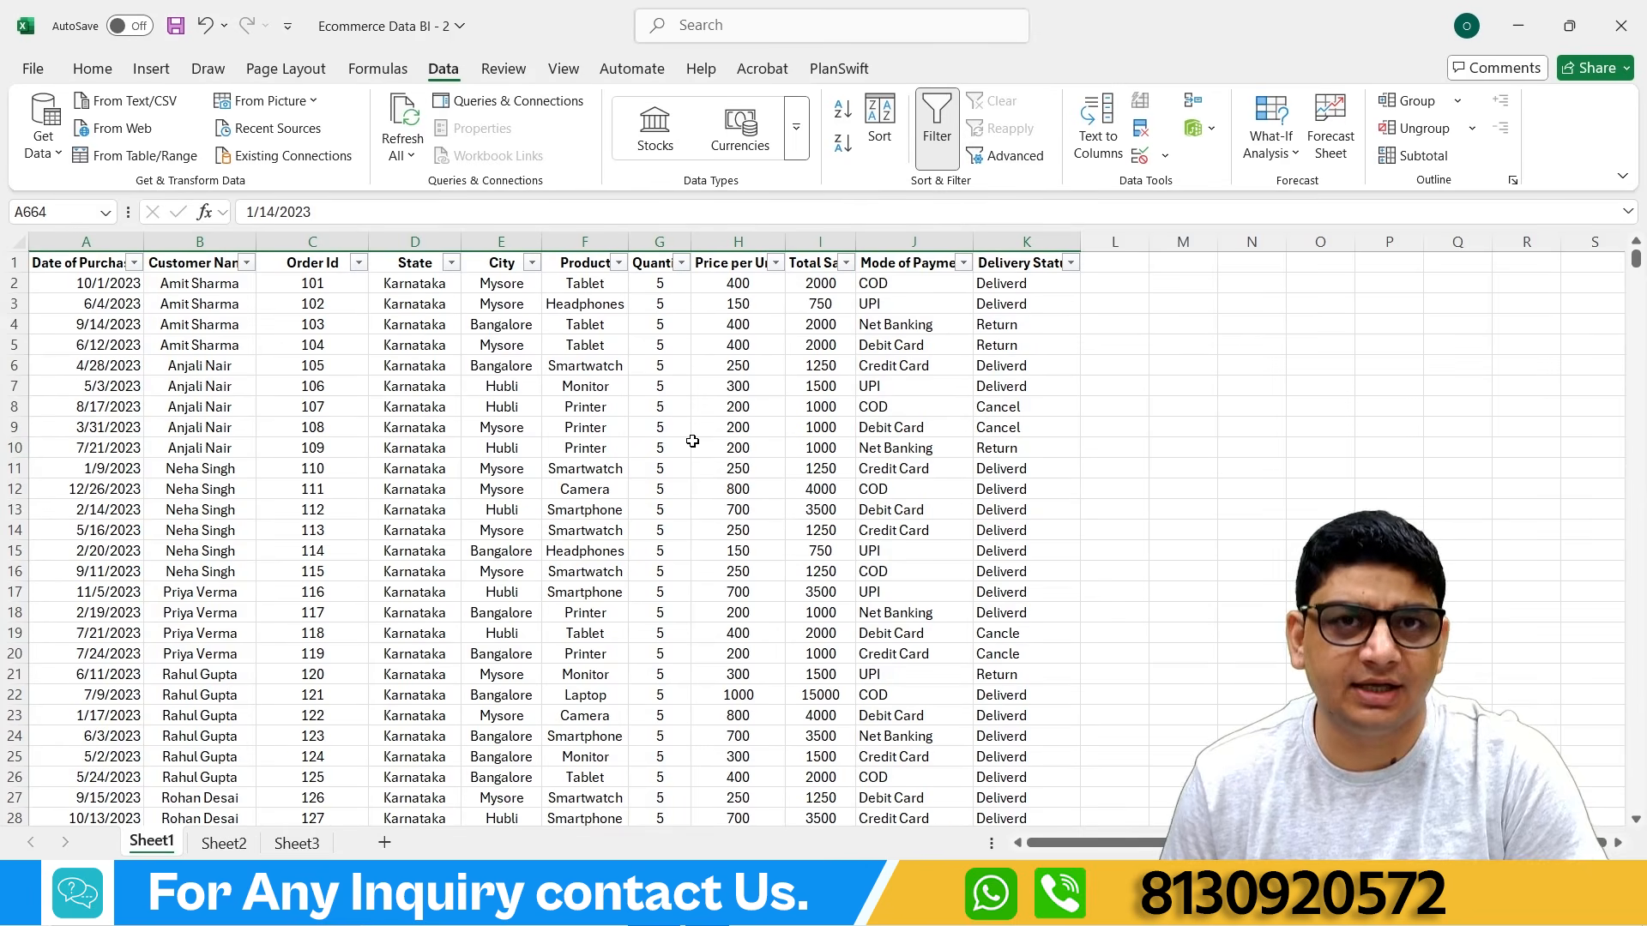
{"action": "left_click", "coordinate": [134, 263]}
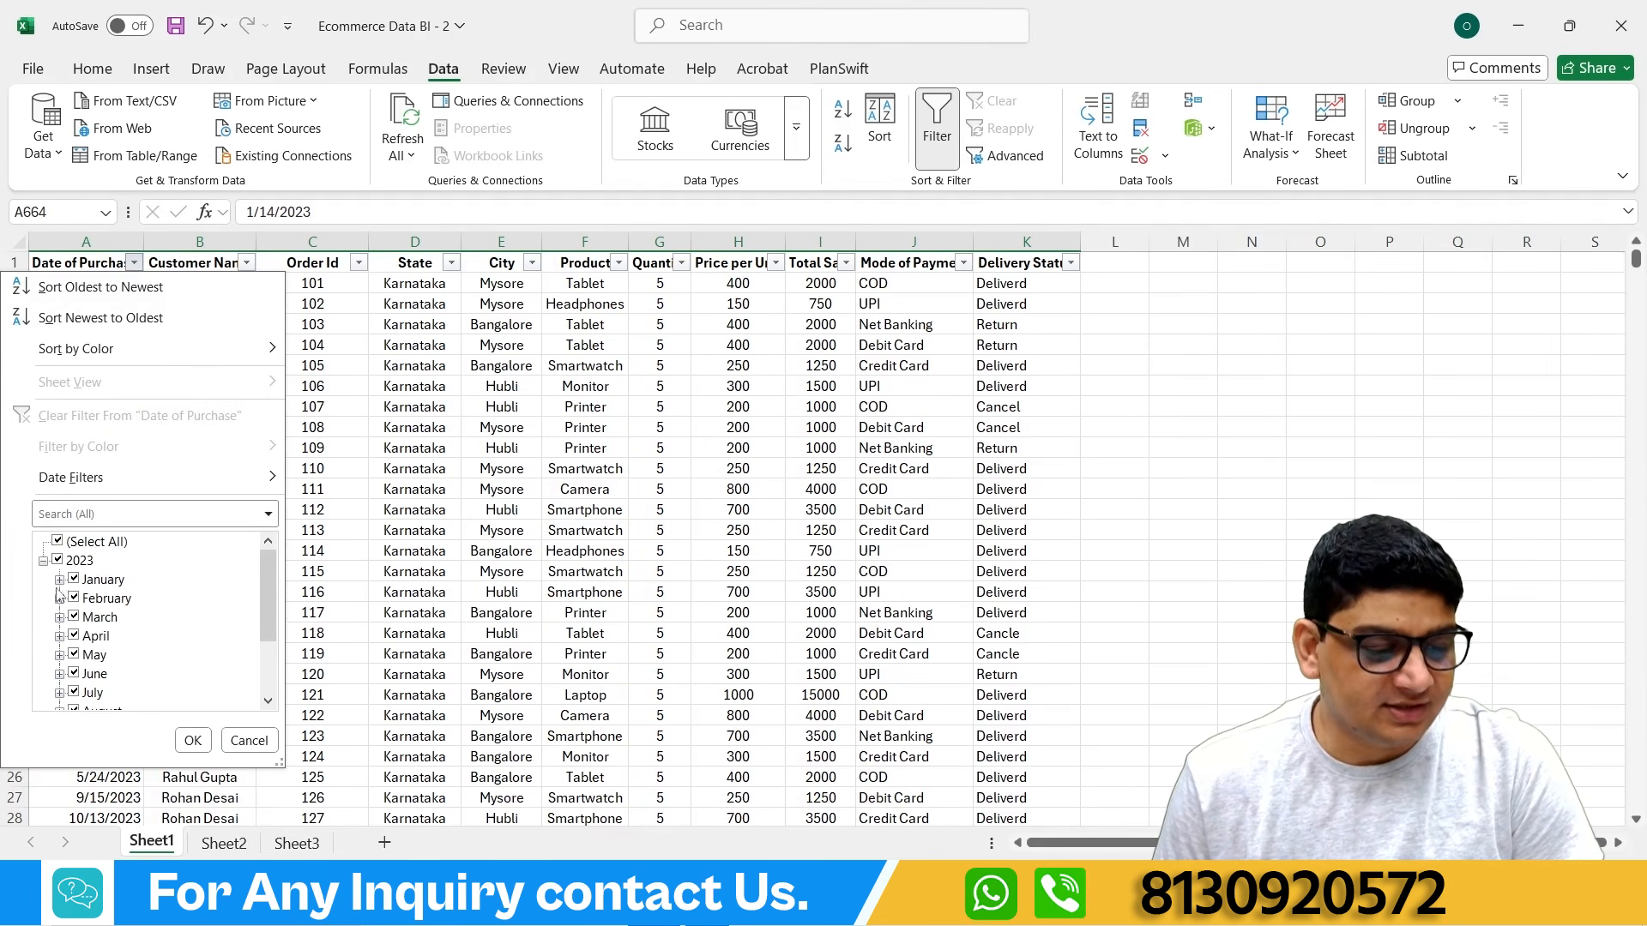
{"action": "left_click", "coordinate": [58, 561]}
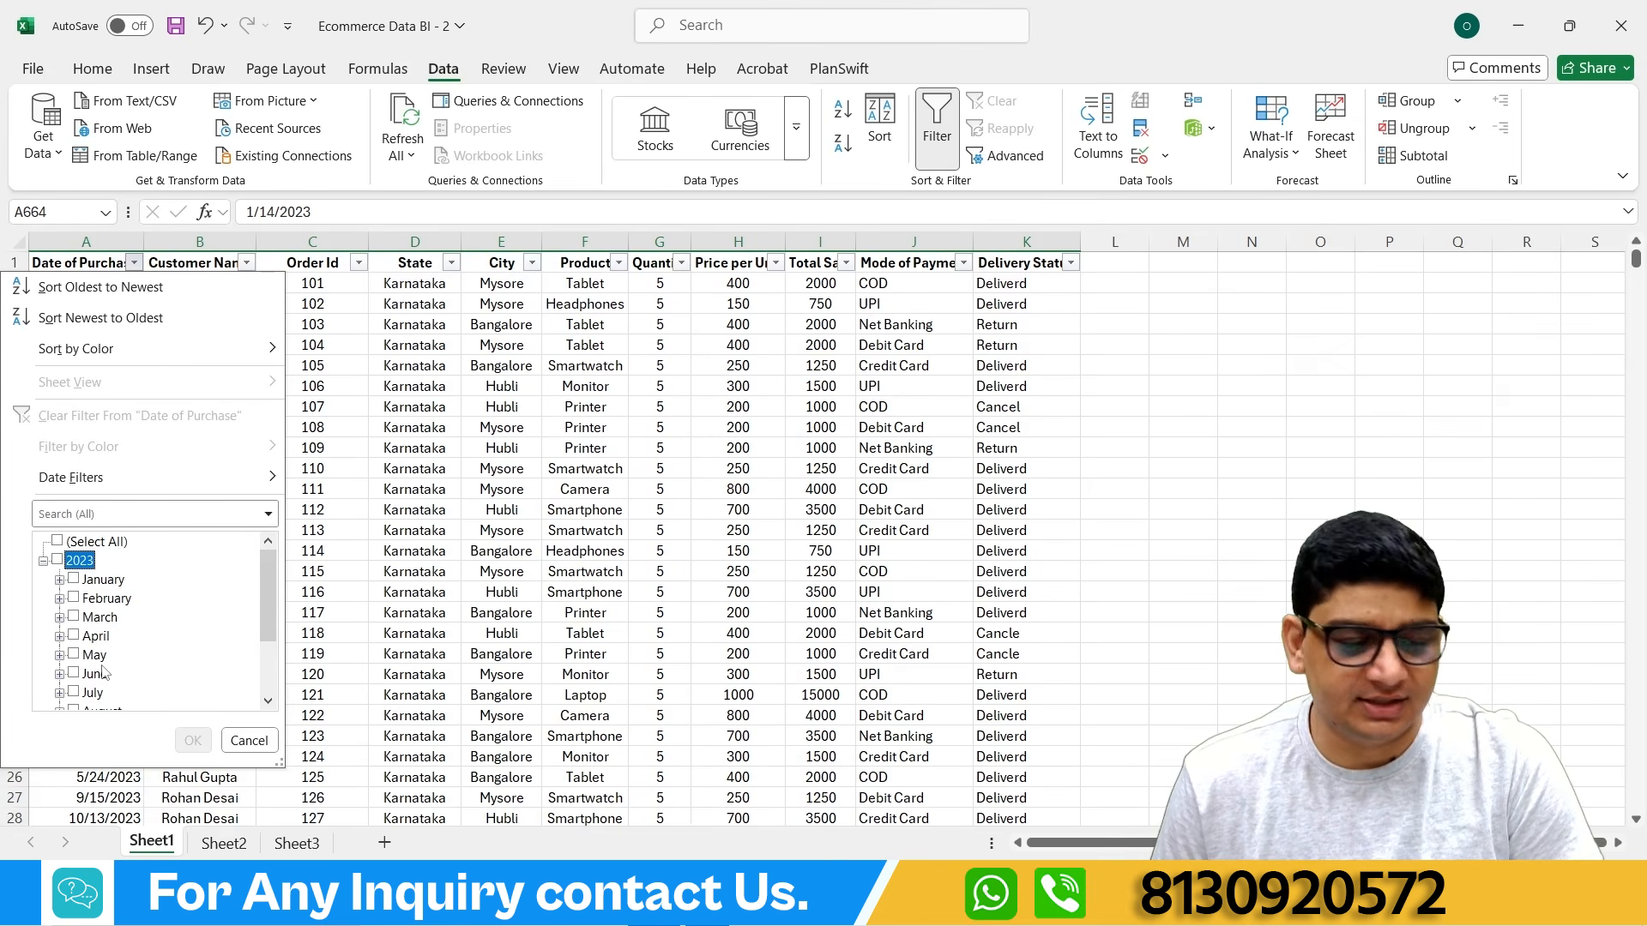
{"action": "left_click", "coordinate": [76, 579]}
{"action": "left_click", "coordinate": [75, 599]}
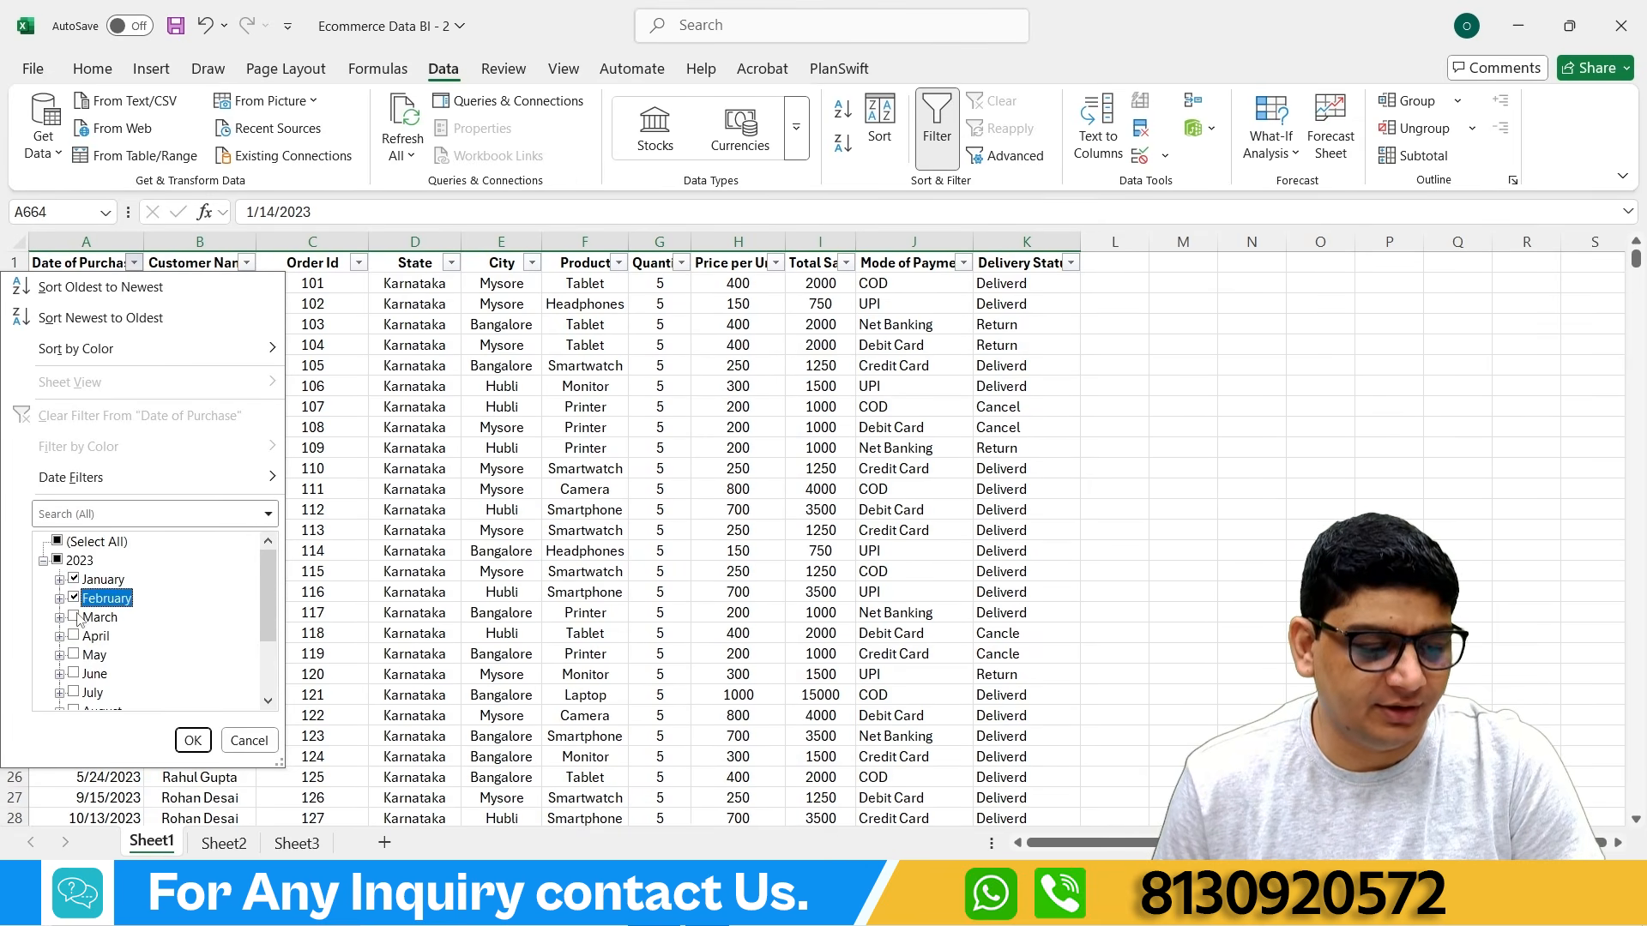
{"action": "left_click", "coordinate": [76, 618]}
{"action": "left_click", "coordinate": [192, 740]}
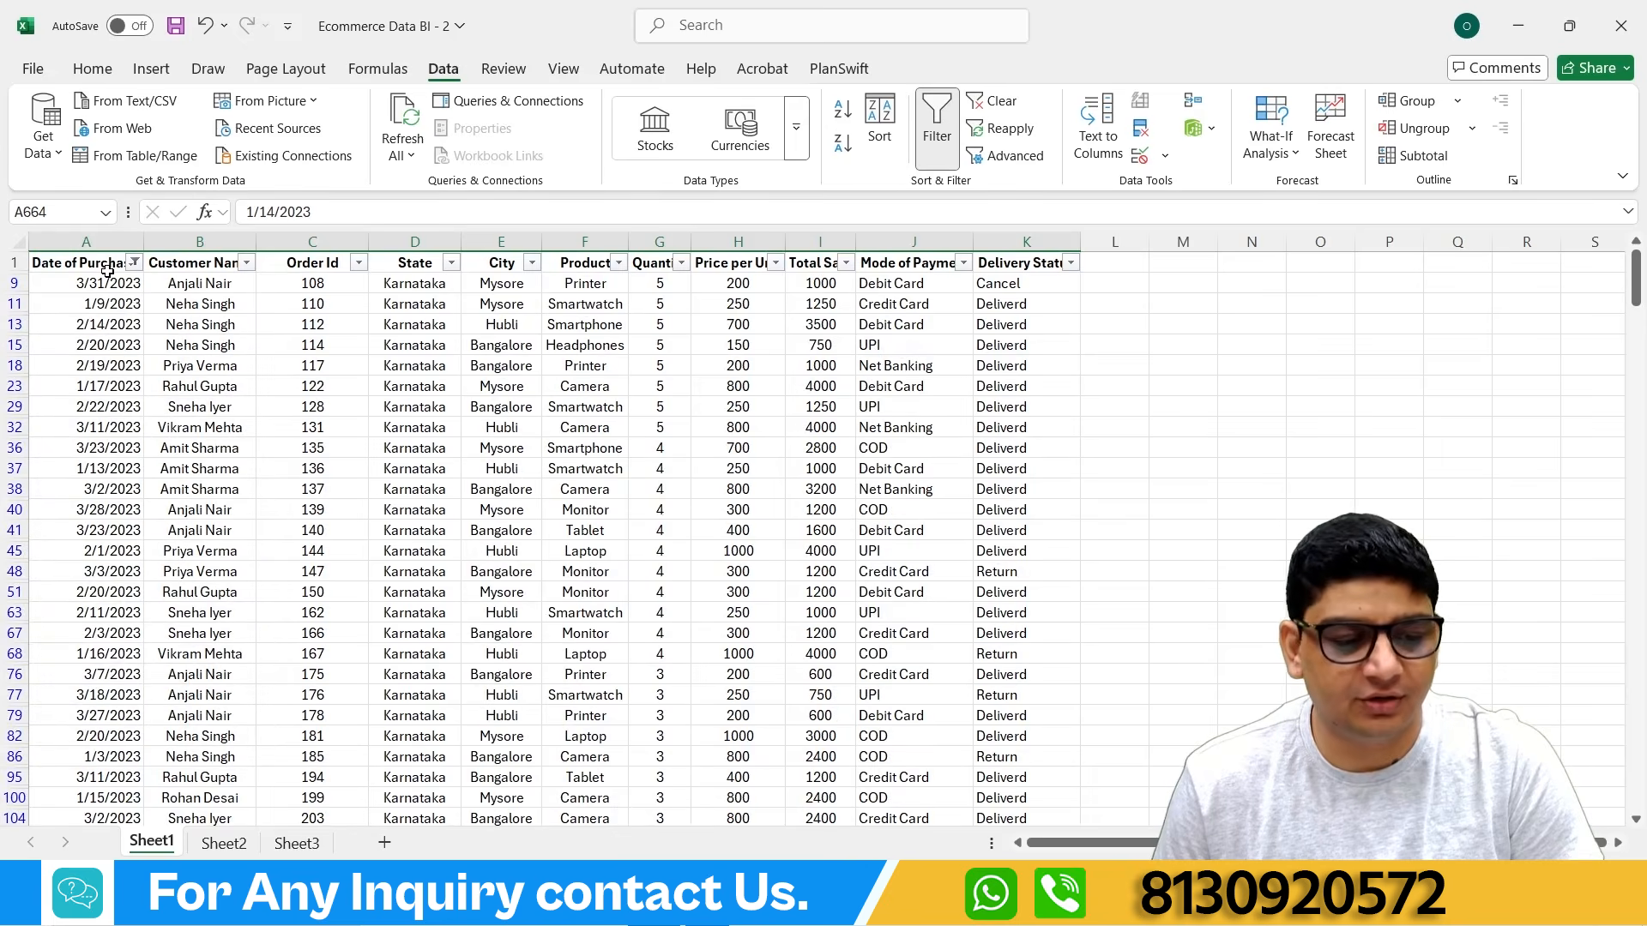
{"action": "scroll", "coordinate": [463, 586], "scroll_direction": "down", "scroll_amount": 4}
{"action": "scroll", "coordinate": [463, 586], "scroll_direction": "down", "scroll_amount": 10}
{"action": "scroll", "coordinate": [459, 575], "scroll_direction": "up", "scroll_amount": 15}
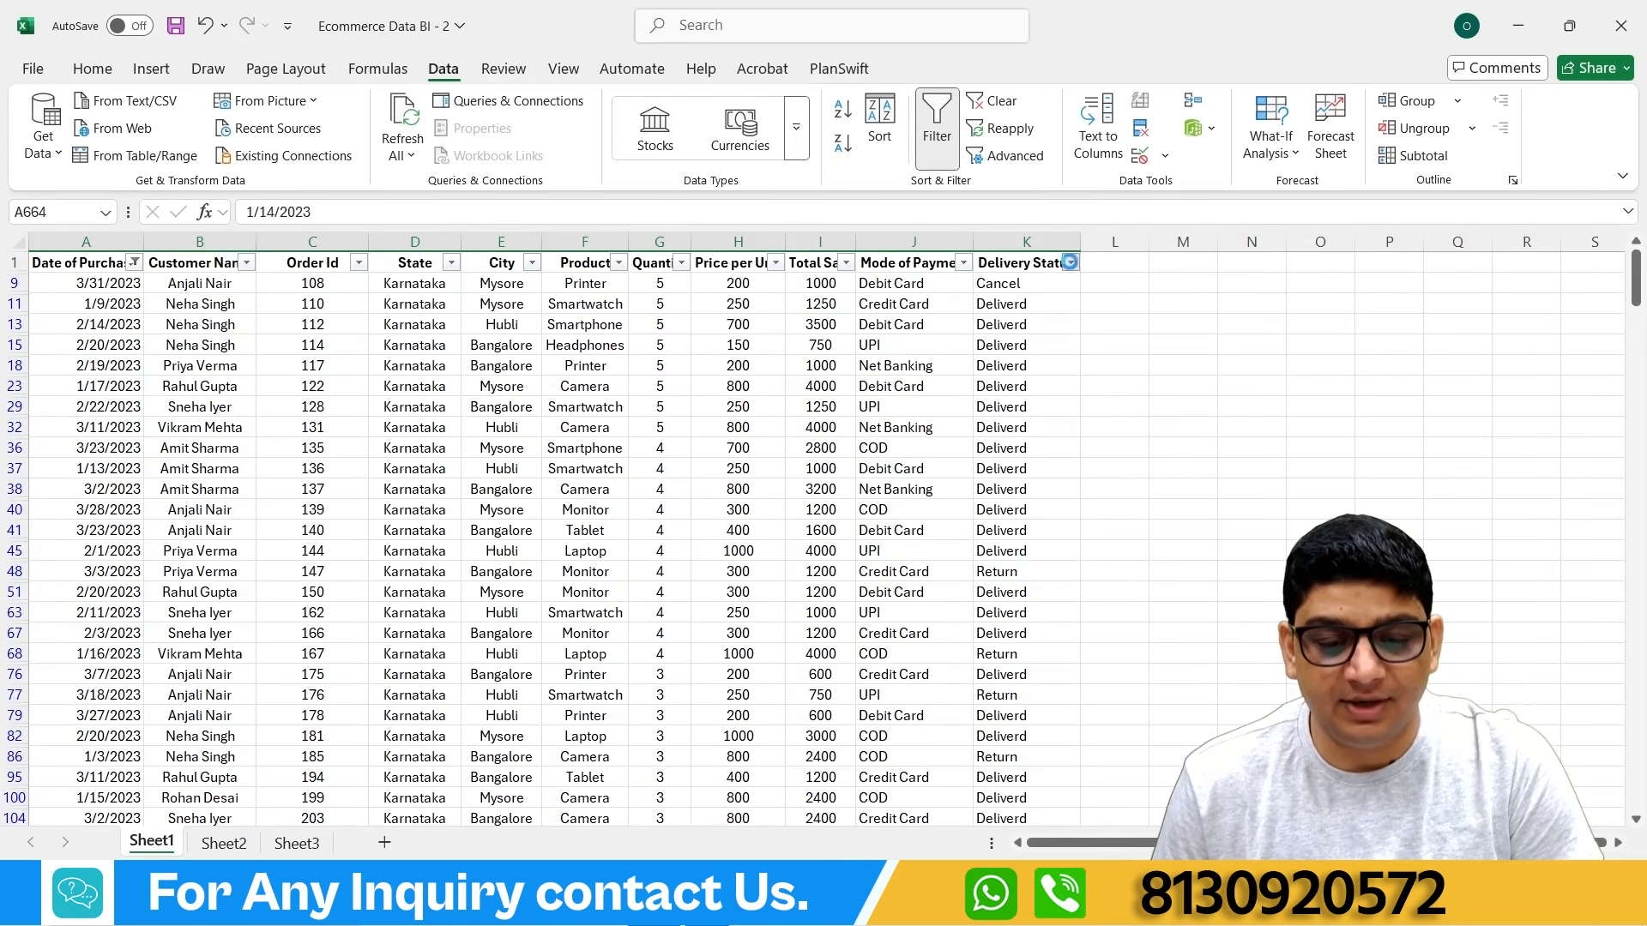
Step: Filter the Delivery Status column to show only Cancel orders by excluding Deliverd and Return
{"action": "left_click", "coordinate": [1070, 262]}
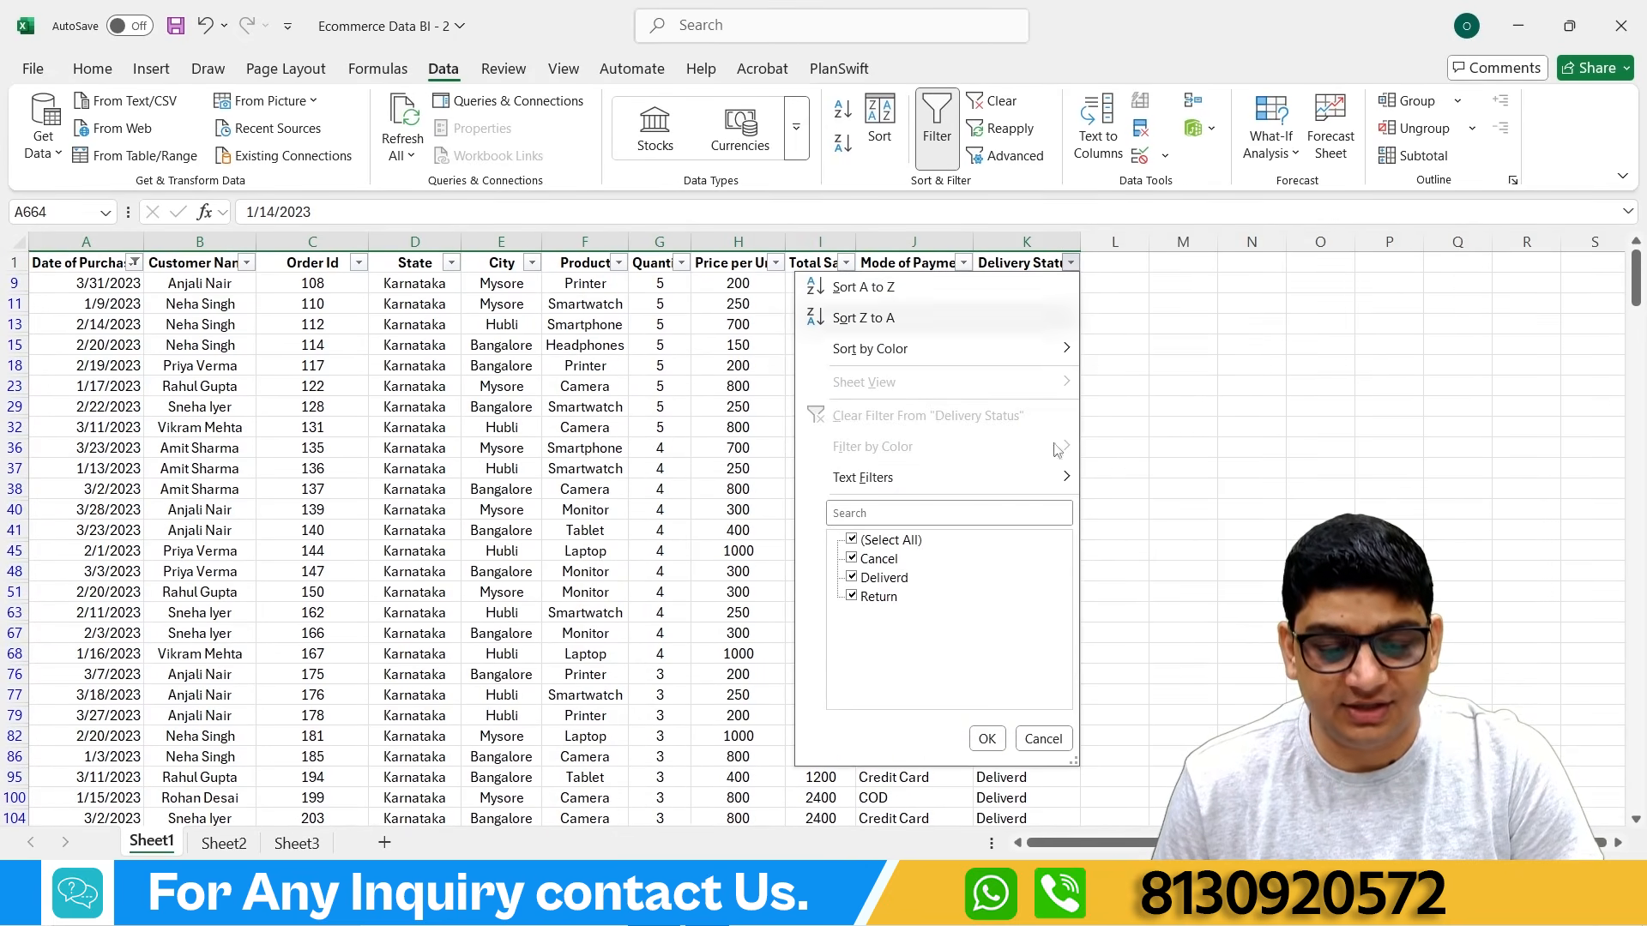
{"action": "left_click", "coordinate": [852, 578]}
{"action": "left_click", "coordinate": [852, 596]}
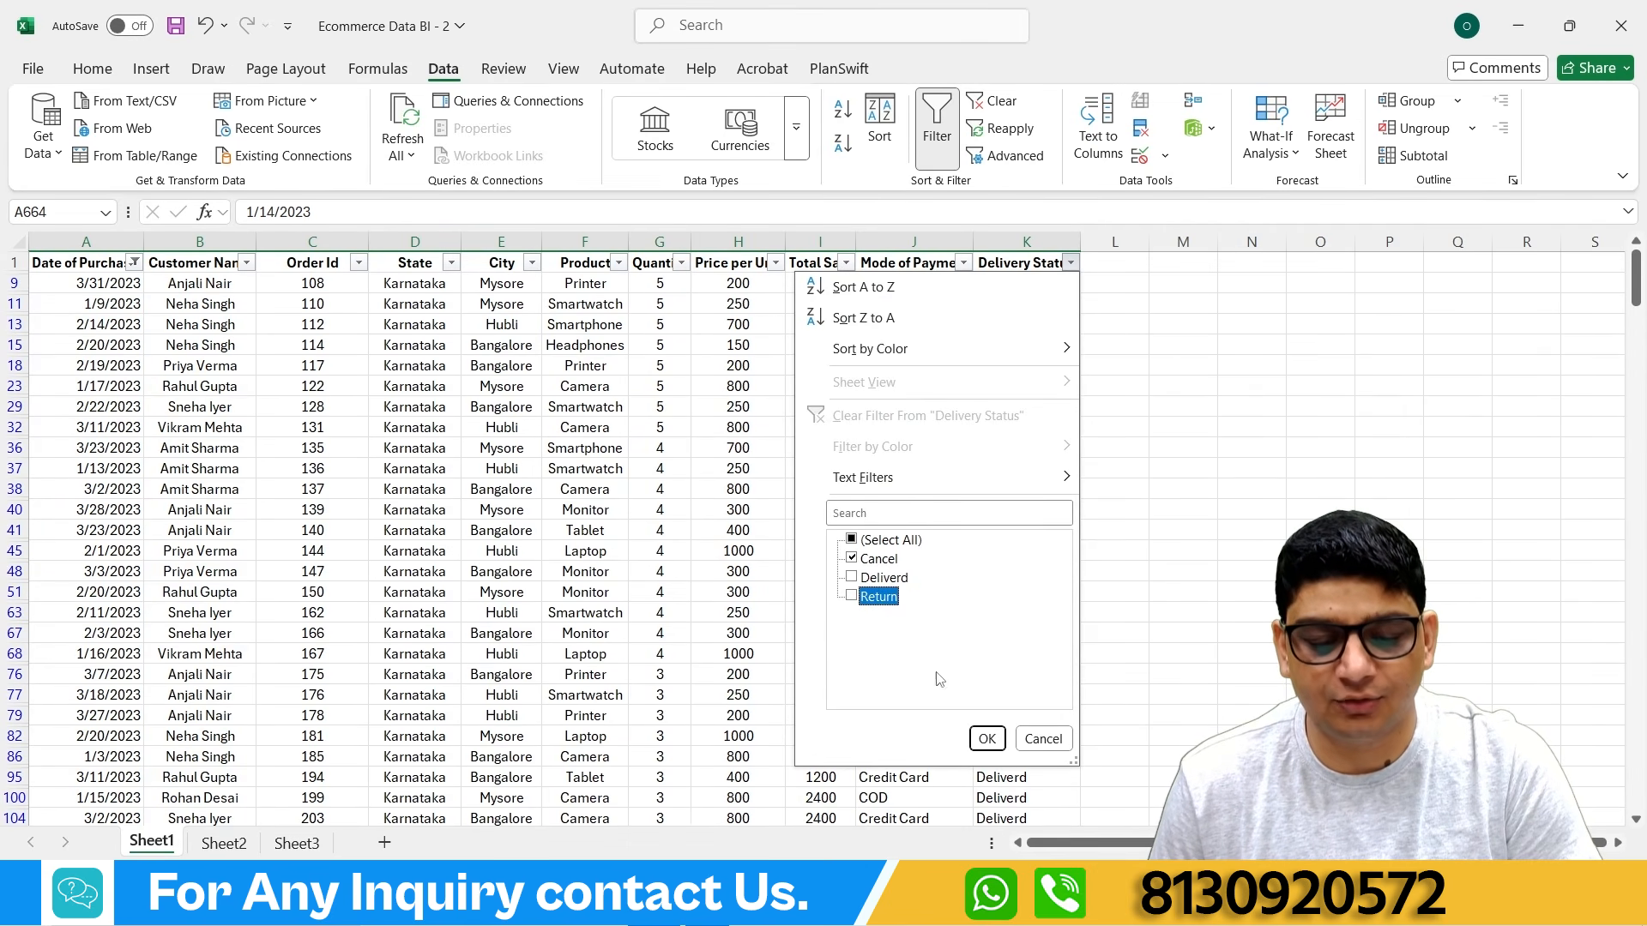
{"action": "left_click", "coordinate": [988, 741]}
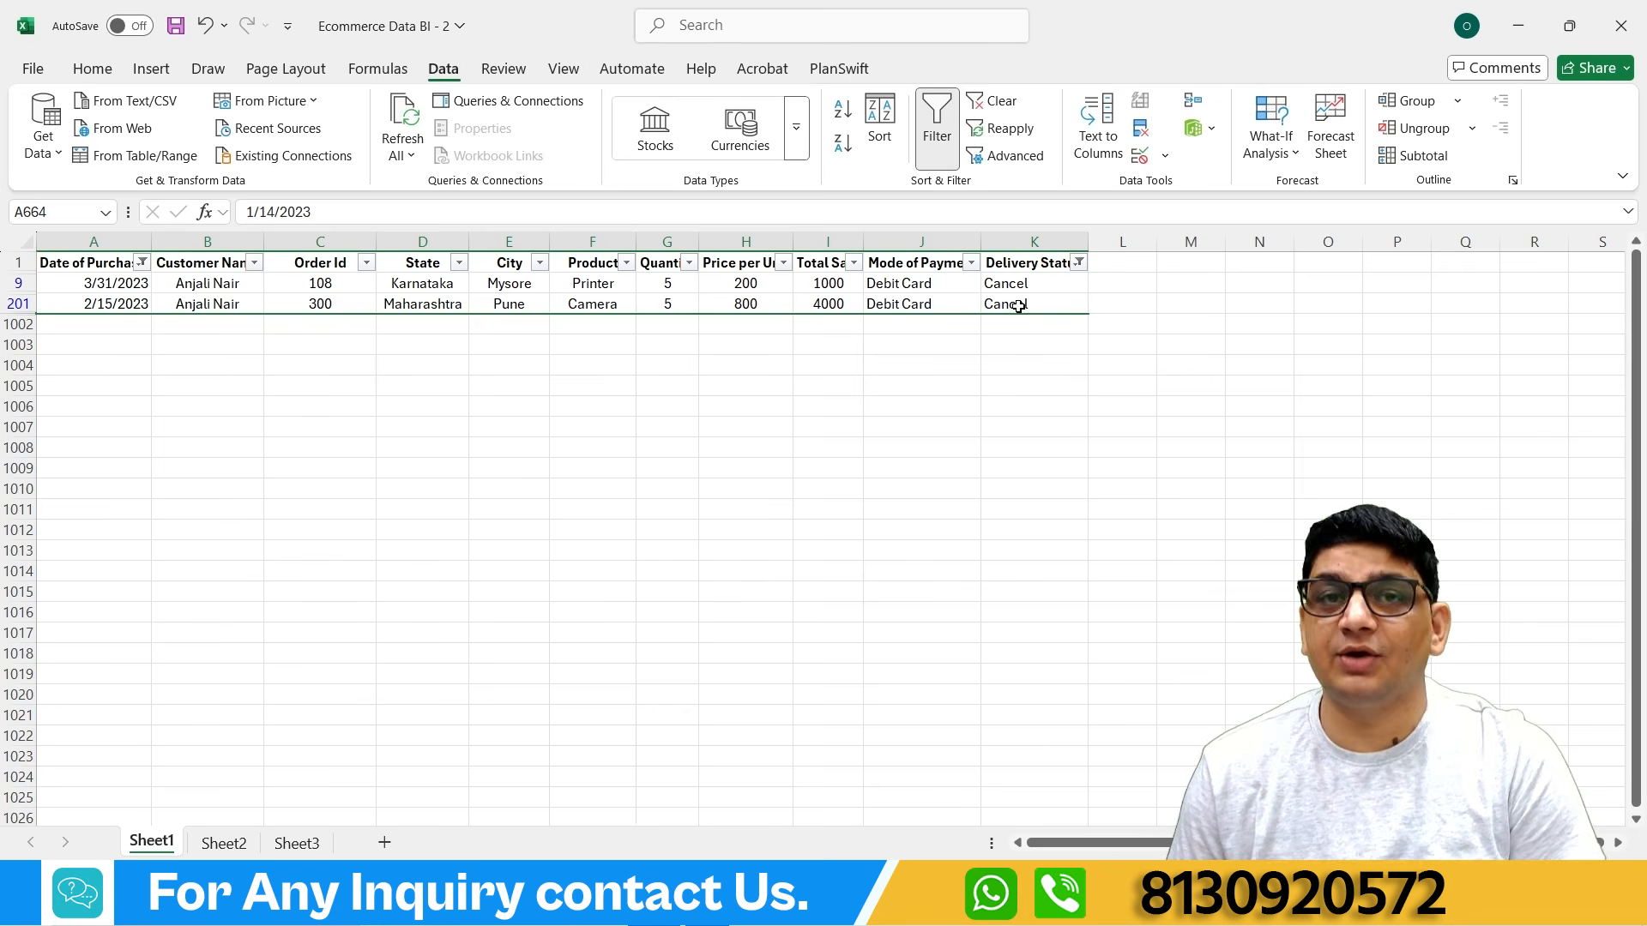
Step: Reselect all values in the Delivery Status filter so orders of every status are shown
{"action": "left_click", "coordinate": [1080, 268]}
{"action": "left_click", "coordinate": [861, 540]}
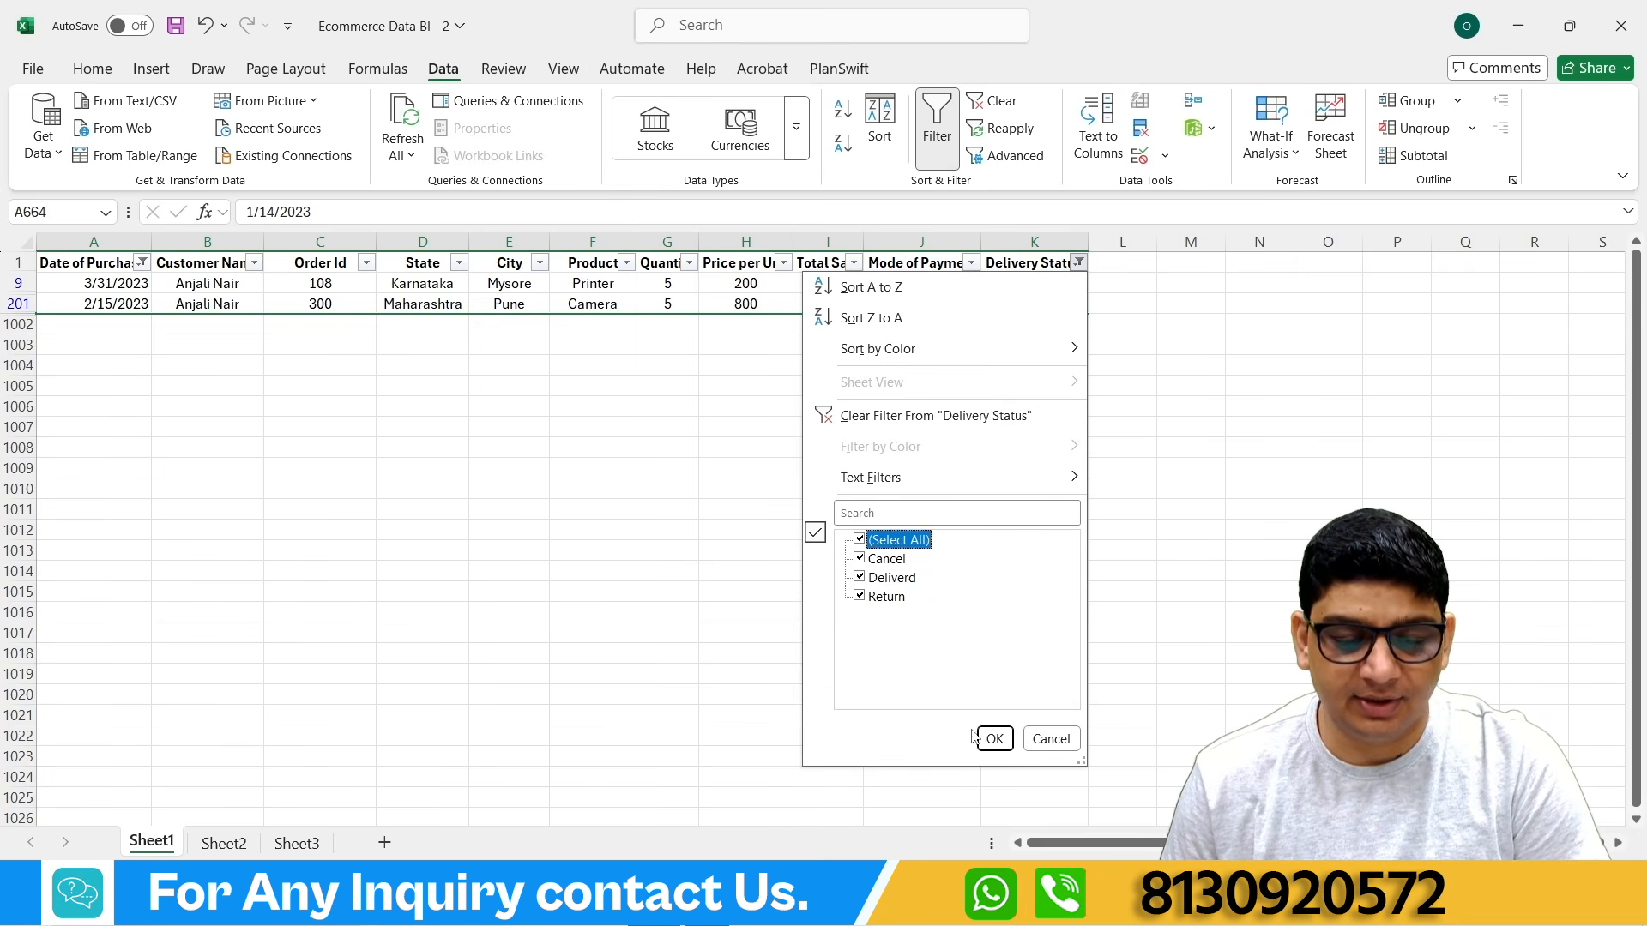
{"action": "left_click", "coordinate": [995, 739]}
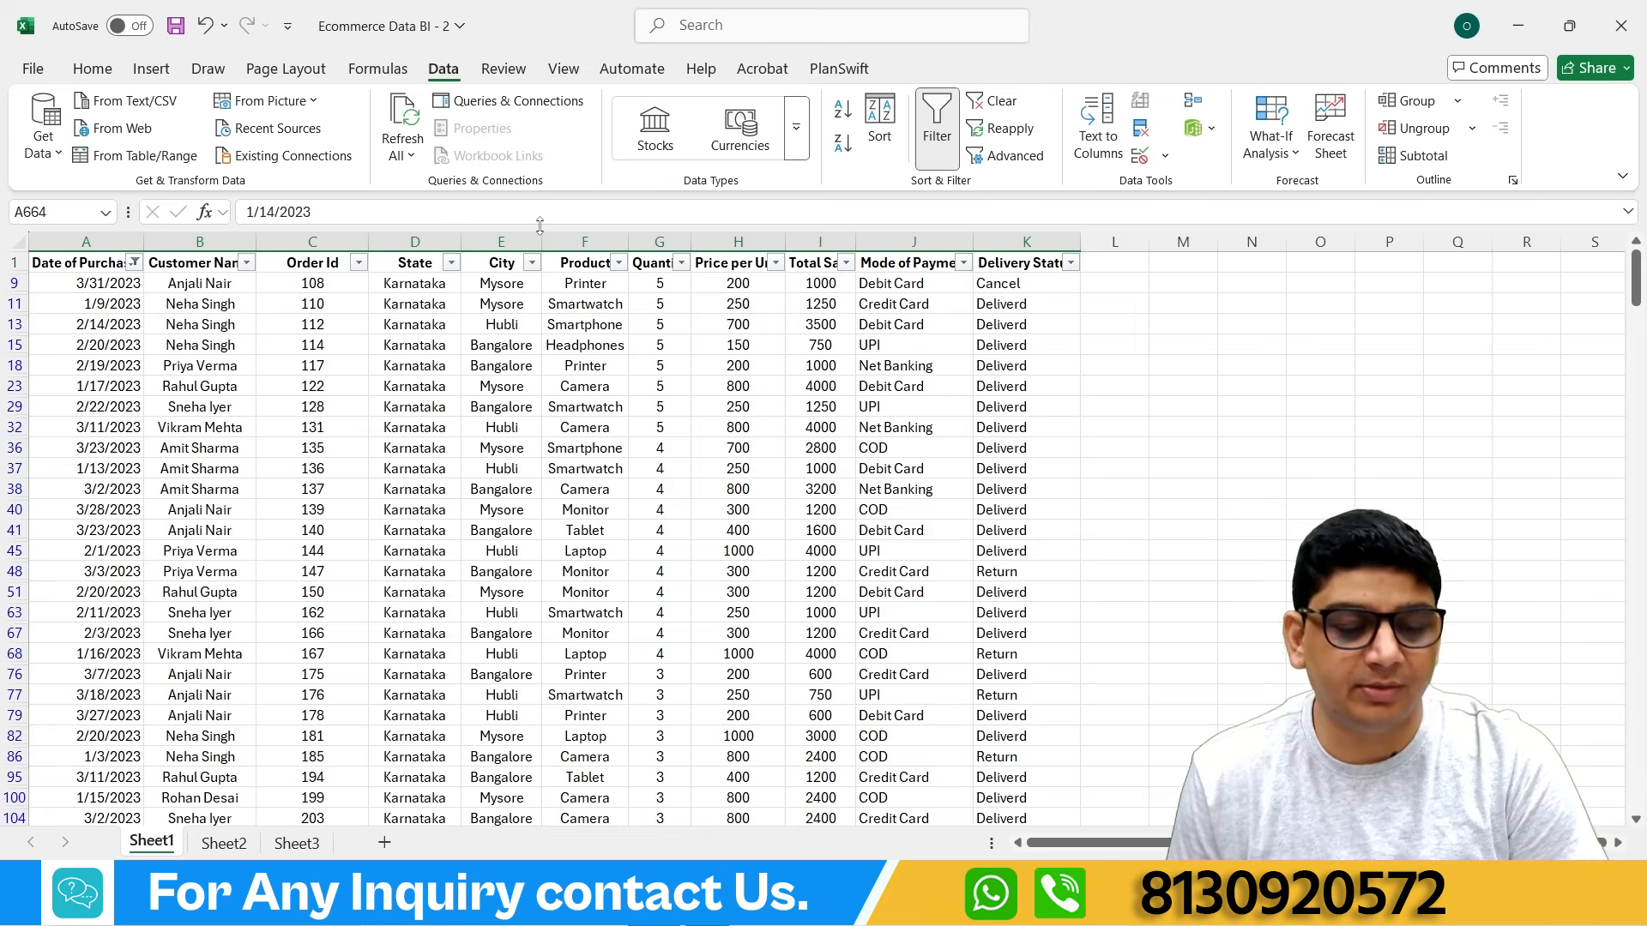
Step: Filter the State column to exclude Uttar Pradesh and West Bengal, and look through the remaining rows
{"action": "left_click", "coordinate": [450, 263]}
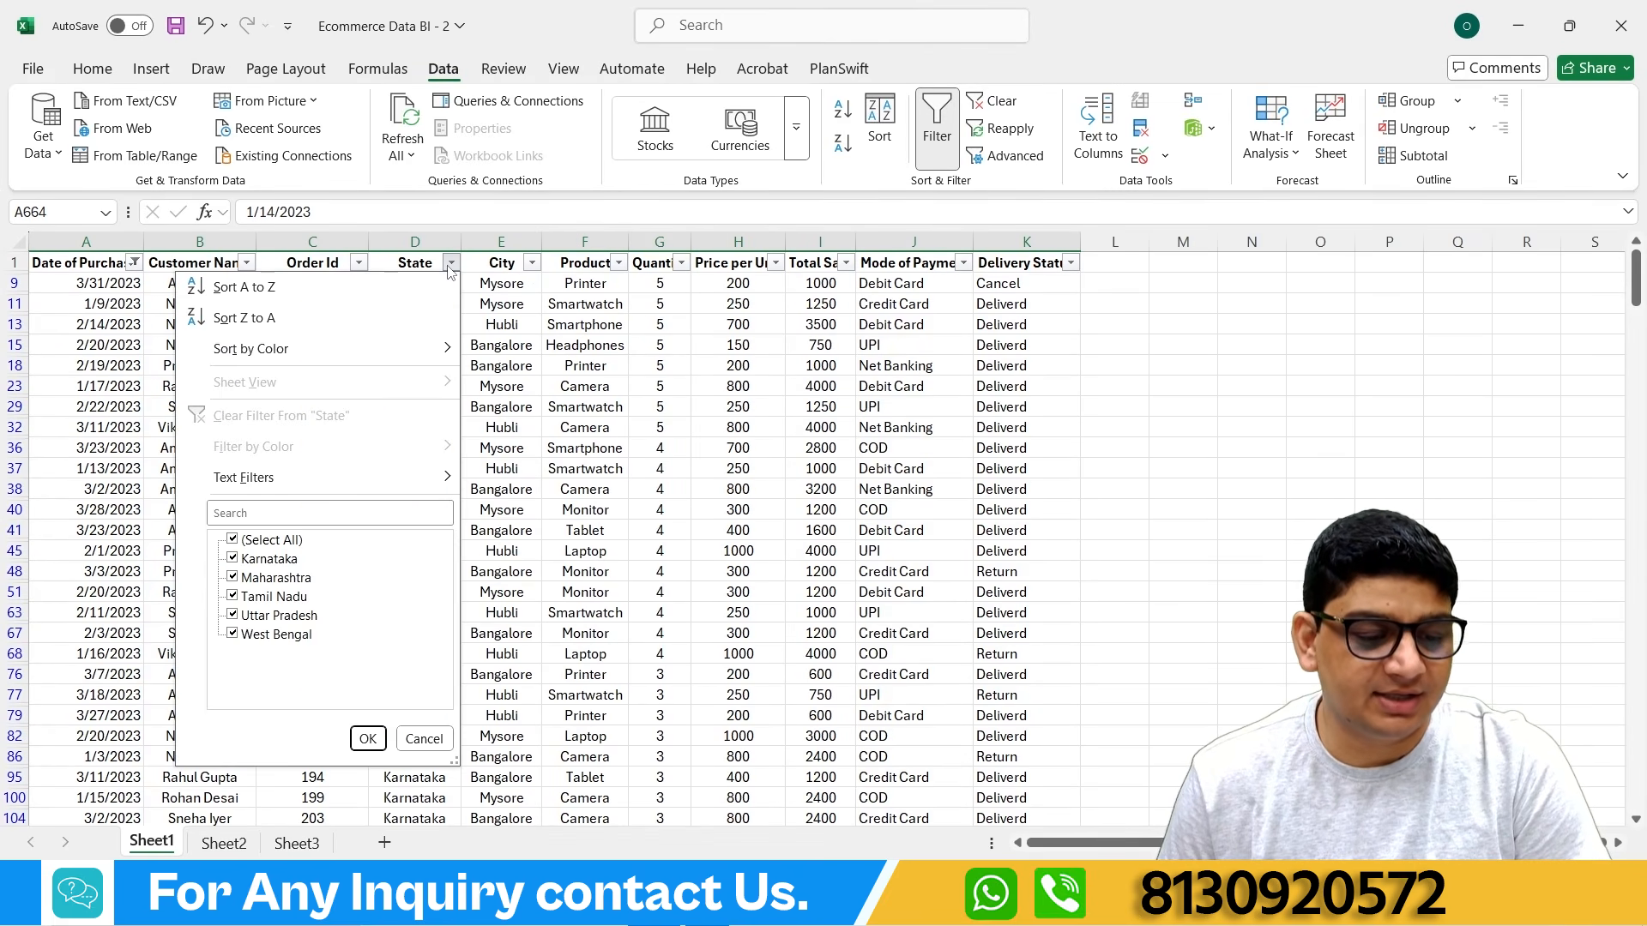
{"action": "left_click", "coordinate": [237, 617]}
{"action": "left_click", "coordinate": [233, 616]}
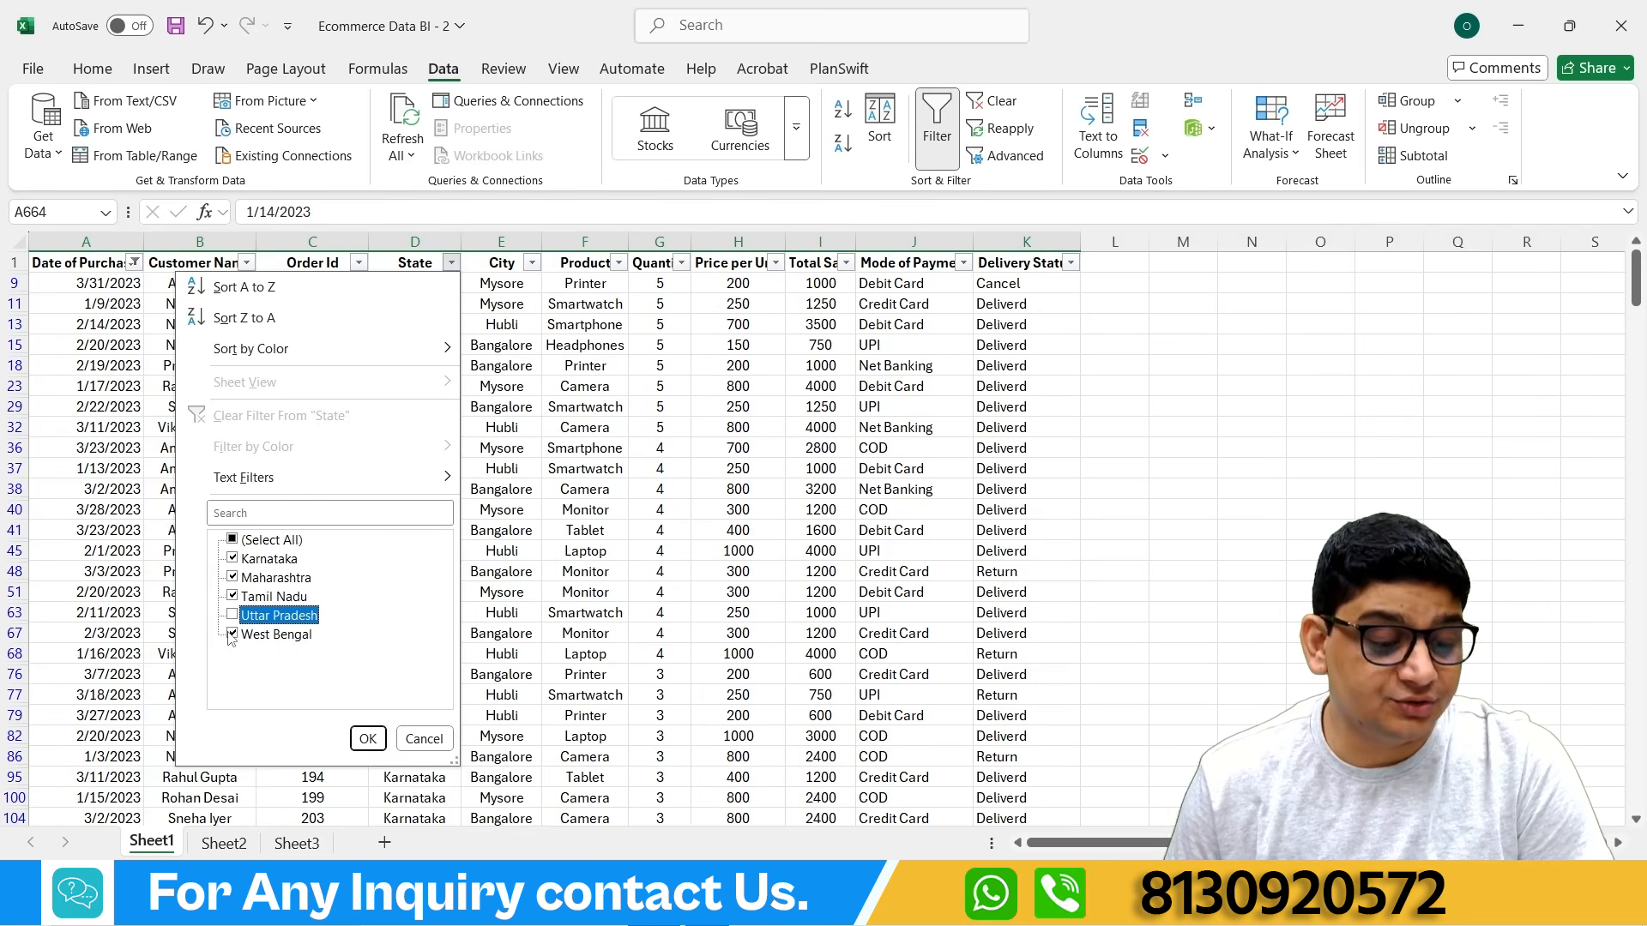
{"action": "left_click", "coordinate": [233, 635]}
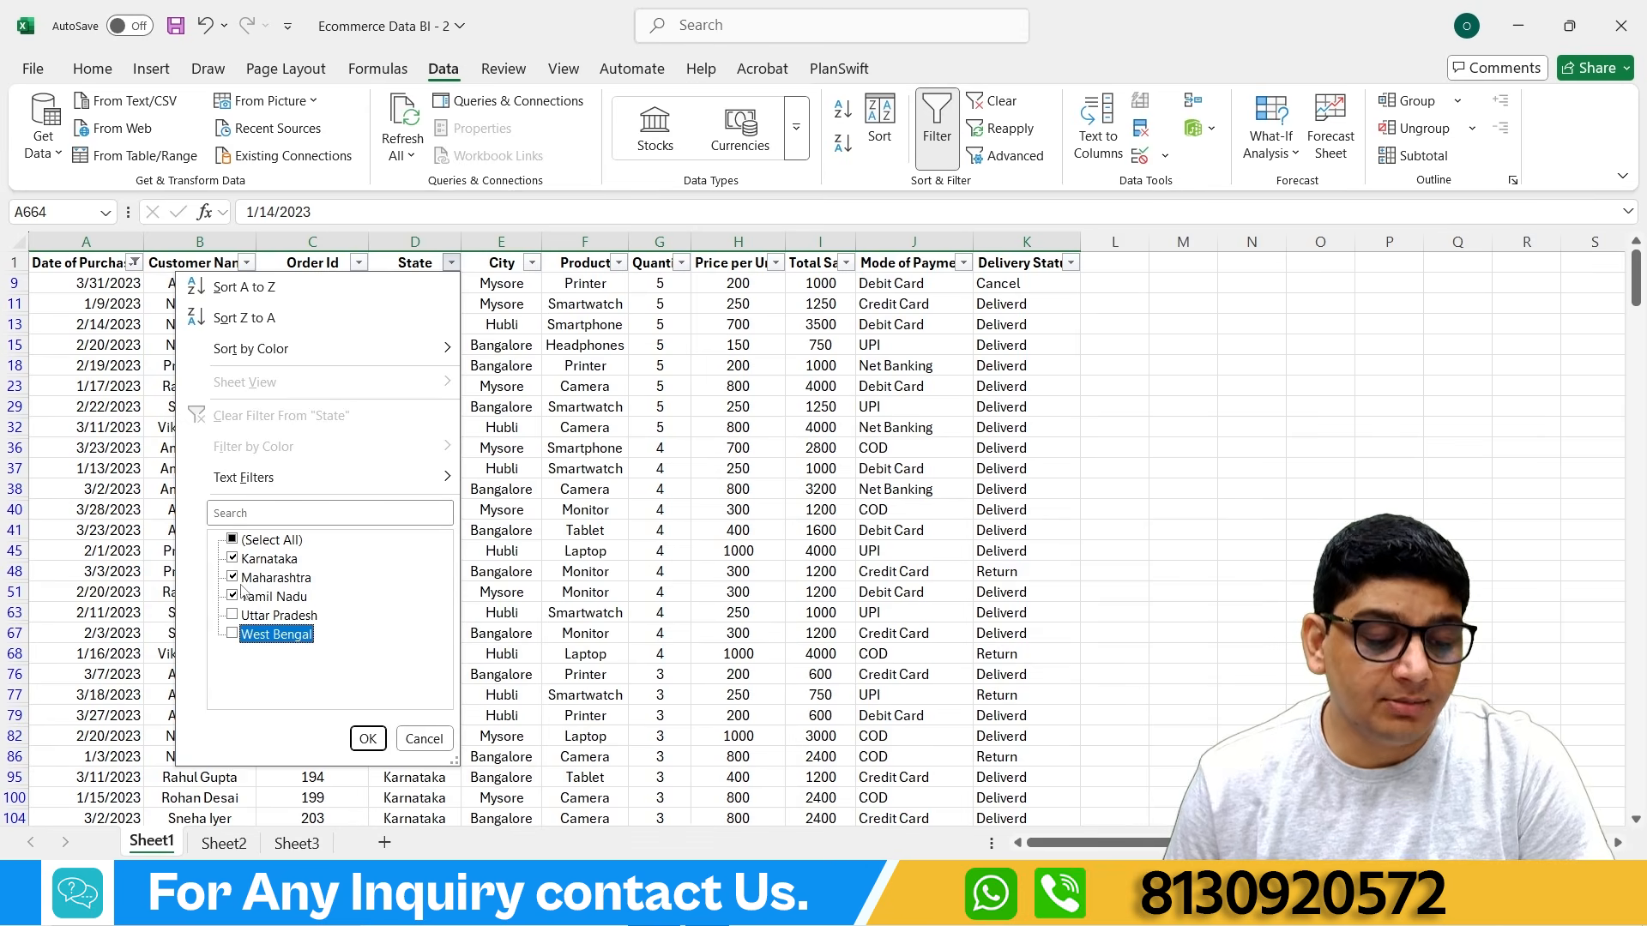
{"action": "left_click", "coordinate": [366, 738]}
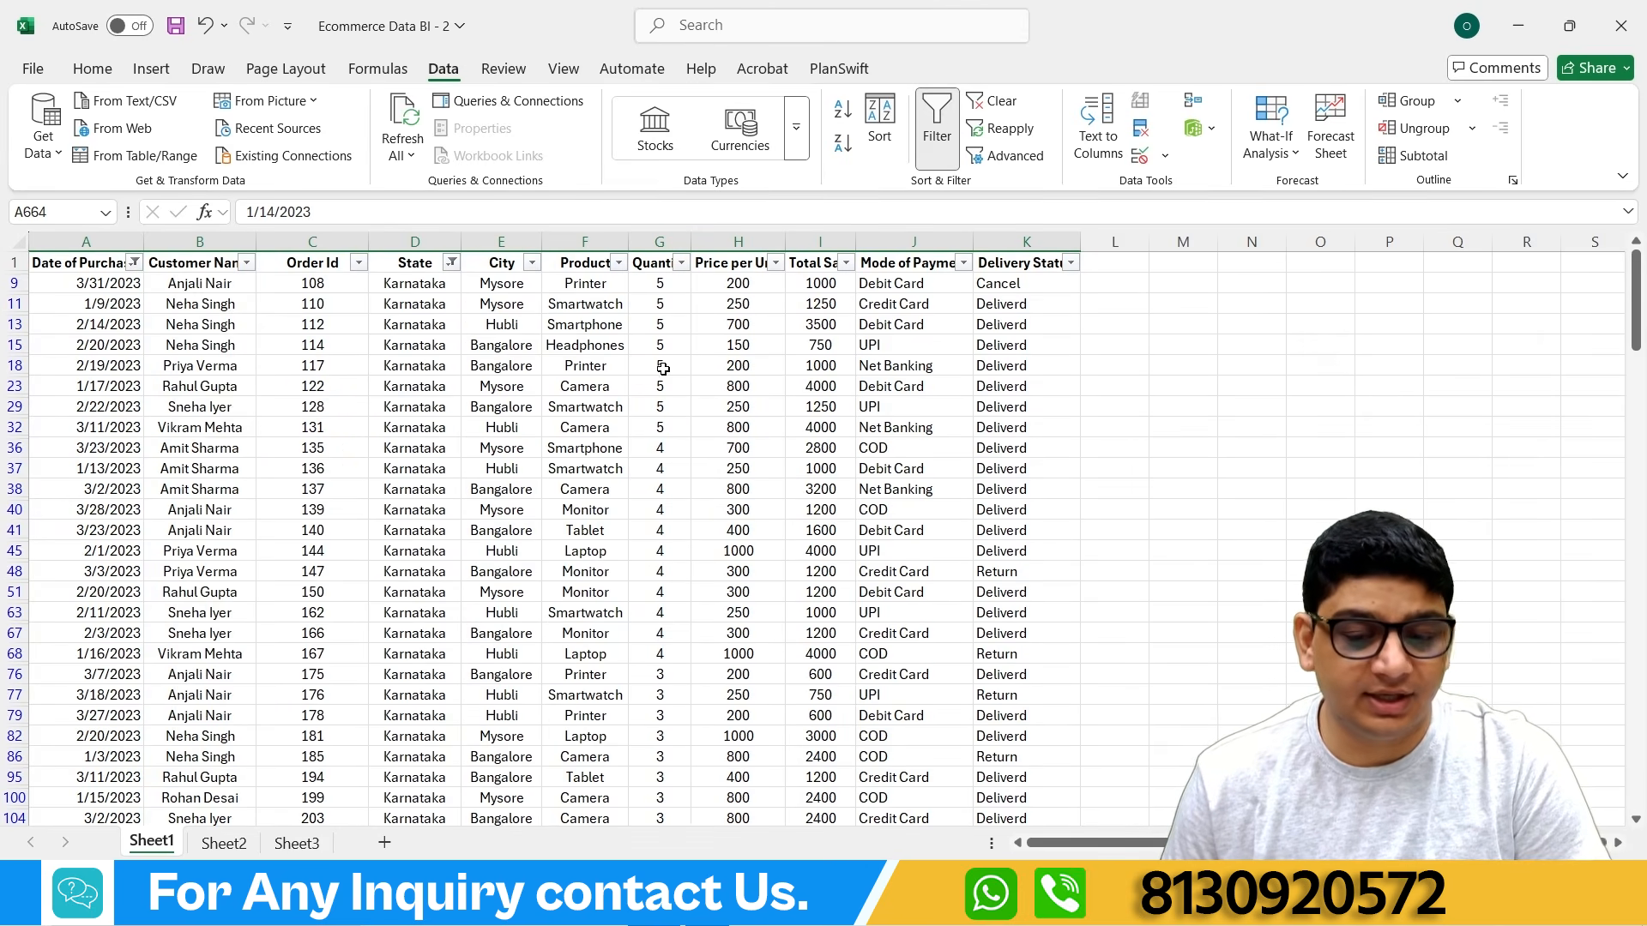
{"action": "scroll", "coordinate": [626, 411], "scroll_direction": "down", "scroll_amount": 10}
{"action": "scroll", "coordinate": [626, 412], "scroll_direction": "up", "scroll_amount": 10}
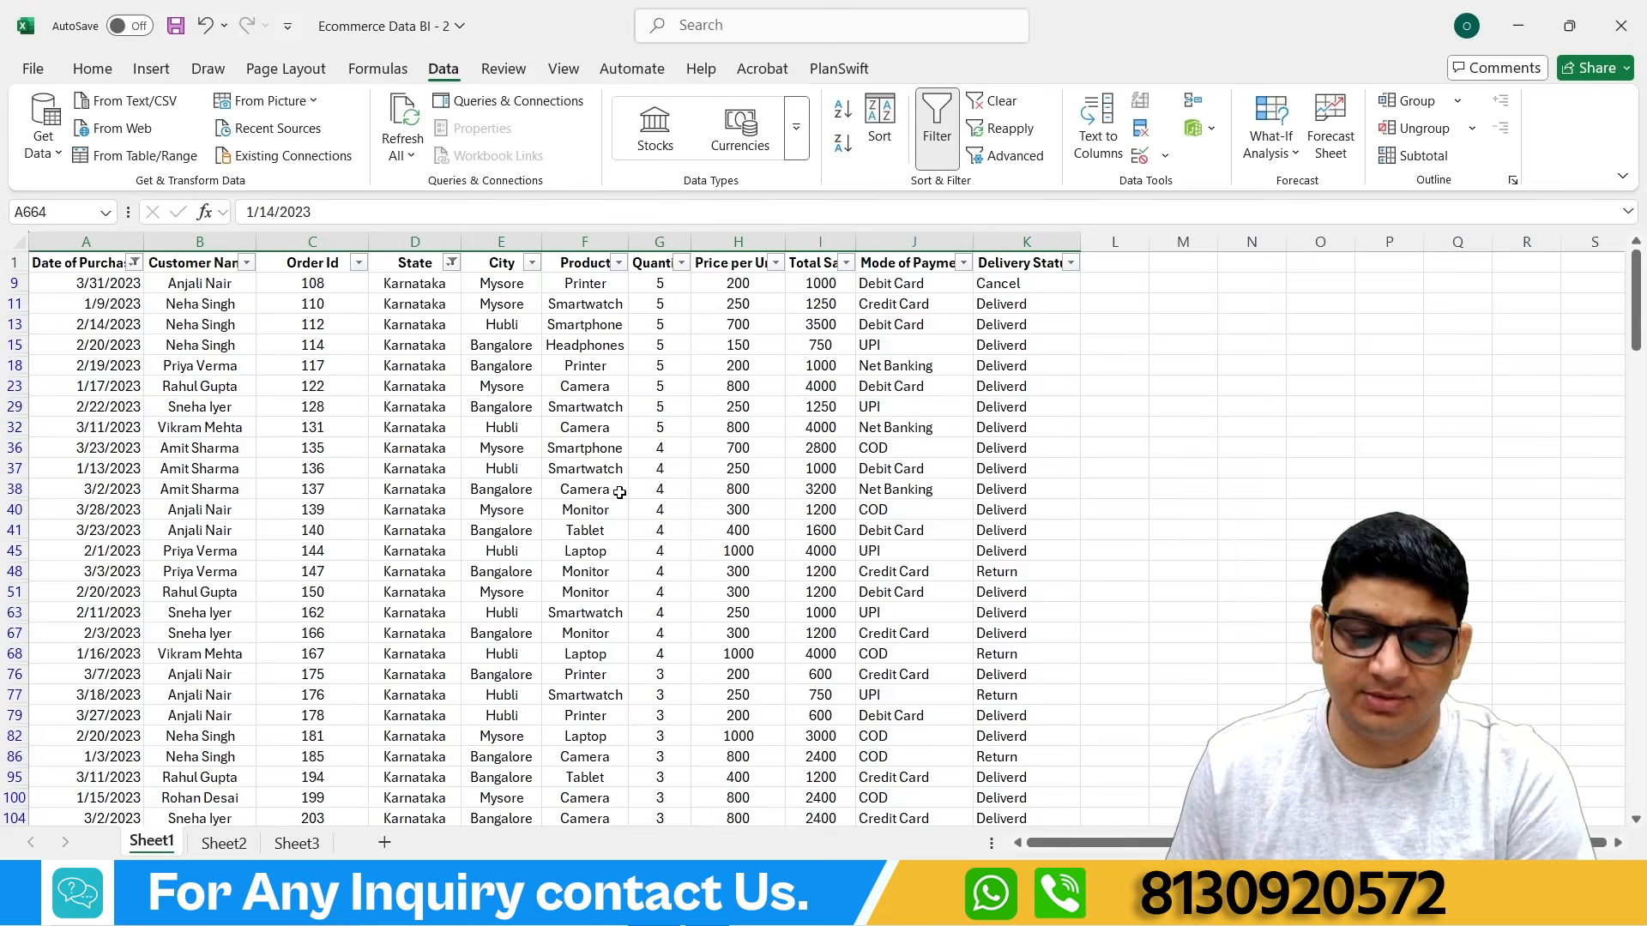
Step: Clear all column filters and turn off filtering for the sales table
{"action": "left_click", "coordinate": [990, 102]}
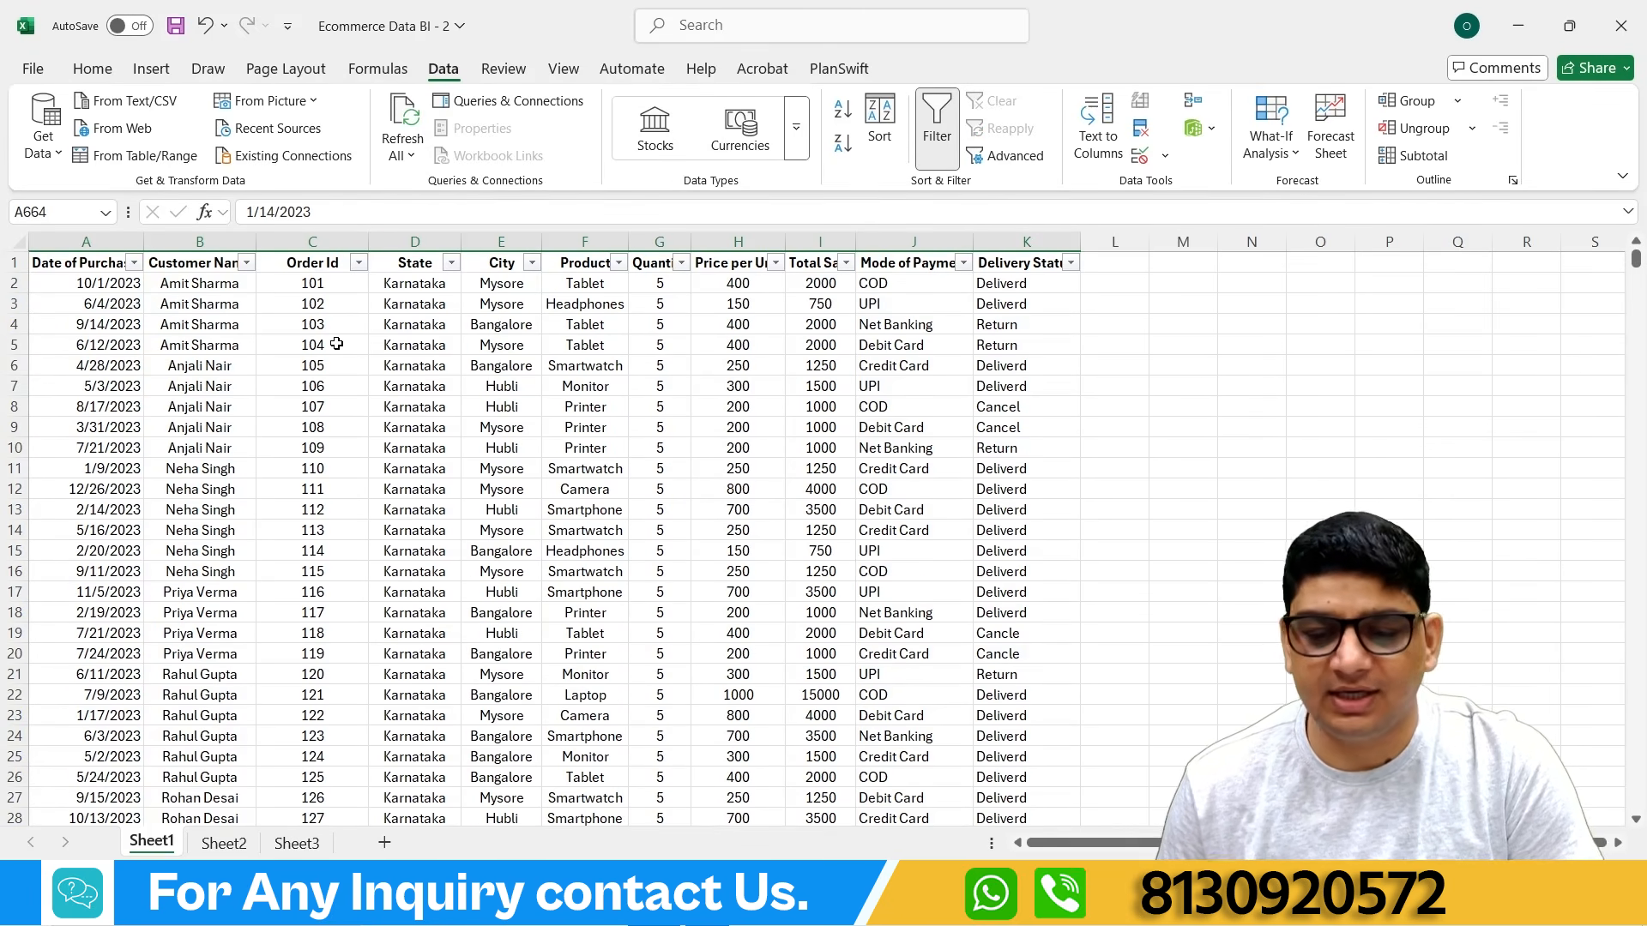
{"action": "left_click", "coordinate": [936, 127]}
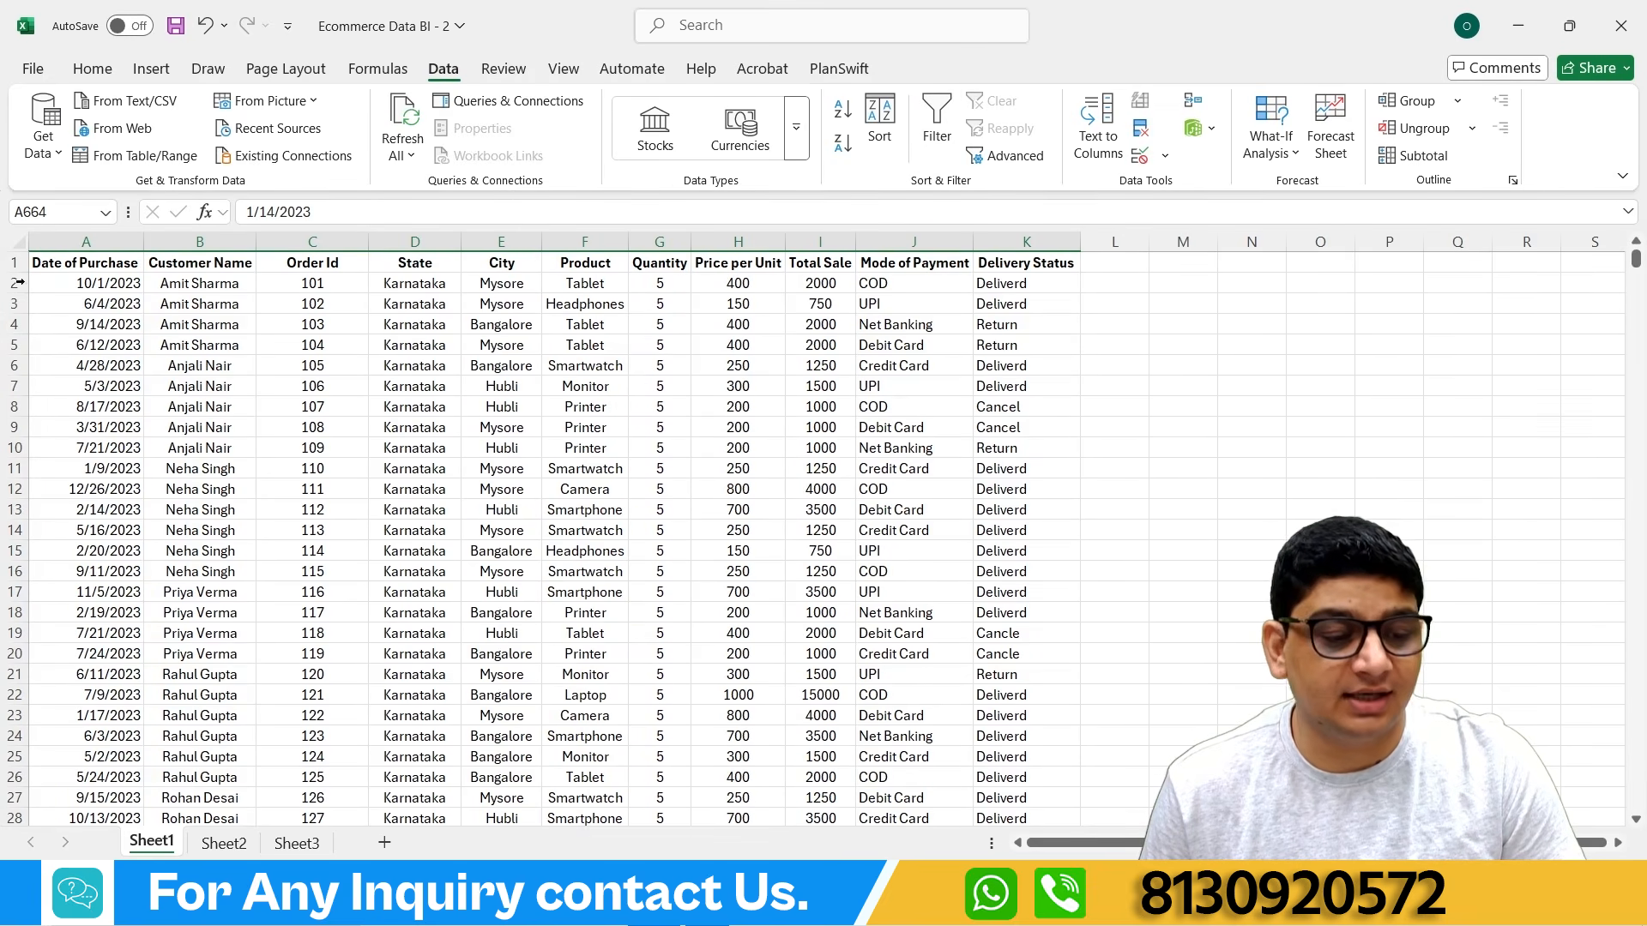
Step: Select the whole sales table on Sheet1 from the Date of Purchase header to the last row and turn on filtering
{"action": "left_click", "coordinate": [58, 261]}
{"action": "key", "text": "ctrl+shift+End"}
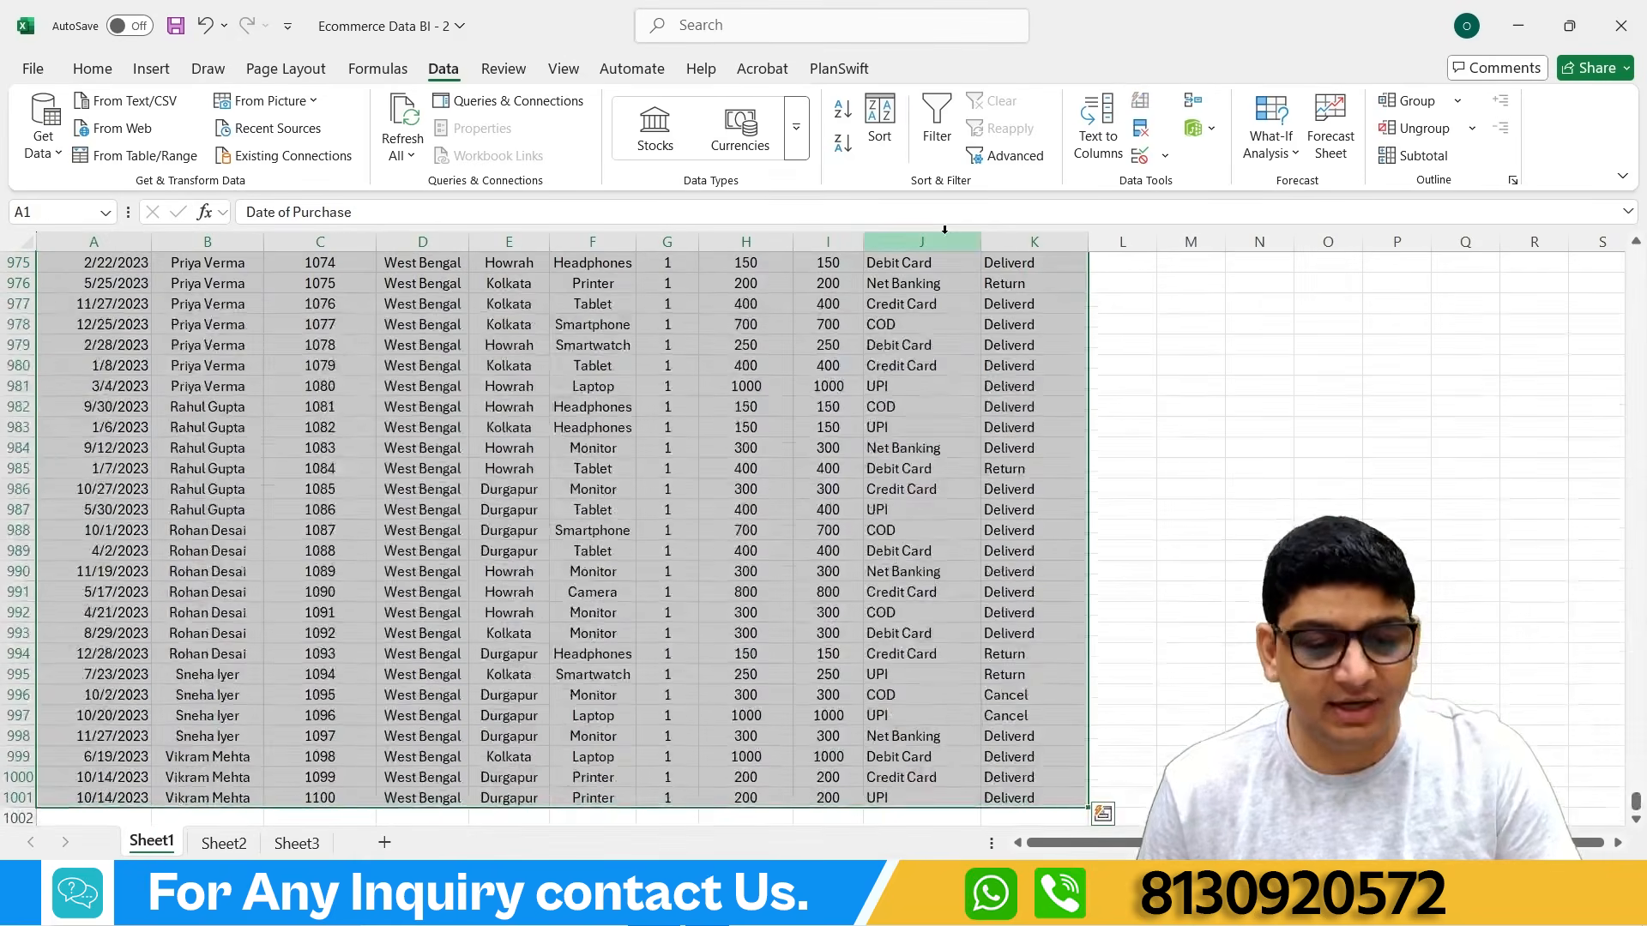
{"action": "left_click", "coordinate": [937, 124]}
{"action": "left_click_drag", "start_coordinate": [1636, 802], "coordinate": [1636, 257]}
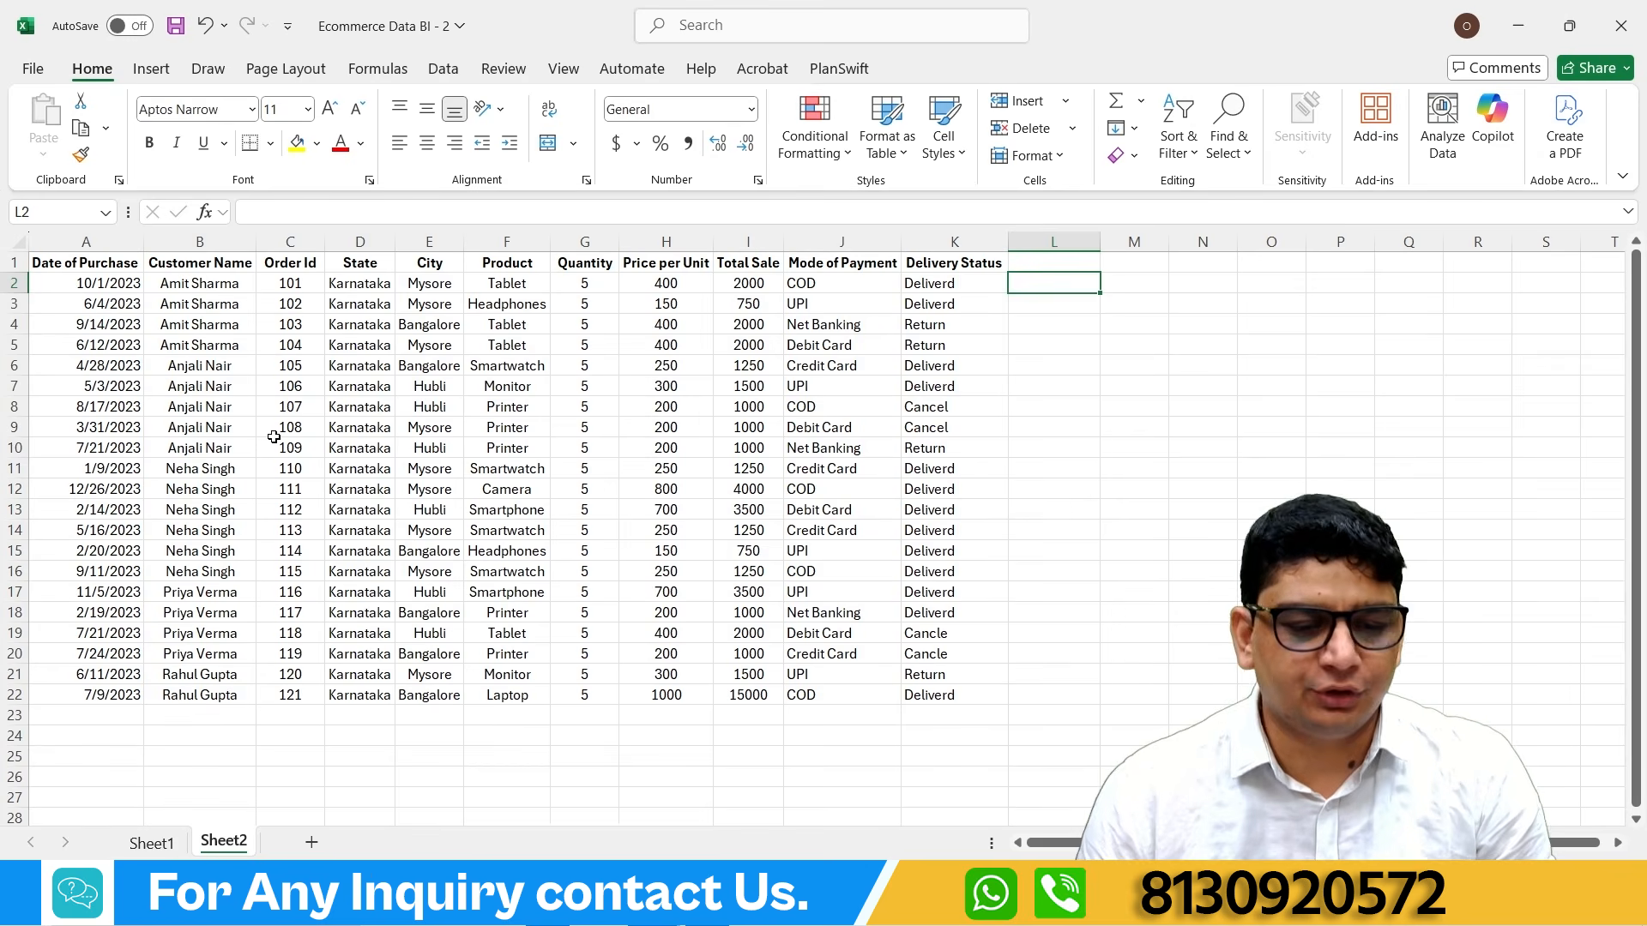
Step: Rate the first order's Total Sale in L2 with the formula =IF(I2>5000,"Good","Bad")
{"action": "left_click_drag", "start_coordinate": [735, 294], "coordinate": [724, 674]}
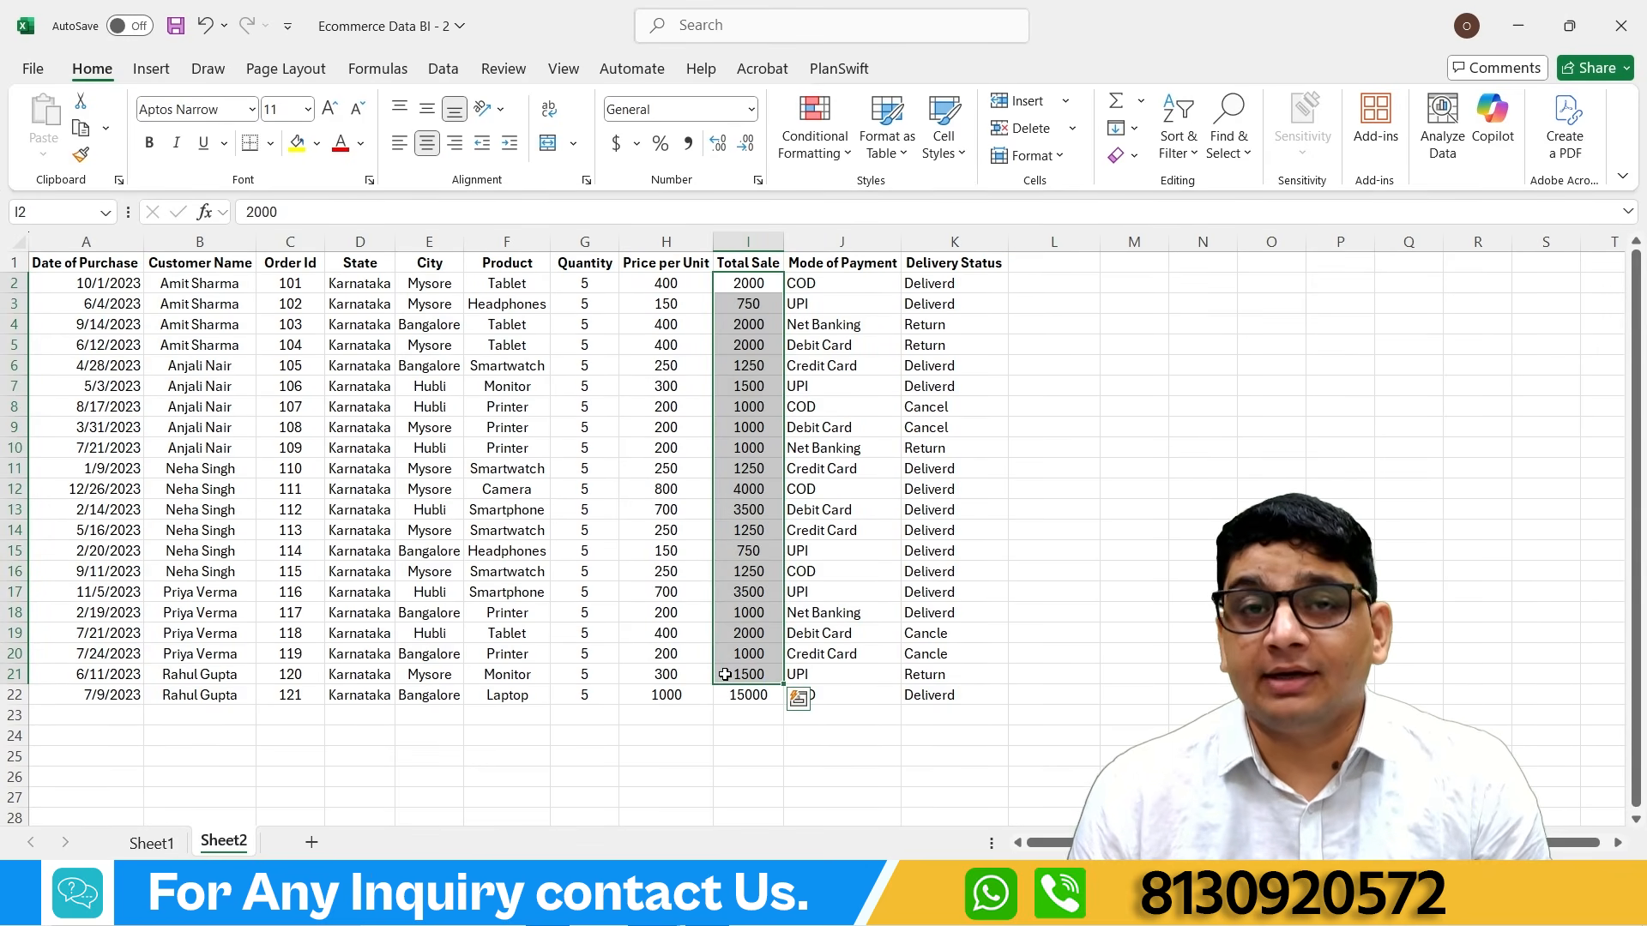
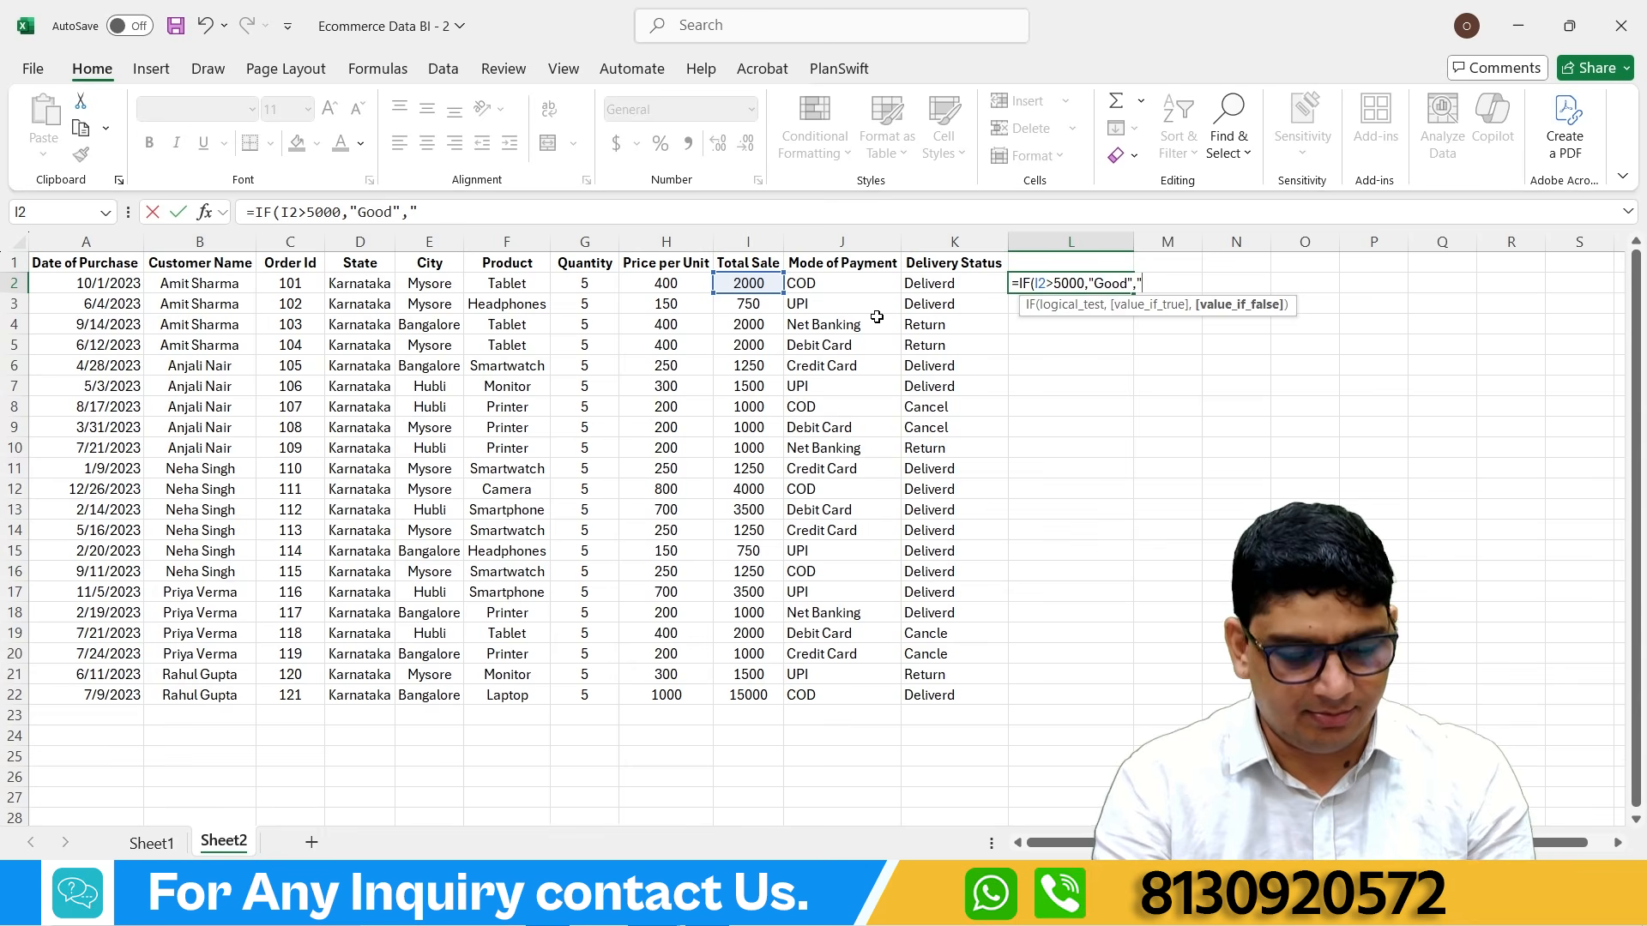
{"action": "type", "text": "Bad"}
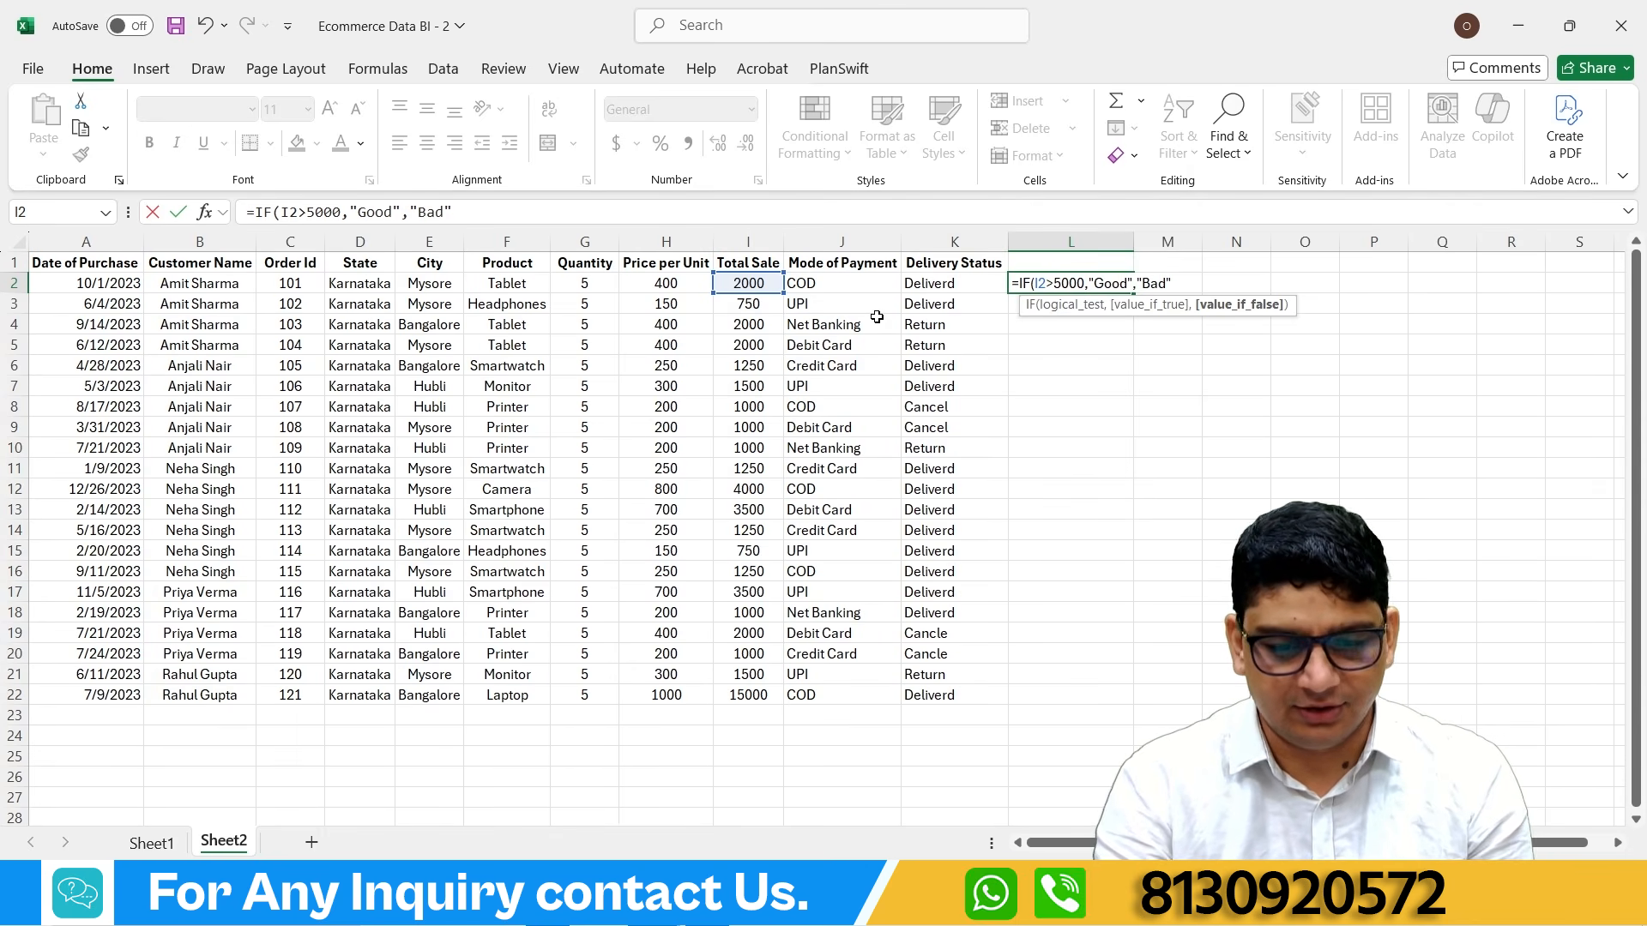
{"action": "type", "text": "\")"}
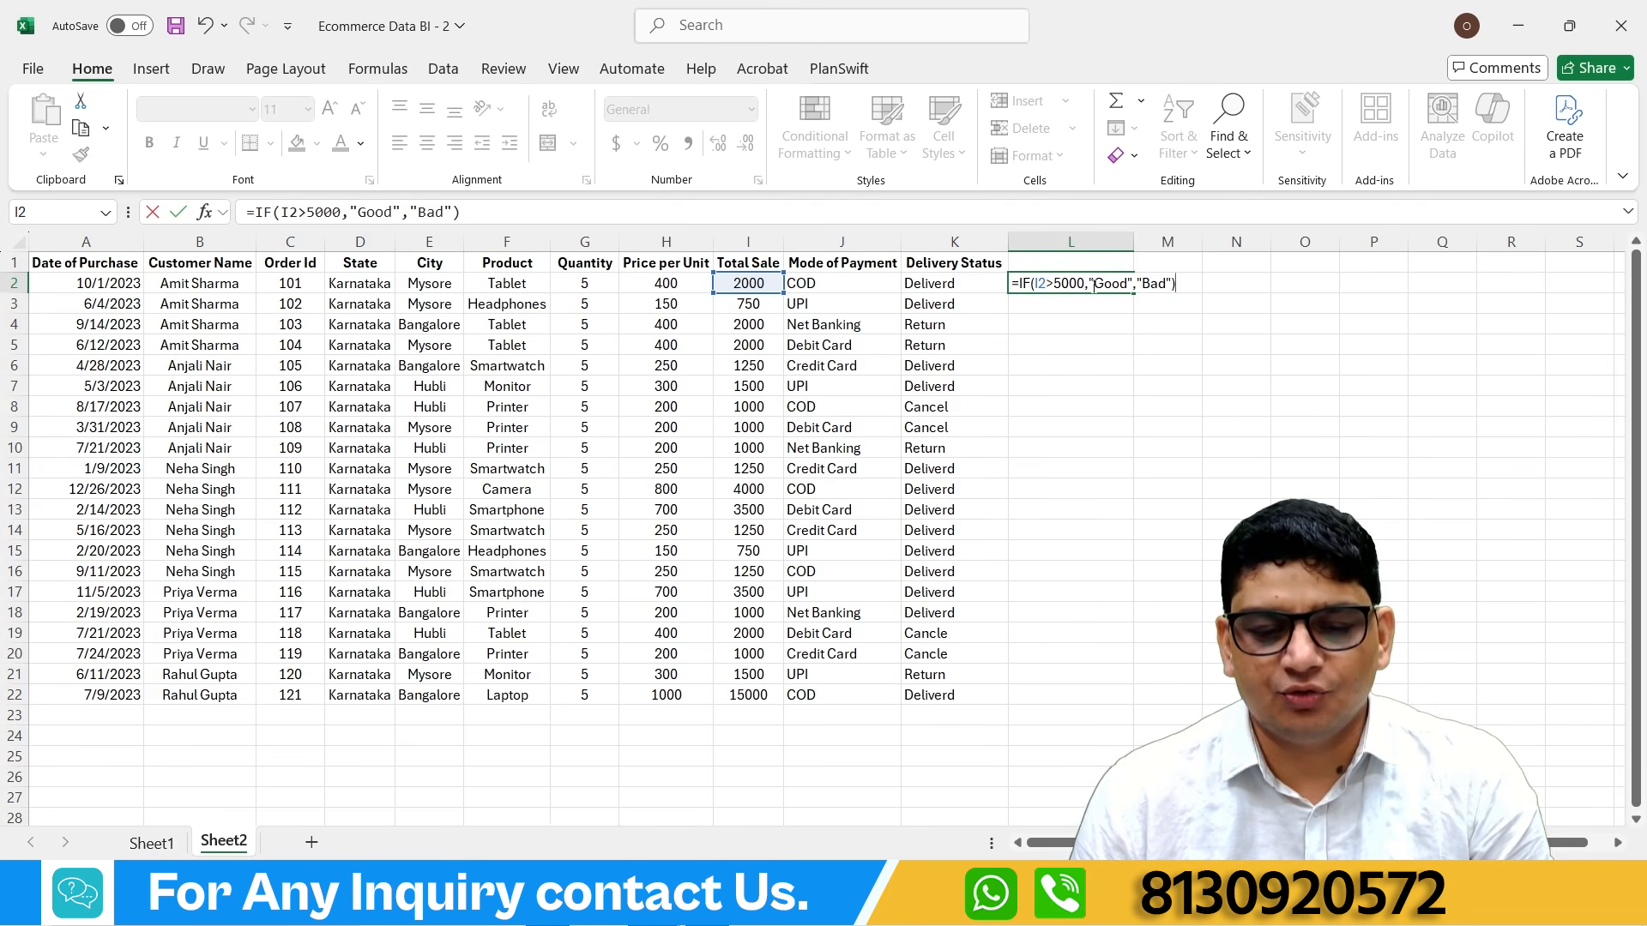
{"action": "double_click", "coordinate": [1126, 283]}
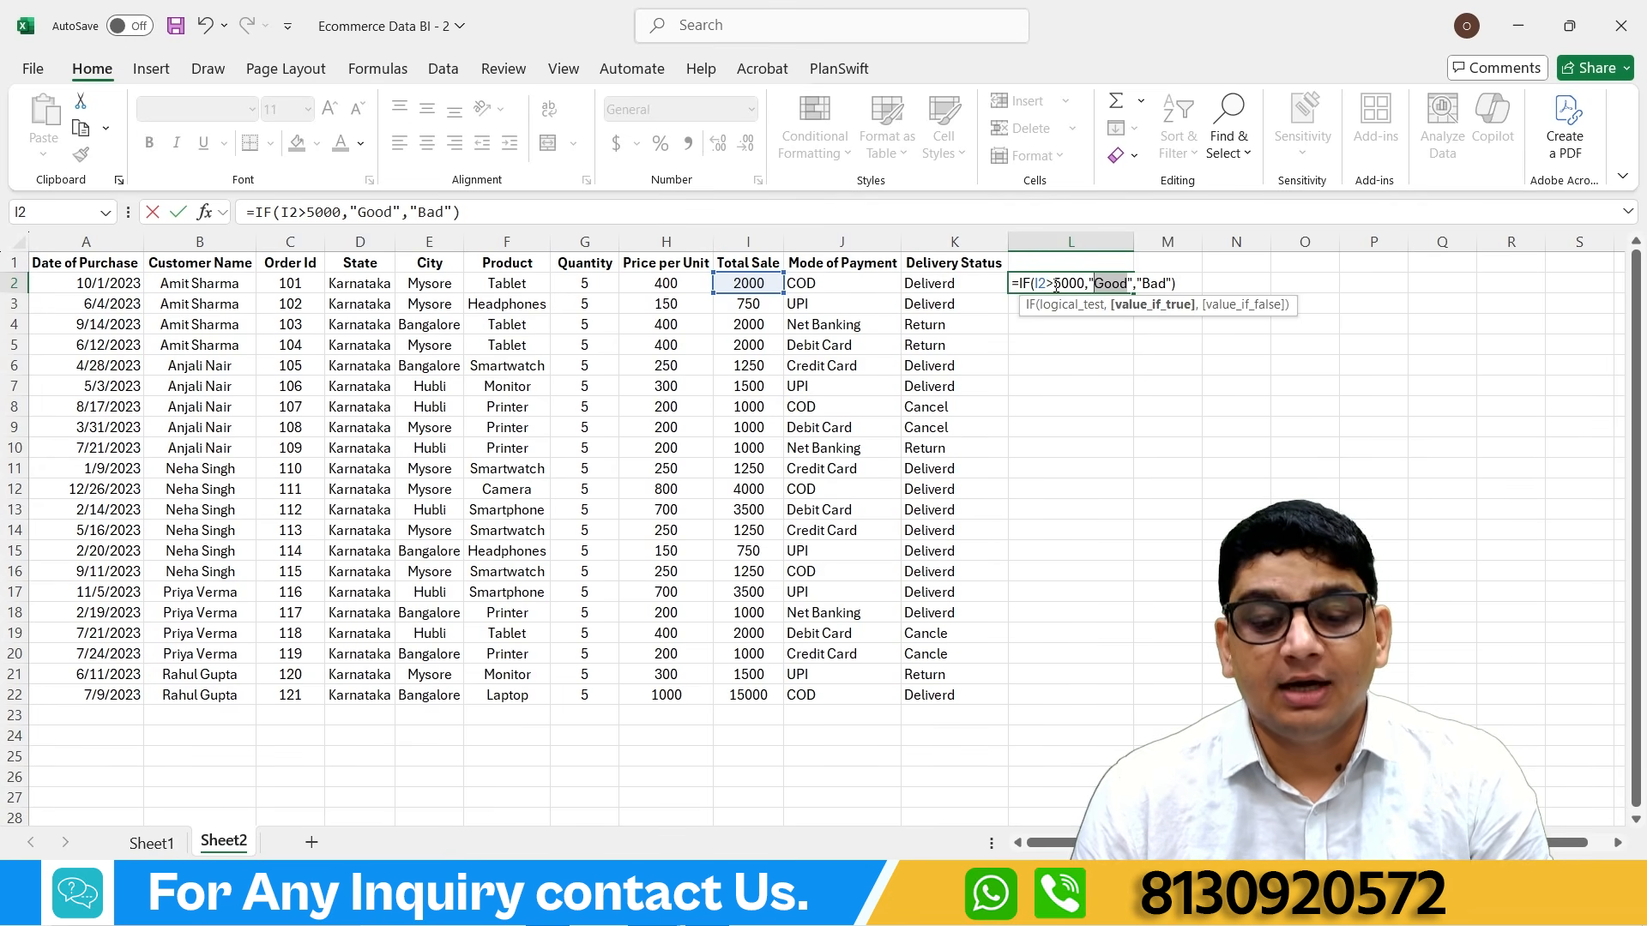
{"action": "left_click", "coordinate": [1165, 283]}
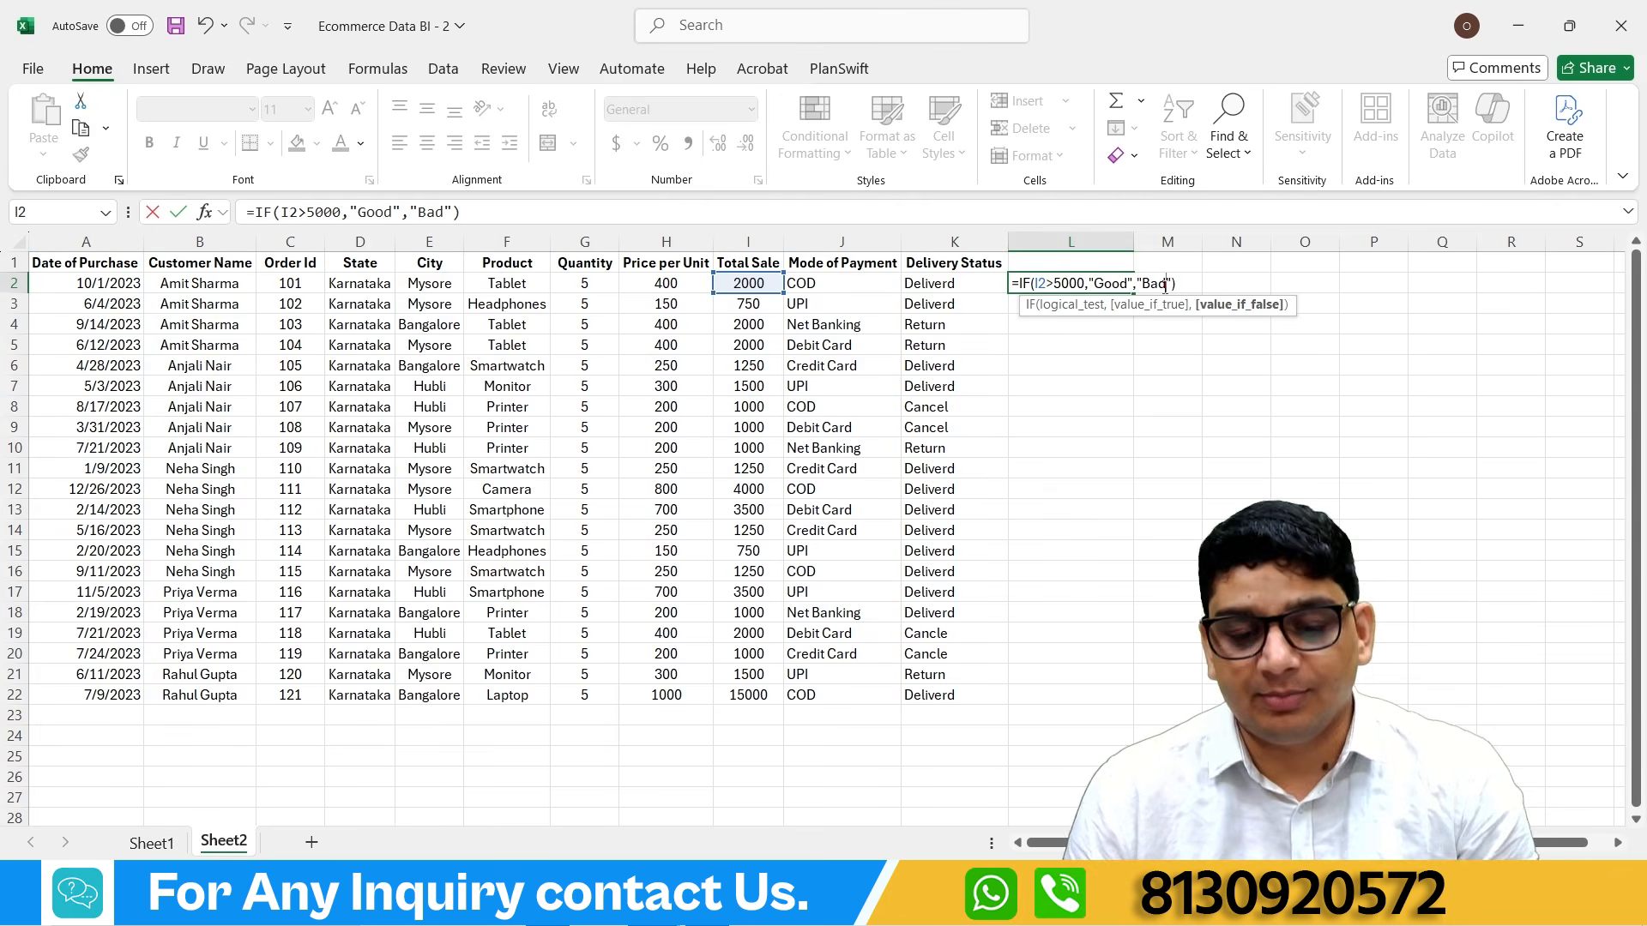
{"action": "key", "text": "Return"}
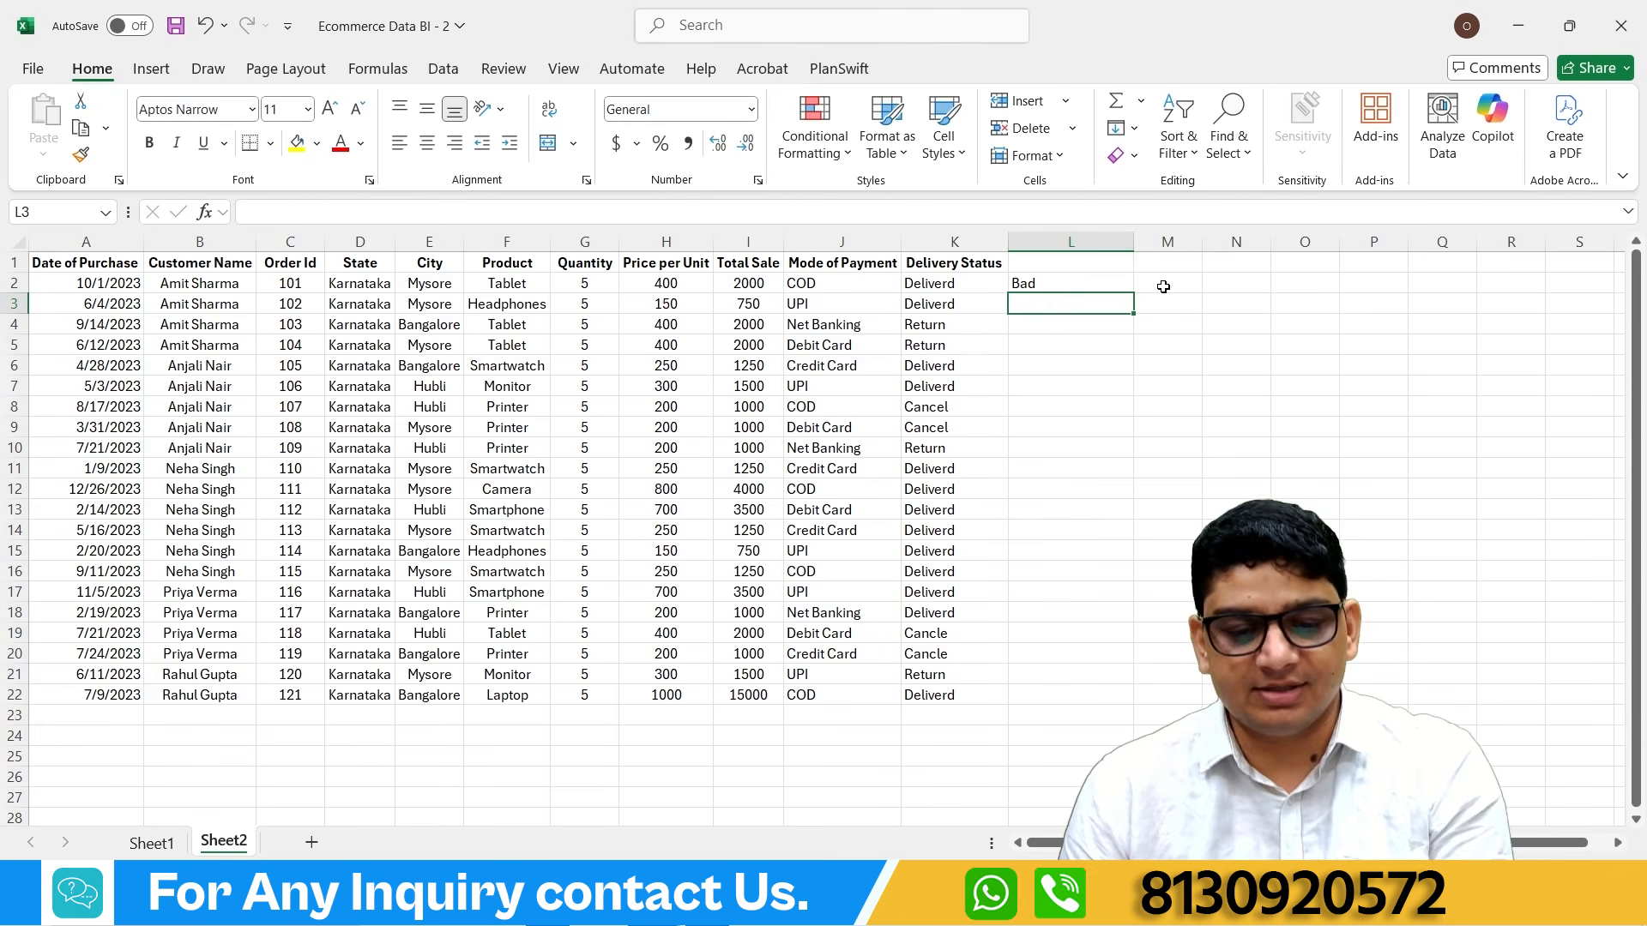
Step: Copy the IF formula from L2 down to L22 and check the ratings against the Total Sale values
{"action": "left_click", "coordinate": [1038, 282]}
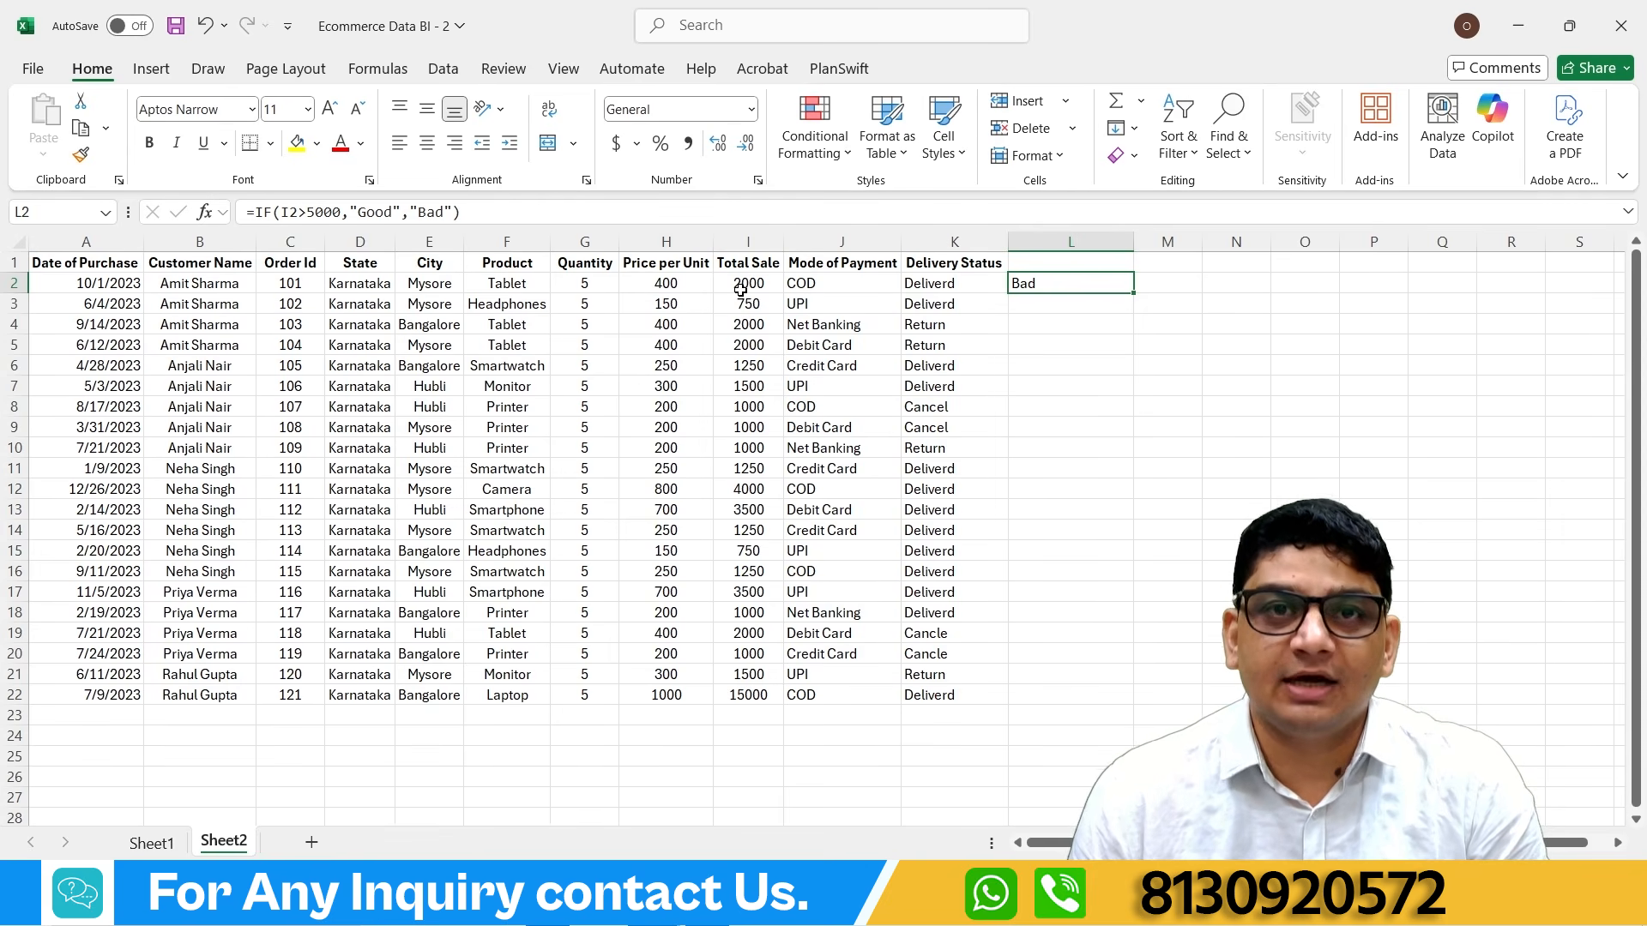
{"action": "double_click", "coordinate": [1134, 294]}
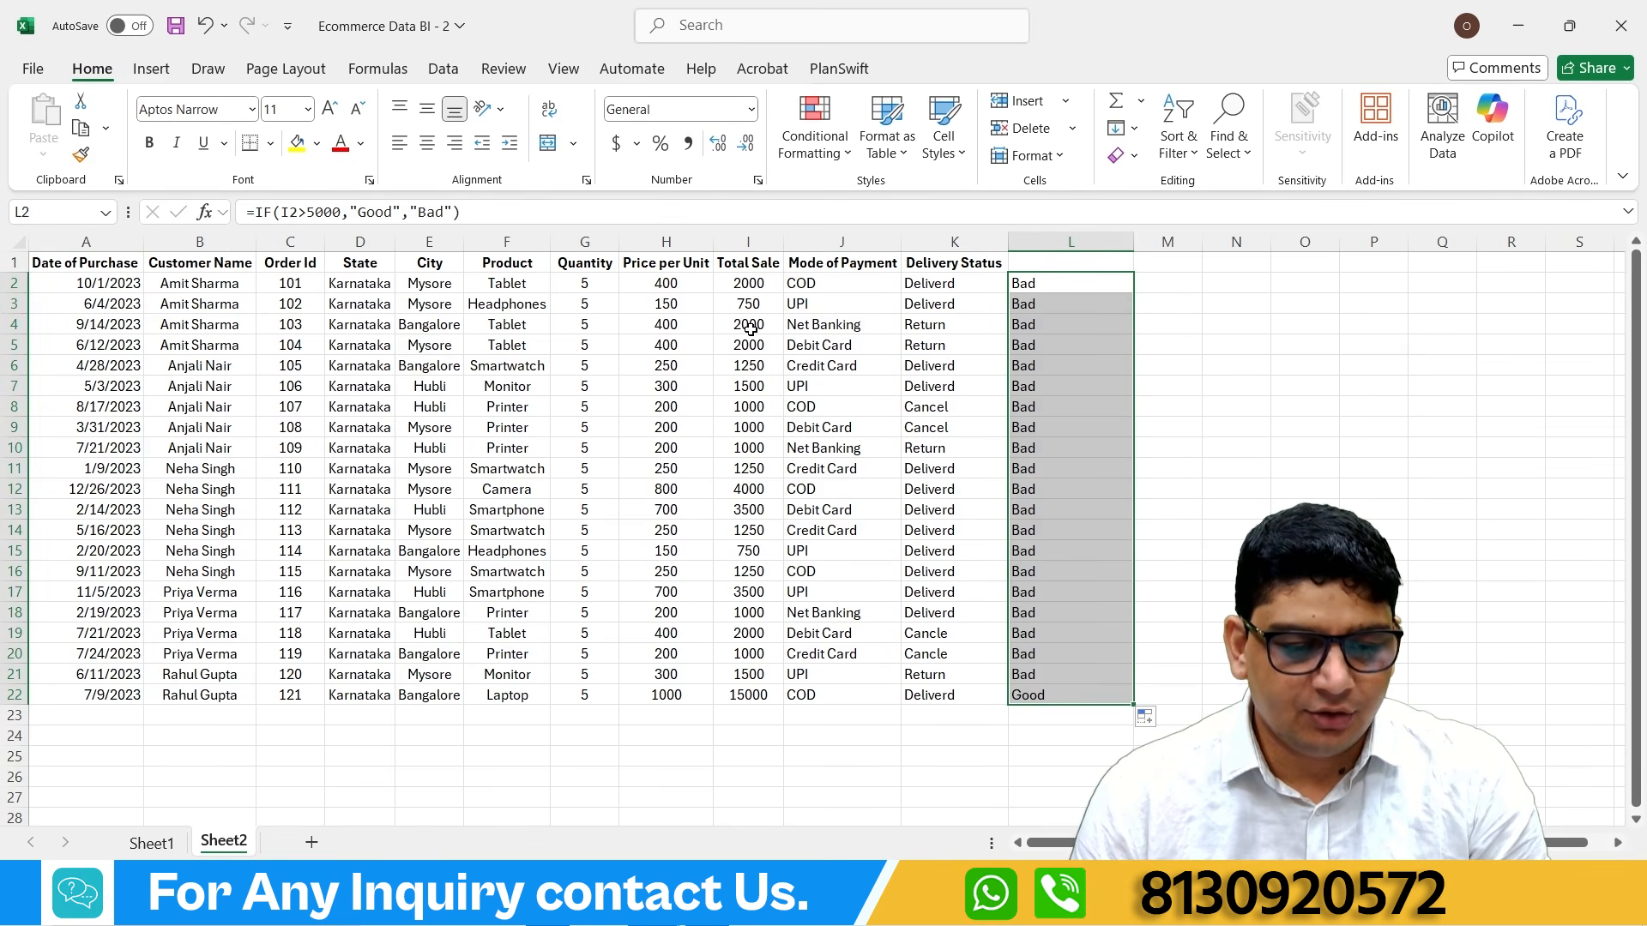
{"action": "left_click_drag", "start_coordinate": [748, 284], "coordinate": [745, 679]}
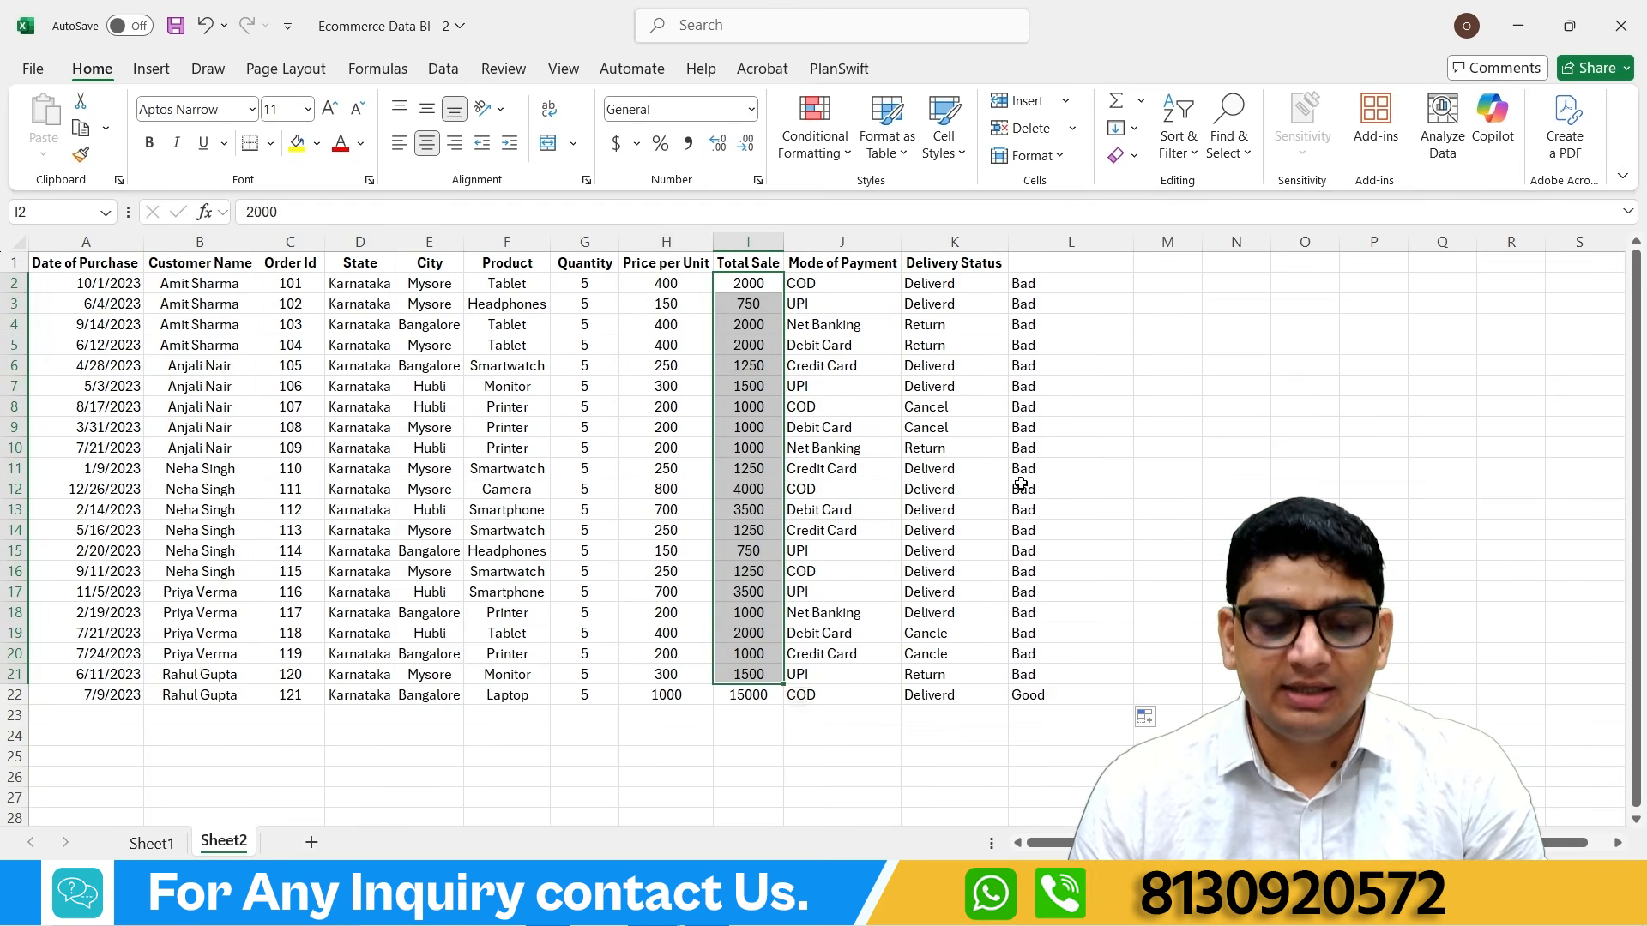
{"action": "left_click_drag", "start_coordinate": [1027, 283], "coordinate": [1025, 656]}
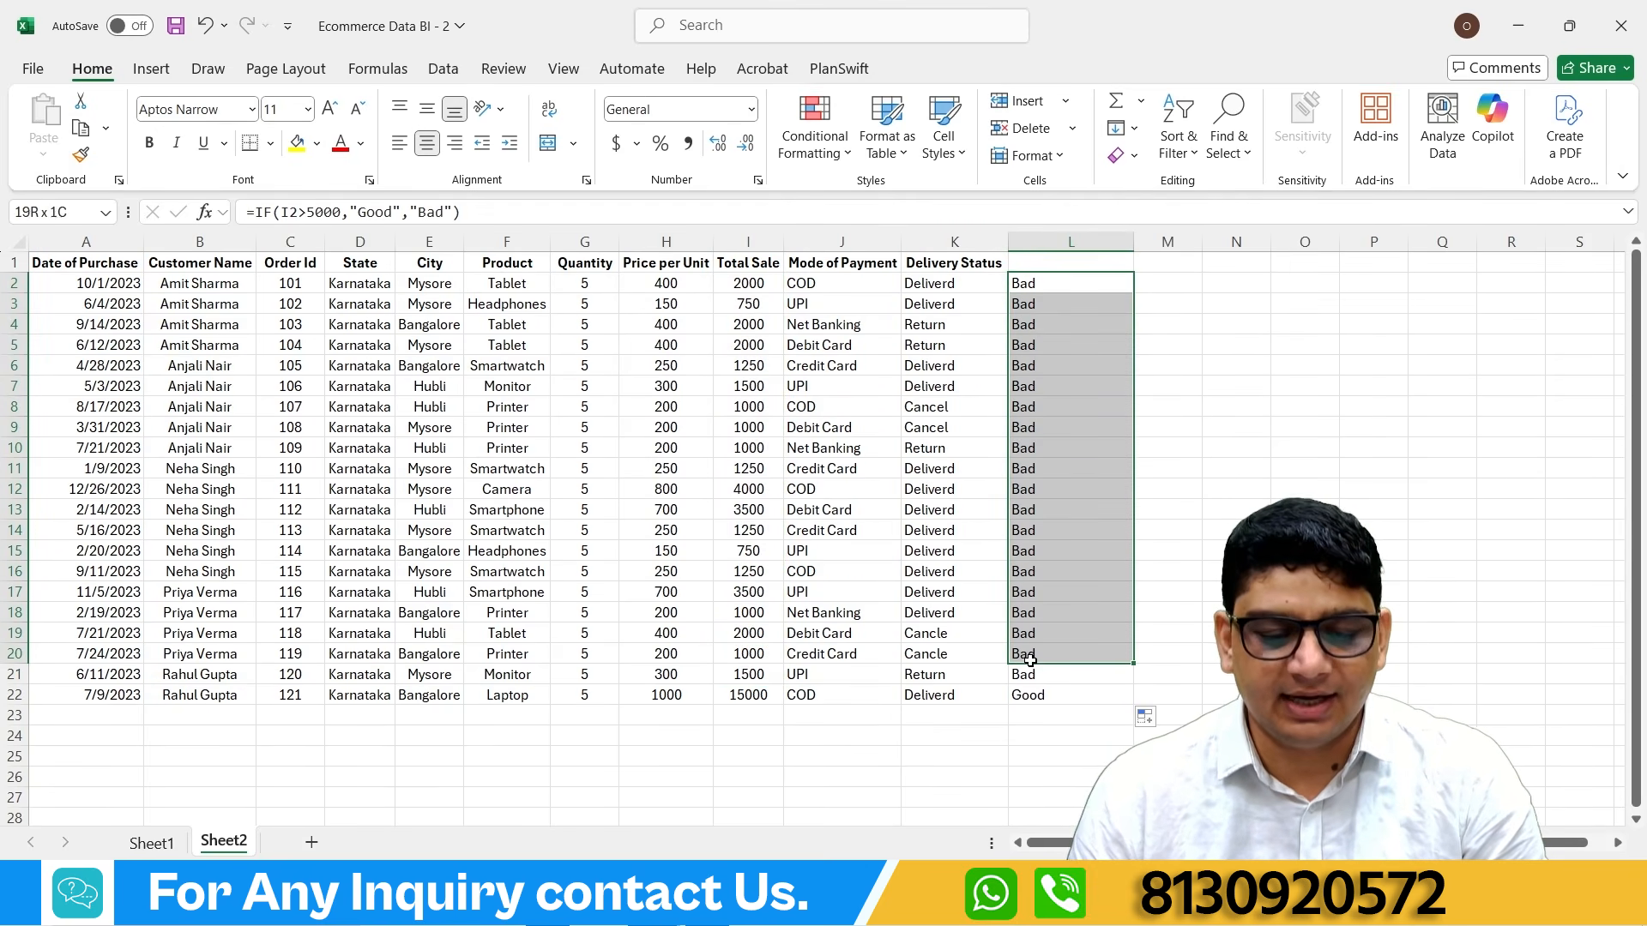
{"action": "left_click", "coordinate": [743, 702]}
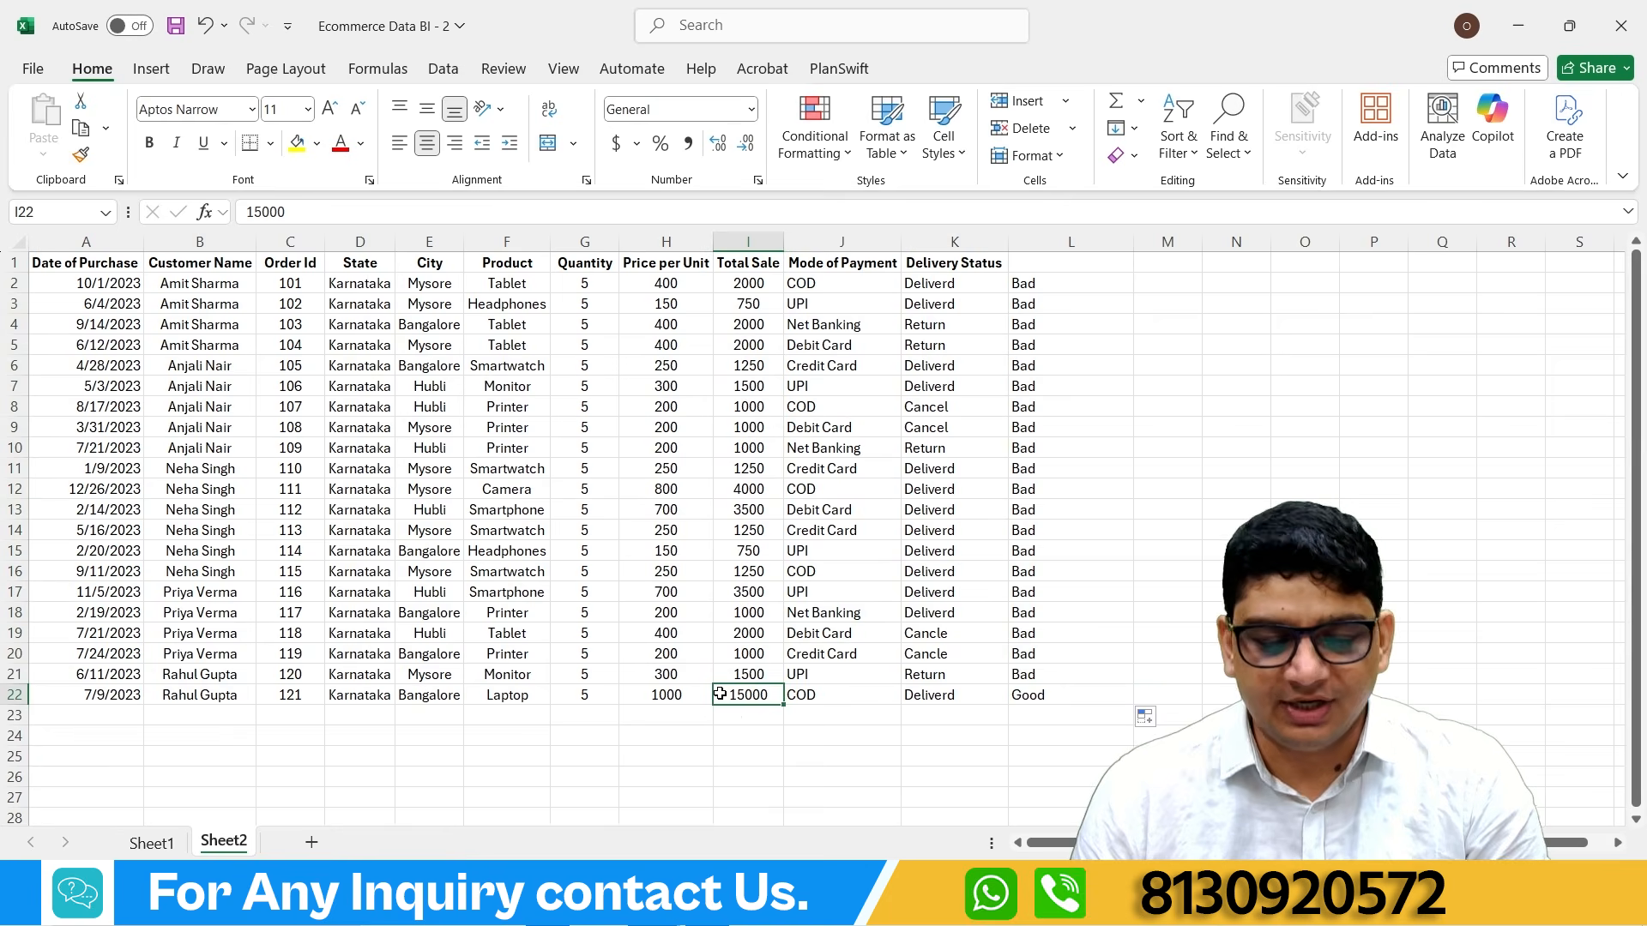
{"action": "left_click", "coordinate": [1064, 693]}
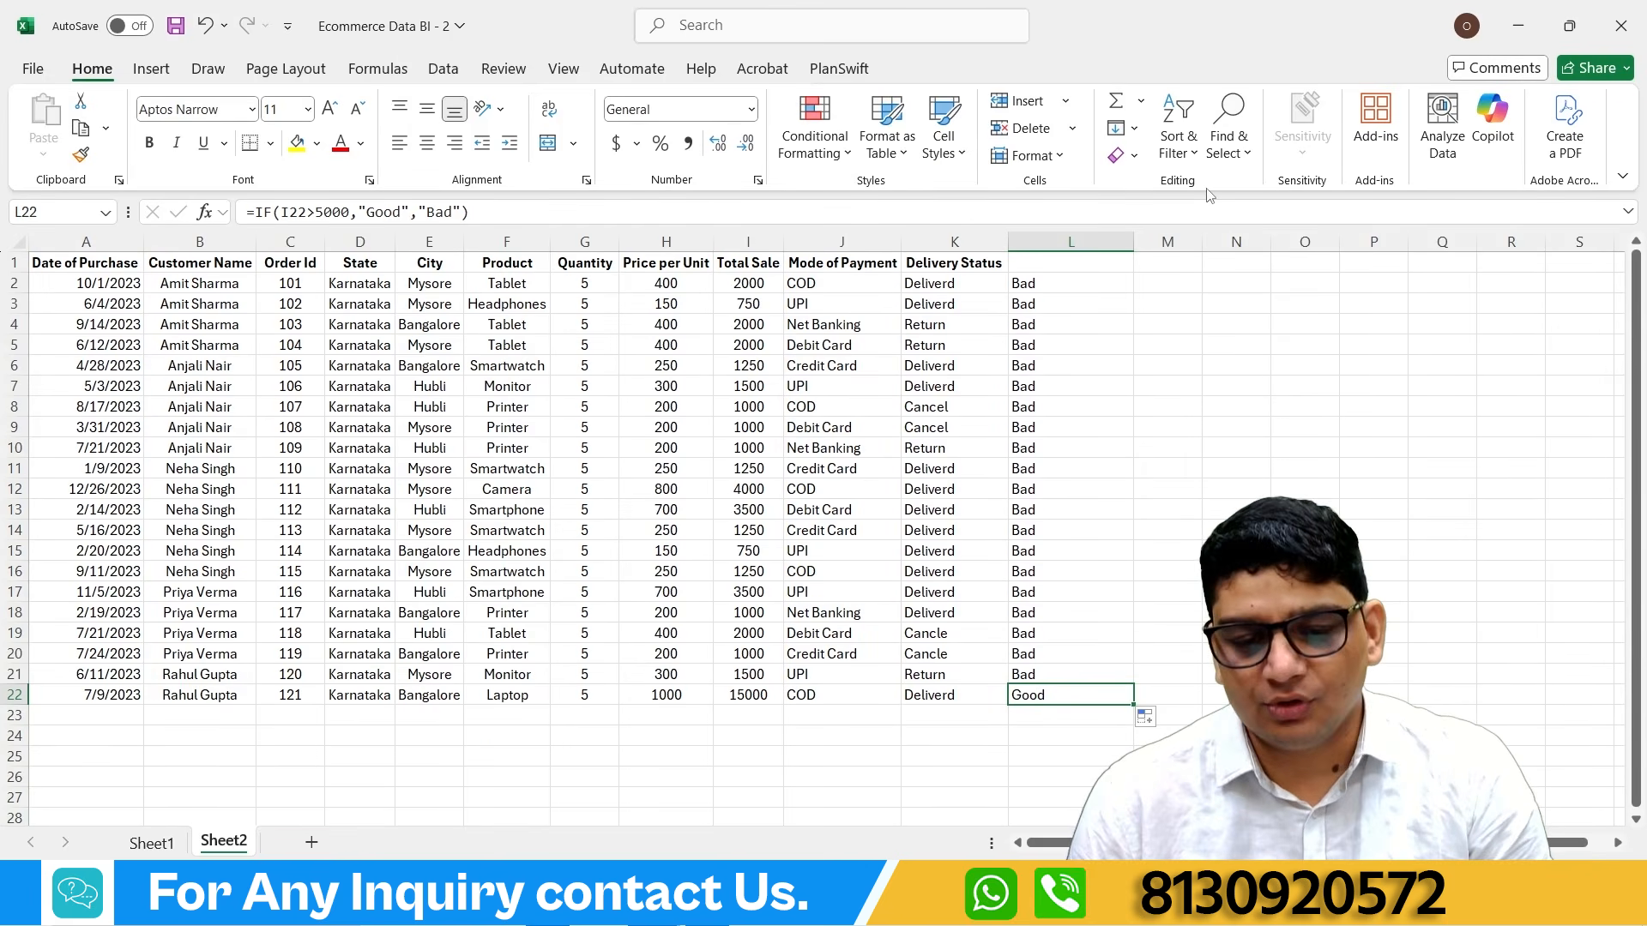
Step: Widen column M and begin an IFS formula in M2 that returns "Very Good" when I2>5000
{"action": "left_click_drag", "start_coordinate": [1195, 247], "coordinate": [1286, 247]}
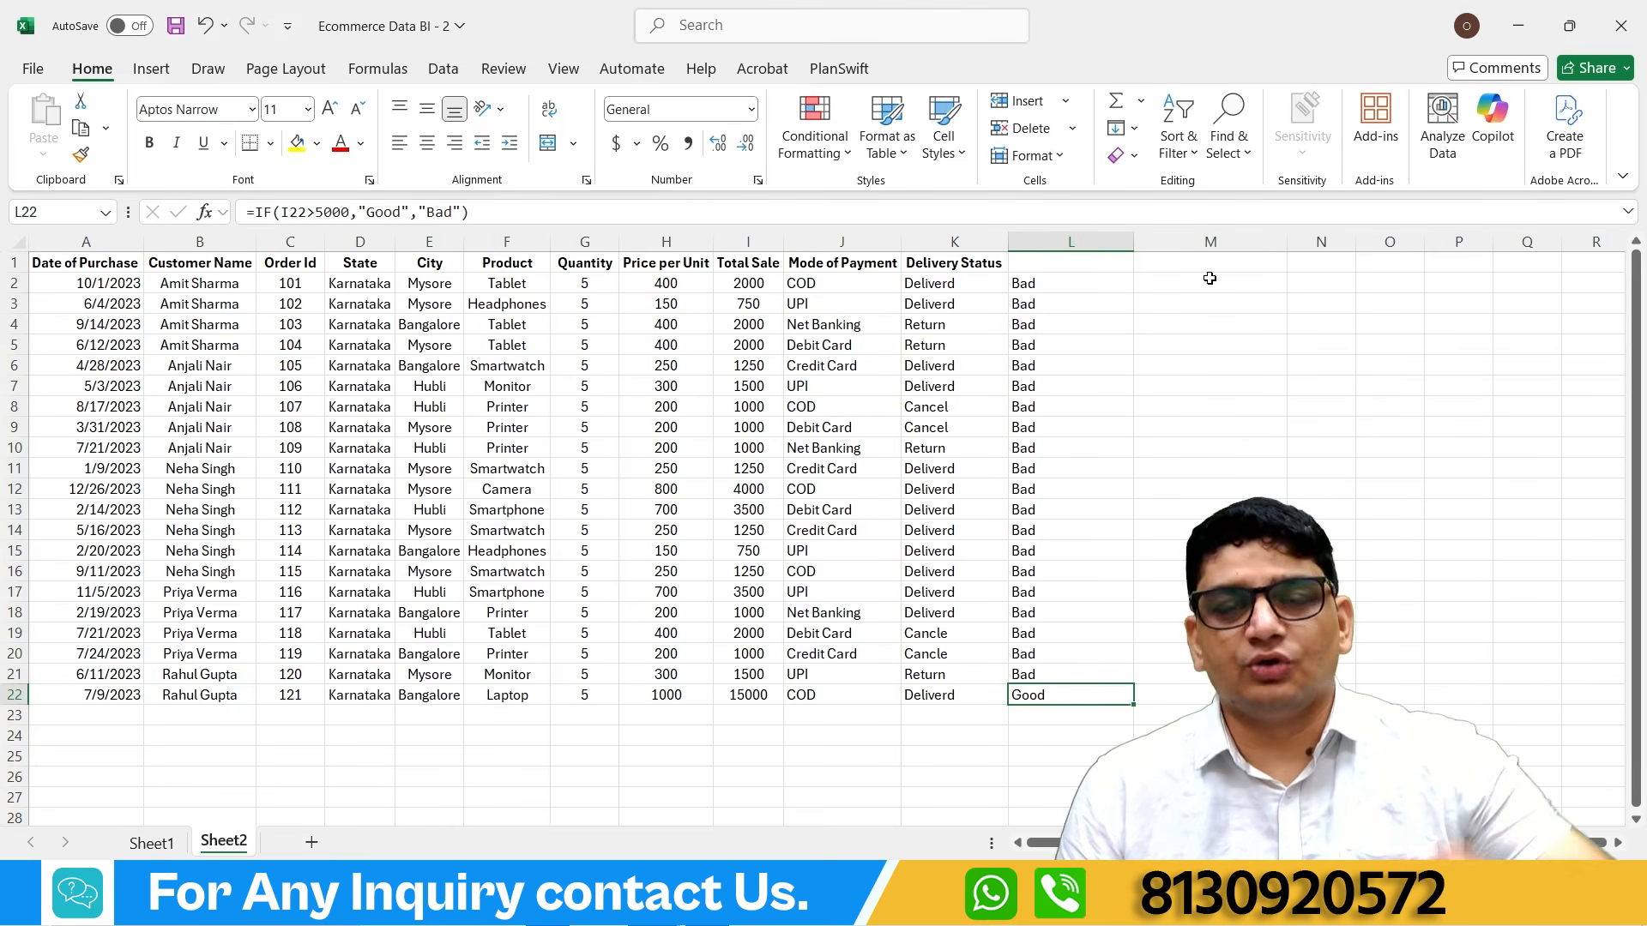
{"action": "left_click", "coordinate": [1210, 279]}
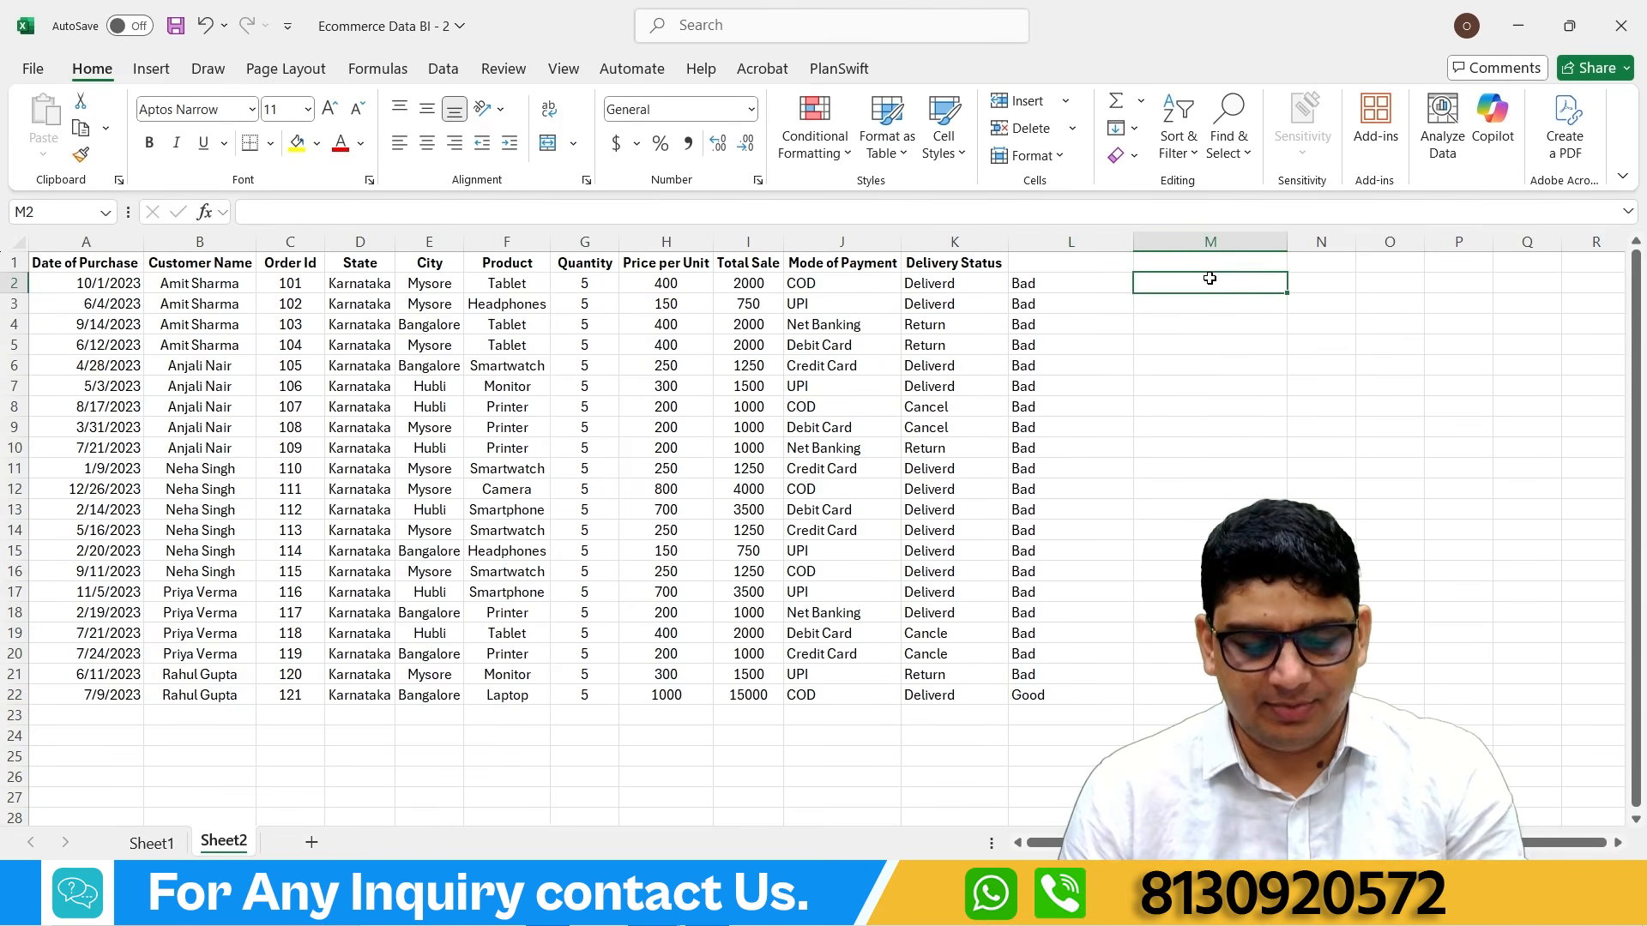
{"action": "type", "text": "i"}
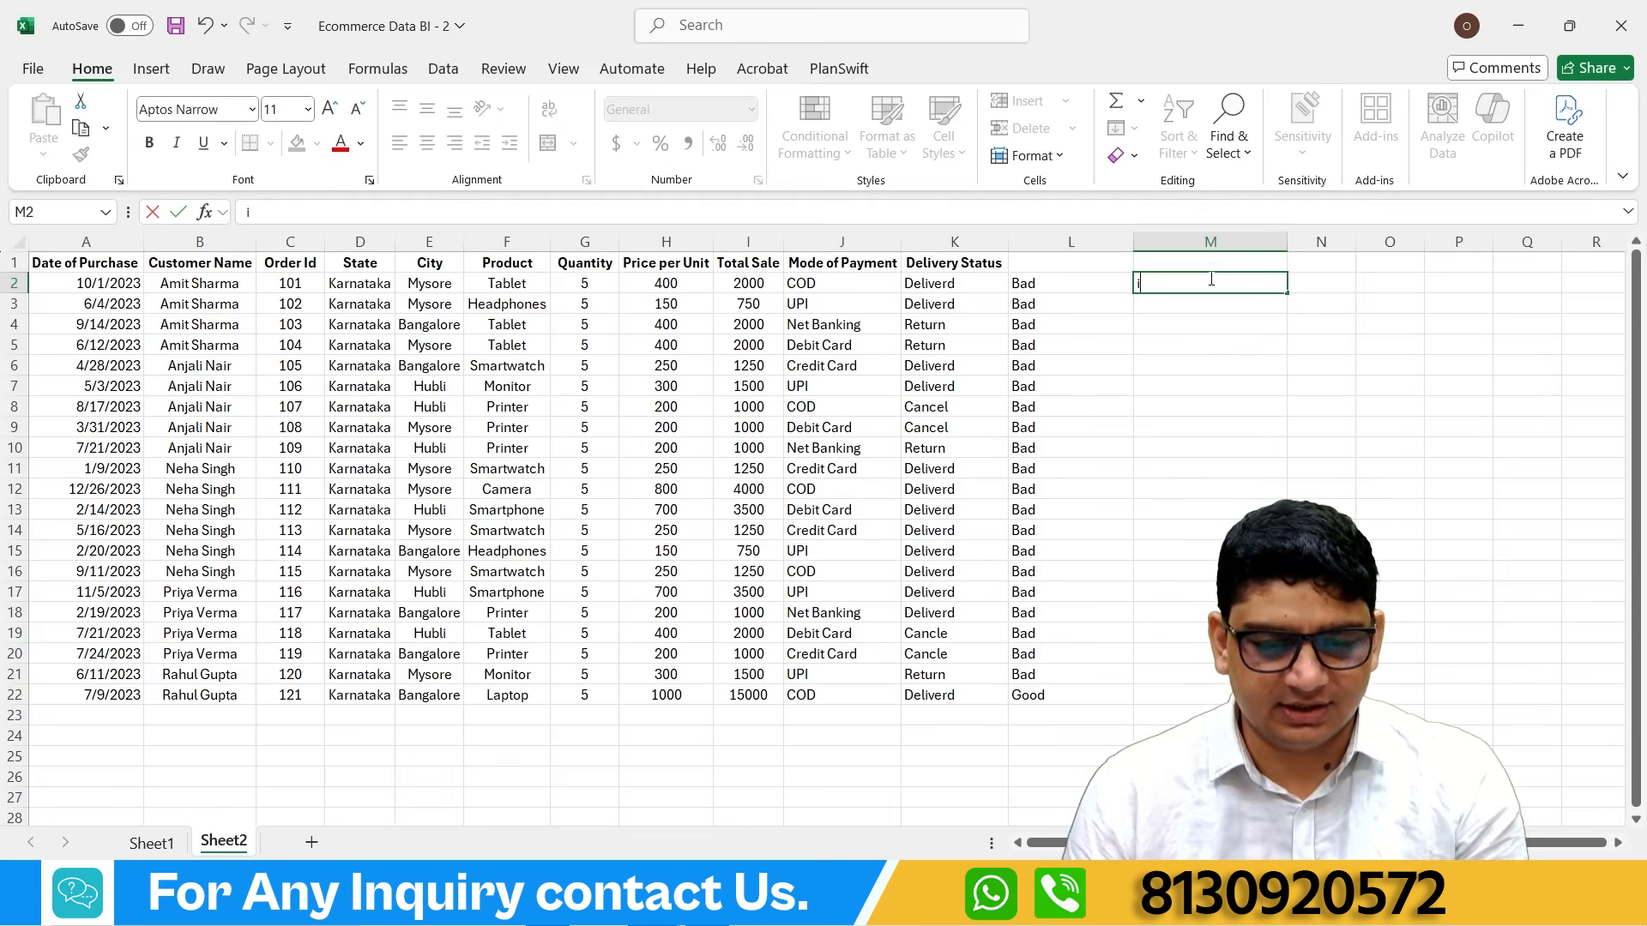
{"action": "type", "text": "=ifs"}
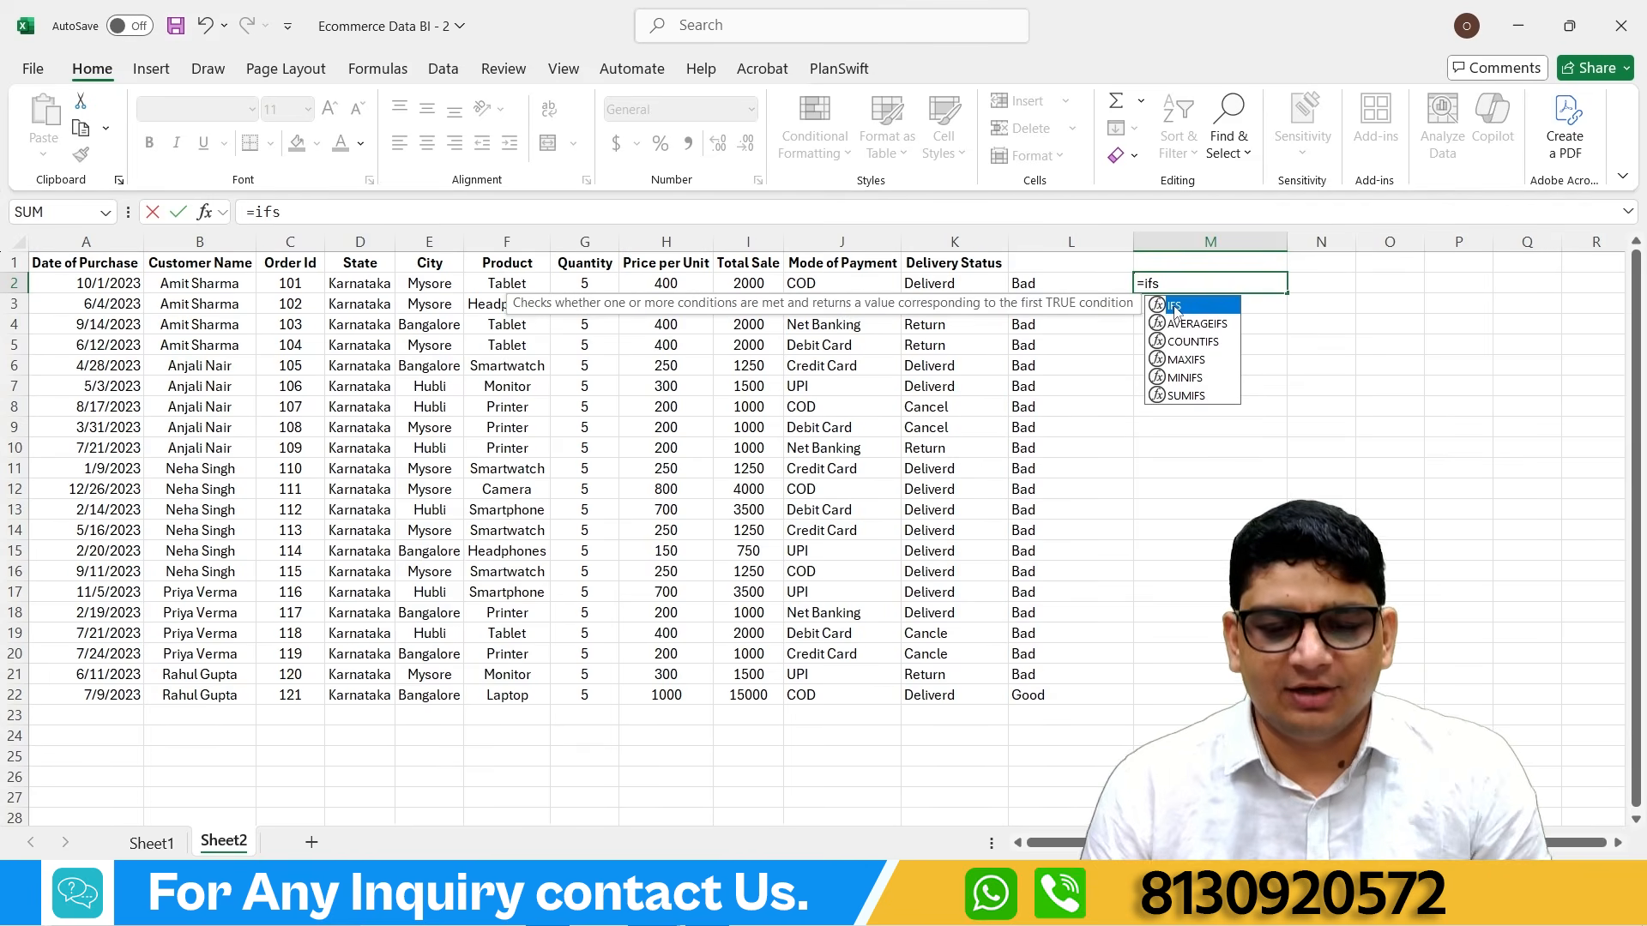
{"action": "double_click", "coordinate": [1175, 307]}
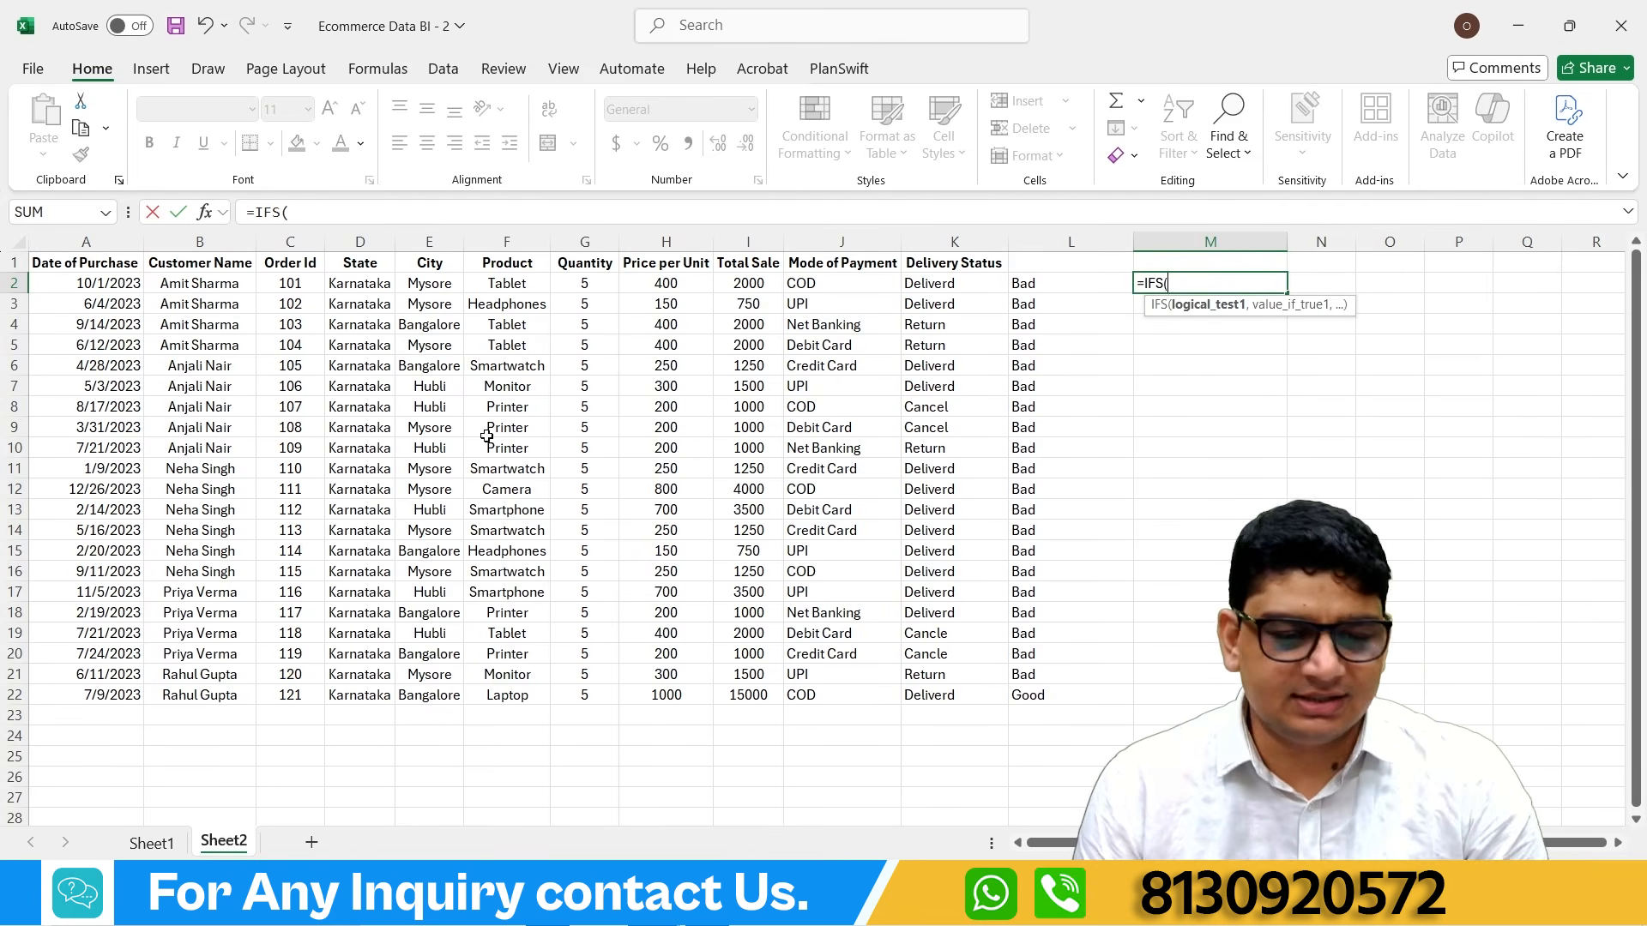
{"action": "left_click", "coordinate": [722, 283]}
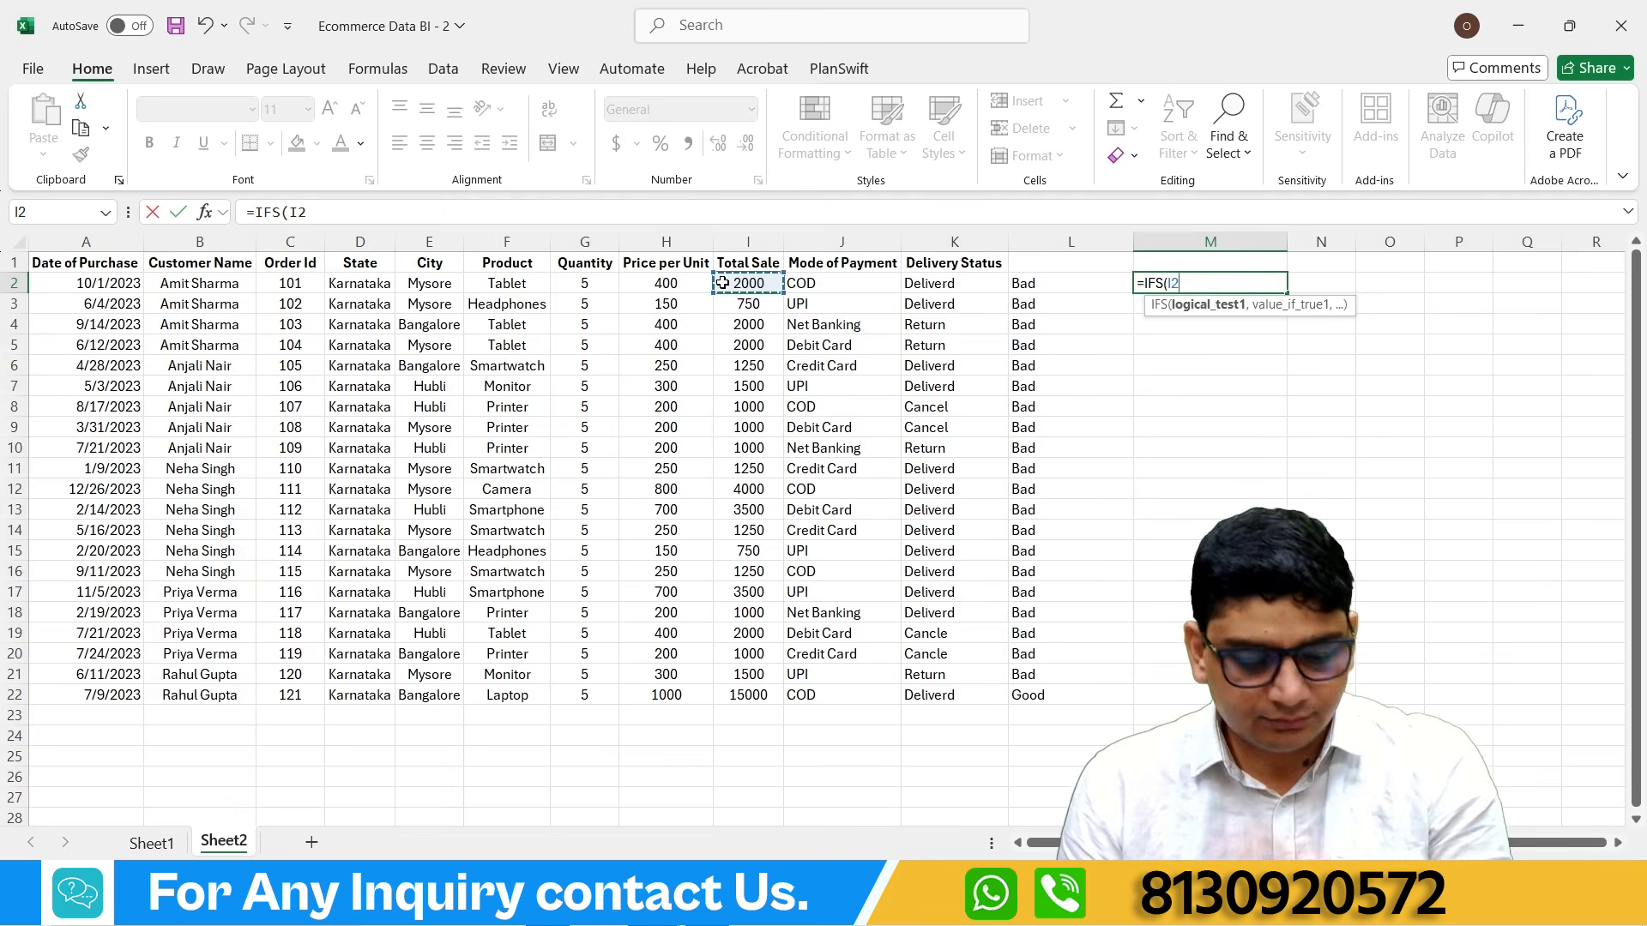
{"action": "type", "text": ">"}
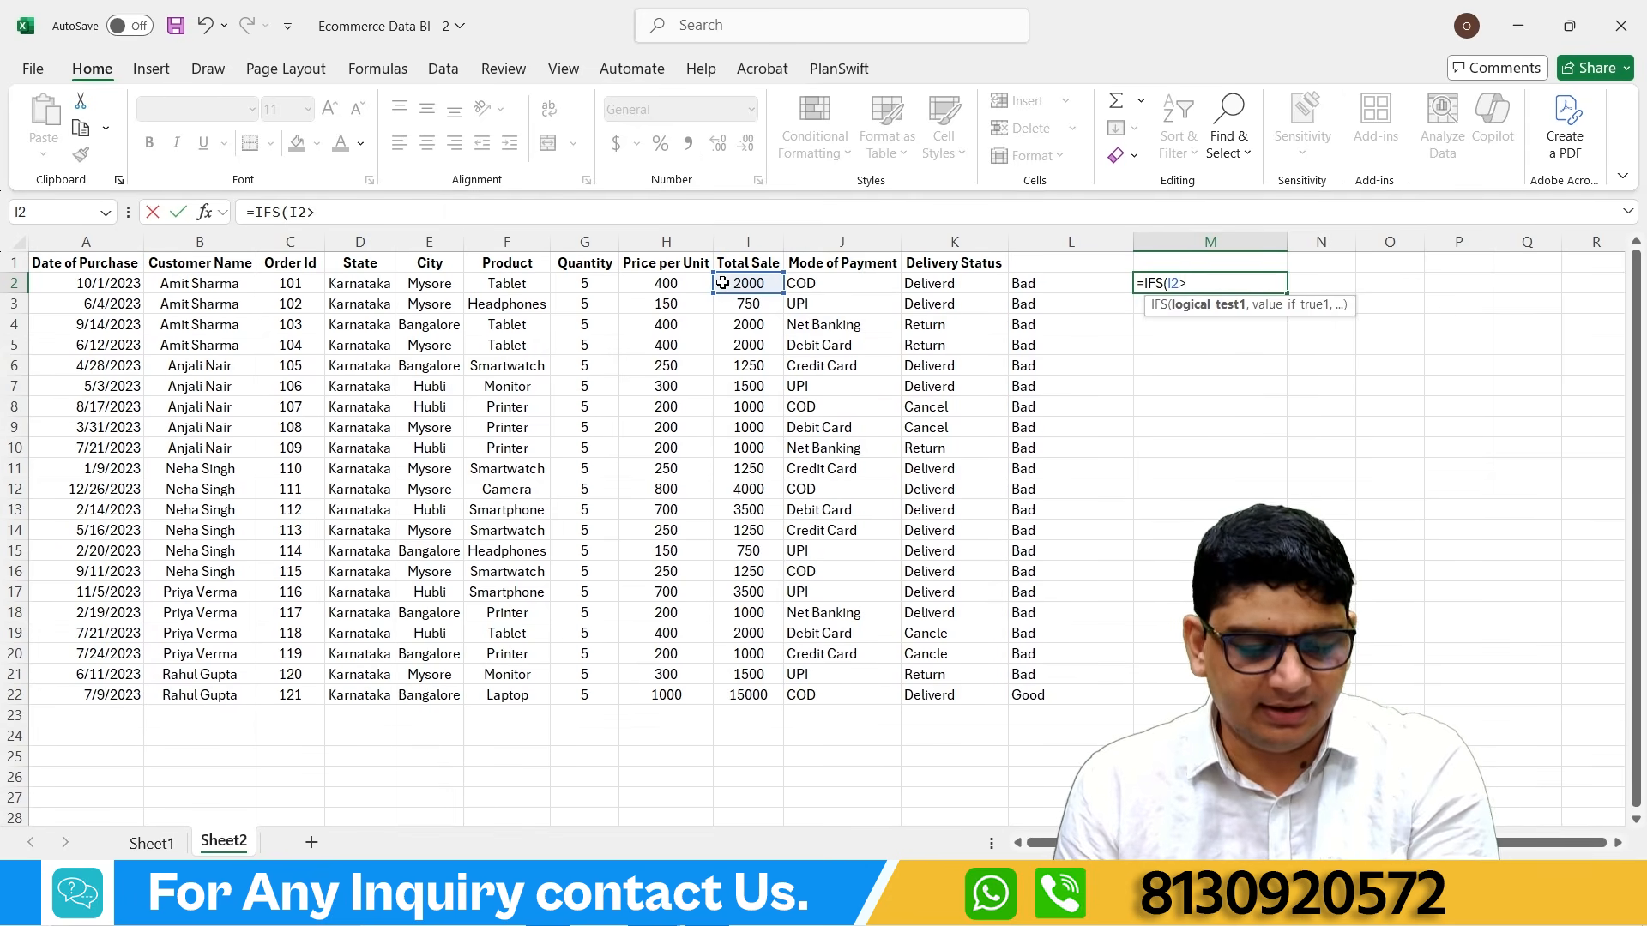
{"action": "type", "text": "5000"}
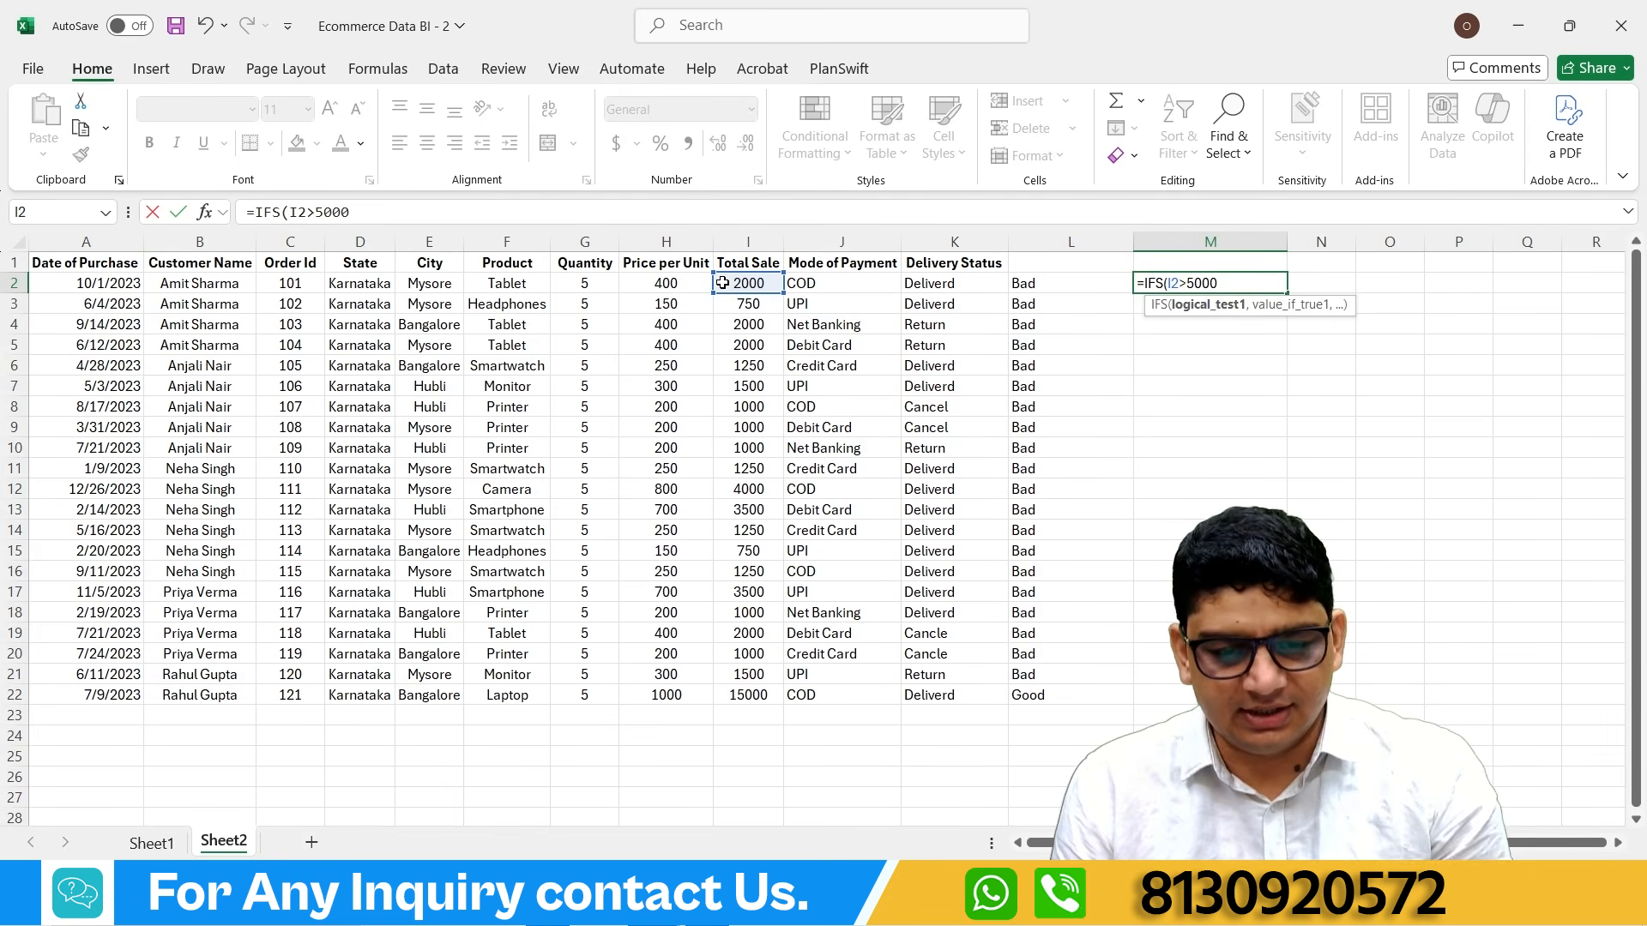
{"action": "type", "text": ","}
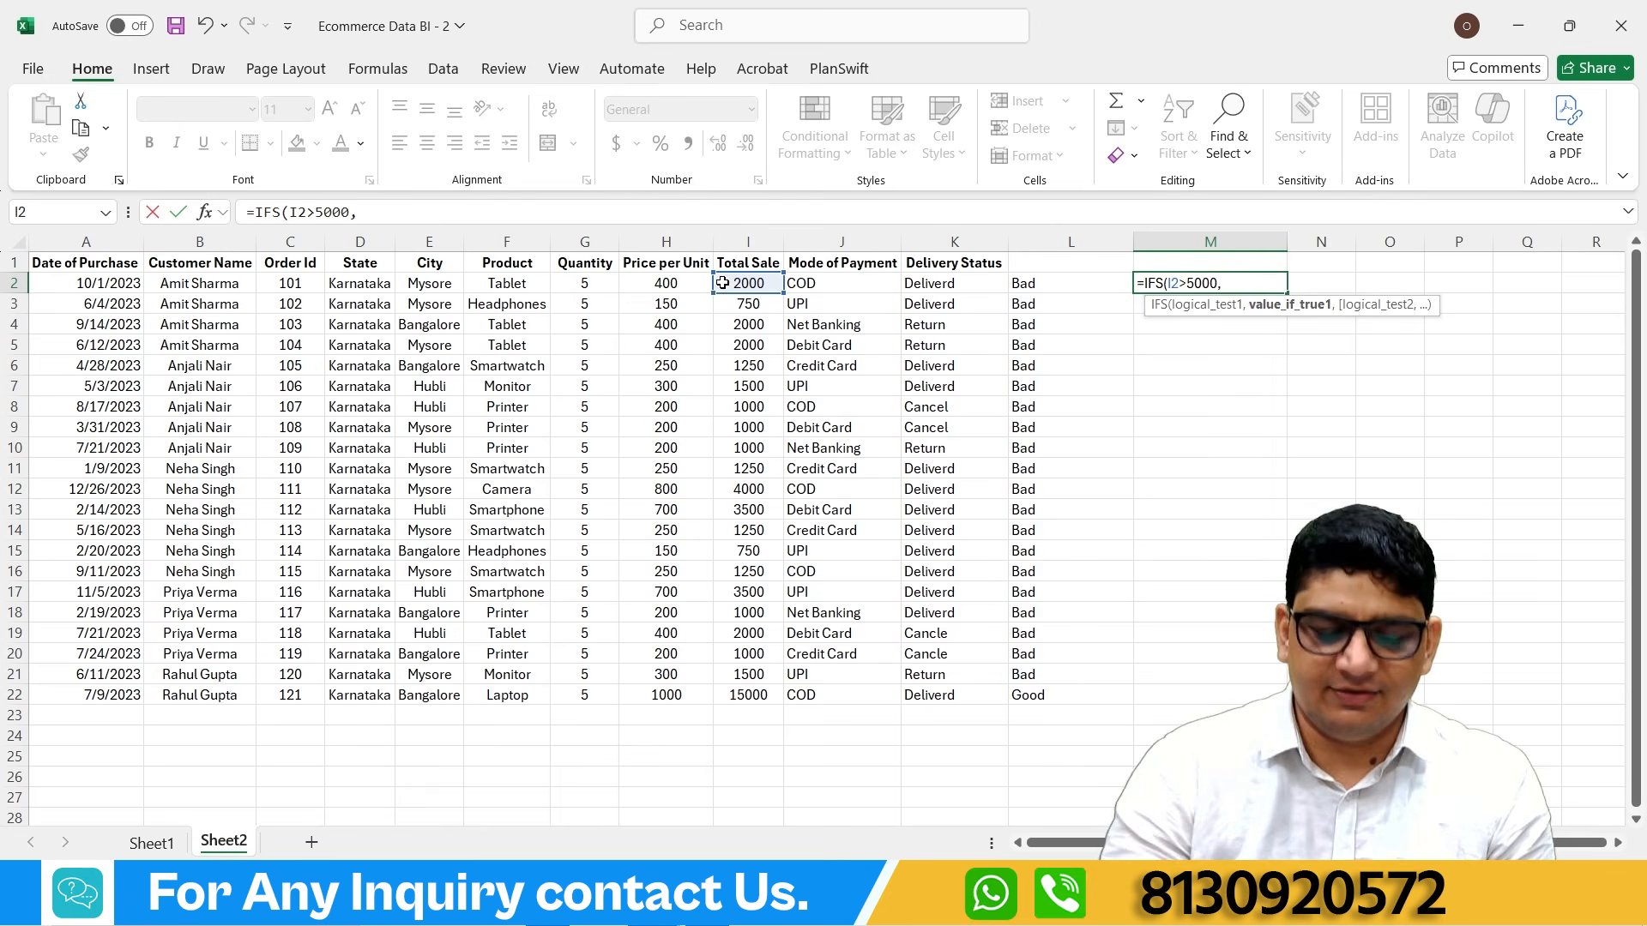
{"action": "type", "text": "\"V"}
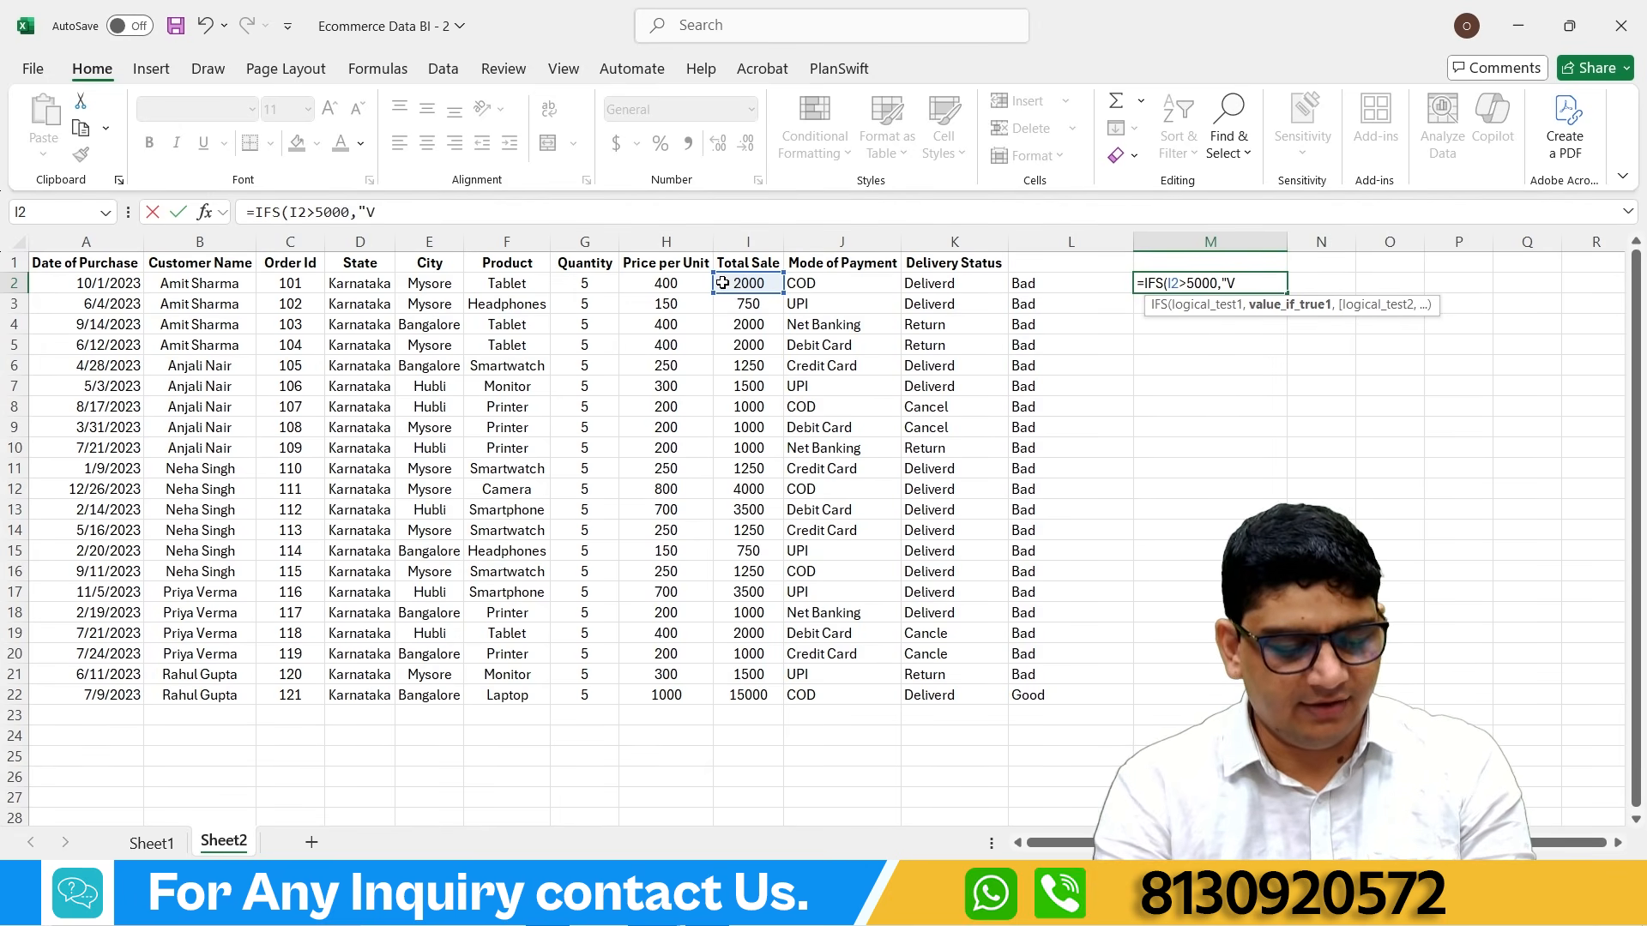
{"action": "type", "text": "ery"}
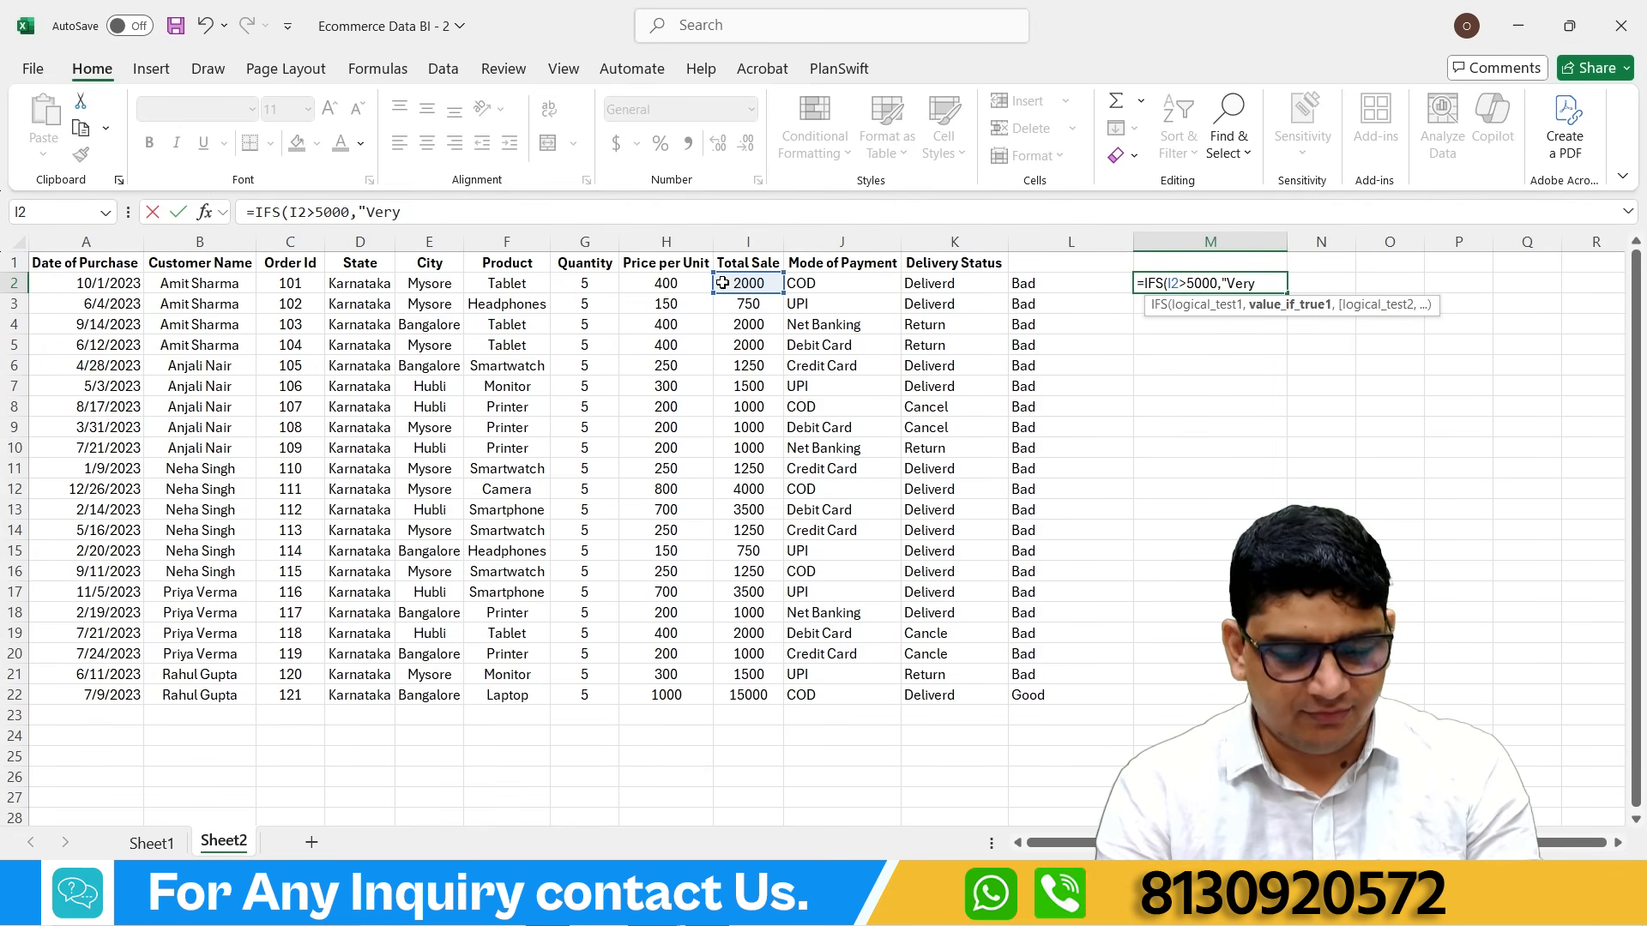
{"action": "type", "text": " Good\""}
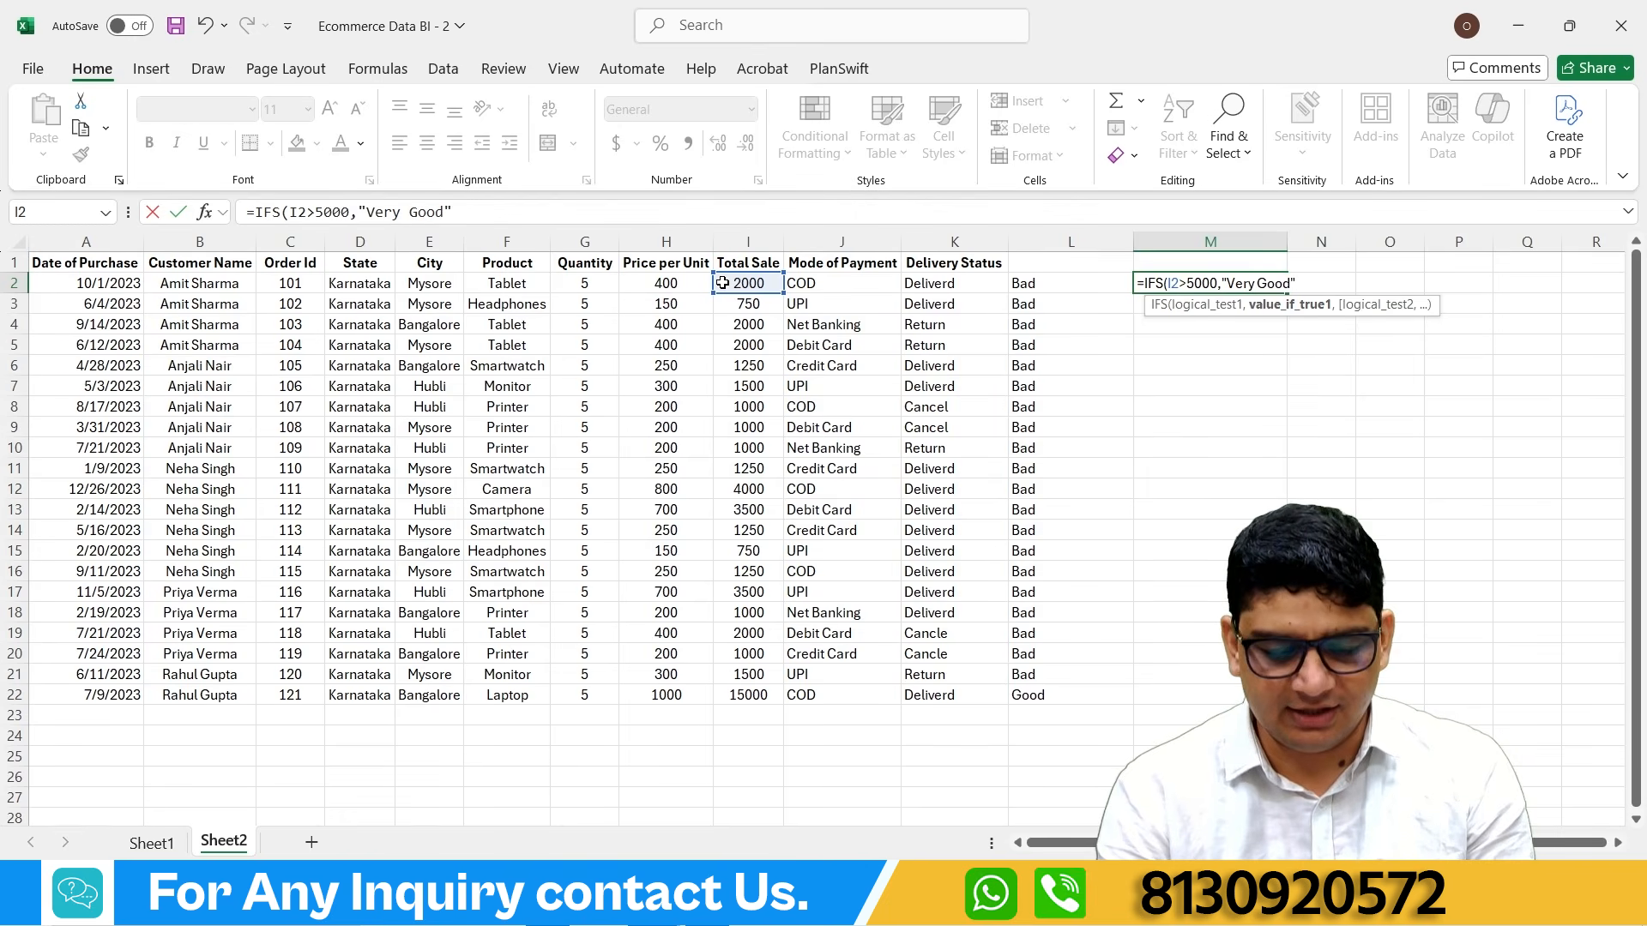
{"action": "type", "text": ","}
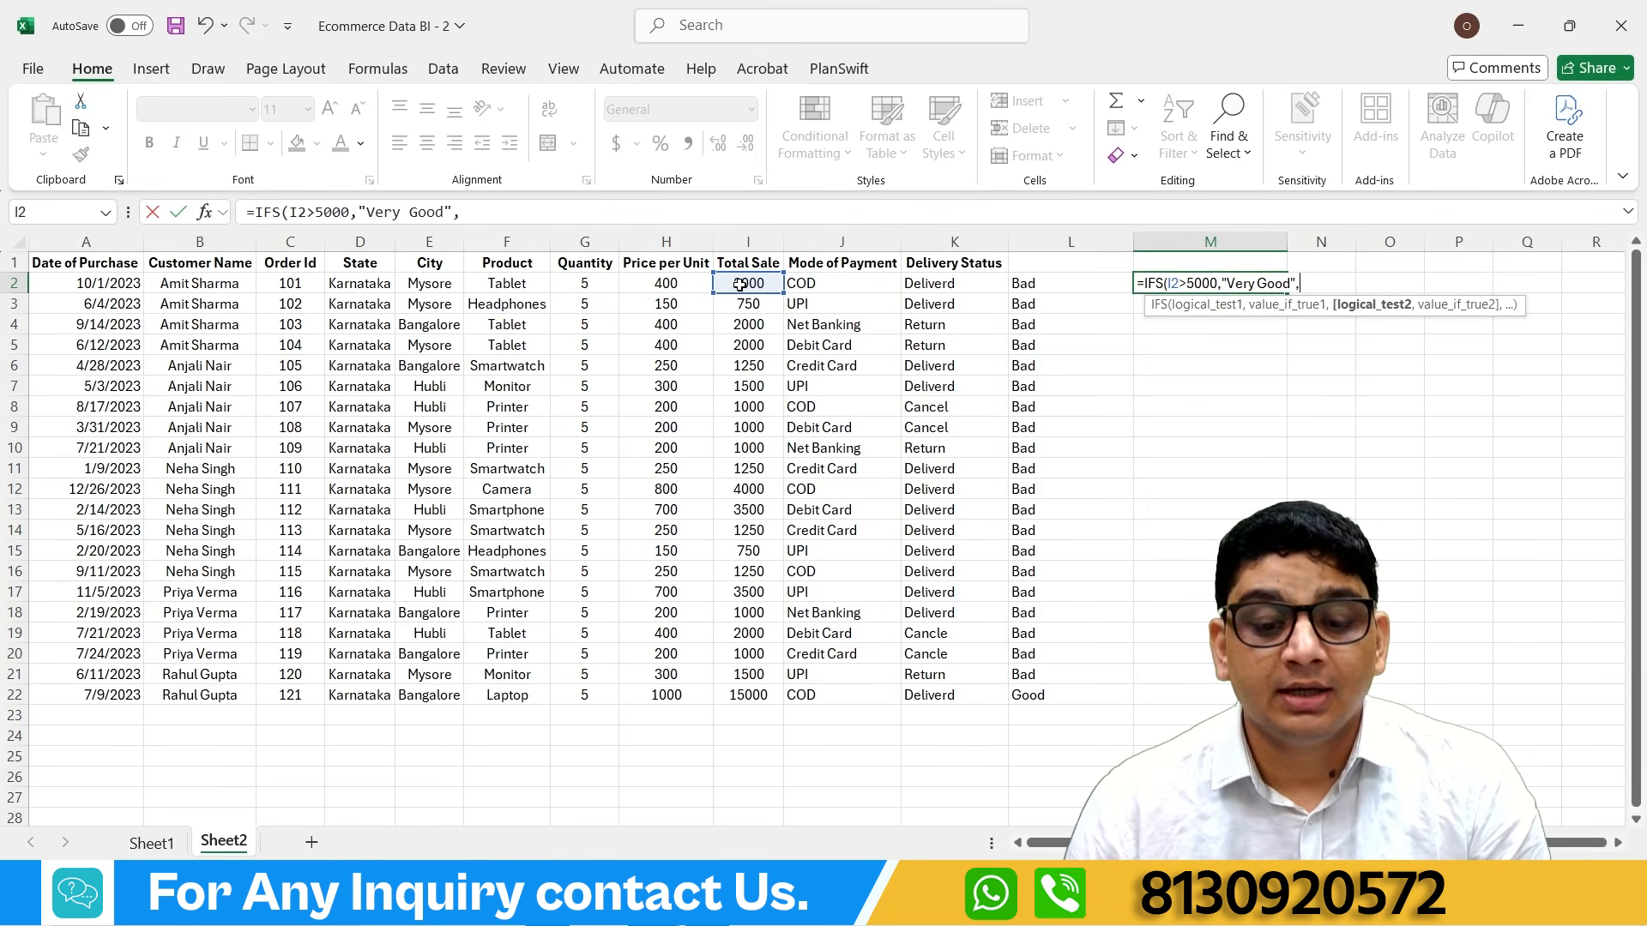
Step: Add a second condition to the IFS formula in M2 that returns "Good" when I2>1500
{"action": "left_click", "coordinate": [739, 285]}
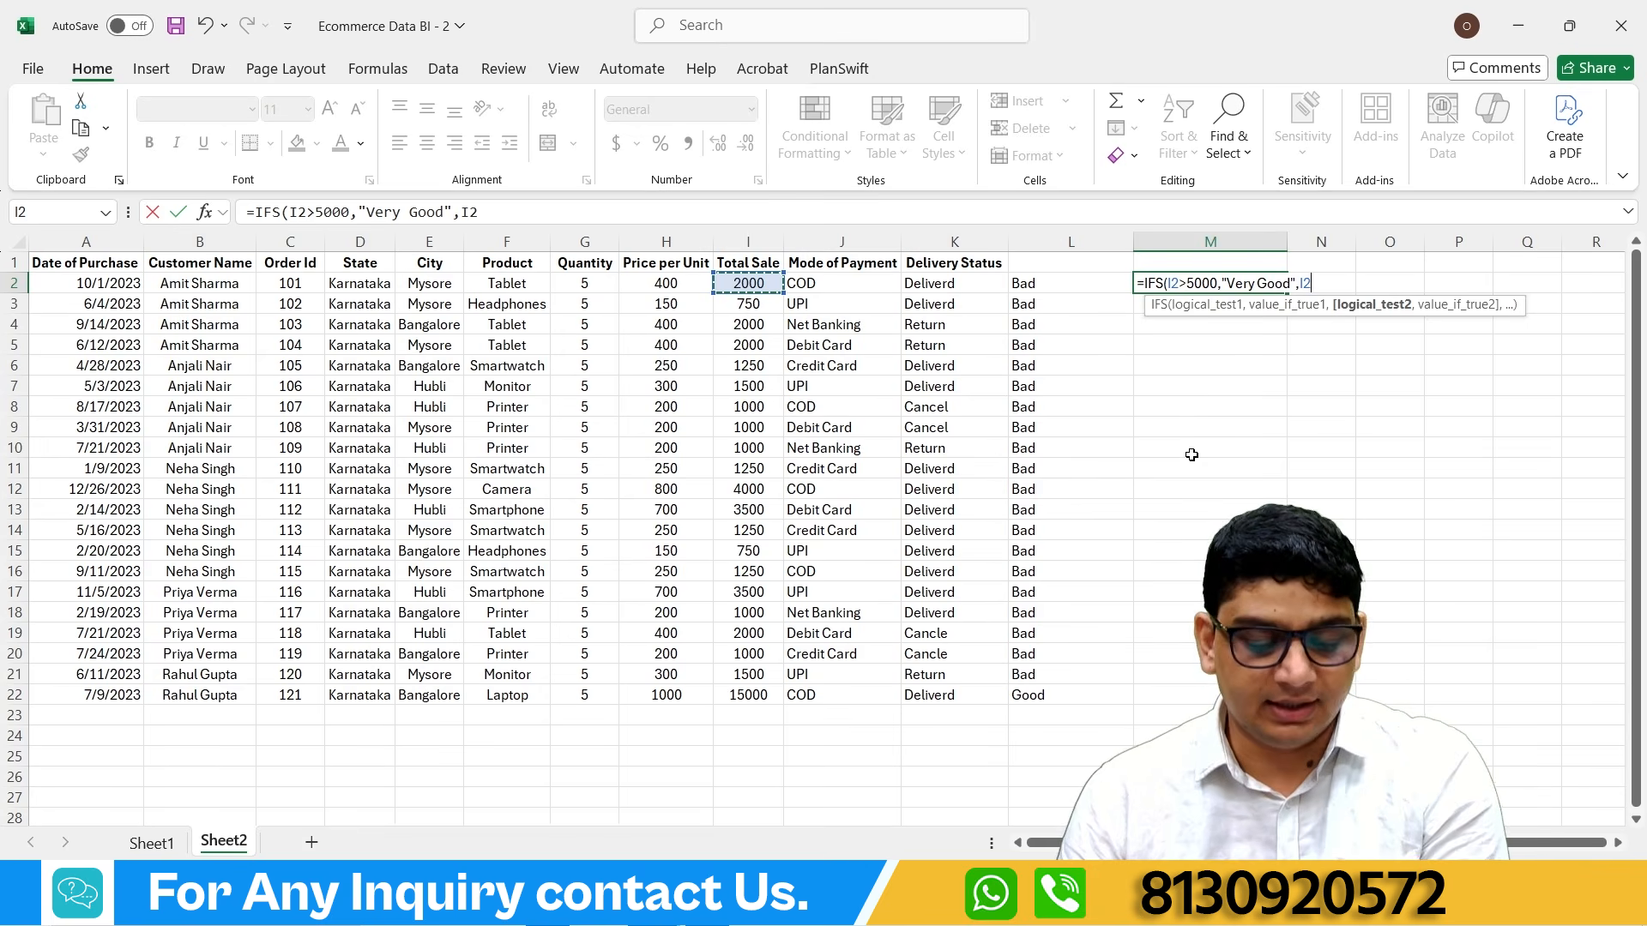
{"action": "type", "text": ">20"}
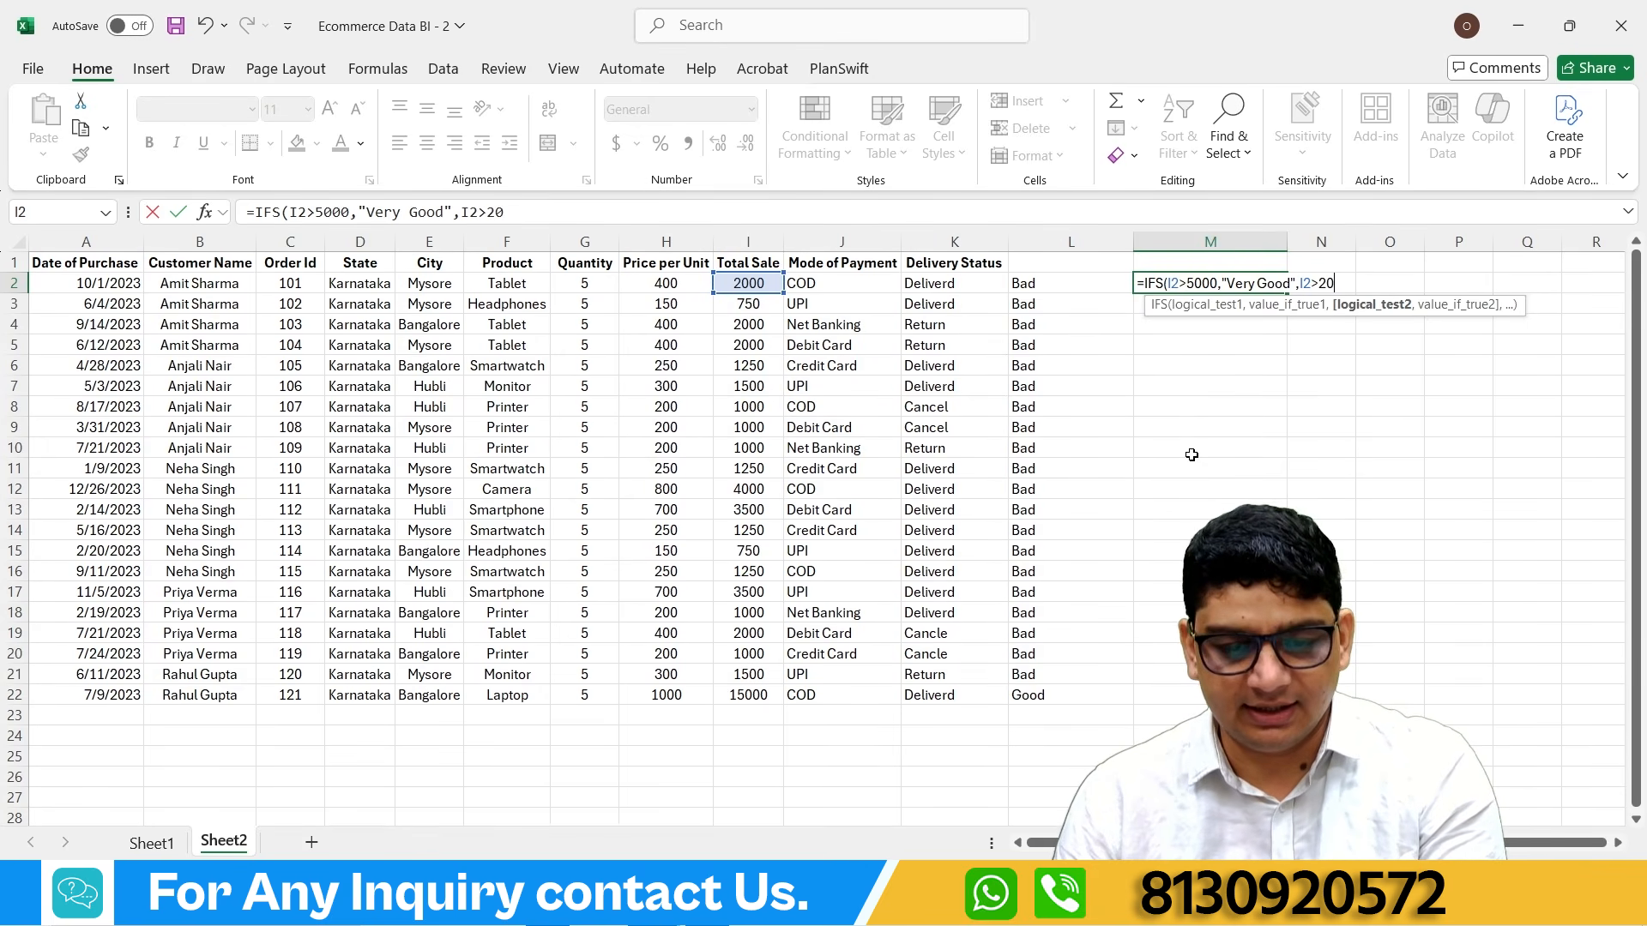
{"action": "type", "text": "00"}
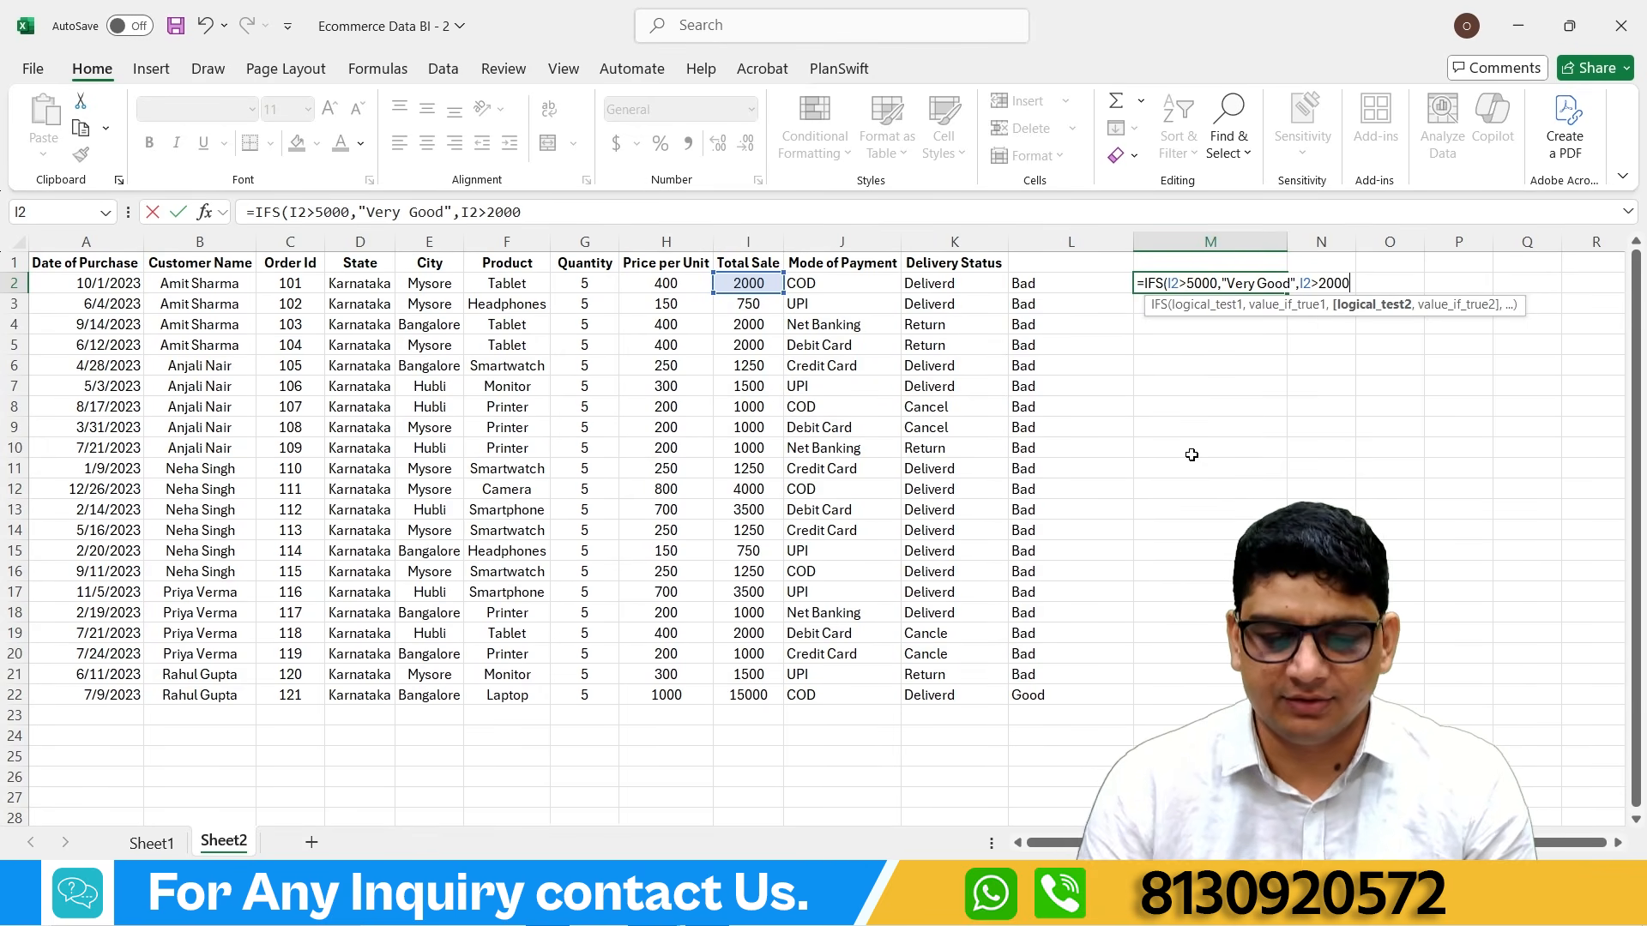
{"action": "key", "text": "BackSpace"}
{"action": "key", "text": "BackSpace"}
{"action": "key", "text": "BackSpace"}
{"action": "key", "text": "BackSpace"}
{"action": "type", "text": "1"}
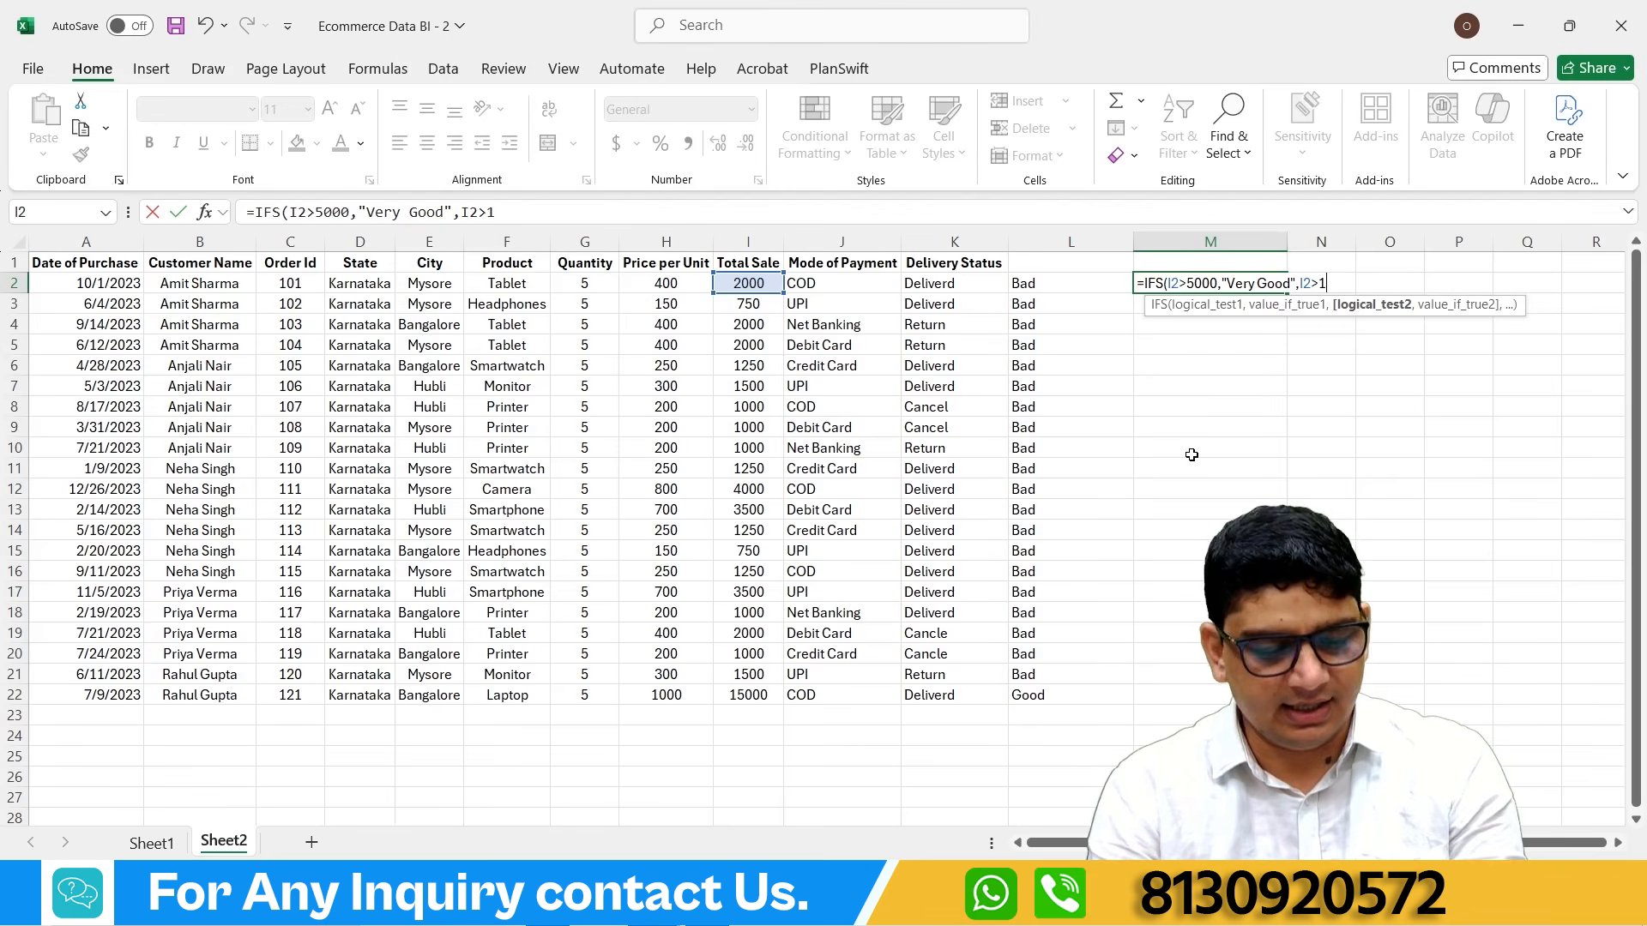
{"action": "type", "text": "500"}
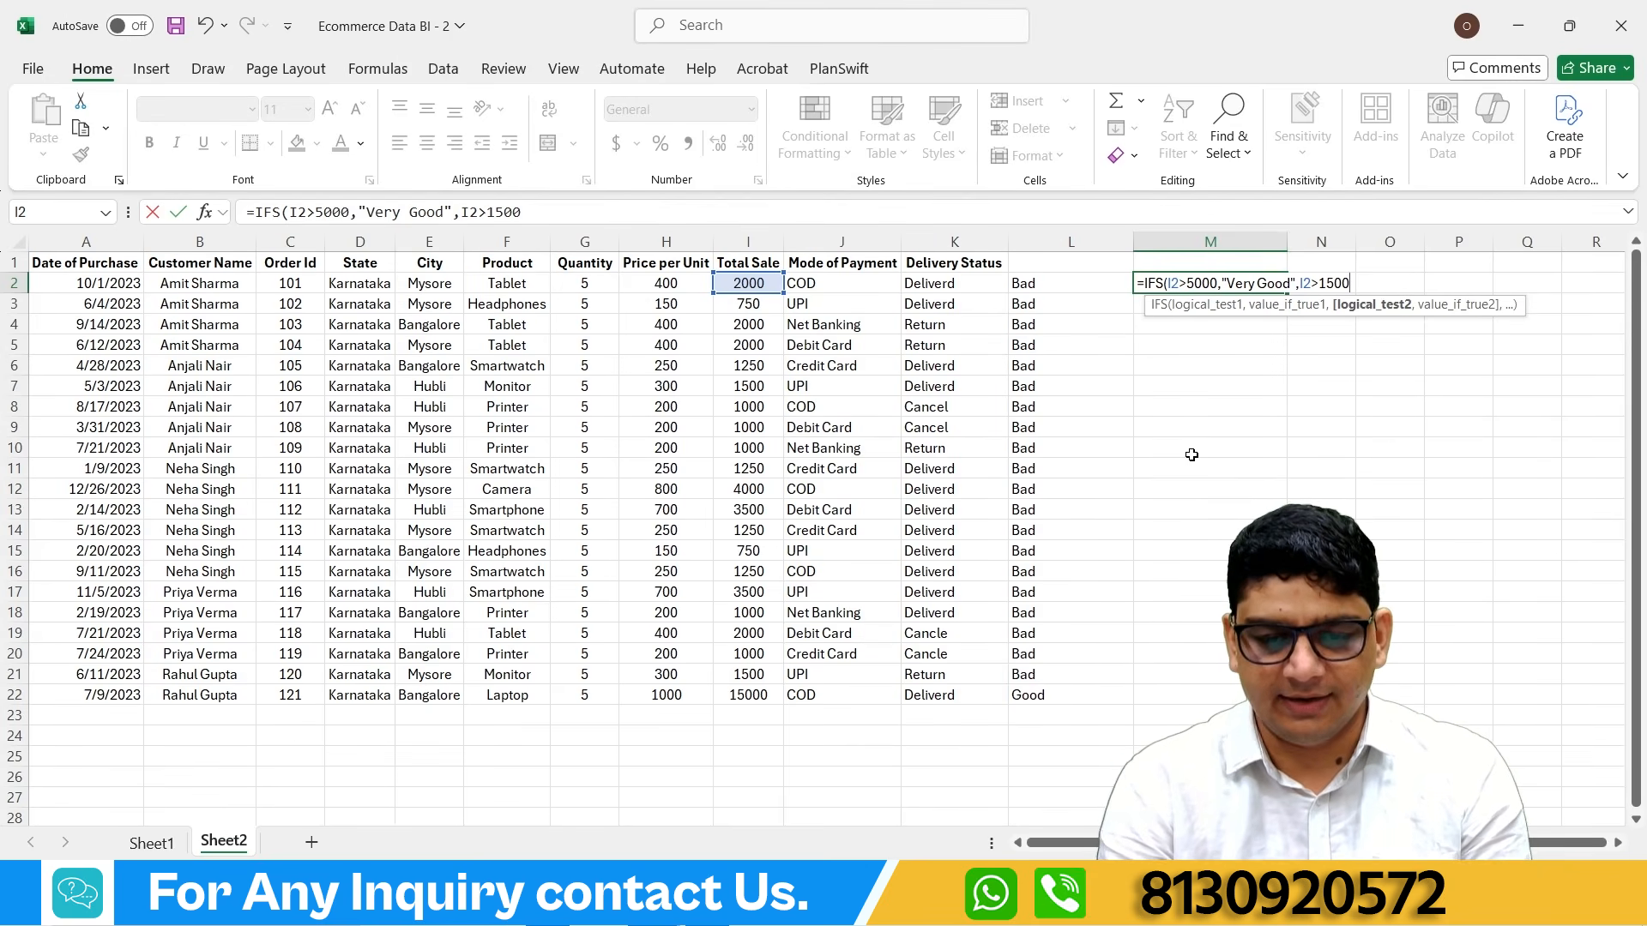
{"action": "type", "text": ",\""}
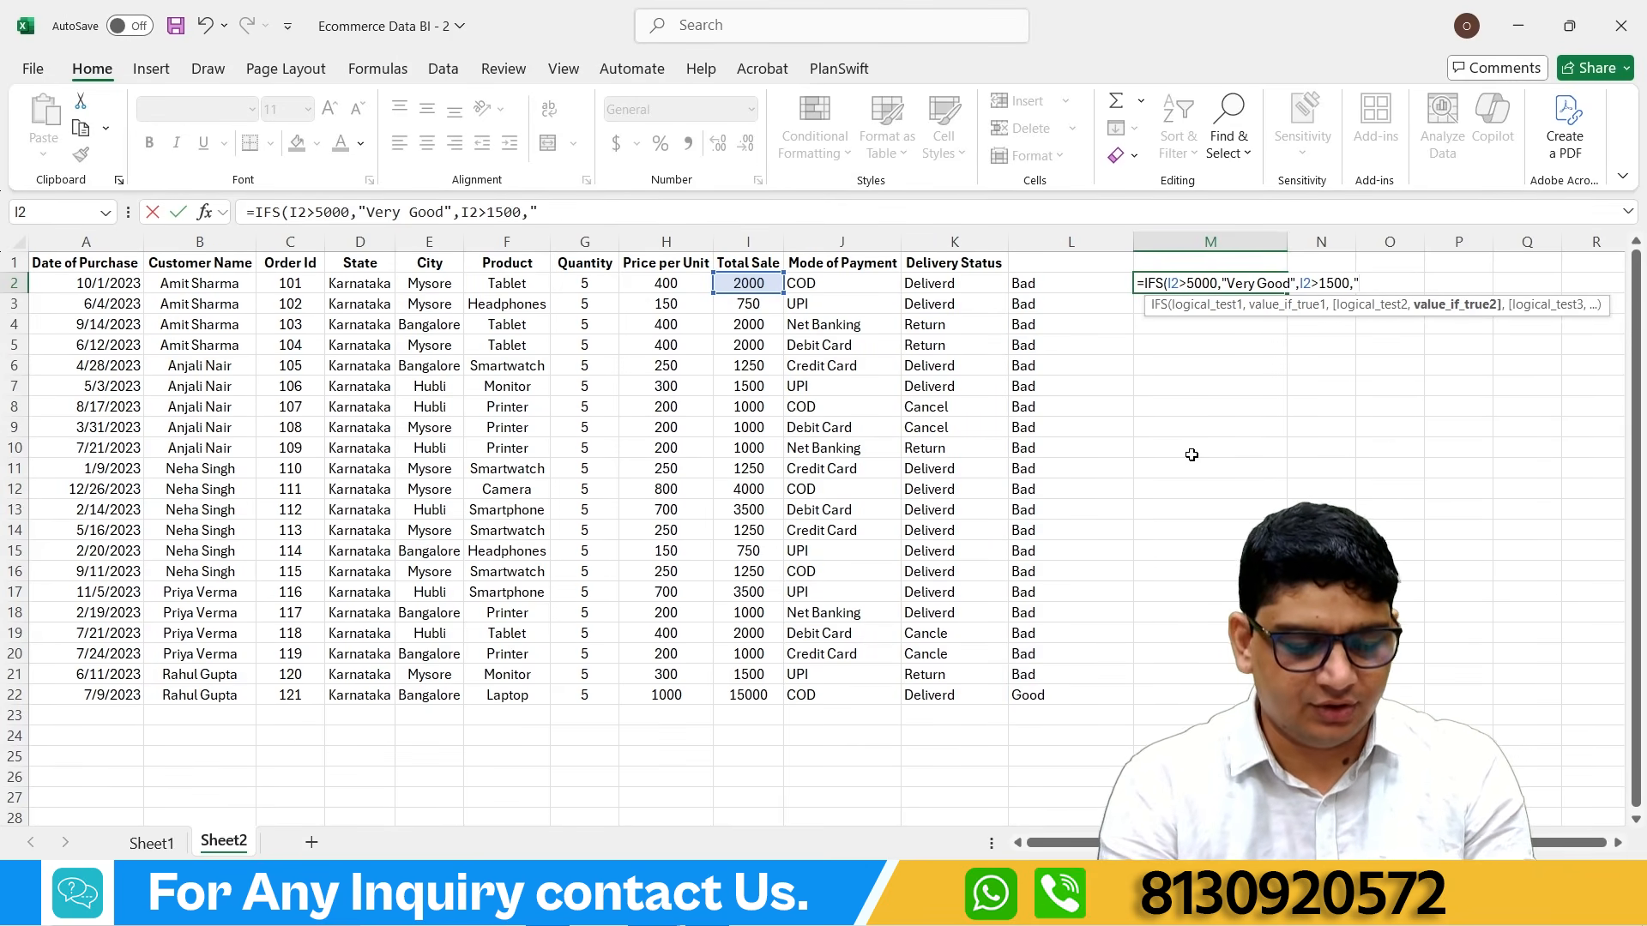
{"action": "type", "text": "Good"}
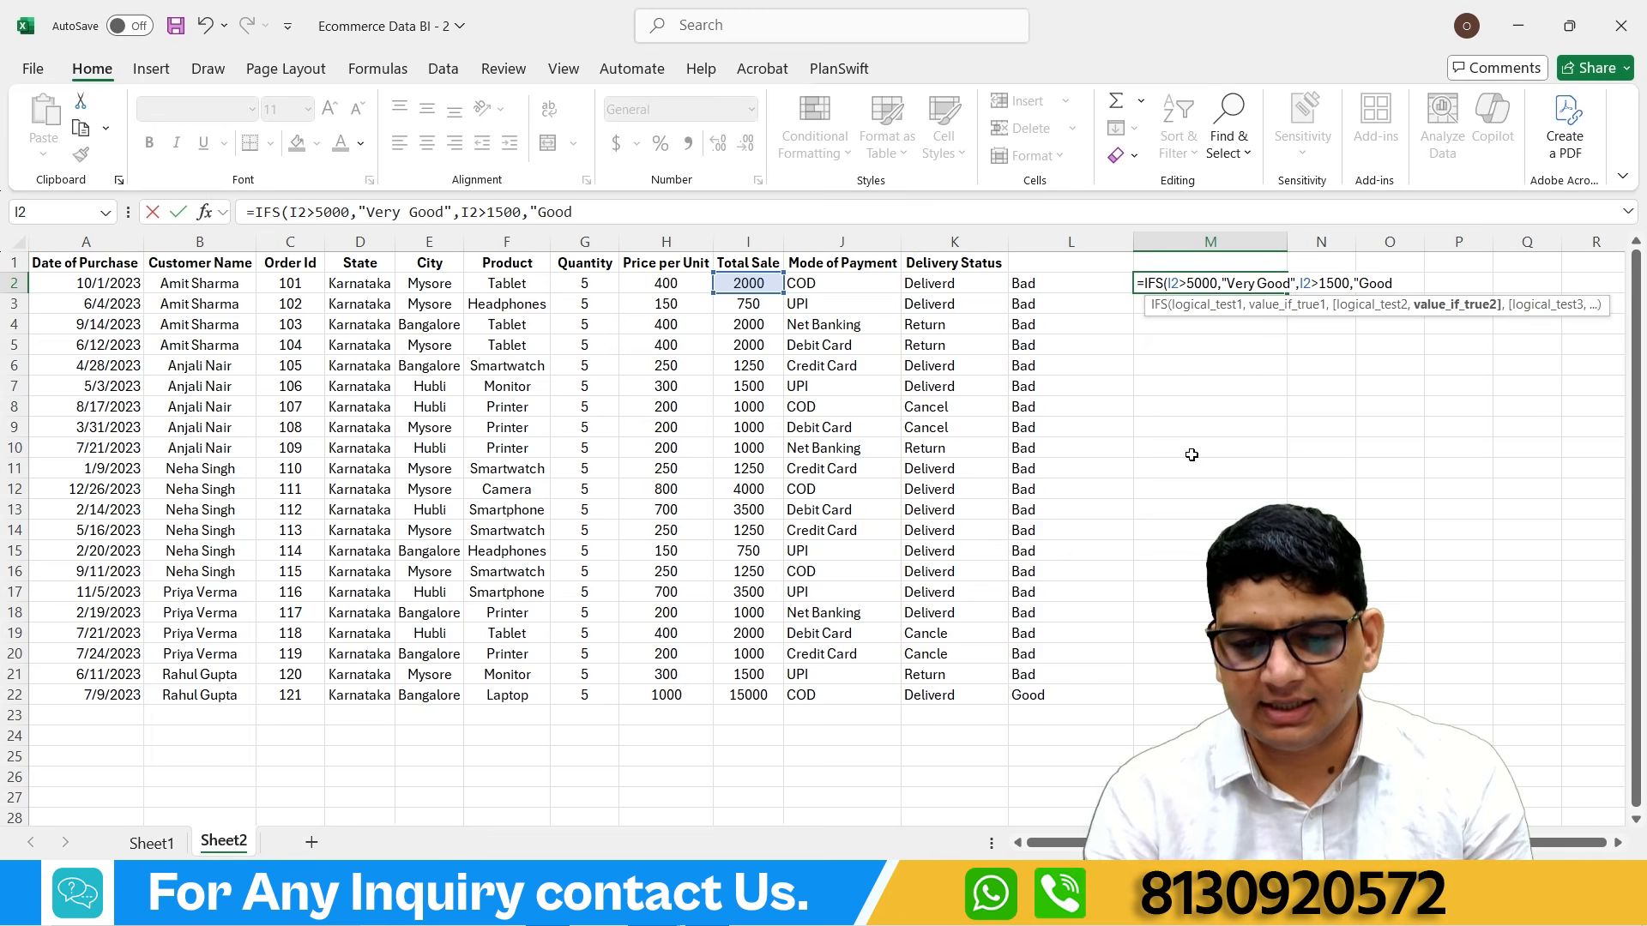
{"action": "type", "text": "\","}
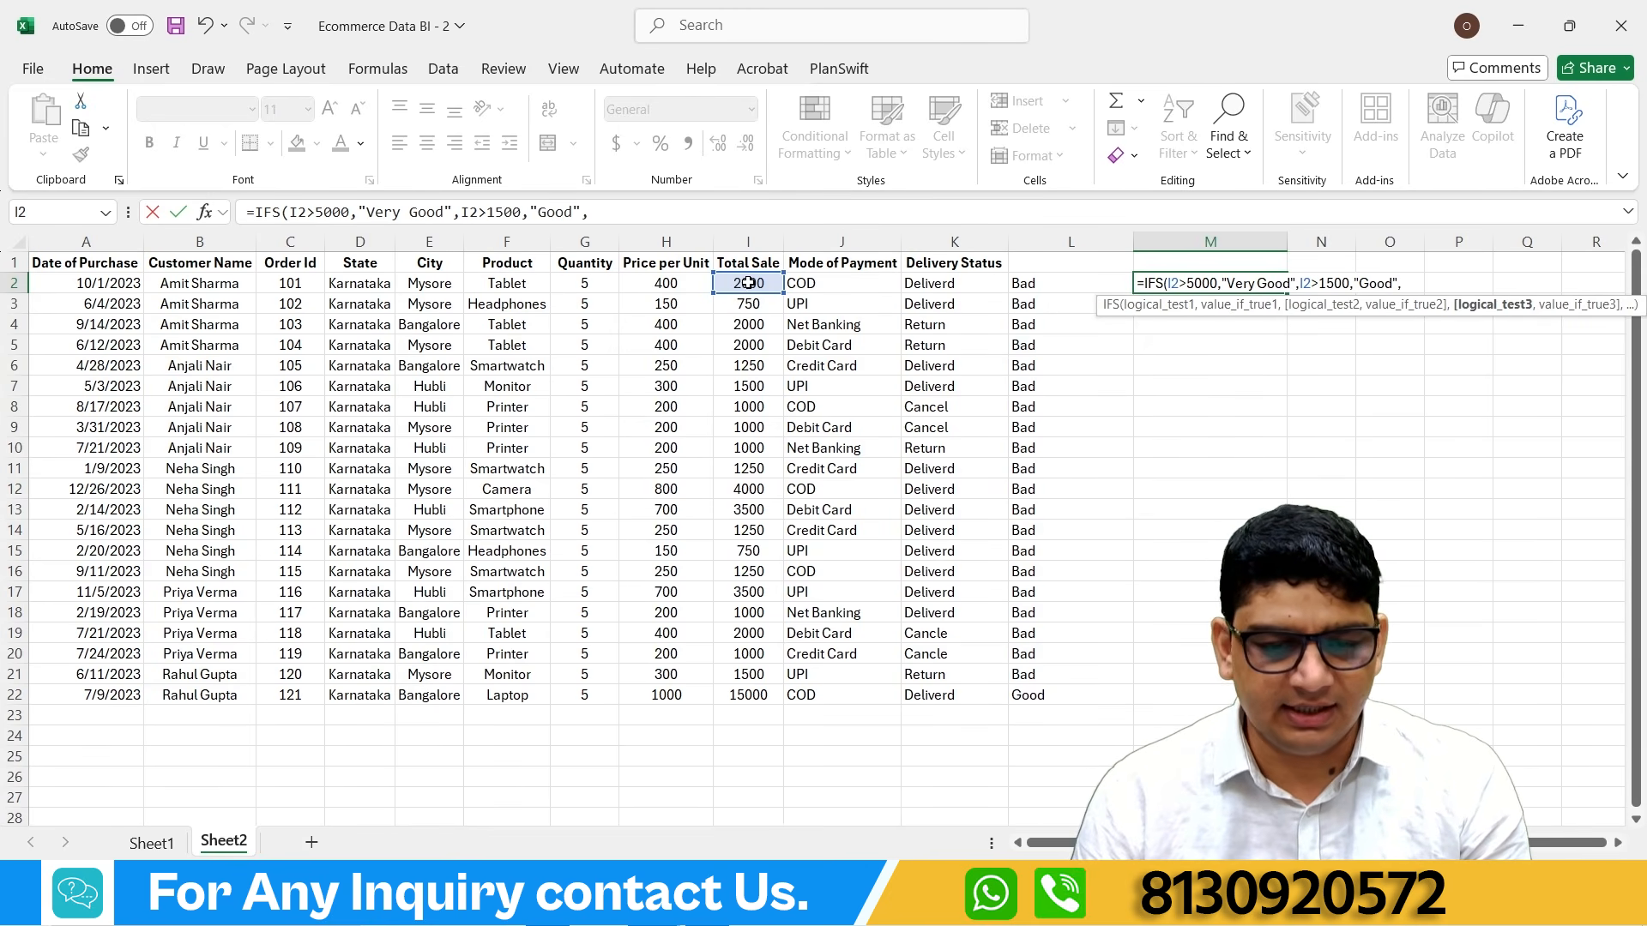
Step: Complete the IFS formula in M2 with a third condition that returns "bad" when I2<1500
{"action": "left_click", "coordinate": [749, 284]}
{"action": "type", "text": "<"}
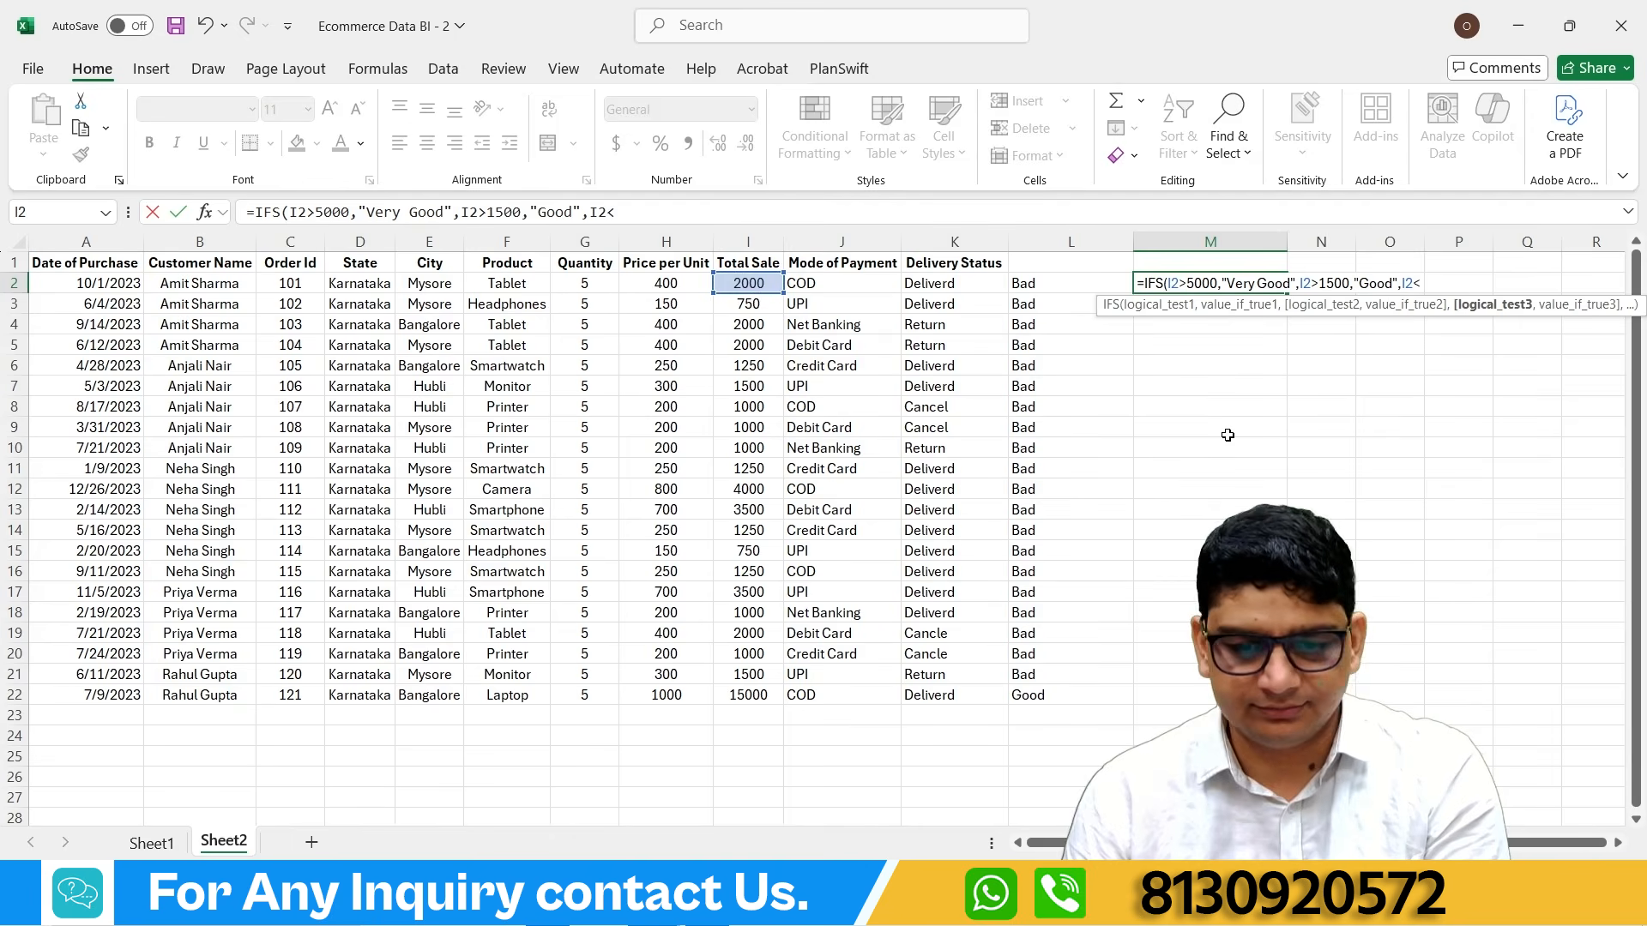
{"action": "type", "text": "1500"}
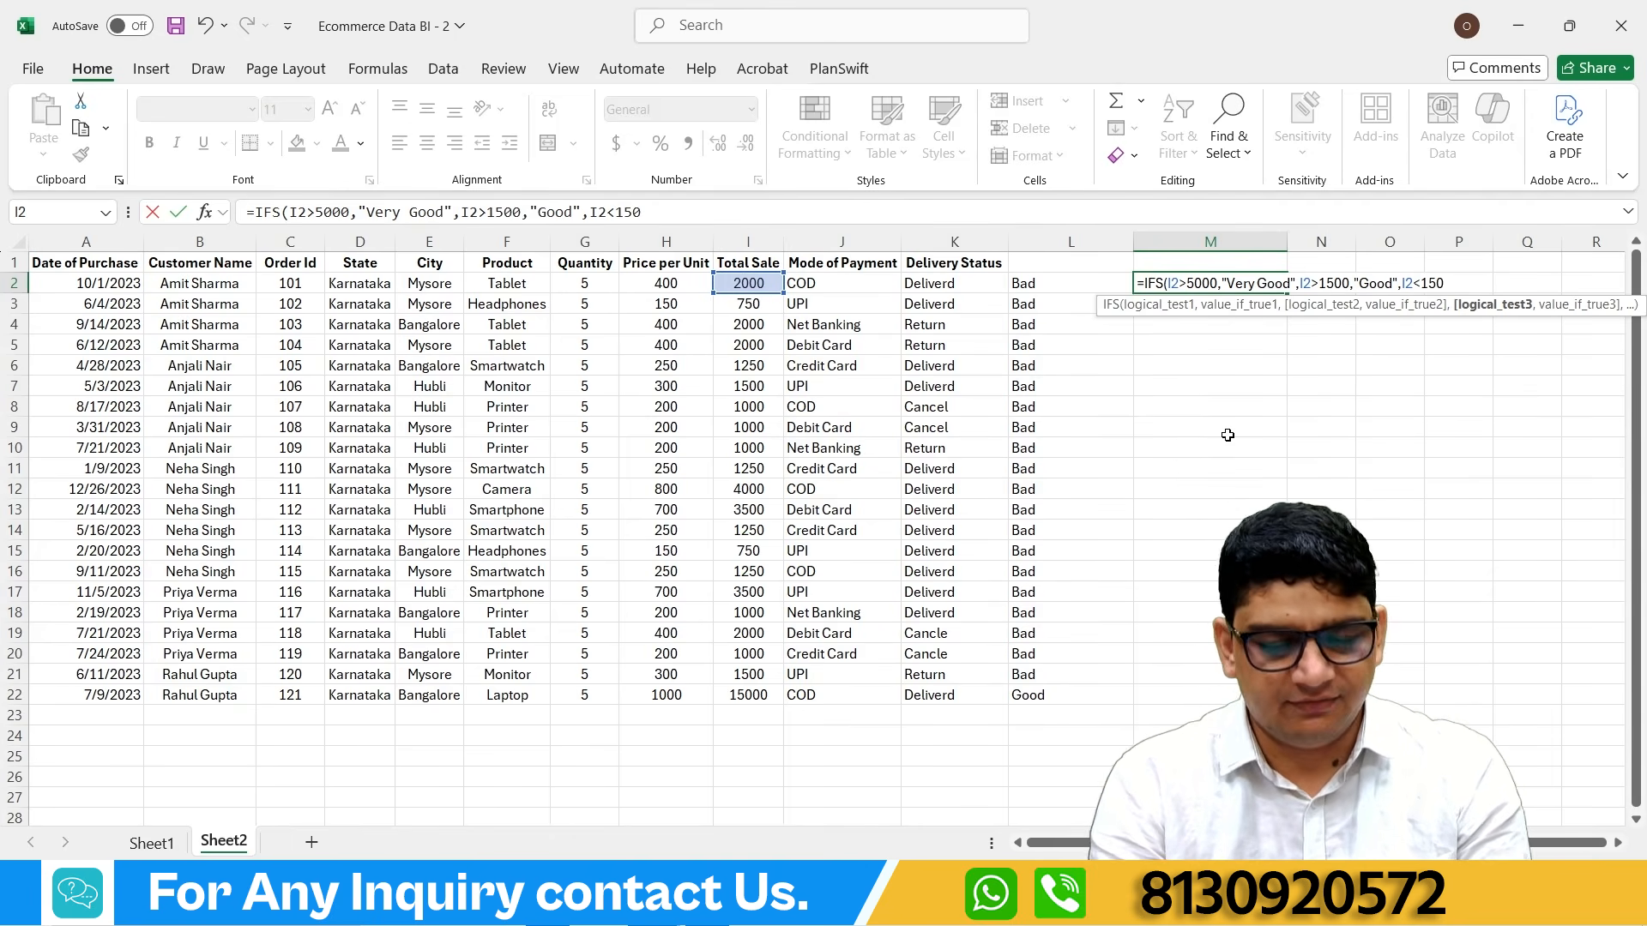
{"action": "type", "text": ","}
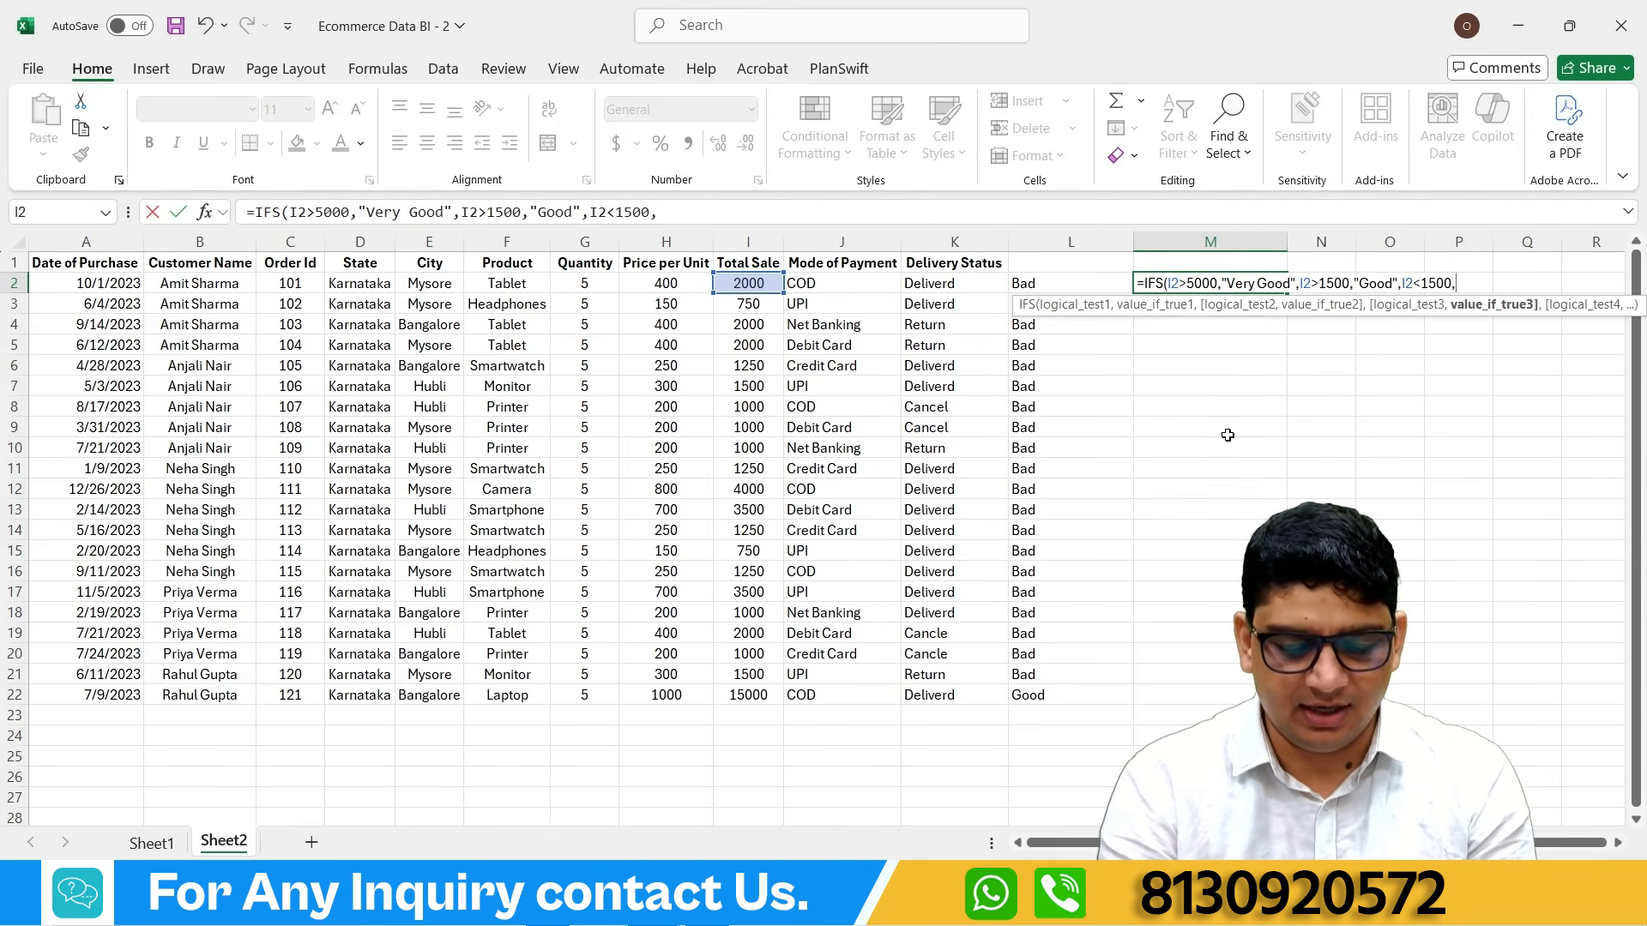
{"action": "type", "text": "\"bad\""}
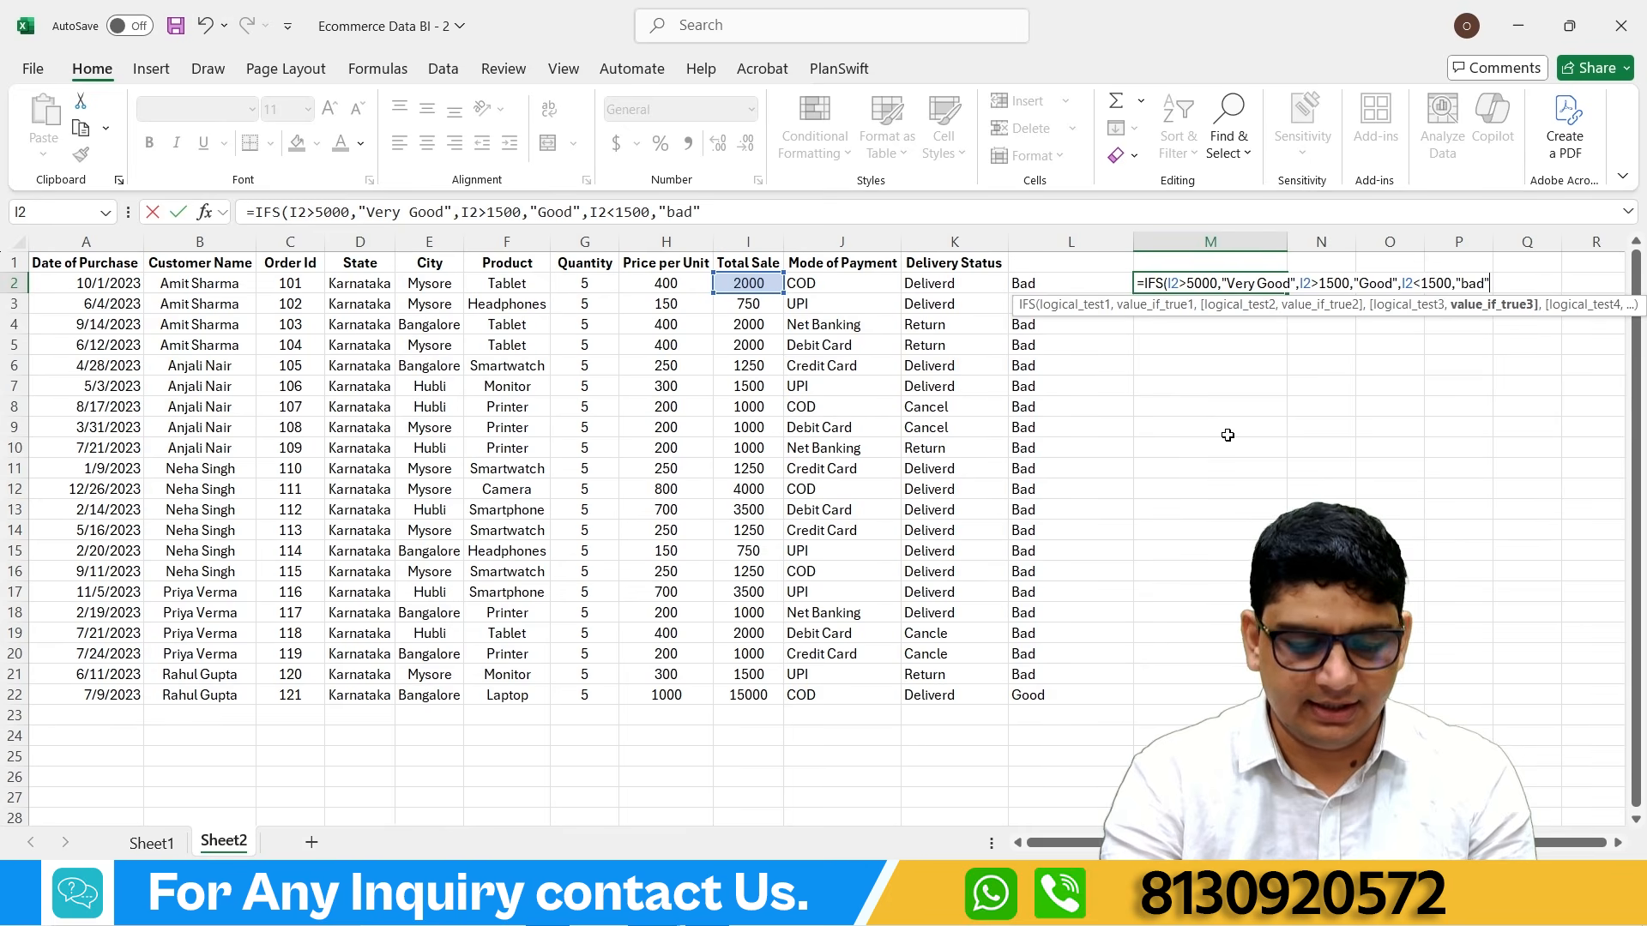
{"action": "type", "text": ")"}
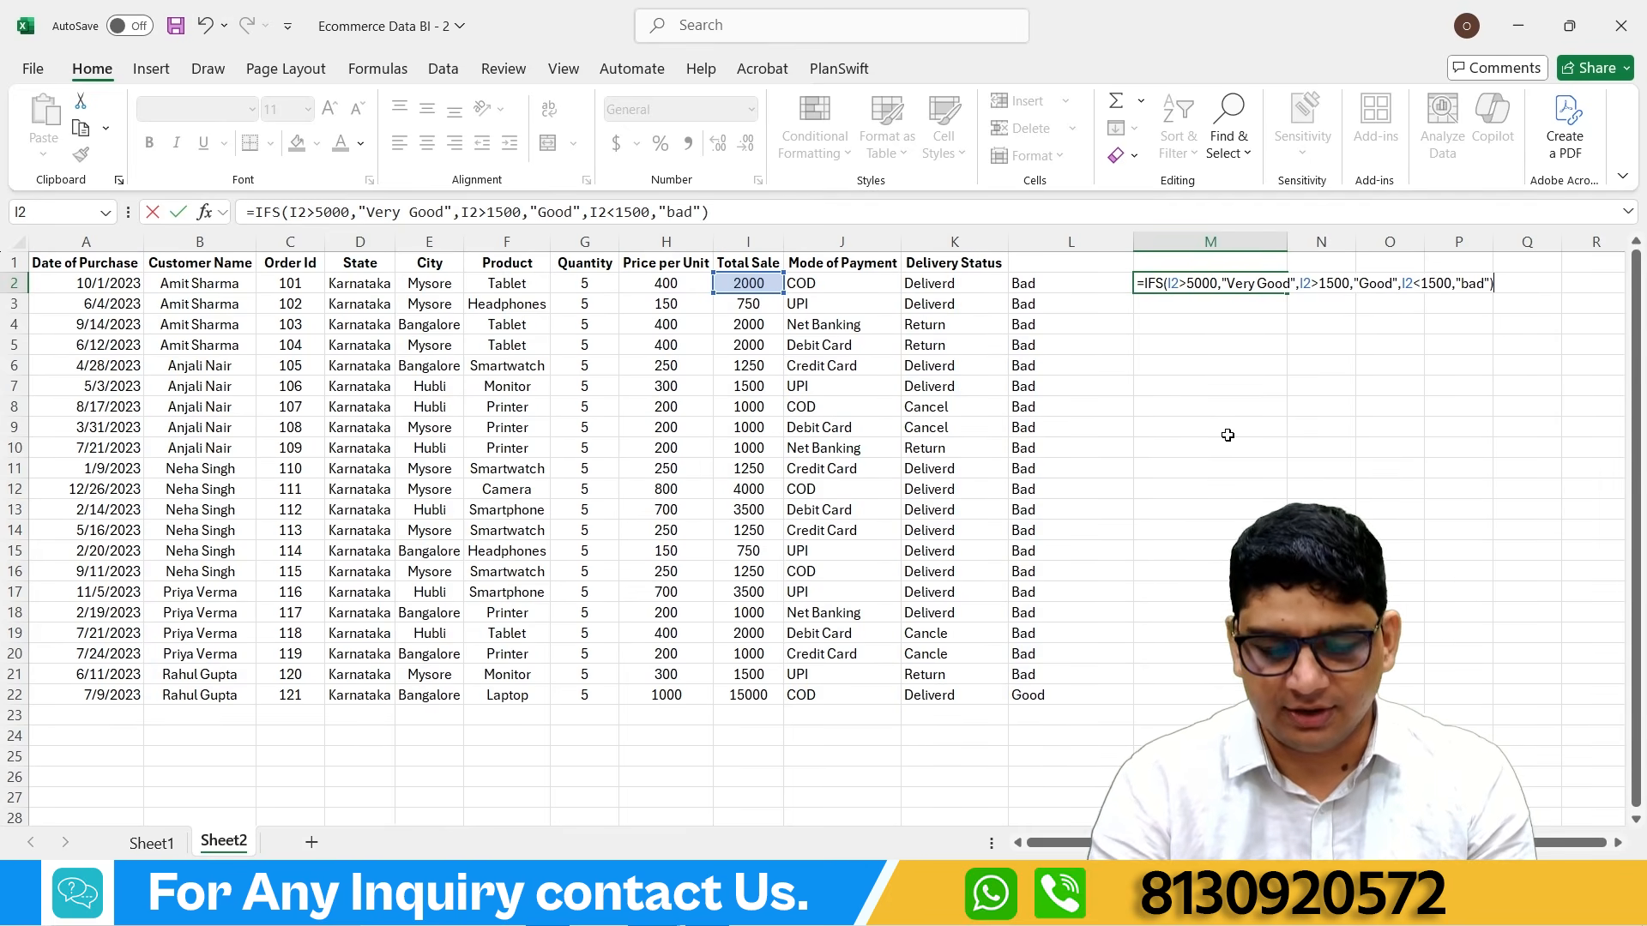
{"action": "key", "text": "Return"}
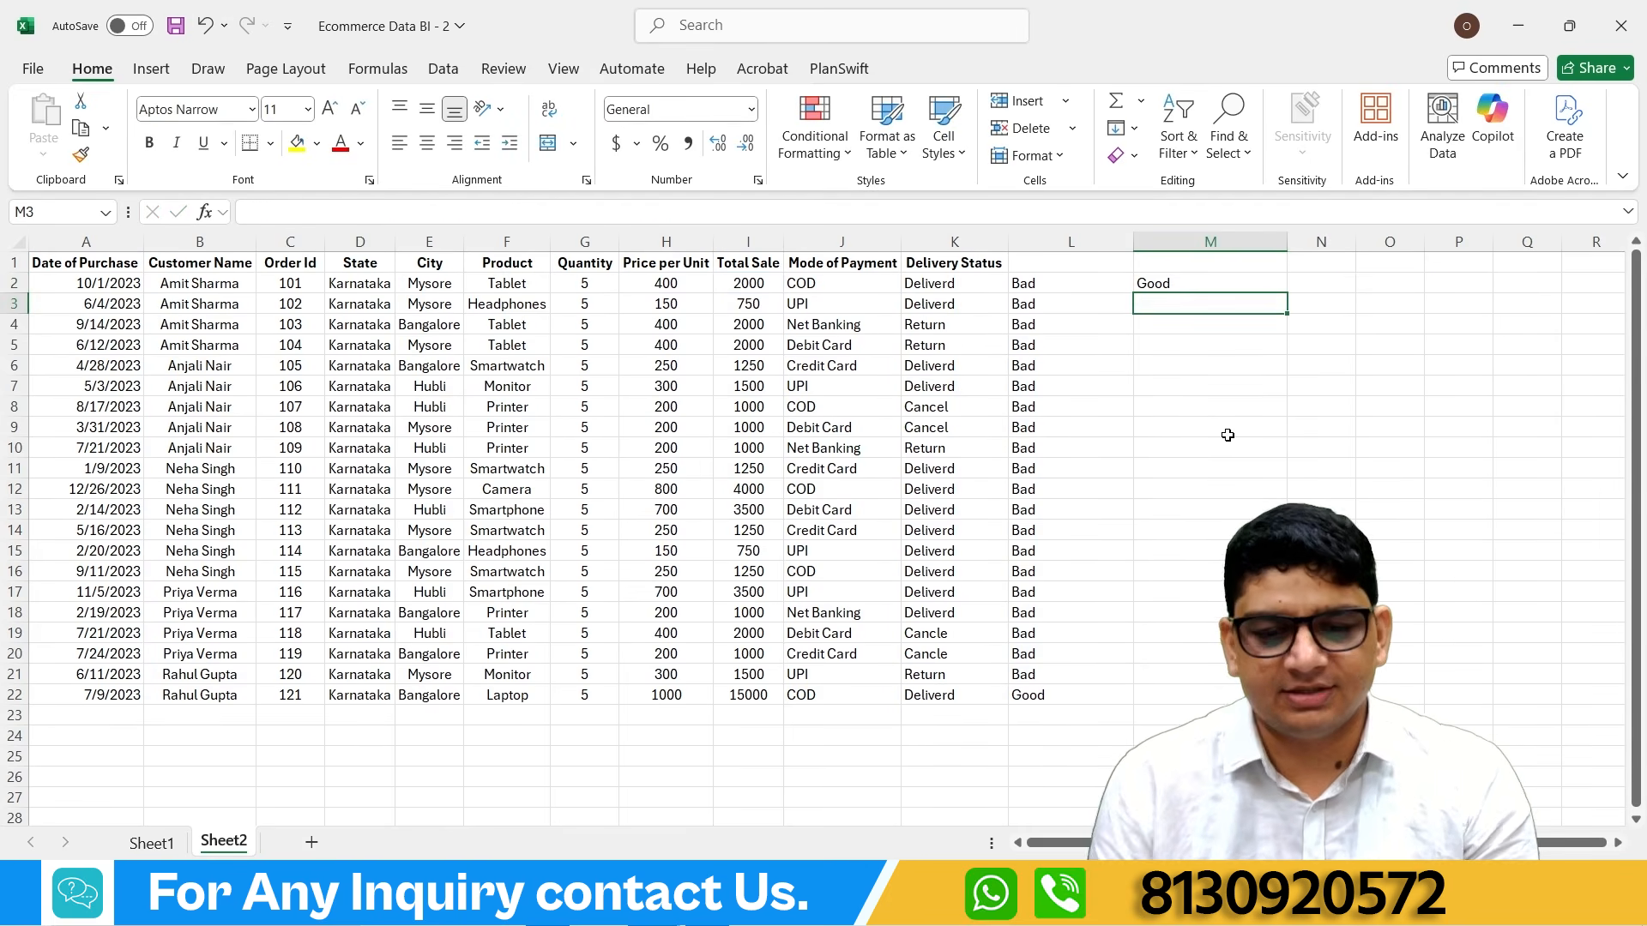
Step: Review the "Good" condition in M2's IFS formula and copy the formula down to M22
{"action": "left_click", "coordinate": [1189, 281]}
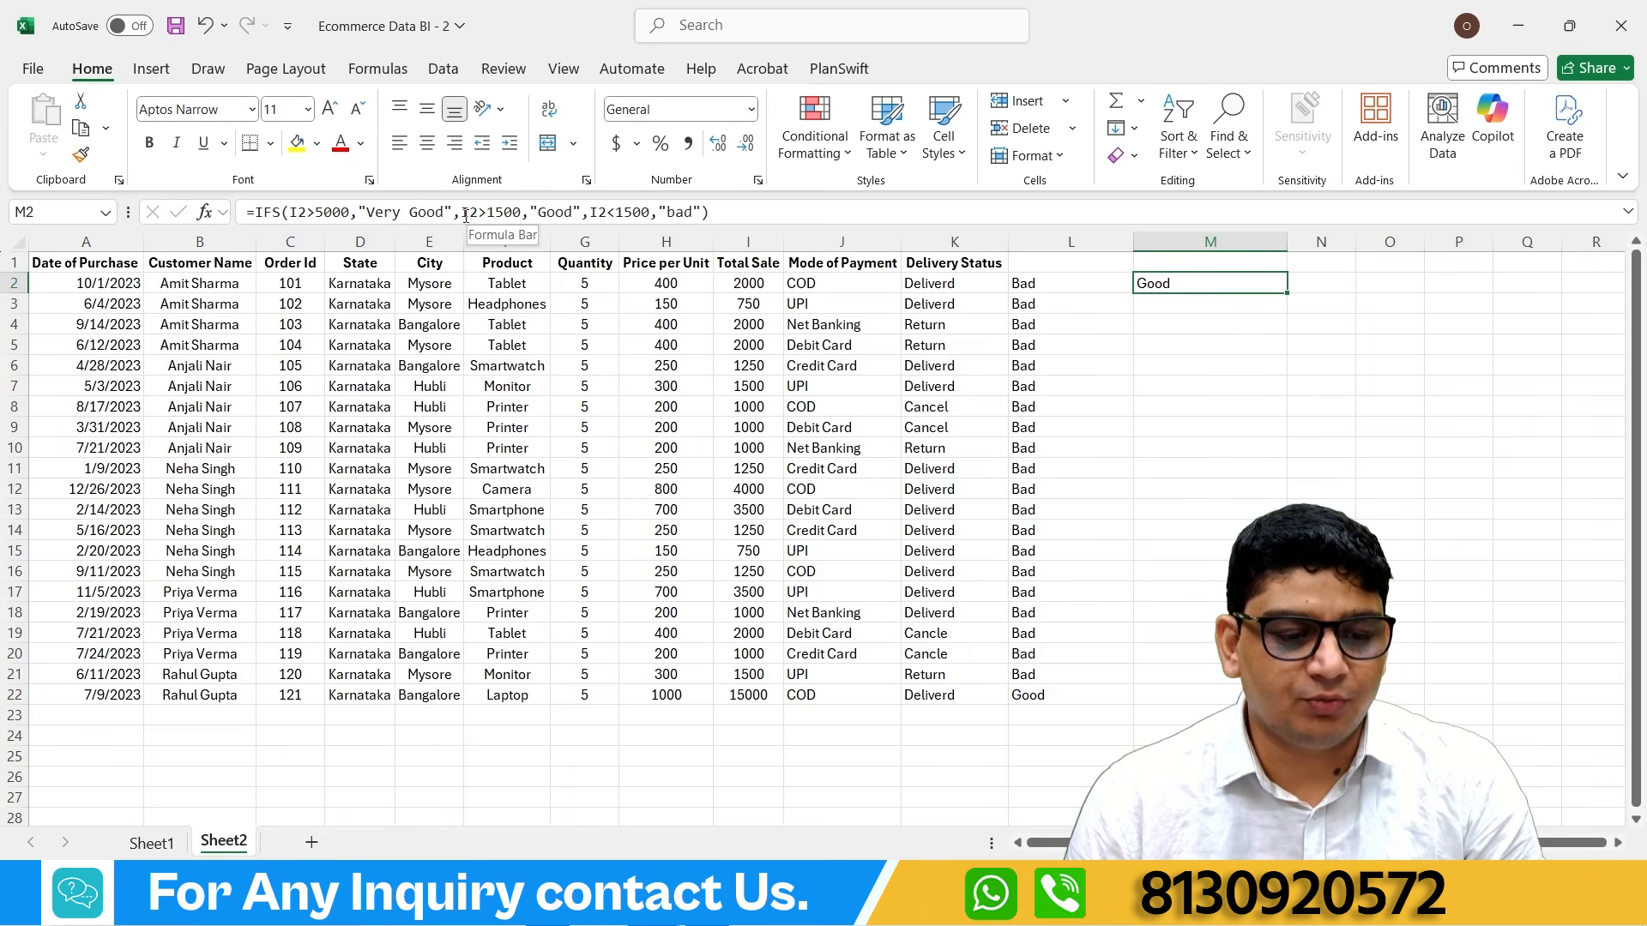
{"action": "left_click_drag", "start_coordinate": [466, 216], "coordinate": [583, 215]}
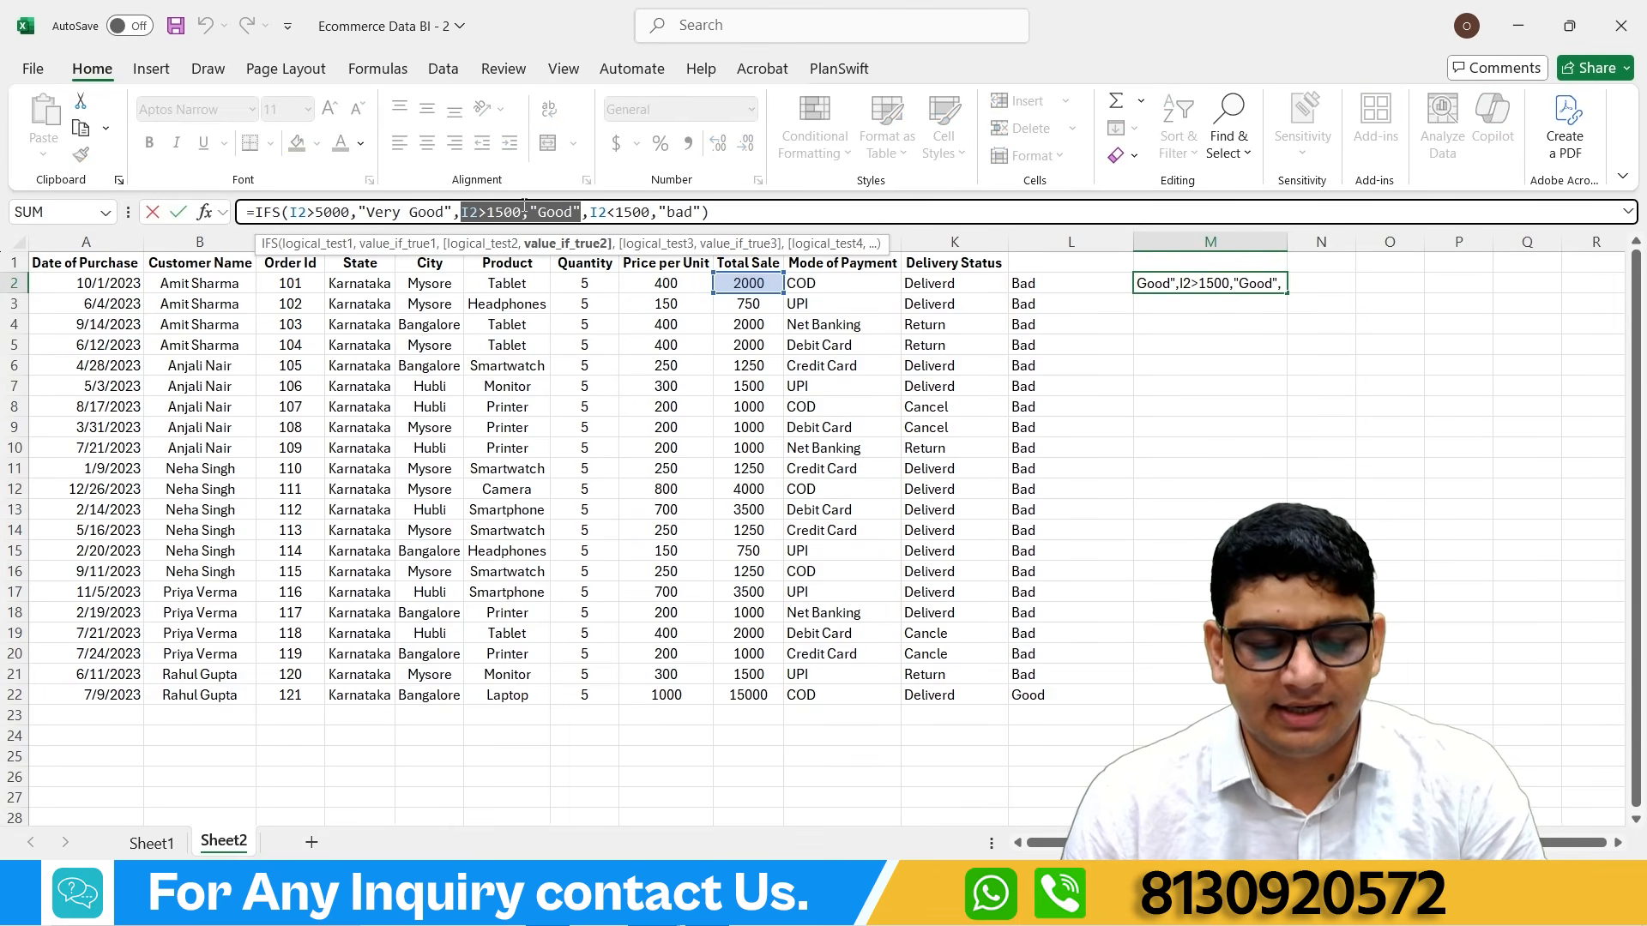
{"action": "left_click", "coordinate": [1269, 428]}
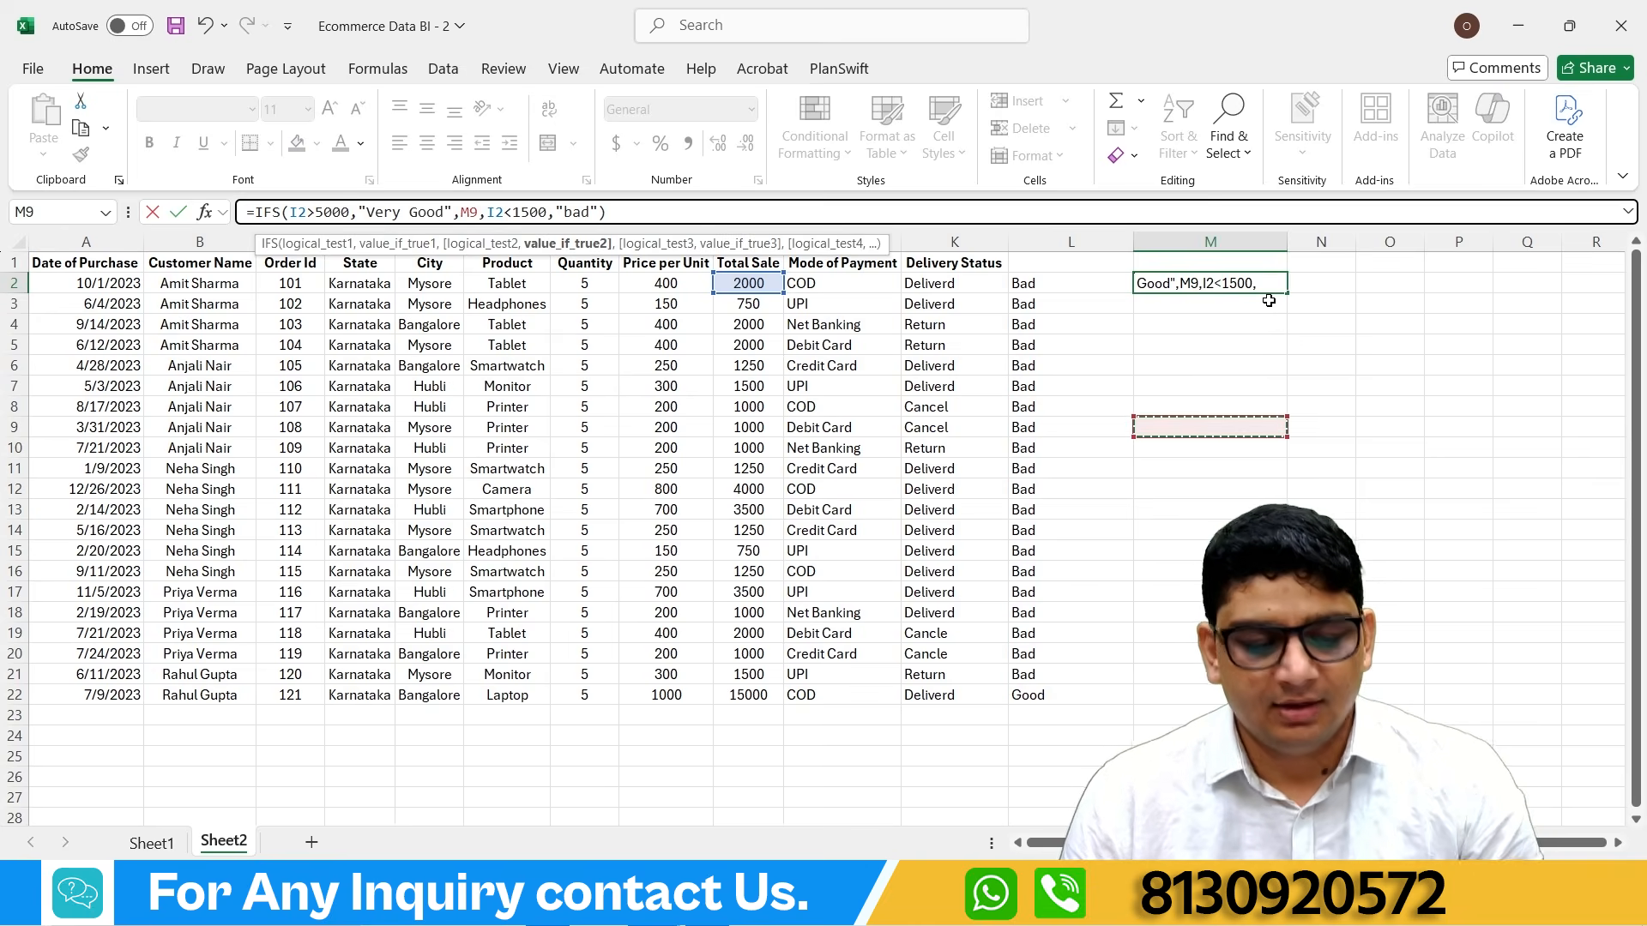
{"action": "key", "text": "Escape"}
{"action": "double_click", "coordinate": [1287, 294]}
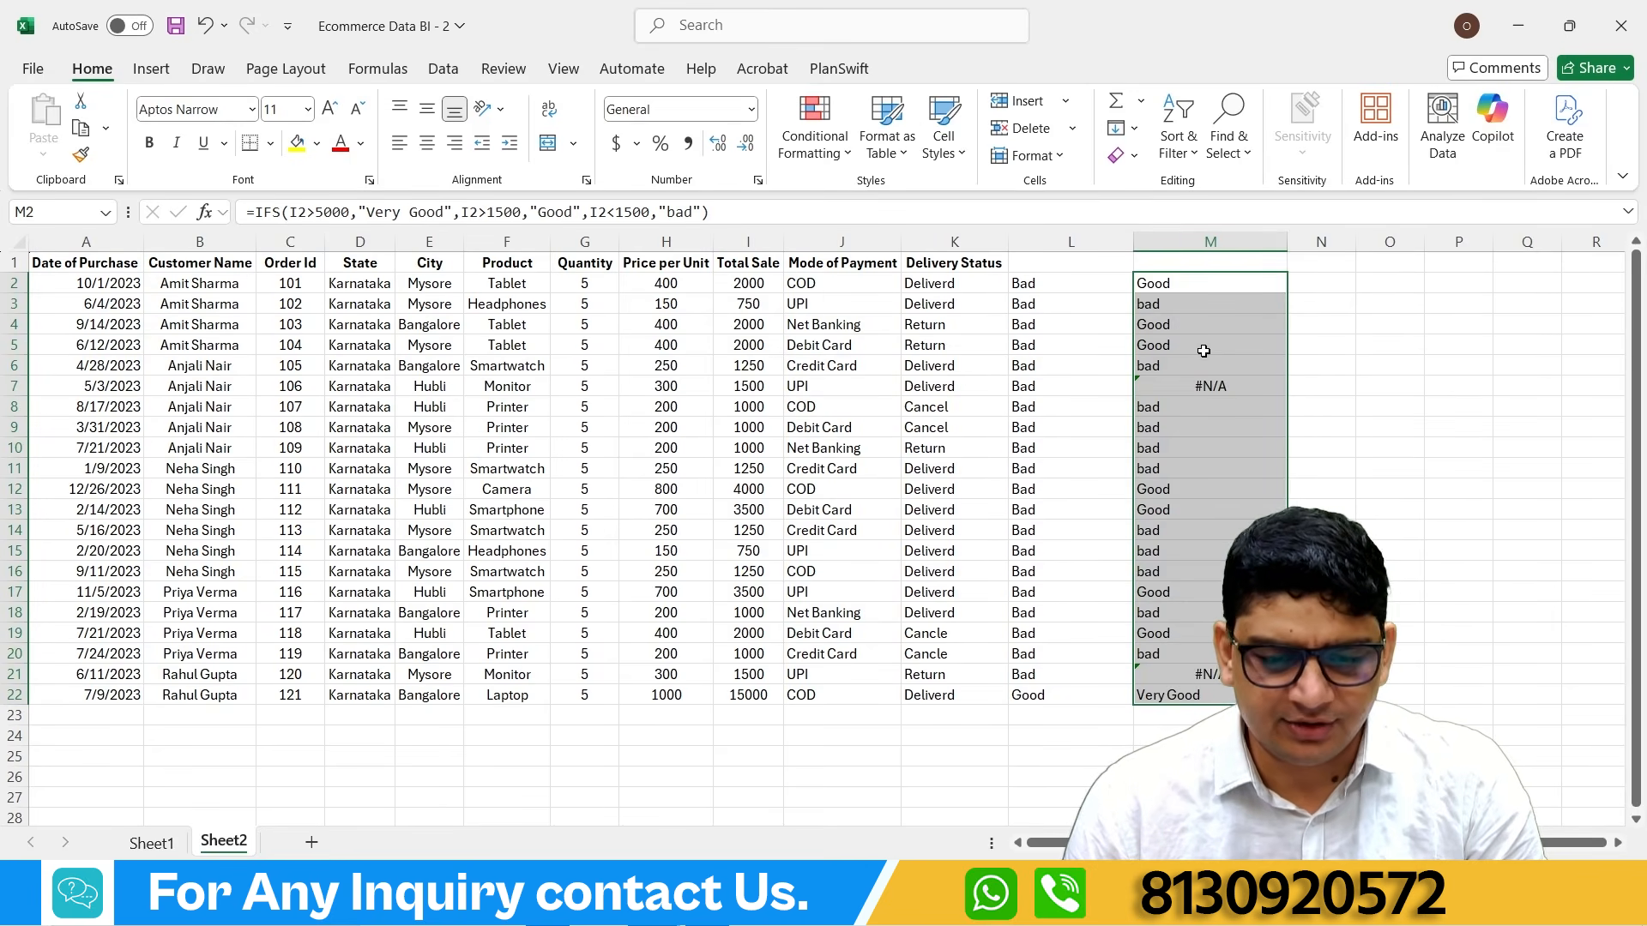
Step: Check the copied ratings and the IFS formula in M7, and set the Total Sale in I7 to 1490
{"action": "left_click", "coordinate": [1188, 291]}
{"action": "left_click", "coordinate": [1167, 306]}
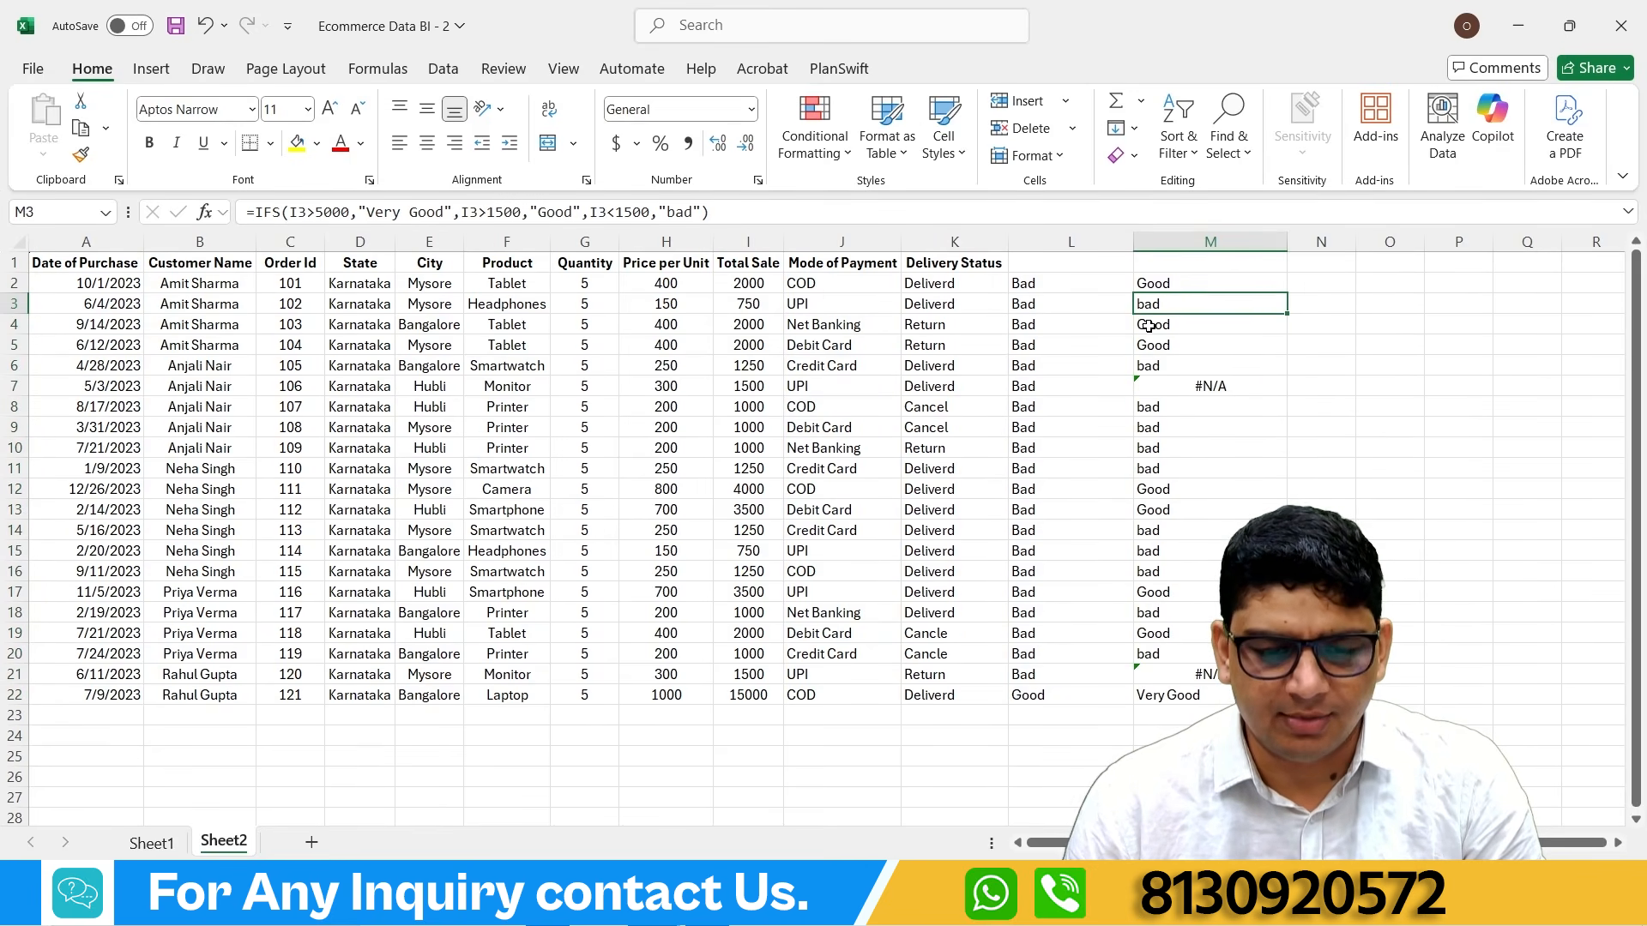
{"action": "left_click", "coordinate": [1147, 326]}
{"action": "left_click_drag", "start_coordinate": [1145, 355], "coordinate": [1190, 397]}
{"action": "key", "text": "ctrl+z"}
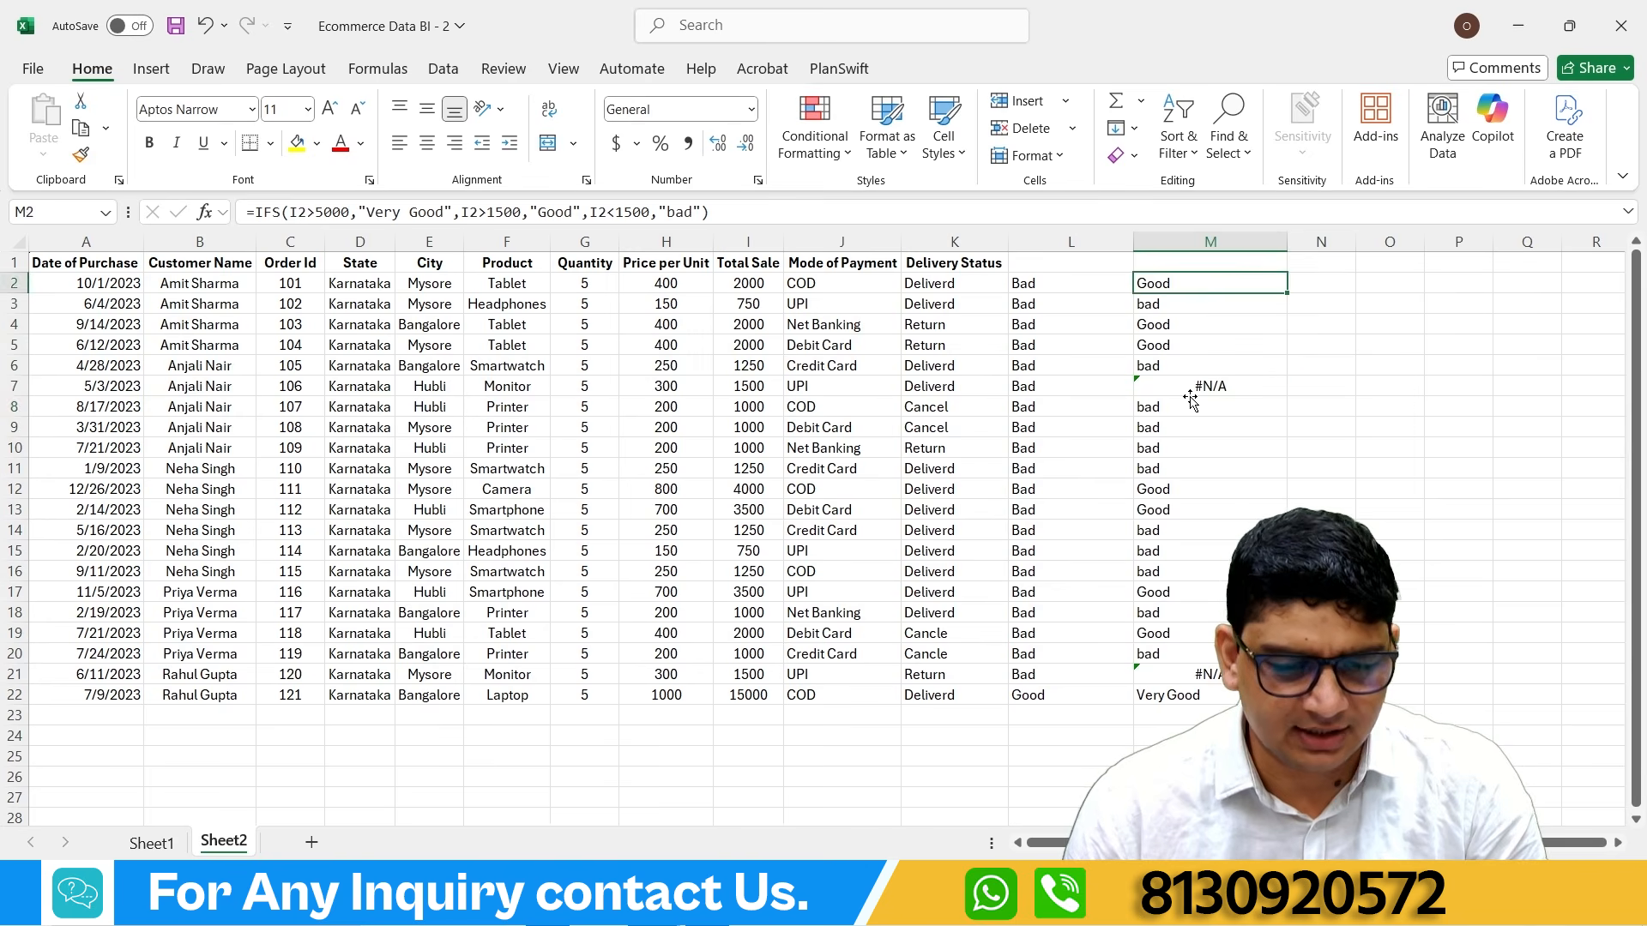
{"action": "left_click", "coordinate": [1191, 399]}
{"action": "double_click", "coordinate": [1184, 386]}
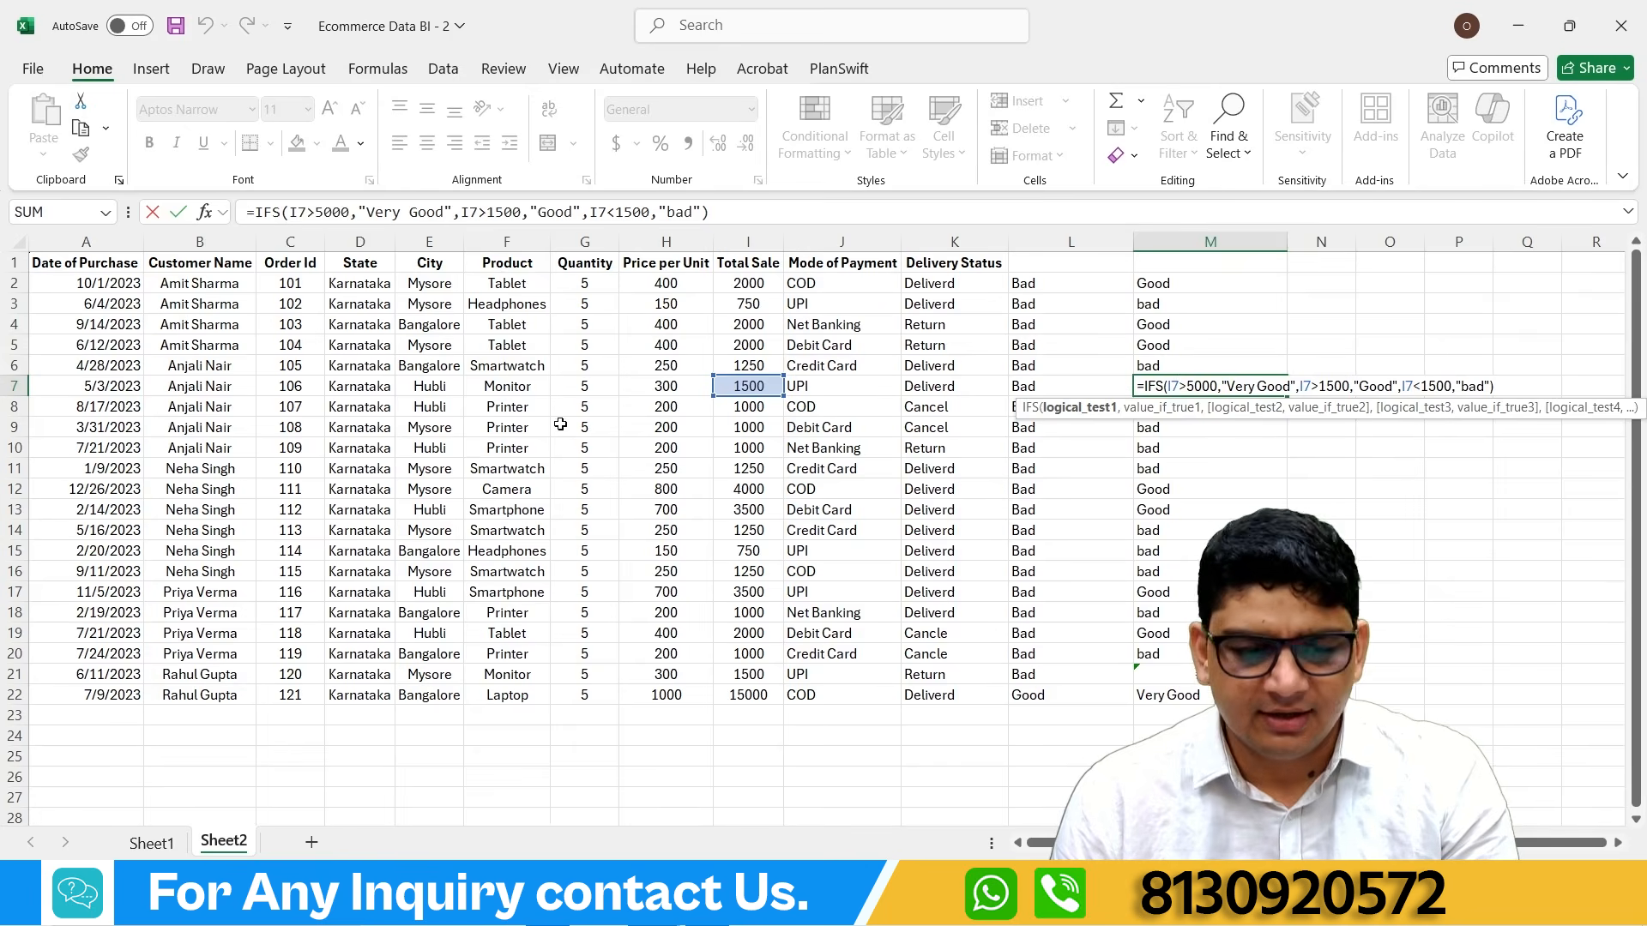
{"action": "left_click", "coordinate": [759, 386]}
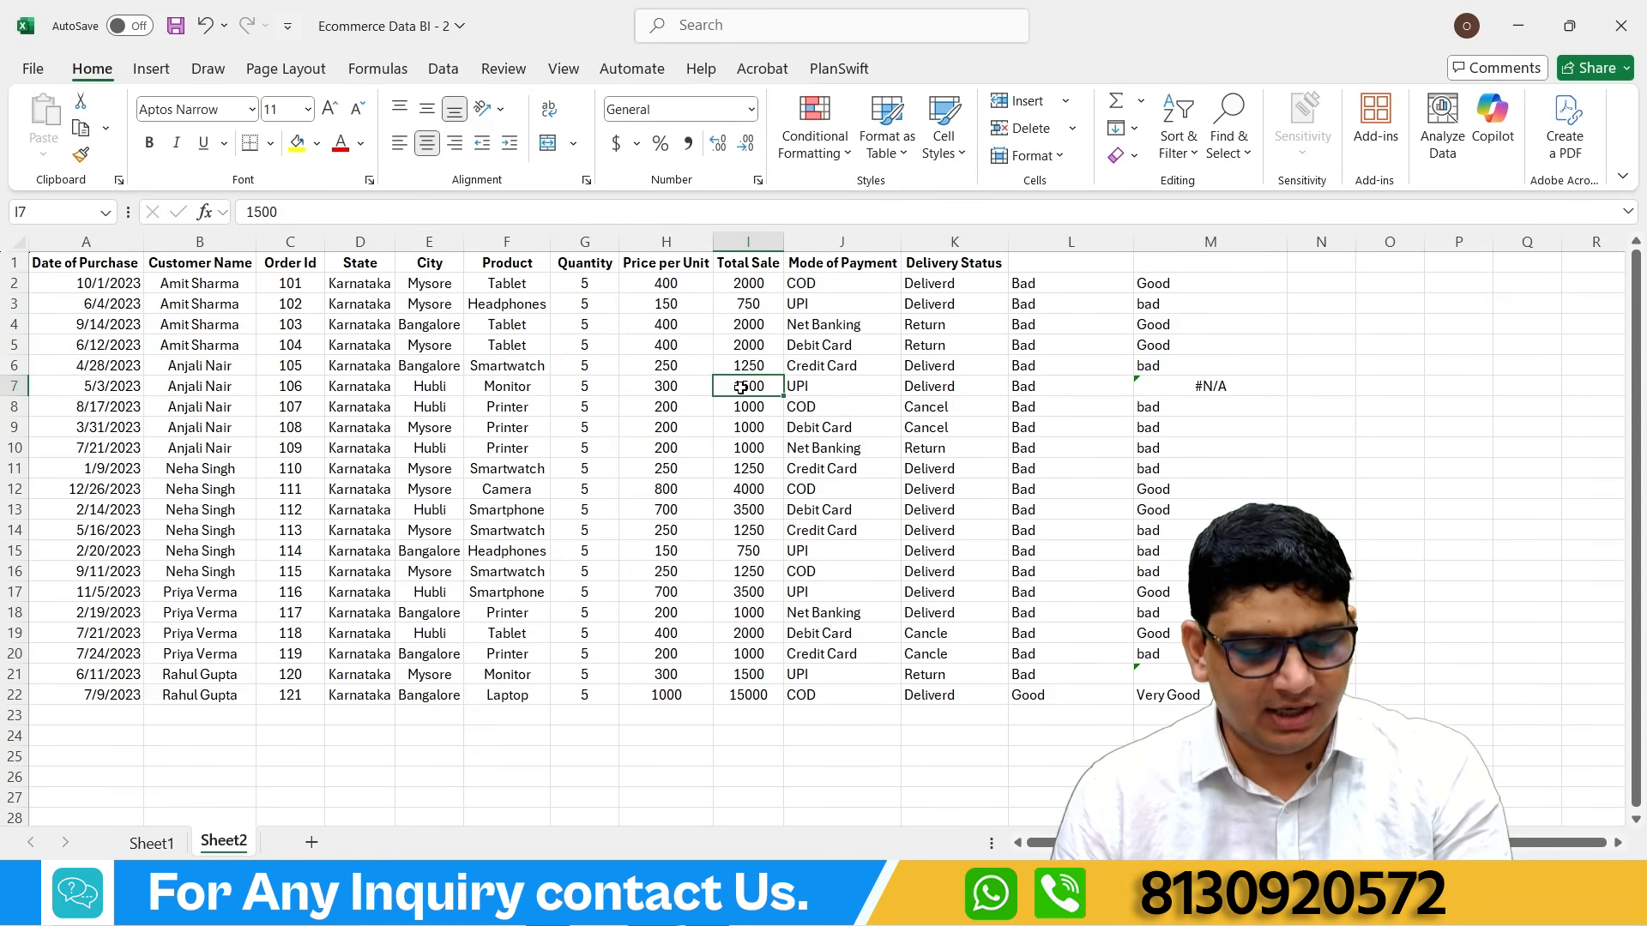
{"action": "type", "text": "1490"}
{"action": "left_click", "coordinate": [948, 569]}
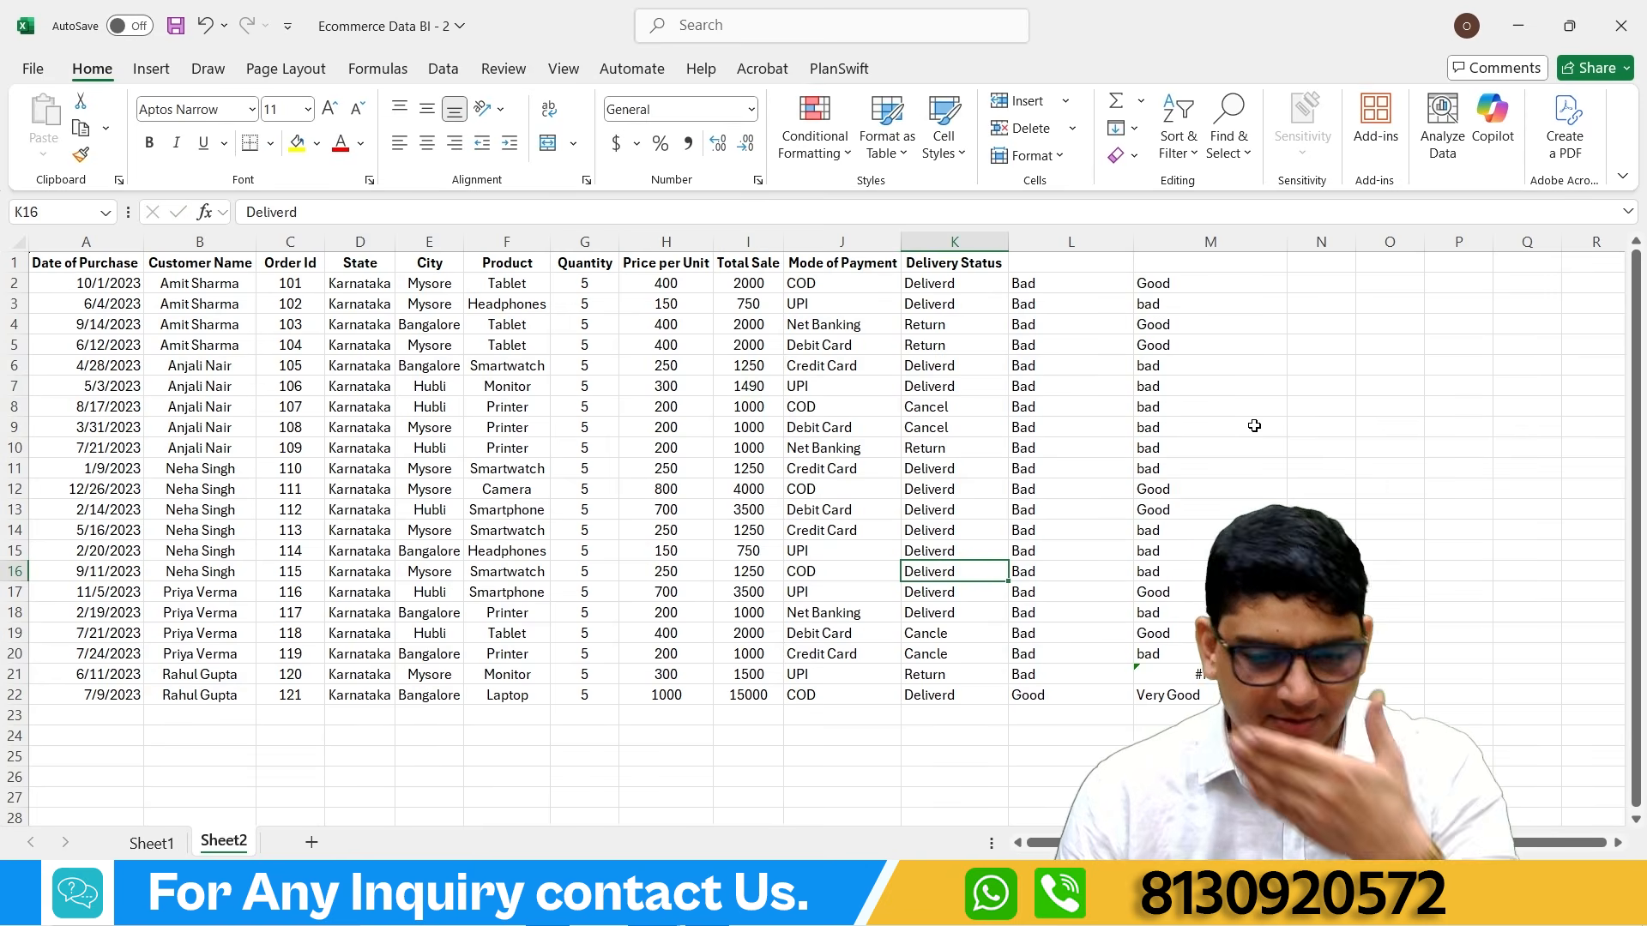
Step: Change the last condition of the IFS formula in M21 to I21<=1500
{"action": "left_click", "coordinate": [719, 678]}
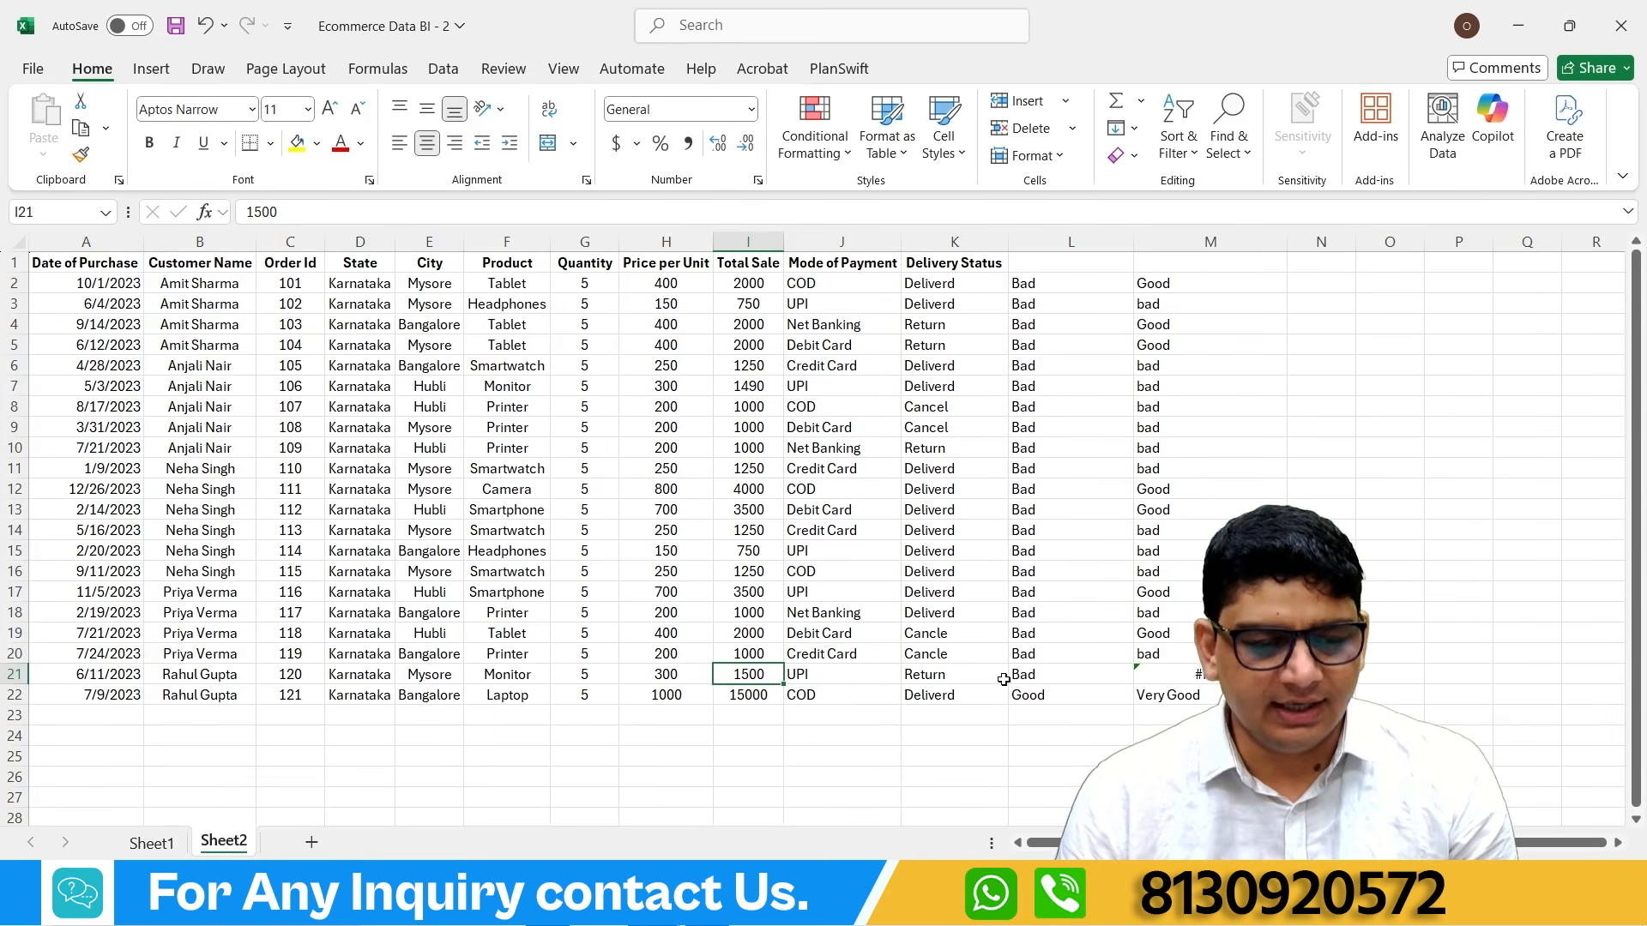
{"action": "left_click", "coordinate": [1184, 676]}
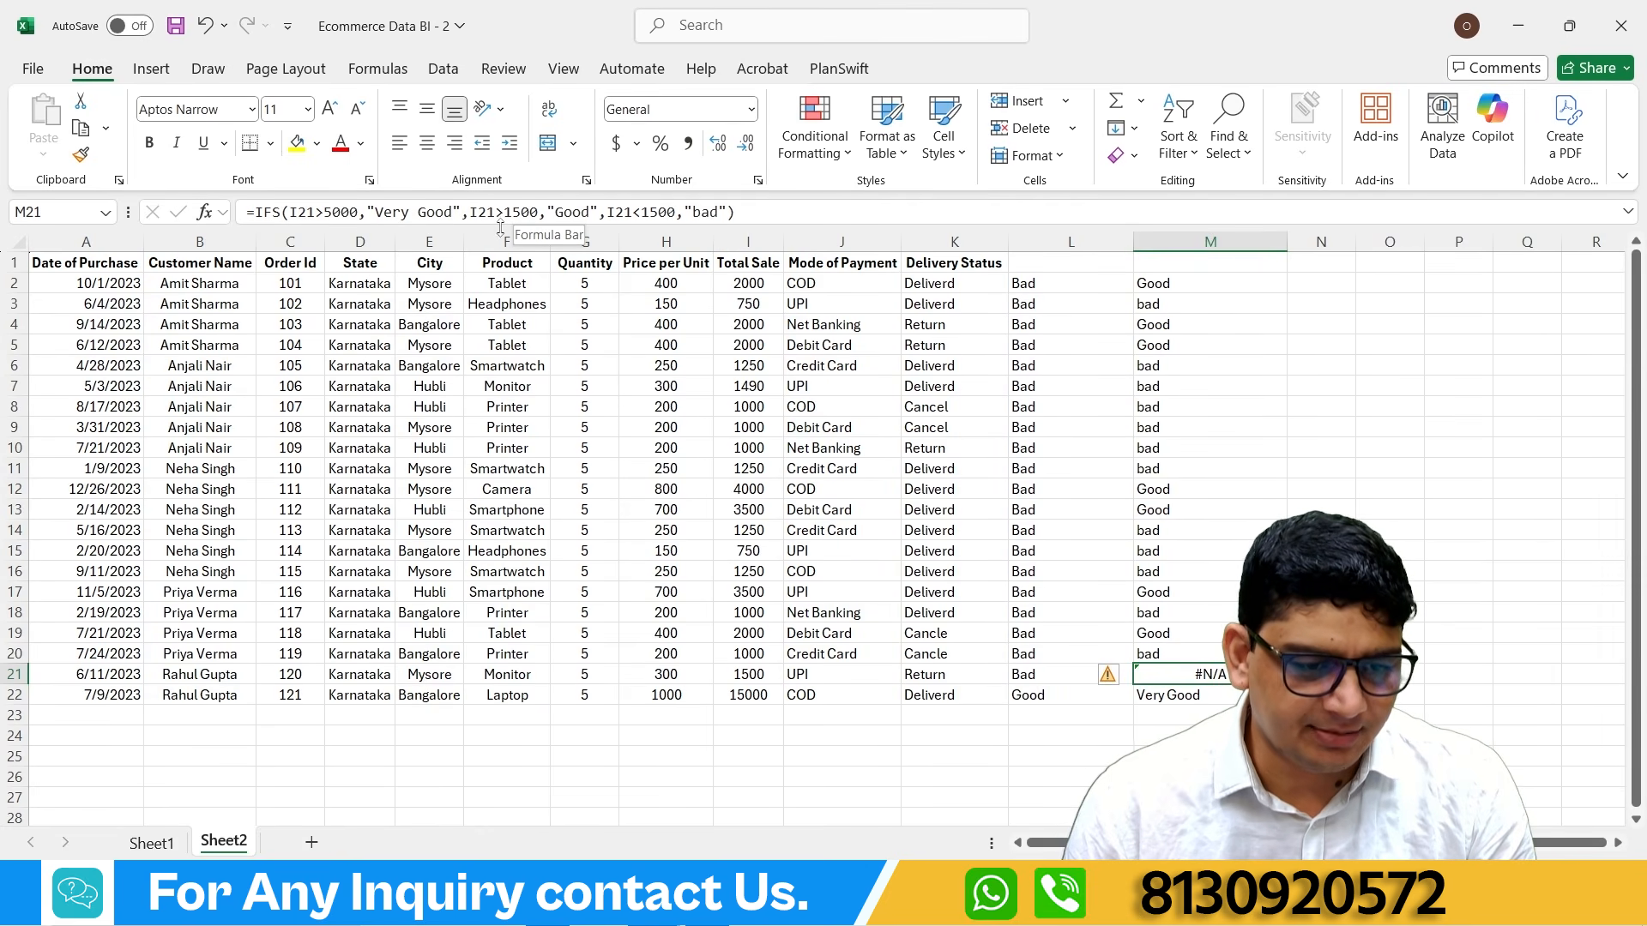
{"action": "left_click", "coordinate": [645, 212]}
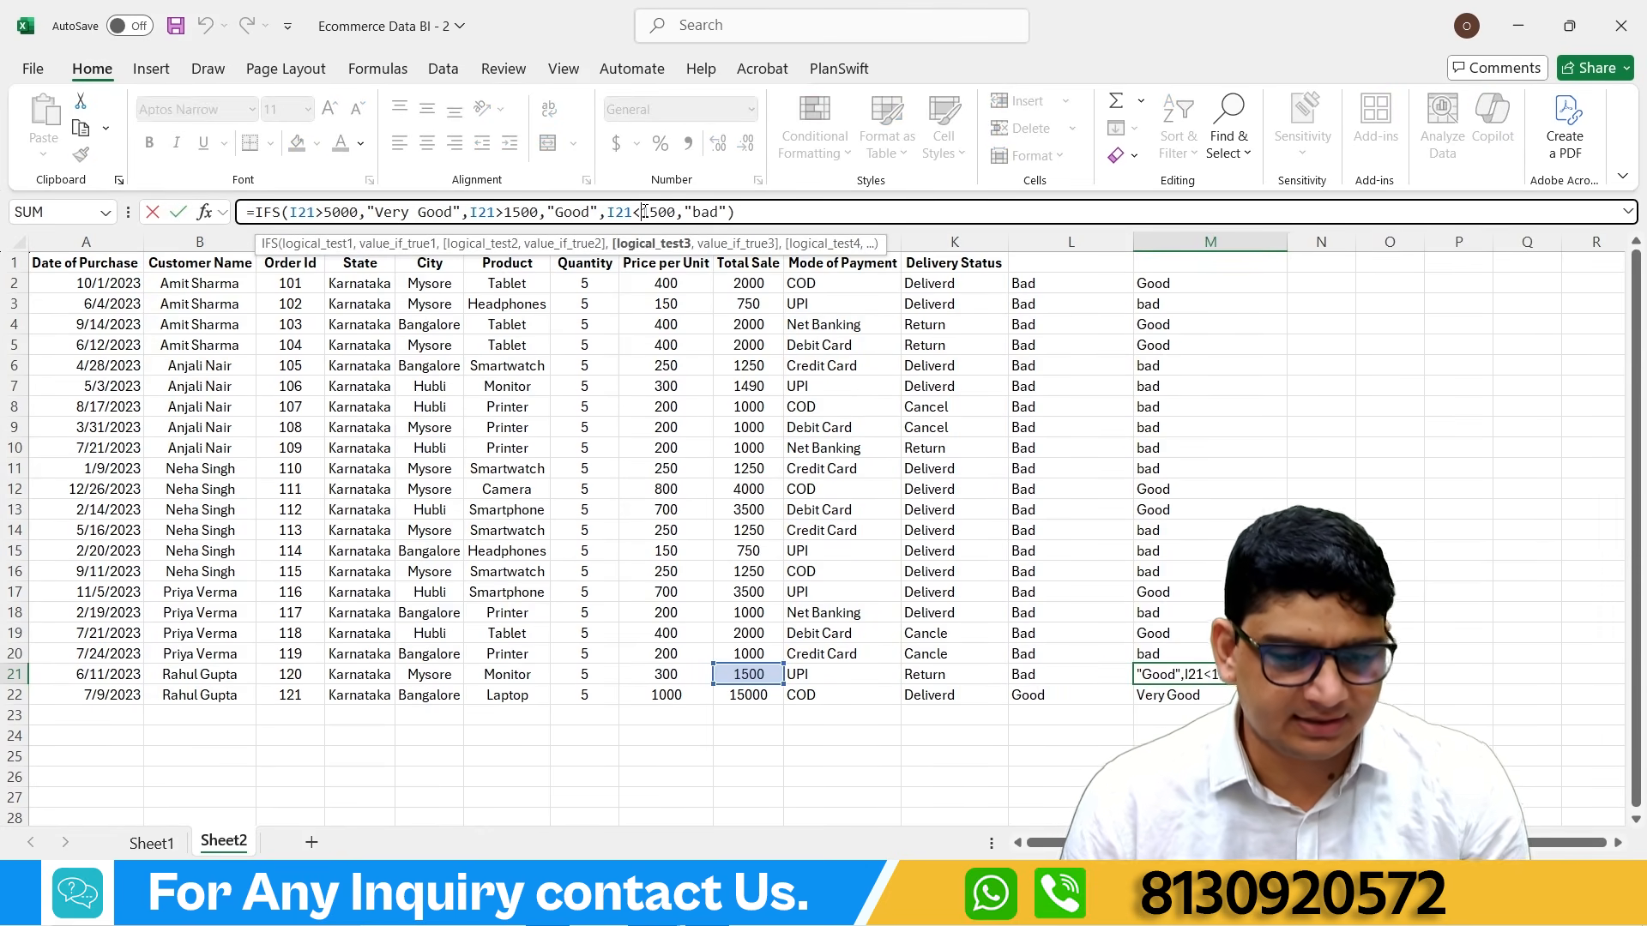
{"action": "type", "text": "="}
{"action": "key", "text": "Return"}
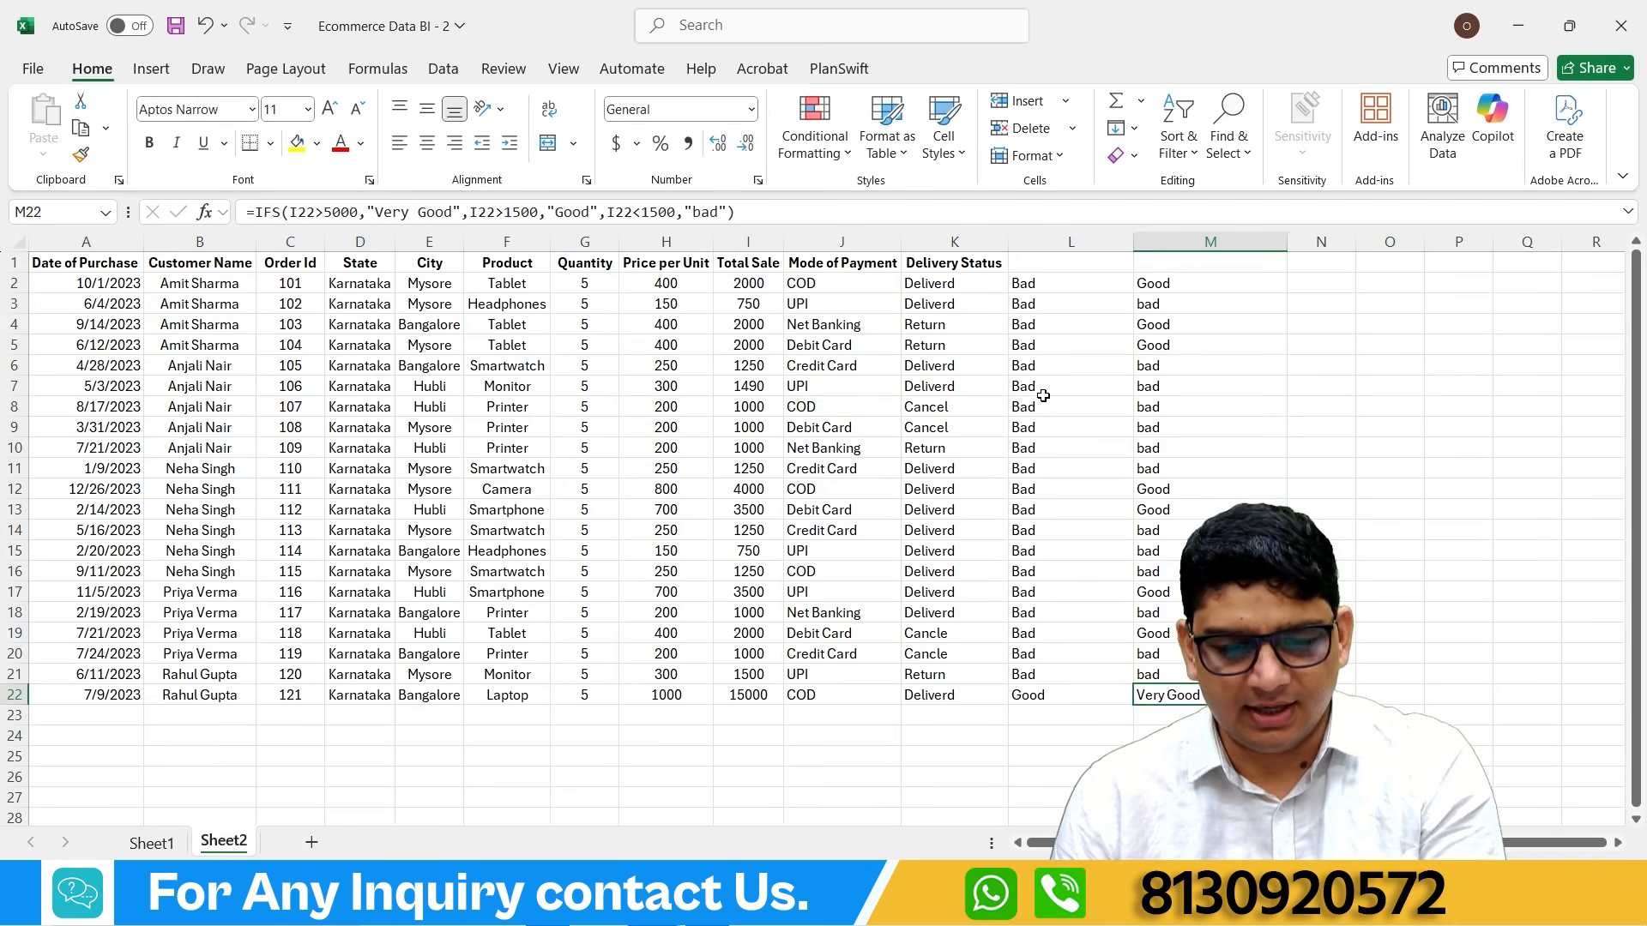
{"action": "left_click", "coordinate": [1163, 681]}
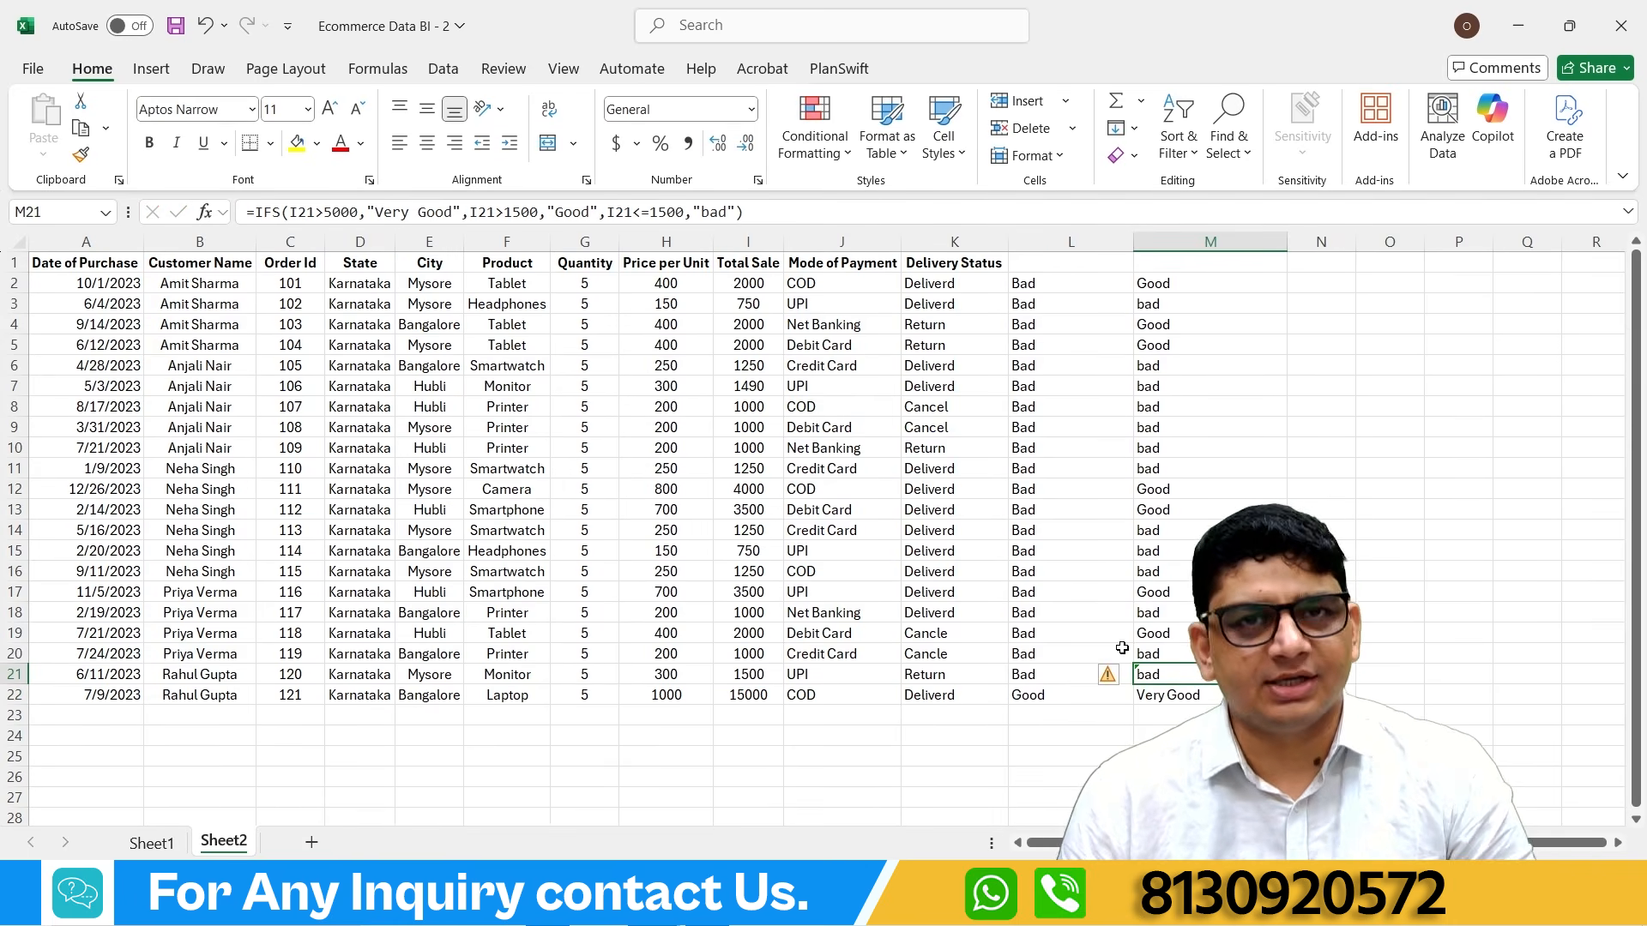
Step: Examine which IFS condition sets the ratings in M2, M3 and M22, comparing them with the Total Sale values
{"action": "left_click", "coordinate": [1174, 285]}
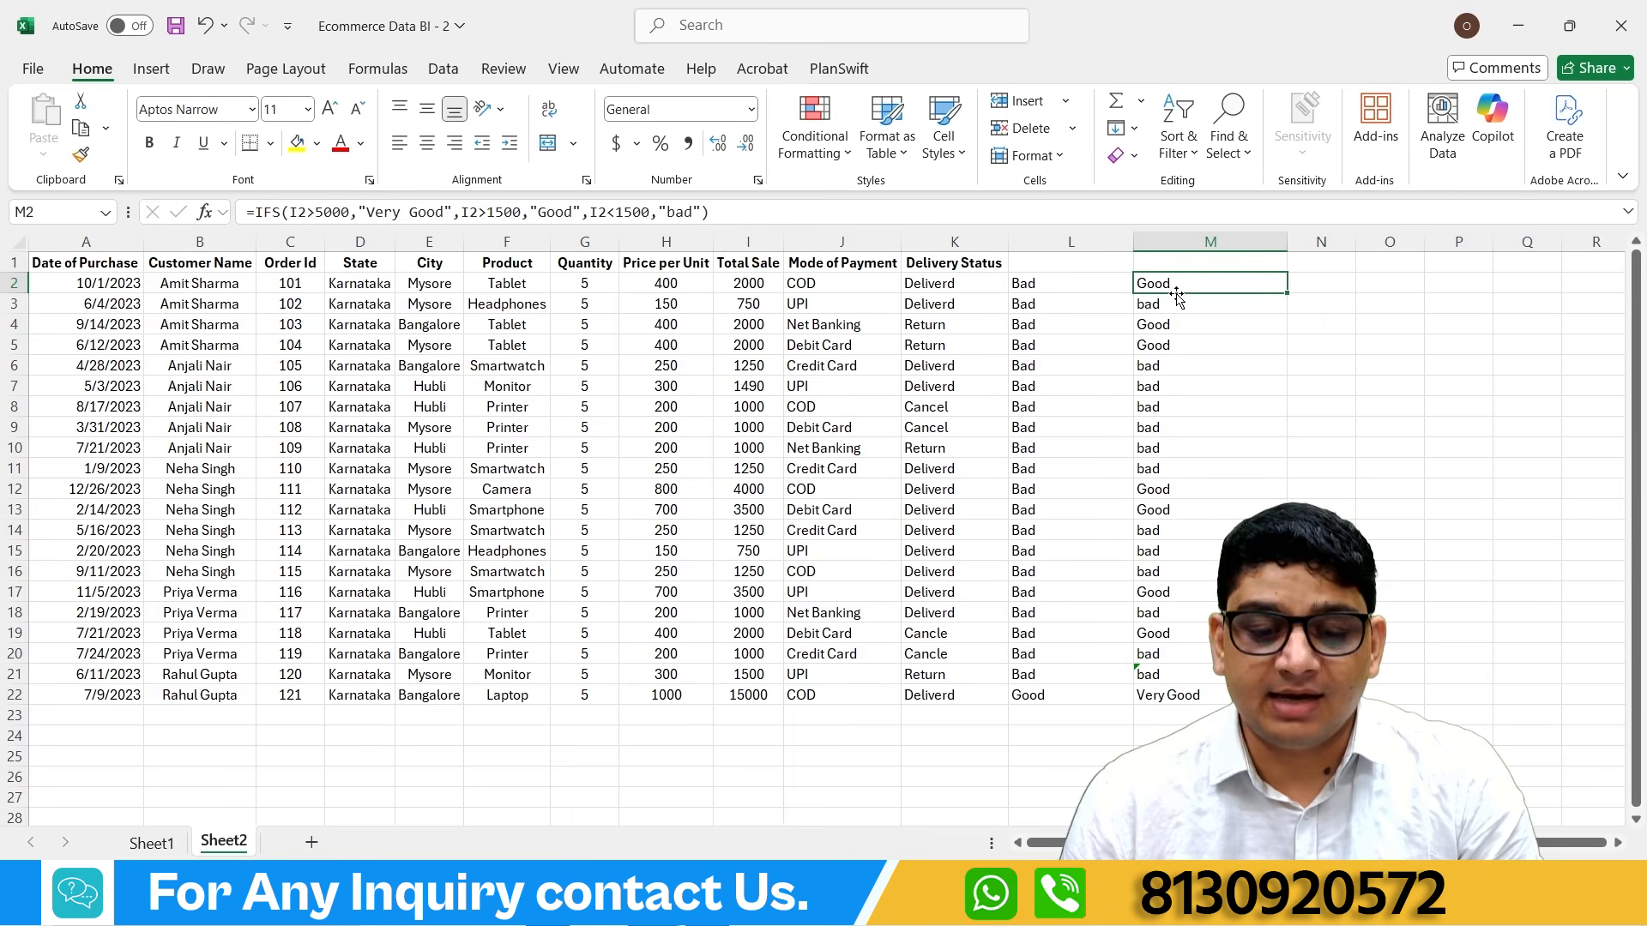
{"action": "left_click", "coordinate": [1167, 306]}
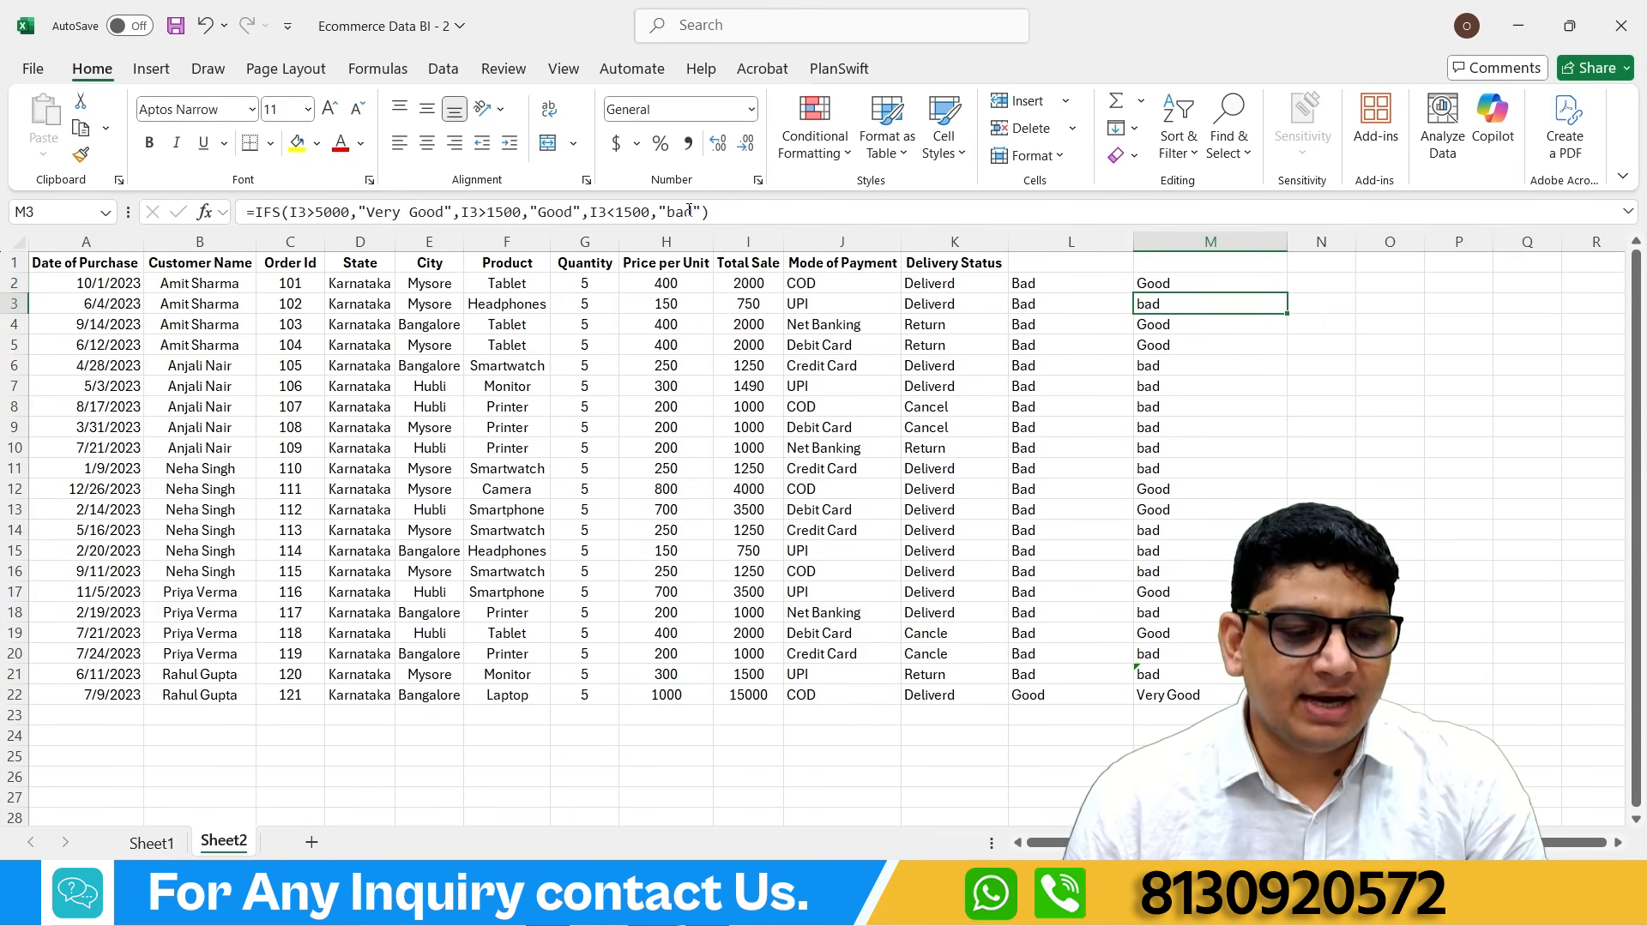
{"action": "left_click_drag", "start_coordinate": [650, 212], "coordinate": [588, 211]}
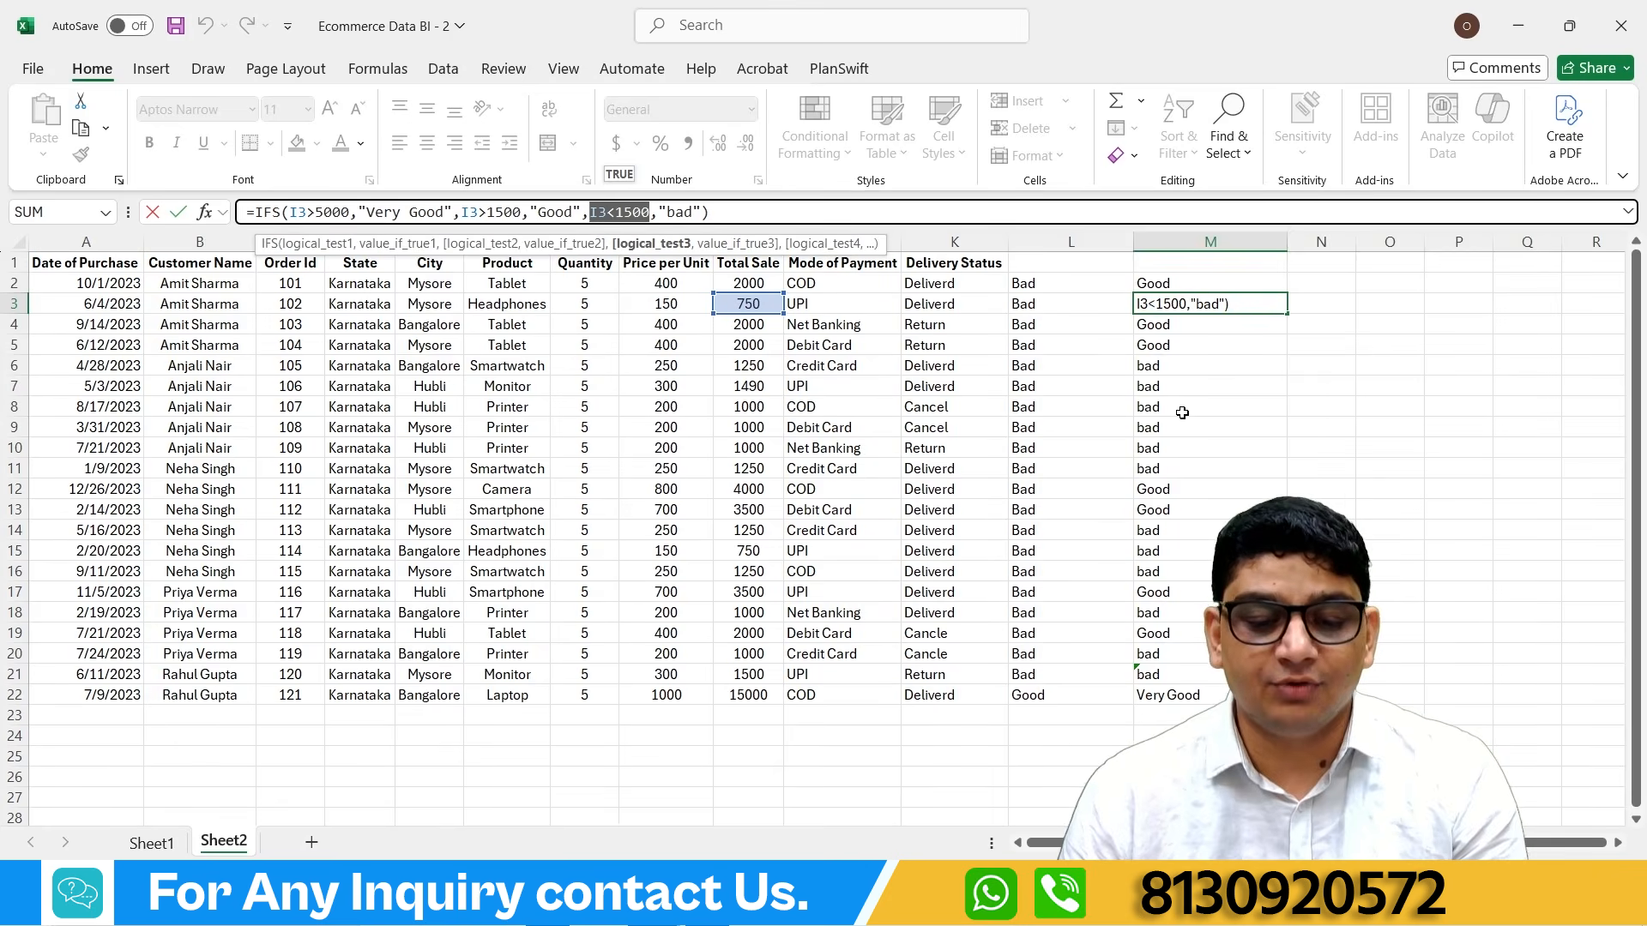
{"action": "key", "text": "ctrl+Return"}
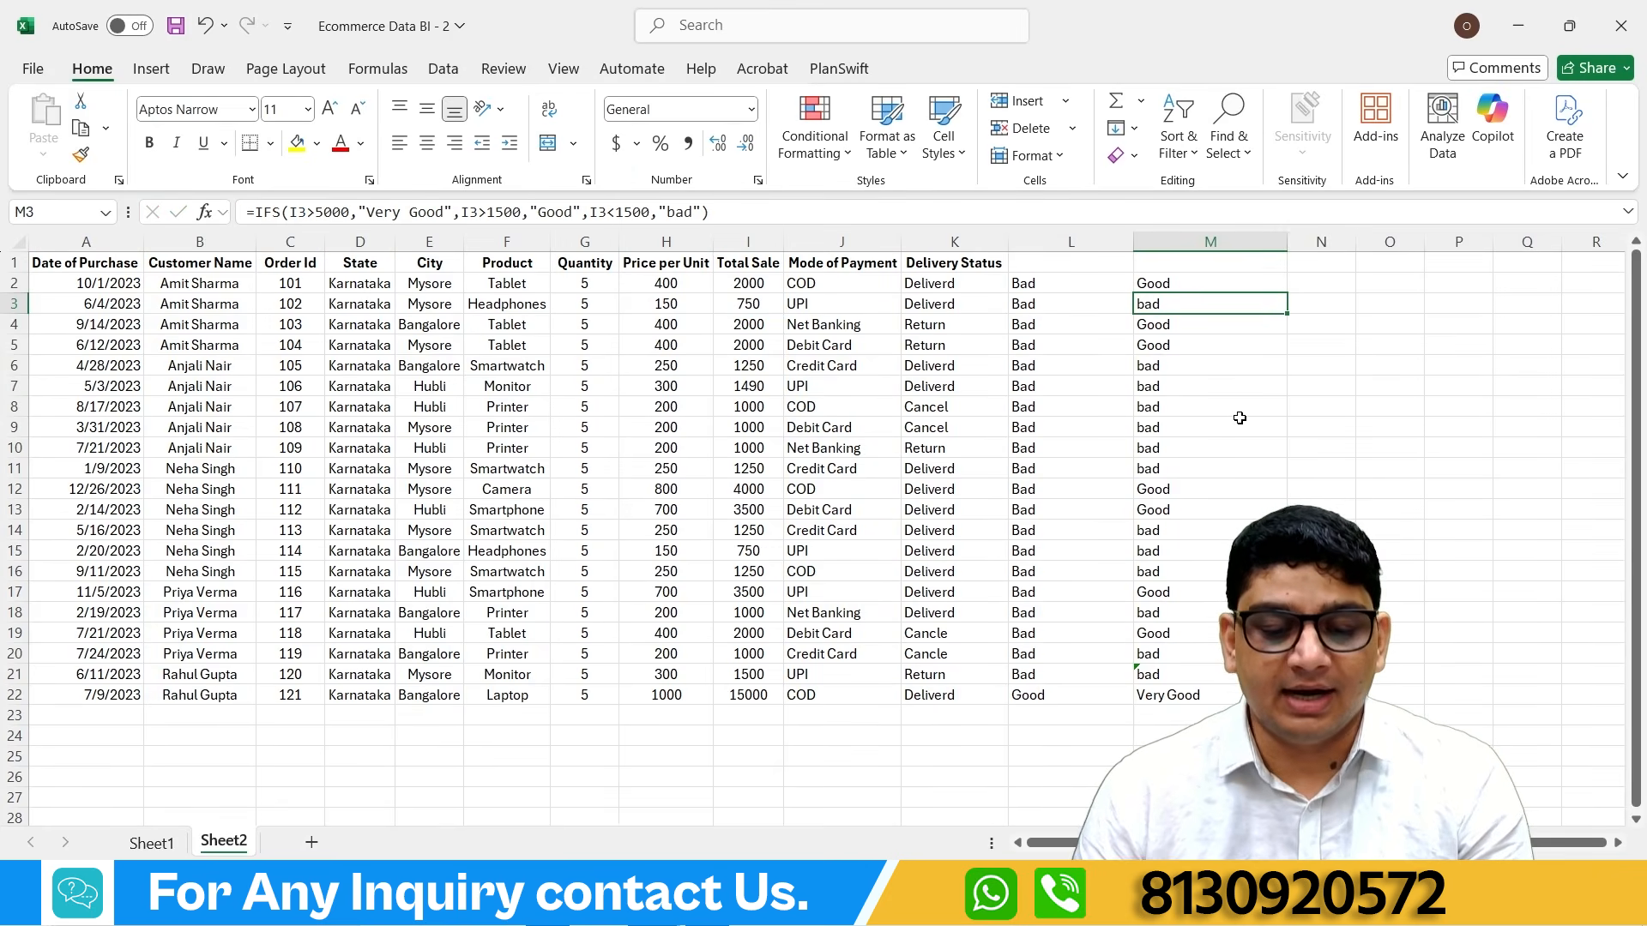
{"action": "left_click", "coordinate": [1154, 696]}
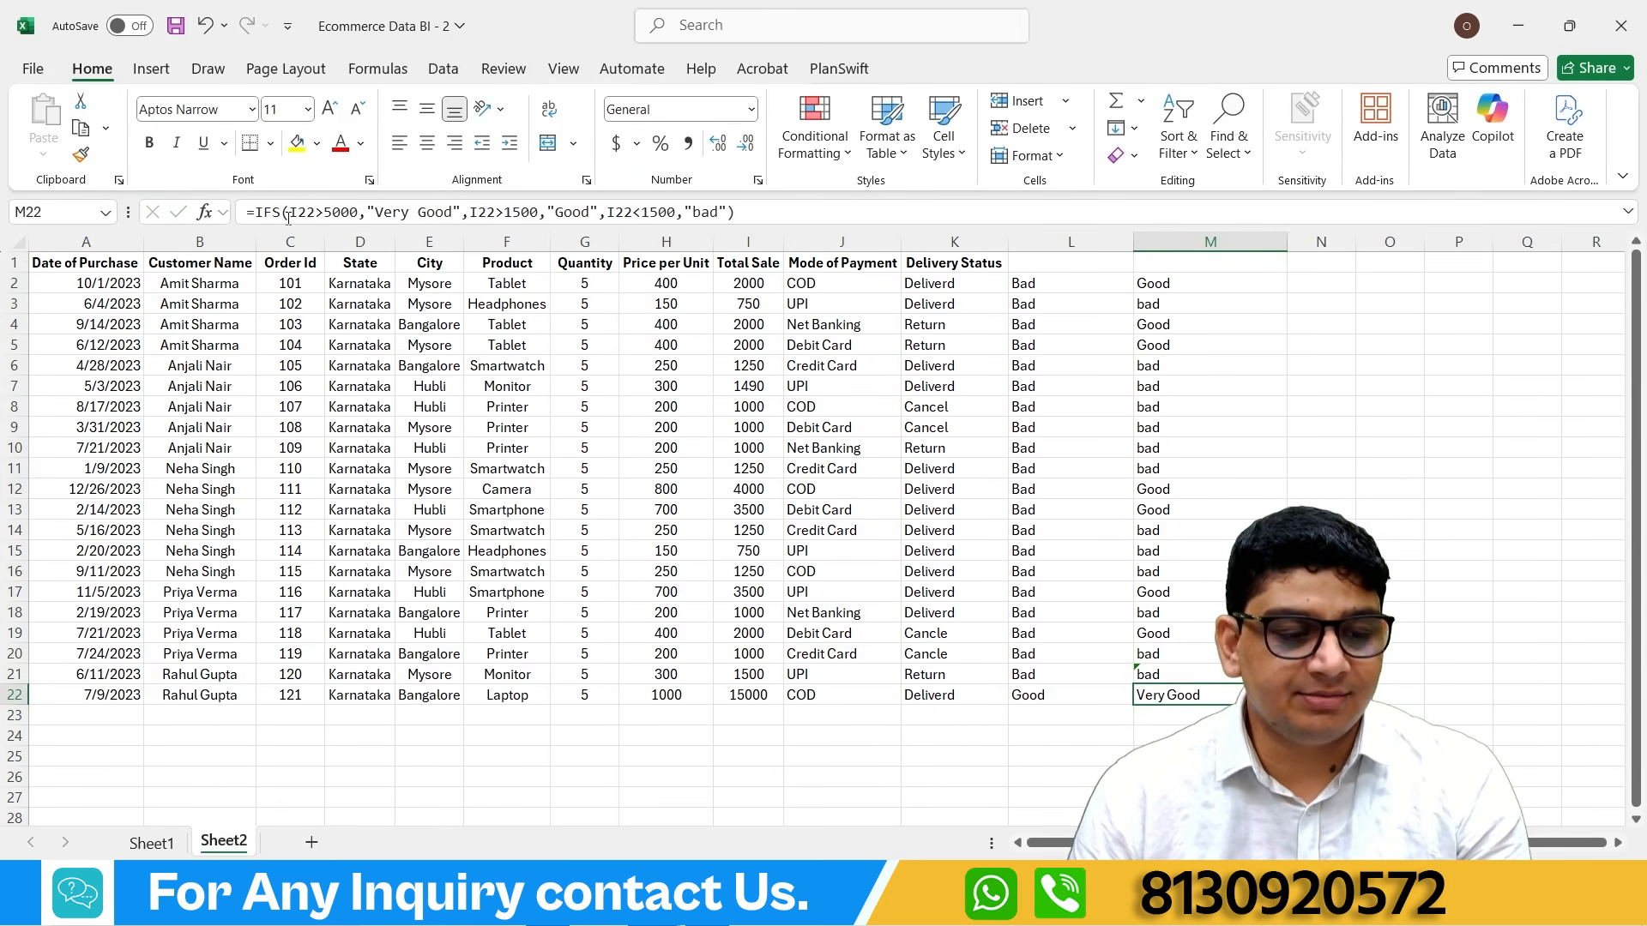
{"action": "left_click_drag", "start_coordinate": [287, 213], "coordinate": [358, 212]}
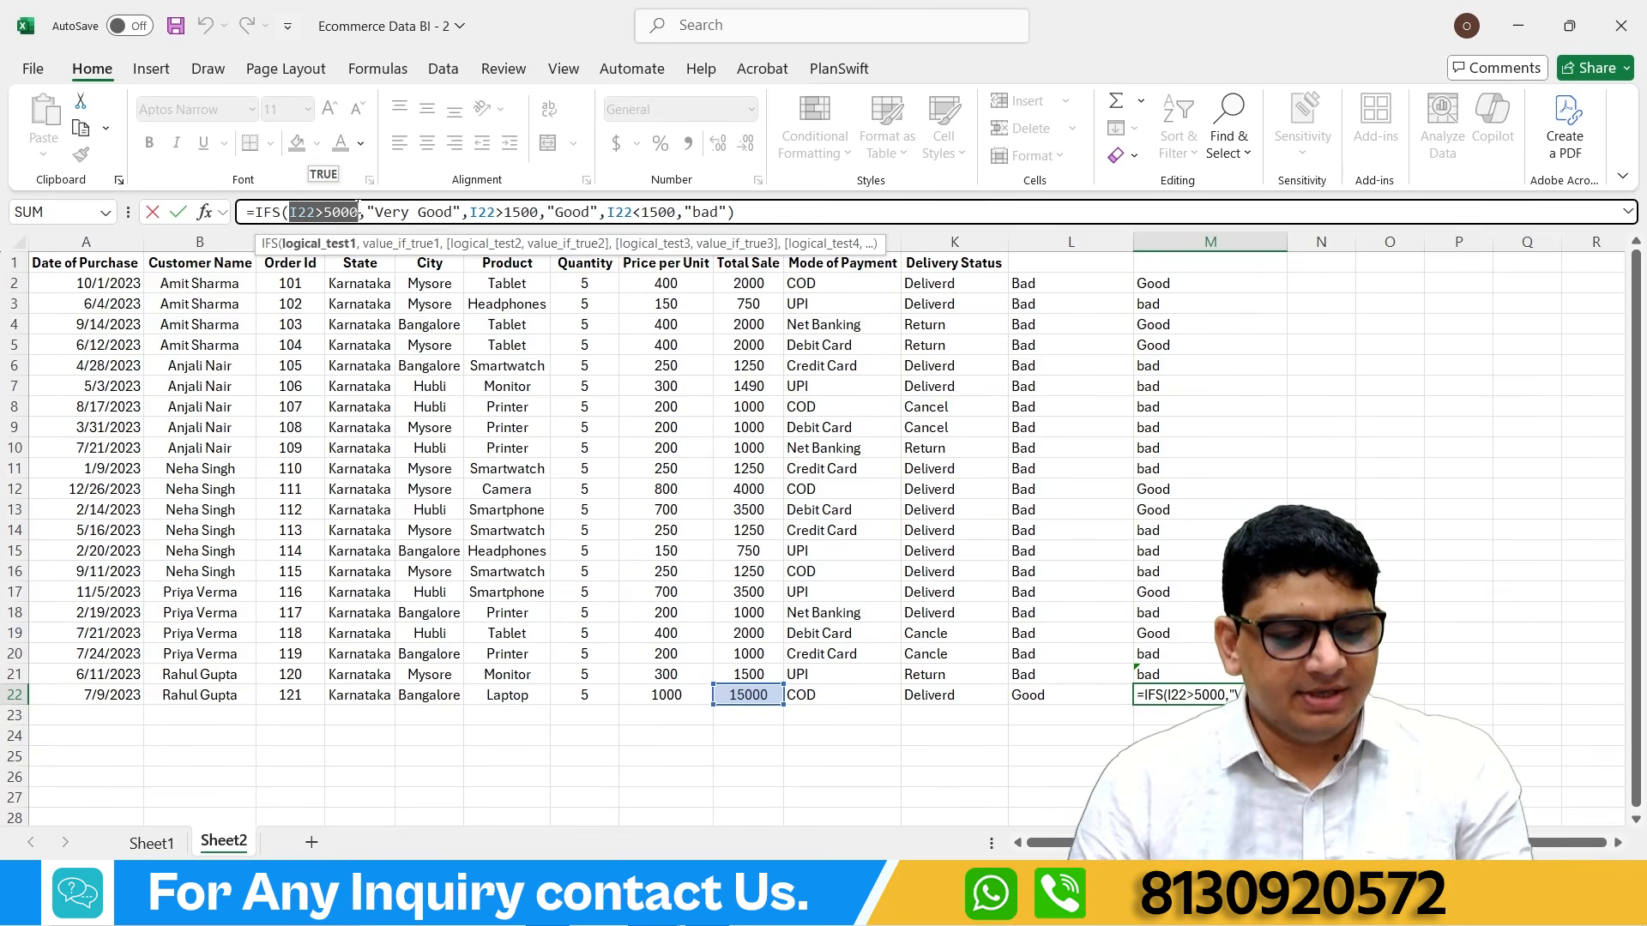
{"action": "key", "text": "Return"}
{"action": "left_click", "coordinate": [755, 427]}
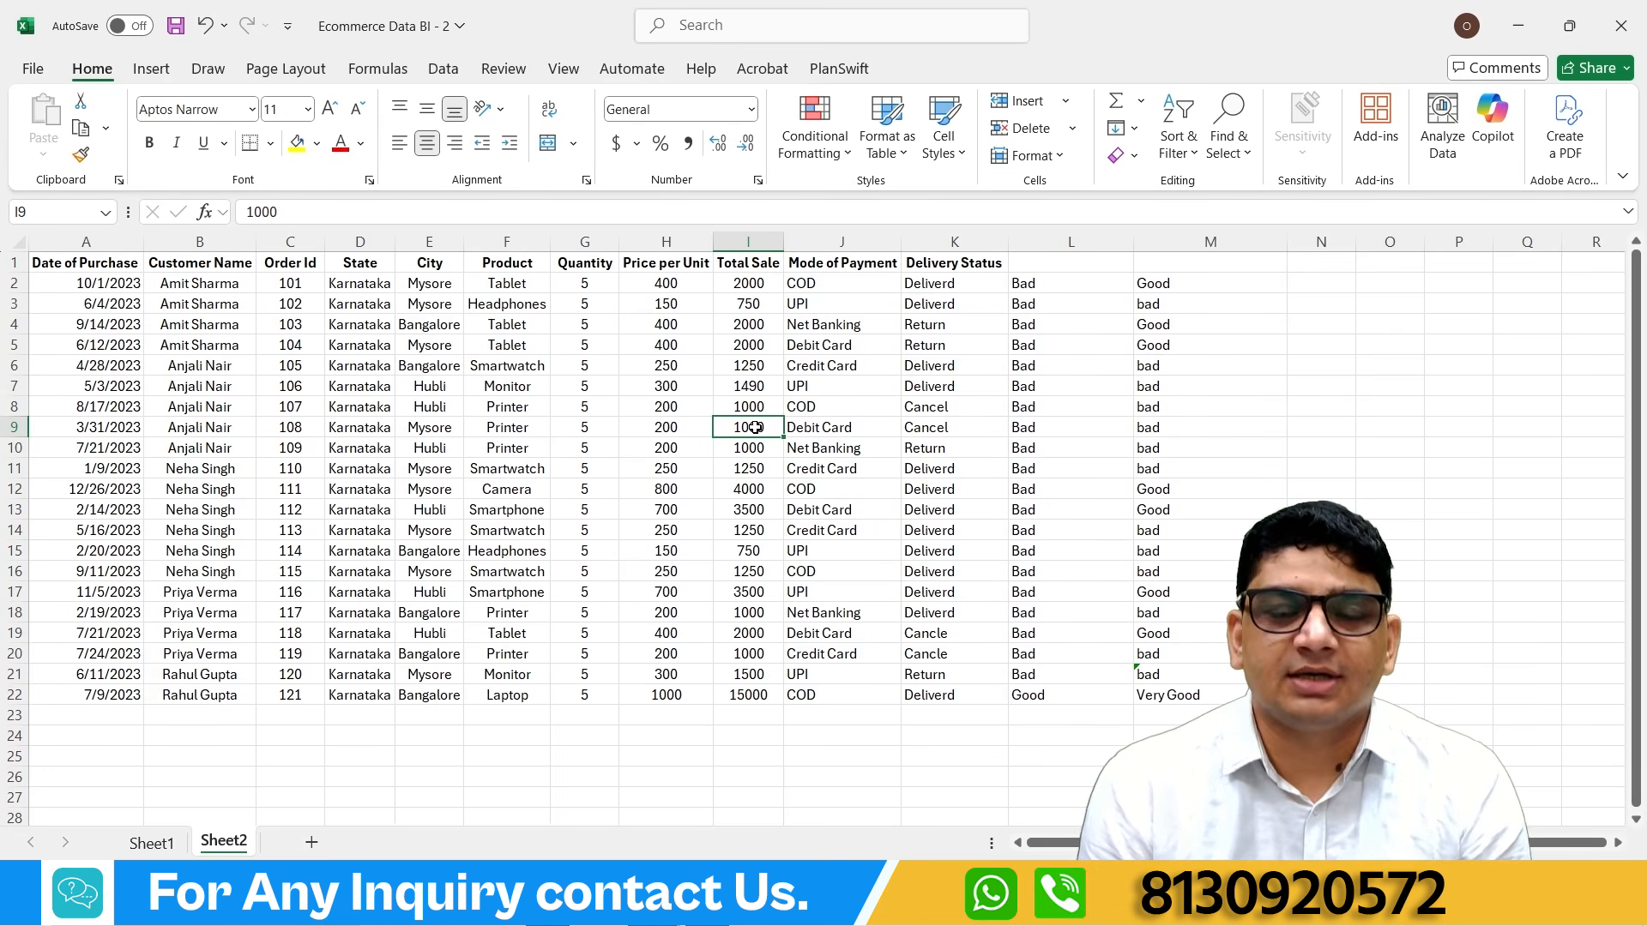
Step: Switch to the BBS SHEET workbook and clear the bar-diameter formulas for Footing F1 in N10:U11
{"action": "left_click", "coordinate": [656, 909]}
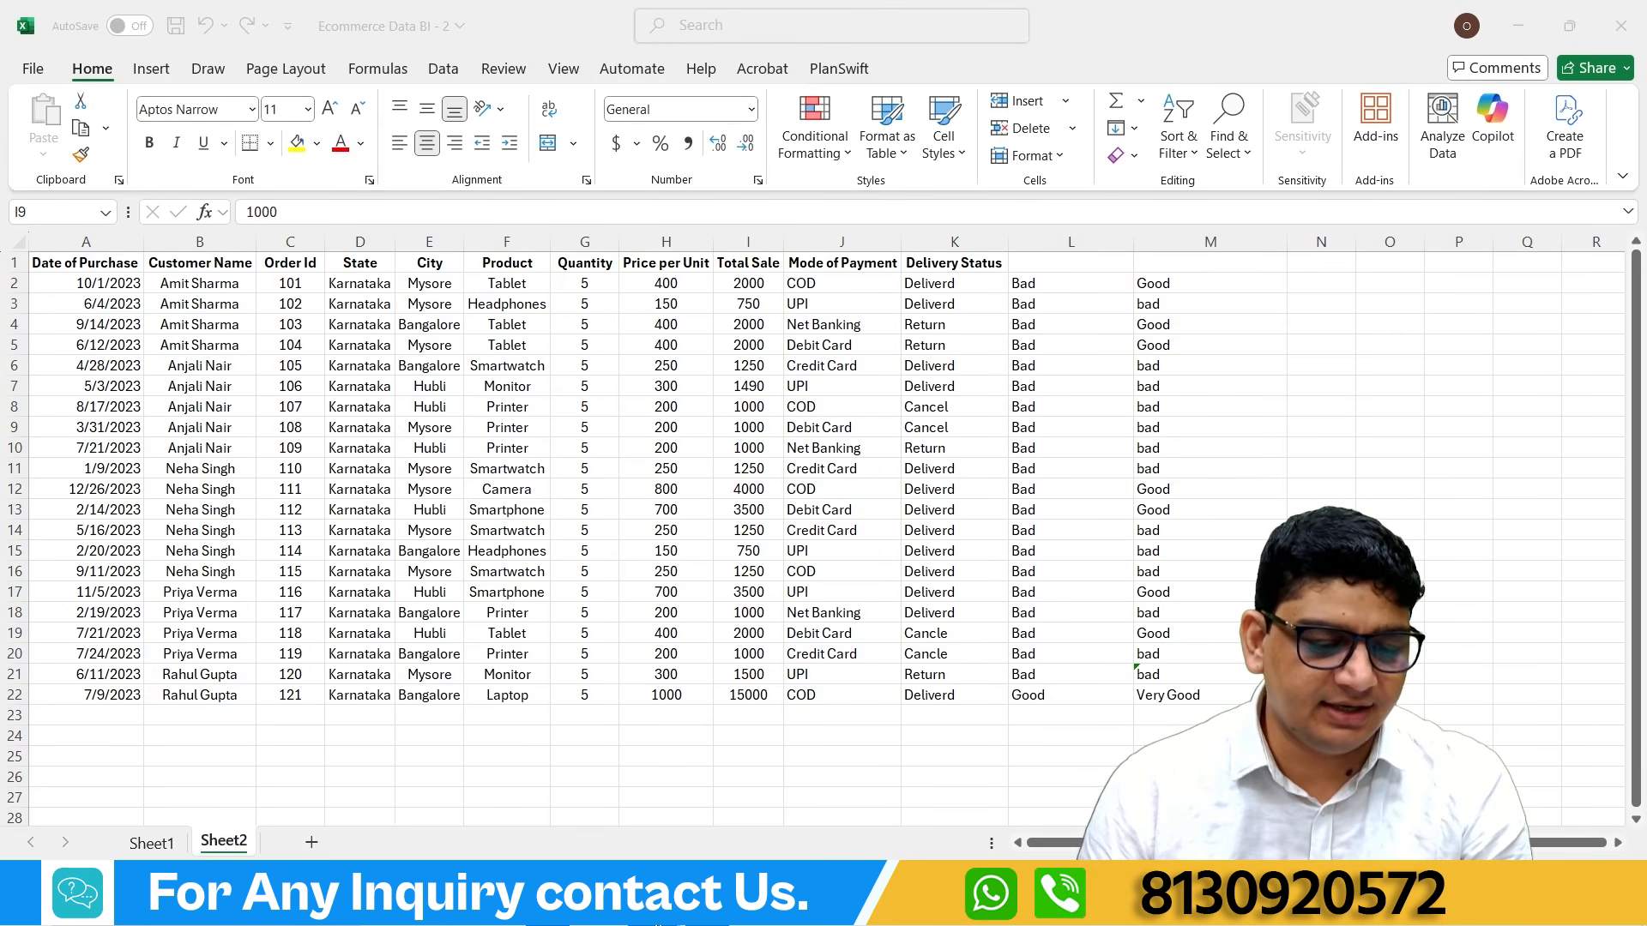
{"action": "left_click", "coordinate": [742, 806]}
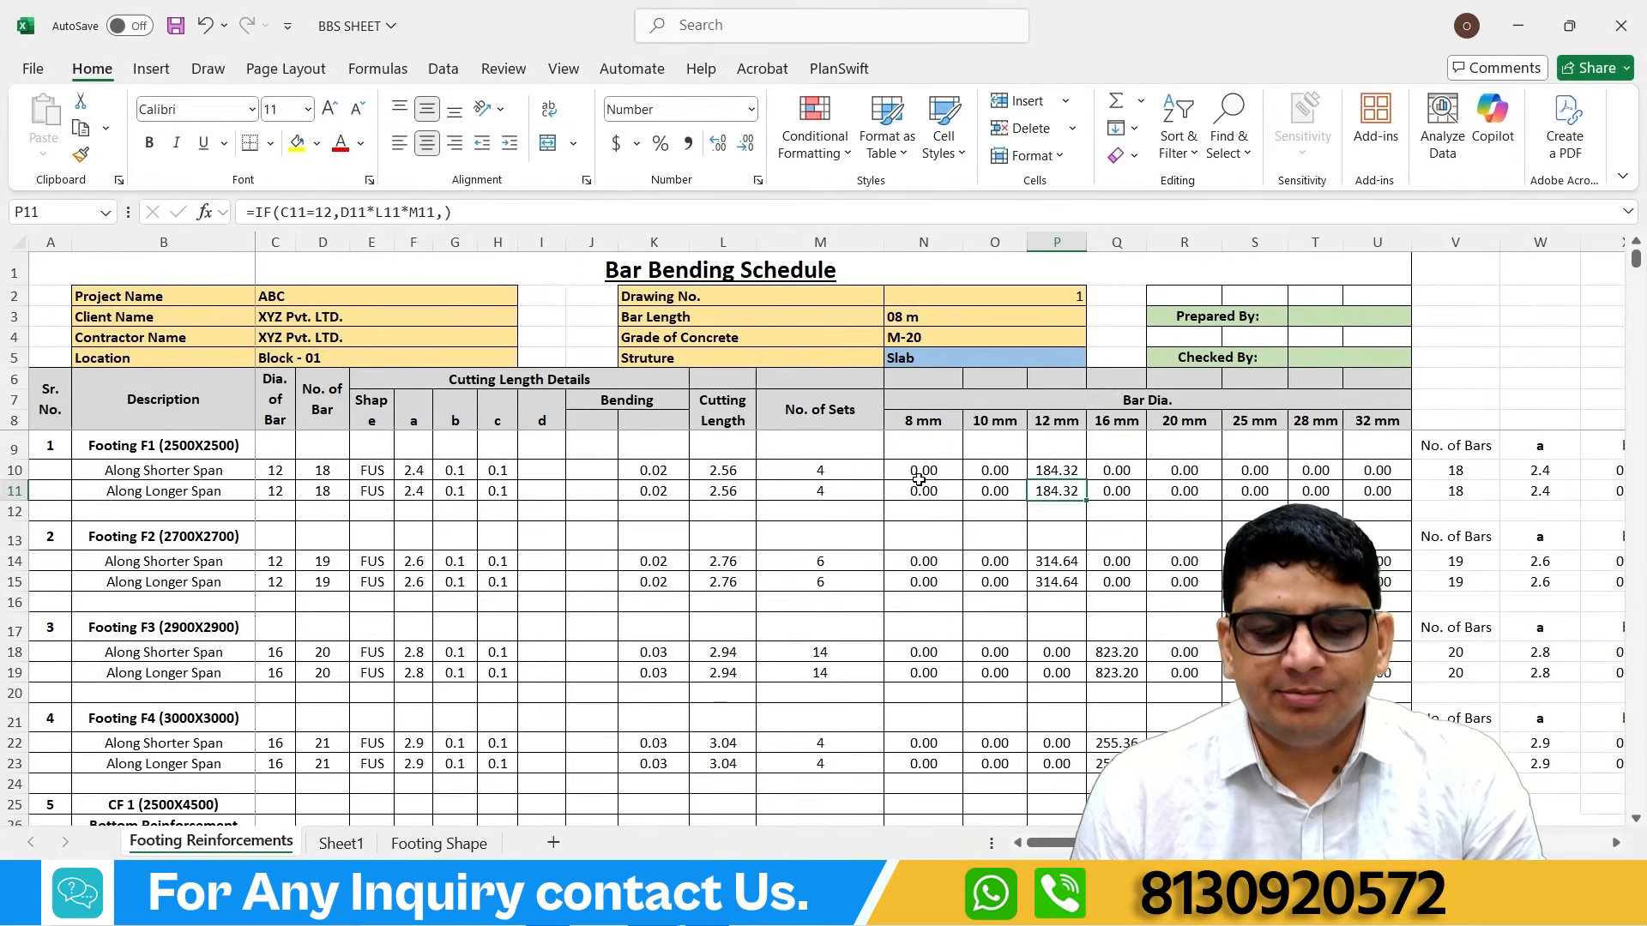
{"action": "left_click_drag", "start_coordinate": [909, 469], "coordinate": [1385, 489]}
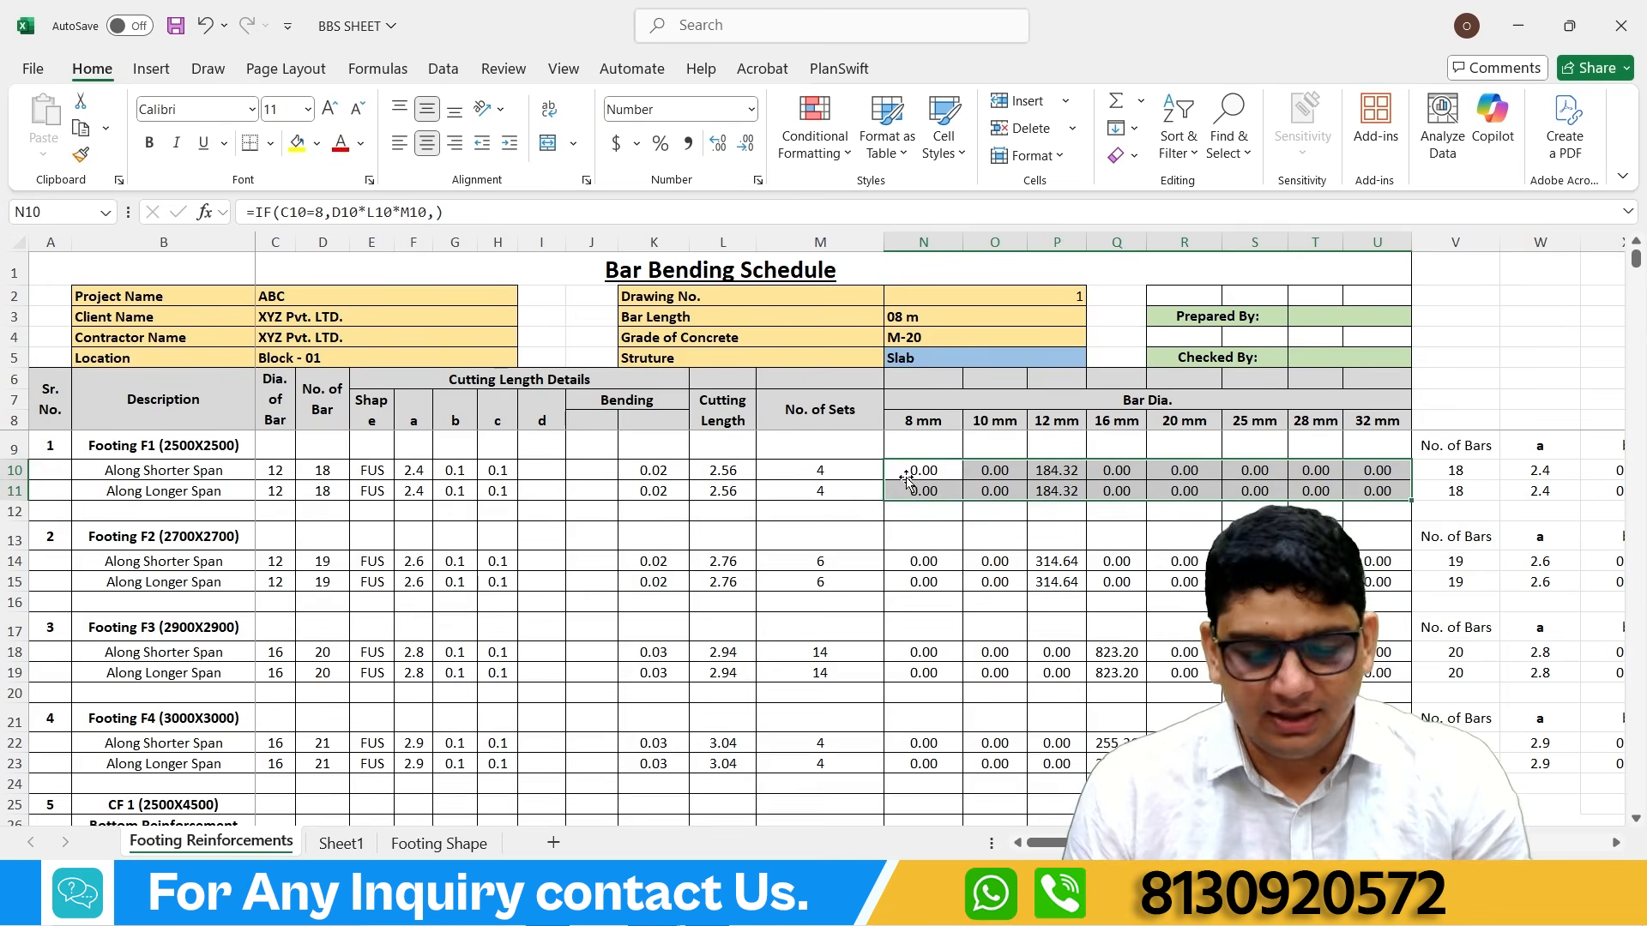
{"action": "key", "text": "Delete"}
Step: Enter =IF(C10=8,D10*L10*M10,0) in N10, the 8 mm cell of Footing F1's shorter span
{"action": "left_click", "coordinate": [932, 471]}
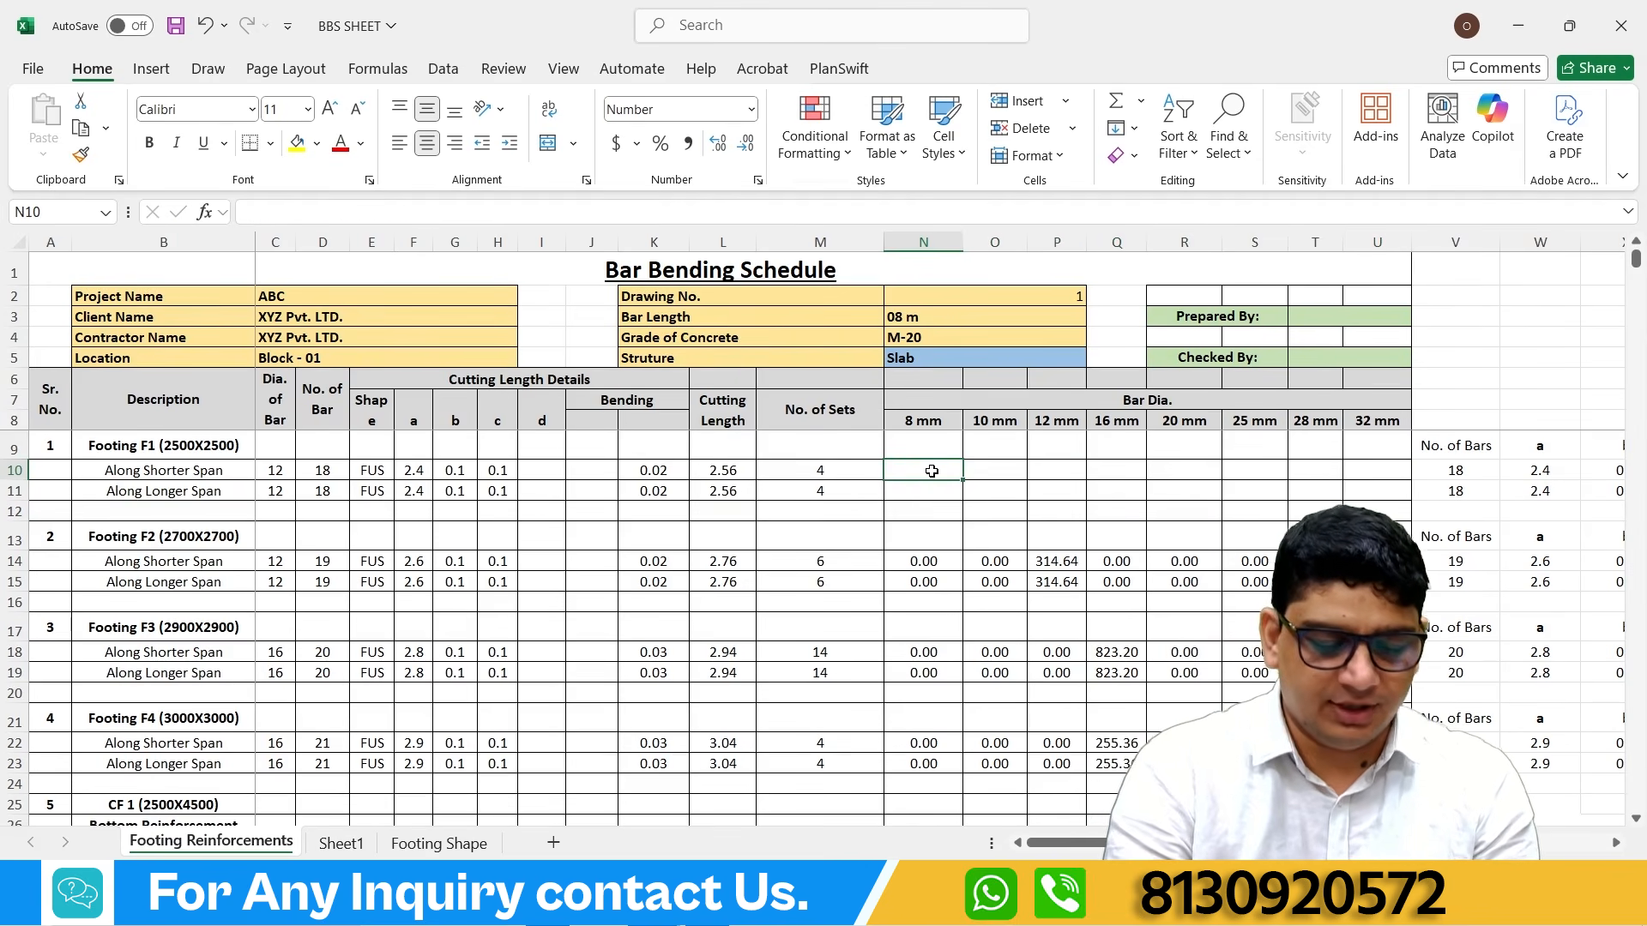
{"action": "type", "text": "=if"}
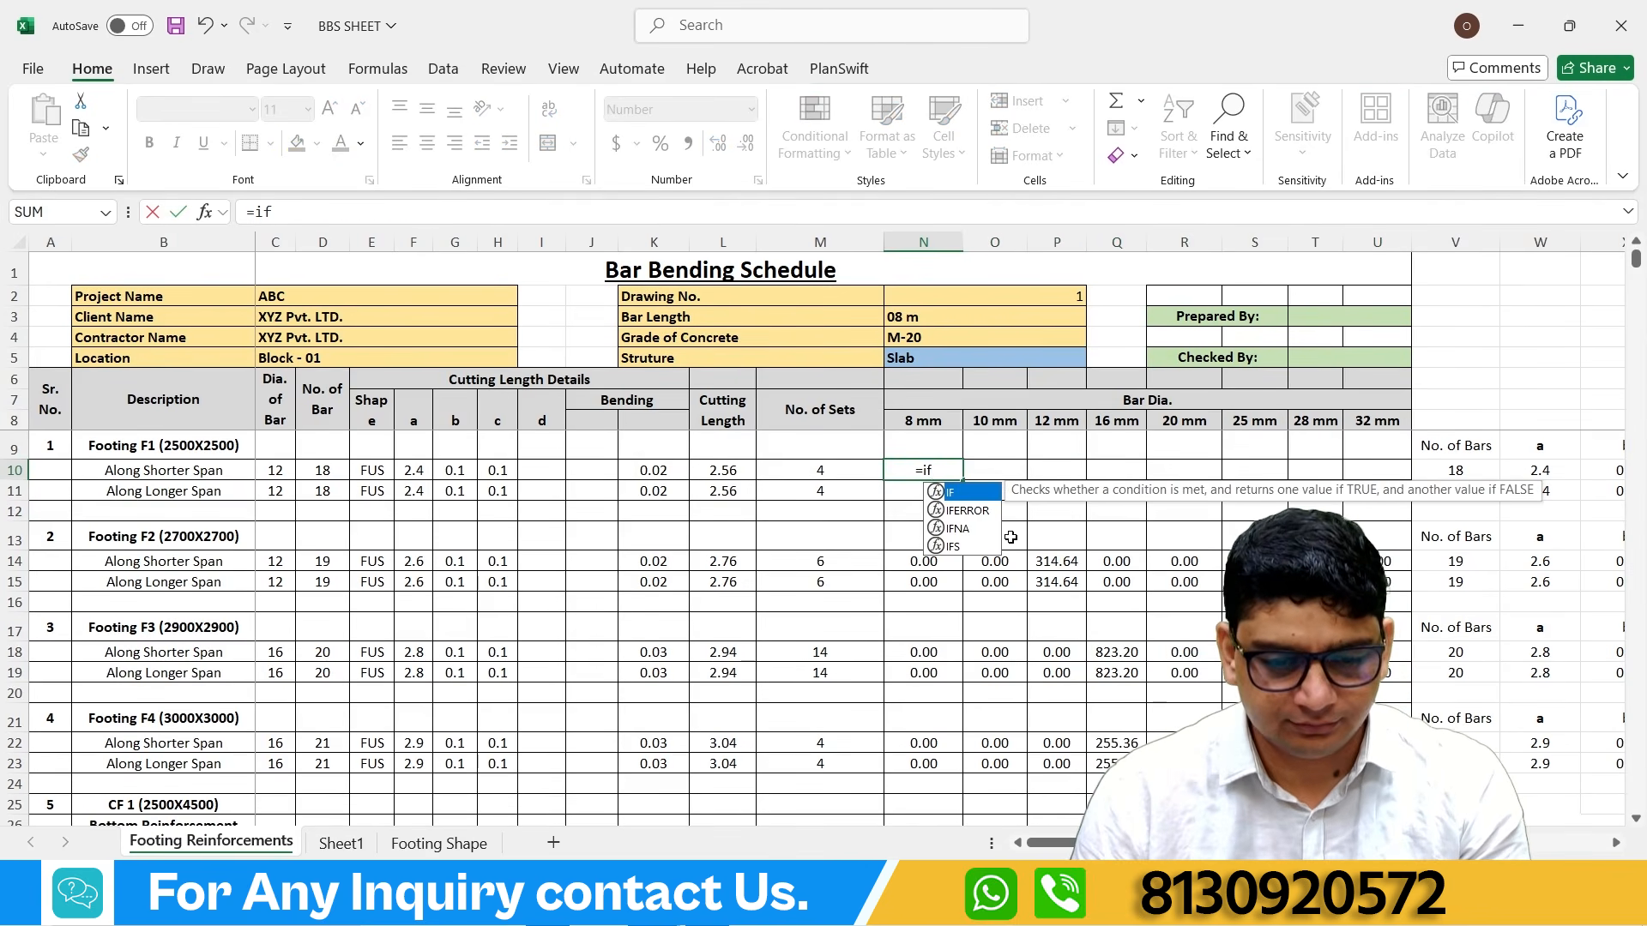
{"action": "key", "text": "Tab"}
{"action": "left_click", "coordinate": [275, 470]}
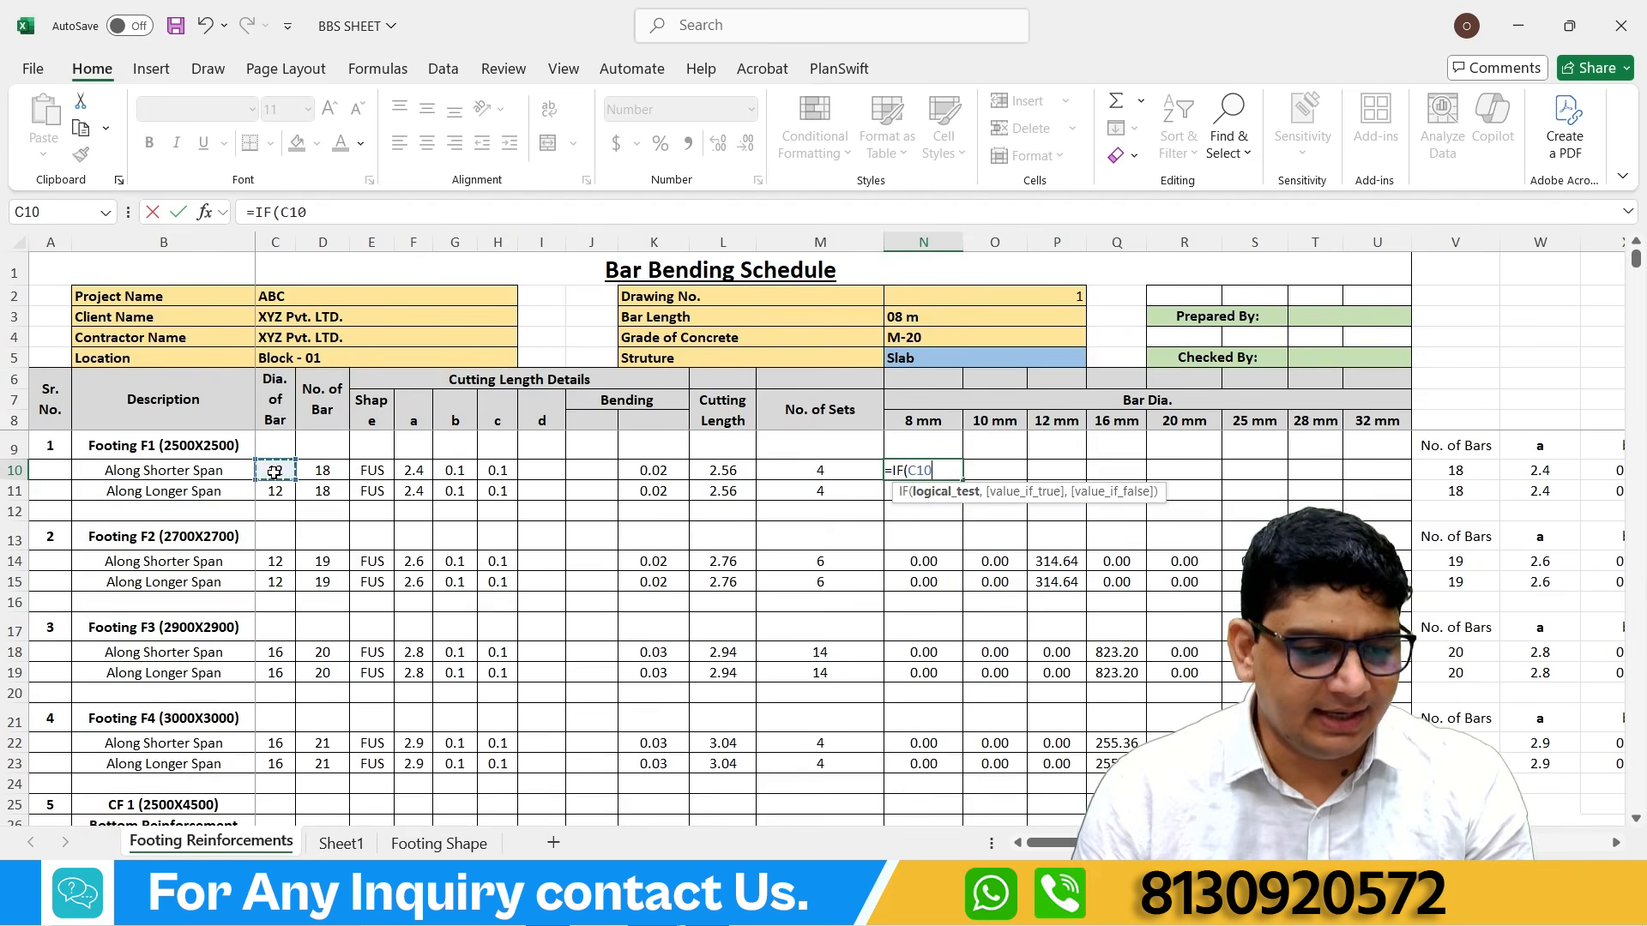
{"action": "type", "text": "=8"}
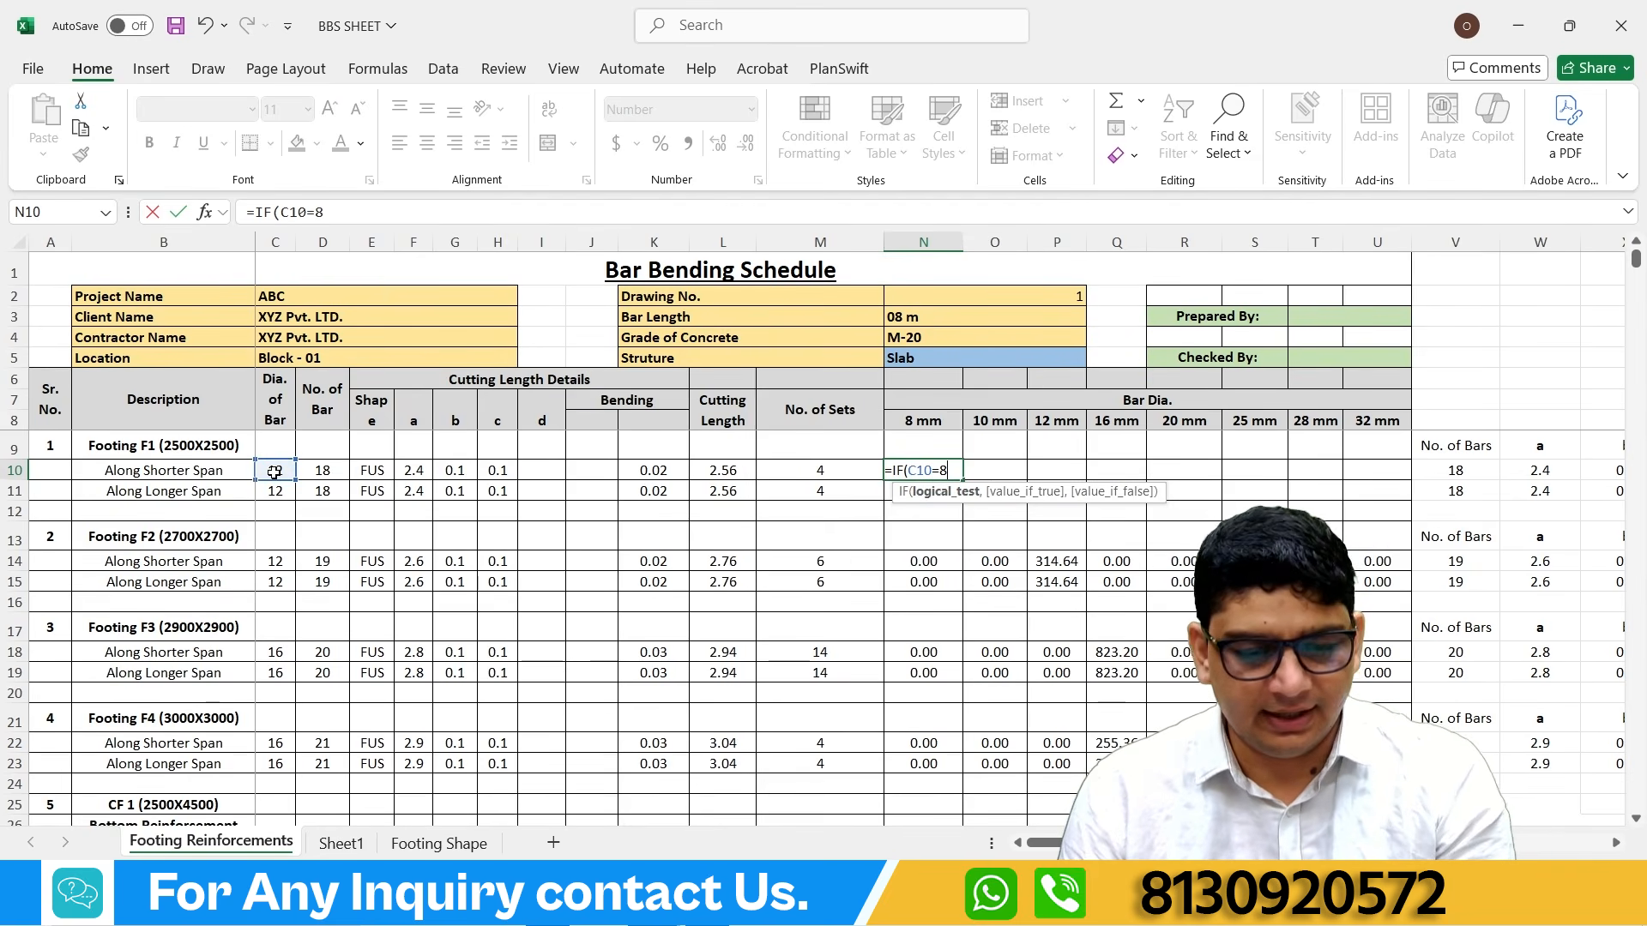
{"action": "type", "text": ","}
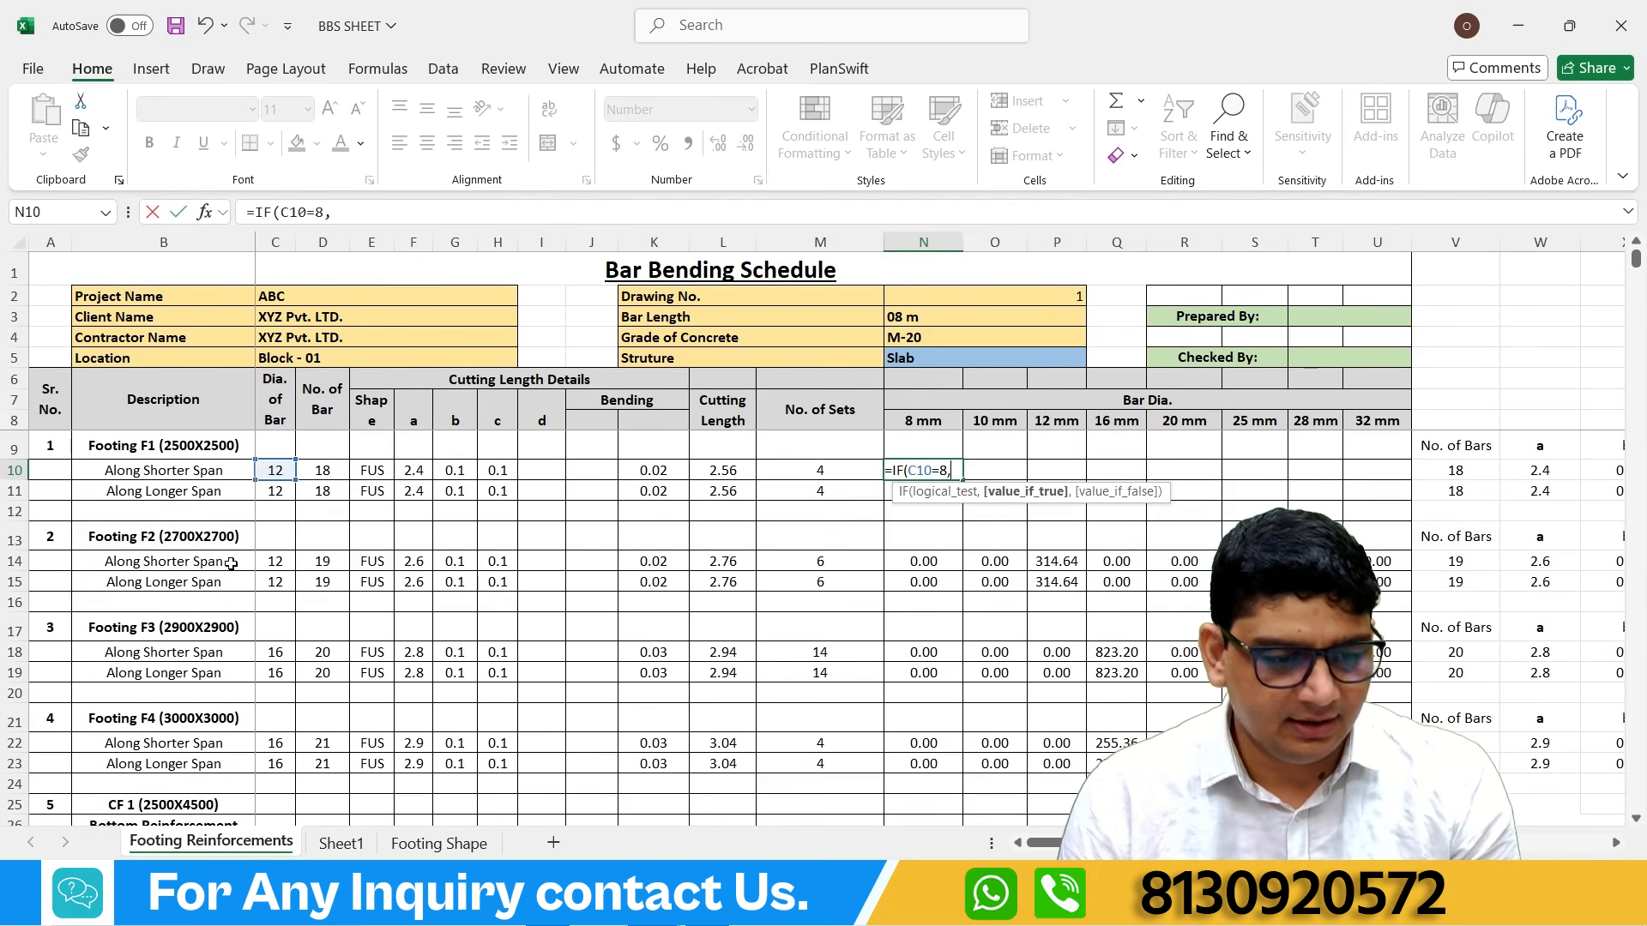
{"action": "left_click", "coordinate": [324, 471]}
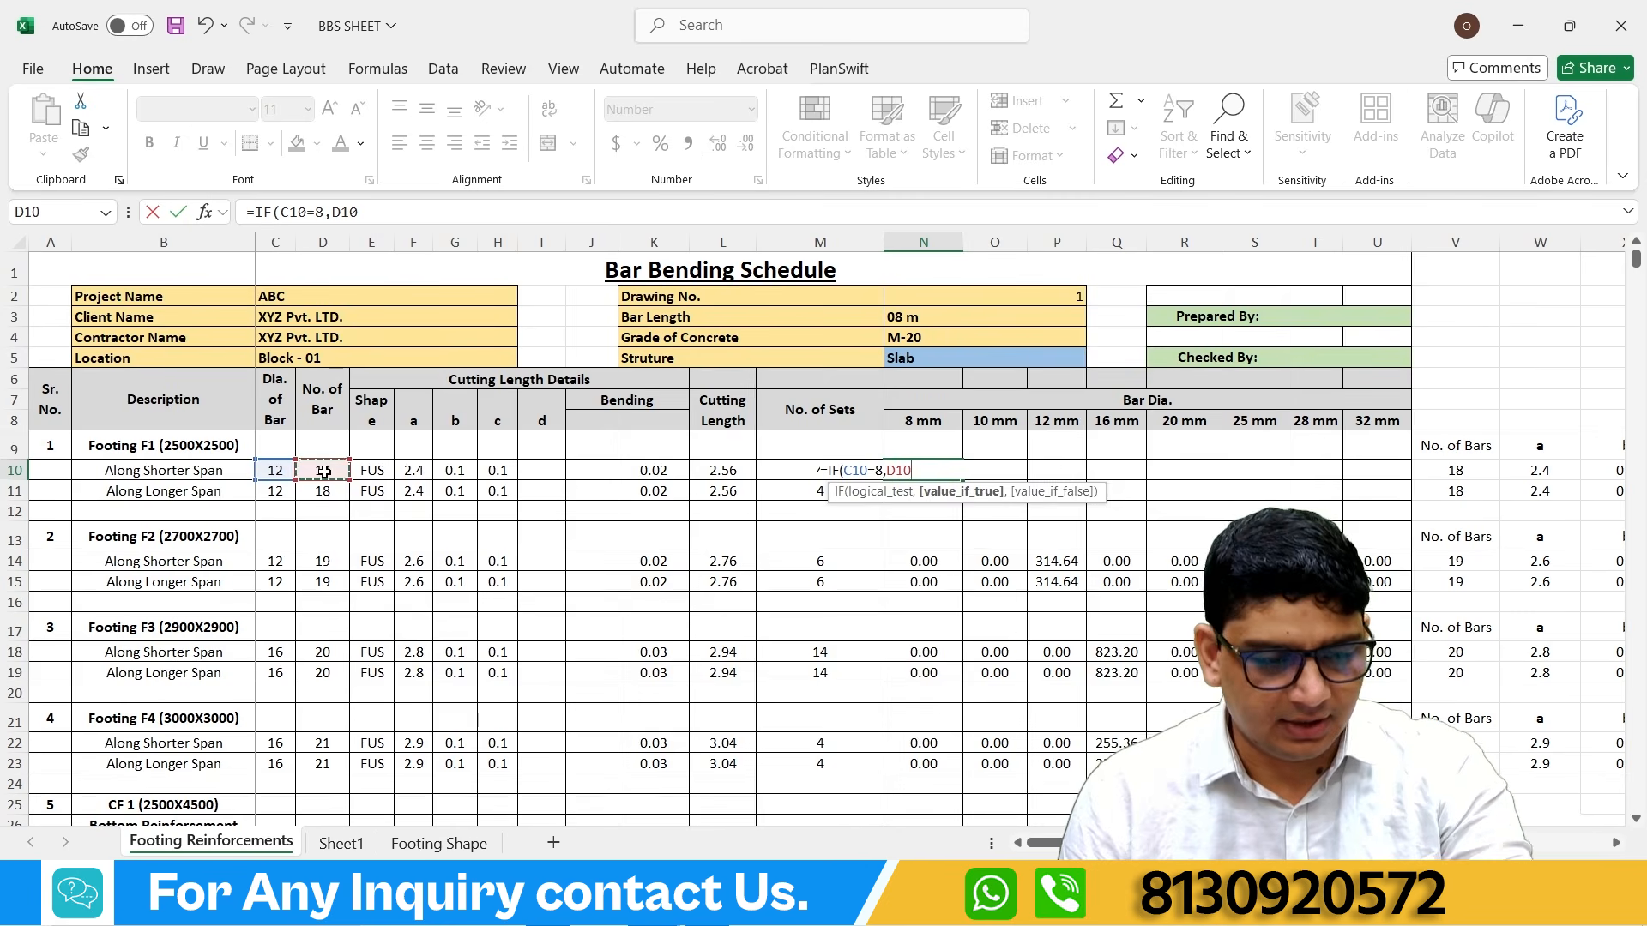
{"action": "type", "text": "*"}
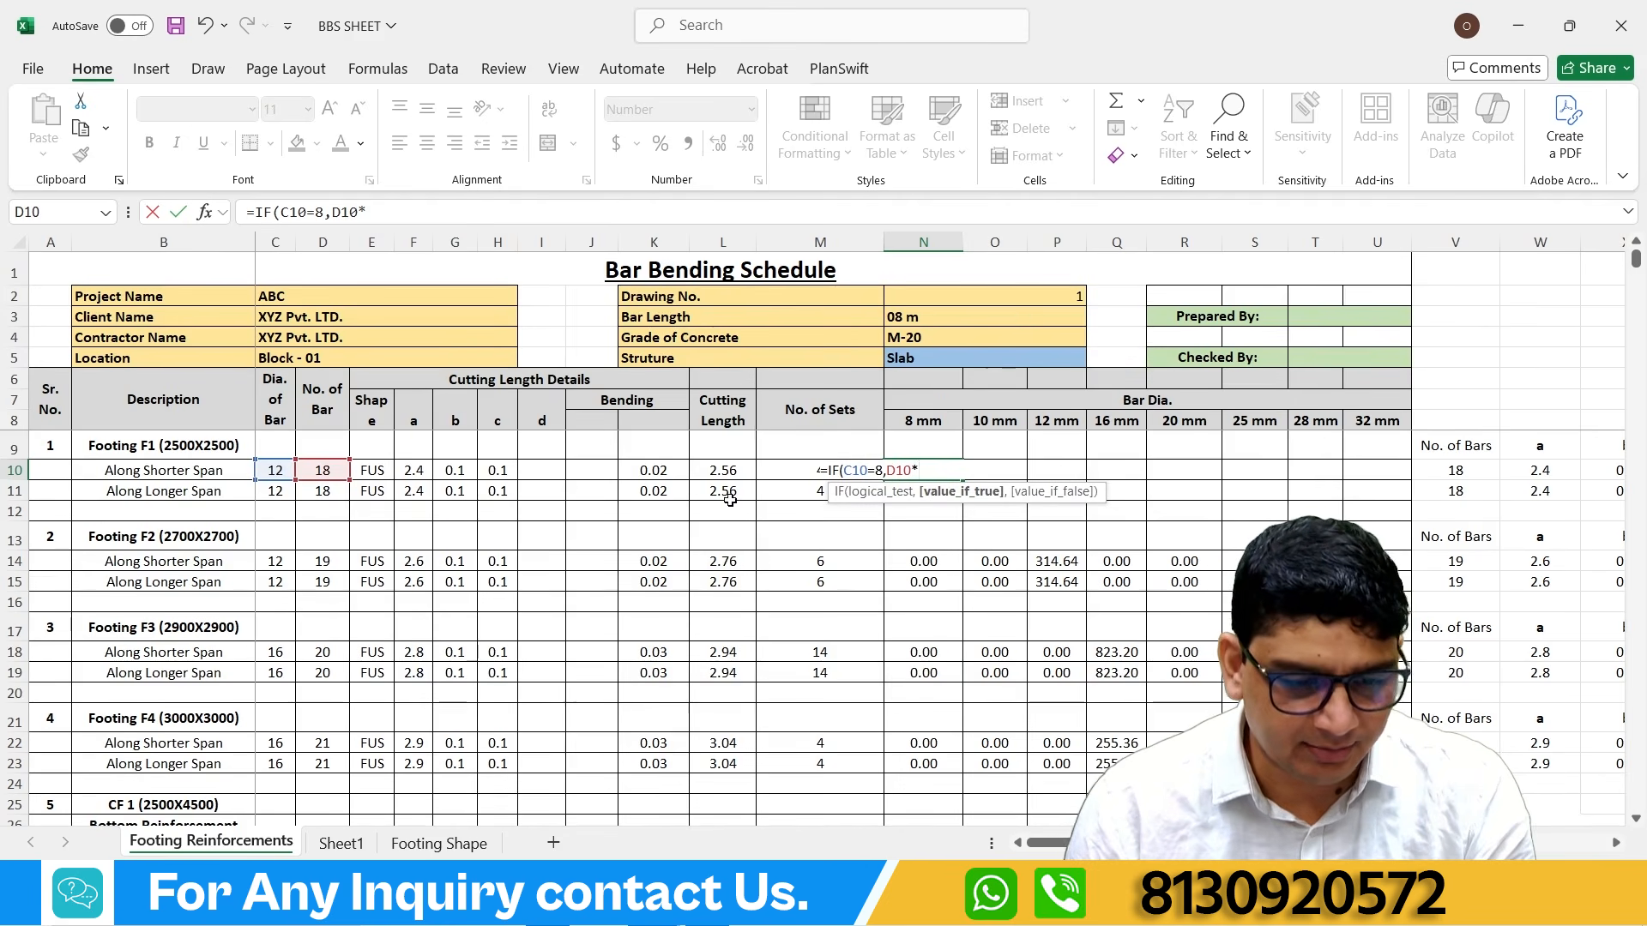
{"action": "left_click", "coordinate": [722, 470]}
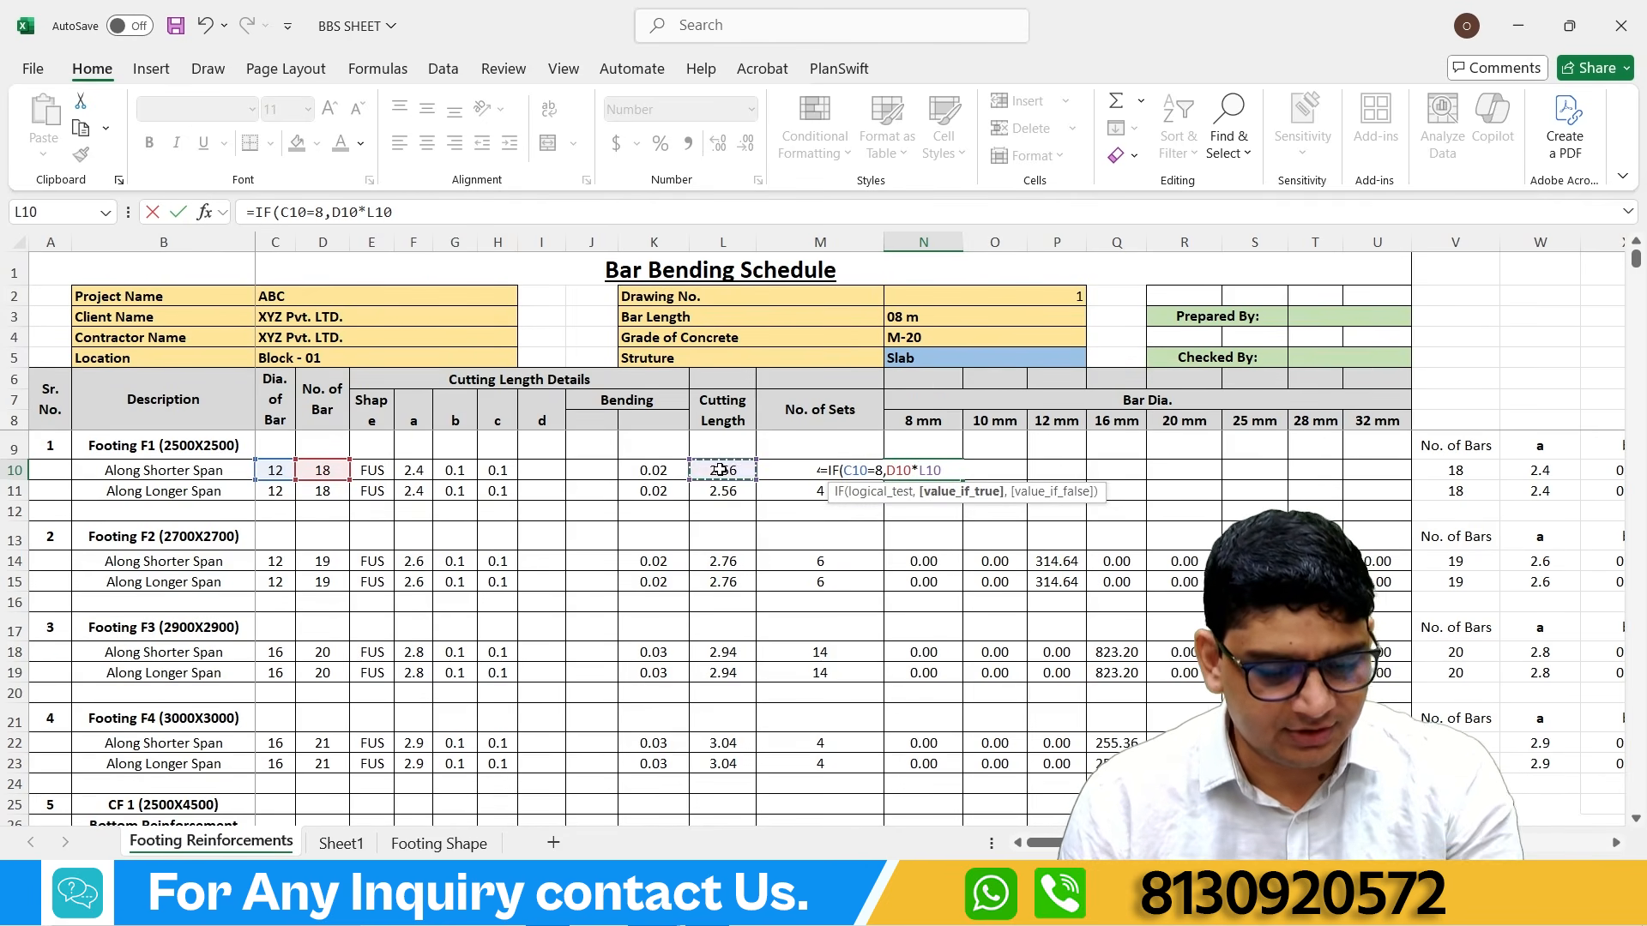
{"action": "type", "text": "*"}
{"action": "left_click", "coordinate": [823, 472]}
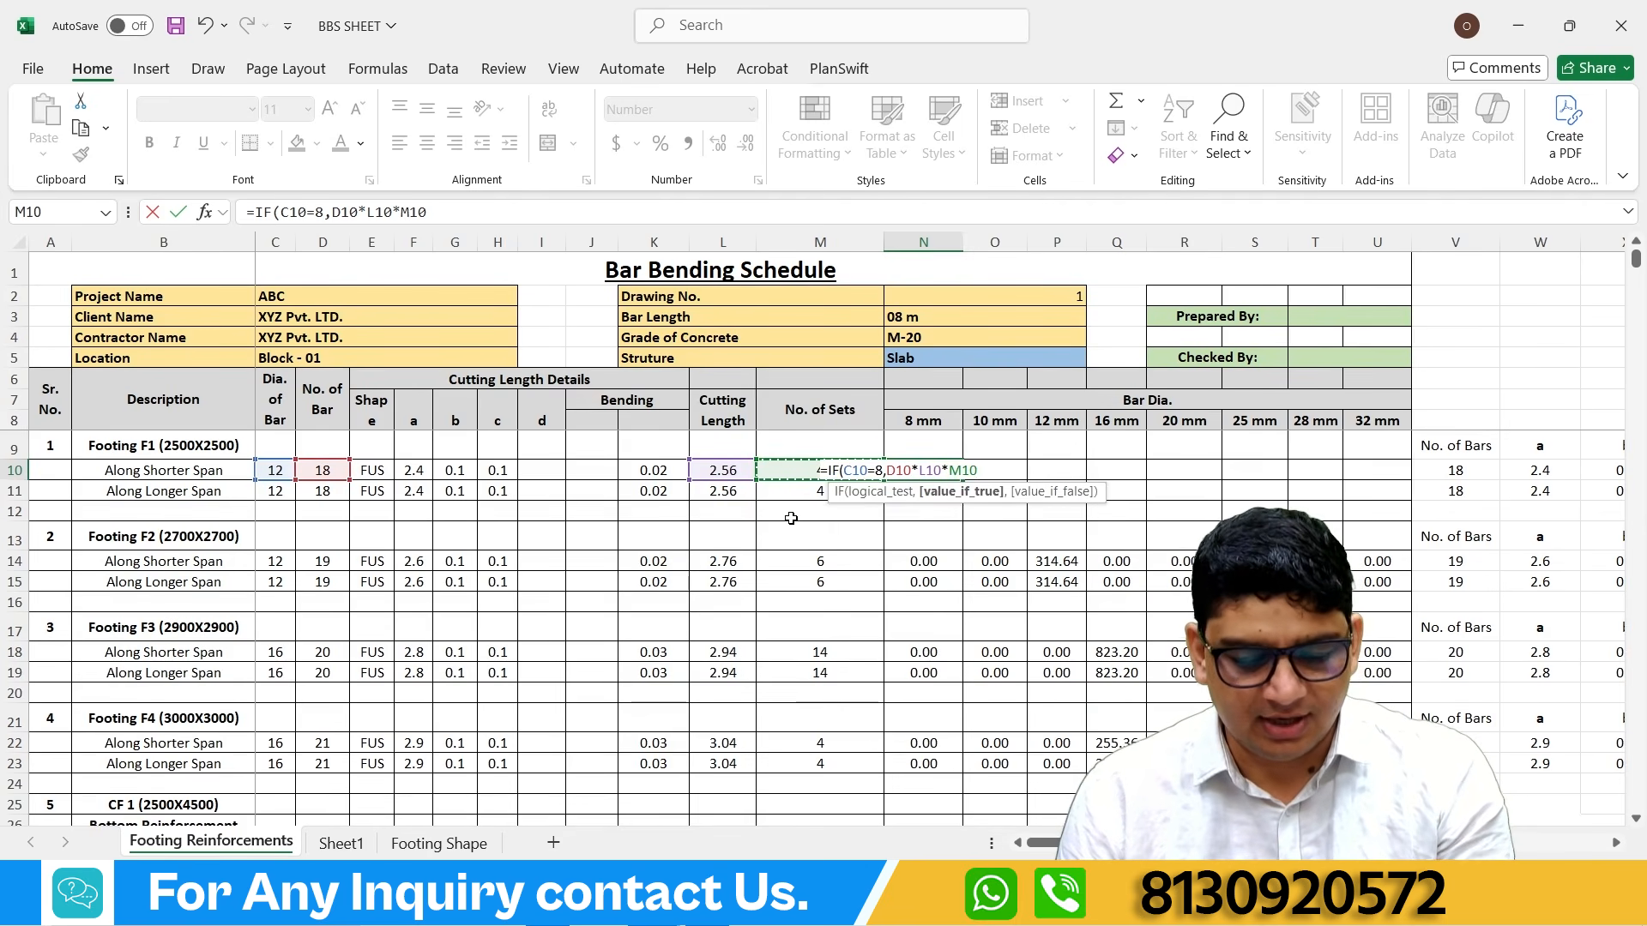
{"action": "type", "text": ",0"}
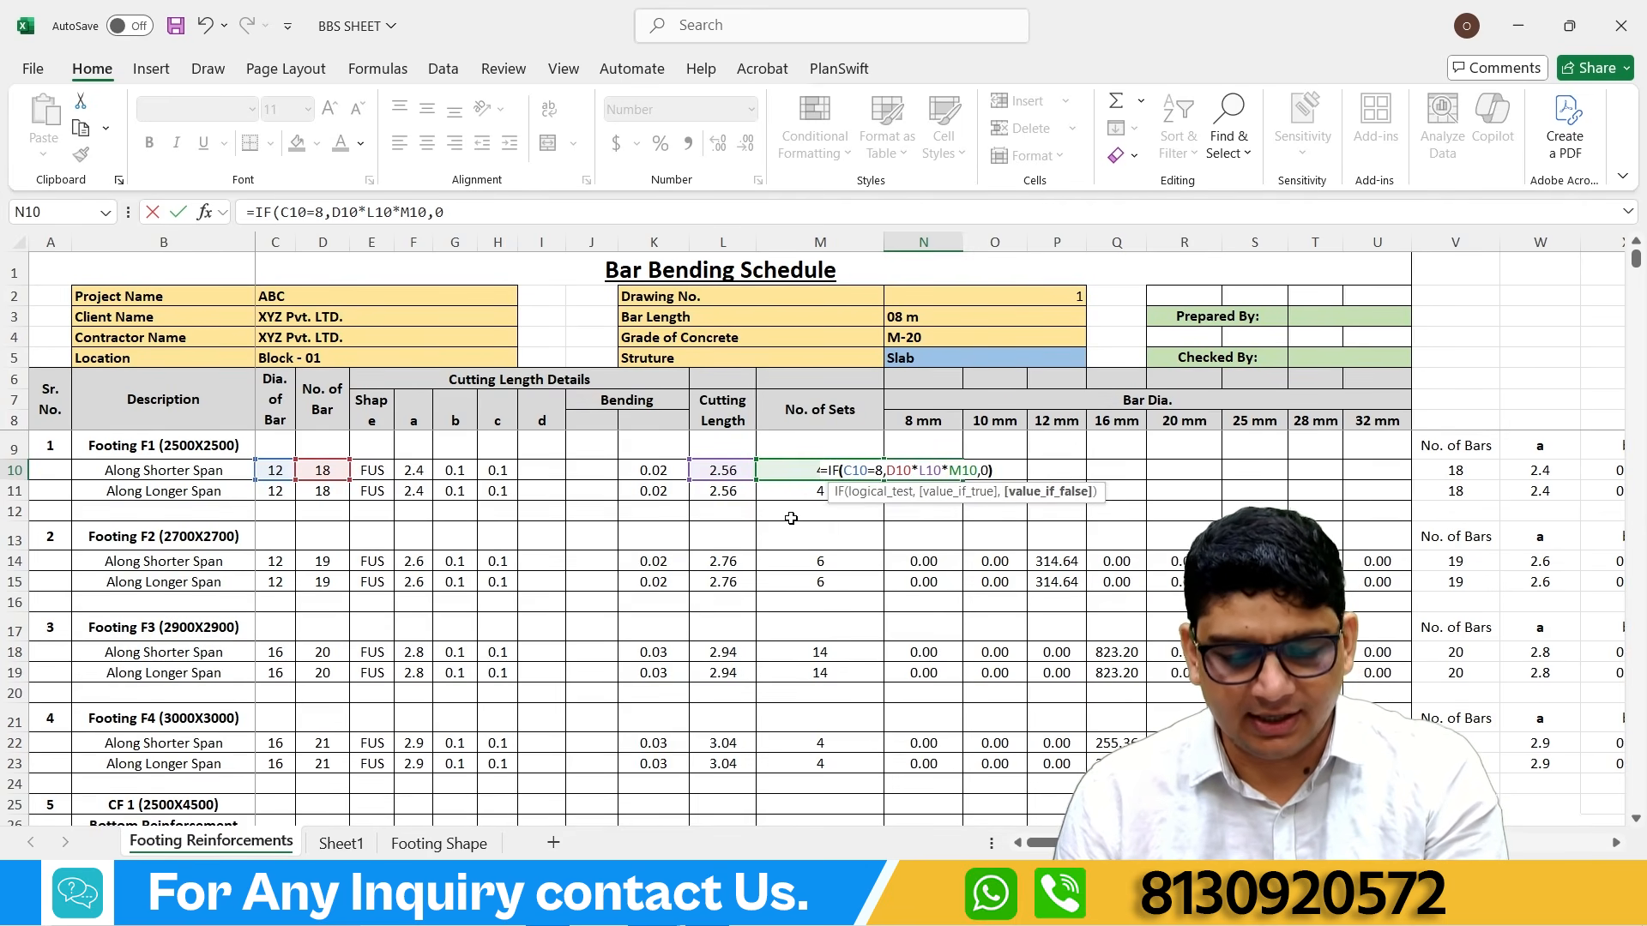
{"action": "key", "text": "Return"}
{"action": "left_click", "coordinate": [927, 472]}
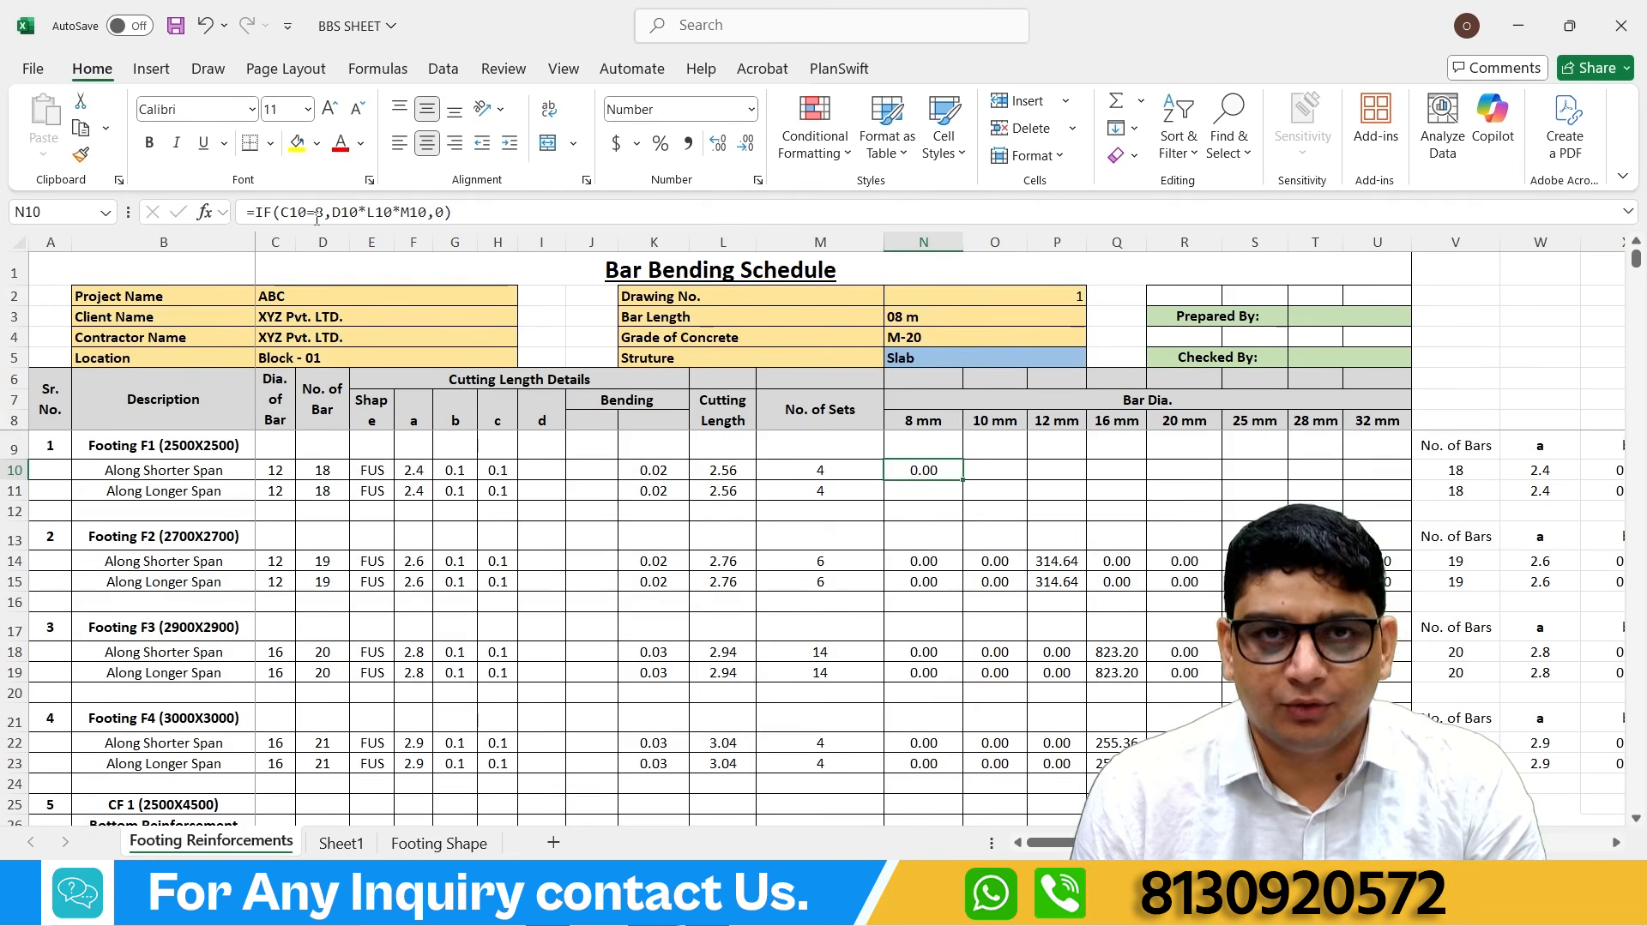
Step: Set the bar diameter in C10 to 8 and check the 8 mm result in N10
{"action": "left_click", "coordinate": [266, 469]}
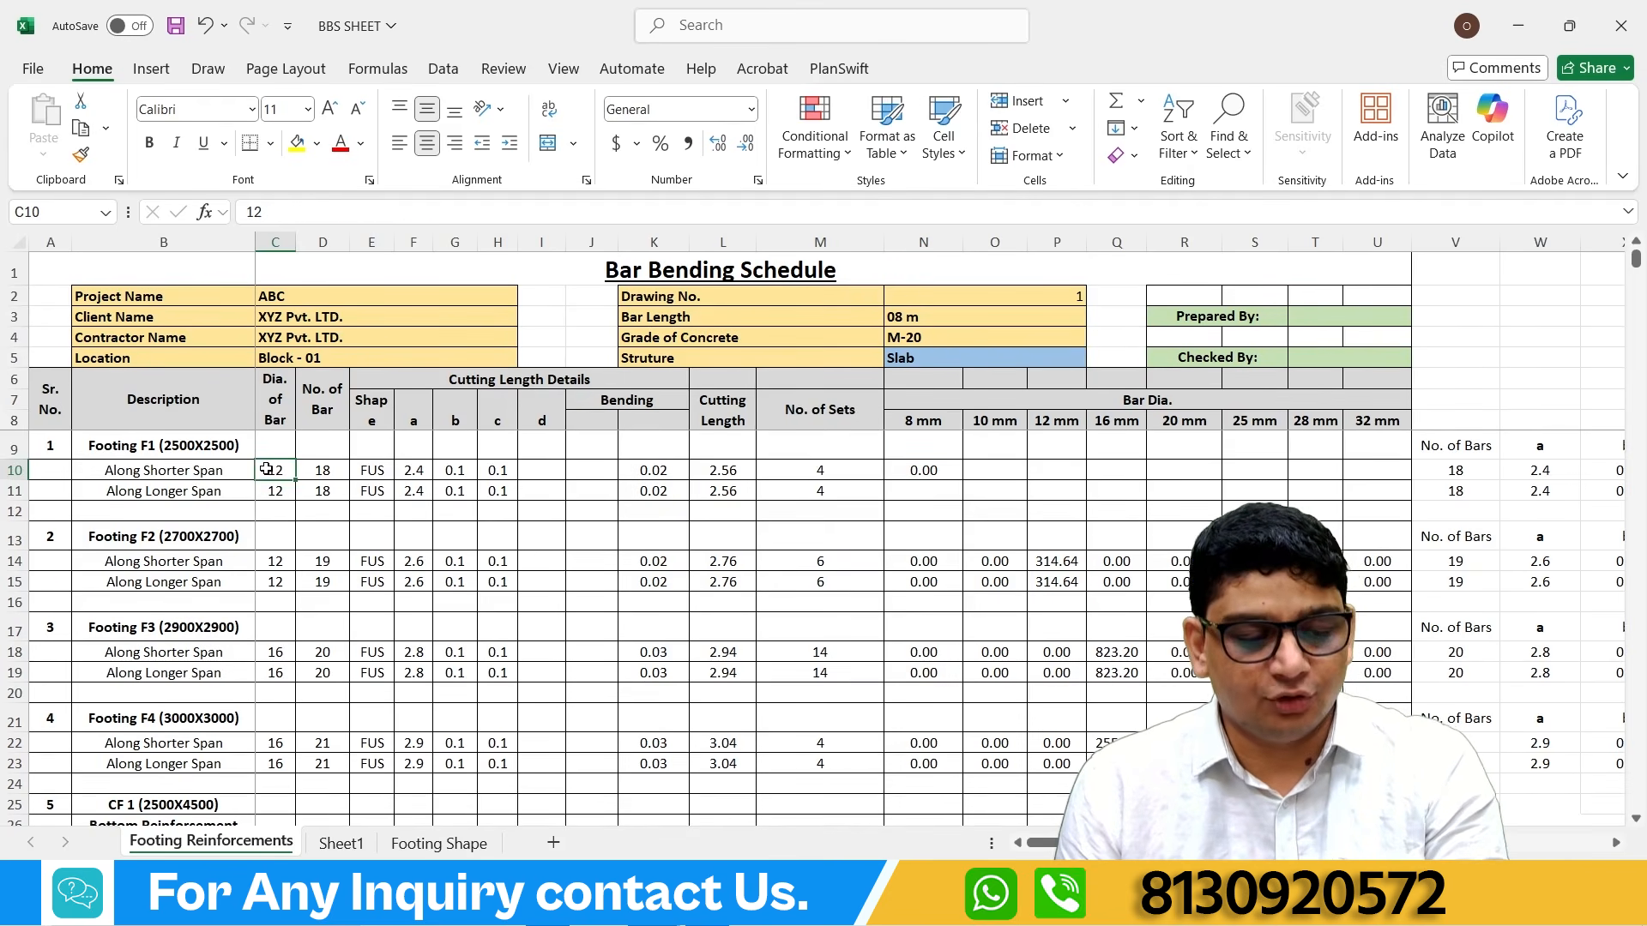
{"action": "type", "text": "8"}
{"action": "key", "text": "Return"}
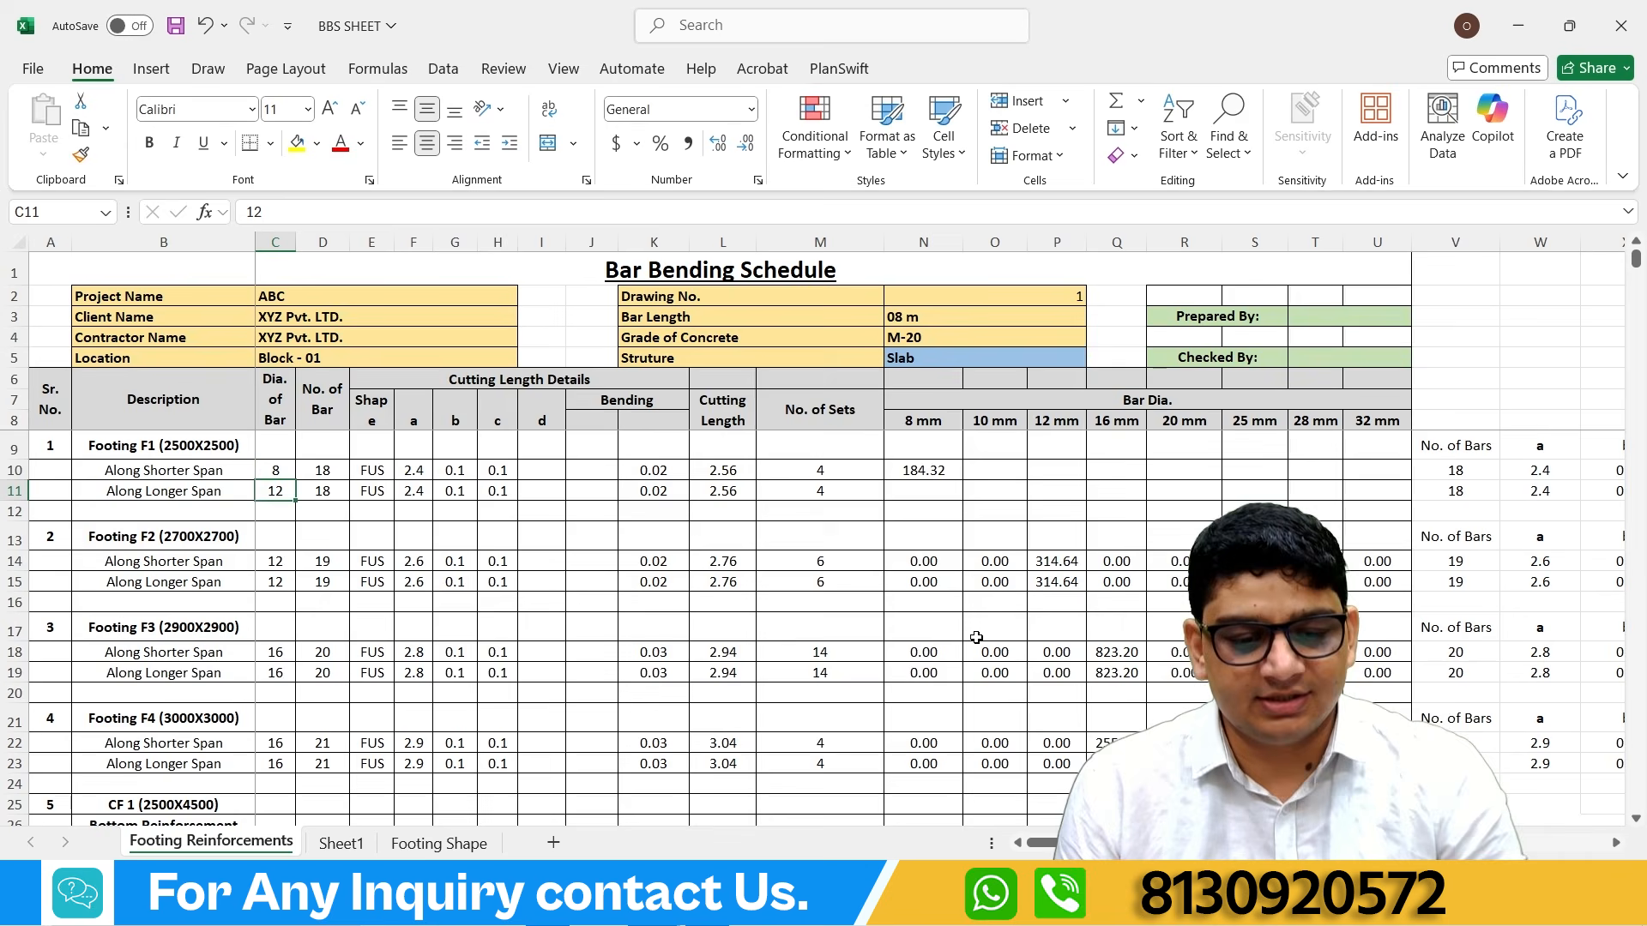
{"action": "left_click", "coordinate": [911, 471]}
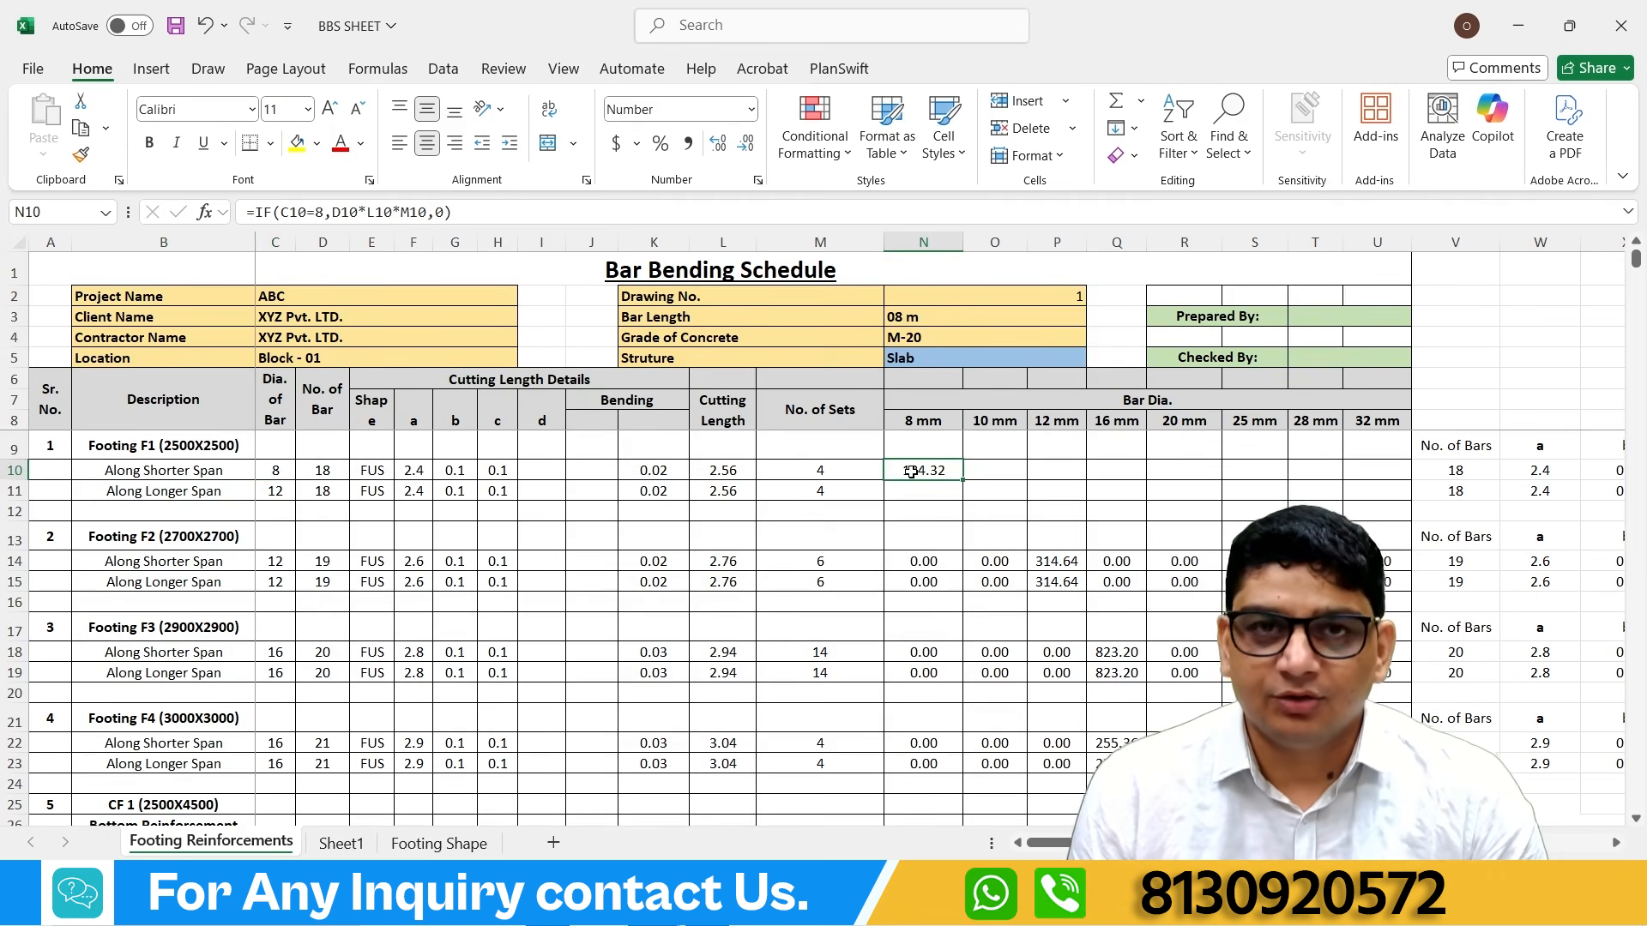
Step: Examine the IF formulas for the 8, 10 and 12 mm bars in Footing F2's shorter-span row against its bar diameter
{"action": "scroll", "coordinate": [995, 562], "scroll_direction": "down", "scroll_amount": 1}
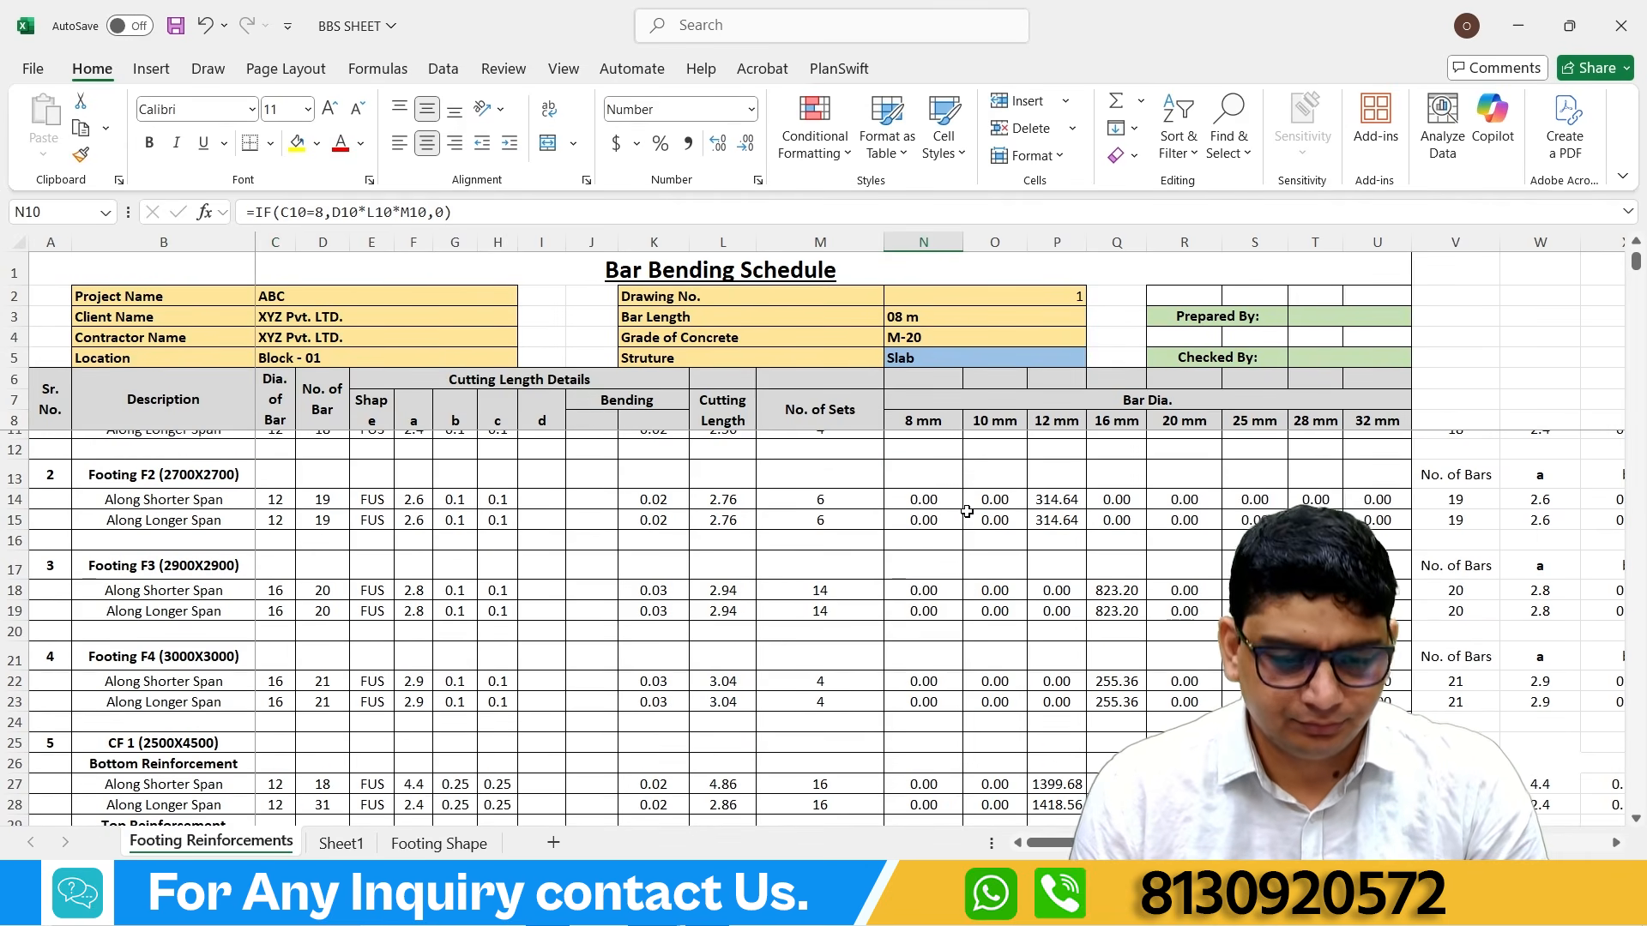
{"action": "left_click", "coordinate": [276, 501]}
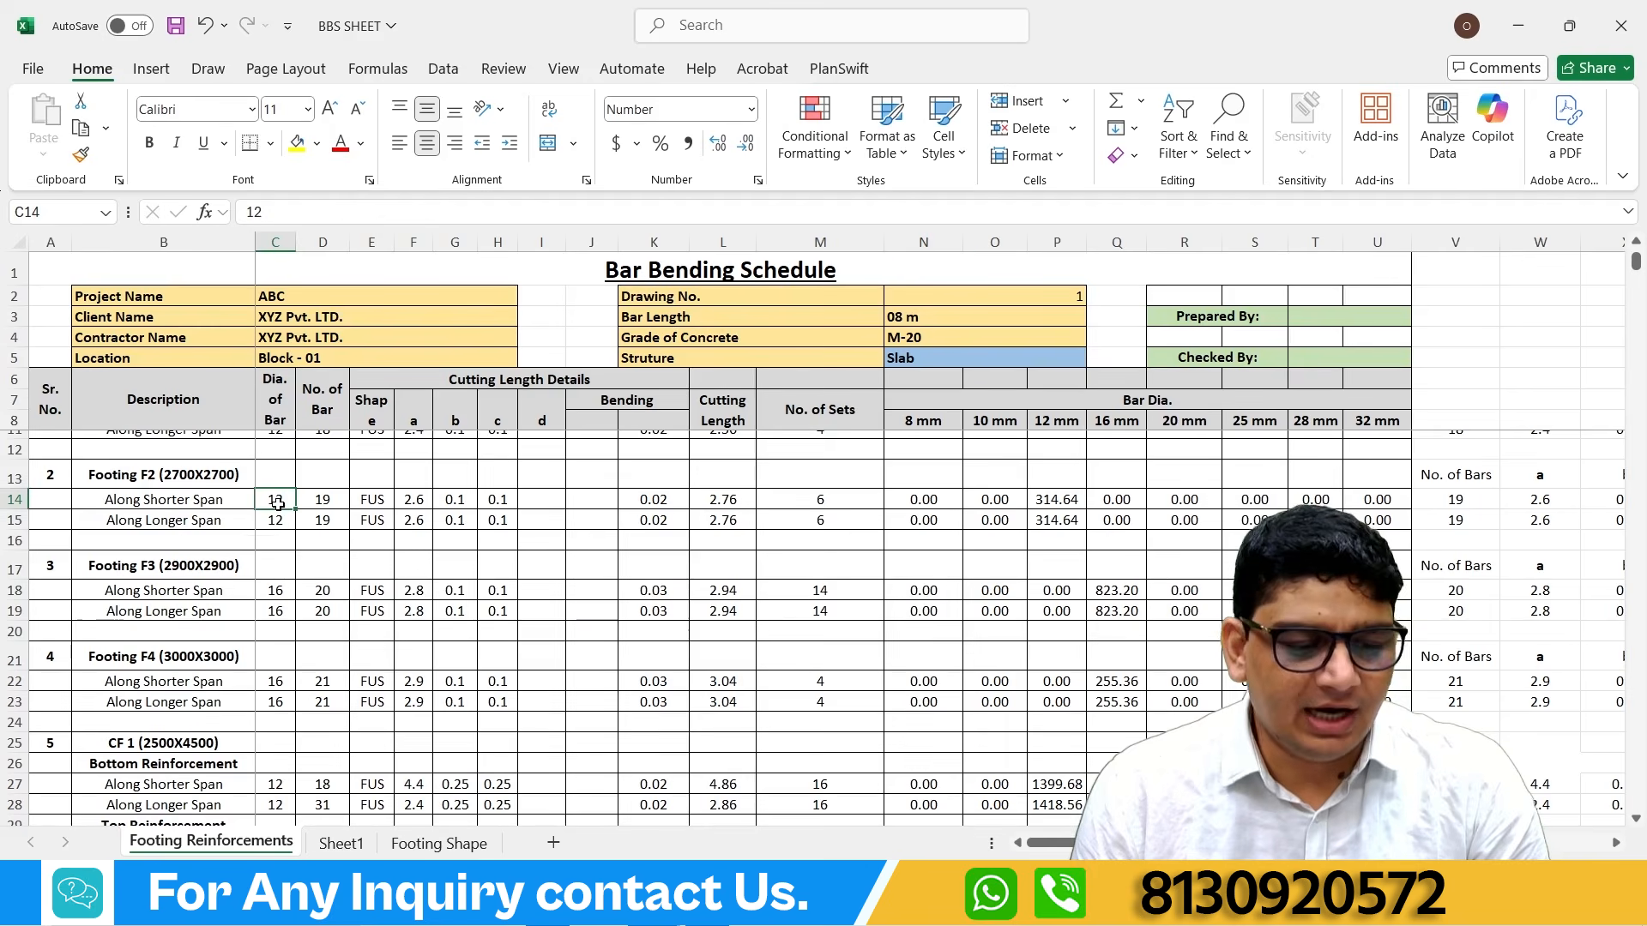
{"action": "scroll", "coordinate": [924, 446], "scroll_direction": "up", "scroll_amount": 1}
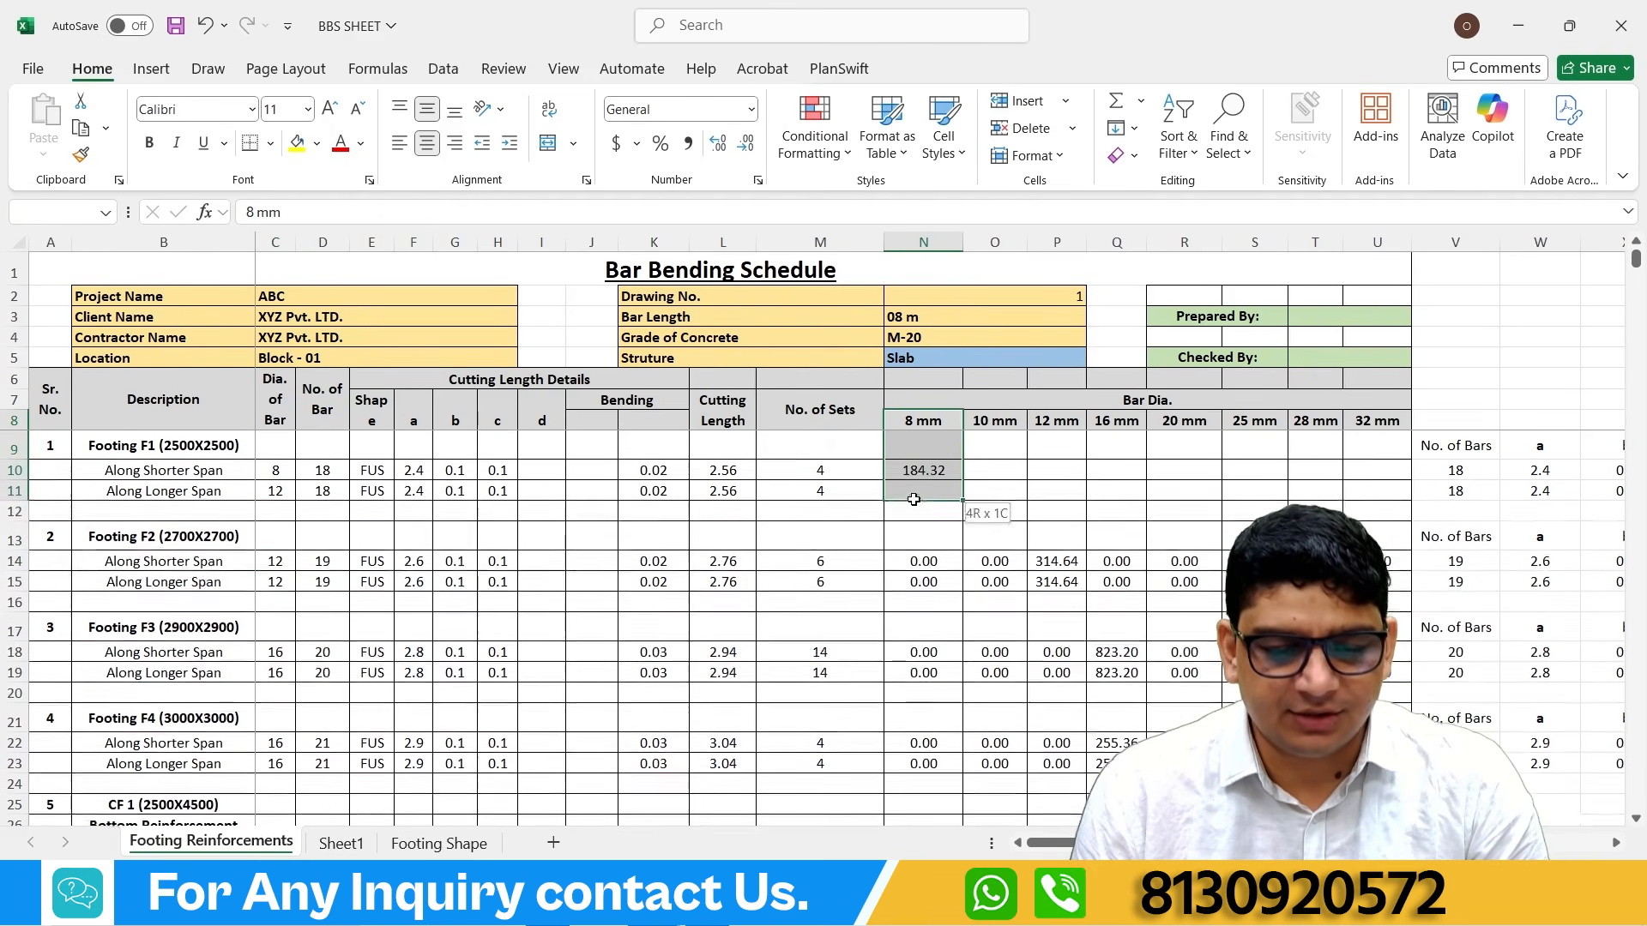
{"action": "left_click", "coordinate": [923, 559]}
{"action": "scroll", "coordinate": [975, 477], "scroll_direction": "down", "scroll_amount": 1}
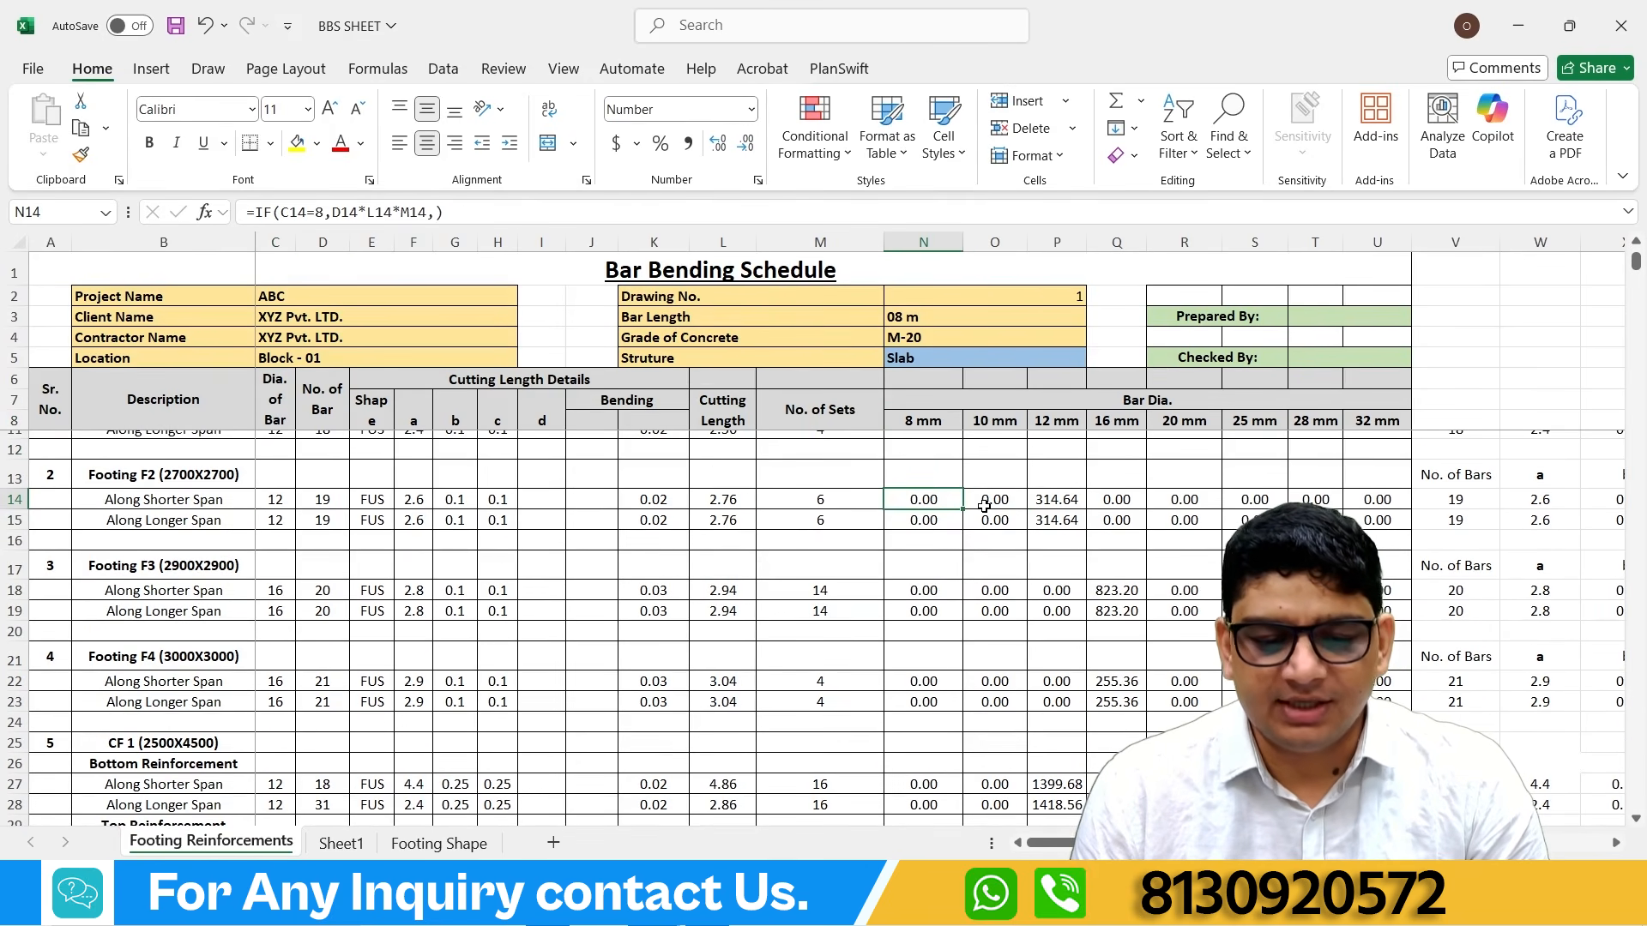
{"action": "left_click", "coordinate": [987, 501]}
{"action": "left_click", "coordinate": [1068, 501]}
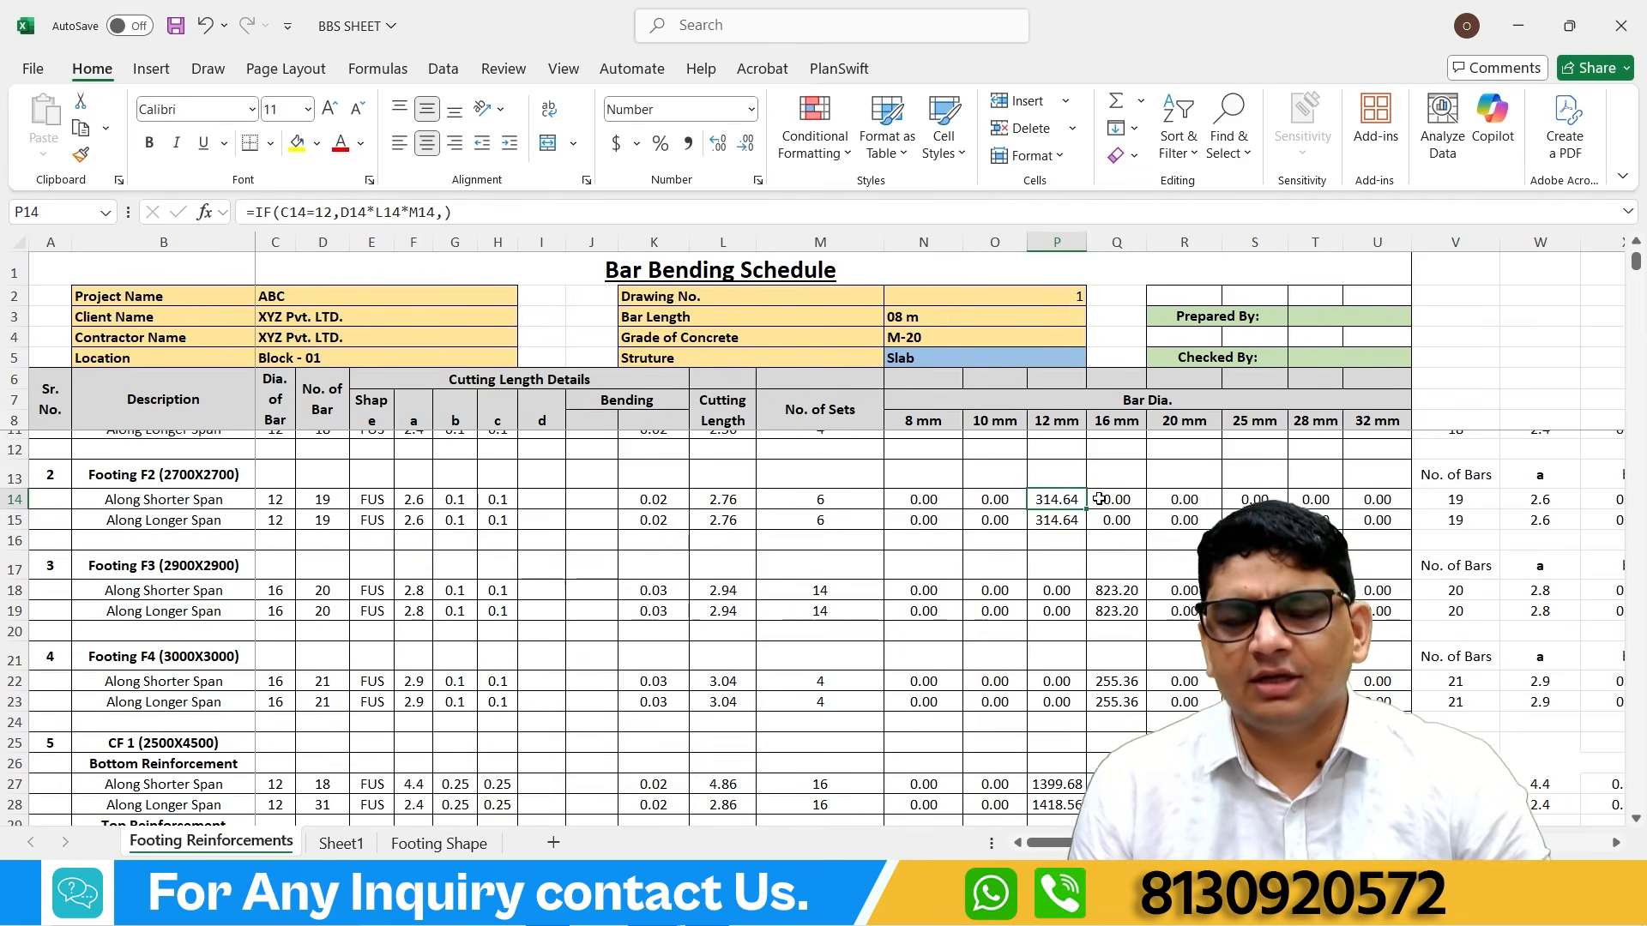
Step: Set the bar diameter of Footing F2's shorter span in C14 to 16
{"action": "left_click", "coordinate": [281, 500]}
{"action": "type", "text": "16"}
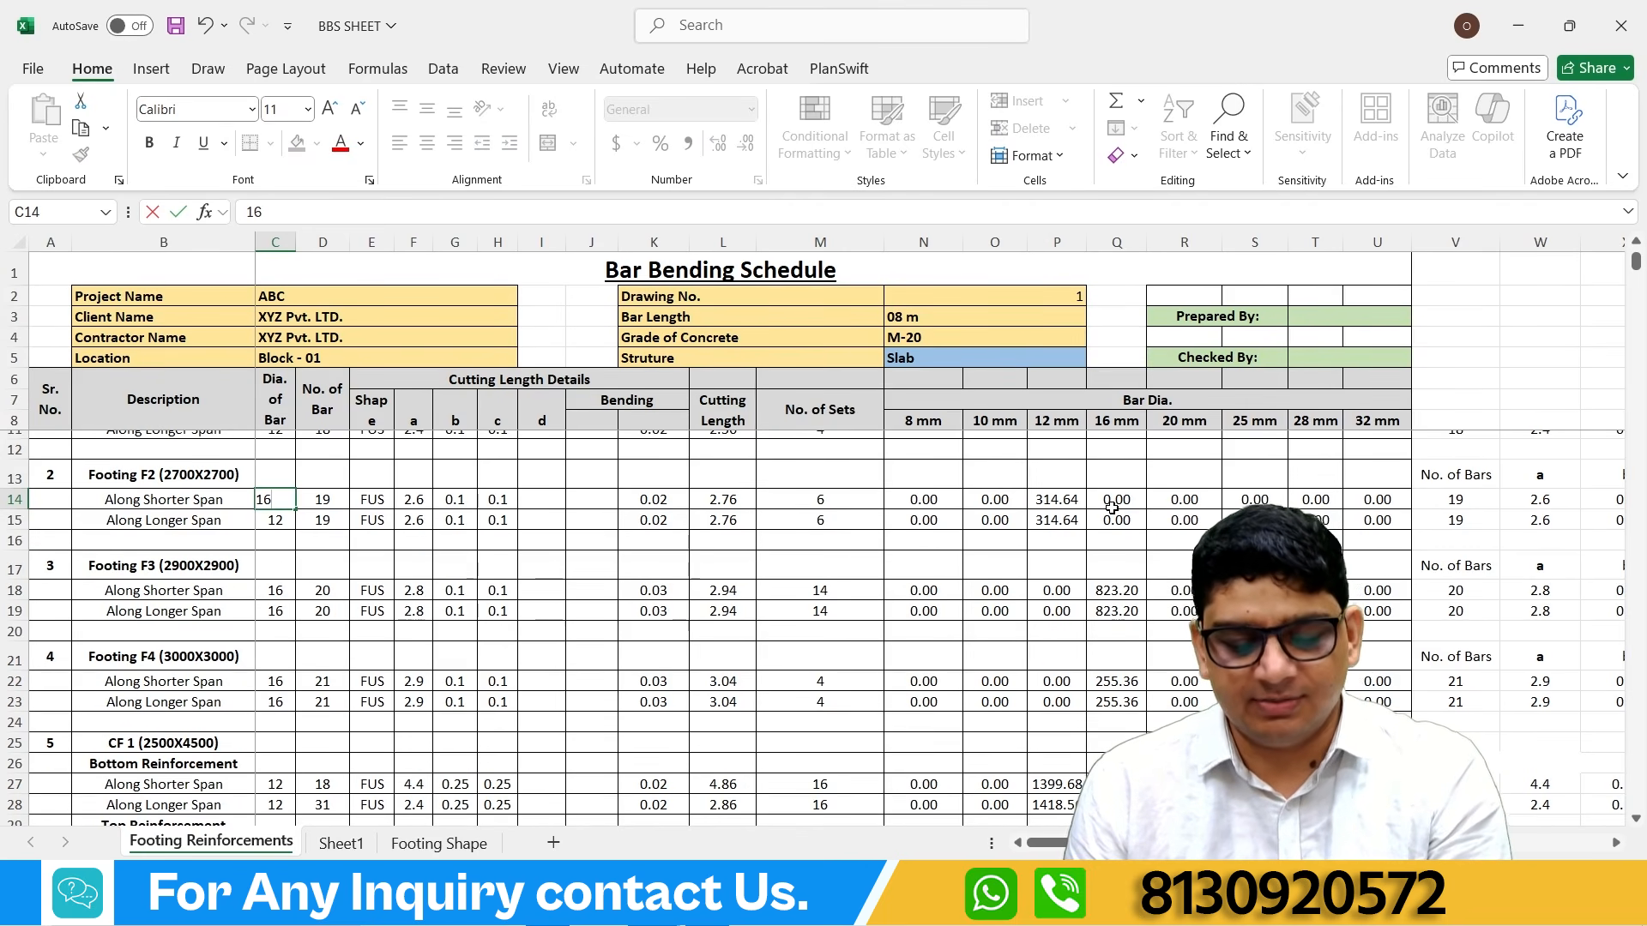
{"action": "key", "text": "Return"}
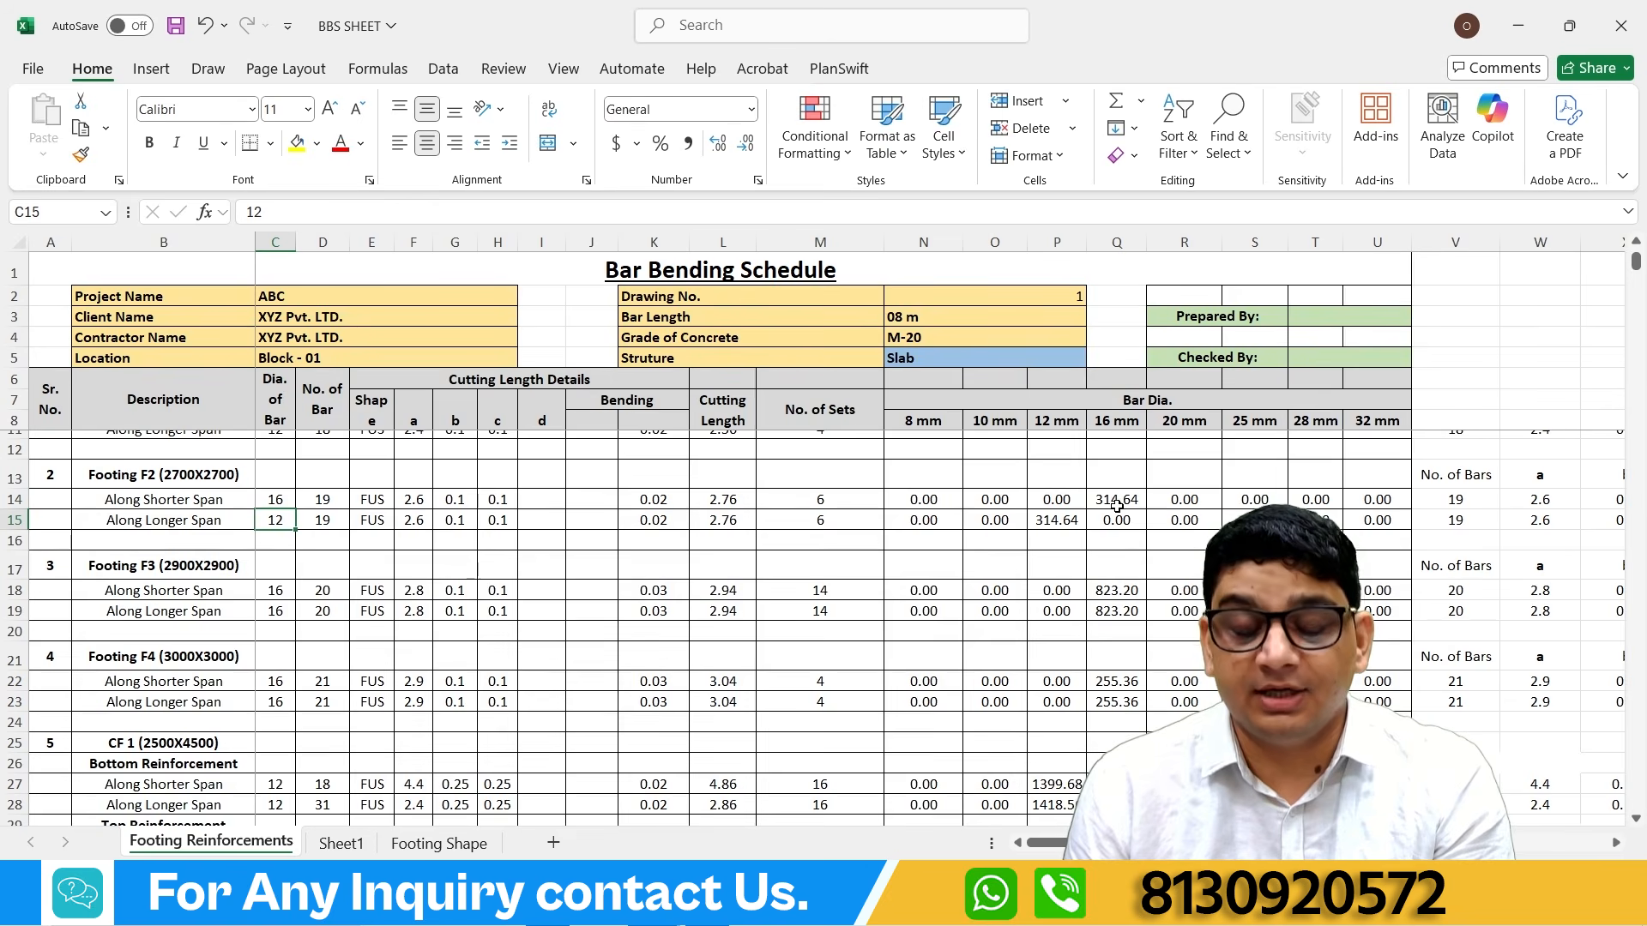
Step: Set the bar diameter of Footing F2's shorter span in C14 to 28
{"action": "left_click", "coordinate": [278, 502]}
{"action": "type", "text": "28"}
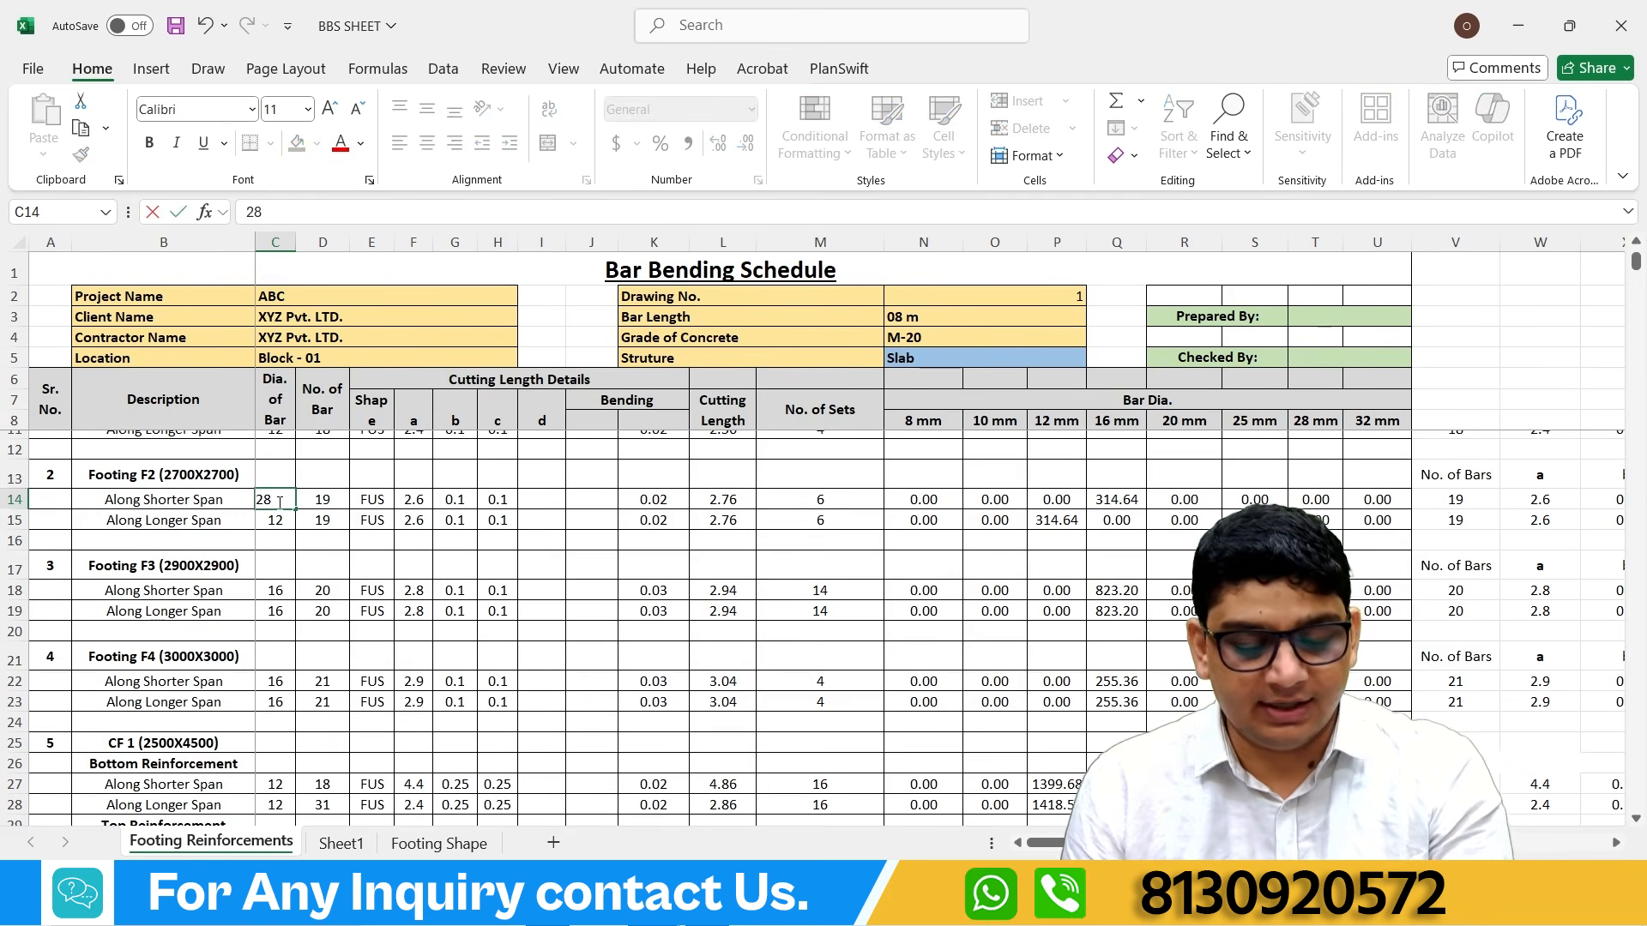
{"action": "key", "text": "Return"}
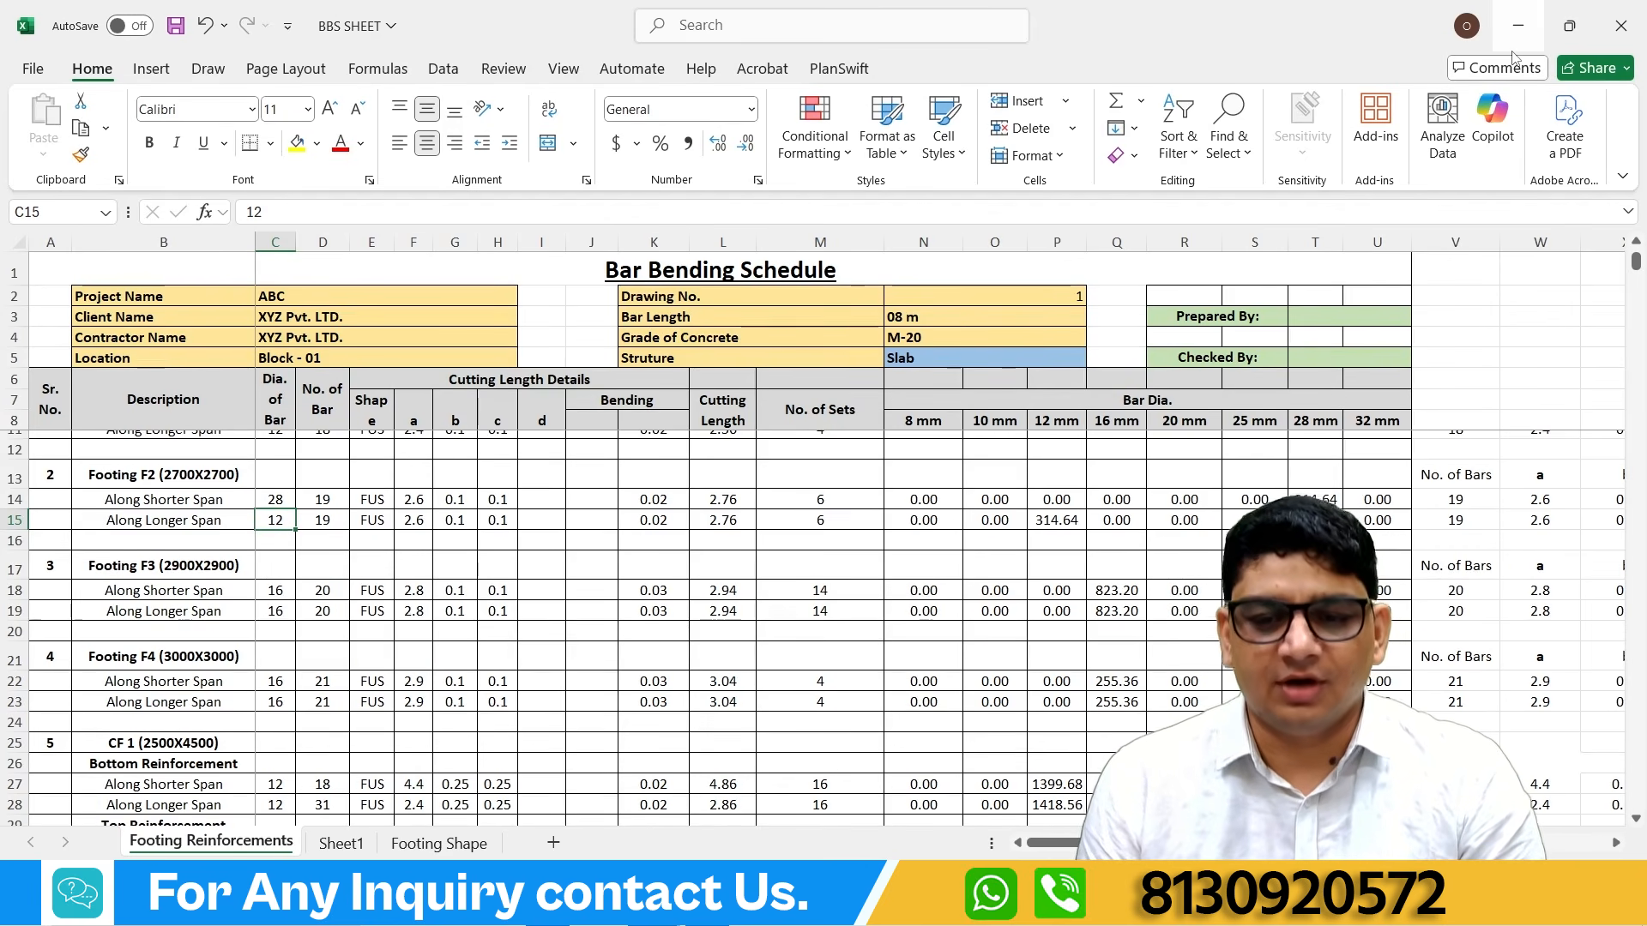
Step: Return to the Ecommerce Data BI - 2 workbook and clear the rating formulas in L2:M22
{"action": "left_click", "coordinate": [1517, 26]}
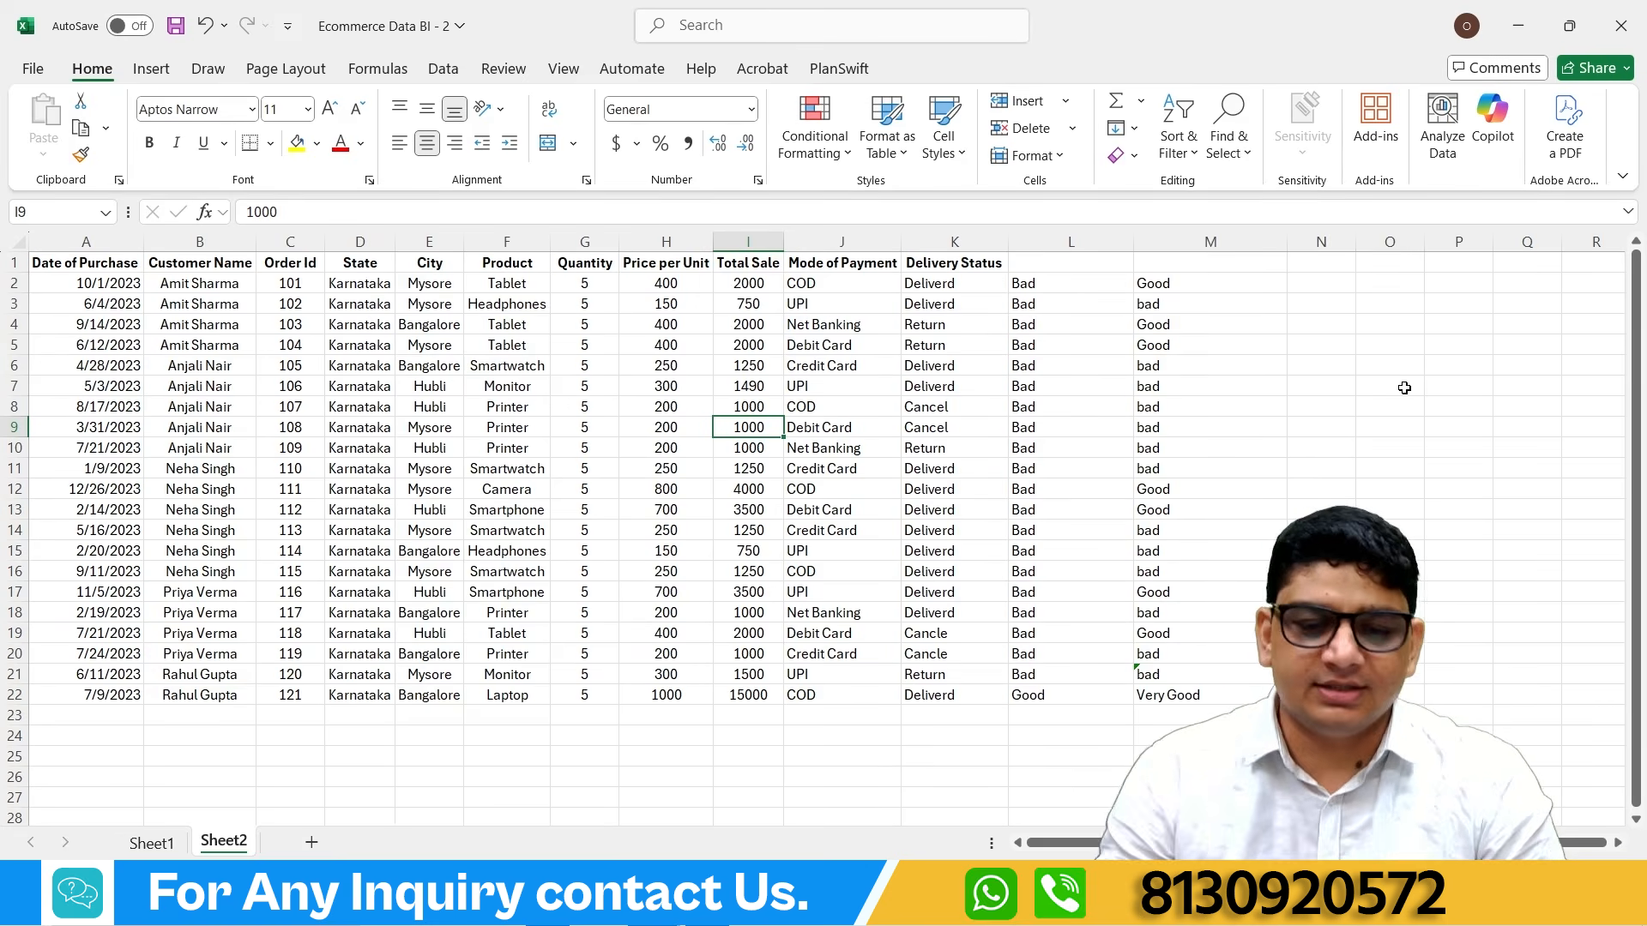
{"action": "left_click_drag", "start_coordinate": [1058, 283], "coordinate": [1184, 694]}
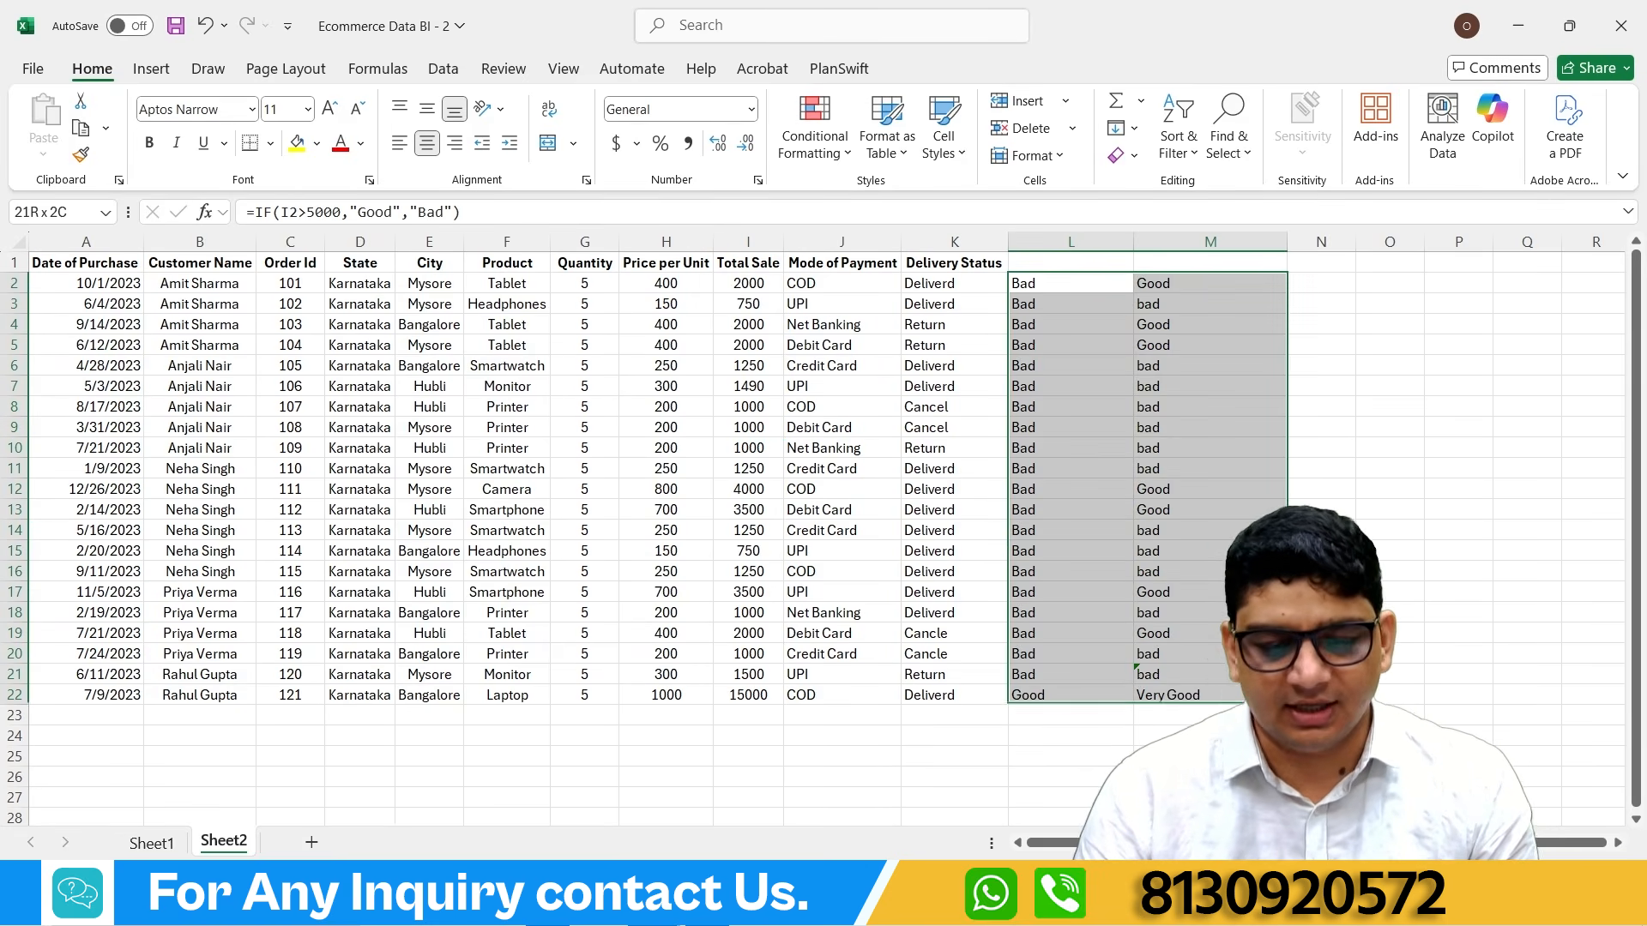
{"action": "key", "text": "Delete"}
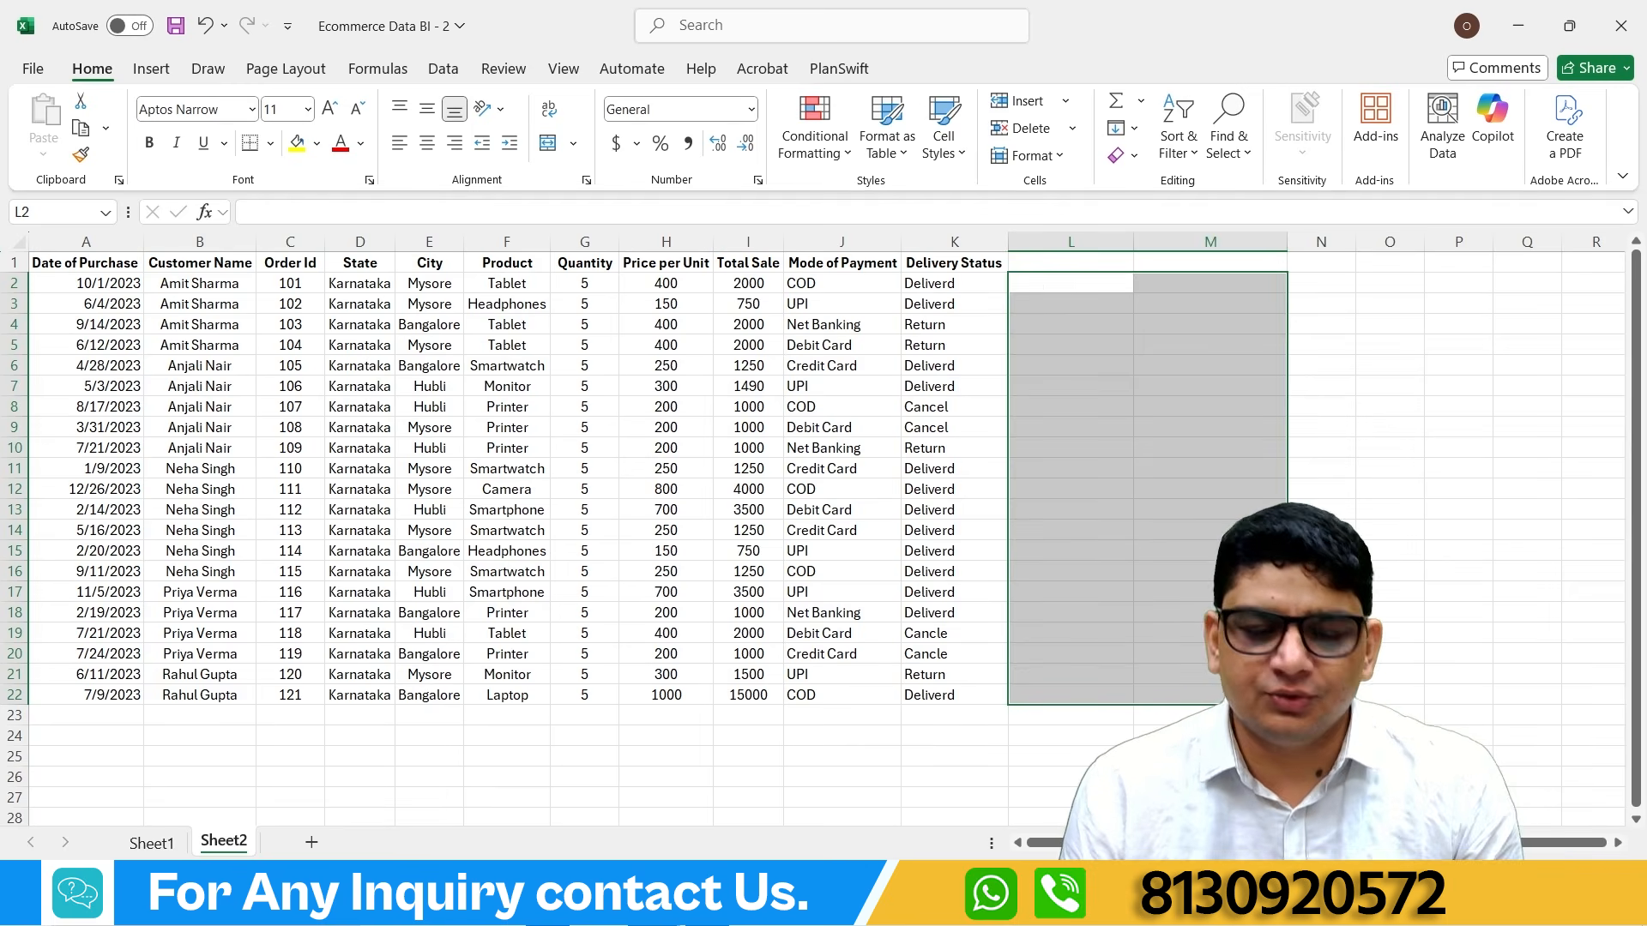
Step: Enter =IF(AND(H2>=400,H2<=600),"Good","Bad") in L2 and fill the formula down to L22
{"action": "left_click", "coordinate": [1078, 214]}
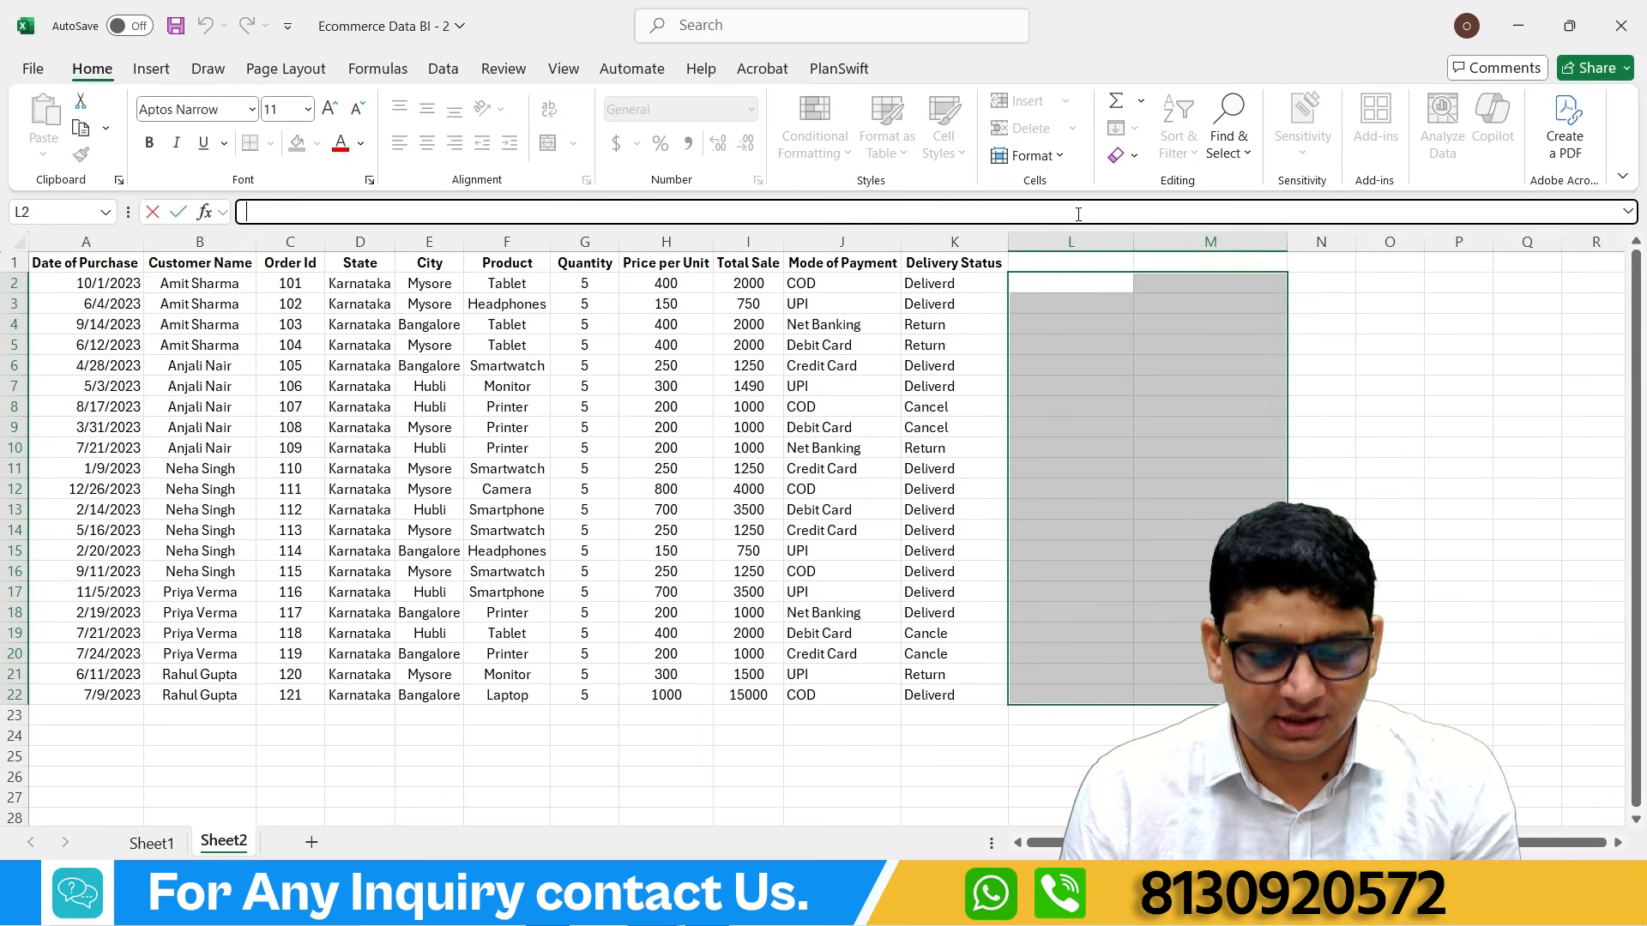
{"action": "type", "text": "=if"}
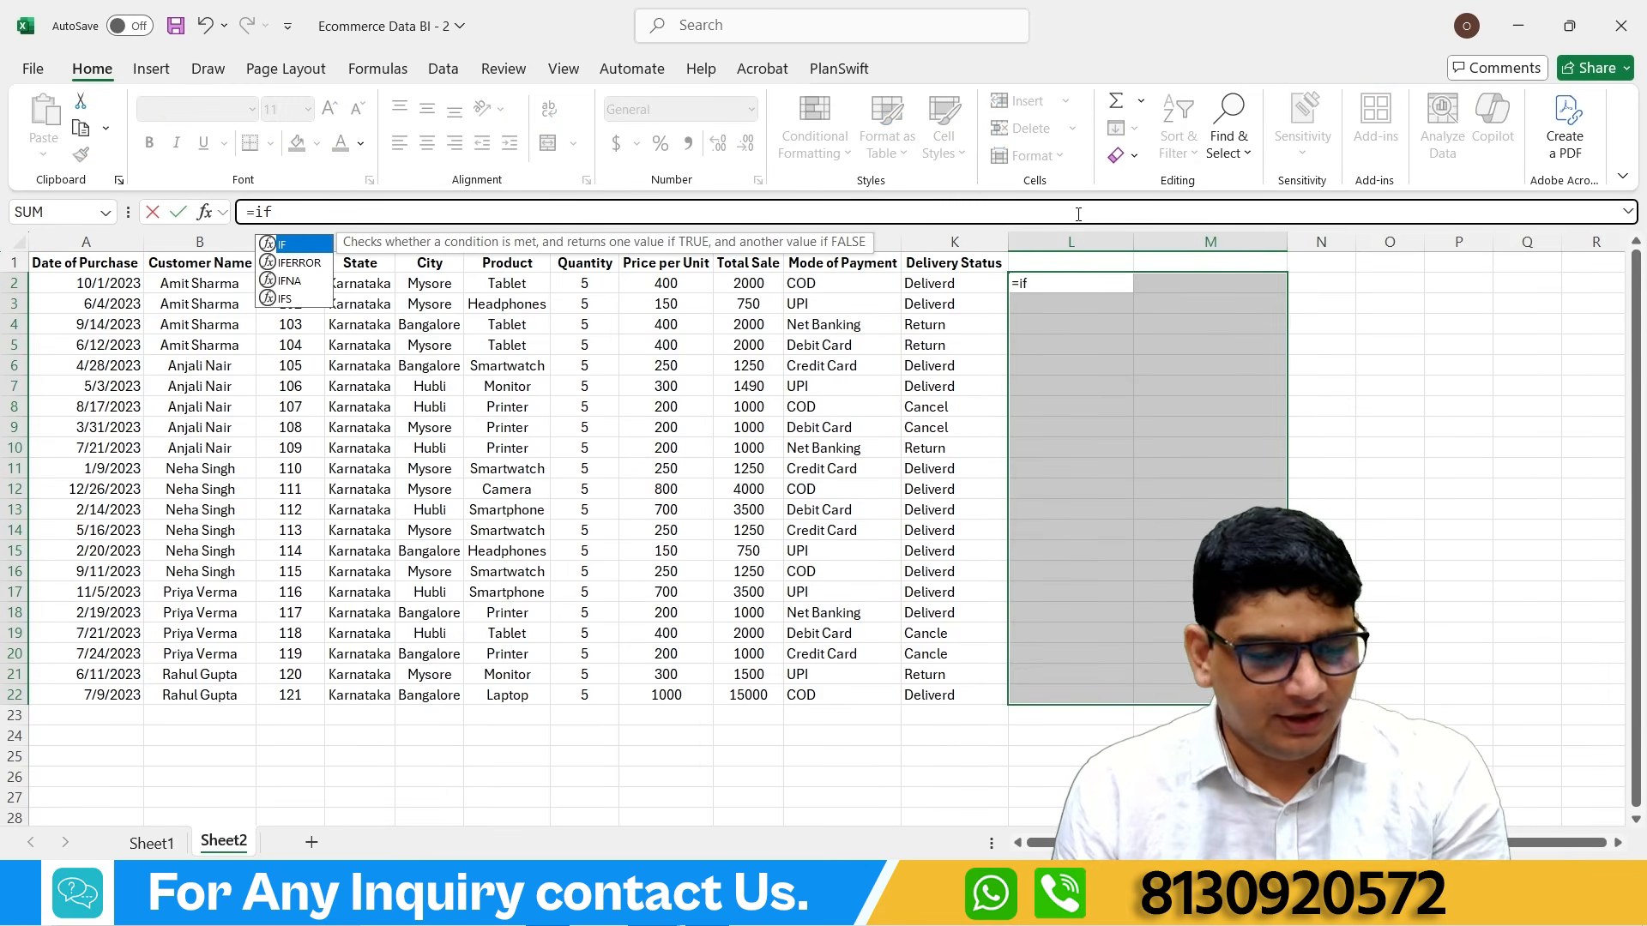
{"action": "double_click", "coordinate": [283, 243]}
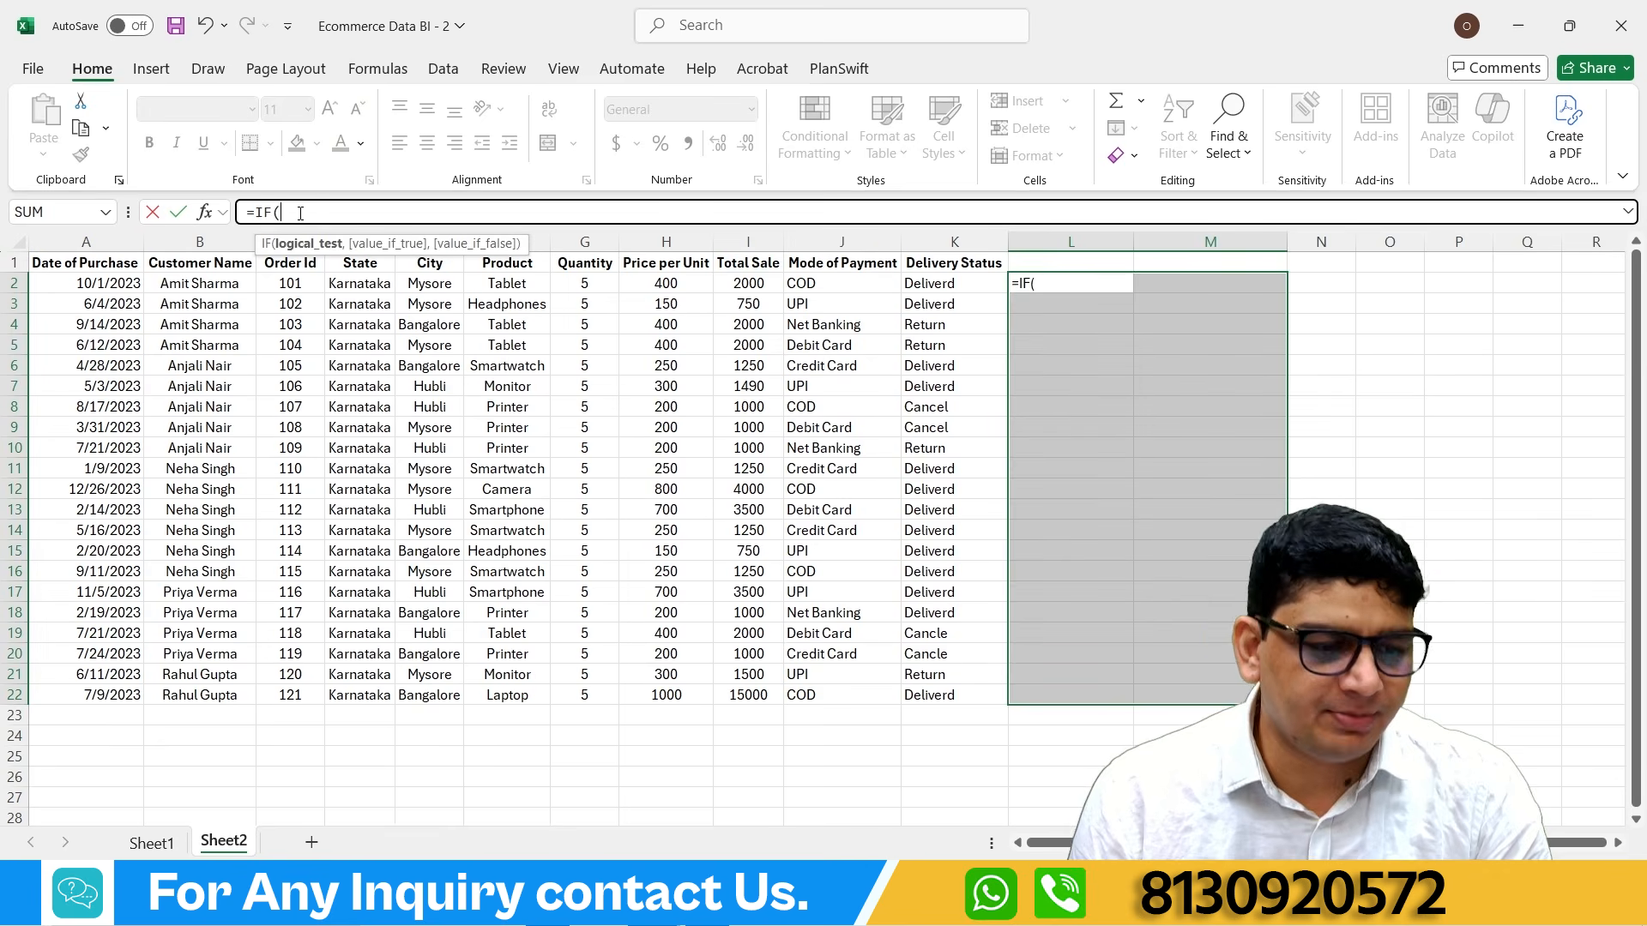
{"action": "type", "text": "and"}
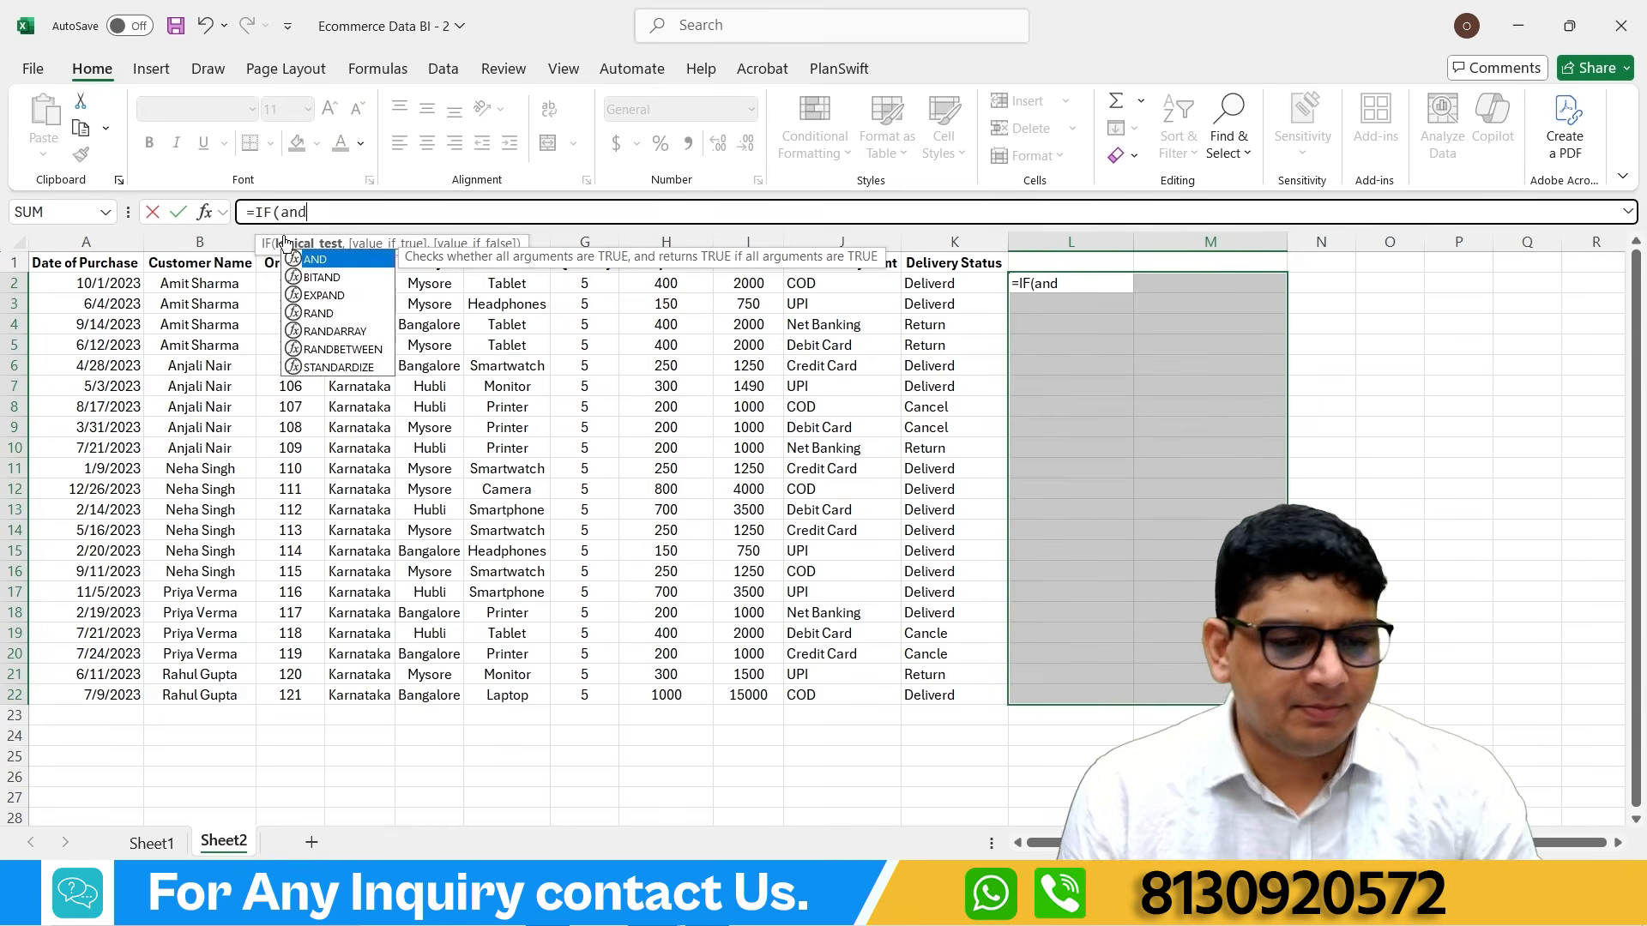
{"action": "key", "text": "Tab"}
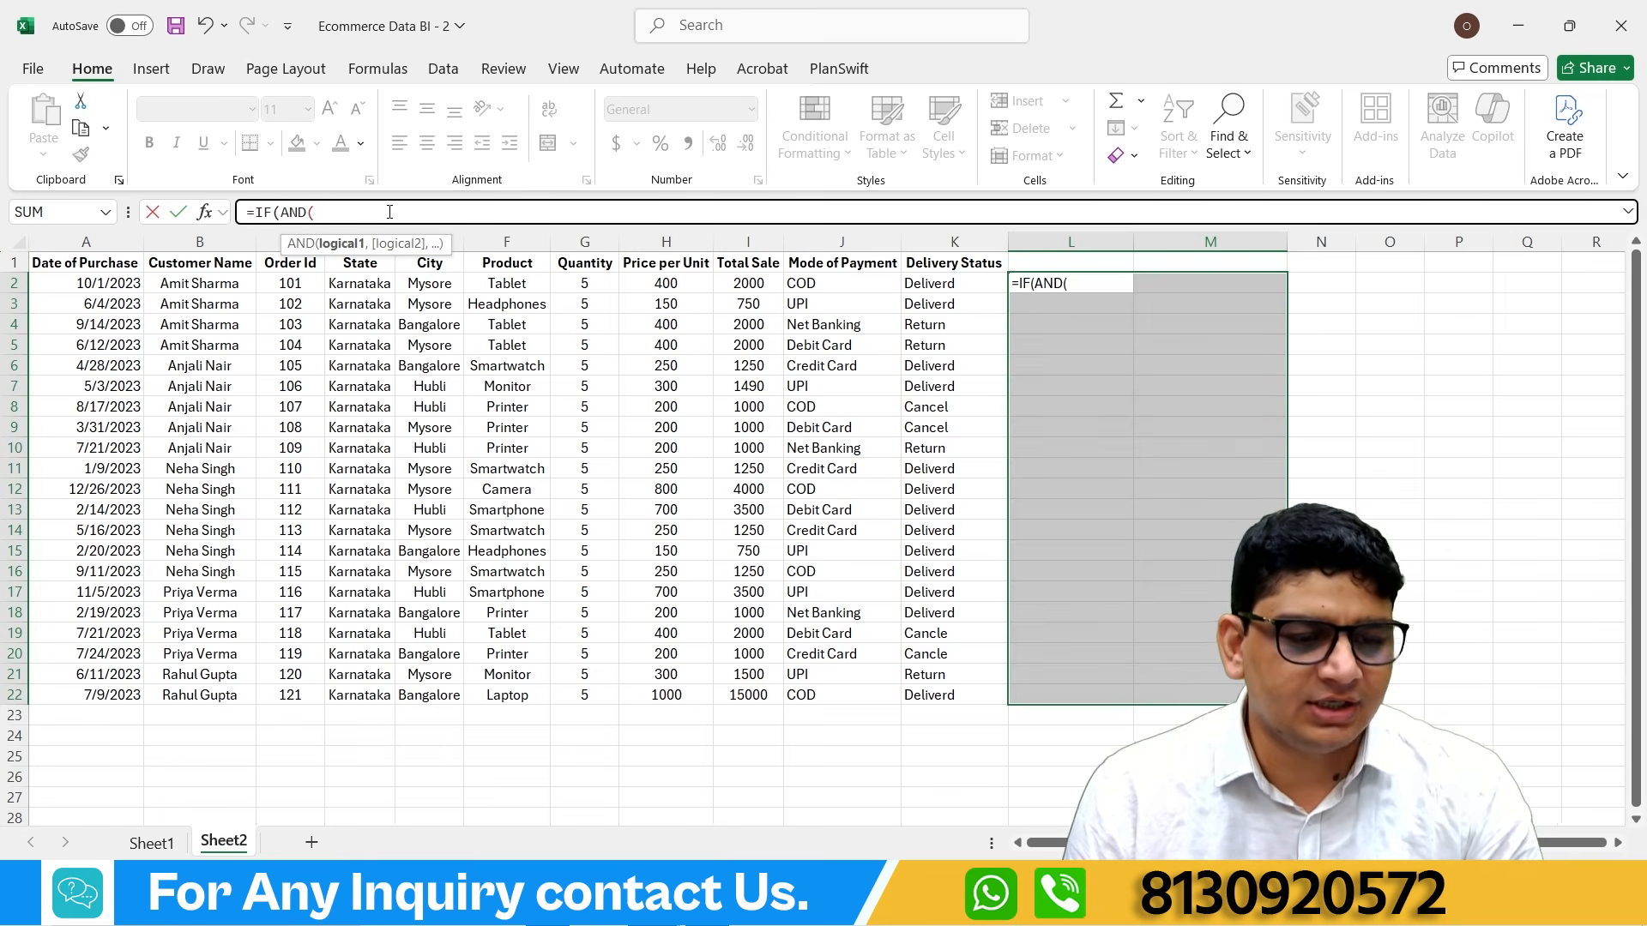
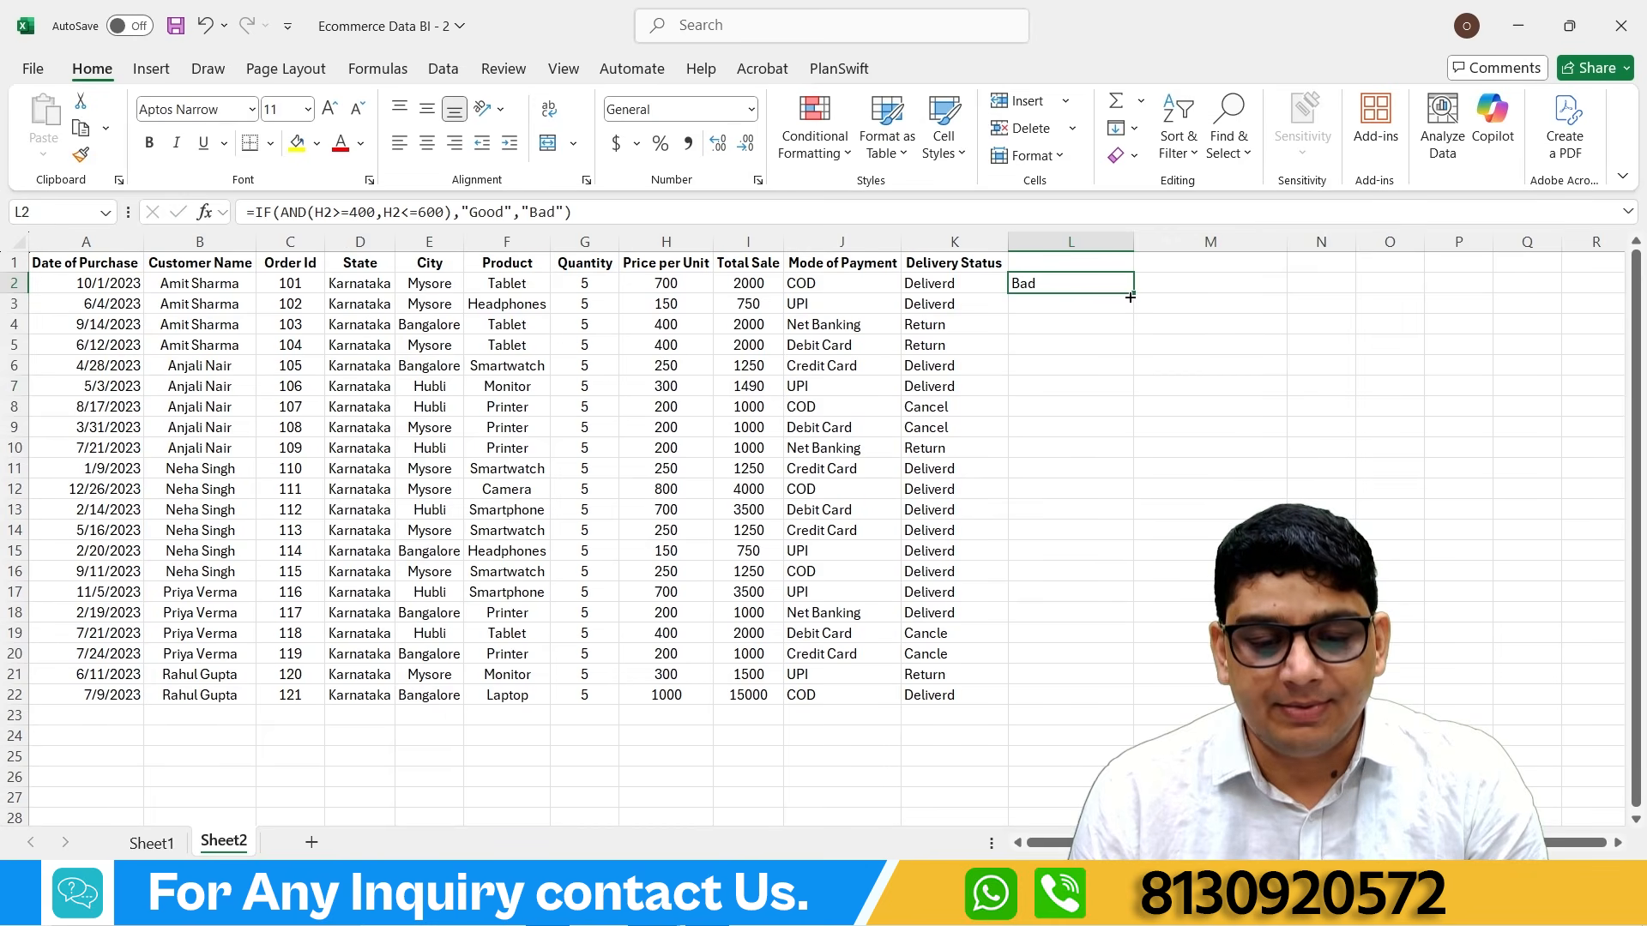
{"action": "double_click", "coordinate": [1132, 296]}
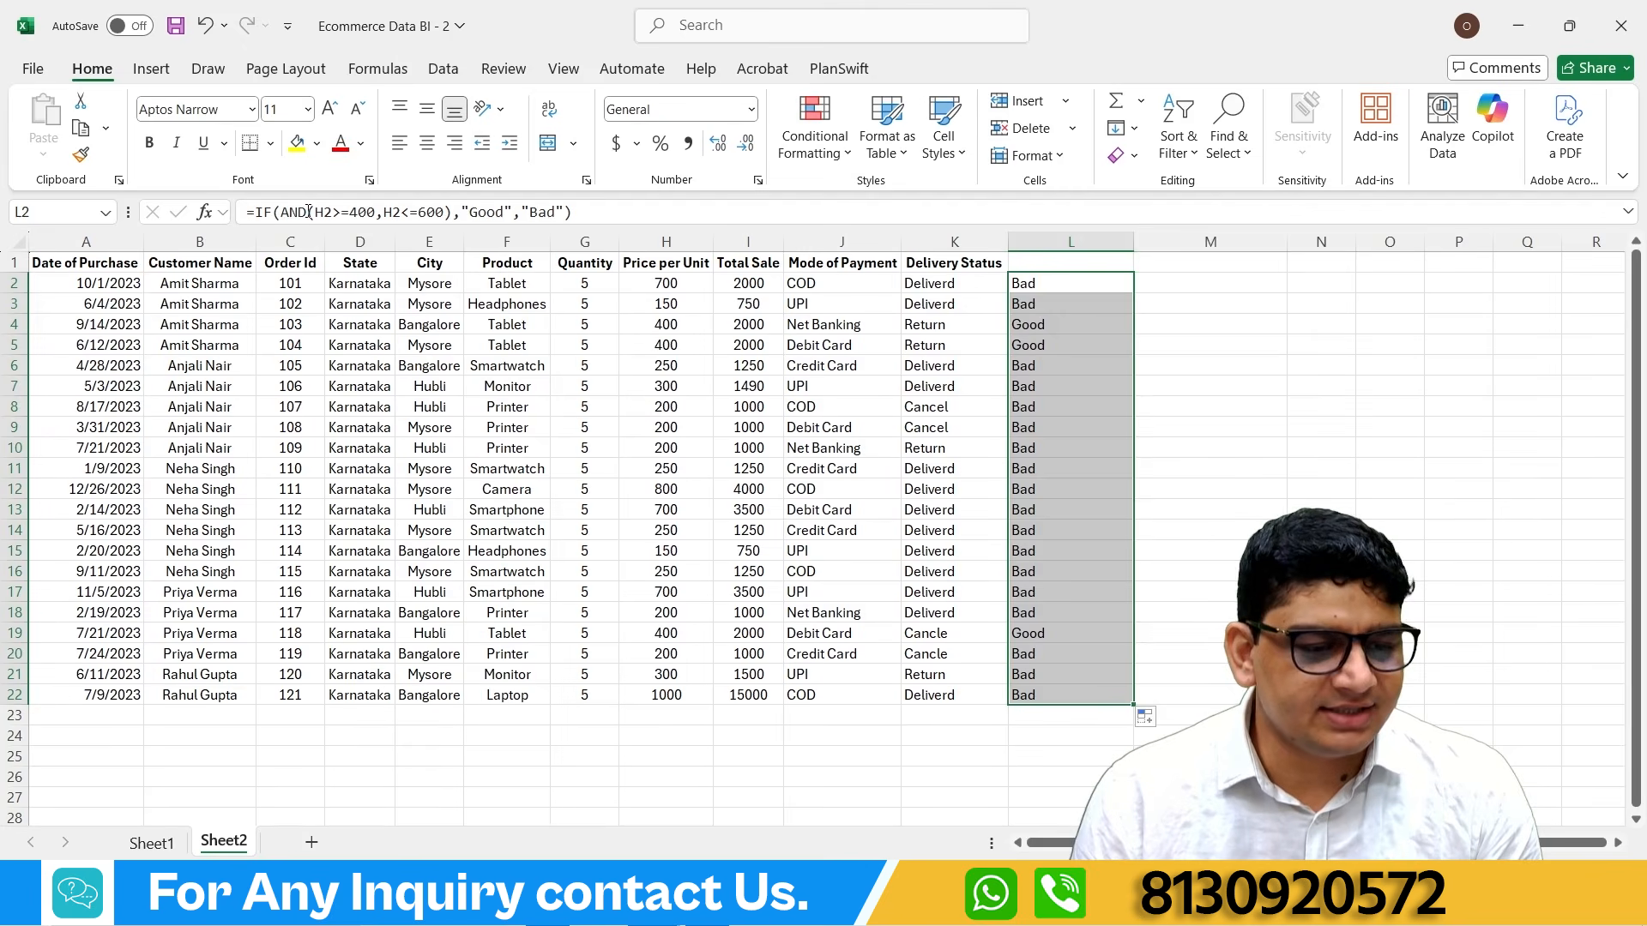
Step: Replace the AND function with OR in L2's rating formula
{"action": "left_click_drag", "start_coordinate": [309, 212], "coordinate": [282, 214]}
{"action": "type", "text": "o"}
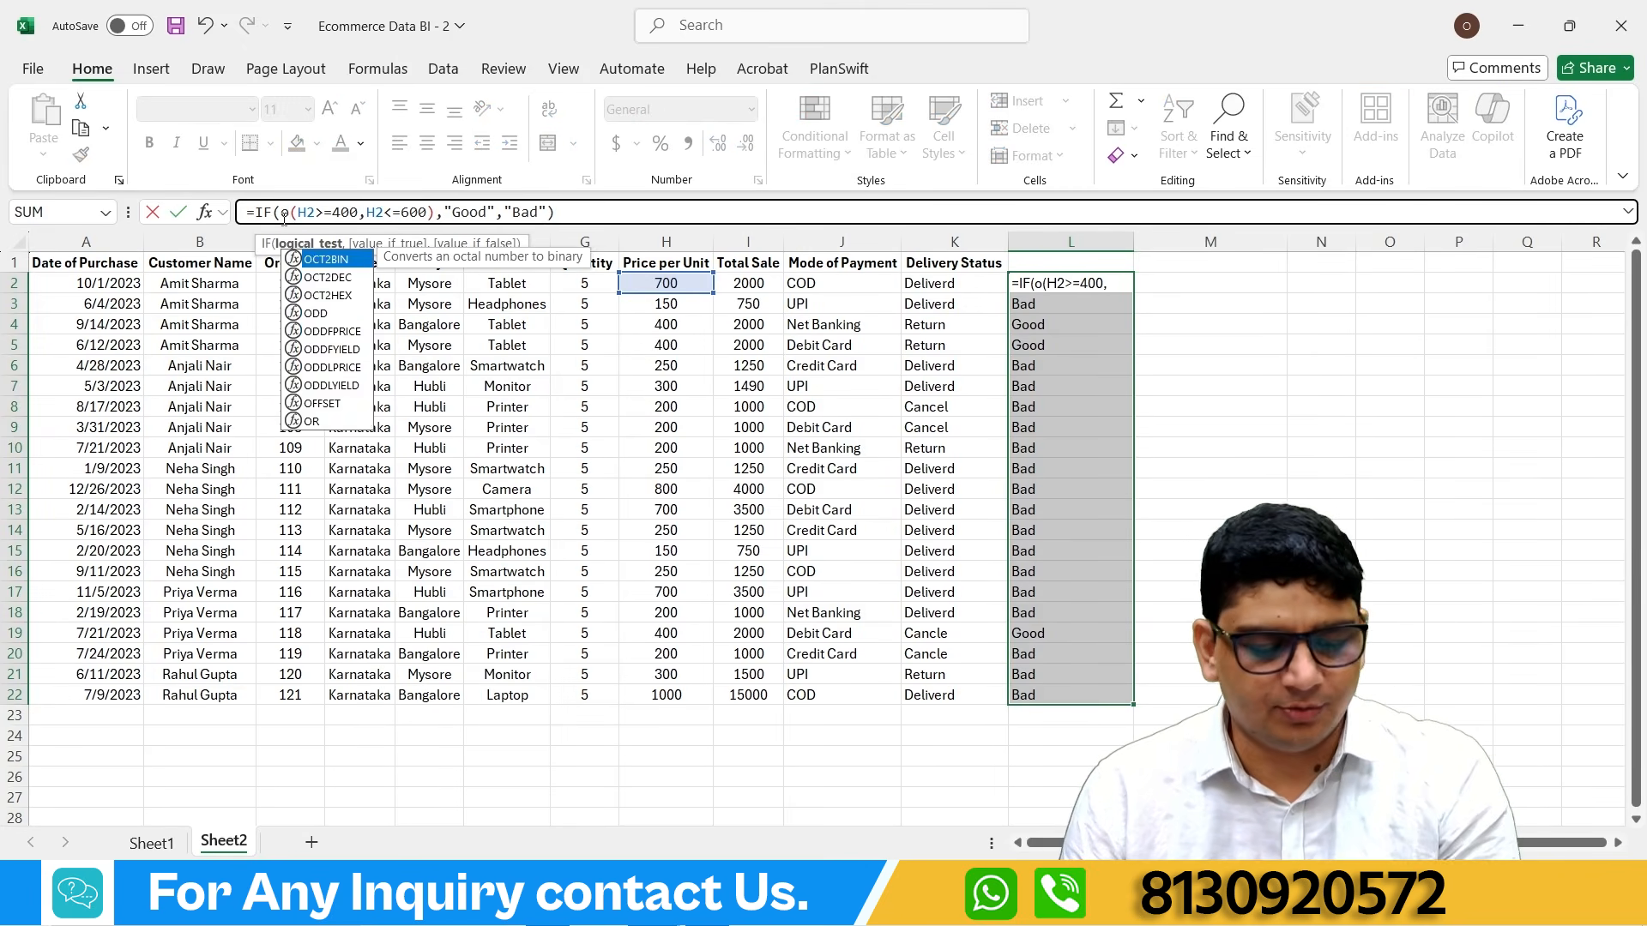
{"action": "type", "text": "r"}
{"action": "key", "text": "Return"}
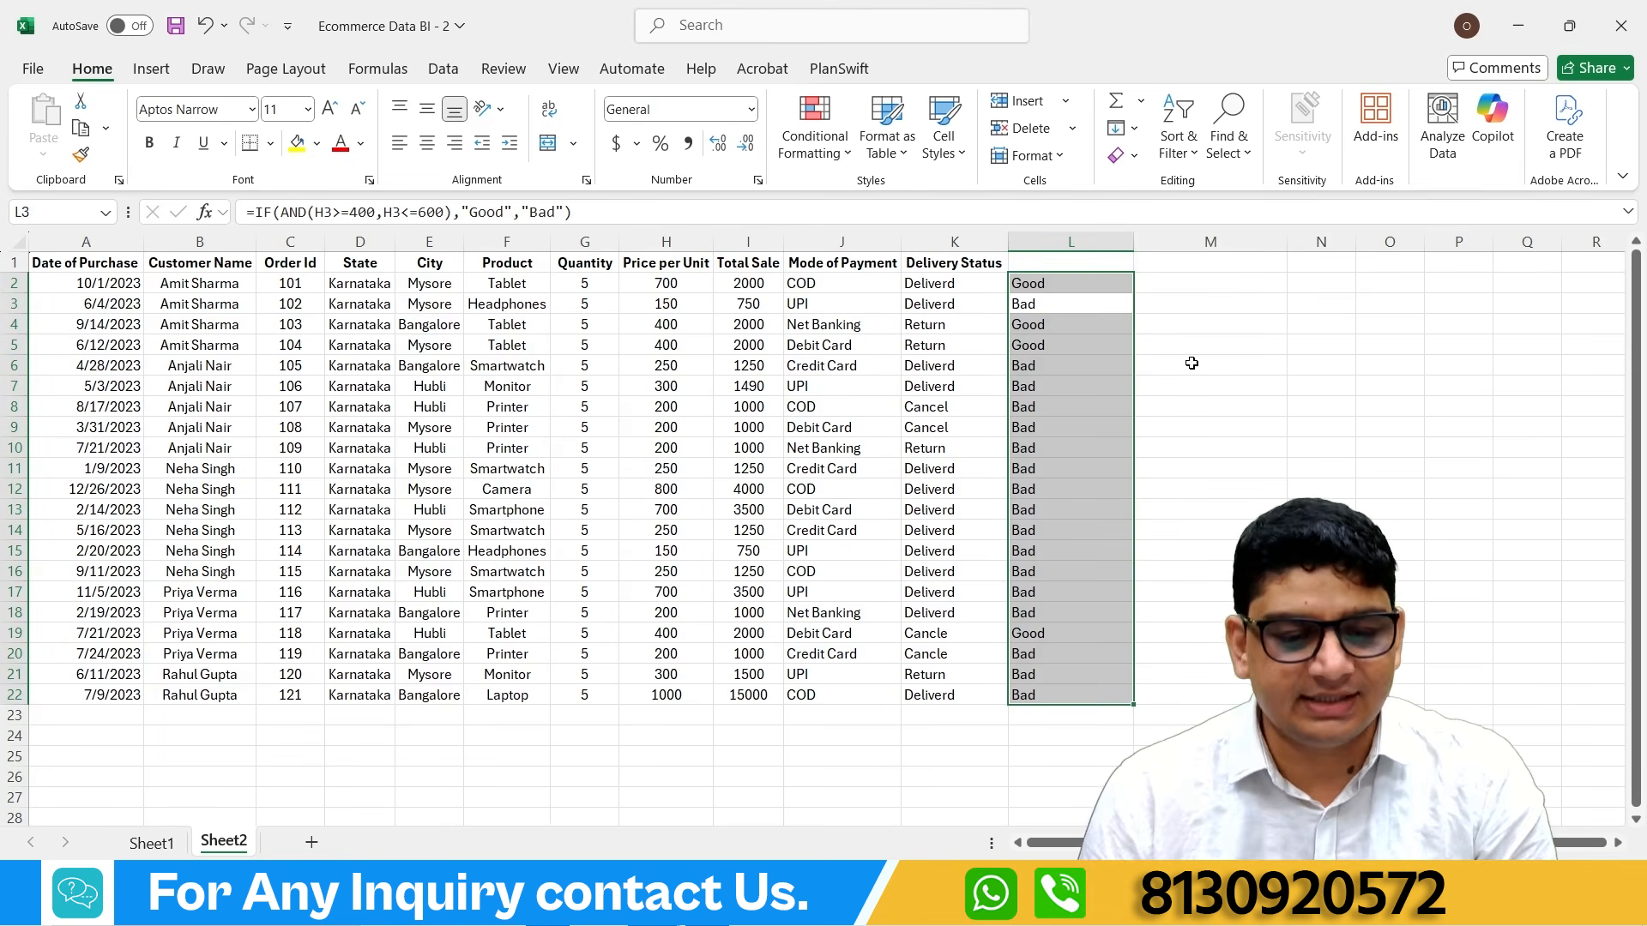
Step: Examine the two OR conditions in L2's formula, H2>=400 and H2<=600, against the unit price in H2
{"action": "left_click", "coordinate": [1042, 286]}
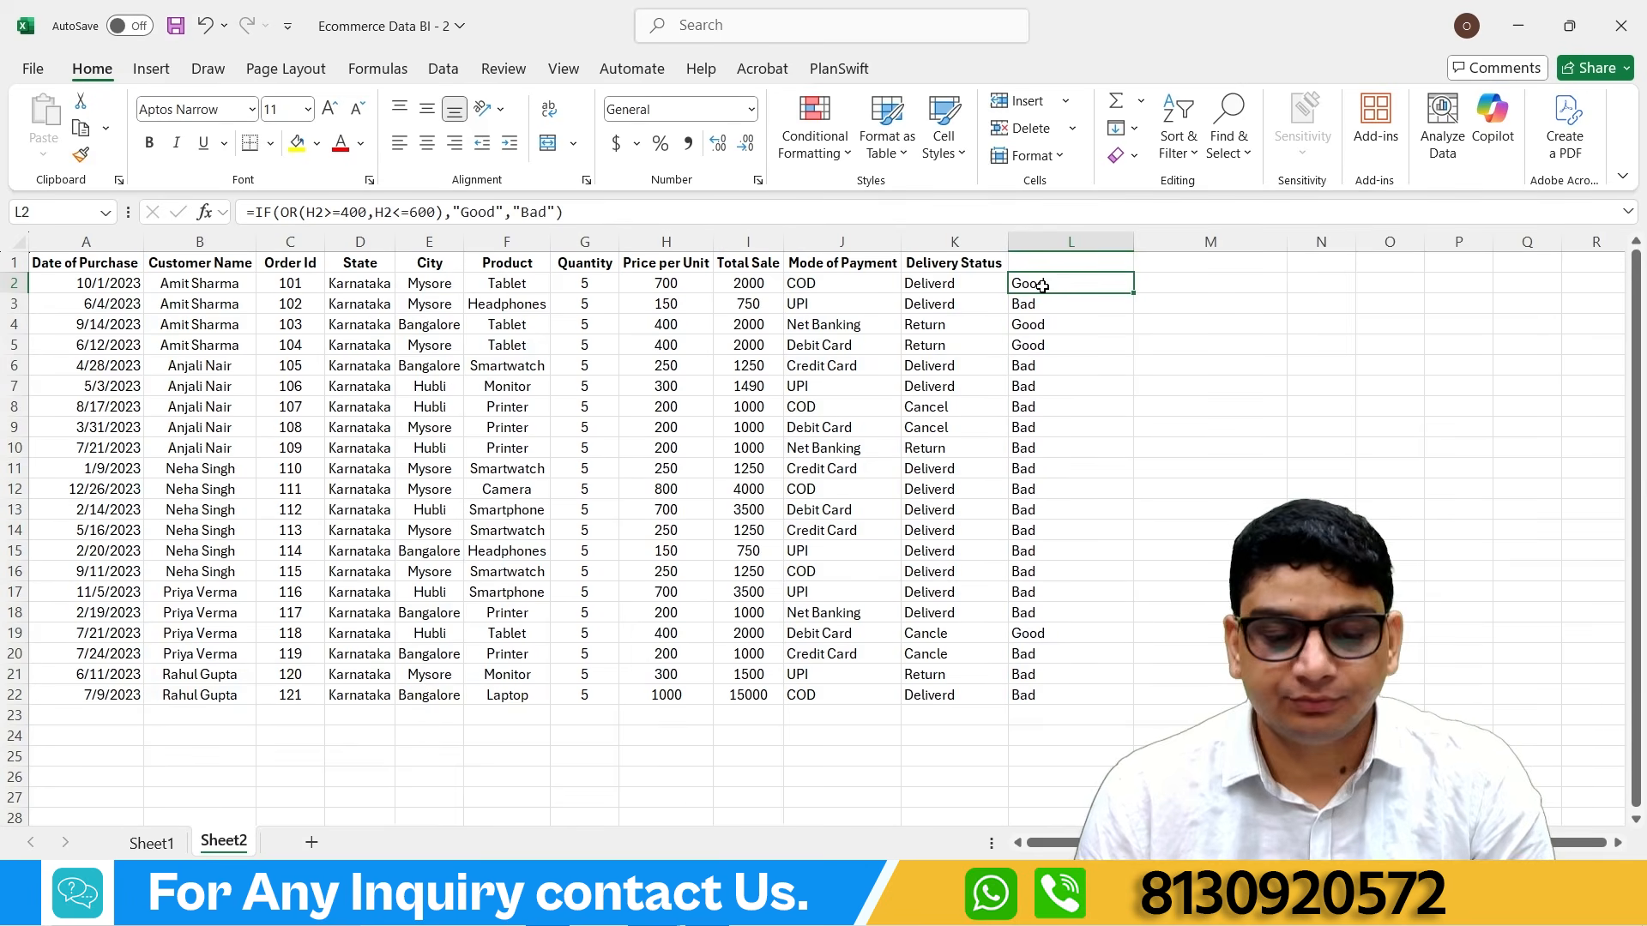
{"action": "left_click", "coordinate": [658, 284]}
{"action": "left_click", "coordinate": [1071, 283]}
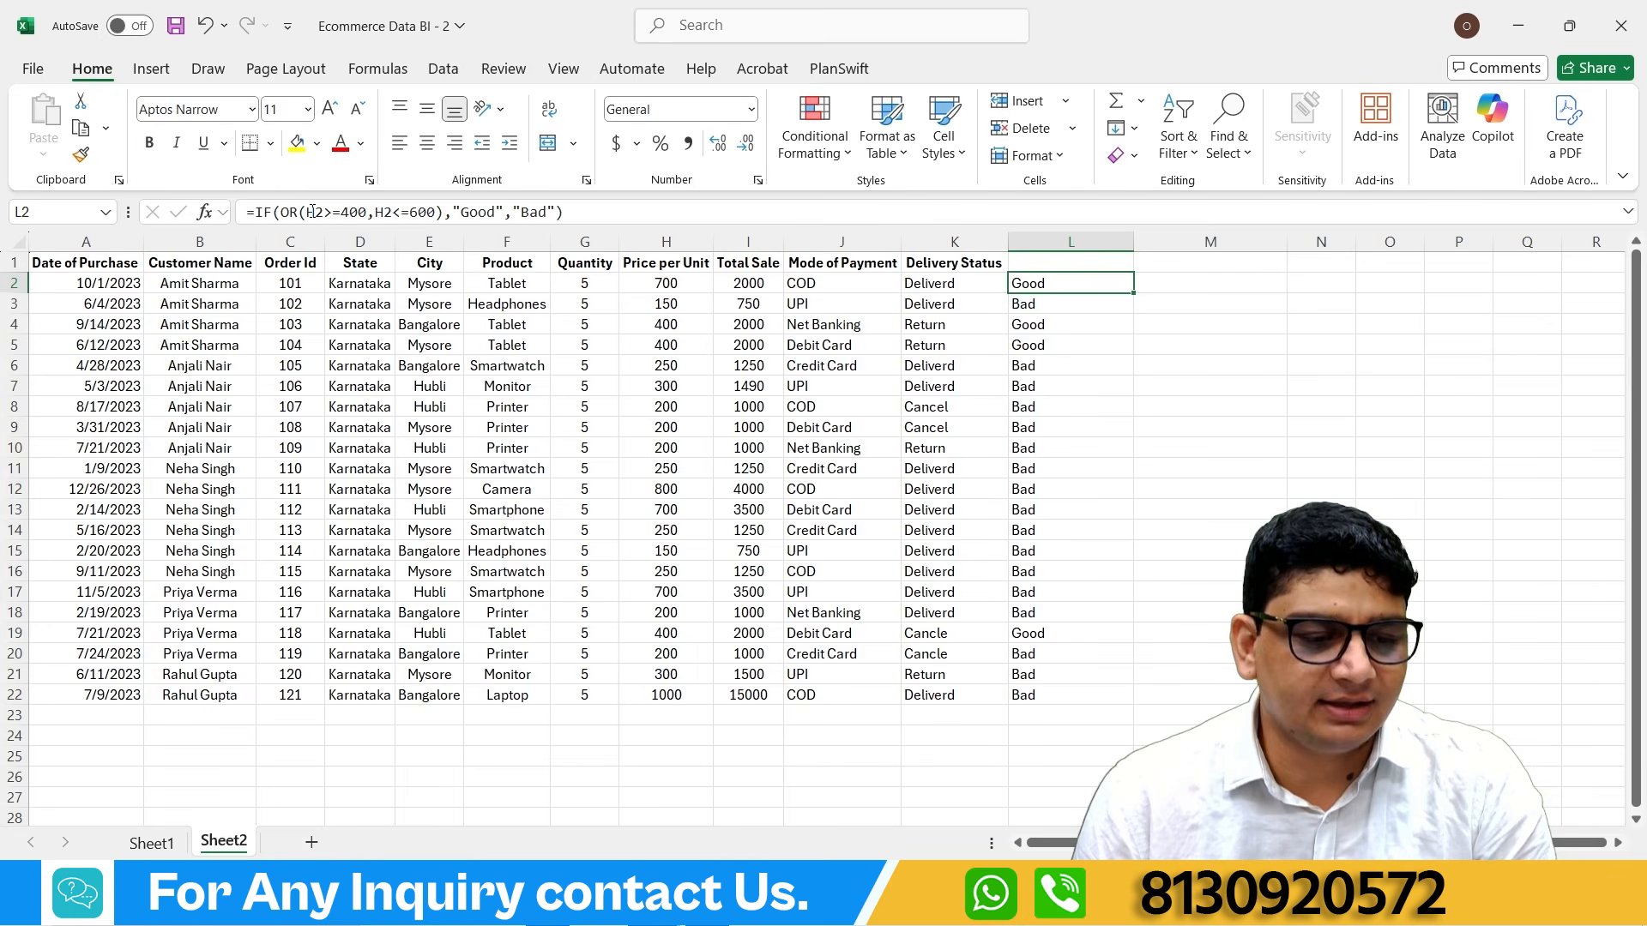
{"action": "left_click", "coordinate": [432, 214]}
{"action": "left_click", "coordinate": [367, 215]}
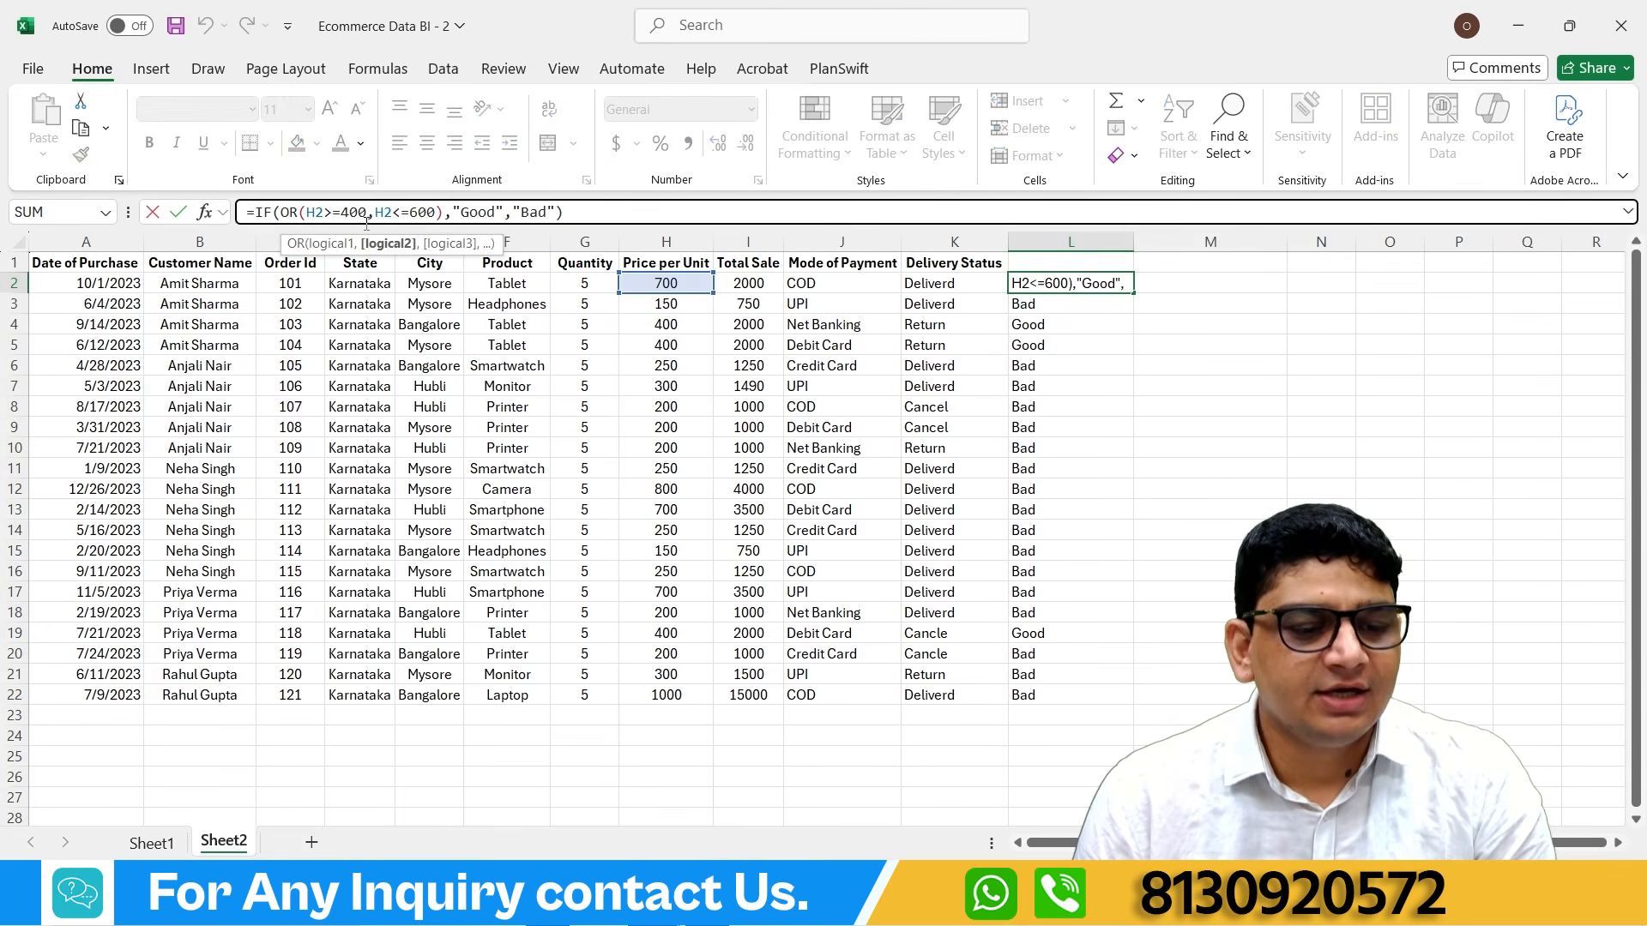
{"action": "left_click_drag", "start_coordinate": [307, 213], "coordinate": [438, 213]}
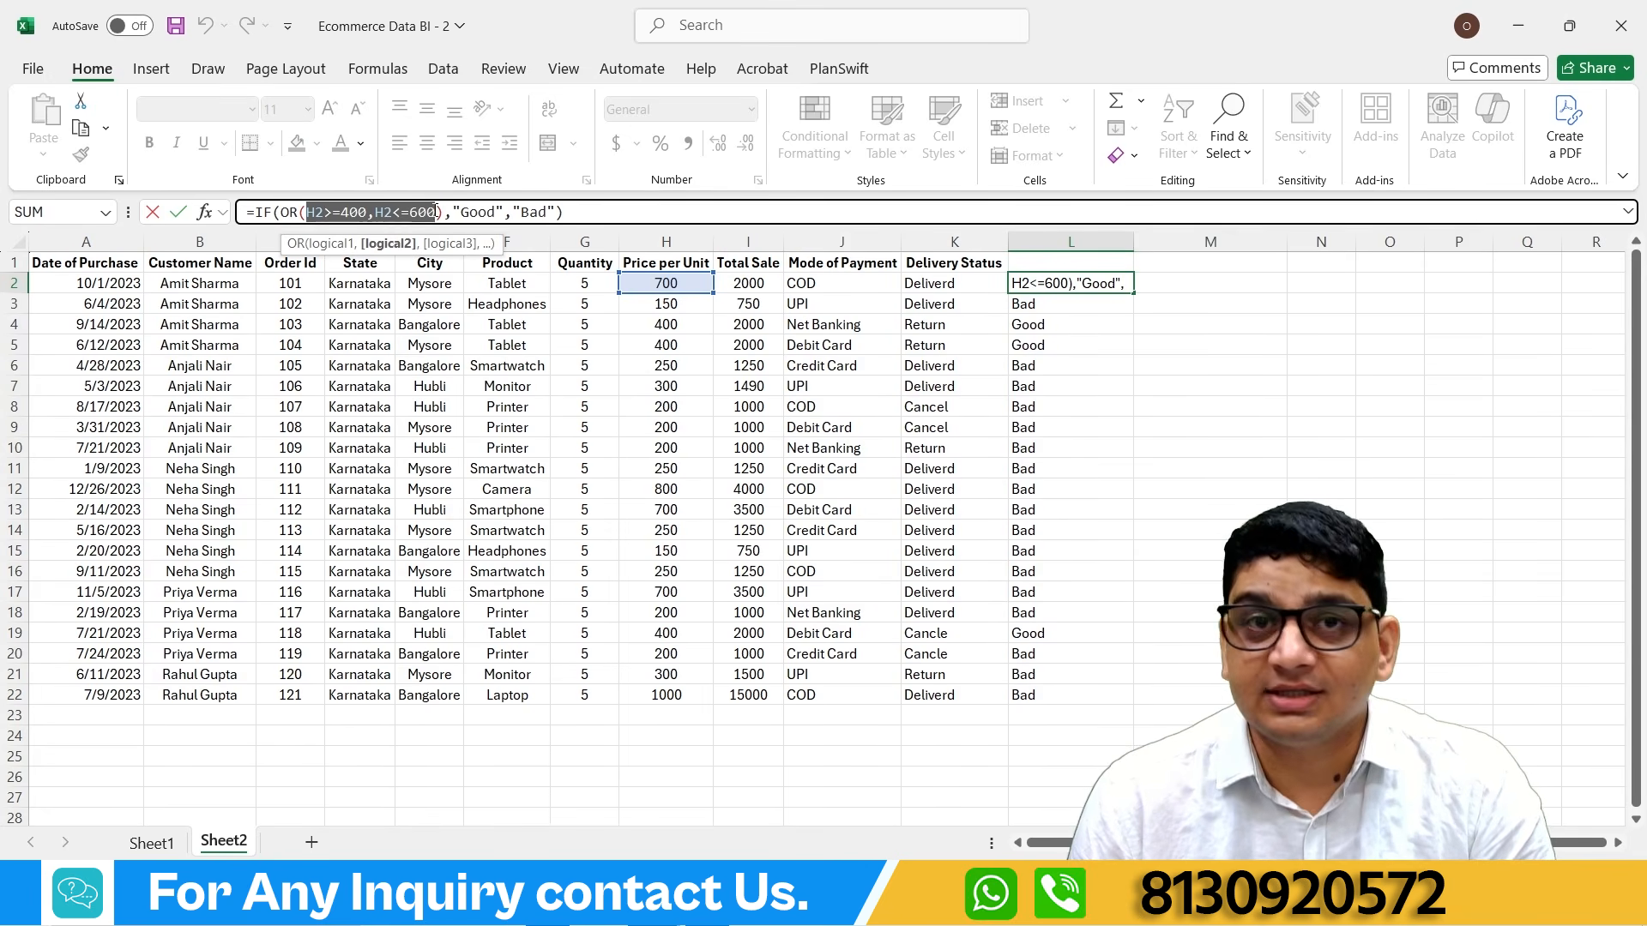
{"action": "left_click", "coordinate": [314, 209]}
{"action": "left_click_drag", "start_coordinate": [368, 212], "coordinate": [306, 212]}
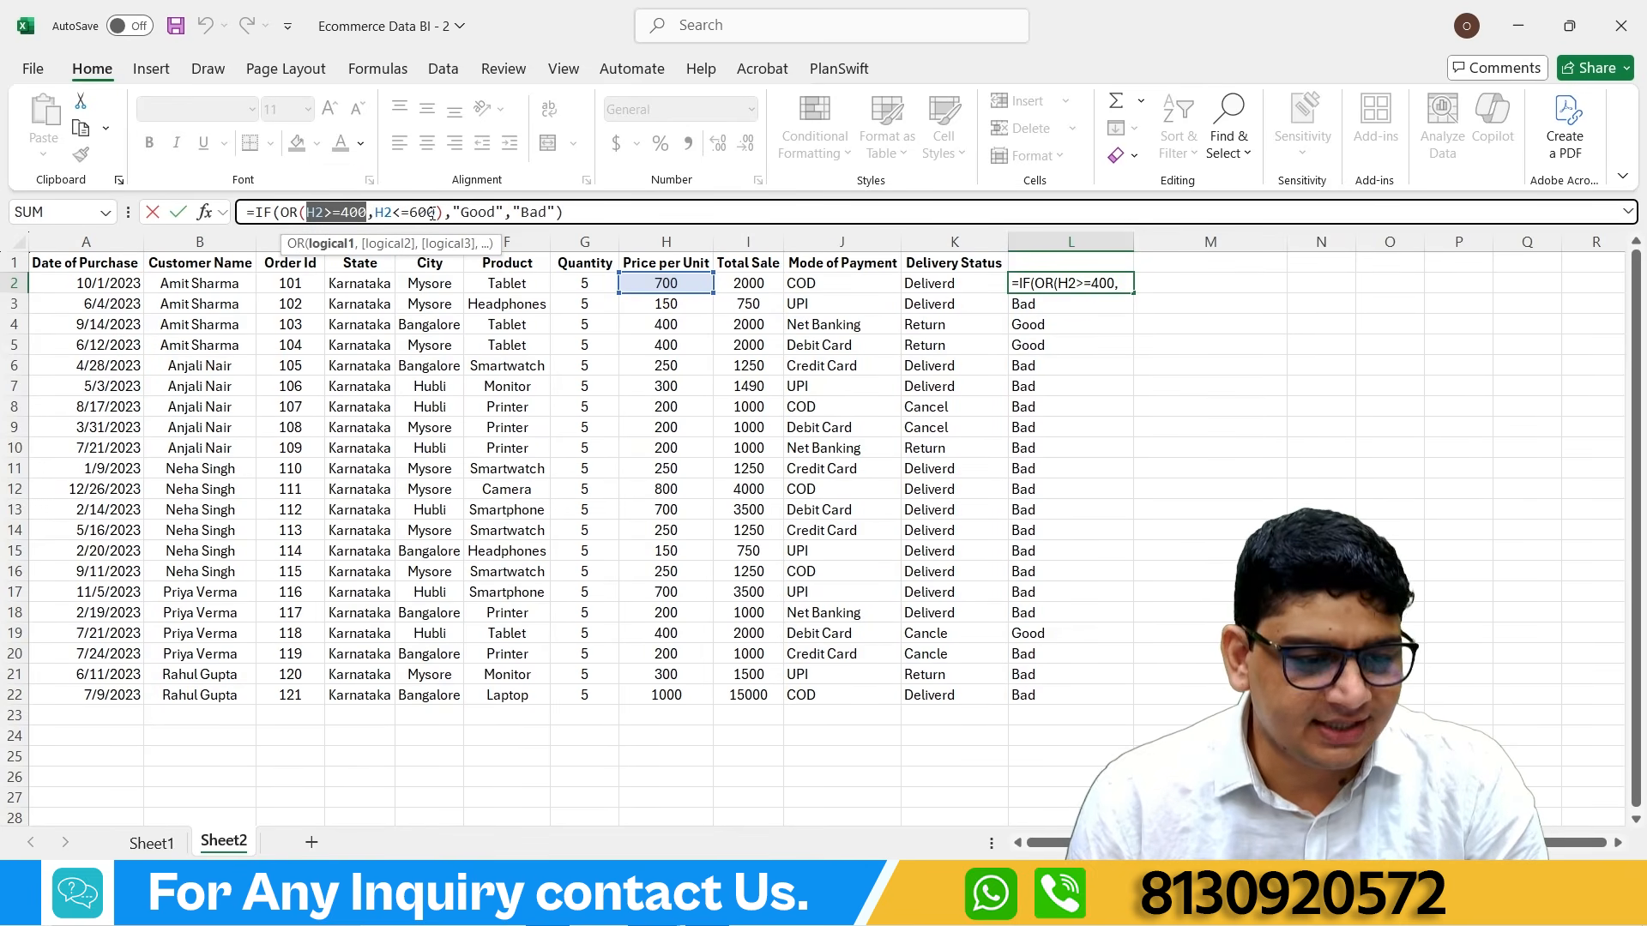
{"action": "left_click_drag", "start_coordinate": [429, 211], "coordinate": [322, 216]}
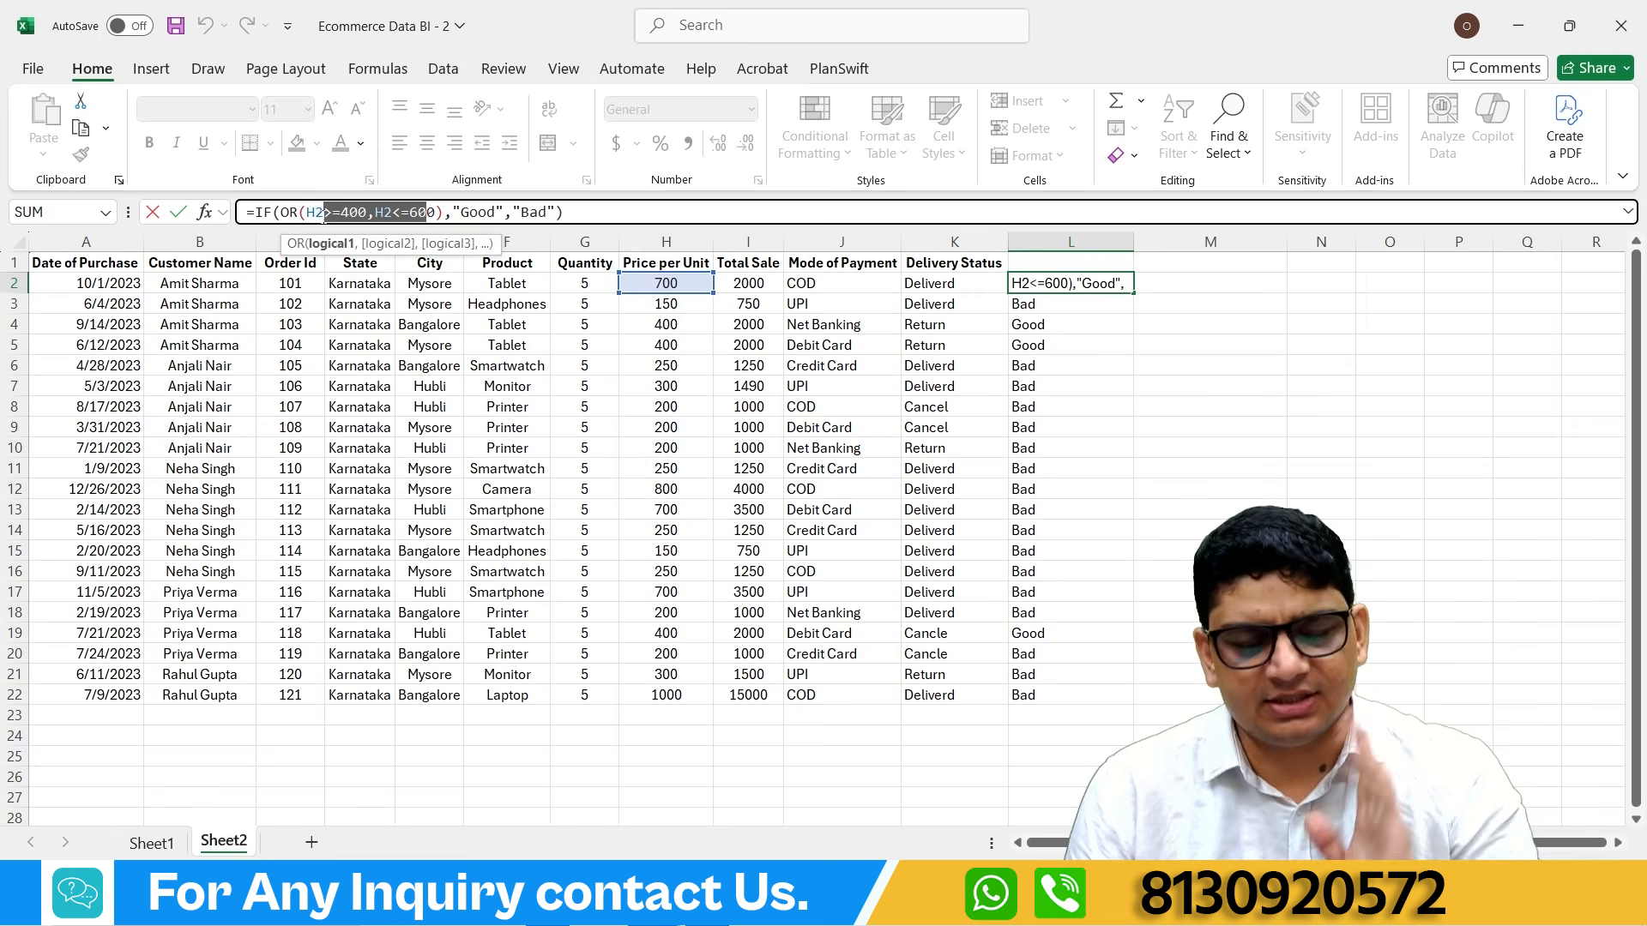
{"action": "key", "text": "ctrl+Return"}
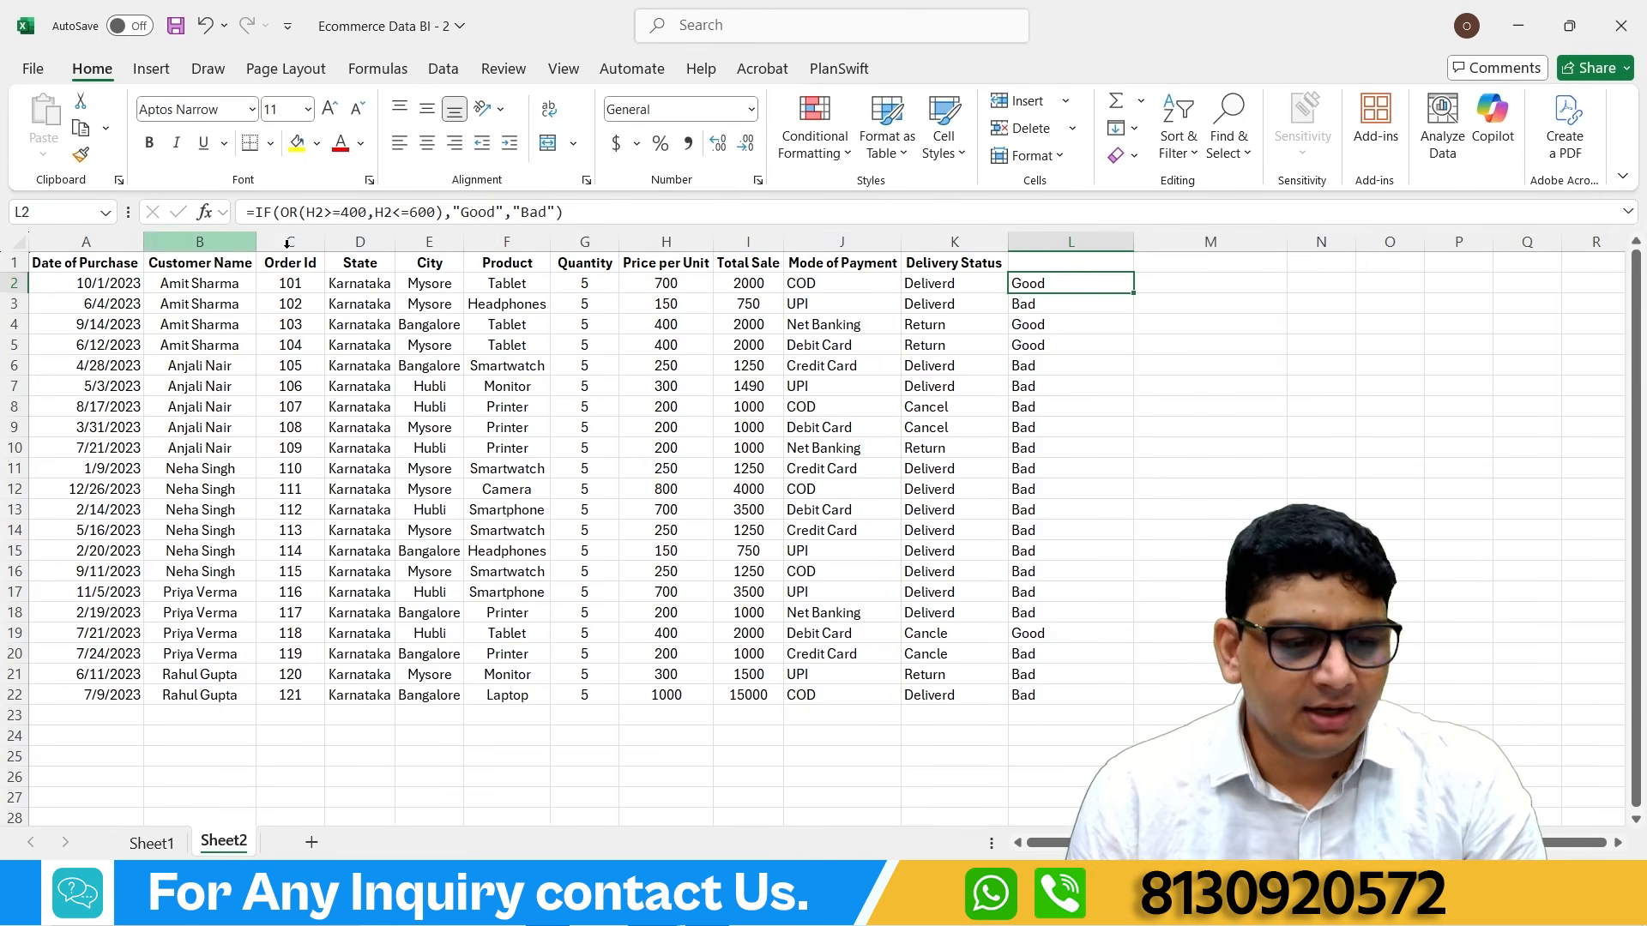
Step: Change L2's formula back to =IF(AND(H2>=400,H2<=600),"Good","Bad")
{"action": "left_click", "coordinate": [302, 212]}
{"action": "double_click", "coordinate": [288, 212]}
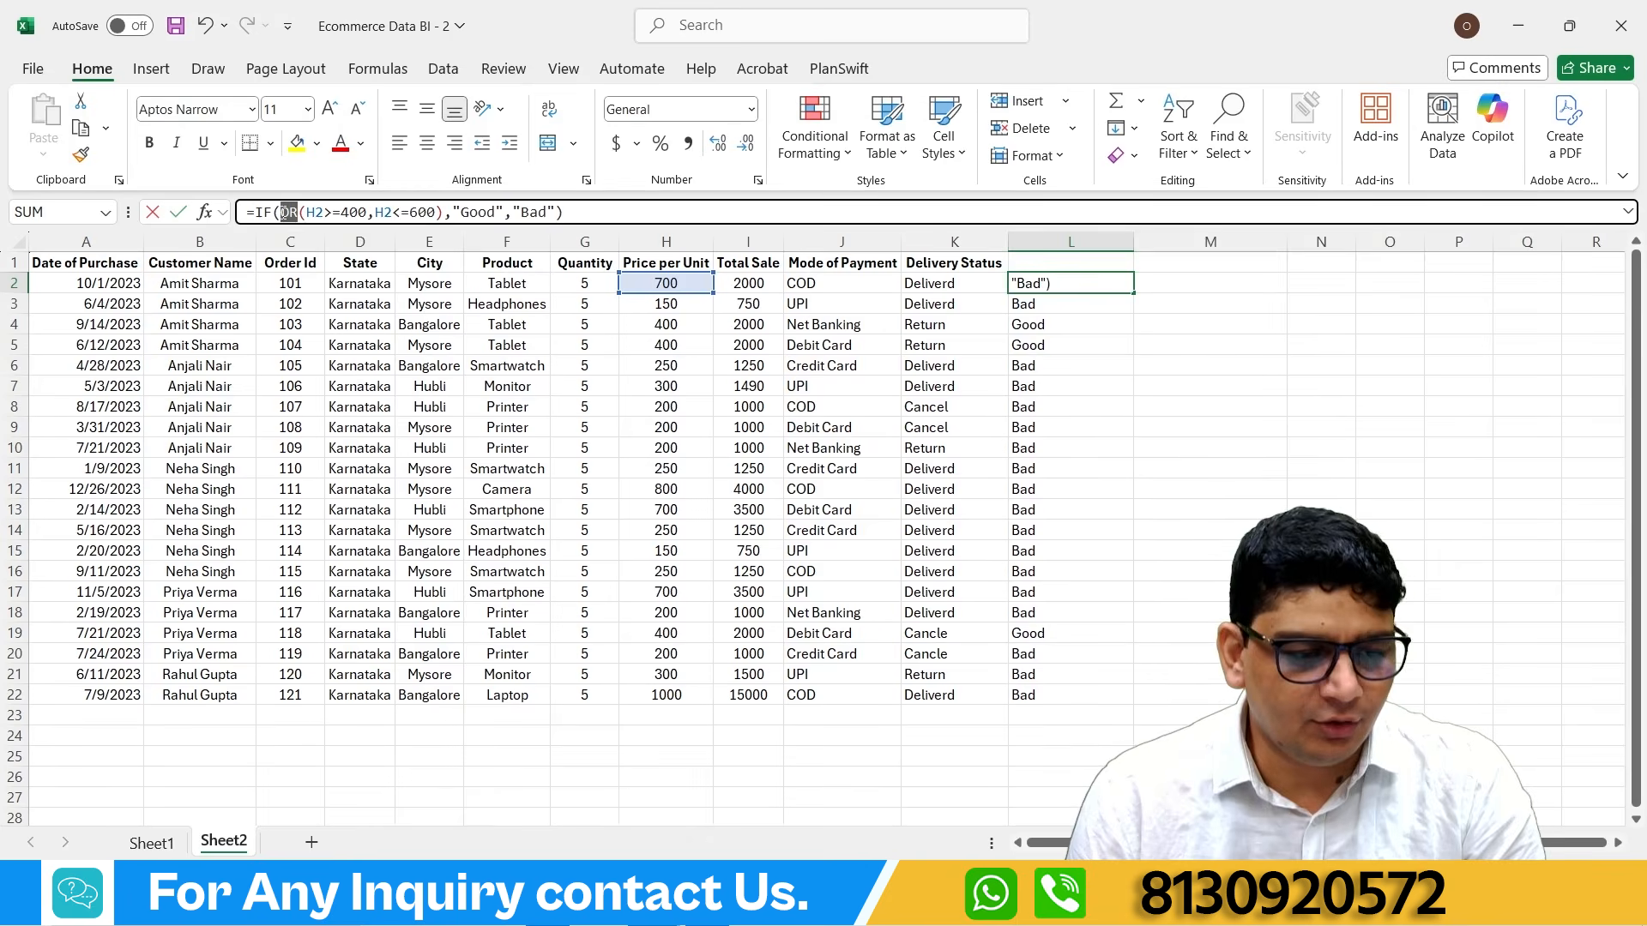
{"action": "type", "text": "and"}
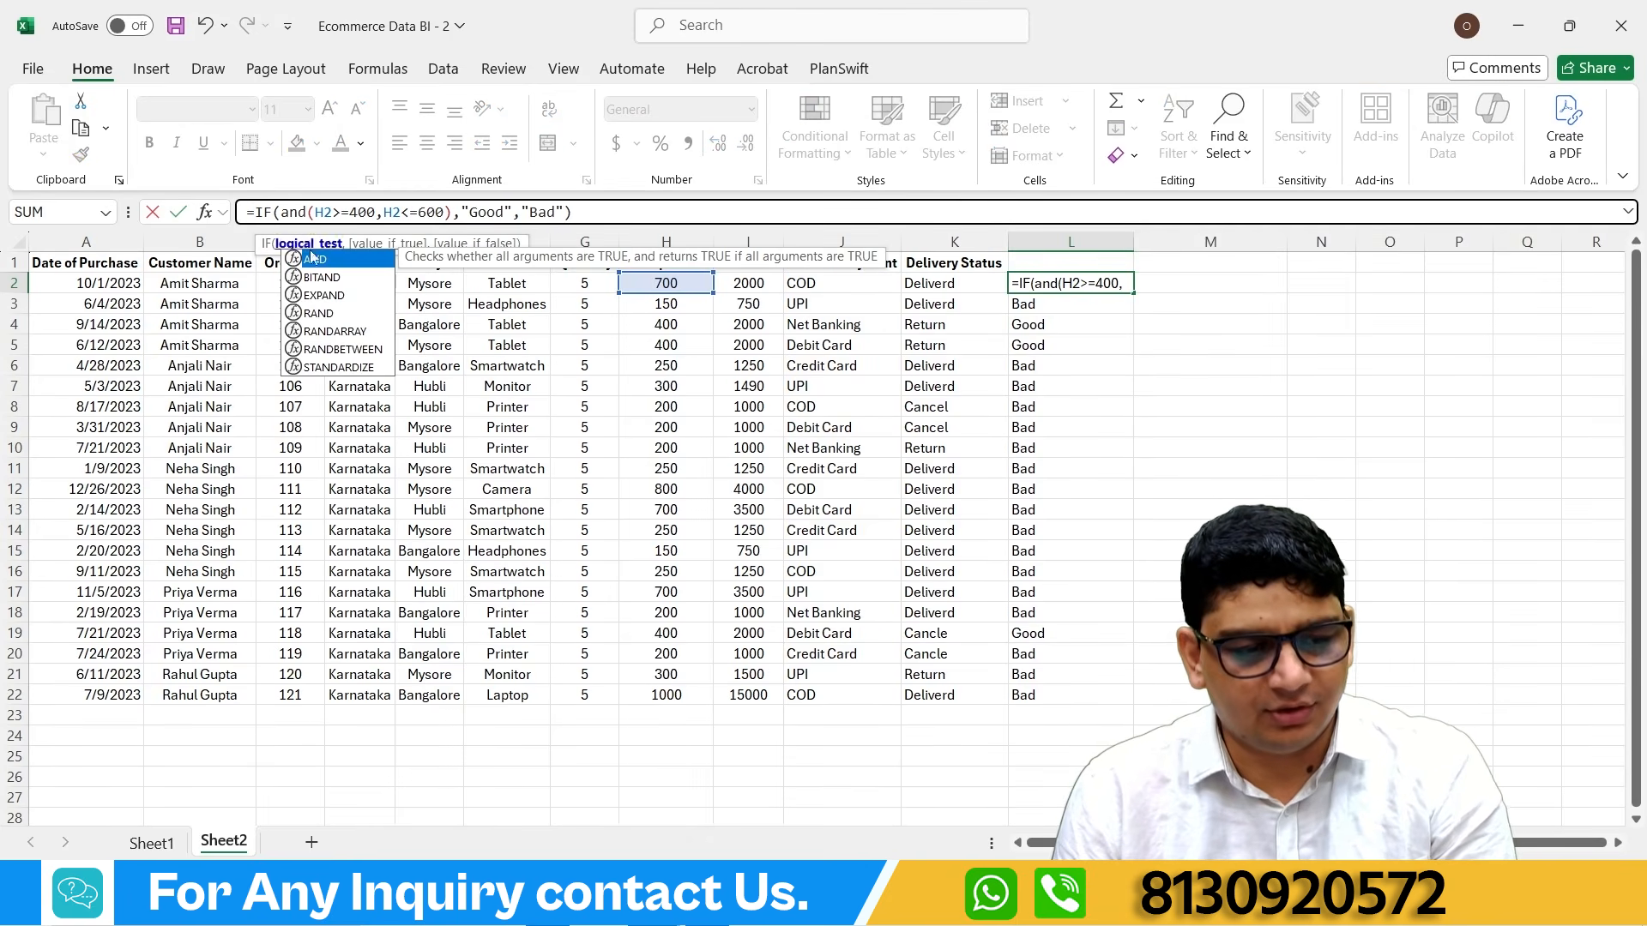
{"action": "left_click", "coordinate": [317, 259]}
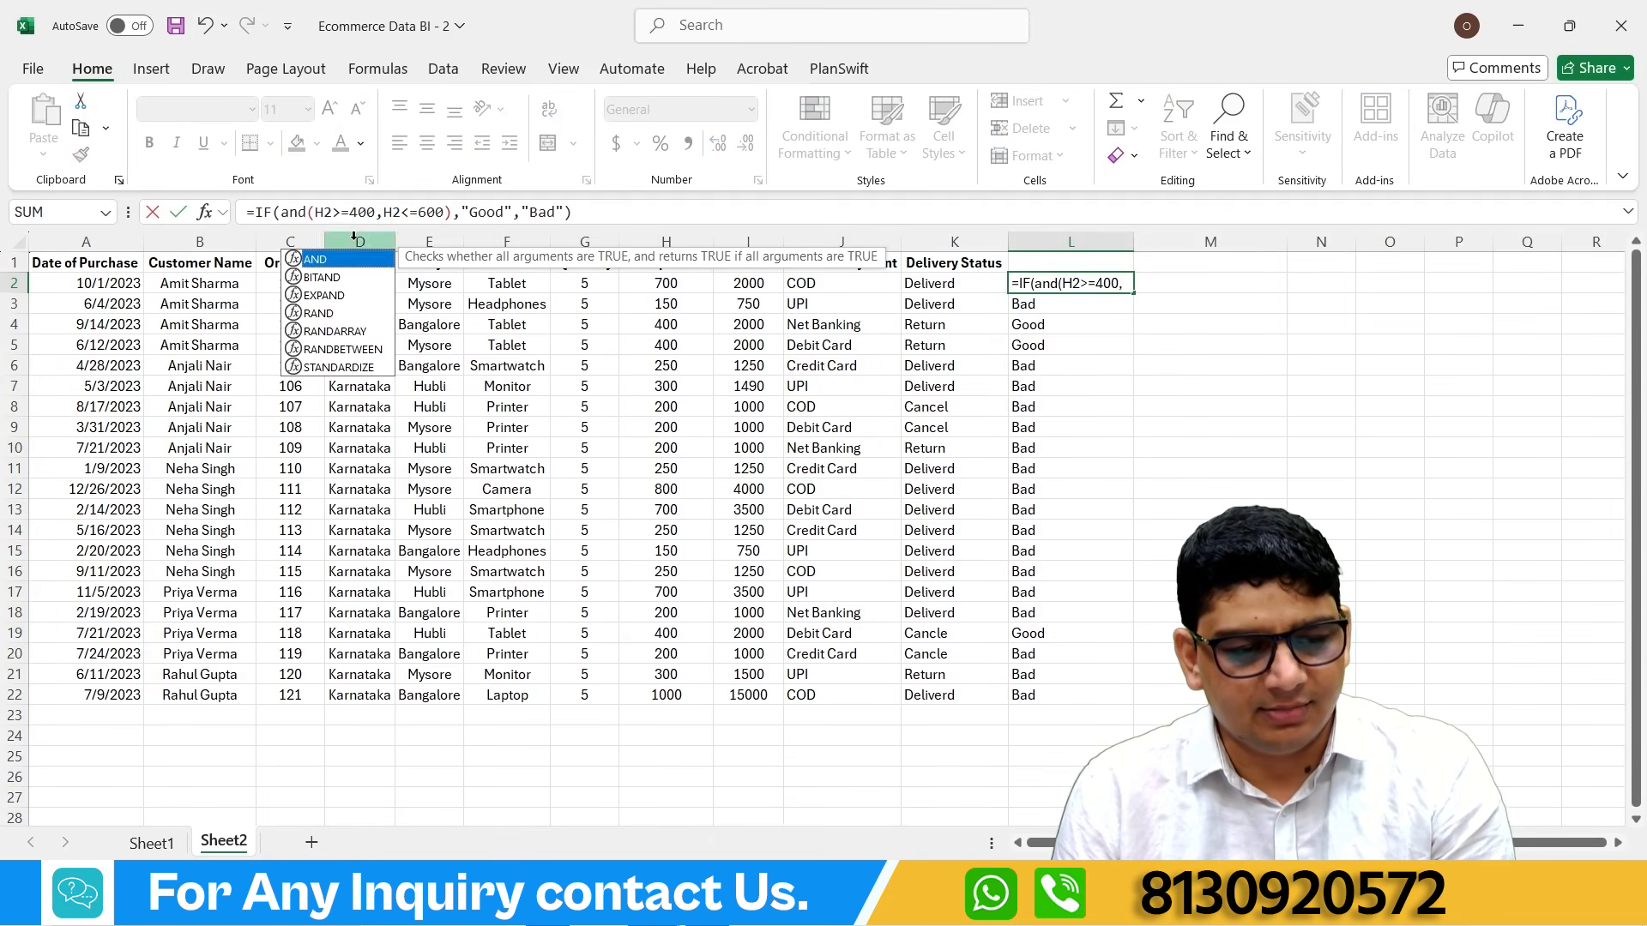
{"action": "double_click", "coordinate": [317, 262]}
{"action": "left_click", "coordinate": [587, 218]}
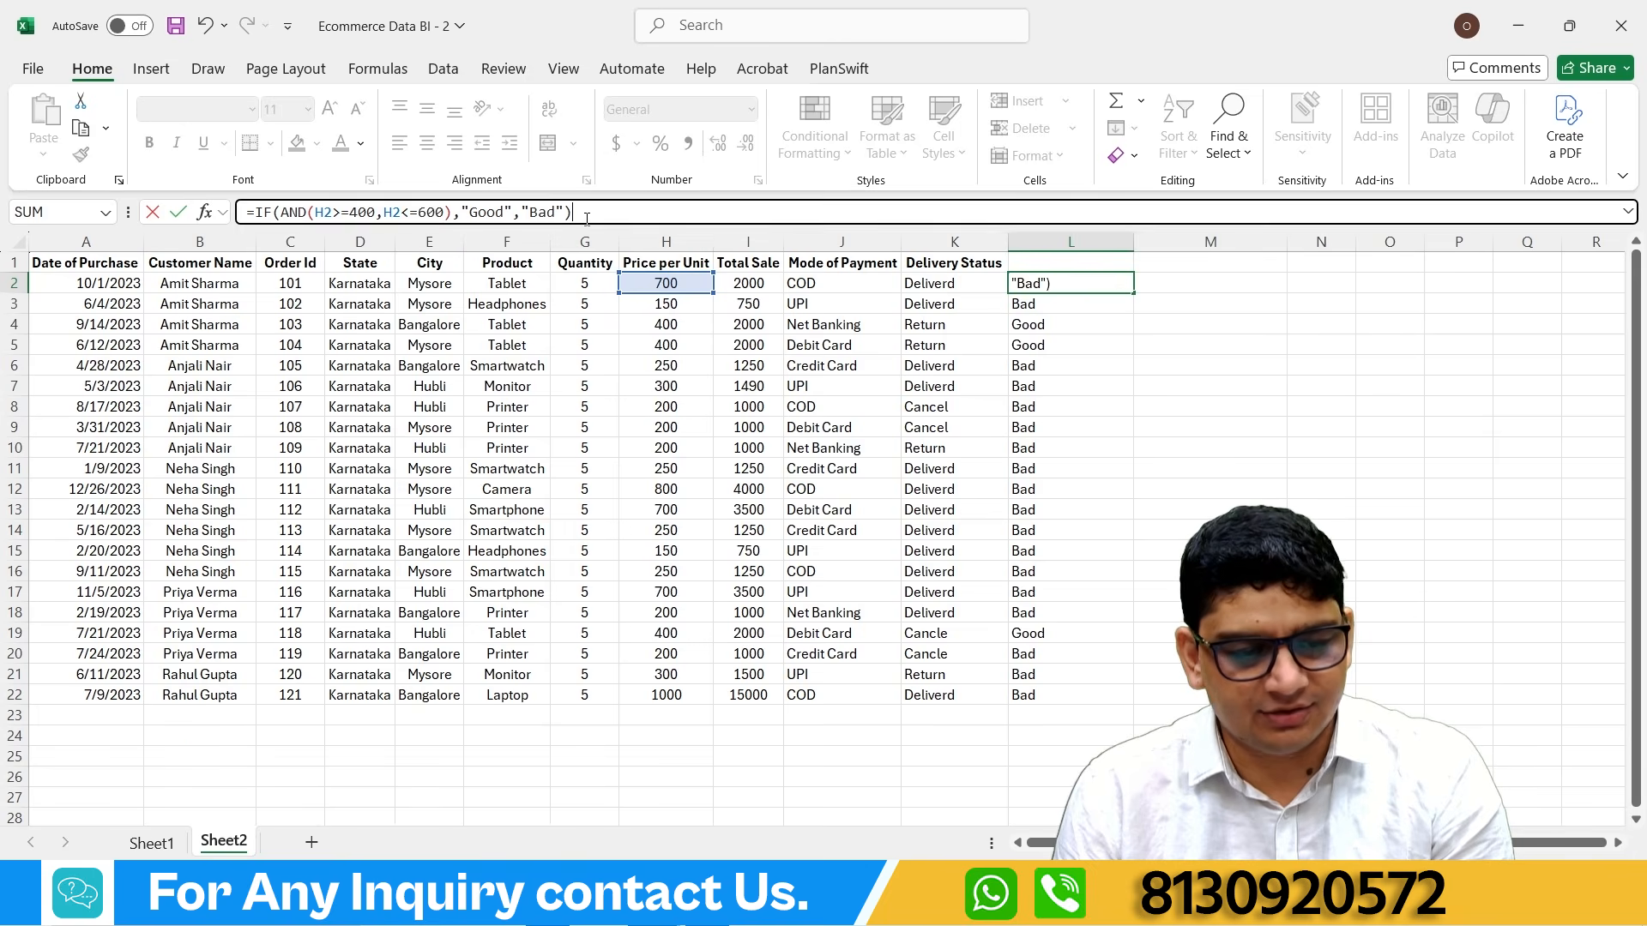
{"action": "key", "text": "Return"}
Step: Compare the rating in L2 with the unit price in H2 under the AND conditions
{"action": "left_click", "coordinate": [1037, 283]}
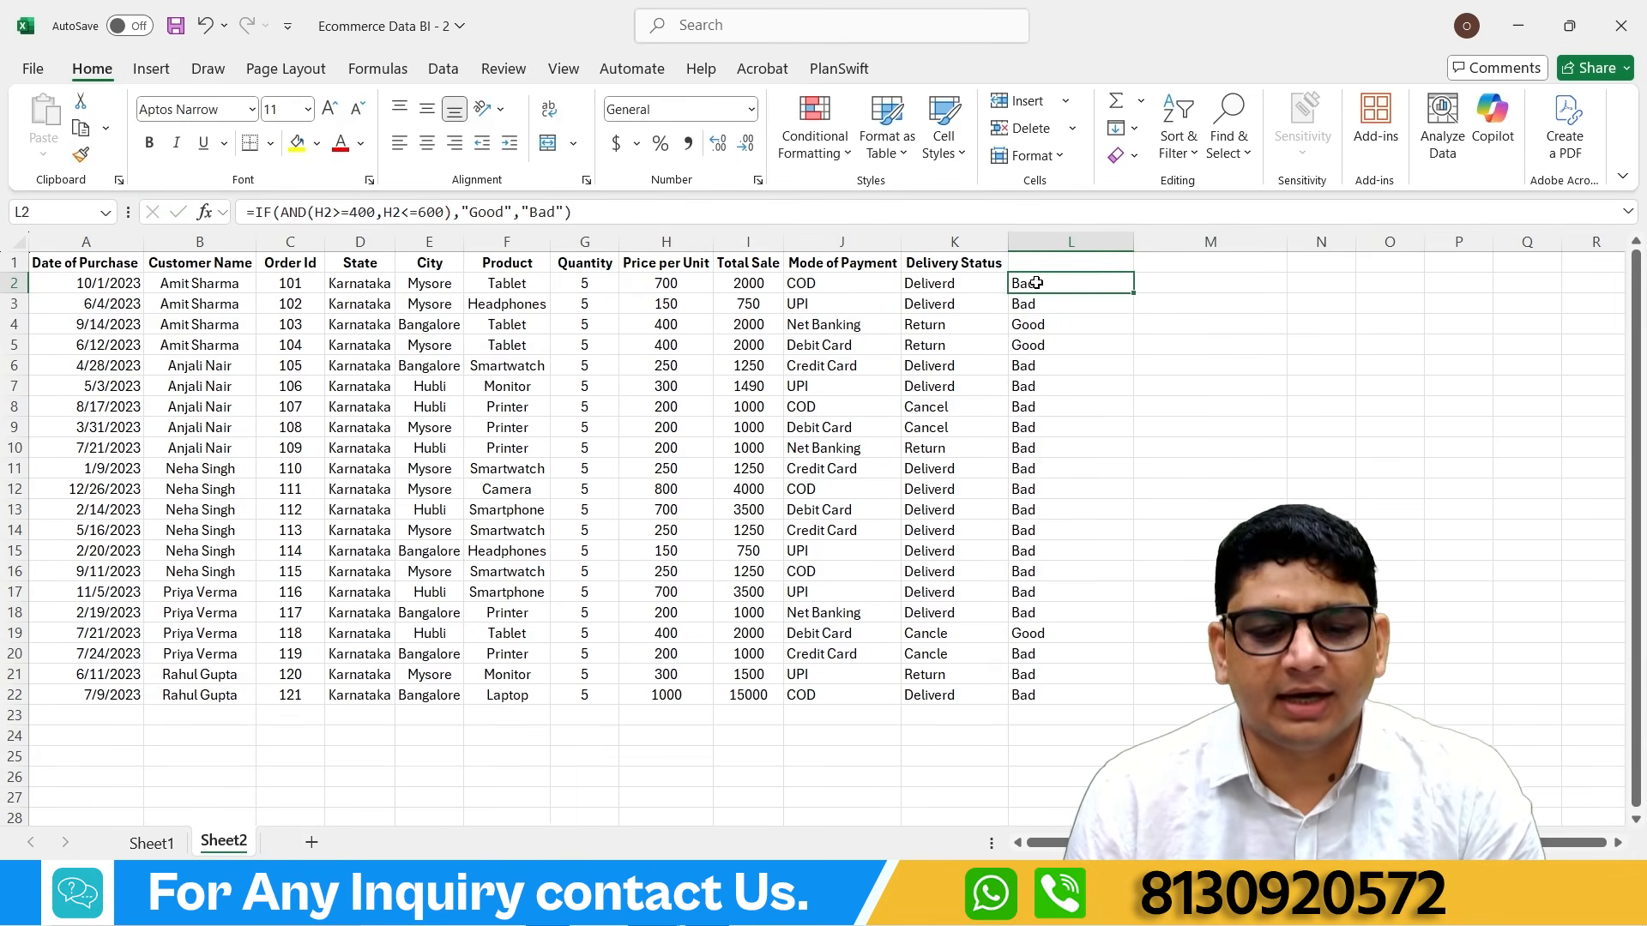
{"action": "left_click", "coordinate": [668, 279]}
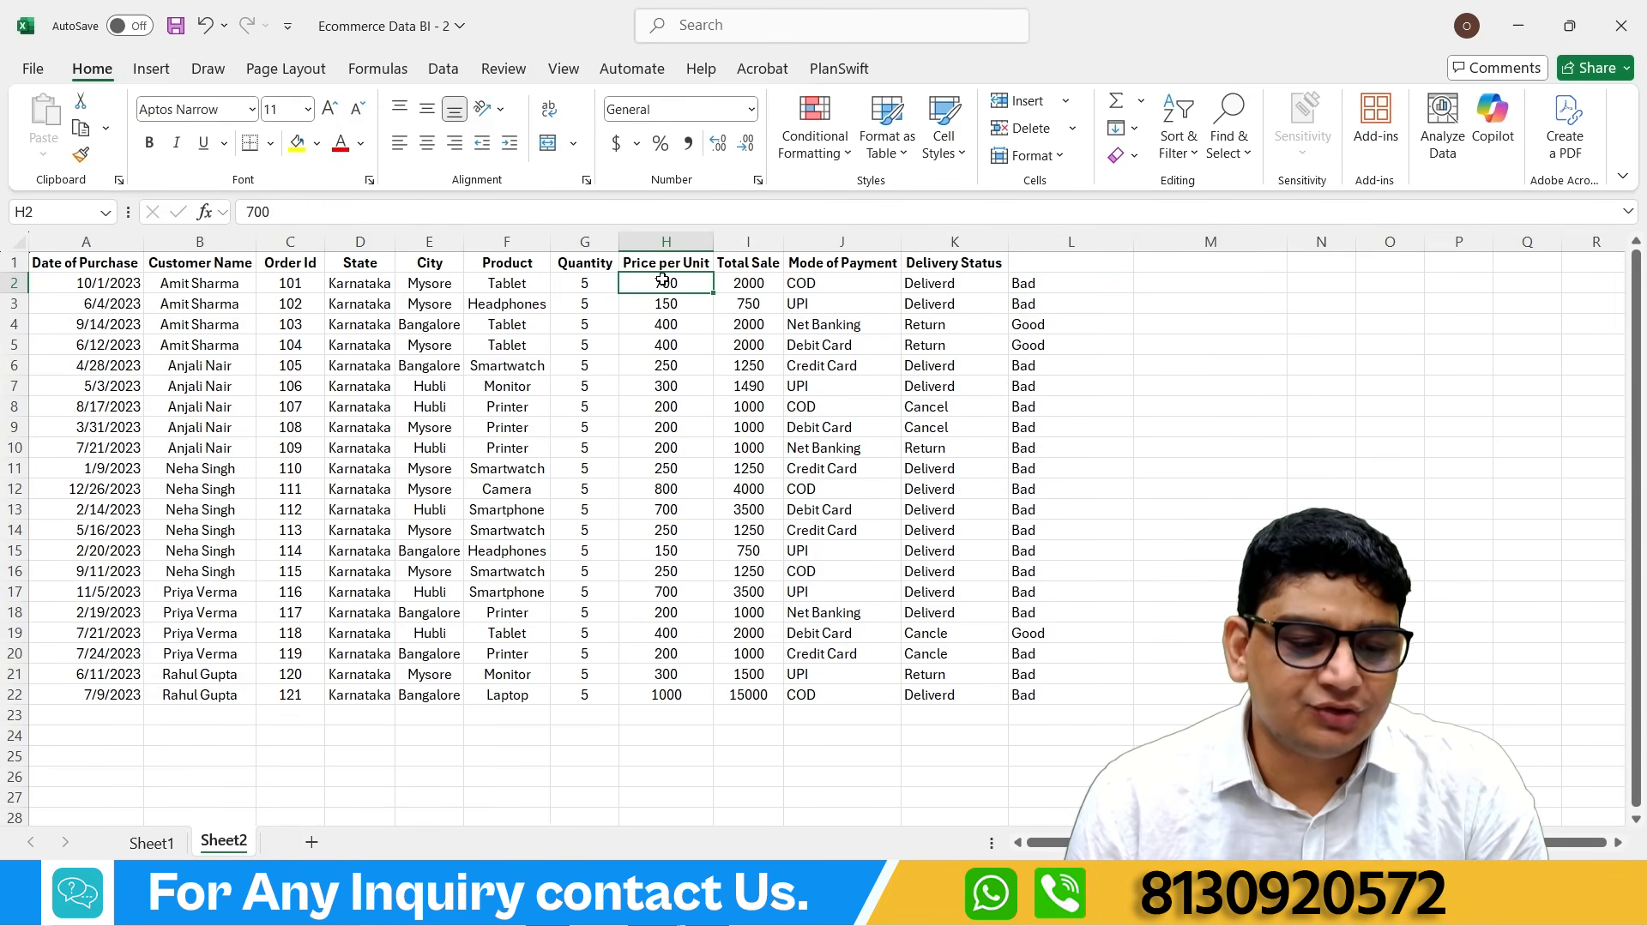
{"action": "left_click", "coordinate": [1048, 286]}
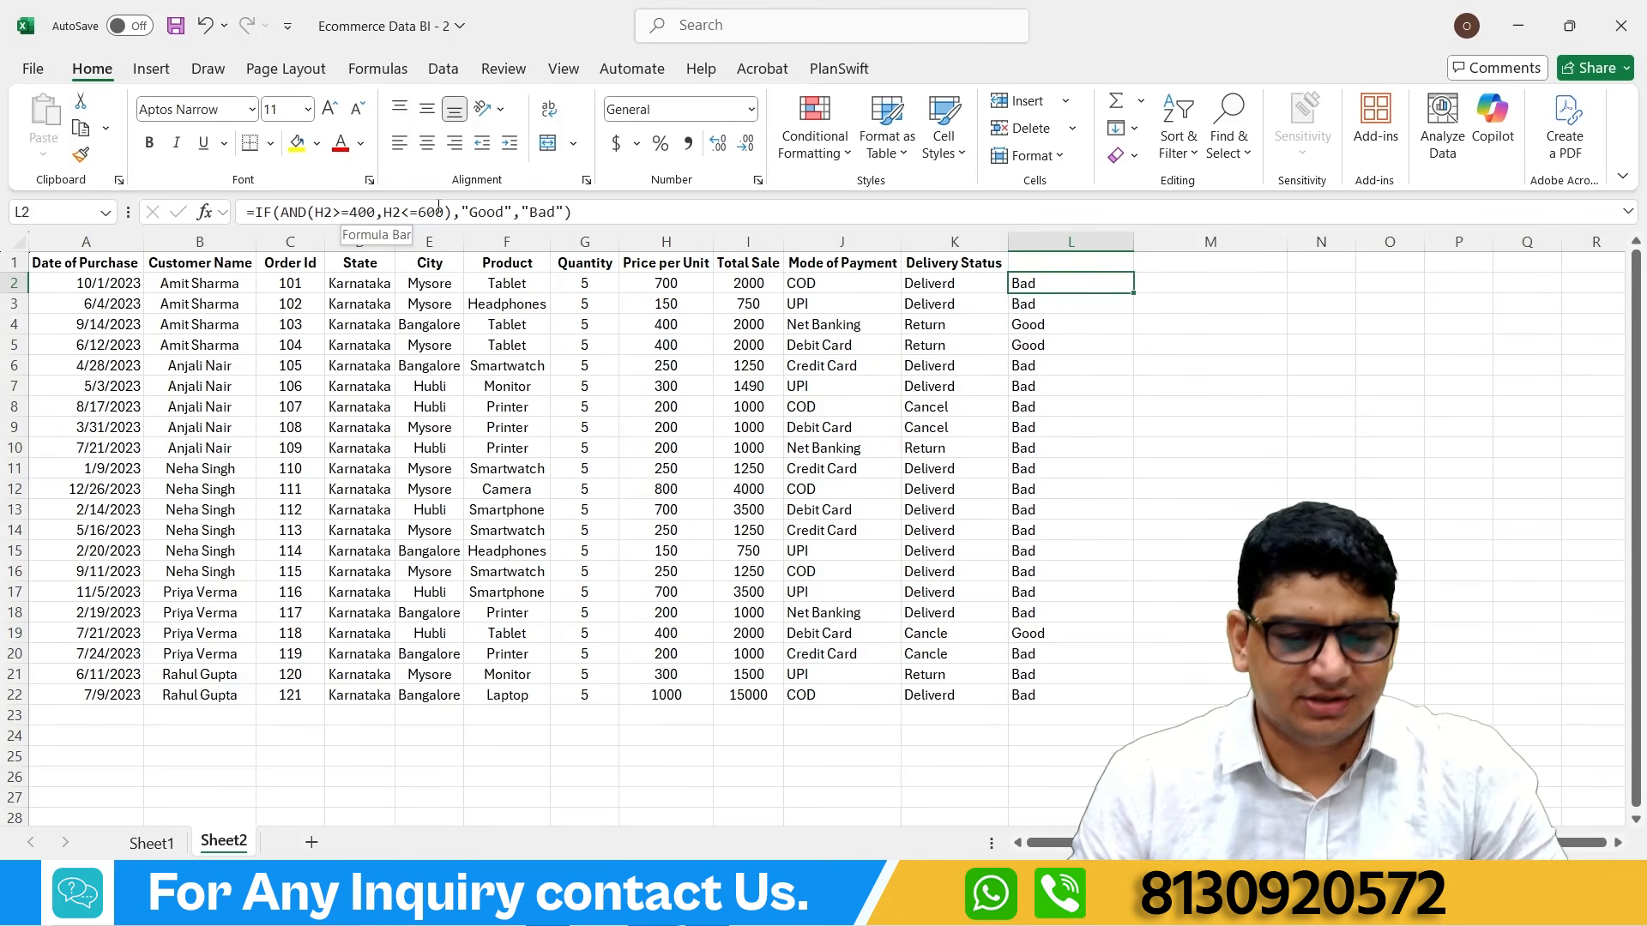
Step: Clear the rating formulas from L2:L22
{"action": "left_click_drag", "start_coordinate": [1027, 288], "coordinate": [1047, 367]}
{"action": "key", "text": "Delete"}
{"action": "scroll", "coordinate": [1046, 367], "scroll_direction": "up", "scroll_amount": 5}
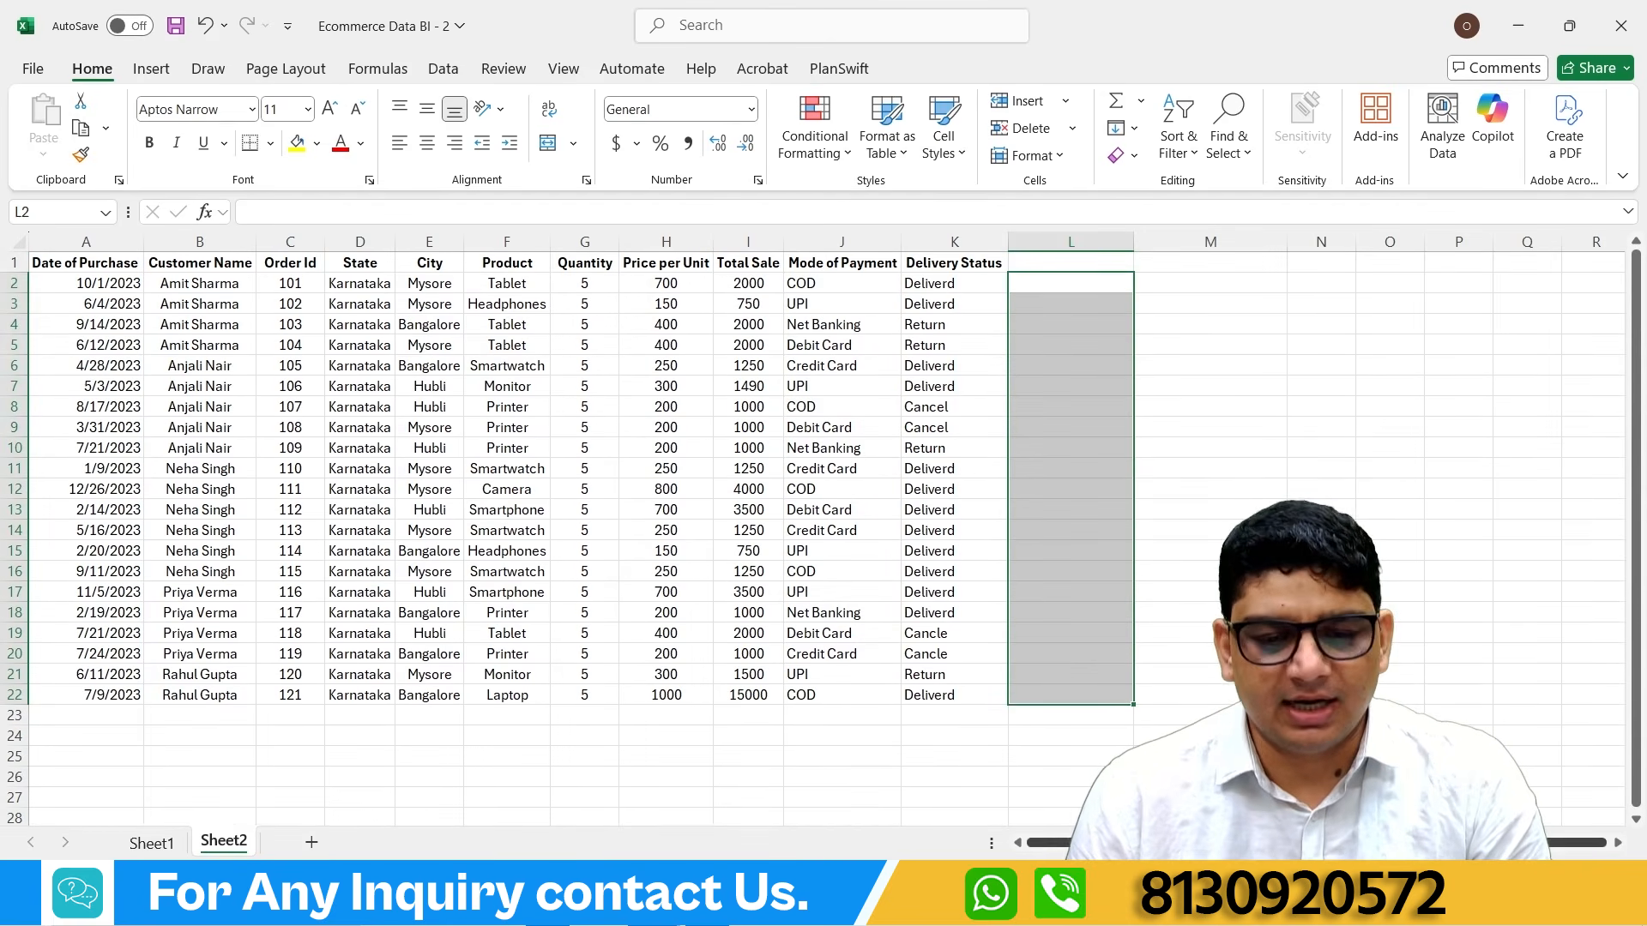
{"action": "left_click", "coordinate": [1188, 530]}
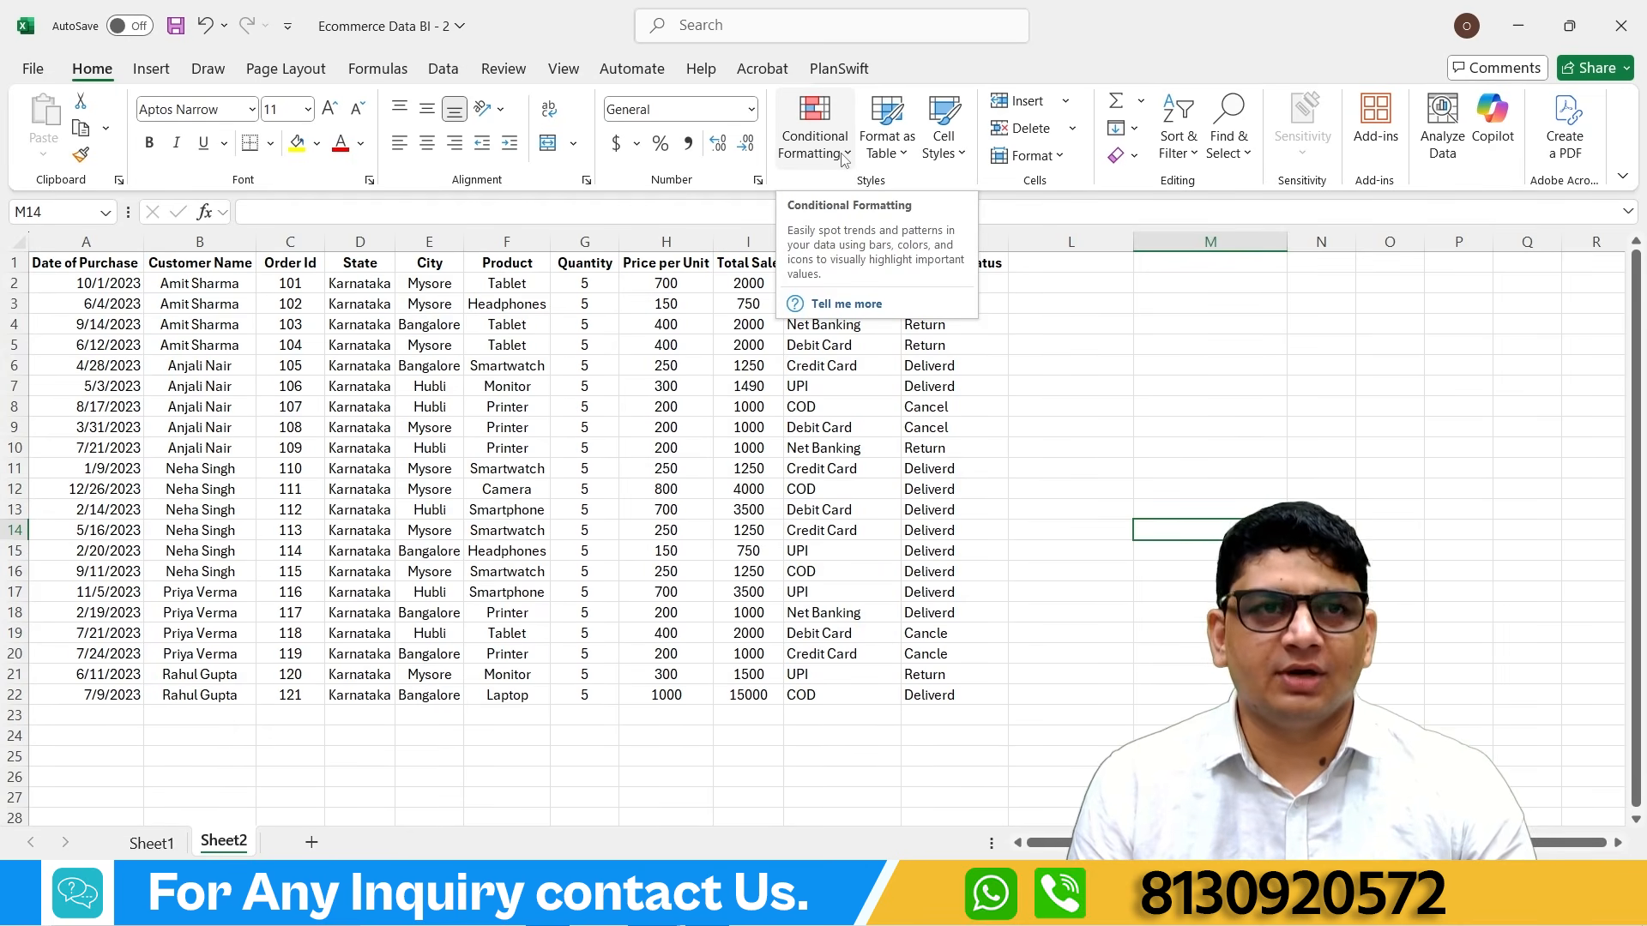
Step: Apply a Greater Than conditional formatting rule of 2000 with Light Red Fill with Dark Red Text to Total Sale values I2:I22
{"action": "left_click", "coordinate": [832, 447]}
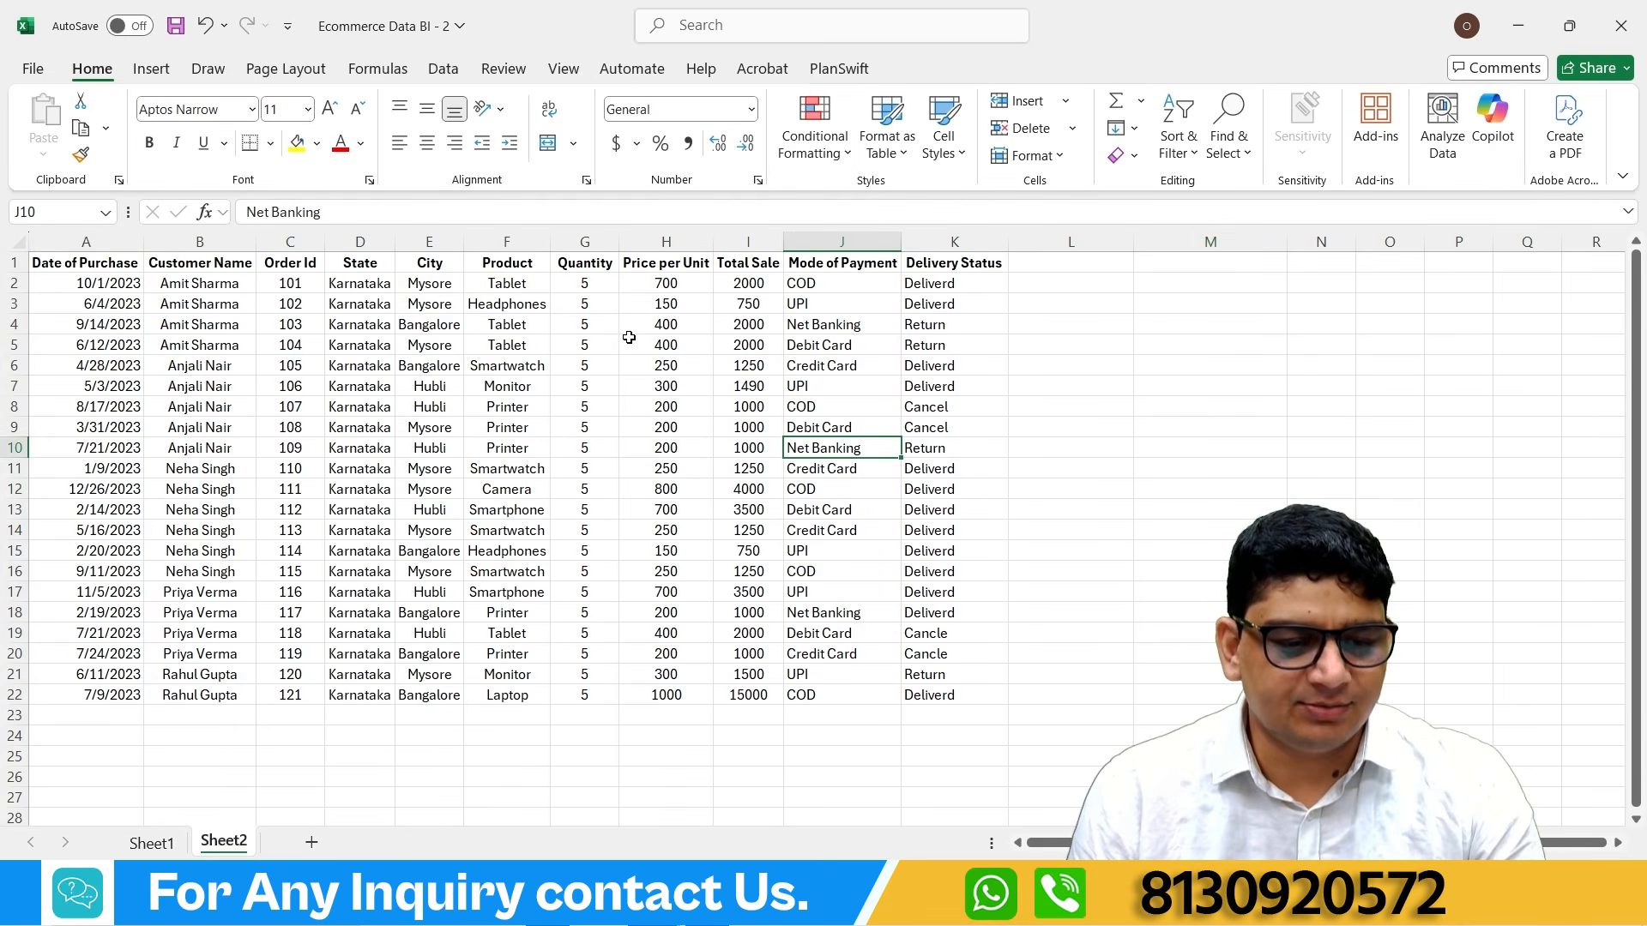
{"action": "left_click_drag", "start_coordinate": [742, 285], "coordinate": [772, 696]}
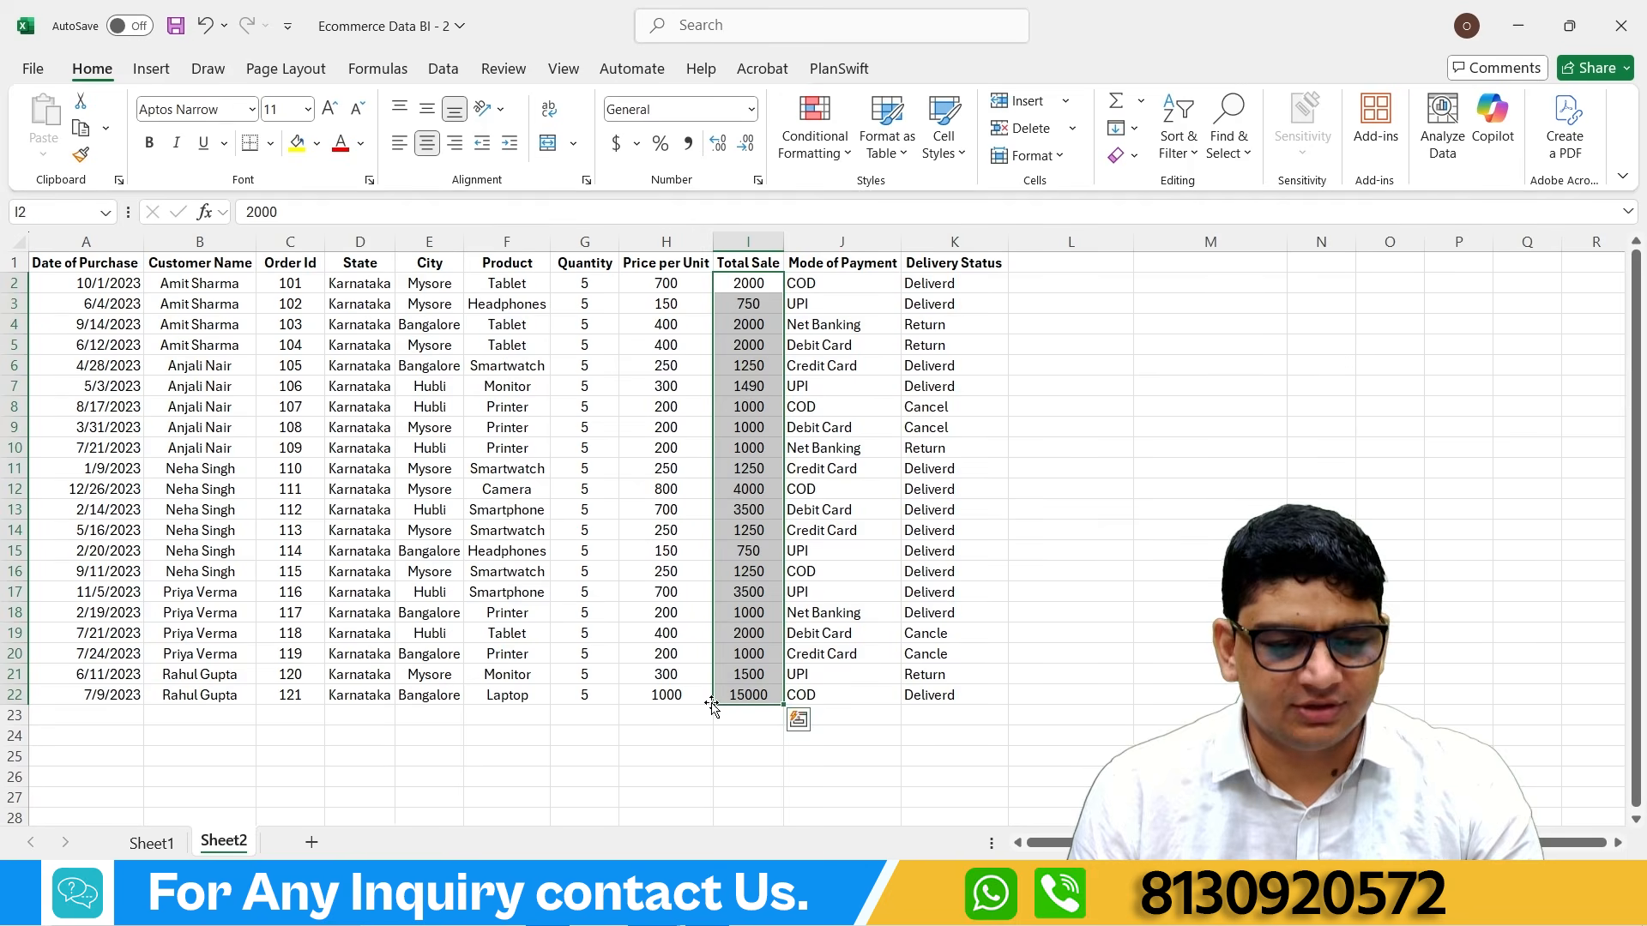
{"action": "left_click", "coordinate": [815, 124]}
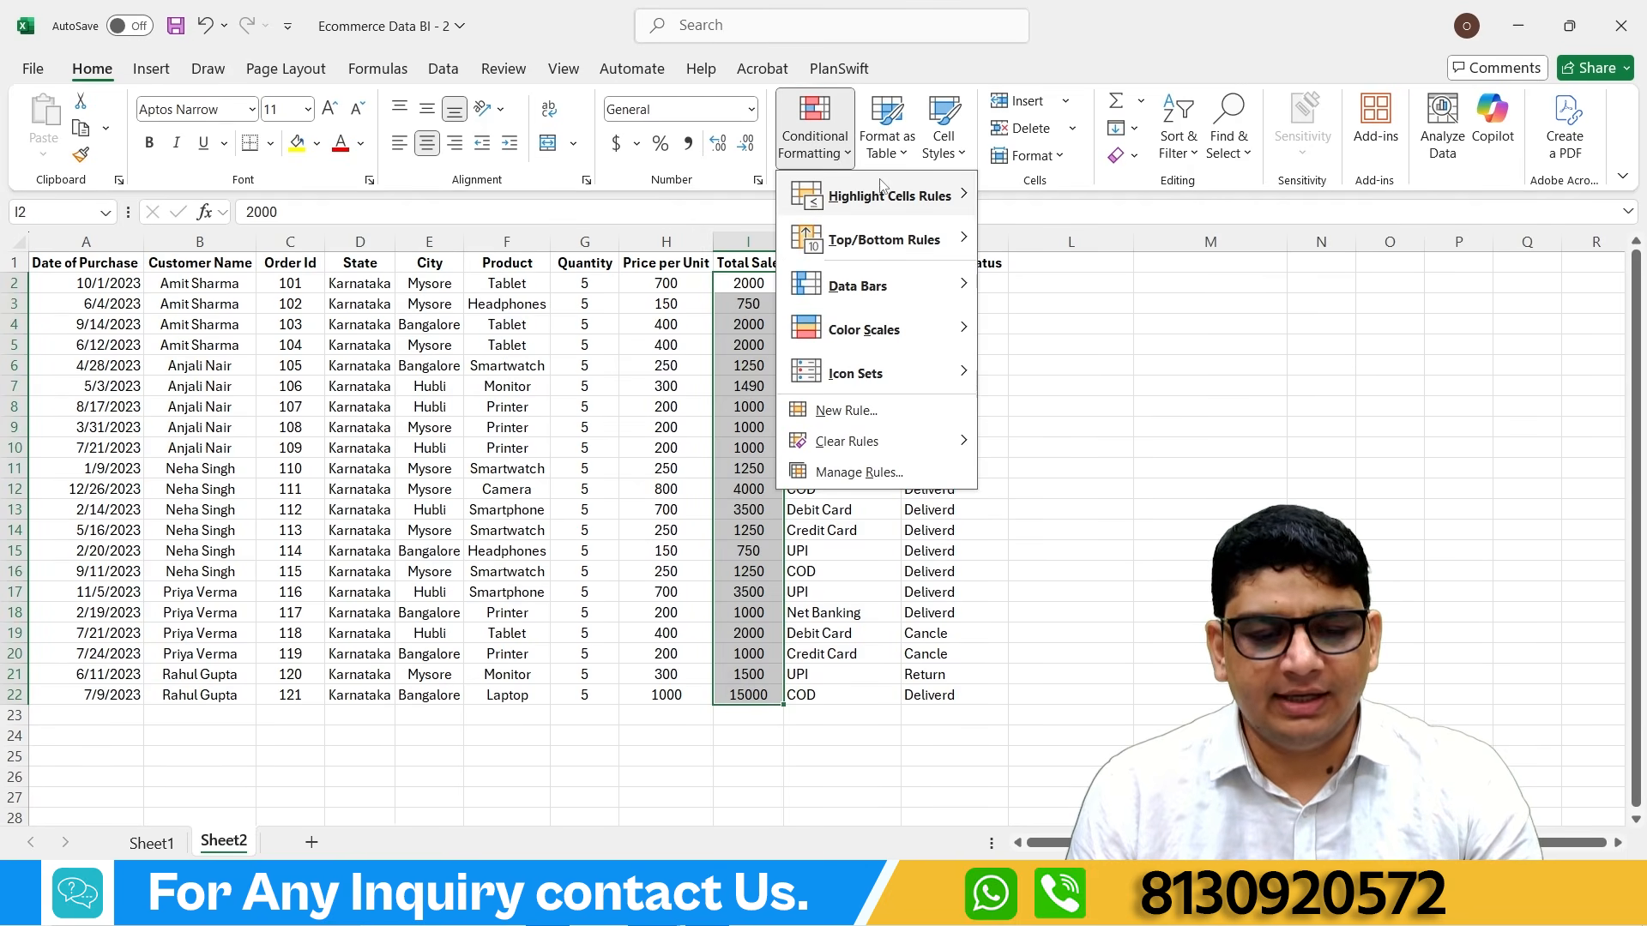
{"action": "mouse_move", "coordinate": [893, 197]}
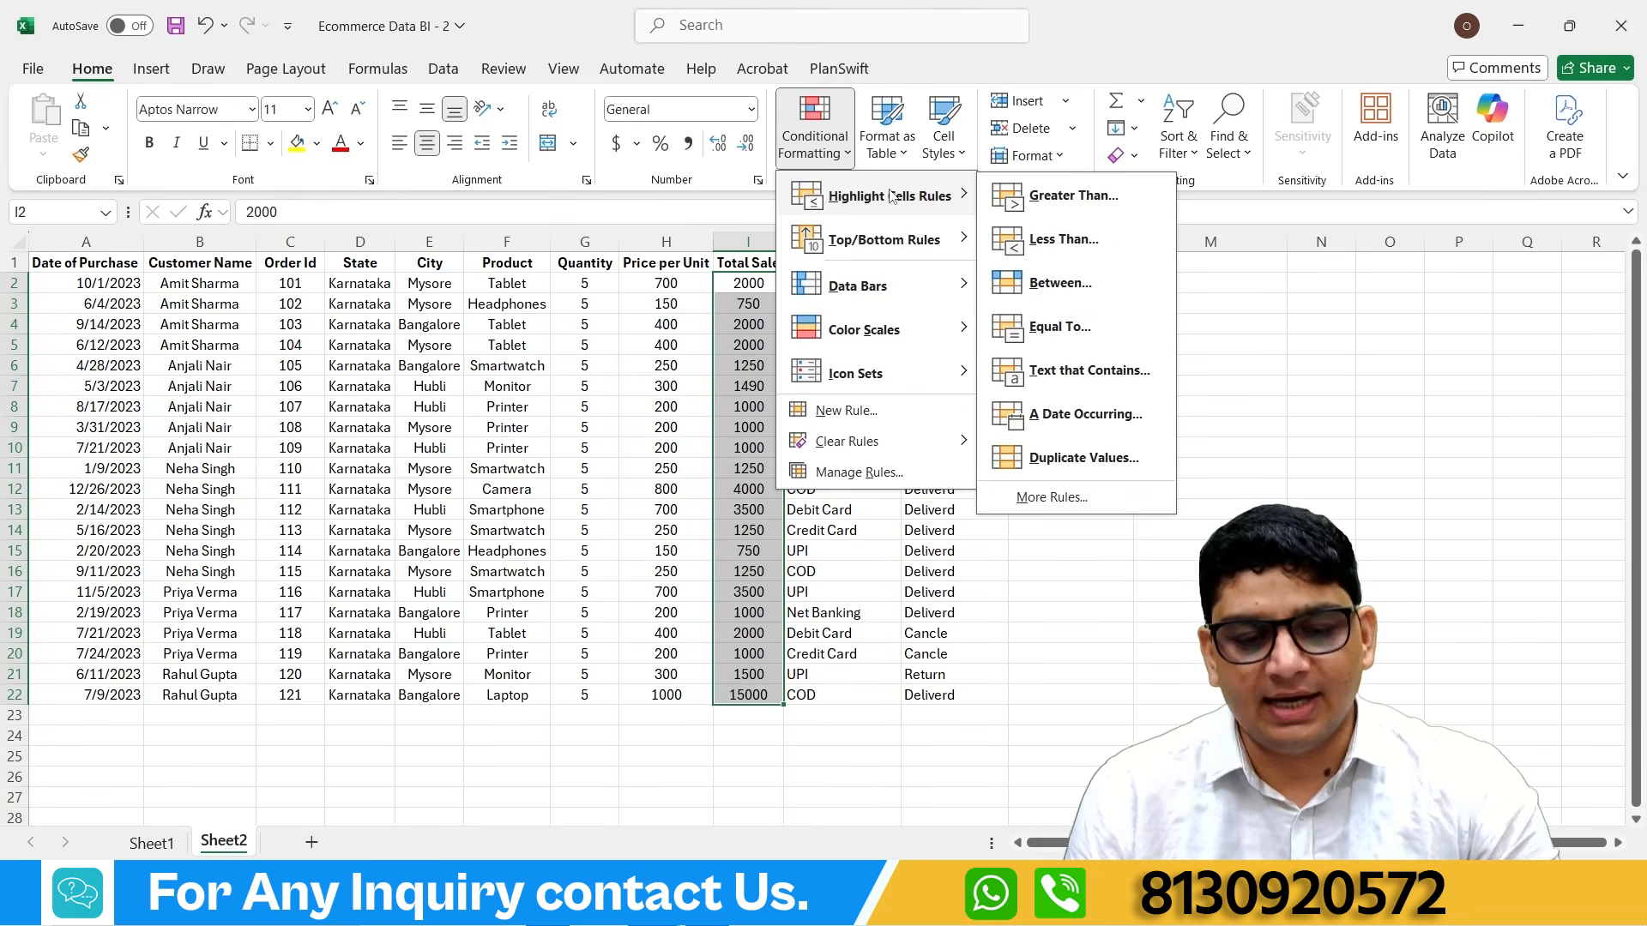
{"action": "left_click", "coordinate": [1074, 197]}
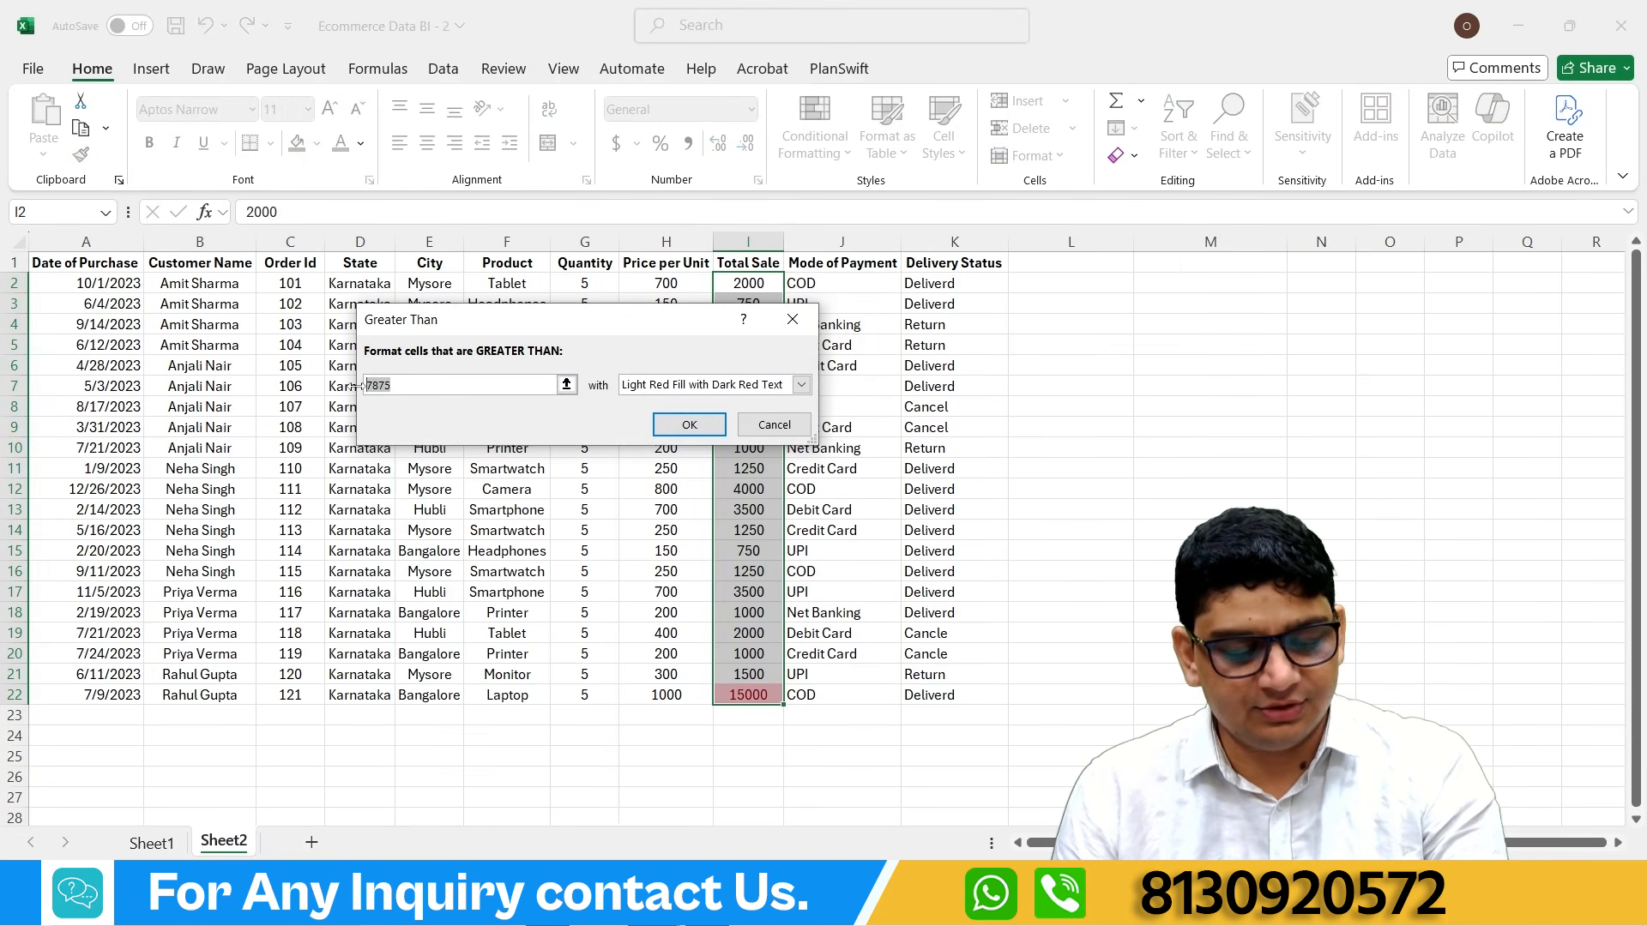
{"action": "type", "text": "2000"}
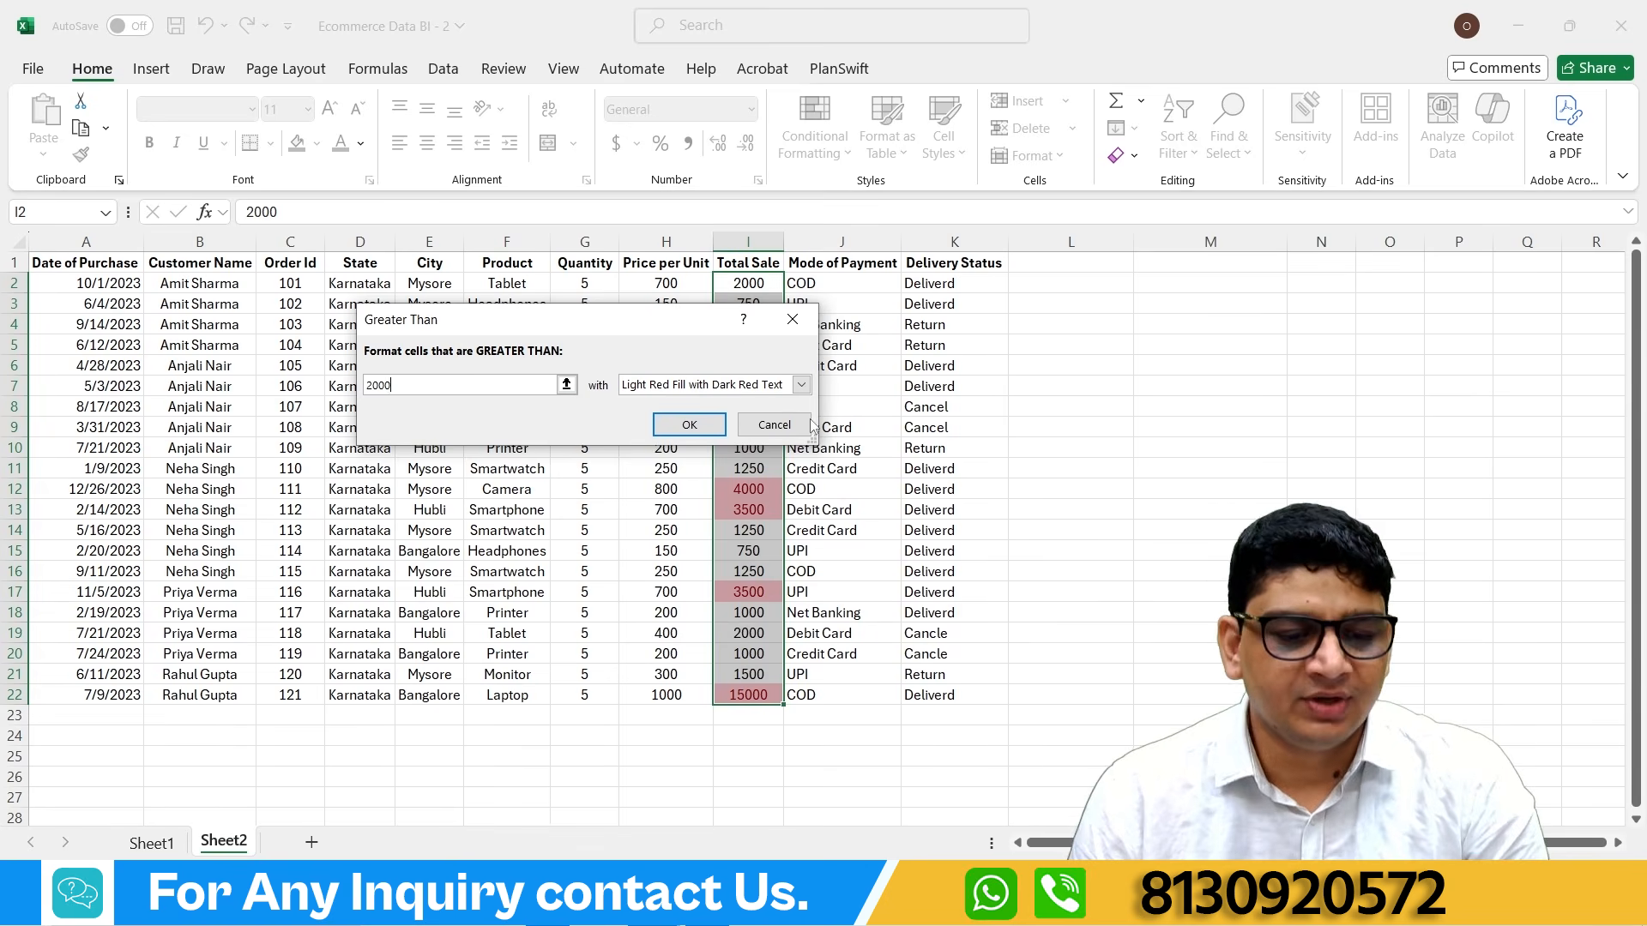
{"action": "left_click", "coordinate": [692, 425]}
{"action": "left_click", "coordinate": [1158, 719]}
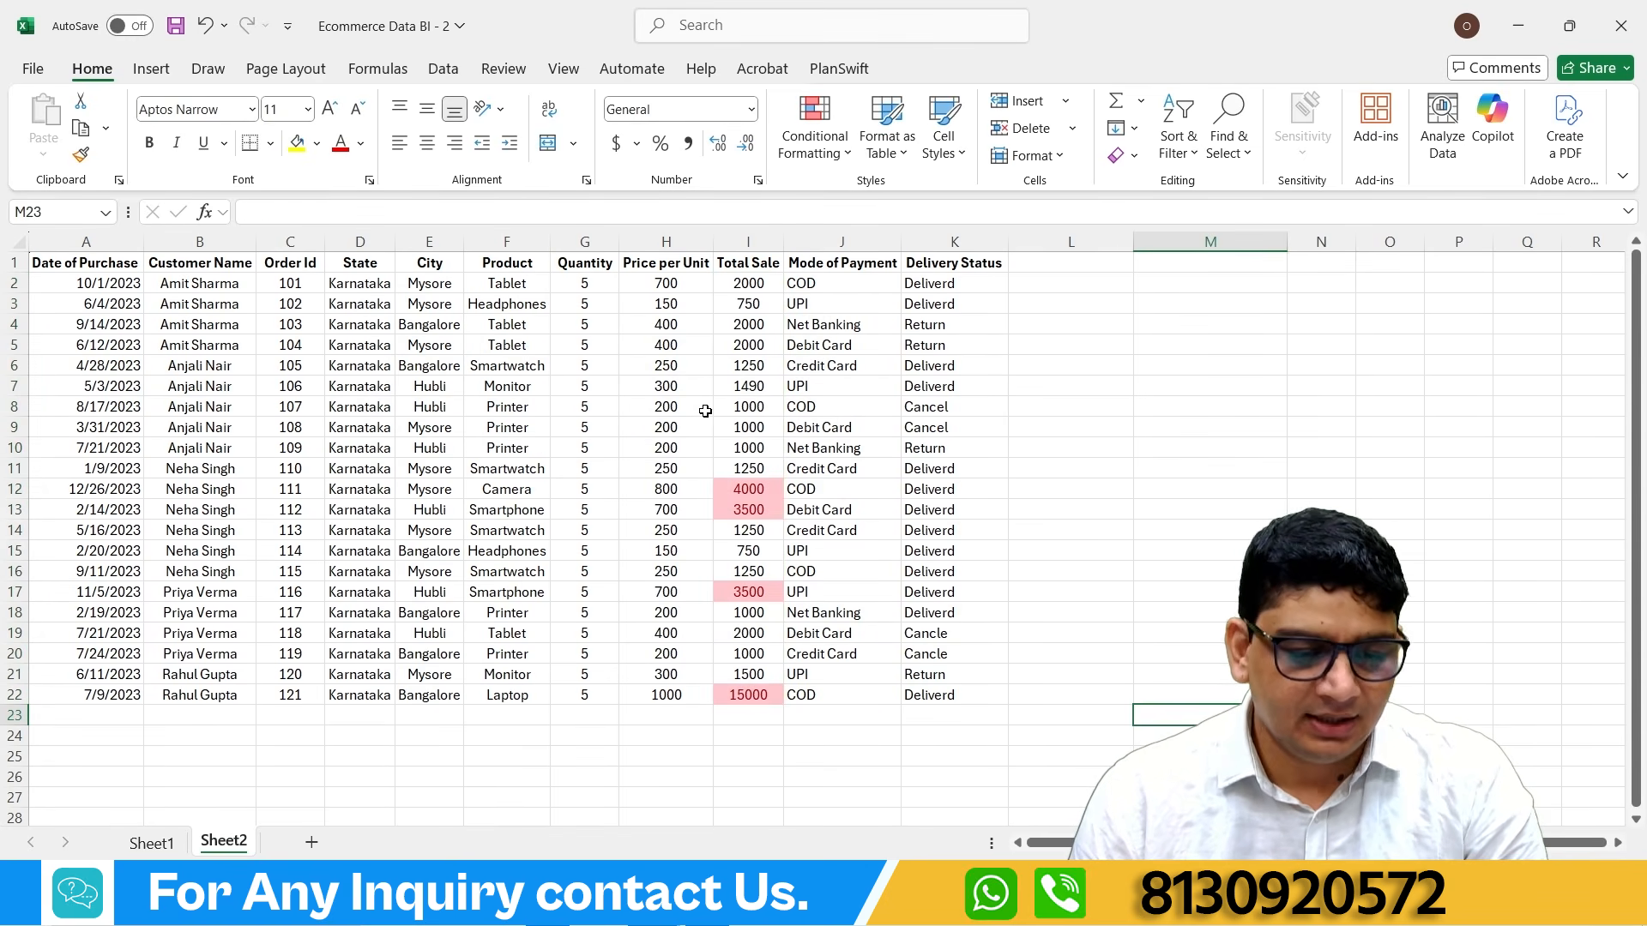
Step: Review the Total Sale column and inspect each highlighted cell: I12, I13, I17 and I22
{"action": "left_click_drag", "start_coordinate": [748, 284], "coordinate": [727, 630]}
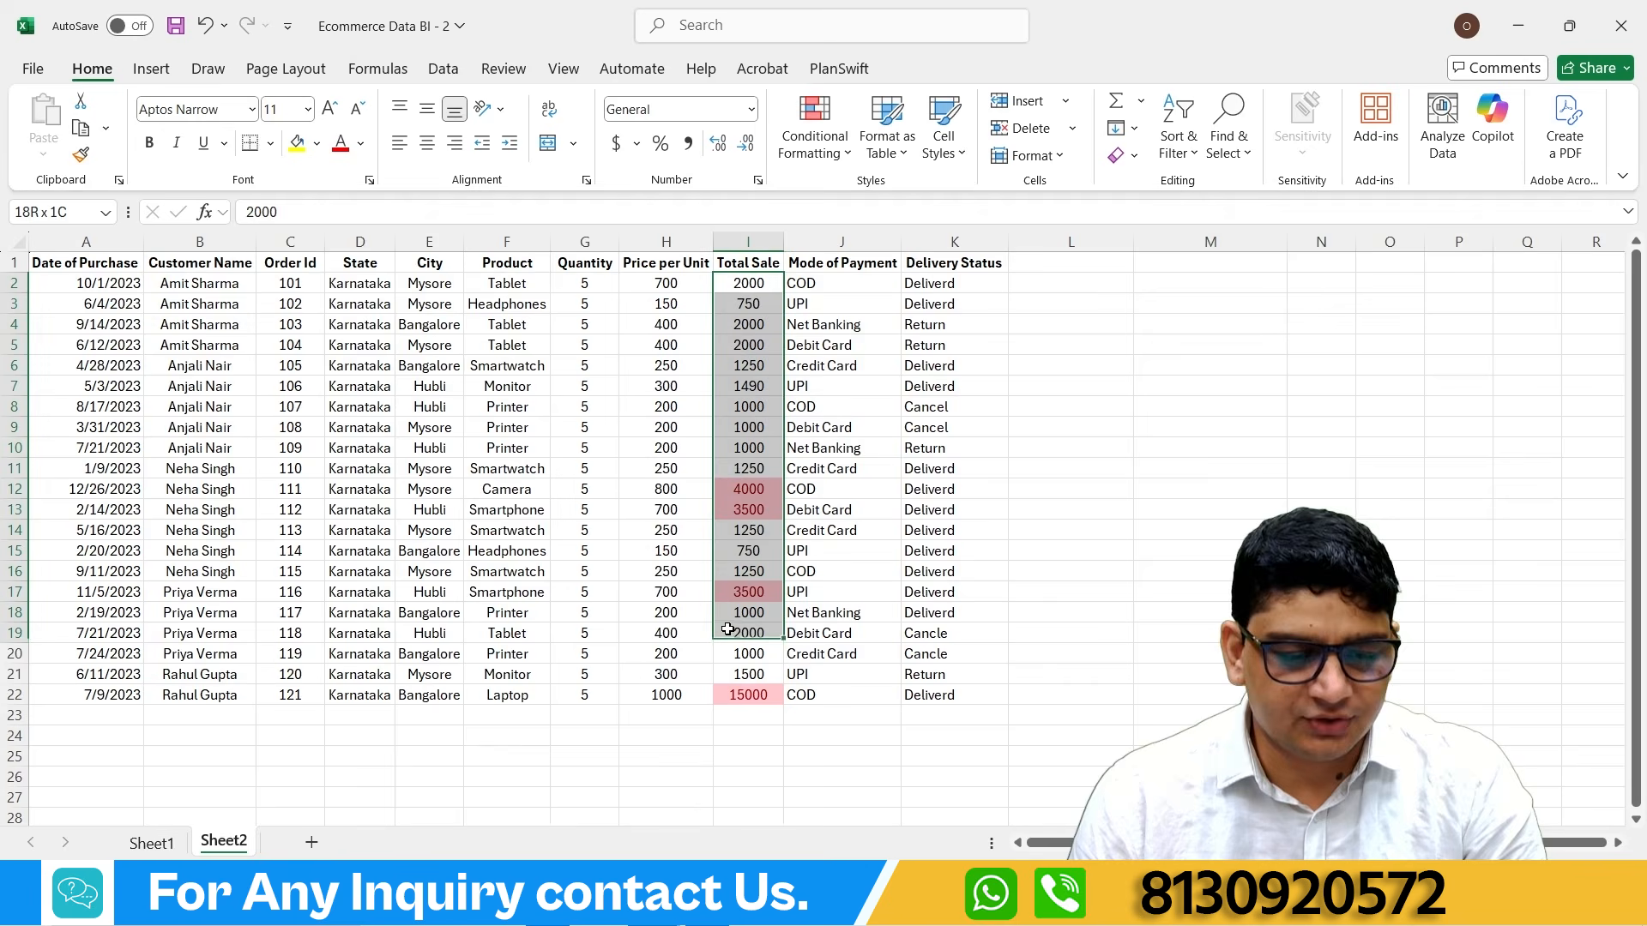
{"action": "left_click", "coordinate": [740, 489]}
{"action": "left_click", "coordinate": [739, 510]}
{"action": "left_click", "coordinate": [723, 590]}
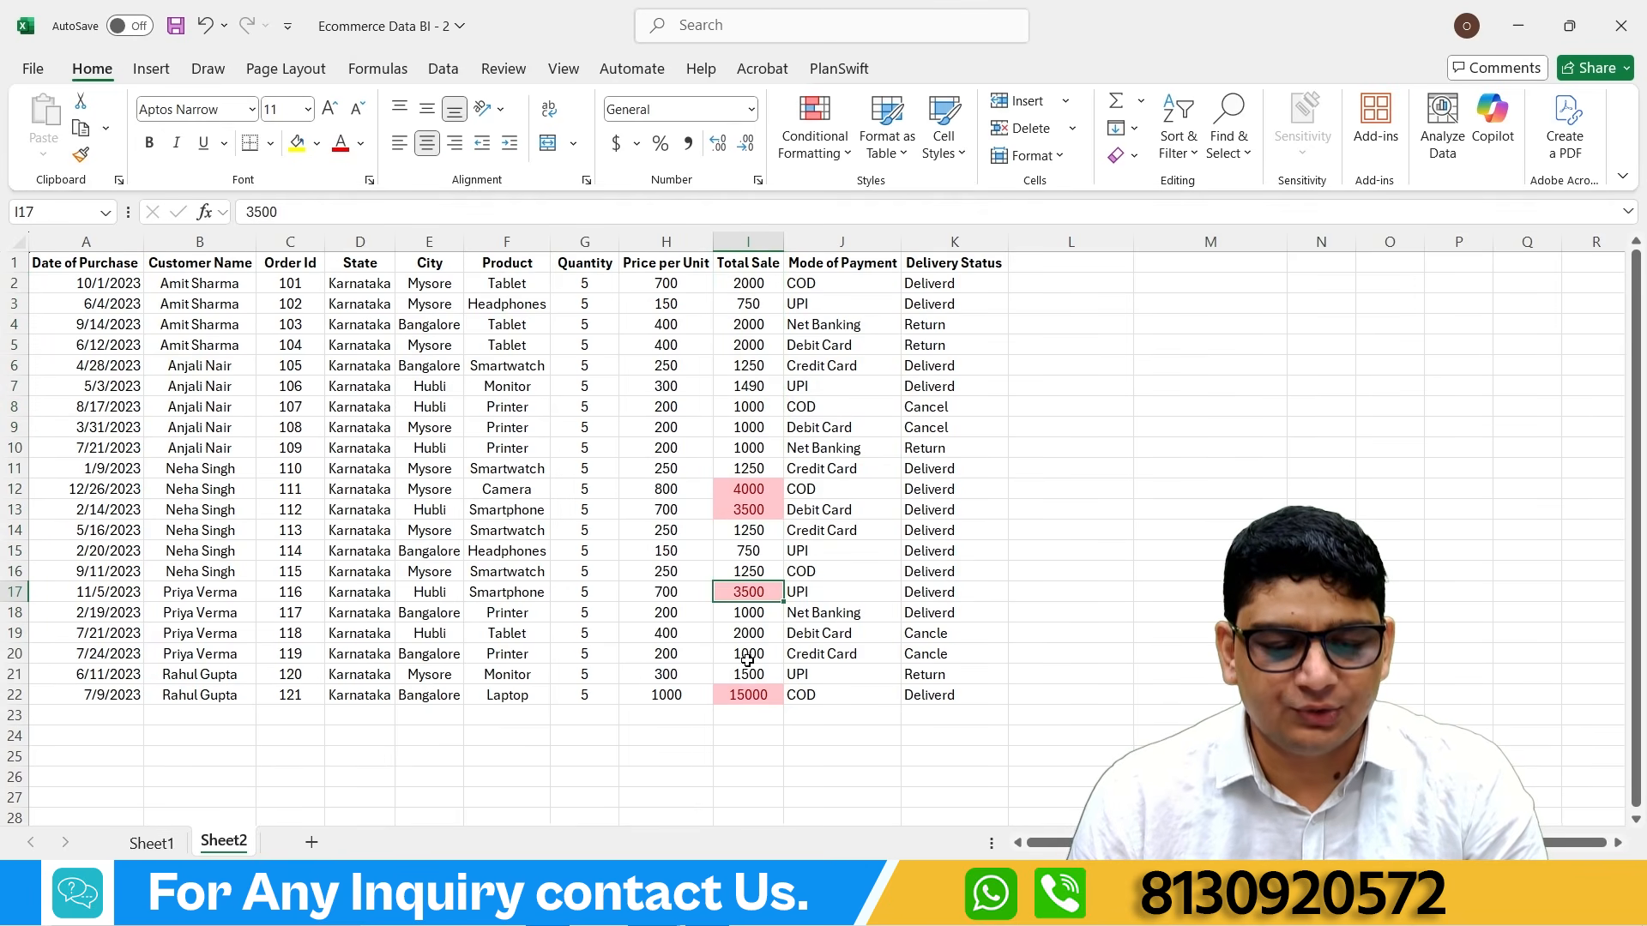
{"action": "left_click", "coordinate": [748, 693]}
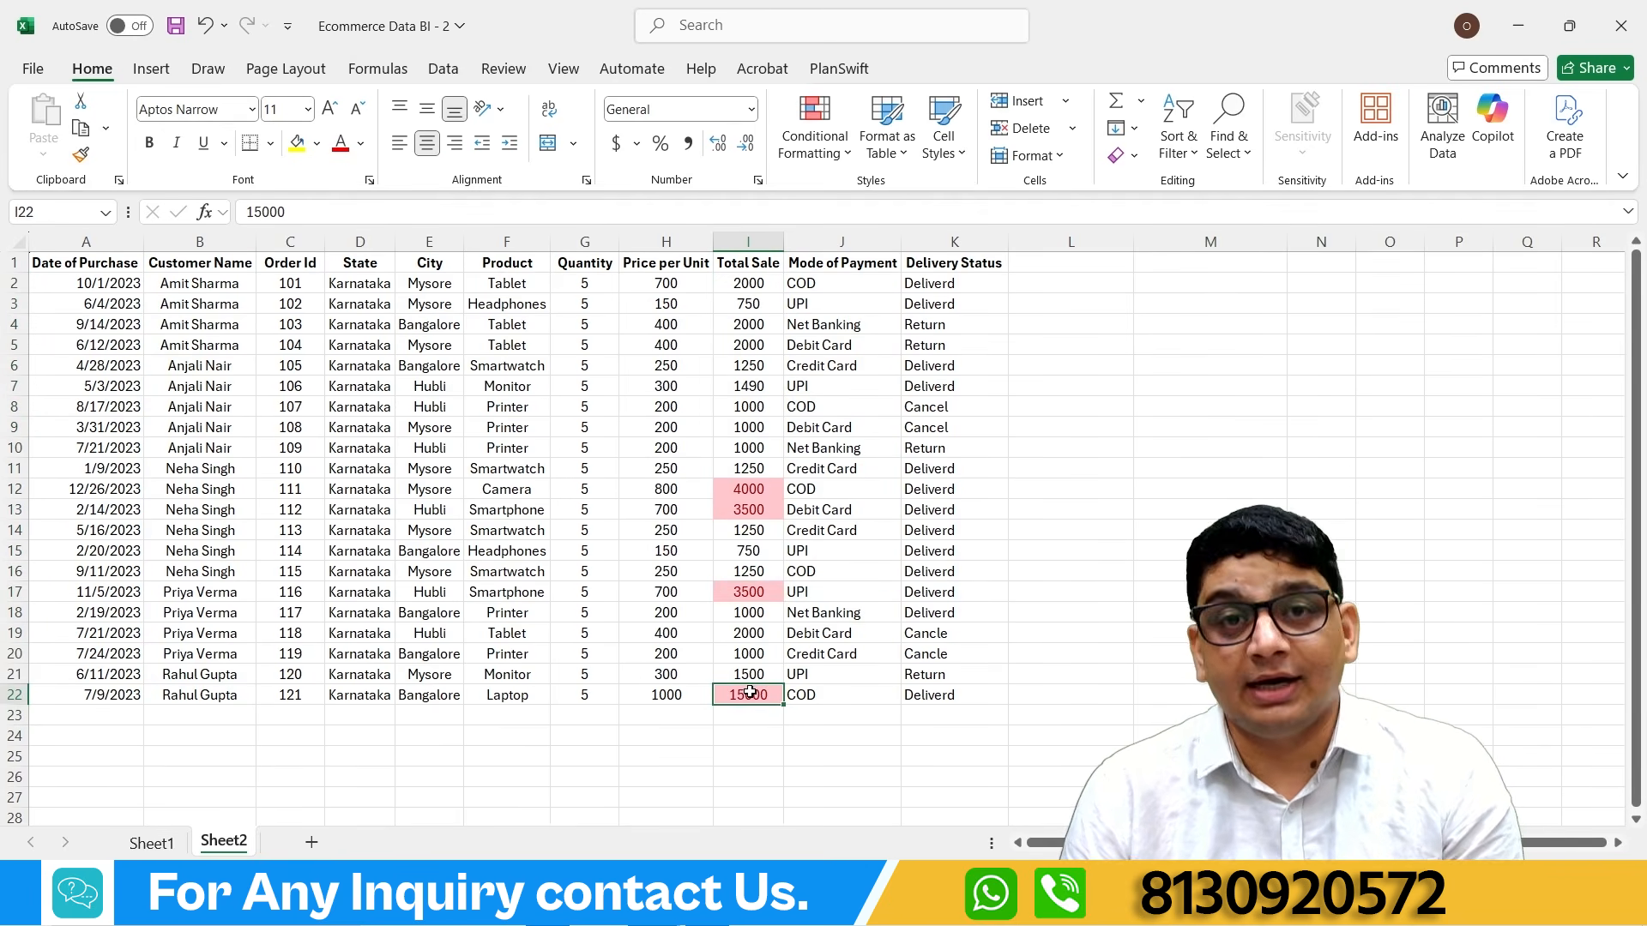
Step: Apply a Less Than conditional formatting rule of 500 with Light Red Fill with Dark Red Text to Total Sale values I2:I22
{"action": "key", "text": "ctrl+shift+Up"}
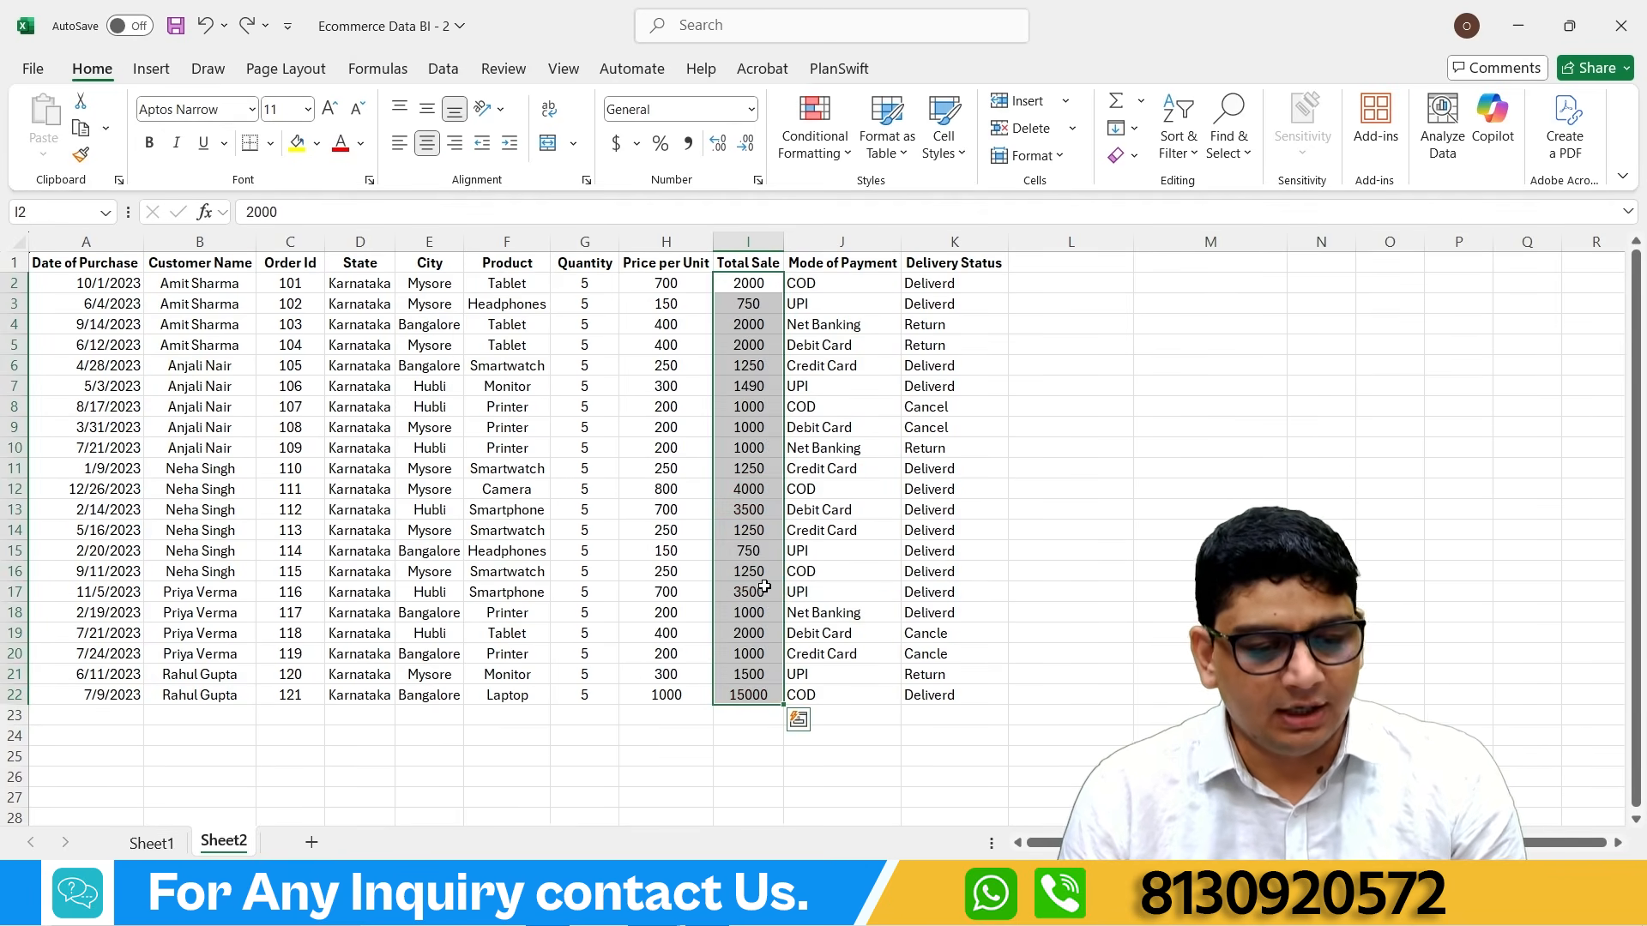
{"action": "left_click", "coordinate": [845, 154]}
{"action": "mouse_move", "coordinate": [896, 199]}
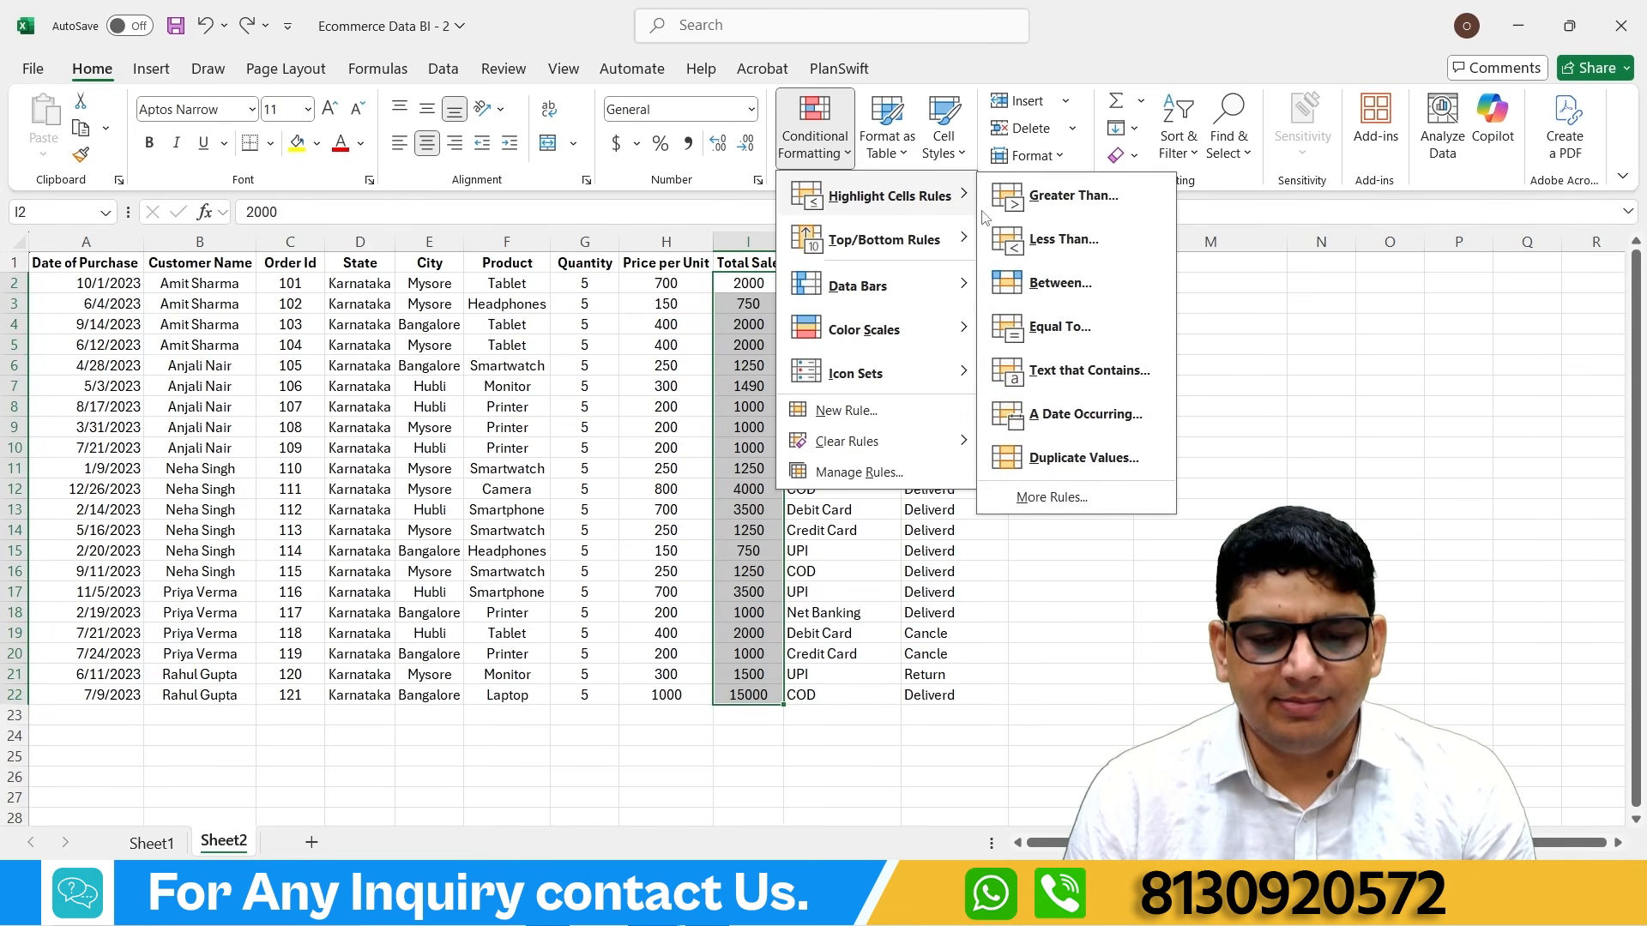
{"action": "left_click", "coordinate": [1040, 247]}
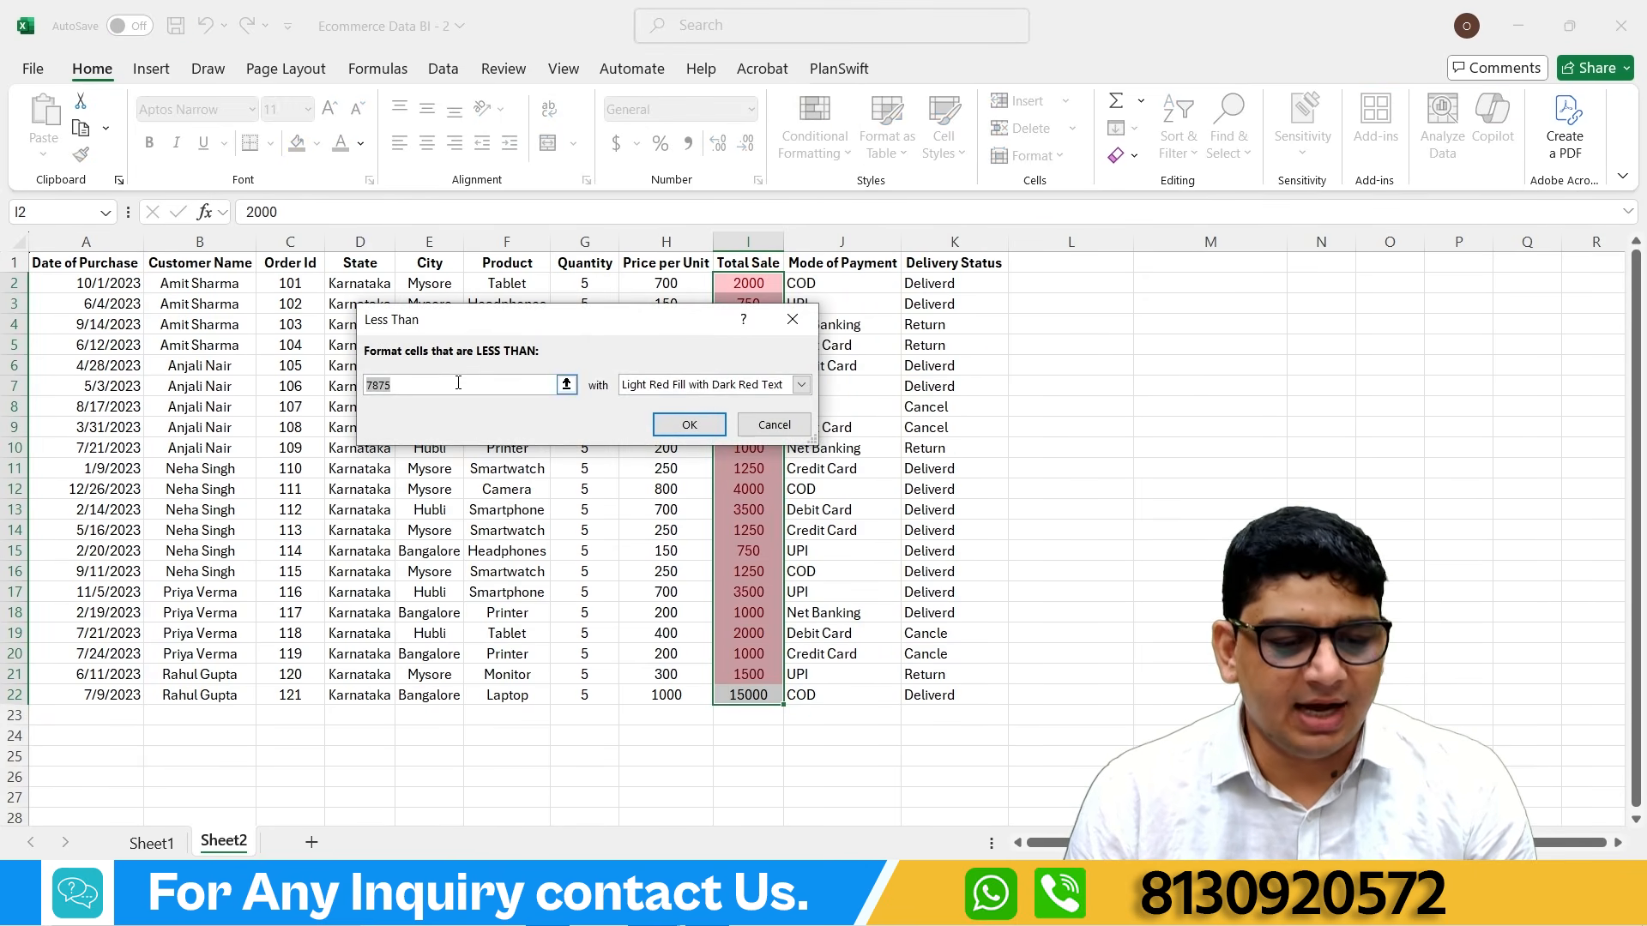
{"action": "type", "text": "2000"}
{"action": "key", "text": "BackSpace"}
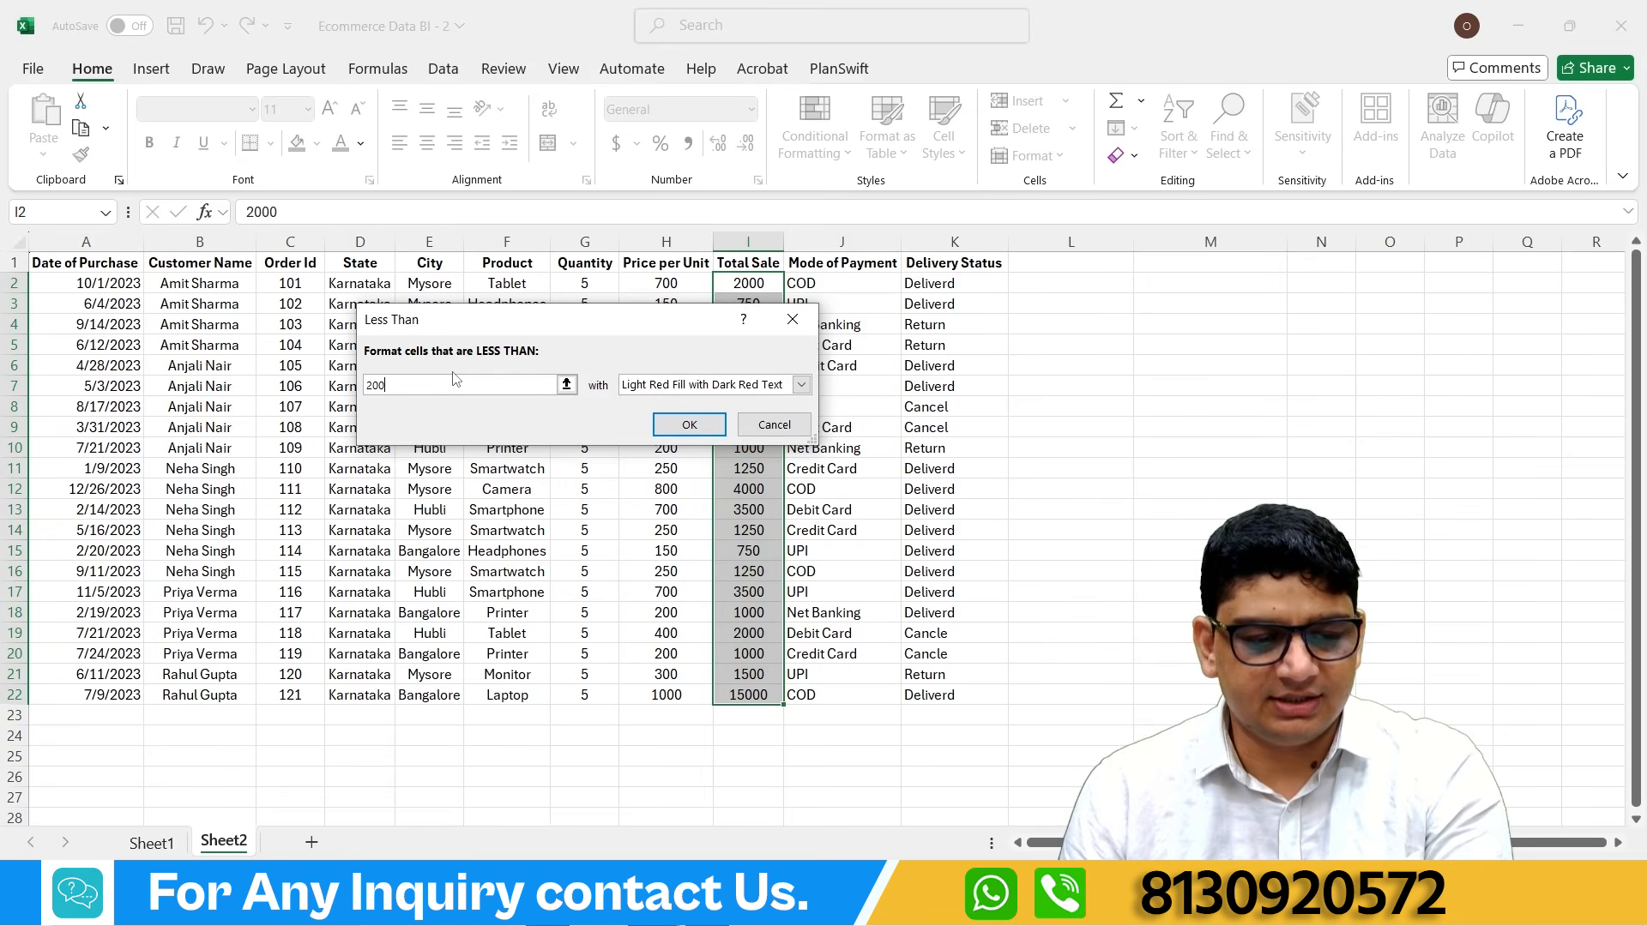
{"action": "key", "text": "BackSpace"}
{"action": "key", "text": "BackSpace"}
{"action": "key", "text": "BackSpace"}
{"action": "type", "text": "1"}
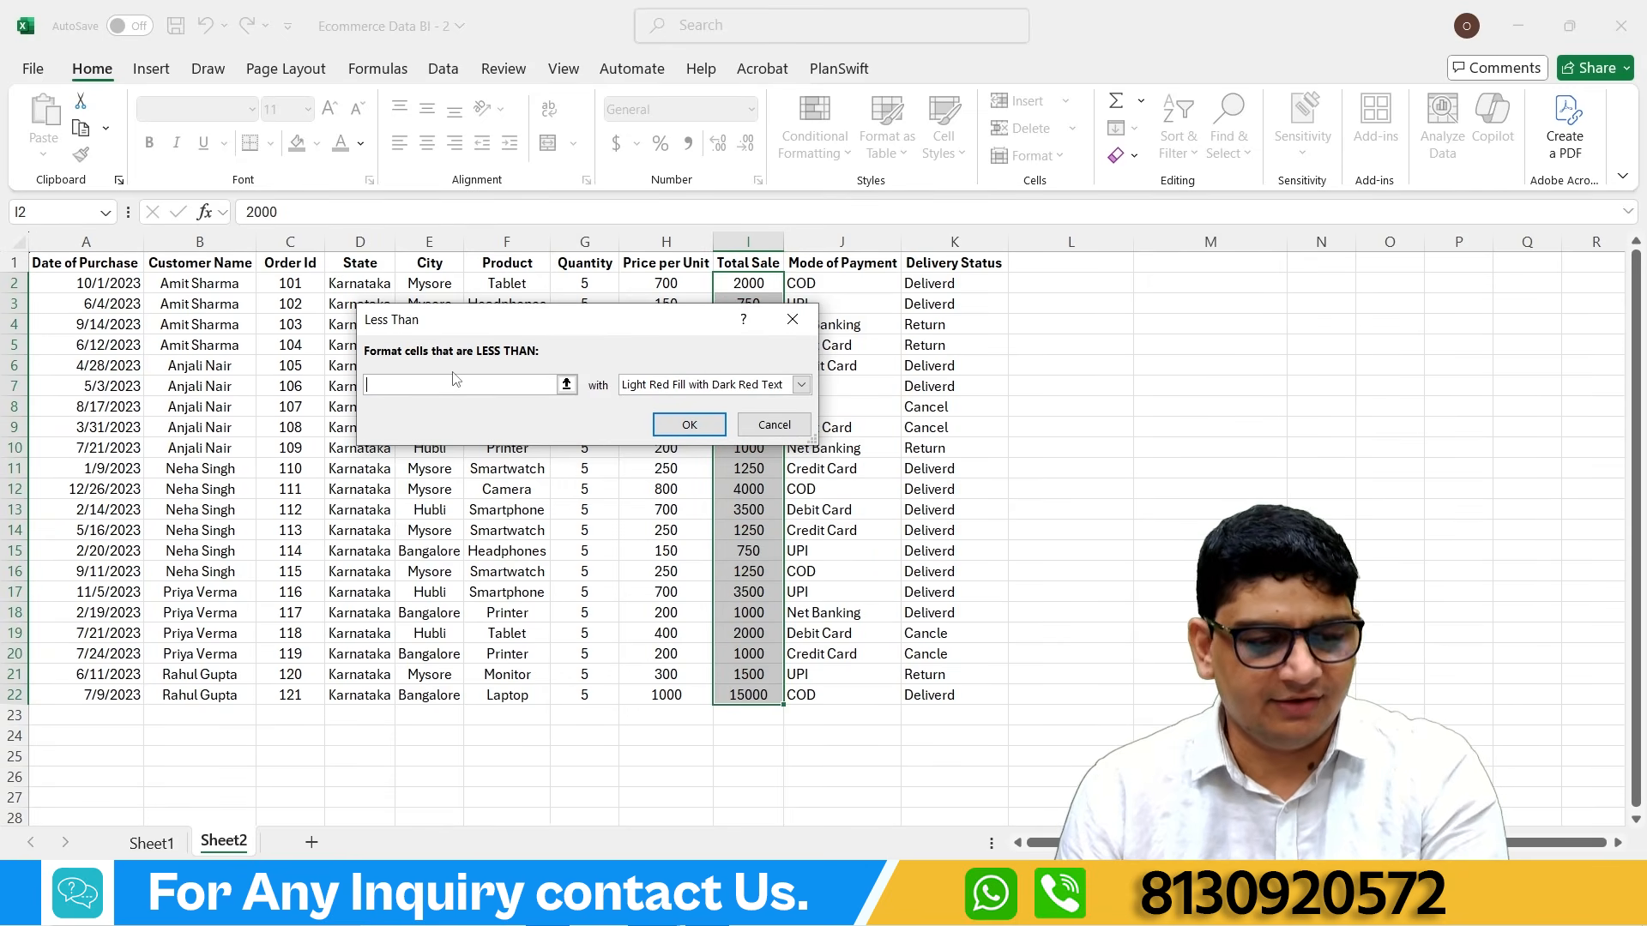
{"action": "type", "text": "5000"}
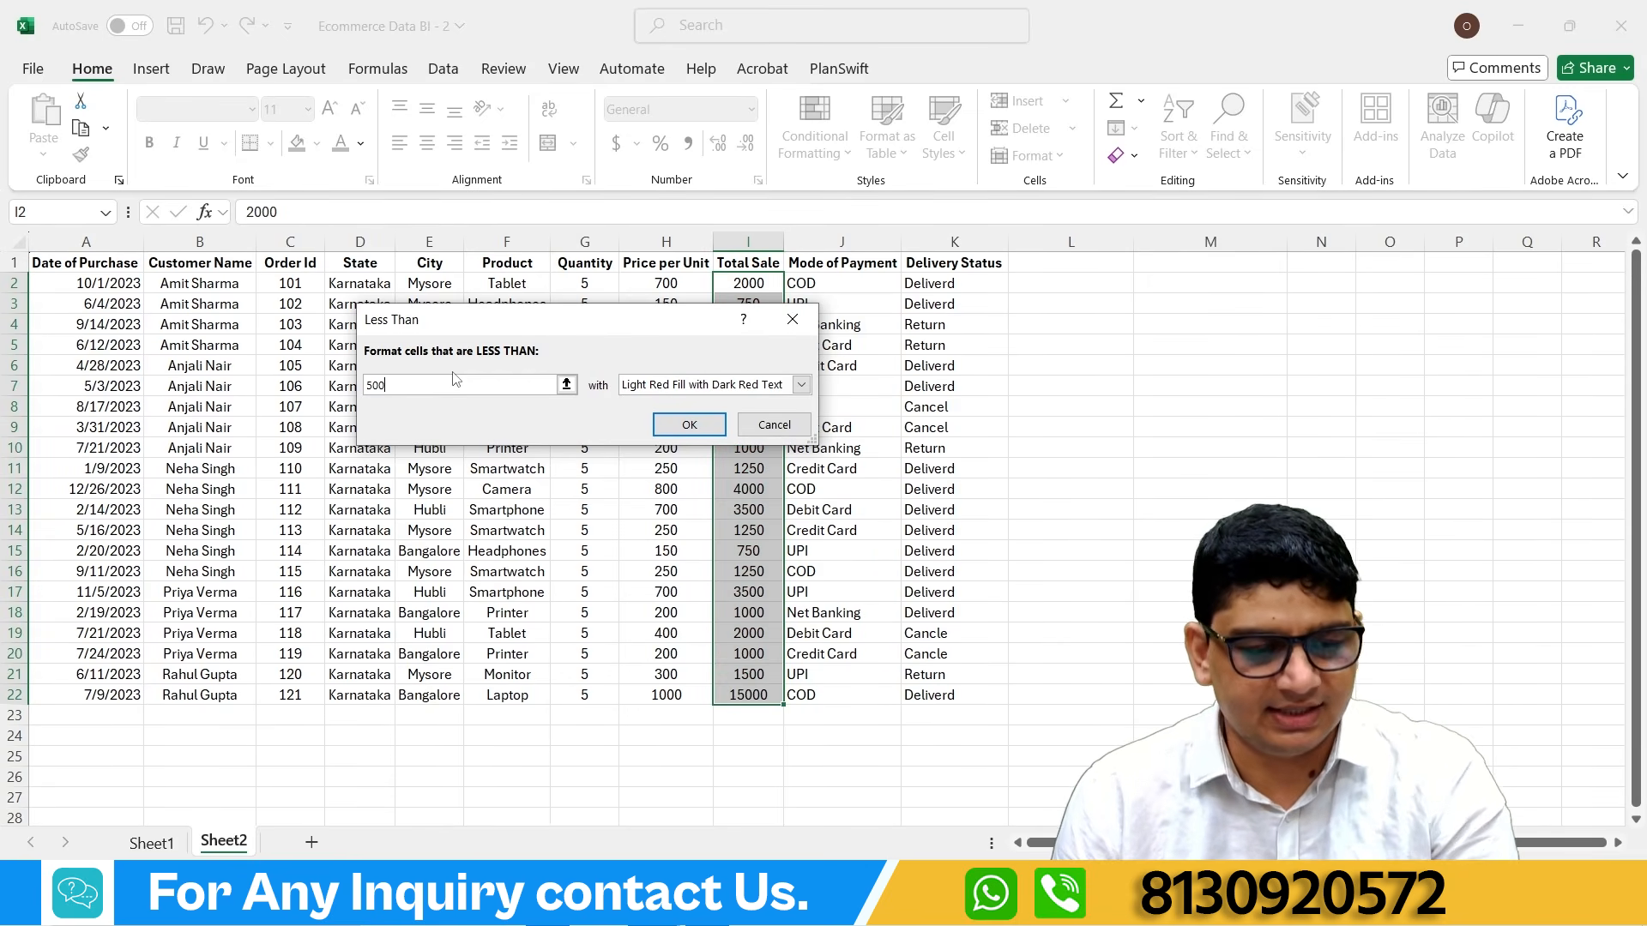
{"action": "left_click", "coordinate": [690, 425]}
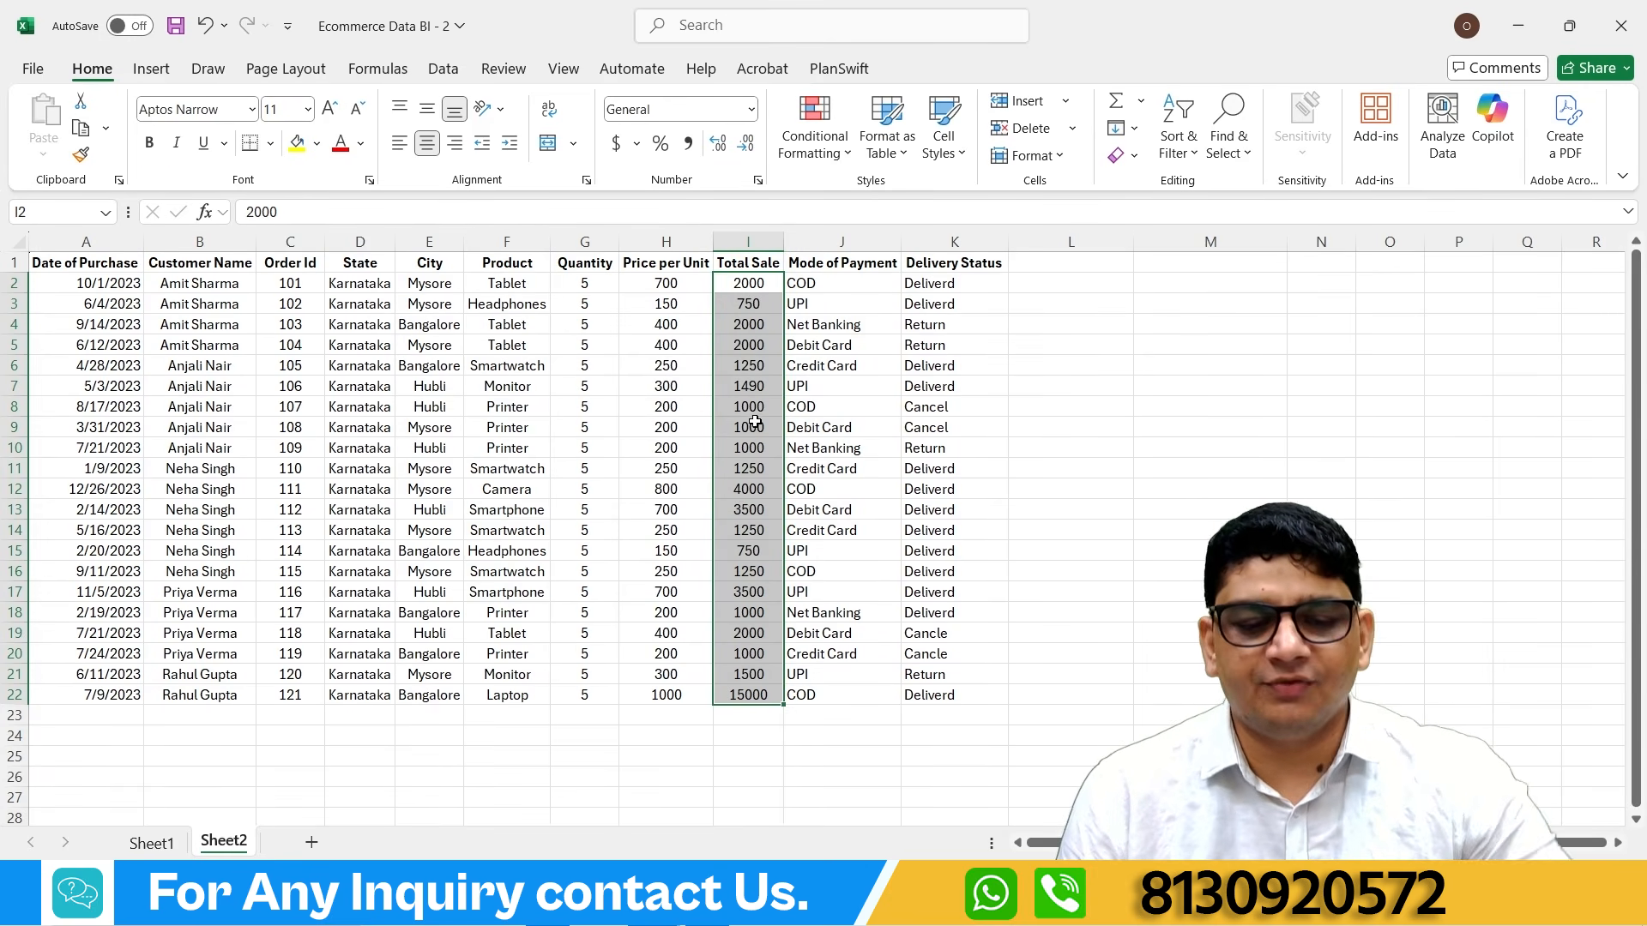
Step: Add a Less Than conditional formatting rule of 1000 with Light Red Fill with Dark Red Text to the Total Sale values I2:I22
{"action": "left_click", "coordinate": [833, 159]}
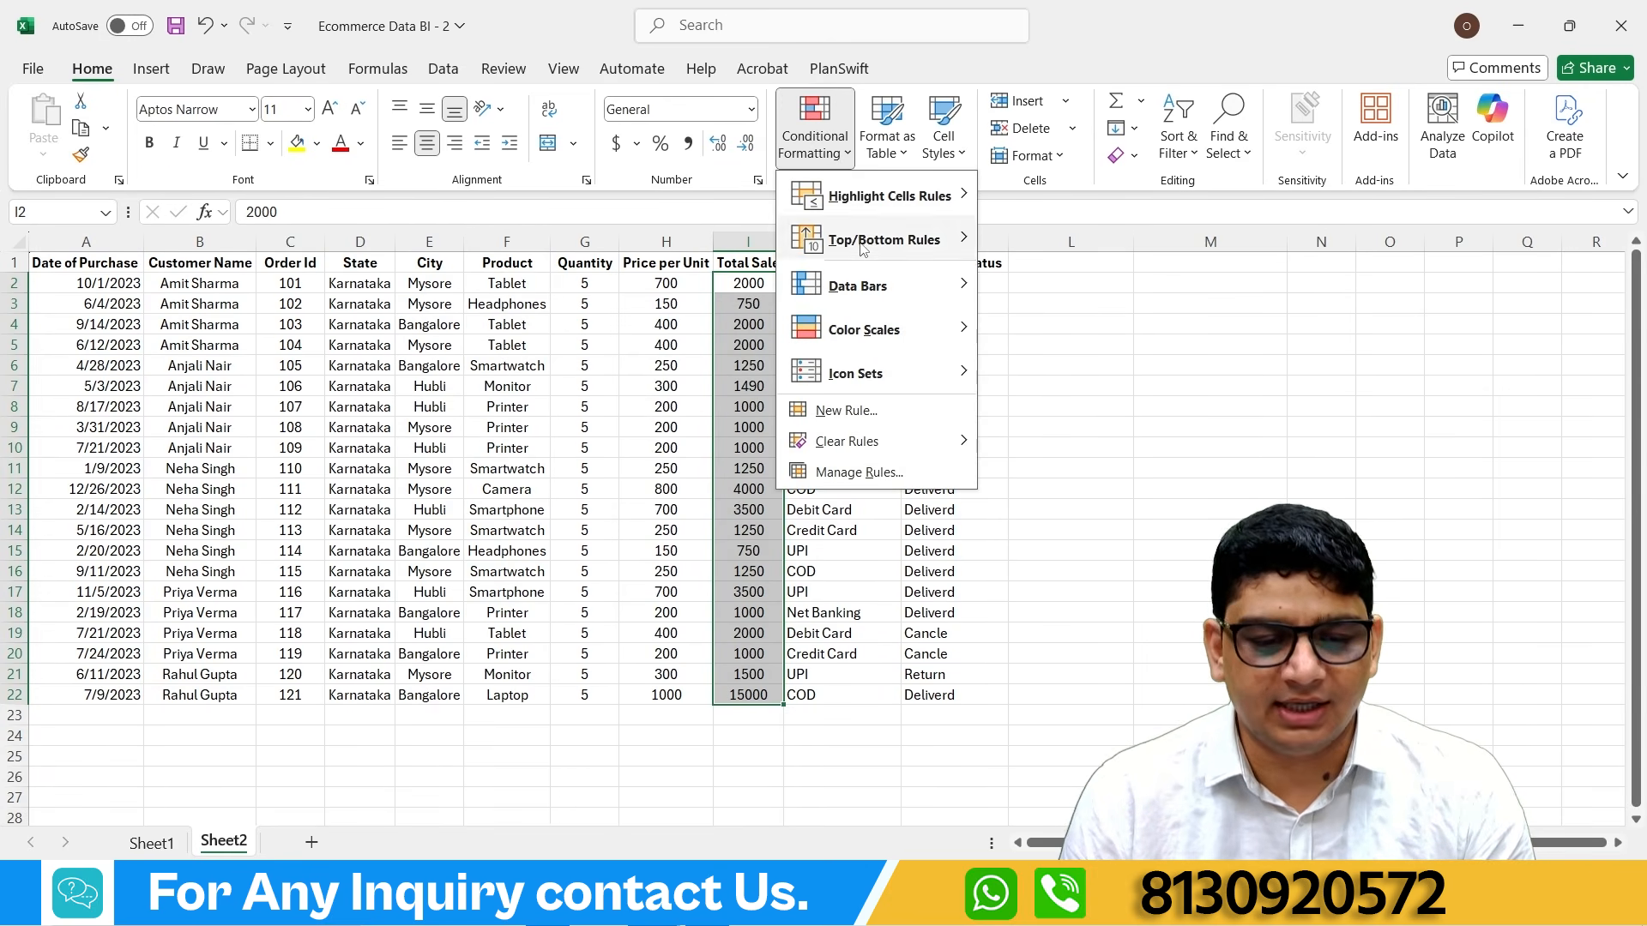
{"action": "mouse_move", "coordinate": [892, 196]}
{"action": "left_click", "coordinate": [1046, 239]}
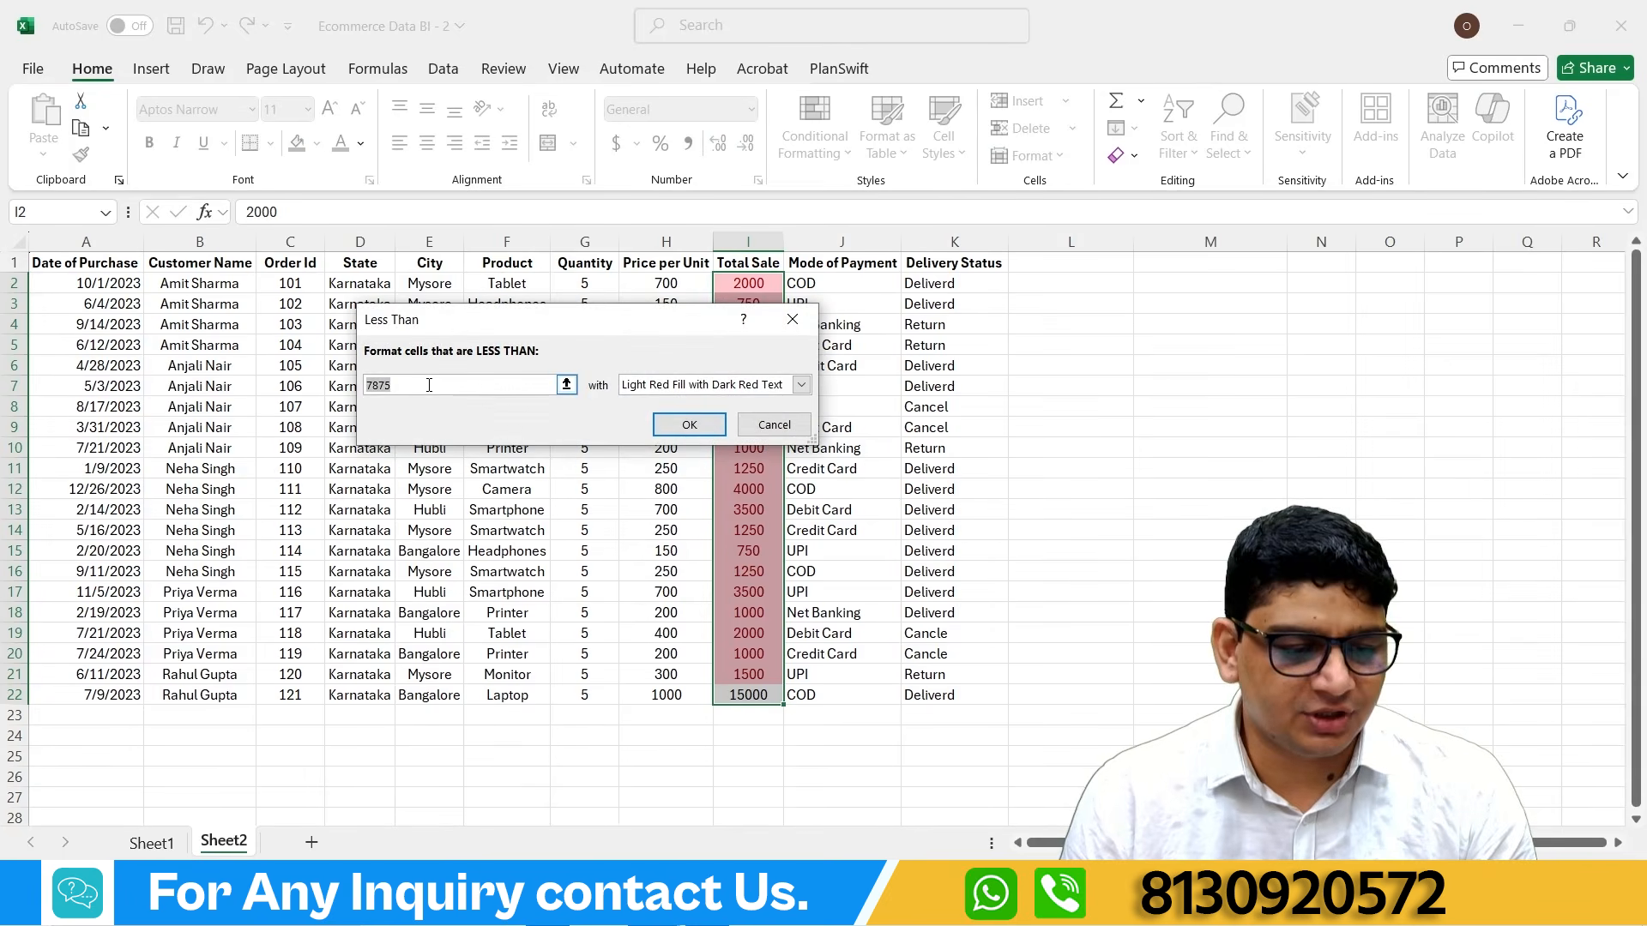
{"action": "type", "text": "1000"}
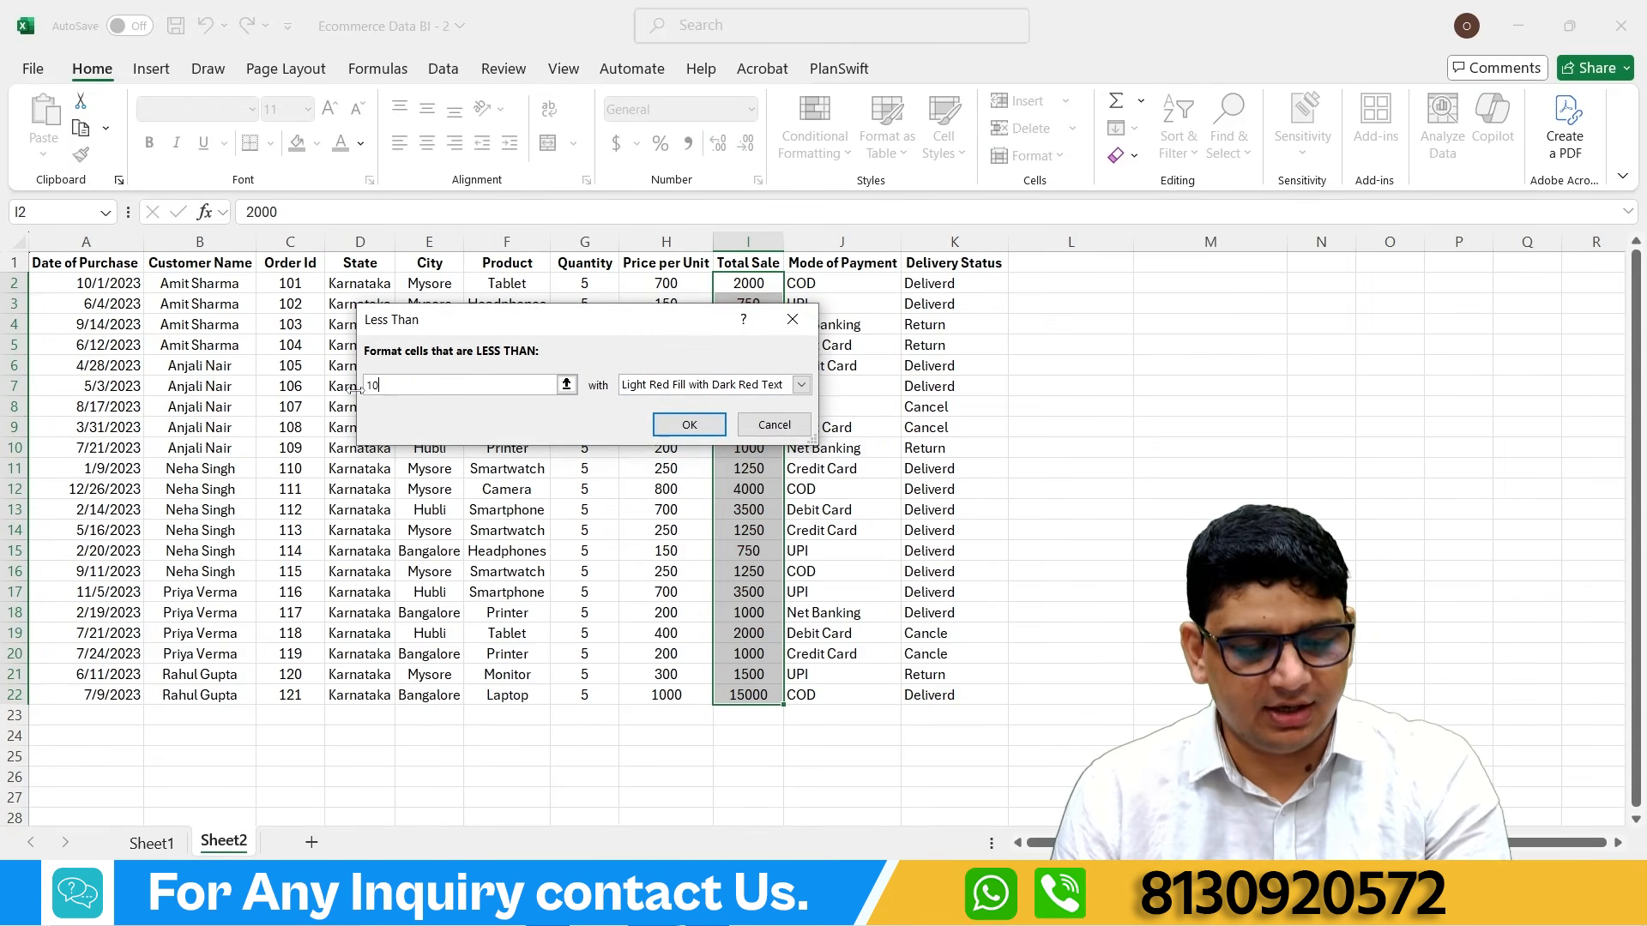
{"action": "left_click", "coordinate": [671, 423]}
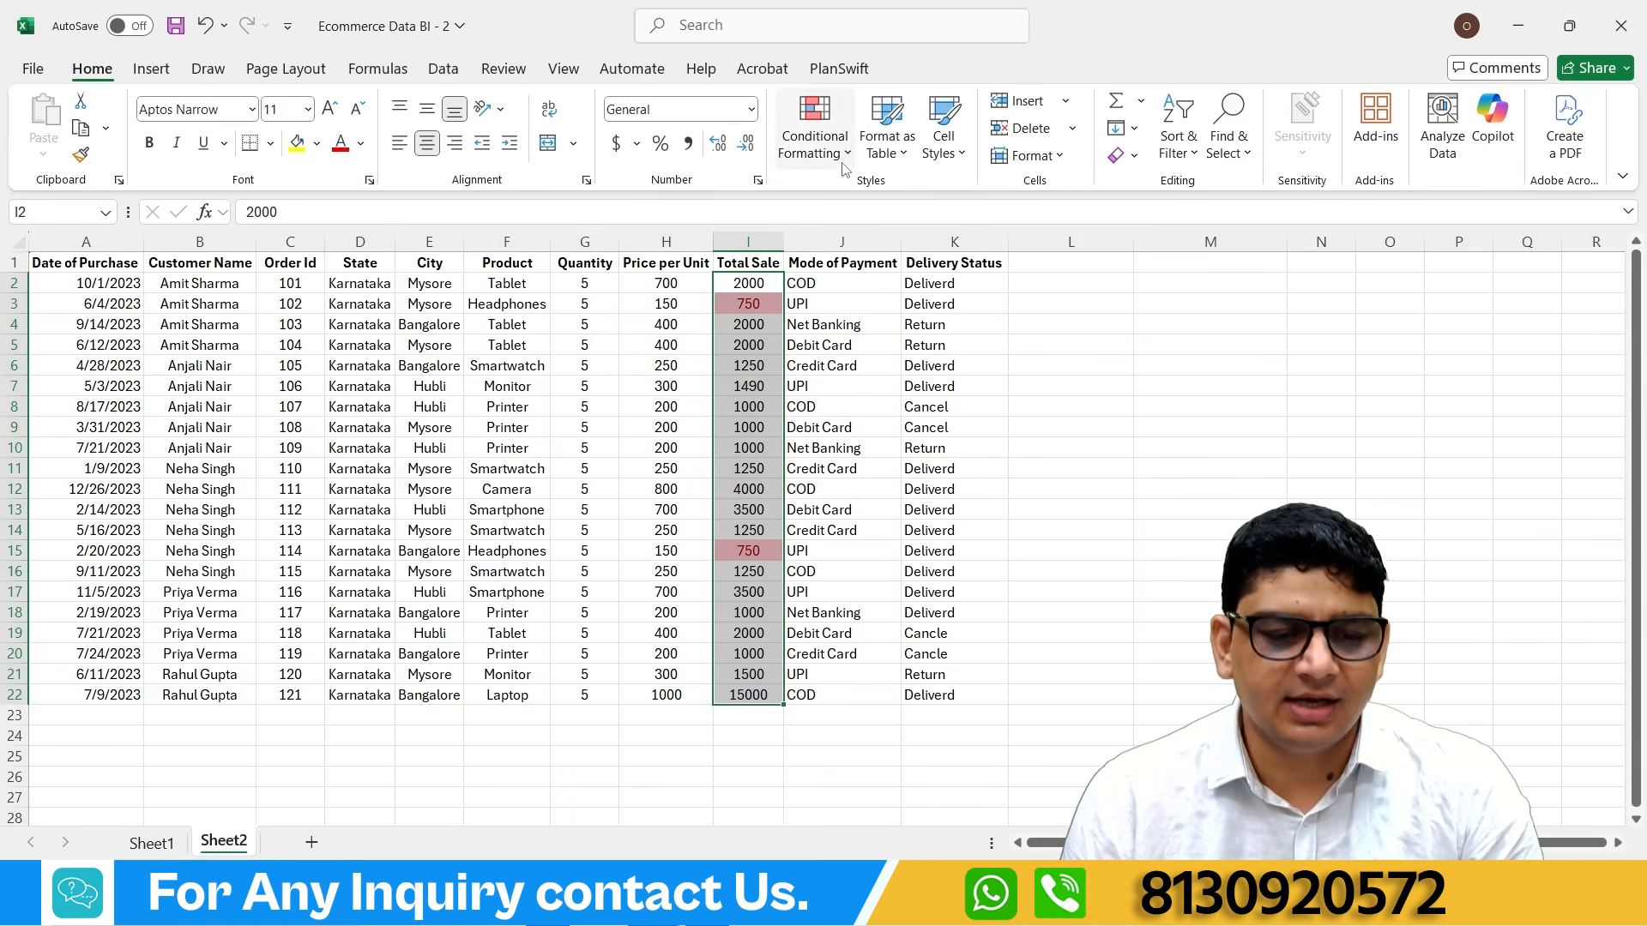
Step: Clear the conditional formatting rules from the selected Total Sale cells I2:I22
{"action": "left_click", "coordinate": [815, 128]}
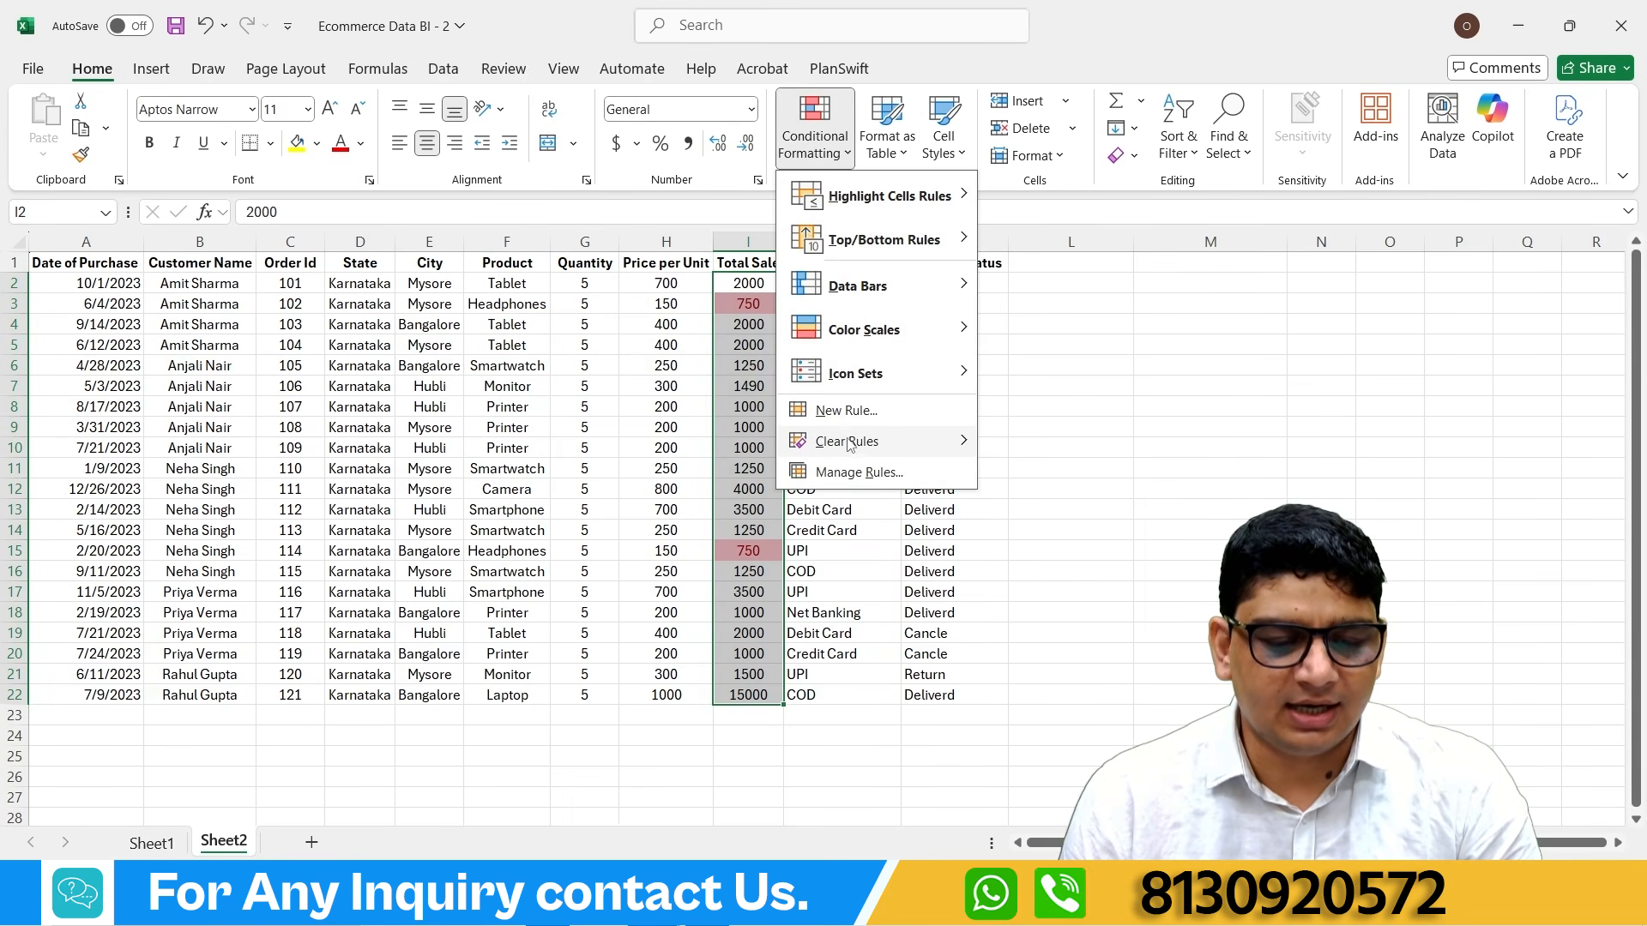
{"action": "mouse_move", "coordinate": [849, 441]}
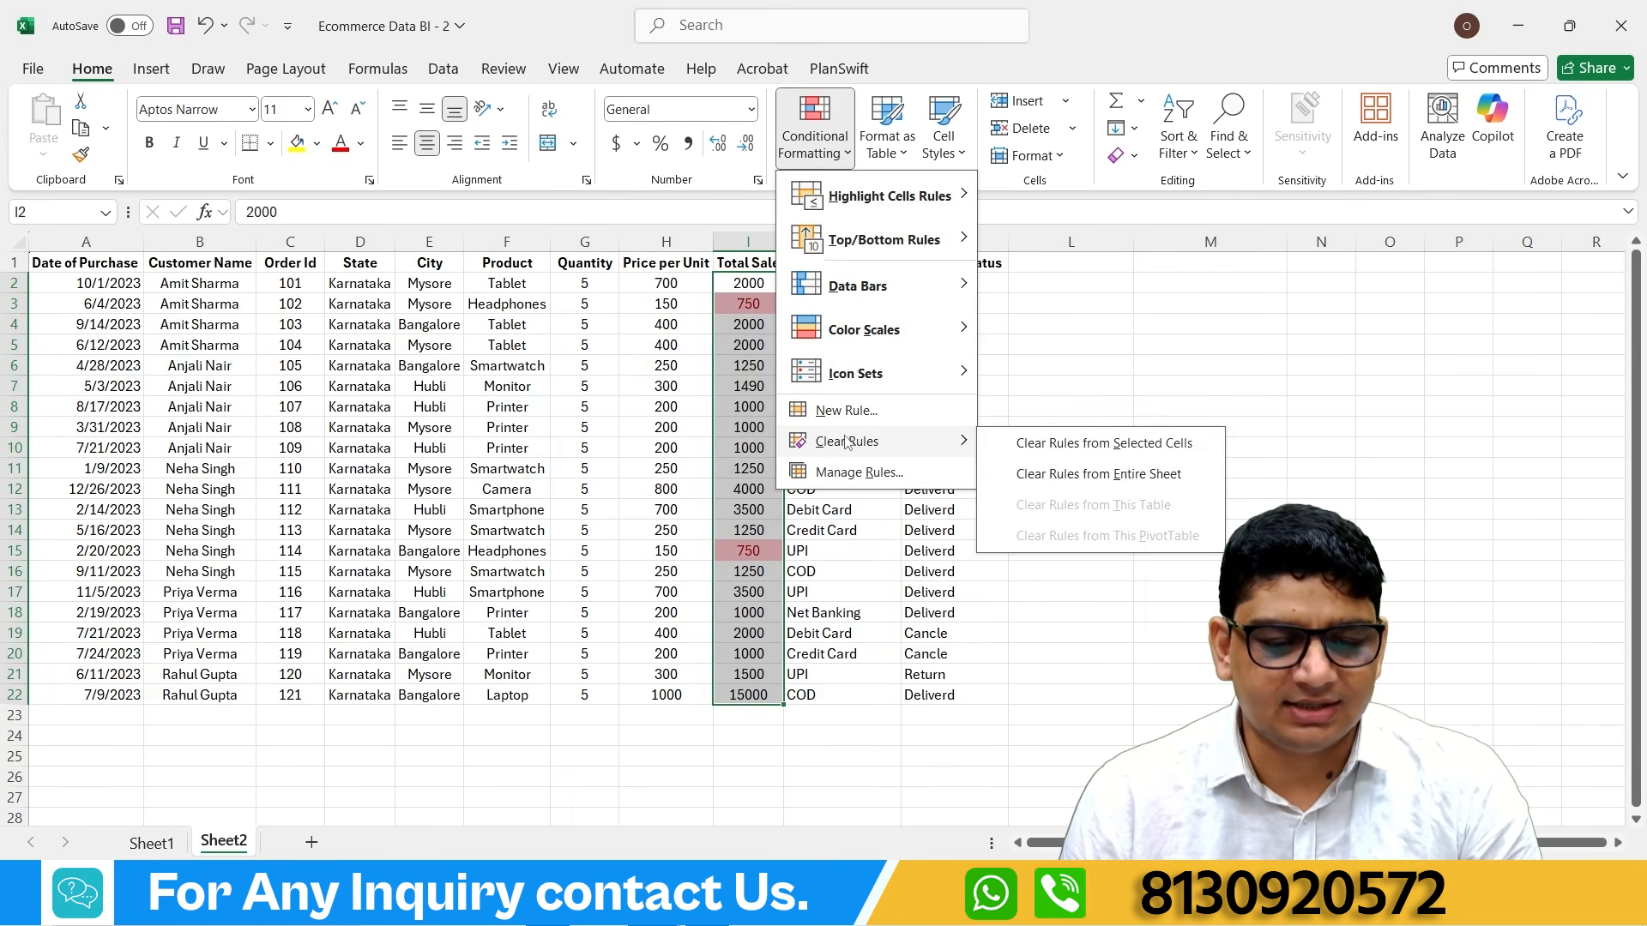
{"action": "left_click", "coordinate": [1036, 453]}
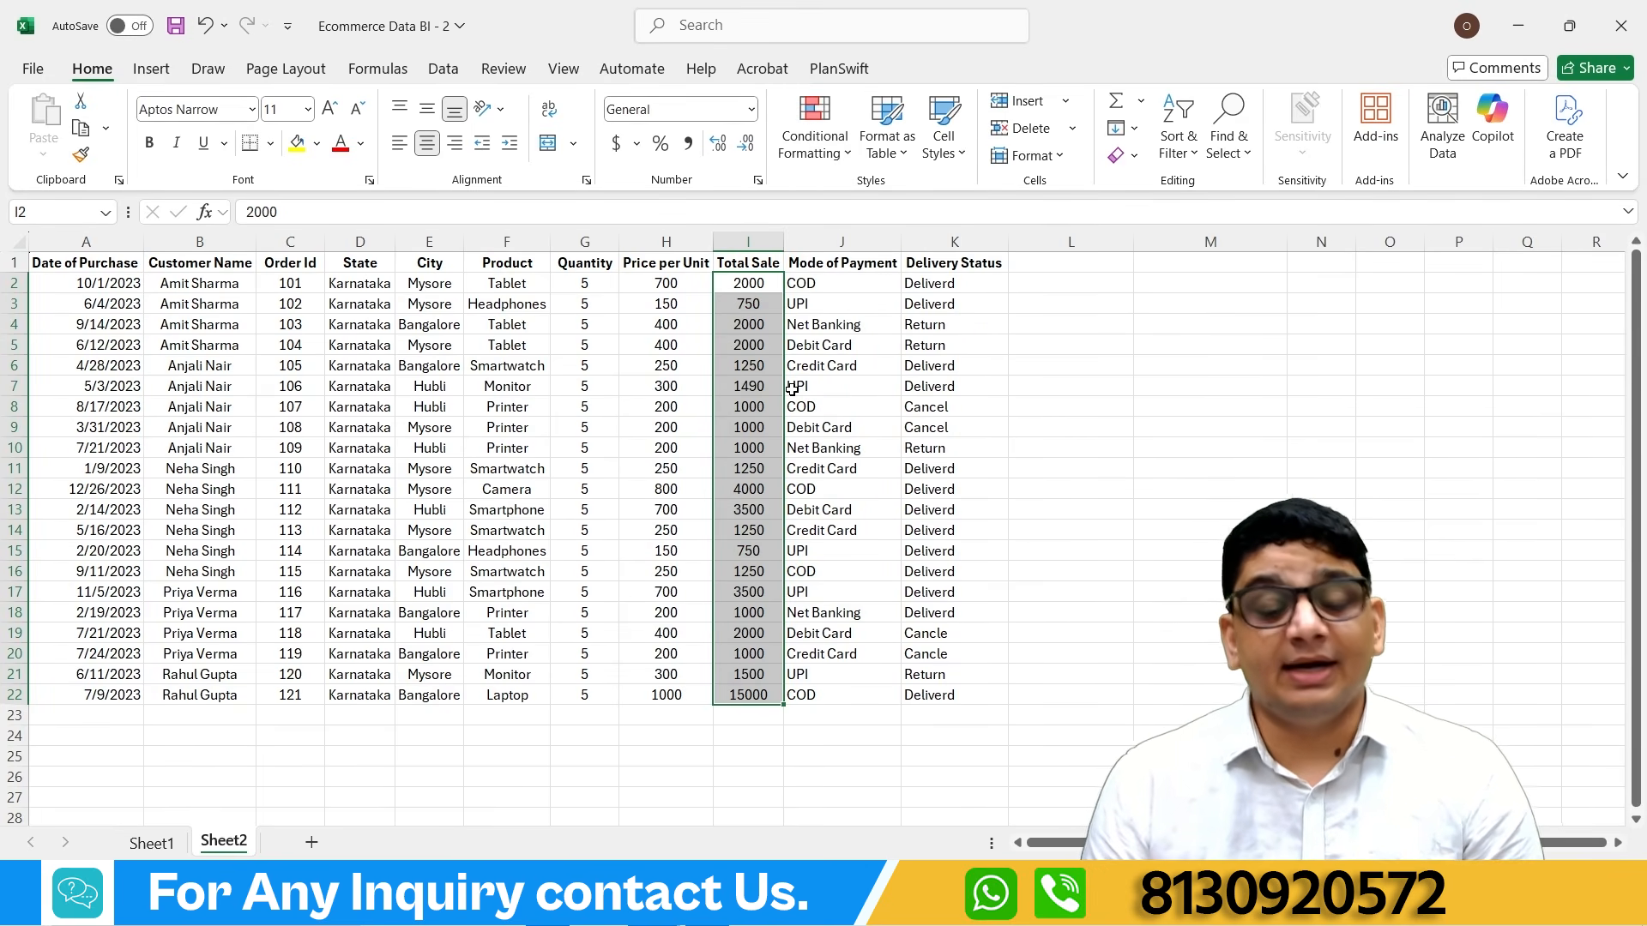
Step: Start a Between highlight rule for the Total Sale values I2:I22
{"action": "left_click", "coordinate": [831, 150]}
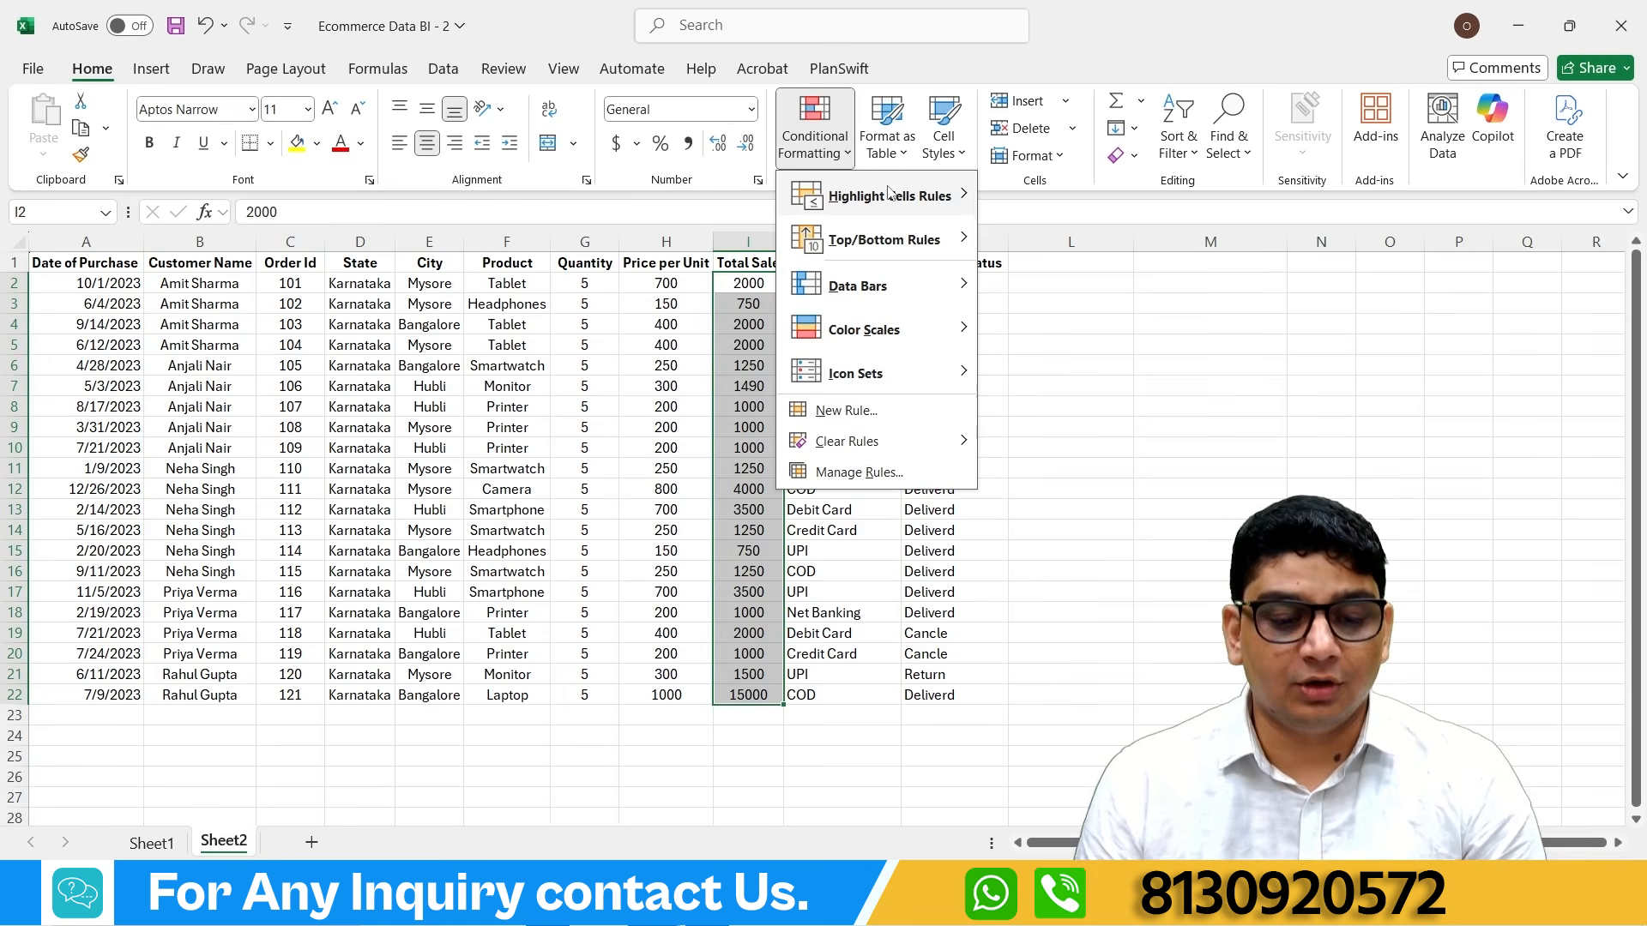
{"action": "mouse_move", "coordinate": [890, 193]}
{"action": "left_click", "coordinate": [1045, 281]}
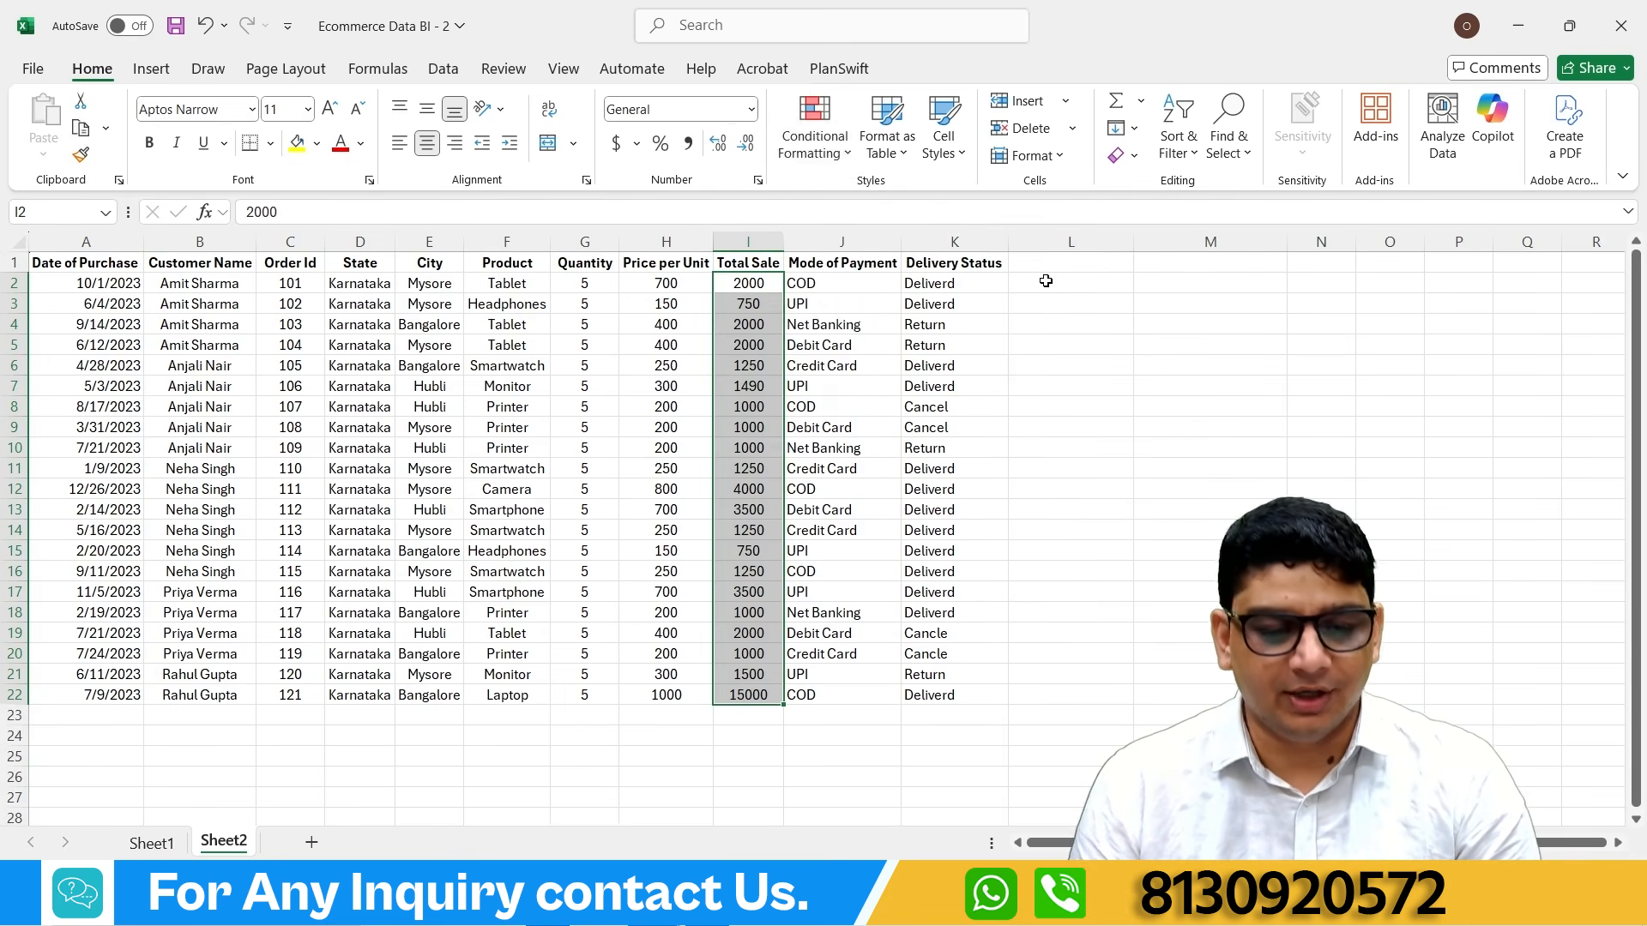
Step: Highlight Total Sale values between 2000 and 15000 using Light Red Fill with Dark Red Text
{"action": "left_click", "coordinate": [387, 385]}
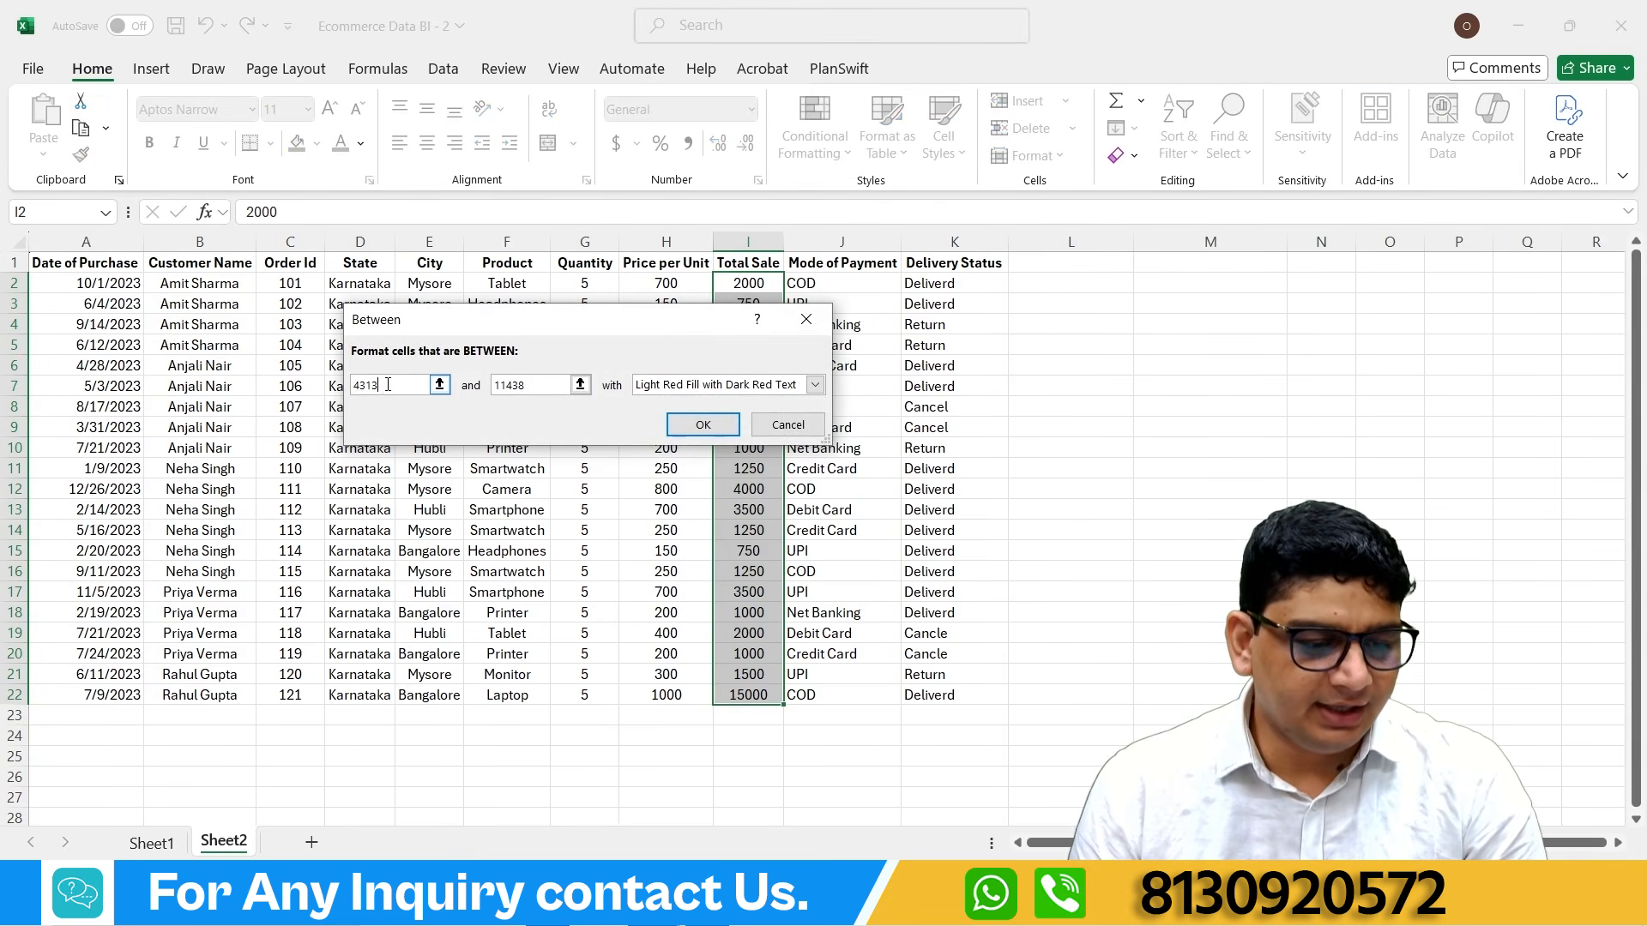
{"action": "double_click", "coordinate": [388, 385]}
{"action": "type", "text": "2000"}
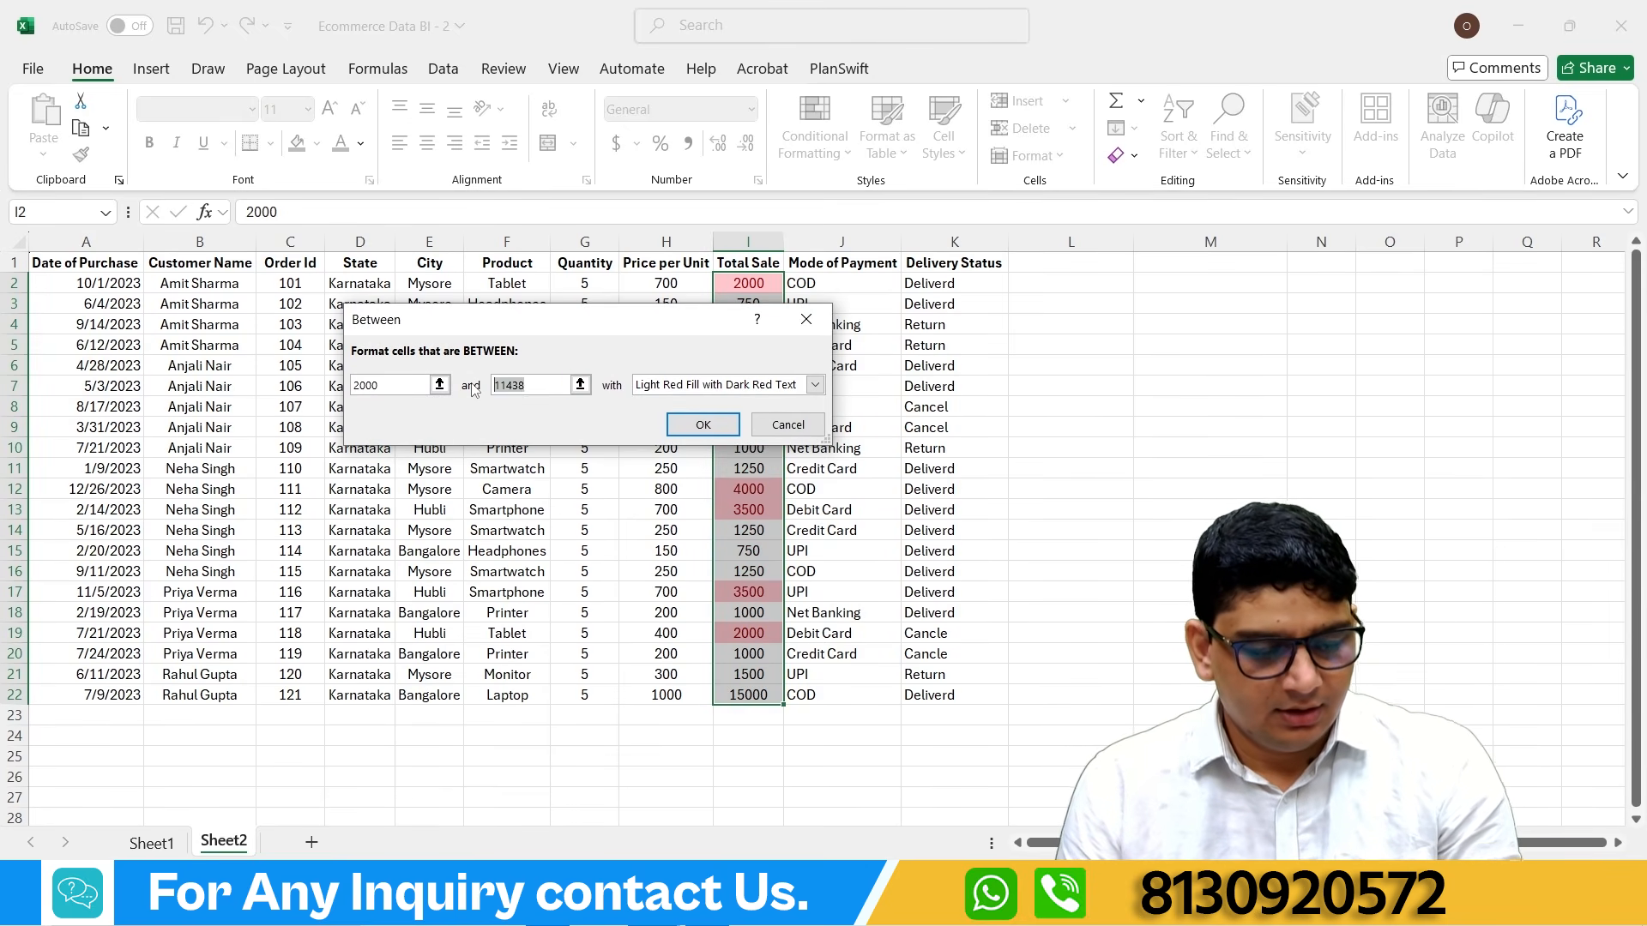
{"action": "type", "text": "15000"}
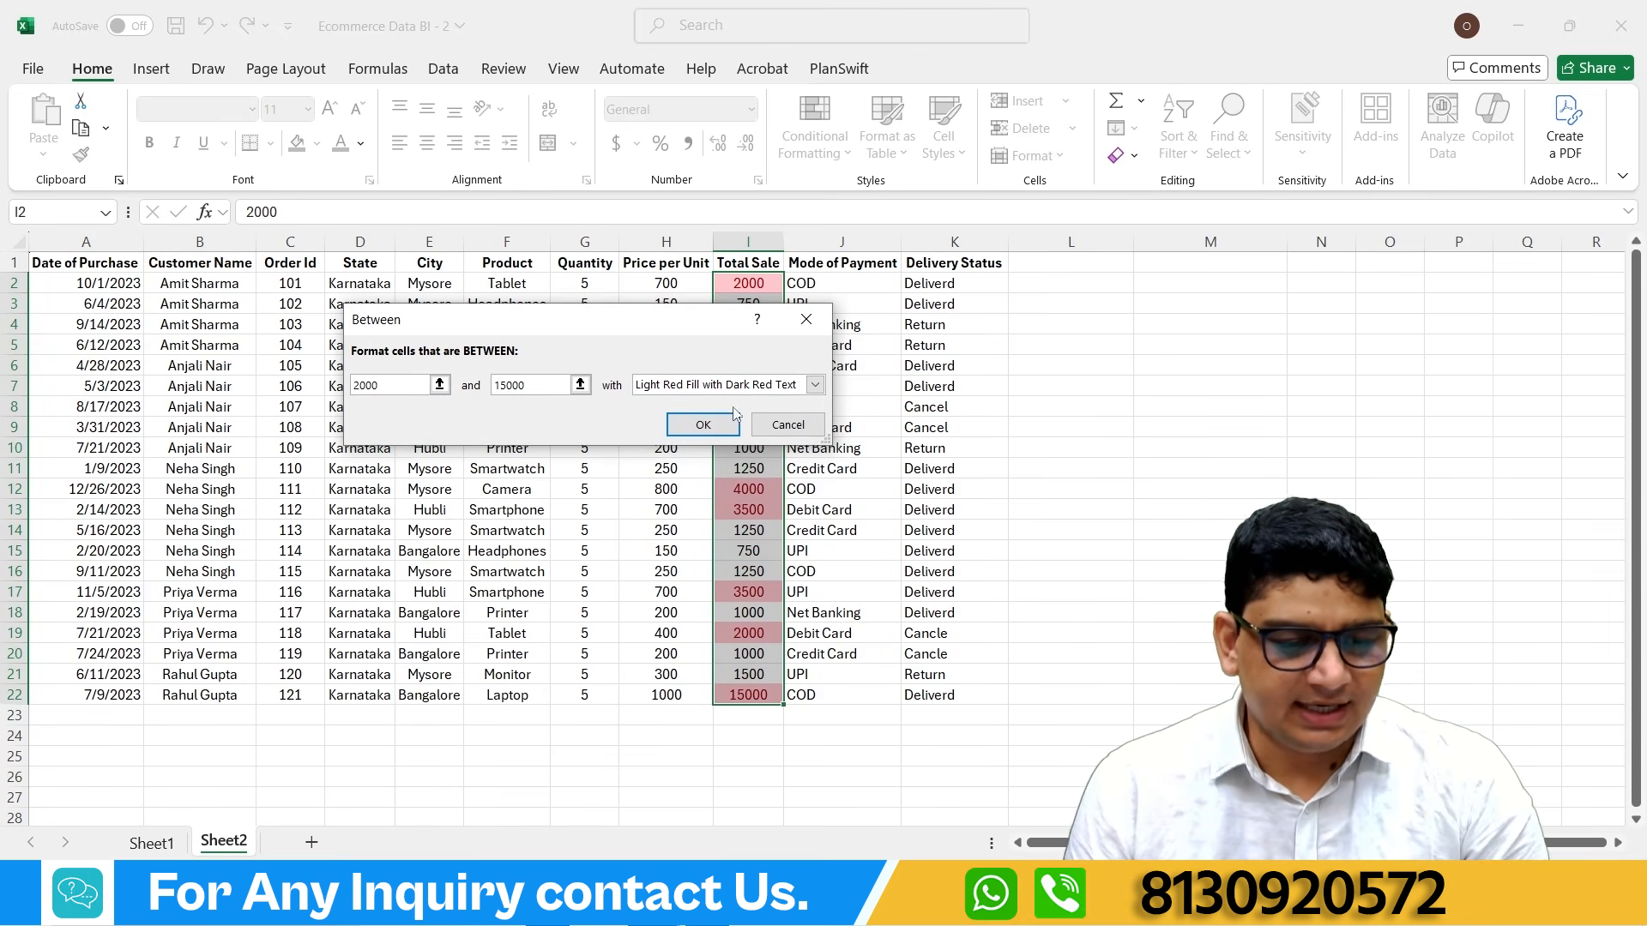
{"action": "left_click", "coordinate": [733, 416]}
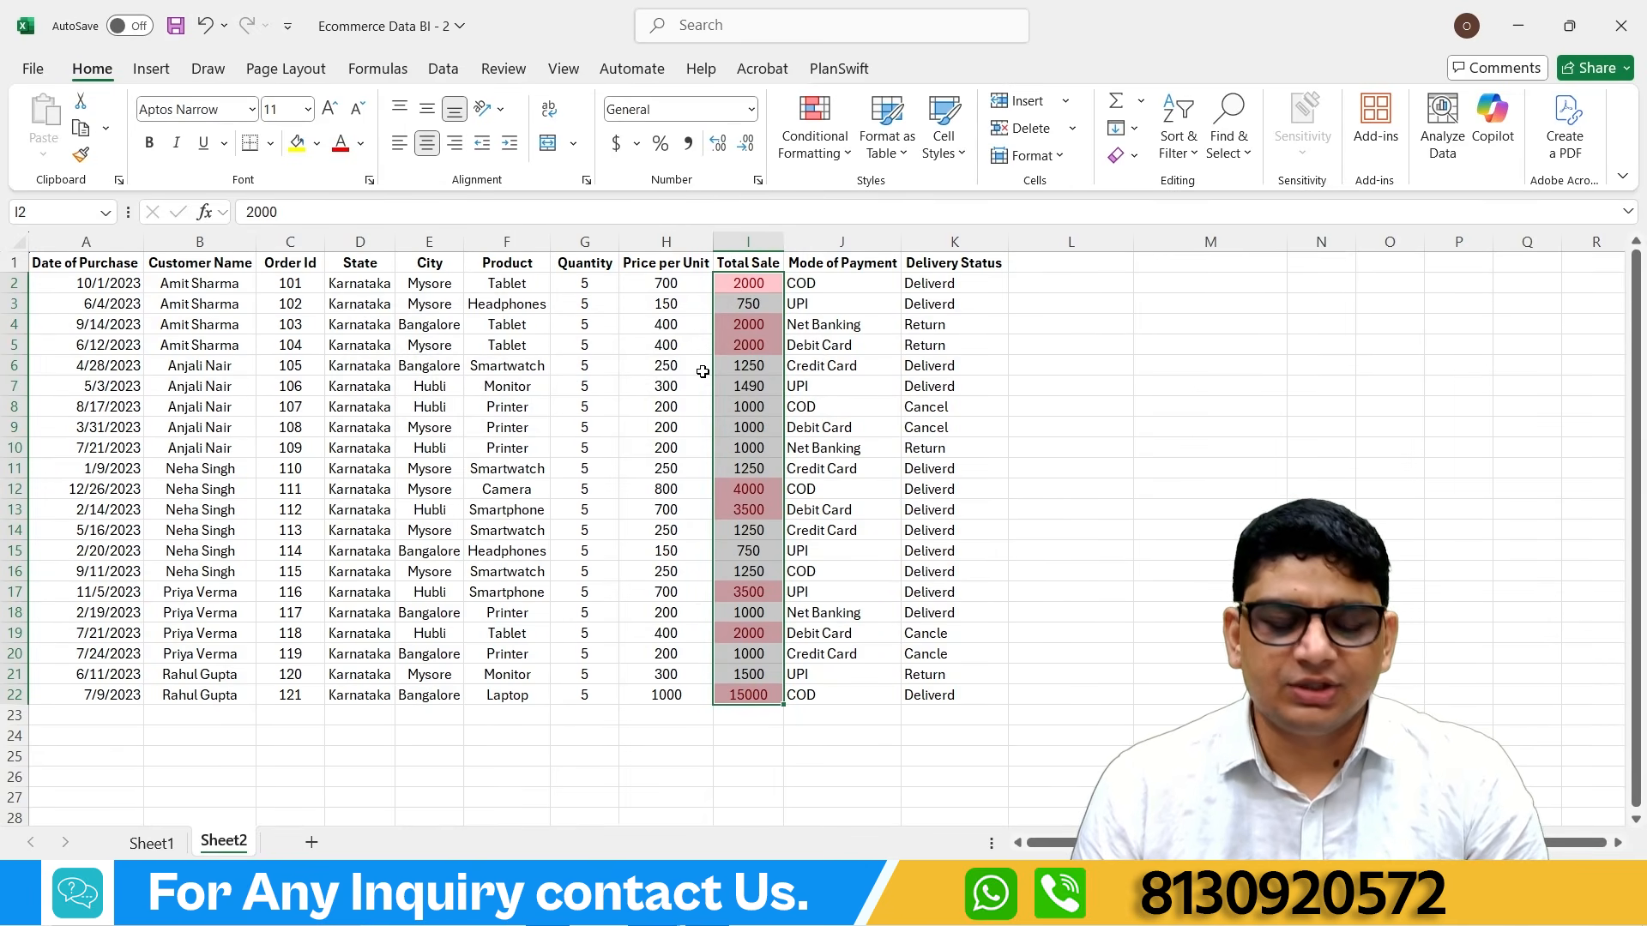
Step: Clear the conditional formatting rules from the Total Sale values
{"action": "left_click", "coordinate": [814, 142]}
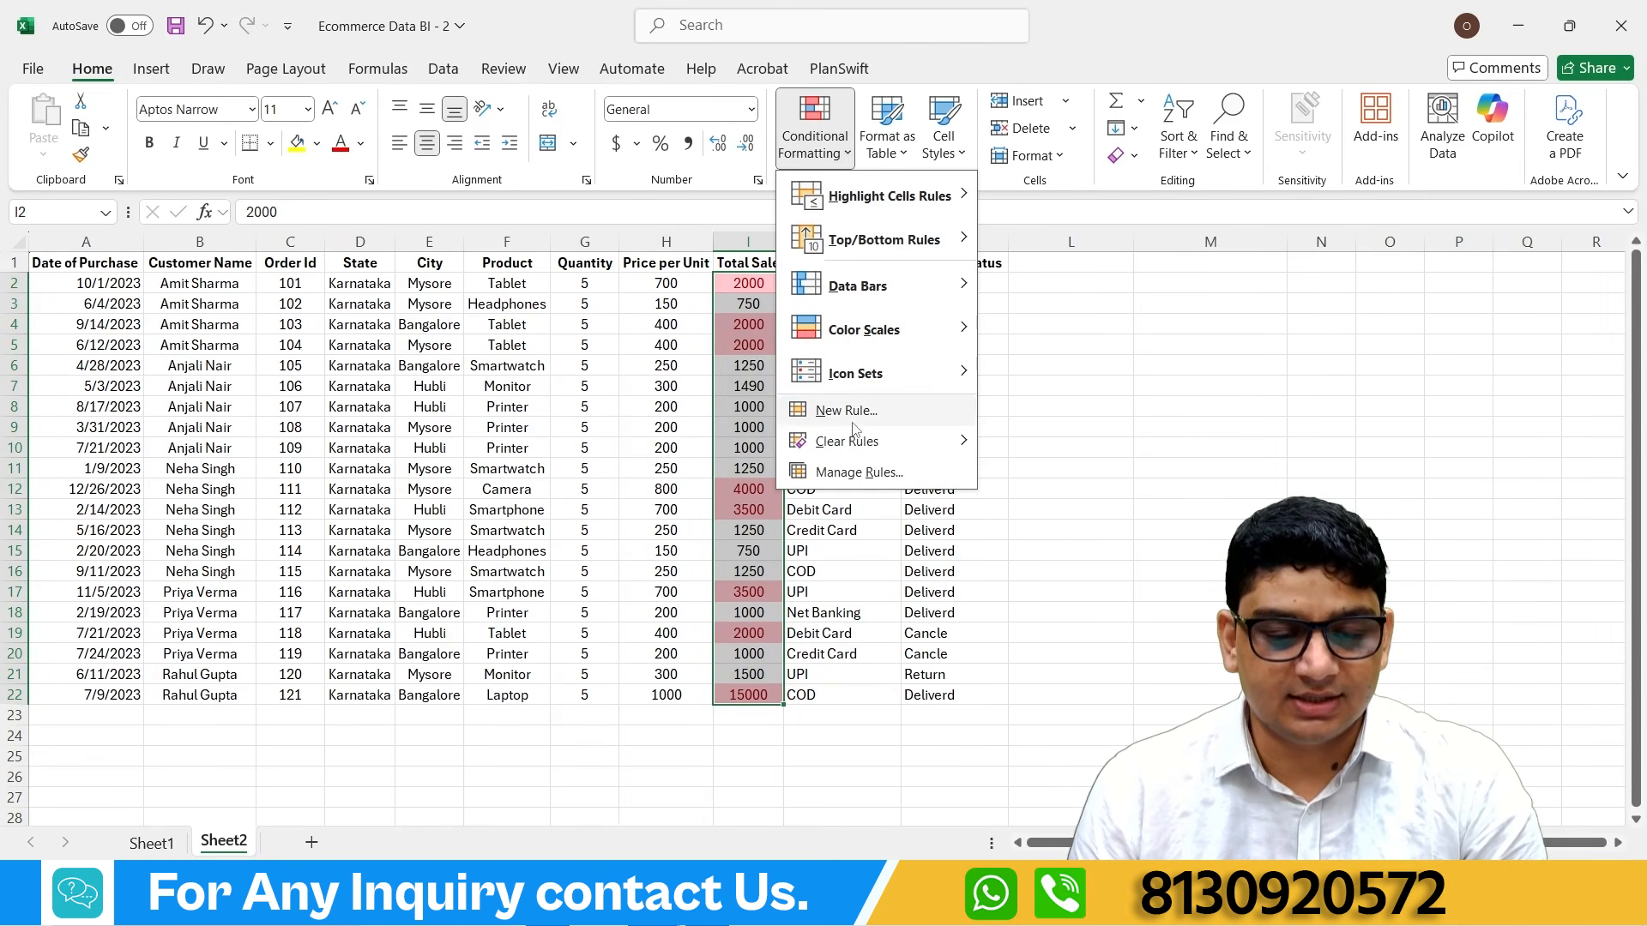
{"action": "mouse_move", "coordinate": [858, 441]}
{"action": "left_click", "coordinate": [1104, 443]}
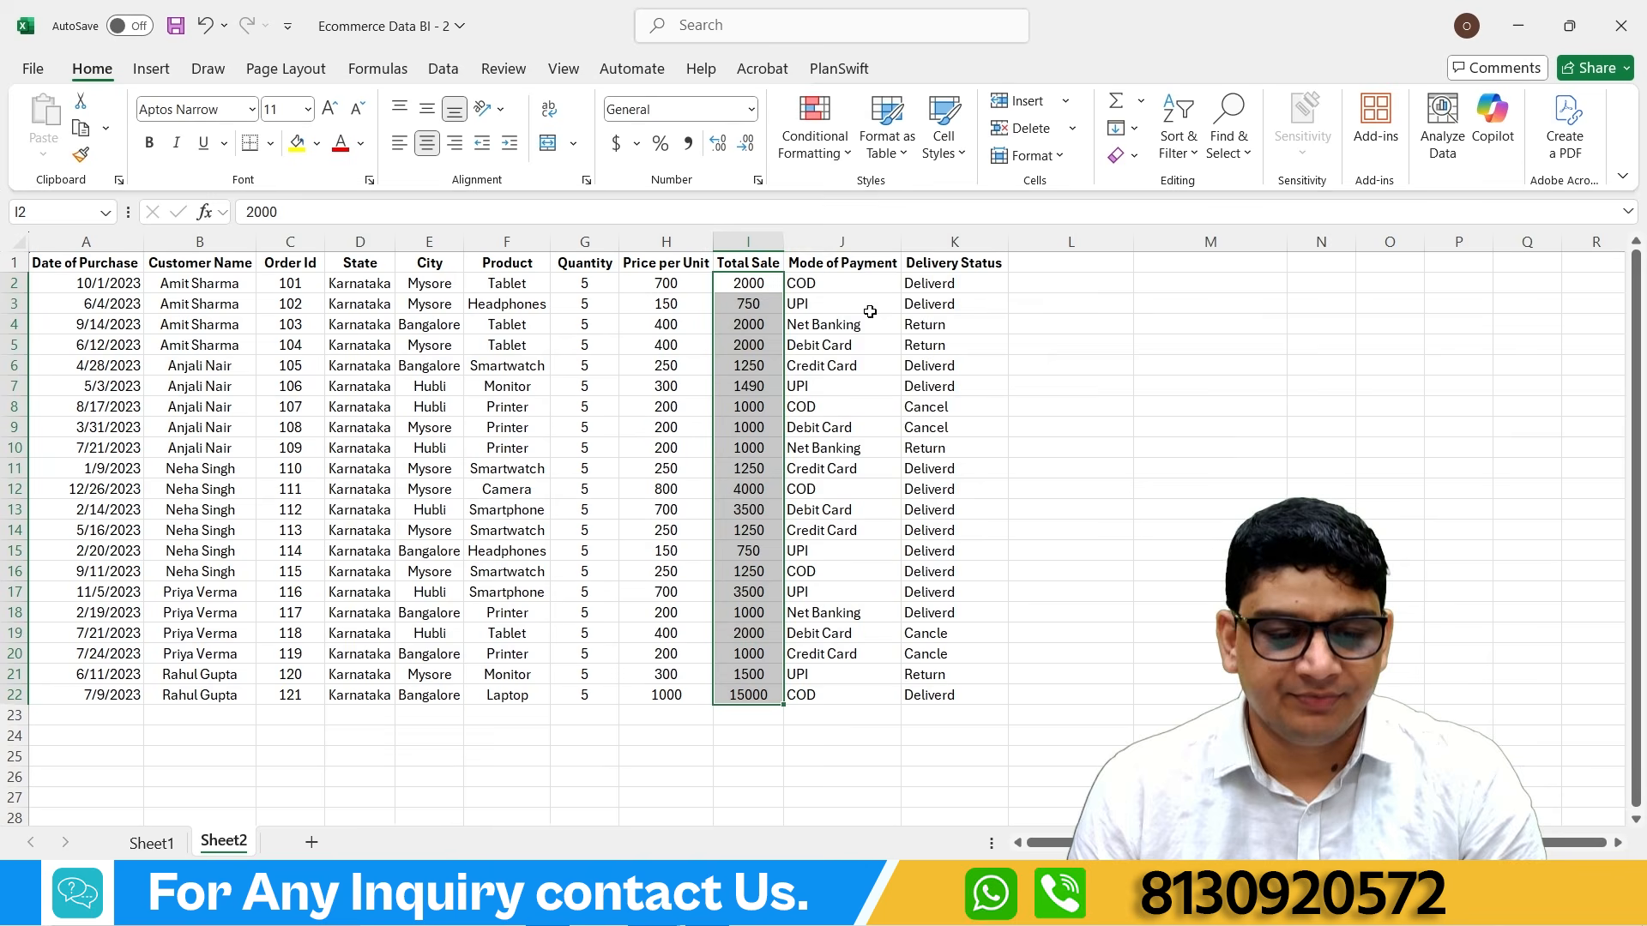
Step: Add a conditional formatting rule highlighting Total Sale values equal to 5000 using Light Red Fill with Dark Red Text
{"action": "left_click", "coordinate": [815, 142]}
{"action": "mouse_move", "coordinate": [930, 214]}
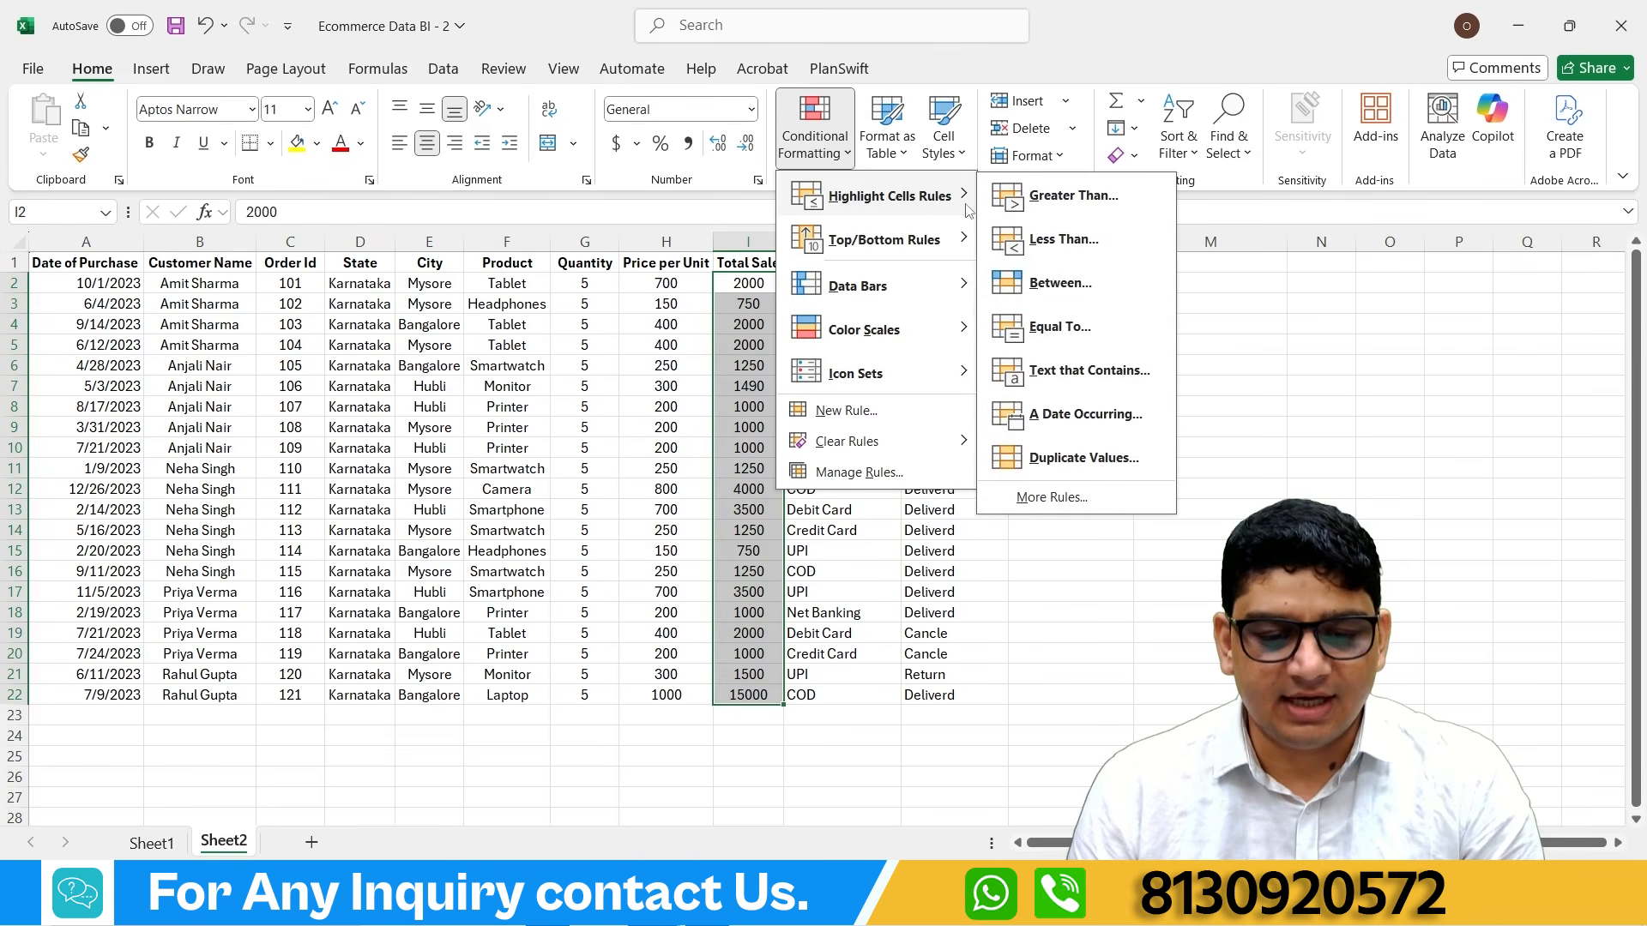
{"action": "left_click", "coordinate": [1062, 333]}
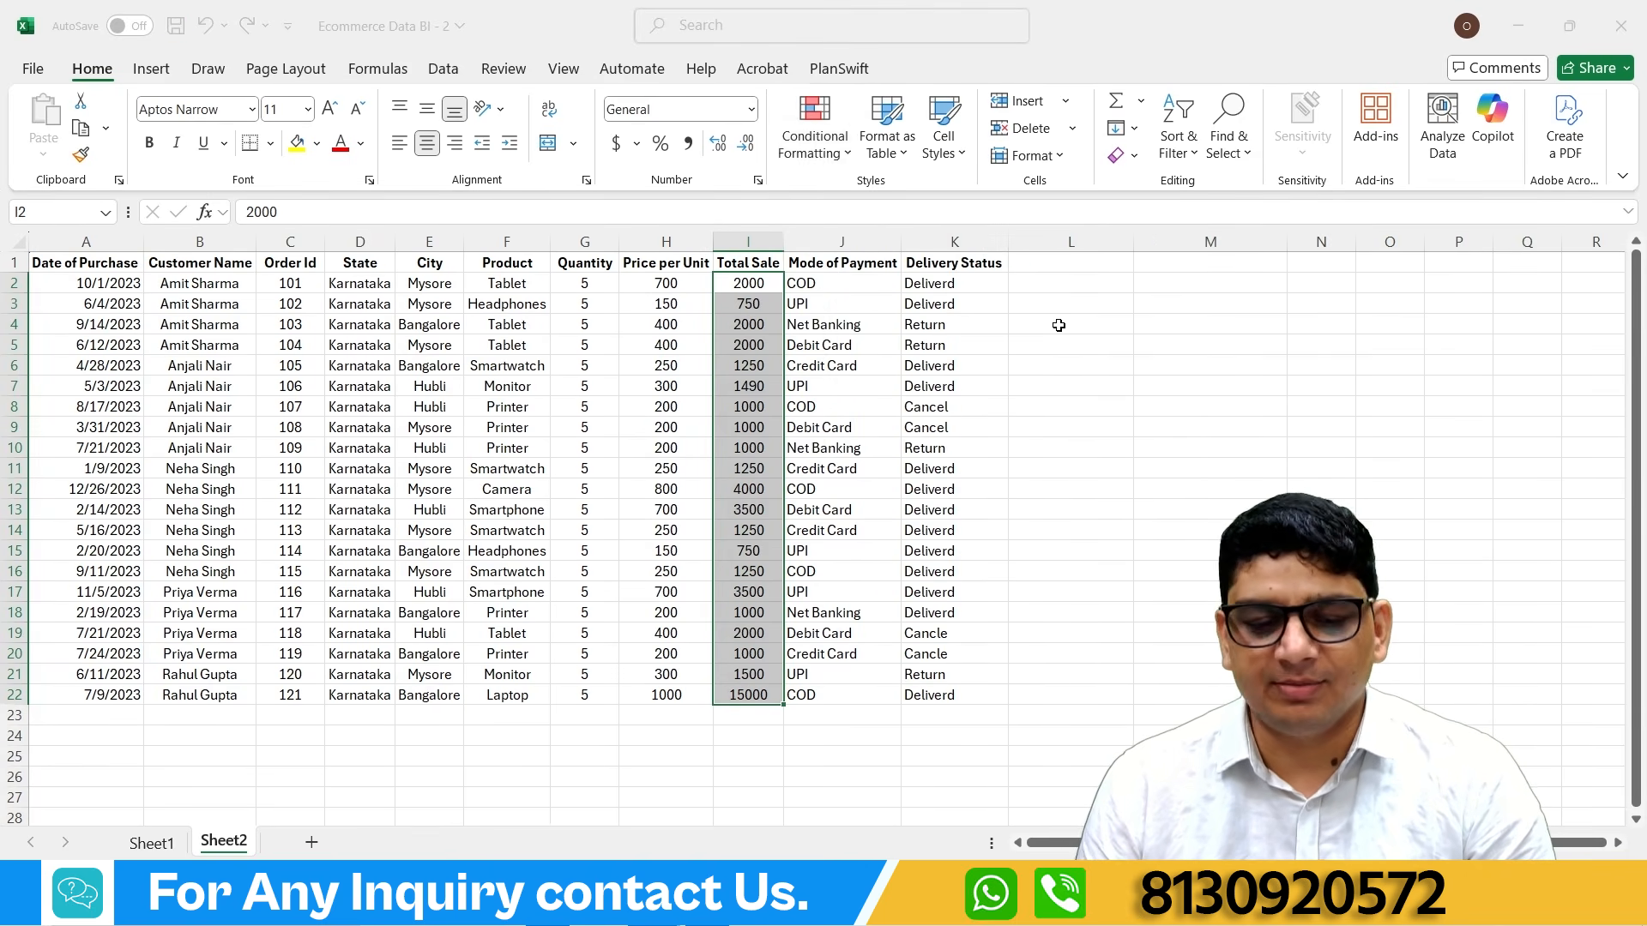
{"action": "type", "text": "5"}
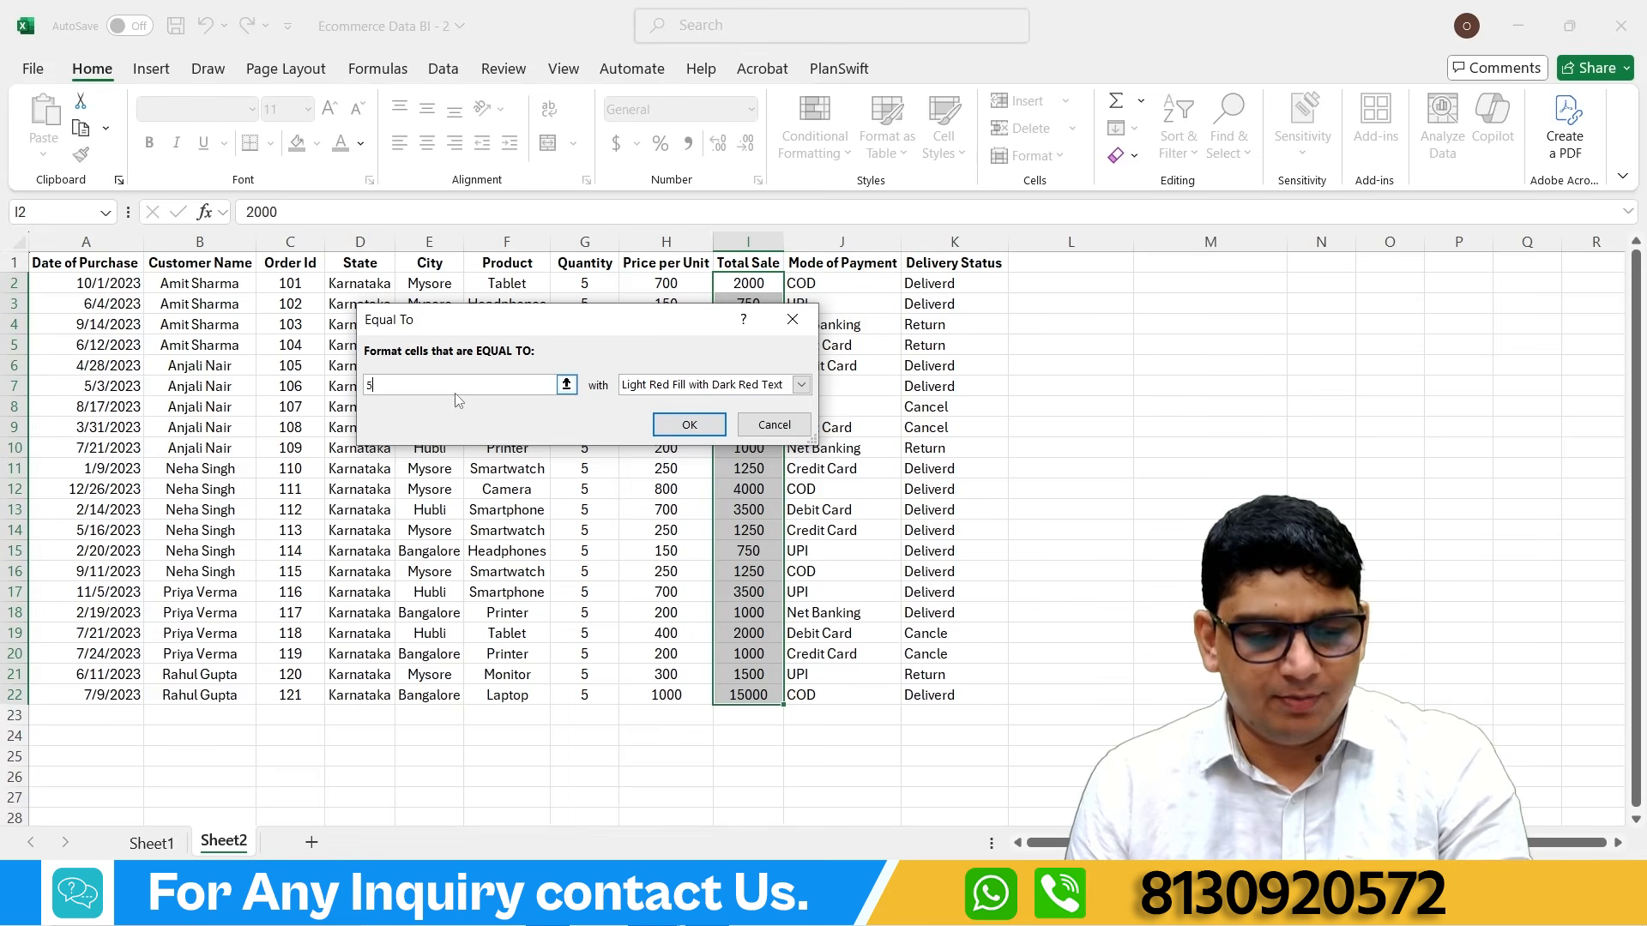
{"action": "type", "text": "000"}
{"action": "left_click", "coordinate": [691, 426]}
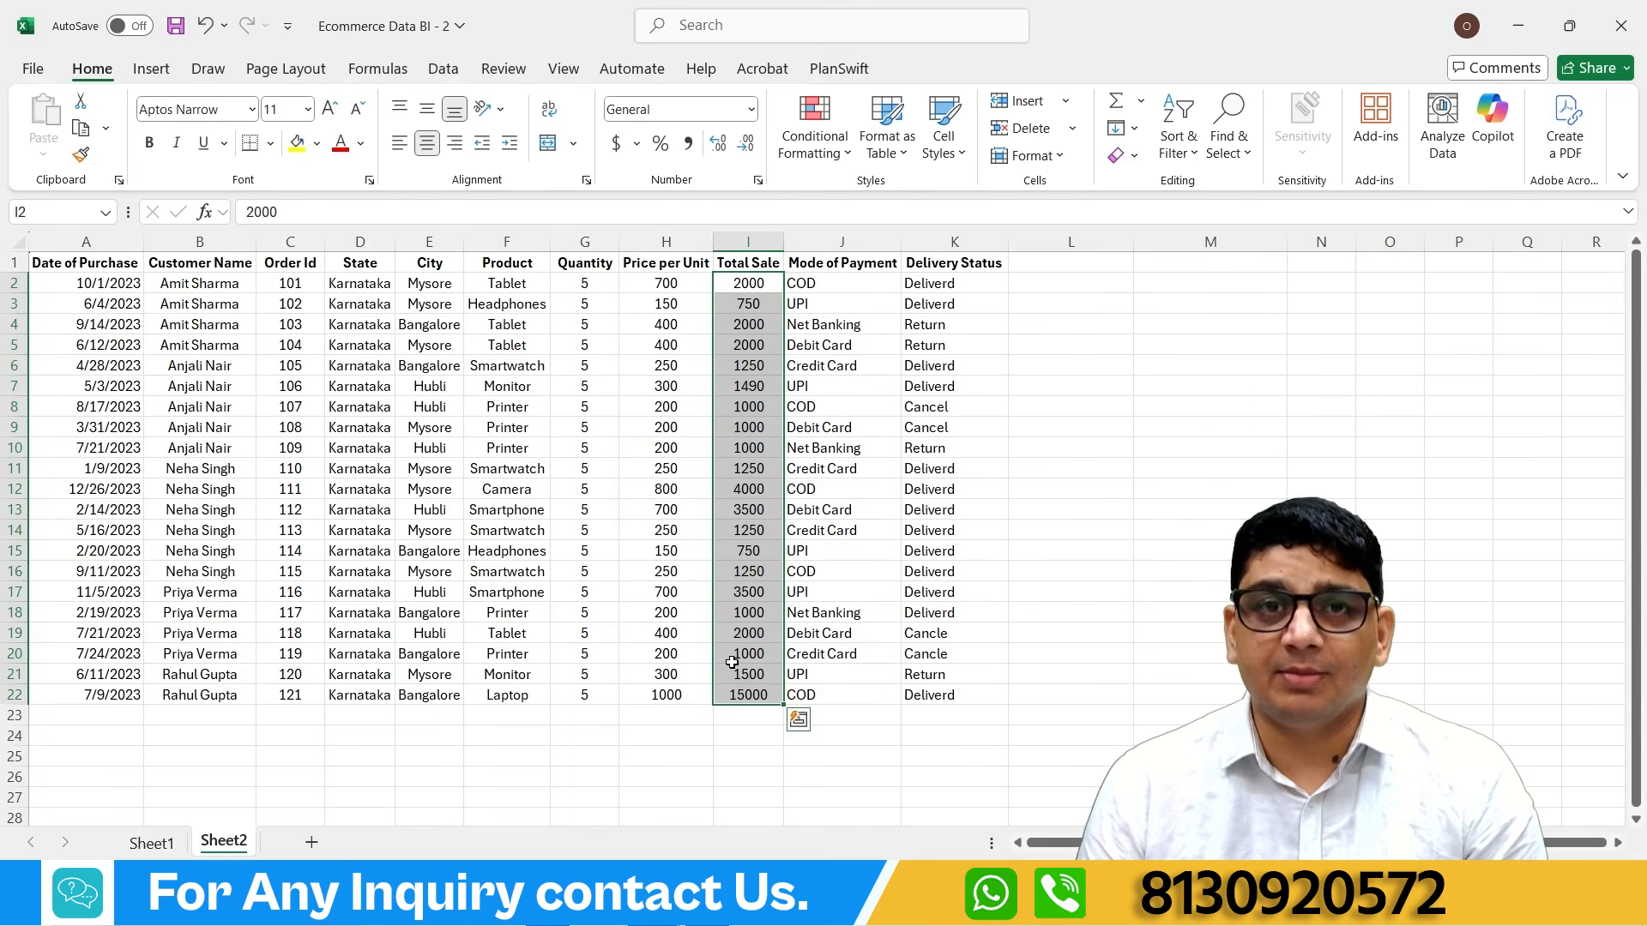
{"action": "left_click", "coordinate": [815, 135]}
{"action": "mouse_move", "coordinate": [882, 220]}
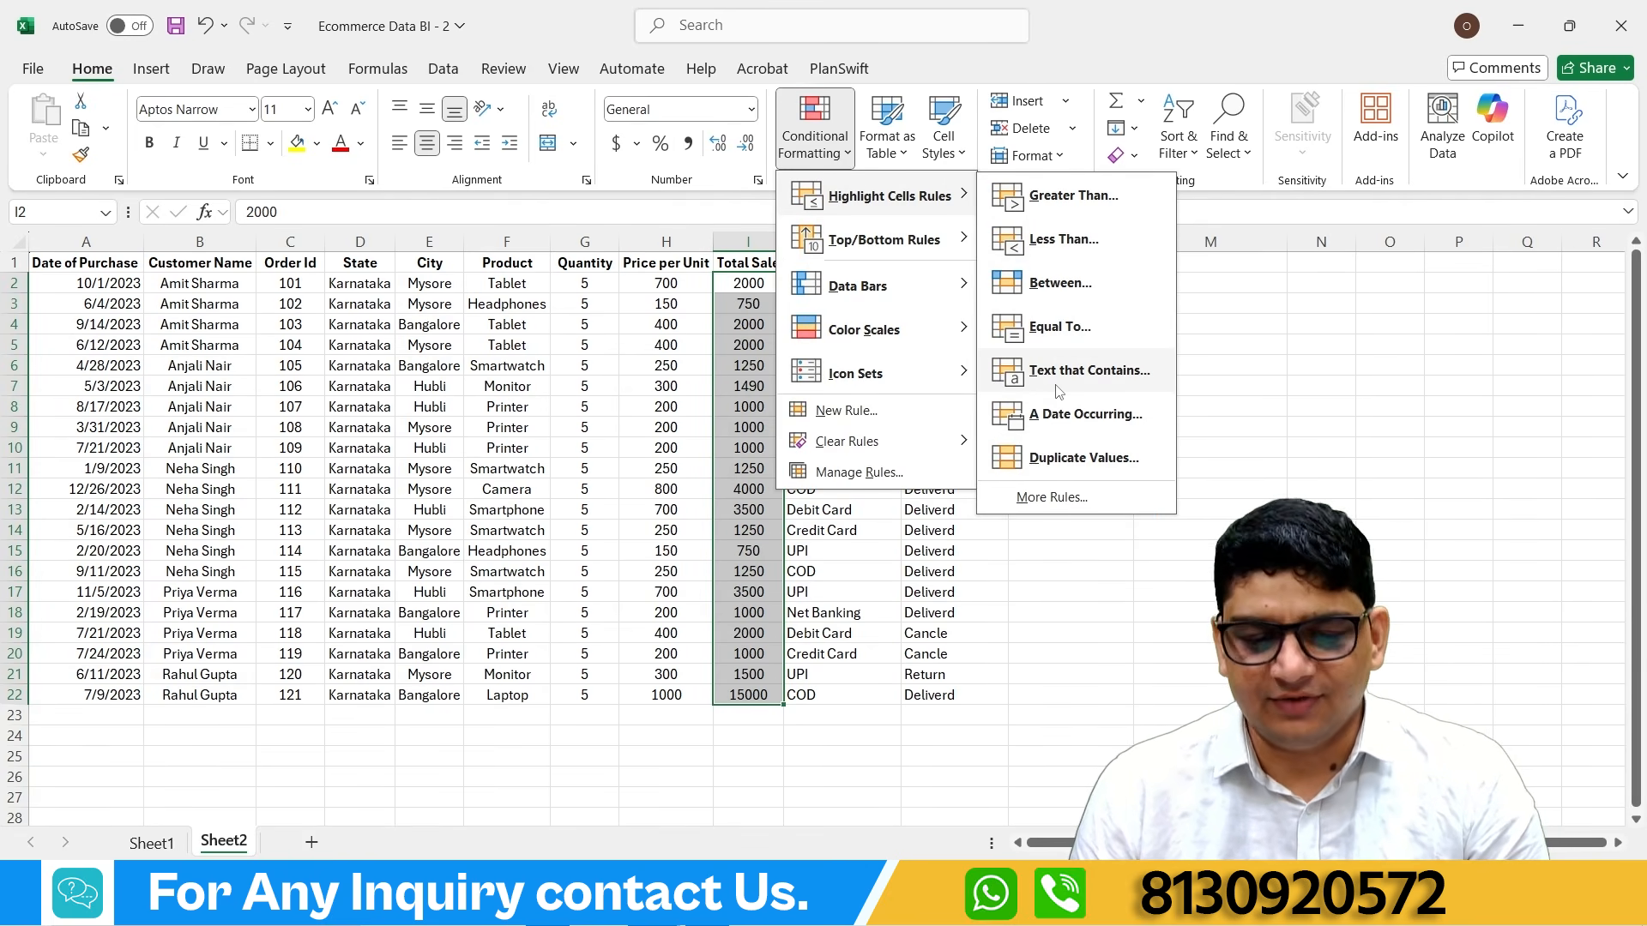
{"action": "left_click", "coordinate": [485, 337]}
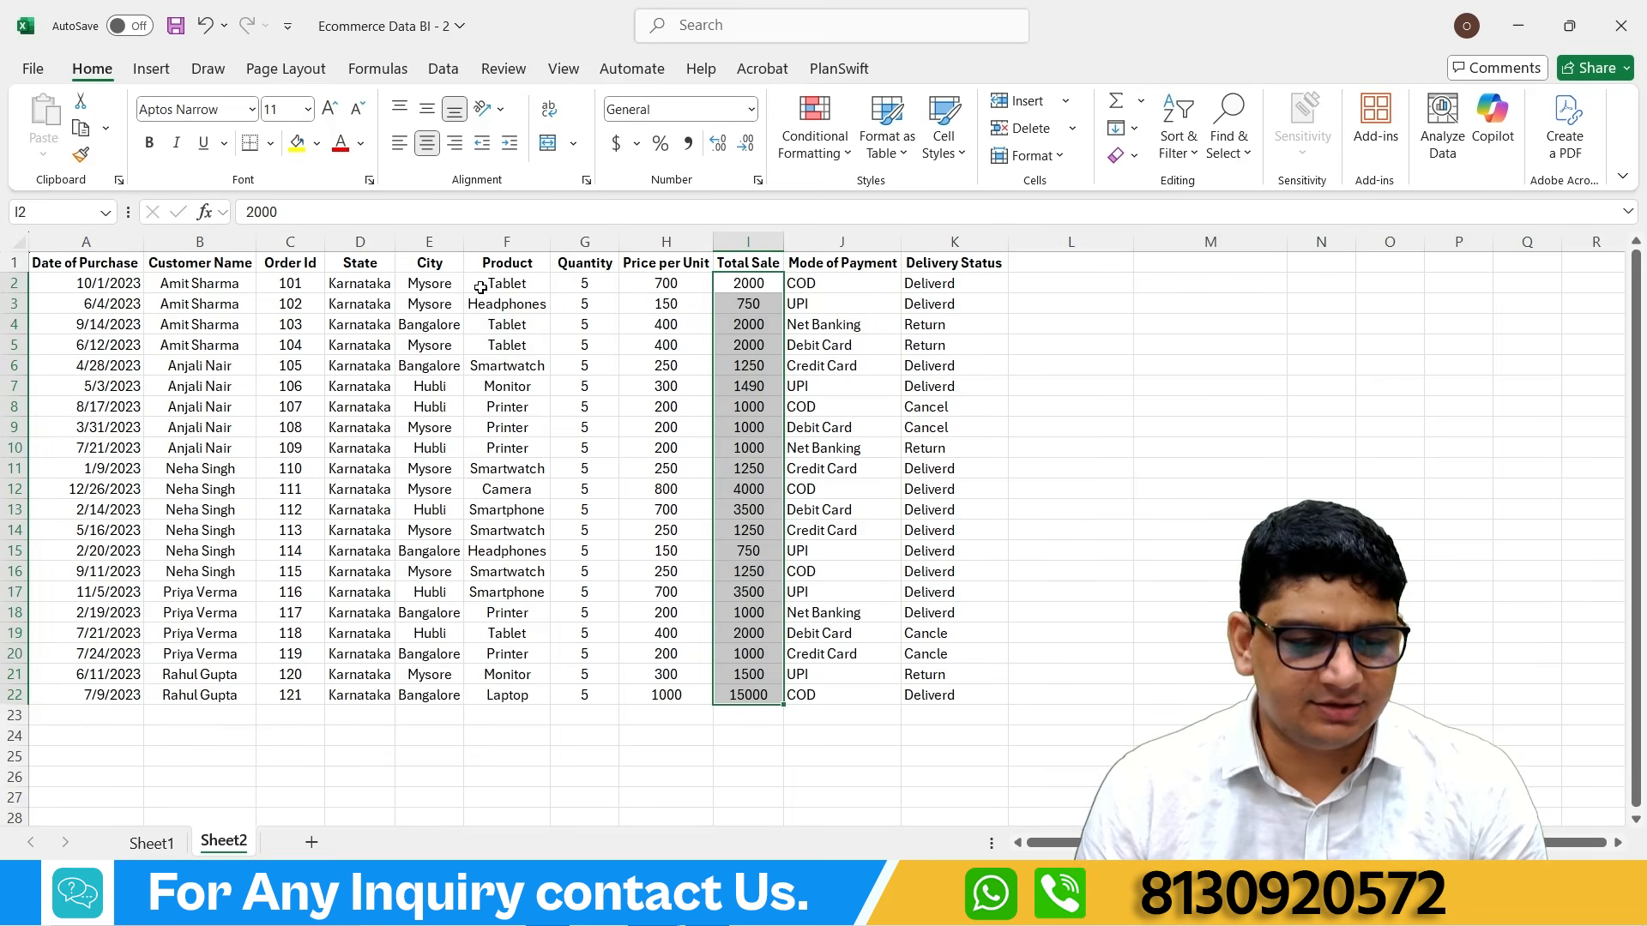
Step: Highlight Product cells containing the text "Tablet" using Light Red Fill with Dark Red Text, and undo that rule
{"action": "left_click_drag", "start_coordinate": [480, 287], "coordinate": [474, 700]}
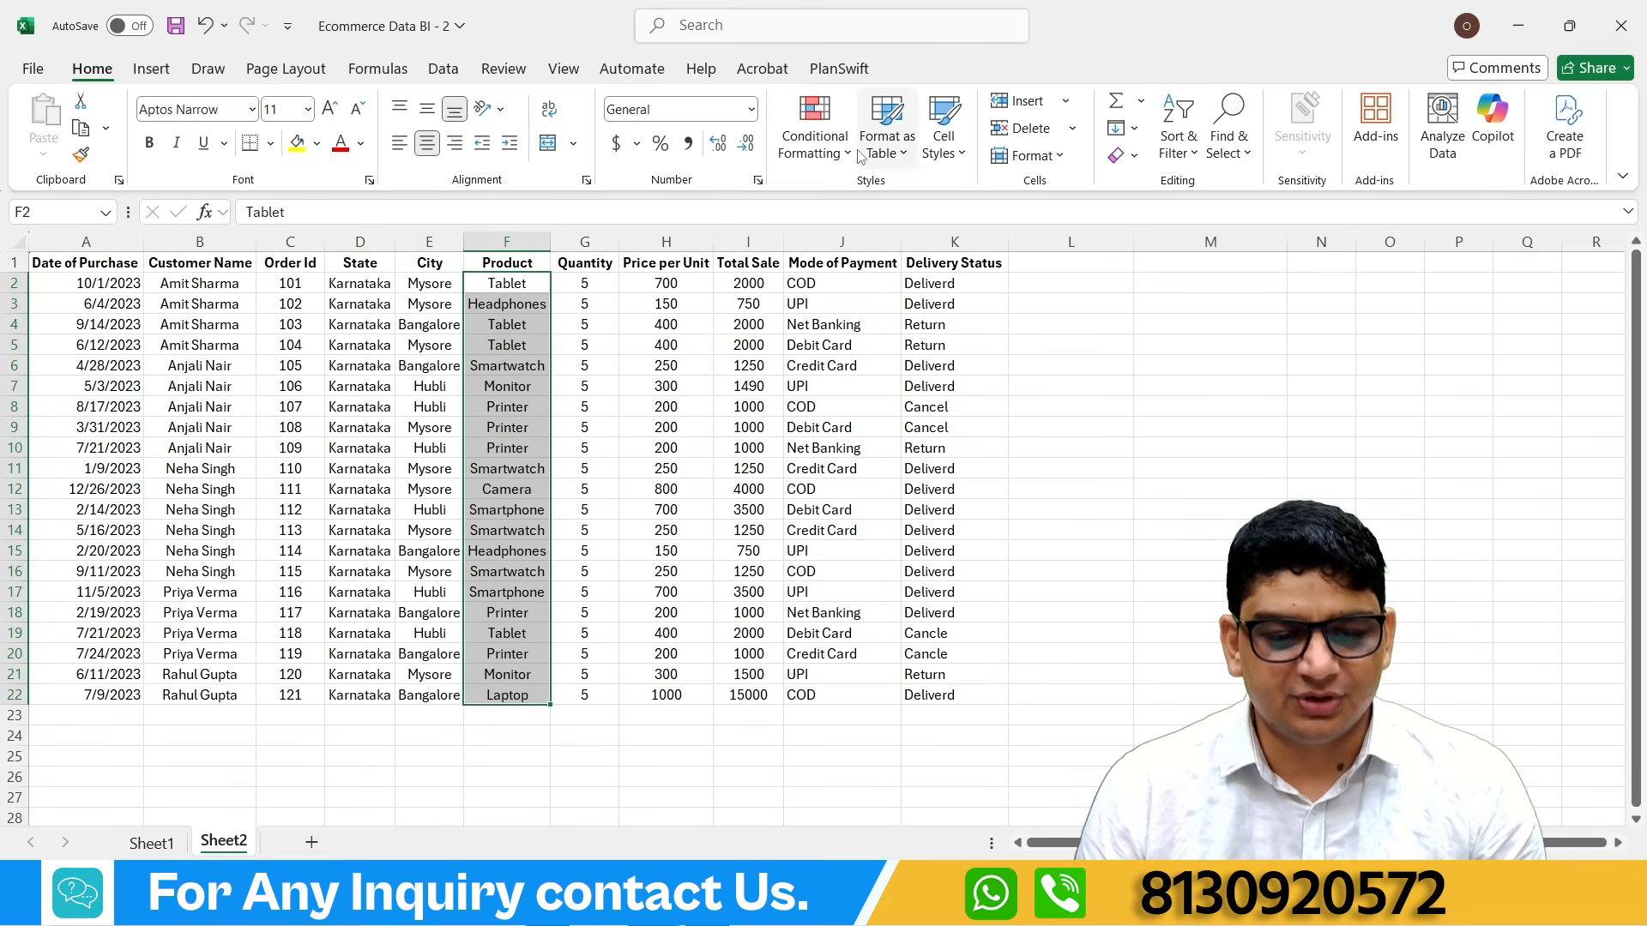
{"action": "left_click", "coordinate": [813, 144]}
{"action": "mouse_move", "coordinate": [901, 210]}
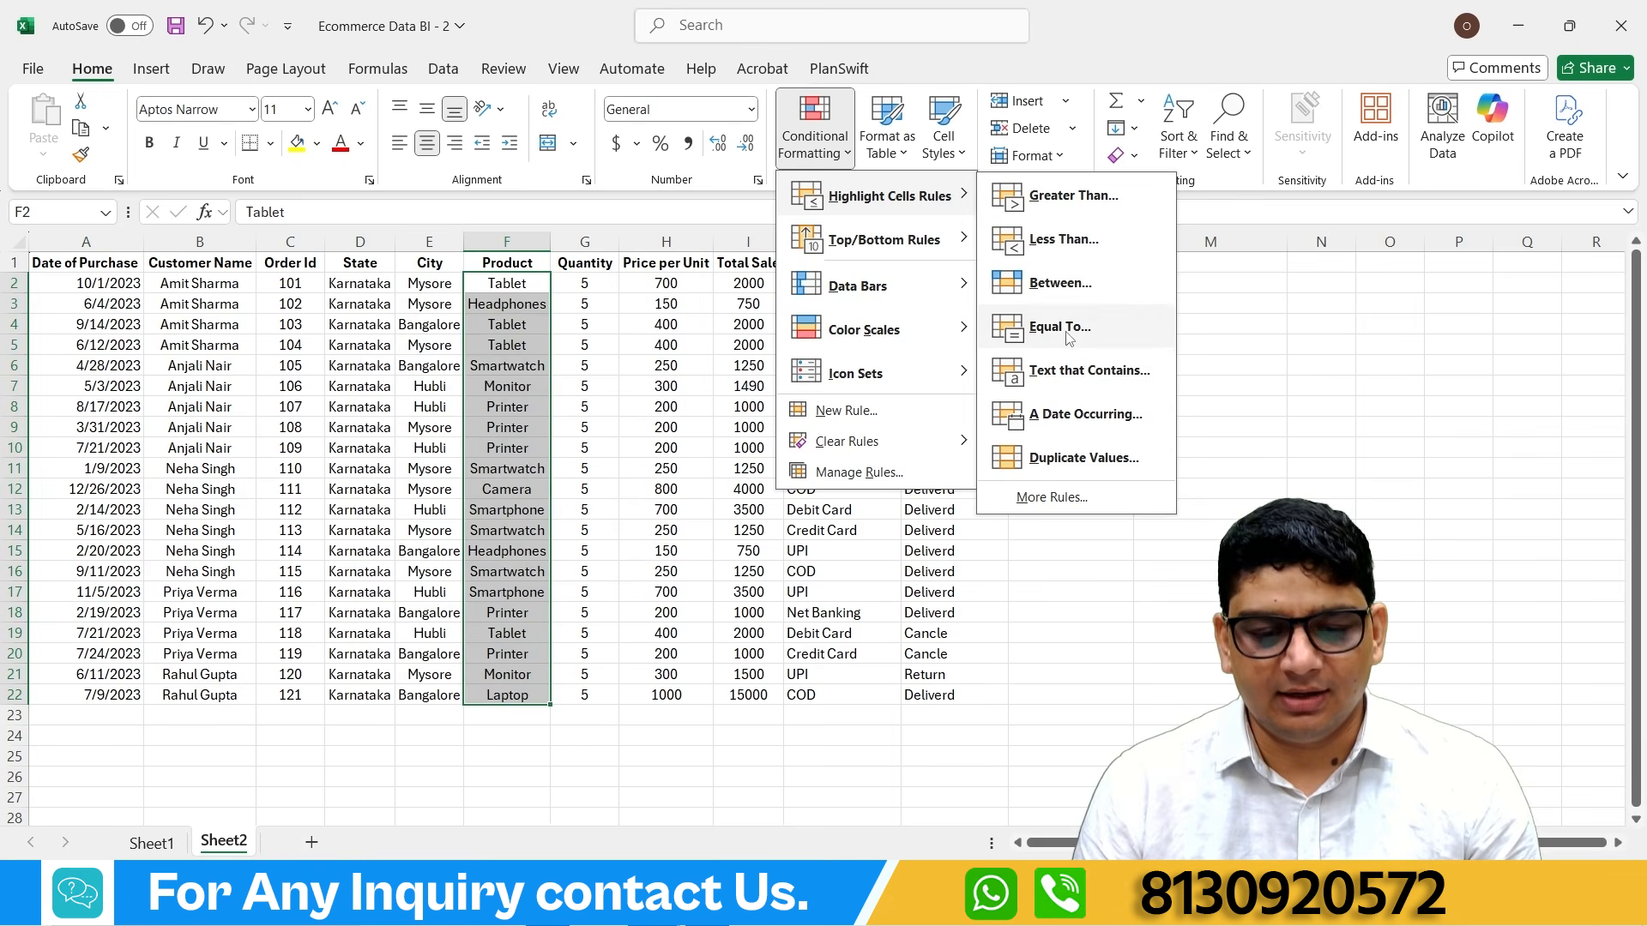
{"action": "left_click", "coordinate": [1083, 370]}
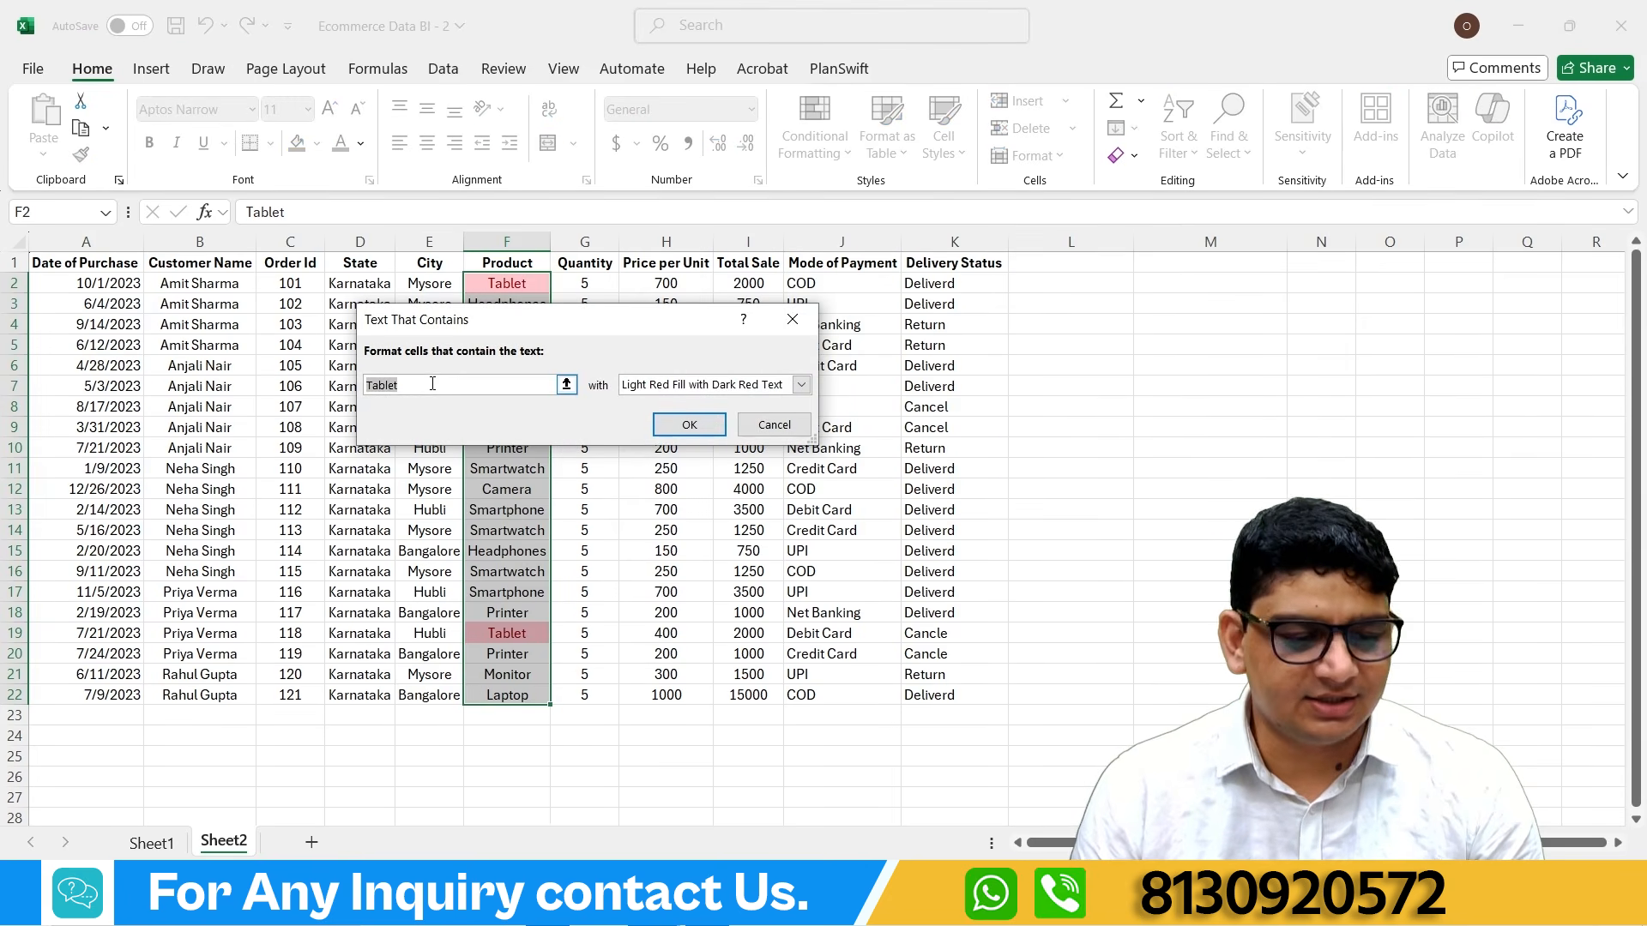
{"action": "left_click", "coordinate": [426, 386]}
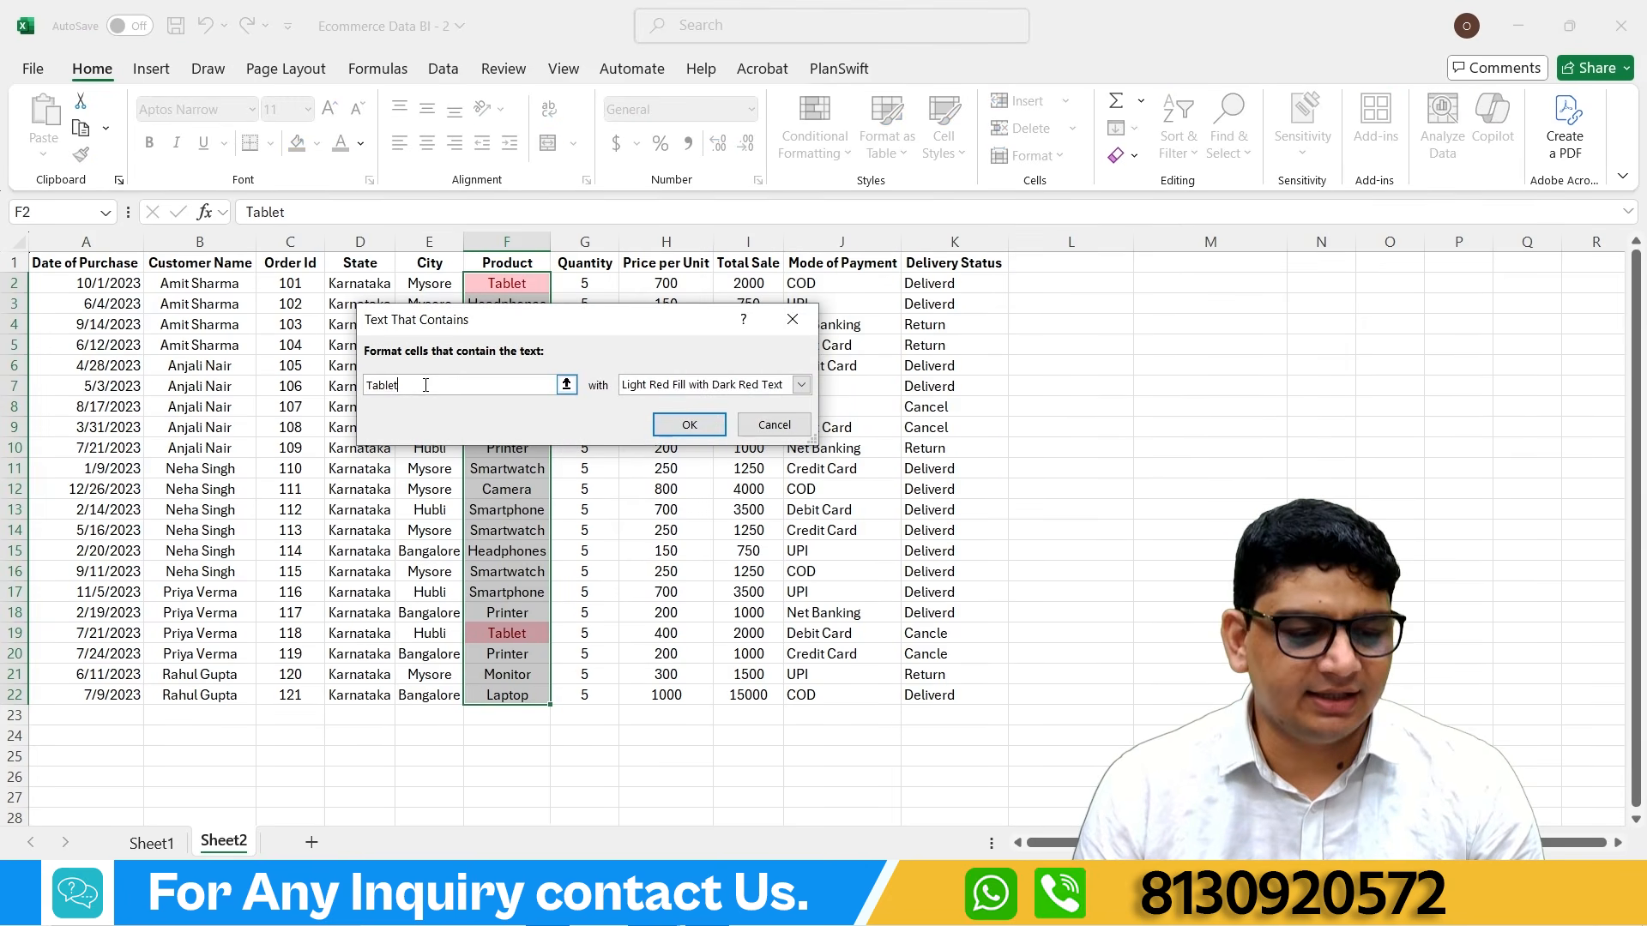
{"action": "left_click", "coordinate": [689, 425]}
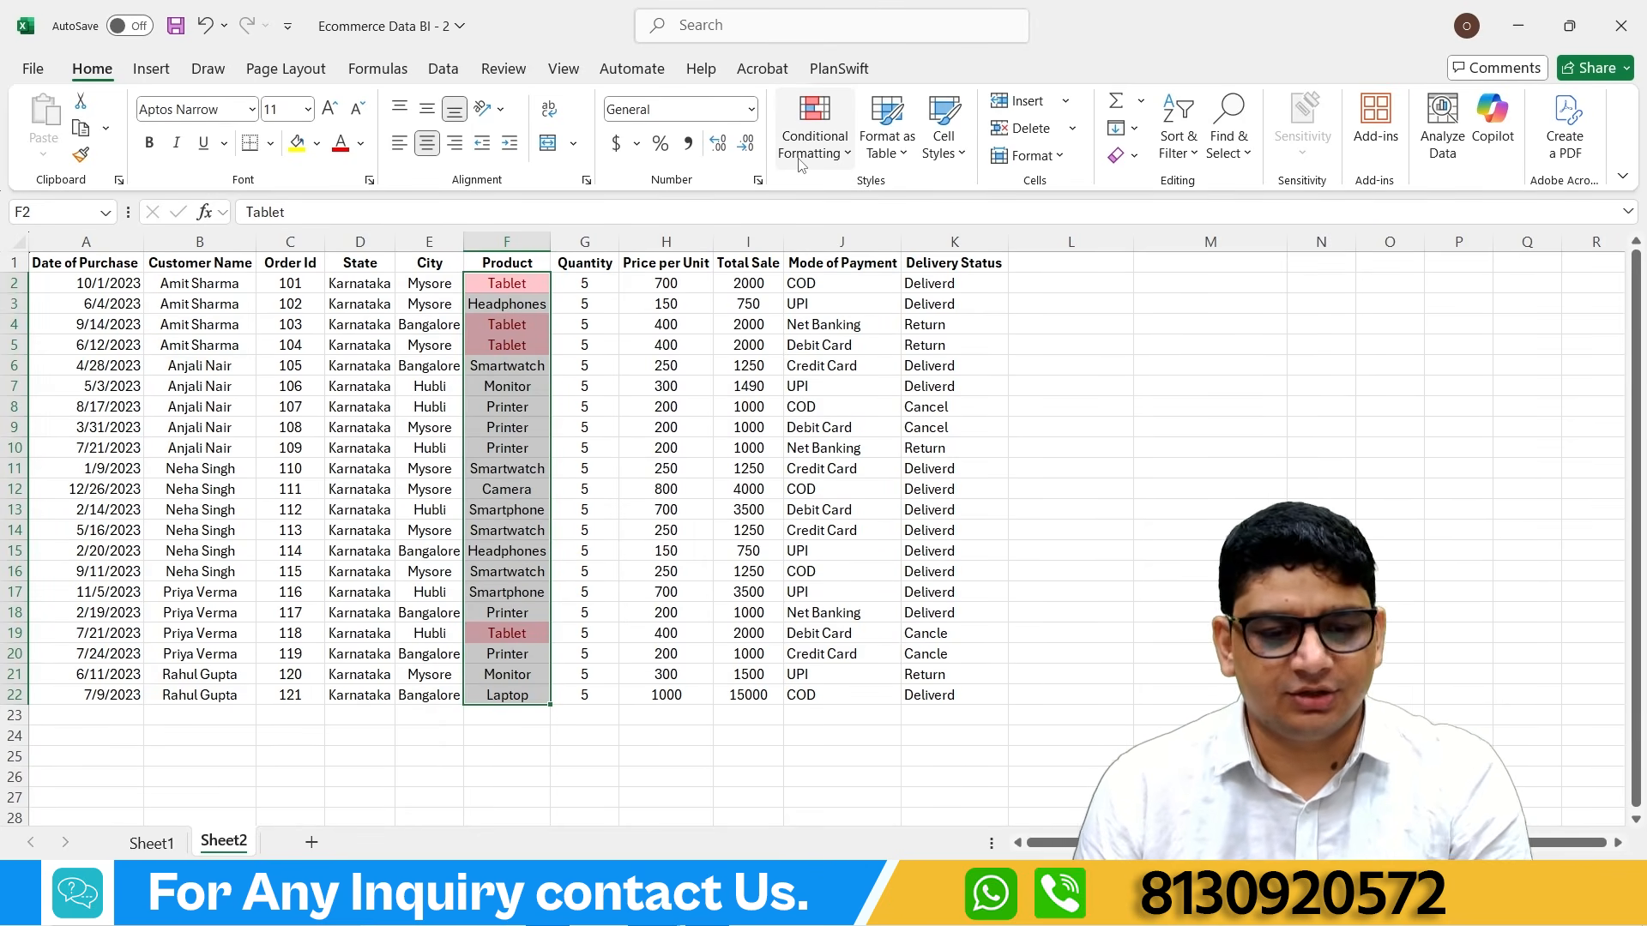
{"action": "key", "text": "ctrl+z"}
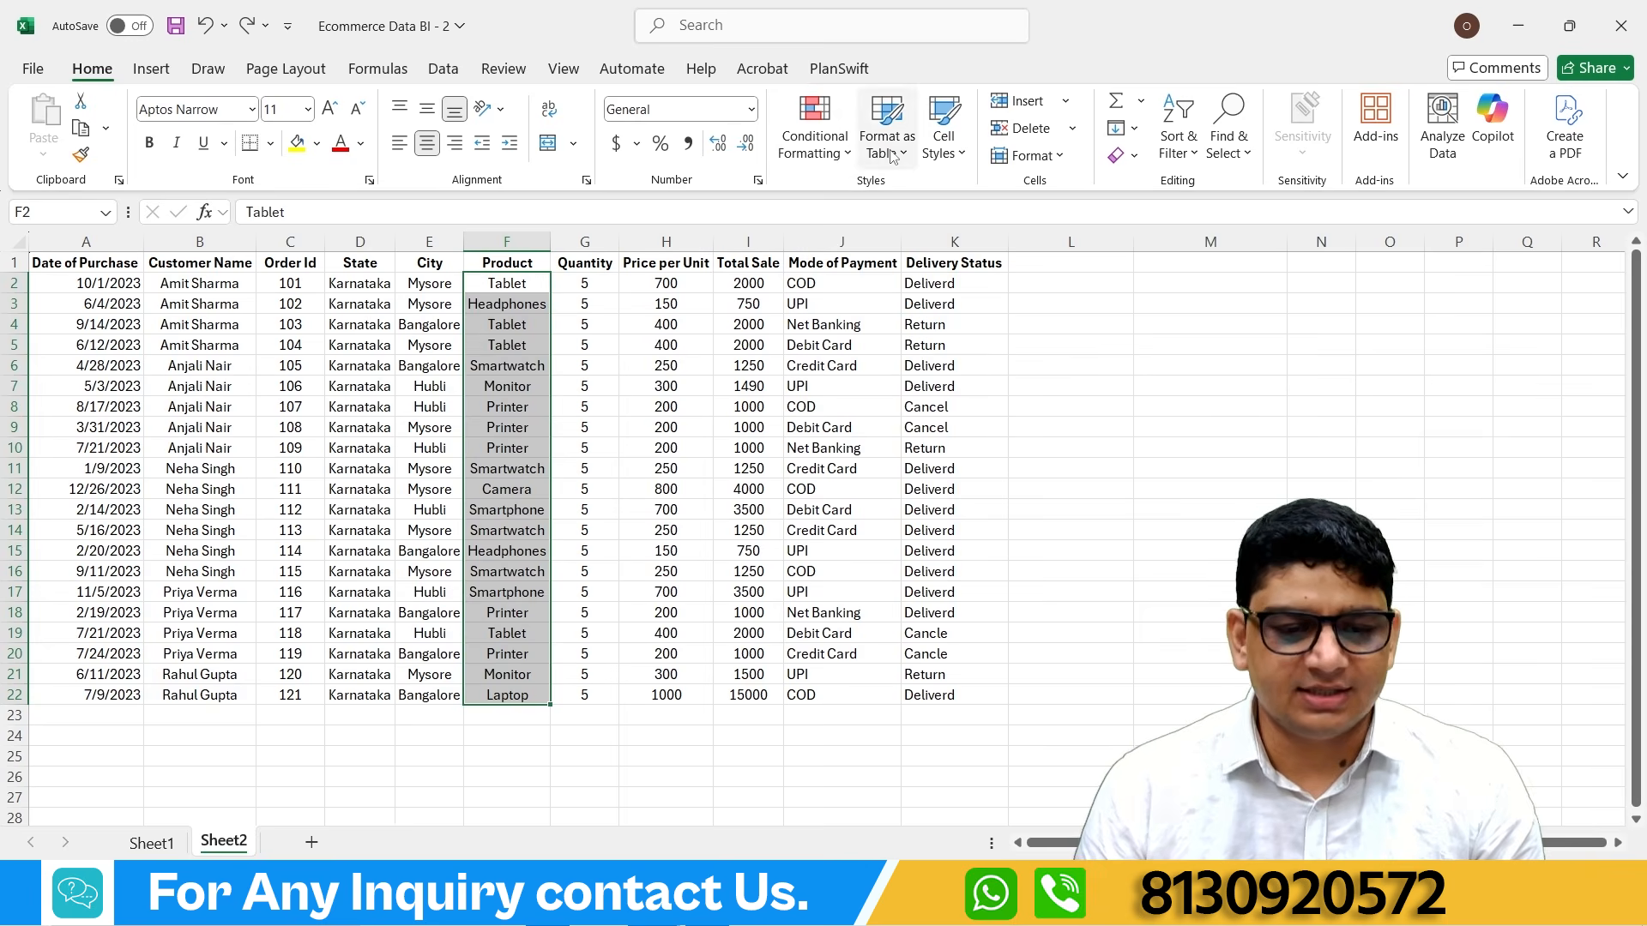
{"action": "left_click", "coordinate": [810, 142]}
{"action": "mouse_move", "coordinate": [901, 262]}
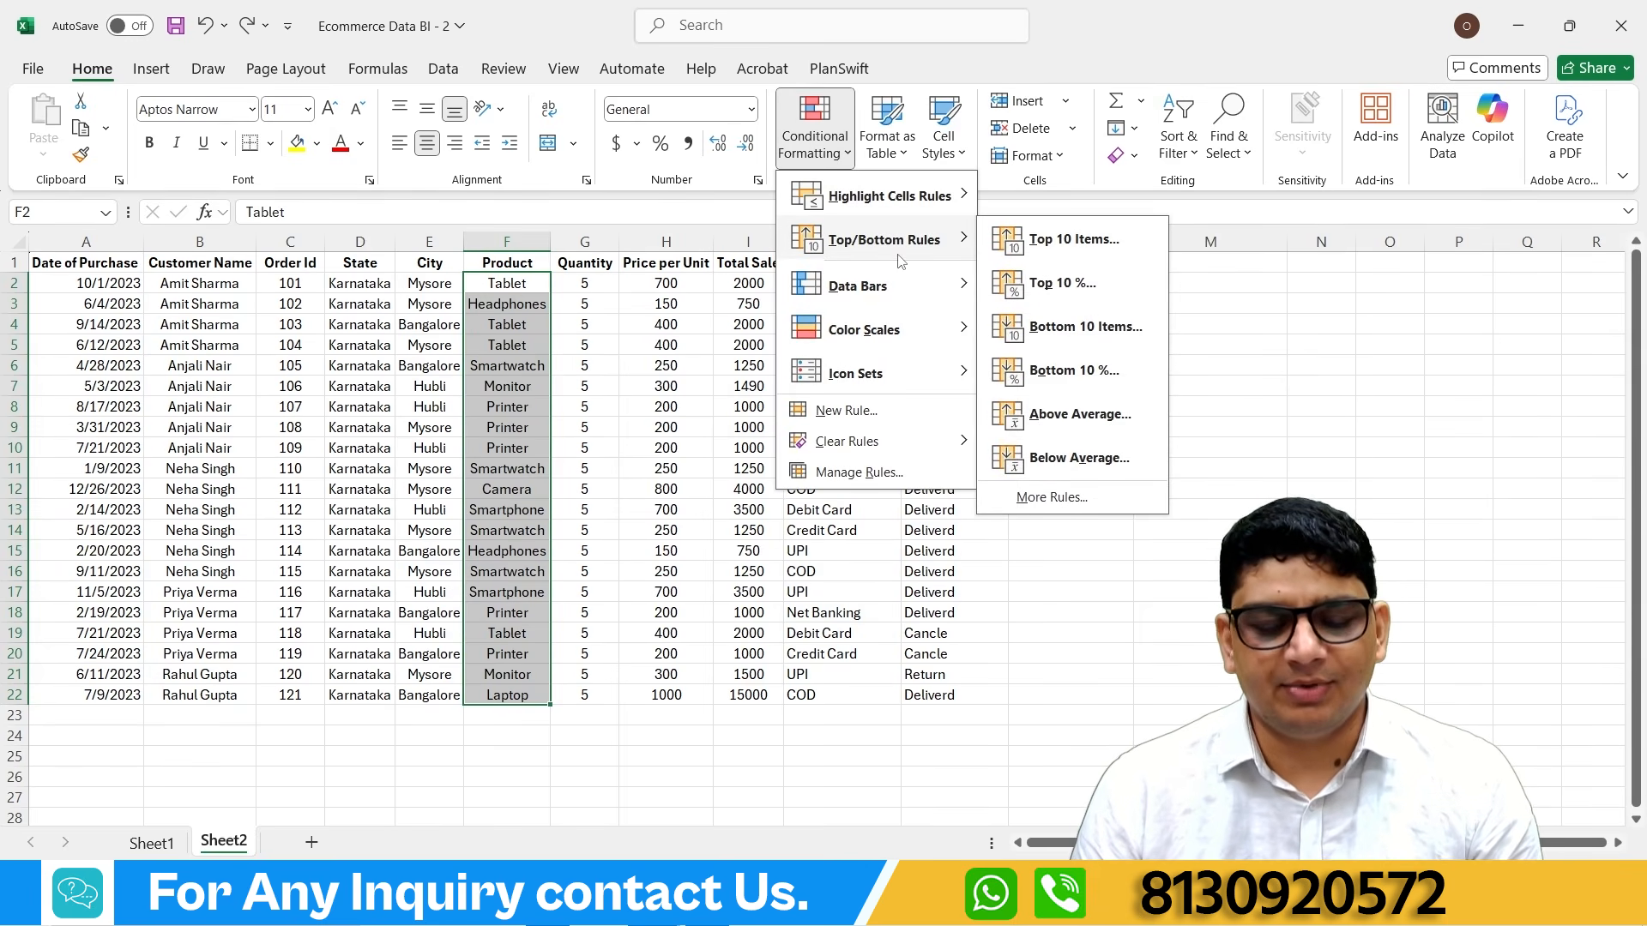
{"action": "key", "text": "Escape"}
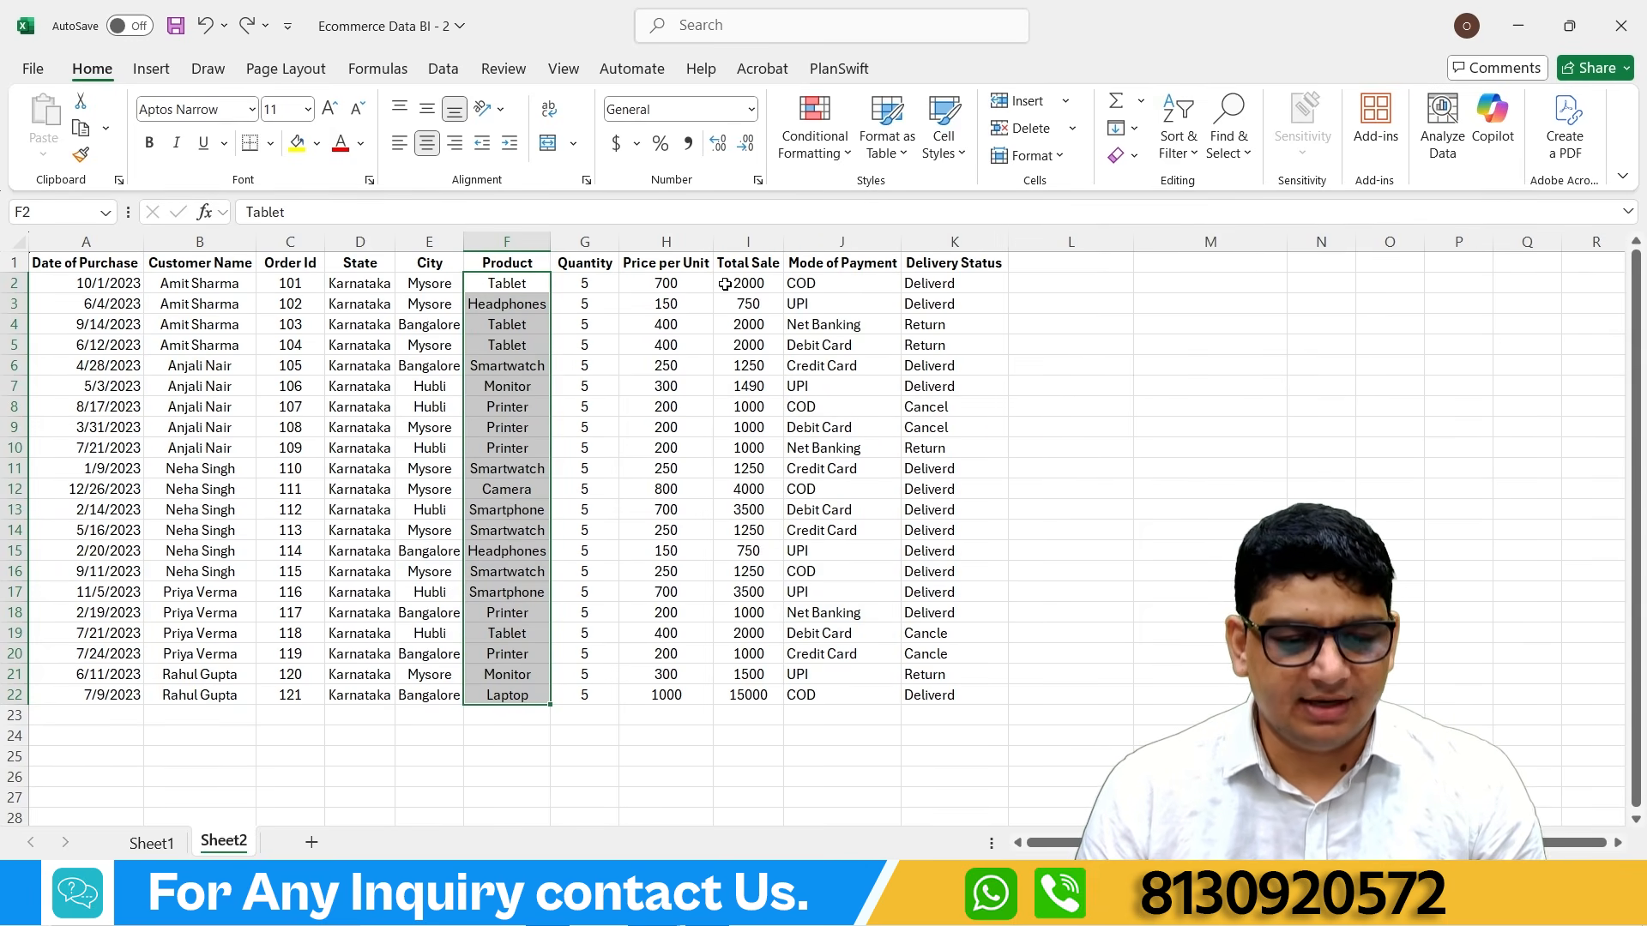
{"action": "left_click_drag", "start_coordinate": [725, 284], "coordinate": [748, 699]}
{"action": "left_click", "coordinate": [841, 155]}
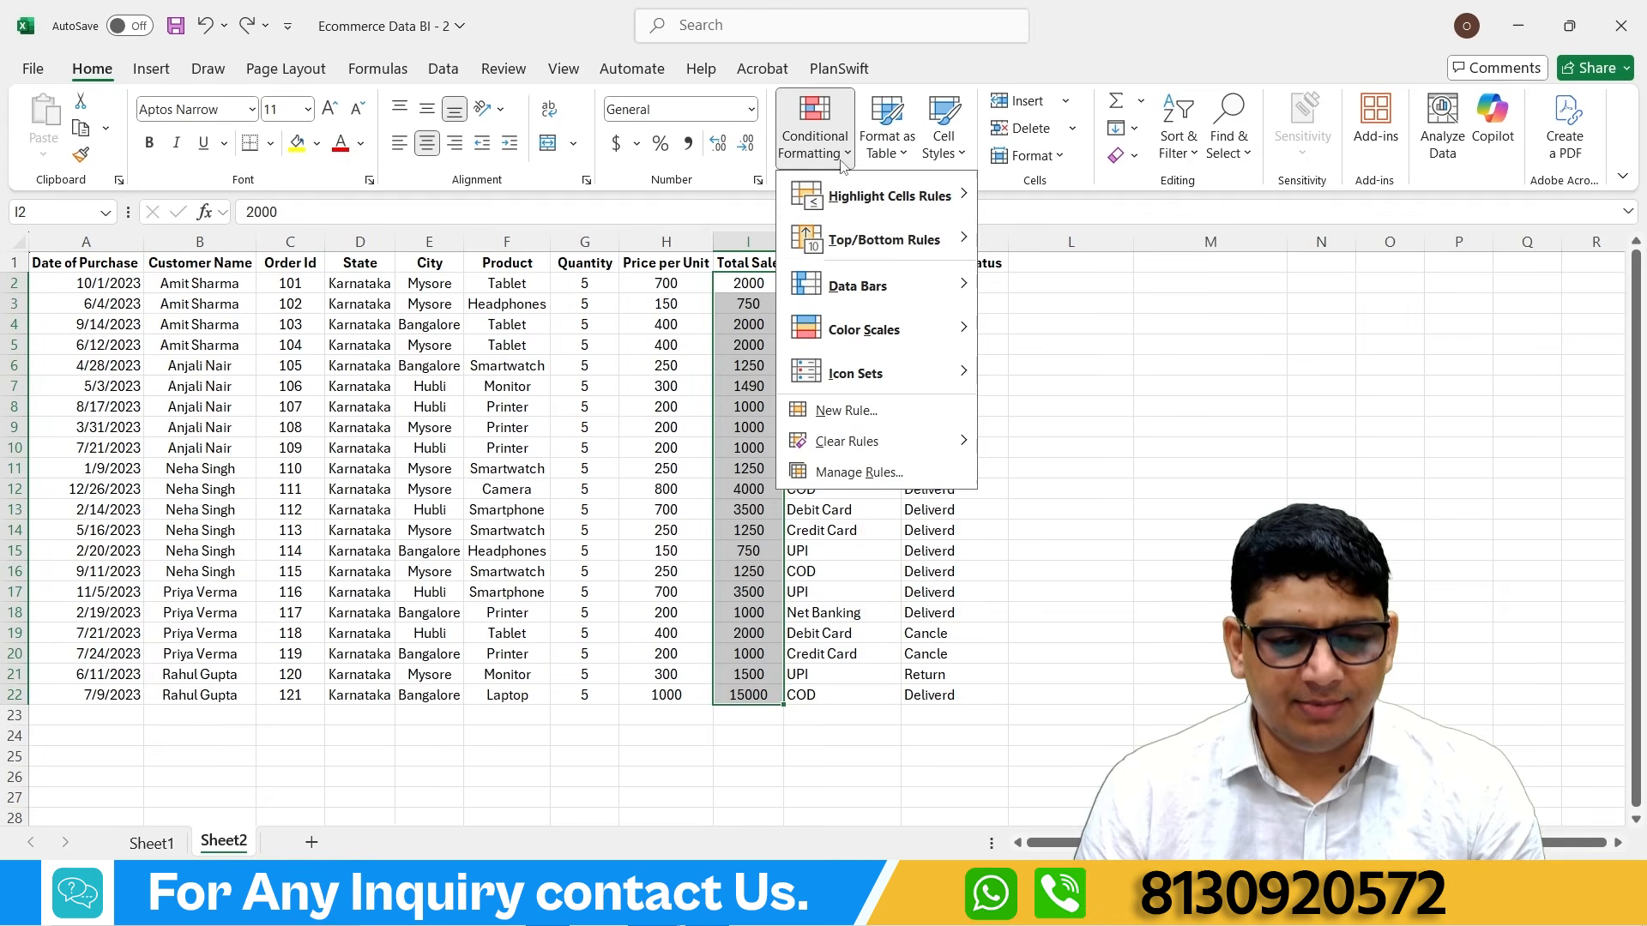
{"action": "mouse_move", "coordinate": [926, 241]}
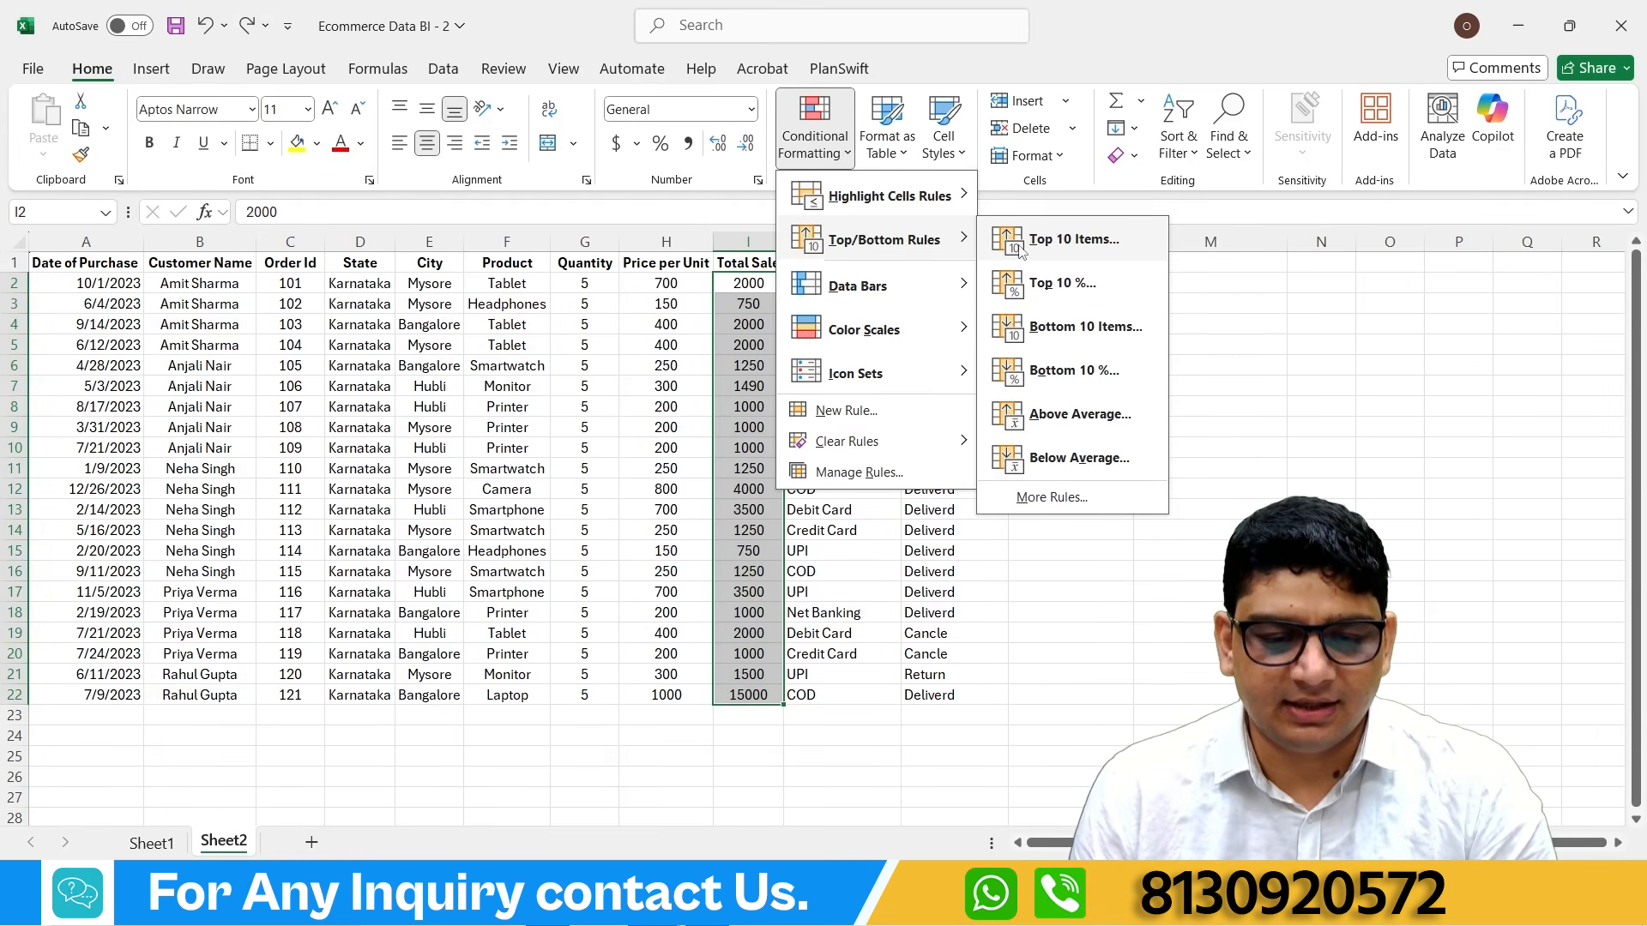
{"action": "key", "text": "Escape"}
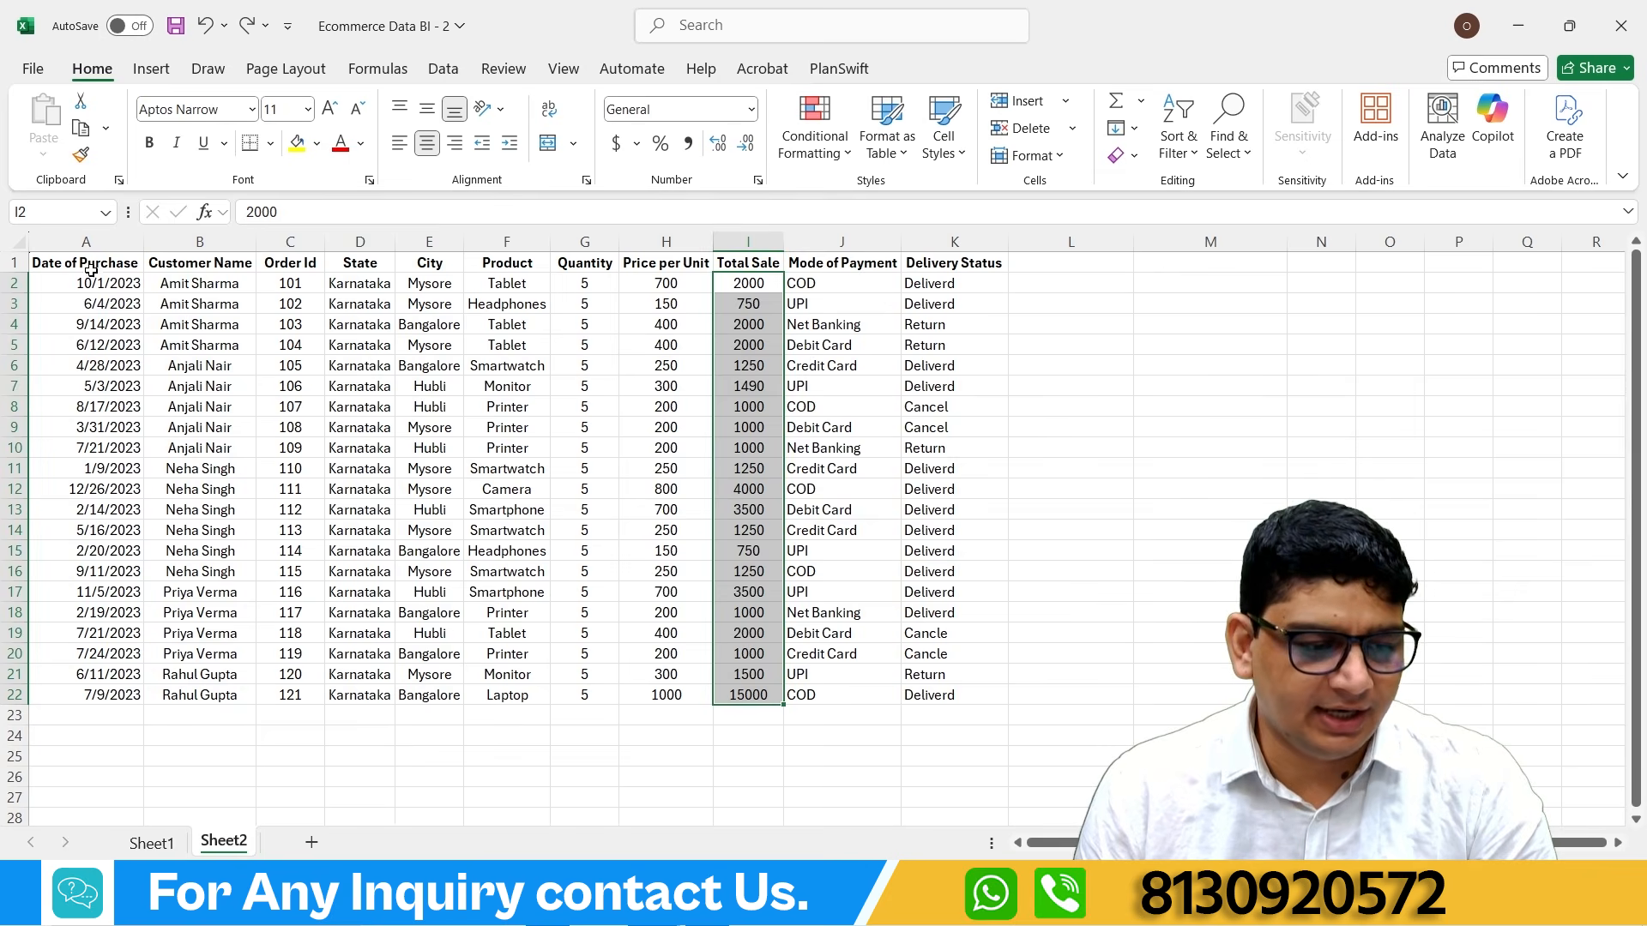
Step: Highlight the top 10 items across the whole table A1:K22 using Light Red Fill with Dark Red Text
{"action": "left_click_drag", "start_coordinate": [90, 271], "coordinate": [949, 693]}
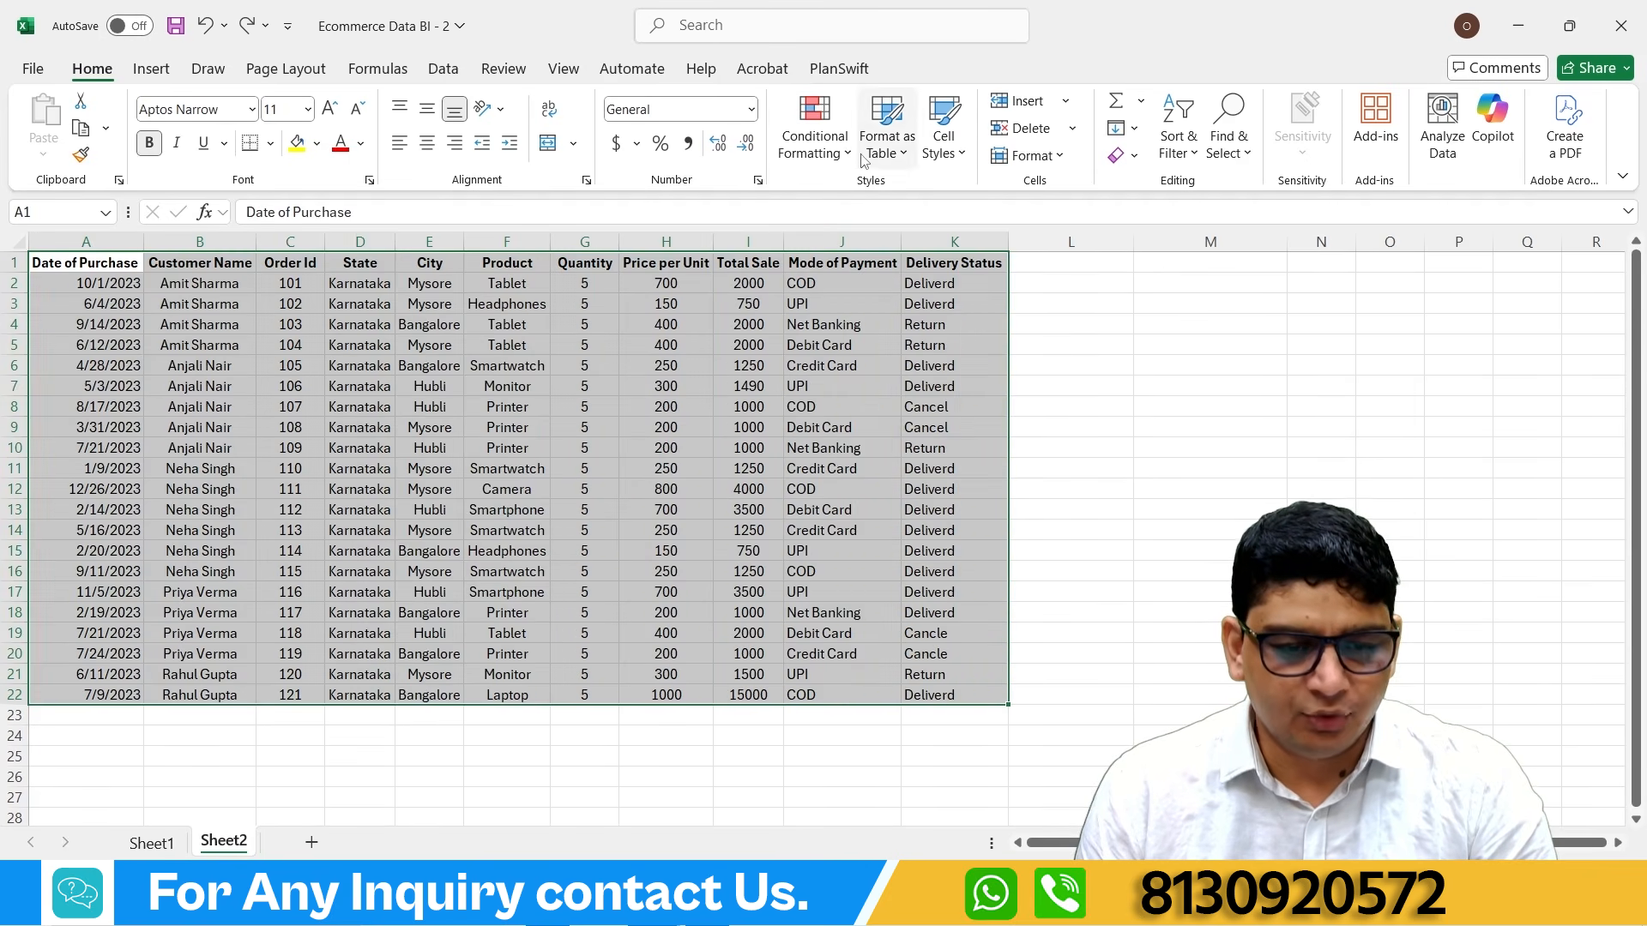
{"action": "left_click", "coordinate": [820, 137]}
{"action": "mouse_move", "coordinate": [883, 240]}
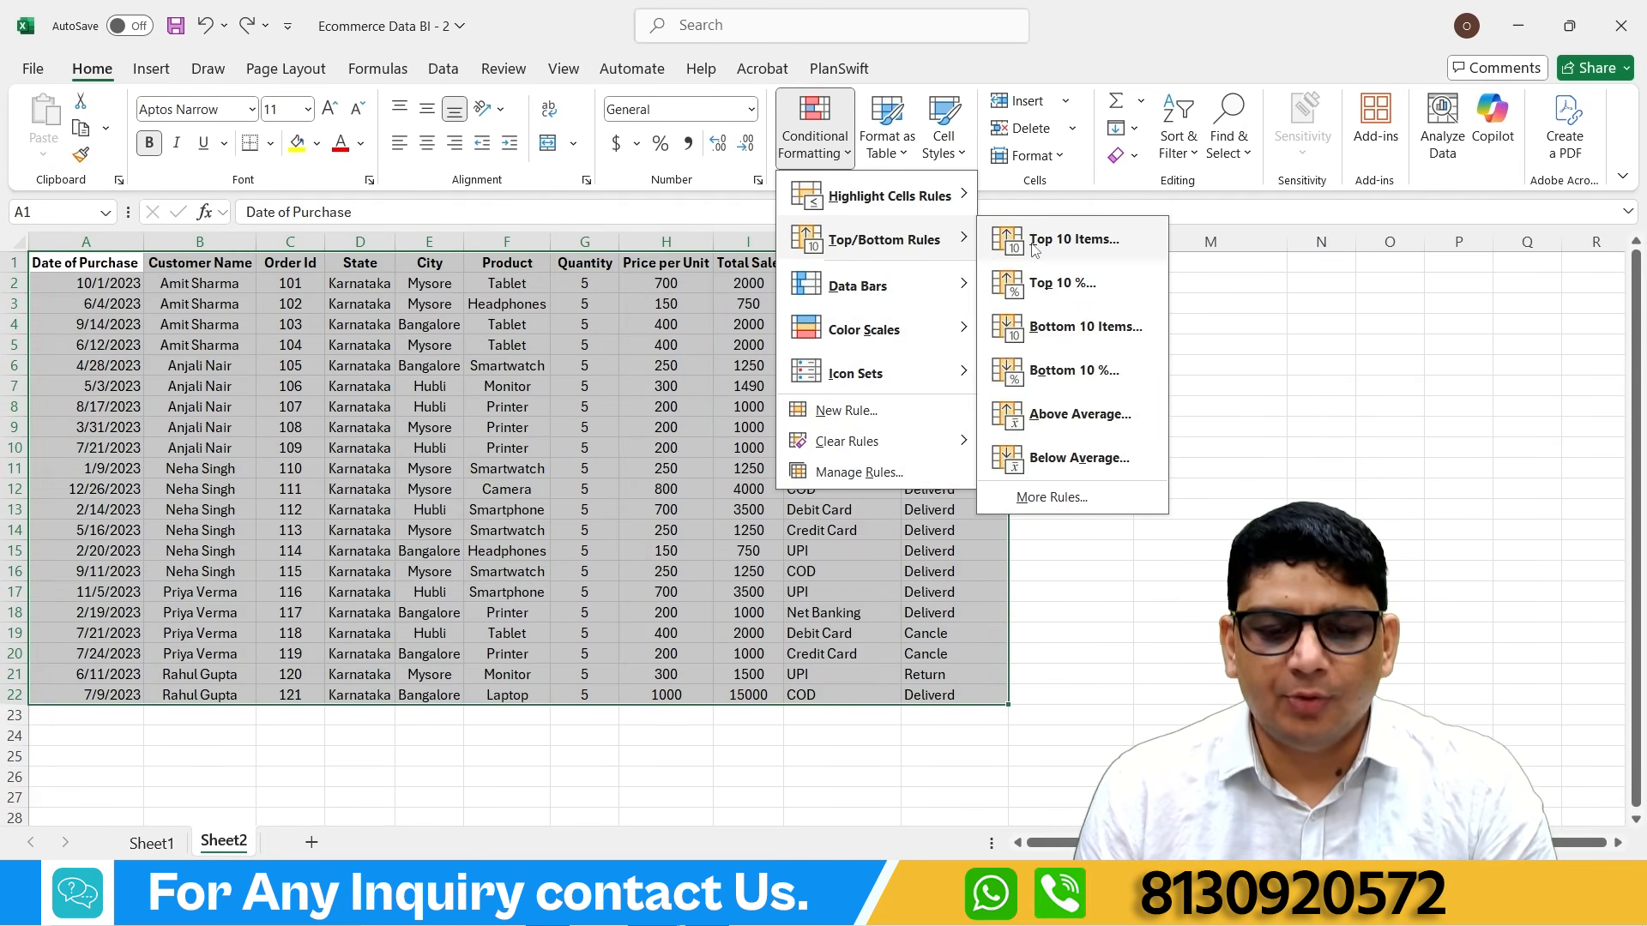
{"action": "left_click", "coordinate": [1042, 247]}
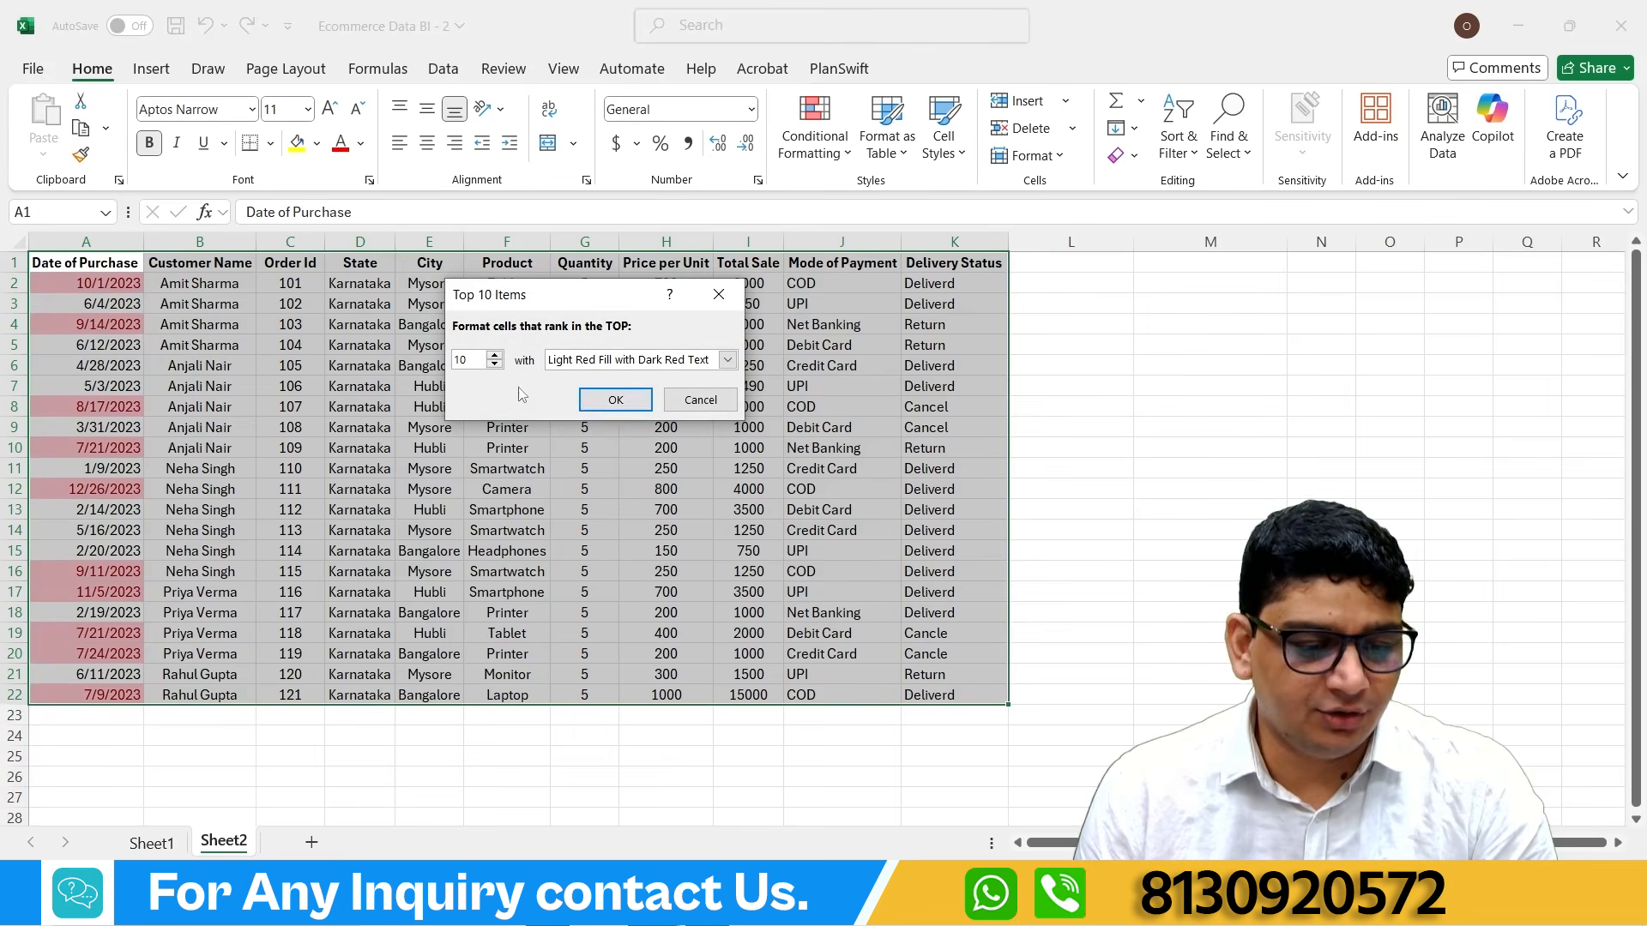
{"action": "left_click", "coordinate": [603, 403]}
{"action": "left_click", "coordinate": [273, 770]}
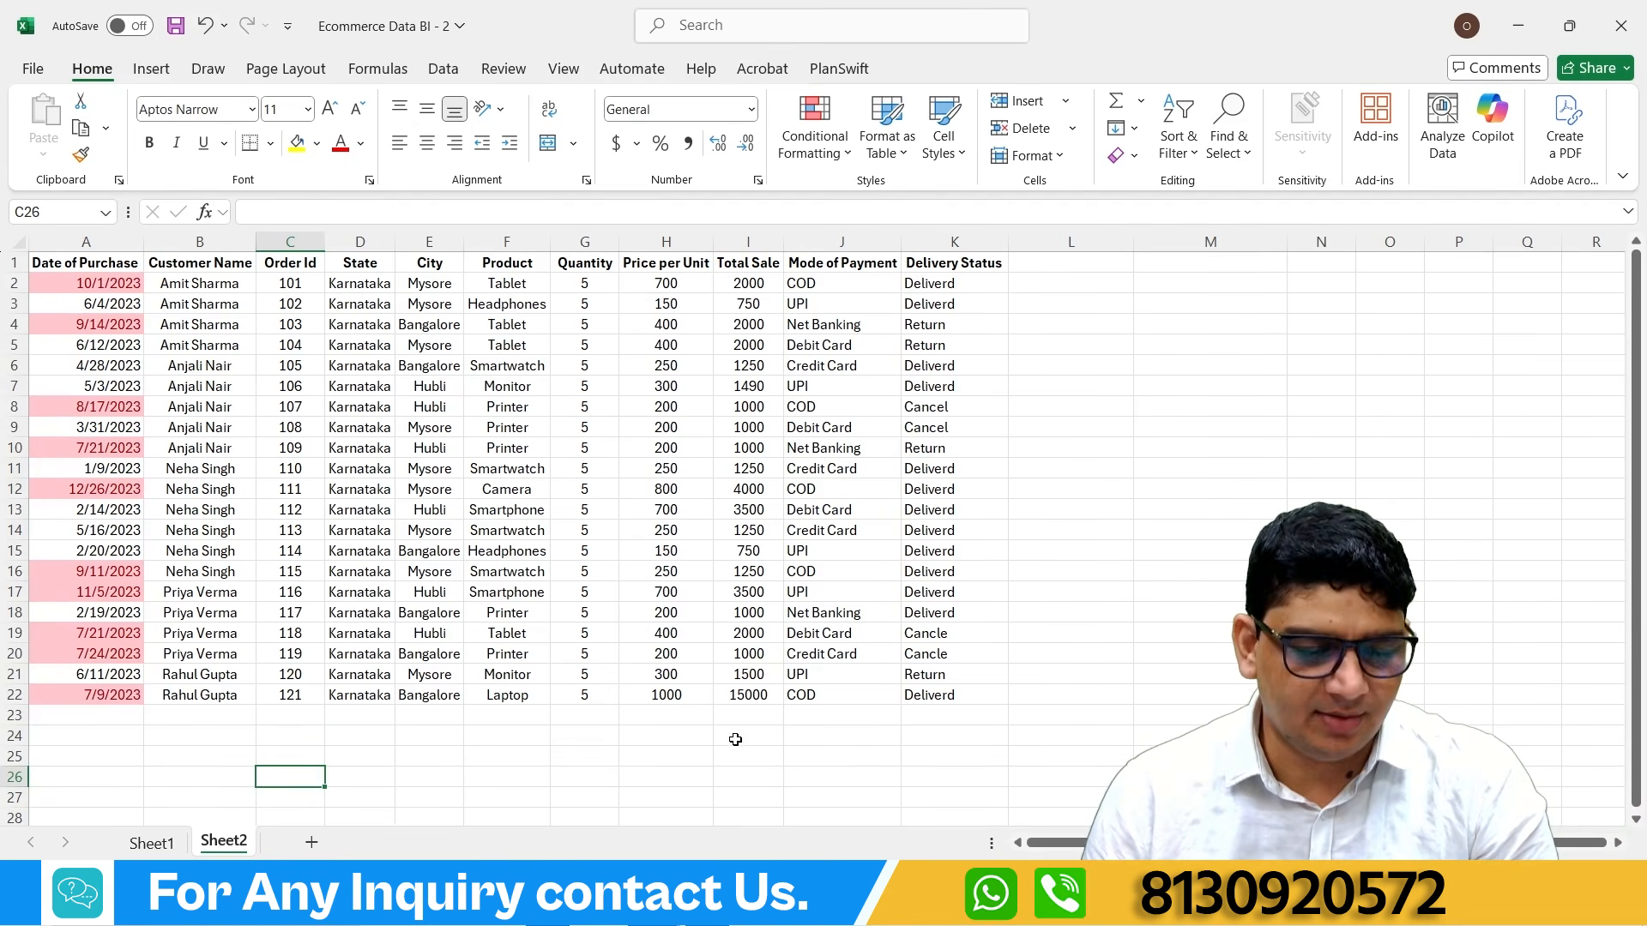
{"action": "left_click", "coordinate": [766, 700]}
{"action": "left_click", "coordinate": [749, 650]}
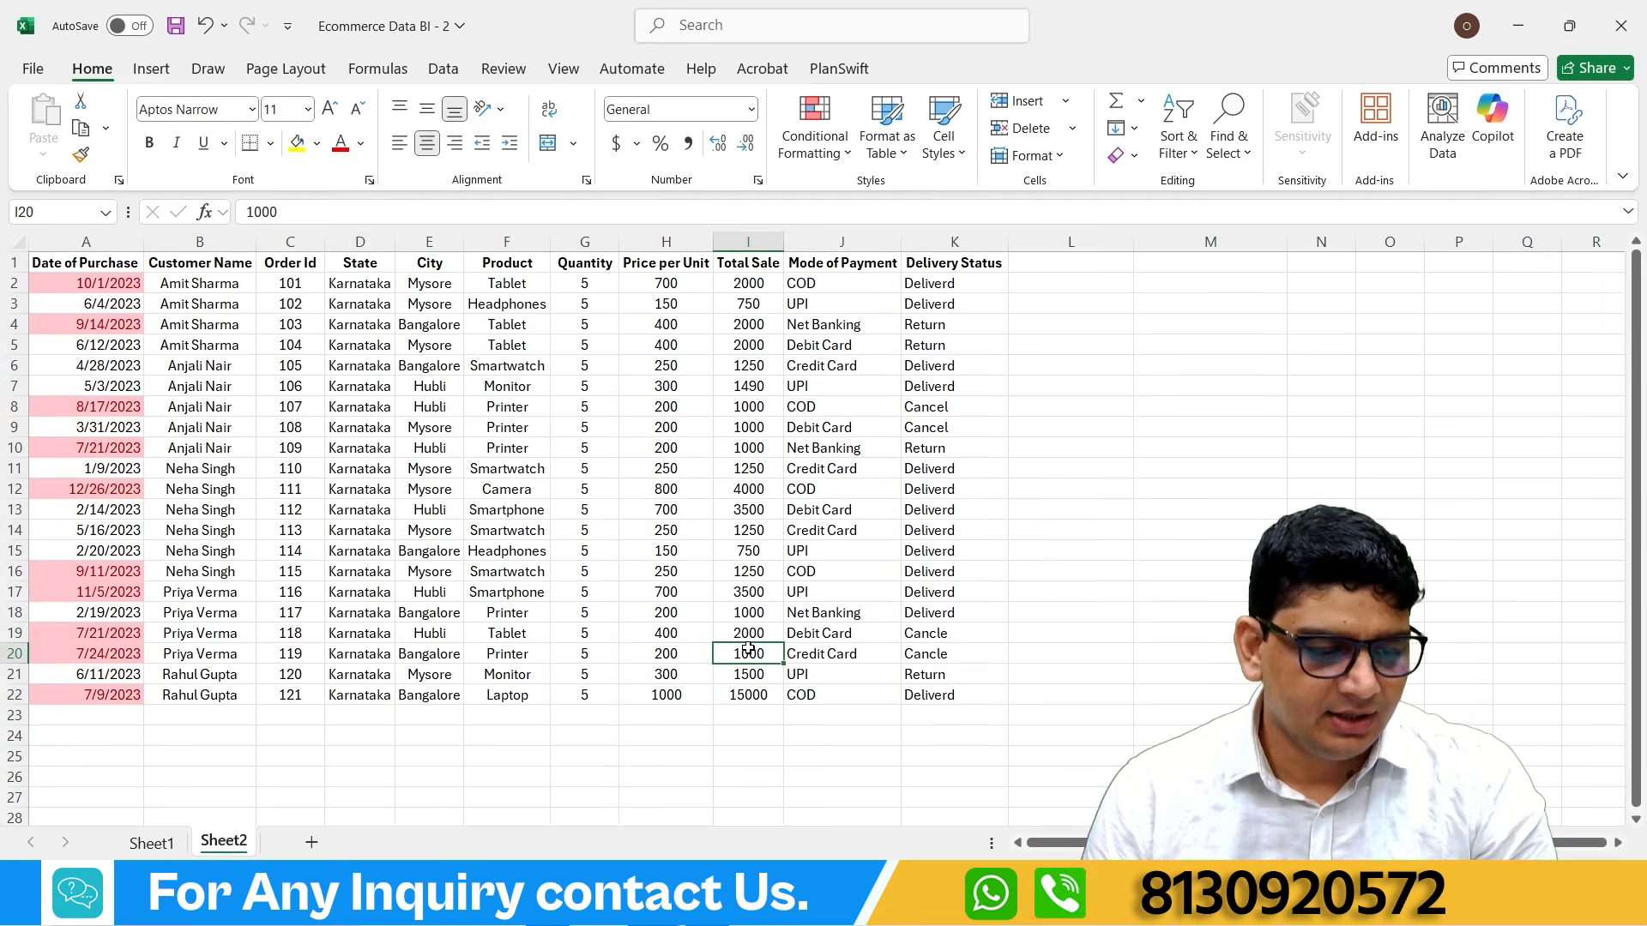
{"action": "left_click", "coordinate": [748, 633]}
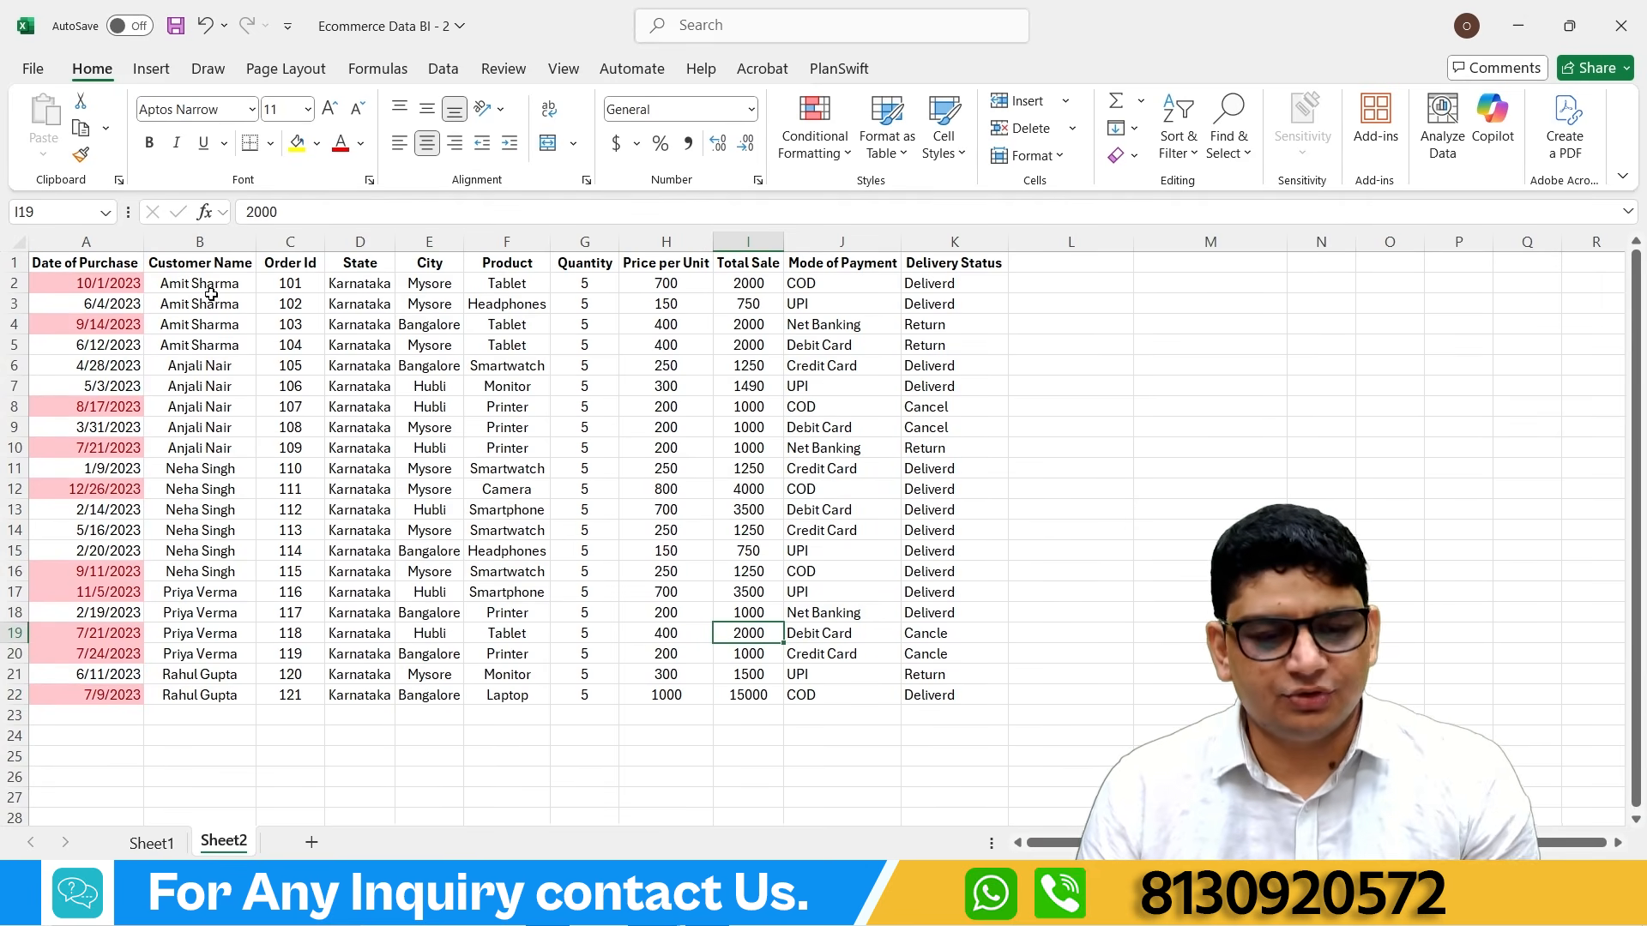
Step: Remove the top 10 items highlighting and highlight the whole table's top 10% values using Light Red Fill with Dark Red Text
{"action": "key", "text": "ctrl+Home"}
{"action": "key", "text": "ctrl+a"}
{"action": "left_click", "coordinate": [815, 127]}
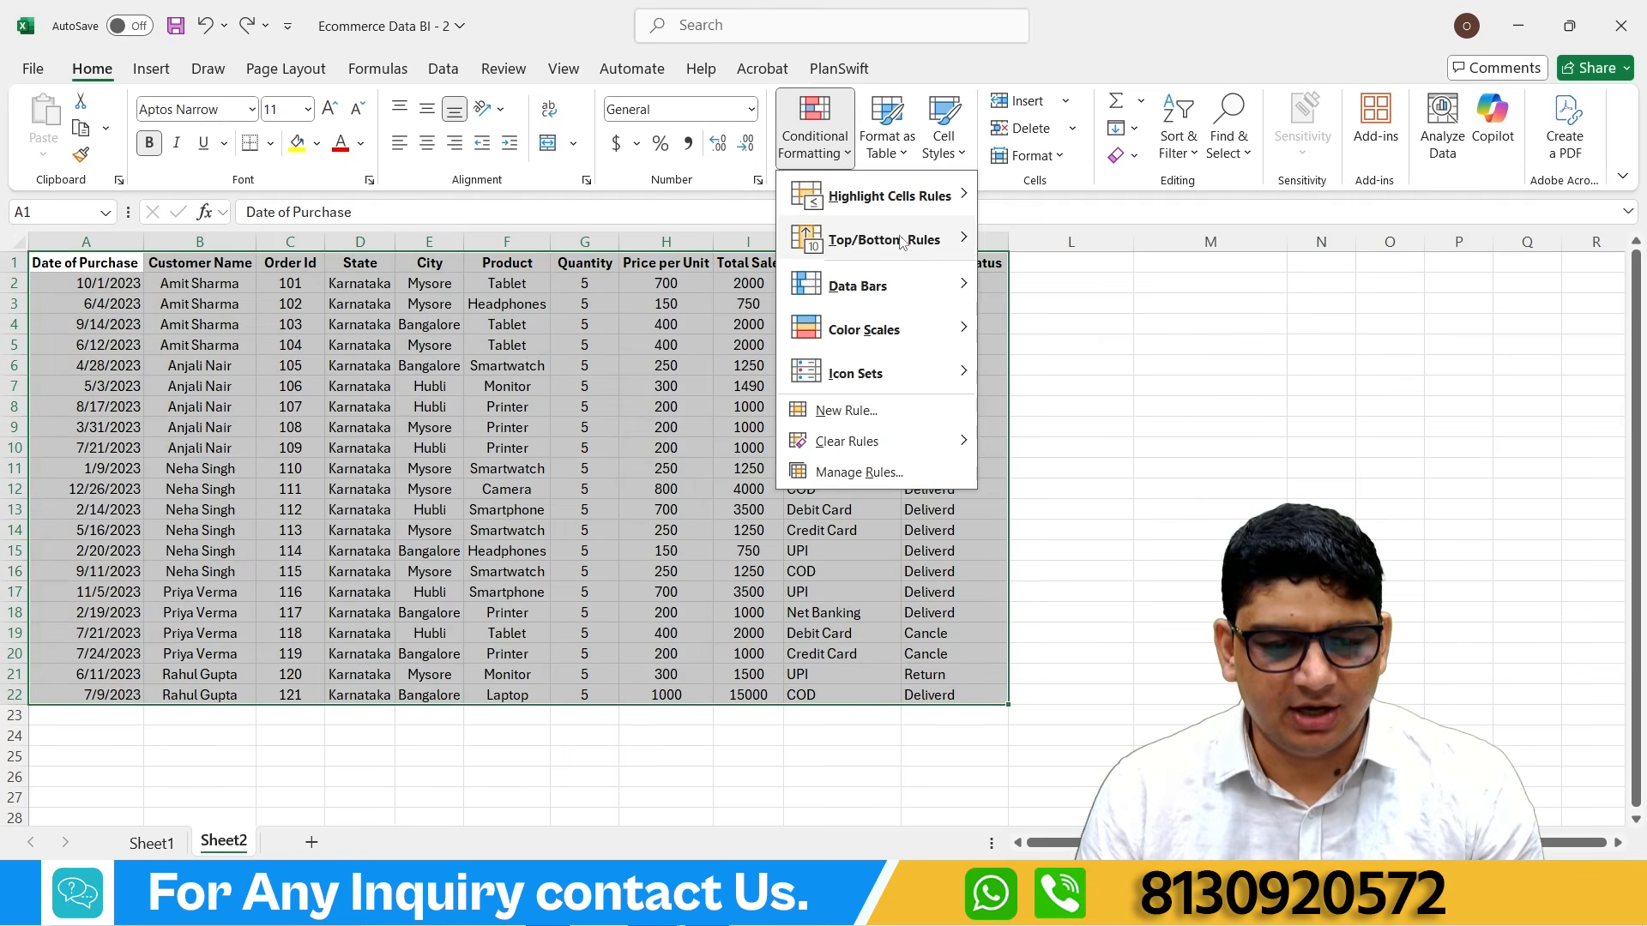
{"action": "mouse_move", "coordinate": [927, 249]}
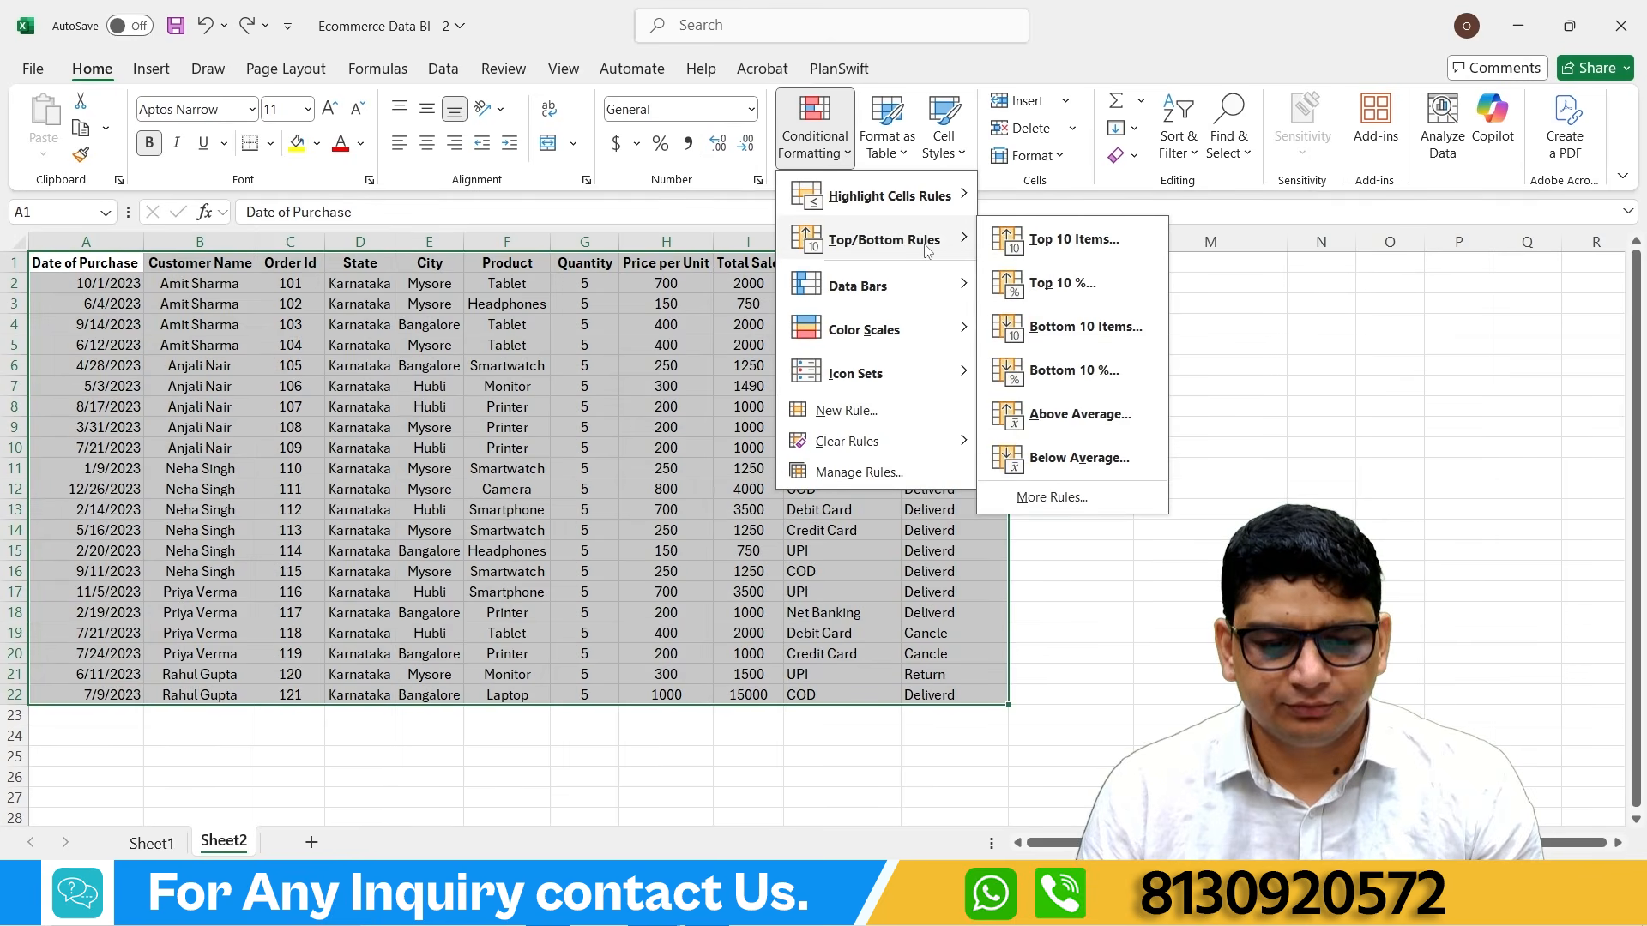
{"action": "left_click", "coordinate": [1061, 291]}
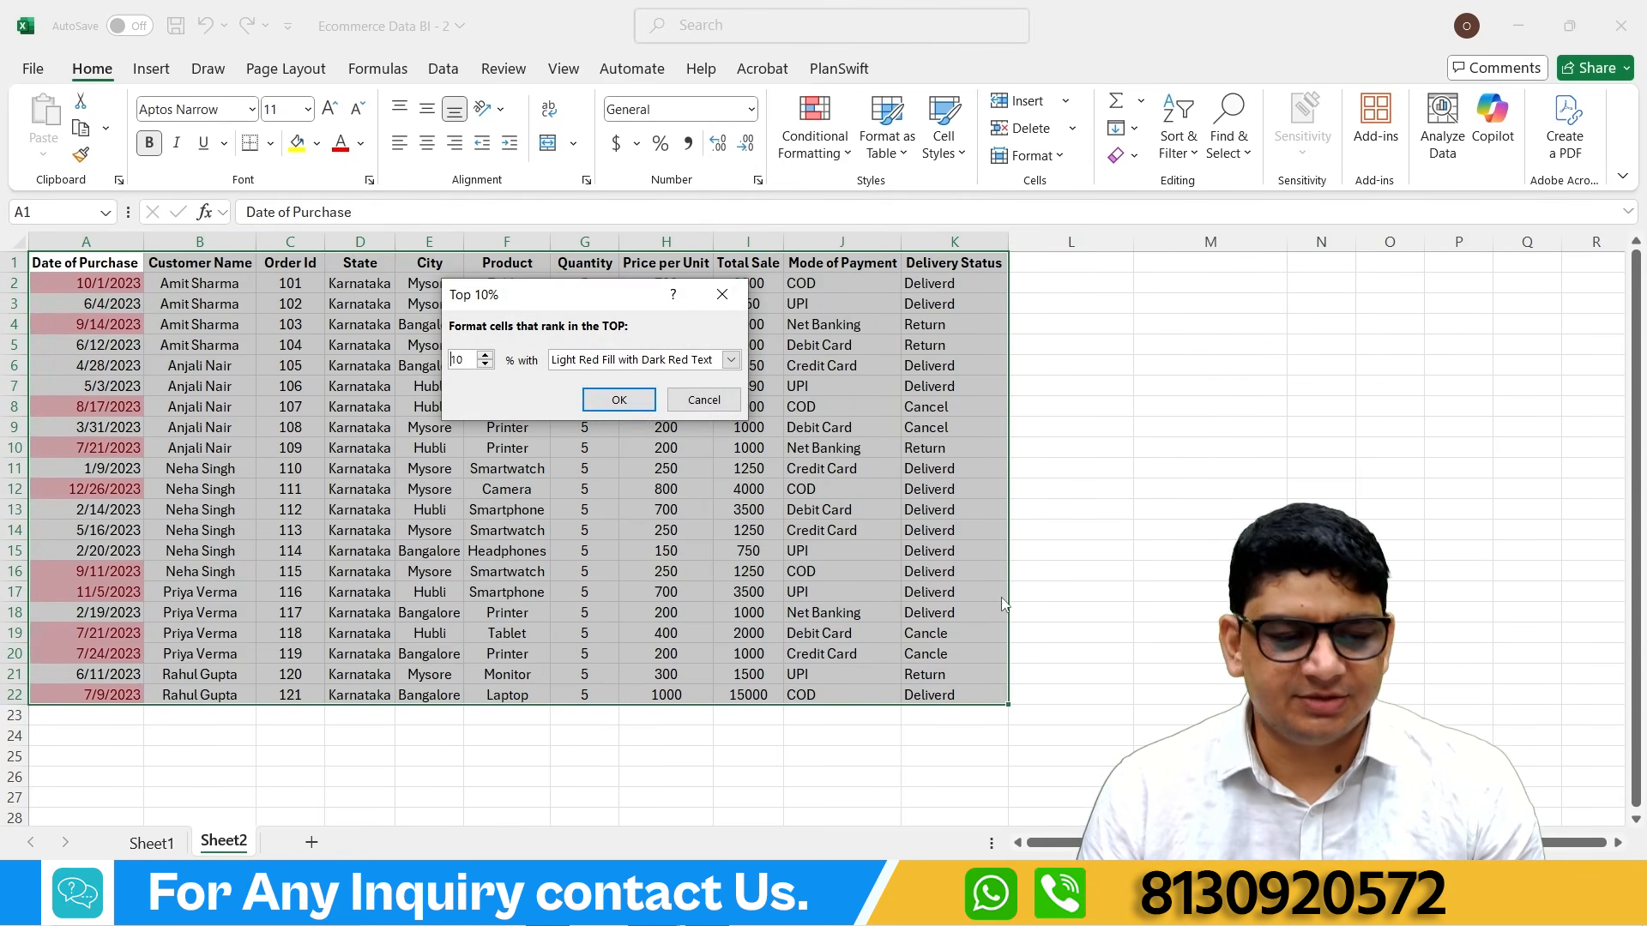
{"action": "left_click", "coordinate": [619, 400]}
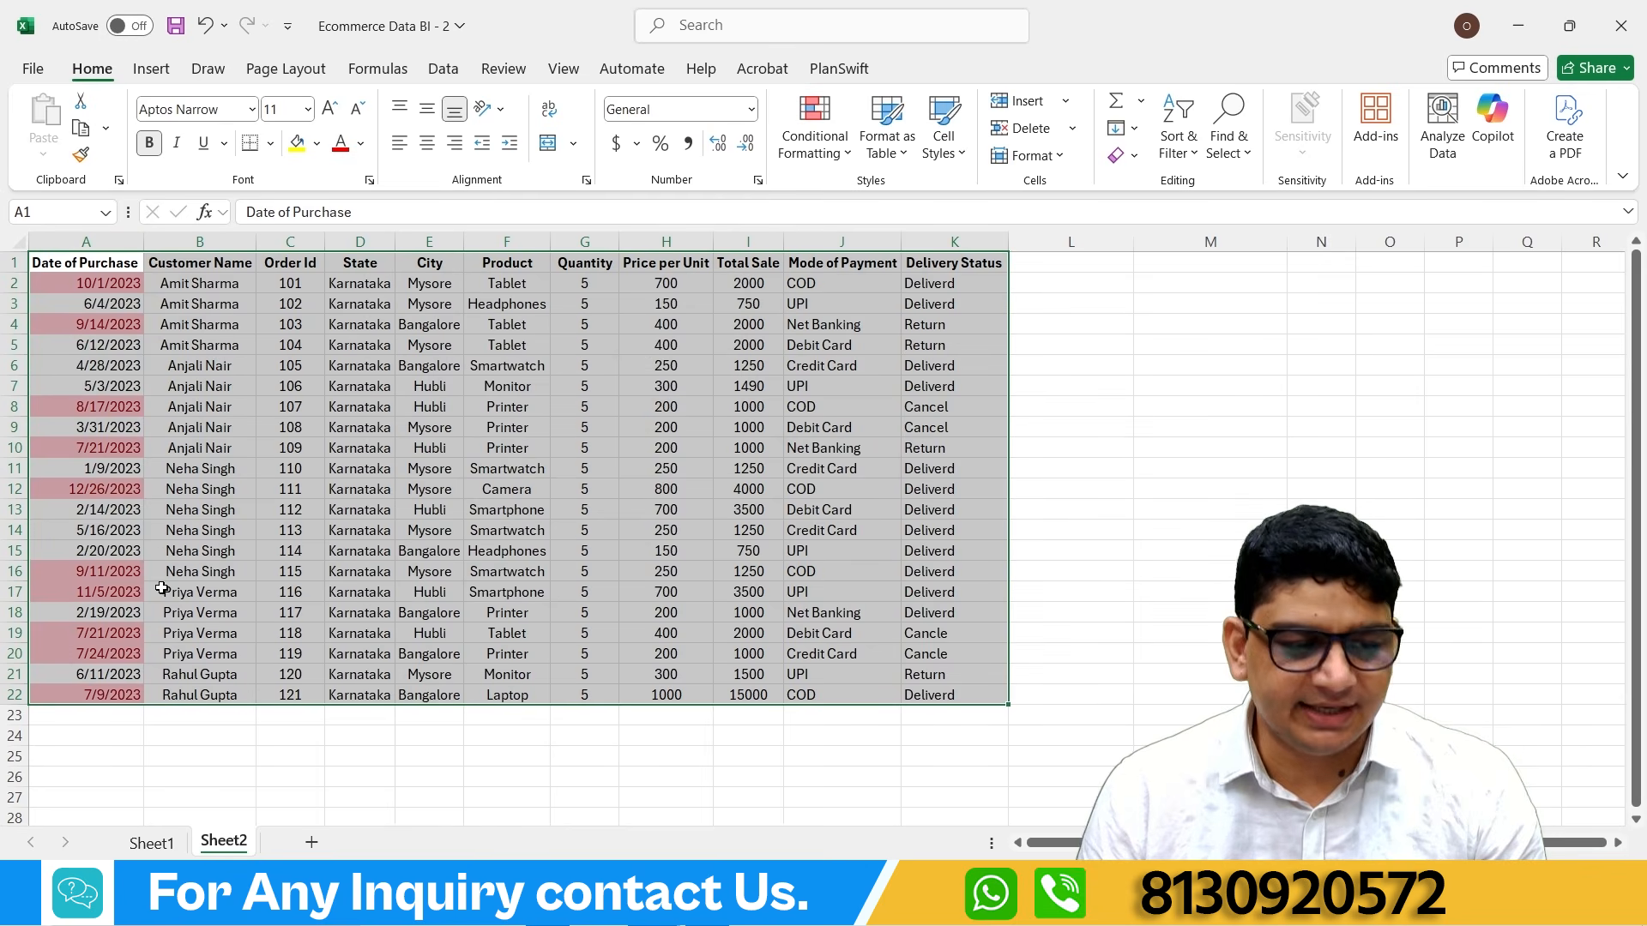
Step: Highlight the bottom 10 items across the whole table using Light Red Fill with Dark Red Text, and undo that rule
{"action": "left_click", "coordinate": [815, 141]}
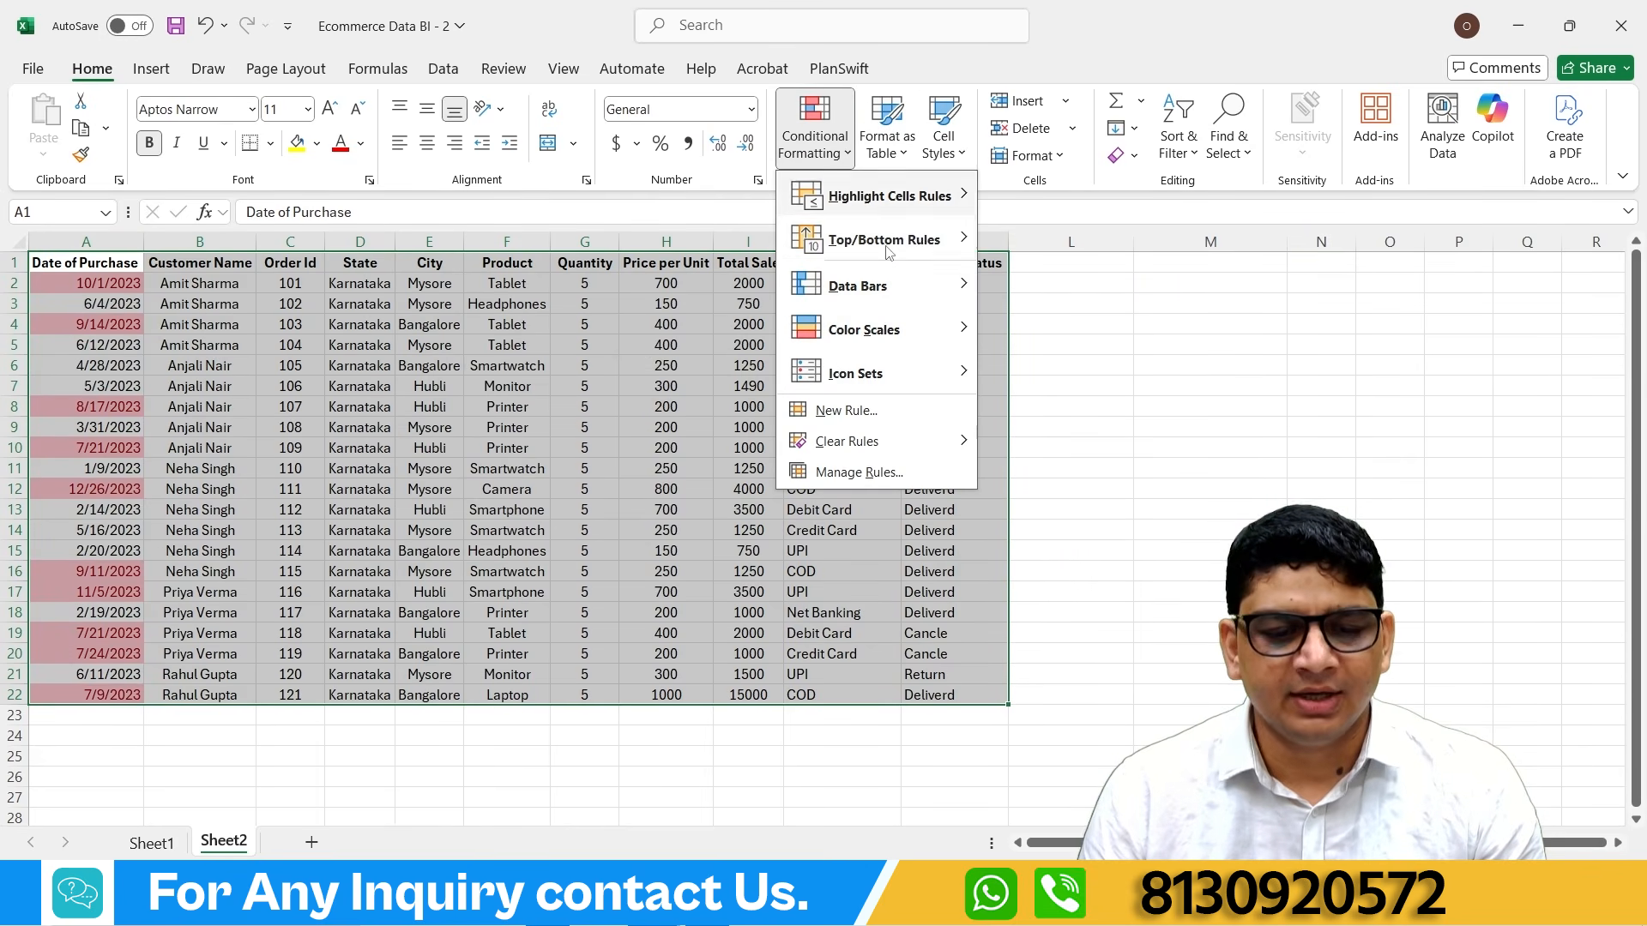
{"action": "mouse_move", "coordinate": [888, 249]}
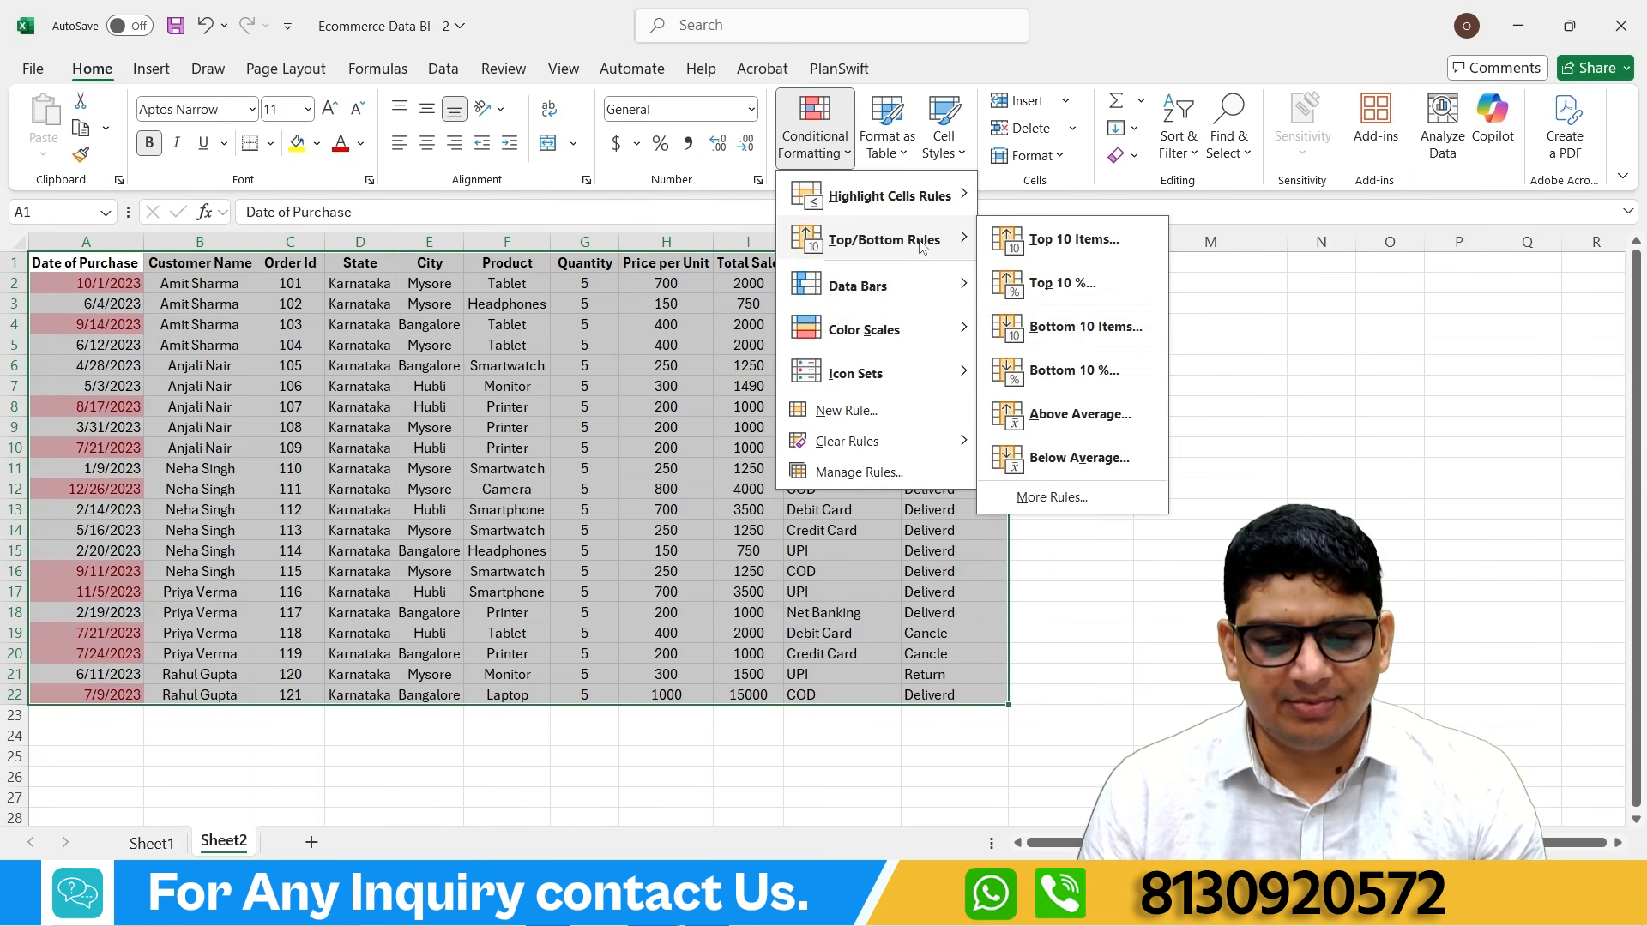
{"action": "left_click", "coordinate": [1088, 330]}
{"action": "left_click", "coordinate": [608, 407]}
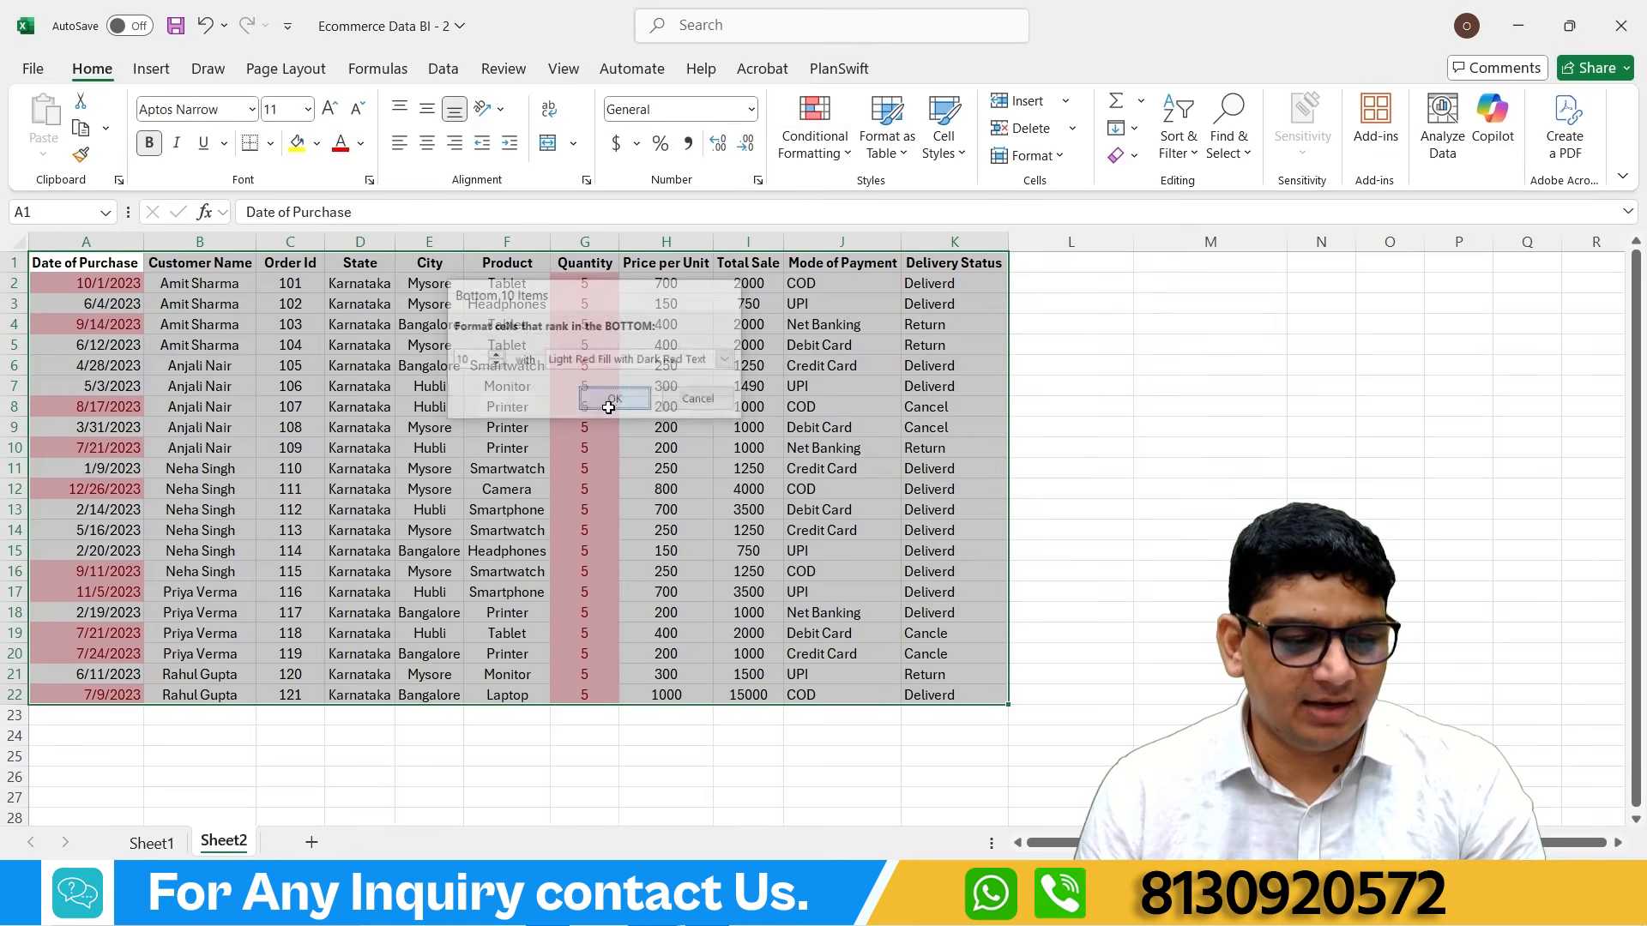
{"action": "key", "text": "ctrl+z"}
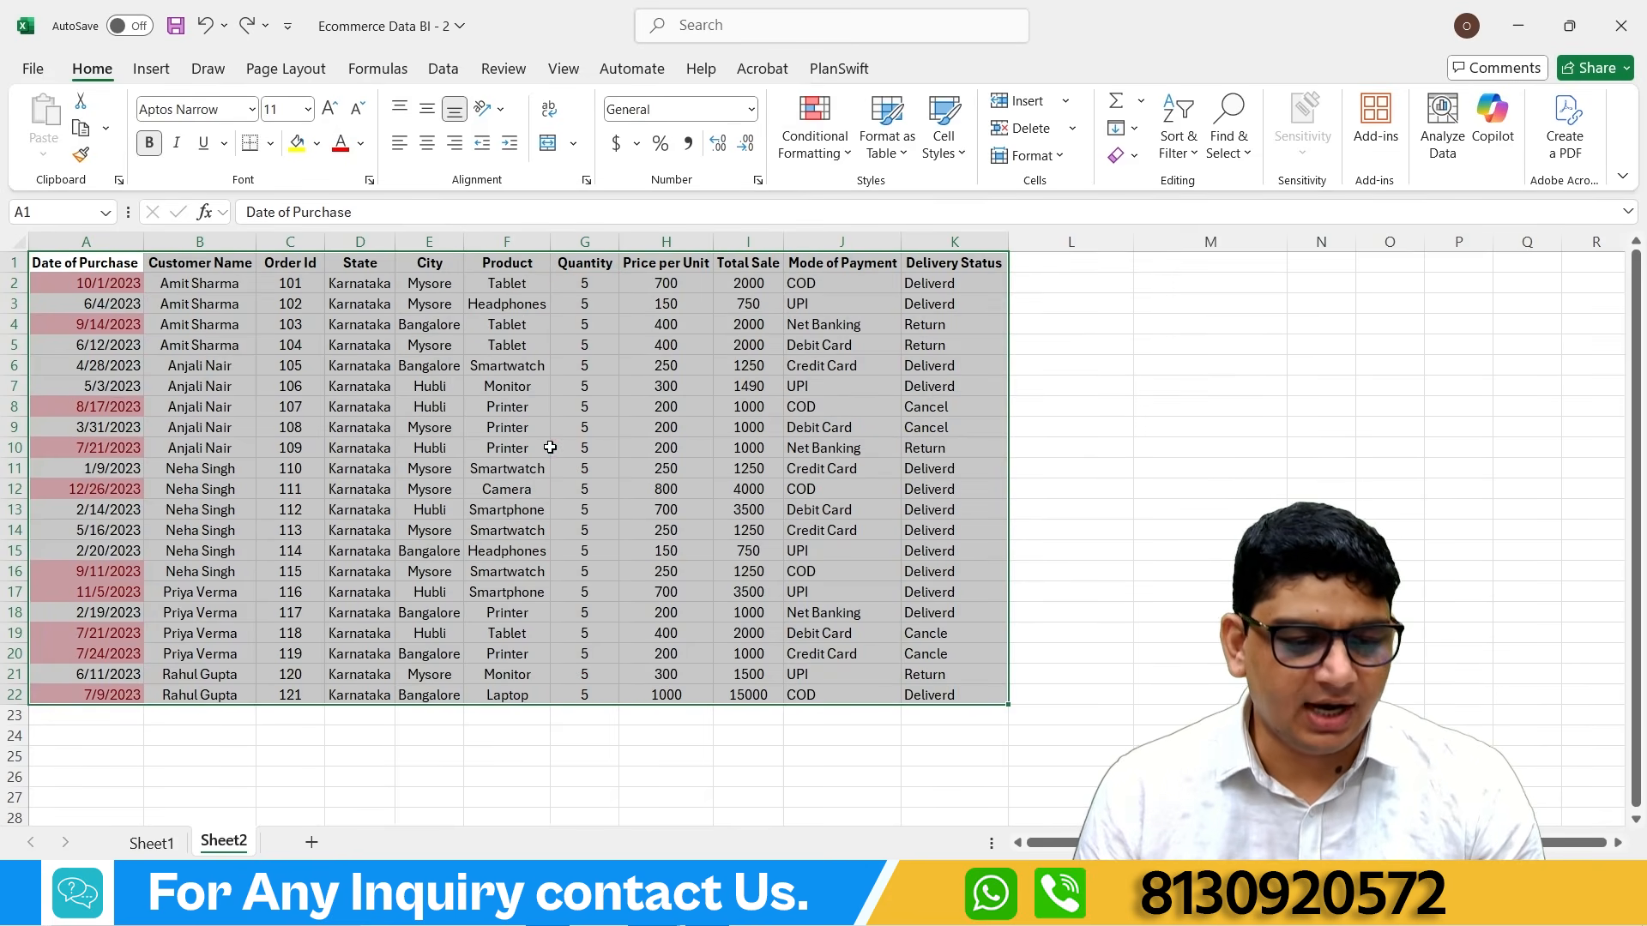
Step: Undo the top 10% highlighting on the table
{"action": "key", "text": "ctrl+q"}
{"action": "left_click", "coordinate": [1197, 463]}
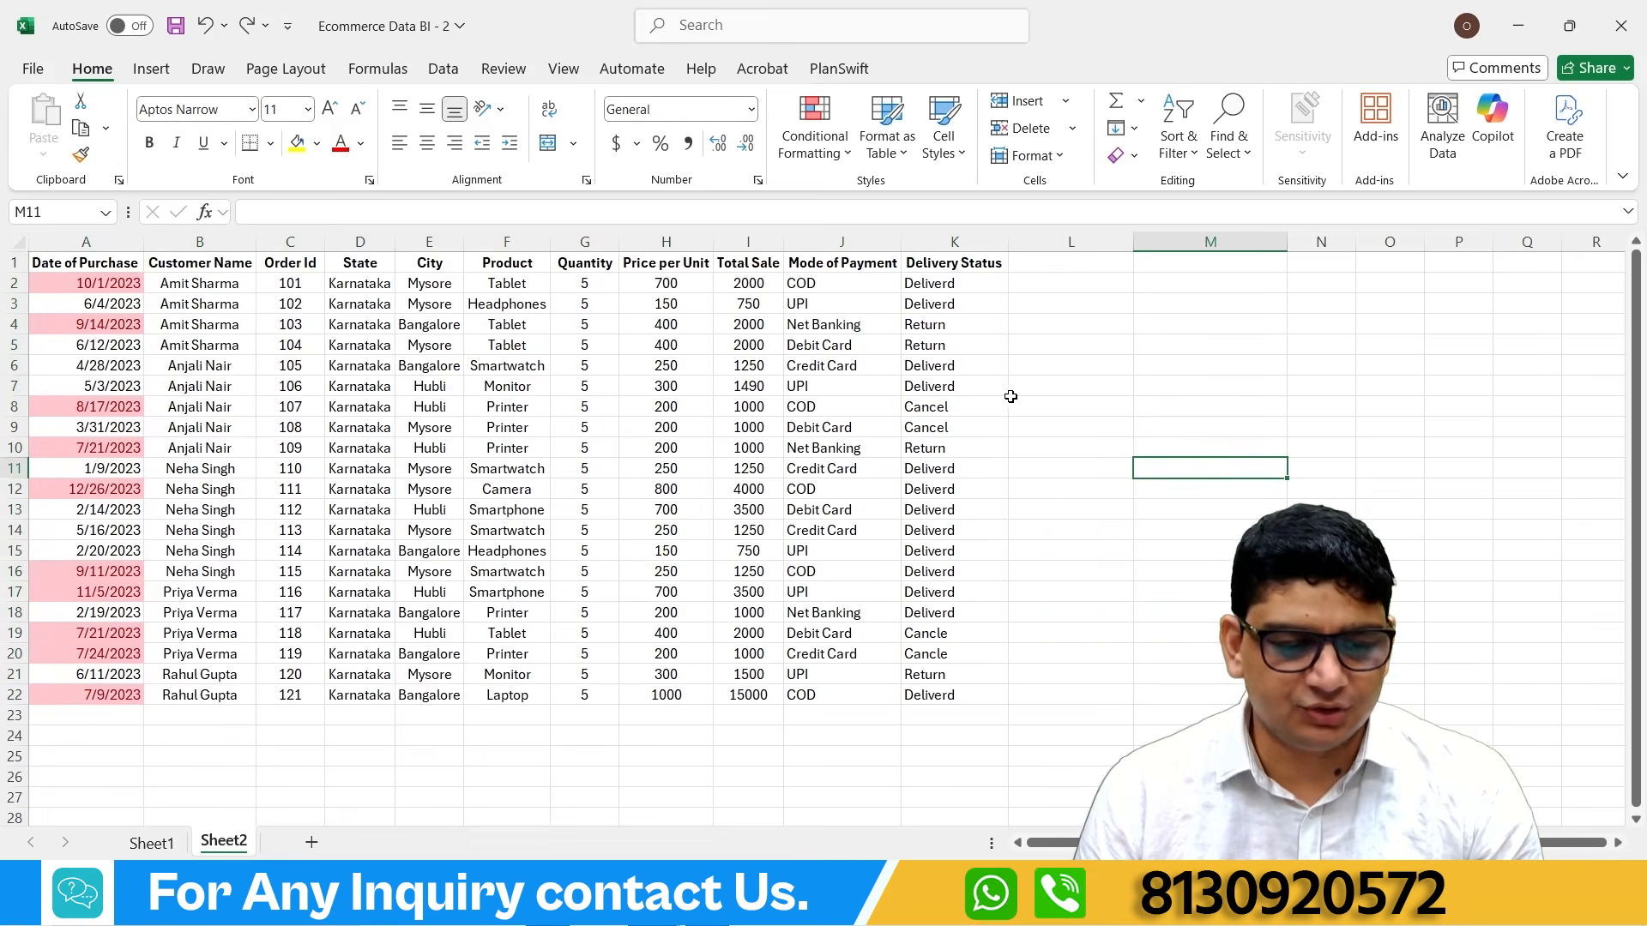
{"action": "key", "text": "ctrl+z"}
{"action": "left_click", "coordinate": [992, 420]}
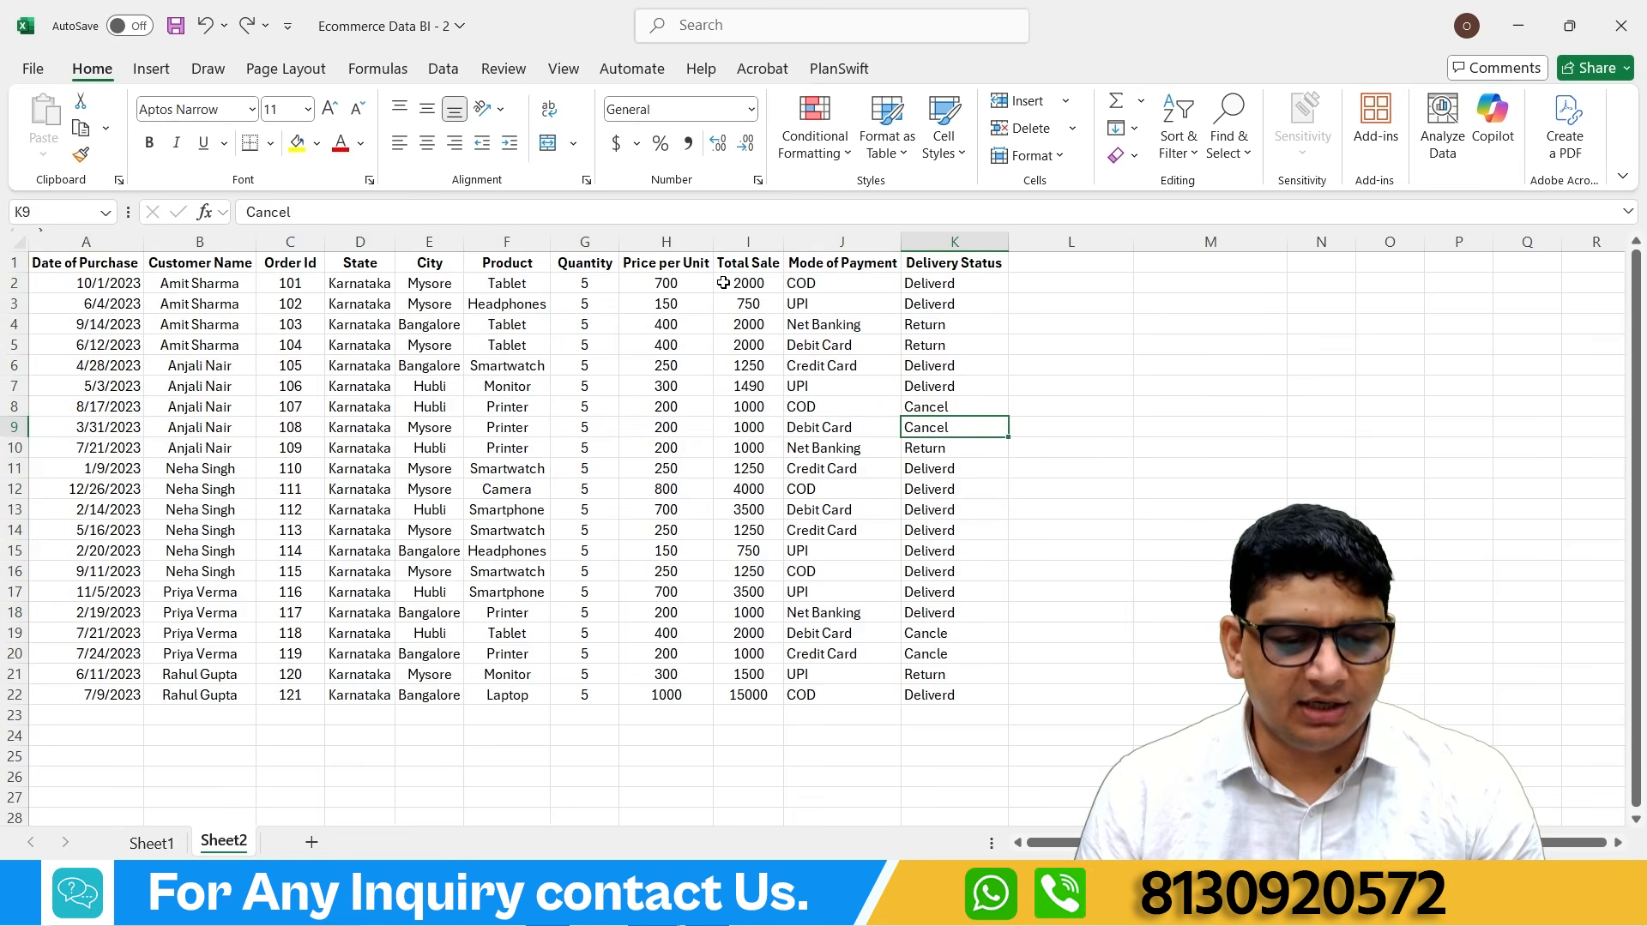
Step: Highlight the bottom 10 items in the Total Sale values I2:I22 using Light Red Fill with Dark Red Text
{"action": "left_click_drag", "start_coordinate": [723, 283], "coordinate": [748, 694]}
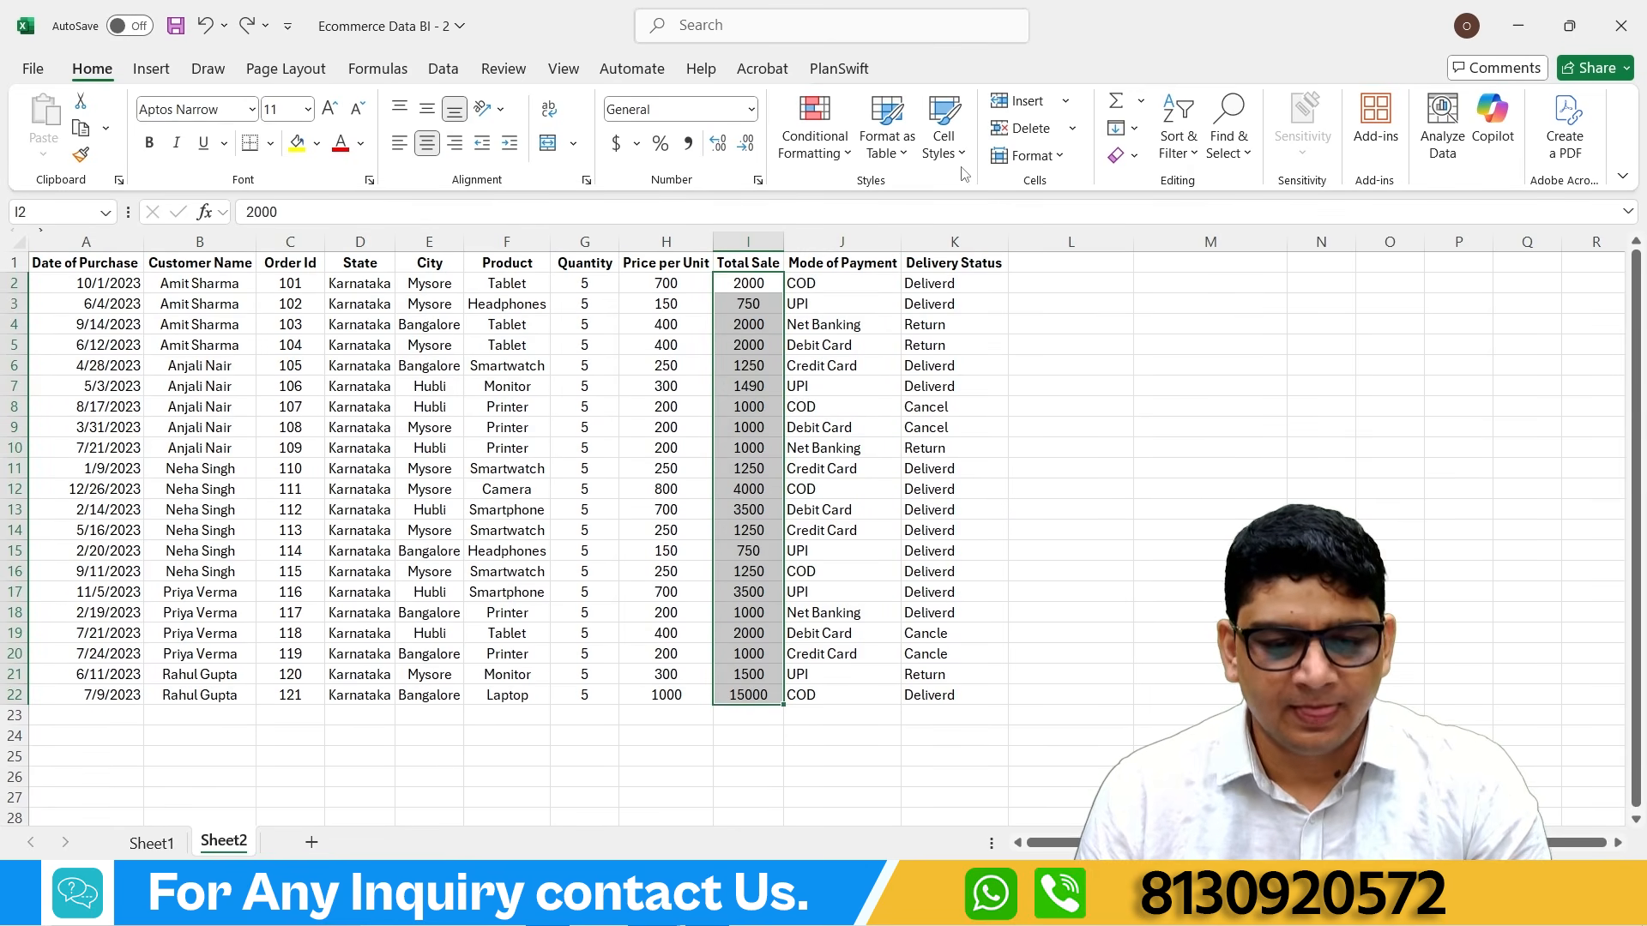
{"action": "left_click", "coordinate": [815, 137]}
{"action": "mouse_move", "coordinate": [909, 251]}
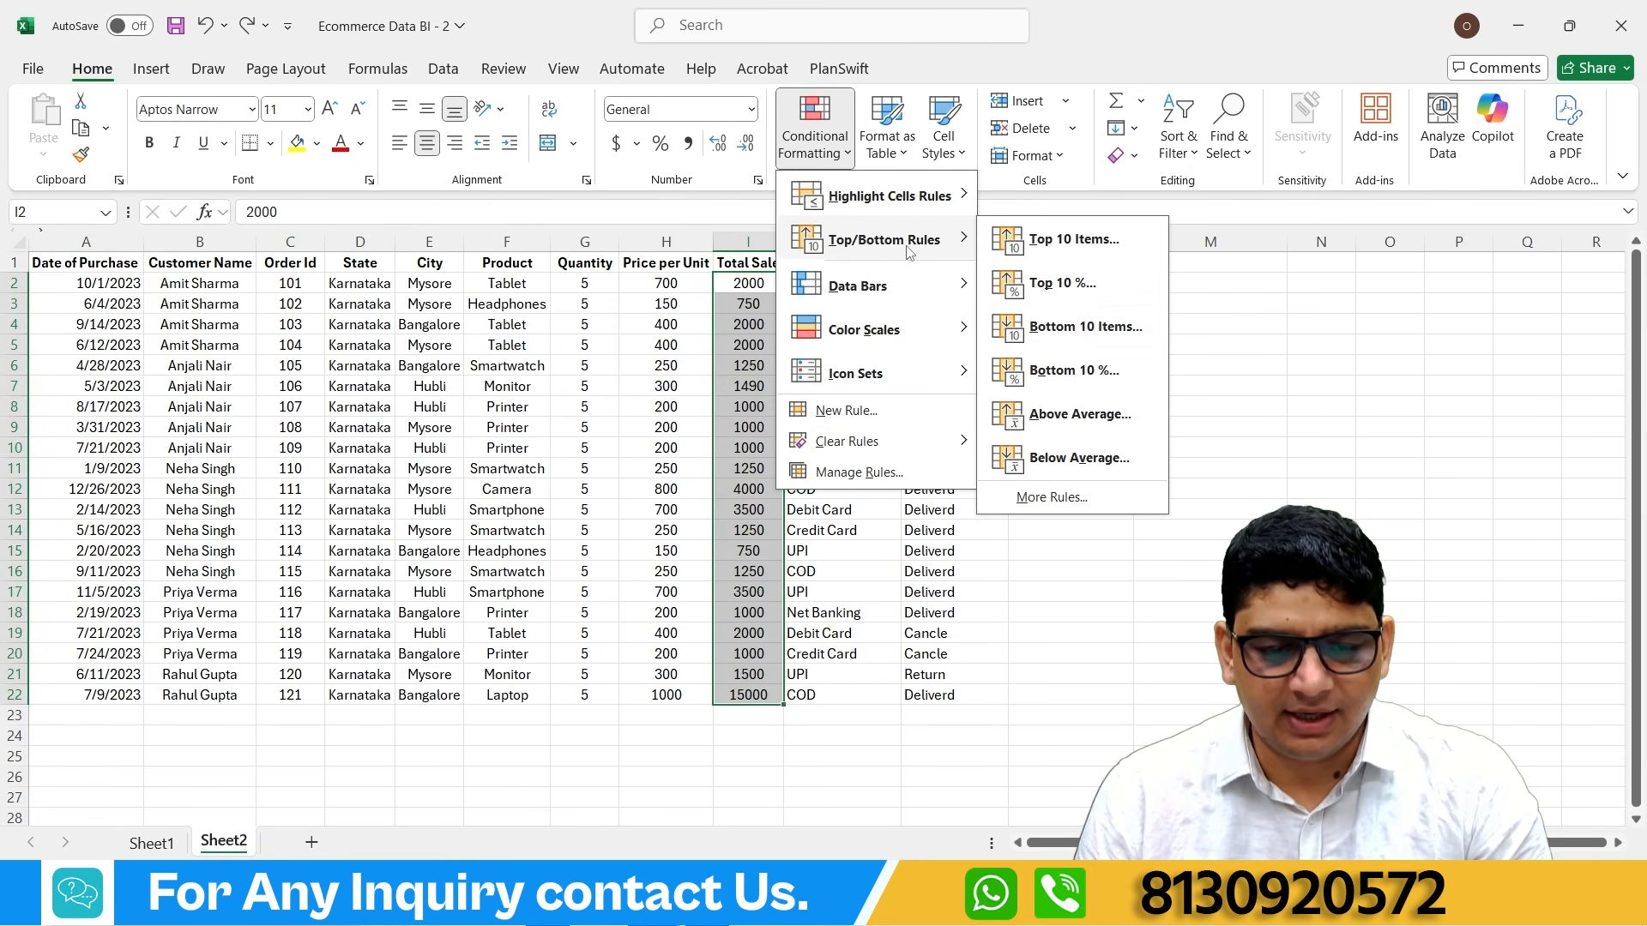
{"action": "left_click", "coordinate": [1086, 327]}
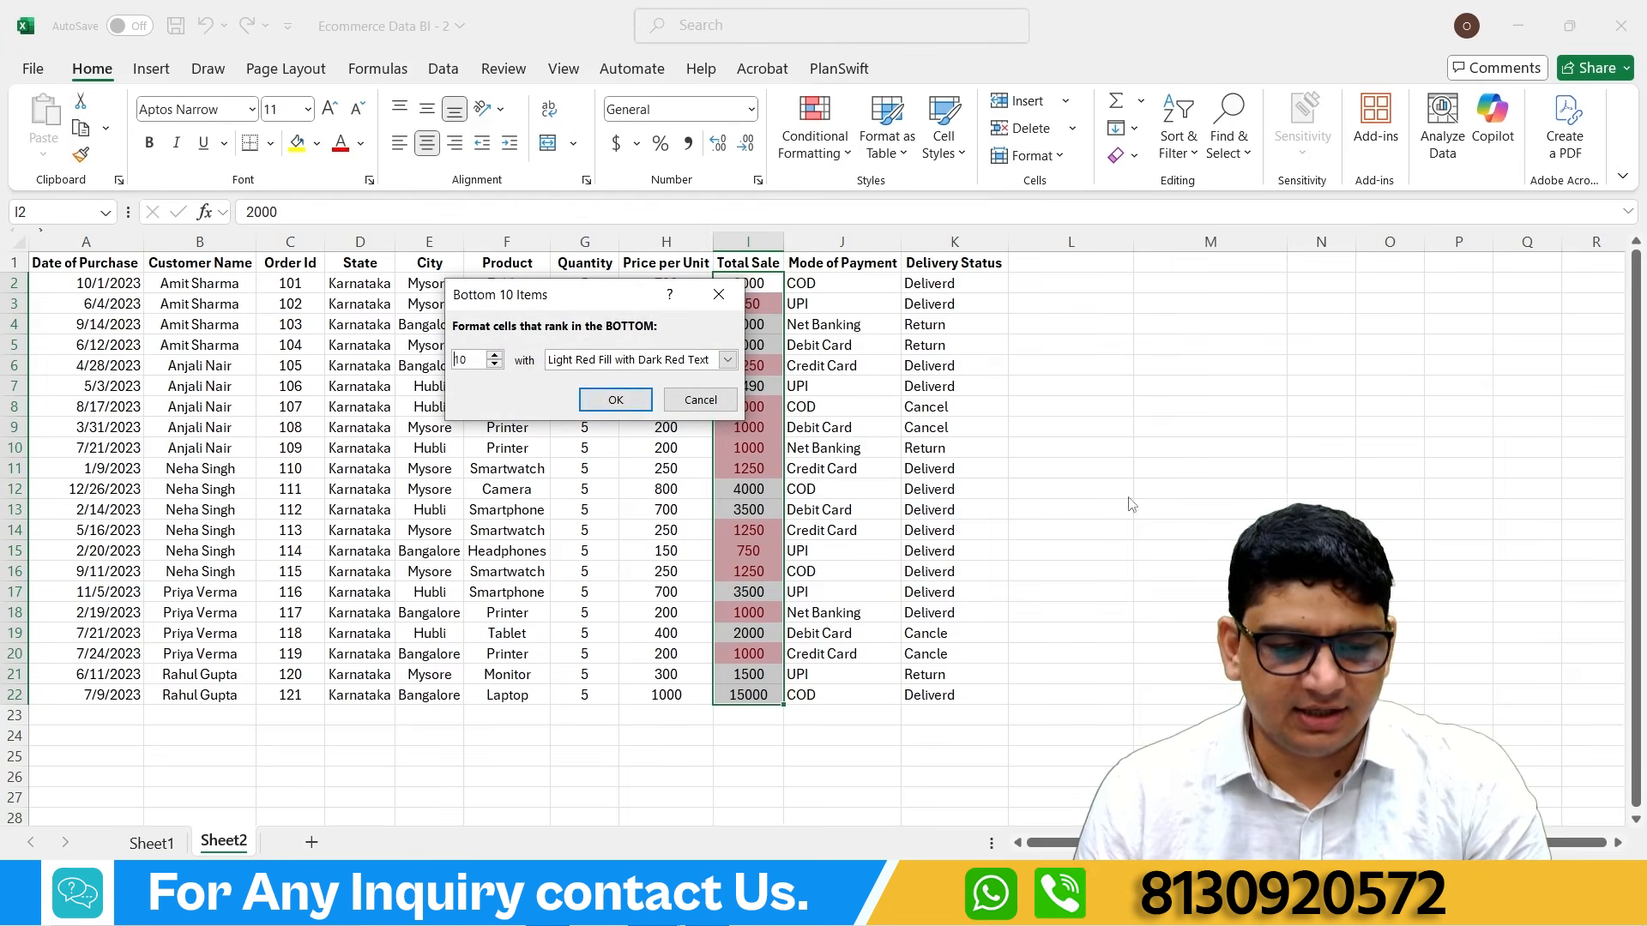
{"action": "left_click", "coordinate": [632, 395]}
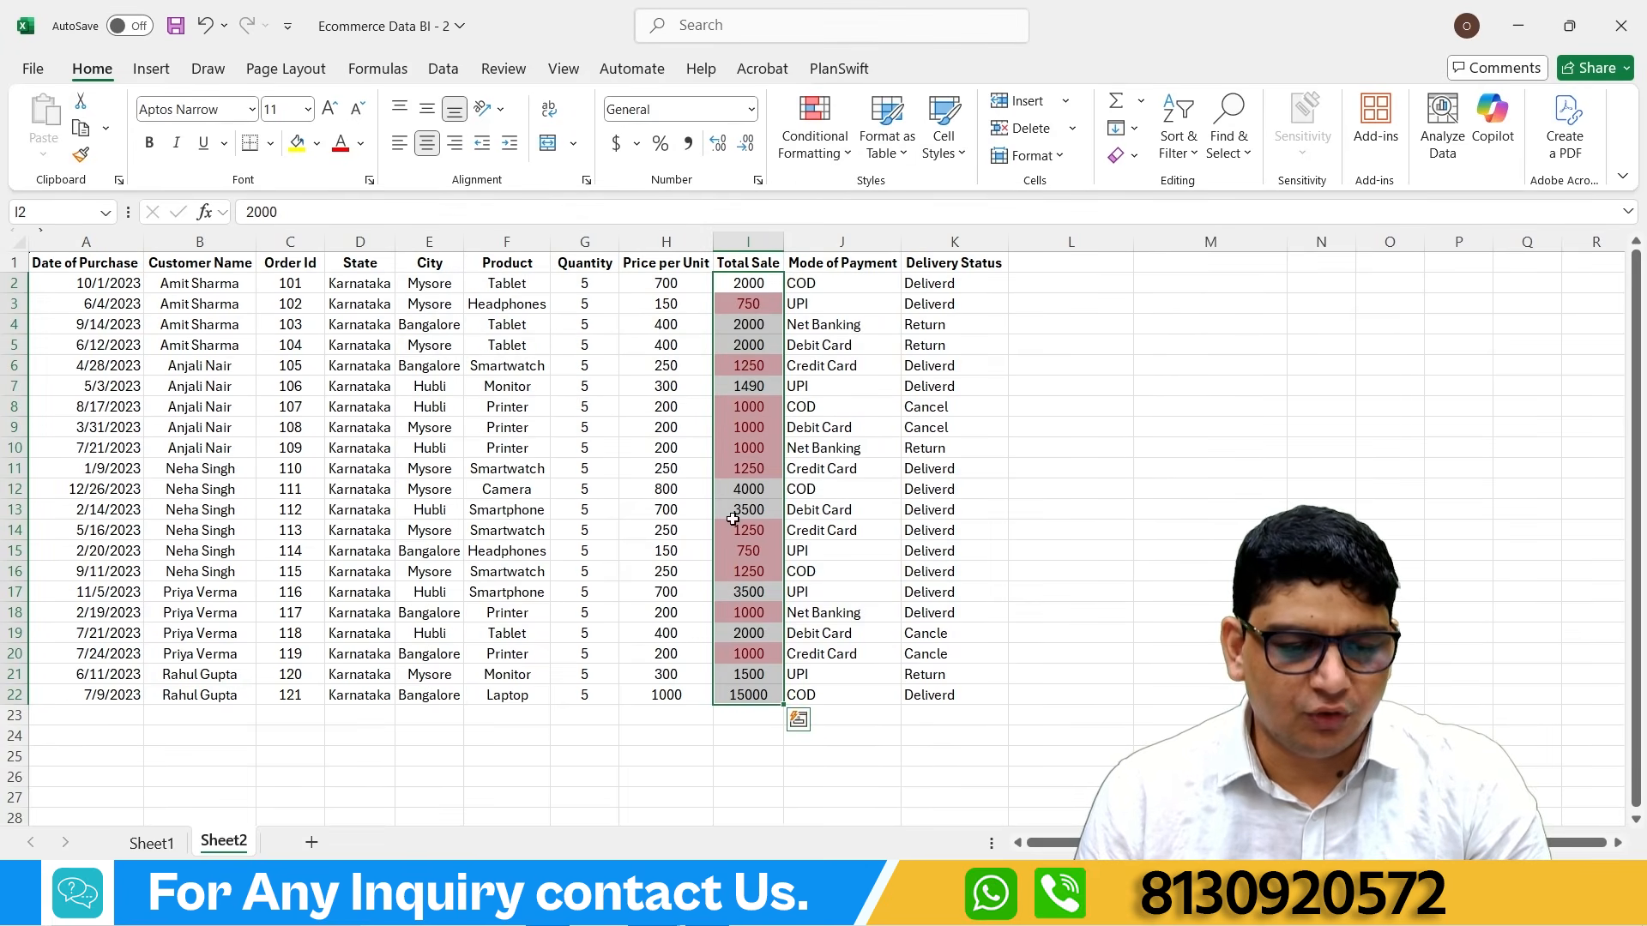
{"action": "left_click", "coordinate": [740, 304]}
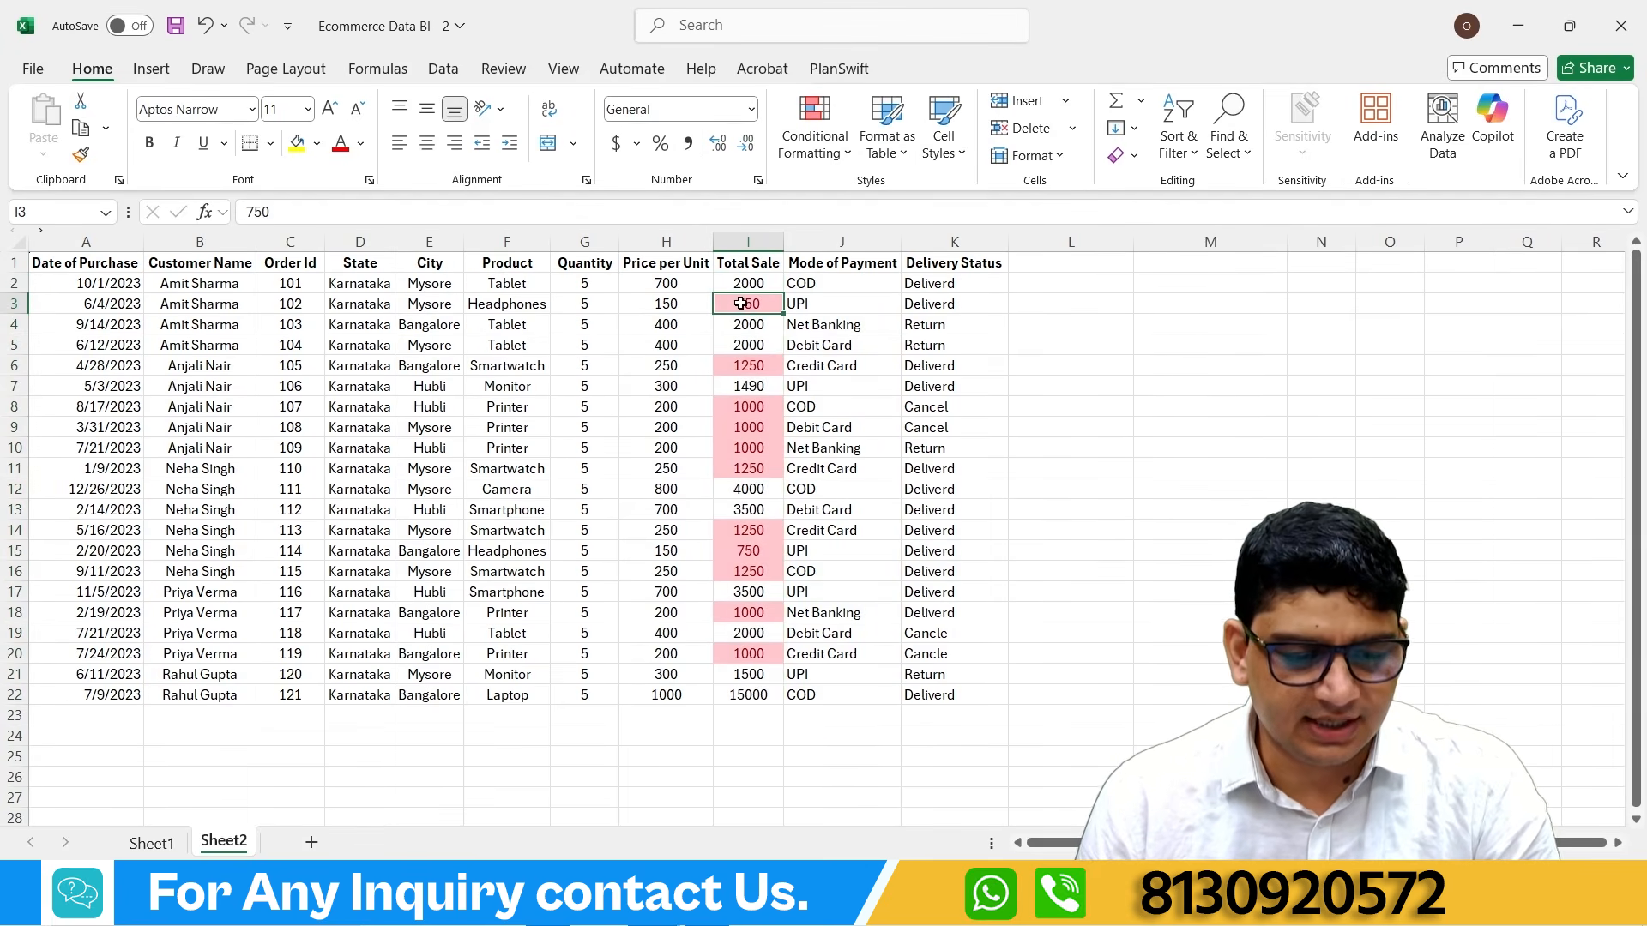
{"action": "left_click", "coordinate": [749, 367]}
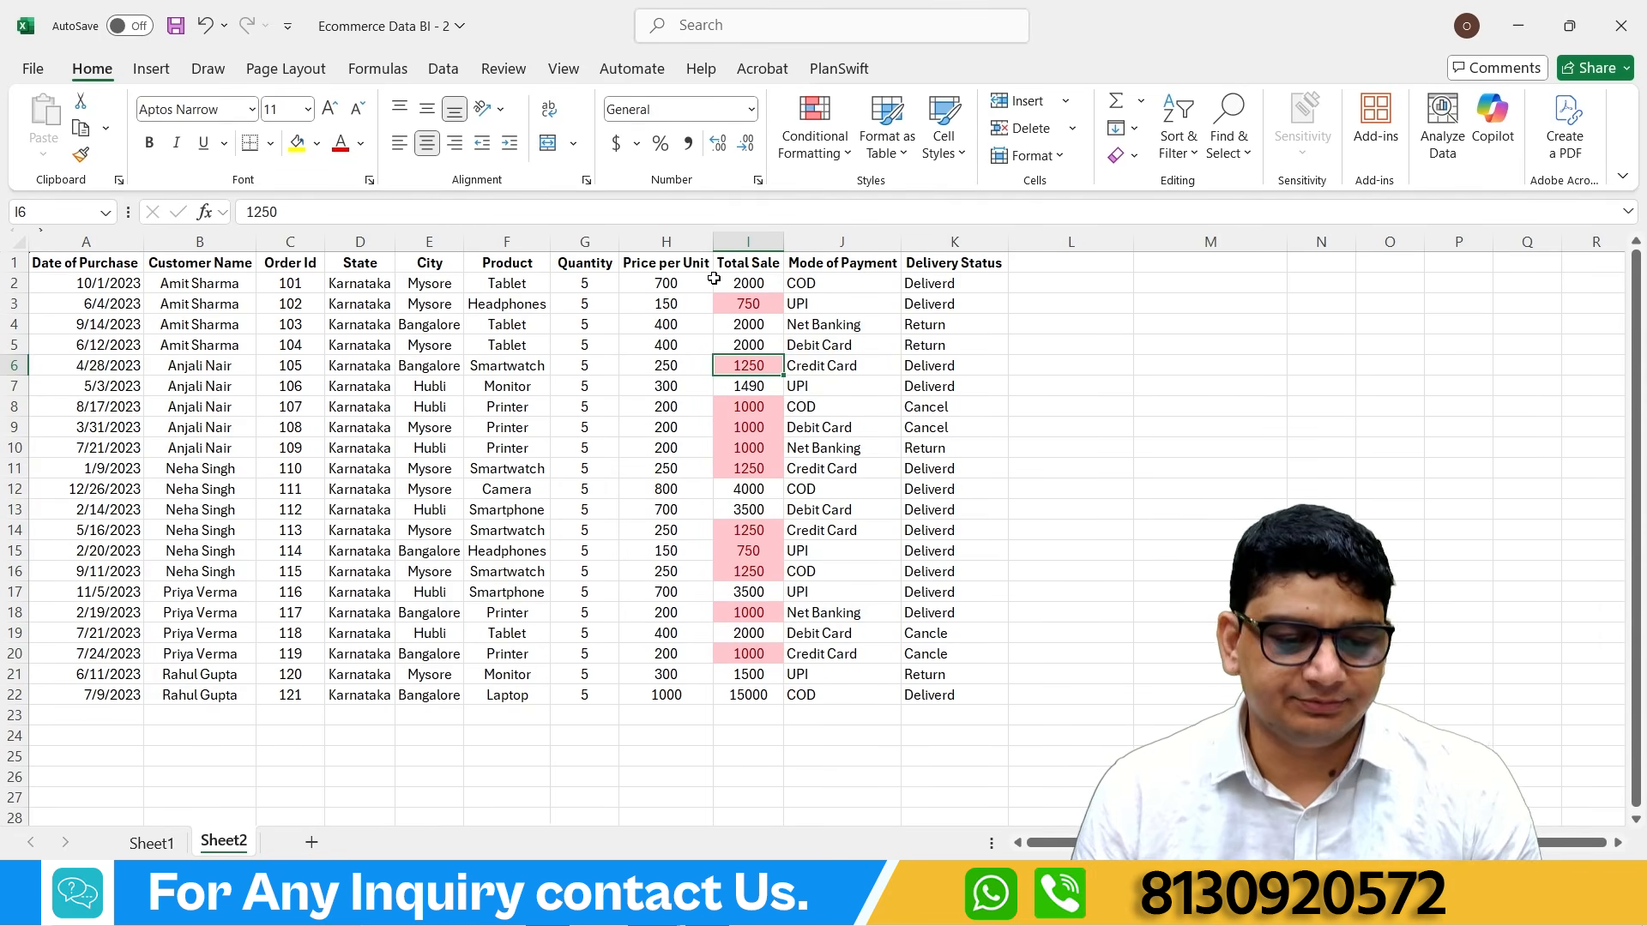
Step: Clear the conditional formatting rules from the Total Sale column, range I1:I22
{"action": "left_click_drag", "start_coordinate": [731, 265], "coordinate": [743, 704]}
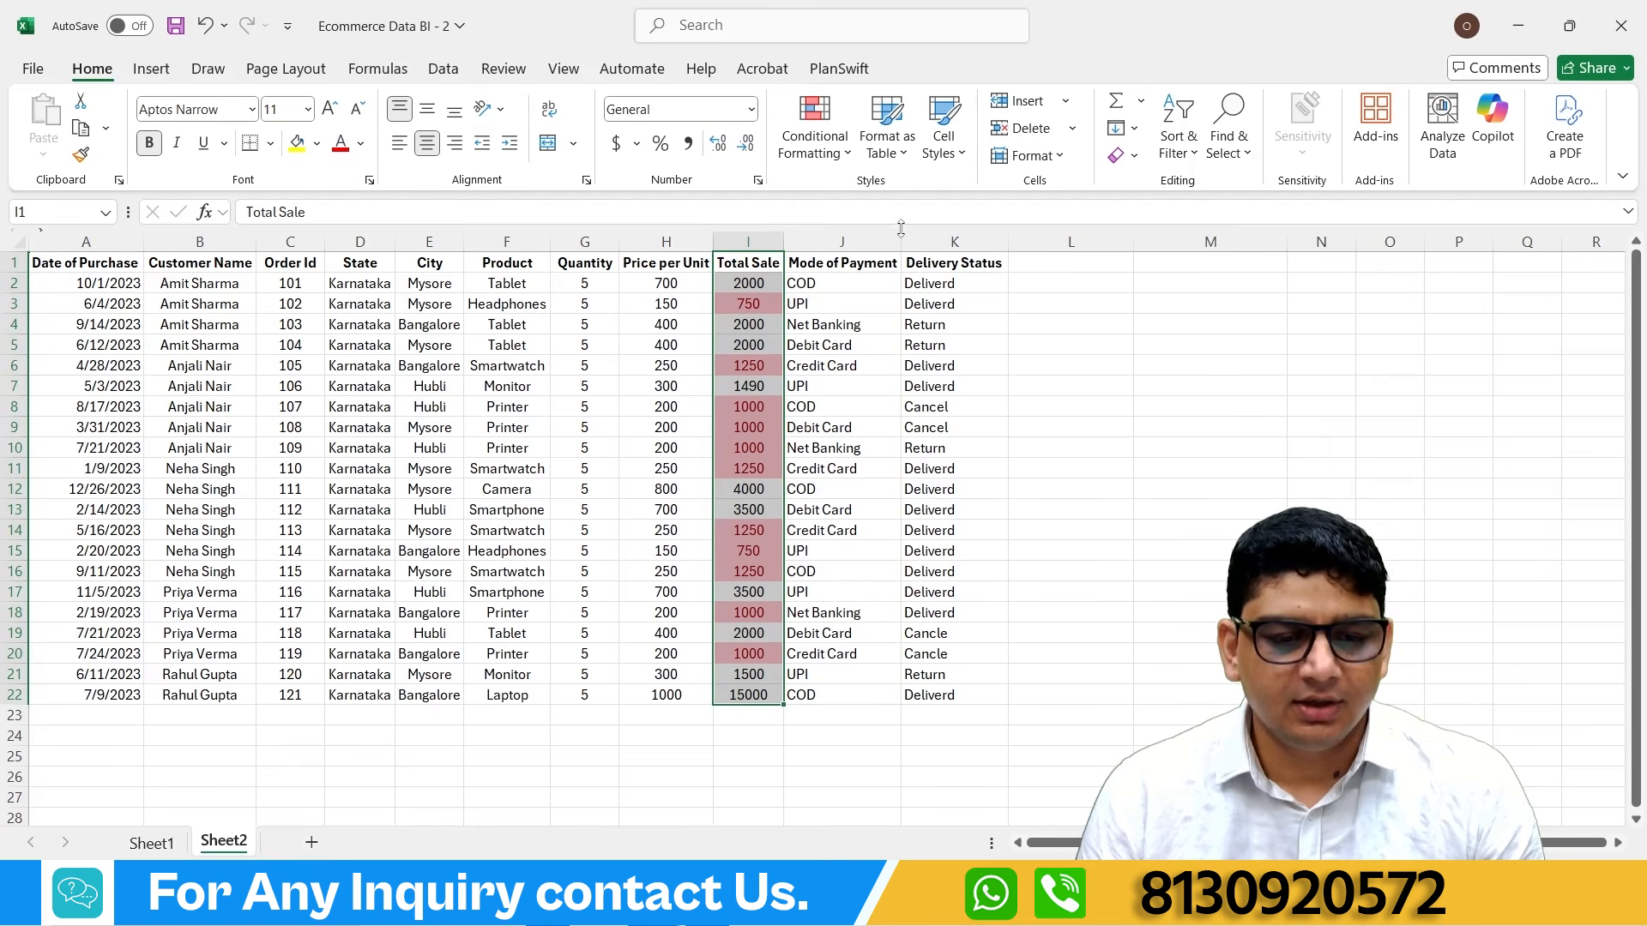
{"action": "left_click", "coordinate": [815, 137]}
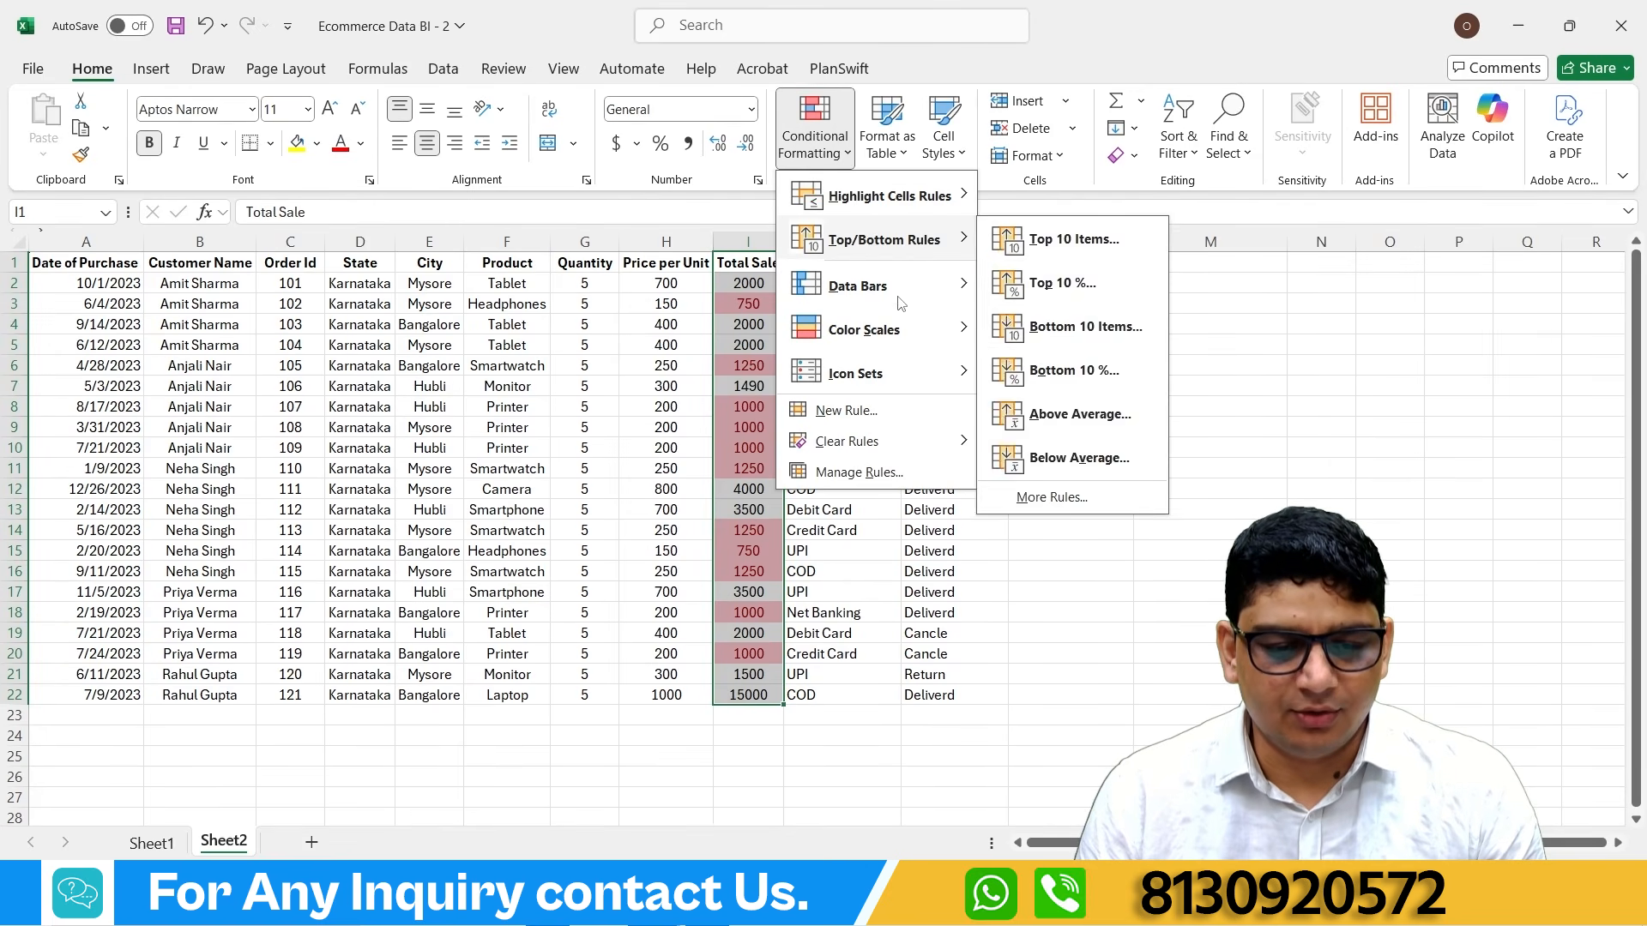
{"action": "mouse_move", "coordinate": [884, 442]}
{"action": "left_click", "coordinate": [1055, 437]}
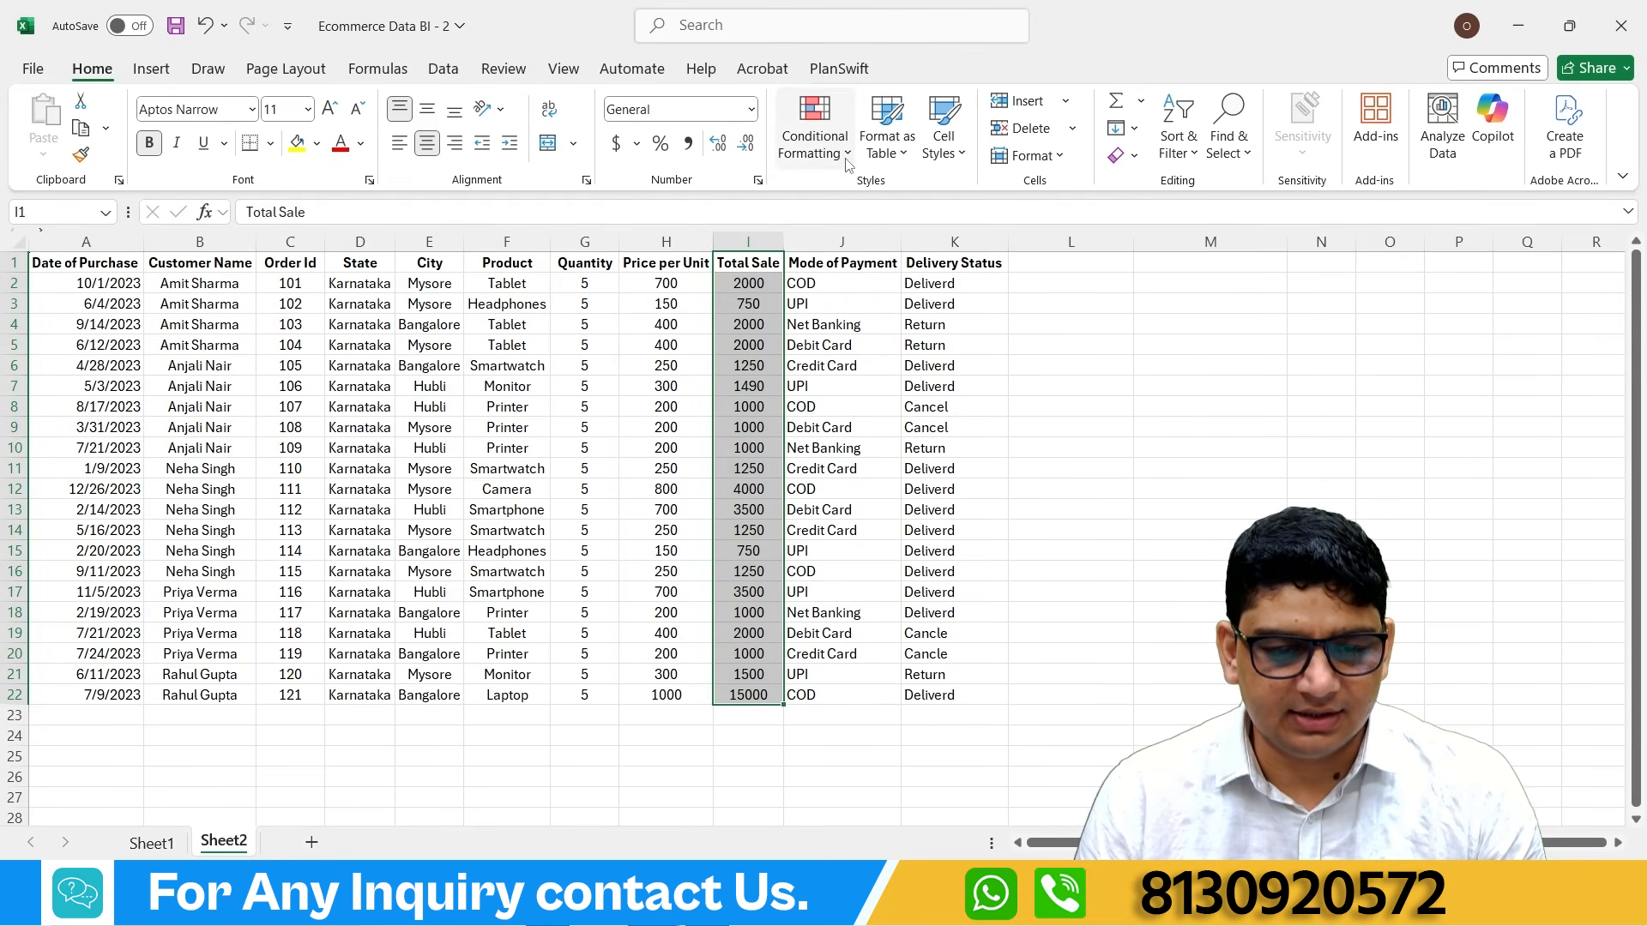
Step: Preview the Above Average rule with Light Red Fill with Dark Red Text on the Total Sale column, and cancel it
{"action": "left_click", "coordinate": [815, 137]}
{"action": "mouse_move", "coordinate": [883, 241]}
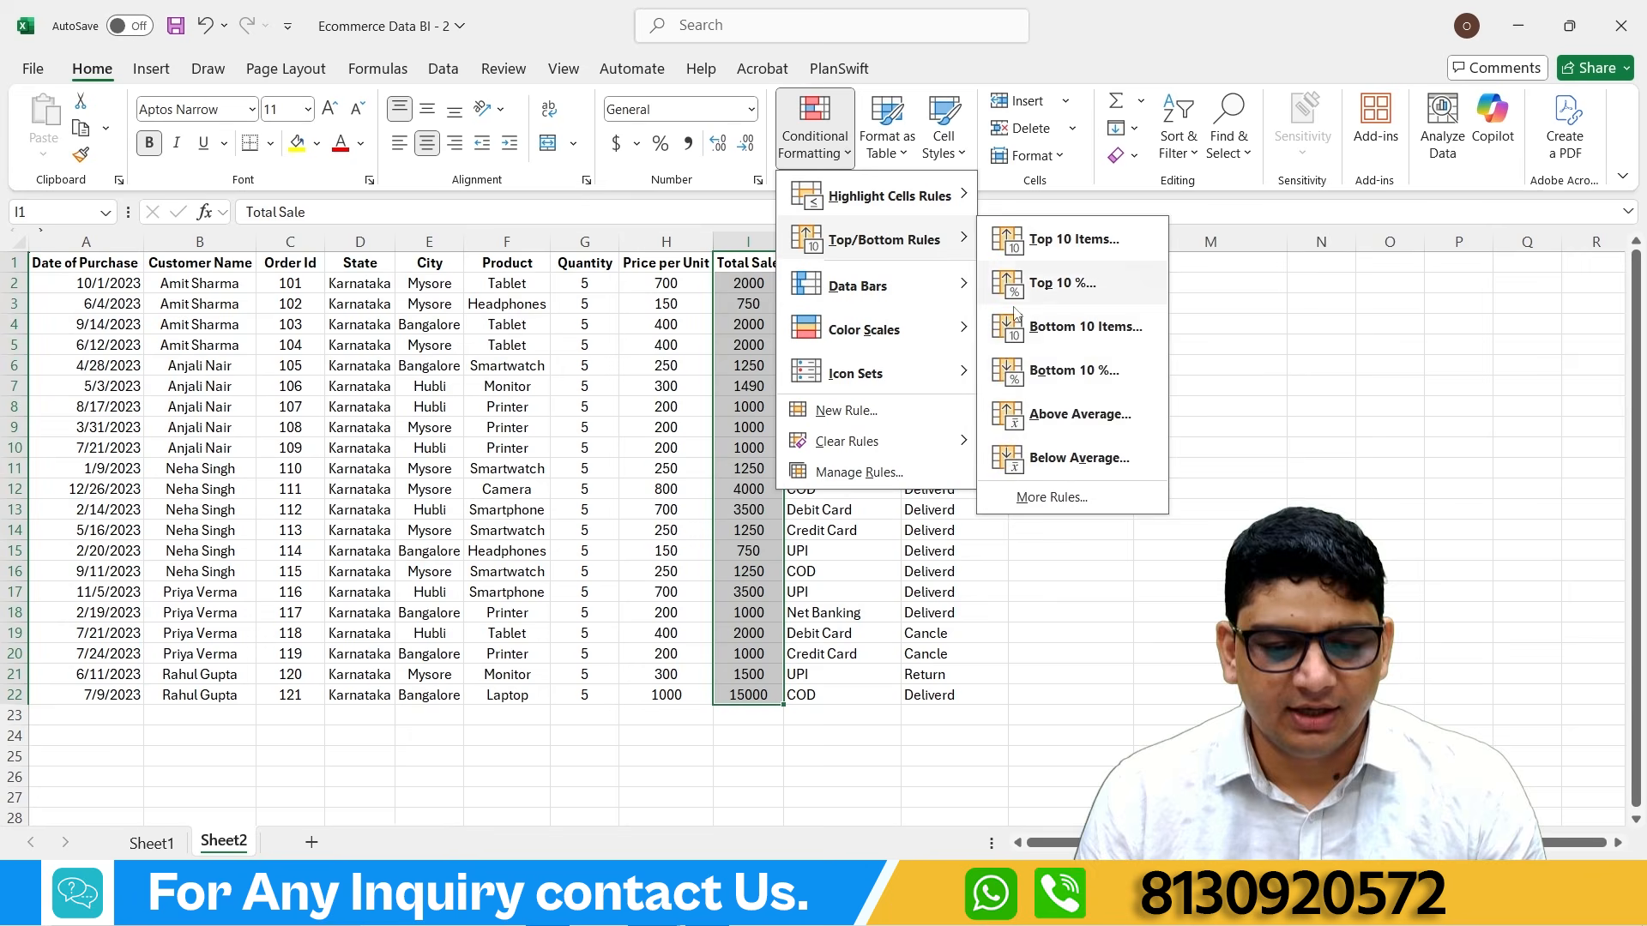
{"action": "left_click", "coordinate": [1064, 415]}
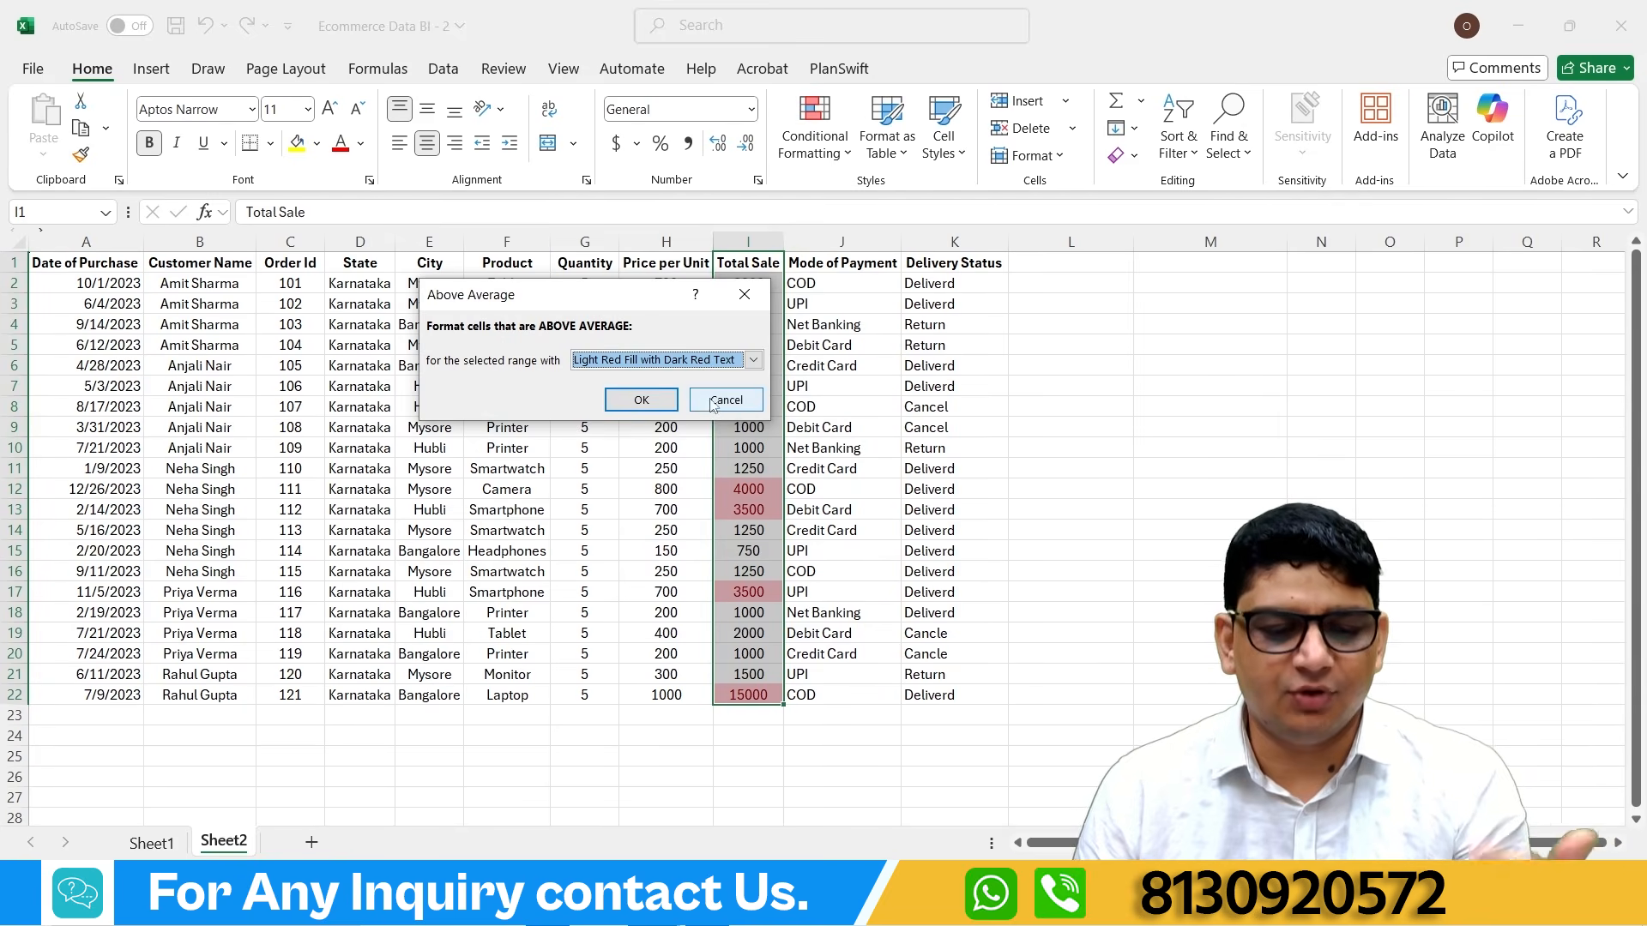
{"action": "left_click", "coordinate": [725, 400]}
Step: Highlight the below-average values in the Total Sale column with the Below Average rule, and undo that rule
{"action": "left_click", "coordinate": [815, 129]}
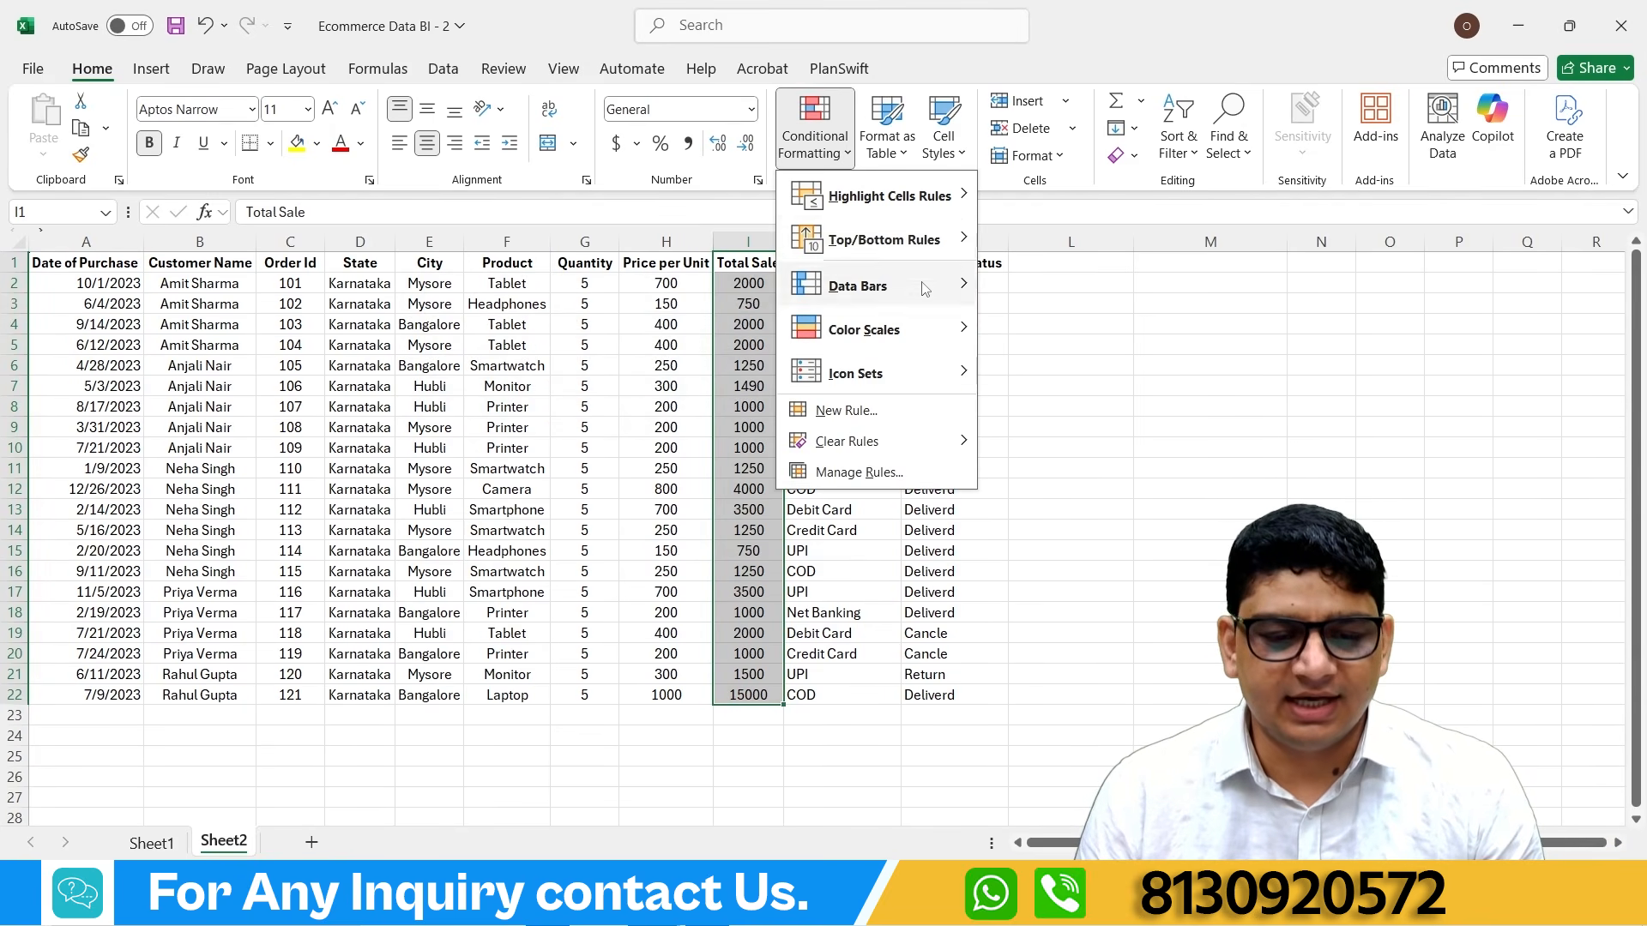
{"action": "mouse_move", "coordinate": [958, 240]}
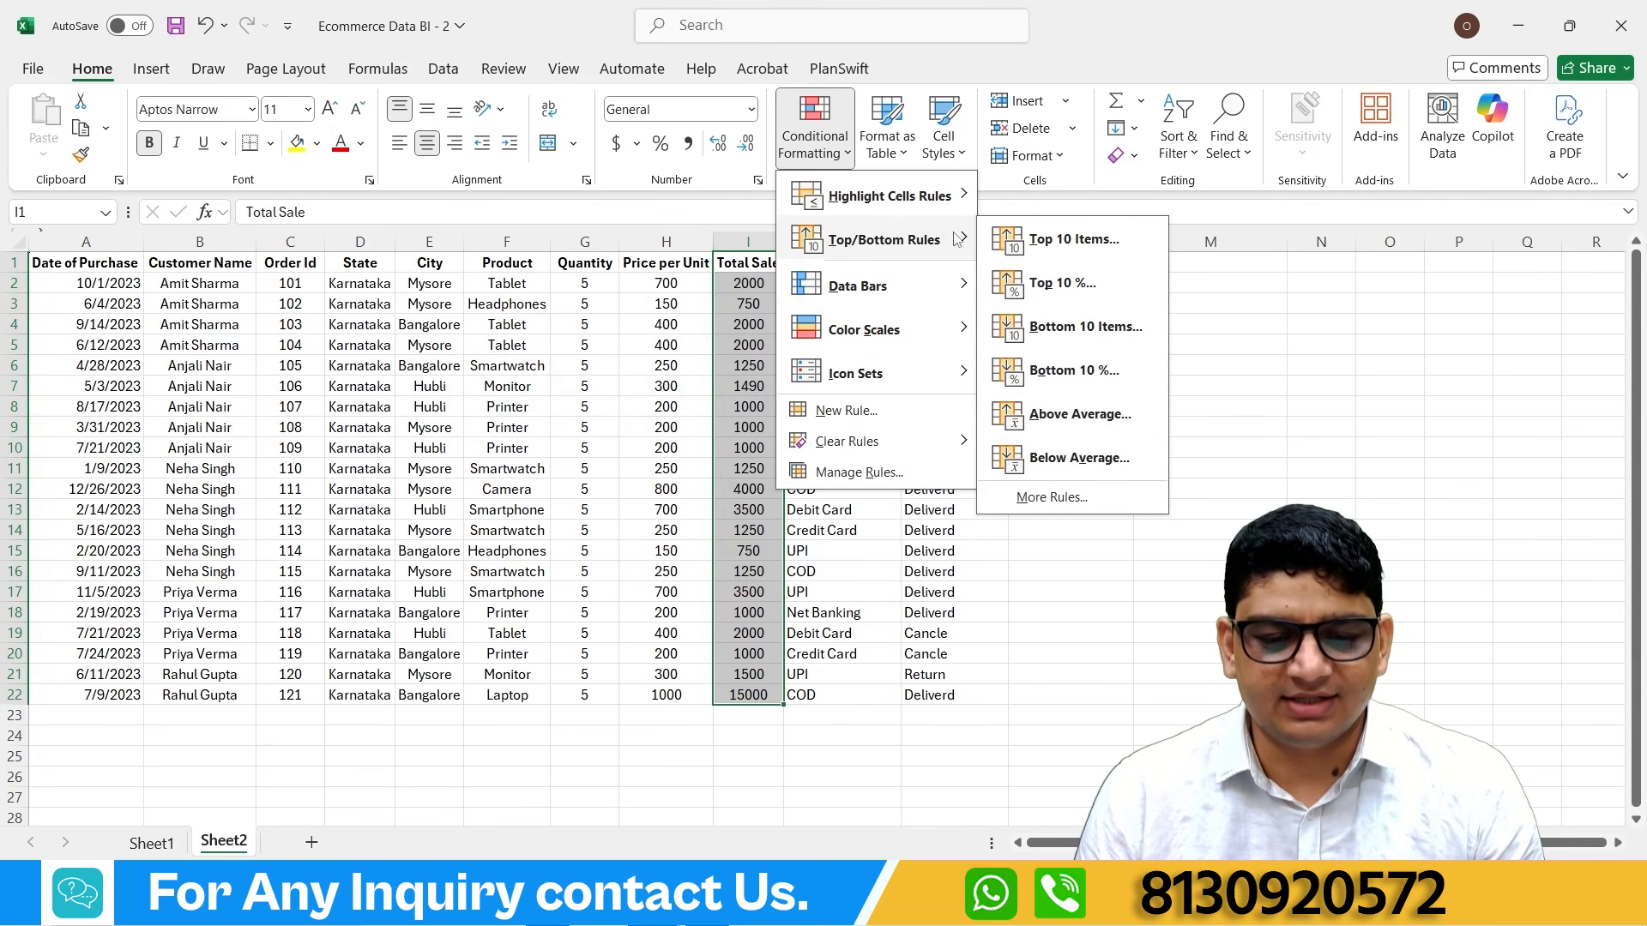
{"action": "left_click", "coordinate": [1046, 461]}
{"action": "left_click", "coordinate": [643, 403]}
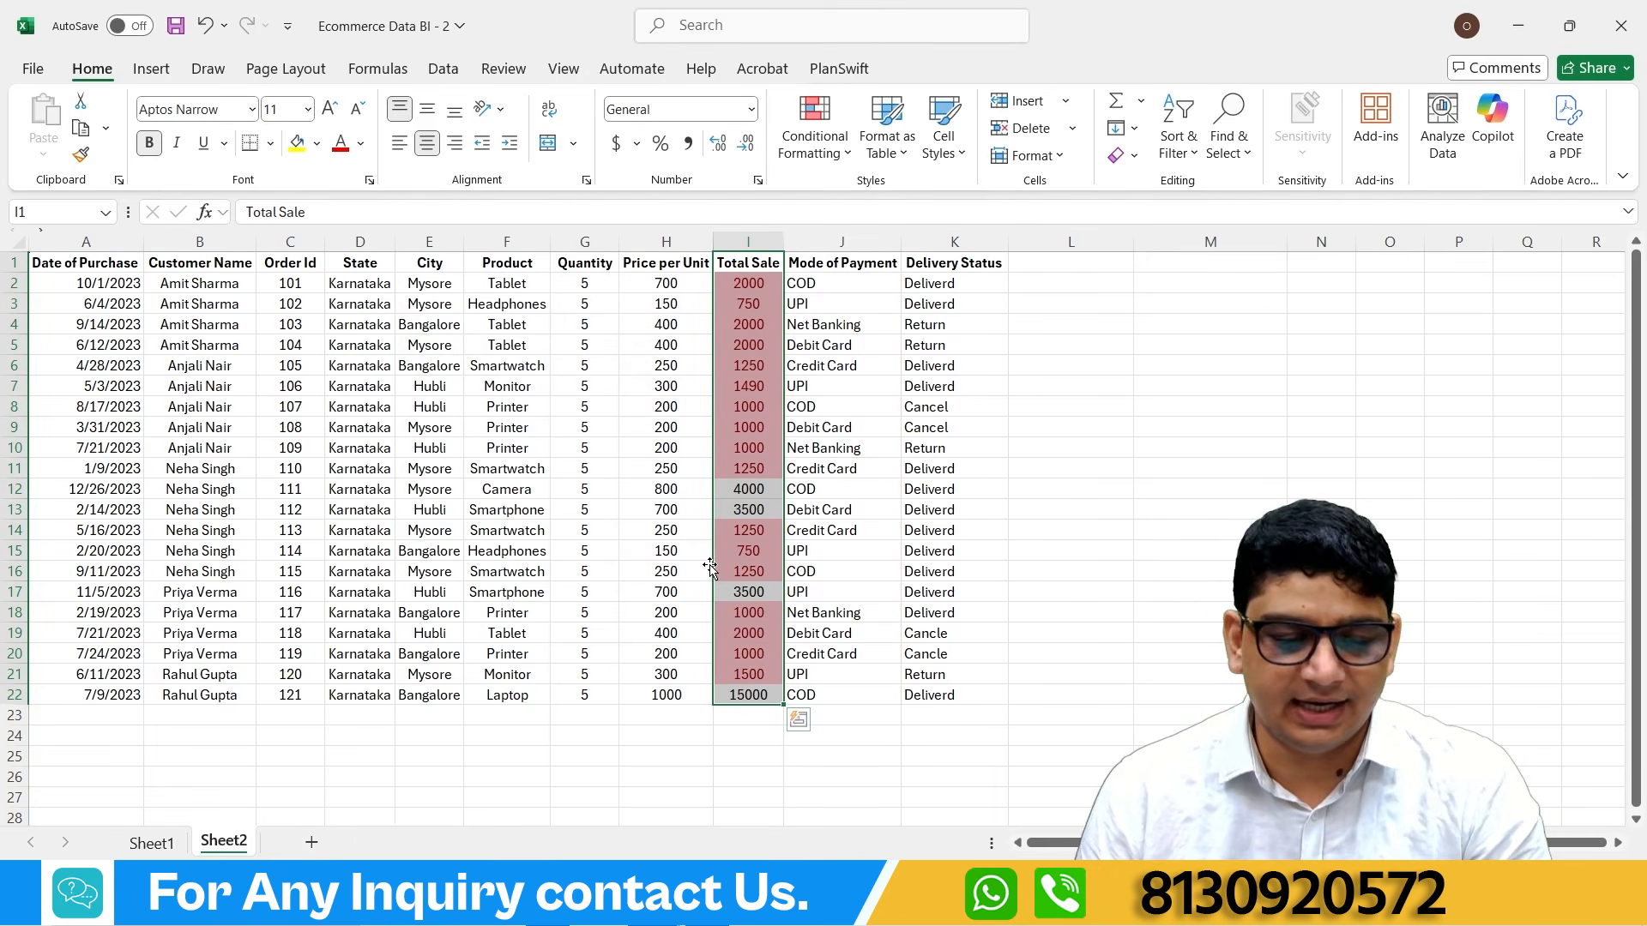
{"action": "key", "text": "ctrl+z"}
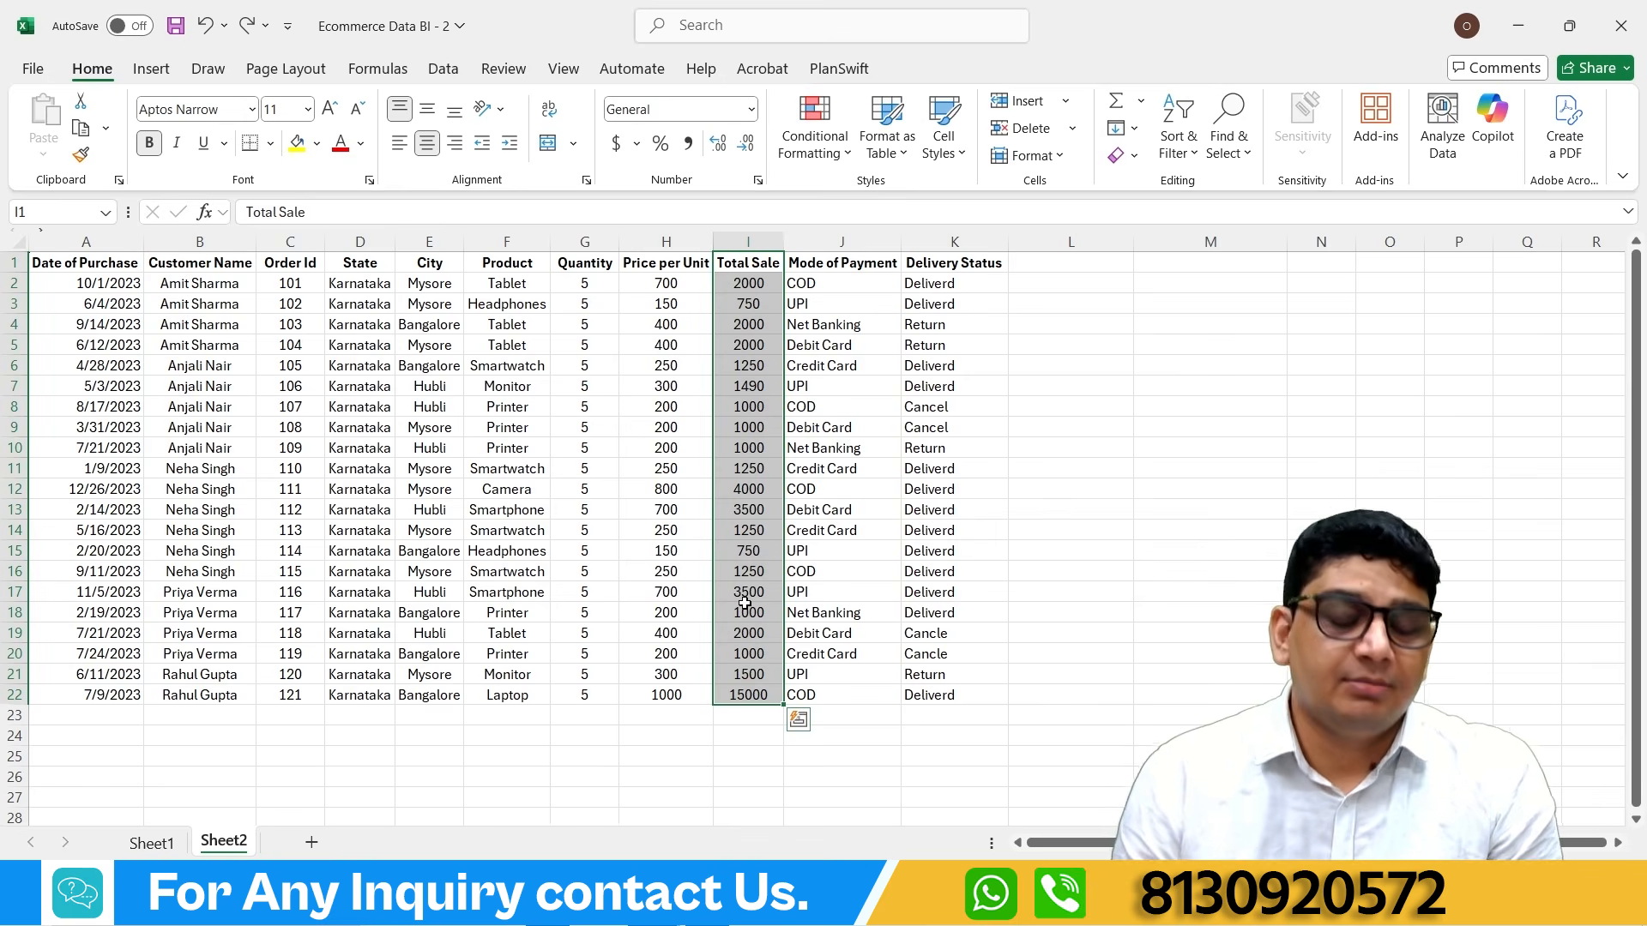
Step: Apply red gradient fill data bars to the Total Sale column and widen the column to compare the bars
{"action": "left_click", "coordinate": [830, 153]}
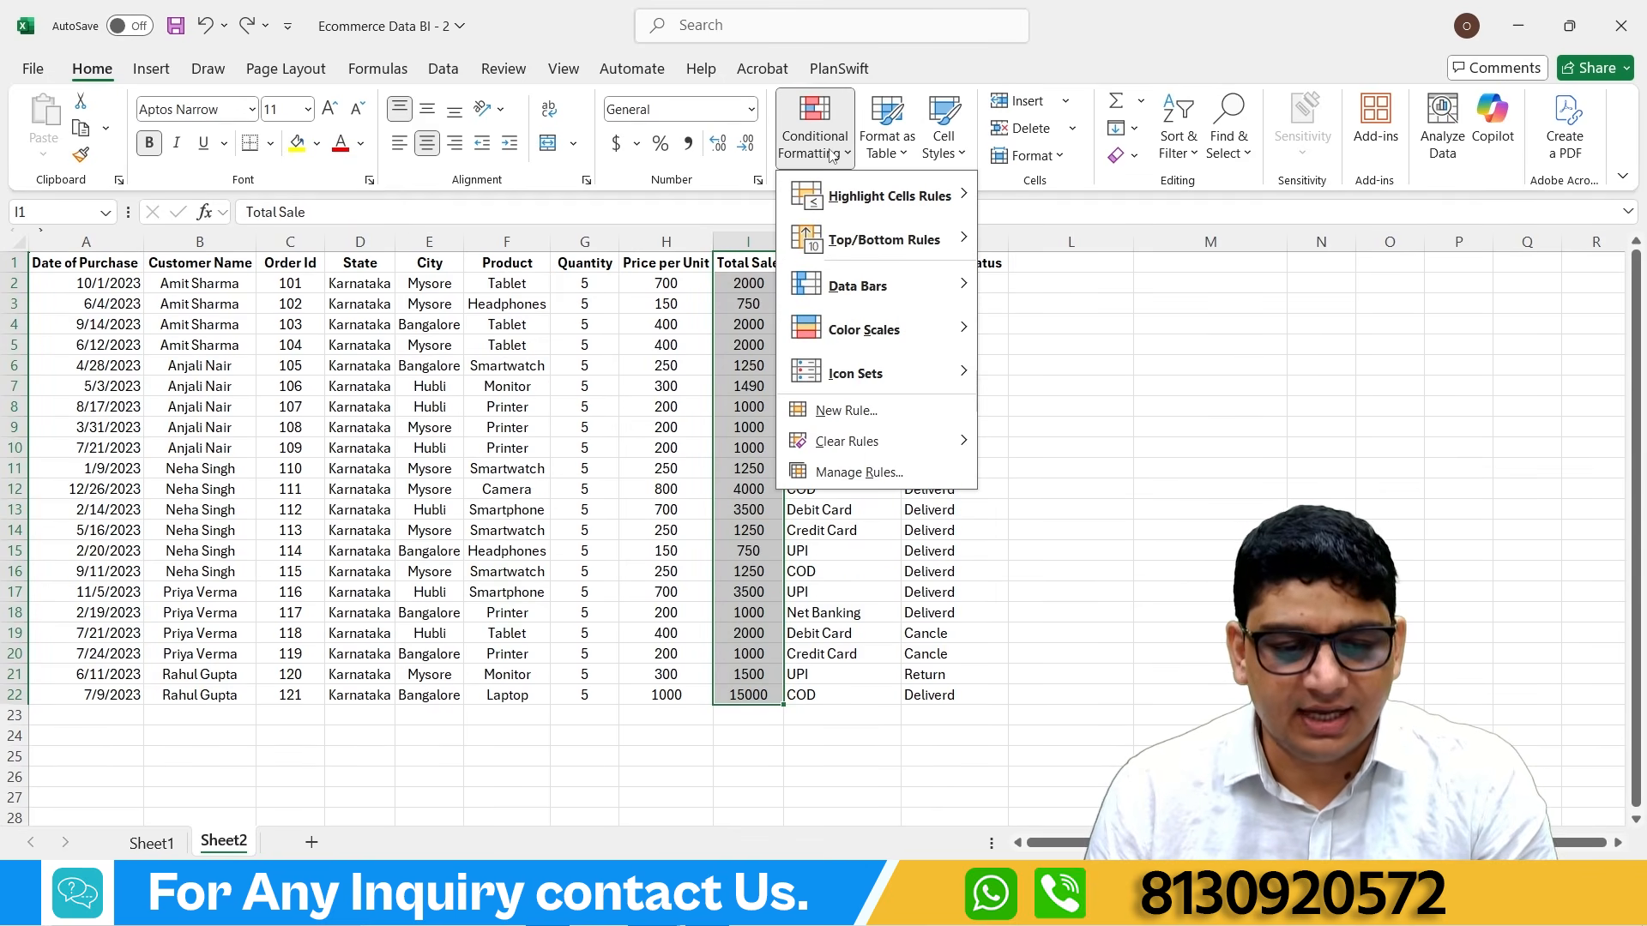
{"action": "mouse_move", "coordinate": [886, 277]}
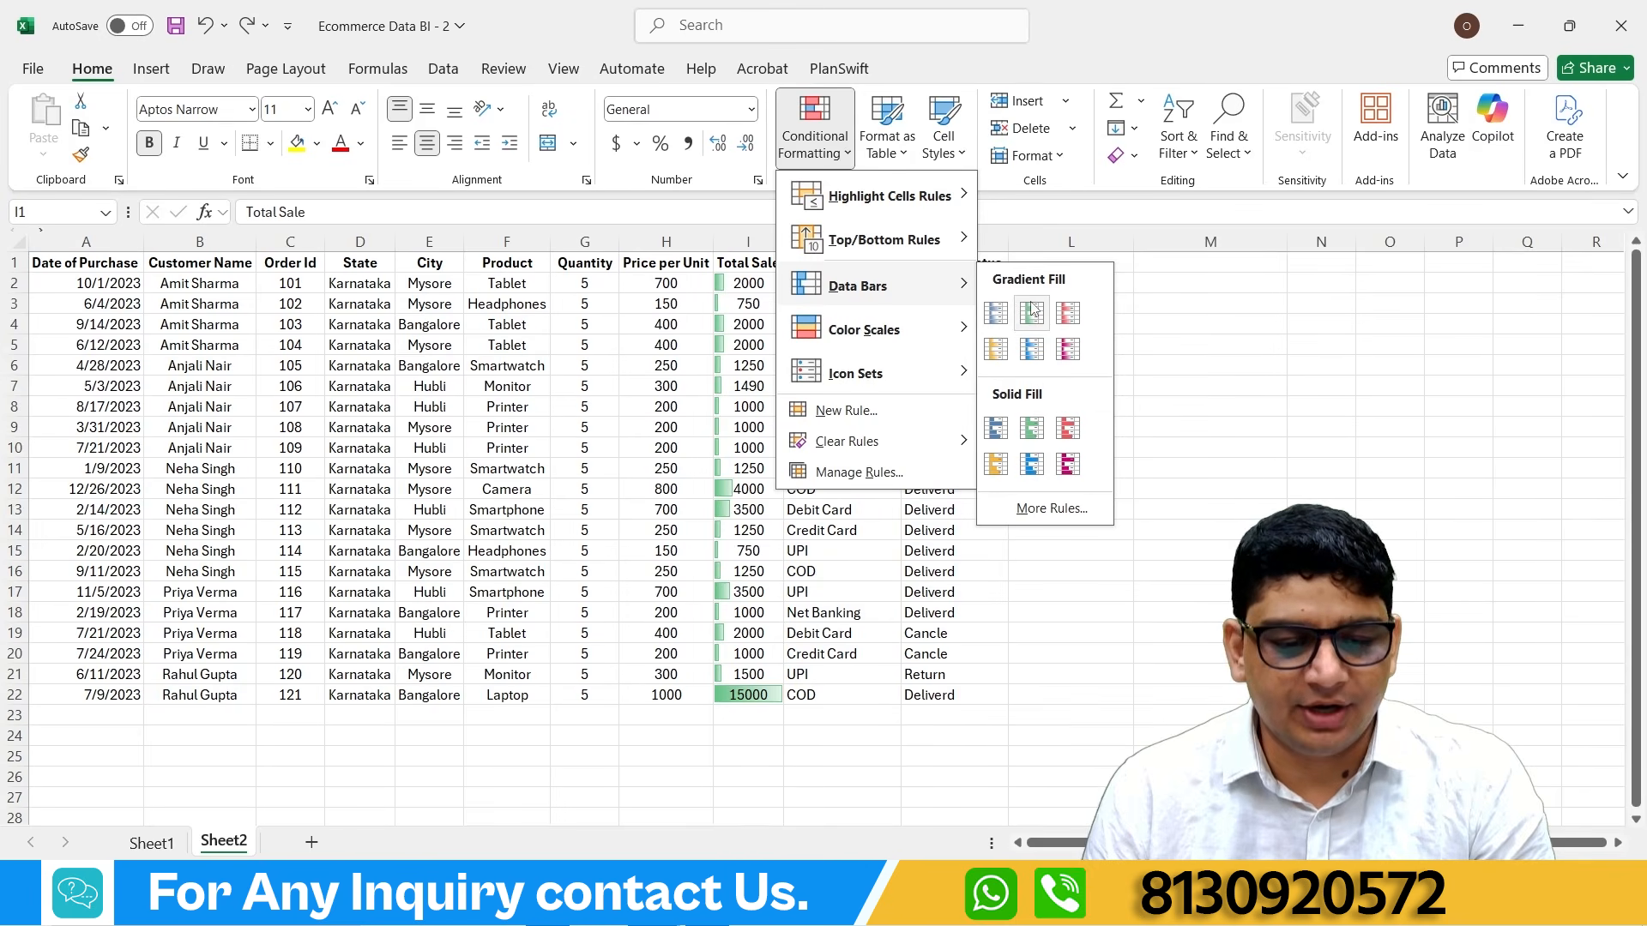
{"action": "left_click", "coordinate": [1064, 314]}
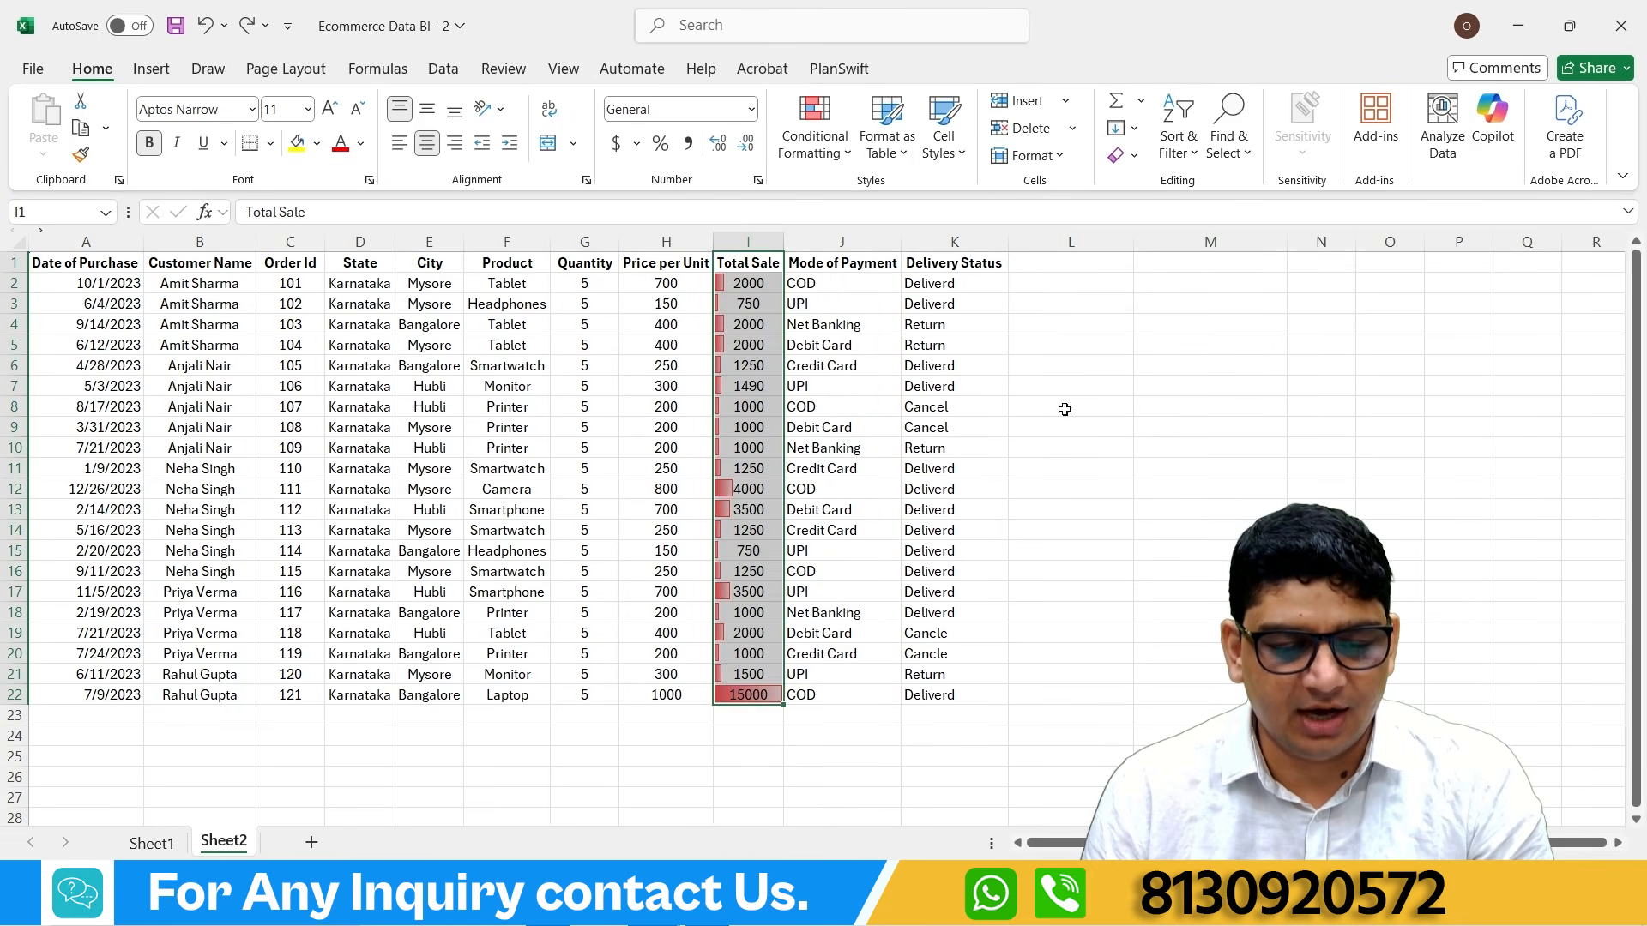
{"action": "left_click", "coordinate": [794, 794]}
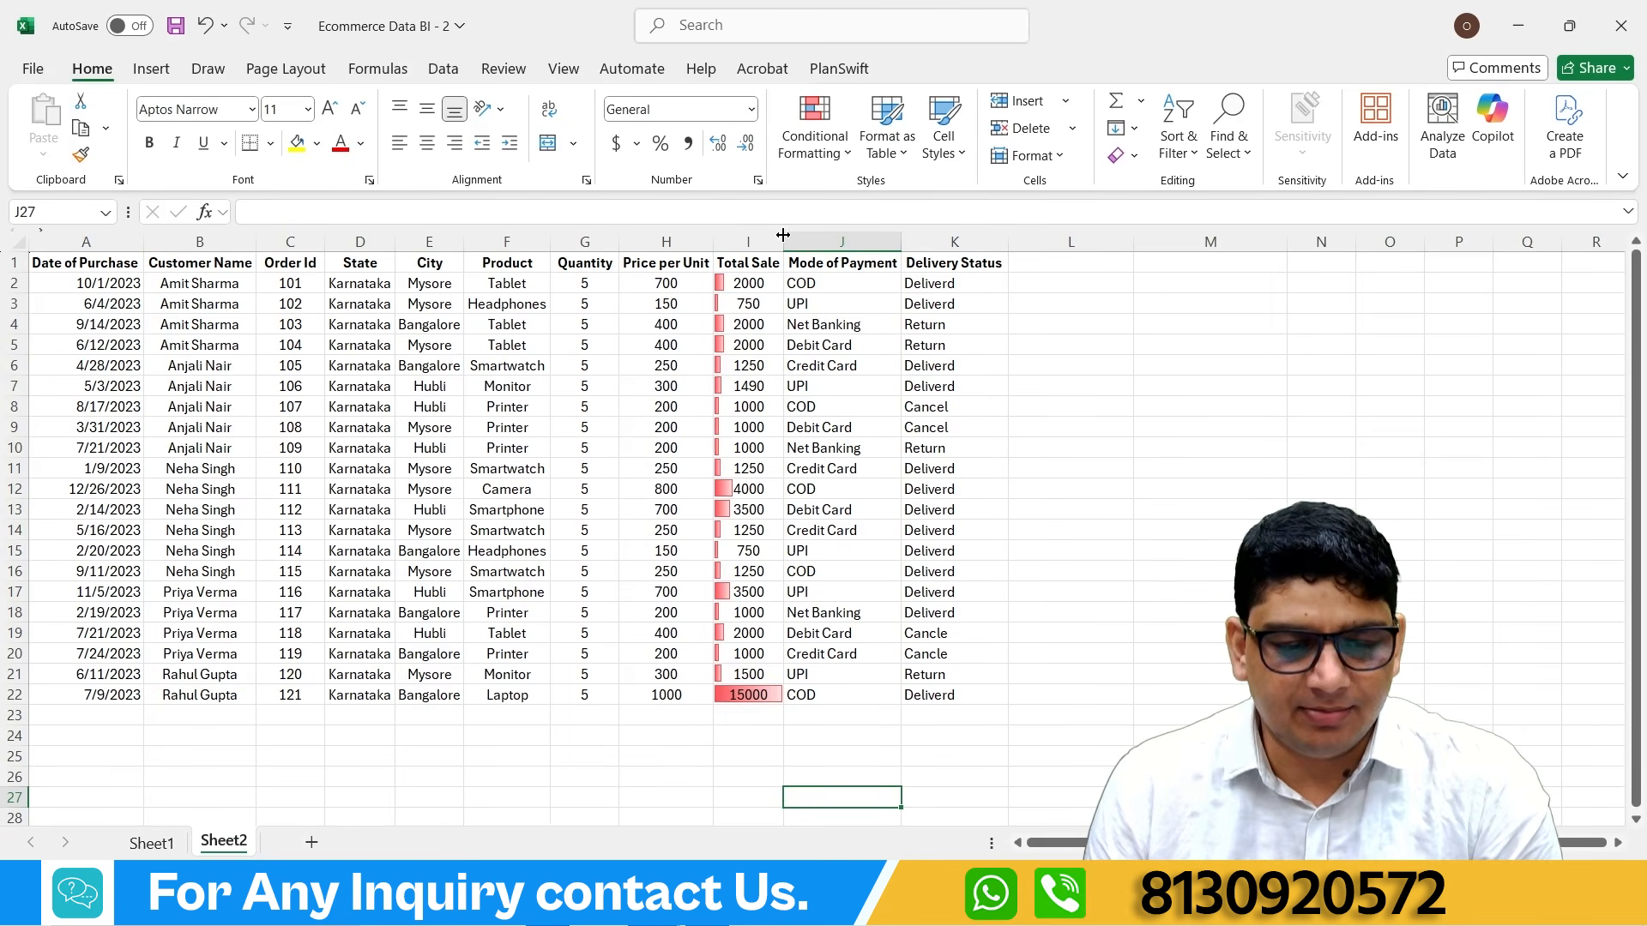
{"action": "left_click_drag", "start_coordinate": [783, 234], "coordinate": [873, 235]}
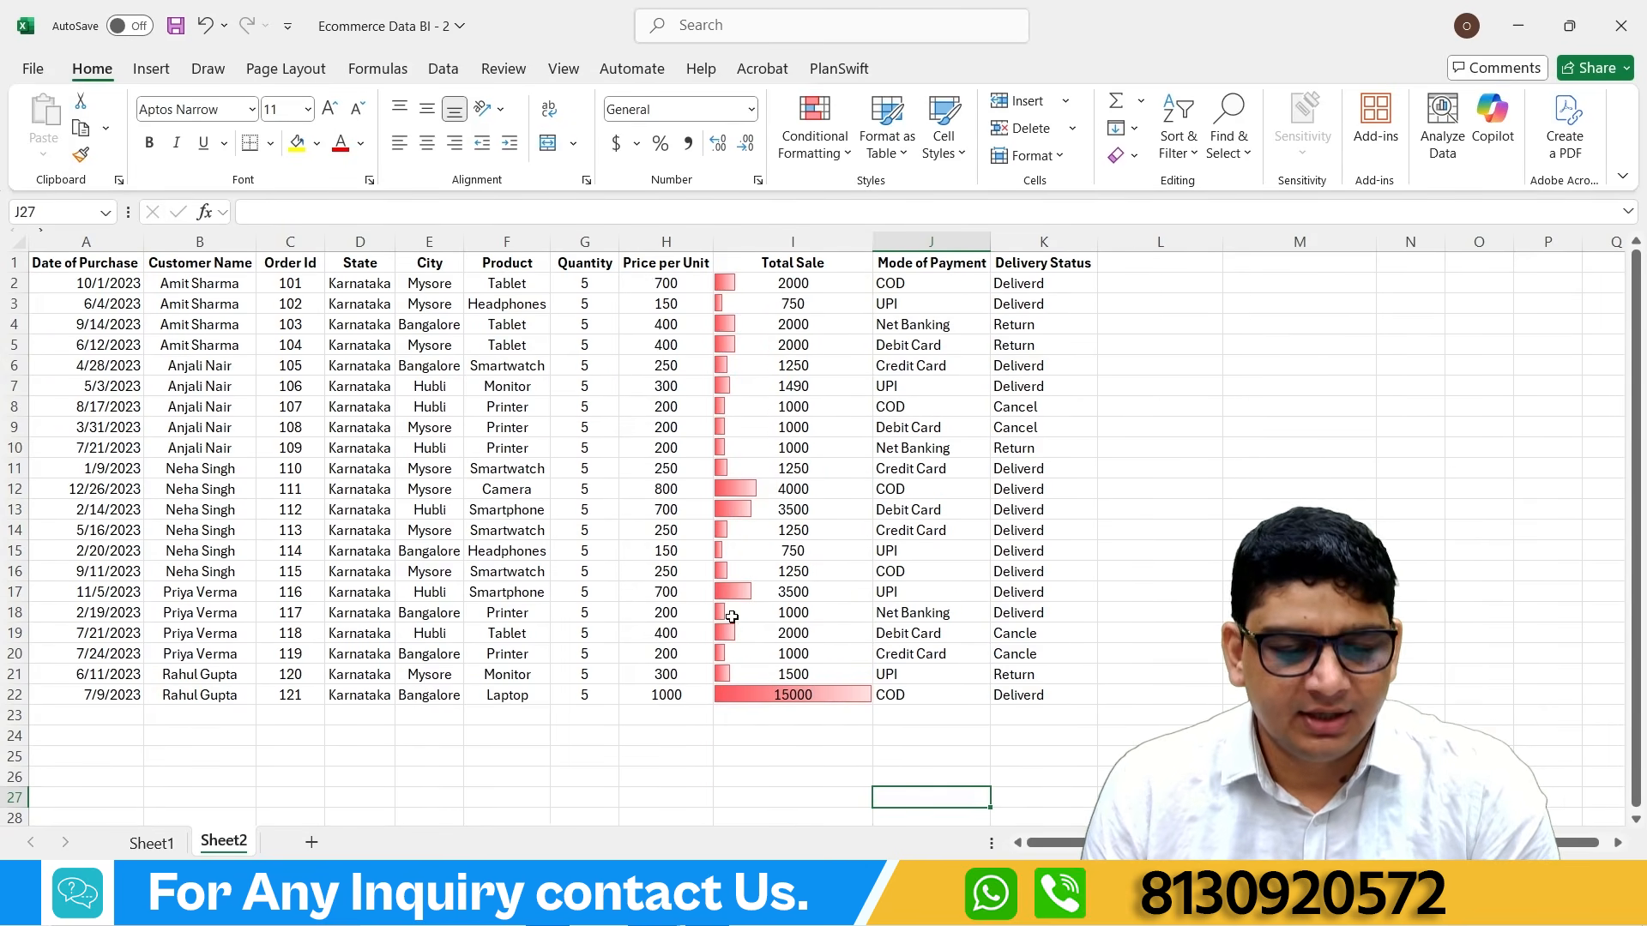
{"action": "left_click", "coordinate": [734, 491]}
{"action": "left_click", "coordinate": [727, 505]}
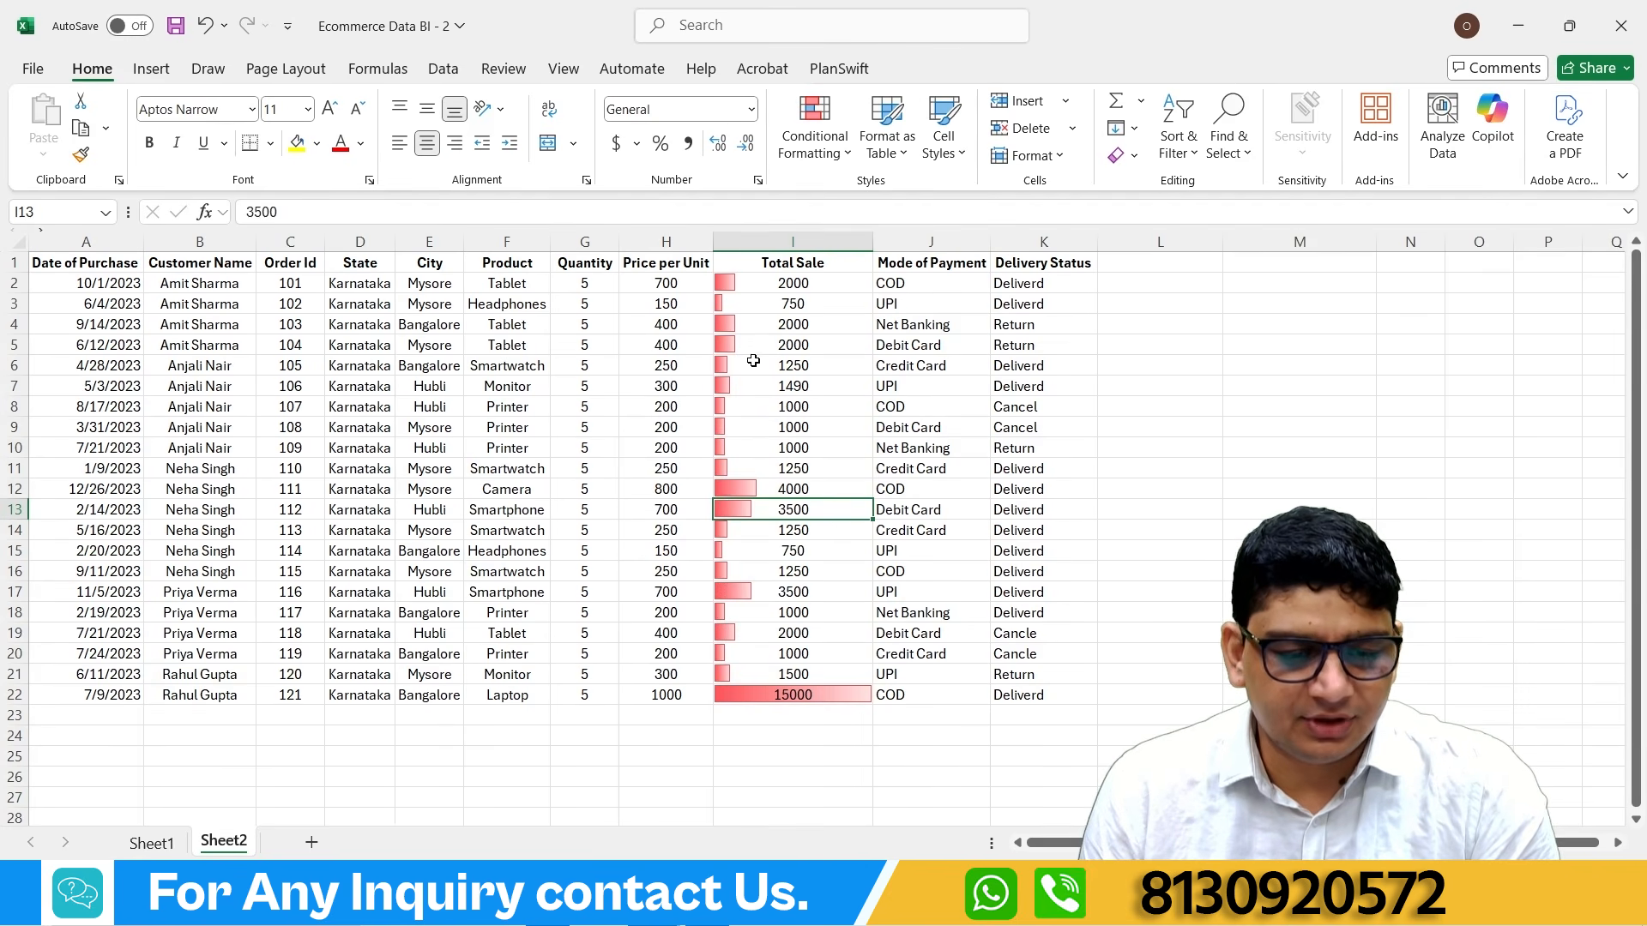
{"action": "left_click", "coordinate": [724, 324]}
{"action": "left_click", "coordinate": [725, 345]}
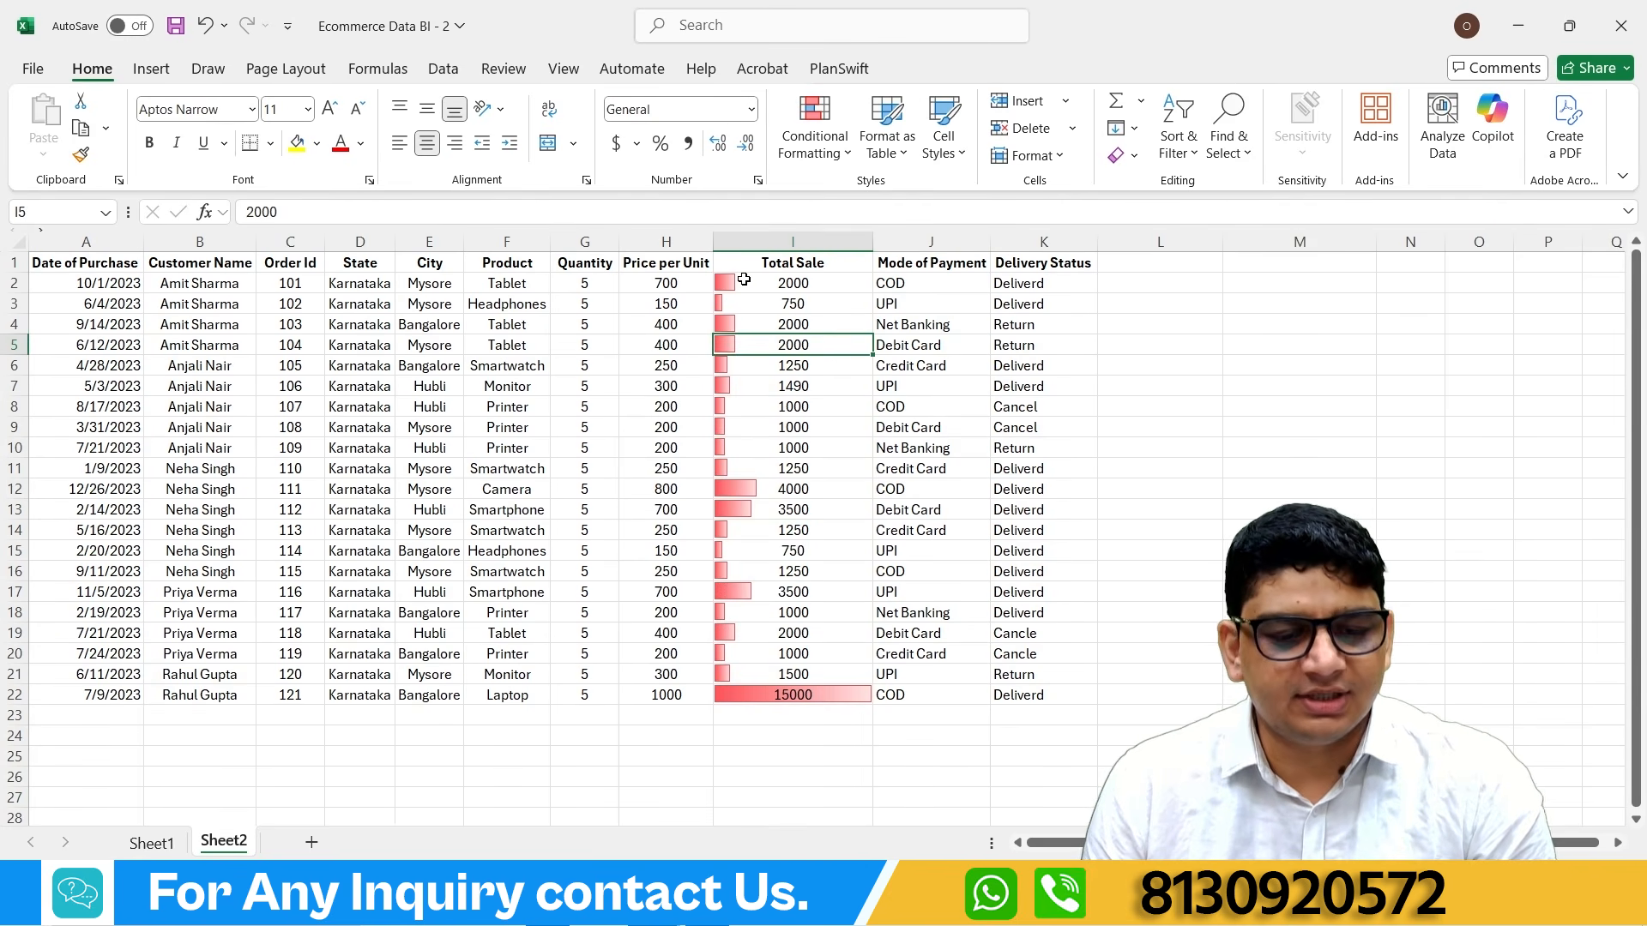
Step: Preview other data bar colors on the Total Sale column, and undo the column widening and the red data bars
{"action": "left_click_drag", "start_coordinate": [745, 269], "coordinate": [771, 695]}
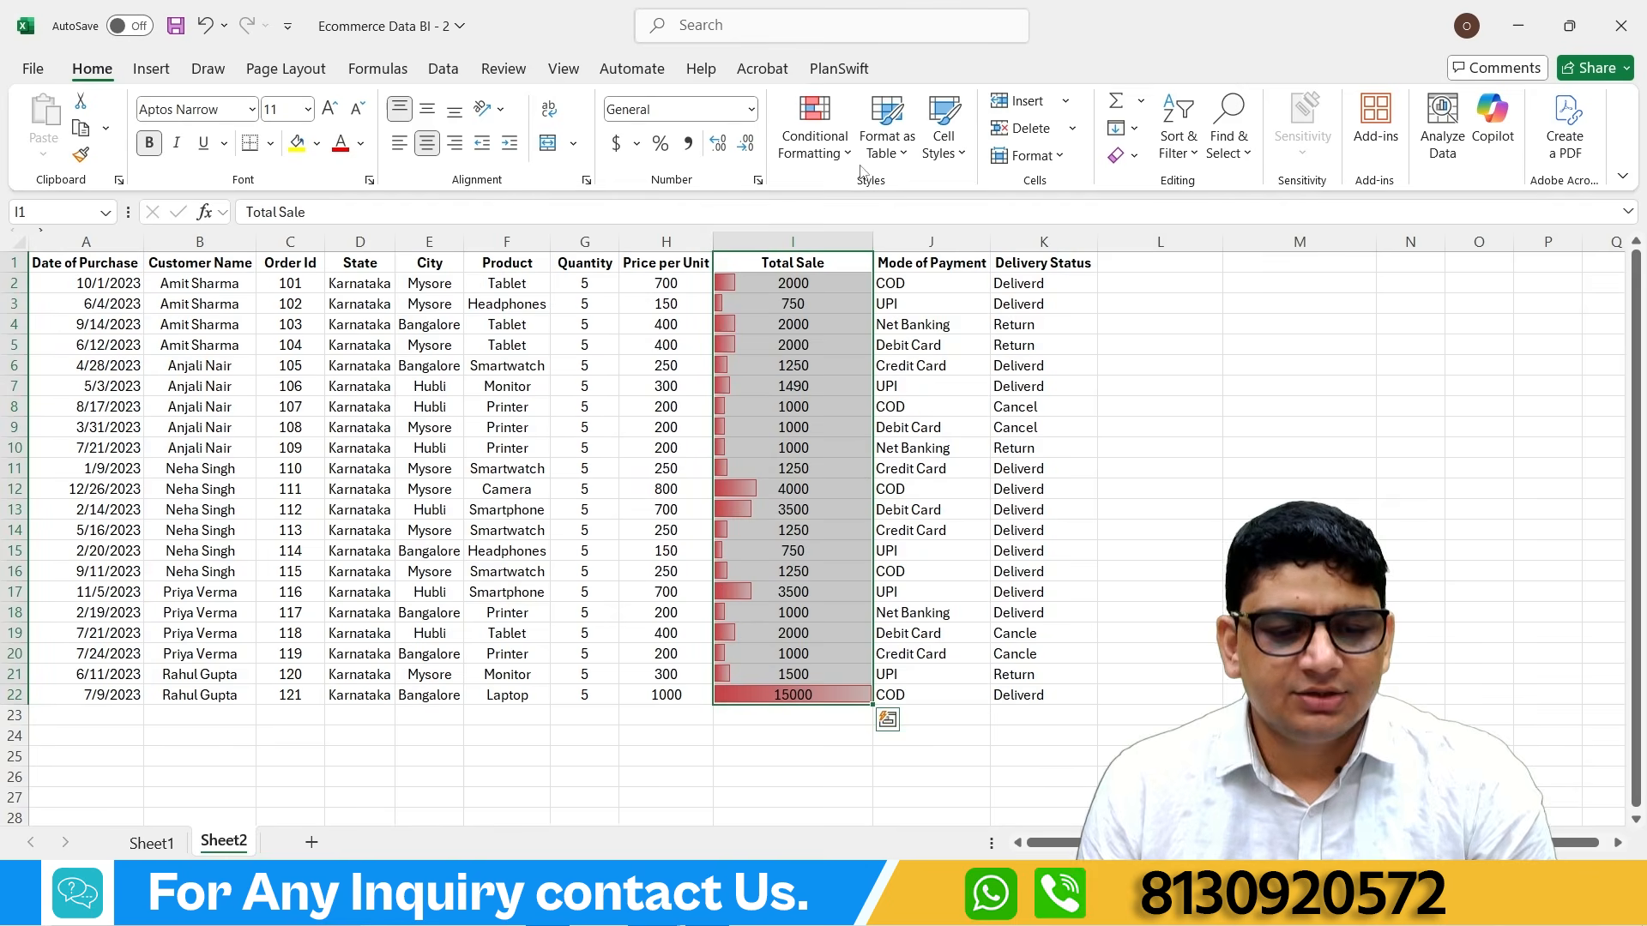
{"action": "left_click", "coordinate": [823, 137]}
{"action": "mouse_move", "coordinate": [914, 290]}
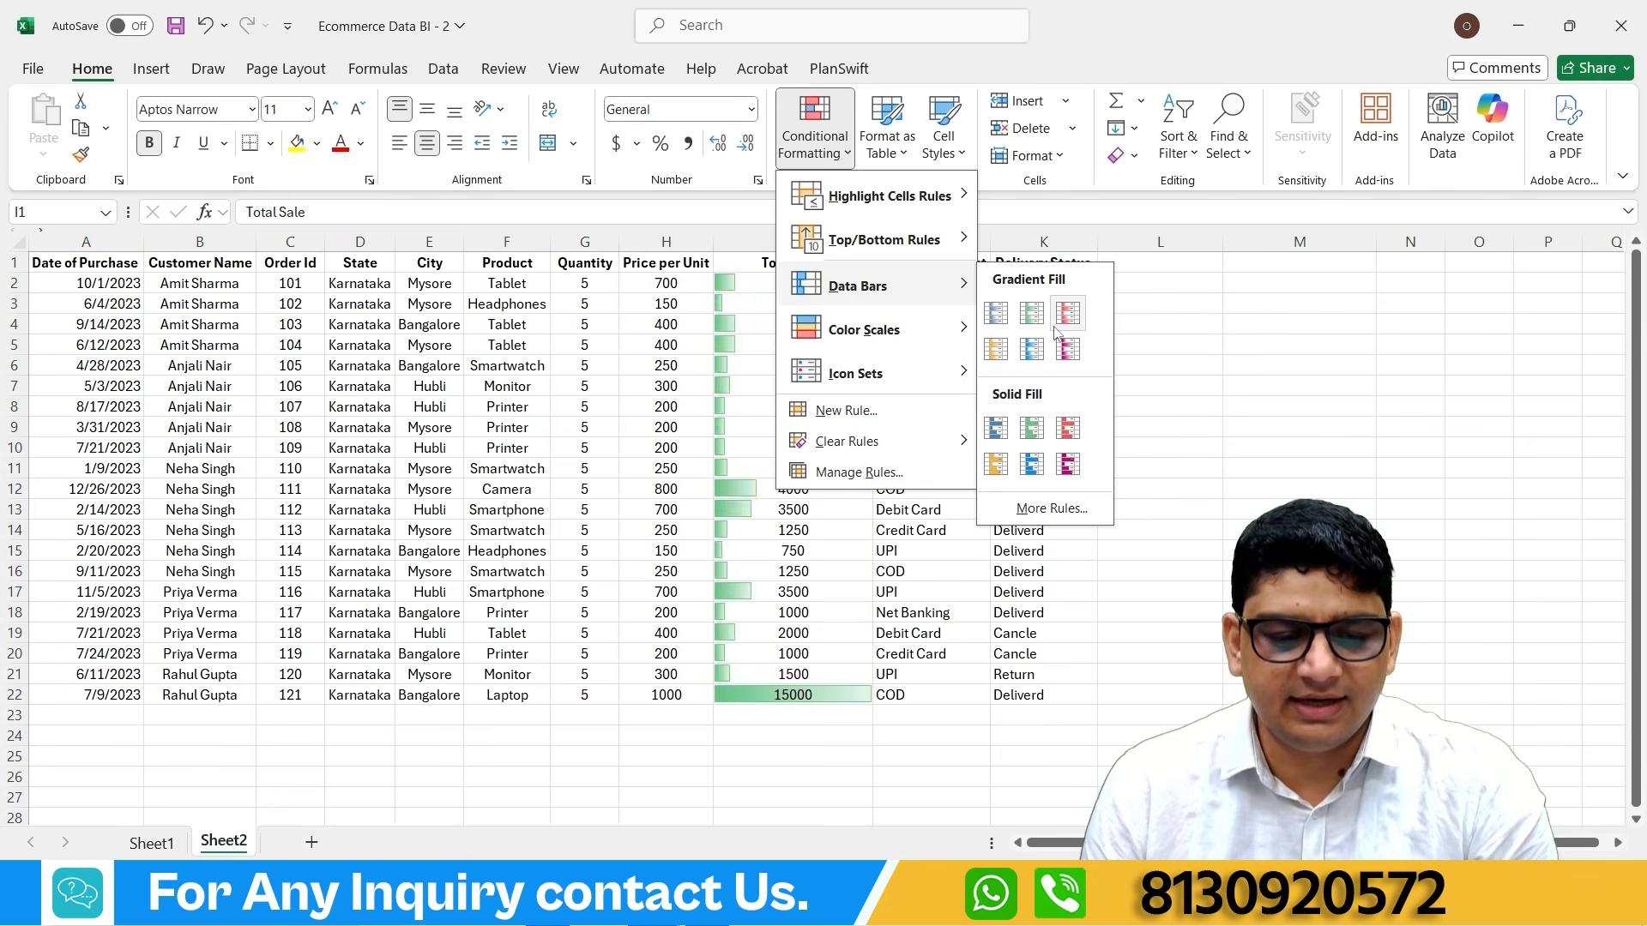
{"action": "mouse_move", "coordinate": [955, 328]}
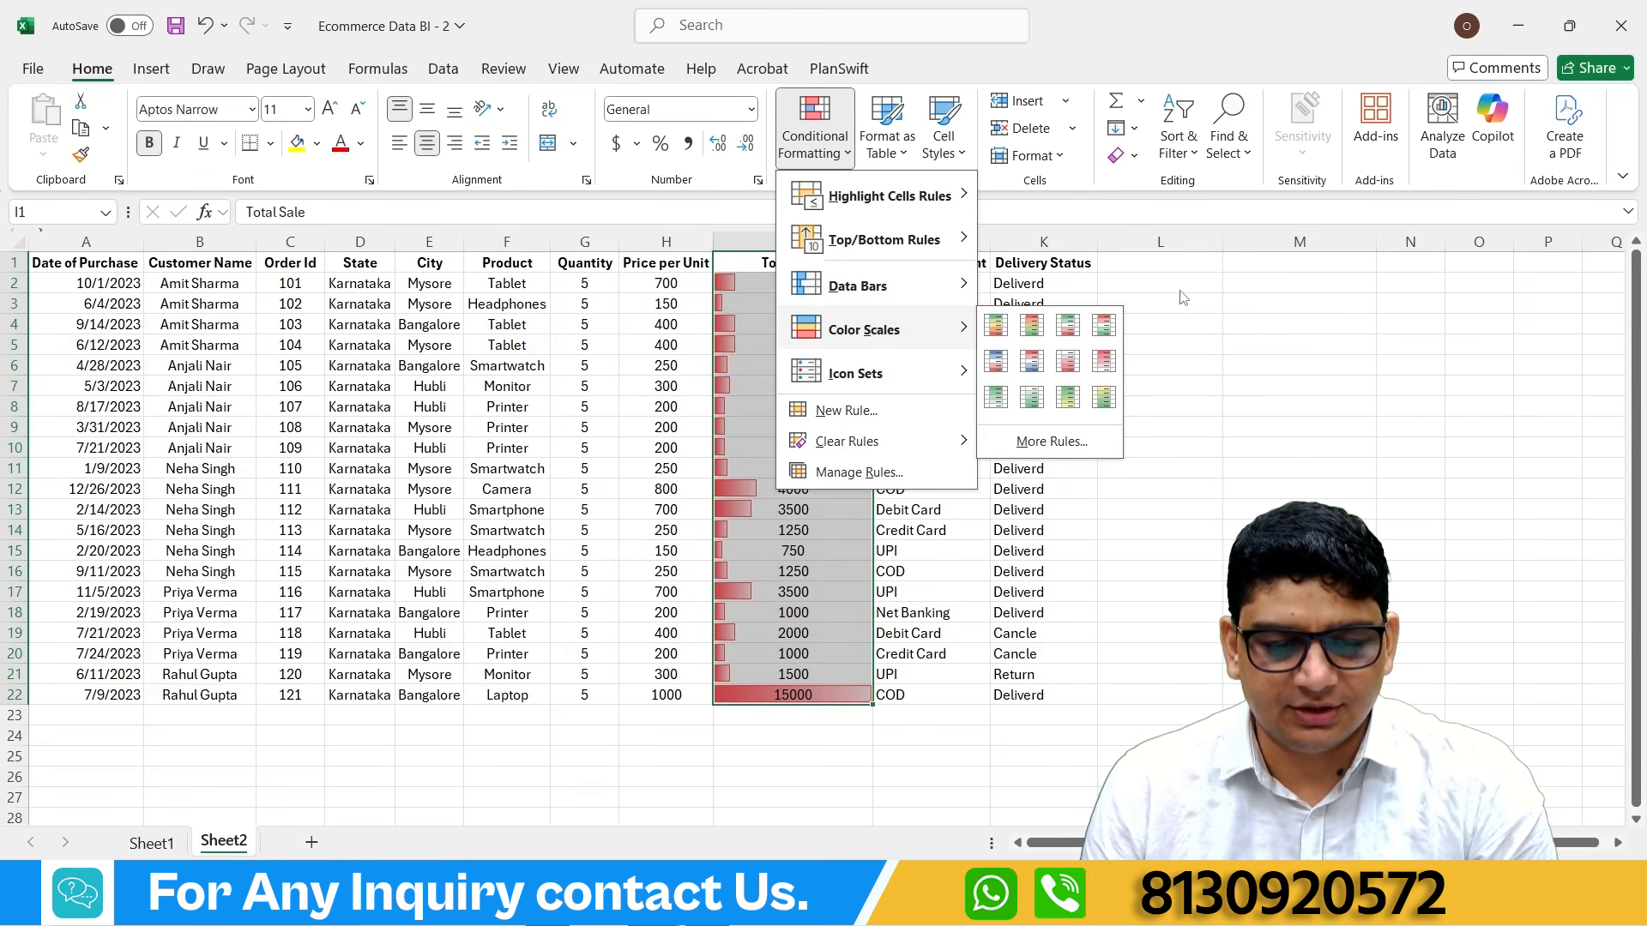
{"action": "mouse_move", "coordinate": [884, 240]}
{"action": "left_click", "coordinate": [1306, 376]}
{"action": "key", "text": "ctrl+z"}
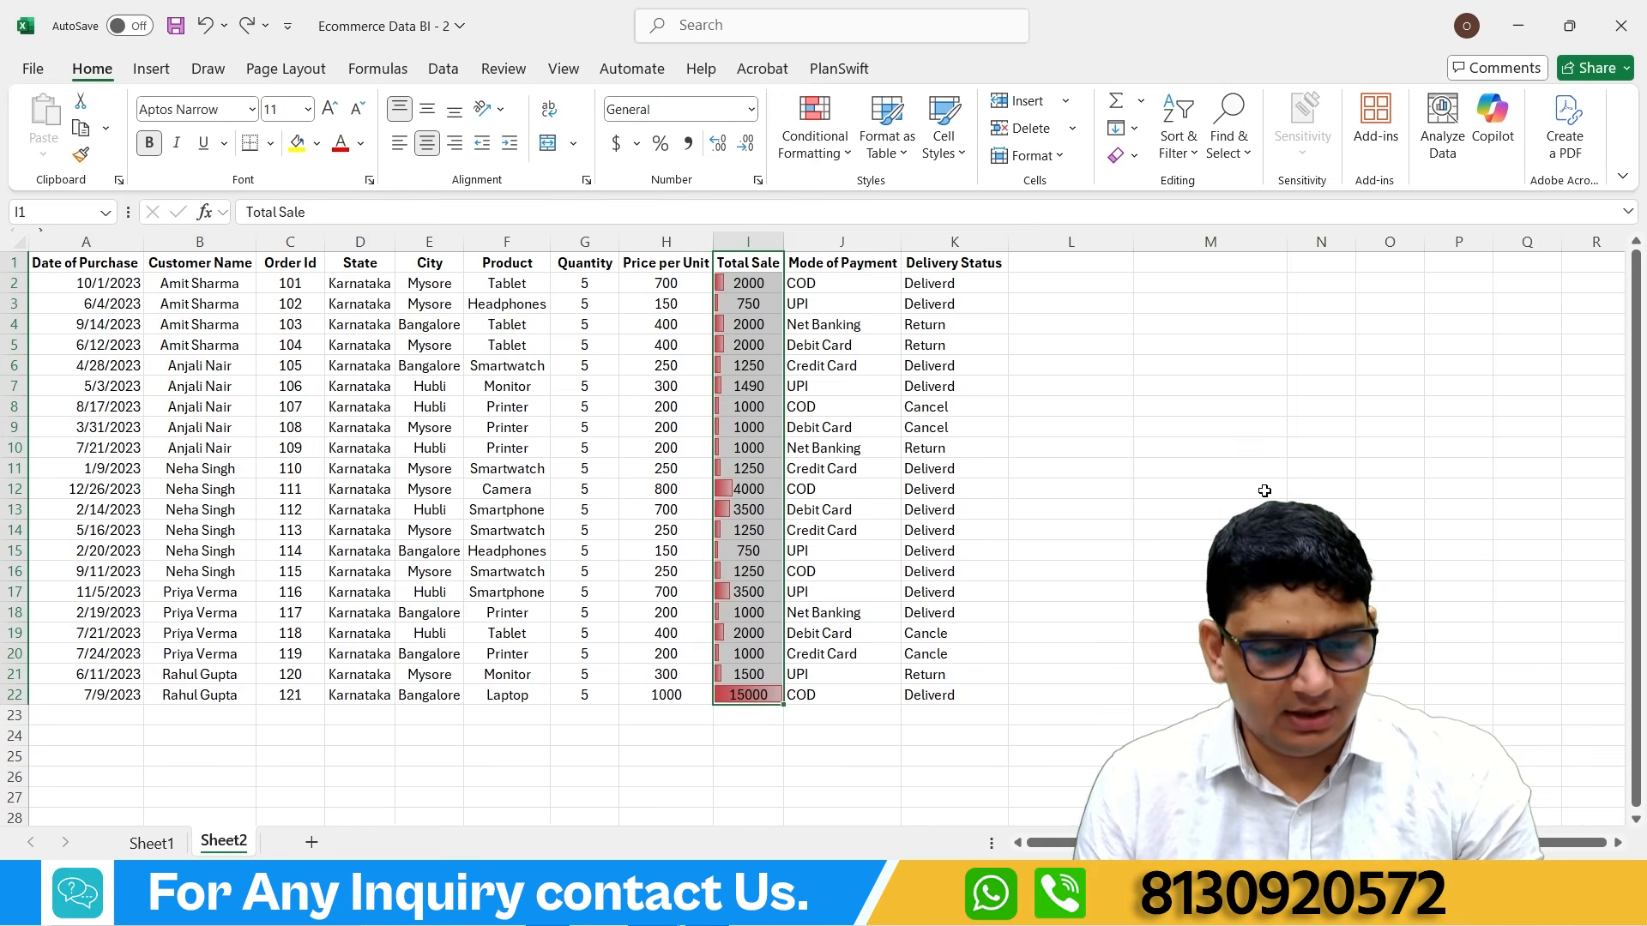
{"action": "key", "text": "ctrl+z"}
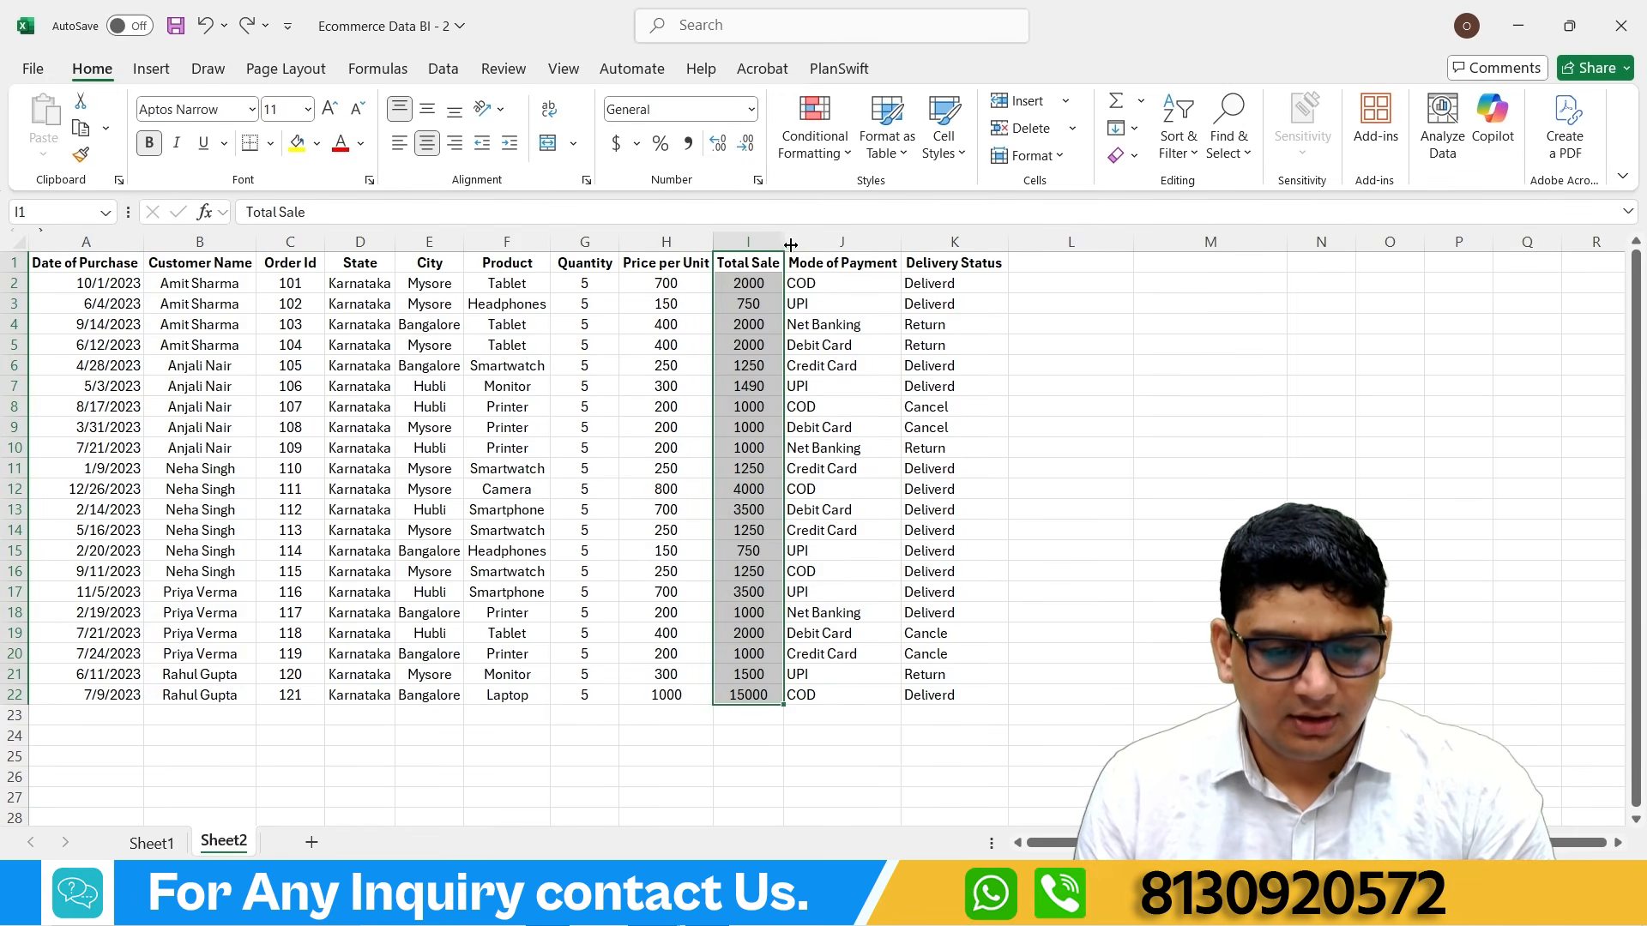
Step: Widen the Total Sale column and apply the Red-Yellow-Green color scale that marks its highest values red and lowest green
{"action": "left_click_drag", "start_coordinate": [783, 242], "coordinate": [820, 242]}
{"action": "left_click", "coordinate": [815, 137]}
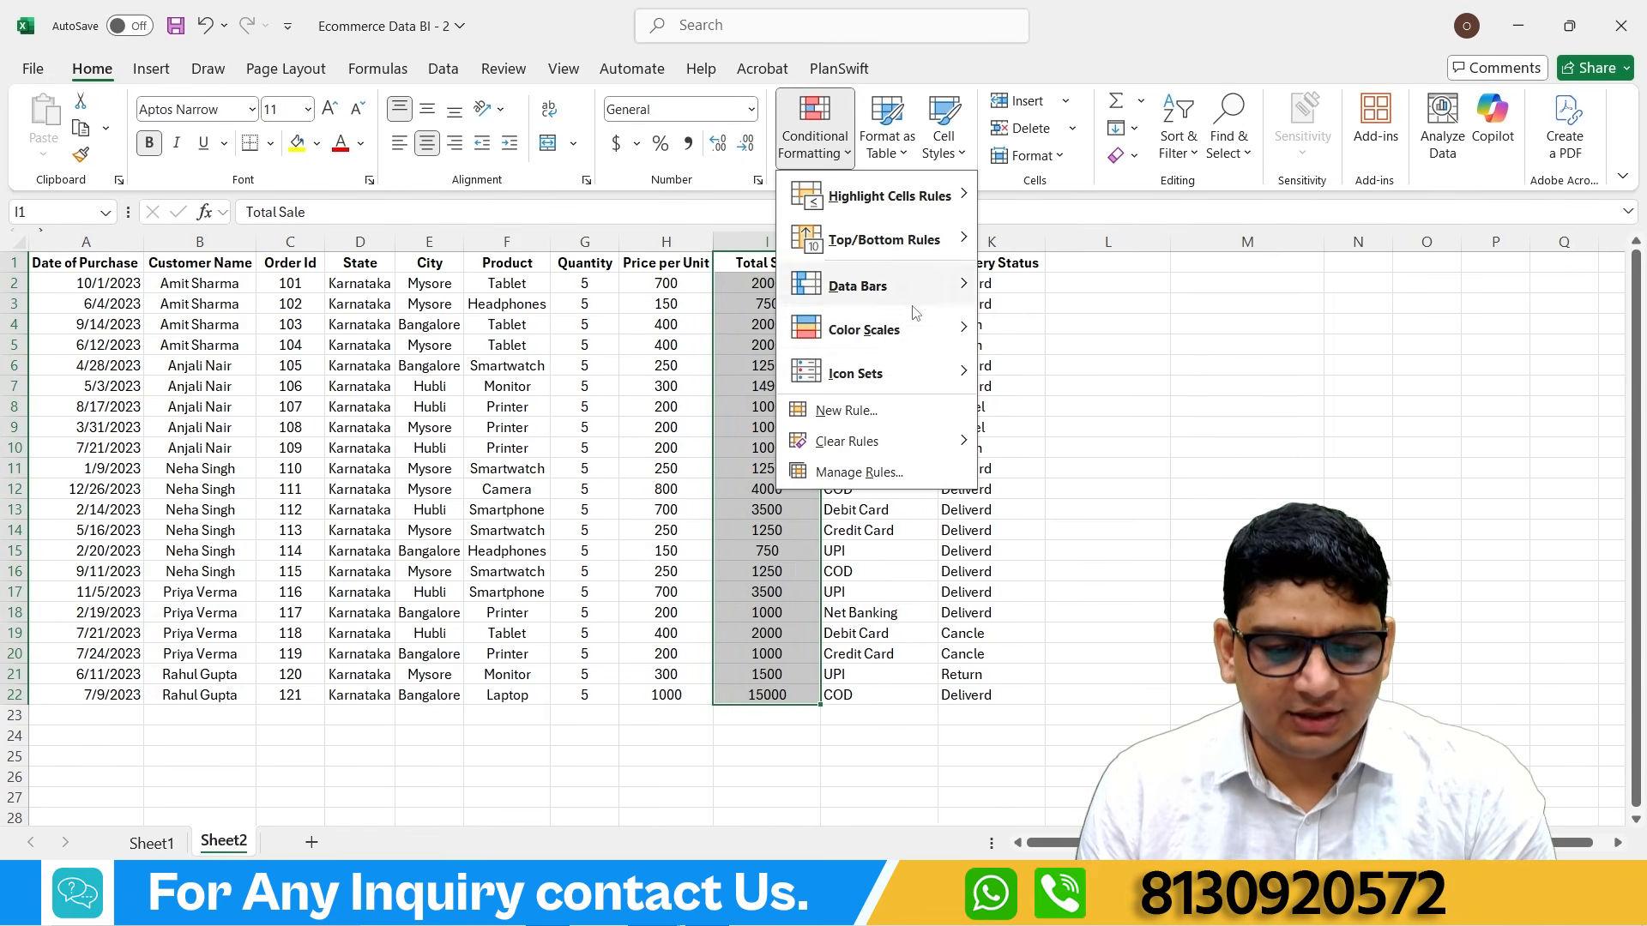
{"action": "mouse_move", "coordinate": [944, 329]}
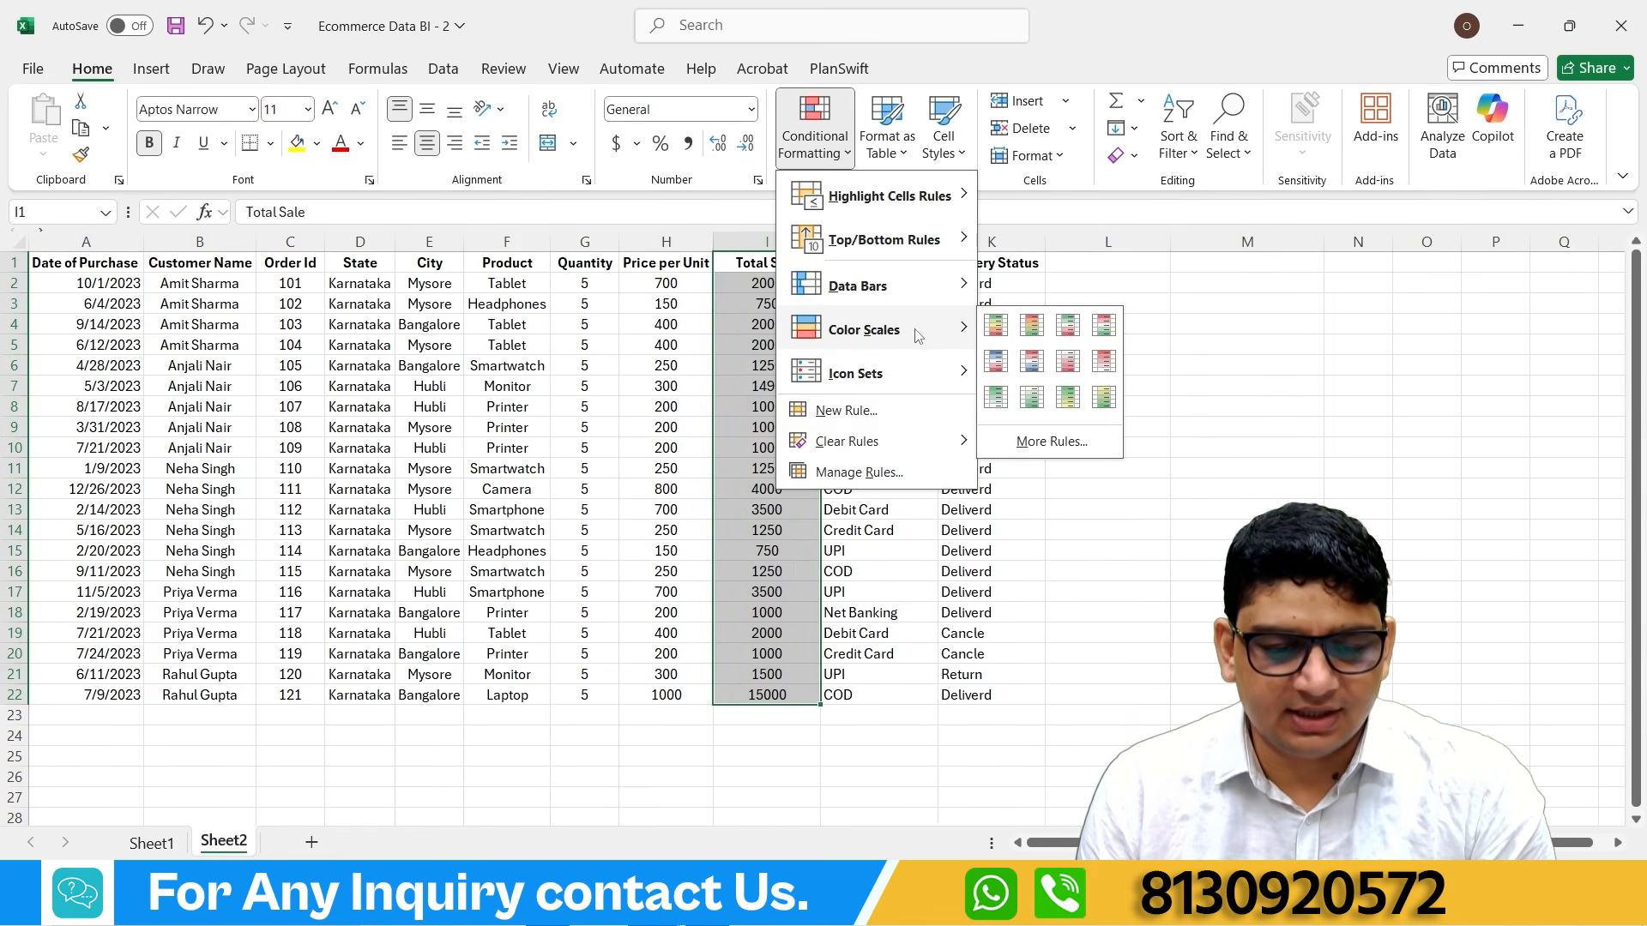
{"action": "left_click", "coordinate": [1032, 326]}
{"action": "left_click", "coordinate": [1208, 660]}
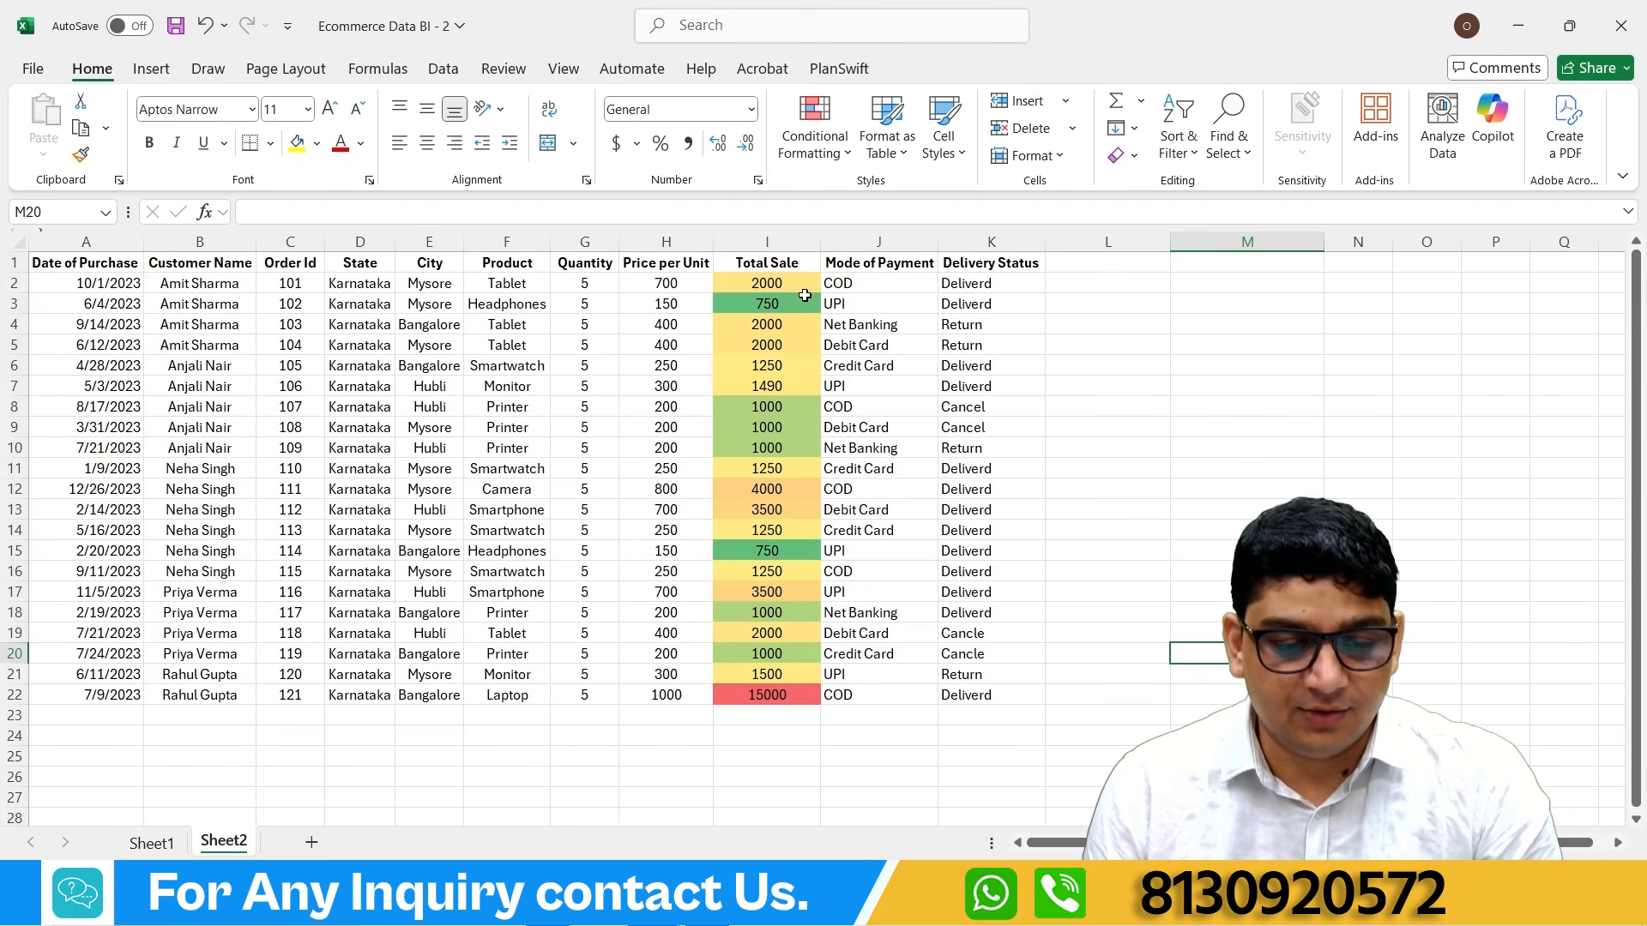
Step: Apply the Green-White color scale to the Total Sale values and compare the shading of the highest and lowest sales
{"action": "left_click_drag", "start_coordinate": [785, 285], "coordinate": [799, 694]}
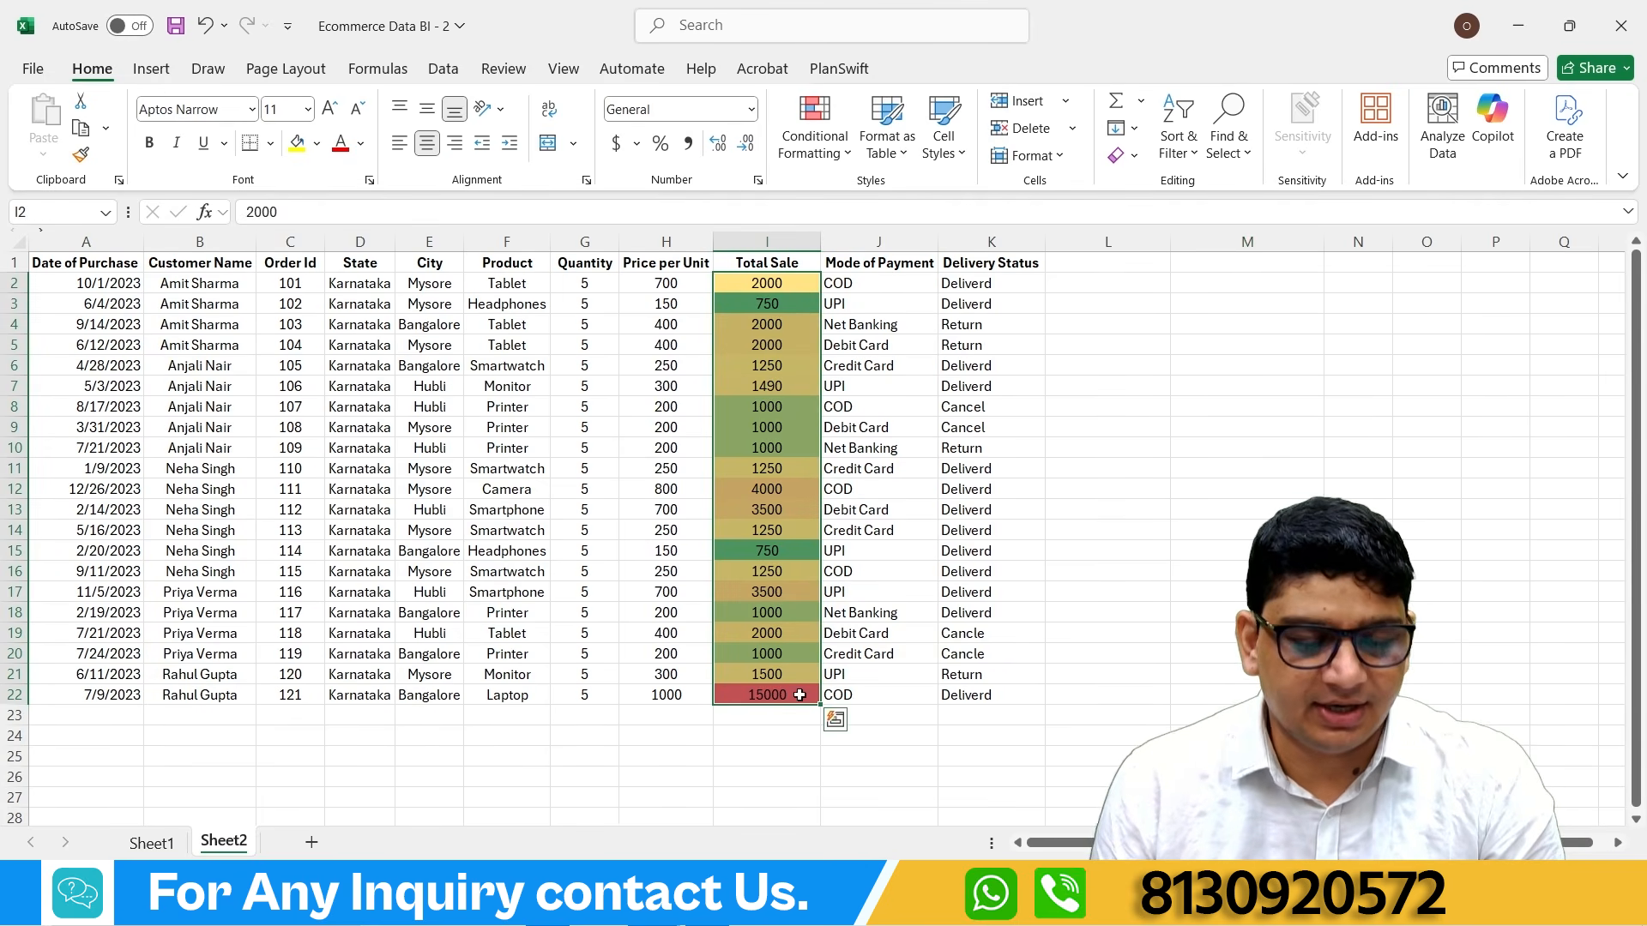
{"action": "left_click", "coordinate": [814, 129]}
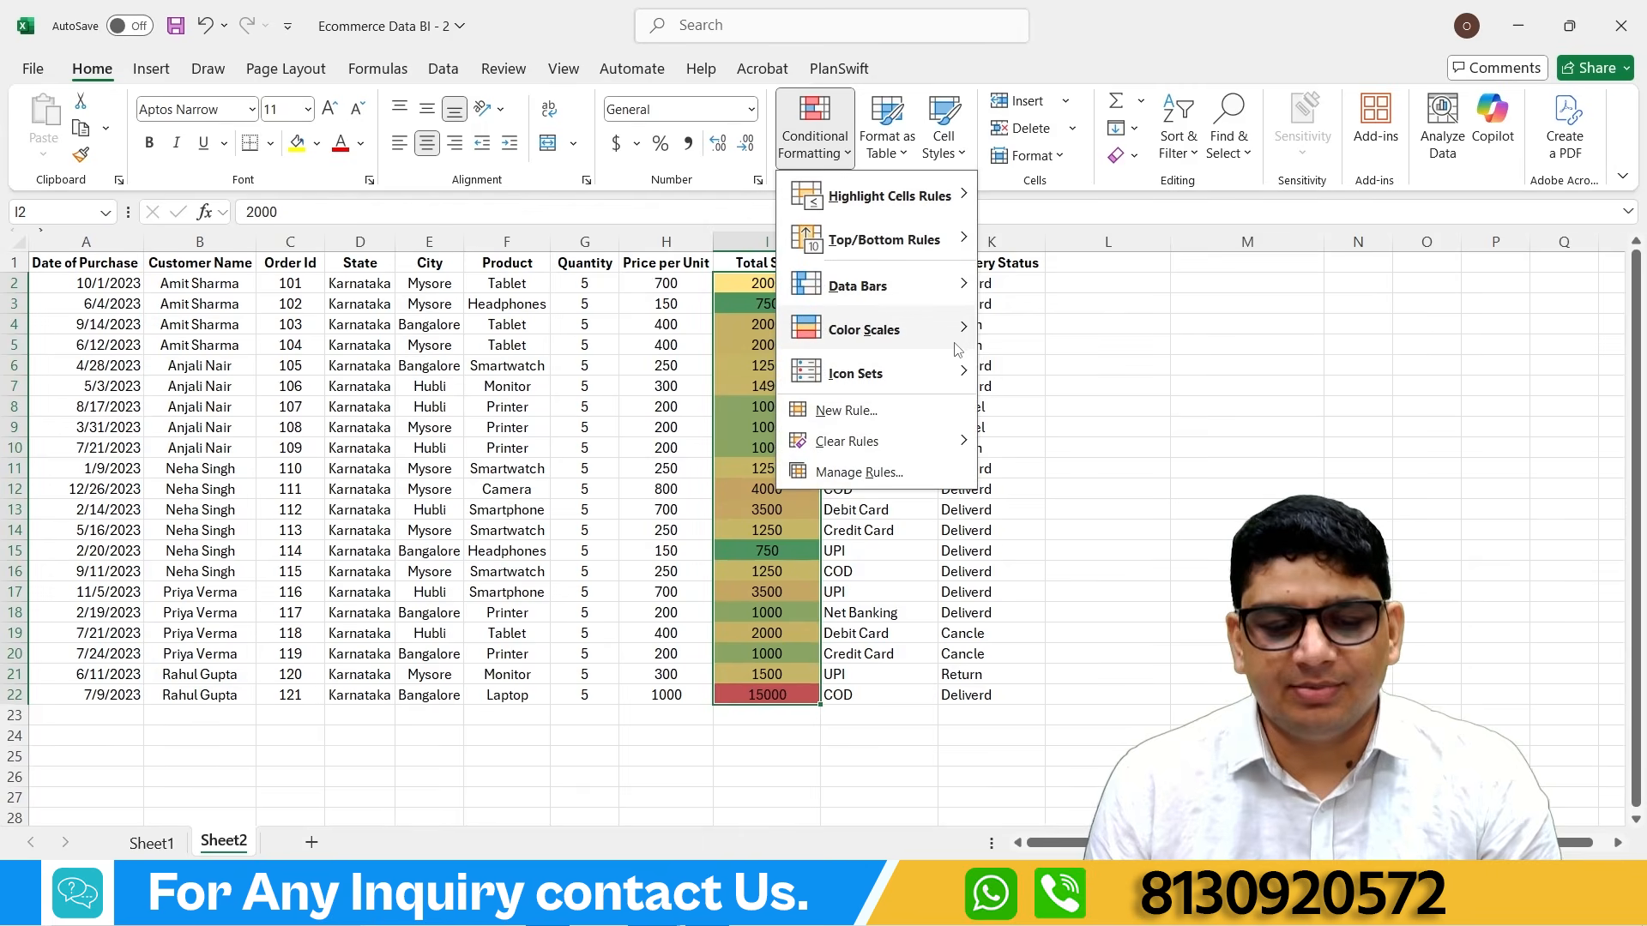
{"action": "mouse_move", "coordinate": [958, 349]}
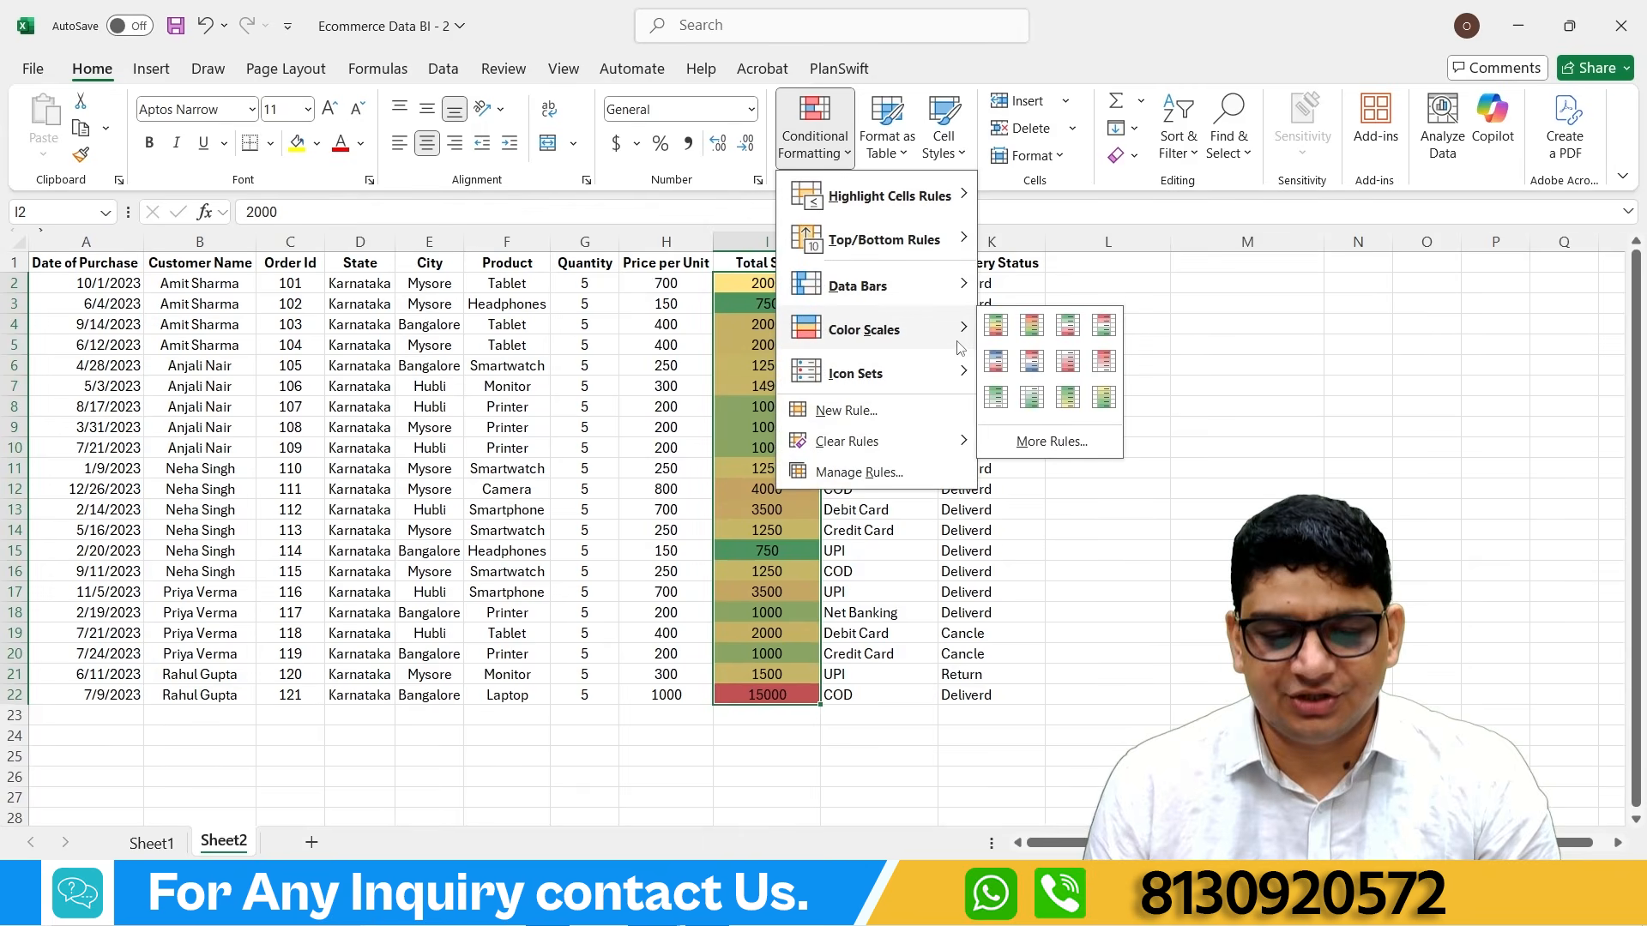
{"action": "left_click", "coordinate": [1008, 401]}
{"action": "left_click", "coordinate": [1113, 613]}
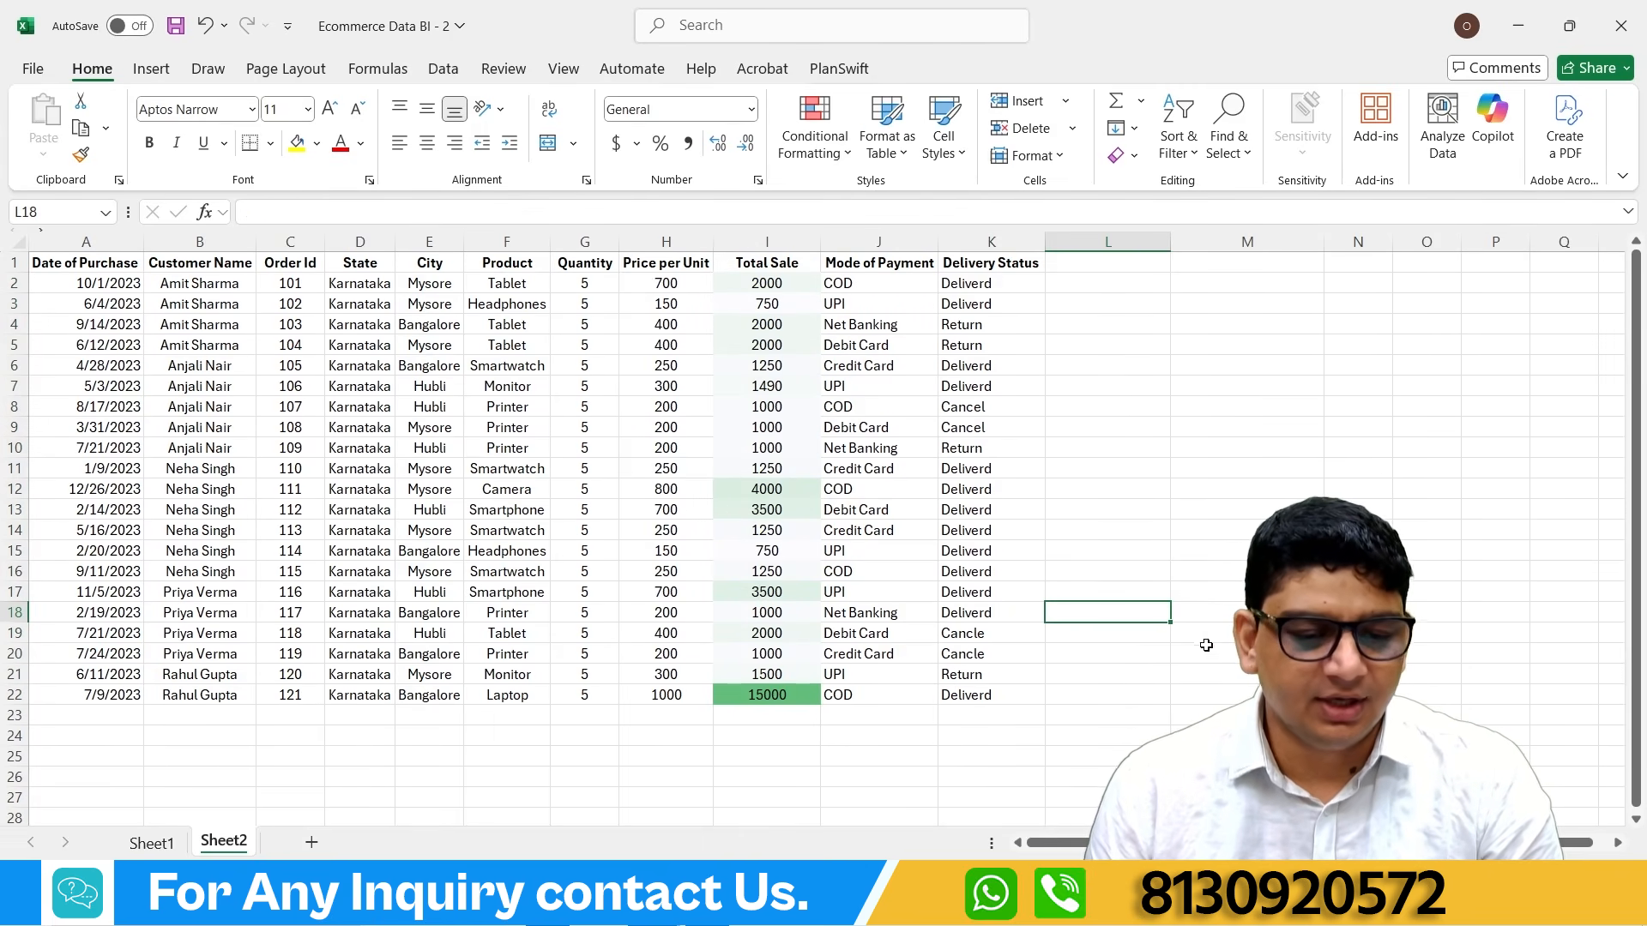
{"action": "left_click", "coordinate": [742, 702]}
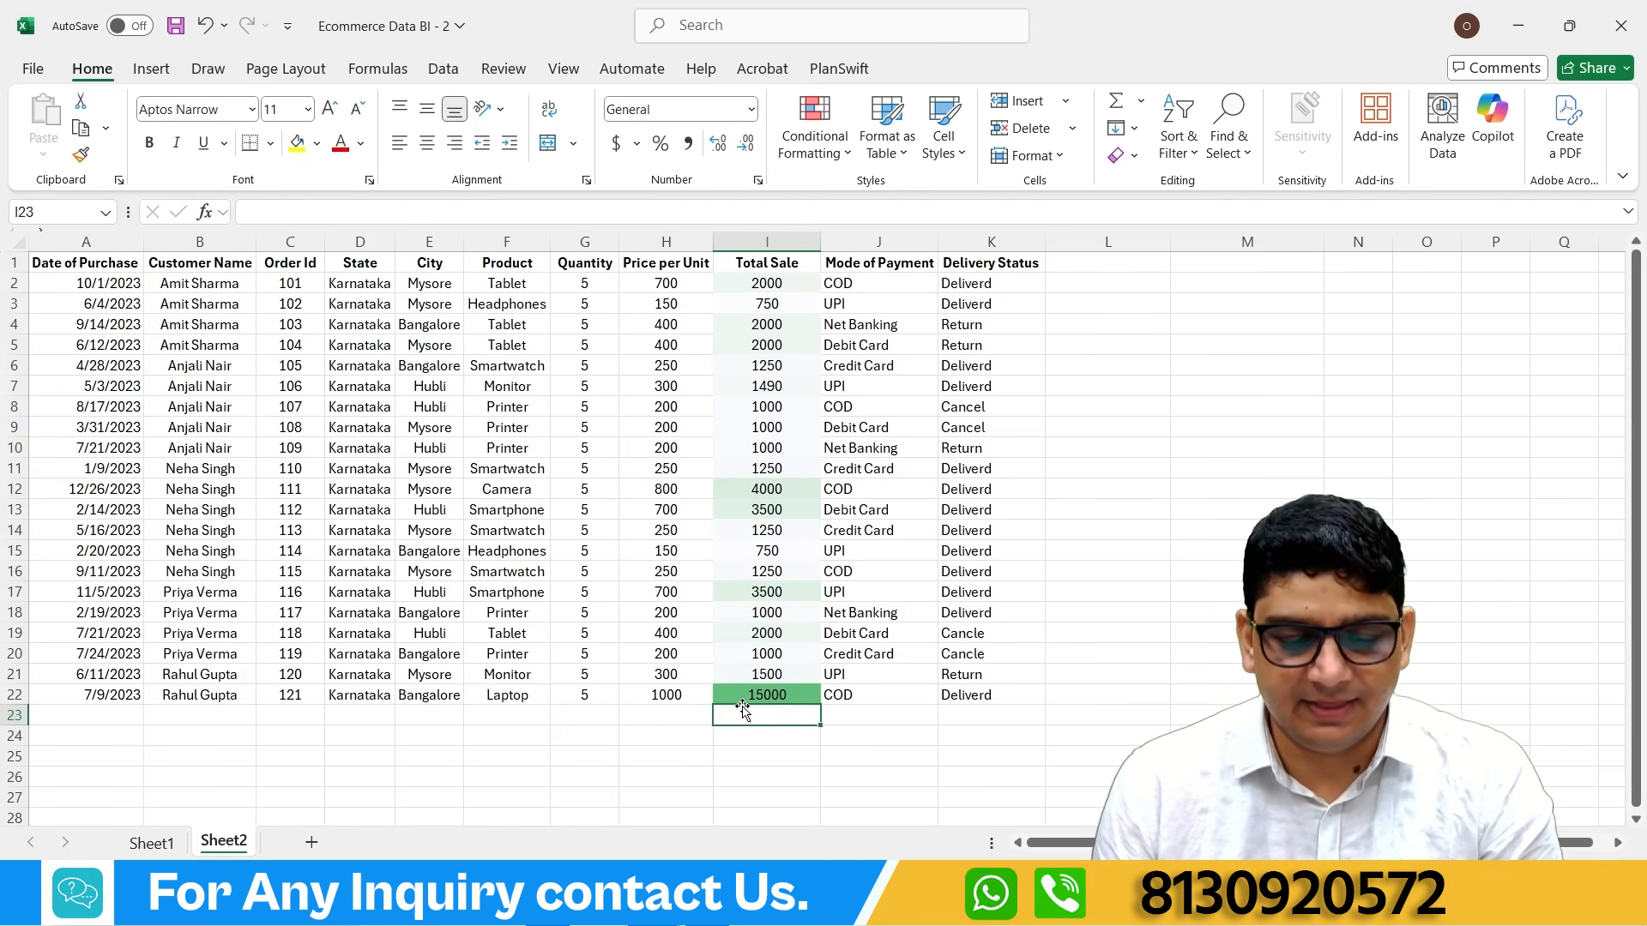
{"action": "left_click", "coordinate": [730, 306]}
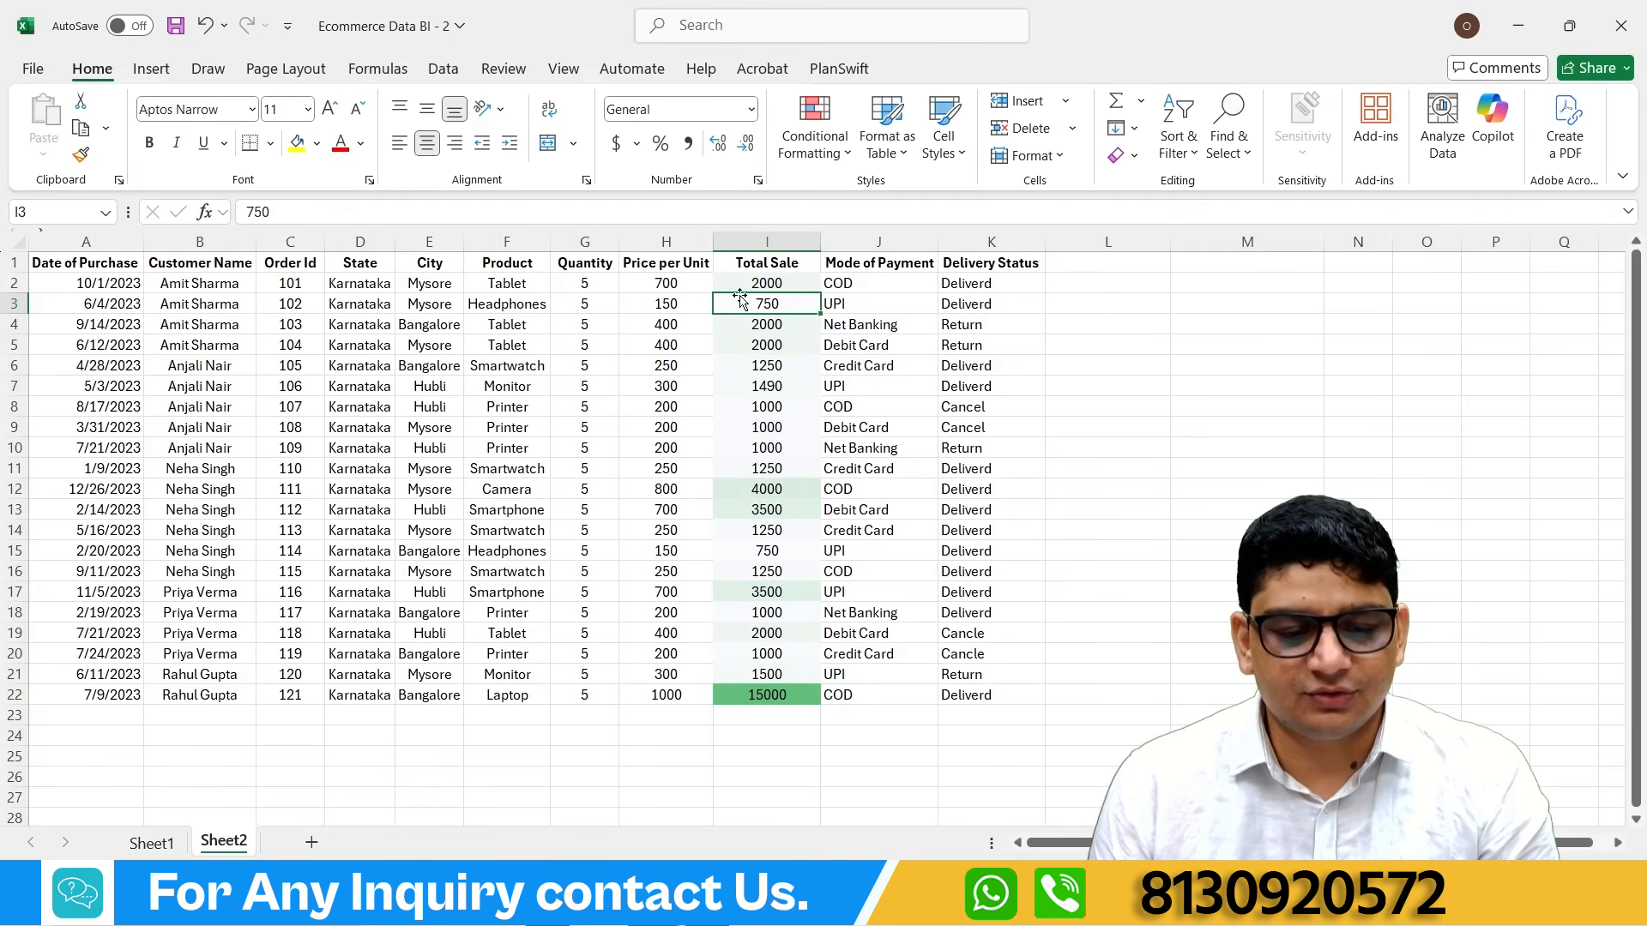
Step: Clear the conditional formatting rules from the Total Sale values
{"action": "left_click_drag", "start_coordinate": [741, 283], "coordinate": [741, 682]}
{"action": "left_click", "coordinate": [815, 146]}
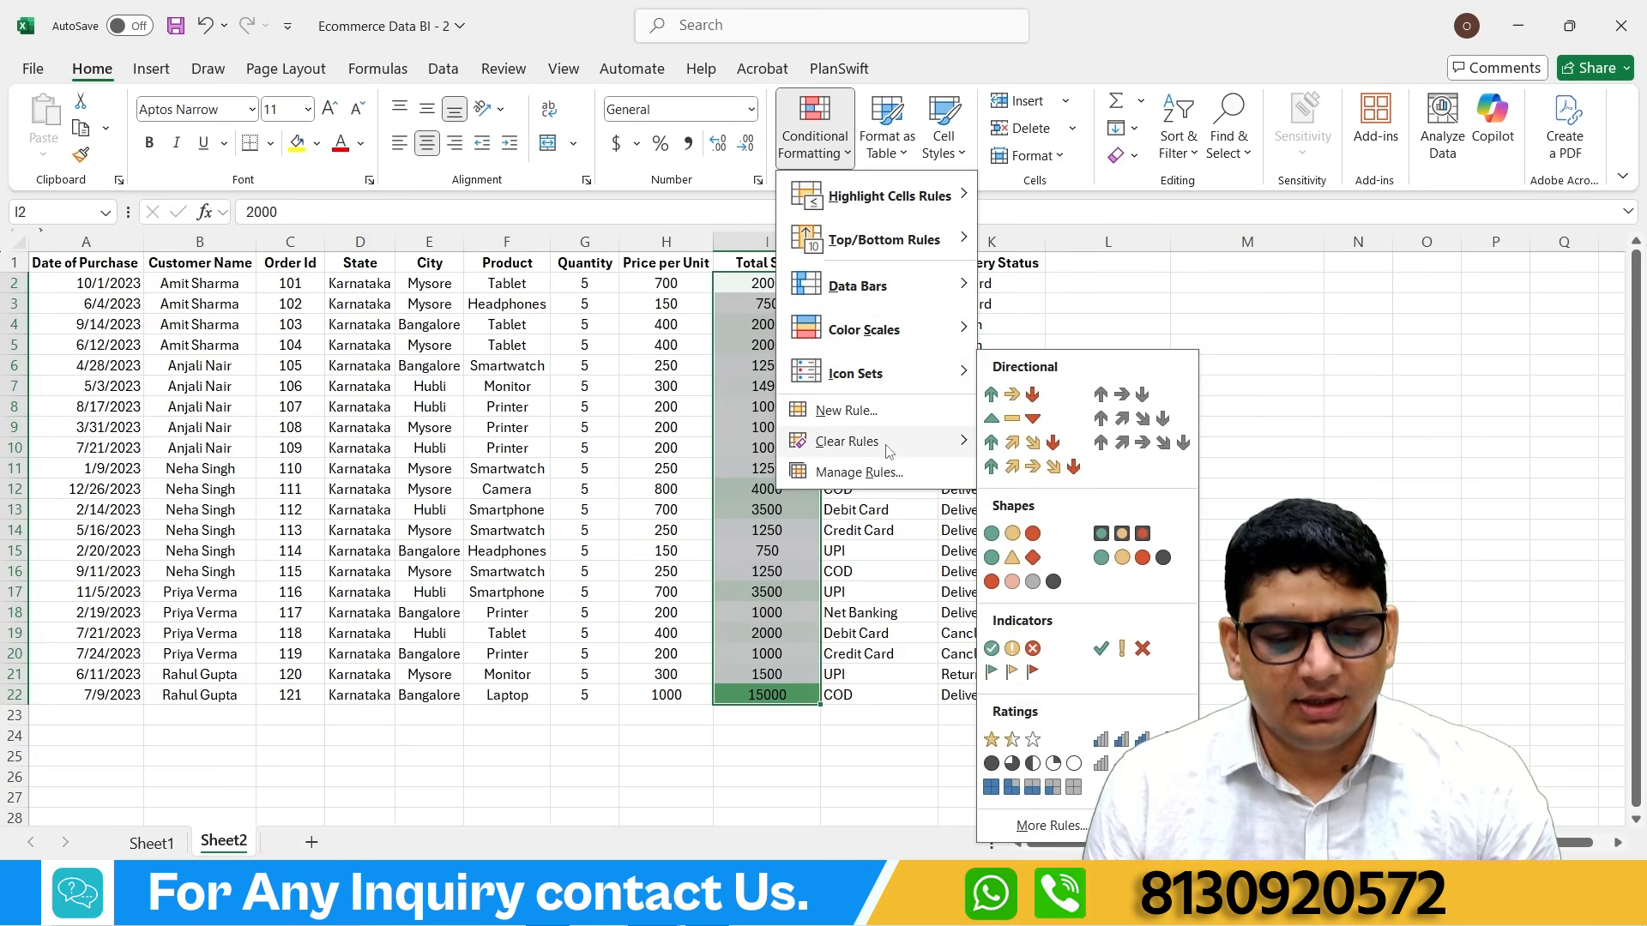
{"action": "mouse_move", "coordinate": [892, 448]}
{"action": "left_click", "coordinate": [988, 441]}
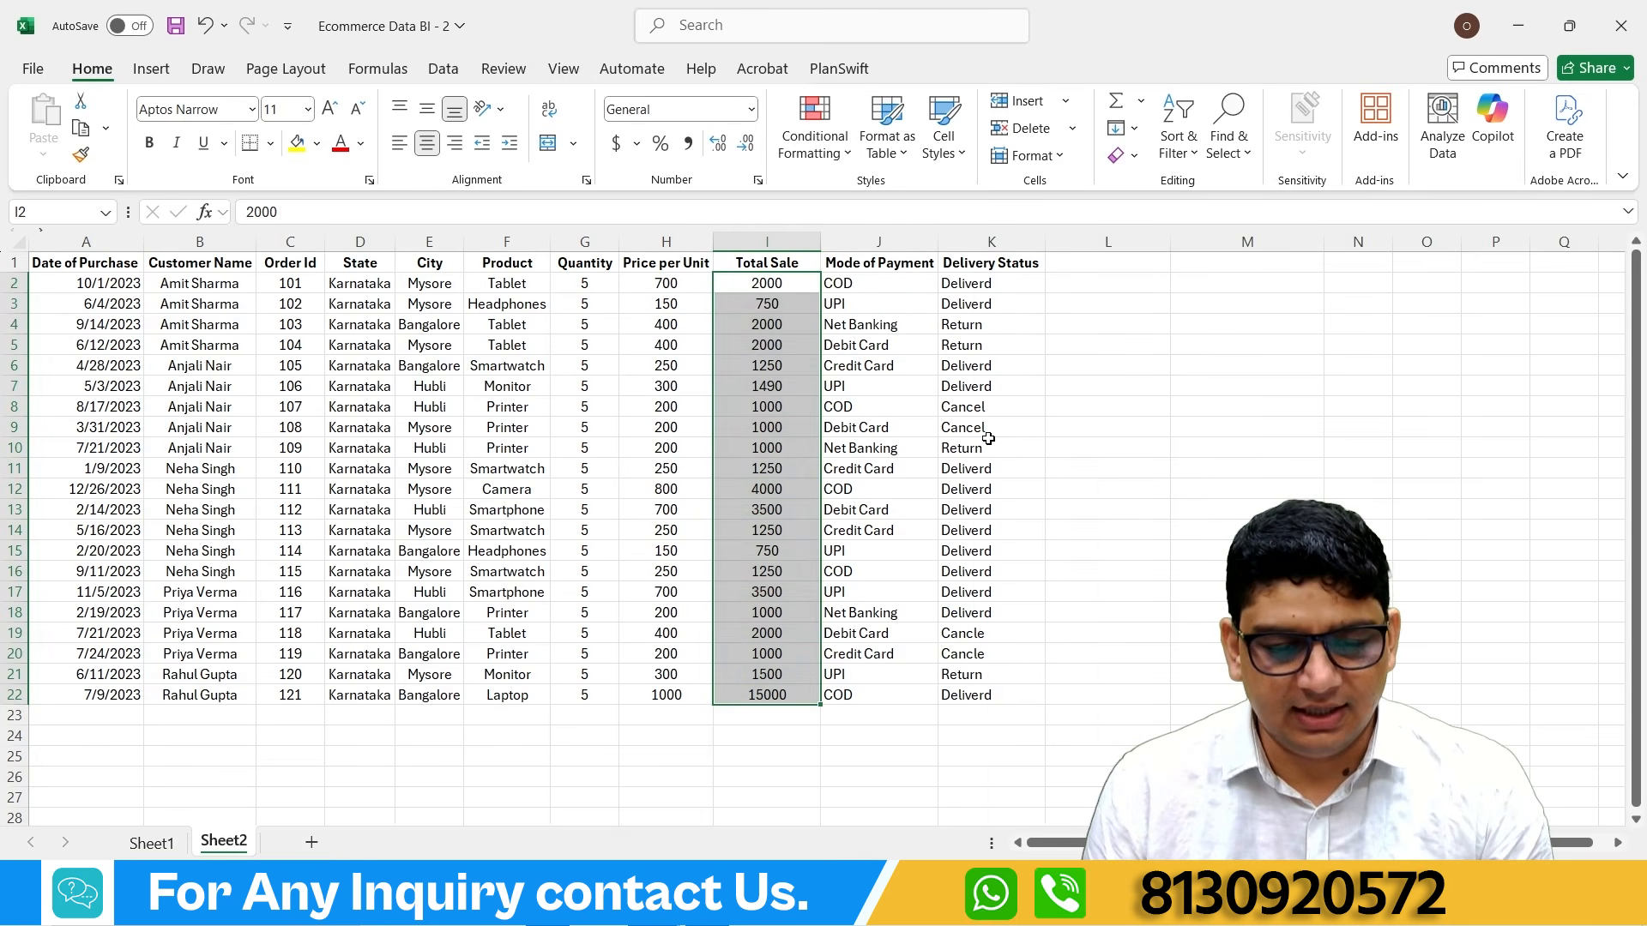
Step: Preview the 5 Boxes icon set on the Total Sale values without applying it
{"action": "left_click", "coordinate": [845, 154]}
{"action": "mouse_move", "coordinate": [932, 377]}
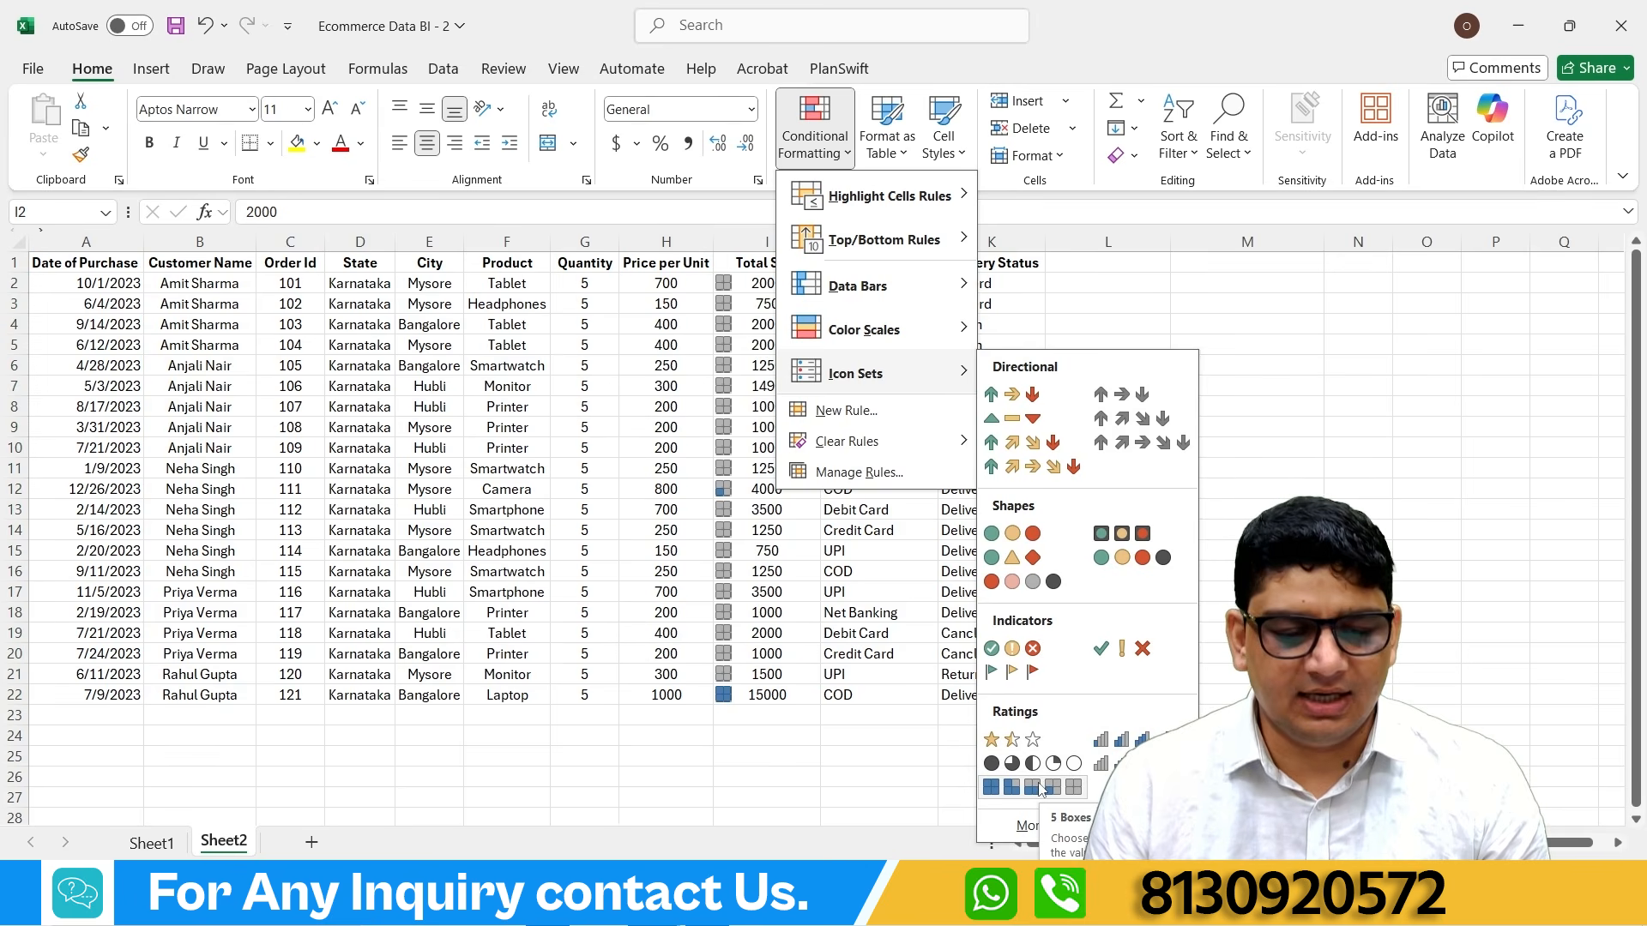
{"action": "left_click", "coordinate": [791, 588]}
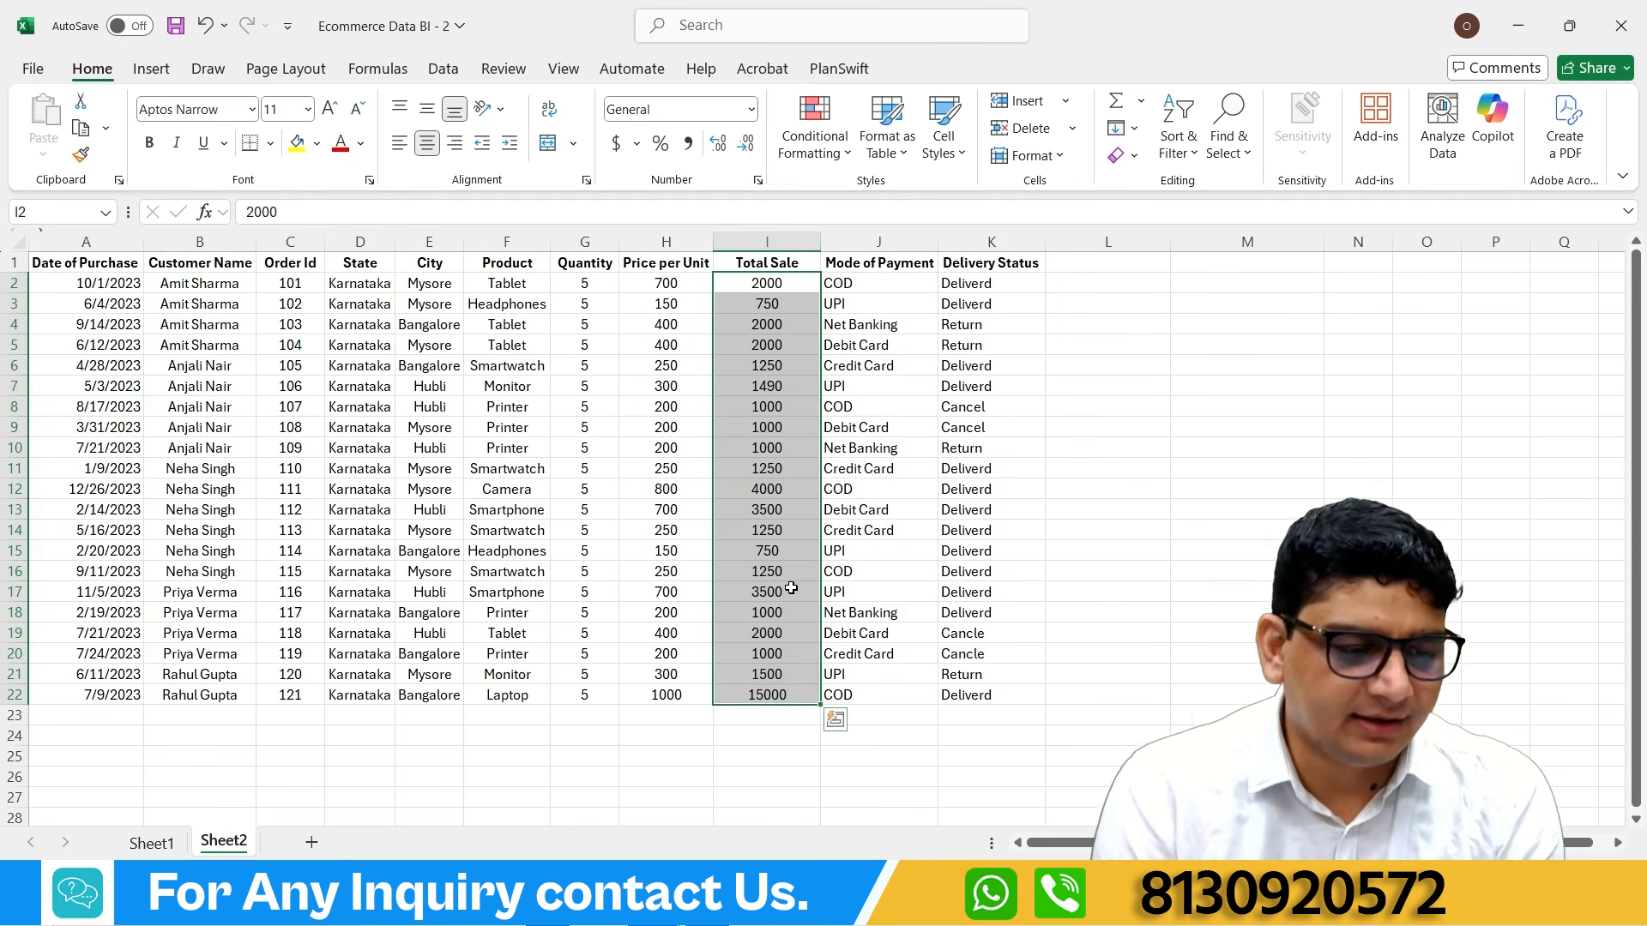
{"action": "left_click", "coordinate": [388, 553]}
{"action": "left_click_drag", "start_coordinate": [100, 265], "coordinate": [952, 717]}
{"action": "left_click", "coordinate": [933, 780]}
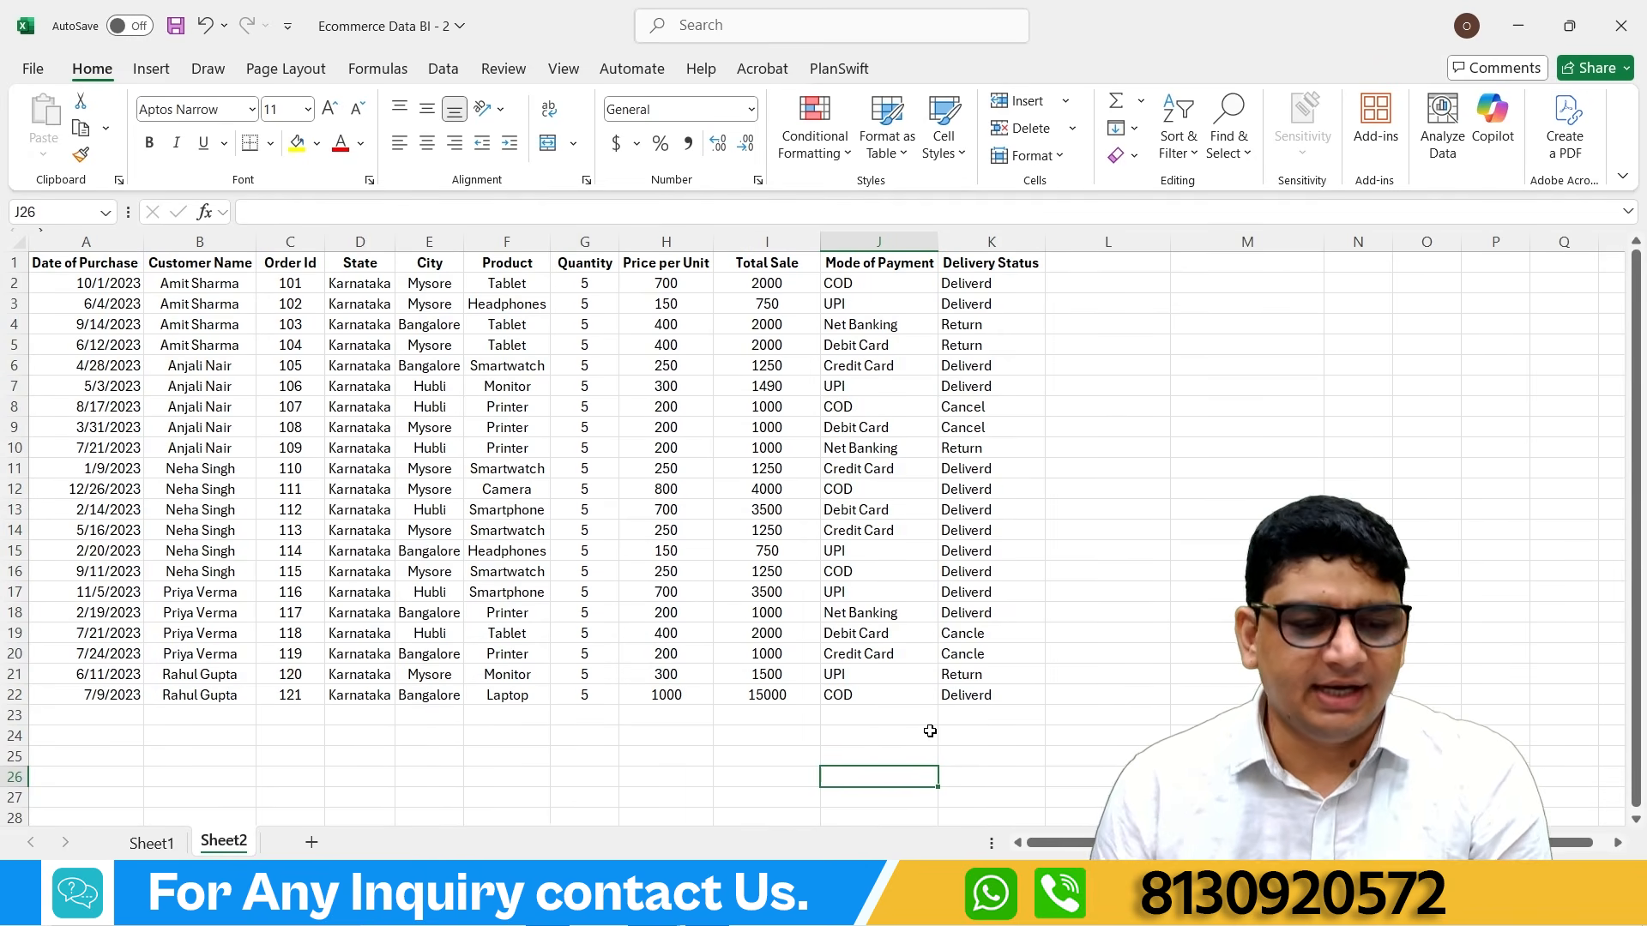
Step: Convert the sales data range A1:K22 into a table with headers, and undo the conversion
{"action": "left_click", "coordinate": [87, 267]}
{"action": "key", "text": "ctrl+a"}
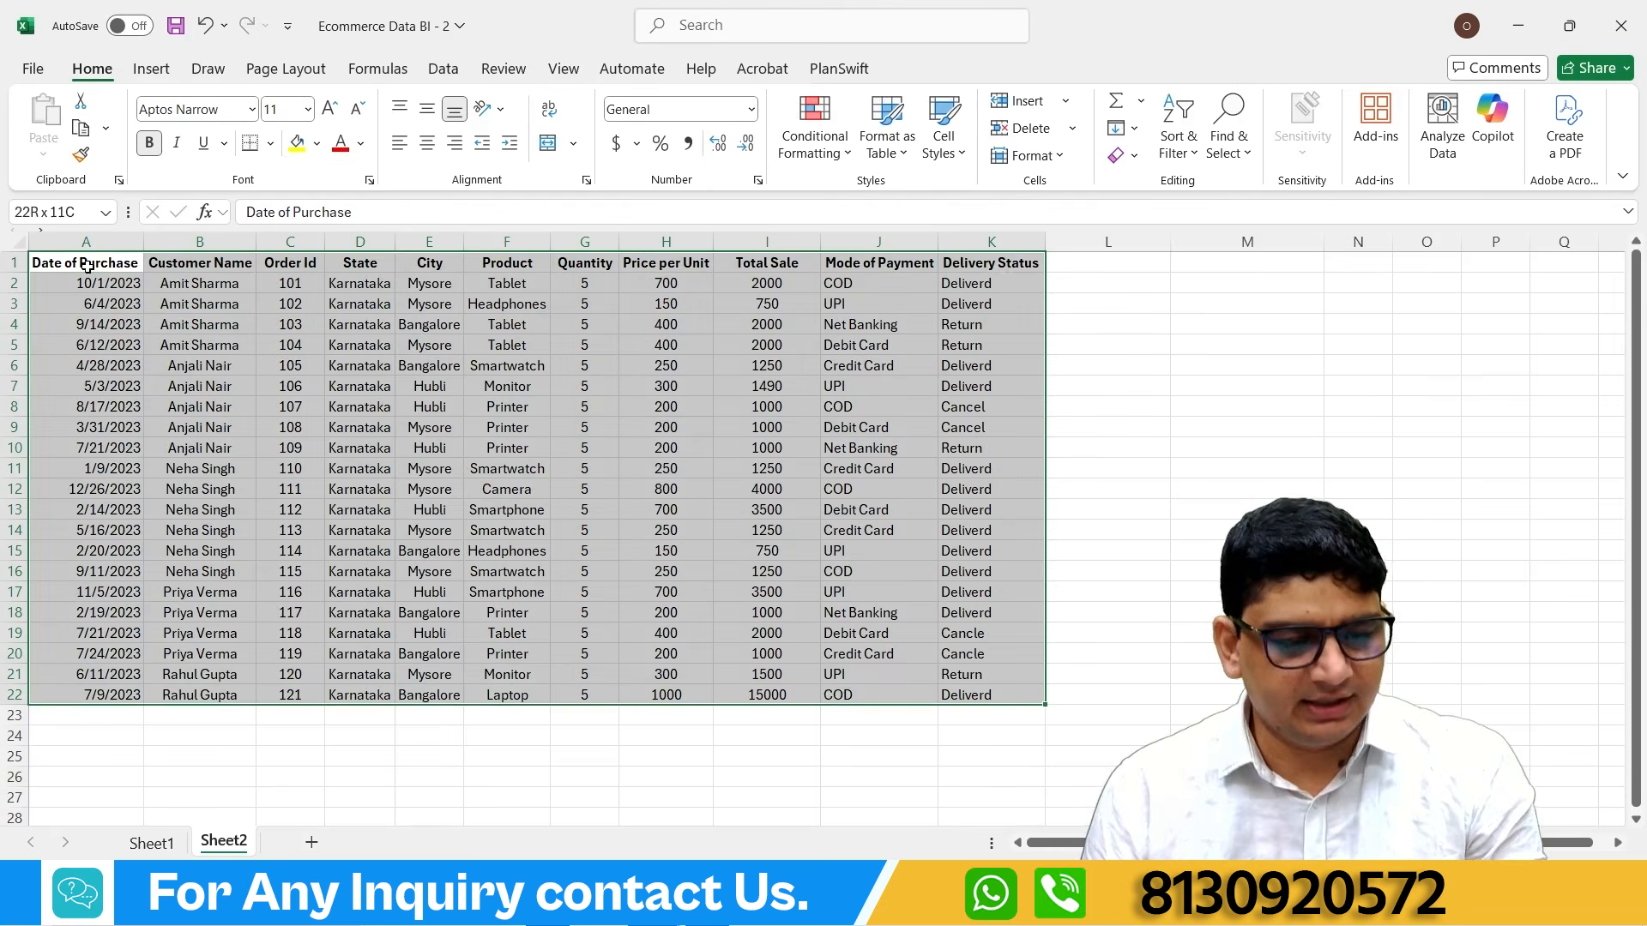
{"action": "left_click", "coordinate": [154, 71]}
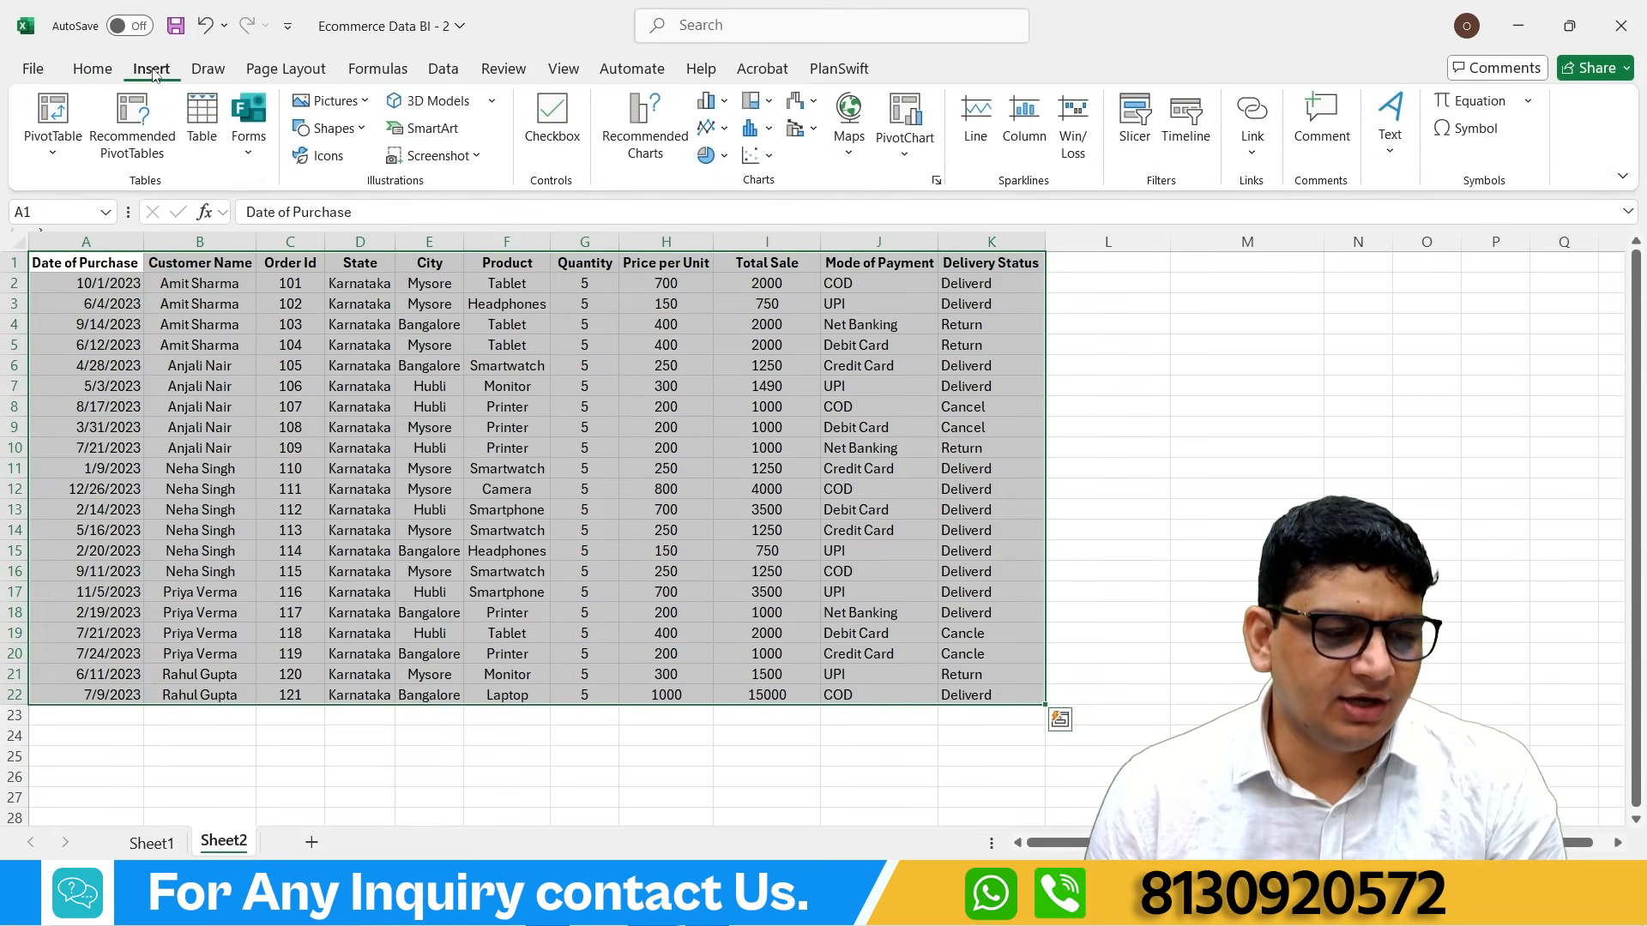
{"action": "left_click", "coordinate": [202, 127]}
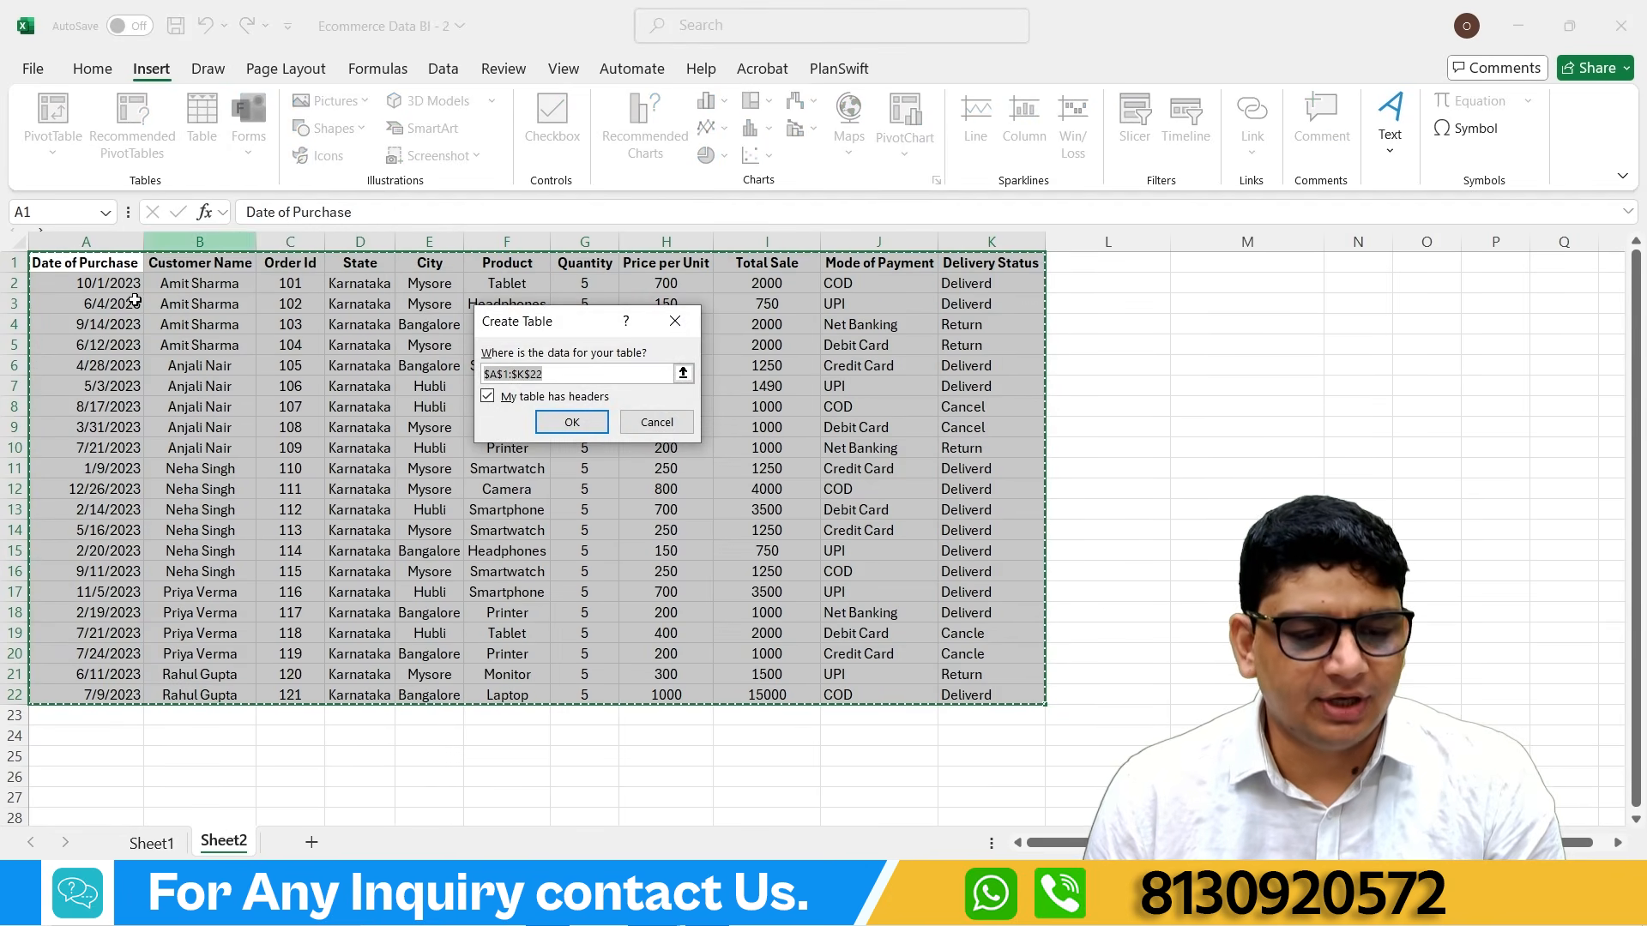
{"action": "left_click_drag", "start_coordinate": [582, 317], "coordinate": [661, 268]}
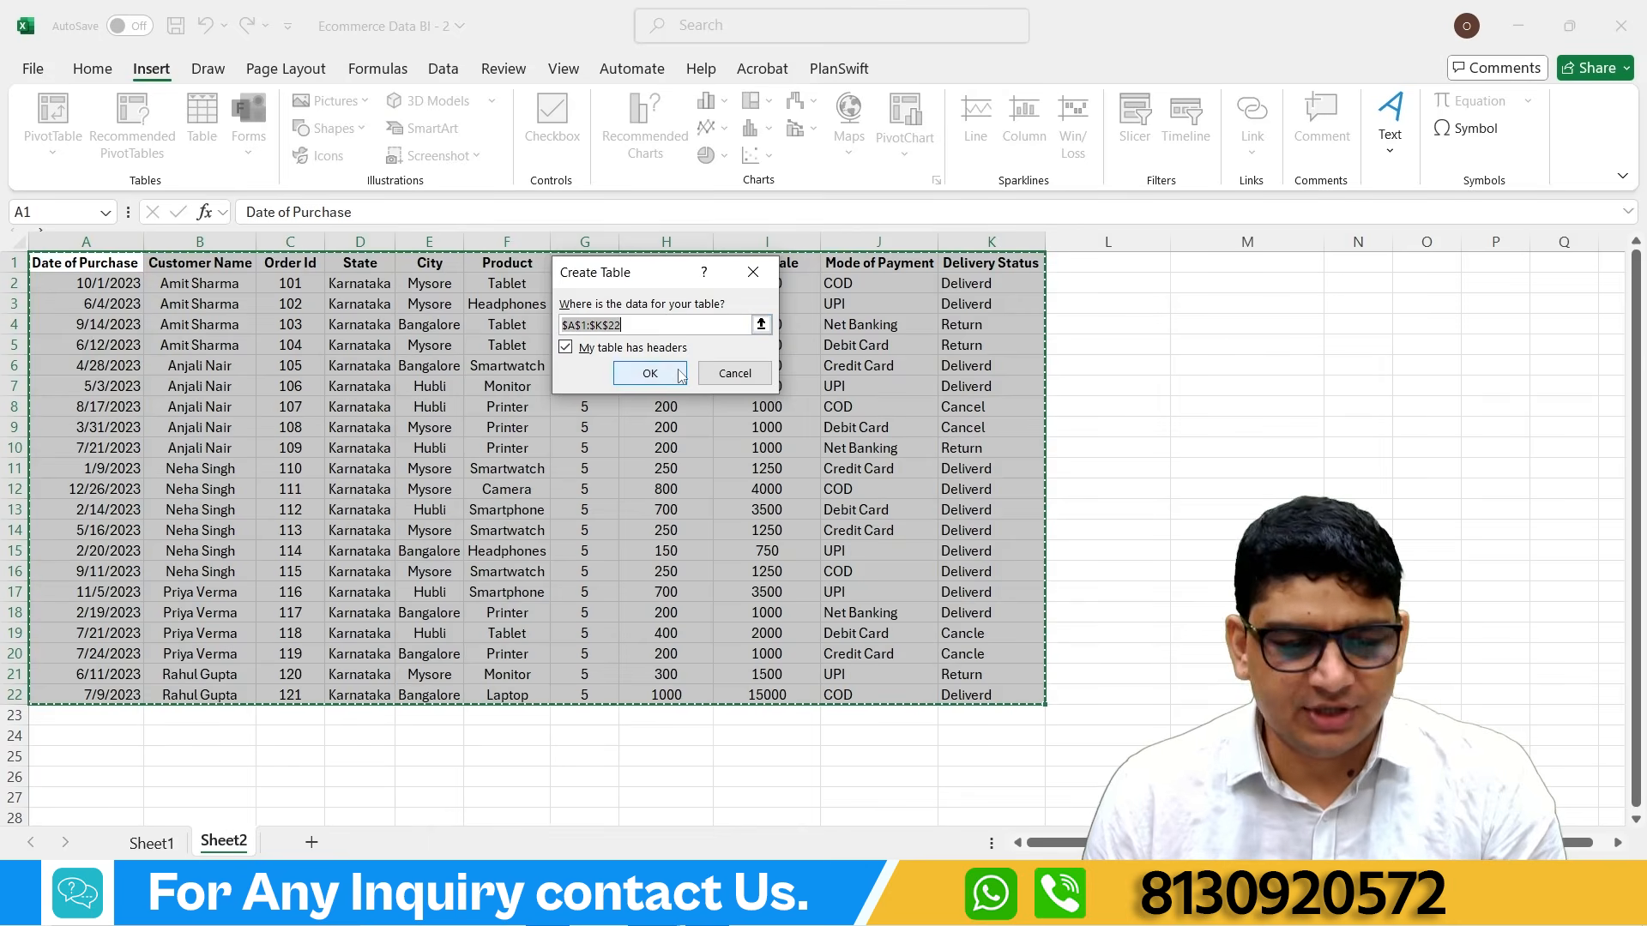
{"action": "left_click", "coordinate": [641, 326]}
{"action": "double_click", "coordinate": [665, 327]}
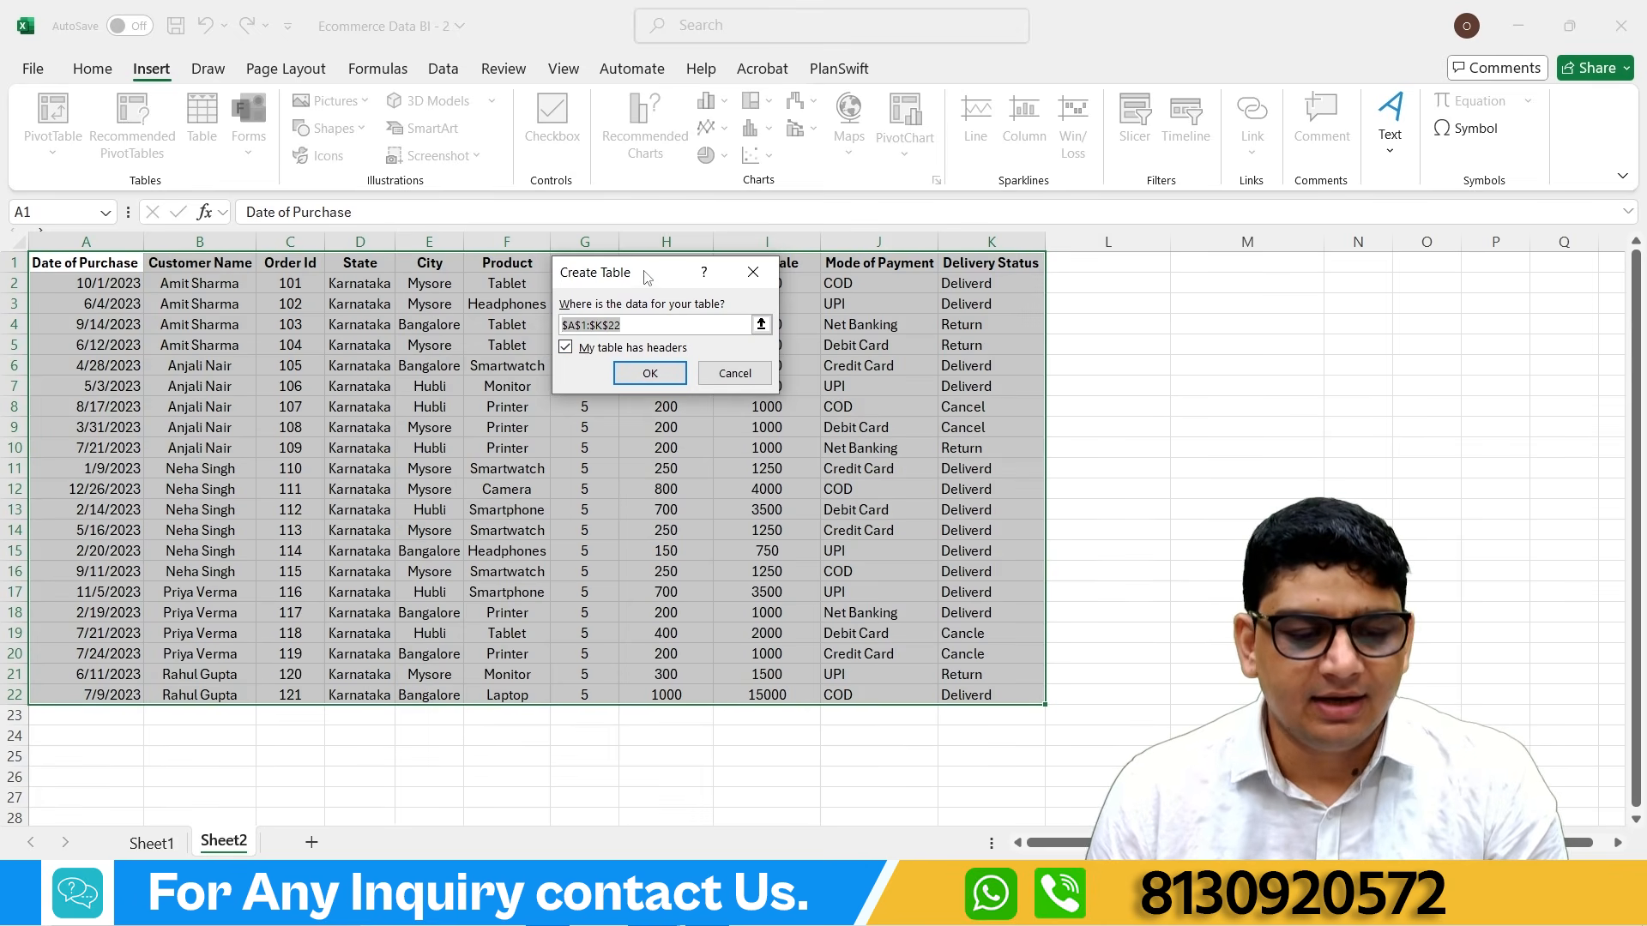
{"action": "left_click_drag", "start_coordinate": [647, 277], "coordinate": [632, 354]}
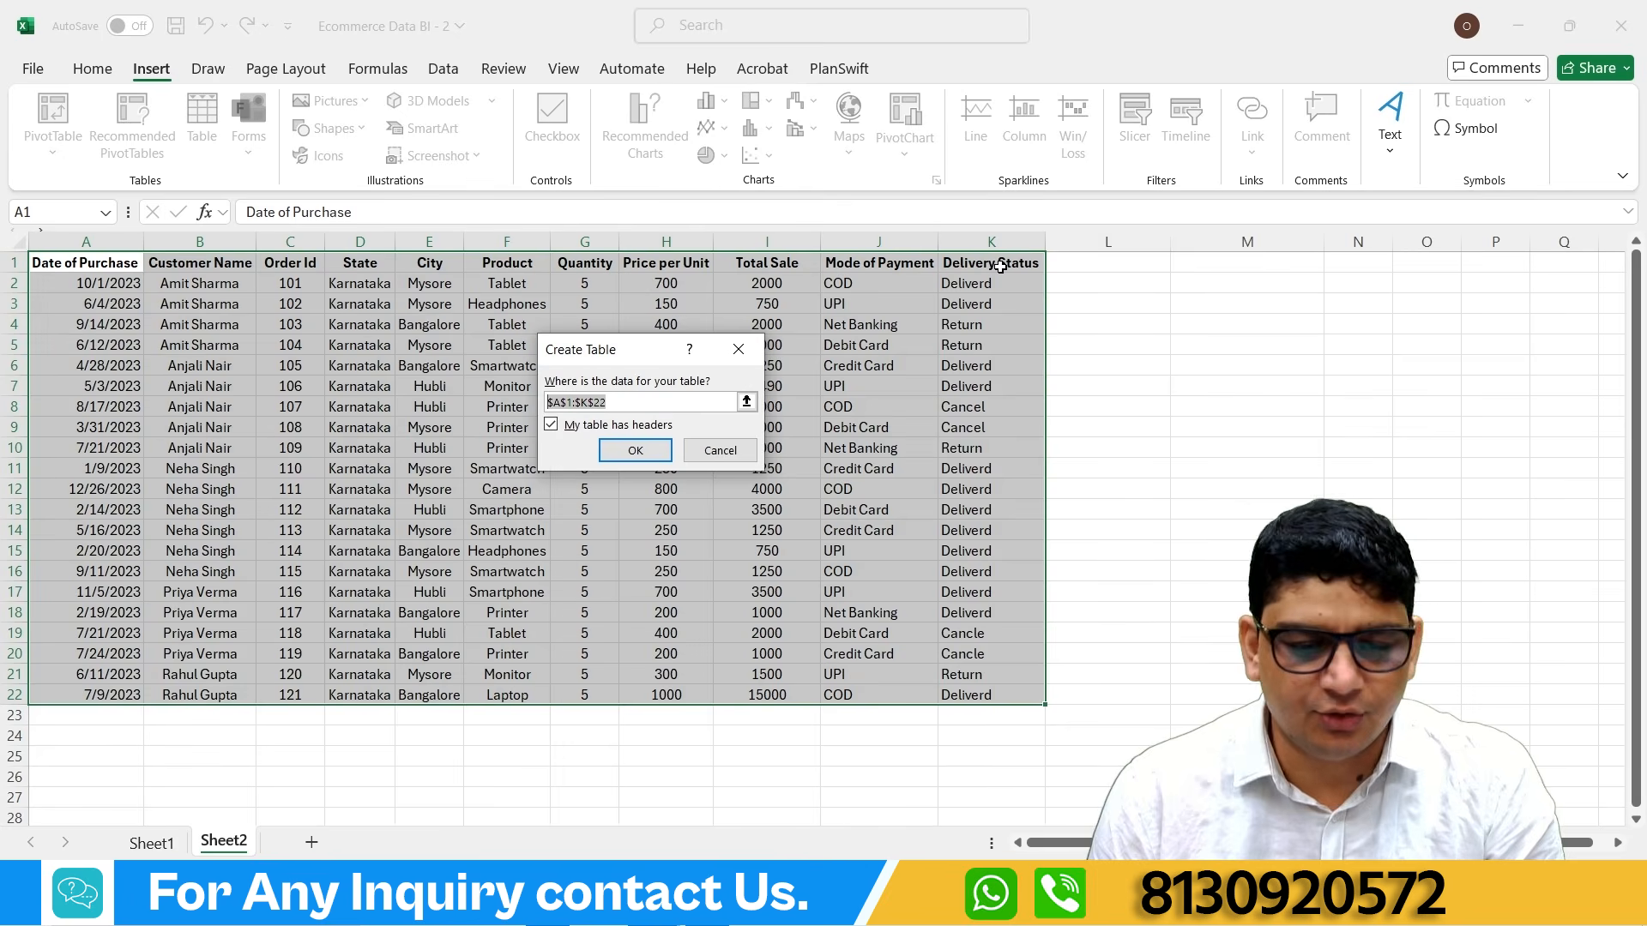
{"action": "left_click", "coordinate": [645, 452]}
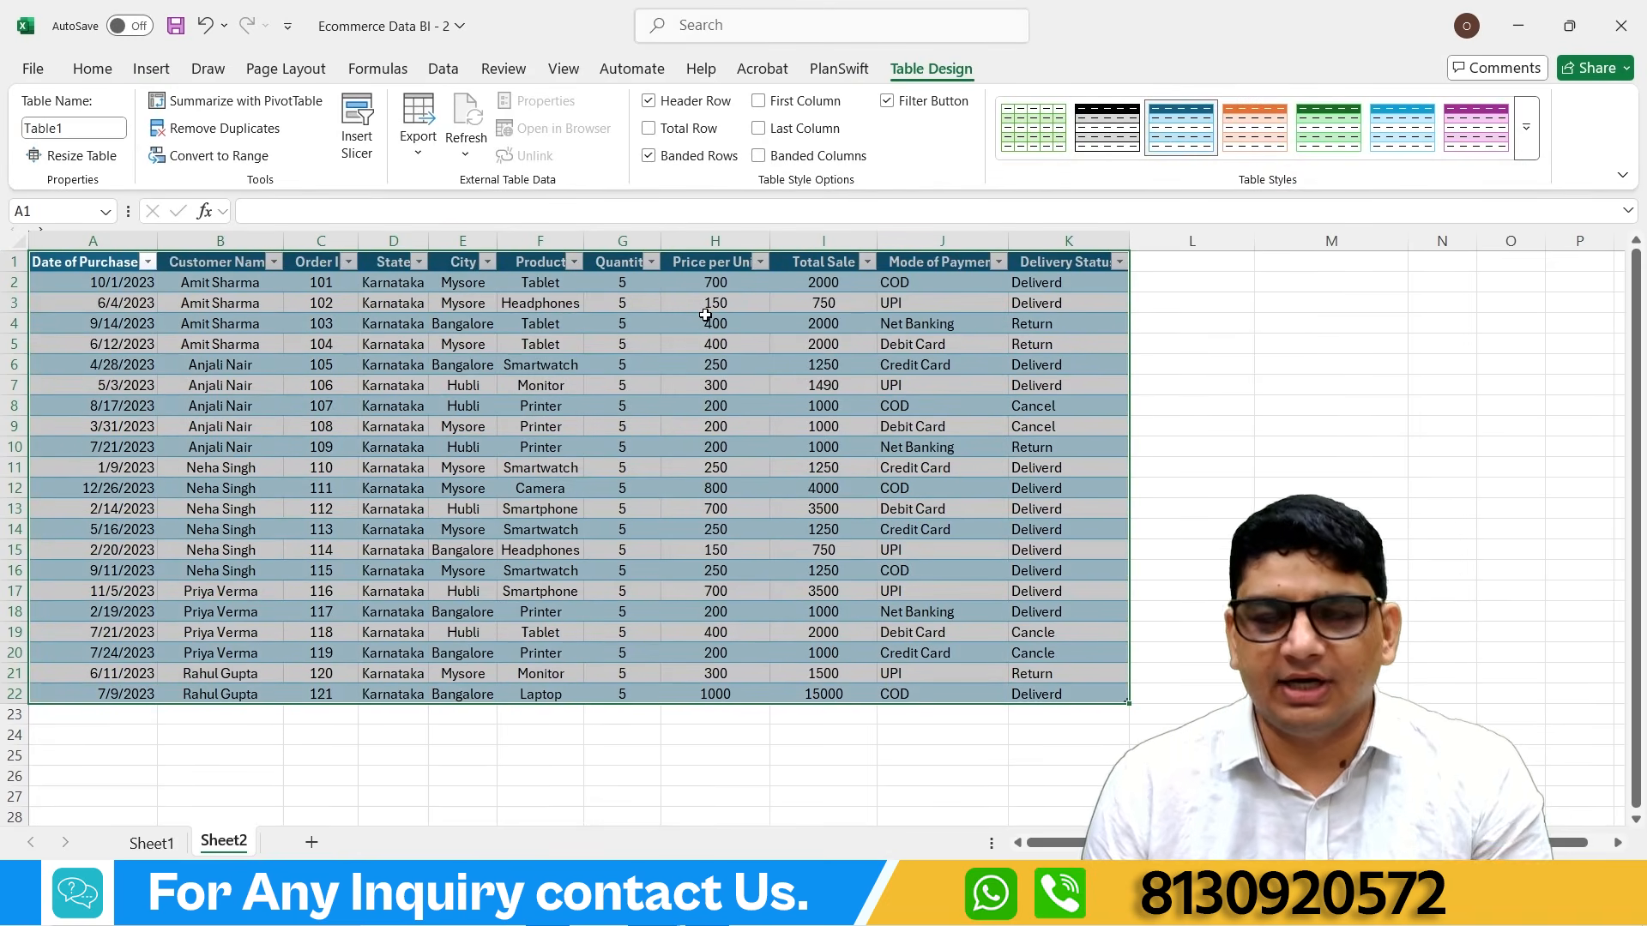
{"action": "key", "text": "ctrl+z"}
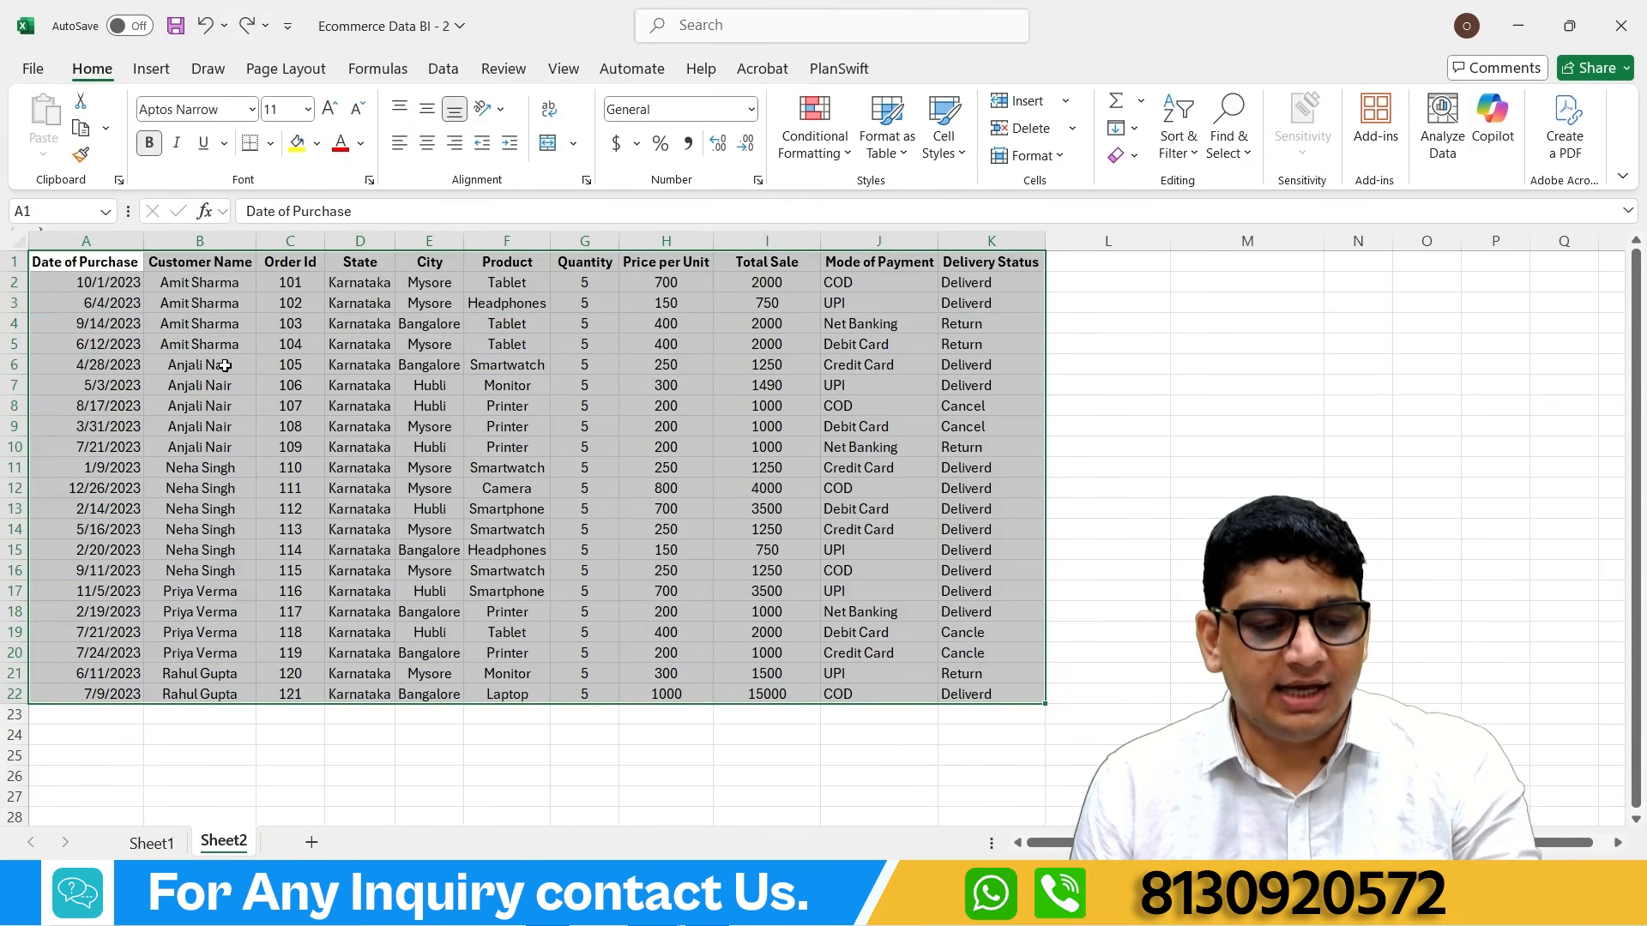
Step: Create a table with headers from the selected sales data again
{"action": "key", "text": "ctrl+t"}
{"action": "left_click", "coordinate": [647, 452]}
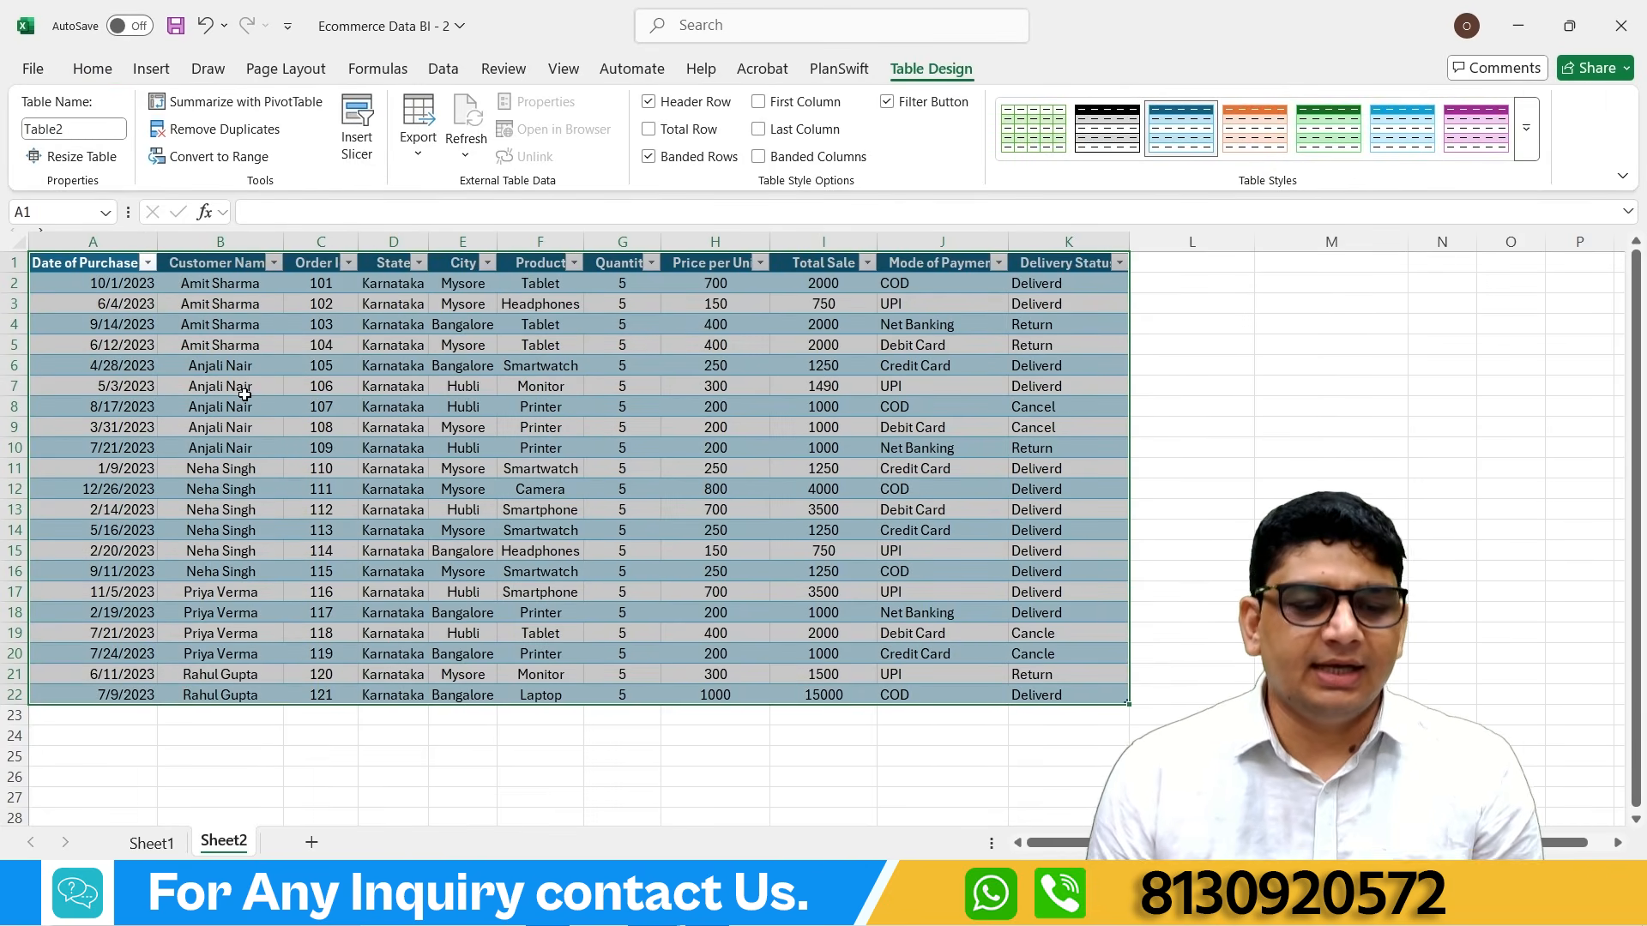
{"action": "left_click", "coordinate": [1166, 529]}
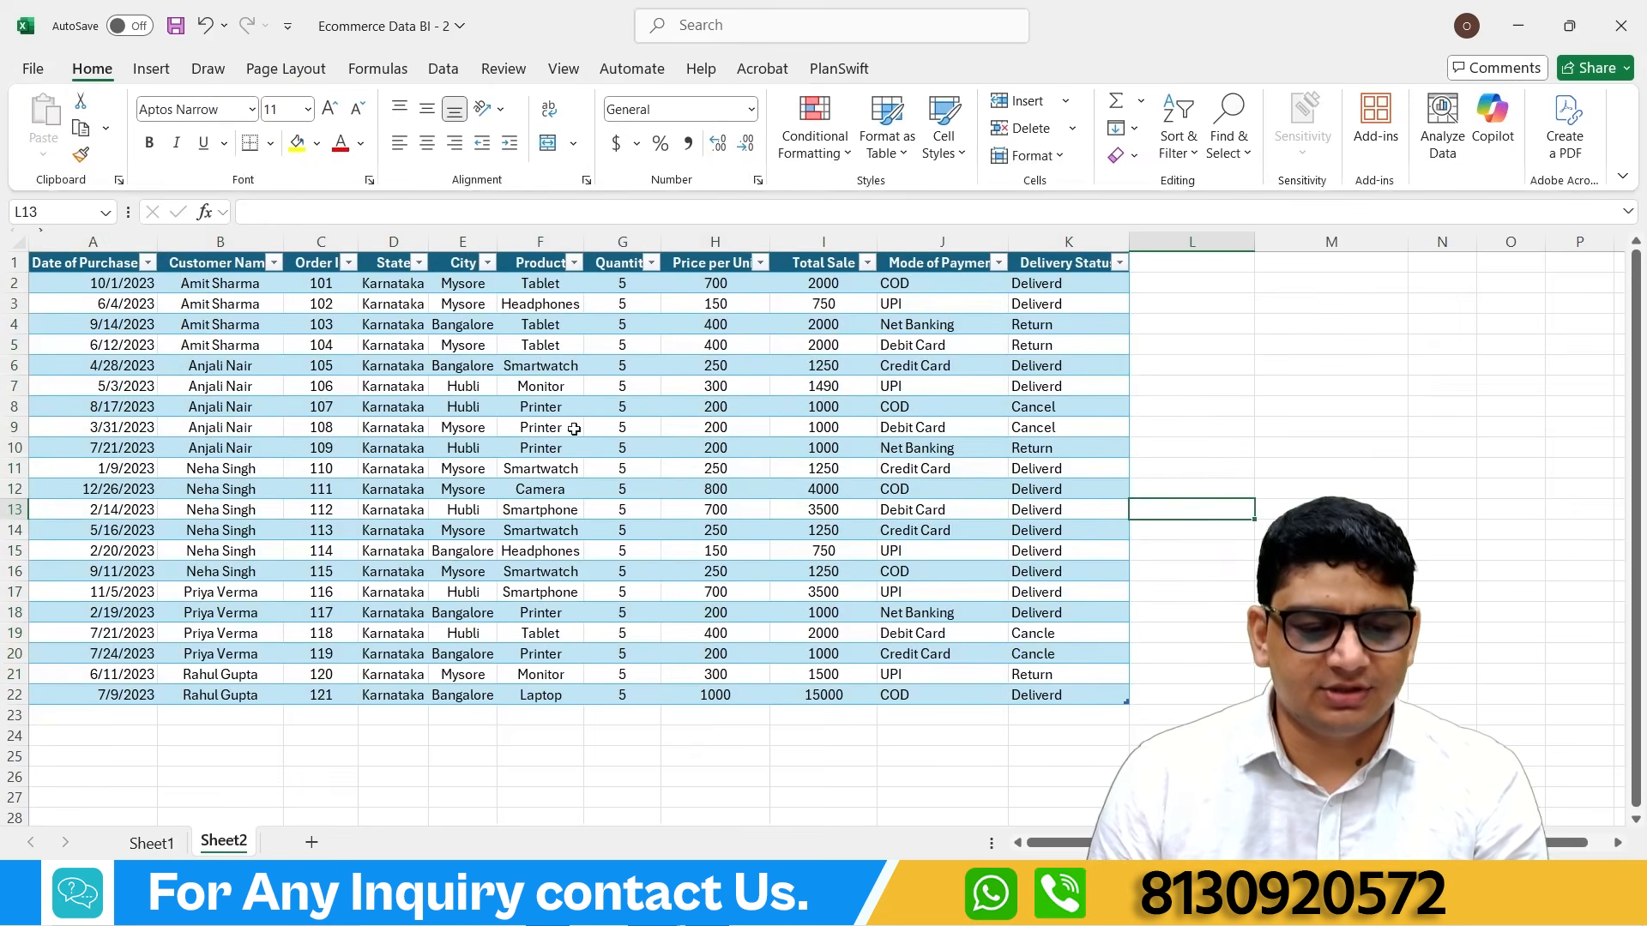
{"action": "left_click", "coordinate": [717, 468]}
{"action": "left_click", "coordinate": [502, 347]}
{"action": "left_click", "coordinate": [253, 433]}
{"action": "left_click", "coordinate": [481, 571]}
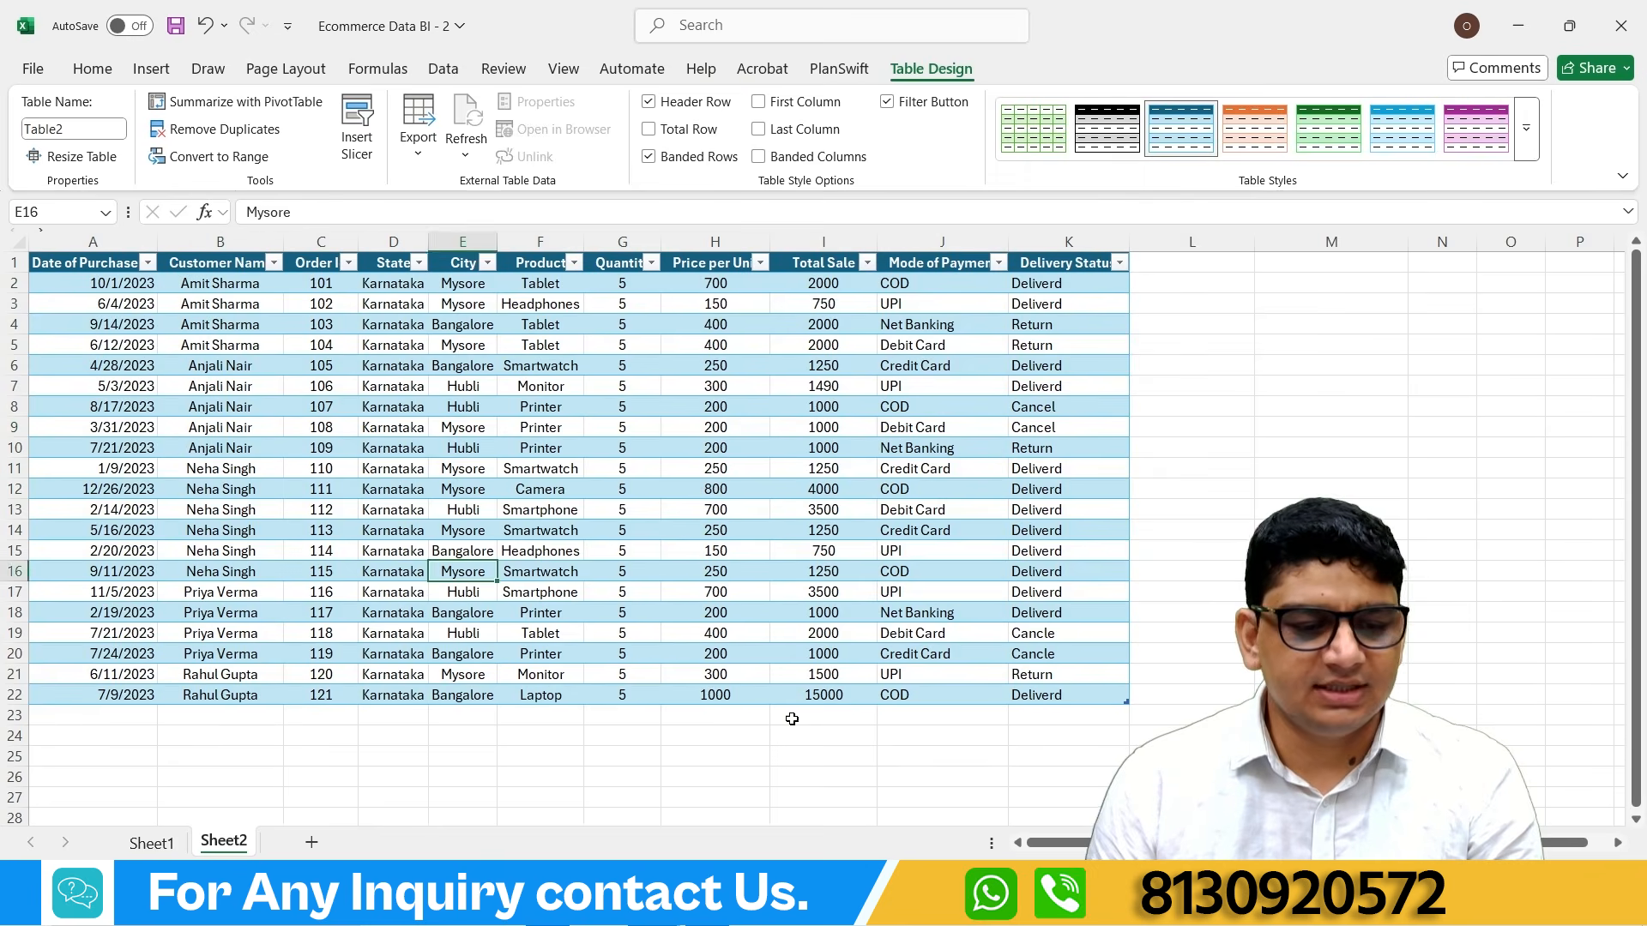
{"action": "left_click", "coordinate": [790, 717]}
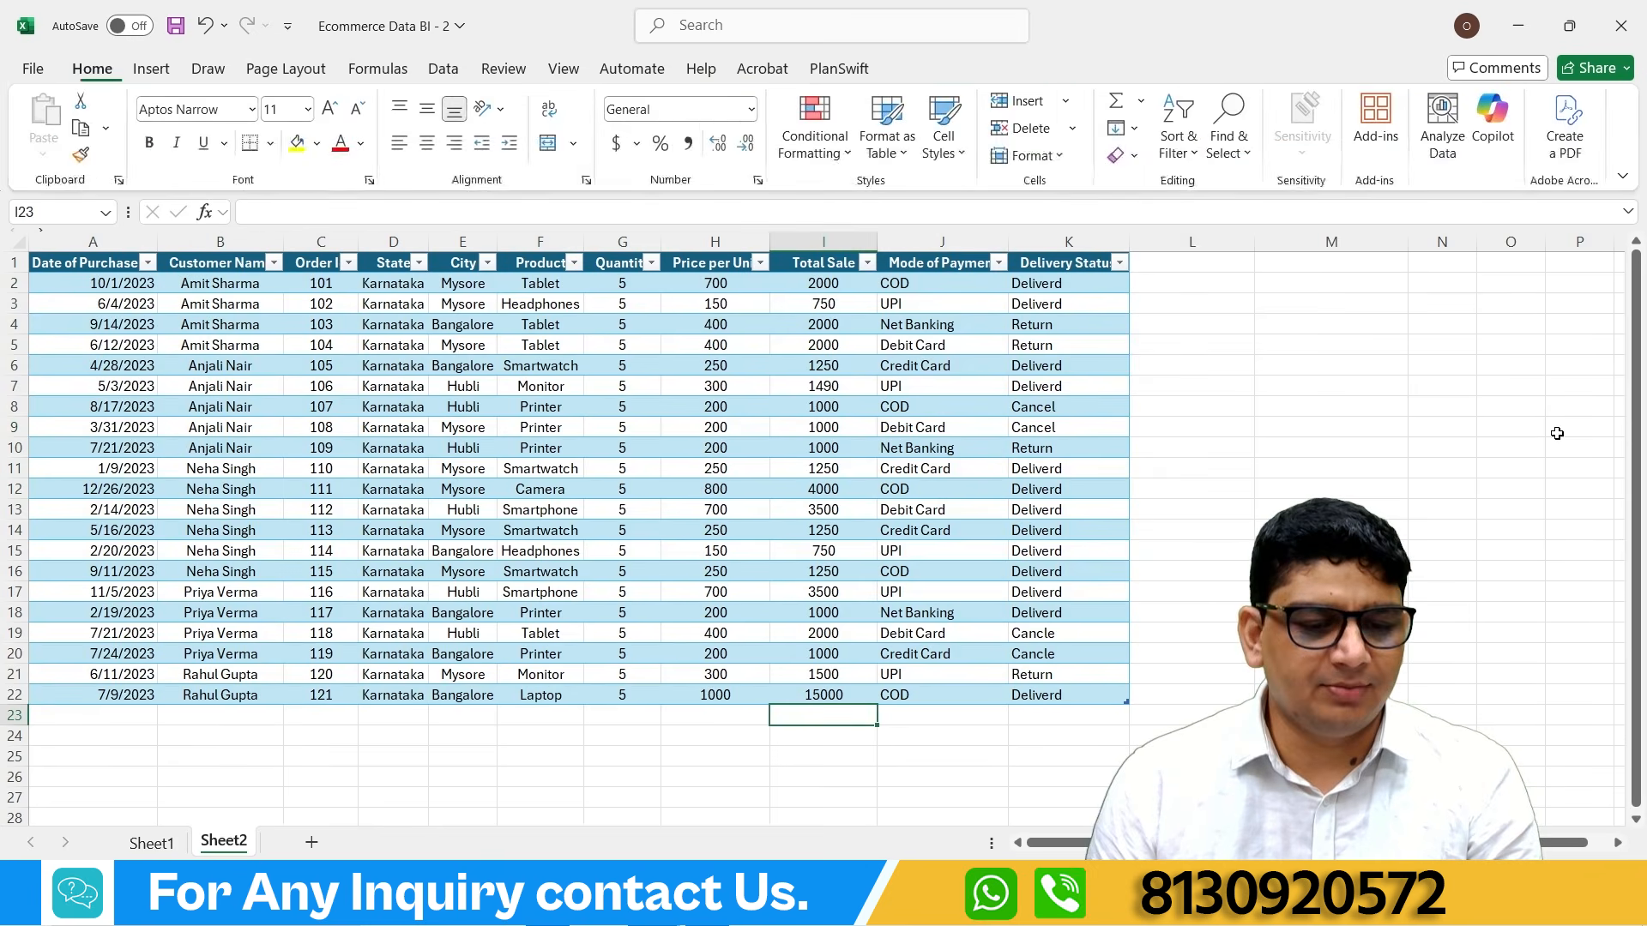
Step: Examine the sort and filter options of the Date of Purchase, Customer Name and Order Id columns without changing the filters
{"action": "left_click", "coordinate": [148, 262]}
{"action": "scroll", "coordinate": [209, 650], "scroll_direction": "down", "scroll_amount": 2}
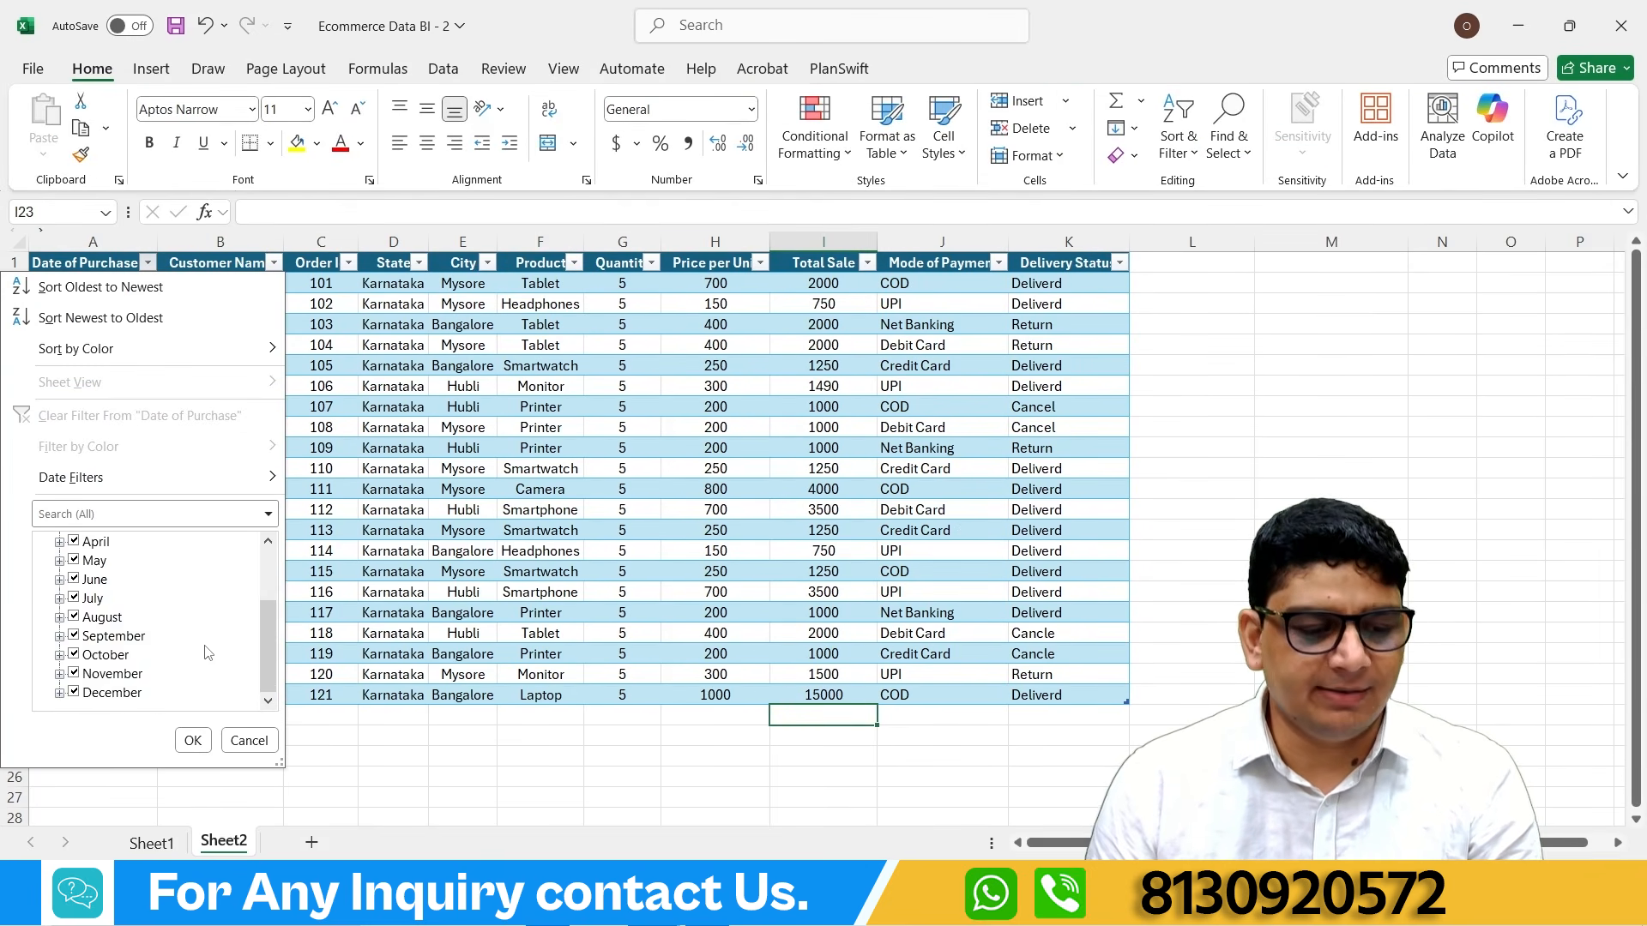
{"action": "scroll", "coordinate": [209, 651], "scroll_direction": "up", "scroll_amount": 2}
{"action": "left_click", "coordinate": [393, 684]}
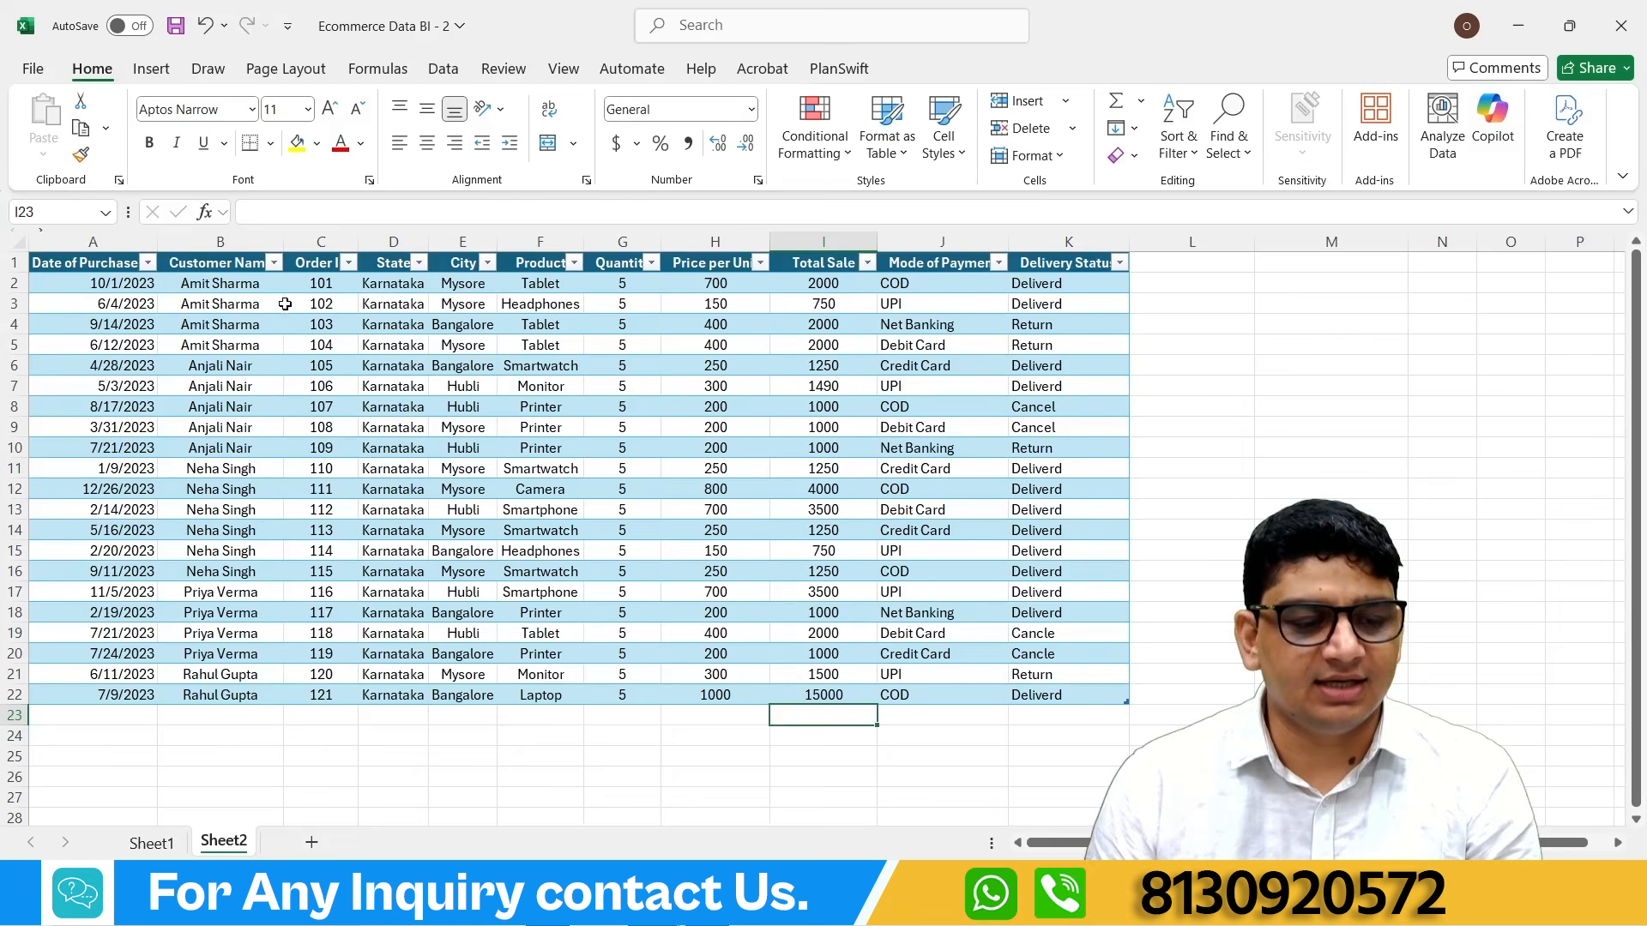
{"action": "left_click", "coordinate": [257, 255]}
{"action": "left_click", "coordinate": [274, 263]}
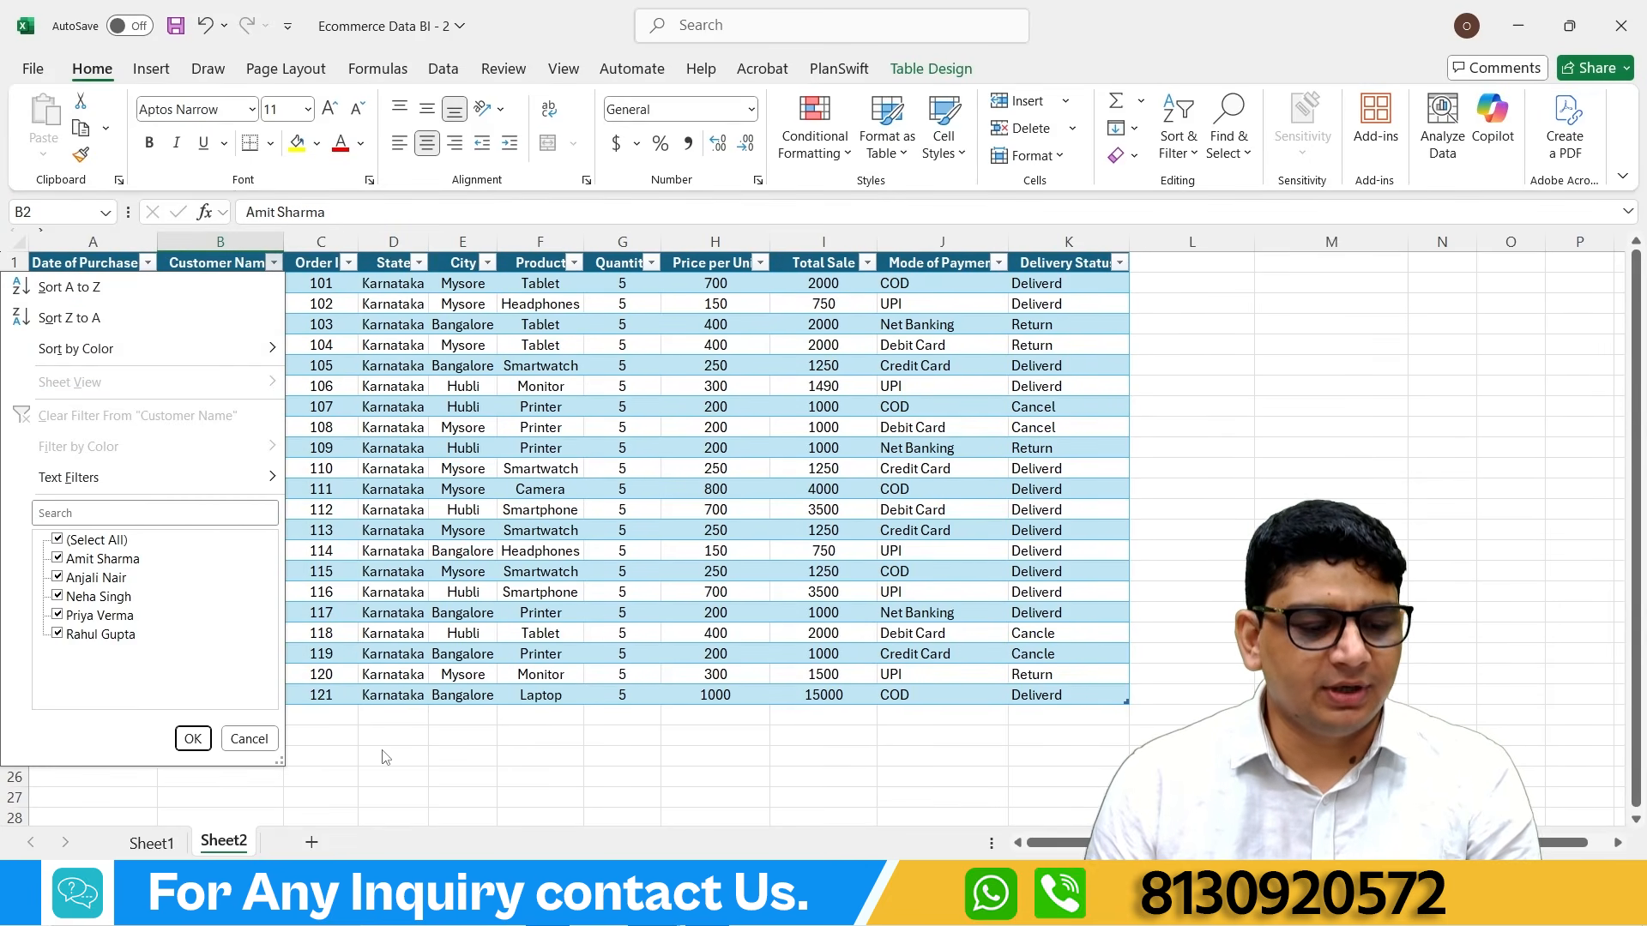
{"action": "left_click", "coordinate": [193, 738]}
{"action": "left_click", "coordinate": [349, 263]}
{"action": "left_click", "coordinate": [759, 714]}
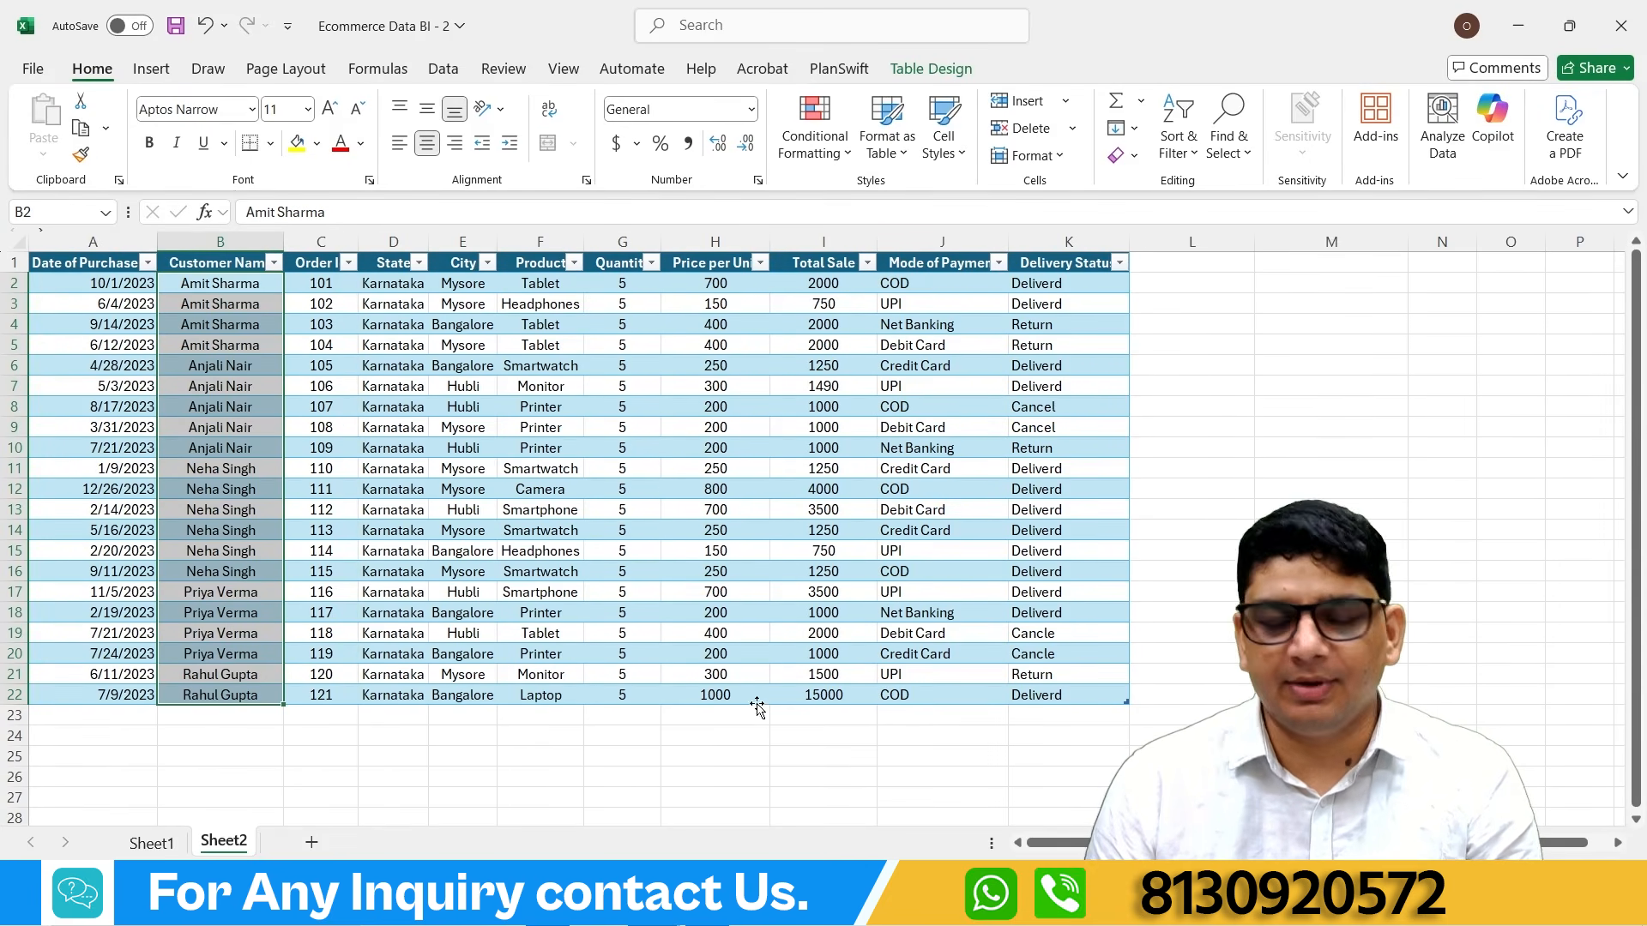
Step: Select the whole sales table and try a black Medium, a green Medium and a dark green Dark table style on it
{"action": "left_click", "coordinate": [70, 269]}
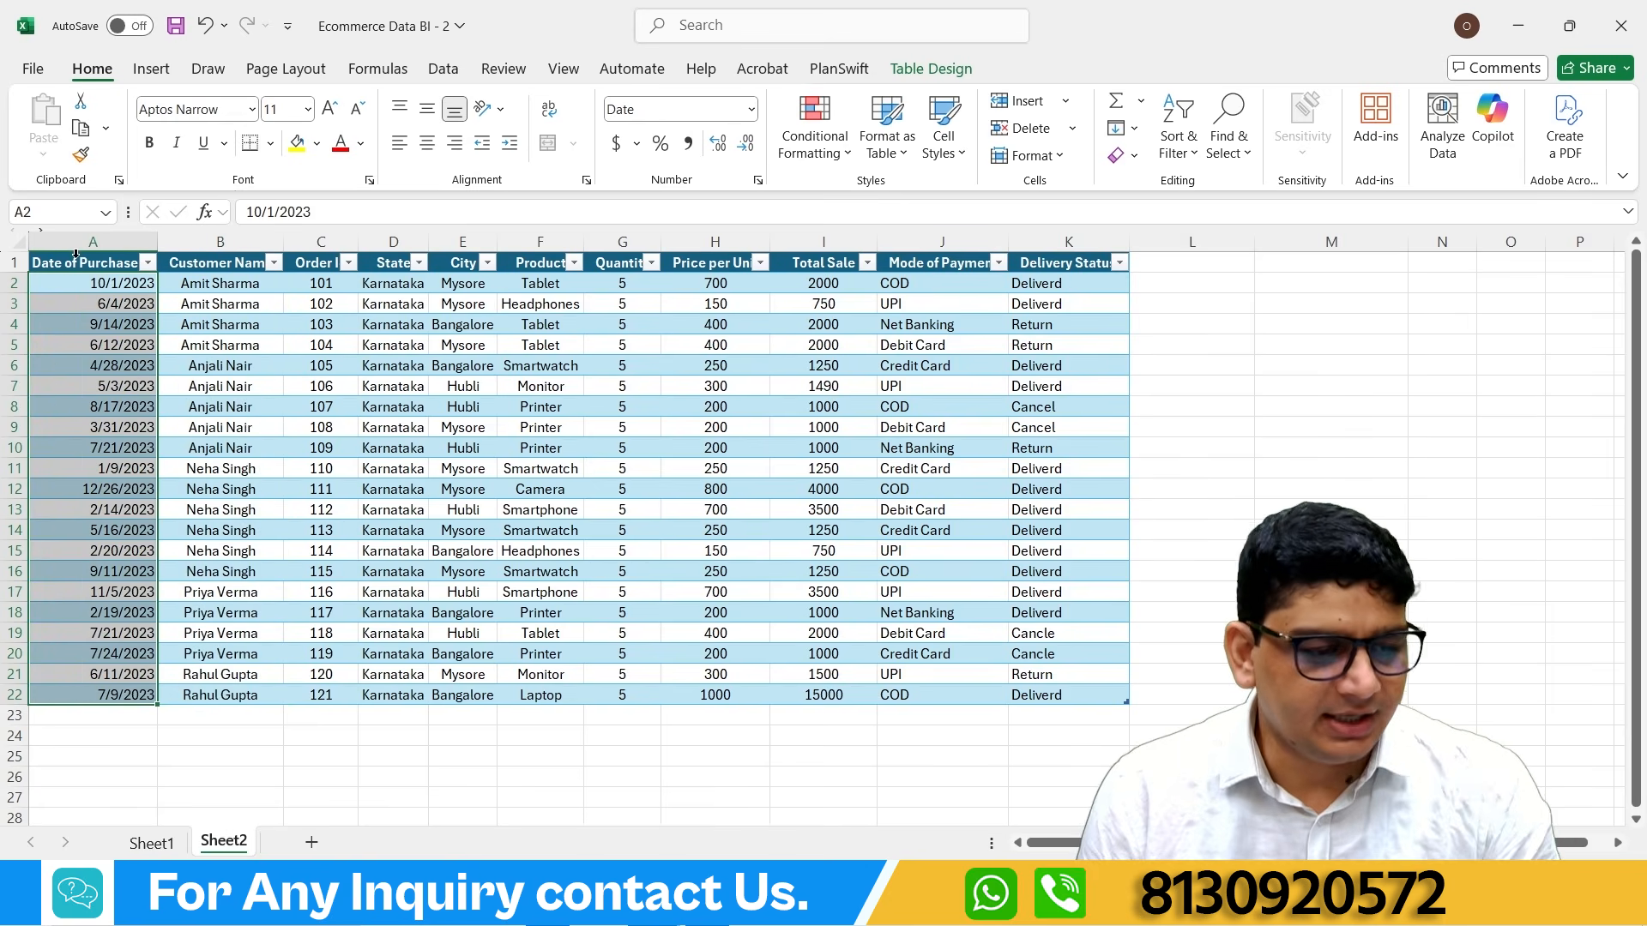
{"action": "left_click", "coordinate": [70, 269]}
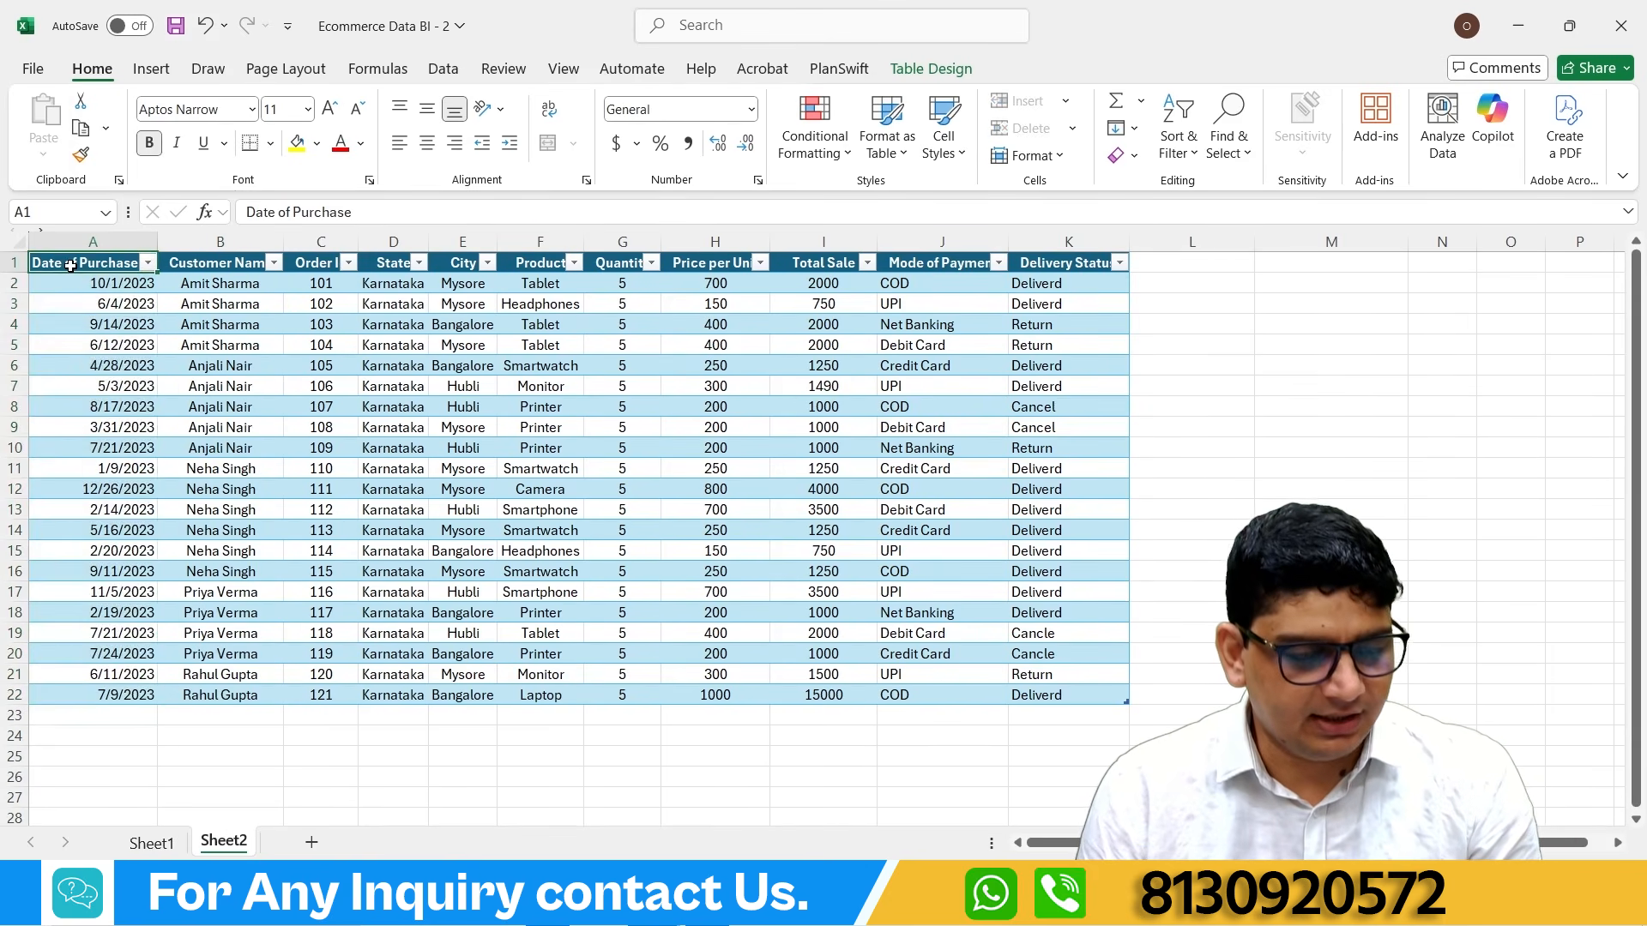
{"action": "key", "text": "ctrl+a"}
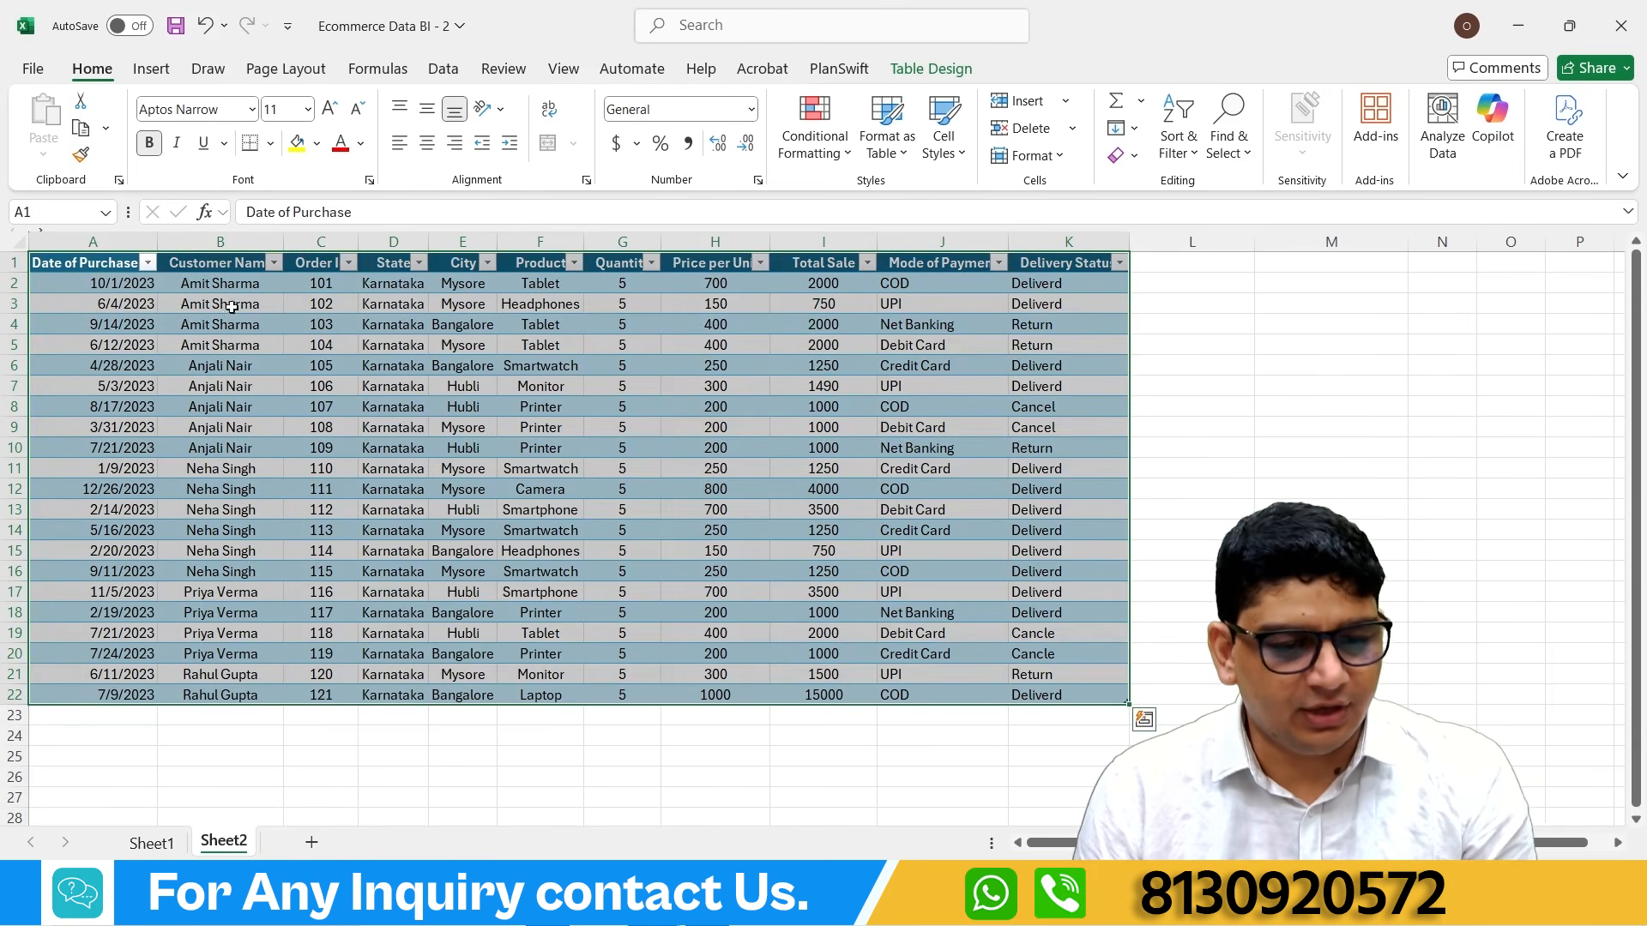
{"action": "left_click", "coordinate": [932, 68]}
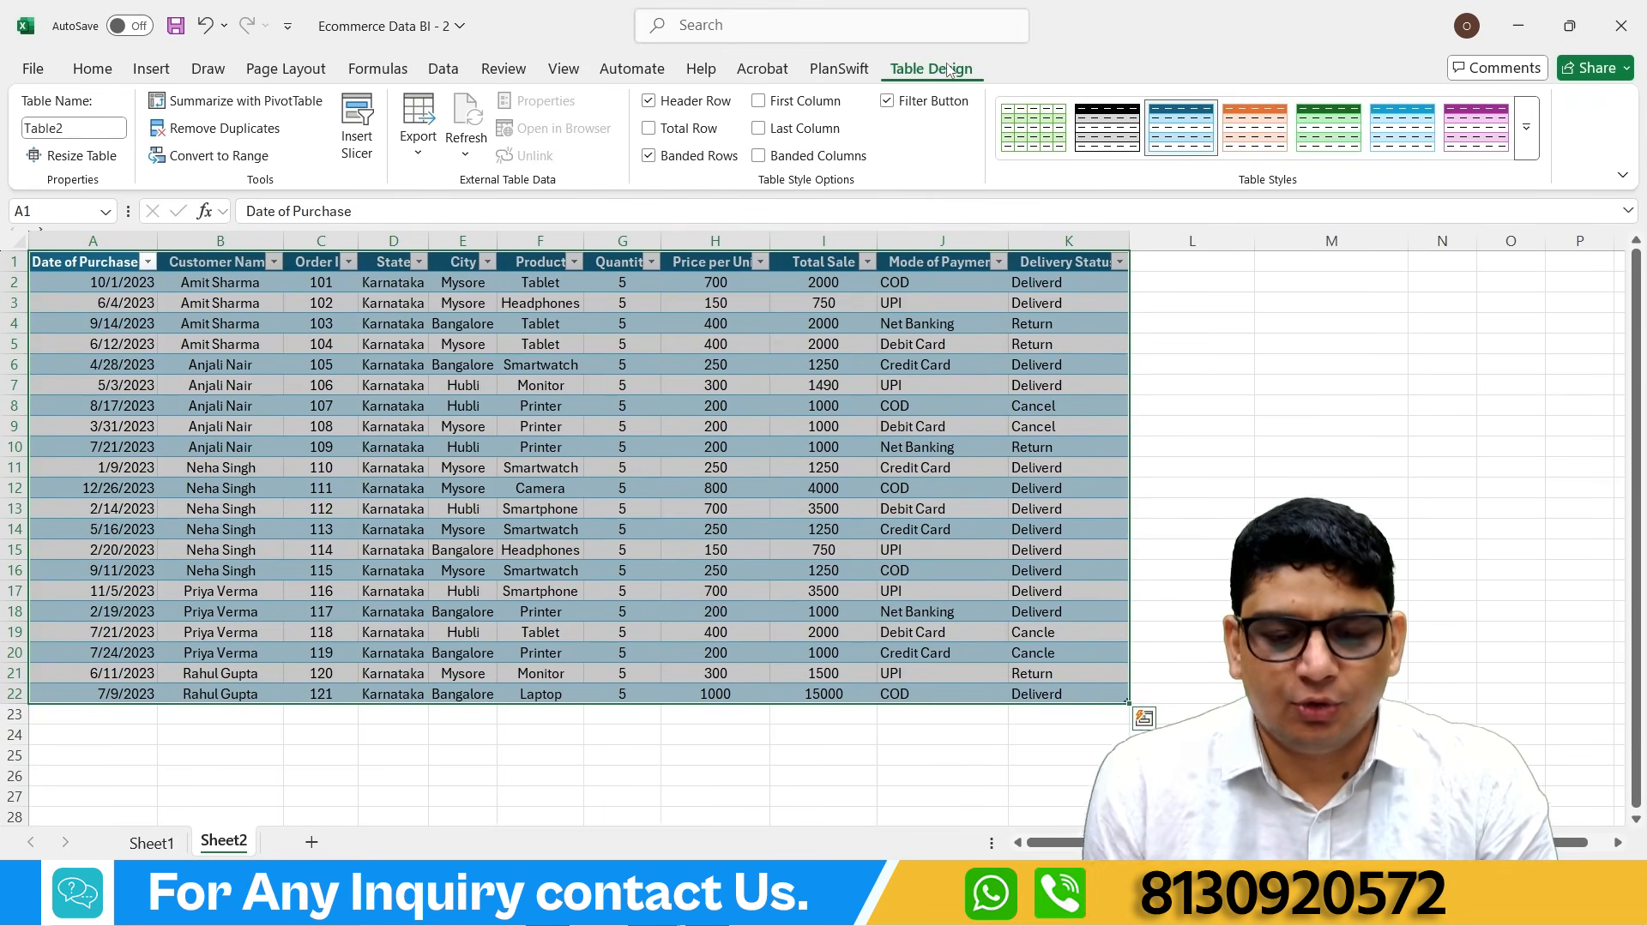
{"action": "left_click", "coordinate": [1526, 127]}
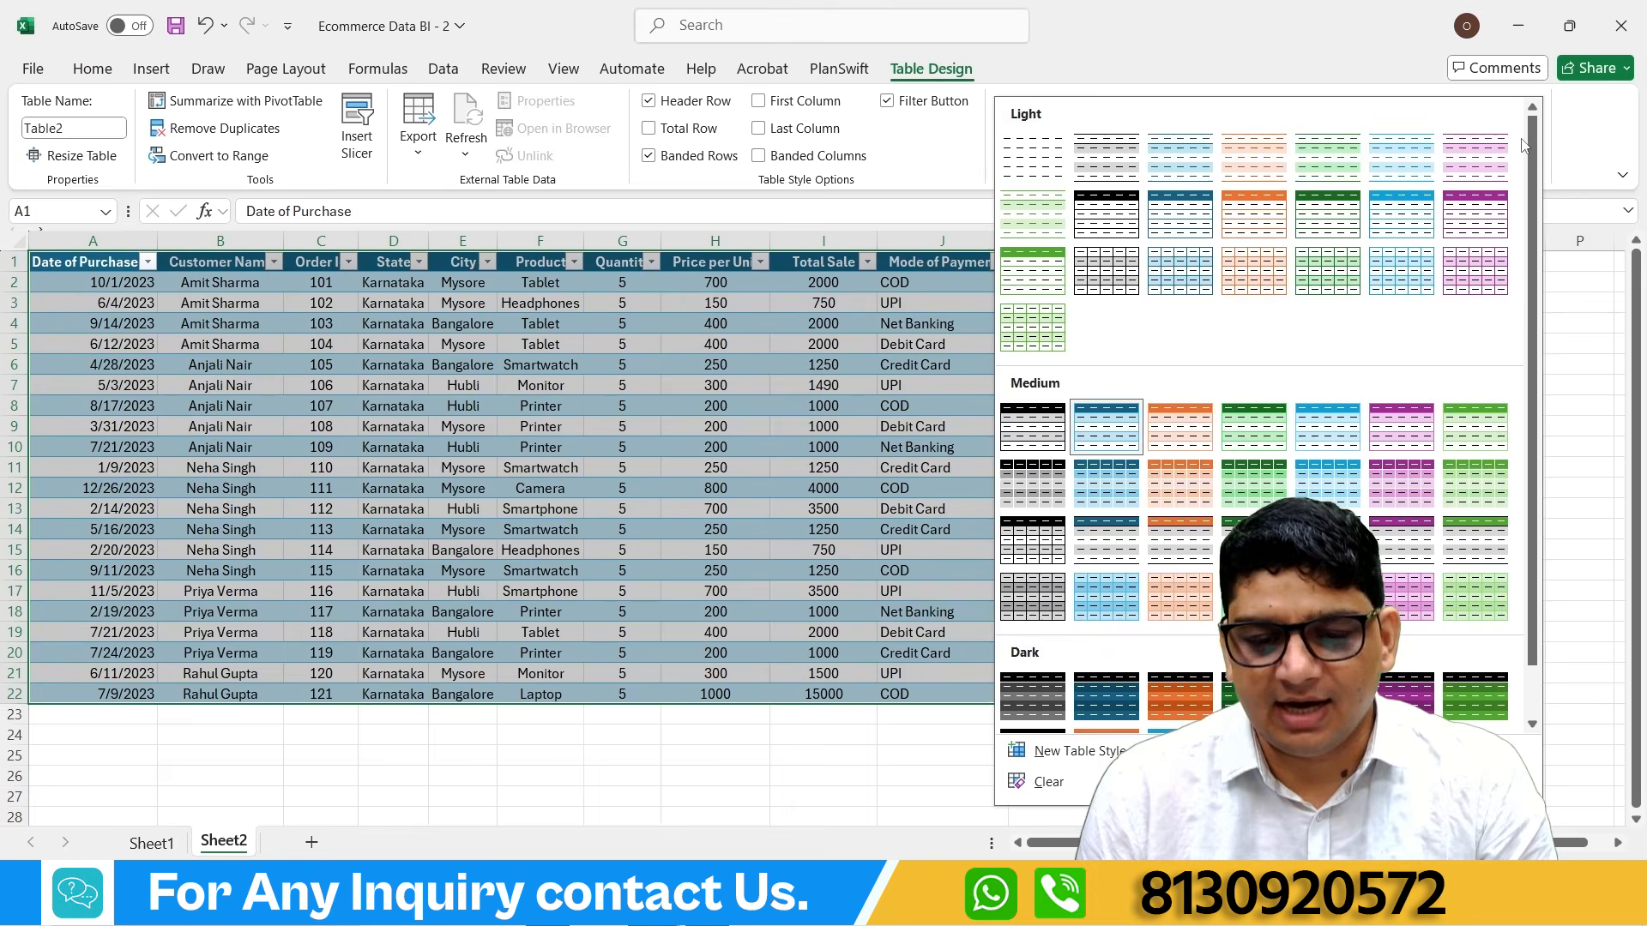
{"action": "left_click", "coordinate": [1036, 447]}
{"action": "left_click", "coordinate": [1526, 126]}
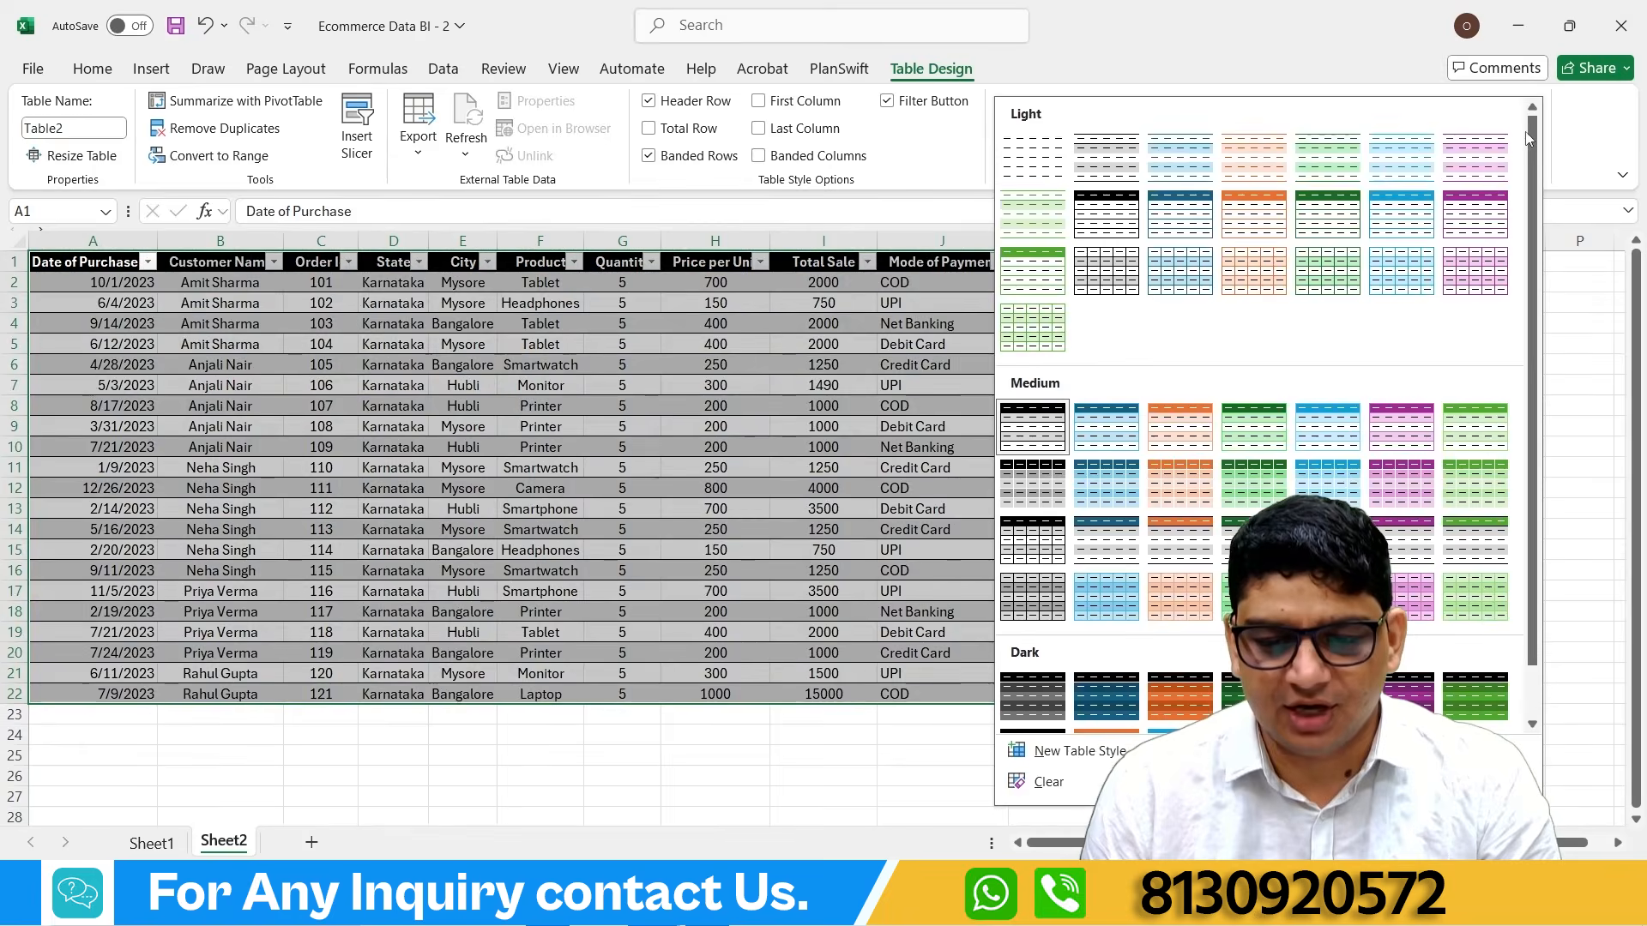
{"action": "left_click", "coordinate": [1241, 476]}
{"action": "left_click", "coordinate": [1526, 137]}
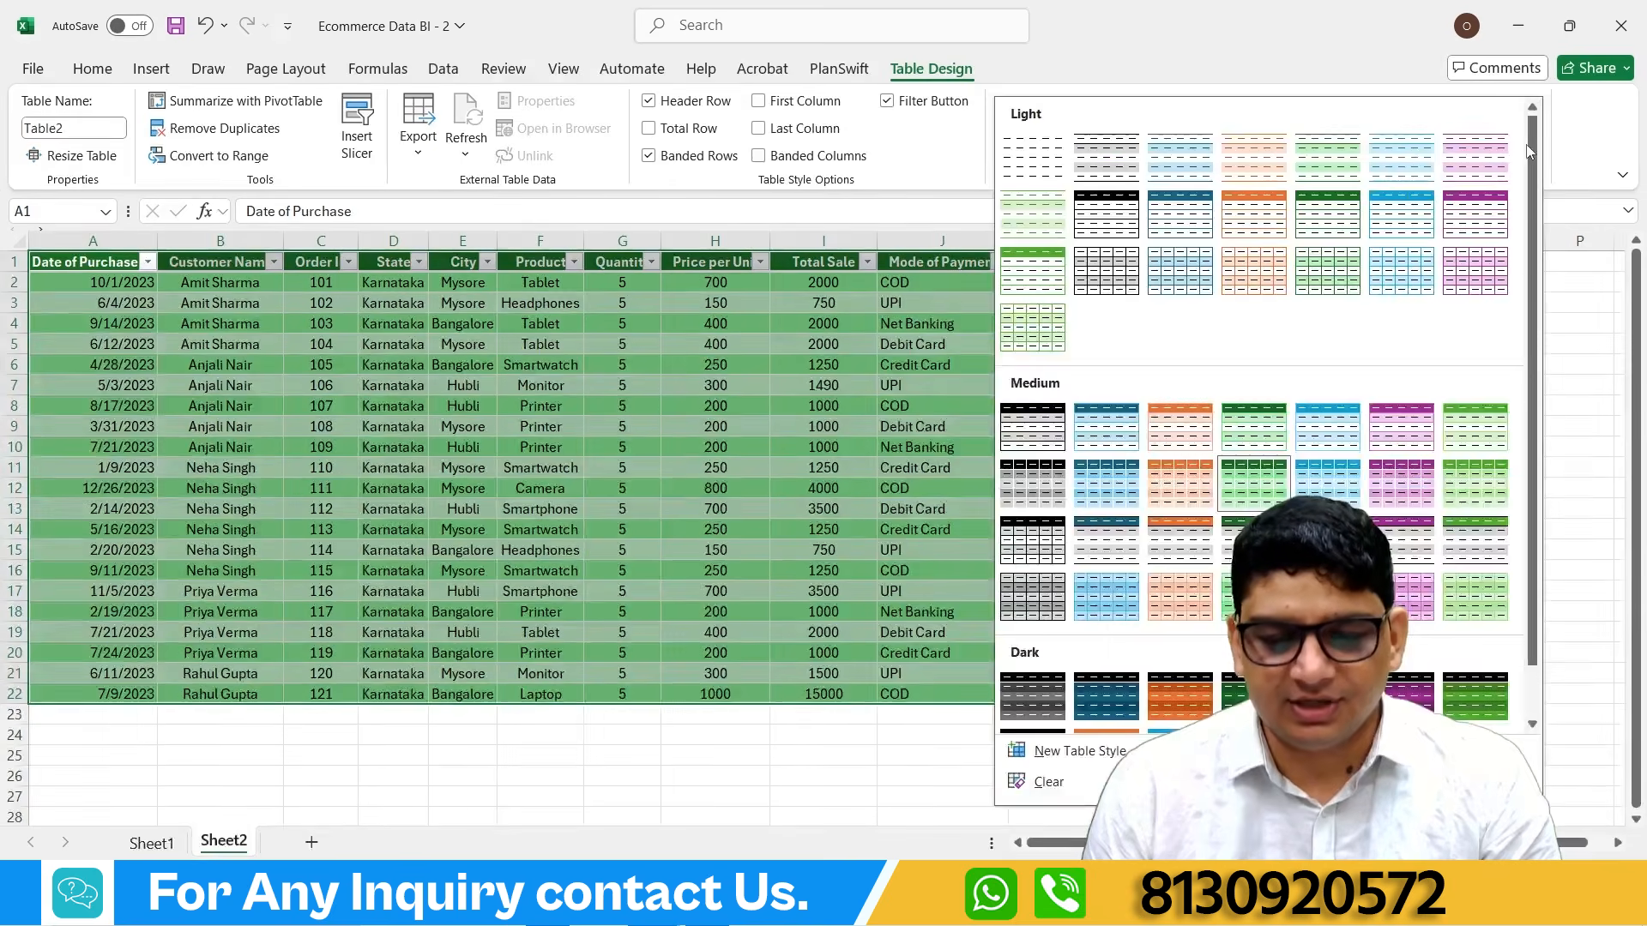
{"action": "left_click", "coordinate": [1328, 708]}
Step: Apply the light blue banded style from the Light group to the sales table
{"action": "left_click", "coordinate": [1526, 137]}
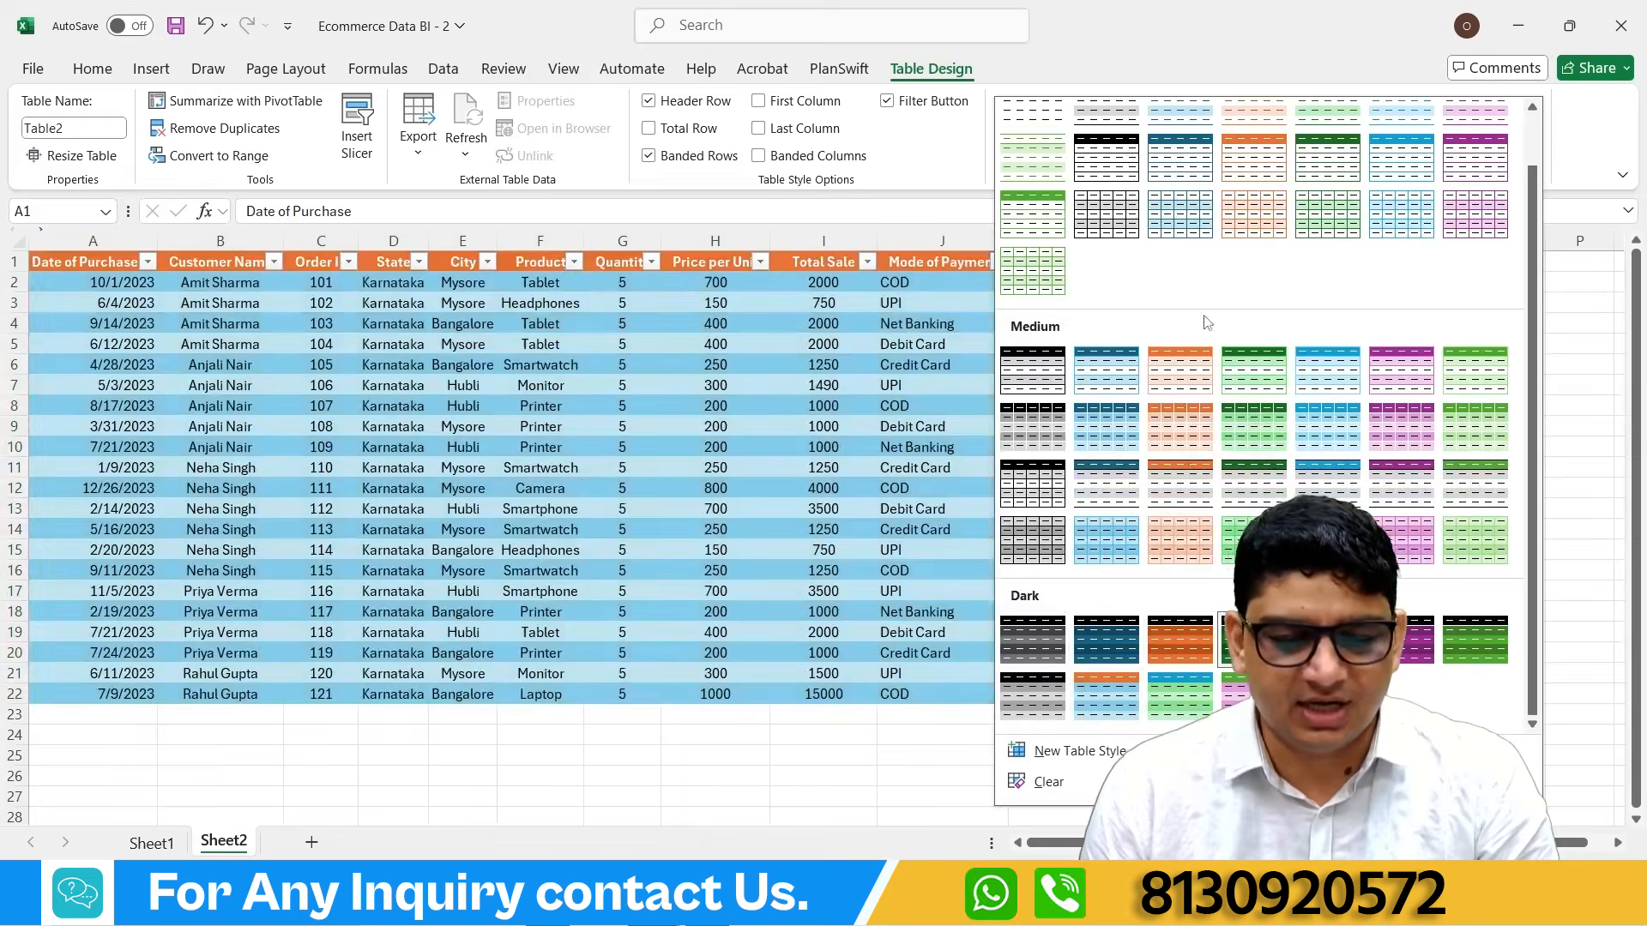
{"action": "scroll", "coordinate": [1181, 214], "scroll_direction": "up", "scroll_amount": 1}
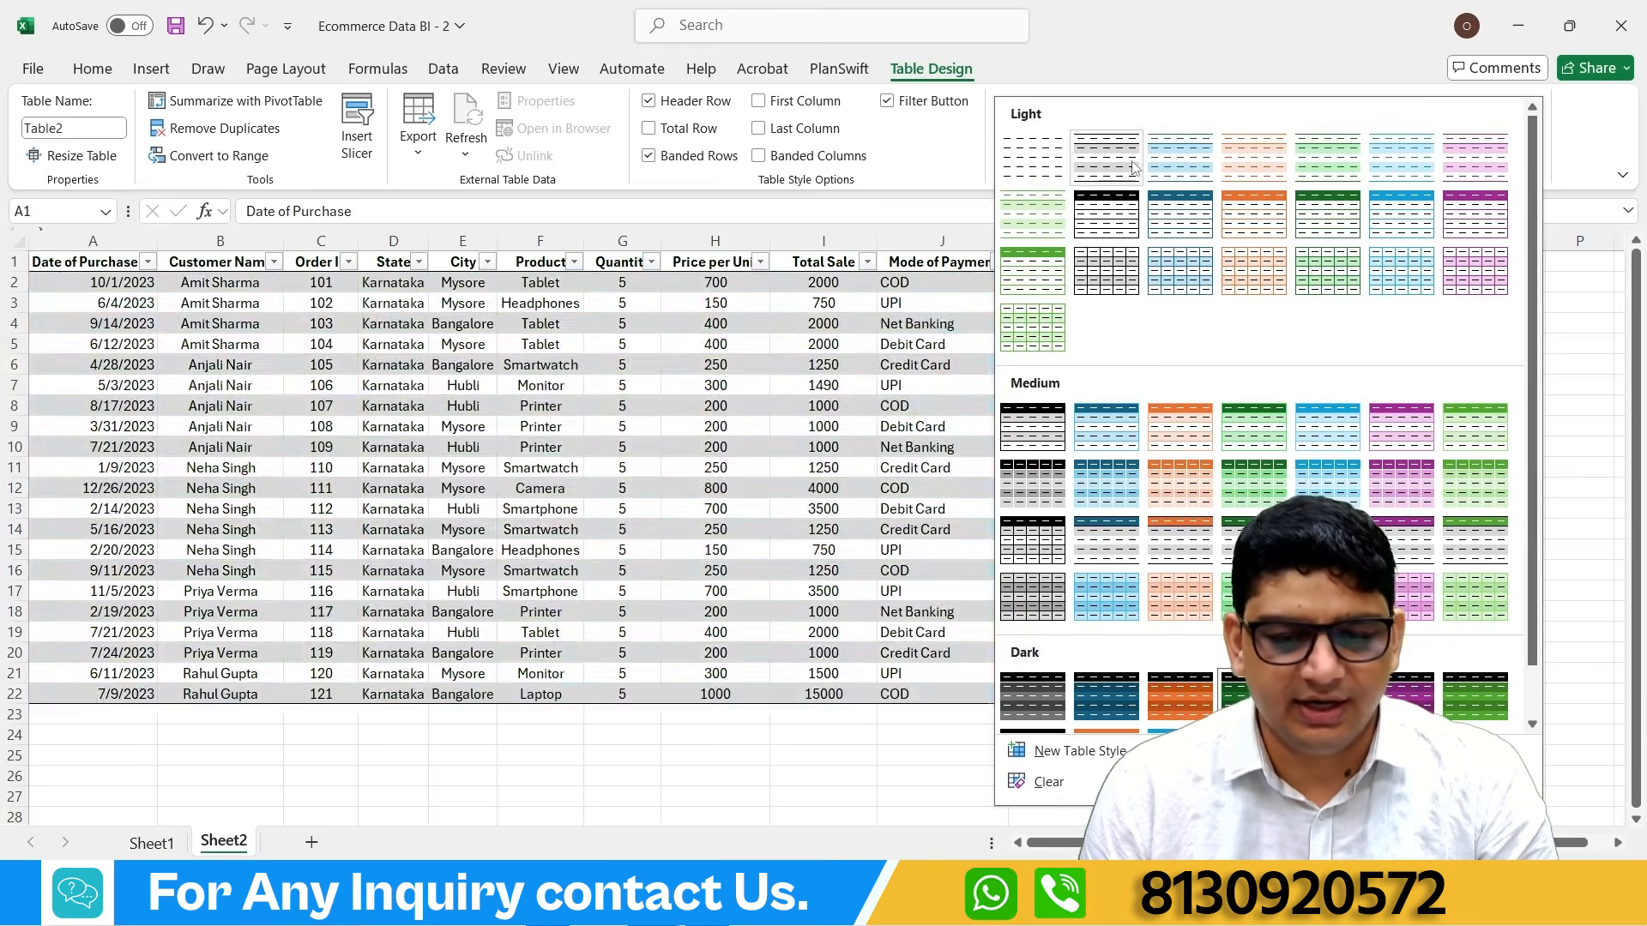
{"action": "left_click", "coordinate": [1191, 163]}
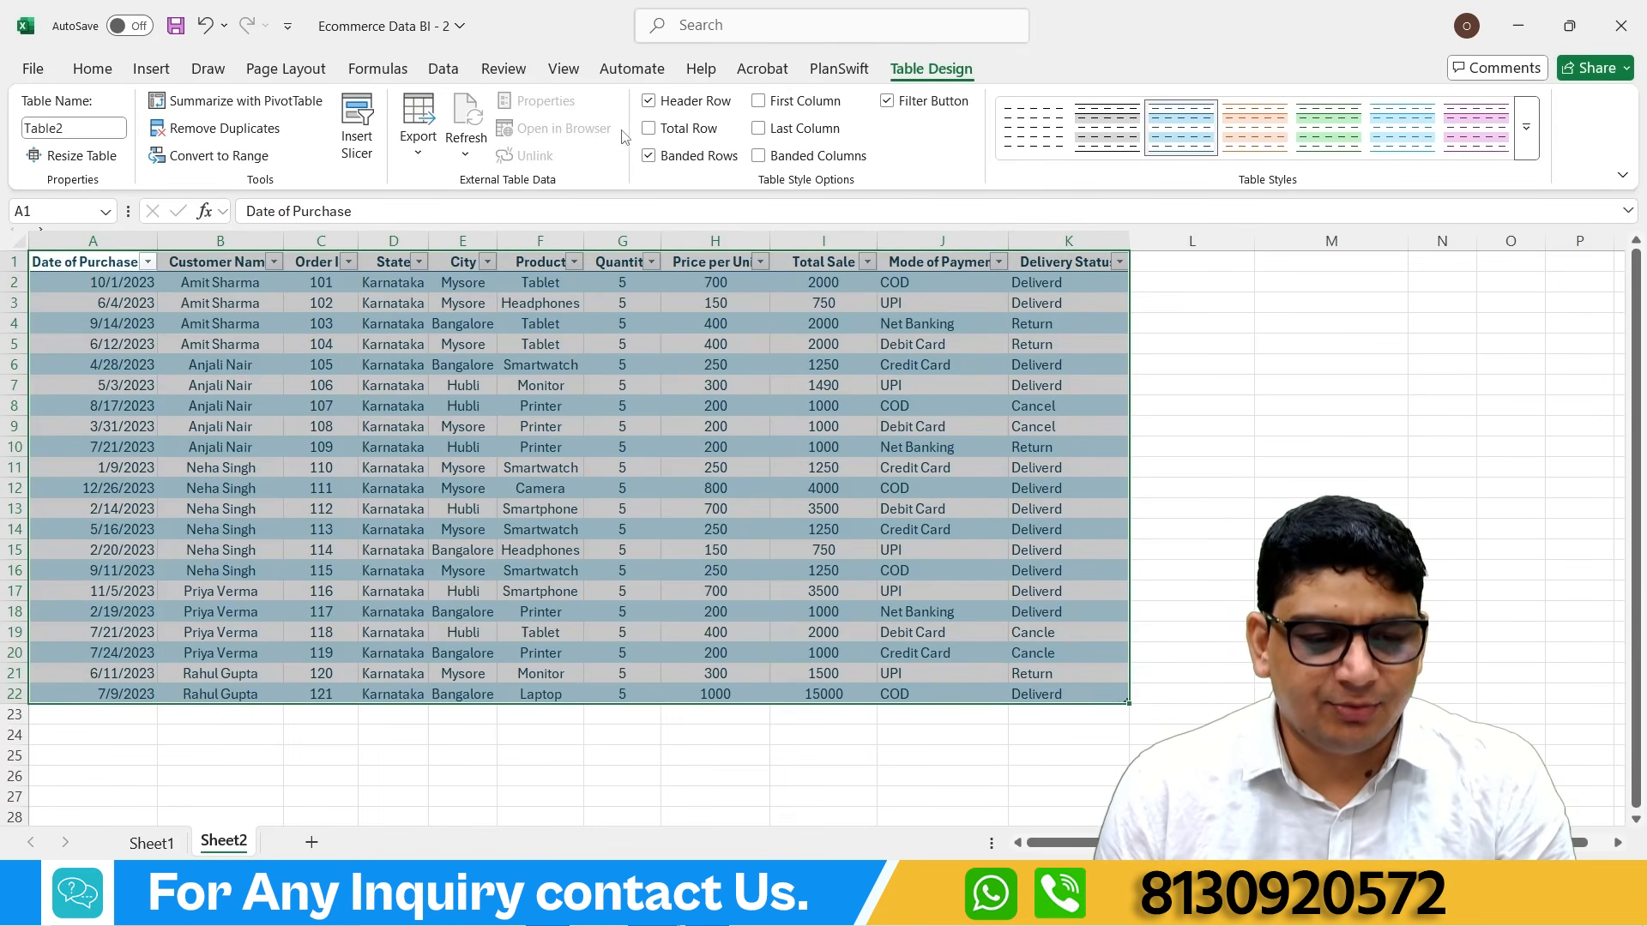
Step: Switch the table's Header Row off and on, its Total Row on and off, and its Banded Rows off and on
{"action": "left_click", "coordinate": [648, 103]}
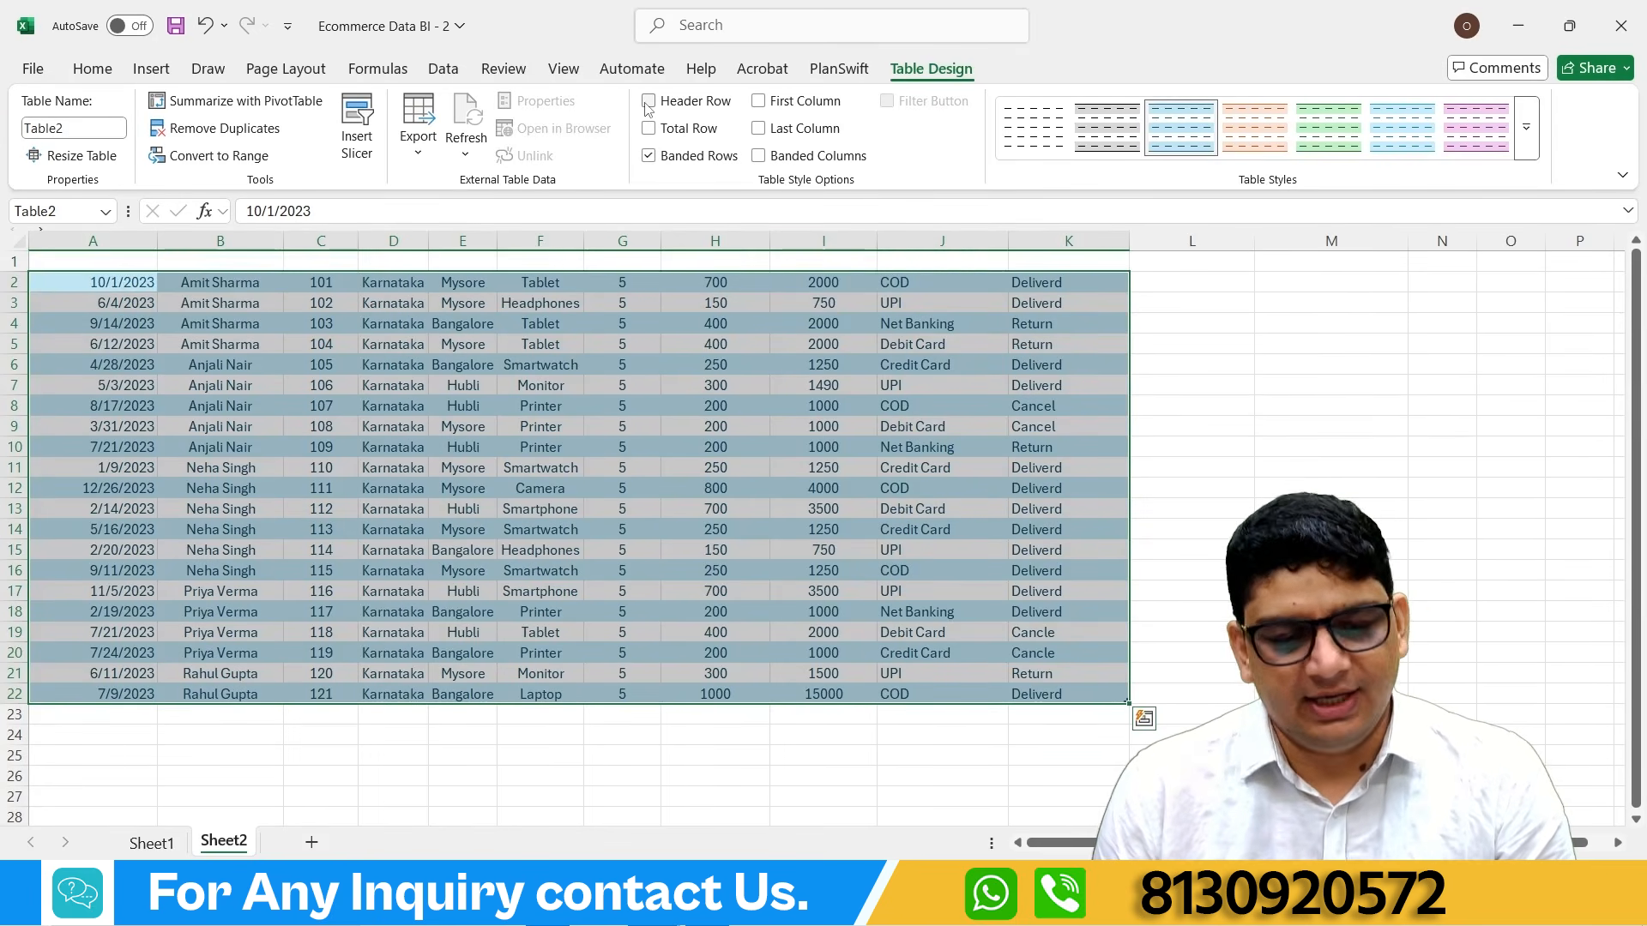
{"action": "left_click", "coordinate": [647, 102]}
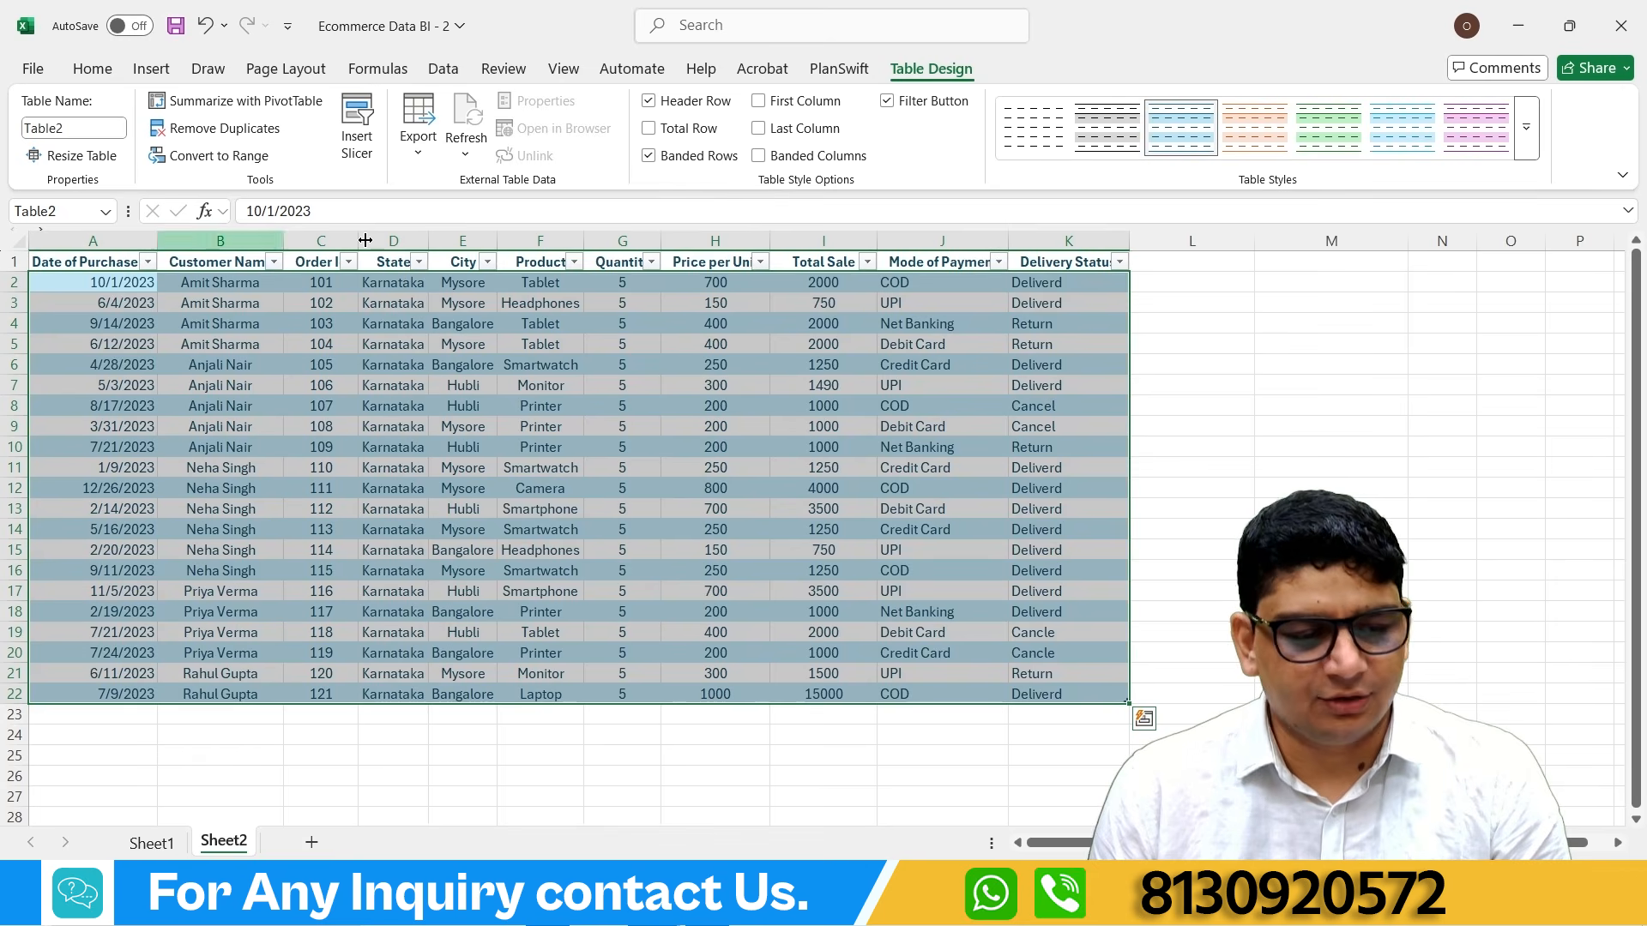
{"action": "left_click", "coordinate": [649, 128]}
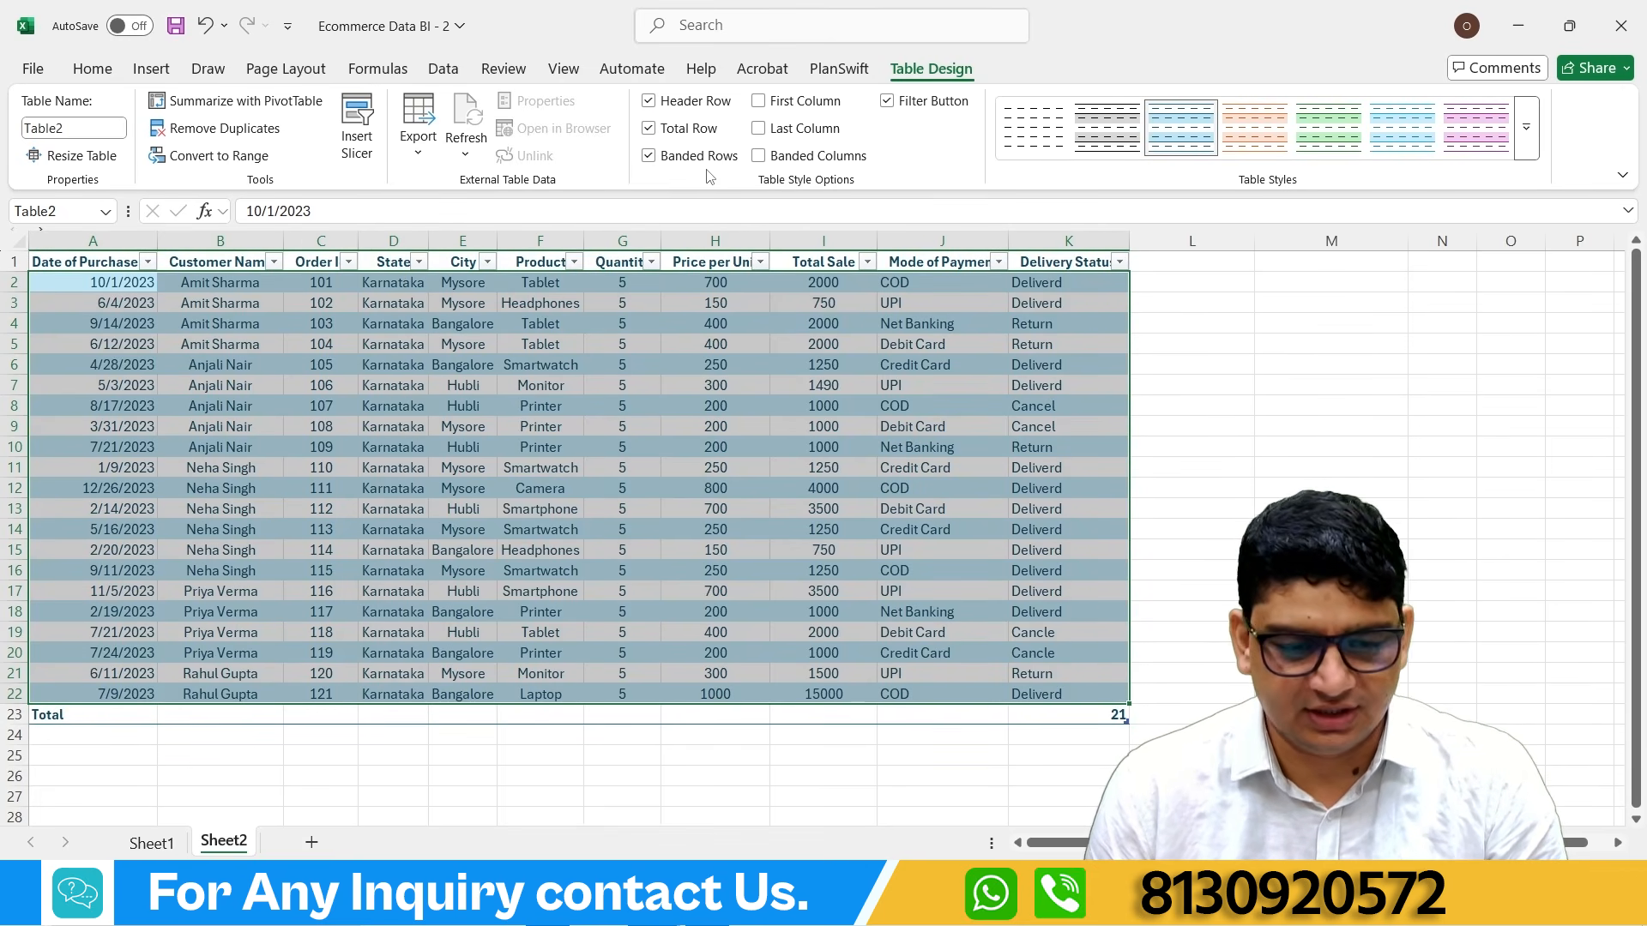
{"action": "left_click", "coordinate": [653, 129]}
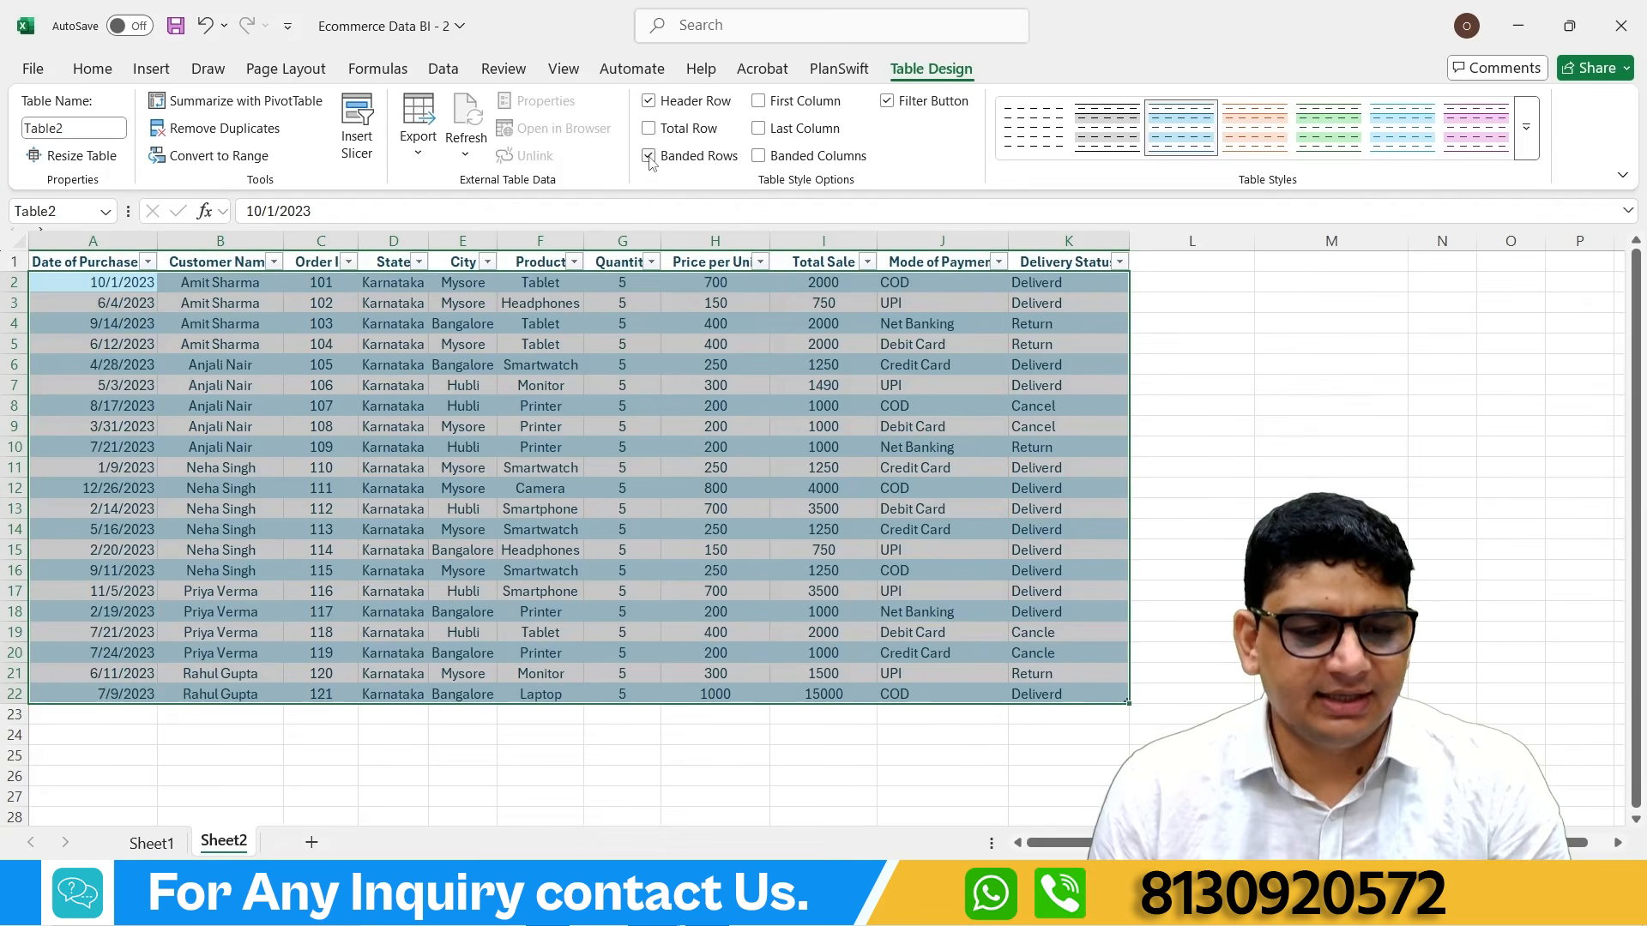
{"action": "left_click", "coordinate": [649, 155]}
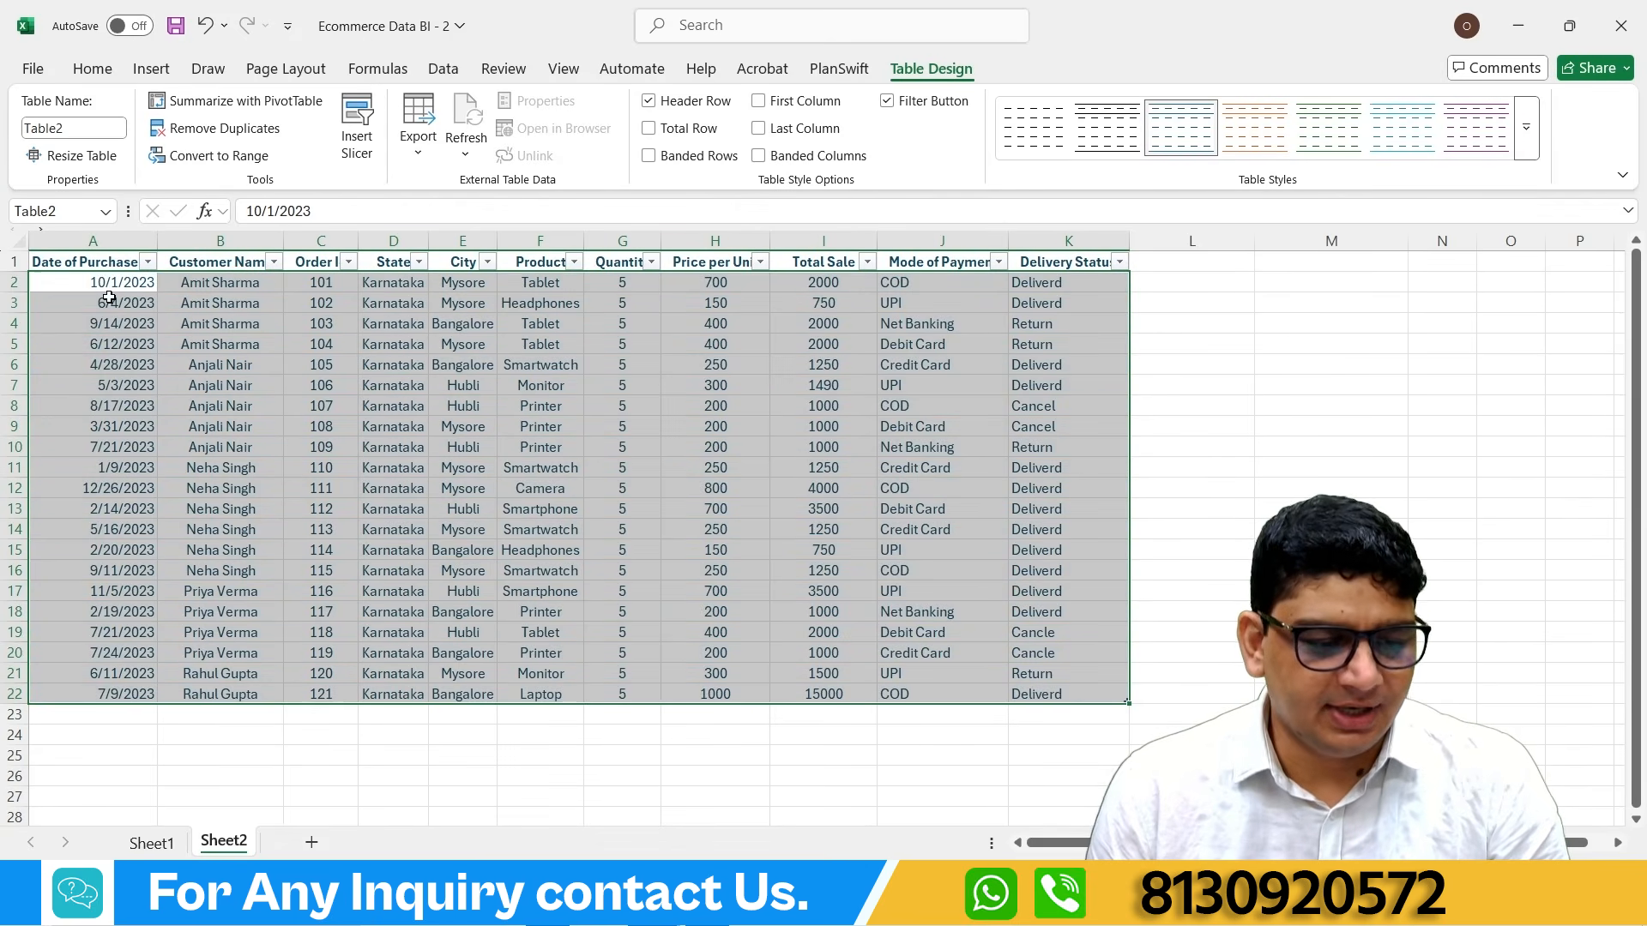
{"action": "left_click", "coordinate": [649, 157]}
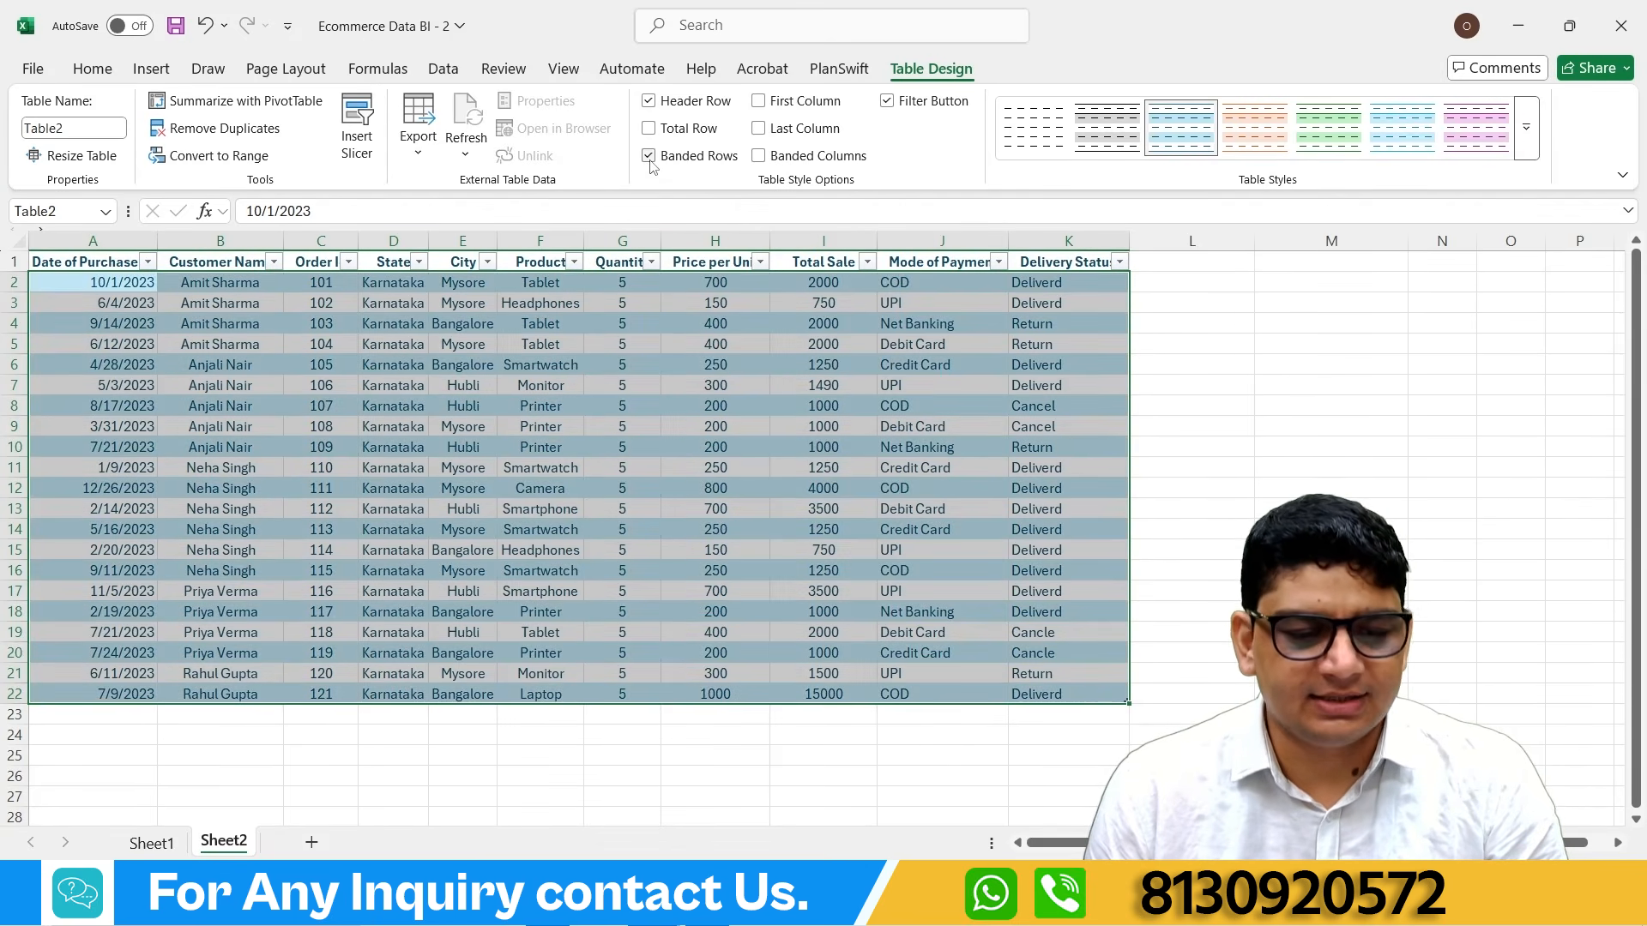
Step: Try the First Column, Last Column, Banded Columns and Filter Button table options, restoring each one to its original setting
{"action": "left_click", "coordinate": [759, 102]}
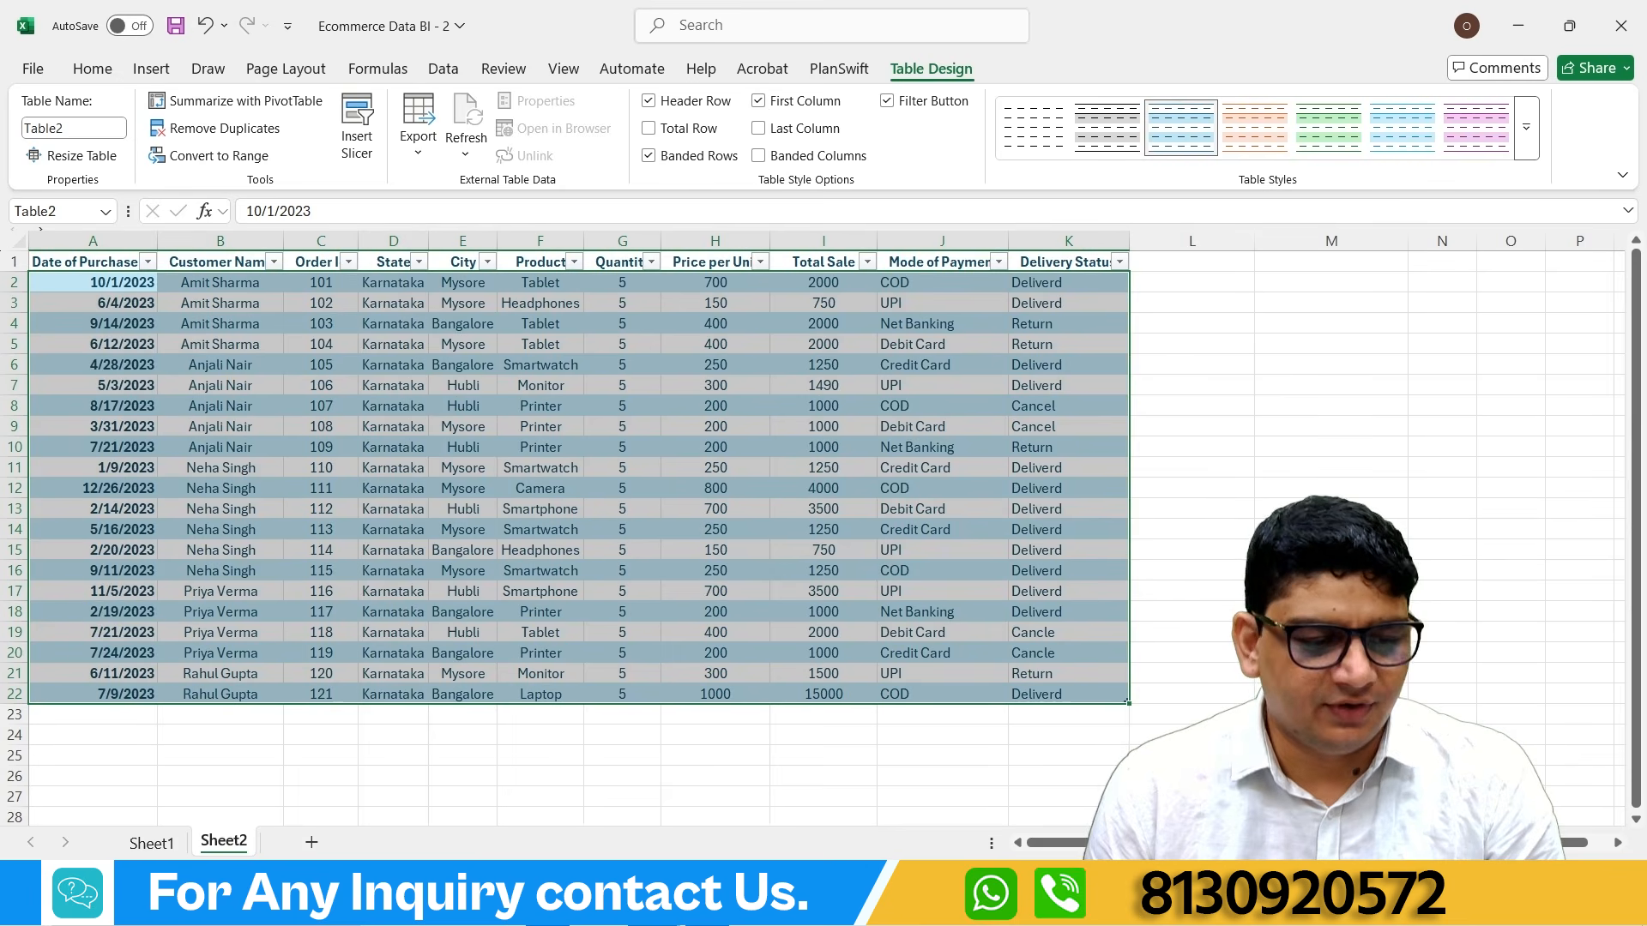
{"action": "left_click", "coordinate": [766, 102]}
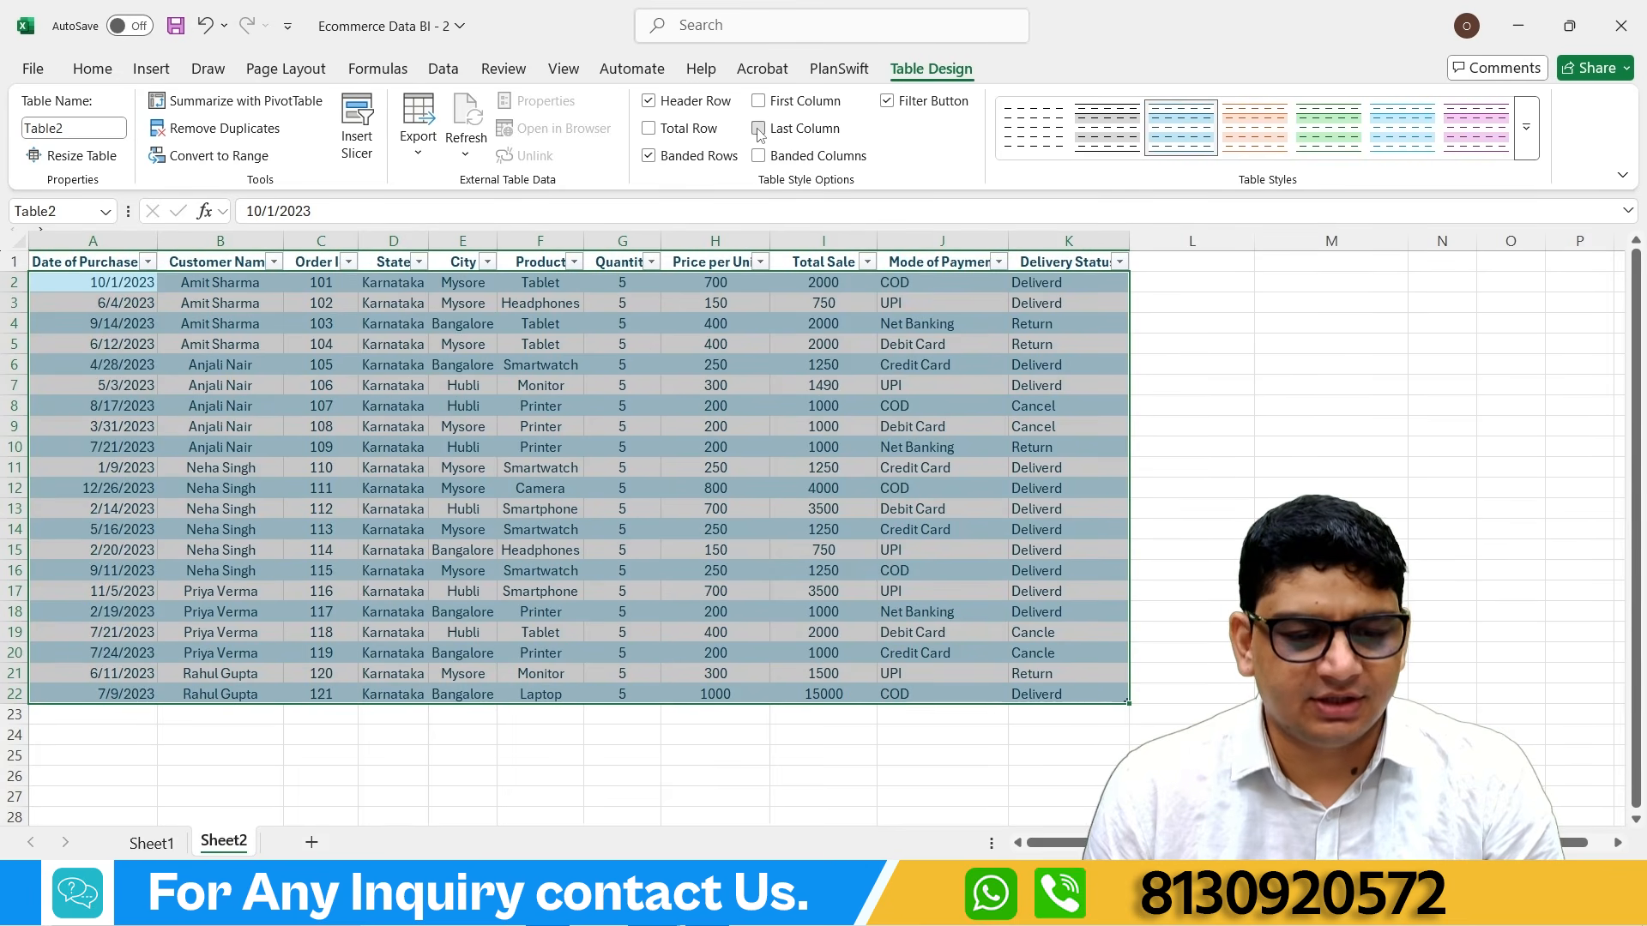
{"action": "left_click", "coordinate": [758, 128]}
{"action": "left_click", "coordinate": [758, 129]}
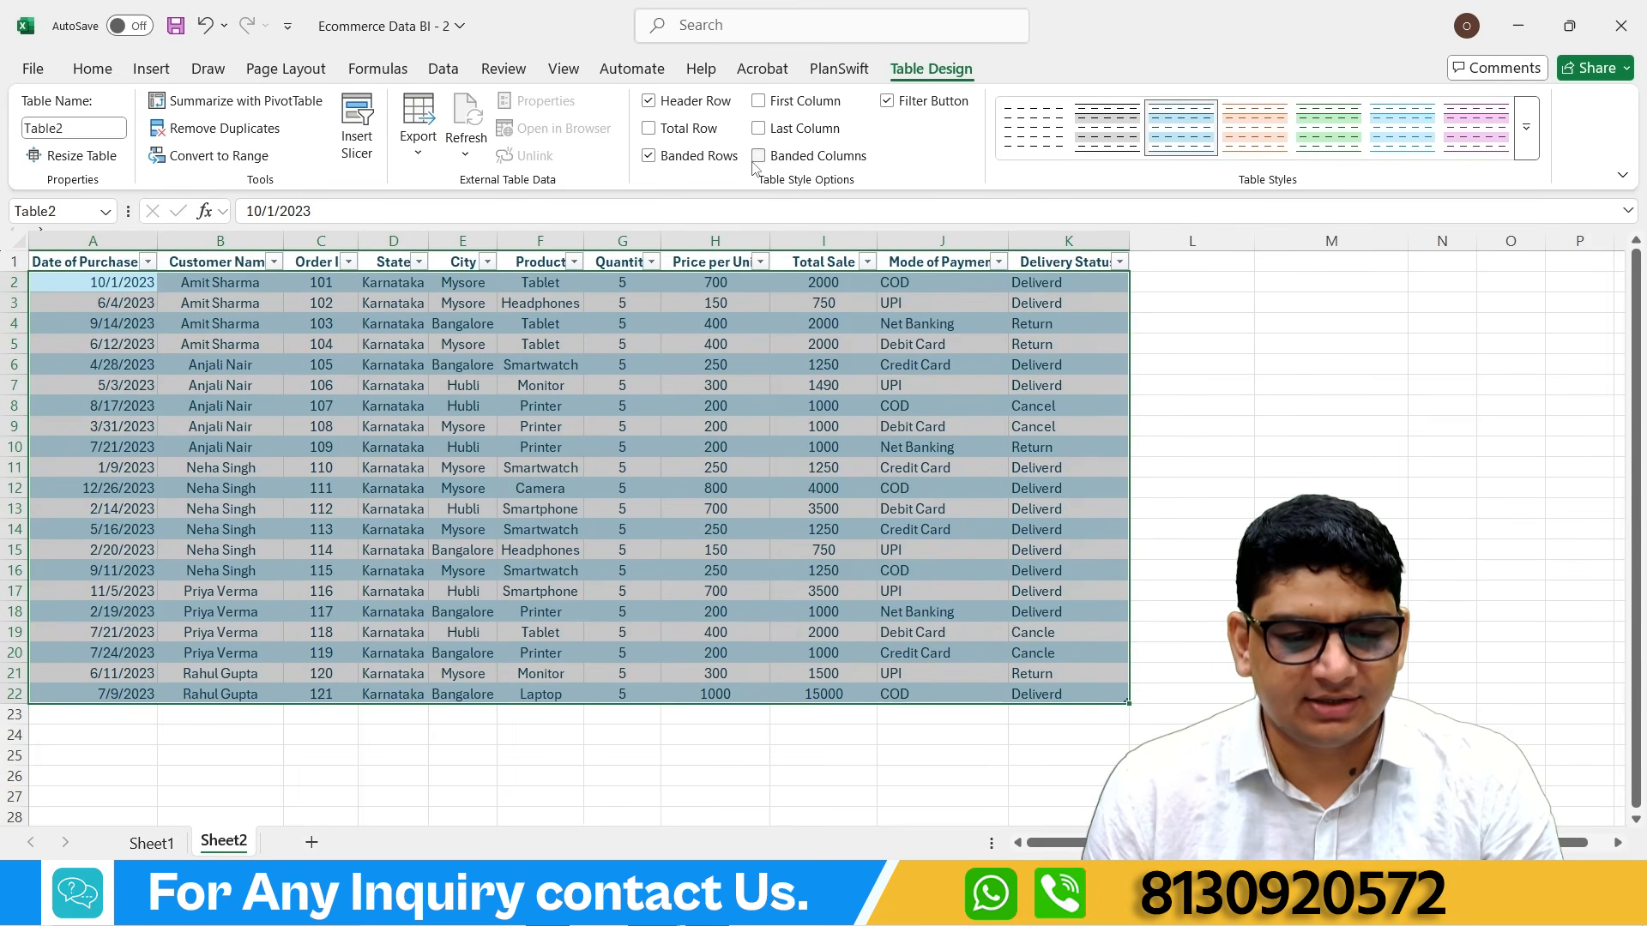
{"action": "left_click", "coordinate": [760, 163]}
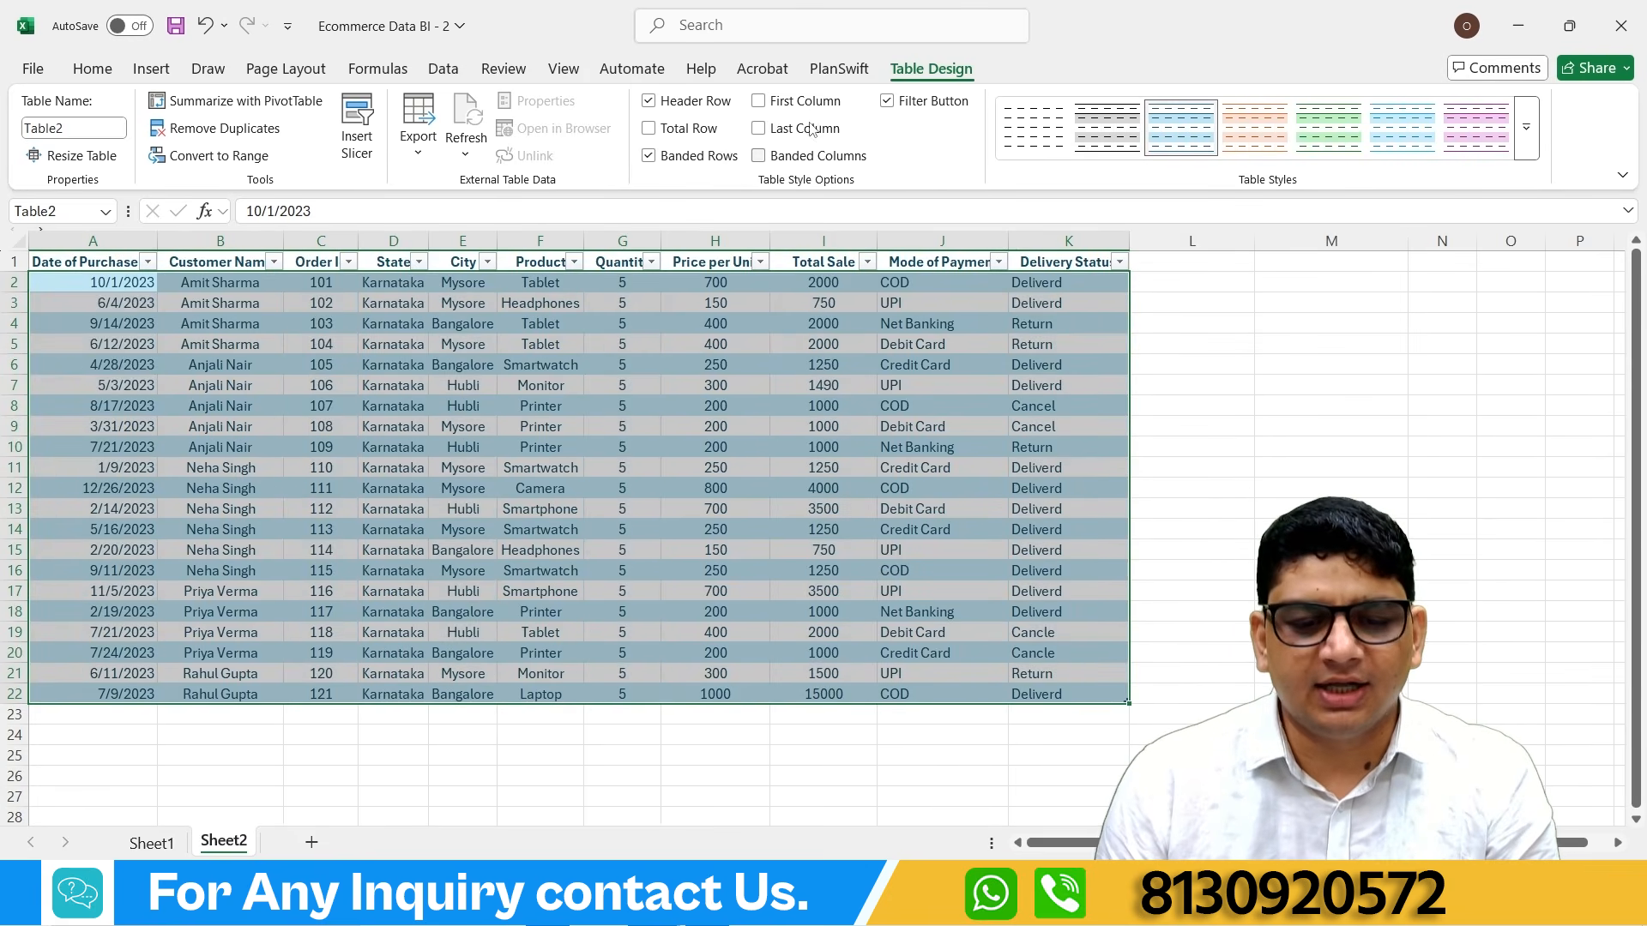
{"action": "left_click", "coordinate": [888, 102]}
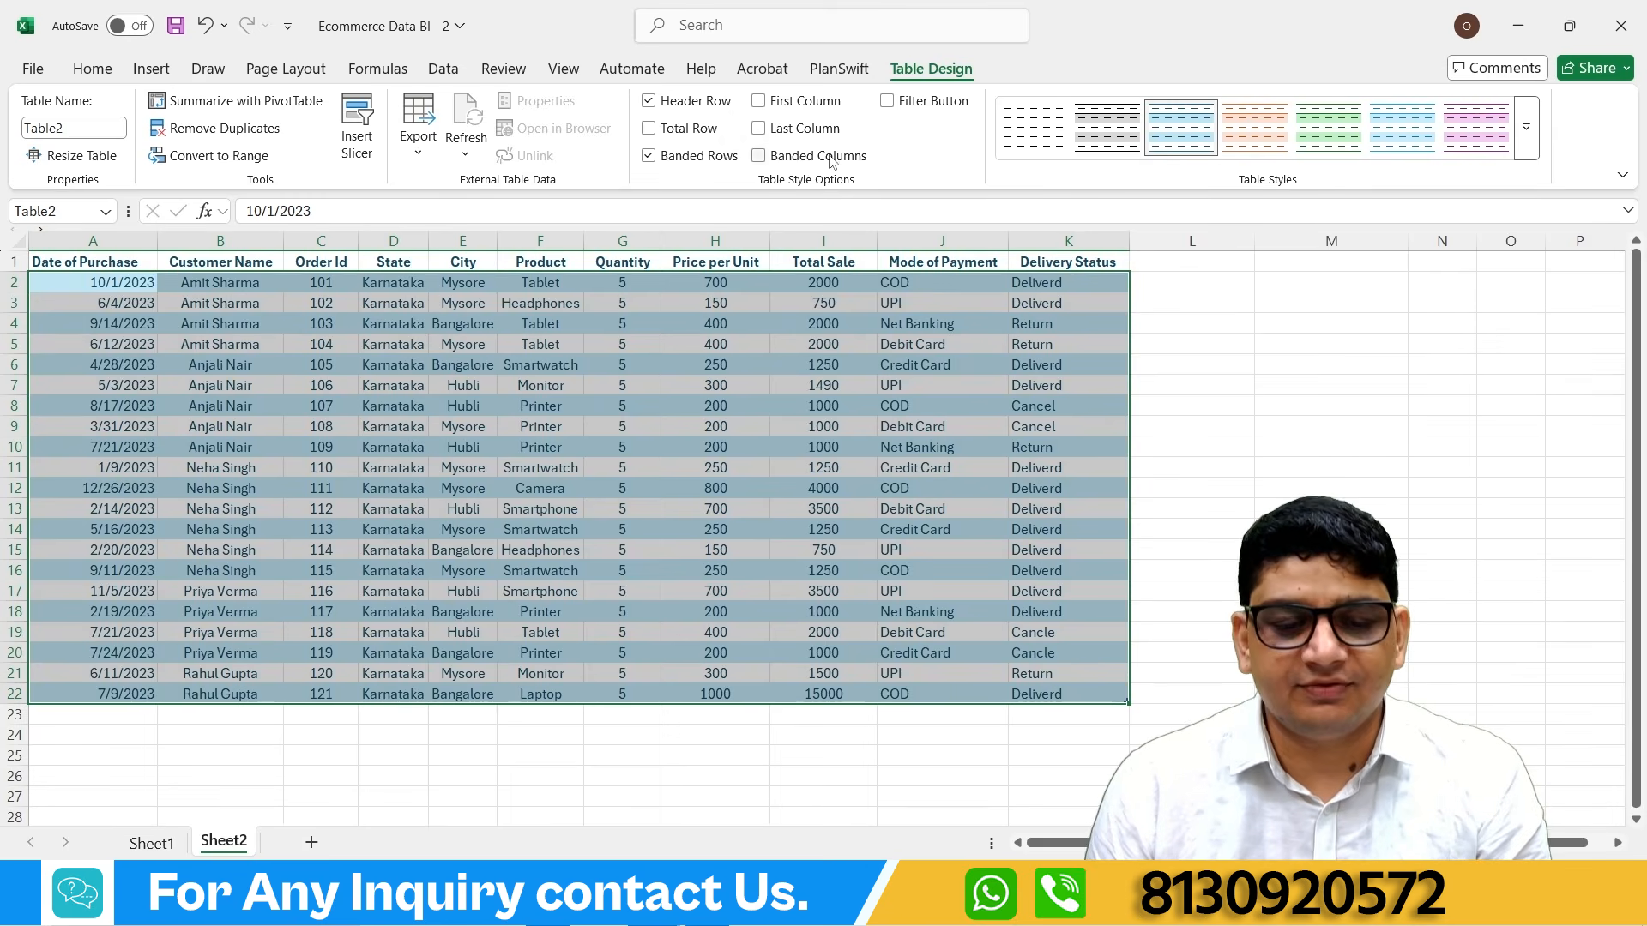
{"action": "left_click", "coordinate": [889, 102]}
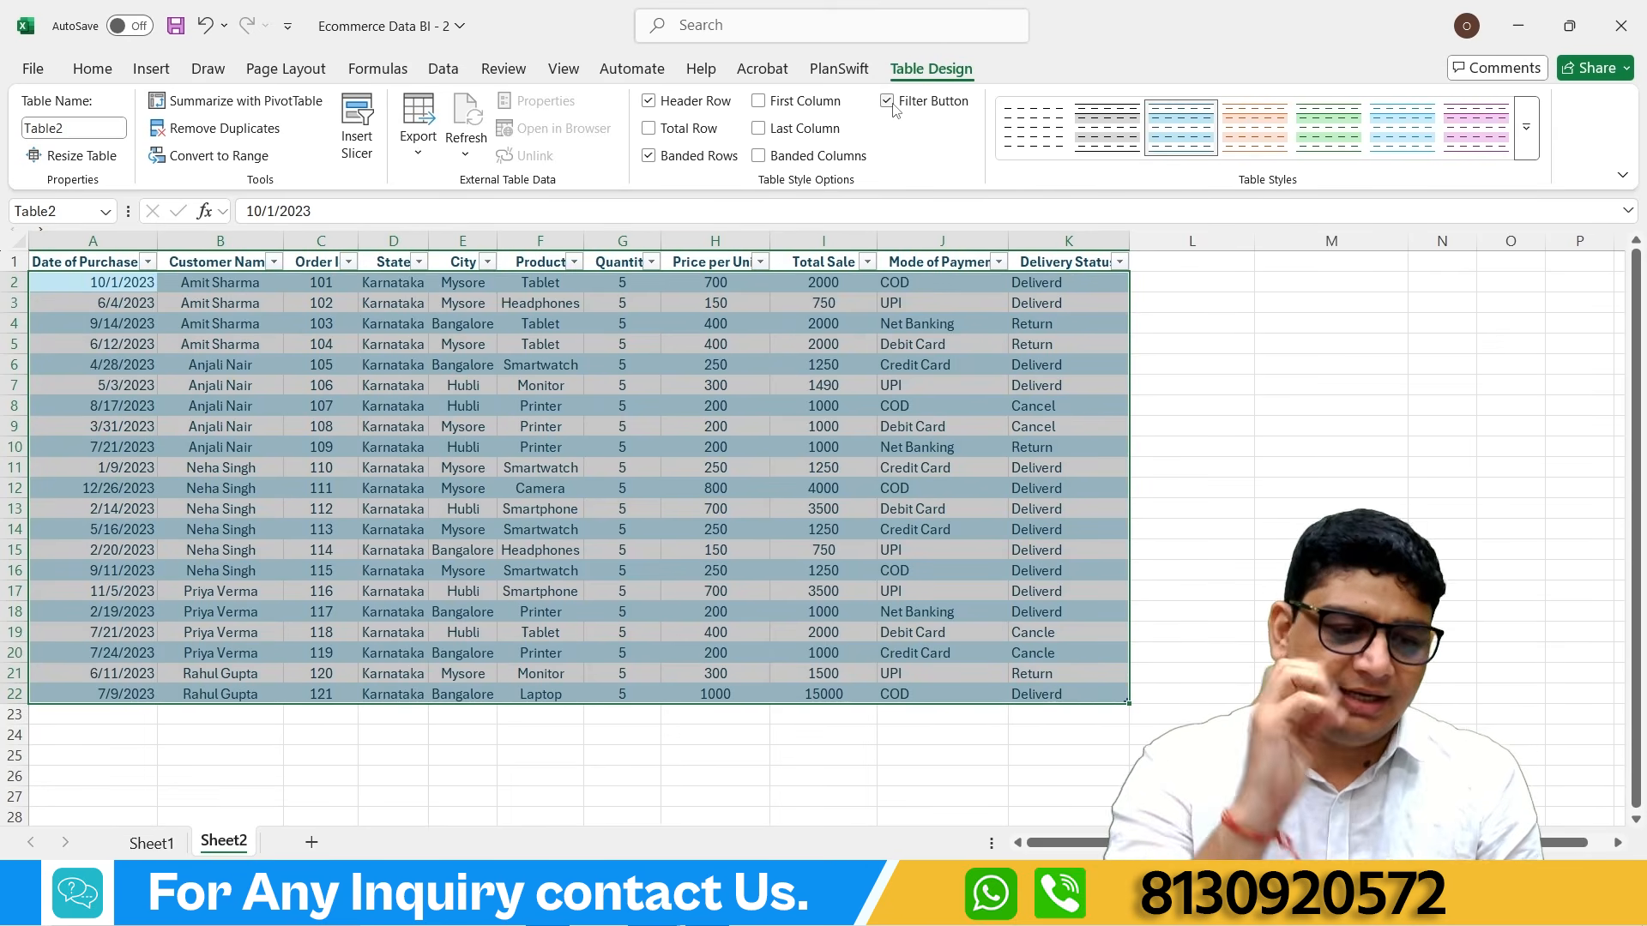
Step: Insert a Date of Purchase slicer for the table and place it in the empty area beside the Delivery Status column
{"action": "left_click", "coordinate": [357, 153]}
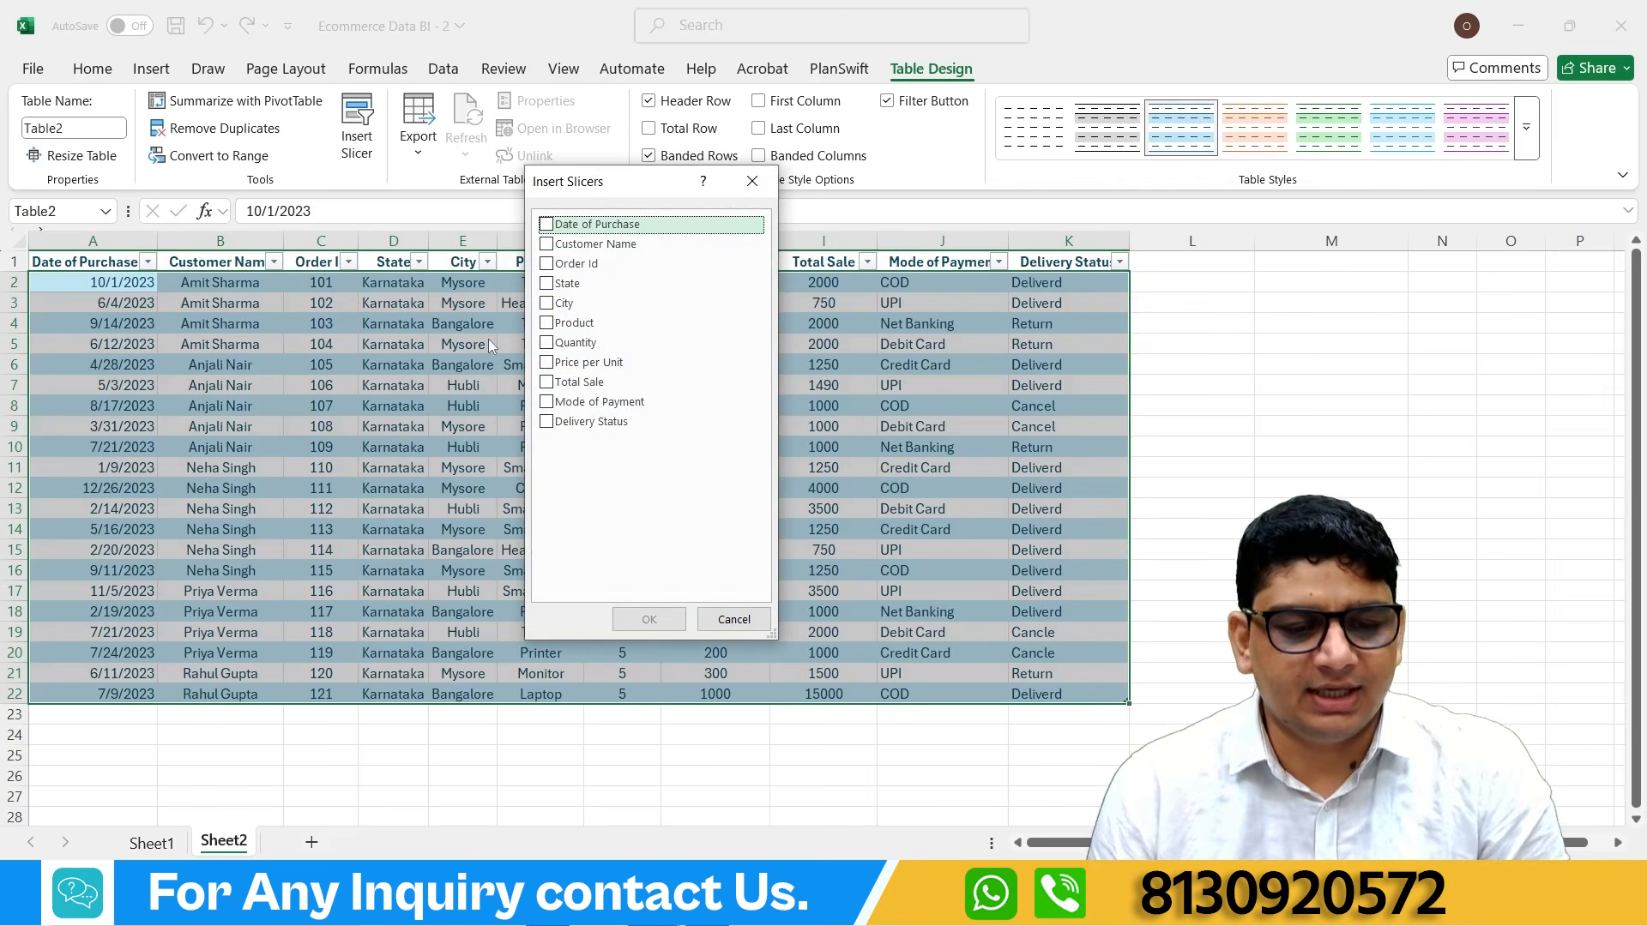
{"action": "left_click_drag", "start_coordinate": [622, 193], "coordinate": [774, 130]}
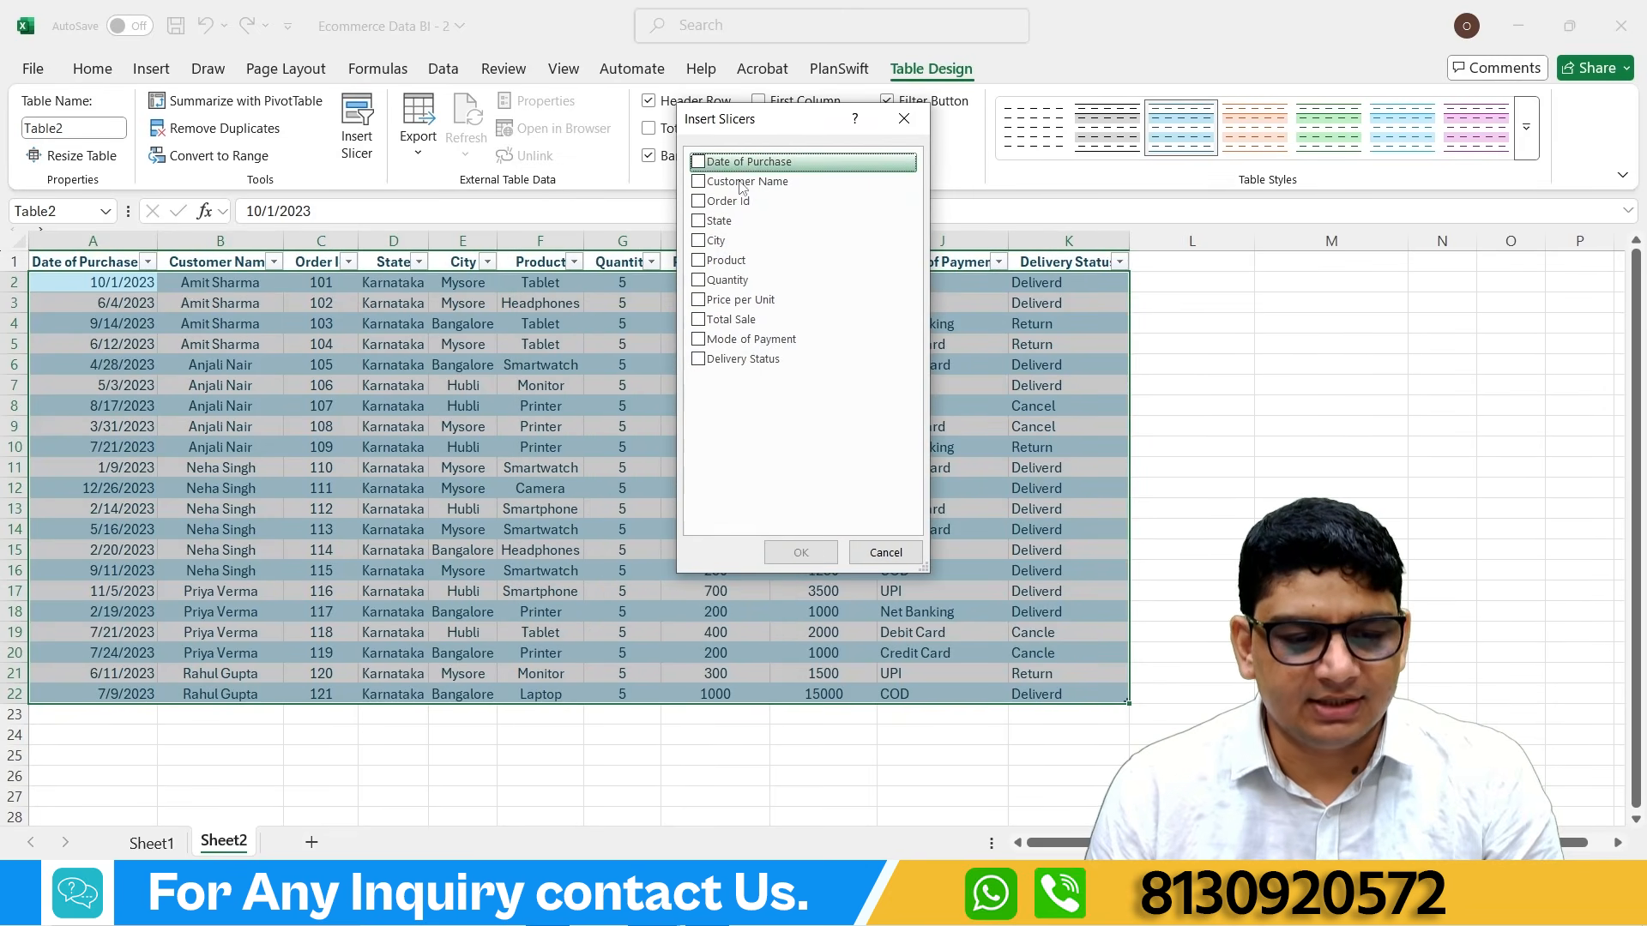
{"action": "left_click", "coordinate": [699, 162]}
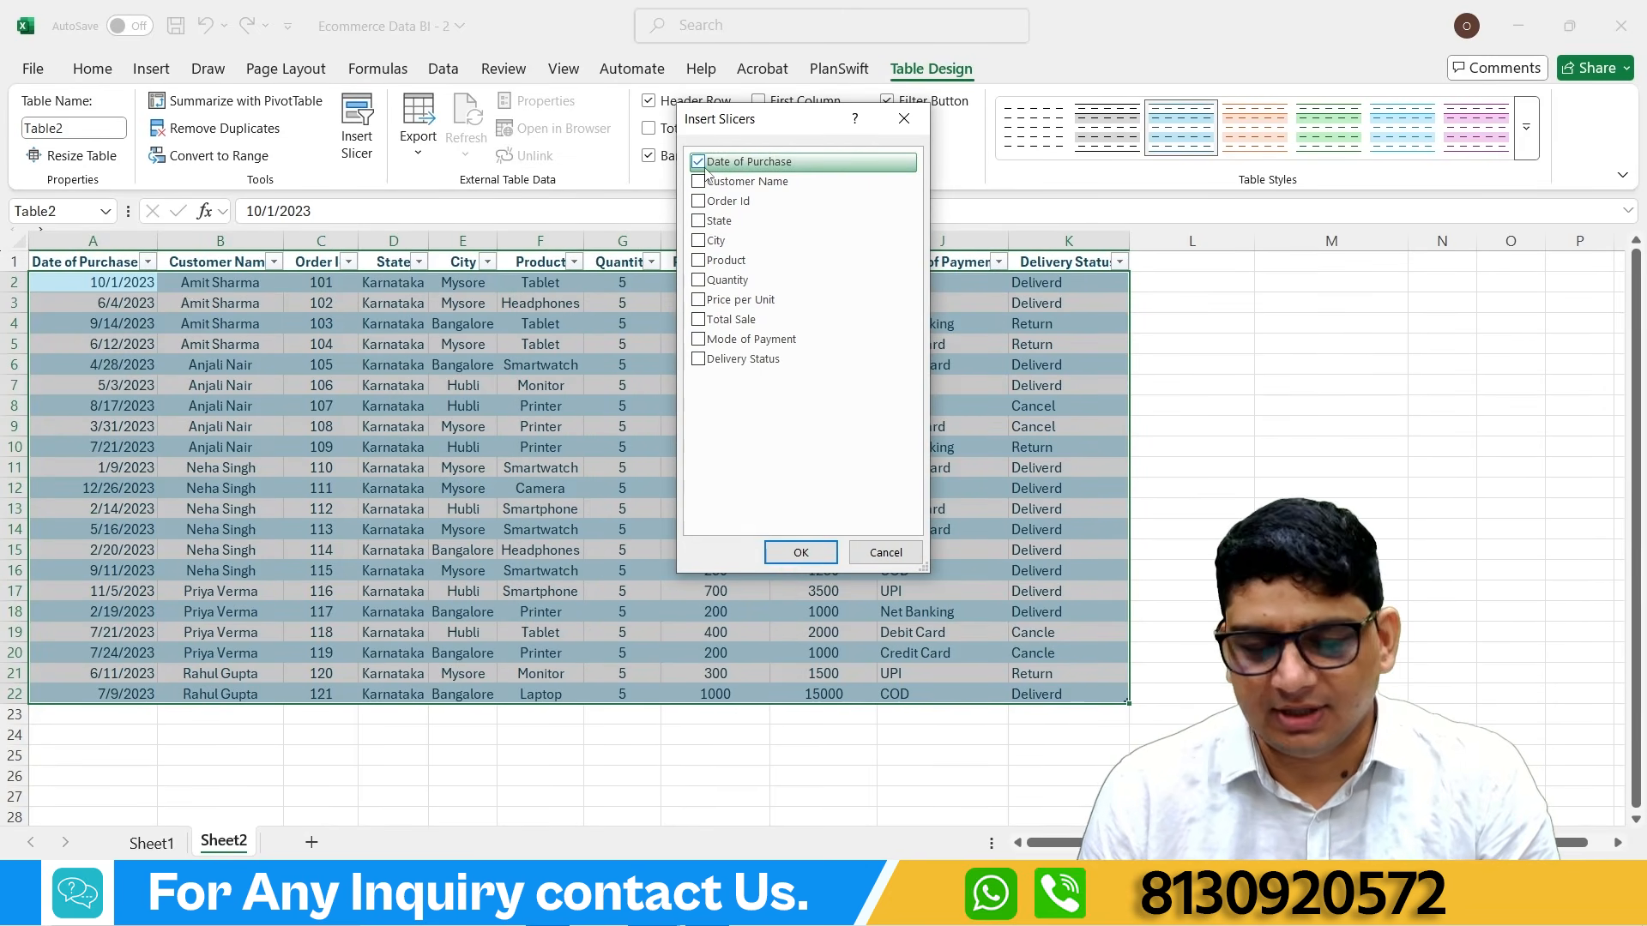
{"action": "left_click", "coordinate": [800, 552]}
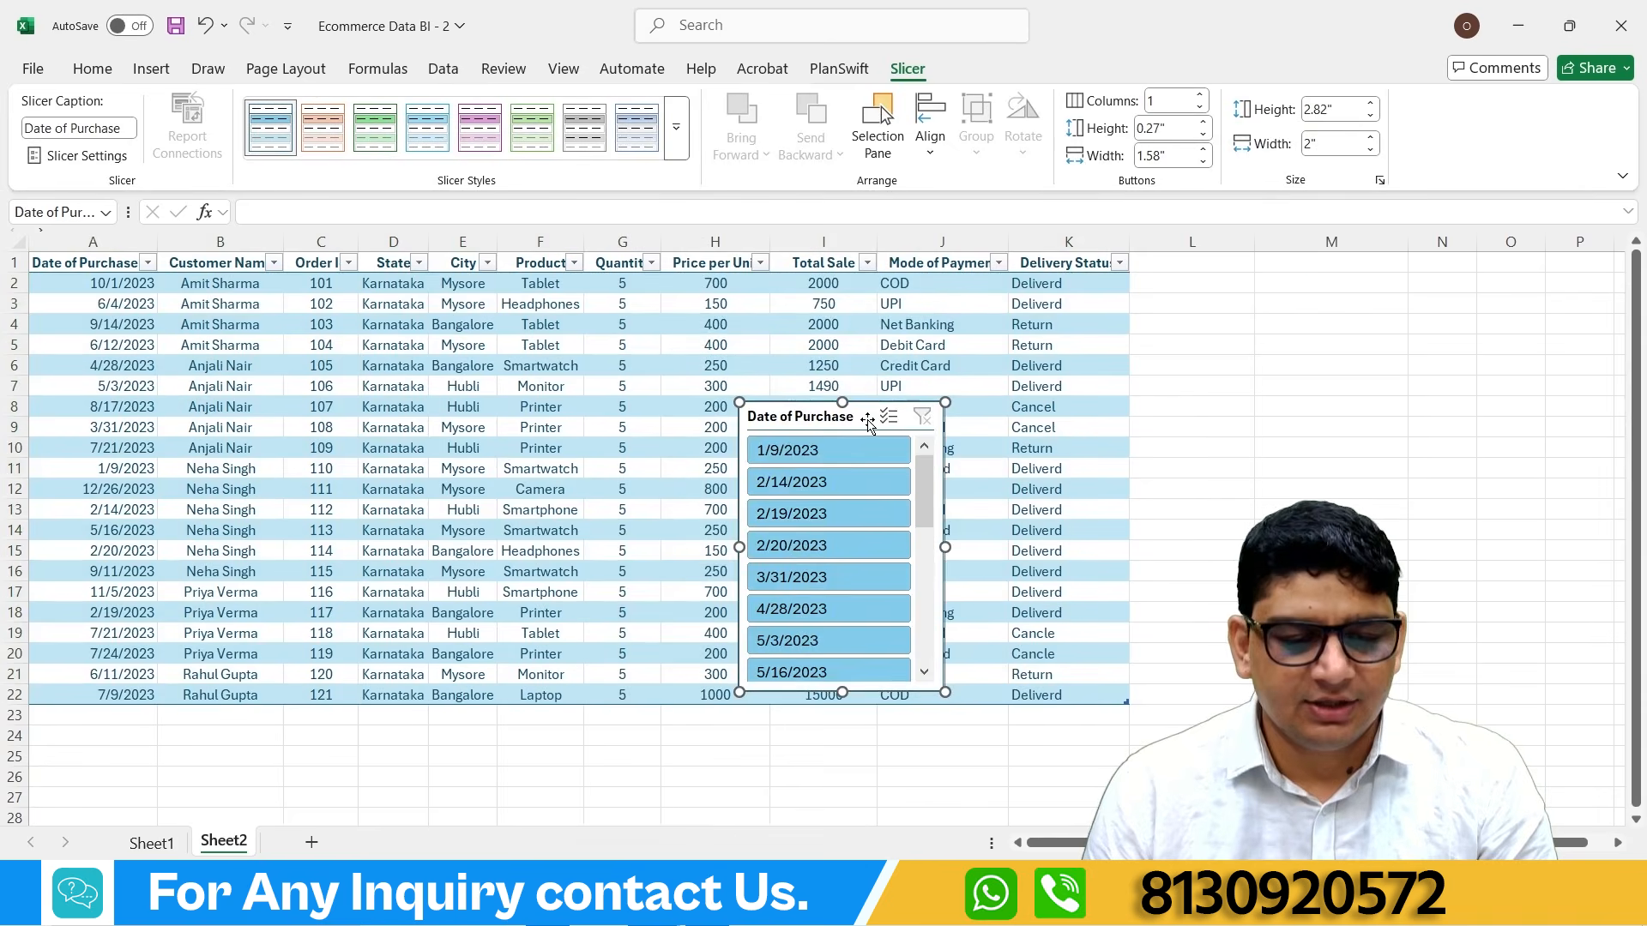
{"action": "left_click_drag", "start_coordinate": [858, 420], "coordinate": [1230, 283]}
{"action": "key", "text": "Escape"}
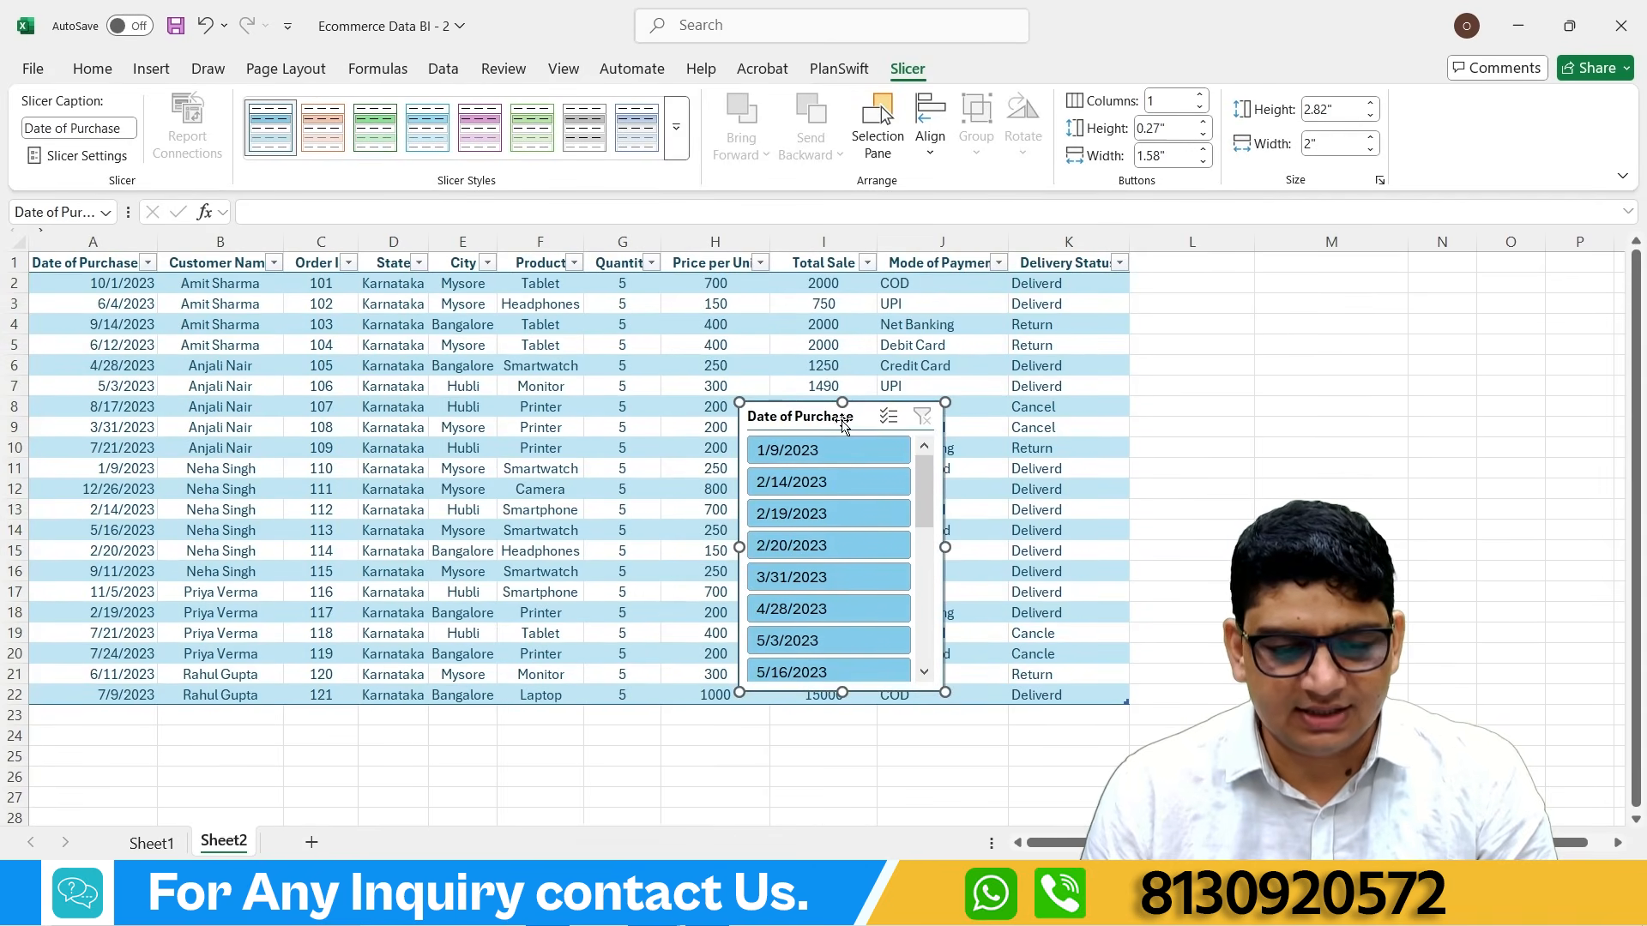
{"action": "left_click_drag", "start_coordinate": [843, 420], "coordinate": [1310, 311]}
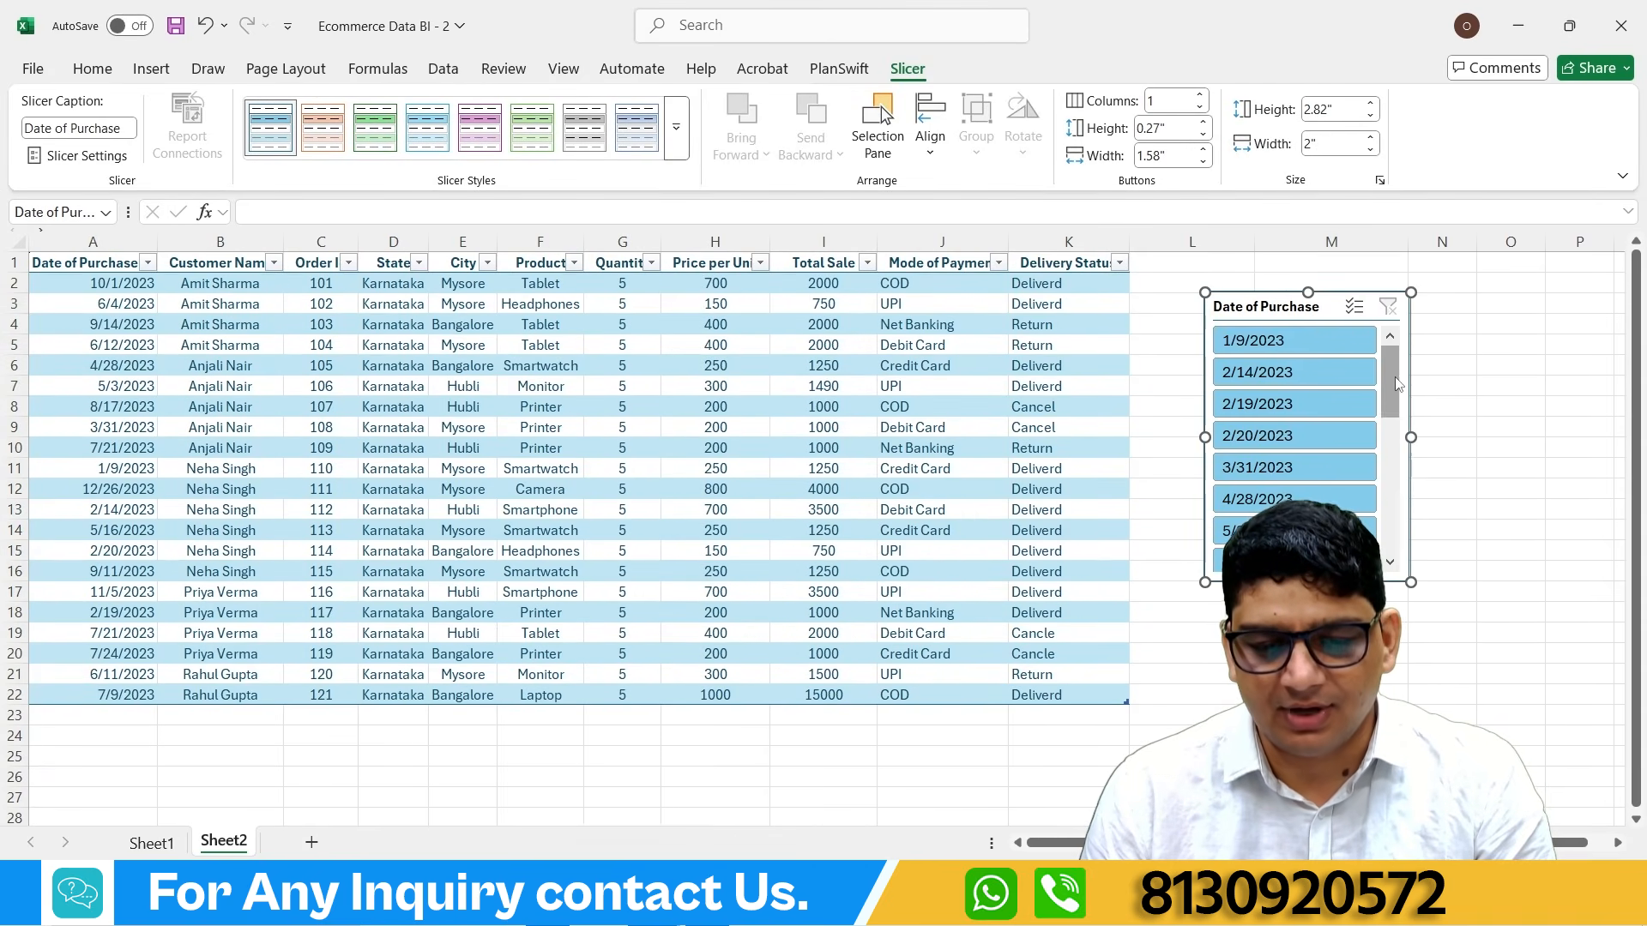
Step: Filter the table with the slicer by one purchase date at a time, from 1/9/2023 through 5/16/2023
{"action": "left_click_drag", "start_coordinate": [1396, 384], "coordinate": [1392, 345]}
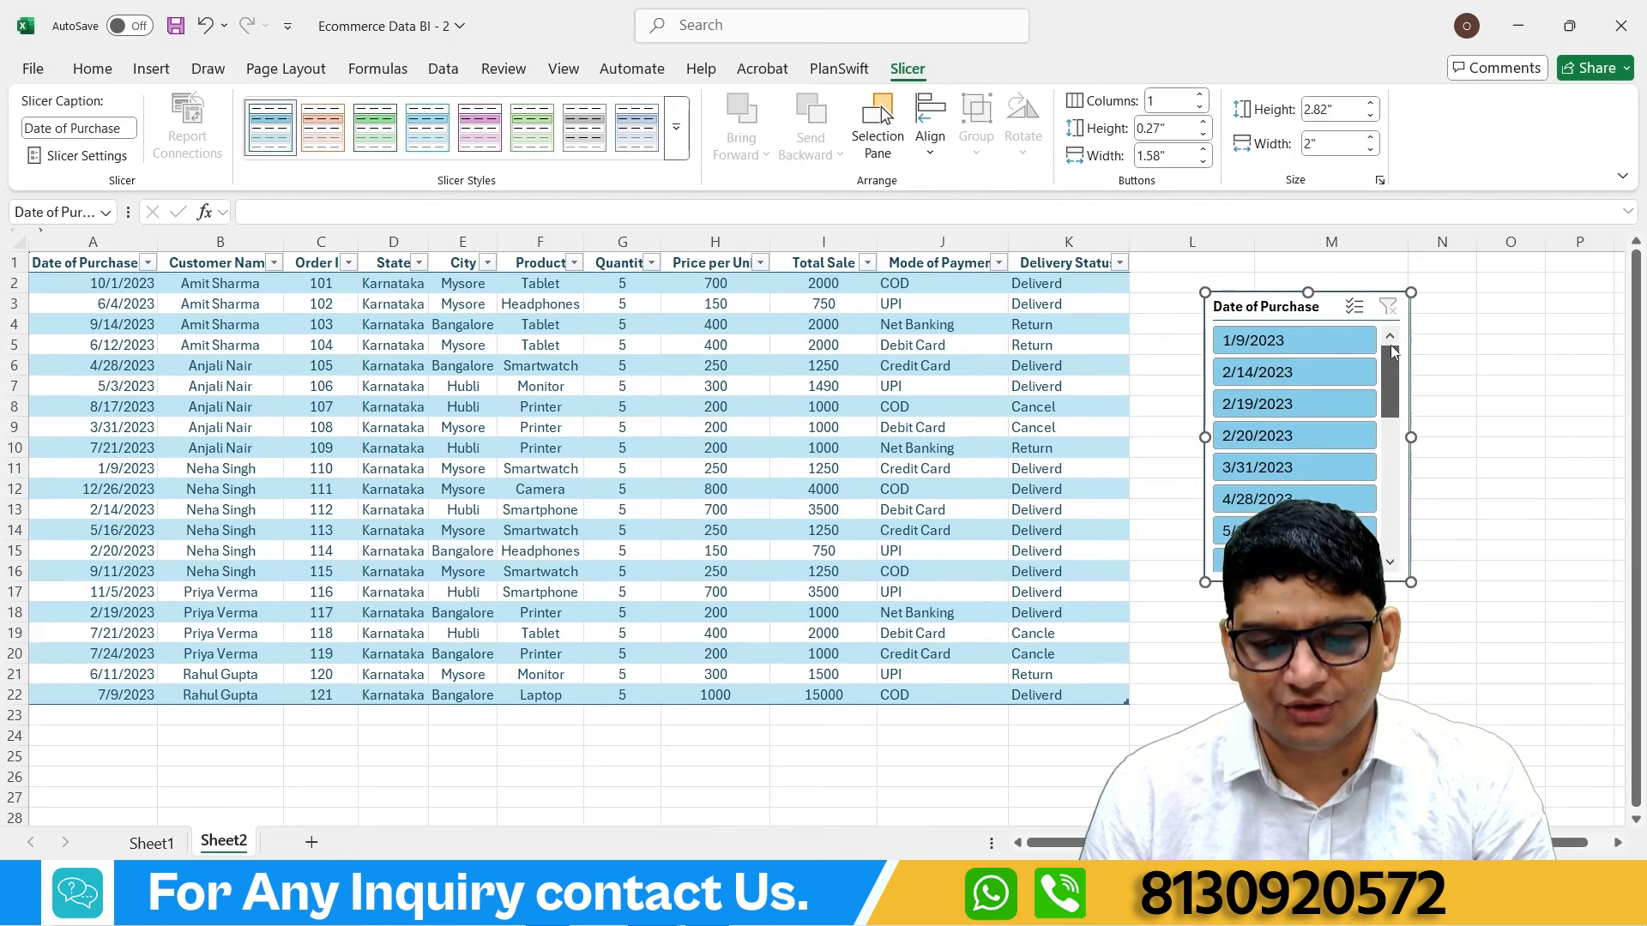
{"action": "left_click", "coordinate": [1304, 341]}
{"action": "left_click", "coordinate": [1274, 373]}
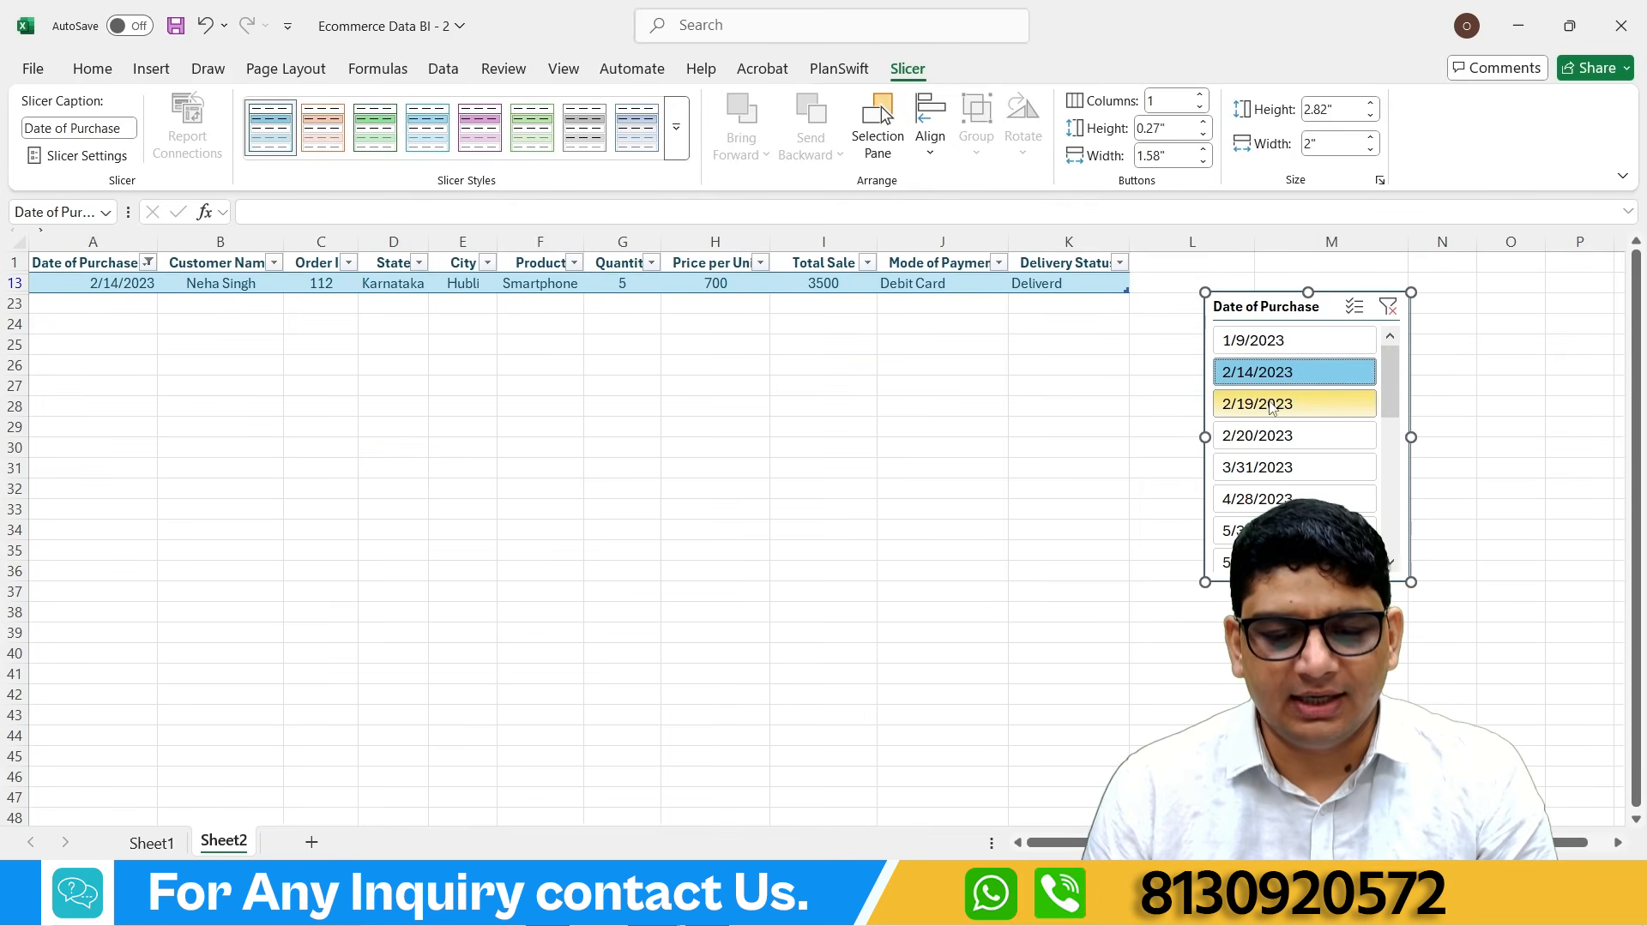
{"action": "left_click", "coordinate": [1273, 404]}
{"action": "left_click", "coordinate": [1276, 436]}
{"action": "left_click", "coordinate": [1280, 467]}
{"action": "left_click", "coordinate": [1283, 500]}
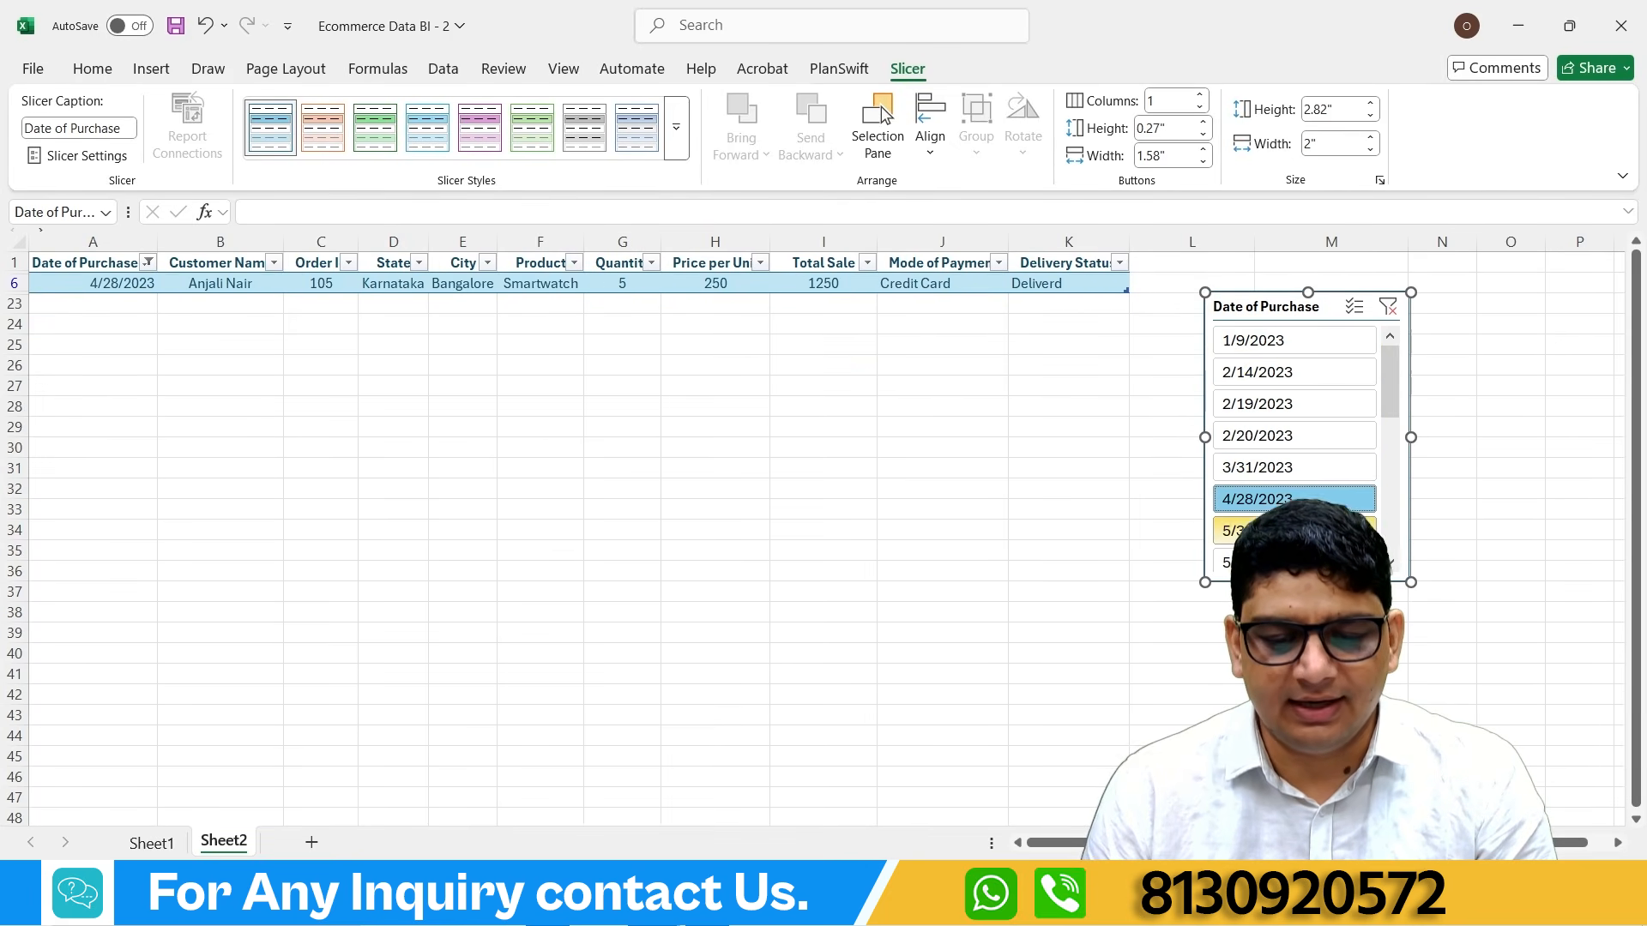
{"action": "left_click", "coordinate": [1284, 531]}
{"action": "left_click", "coordinate": [1287, 562]}
Step: Clear the date filter and delete the Date of Purchase slicer
{"action": "left_click", "coordinate": [1388, 306]}
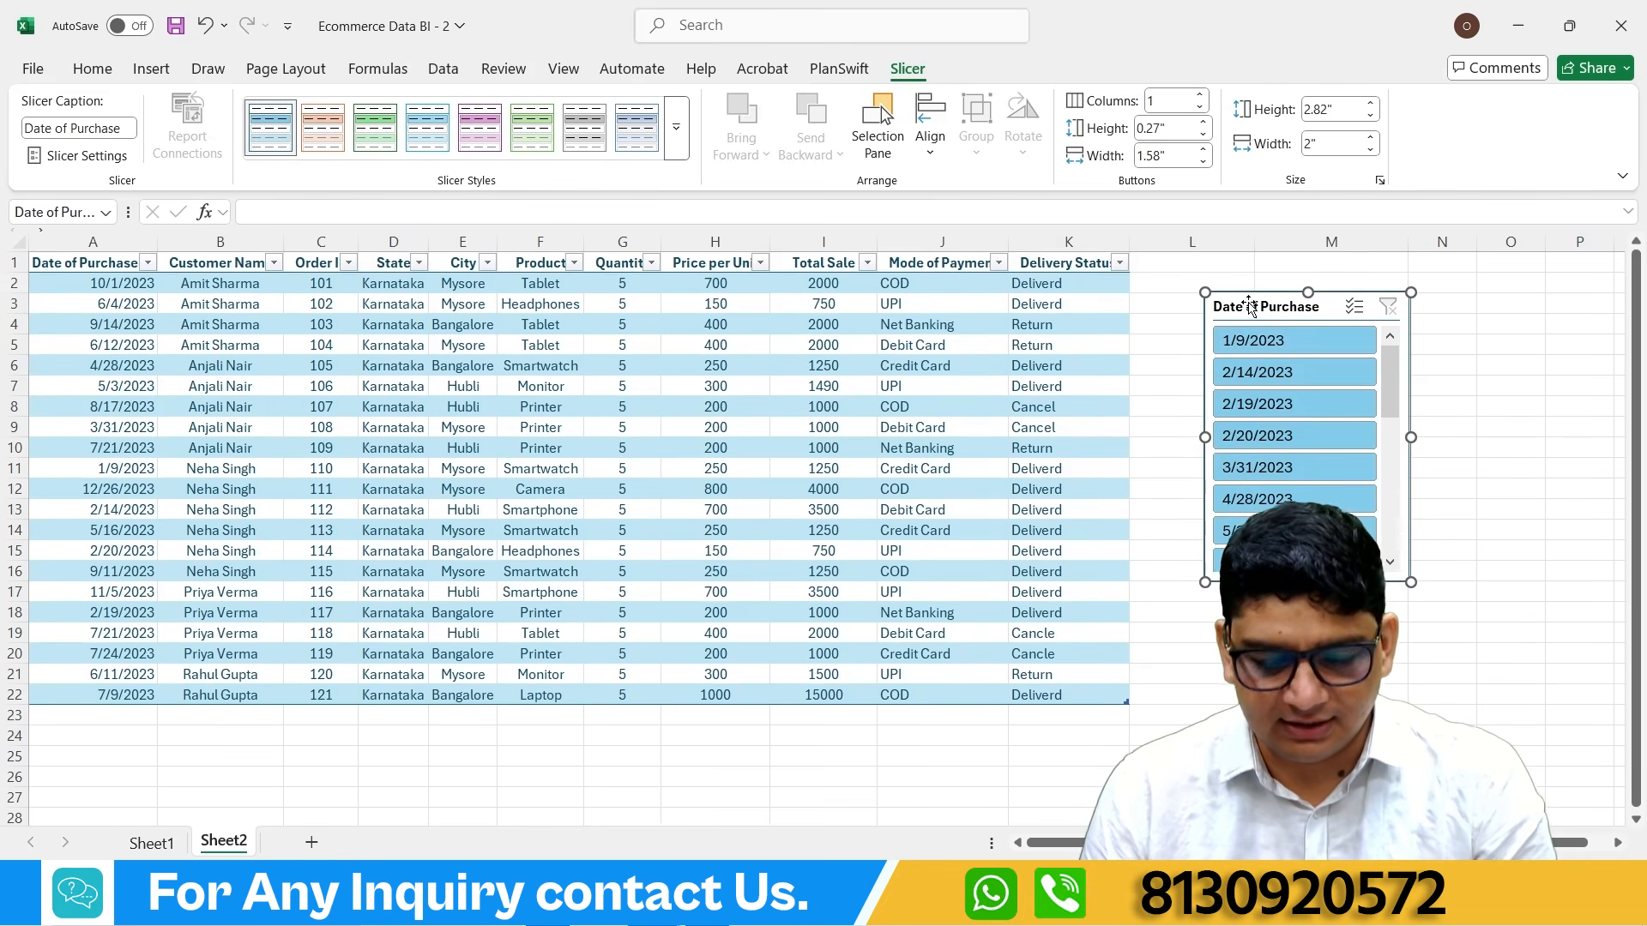
{"action": "key", "text": "Delete"}
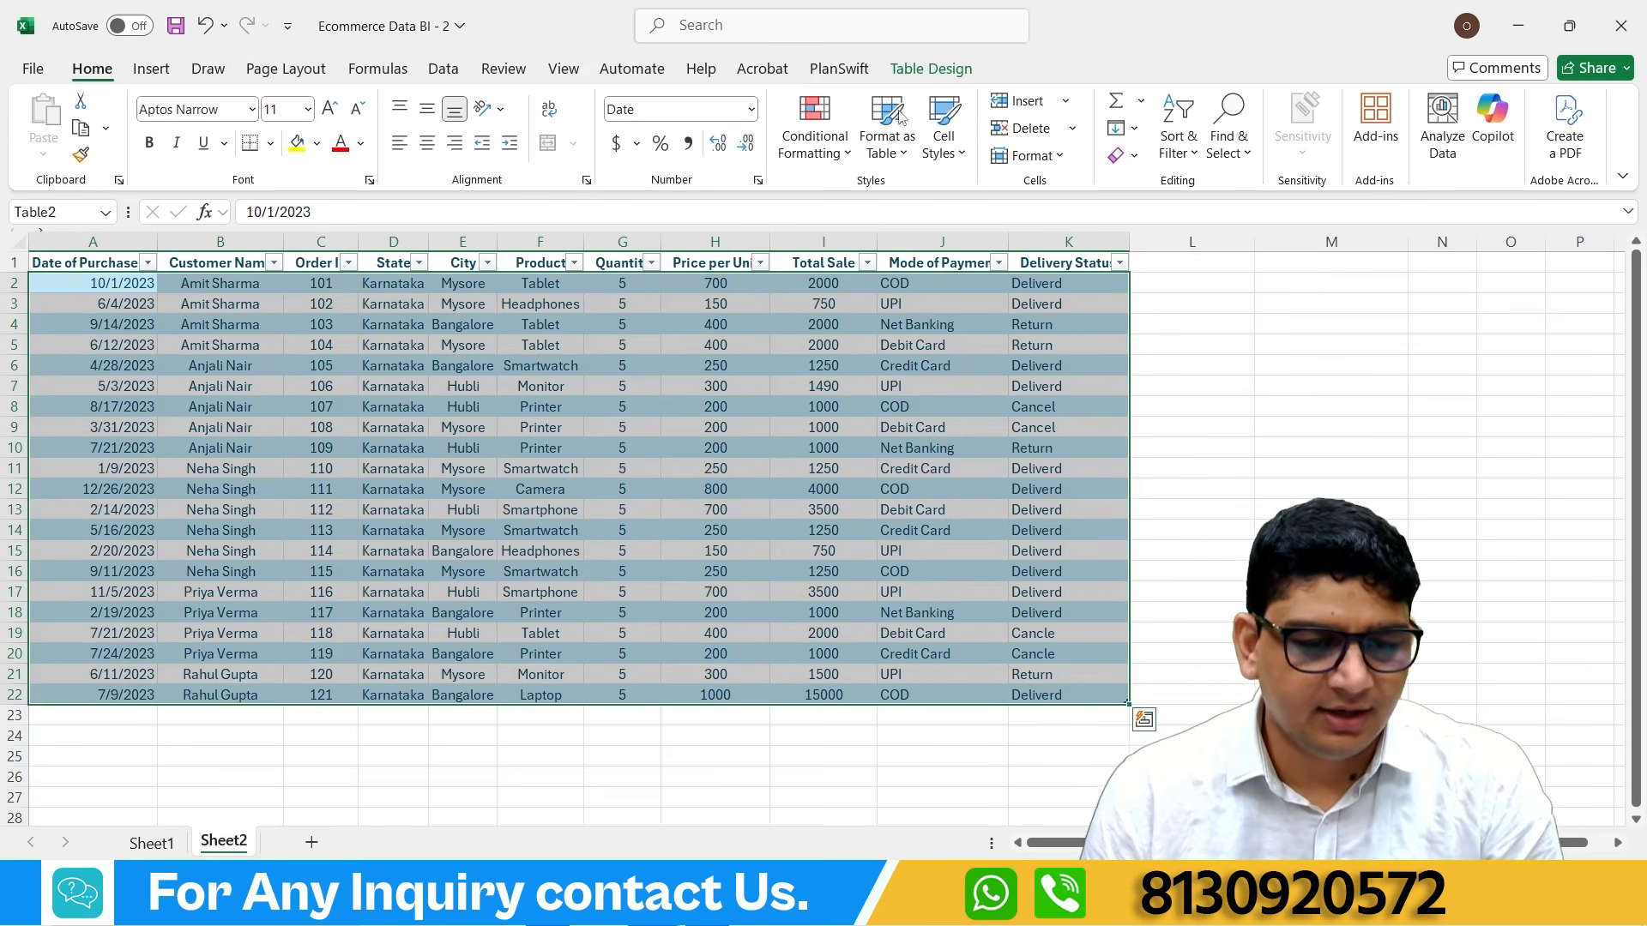
Step: Insert a State slicer for the sales table
{"action": "left_click", "coordinate": [930, 69]}
{"action": "left_click", "coordinate": [351, 142]}
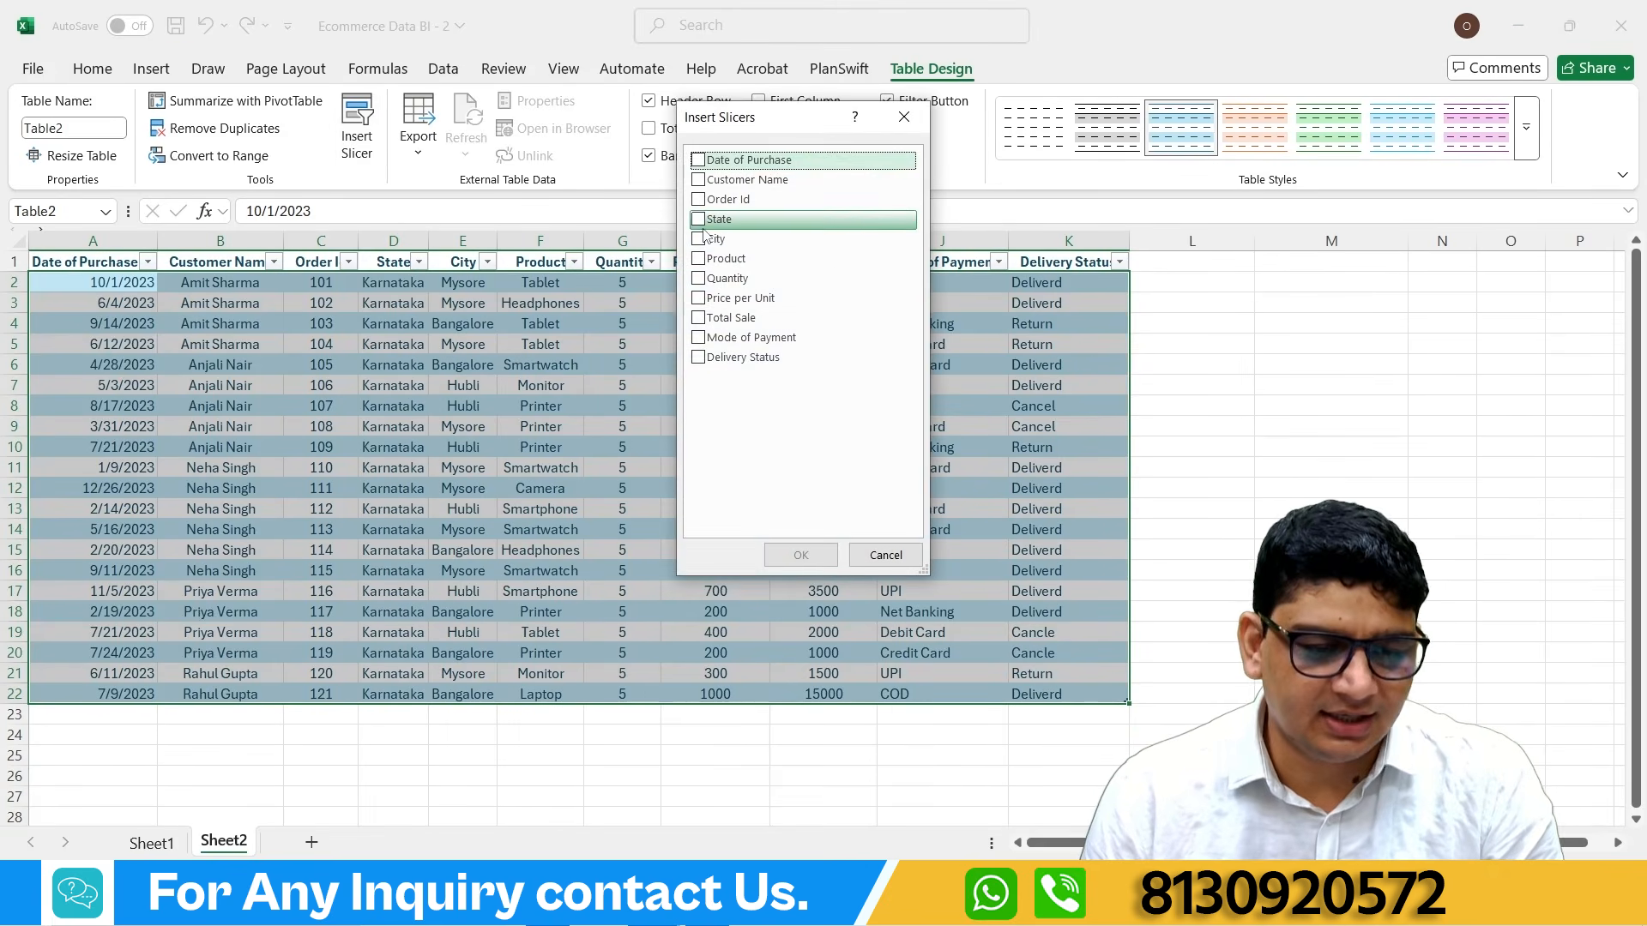
{"action": "left_click", "coordinate": [699, 219]}
{"action": "left_click", "coordinate": [800, 555]}
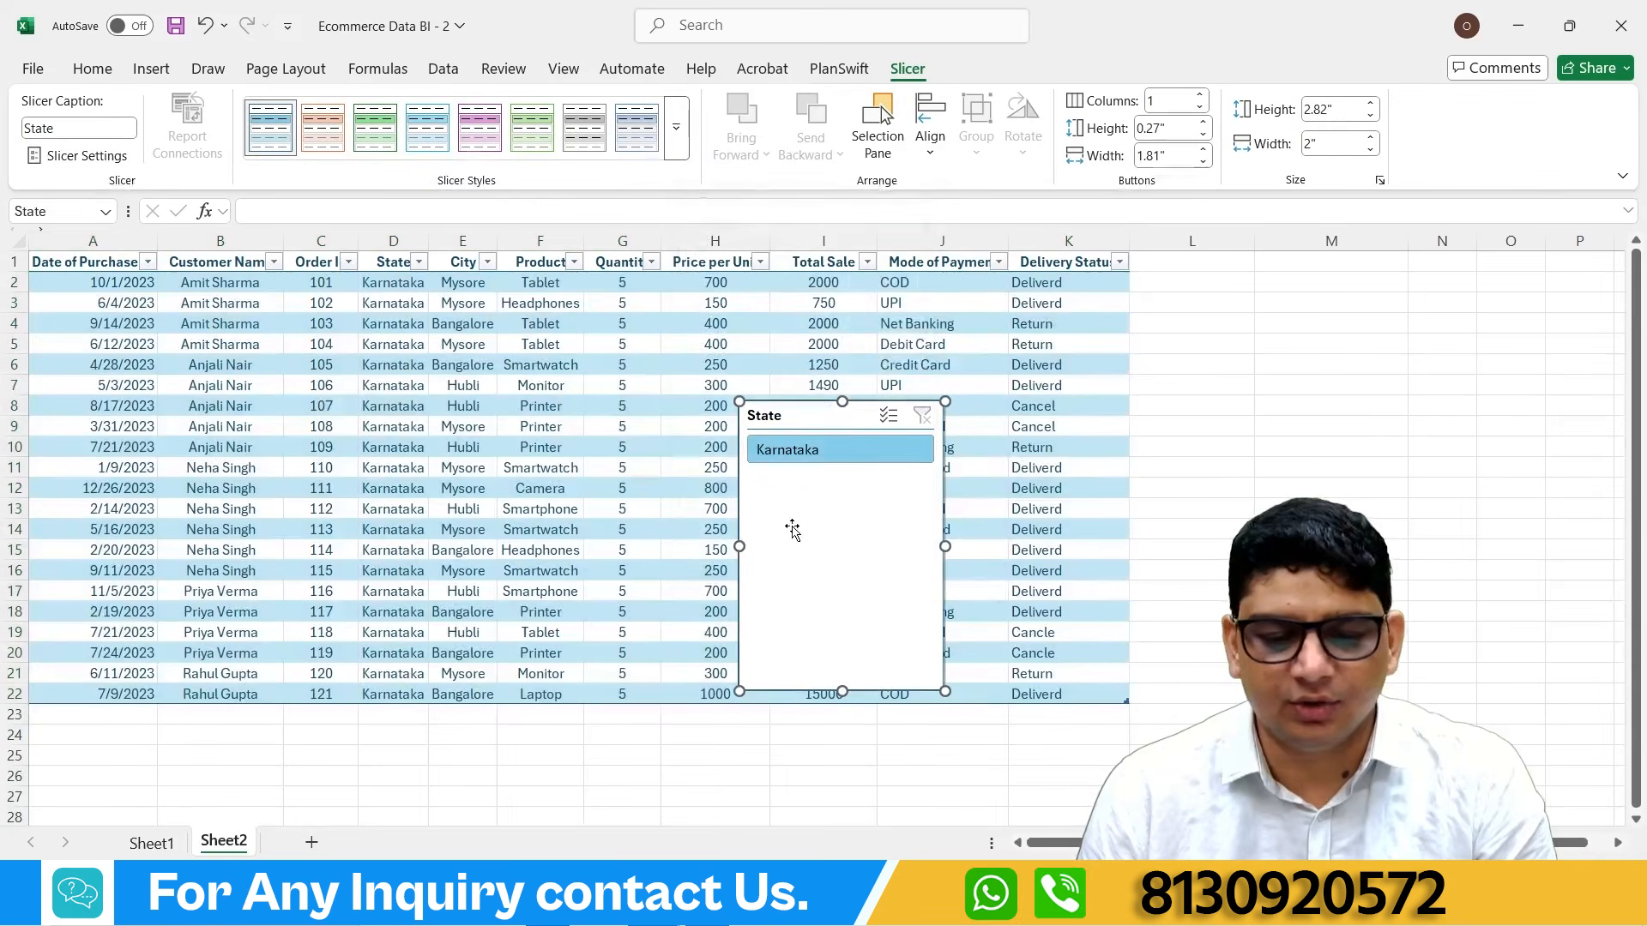
Step: Shift the State slicer toward the Delivery Status column and convert the complete sales data on Sheet1 into a table
{"action": "left_click_drag", "start_coordinate": [829, 418], "coordinate": [947, 354]}
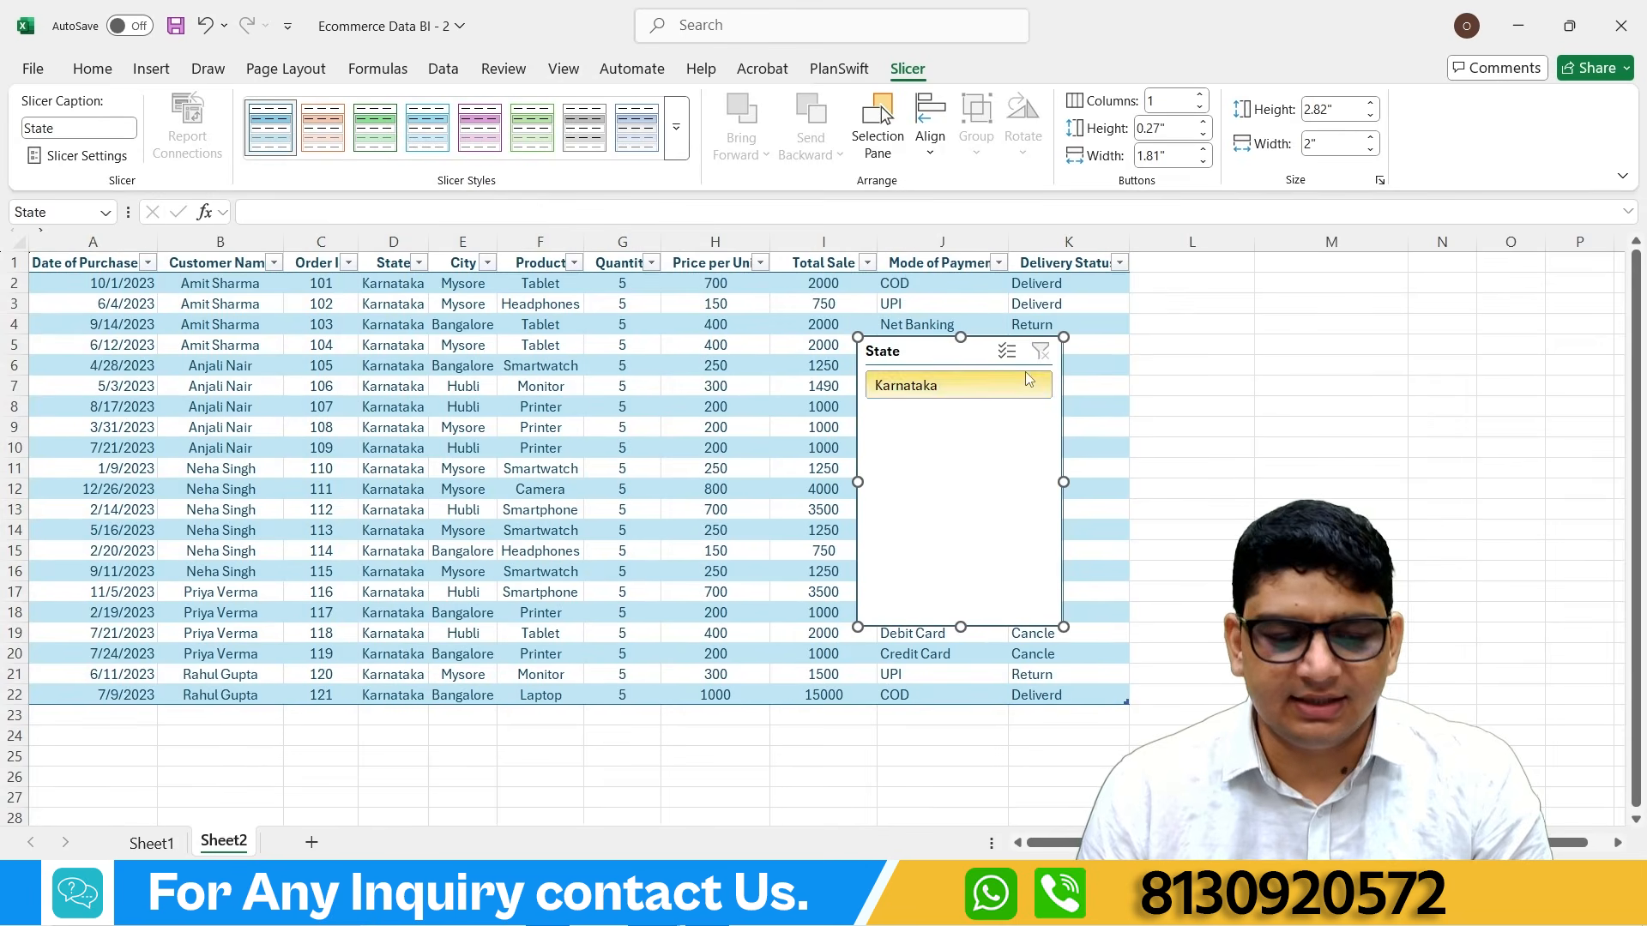
{"action": "left_click", "coordinate": [154, 843]}
{"action": "key", "text": "ctrl+shift+End"}
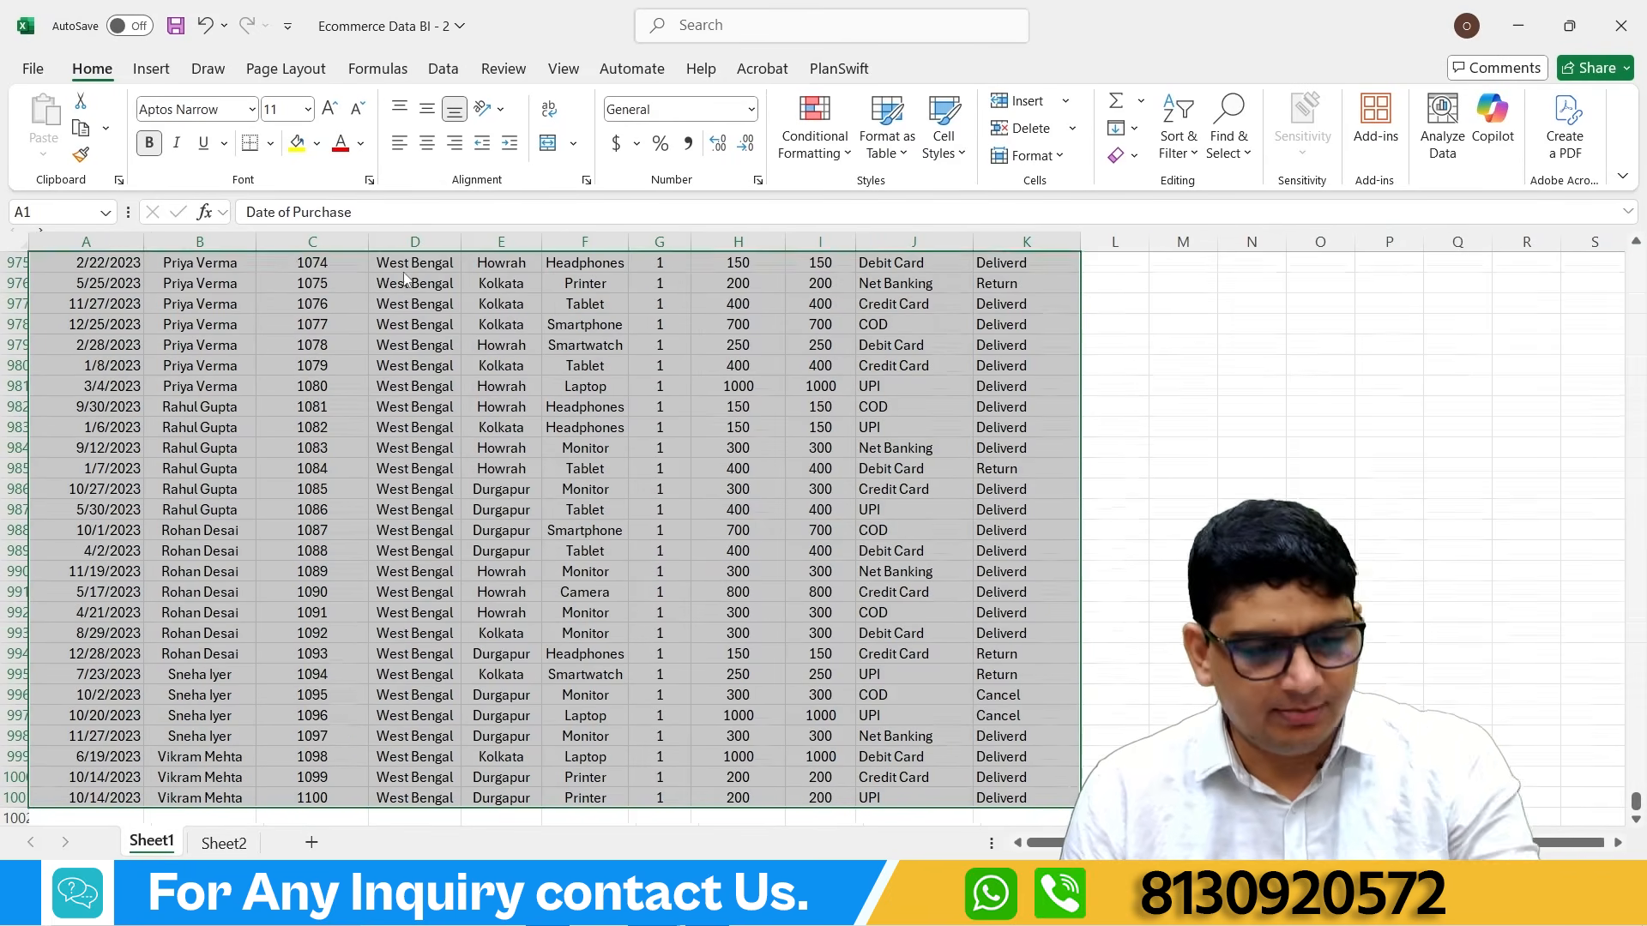
{"action": "key", "text": "ctrl+t"}
{"action": "left_click", "coordinate": [772, 384]}
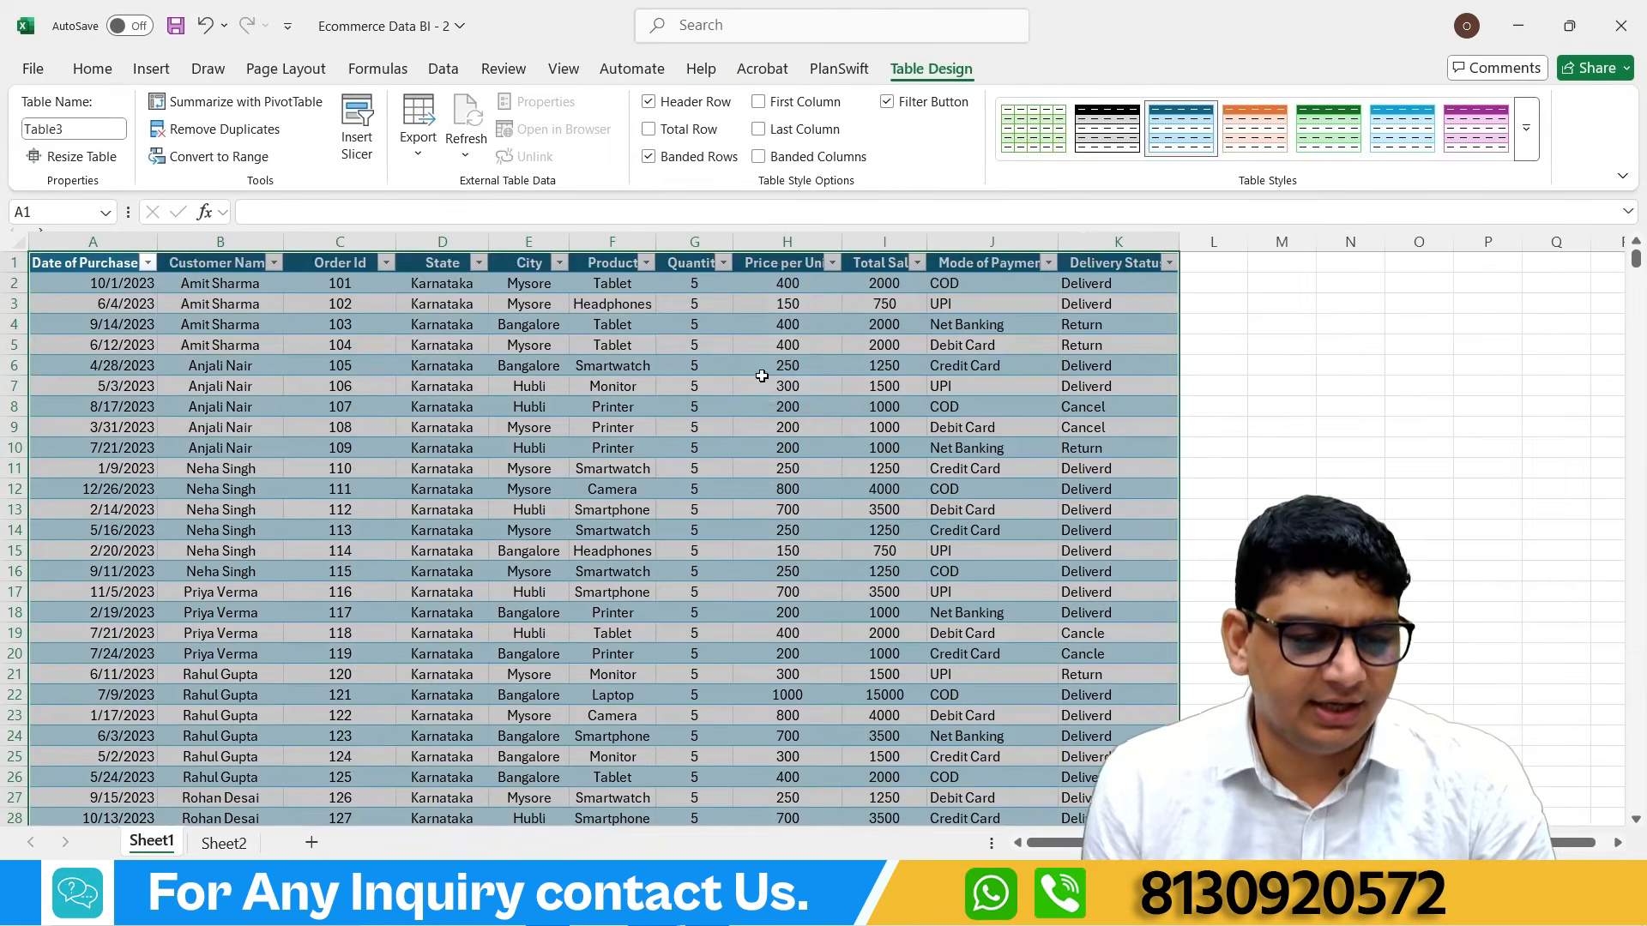
Step: Insert a State slicer for the Sheet1 table, widen it to about 2.47", and place it beside the Delivery Status column
{"action": "left_click", "coordinate": [356, 129]}
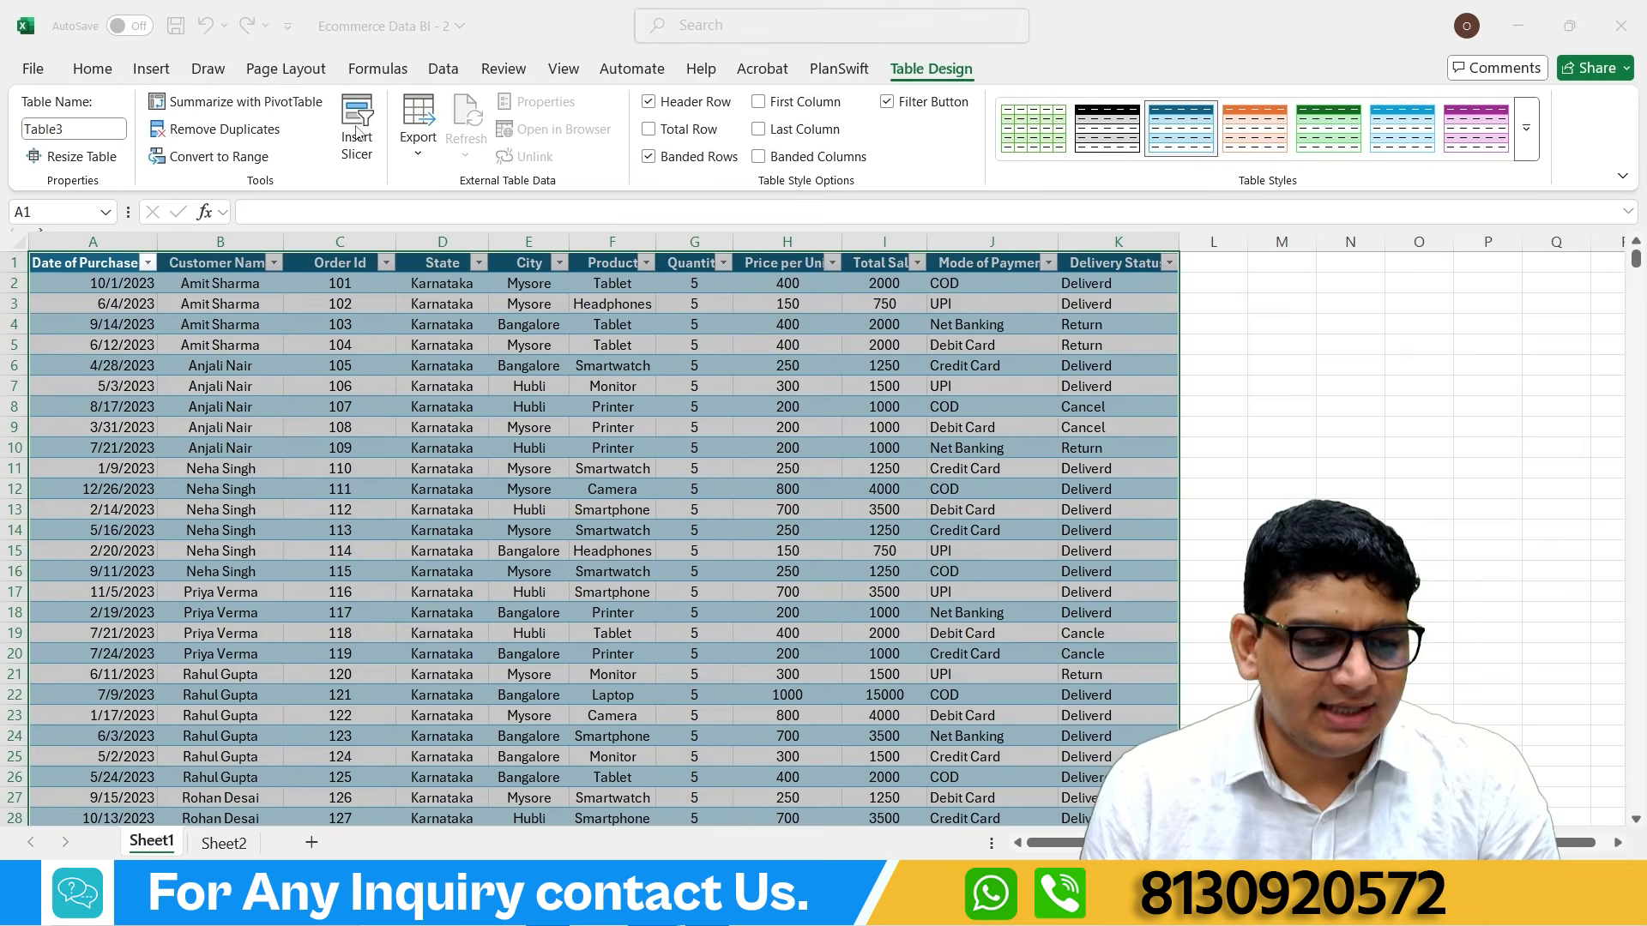
{"action": "left_click_drag", "start_coordinate": [774, 119], "coordinate": [703, 95]}
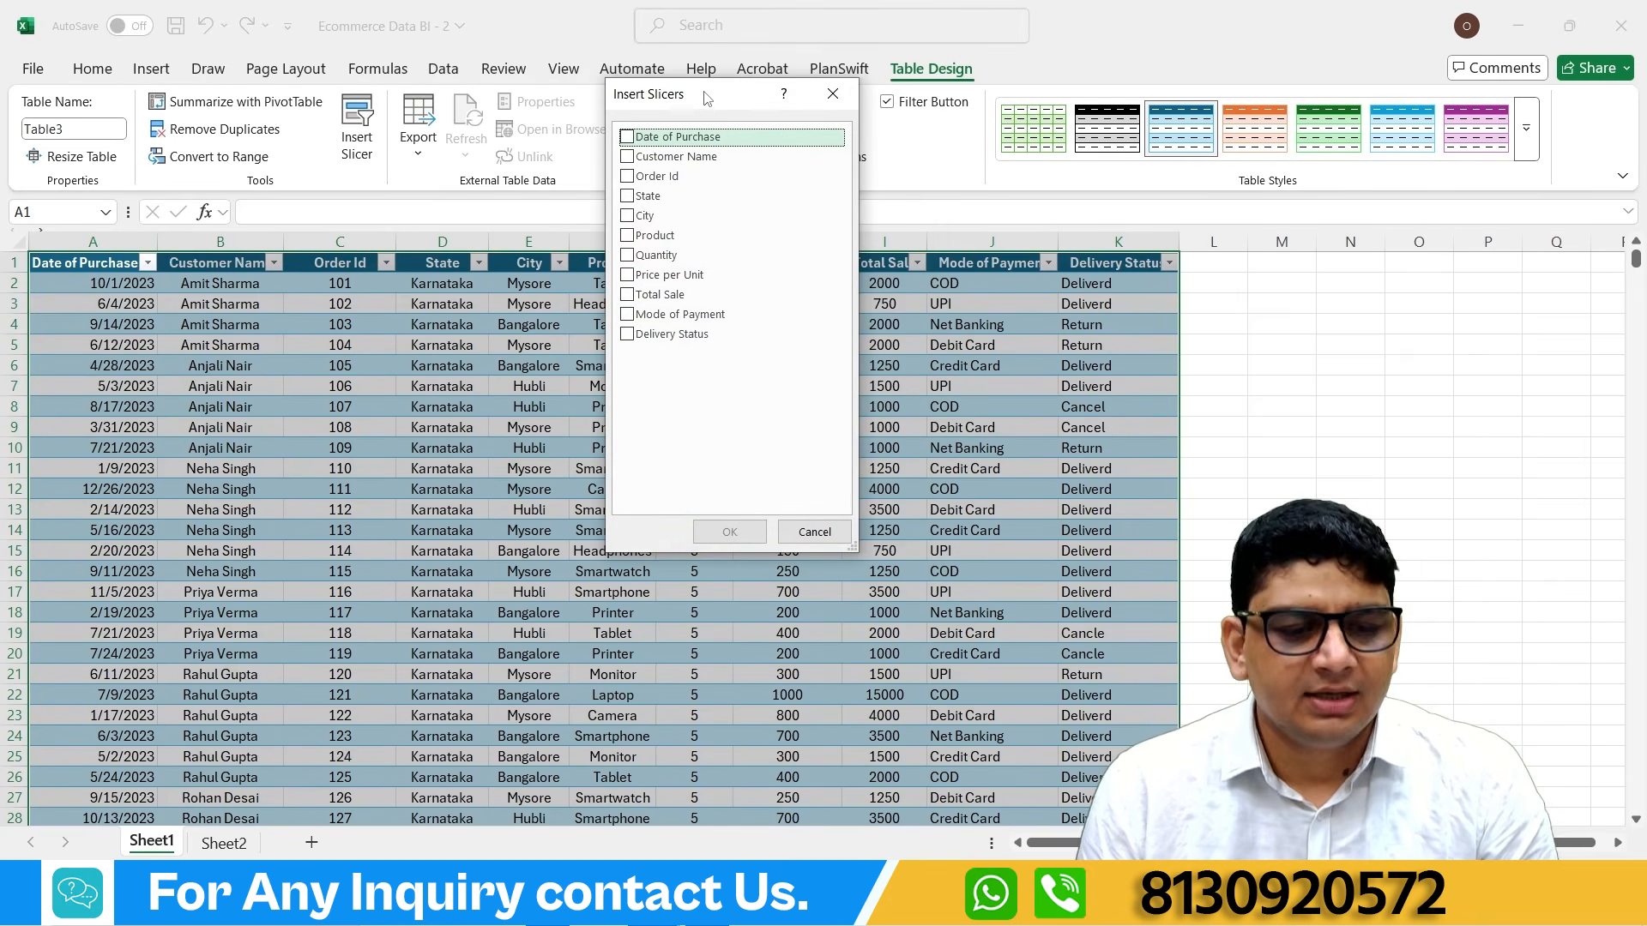
{"action": "left_click", "coordinate": [627, 197]}
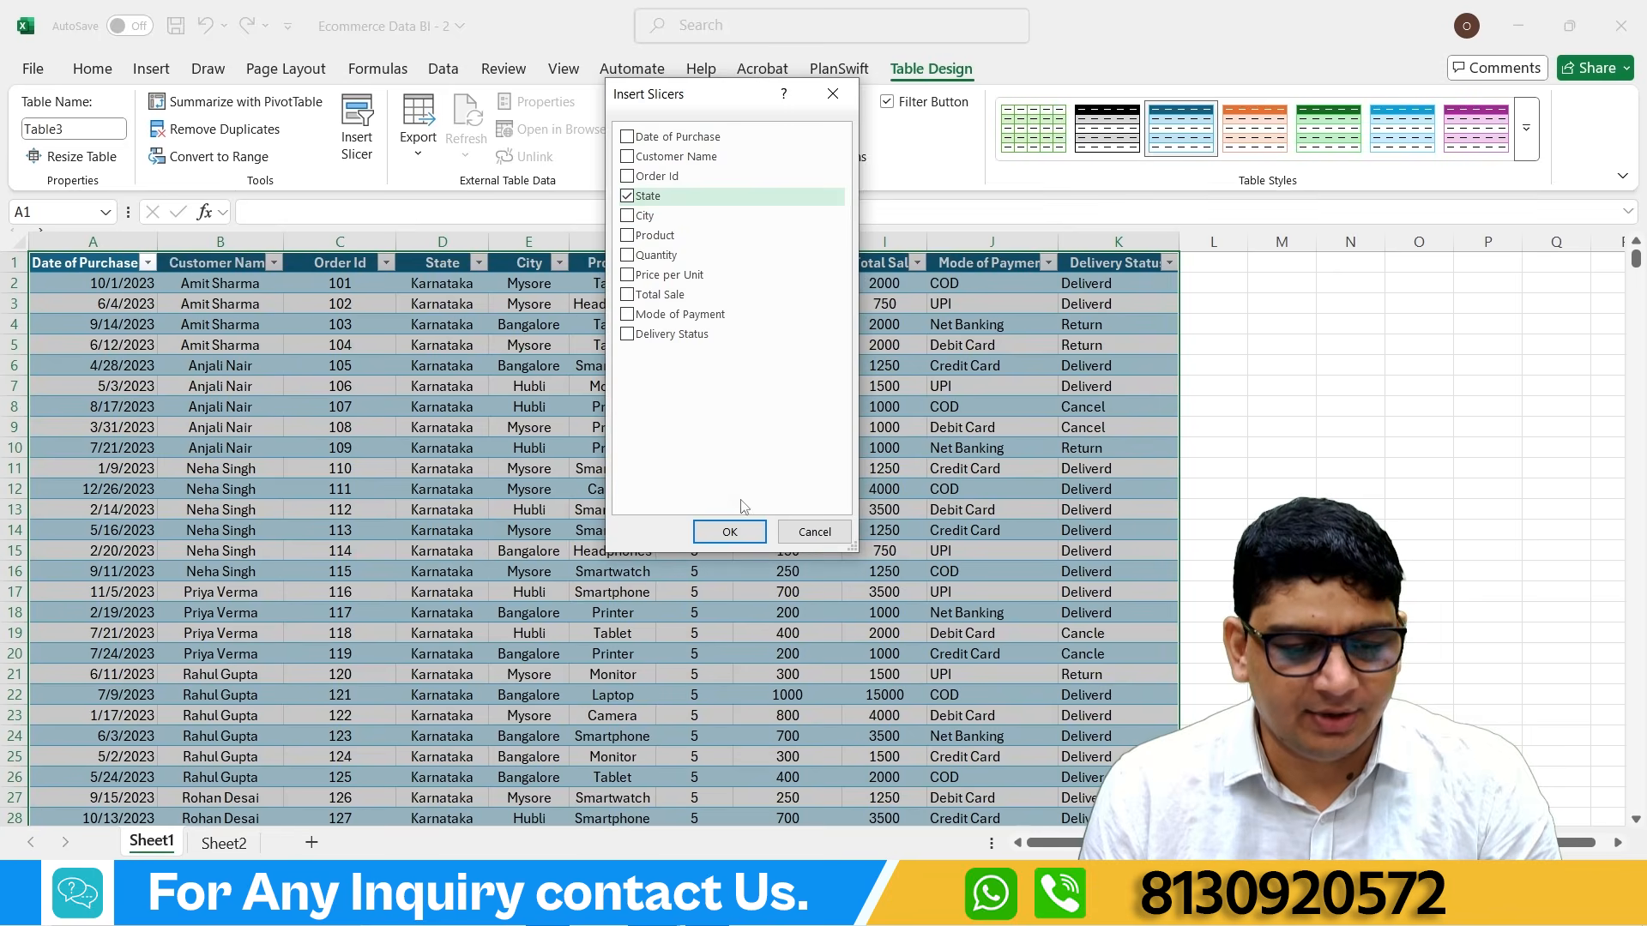
{"action": "left_click", "coordinate": [730, 532]}
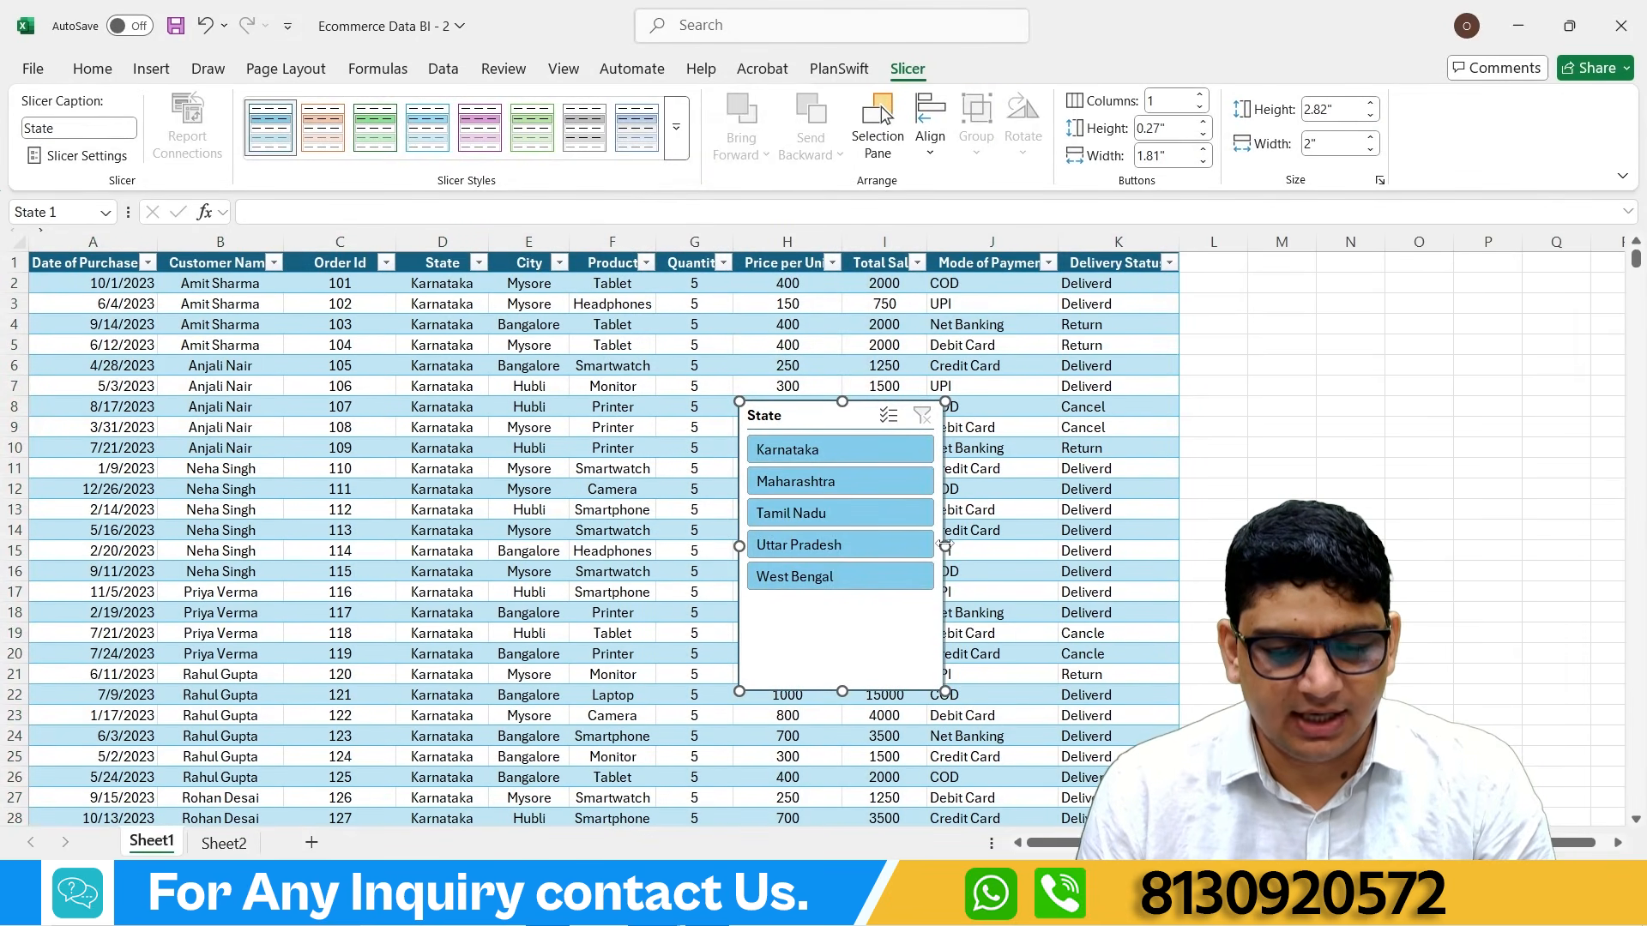
{"action": "left_click_drag", "start_coordinate": [944, 546], "coordinate": [993, 547]}
{"action": "left_click_drag", "start_coordinate": [848, 411], "coordinate": [1293, 261]}
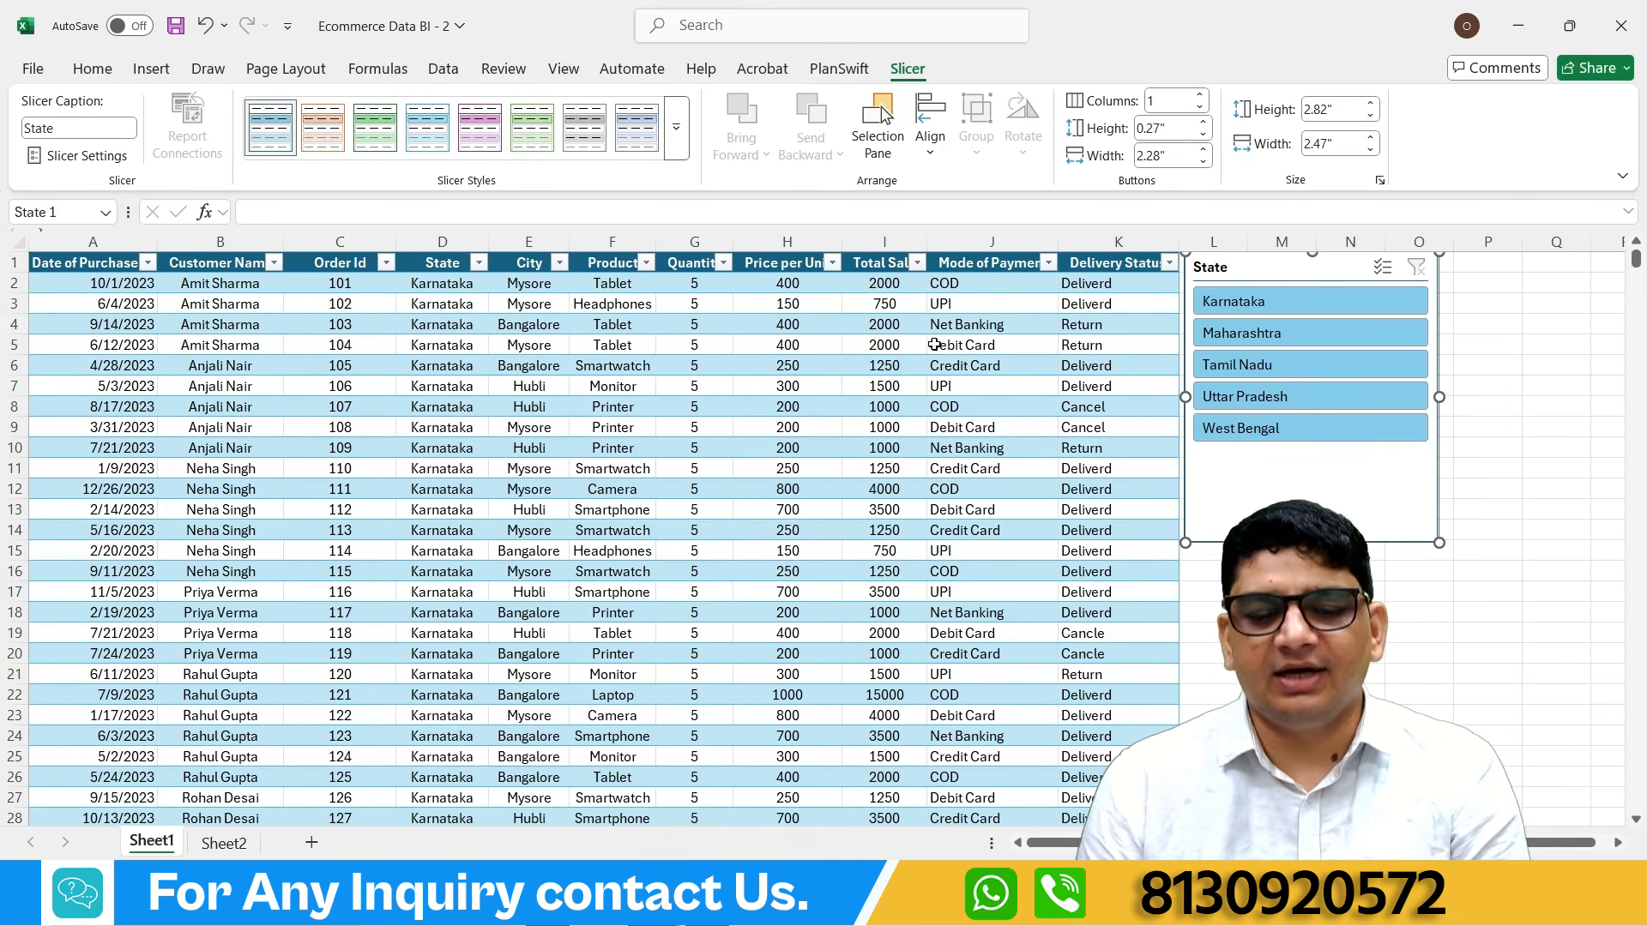
Step: Filter the table by one state at a time, from Karnataka through West Bengal, and shift the State slicer slightly down
{"action": "left_click", "coordinate": [1256, 304]}
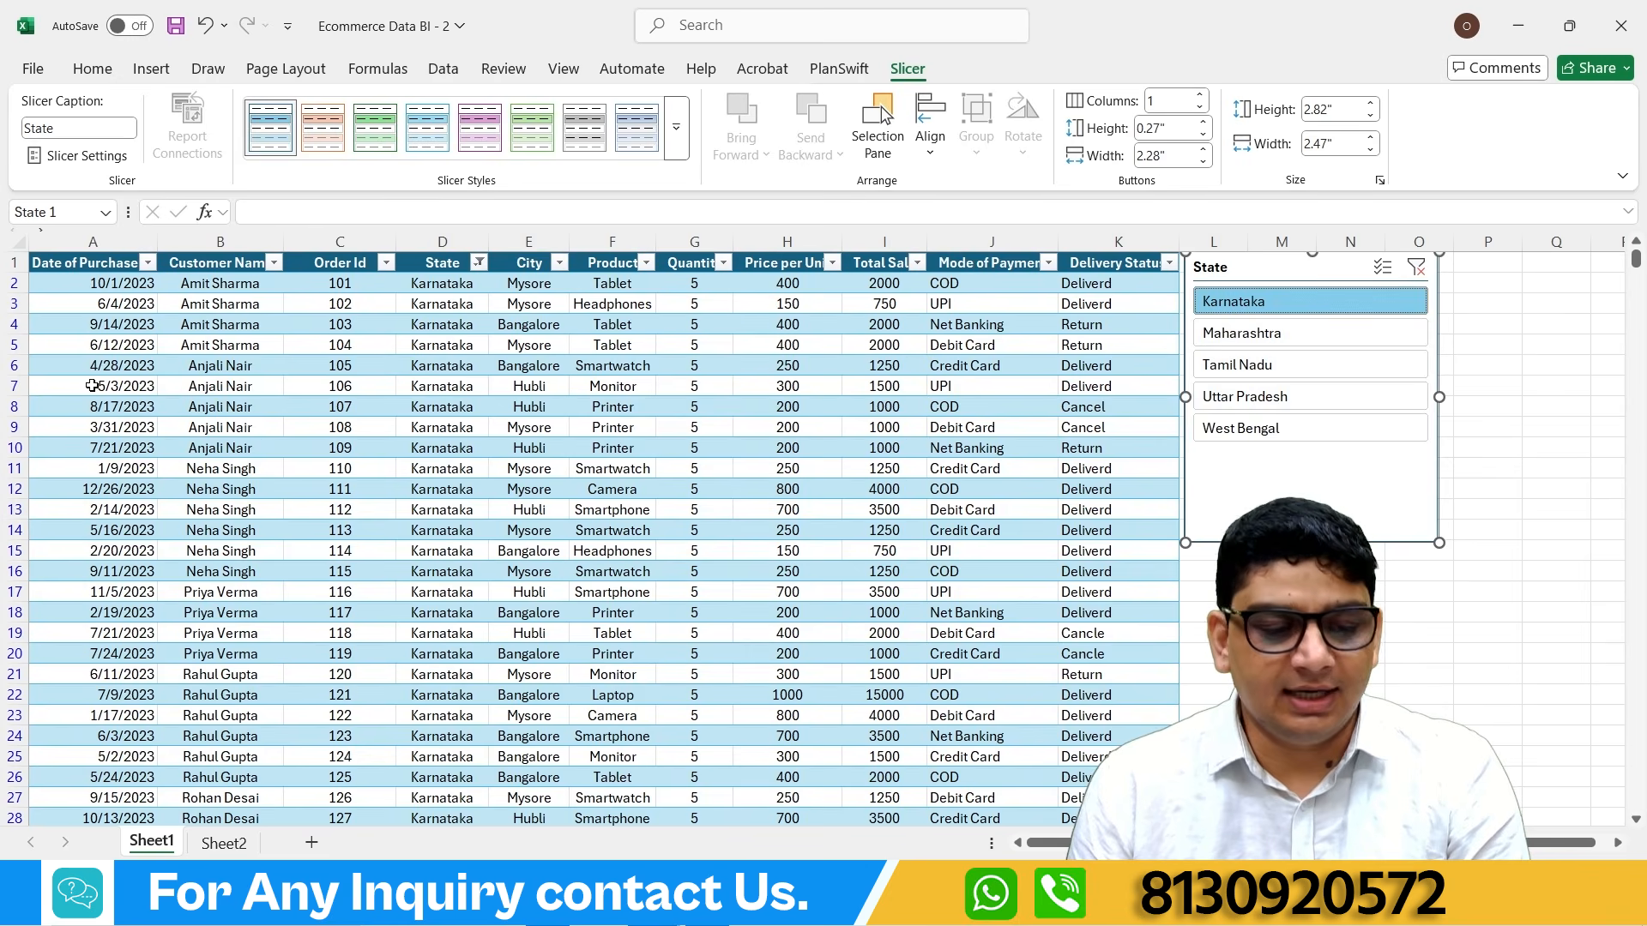
{"action": "left_click", "coordinate": [1256, 333]}
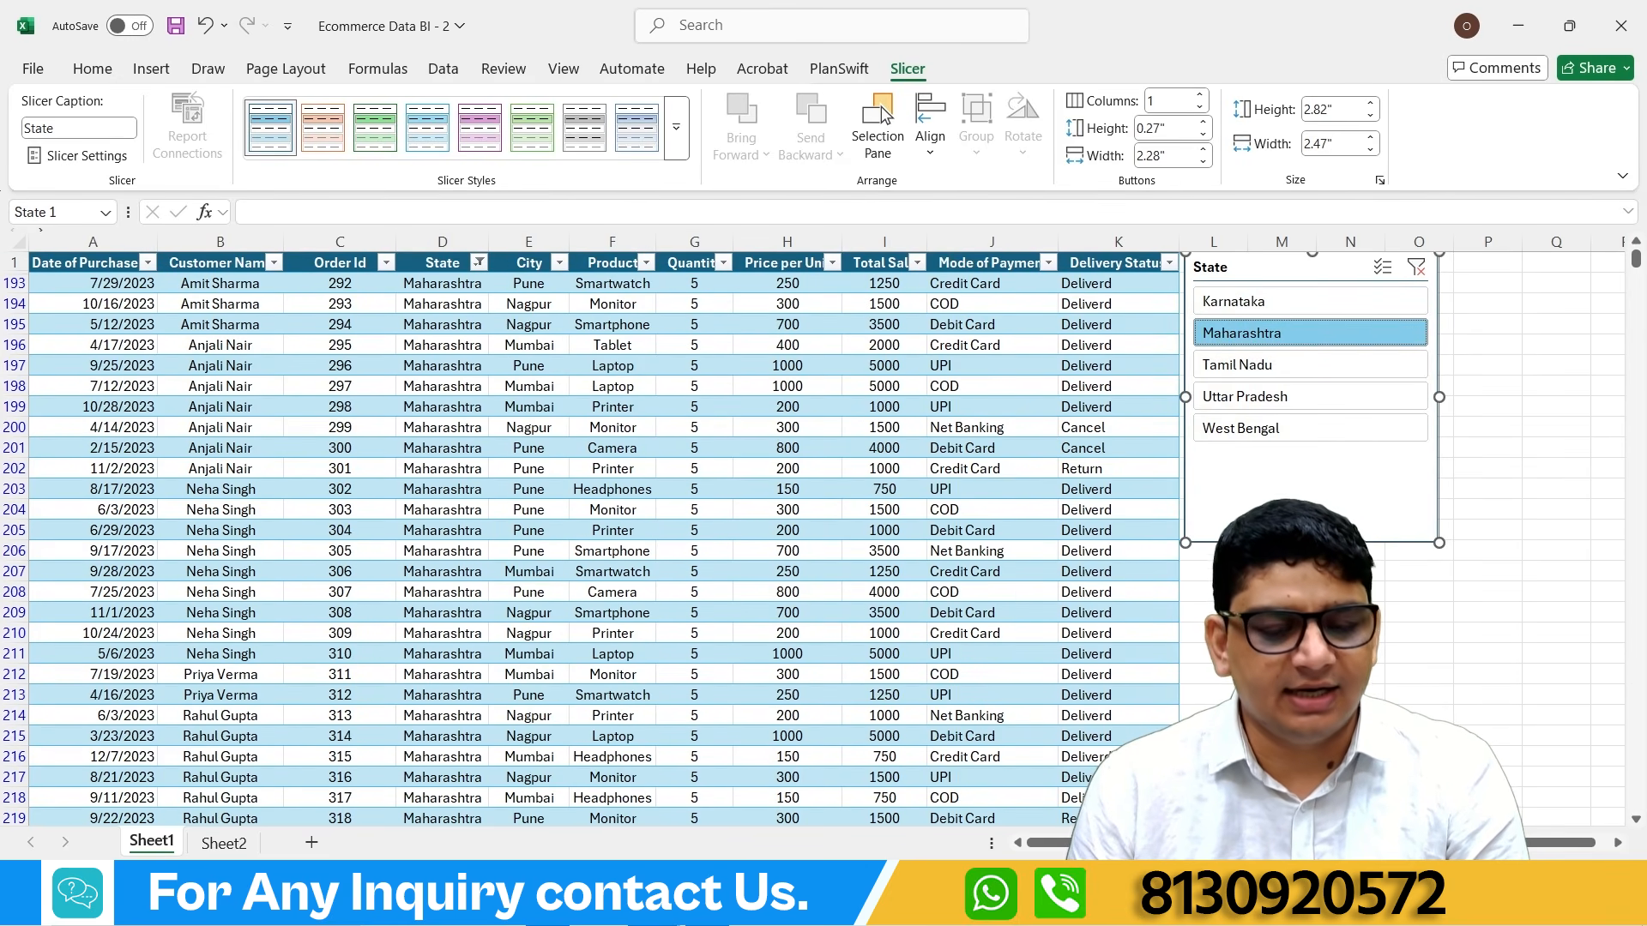
{"action": "left_click", "coordinate": [1257, 361]}
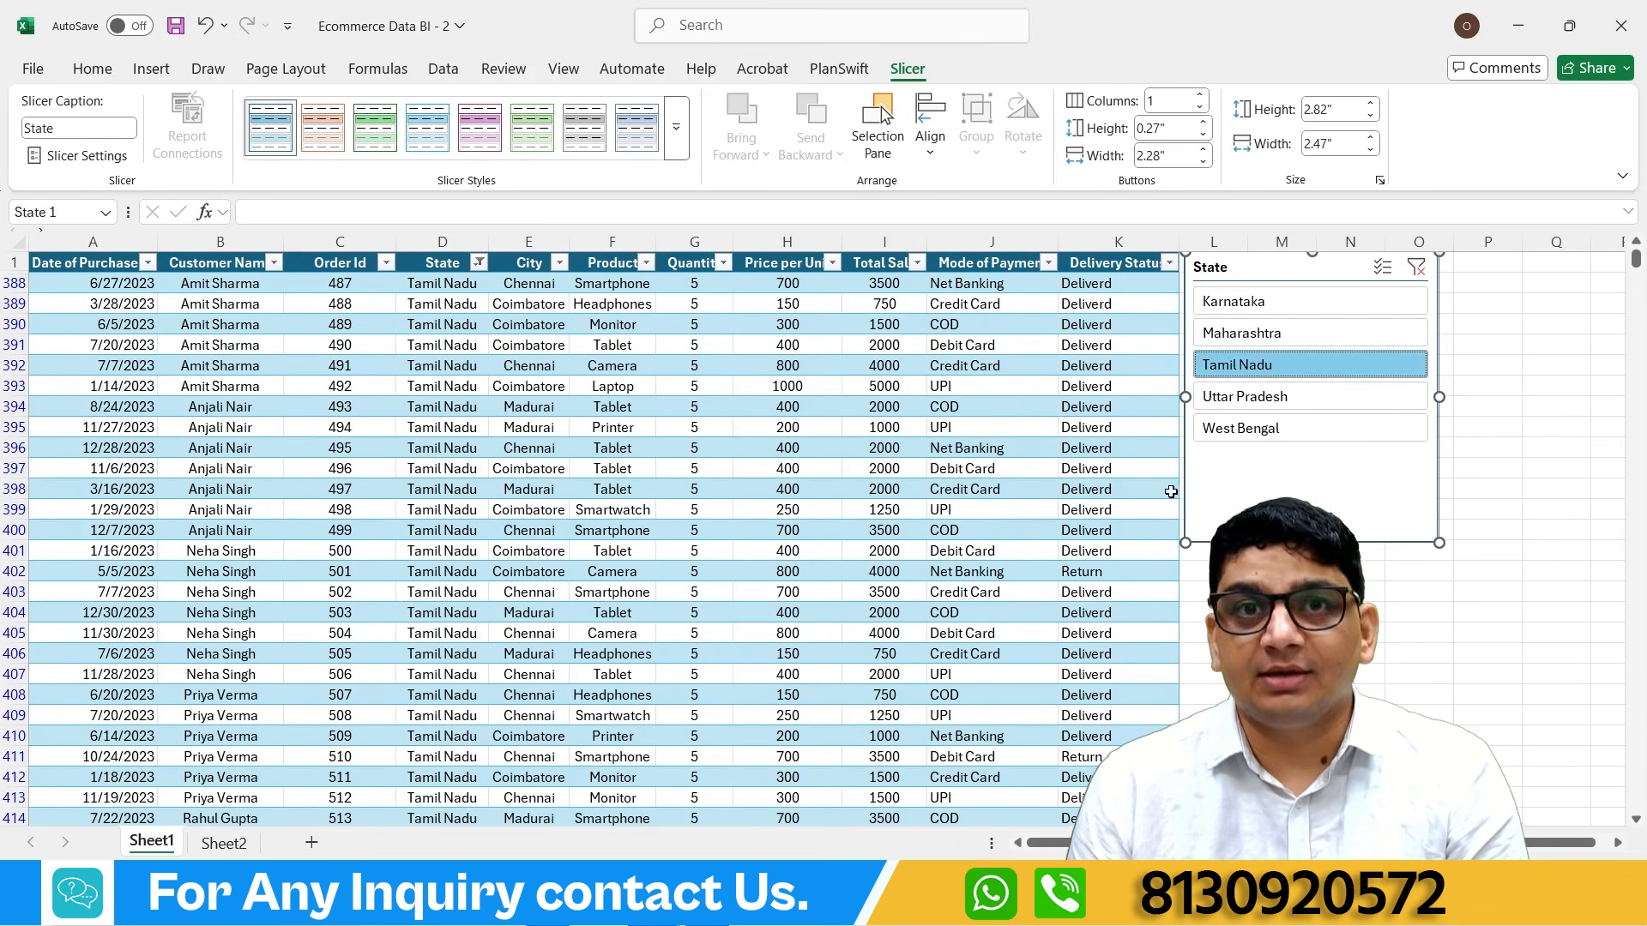
{"action": "left_click", "coordinate": [1259, 397]}
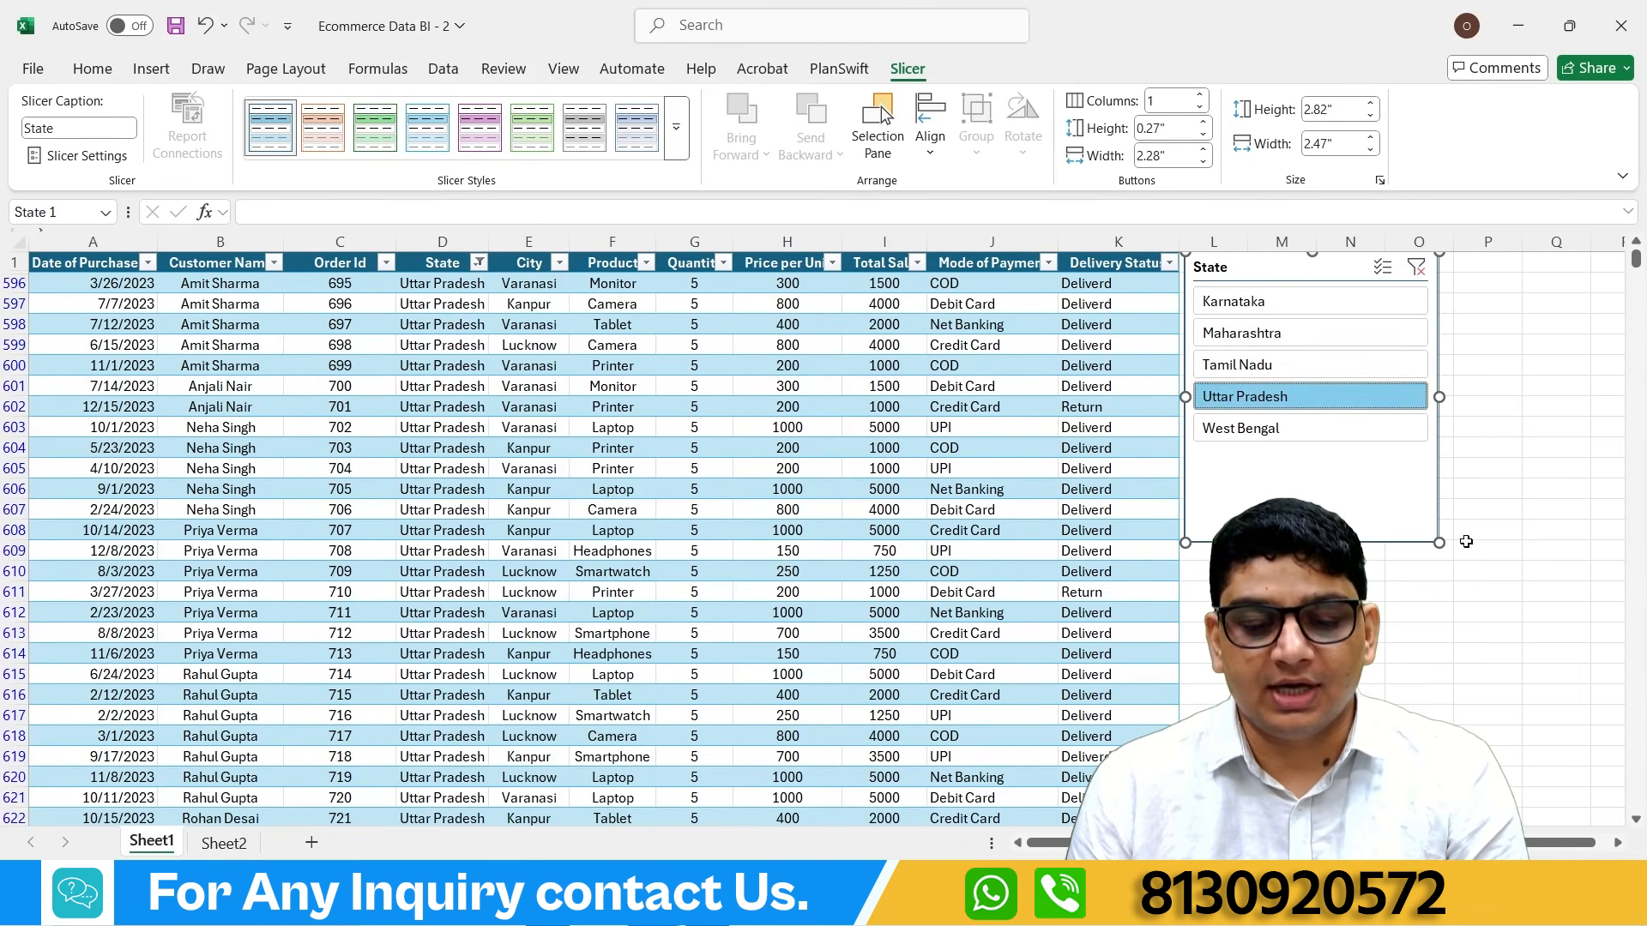
{"action": "left_click", "coordinate": [1233, 438]}
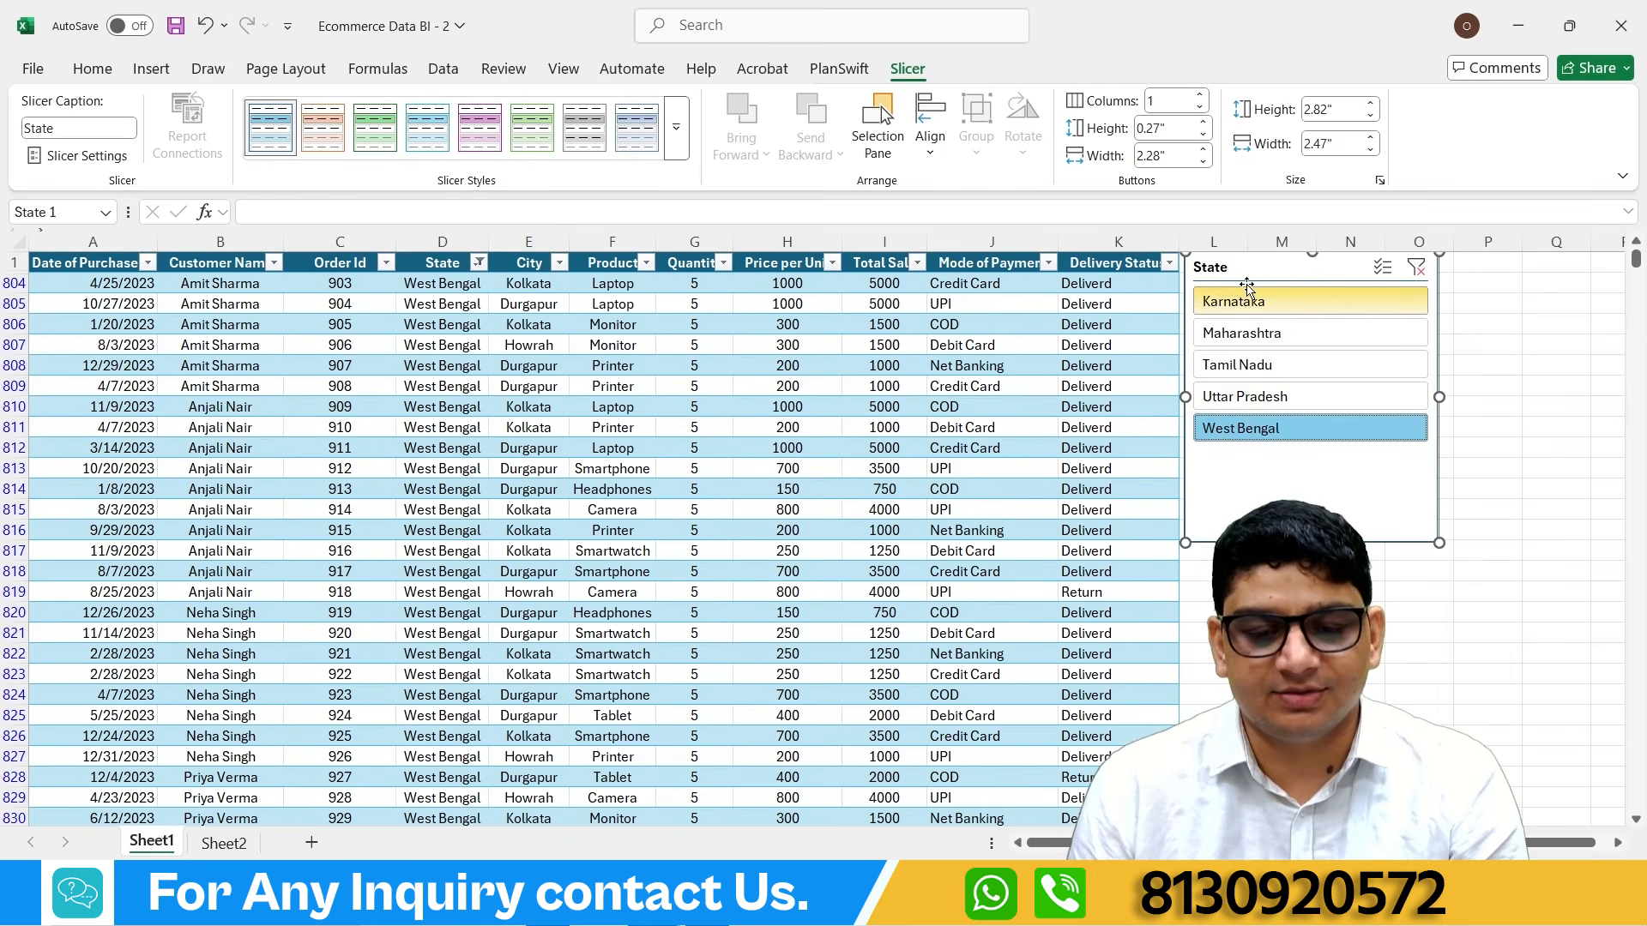
{"action": "left_click_drag", "start_coordinate": [1262, 268], "coordinate": [1258, 313]}
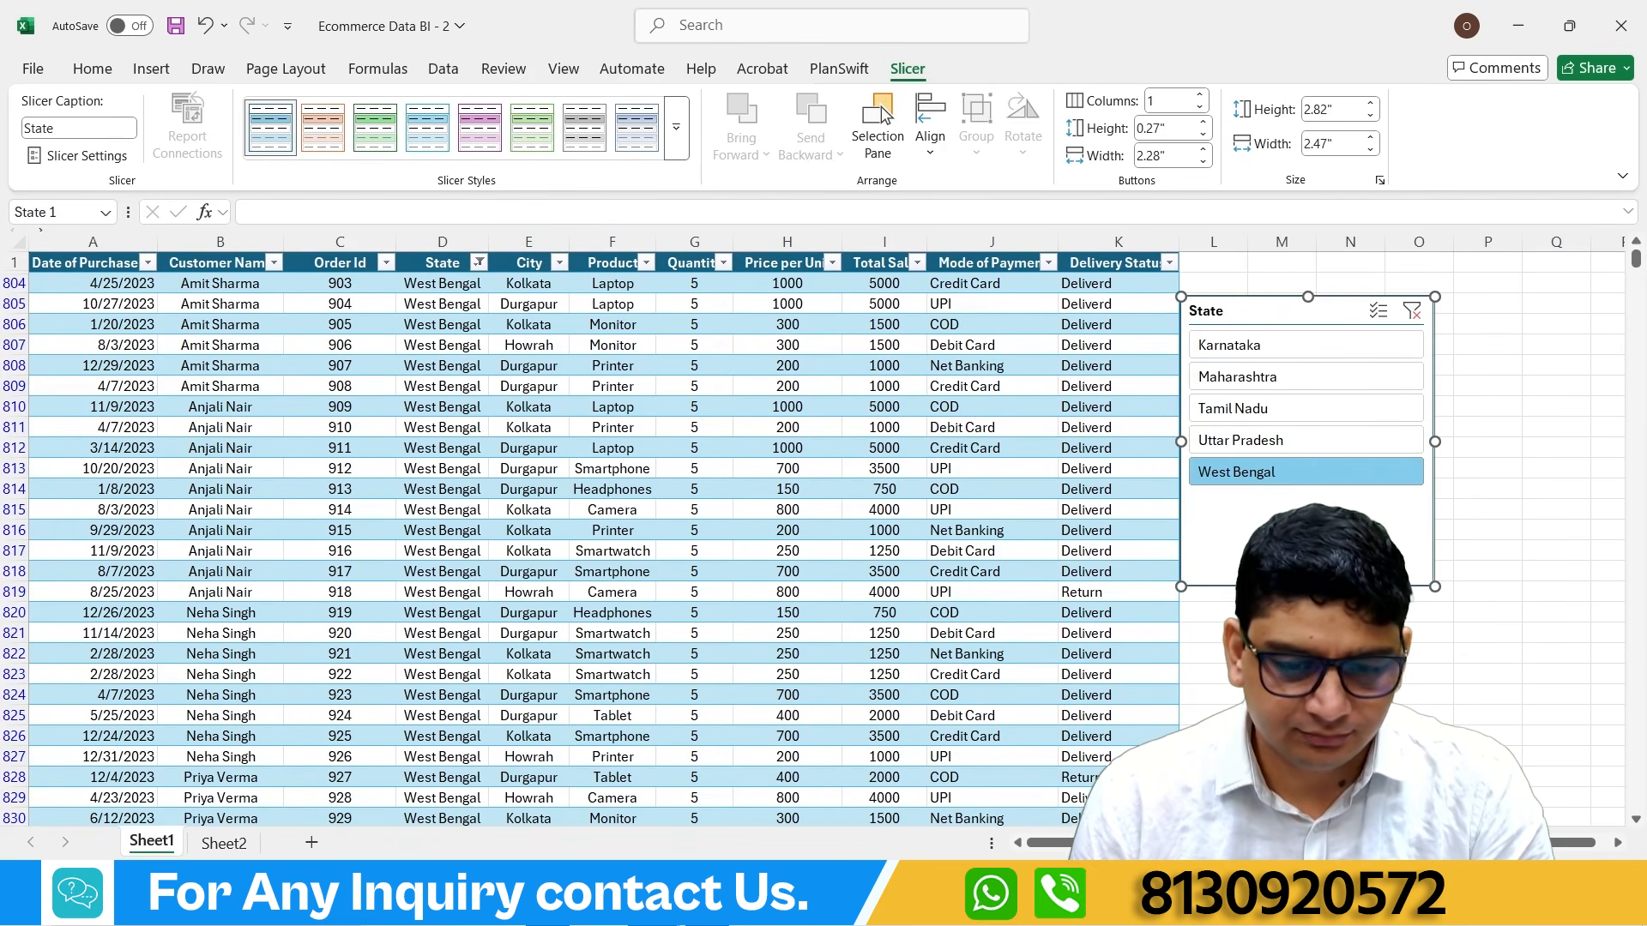
Step: Insert a City slicer for the table and arrange it side by side with the State slicer
{"action": "left_click", "coordinate": [1350, 674]}
{"action": "left_click", "coordinate": [70, 268]}
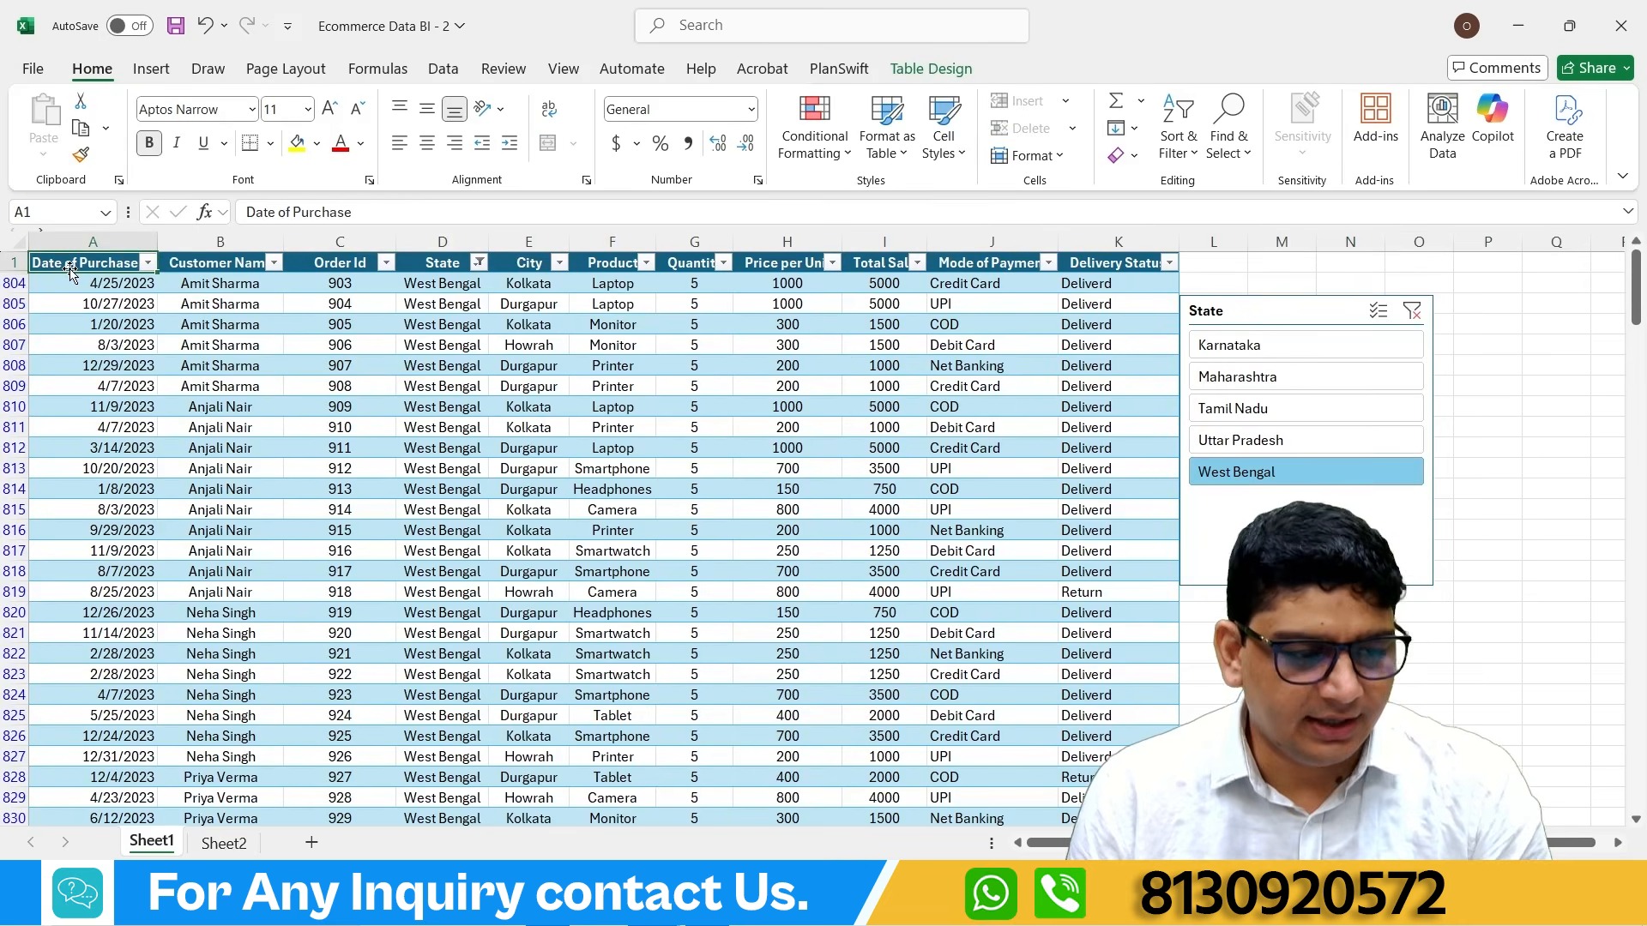
{"action": "key", "text": "ctrl+shift+End"}
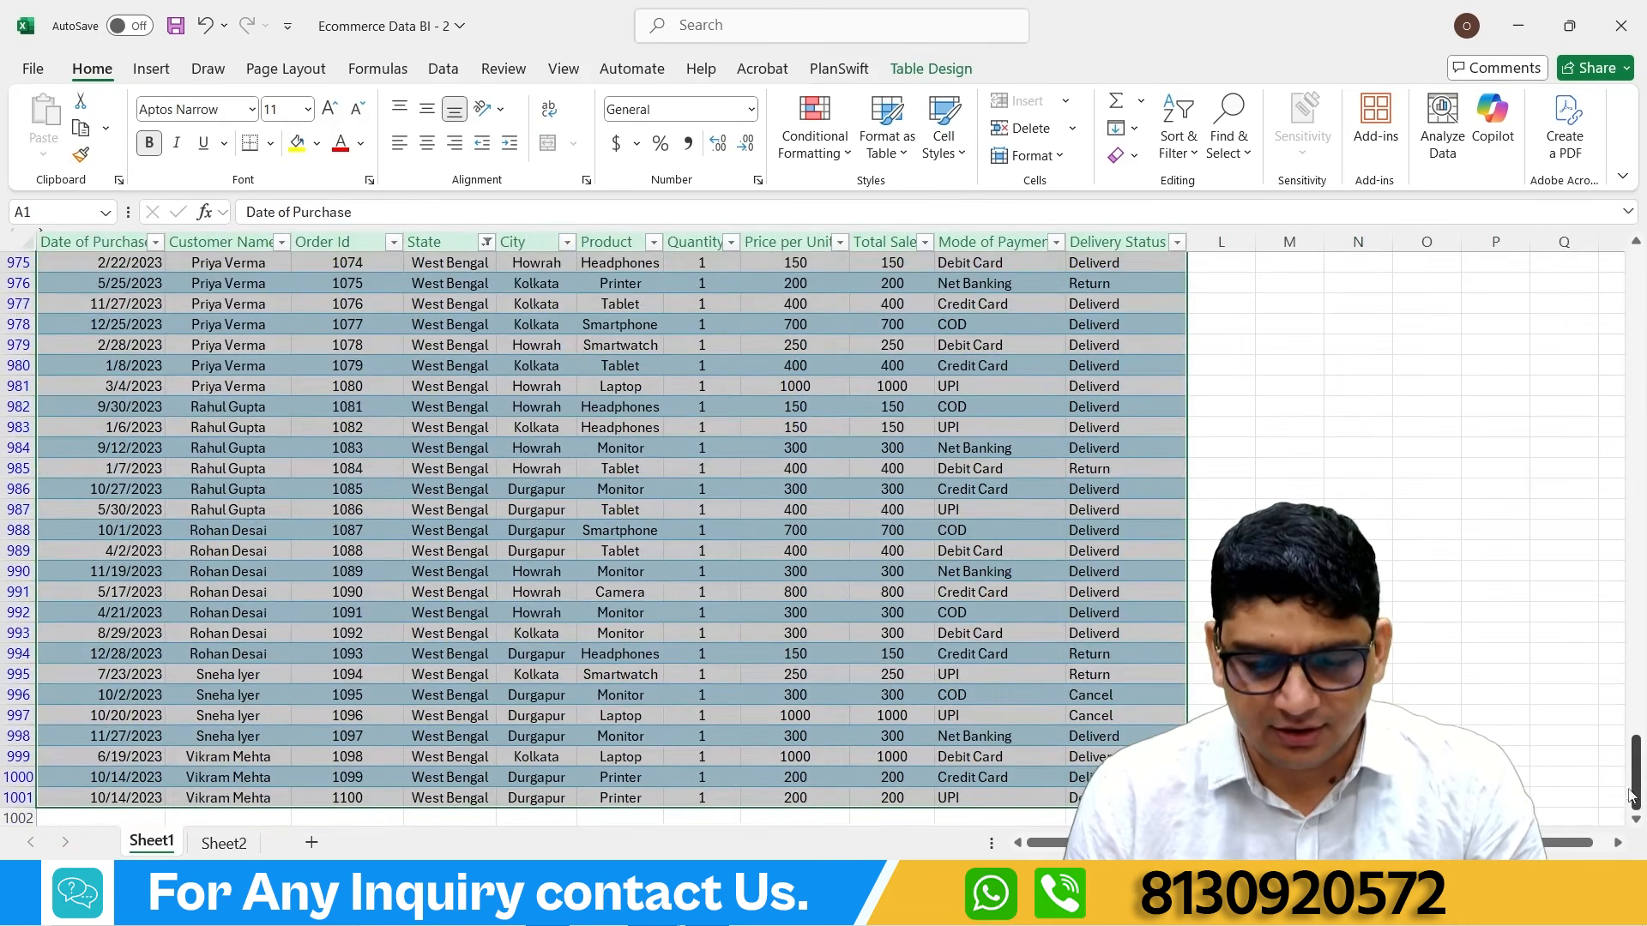
{"action": "scroll", "coordinate": [1138, 448], "scroll_direction": "up", "scroll_amount": 20}
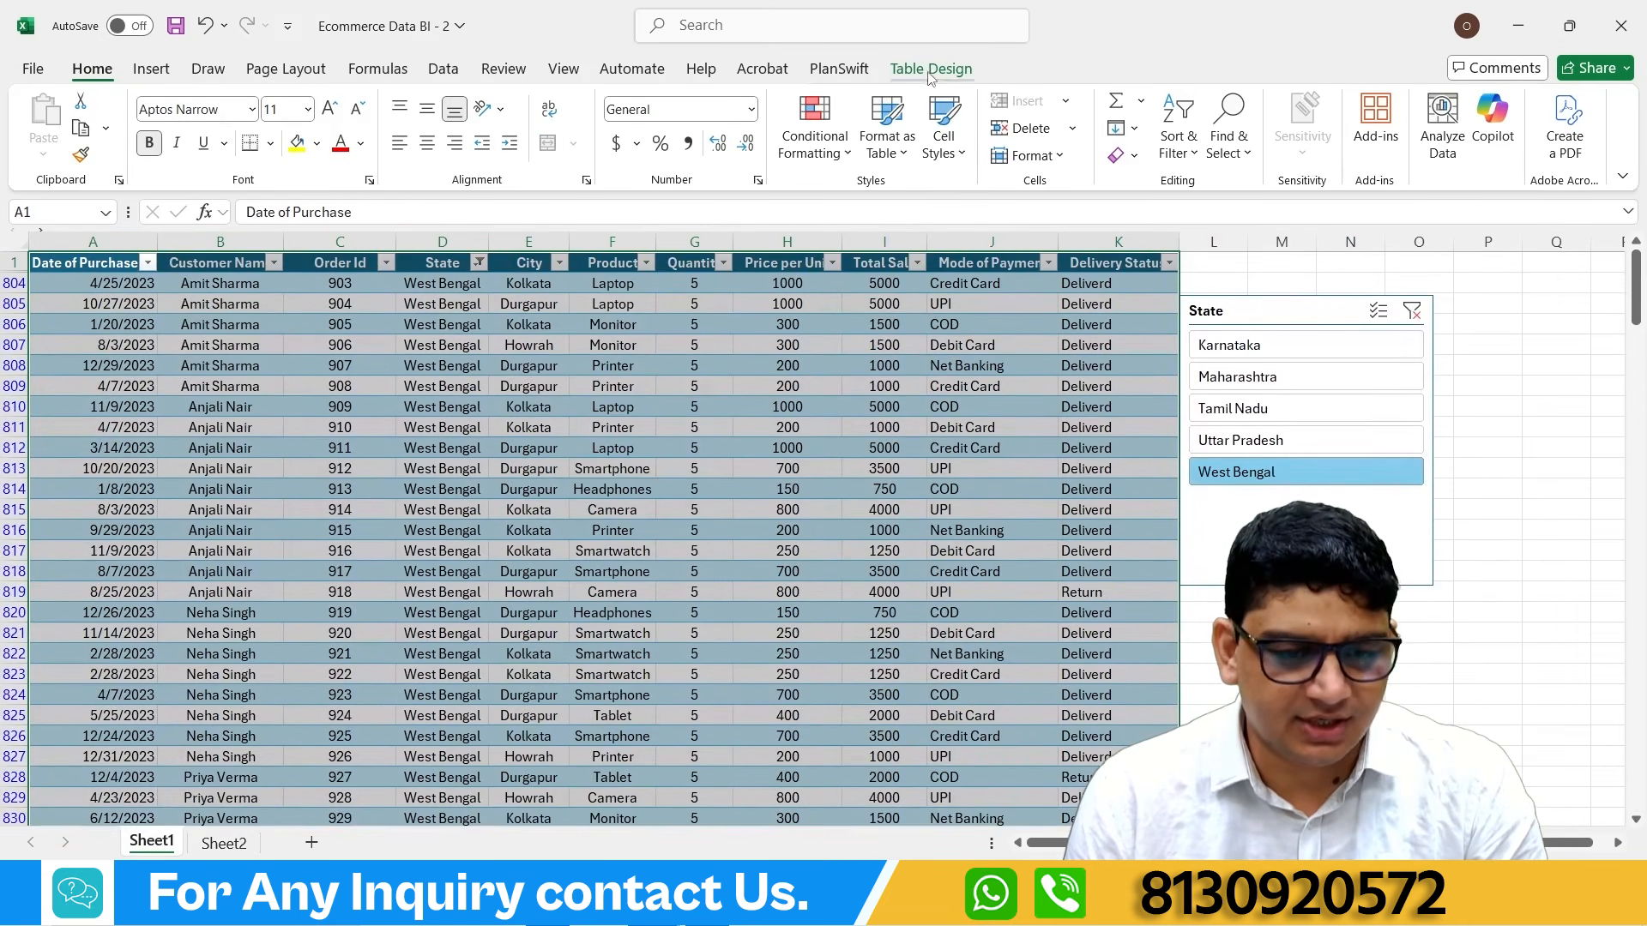
{"action": "left_click", "coordinate": [931, 68]}
{"action": "left_click", "coordinate": [353, 137]}
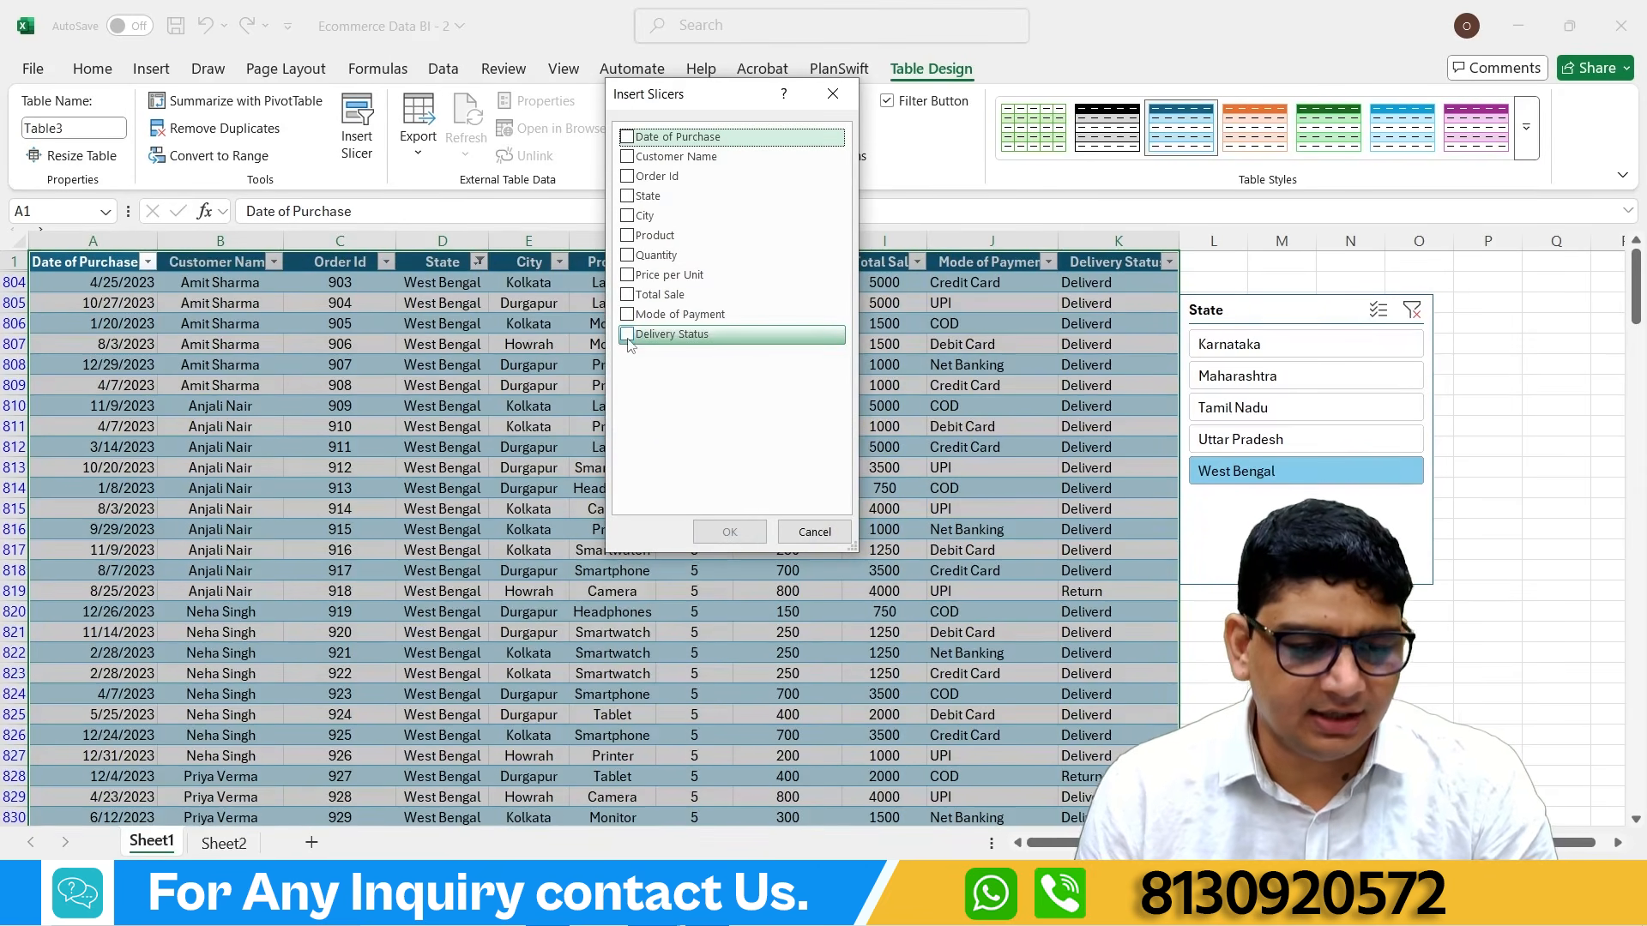
{"action": "left_click", "coordinate": [629, 215]}
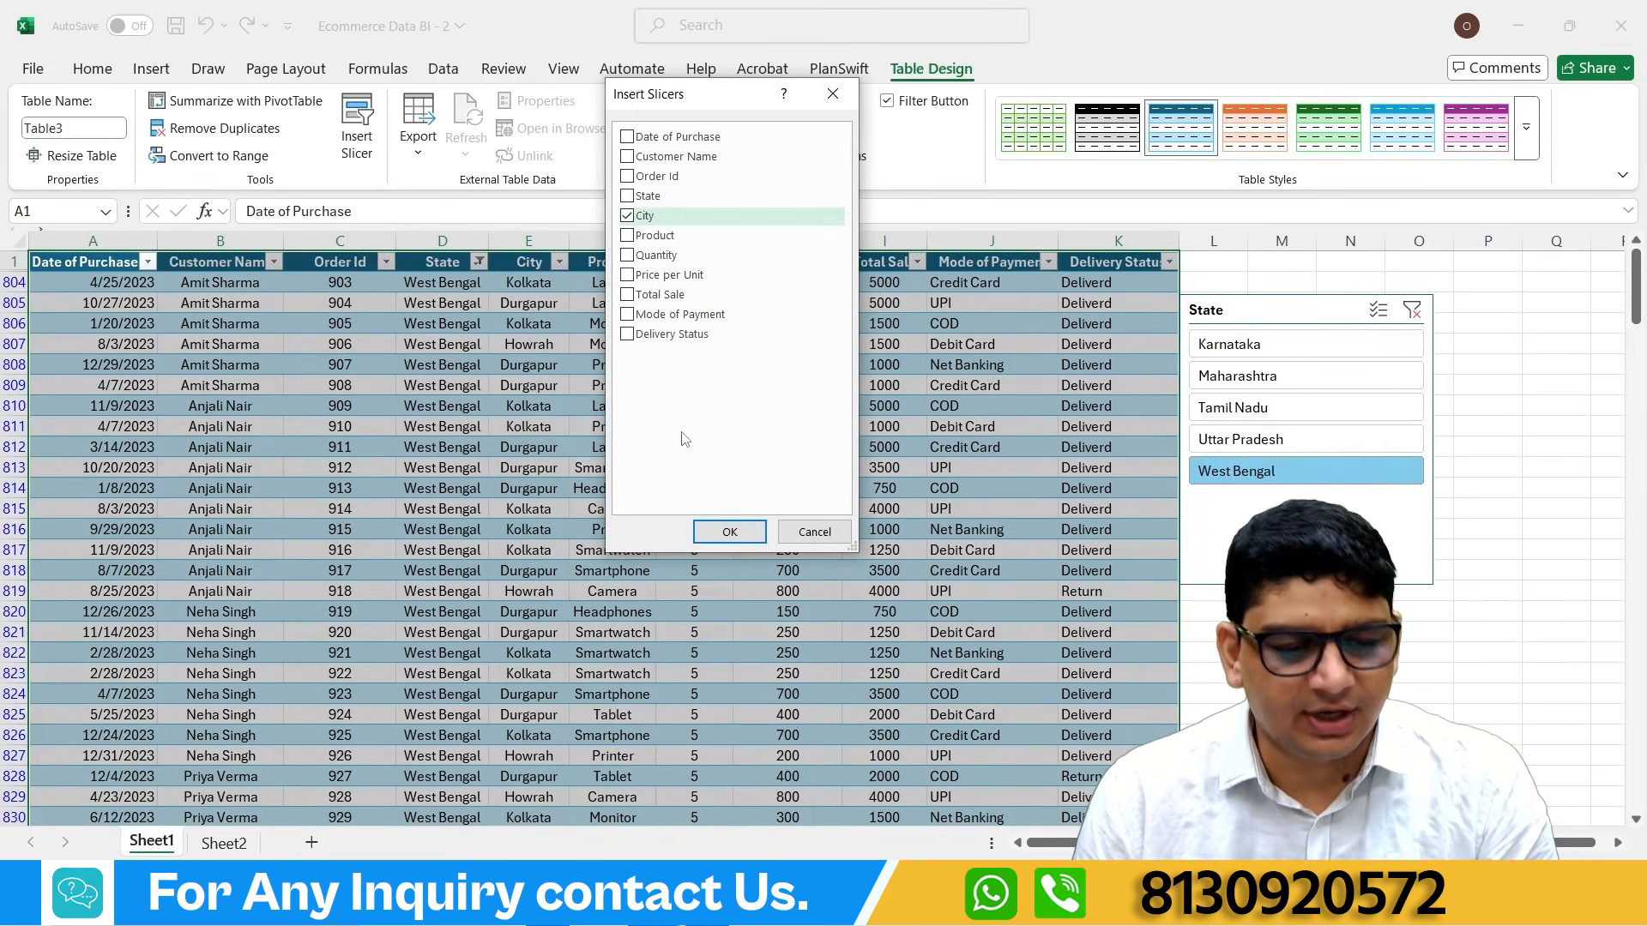
{"action": "left_click", "coordinate": [728, 533]}
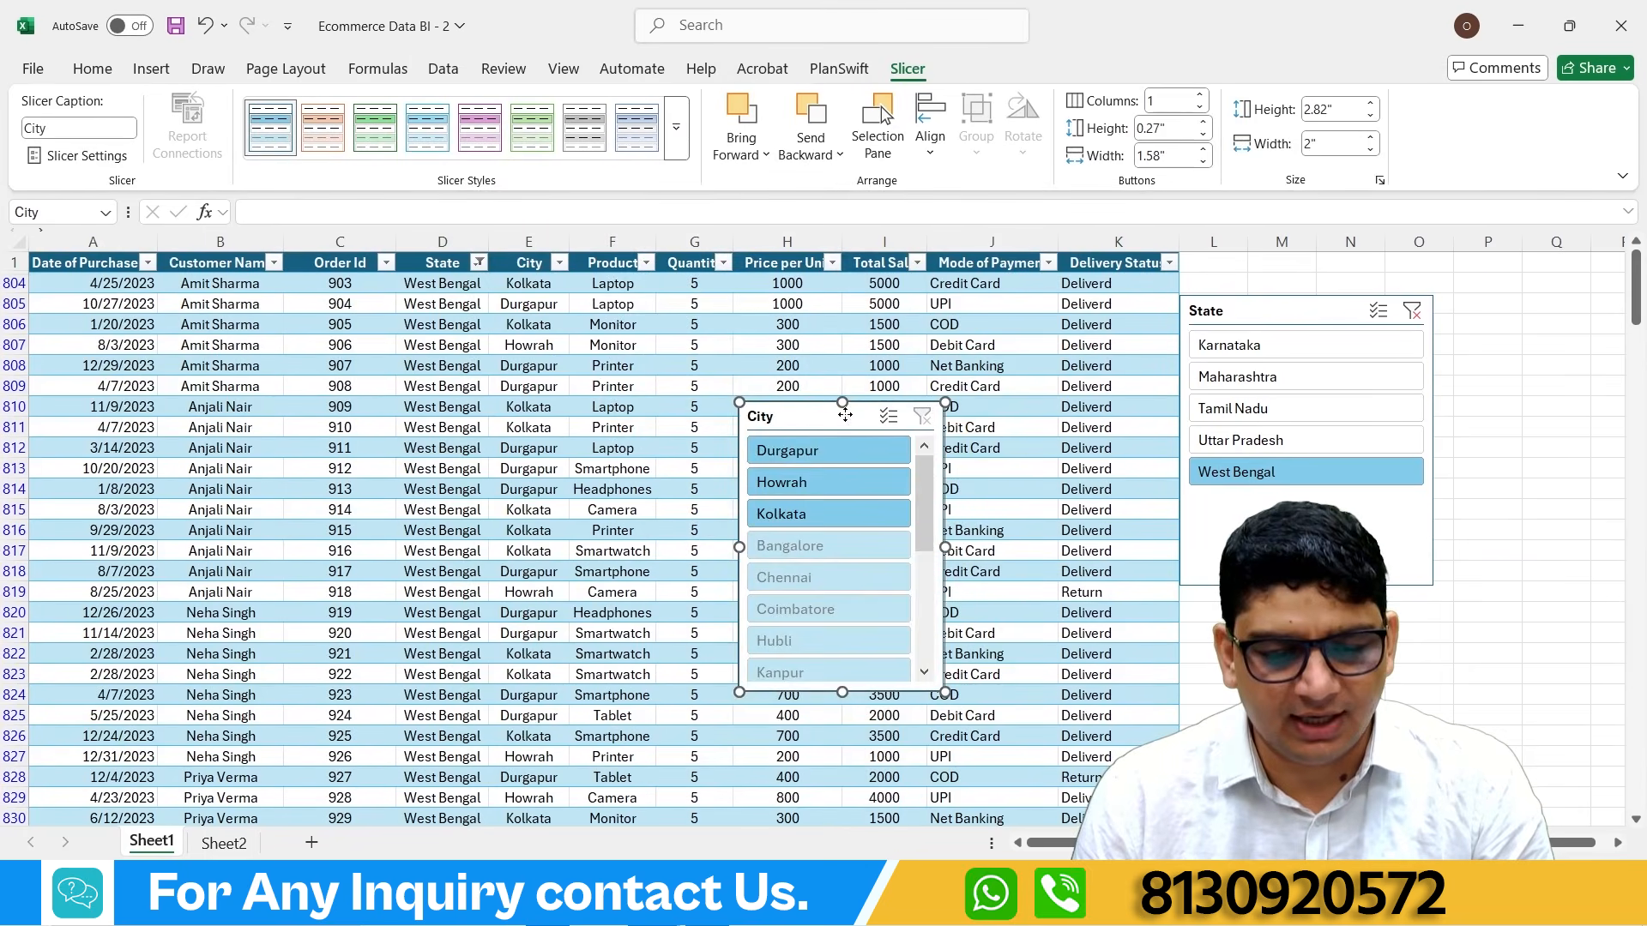
{"action": "left_click_drag", "start_coordinate": [845, 415], "coordinate": [1541, 289]}
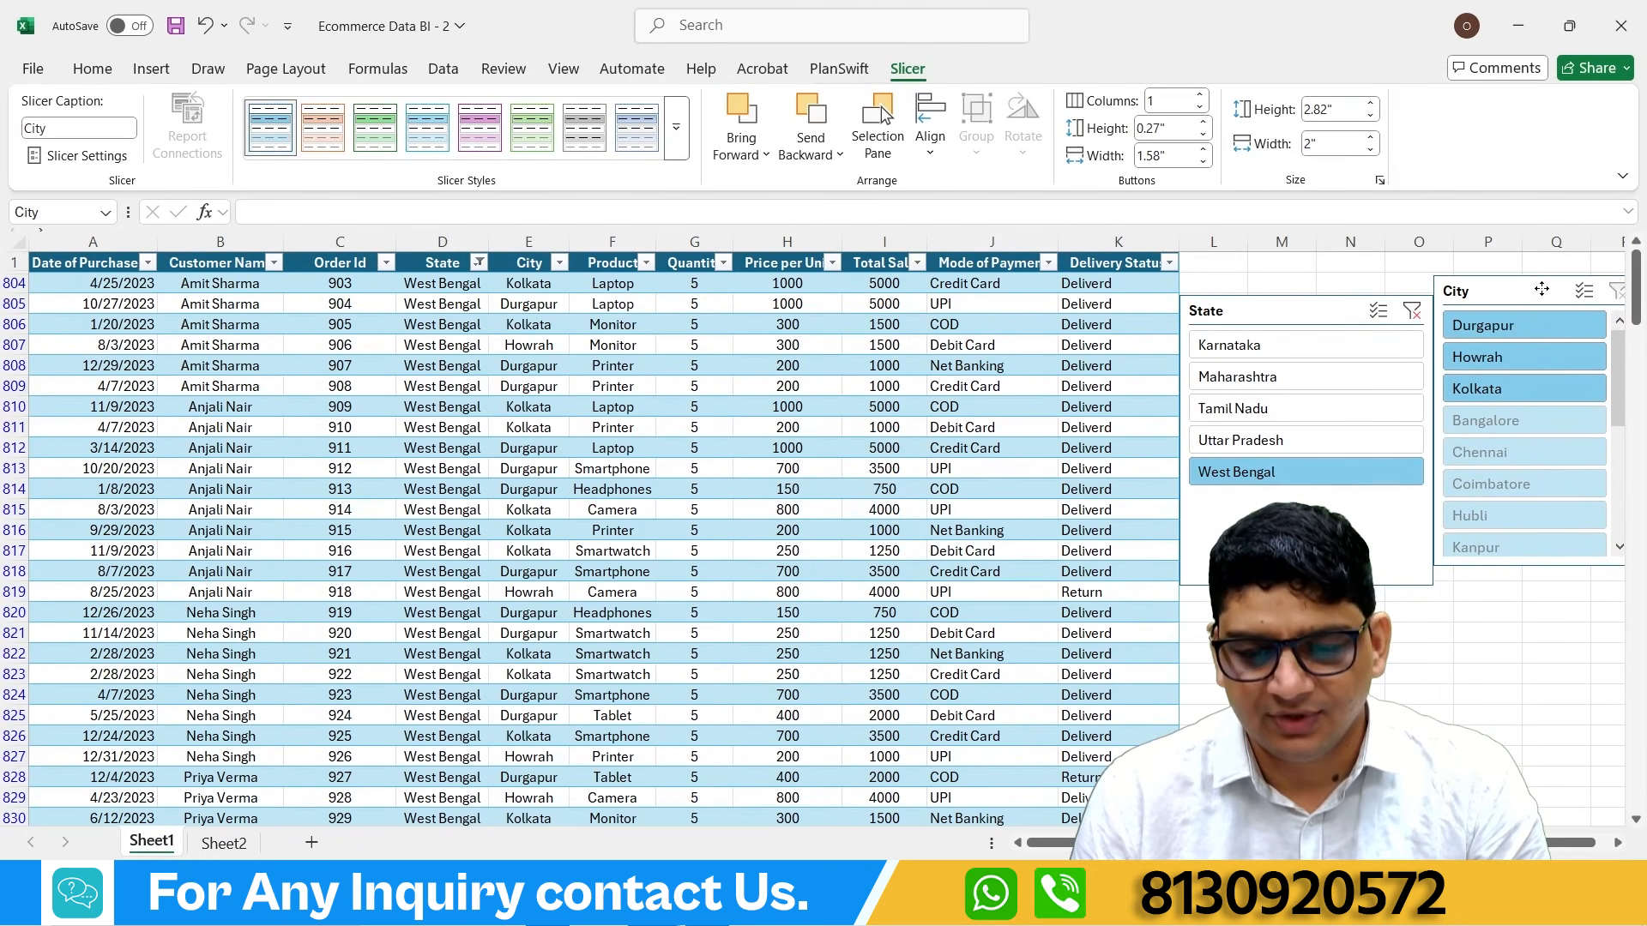
{"action": "left_click_drag", "start_coordinate": [1278, 311], "coordinate": [1275, 276]}
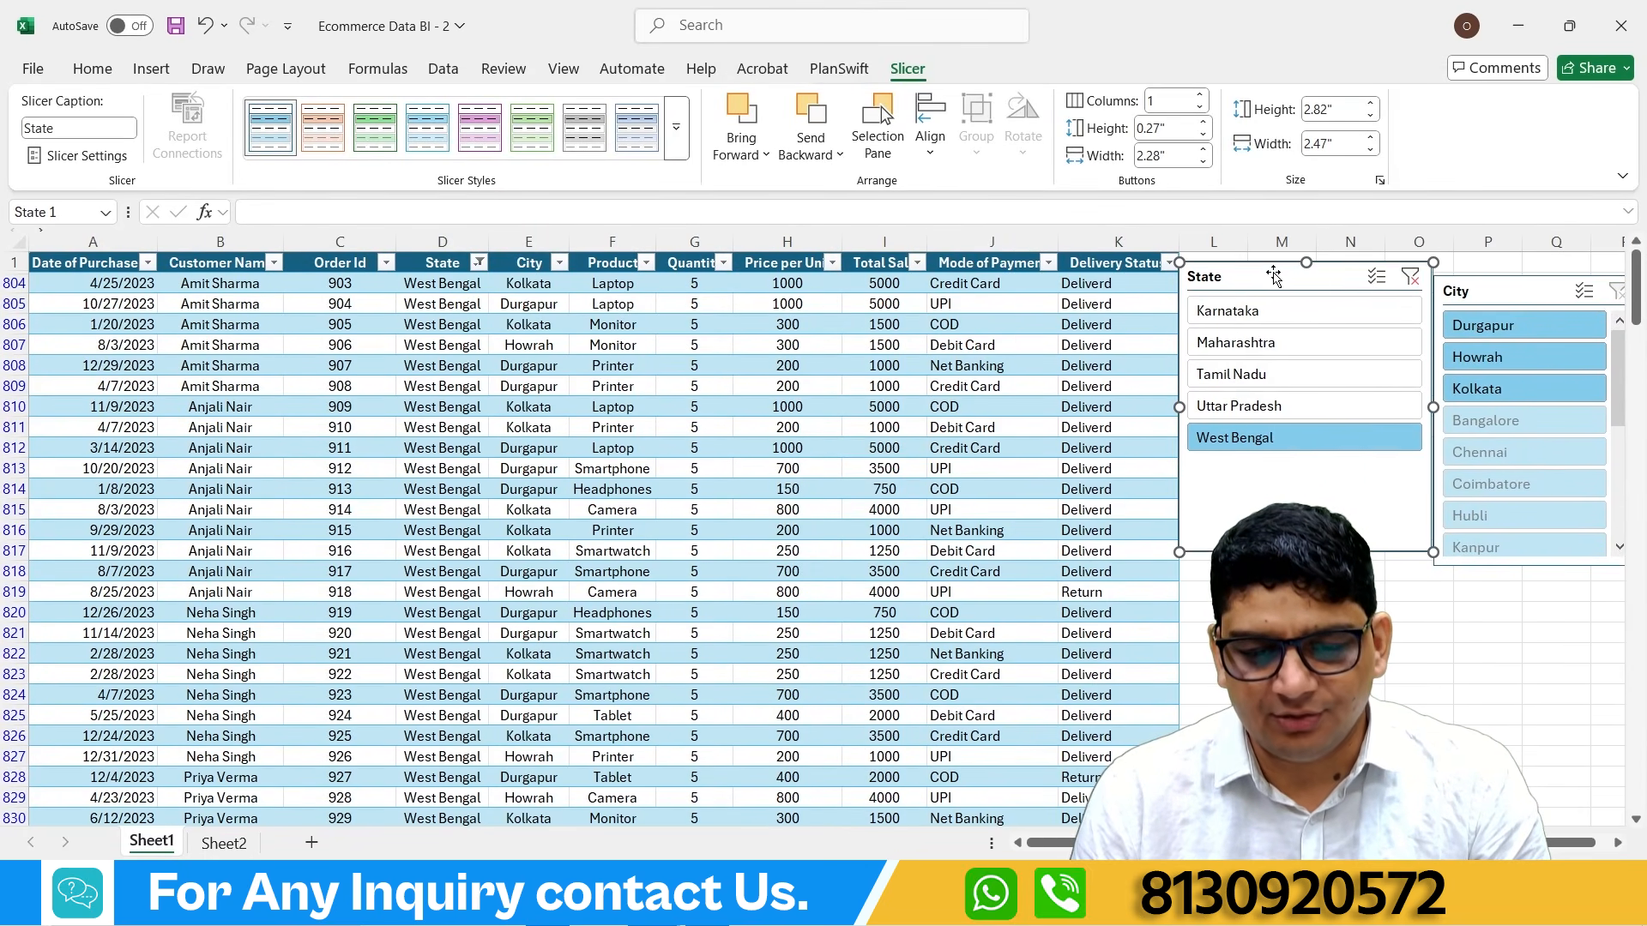
Step: Filter the table to Karnataka and go through its cities Bangalore, Hubli and Mysore one at a time
{"action": "left_click", "coordinate": [1238, 312]}
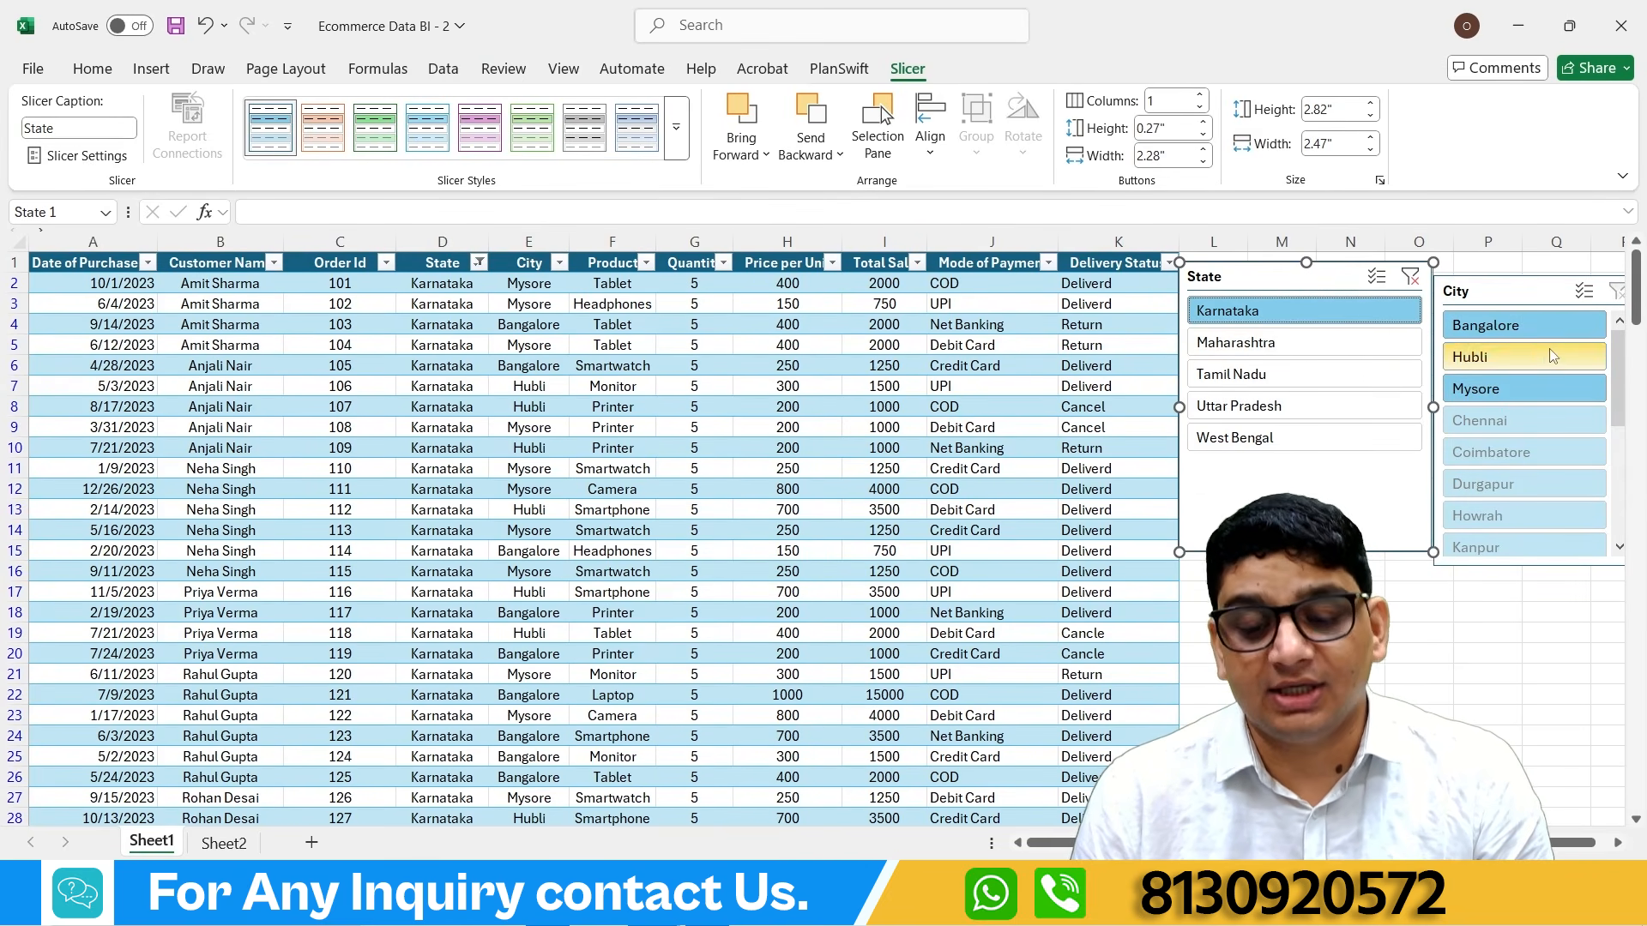
{"action": "left_click", "coordinate": [1525, 334]}
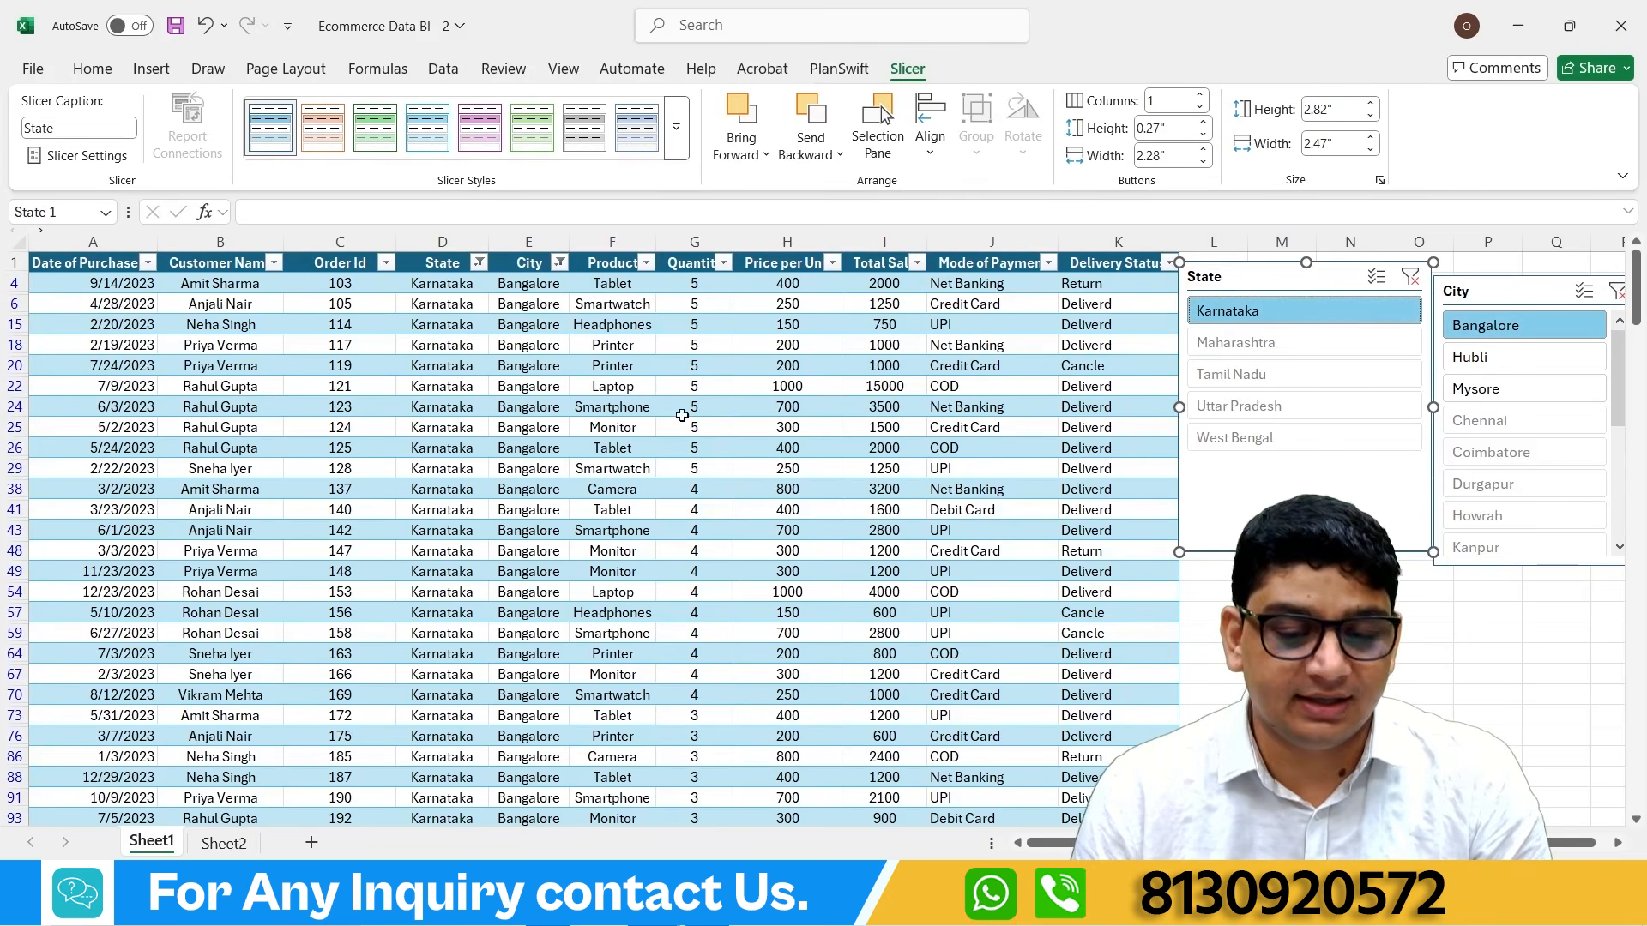
{"action": "left_click", "coordinate": [1474, 357]}
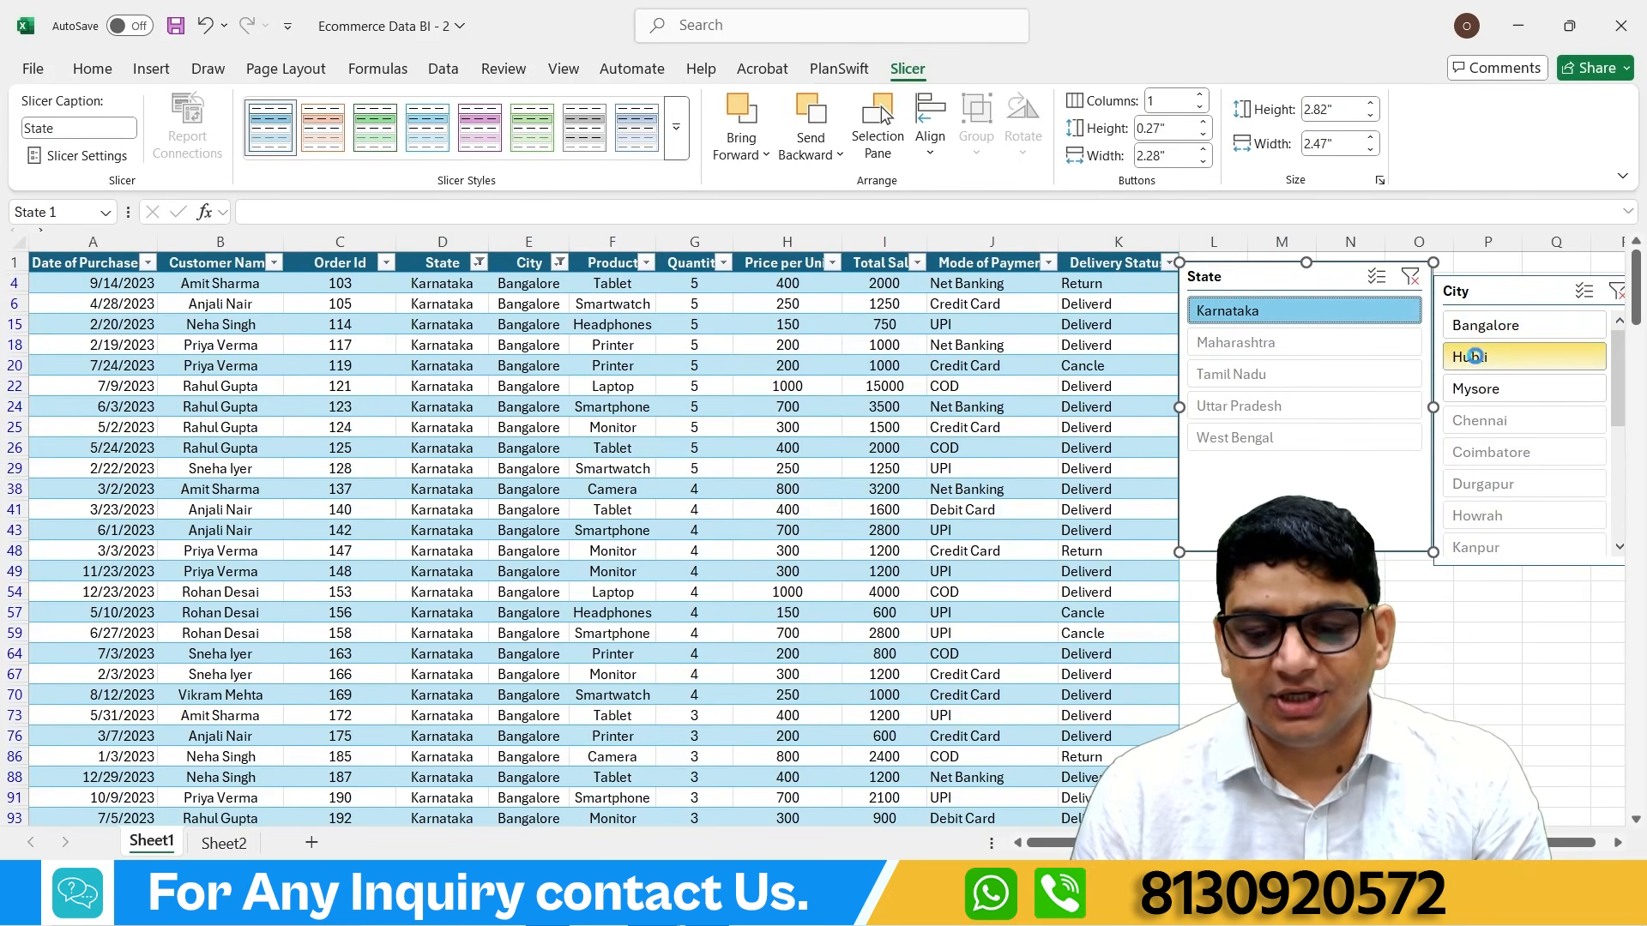
{"action": "left_click", "coordinate": [1471, 390]}
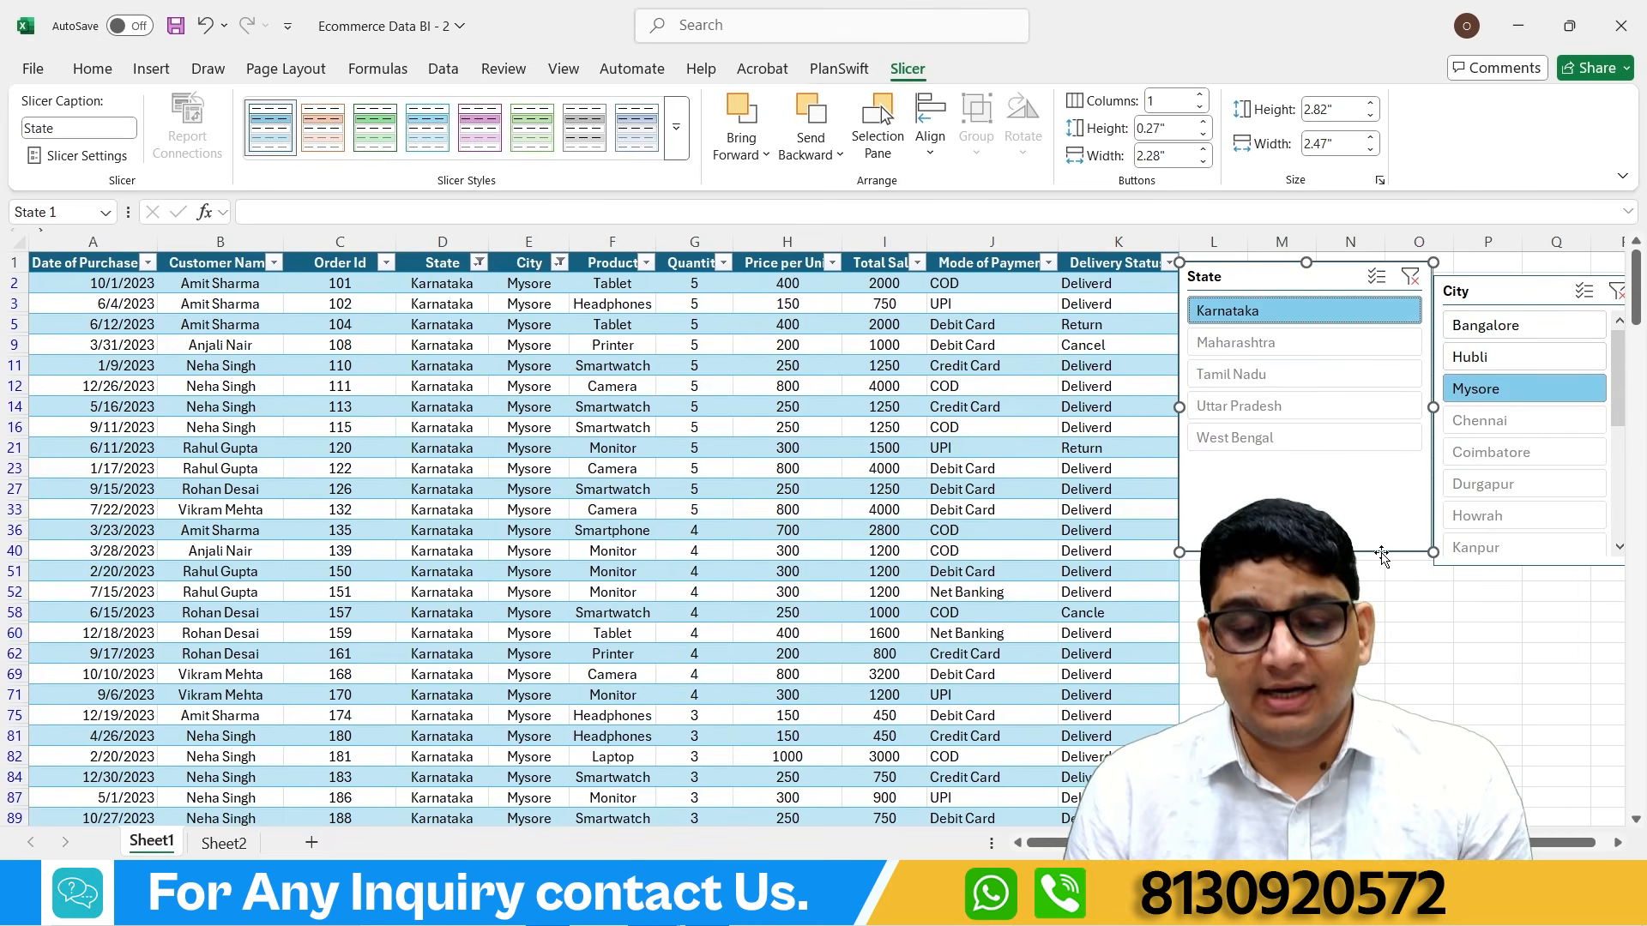
Step: Enable multi-select in both slicers and filter the table to Karnataka and Maharashtra with the cities Bangalore and Mumbai
{"action": "left_click", "coordinate": [1377, 276]}
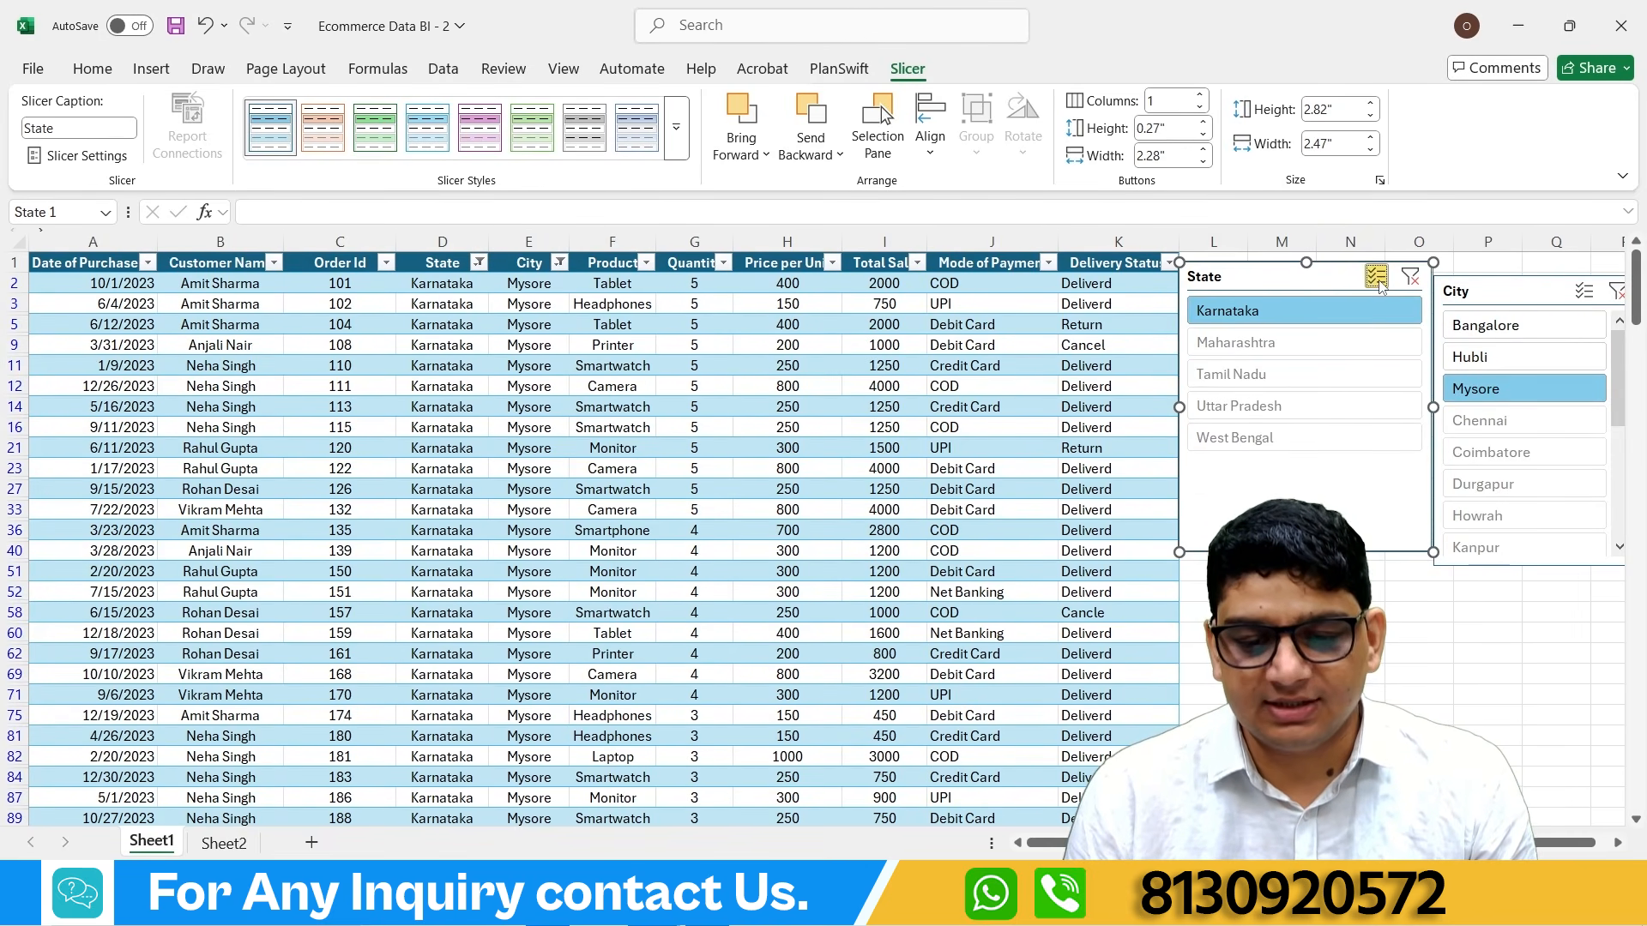
{"action": "left_click", "coordinate": [1233, 343]}
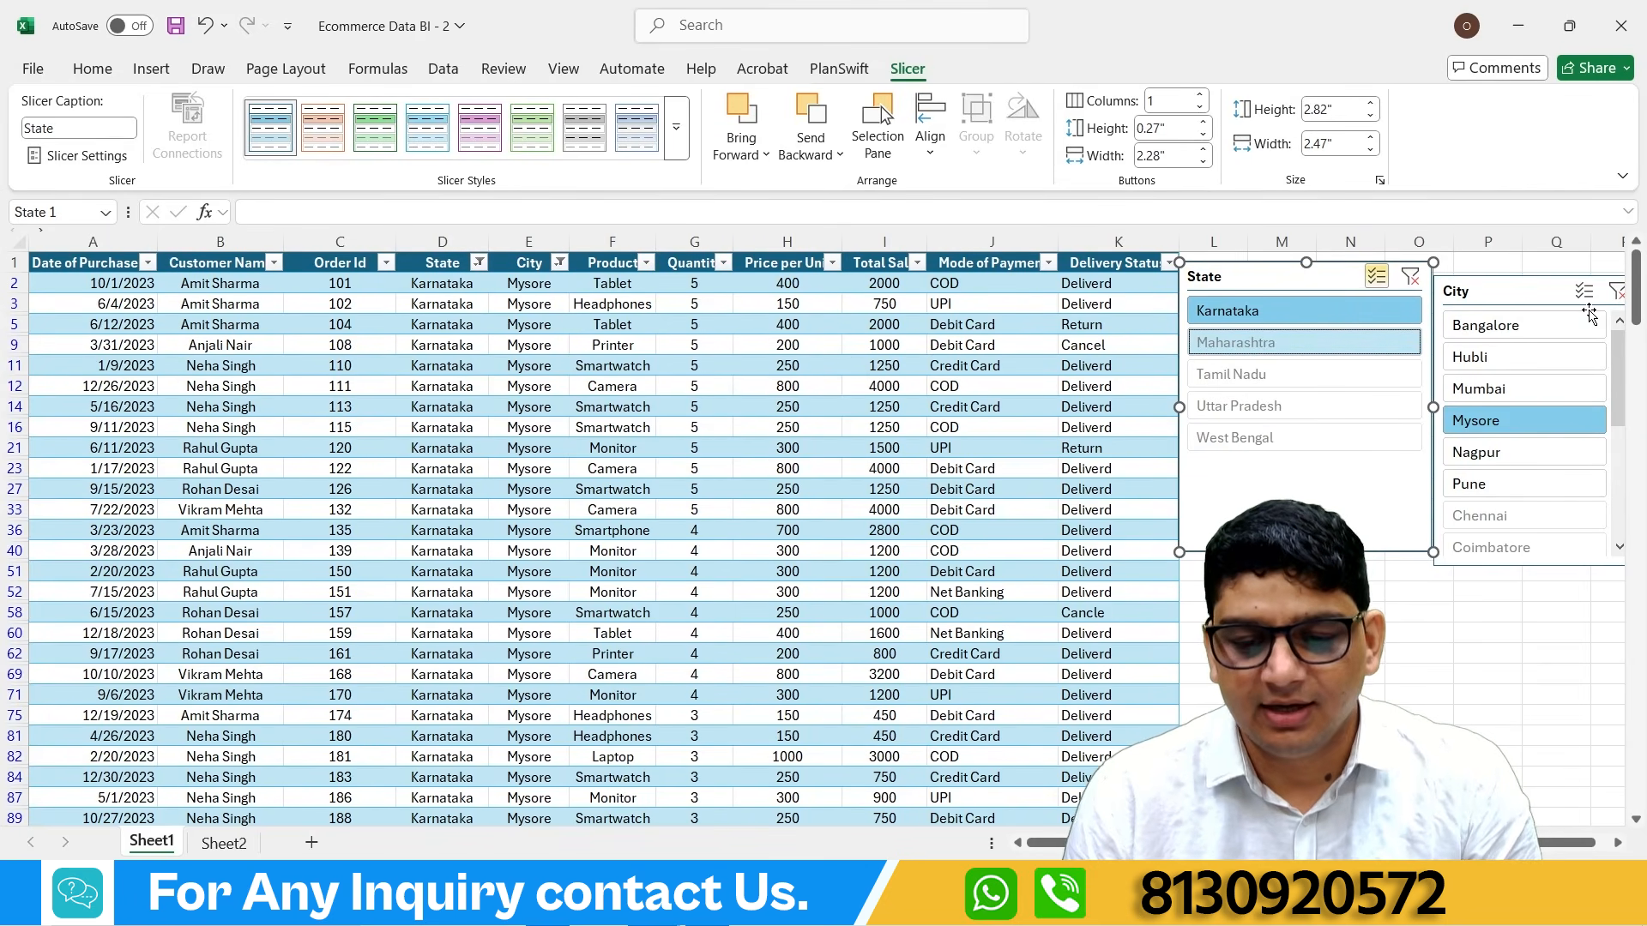
{"action": "left_click", "coordinate": [1488, 335]}
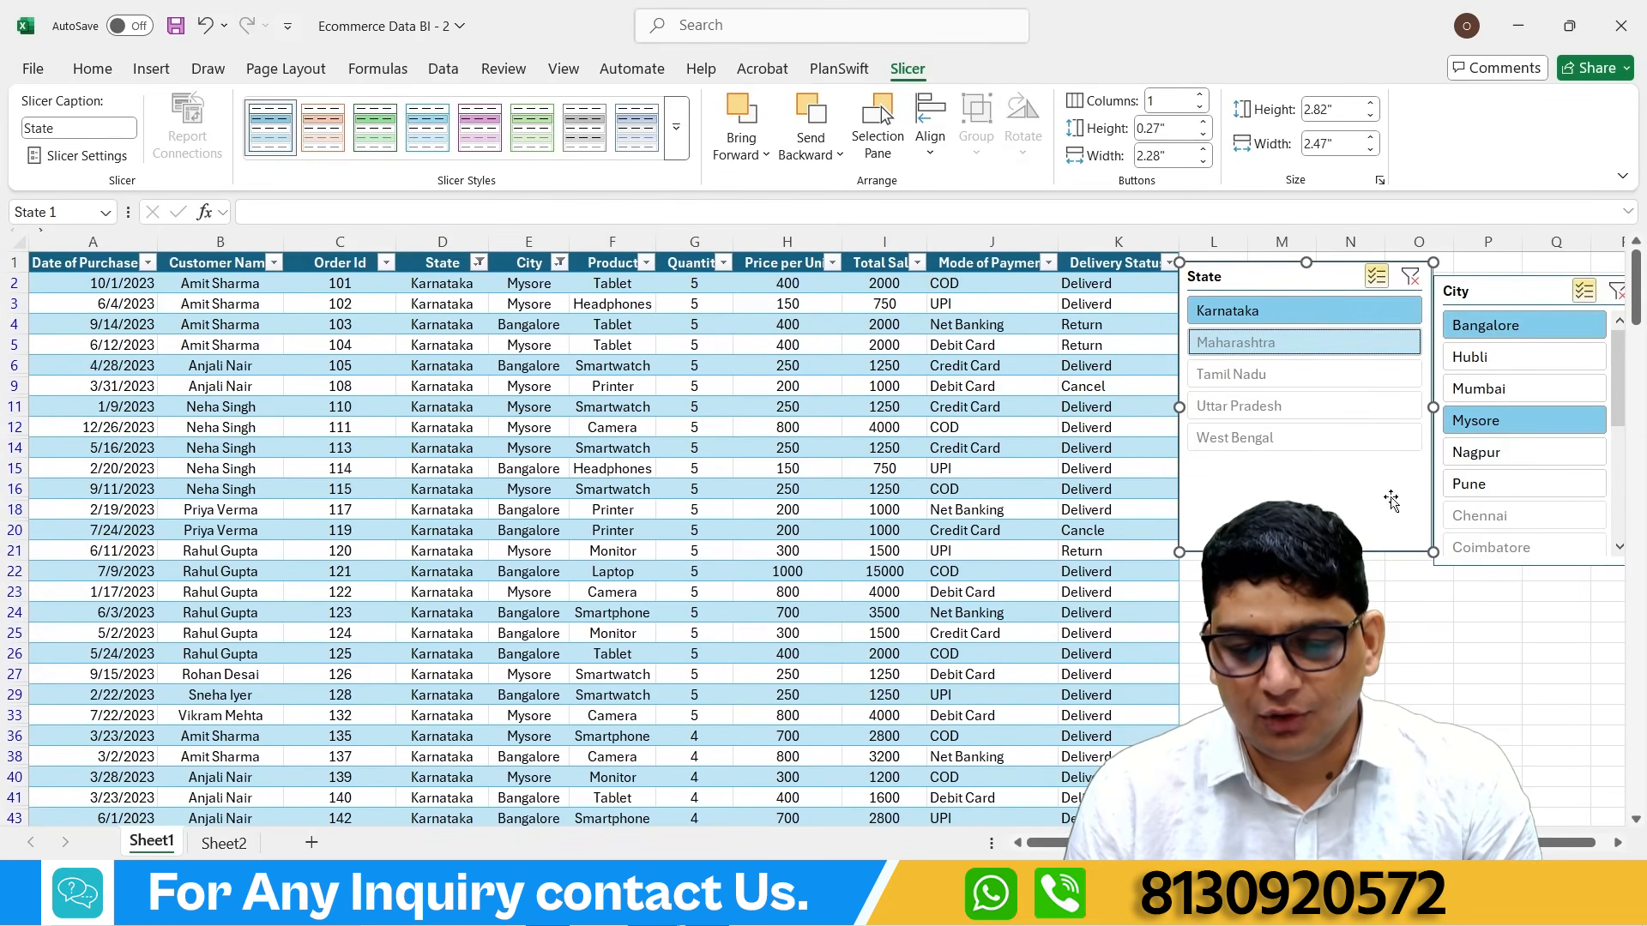
{"action": "left_click", "coordinate": [1479, 389]}
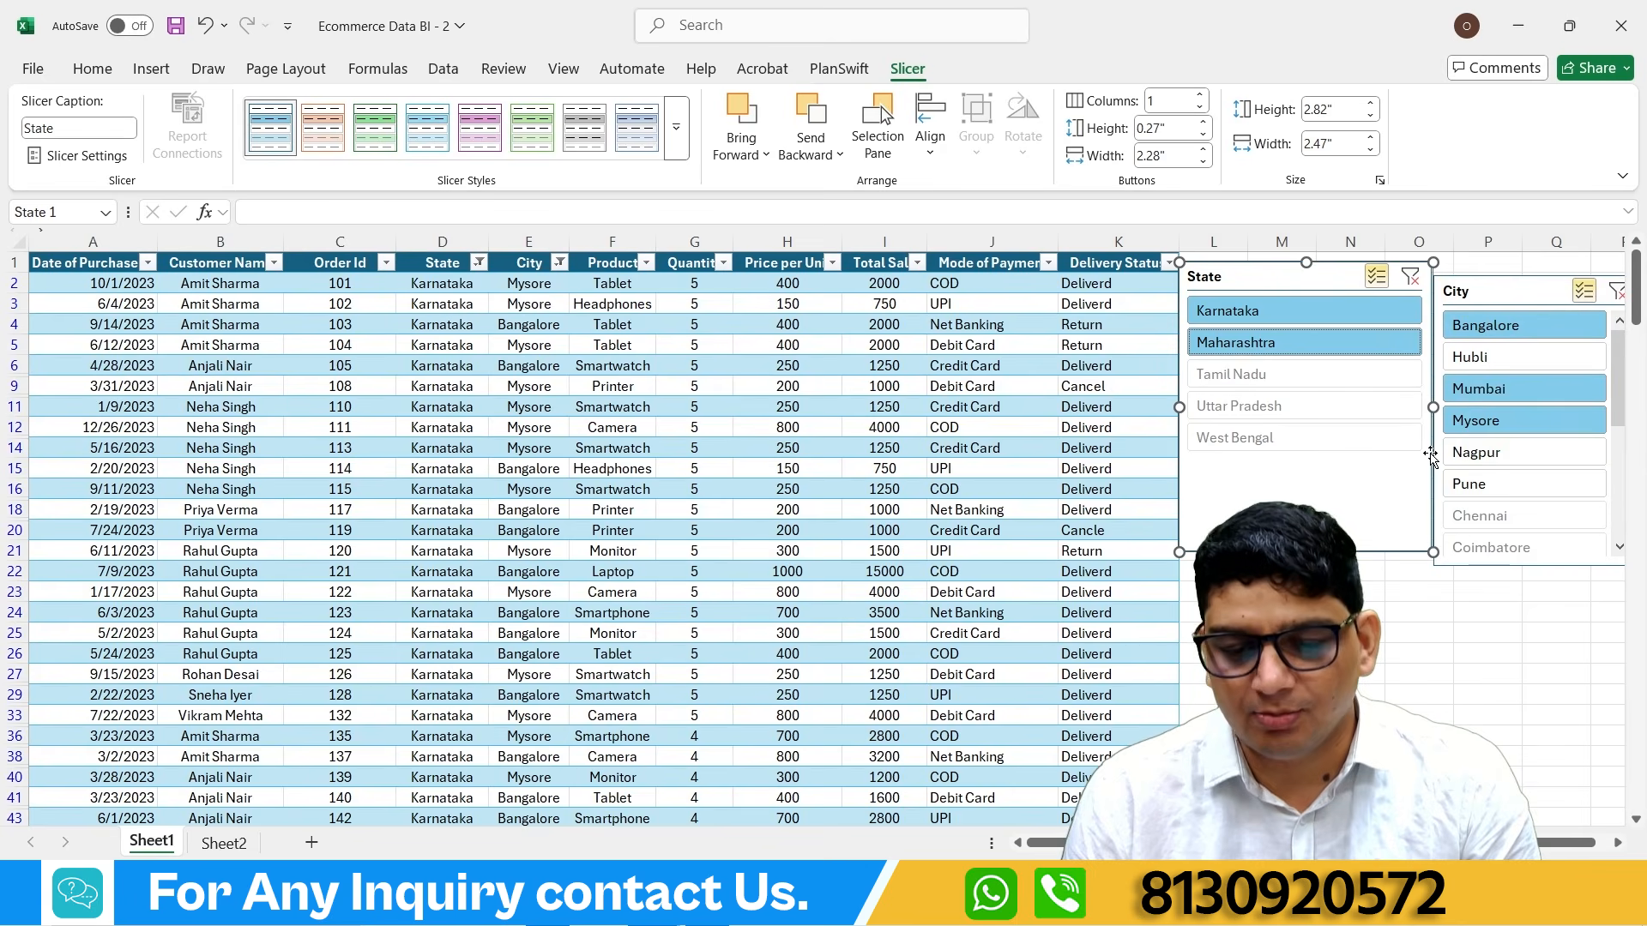
{"action": "left_click", "coordinate": [1475, 420]}
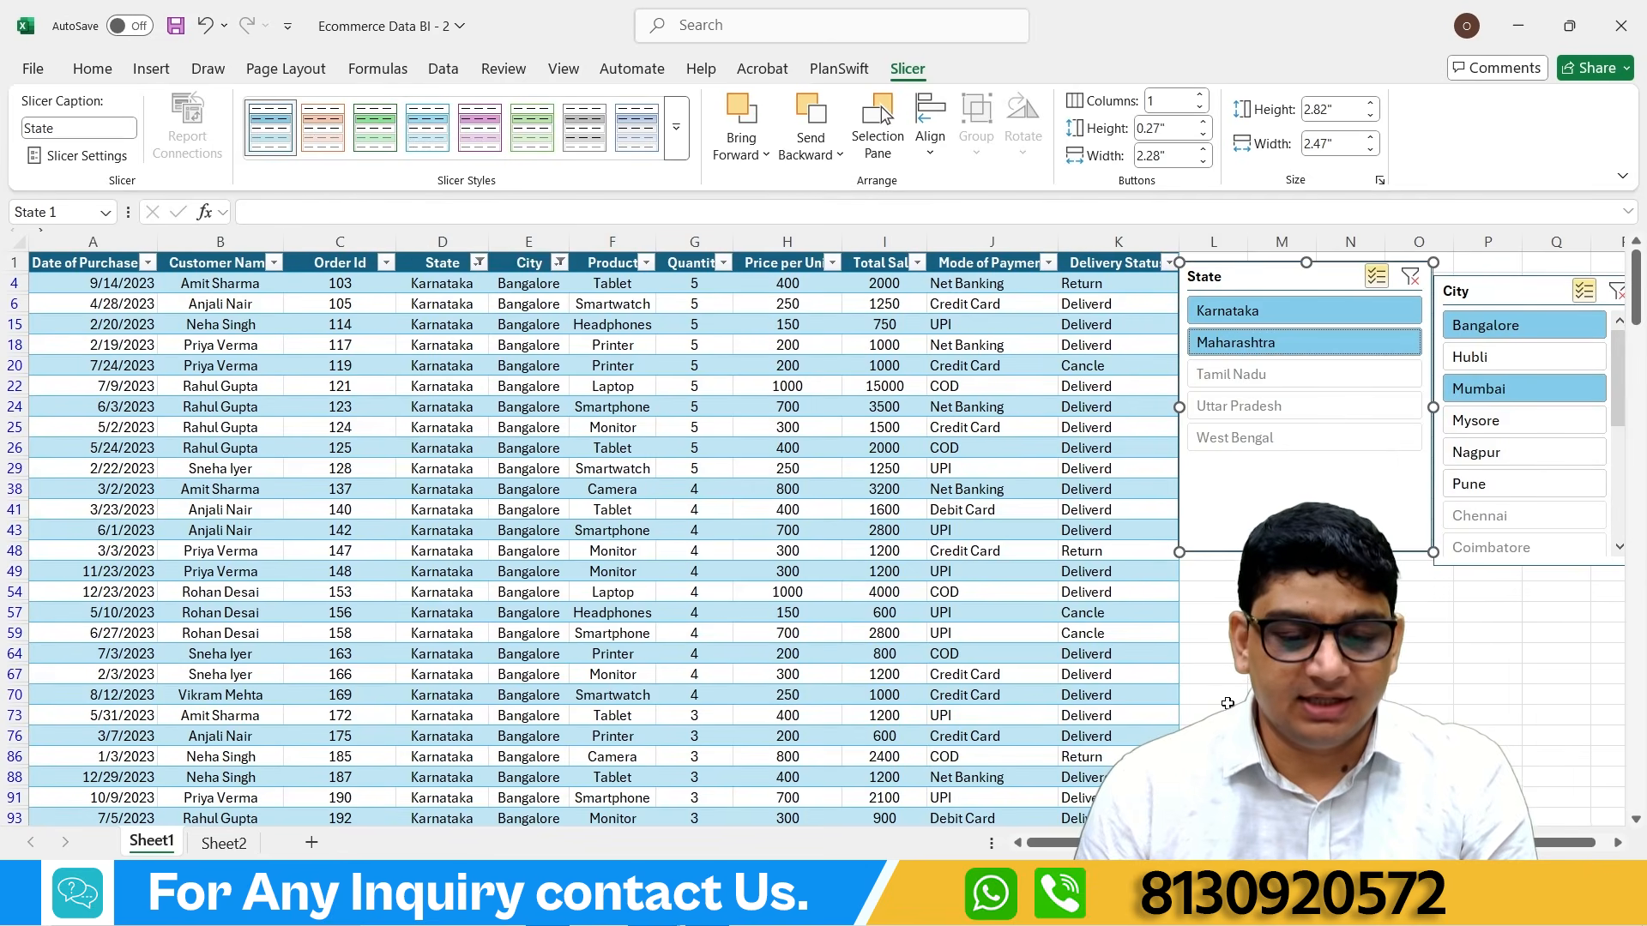
Step: Insert a Product slicer for the table and move it over the Product and Quantity columns
{"action": "left_click", "coordinate": [500, 525]}
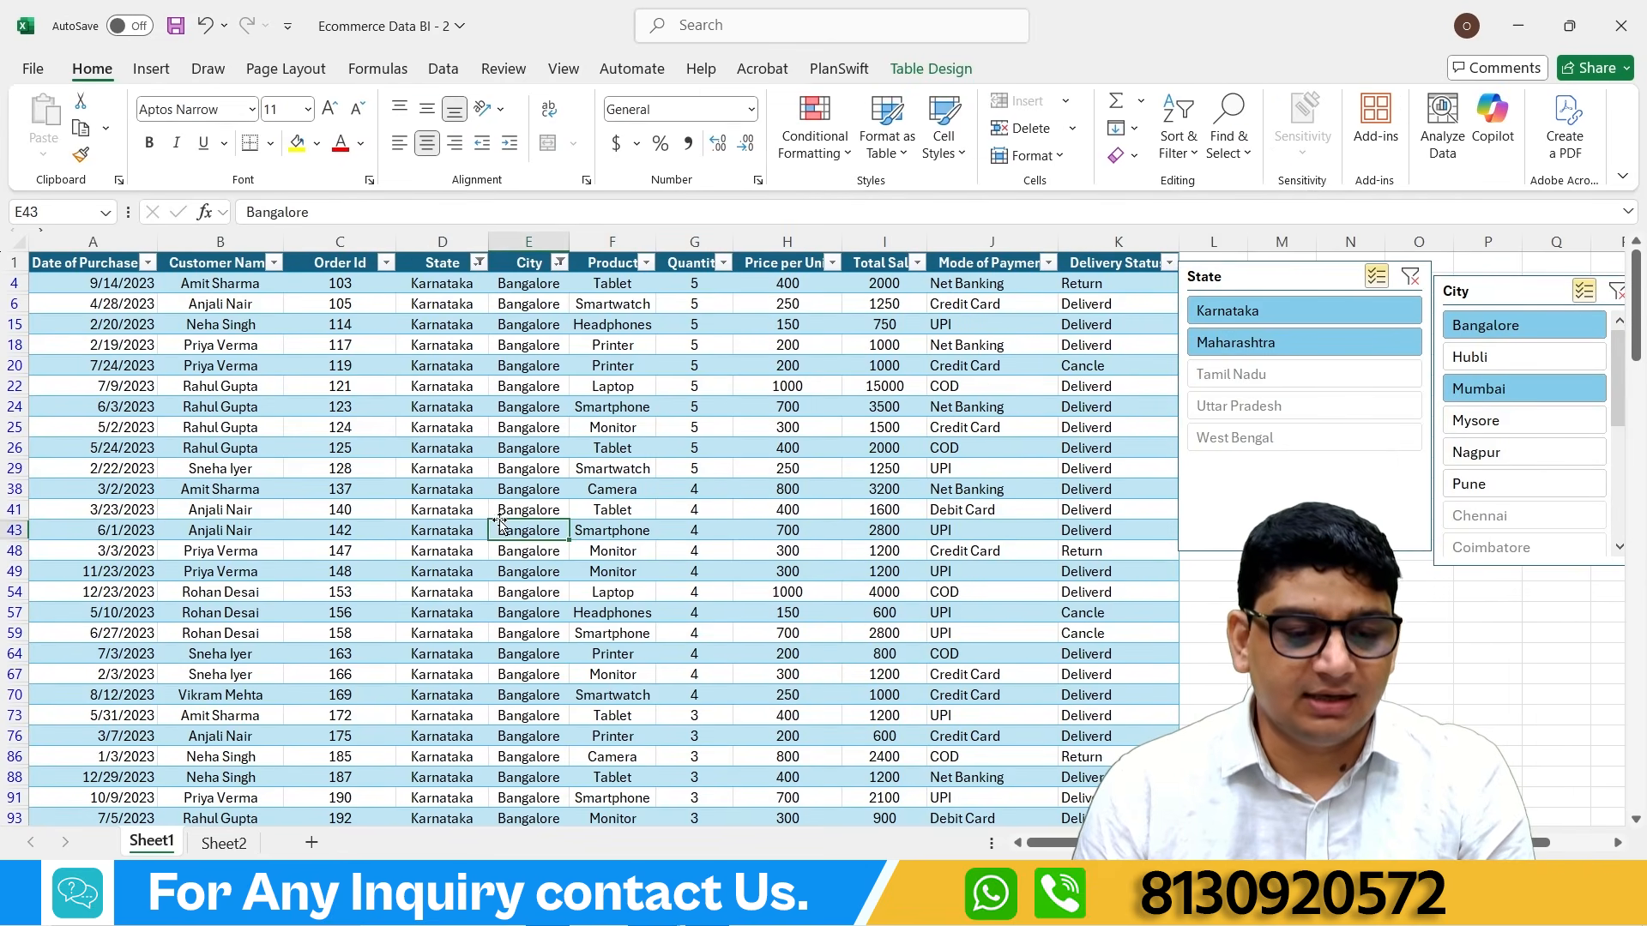
{"action": "left_click", "coordinate": [931, 69]}
{"action": "left_click", "coordinate": [359, 136]}
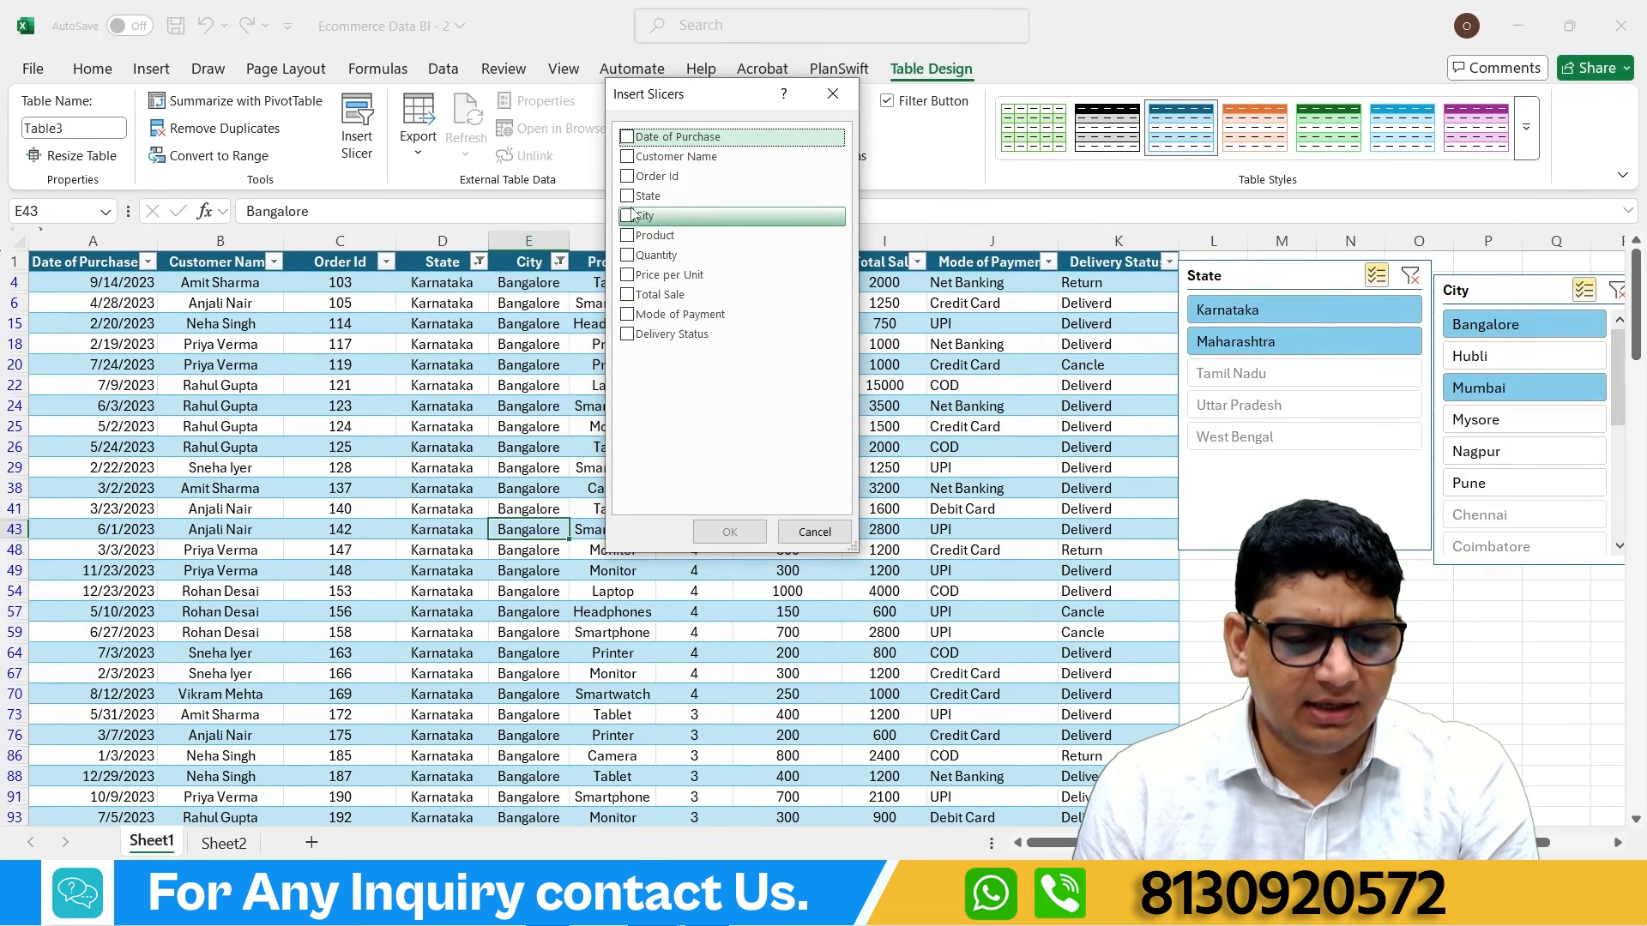
{"action": "left_click", "coordinate": [650, 235]}
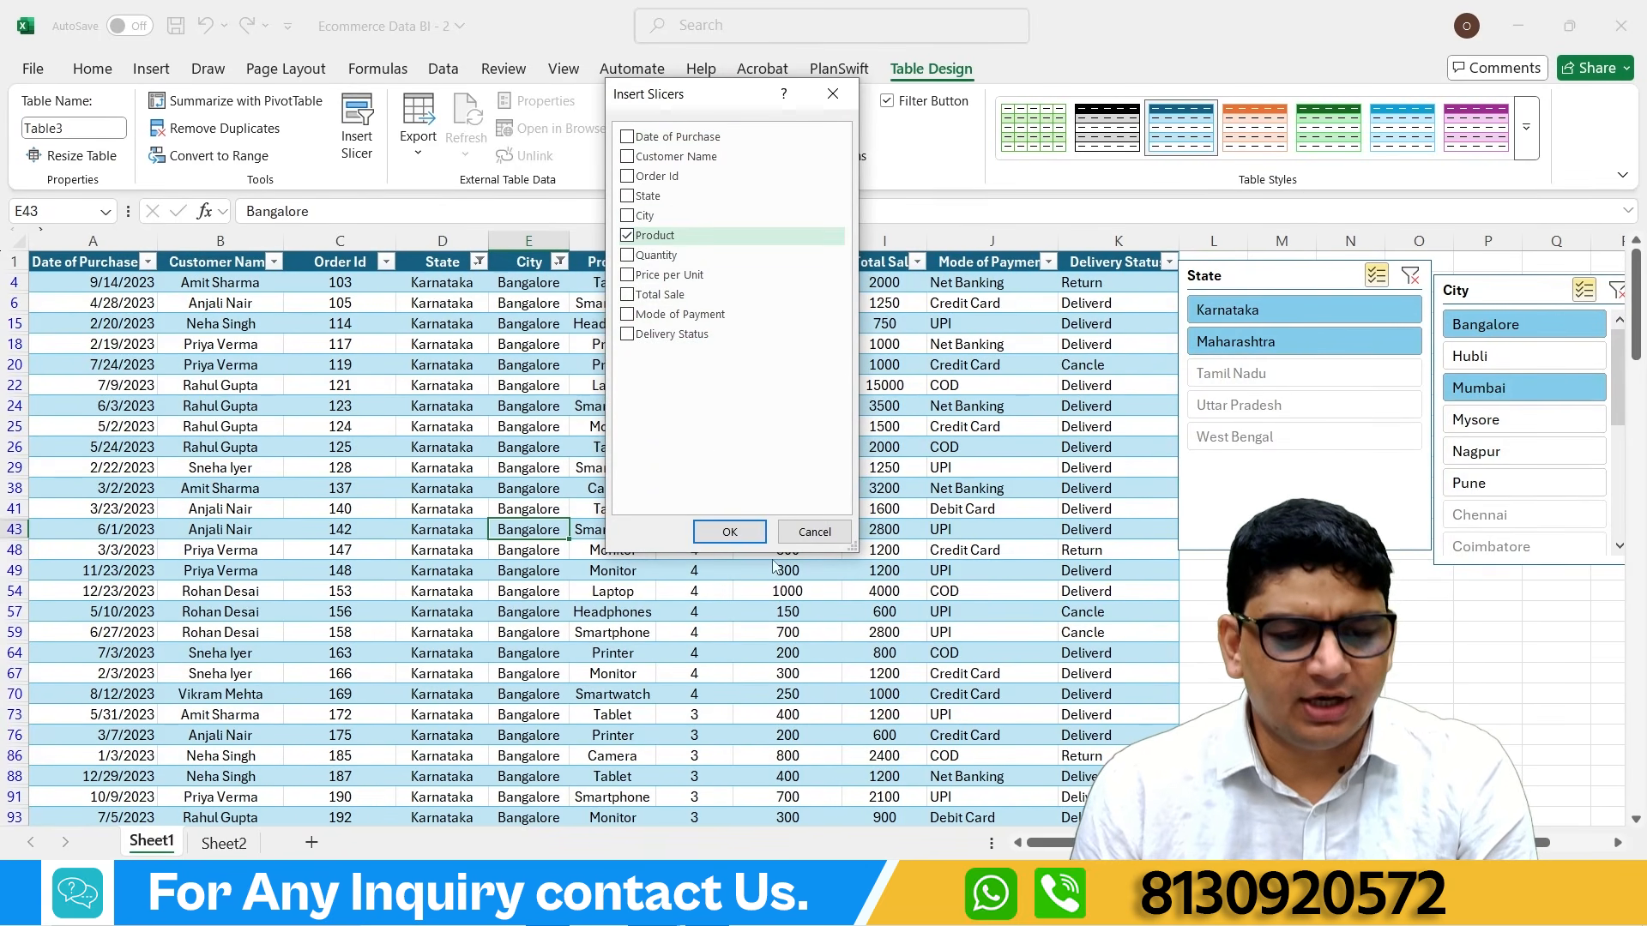
{"action": "left_click", "coordinate": [730, 532]}
{"action": "left_click_drag", "start_coordinate": [848, 422], "coordinate": [988, 225]}
{"action": "left_click_drag", "start_coordinate": [1280, 144], "coordinate": [776, 386]}
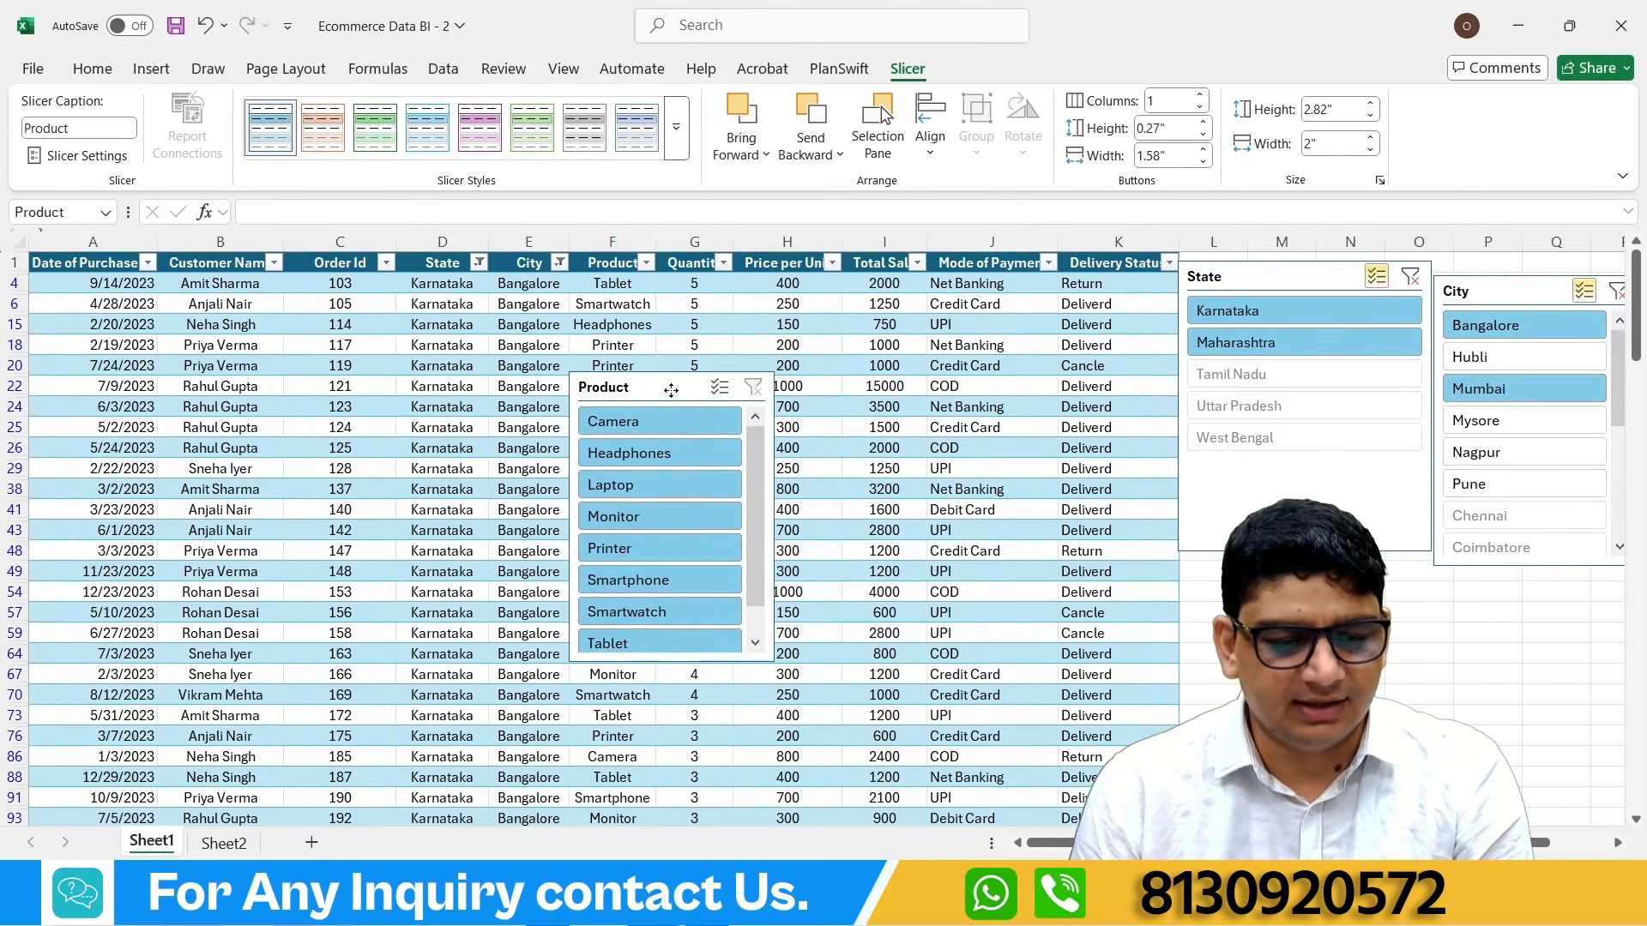
Step: Clear the State and City slicer filters and move the Product slicer beside the State slicer
{"action": "left_click_drag", "start_coordinate": [749, 471], "coordinate": [751, 554]}
{"action": "scroll", "coordinate": [662, 472], "scroll_direction": "up", "scroll_amount": 1}
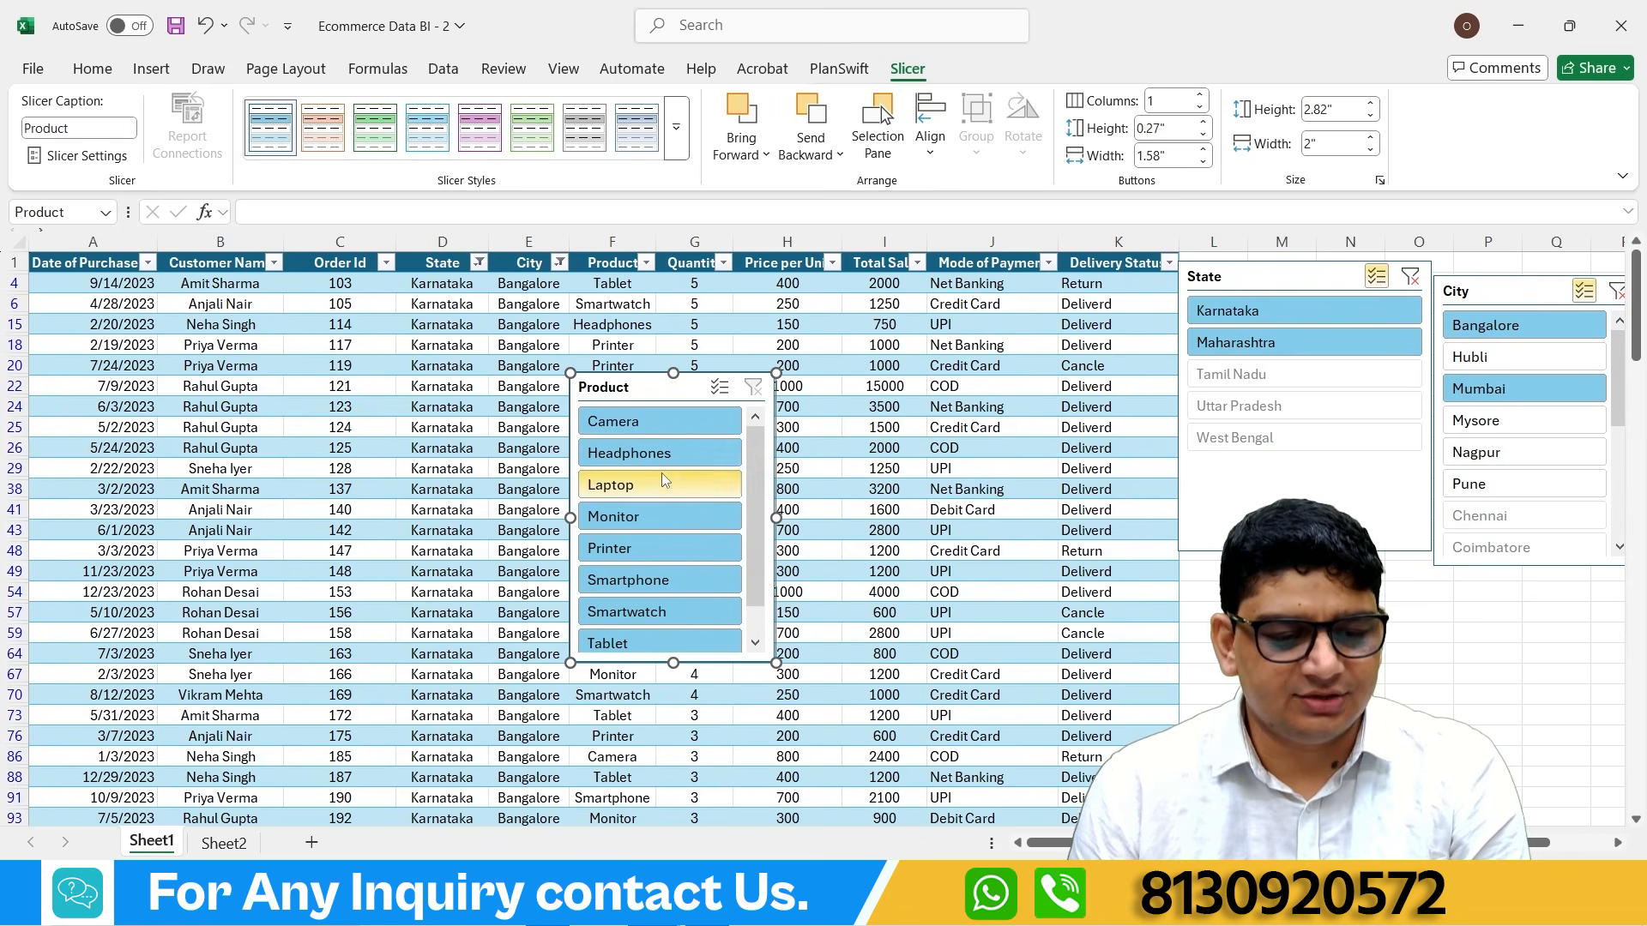
{"action": "left_click", "coordinate": [1410, 276]}
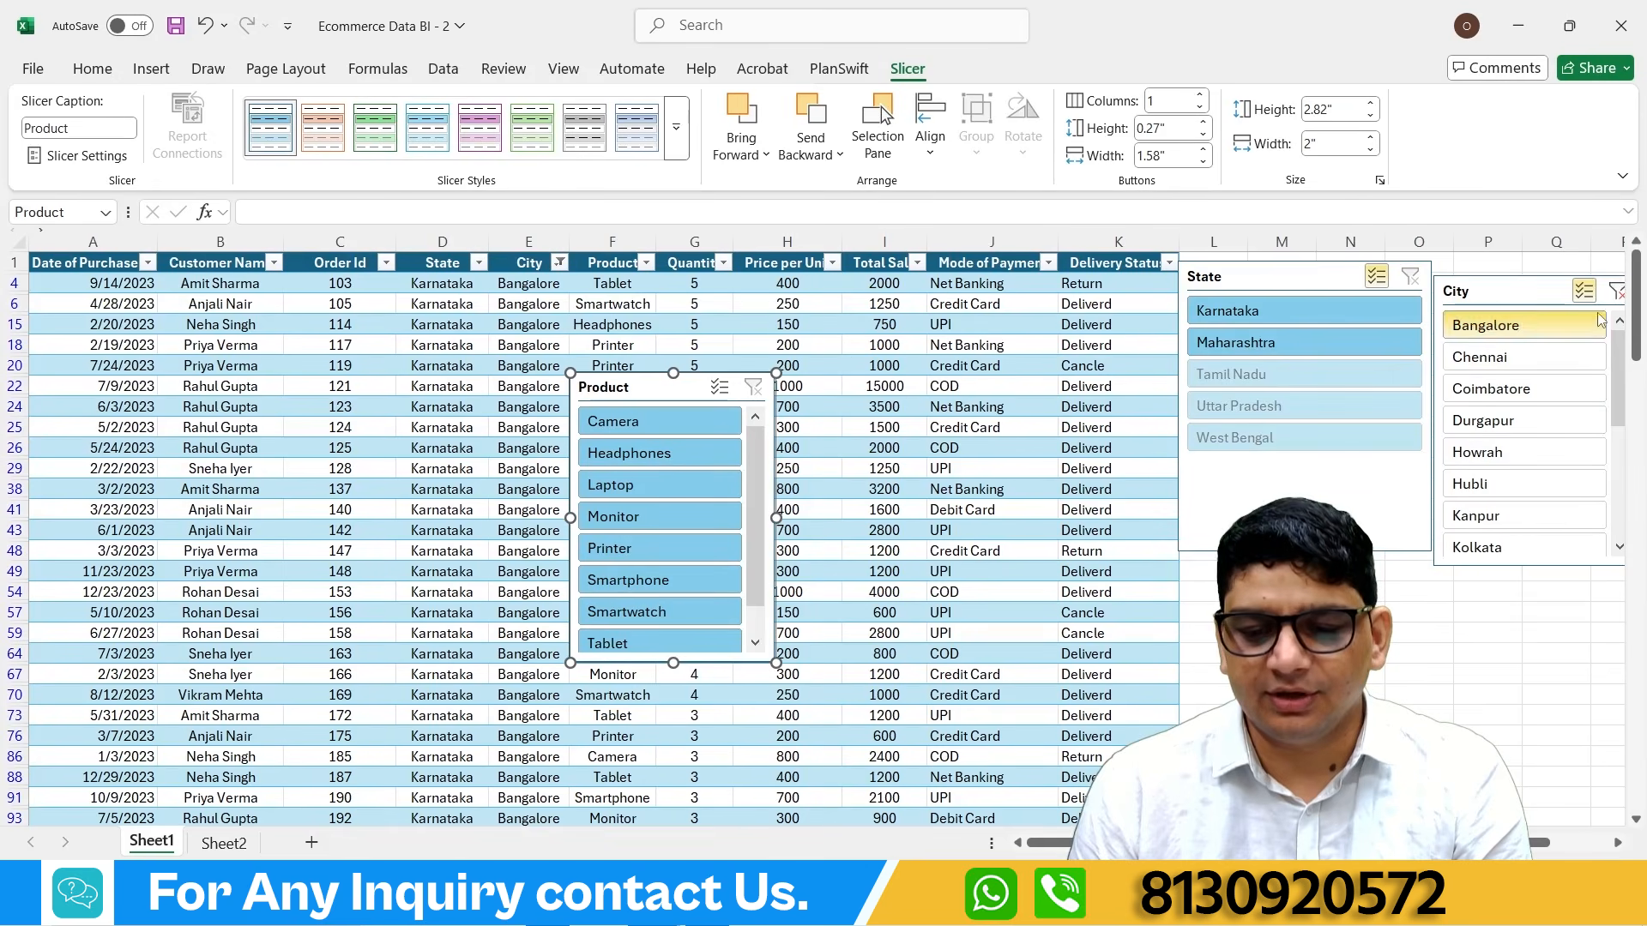
{"action": "left_click", "coordinate": [1618, 293]}
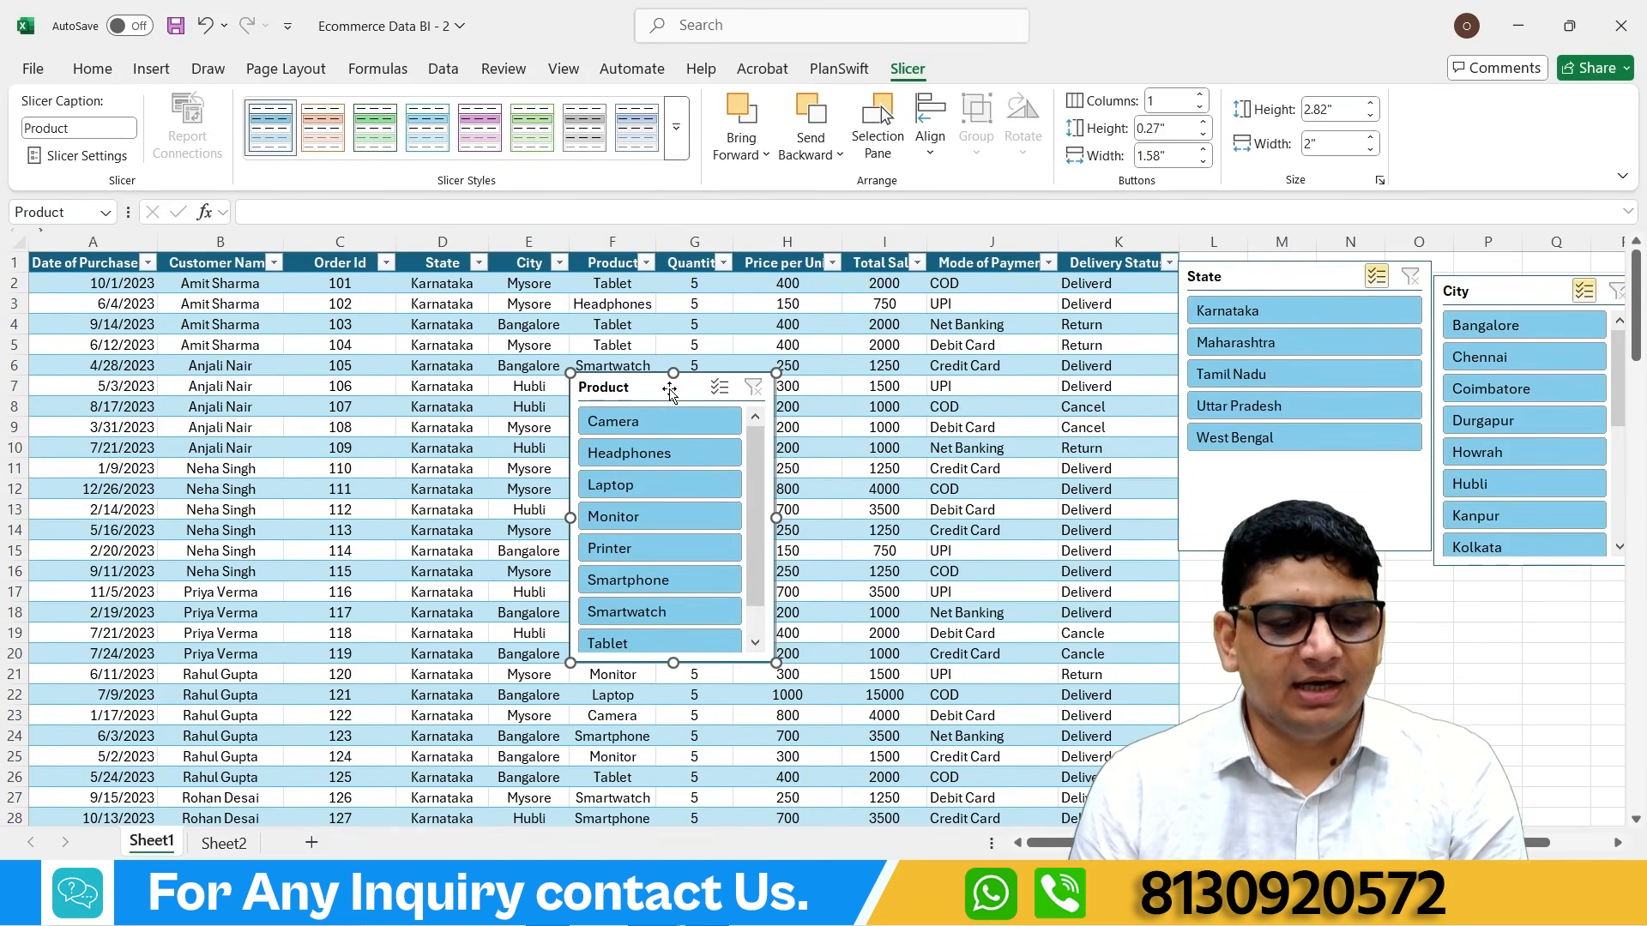
{"action": "left_click_drag", "start_coordinate": [668, 389], "coordinate": [1055, 273]}
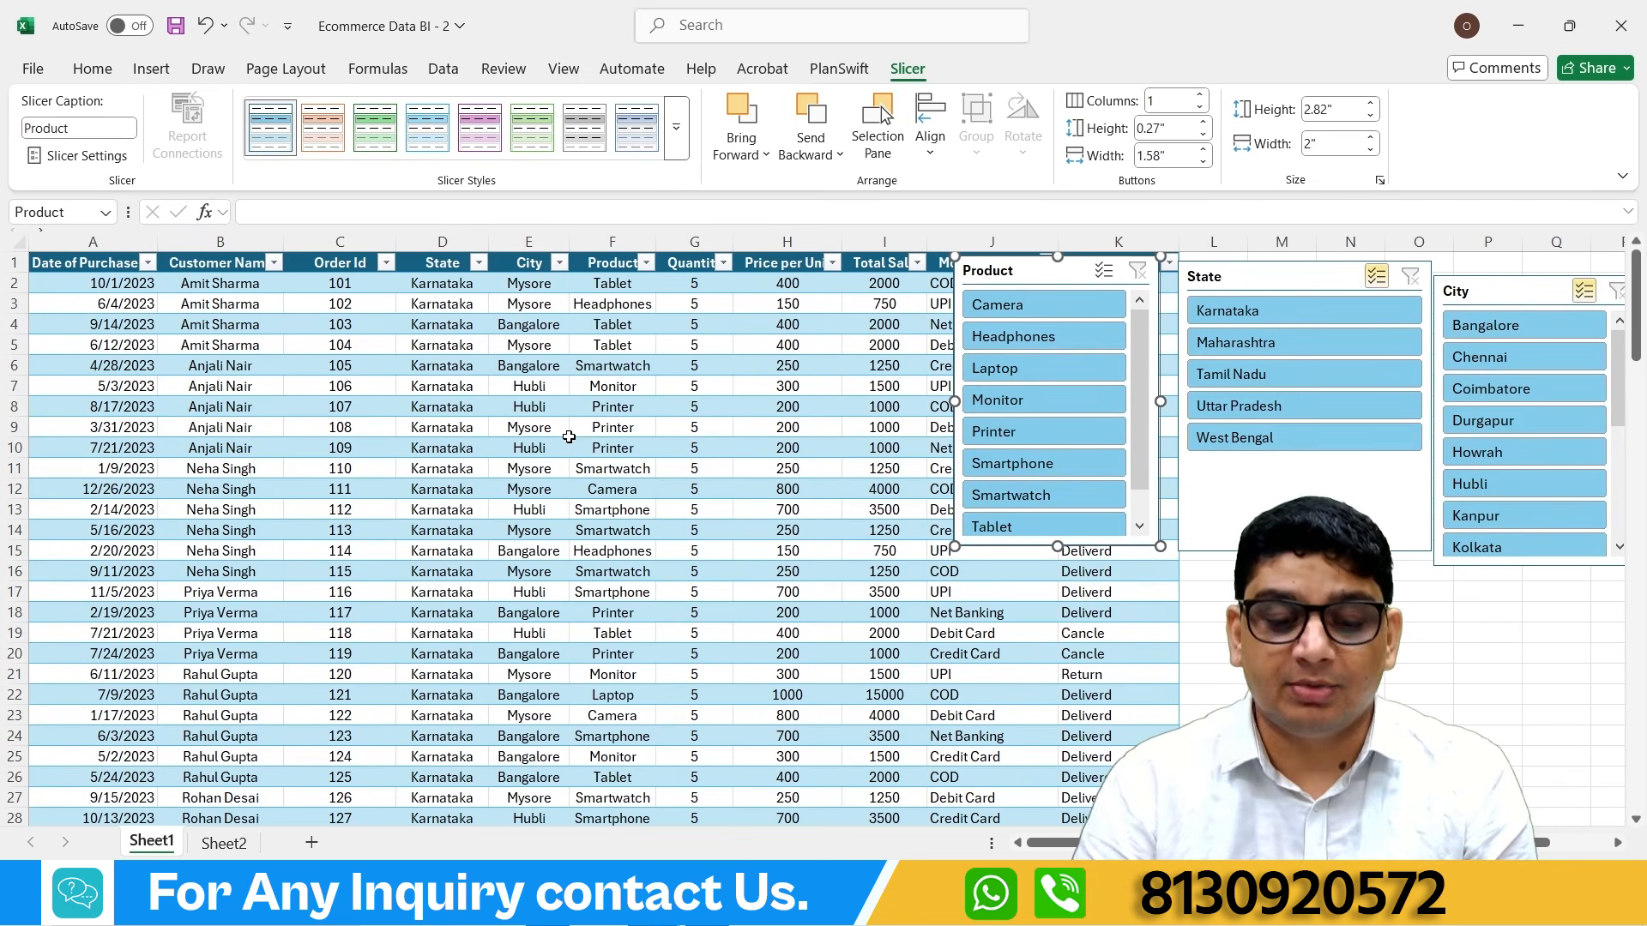
Step: Turn off multi-select in the State and City slicers and filter the table to Laptop sales in Lucknow, Uttar Pradesh
{"action": "left_click", "coordinate": [1377, 276]}
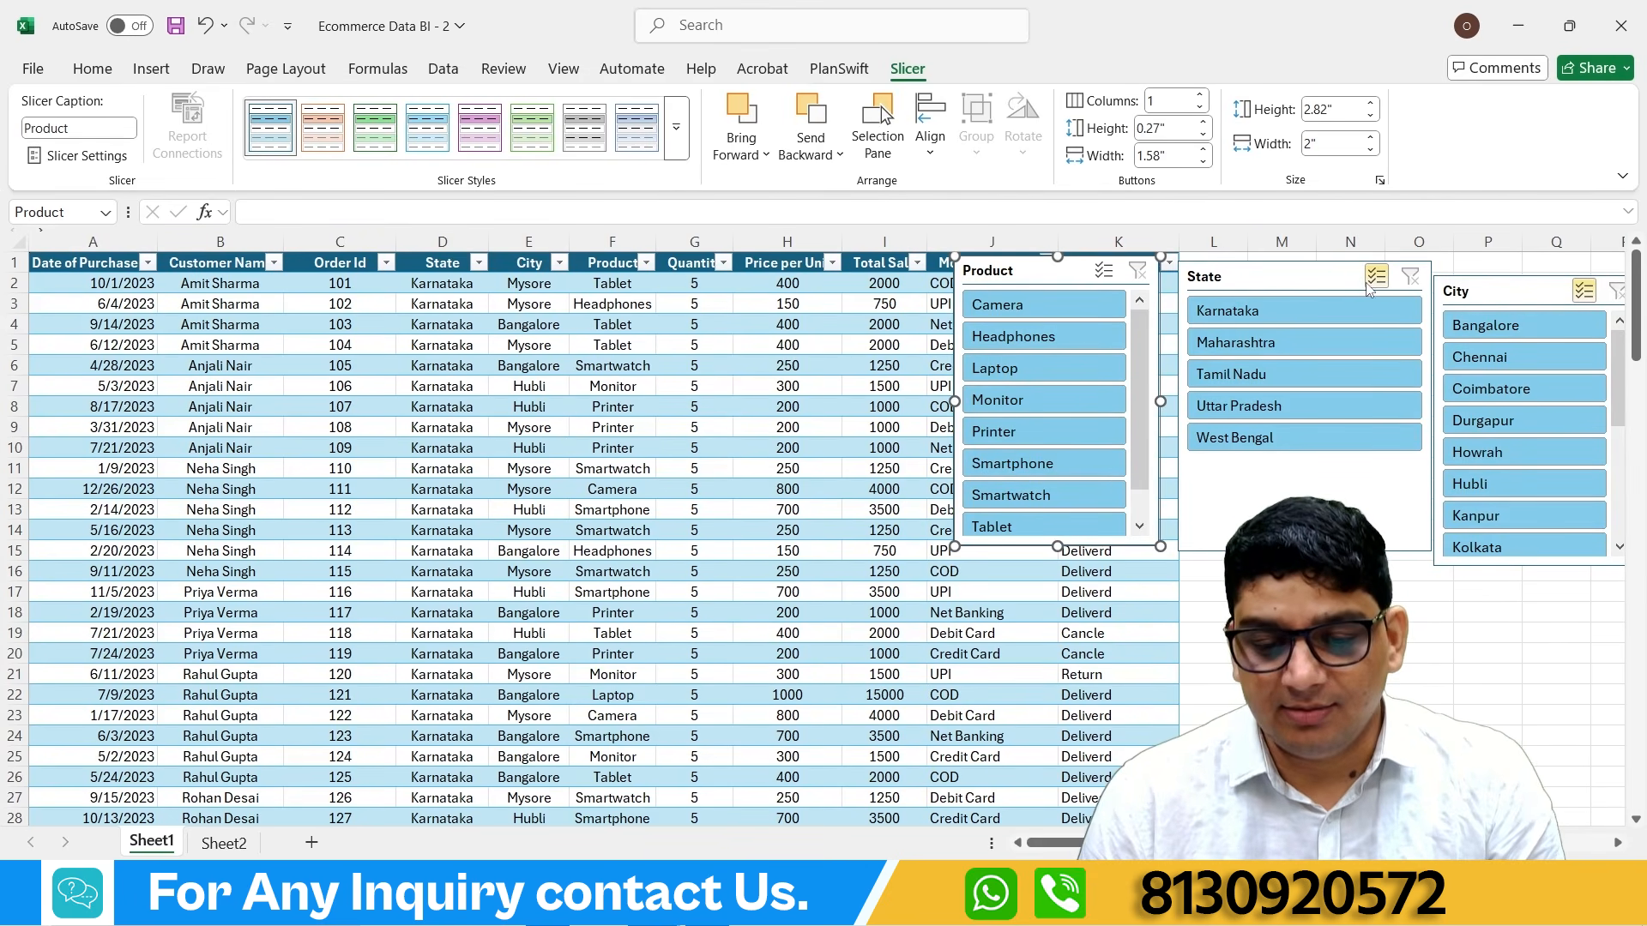
{"action": "left_click", "coordinate": [1585, 291]}
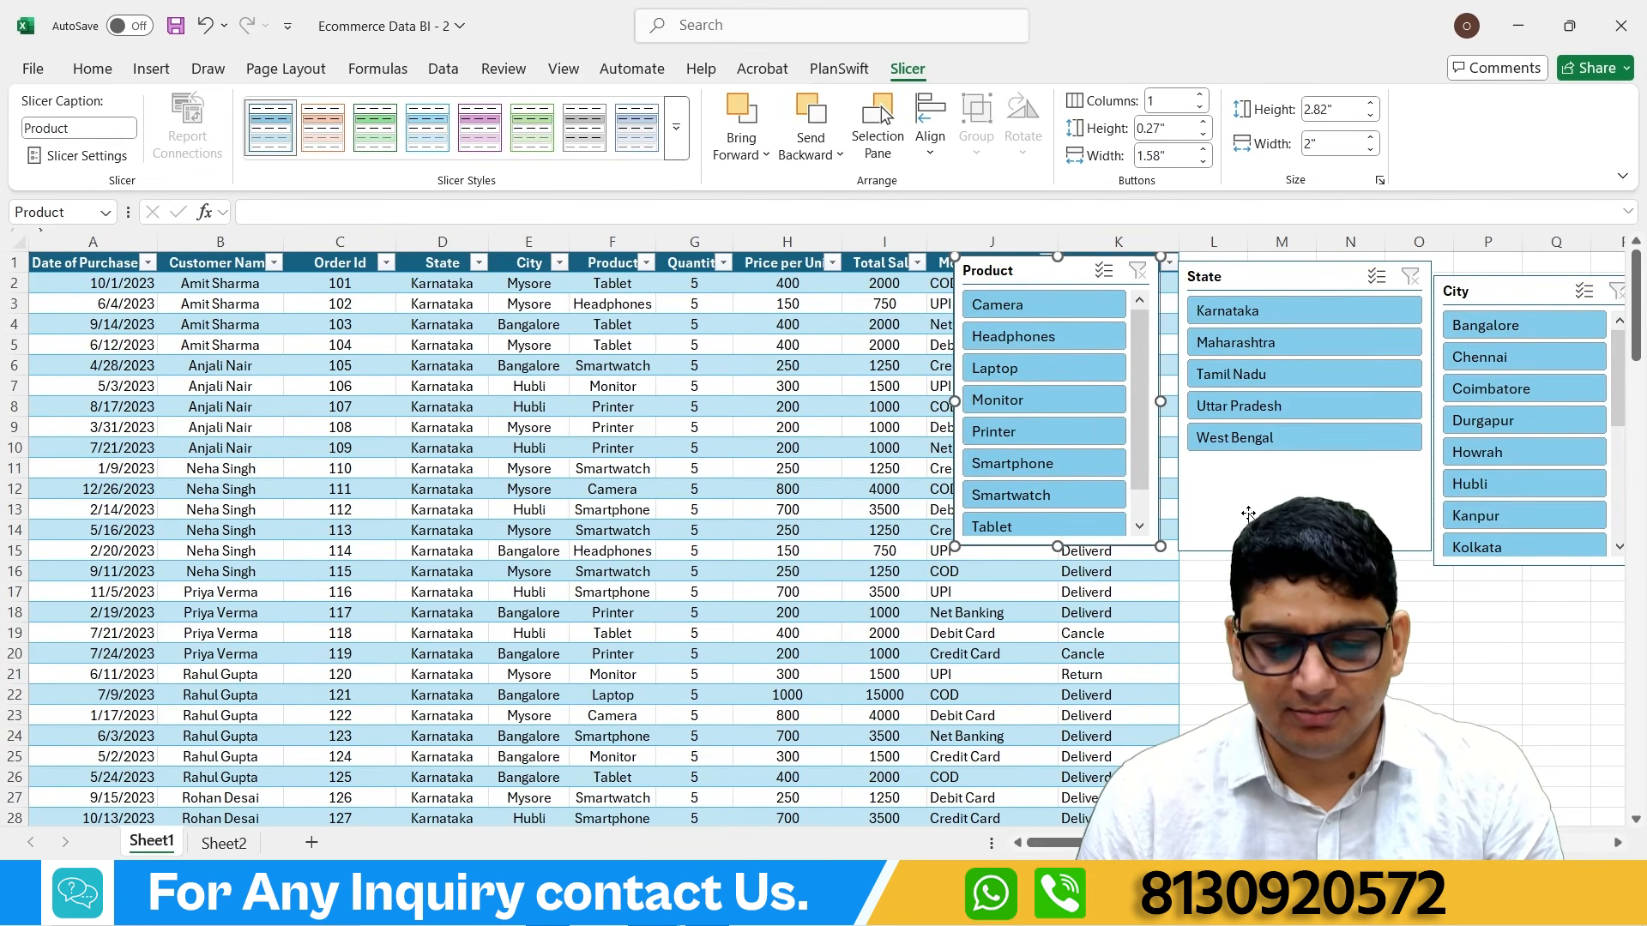
{"action": "left_click", "coordinate": [1235, 407]}
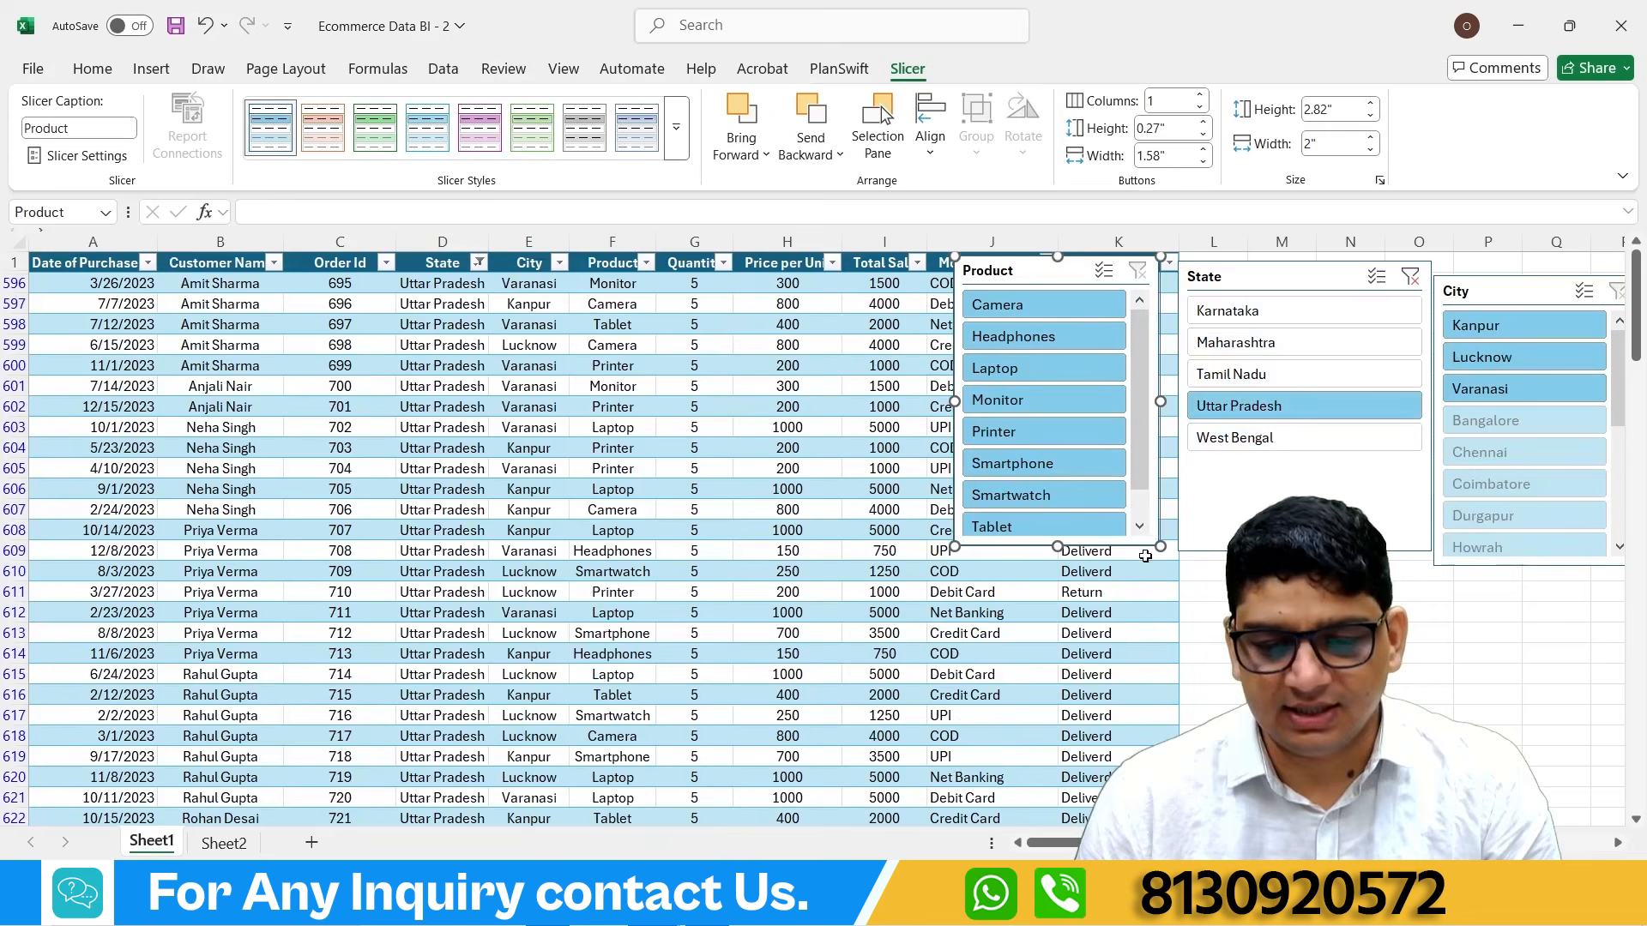
{"action": "left_click", "coordinate": [1474, 367]}
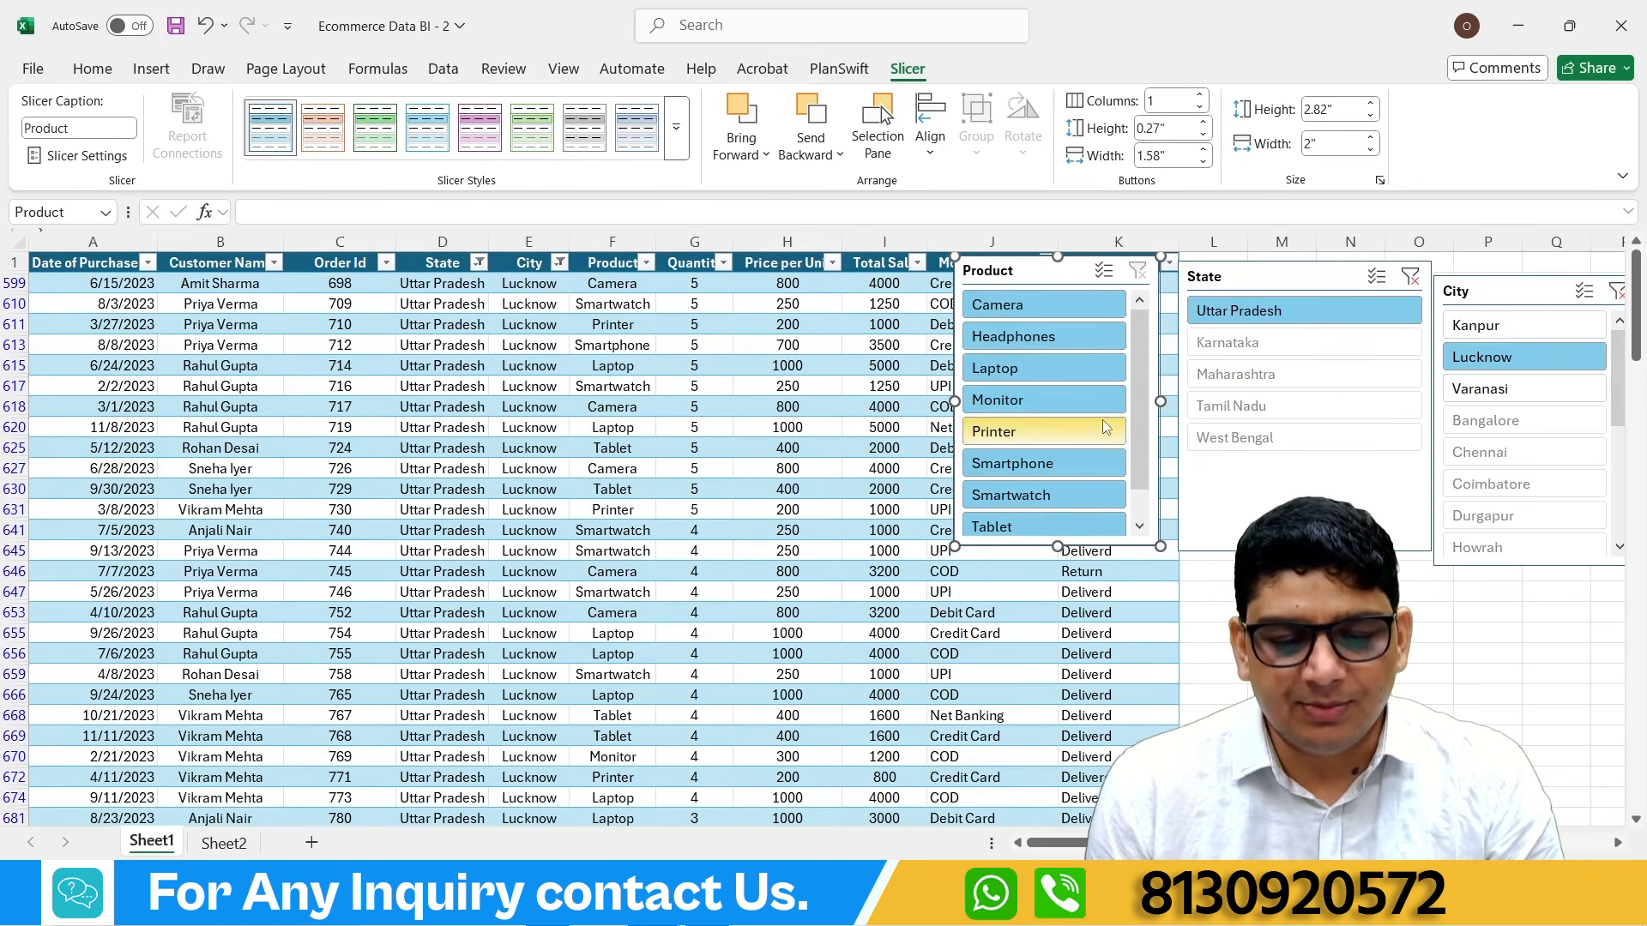
{"action": "left_click", "coordinate": [1002, 375]}
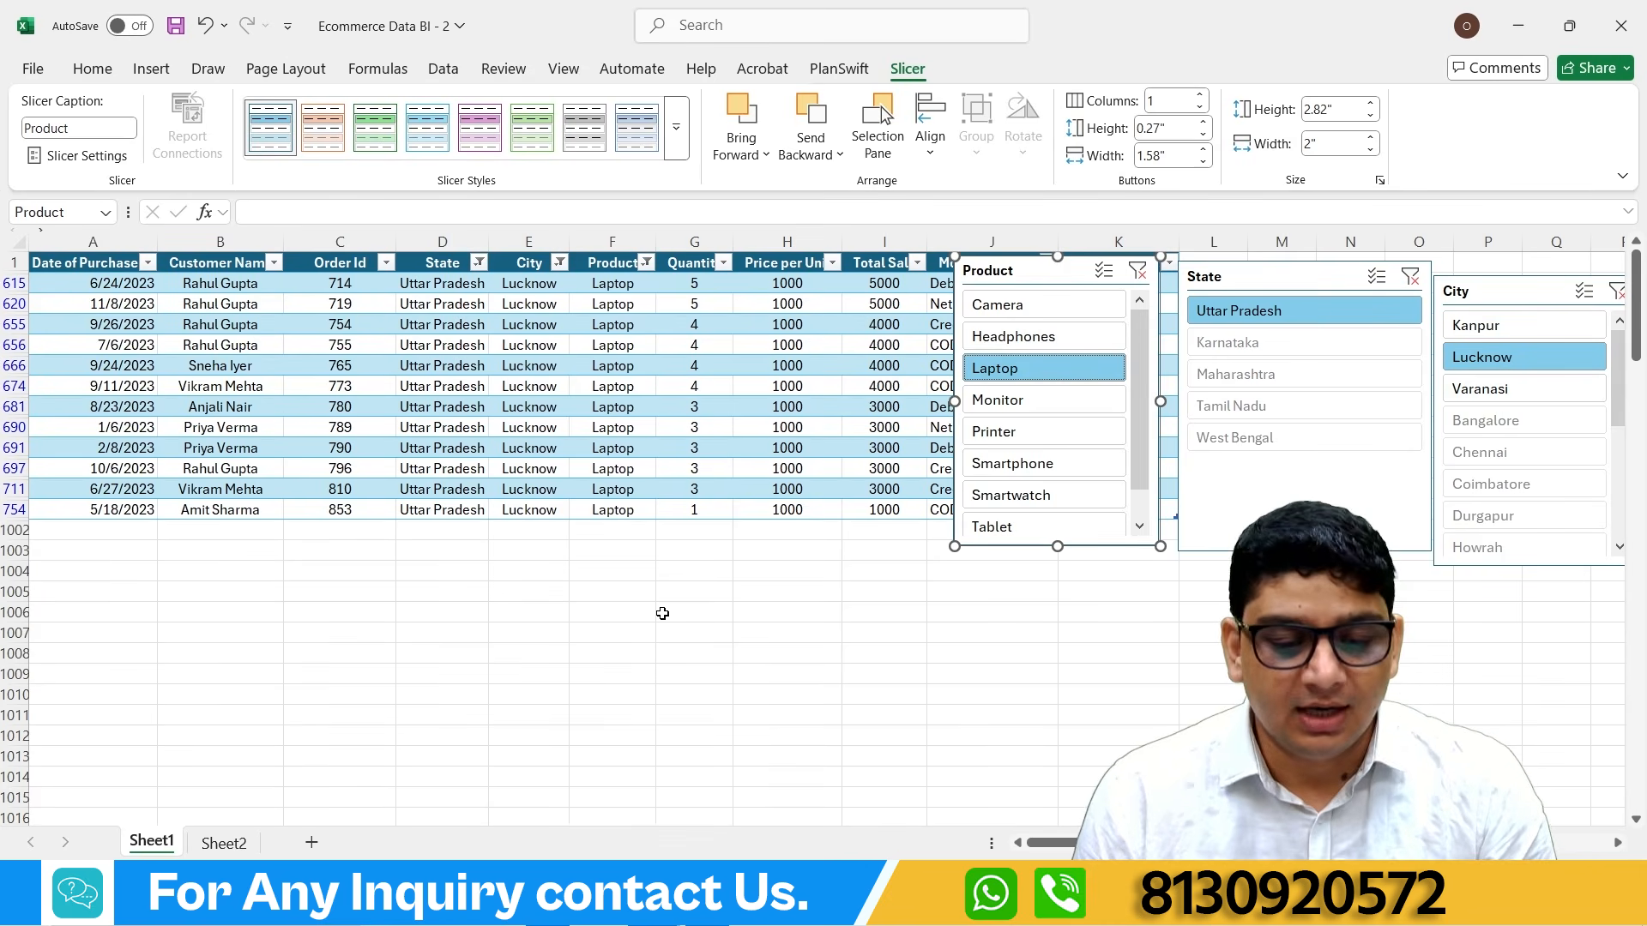
Step: Switch the product filter to Smartphone and add Kanpur to the selected cities using multi-select in the City slicer
{"action": "left_click", "coordinate": [1029, 464]}
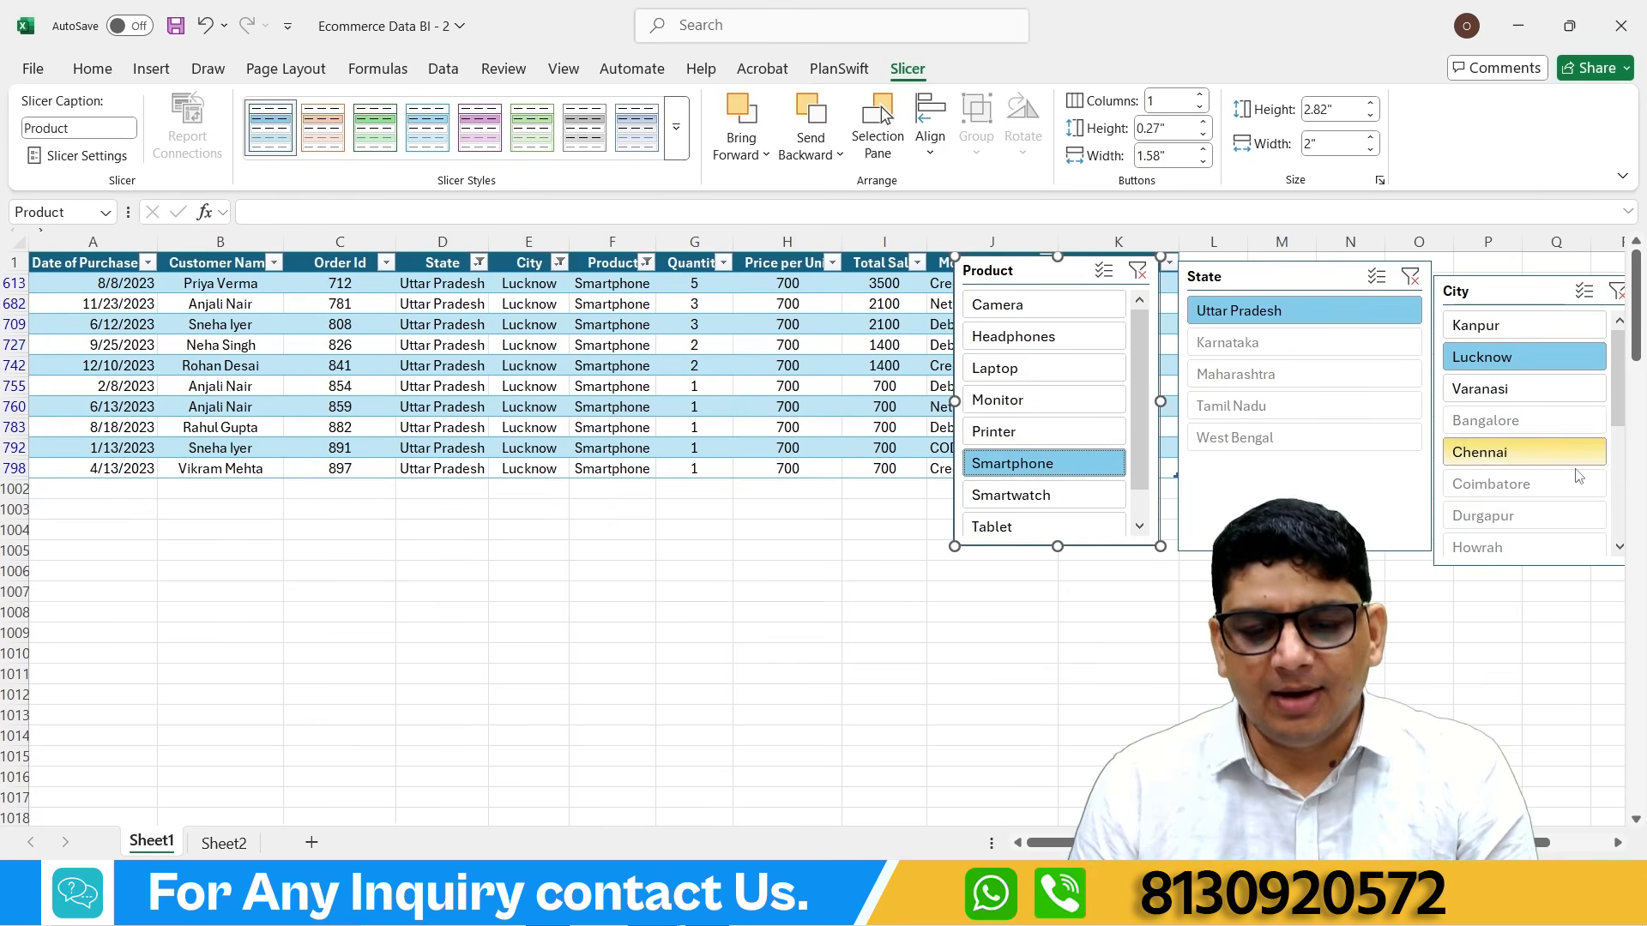
{"action": "left_click", "coordinate": [1583, 293]}
{"action": "left_click", "coordinate": [1499, 334]}
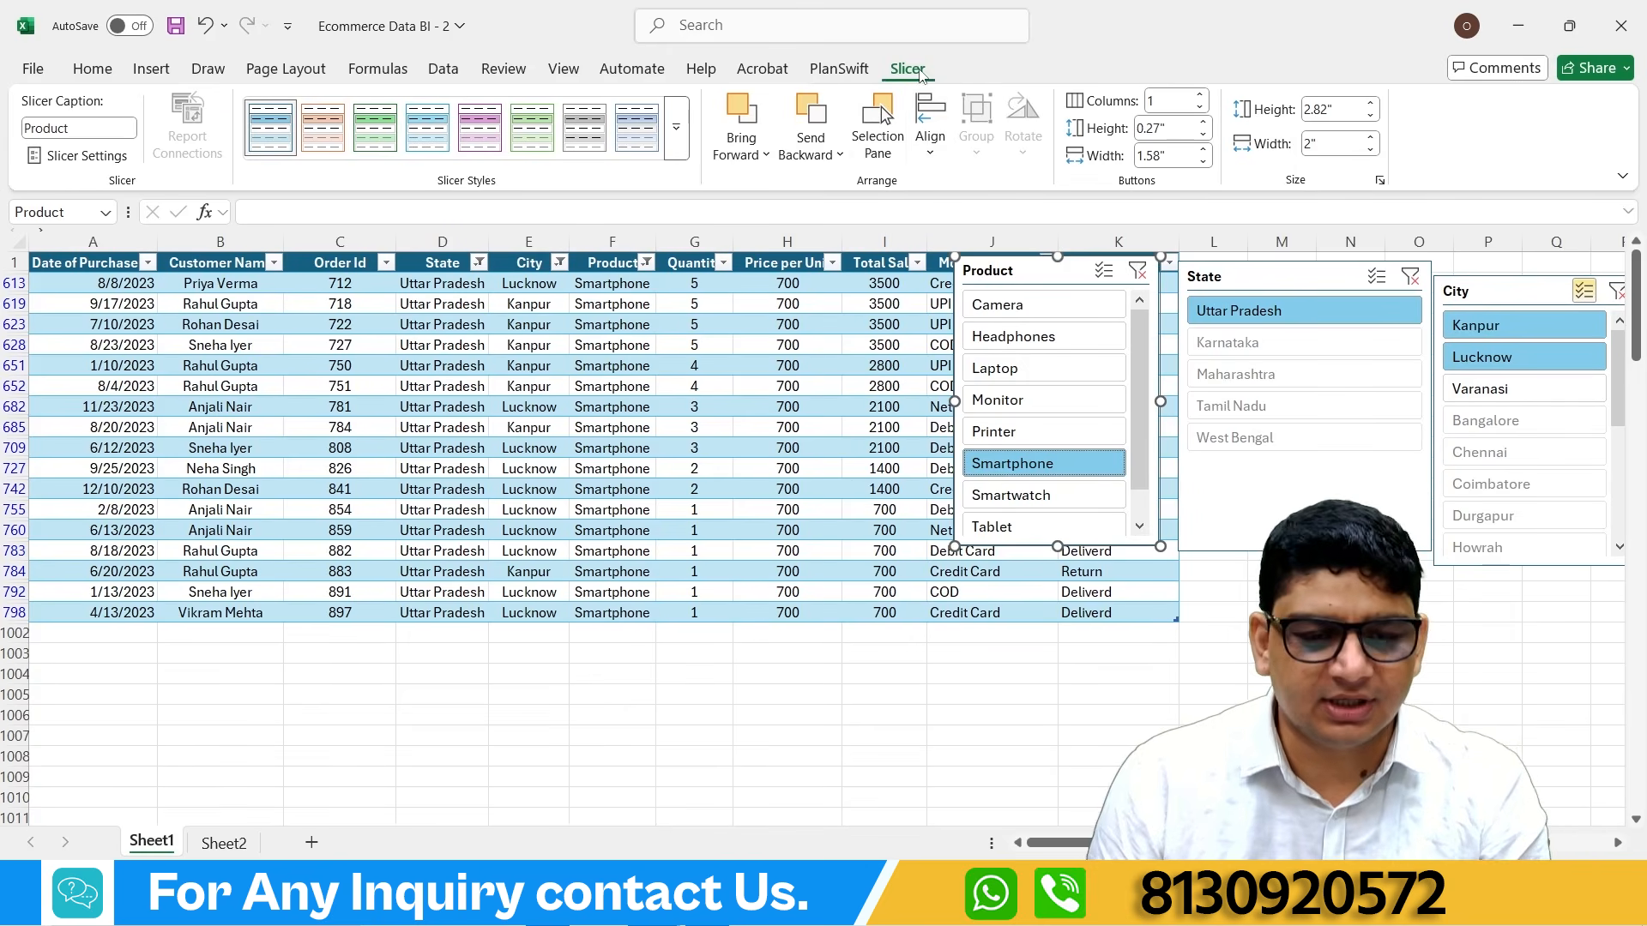
Step: Insert the recommended PivotTable that sums Quantity, Price per Unit and Total Sale by state and city
{"action": "left_click", "coordinate": [477, 692]}
{"action": "left_click", "coordinate": [151, 69]}
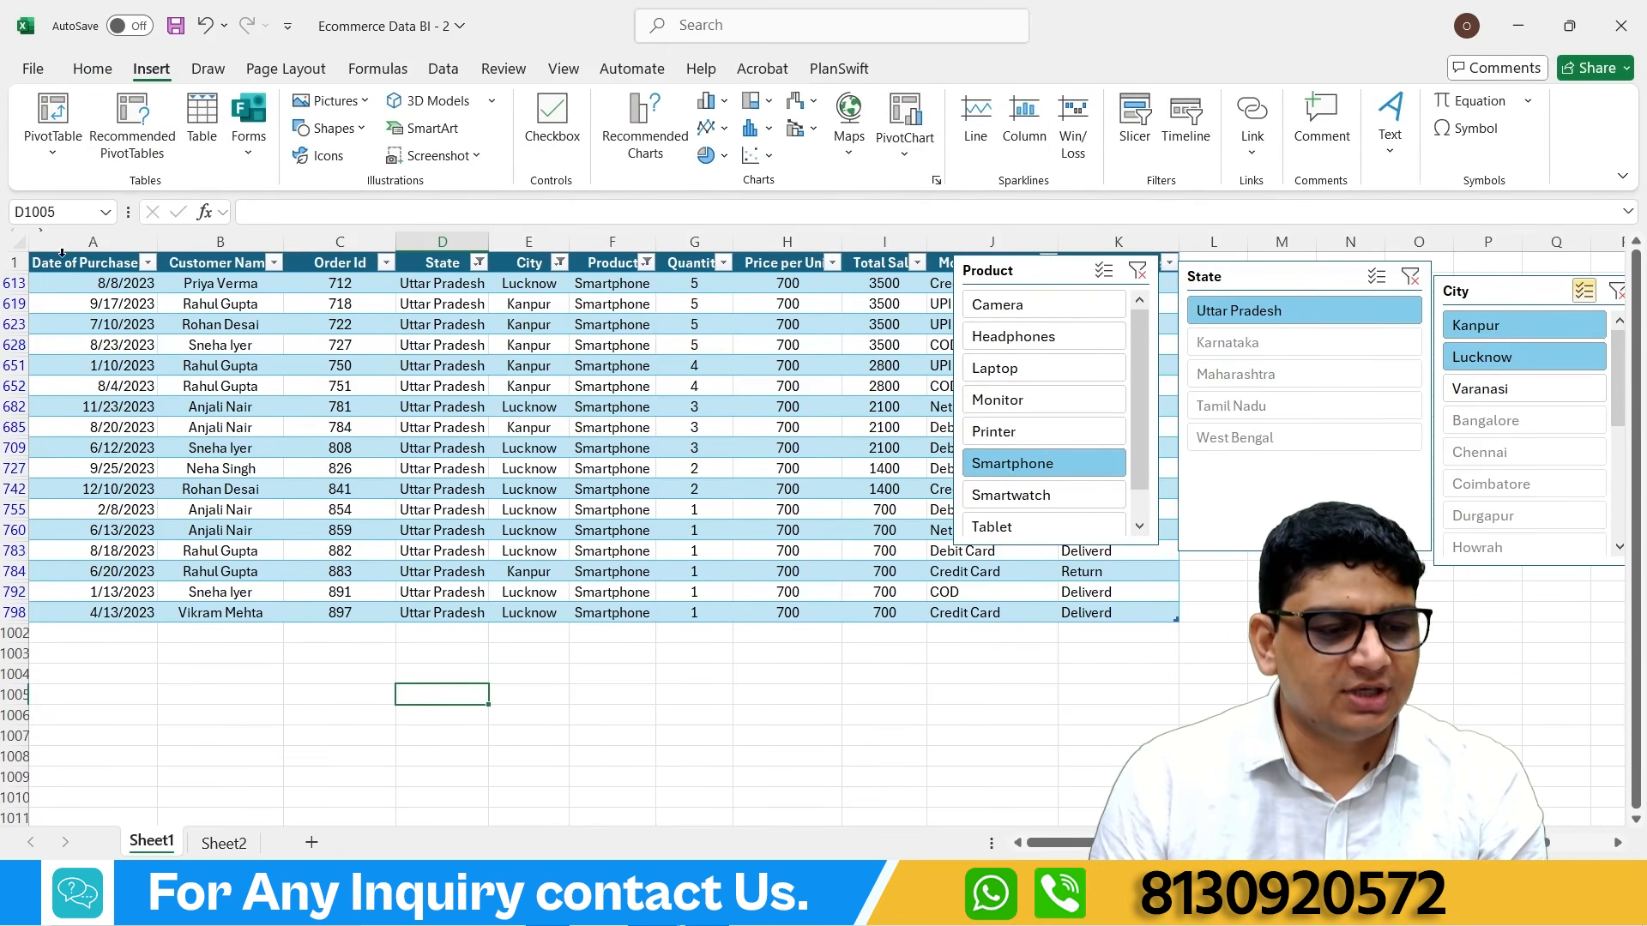
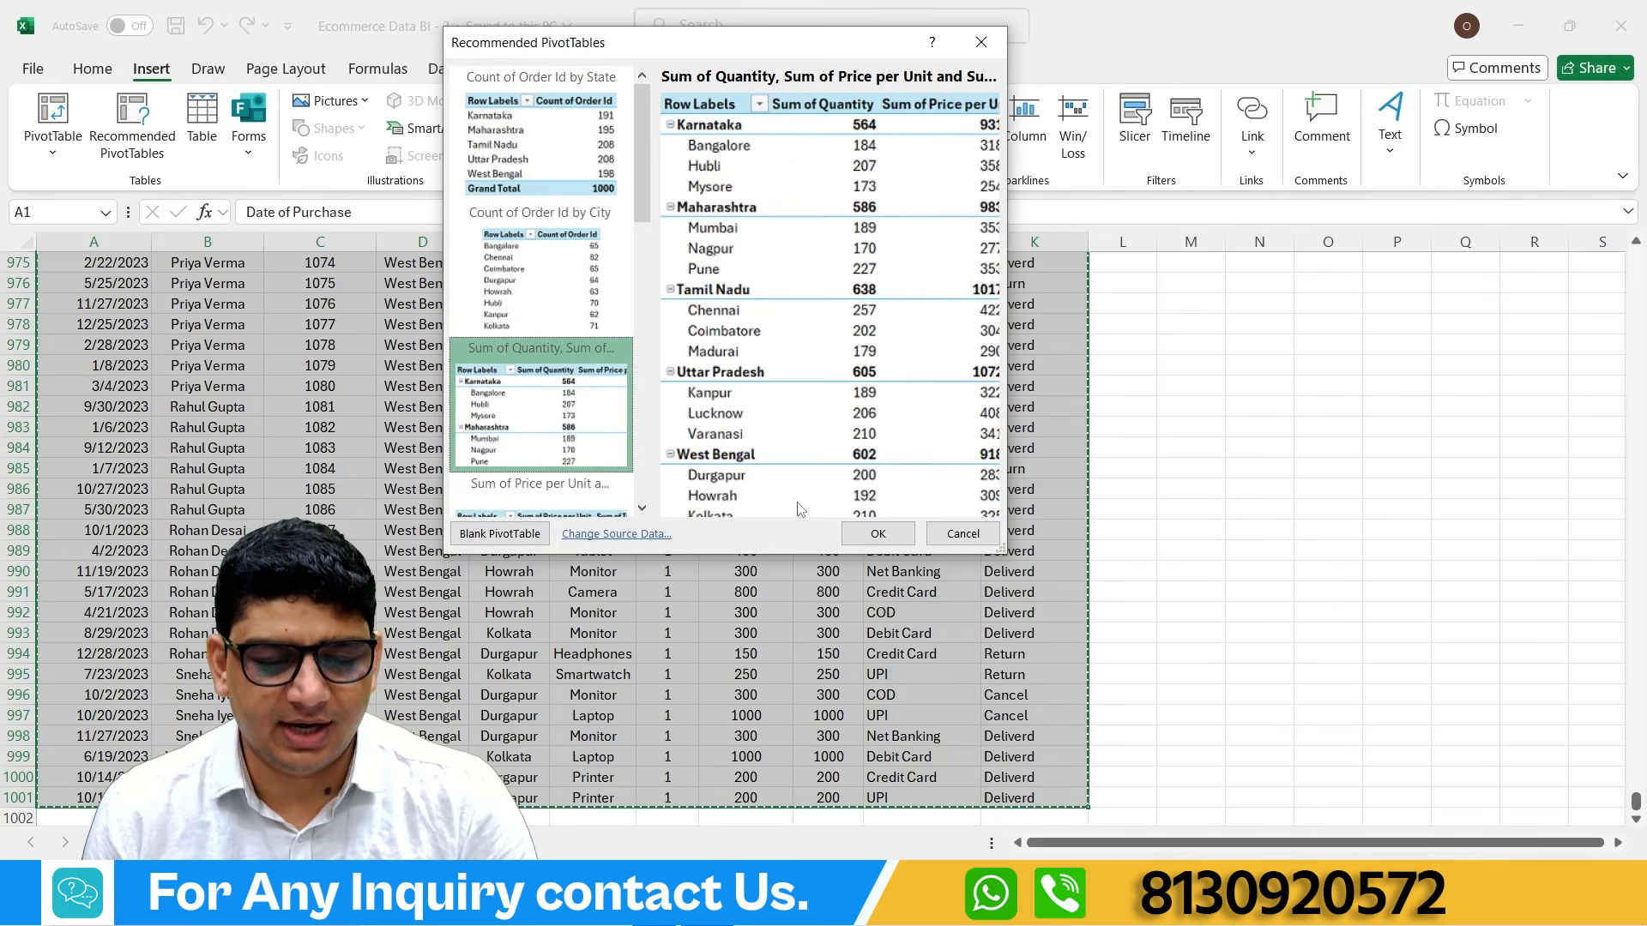
{"action": "left_click", "coordinate": [878, 533]}
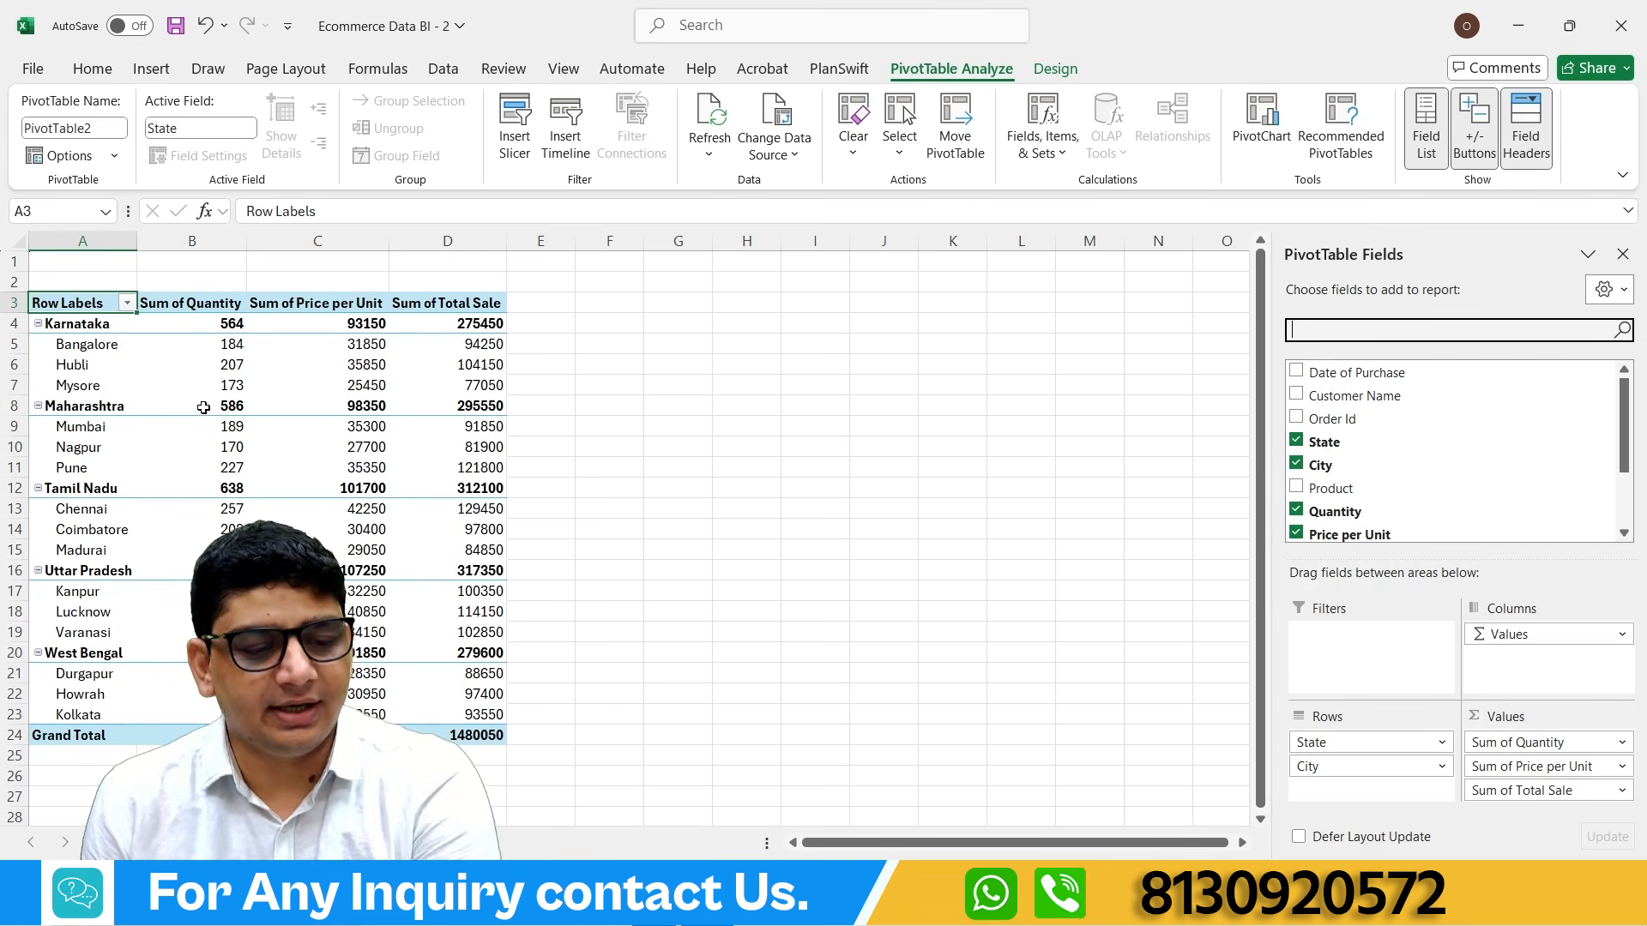
Step: Examine the PivotTable's field list to see which sales columns are used in the report
{"action": "mouse_move", "coordinate": [195, 385]}
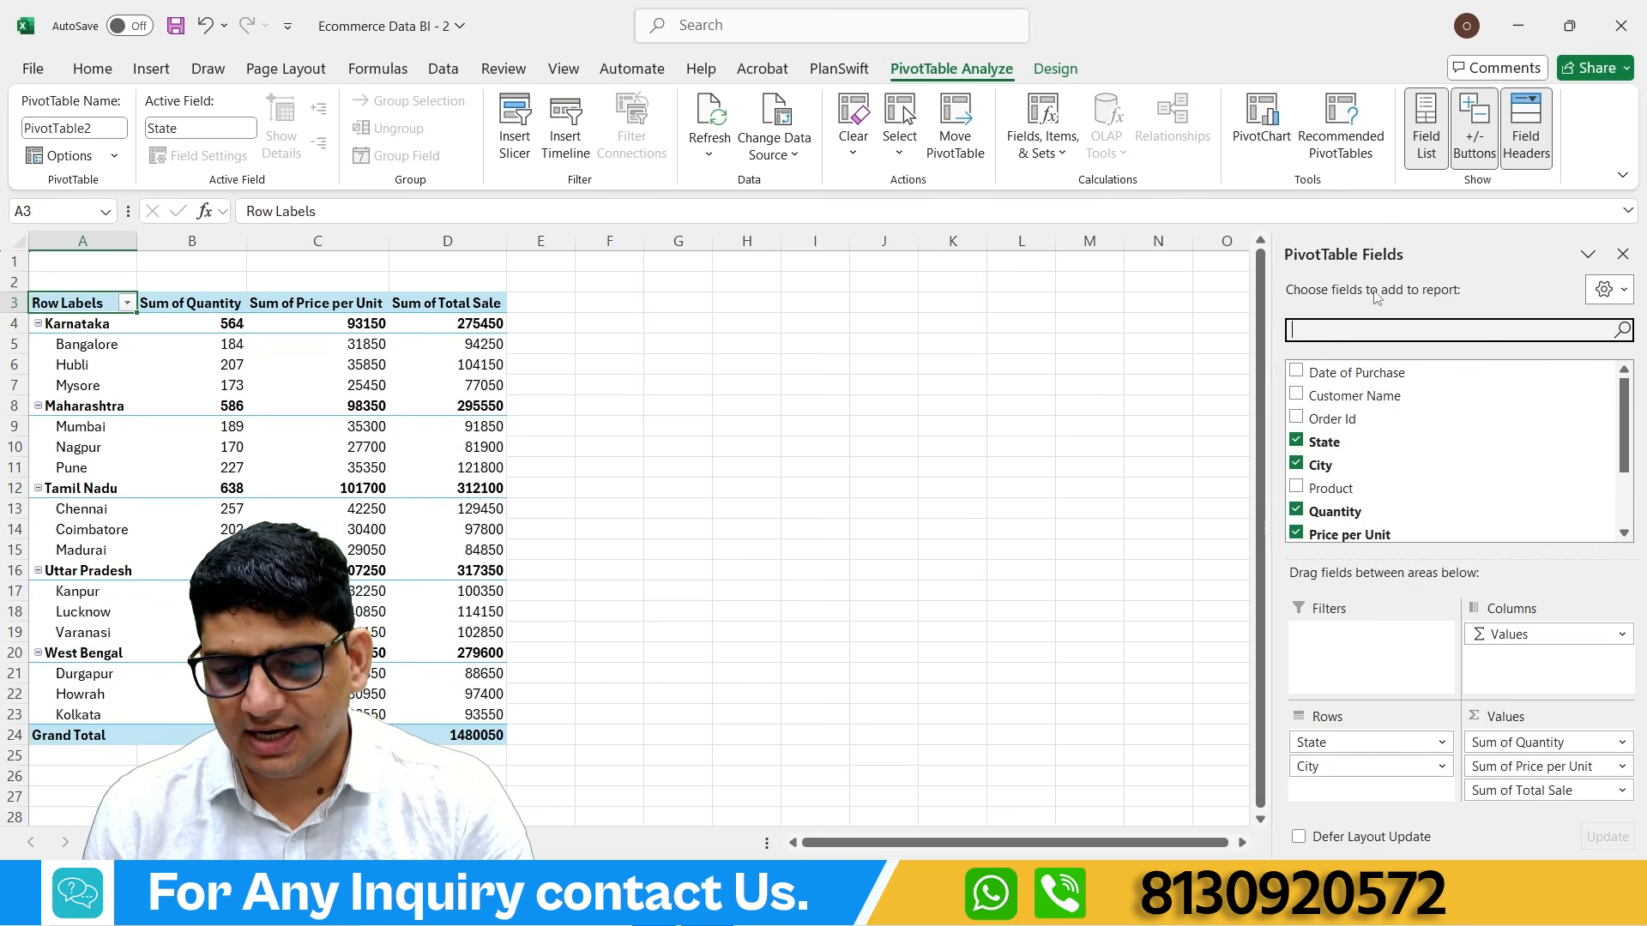
{"action": "left_click", "coordinate": [1420, 253]}
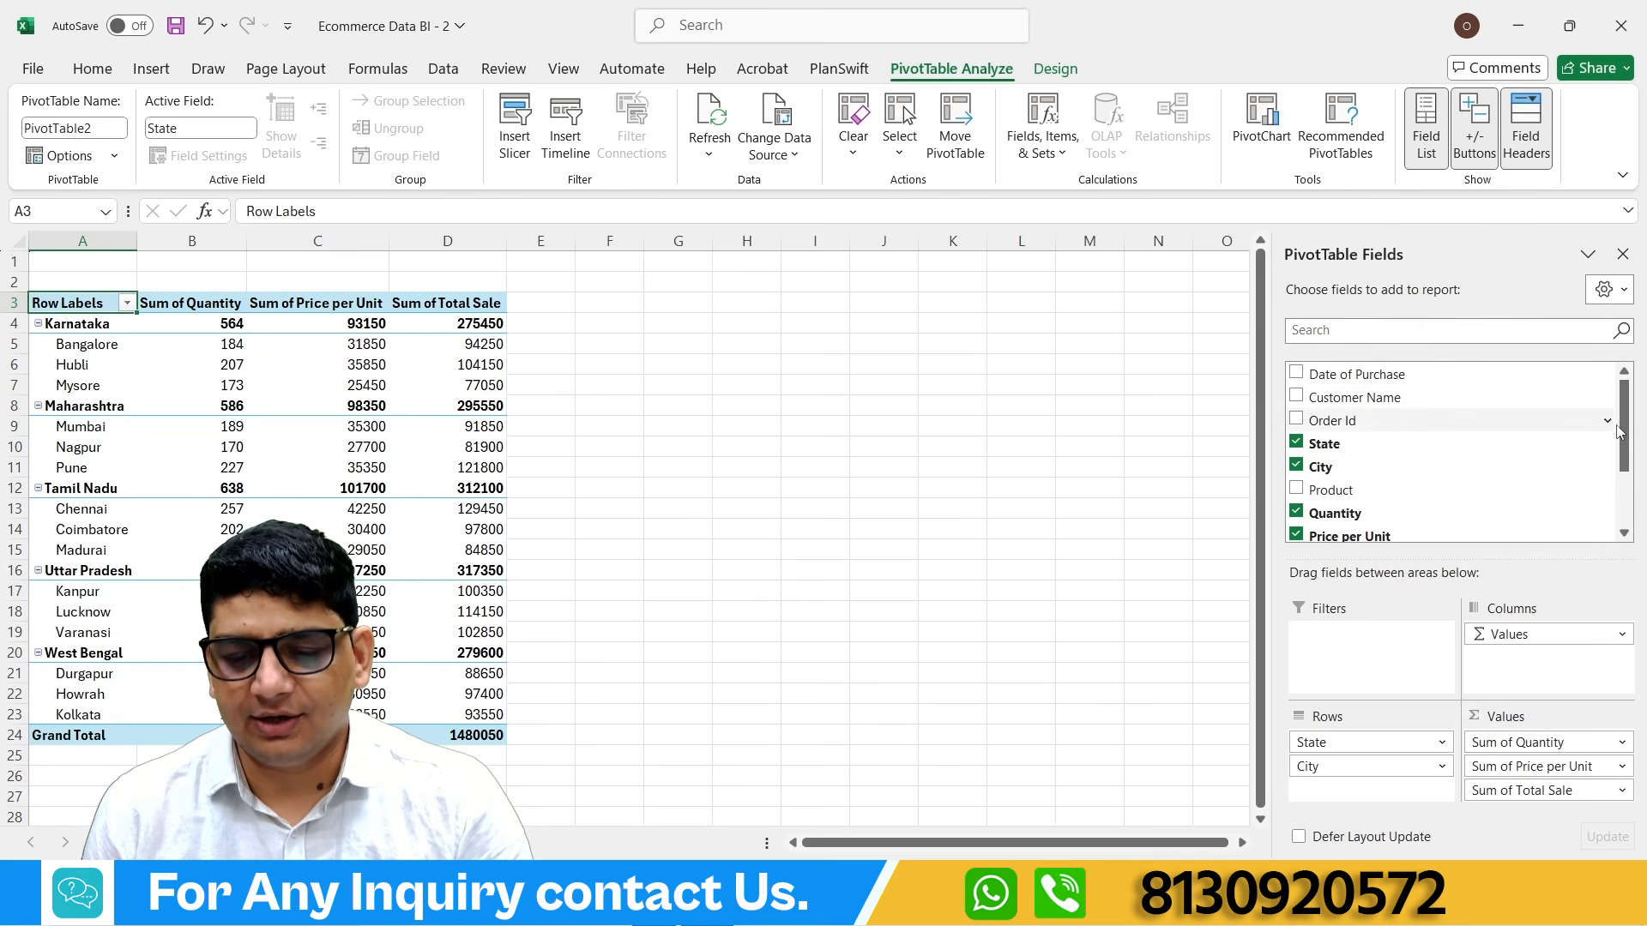
{"action": "mouse_move", "coordinate": [1623, 426]}
{"action": "left_mouse_down"}
{"action": "mouse_move", "coordinate": [1630, 488]}
{"action": "mouse_move", "coordinate": [1627, 433]}
{"action": "left_mouse_up"}
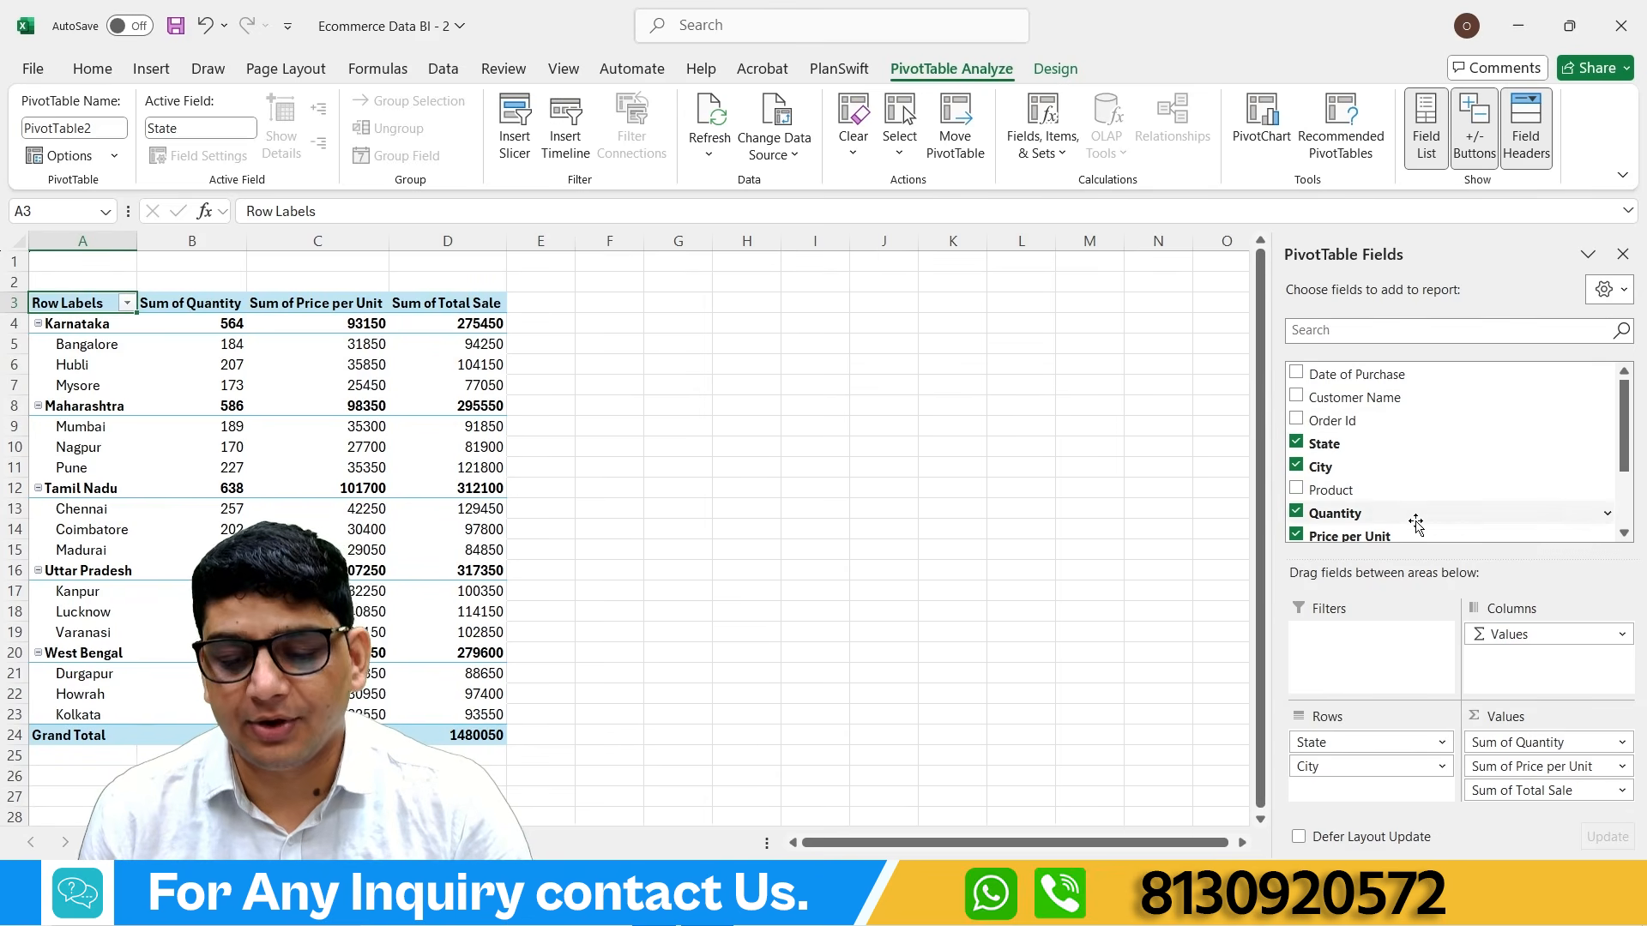
{"action": "scroll", "coordinate": [1389, 446], "scroll_direction": "down", "scroll_amount": 2}
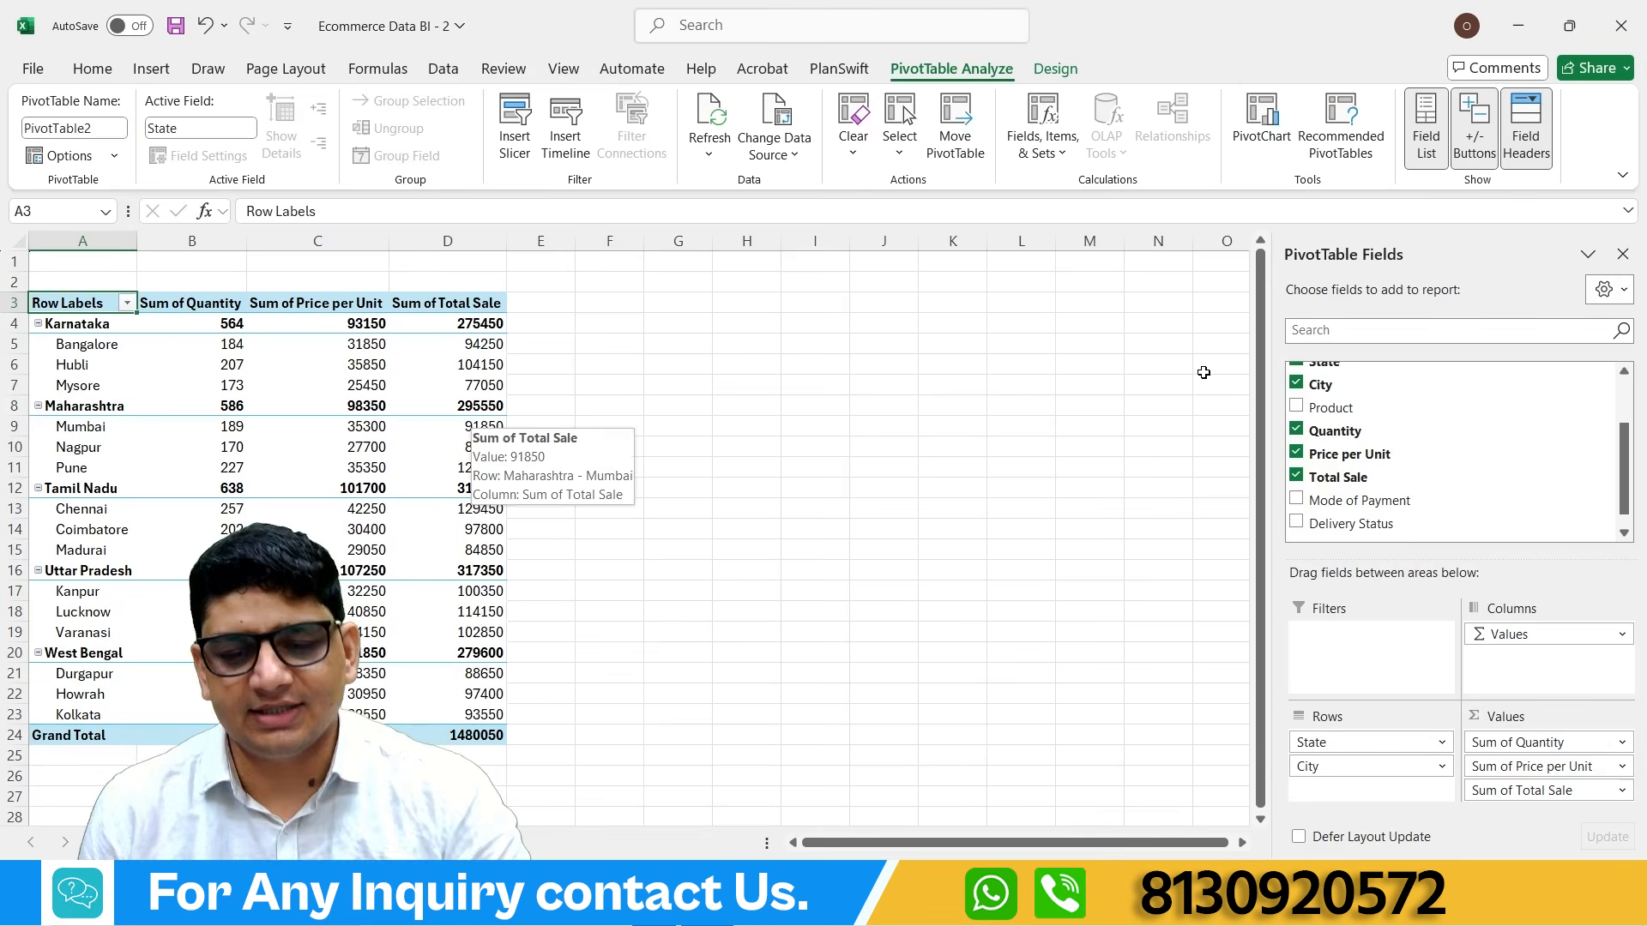
{"action": "scroll", "coordinate": [1373, 446], "scroll_direction": "up", "scroll_amount": 1}
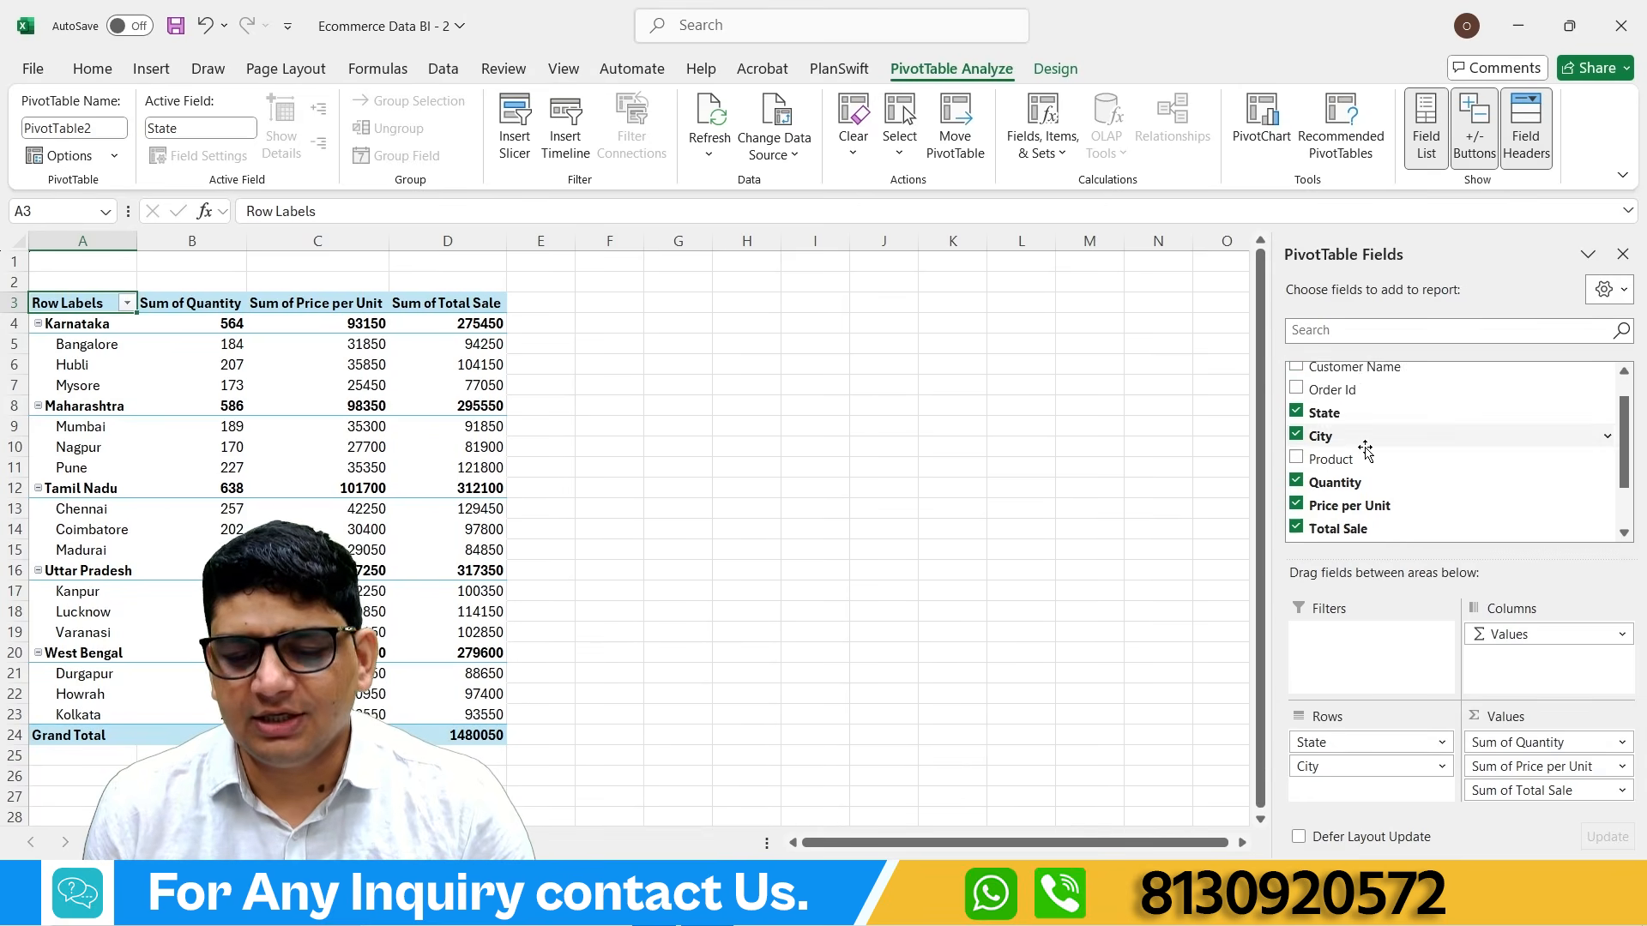
{"action": "scroll", "coordinate": [1321, 480], "scroll_direction": "down", "scroll_amount": 2}
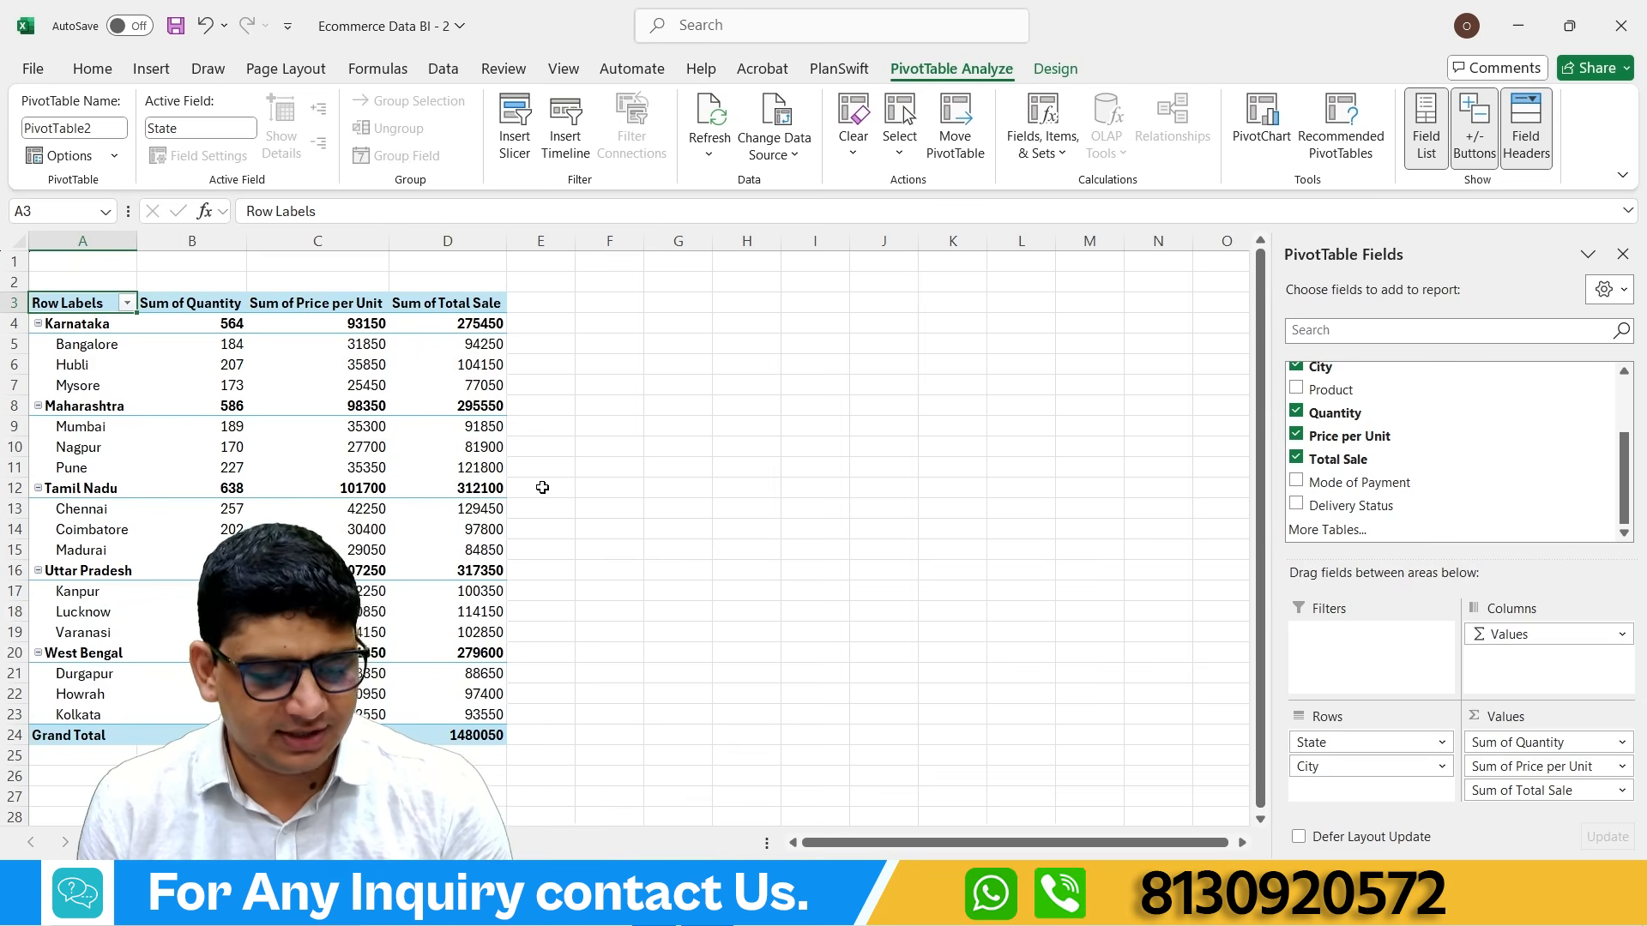
Step: Remove the state and city PivotTable and return to the first cell of the sales data
{"action": "key", "text": "ctrl+a"}
{"action": "key", "text": "Delete"}
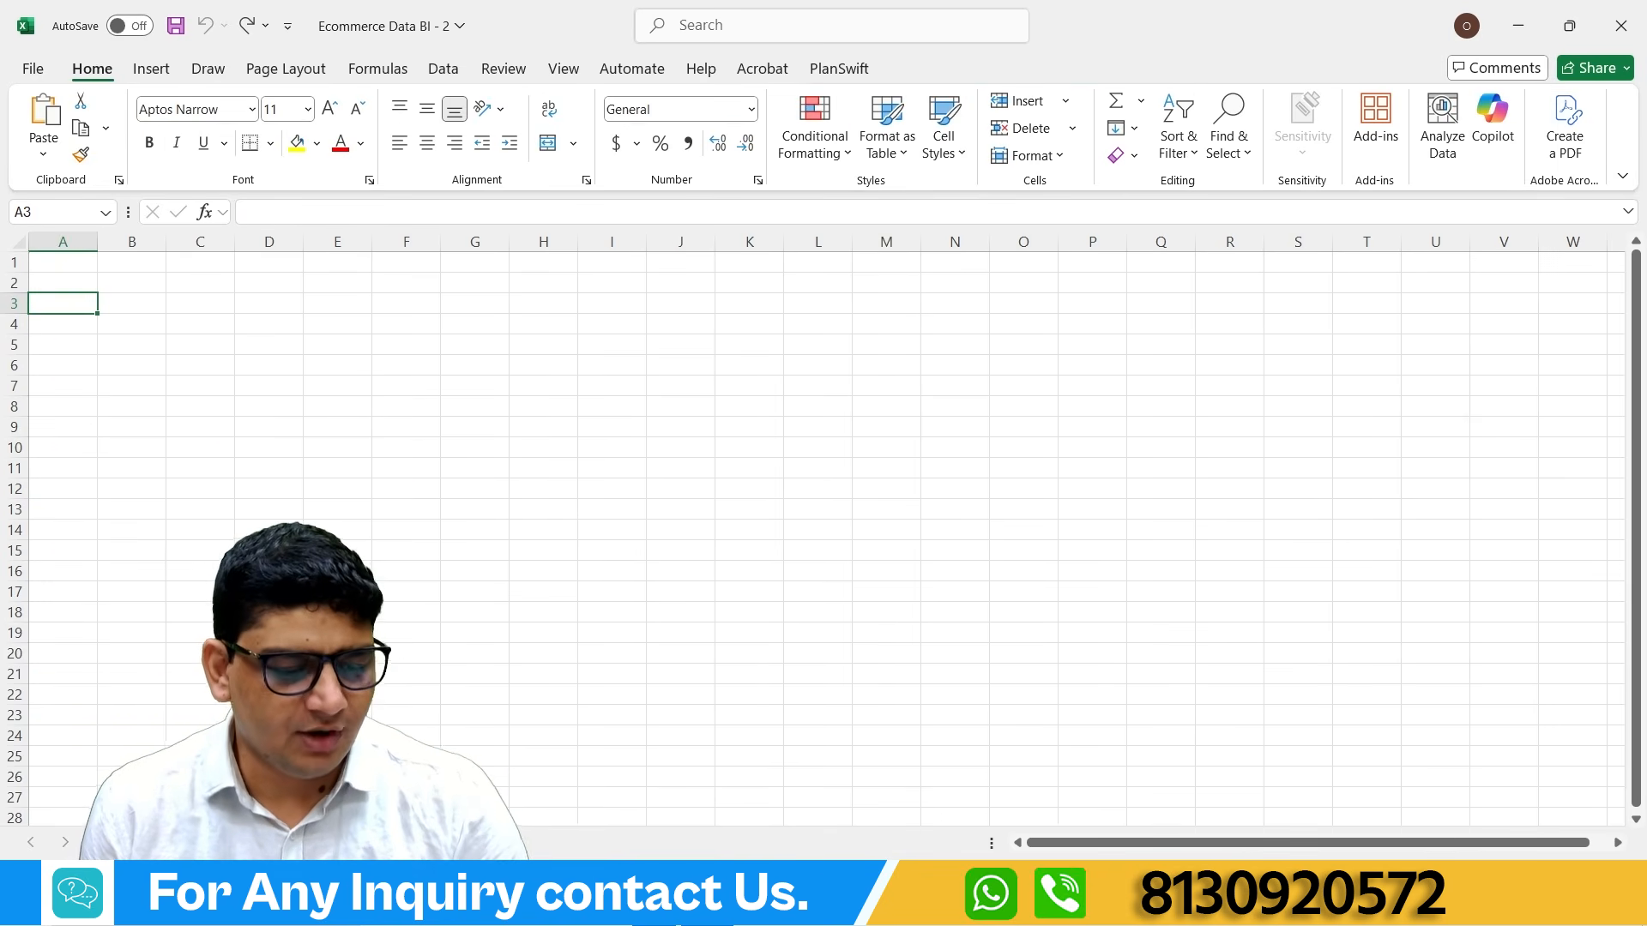
{"action": "left_click", "coordinate": [45, 260]}
{"action": "key", "text": "ctrl+v"}
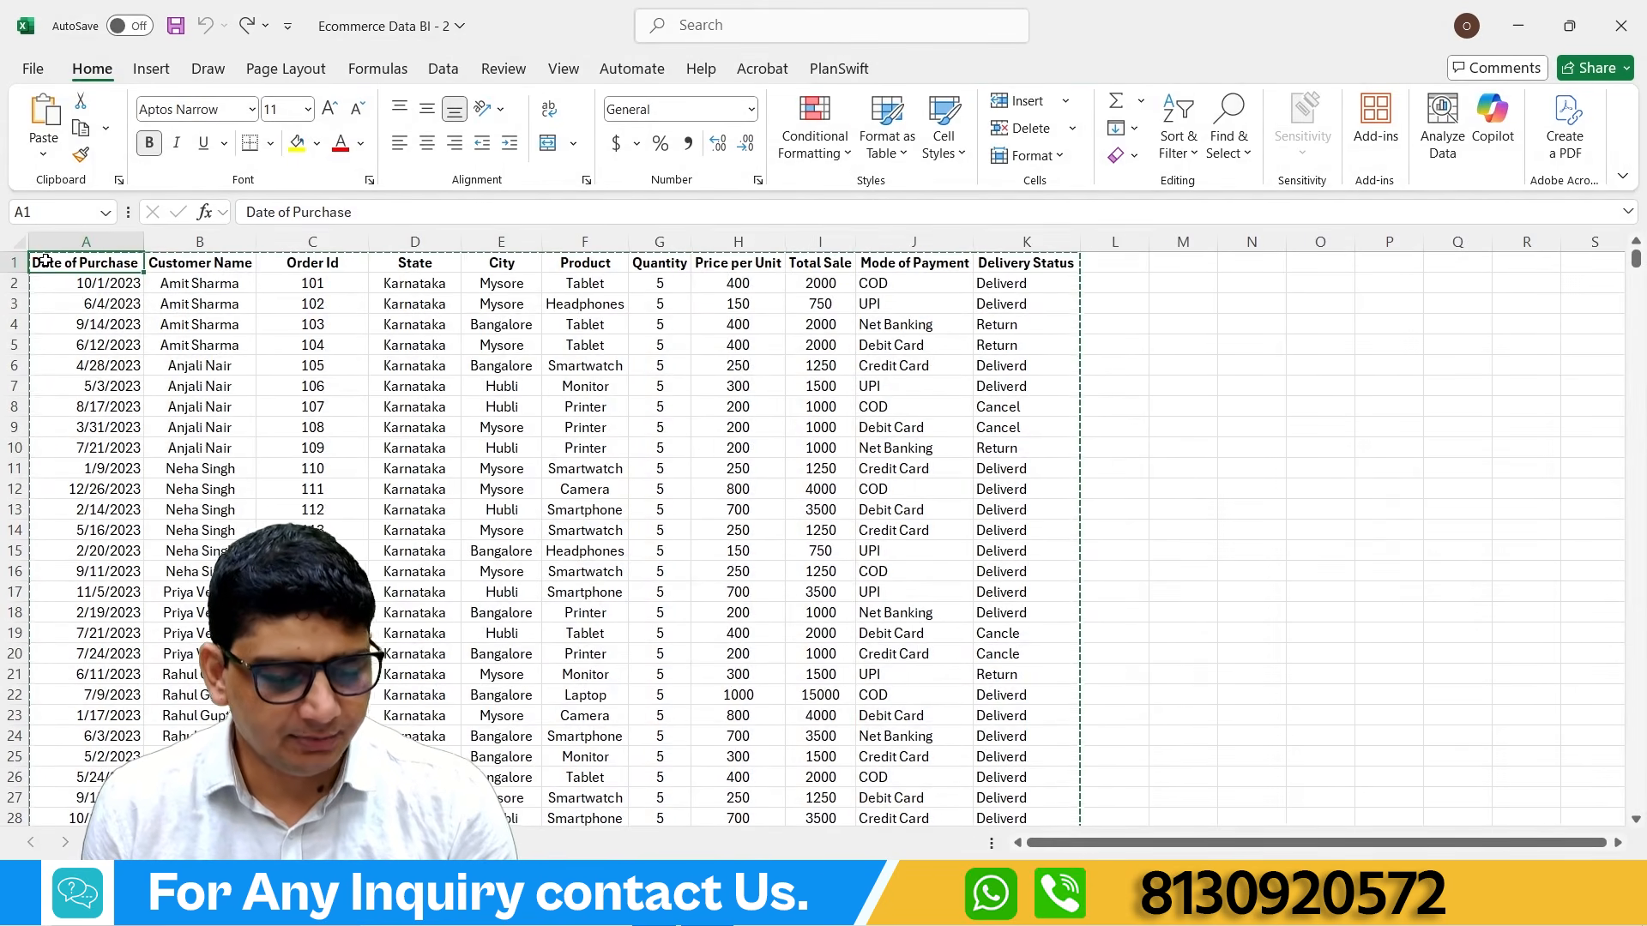
Step: Insert the recommended PivotTable of Total Sale by Delivery Status from the full sales data, and undo it
{"action": "key", "text": "ctrl+shift+End"}
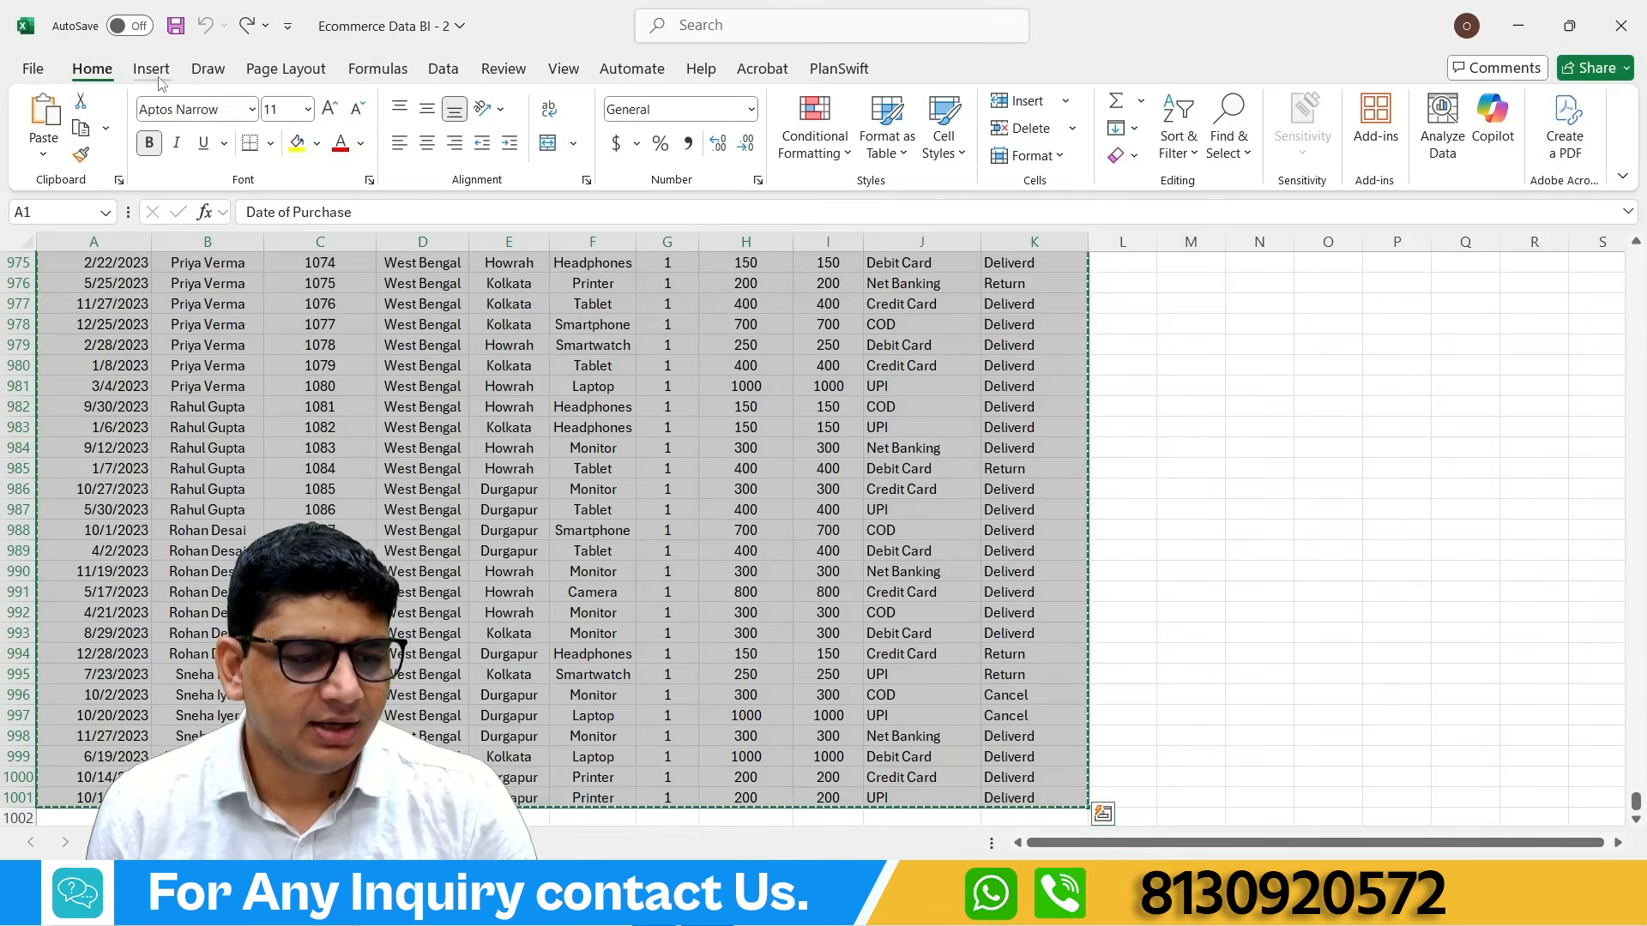
{"action": "left_click", "coordinate": [154, 73]}
{"action": "left_click", "coordinate": [133, 128]}
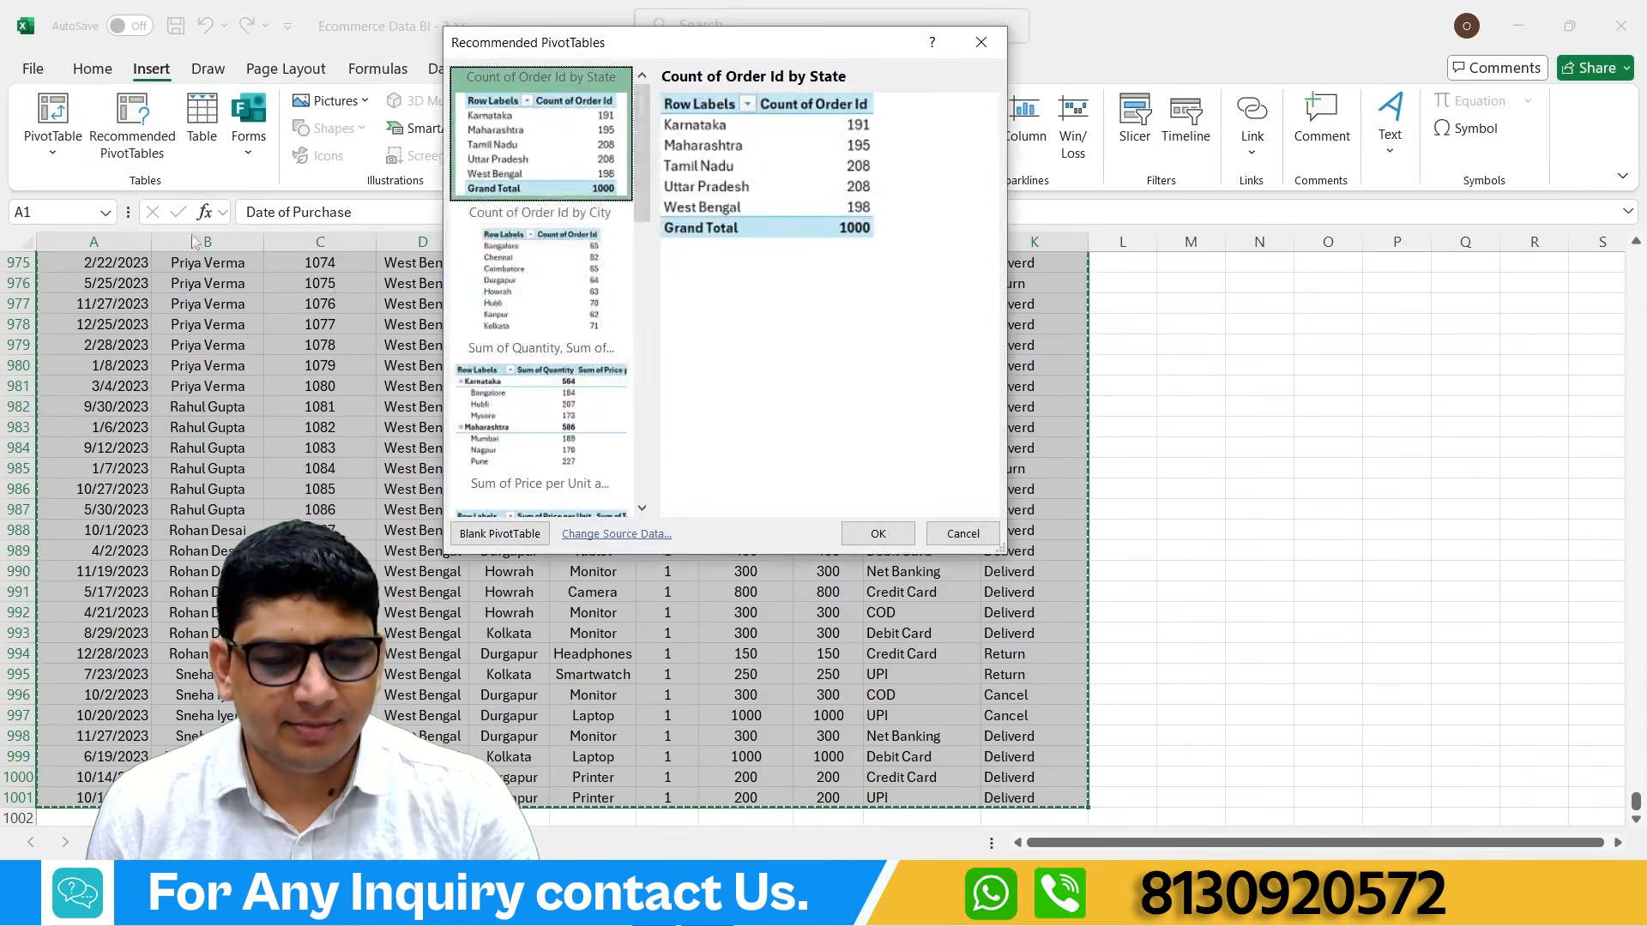
{"action": "scroll", "coordinate": [549, 429], "scroll_direction": "down", "scroll_amount": 5}
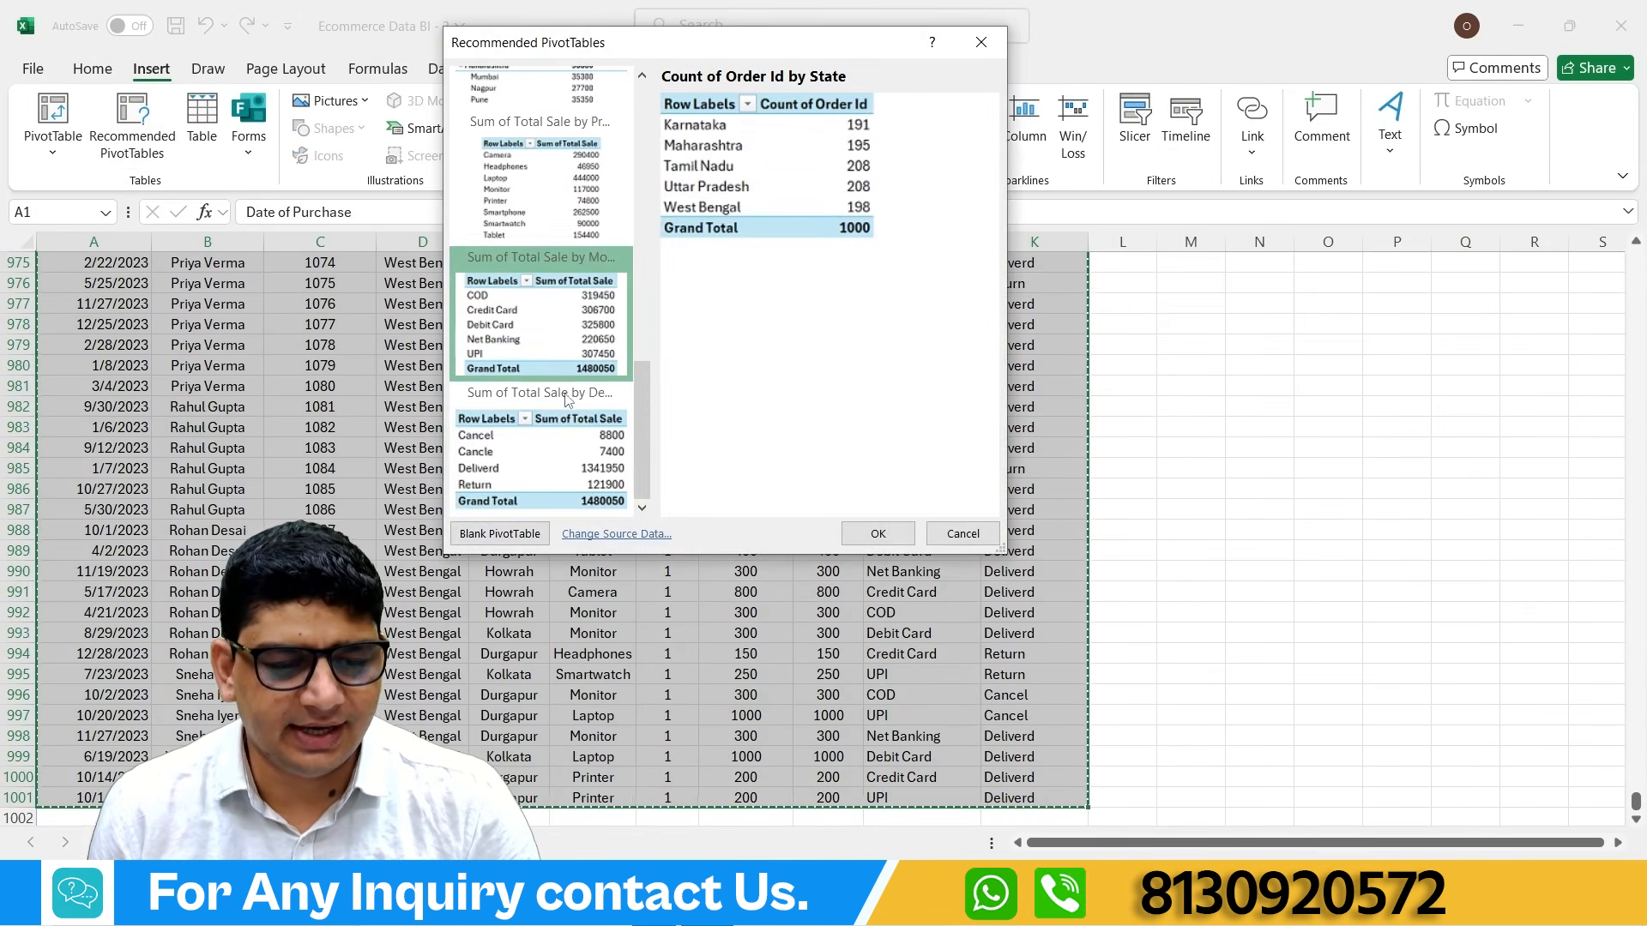
{"action": "left_click", "coordinate": [538, 464]}
{"action": "left_click", "coordinate": [875, 533]}
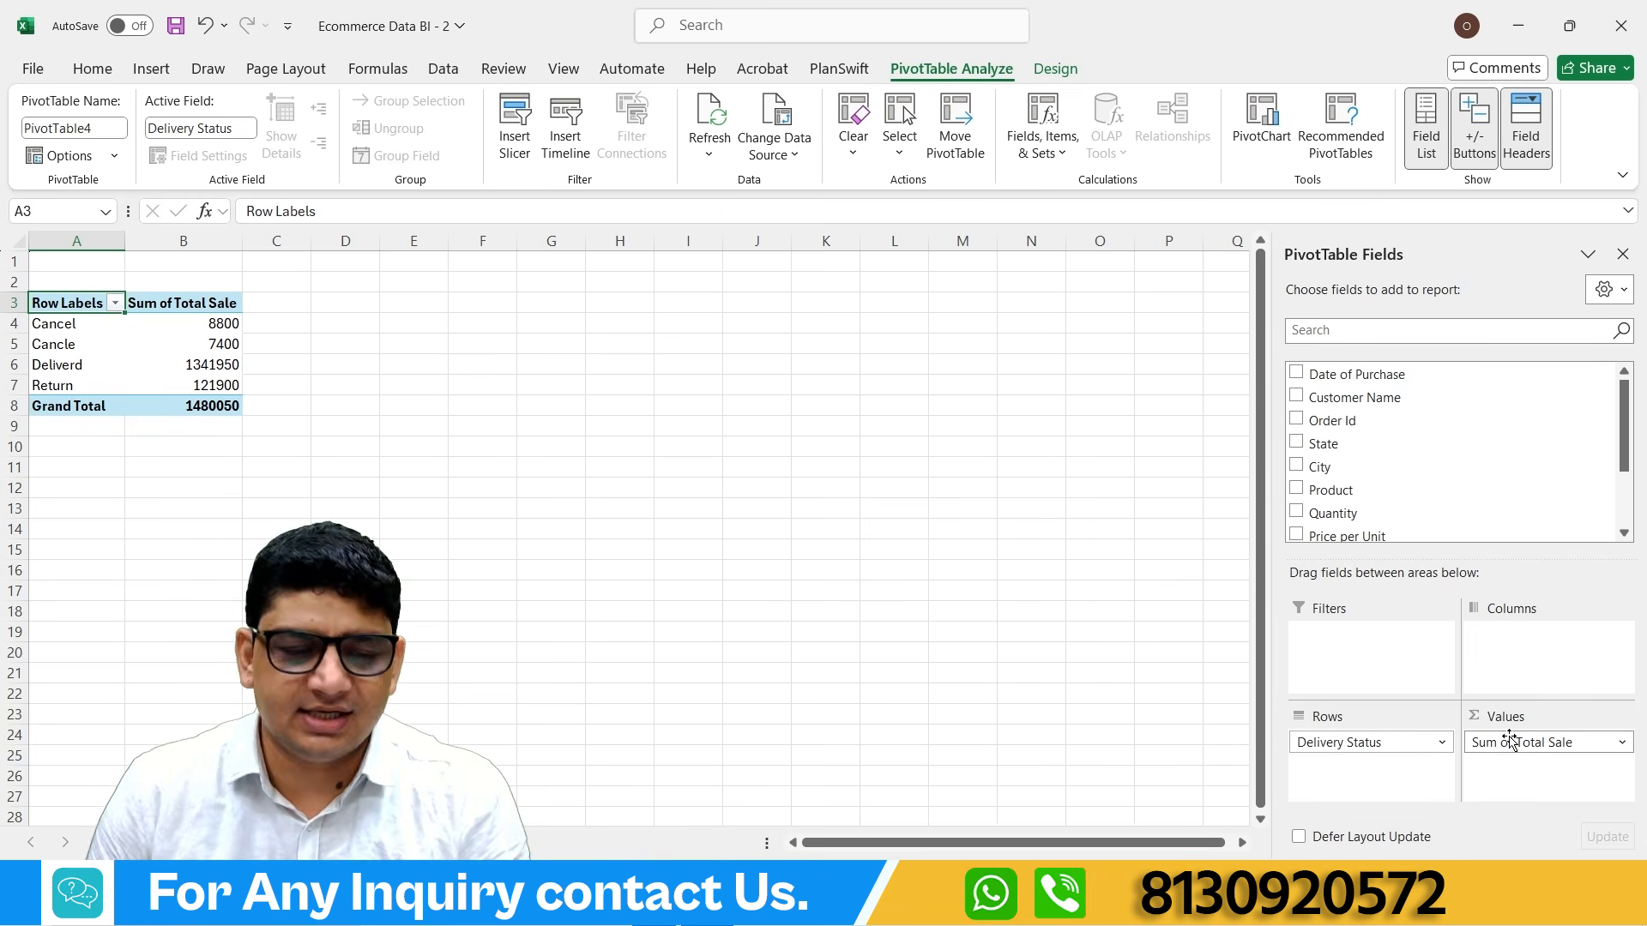
{"action": "key", "text": "ctrl+z"}
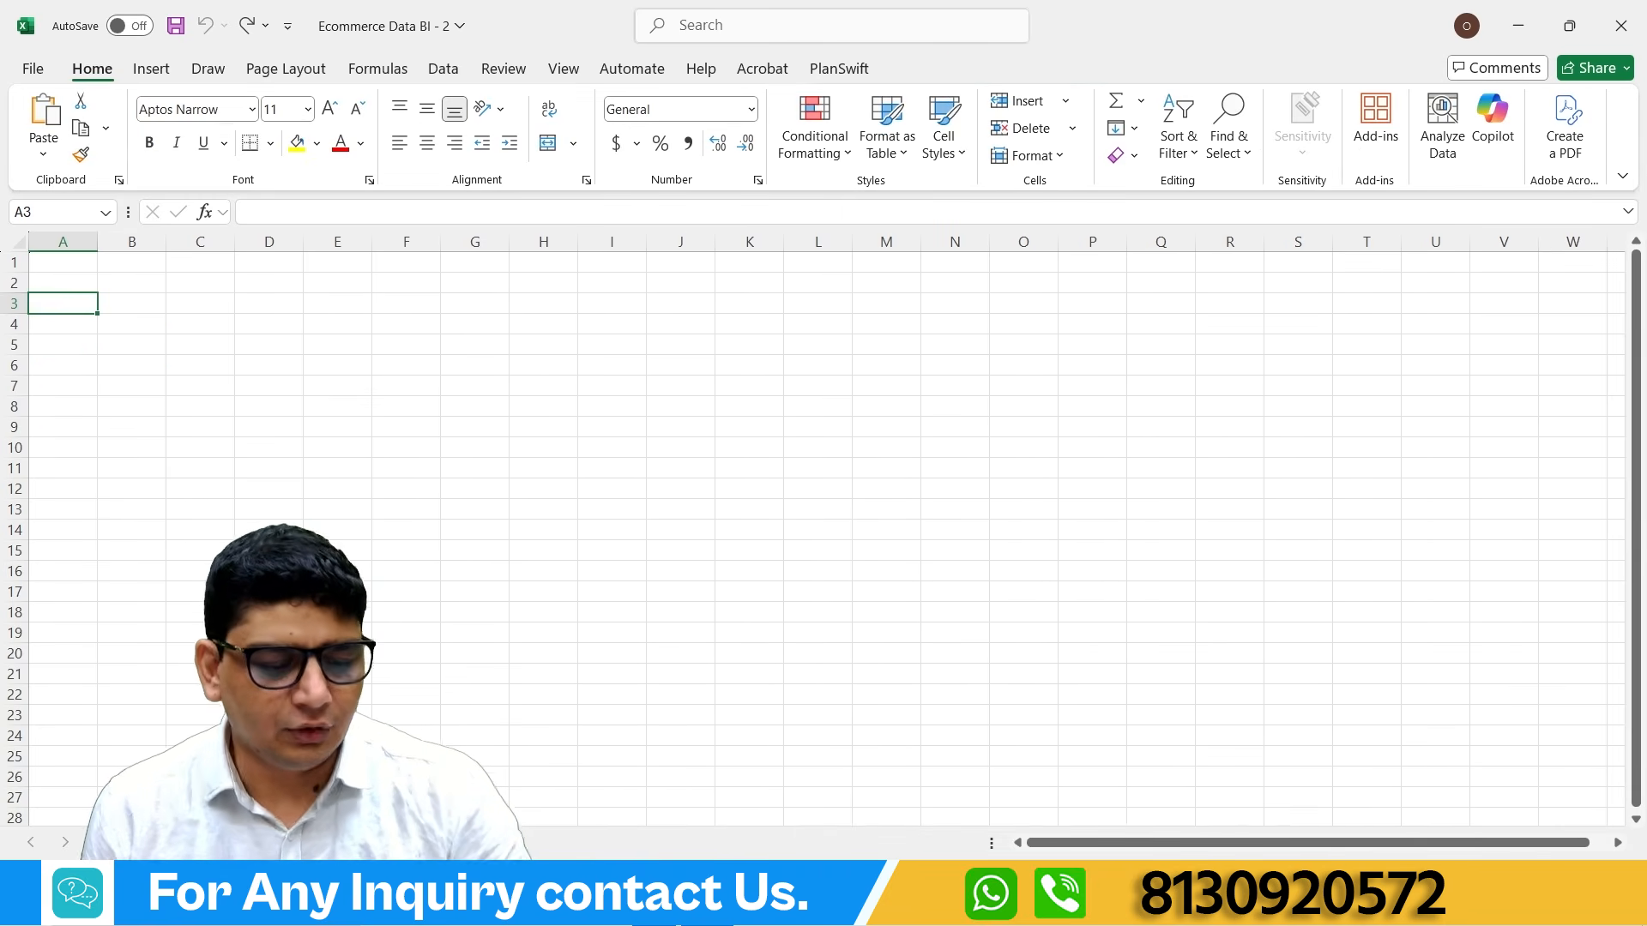
{"action": "key", "text": "ctrl+Page_Up"}
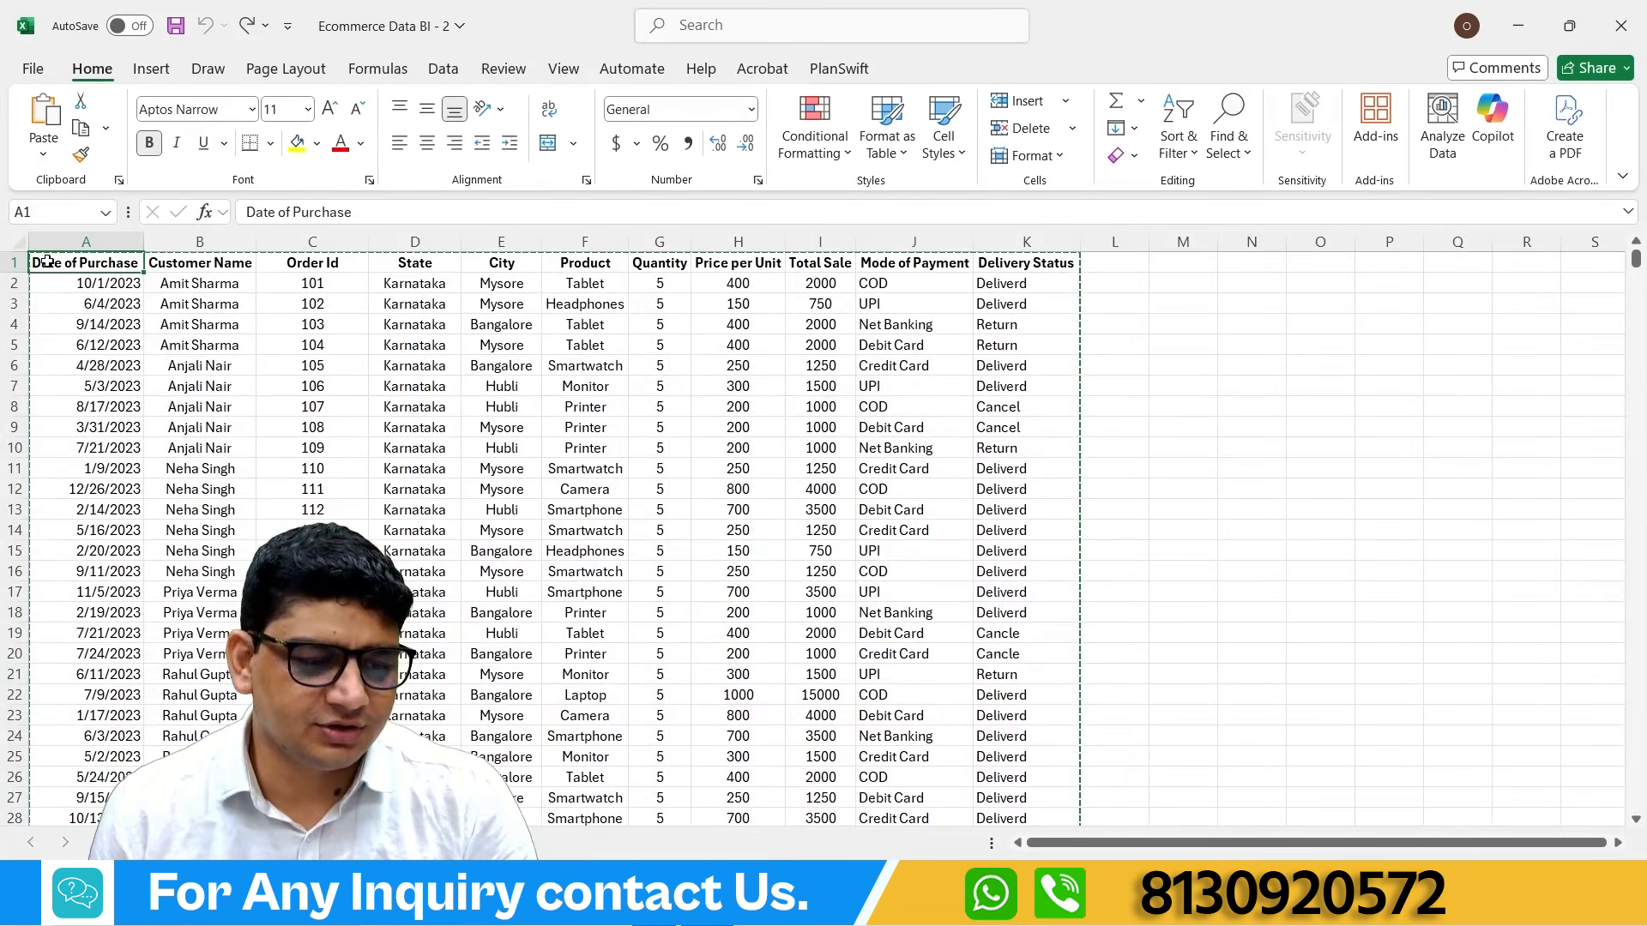
Step: Create a blank PivotTable on a new worksheet from the sales data range Sheet1!$A$1:$K$1001
{"action": "key", "text": "ctrl+shift+End"}
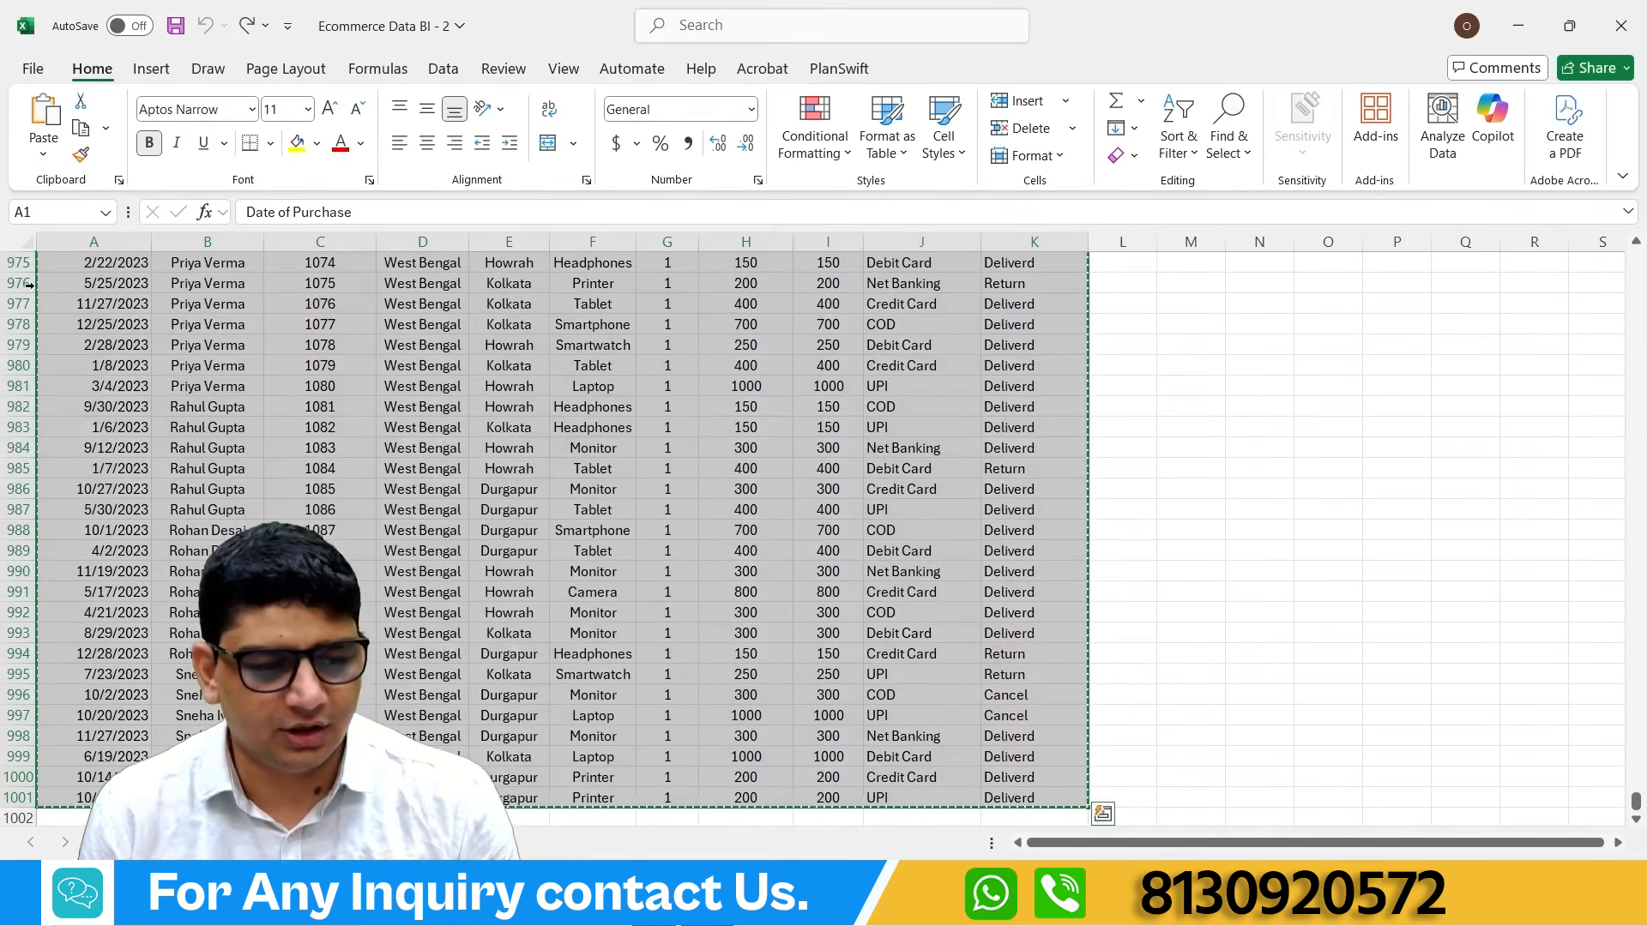
{"action": "left_click", "coordinate": [151, 68]}
{"action": "left_click", "coordinate": [52, 142]}
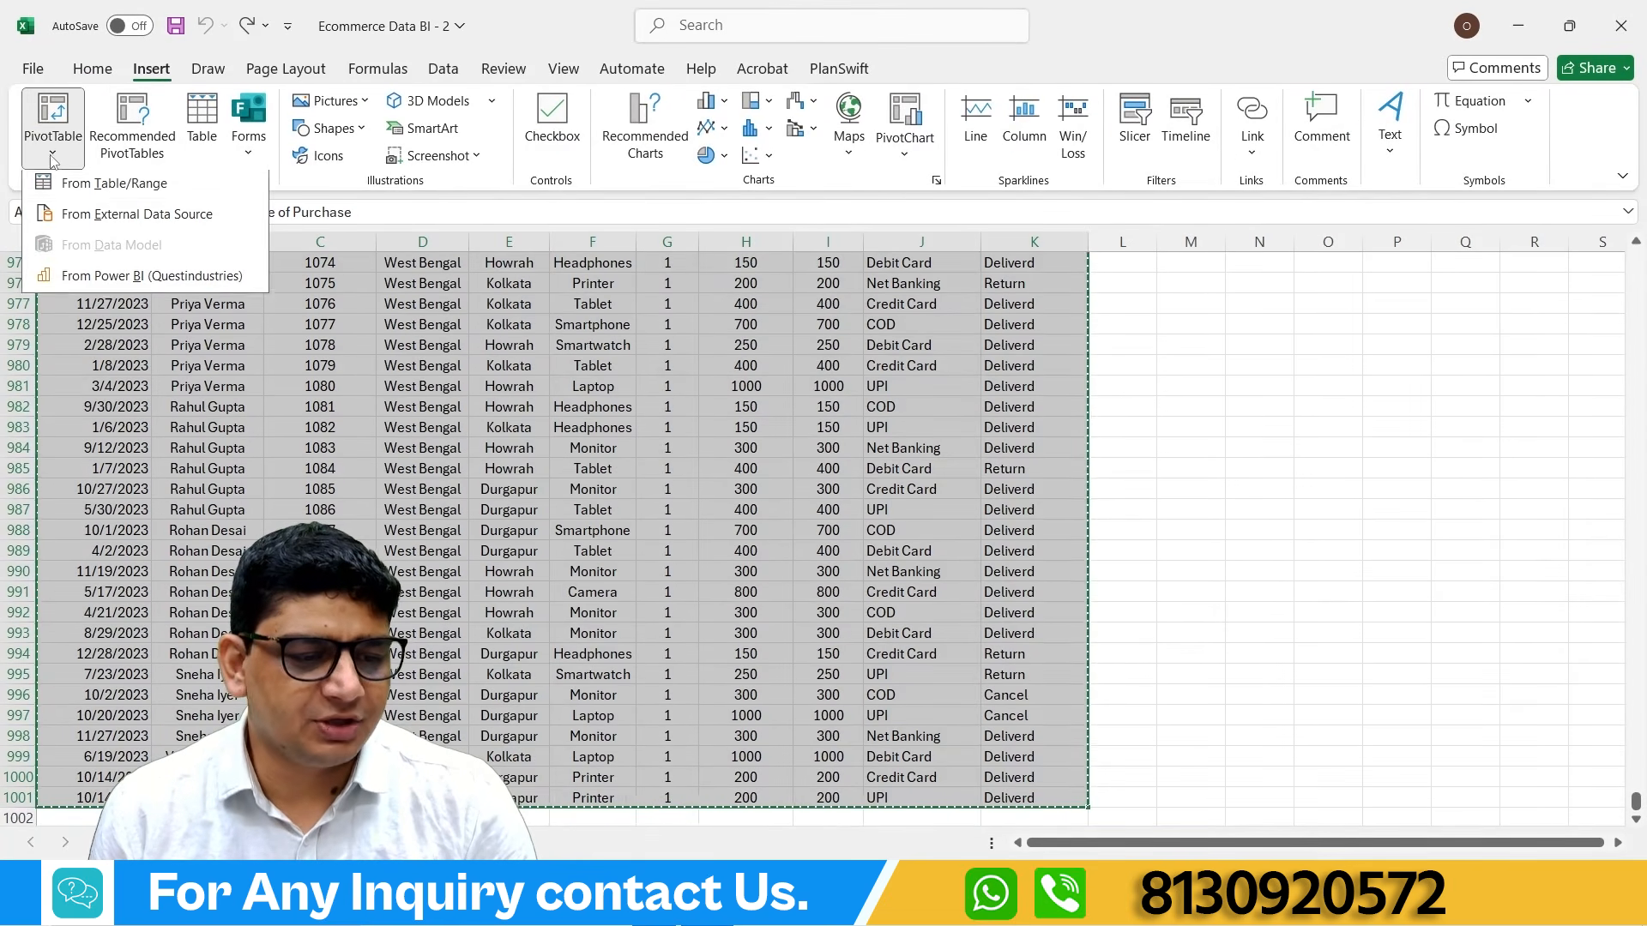
{"action": "left_click", "coordinate": [84, 189]}
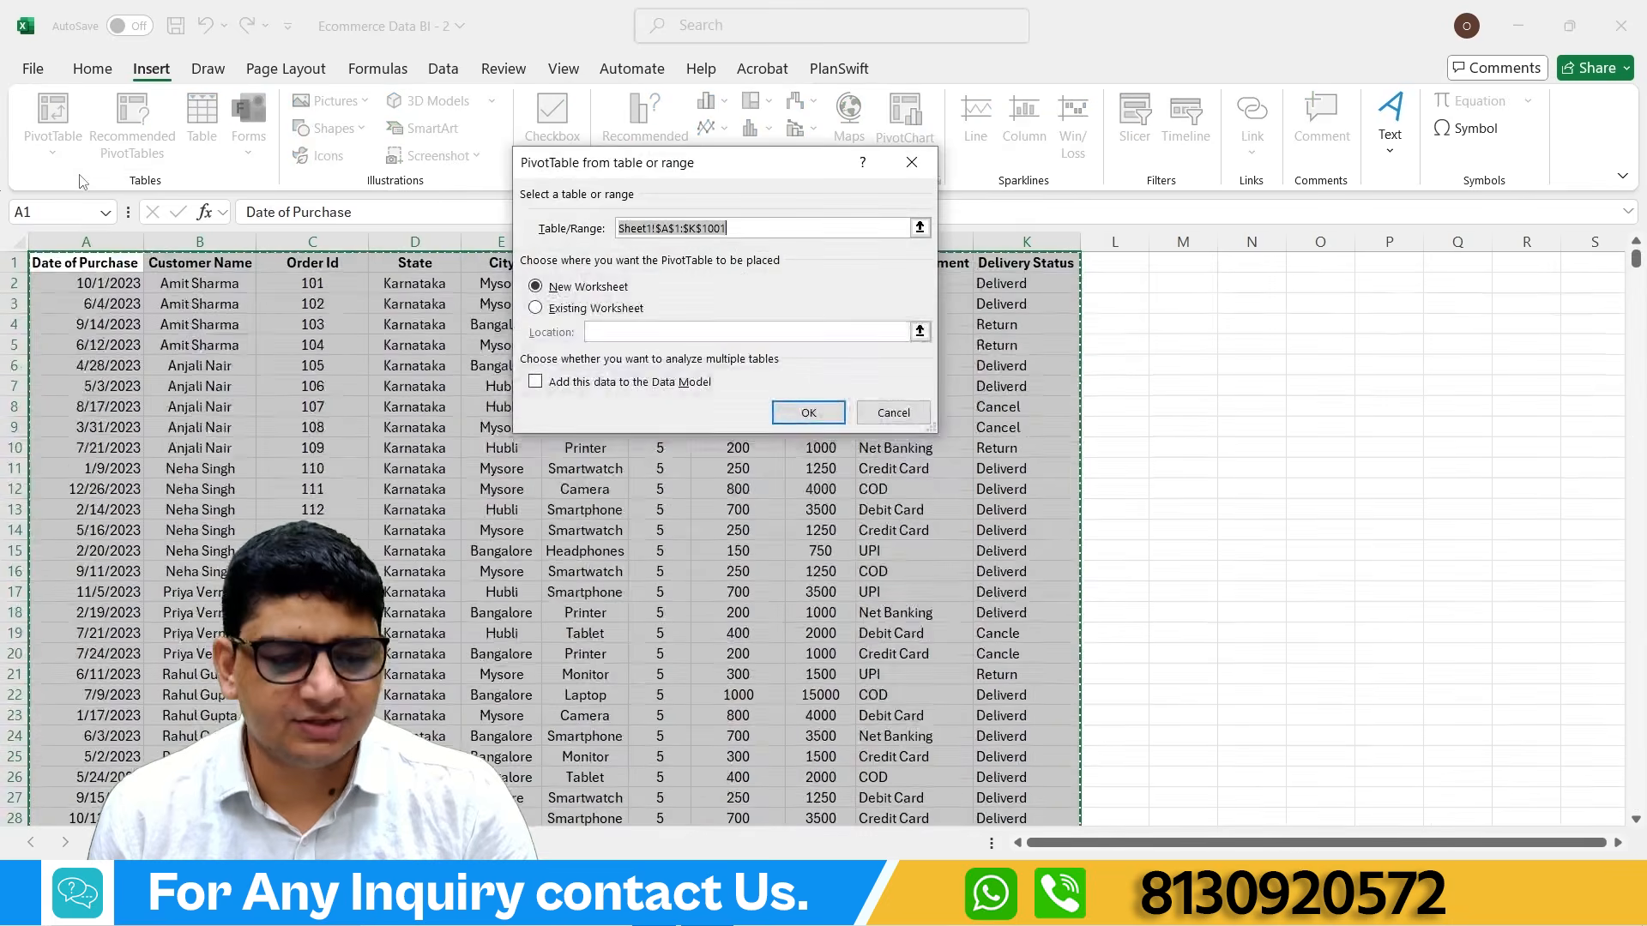
{"action": "left_click_drag", "start_coordinate": [735, 164], "coordinate": [622, 121]}
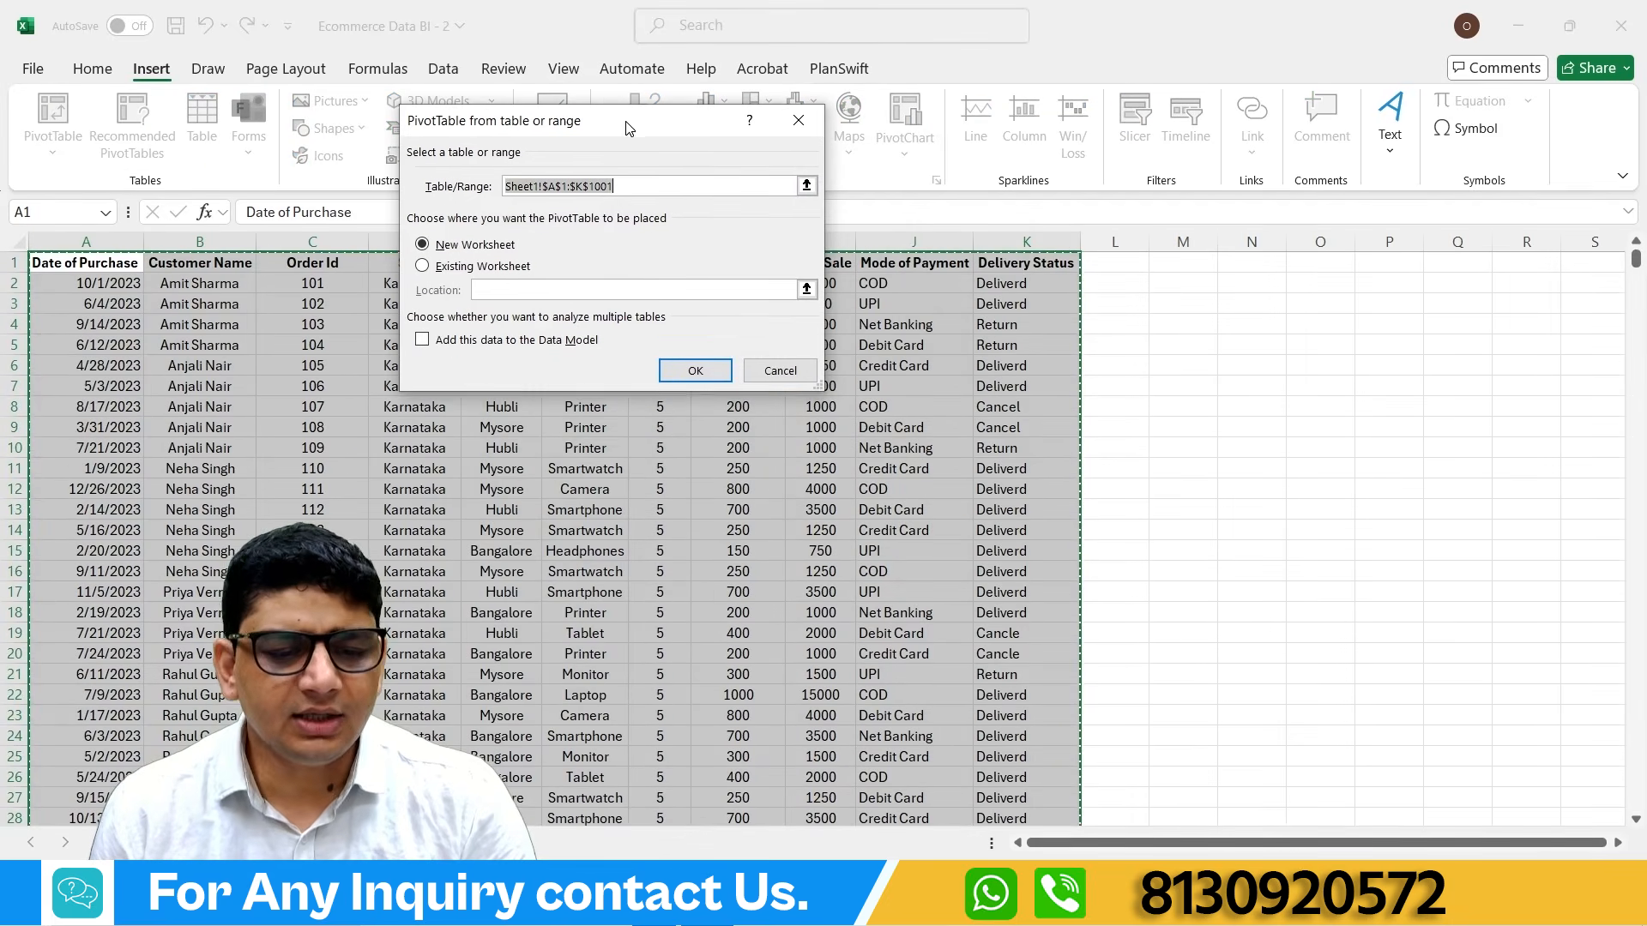
{"action": "left_click_drag", "start_coordinate": [672, 188], "coordinate": [504, 187]}
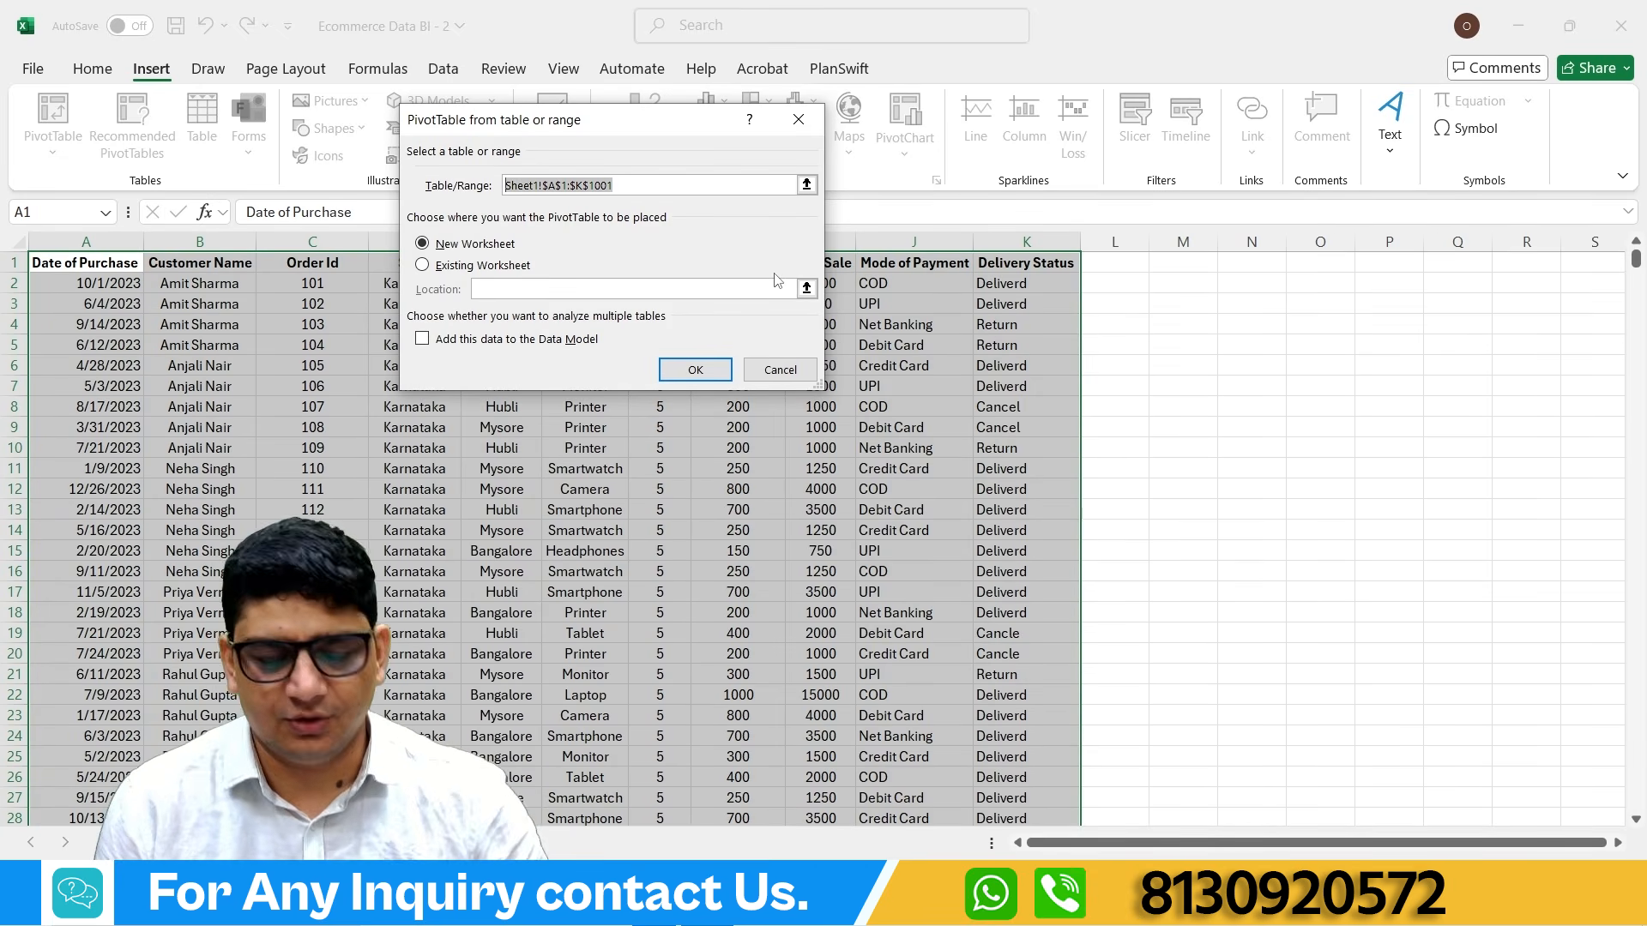
{"action": "left_click", "coordinate": [663, 370]}
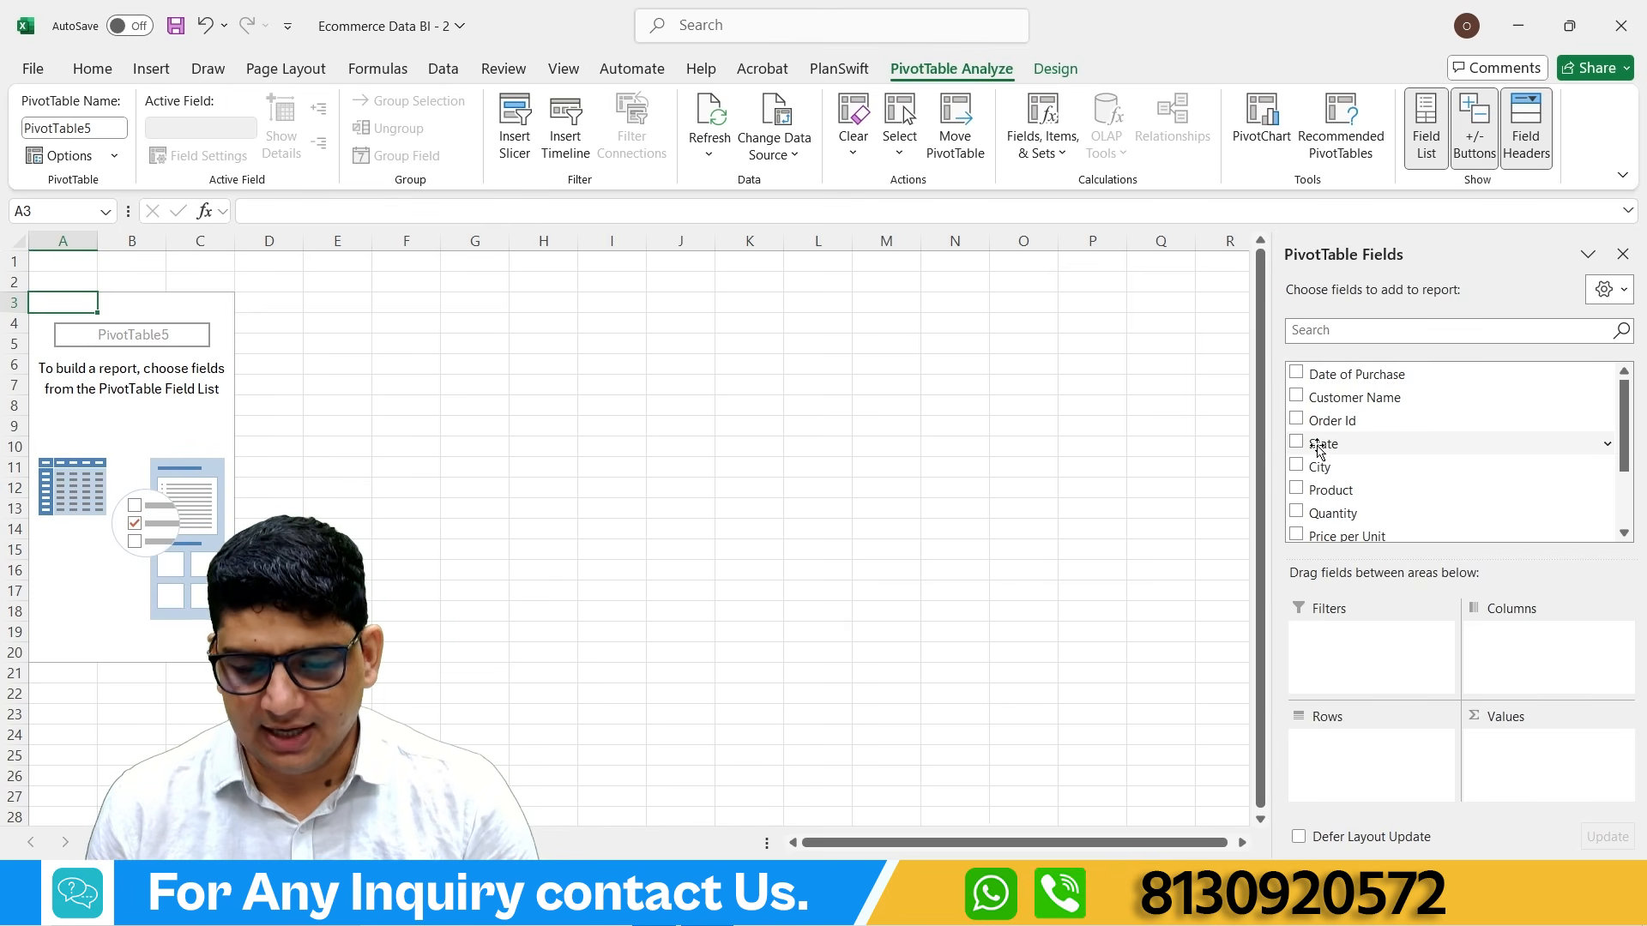
Step: Lay out the blank PivotTable with State as rows and Product as columns
{"action": "left_click_drag", "start_coordinate": [1319, 442], "coordinate": [1346, 763]}
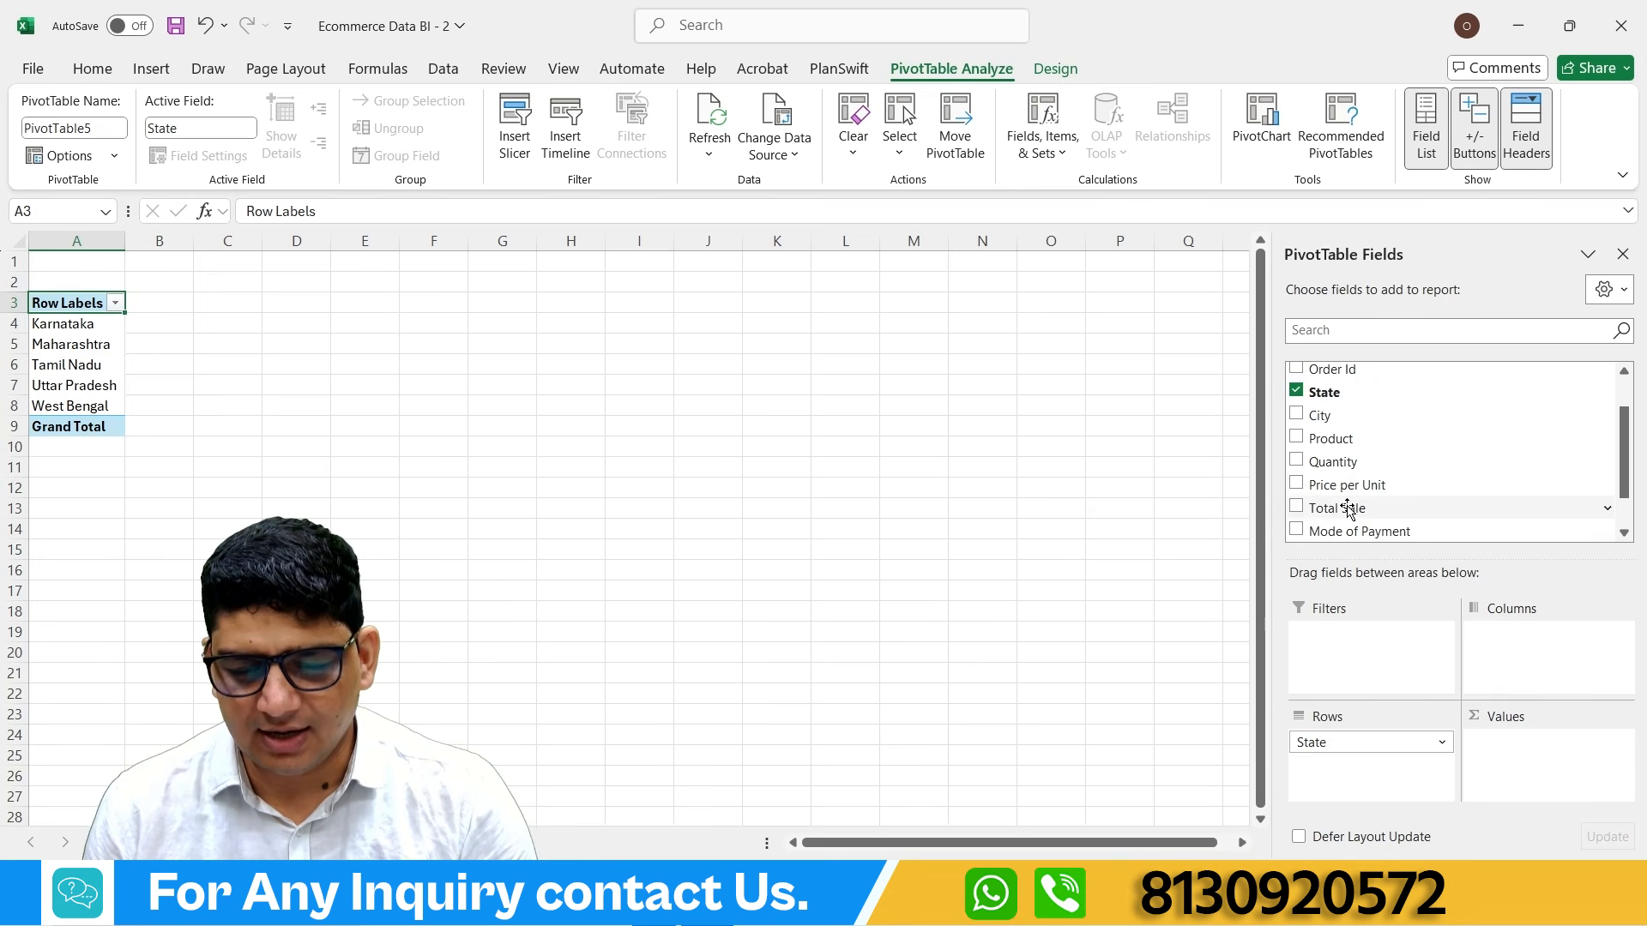
{"action": "left_click_drag", "start_coordinate": [1323, 445], "coordinate": [1510, 643]}
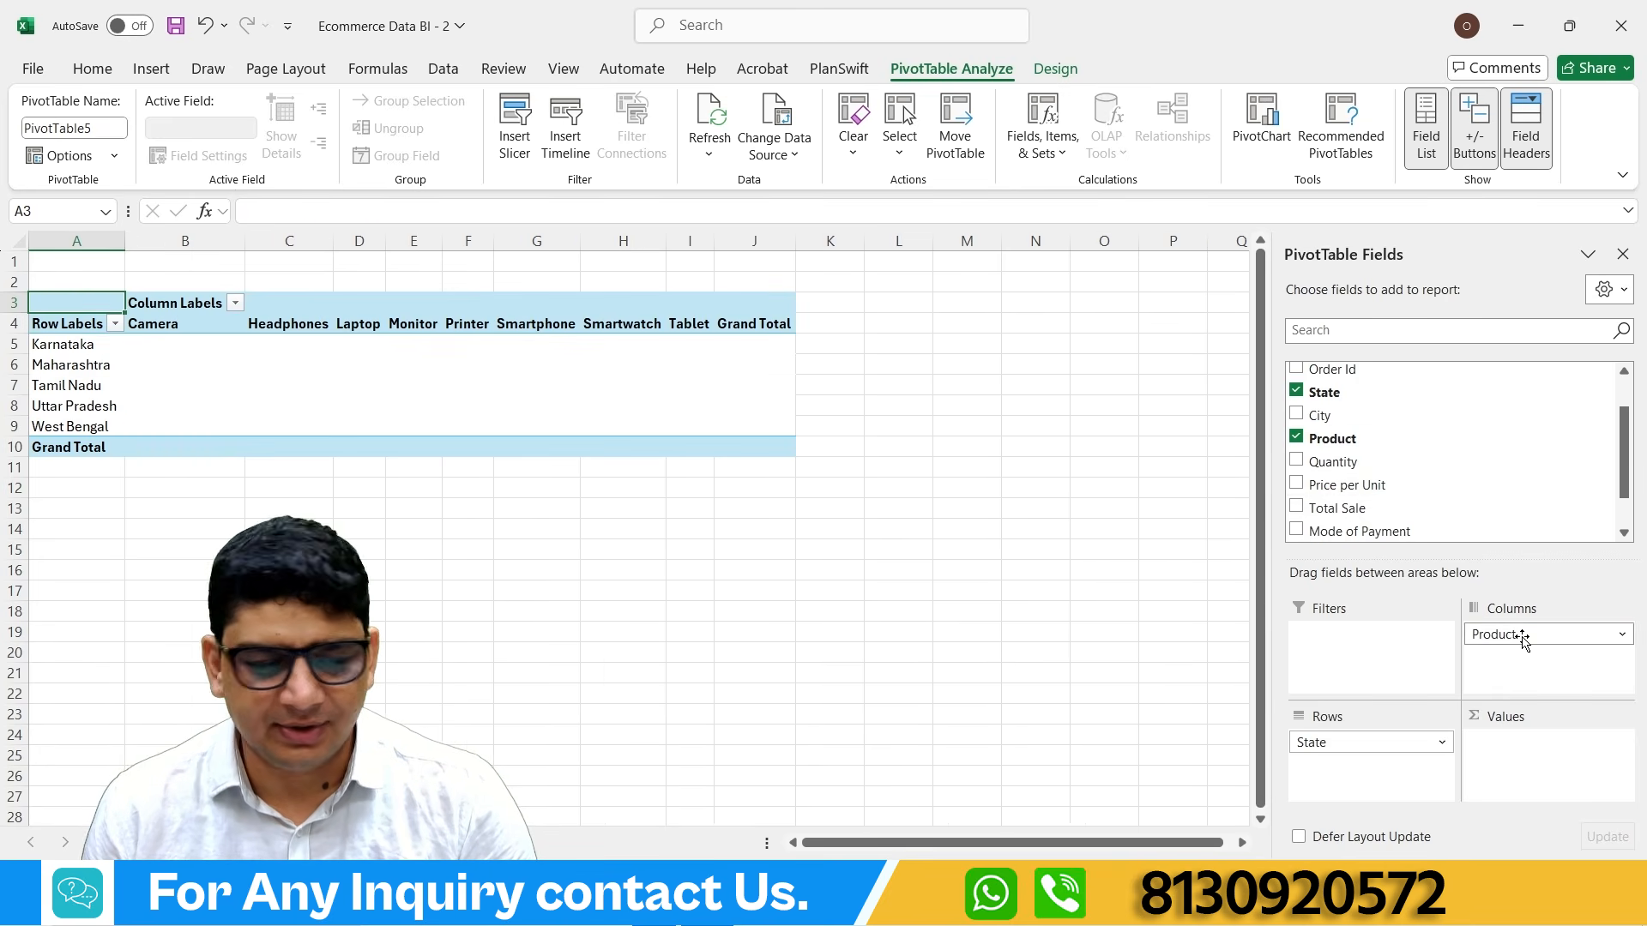
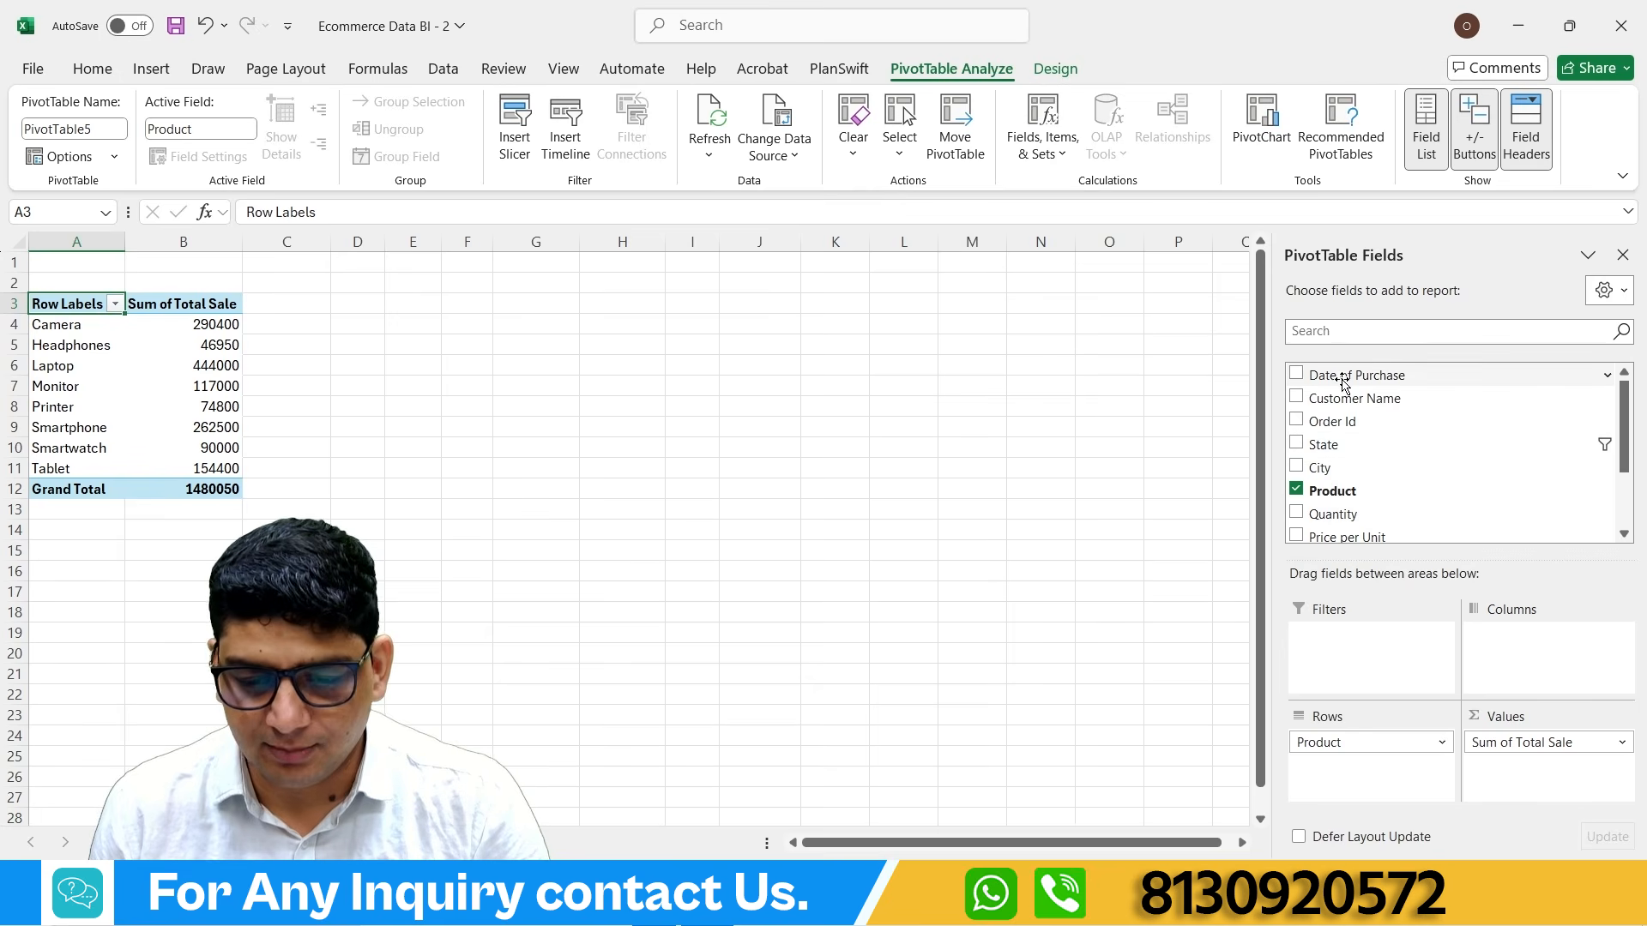
Step: Add Date of Purchase to the PivotTable's columns and remove its date and Days fields, keeping only the Months grouping
{"action": "left_click_drag", "start_coordinate": [1342, 384], "coordinate": [1530, 640]}
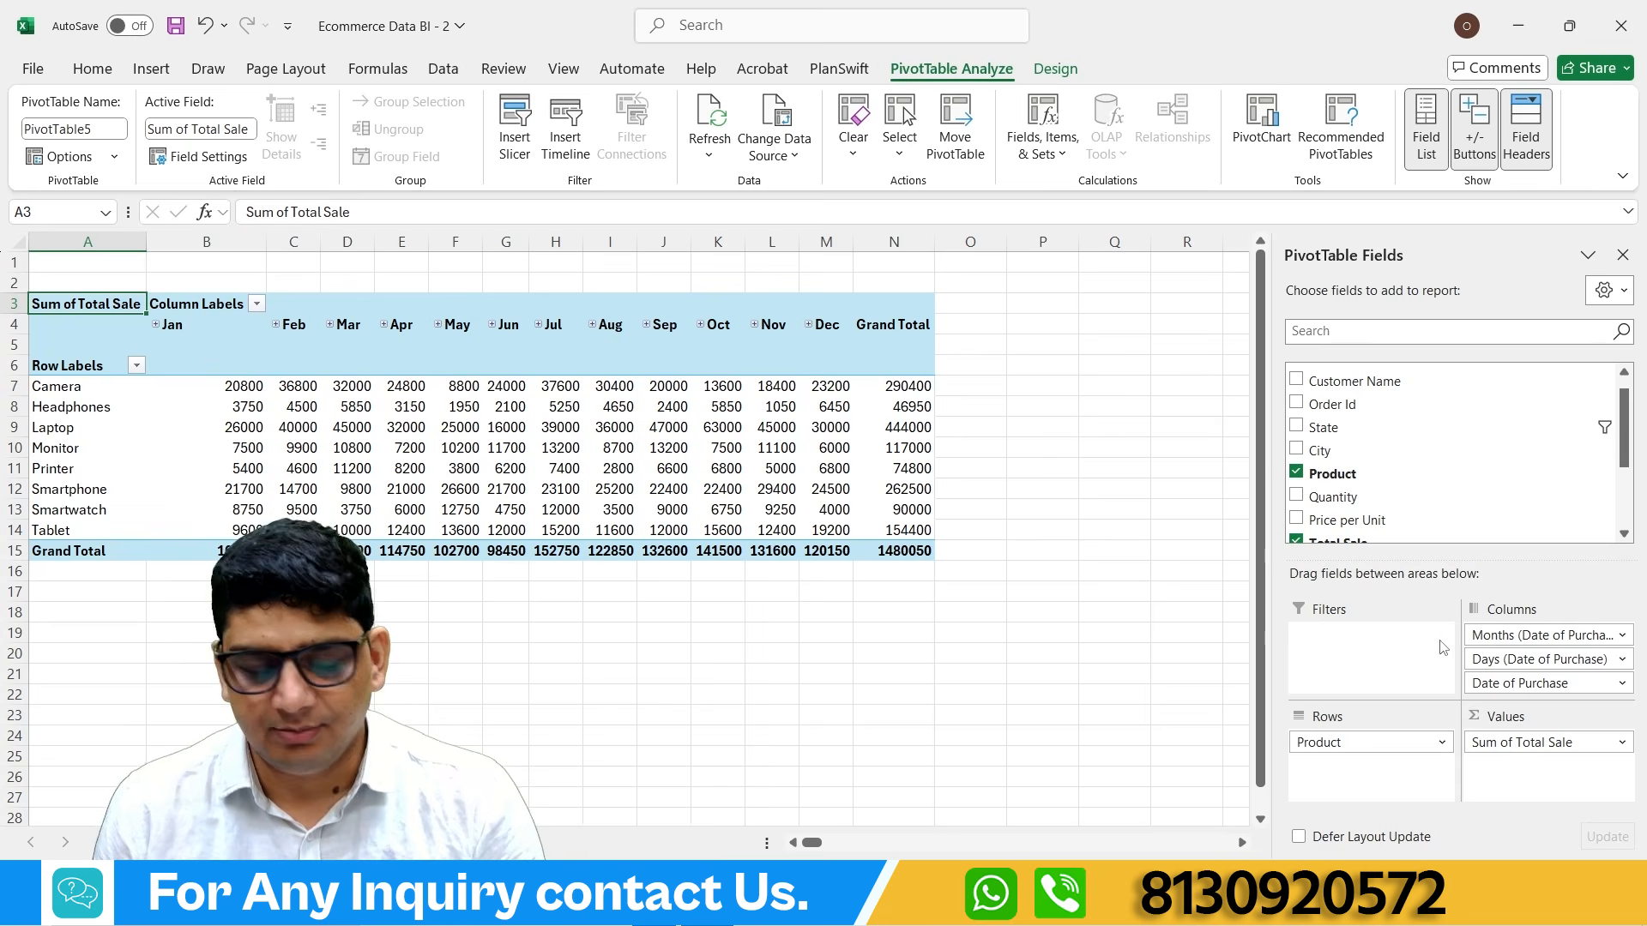
{"action": "left_click", "coordinate": [1619, 685]}
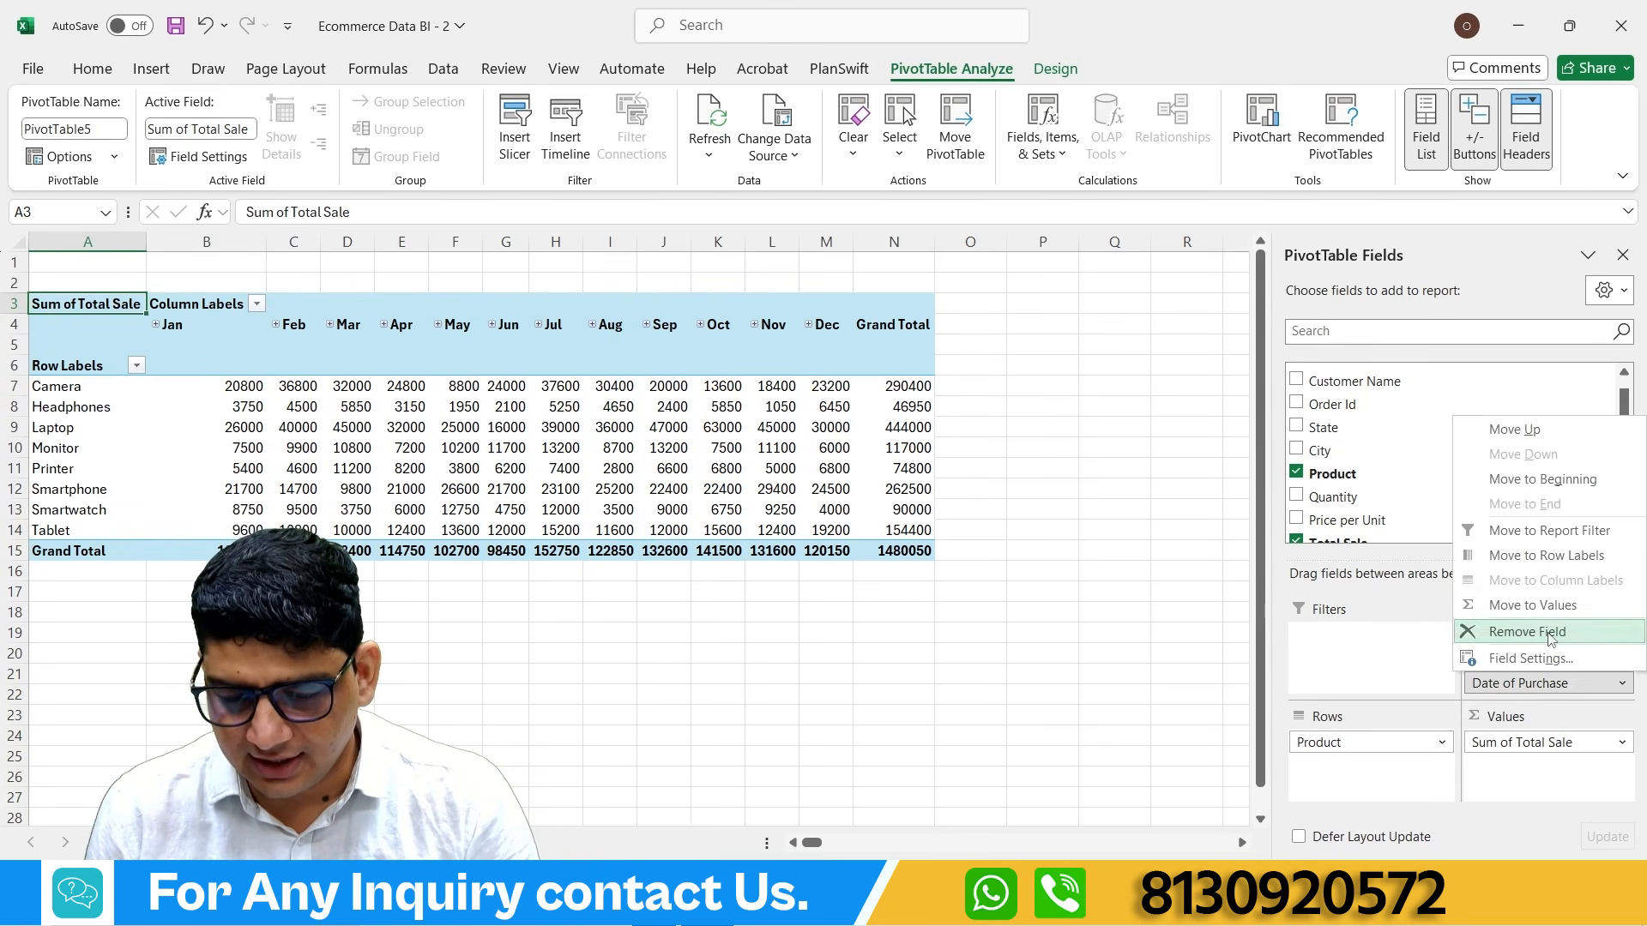
{"action": "left_click", "coordinate": [1551, 639]}
{"action": "left_click", "coordinate": [1622, 660]}
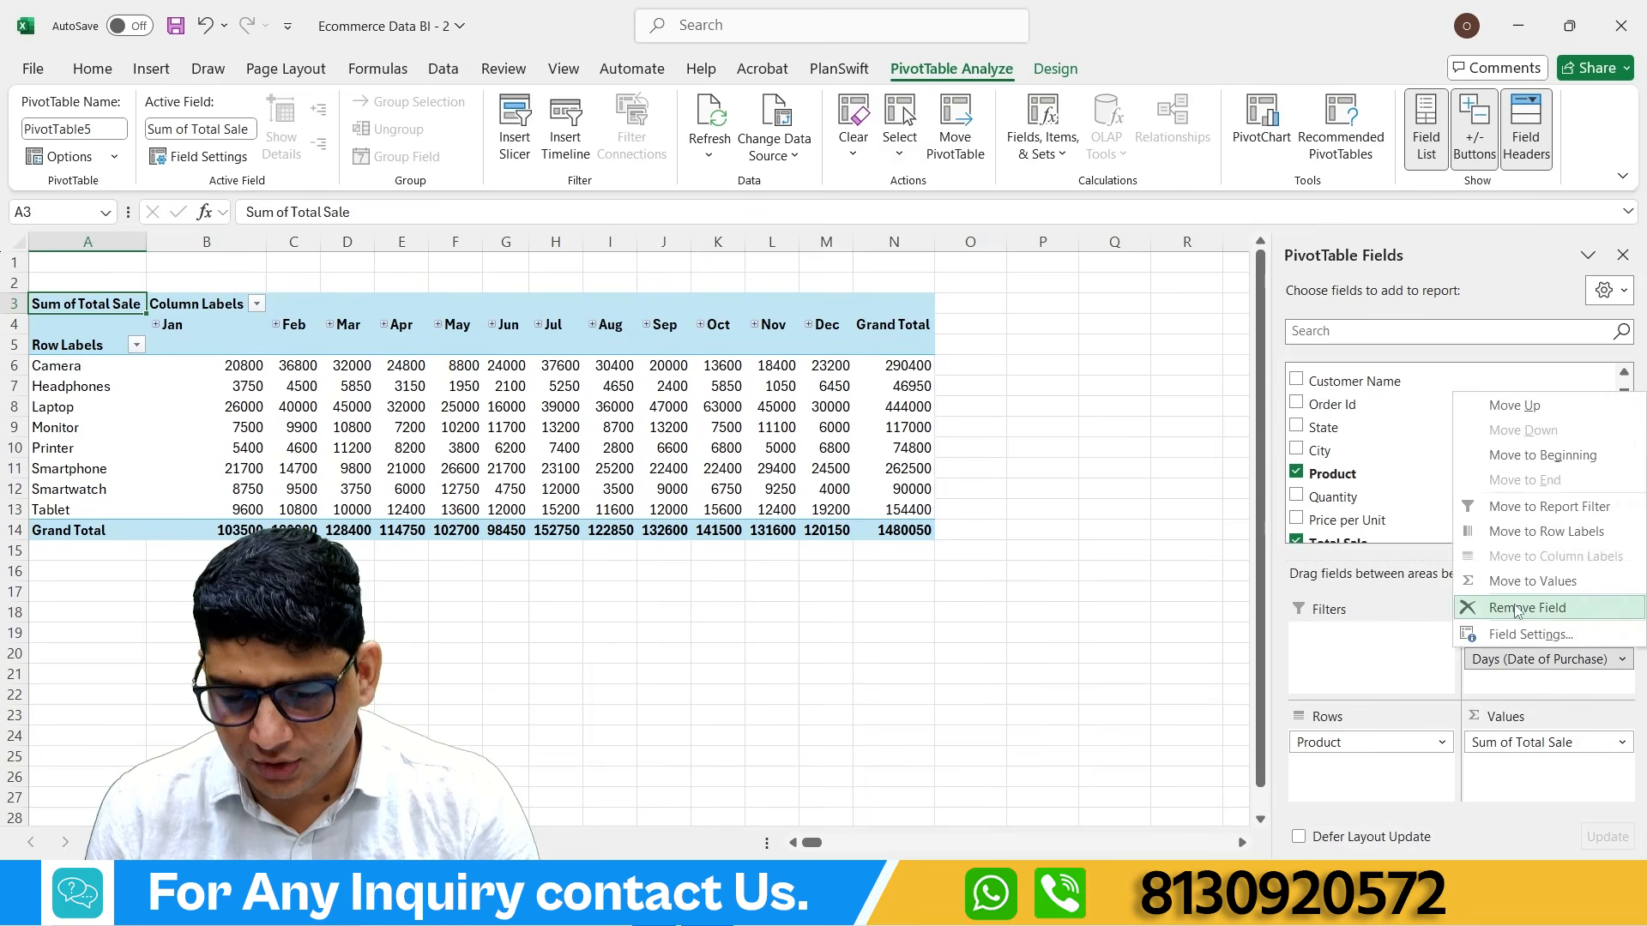
{"action": "left_click", "coordinate": [1516, 611]}
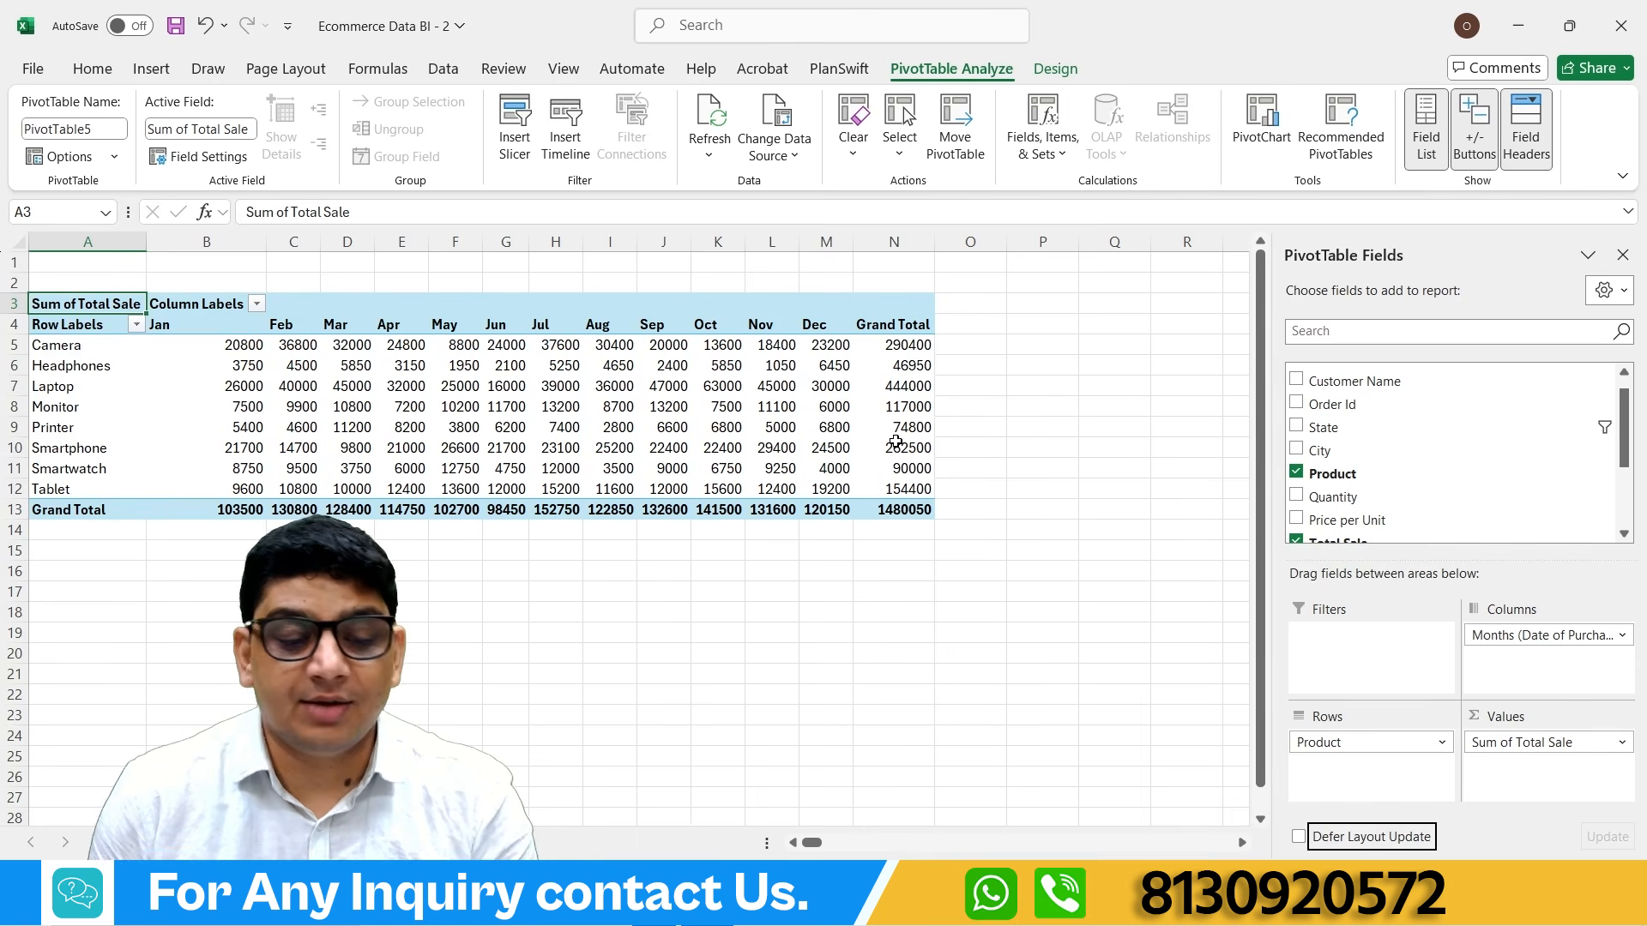
Step: Insert a State slicer for the PivotTable and place it beside the report, clear of the Grand Total column
{"action": "mouse_move", "coordinate": [895, 442]}
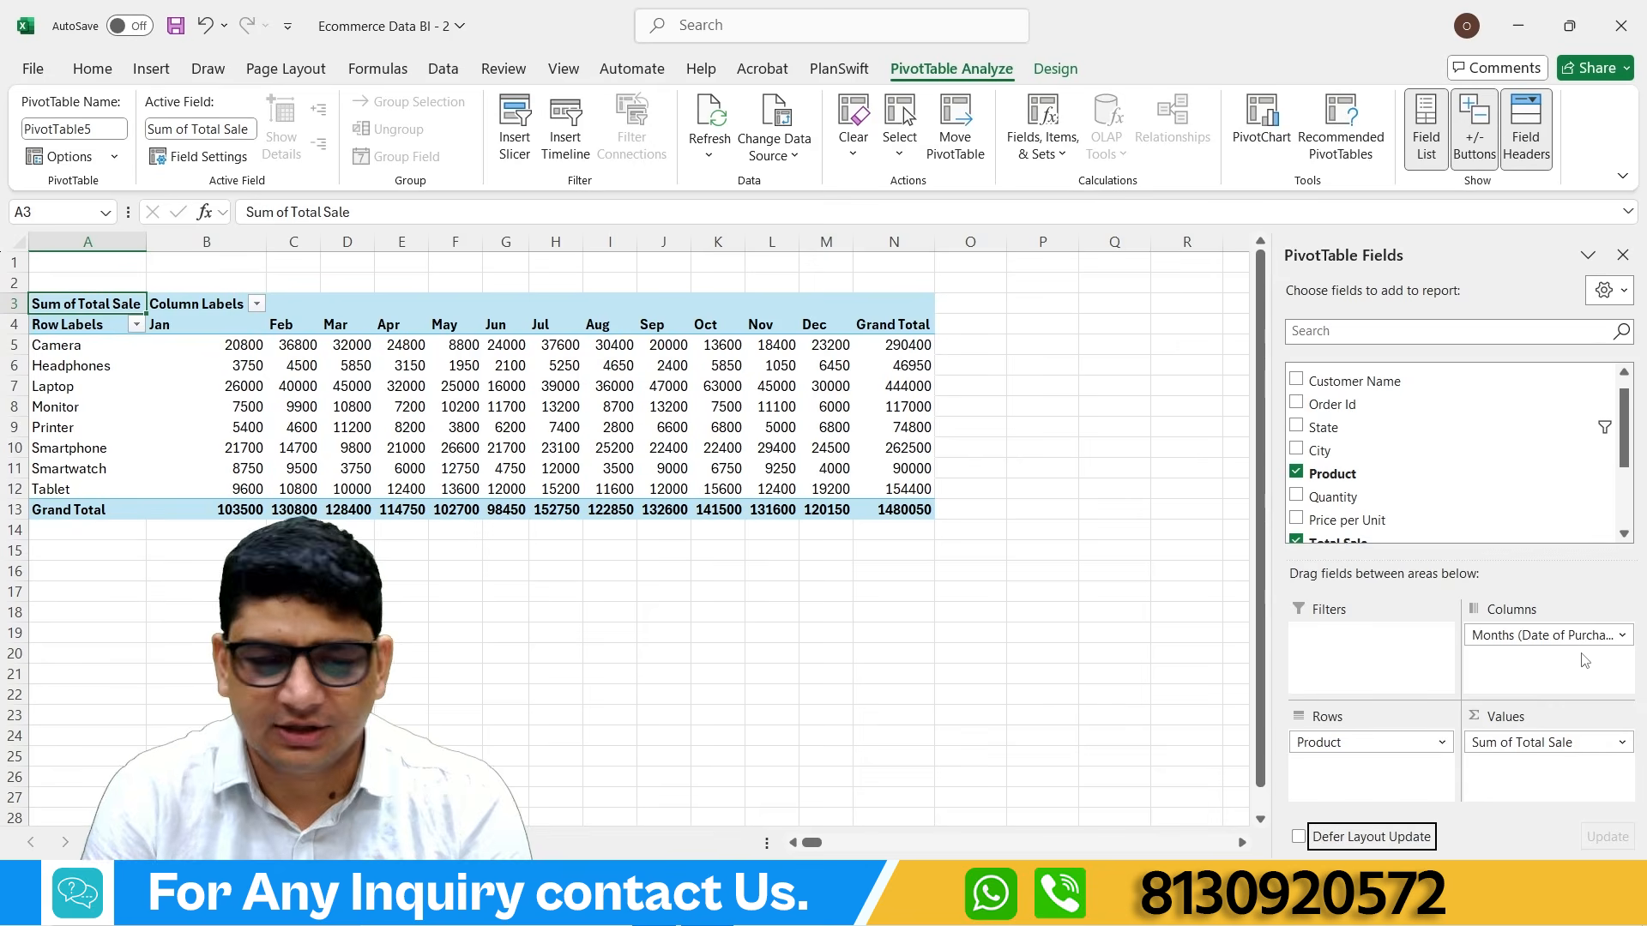
{"action": "left_click", "coordinate": [514, 125]}
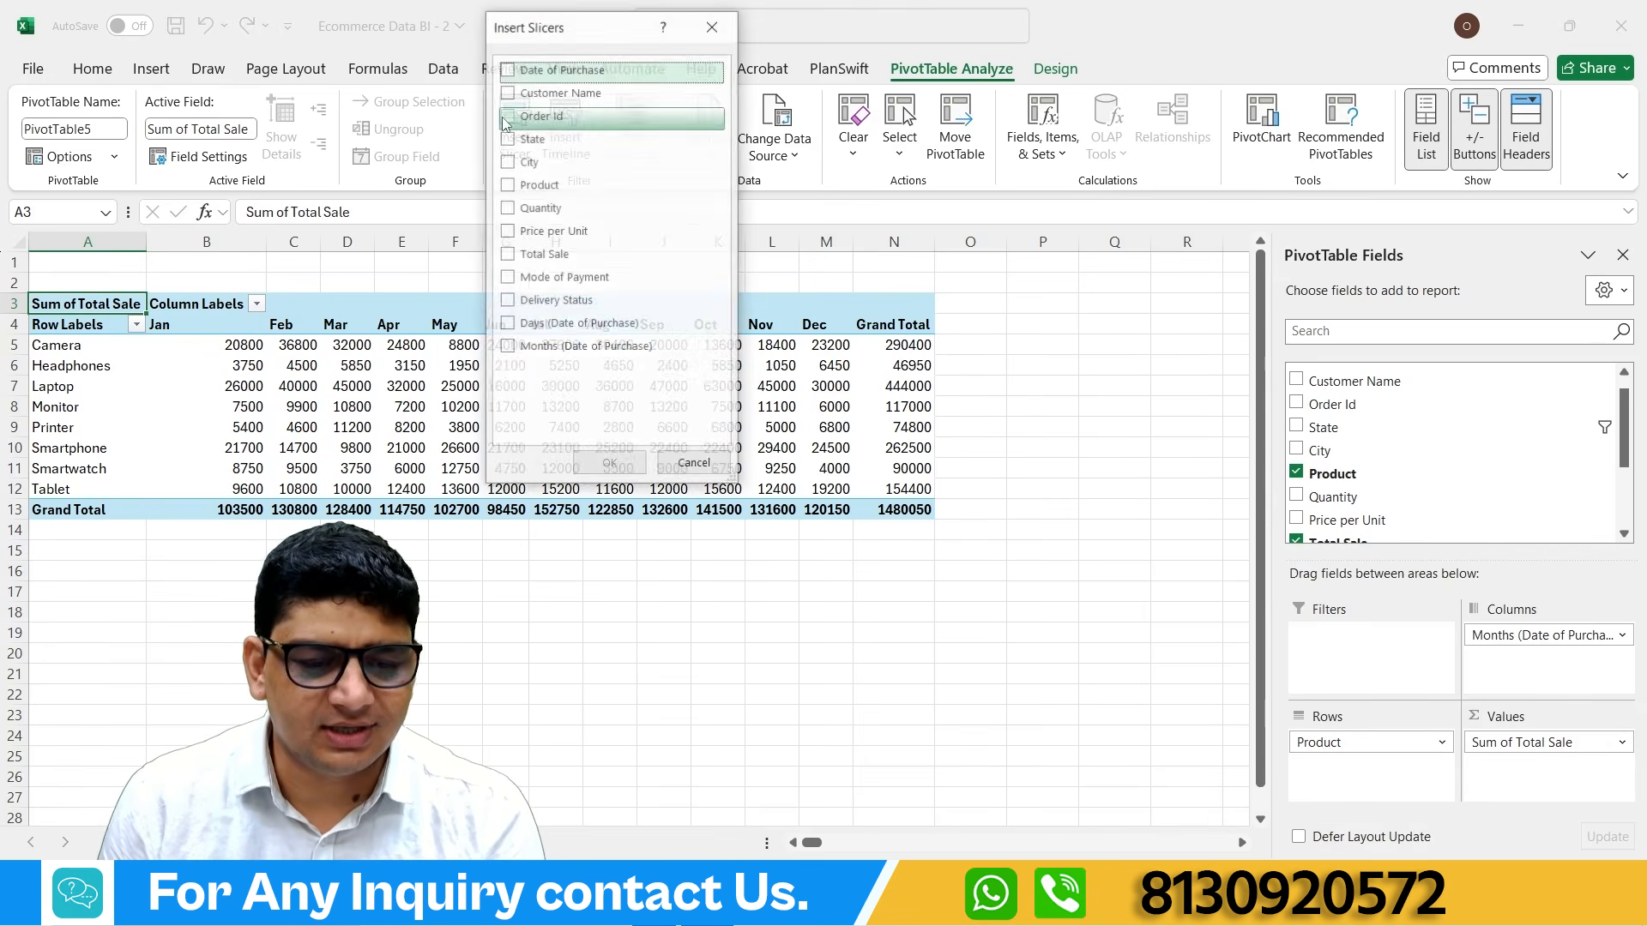
{"action": "left_click_drag", "start_coordinate": [586, 40], "coordinate": [621, 98]}
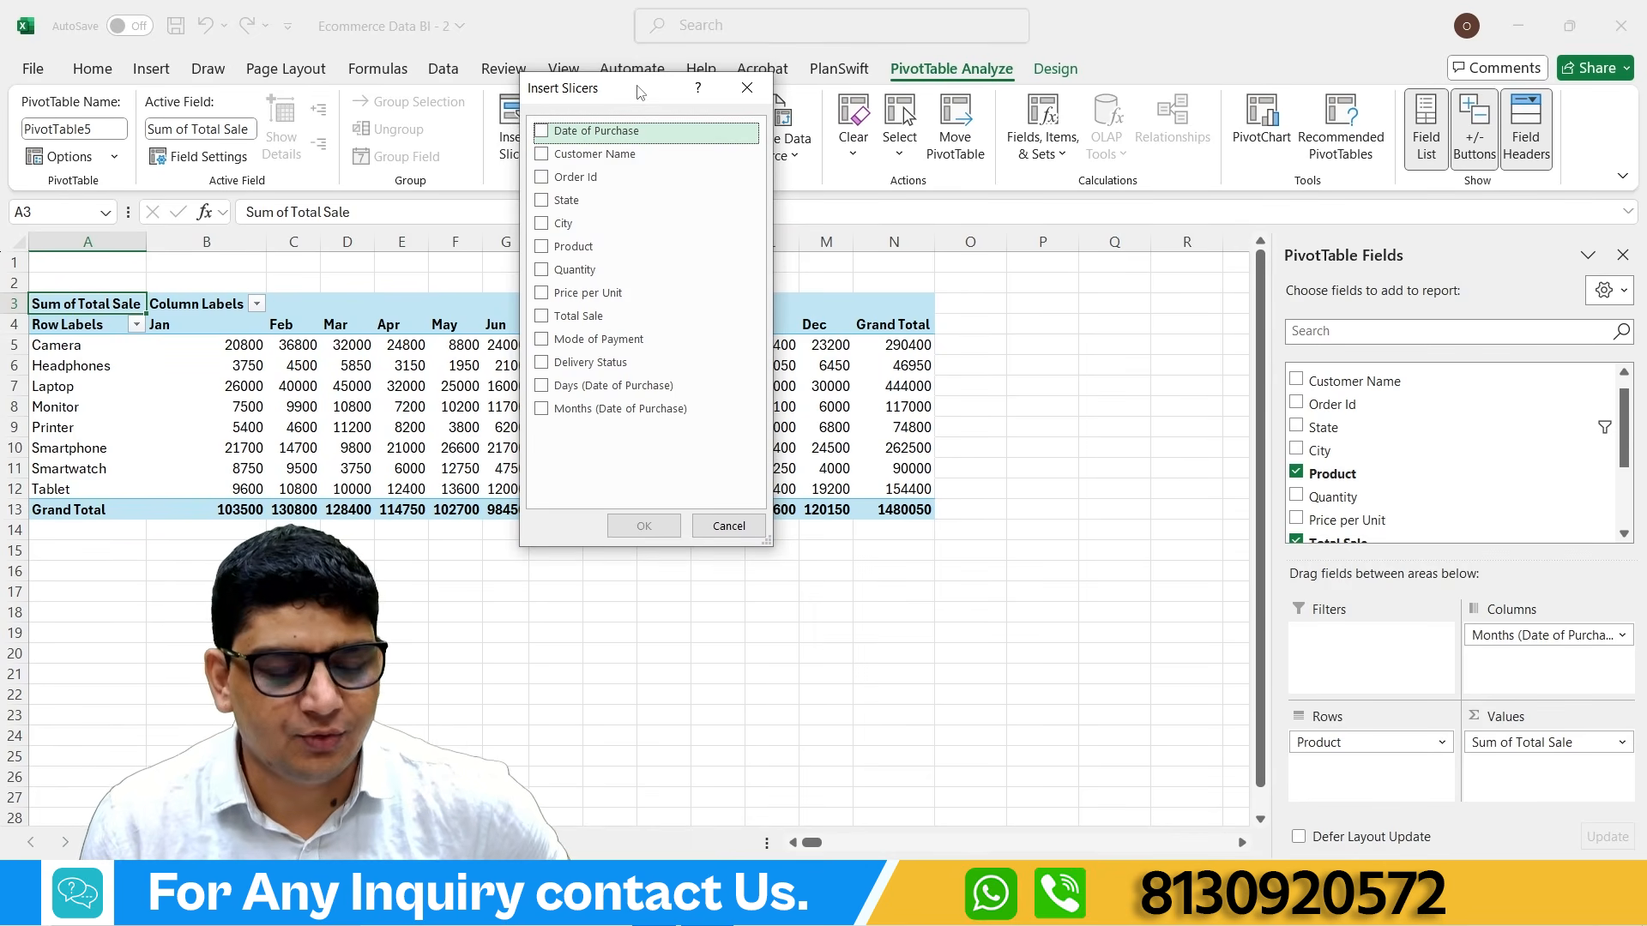
{"action": "left_click", "coordinate": [583, 203]}
{"action": "left_click", "coordinate": [541, 200]}
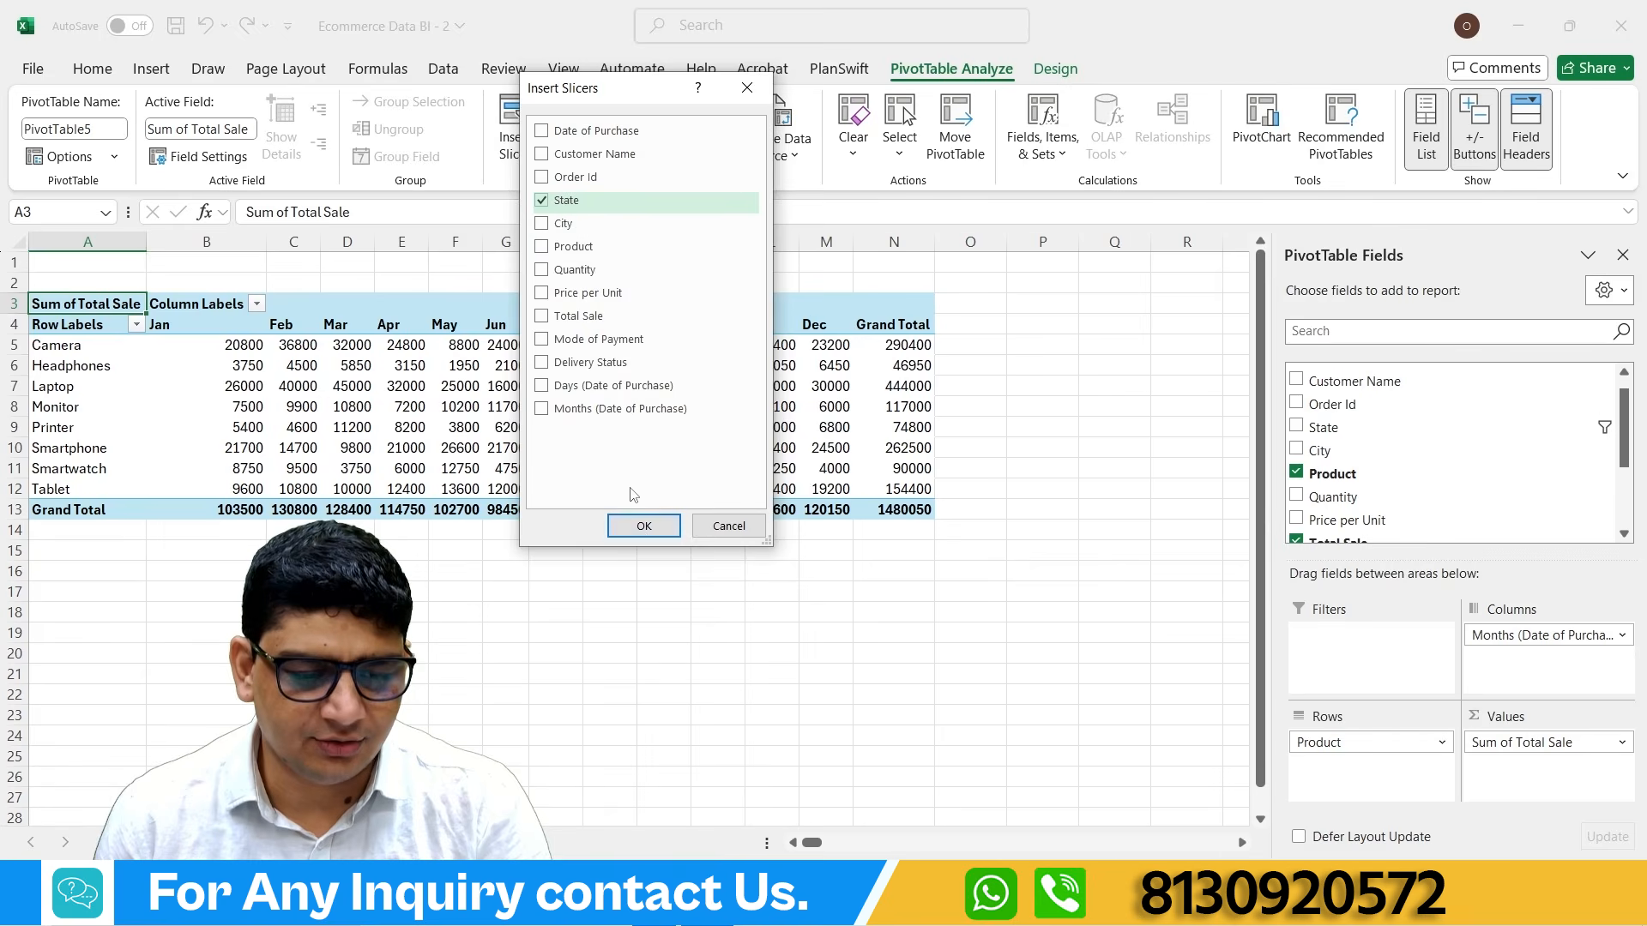
{"action": "left_click", "coordinate": [644, 526]}
{"action": "left_click_drag", "start_coordinate": [596, 403], "coordinate": [1002, 286]}
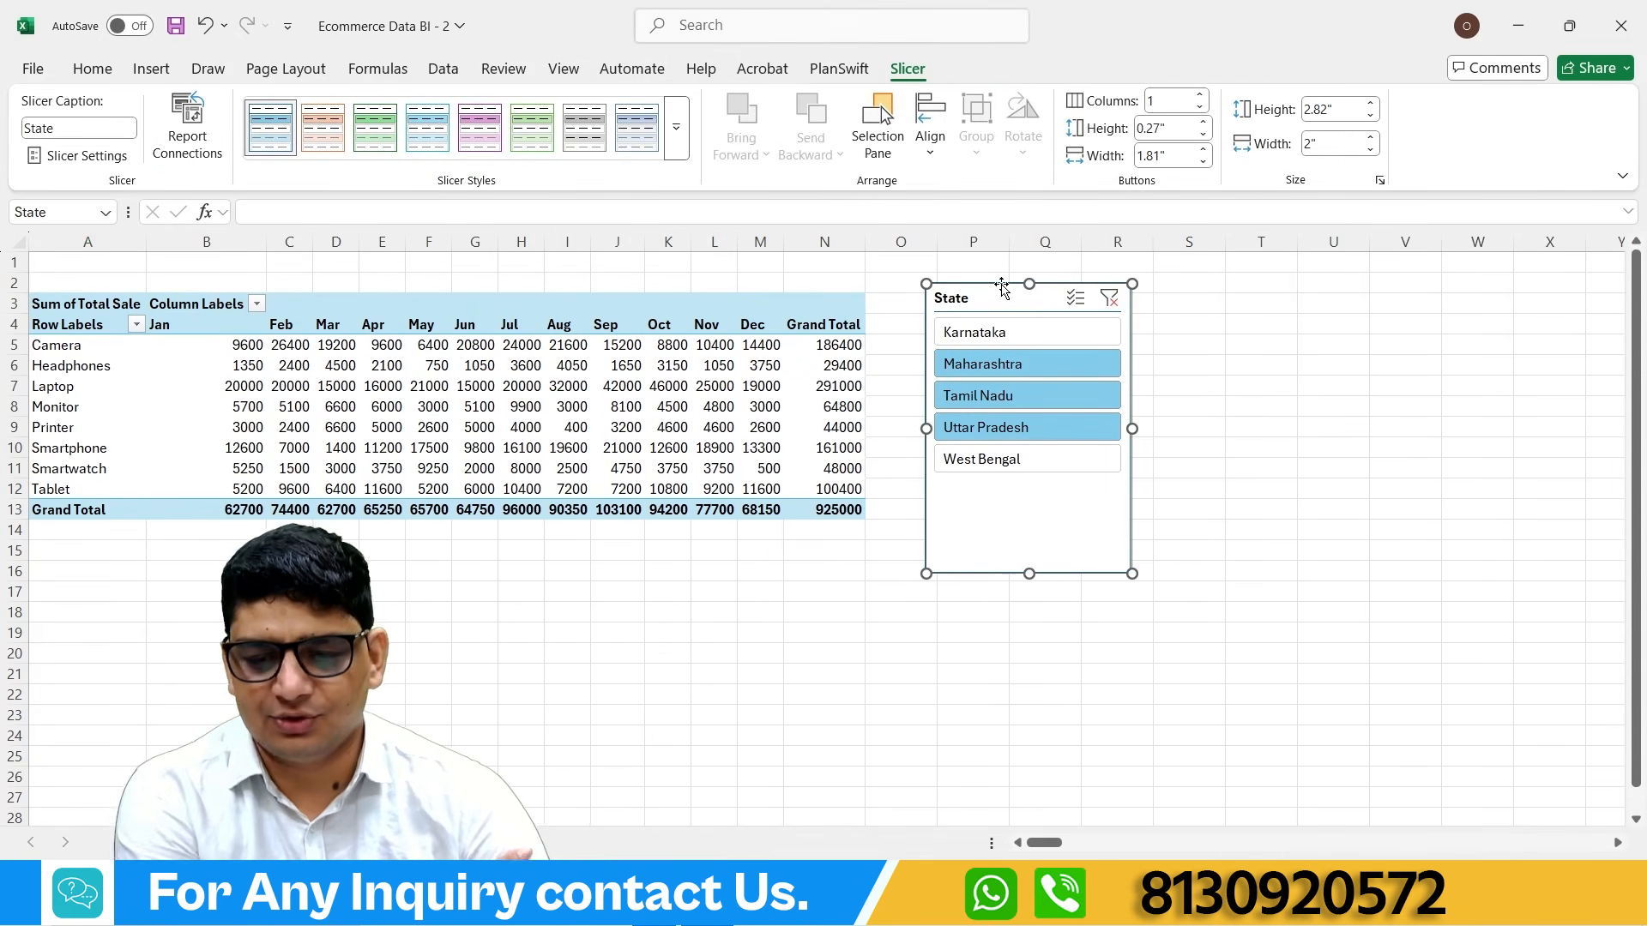
Step: Filter the PivotTable with the State slicer by Maharashtra, Tamil Nadu, Uttar Pradesh and West Bengal, one state at a time
{"action": "left_click", "coordinate": [975, 366]}
{"action": "left_click", "coordinate": [978, 396]}
{"action": "left_click", "coordinate": [980, 428]}
{"action": "left_click", "coordinate": [982, 459]}
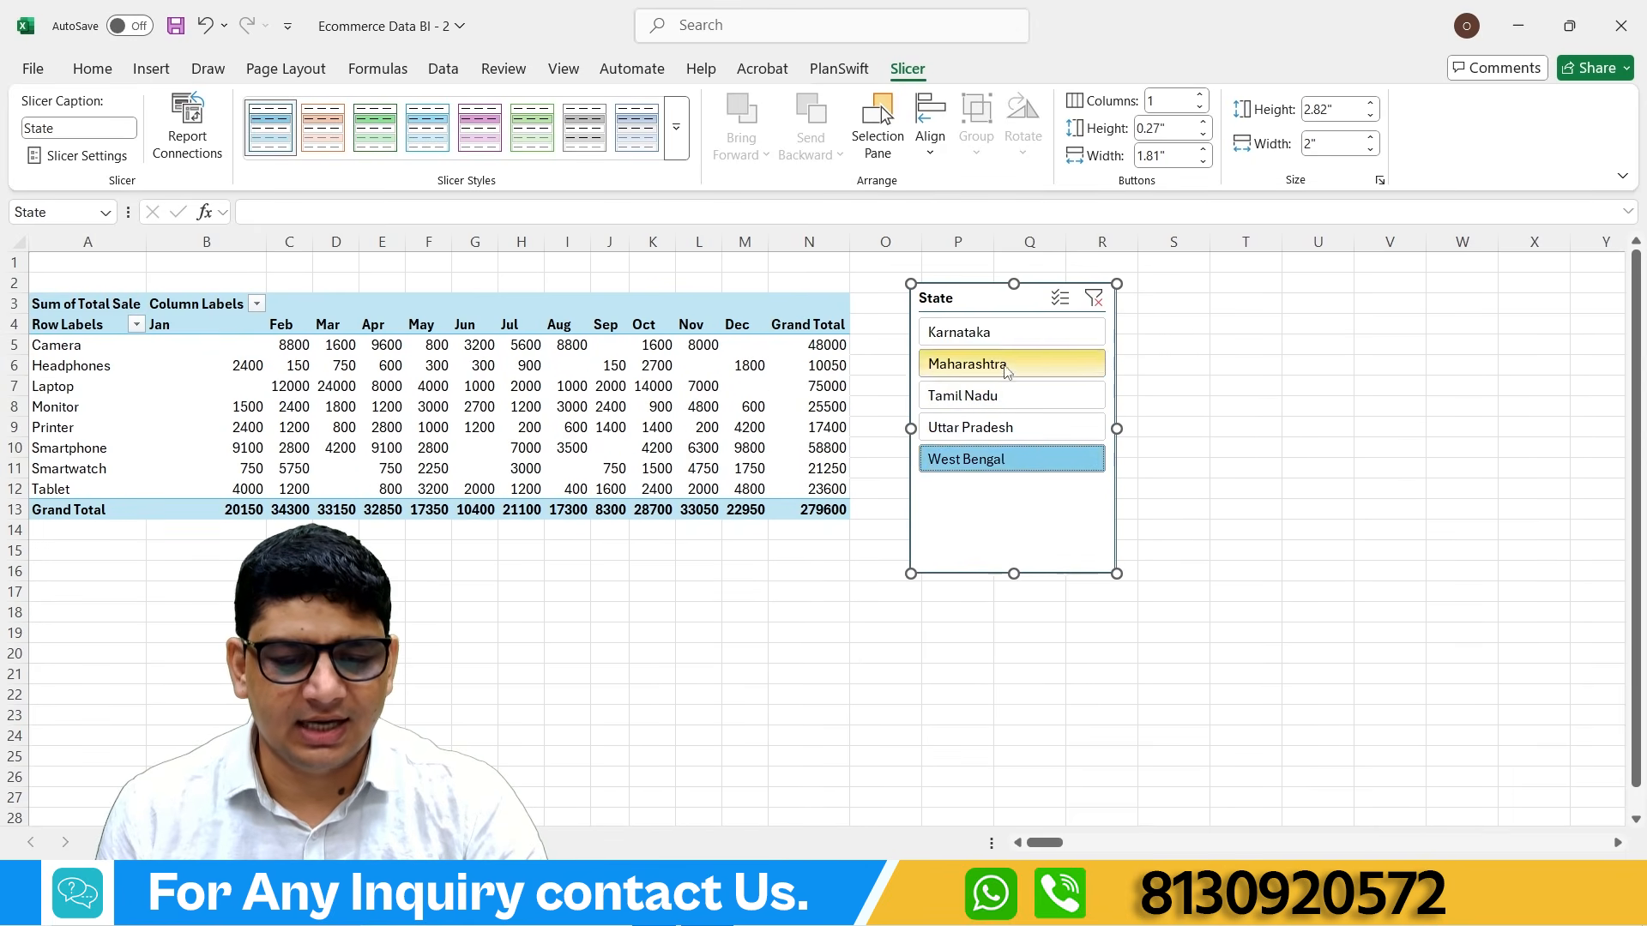
Step: Filter the slicer to Karnataka, add the other four states with multi-select, and delete the State slicer
{"action": "left_click", "coordinate": [991, 341]}
{"action": "left_click", "coordinate": [1068, 298]}
{"action": "left_click", "coordinate": [975, 364]}
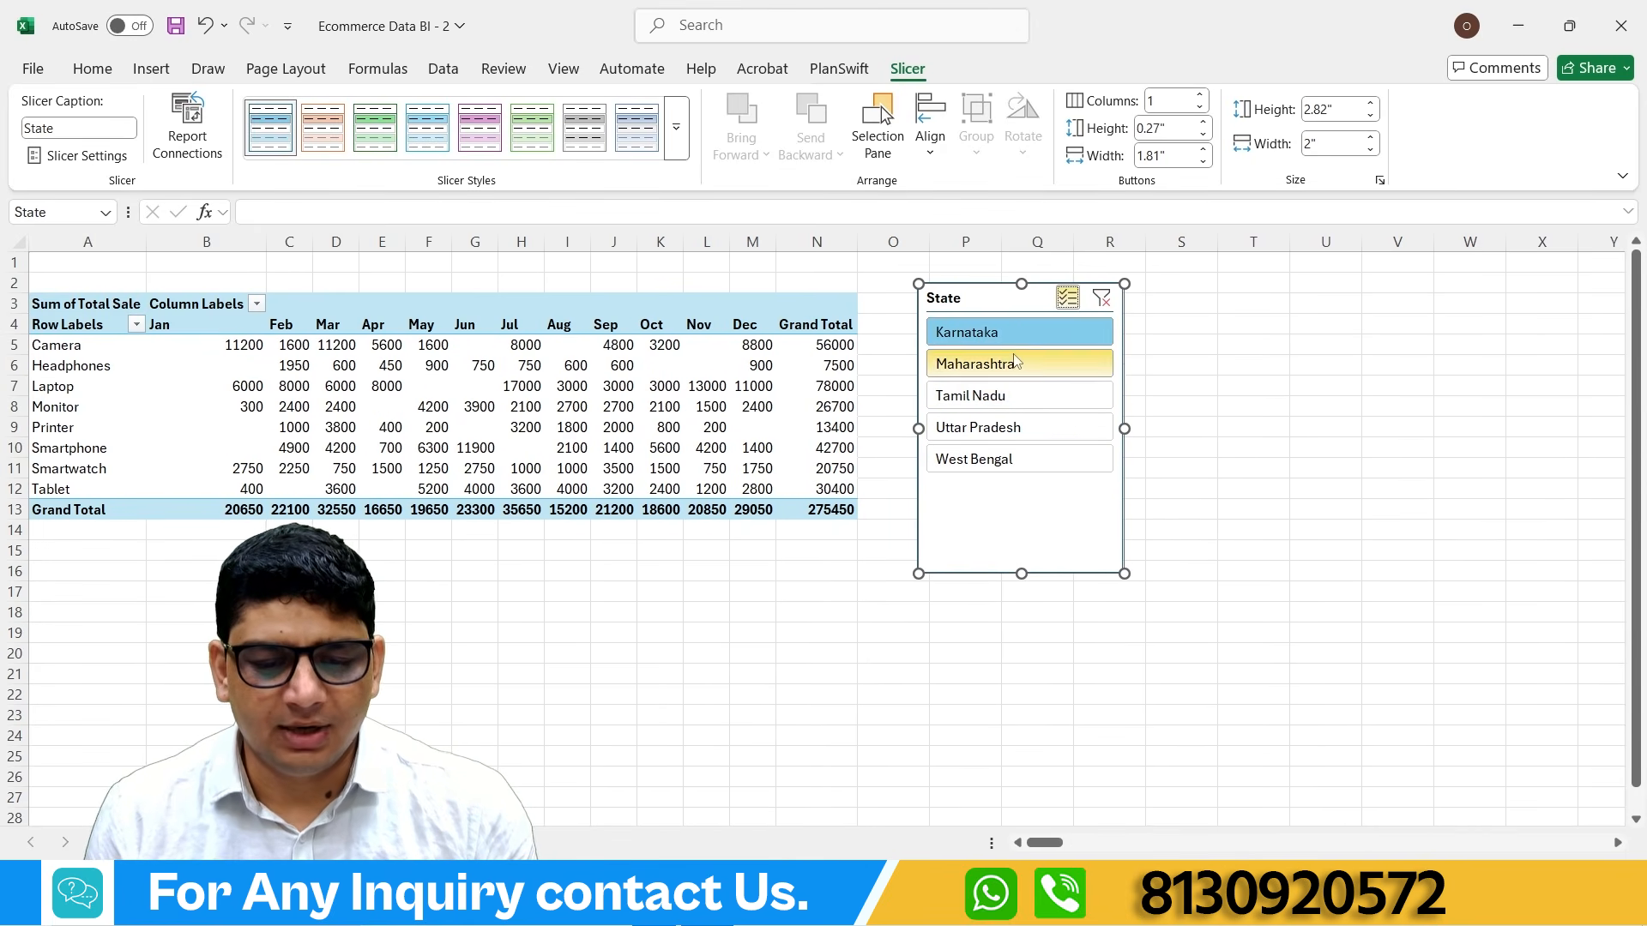
{"action": "left_click", "coordinate": [978, 395]}
{"action": "left_click", "coordinate": [1004, 433]}
{"action": "left_click", "coordinate": [1002, 459]}
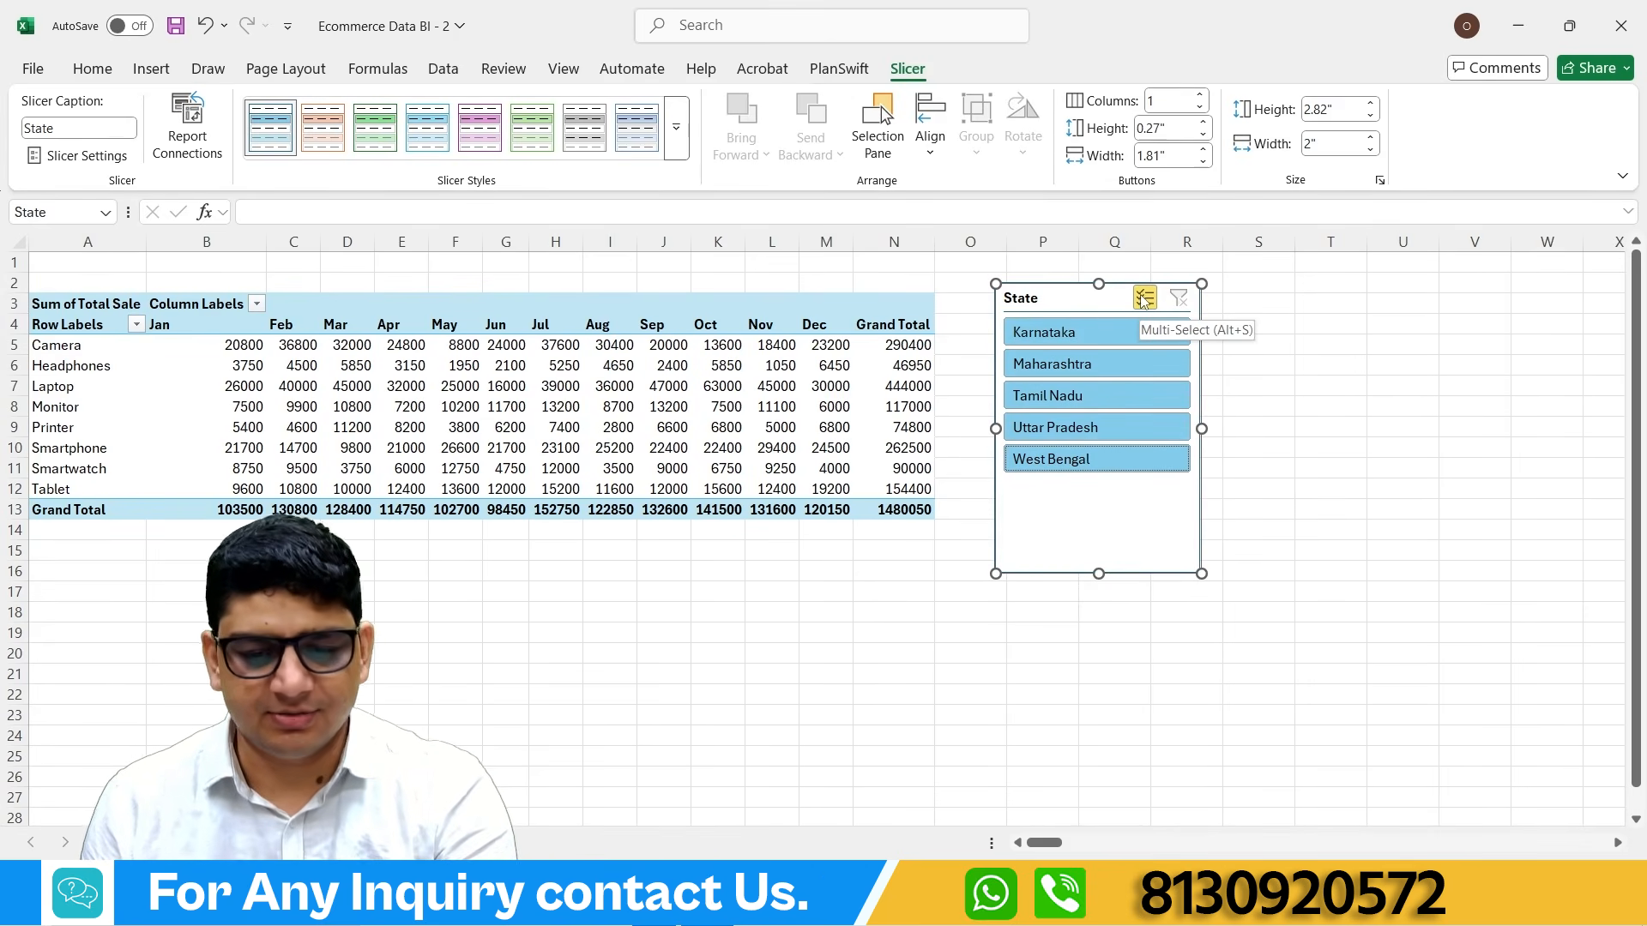
{"action": "key", "text": "Delete"}
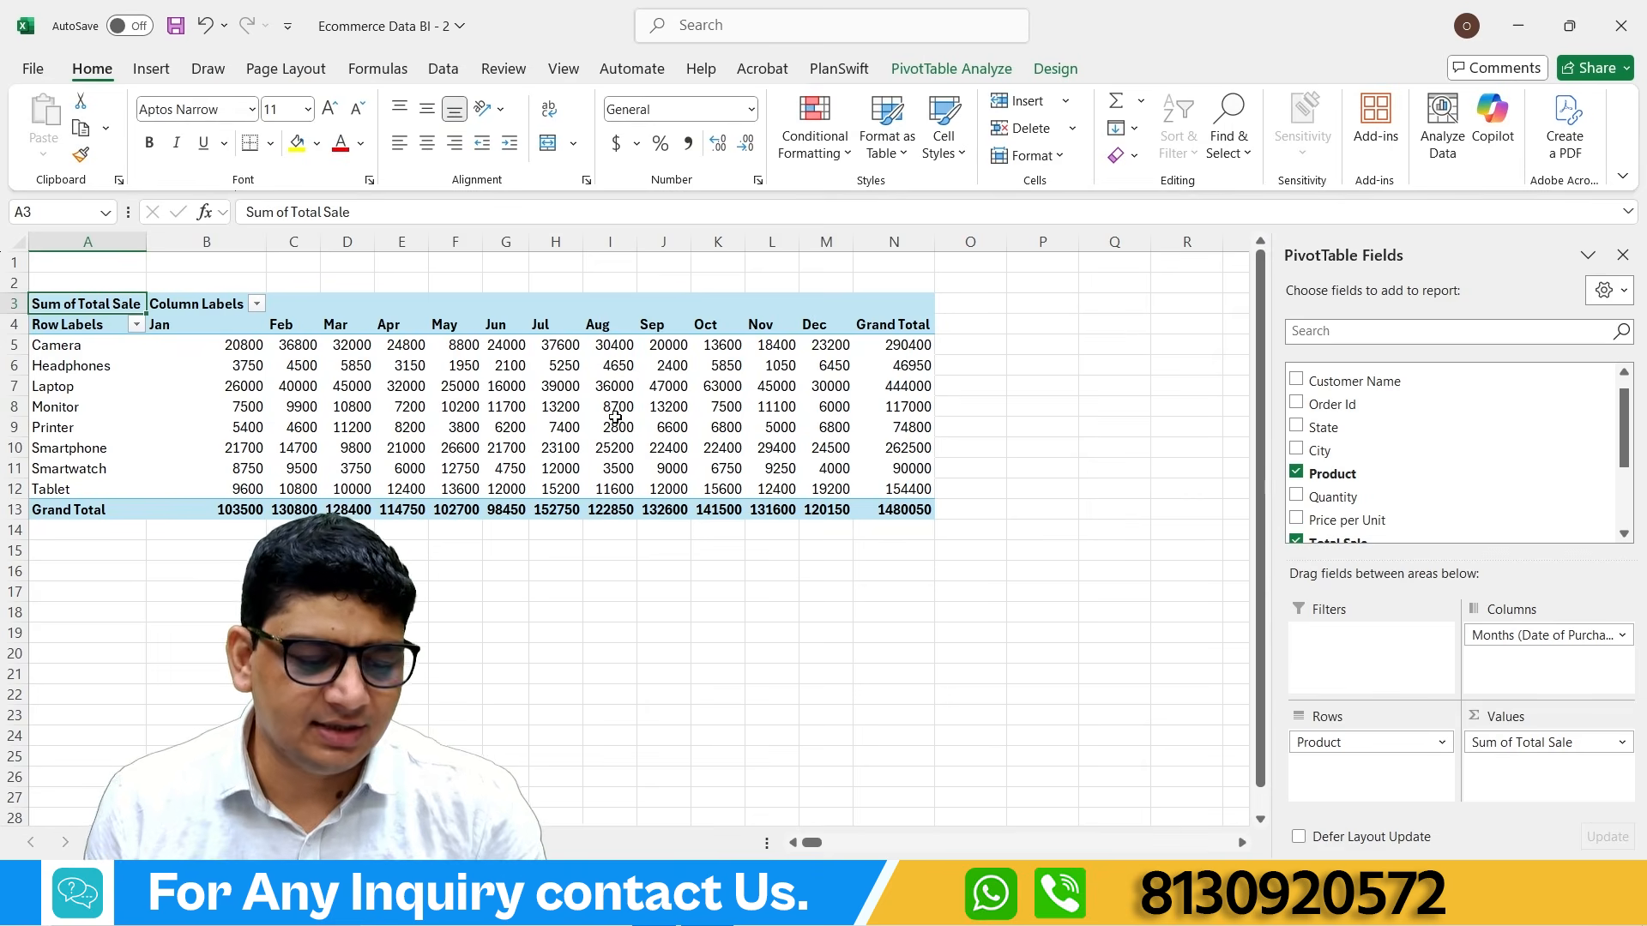
Step: Try banded rows and banded columns on the PivotTable, and switch both off again
{"action": "mouse_move", "coordinate": [615, 418]}
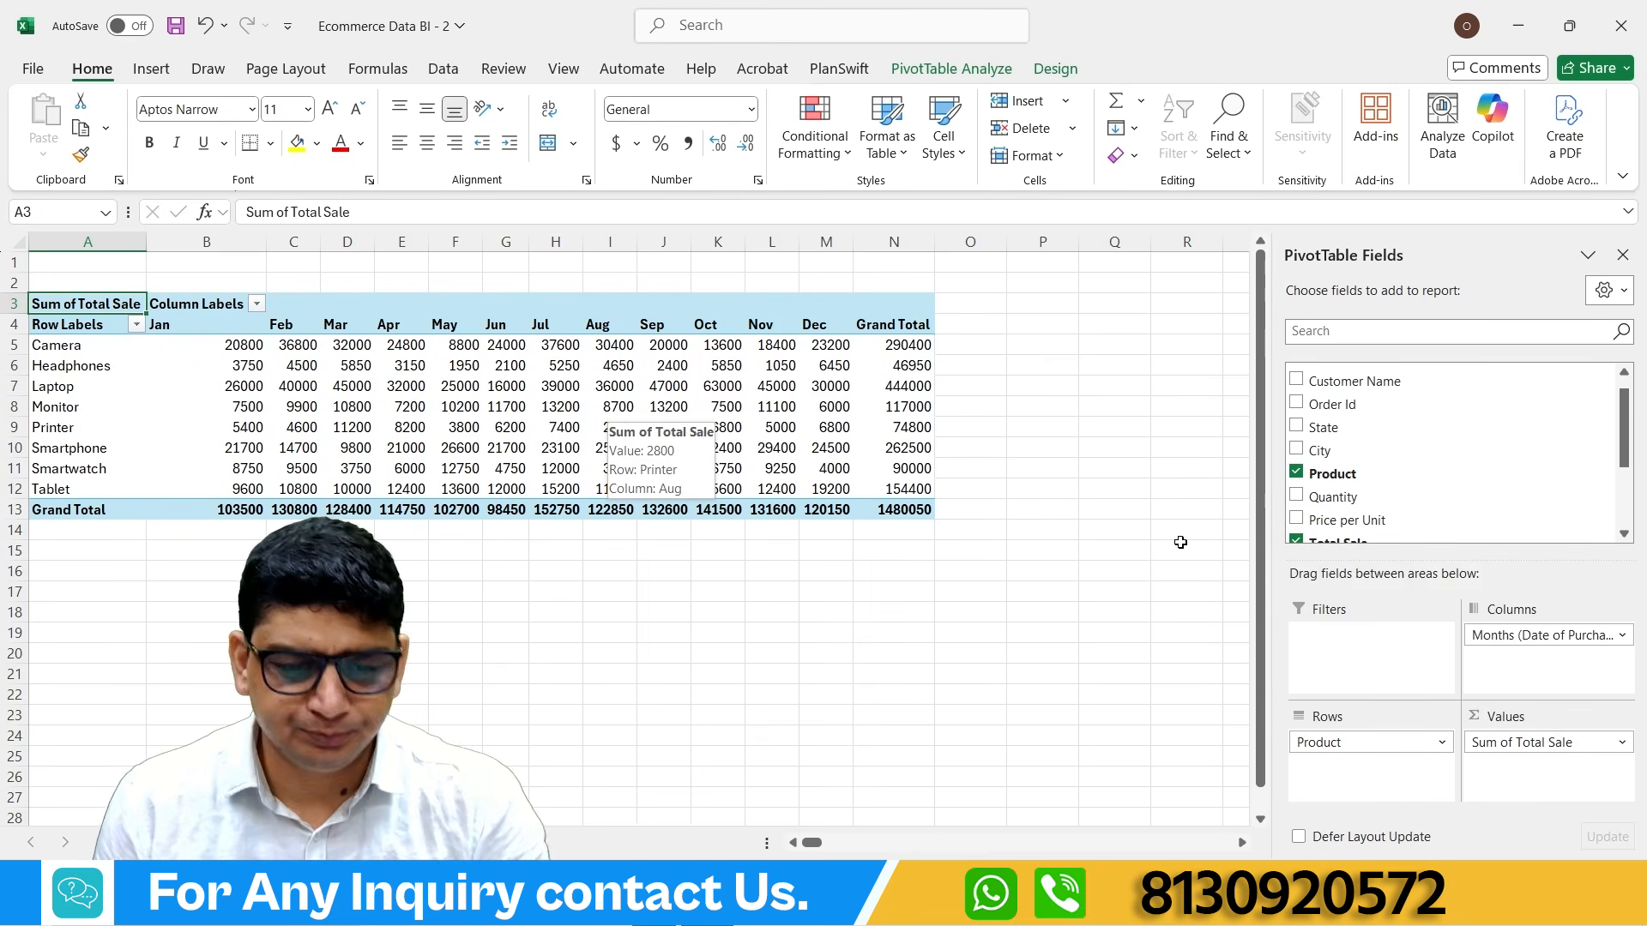
{"action": "left_click", "coordinate": [1054, 70]}
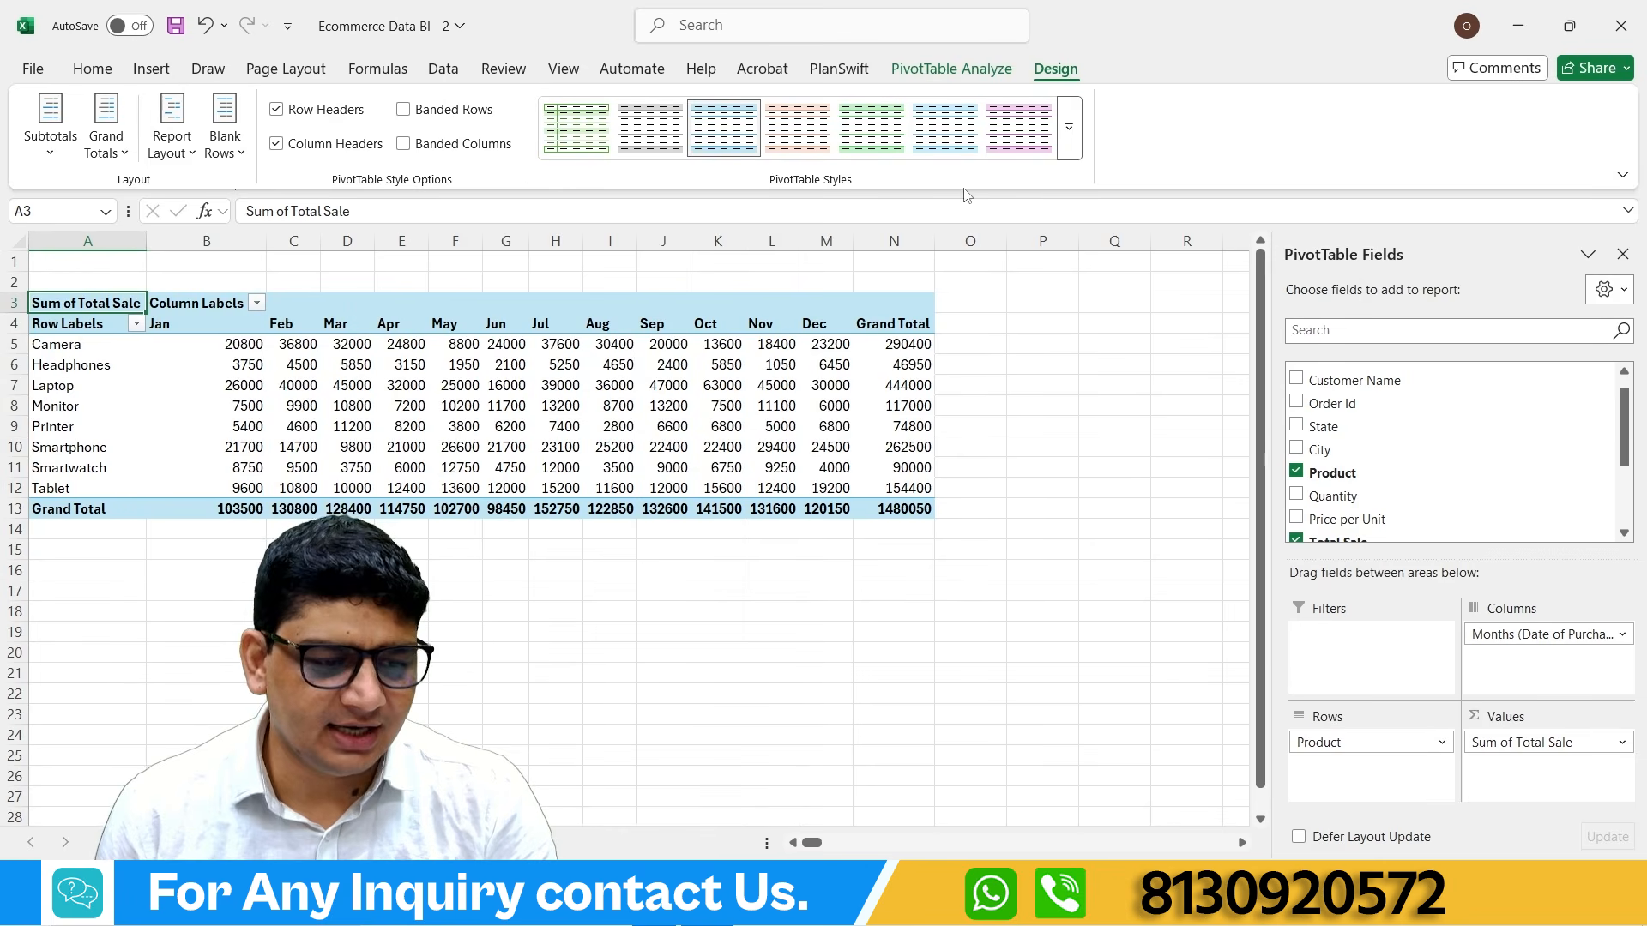
{"action": "left_click", "coordinate": [403, 110]}
{"action": "left_click", "coordinate": [403, 145]}
{"action": "left_click", "coordinate": [404, 110]}
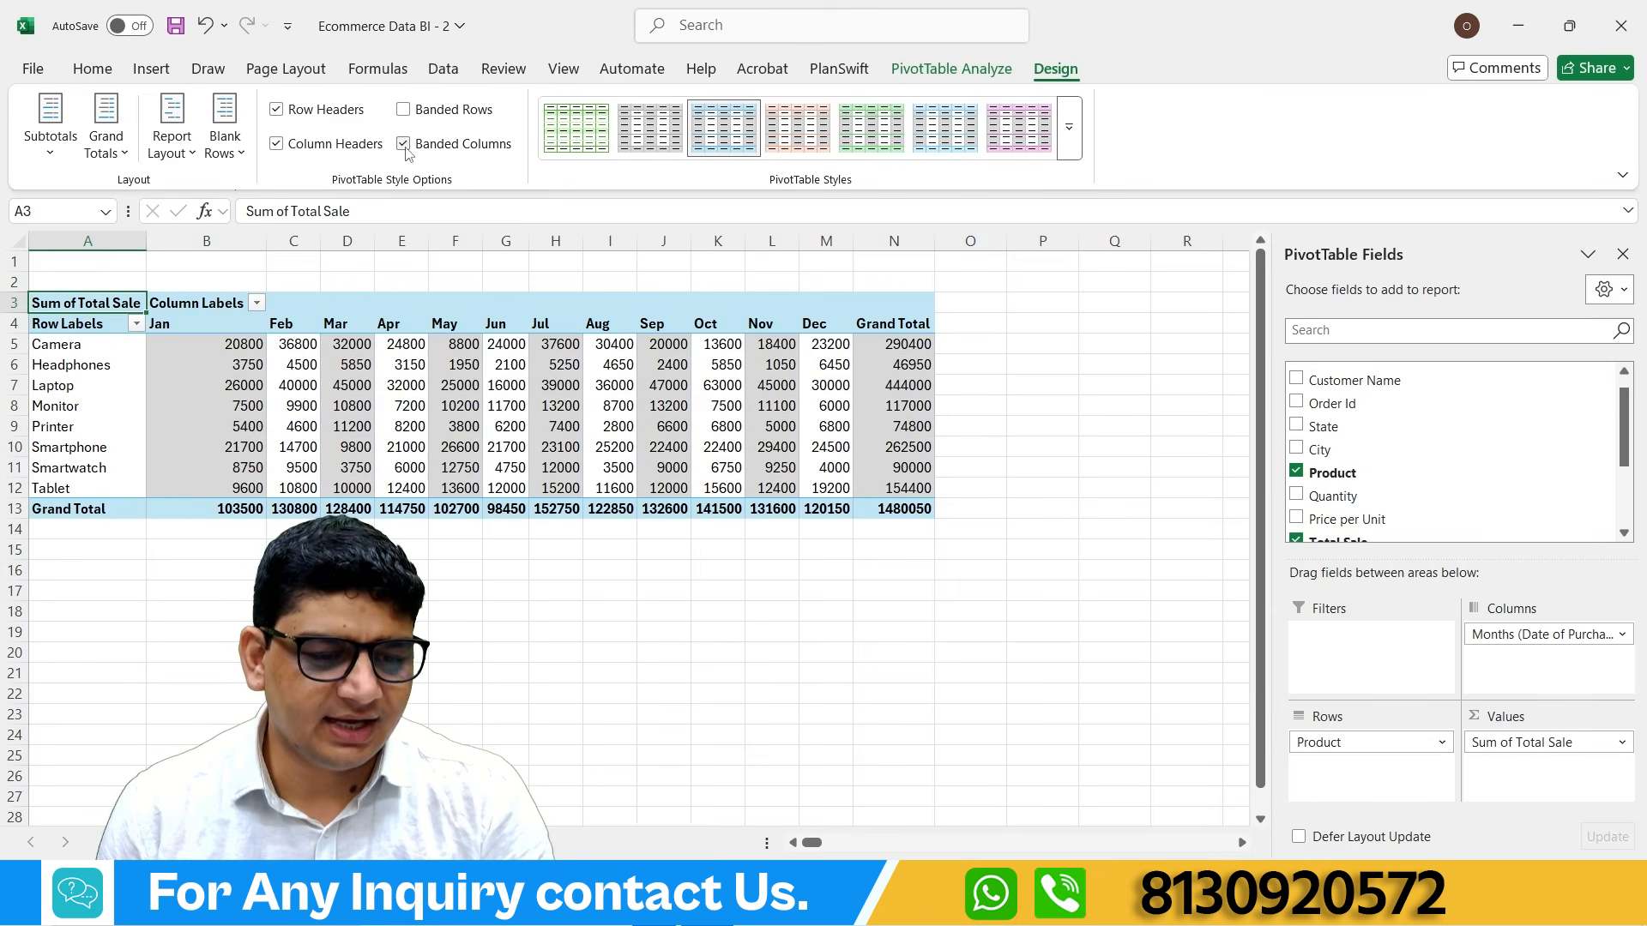
{"action": "left_click", "coordinate": [403, 144]}
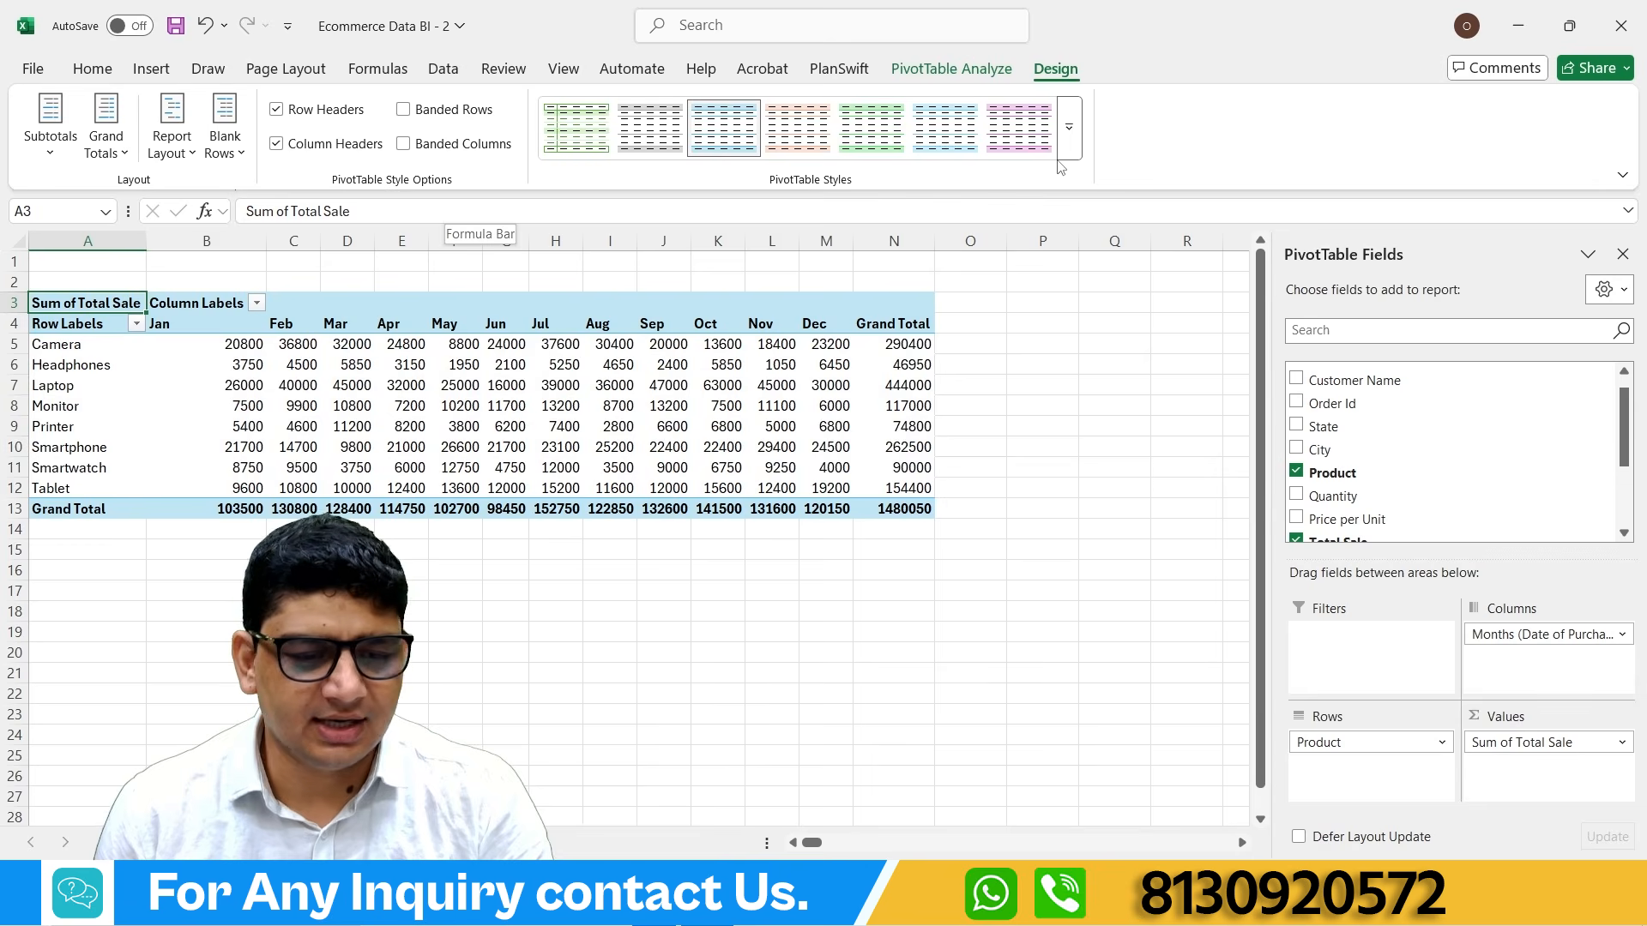
Step: Preview Line, Pie, Bar, Area, Sunburst and Treemap chart types for a PivotChart, and close the chart dialog without inserting one
{"action": "left_click", "coordinate": [929, 70]}
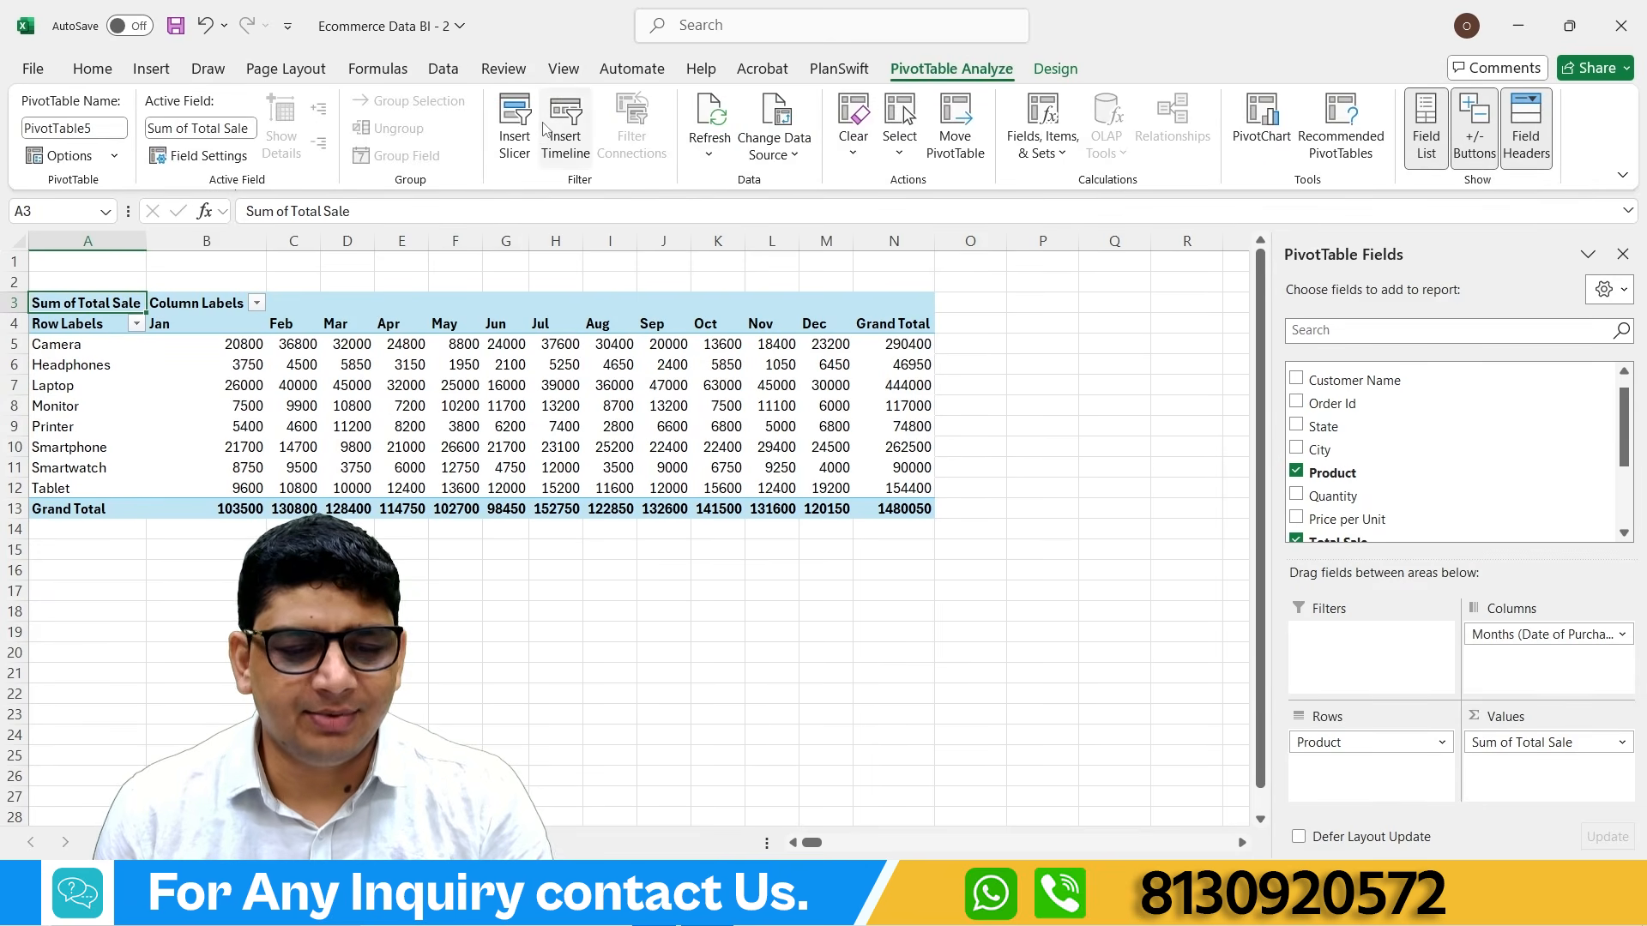
{"action": "left_click", "coordinate": [1265, 118]}
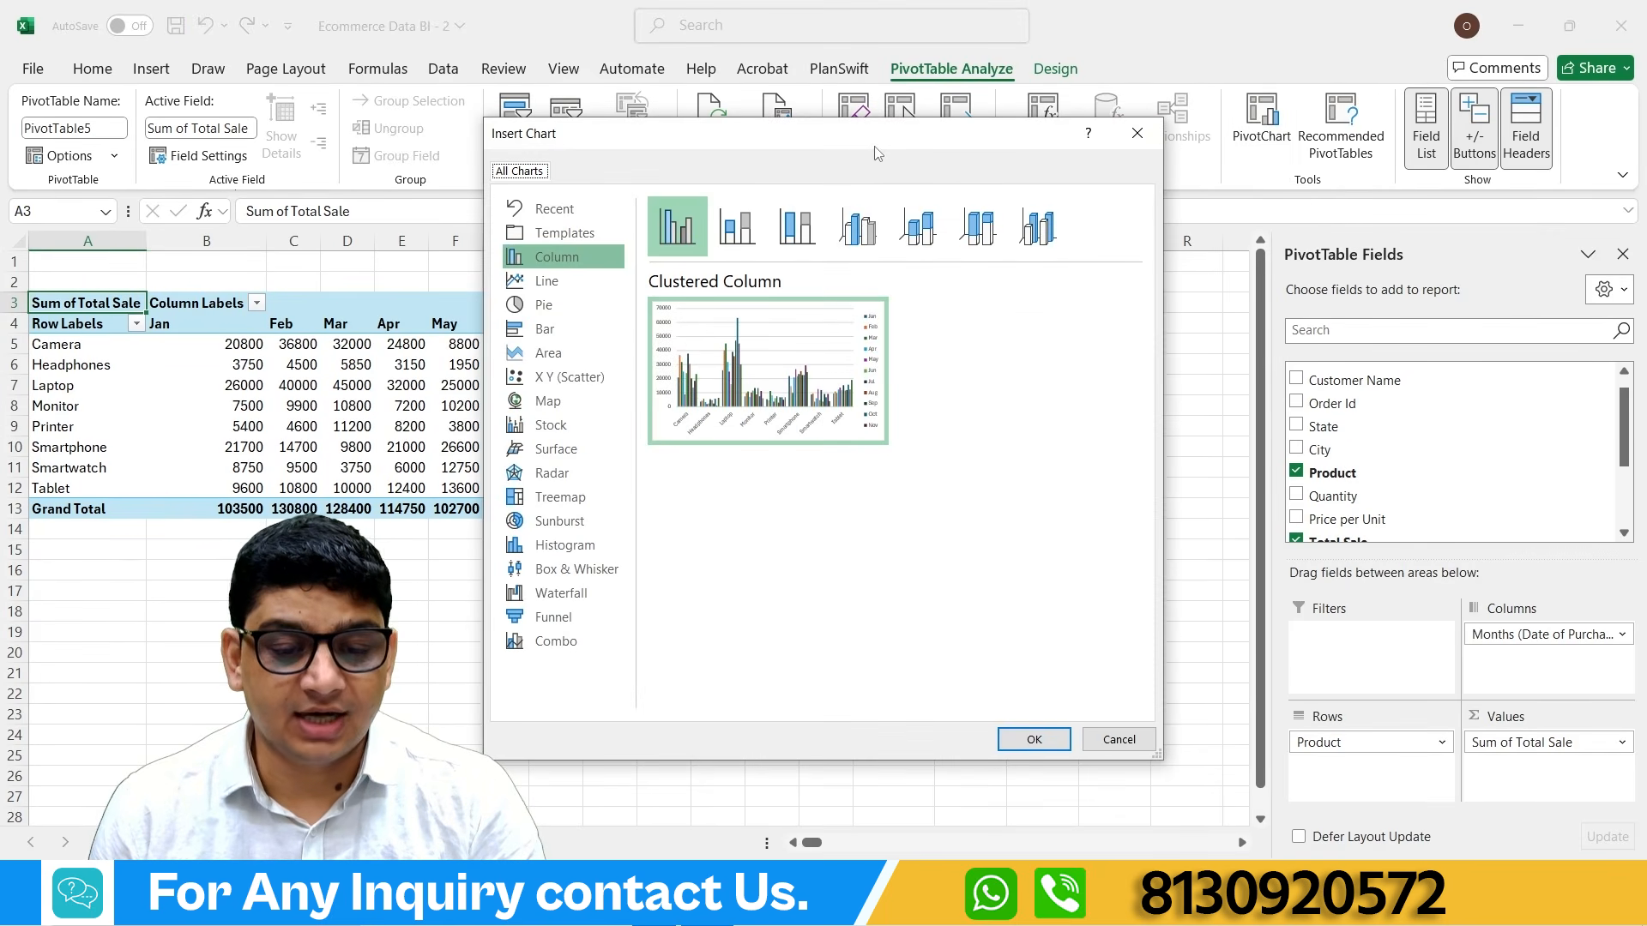
{"action": "left_click_drag", "start_coordinate": [874, 144], "coordinate": [1105, 137]}
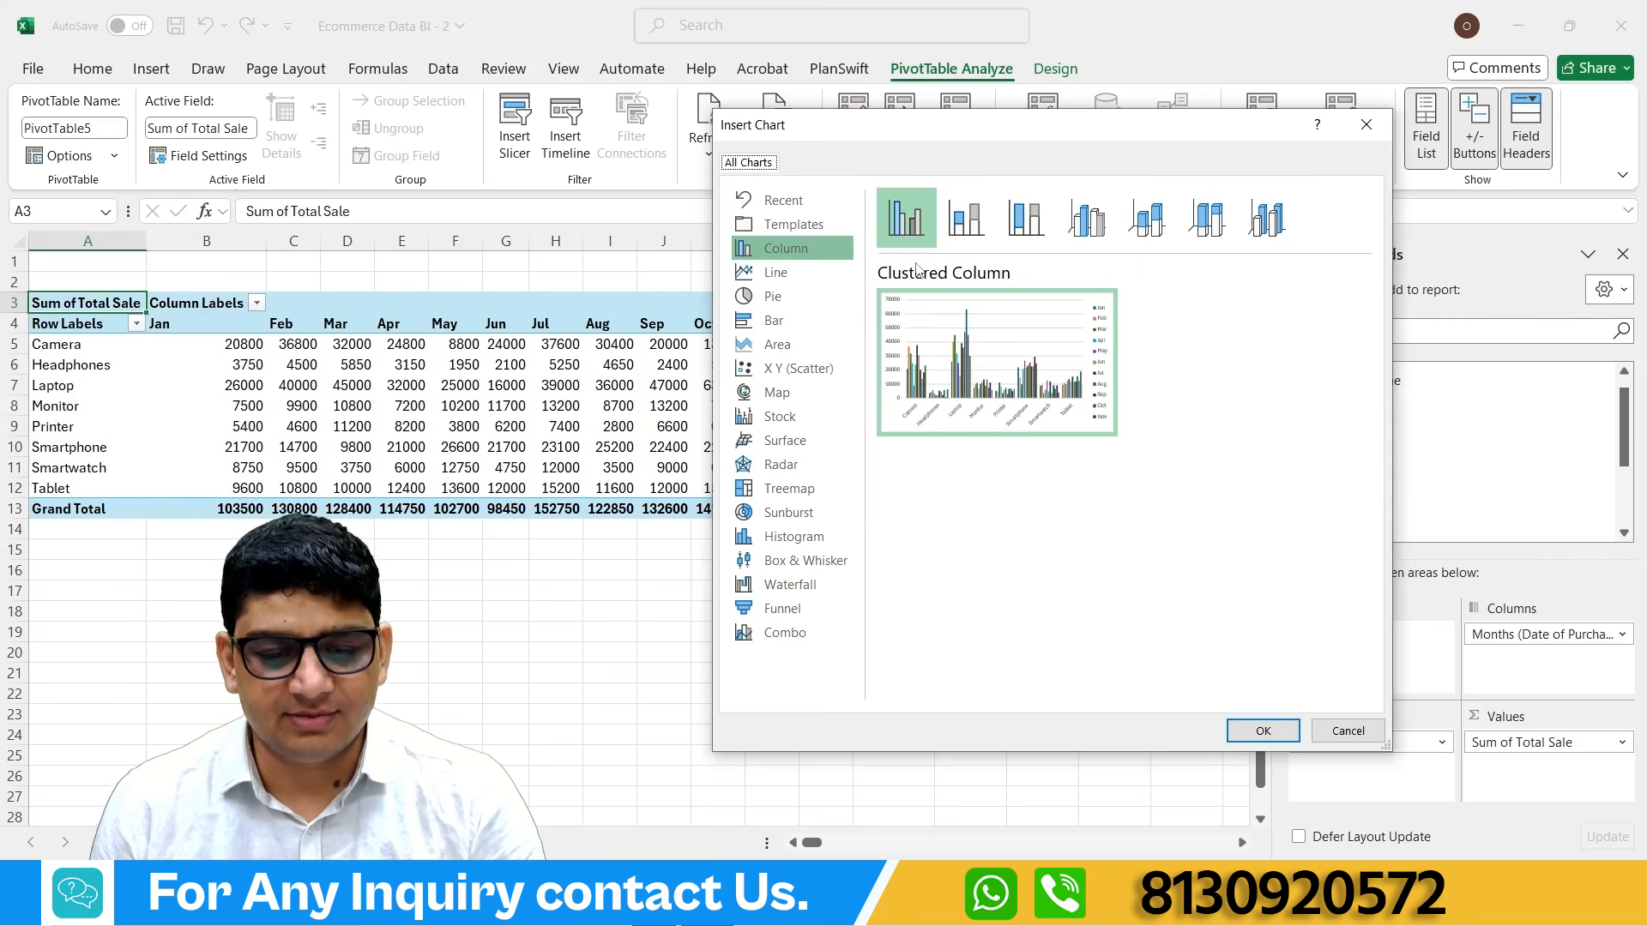
{"action": "left_click", "coordinate": [770, 272]}
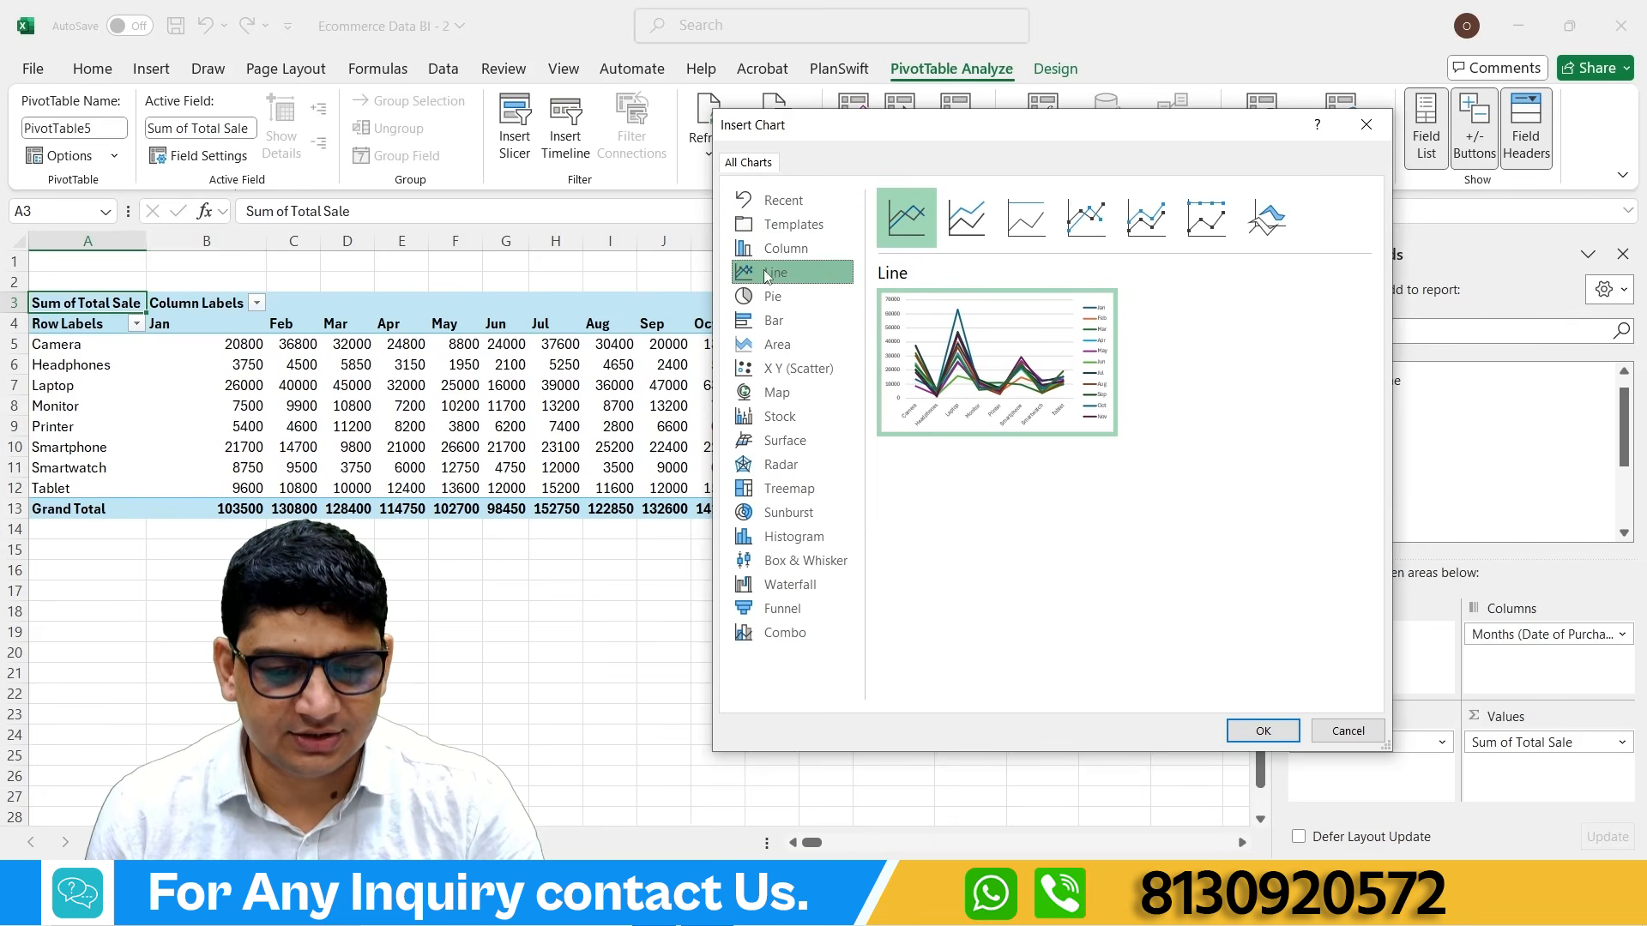
{"action": "left_click", "coordinate": [767, 297]}
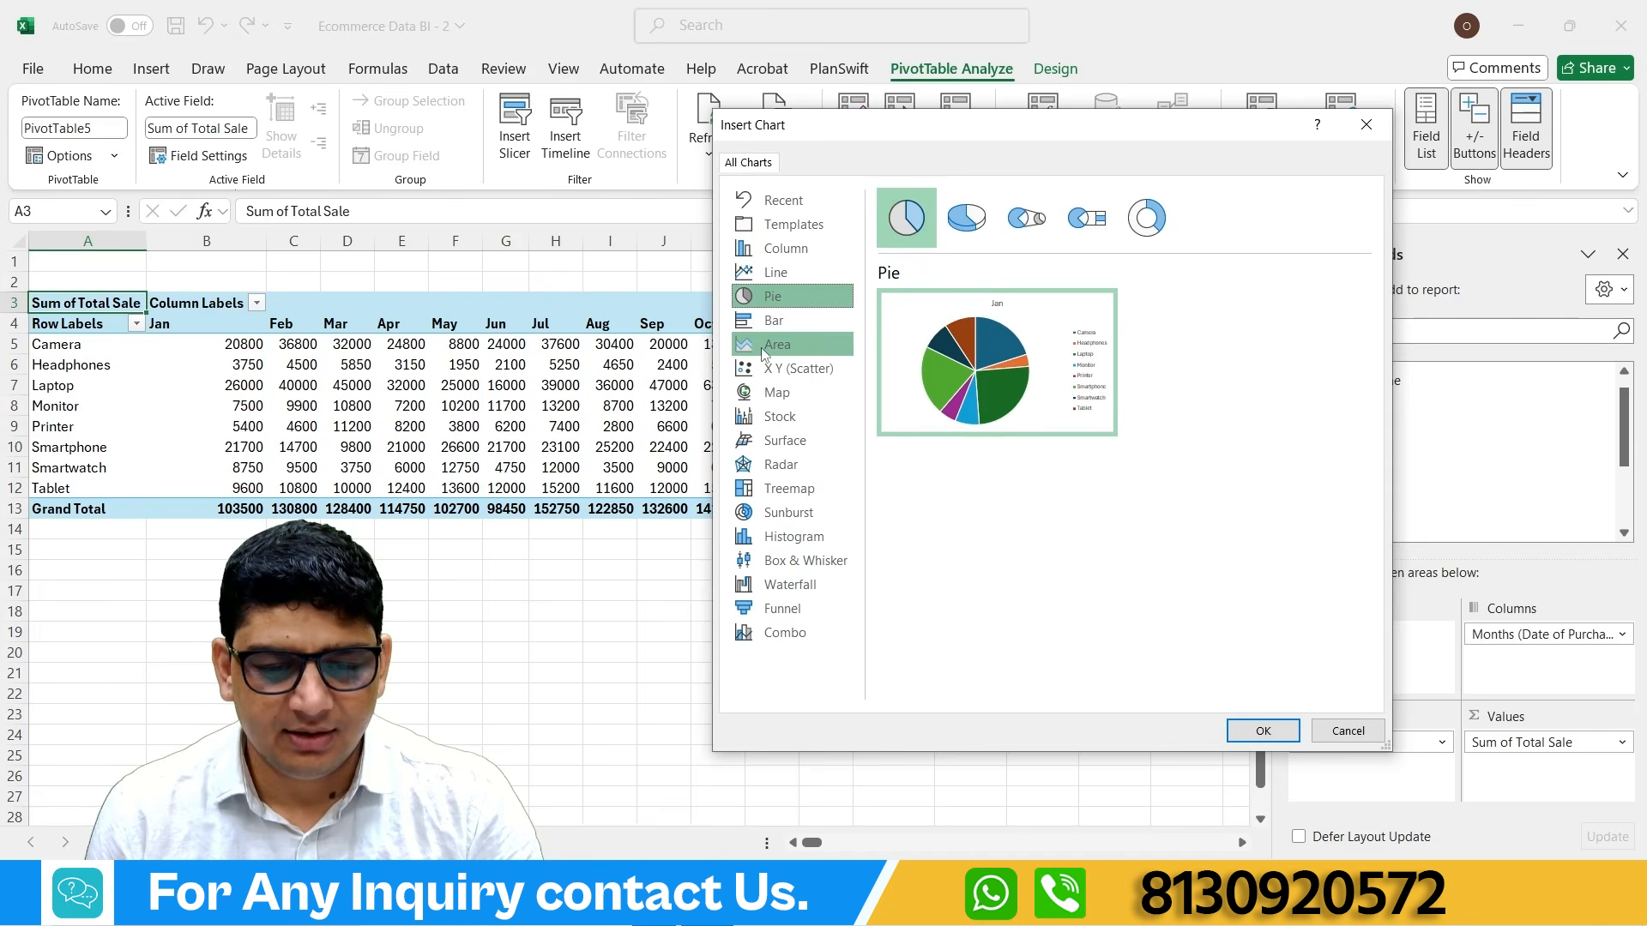
{"action": "left_click", "coordinate": [771, 323]}
{"action": "left_click", "coordinate": [770, 346]}
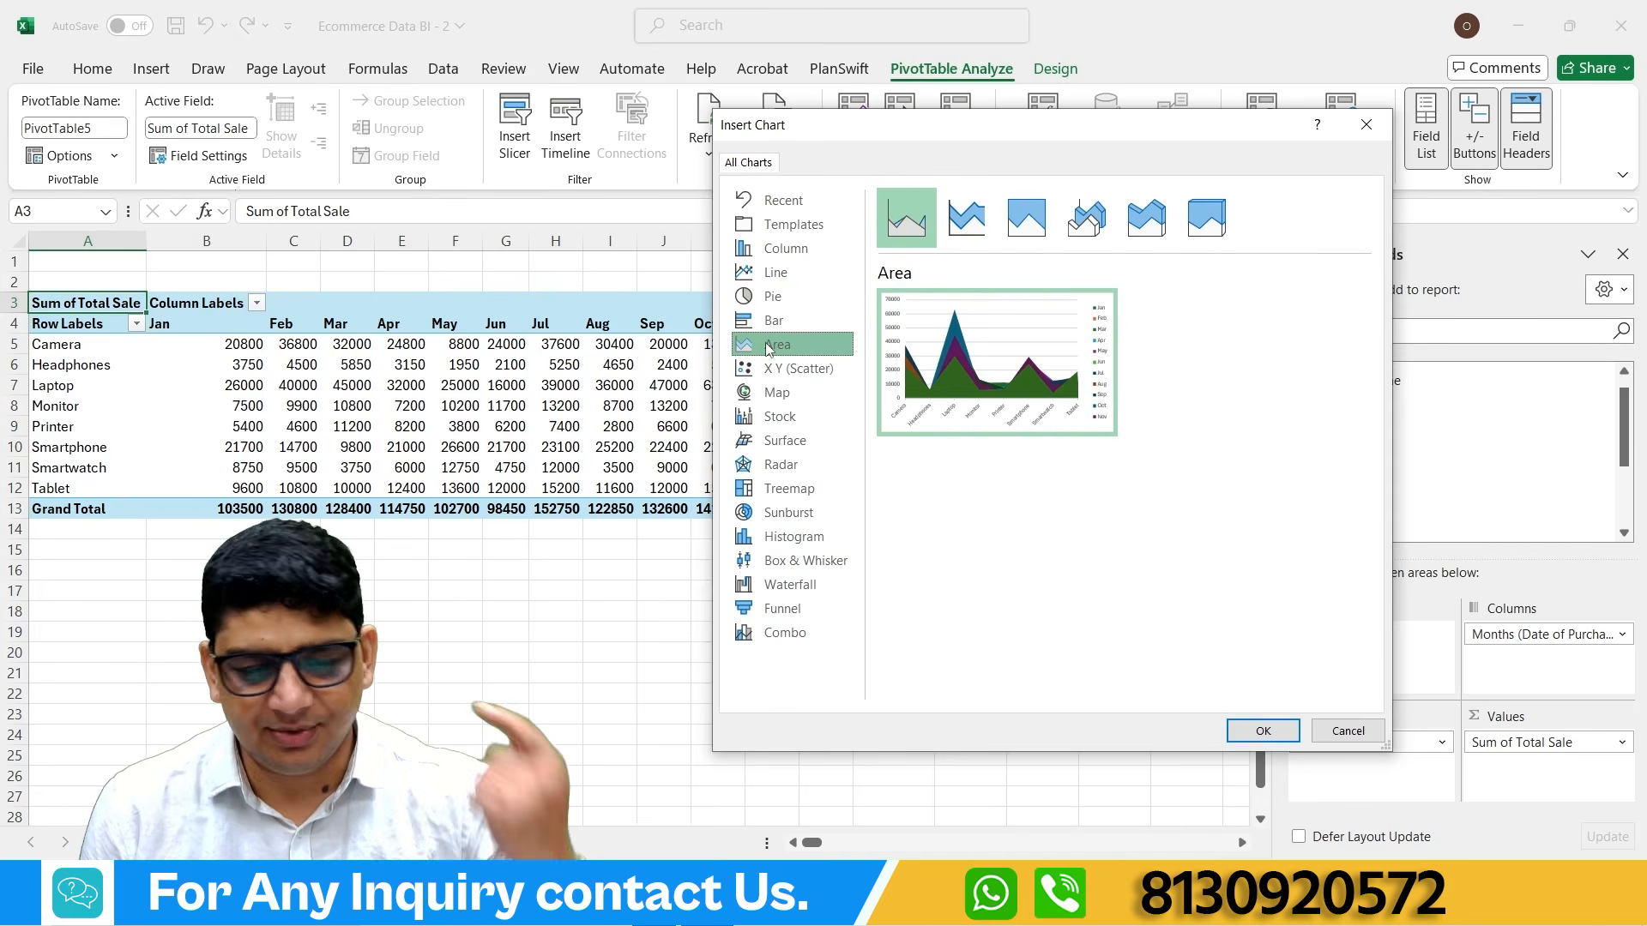
{"action": "left_click", "coordinate": [777, 512]}
{"action": "left_click", "coordinate": [800, 488]}
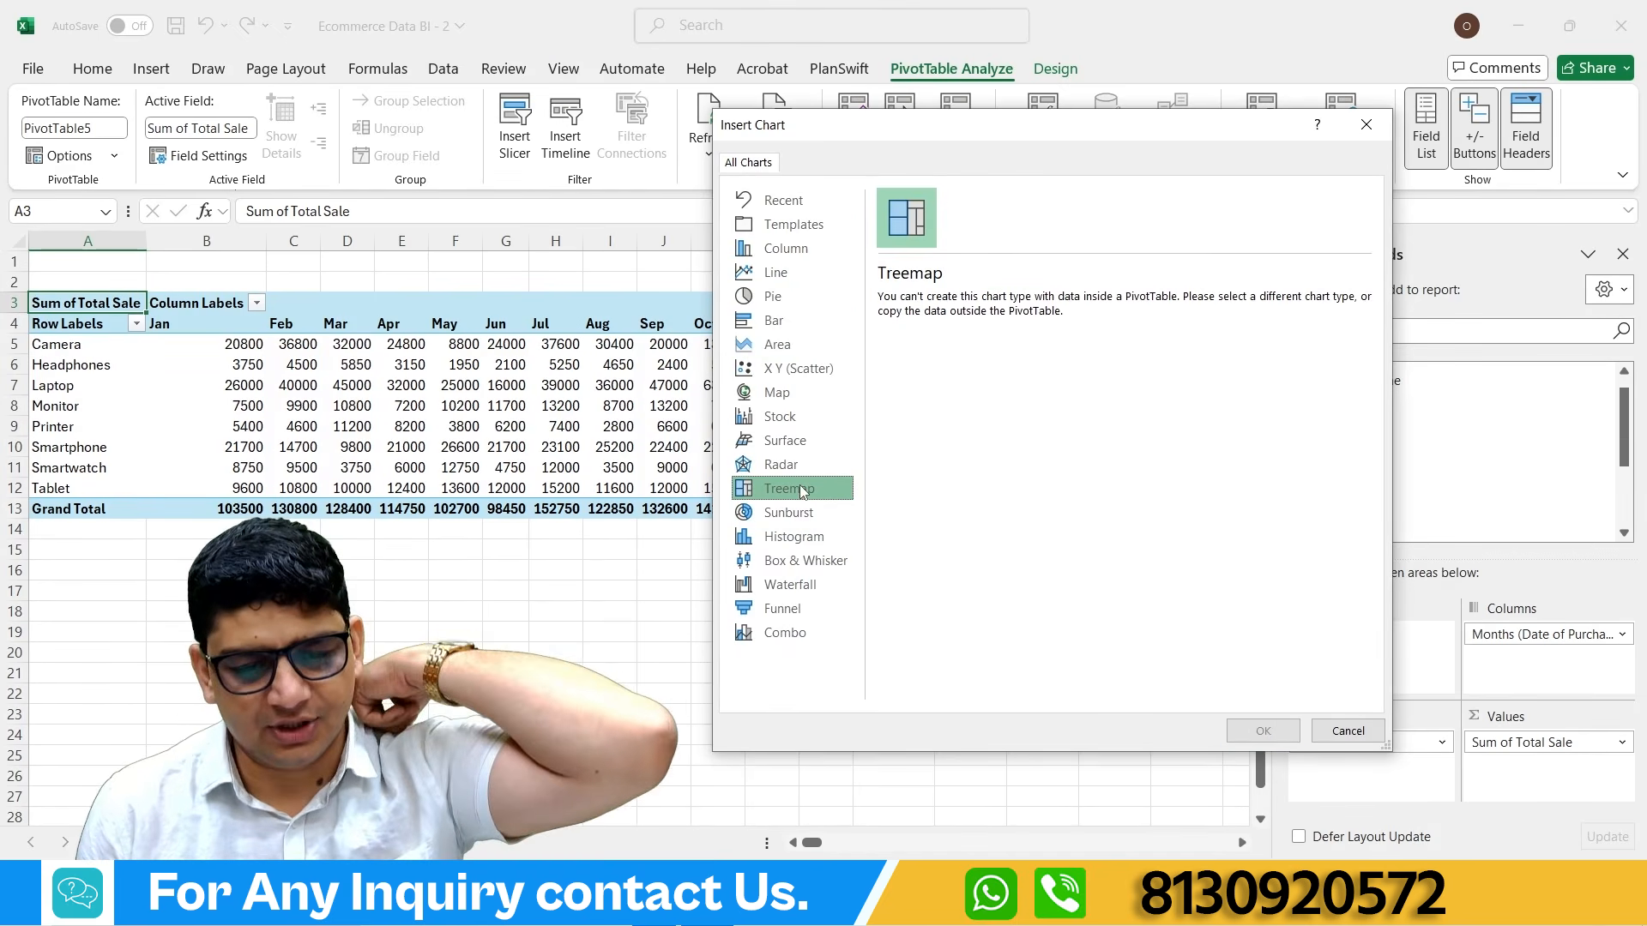
{"action": "left_click", "coordinate": [1366, 125]}
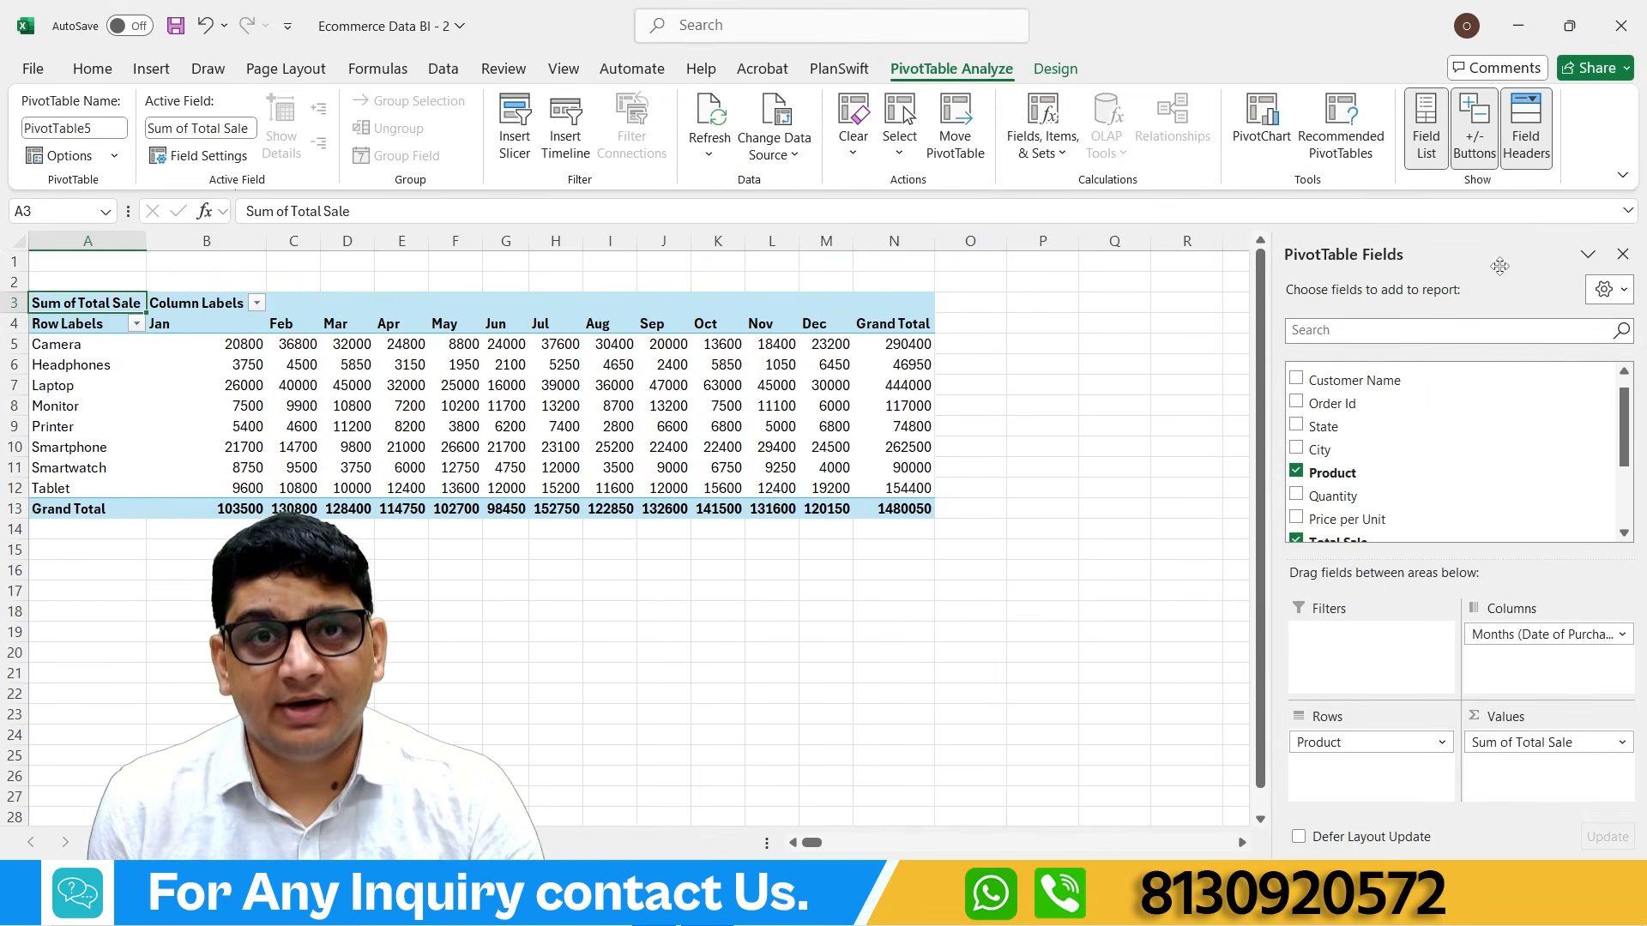
Step: Hide the PivotTable's field list, select the August value for Headphones, and show the field list again
{"action": "left_click", "coordinate": [1425, 138]}
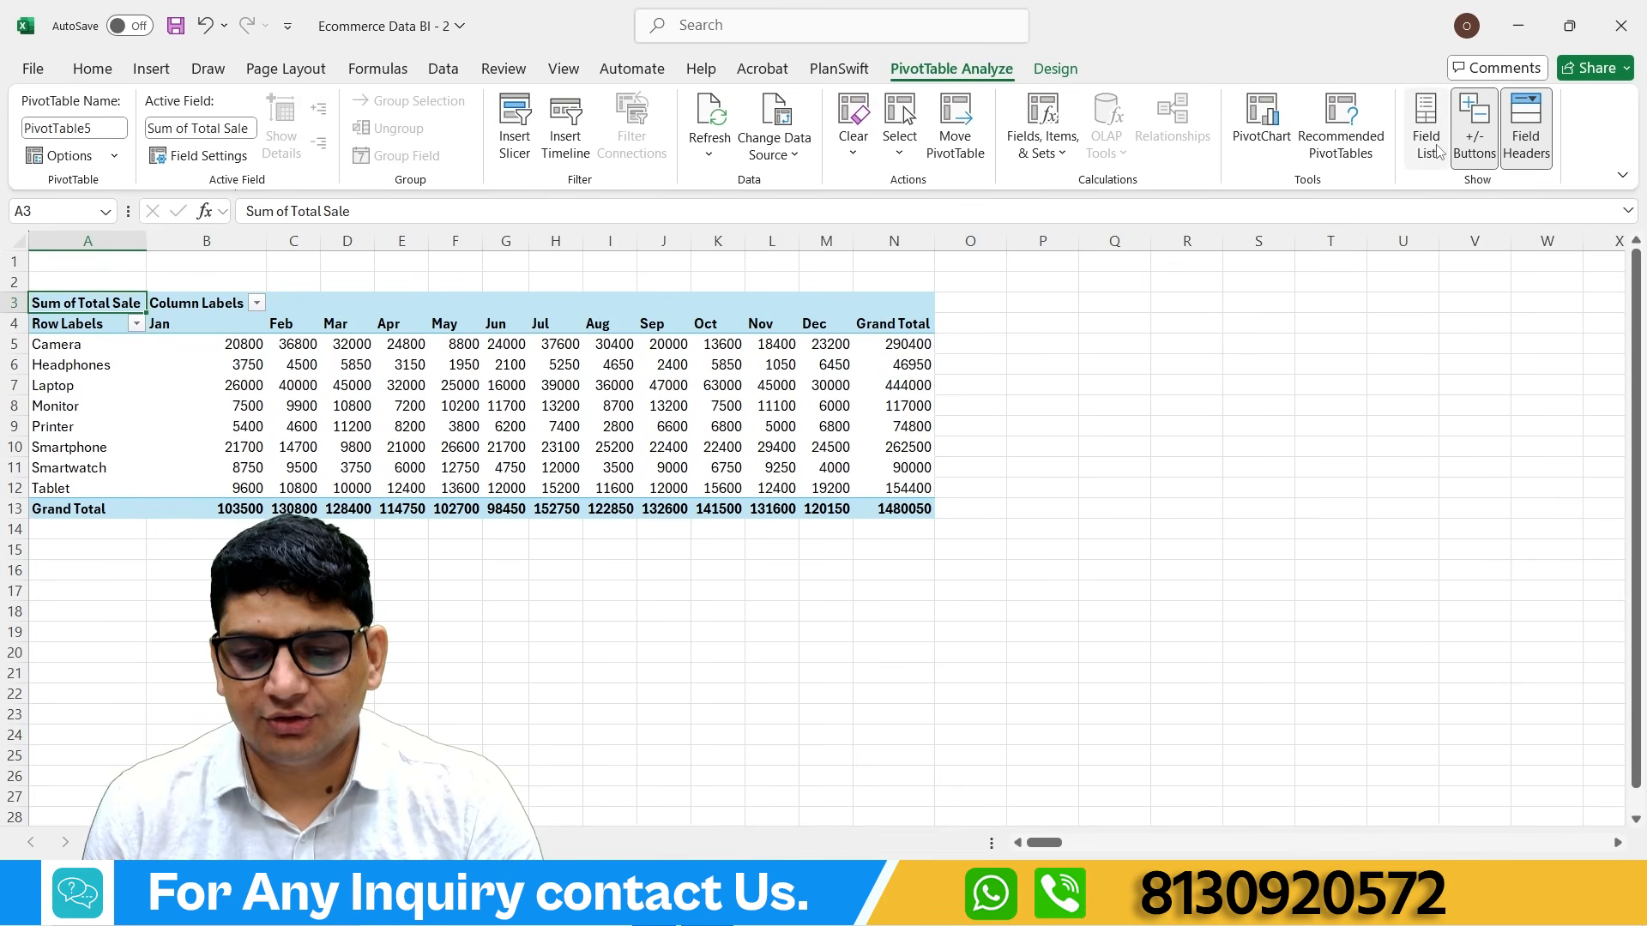
{"action": "left_click", "coordinate": [627, 373]}
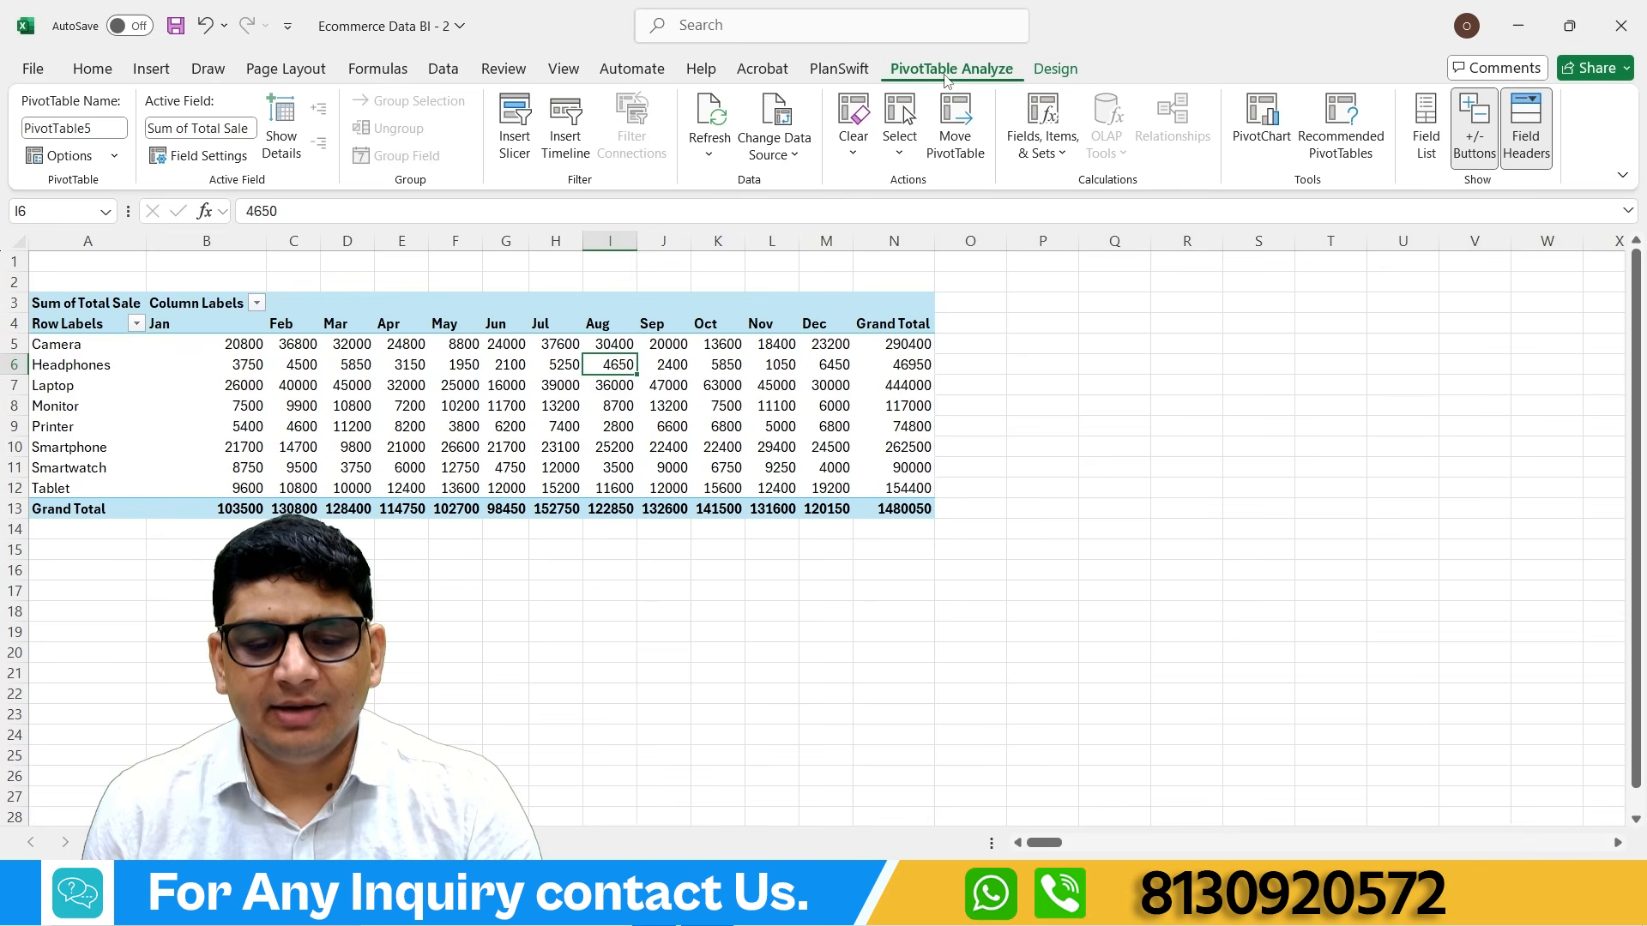
{"action": "left_click", "coordinate": [1424, 146]}
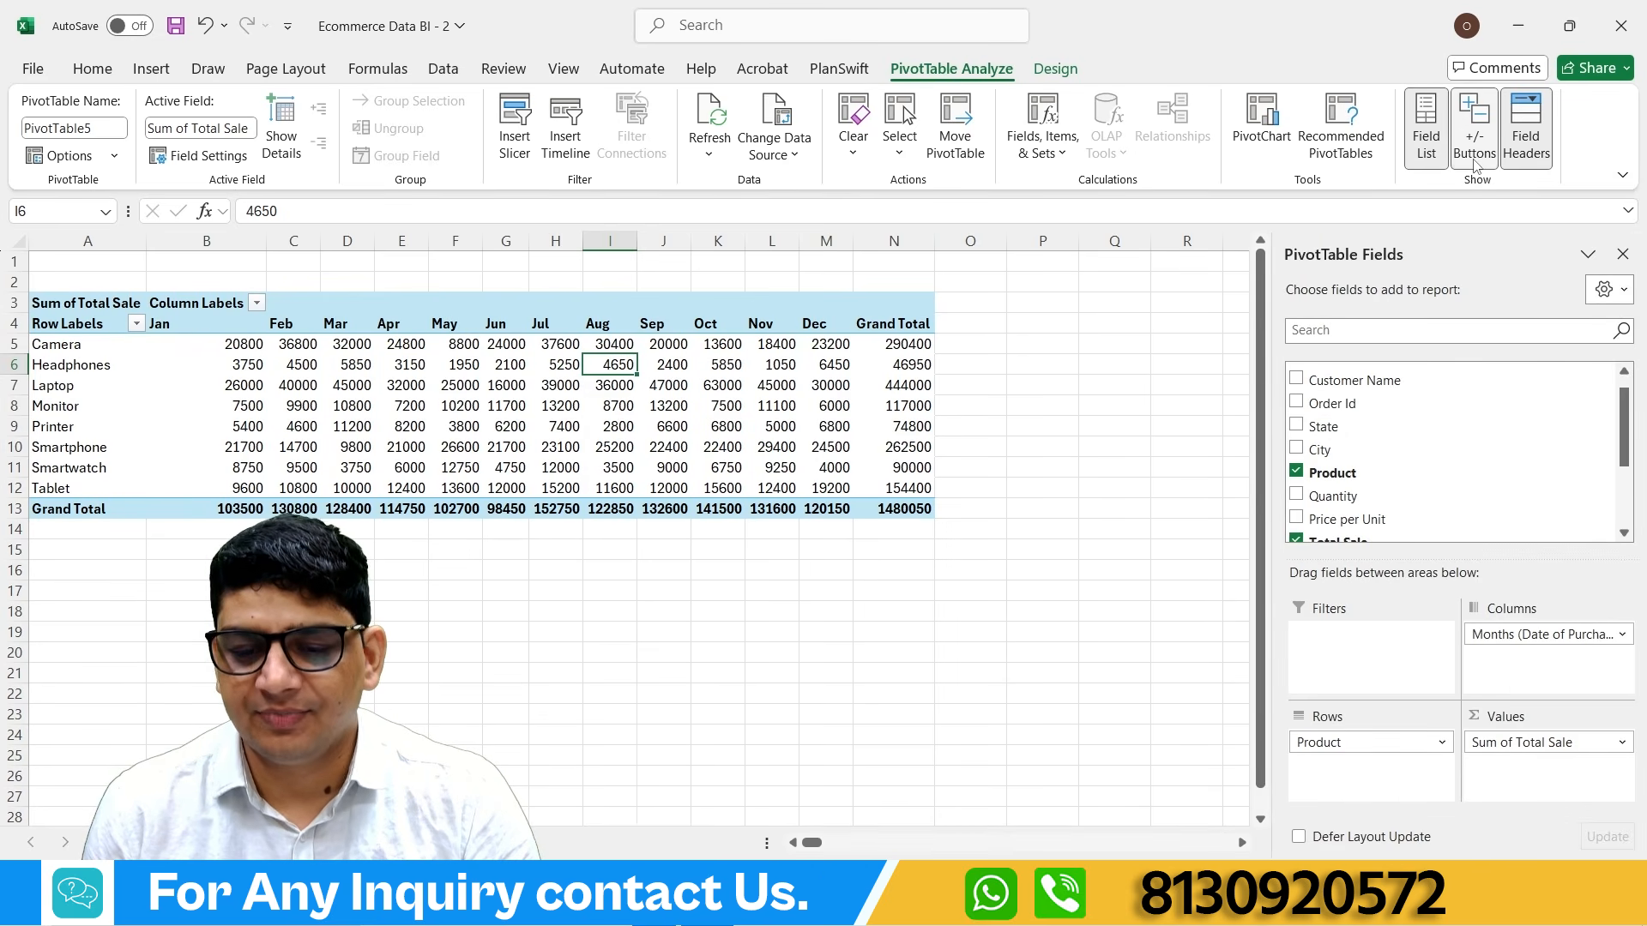
Step: Hide and restore the PivotTable's field headers twice, and toggle its expand/collapse buttons
{"action": "left_click", "coordinate": [1539, 158]}
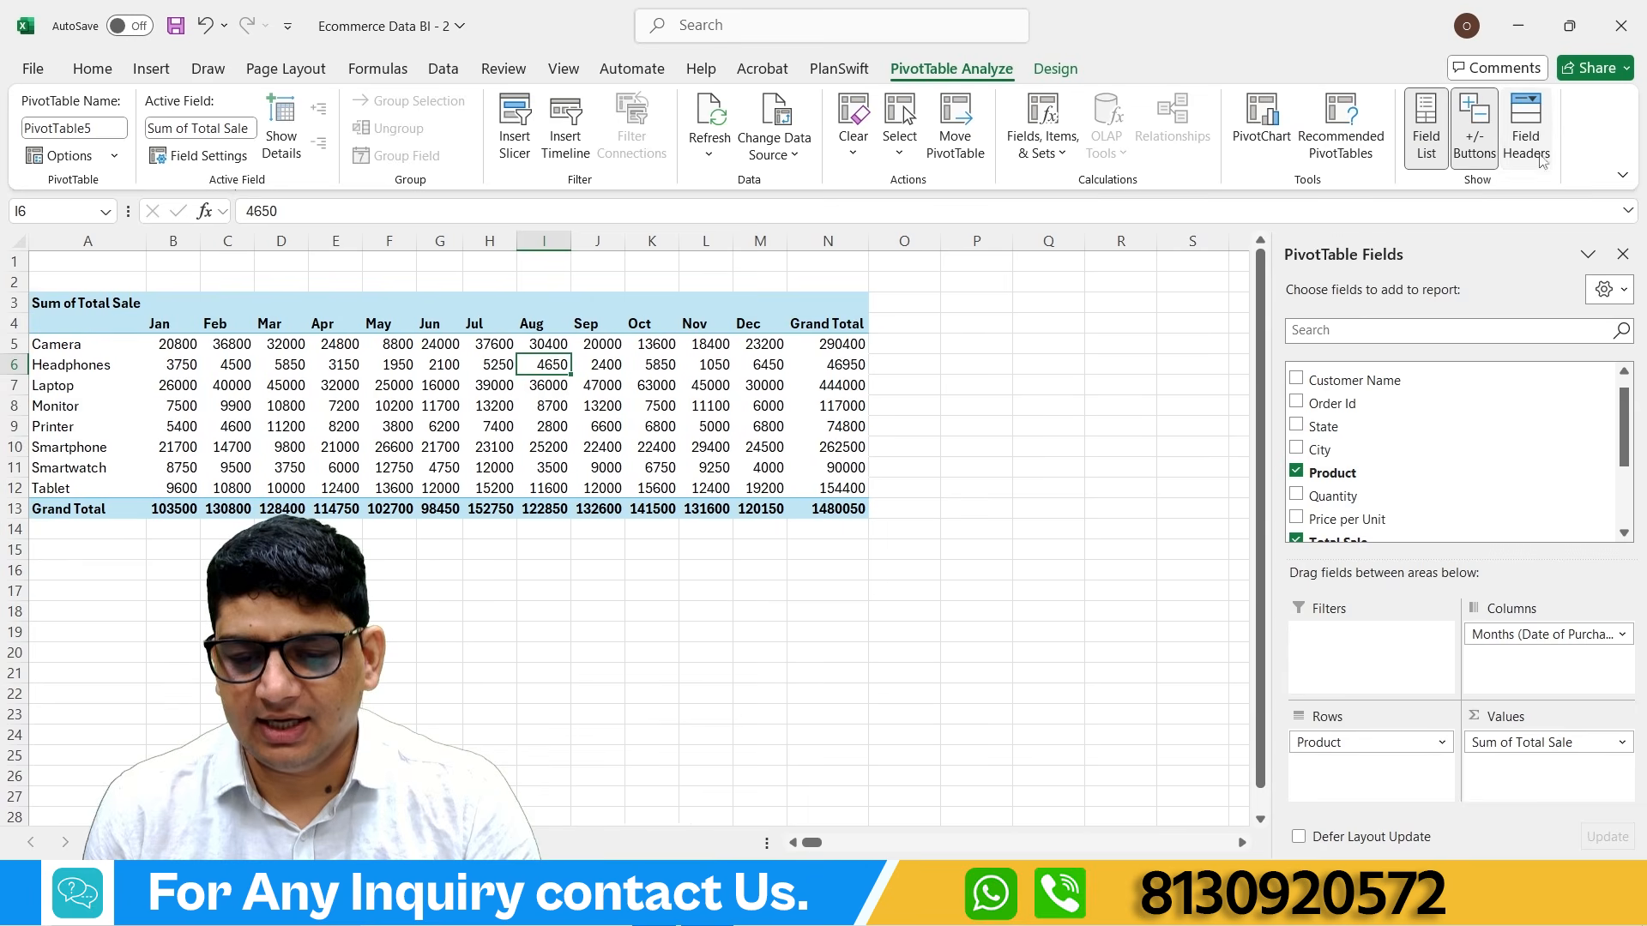
{"action": "left_click", "coordinate": [1539, 156]}
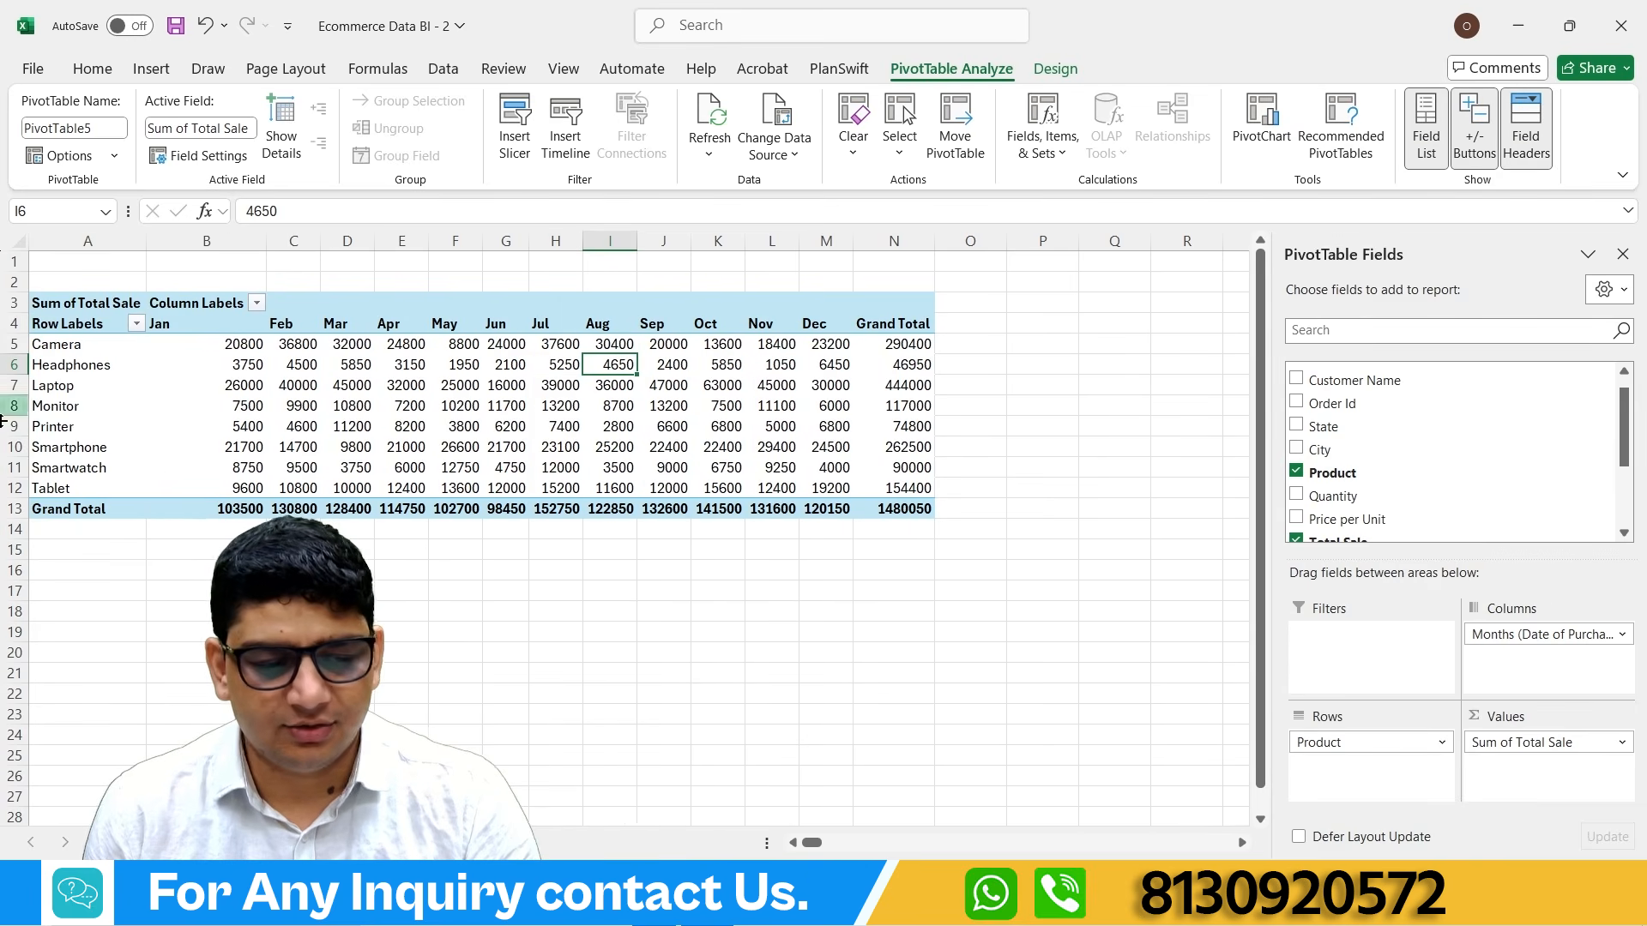
{"action": "left_click", "coordinate": [1534, 137]}
{"action": "left_click", "coordinate": [1535, 137]}
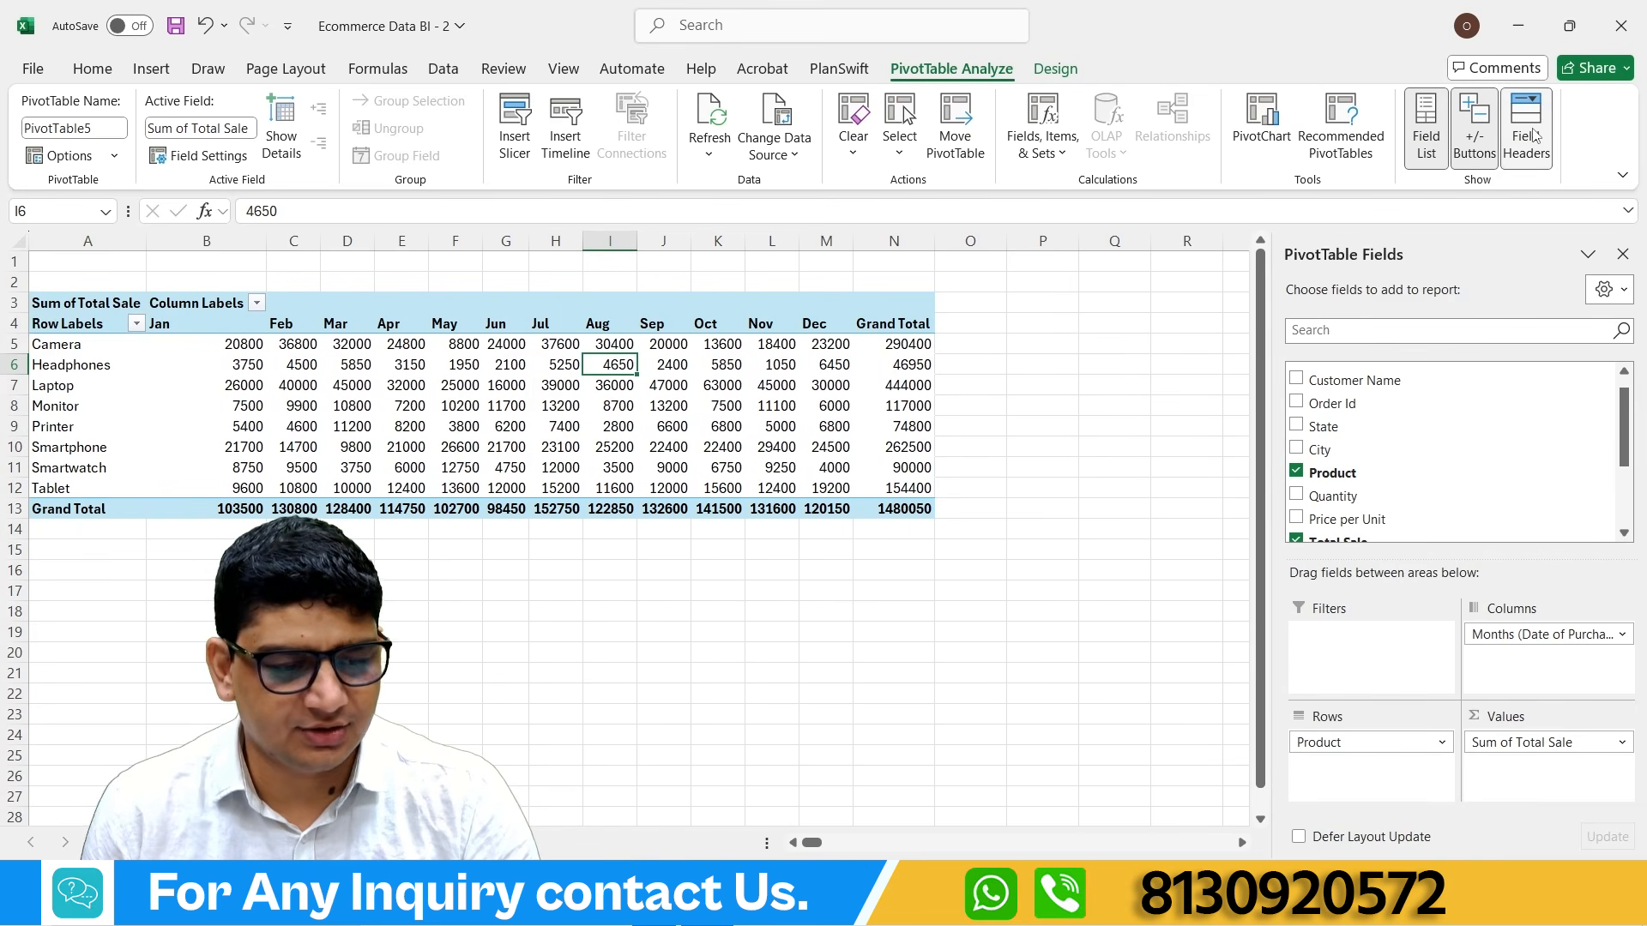
{"action": "left_click", "coordinate": [1472, 137]}
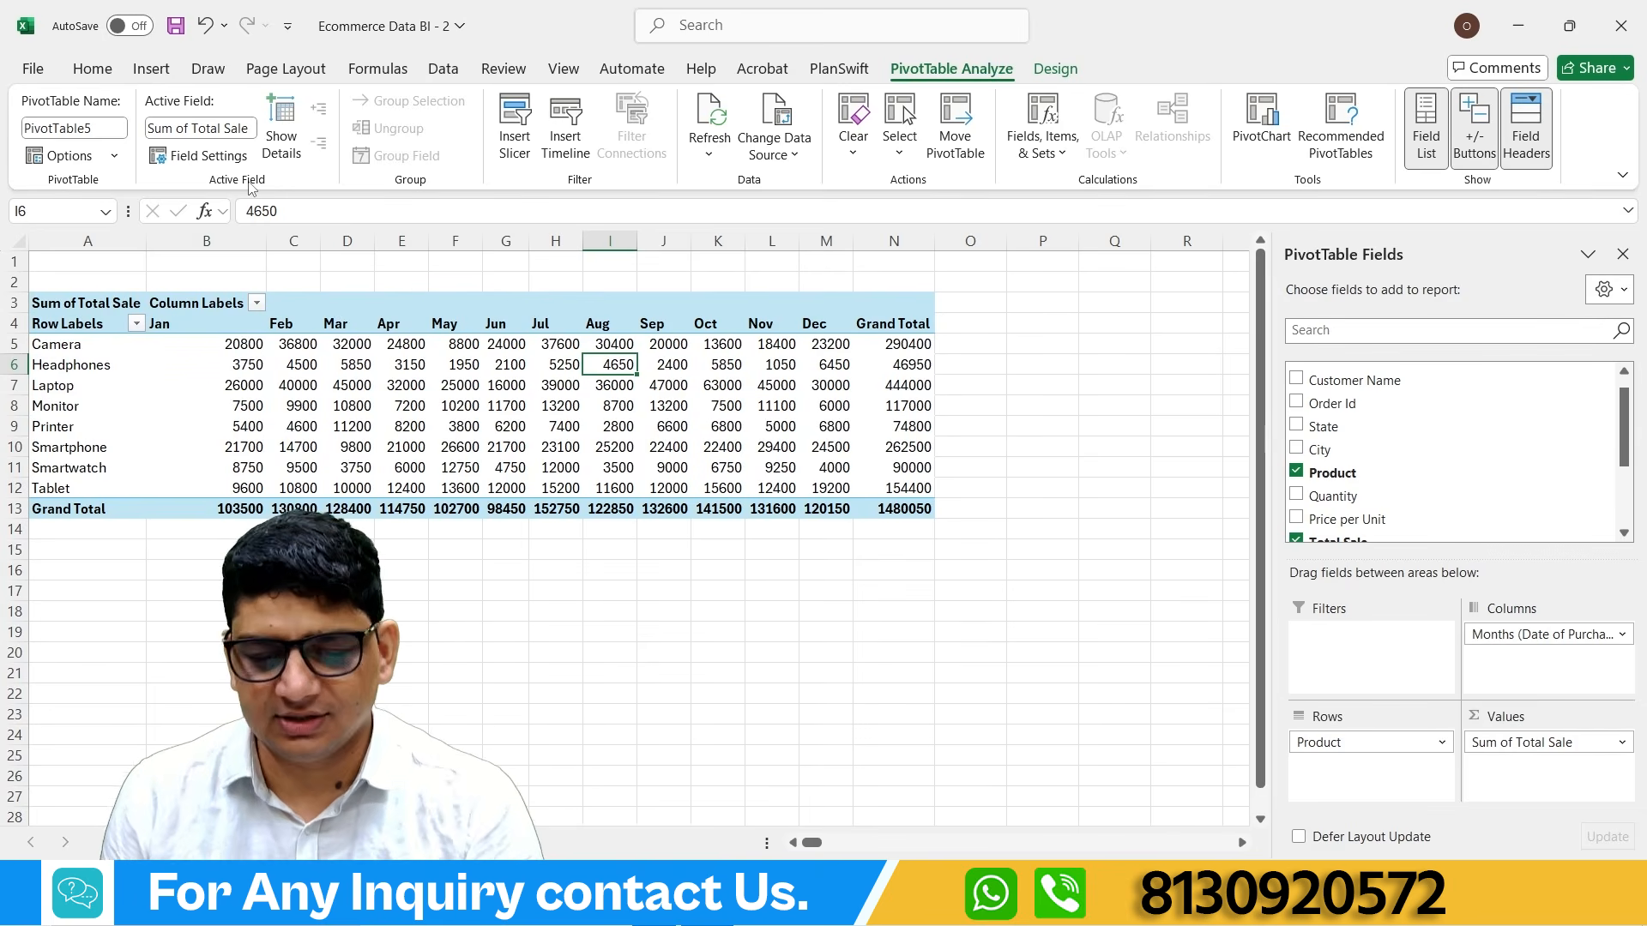
Step: Look through the PivotTable's field list, and on the source data sheet select the whole sales data range from A1
{"action": "scroll", "coordinate": [1373, 446], "scroll_direction": "down", "scroll_amount": 3}
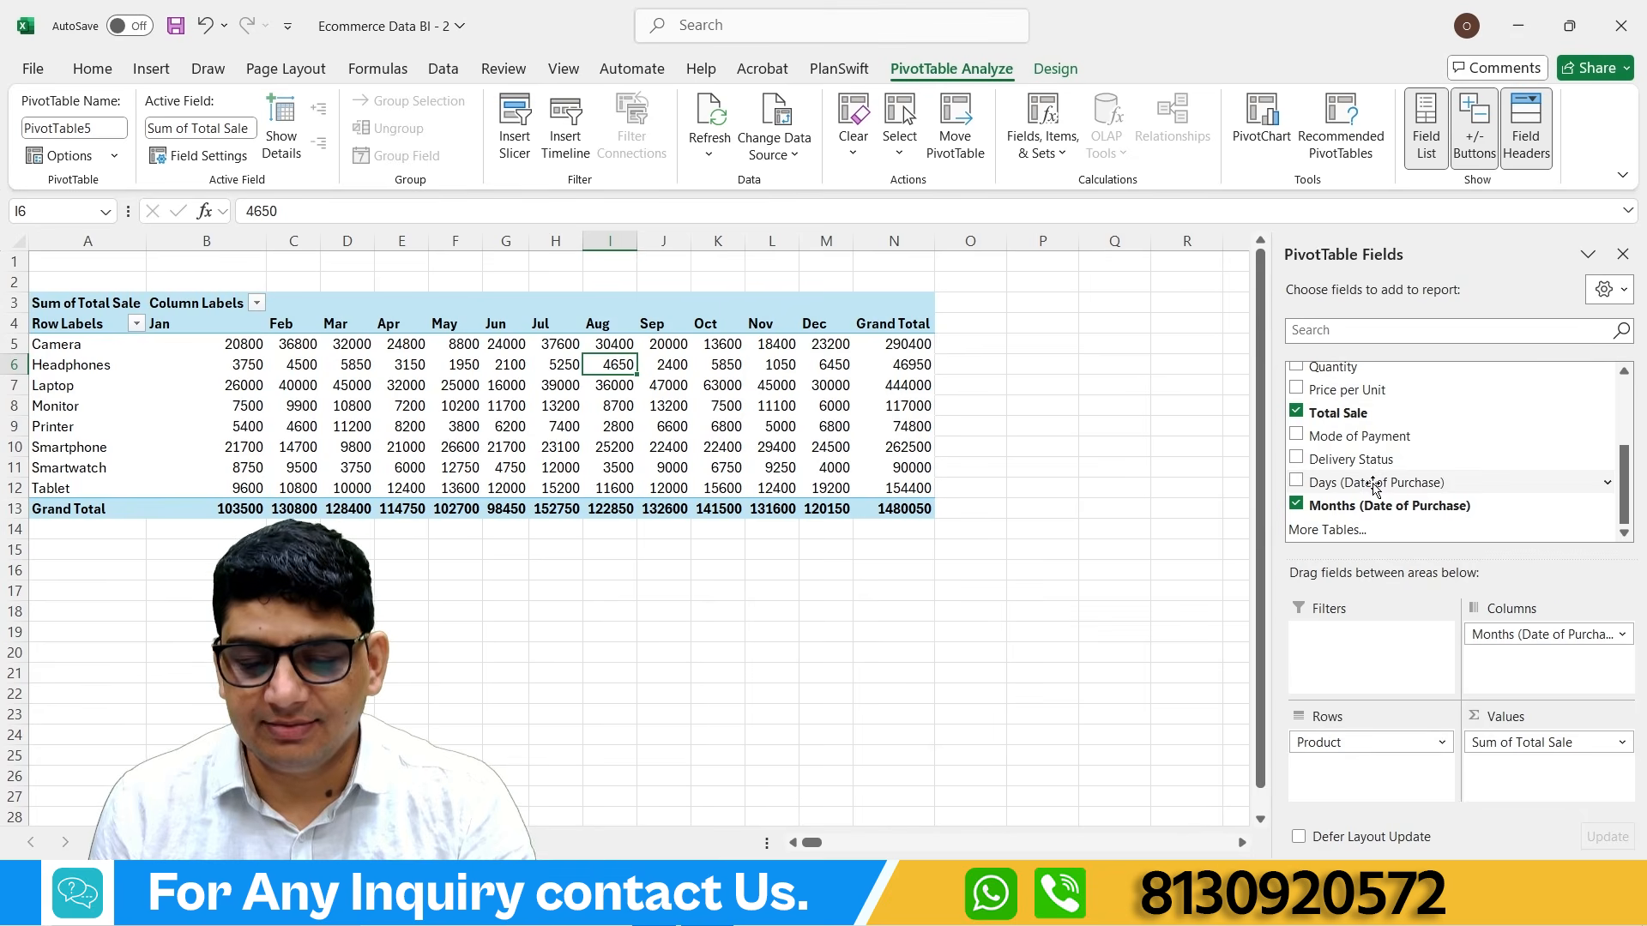
{"action": "scroll", "coordinate": [1372, 480], "scroll_direction": "up", "scroll_amount": 1}
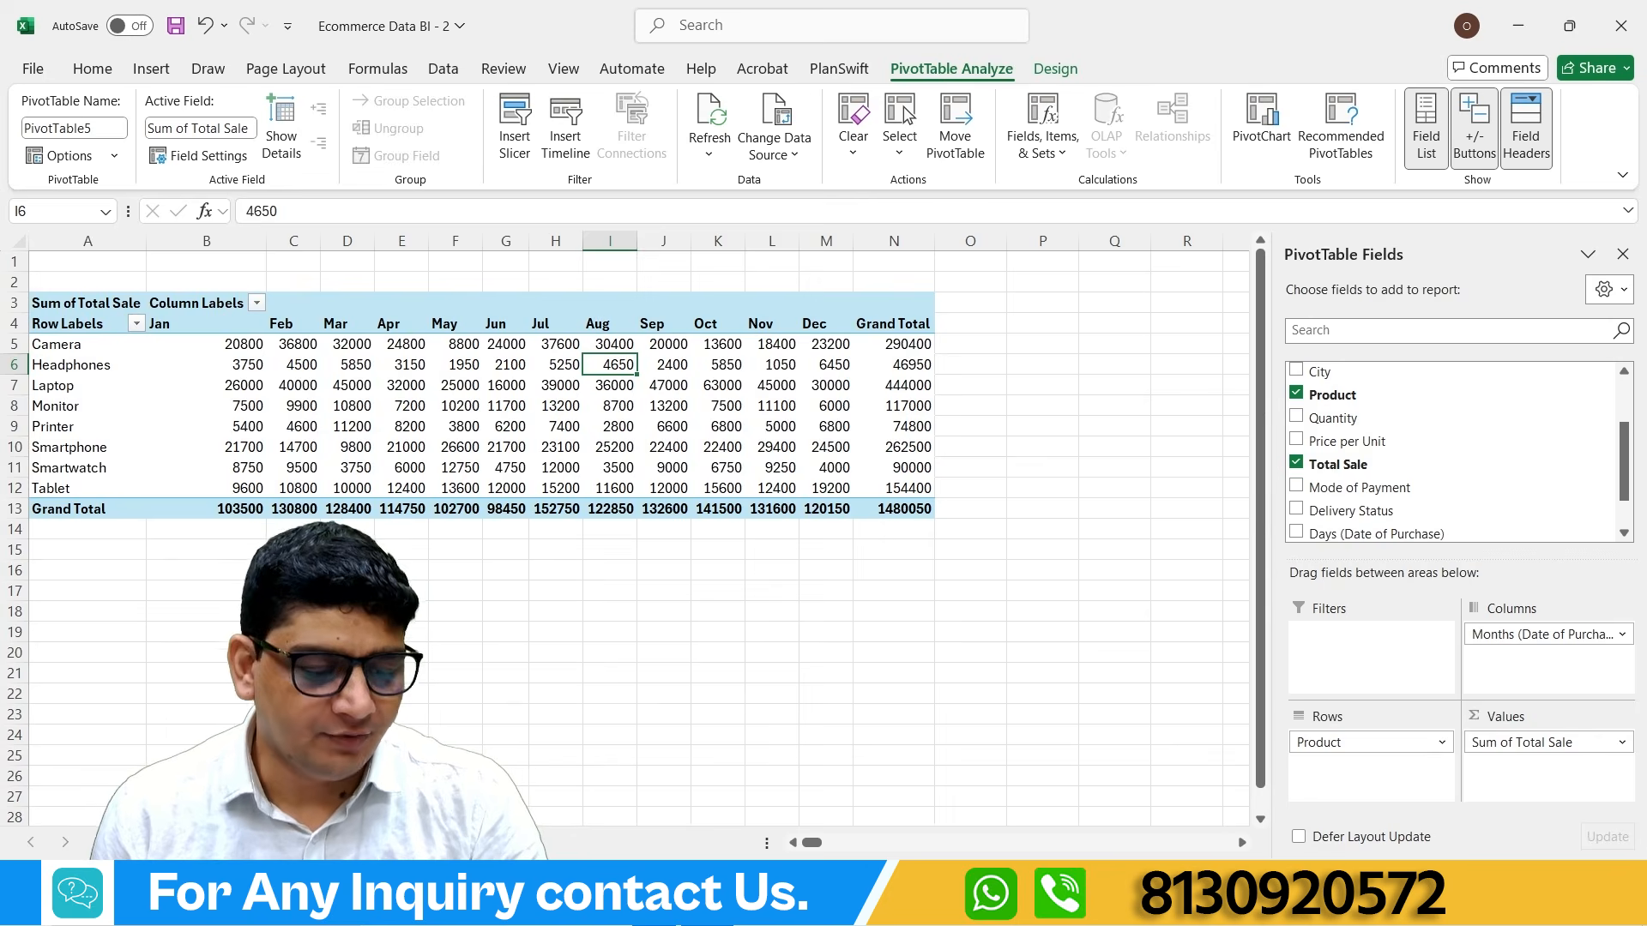
{"action": "key", "text": "ctrl+Page_Down"}
{"action": "key", "text": "ctrl+Page_Down"}
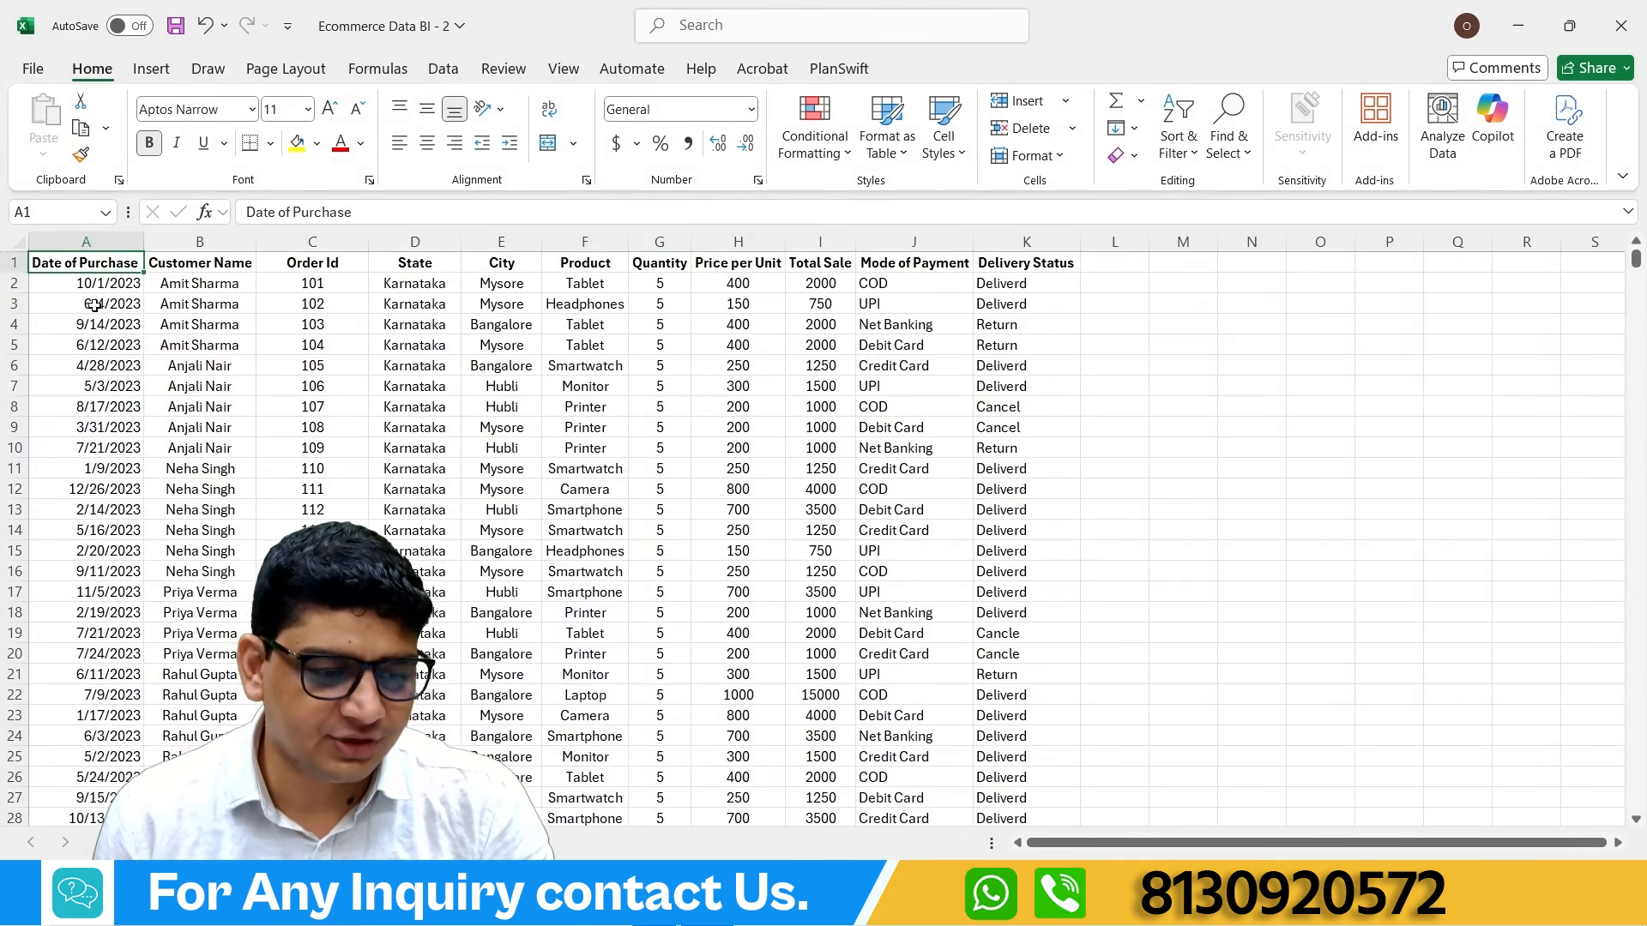
{"action": "key", "text": "ctrl+shift+End"}
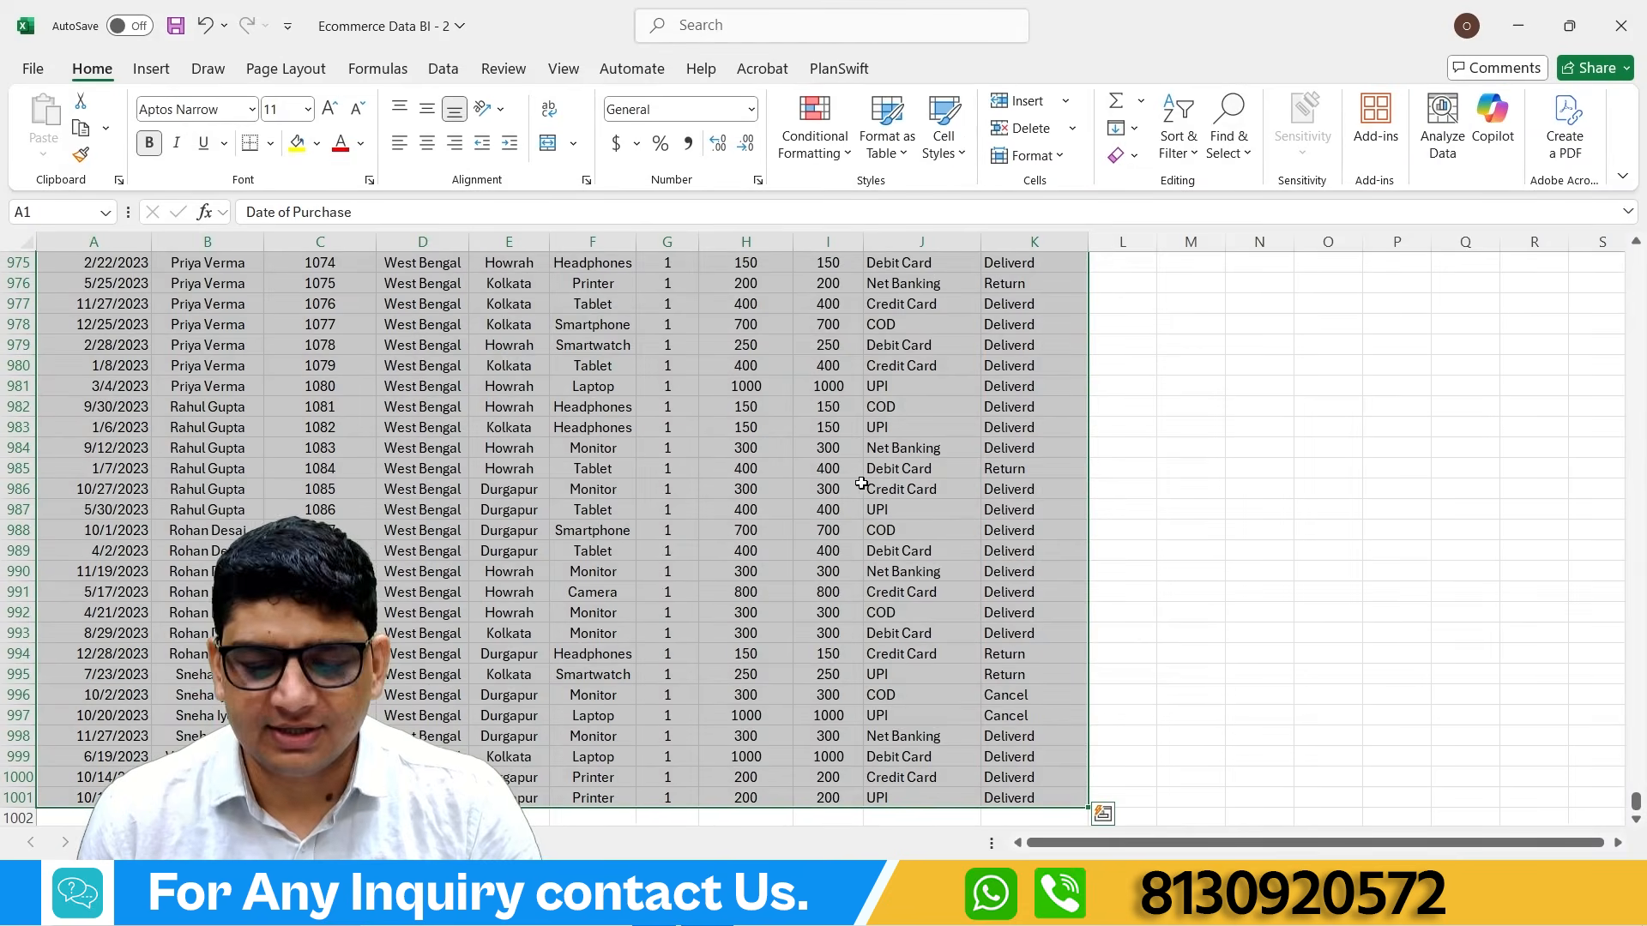
{"action": "left_click", "coordinate": [151, 69]}
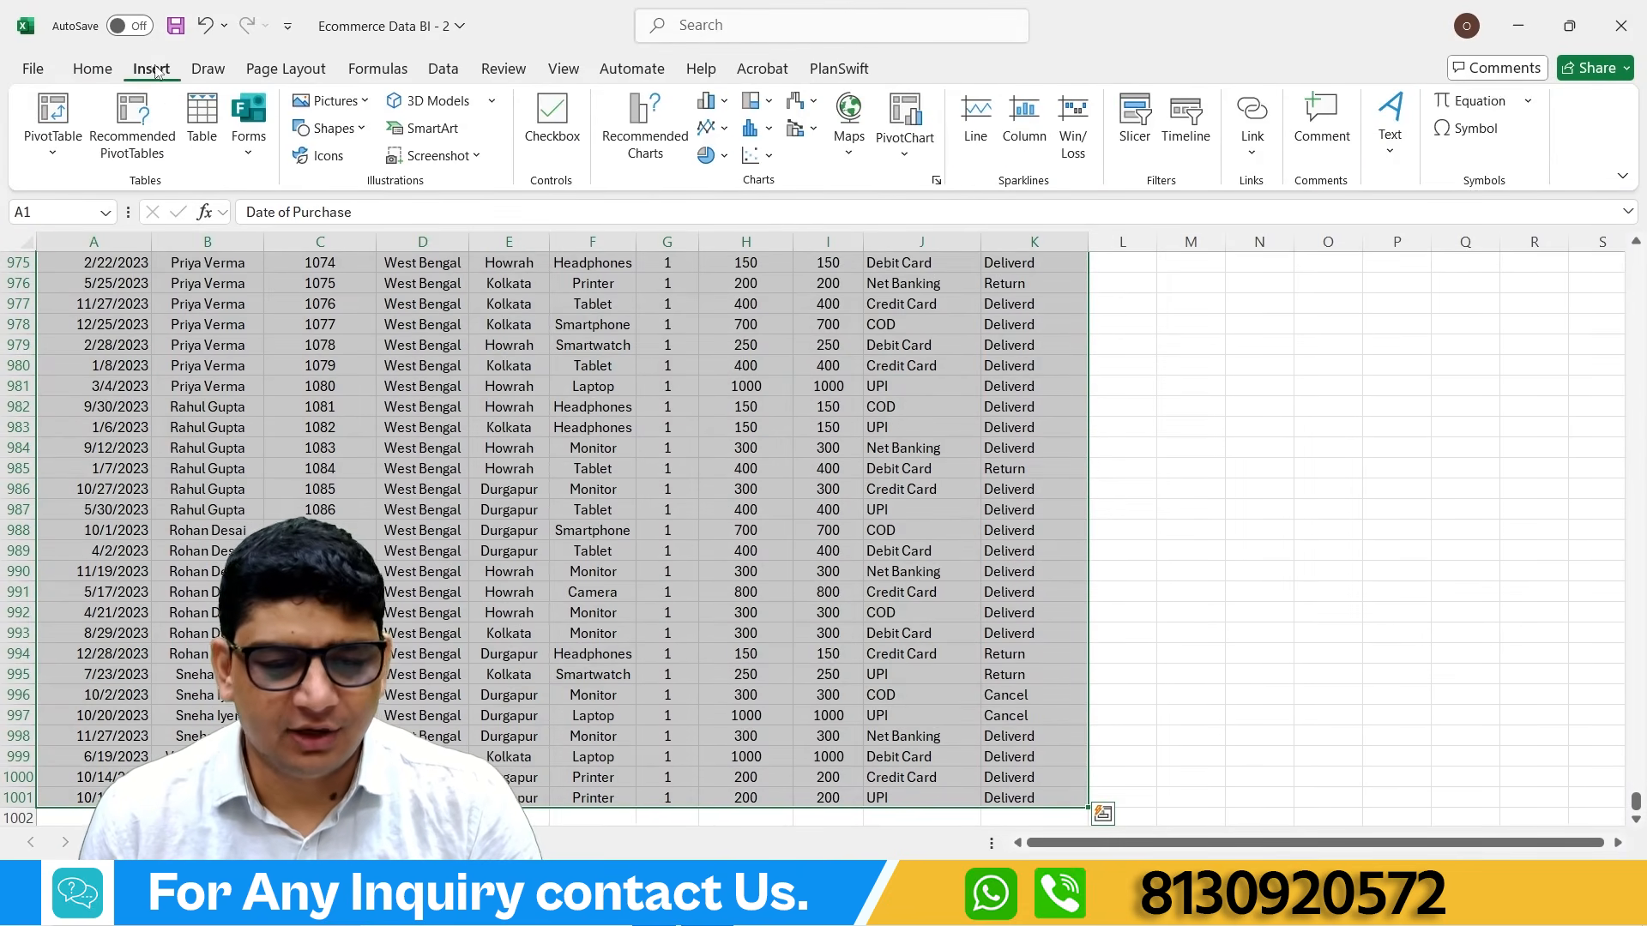
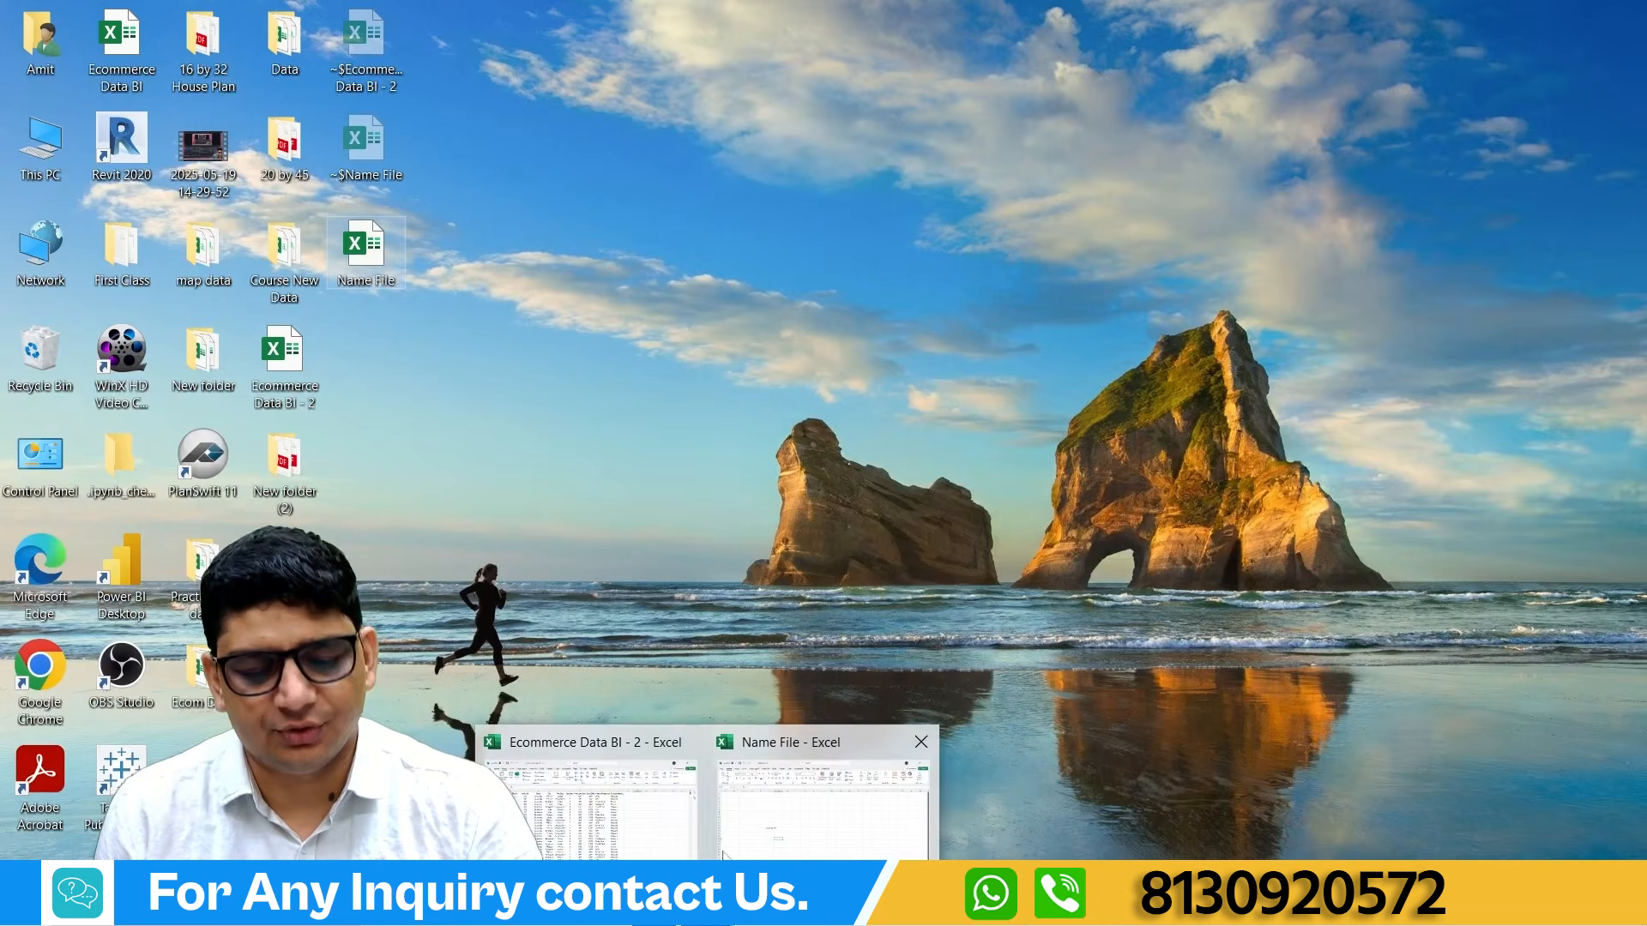
Step: Switch to the Ecommerce Data BI - 2 workbook and select the sales data from the Date of Purchase header to the last record
{"action": "left_click", "coordinate": [618, 823]}
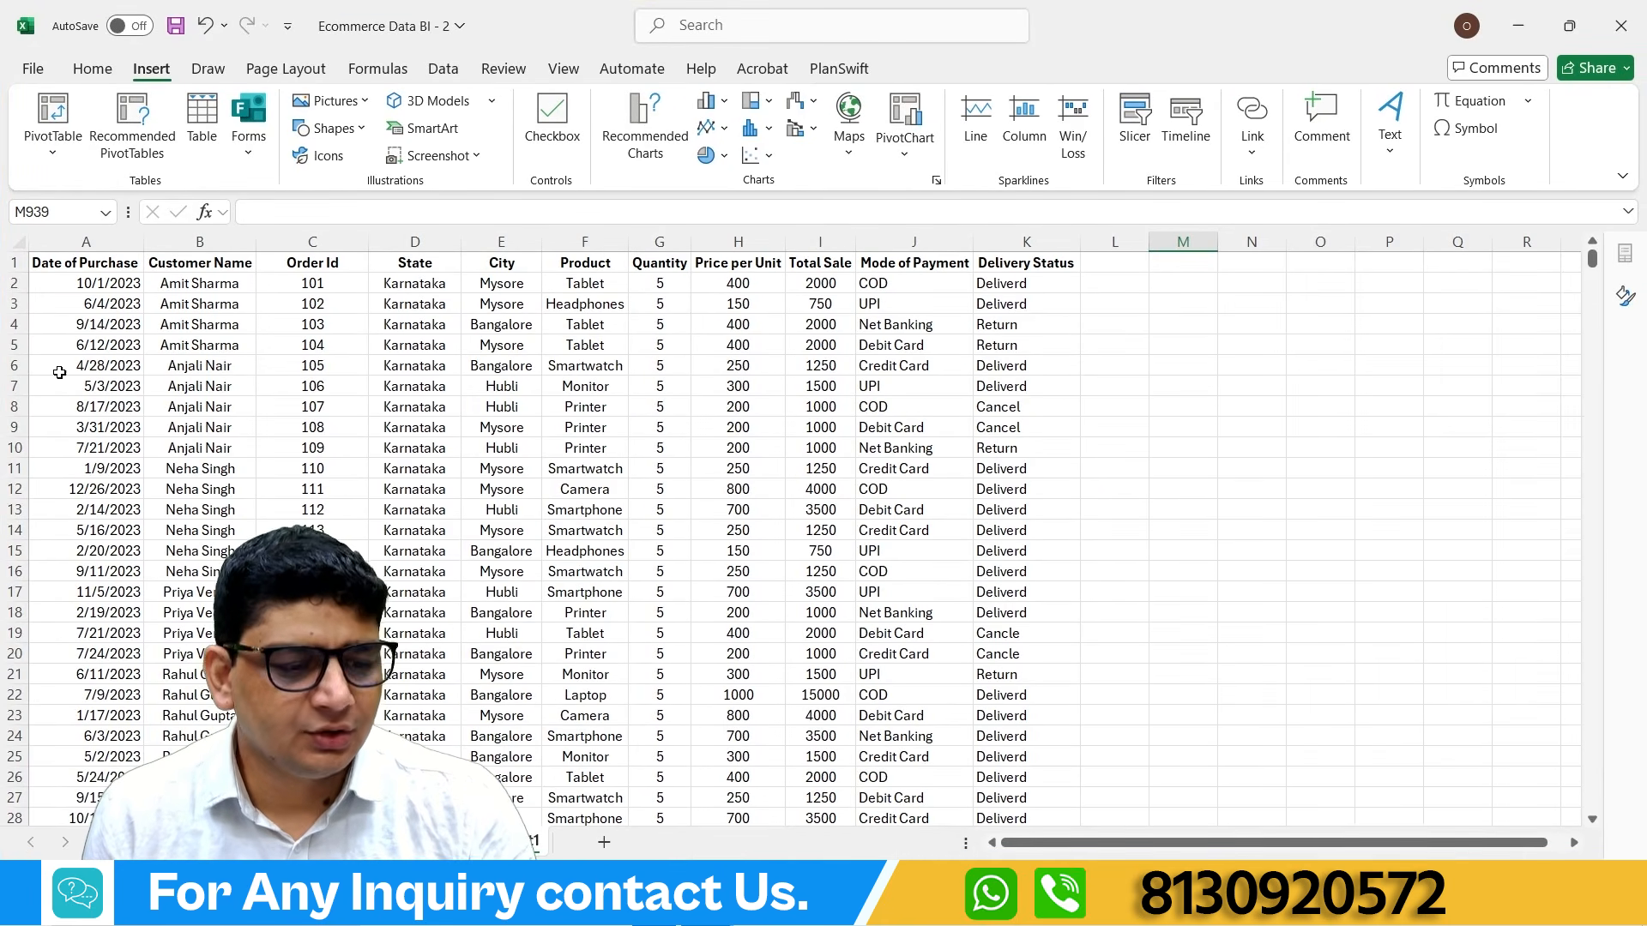
{"action": "left_click", "coordinate": [78, 262]}
{"action": "key", "text": "ctrl+shift+End"}
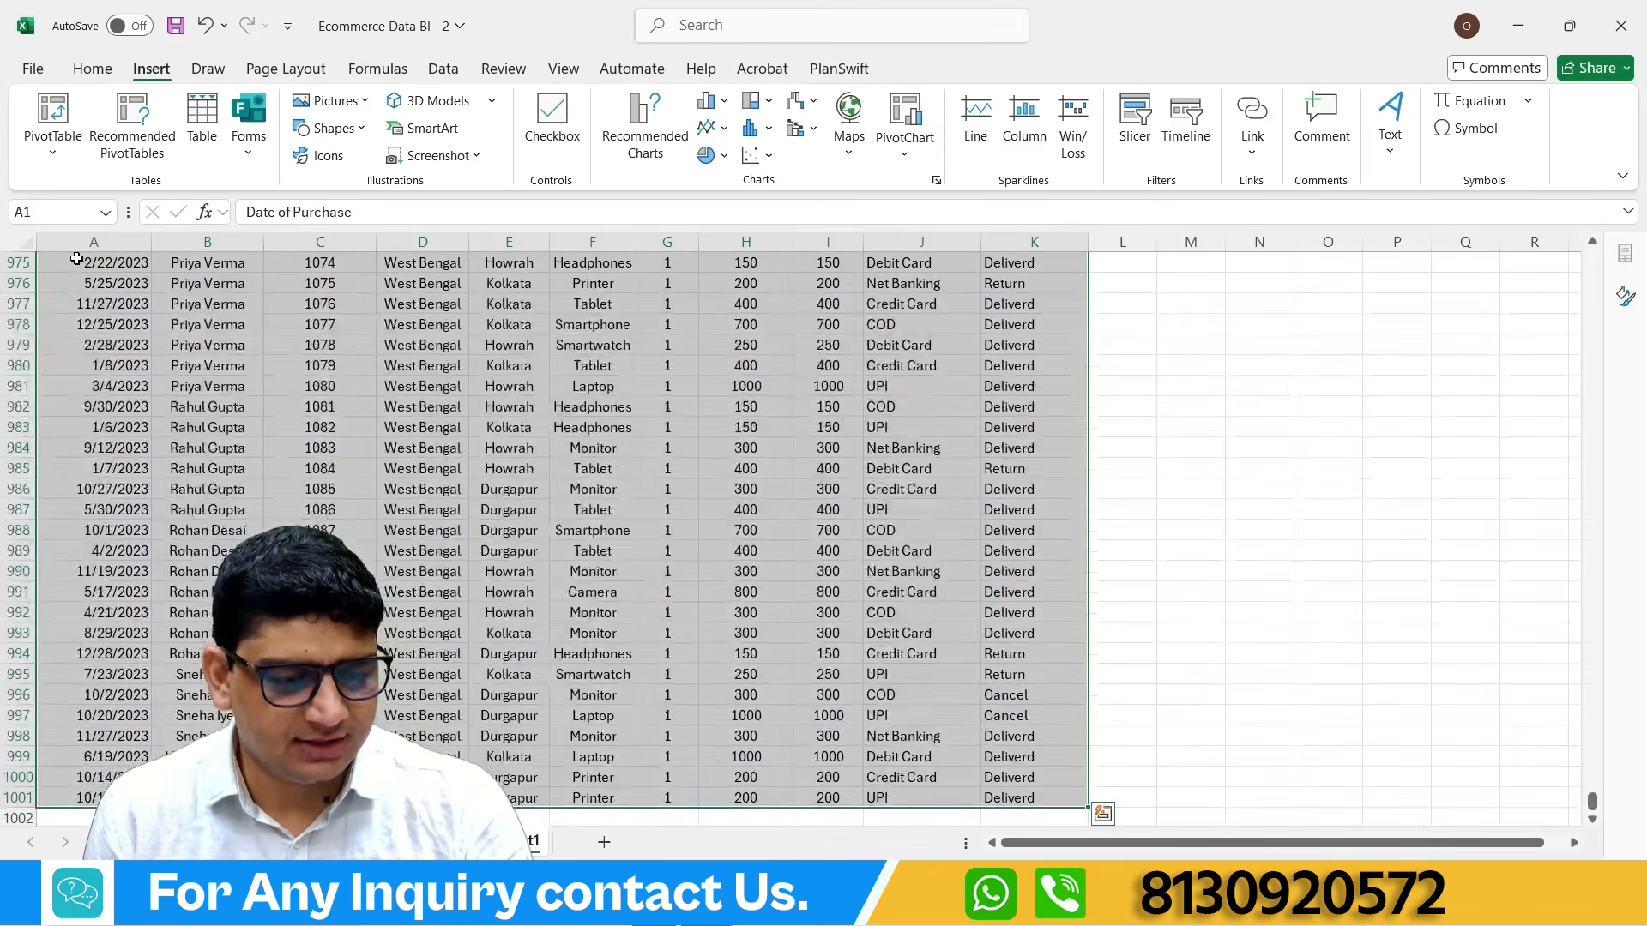
Step: Start saving a copy of the workbook to the Desktop folder under the file name "new data sheet"
{"action": "left_click", "coordinate": [35, 69]}
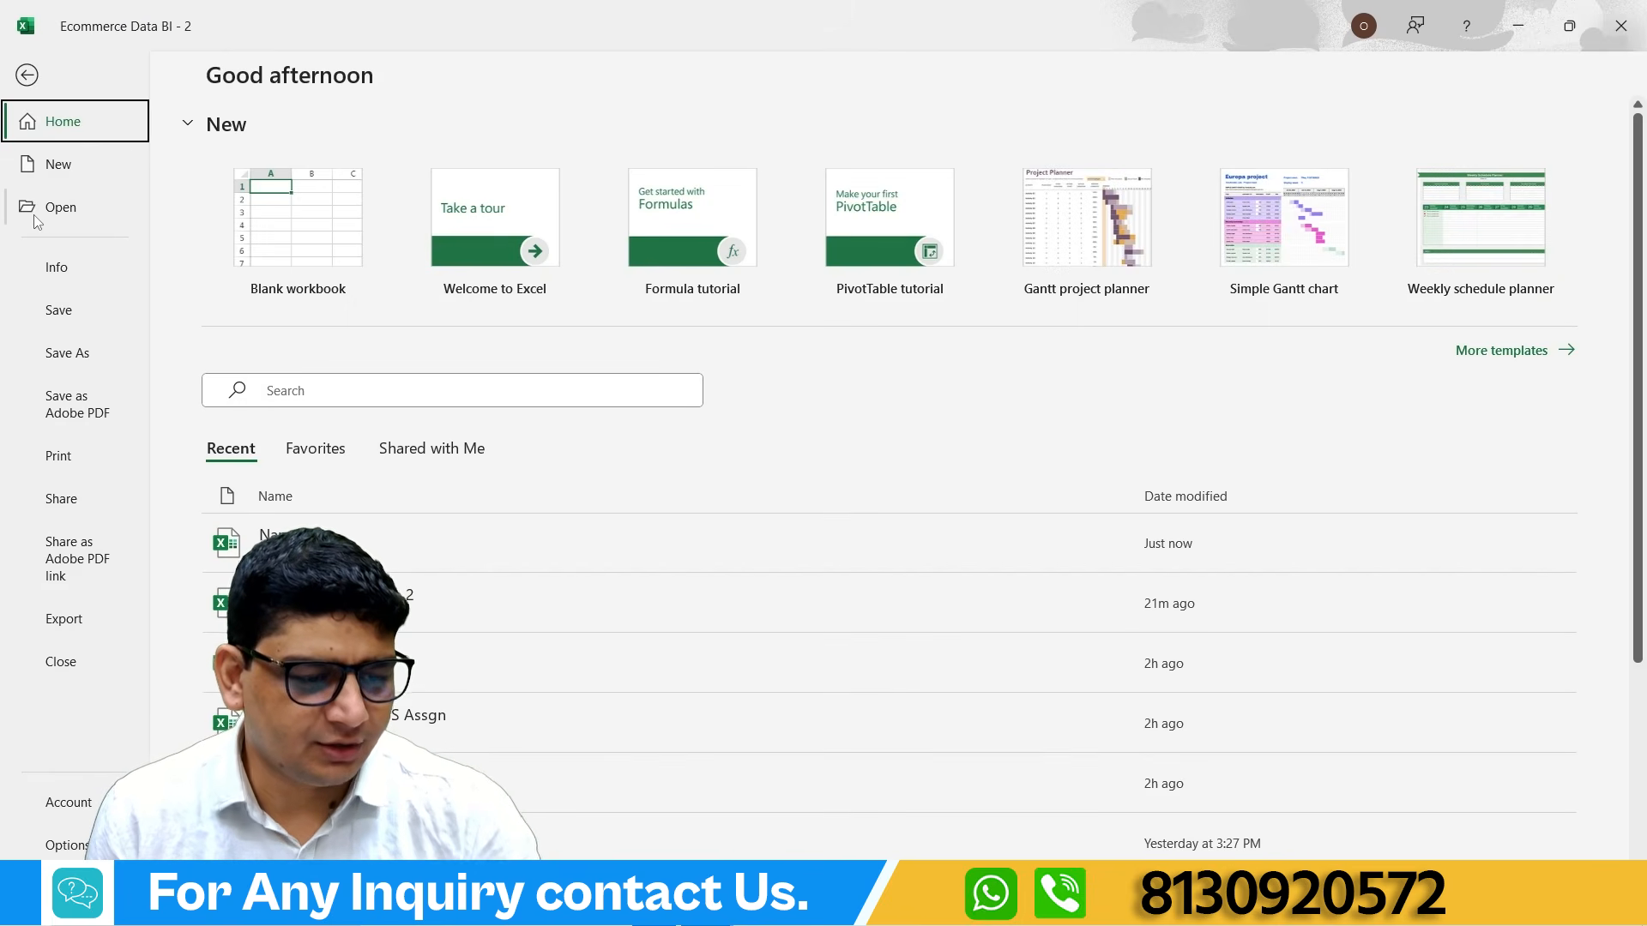
{"action": "left_click", "coordinate": [83, 356]}
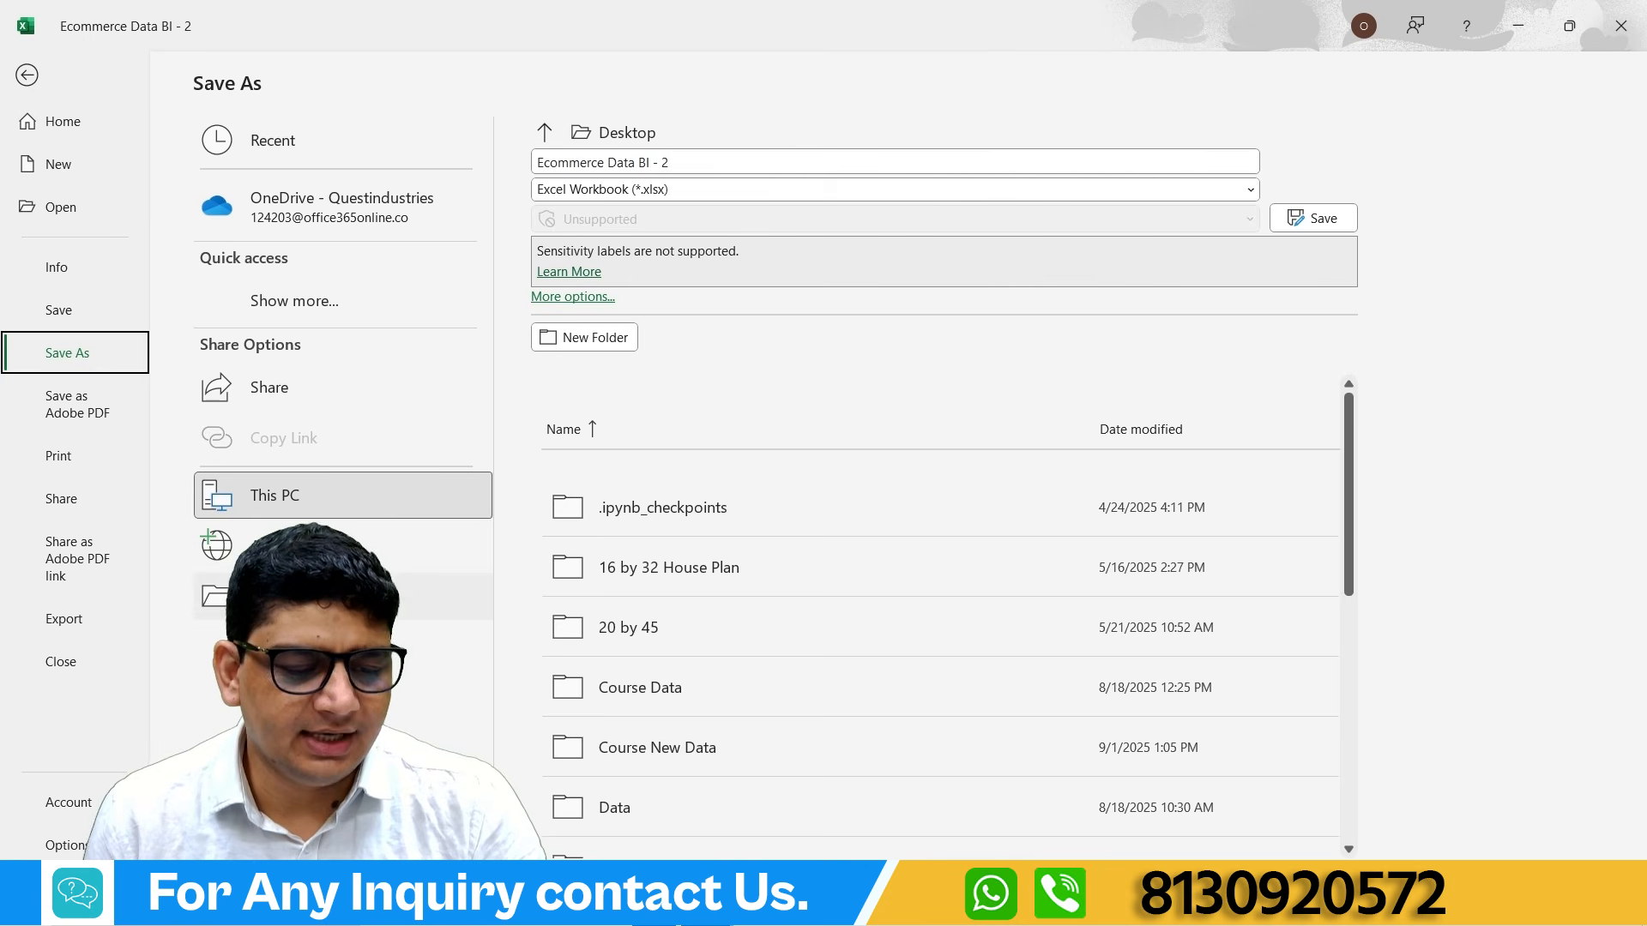
{"action": "left_click", "coordinate": [472, 596]}
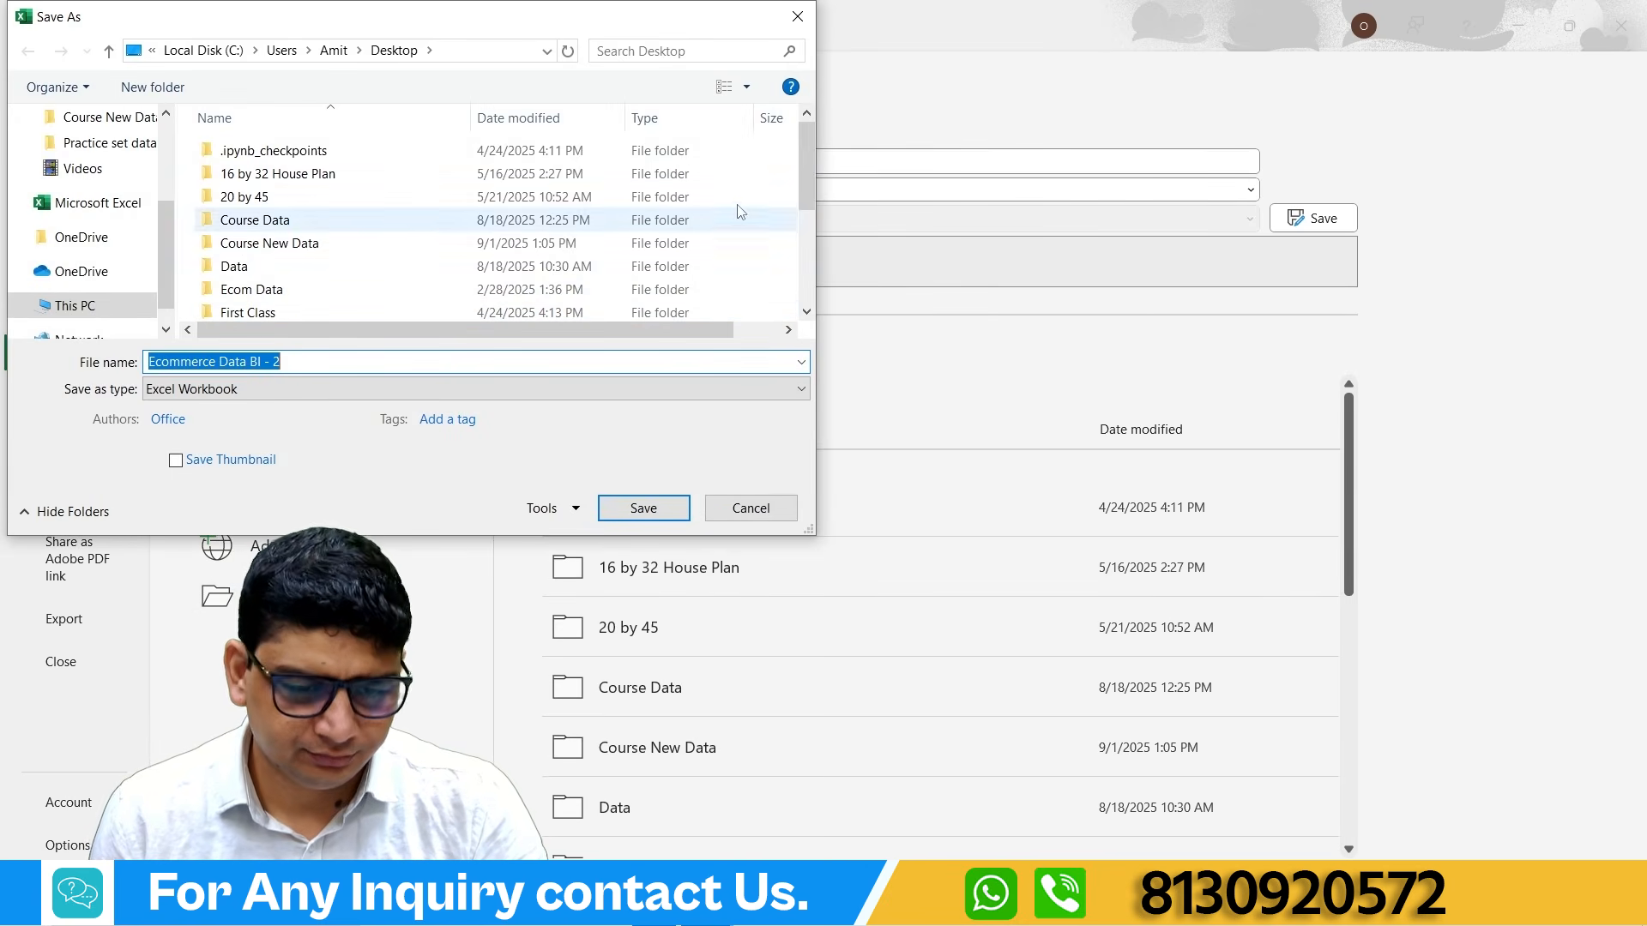
{"action": "scroll", "coordinate": [804, 176], "scroll_direction": "down", "scroll_amount": 3}
{"action": "scroll", "coordinate": [53, 234], "scroll_direction": "up", "scroll_amount": 4}
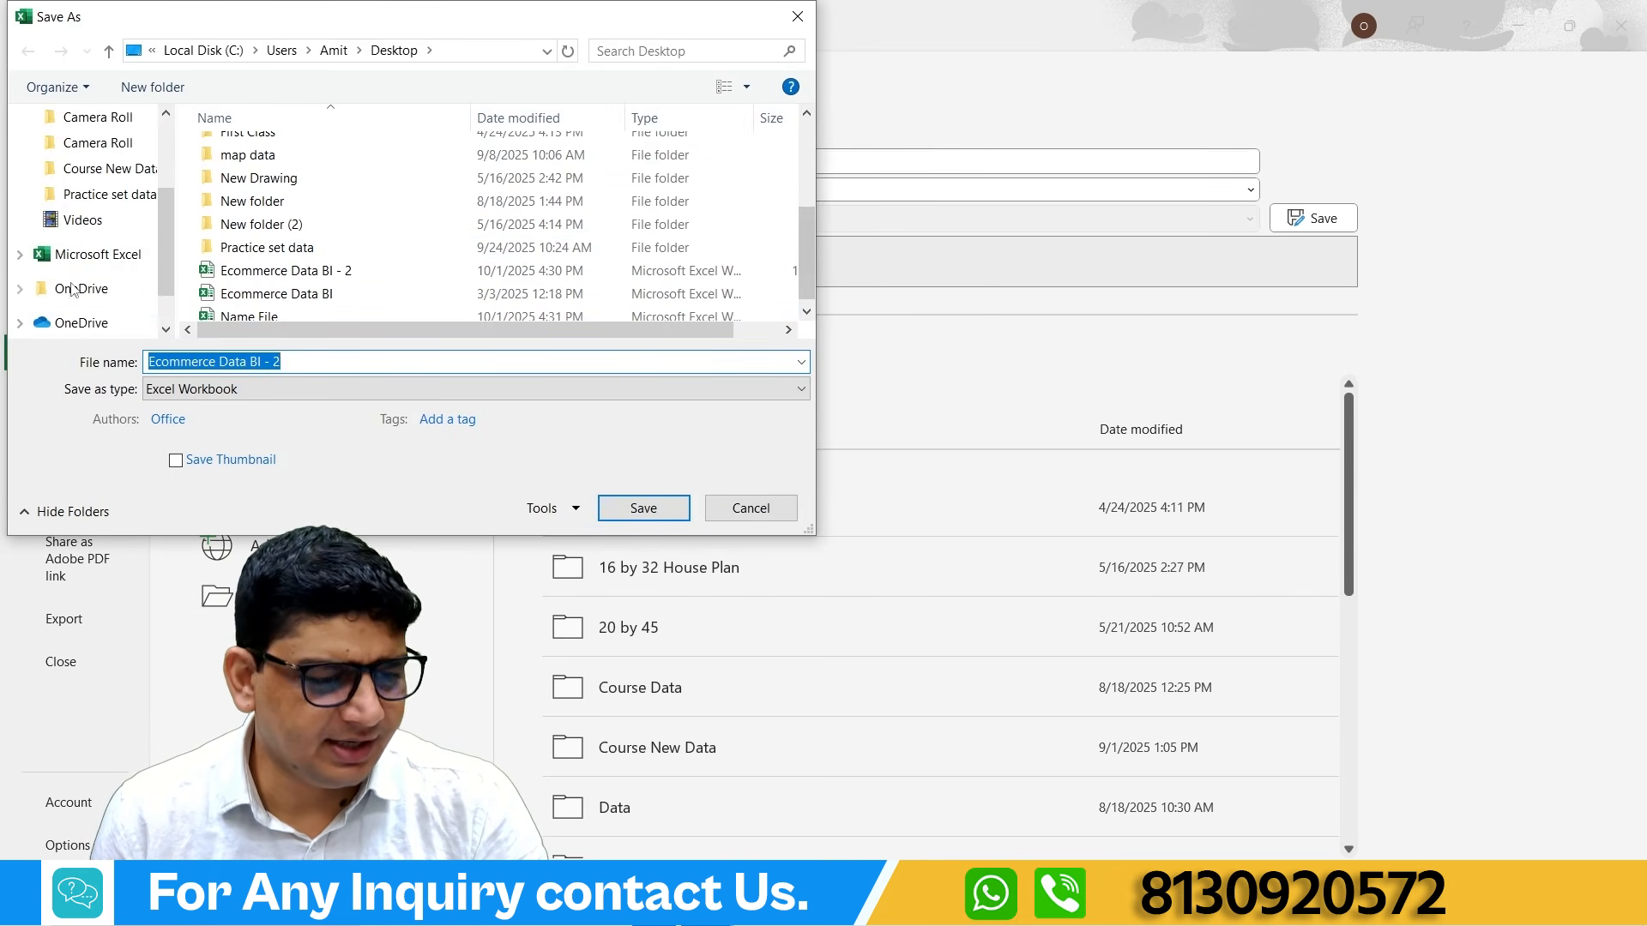
{"action": "left_click", "coordinate": [86, 160]}
{"action": "left_click", "coordinate": [241, 360]}
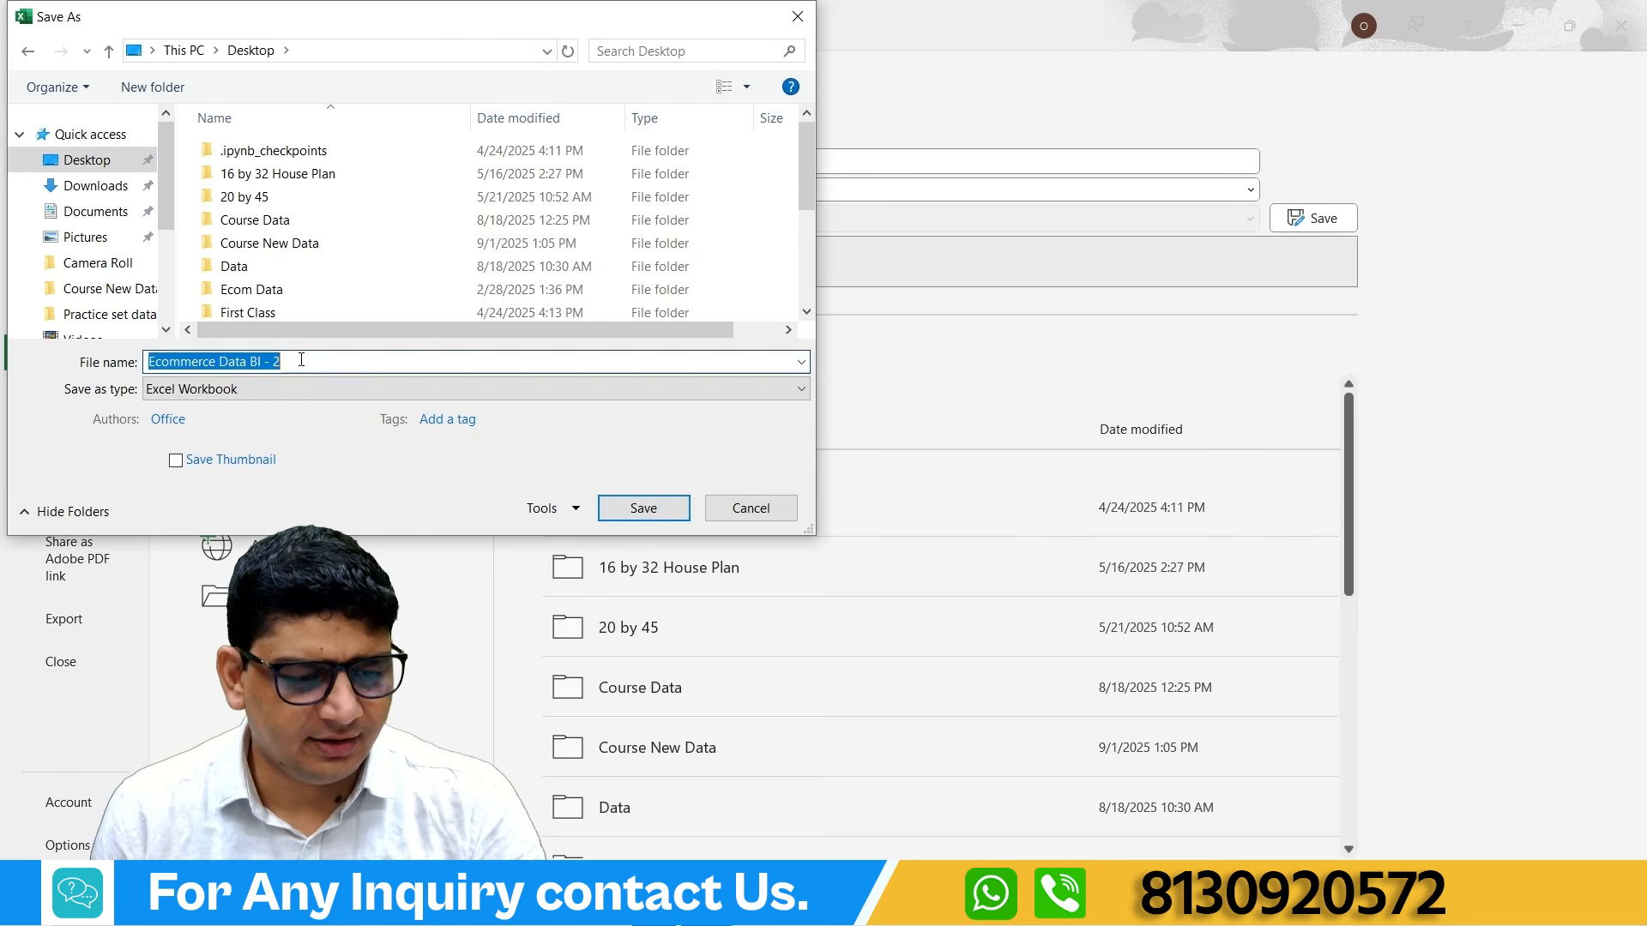
{"action": "type", "text": "new dat"}
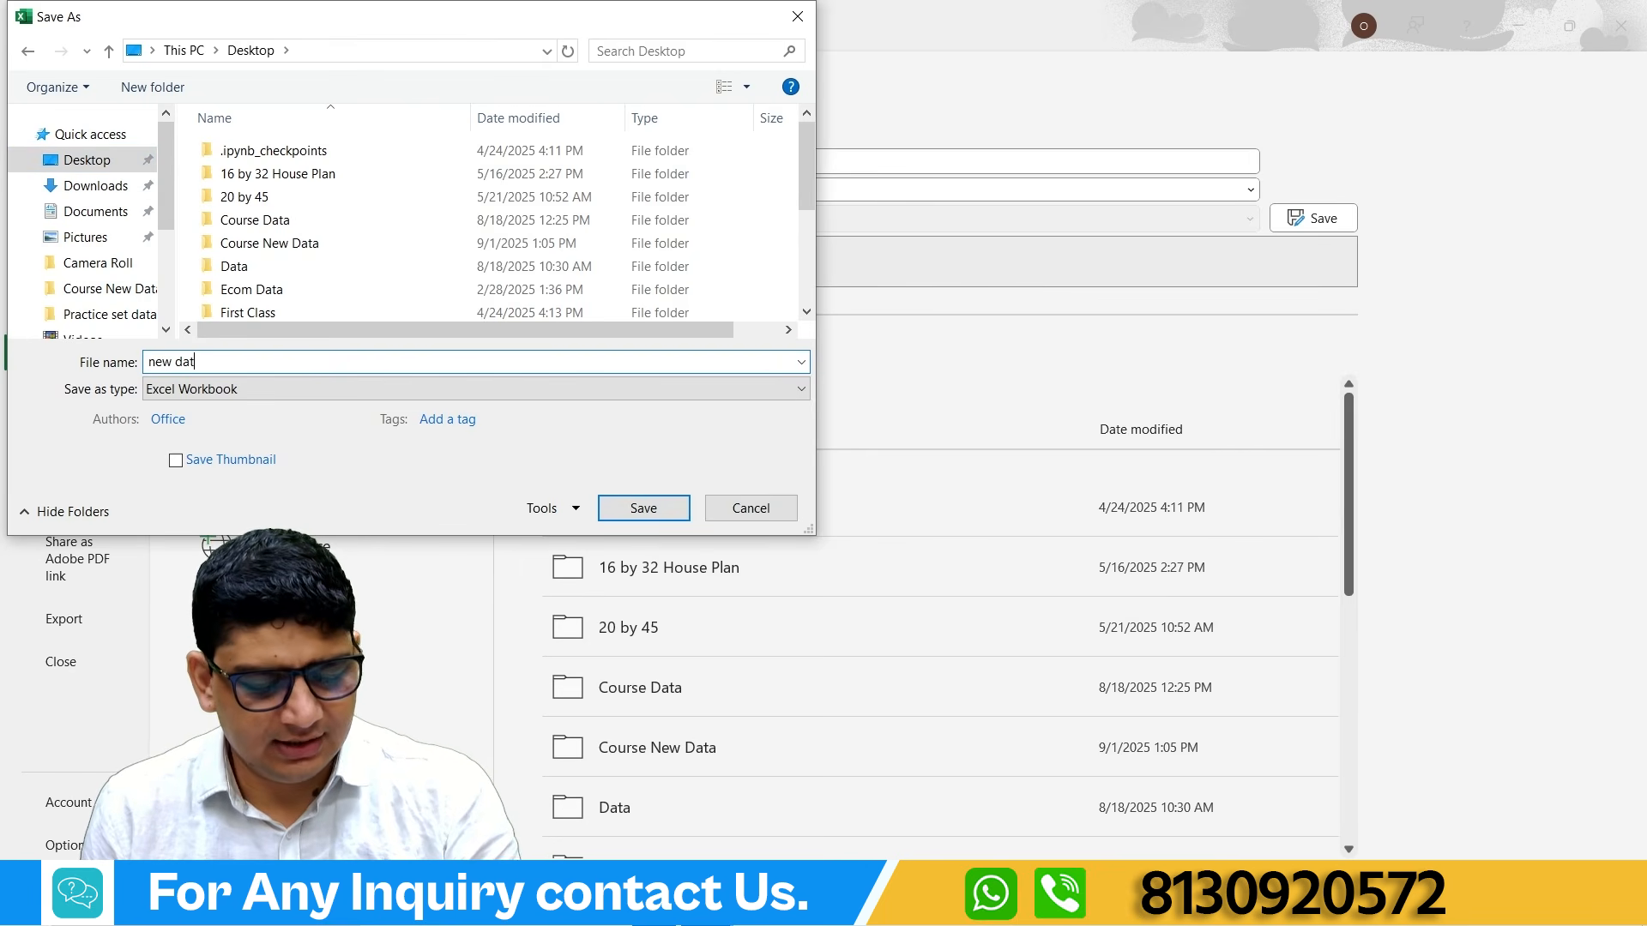
{"action": "type", "text": "a shh"}
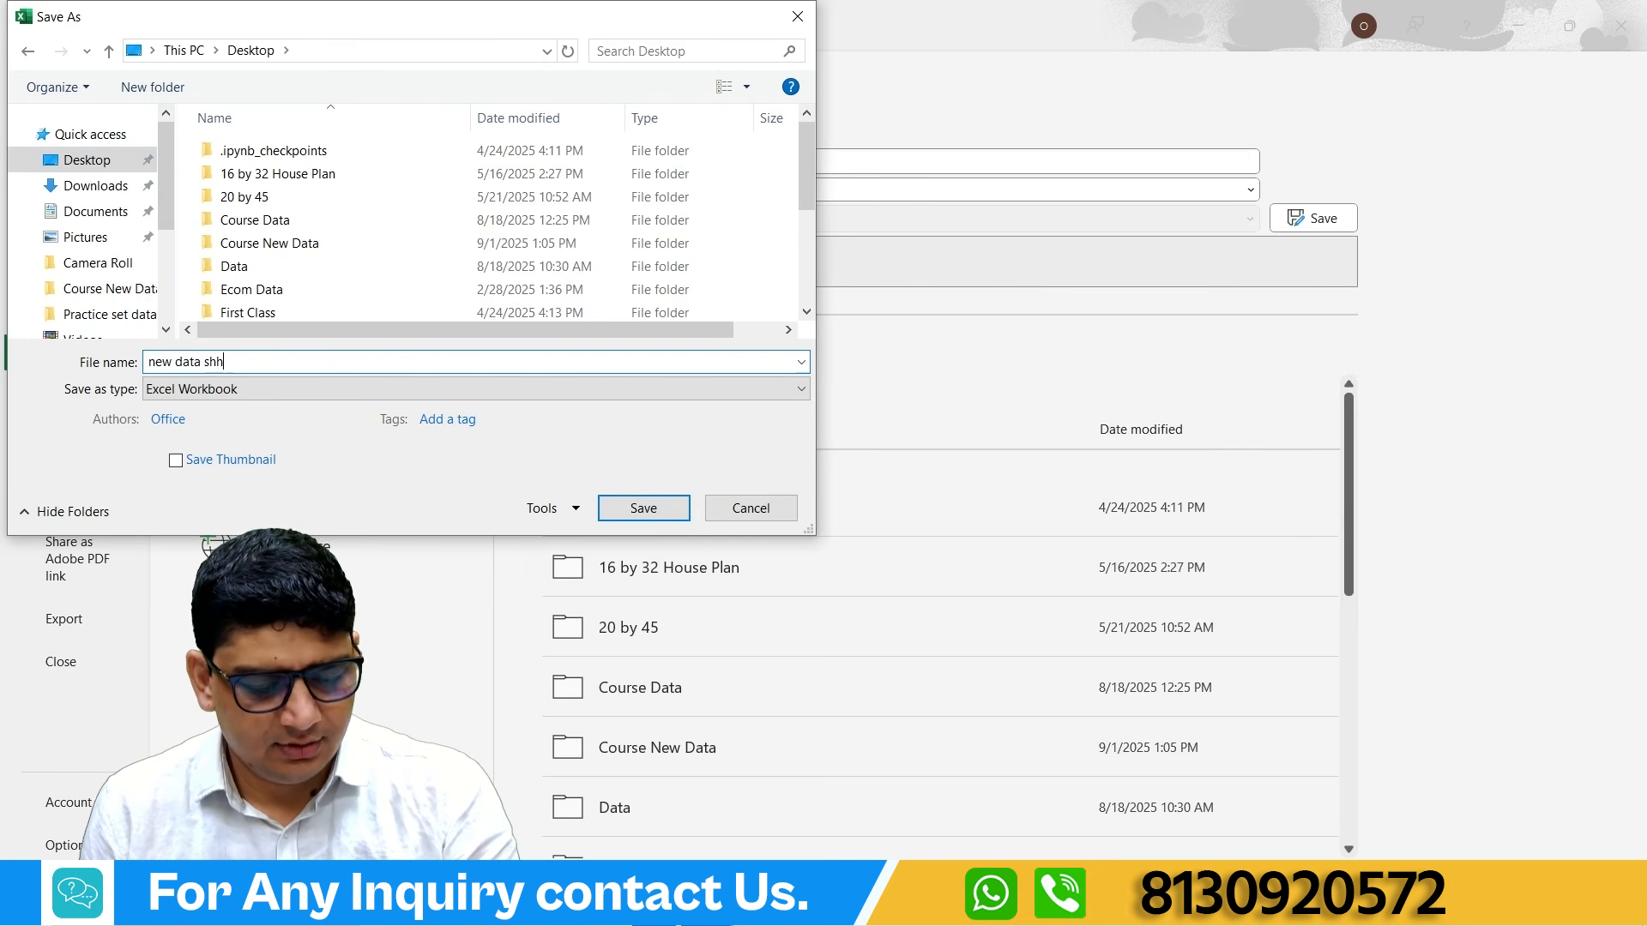
{"action": "key", "text": "BackSpace"}
{"action": "type", "text": "eet"}
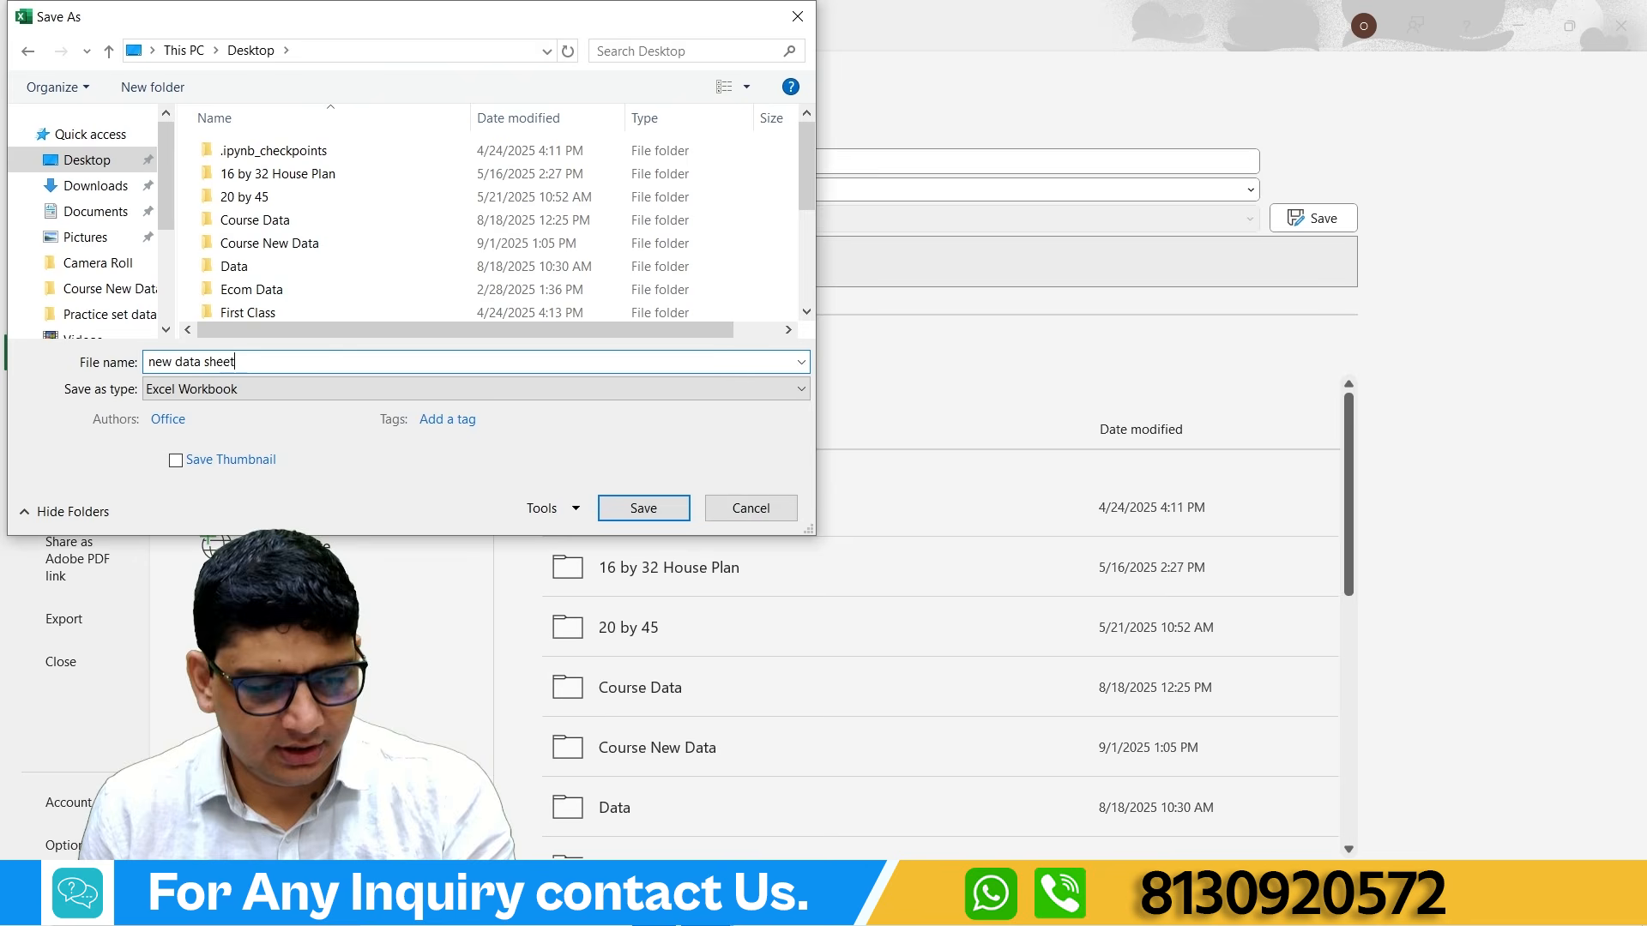
Step: Save the copy as a PDF optimized for minimum size, publishing only the selection
{"action": "left_click", "coordinate": [245, 390]}
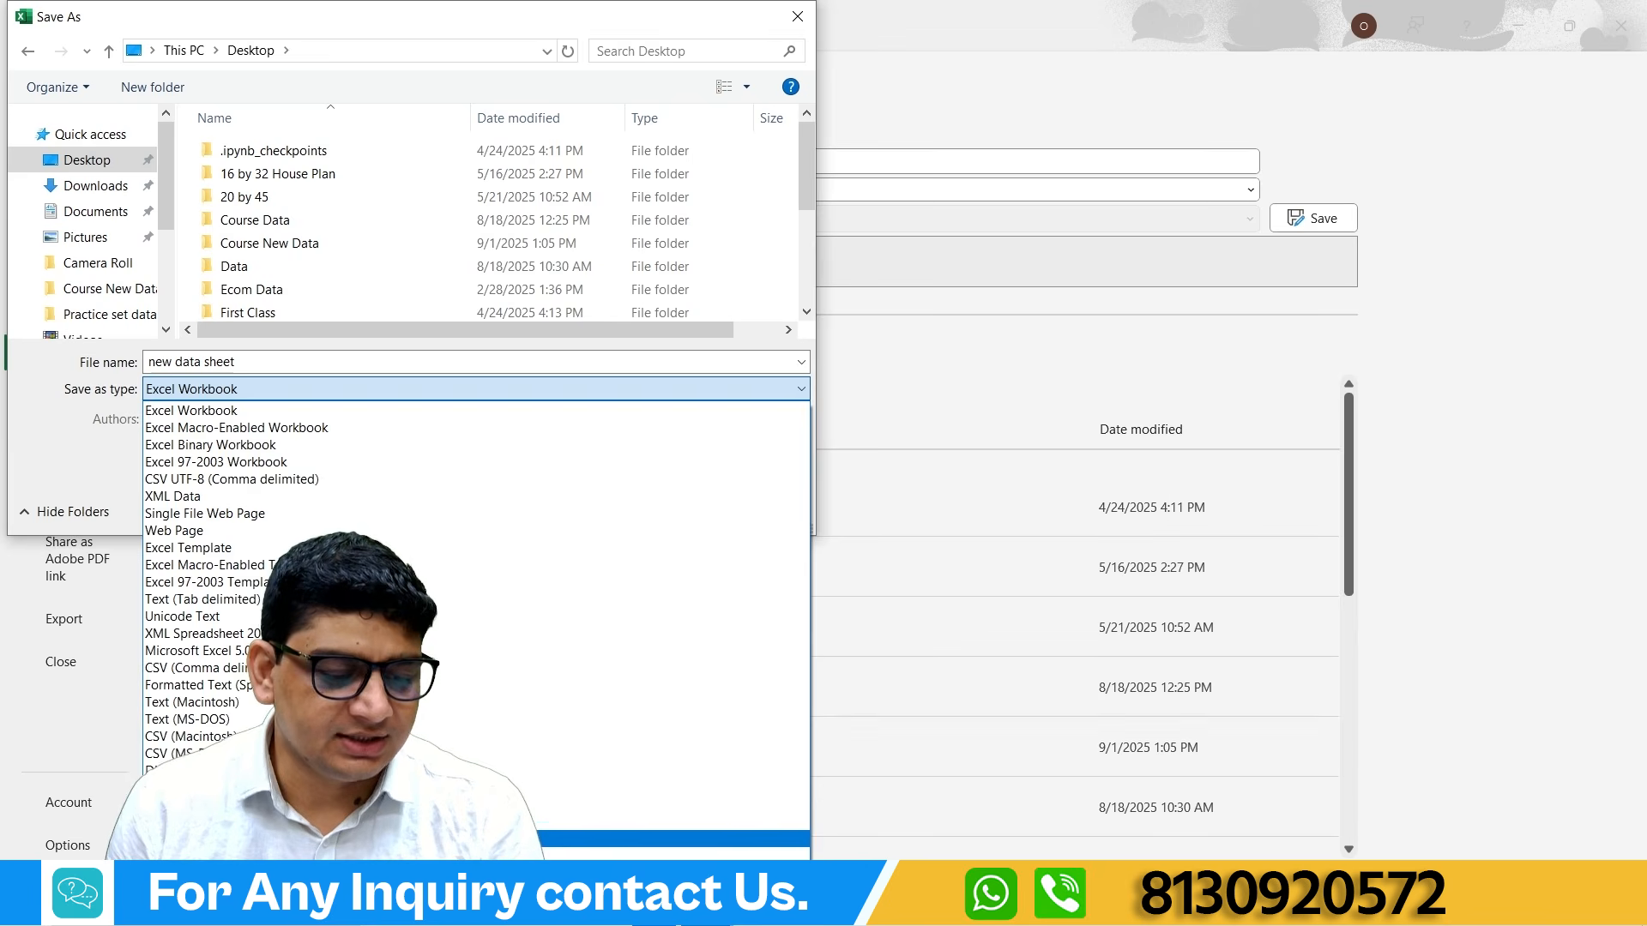
{"action": "left_click", "coordinate": [669, 838]}
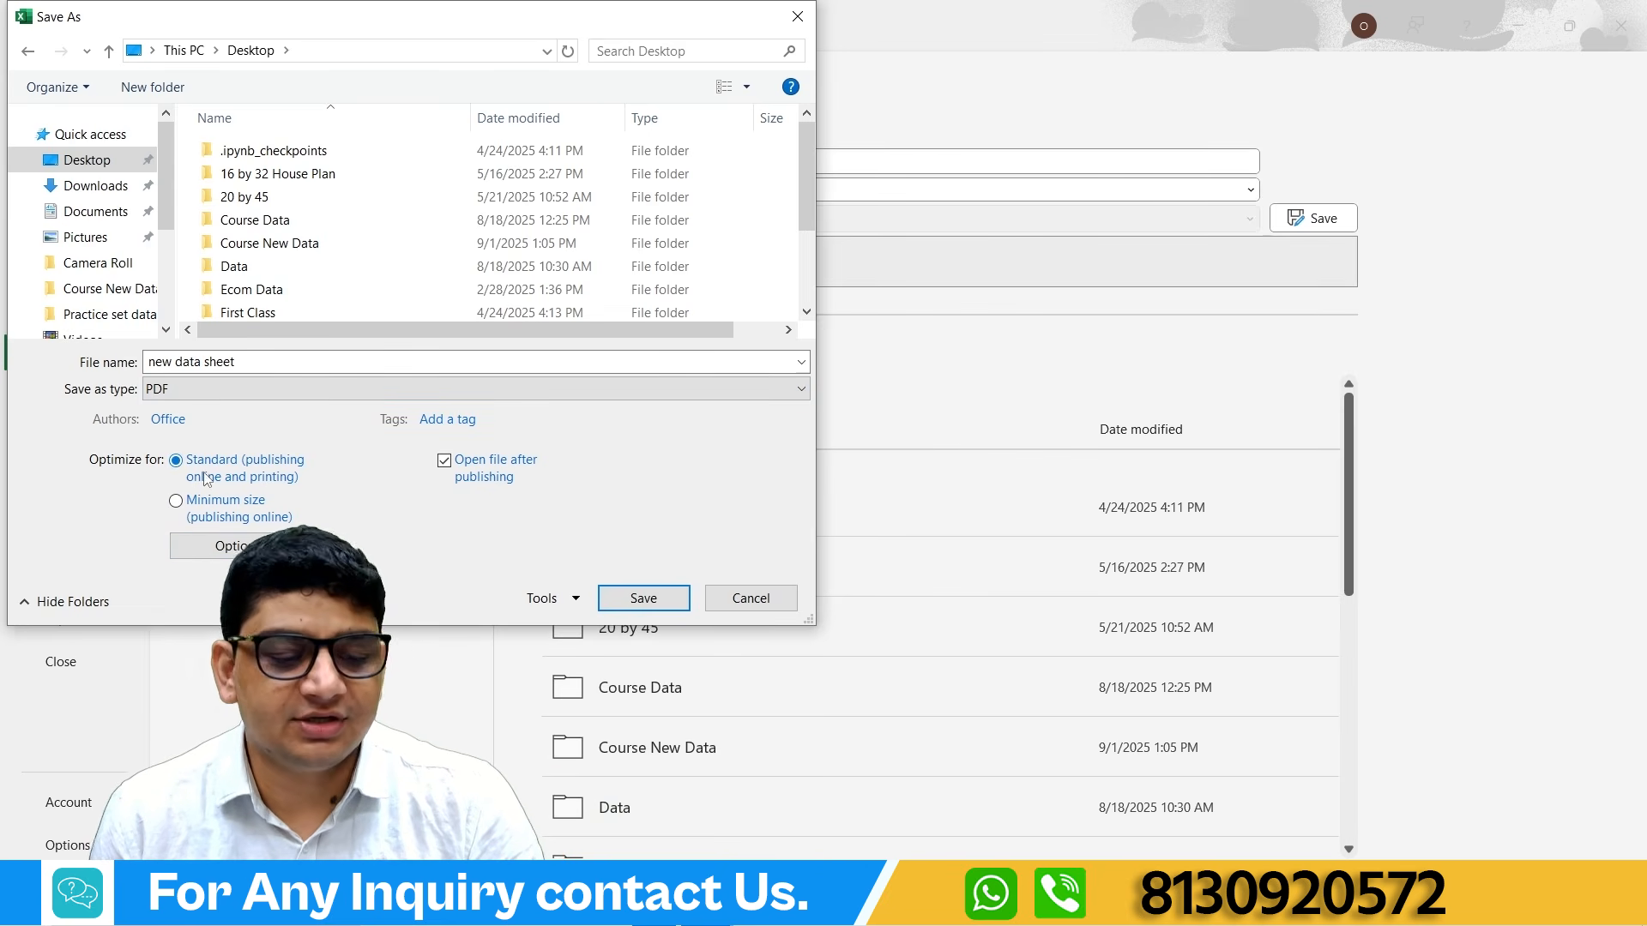
{"action": "left_click", "coordinate": [176, 501]}
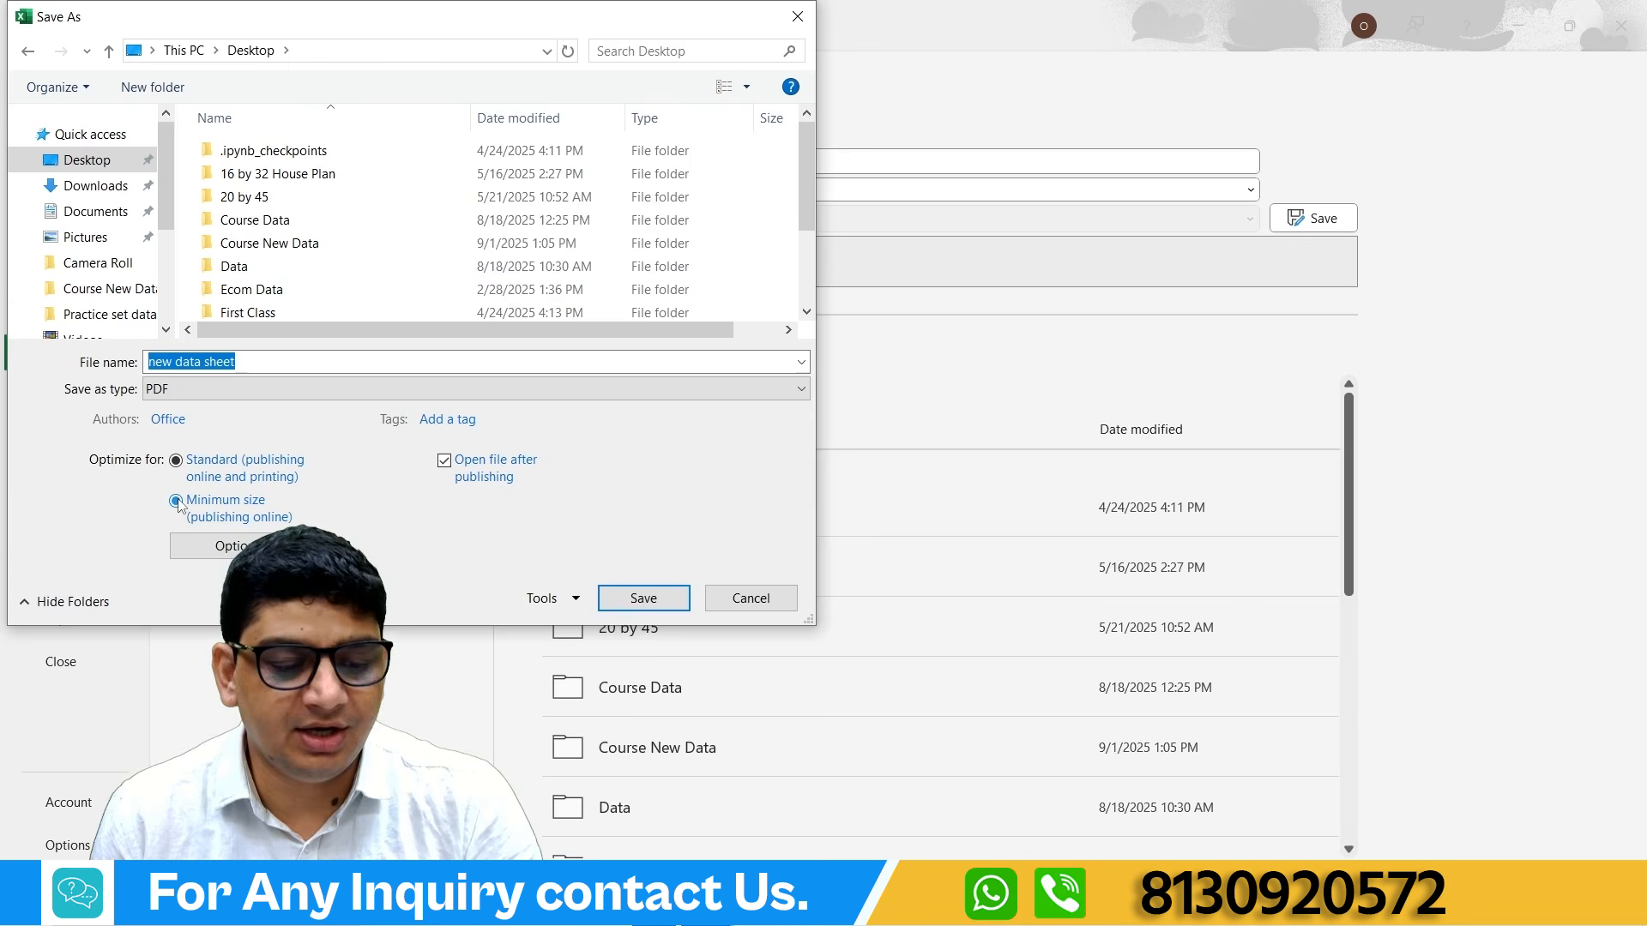
{"action": "left_click", "coordinate": [225, 548]}
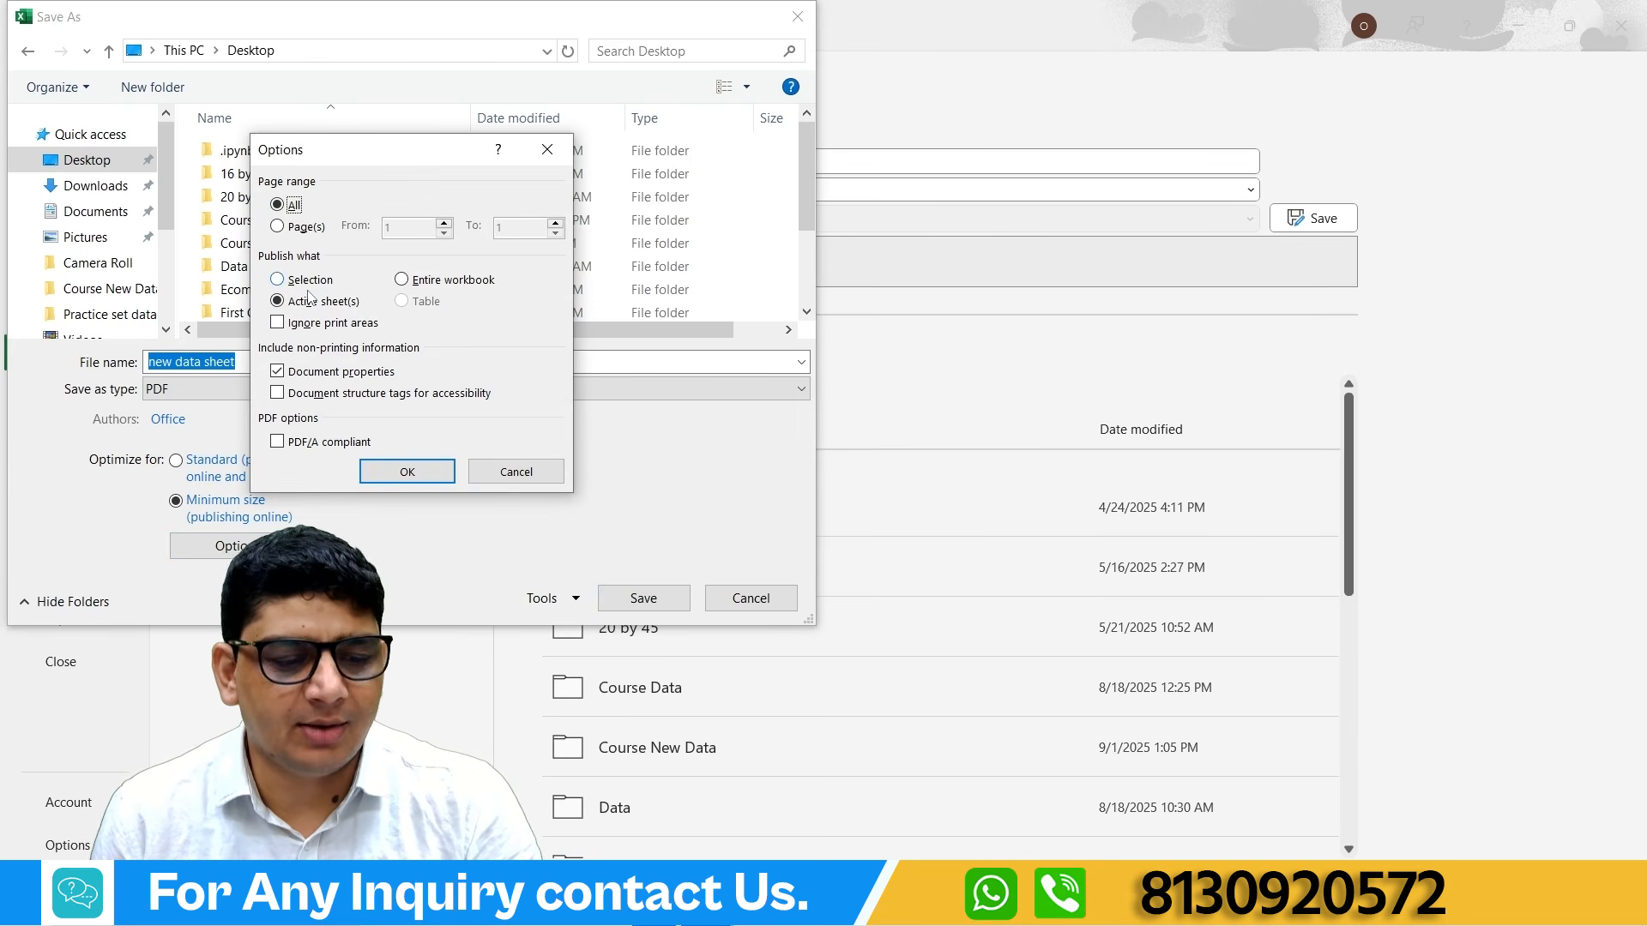
{"action": "left_click", "coordinate": [278, 281]}
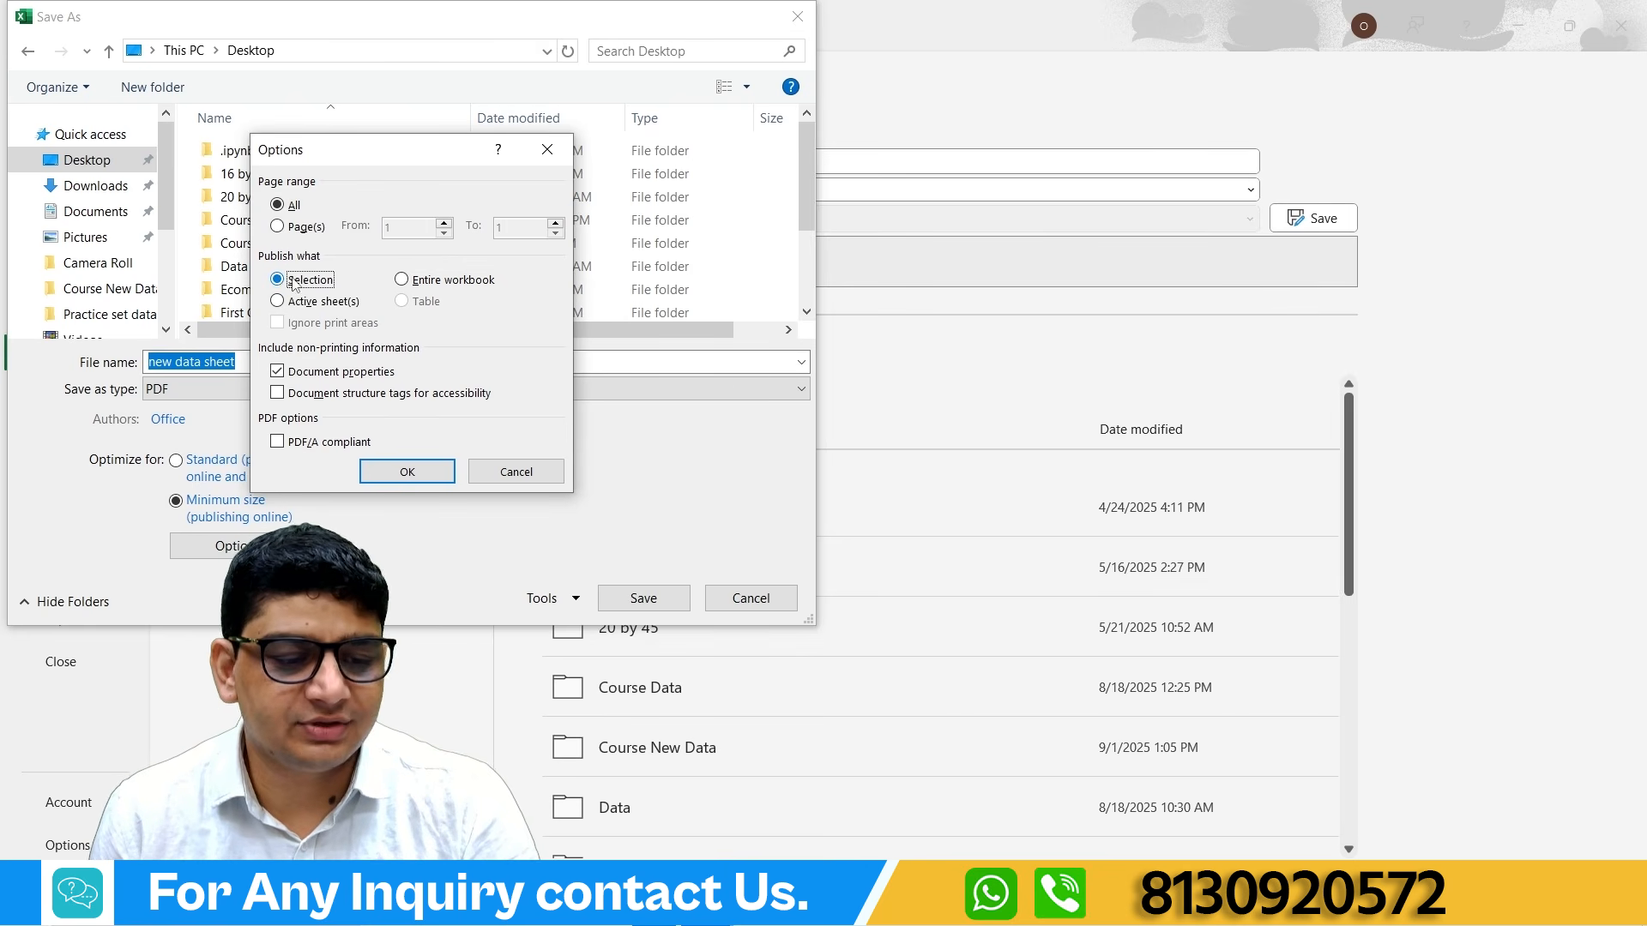
{"action": "left_click", "coordinate": [407, 471]}
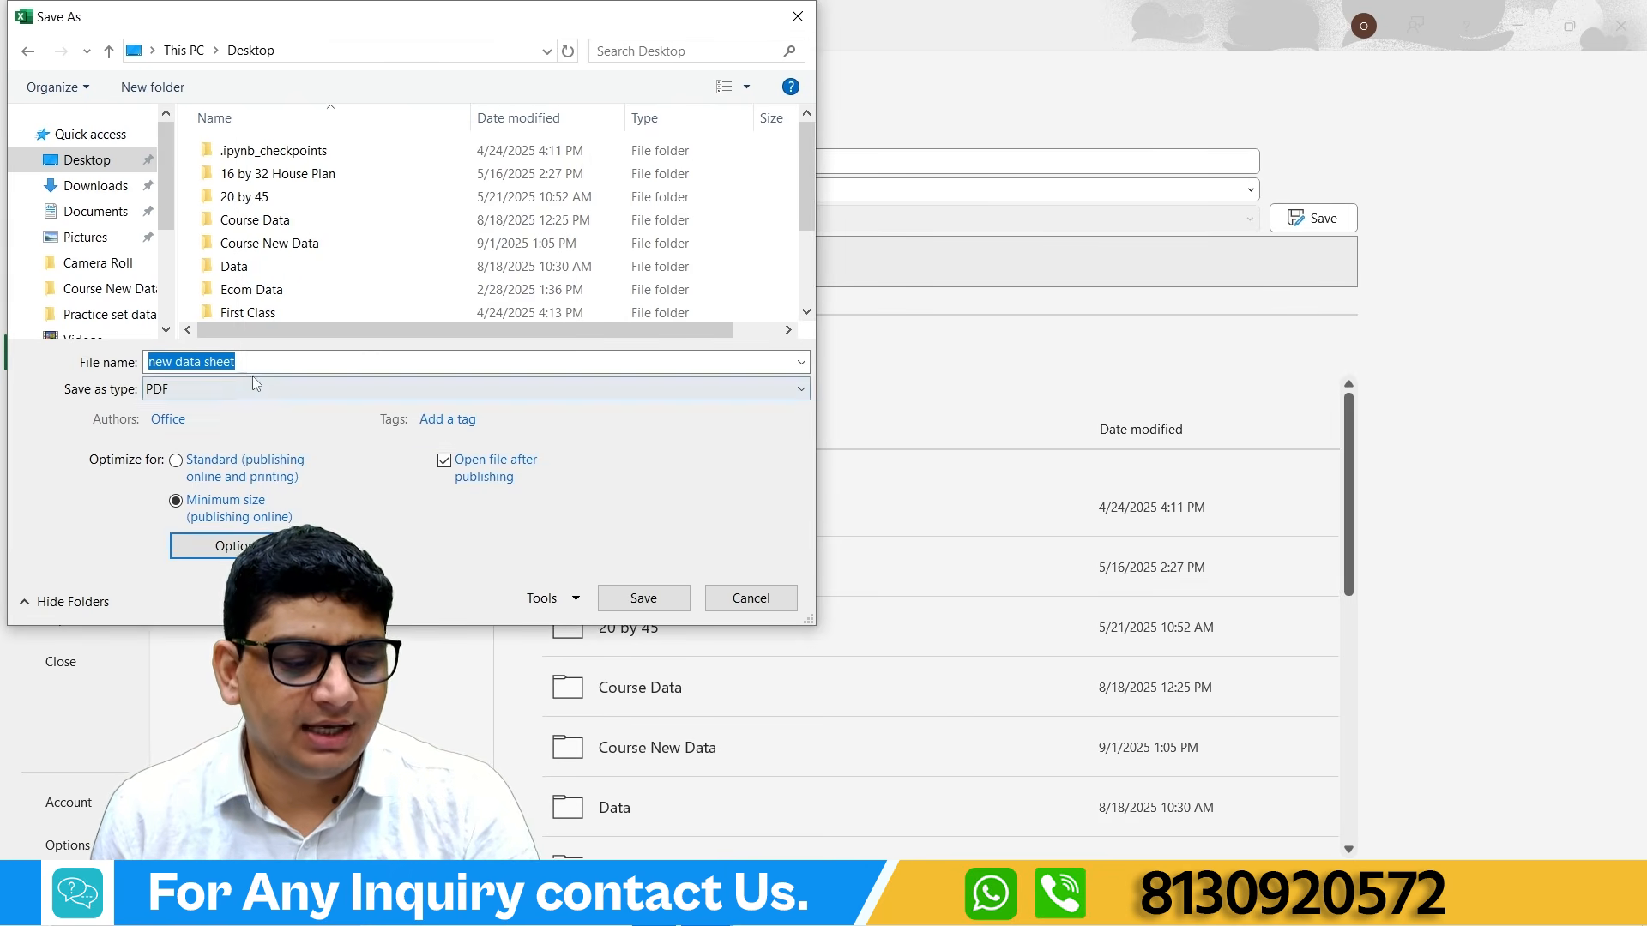
{"action": "left_click", "coordinate": [643, 598]}
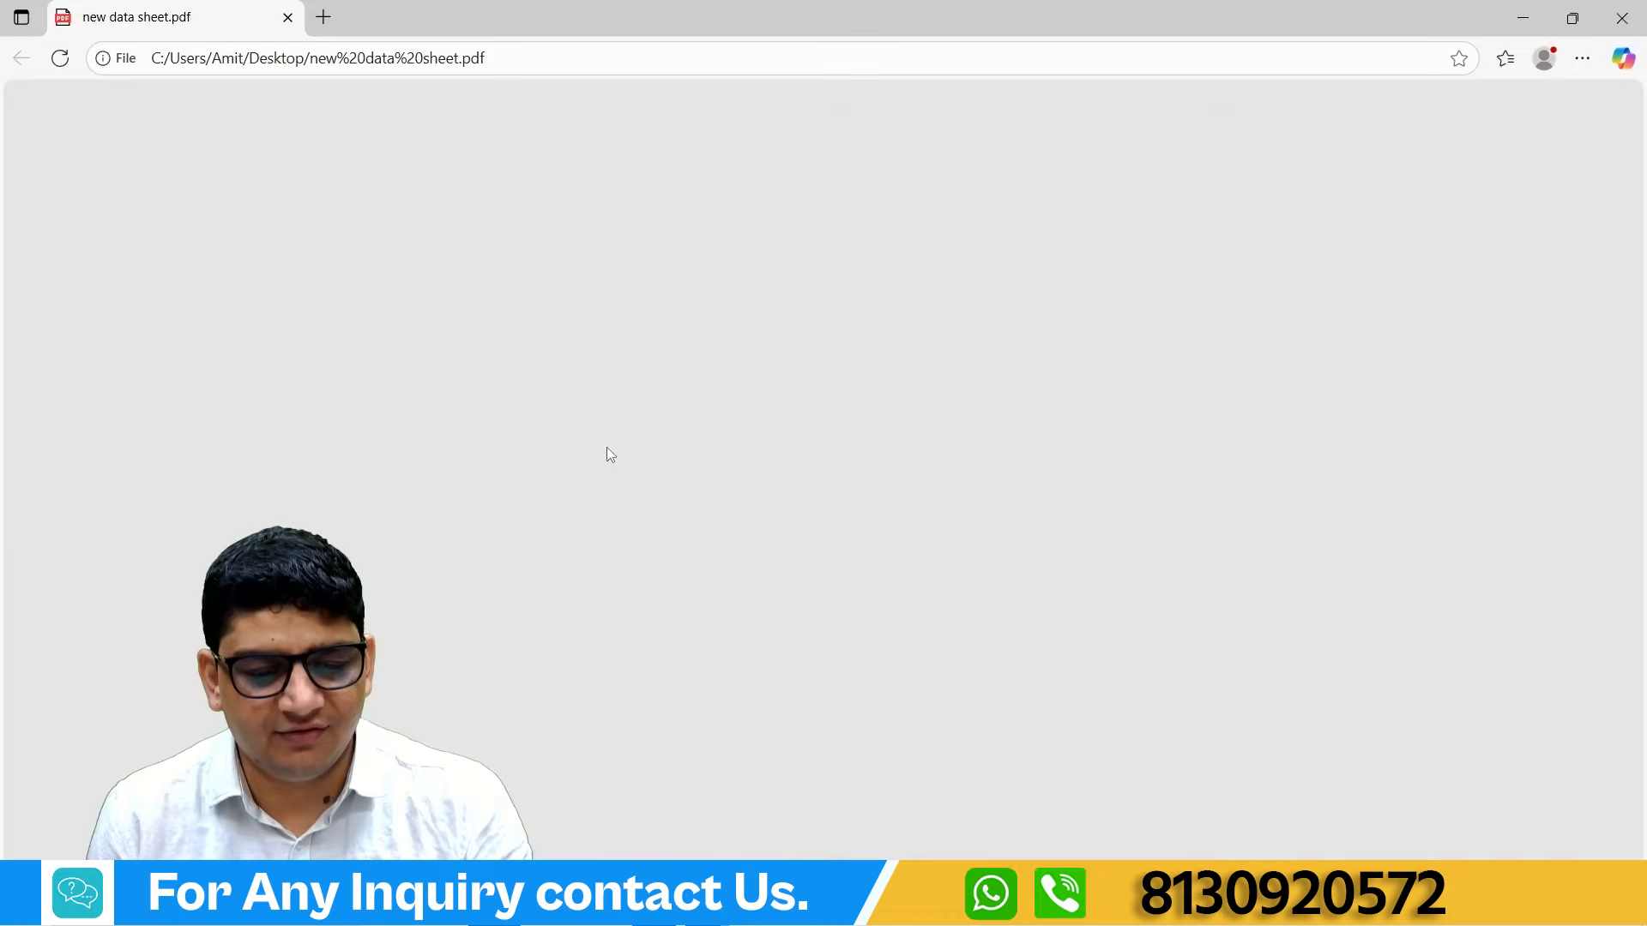
Step: Look through the exported PDF and highlight the header row on its first page to check which columns fit
{"action": "scroll", "coordinate": [830, 409], "scroll_direction": "down", "scroll_amount": 5}
{"action": "scroll", "coordinate": [830, 409], "scroll_direction": "up", "scroll_amount": 5}
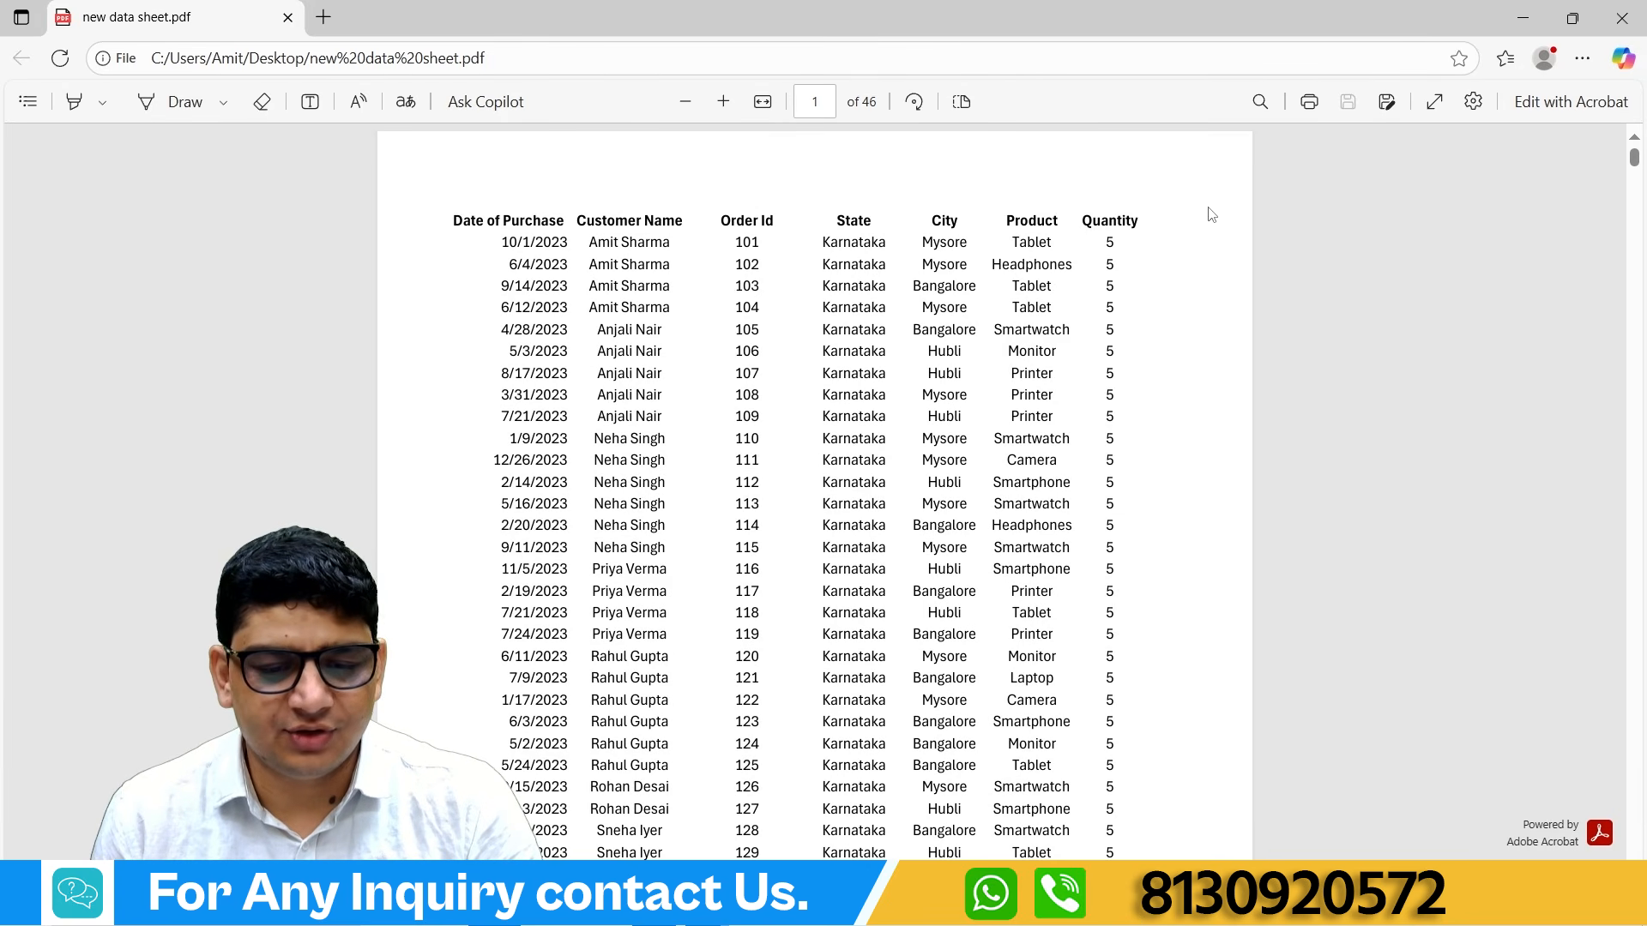
{"action": "left_click_drag", "start_coordinate": [1133, 222], "coordinate": [514, 254]}
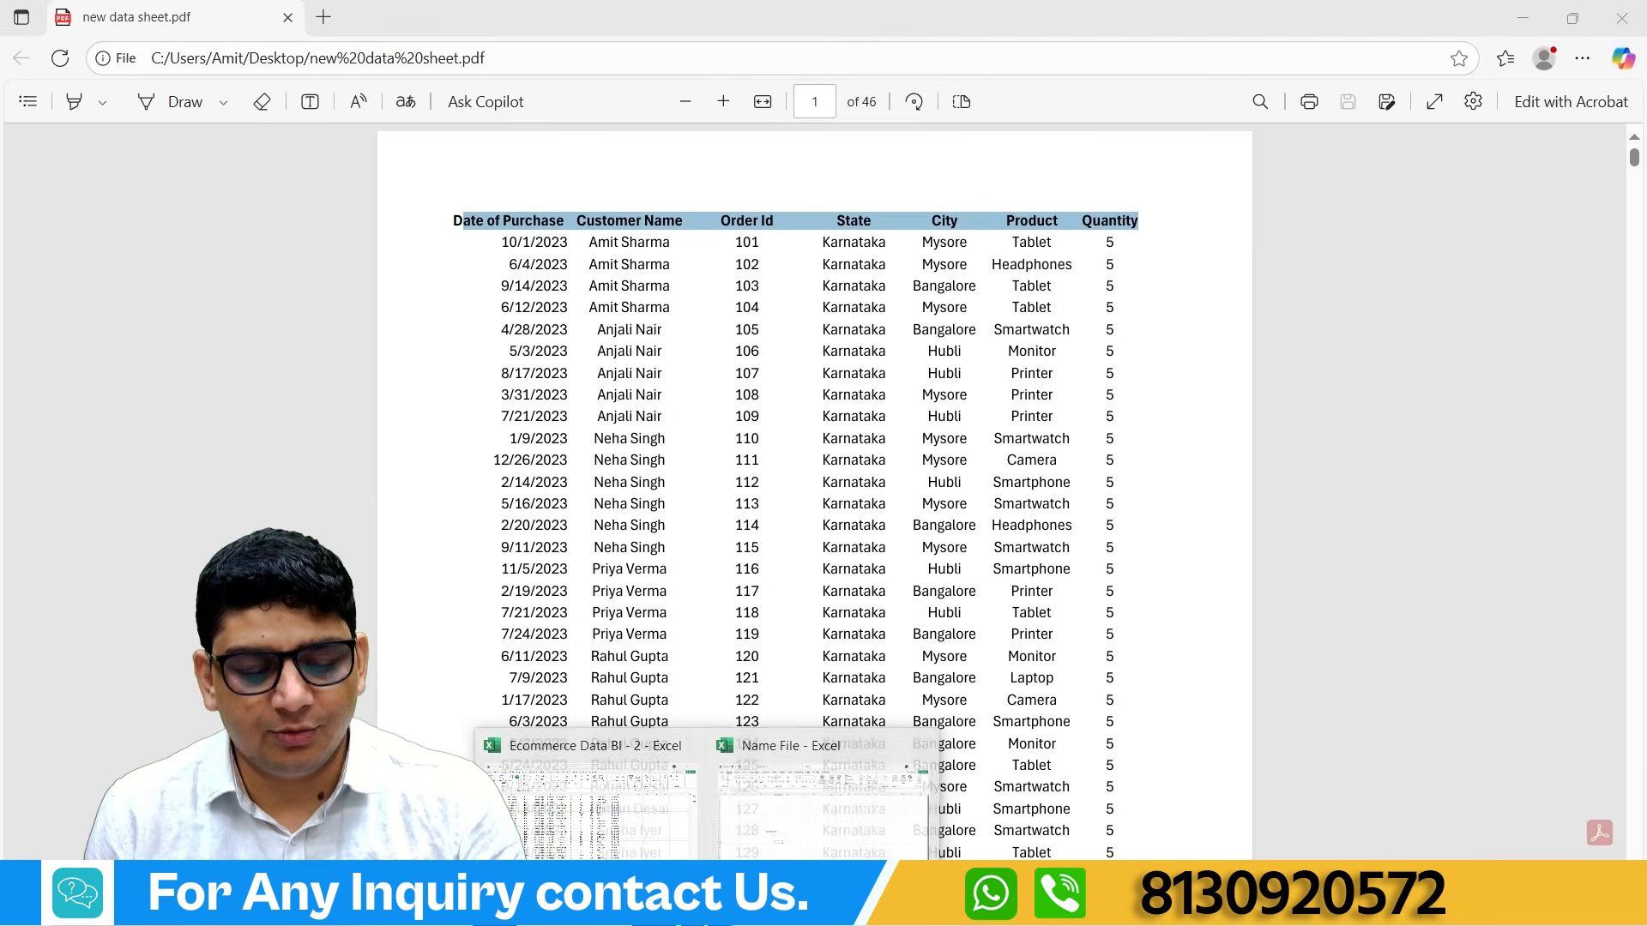
Step: Return to the Ecommerce Data BI - 2 workbook and select the Quantity column to inspect the page break beside it
{"action": "left_click", "coordinate": [618, 814]}
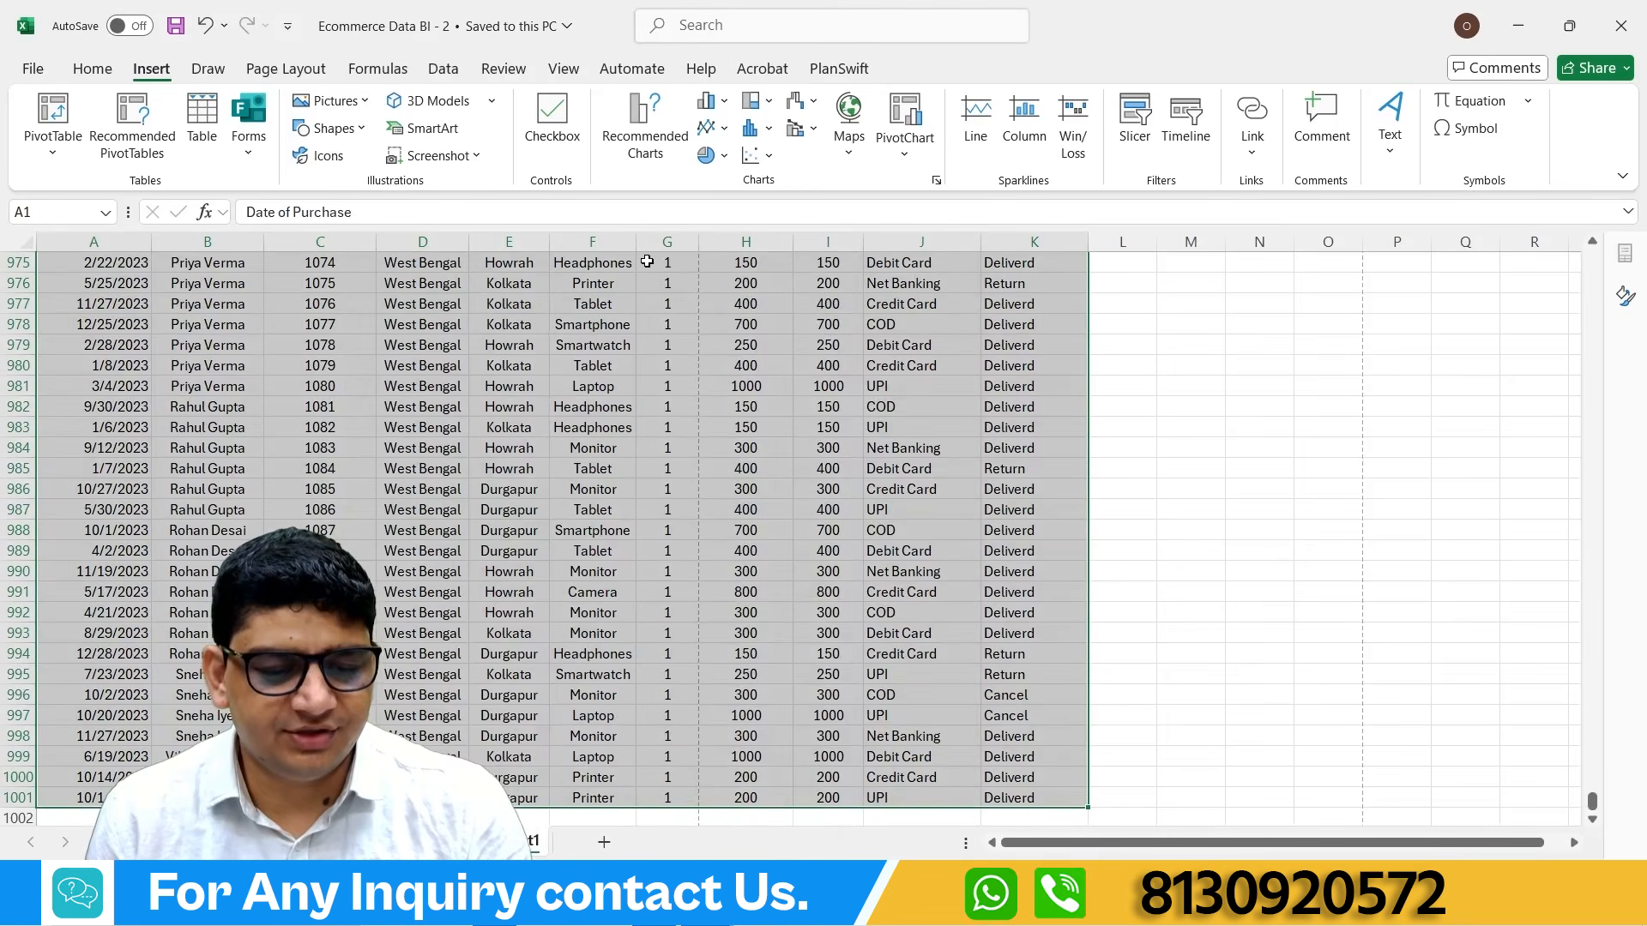
{"action": "left_click", "coordinate": [656, 433]}
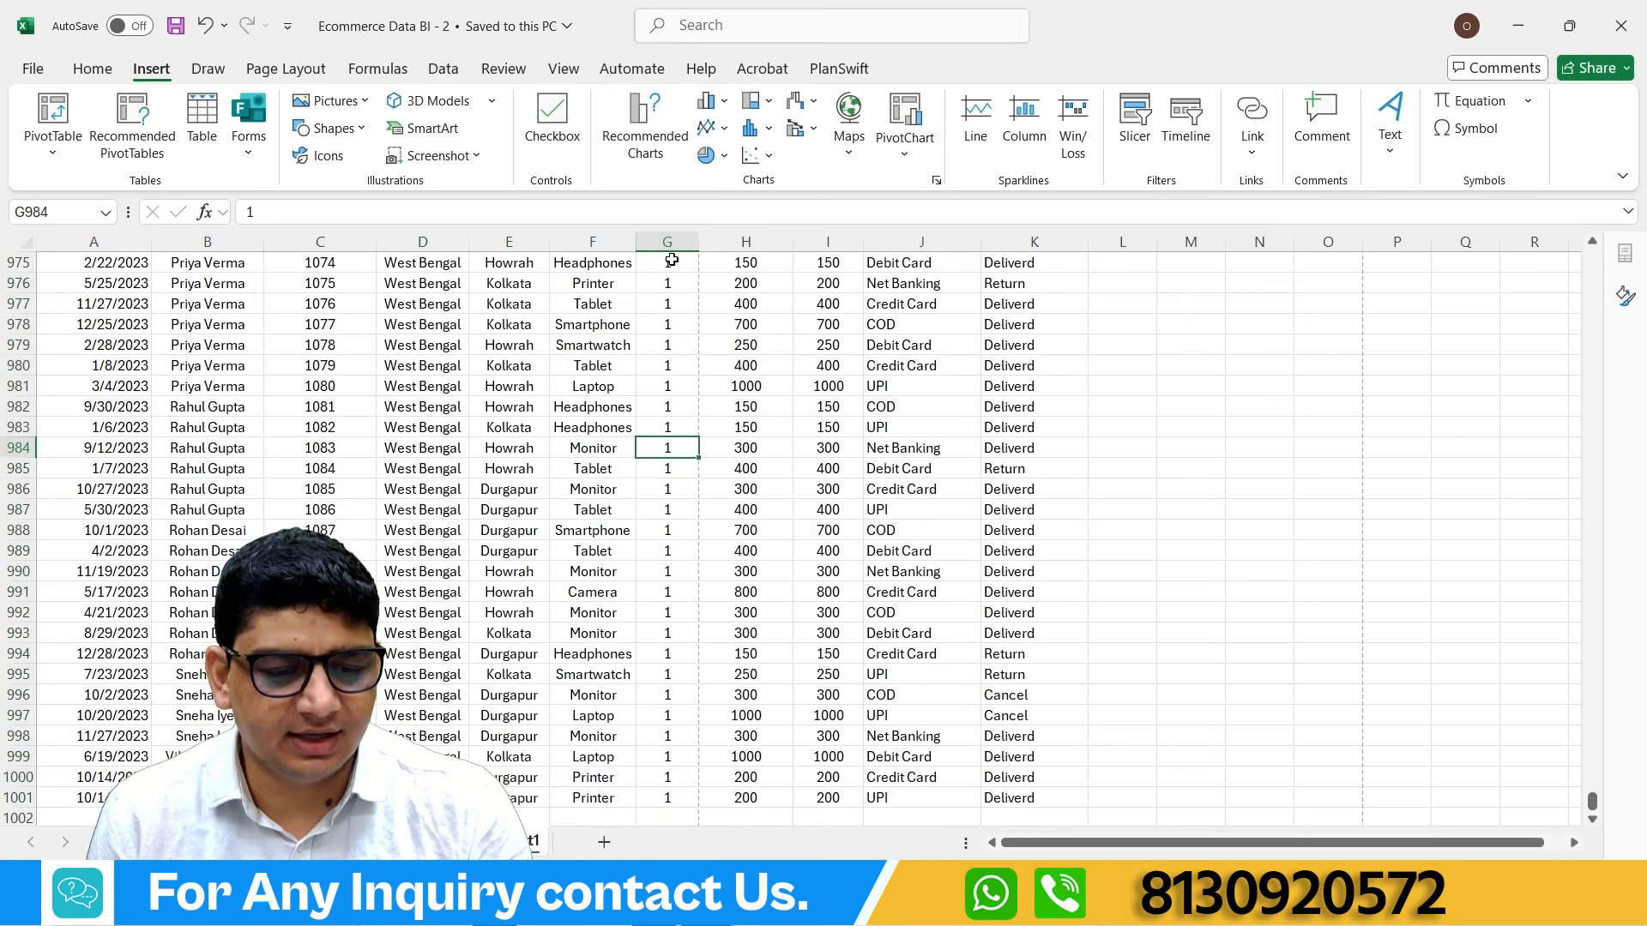
{"action": "left_click", "coordinate": [669, 242]}
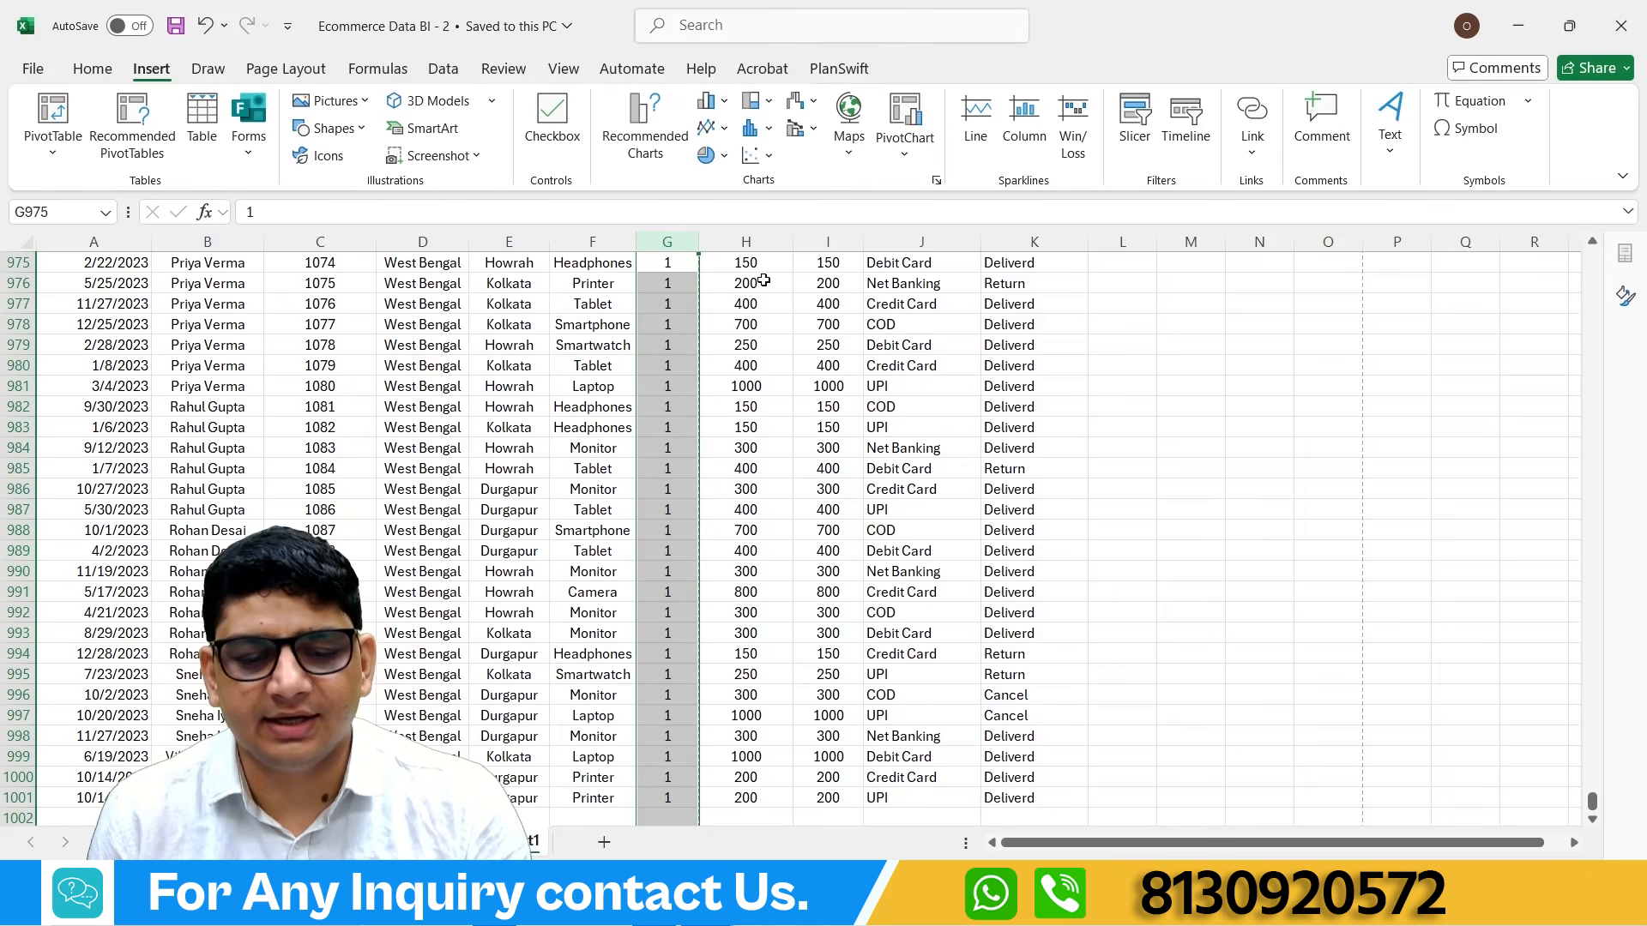
{"action": "scroll", "coordinate": [1048, 349], "scroll_direction": "up", "scroll_amount": 8}
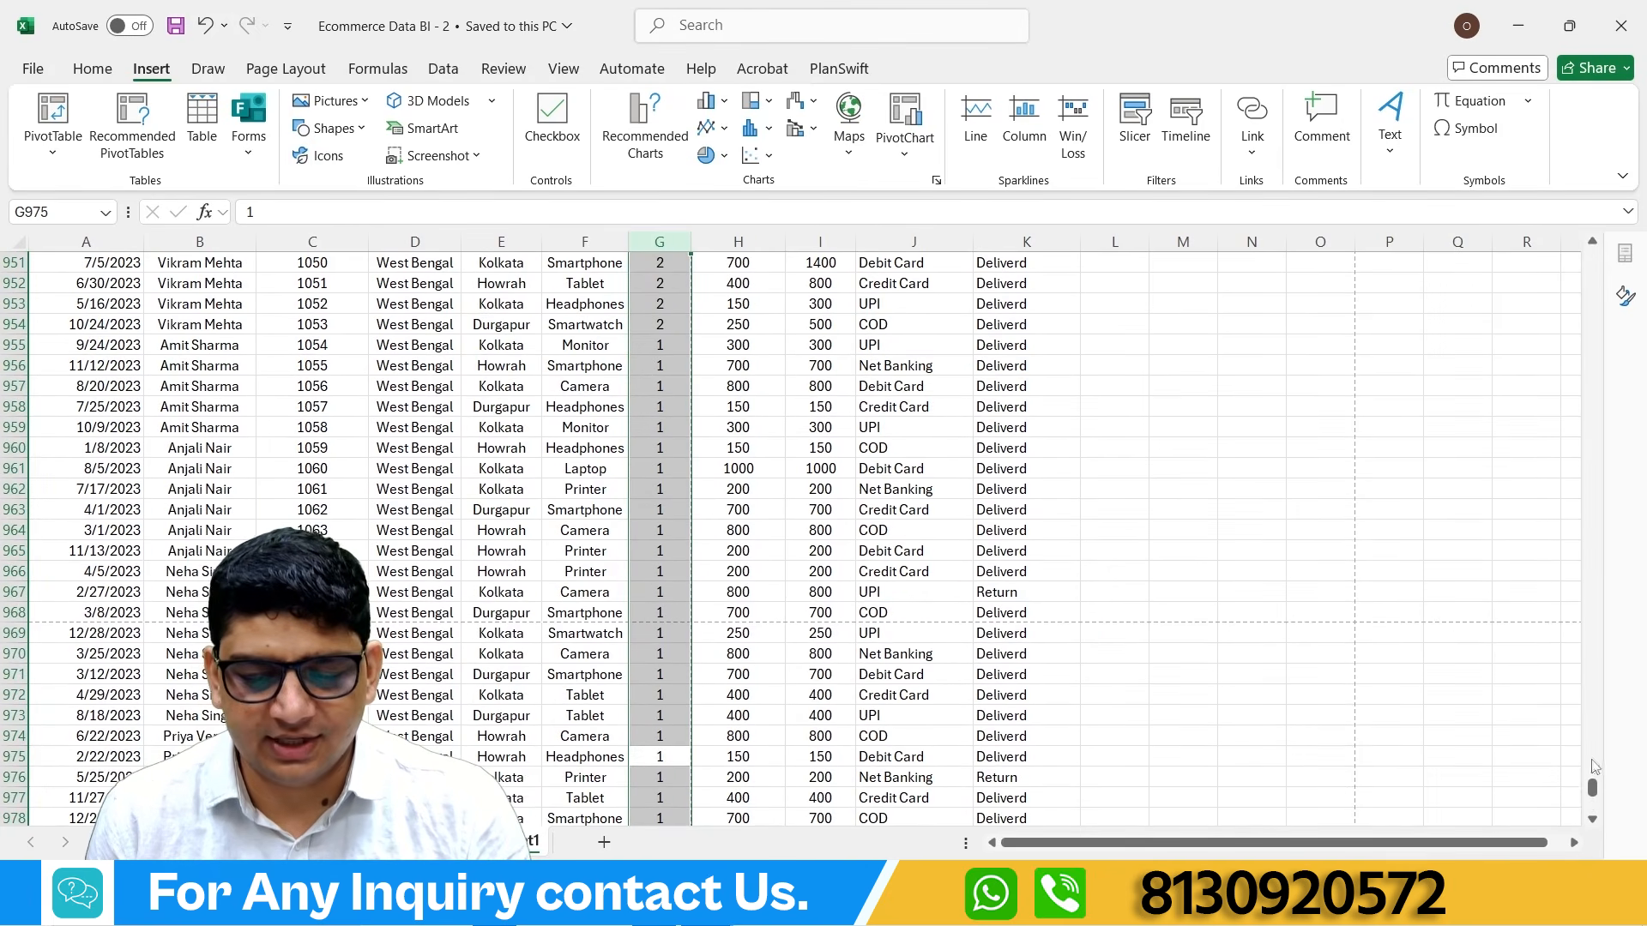
{"action": "left_click_drag", "start_coordinate": [1593, 766], "coordinate": [1593, 248]}
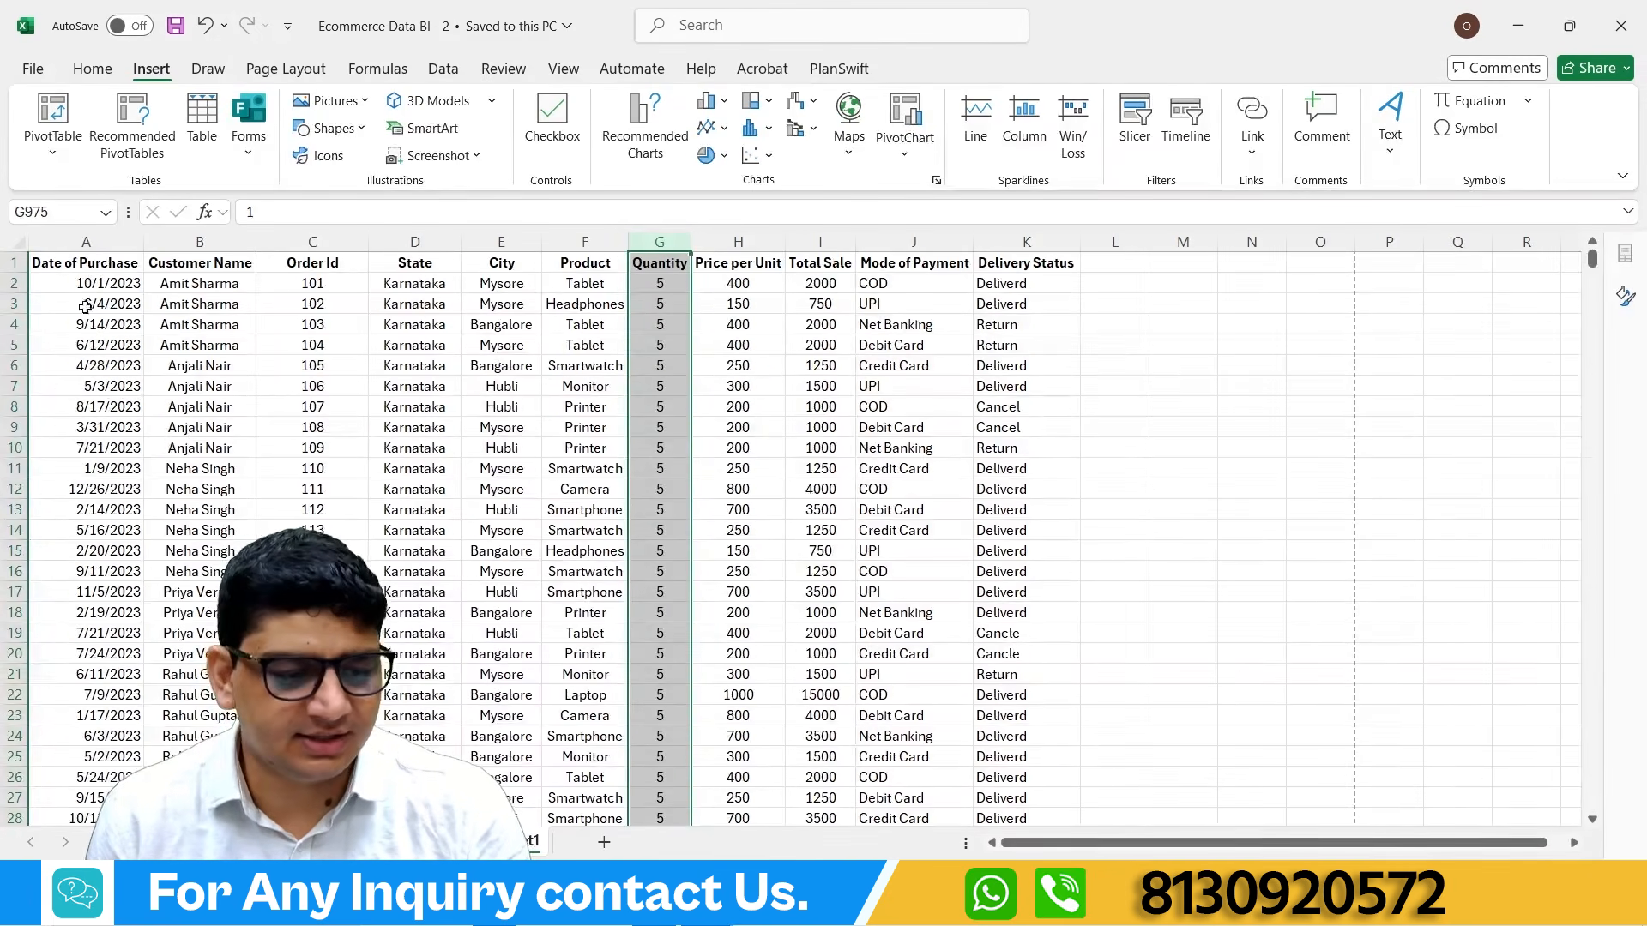
Step: Select the whole sales data range again, set the page margins to Narrow, and reopen the margin presets
{"action": "left_click", "coordinate": [102, 262]}
{"action": "key", "text": "ctrl+shift+End"}
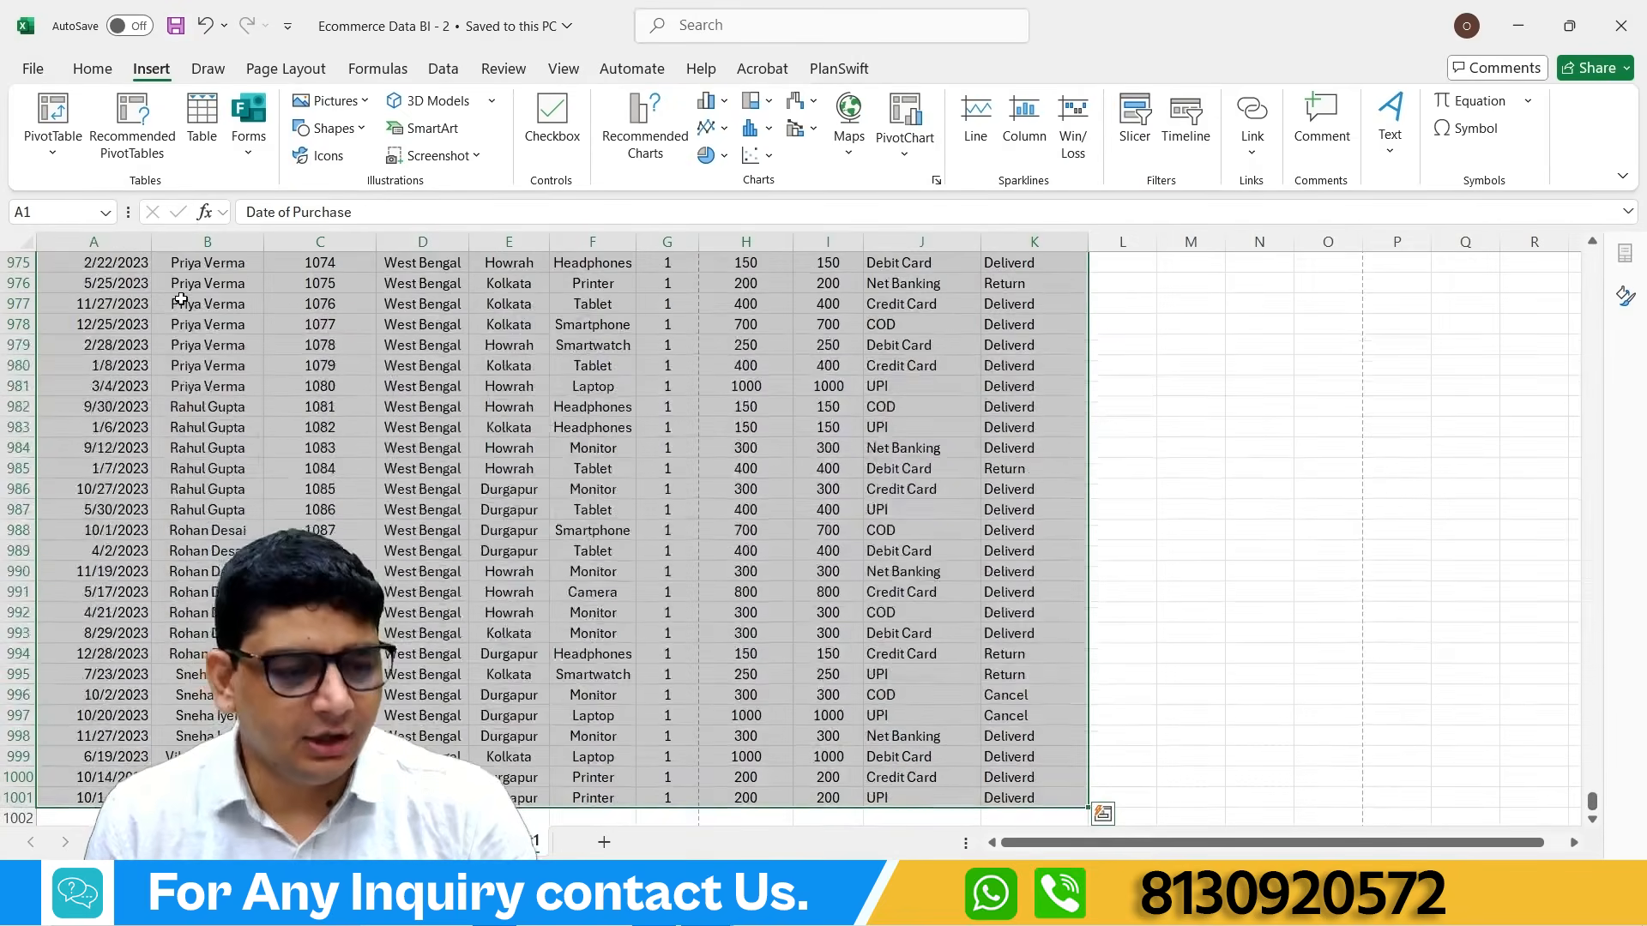
{"action": "left_click", "coordinate": [287, 68]}
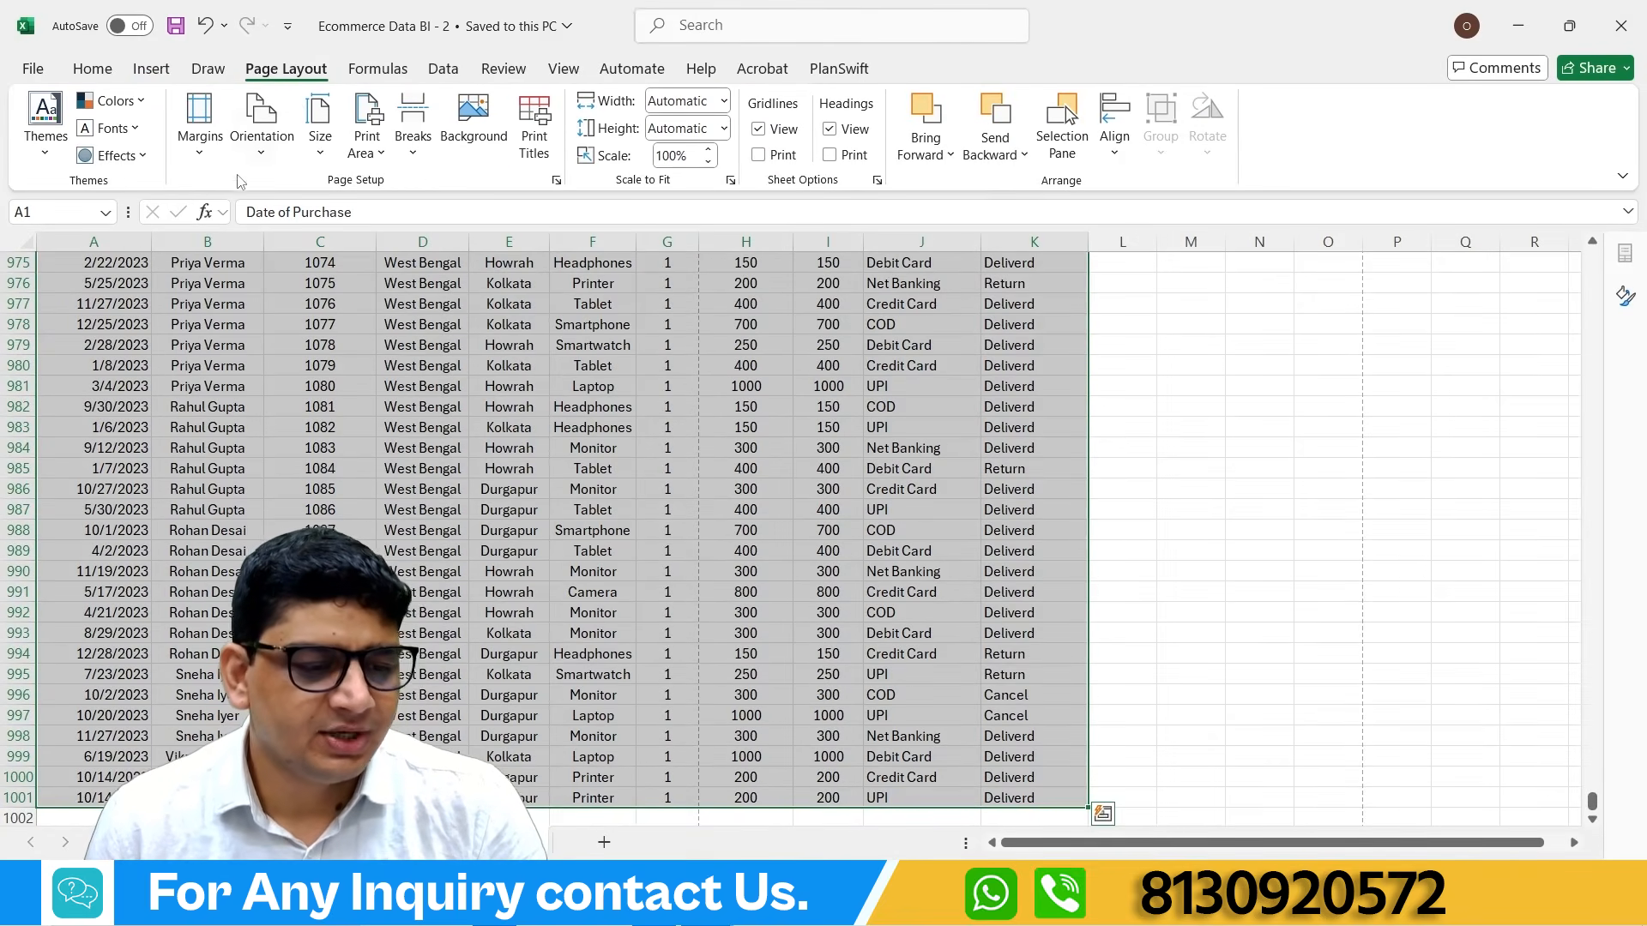
{"action": "left_click", "coordinate": [189, 155]}
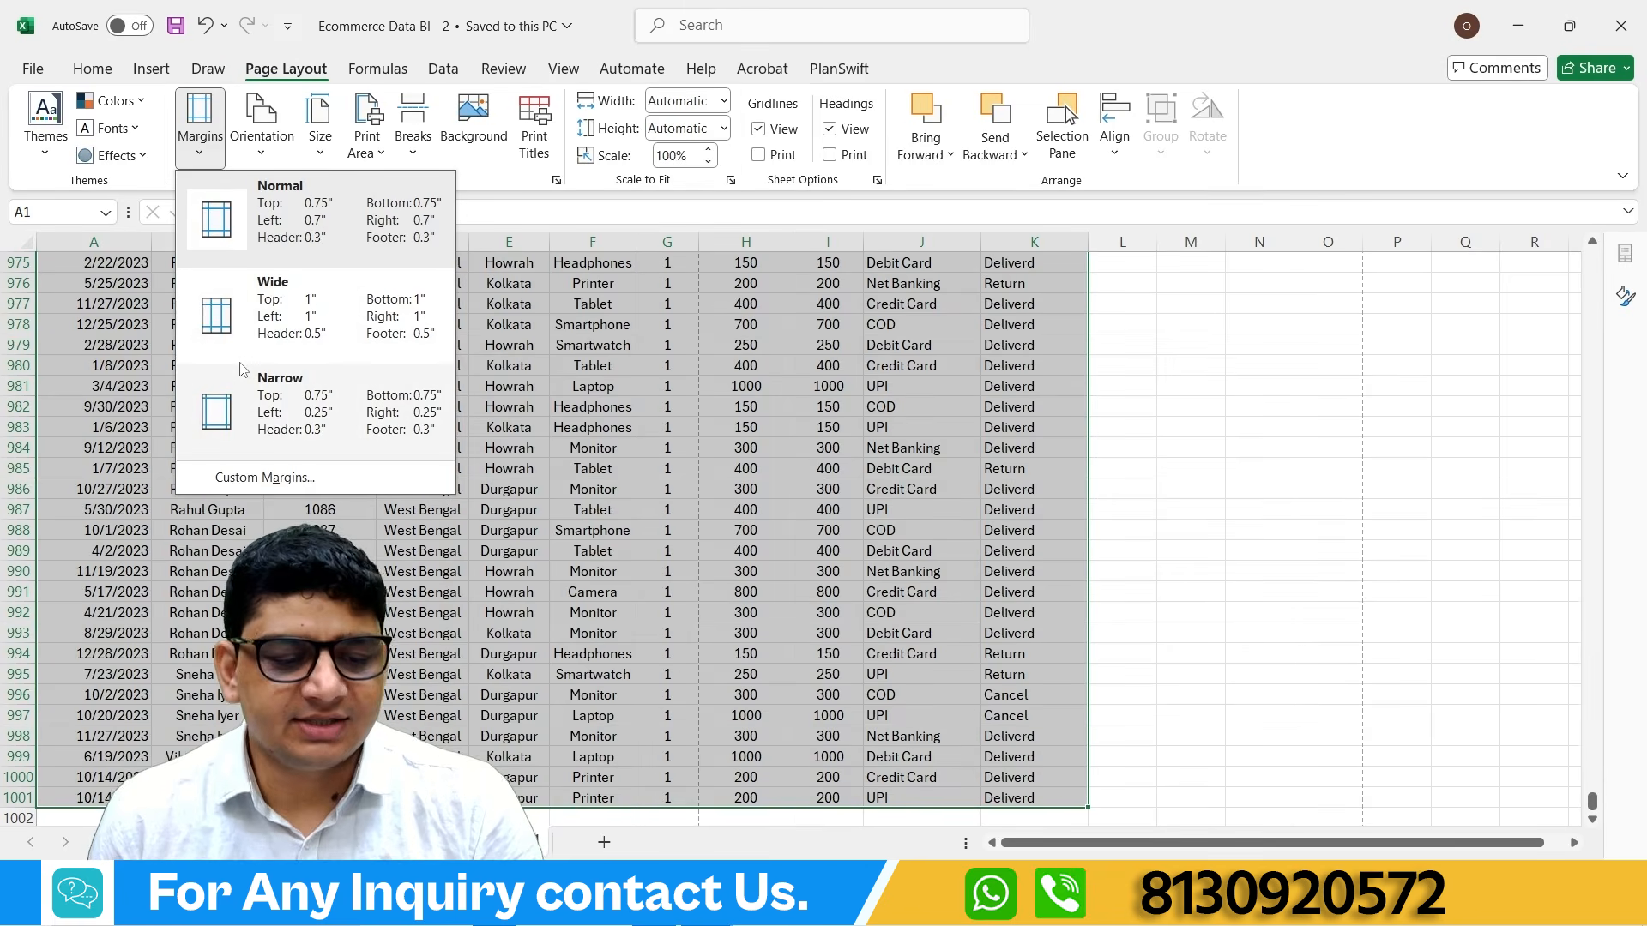
{"action": "left_click", "coordinate": [246, 403]}
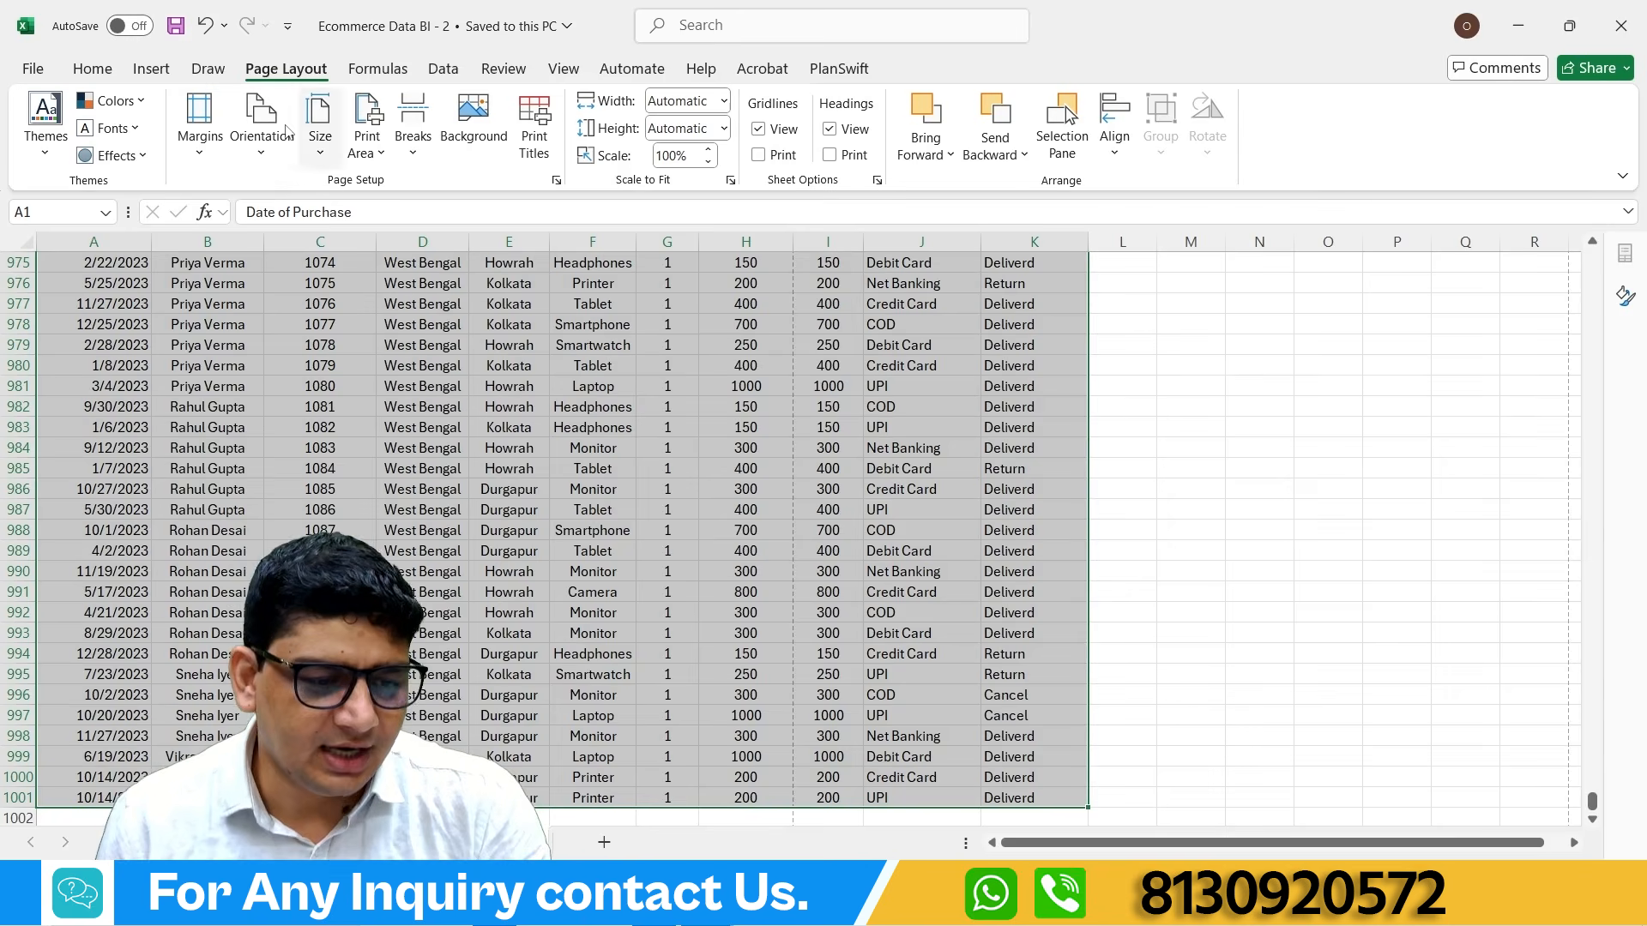
{"action": "left_click", "coordinate": [200, 125]}
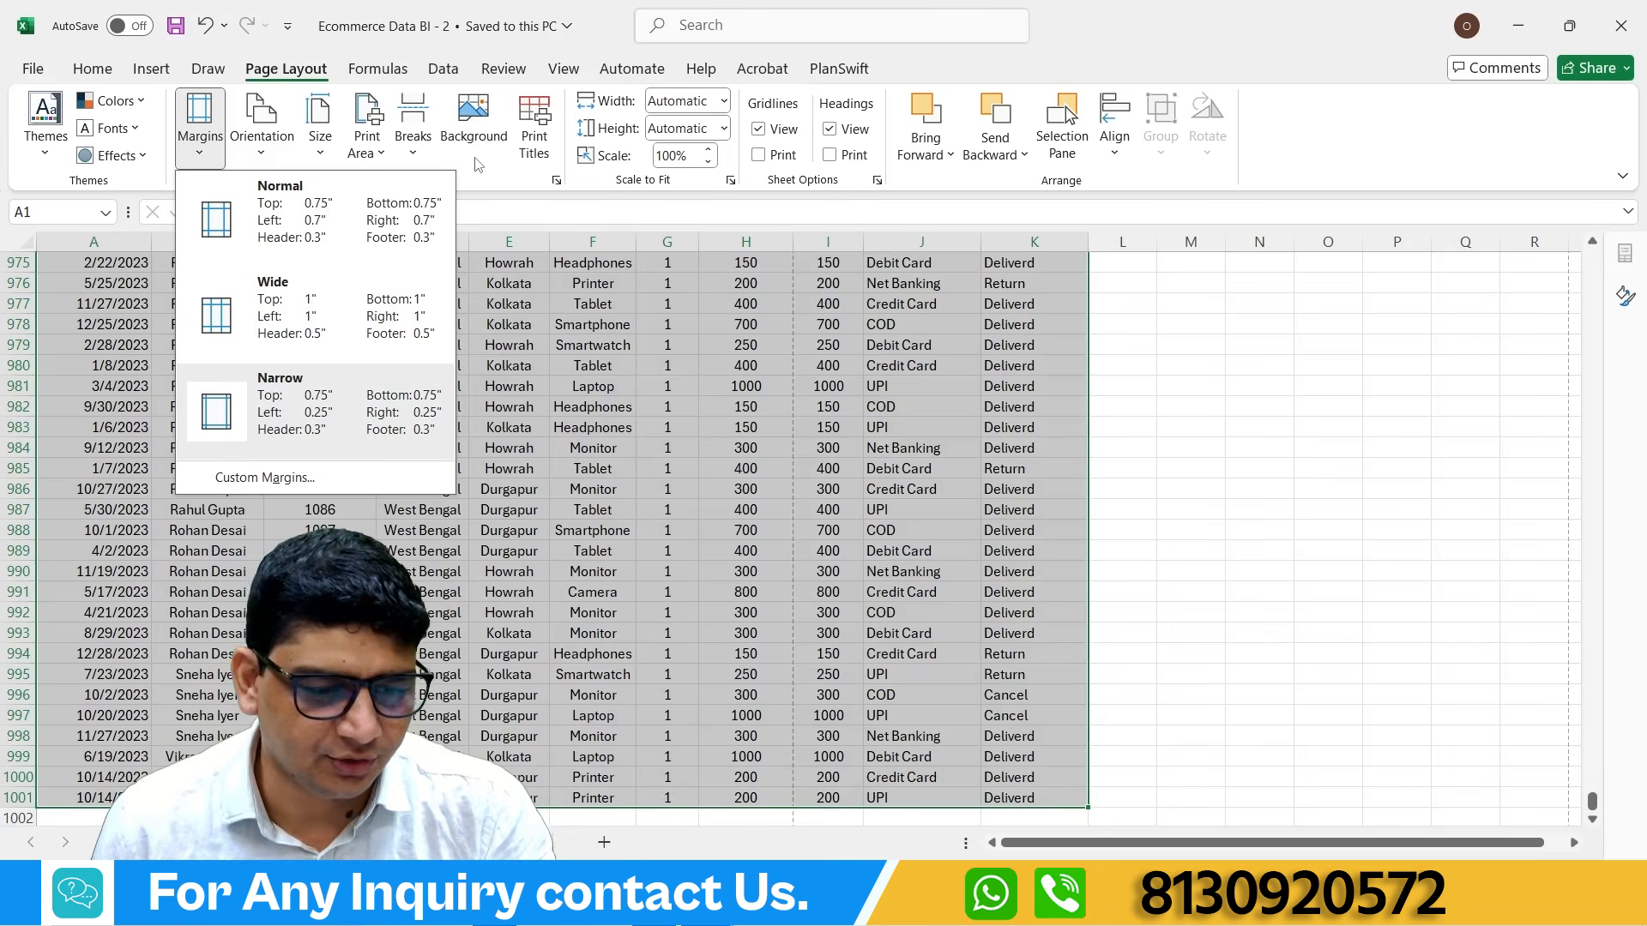
{"action": "left_click", "coordinate": [474, 125]}
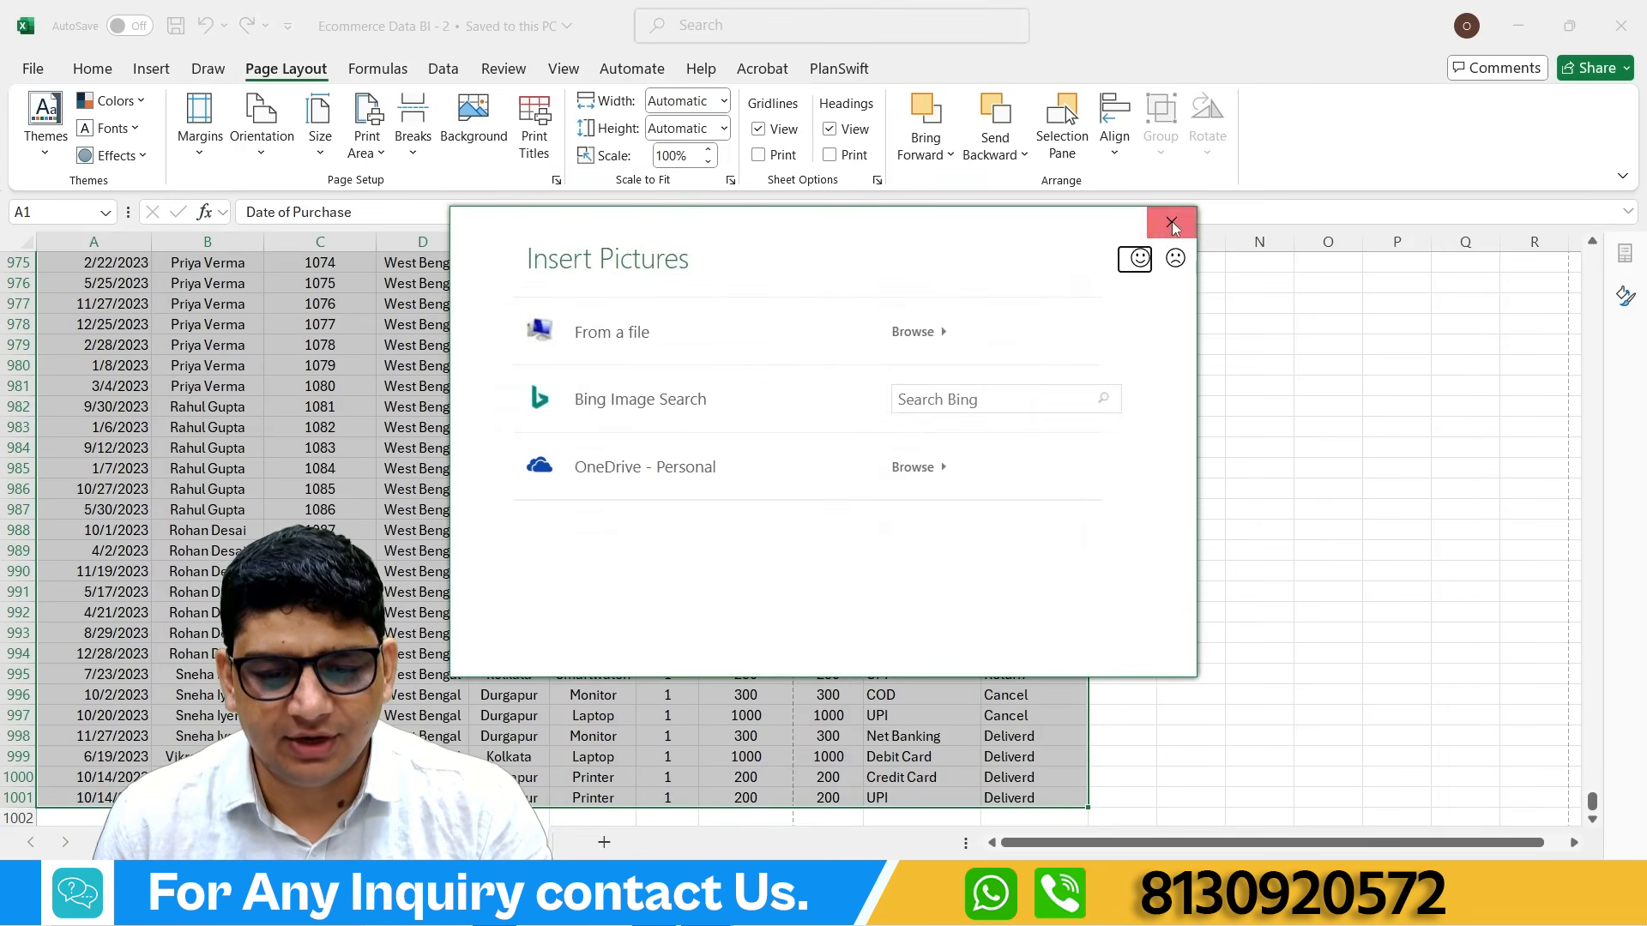
{"action": "left_click", "coordinate": [1169, 224]}
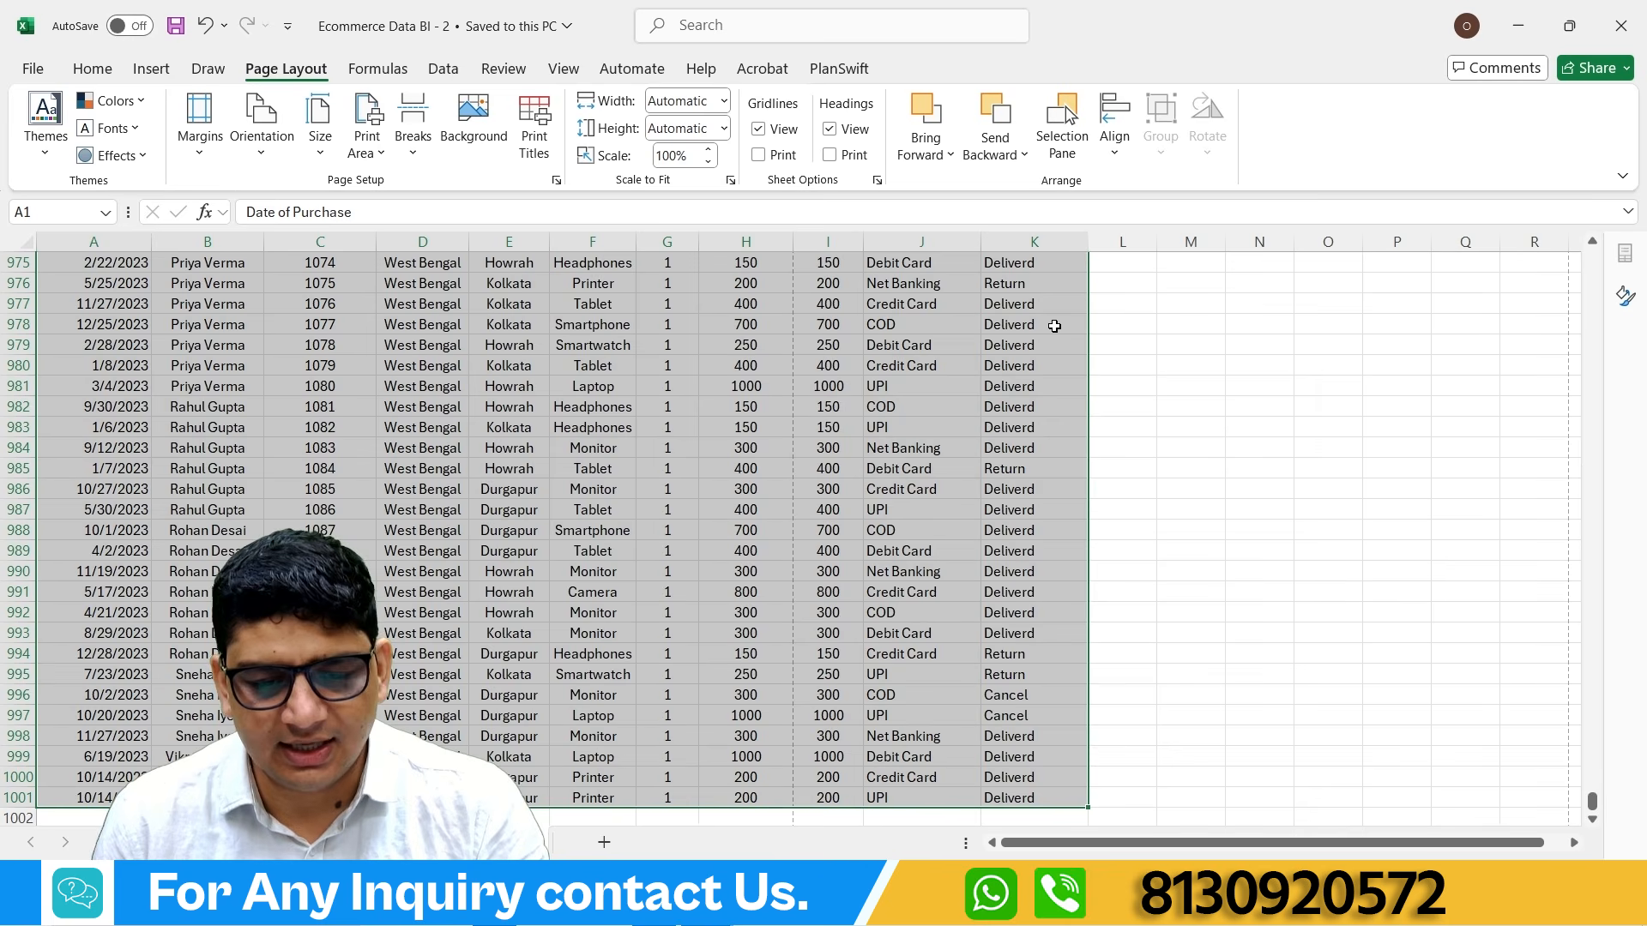
{"action": "left_click_drag", "start_coordinate": [1592, 802], "coordinate": [1592, 256]}
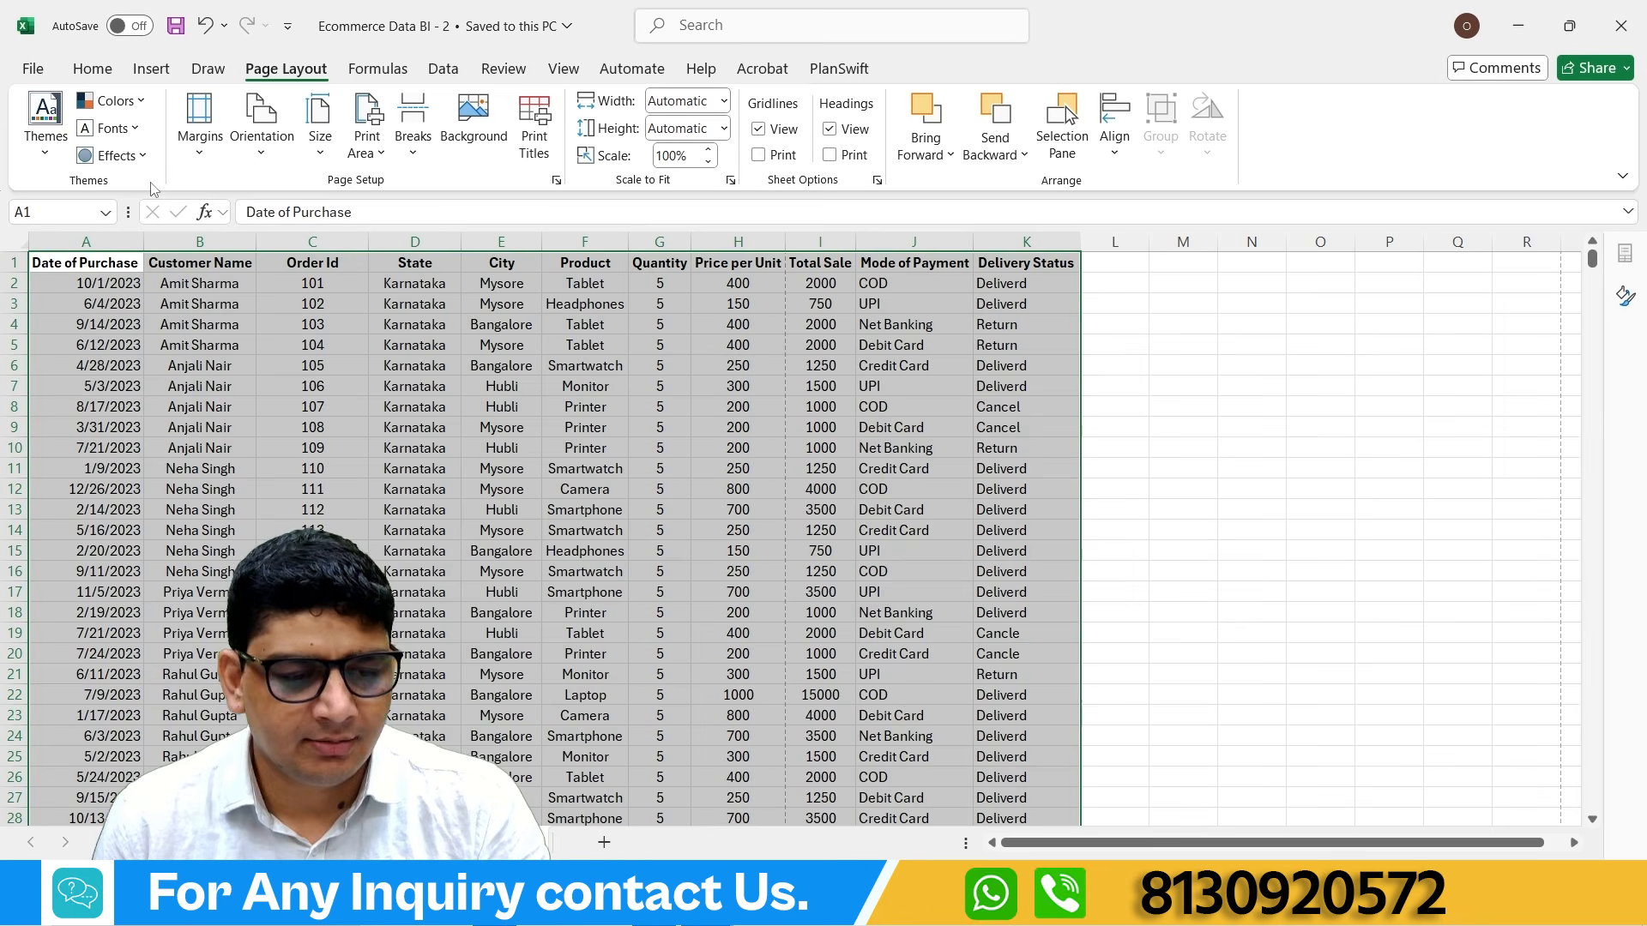
Step: Try the Normal and Wide margin presets to compare the page breaks, and set the margins back to Narrow
{"action": "left_click", "coordinate": [199, 125]}
{"action": "left_click", "coordinate": [249, 225]}
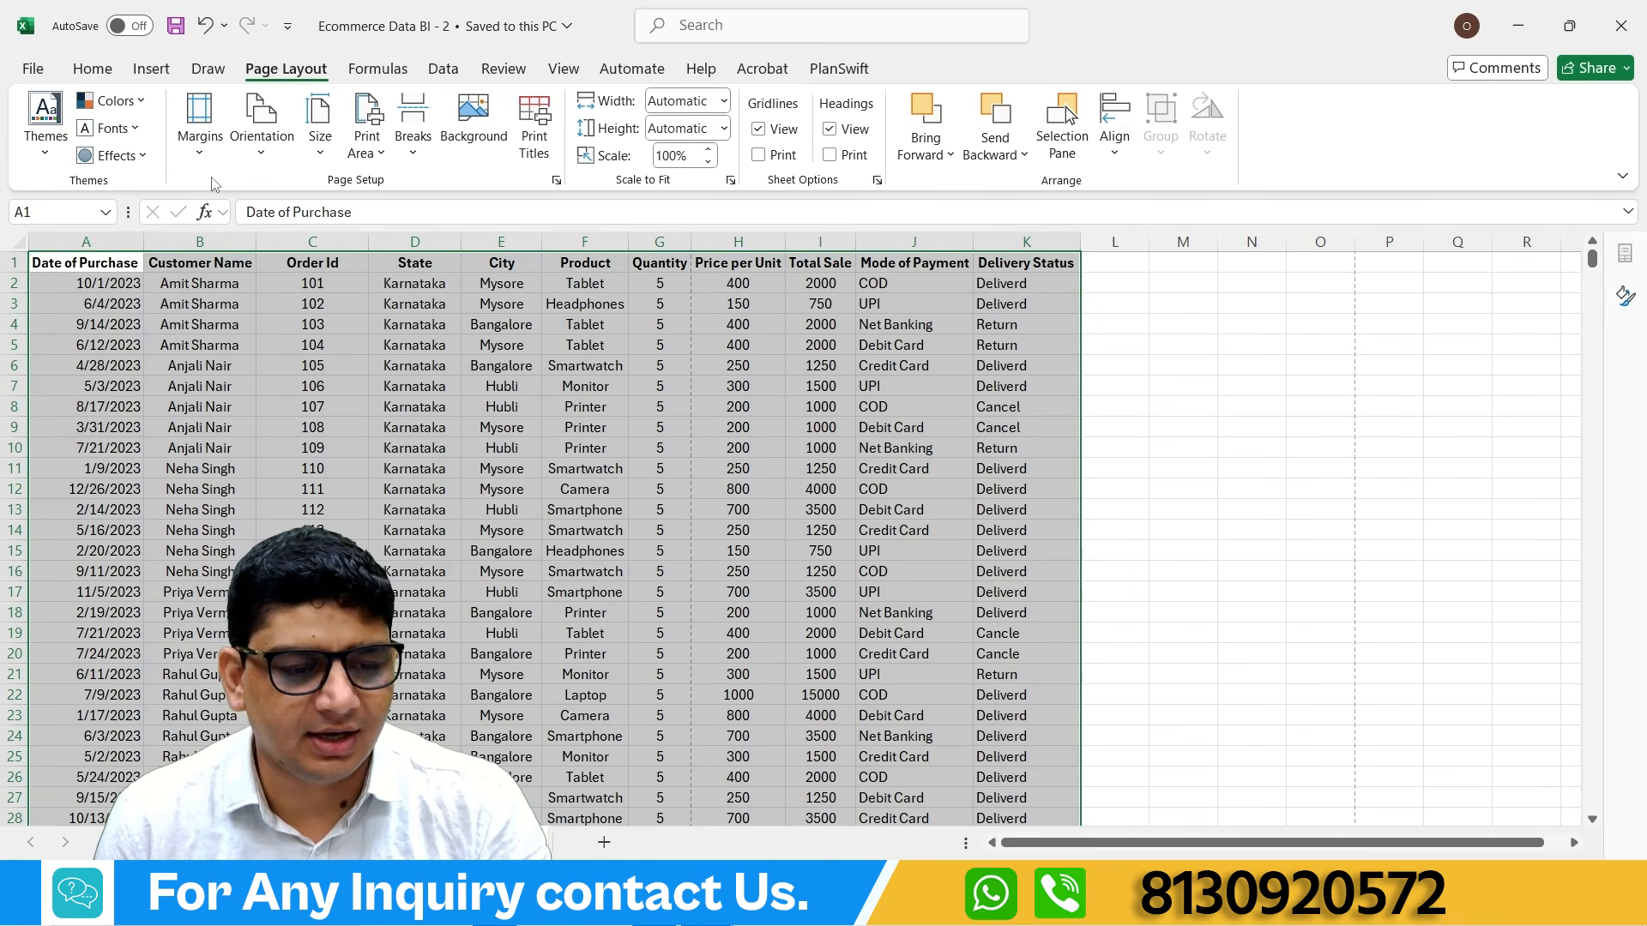
{"action": "left_click", "coordinate": [199, 129]}
{"action": "left_click", "coordinate": [248, 313]}
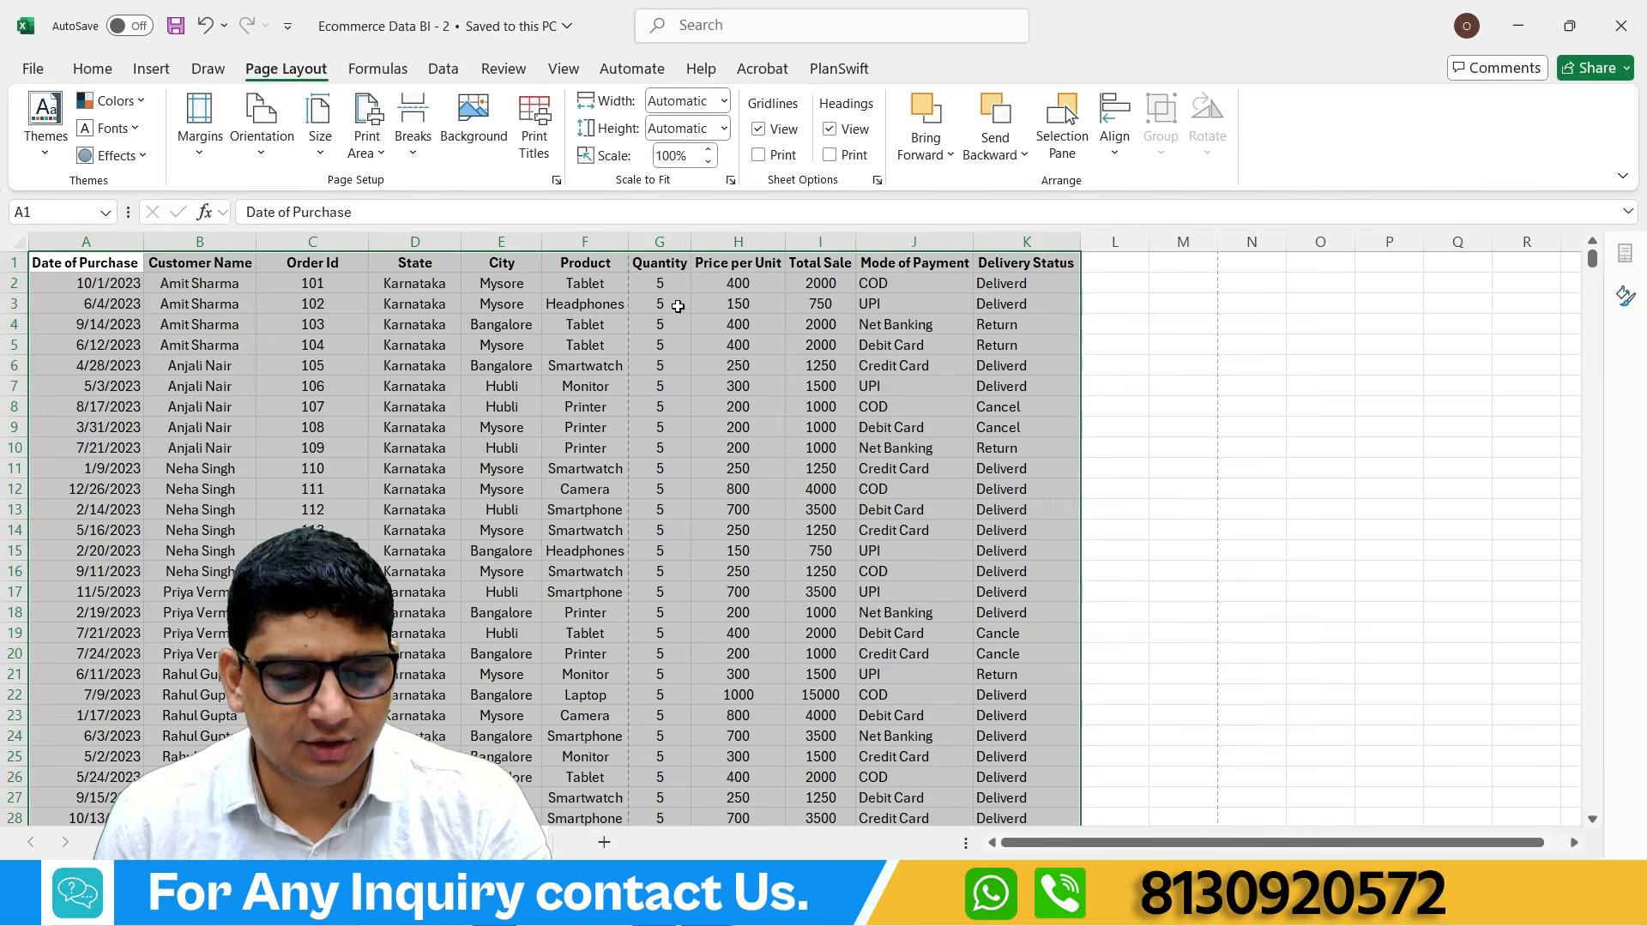
{"action": "left_click", "coordinate": [199, 129]}
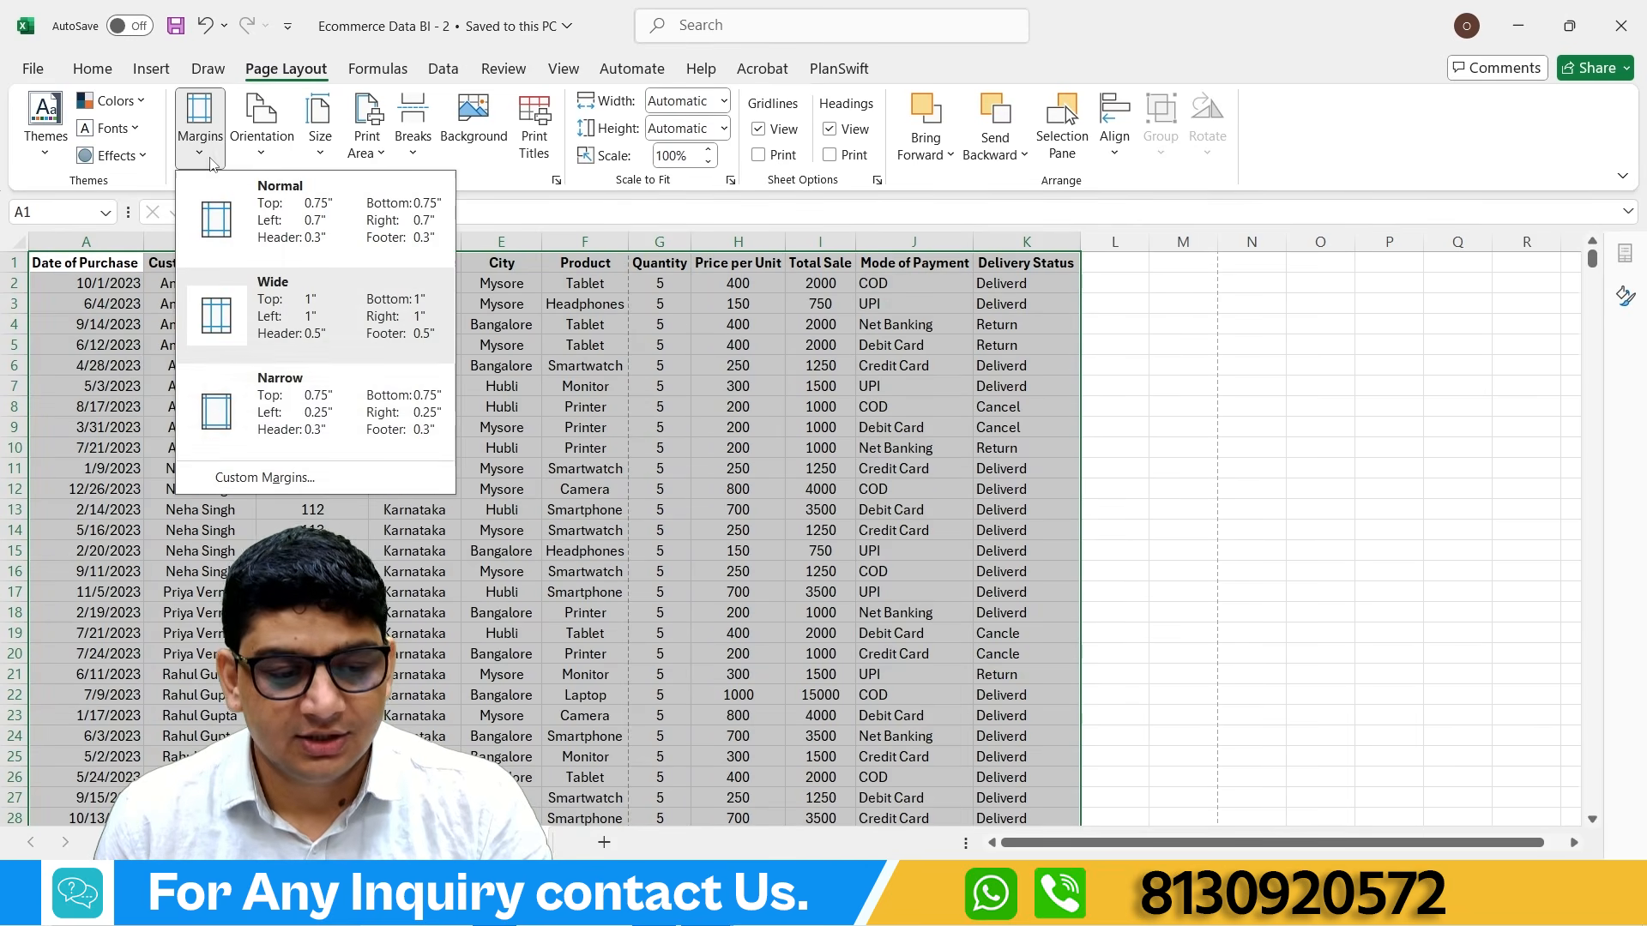
{"action": "left_click", "coordinate": [276, 410]}
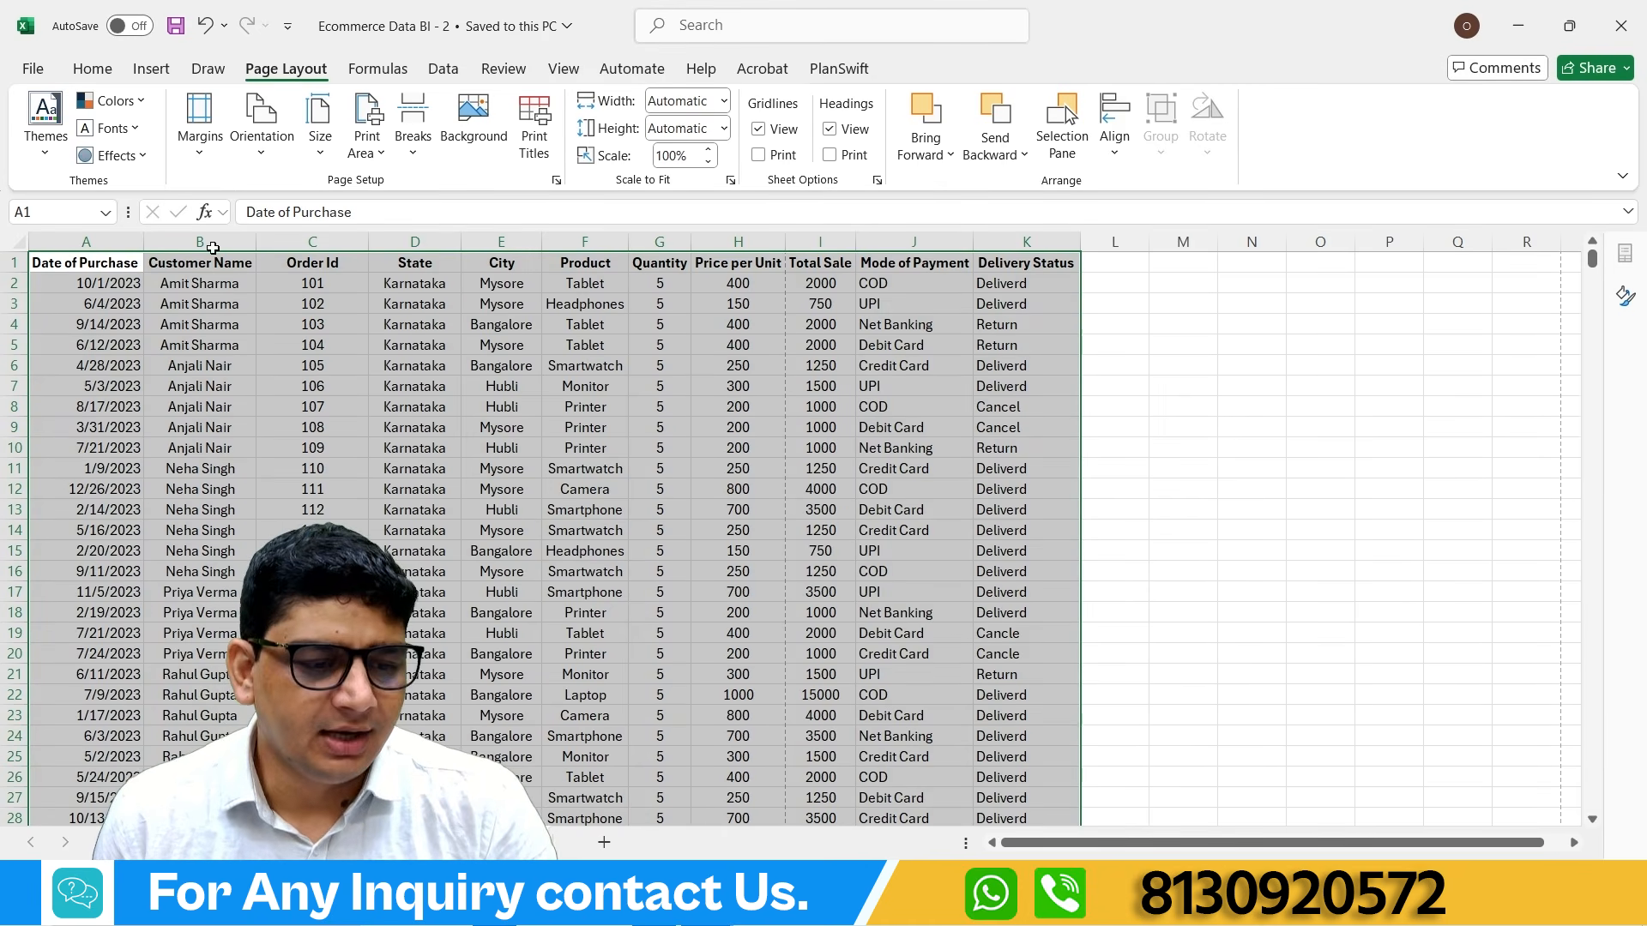
Step: Set the page orientation to Landscape and the paper size to A4, and deselect the data to check the page break
{"action": "left_click", "coordinate": [263, 153]}
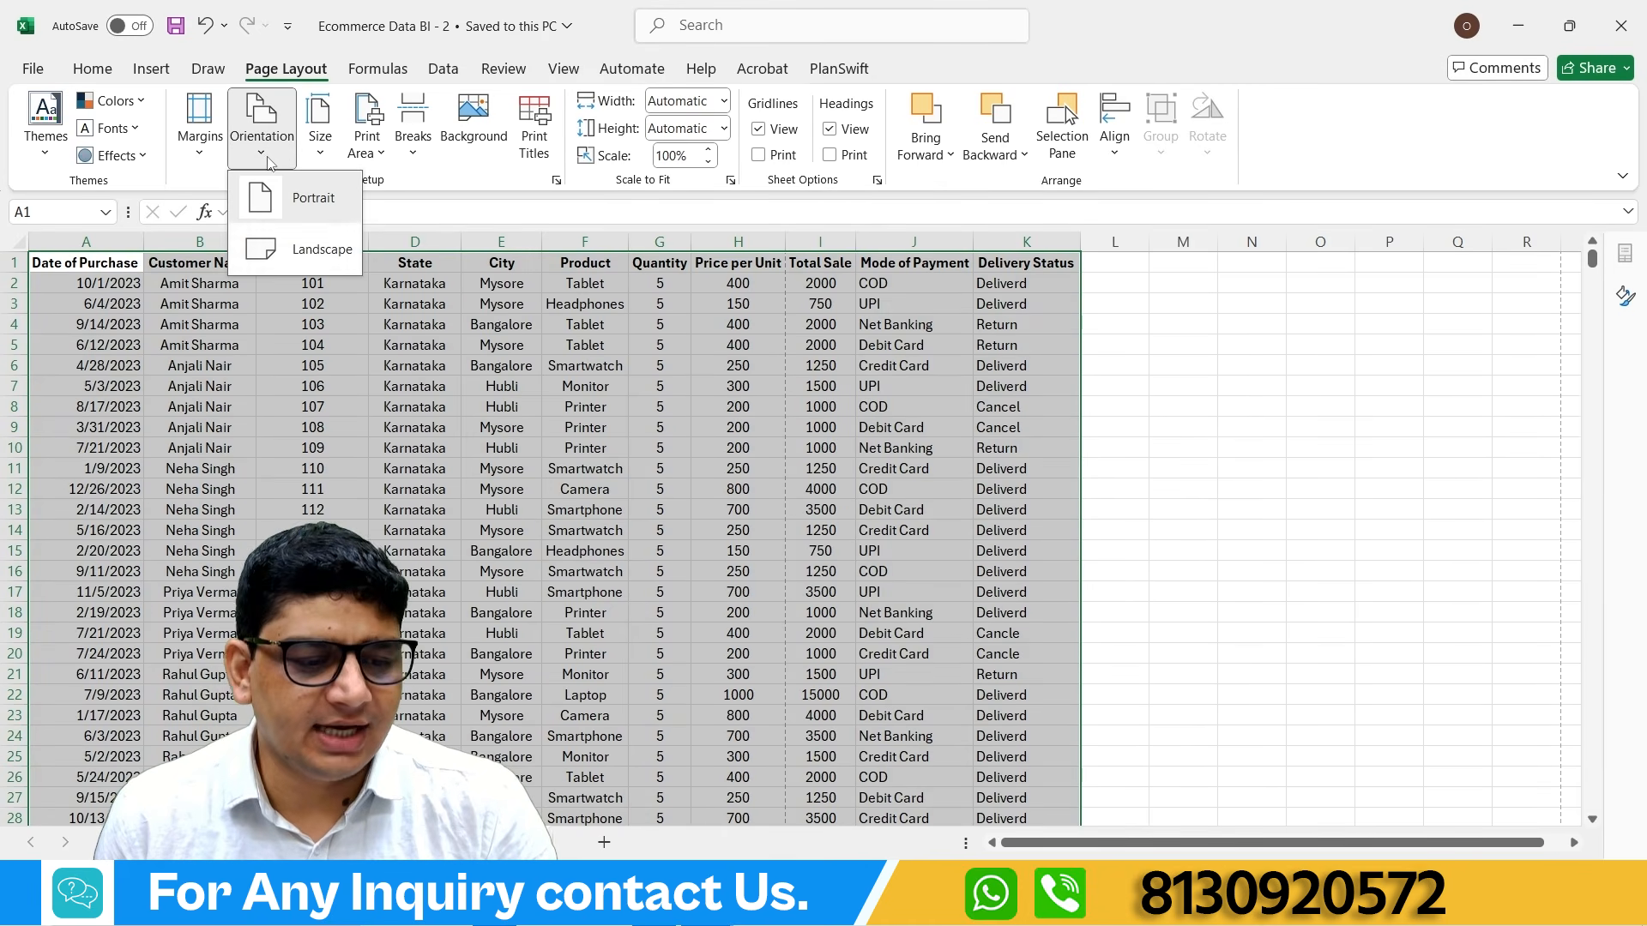
{"action": "left_click", "coordinate": [296, 251]}
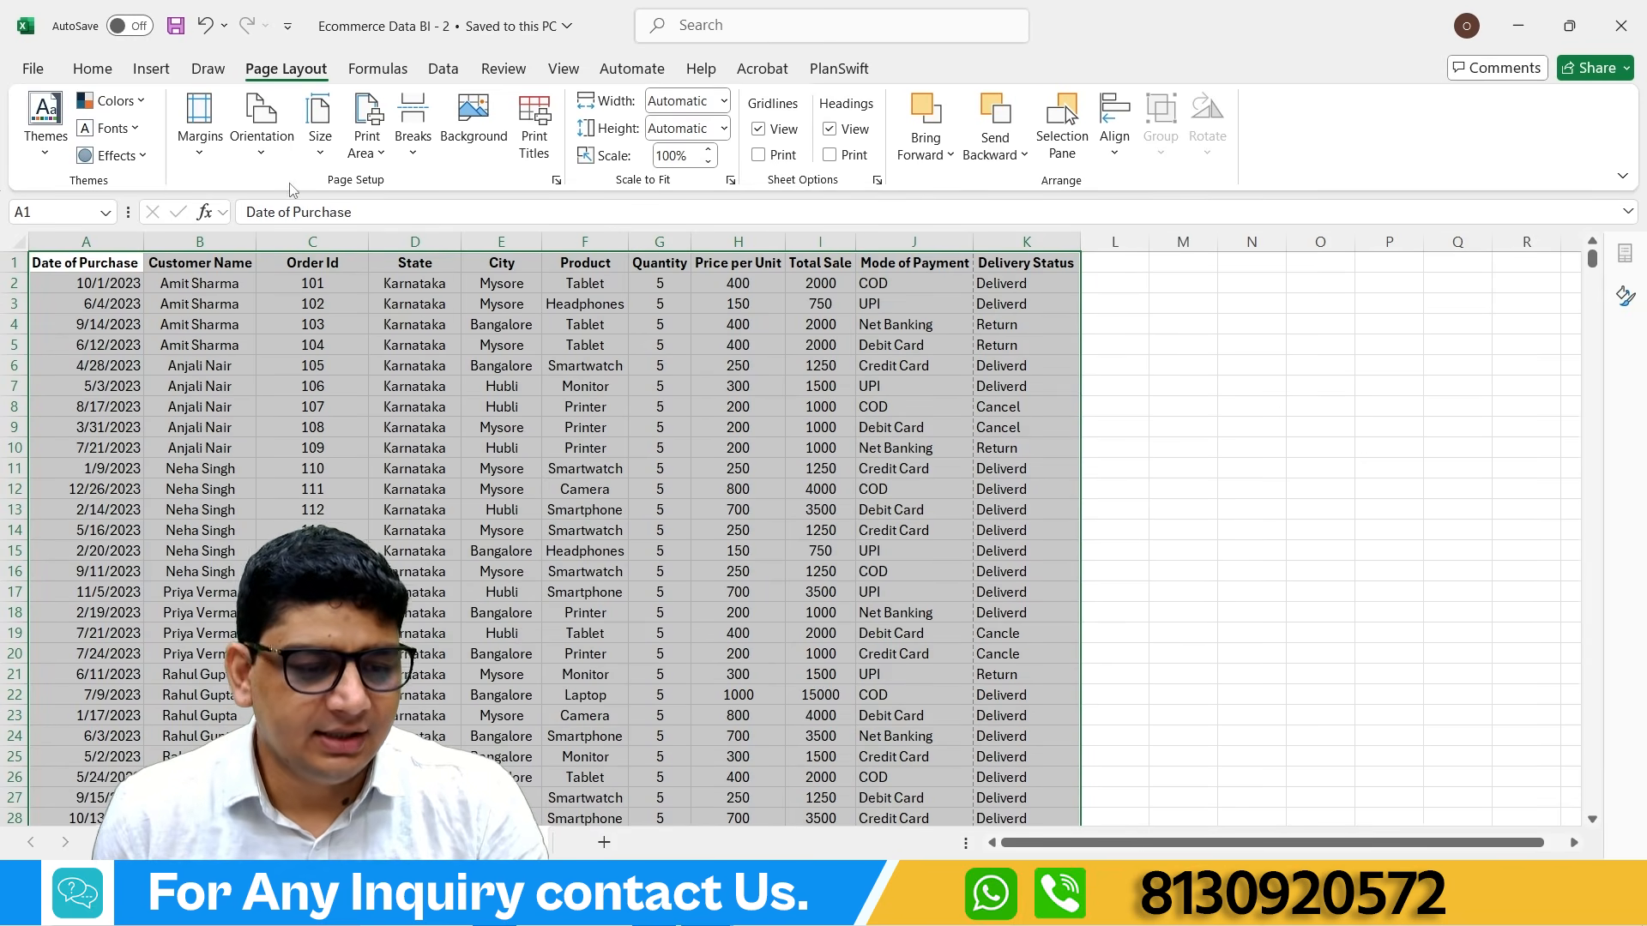
{"action": "left_click", "coordinate": [309, 146]}
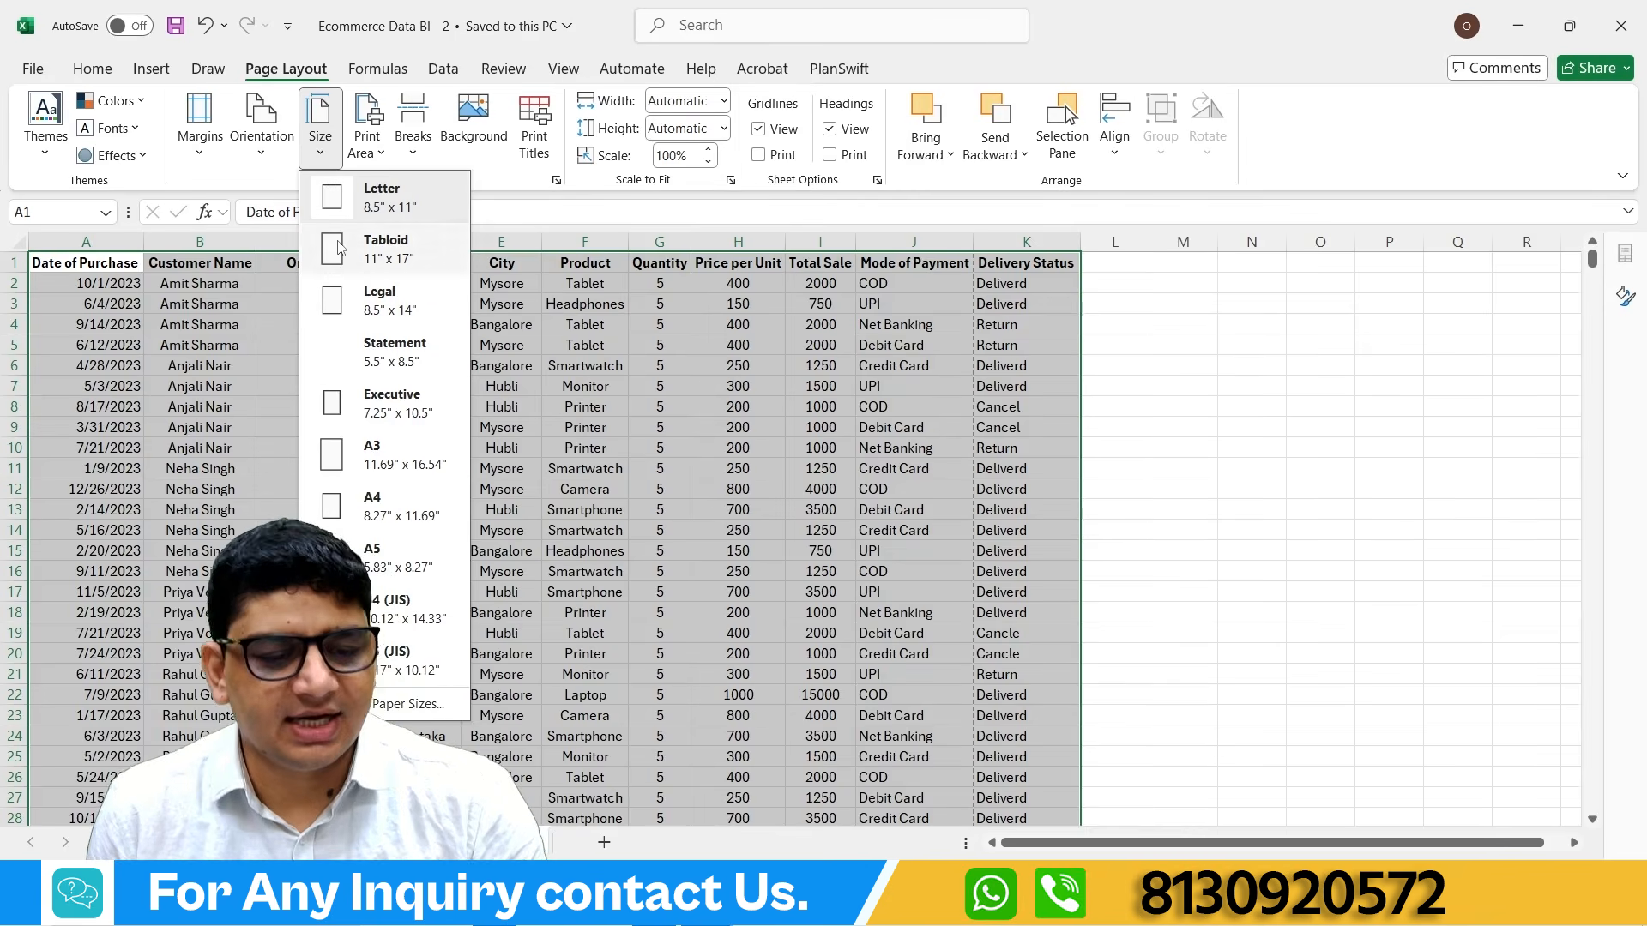
{"action": "left_click", "coordinate": [386, 506]}
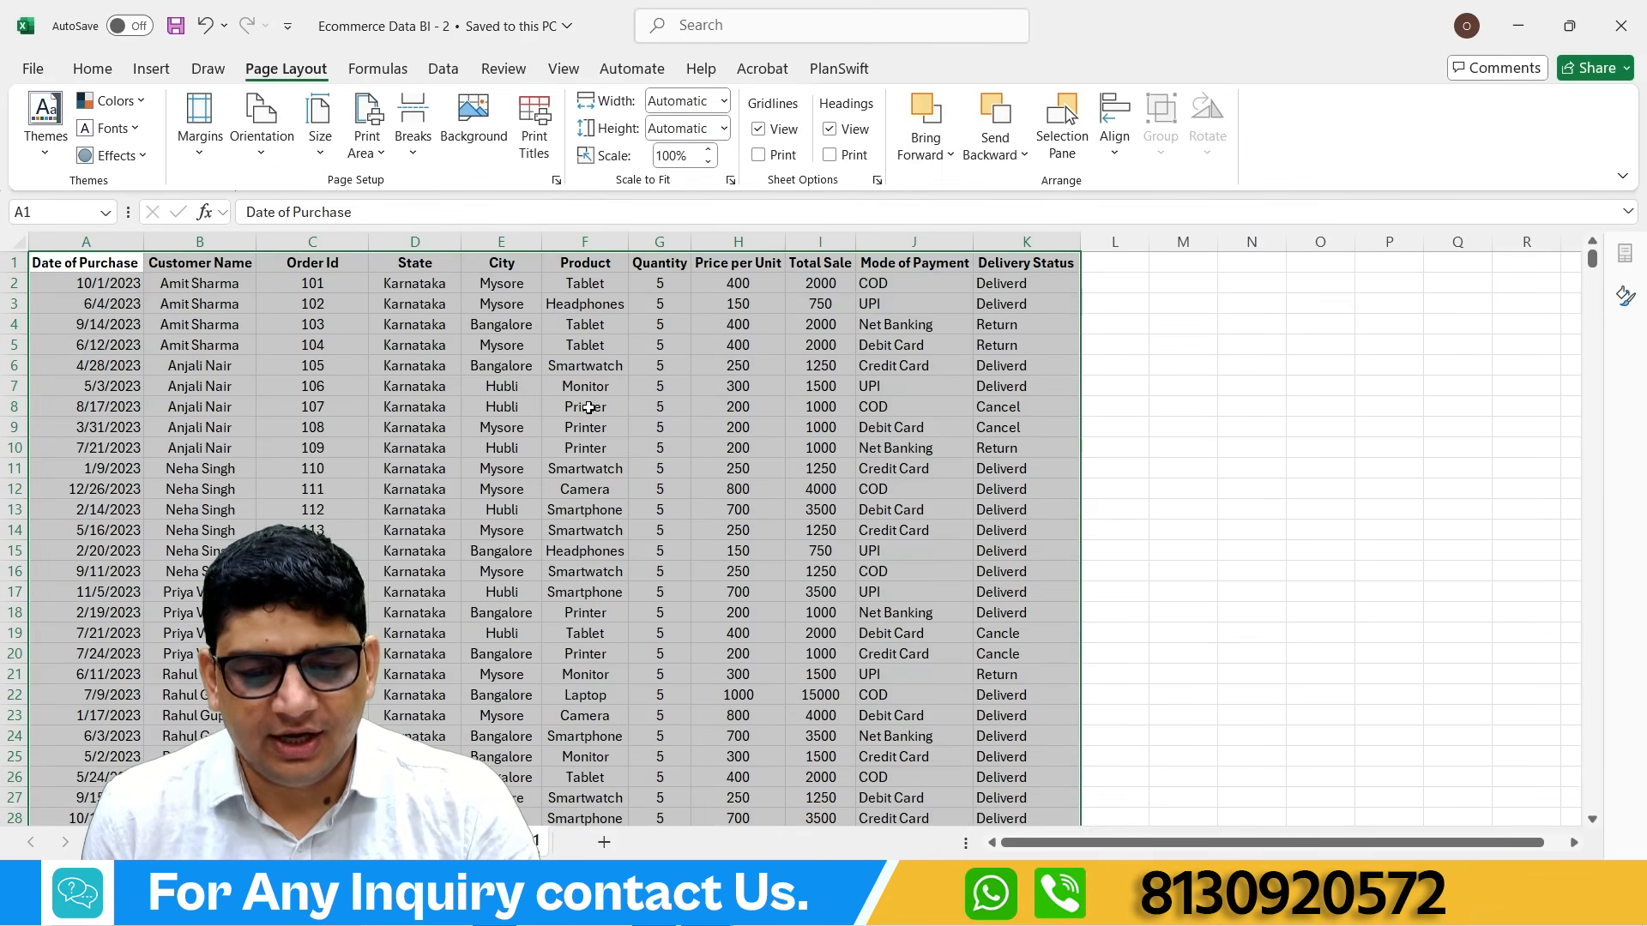
{"action": "left_click", "coordinate": [1116, 366]}
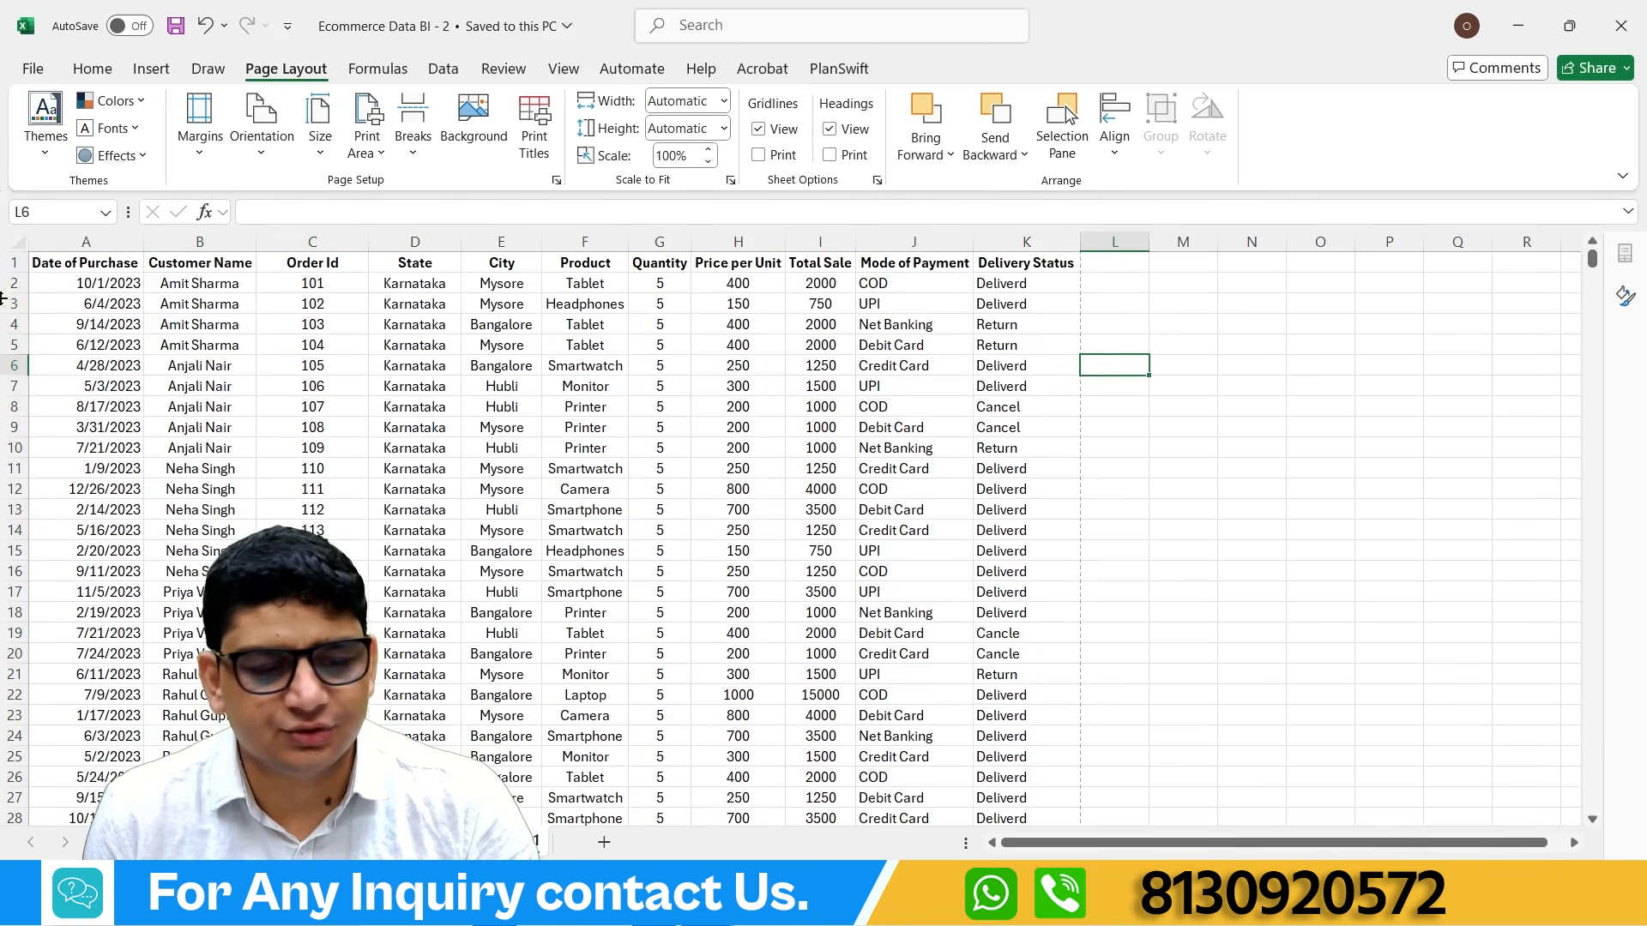
Step: Select the whole sales data range from cell A1 and review its margin, orientation and paper size settings, keeping Landscape
{"action": "left_click", "coordinate": [60, 263]}
{"action": "key", "text": "ctrl+shift+End"}
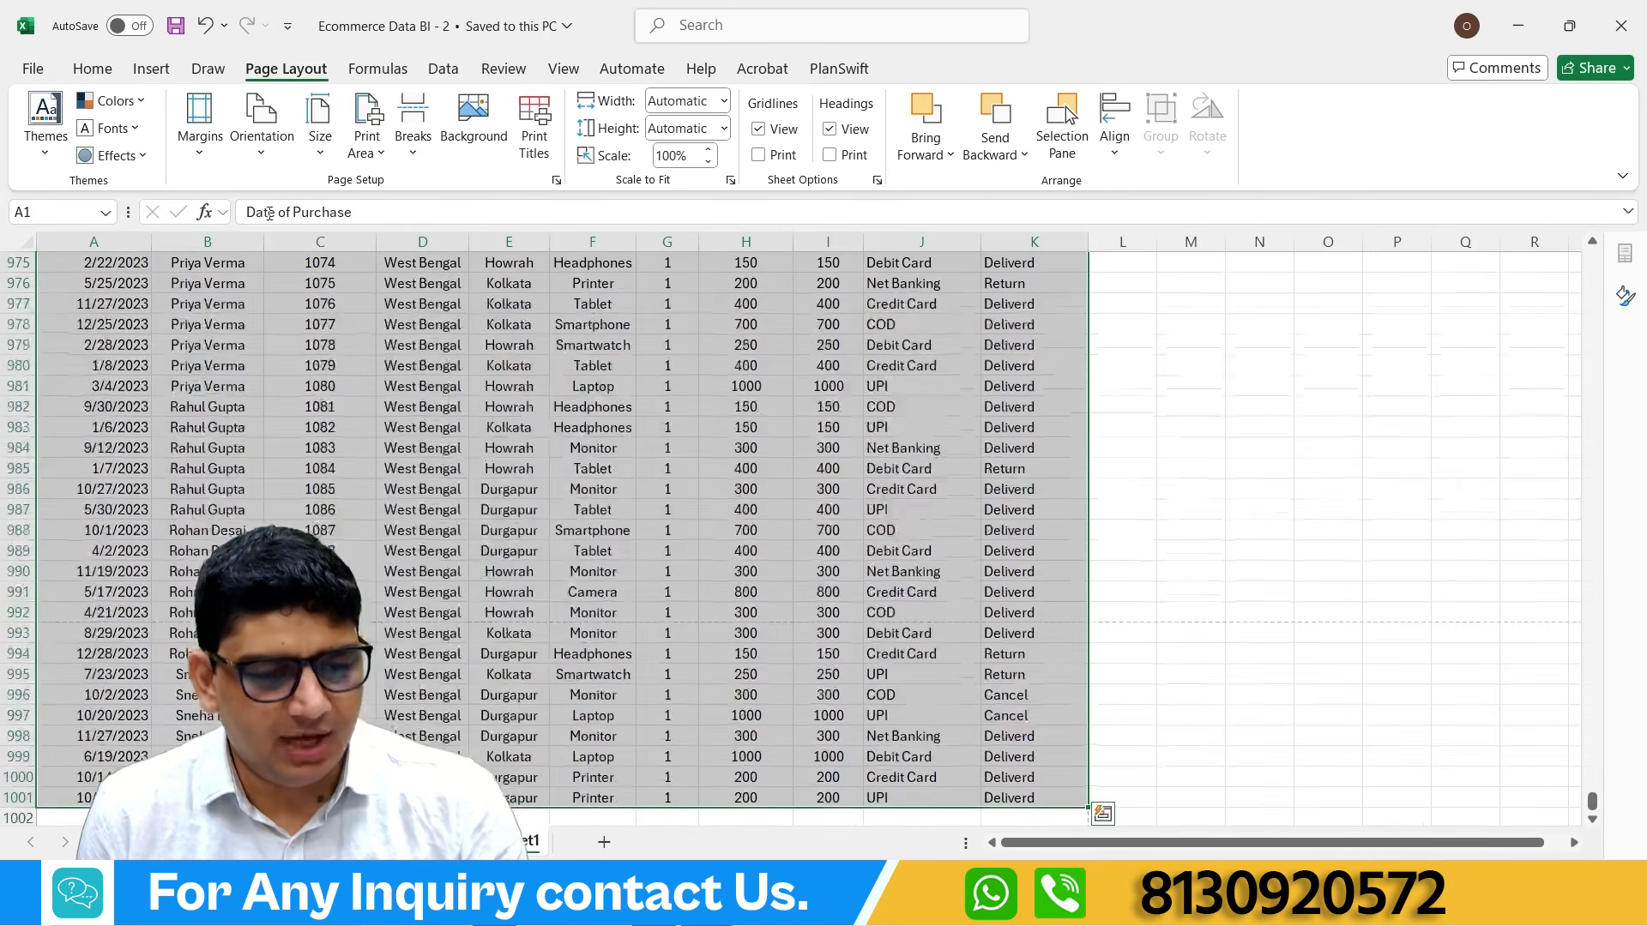
{"action": "left_click_drag", "start_coordinate": [1592, 802], "coordinate": [1592, 257]}
{"action": "left_click", "coordinate": [203, 153]}
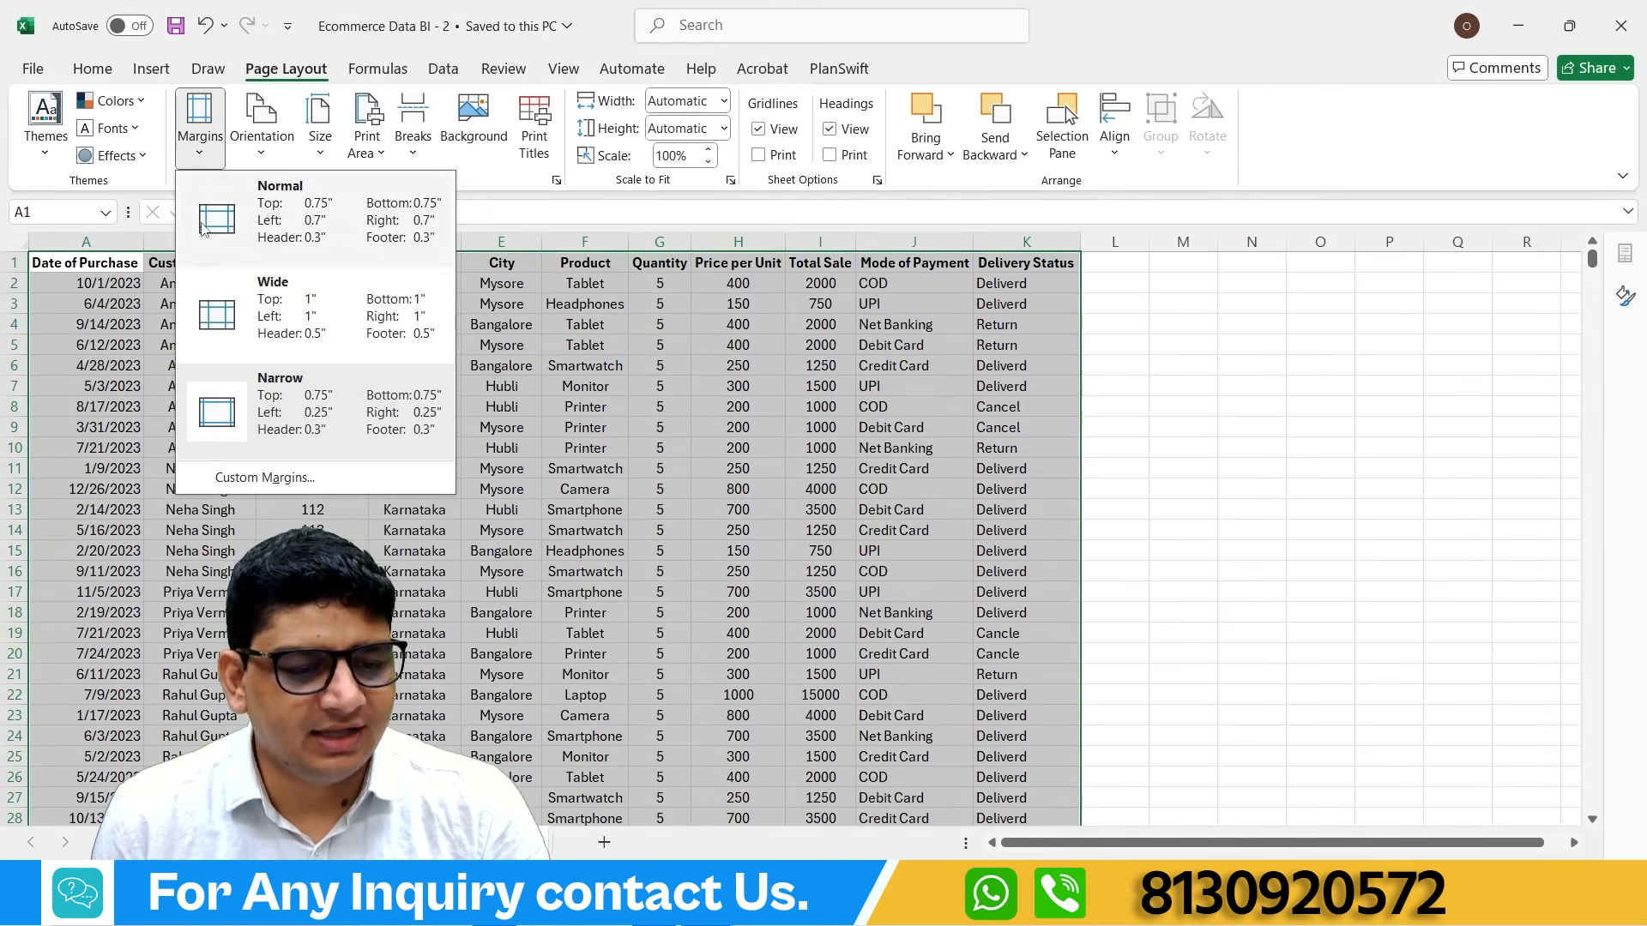
{"action": "left_click", "coordinate": [217, 163]}
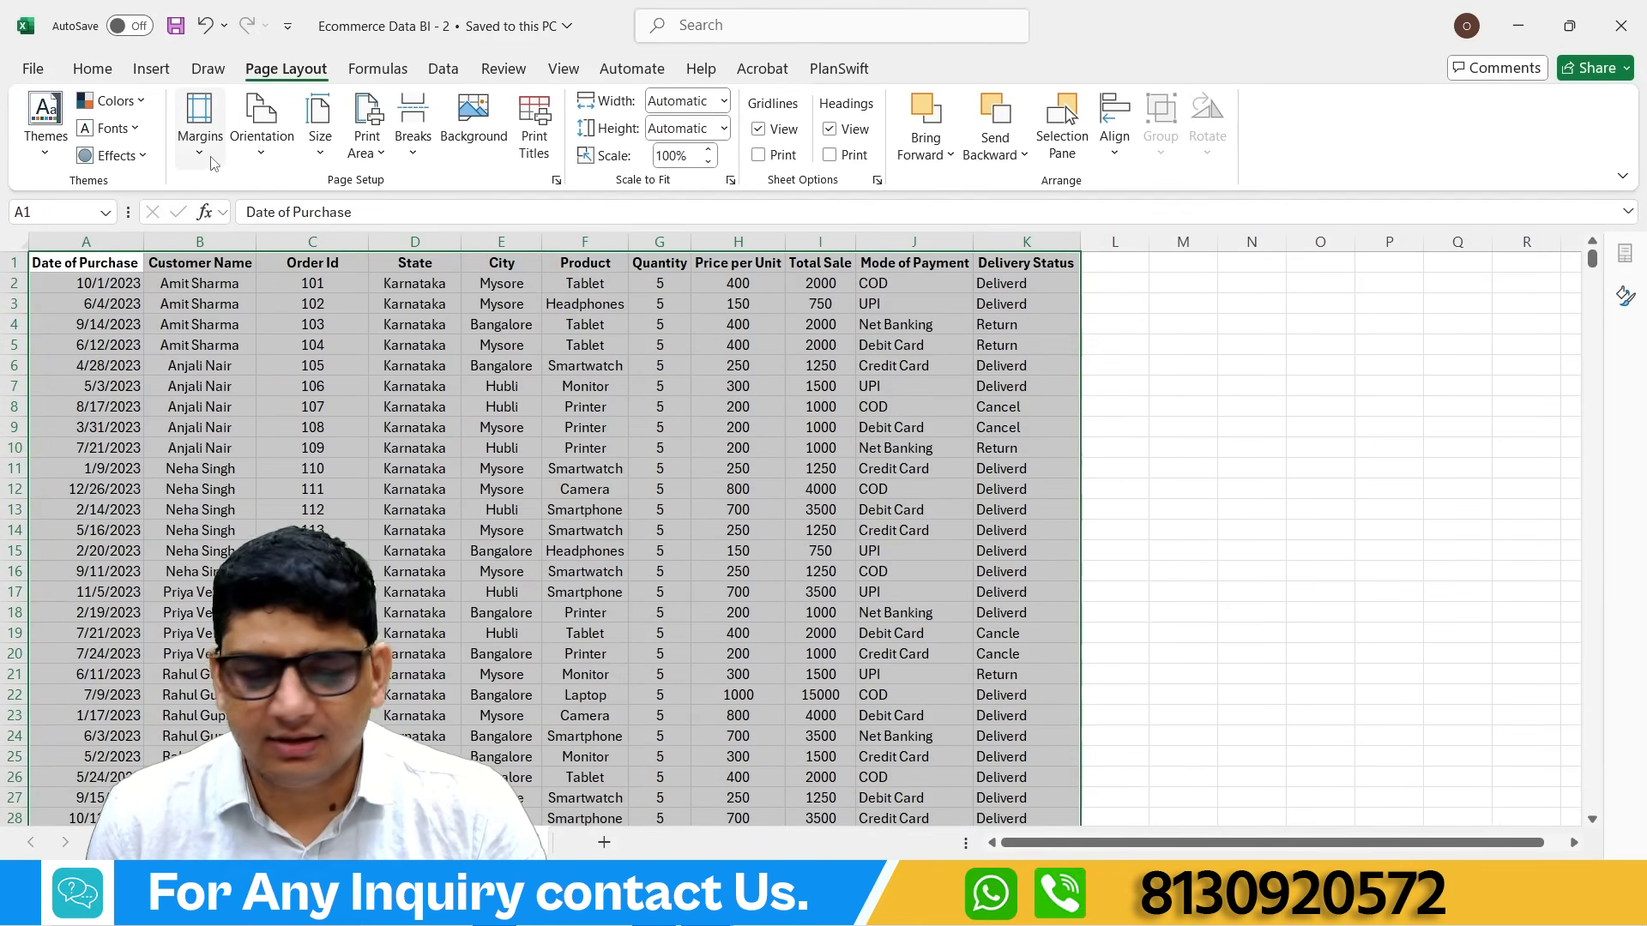
{"action": "left_click", "coordinate": [261, 141]}
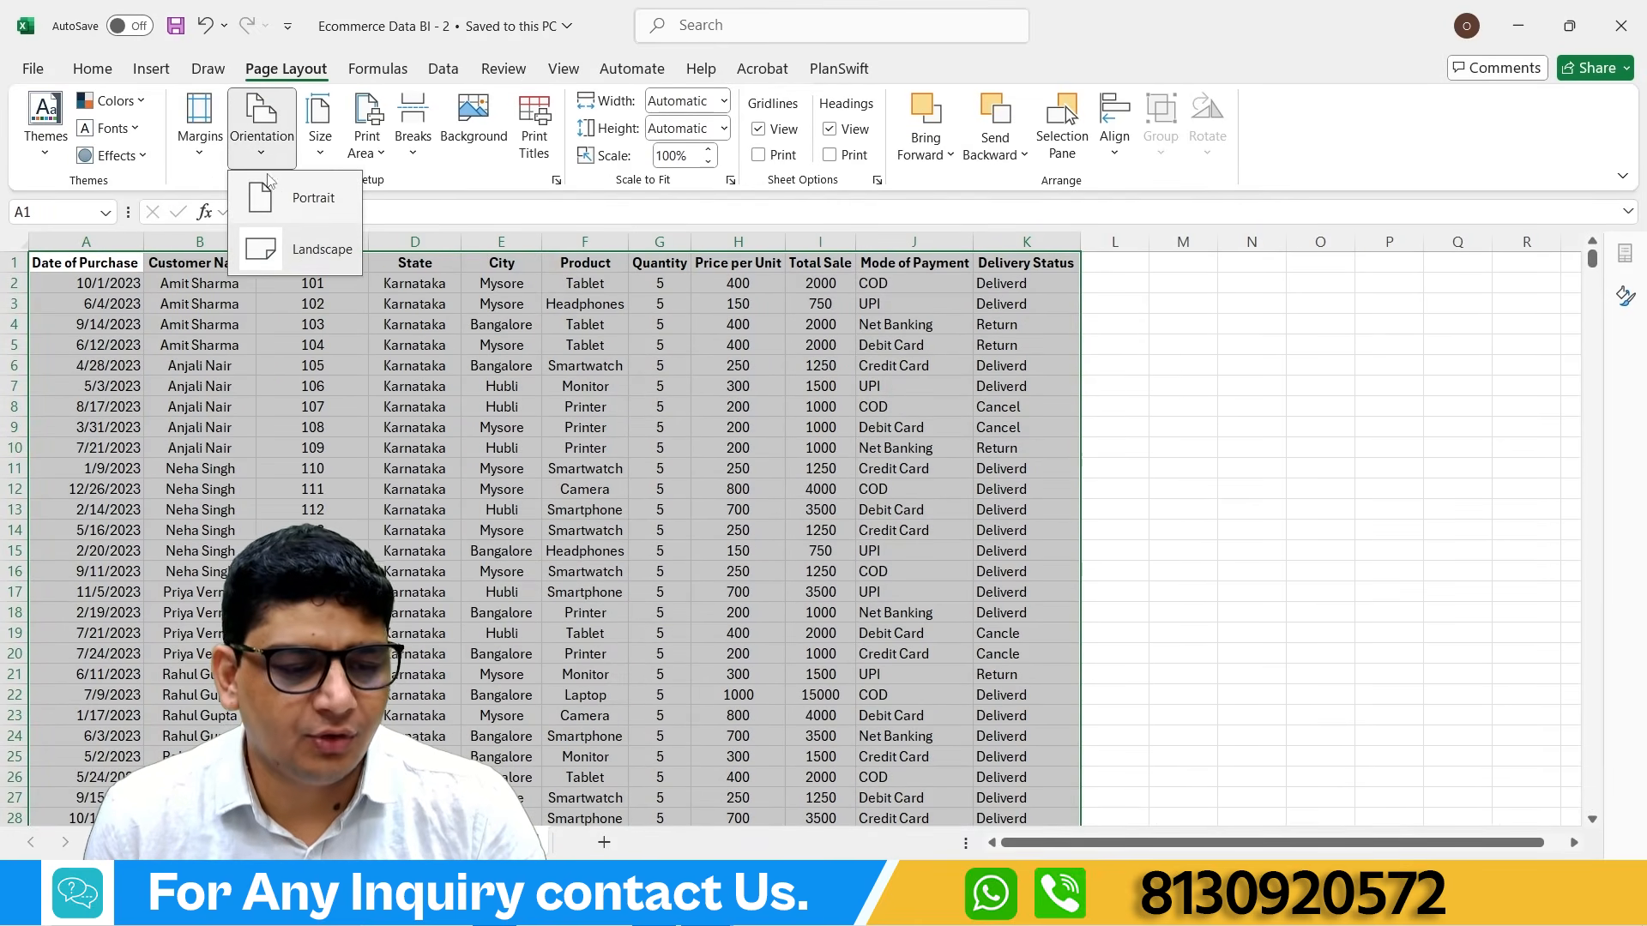
{"action": "left_click", "coordinate": [300, 250]}
{"action": "left_click", "coordinate": [320, 141]}
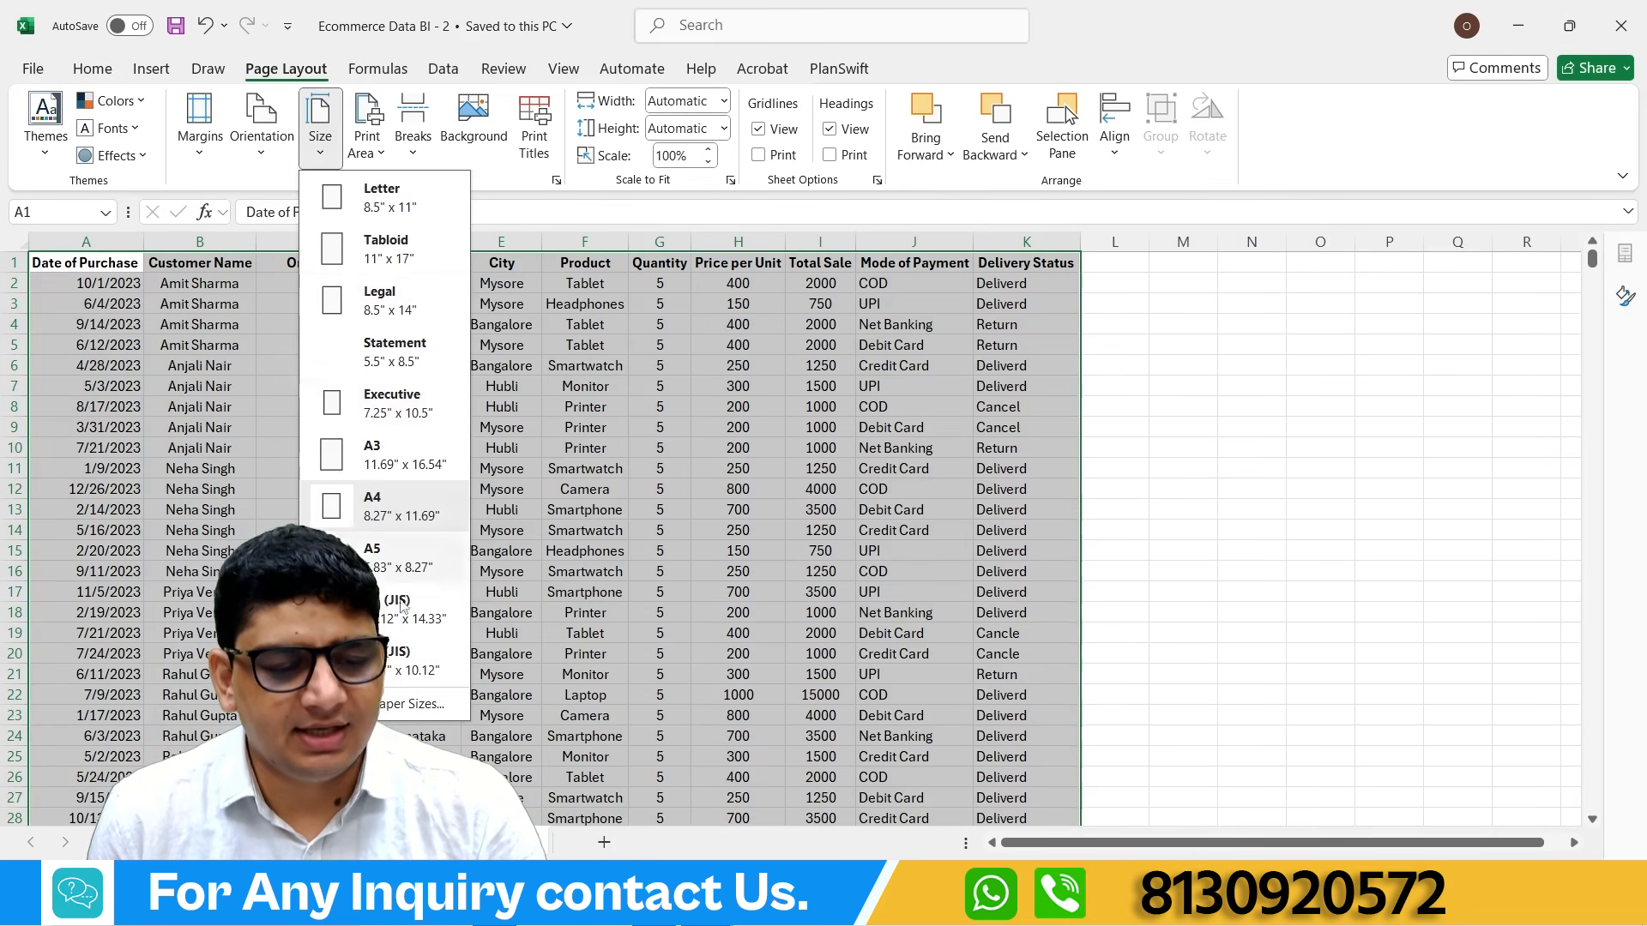
{"action": "left_click", "coordinate": [510, 197]}
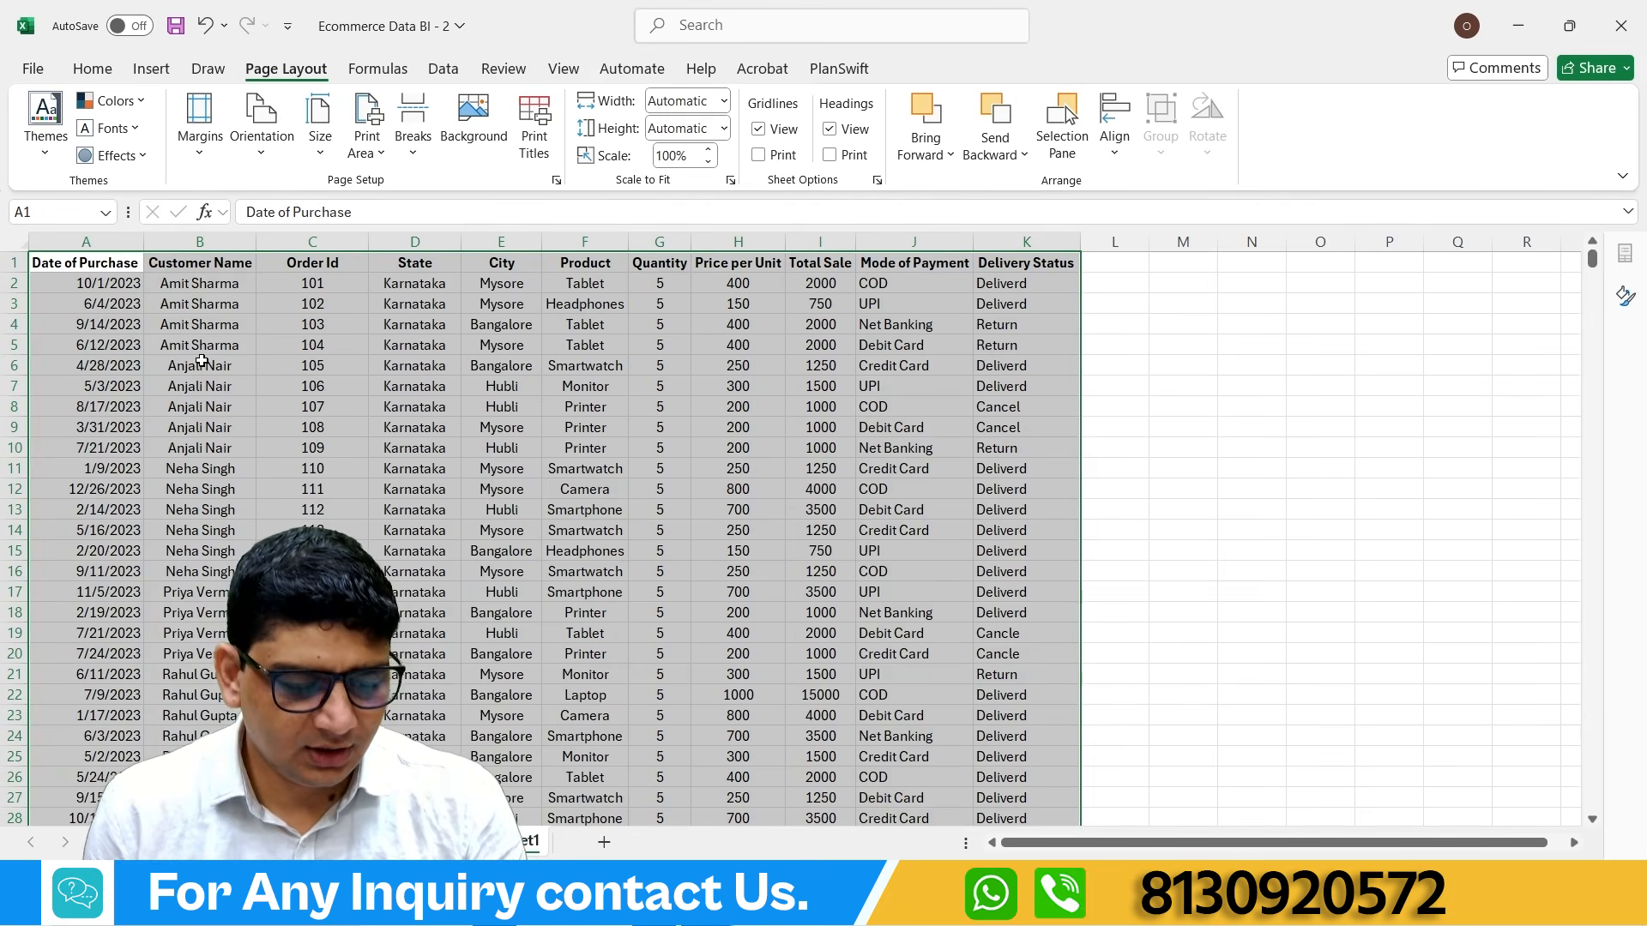
Step: Open the print preview of the sheet and view the available printers without changing the selected one
{"action": "key", "text": "ctrl+p"}
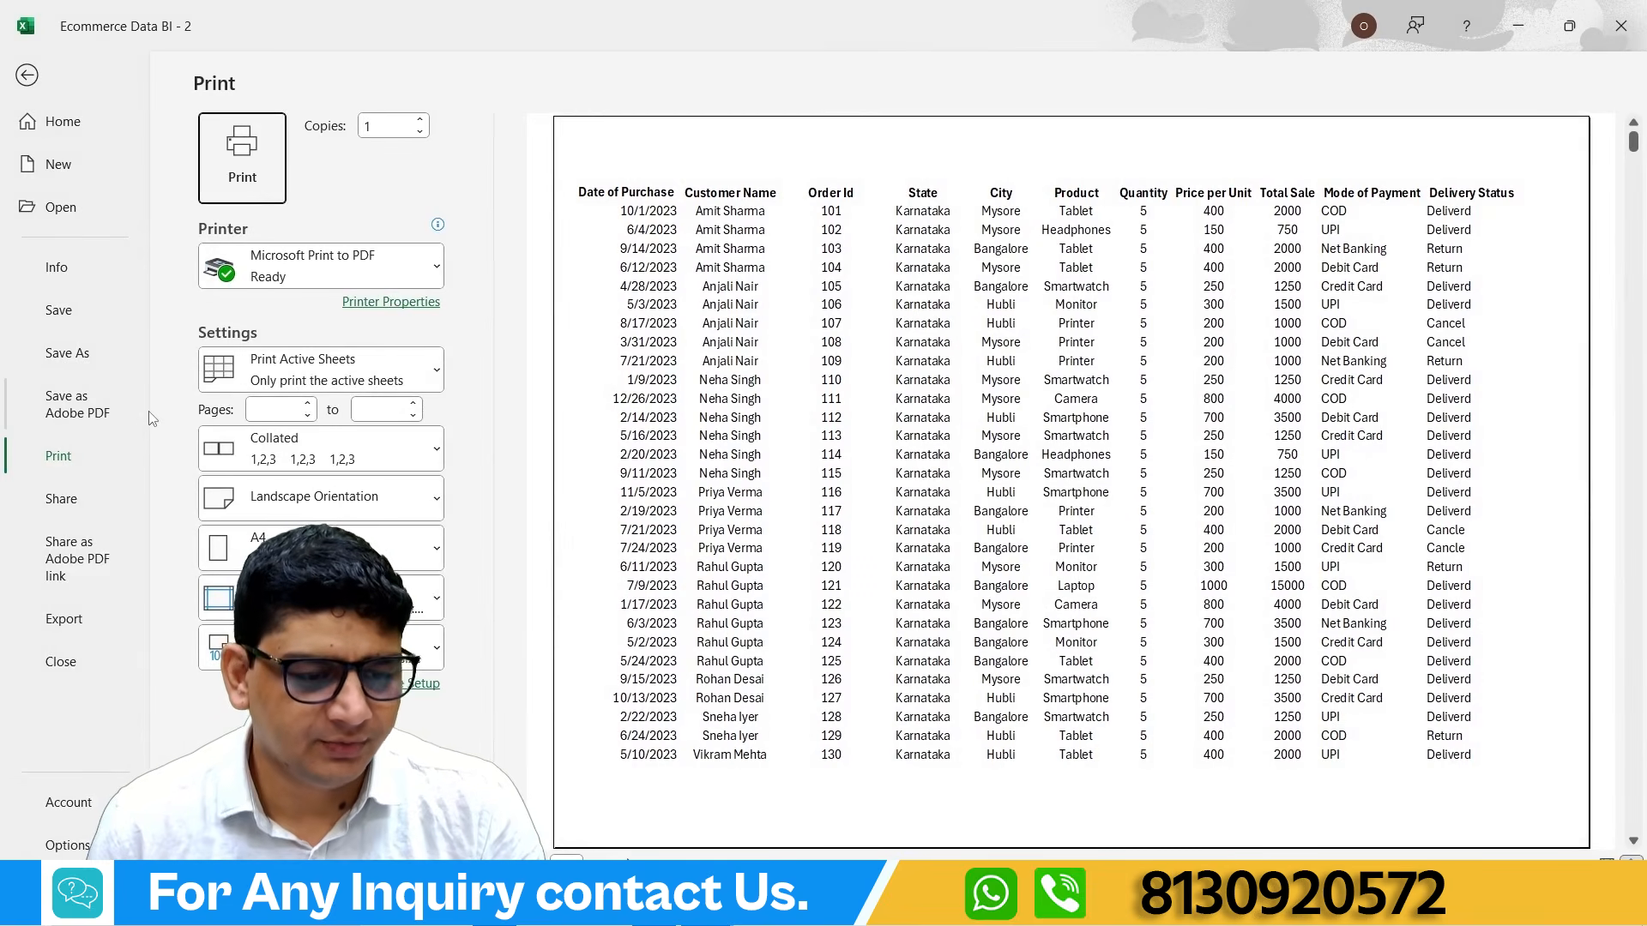
{"action": "left_click", "coordinate": [367, 277]}
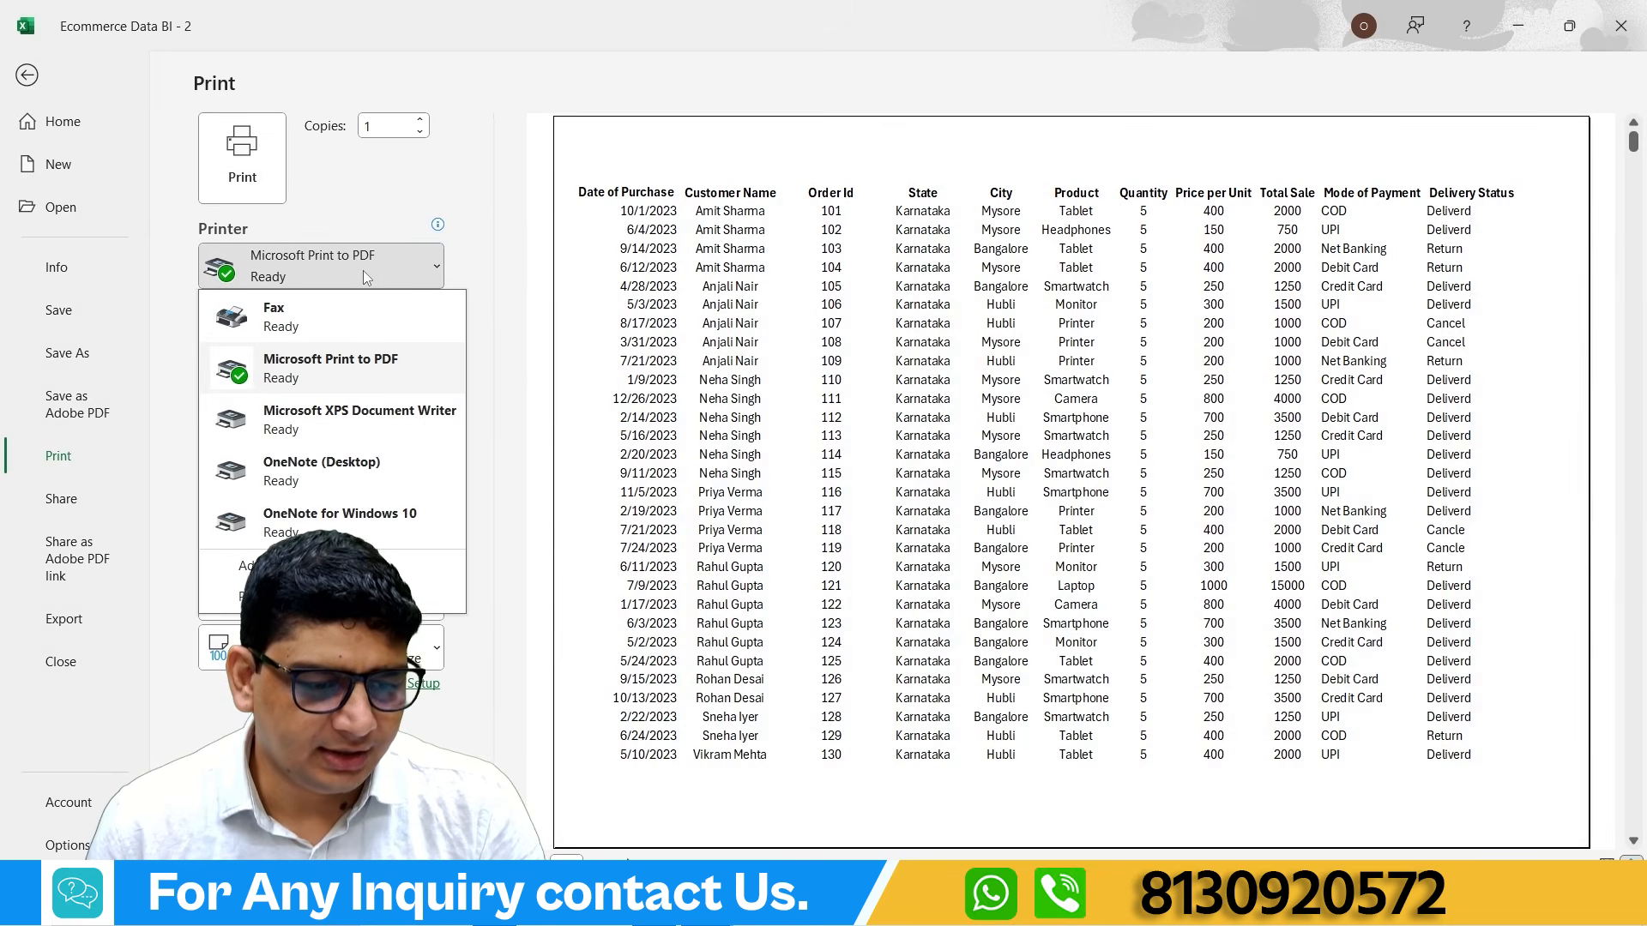
{"action": "left_click", "coordinate": [363, 270]}
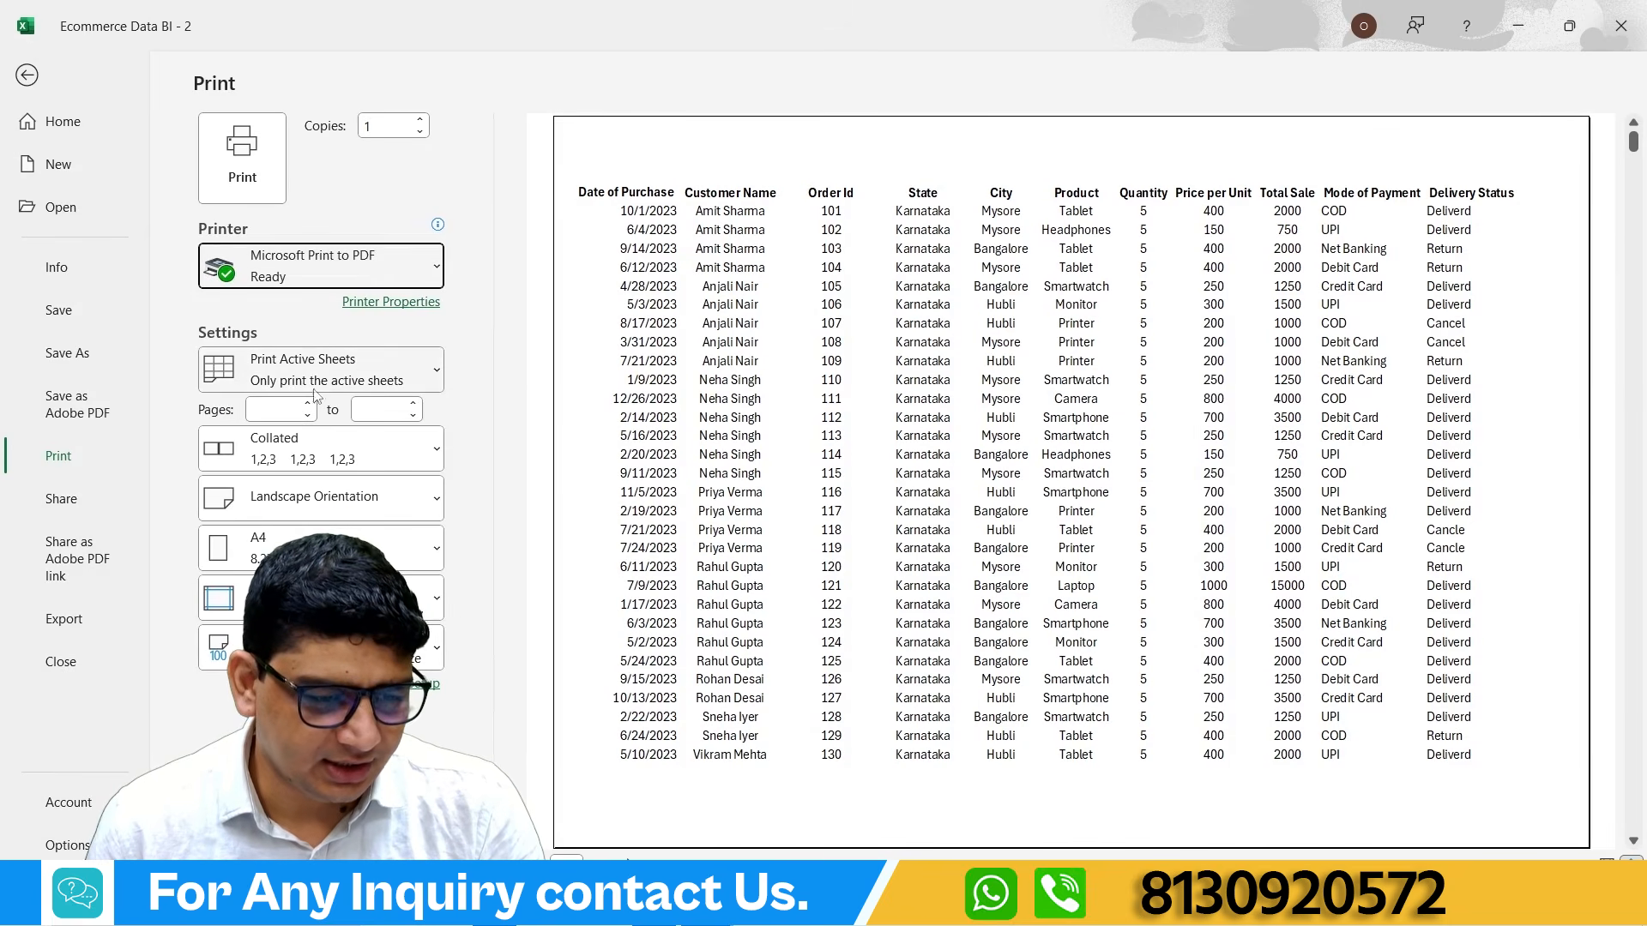
Step: Save the sales data to the Desktop as a PDF named new data sheet, optimized for minimum size, replacing the existing file
{"action": "left_click", "coordinate": [68, 354]}
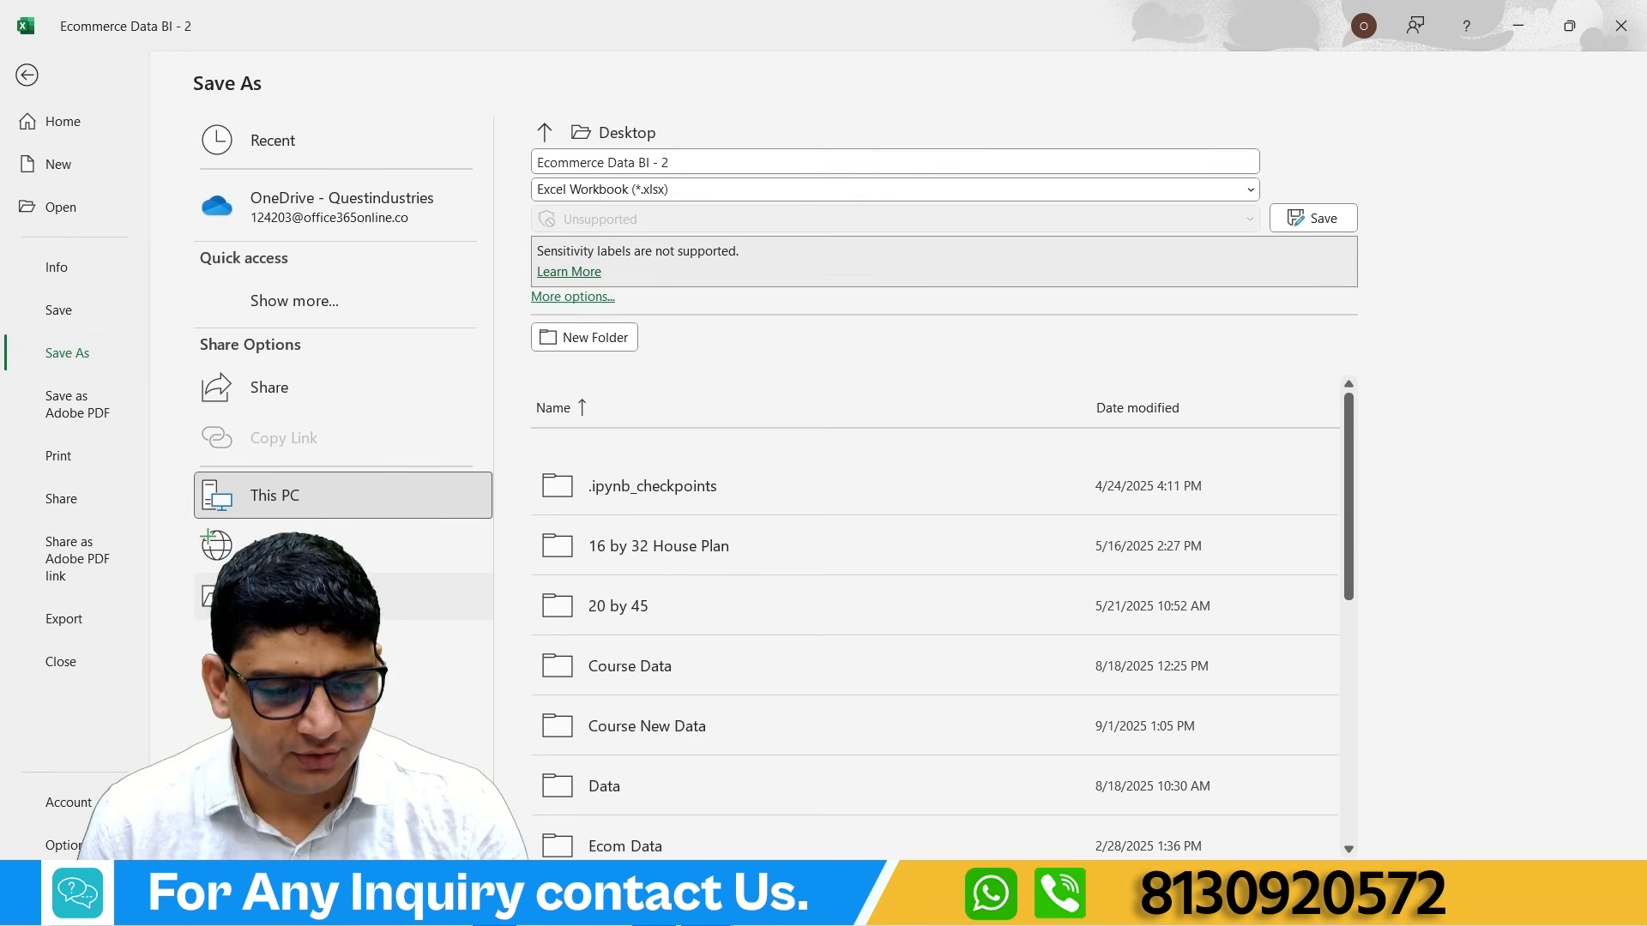
{"action": "left_click", "coordinate": [472, 596]}
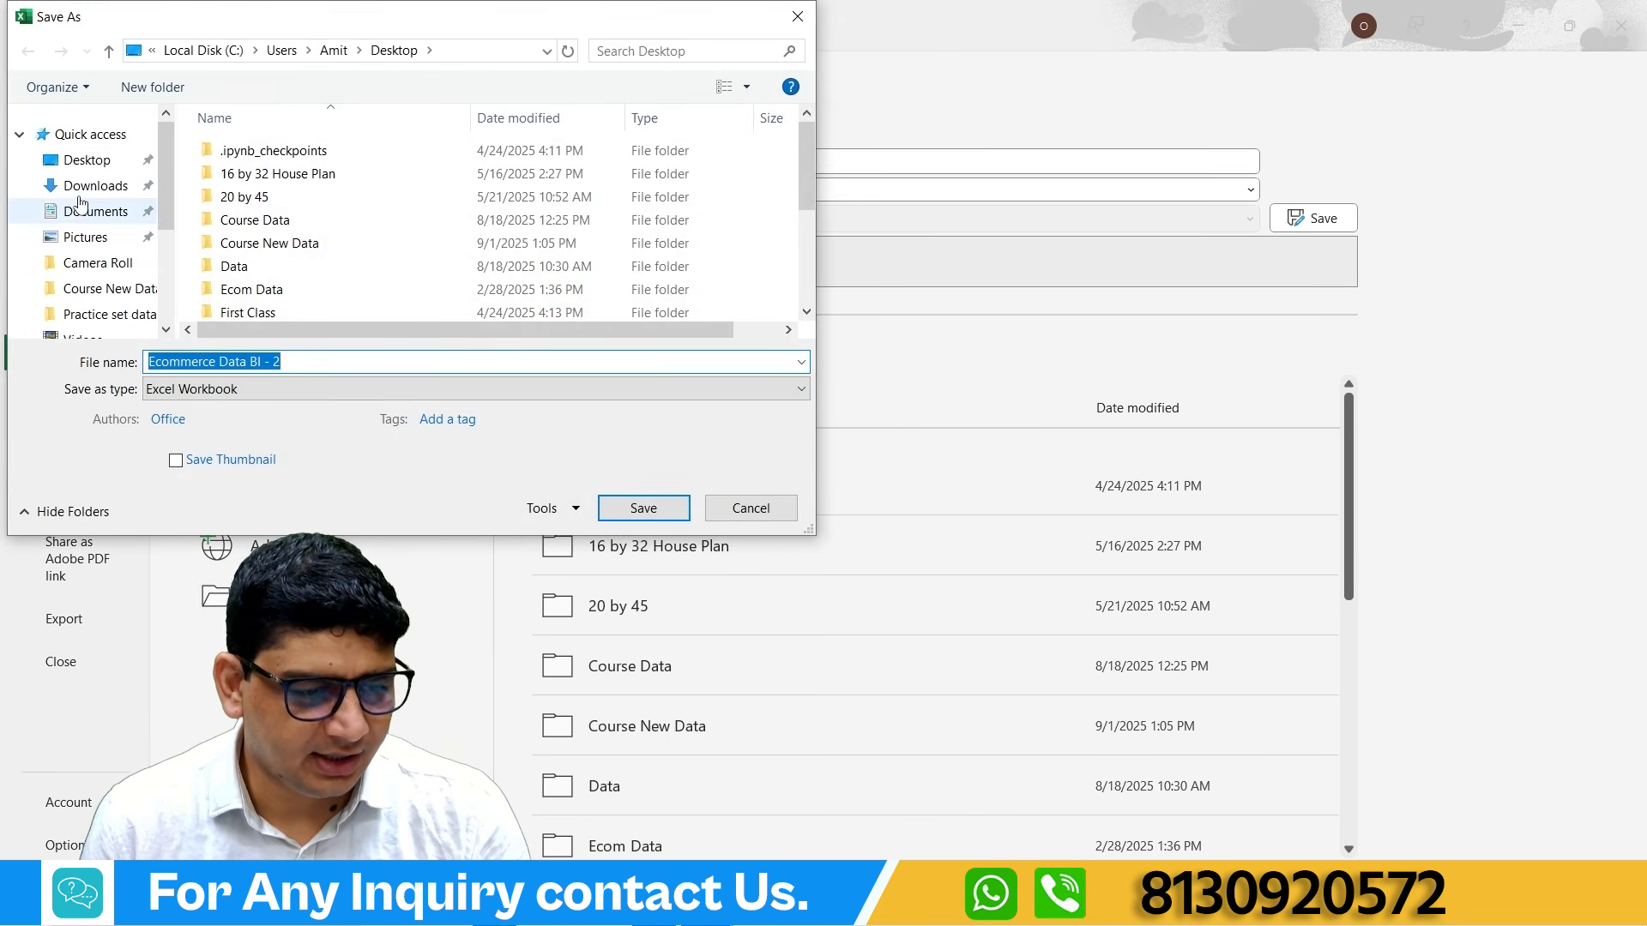
{"action": "left_click", "coordinate": [86, 159]}
{"action": "left_click", "coordinate": [328, 362]}
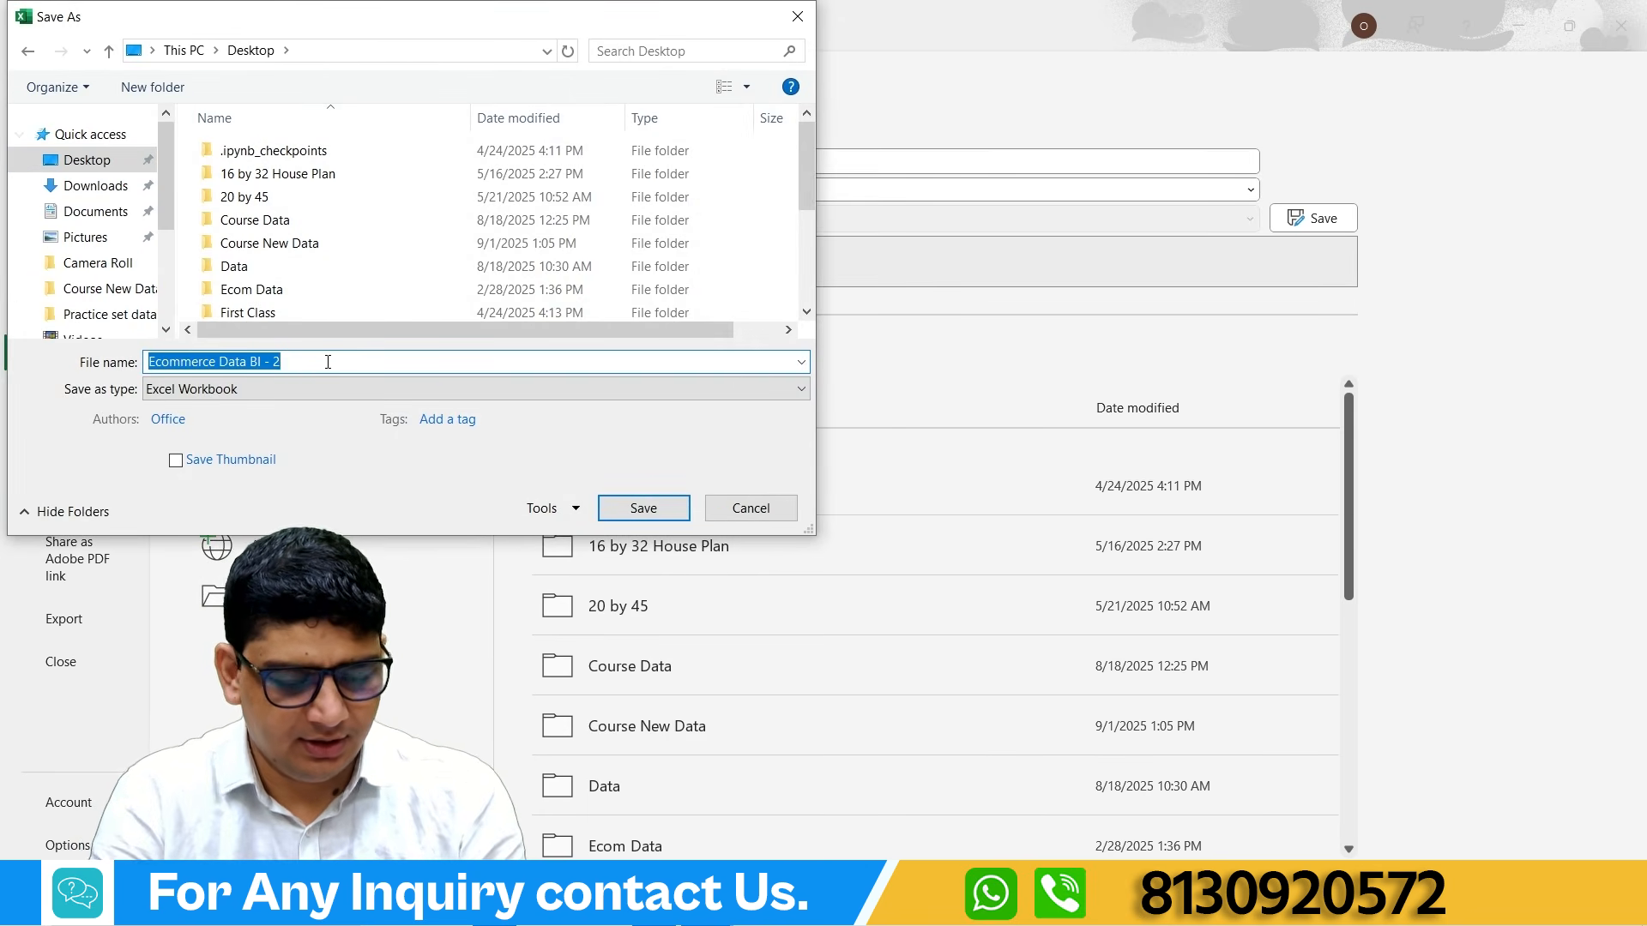
{"action": "type", "text": "Ne"}
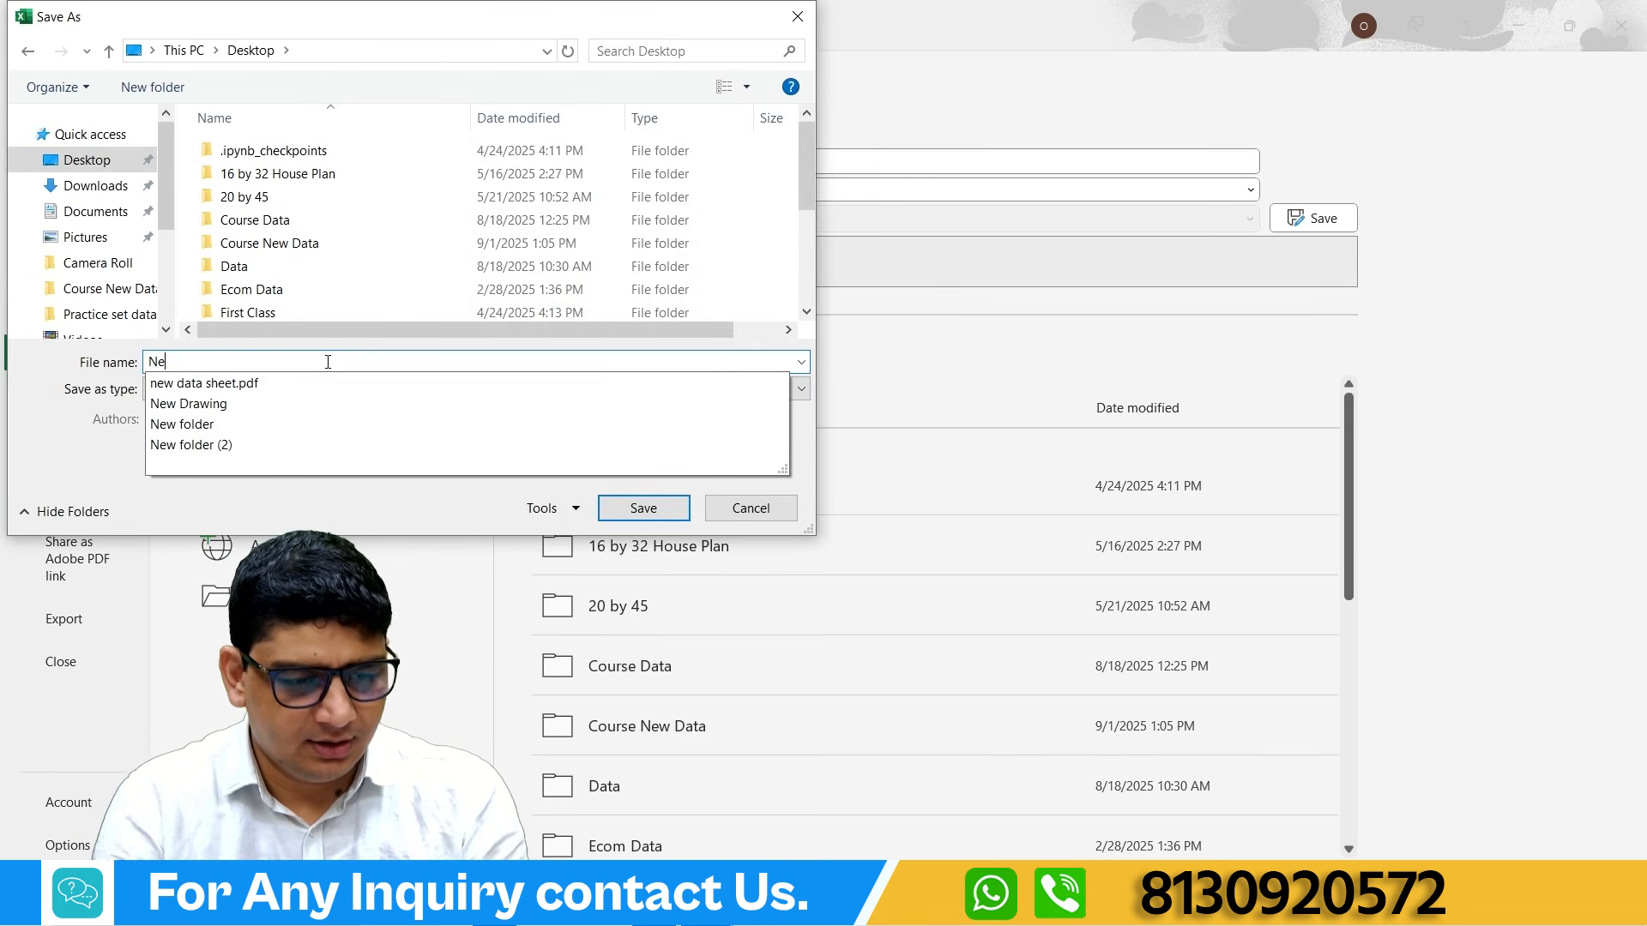
{"action": "left_click", "coordinate": [253, 384]}
{"action": "left_click", "coordinate": [255, 389]}
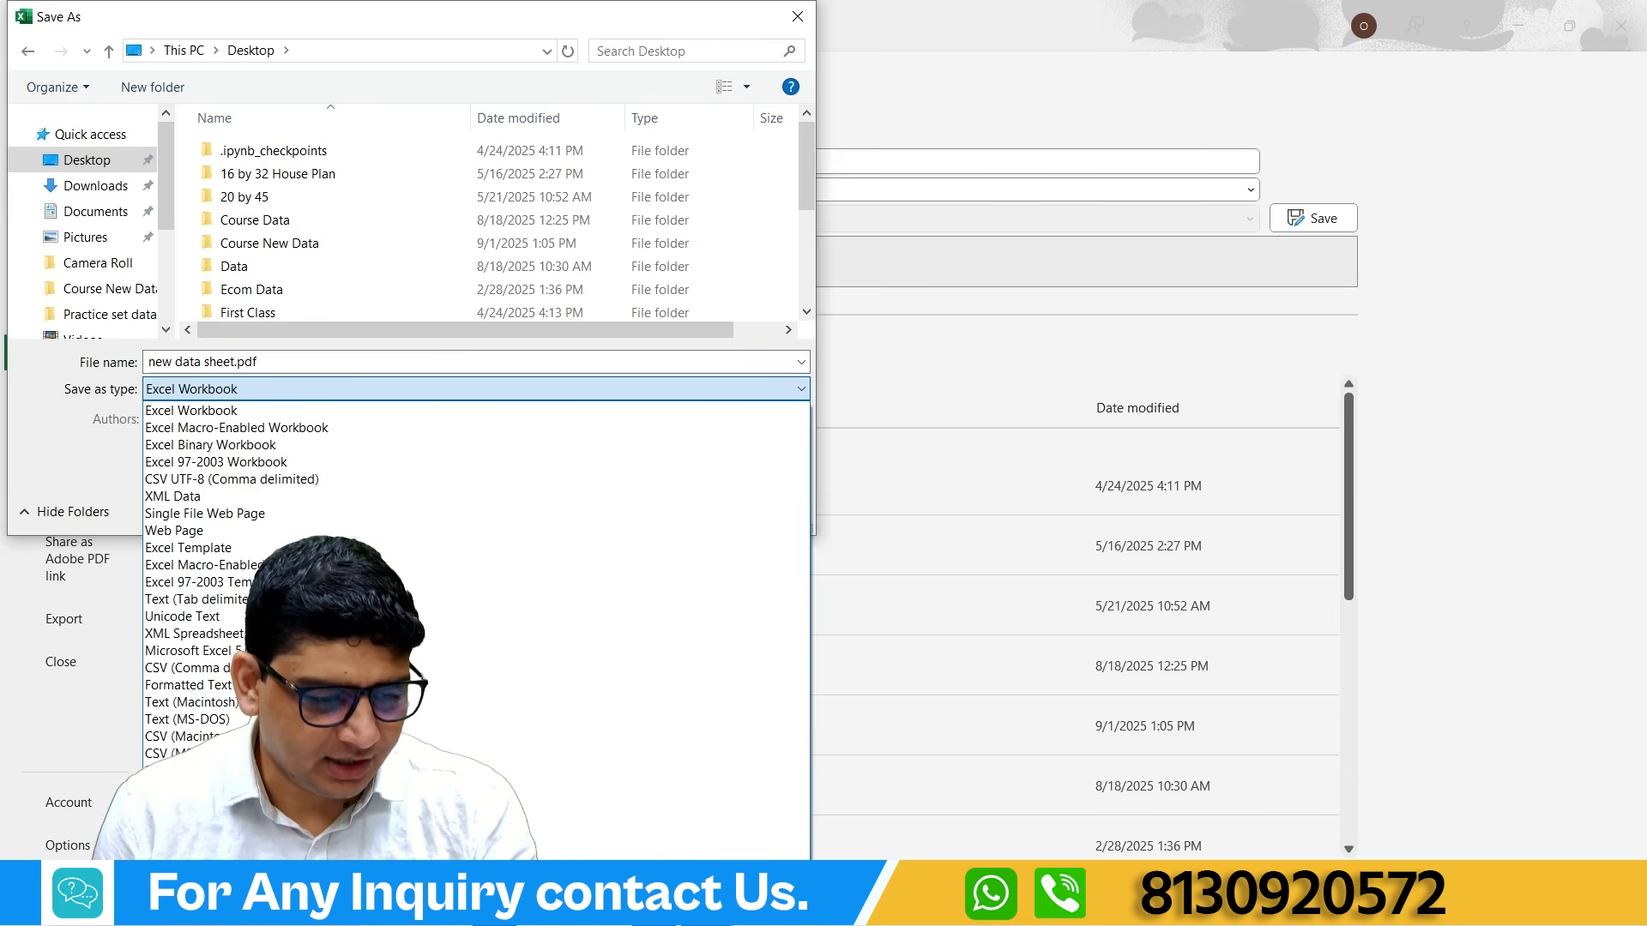
{"action": "left_click", "coordinate": [669, 838]}
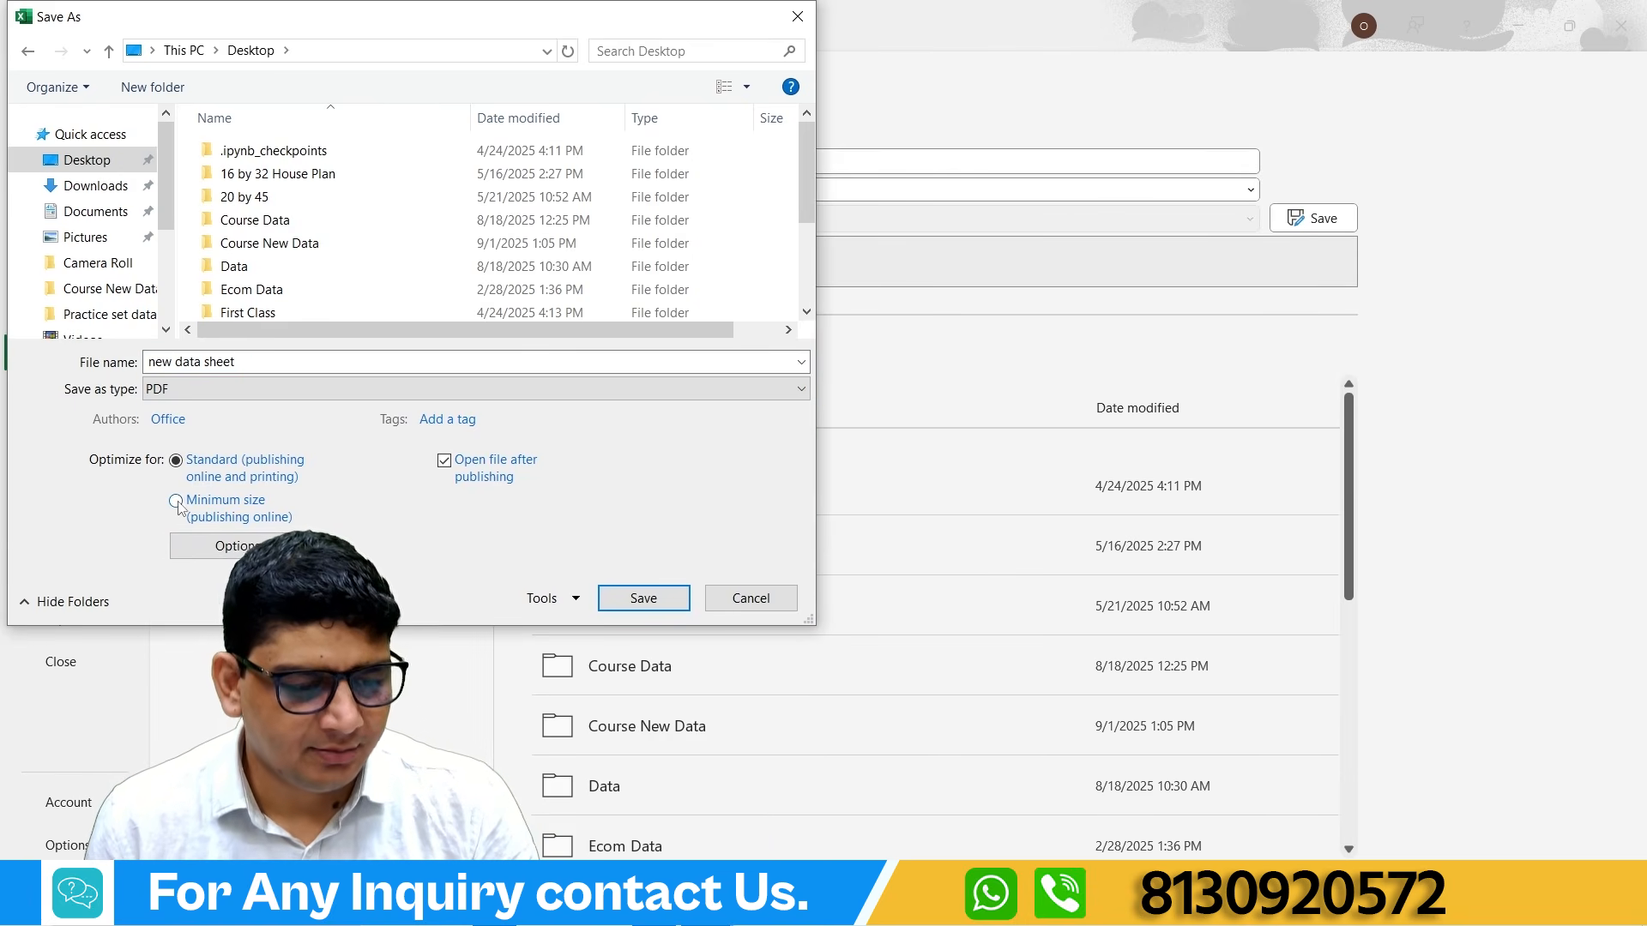
{"action": "left_click", "coordinate": [636, 605]}
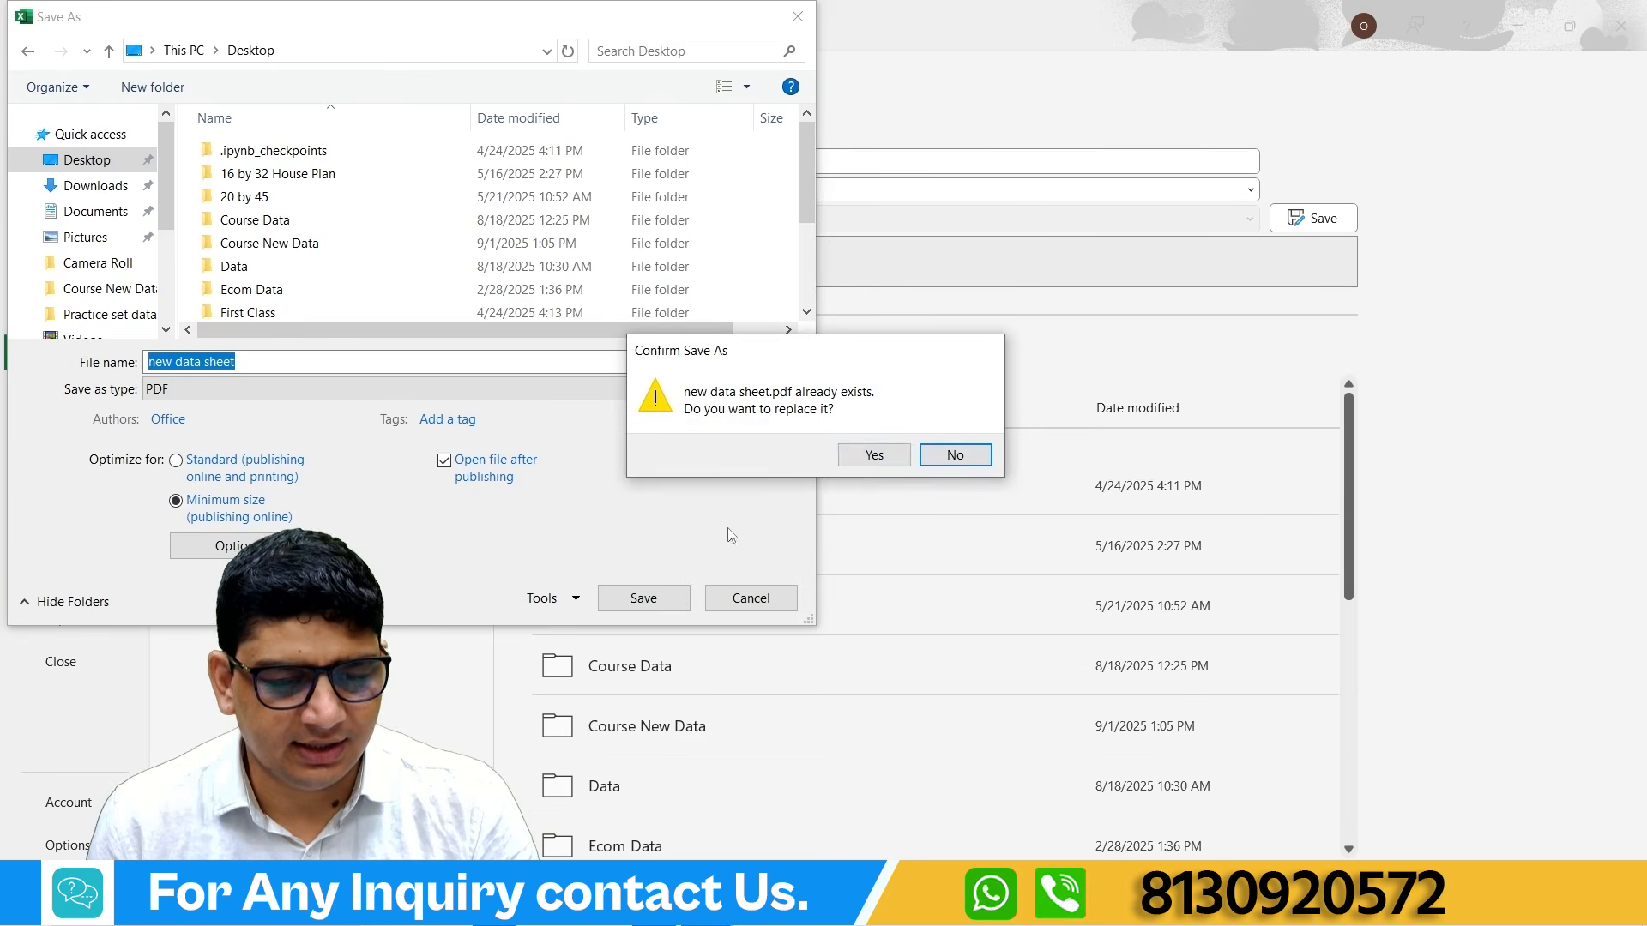
{"action": "left_click", "coordinate": [873, 455]}
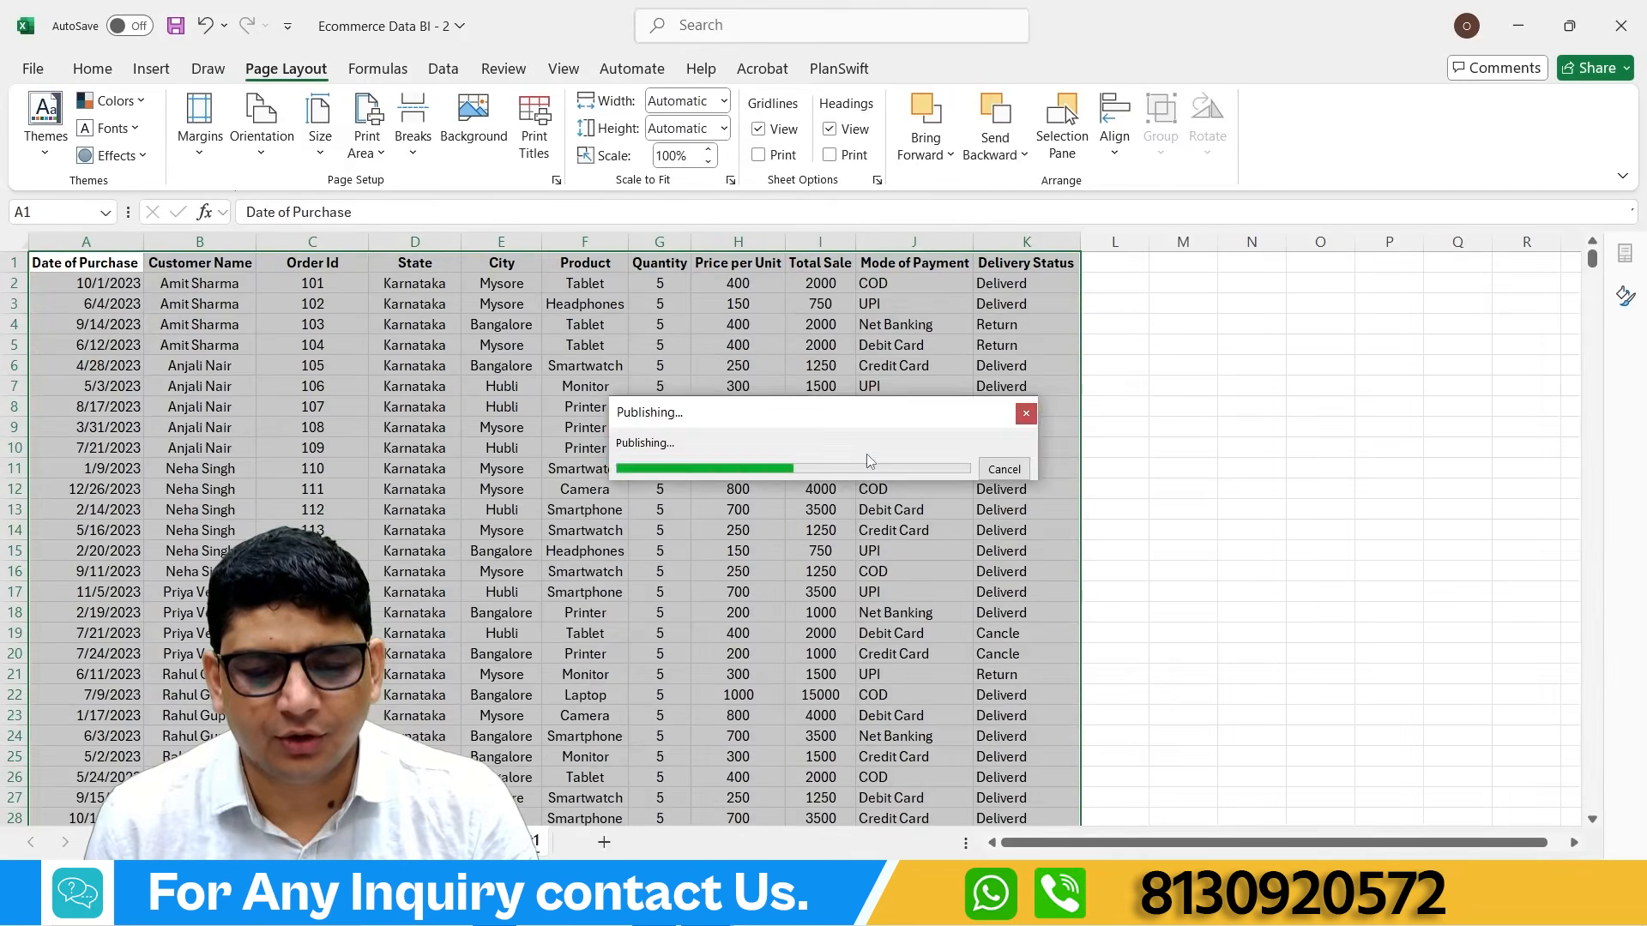
Step: Compare the header columns on the first page of the earlier PDF with those of the new landscape PDF, highlighting the rows in each
{"action": "key", "text": "ctrl+shift+Tab"}
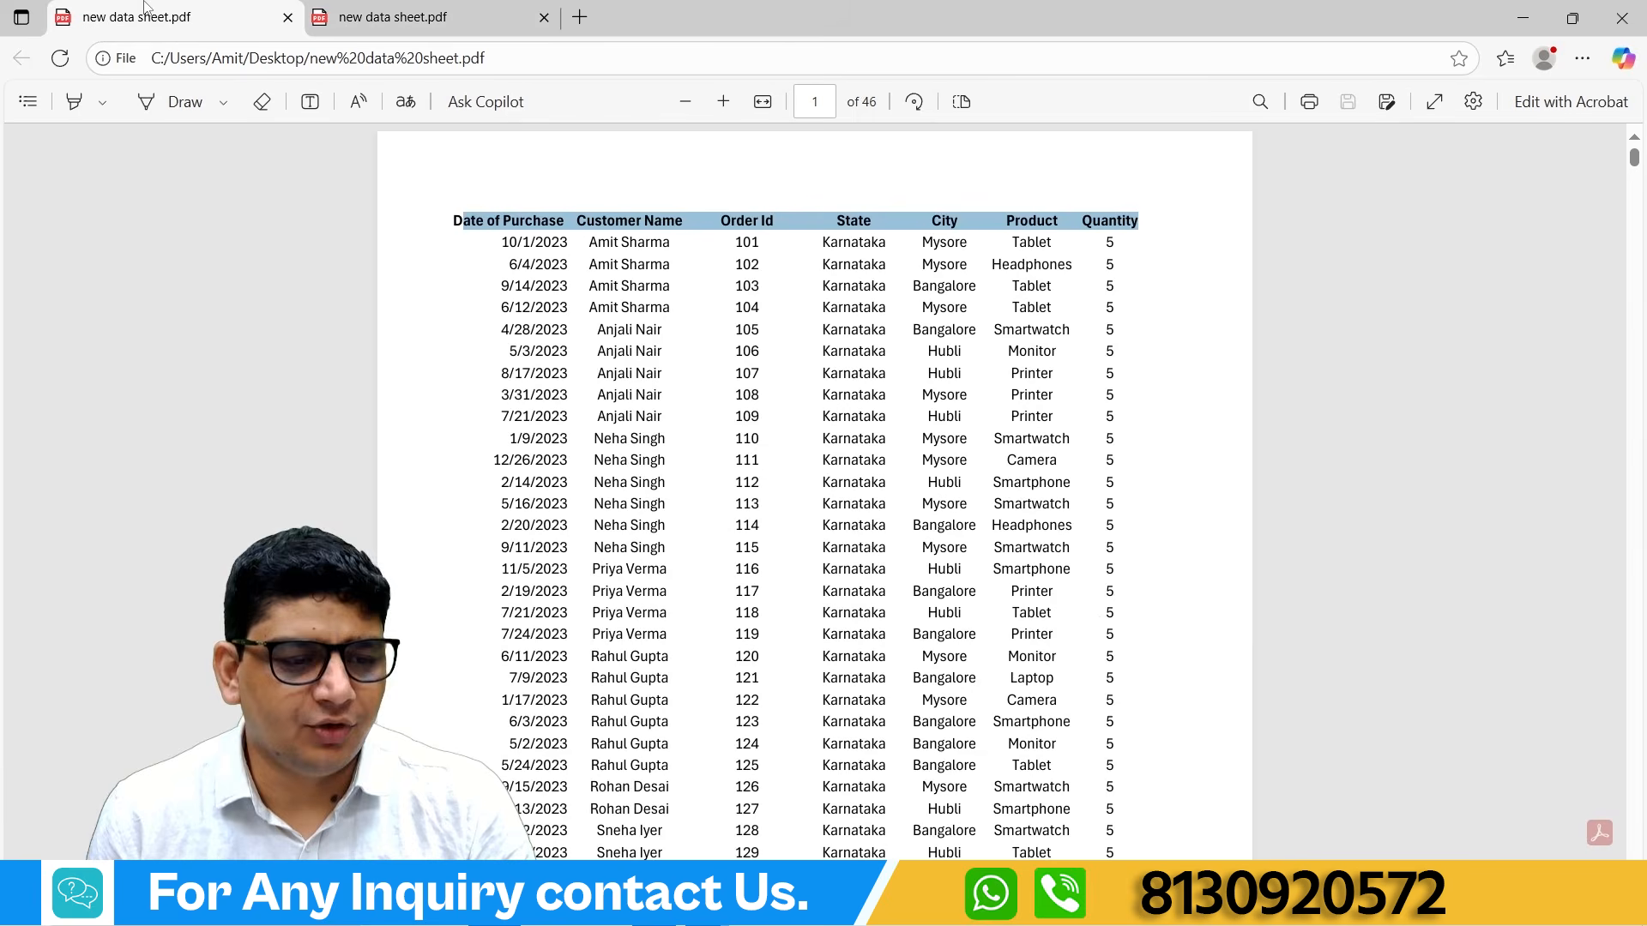
{"action": "left_click_drag", "start_coordinate": [447, 220], "coordinate": [1154, 222]}
{"action": "key", "text": "ctrl+Tab"}
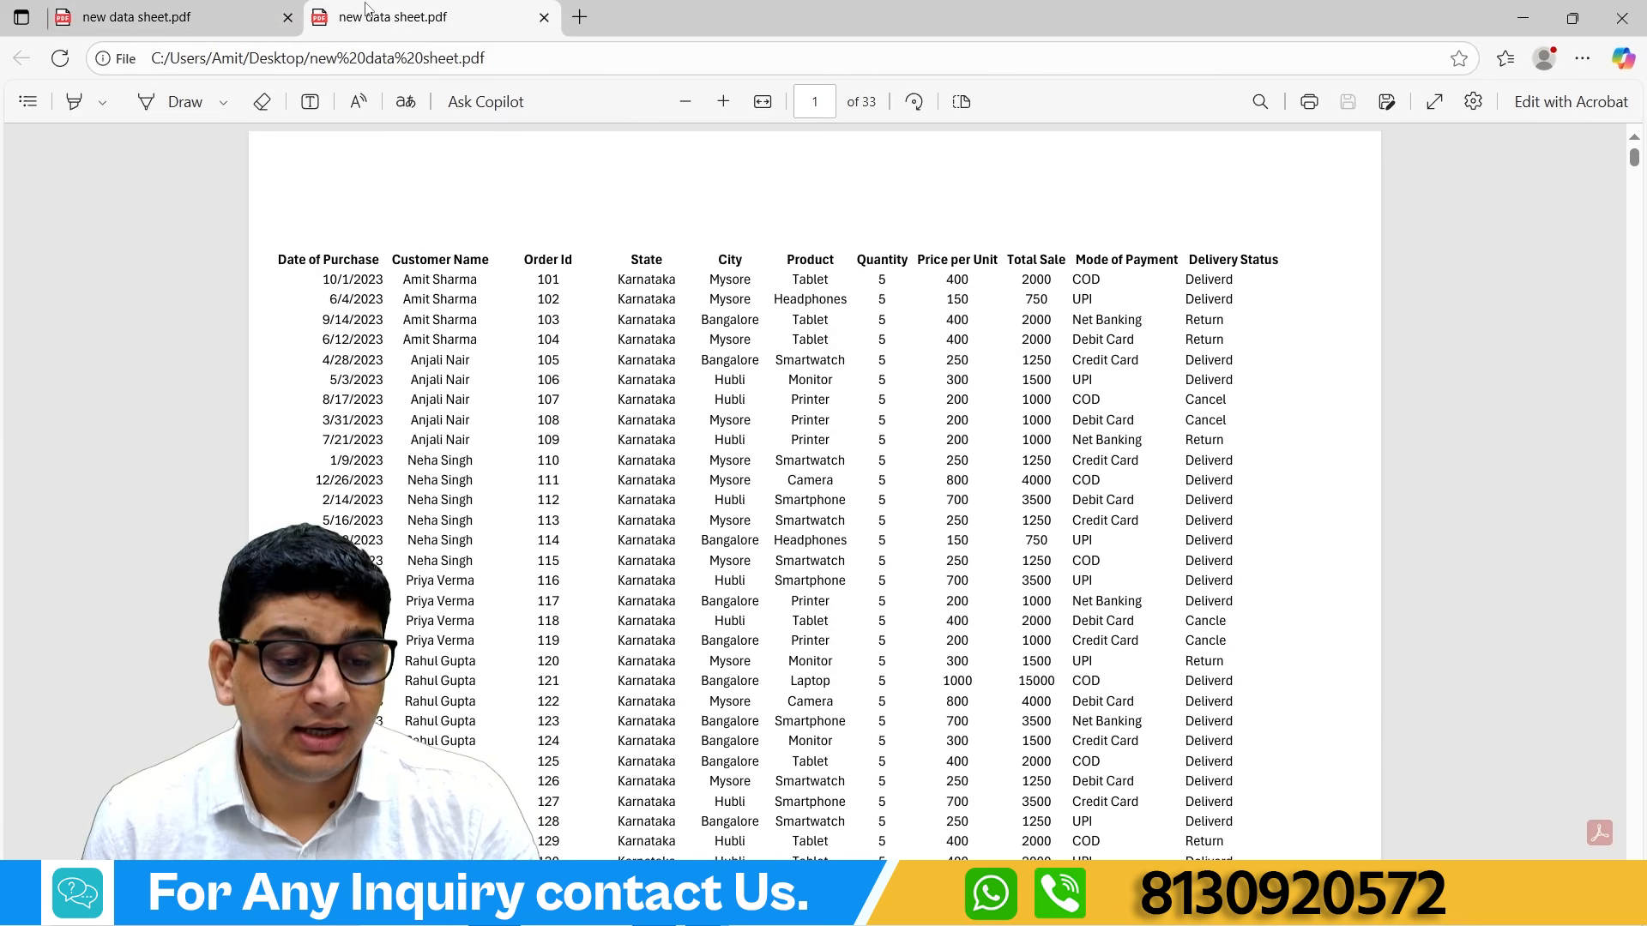
{"action": "left_click_drag", "start_coordinate": [289, 255], "coordinate": [1230, 723]}
{"action": "key", "text": "ctrl+c"}
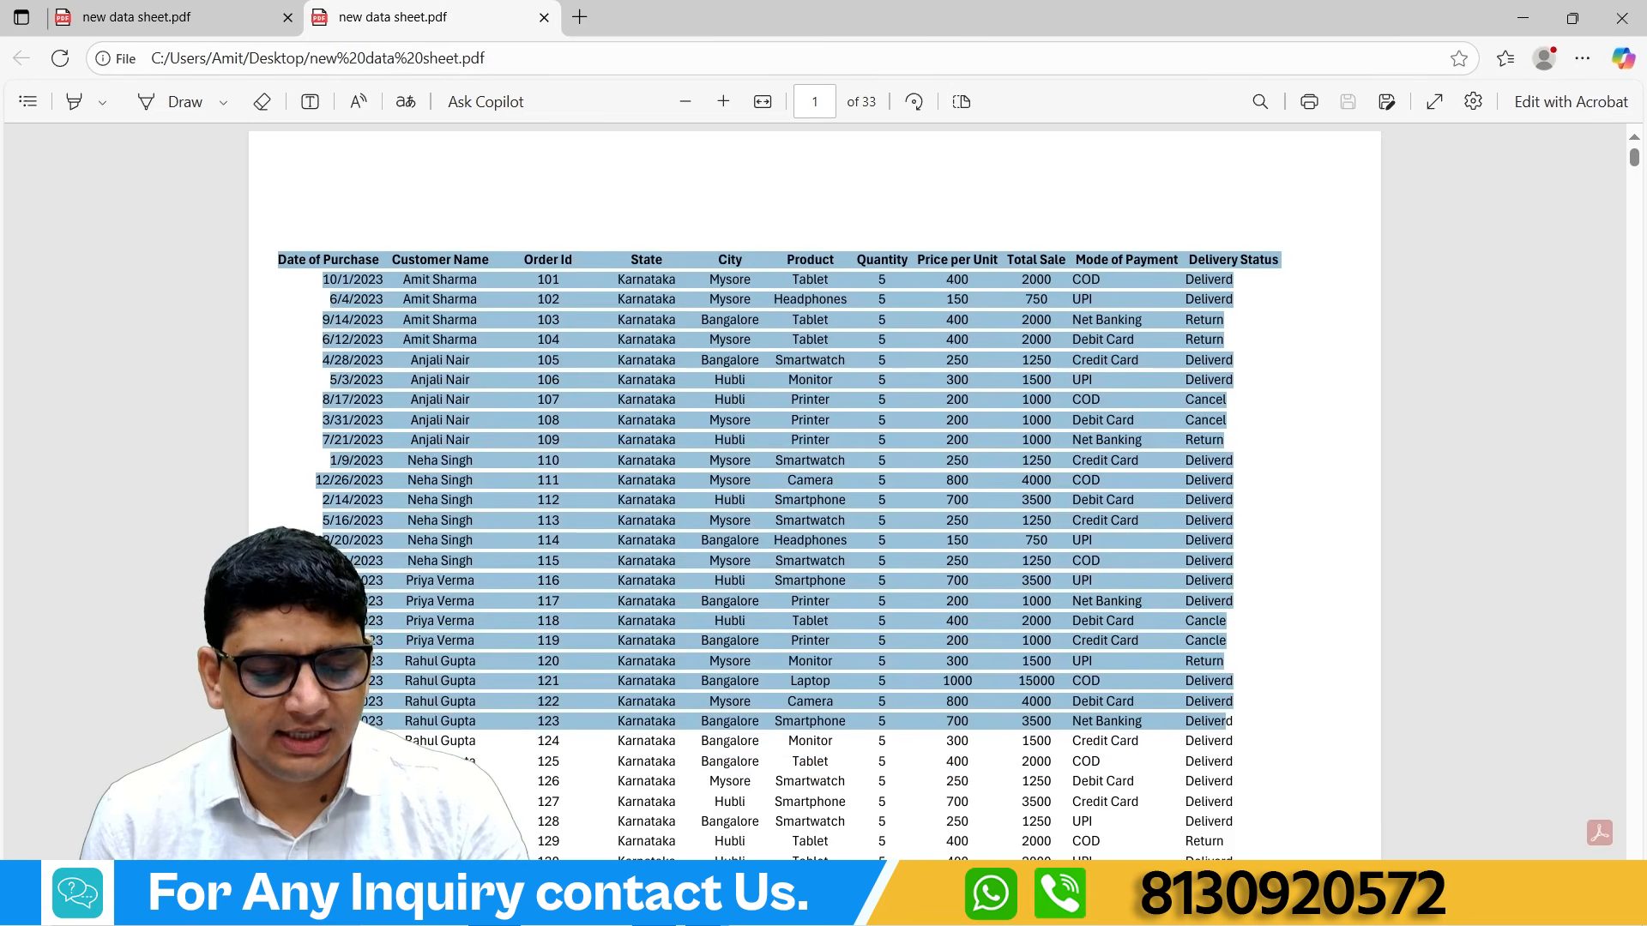
Step: Switch back to the Ecommerce Data BI - 2 workbook in Excel and check the available printers in the print settings
{"action": "left_click", "coordinate": [669, 849]}
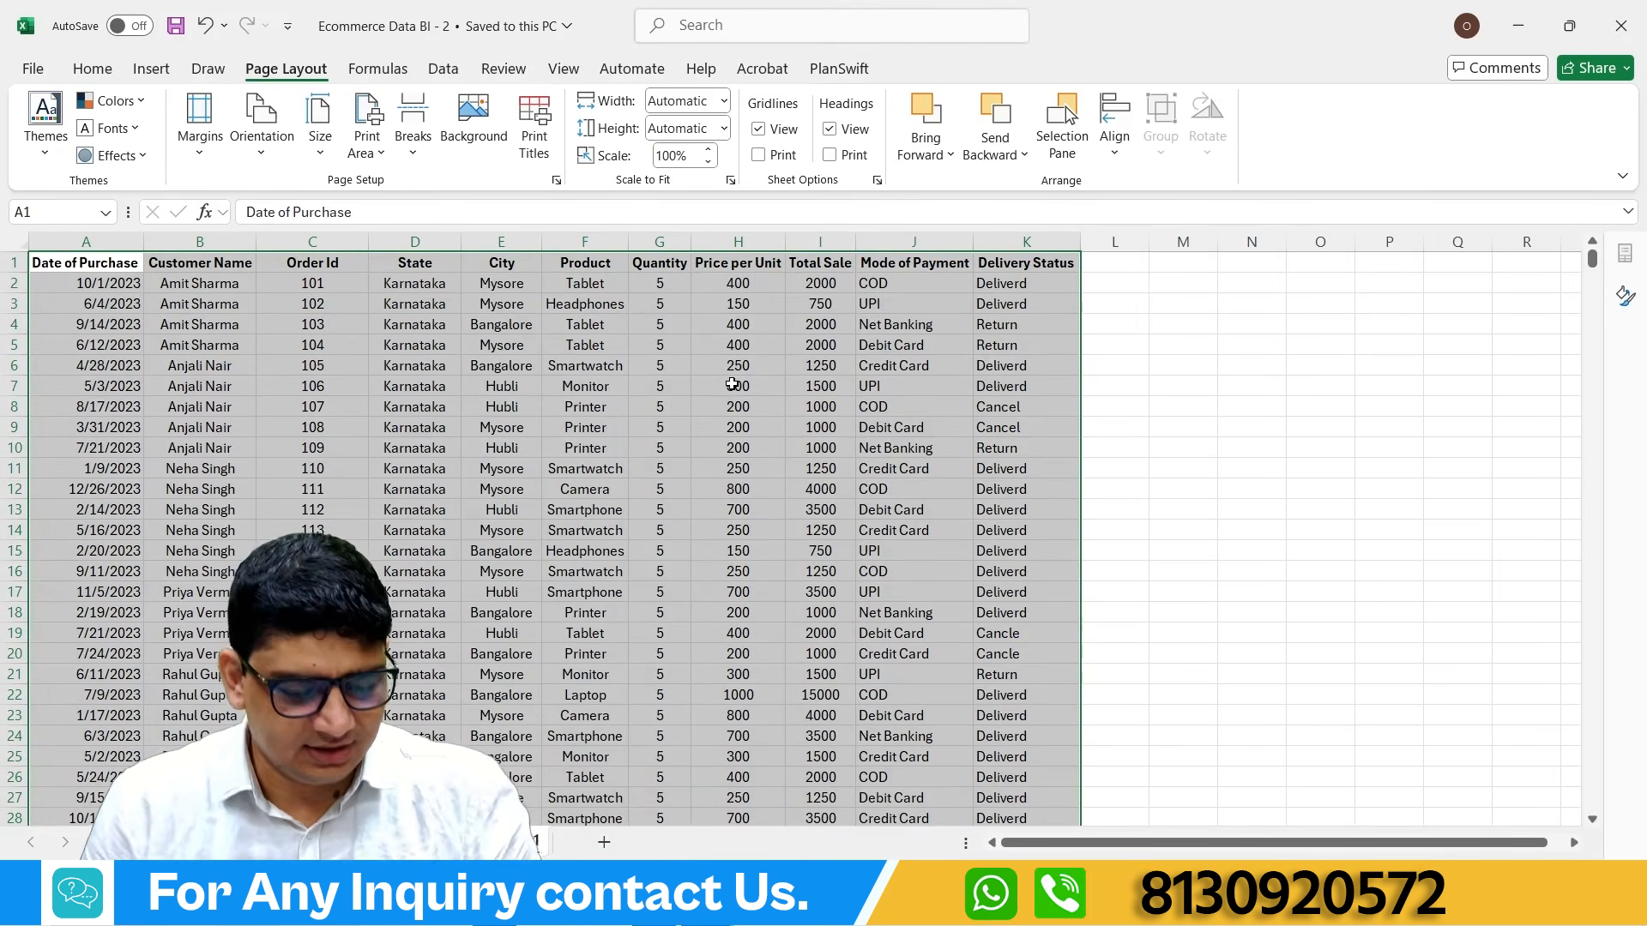
{"action": "key", "text": "ctrl+p"}
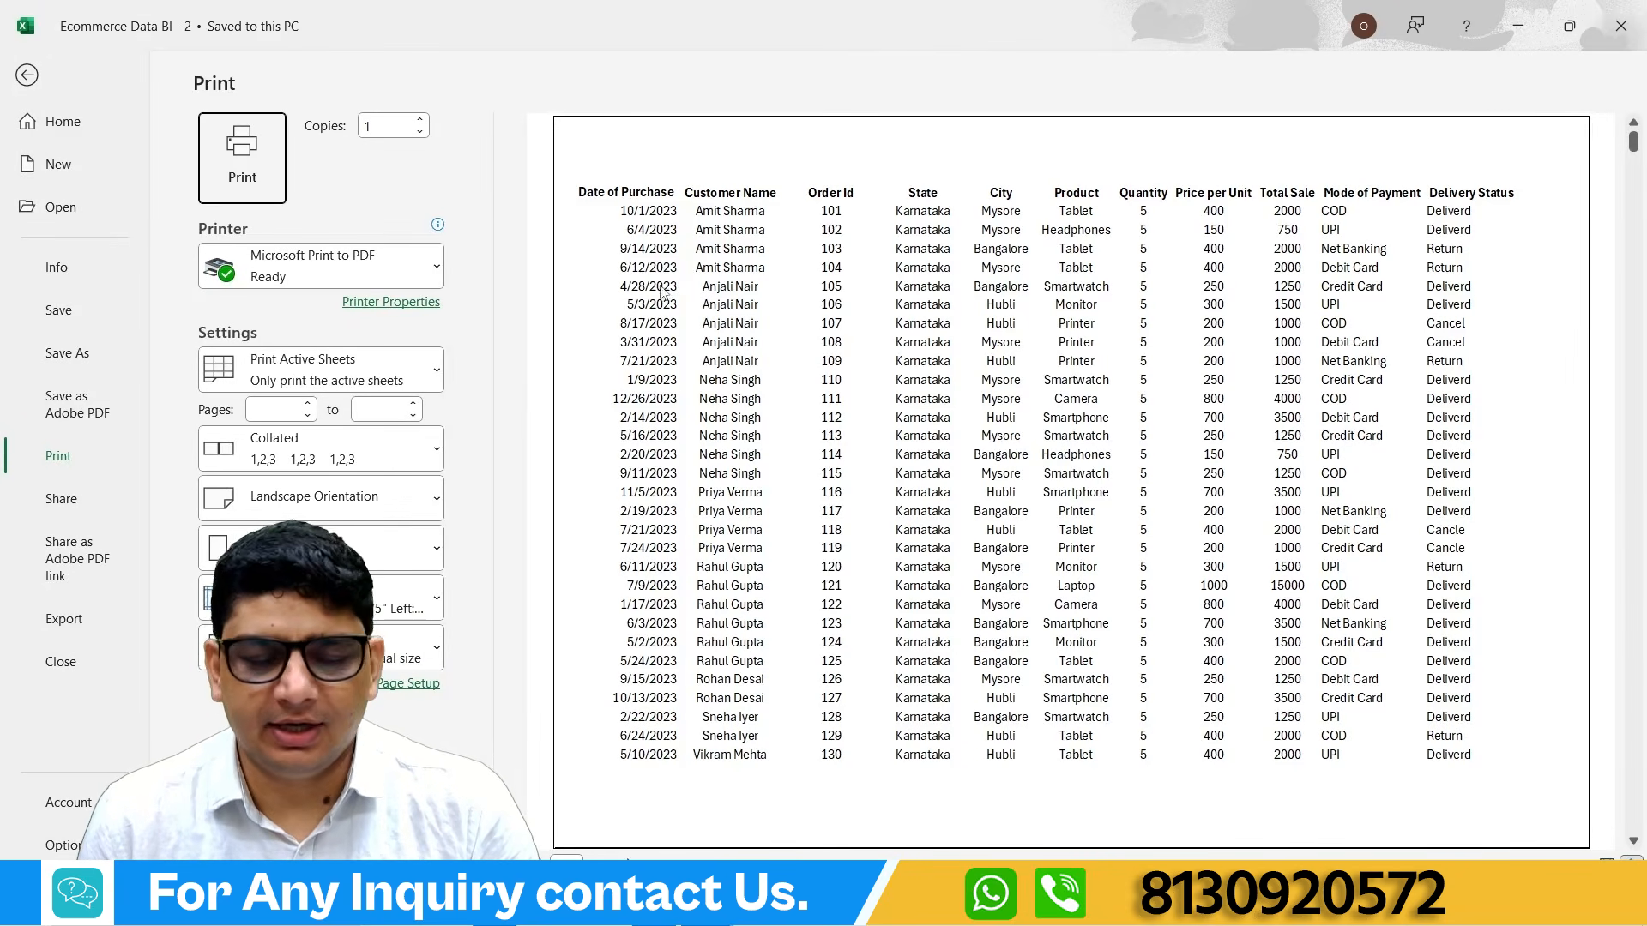
{"action": "left_click", "coordinate": [435, 268]}
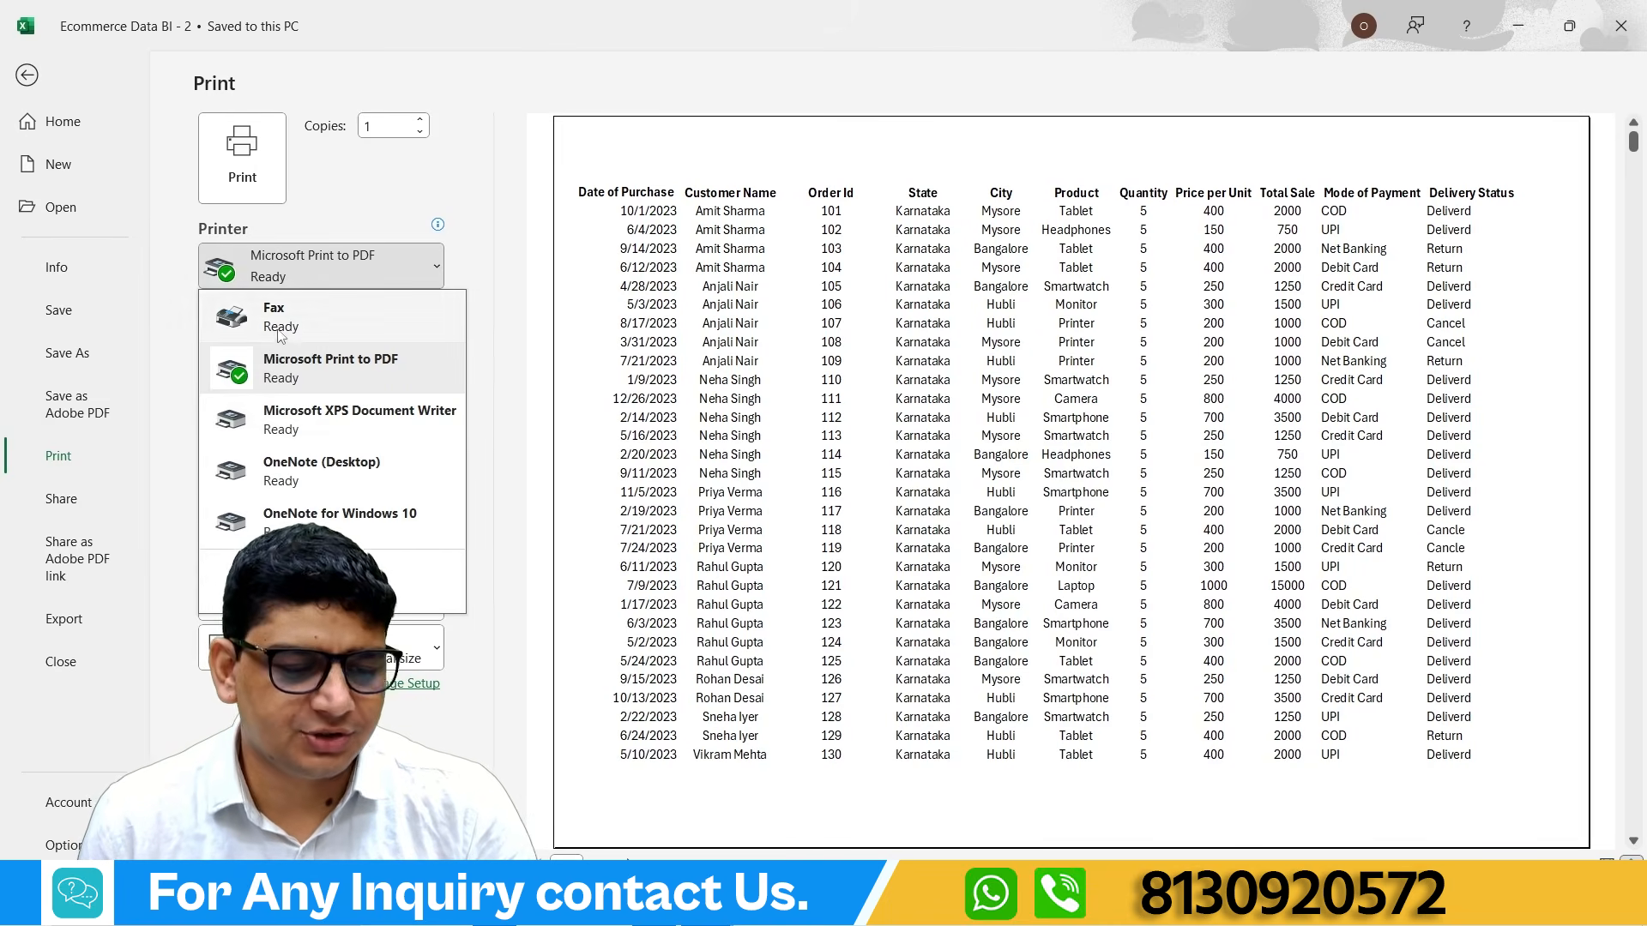
{"action": "left_click", "coordinate": [487, 310]}
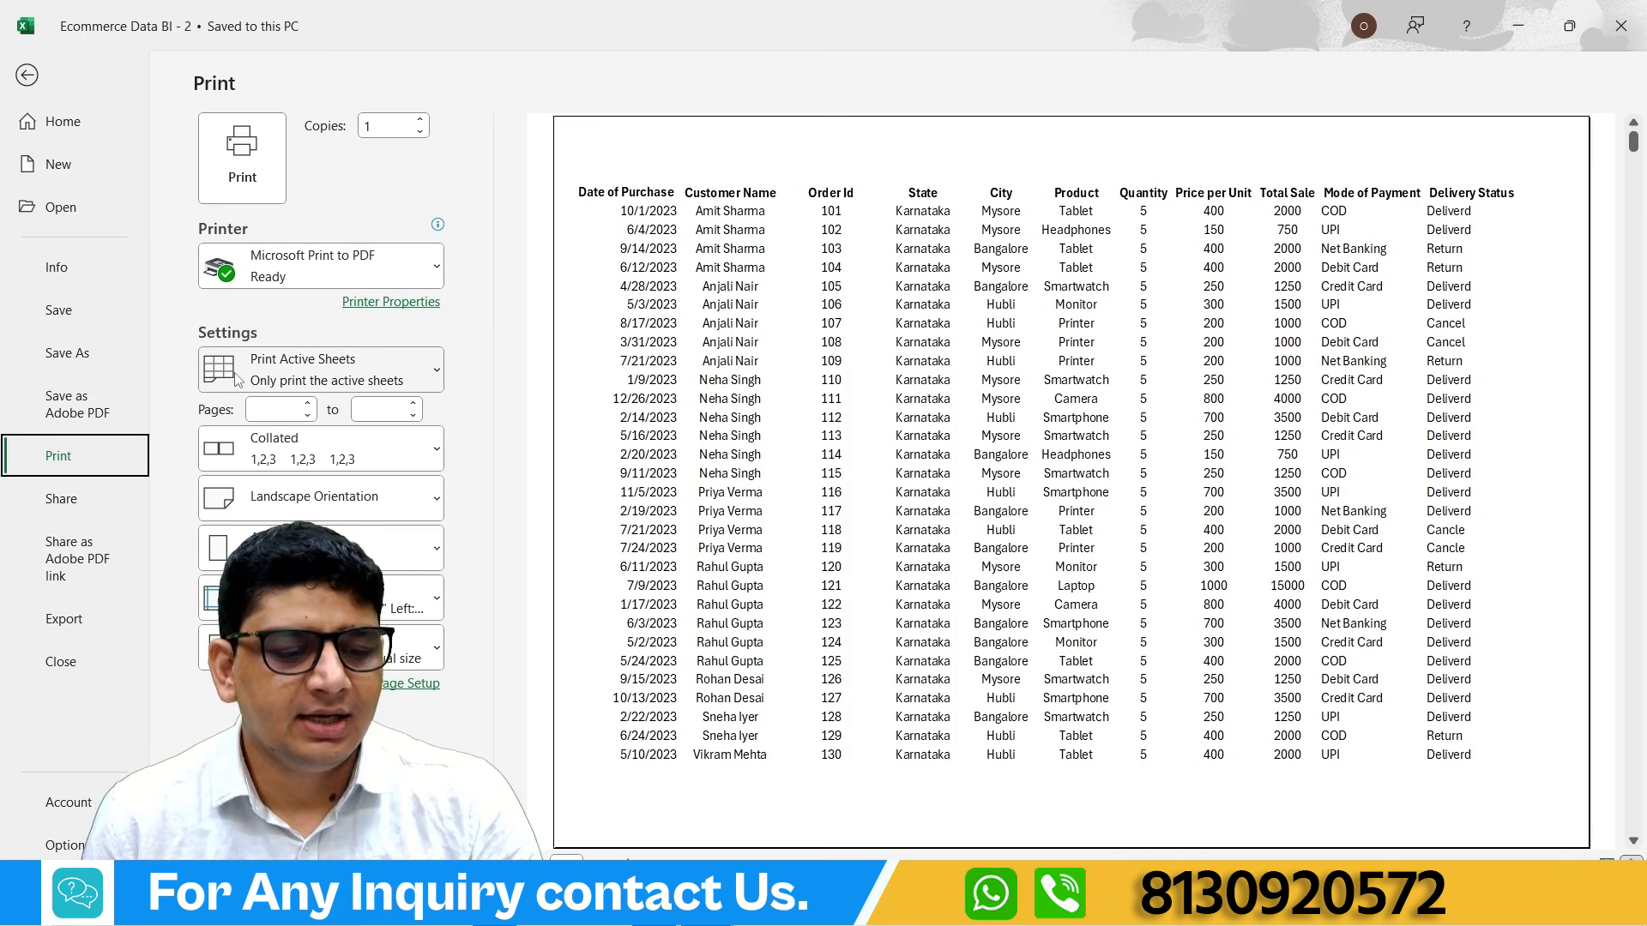
Step: Preview printing the entire workbook, then limit the printout to the current selection
{"action": "left_click", "coordinate": [433, 376]}
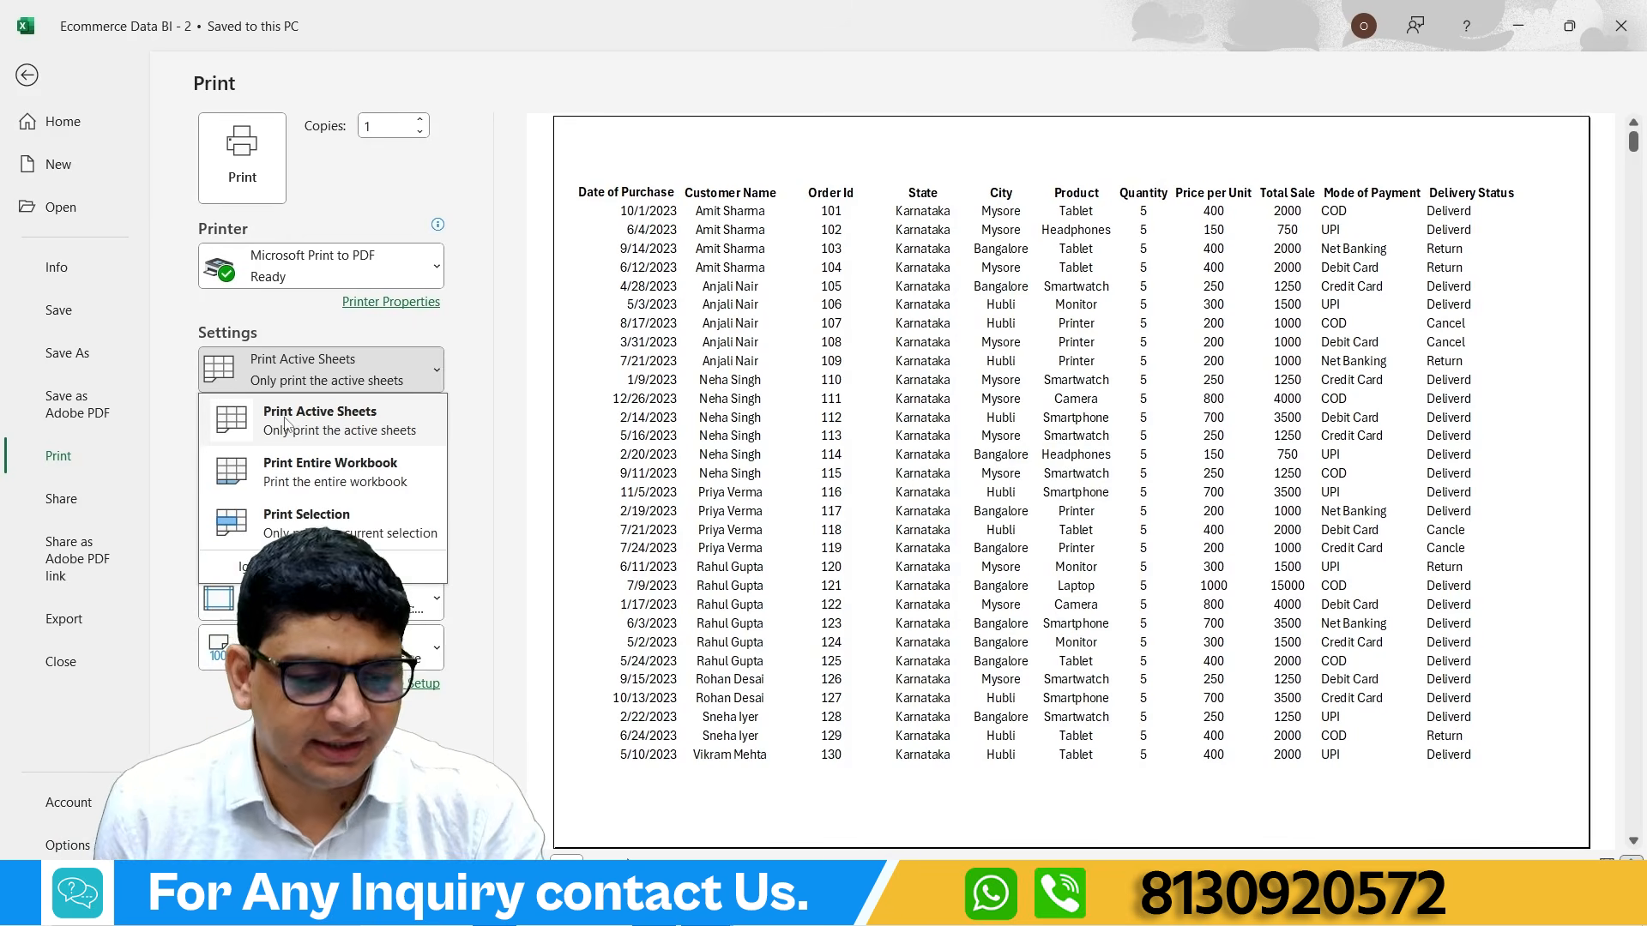
{"action": "left_click", "coordinate": [291, 487]}
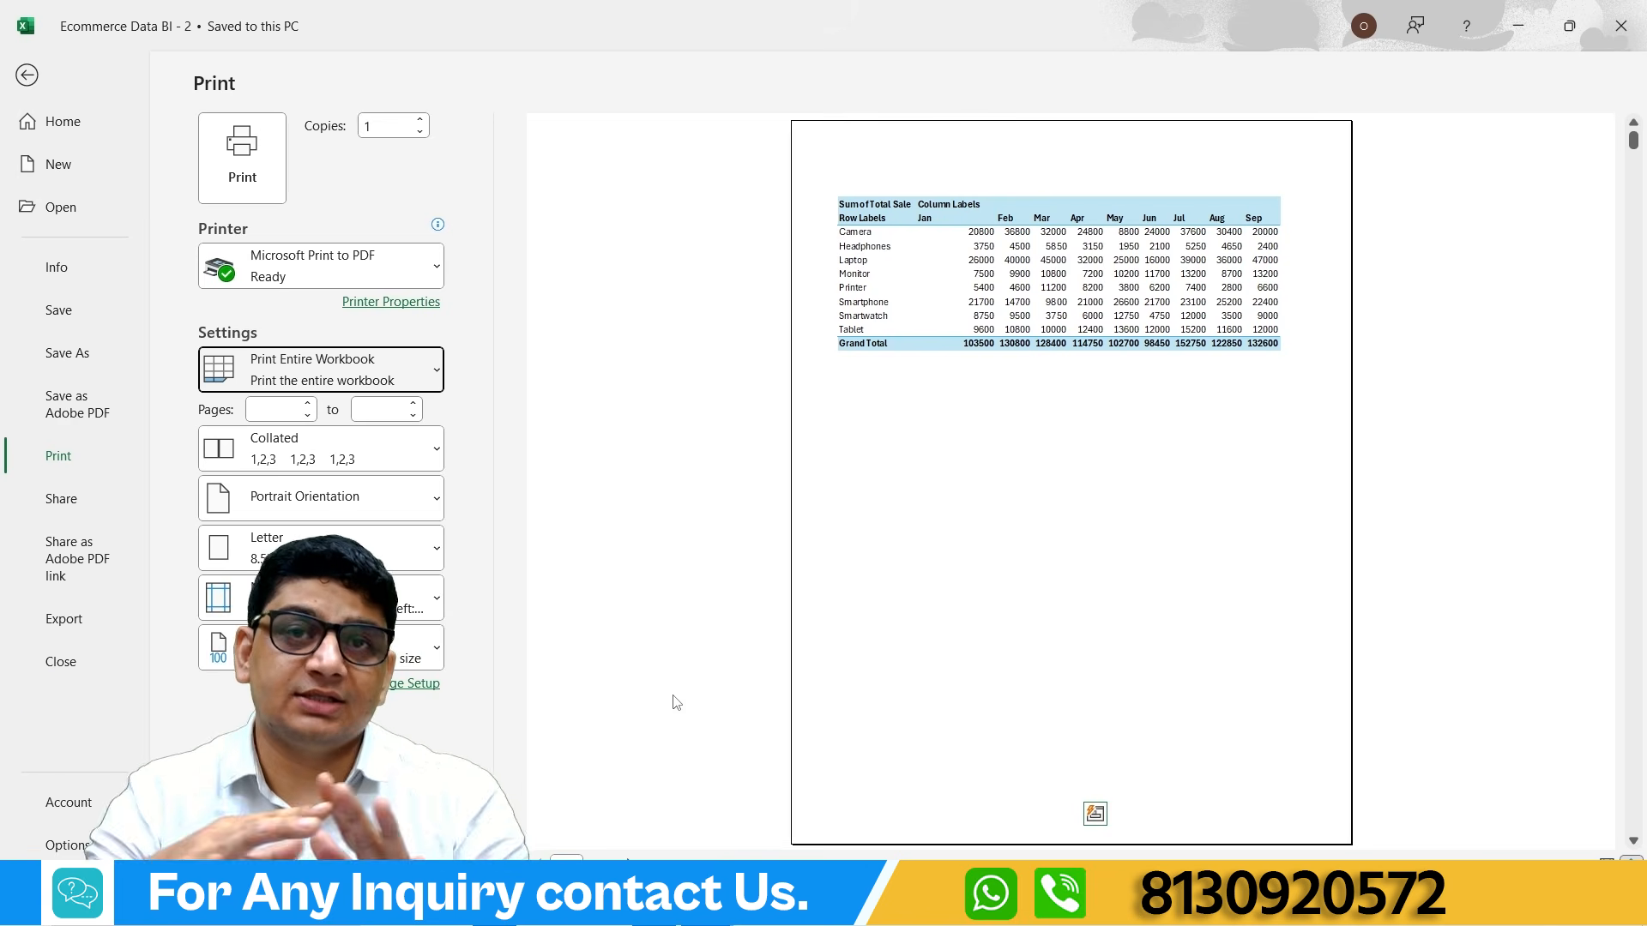
{"action": "left_click", "coordinate": [400, 370]}
{"action": "left_click", "coordinate": [296, 524]}
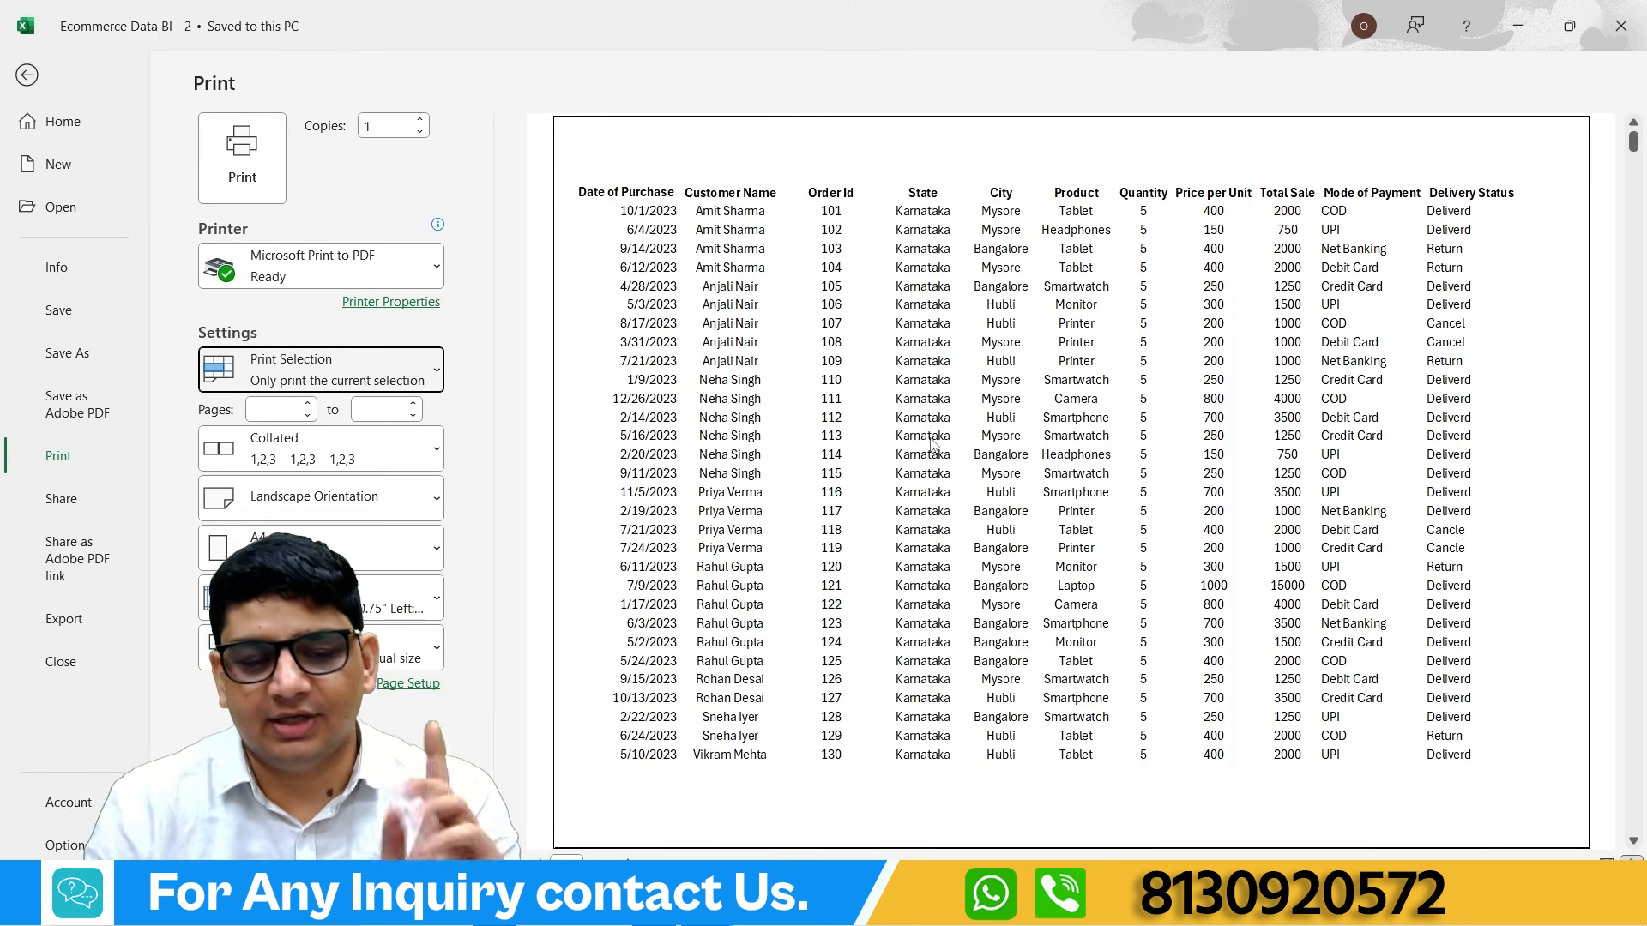
Step: Reselect the whole sales data range from cell A1 and set the printout to Print Selection
{"action": "left_click", "coordinate": [34, 86]}
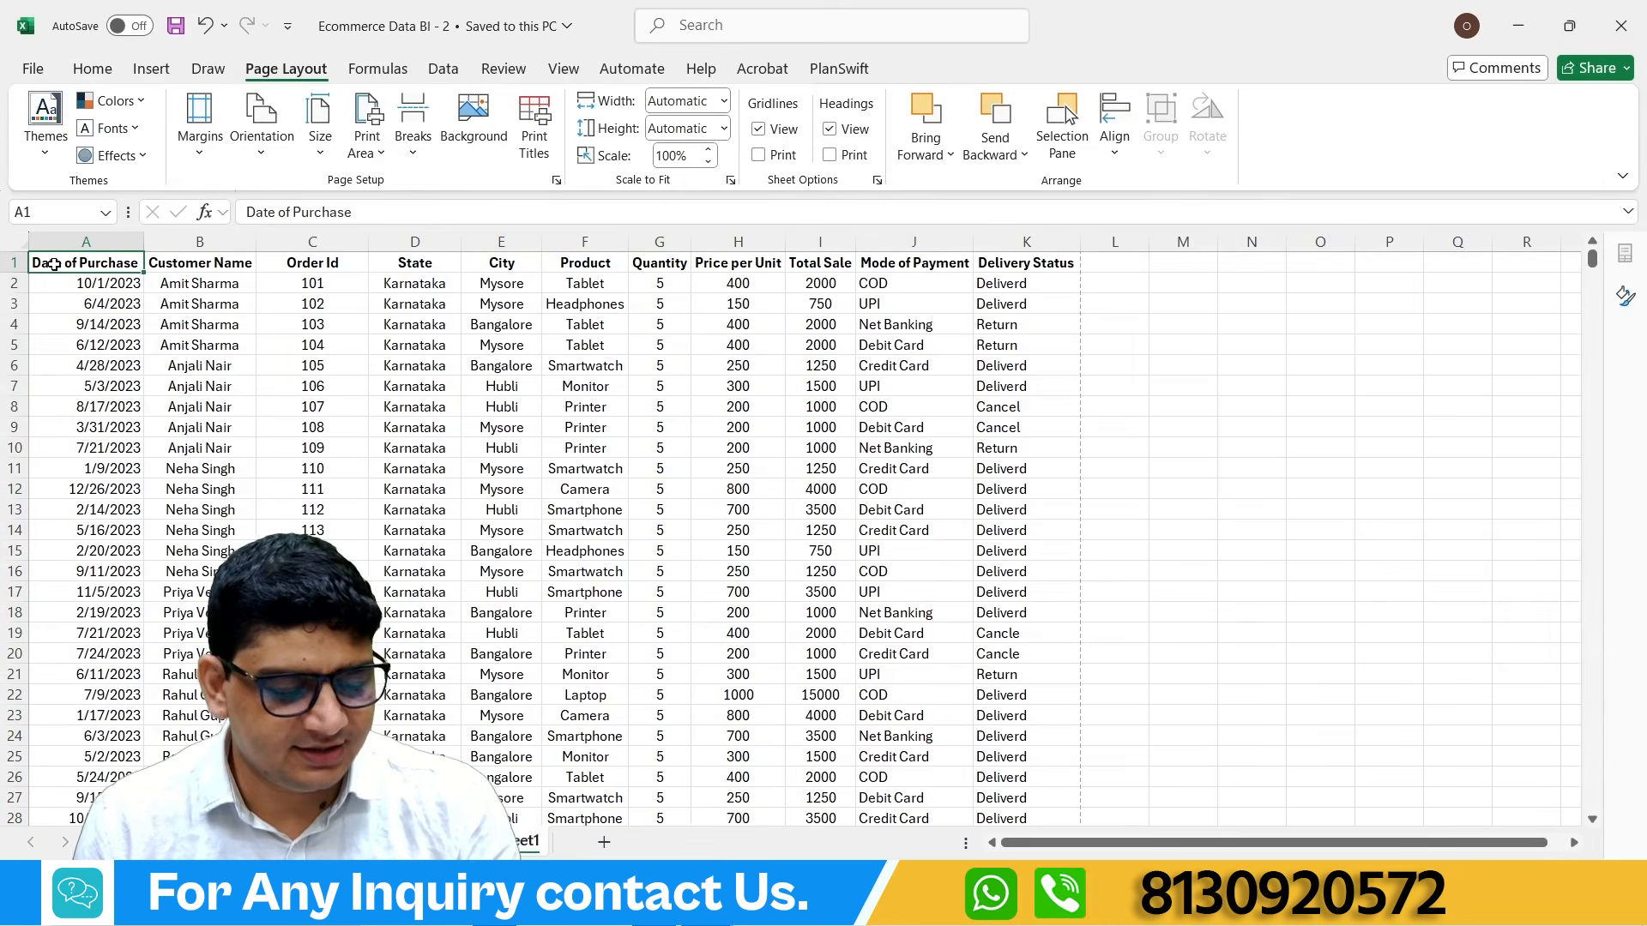
{"action": "scroll", "coordinate": [473, 392], "scroll_direction": "down", "scroll_amount": 20}
{"action": "left_click_drag", "start_coordinate": [1592, 800], "coordinate": [1592, 257]}
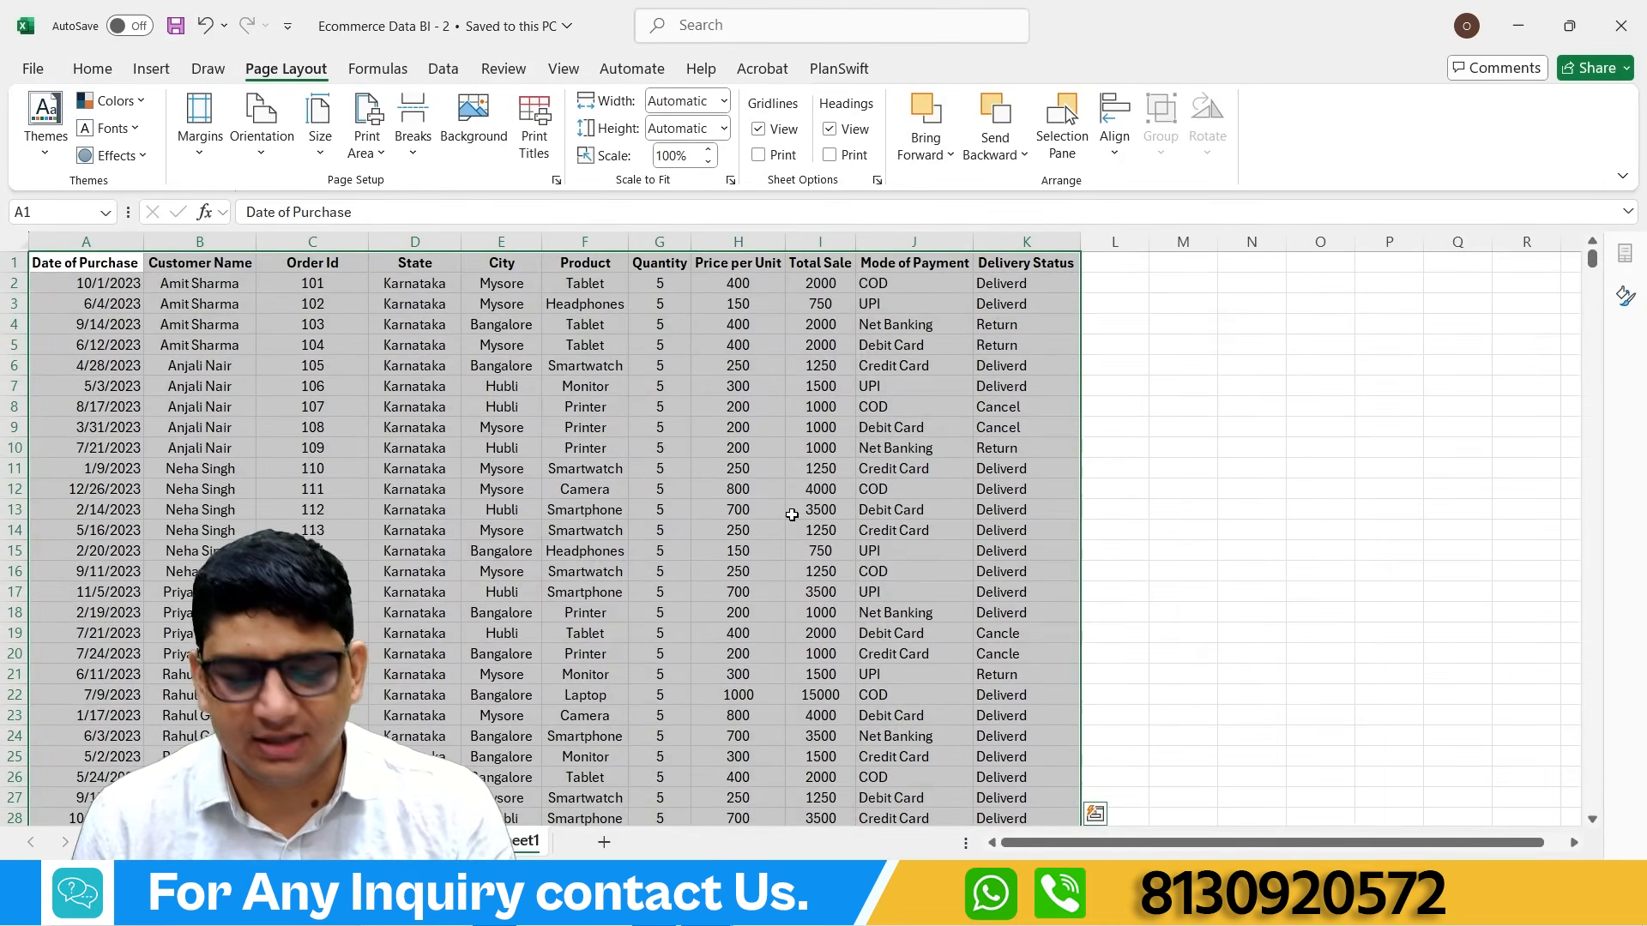
{"action": "key", "text": "ctrl+p"}
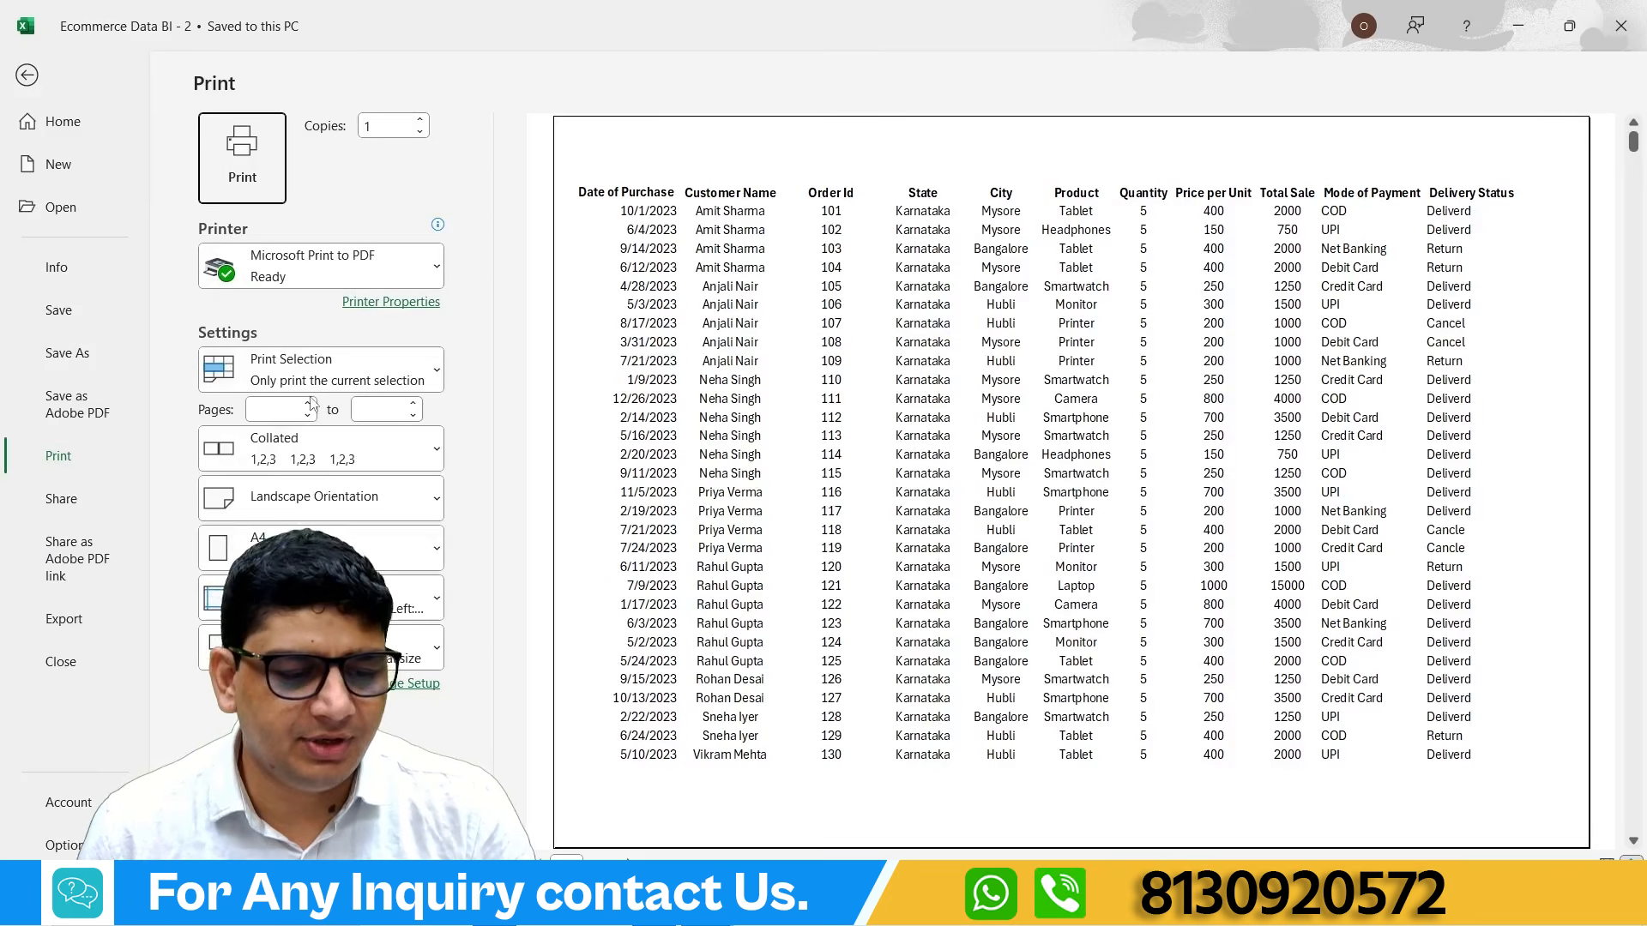
{"action": "left_click", "coordinate": [313, 378]}
{"action": "left_click", "coordinate": [292, 532]}
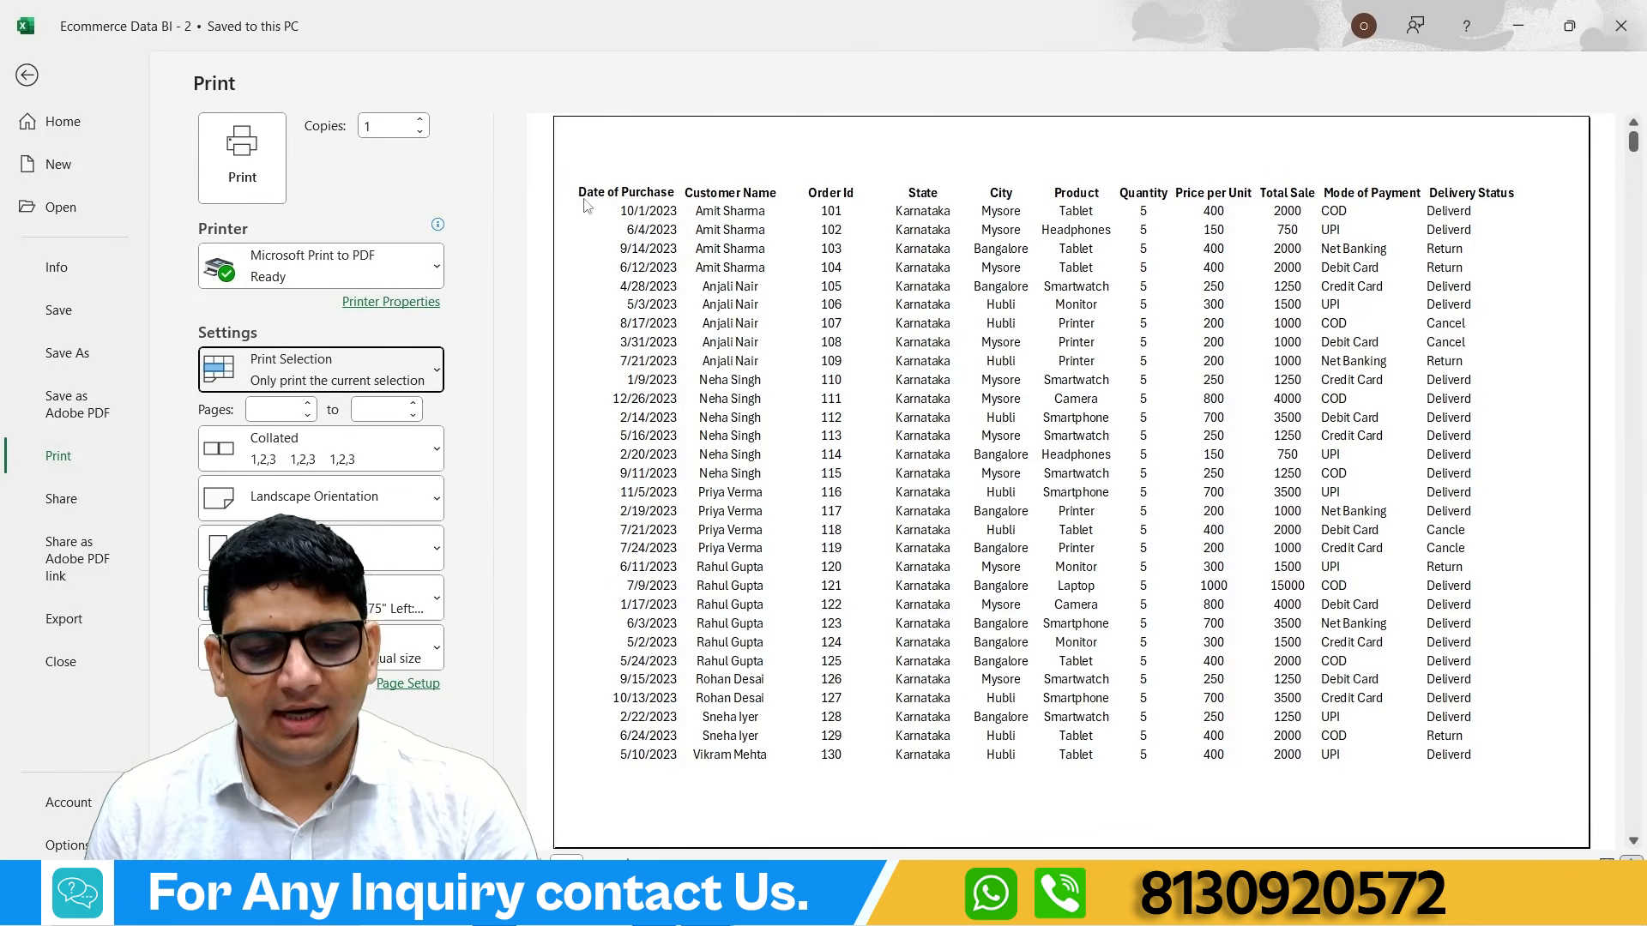
{"action": "left_click", "coordinate": [838, 275]}
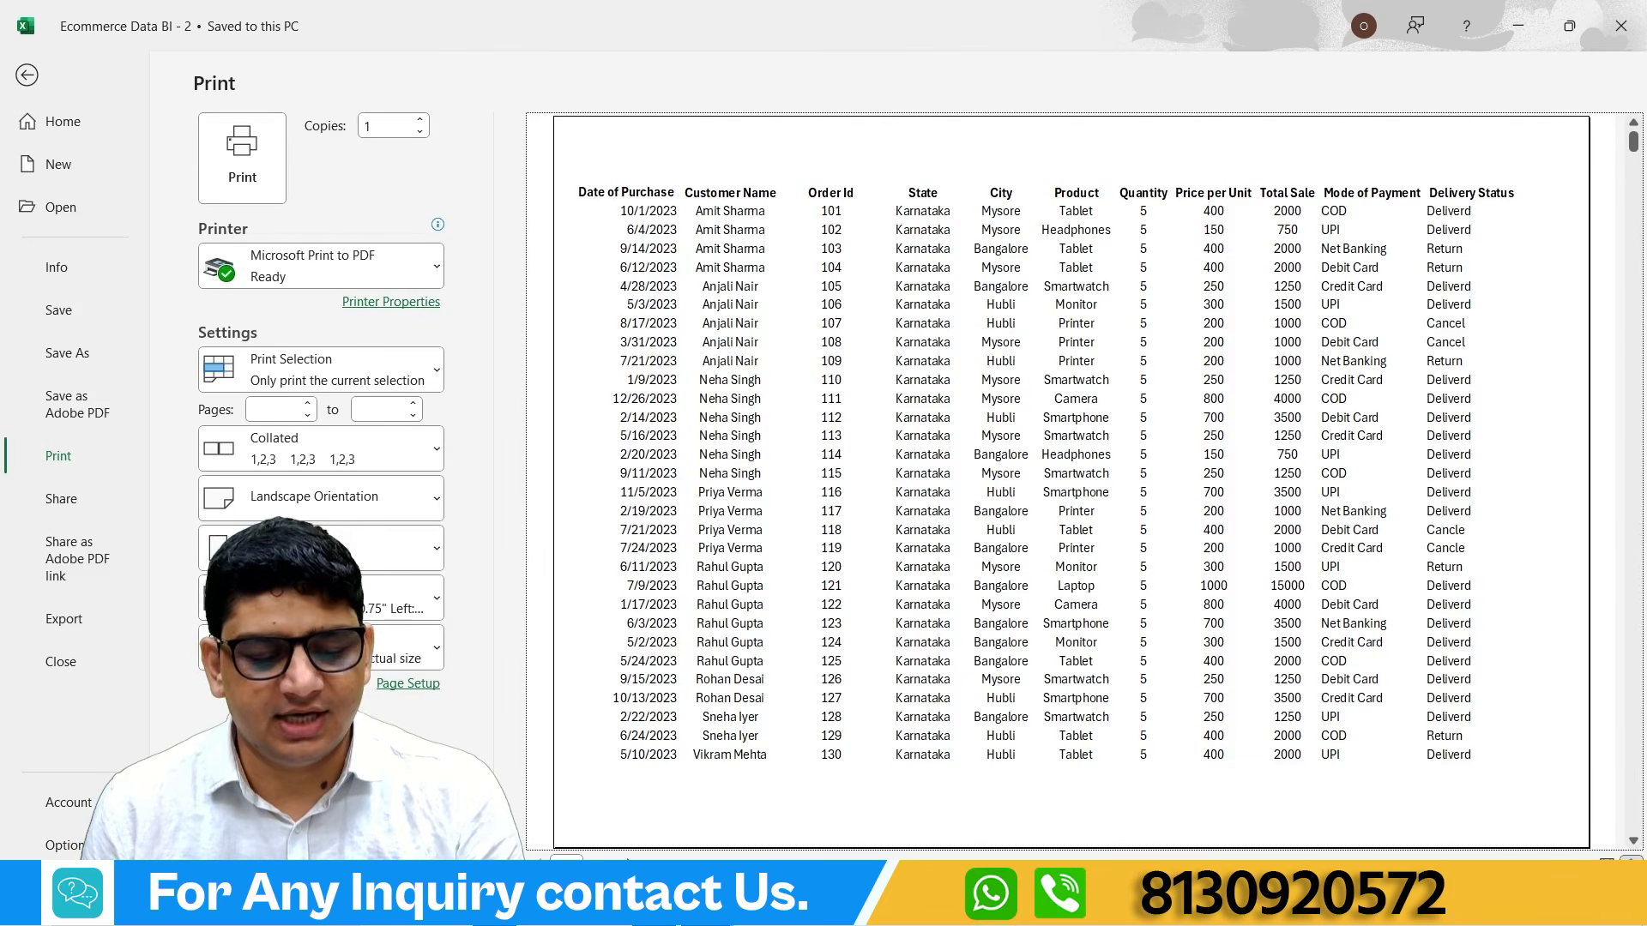
Step: Set the printout to pages 1 to 10 and the page order to Uncollated
{"action": "left_click", "coordinate": [276, 410]}
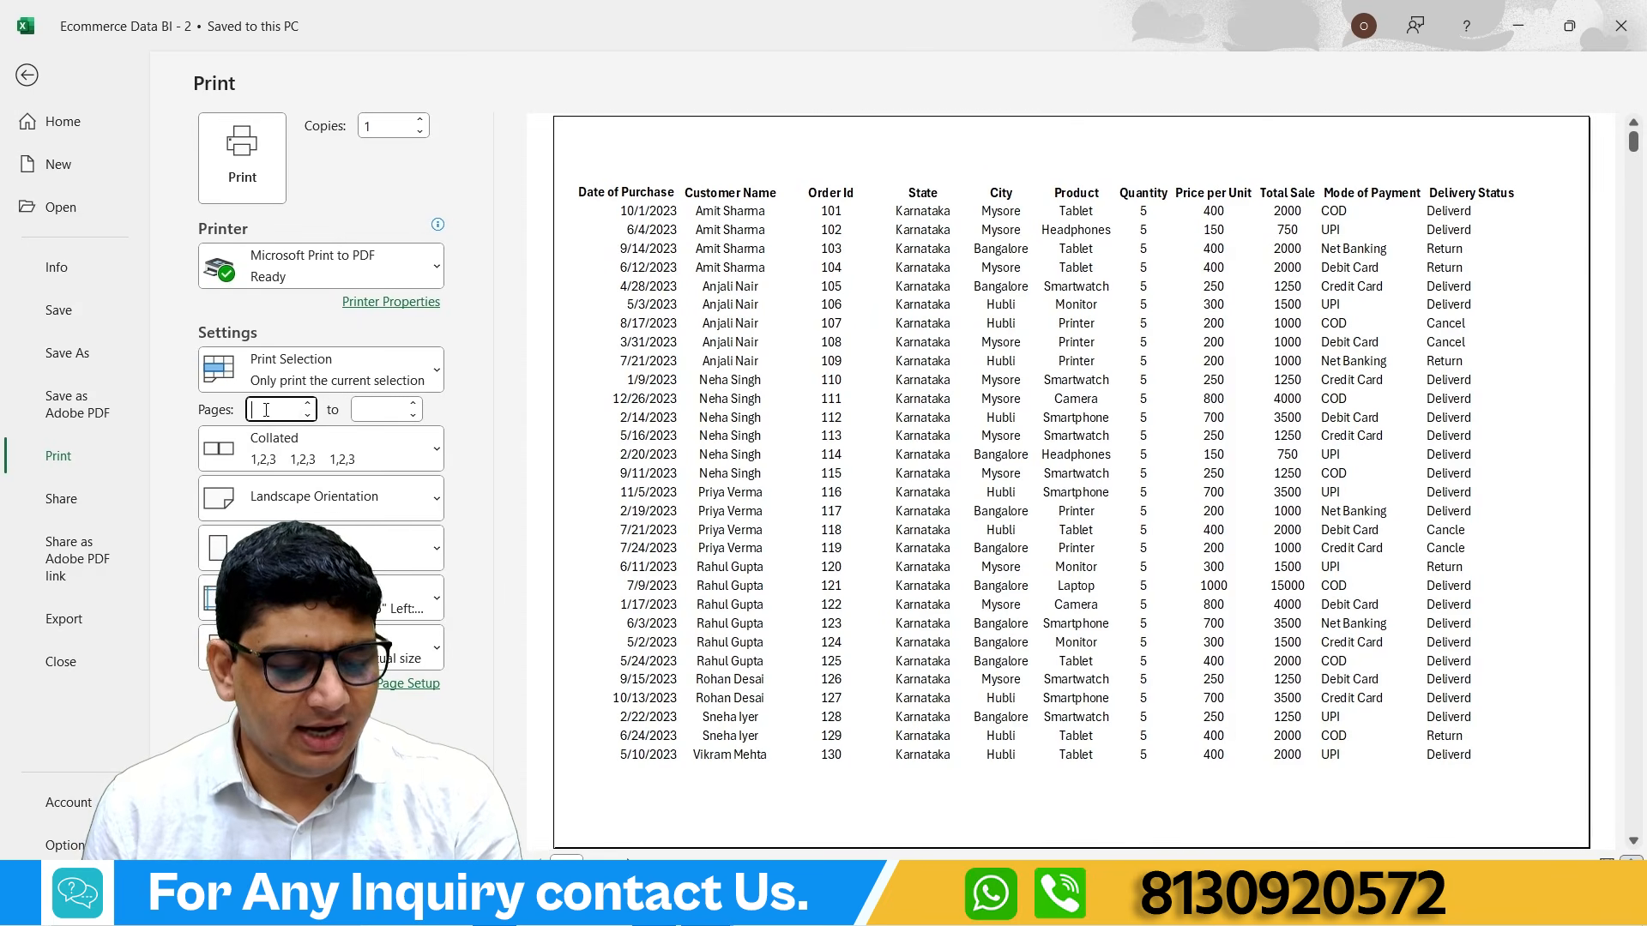
{"action": "type", "text": "1"}
{"action": "left_click", "coordinate": [398, 411]}
{"action": "type", "text": "10"}
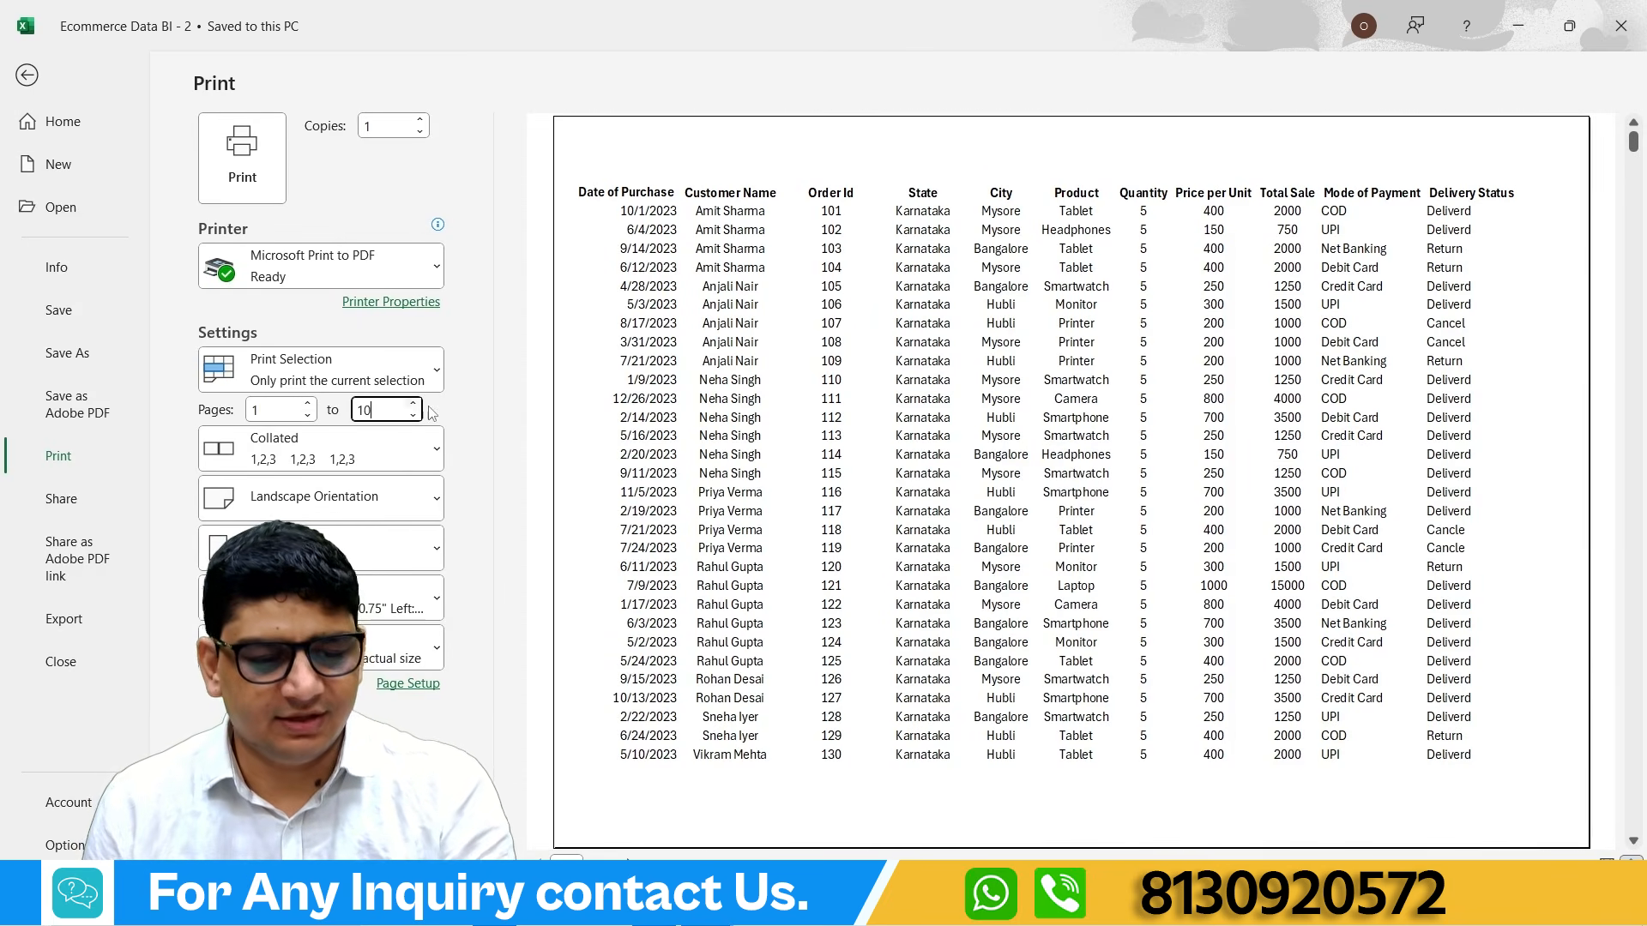
{"action": "key", "text": "Return"}
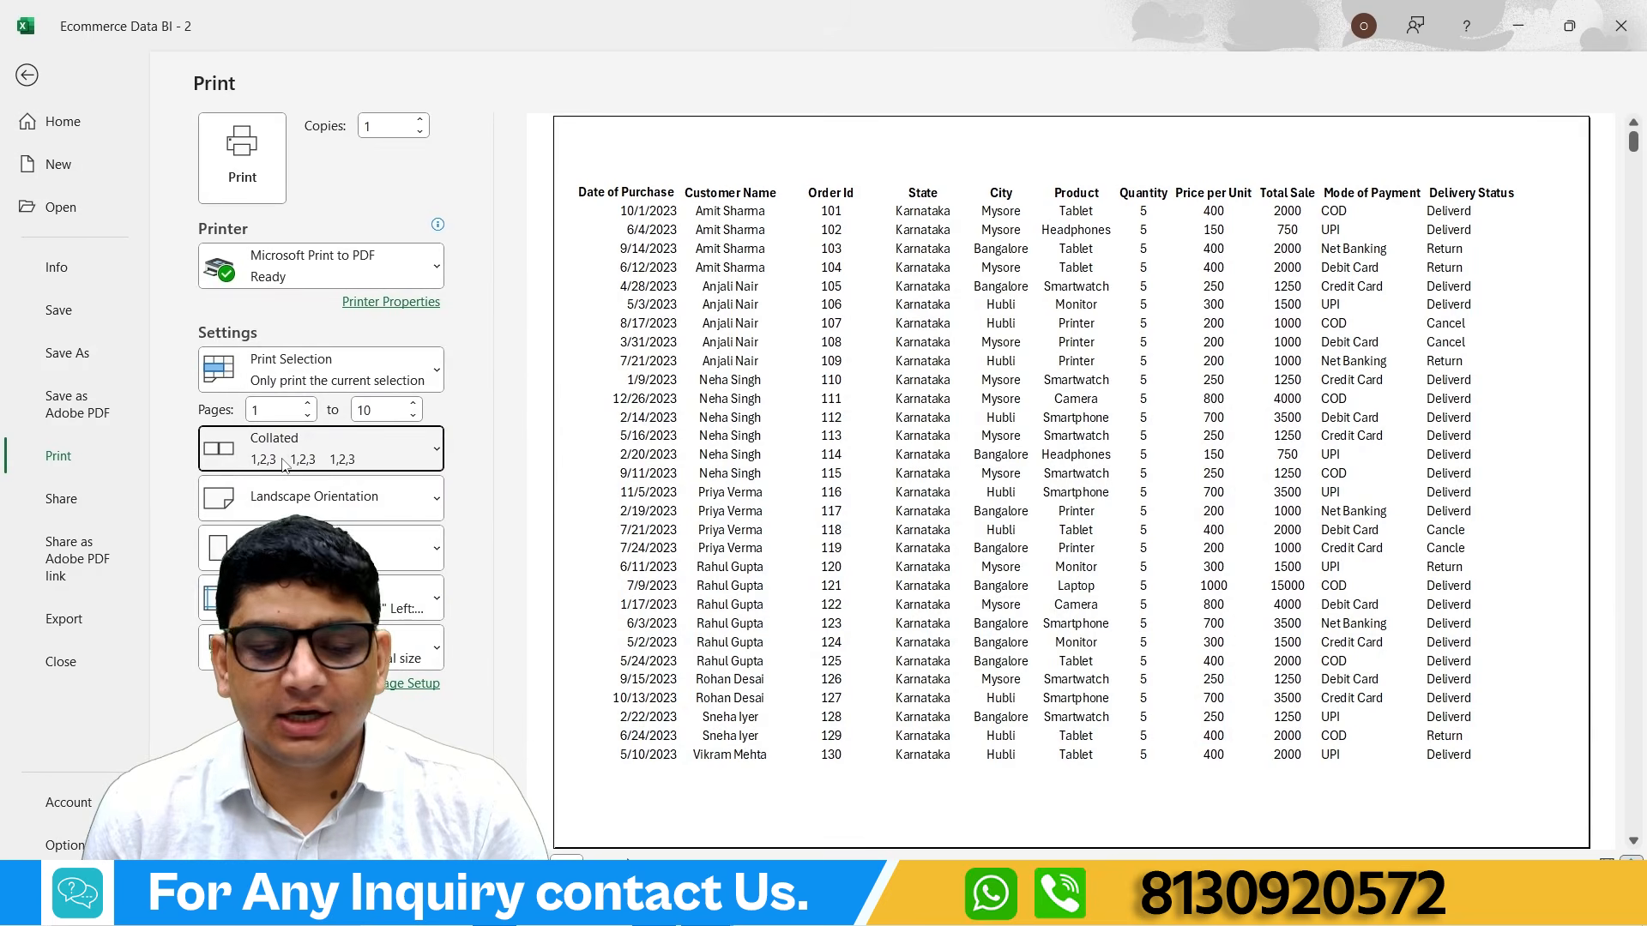
{"action": "left_click", "coordinate": [380, 463]}
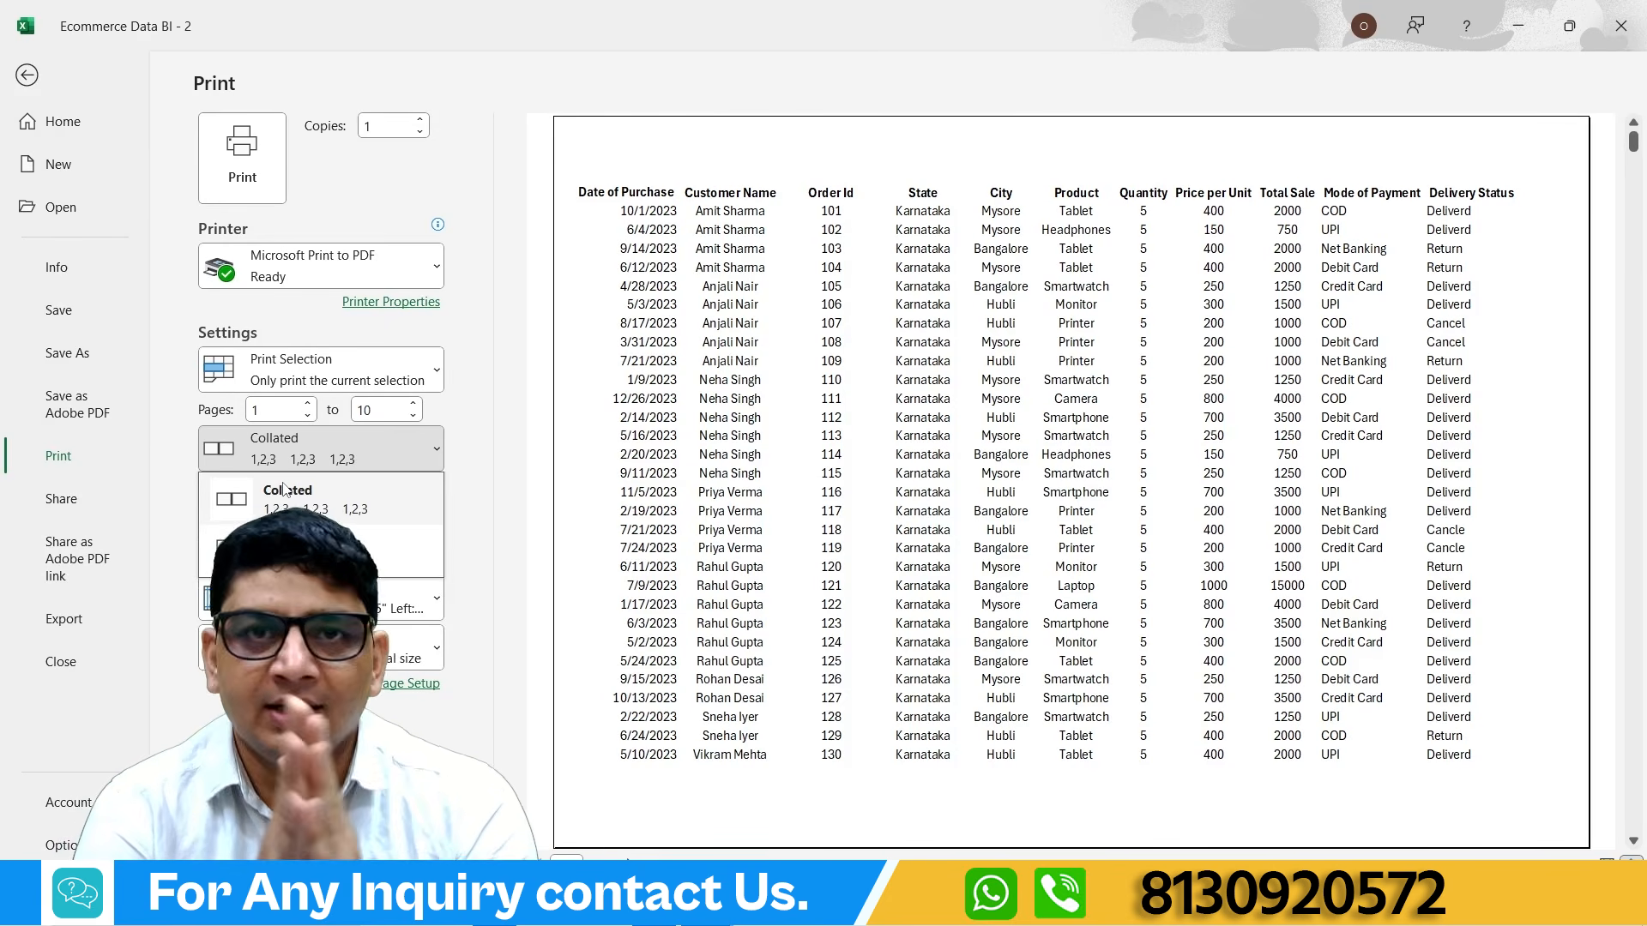
{"action": "left_click", "coordinate": [319, 530]}
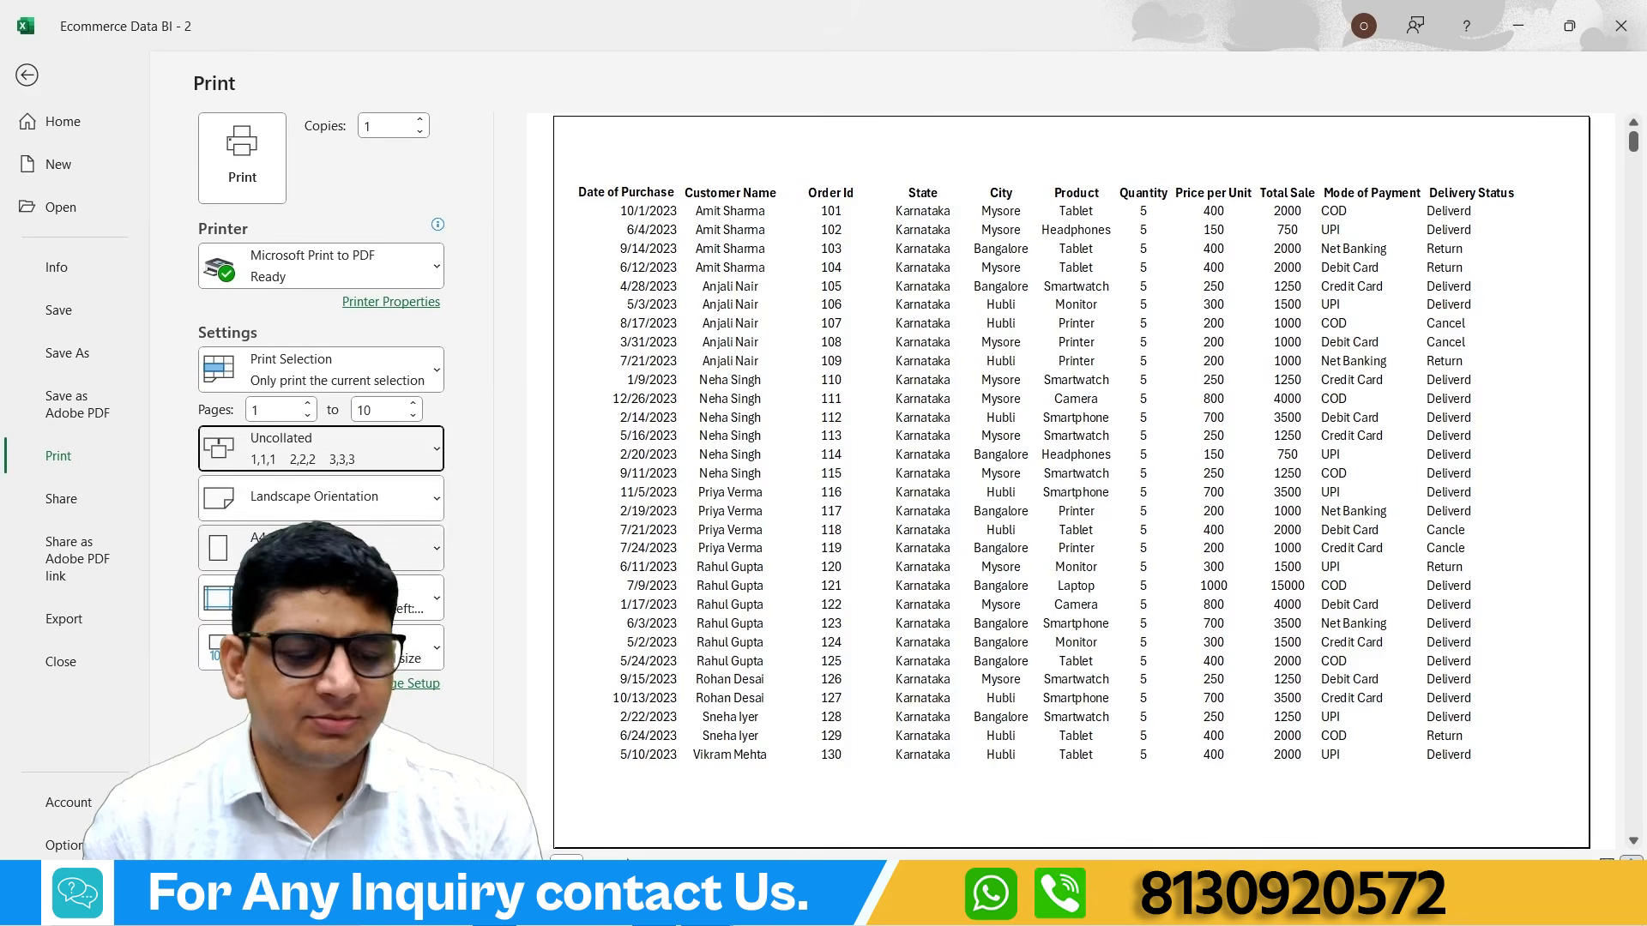
Step: Switch the print orientation to Portrait and back to Landscape
{"action": "left_click", "coordinate": [326, 506]}
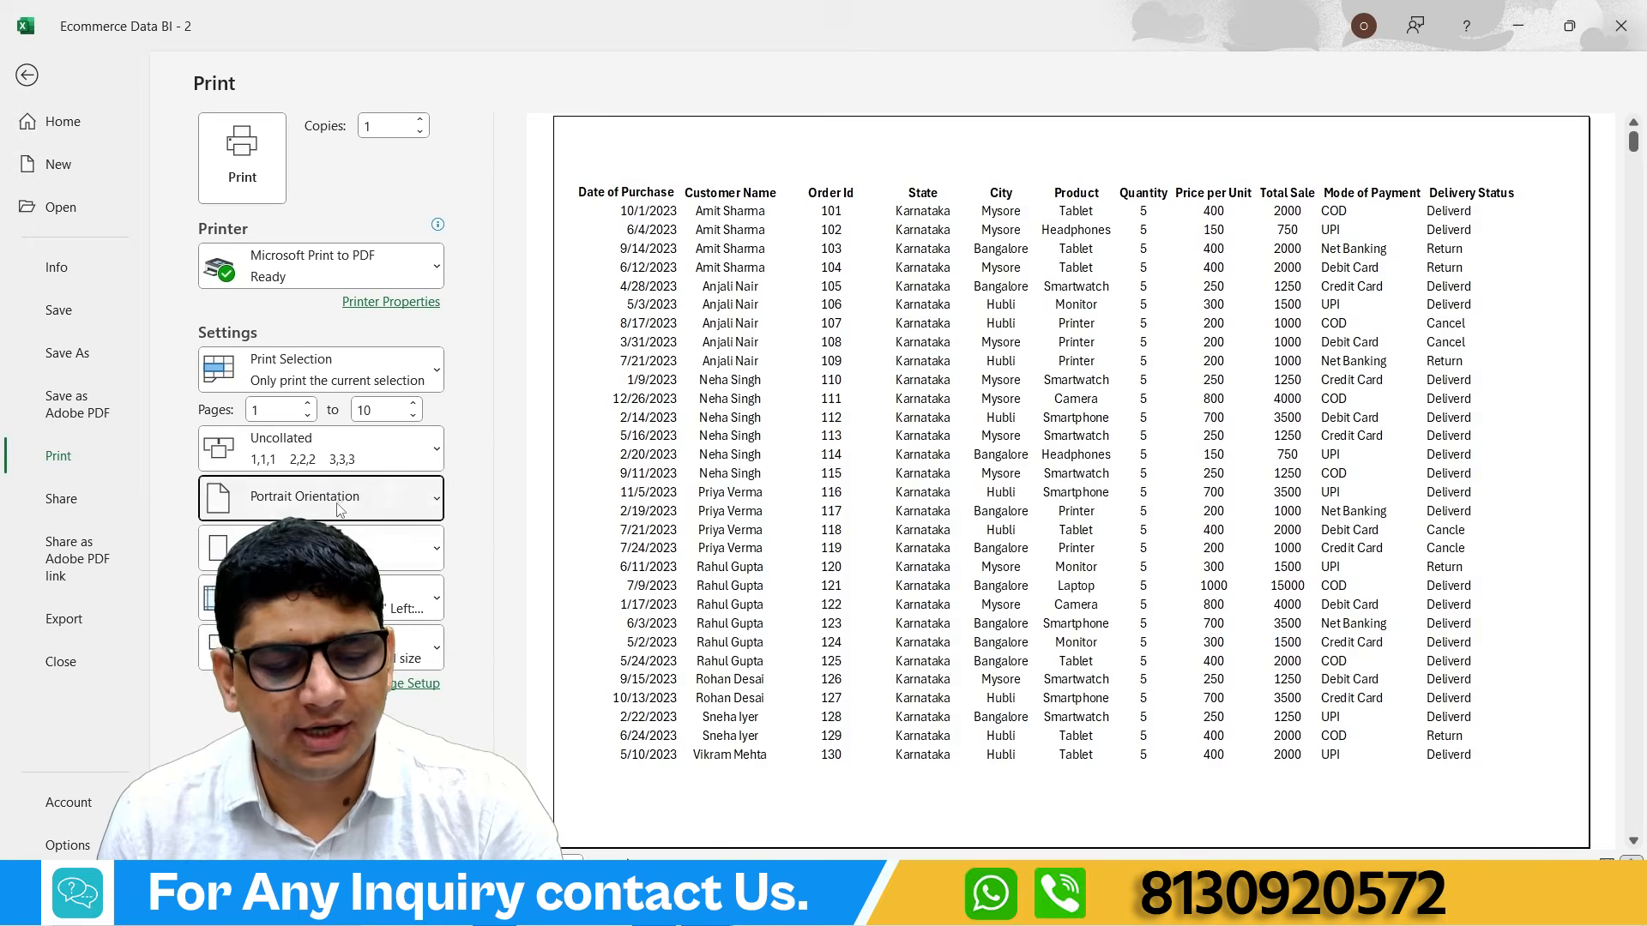
{"action": "left_click", "coordinate": [330, 549]}
{"action": "left_click", "coordinate": [326, 601]}
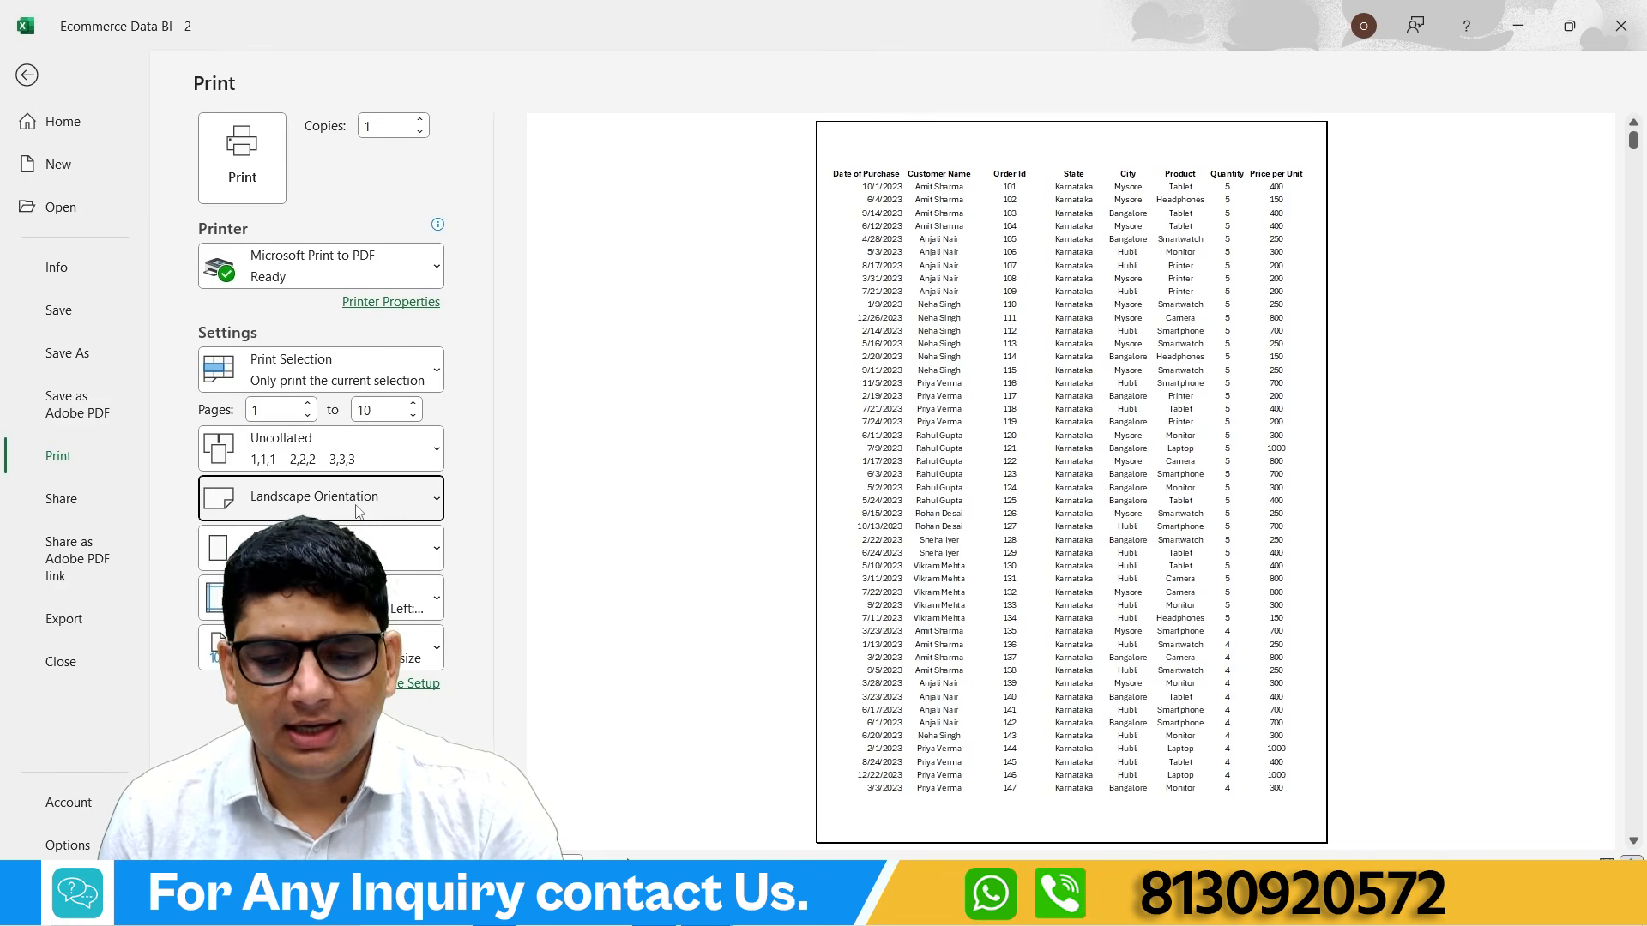
Step: Review the paper sizes, margin presets and scaling options for the printout, keeping No Scaling
{"action": "left_click", "coordinate": [326, 549]}
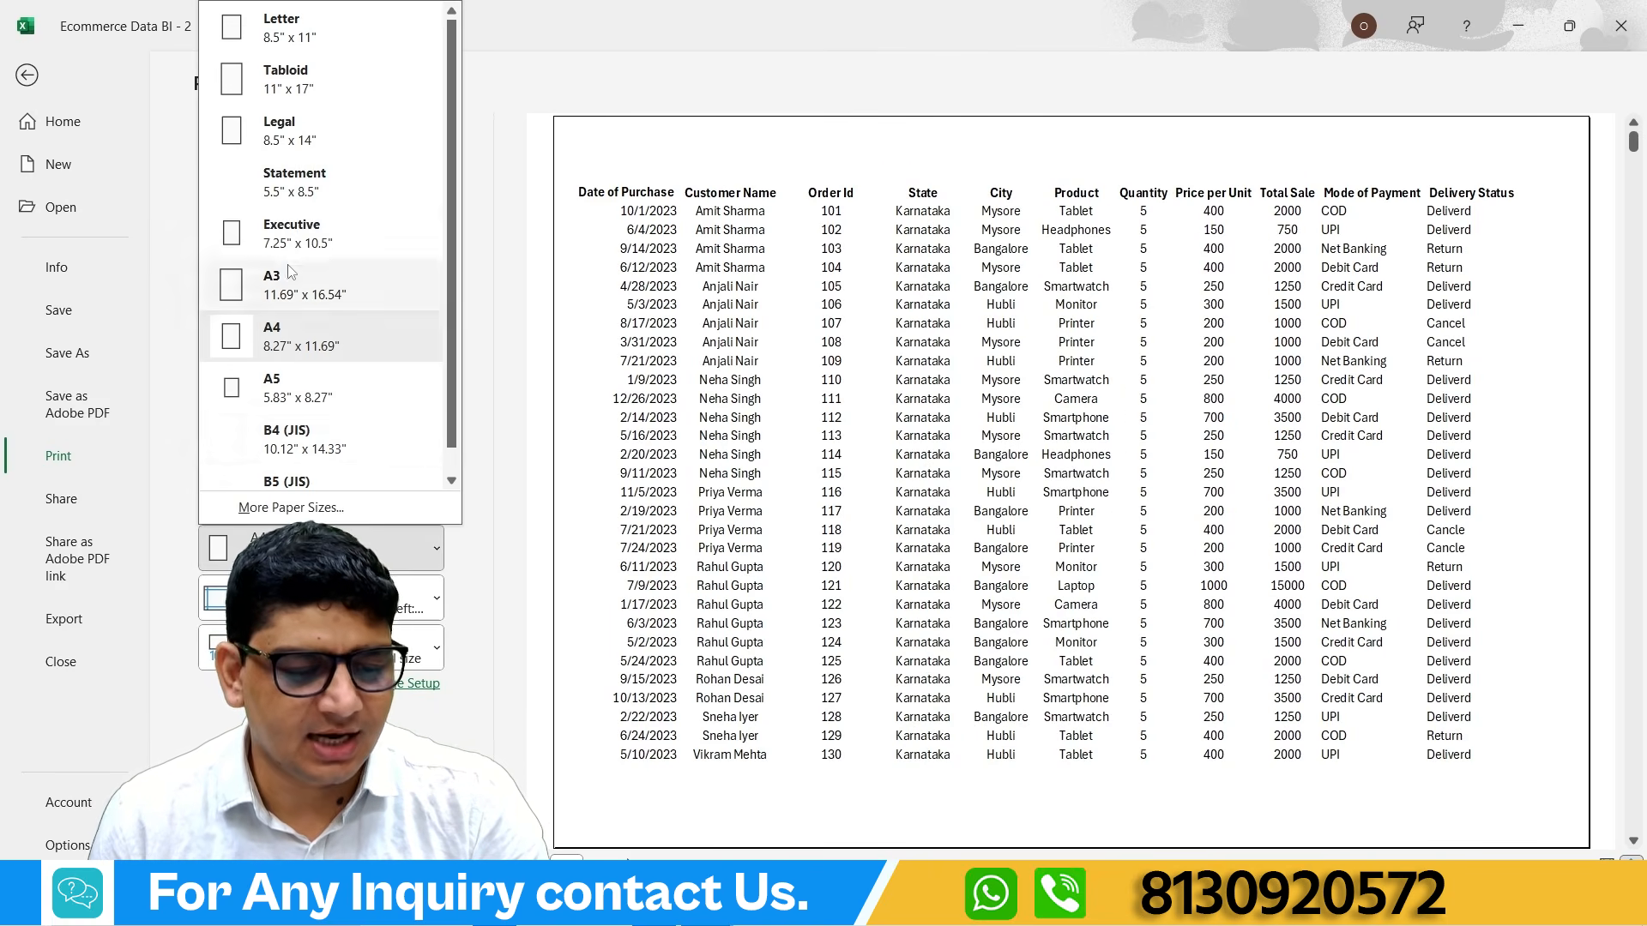
{"action": "left_click", "coordinate": [478, 502]}
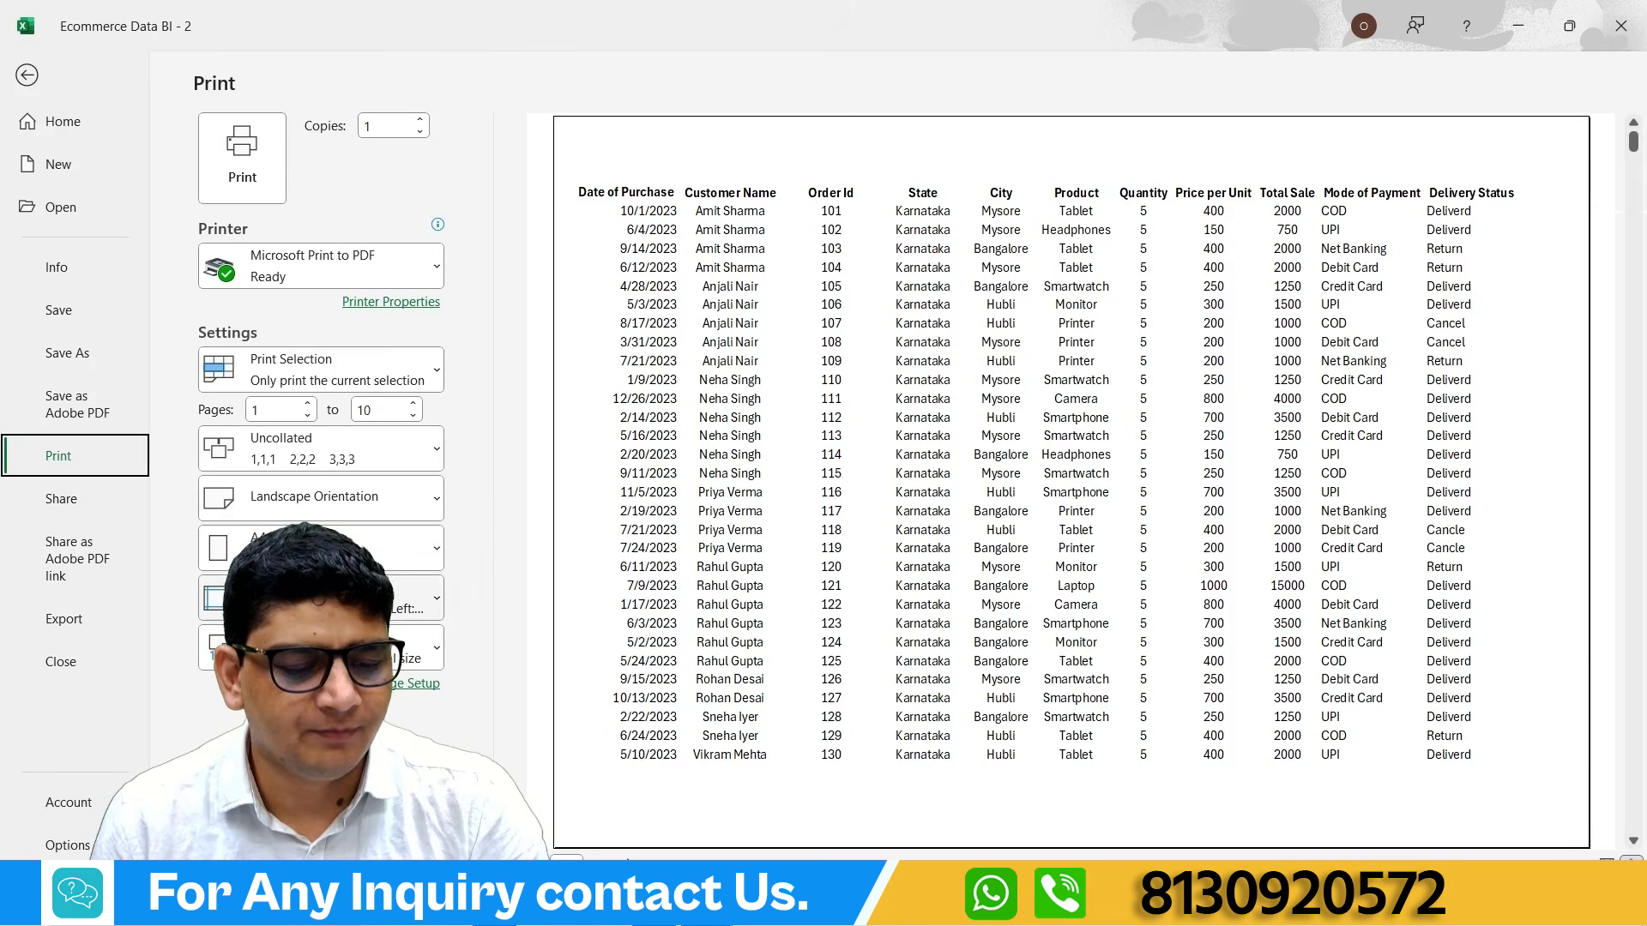
{"action": "left_click", "coordinate": [360, 599]}
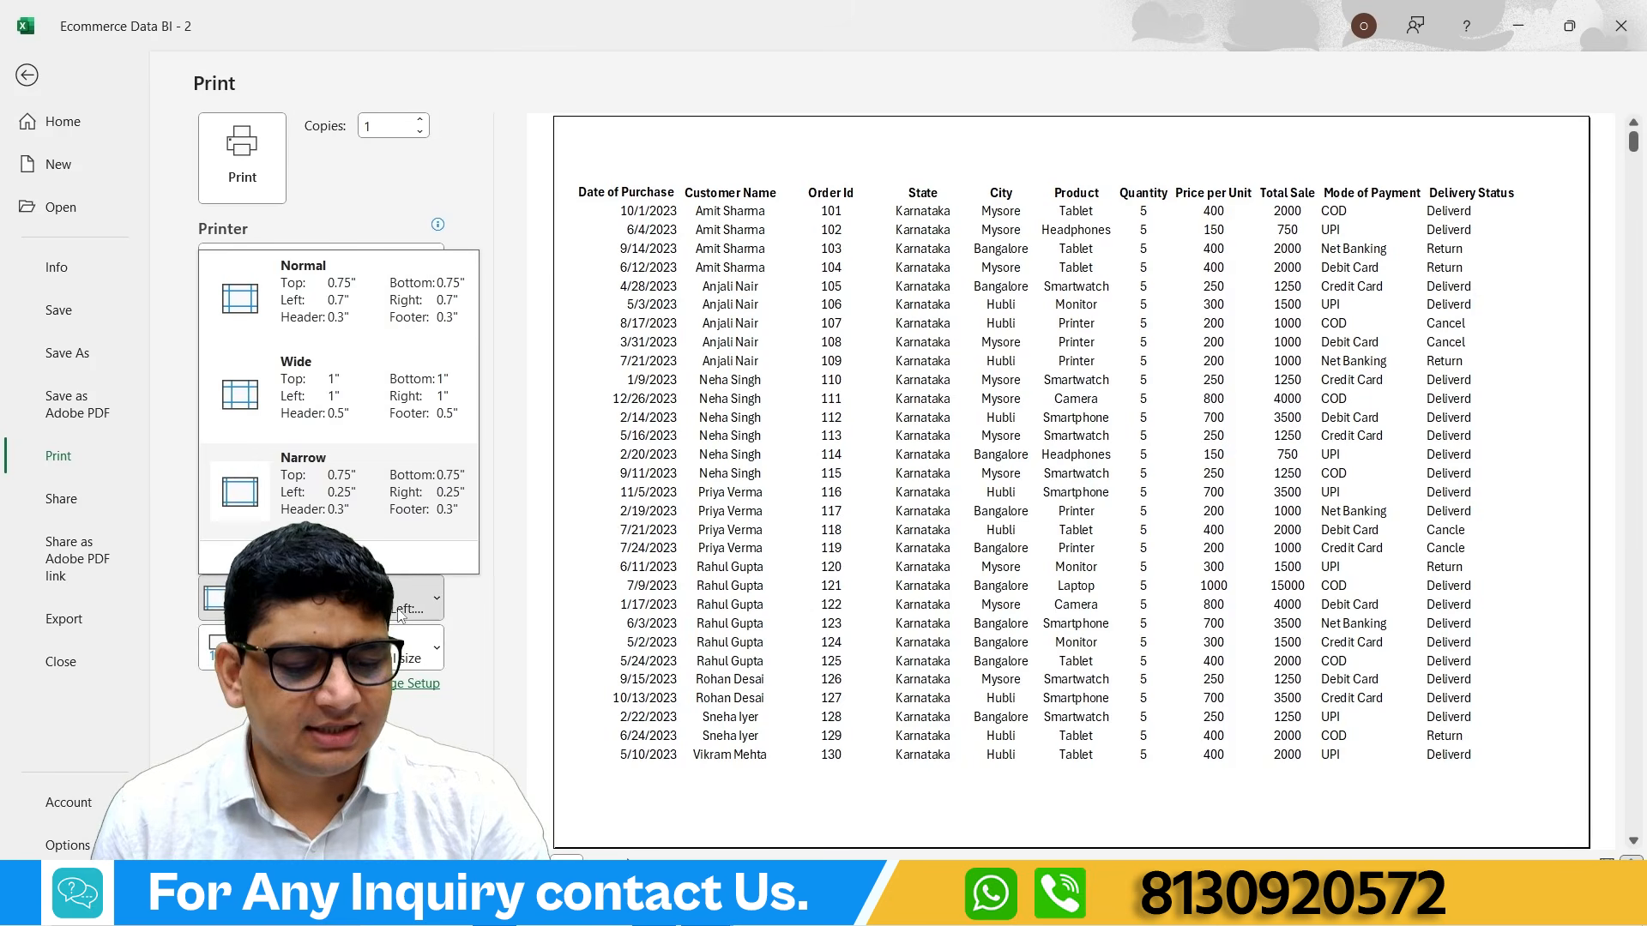
{"action": "left_click", "coordinate": [481, 623]}
{"action": "left_click", "coordinate": [429, 650]}
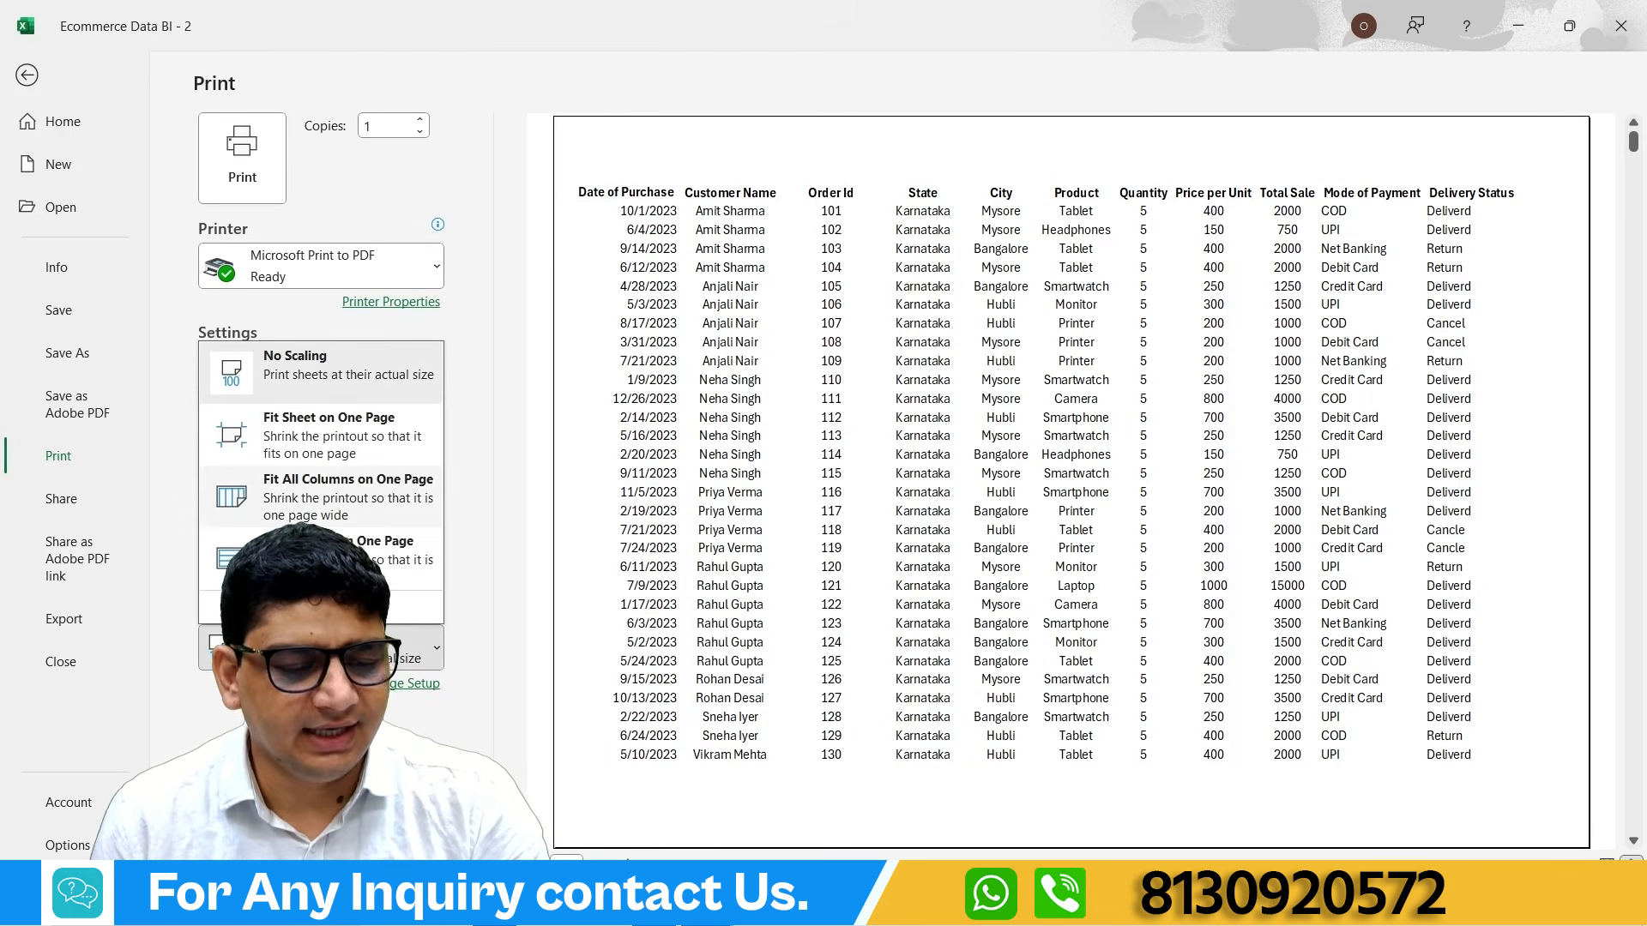
{"action": "left_click", "coordinate": [302, 379]}
Step: Set the print orientation to Portrait and look through the previewed pages for columns that are cut off
{"action": "left_click", "coordinate": [378, 512]}
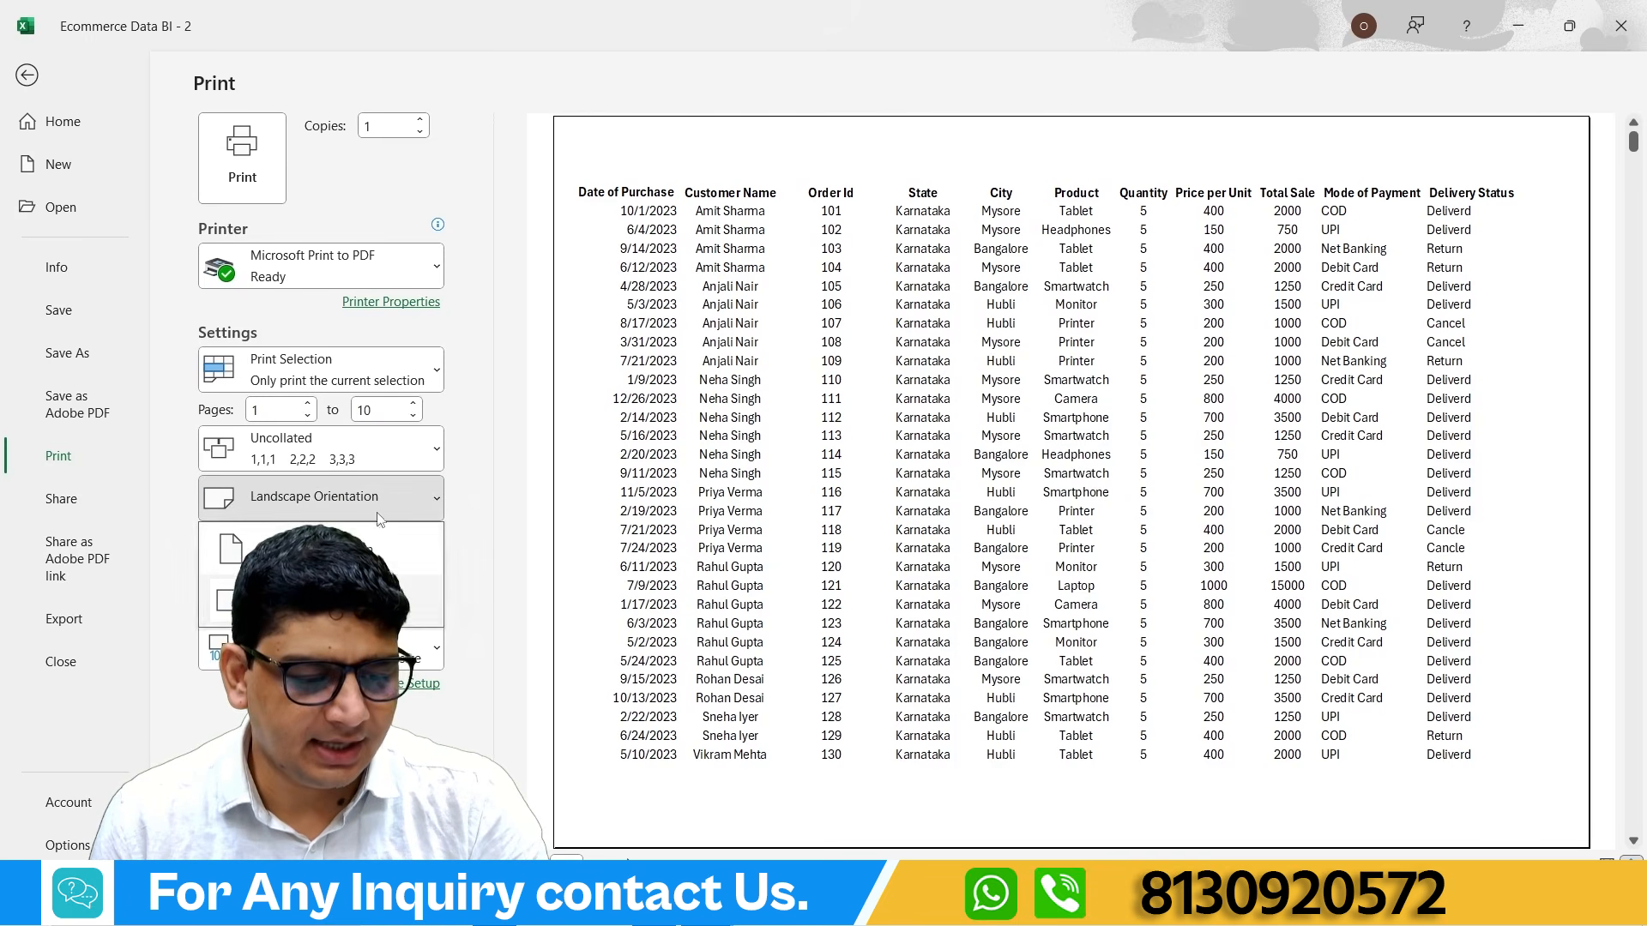
{"action": "left_click", "coordinate": [309, 549]}
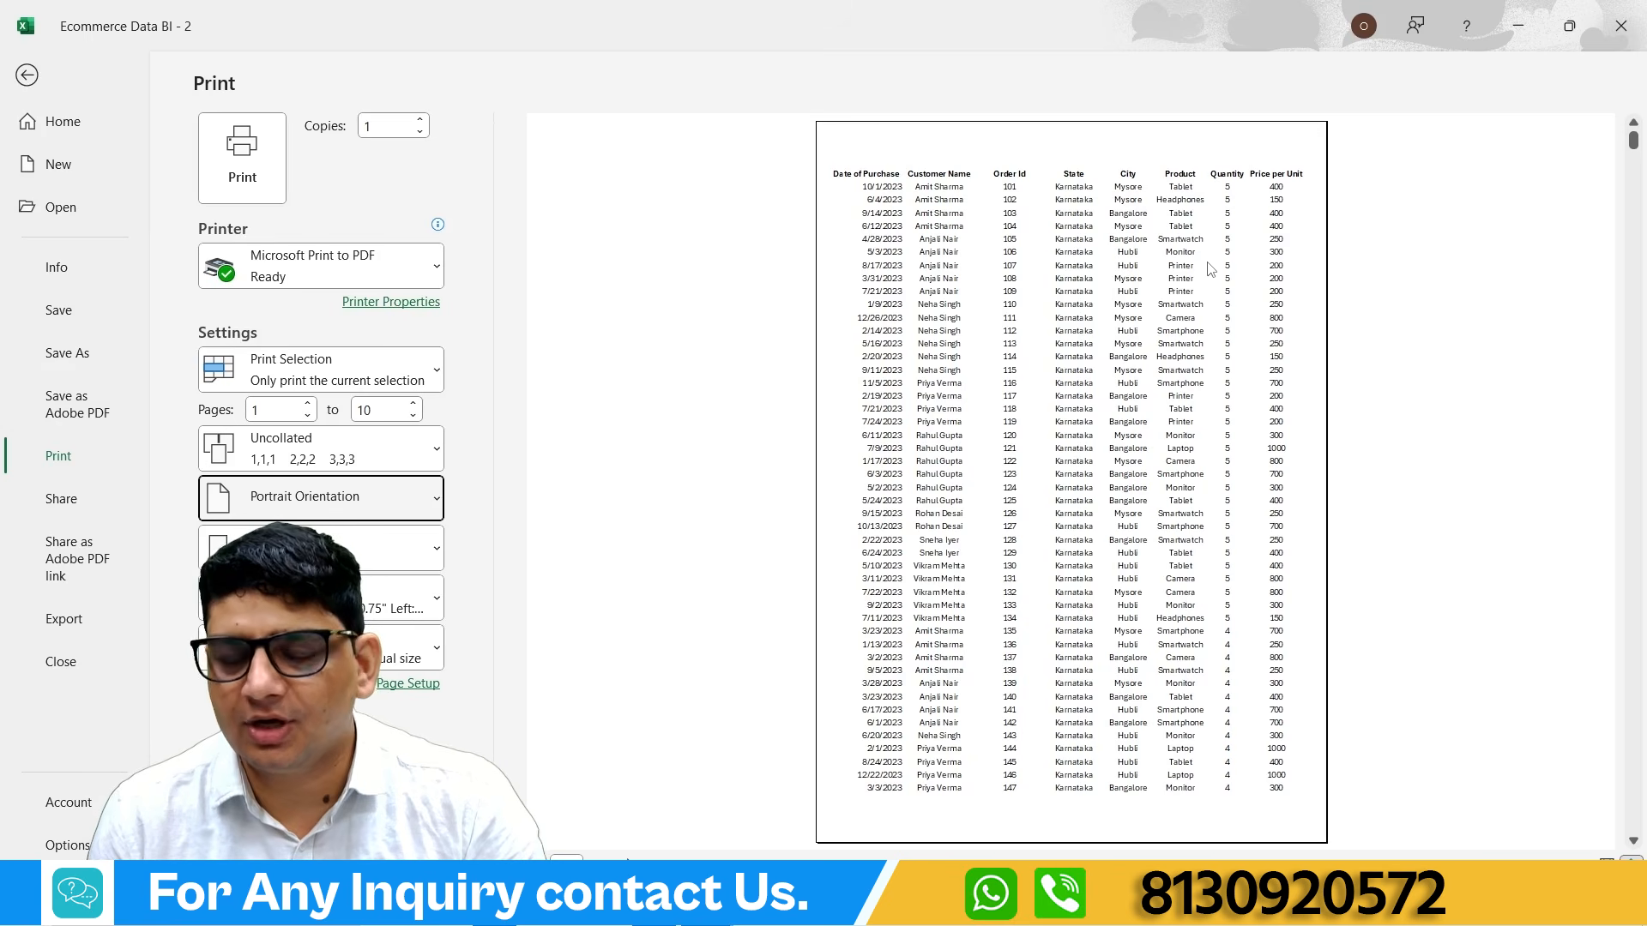
{"action": "scroll", "coordinate": [1115, 441], "scroll_direction": "down", "scroll_amount": 3}
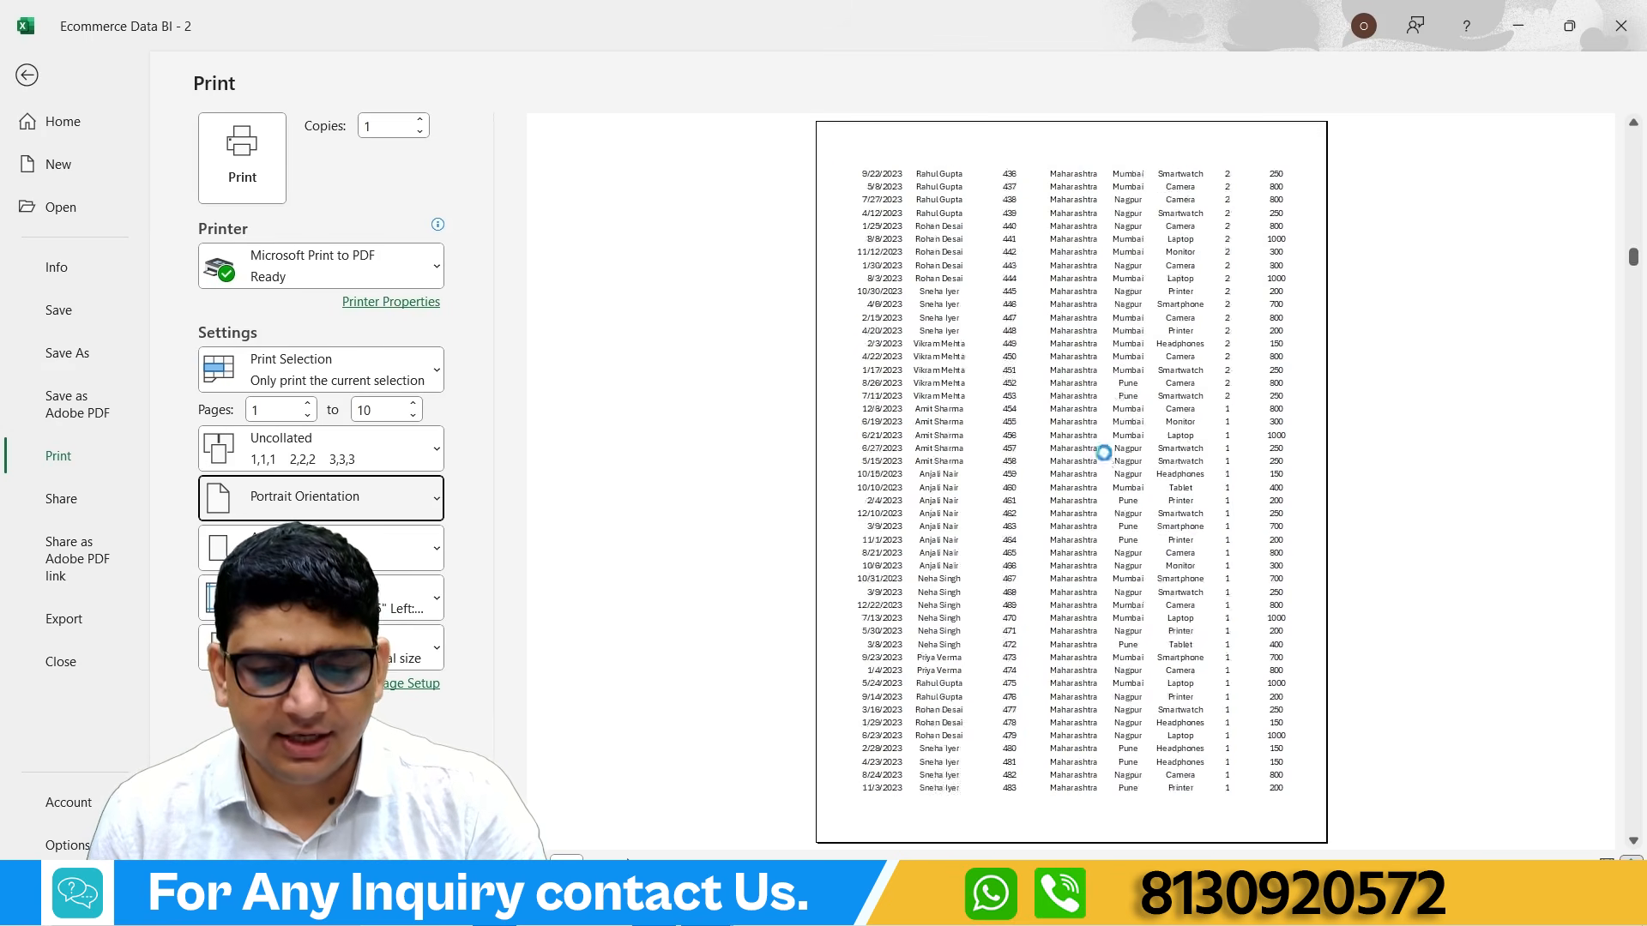
{"action": "scroll", "coordinate": [1117, 440], "scroll_direction": "up", "scroll_amount": 3}
Step: Try fitting the sheet, all columns and all rows on one page in turn, then return to No Scaling
{"action": "left_click", "coordinate": [436, 648]}
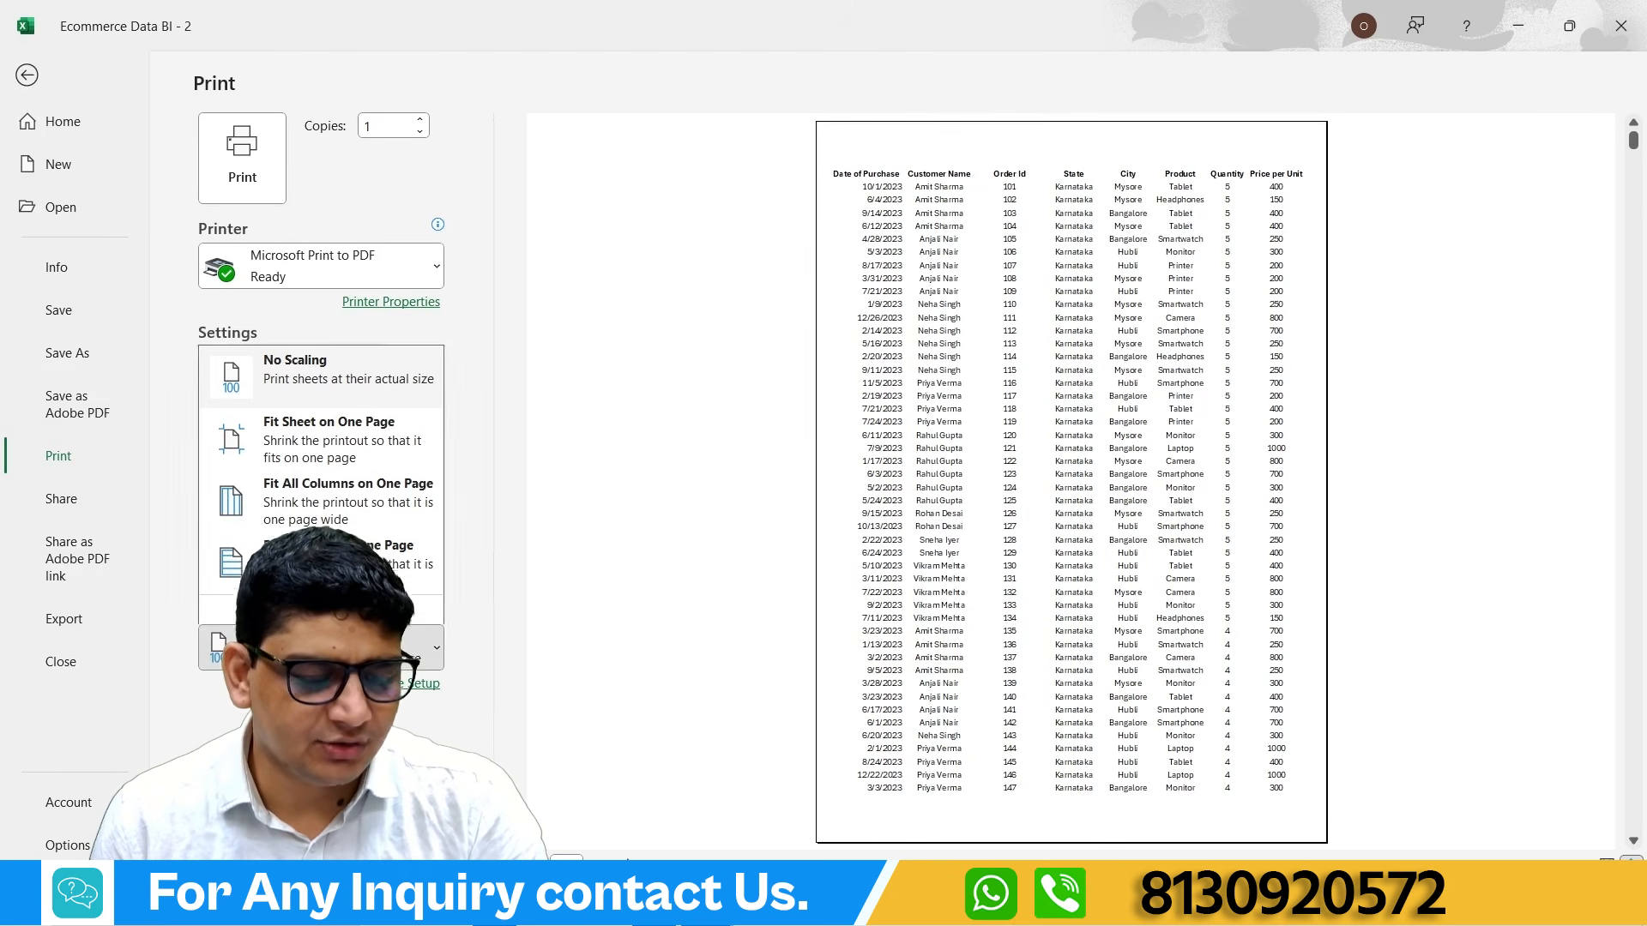
{"action": "left_click", "coordinate": [340, 452]}
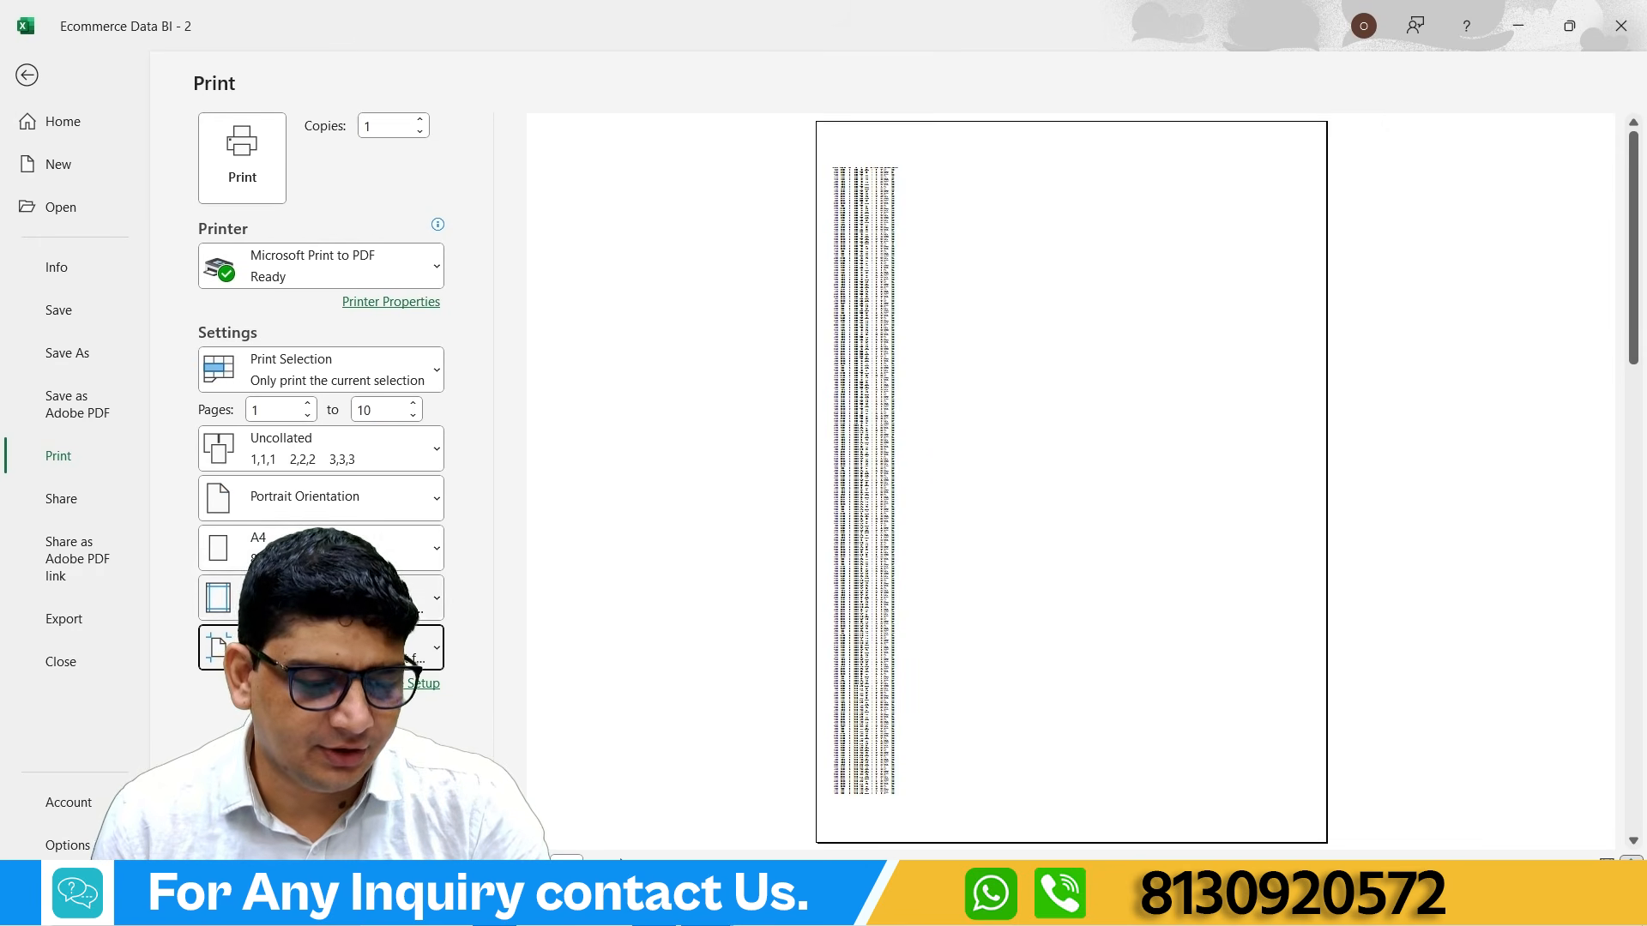
{"action": "left_click", "coordinate": [326, 648]}
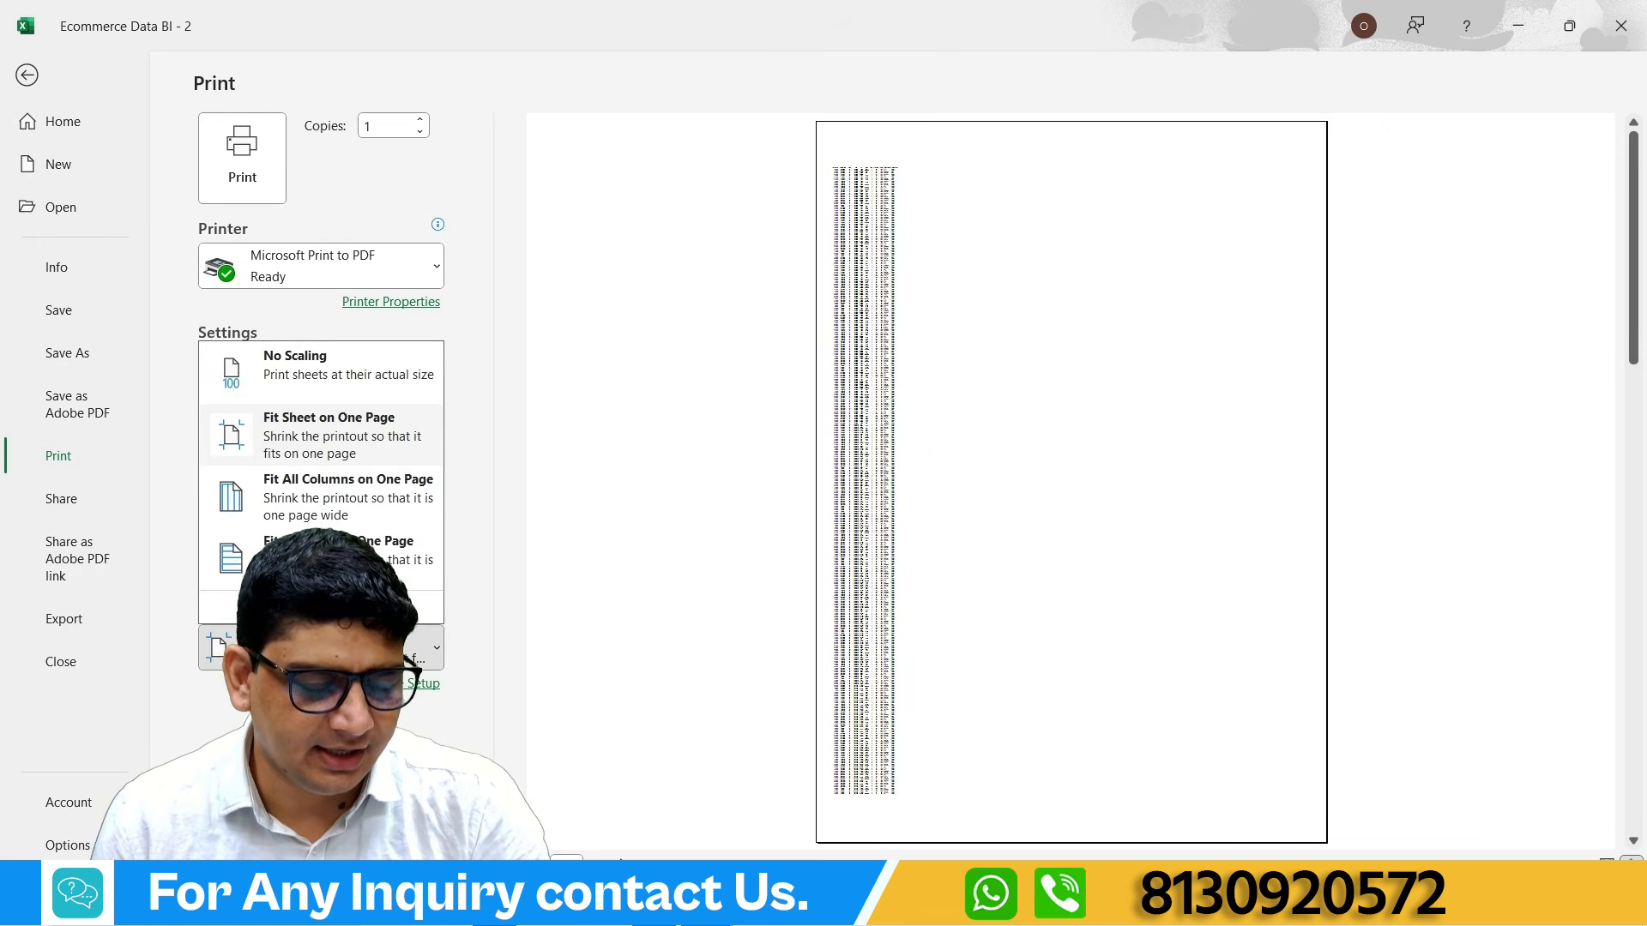
{"action": "left_click", "coordinate": [340, 506]}
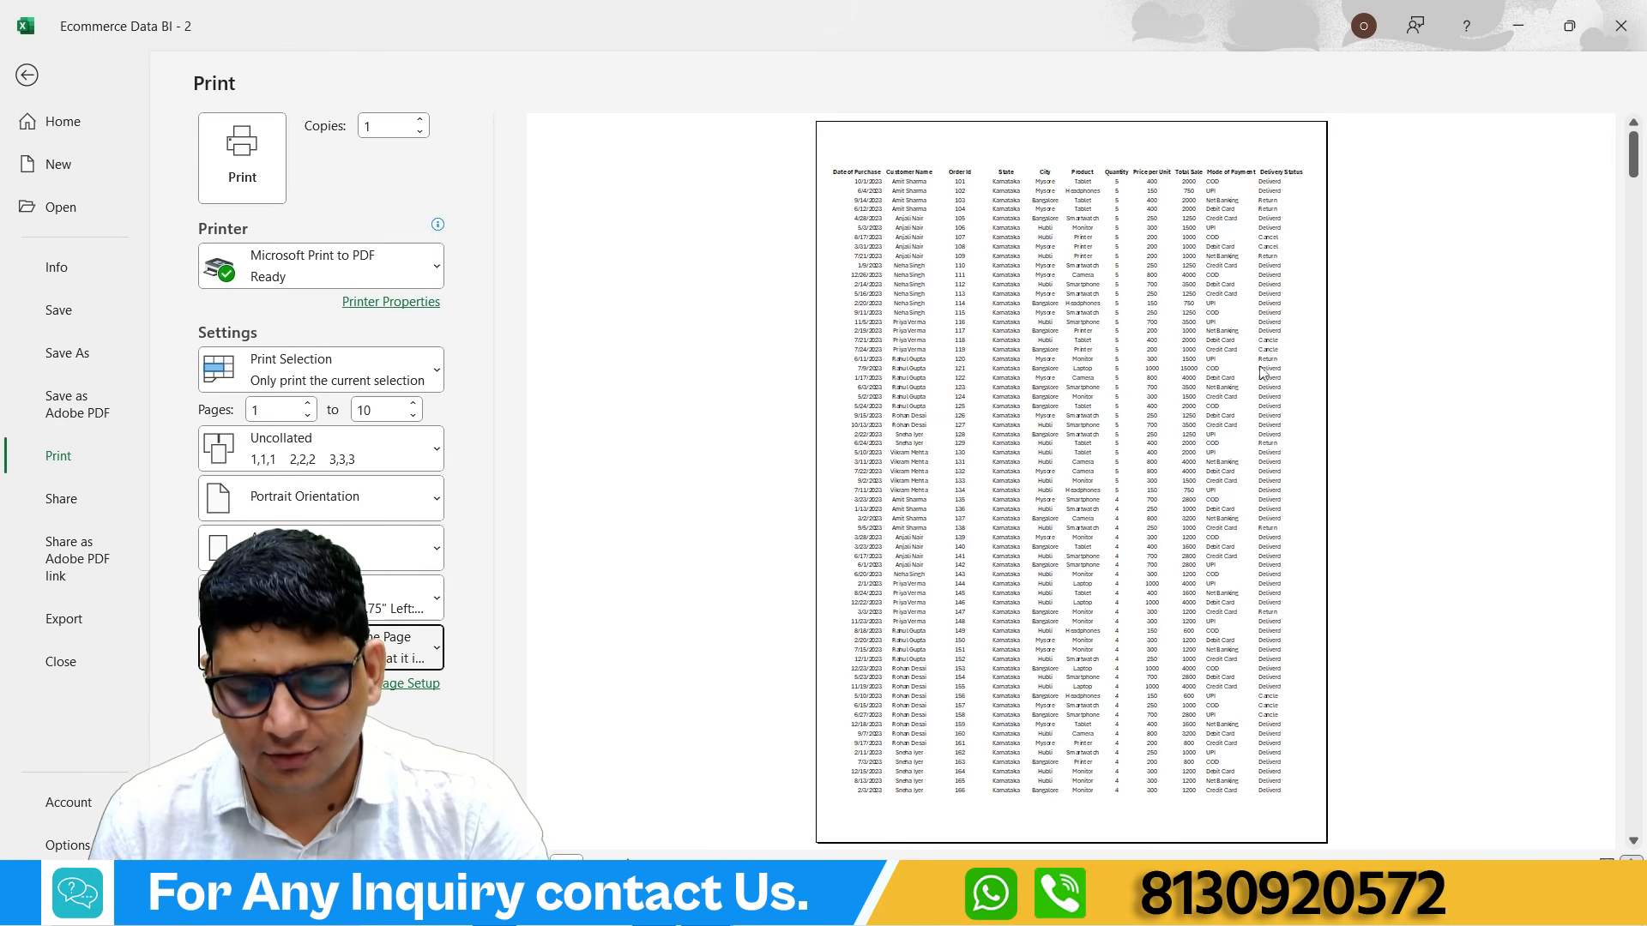
{"action": "left_click", "coordinate": [326, 648]}
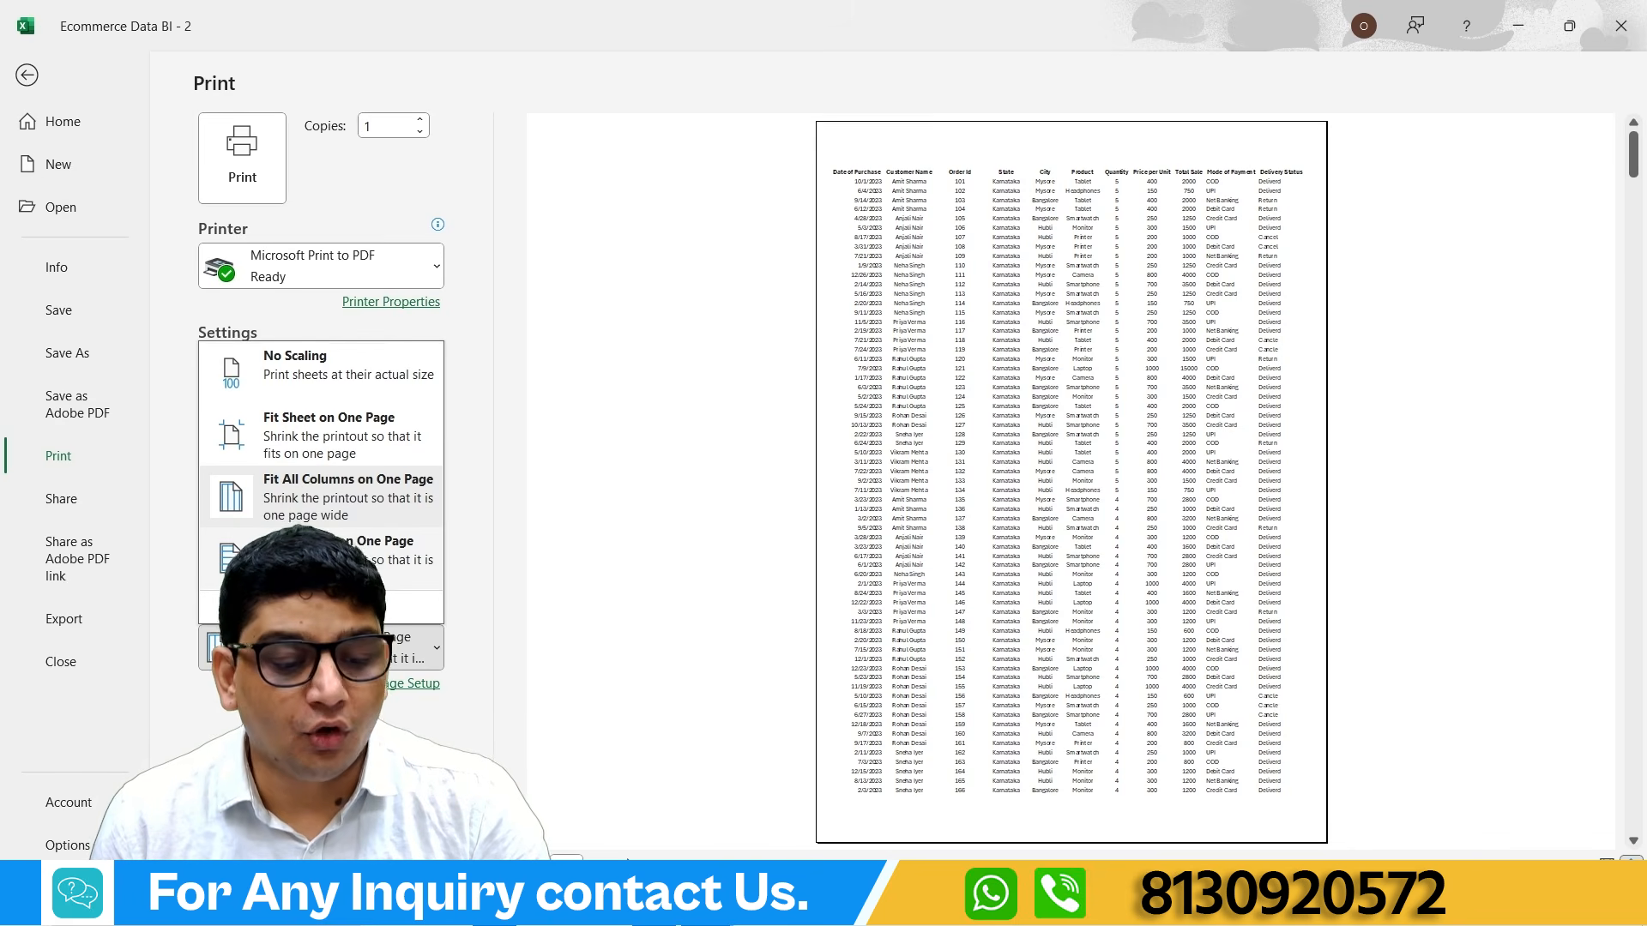
{"action": "left_click", "coordinate": [326, 553]}
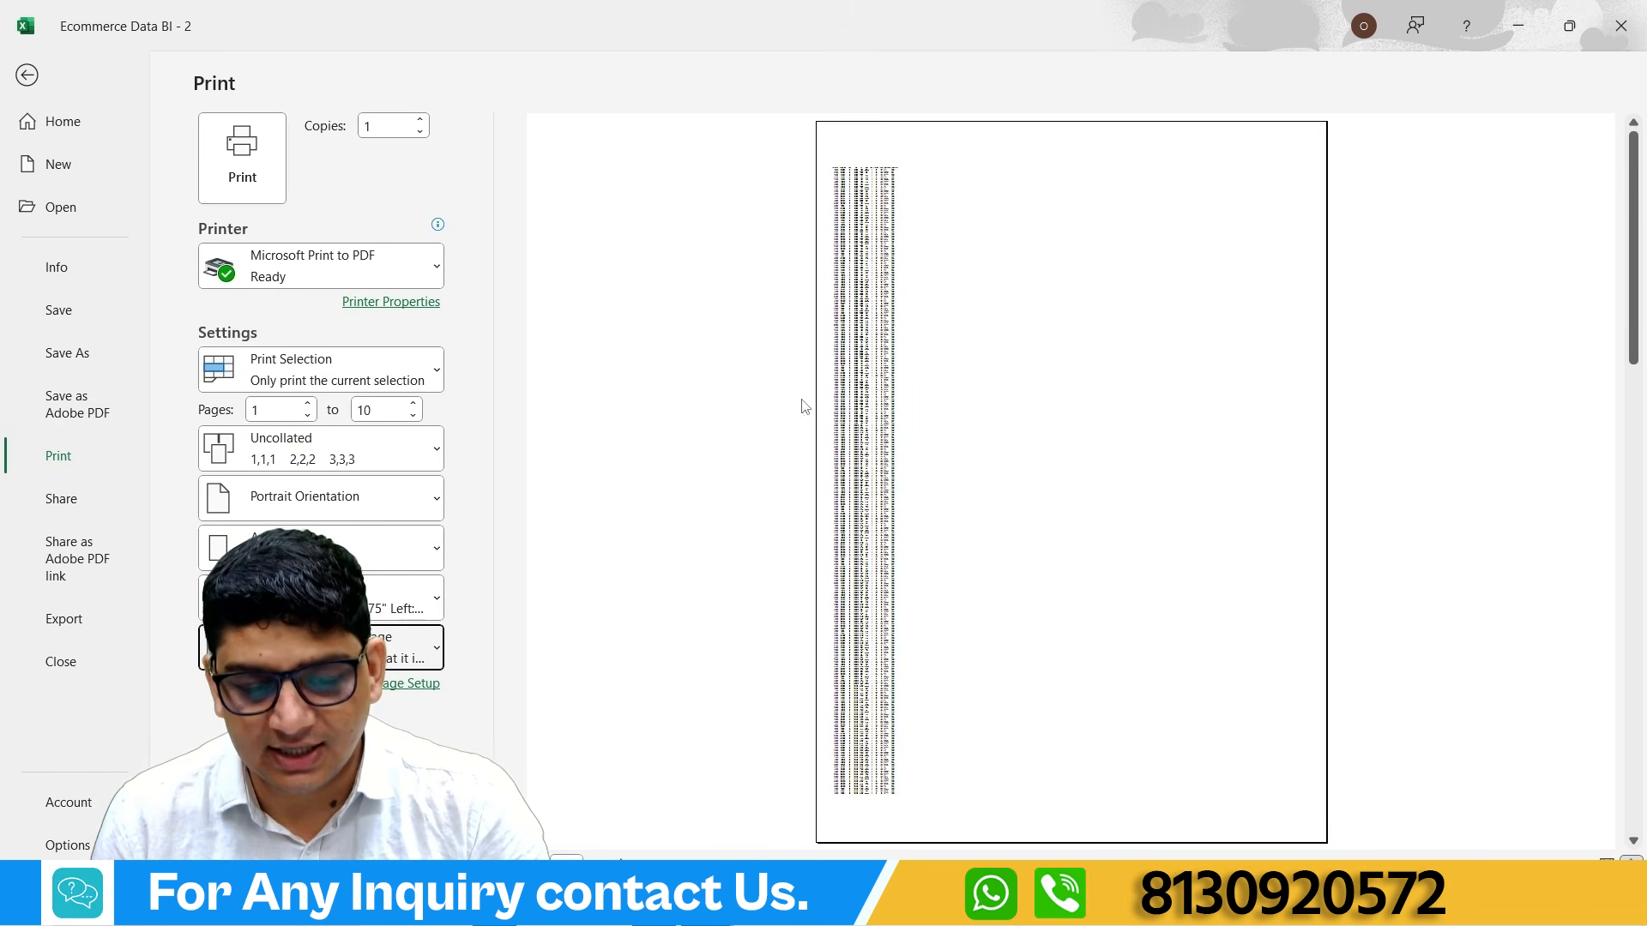
{"action": "left_click", "coordinate": [326, 648]}
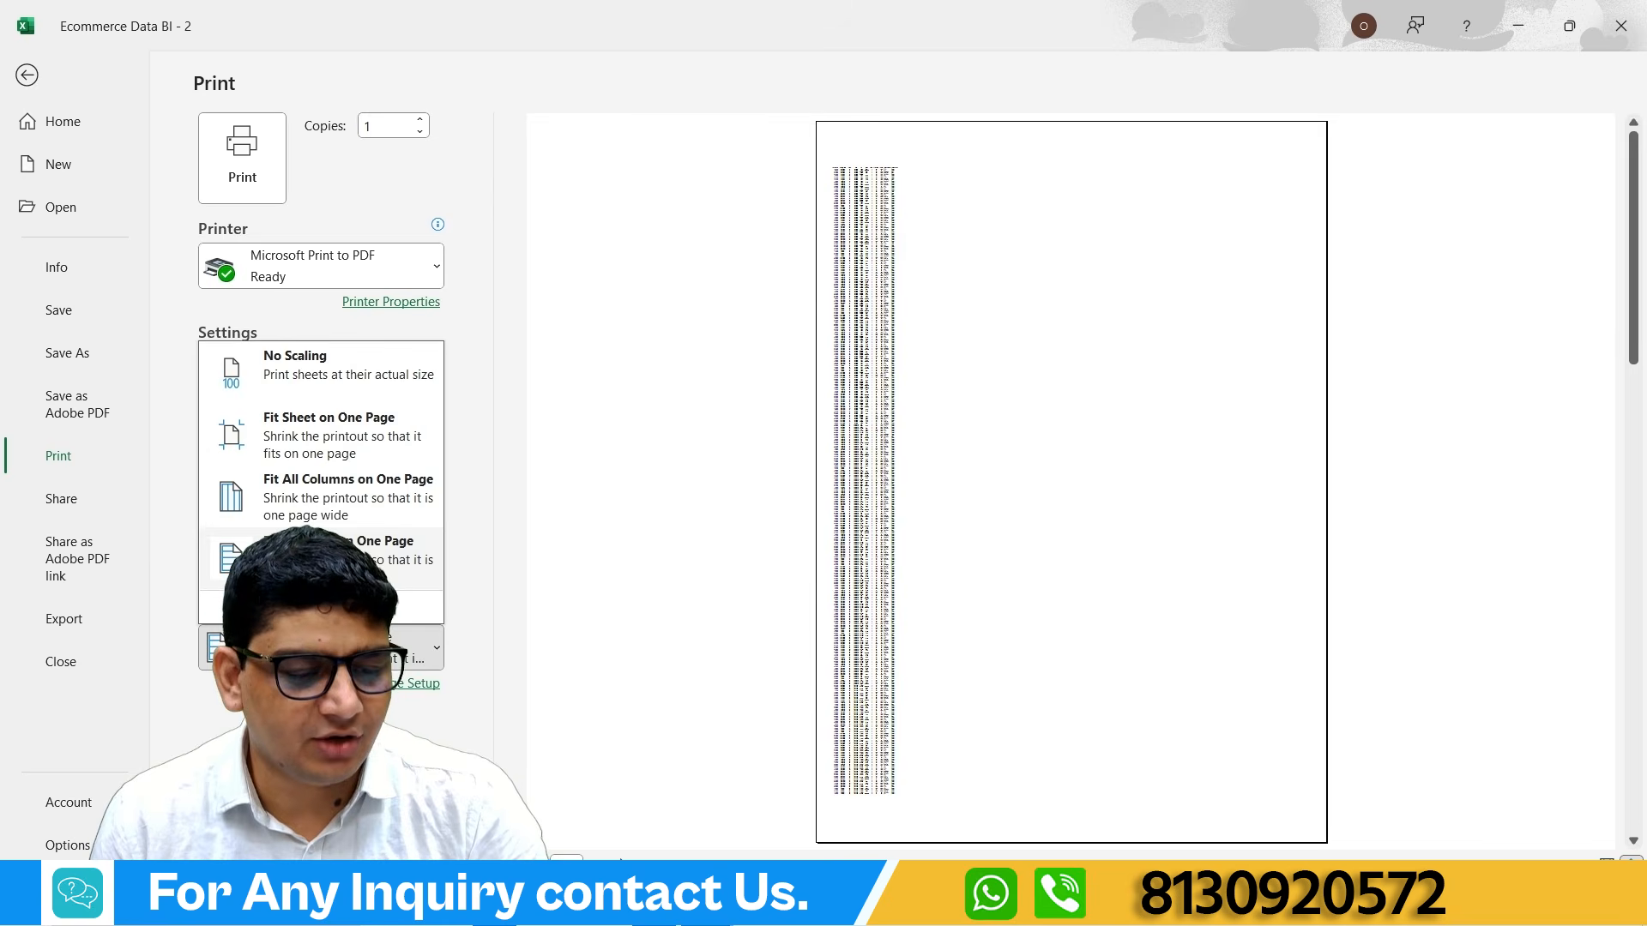
{"action": "left_click", "coordinate": [286, 380]}
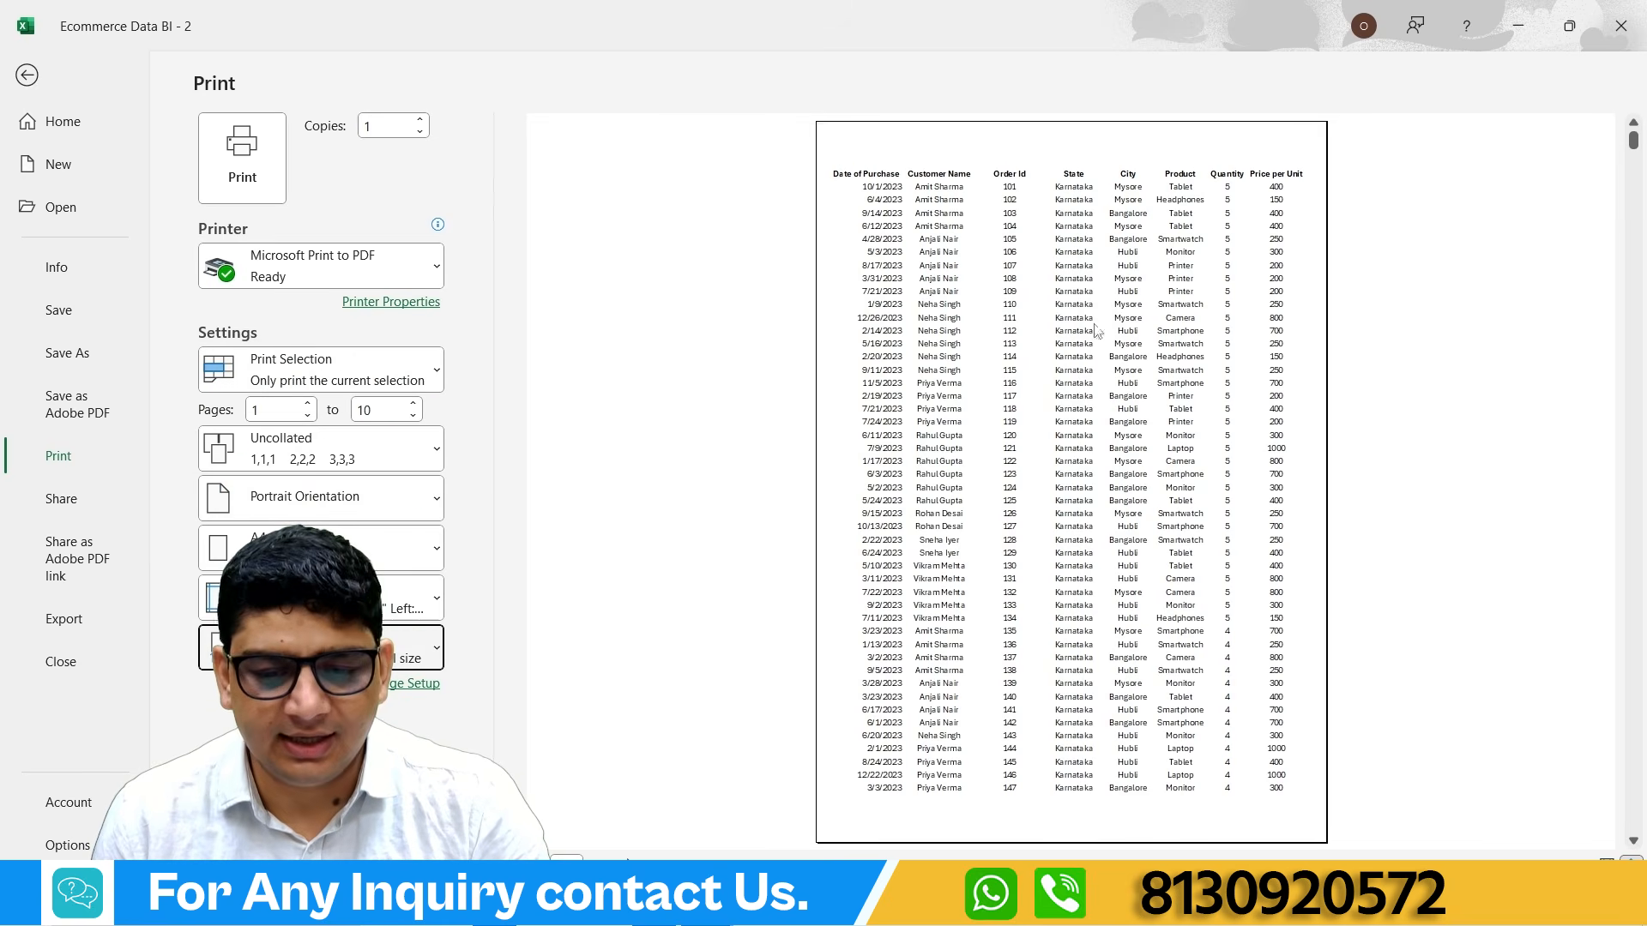
Step: Set the print orientation to Landscape, return to the worksheet and select cell J15 in the Mode of Payment column
{"action": "left_click", "coordinate": [282, 515]}
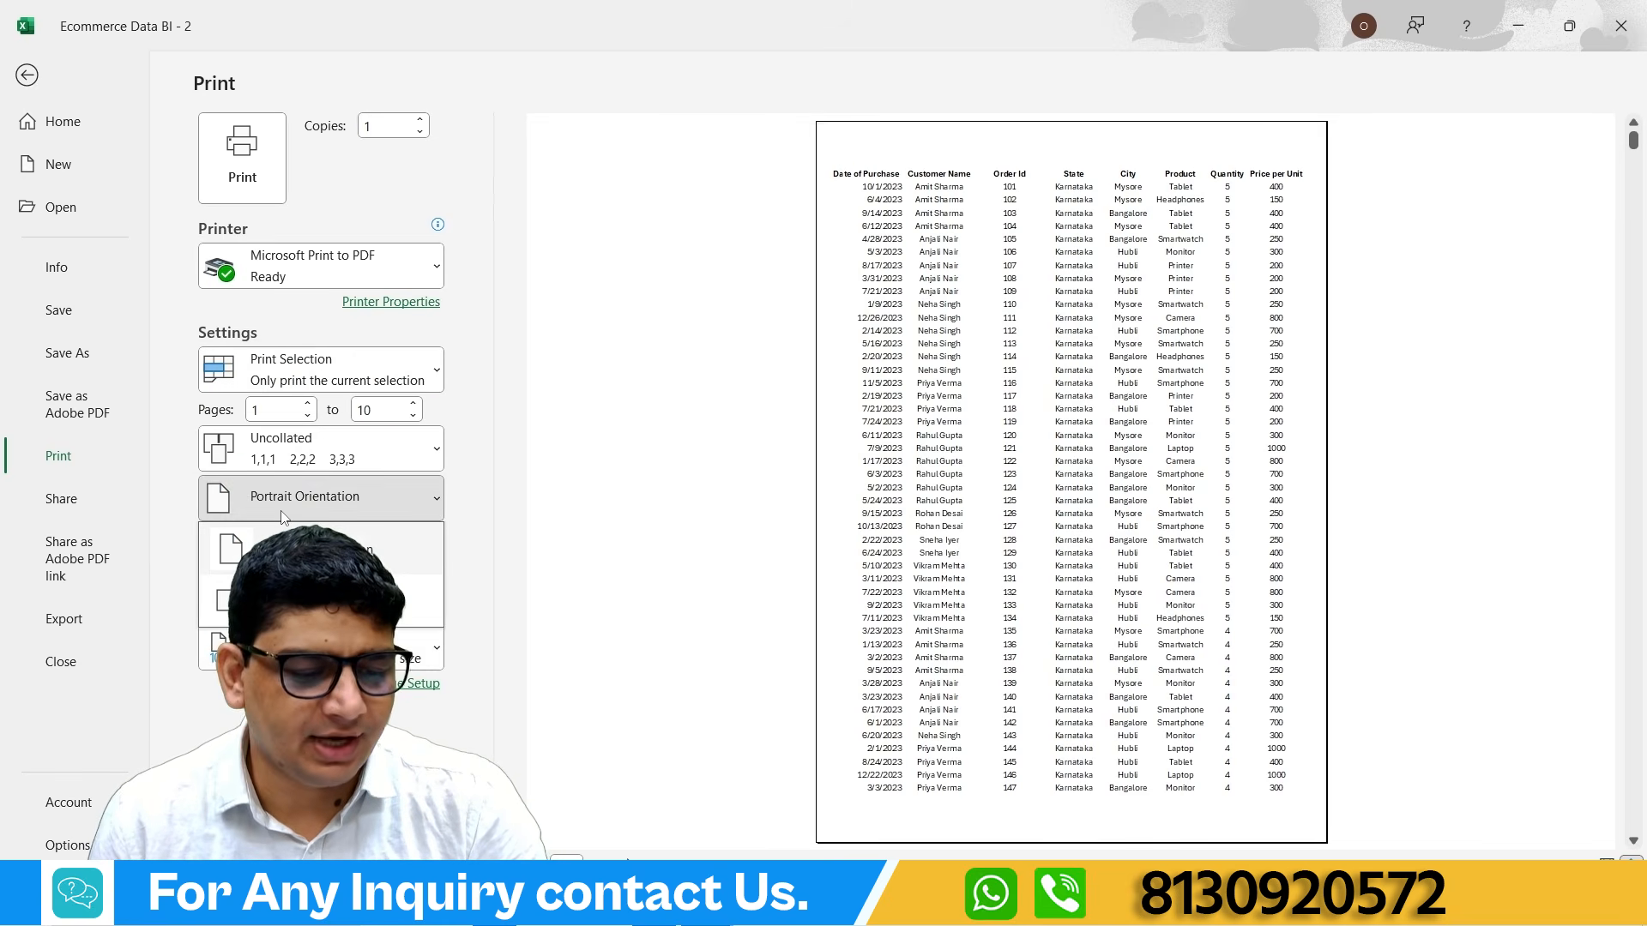
{"action": "left_click", "coordinate": [283, 600]}
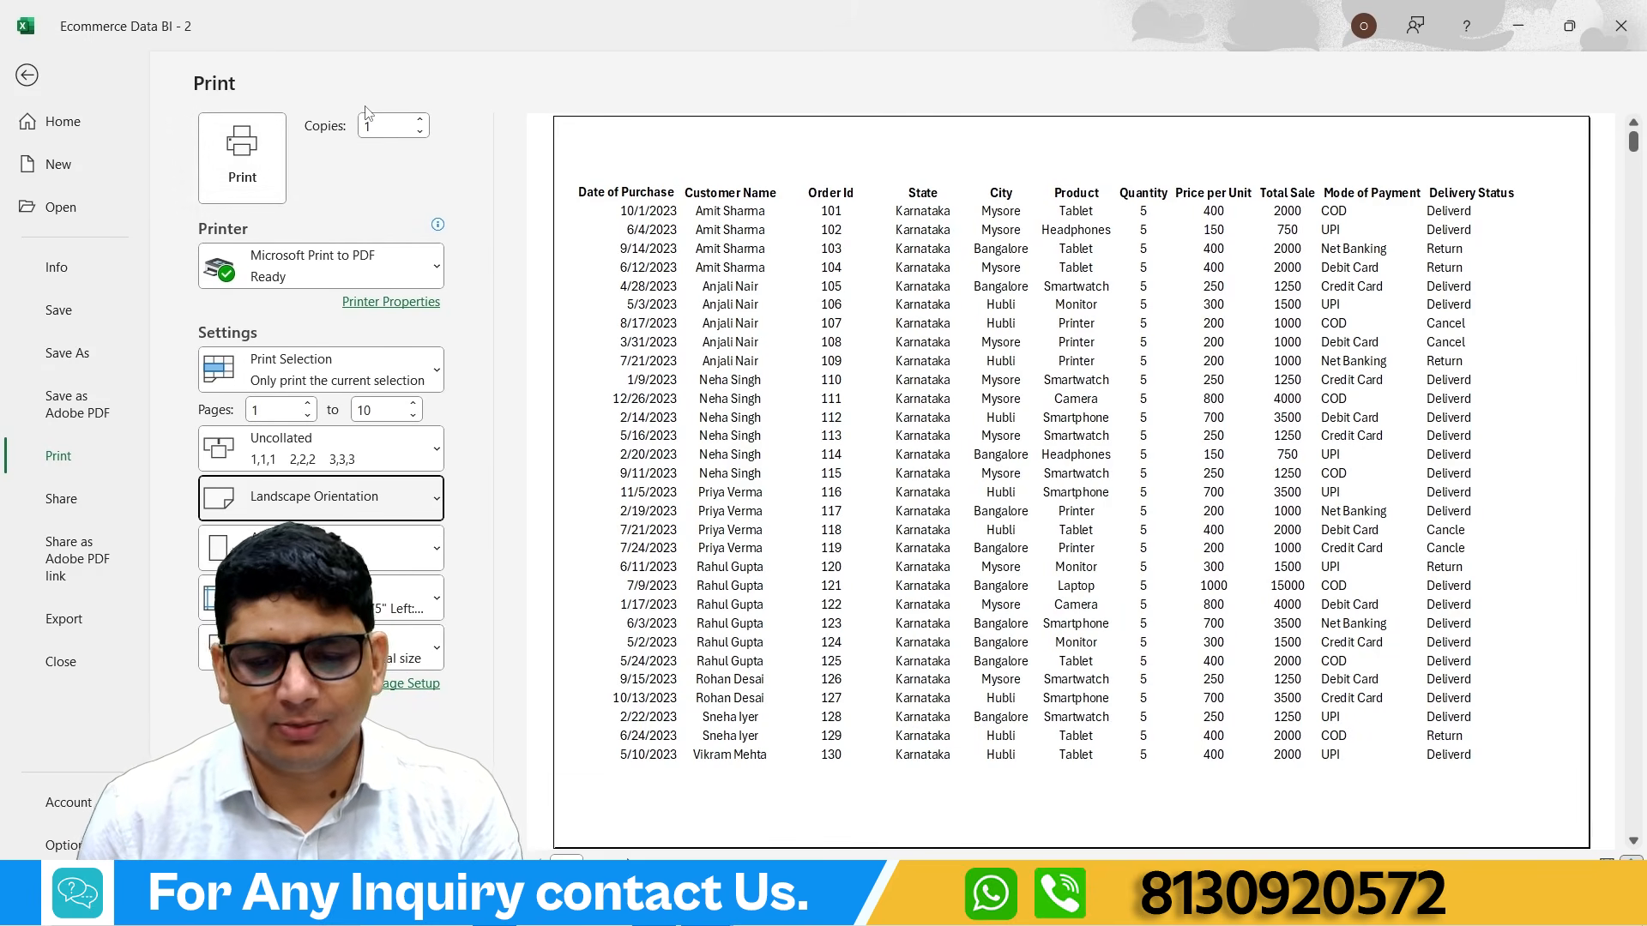
{"action": "left_click", "coordinate": [26, 74]}
{"action": "left_click", "coordinate": [500, 447]}
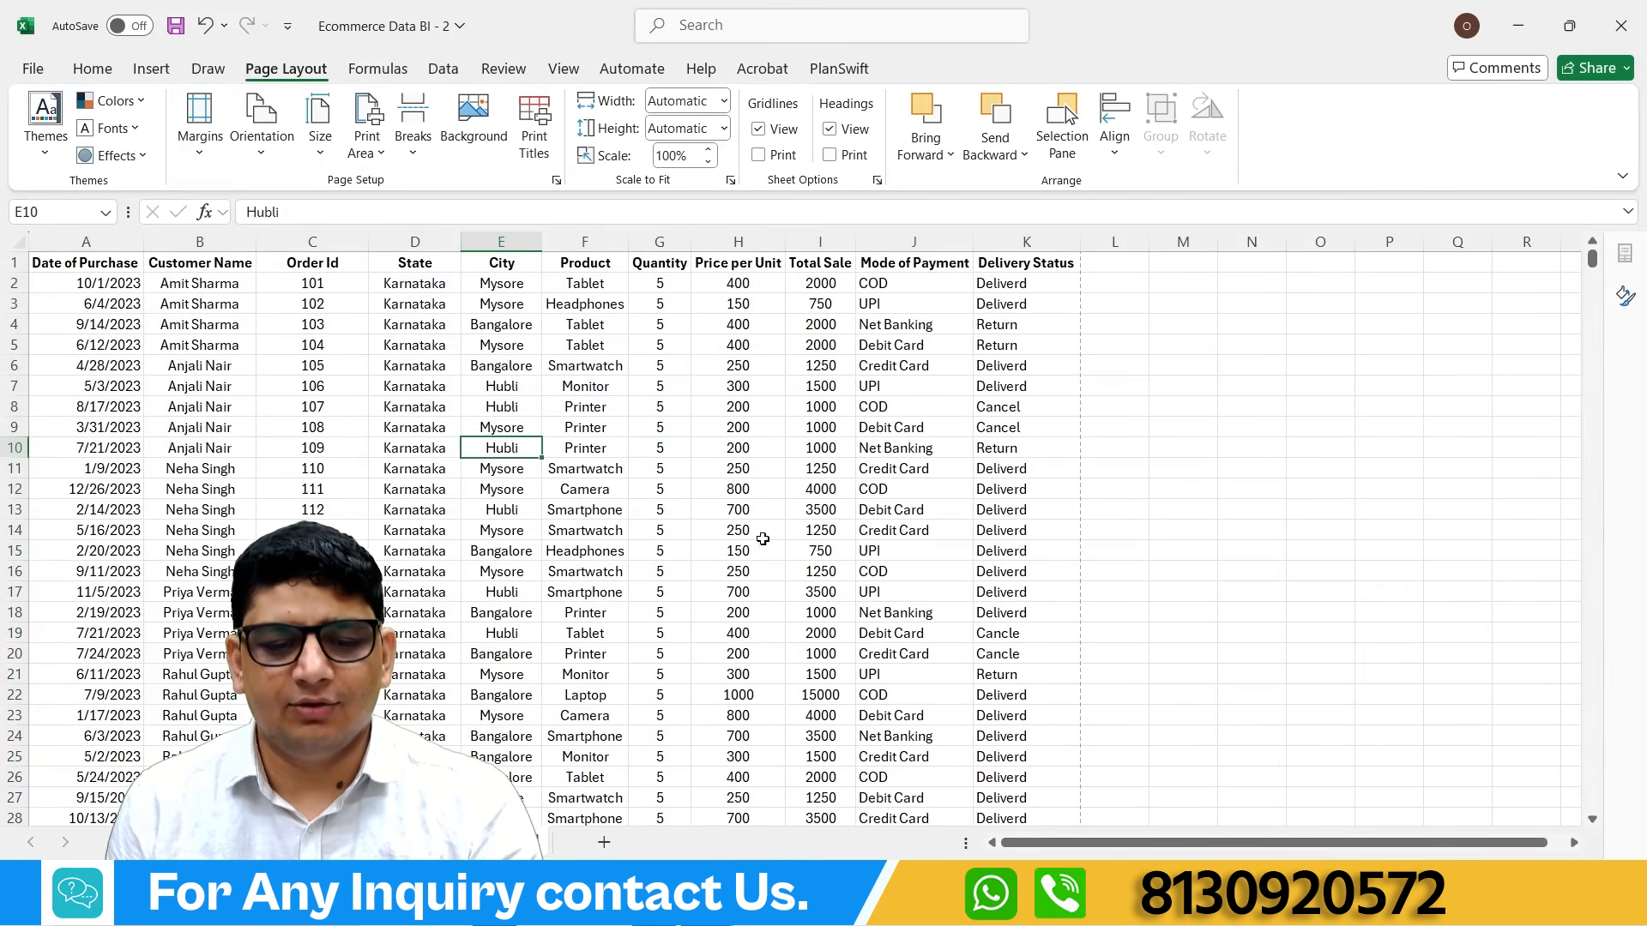
{"action": "left_click", "coordinate": [901, 550]}
{"action": "left_click", "coordinate": [94, 68]}
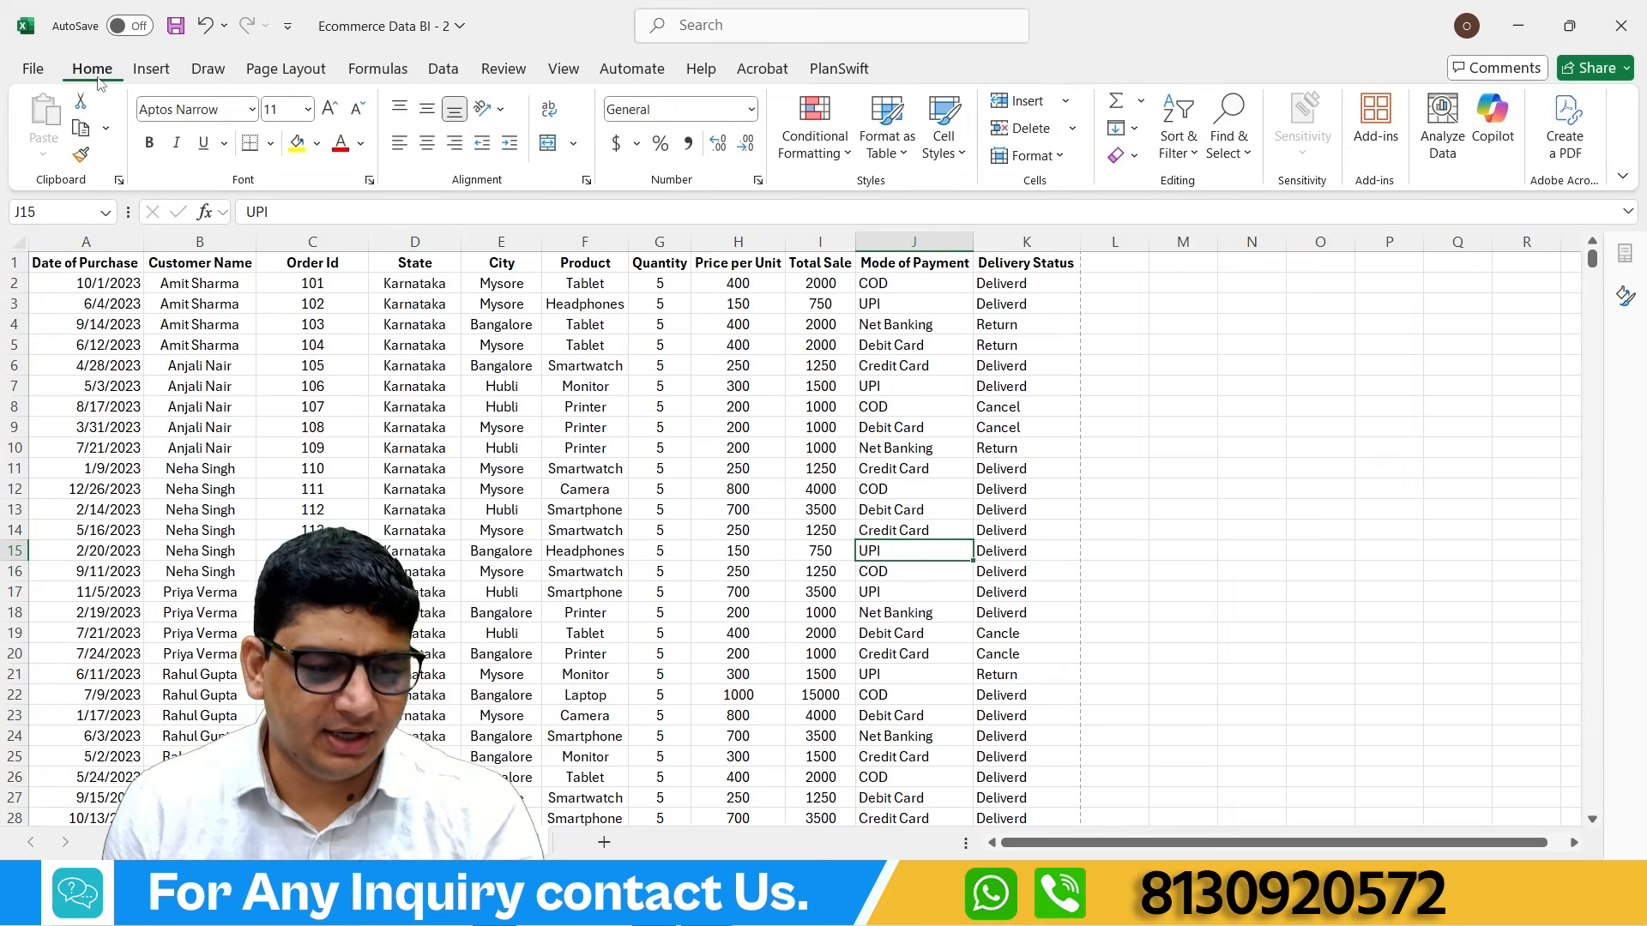